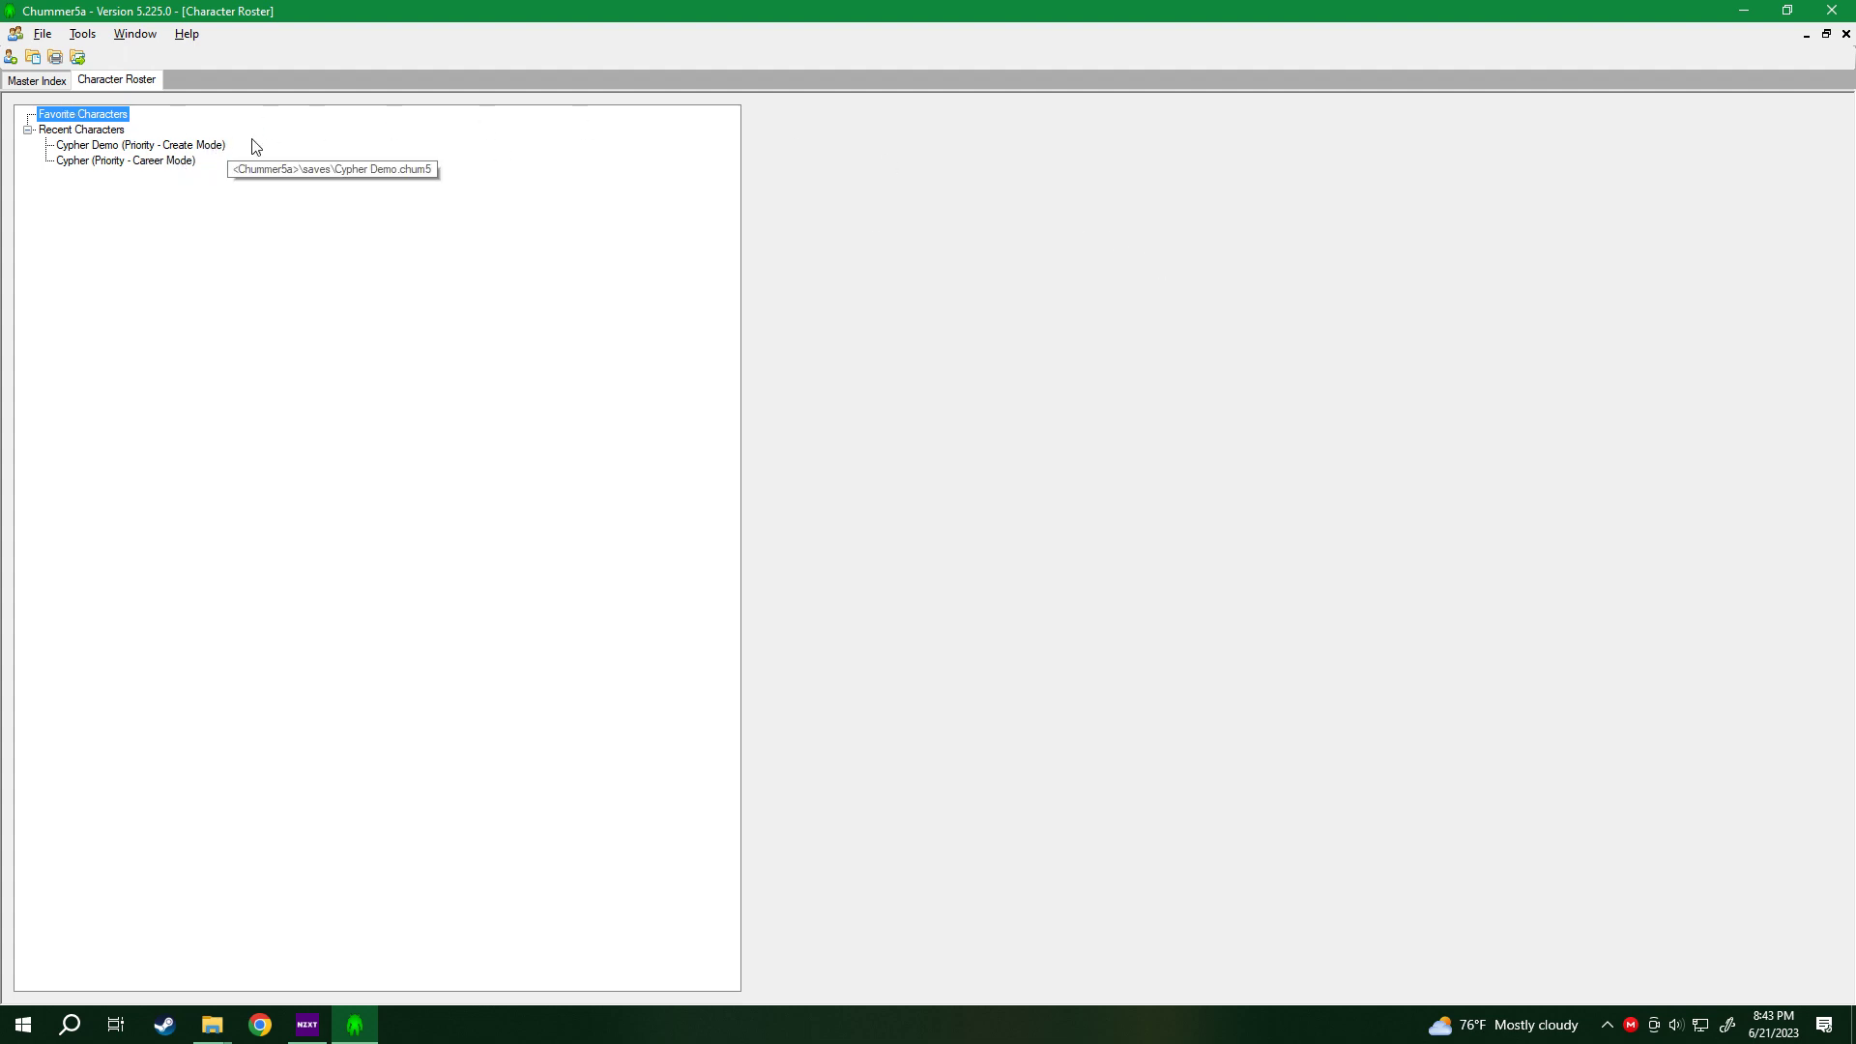
Open the Cypher Demo character from the recent characters and accept removing its orphaned improvements while loading.
left_click(125, 146)
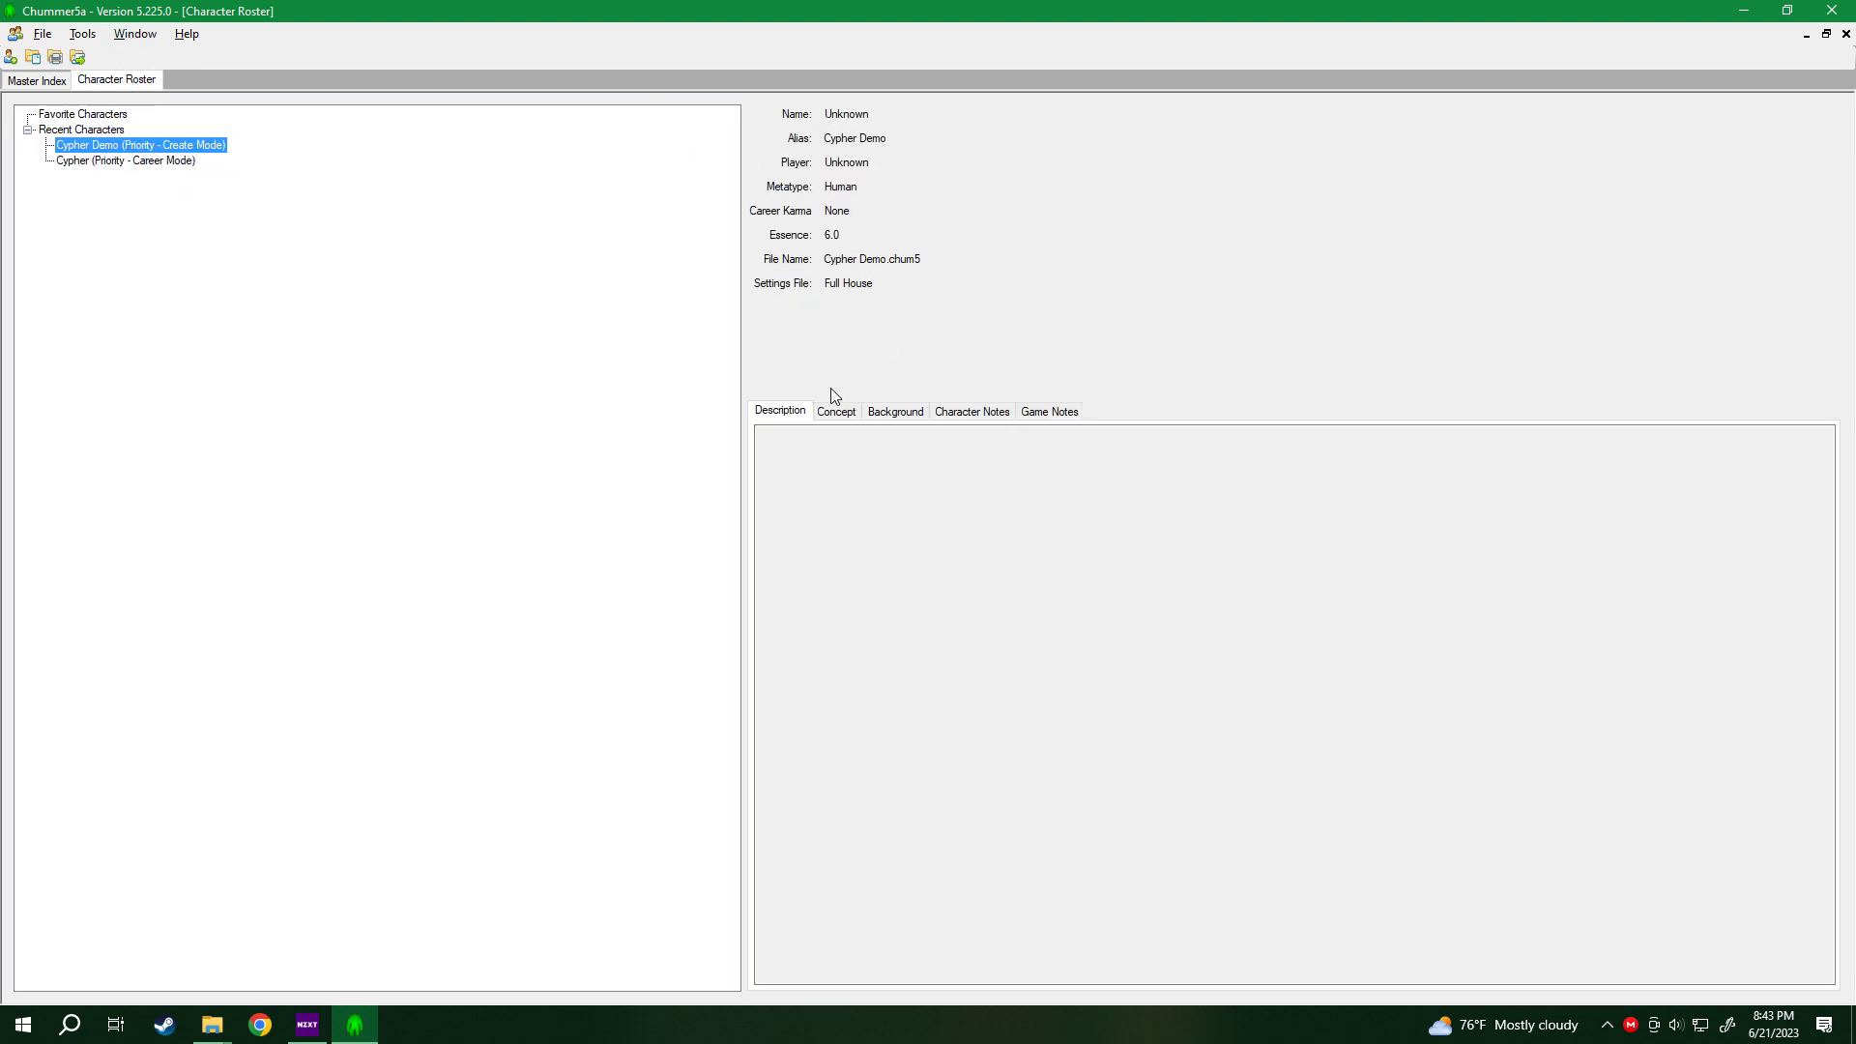
double_click(193, 147)
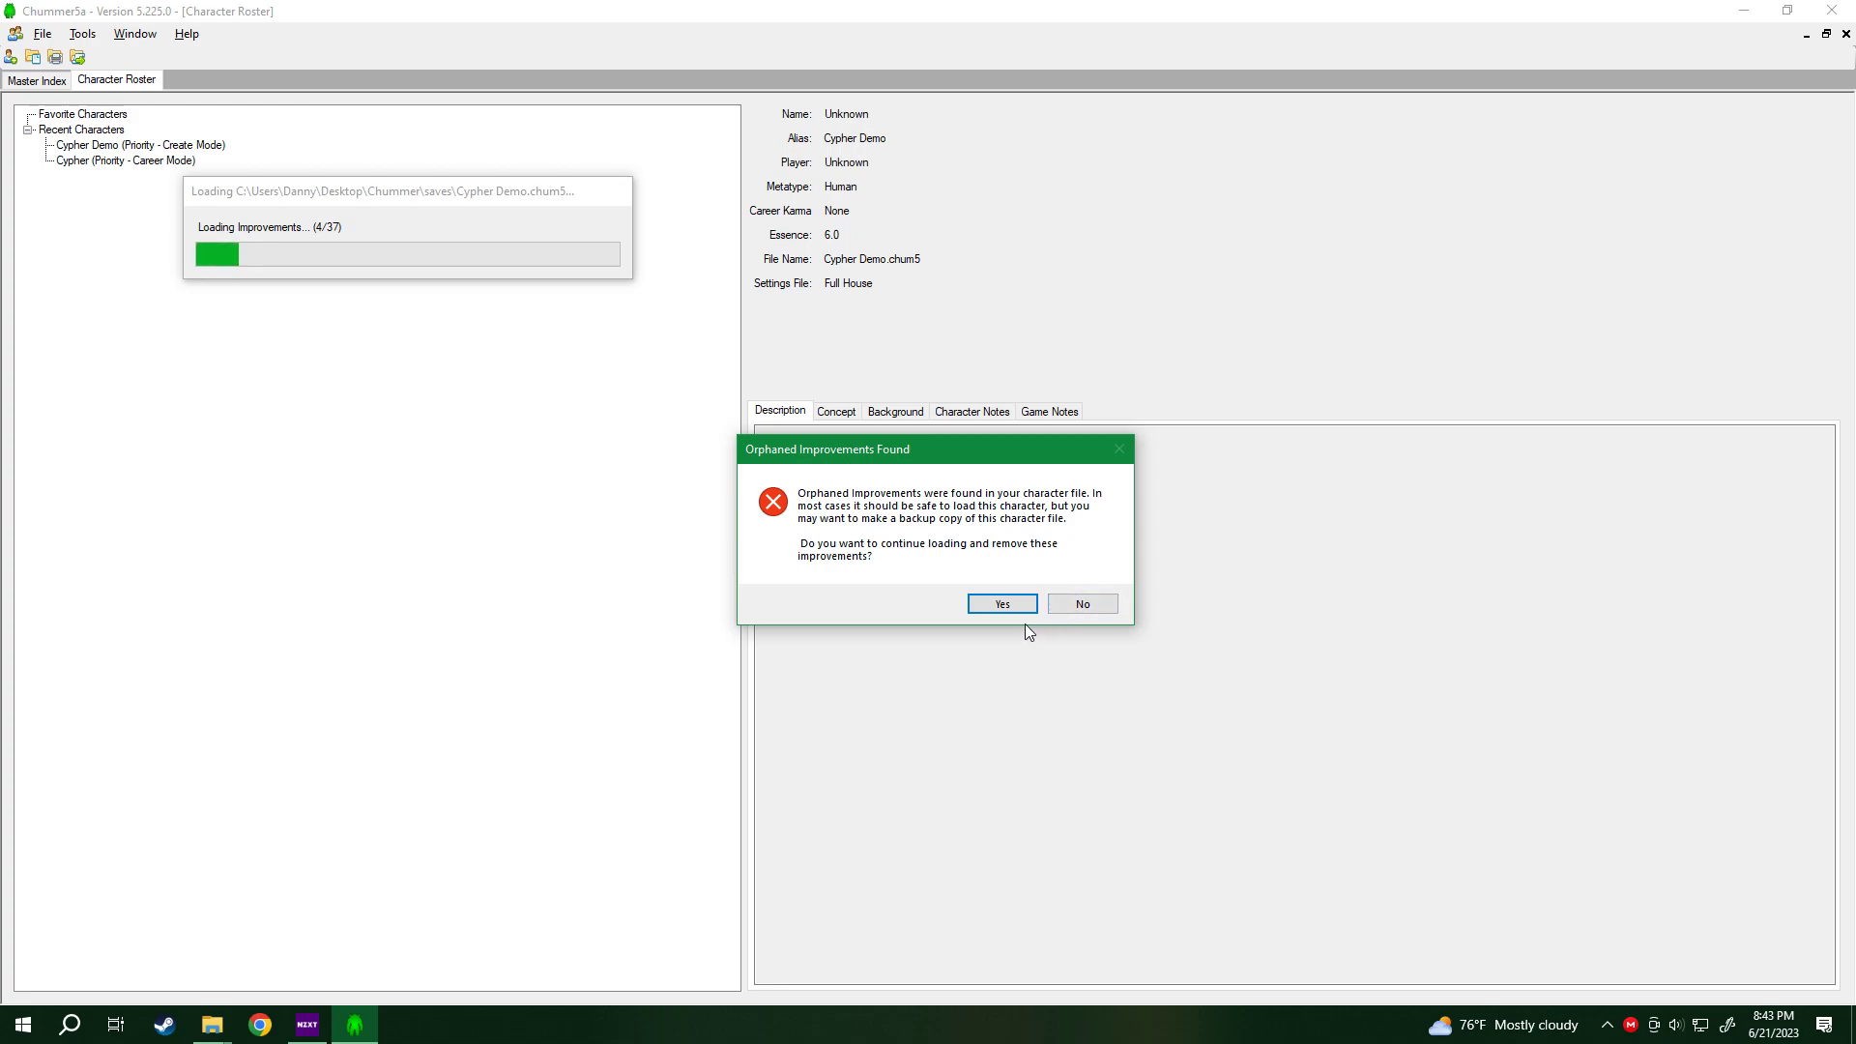
left_click(1001, 605)
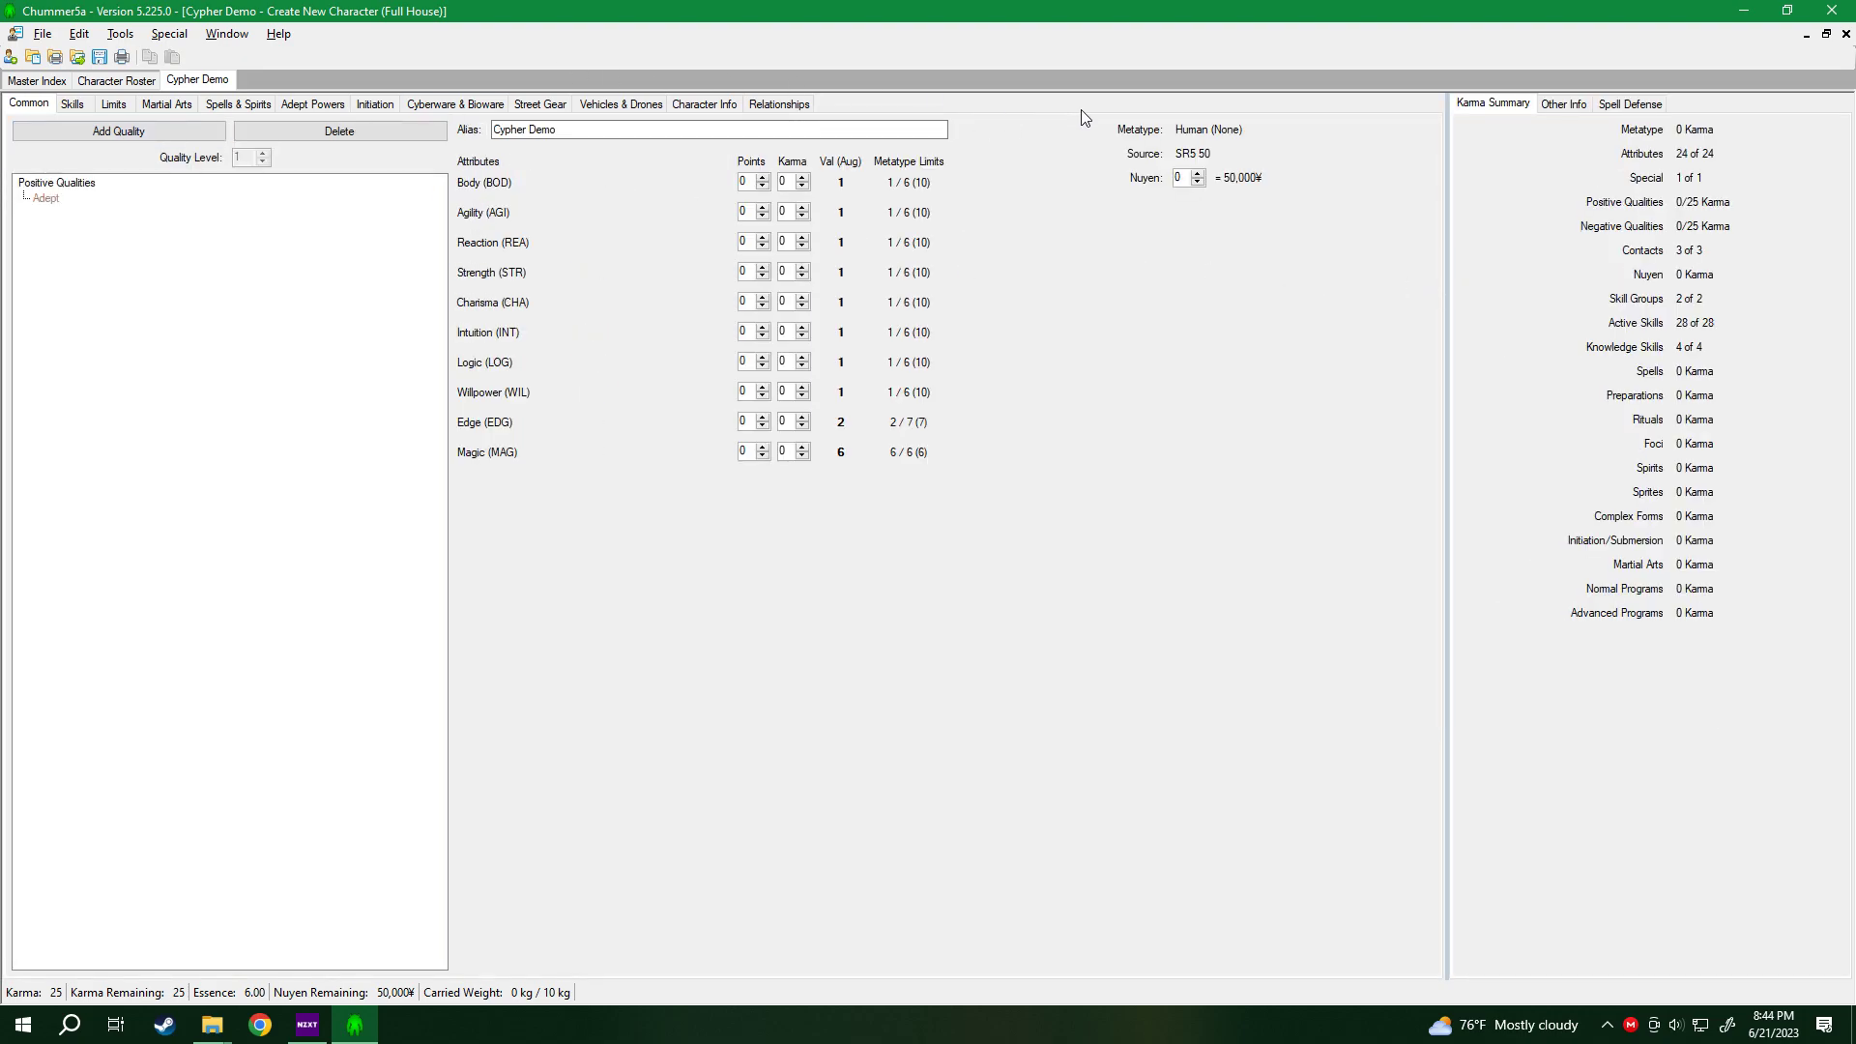
Find the Mentor Spirit quality in the Positive category with the search "mentor" and add it to the character.
left_click(70, 106)
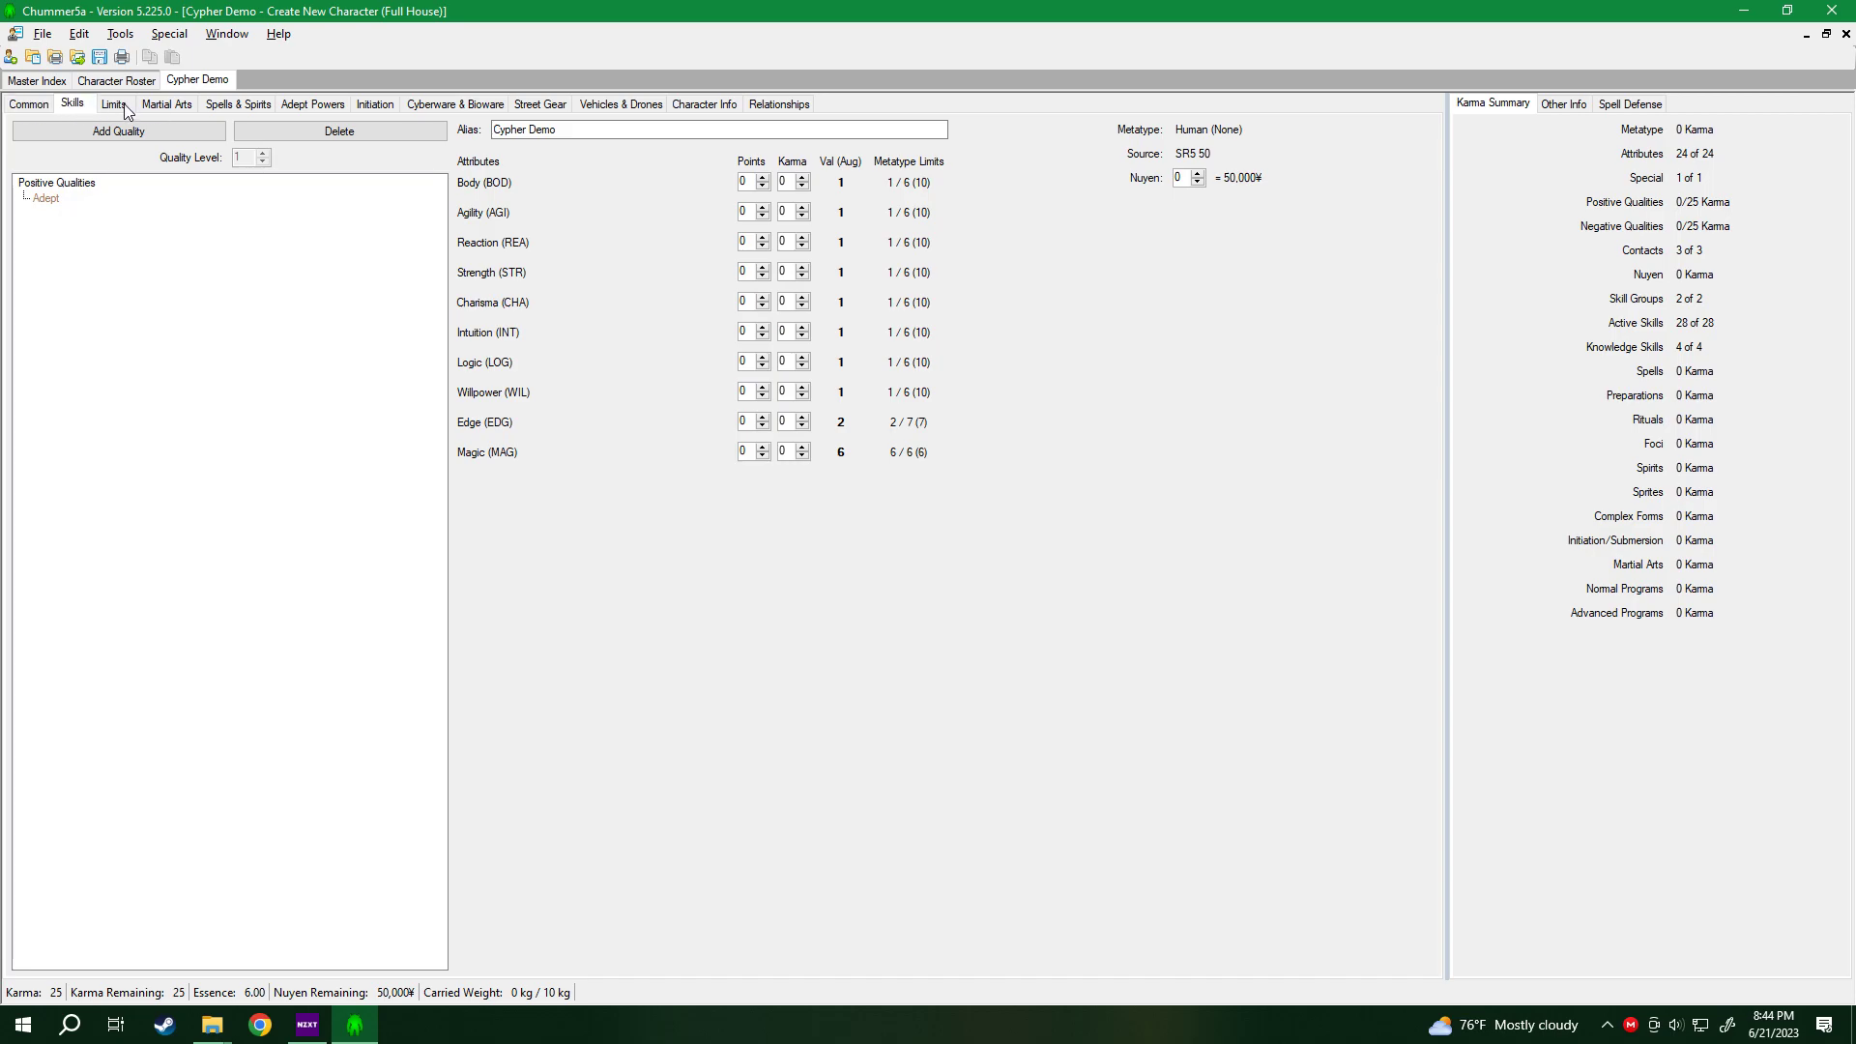
left_click(27, 107)
left_click(95, 135)
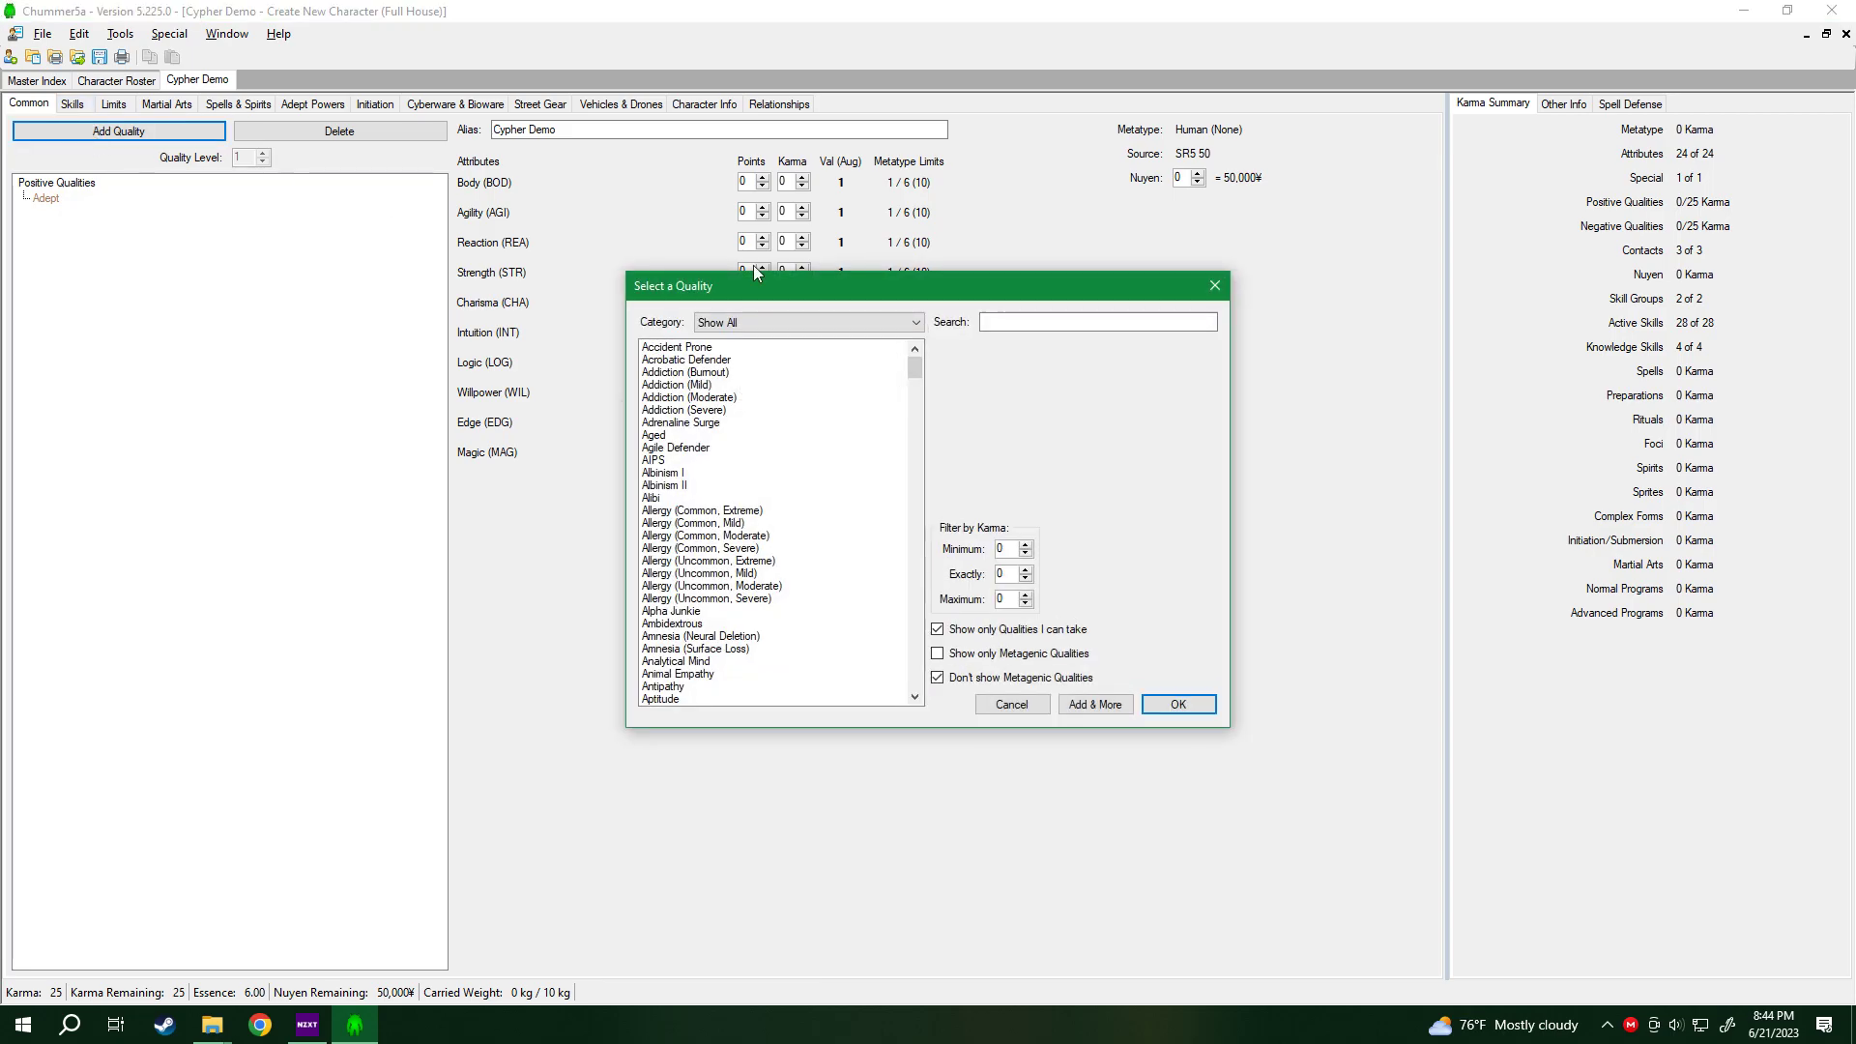
left_click(812, 332)
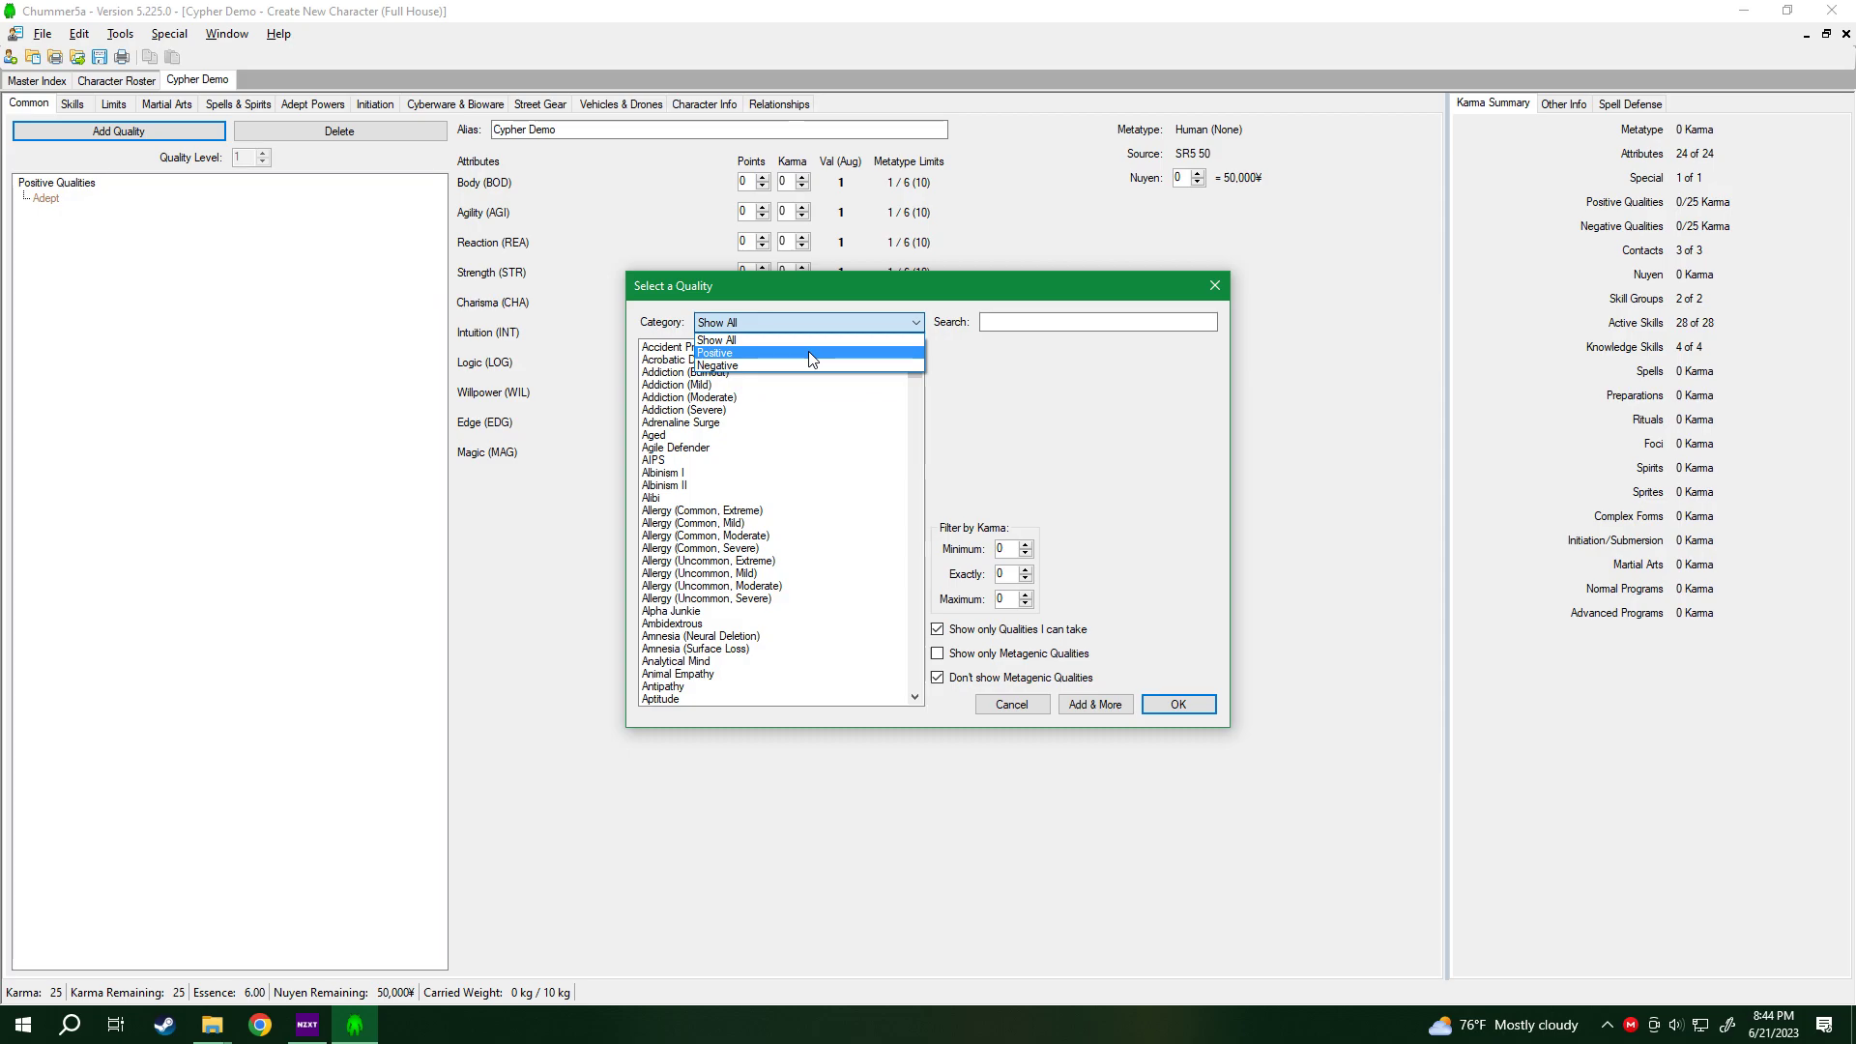
left_click(812, 353)
left_click(1056, 321)
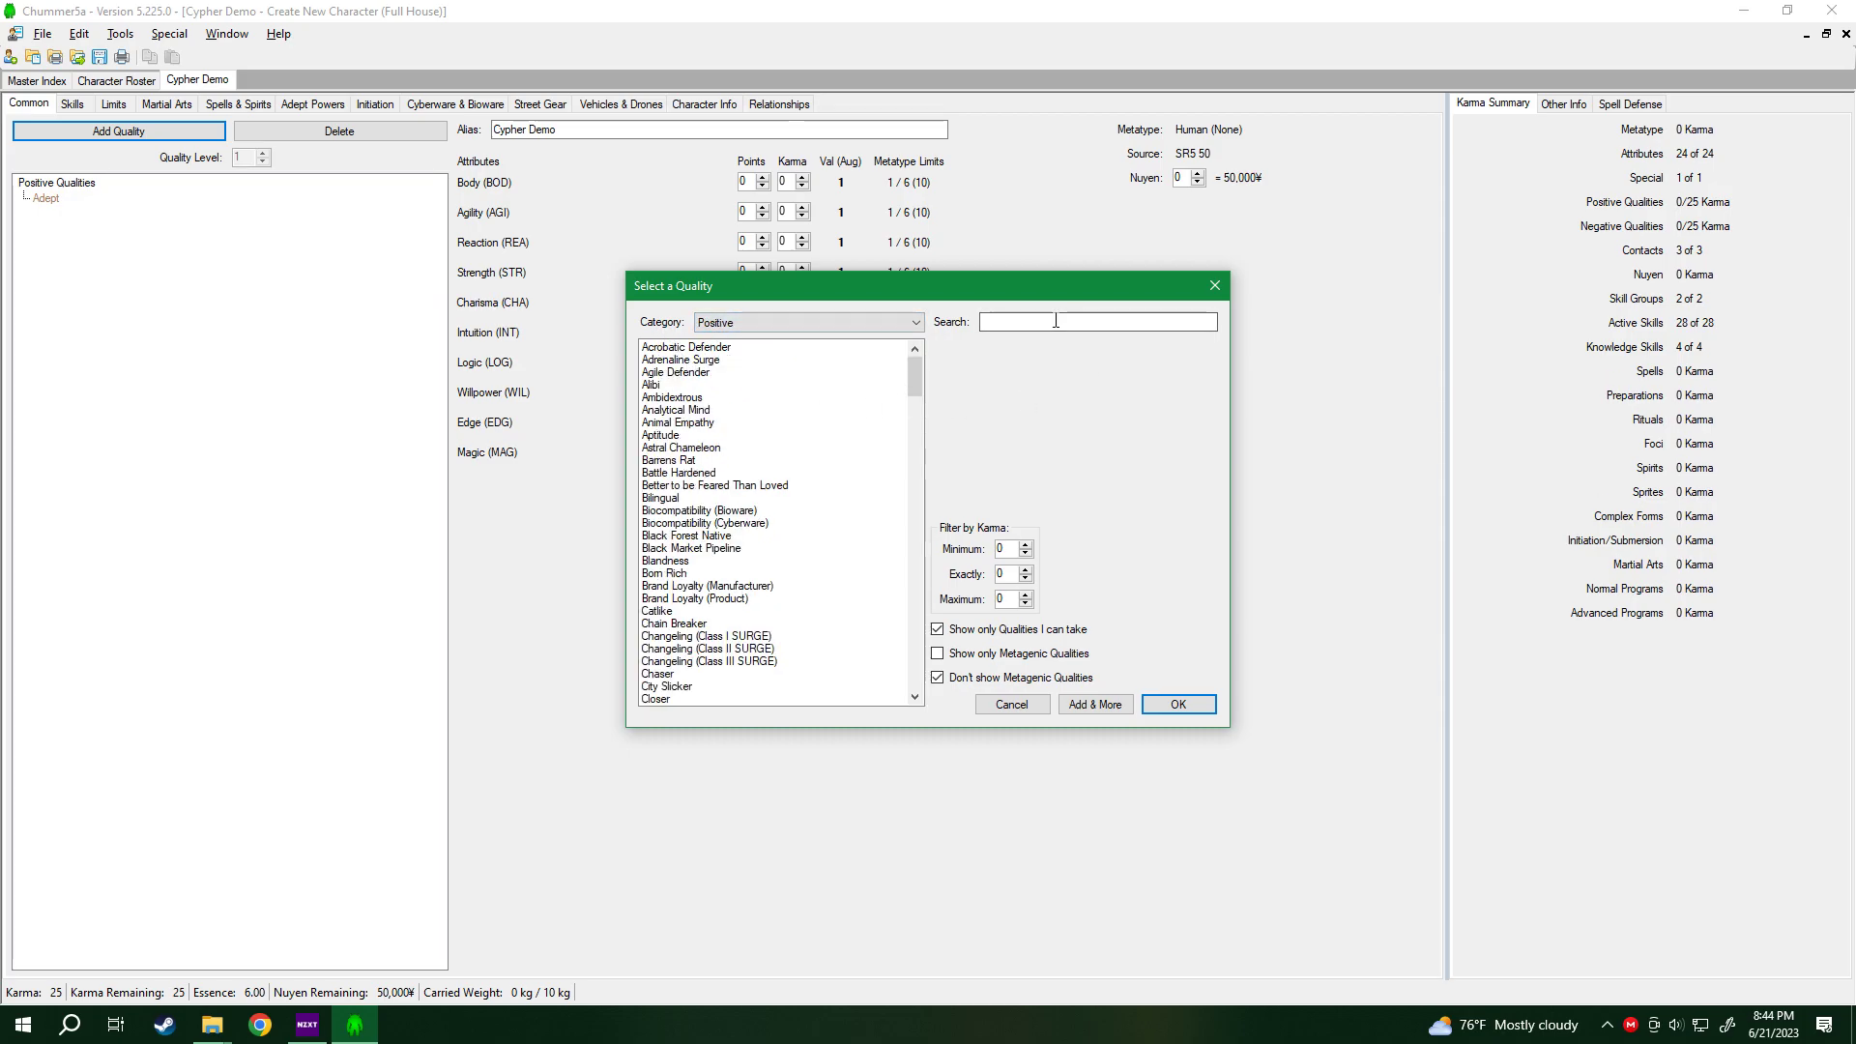
type("mentor")
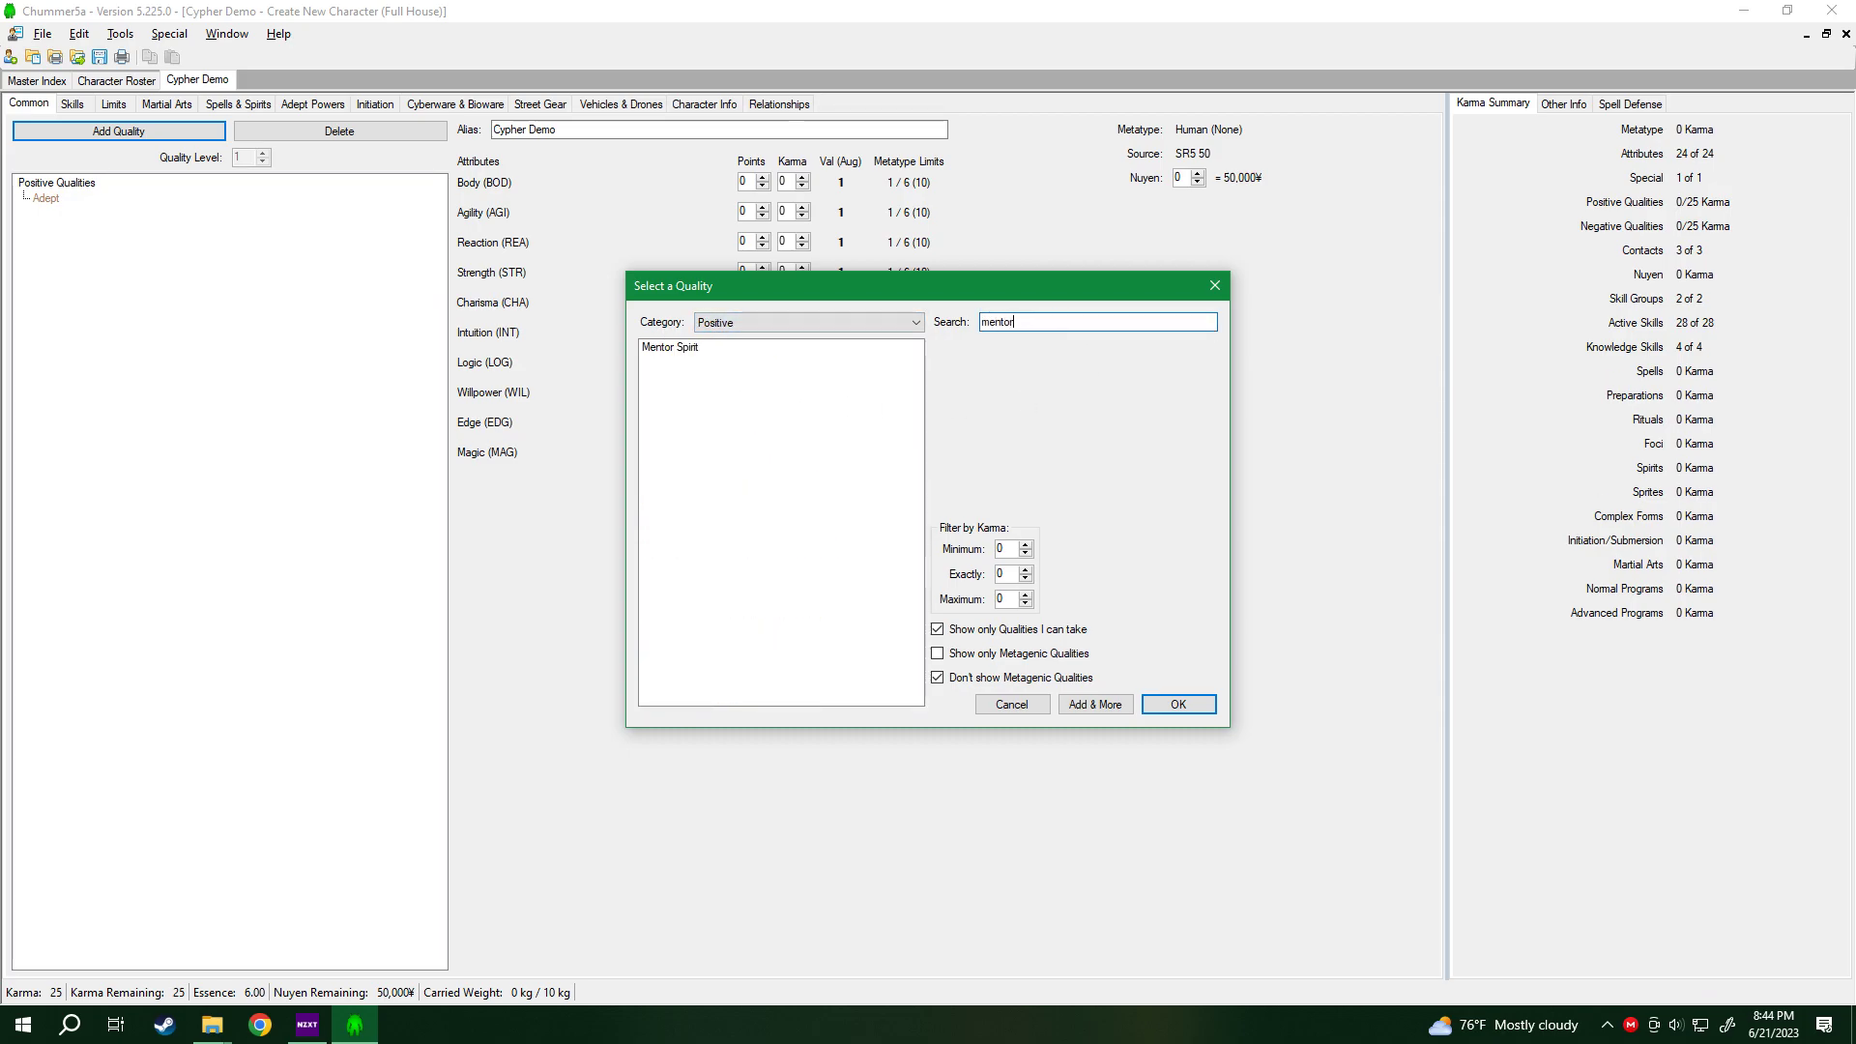
left_click(670, 346)
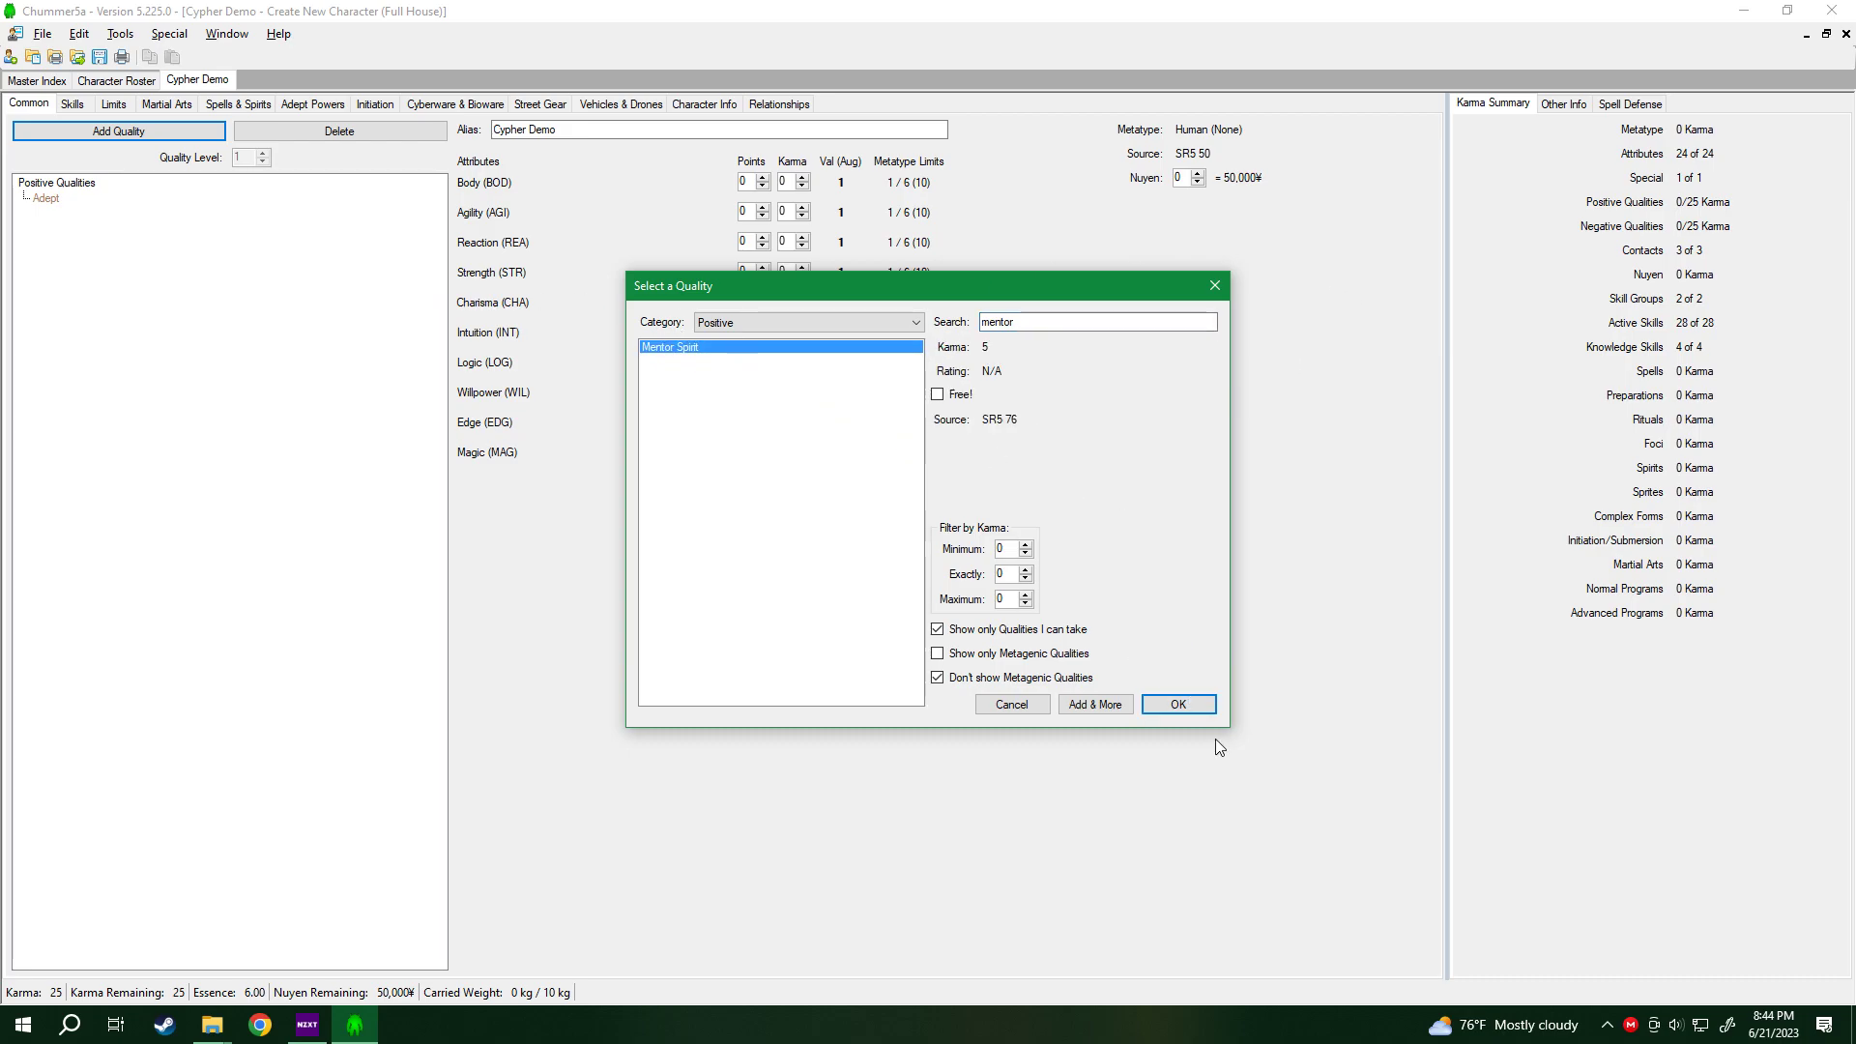
left_click(1187, 709)
Choose Stag as the character's mentor spirit and confirm the selection.
left_click(628, 288)
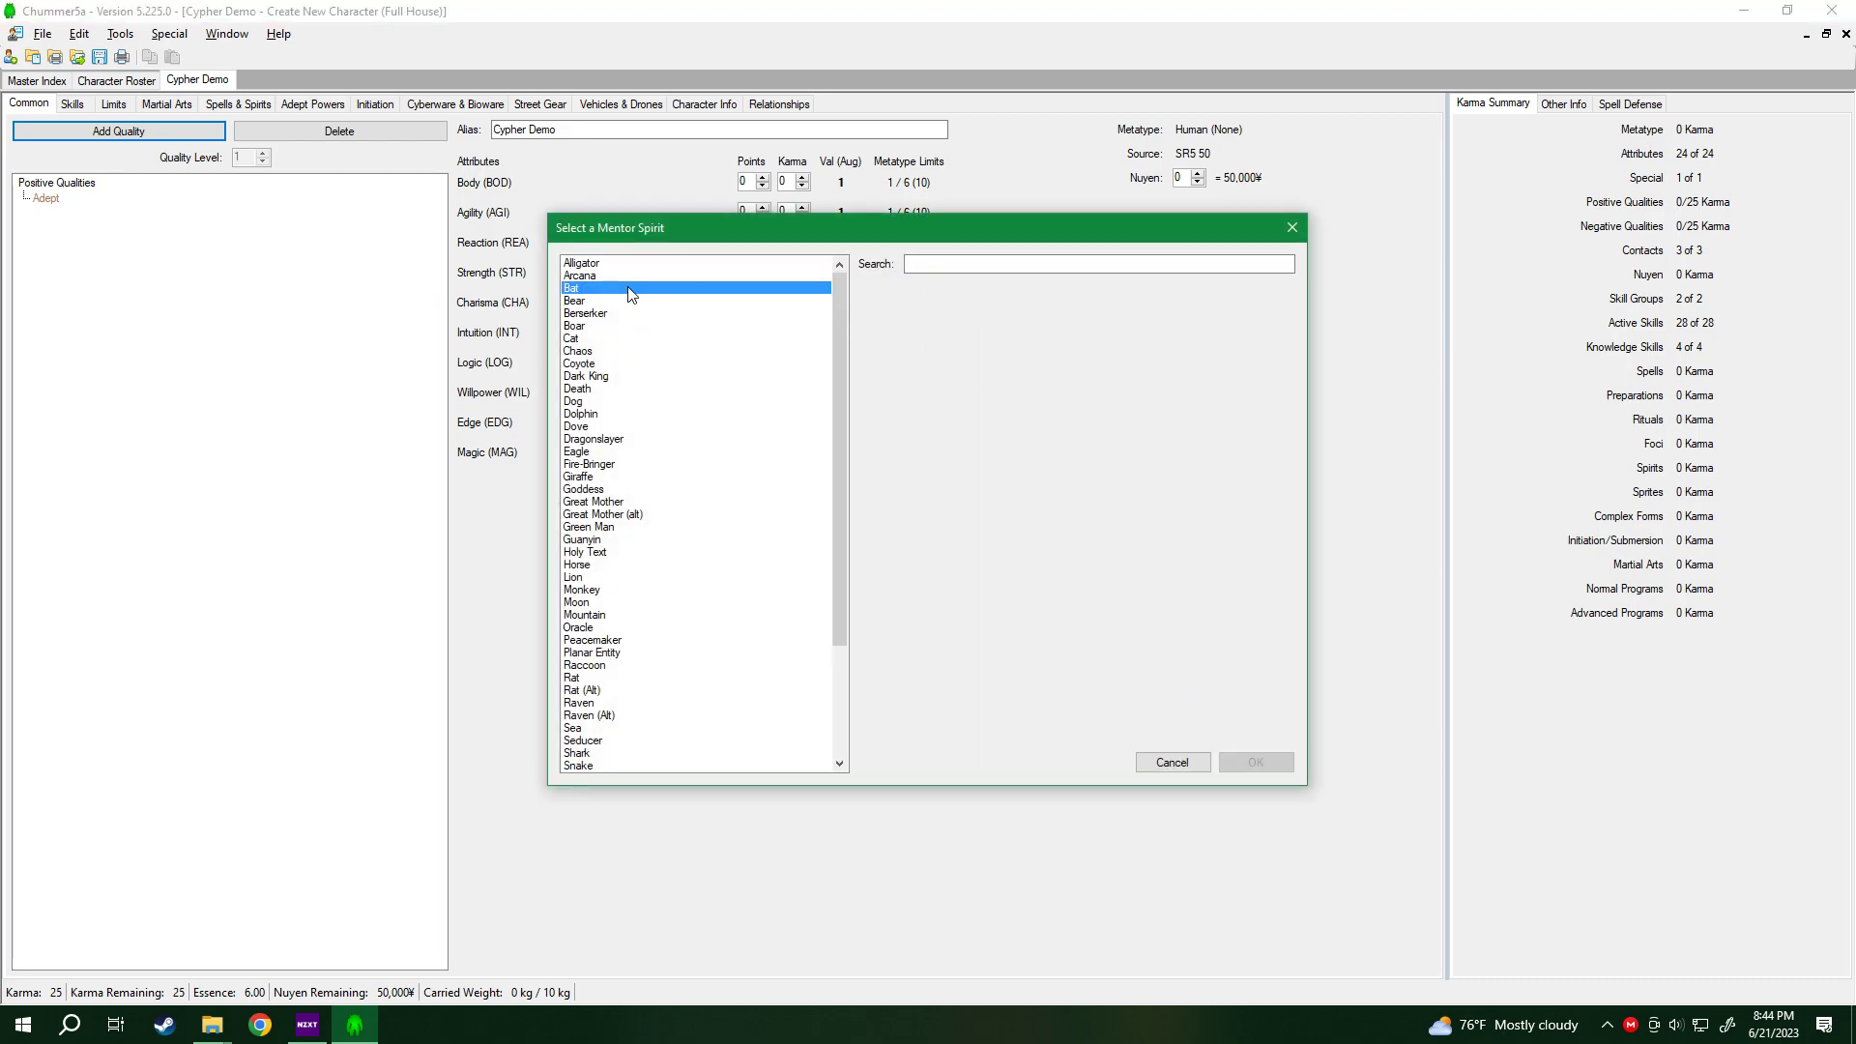
scroll(773, 367, "down", 4)
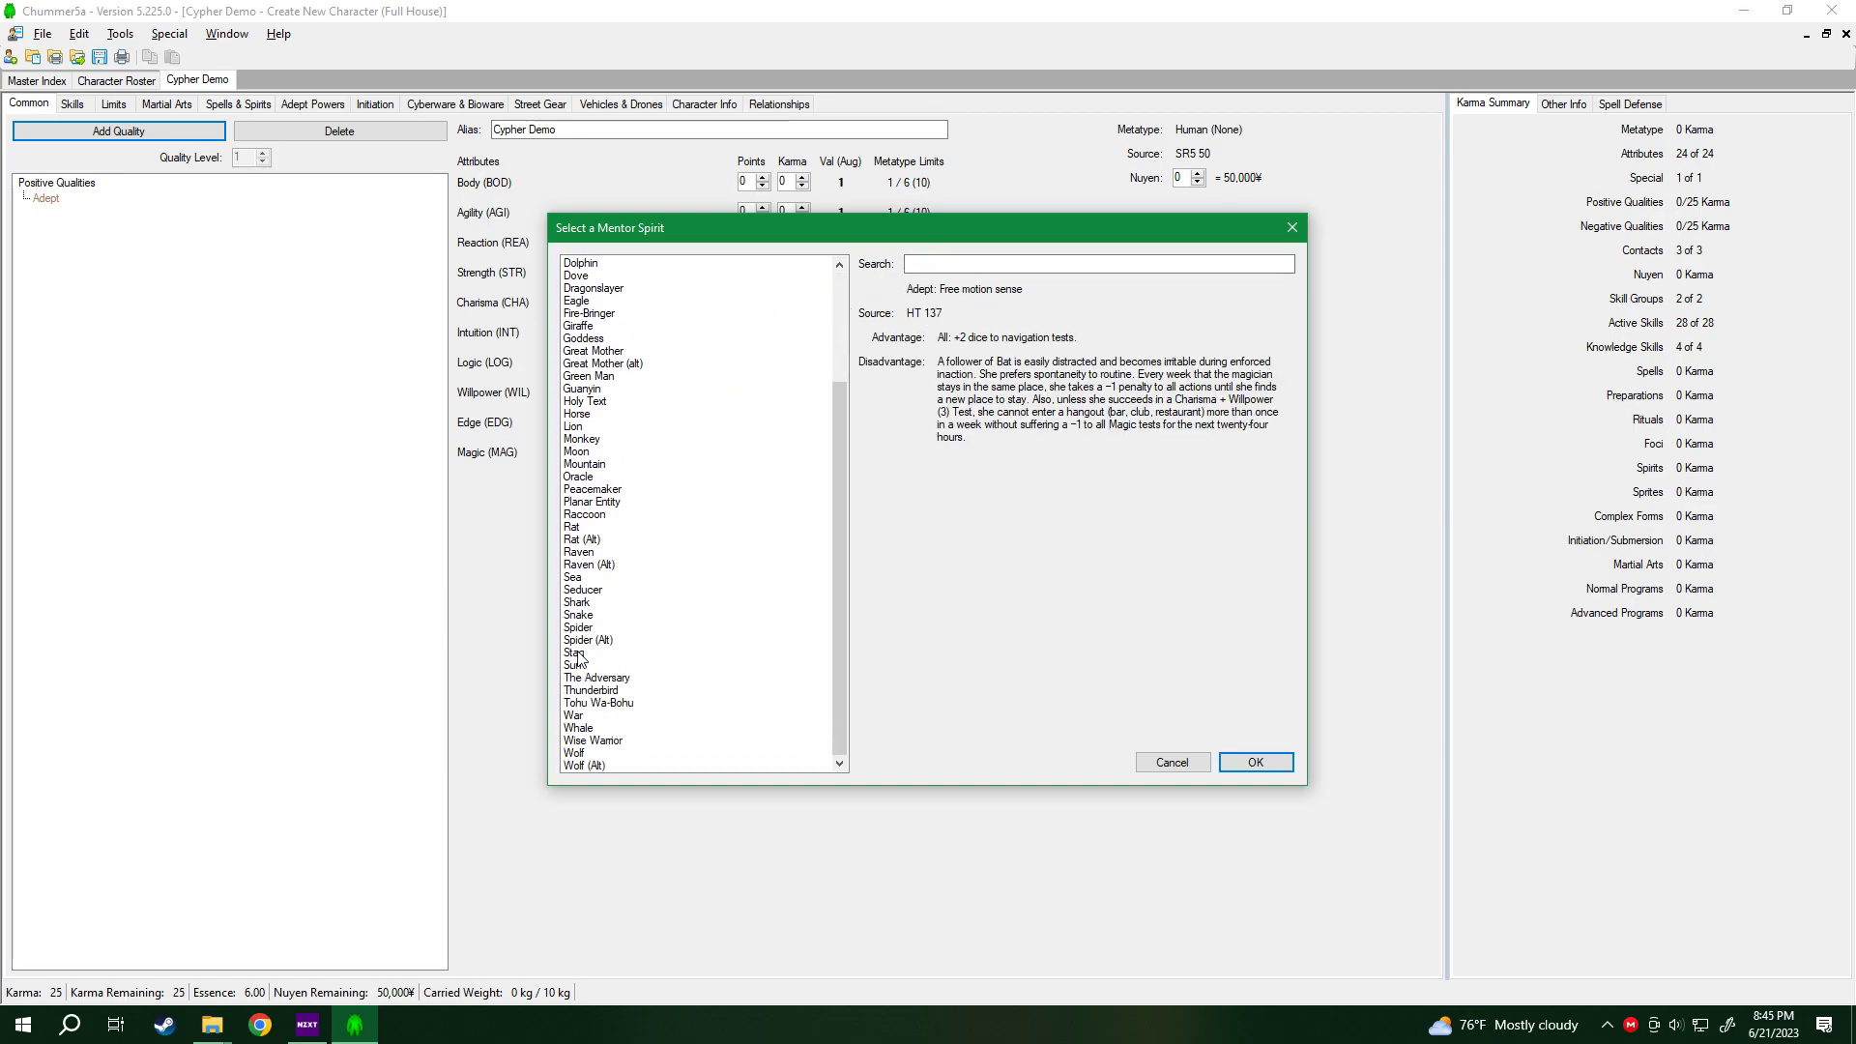
left_click(576, 653)
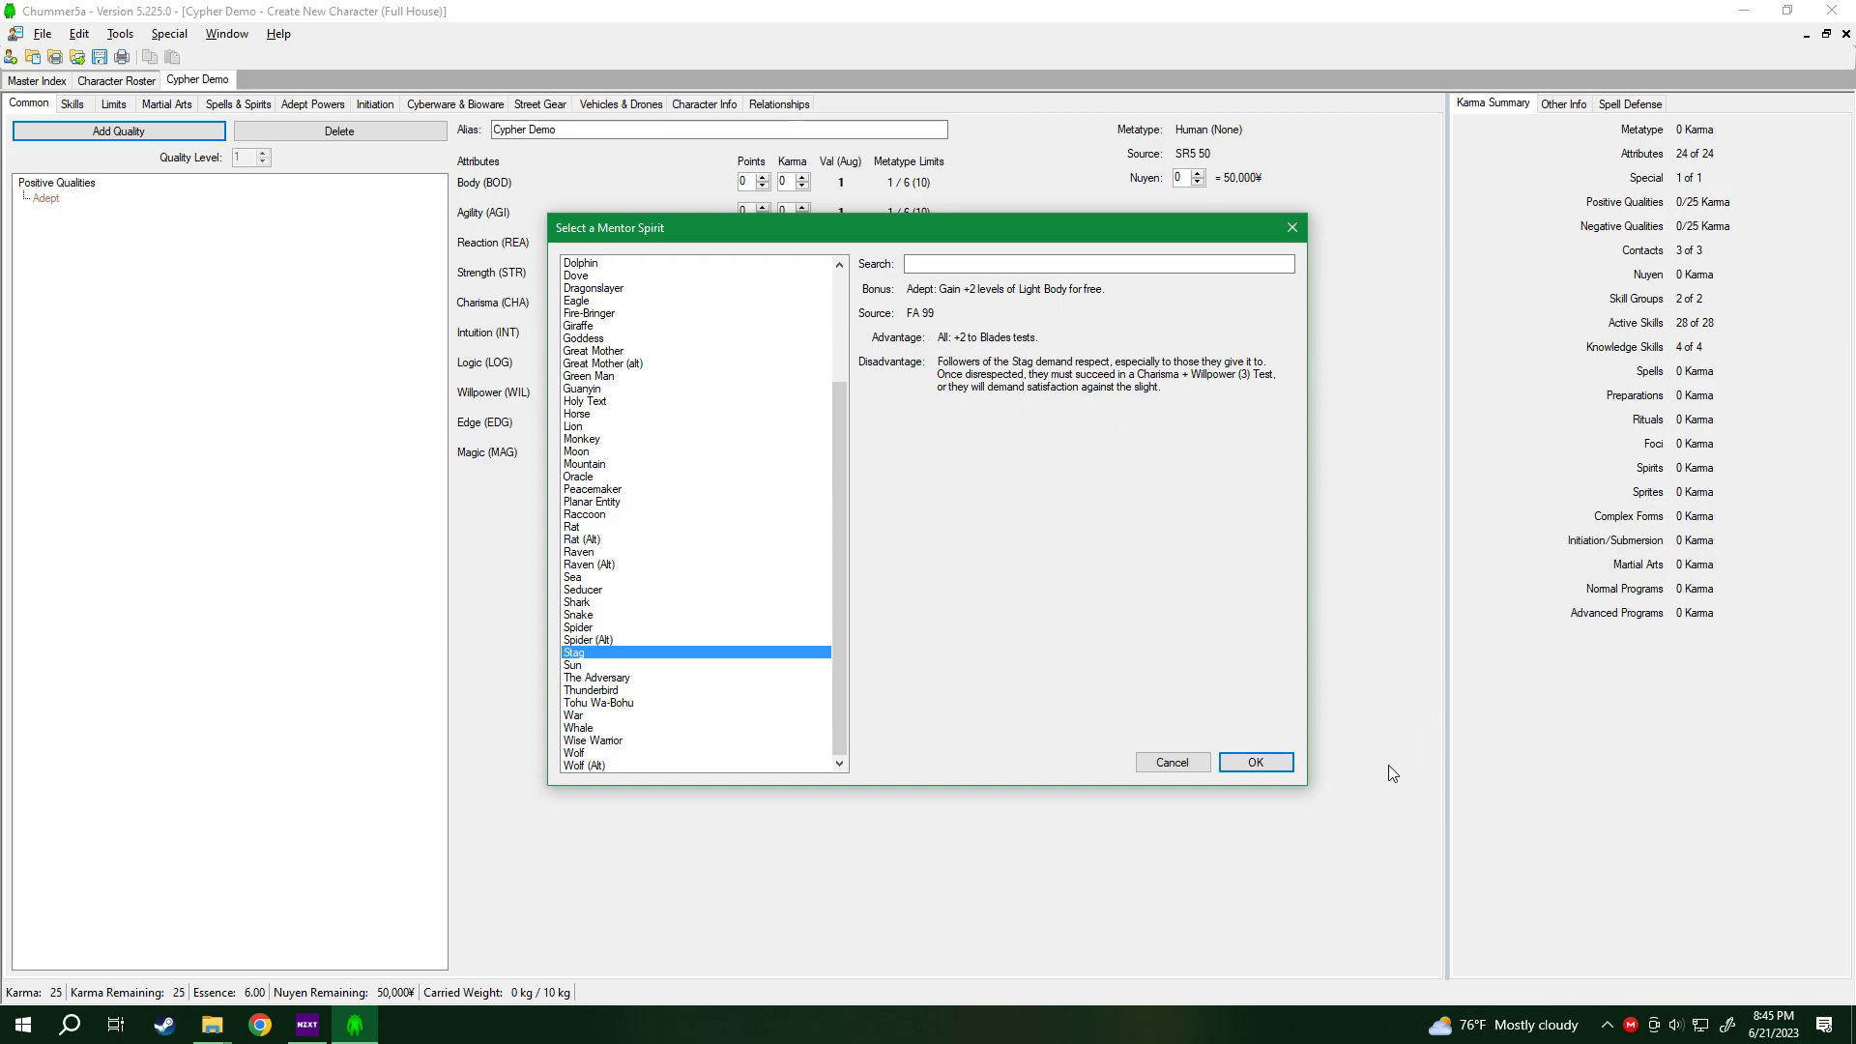
left_click(1241, 763)
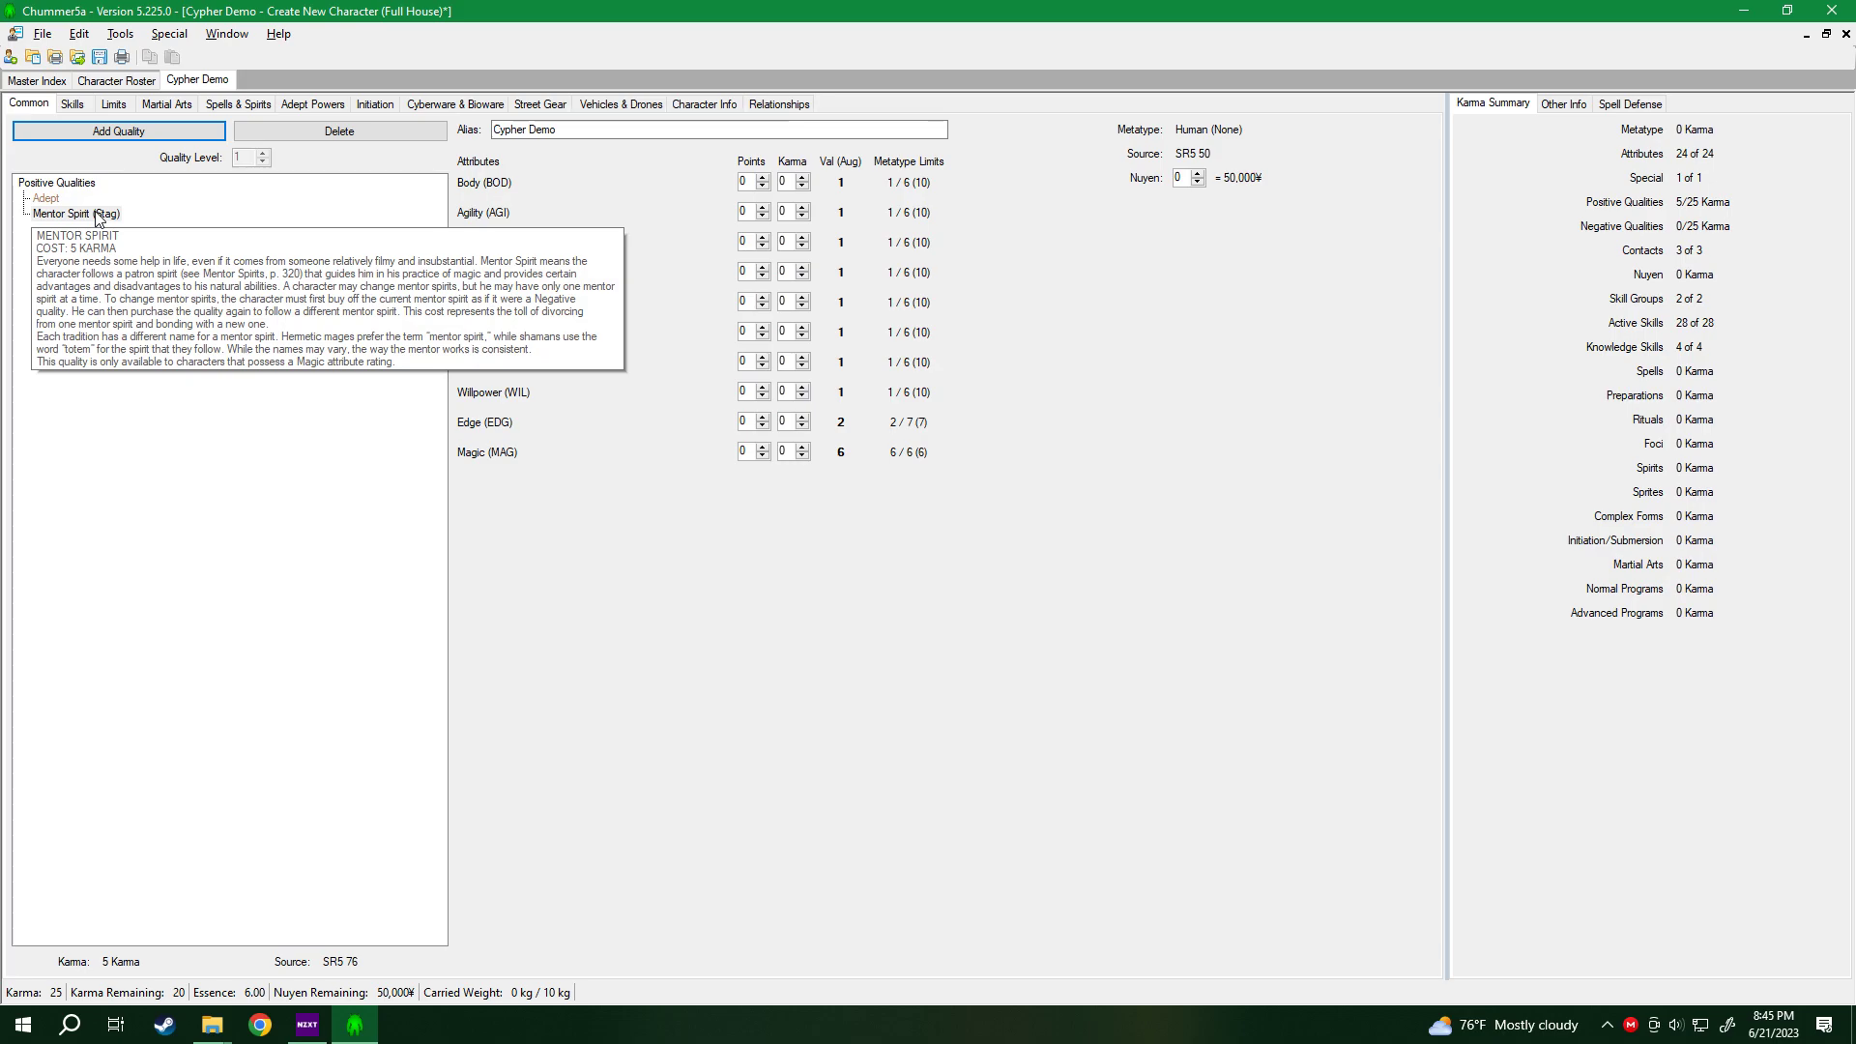
Review the Mentor Spirit quality's description and the Stag's advantage and disadvantage, and return to the common attributes and qualities view.
mouse_move(102, 218)
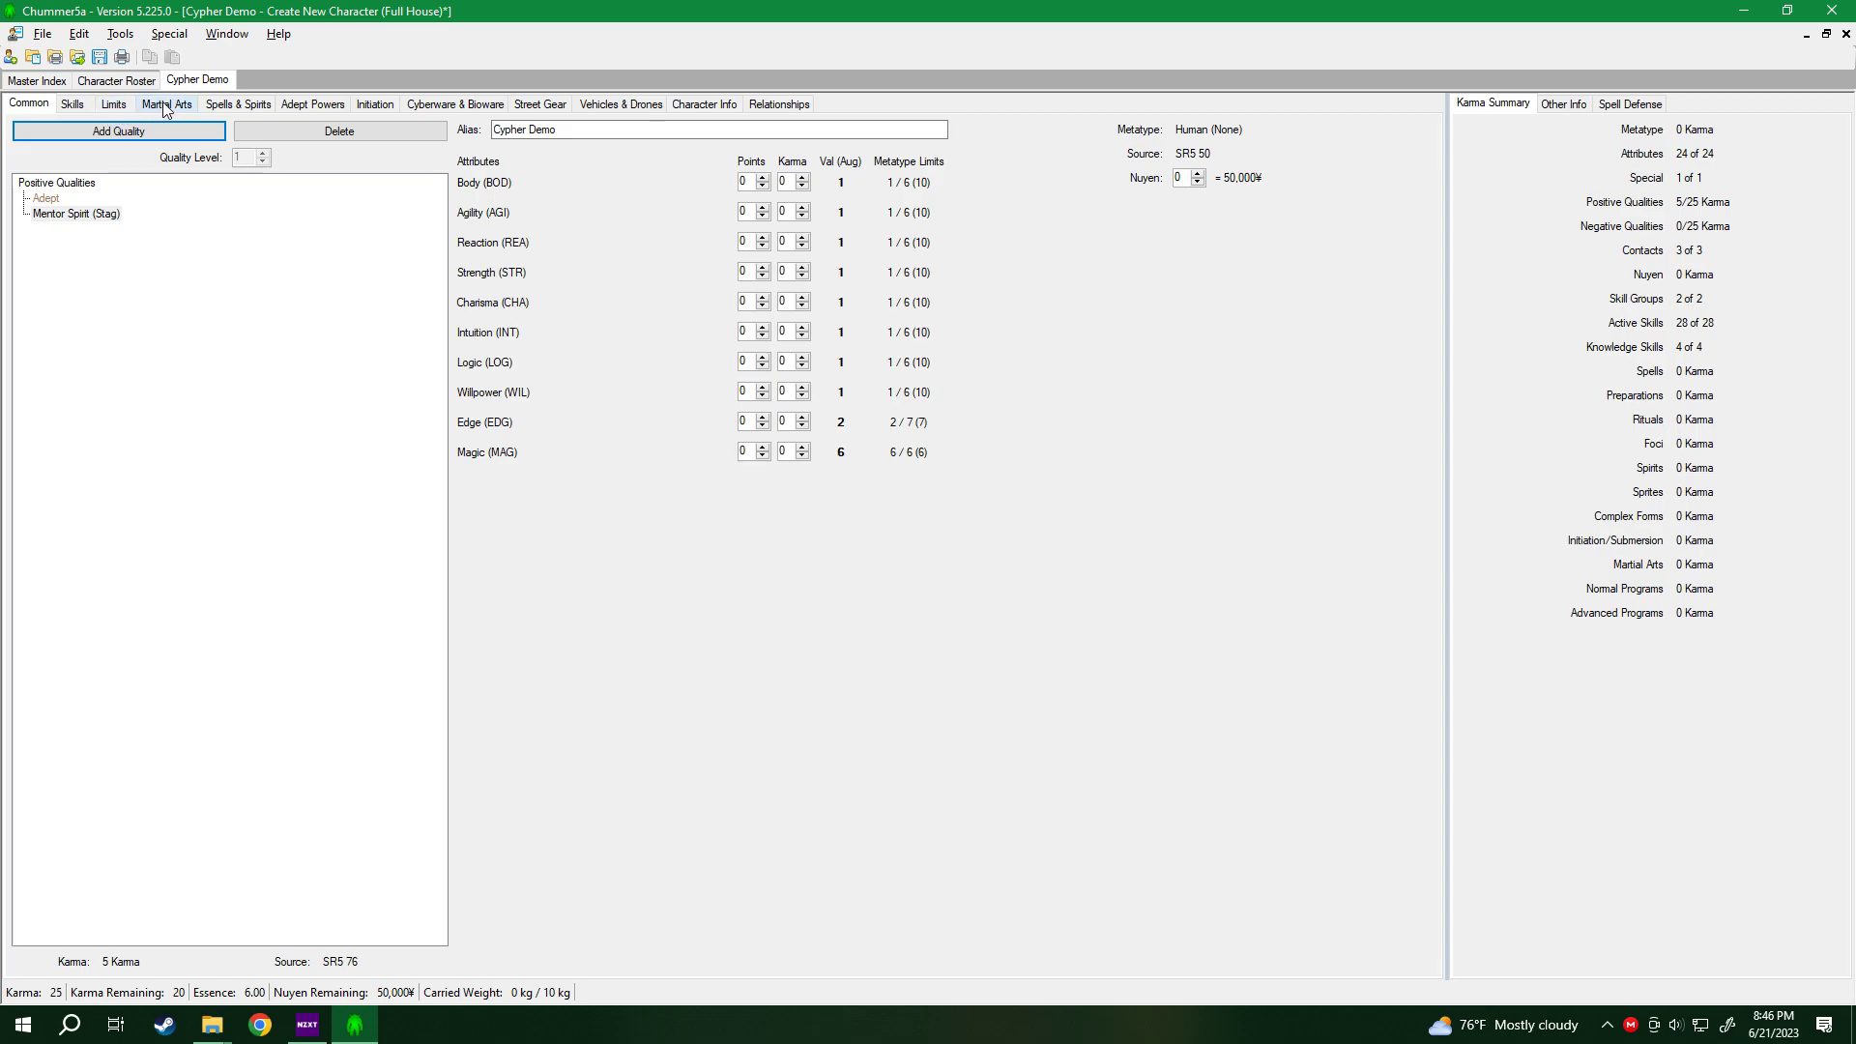
left_click(241, 109)
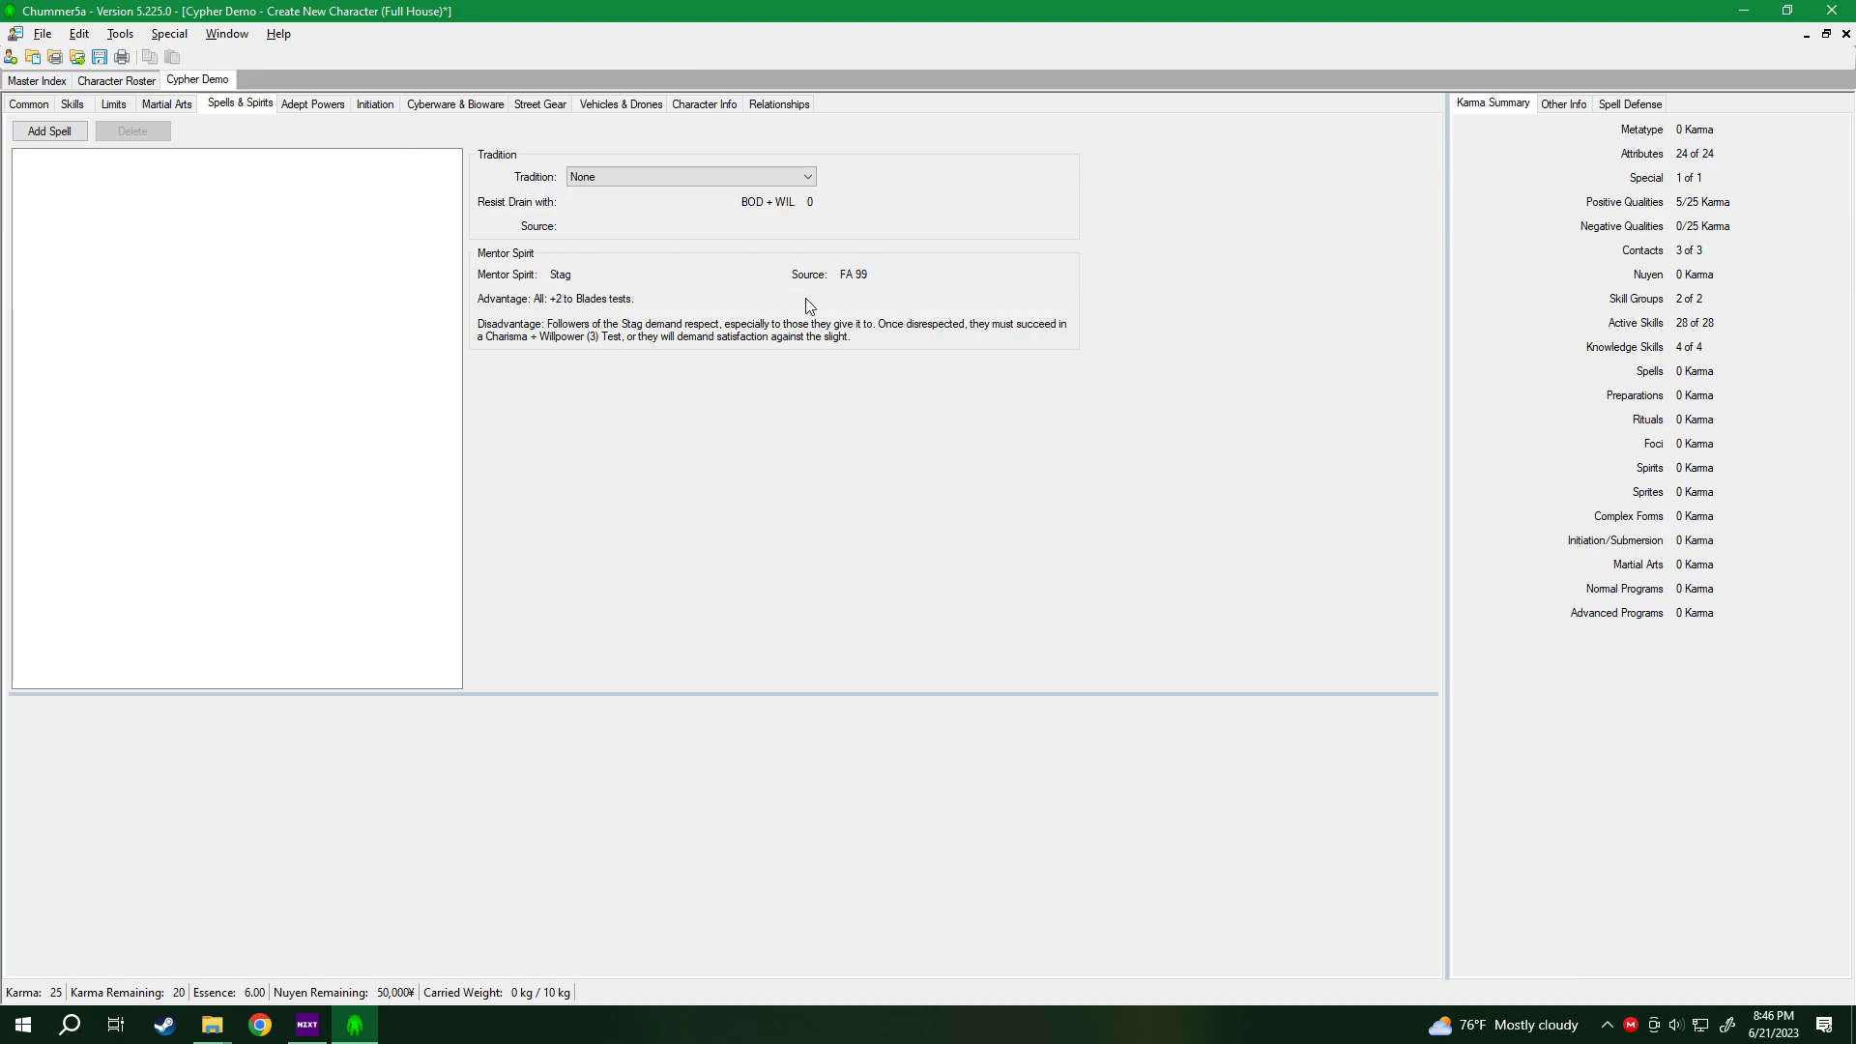
left_click(31, 108)
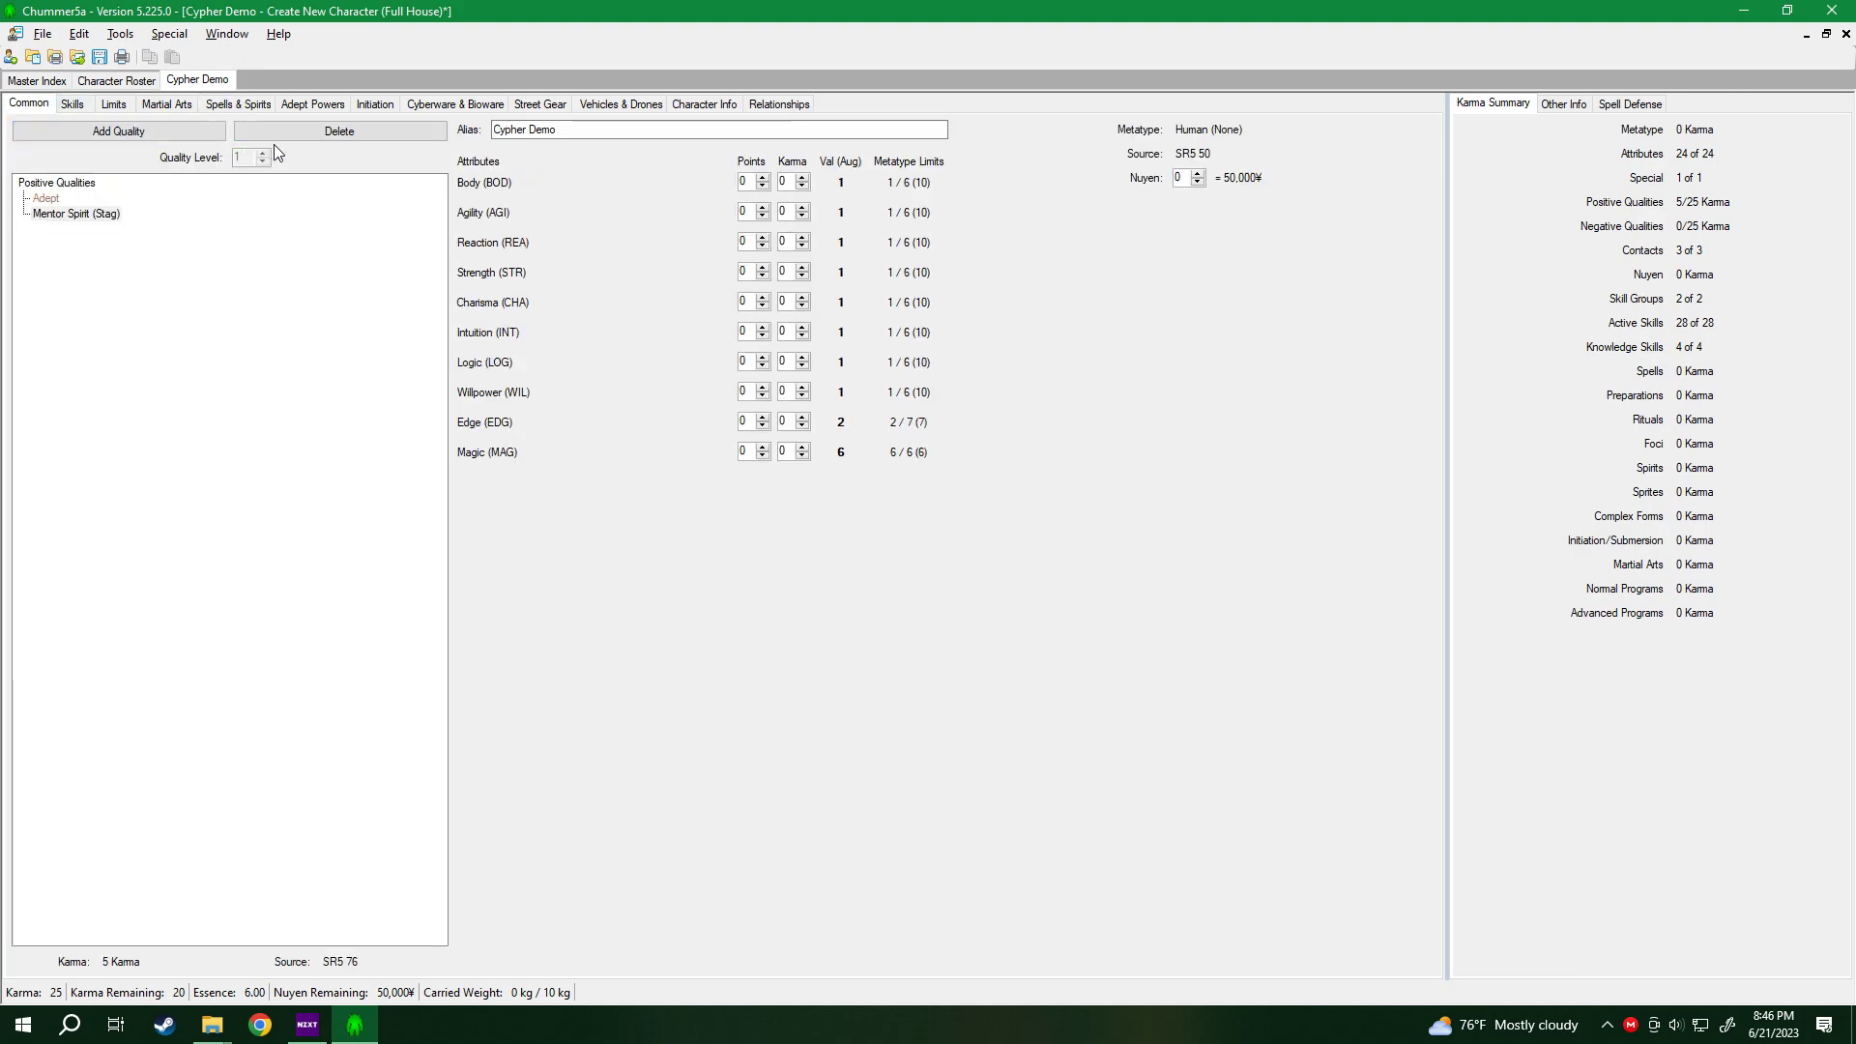
Search the positive qualities for "the i" and select The Invisible Way.
left_click(197, 136)
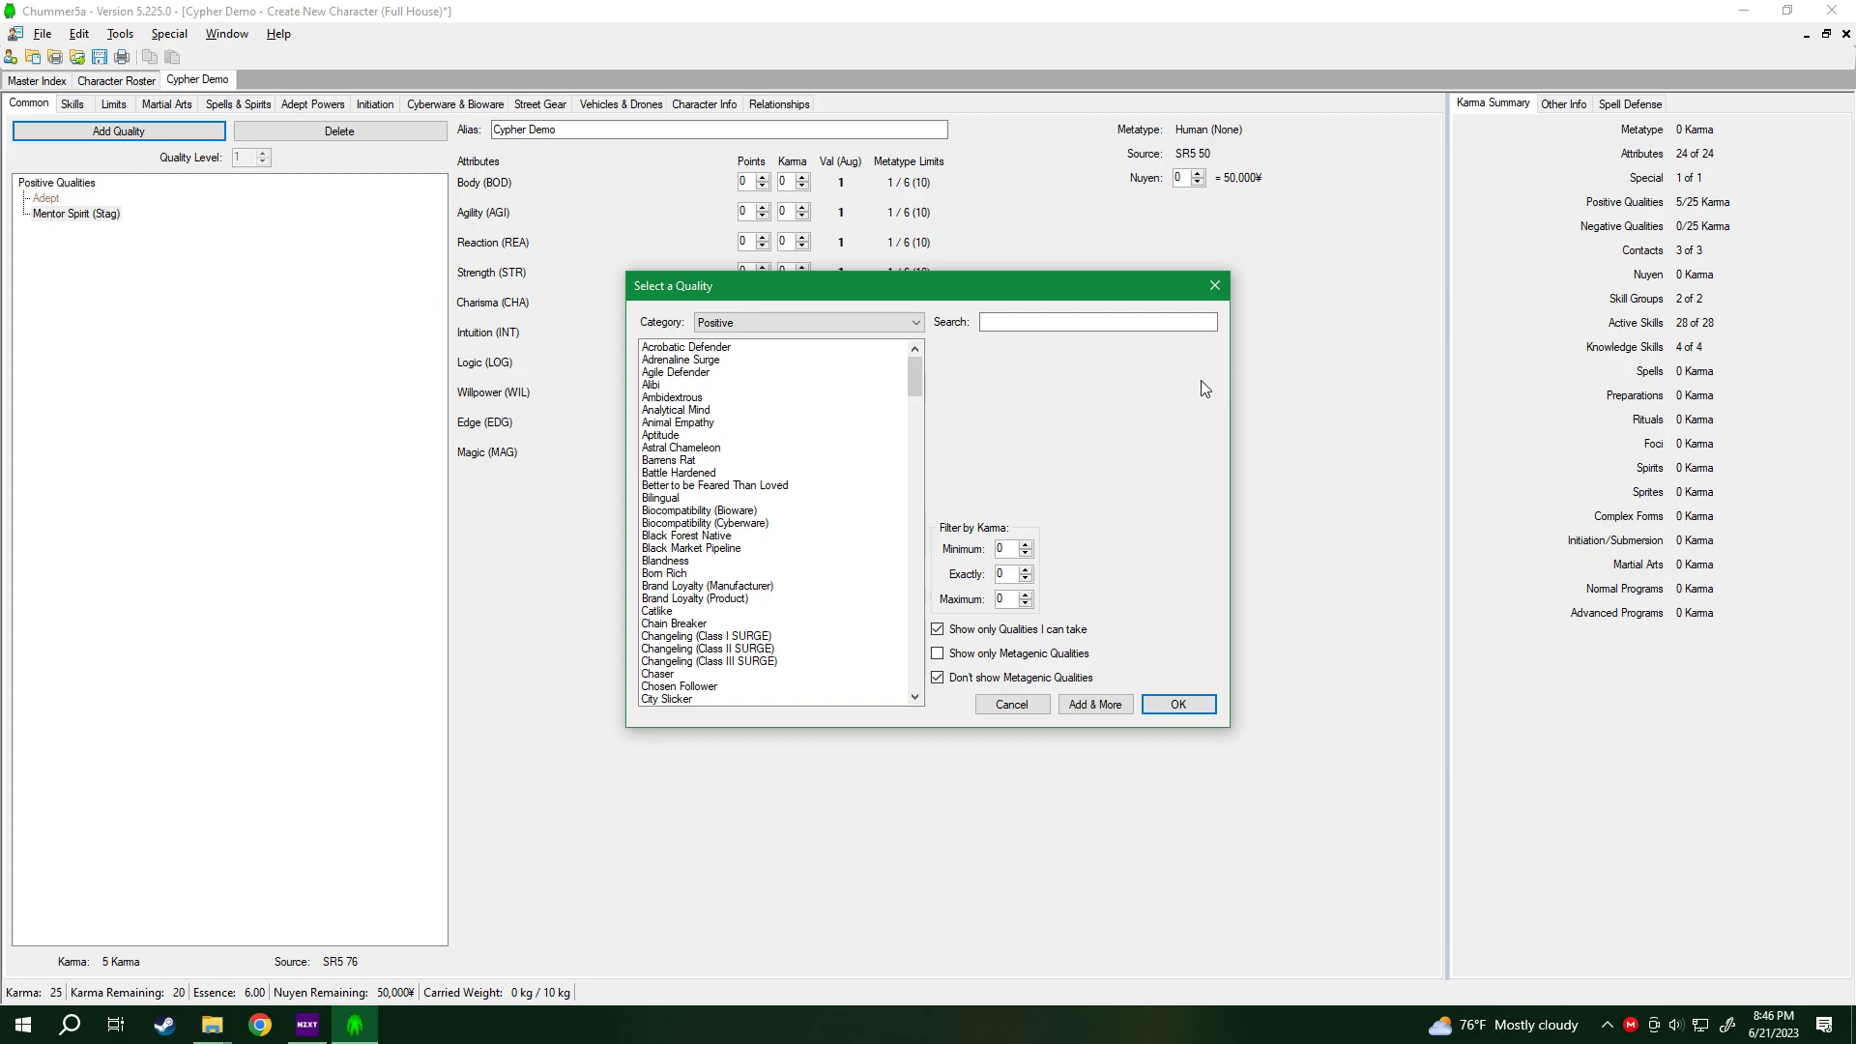
left_click(1044, 321)
type("the i")
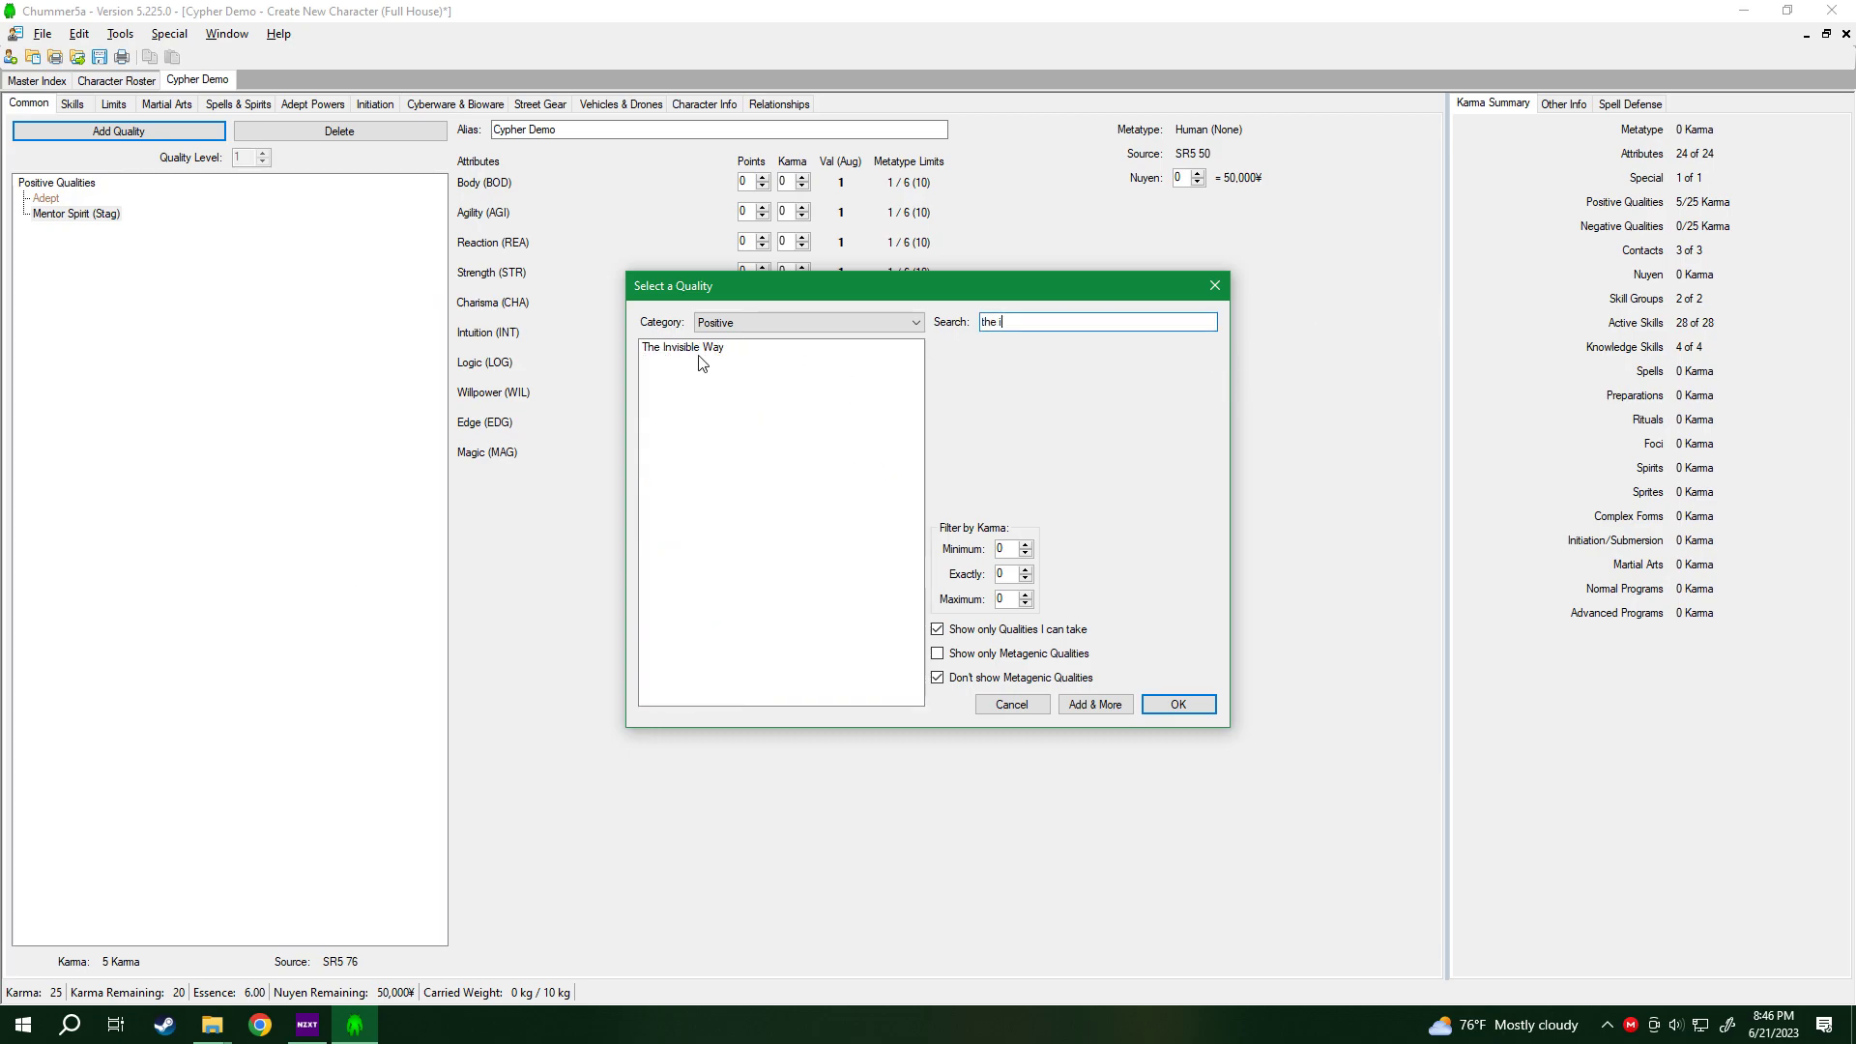
left_click(776, 351)
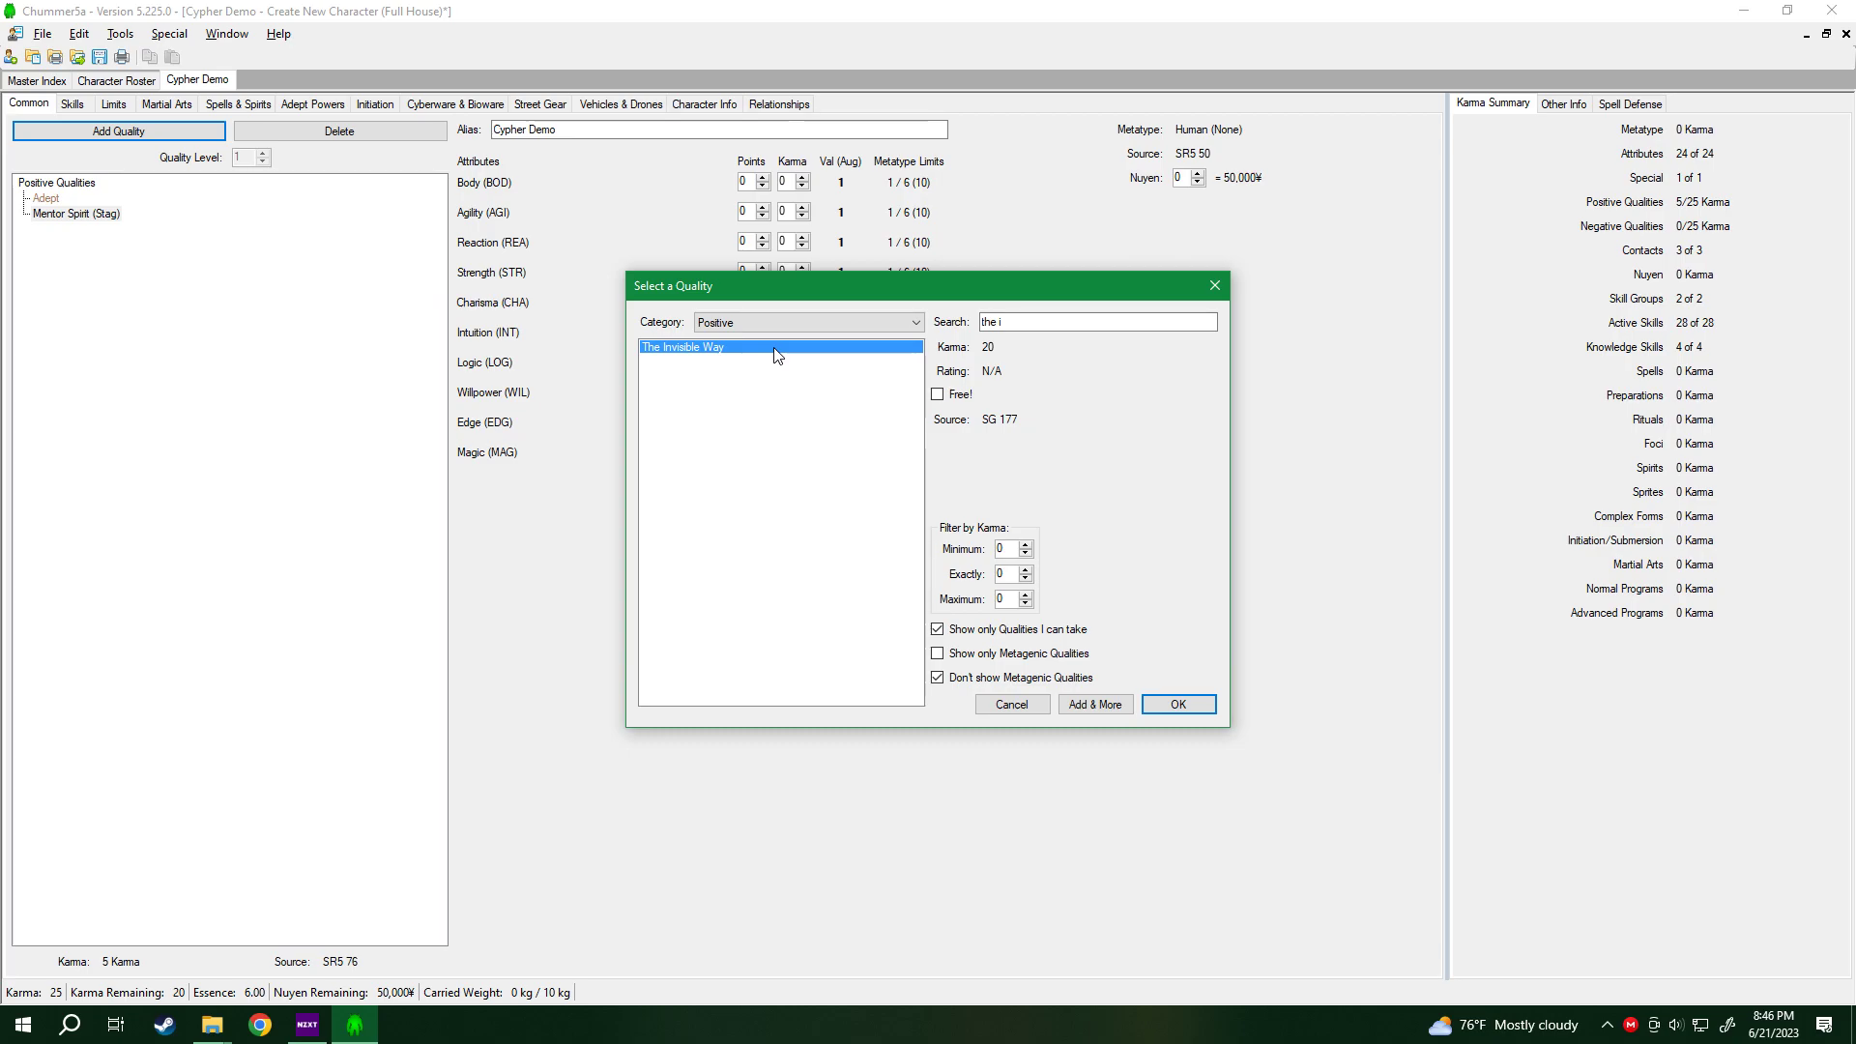
Open the rulebook source of The Invisible Way and read its entry and the general rules for adept Ways.
left_click(1004, 422)
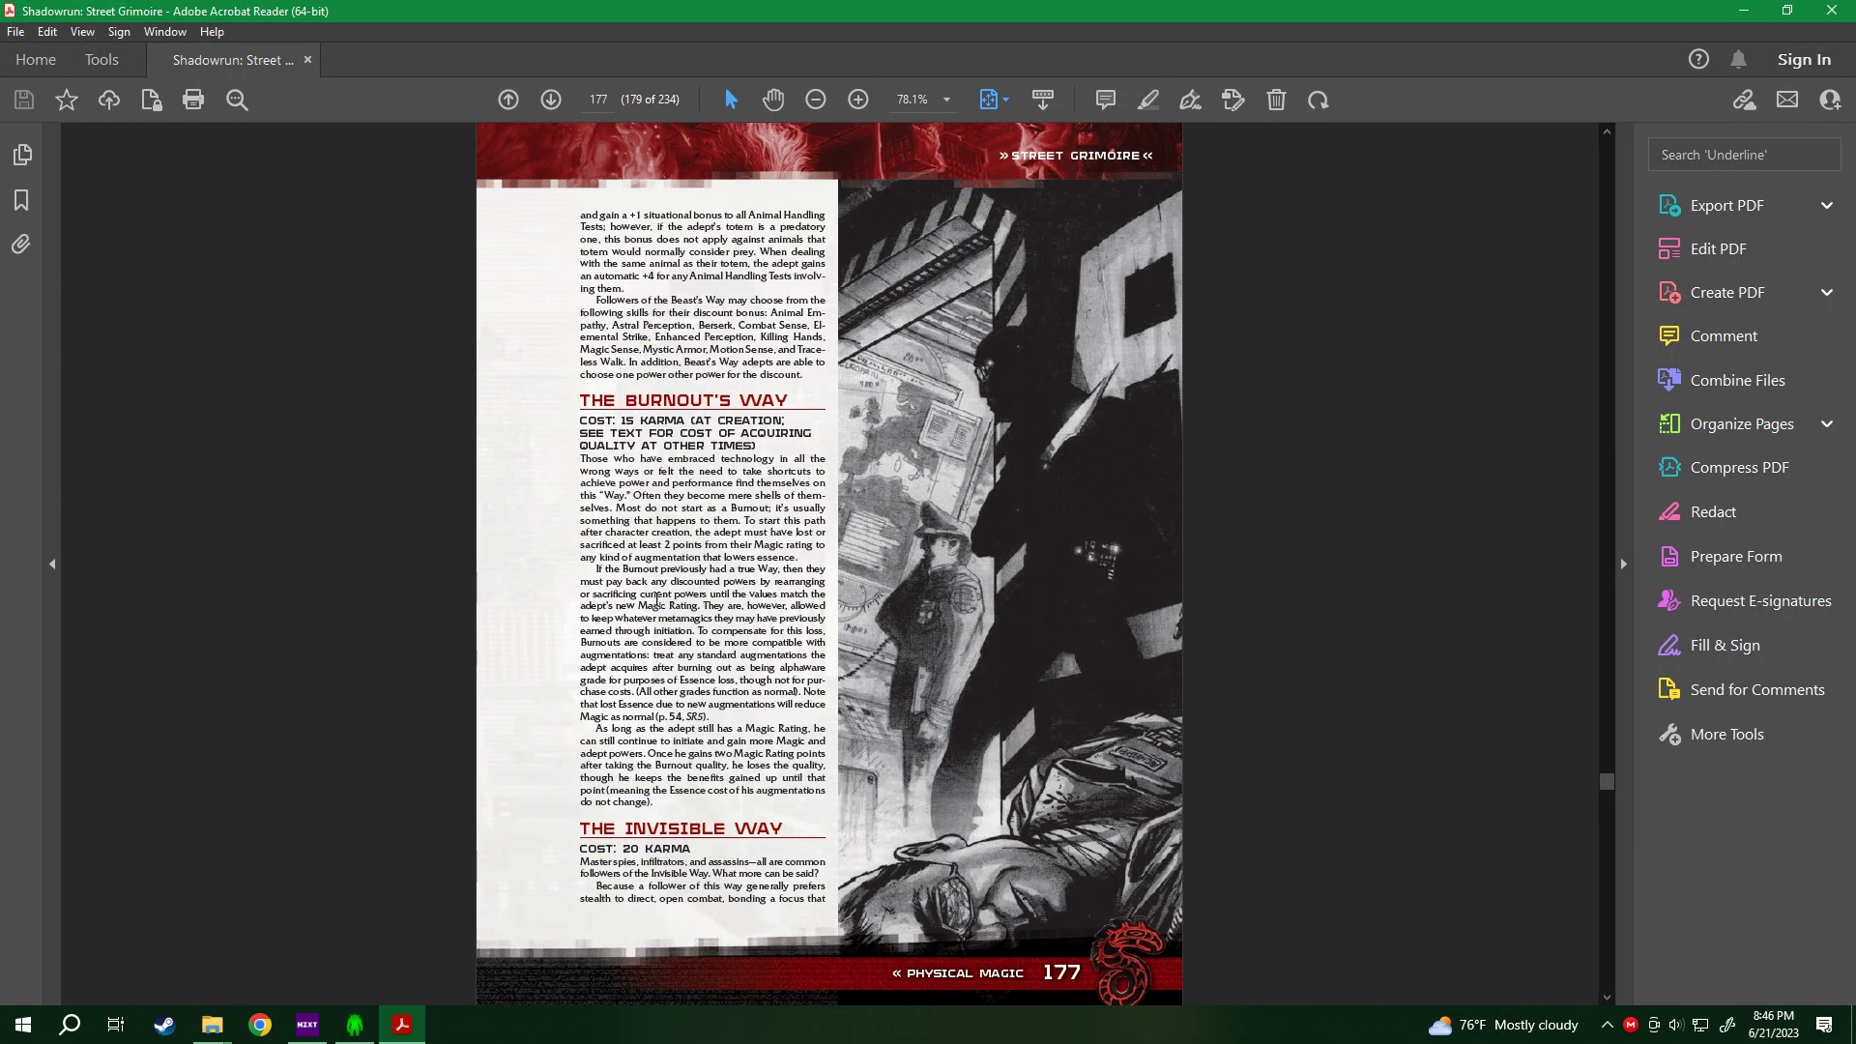
scroll(684, 389, "down", 3)
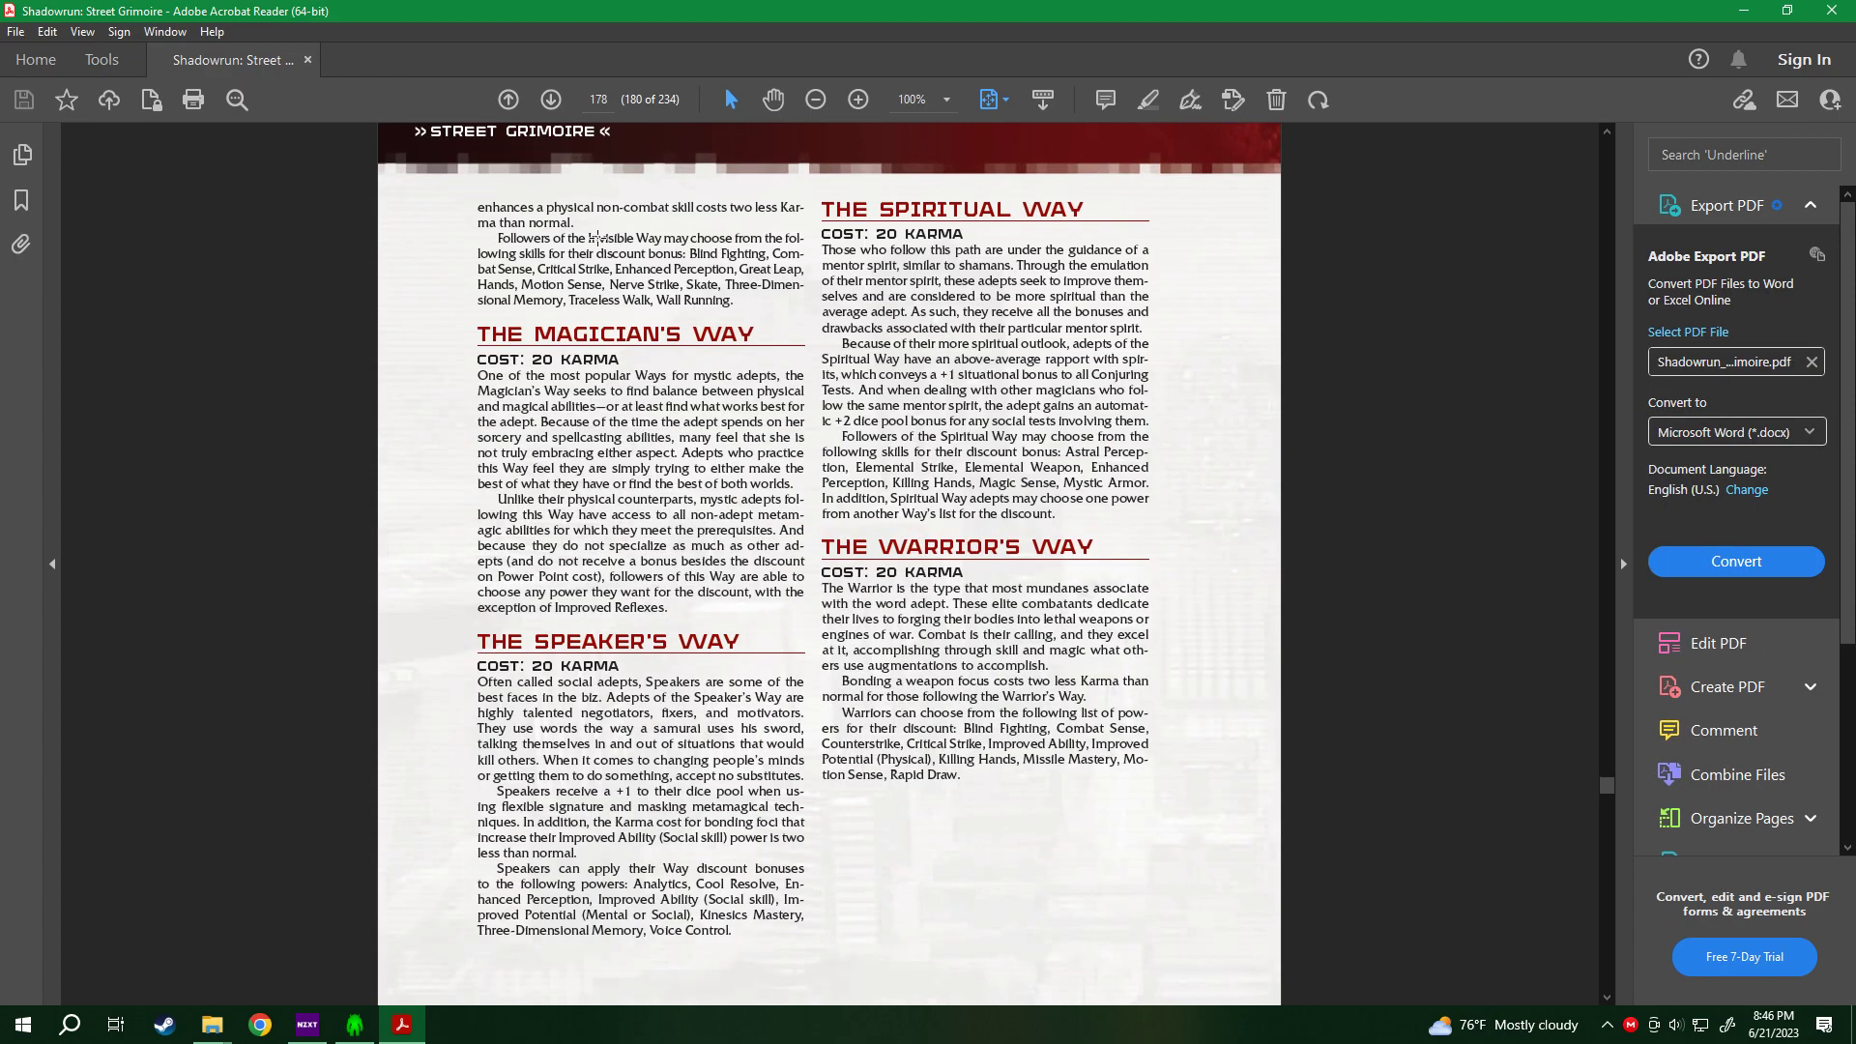
scroll(596, 235, "up", 2)
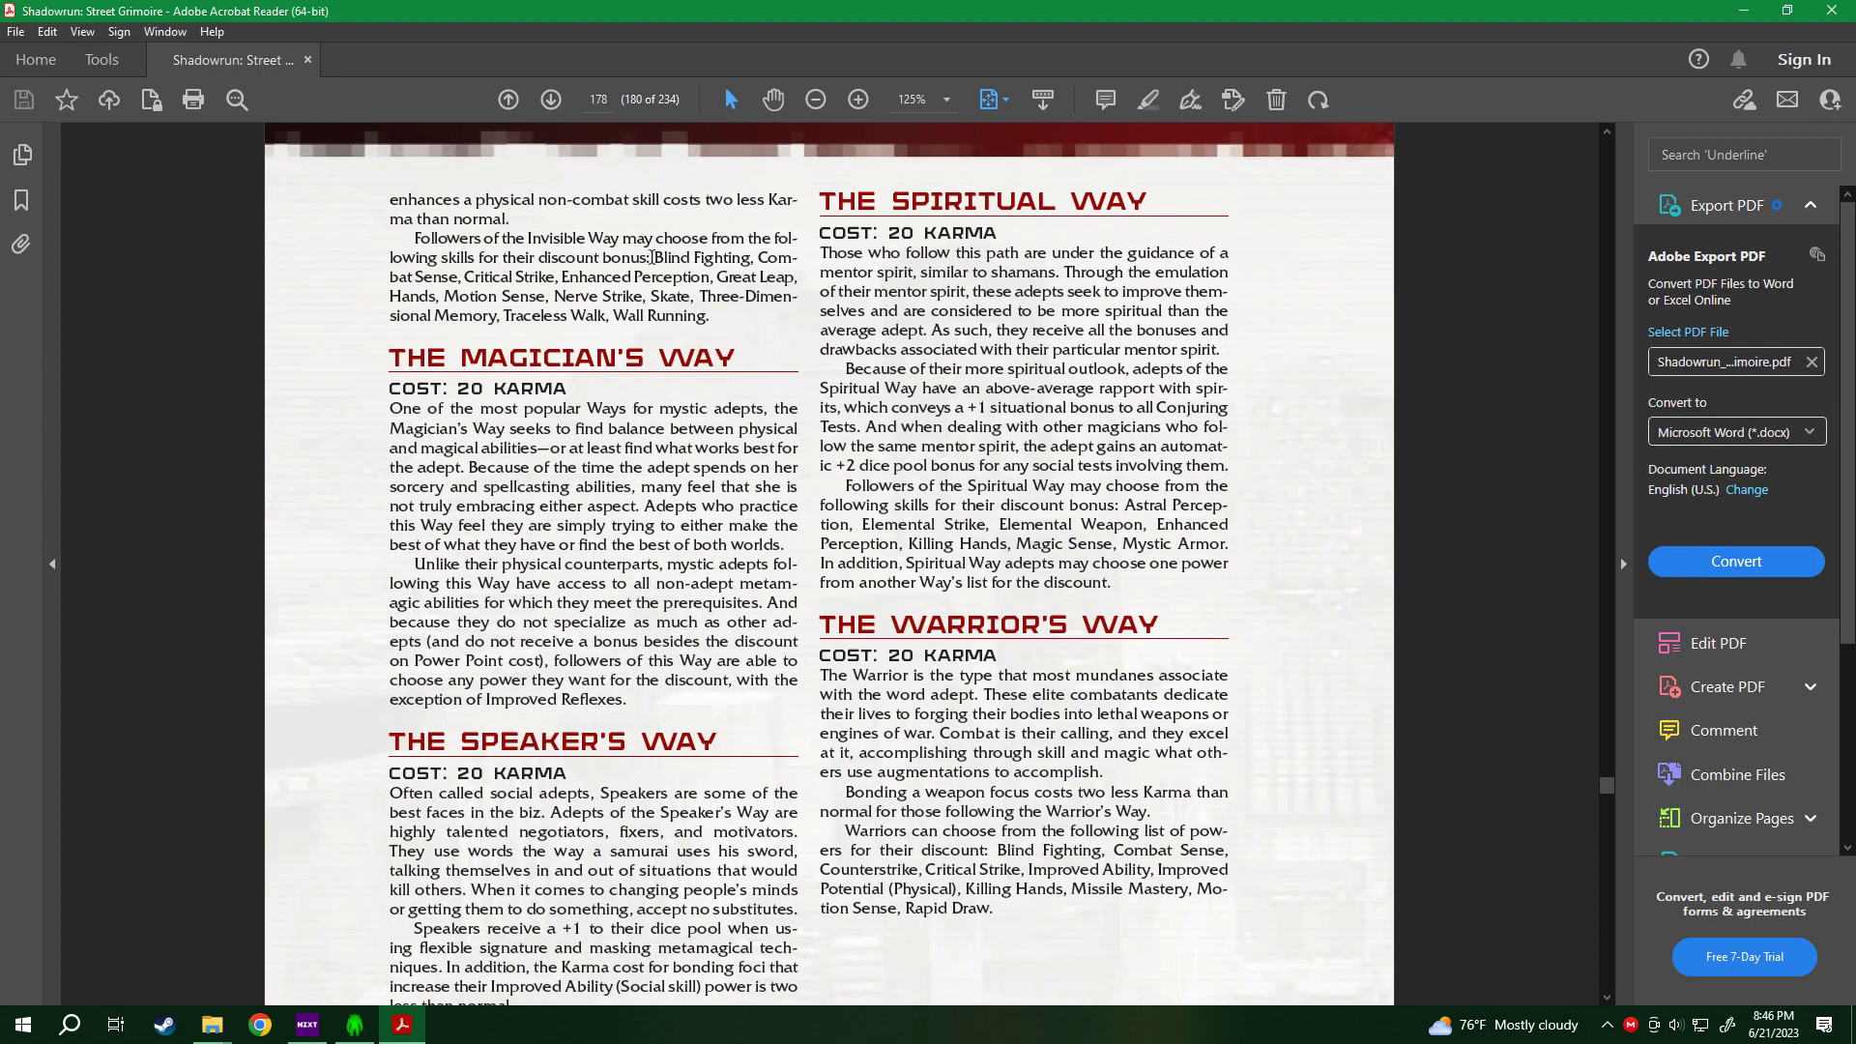
scroll(627, 257, "up", 1)
scroll(657, 259, "down", 1)
scroll(740, 267, "up", 3)
scroll(740, 266, "up", 6)
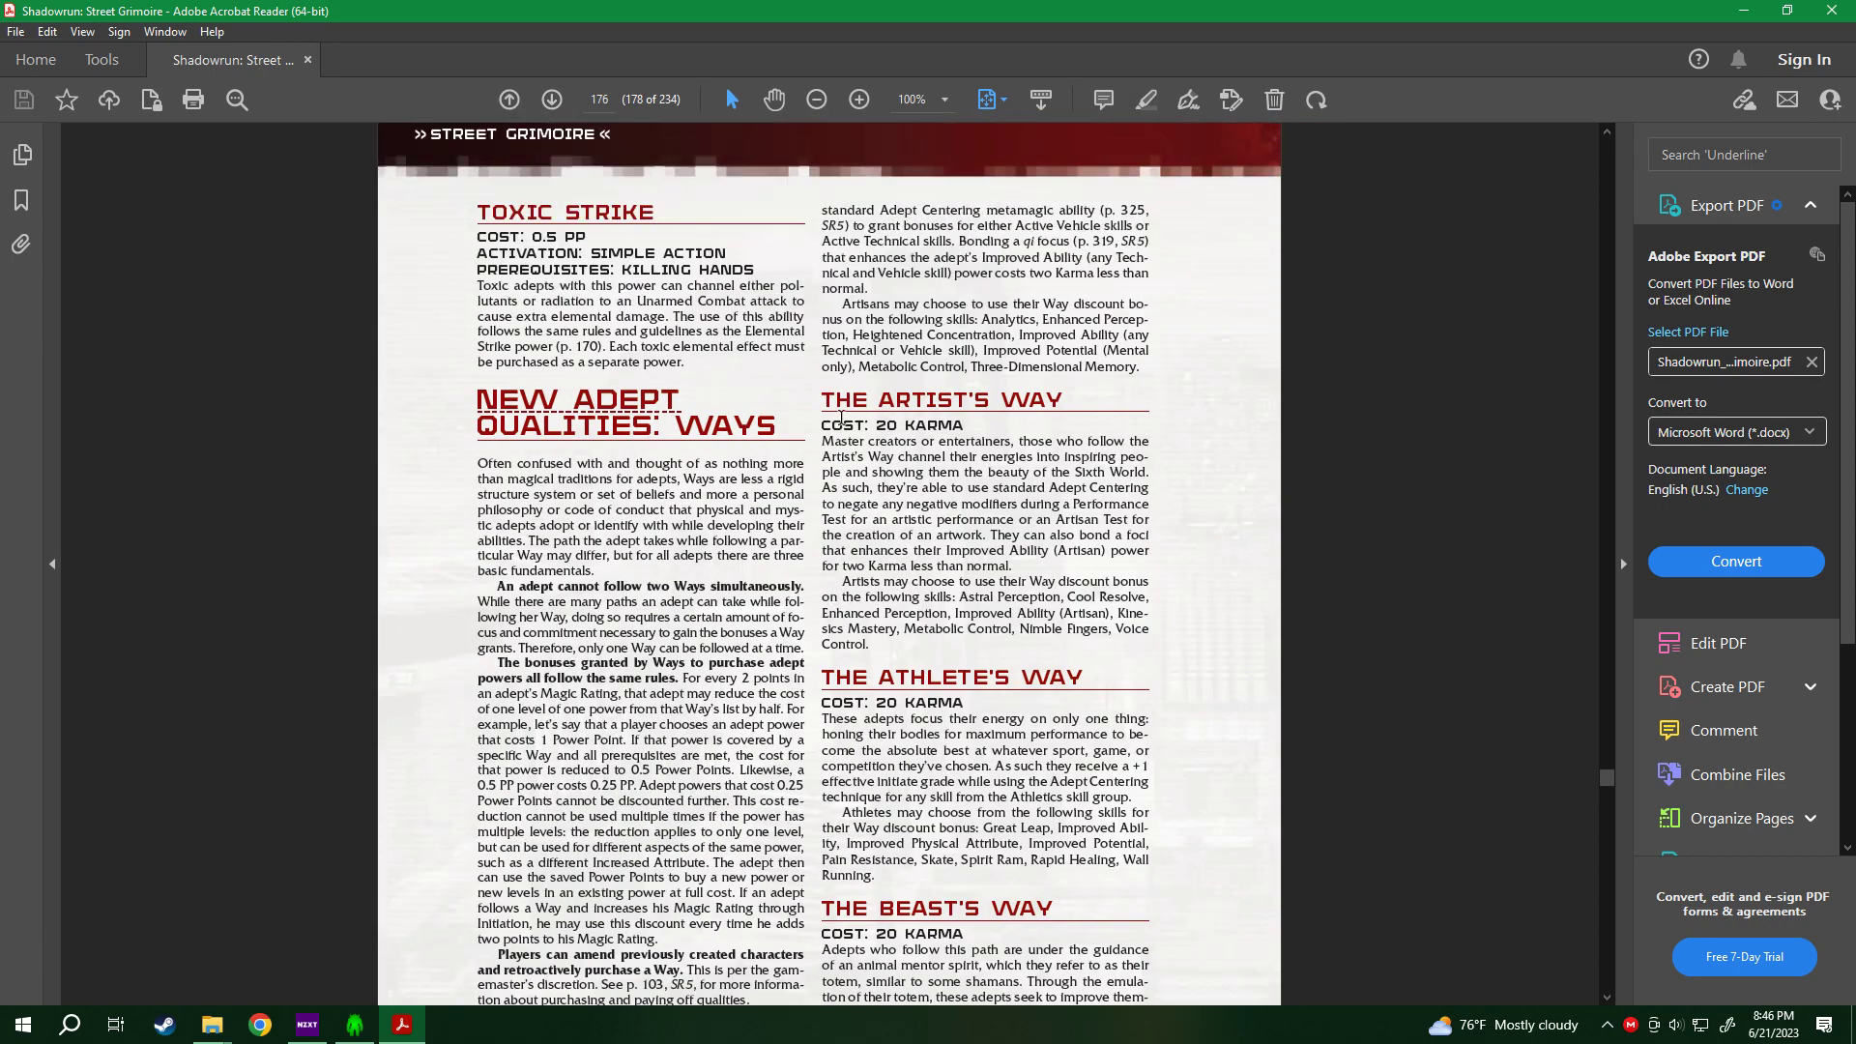
scroll(839, 418, "down", 1)
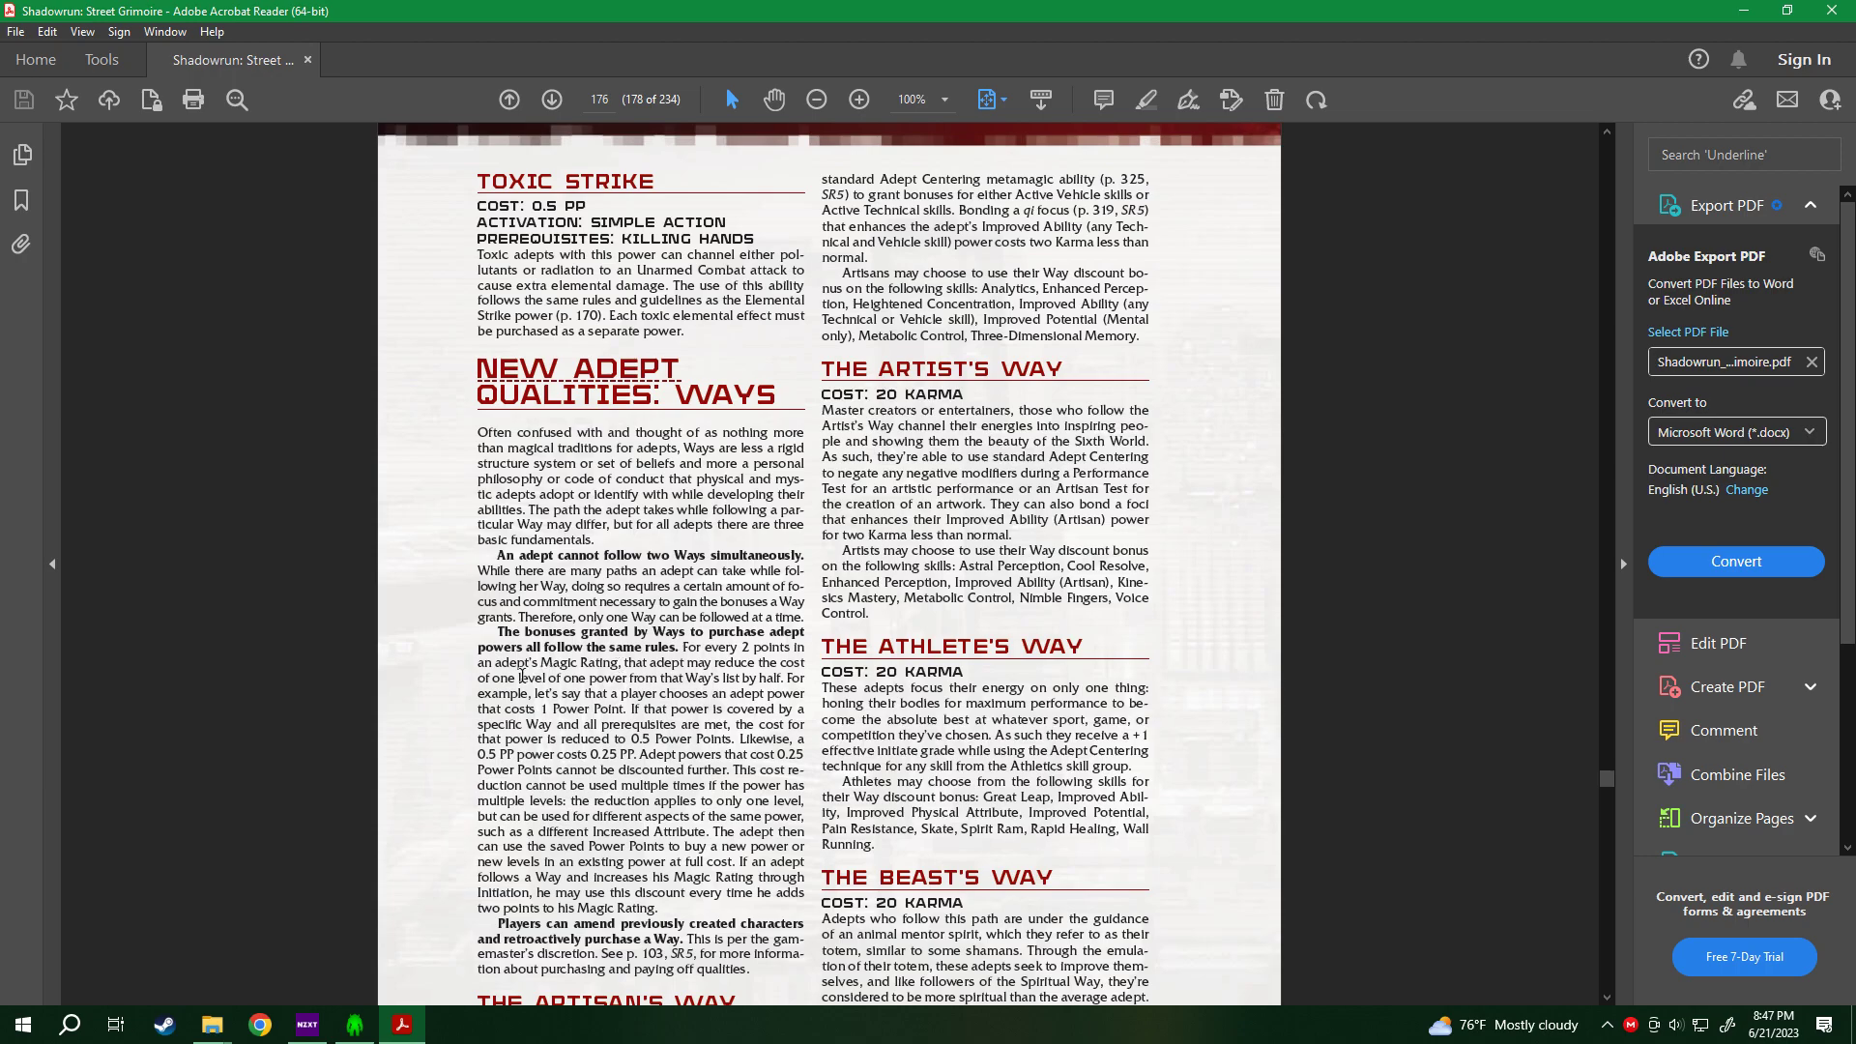
scroll(529, 645, "down", 1)
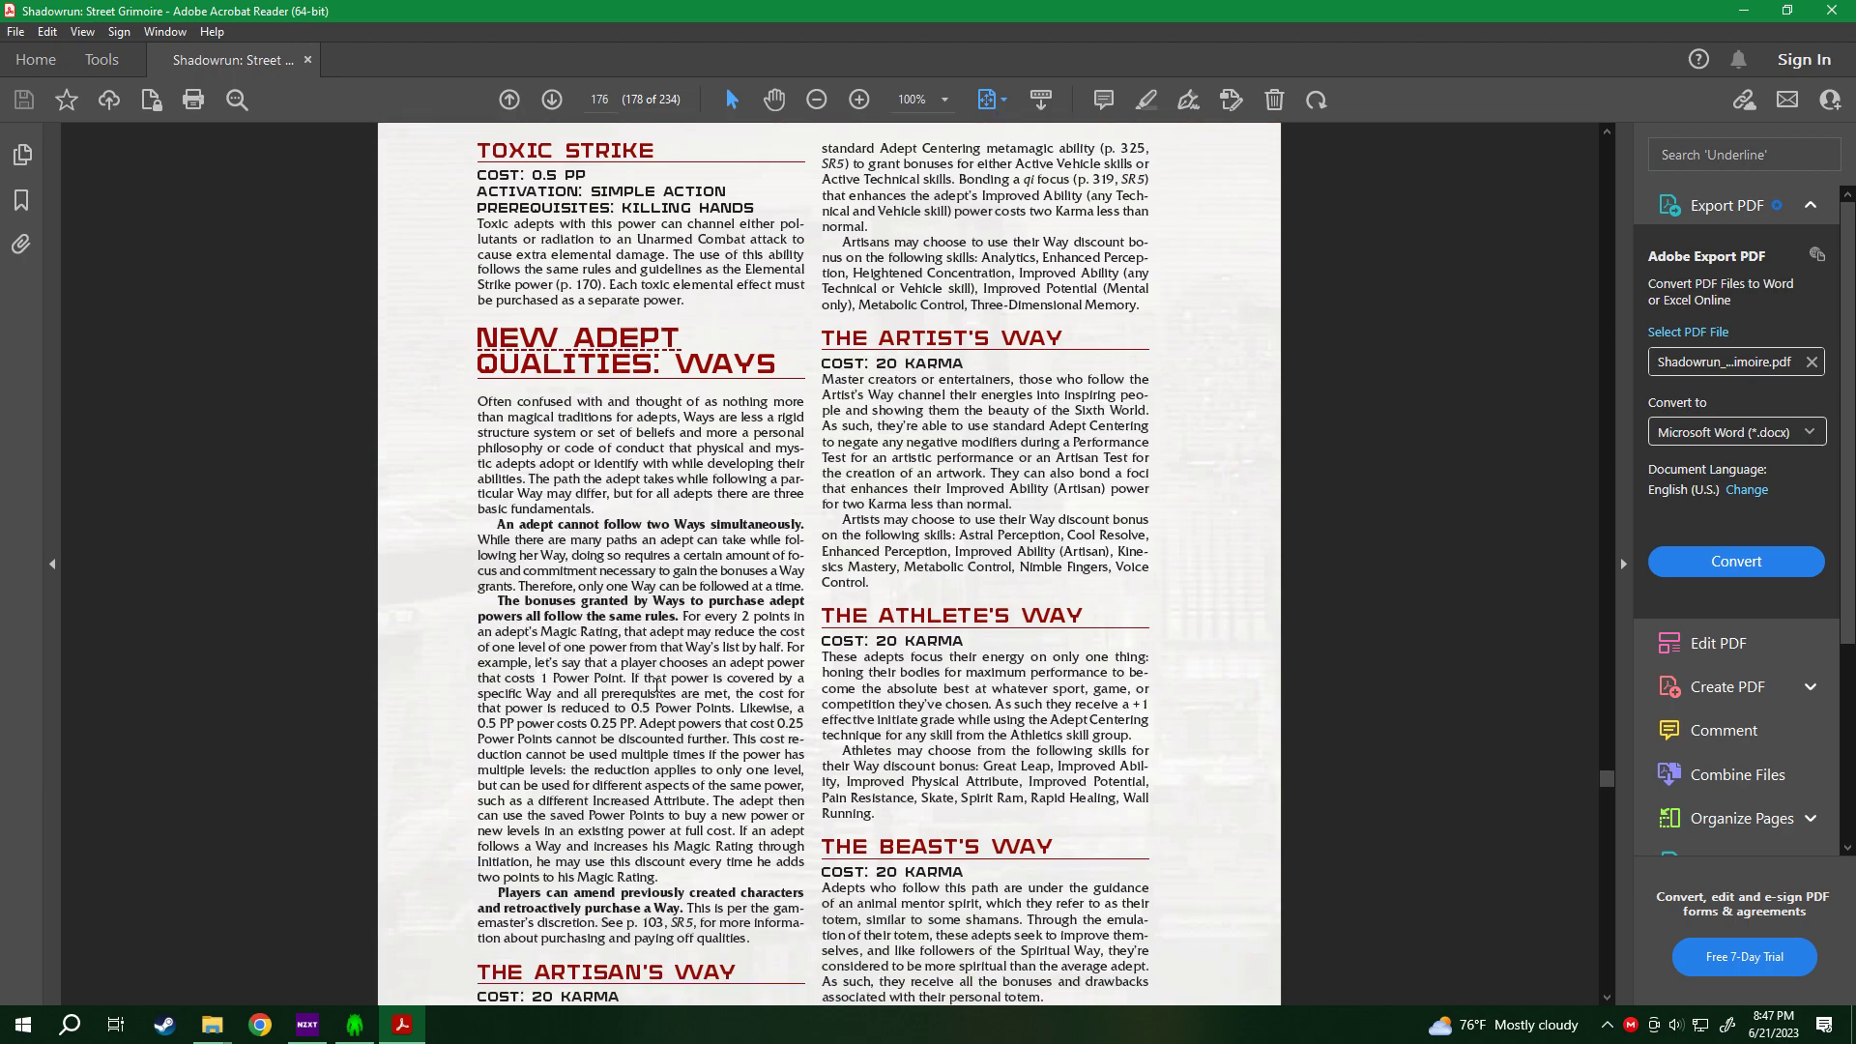
left_click_drag(575, 592, 567, 771)
left_click(688, 591)
left_click(1736, 10)
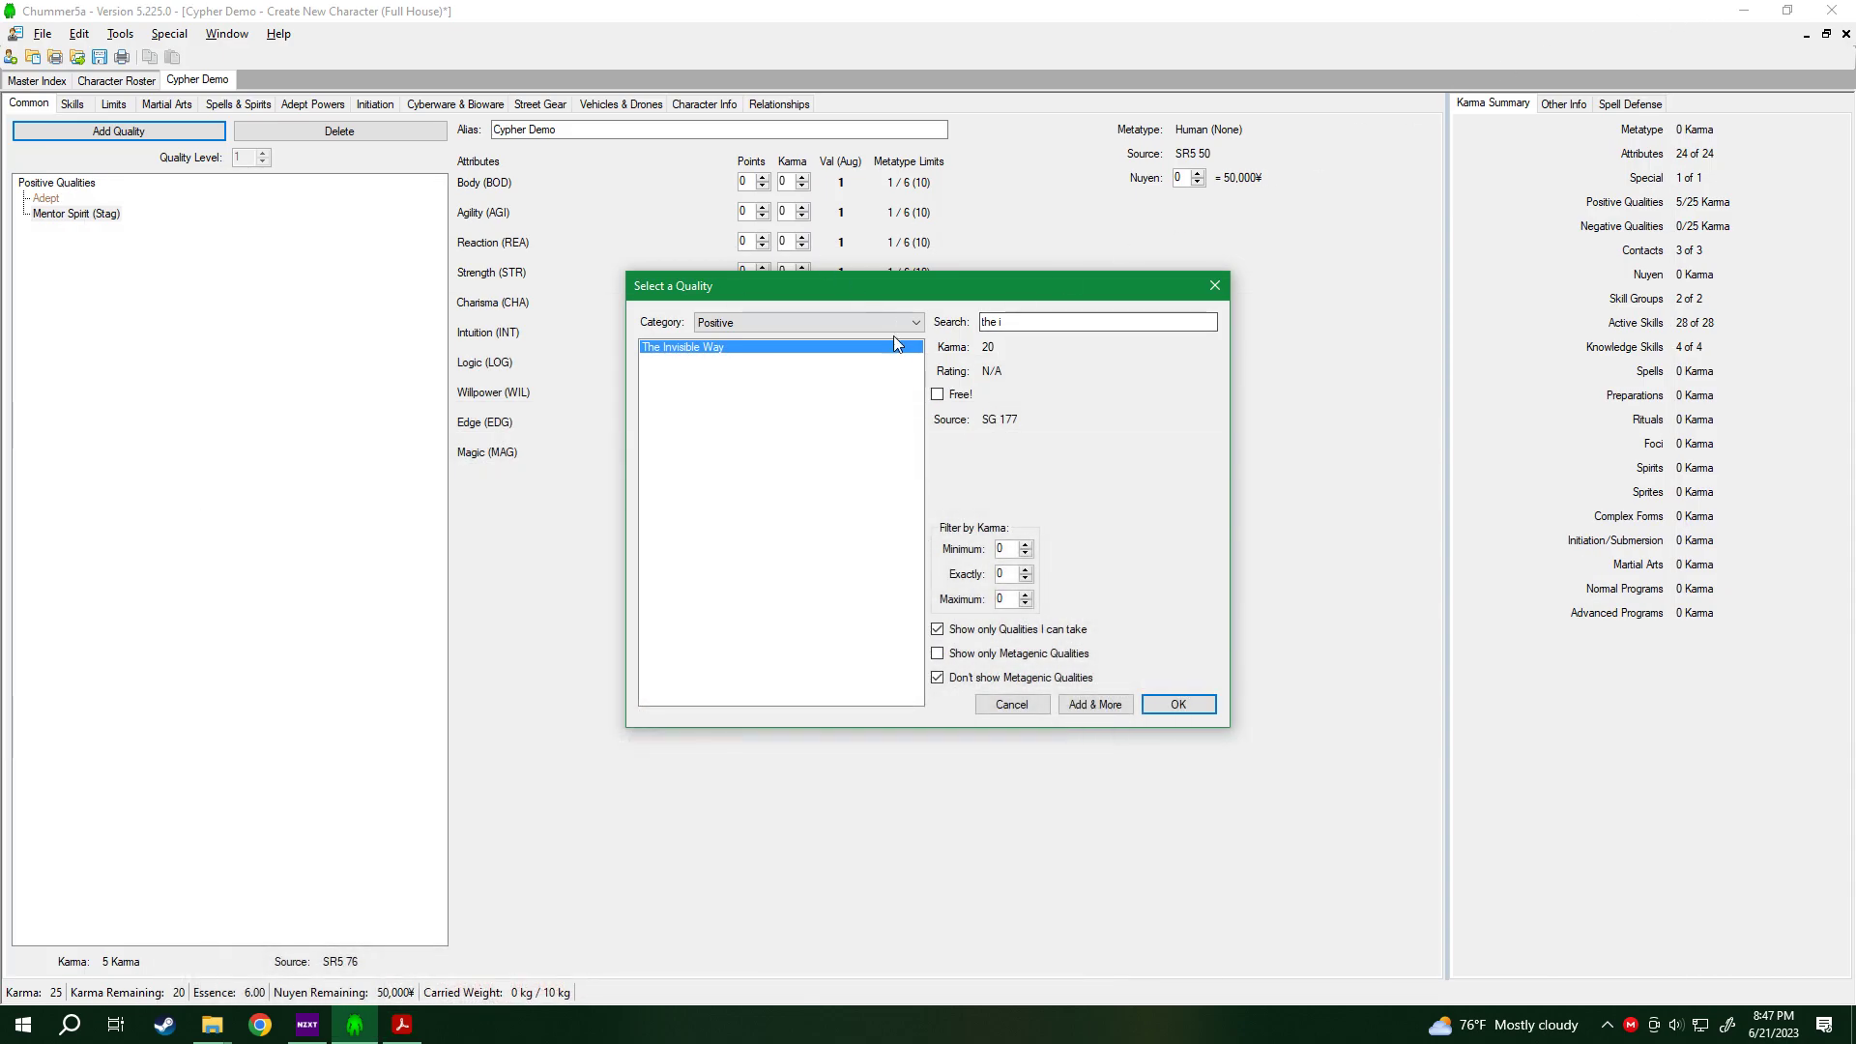
Glance at the Ways in the Street Grimoire PDF once more and add The Invisible Way quality to the character.
key("alt+Tab")
scroll(715, 363, "down", 5)
scroll(716, 363, "up", 1)
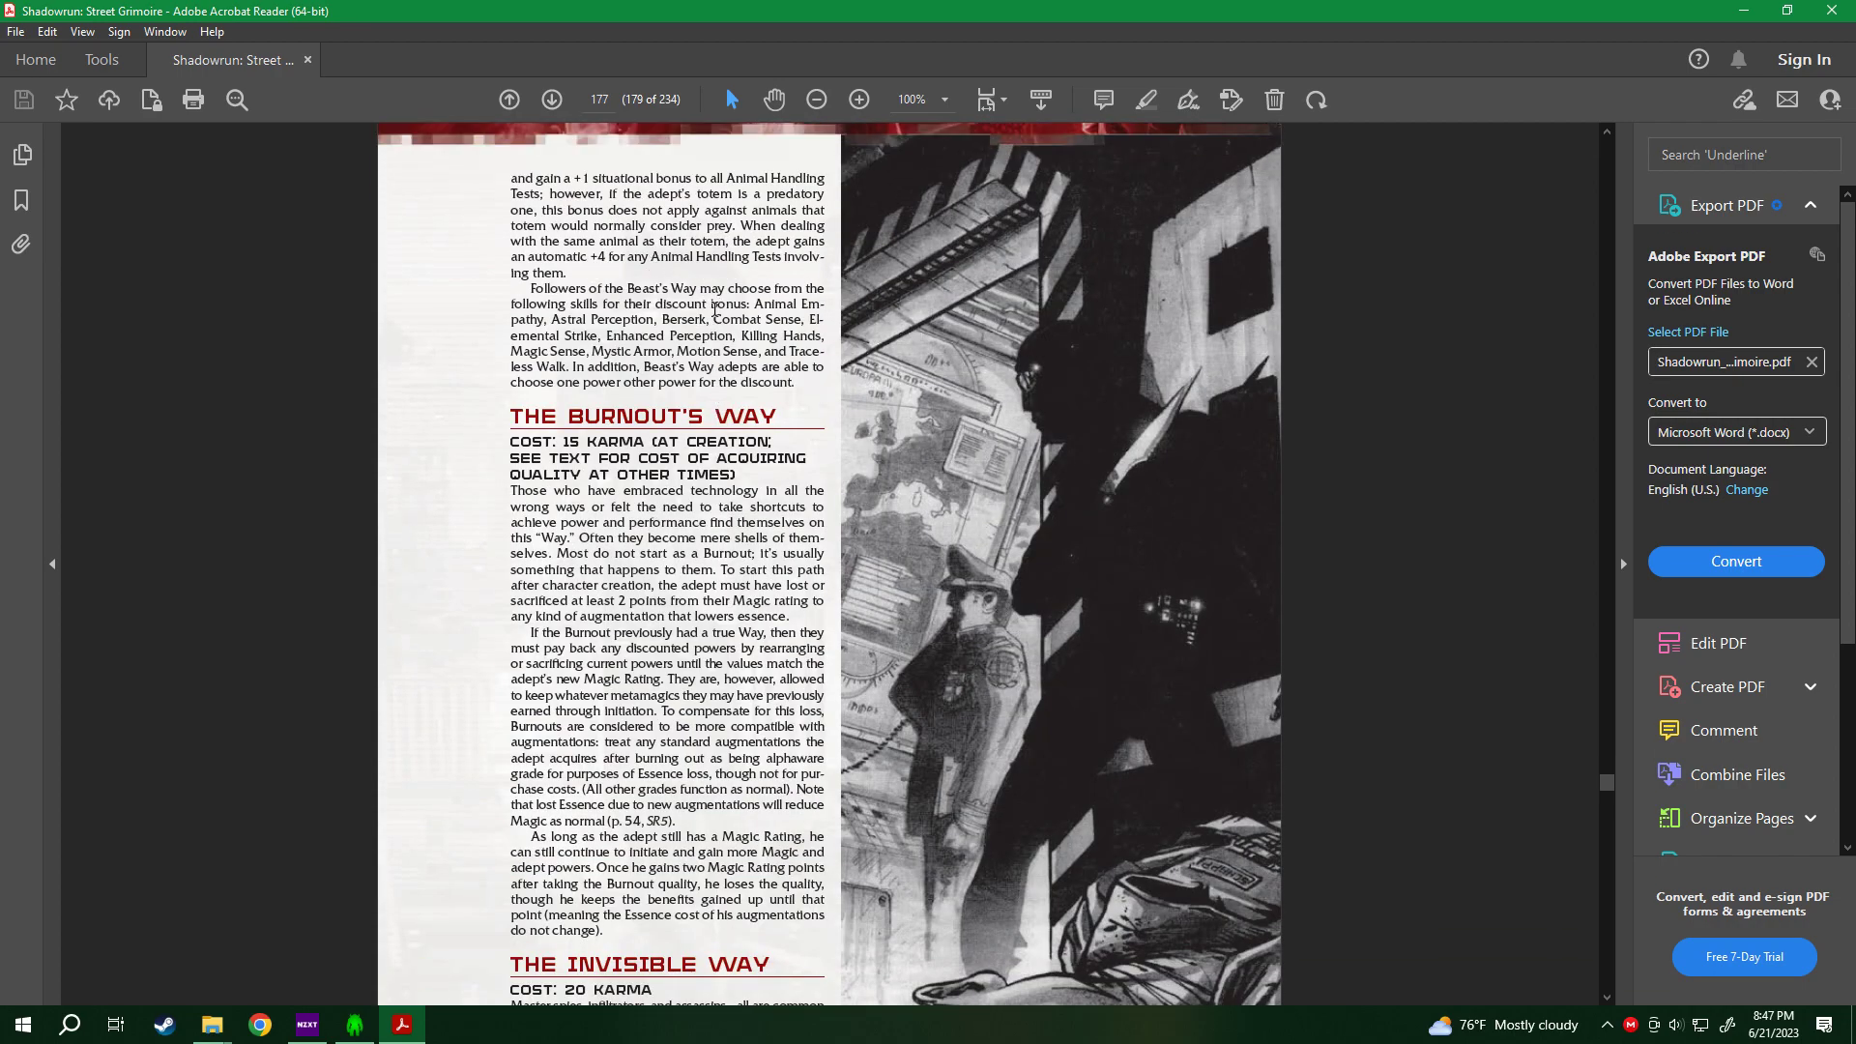
key("alt+Tab")
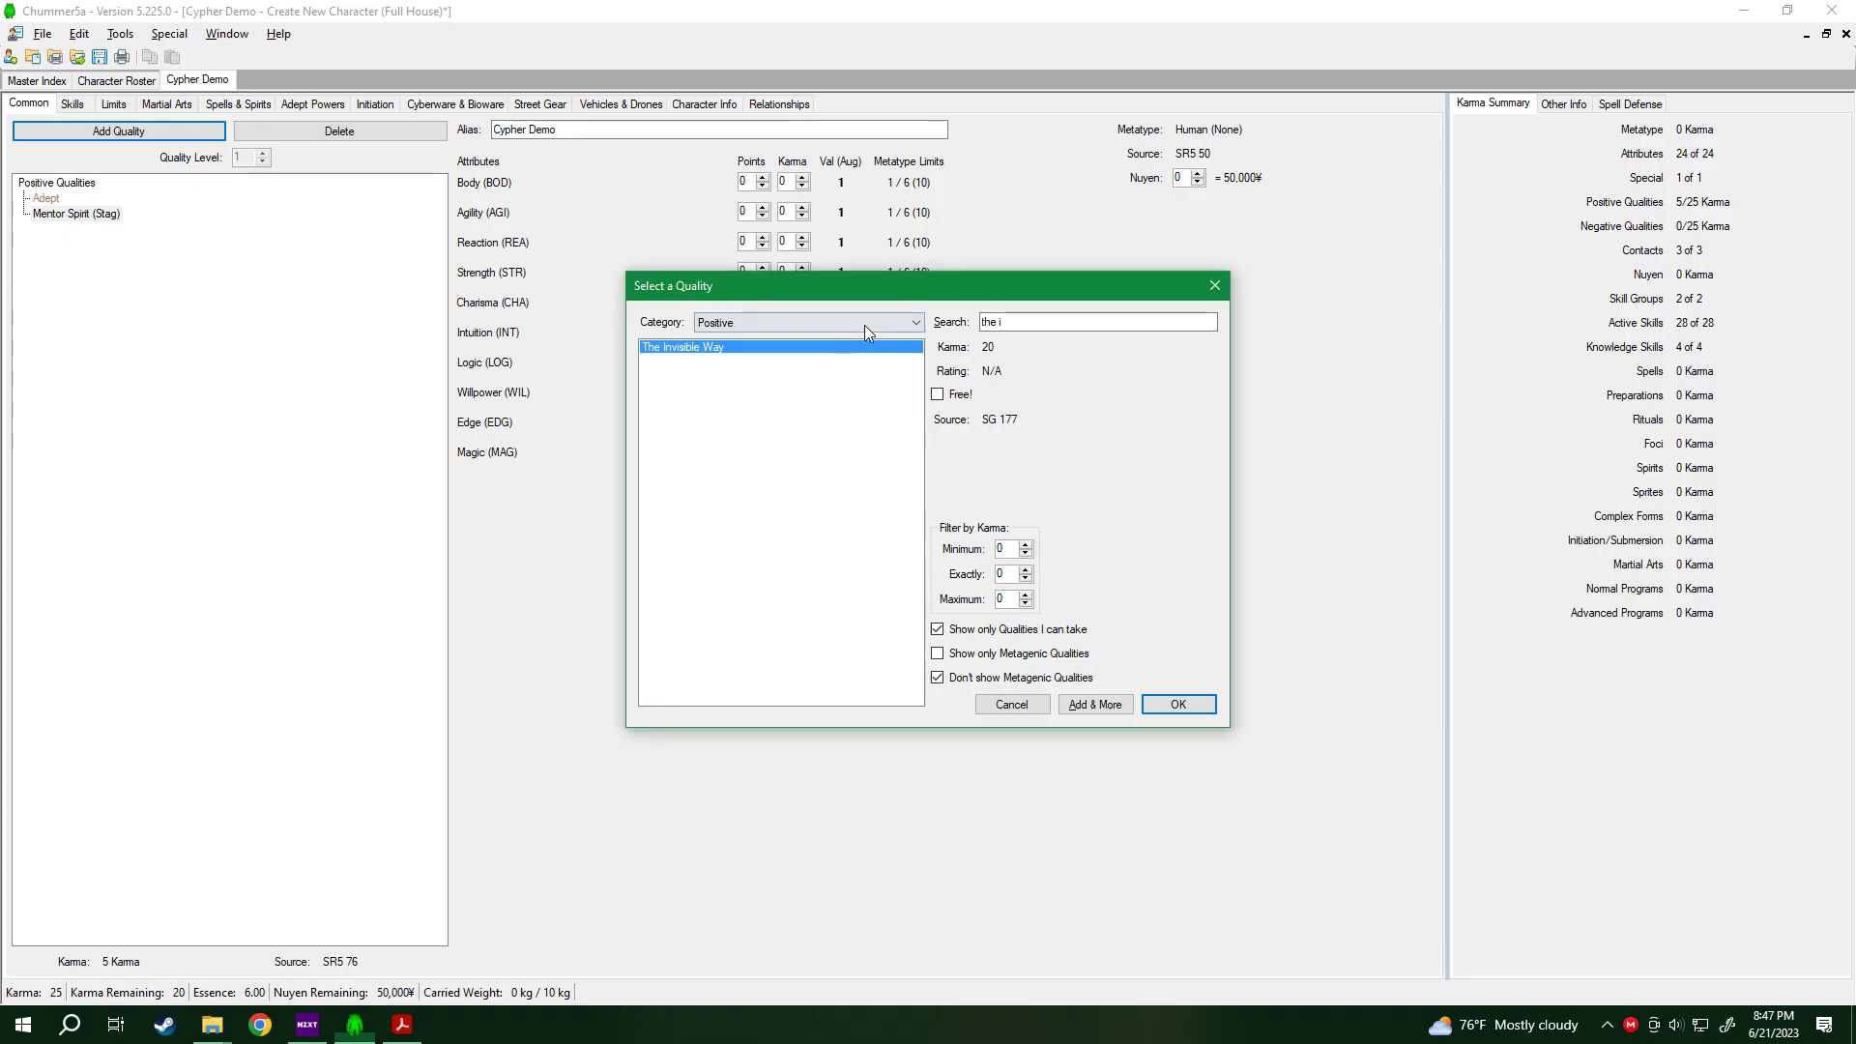
left_click(1178, 703)
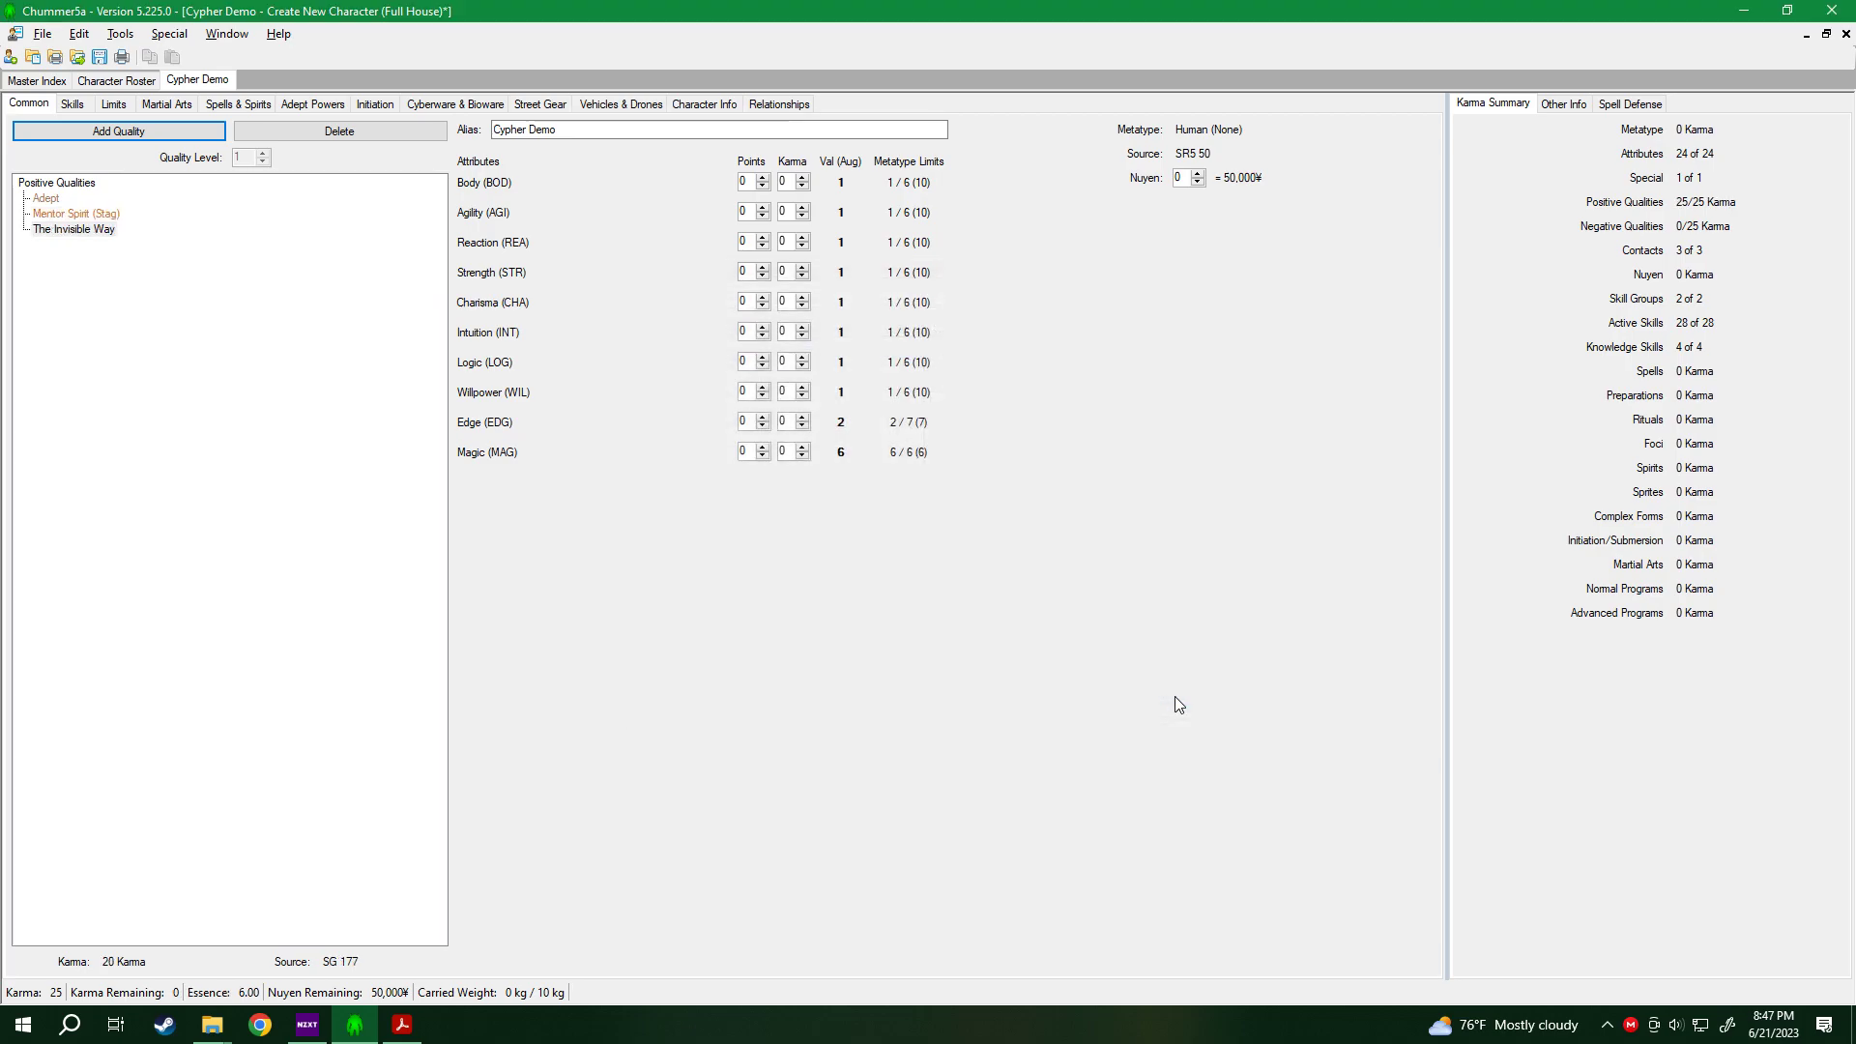
mouse_move(97, 235)
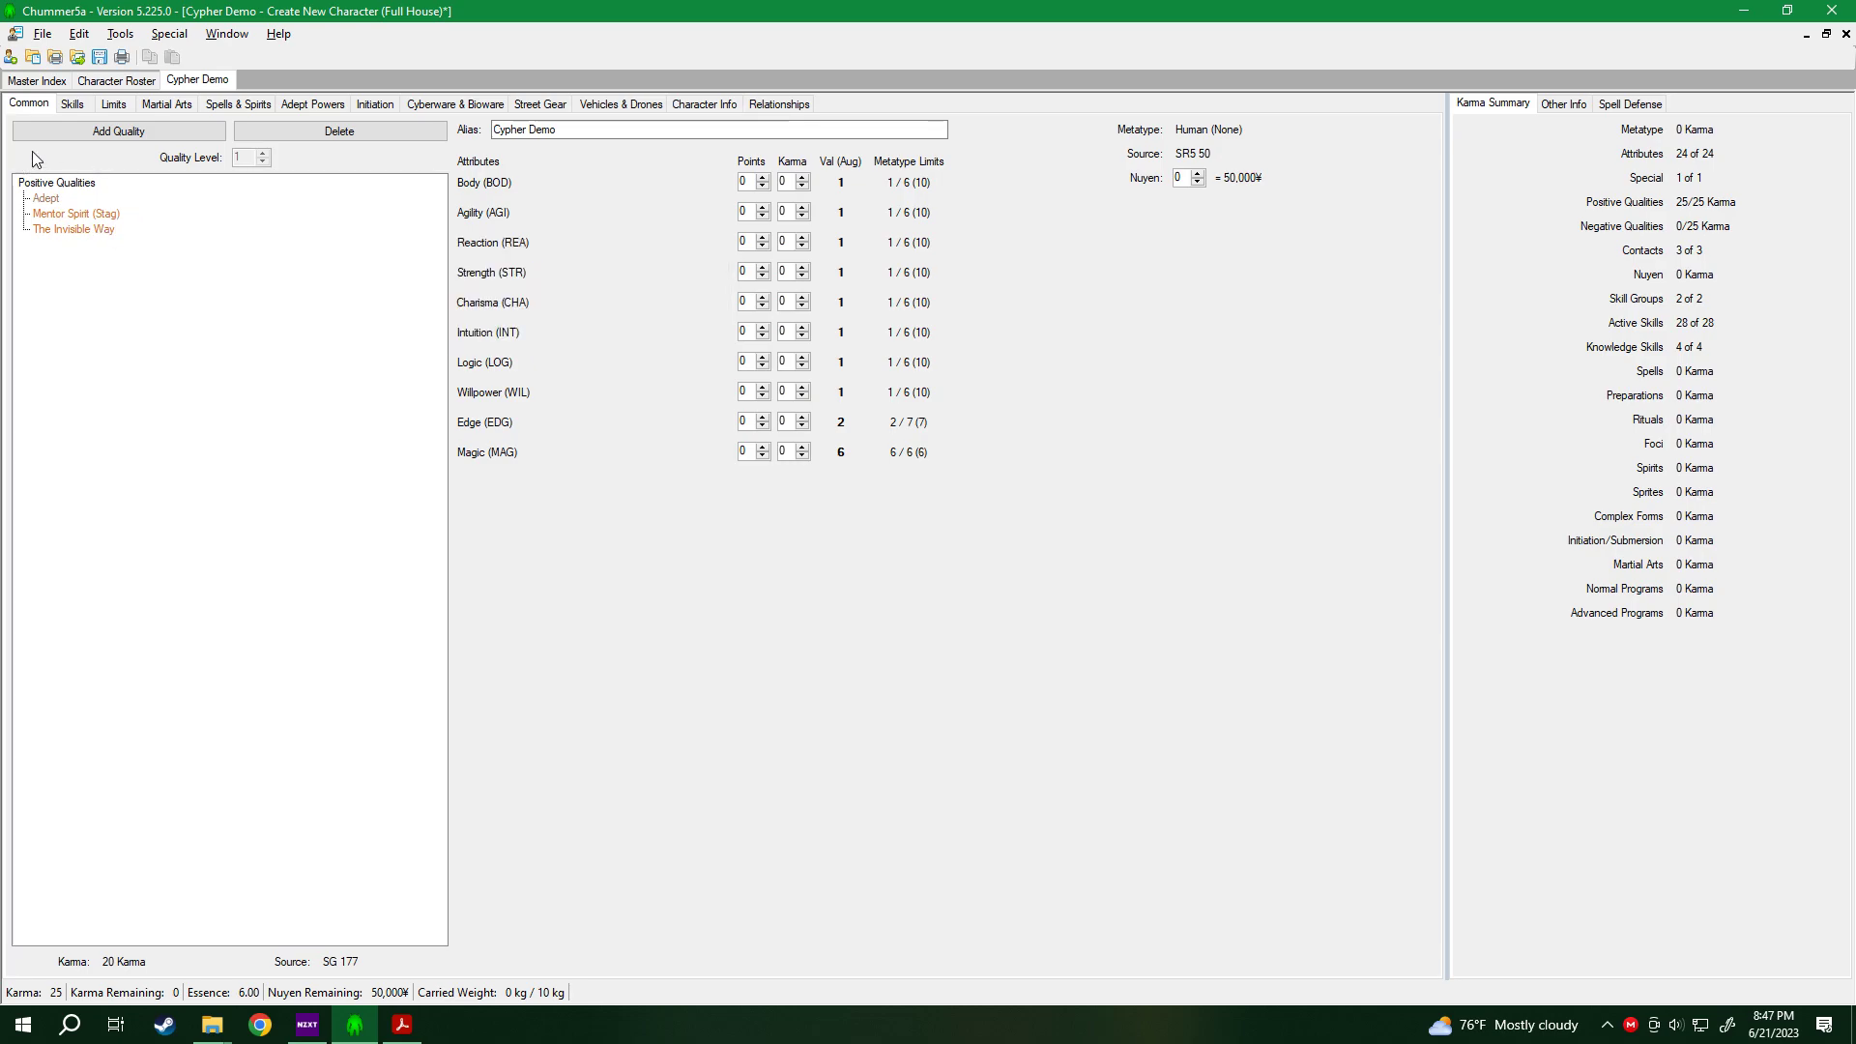
left_click(86, 129)
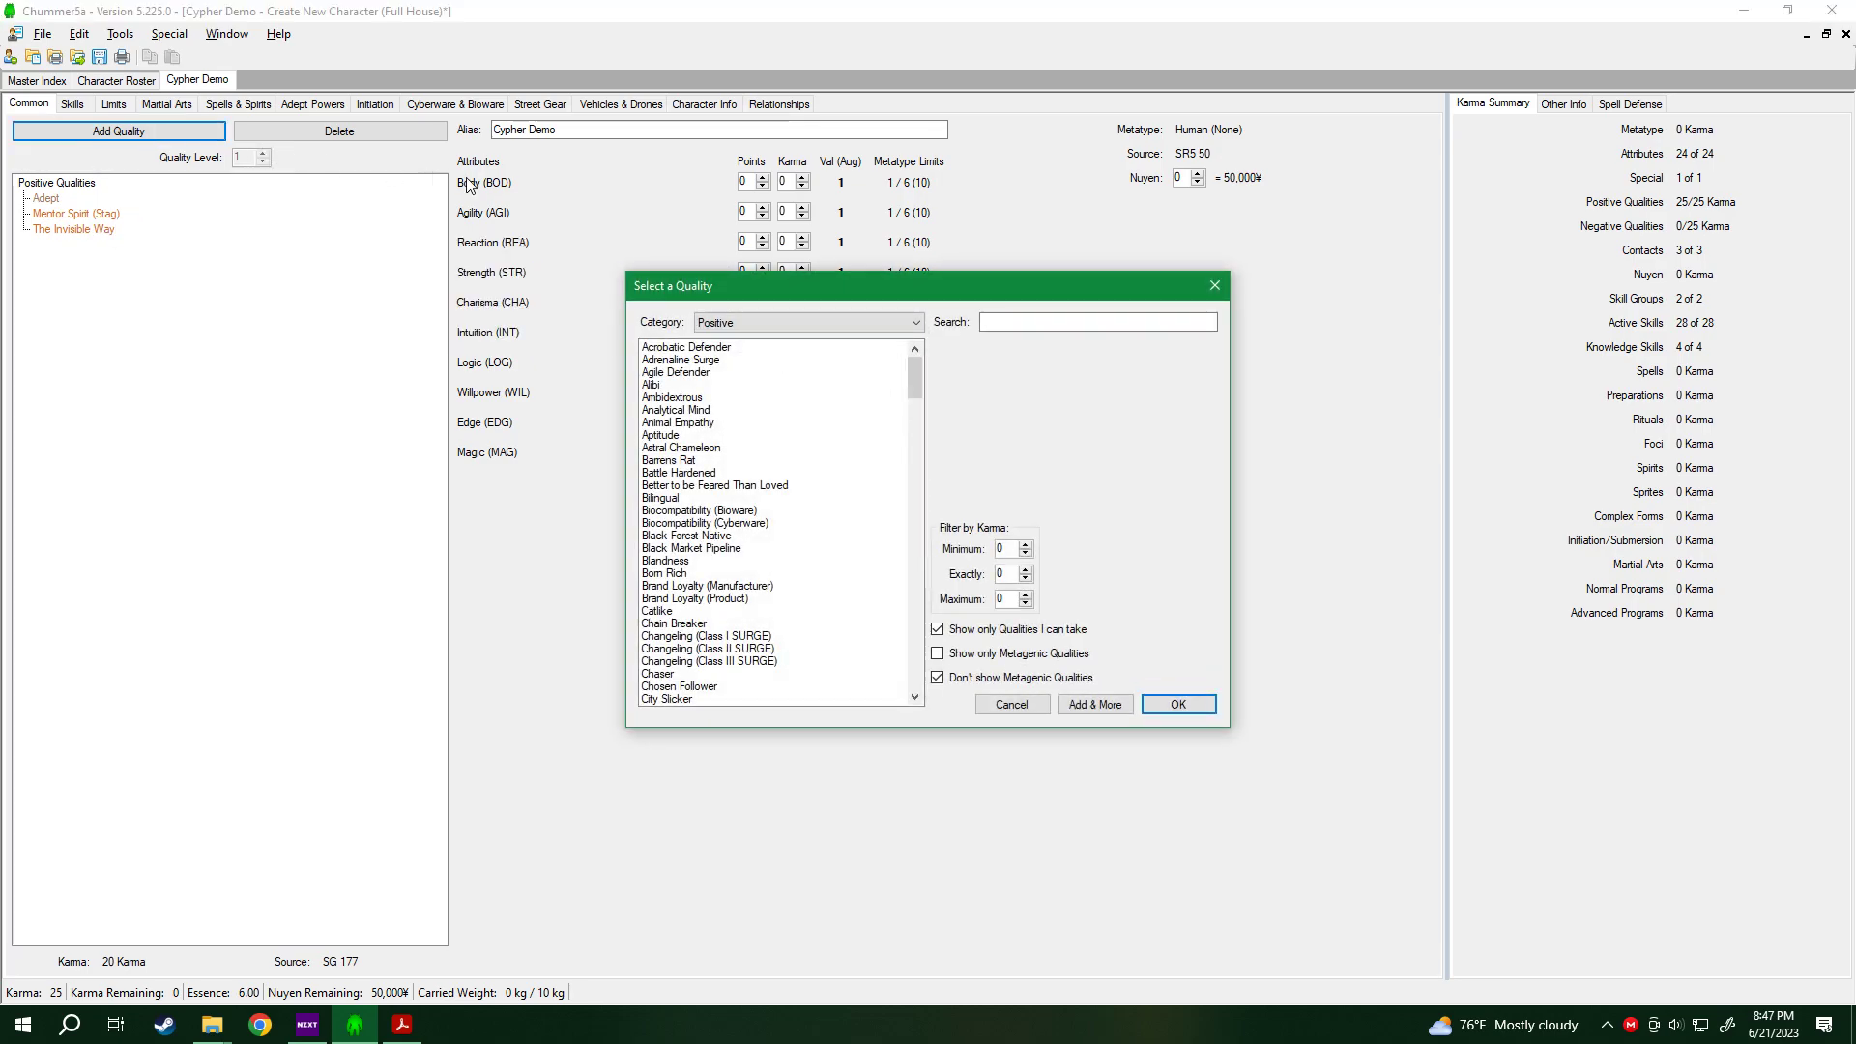
left_click(1212, 286)
mouse_move(83, 218)
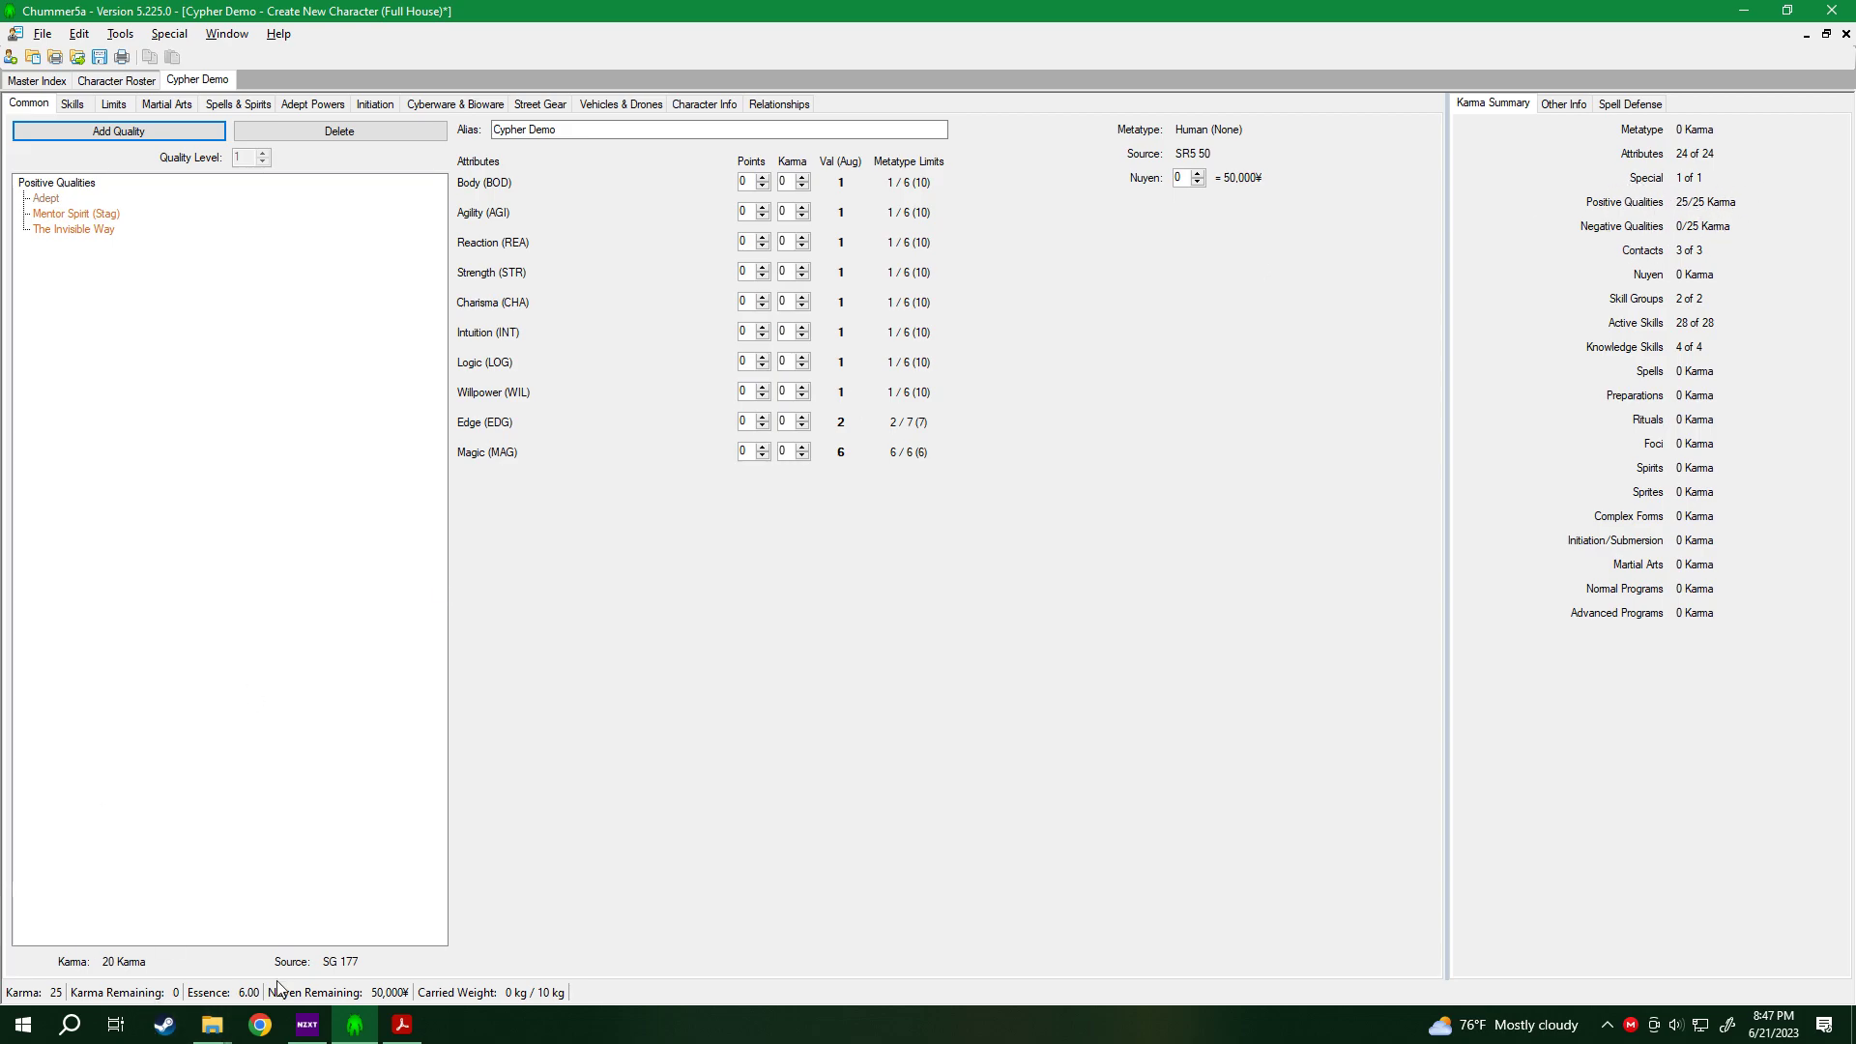
Start adding another quality from the Negative category and close the Street Grimoire PDF before returning to Chummer5a.
left_click(168, 135)
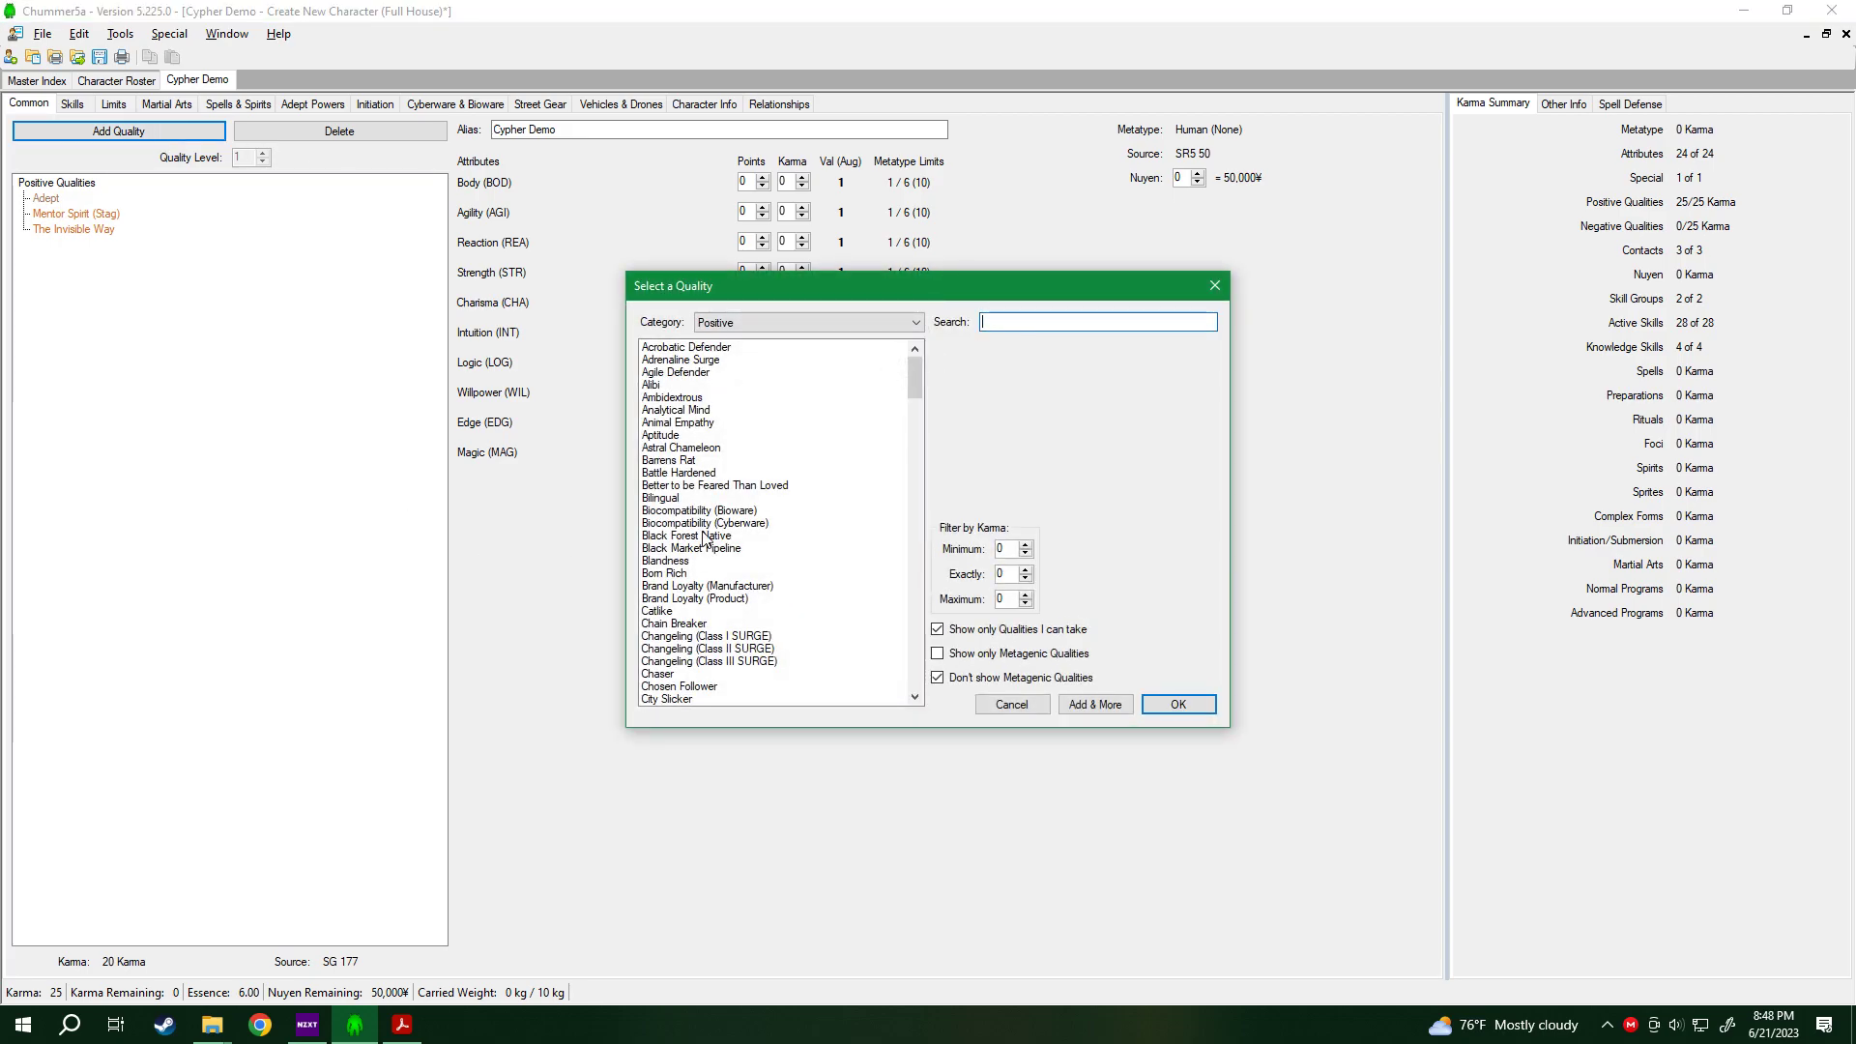
left_click(832, 323)
left_click(825, 362)
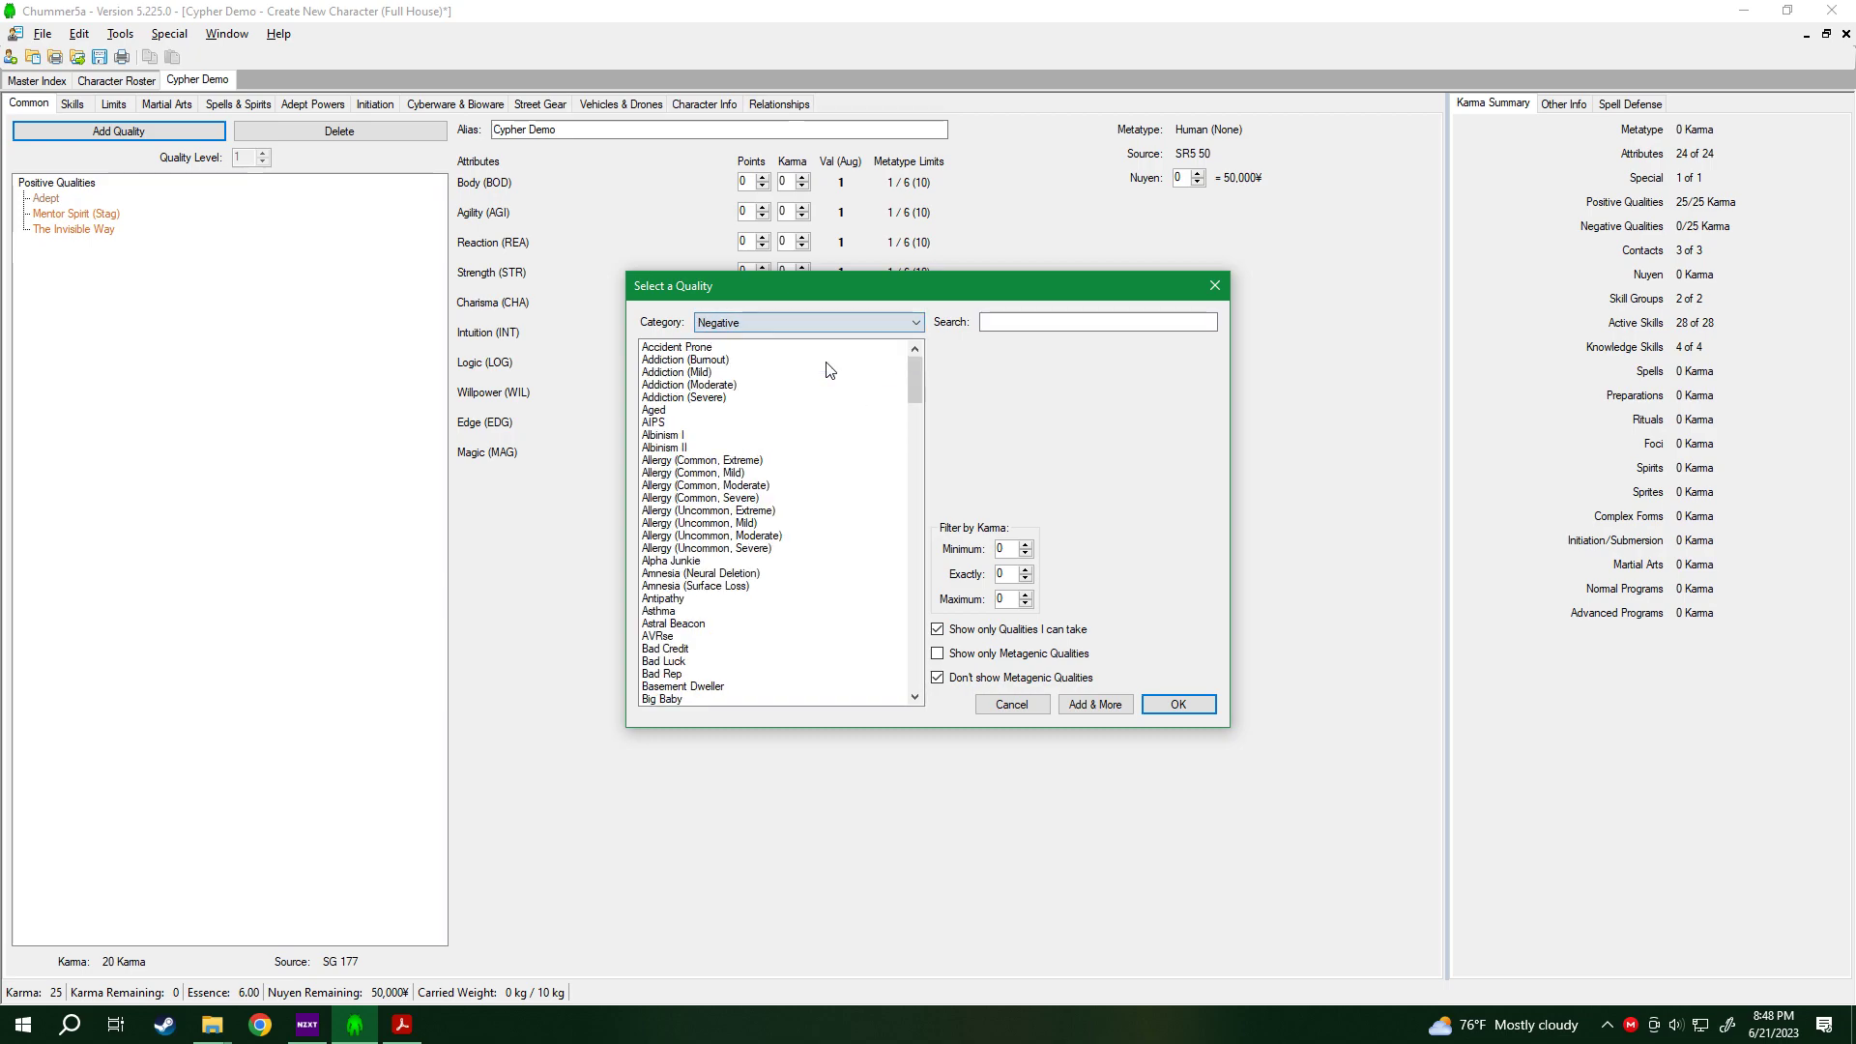
left_click(404, 1026)
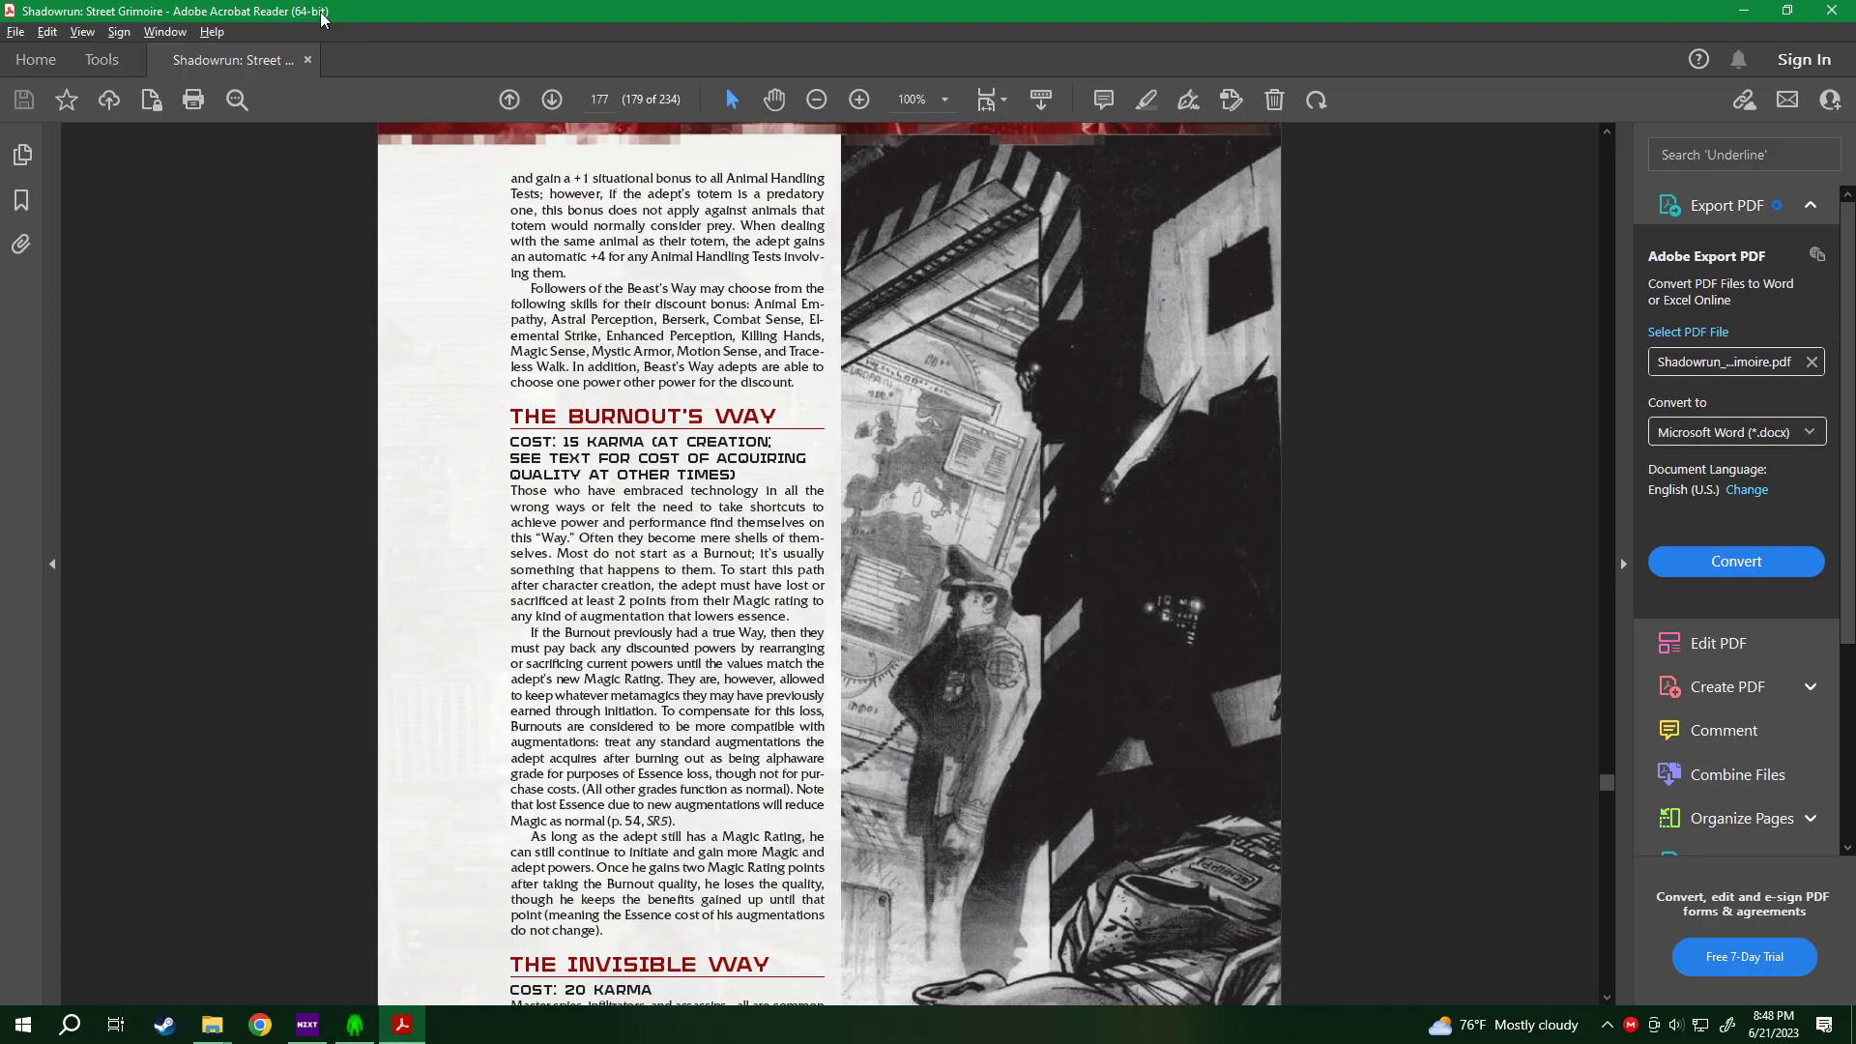
left_click(308, 58)
key("alt+Tab")
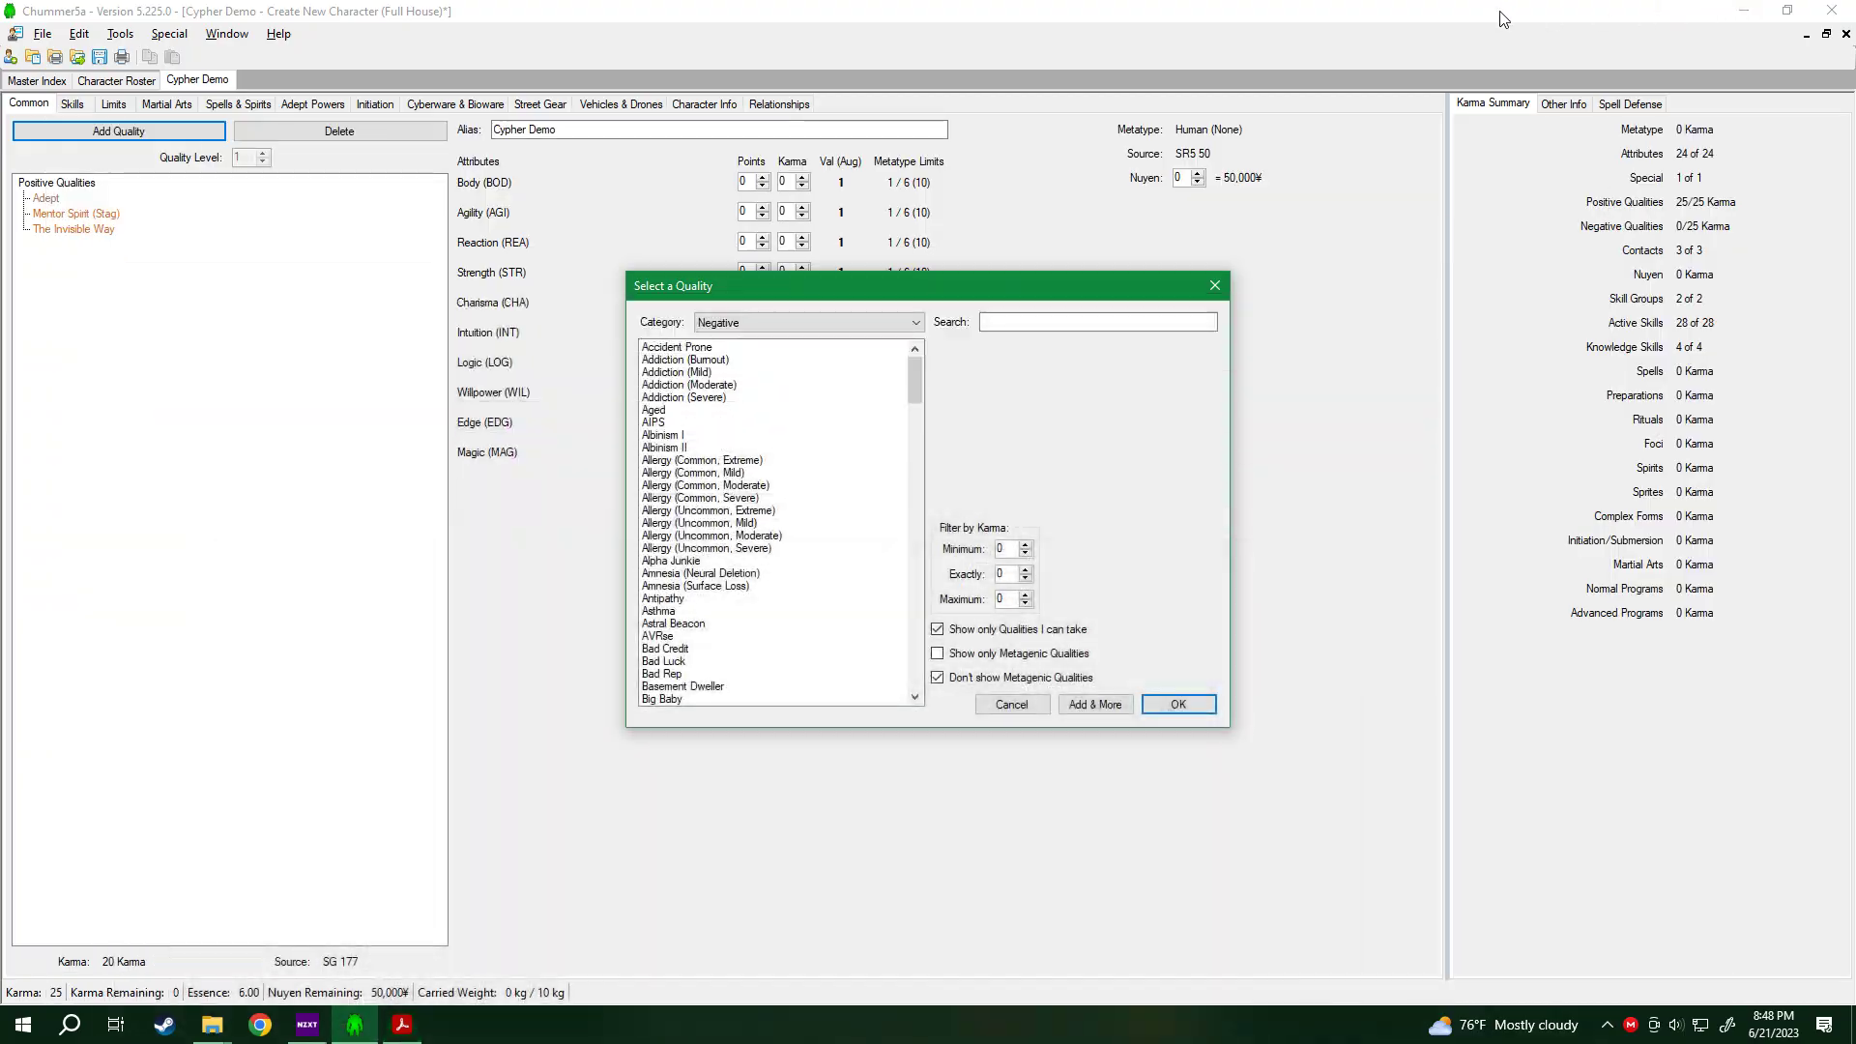
Search the negative qualities for "consu" and select Consummate Professional.
left_click(1094, 324)
type("conn")
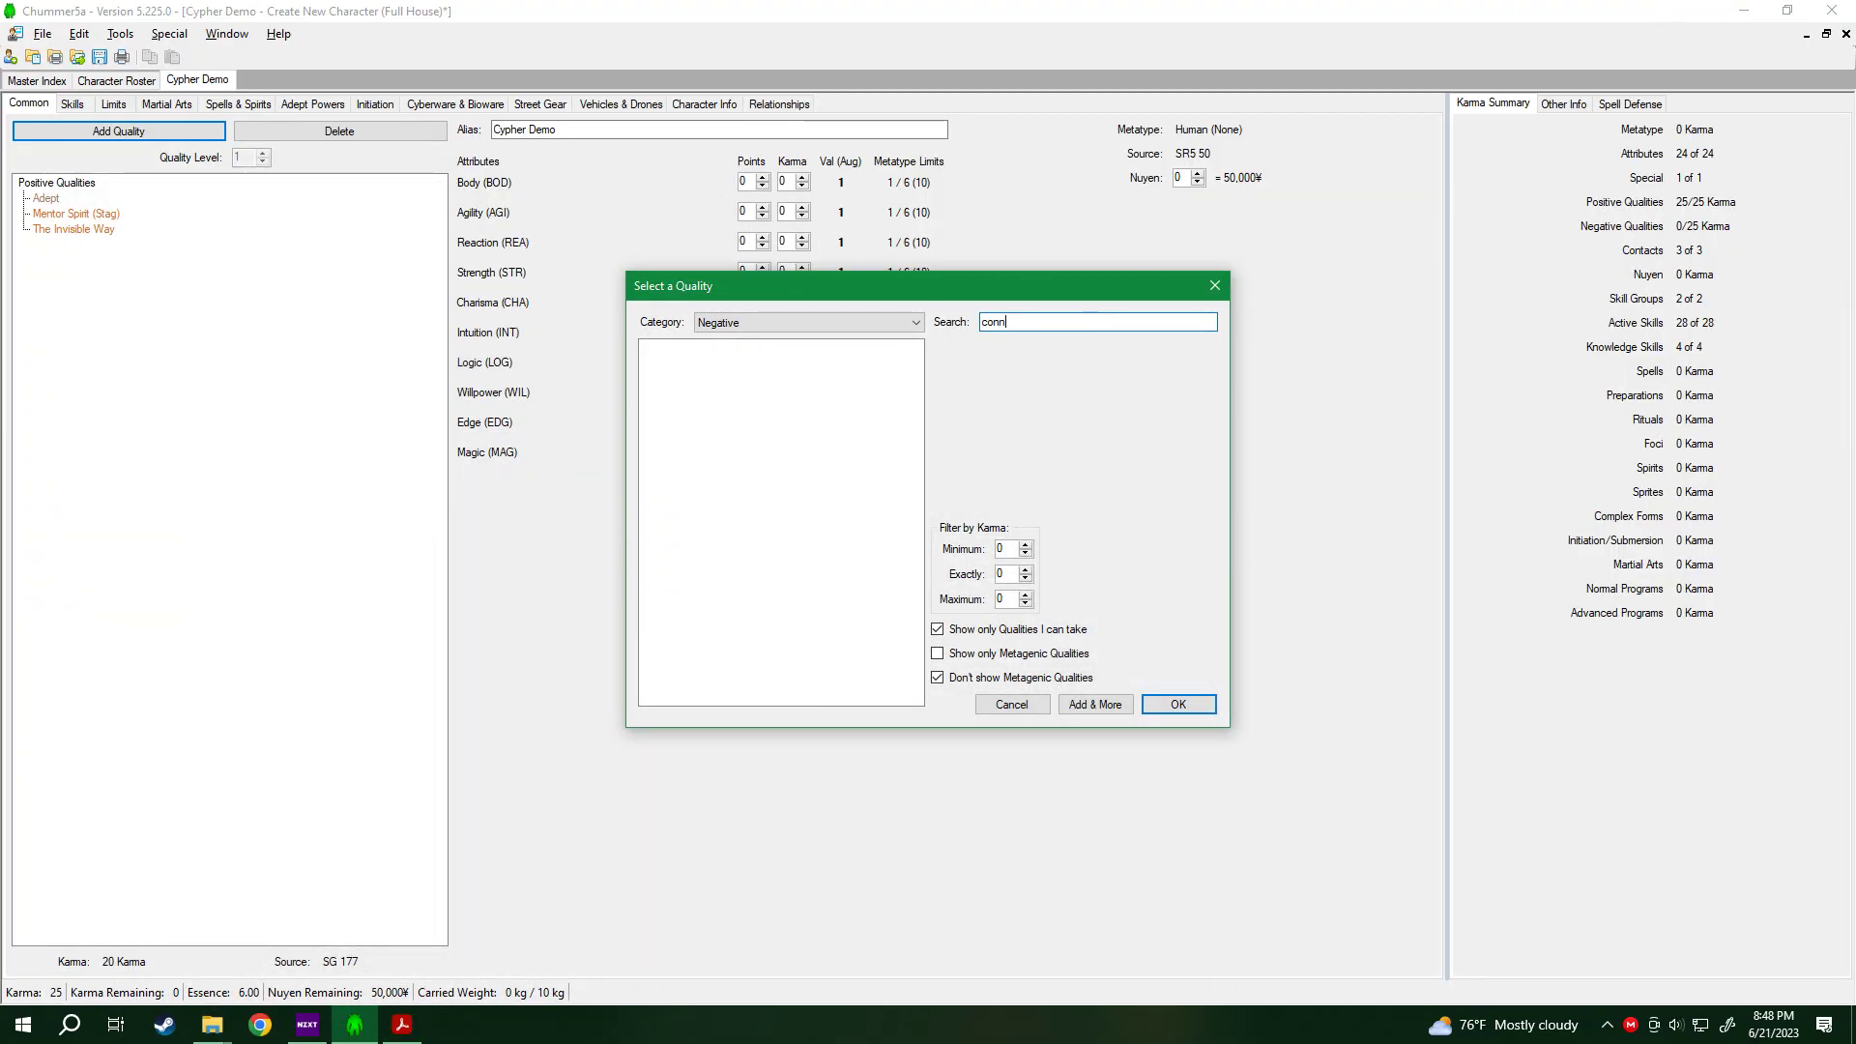
key("BackSpace")
type("su")
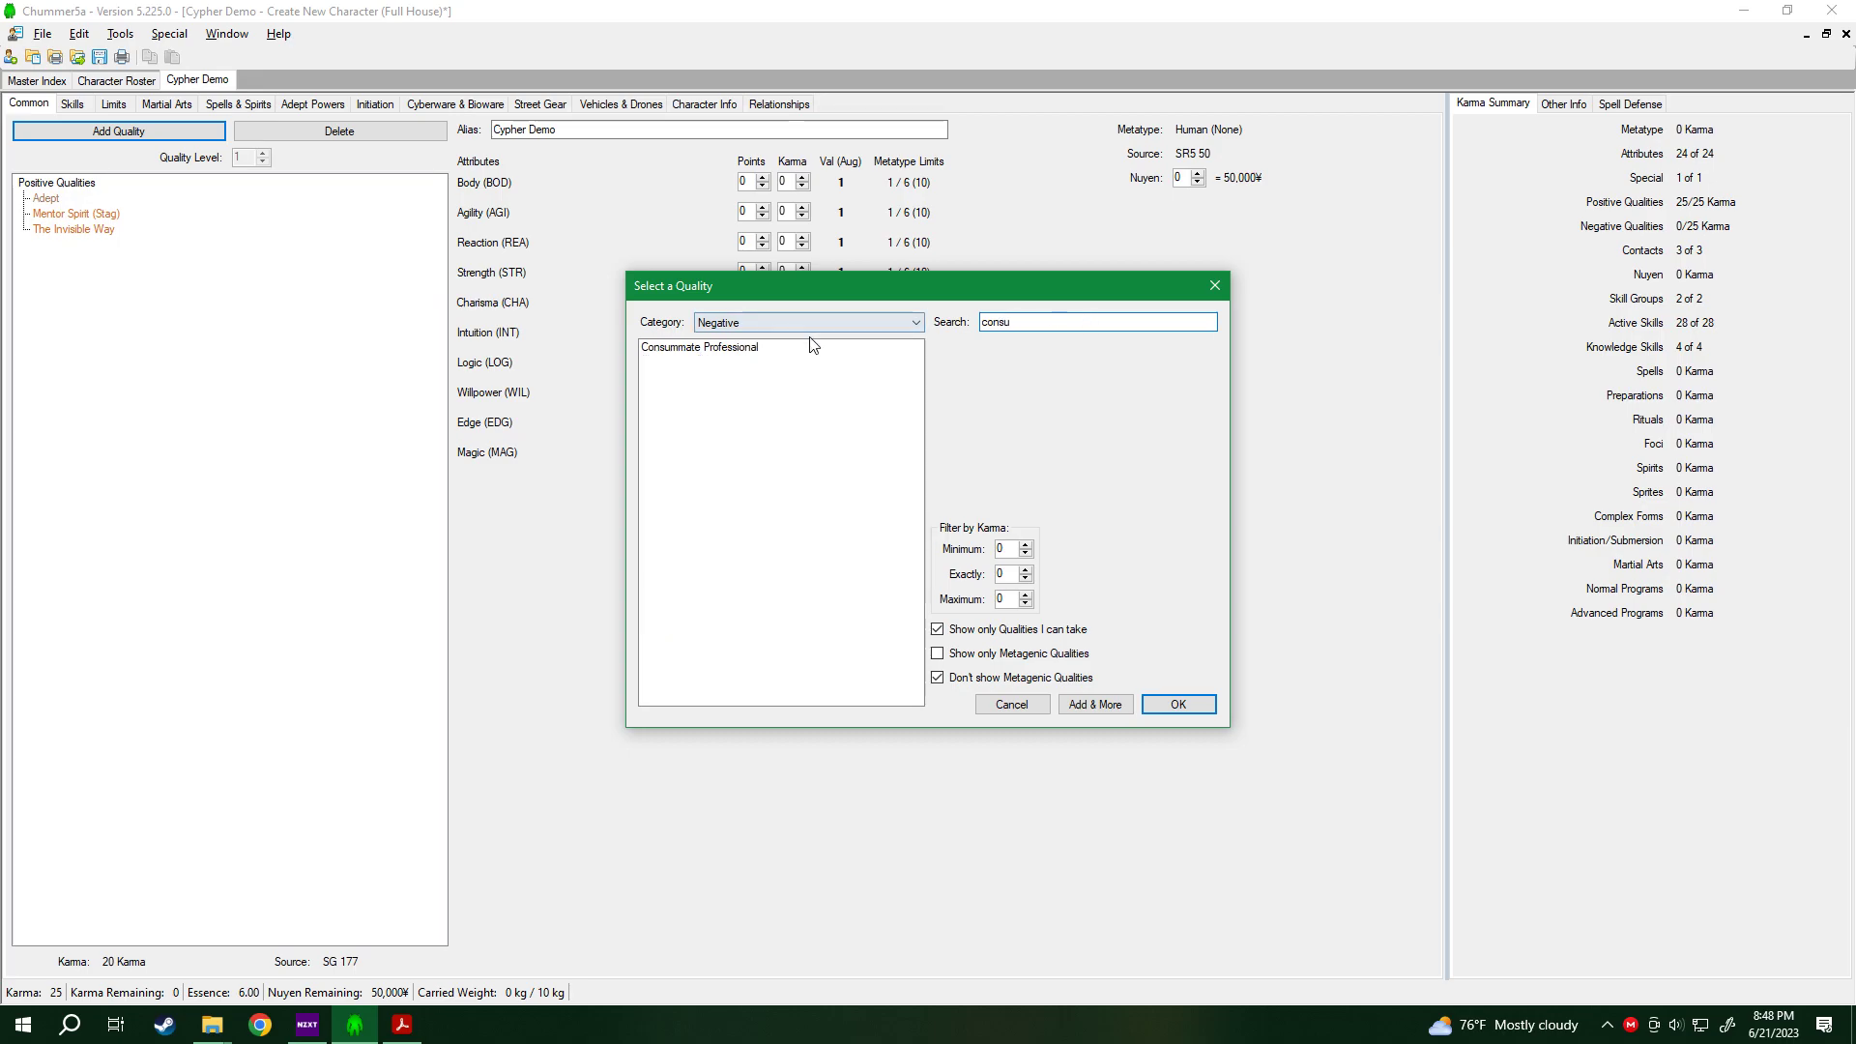
left_click(779, 351)
Open the rulebook source of Consummate Professional and read its description and advantages at a larger zoom.
left_click(1005, 422)
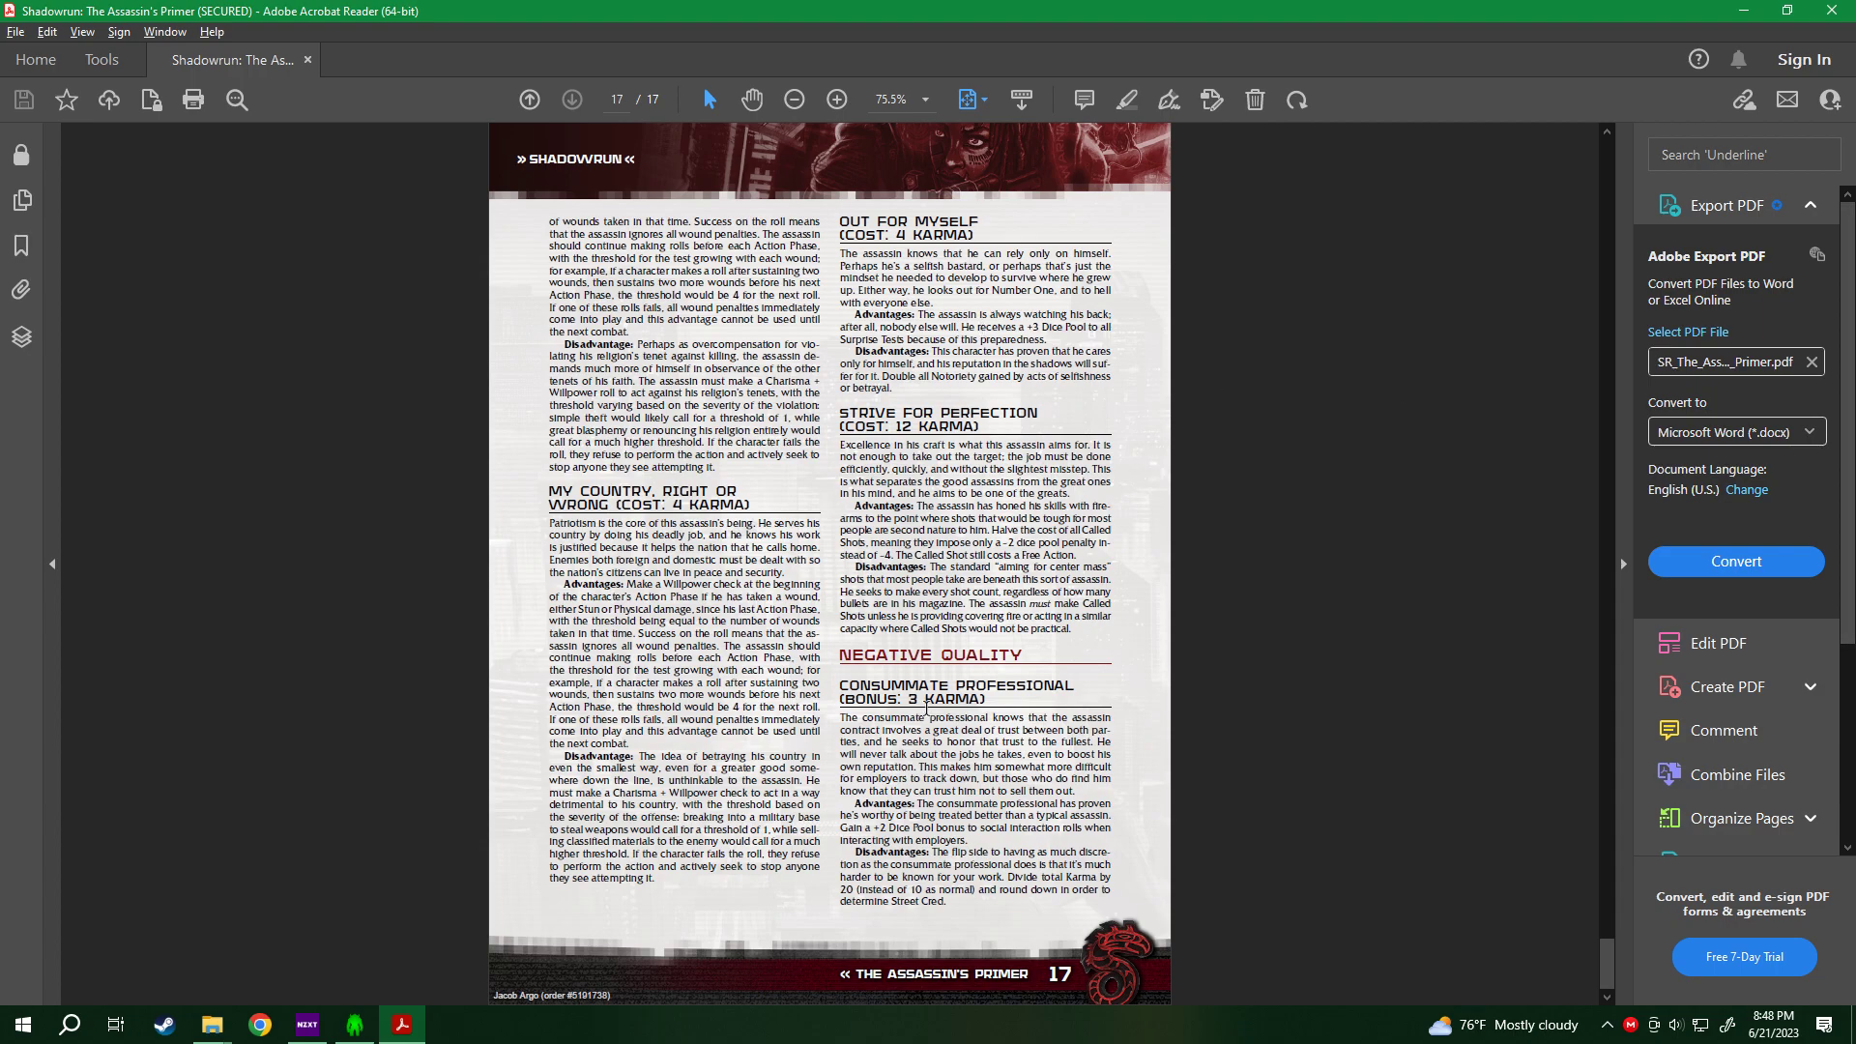
left_click_drag(965, 830, 976, 831)
left_click(938, 832)
scroll(970, 837, "up", 2, "ctrl")
scroll(1004, 679, "down", 1)
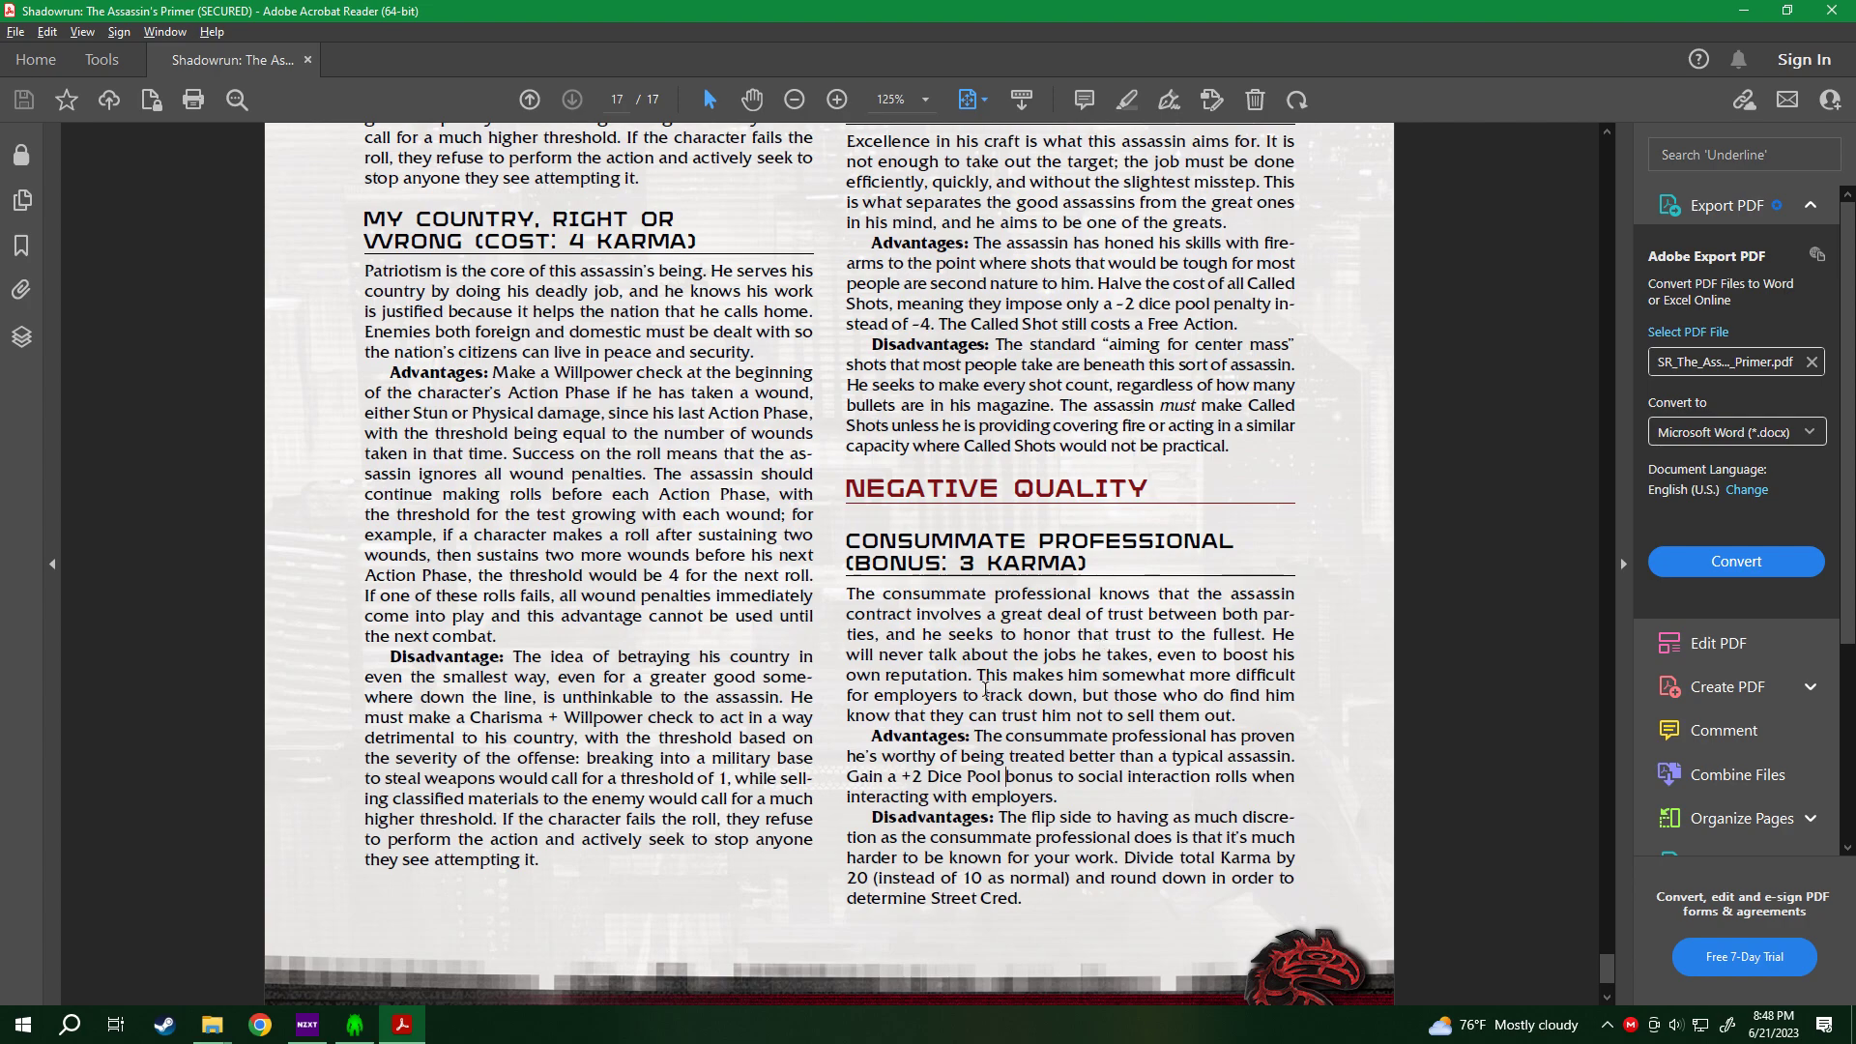
left_click_drag(908, 703, 1145, 760)
left_click(1125, 760)
left_click_drag(913, 771, 1159, 778)
left_click(1159, 784)
left_click_drag(966, 776, 1248, 800)
left_click(1249, 800)
Read the disadvantages of Consummate Professional, switch back to Chummer5a and add the quality to the character.
scroll(1098, 792, "down", 1)
left_click_drag(998, 785, 1215, 843)
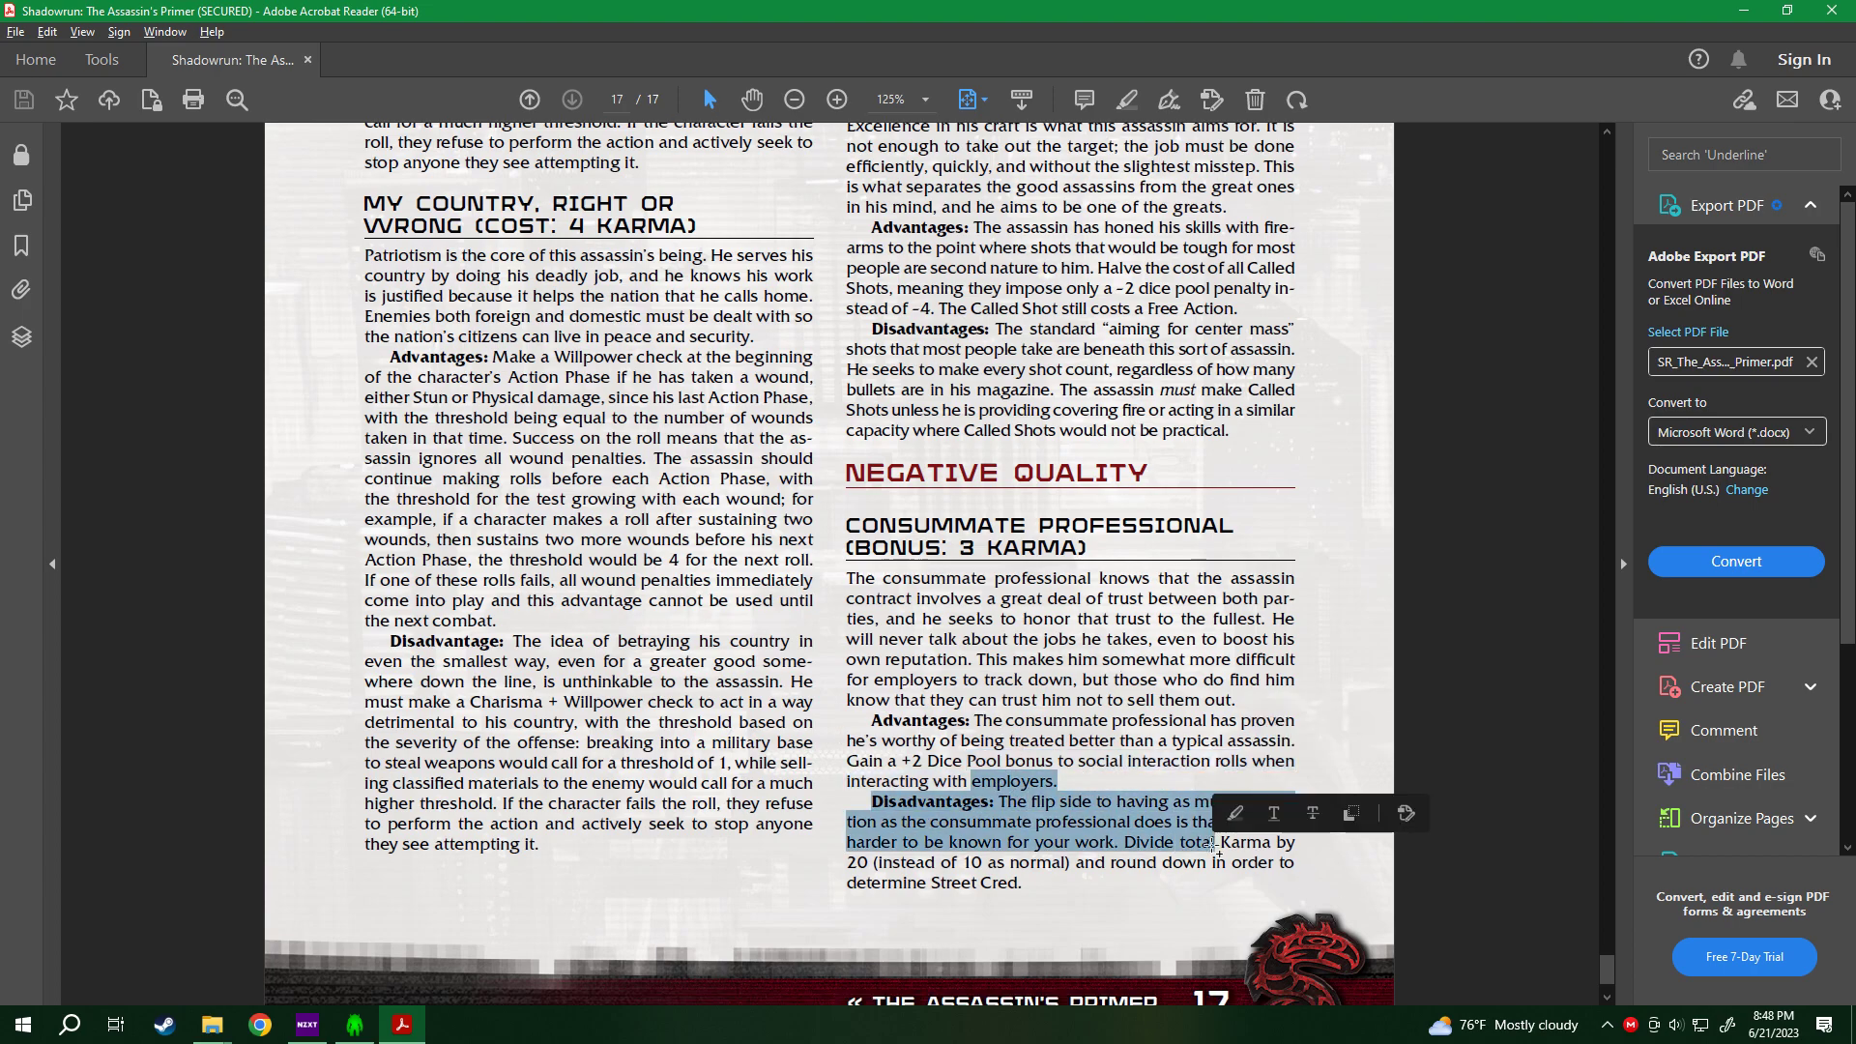
left_click(996, 841)
left_click_drag(858, 829, 1005, 882)
left_click(1005, 881)
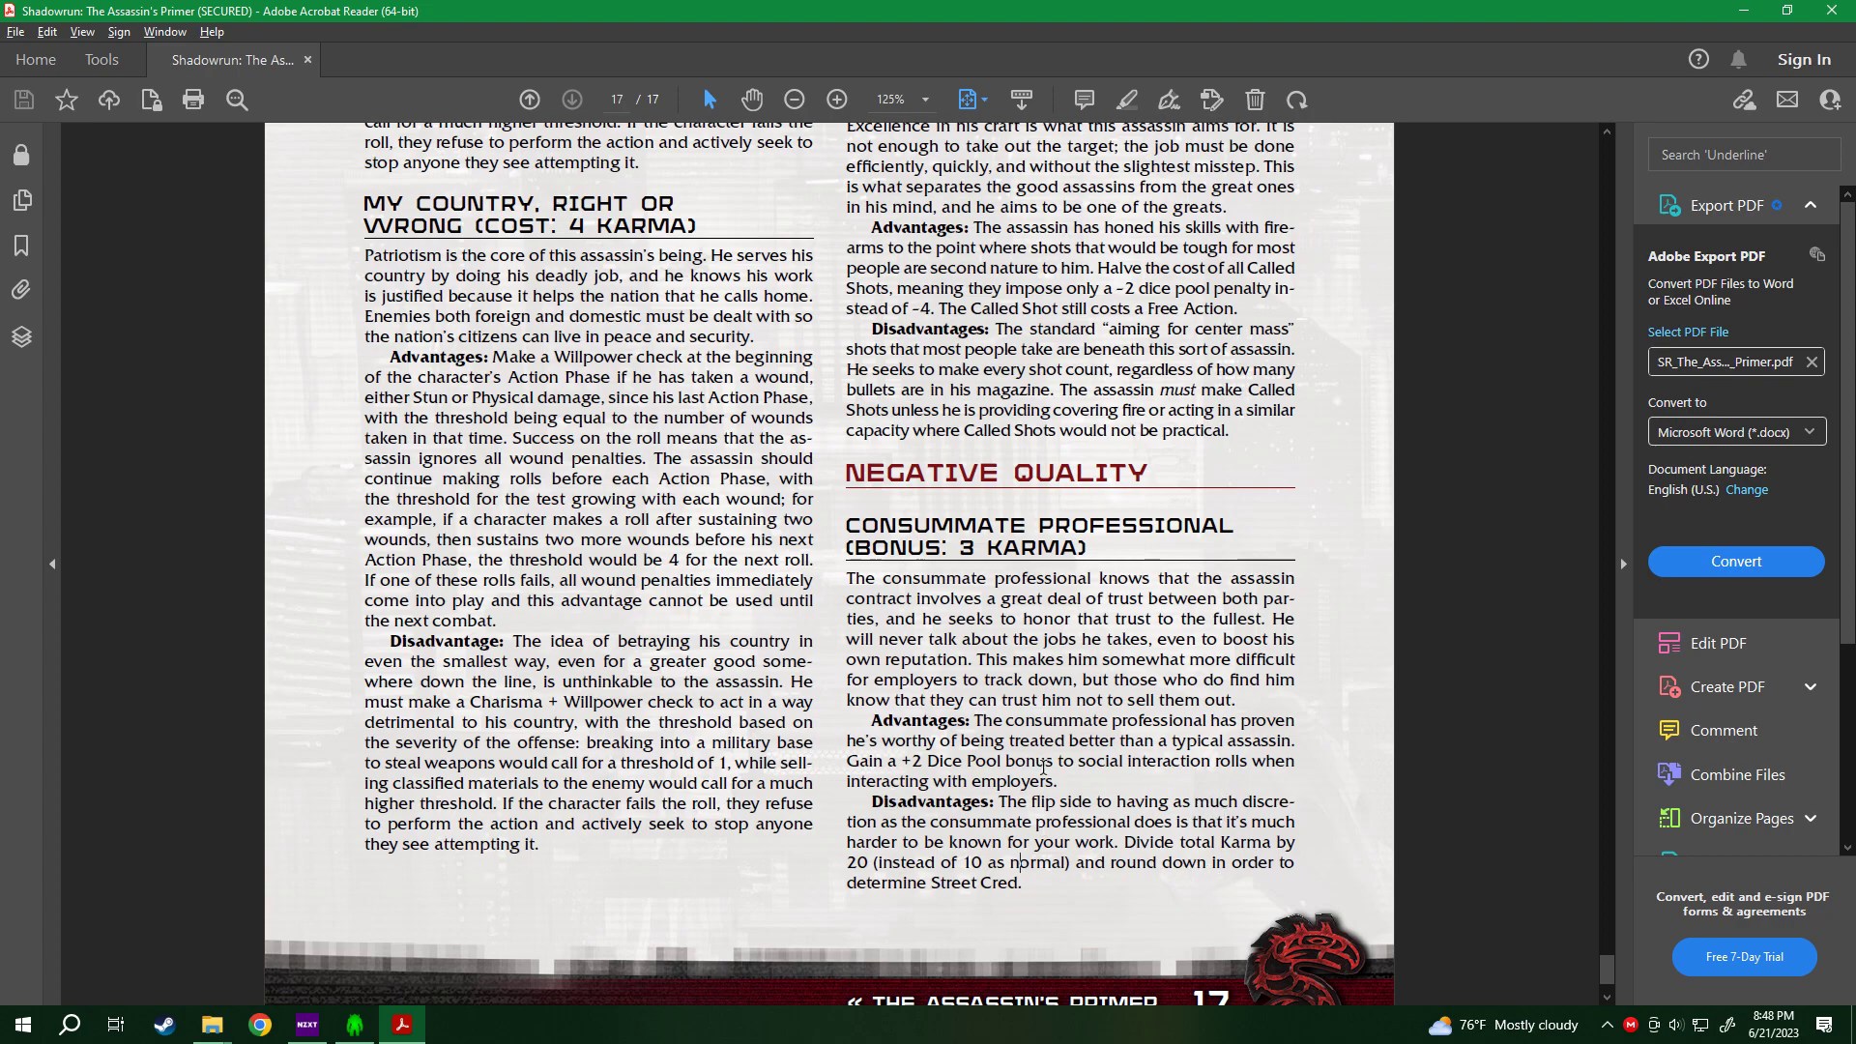
left_click_drag(845, 523, 1181, 862)
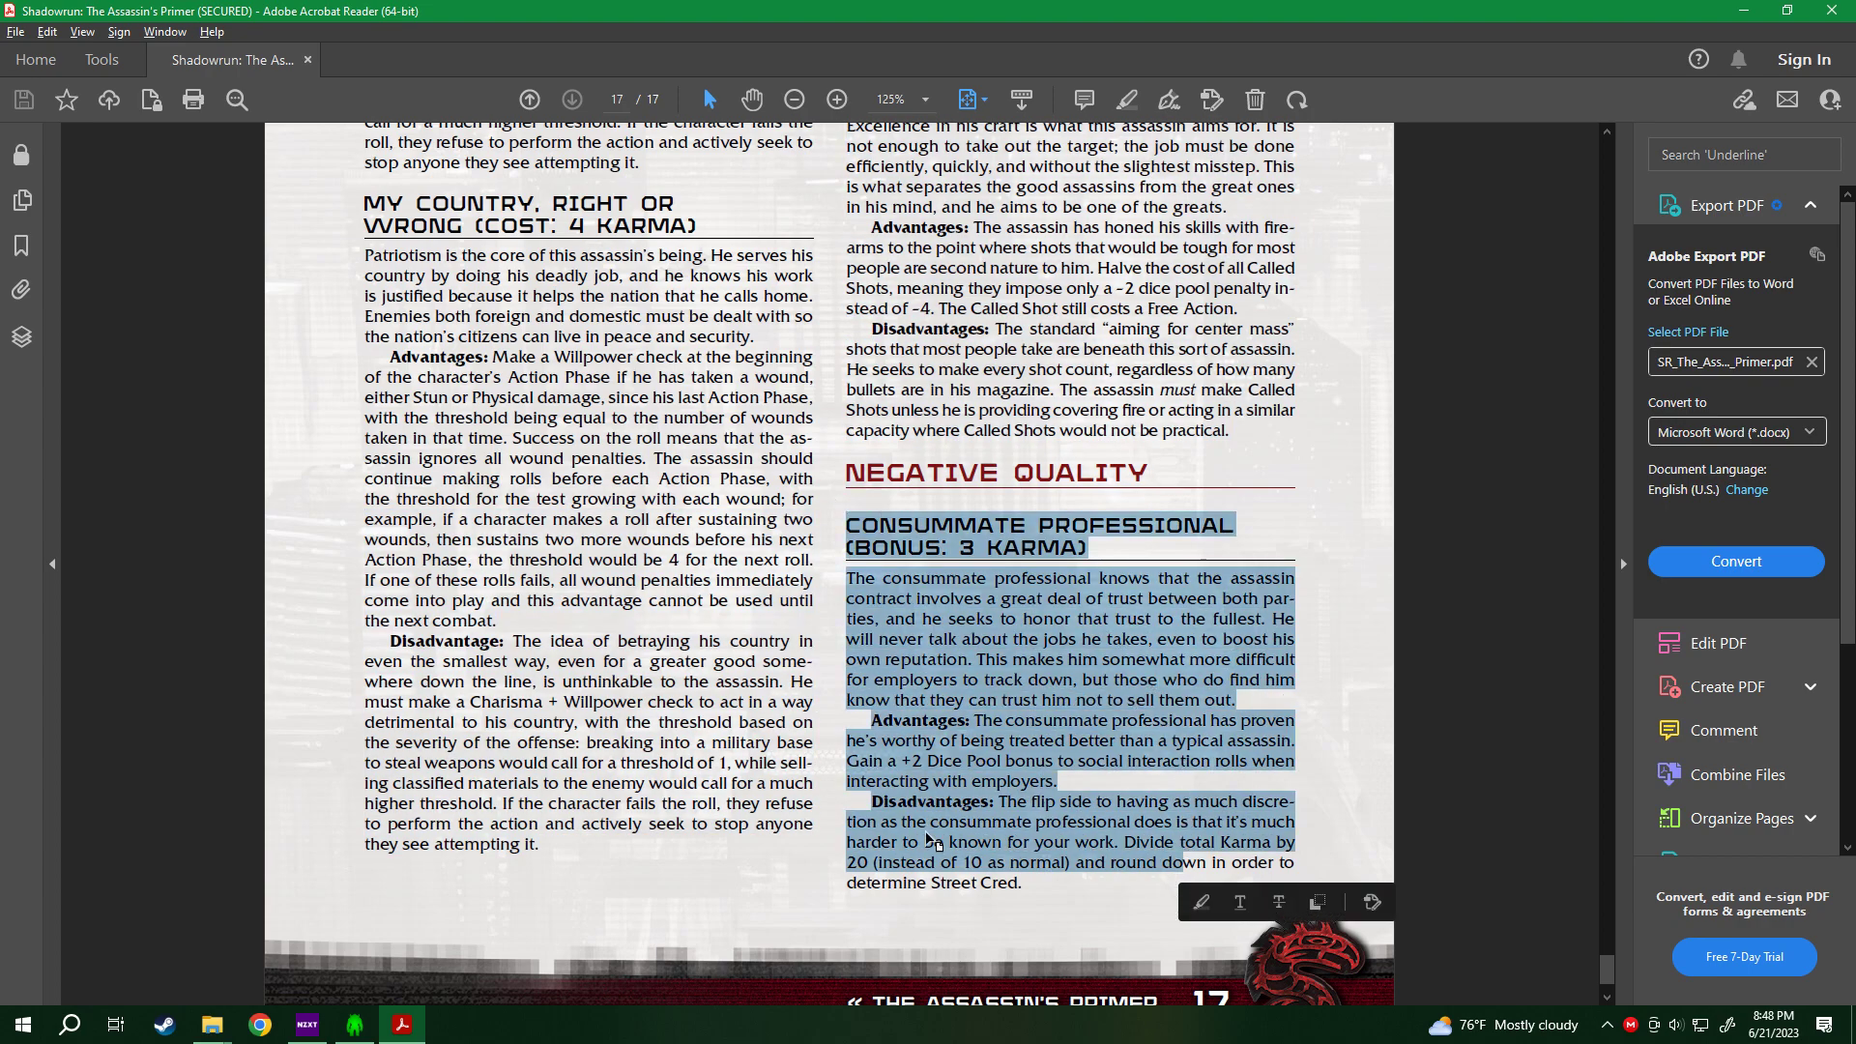
left_click(928, 841)
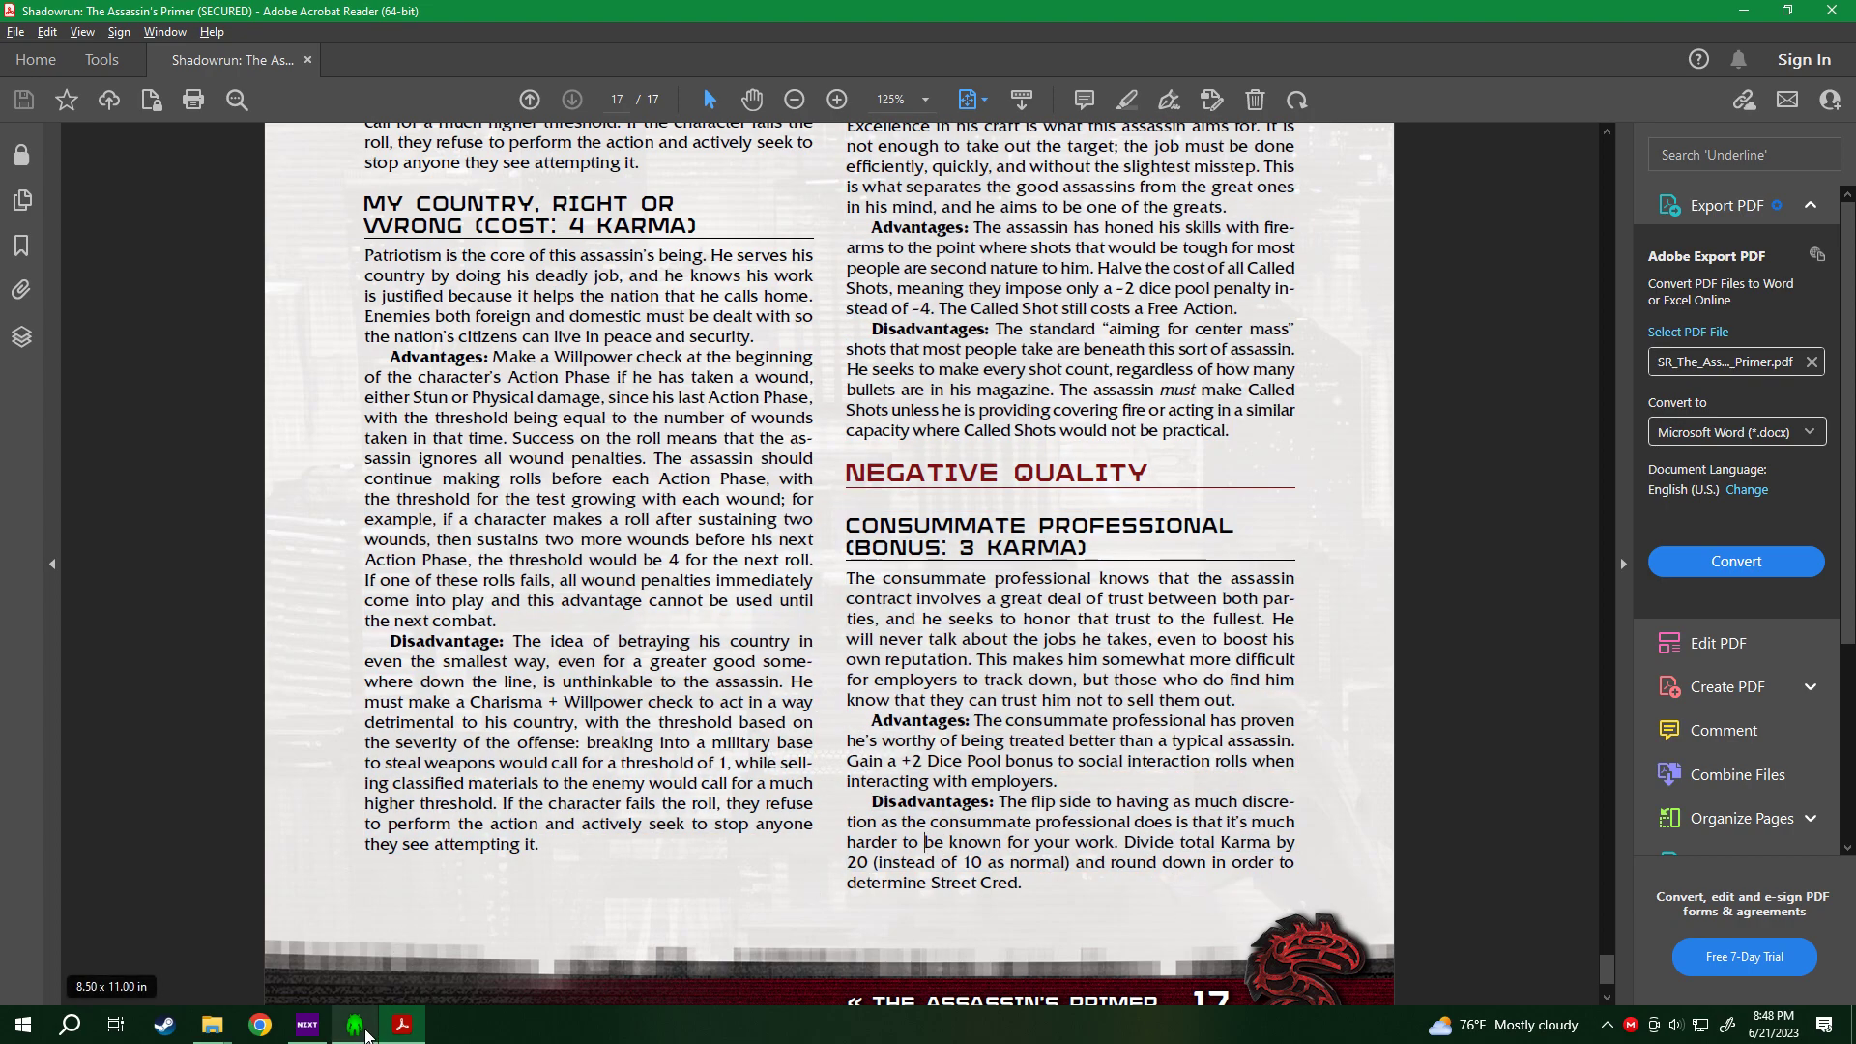
left_click(365, 1032)
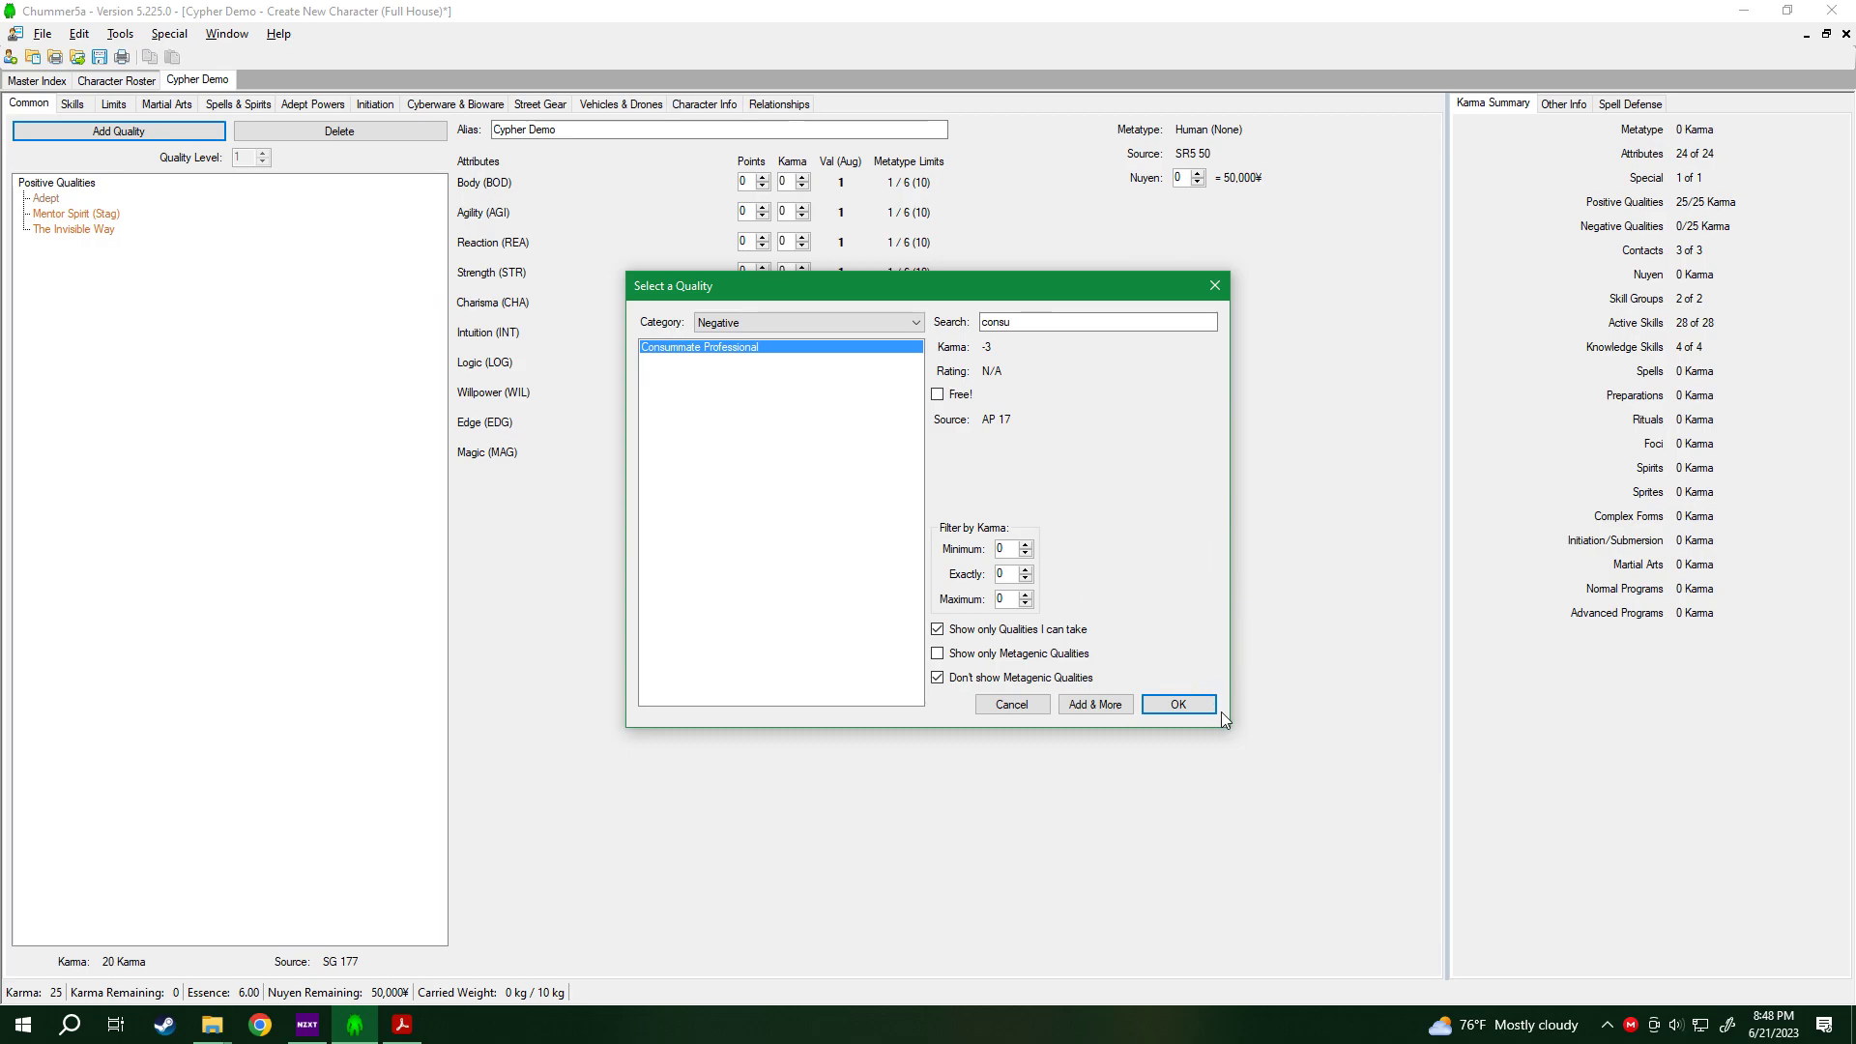
left_click(1179, 703)
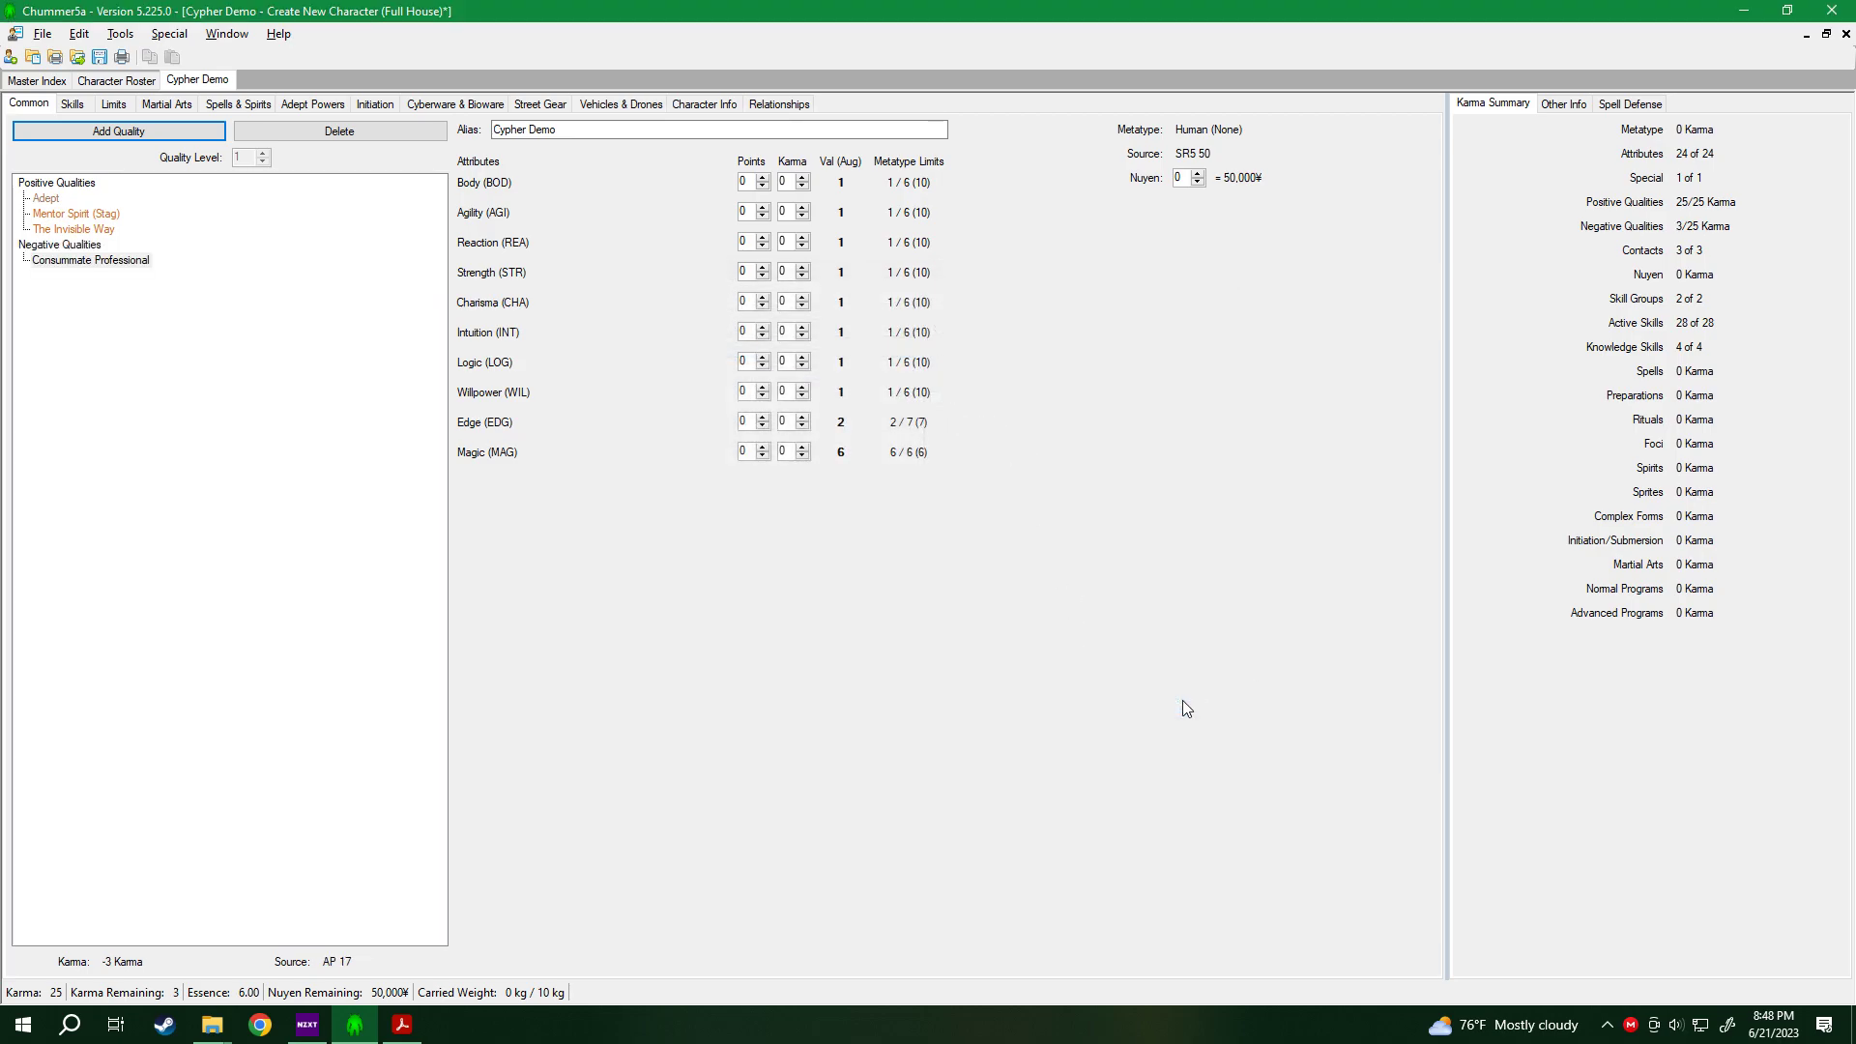
Search the negative qualities for "em" and choose Emotional Attachment for the character.
left_click(116, 130)
left_click(1050, 321)
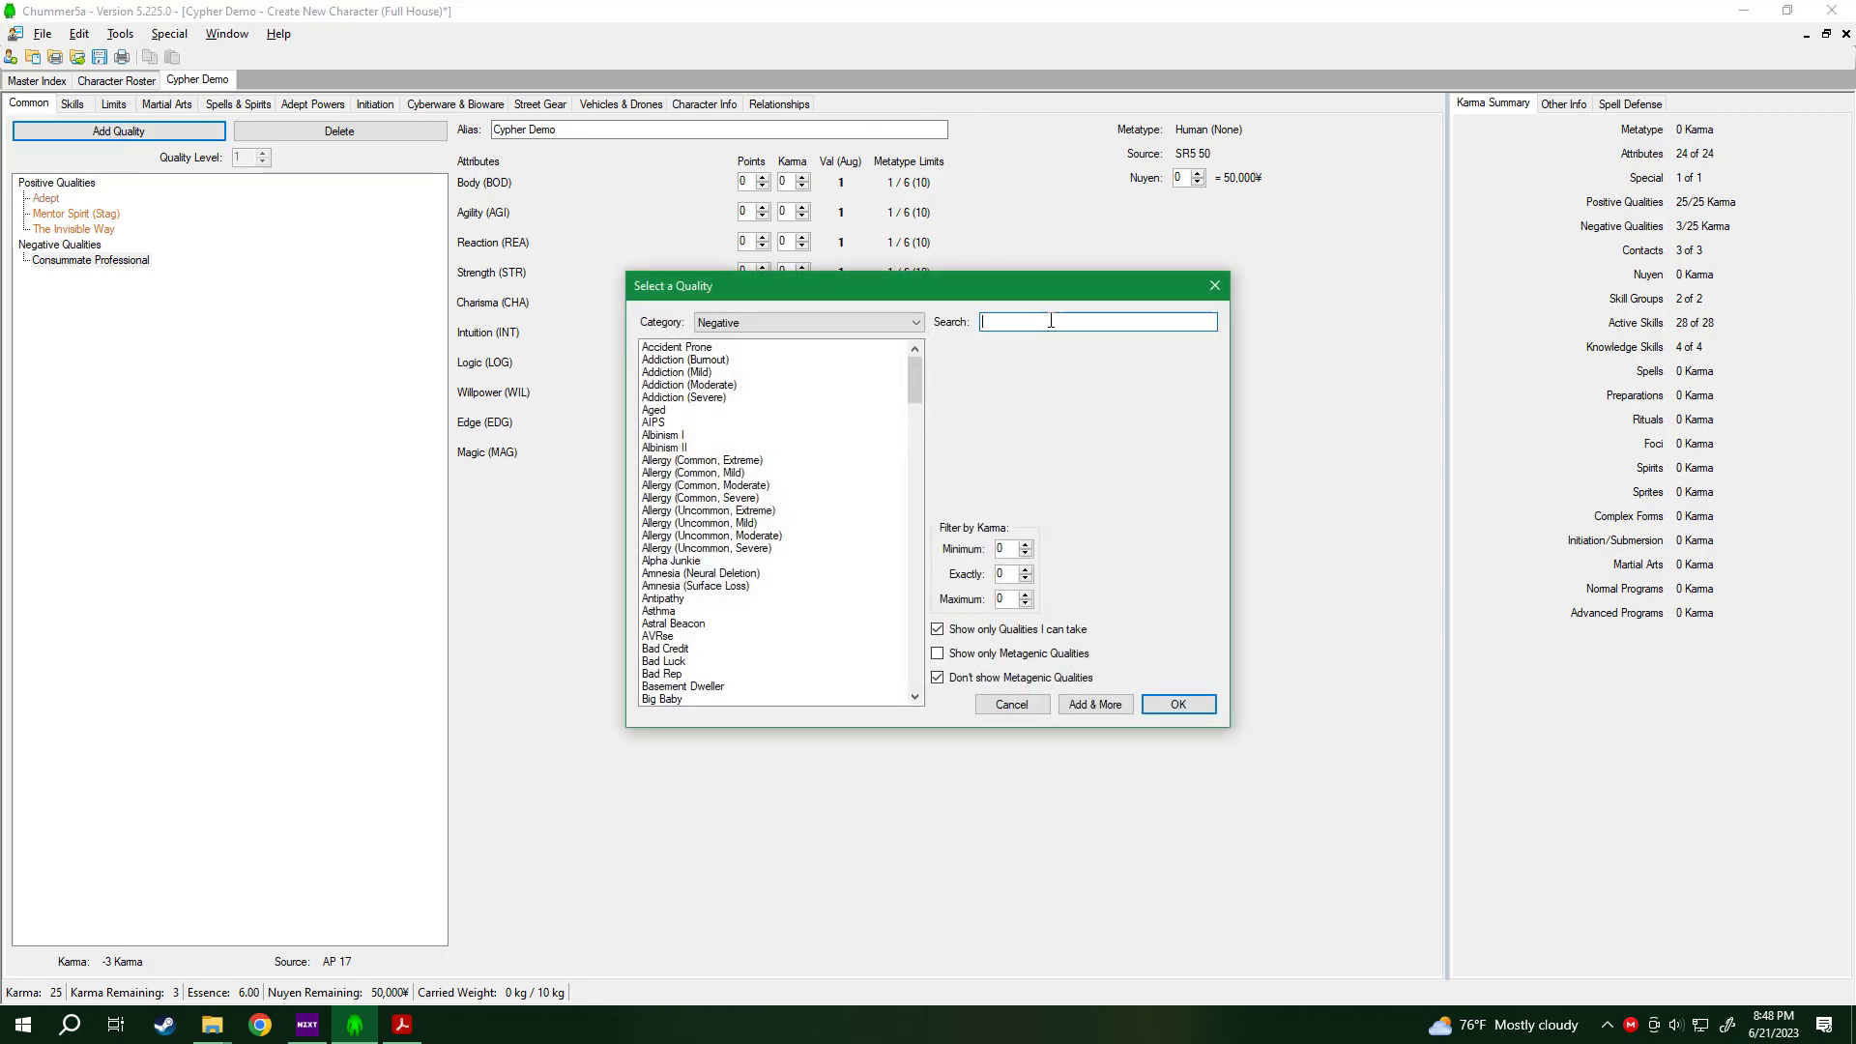
type("emm")
key("BackSpace")
type("m")
key("BackSpace")
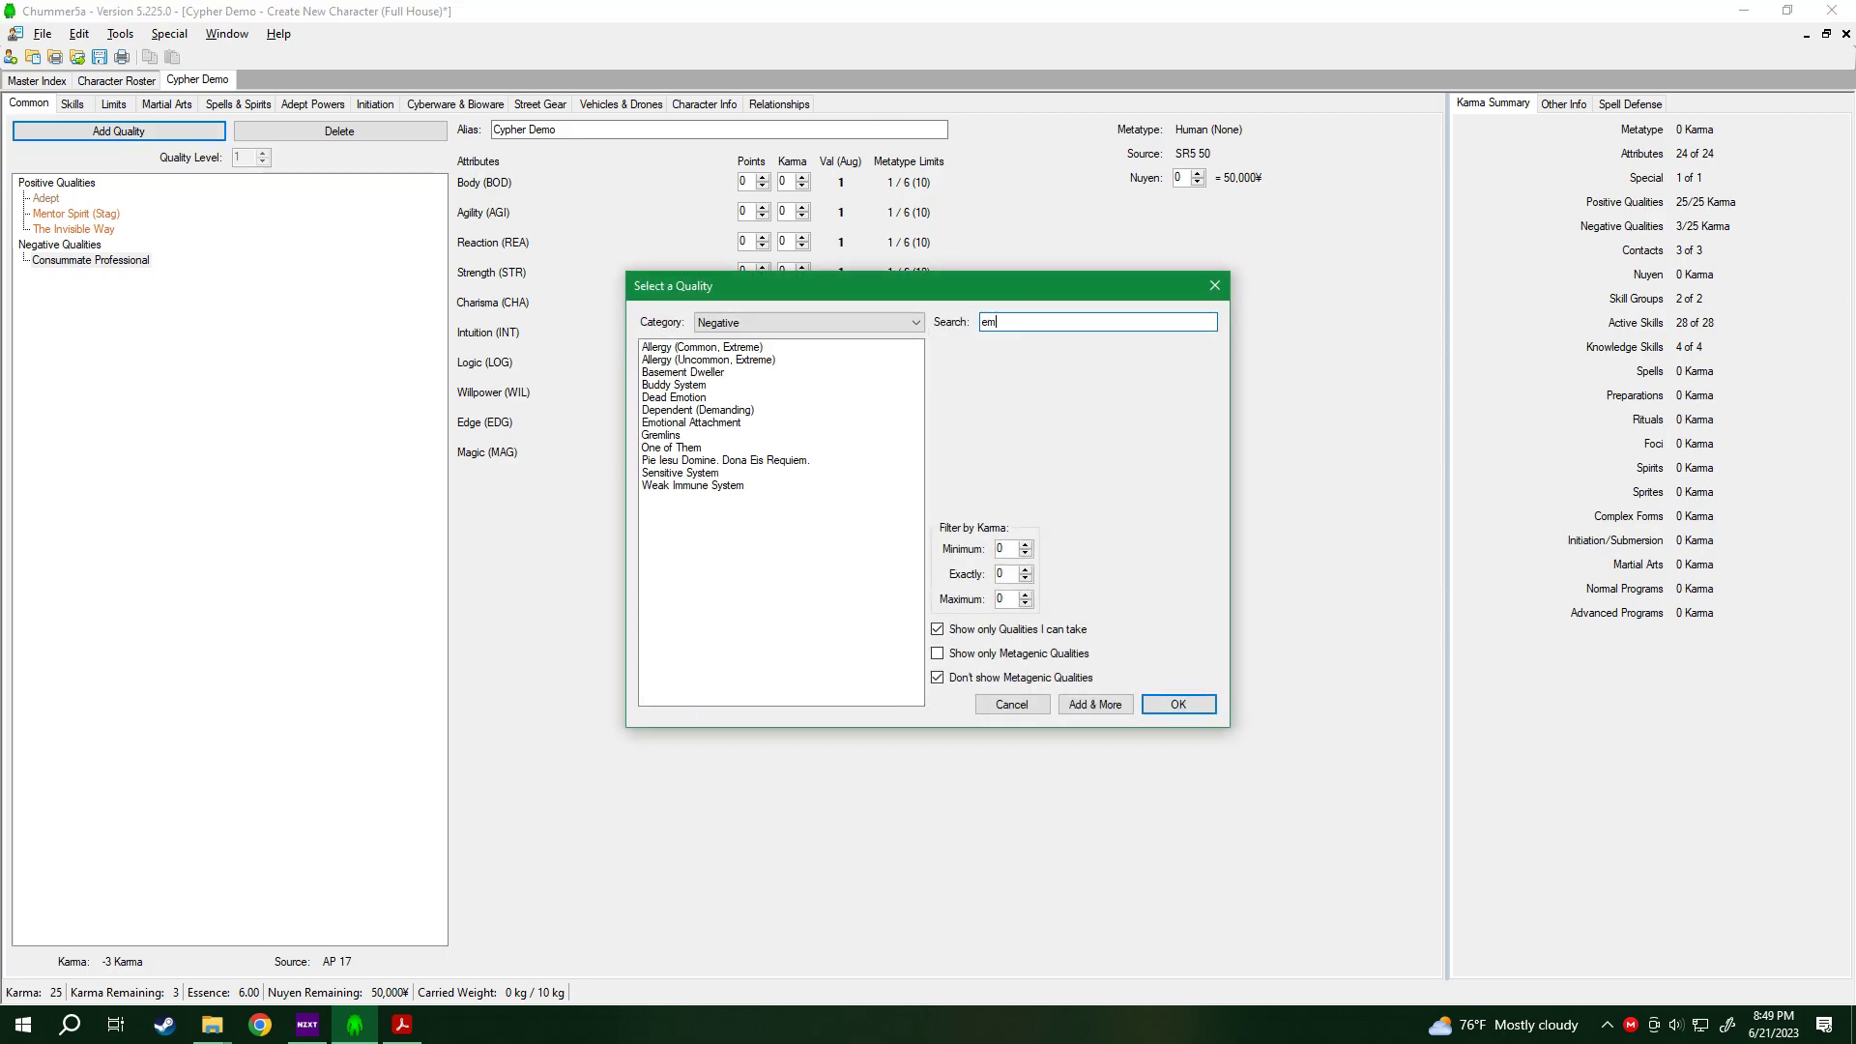
left_click(688, 424)
left_click(1195, 700)
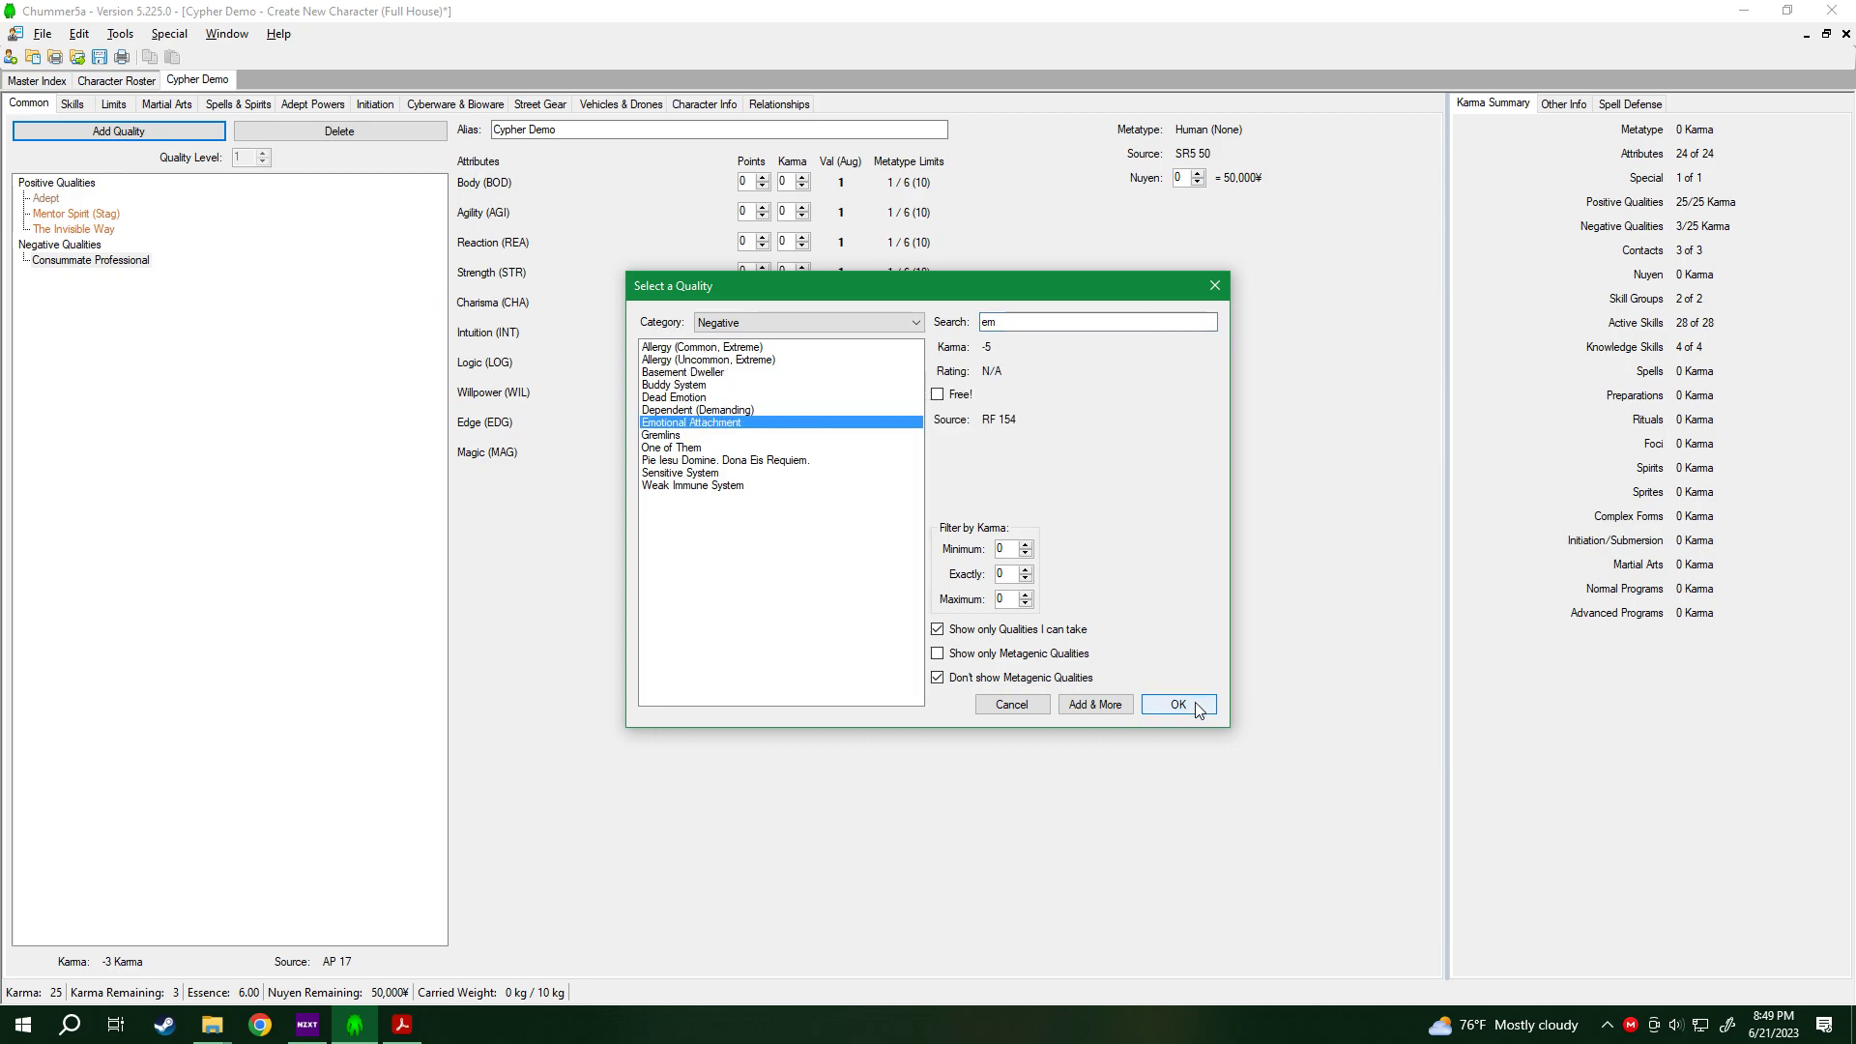
Enter Weapon Focus as the object of the Emotional Attachment and read the quality's description.
left_click_drag(854, 448, 1123, 315)
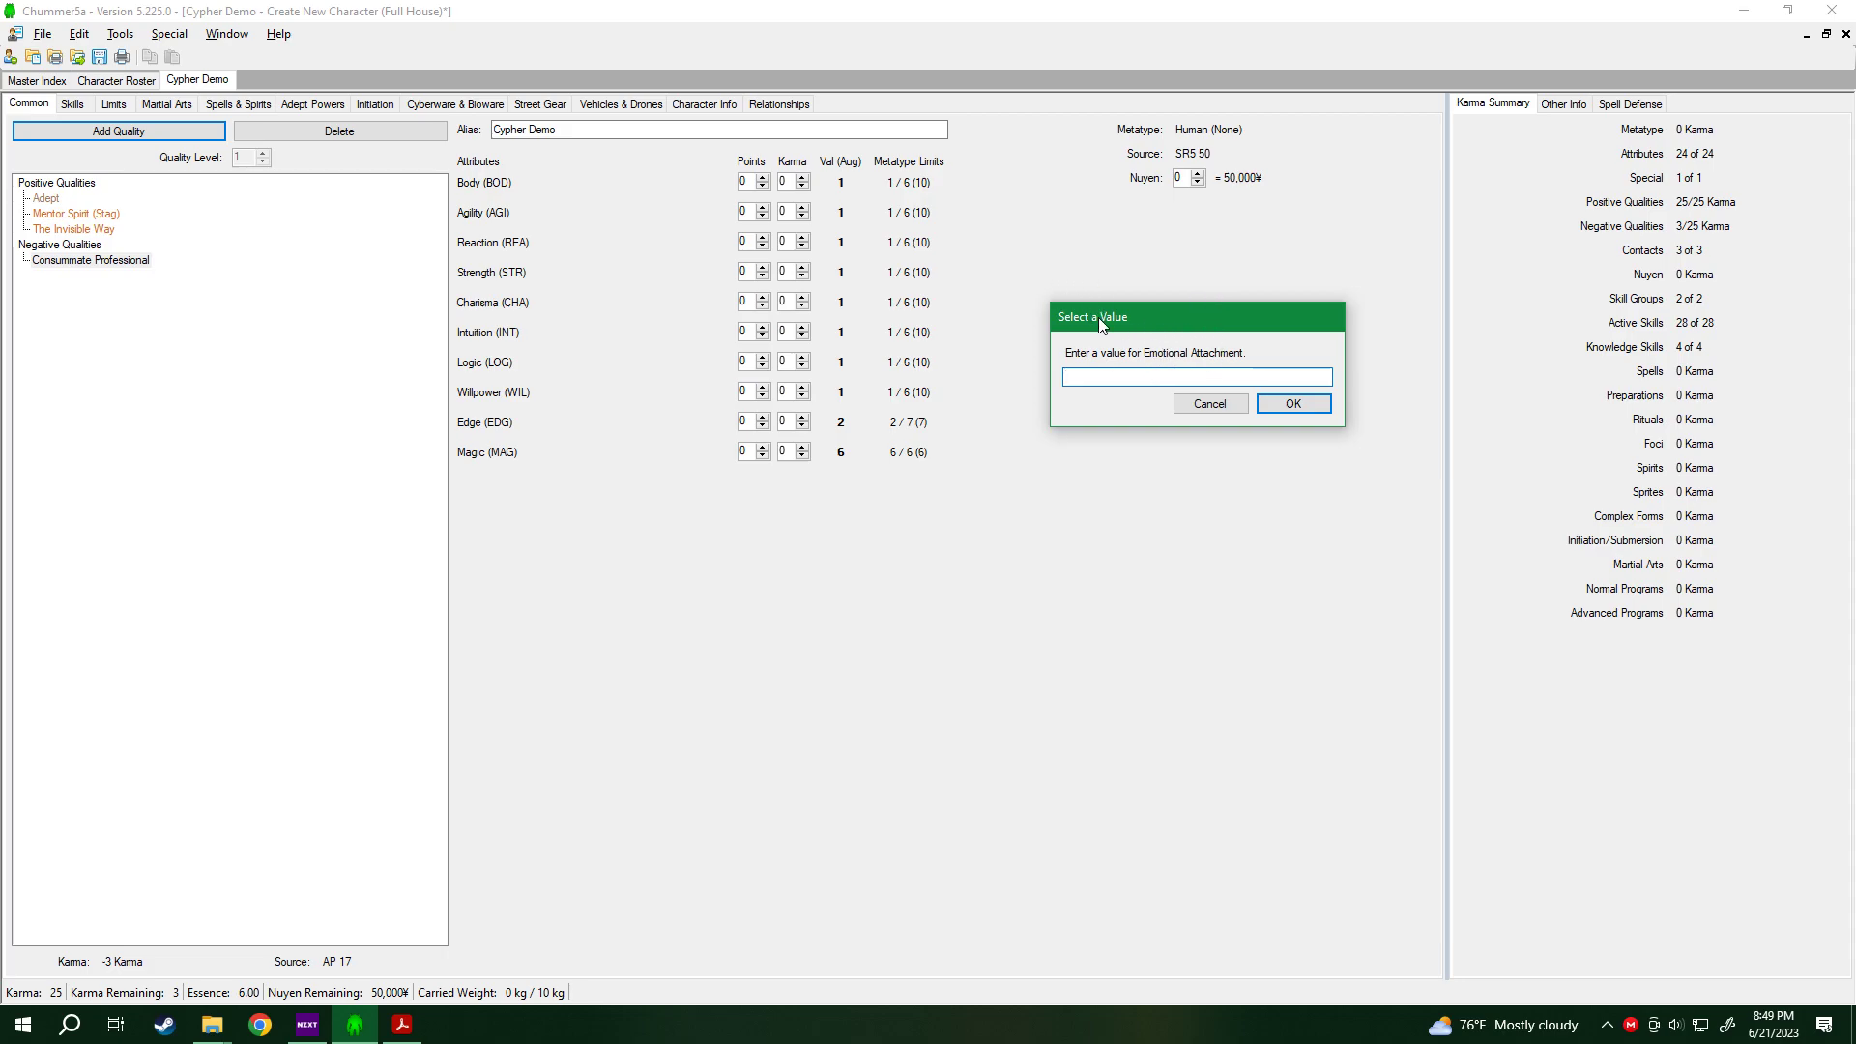
type("We")
left_click(1300, 404)
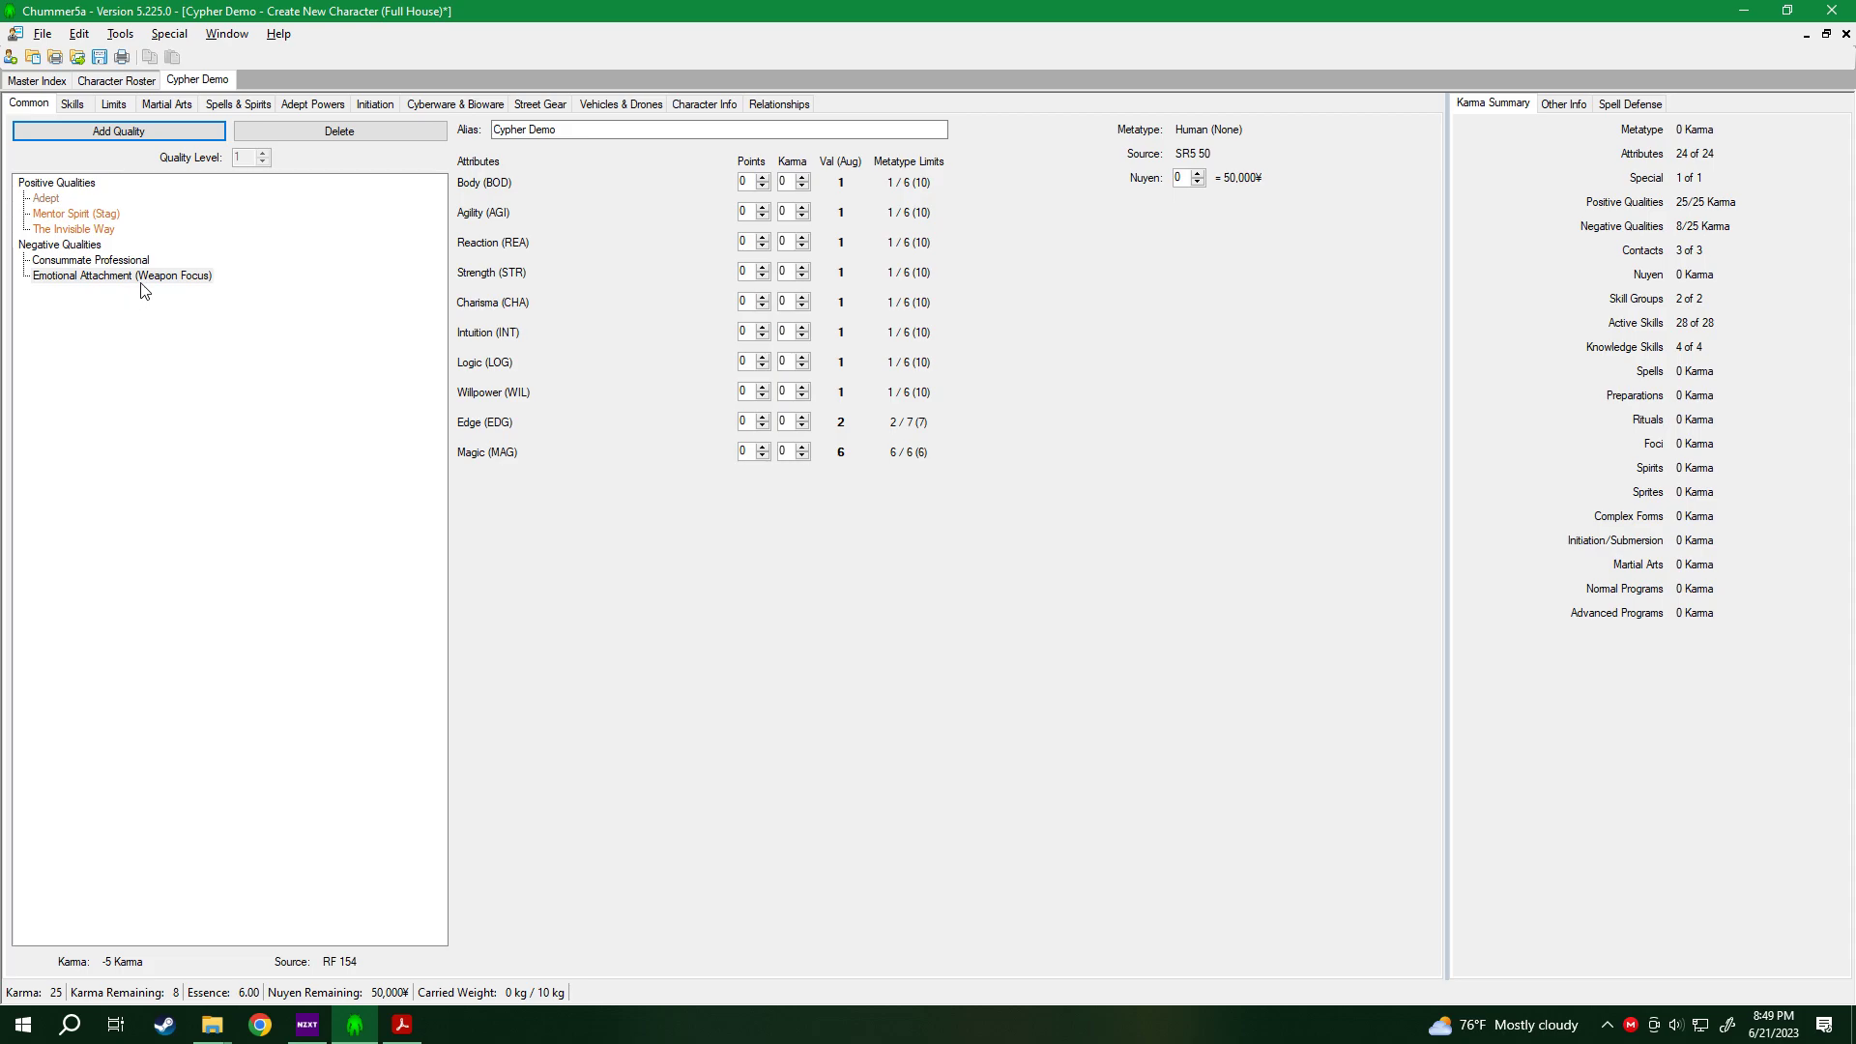
mouse_move(152, 285)
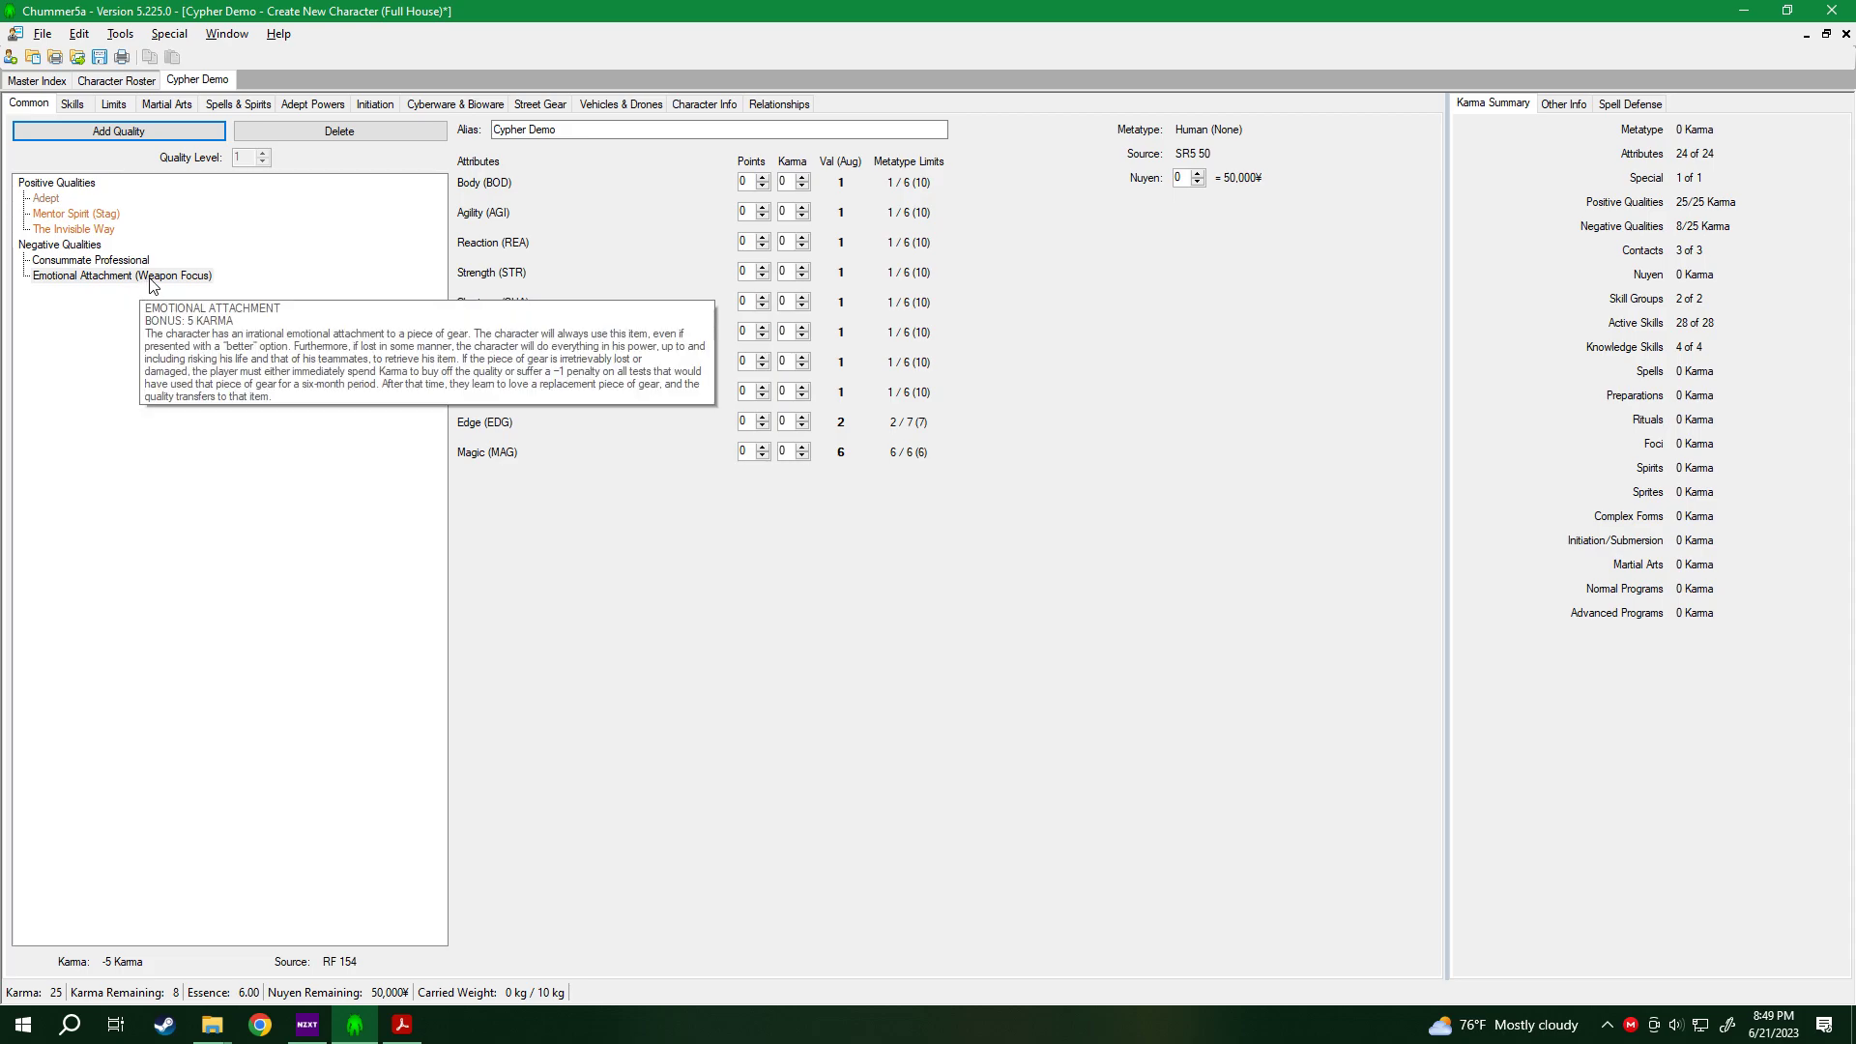
Search the negative qualities for "paranoia" and select Paranoia.
left_click(75, 134)
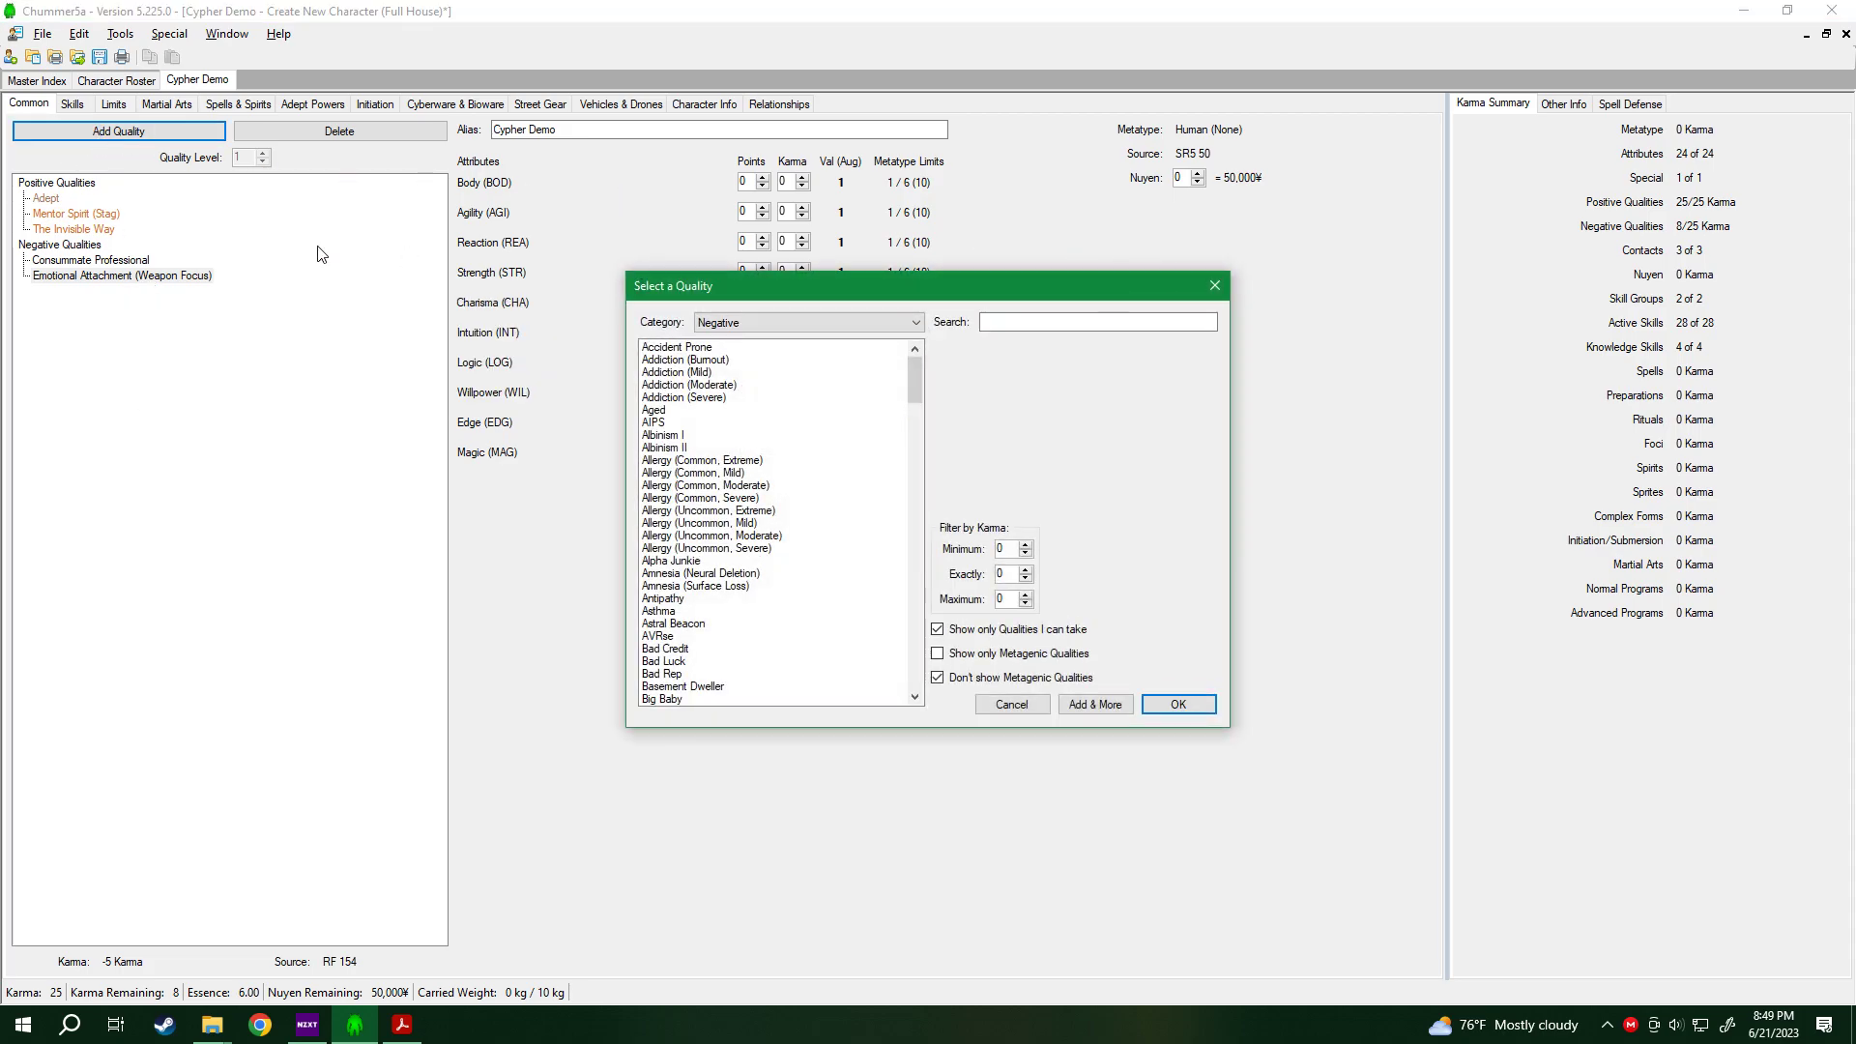
left_click(1148, 320)
type("paranoia")
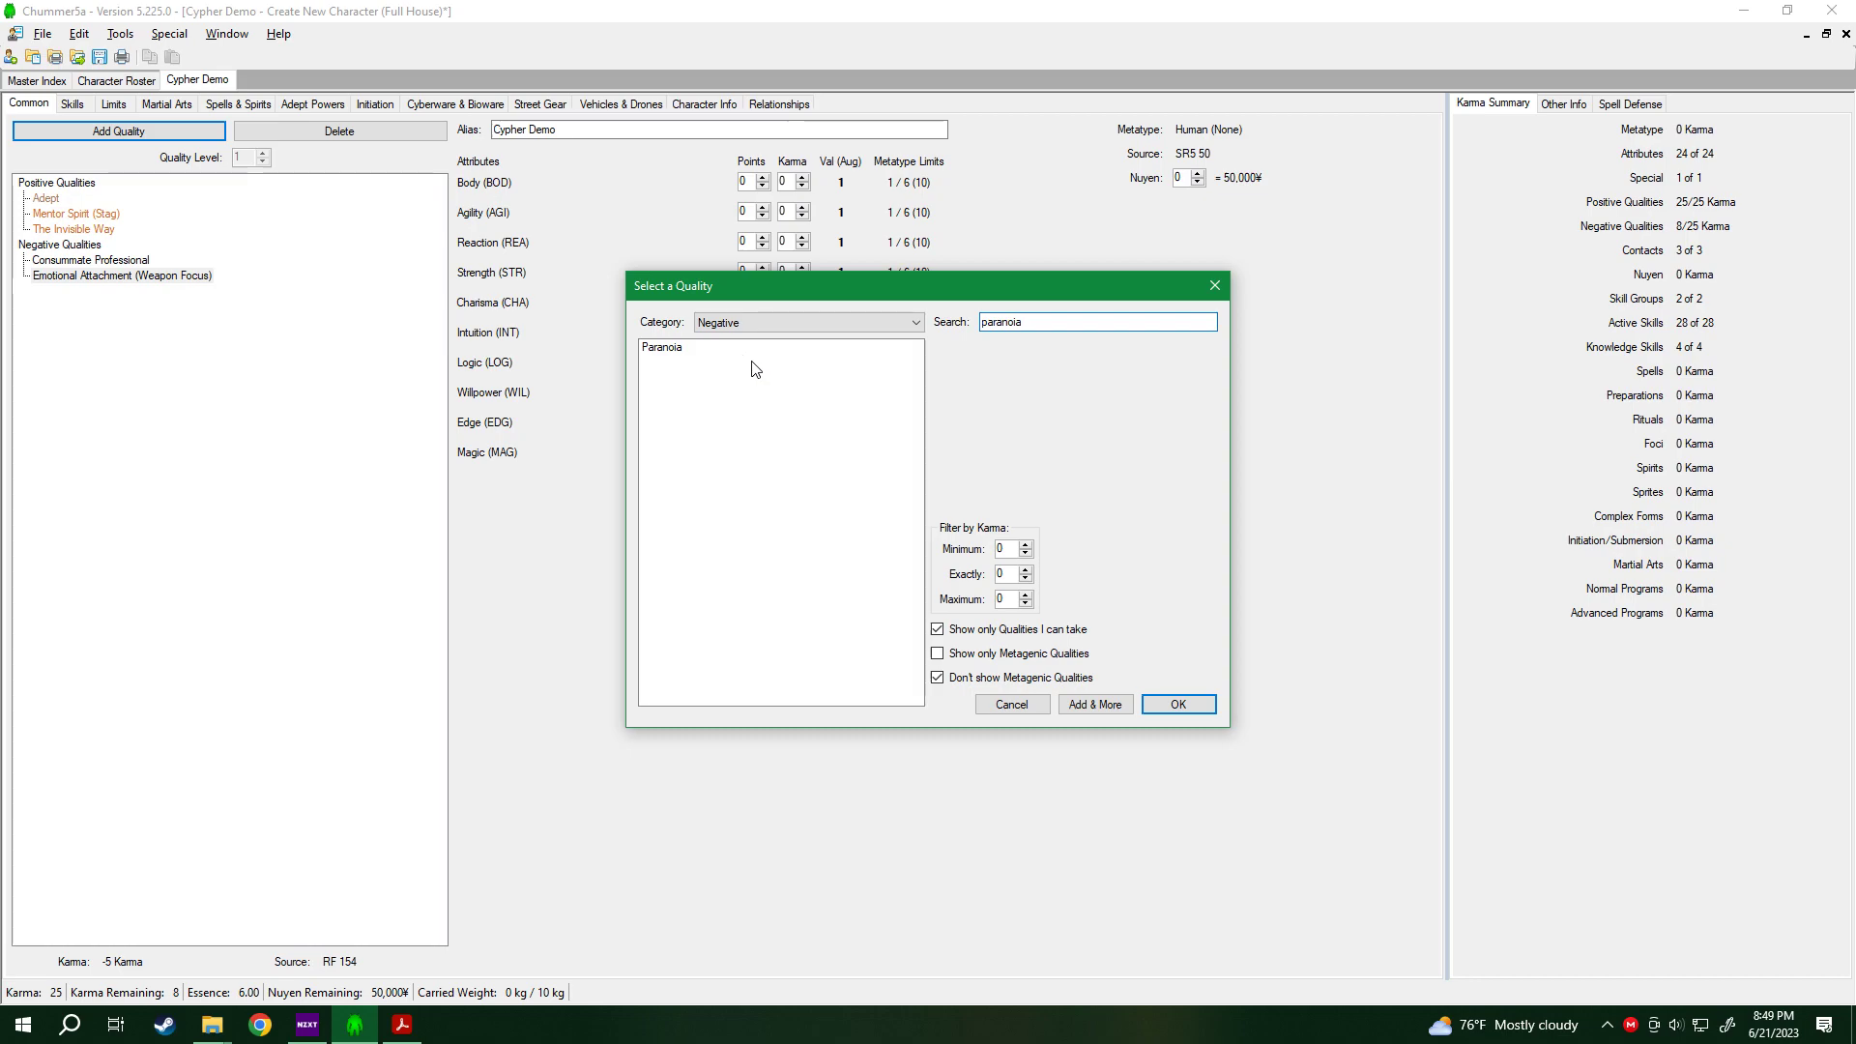
left_click(728, 347)
Open the rulebook source of Paranoia and read its social test penalty, contact loyalty and living space rules.
left_click(1005, 422)
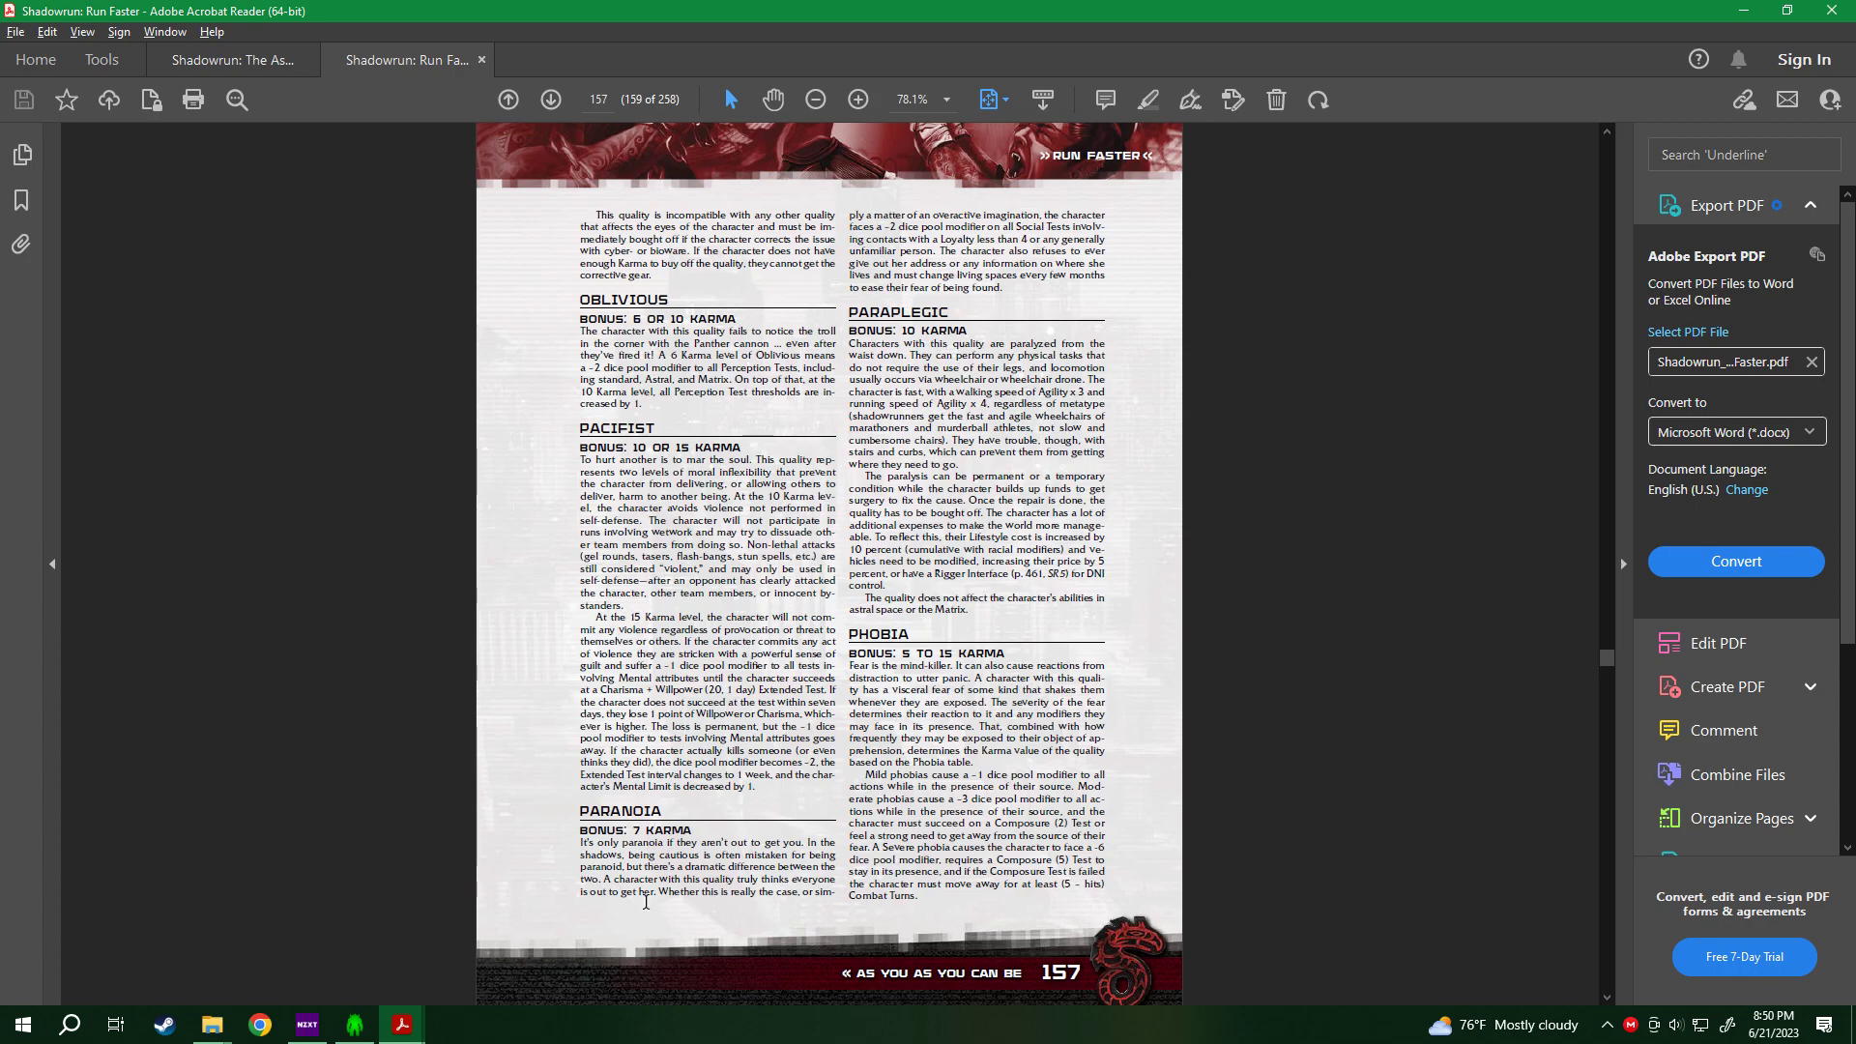
scroll(649, 870, "up", 2)
scroll(627, 814, "up", 5)
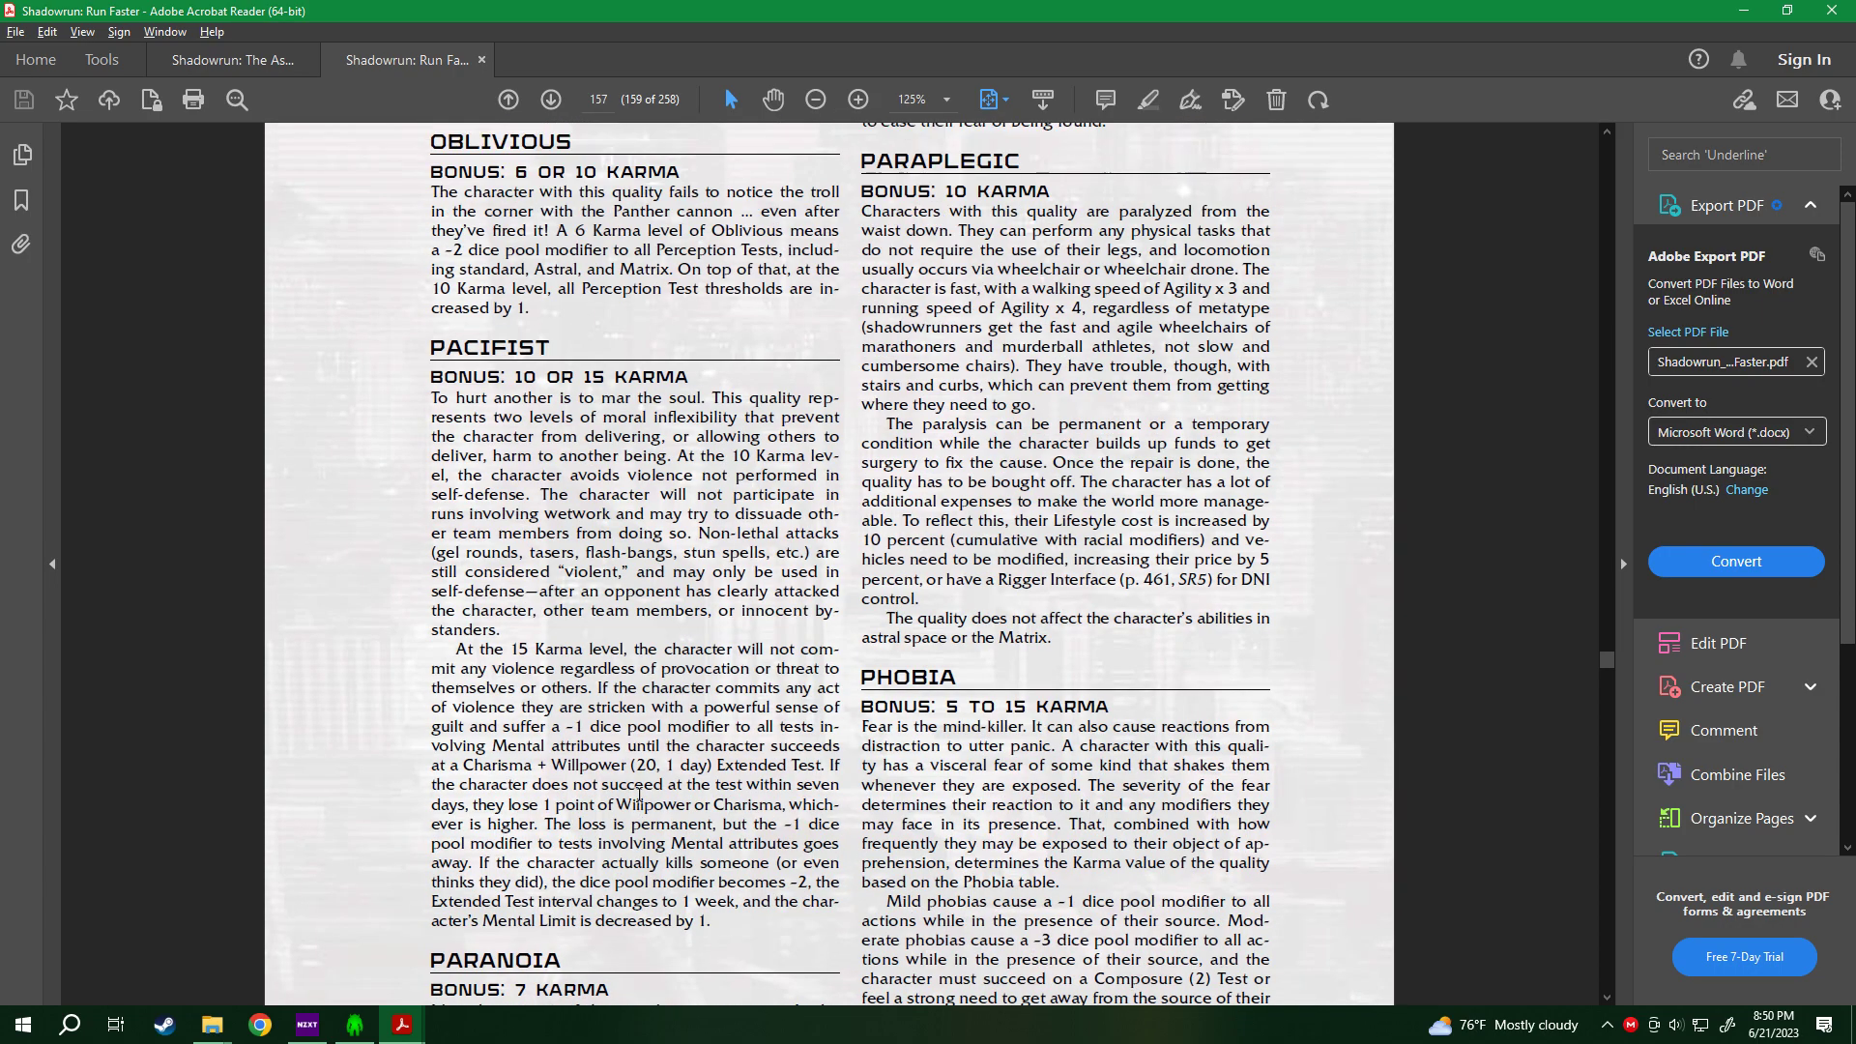
left_click_drag(901, 198, 1276, 218)
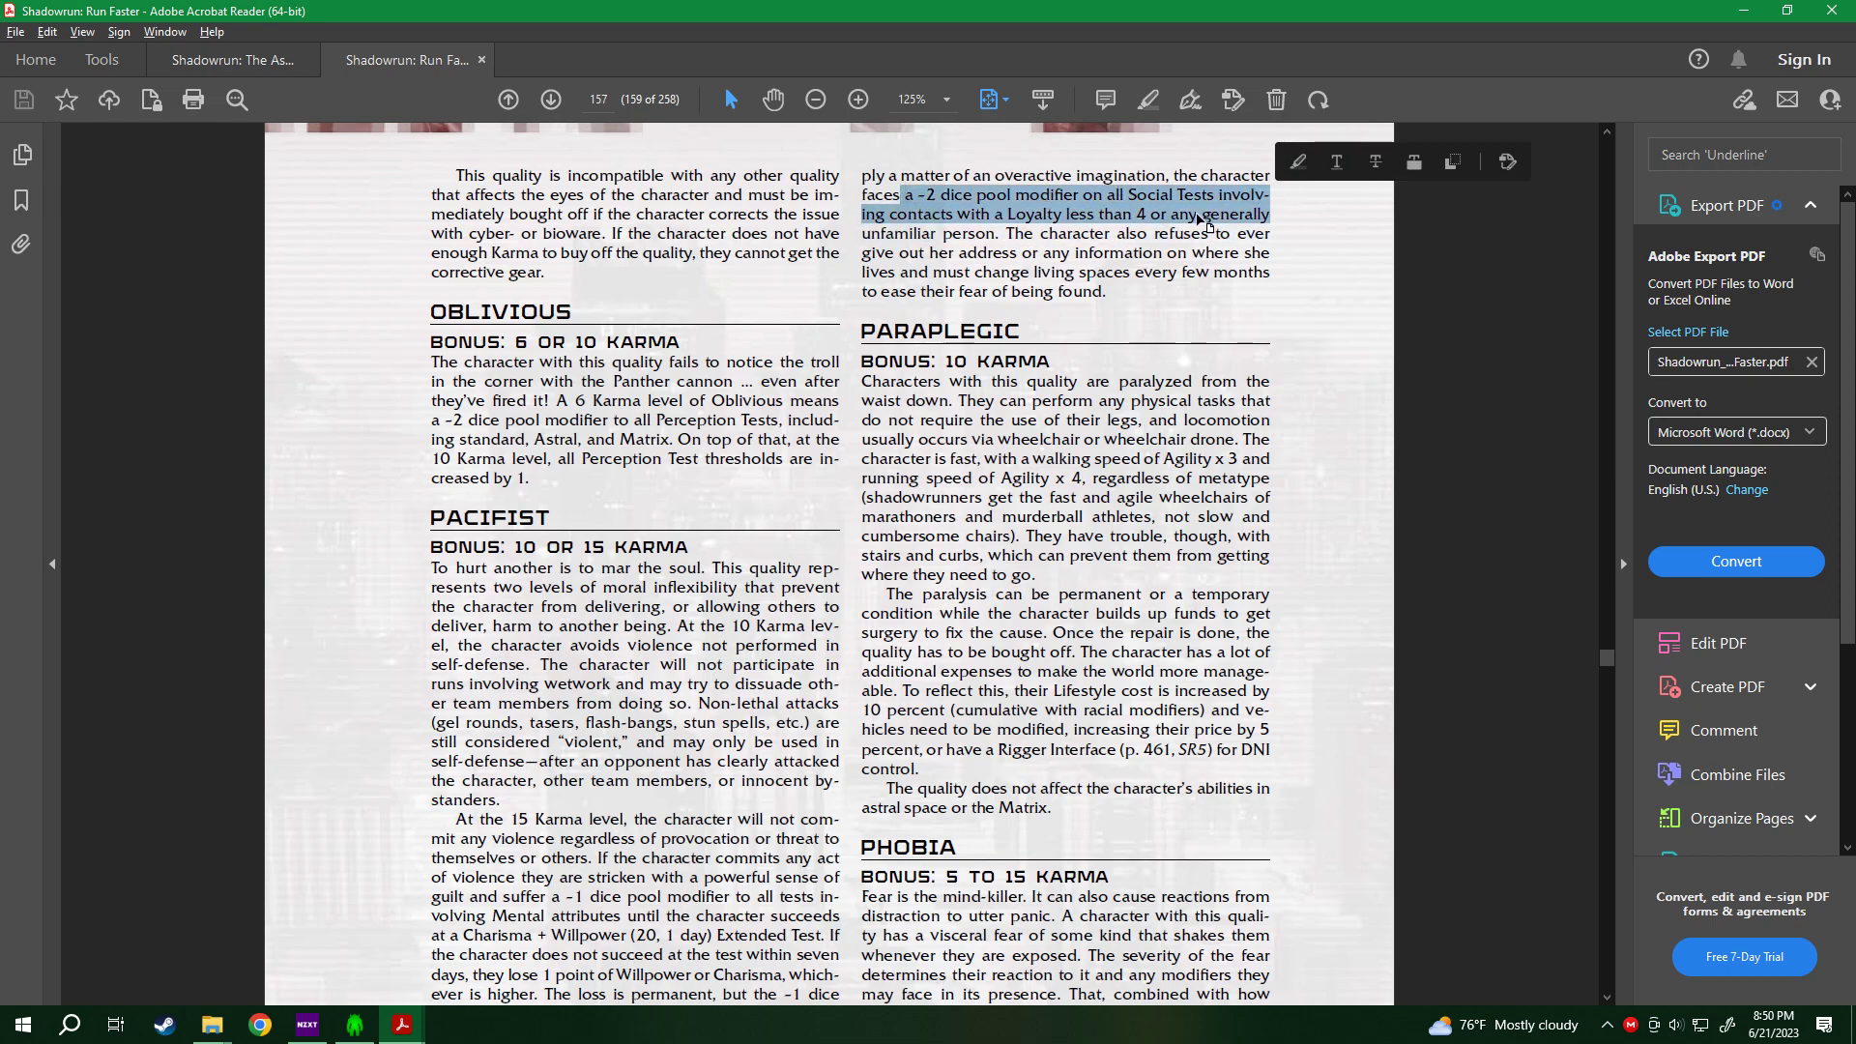
left_click(1198, 217)
left_click_drag(889, 213, 1206, 235)
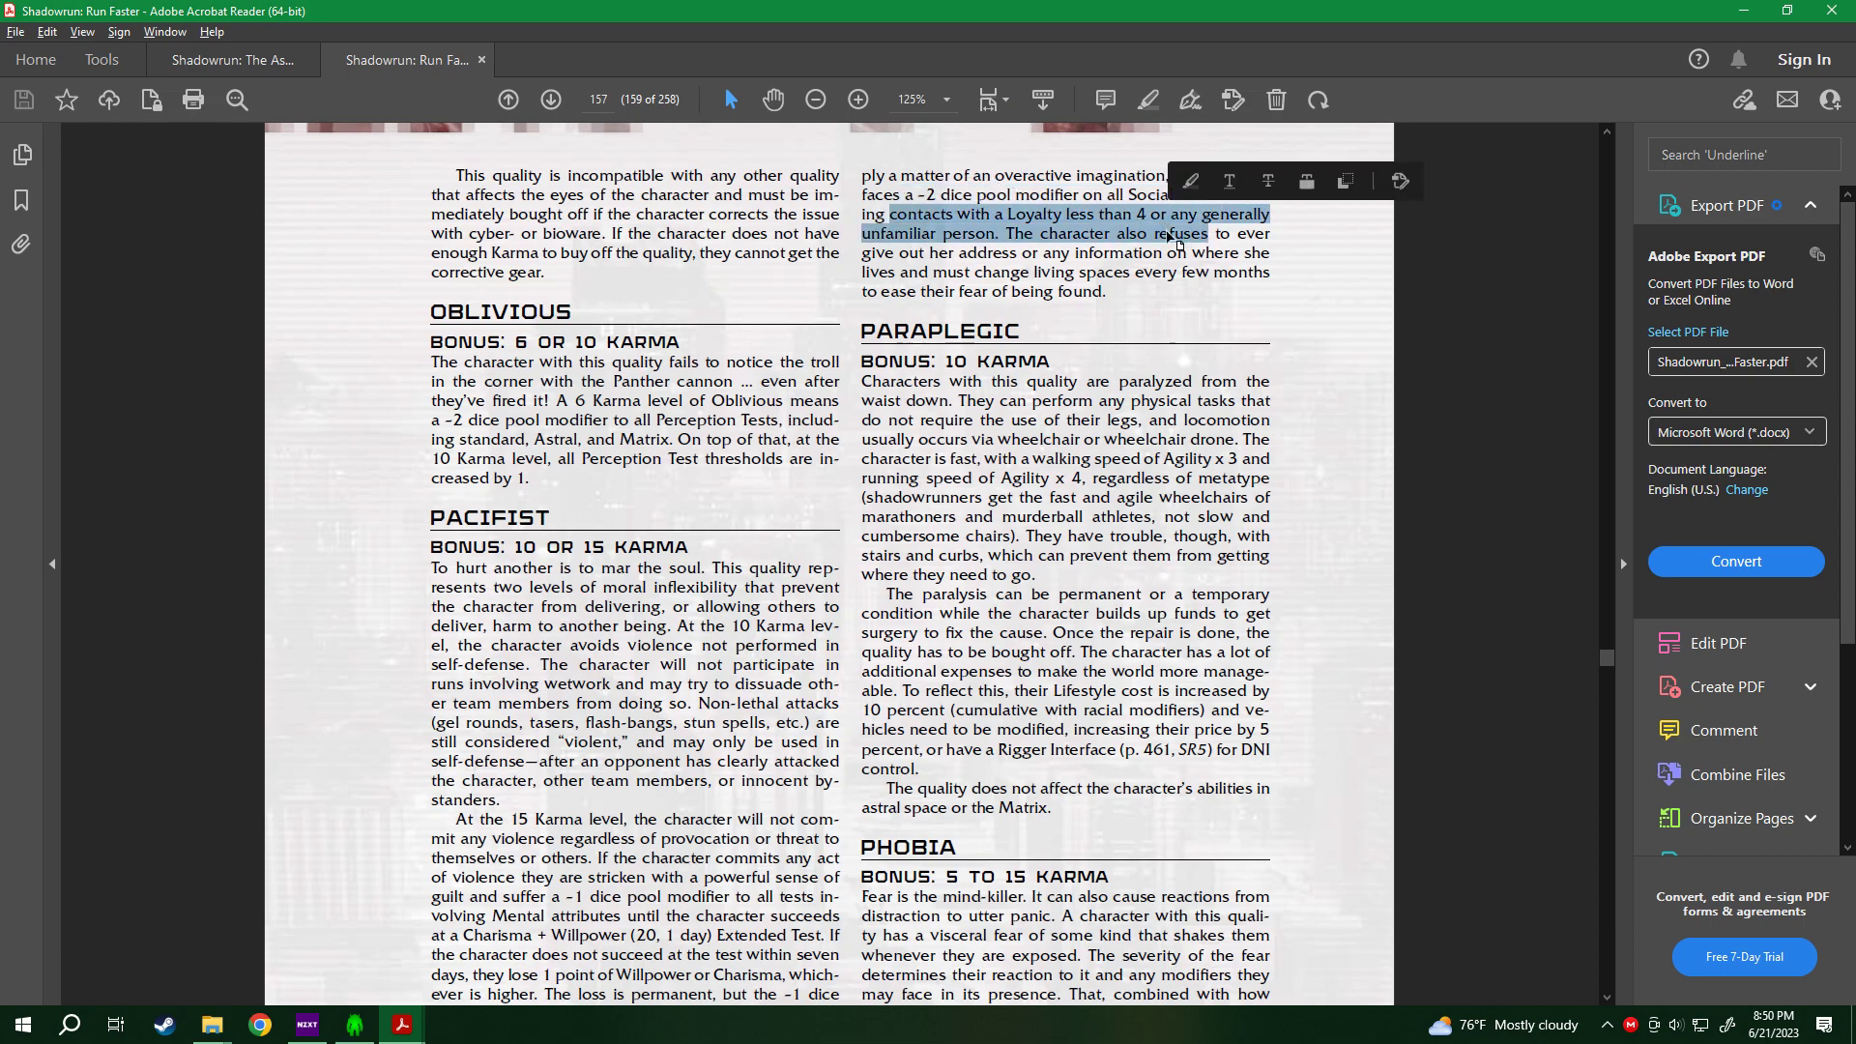
left_click(1013, 230)
left_click_drag(1166, 214, 1298, 226)
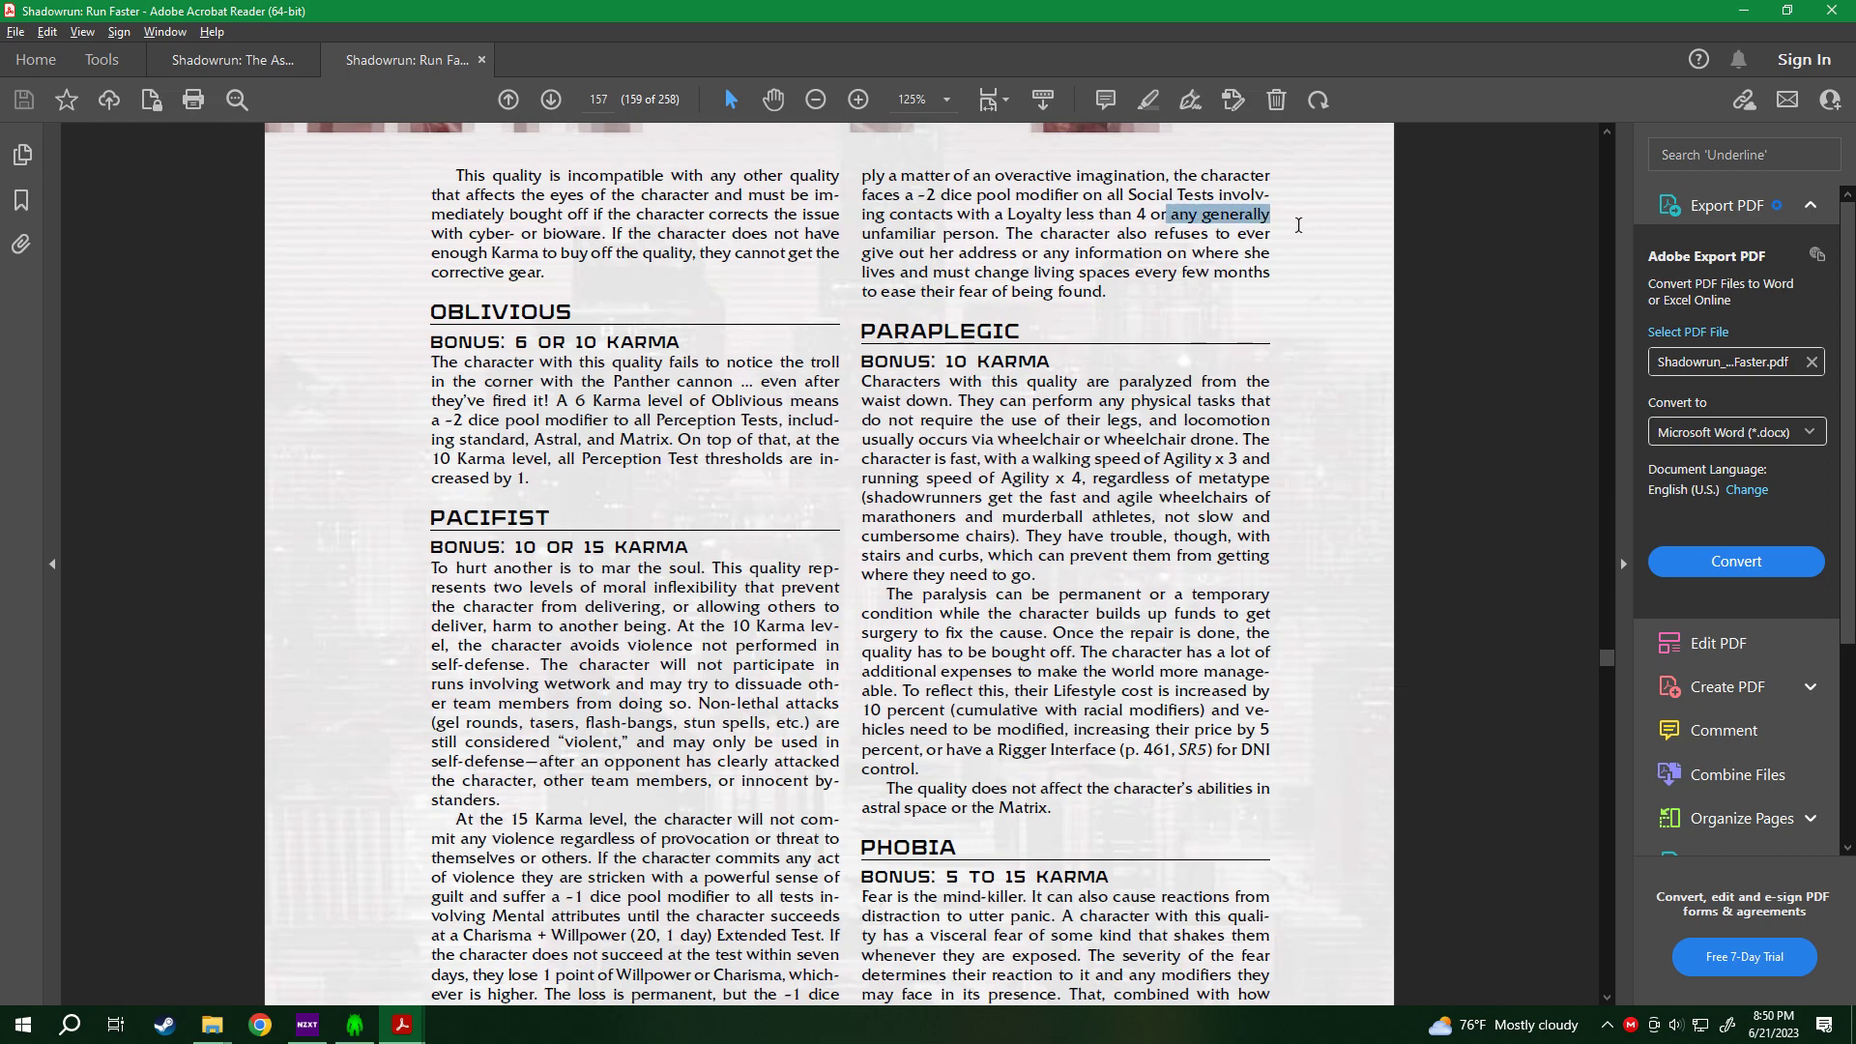
left_click(1193, 224)
left_click_drag(1171, 214, 1252, 256)
left_click(1049, 234)
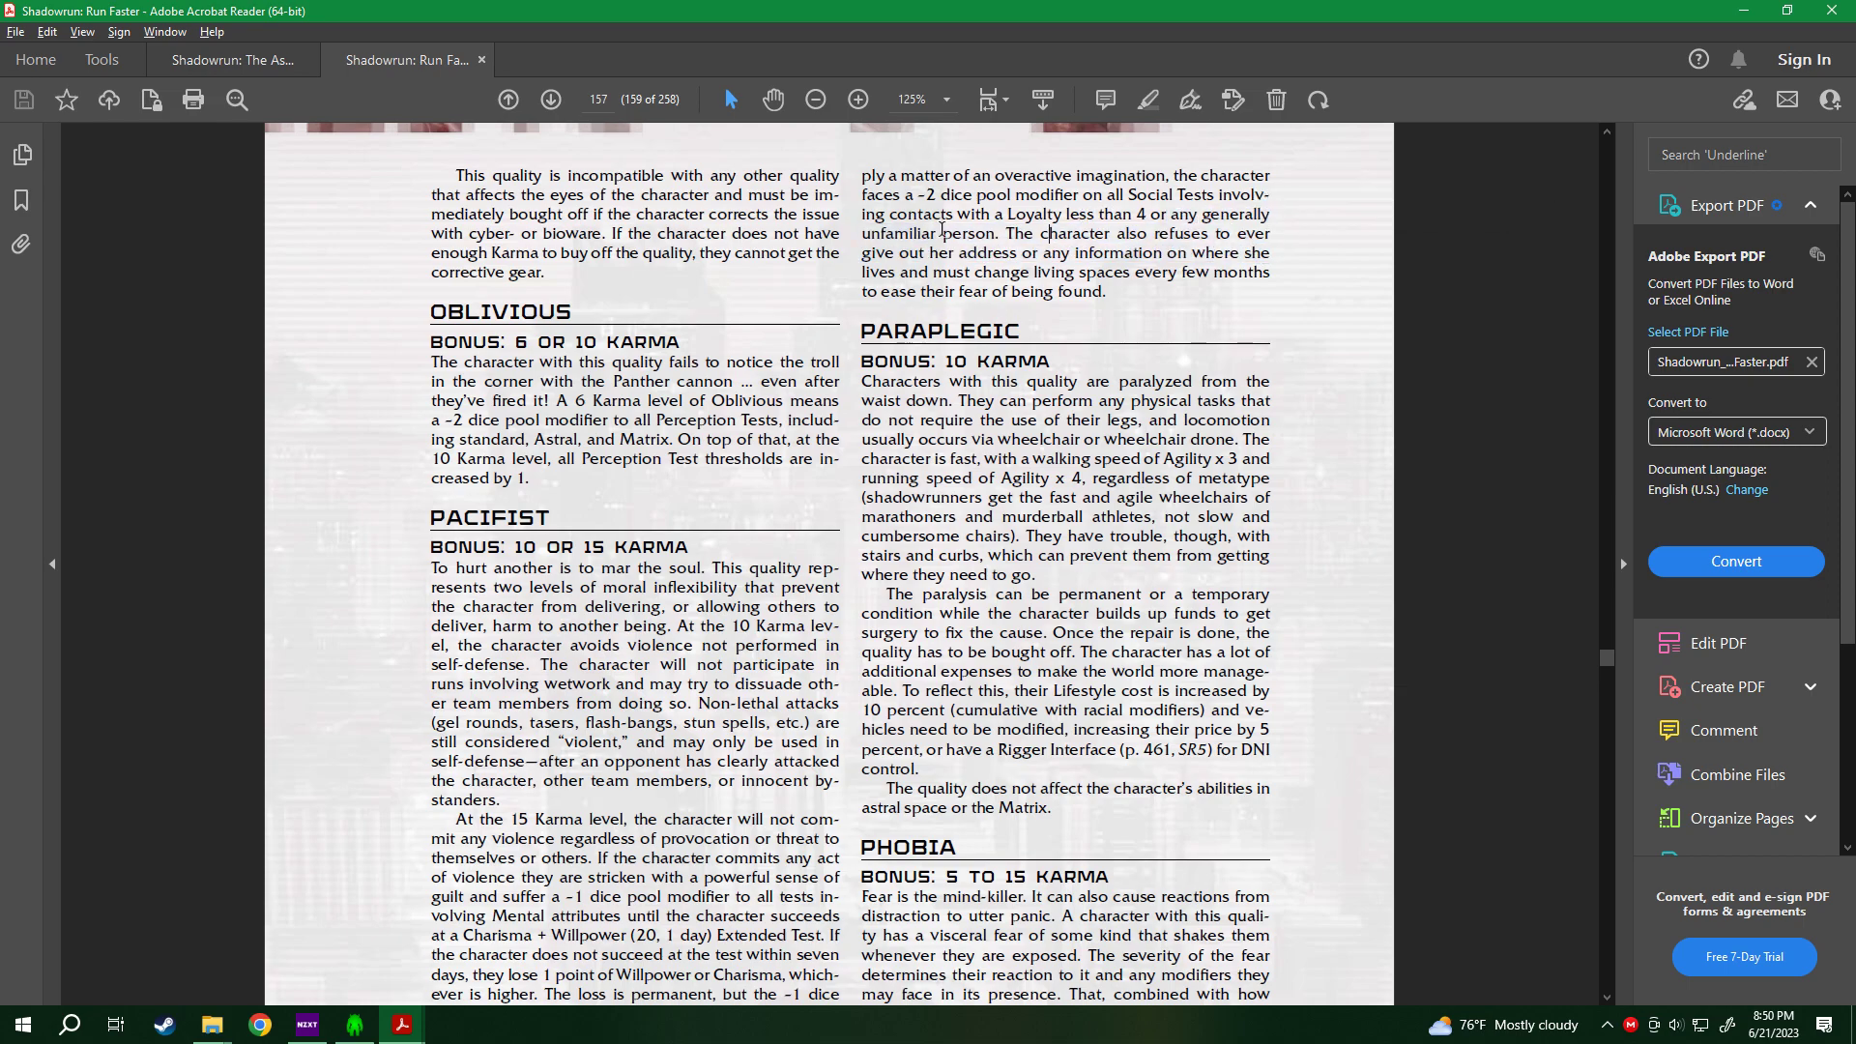
left_click_drag(1044, 234, 1201, 282)
left_click(1027, 199)
Return to Chummer5a, add the Paranoia quality to the character and review its description.
left_click(1742, 10)
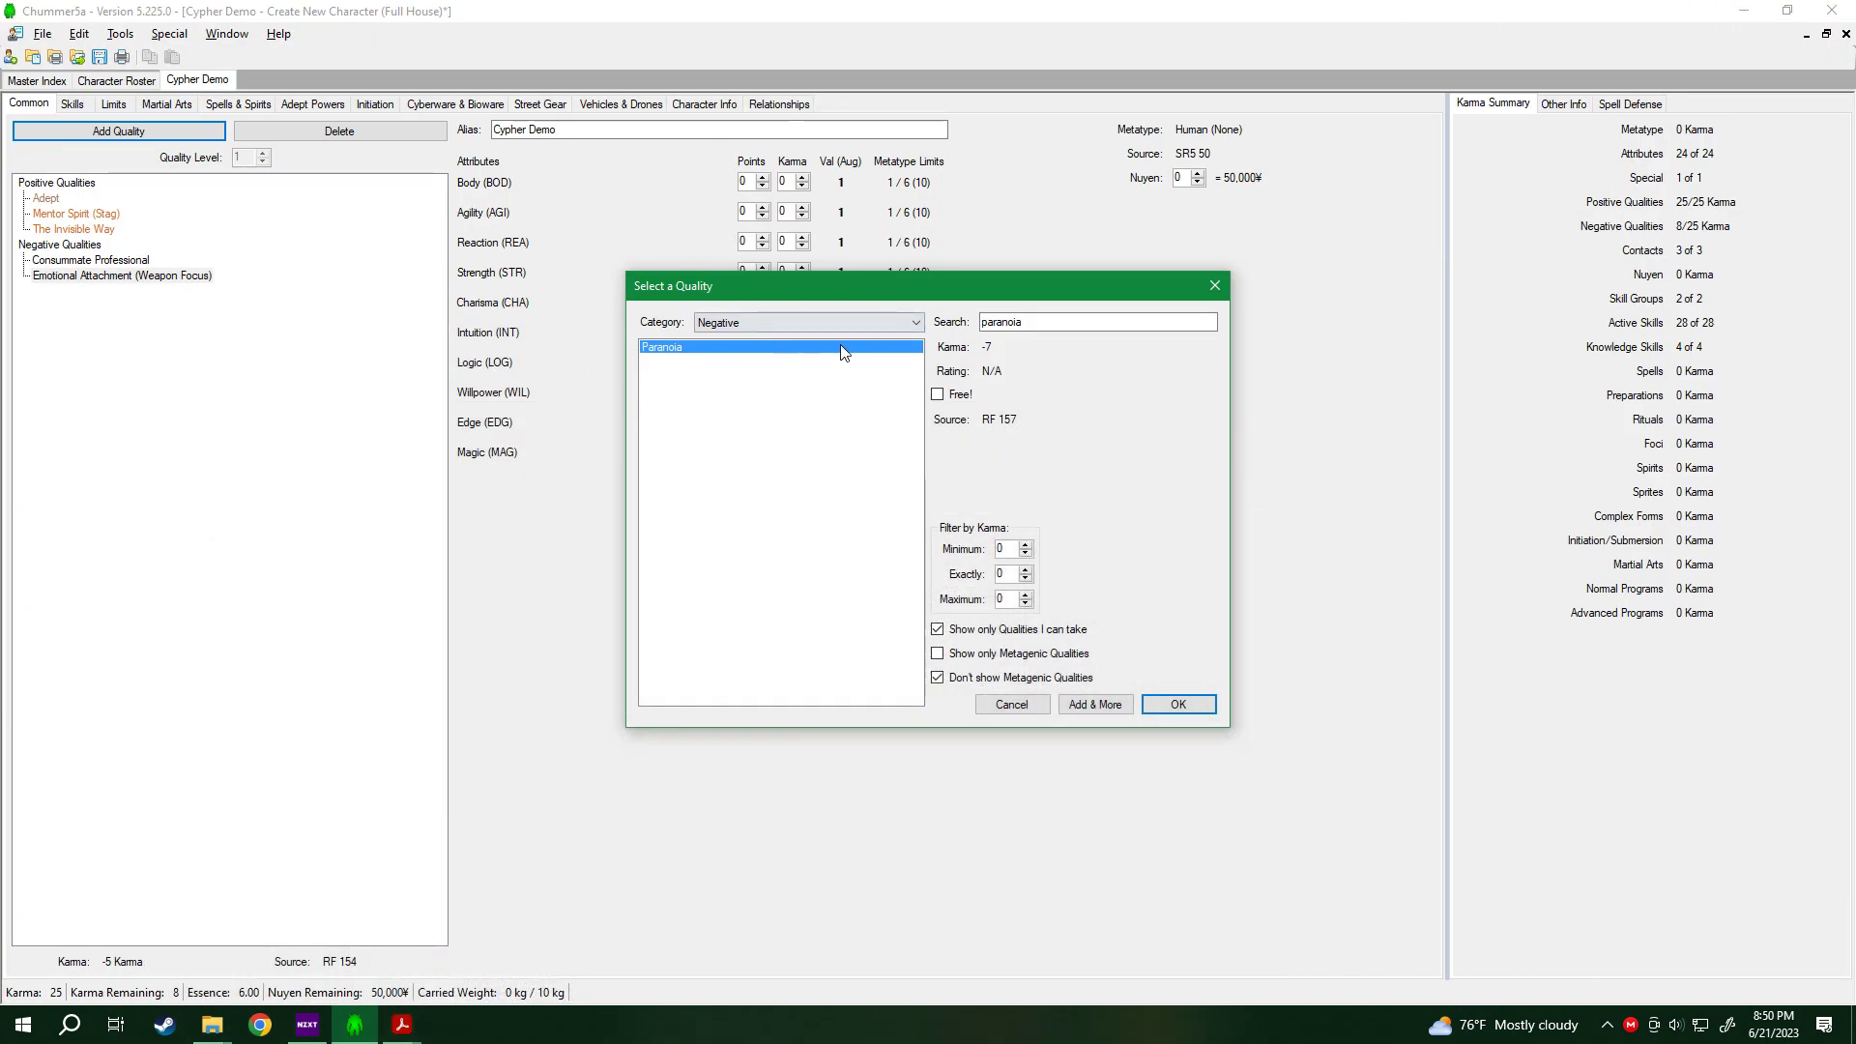
left_click(1208, 702)
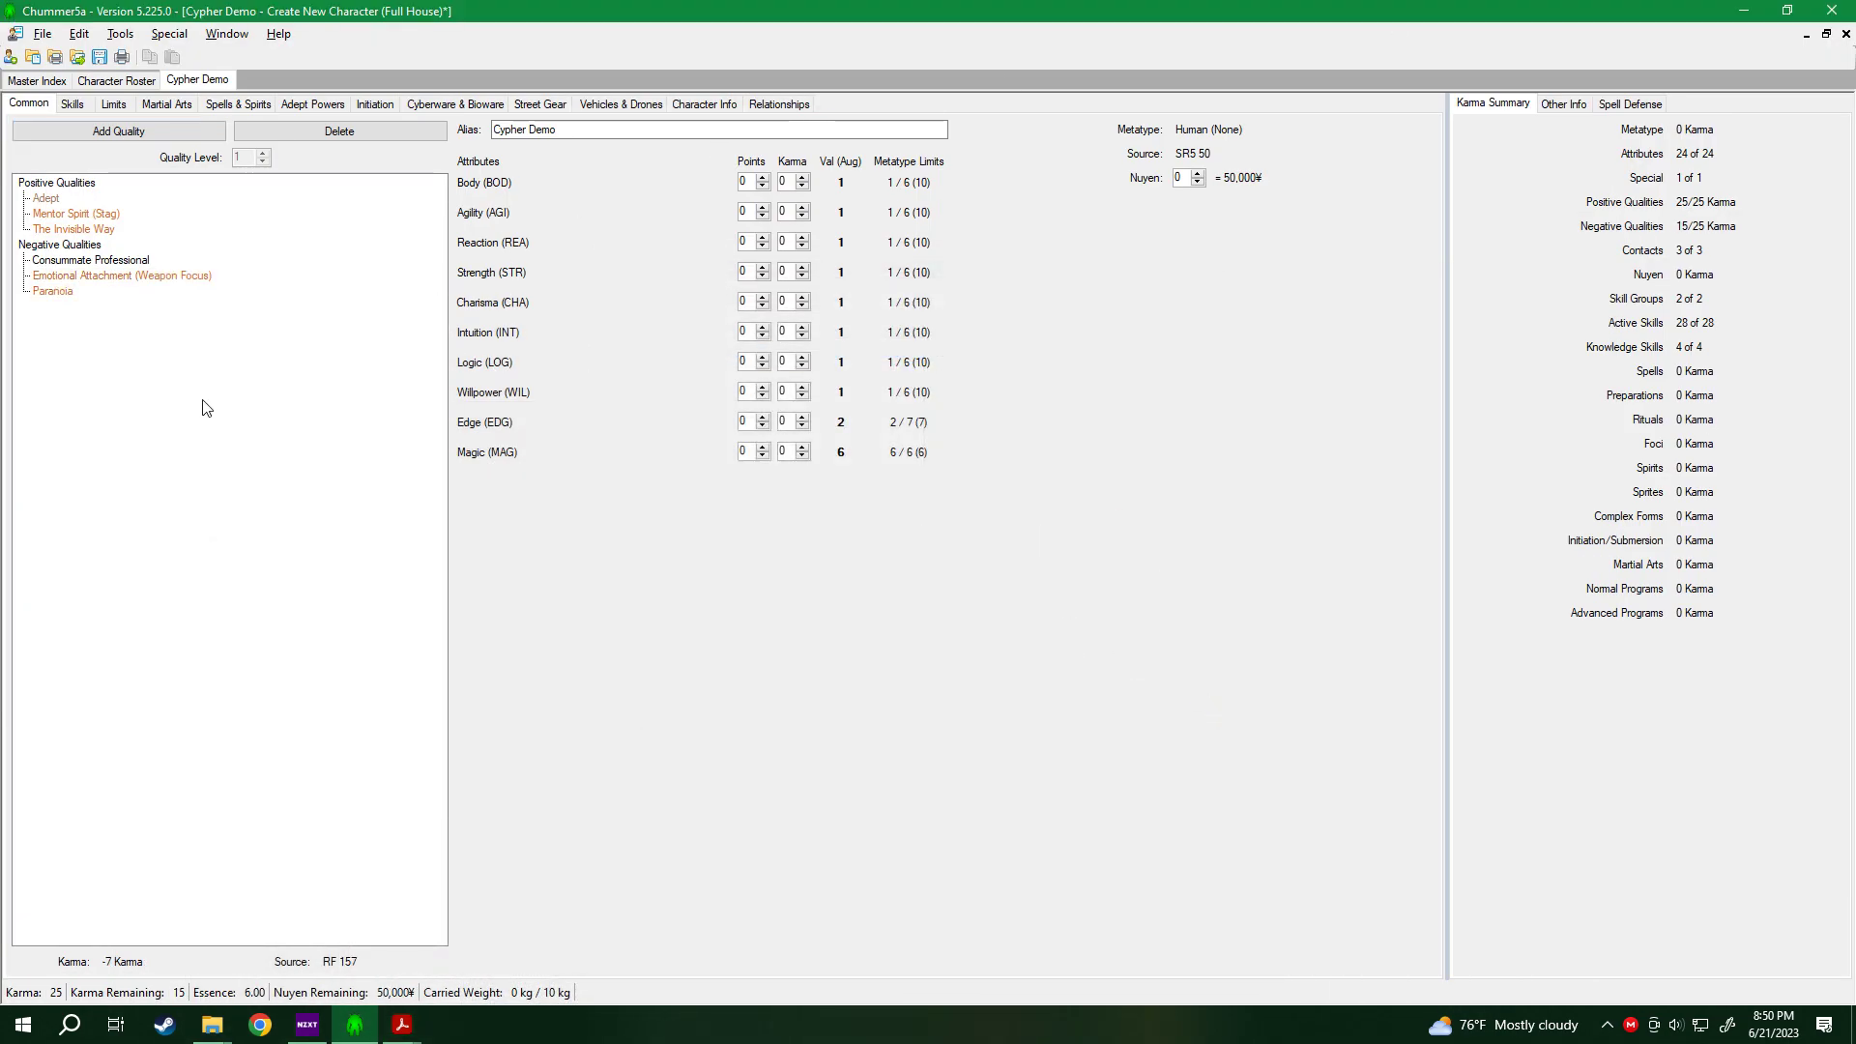
mouse_move(54, 294)
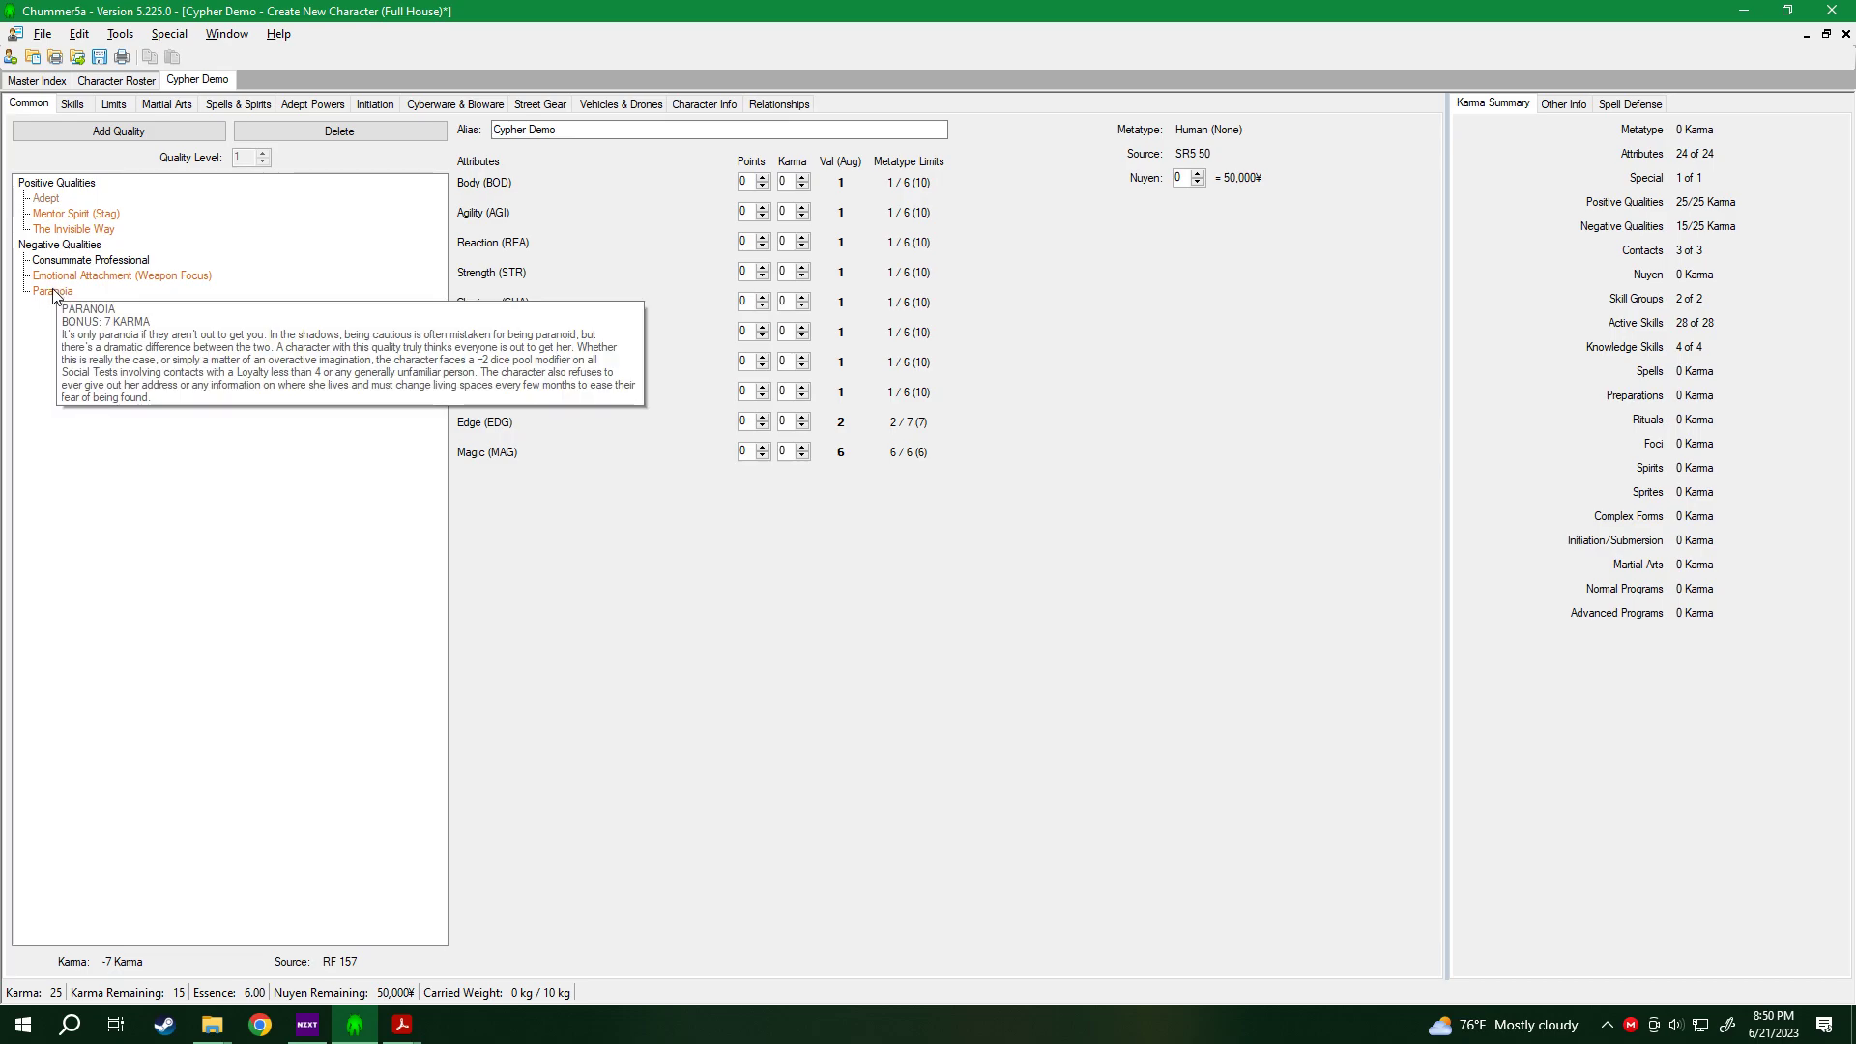
Search the negative qualities for "tough" and select Tough and Targeted.
left_click(143, 133)
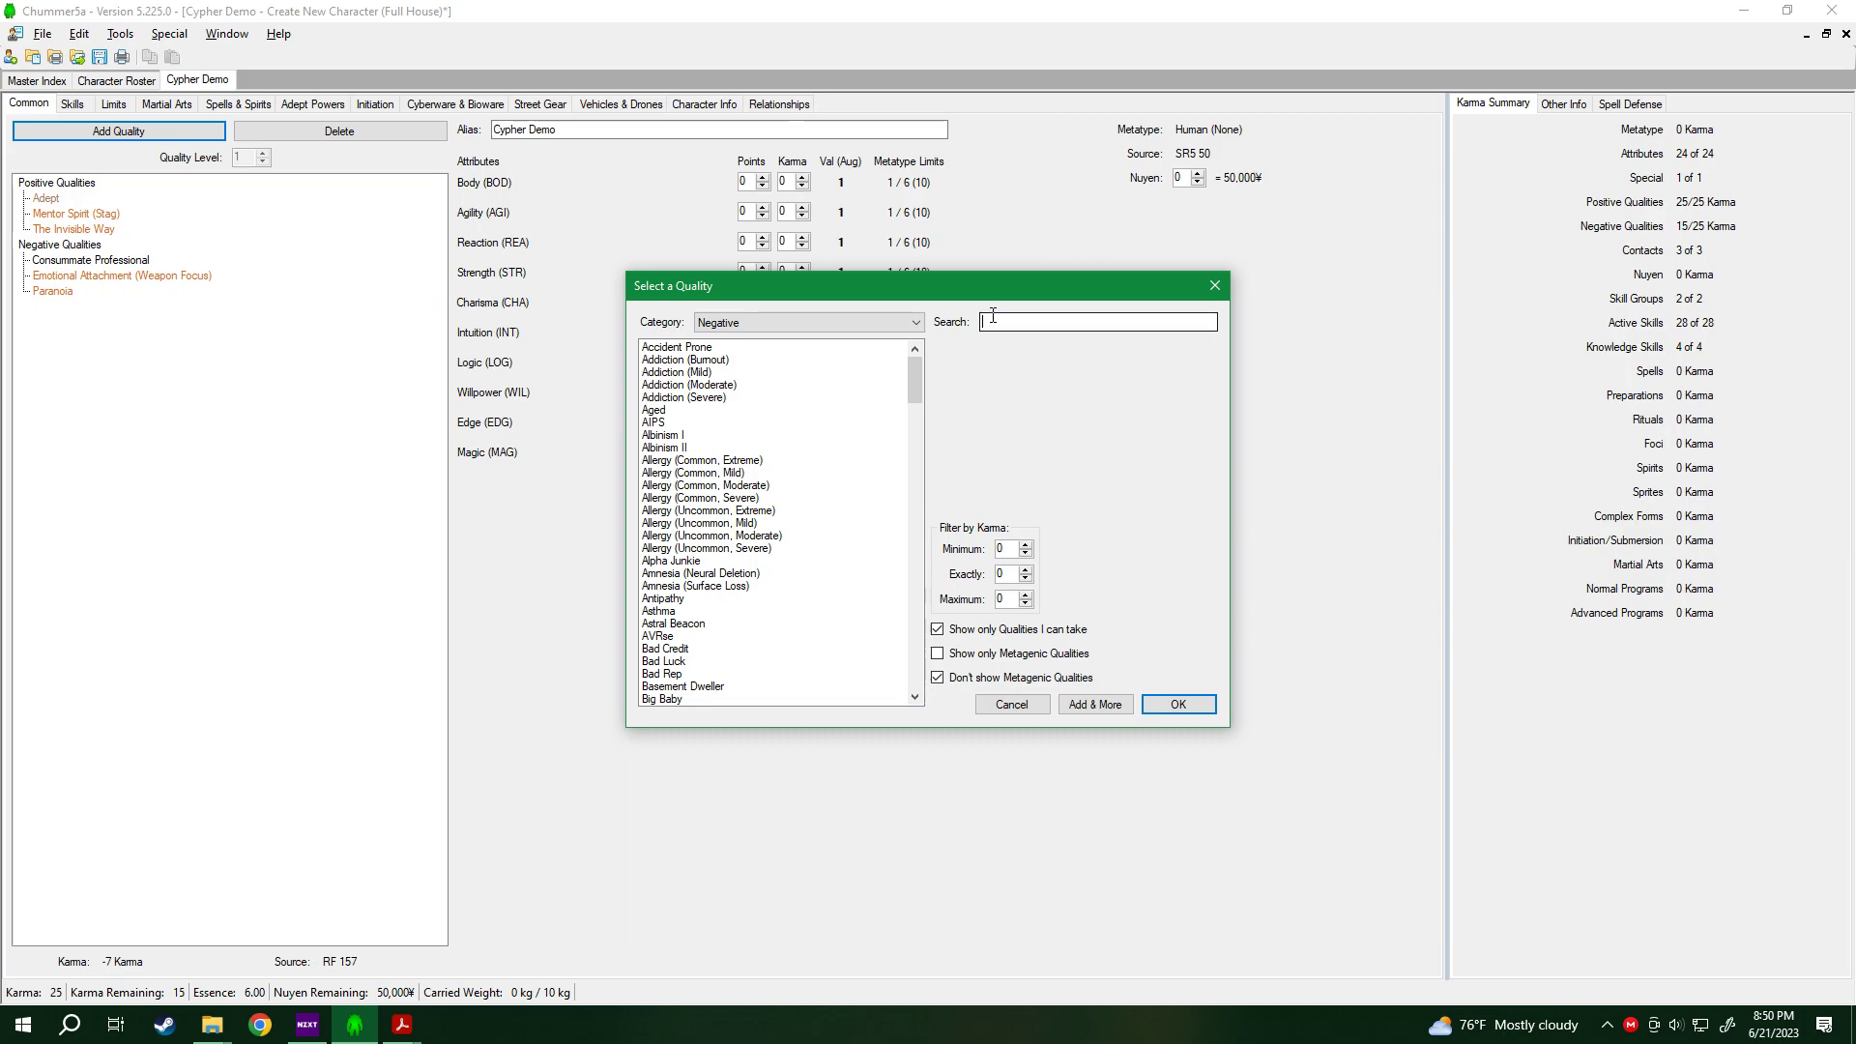
type("tough")
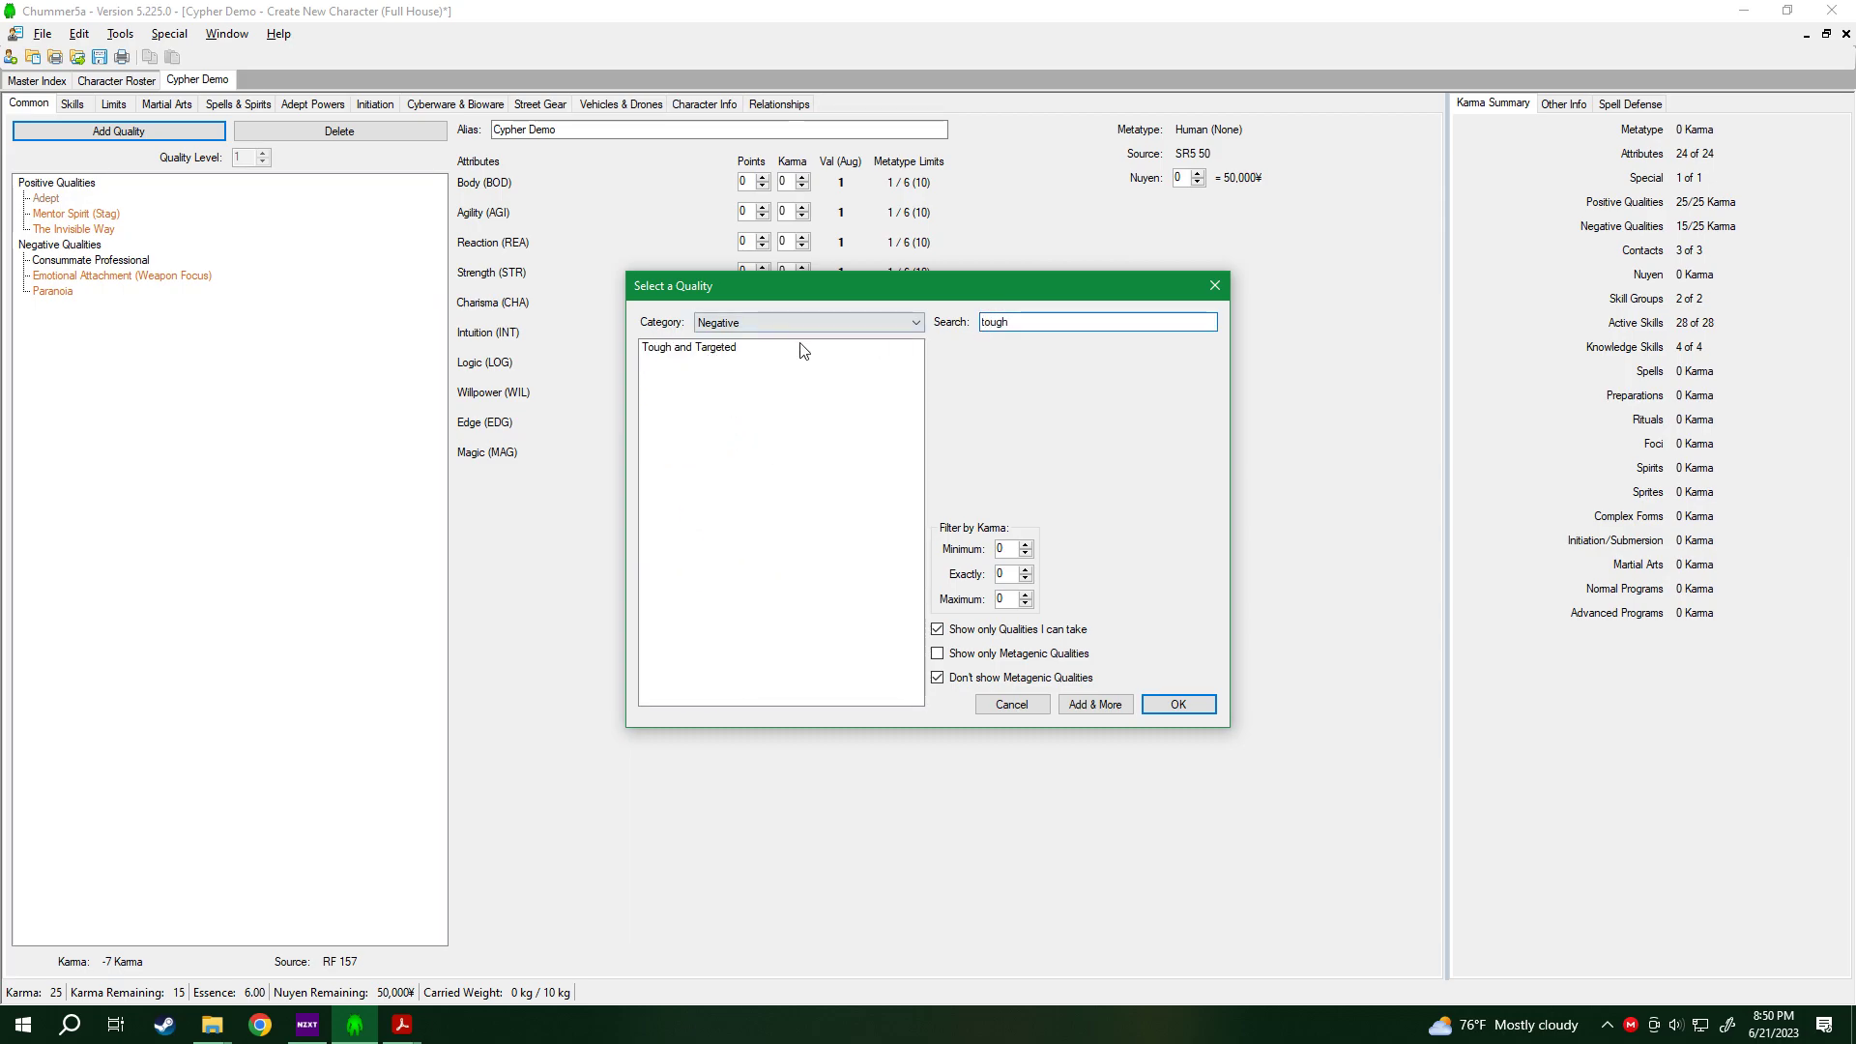
left_click(800, 346)
Open the rulebook source of Tough and Targeted and read its karma bonus and rival attack rules.
left_click(996, 421)
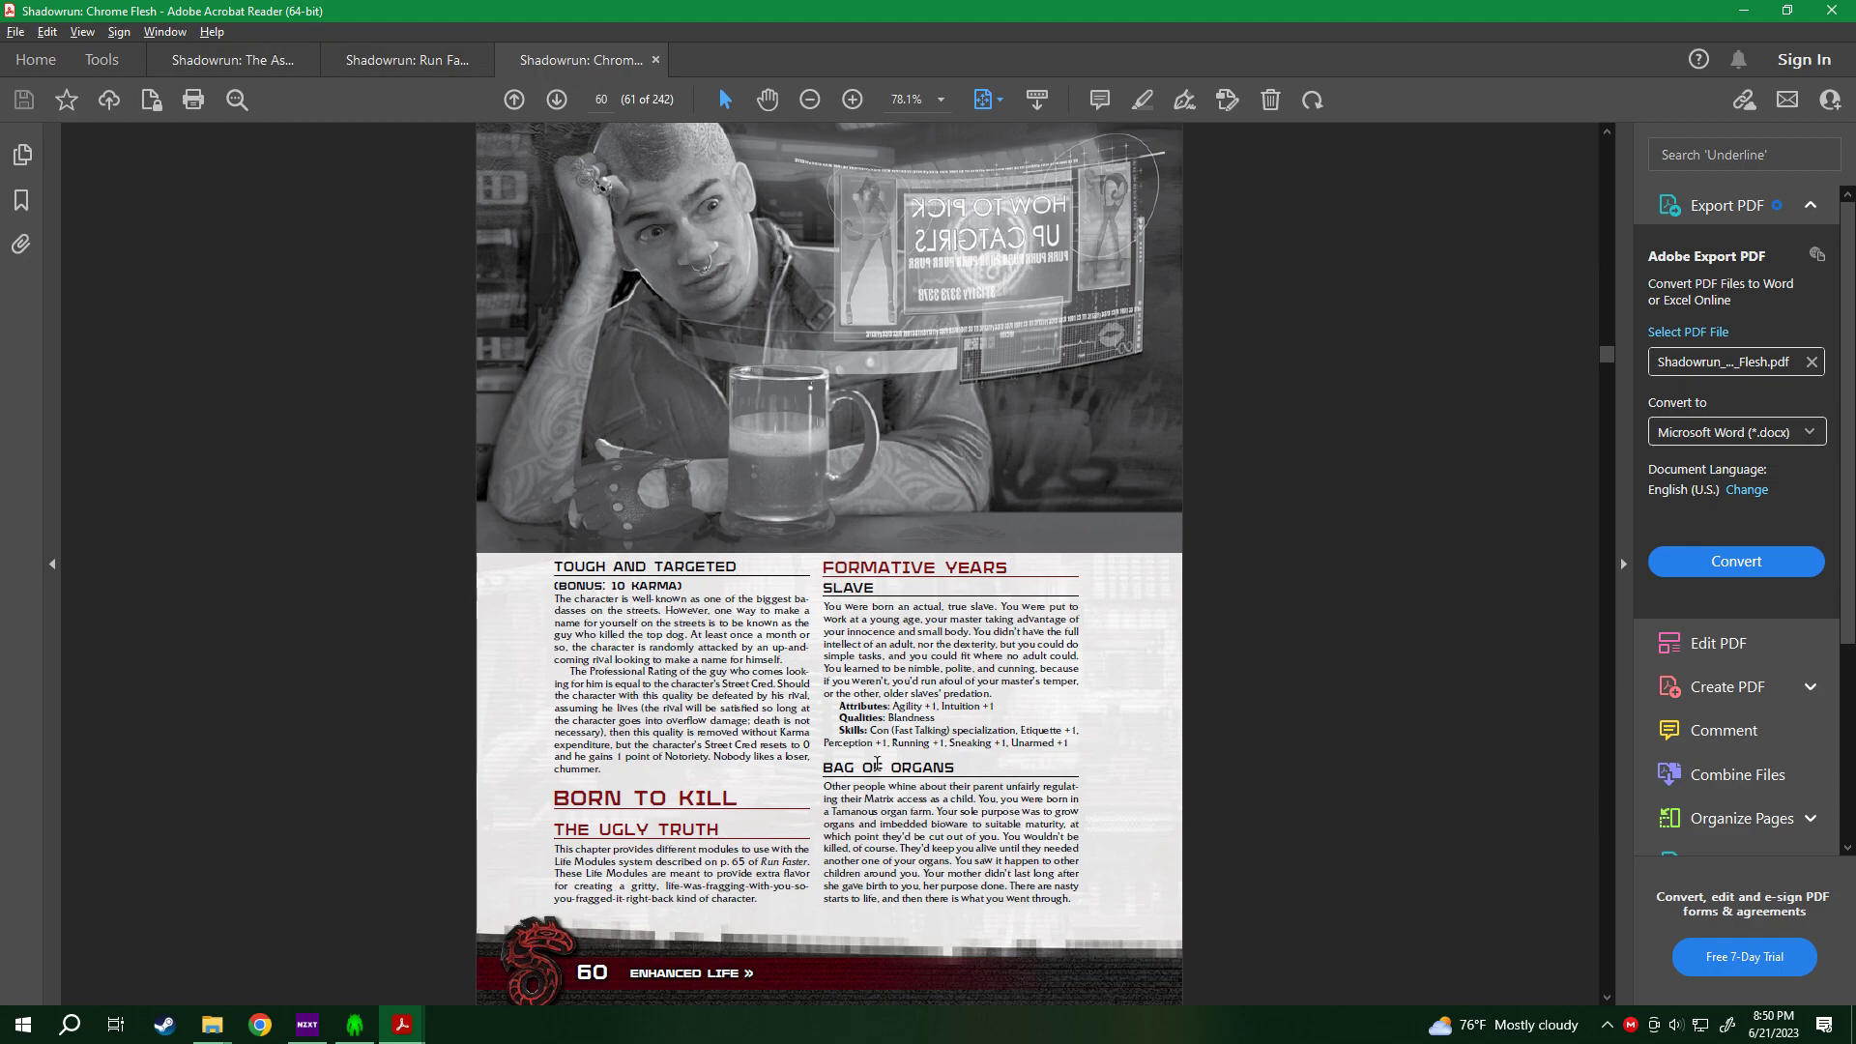
scroll(632, 696, "up", 3, "ctrl")
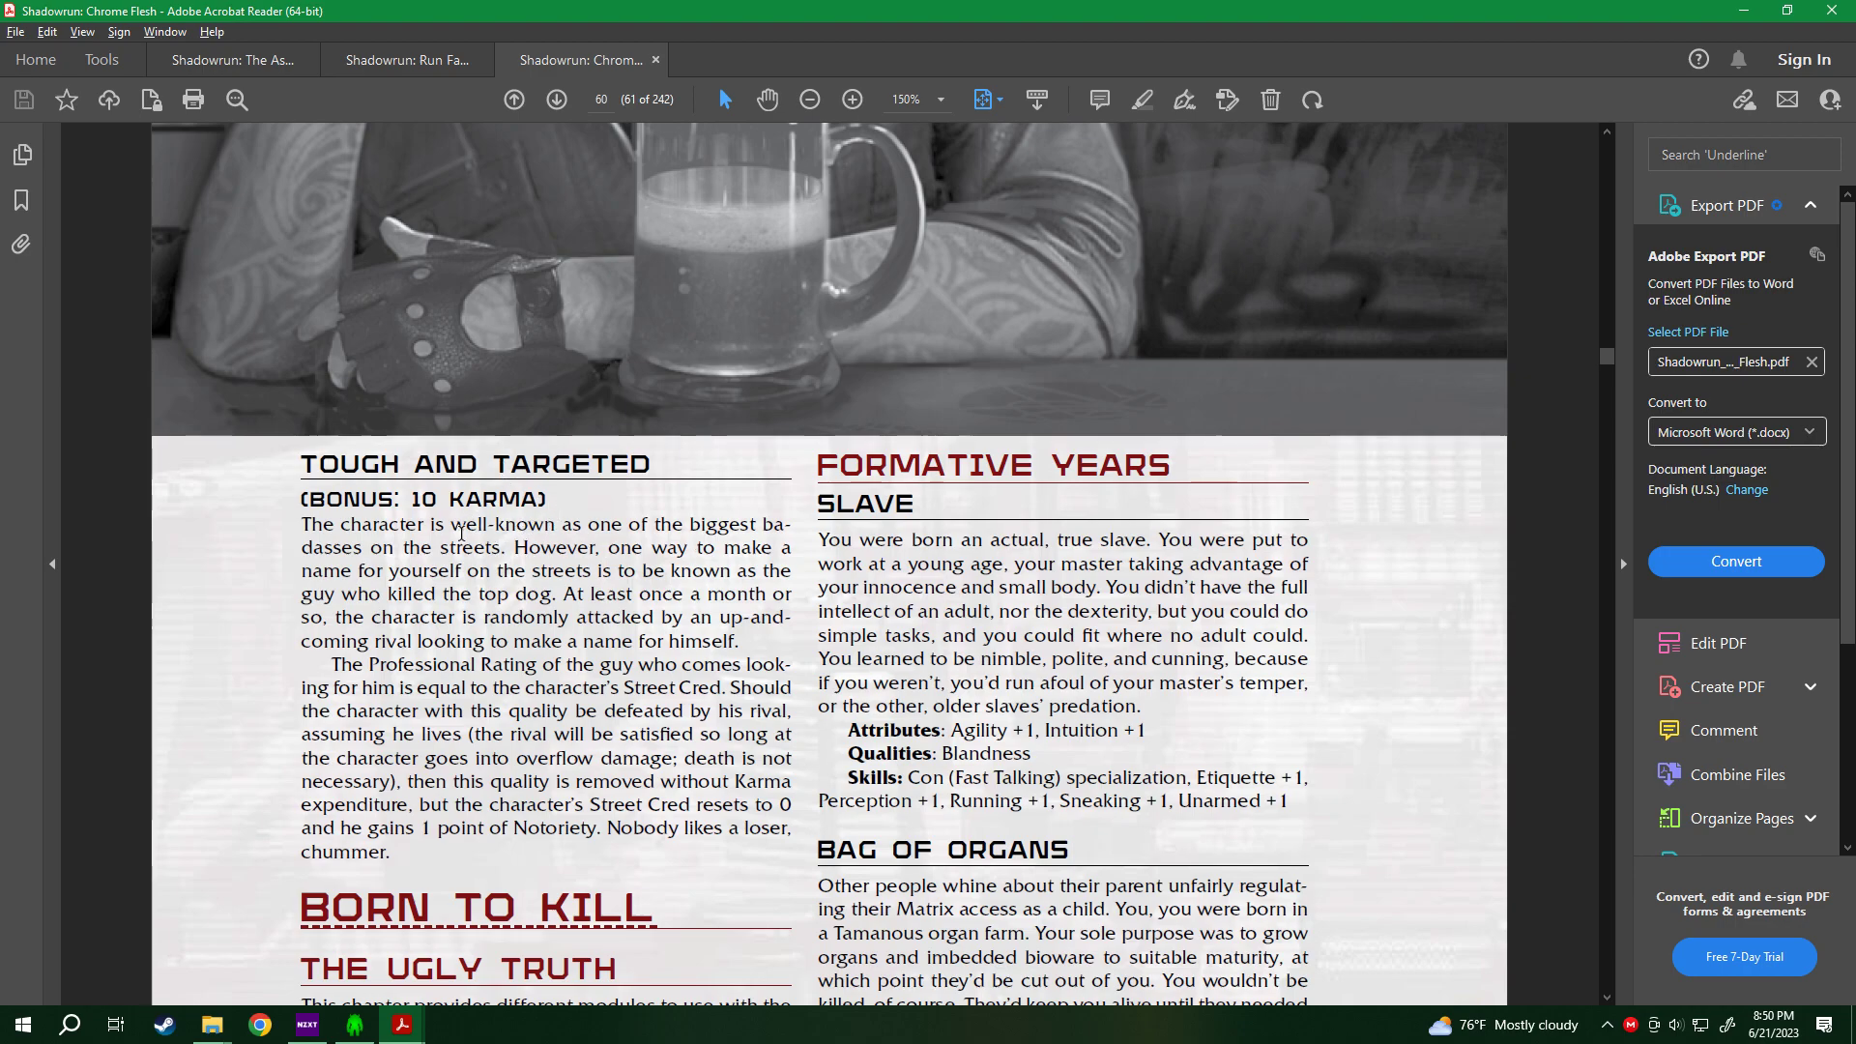
left_click_drag(609, 549, 978, 732)
left_click(727, 733)
left_click_drag(331, 664, 414, 756)
left_click(402, 752)
left_click_drag(370, 665, 527, 804)
left_click(527, 804)
scroll(535, 688, "down", 1)
left_click_drag(421, 649, 850, 773)
left_click(615, 768)
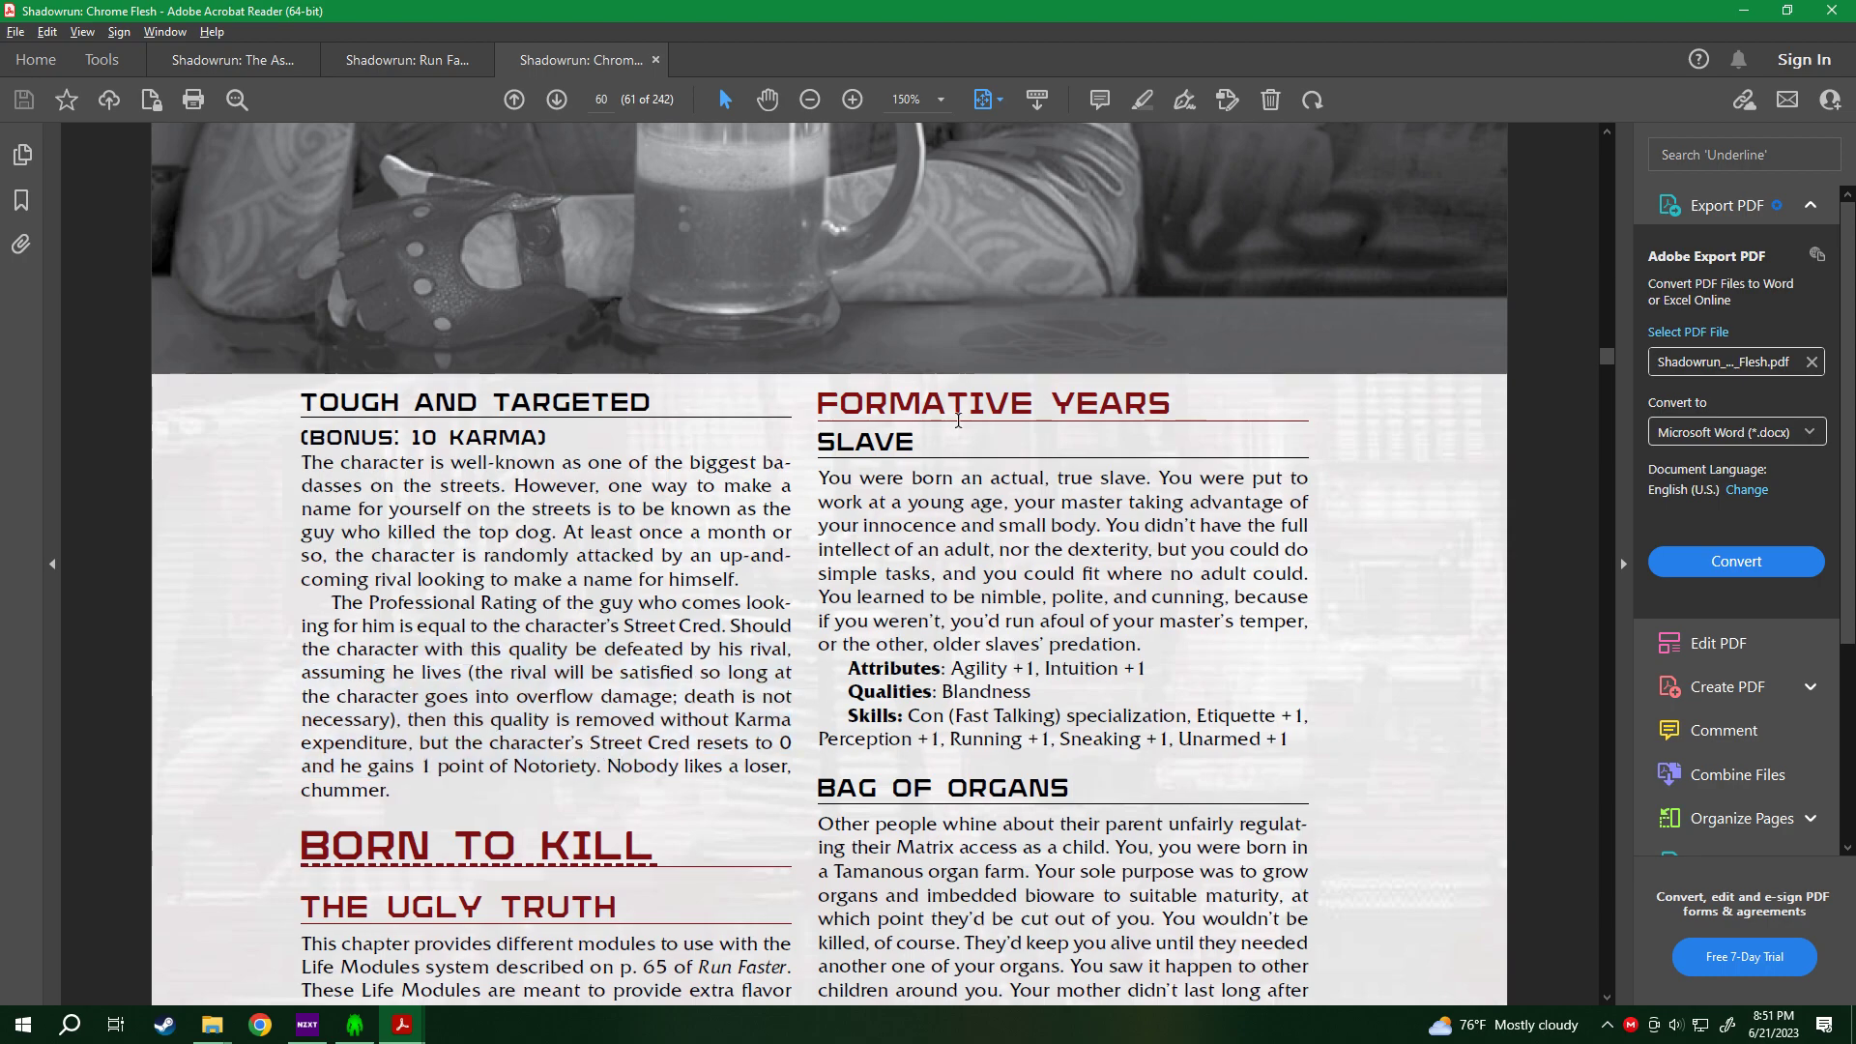
Read the Tough and Targeted rules on the rival's Professional Rating and the Street Cred and Notoriety consequences of defeat.
scroll(946, 415, "up", 1)
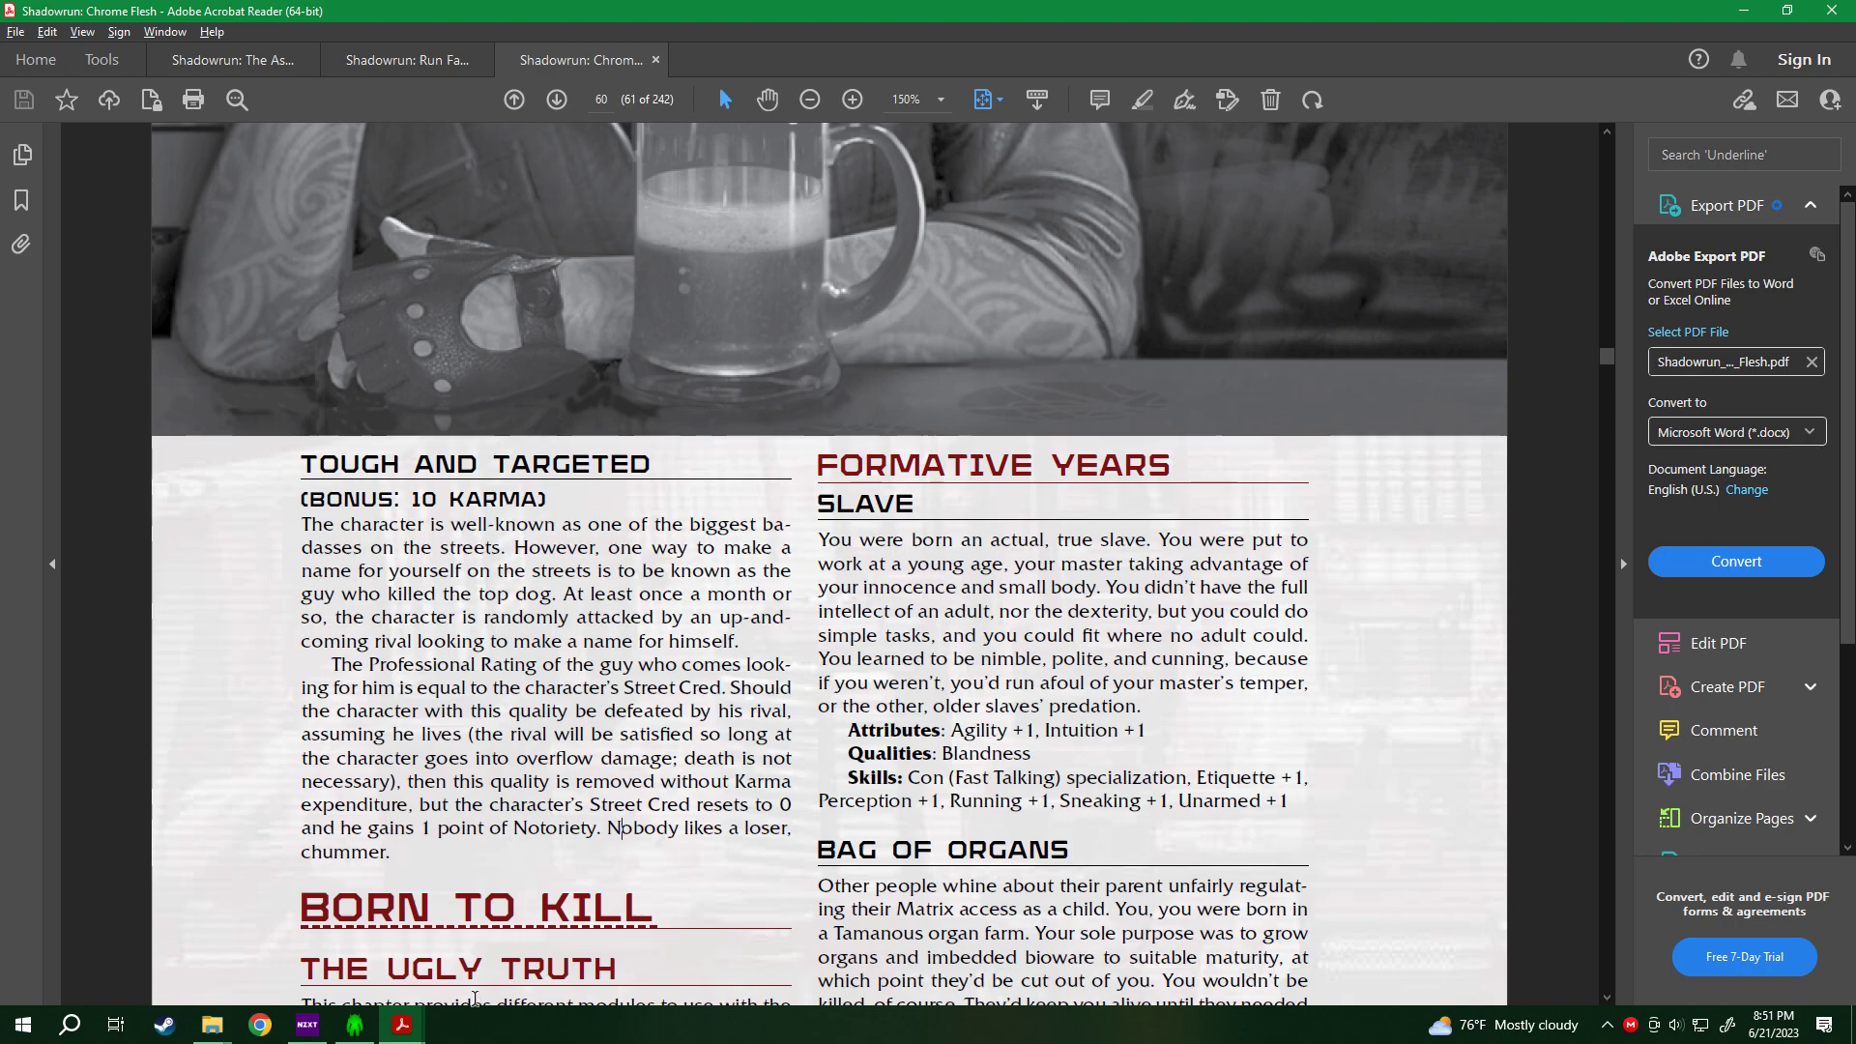
left_click_drag(570, 616, 461, 734)
left_click(461, 733)
scroll(651, 422, "down", 1)
scroll(674, 589, "down", 2)
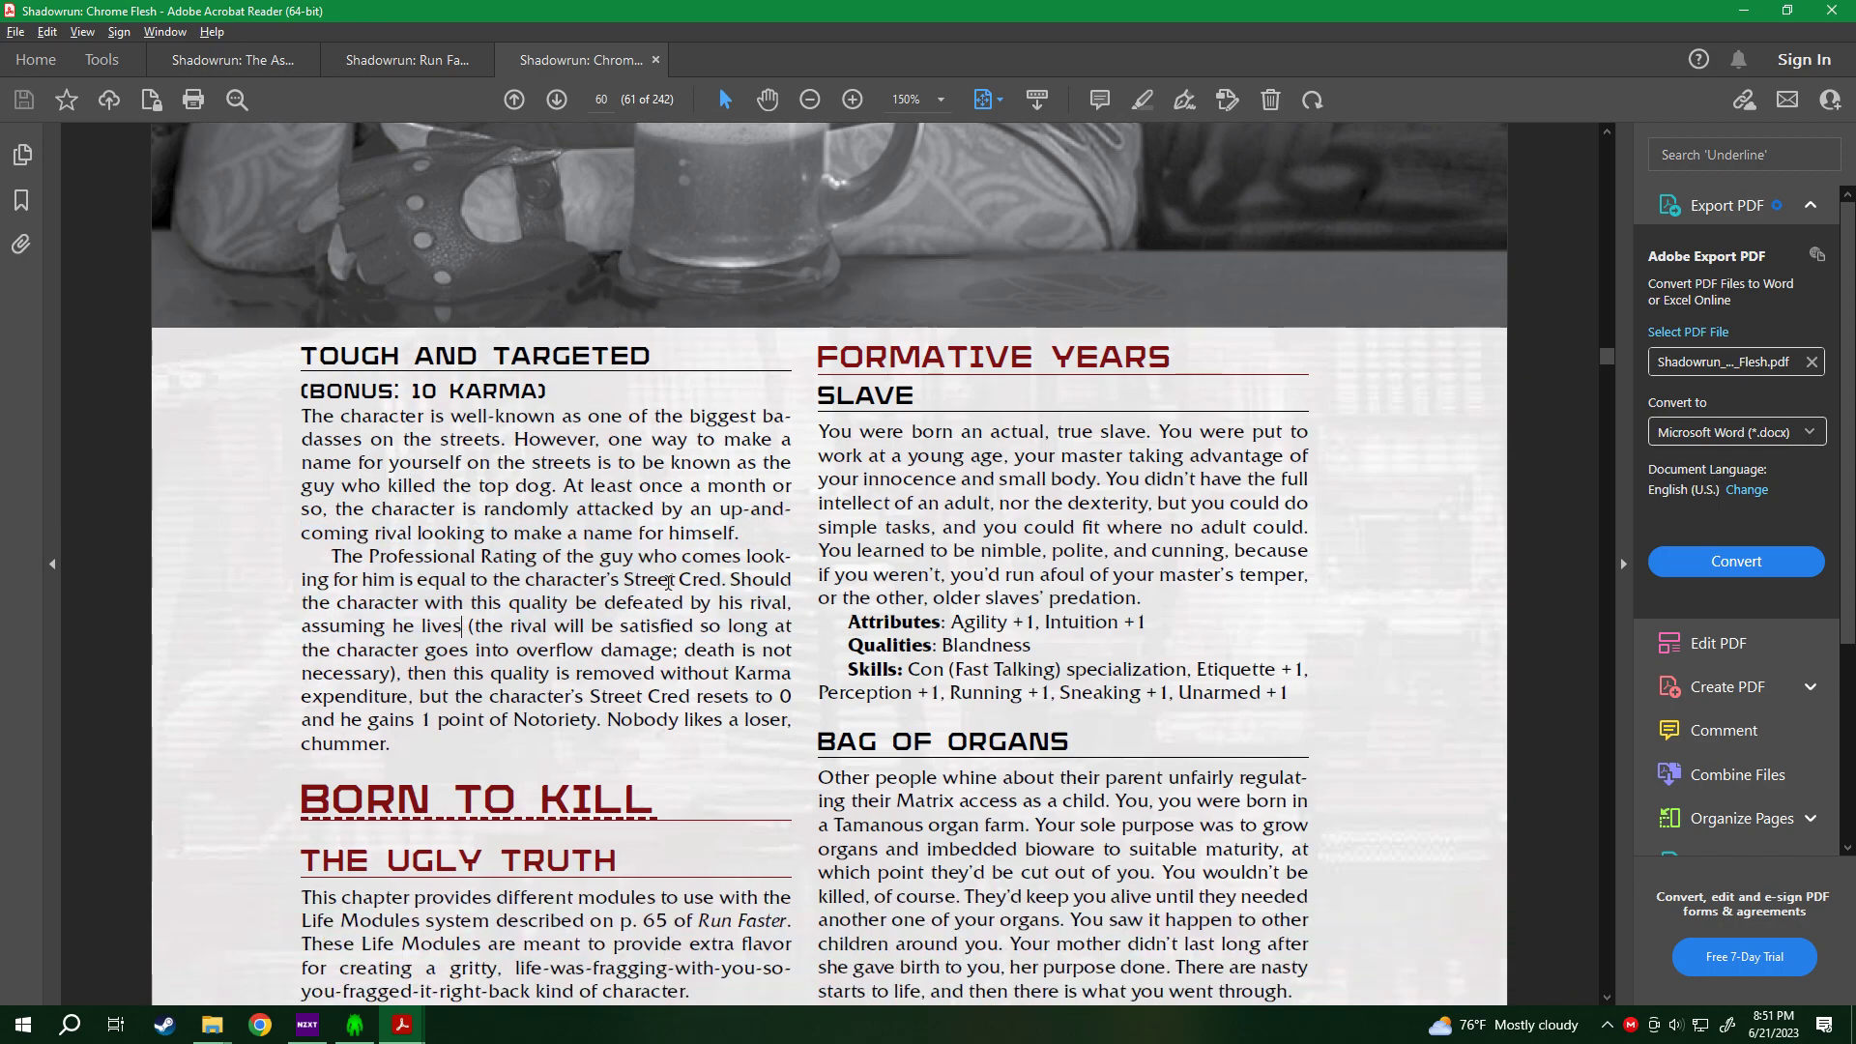
mouse_move(623, 579)
left_mouse_down()
mouse_move(778, 580)
mouse_move(623, 582)
left_mouse_up()
left_click(793, 601)
left_click(442, 700)
scroll(437, 519, "down", 2)
scroll(439, 519, "down", 1)
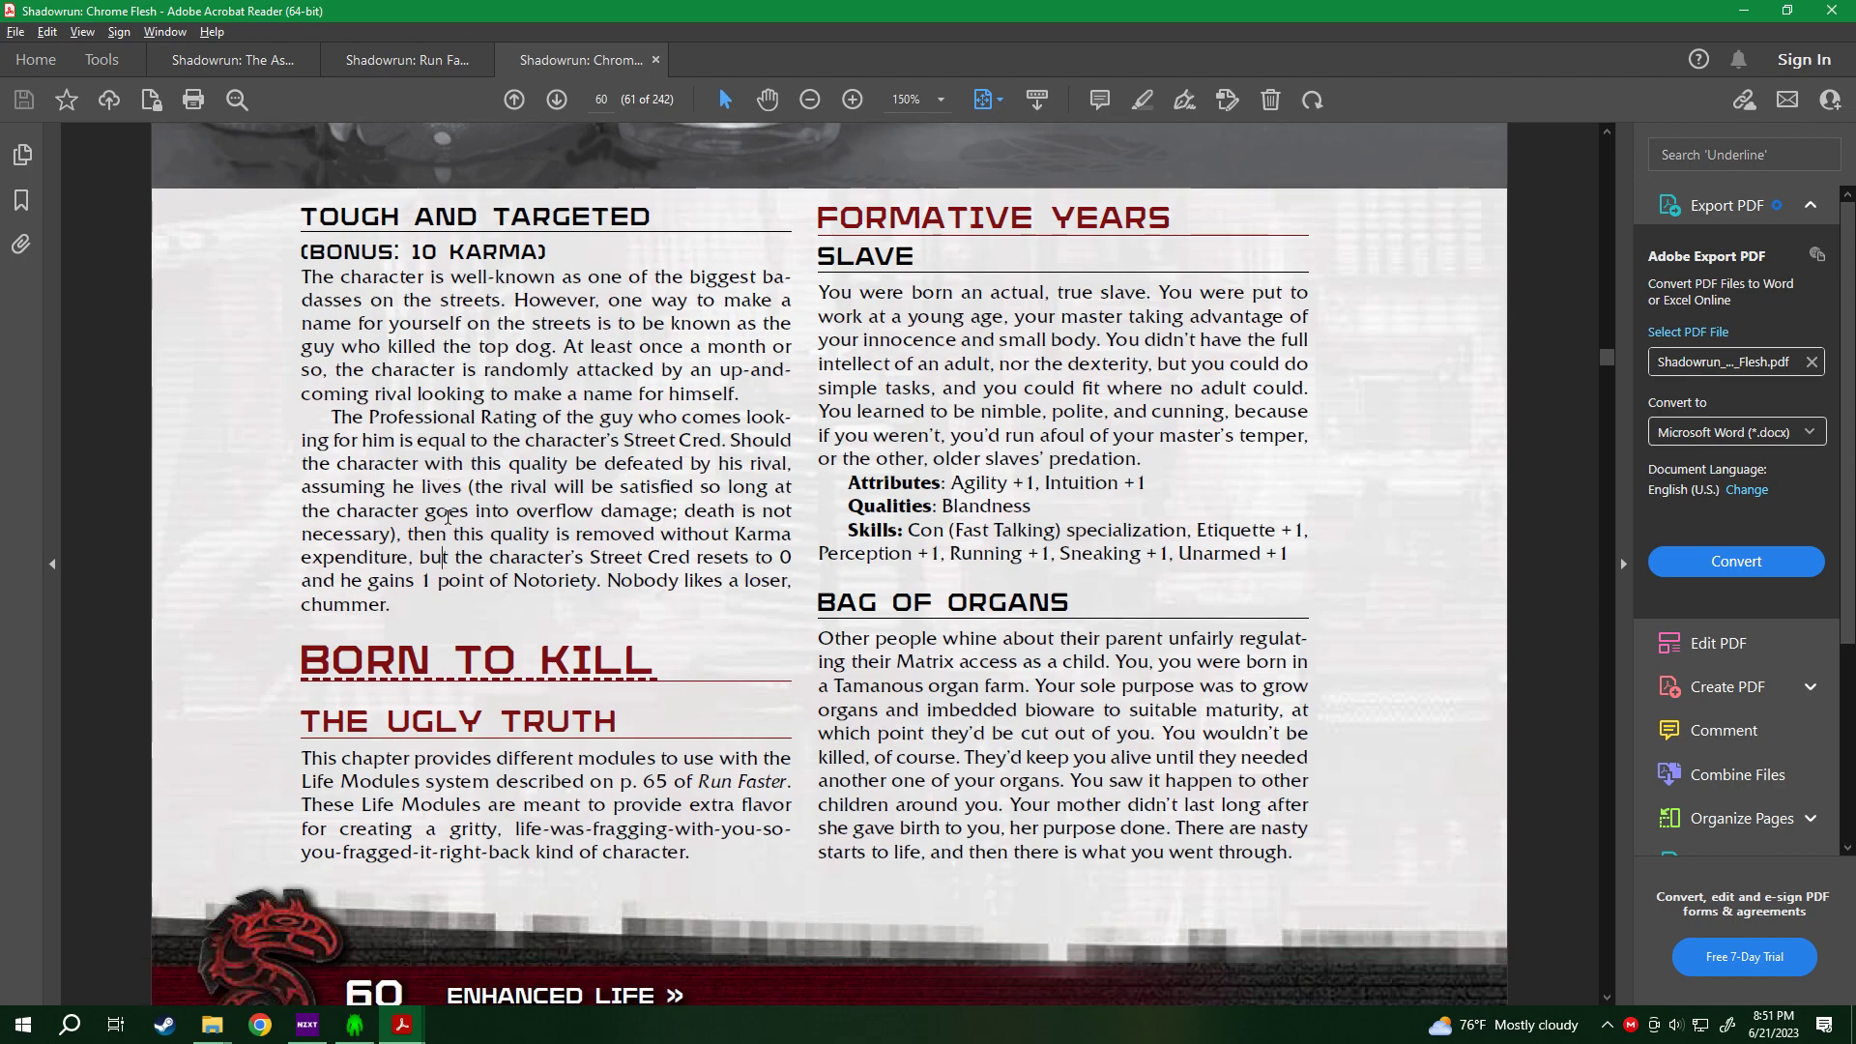
left_click_drag(441, 518, 599, 580)
left_click(599, 580)
scroll(542, 553, "up", 1)
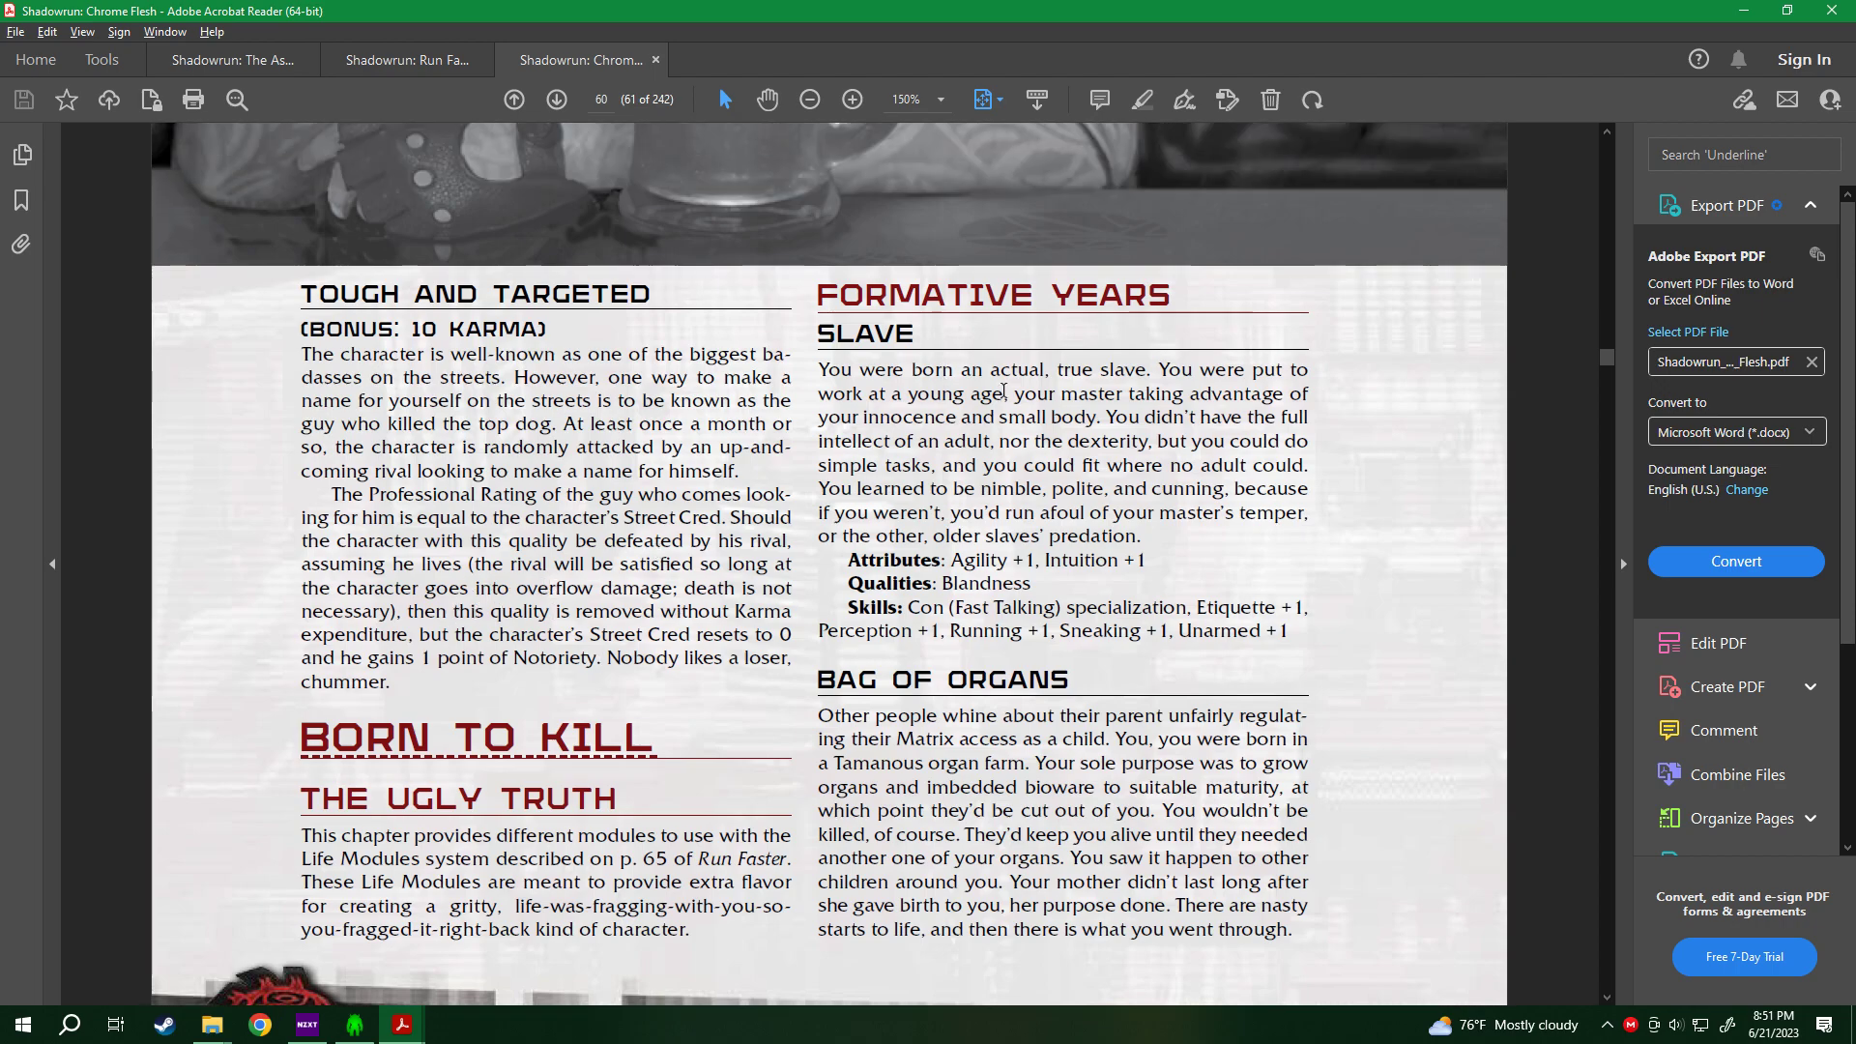
Return to Chummer5a, add the Tough and Targeted quality to the character and save the file.
key("alt+Tab")
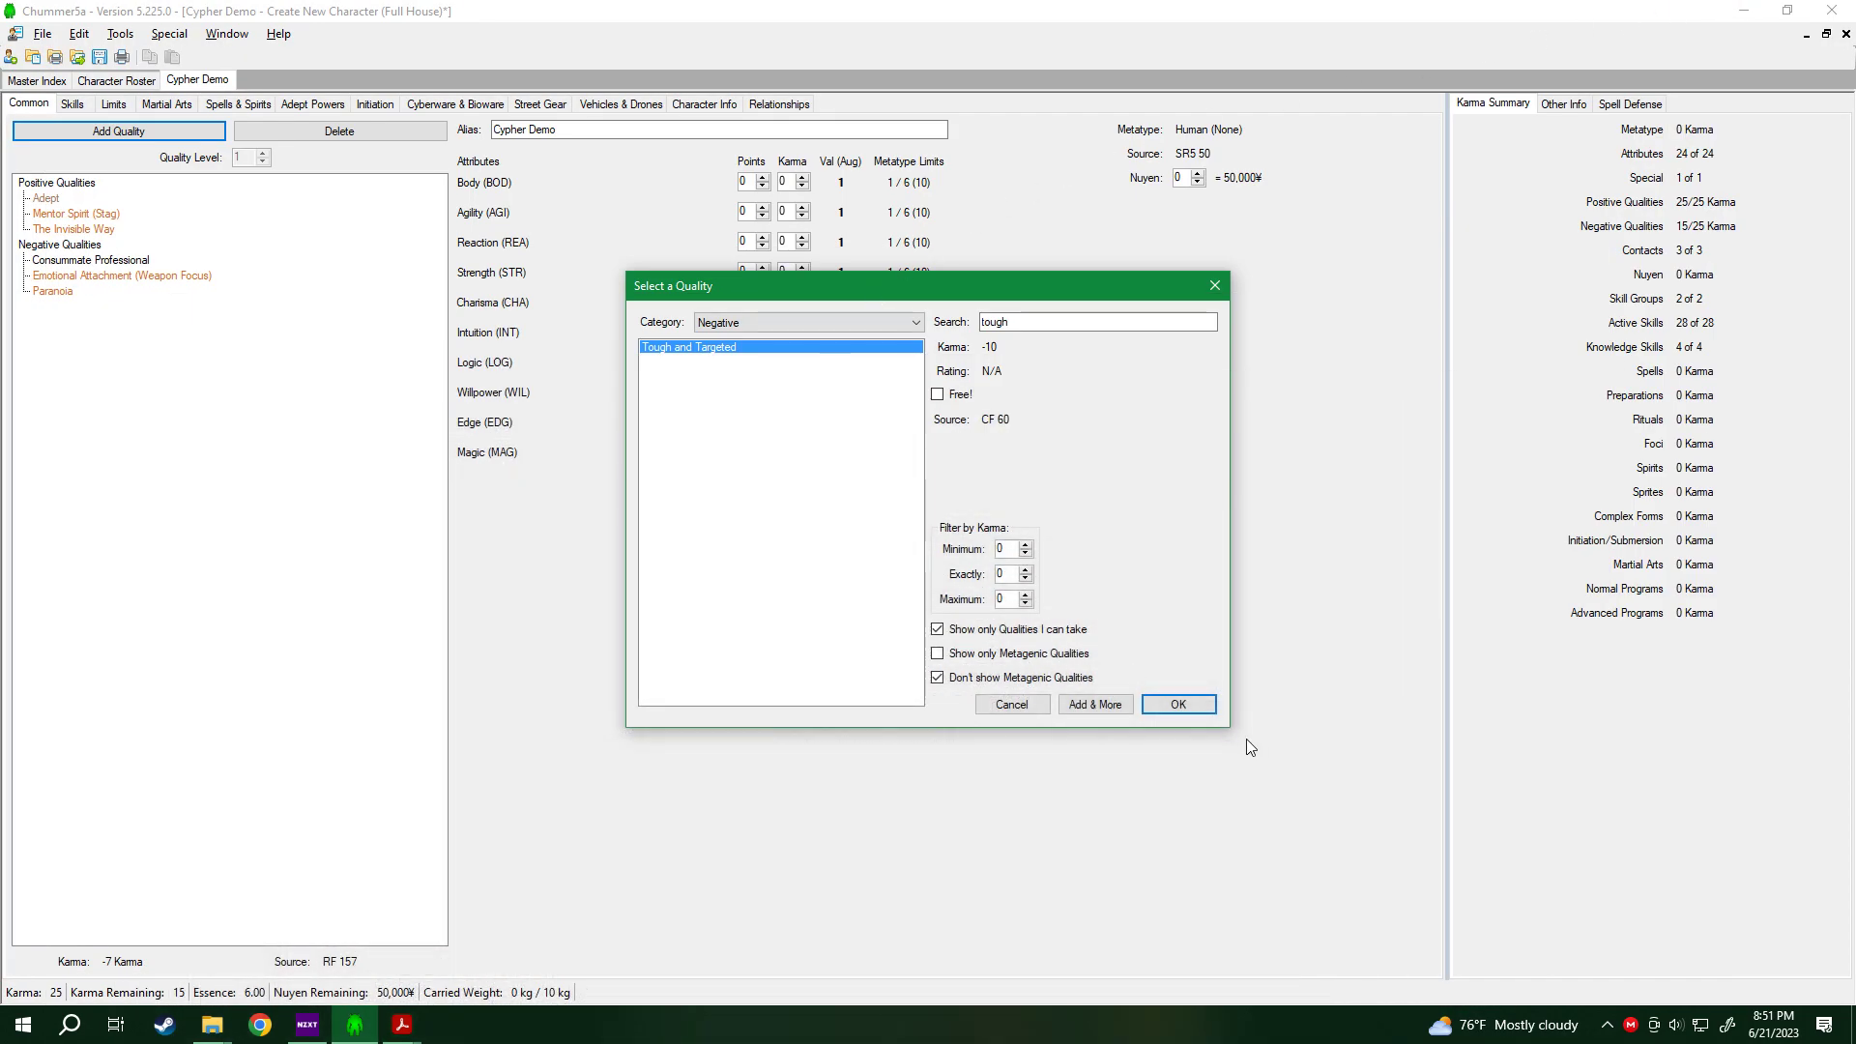
left_click(1193, 706)
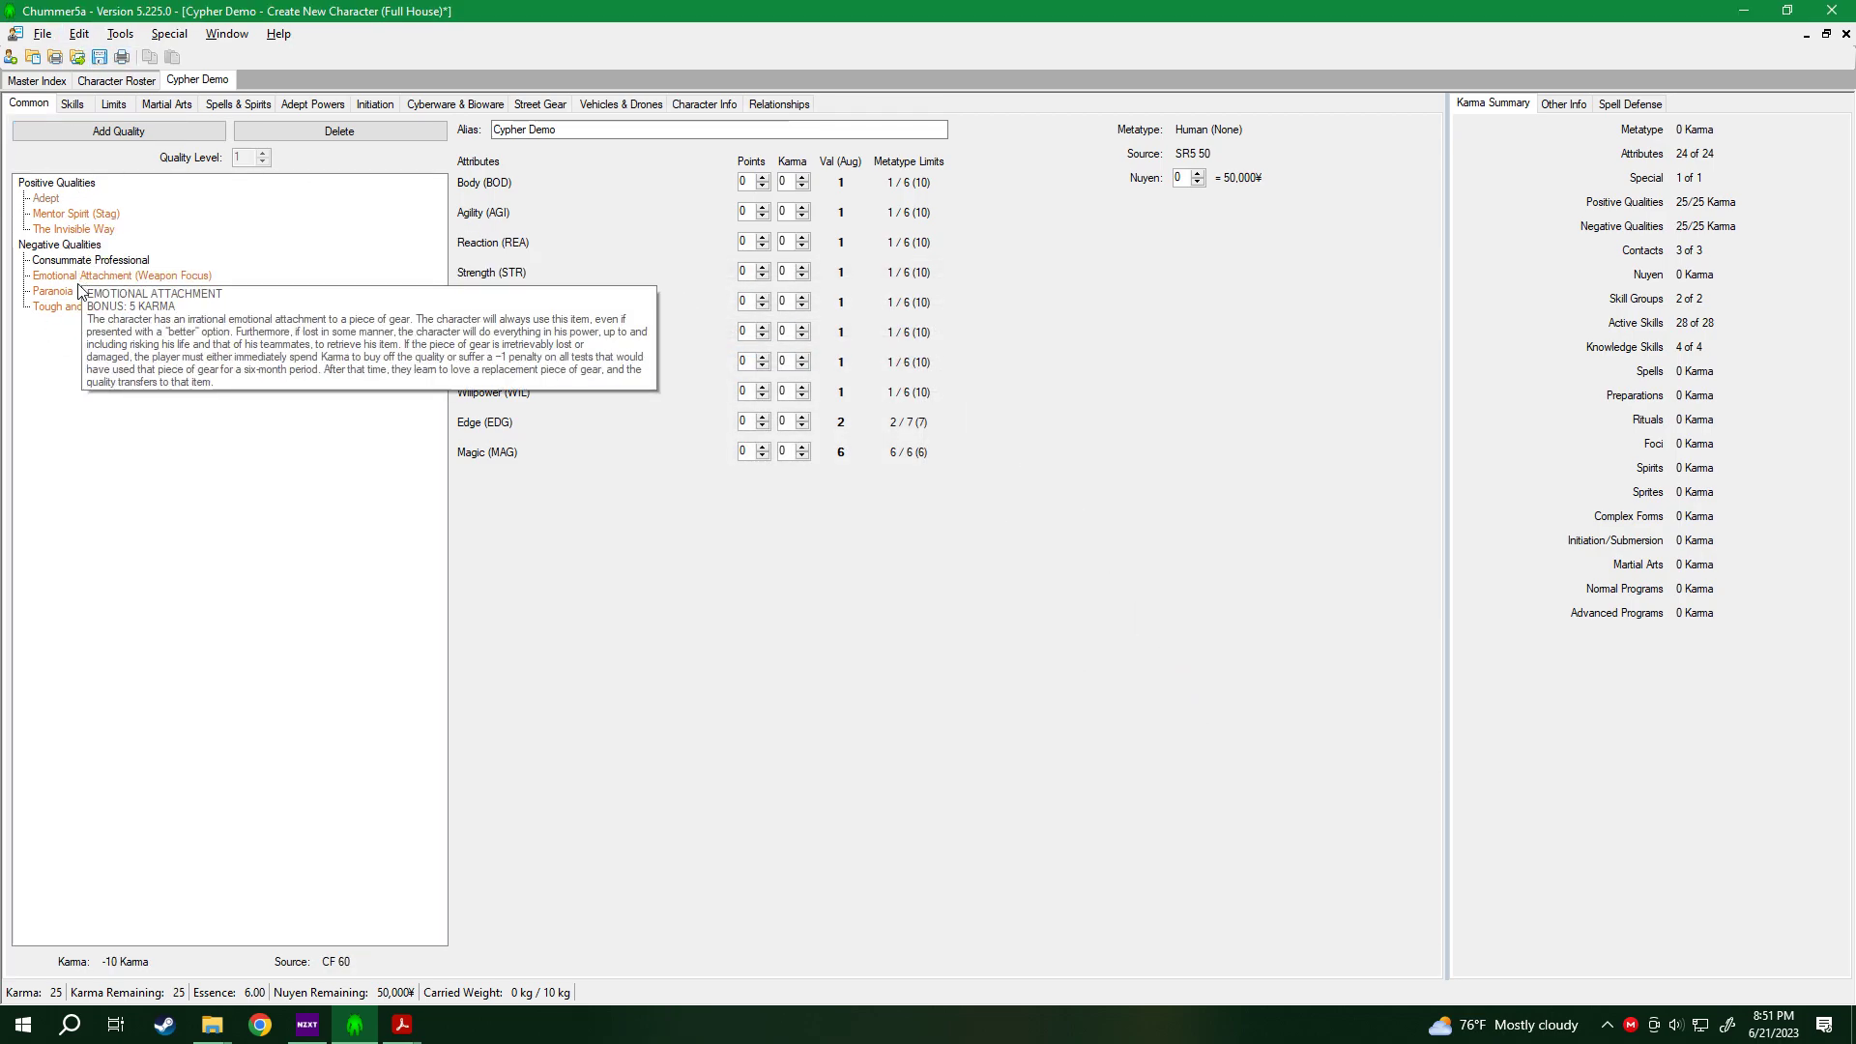
left_click(99, 56)
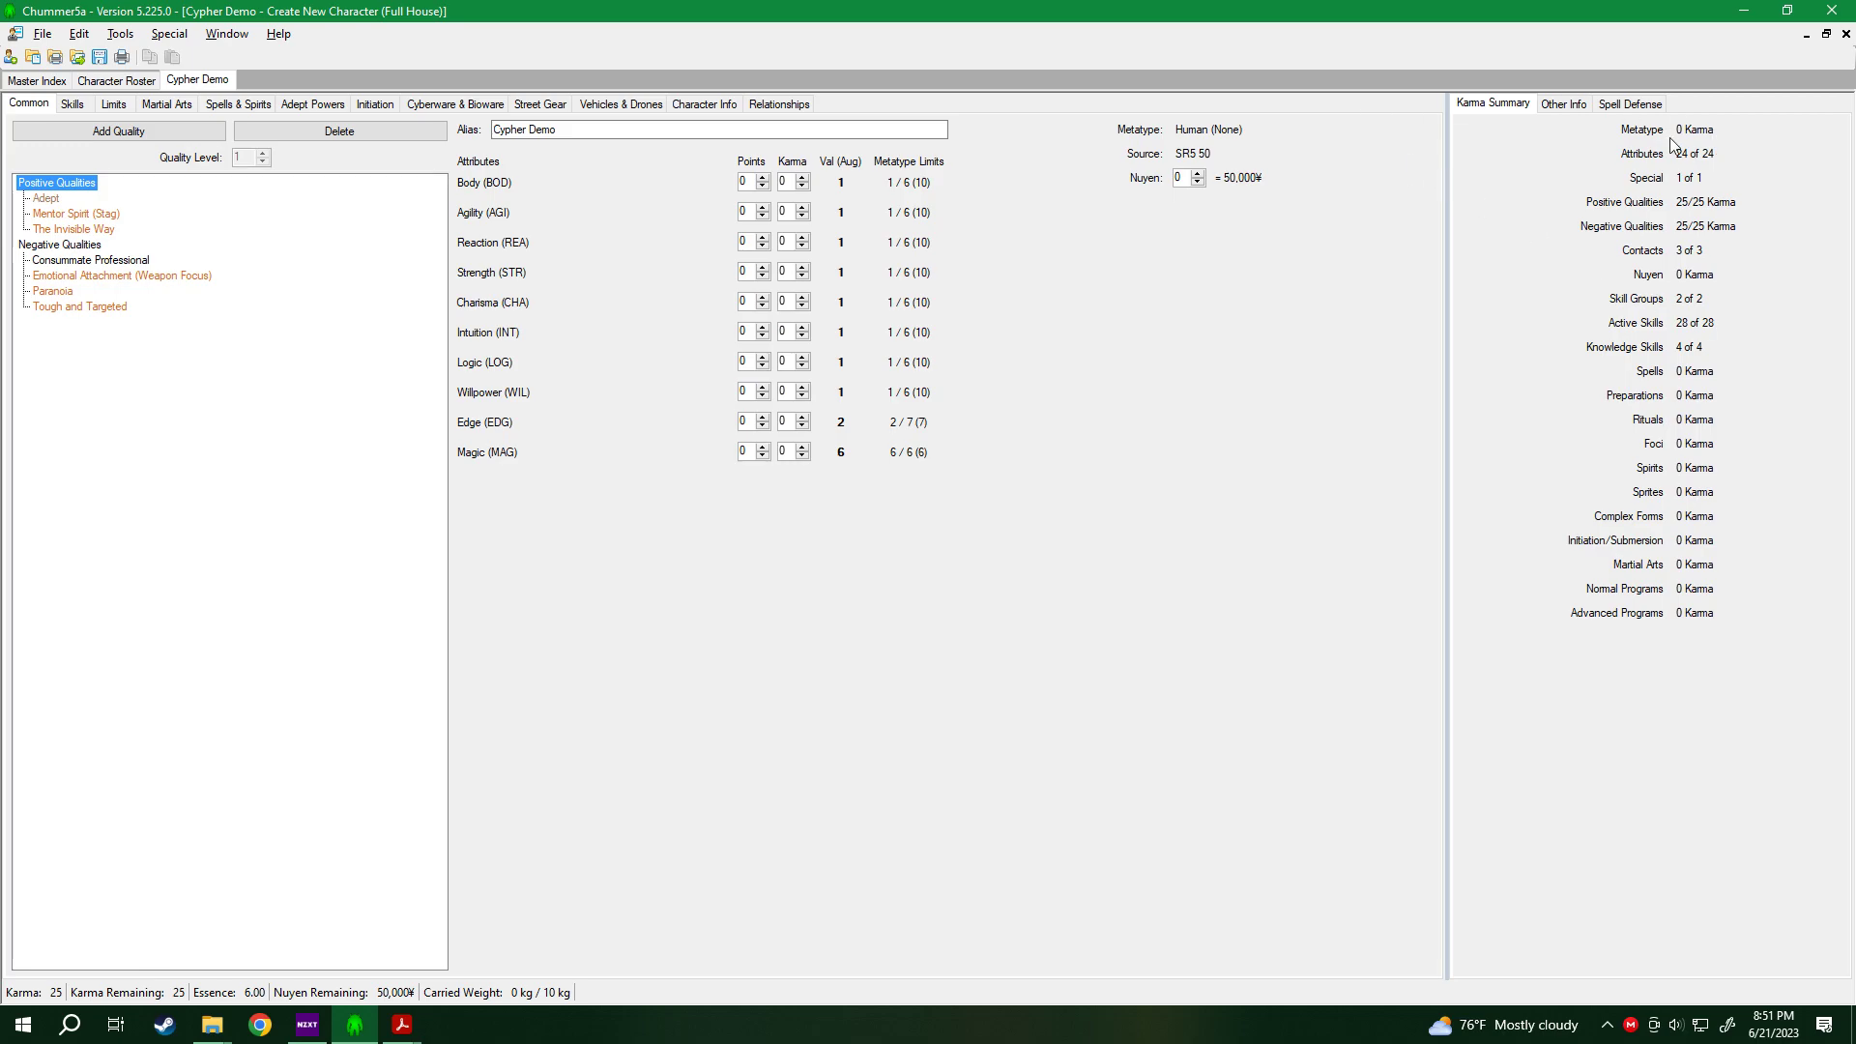
Allocate 1 point to Edge, 3 points to Body and 5 points to Agility, checking the character's derived statistics.
mouse_move(495, 164)
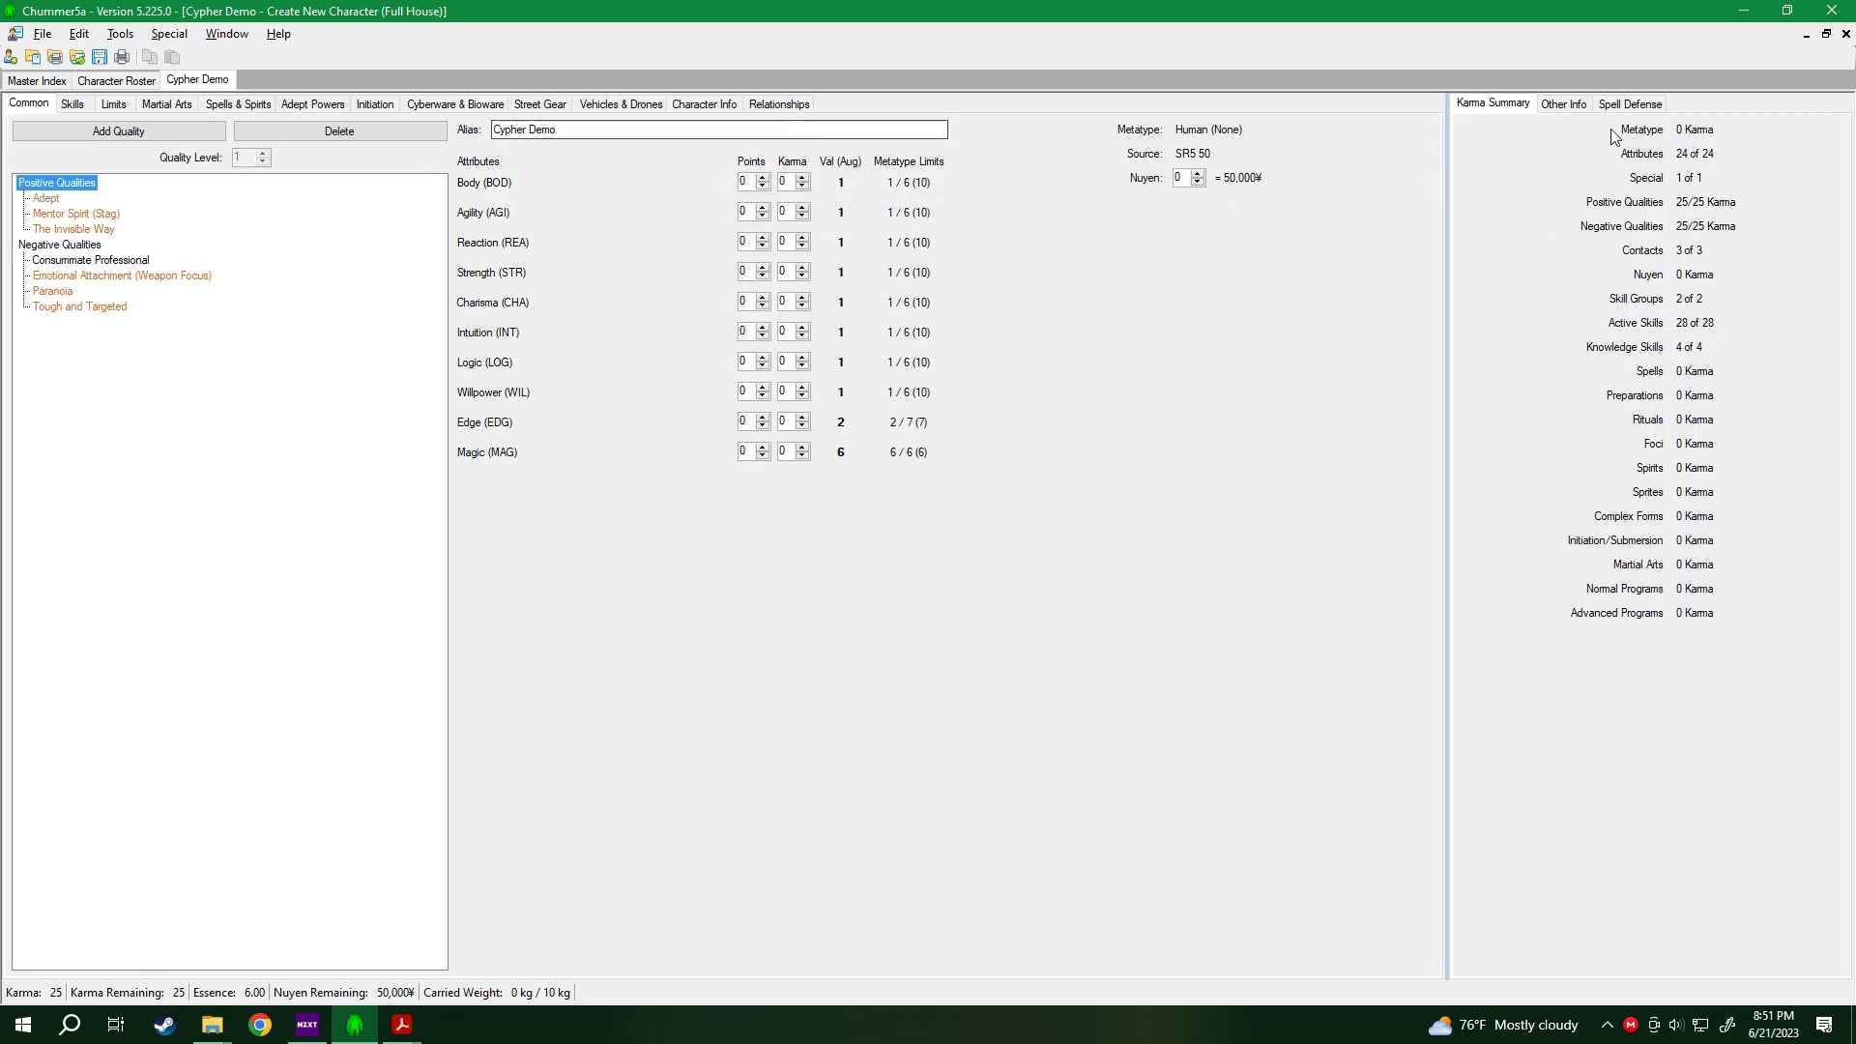
left_click(763, 417)
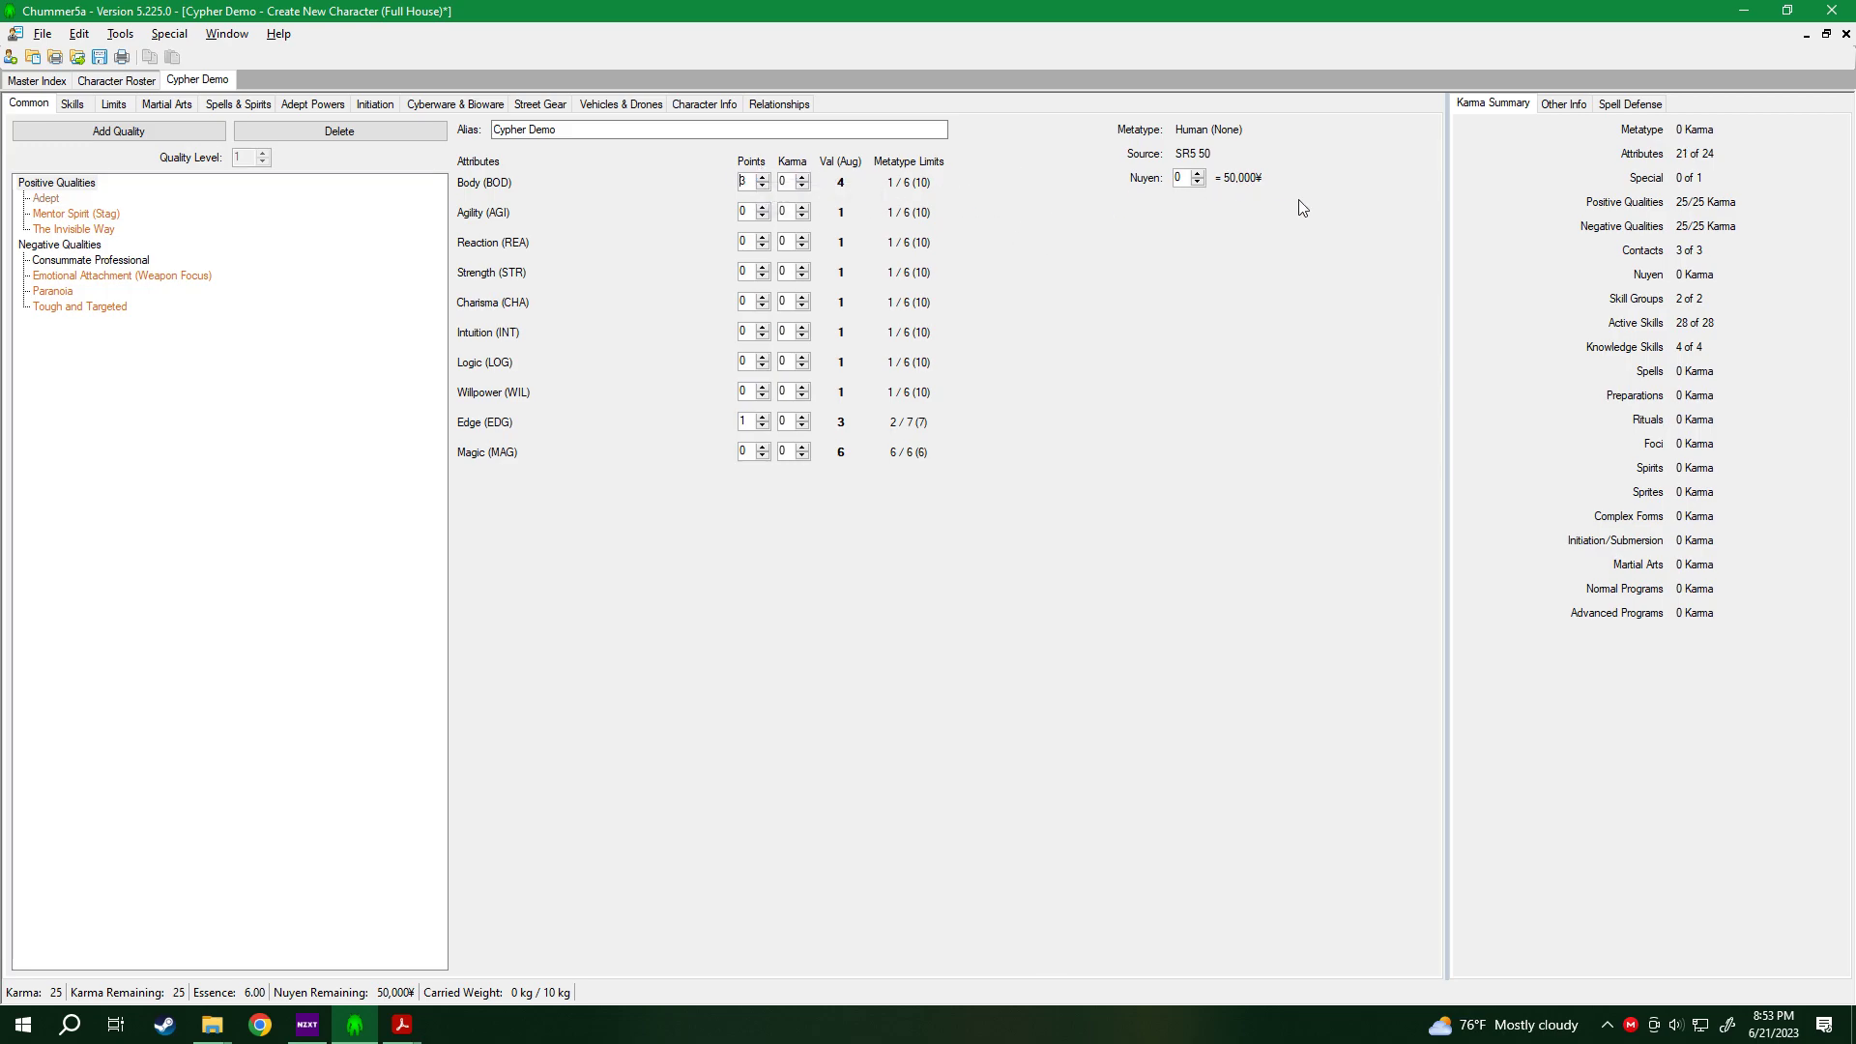
left_click(1563, 104)
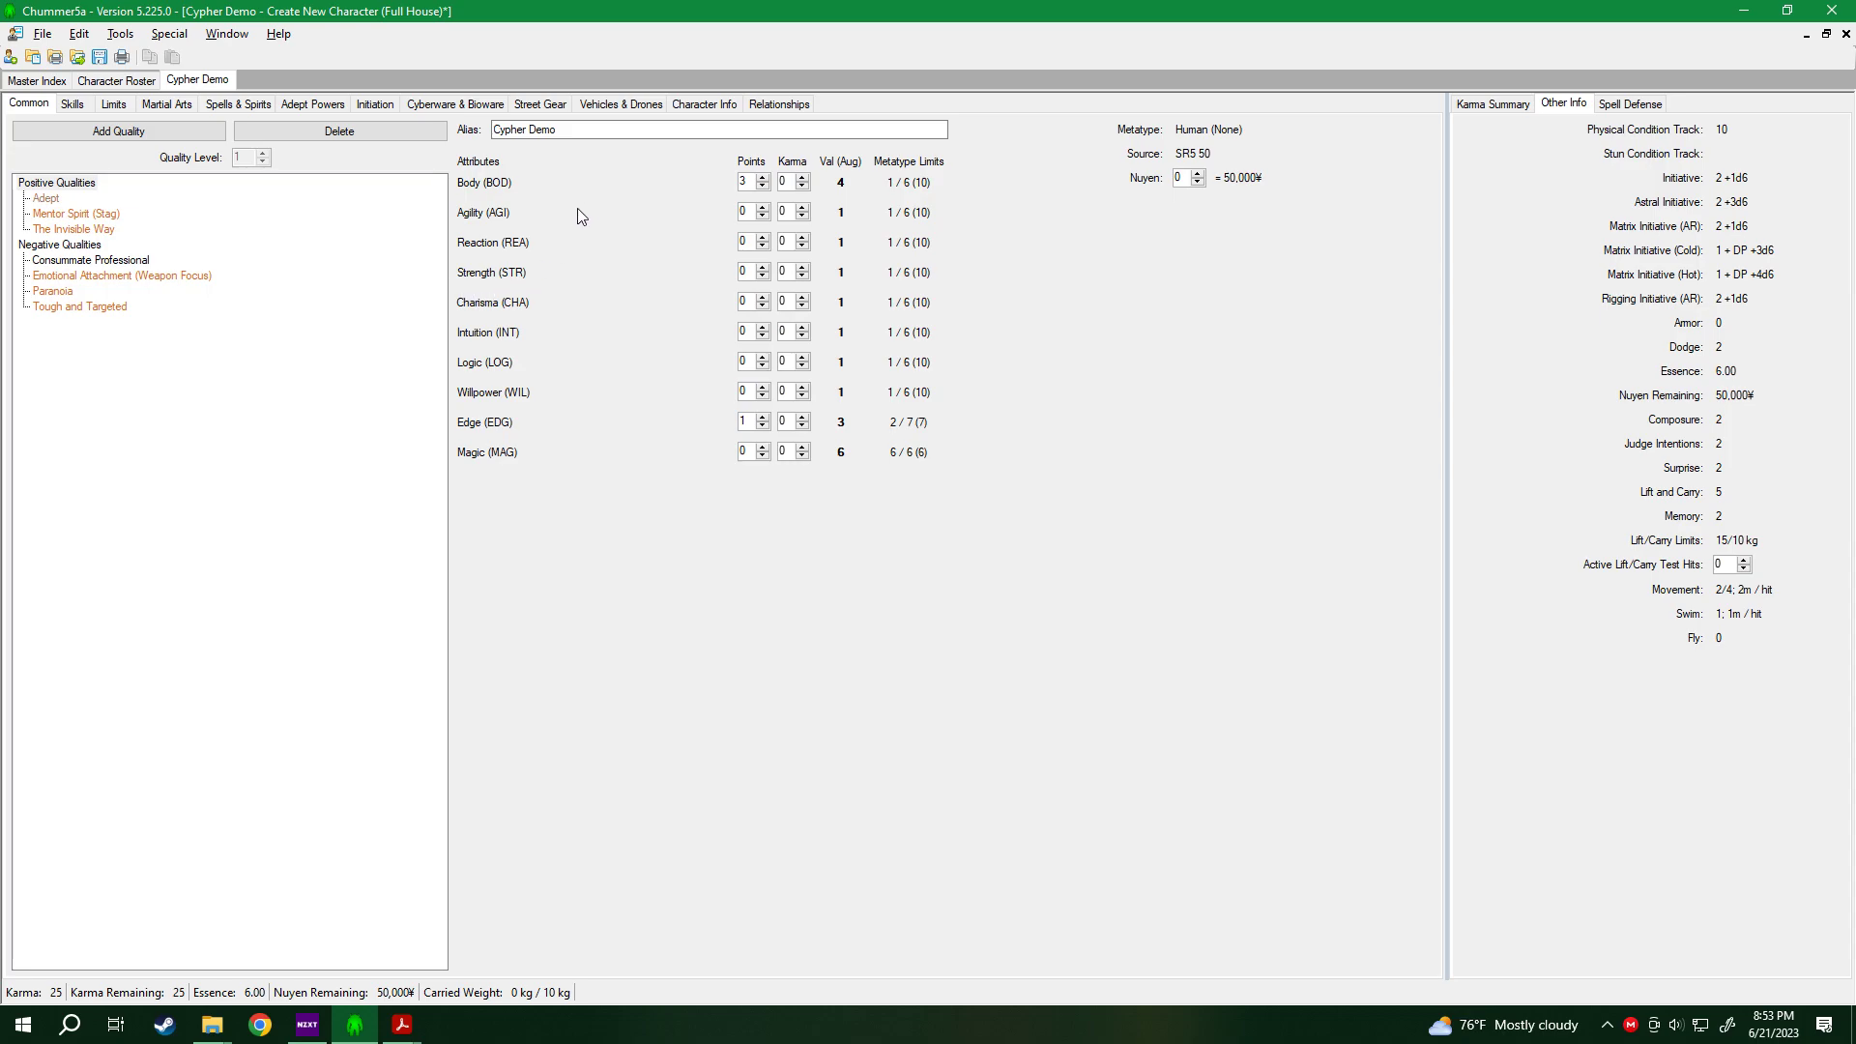
left_click(1471, 107)
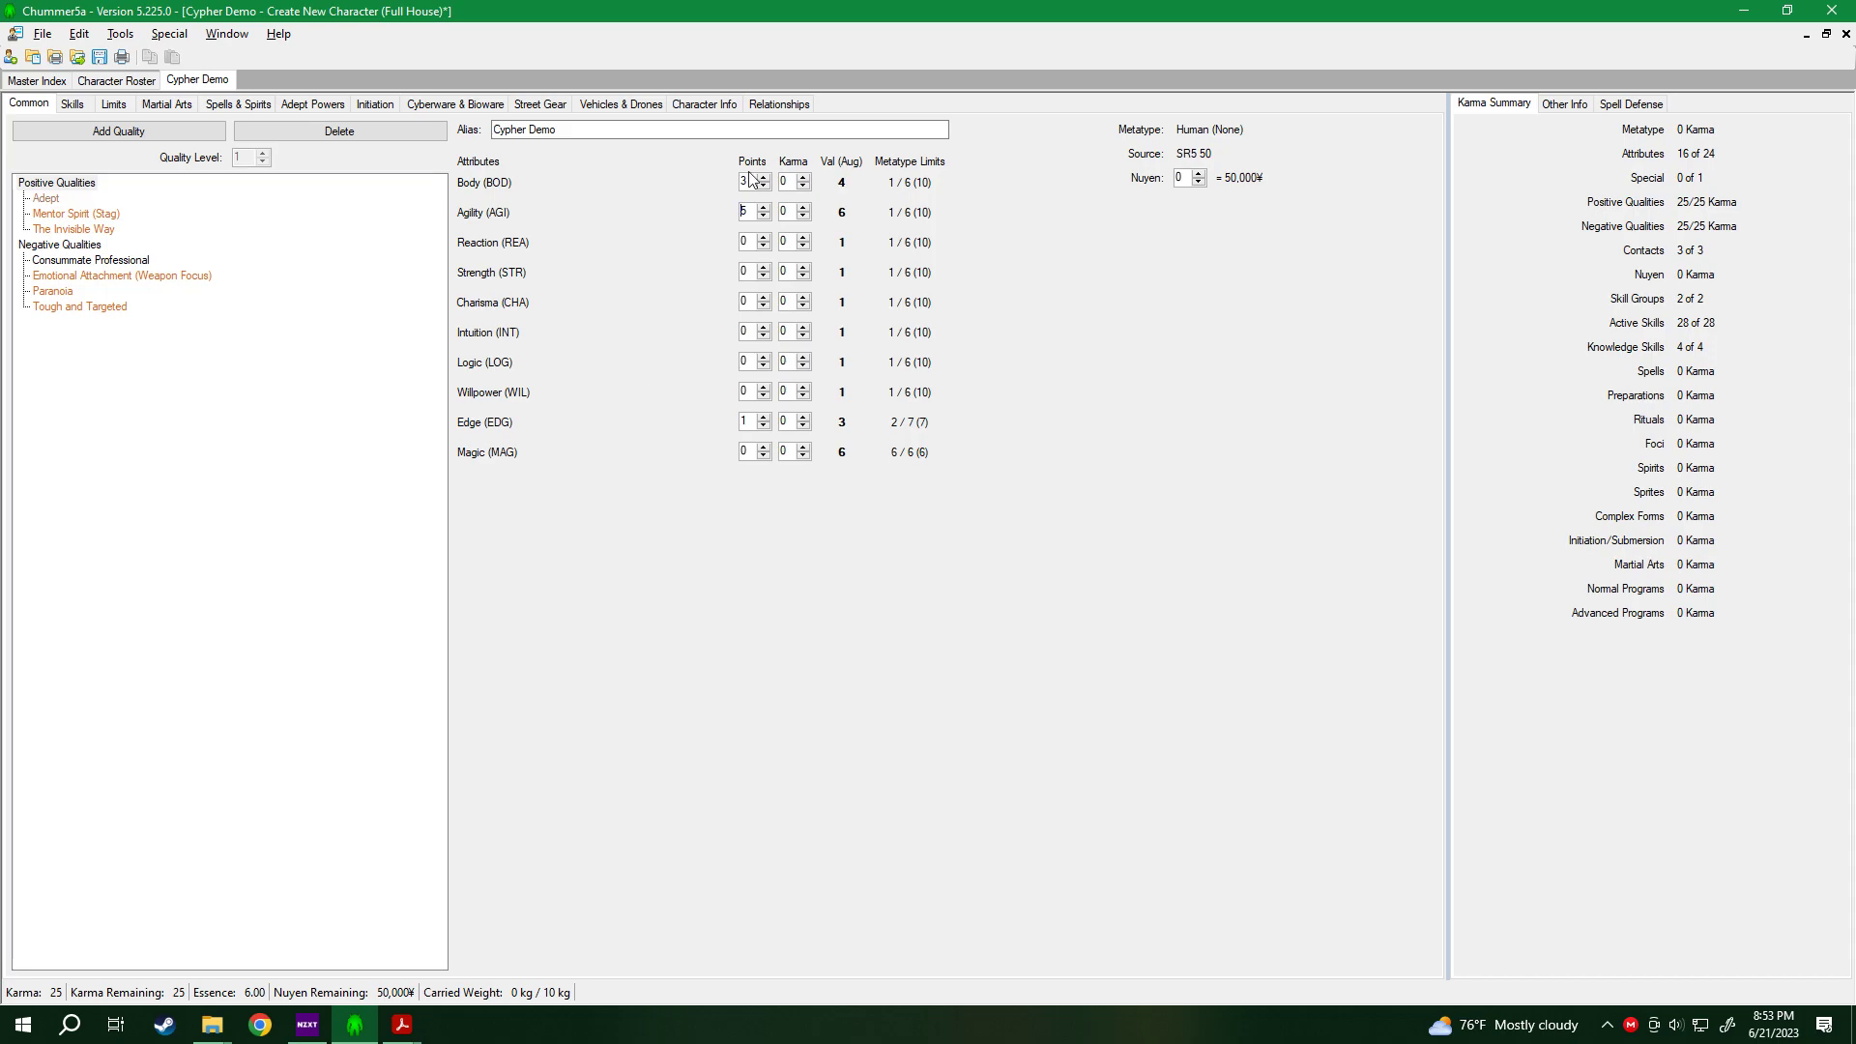
left_click(1565, 105)
left_click(1498, 105)
left_click(1563, 105)
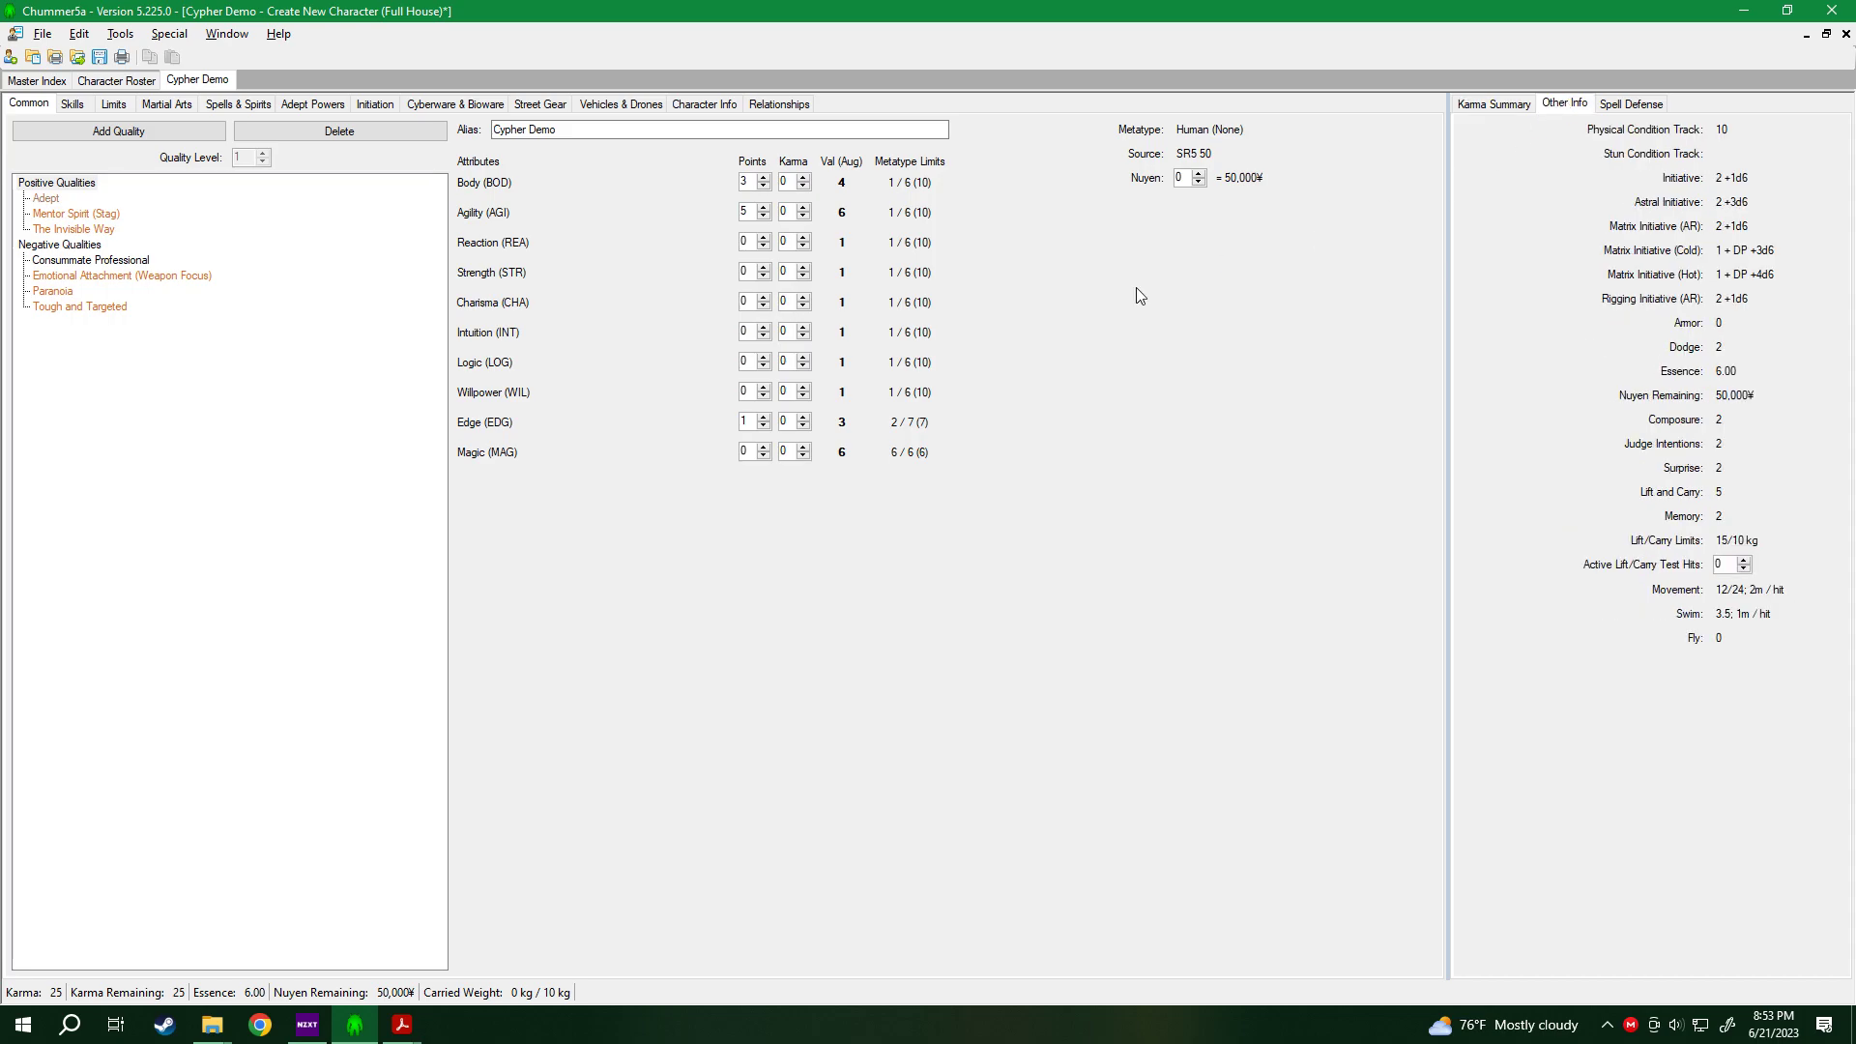
Allocate 3 points to Reaction and 4 points to Strength, and bring back the karma summary.
left_click(765, 238)
left_click(764, 245)
left_click(764, 267)
left_click(765, 268)
left_click(764, 267)
left_click(764, 268)
left_click(1476, 108)
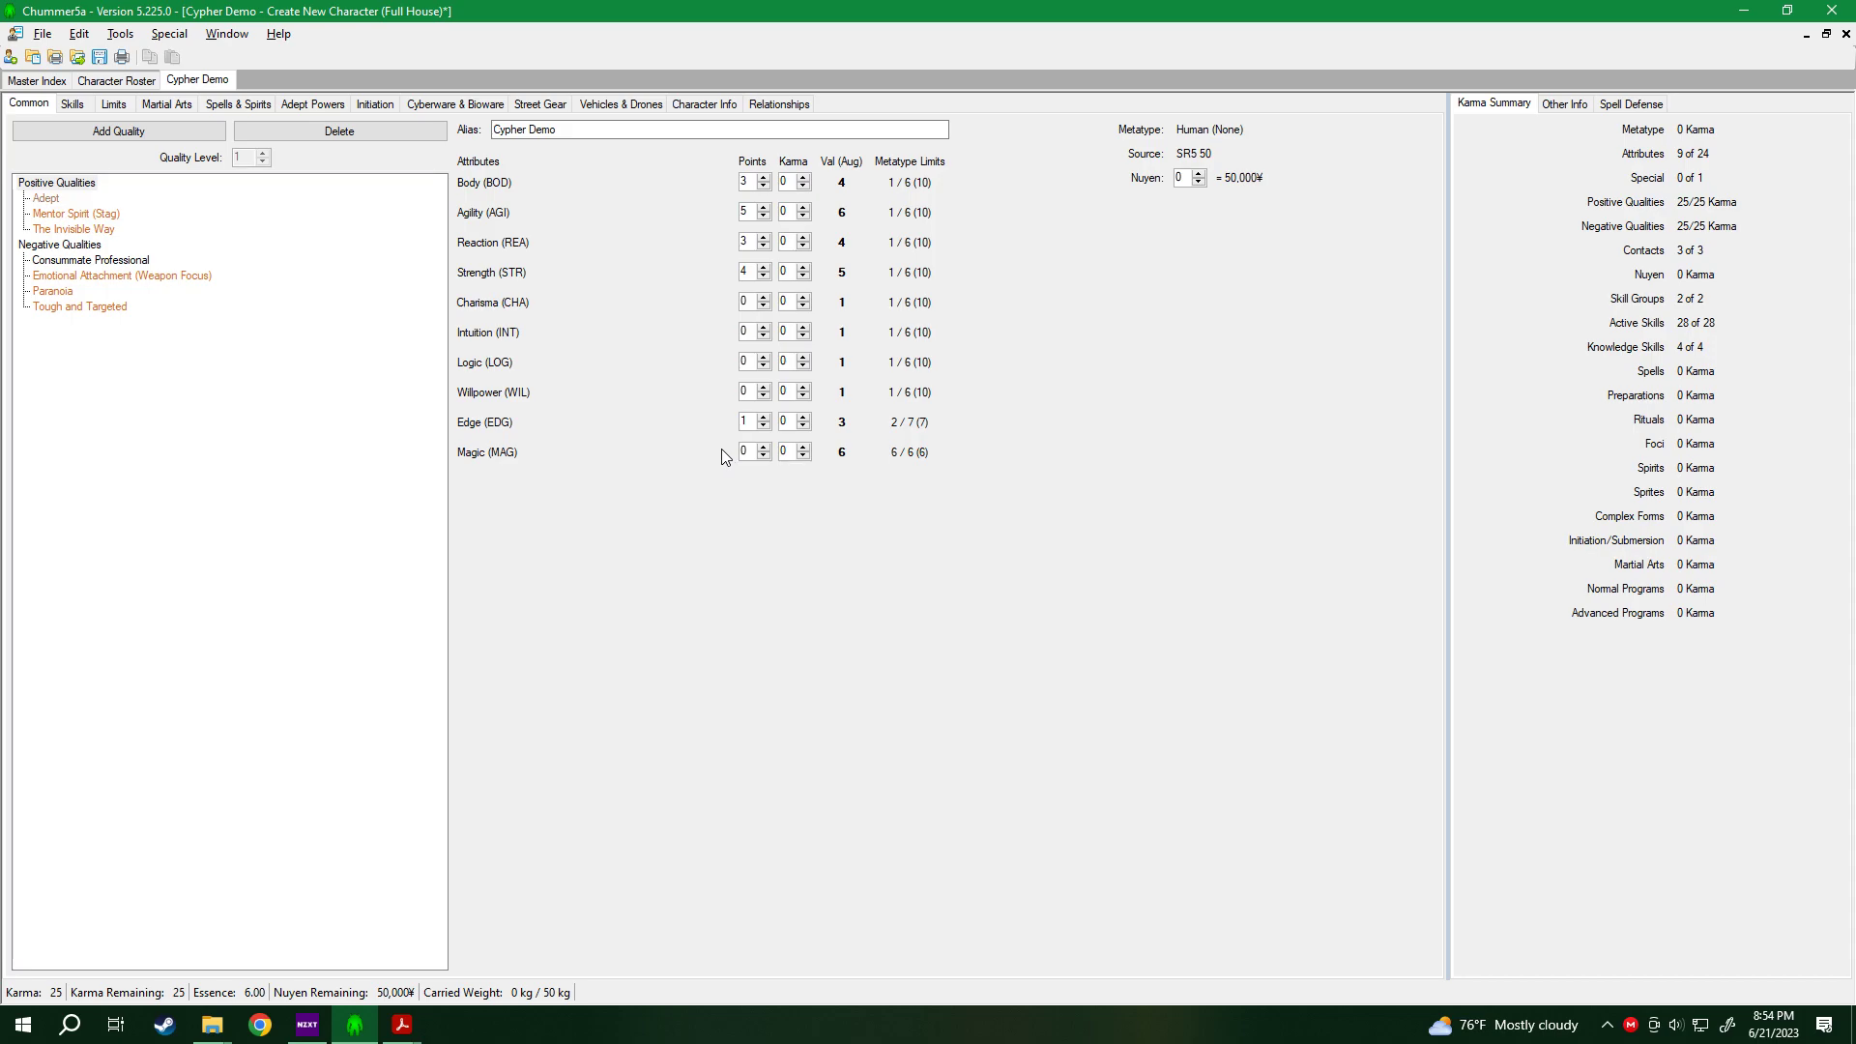
Spend the remaining attribute points on Charisma, Intuition, Logic and Willpower, and save the character.
left_click(768, 330)
left_click(764, 357)
left_click(766, 357)
left_click(764, 298)
left_click(764, 299)
left_click(102, 62)
Give the Blades skill 4 points and the Swords specialization.
left_click(91, 103)
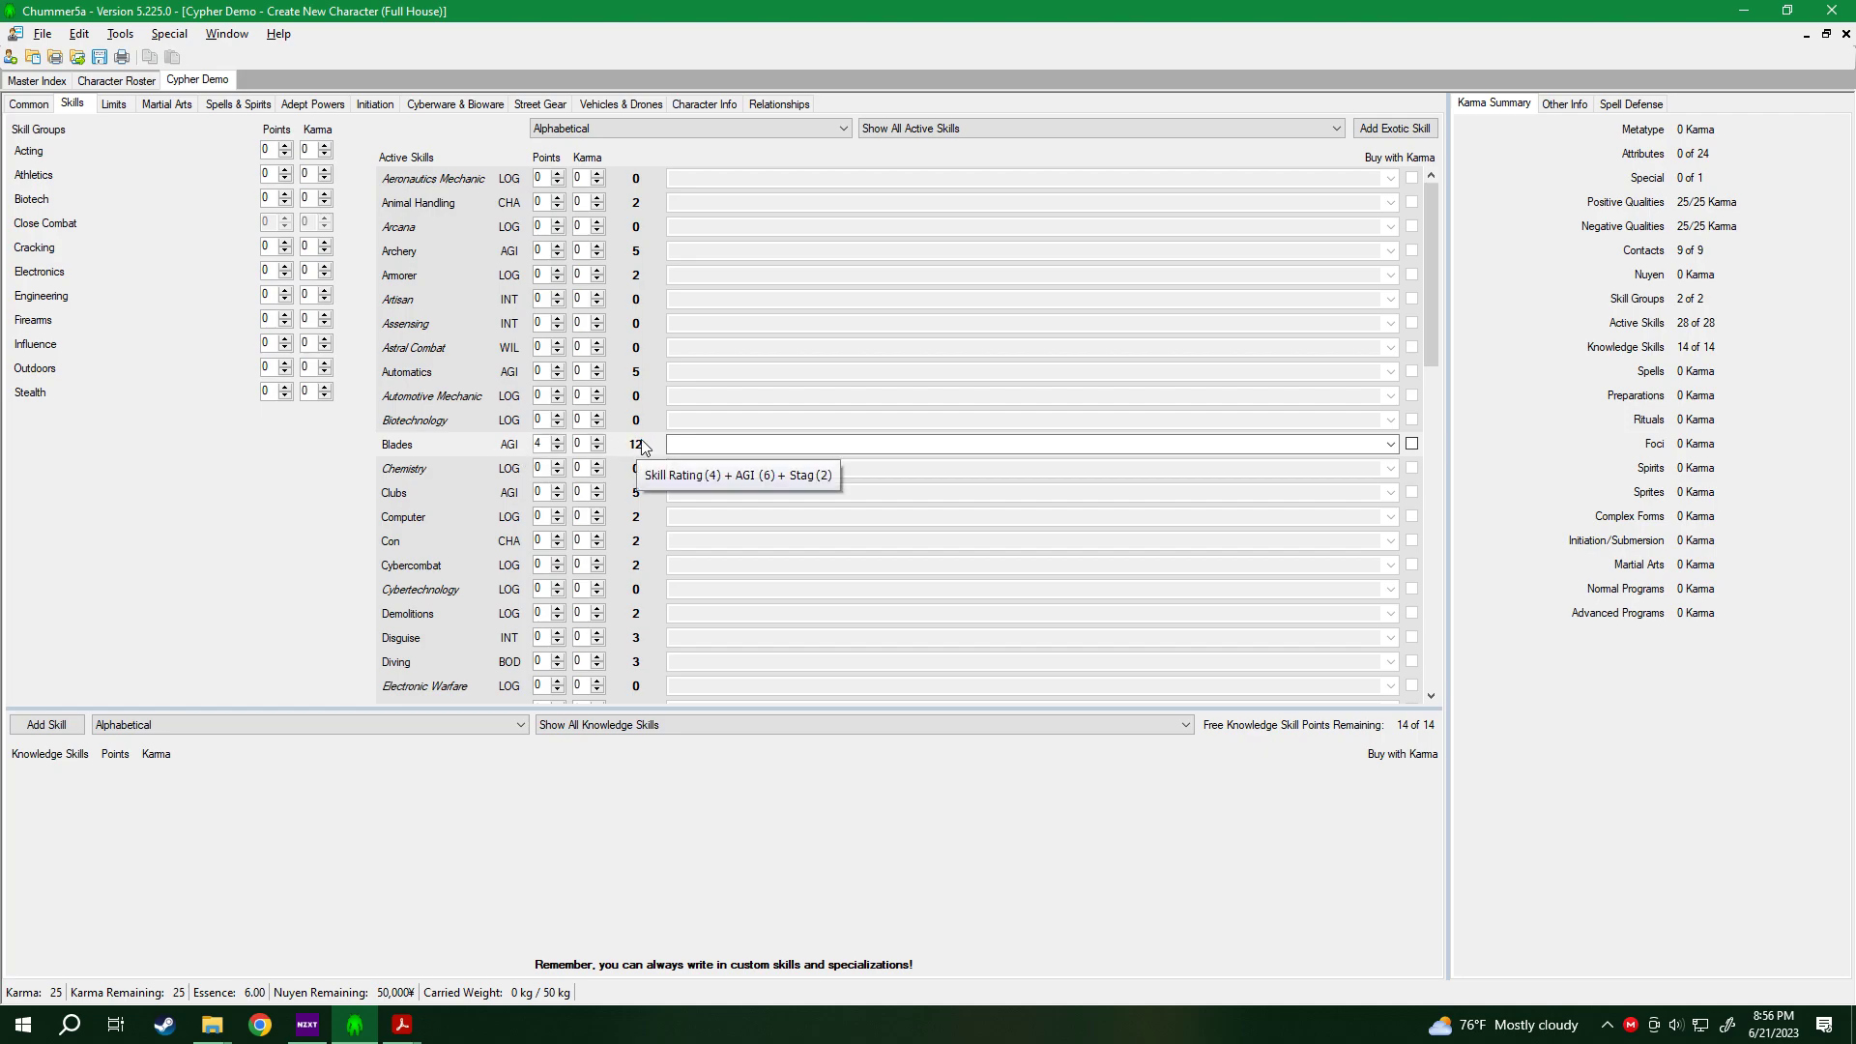
double_click(538, 443)
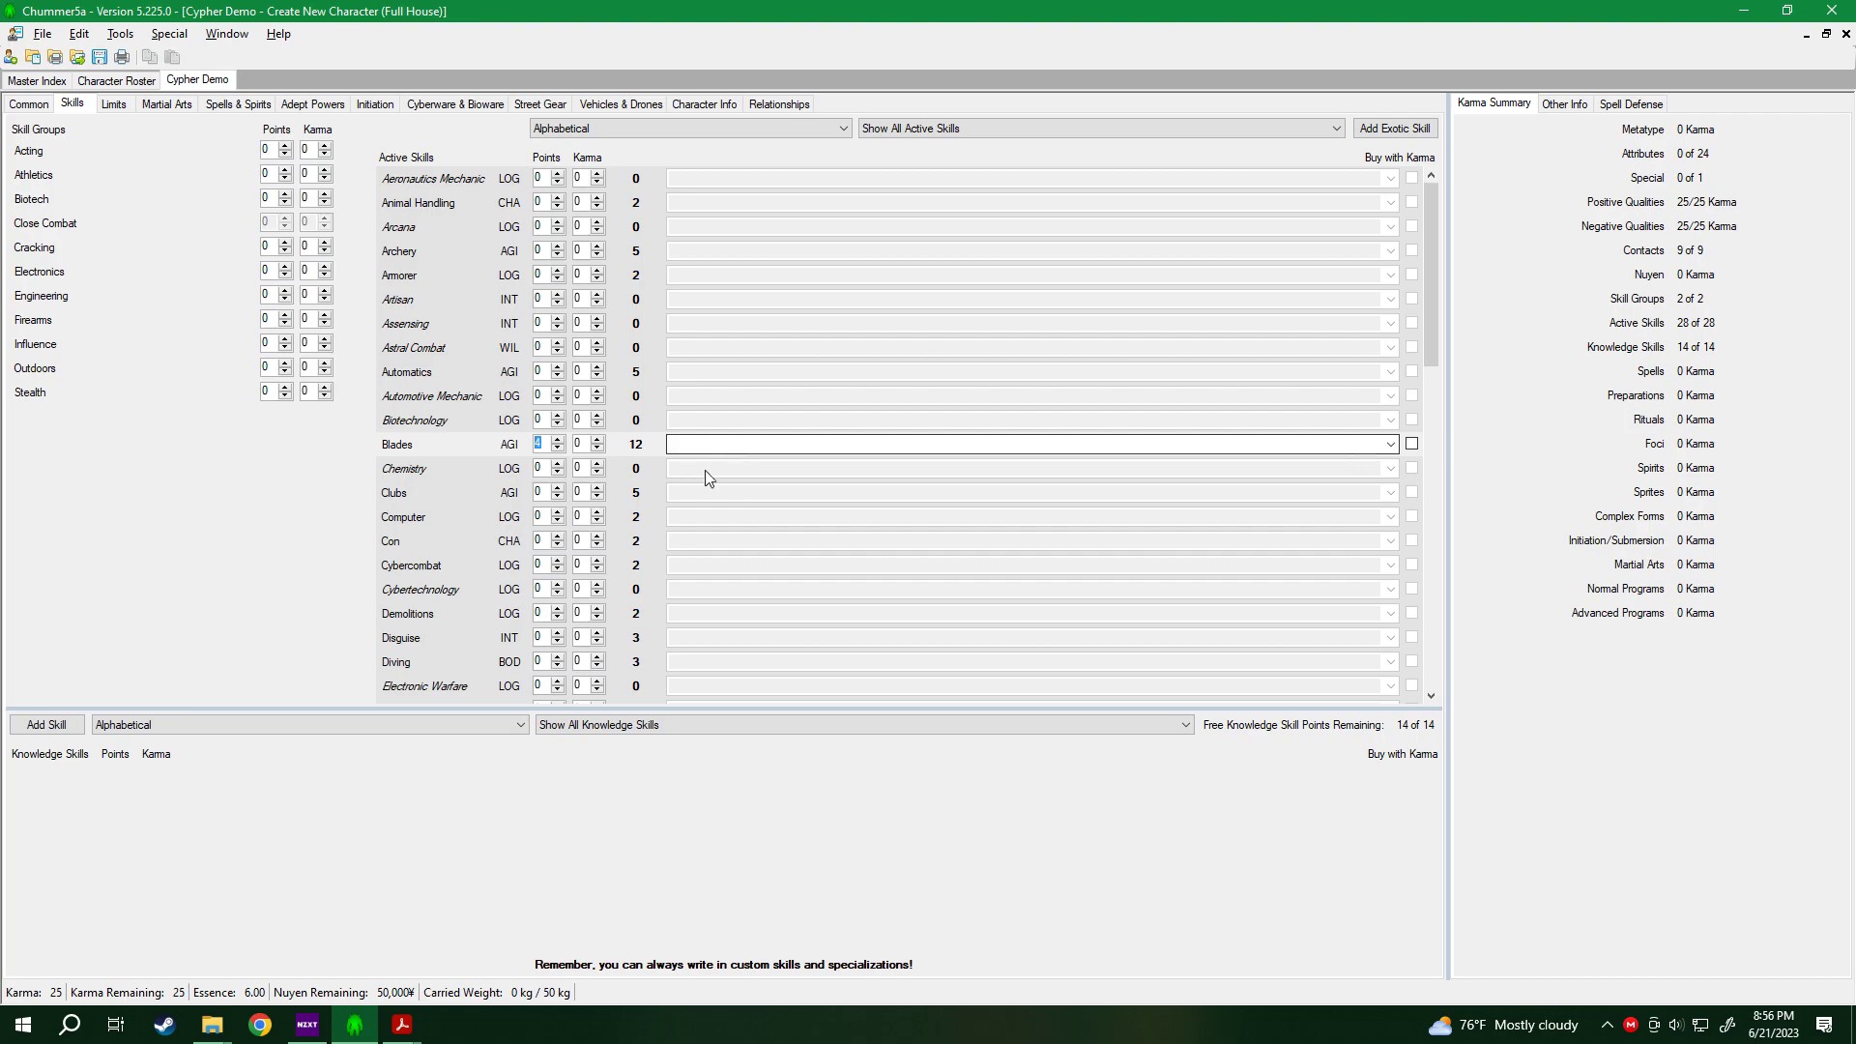
left_click(1391, 445)
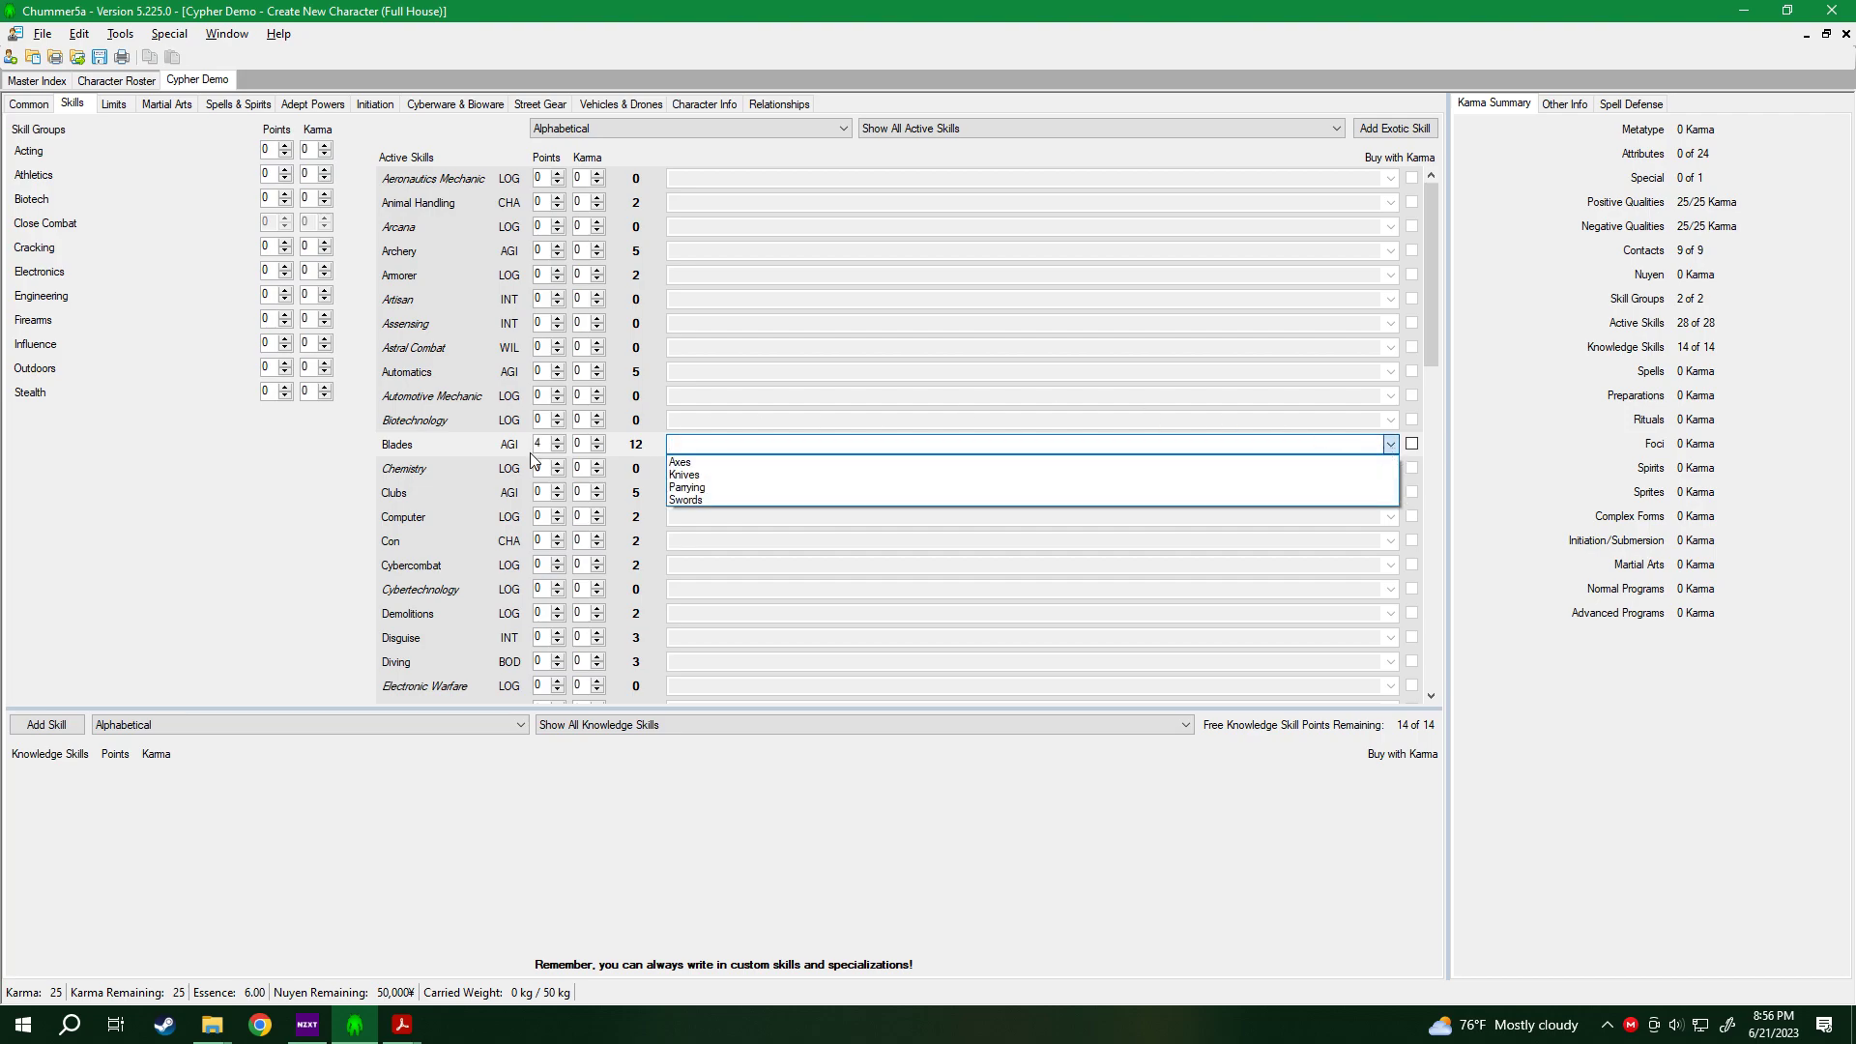
left_click(700, 500)
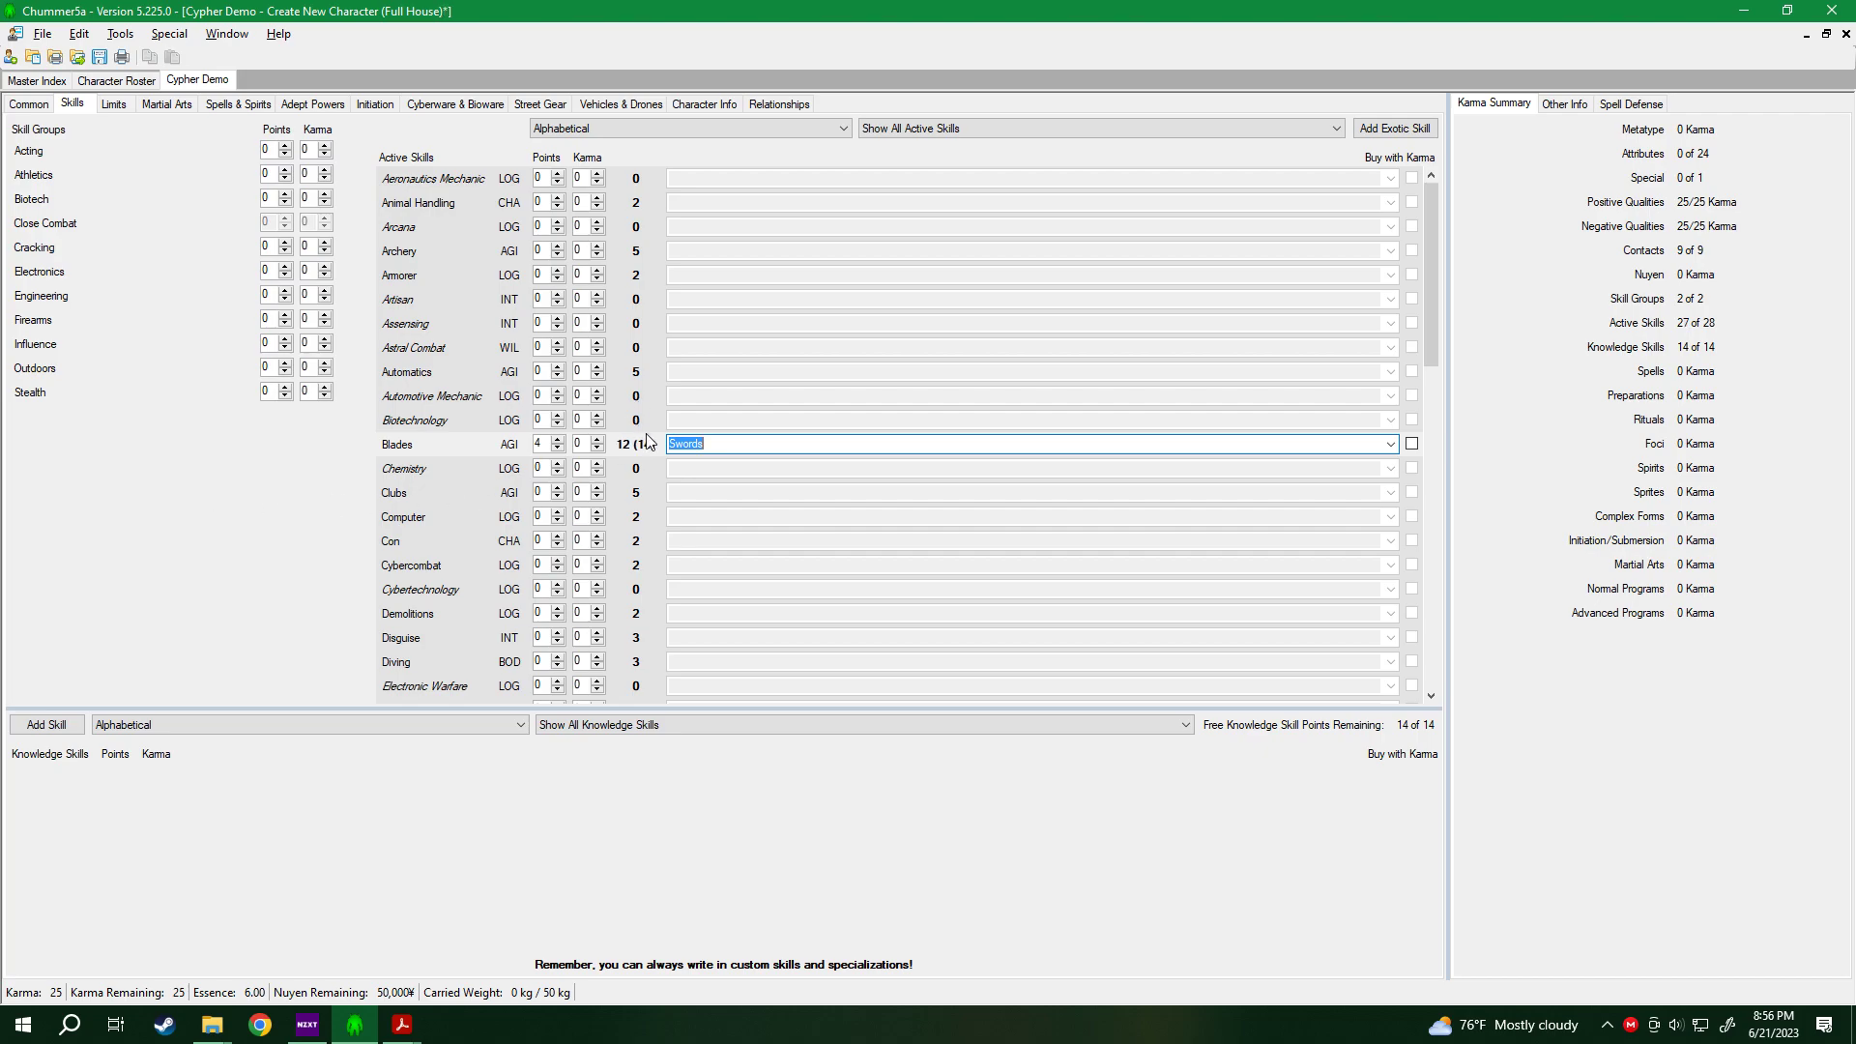
Show only the Athletics group's active skills and allocate 2 skill group points to Athletics.
mouse_move(654, 451)
mouse_move(1650, 303)
left_click(1299, 126)
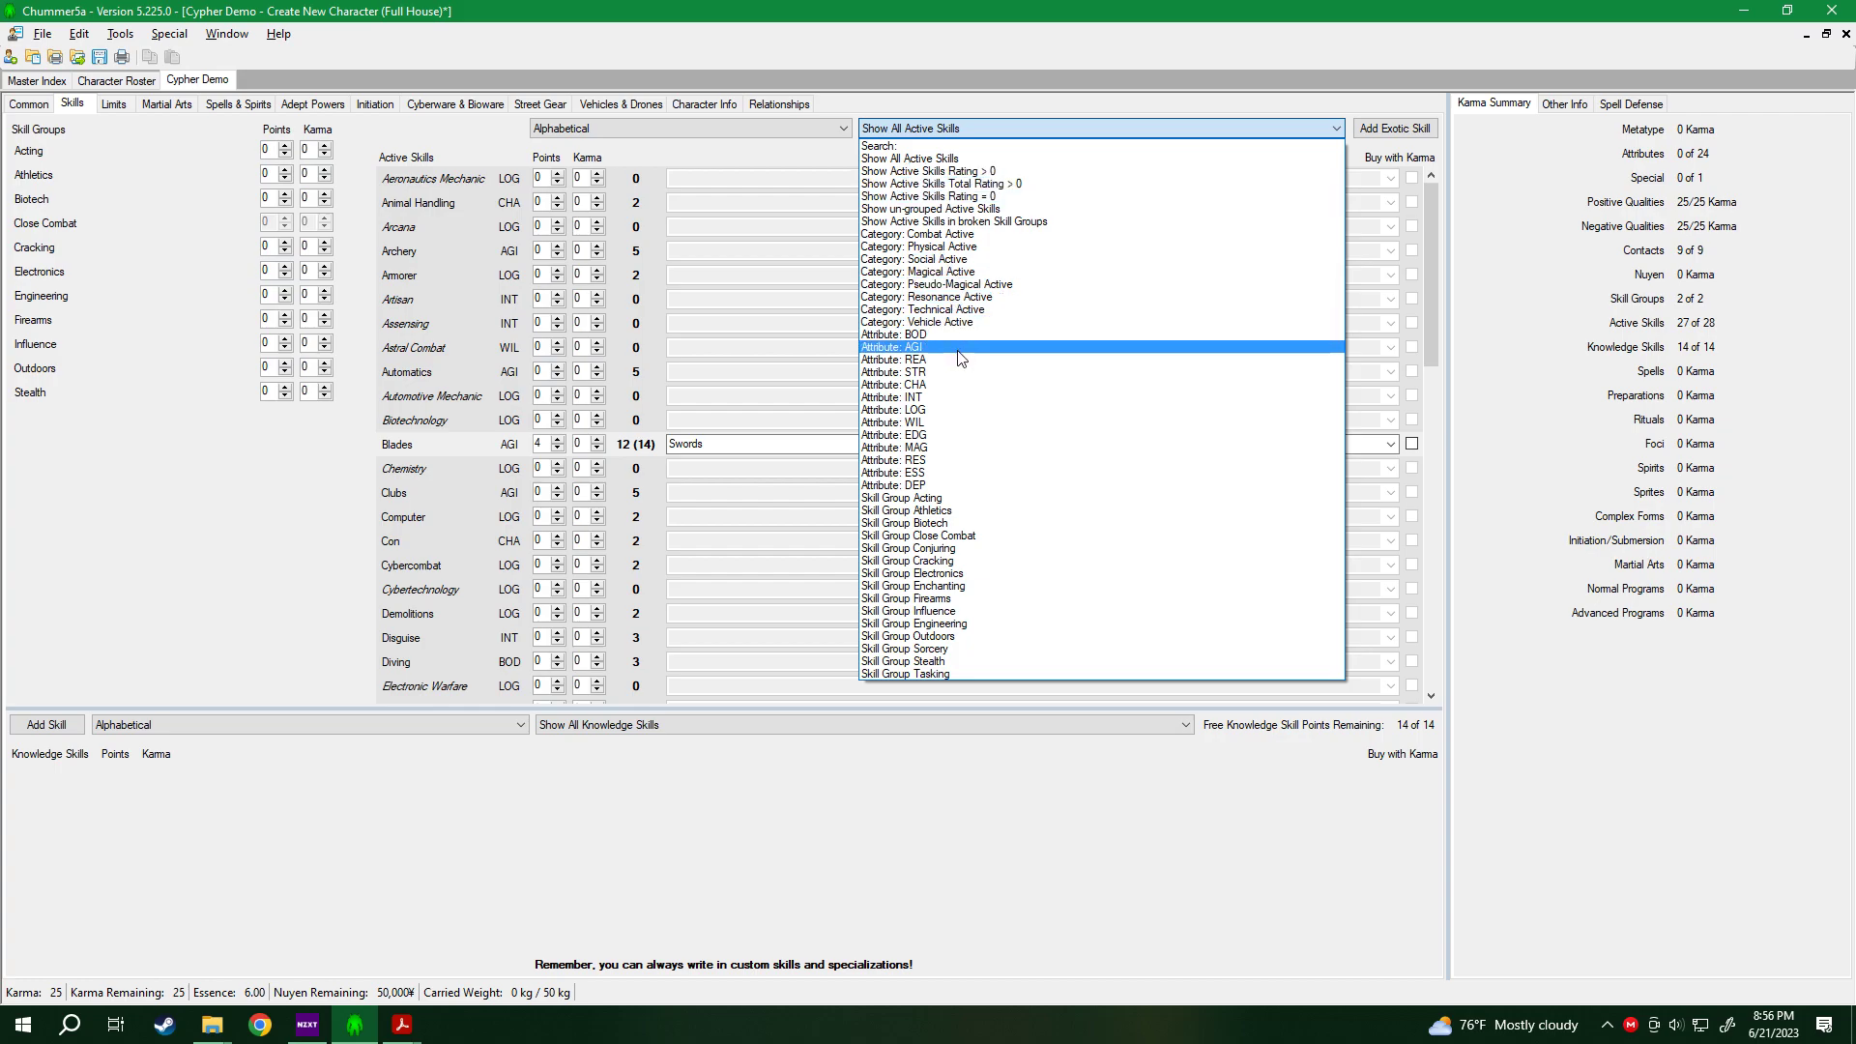
left_click(927, 510)
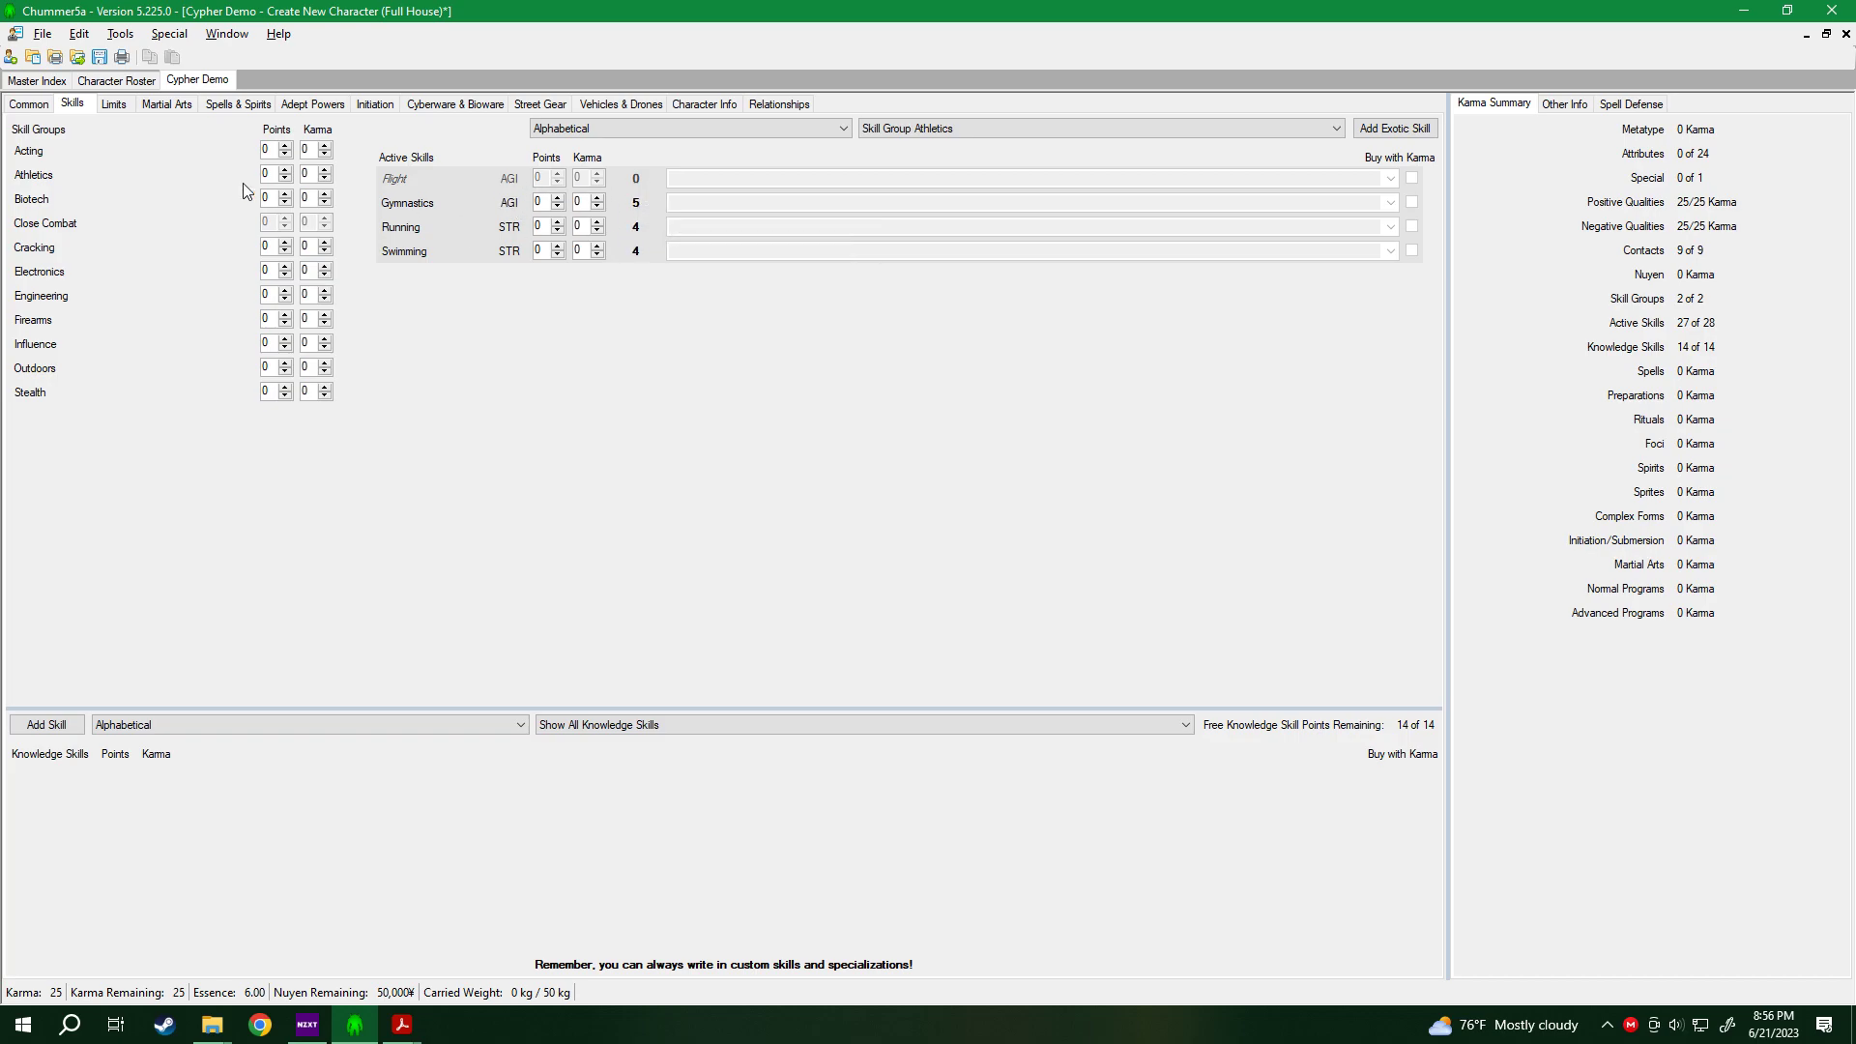
left_click(285, 170)
left_click(285, 171)
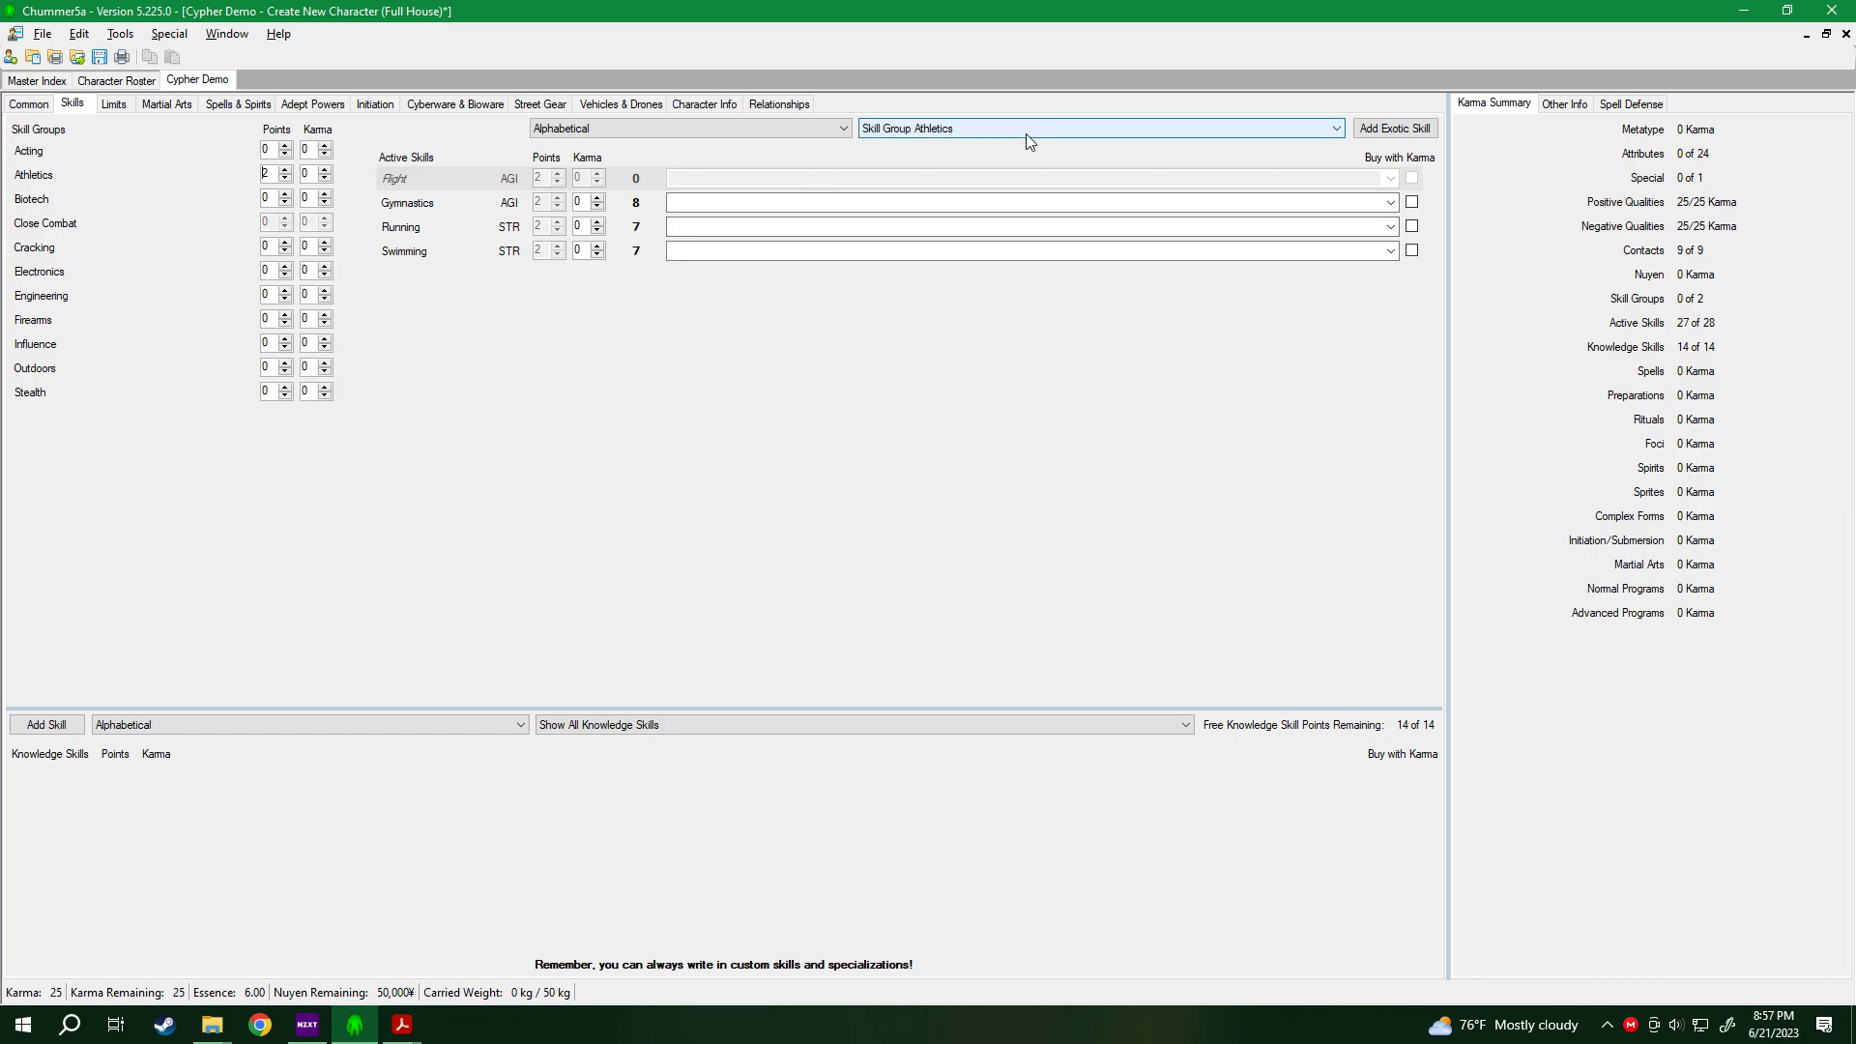
Show all active skills again and look through the full list for further skills to take.
left_click(988, 128)
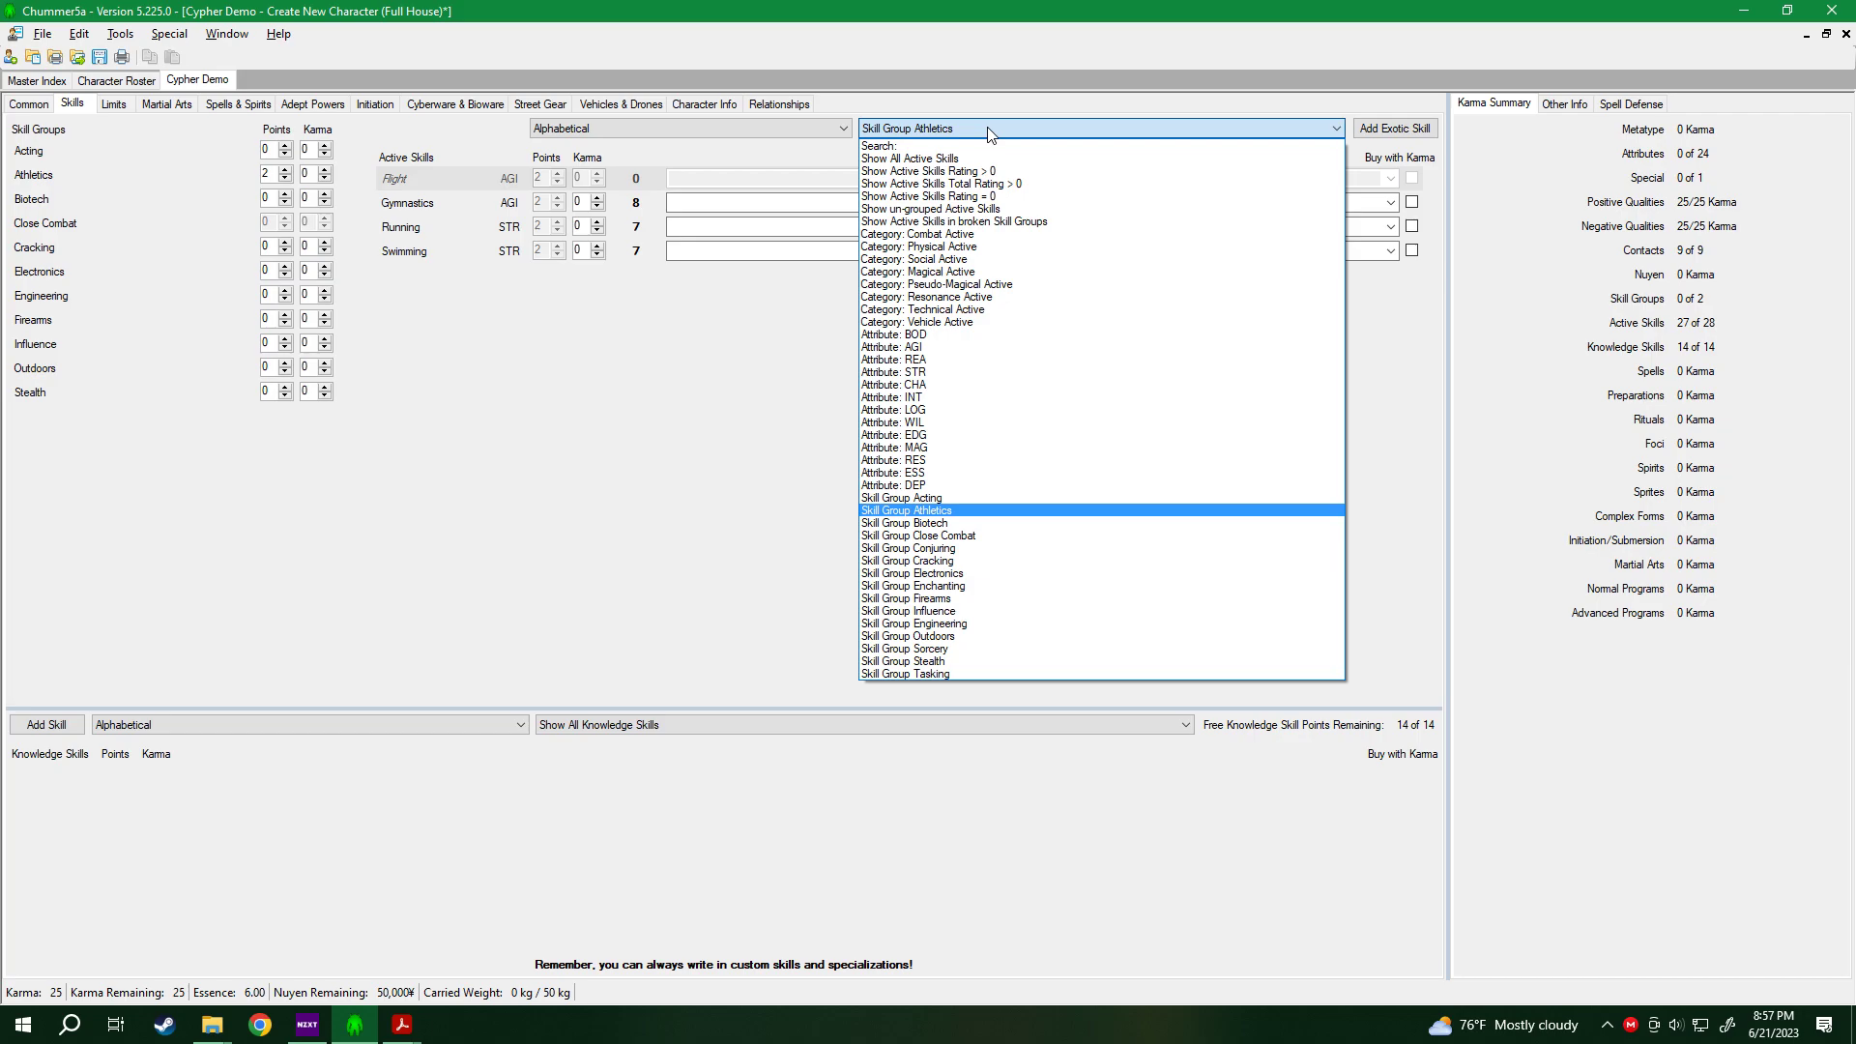
left_click(912, 159)
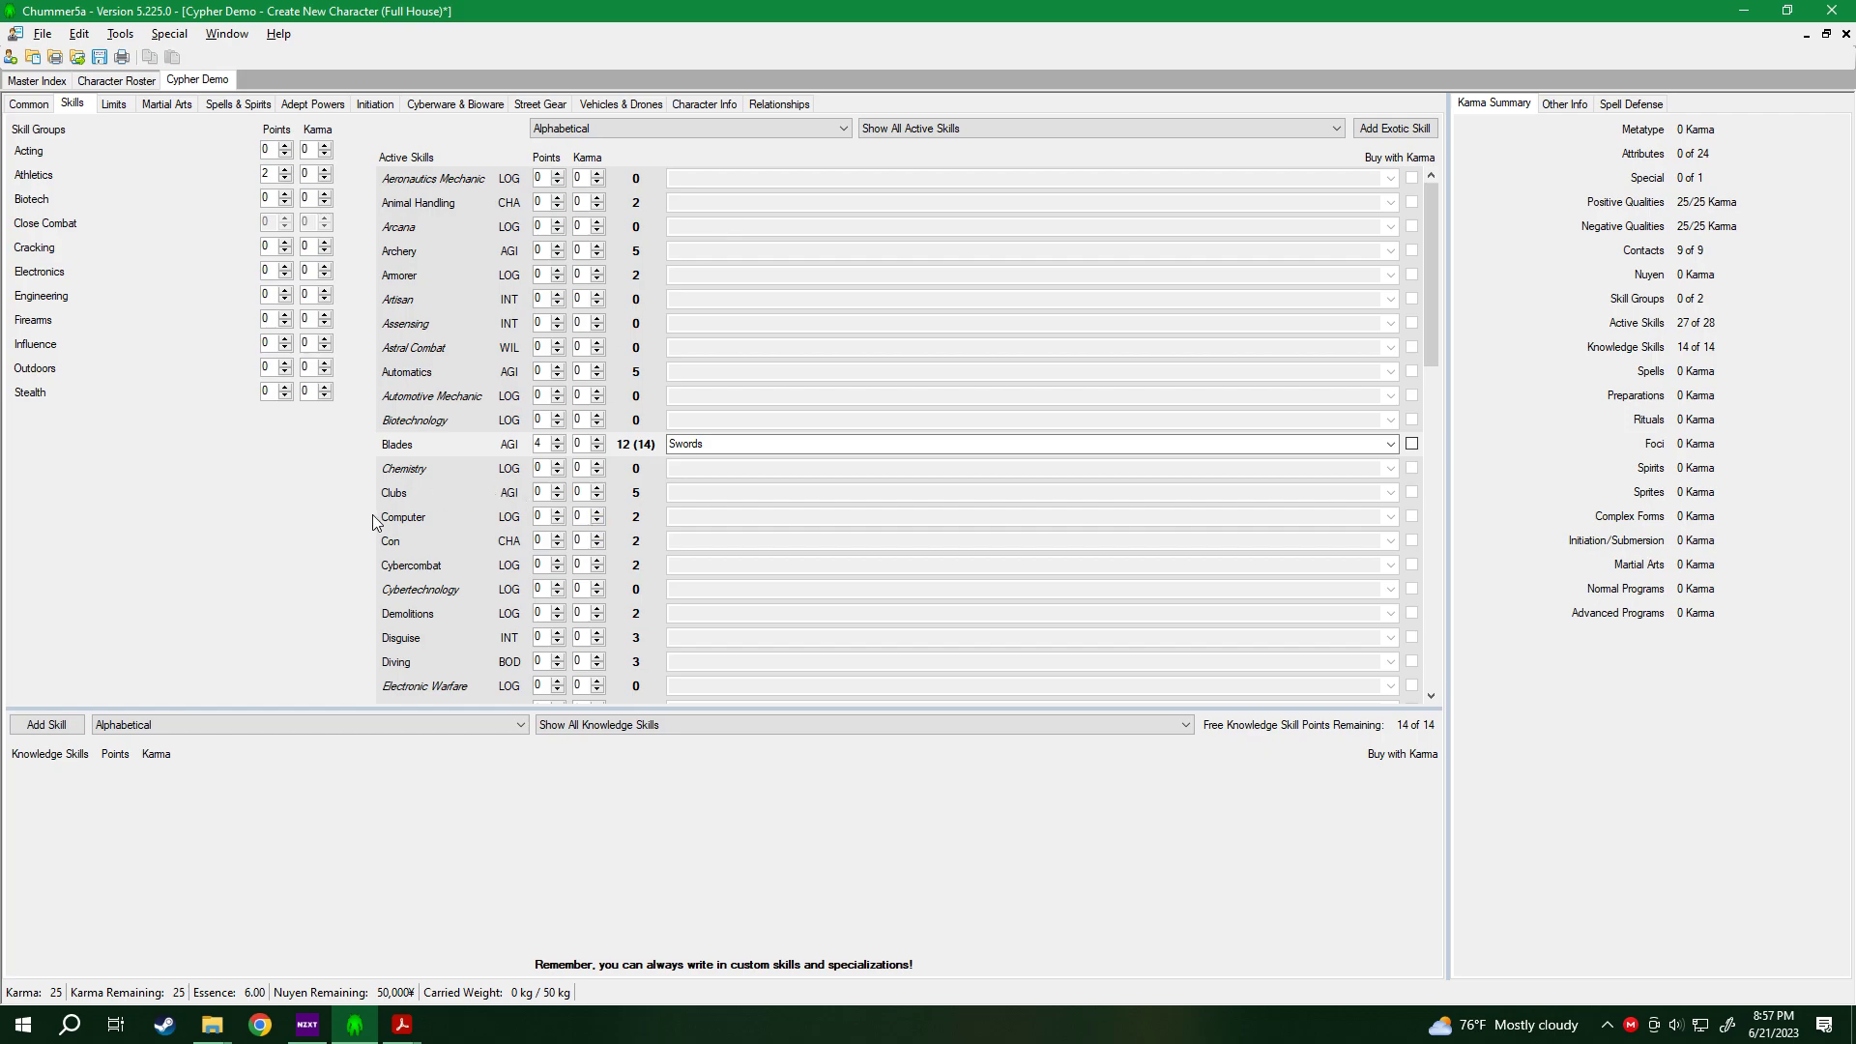
scroll(444, 437, "down", 3)
scroll(450, 373, "down", 5)
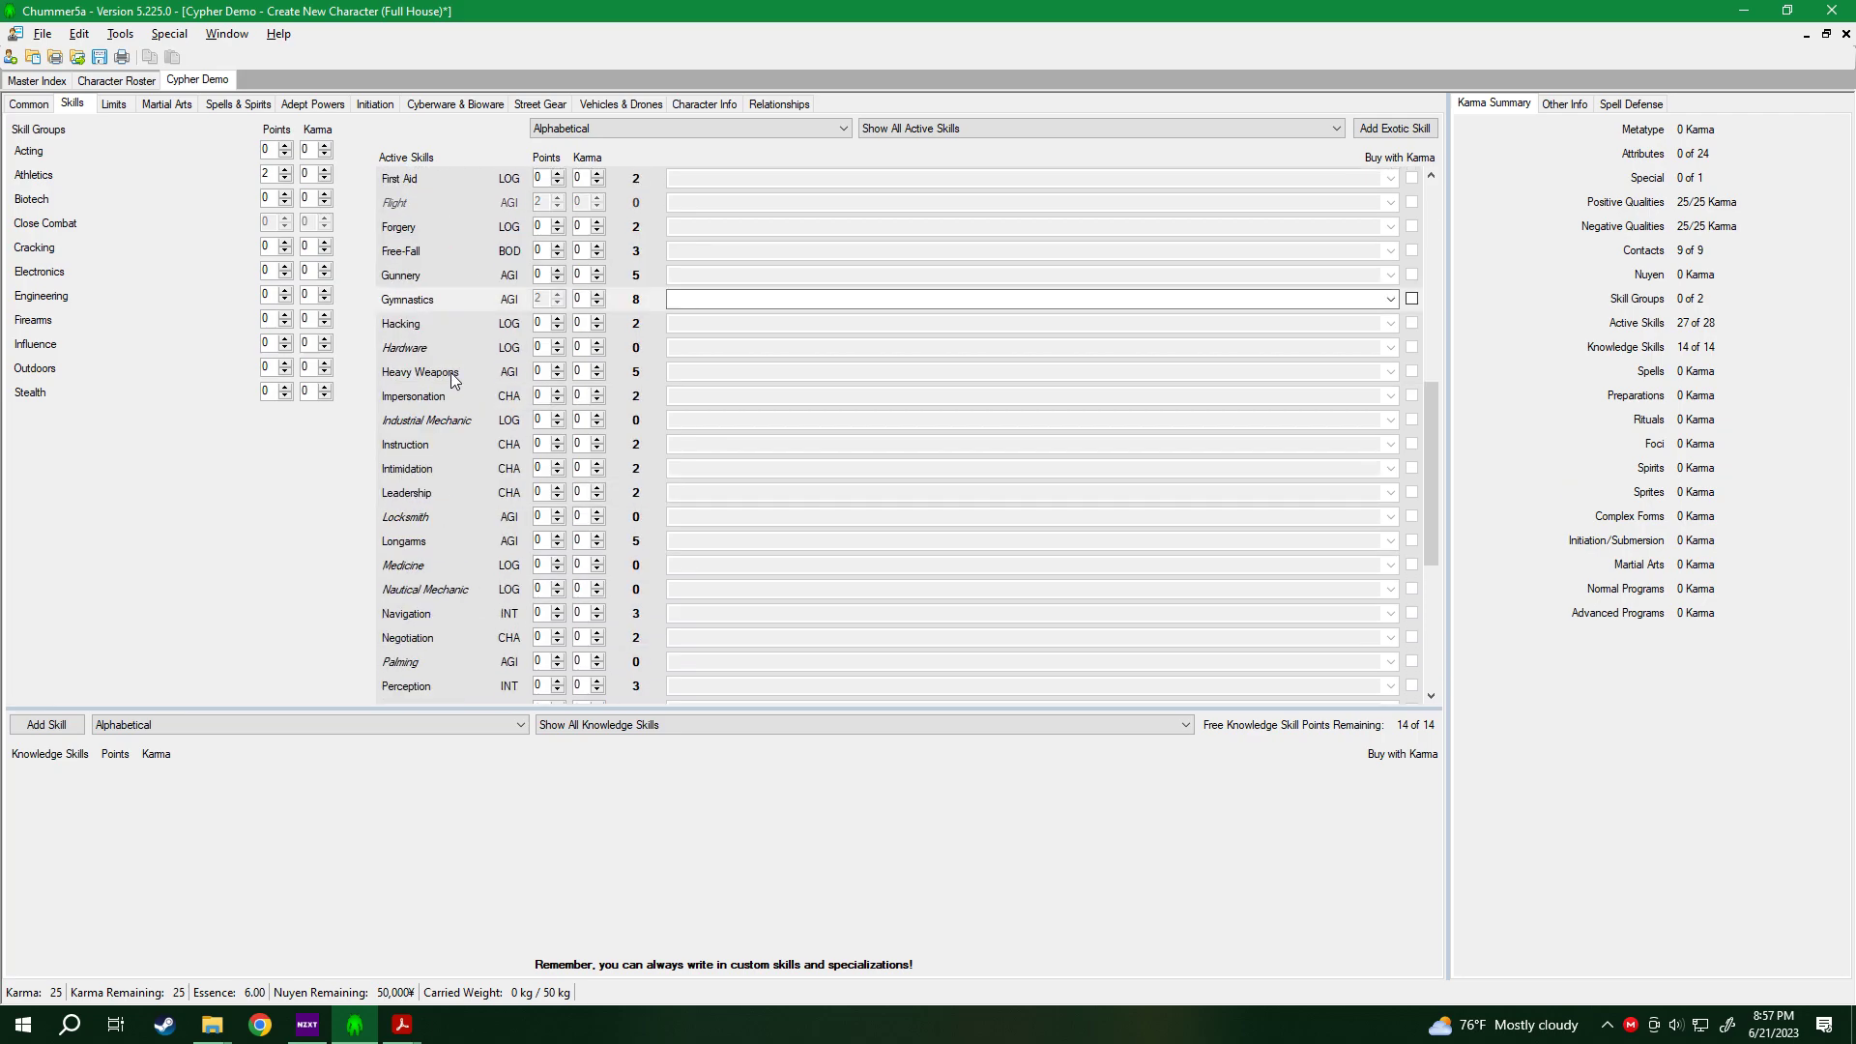
scroll(452, 378, "down", 3)
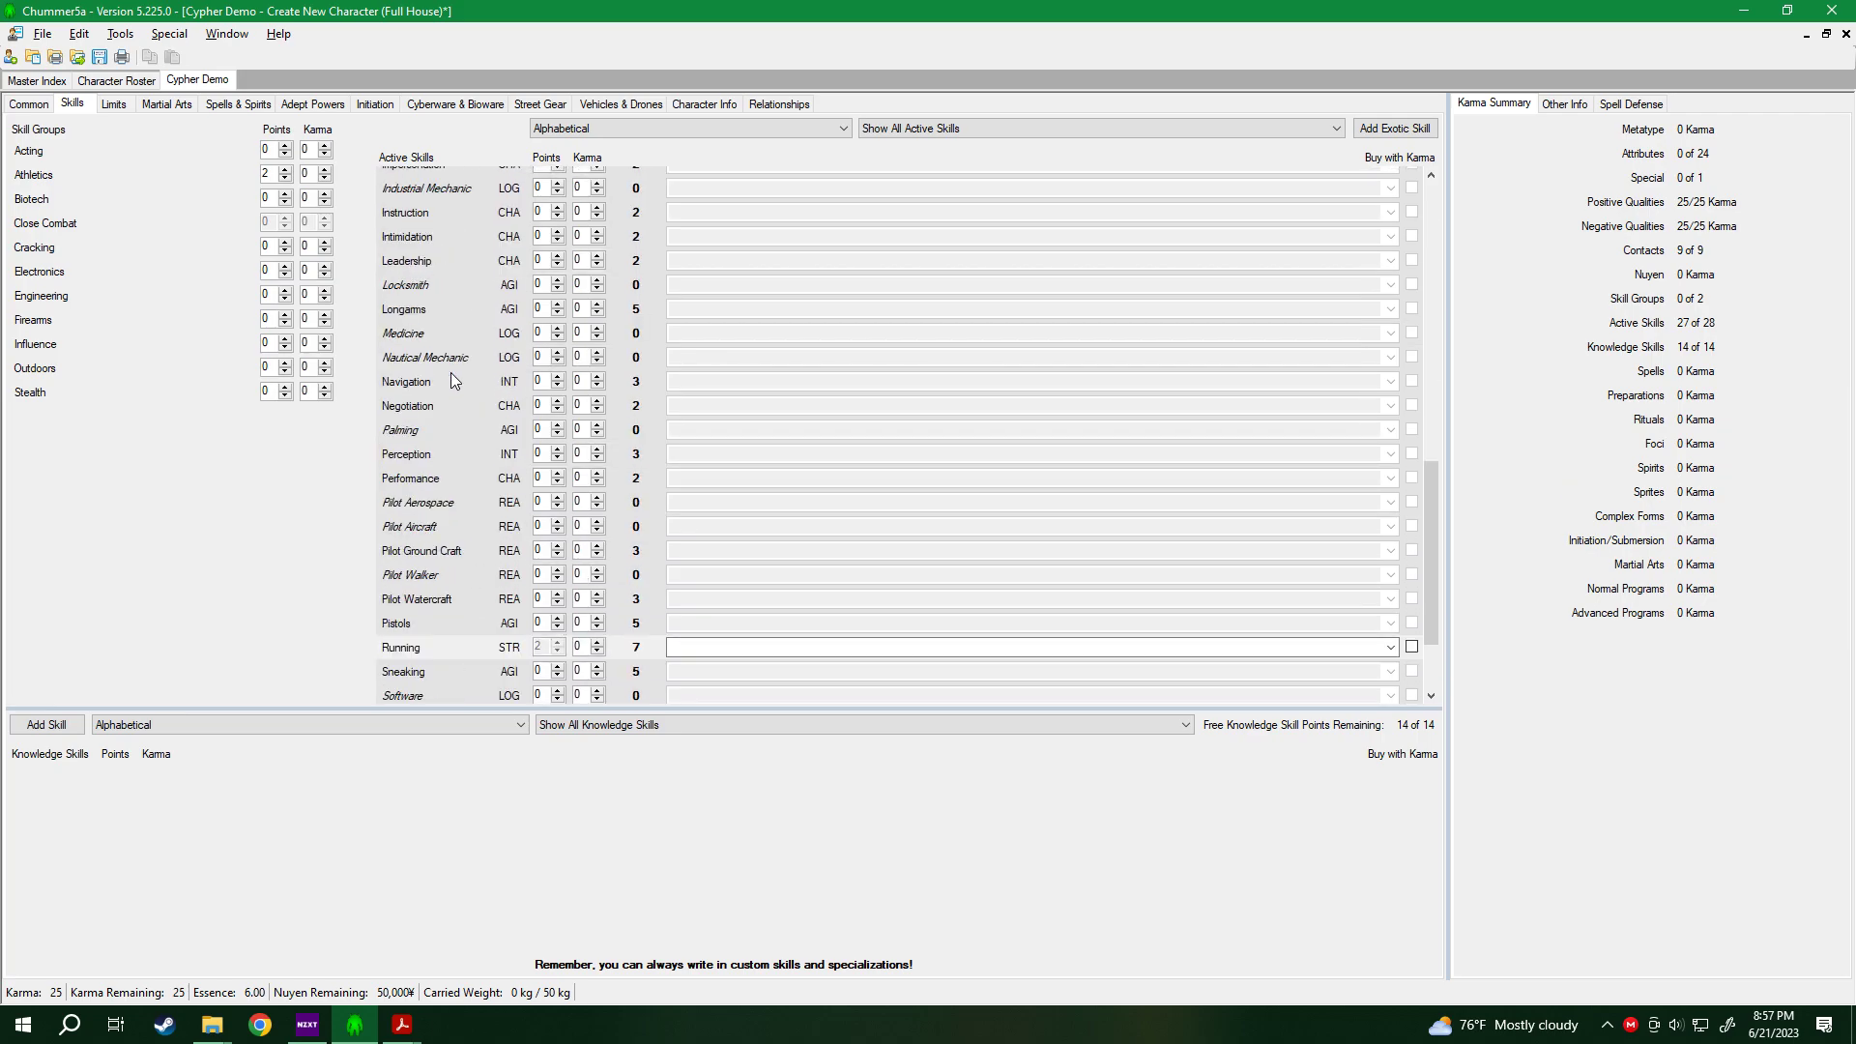
scroll(451, 374, "down", 2)
scroll(450, 373, "up", 5)
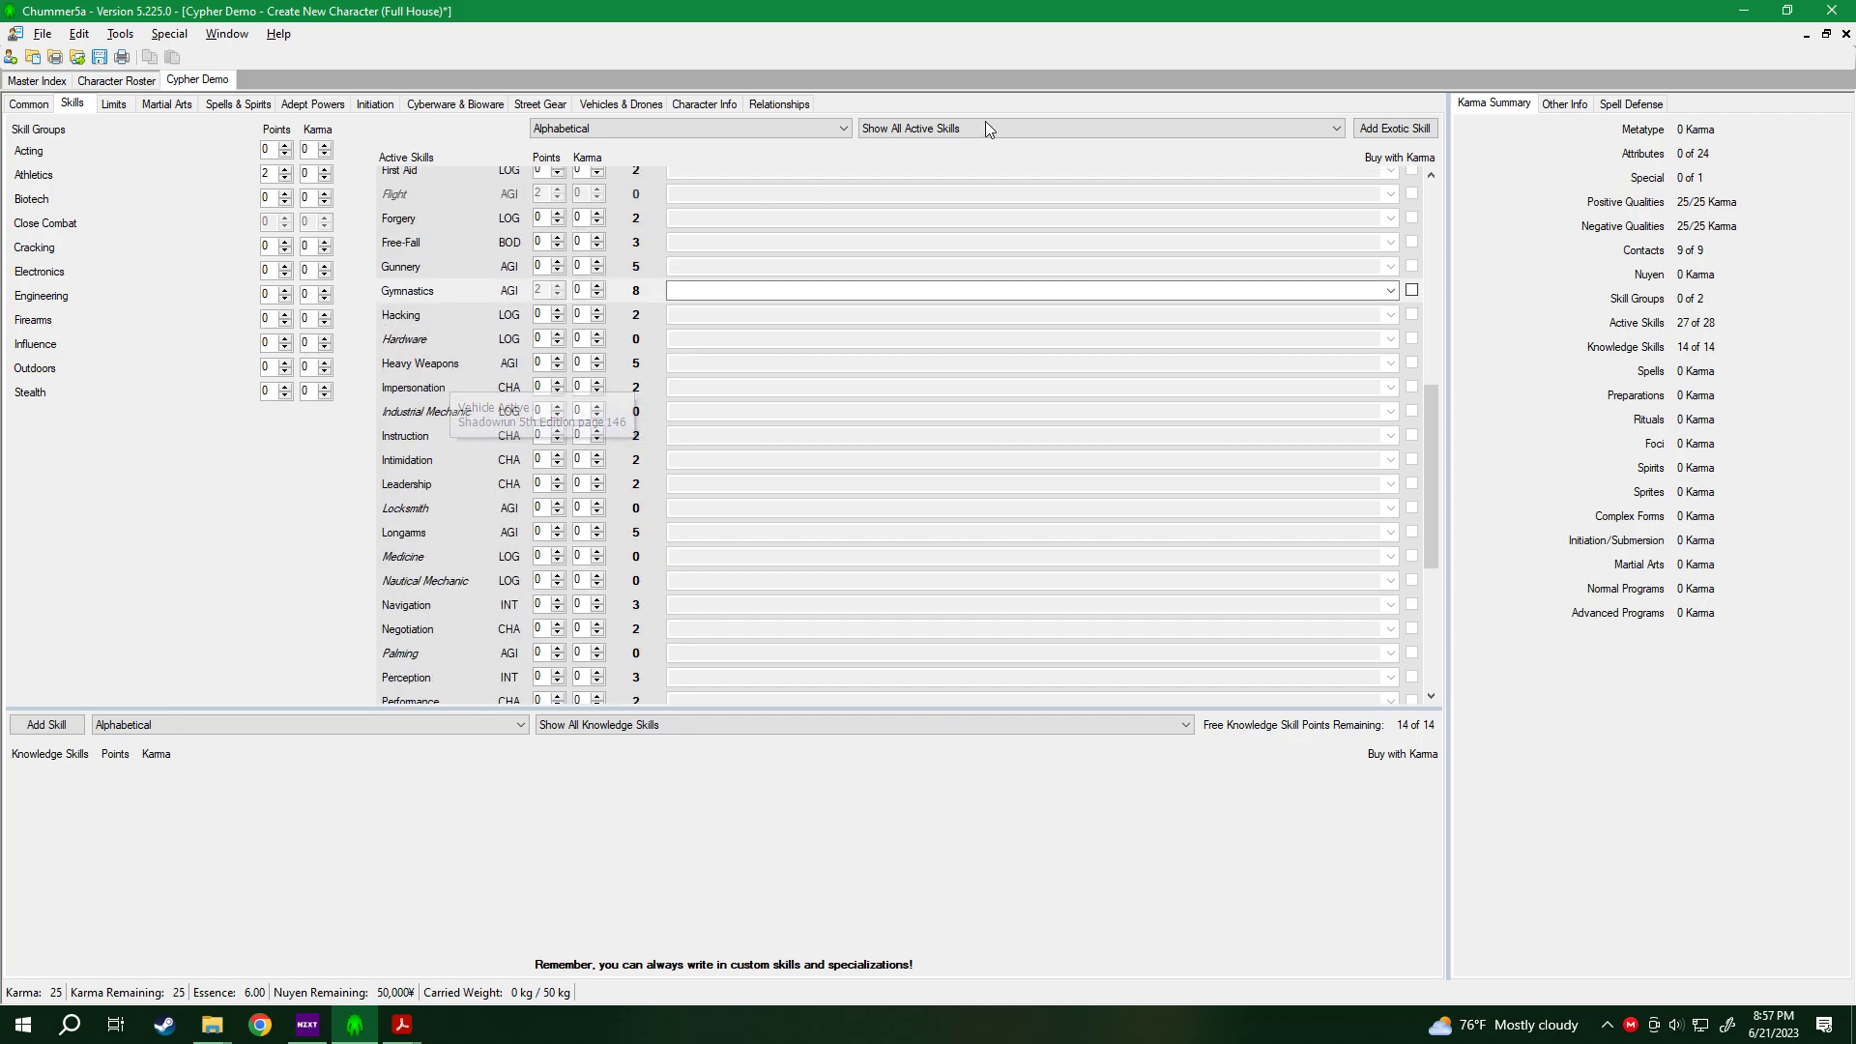
Show only the Firearms group's skills and allocate 4 points each to Longarms and Pistols.
left_click(982, 127)
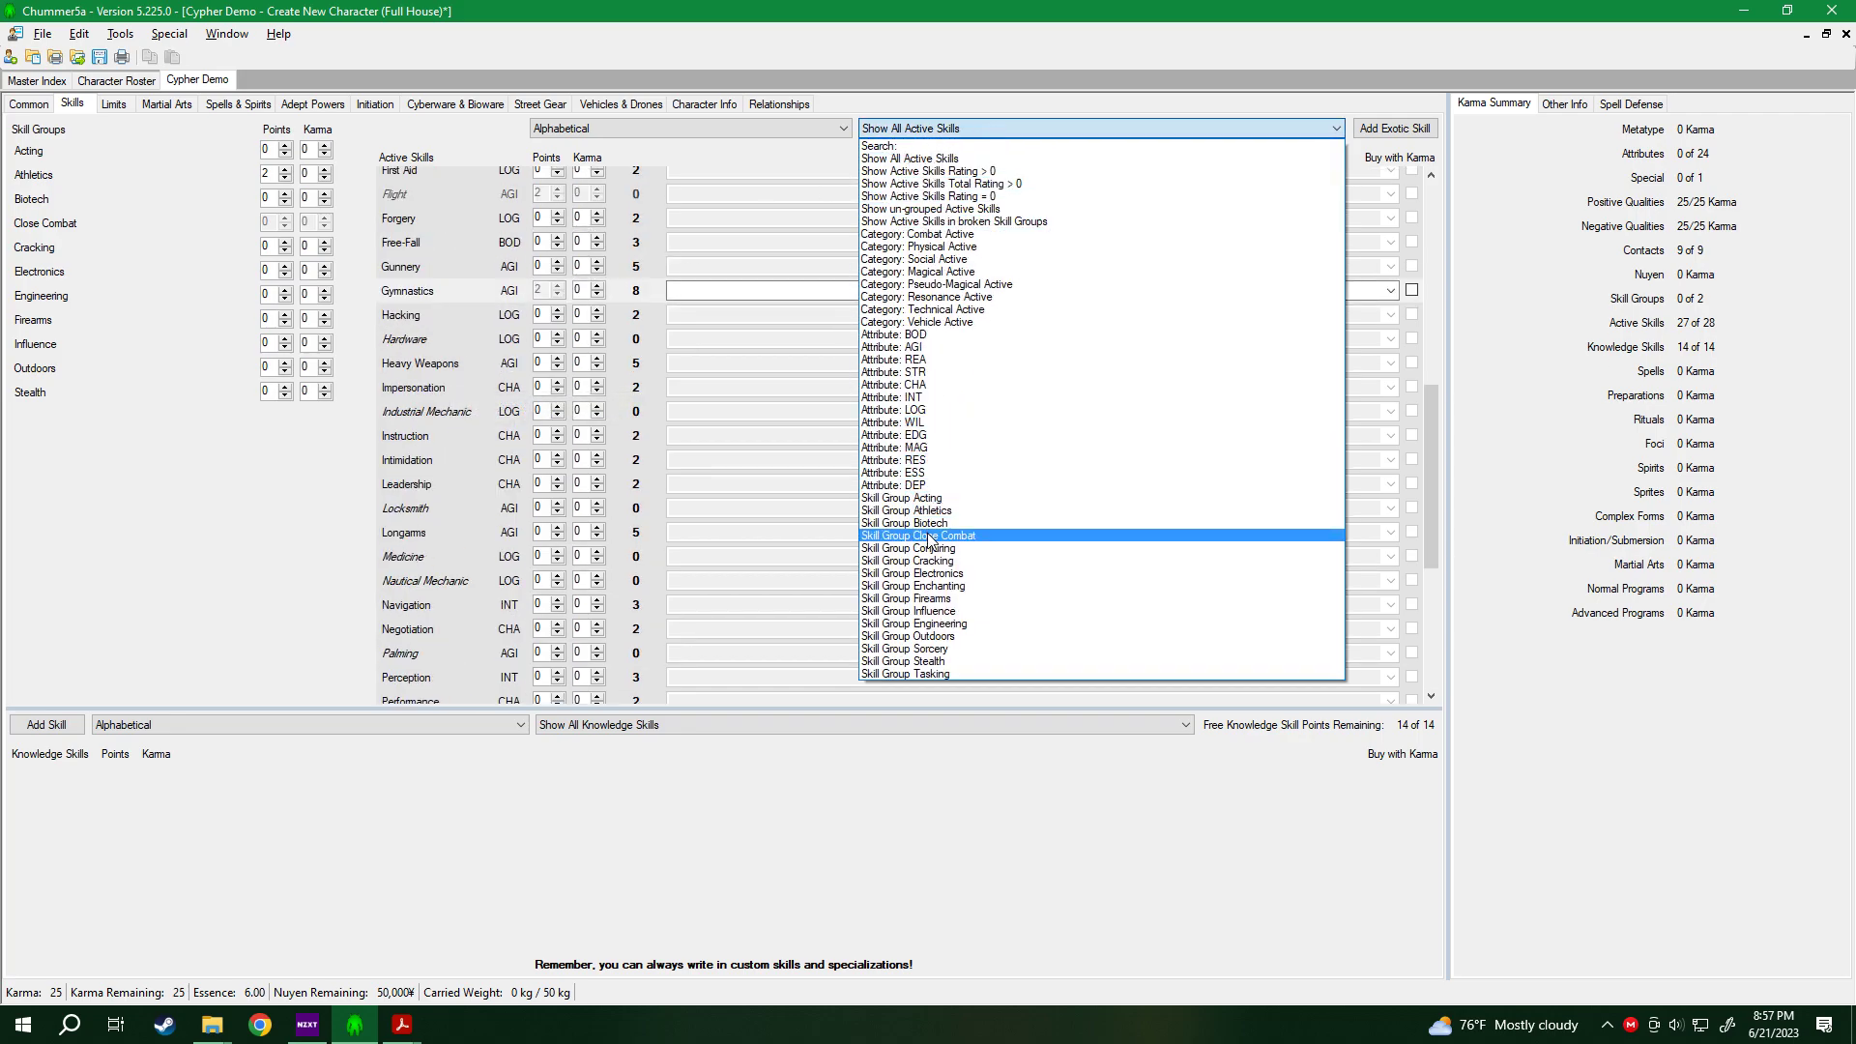
left_click(941, 598)
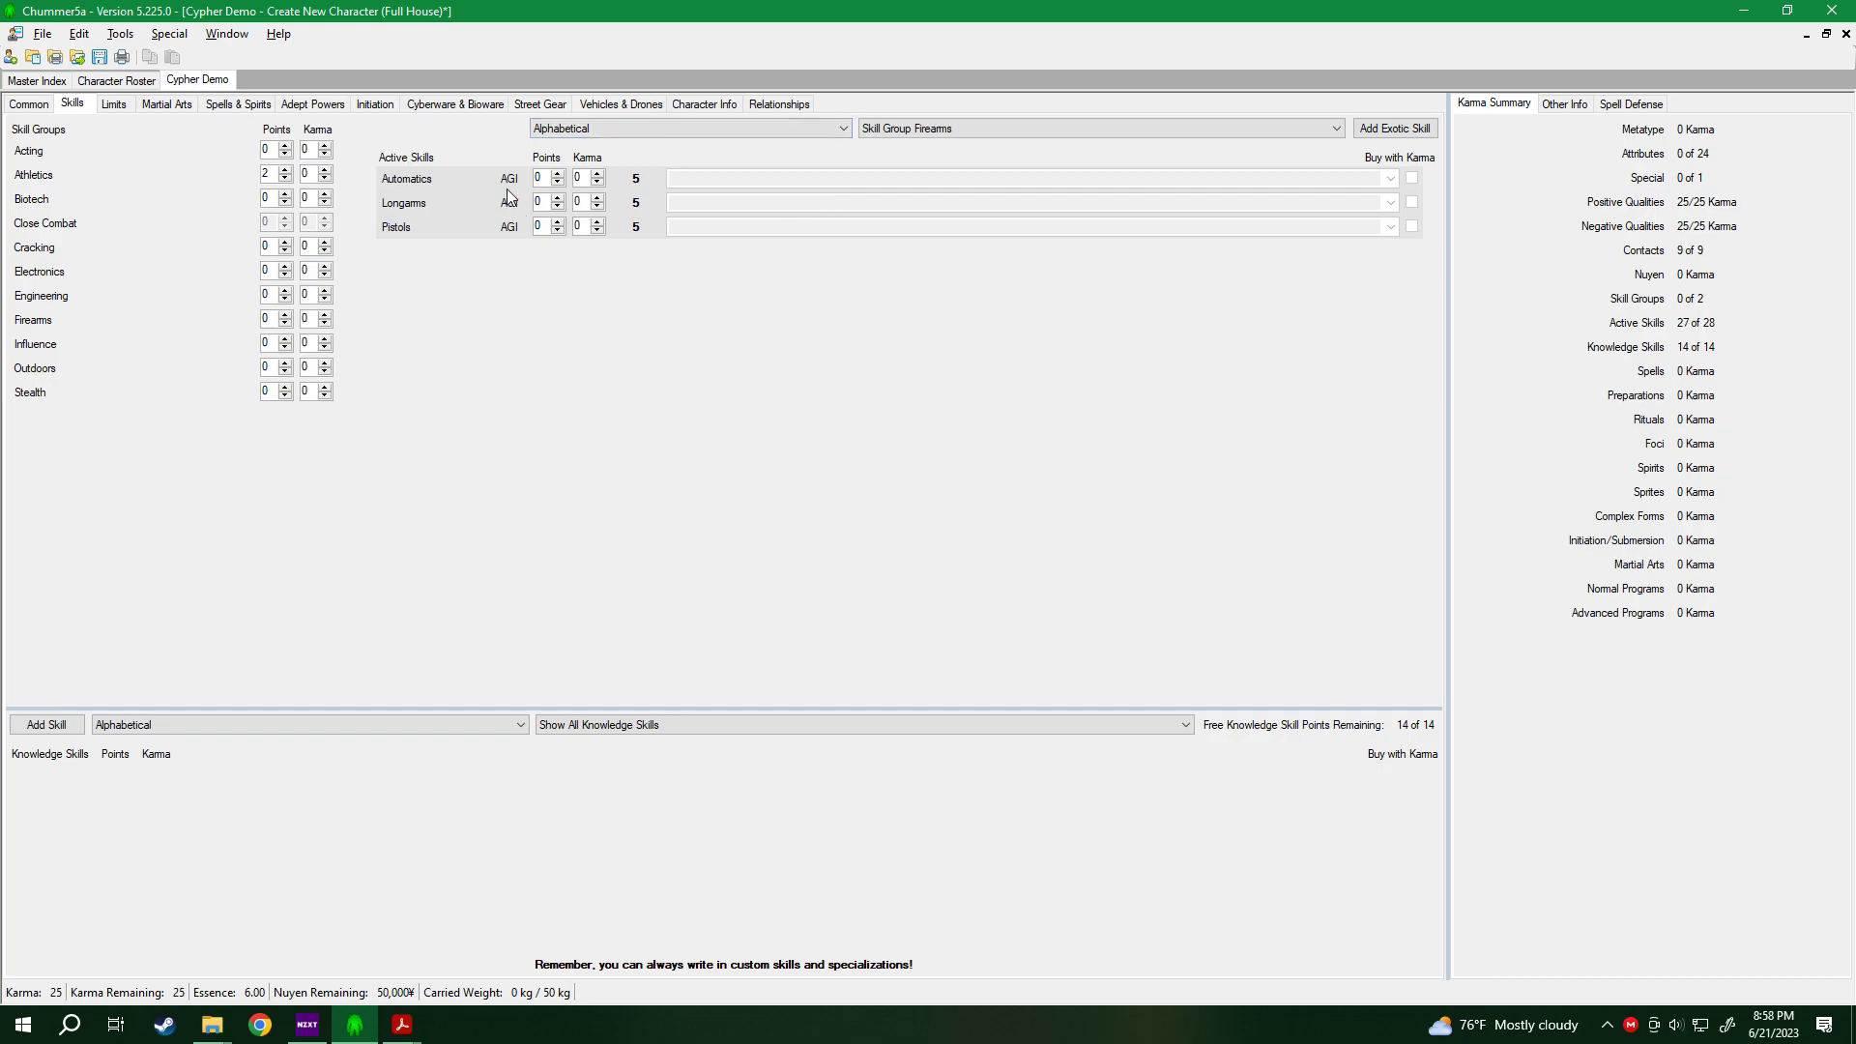
left_click(558, 198)
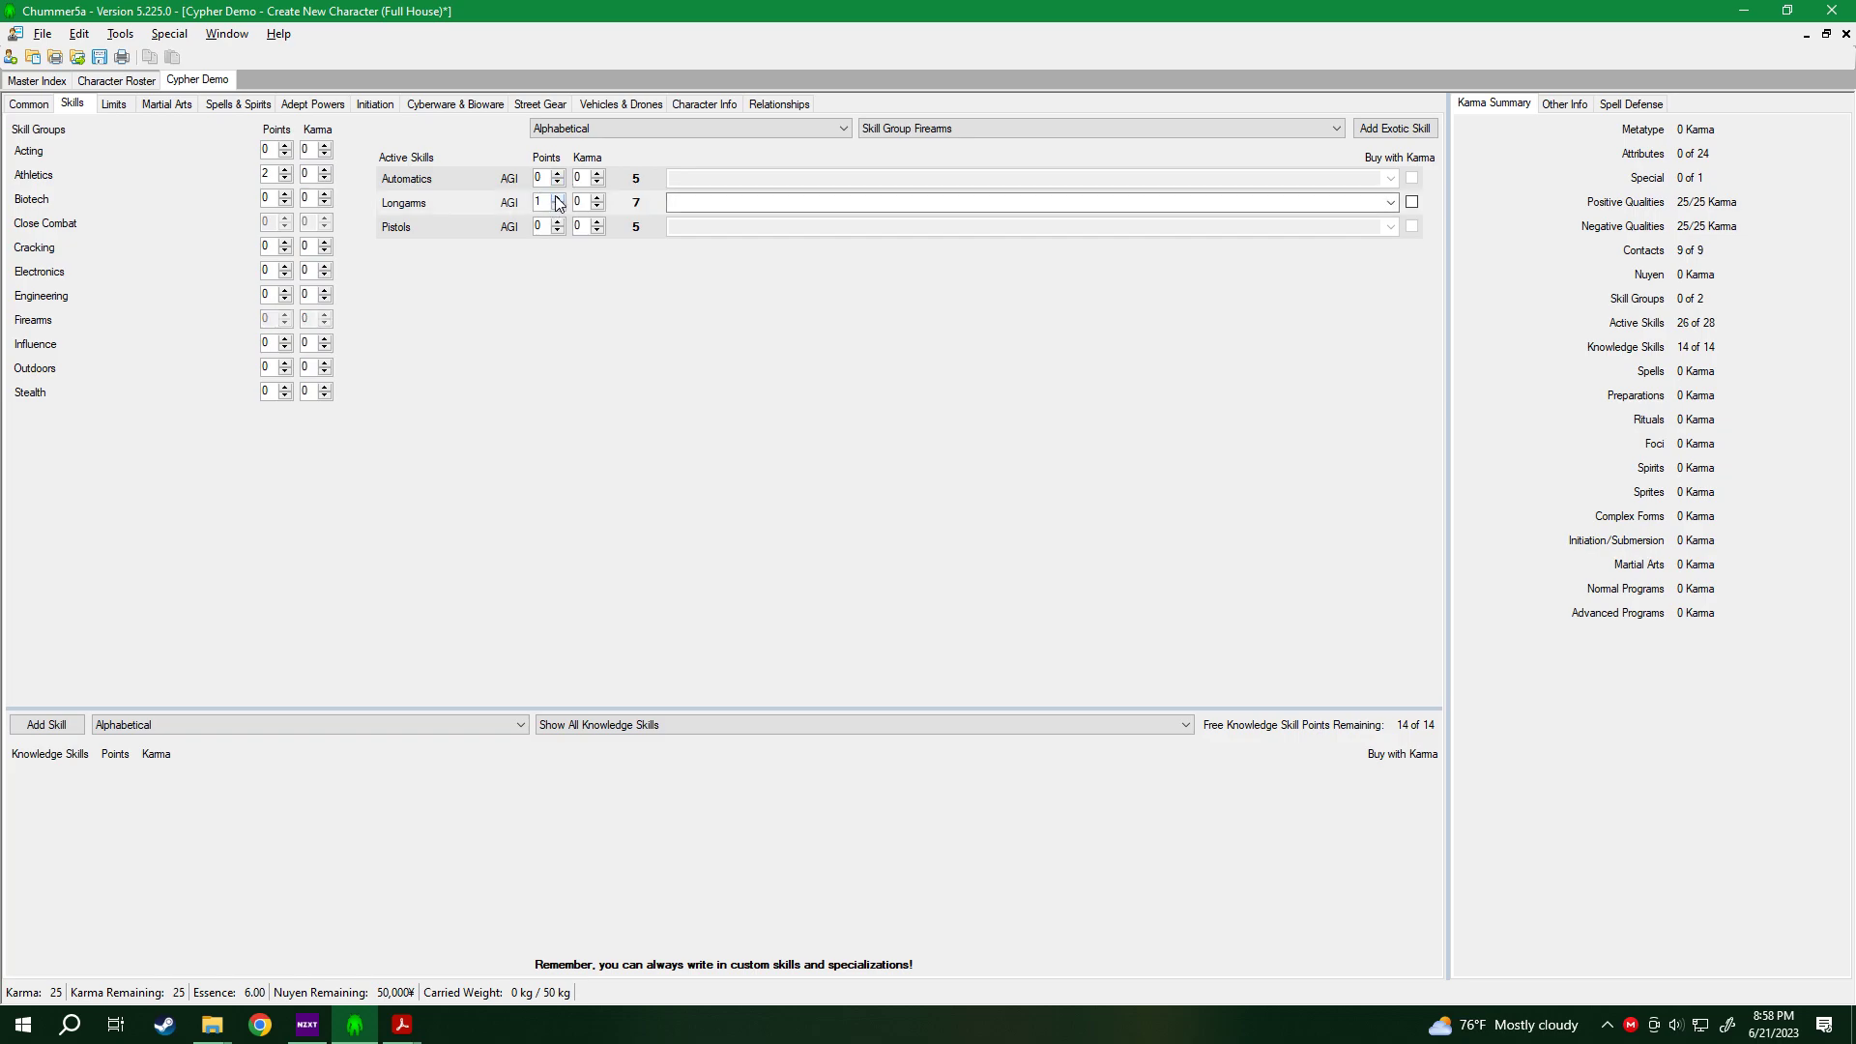
left_click(558, 197)
double_click(557, 223)
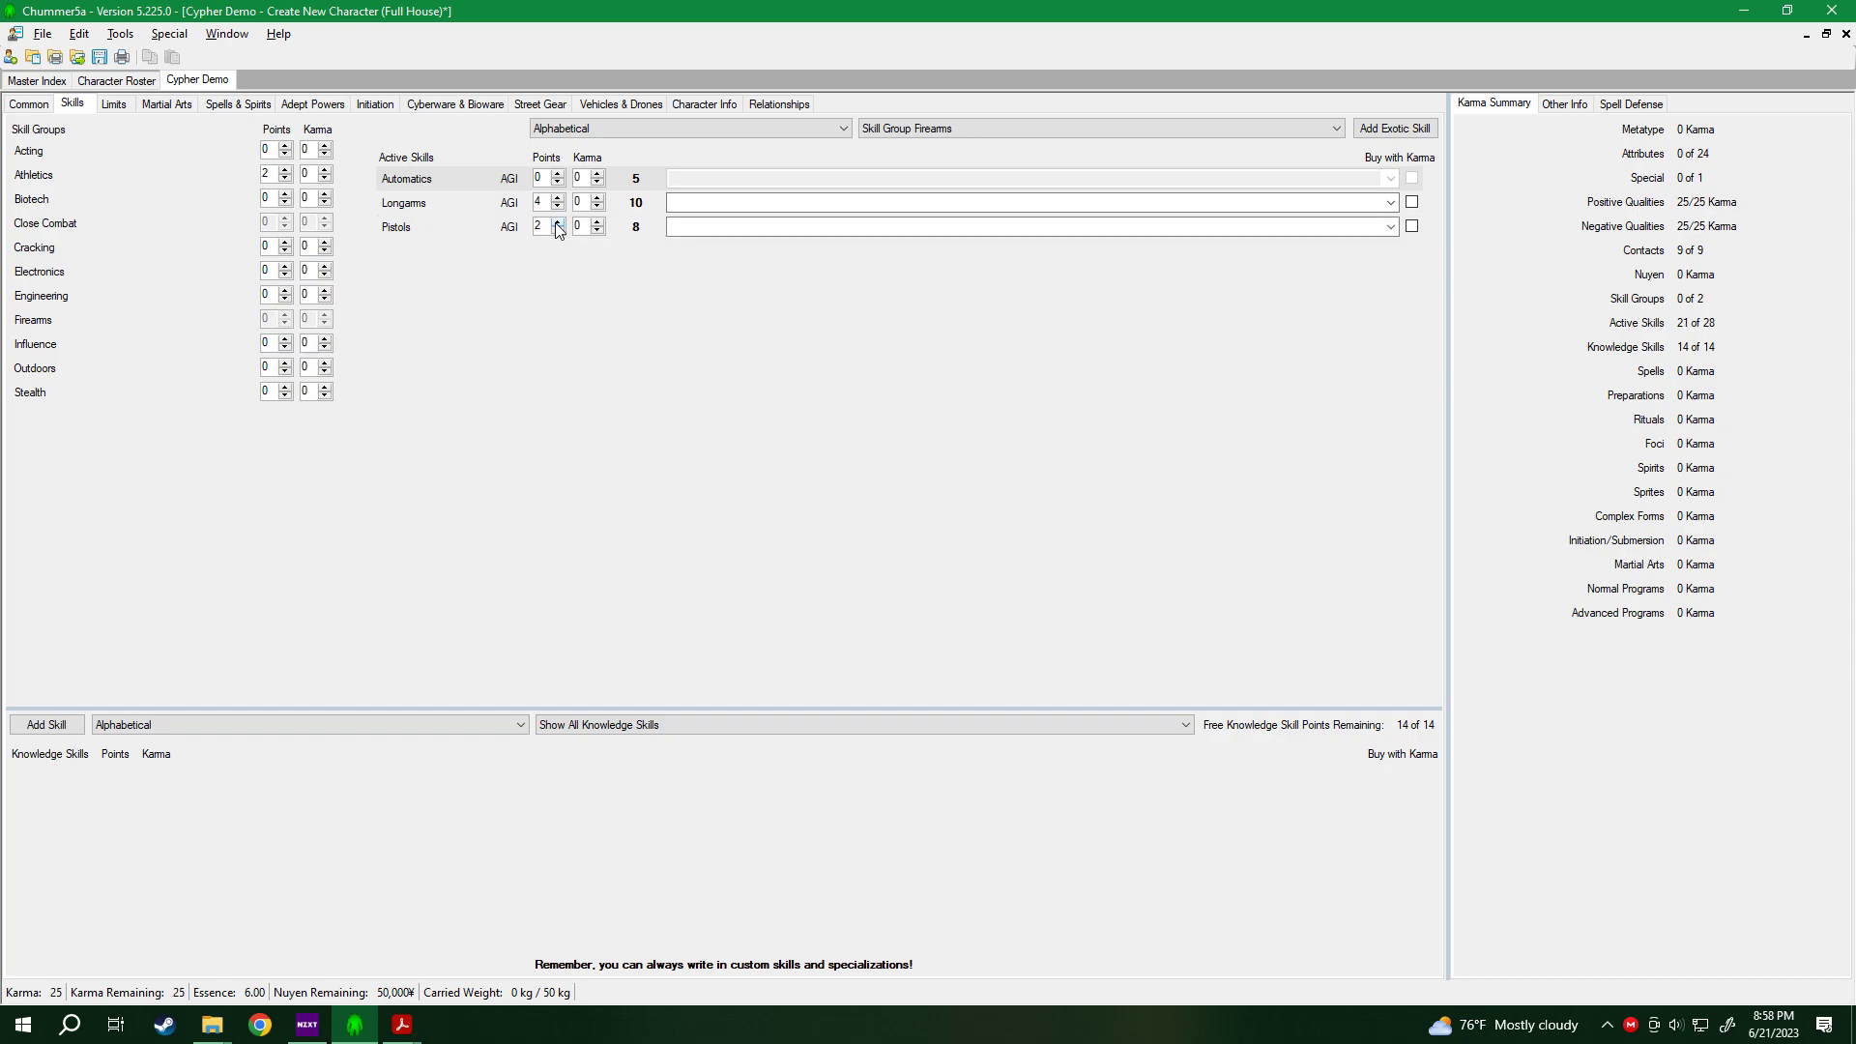
left_click(558, 223)
Specialize Longarms in Sniper Rifles and Pistols in Semi-Automatics.
left_click(1389, 202)
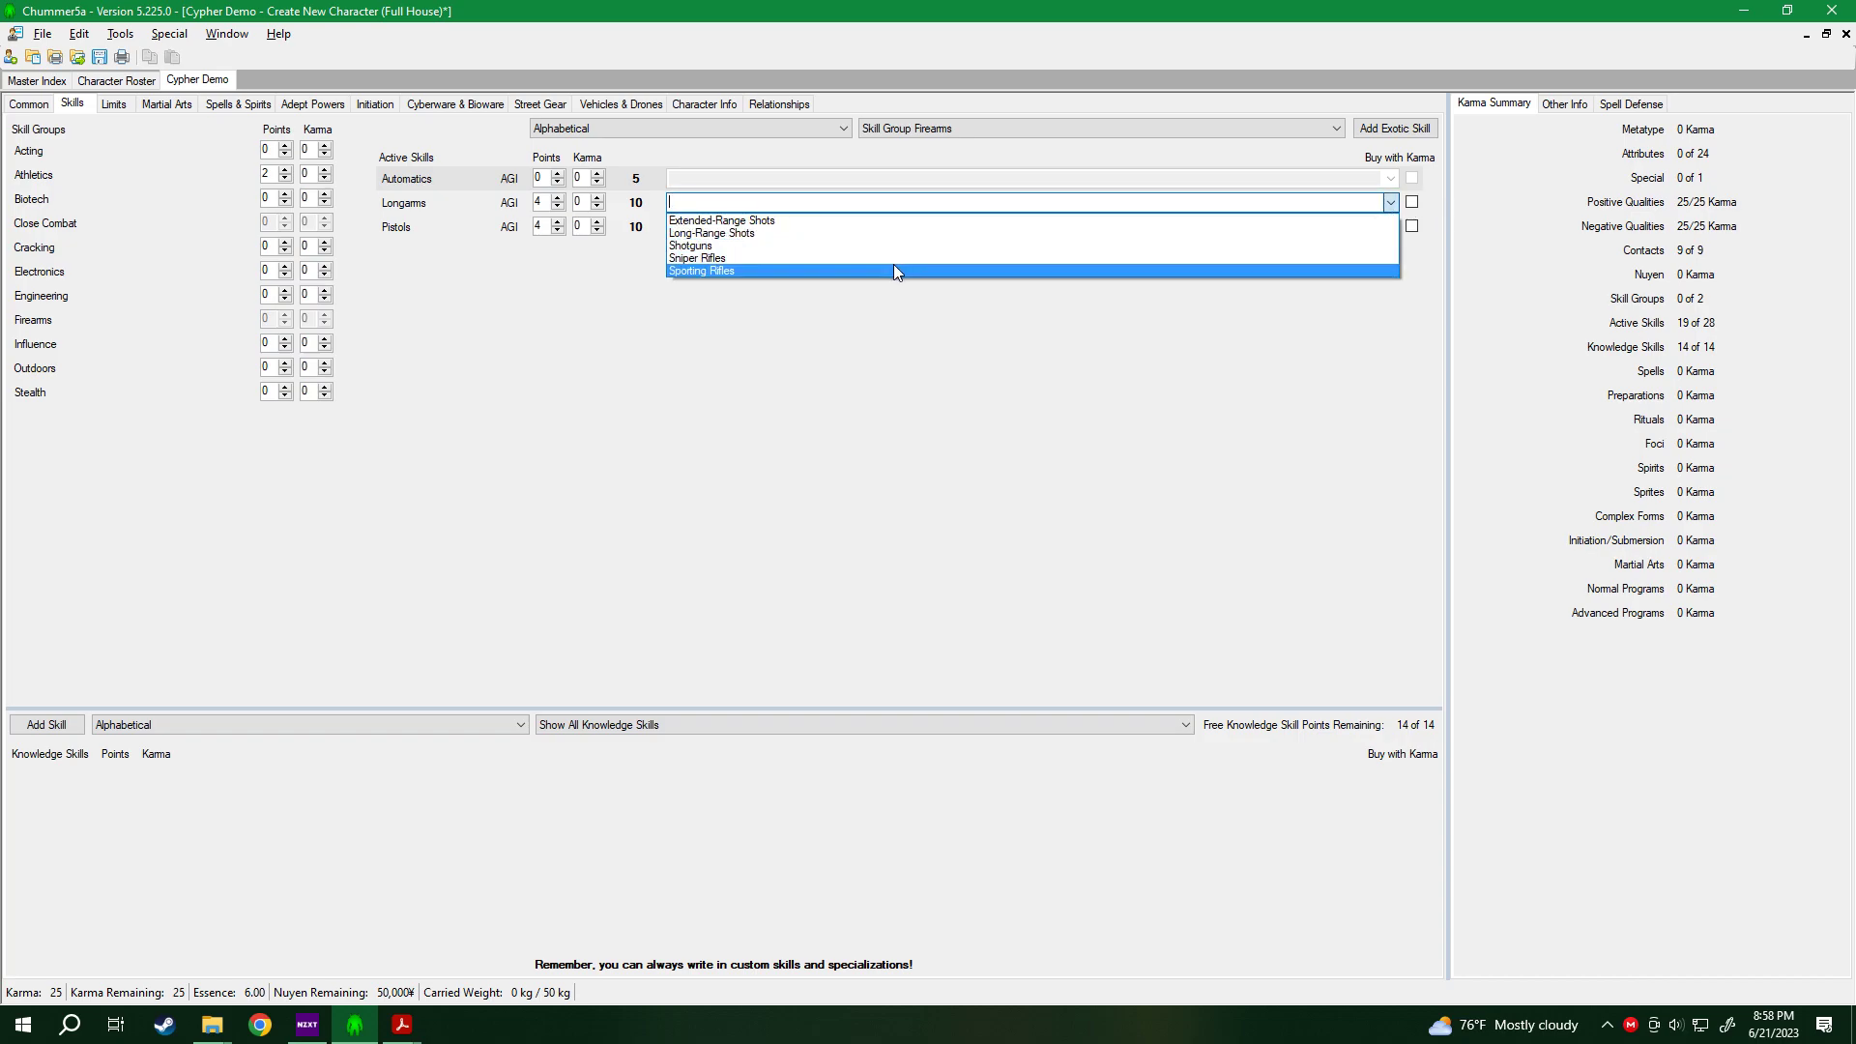
left_click(896, 259)
left_click(1390, 227)
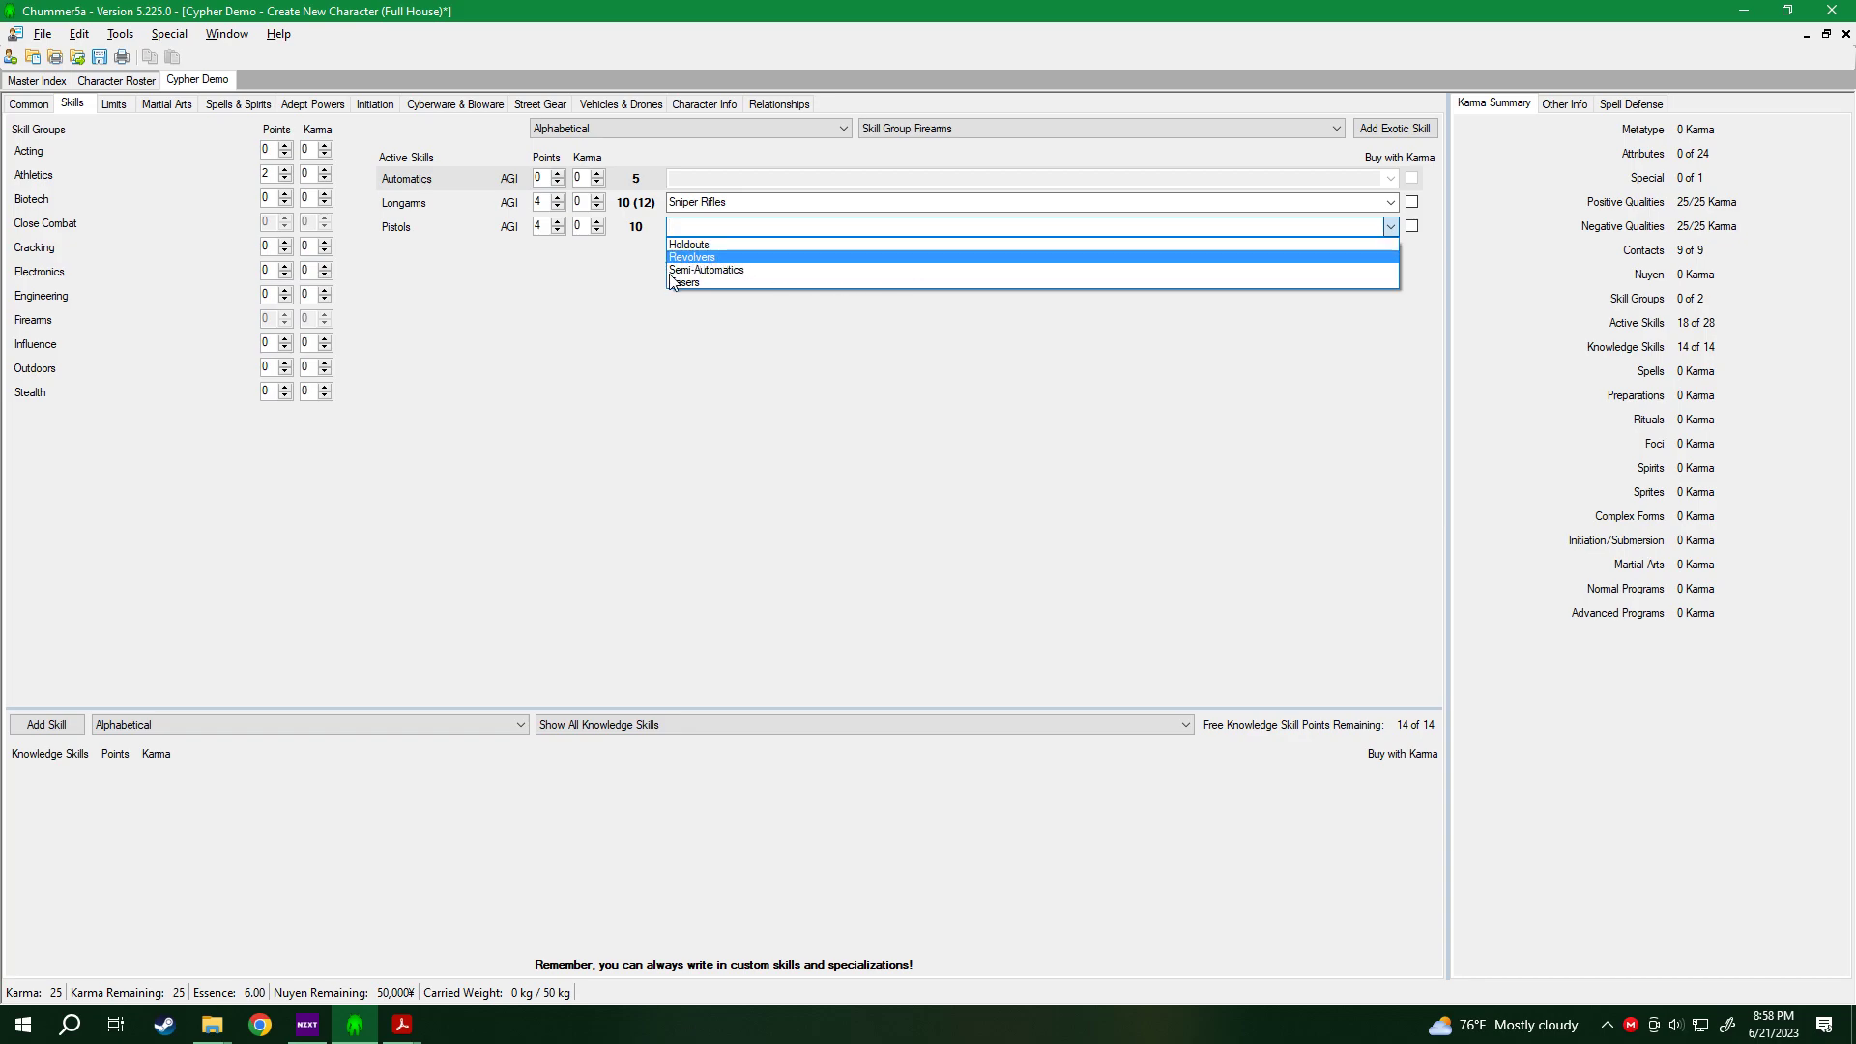
left_click(695, 271)
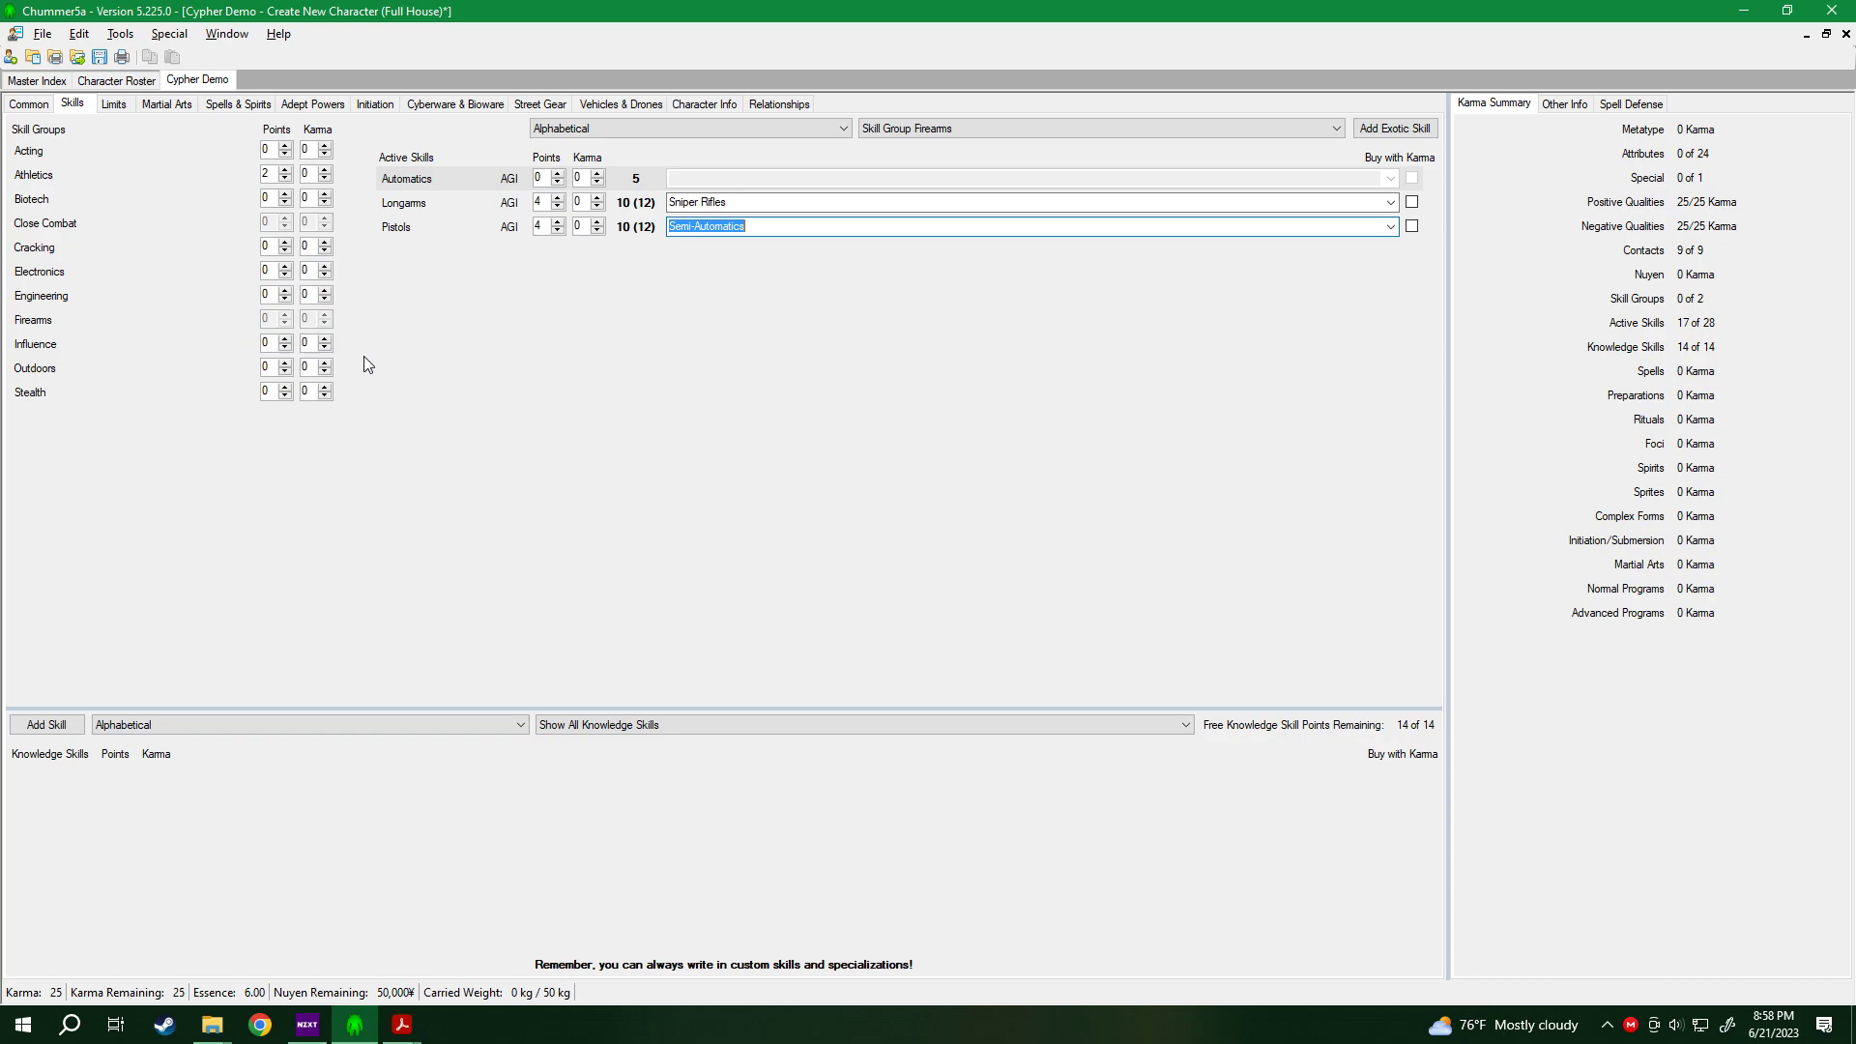
Show only the Close Combat group's active skills, allocate 1 point to Unarmed Combat and check its available specializations.
left_click(1207, 143)
left_click(1207, 143)
left_click(1204, 133)
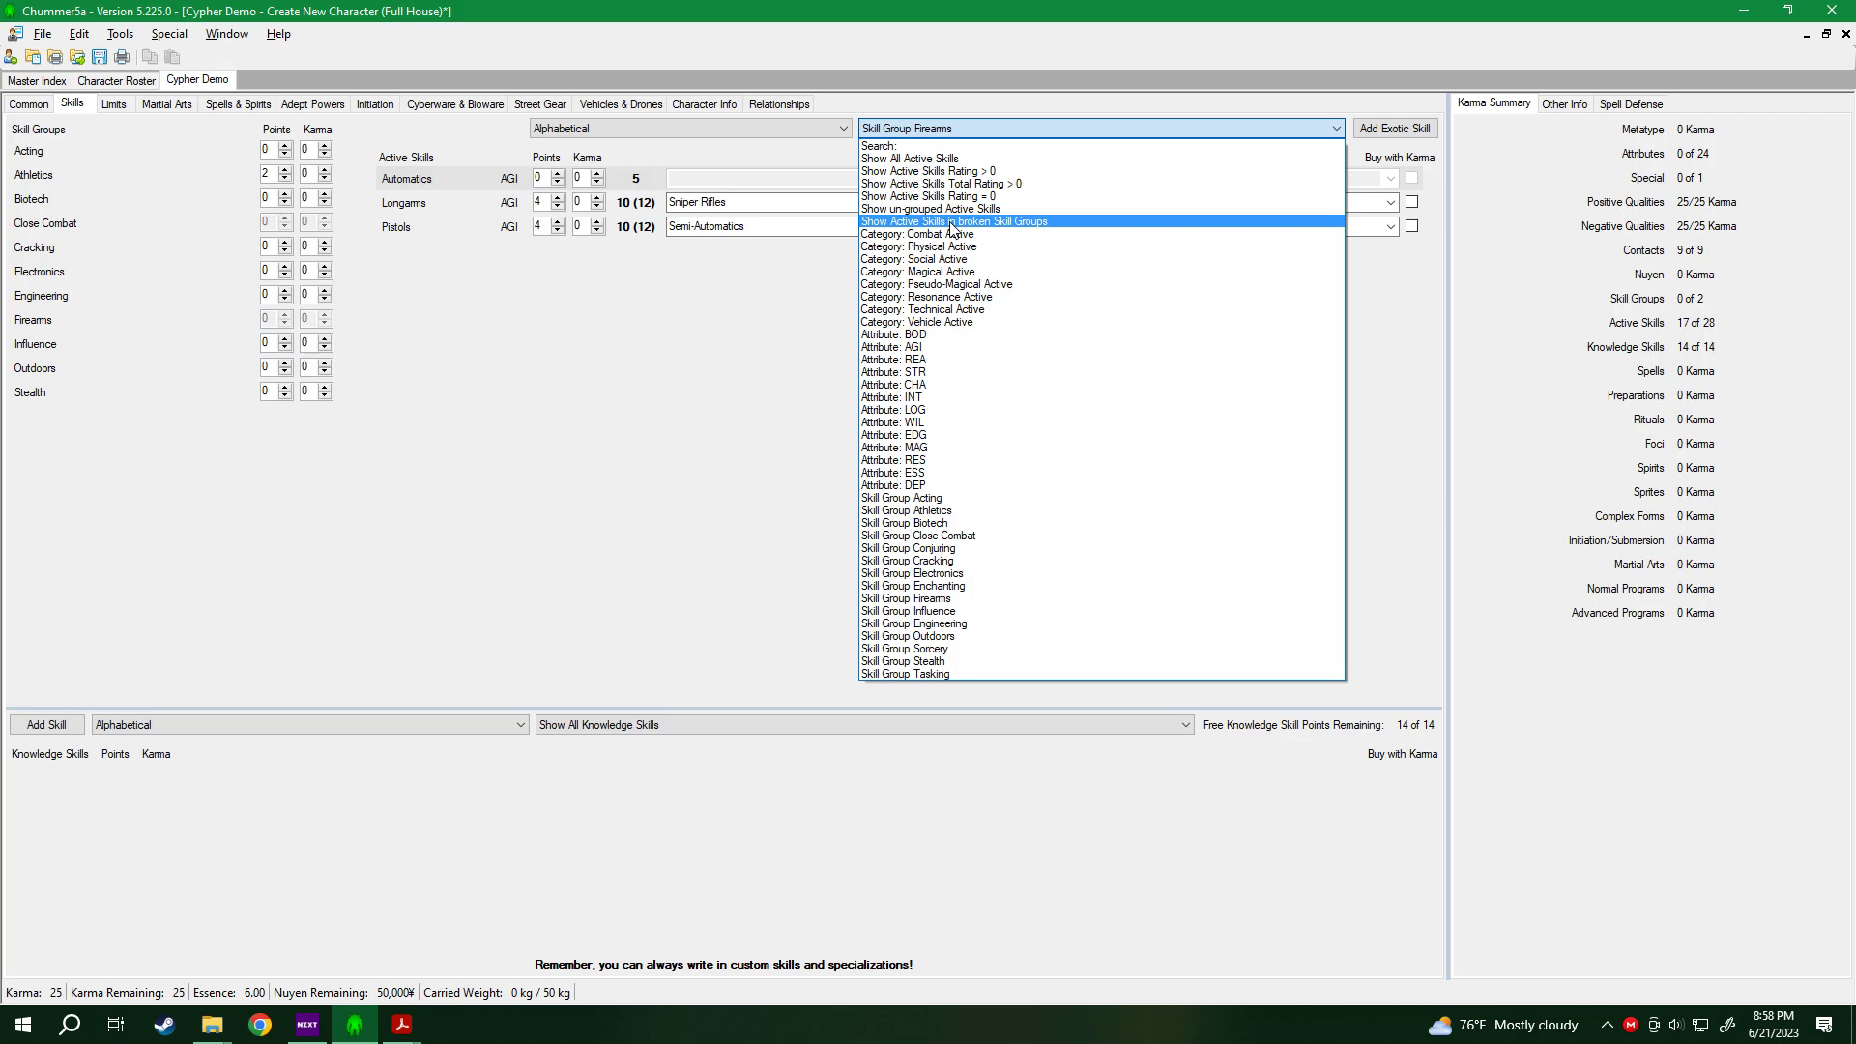
left_click(945, 537)
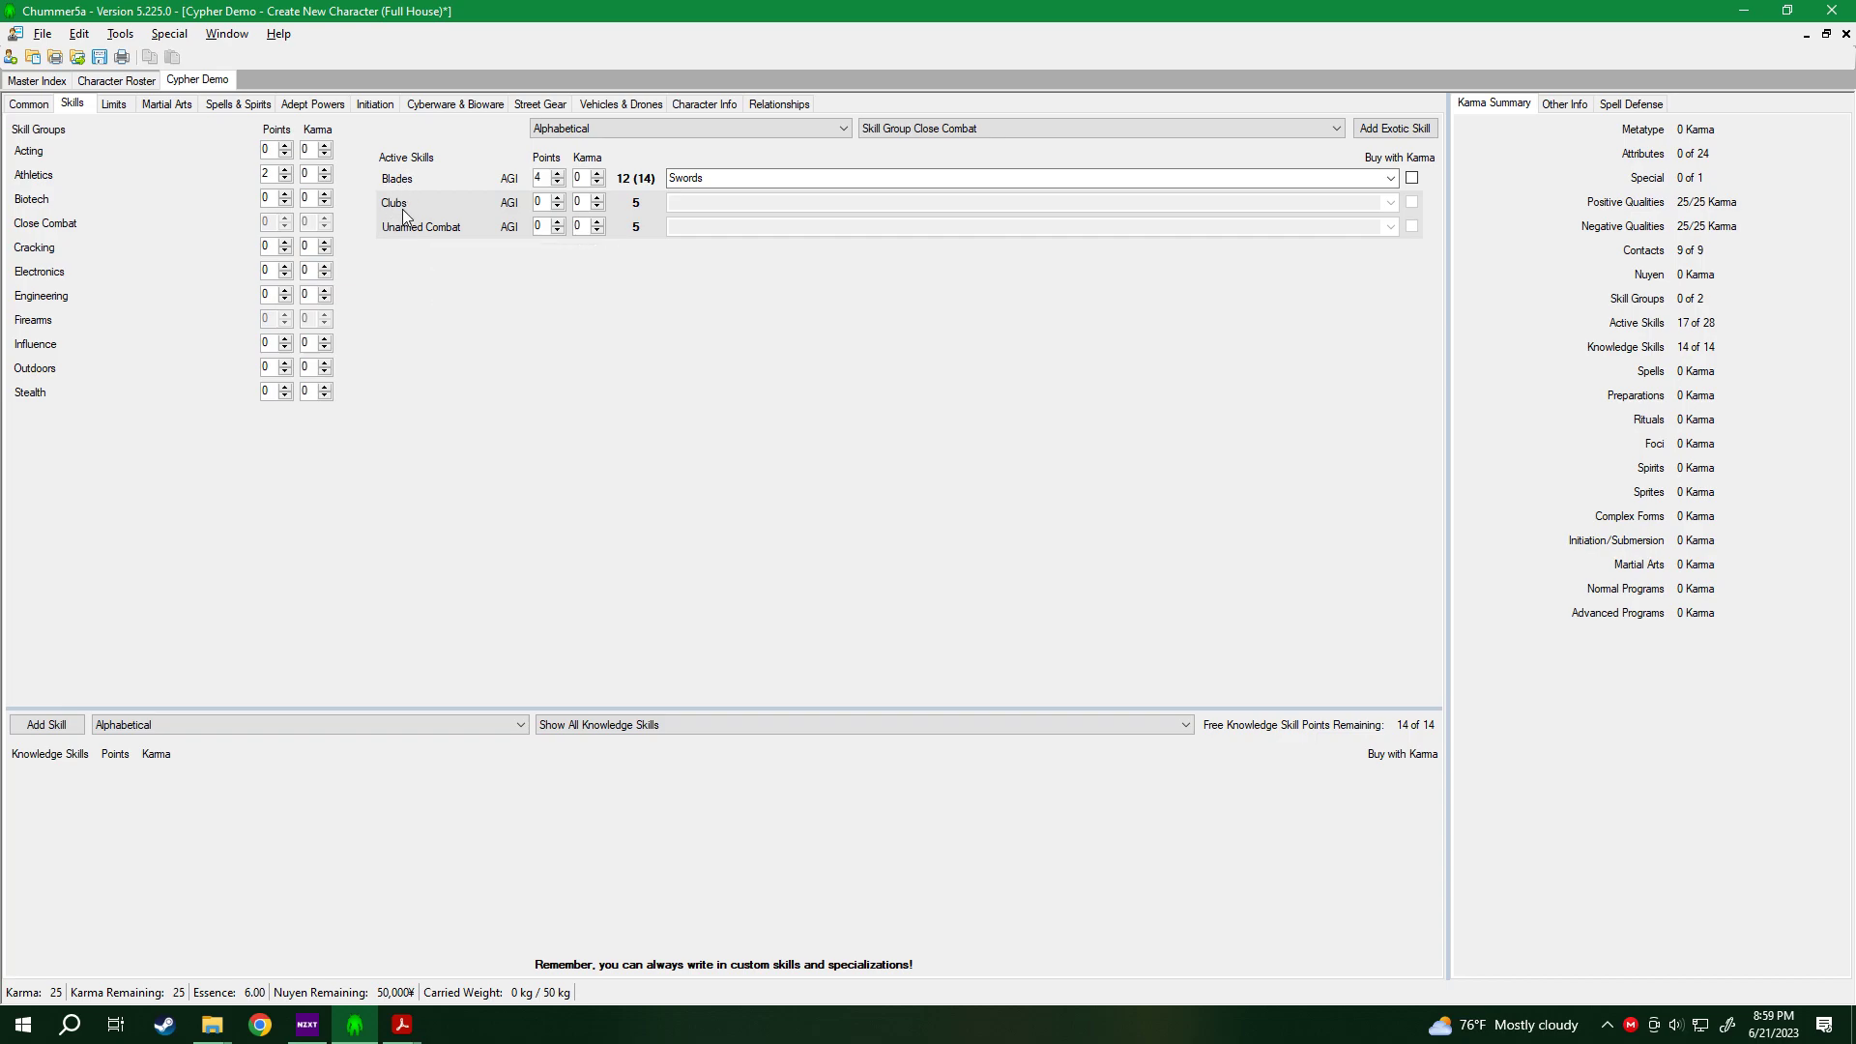
left_click(557, 222)
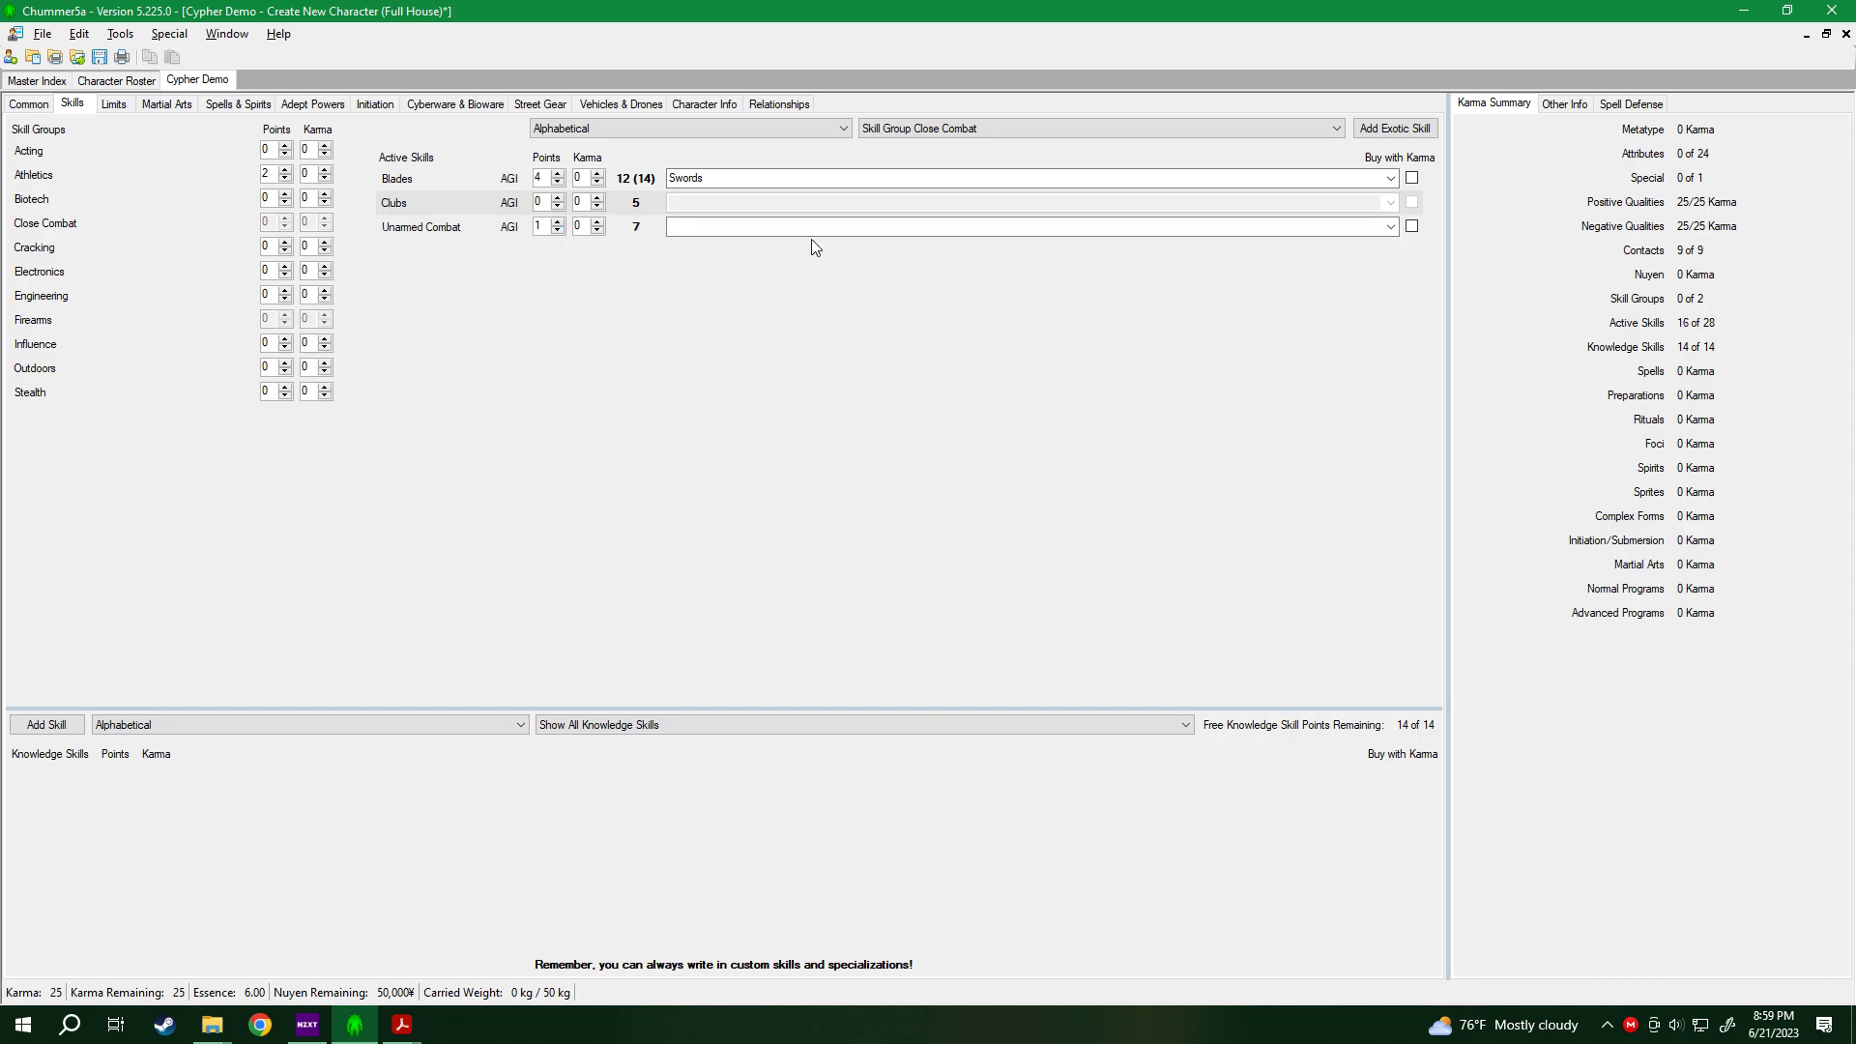
left_click(1393, 228)
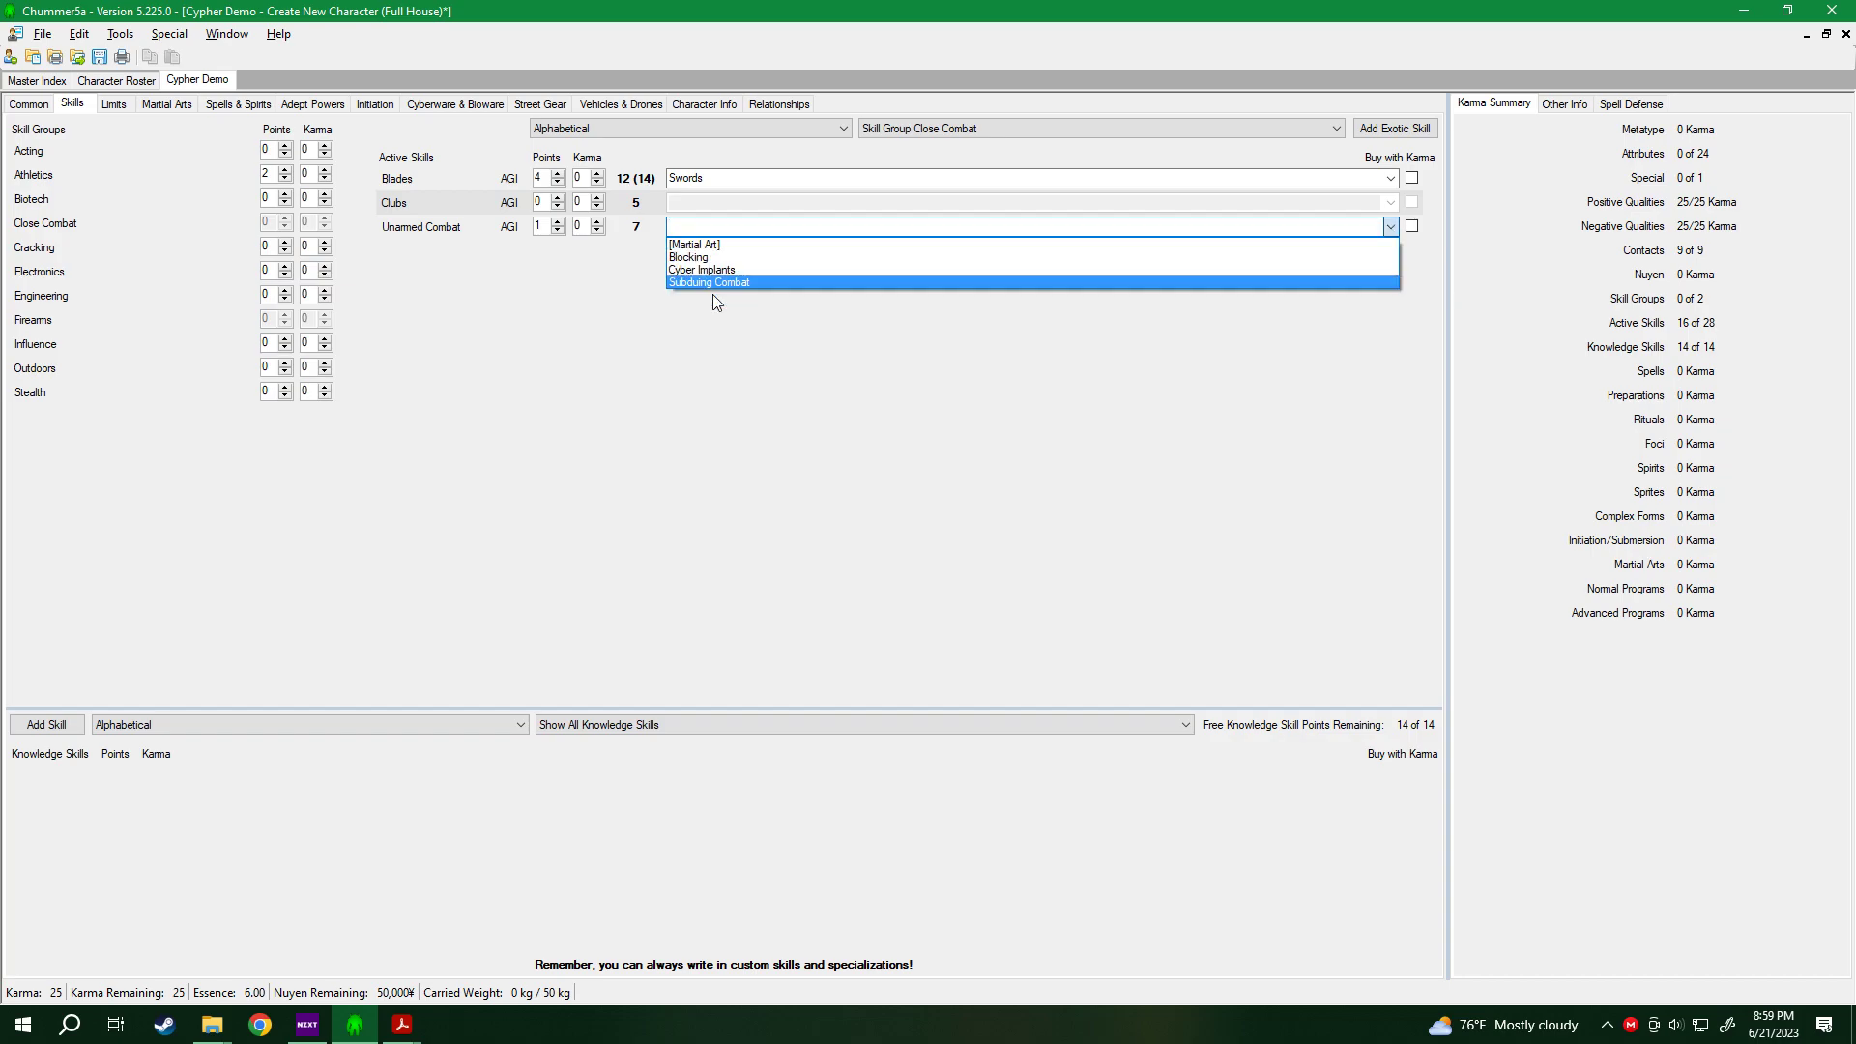
left_click(1391, 222)
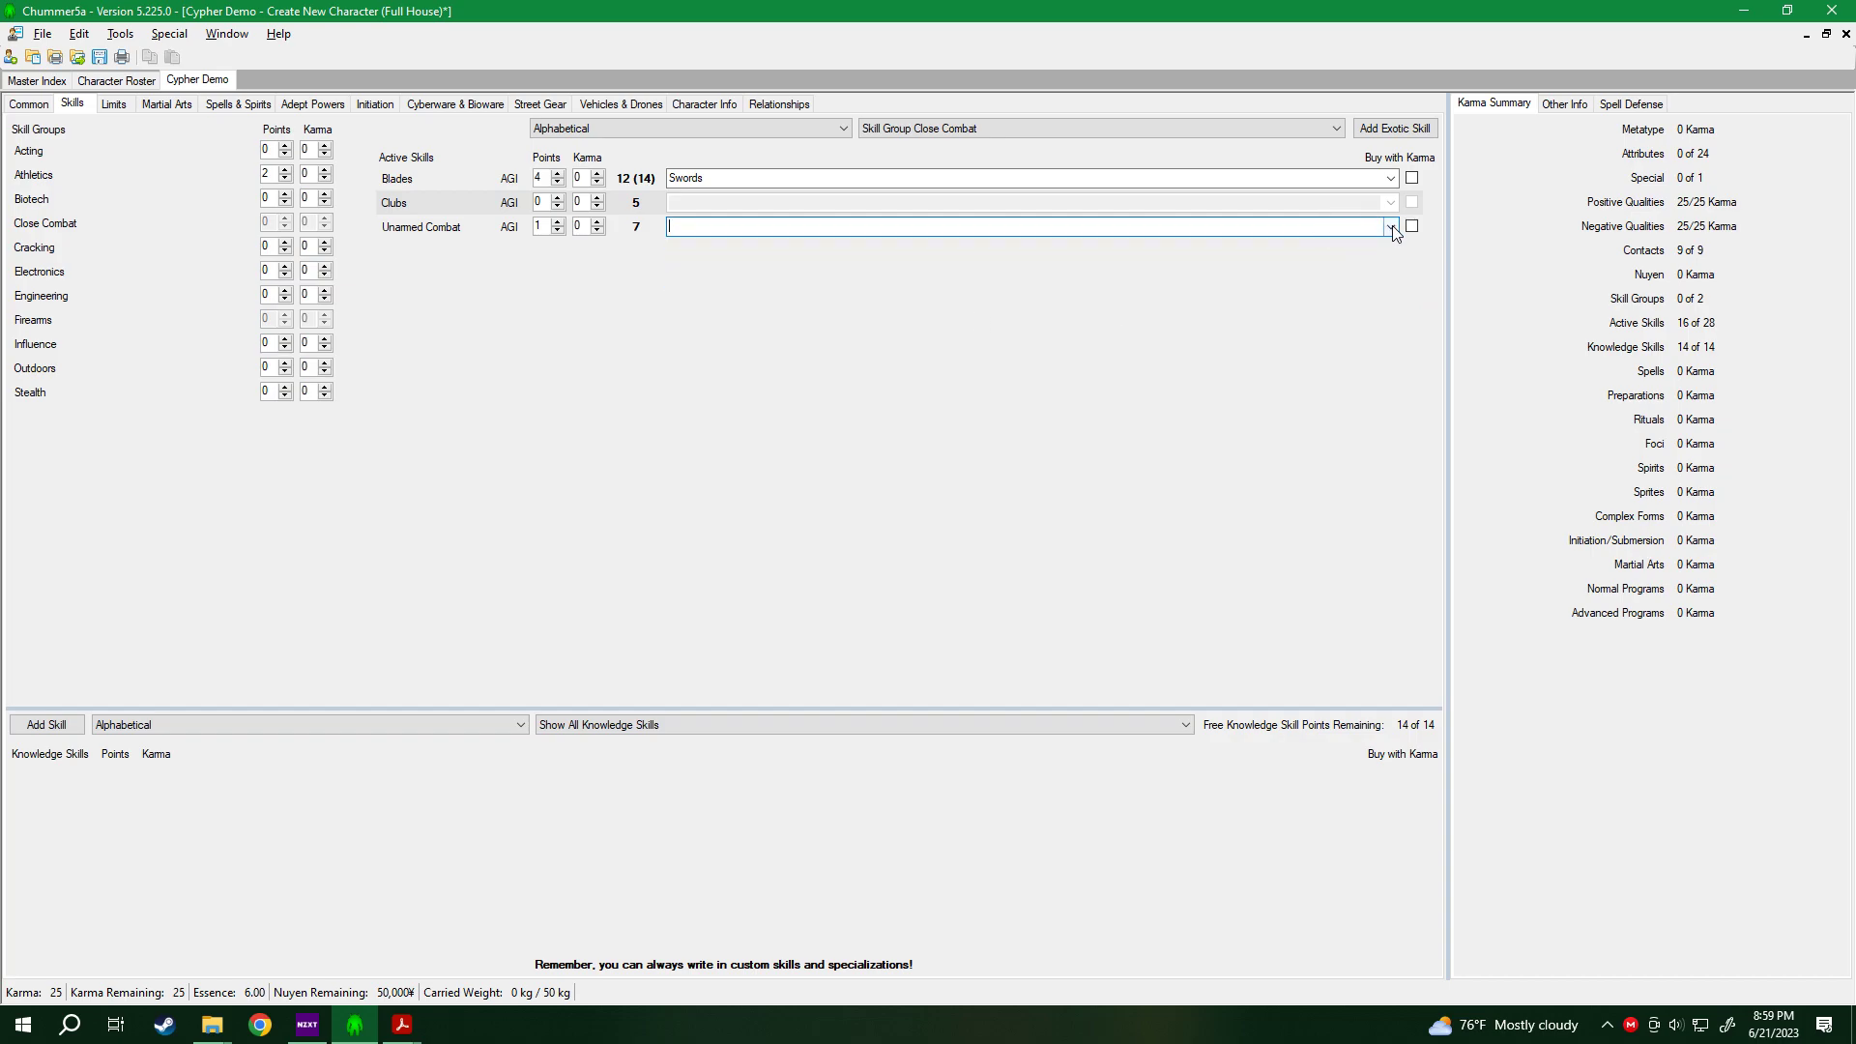
left_click(1393, 227)
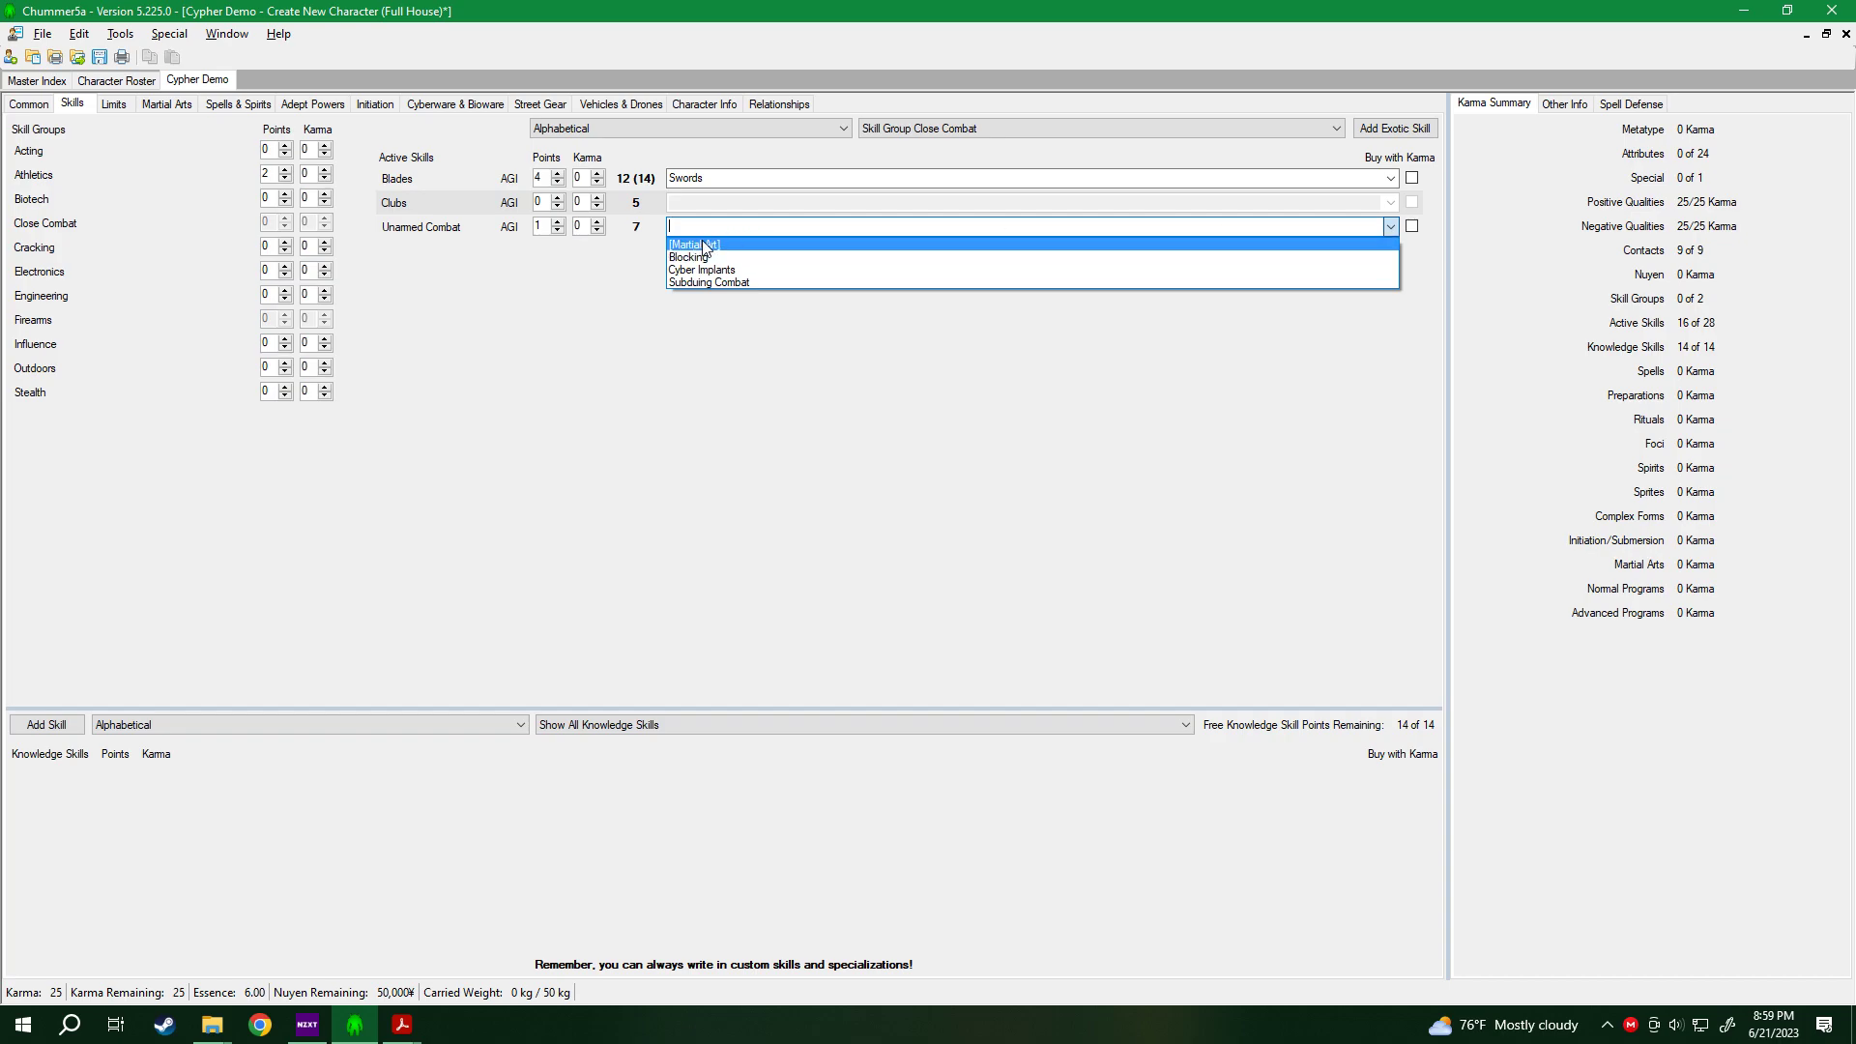
left_click(1391, 226)
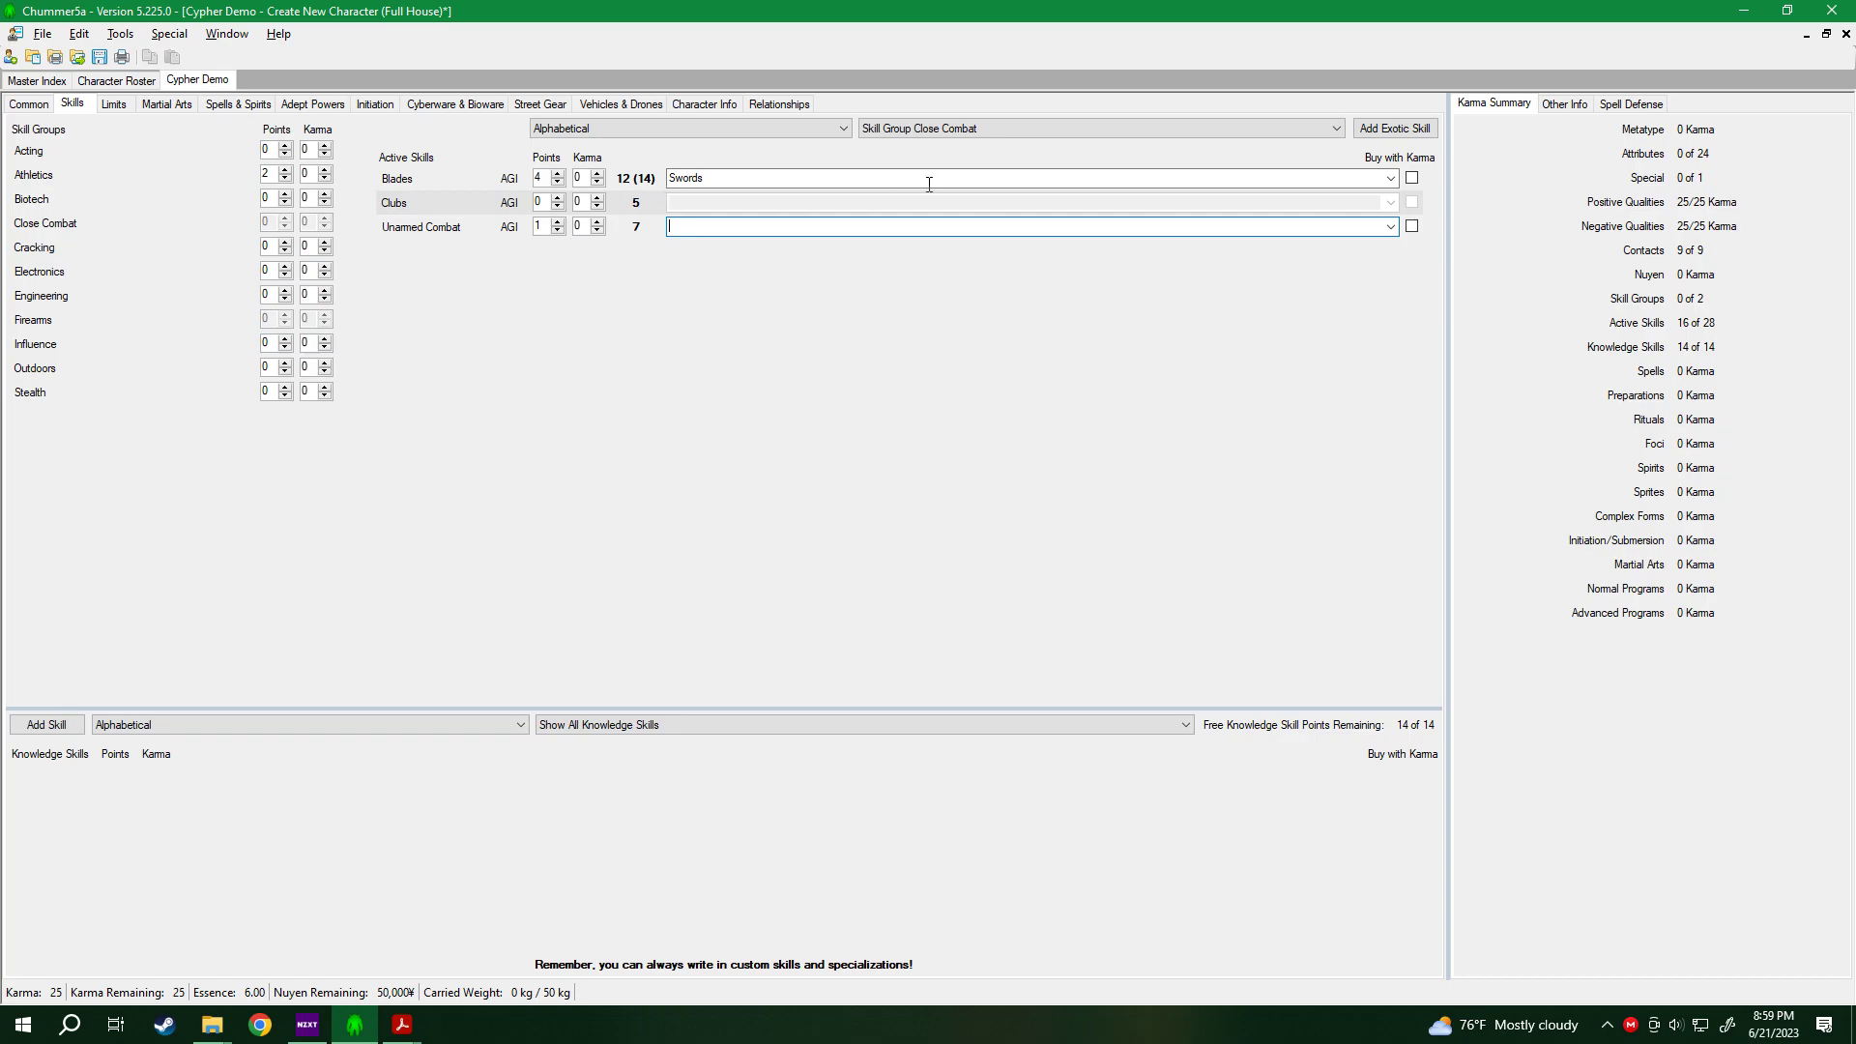
Show only the Agility-linked active skills, allocate 2 points to Throwing Weapons and specialize it in Blades.
left_click(1146, 132)
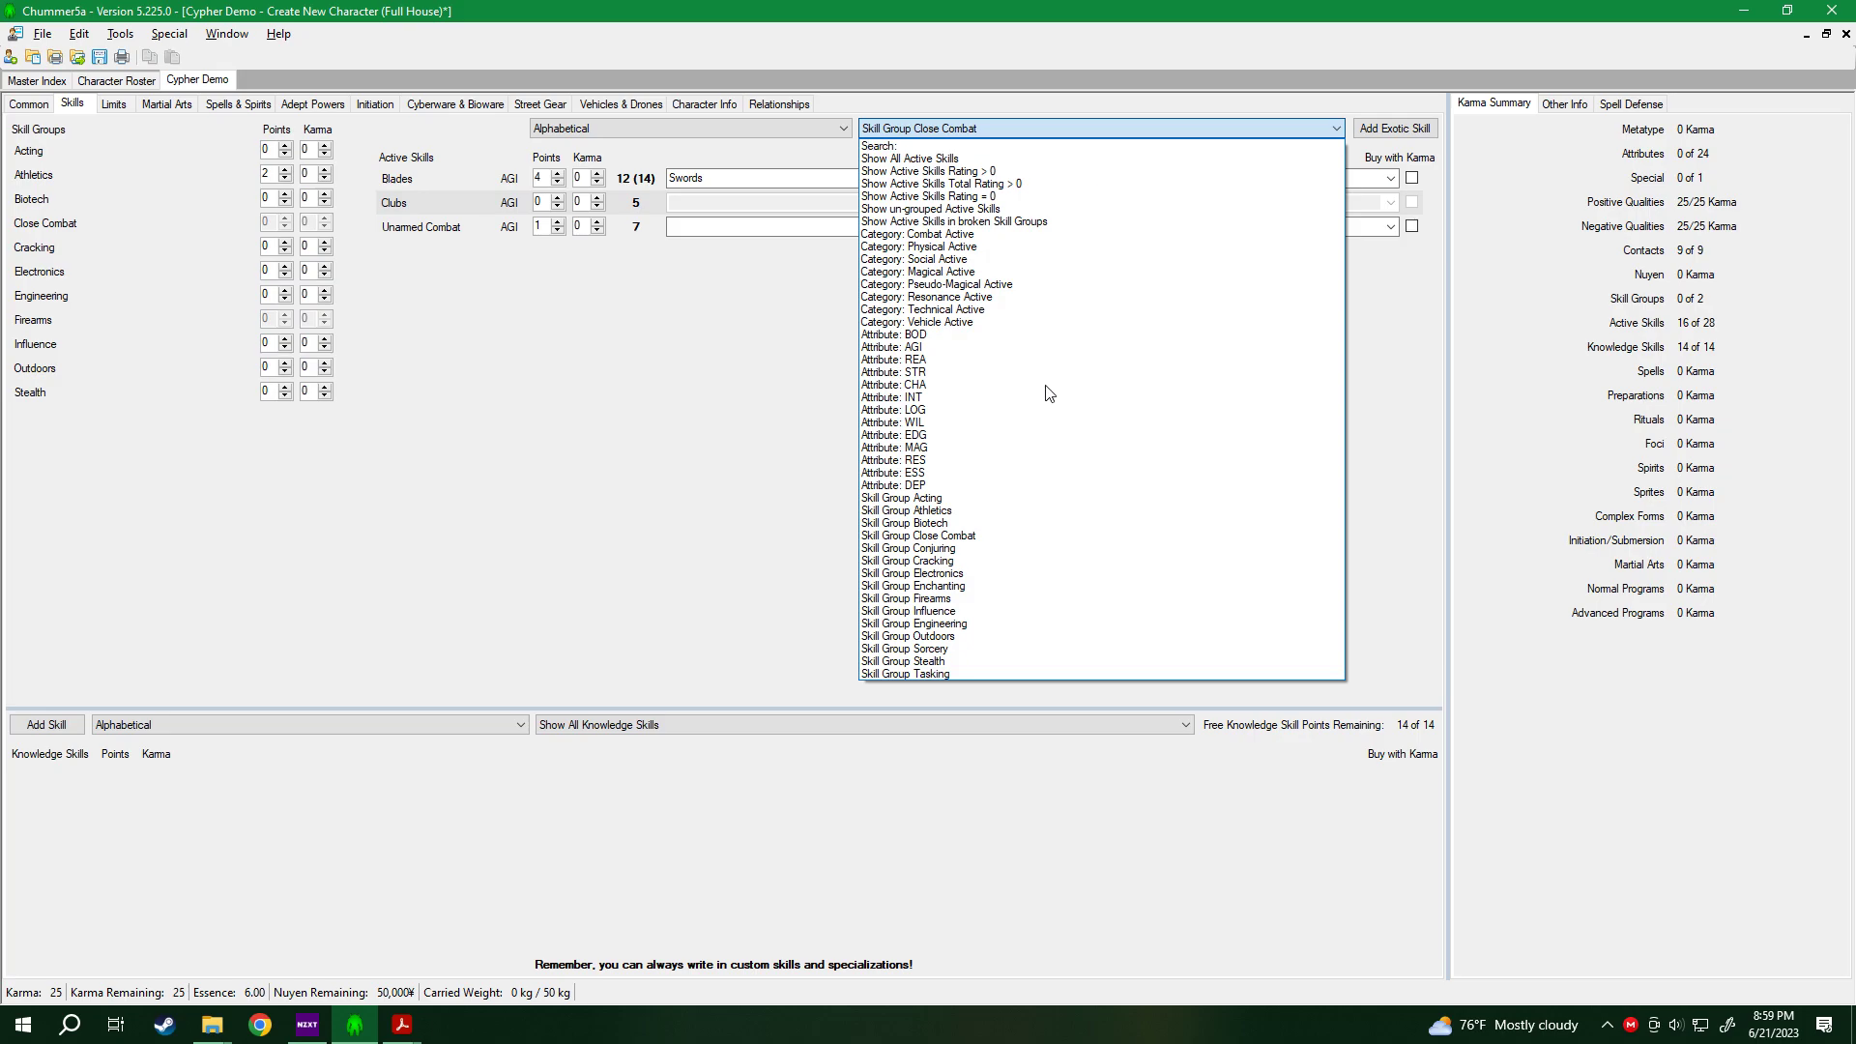
left_click(953, 662)
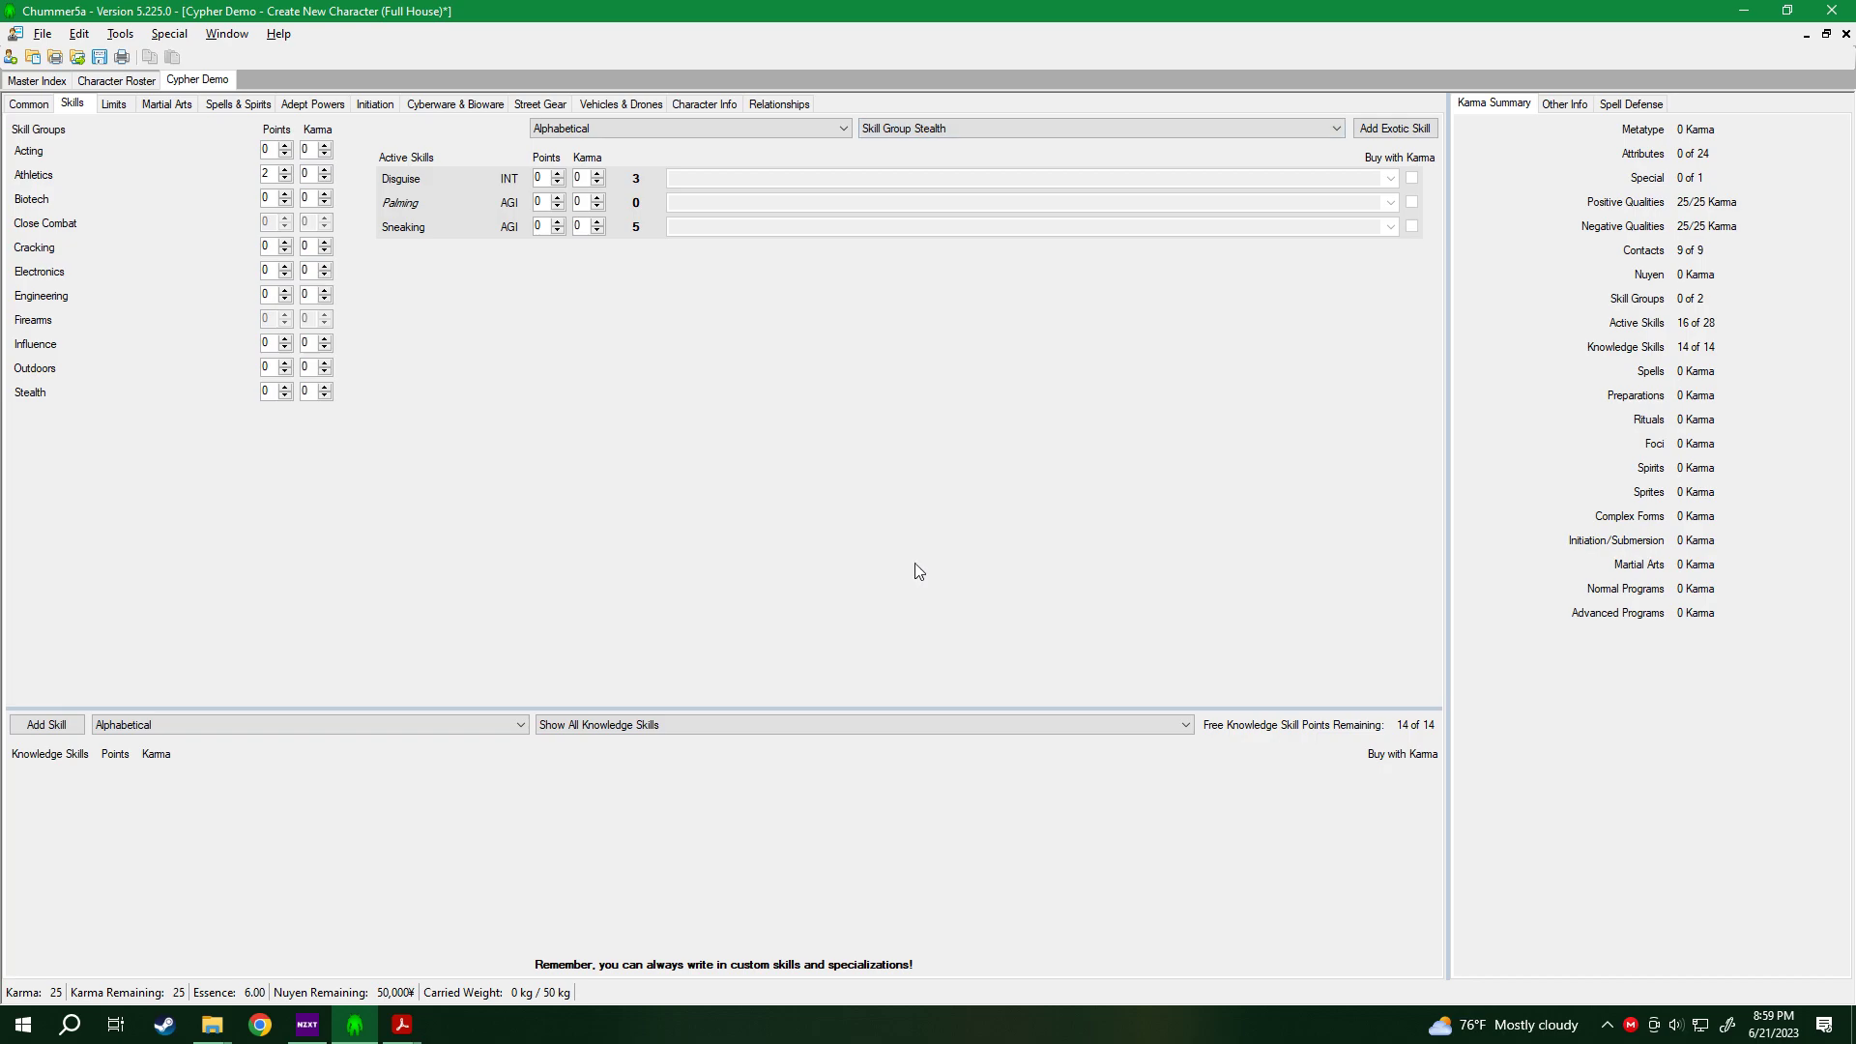
left_click(974, 124)
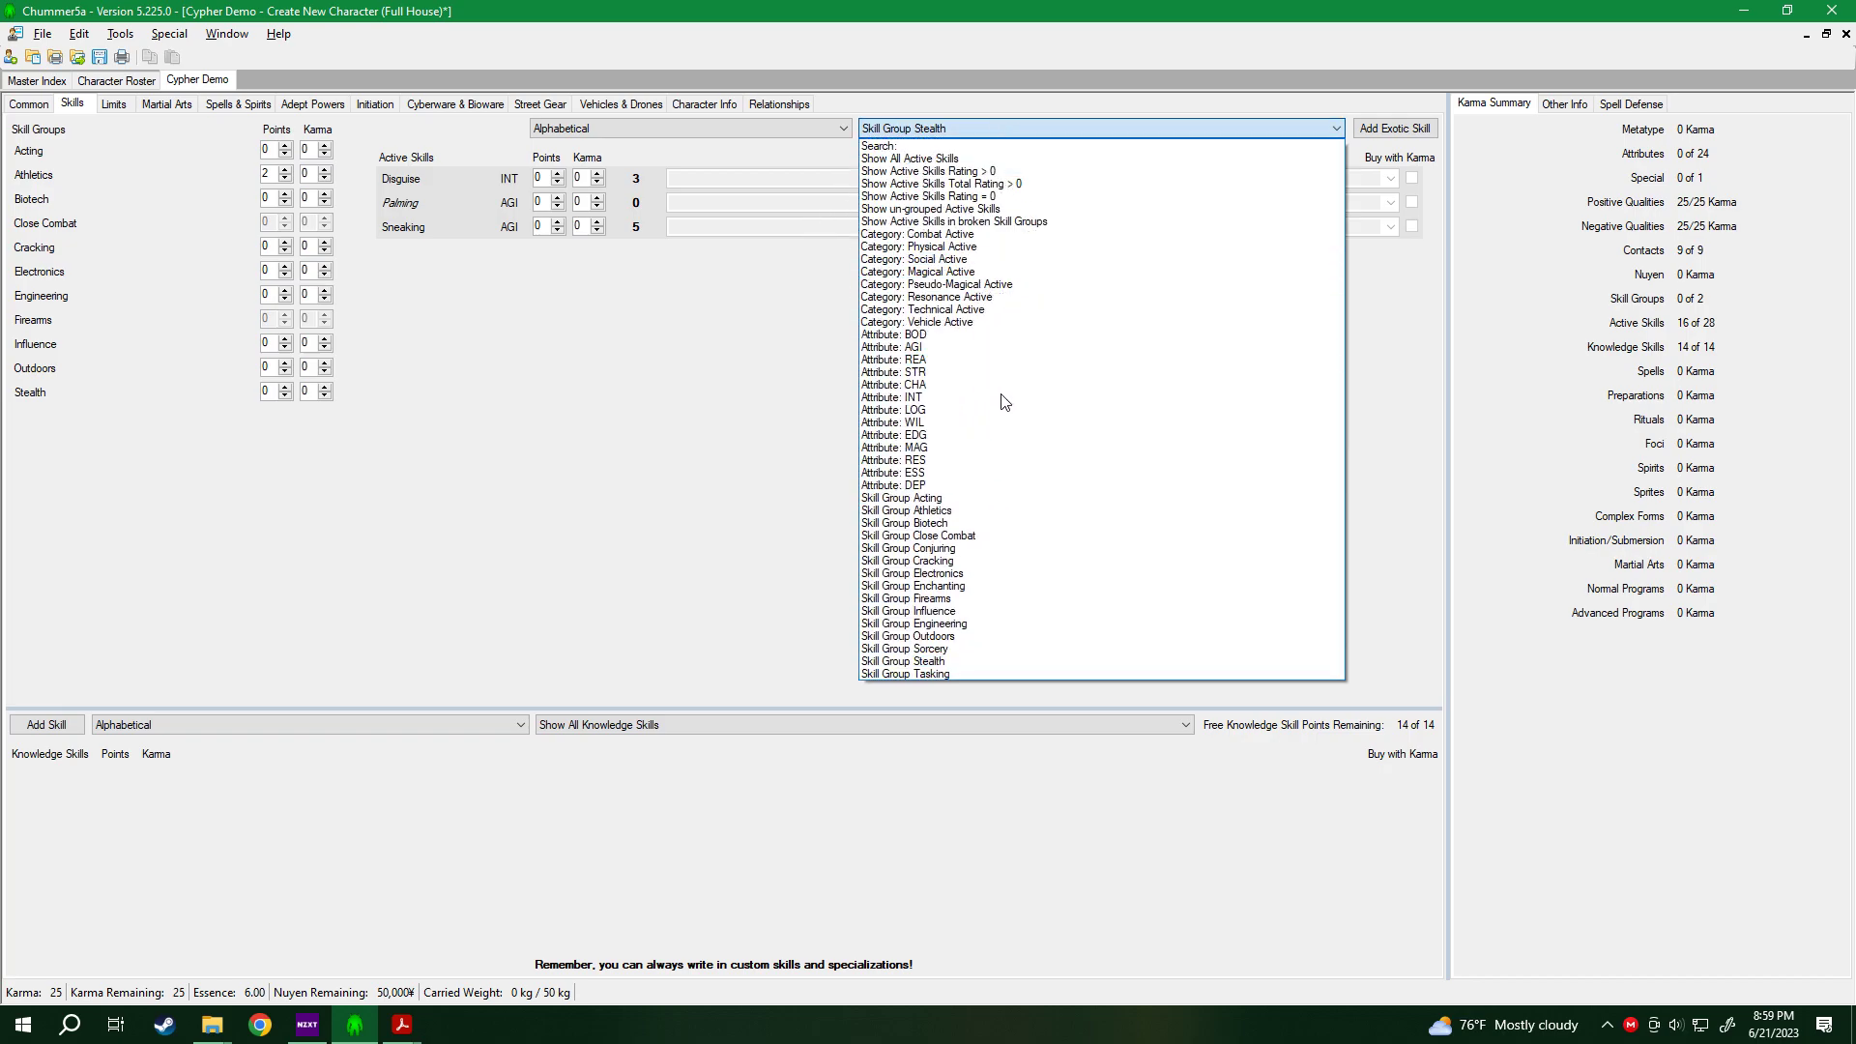
left_click(957, 347)
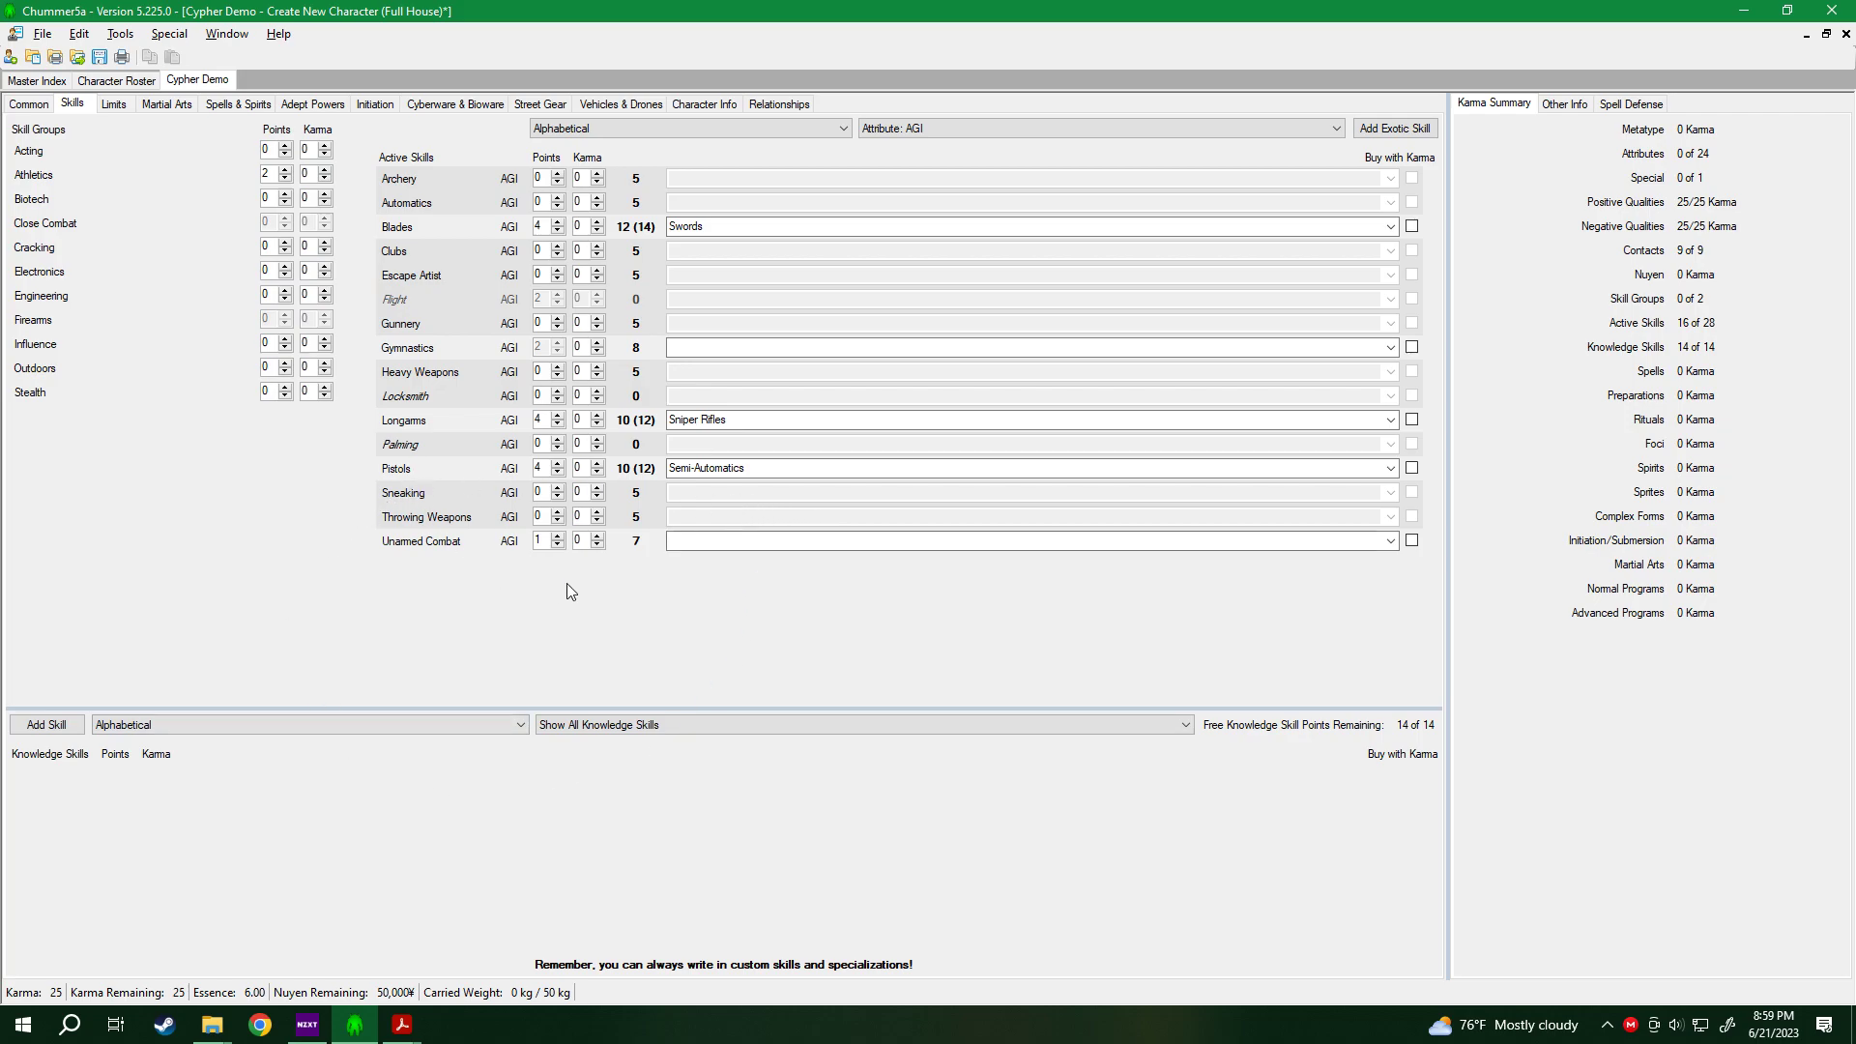
left_click(557, 511)
left_click(558, 512)
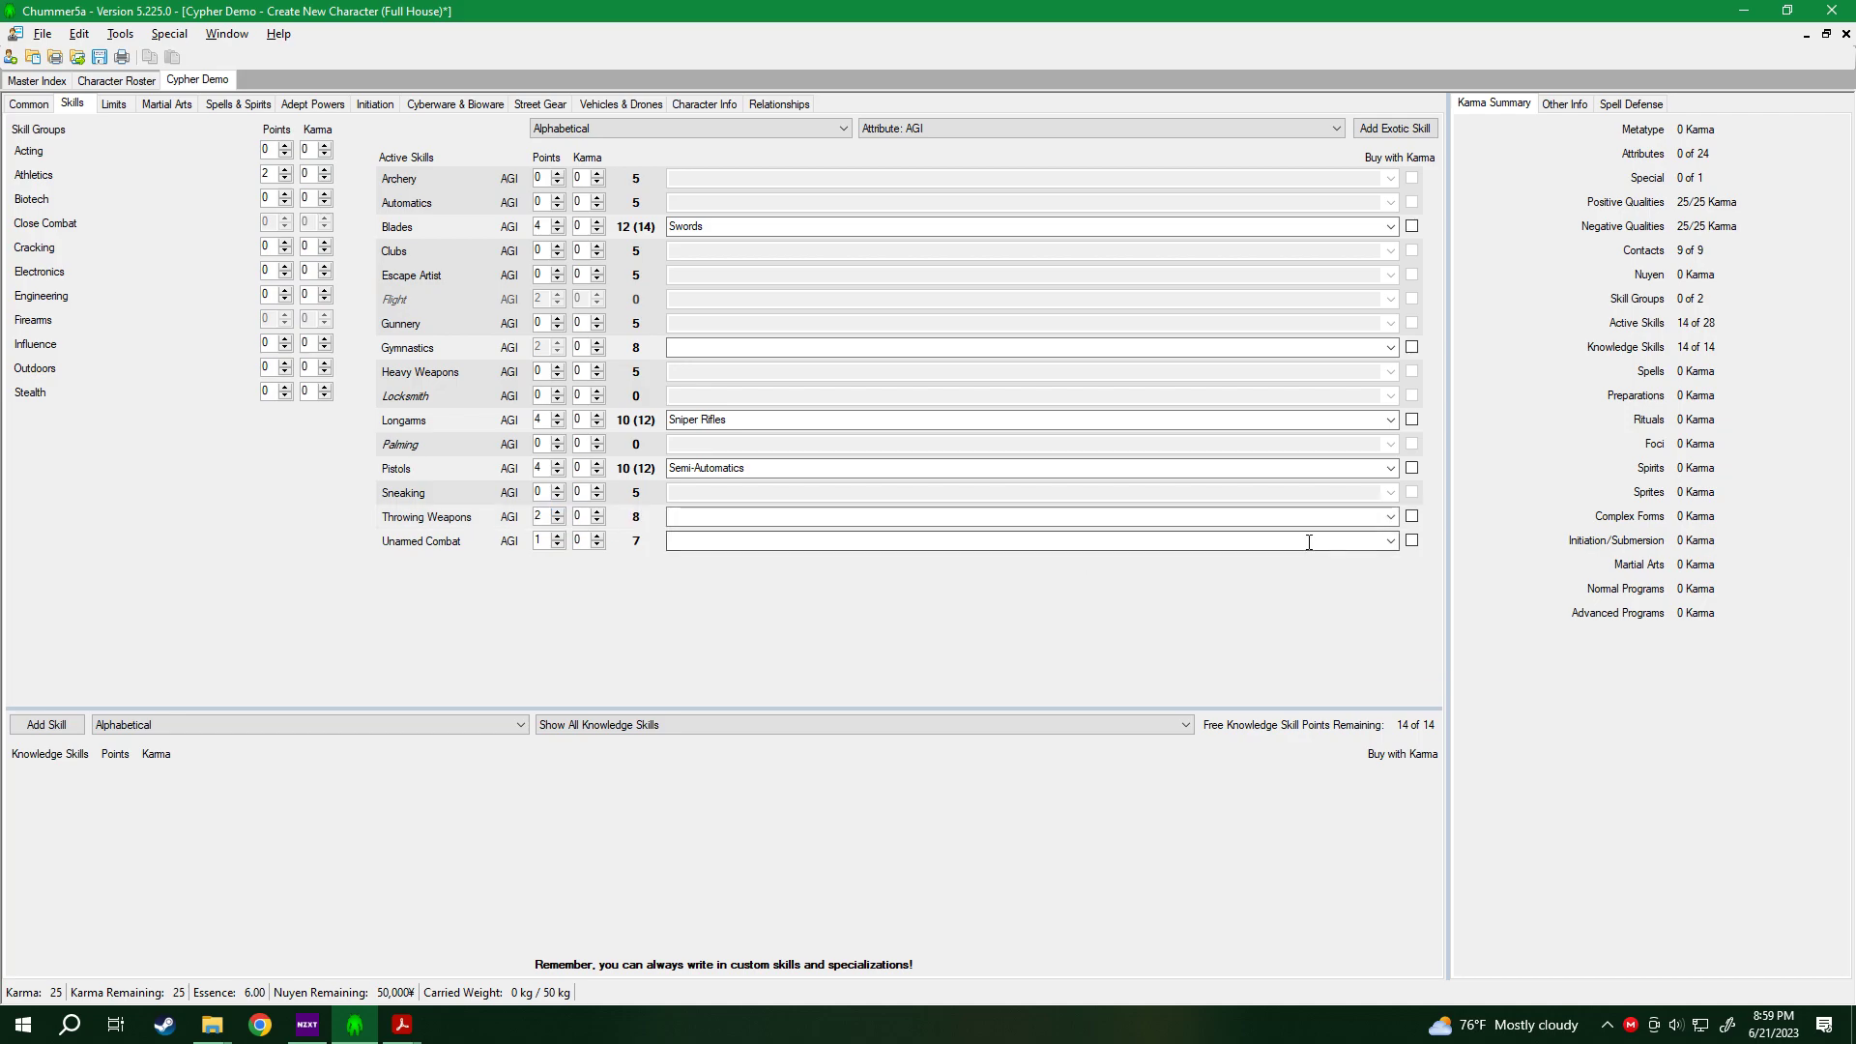
left_click(1389, 520)
left_click(1300, 548)
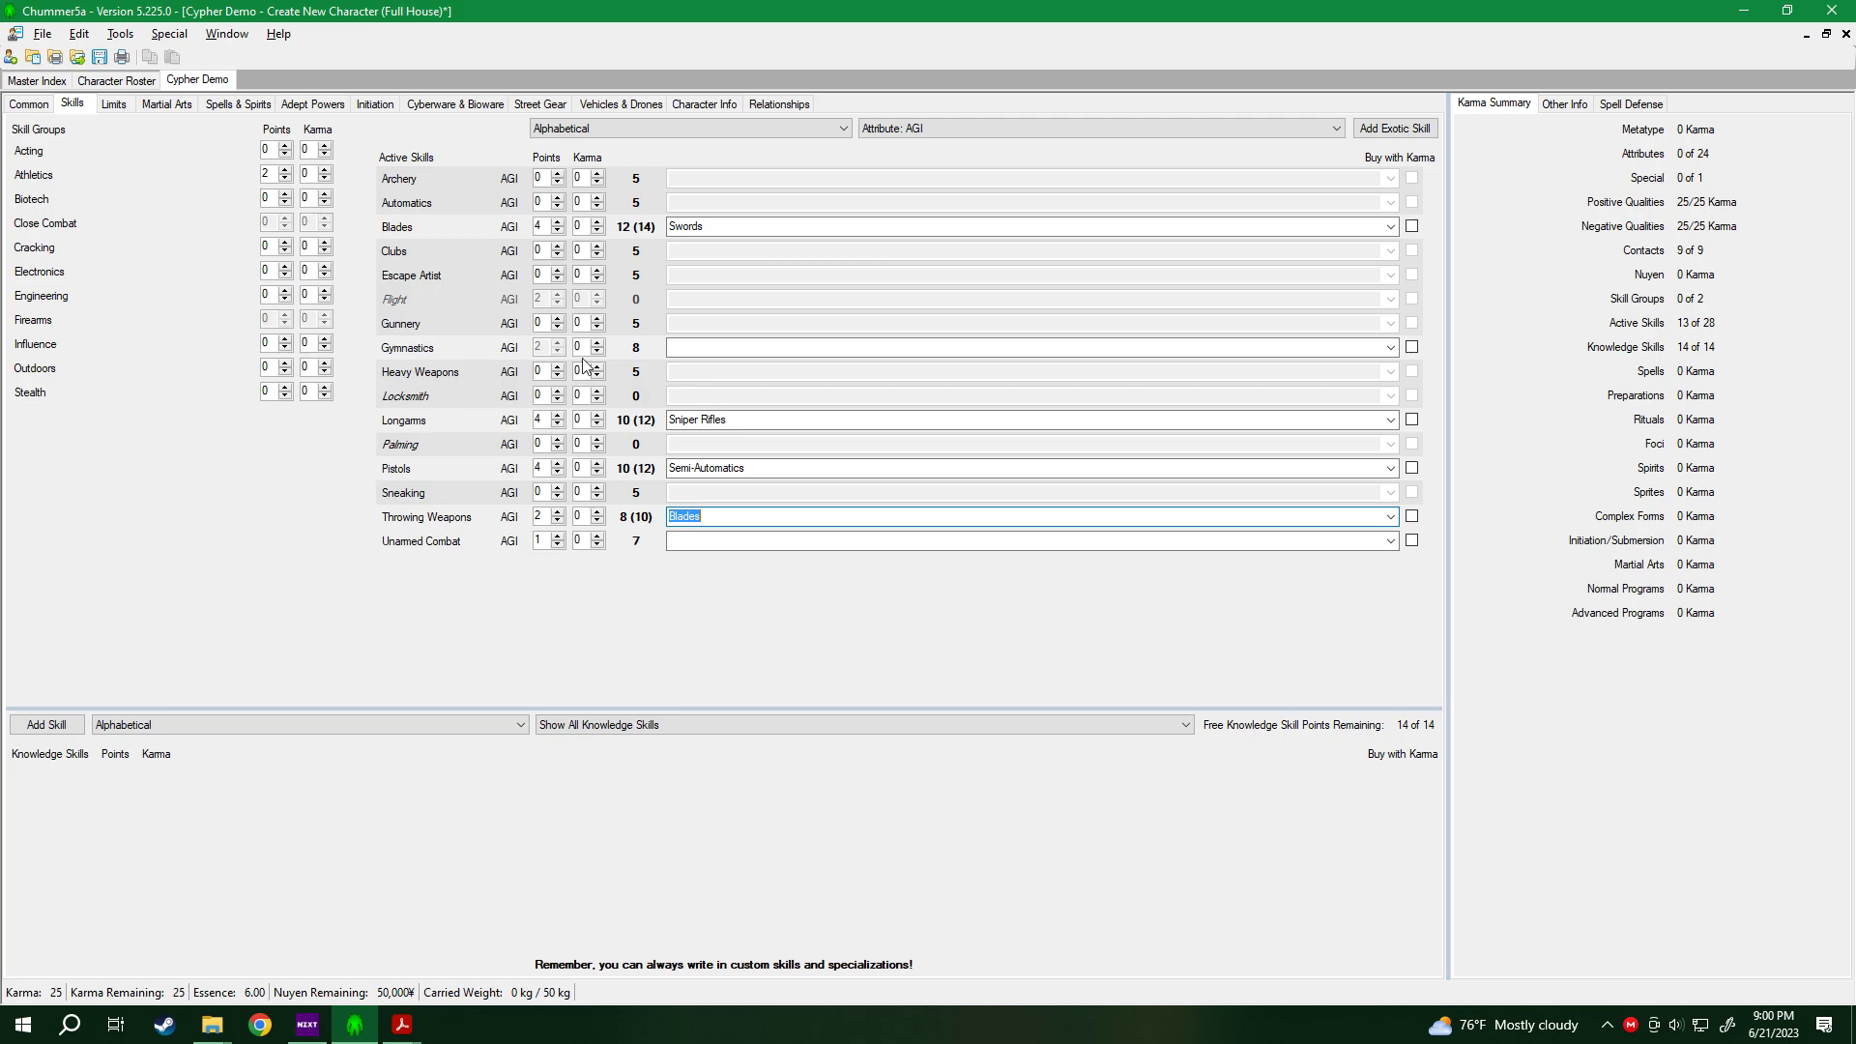
Allocate 1 point to Locksmith, 2 to Palming and 5 to Sneaking, and specialize Sneaking in Urban.
left_click(557, 391)
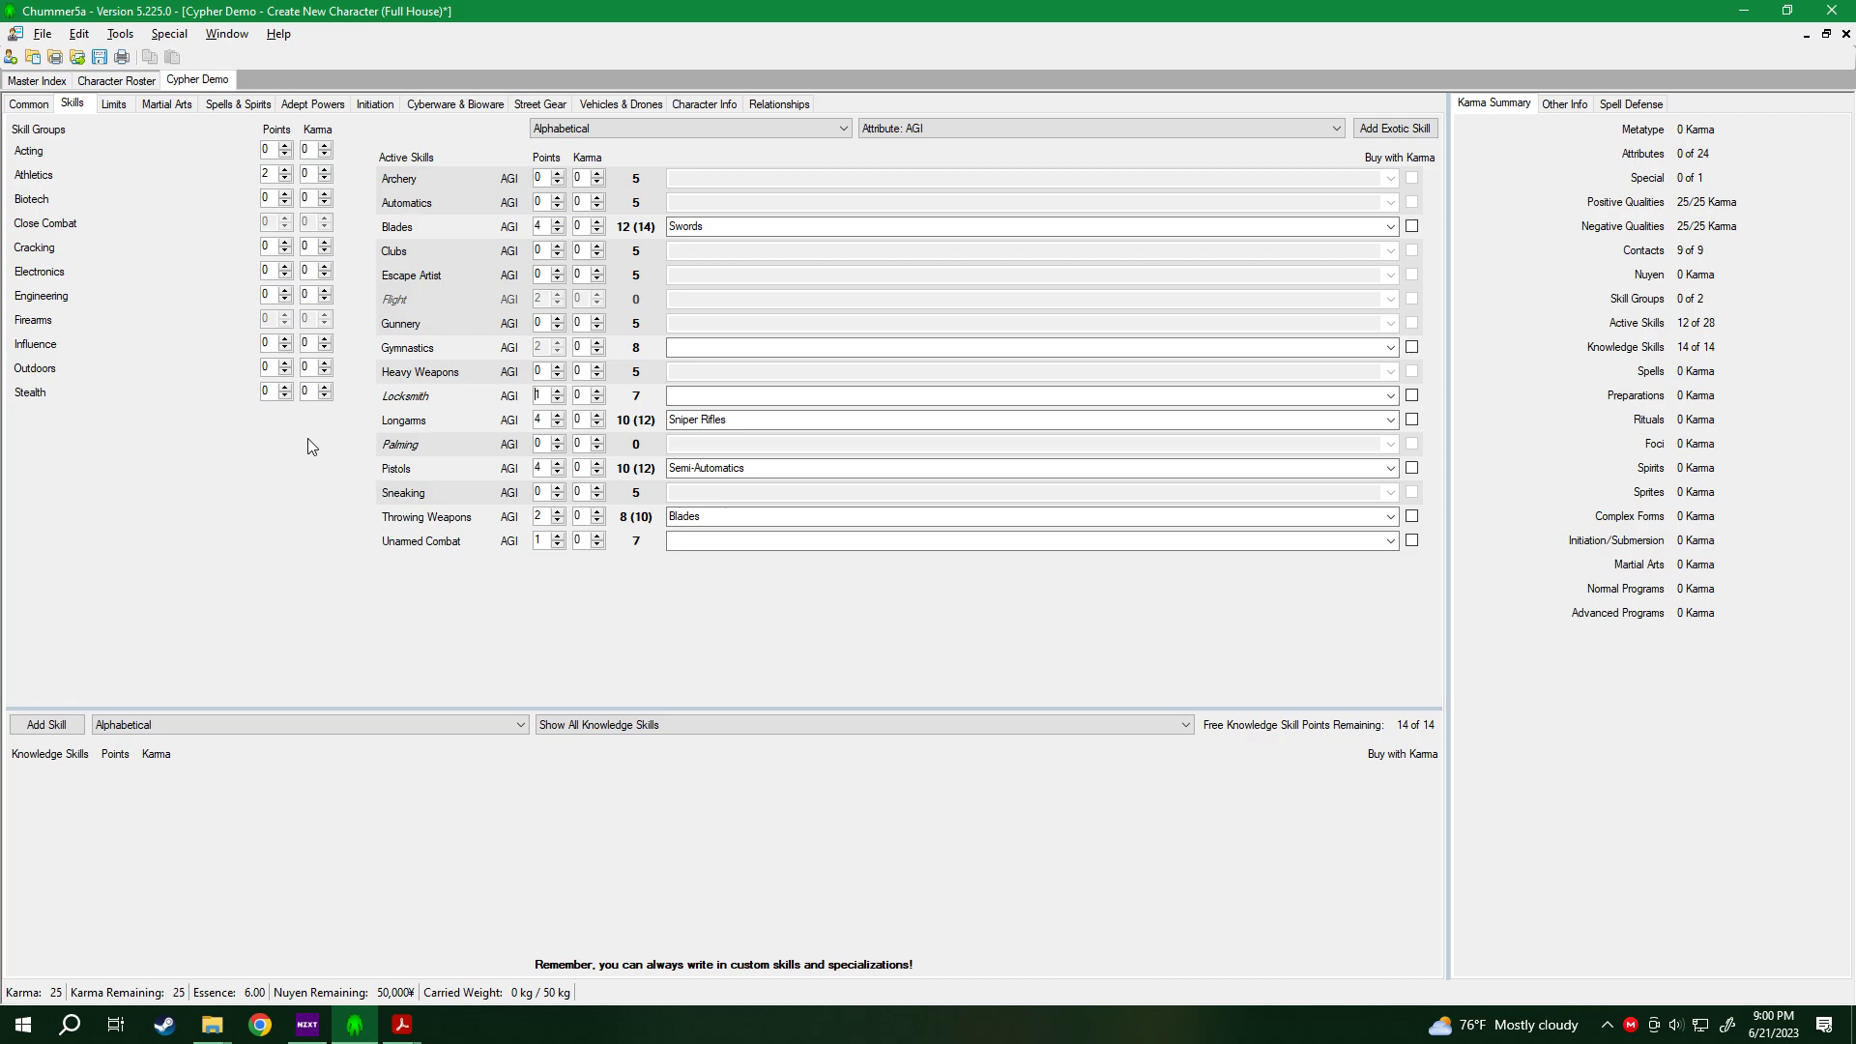
double_click(561, 439)
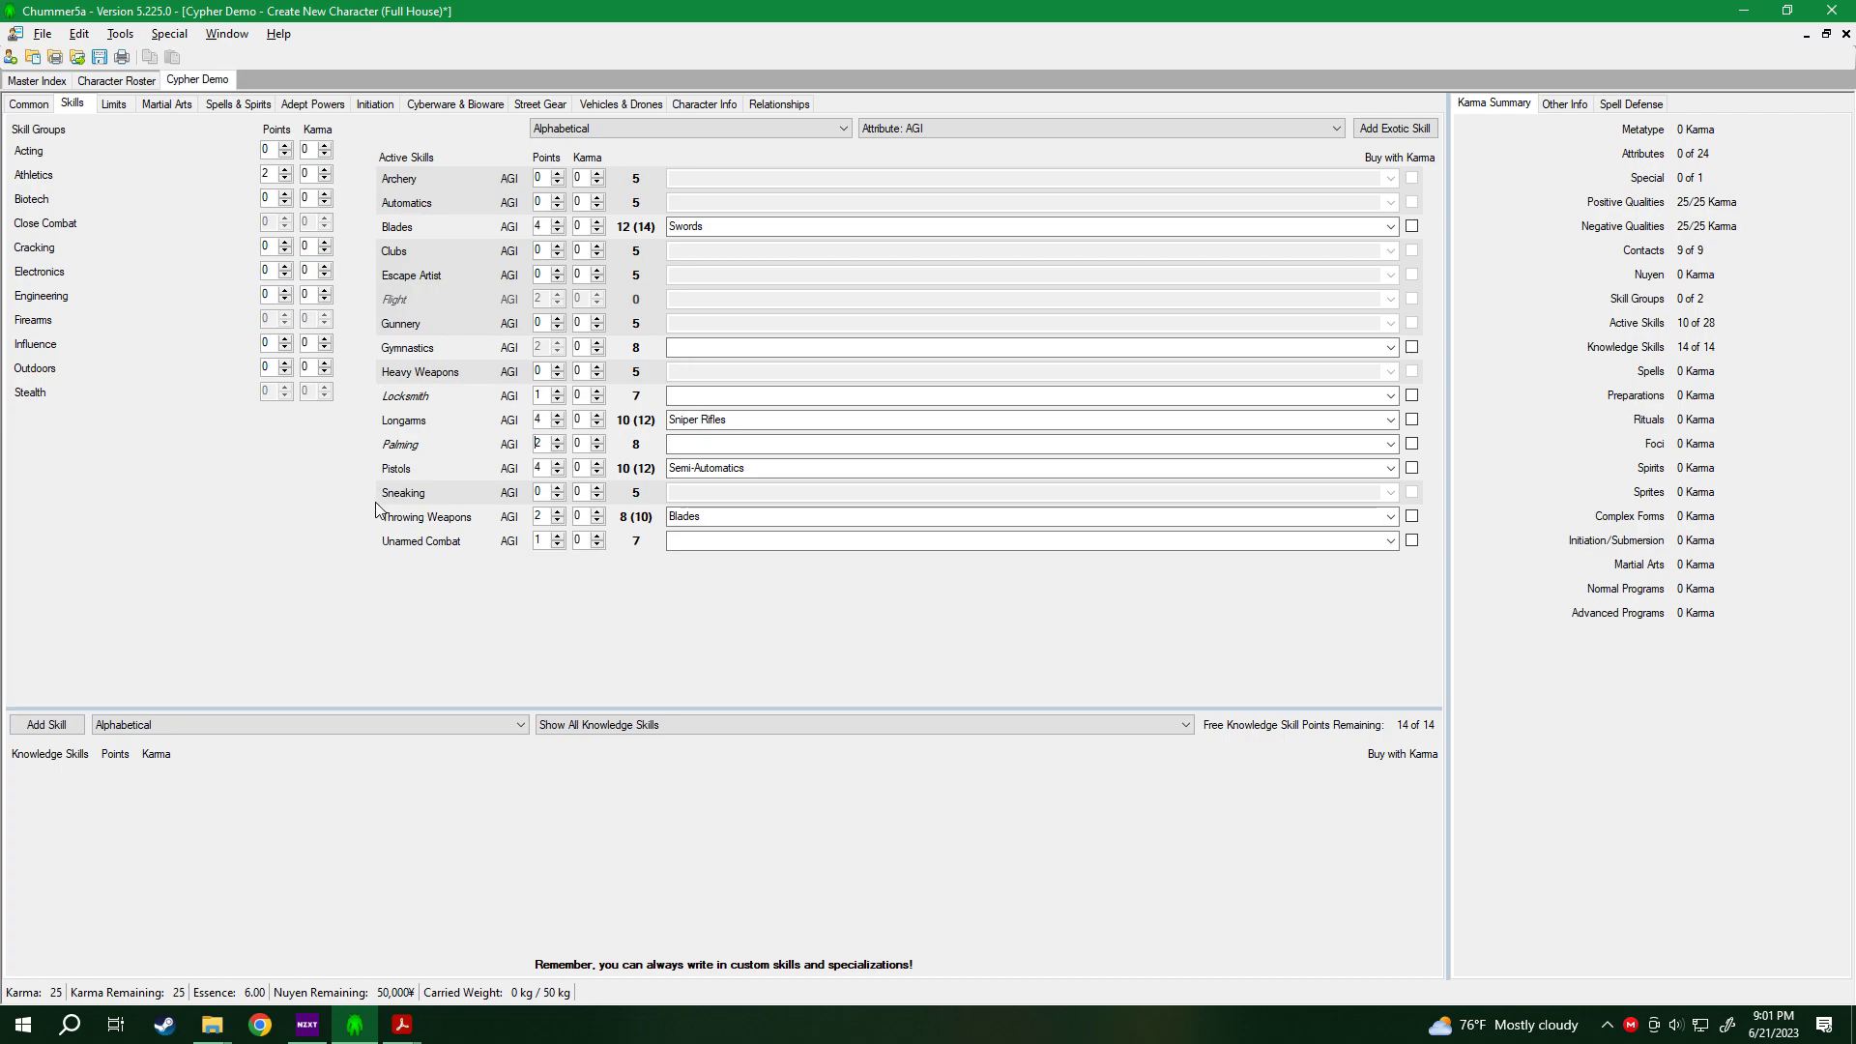
left_click(559, 488)
left_click(560, 488)
left_click(560, 488)
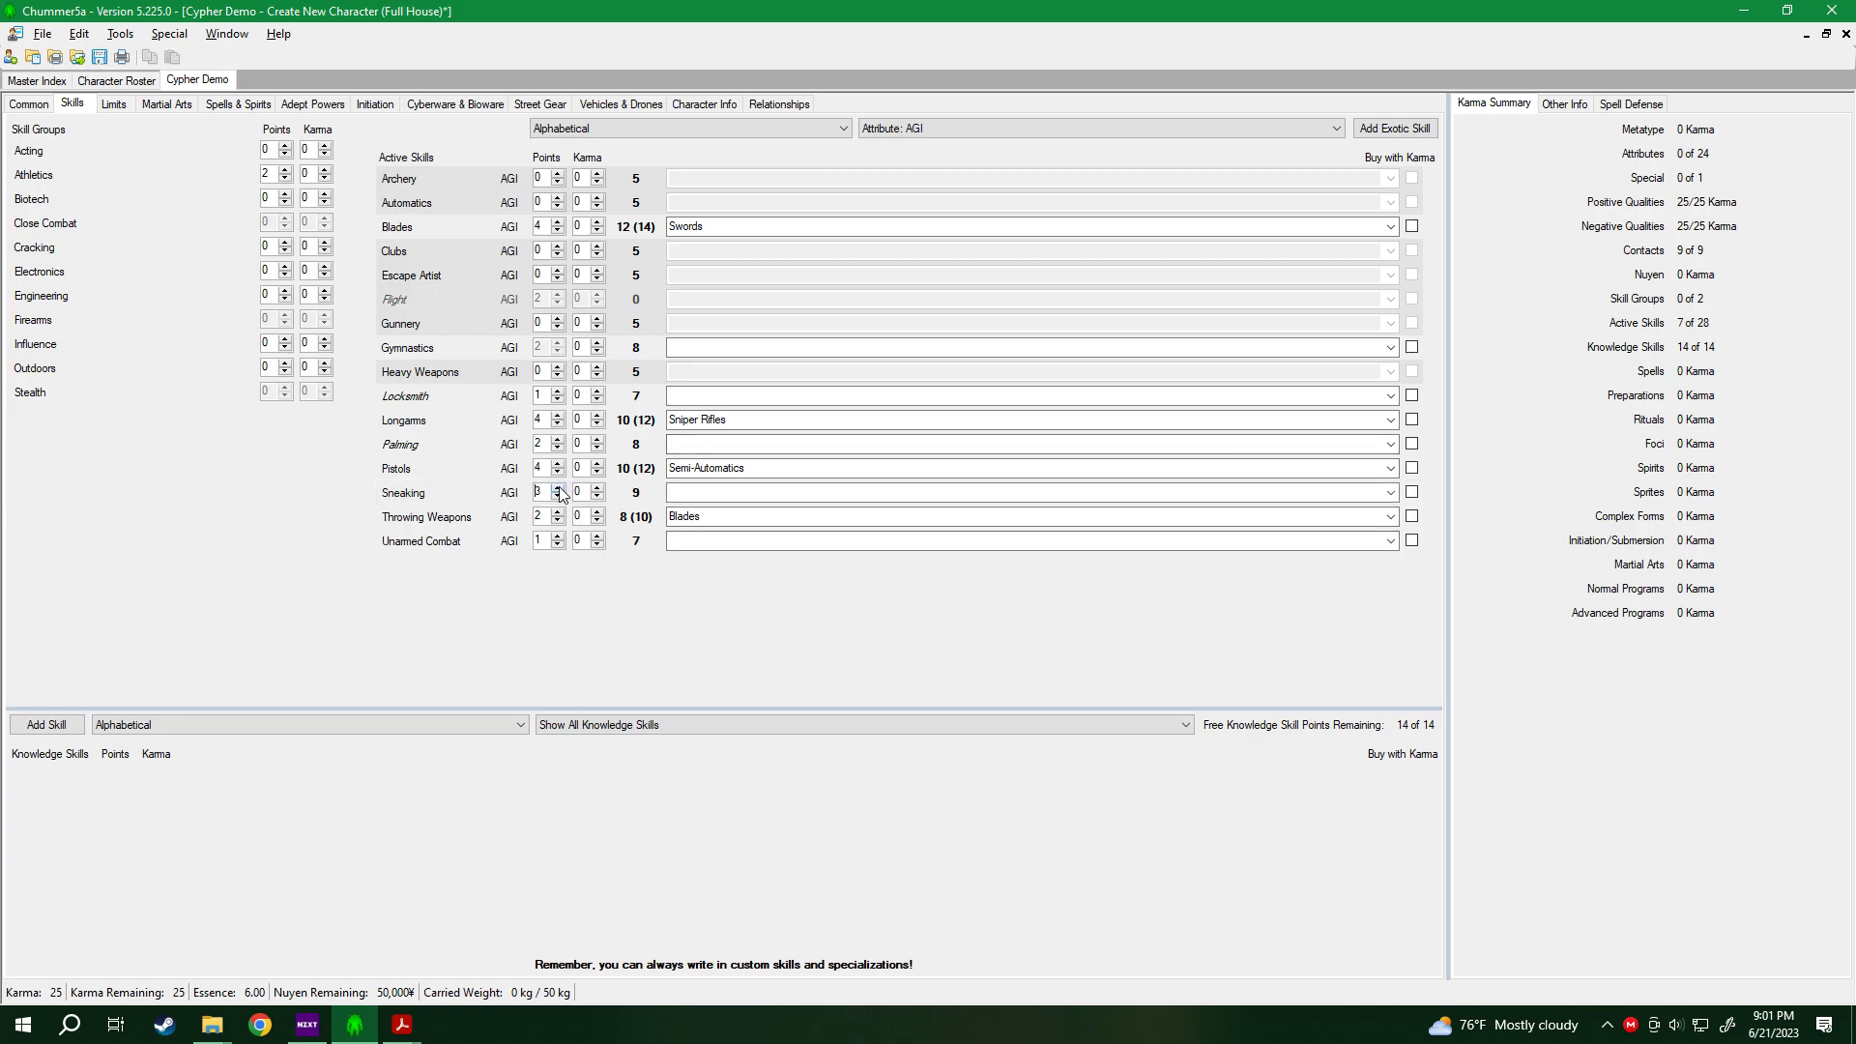
left_click(560, 488)
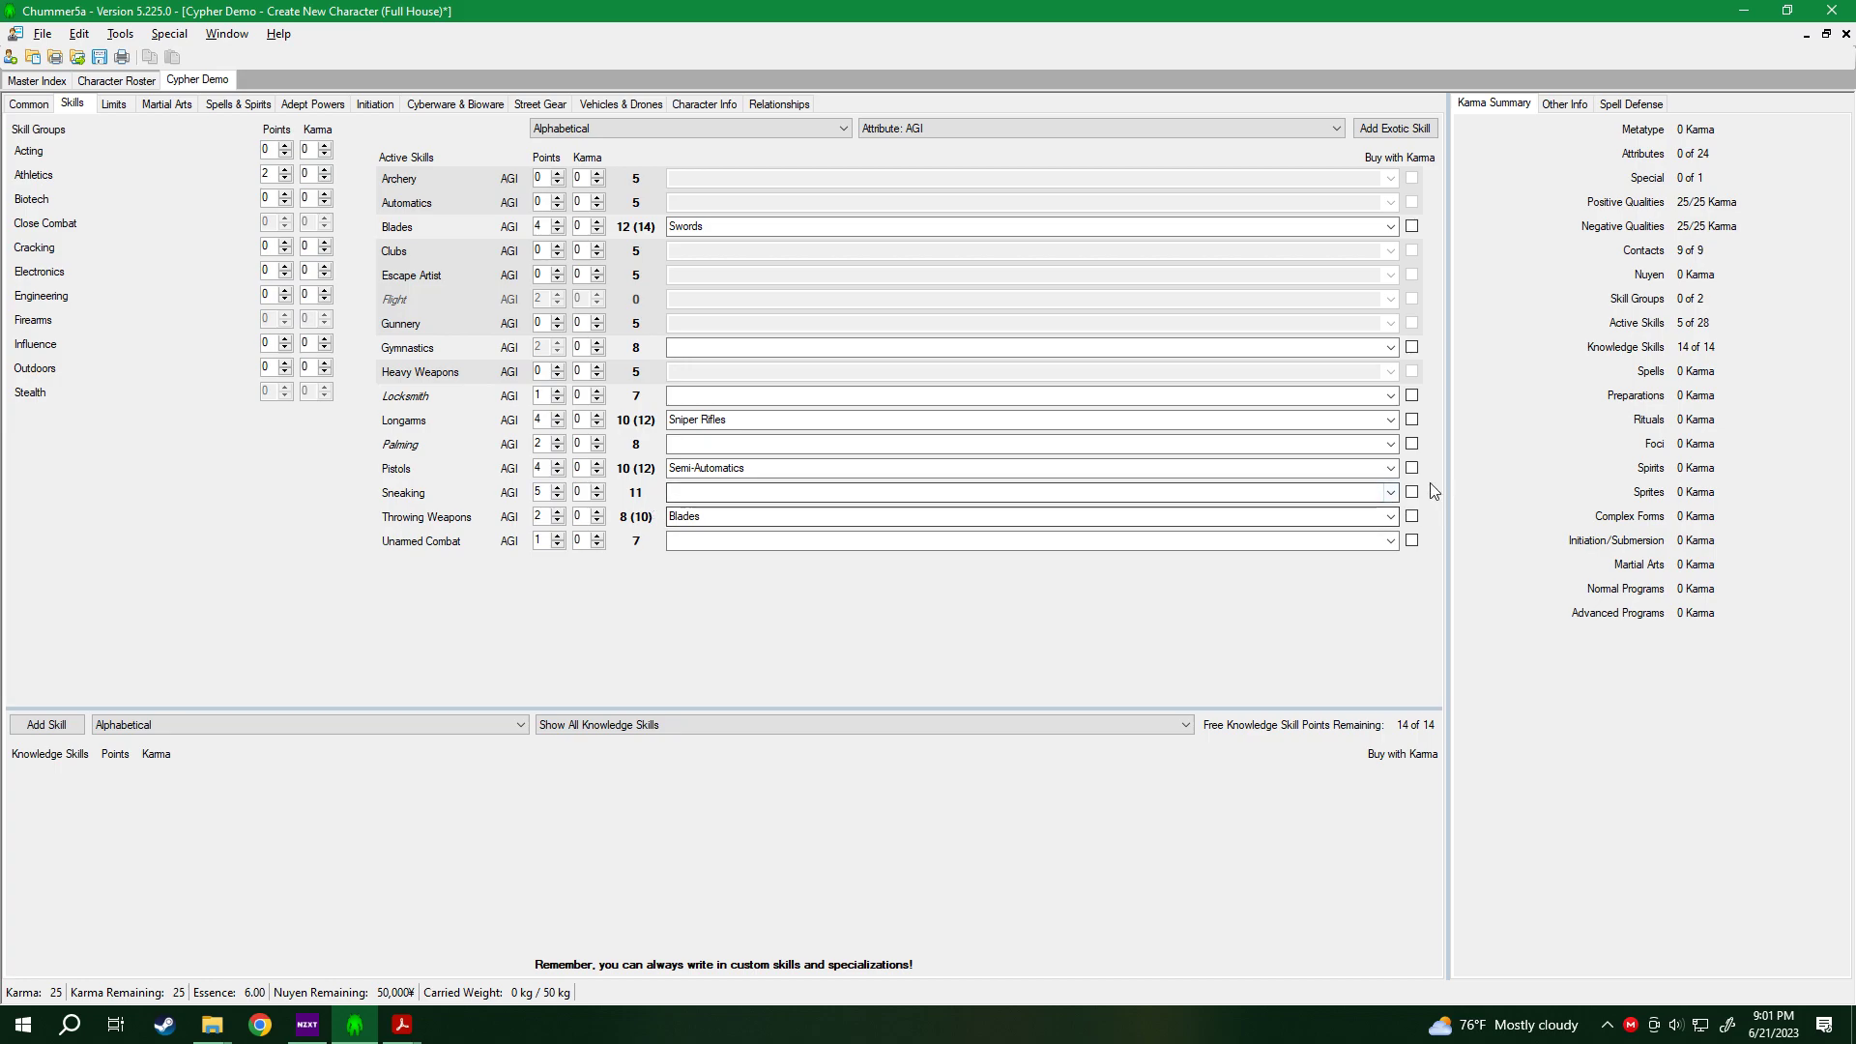
left_click(1390, 492)
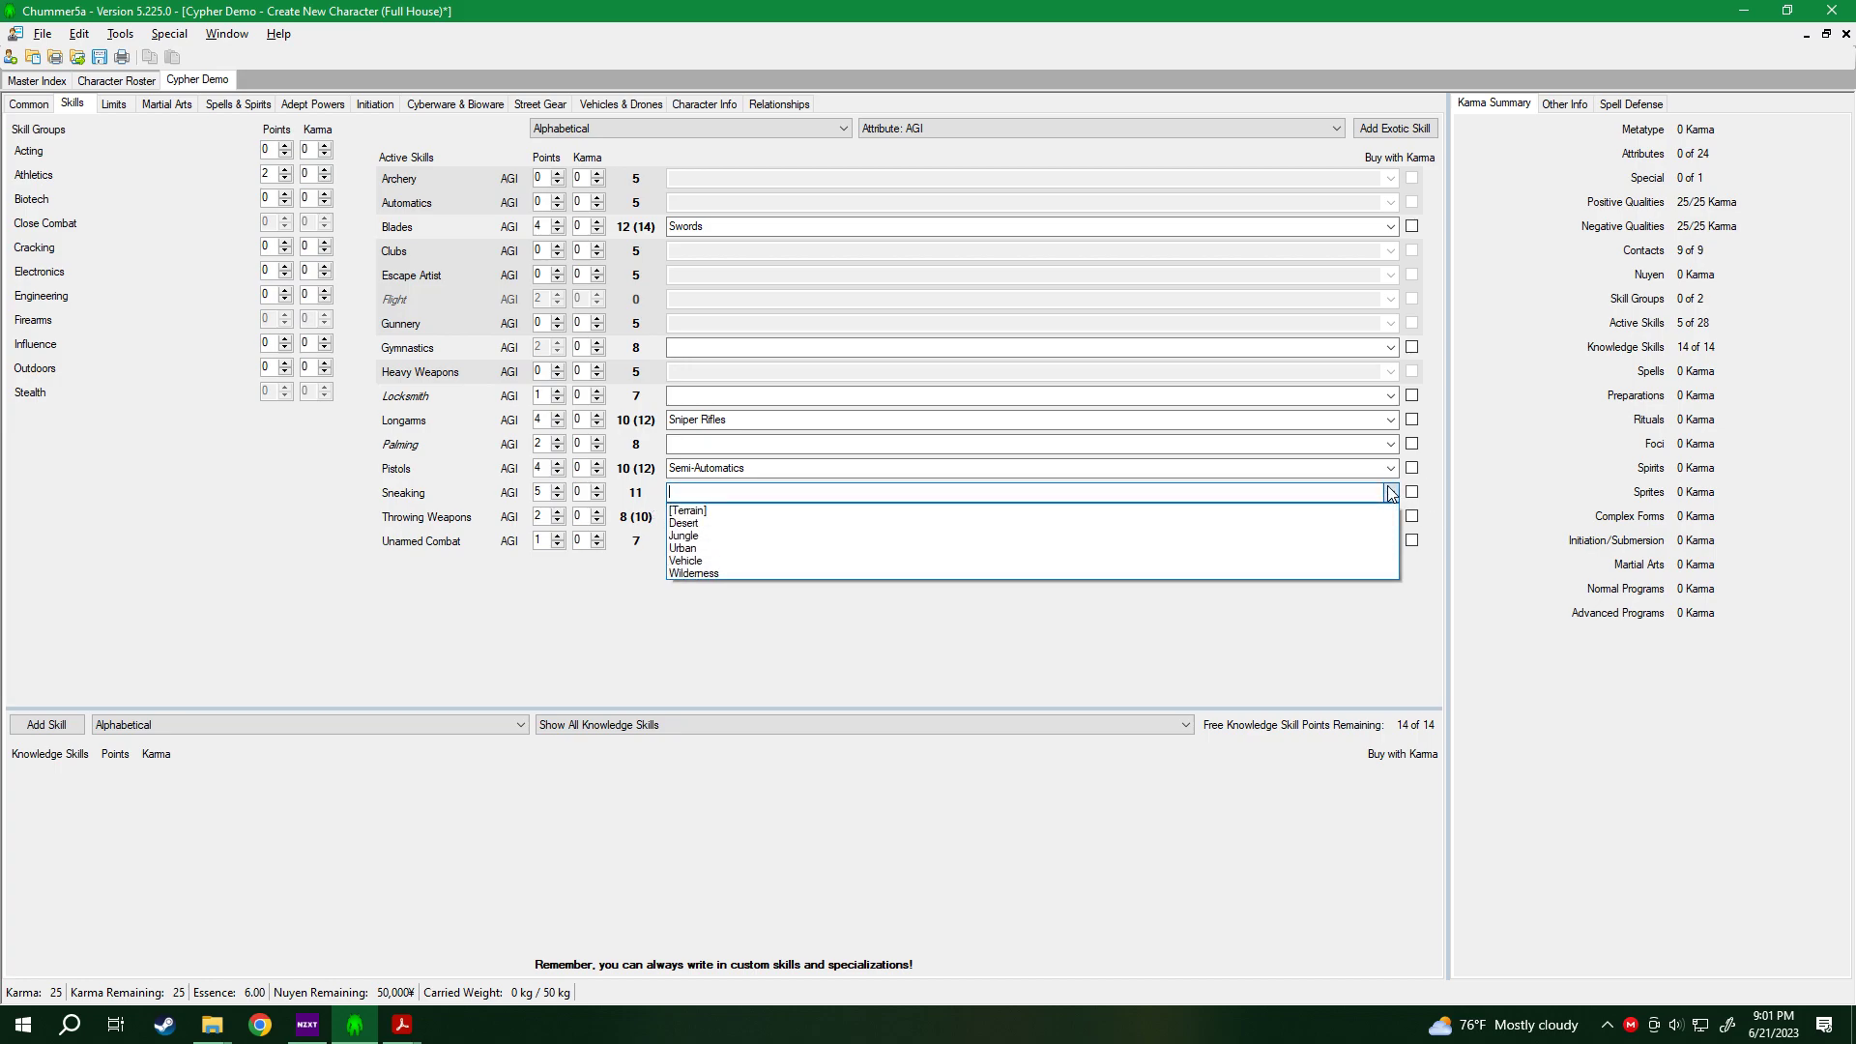
left_click(682, 547)
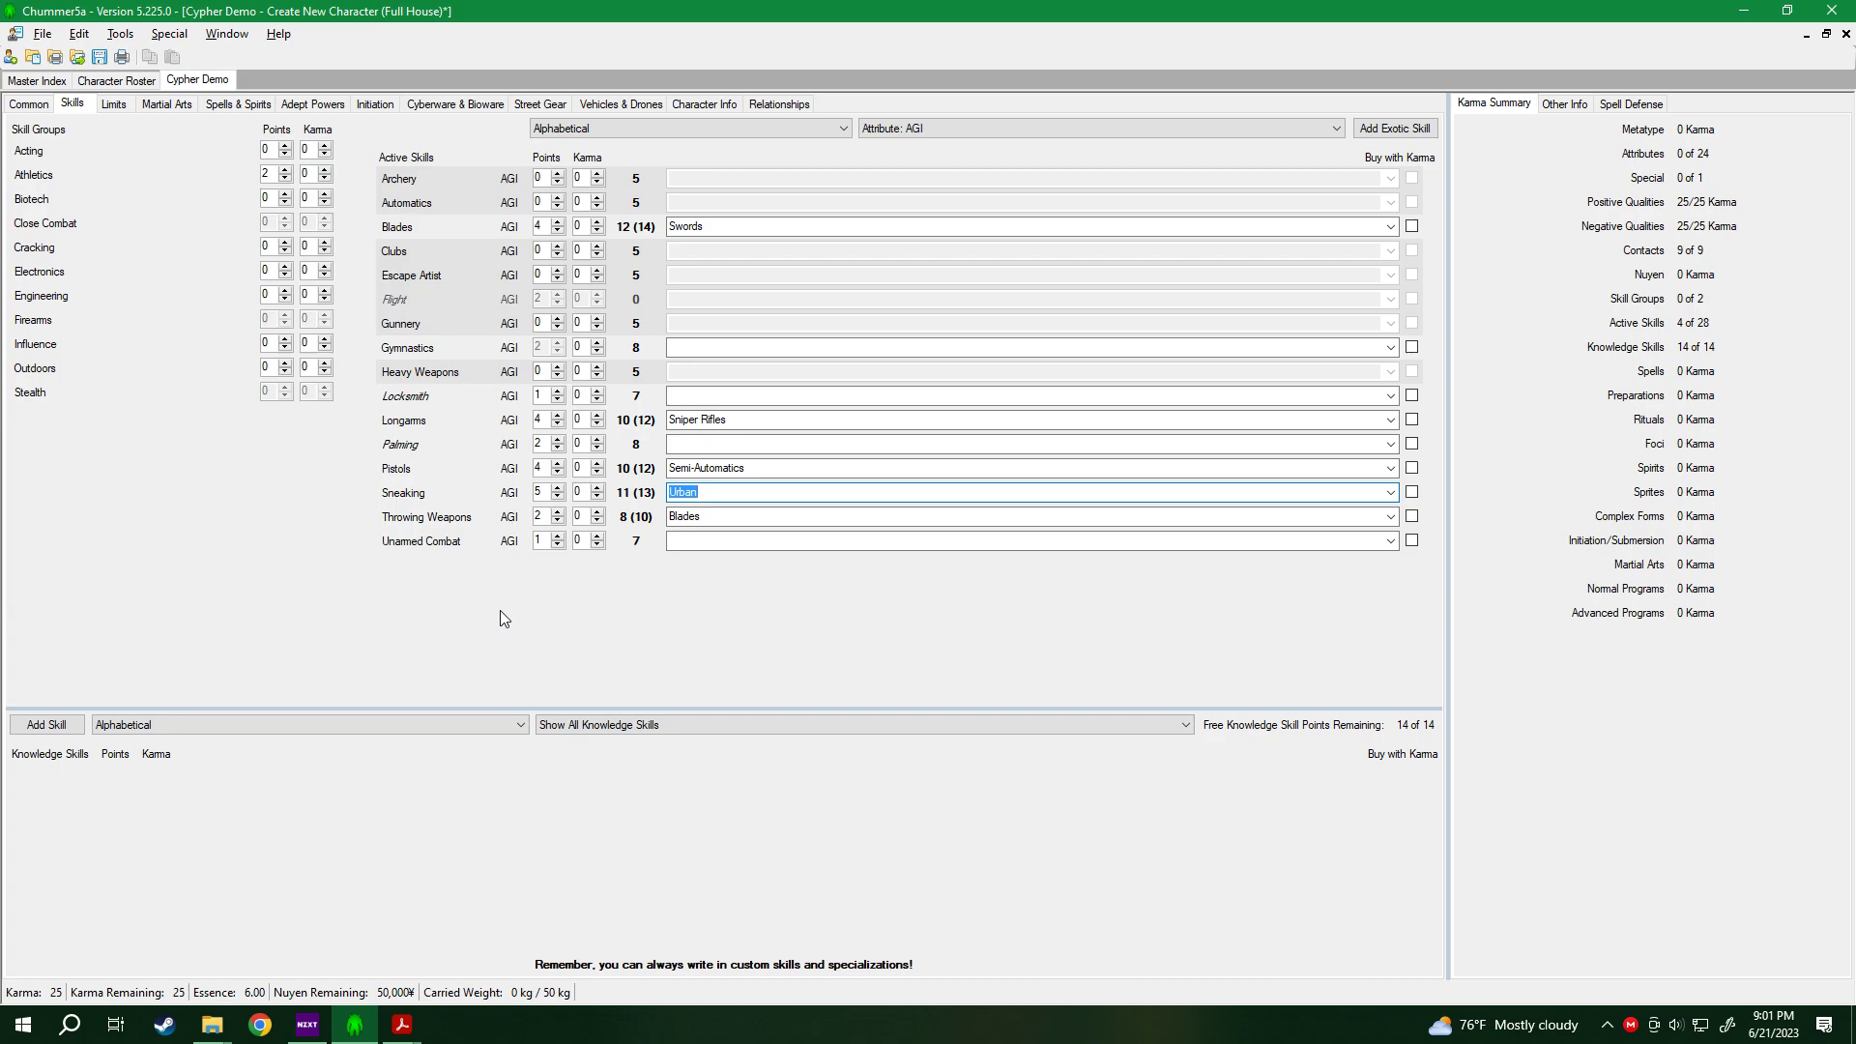
Show only the Intuition-linked active skills, allocate 3 points to Perception and specialize it in Visual.
left_click(1284, 125)
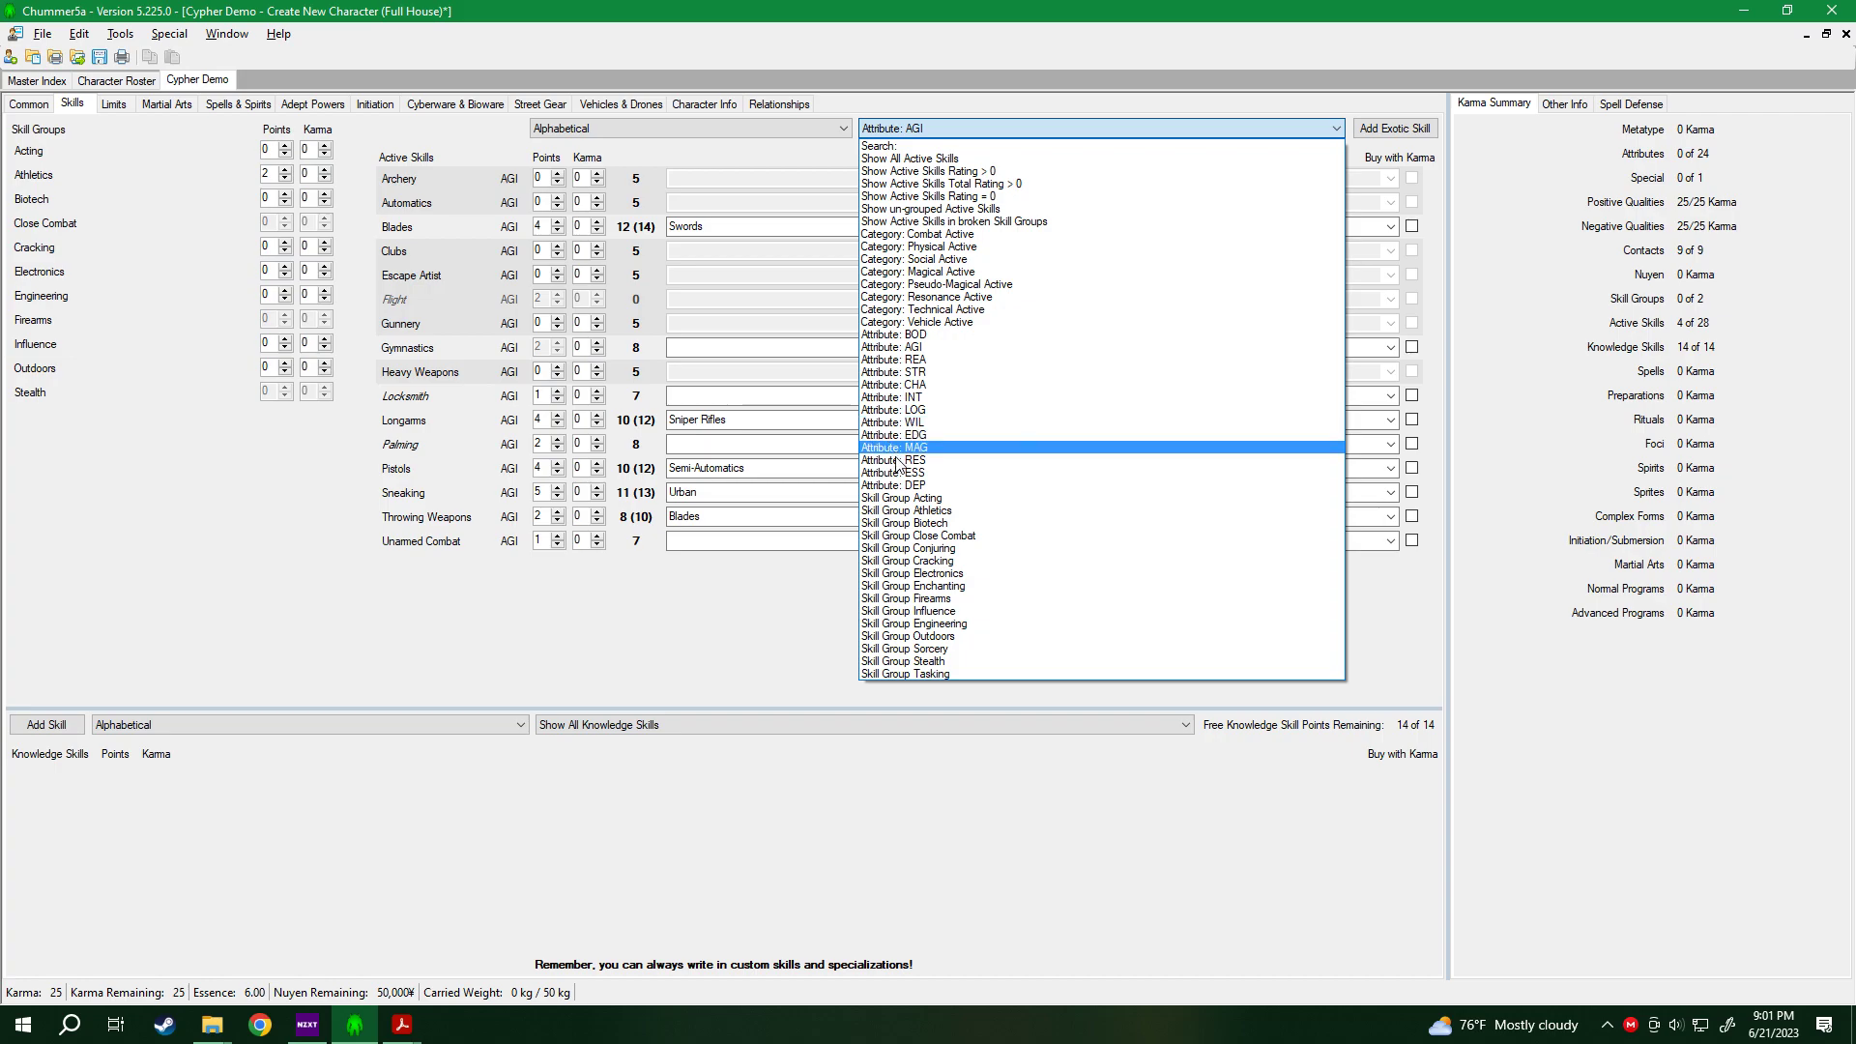
left_click(938, 397)
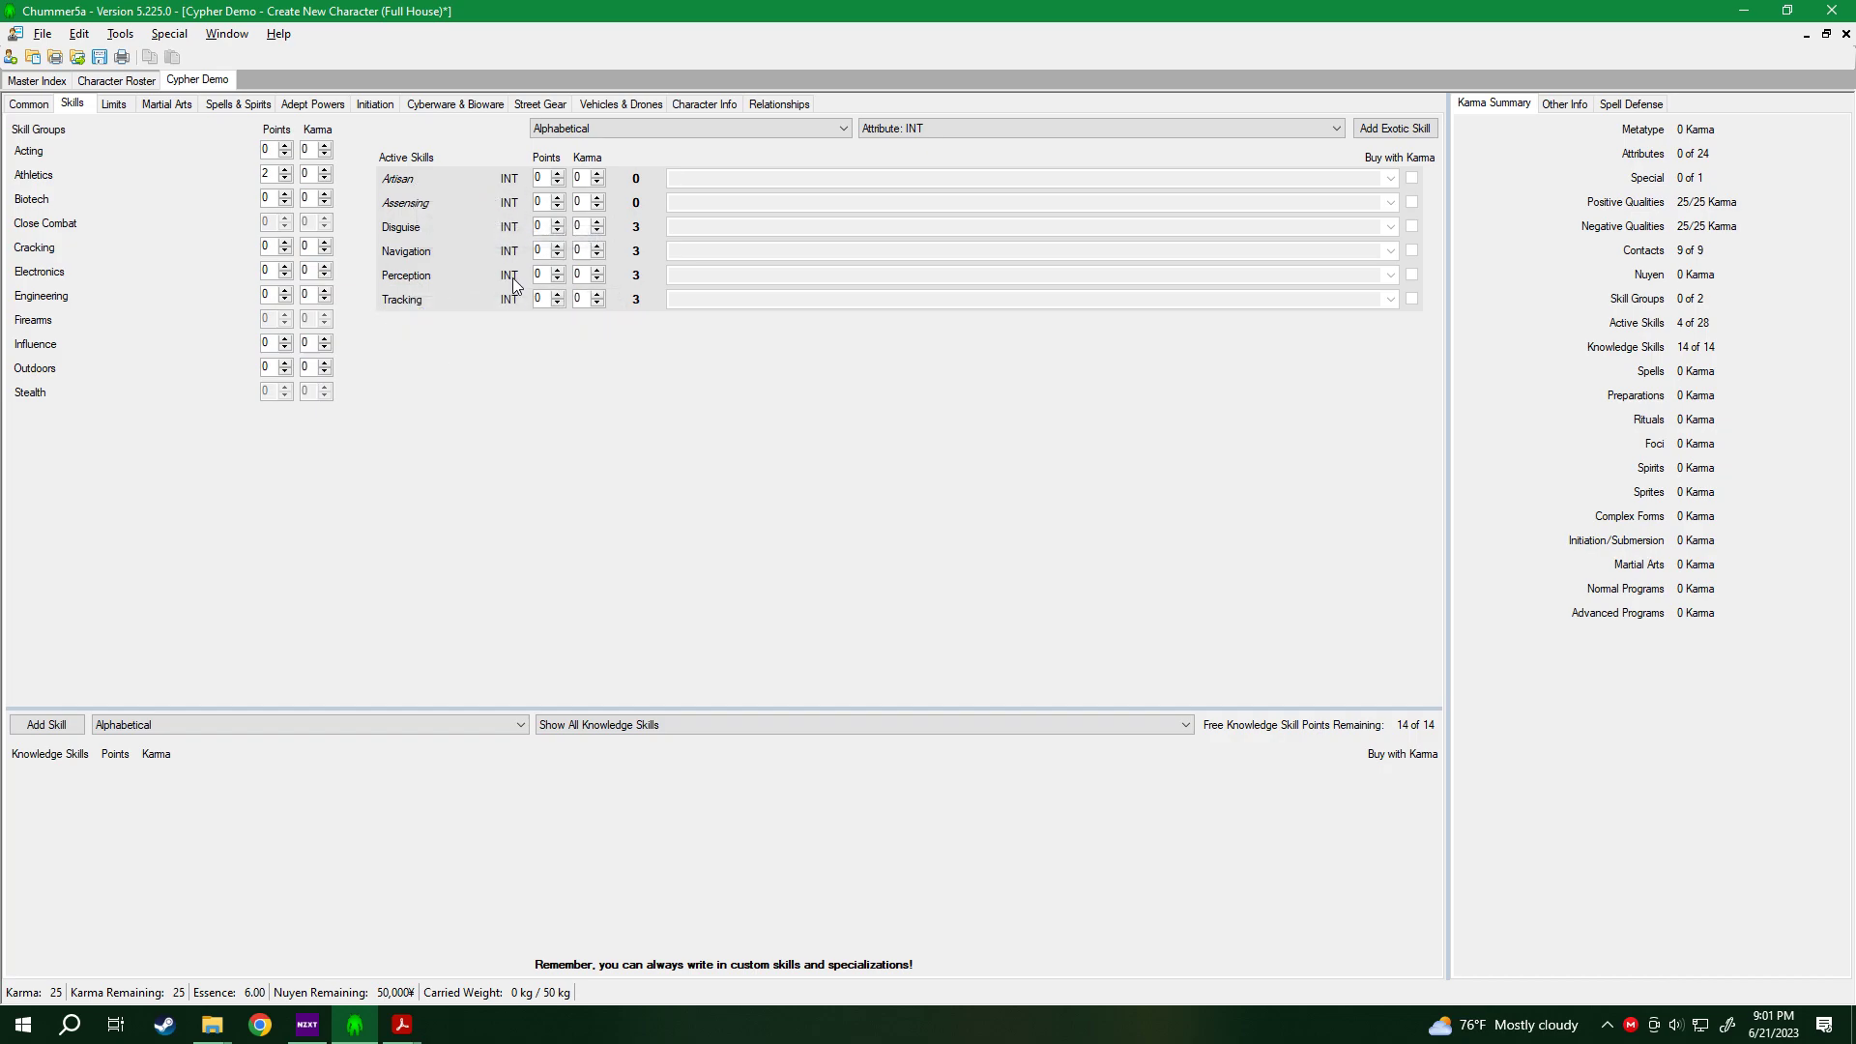
left_click(31, 105)
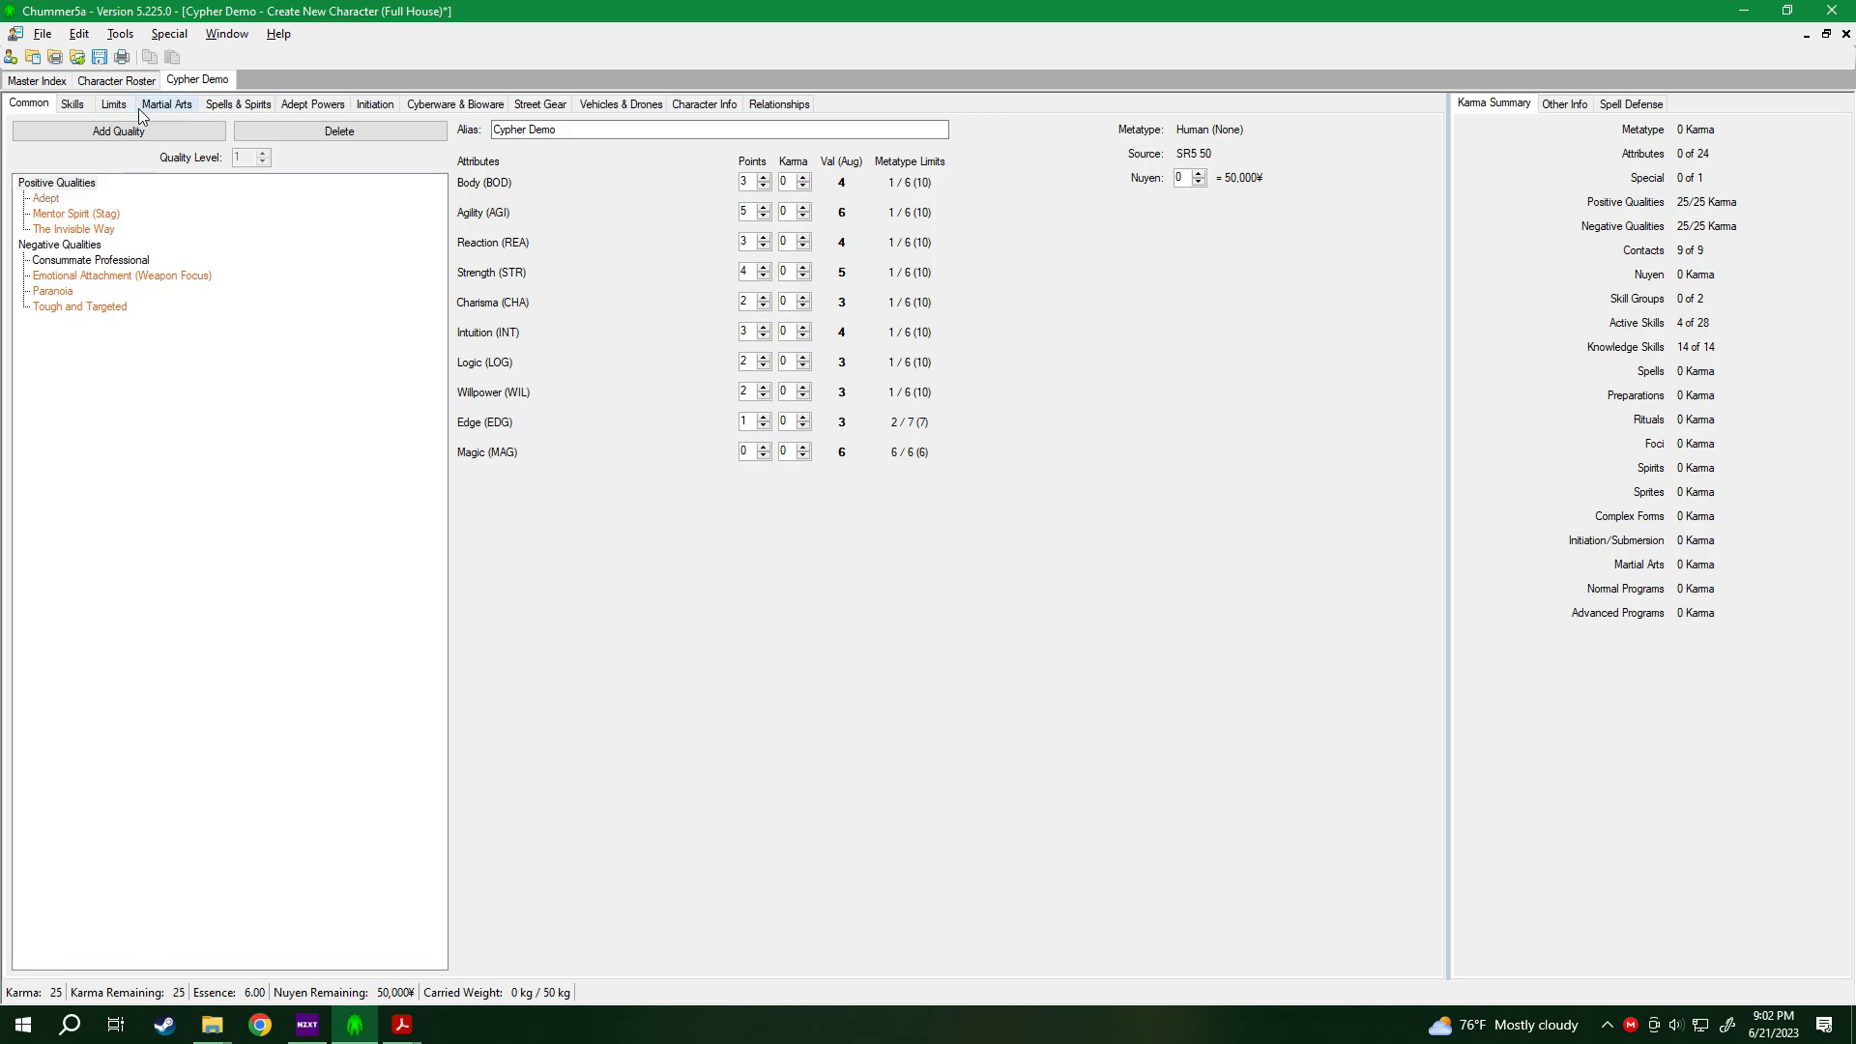
left_click(69, 104)
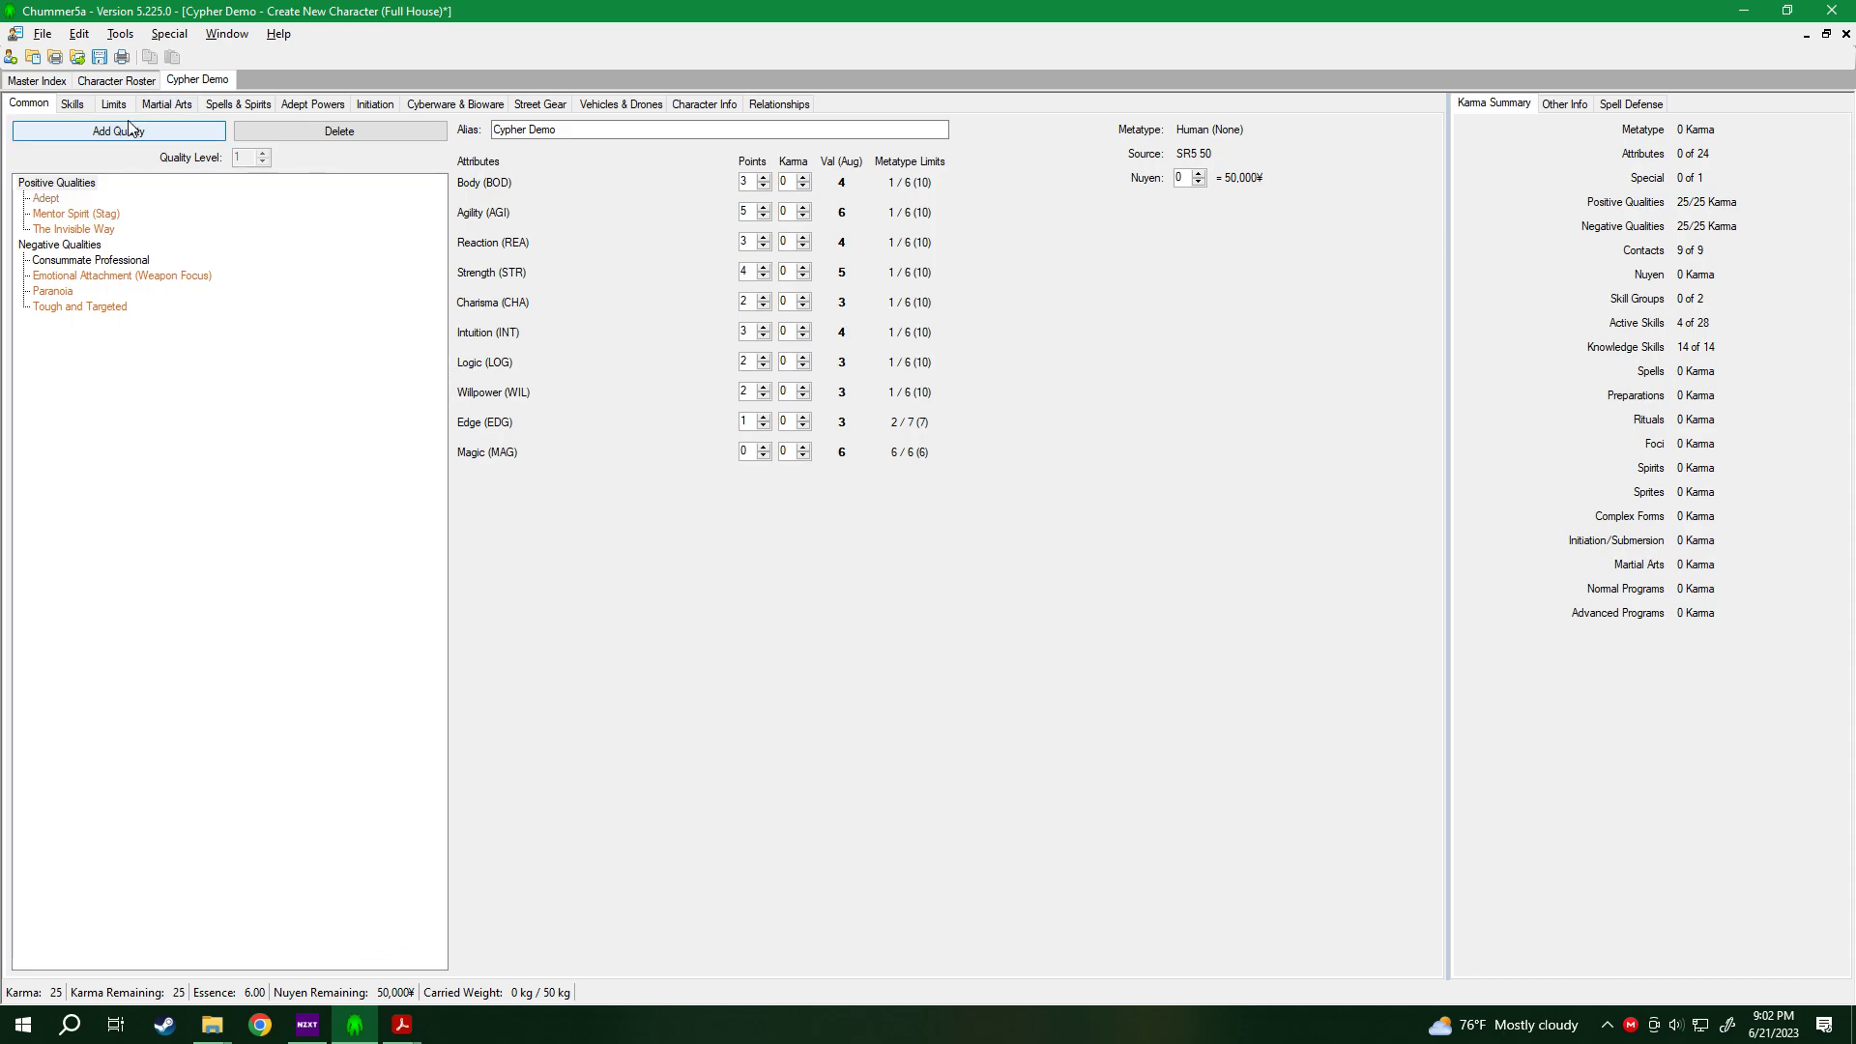
left_click(77, 104)
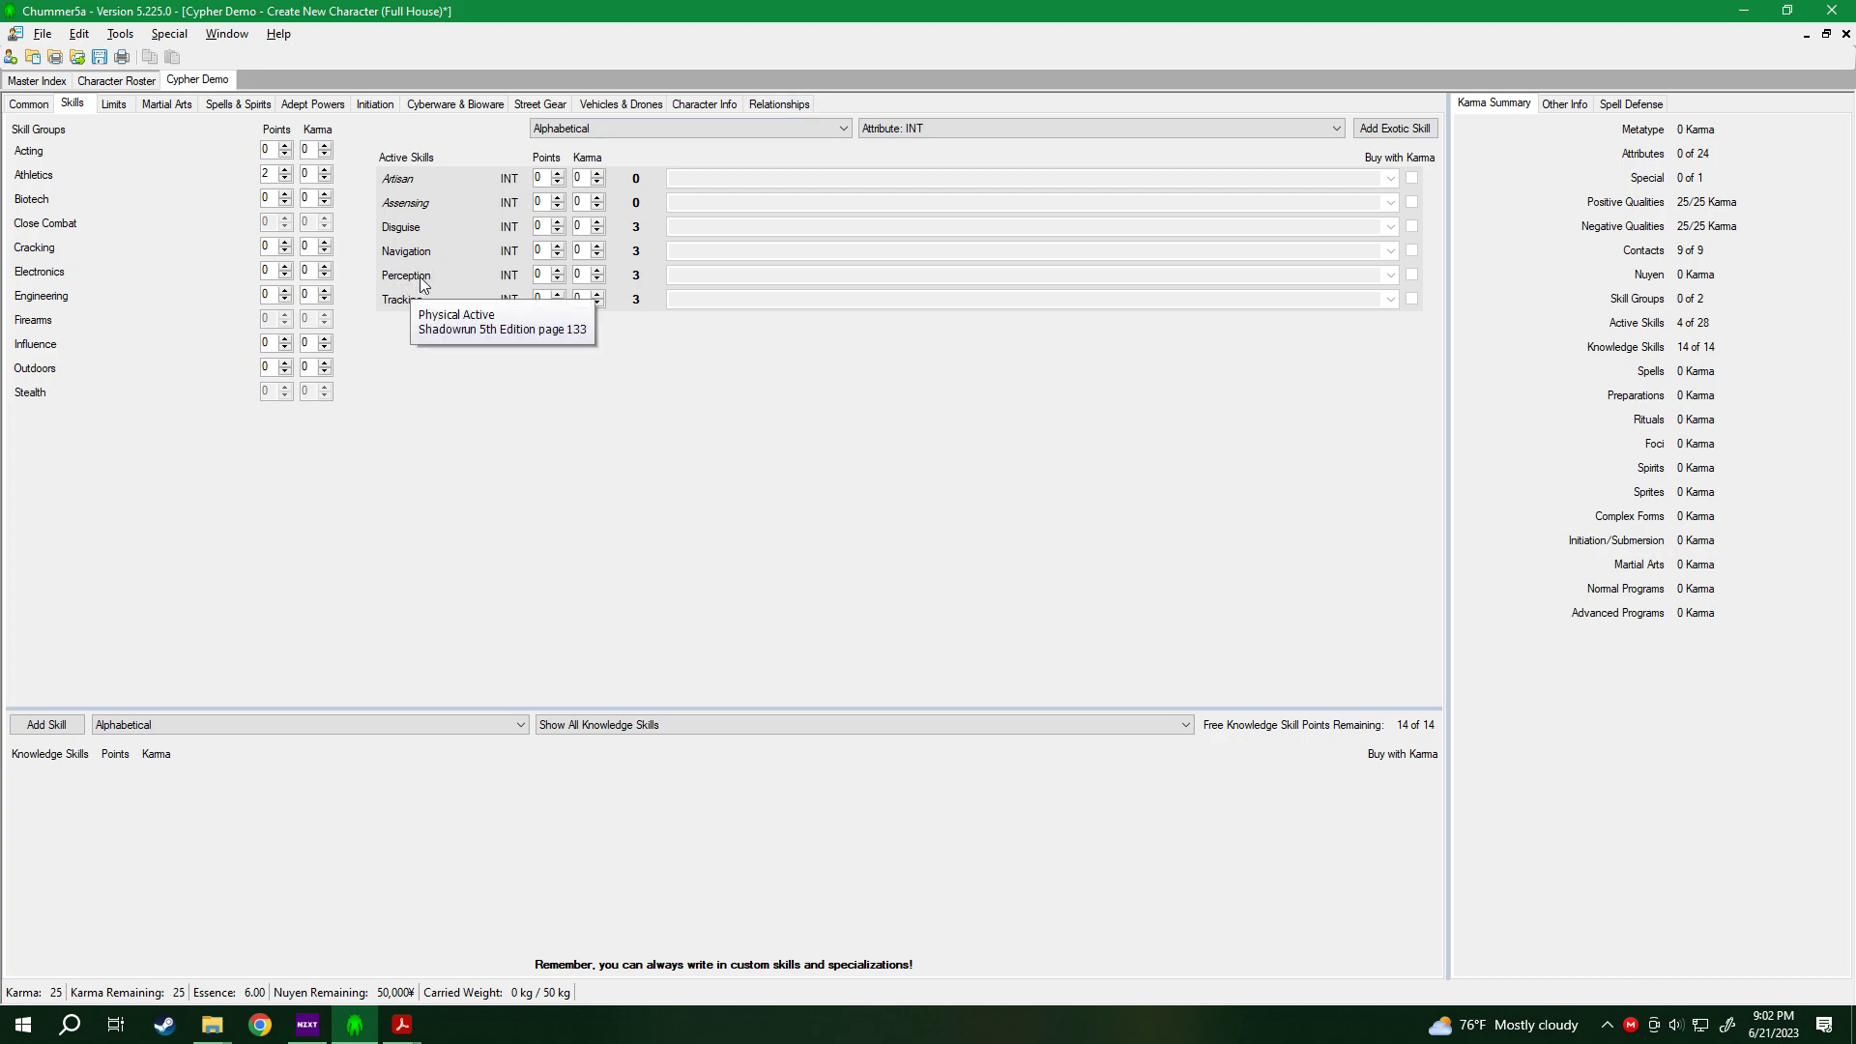
left_click(557, 270)
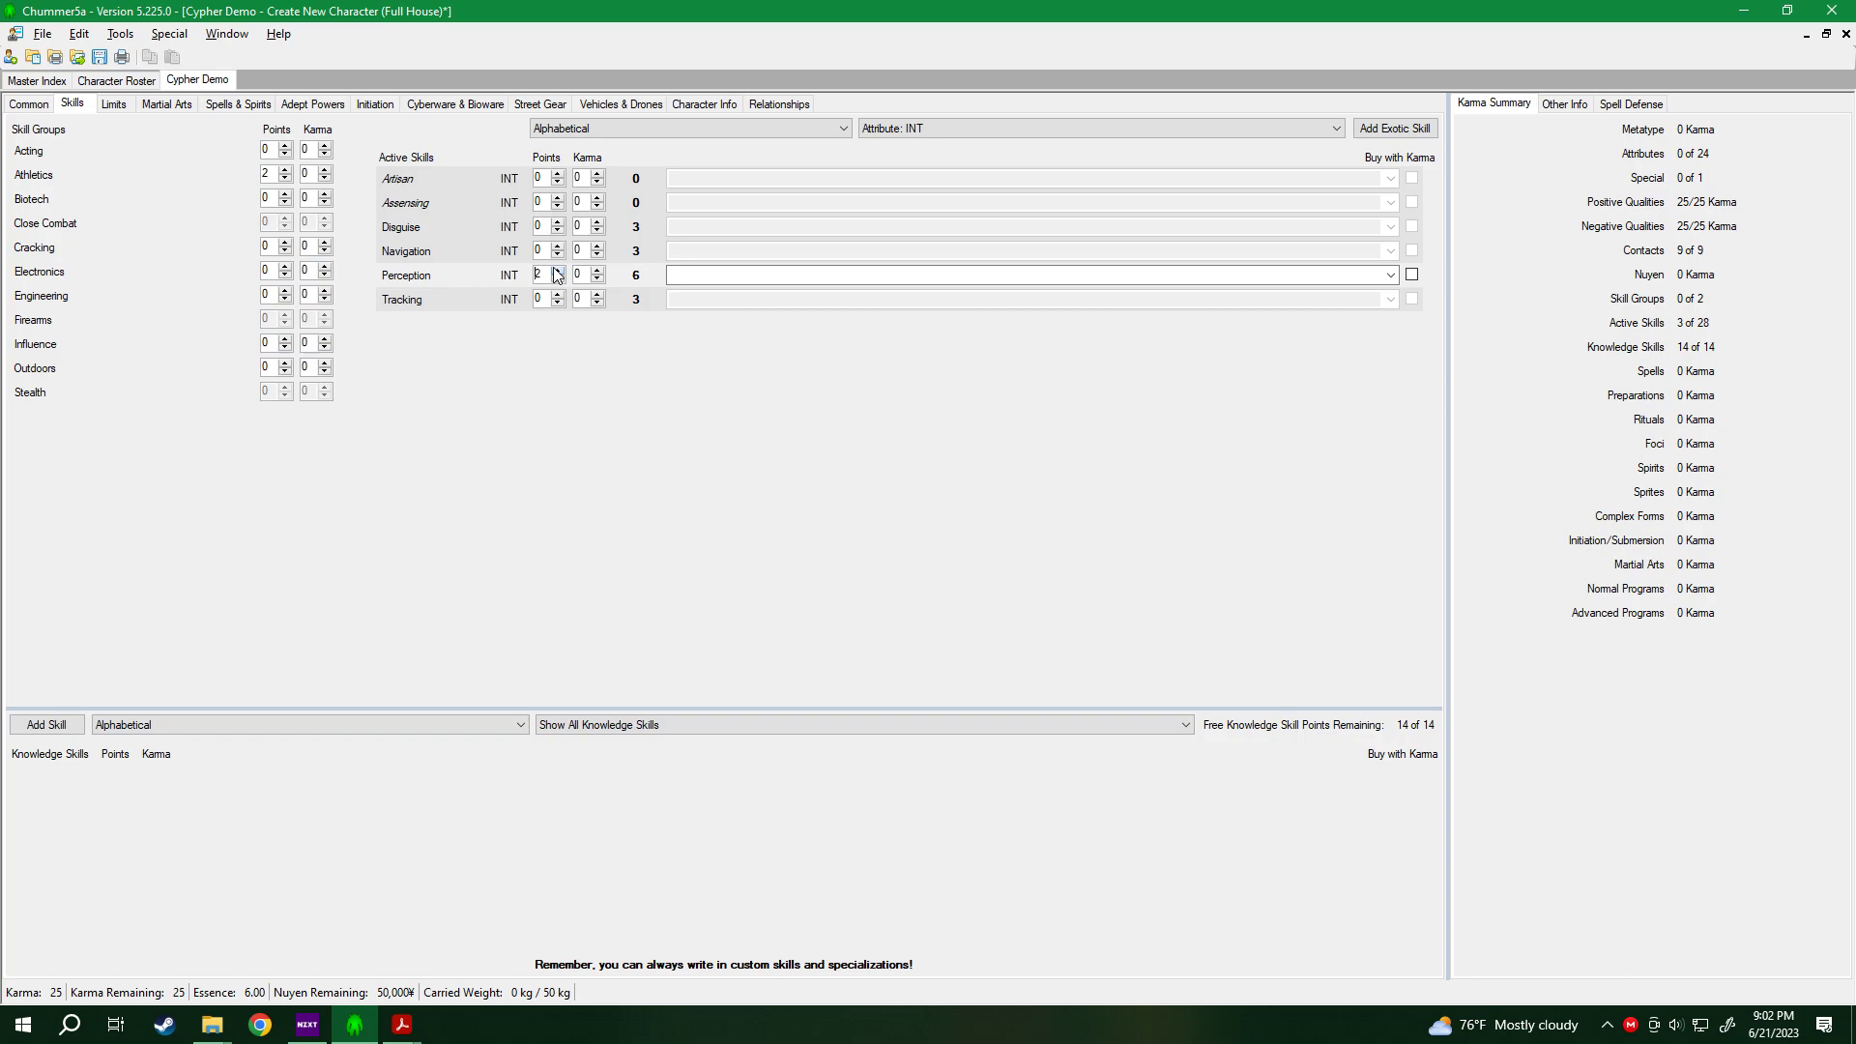
left_click(557, 271)
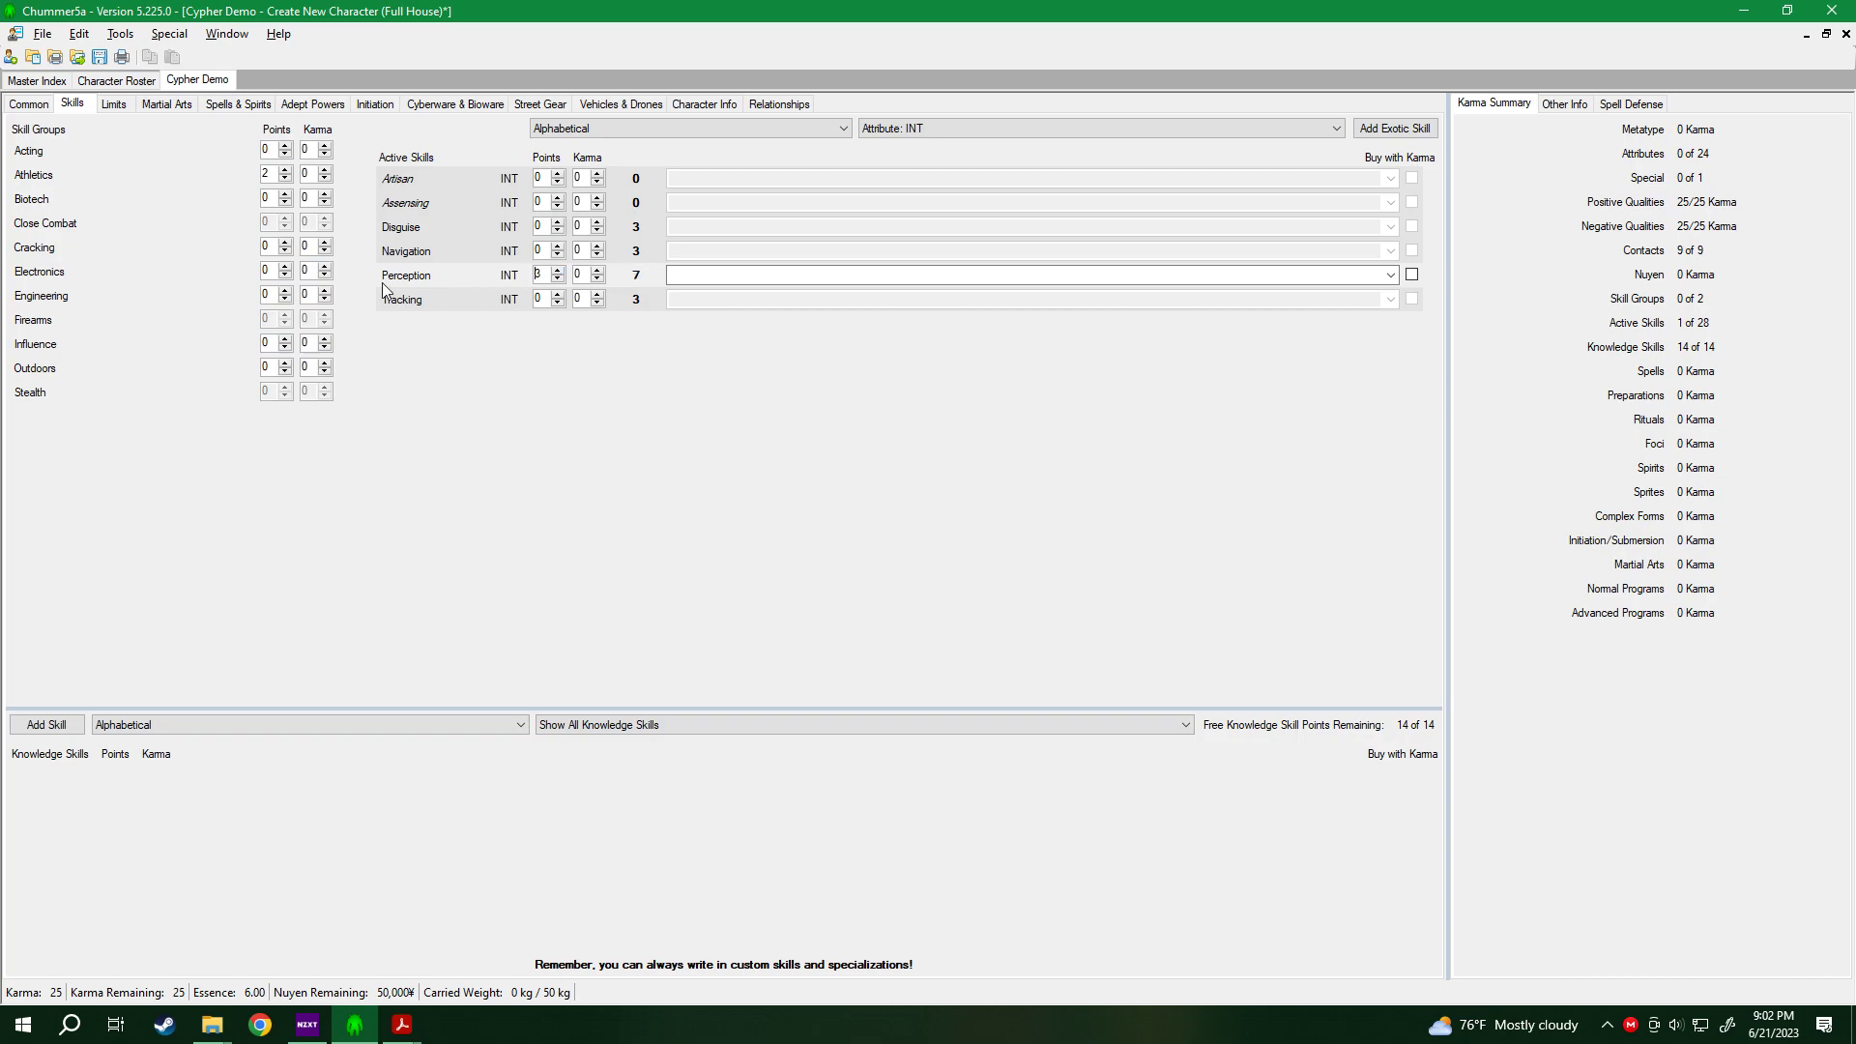
left_click(1390, 276)
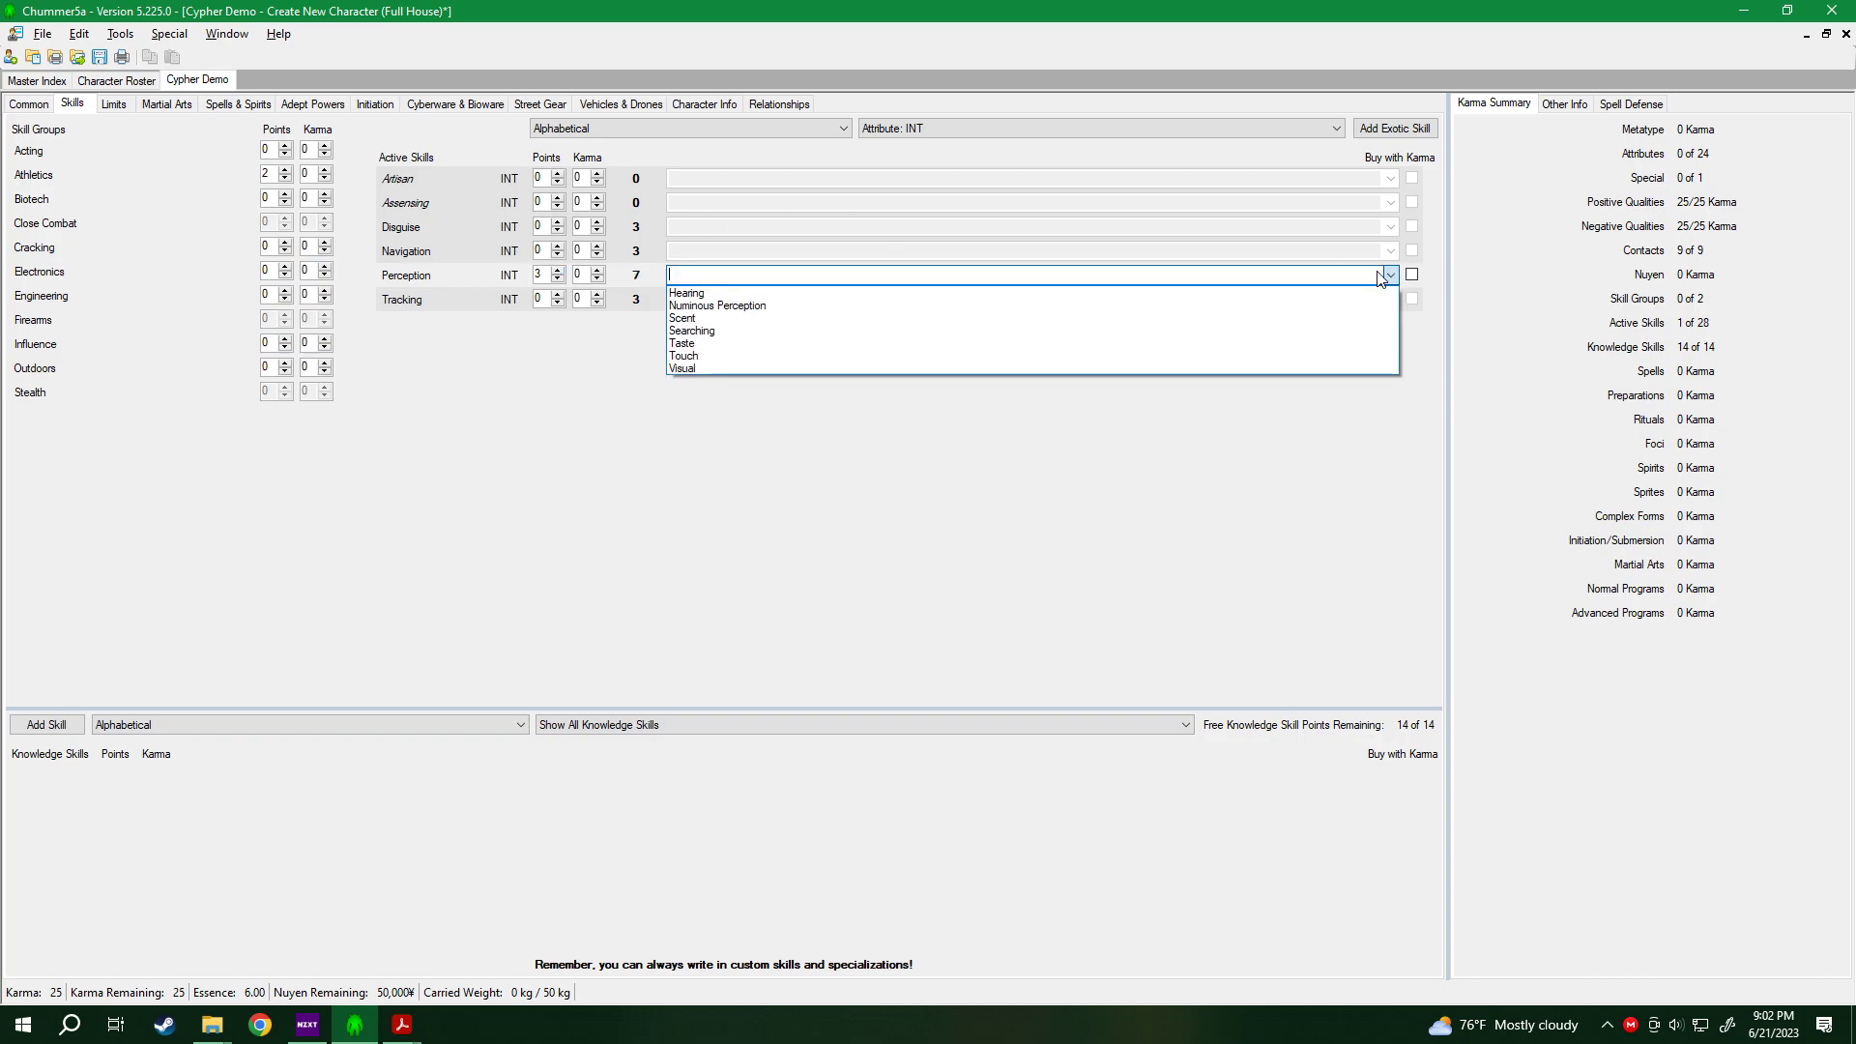
left_click(692, 367)
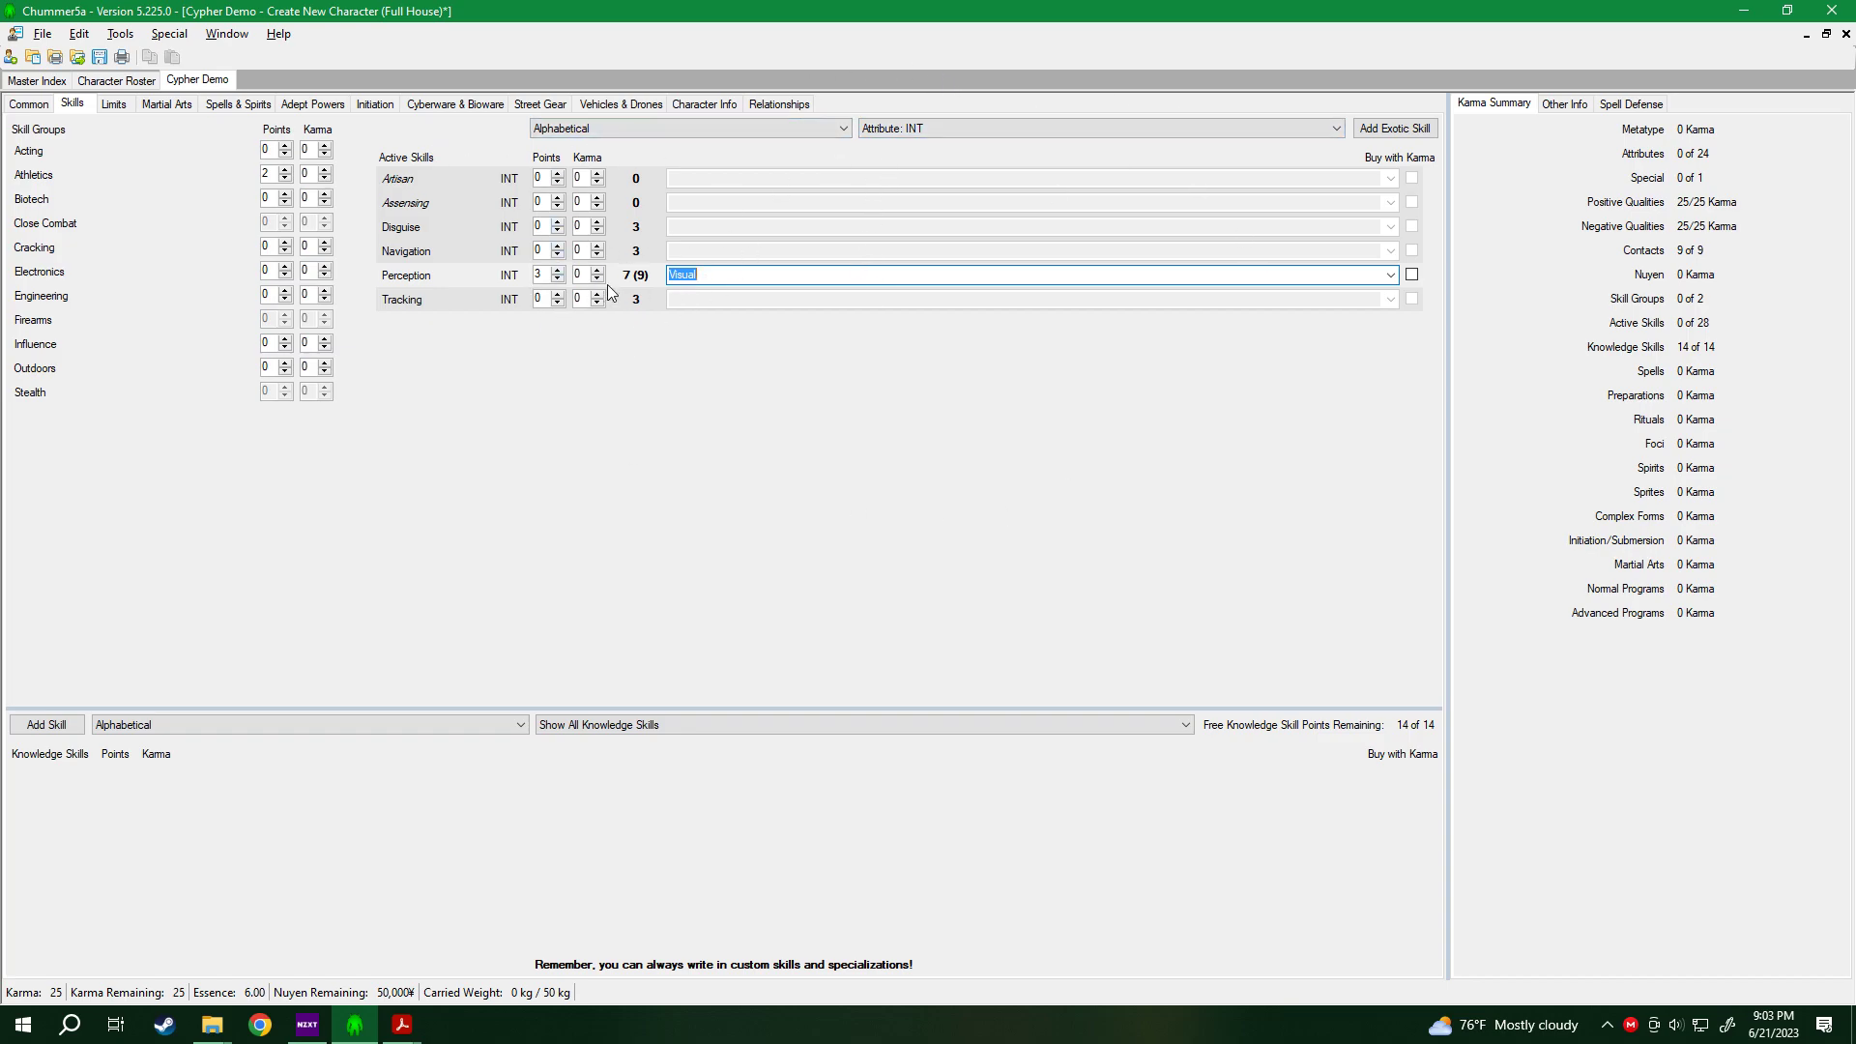
Show only the Logic-linked active skills, allocate 1 point to First Aid and save the character.
left_click(1111, 128)
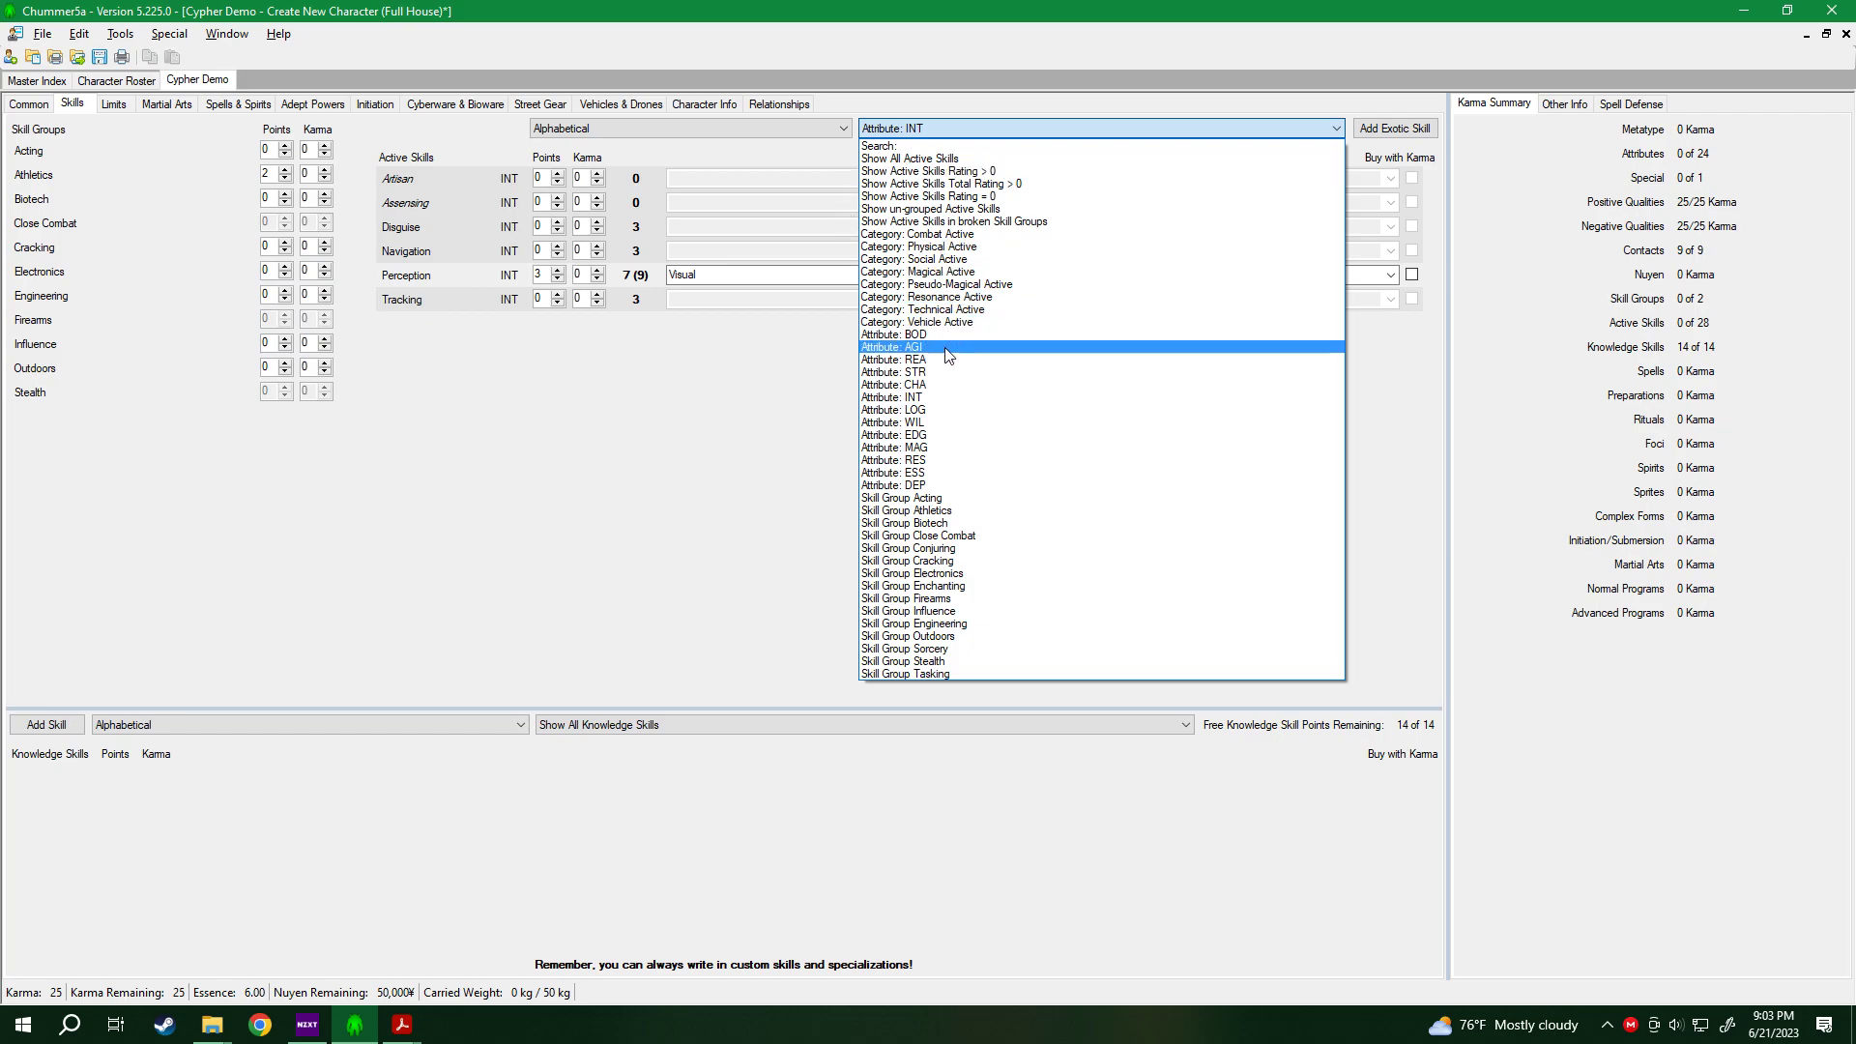
left_click(926, 410)
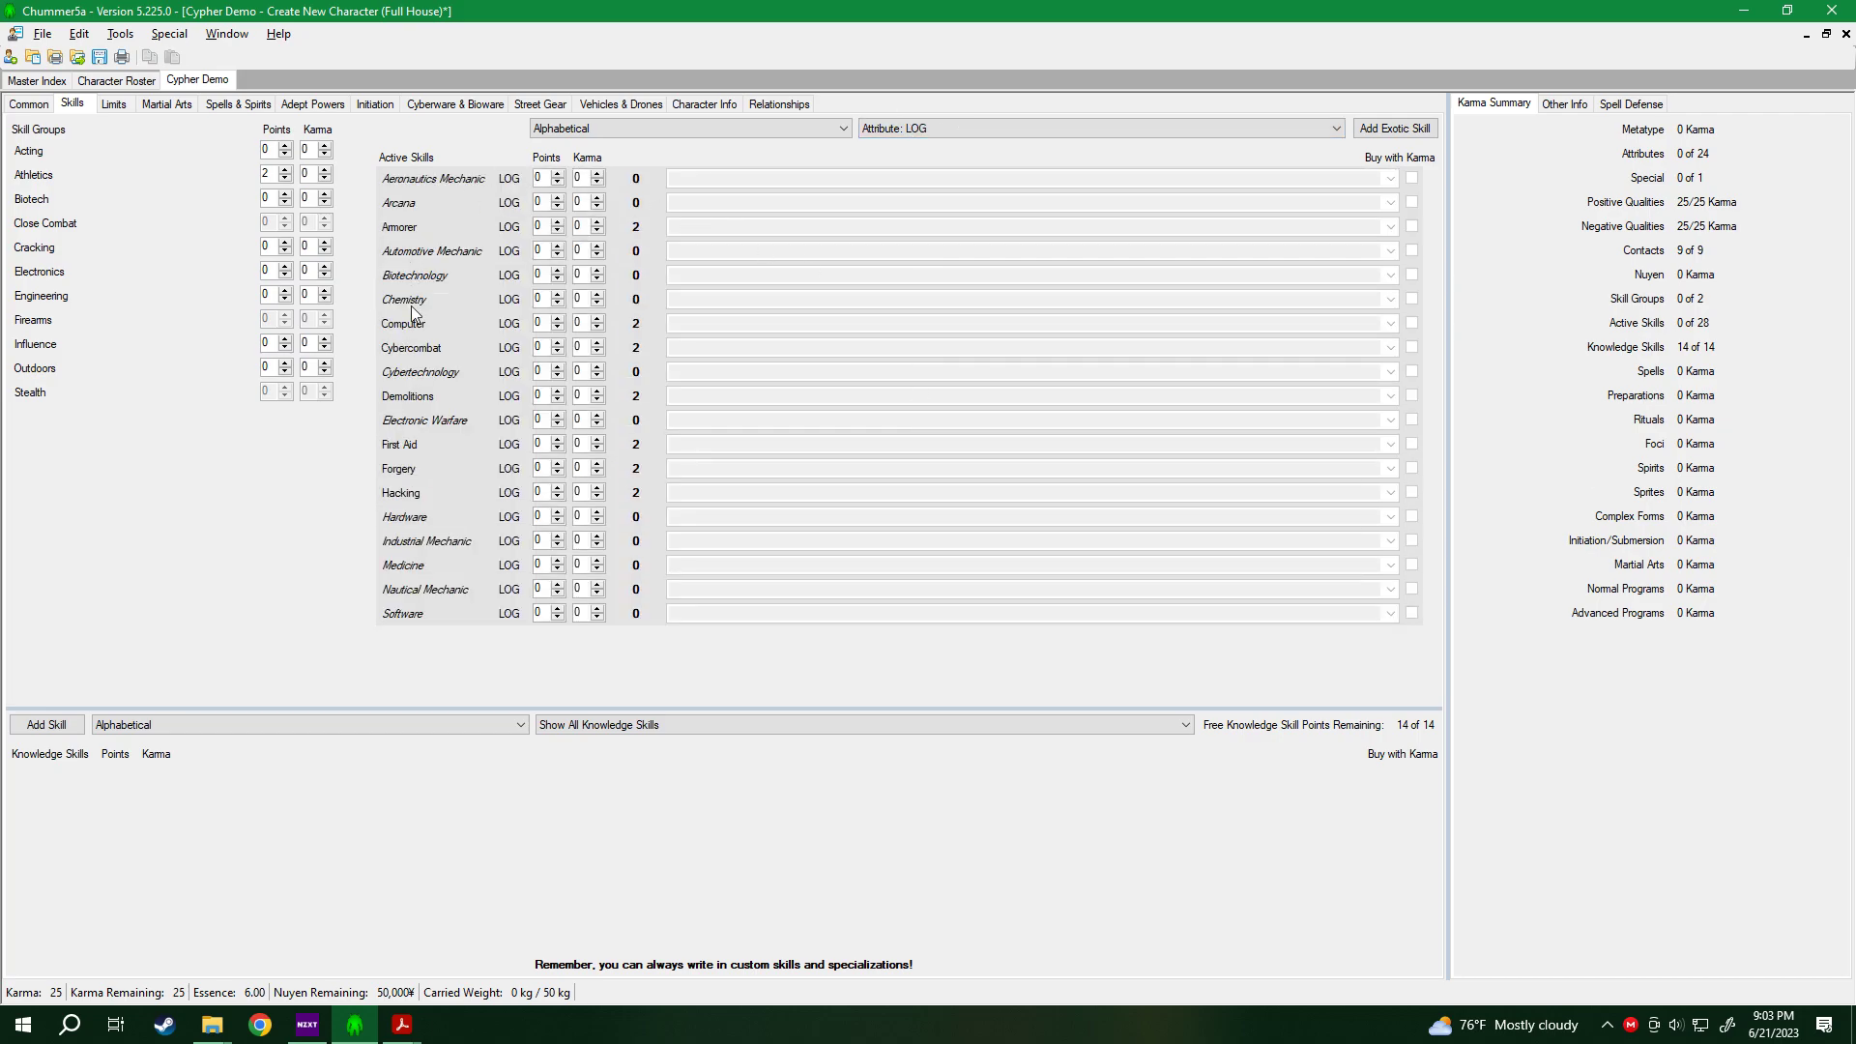
left_click(557, 440)
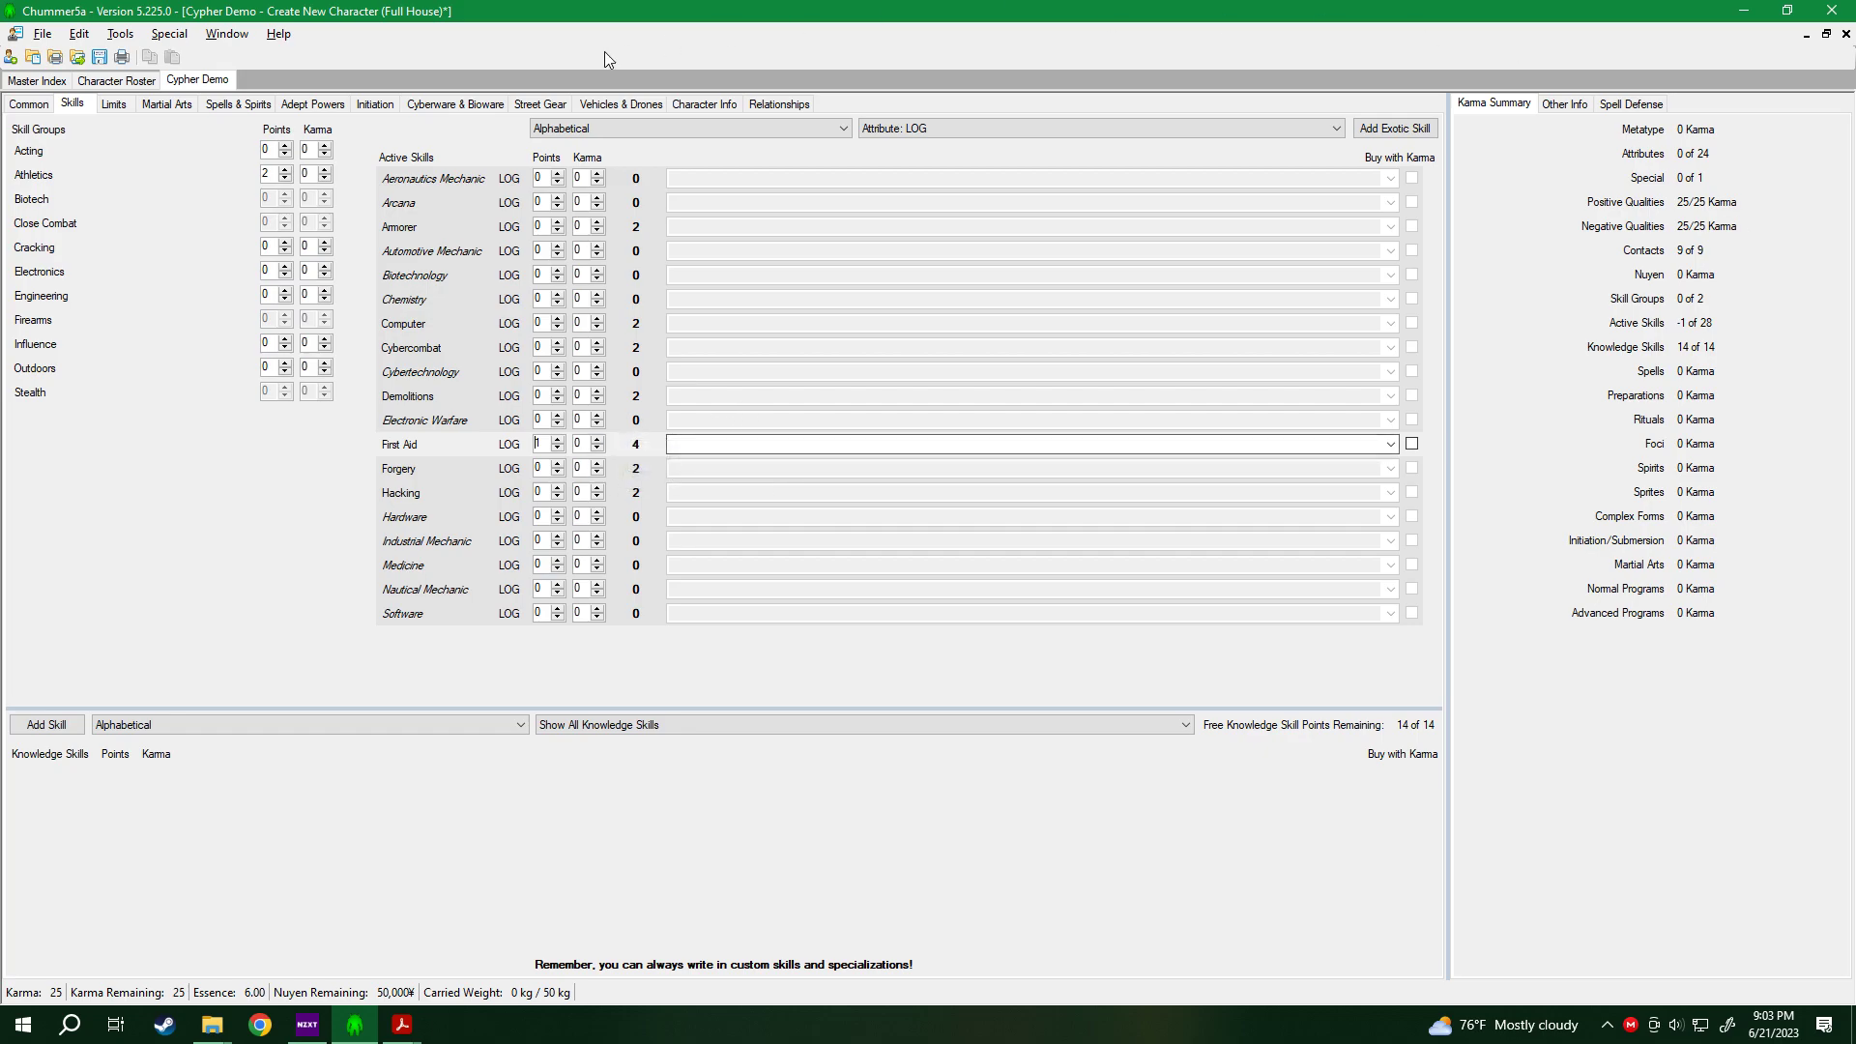
left_click(99, 57)
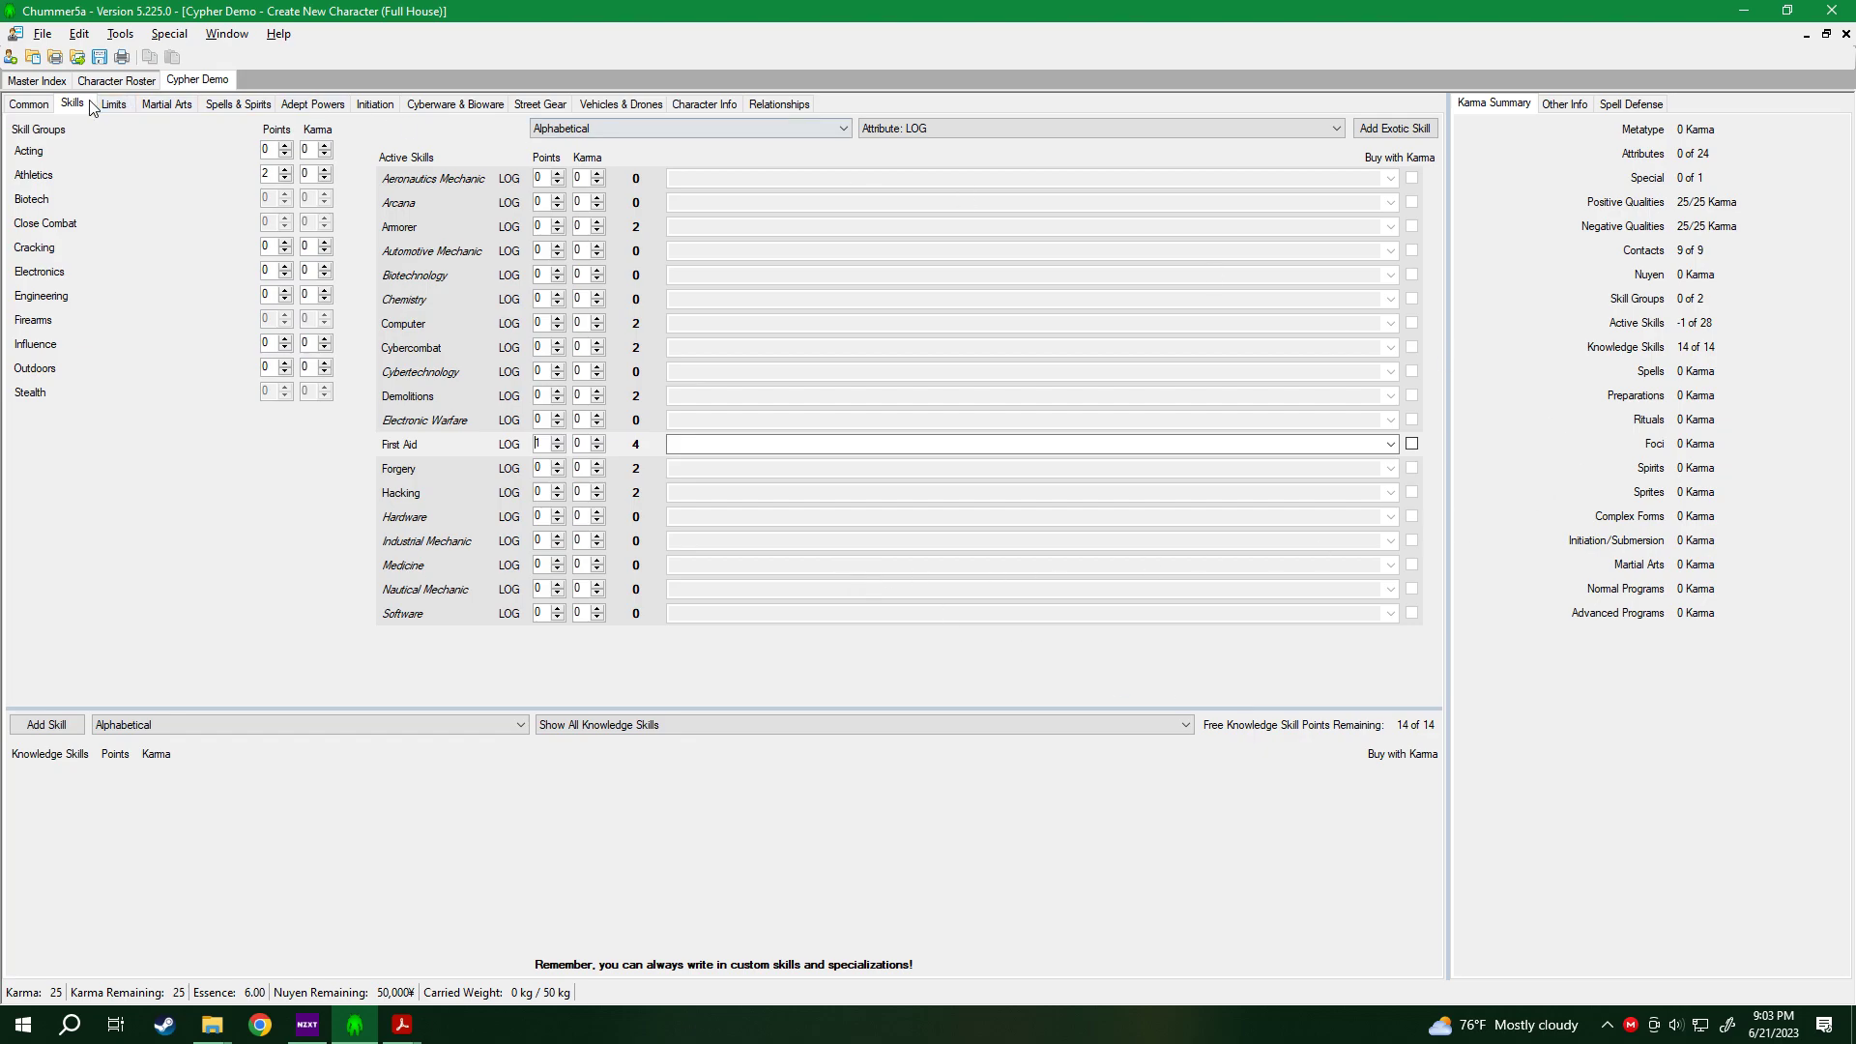
Remove the skill point from First Aid.
left_click(37, 105)
left_click(71, 106)
left_click(557, 449)
left_click(982, 141)
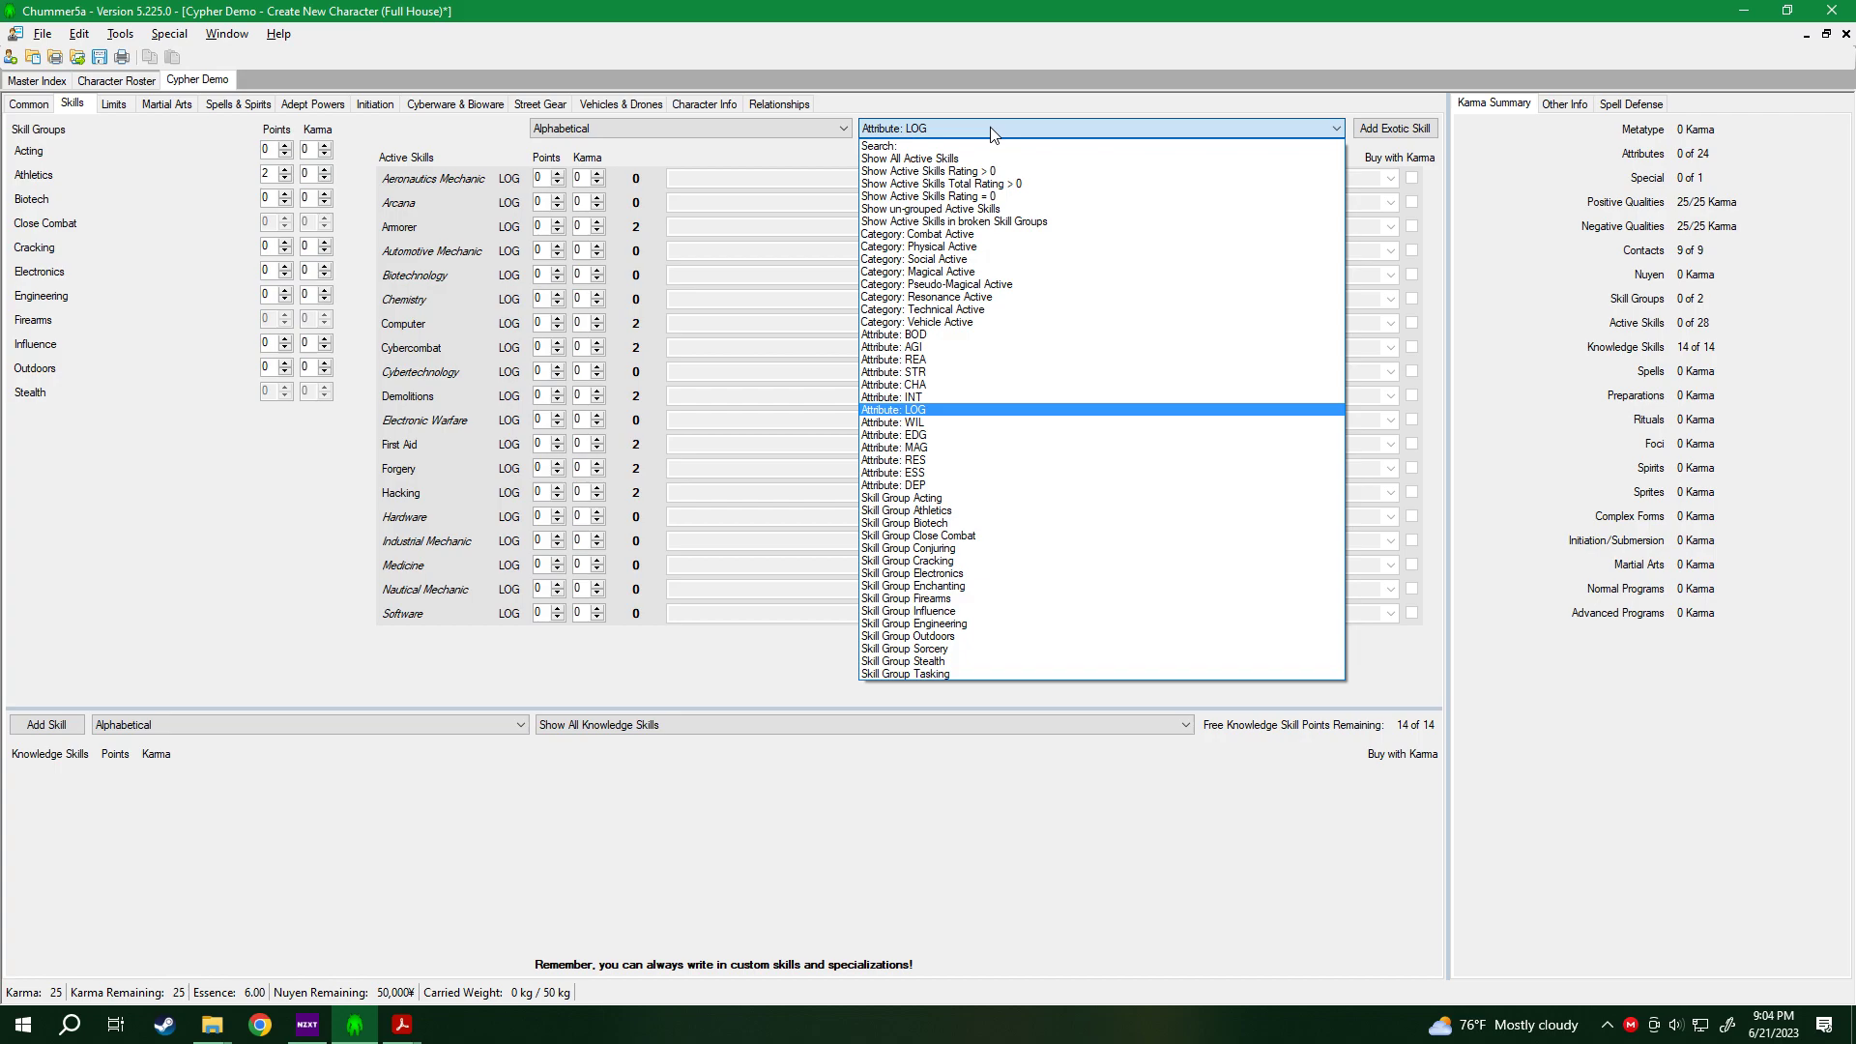
left_click(993, 134)
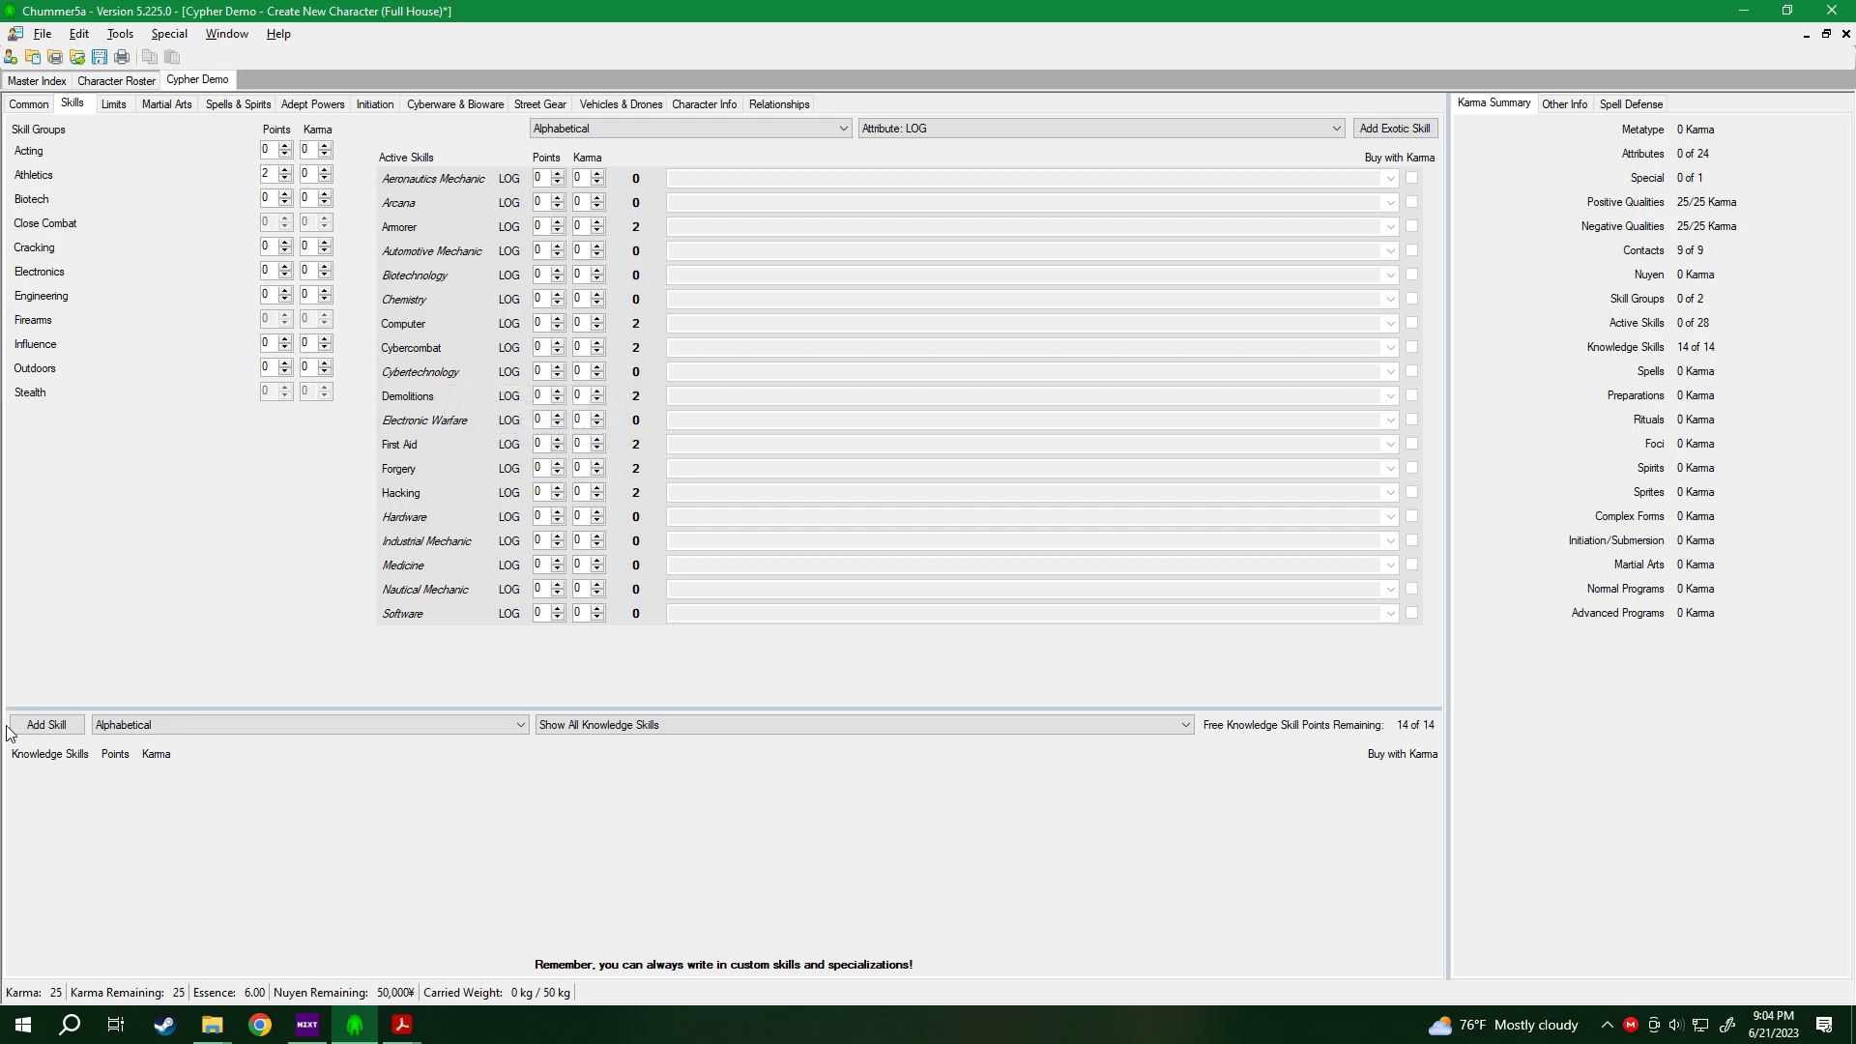
Add English as a knowledge skill and mark it as the character's native language.
left_click(46, 732)
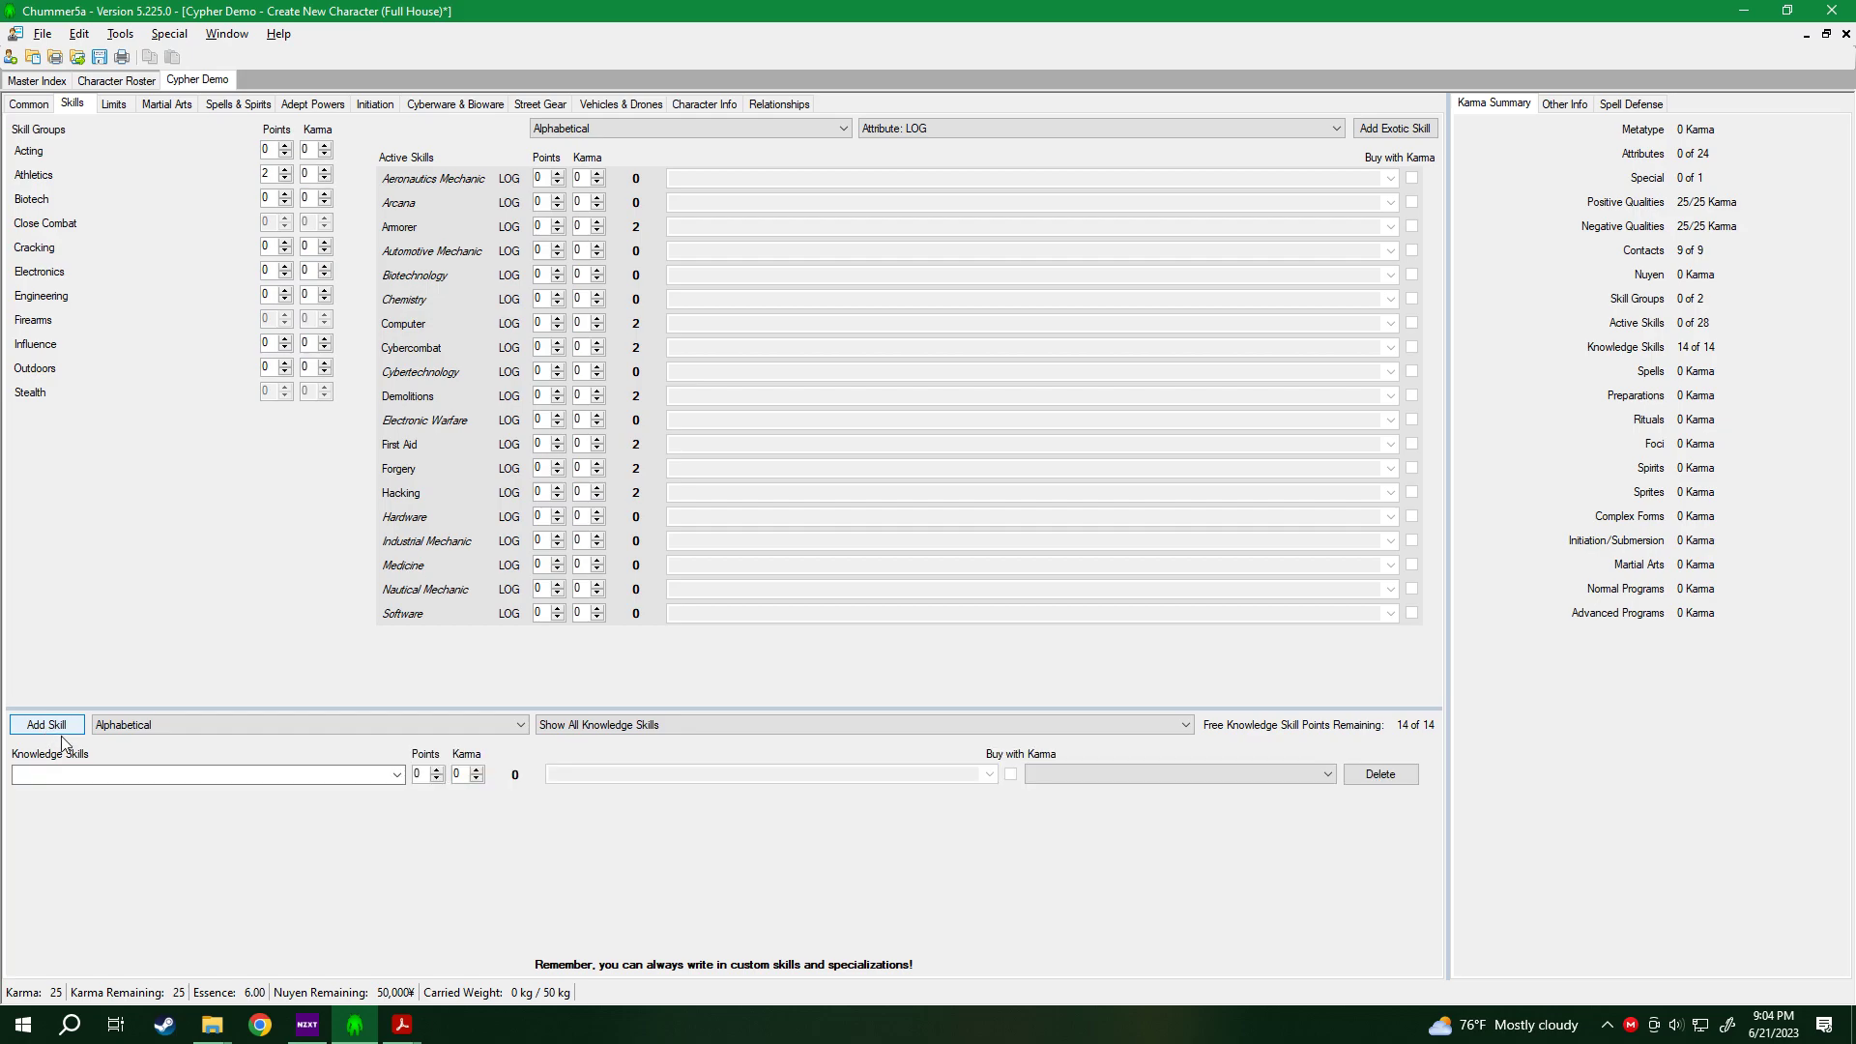
left_click(241, 780)
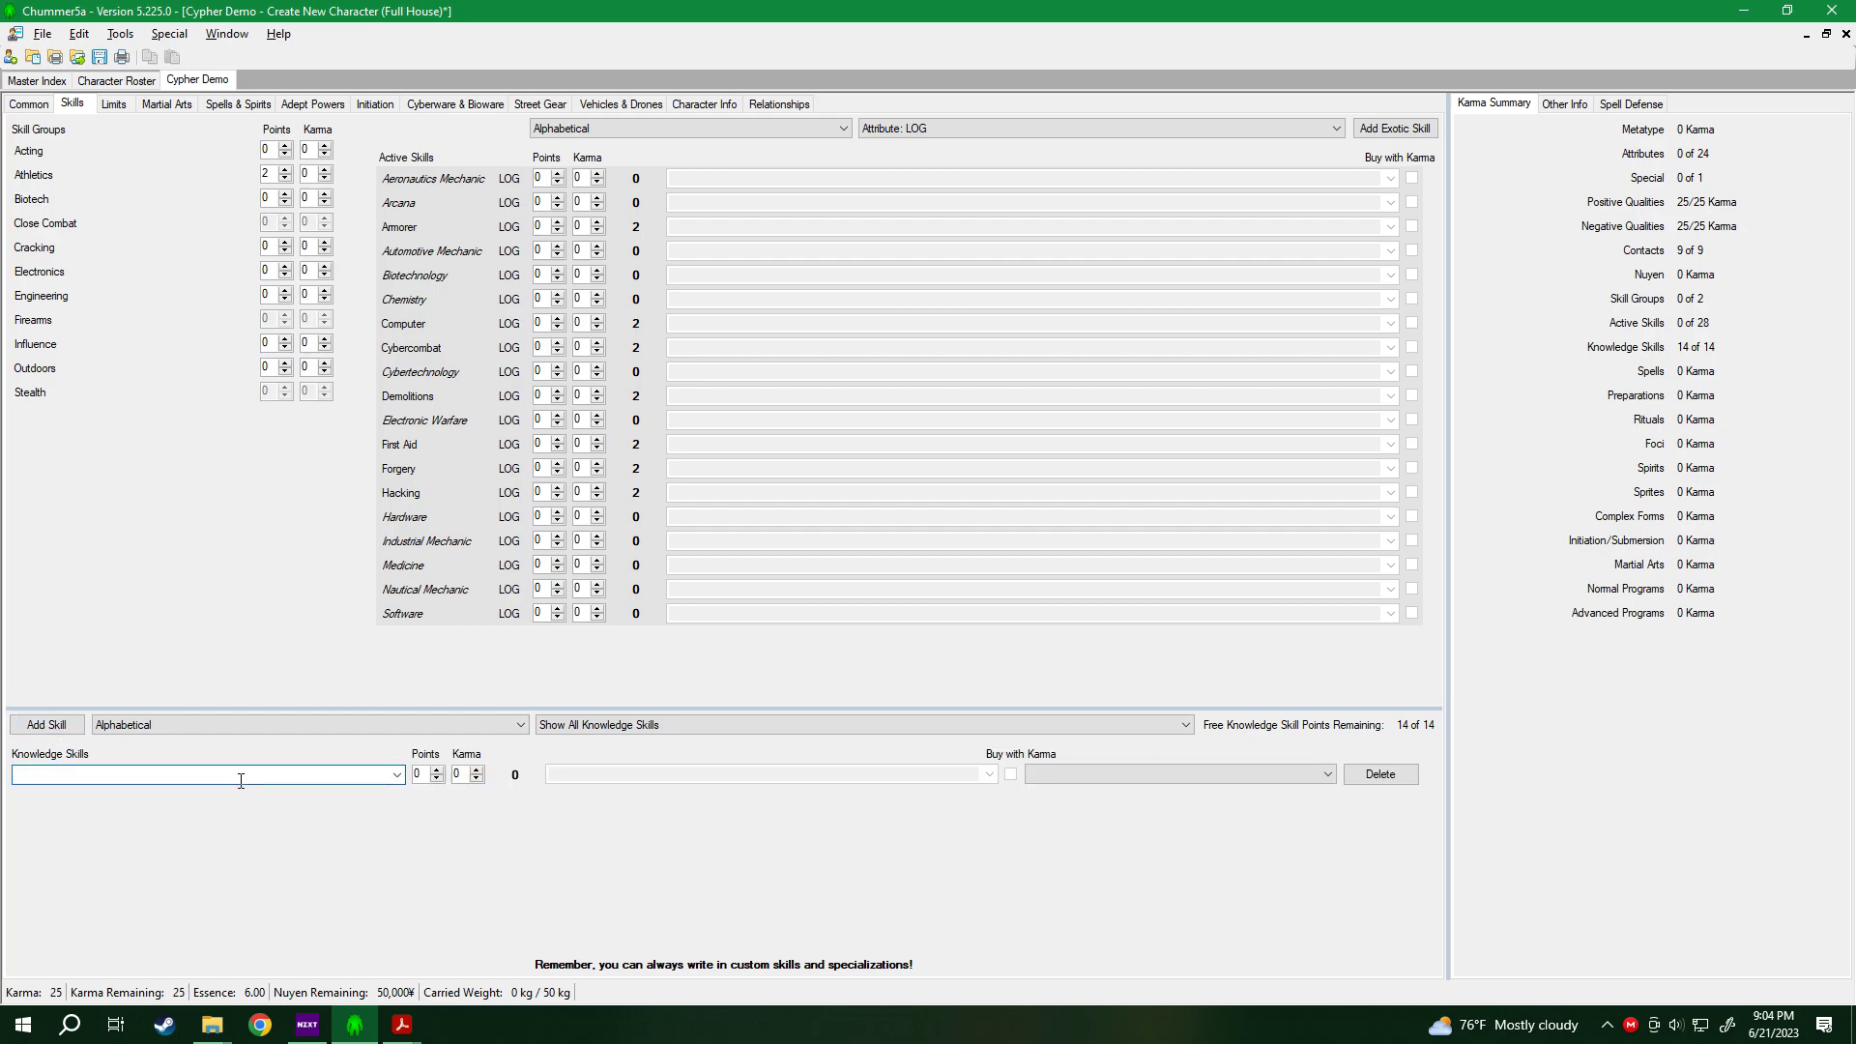
type("Engineering")
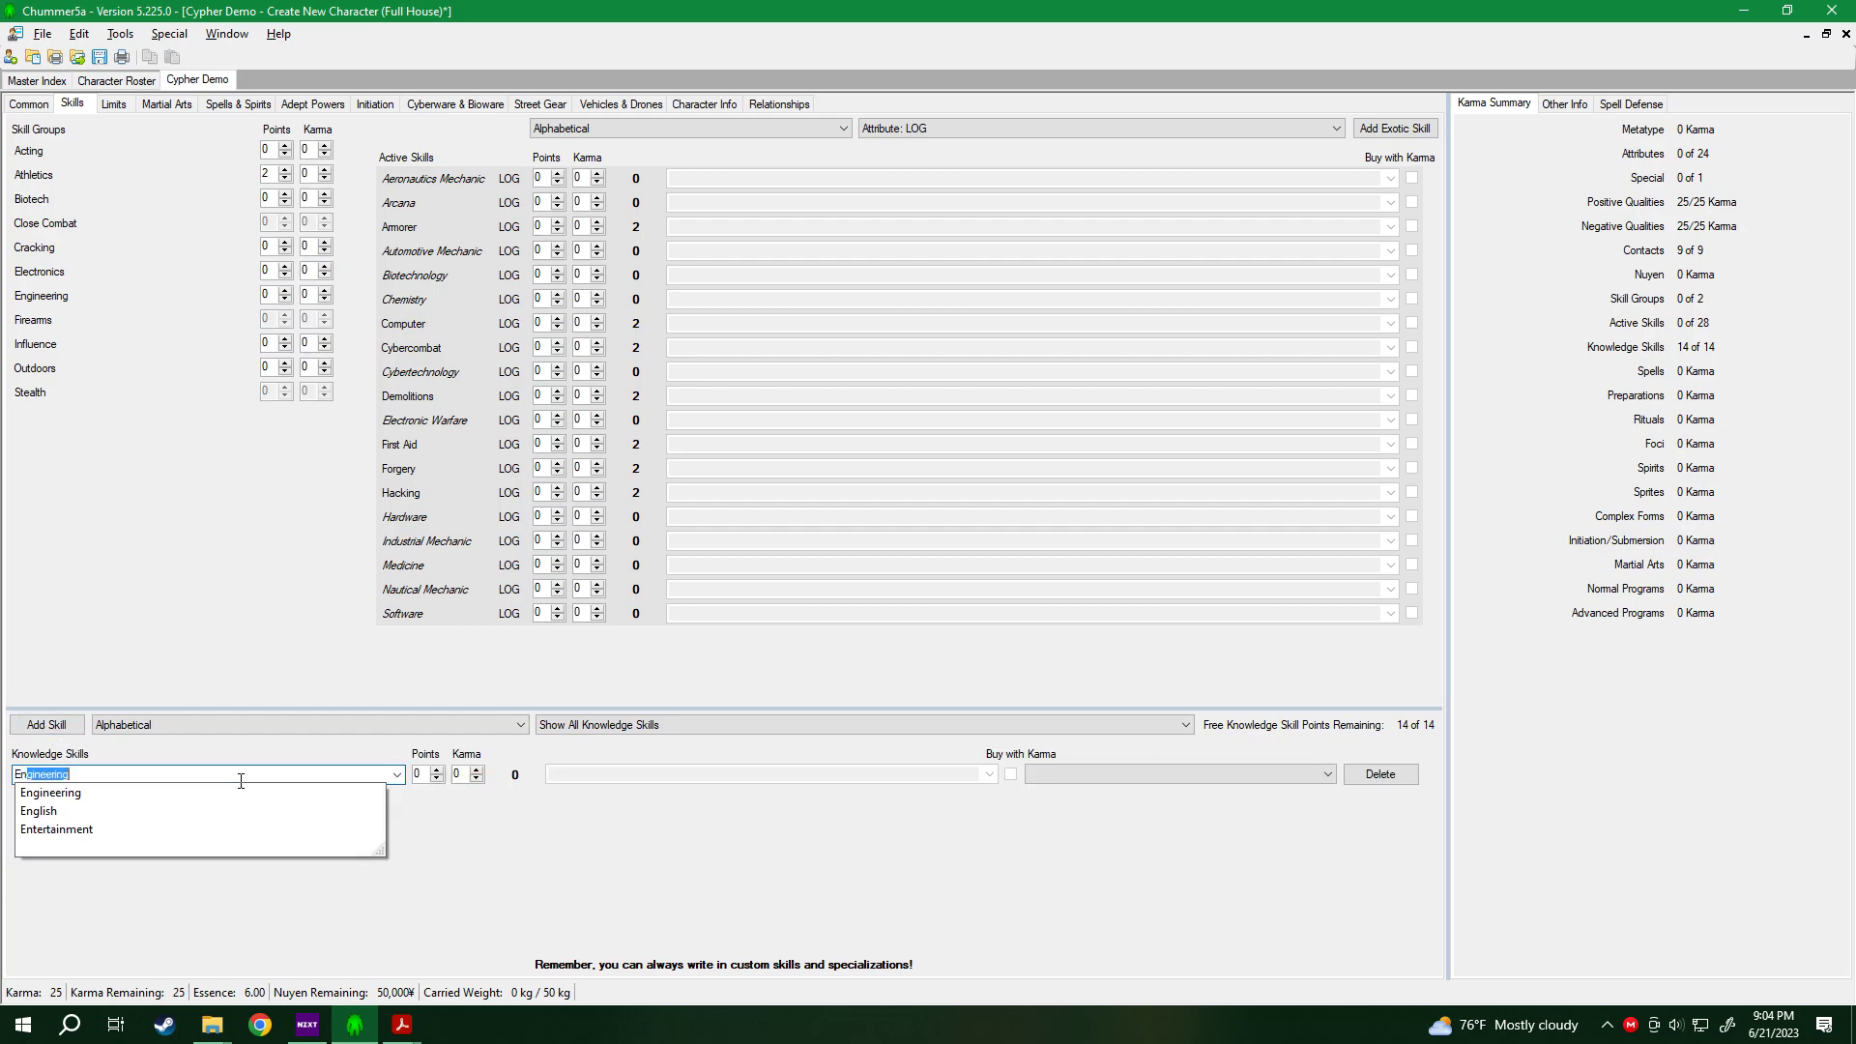
left_click(242, 810)
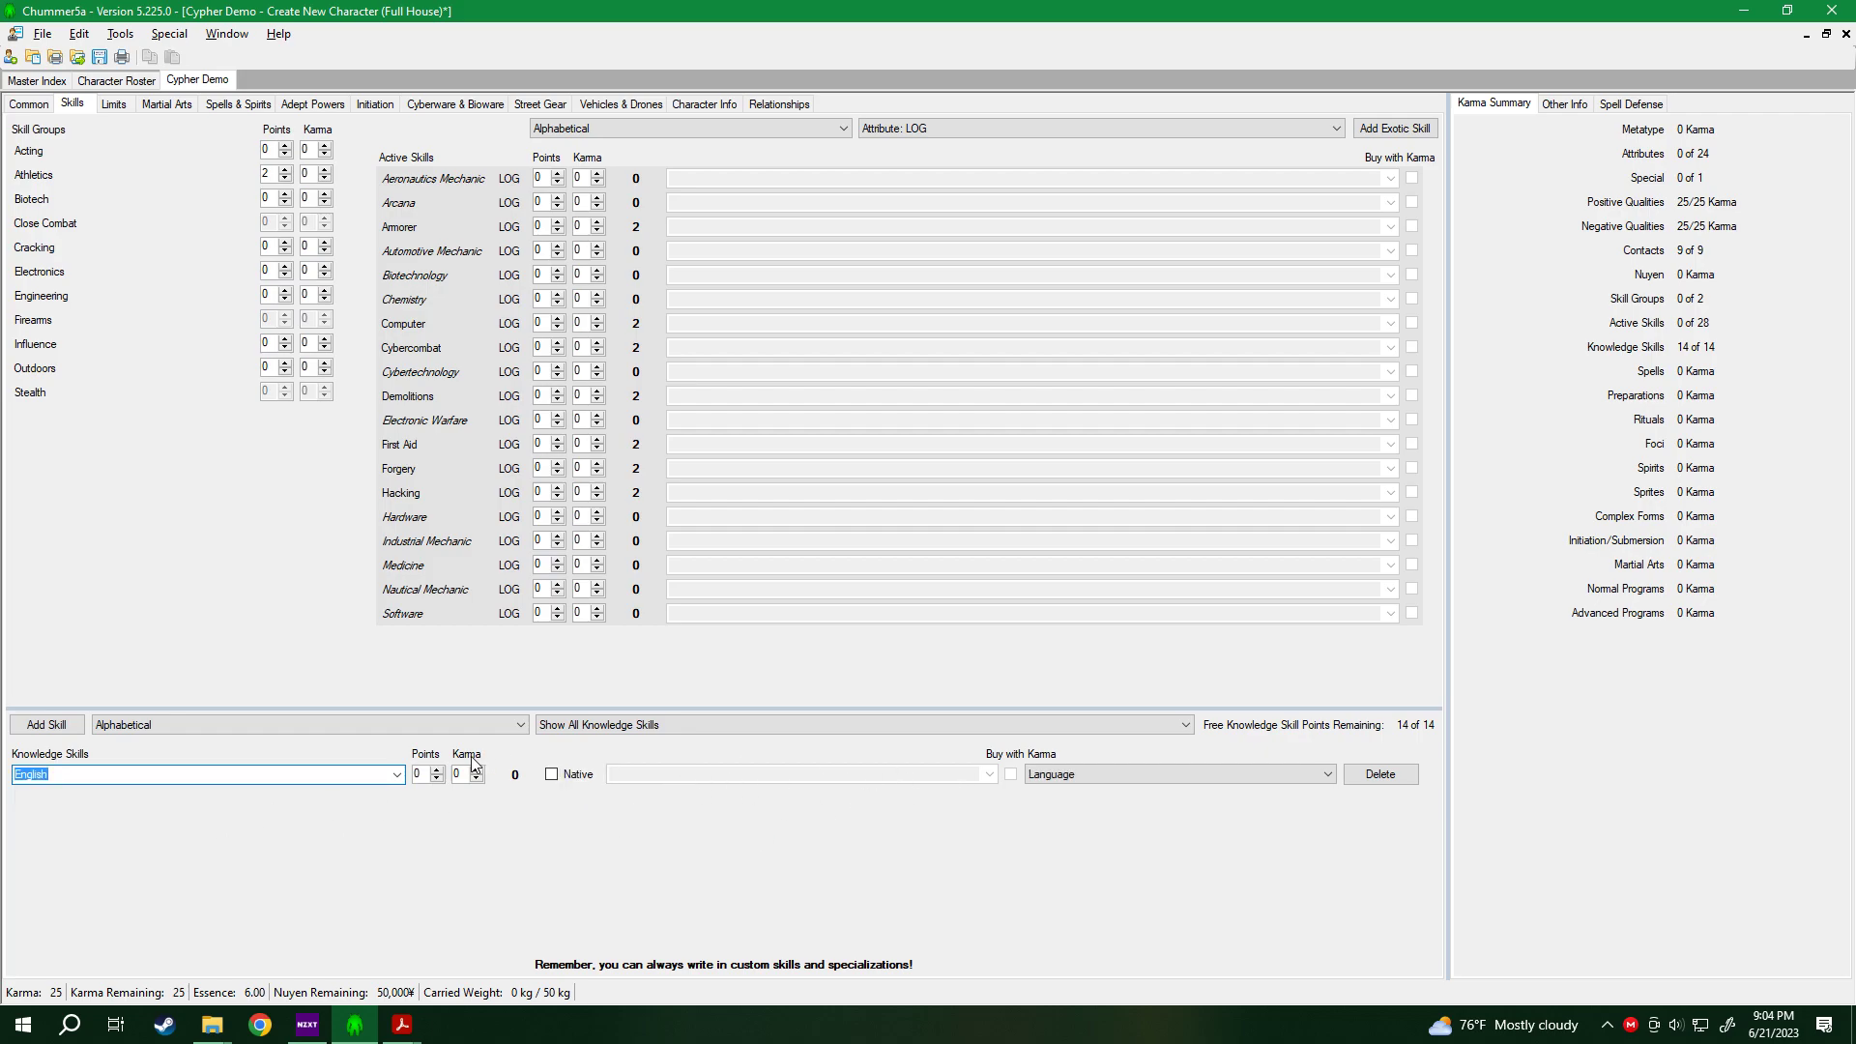
left_click(552, 774)
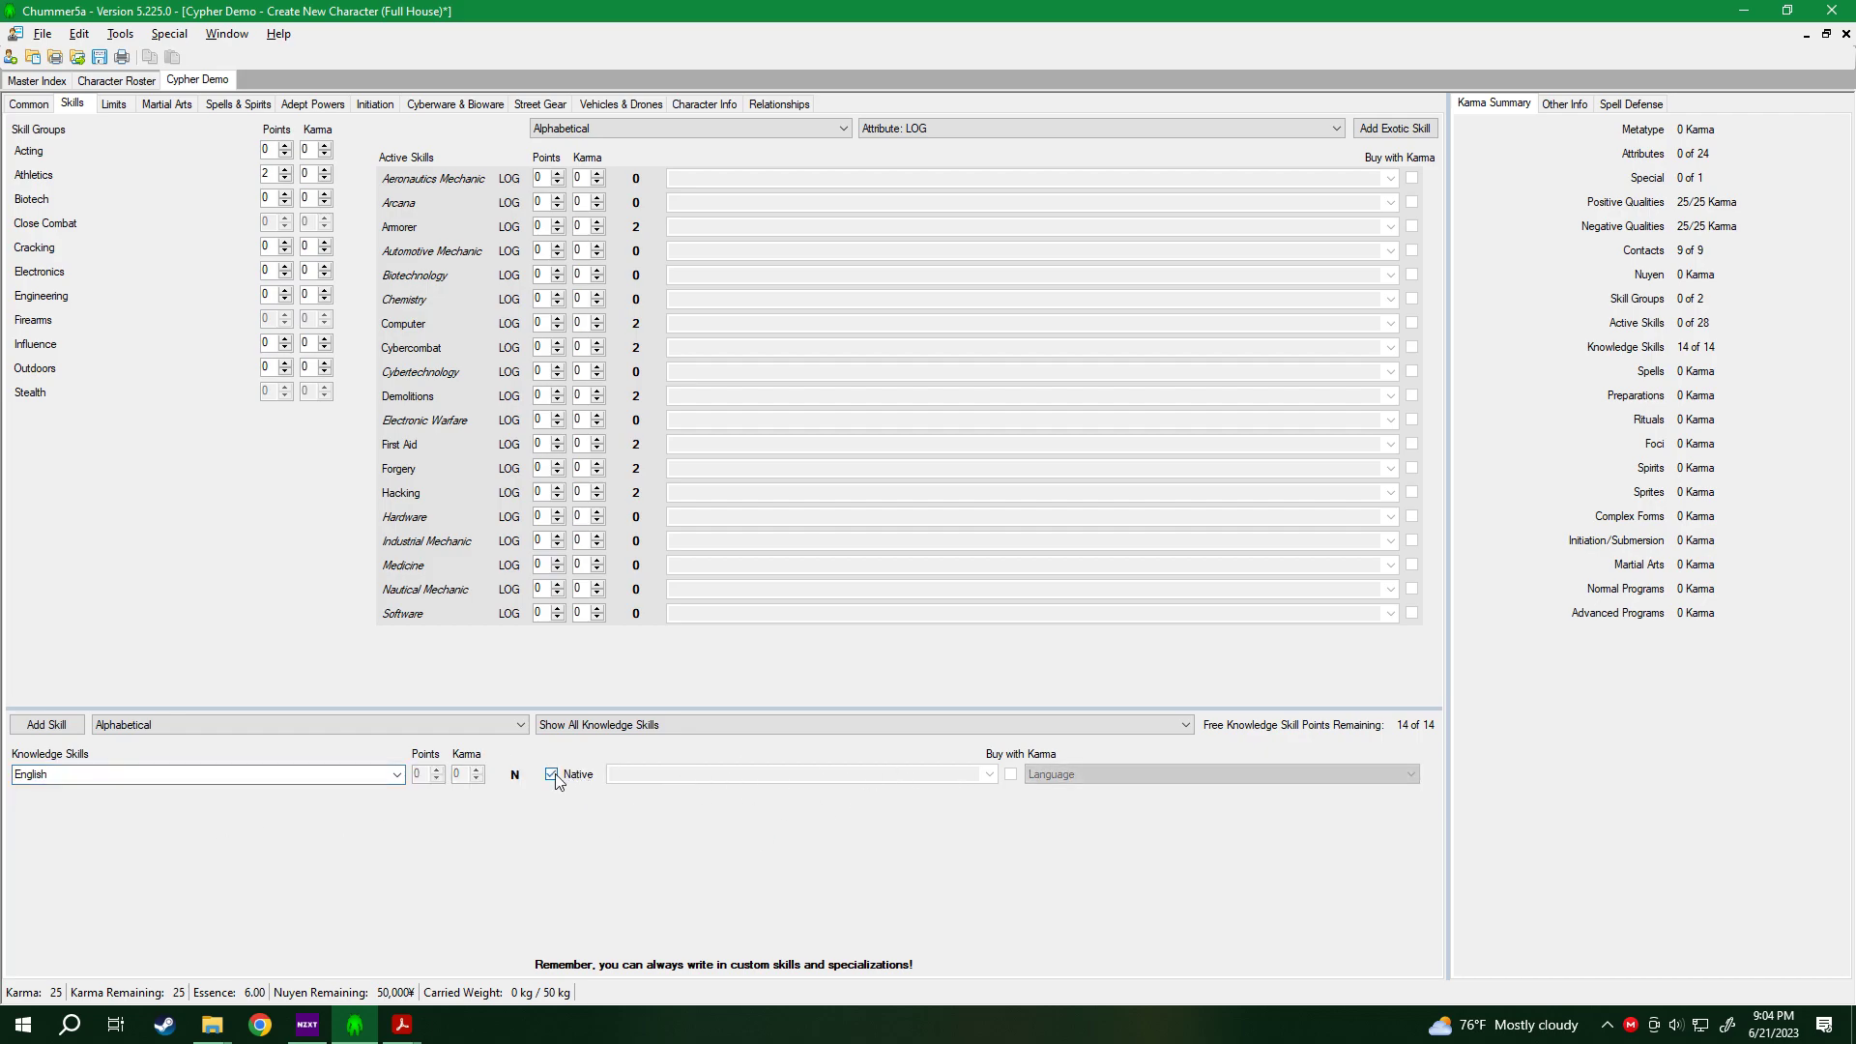
Add the Security Design knowledge skill, allocate 4 points to it and specialize it in VIP.
left_click(84, 731)
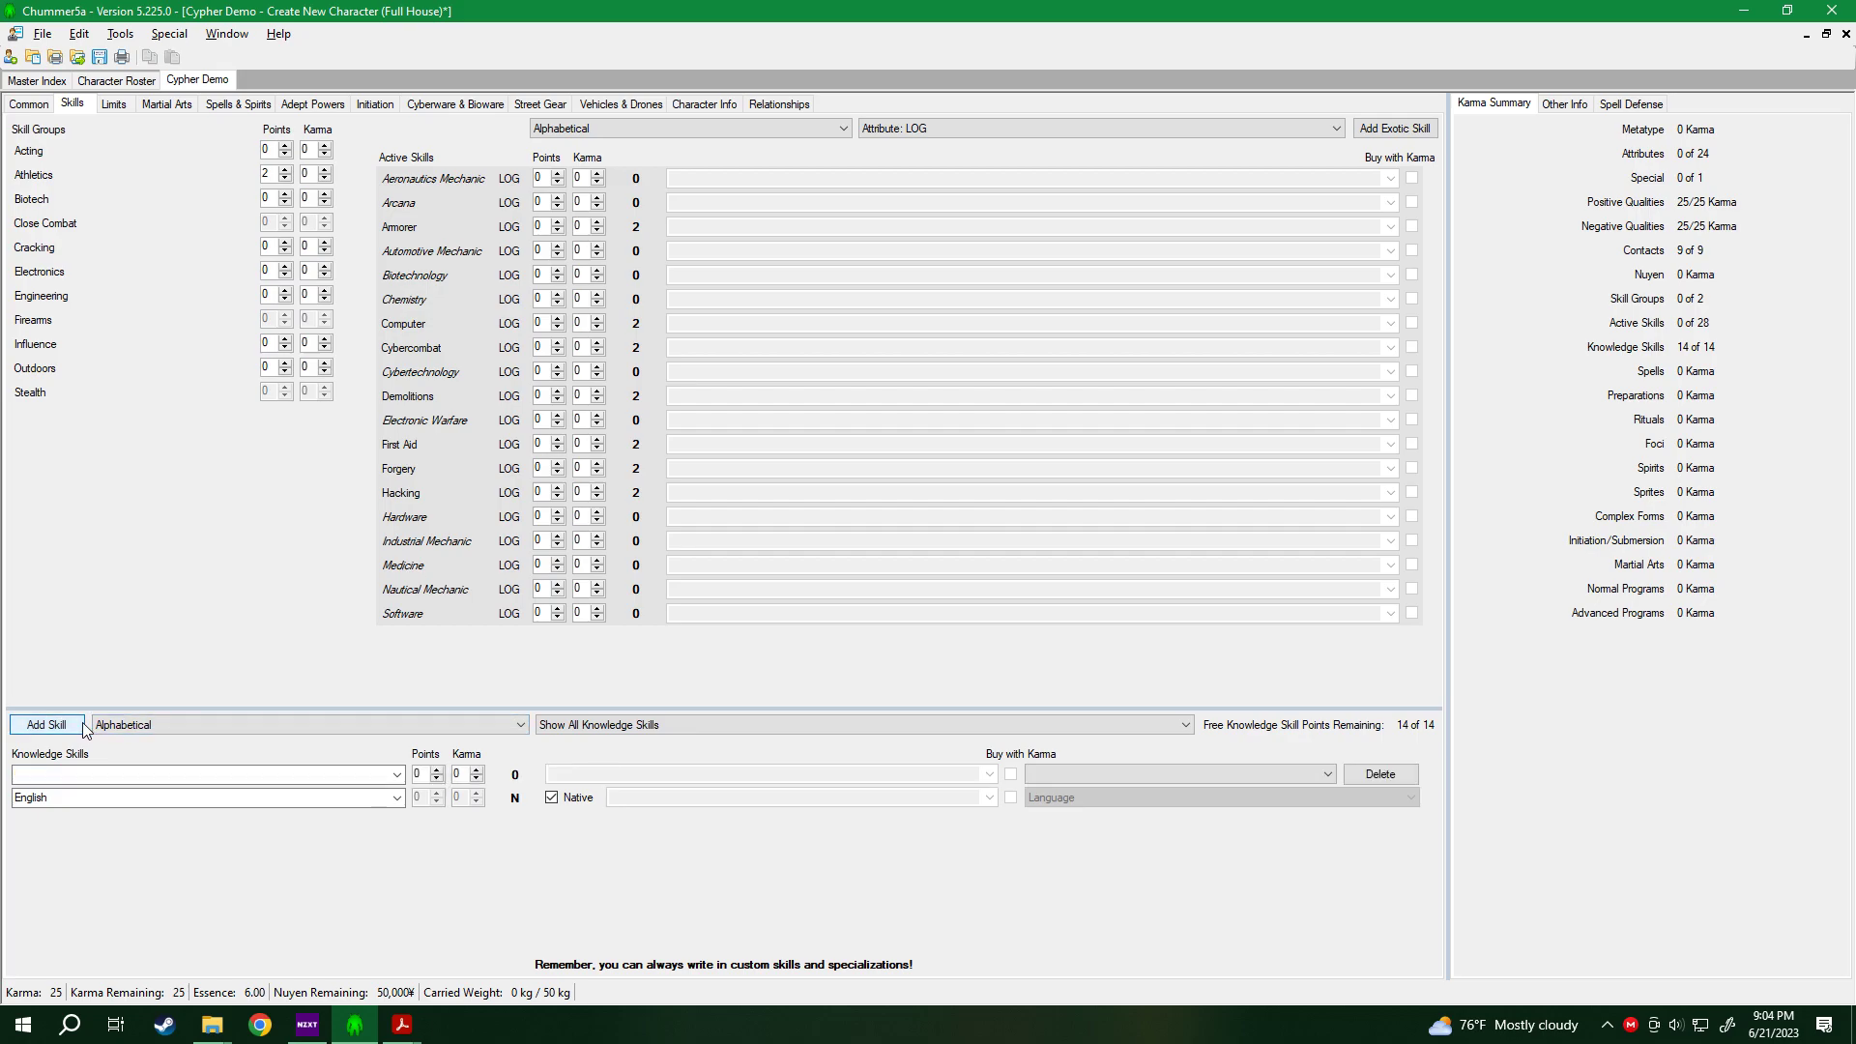
left_click(185, 772)
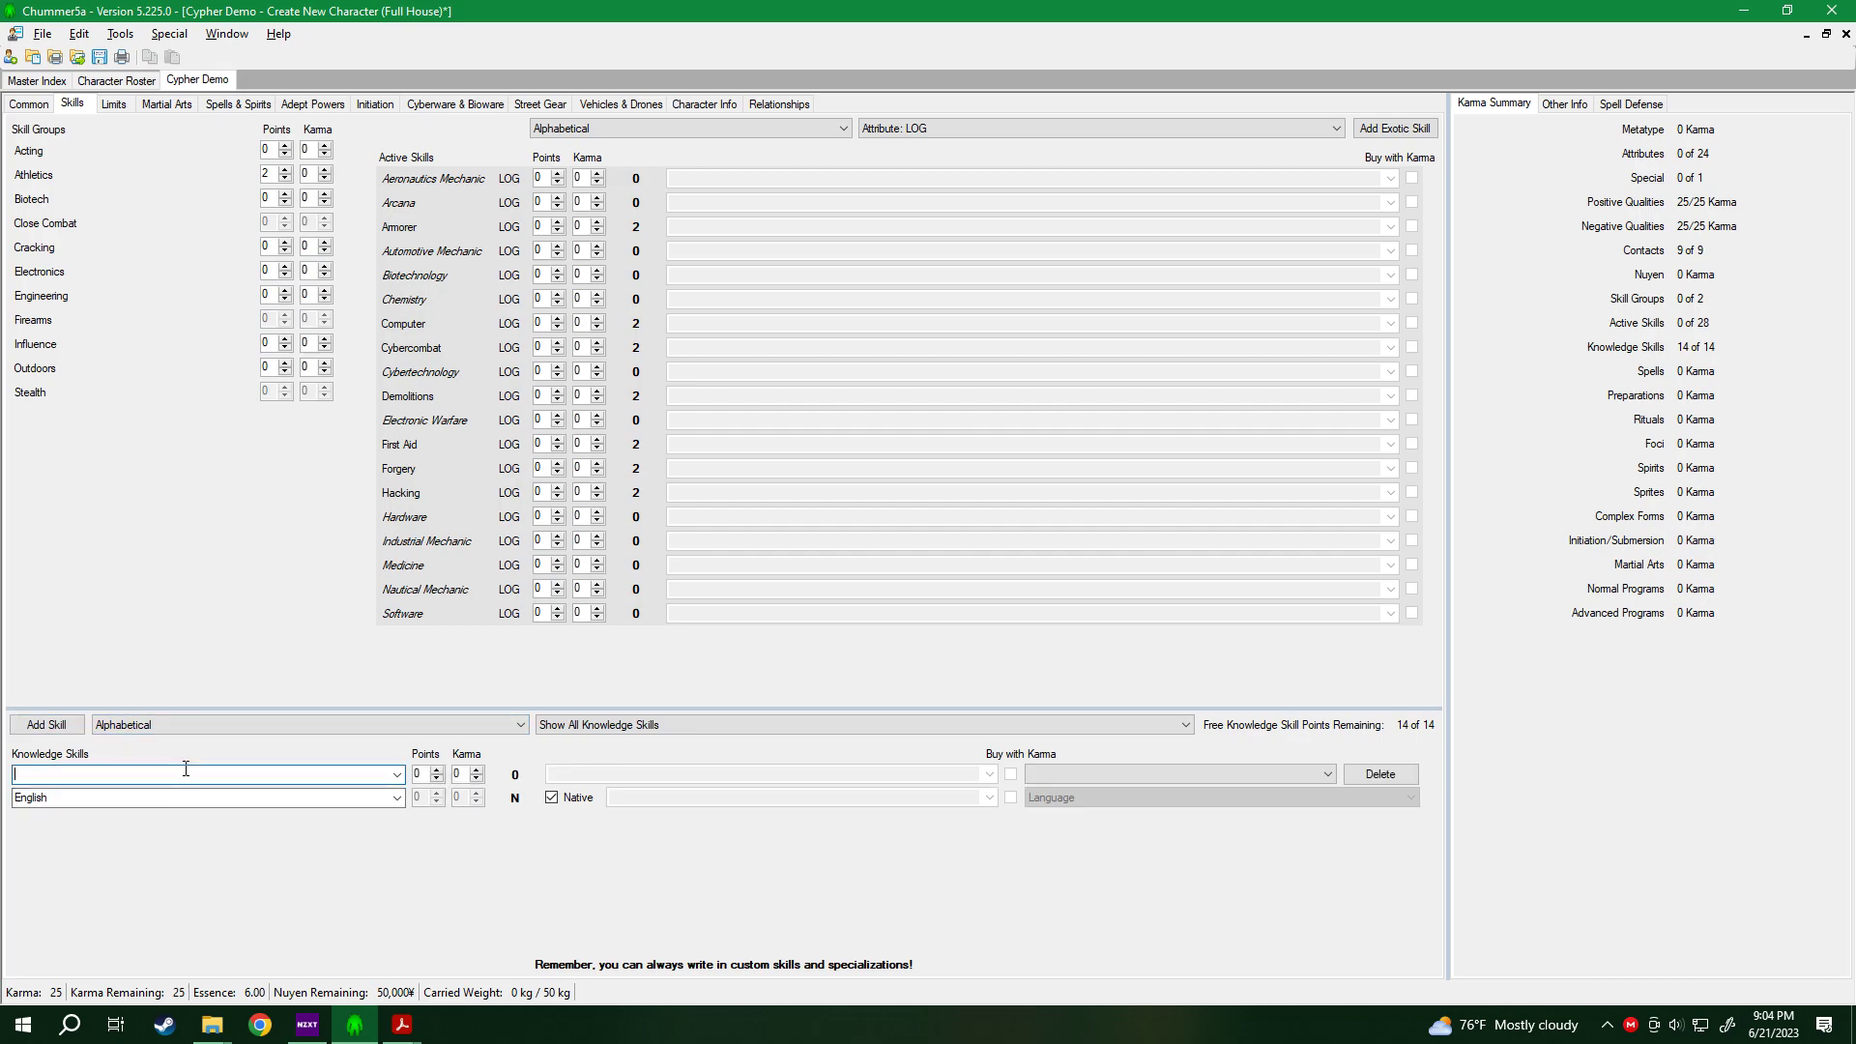
type("S")
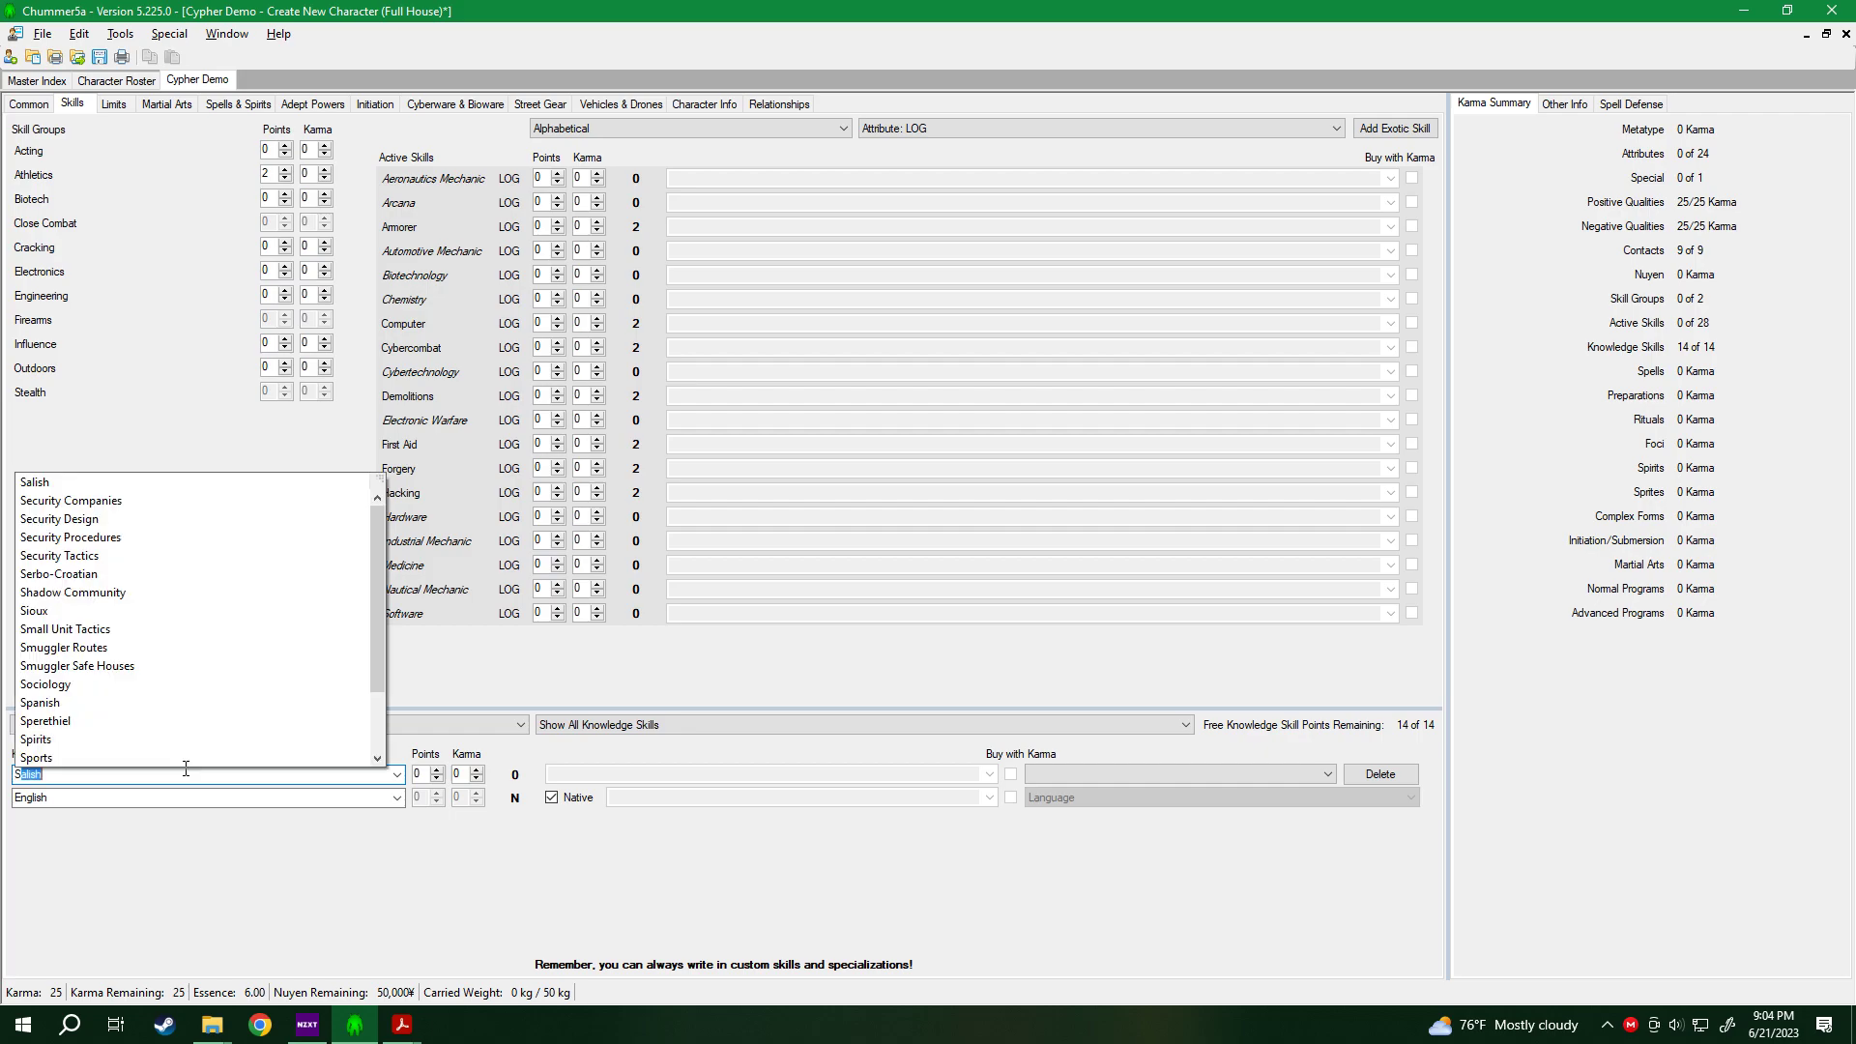
type("ecurity Companie")
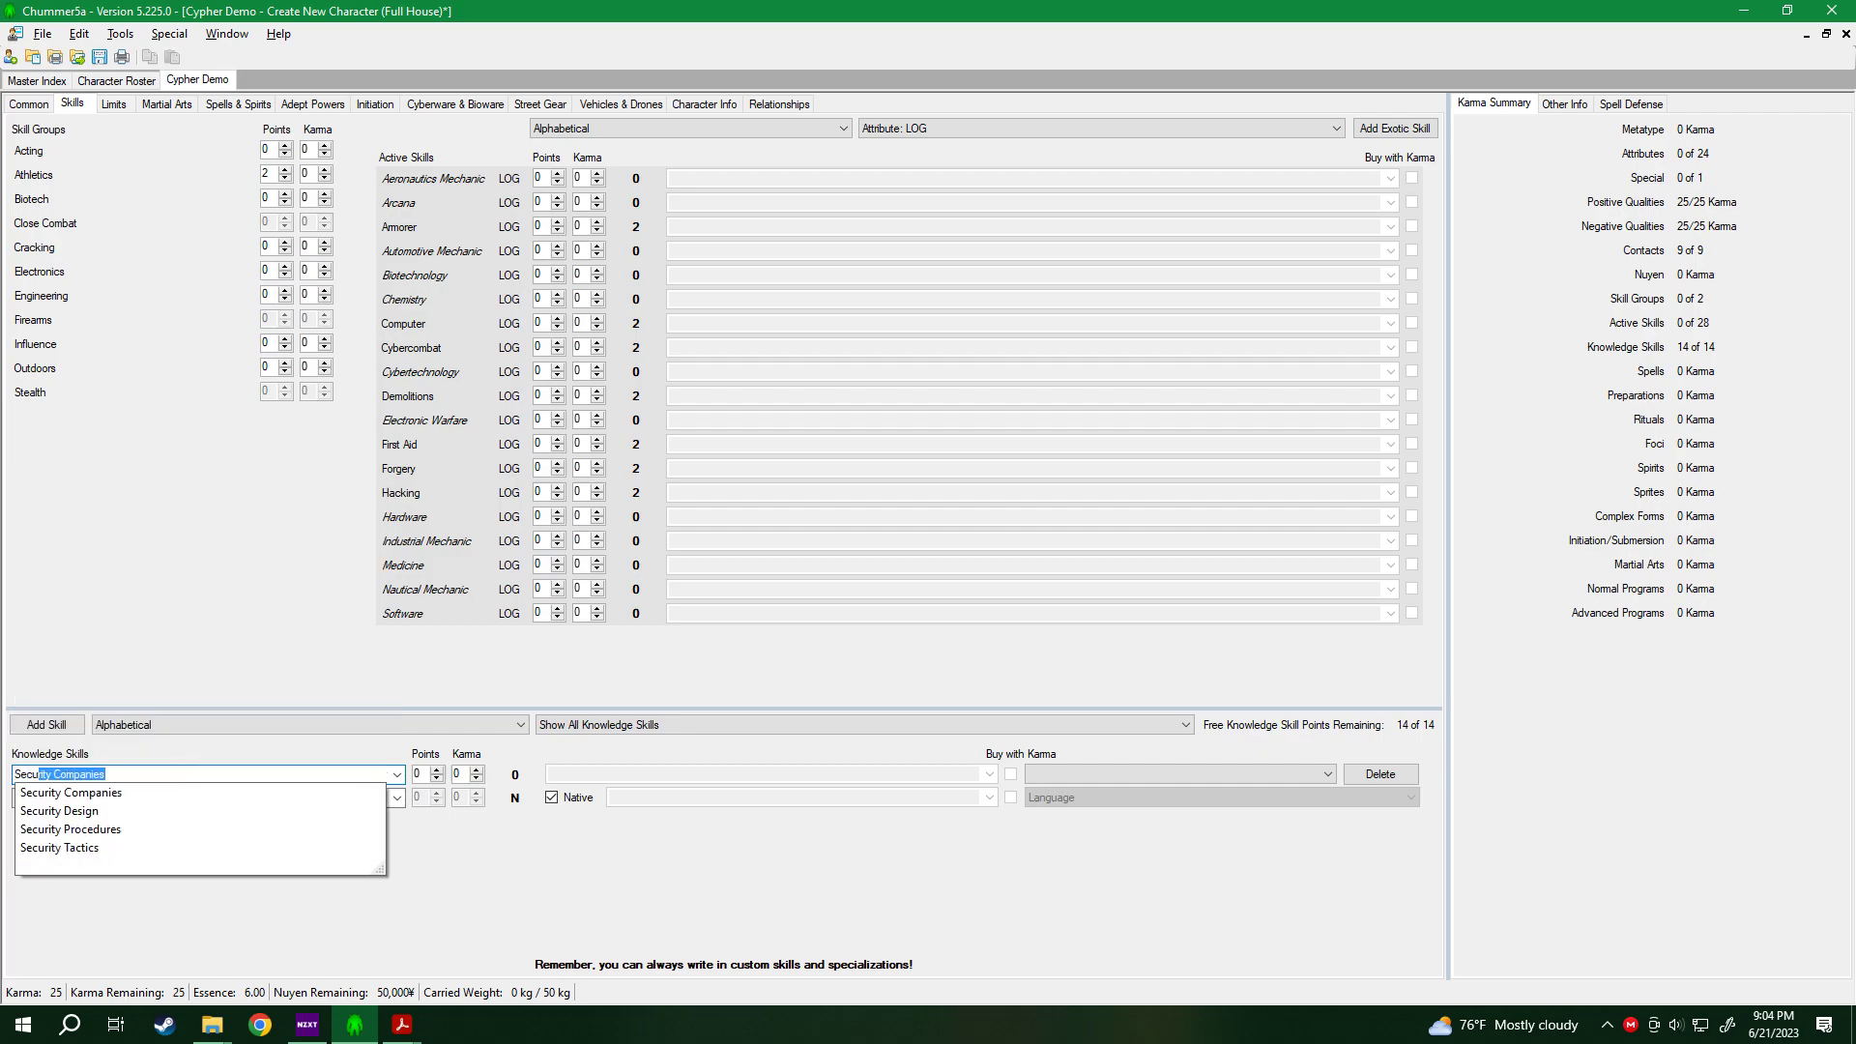
left_click(115, 806)
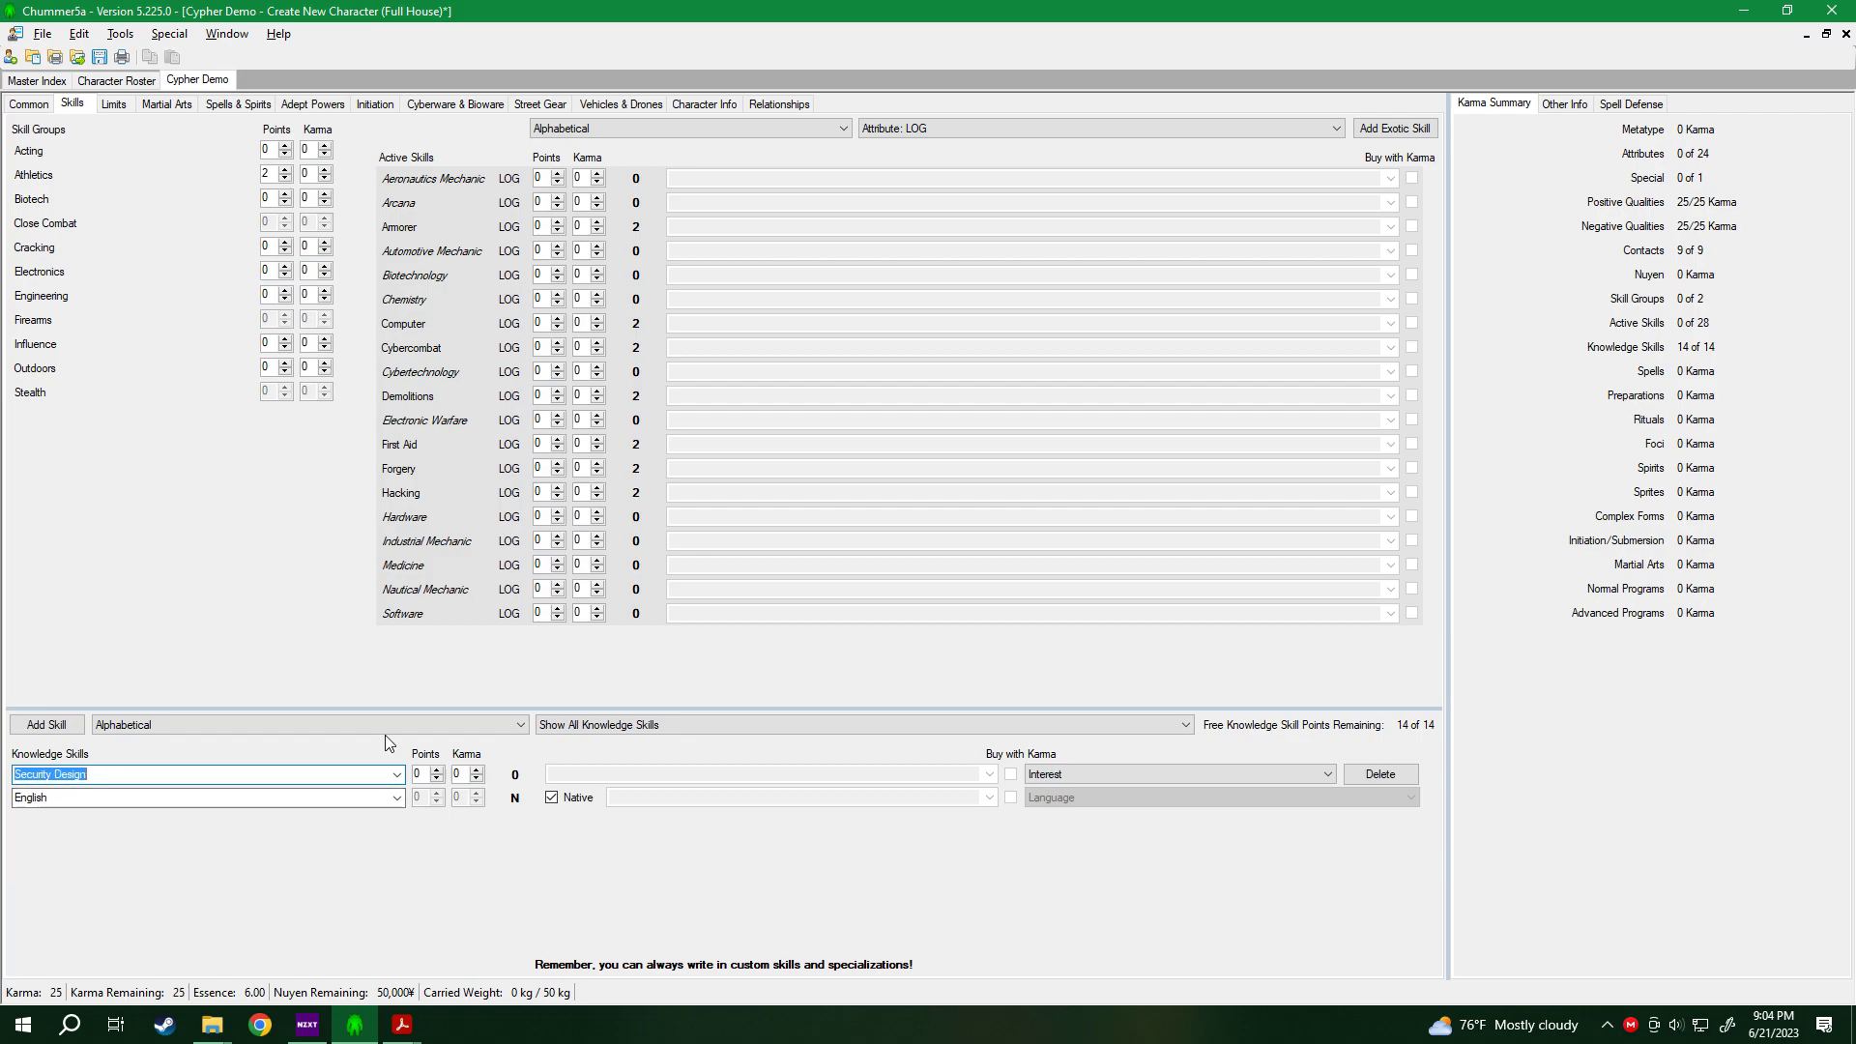
left_click(437, 772)
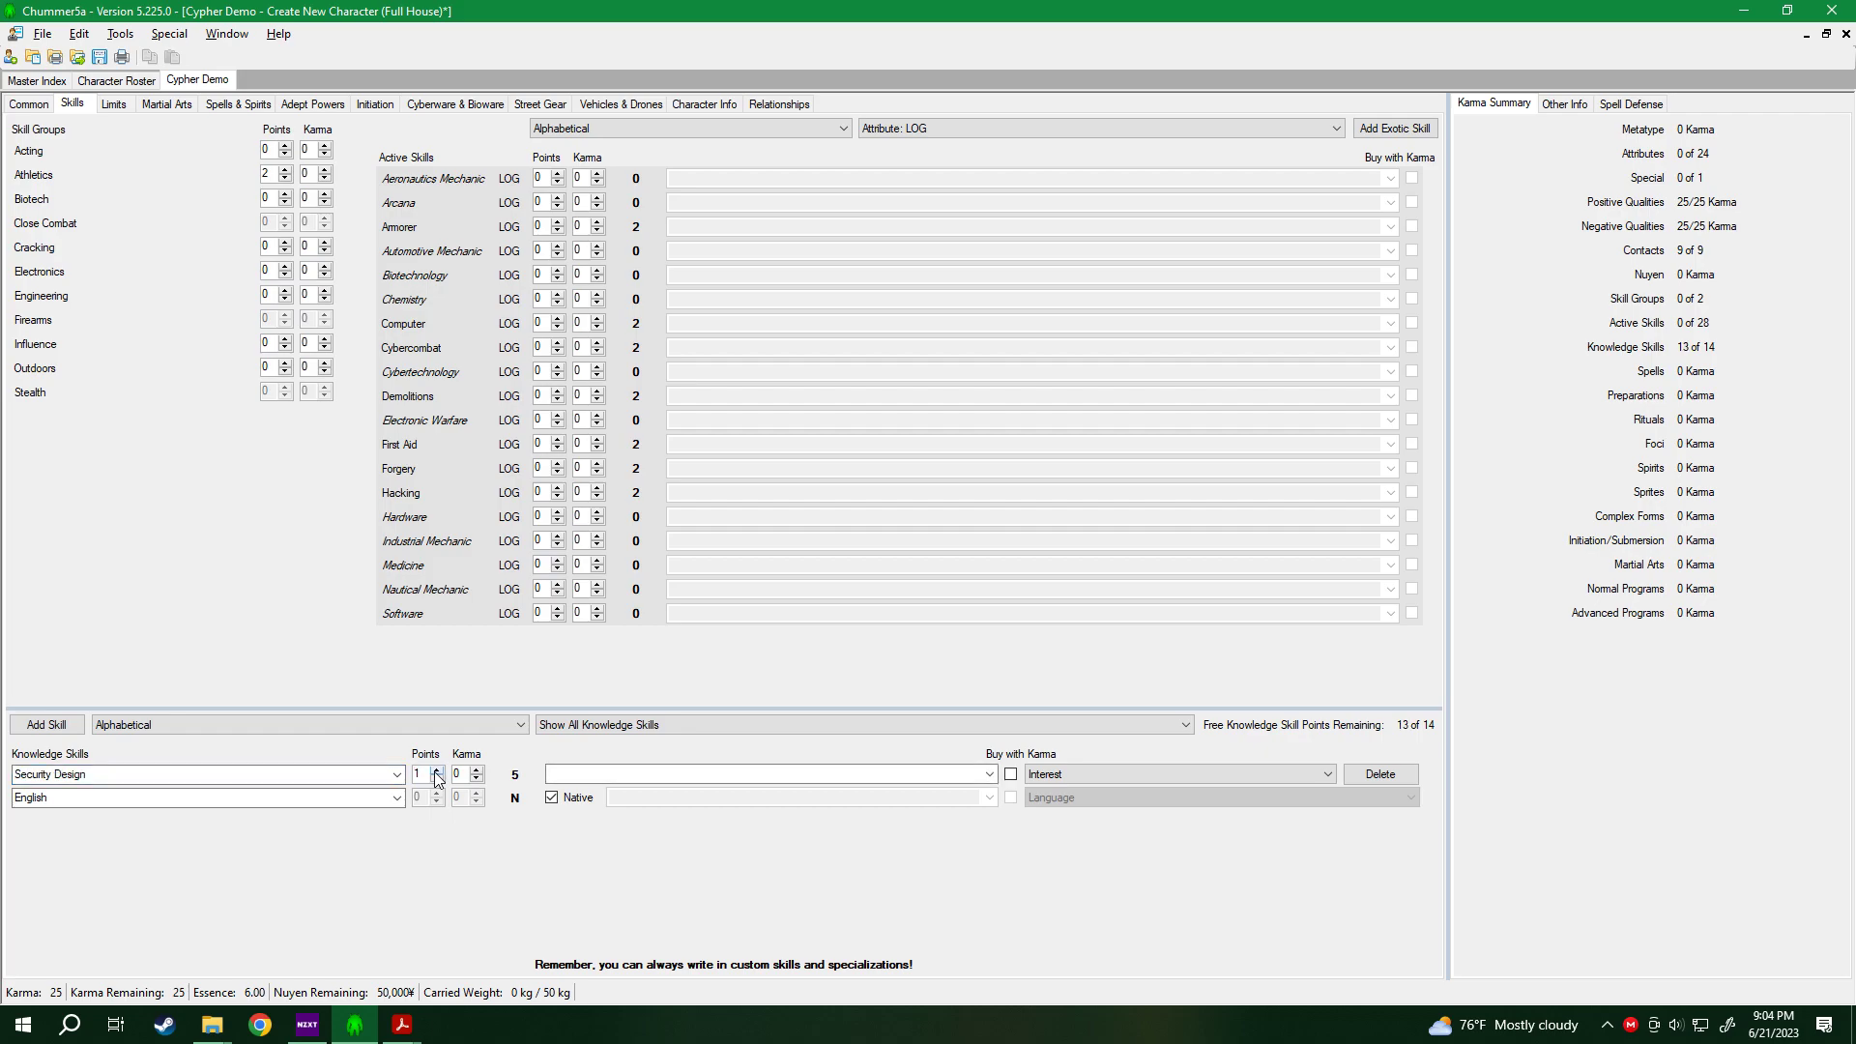
left_click(437, 772)
left_click(437, 772)
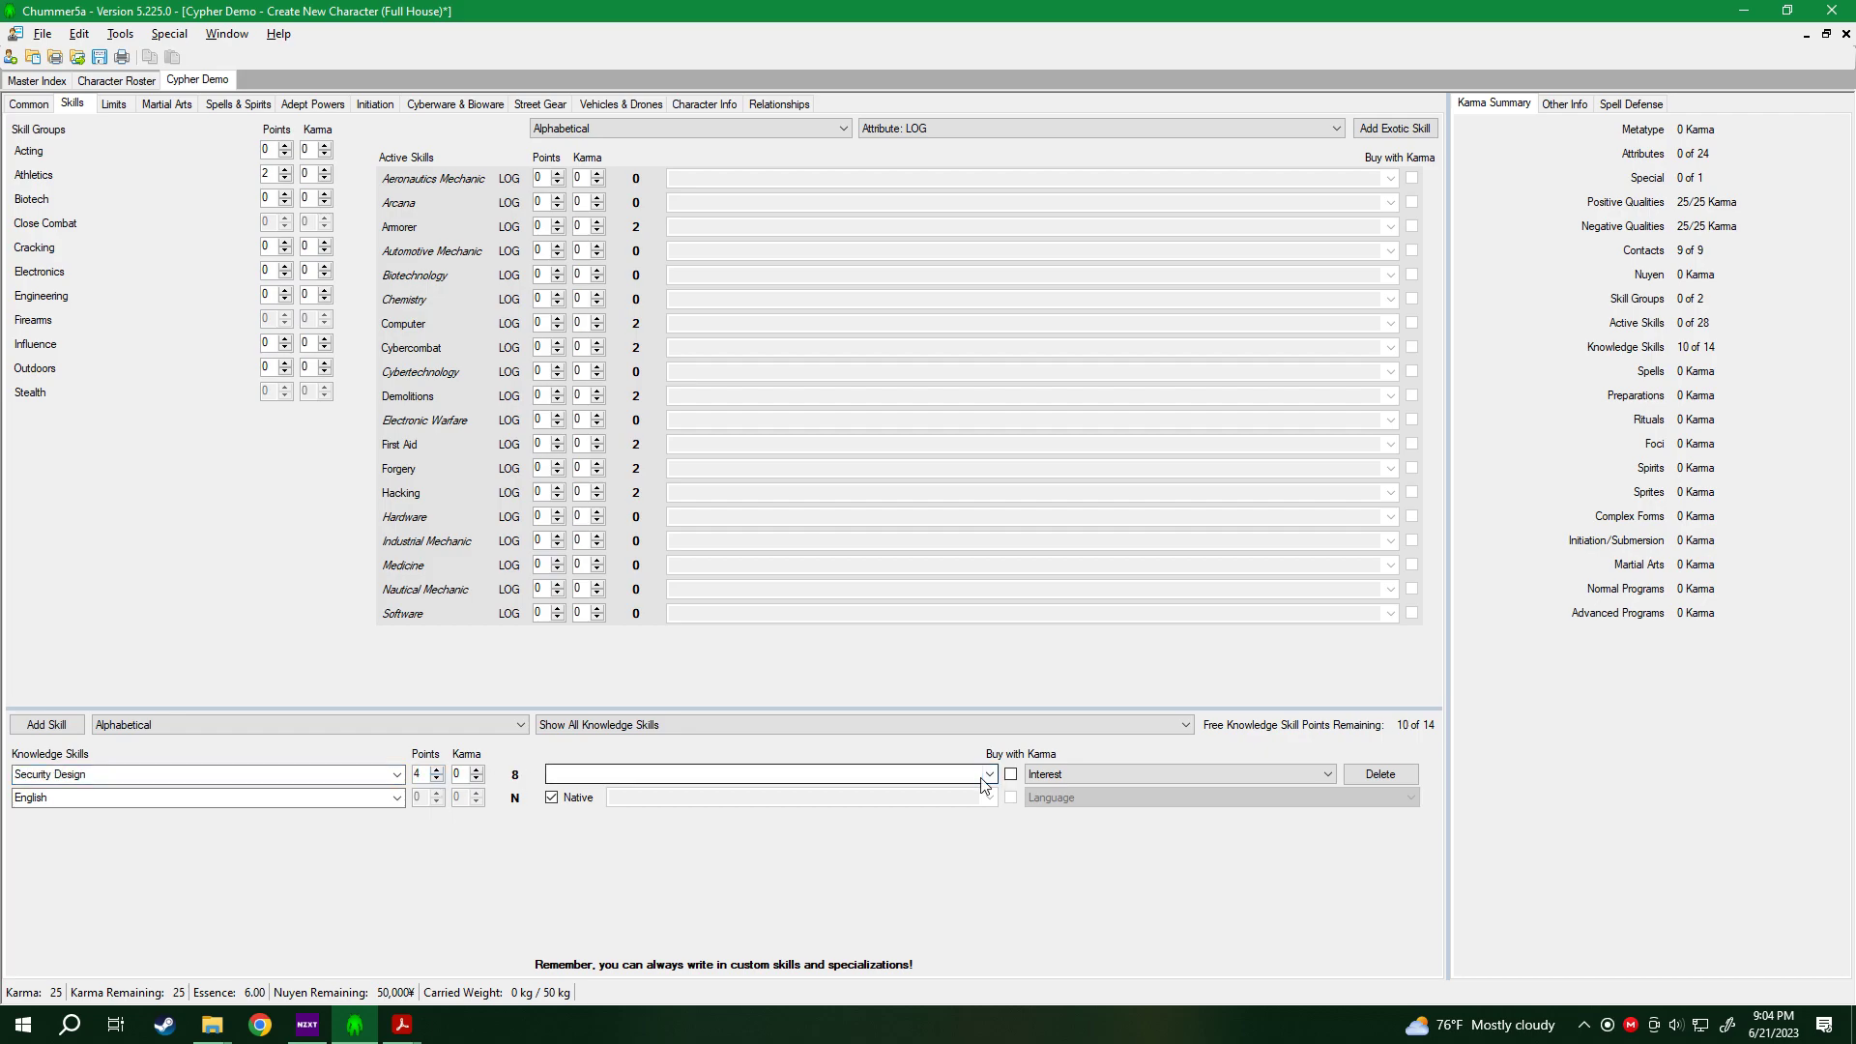
left_click(989, 774)
left_click(607, 866)
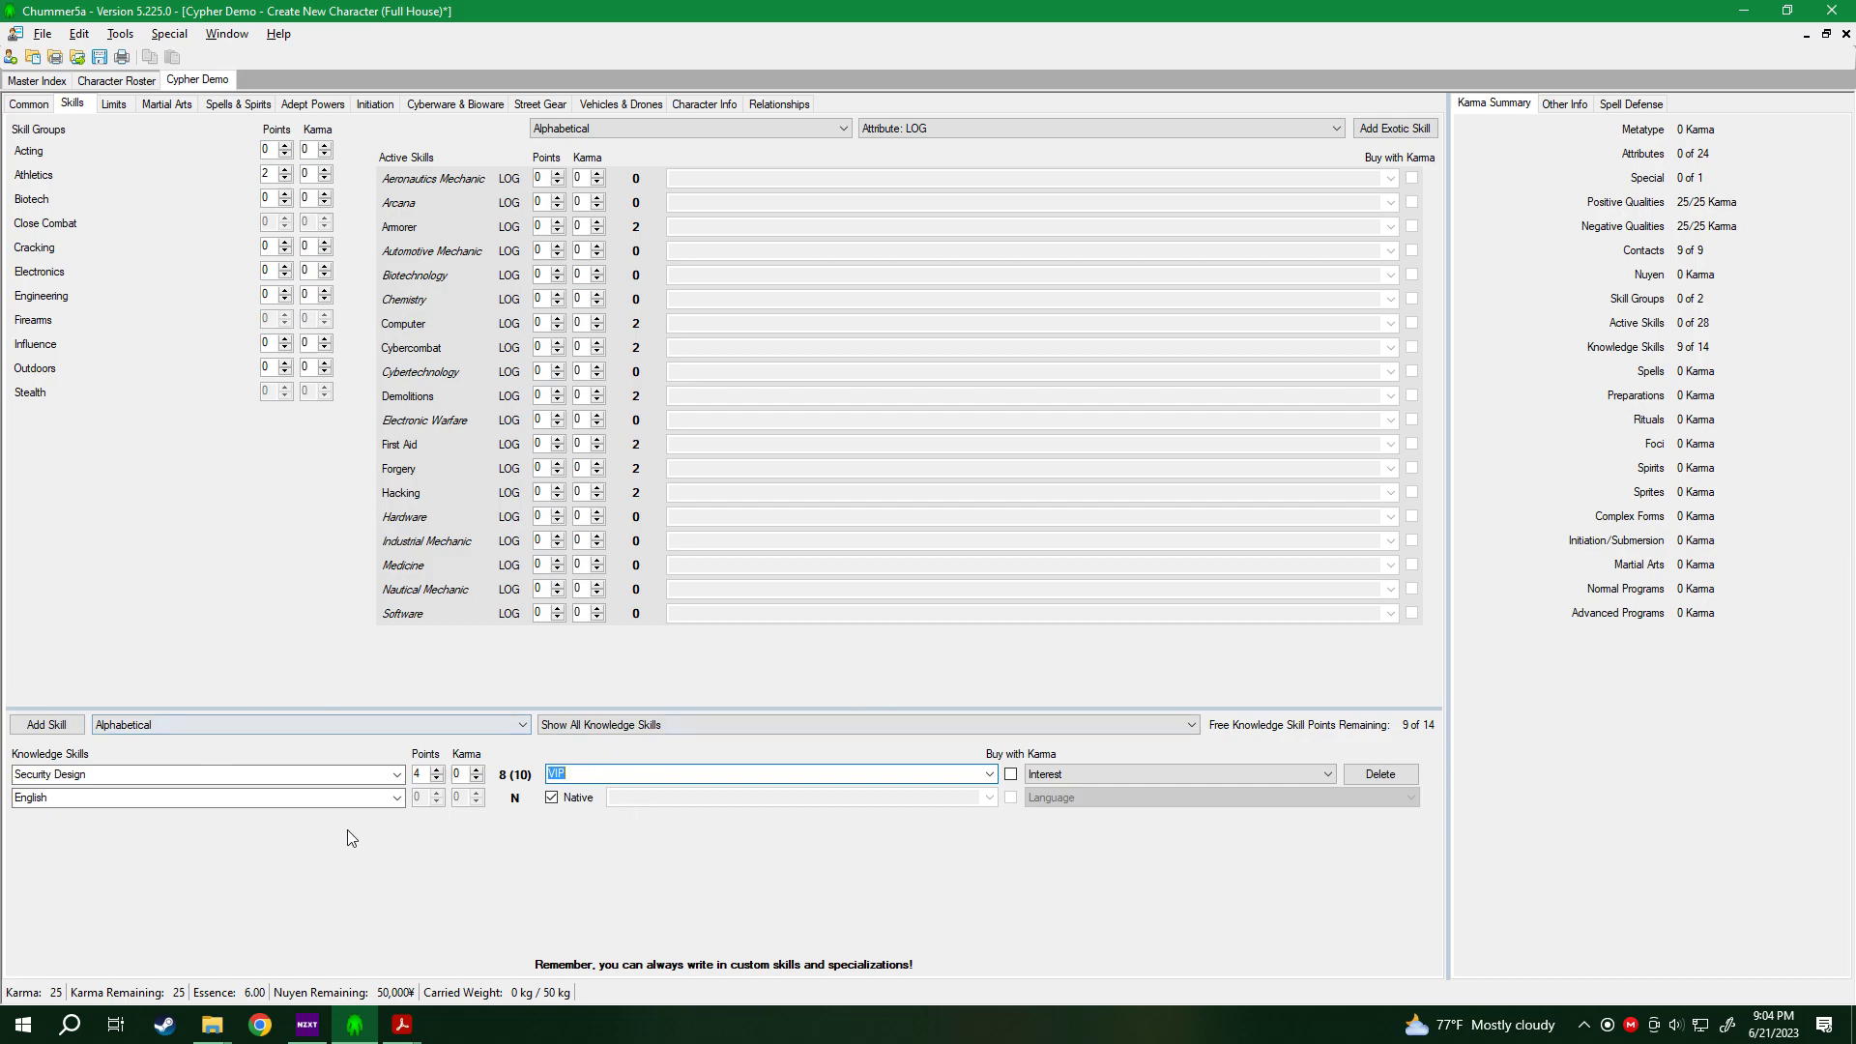
Add the Shadow Community knowledge skill, allocate 2 points to it and specialize it in Rumors.
left_click(67, 728)
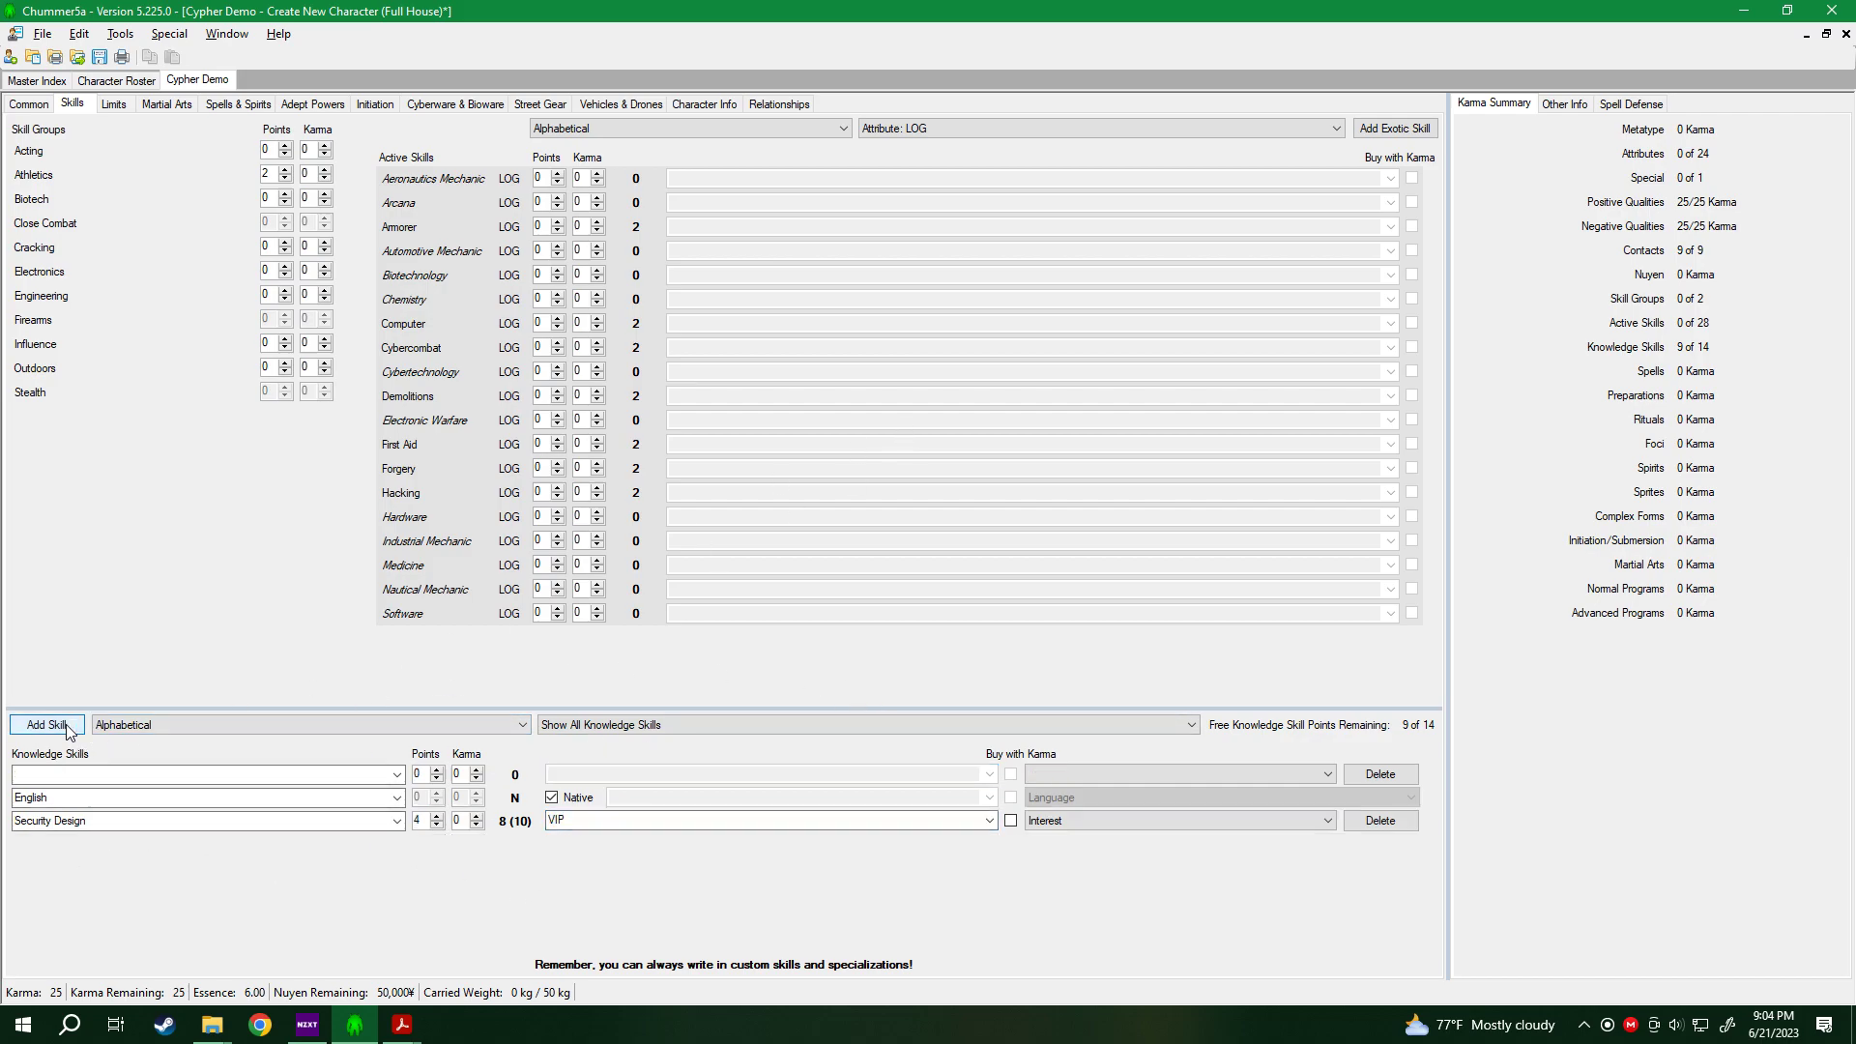
left_click(181, 777)
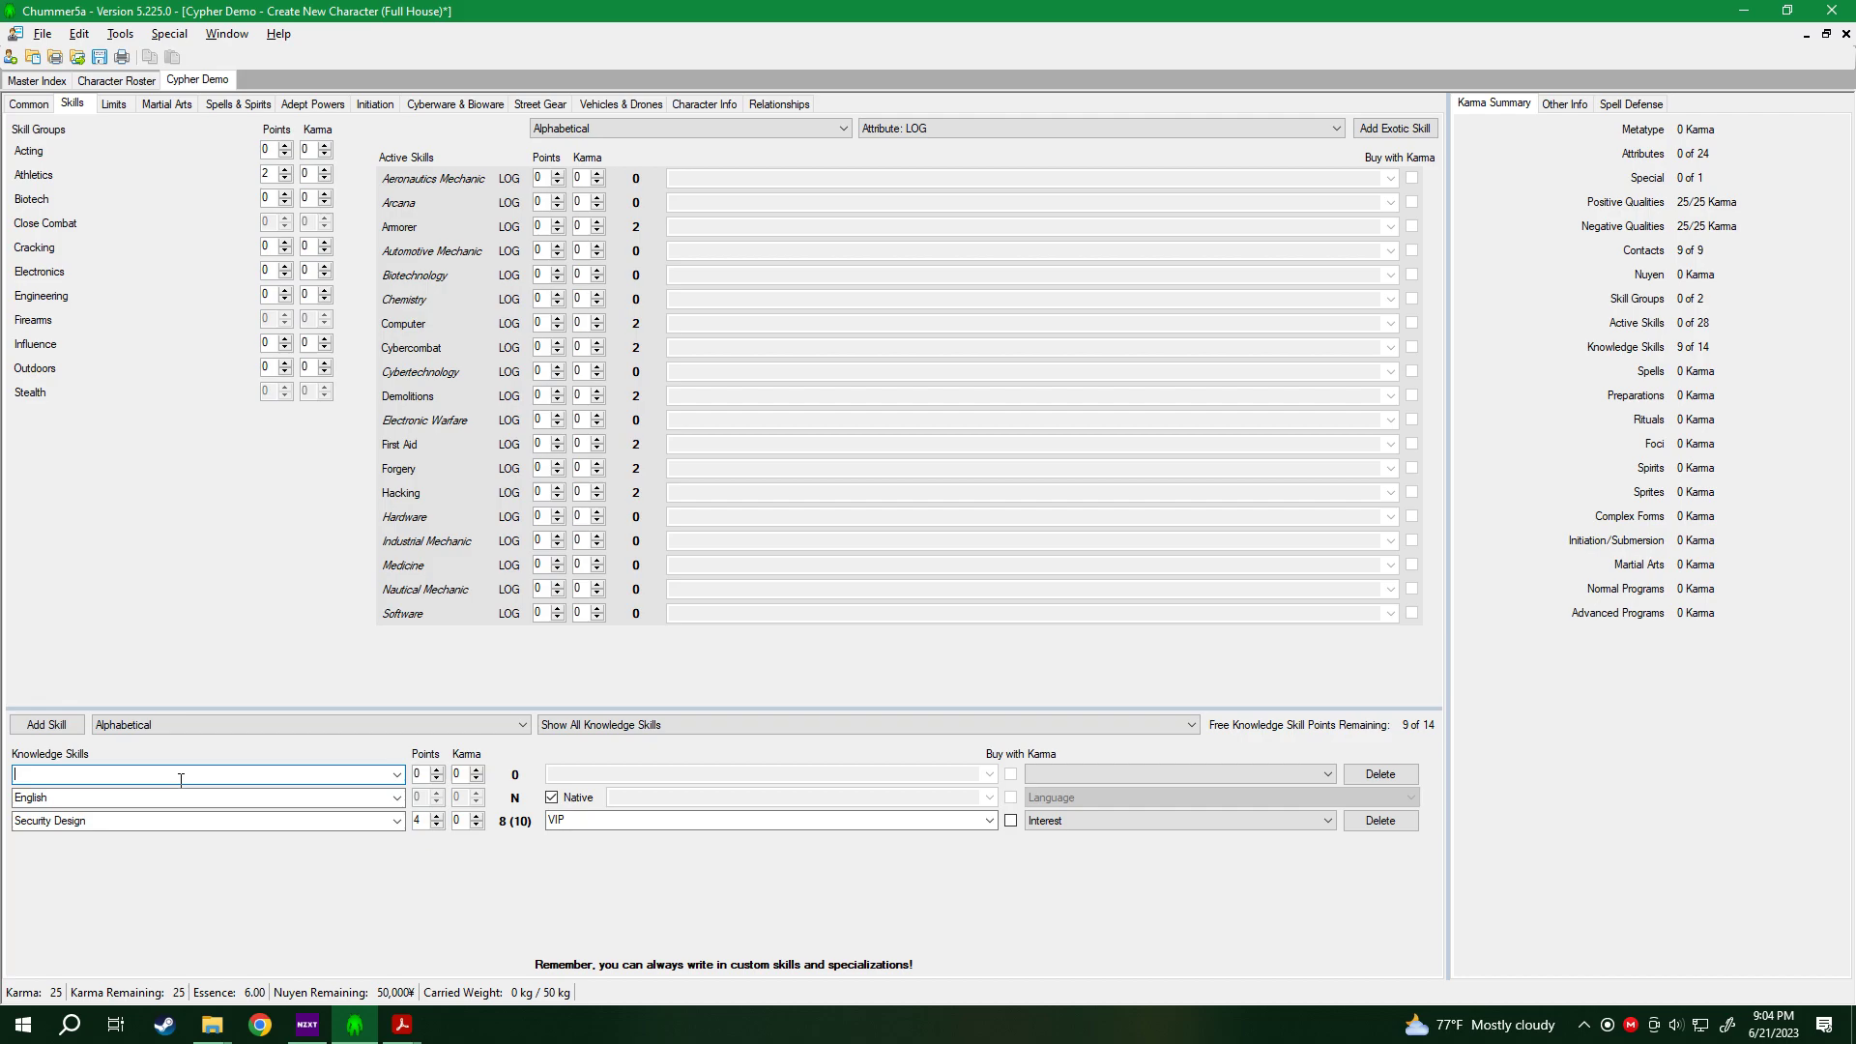
type("Shadow Community")
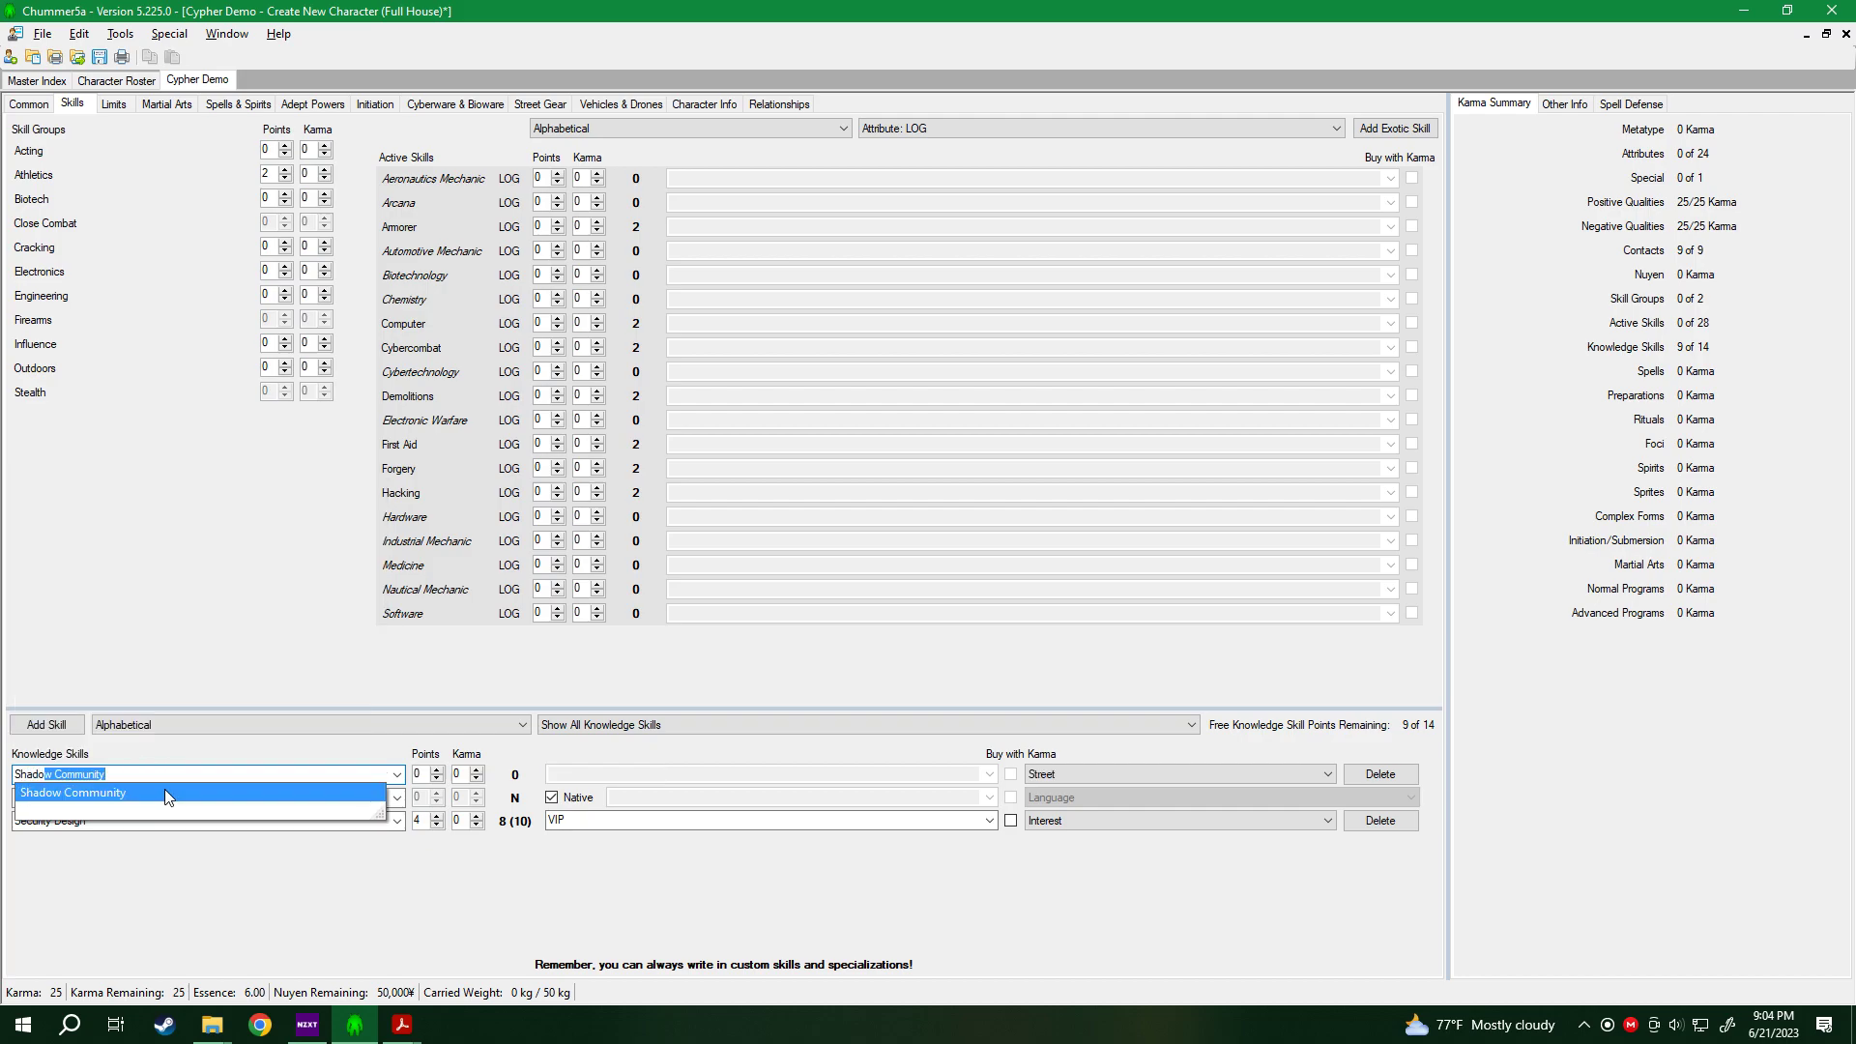
left_click(164, 791)
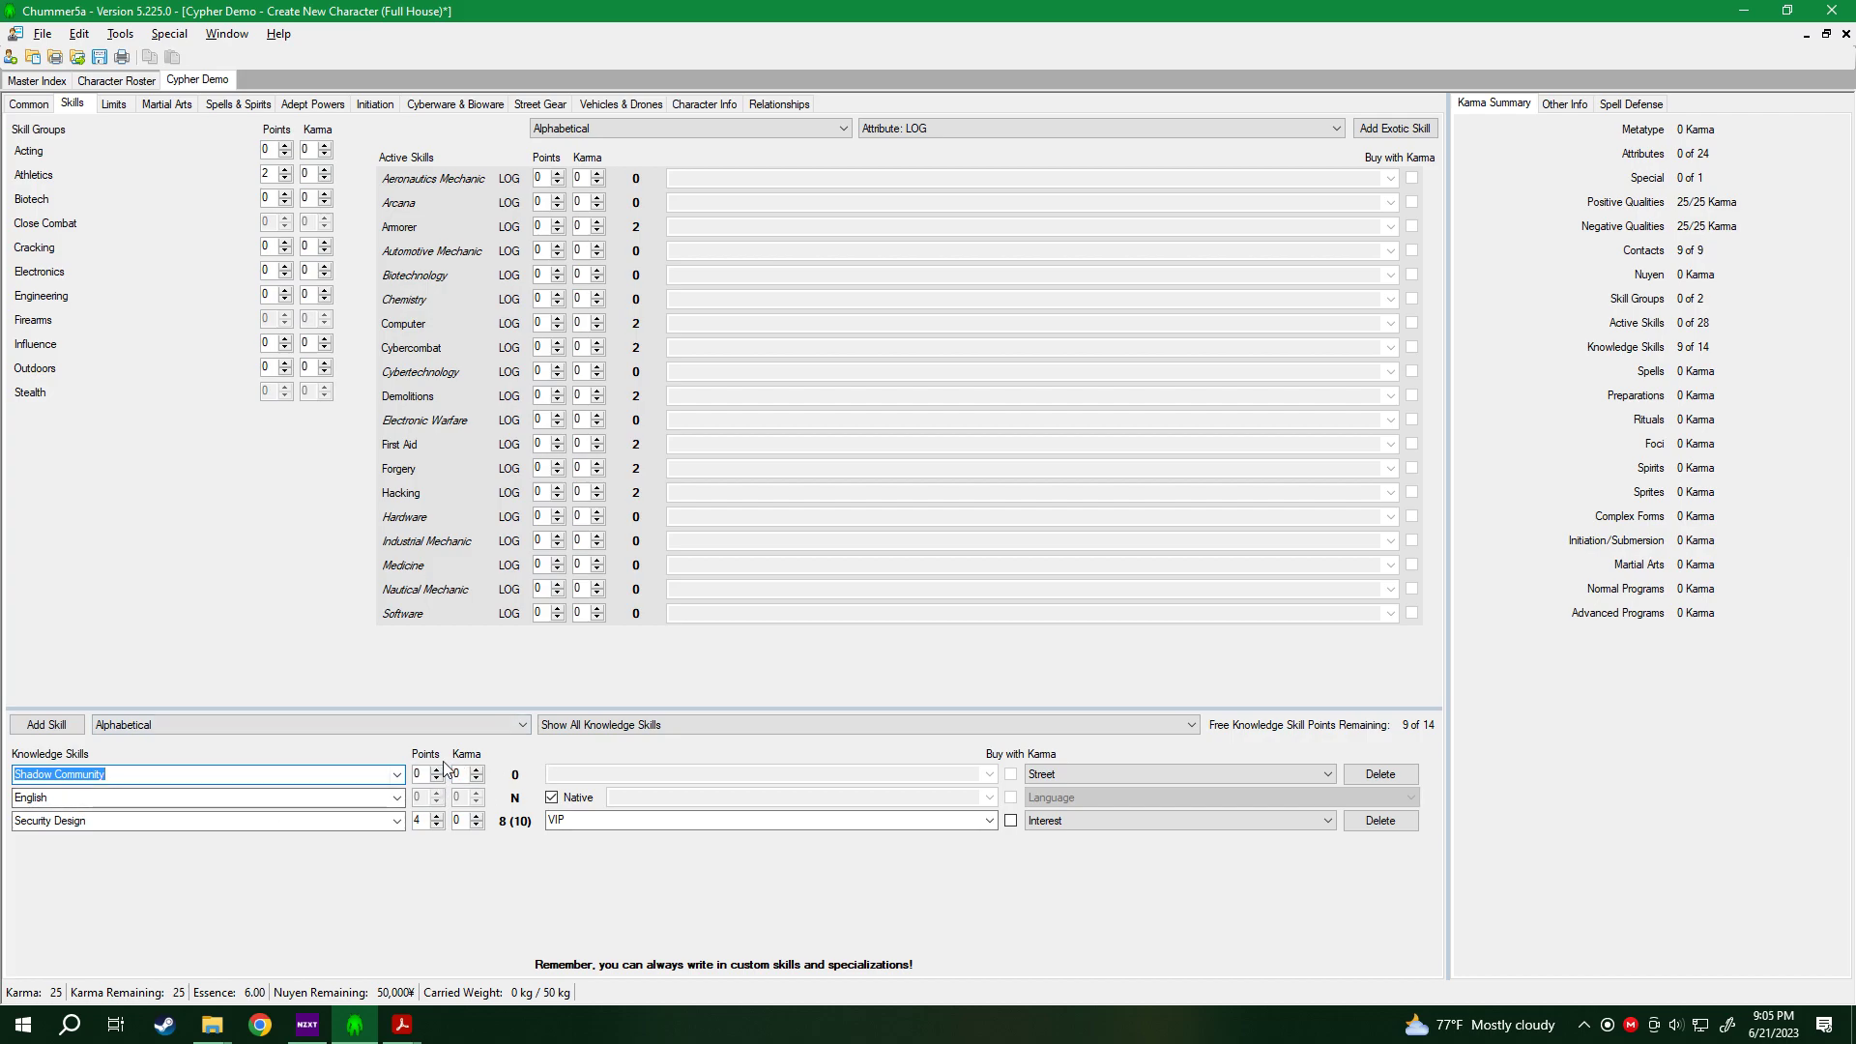
left_click(437, 769)
left_click(437, 769)
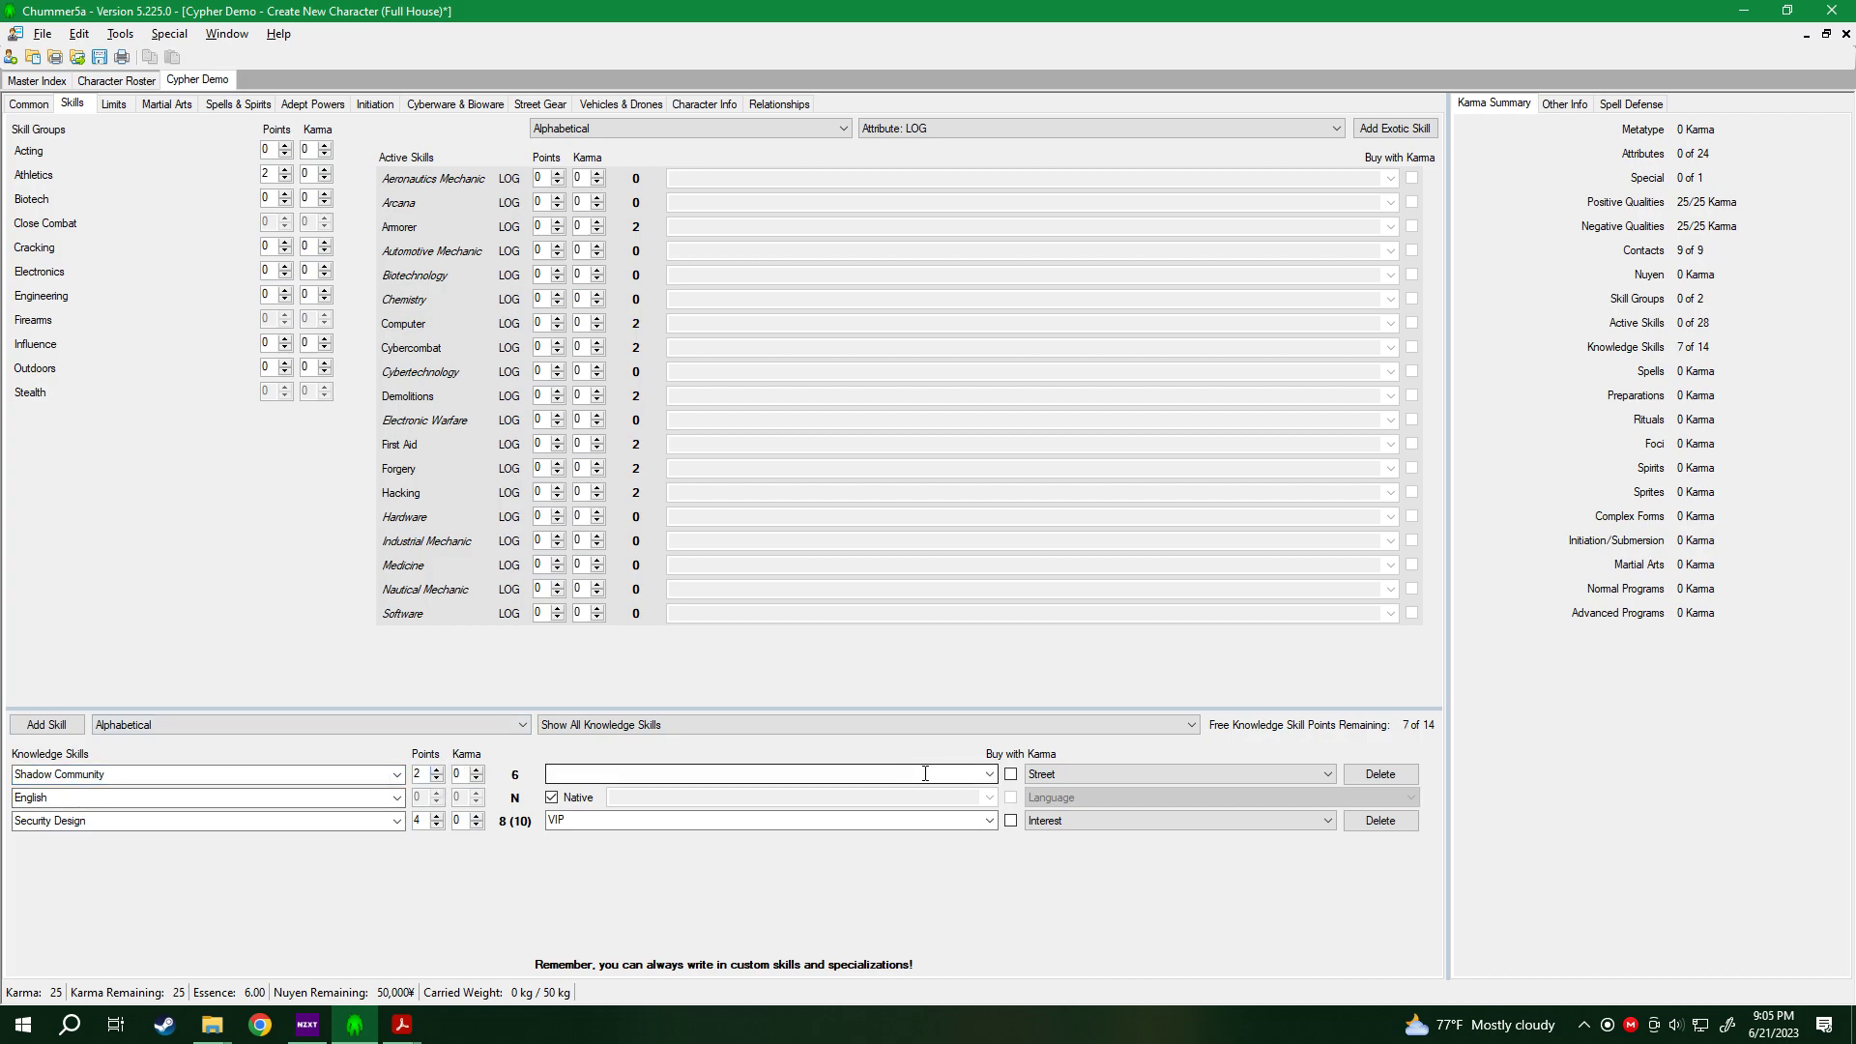
left_click(987, 774)
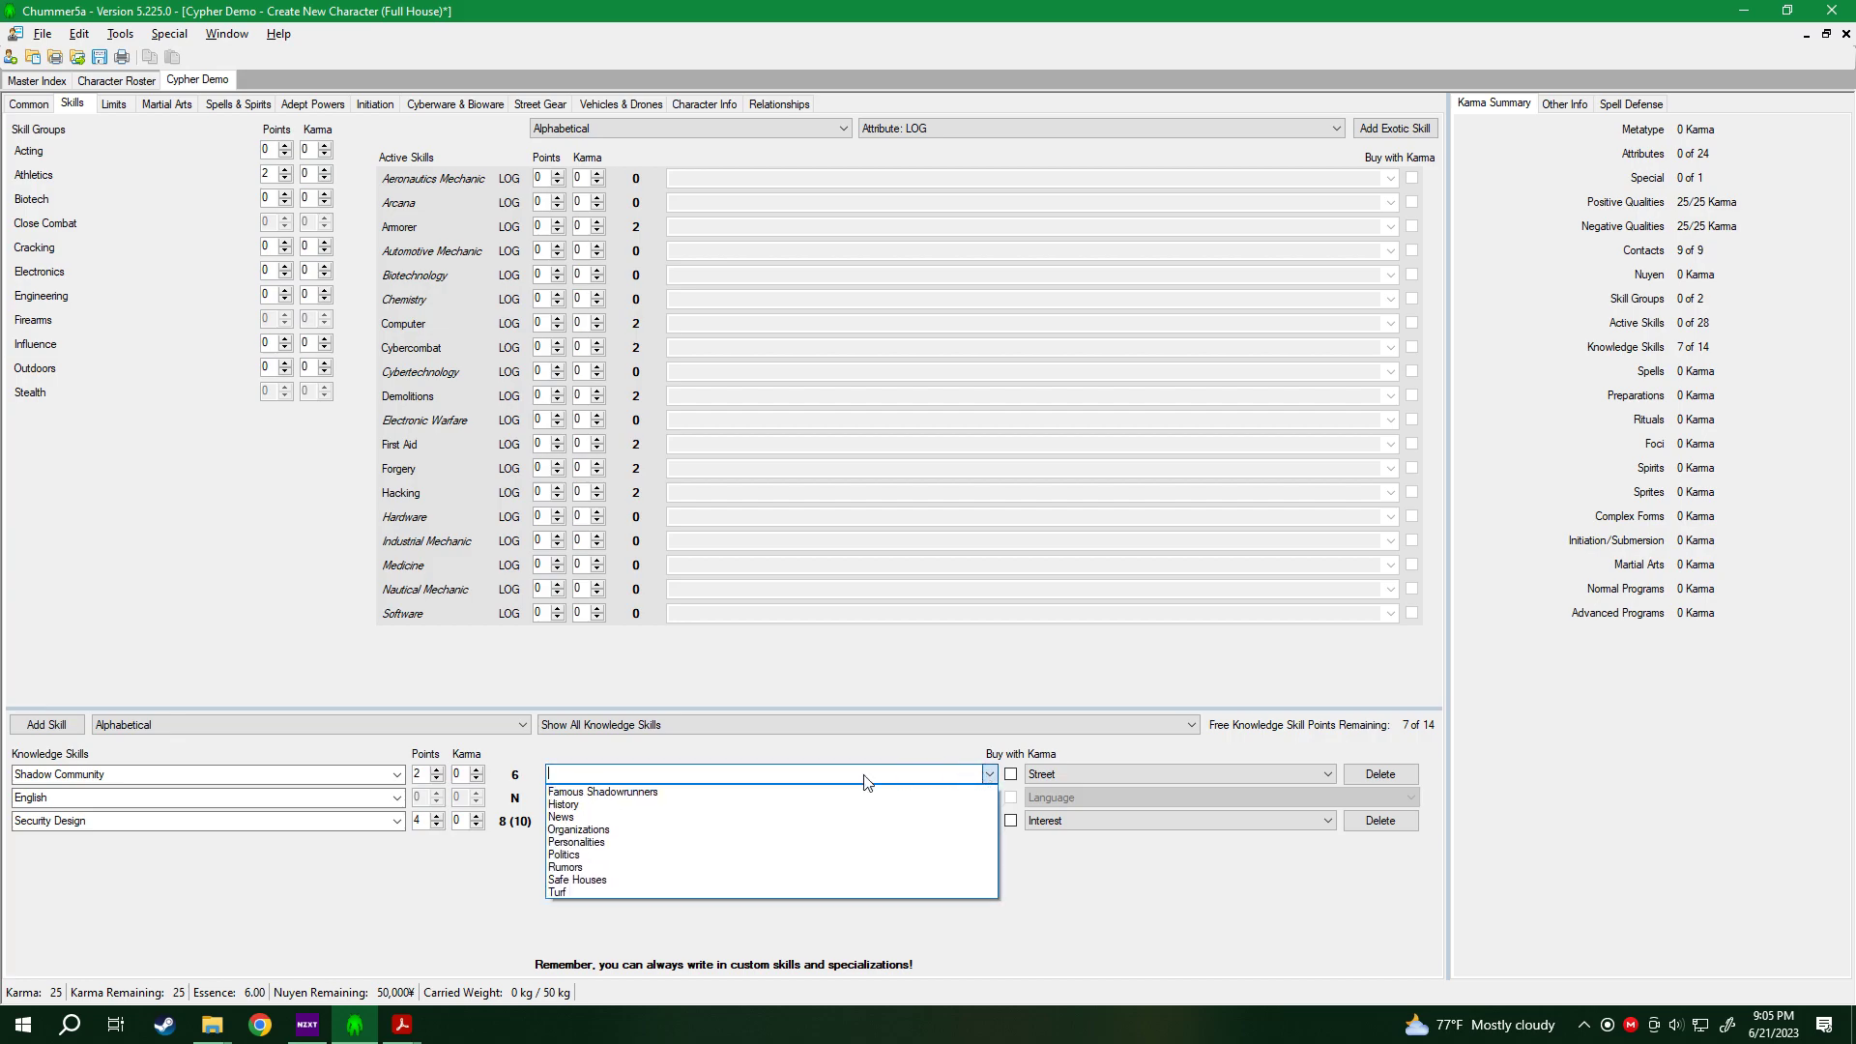
left_click(571, 867)
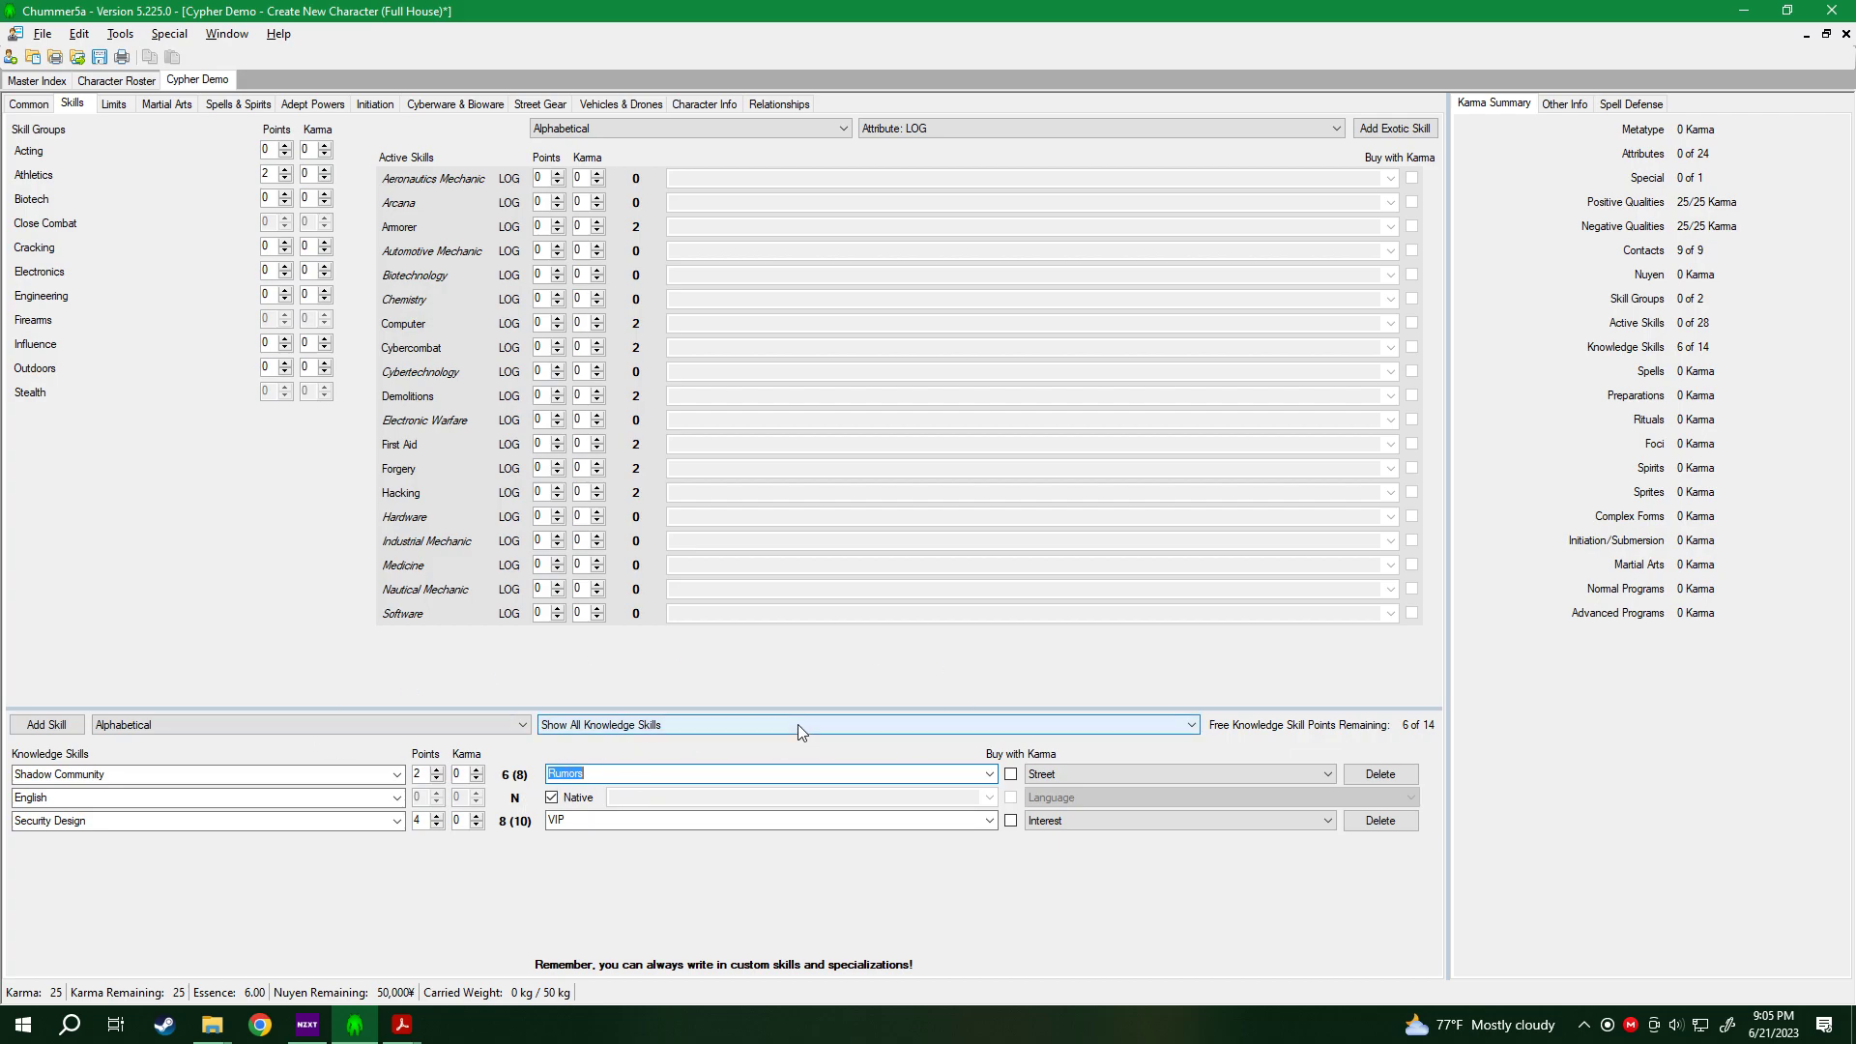
Add the Underworld knowledge skill, allocate 1 point to it and specialize it in Wetwork.
left_click(46, 724)
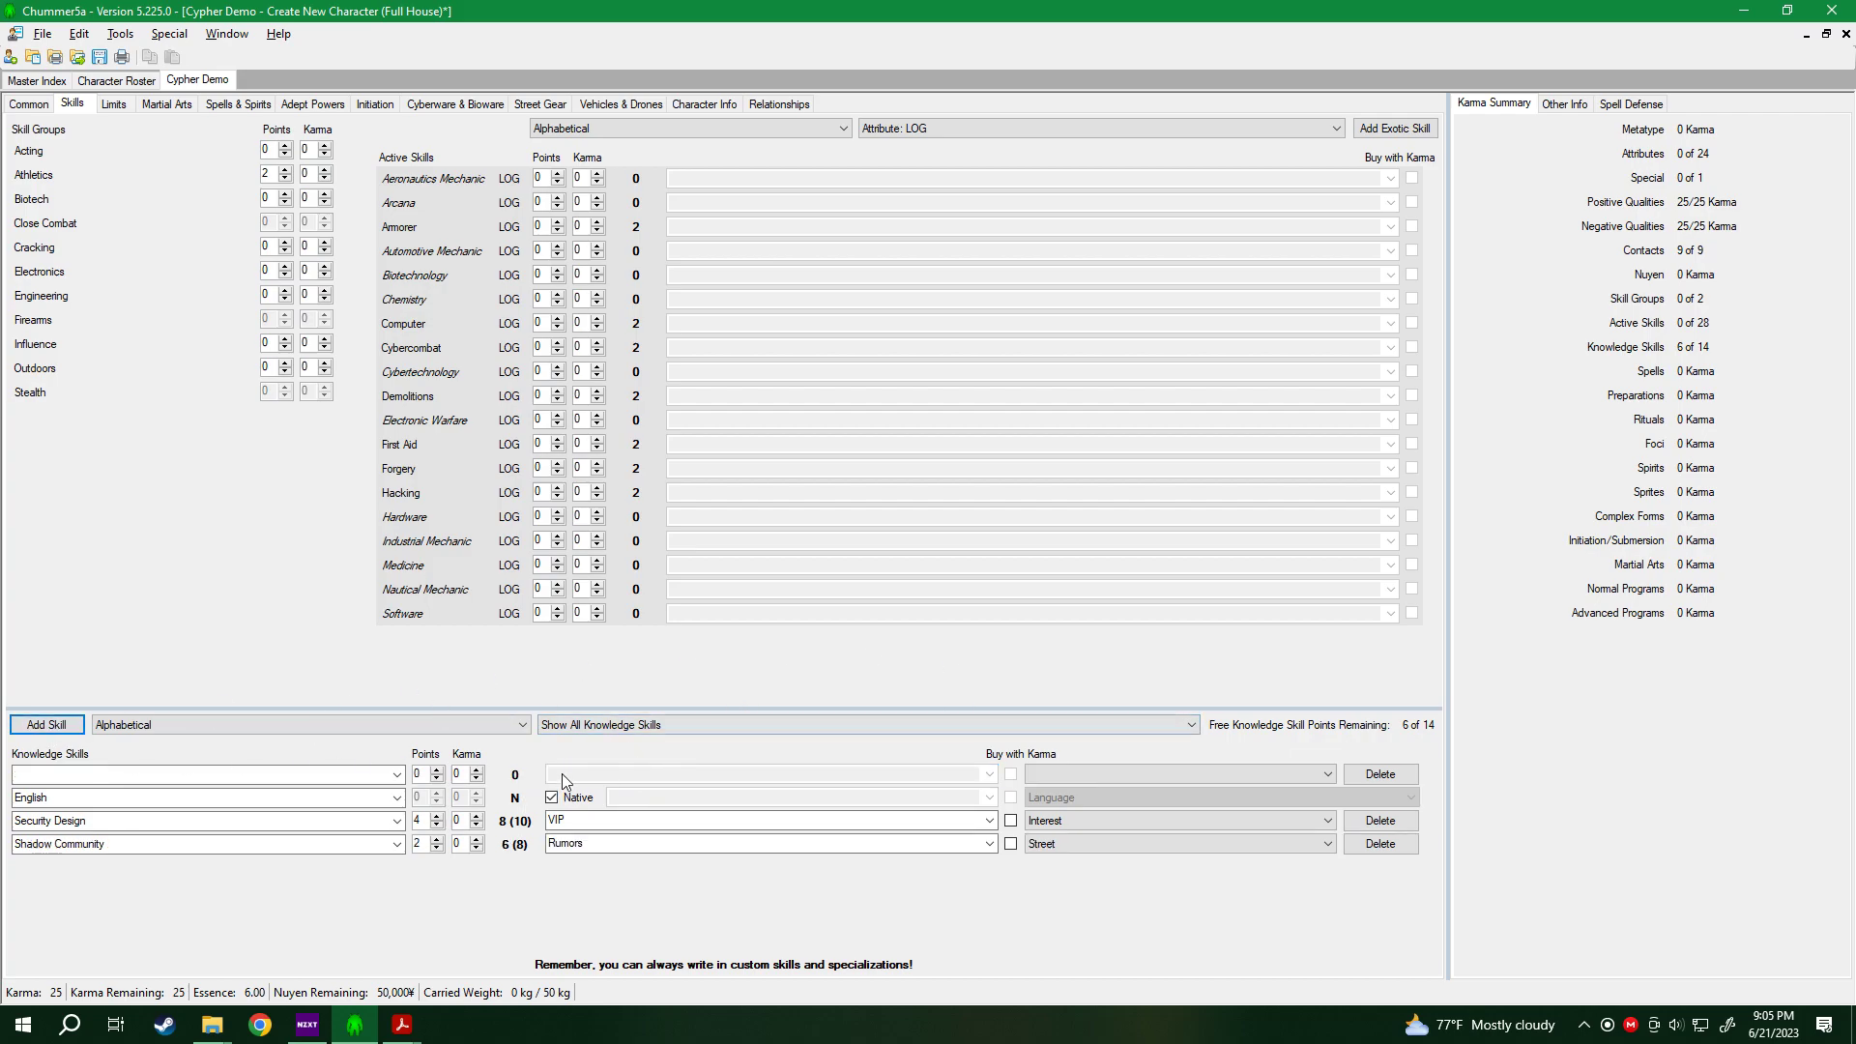
left_click(361, 775)
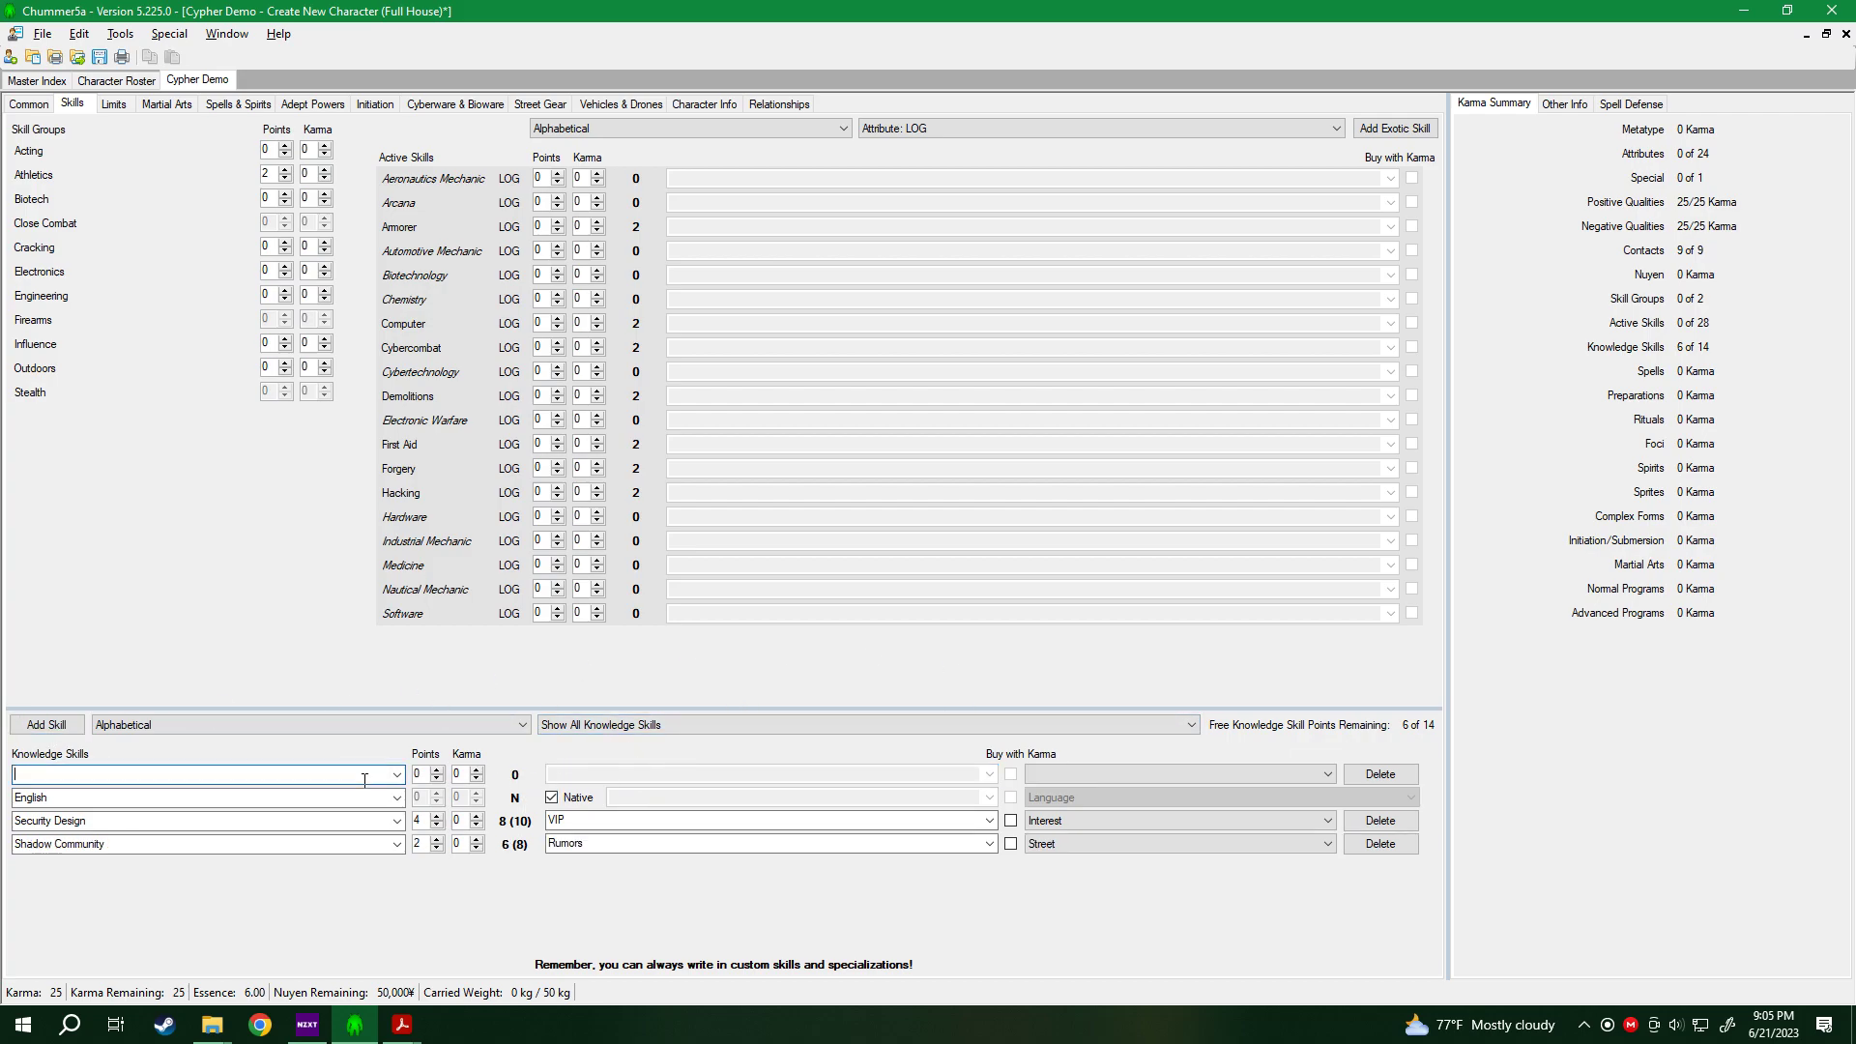
type("Und")
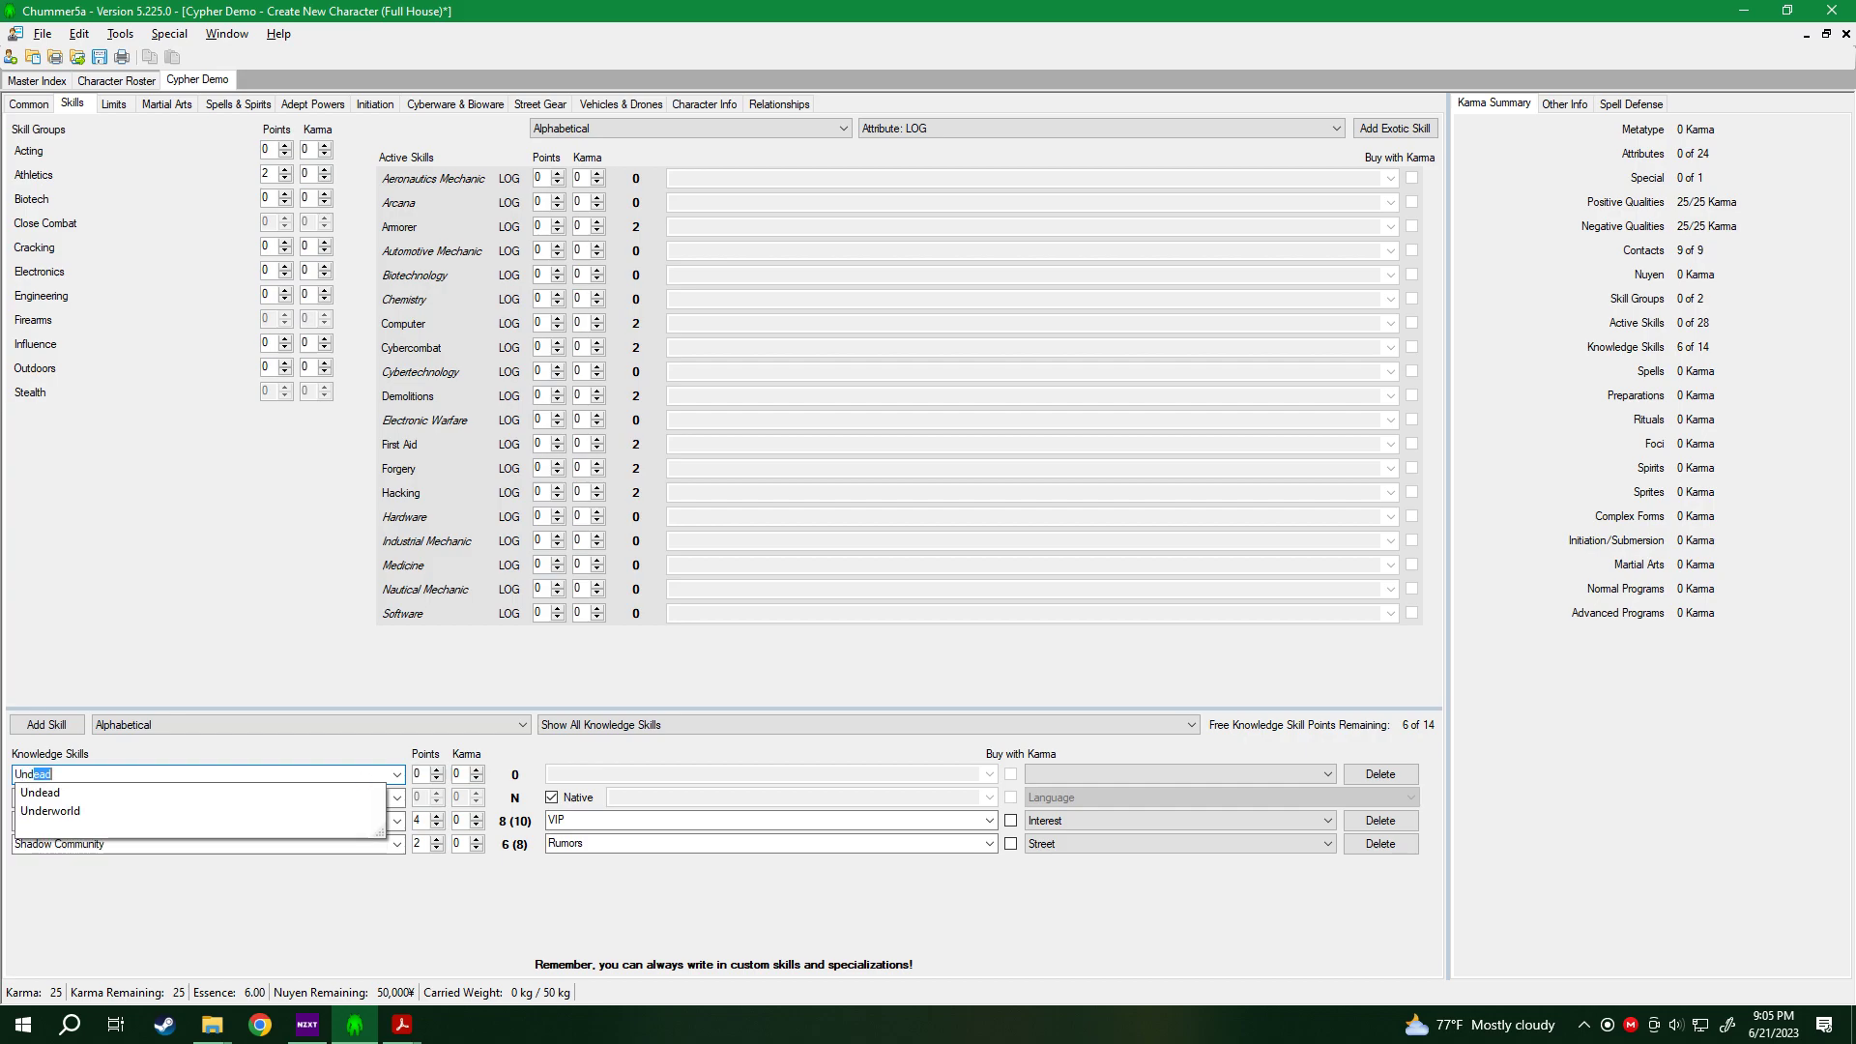
type("we")
key("BackSpace")
type("er")
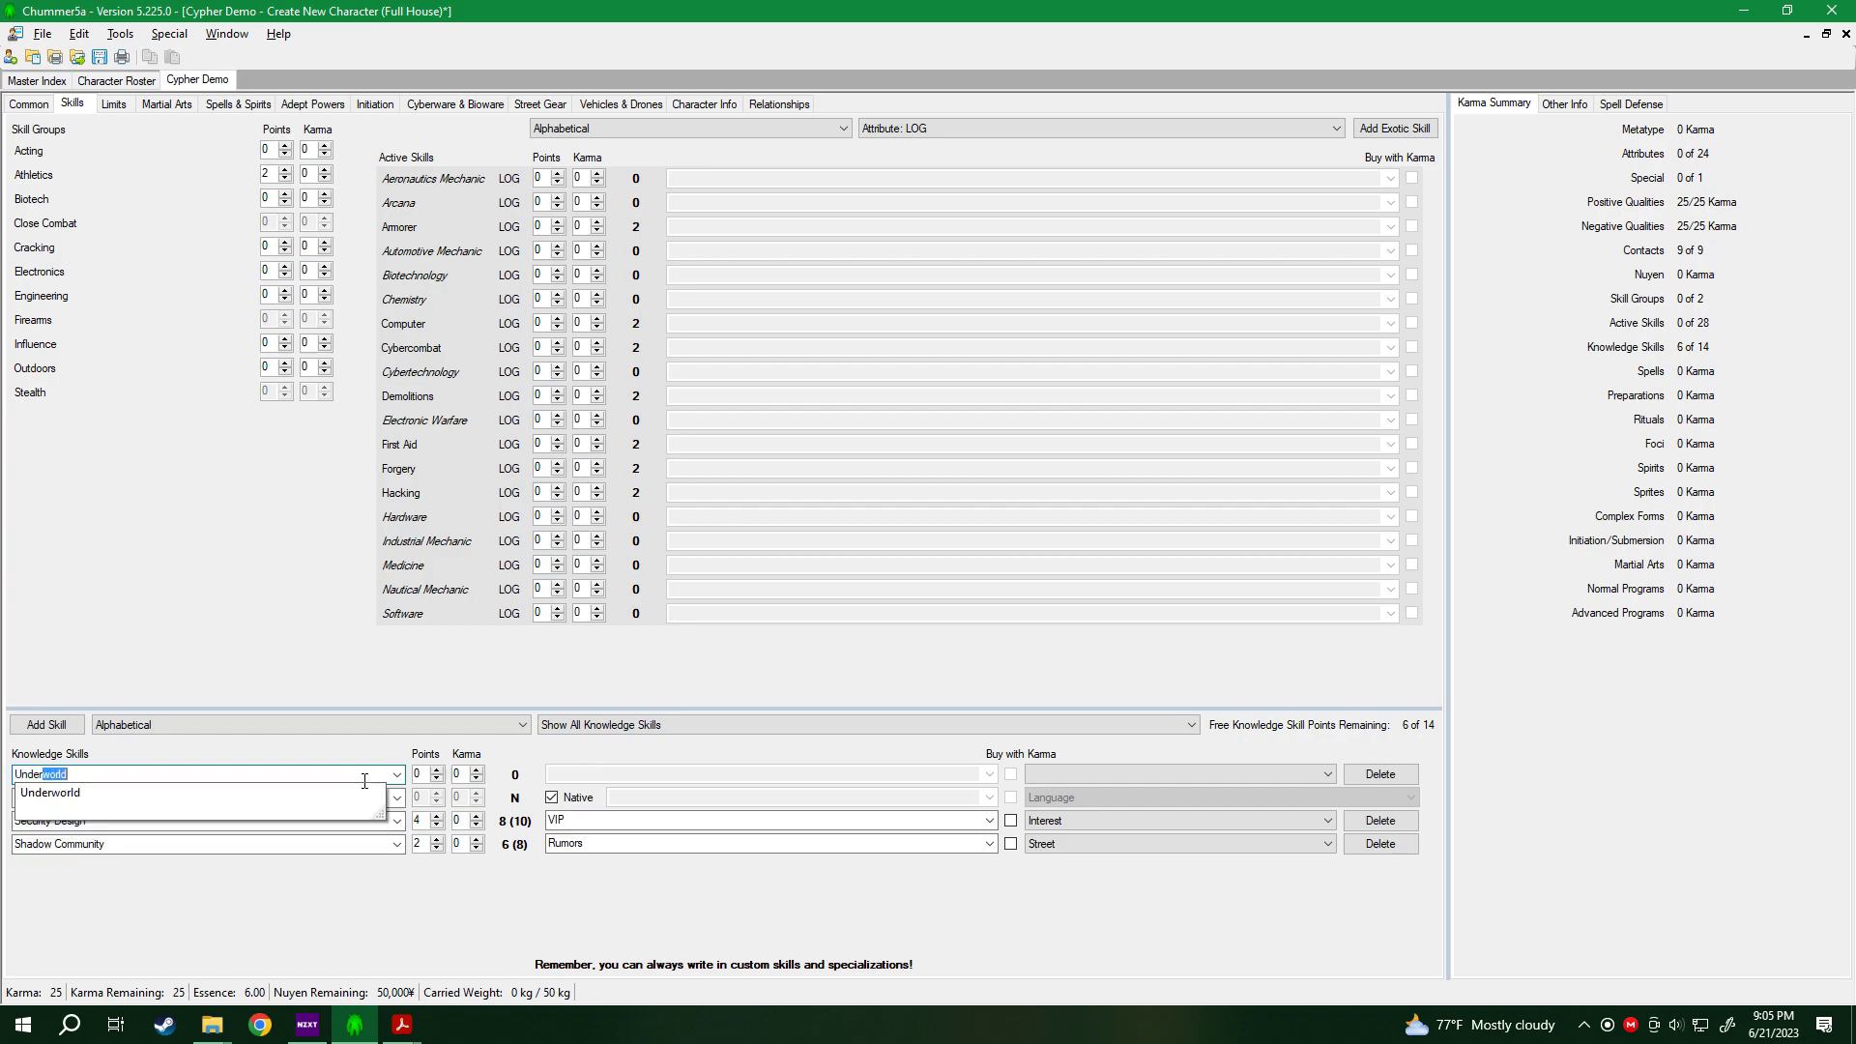
left_click(290, 791)
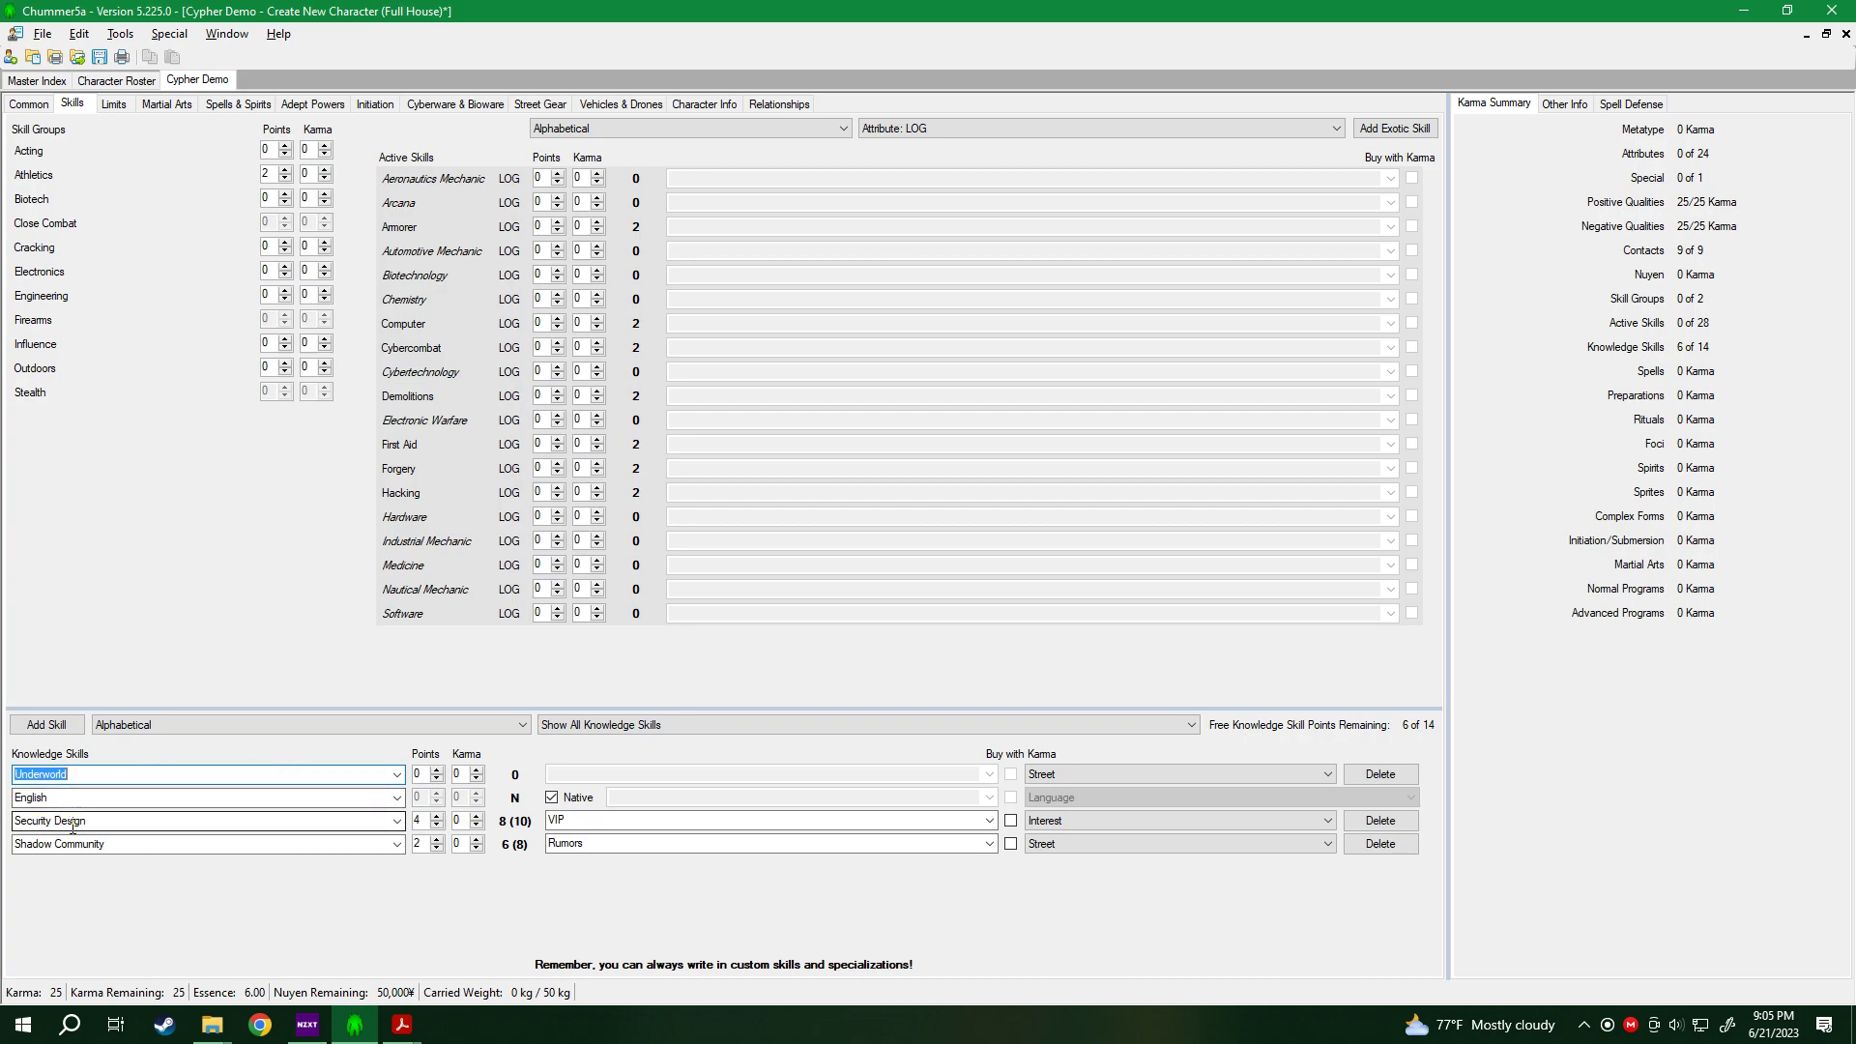
left_click(437, 769)
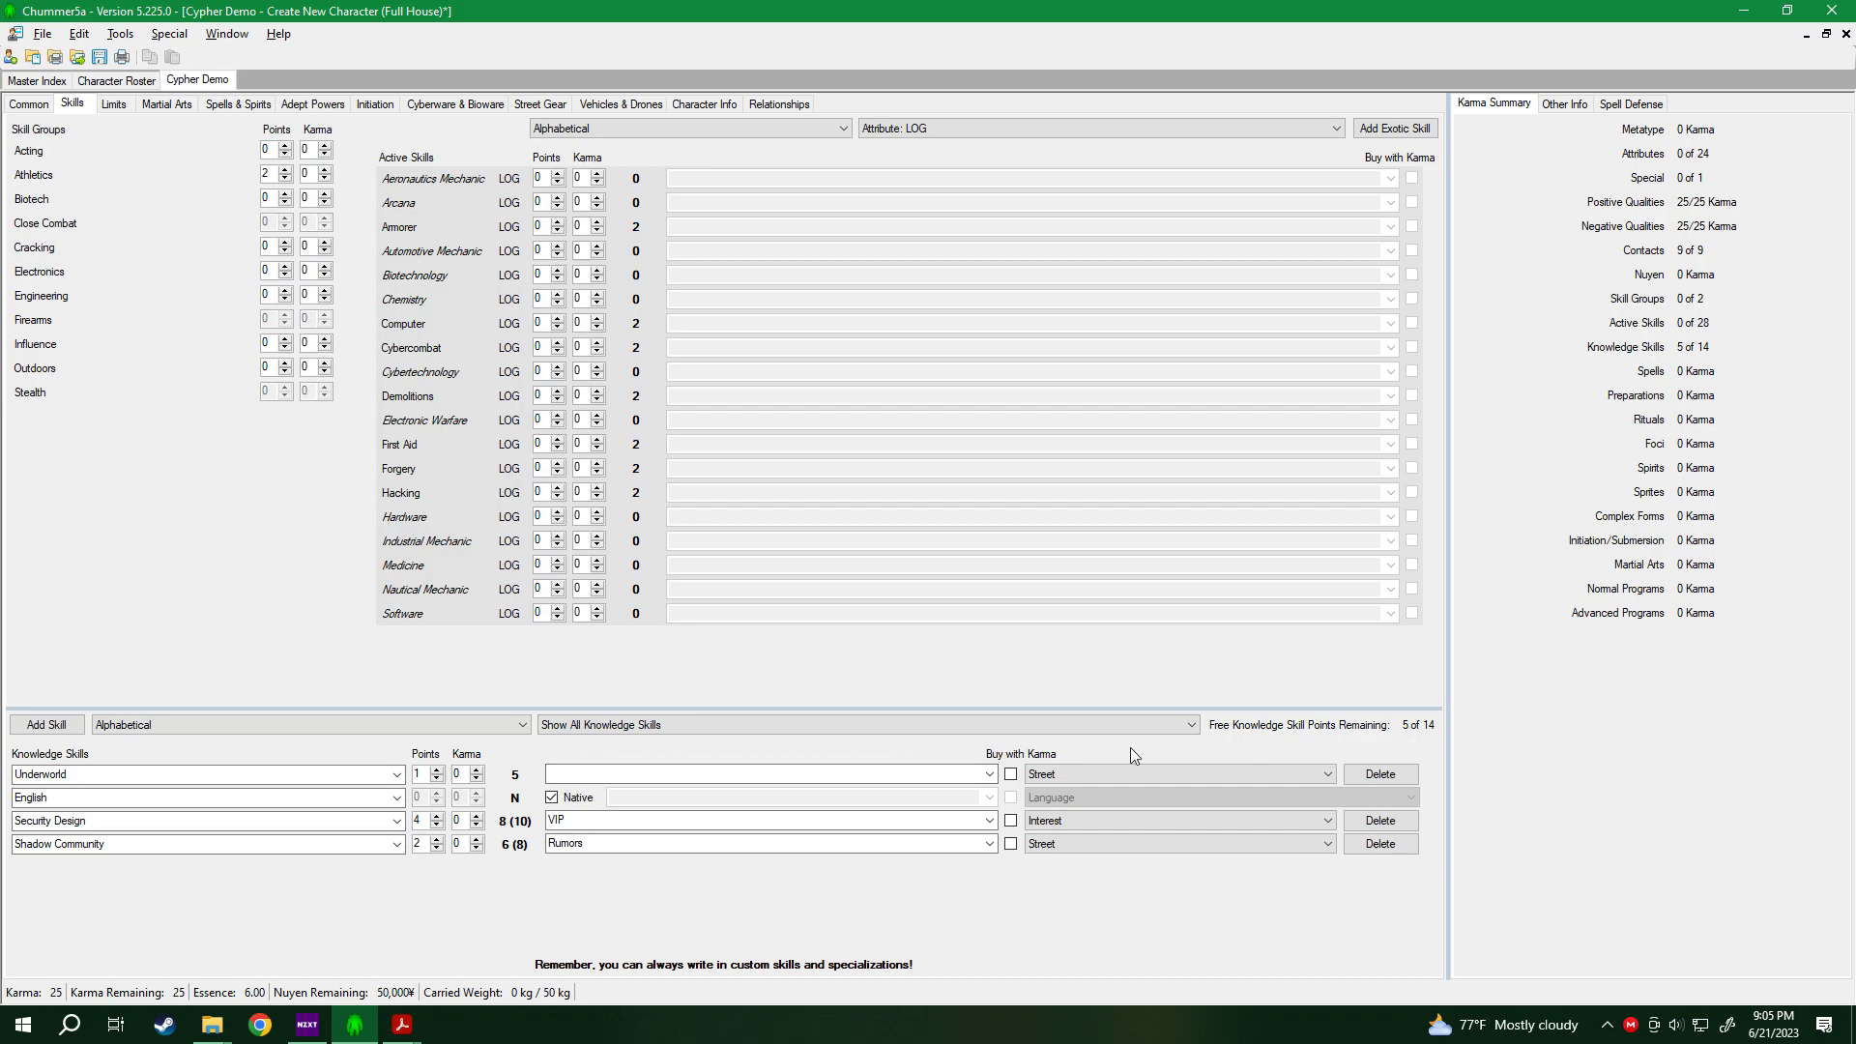
left_click(989, 775)
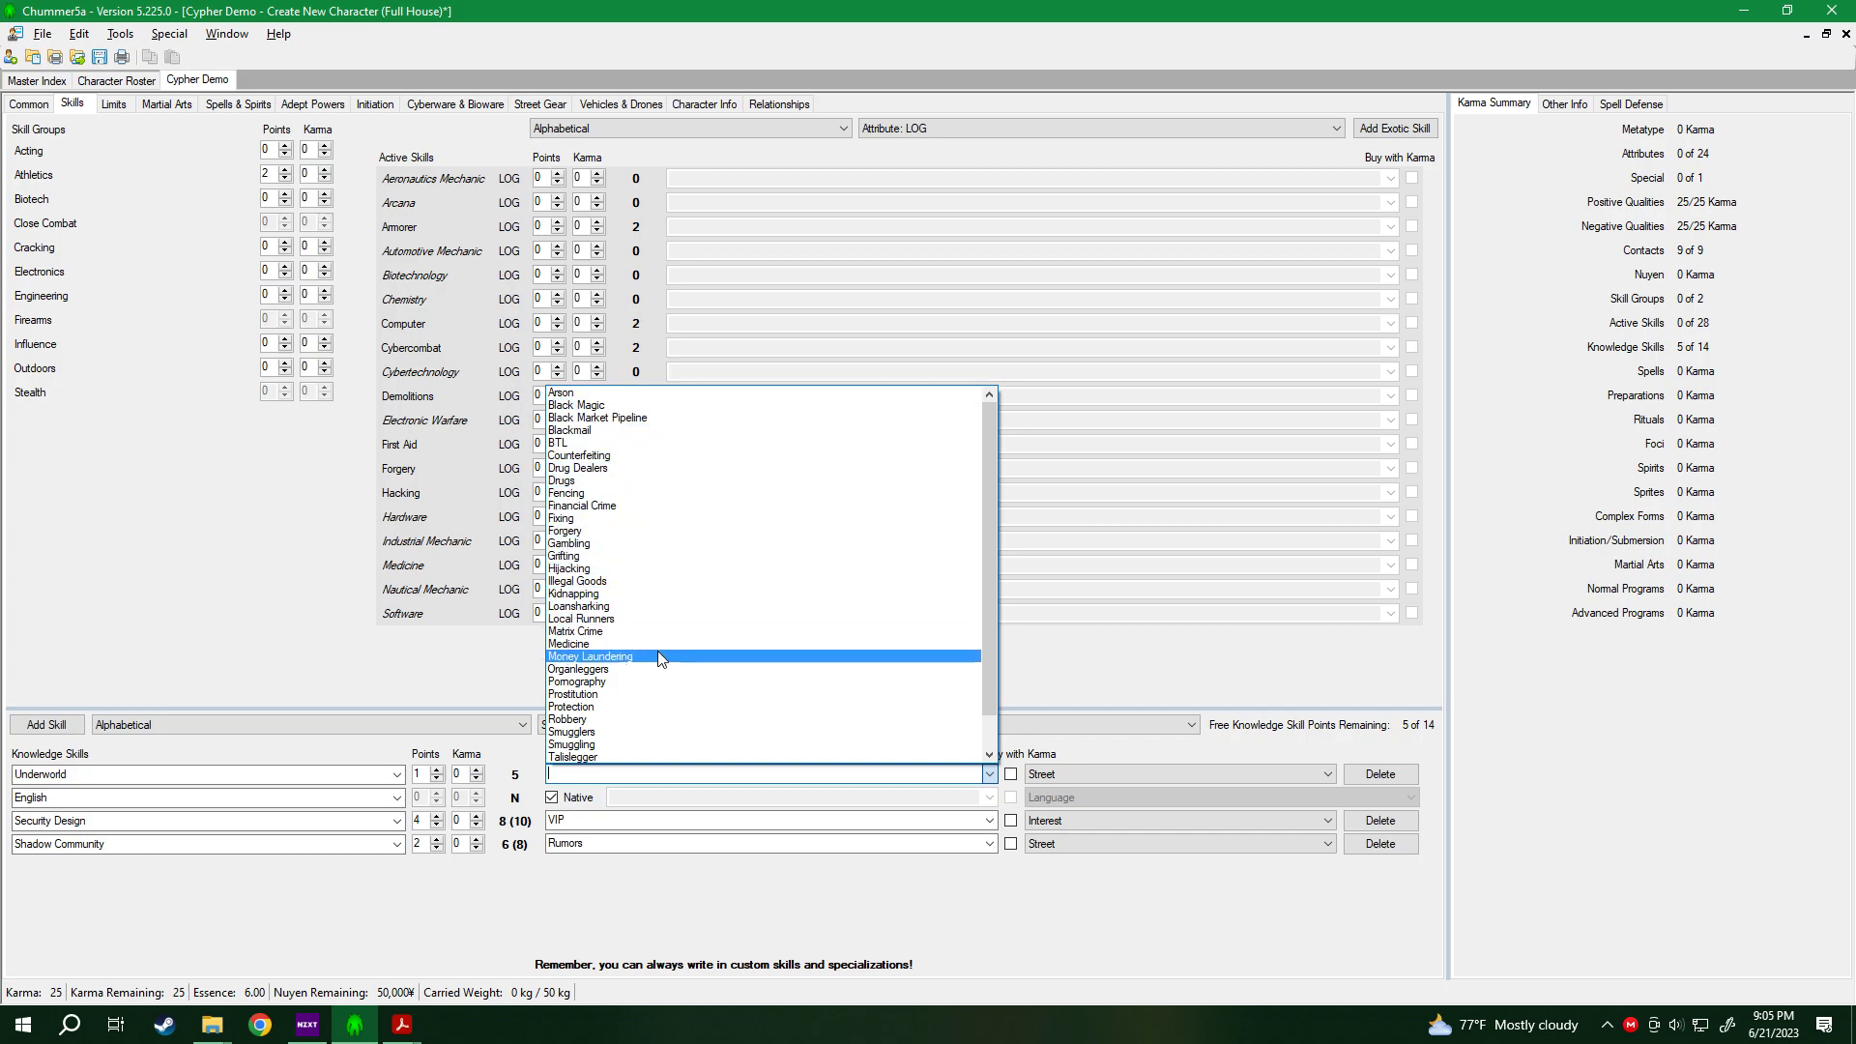
scroll(615, 735, "down", 1)
left_click(610, 746)
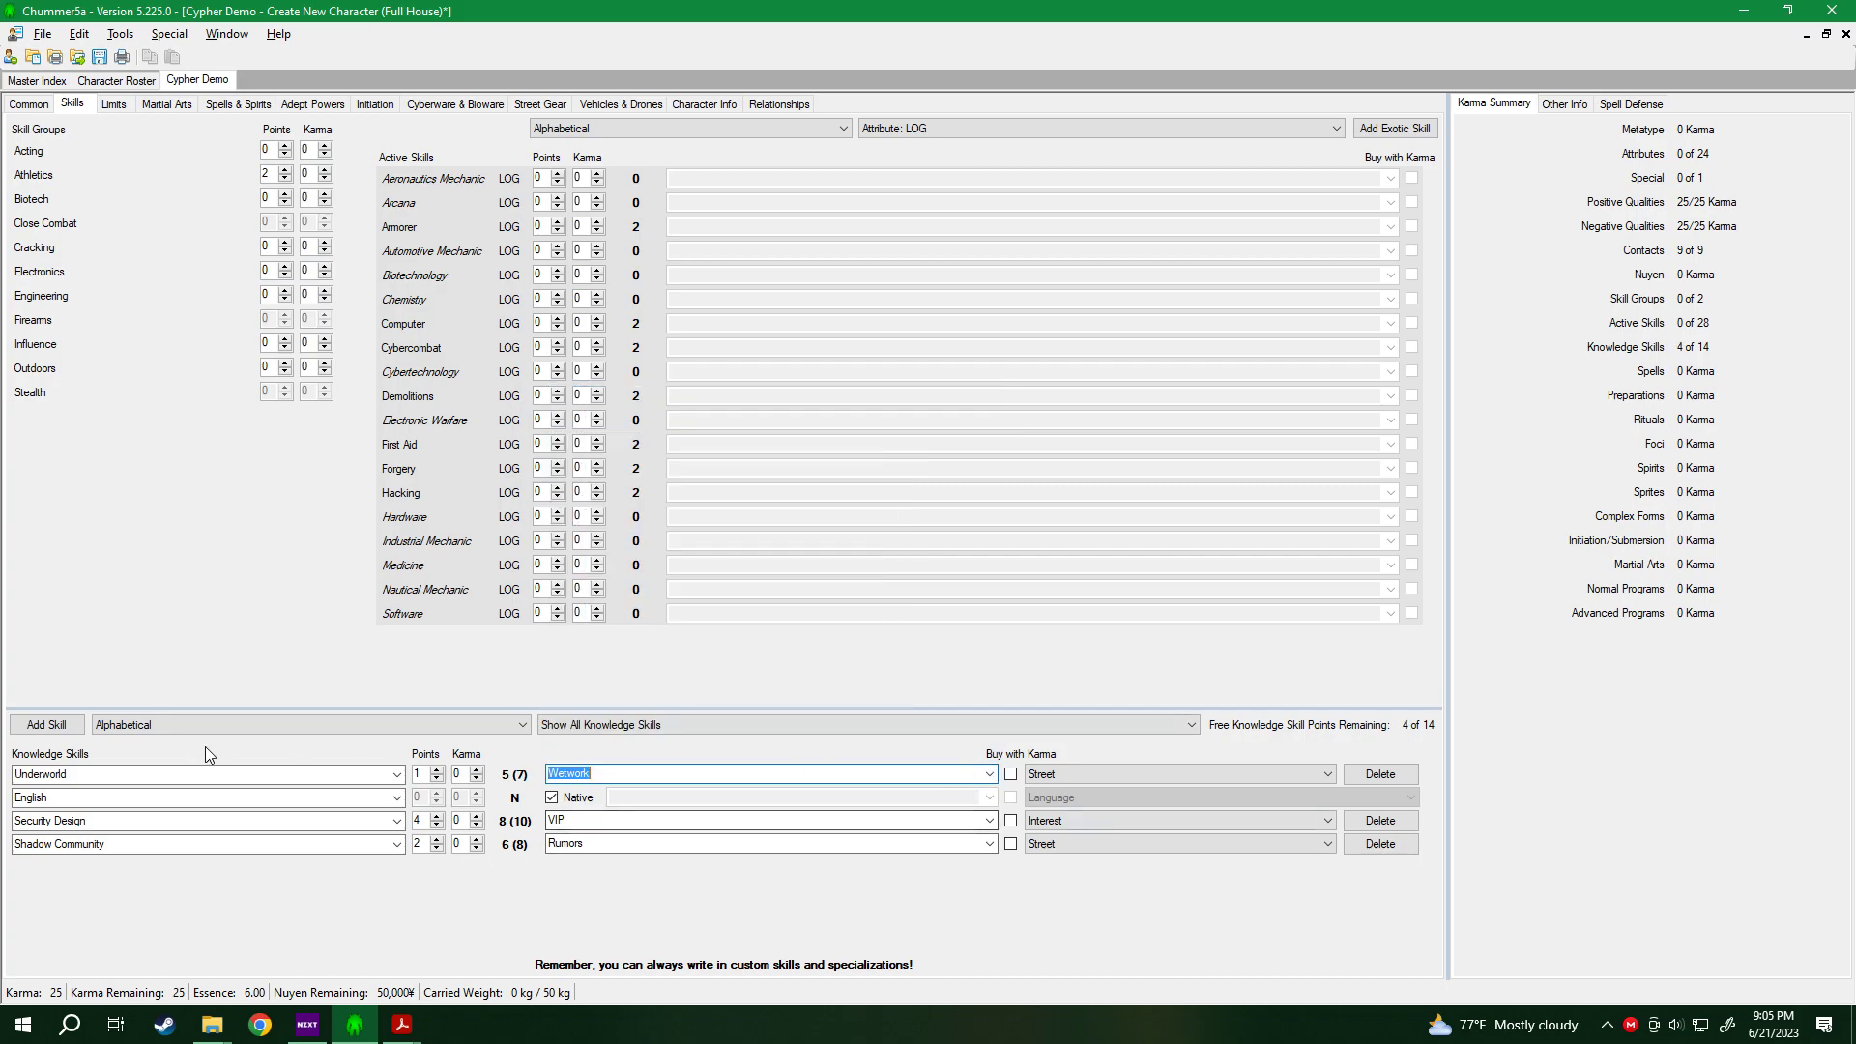
Add the Area Knowledge: Seattle knowledge skill and allocate 4 points to it.
left_click(46, 724)
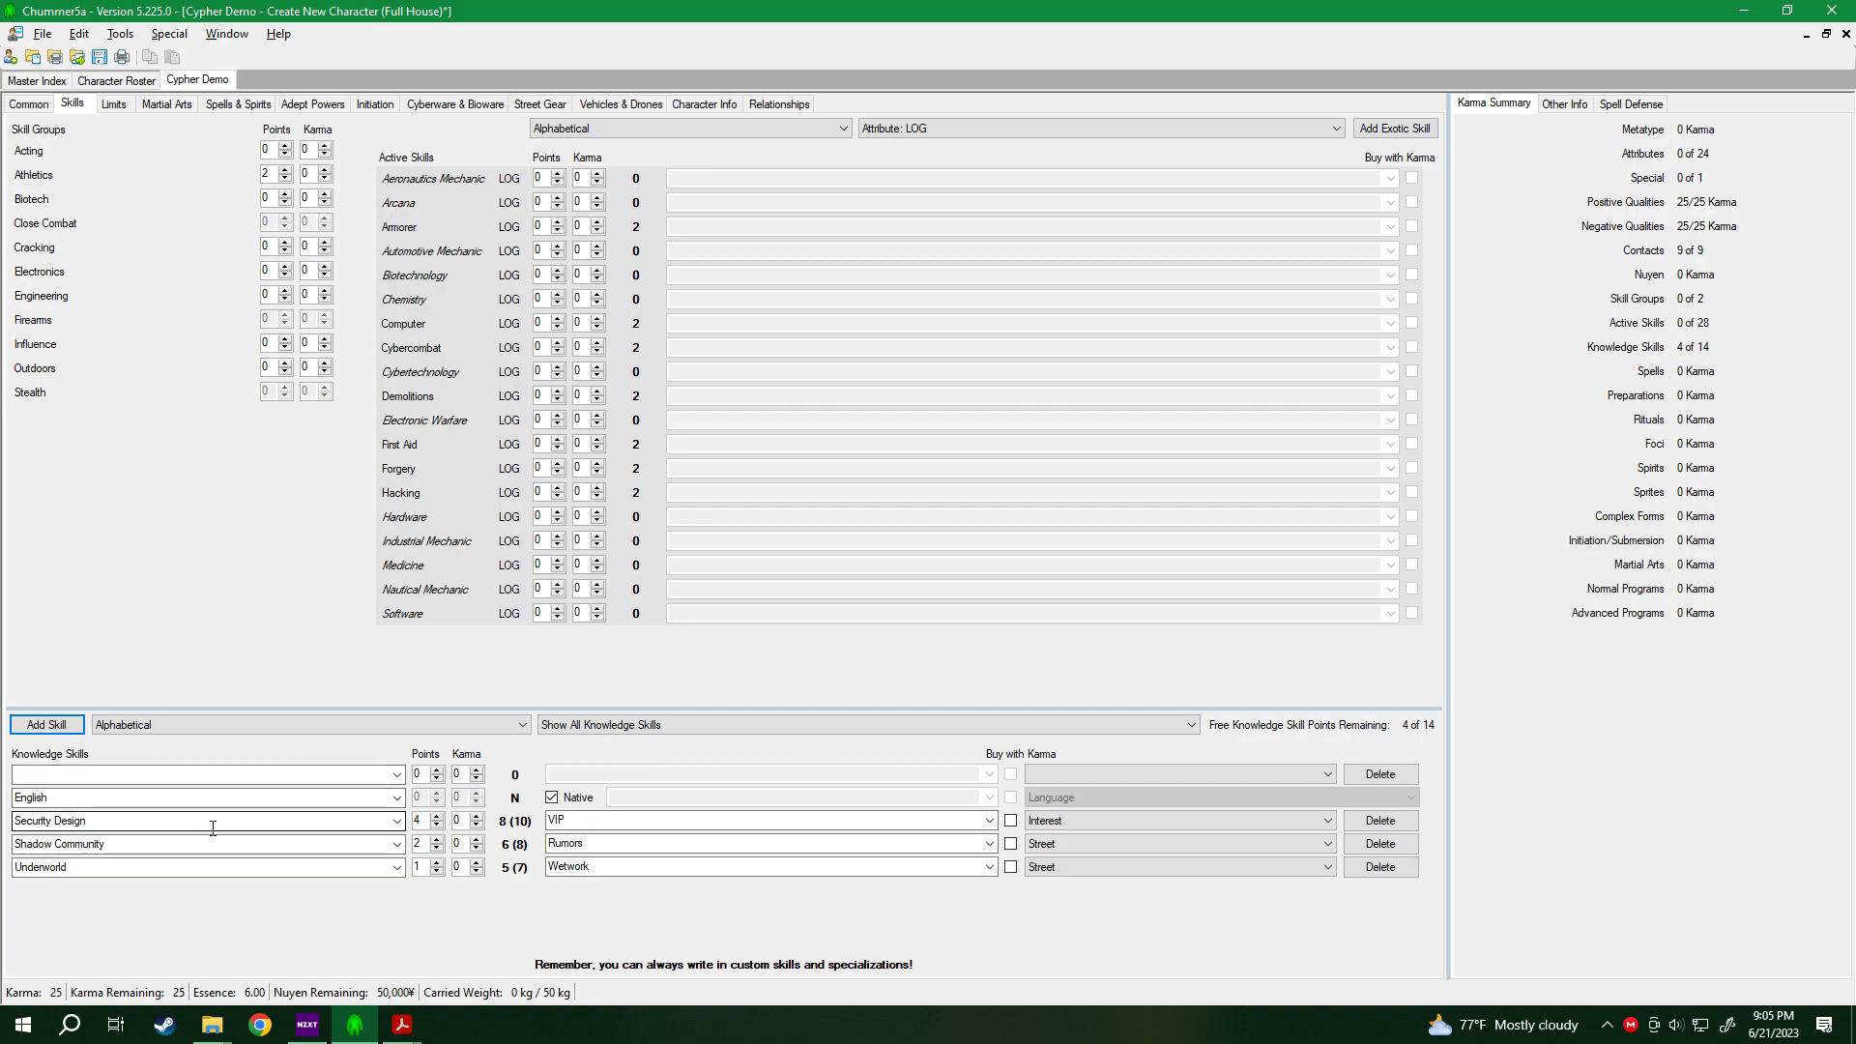
left_click(295, 772)
type("area Knowledge: Atlanta")
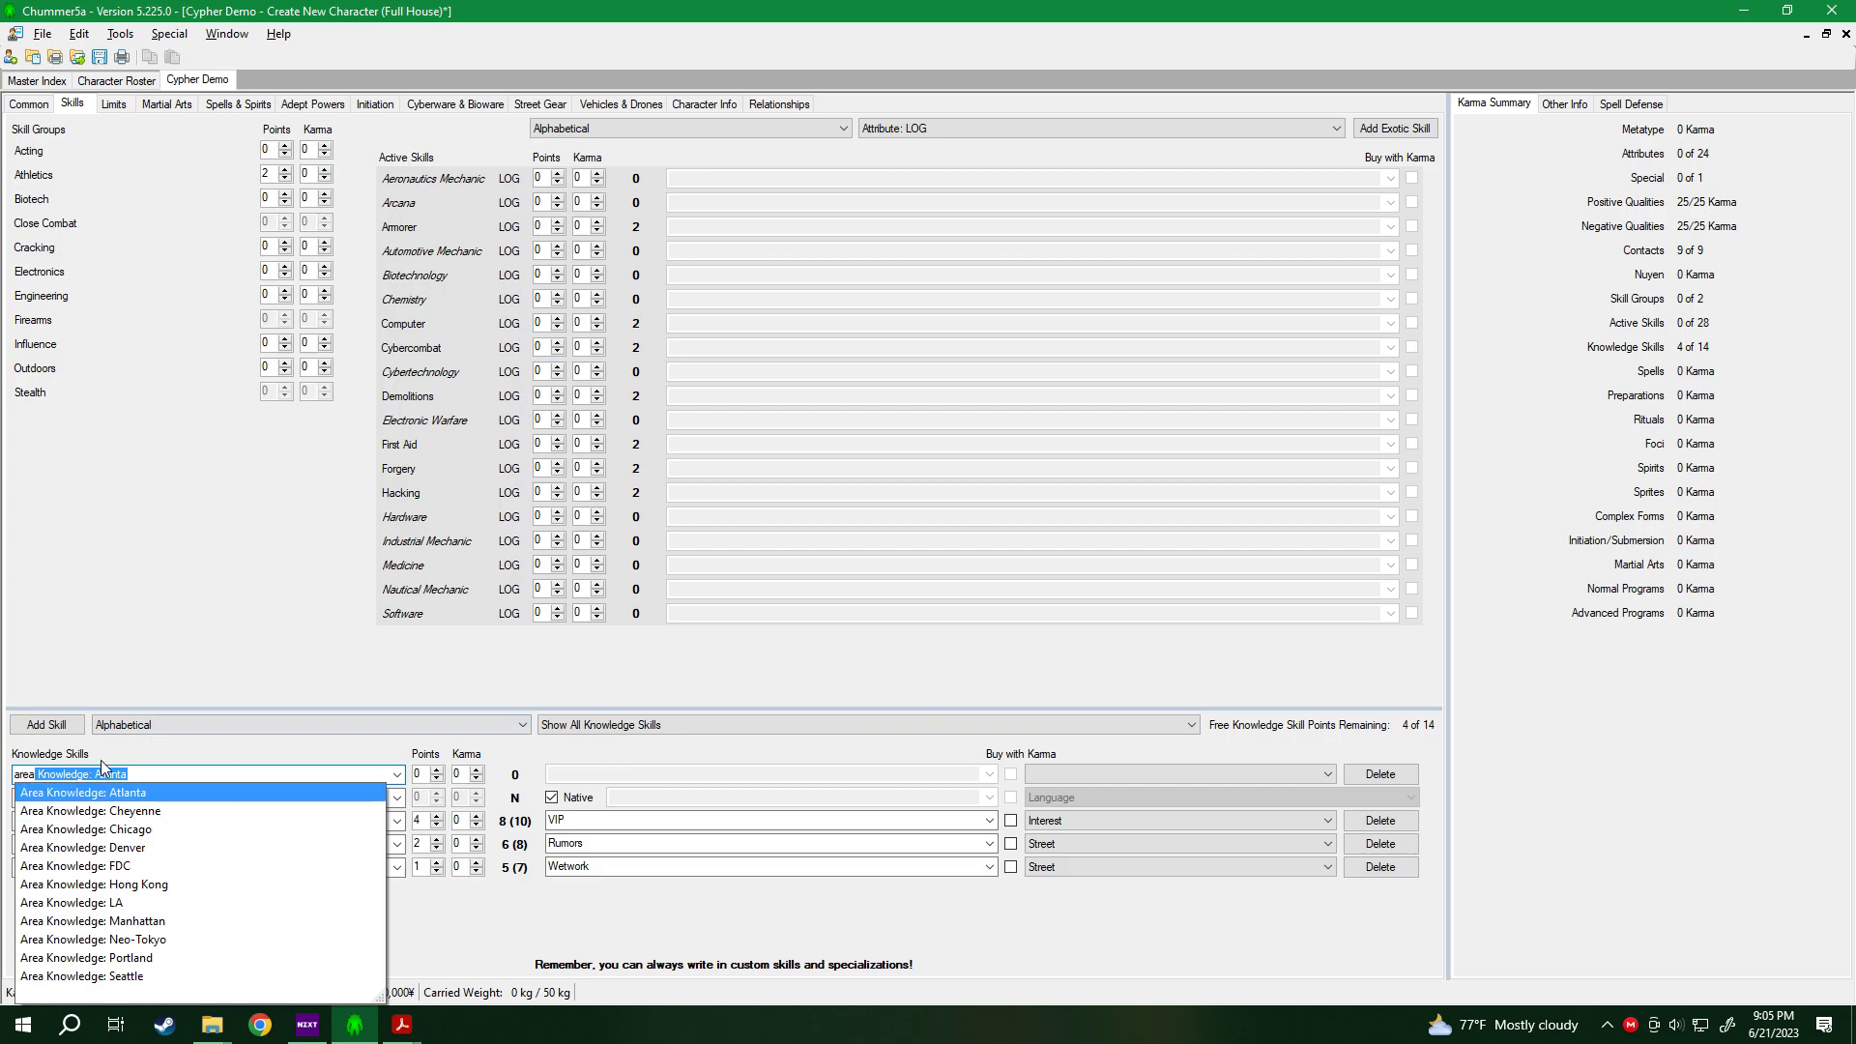
left_click(158, 976)
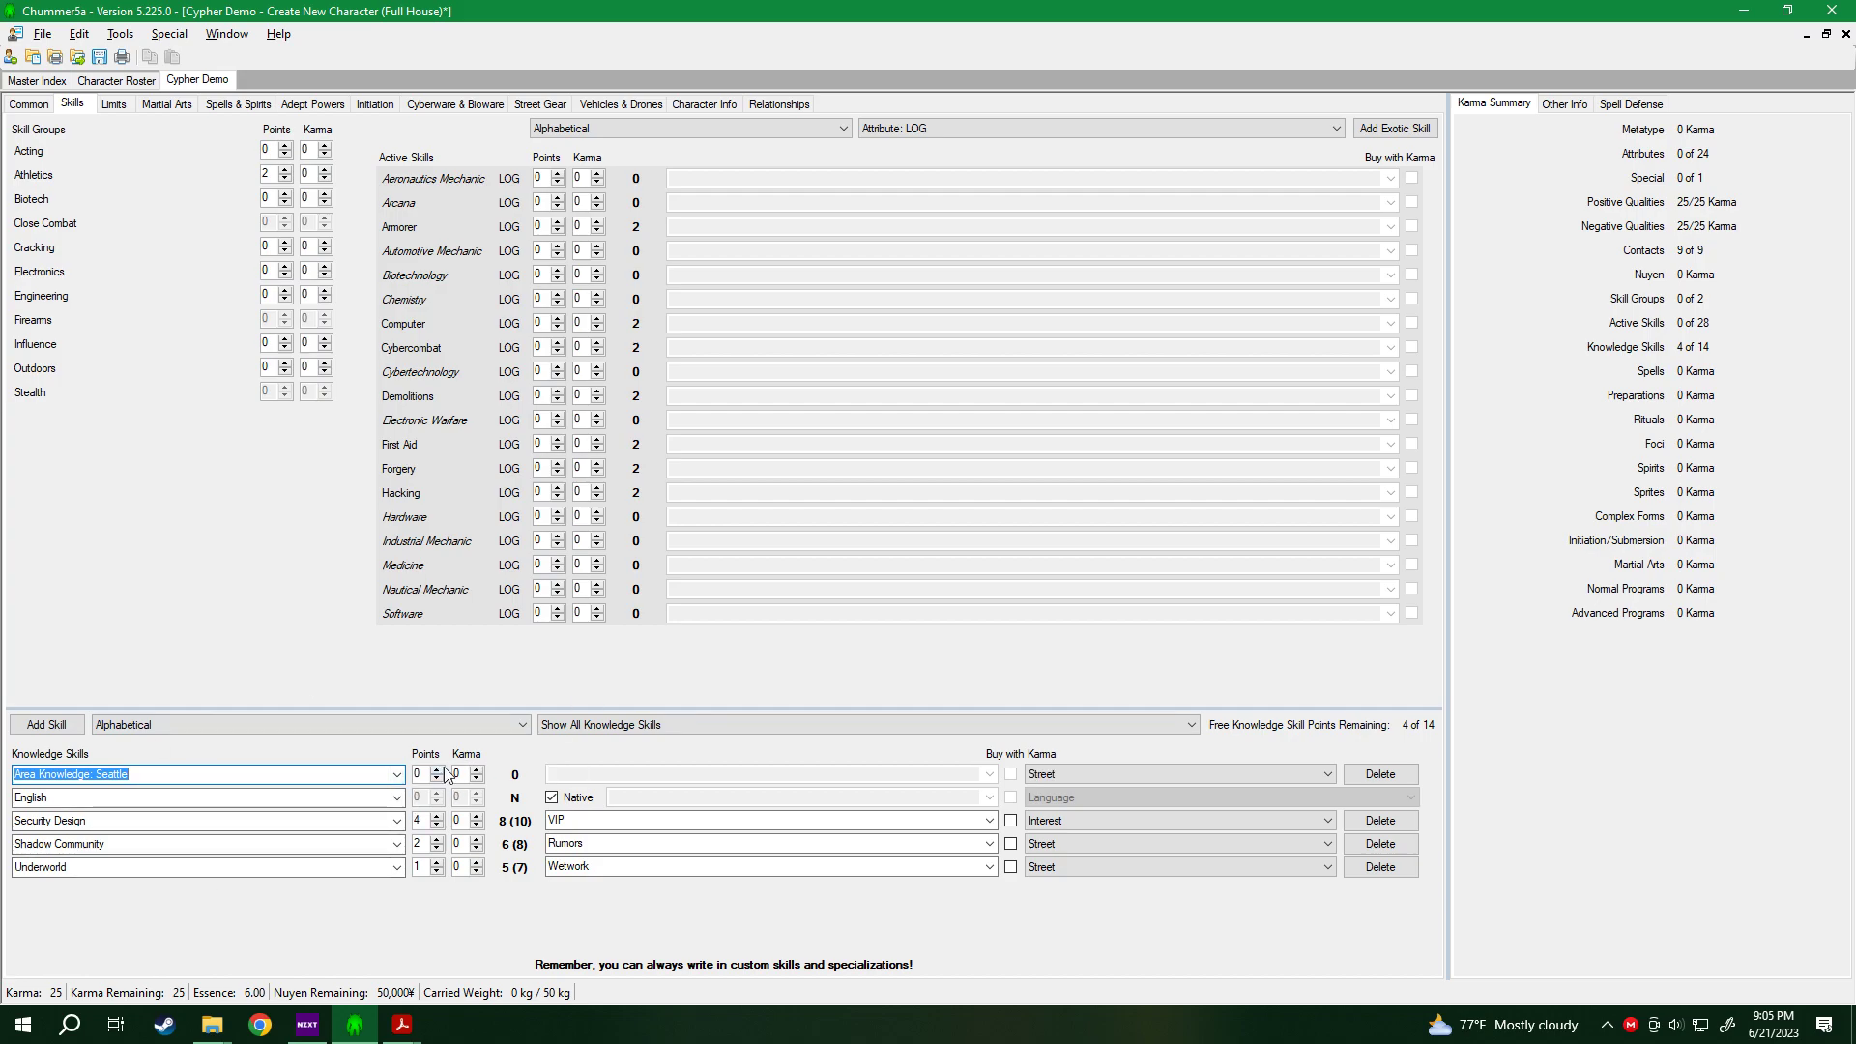
left_click(437, 770)
left_click(437, 770)
left_click(989, 773)
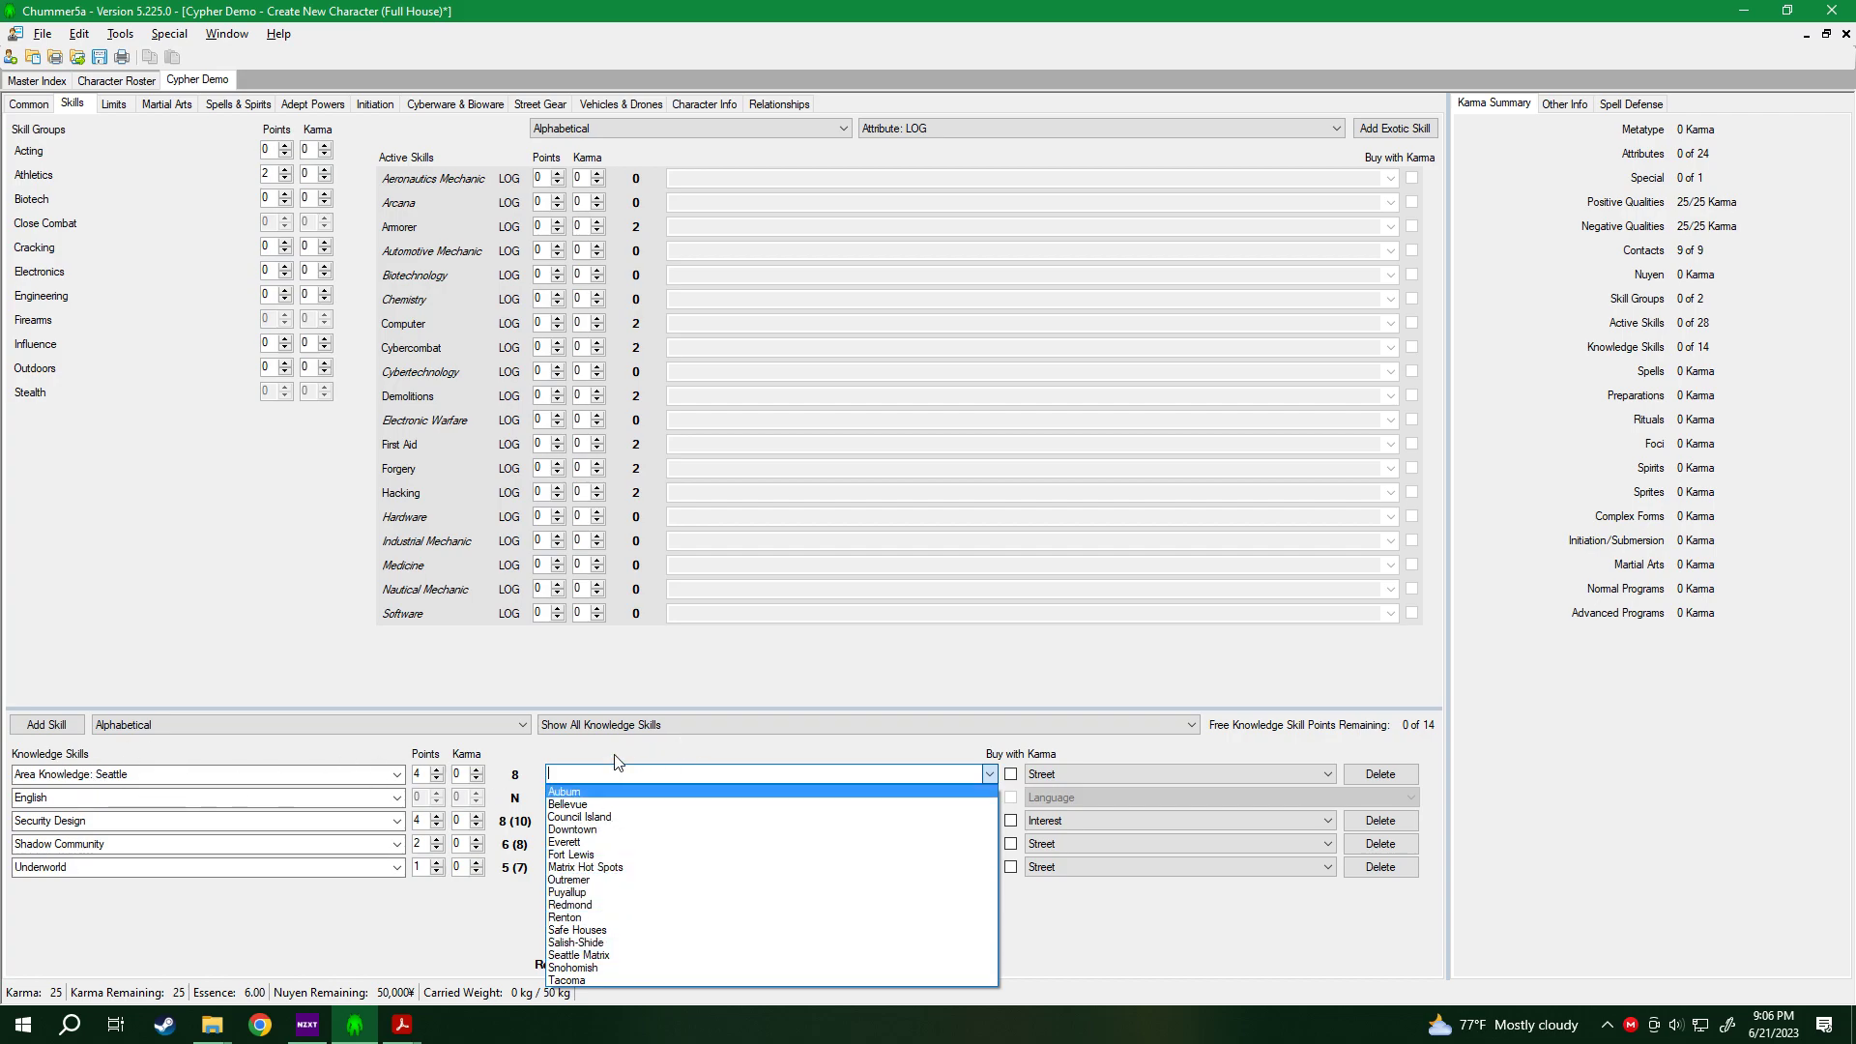
left_click(310, 945)
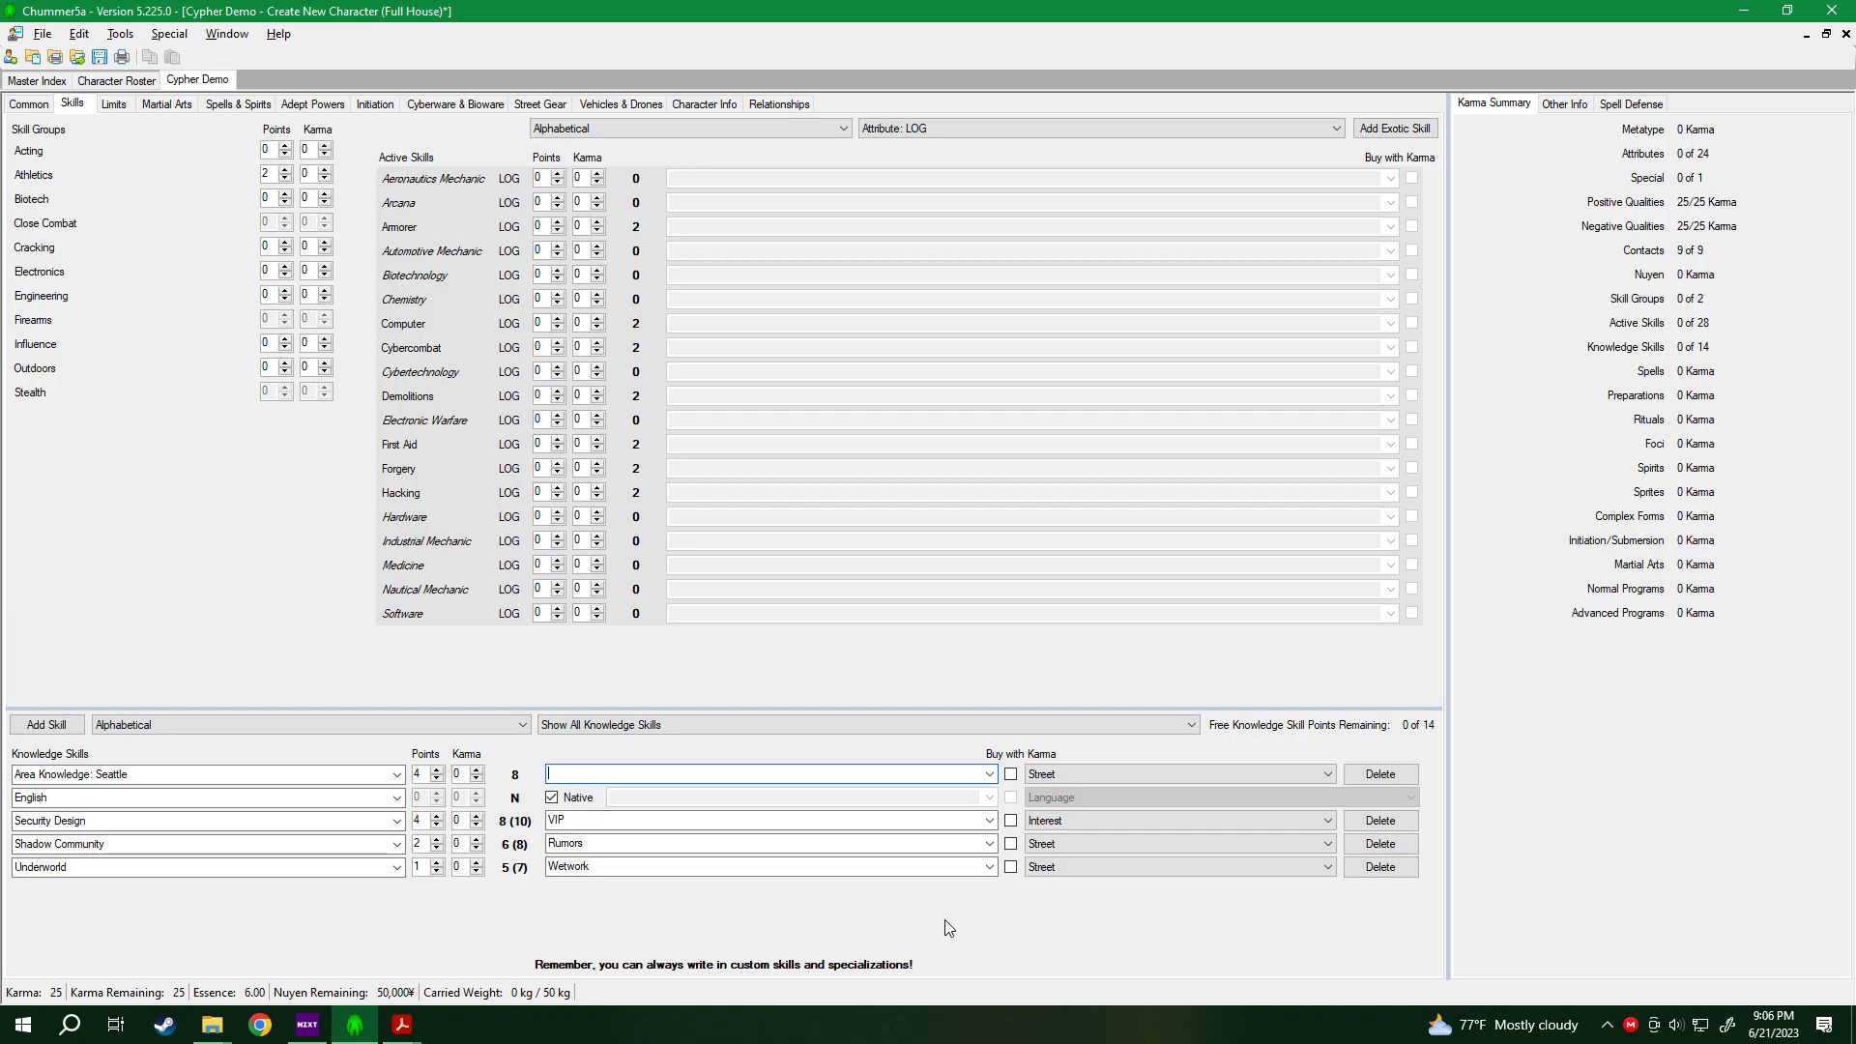
left_click(1048, 821)
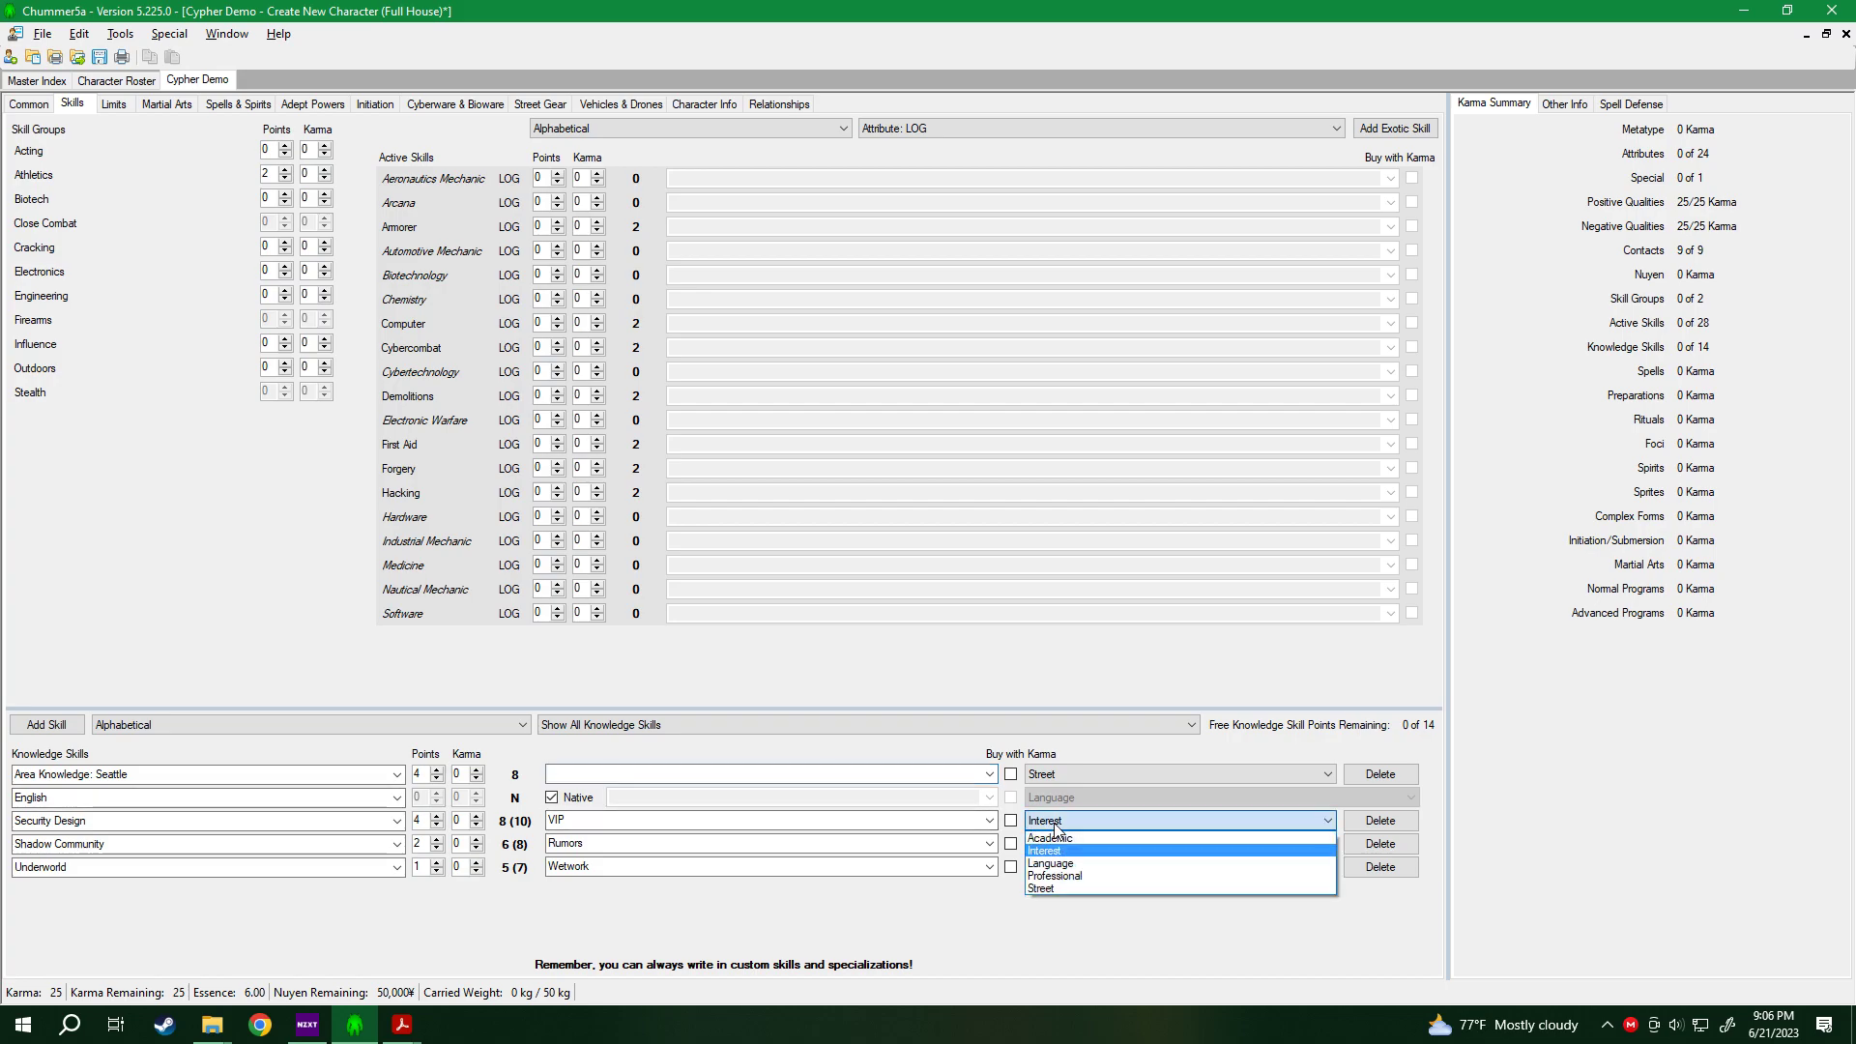
left_click(1043, 853)
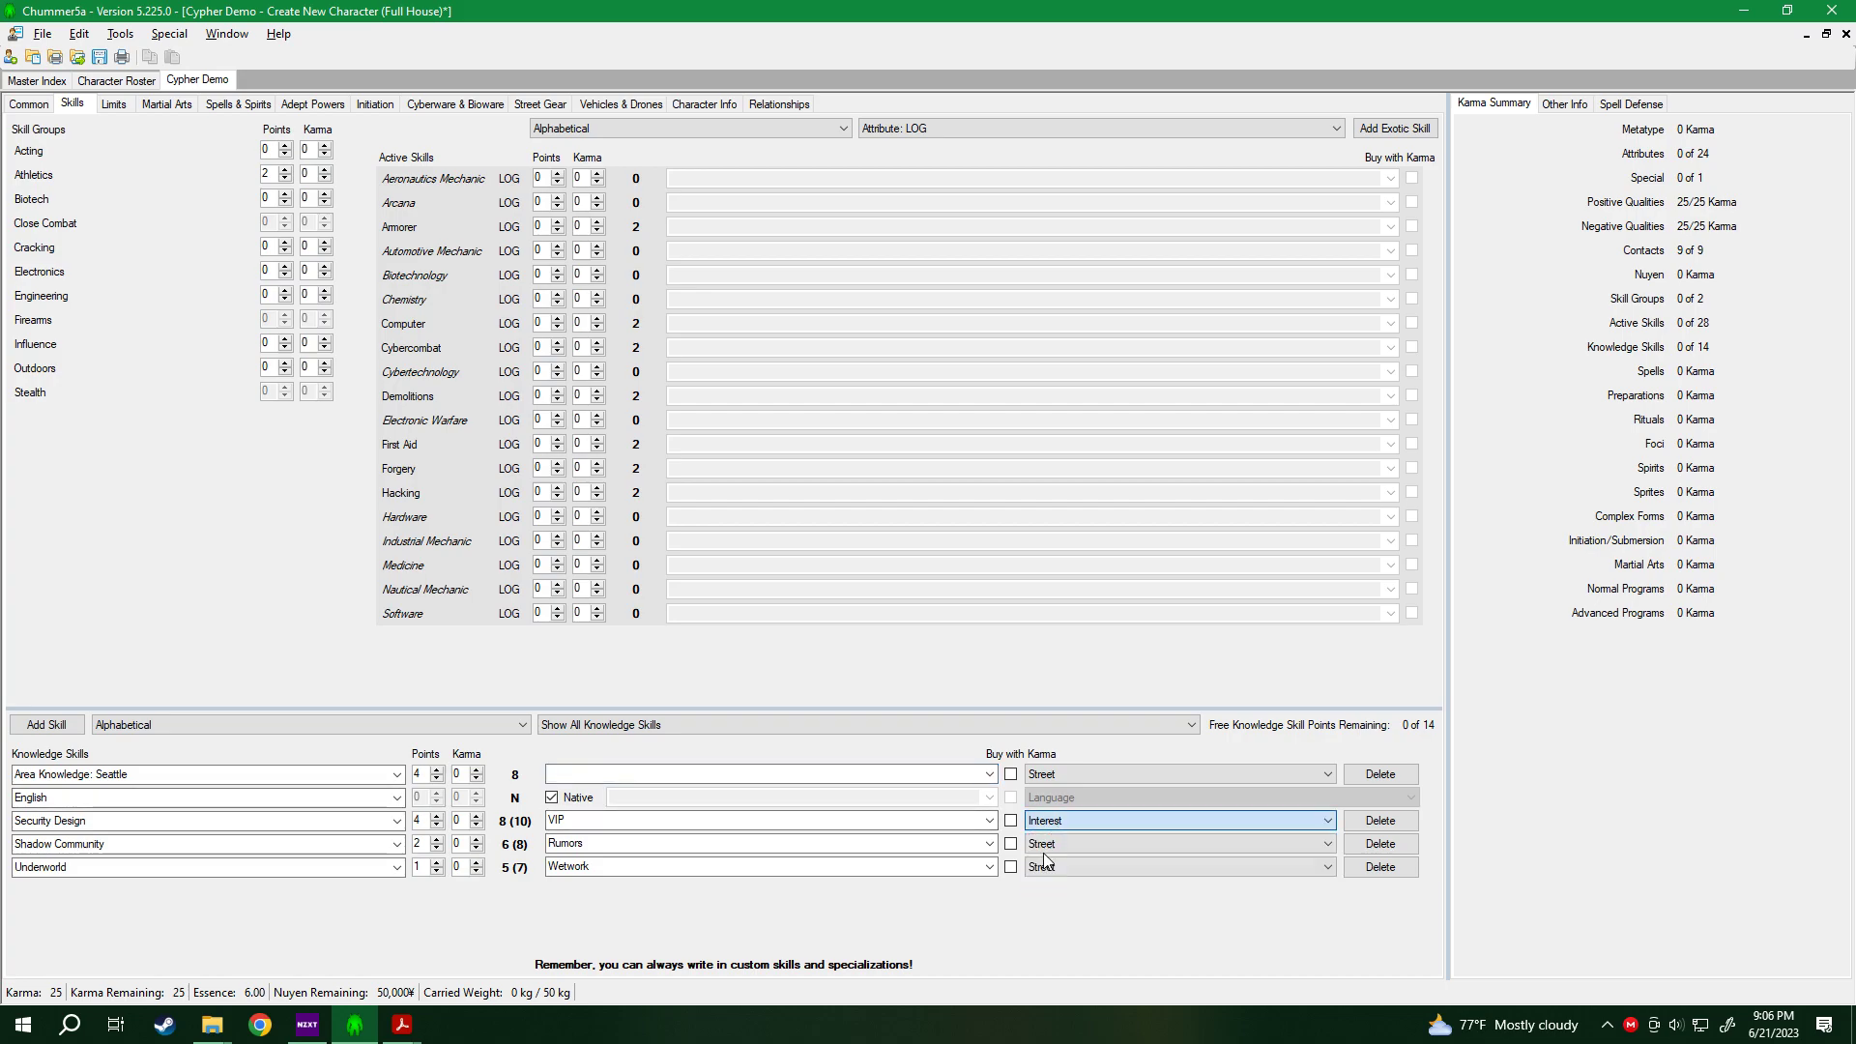
Try the Academic type for the Security Design knowledge skill, return it to Interest and check how its dice pool is calculated.
left_click(1099, 820)
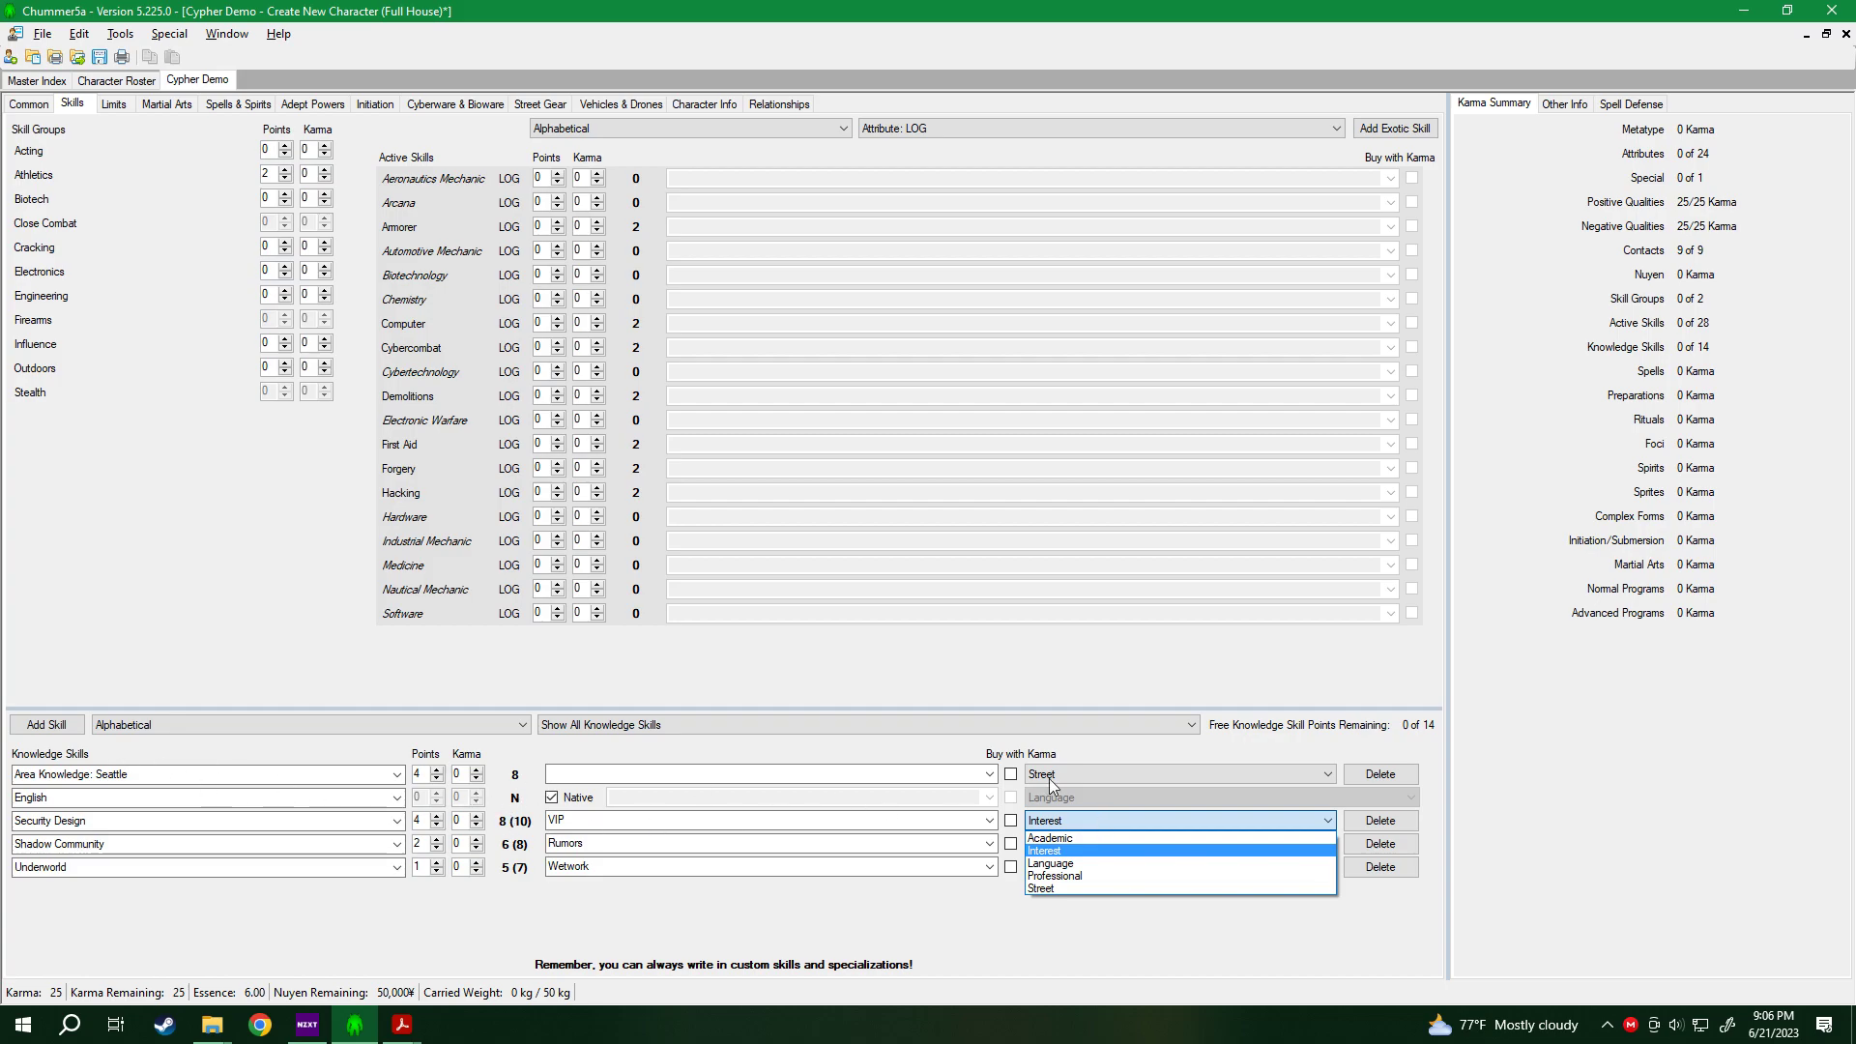
left_click(1061, 840)
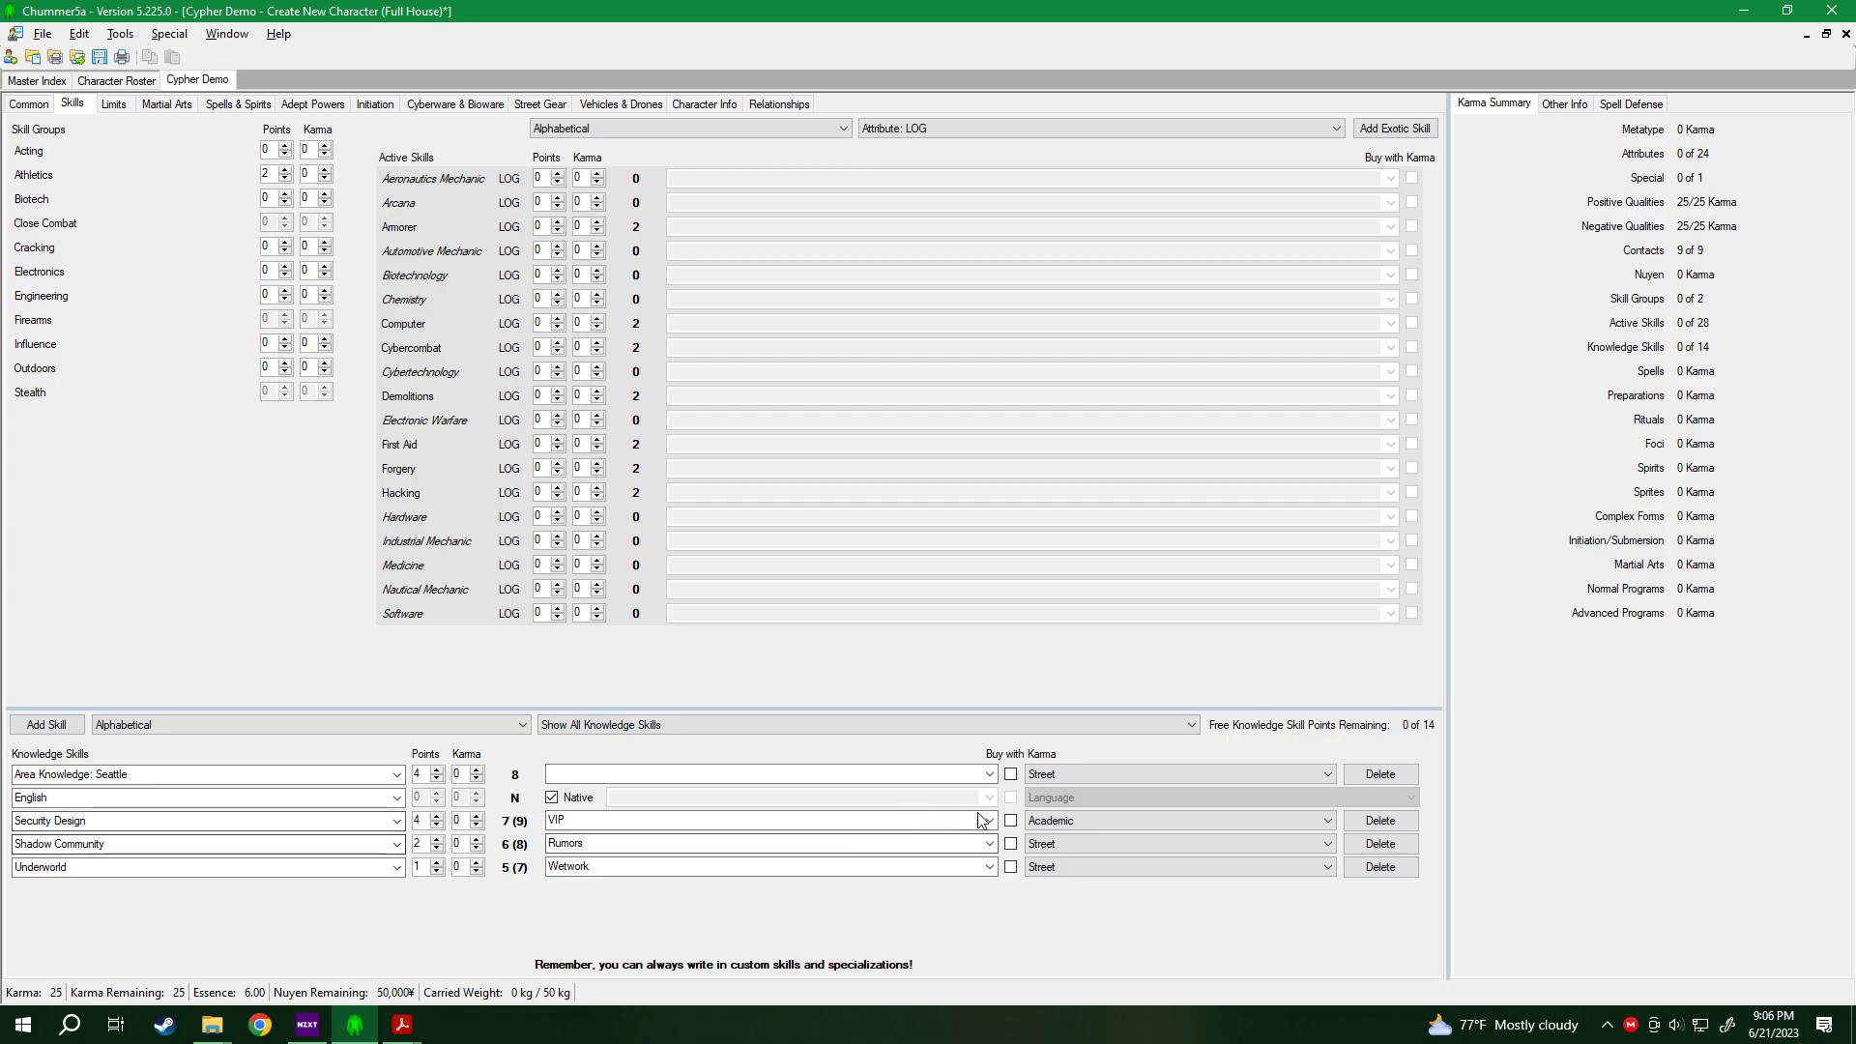
left_click(1098, 819)
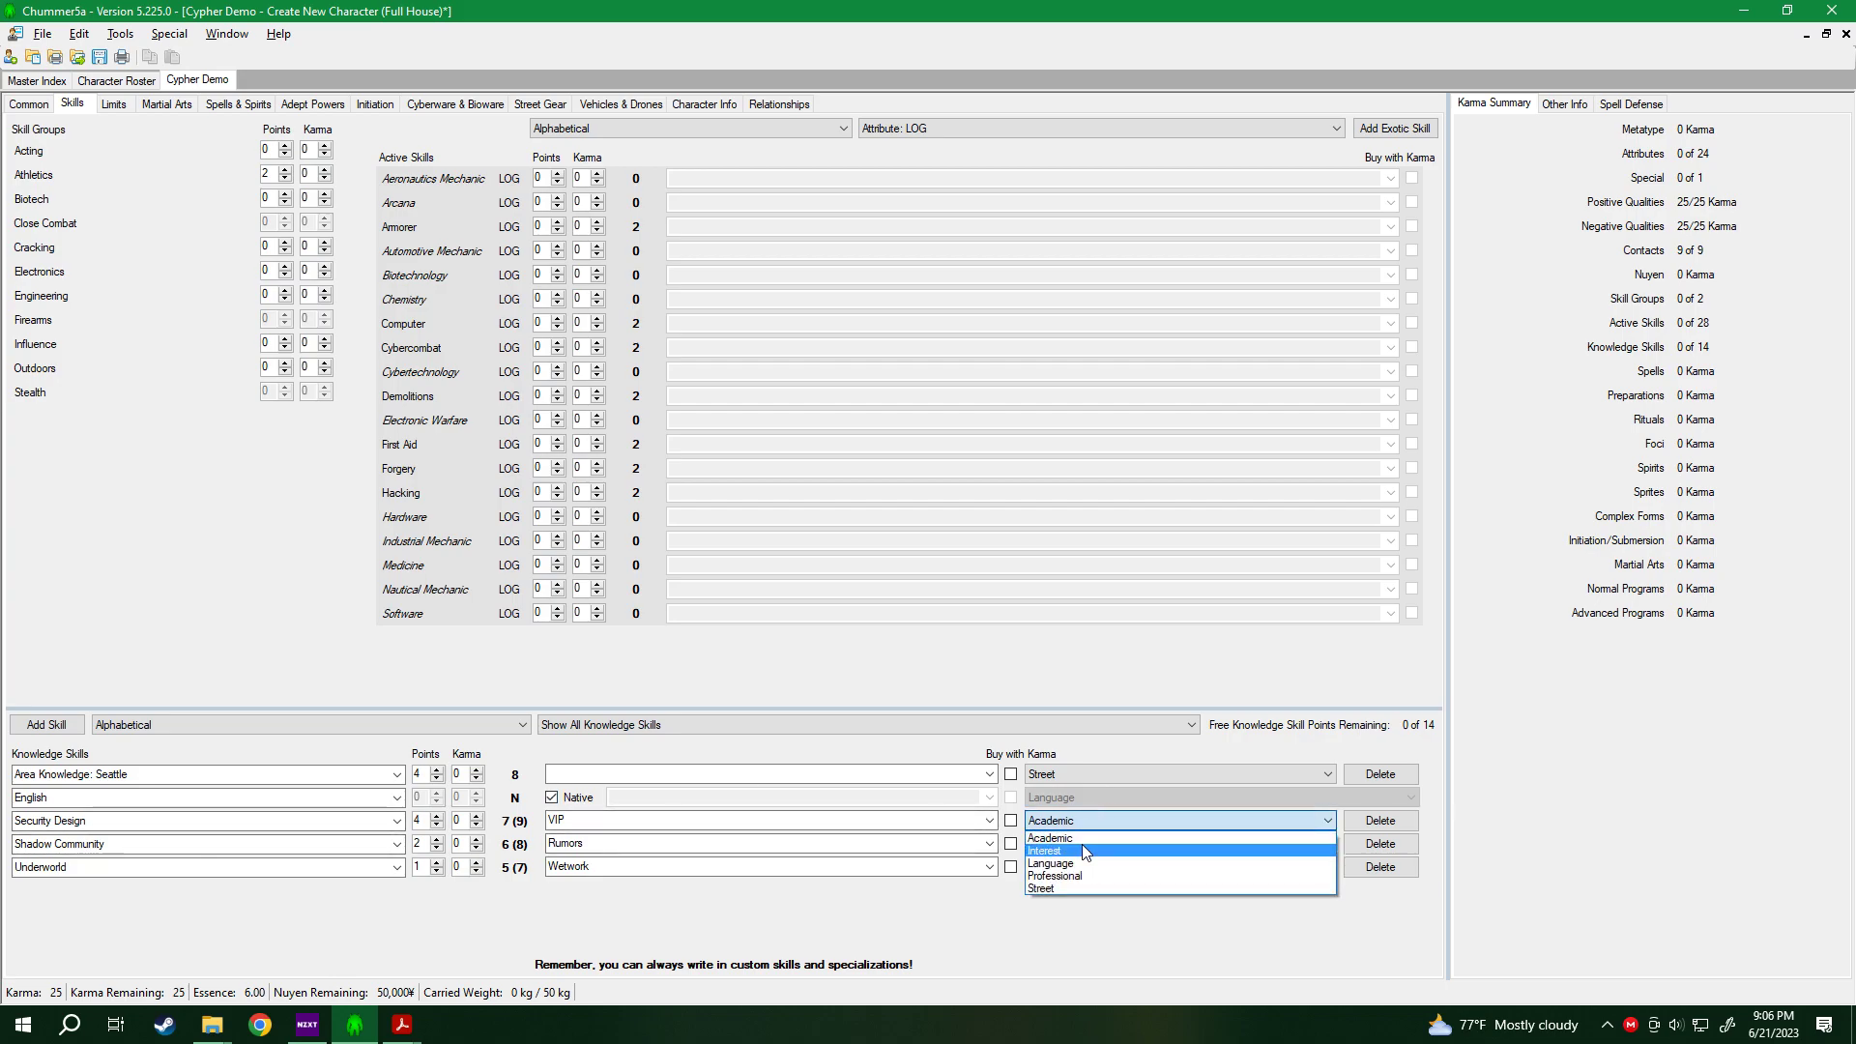
left_click(1081, 847)
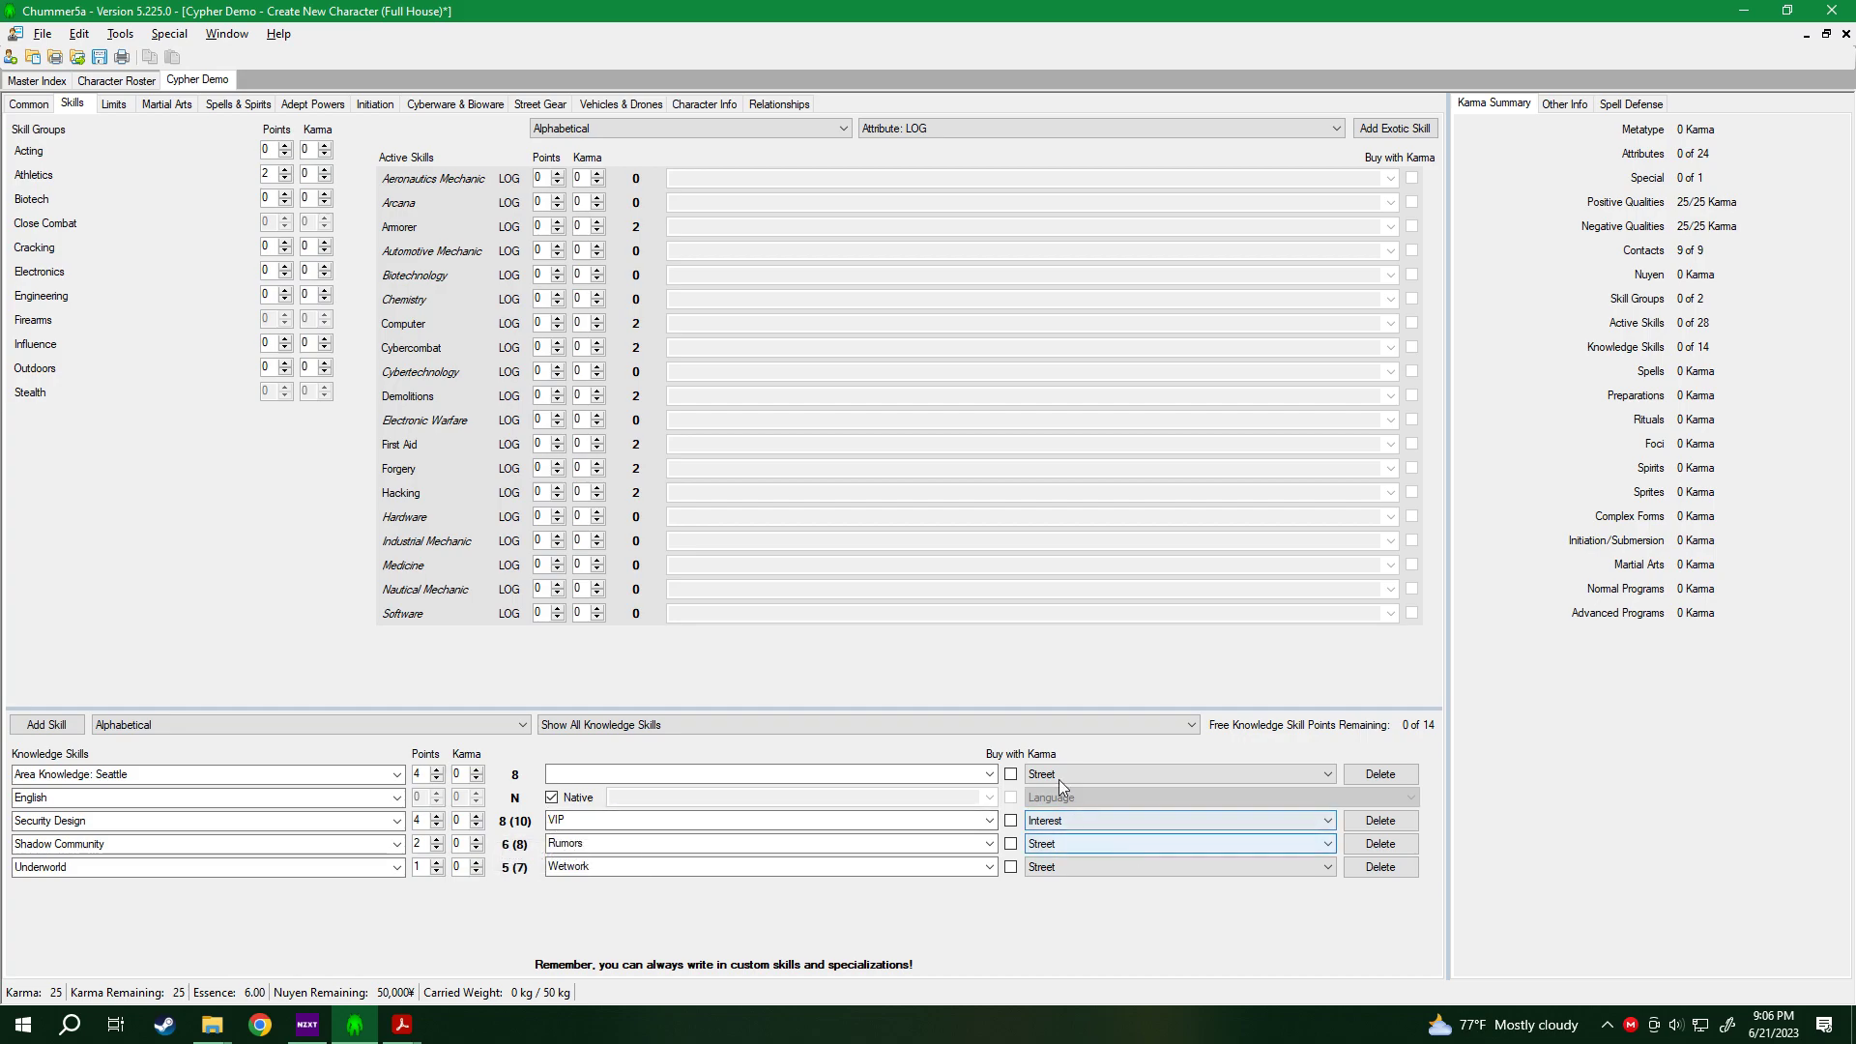
mouse_move(527, 820)
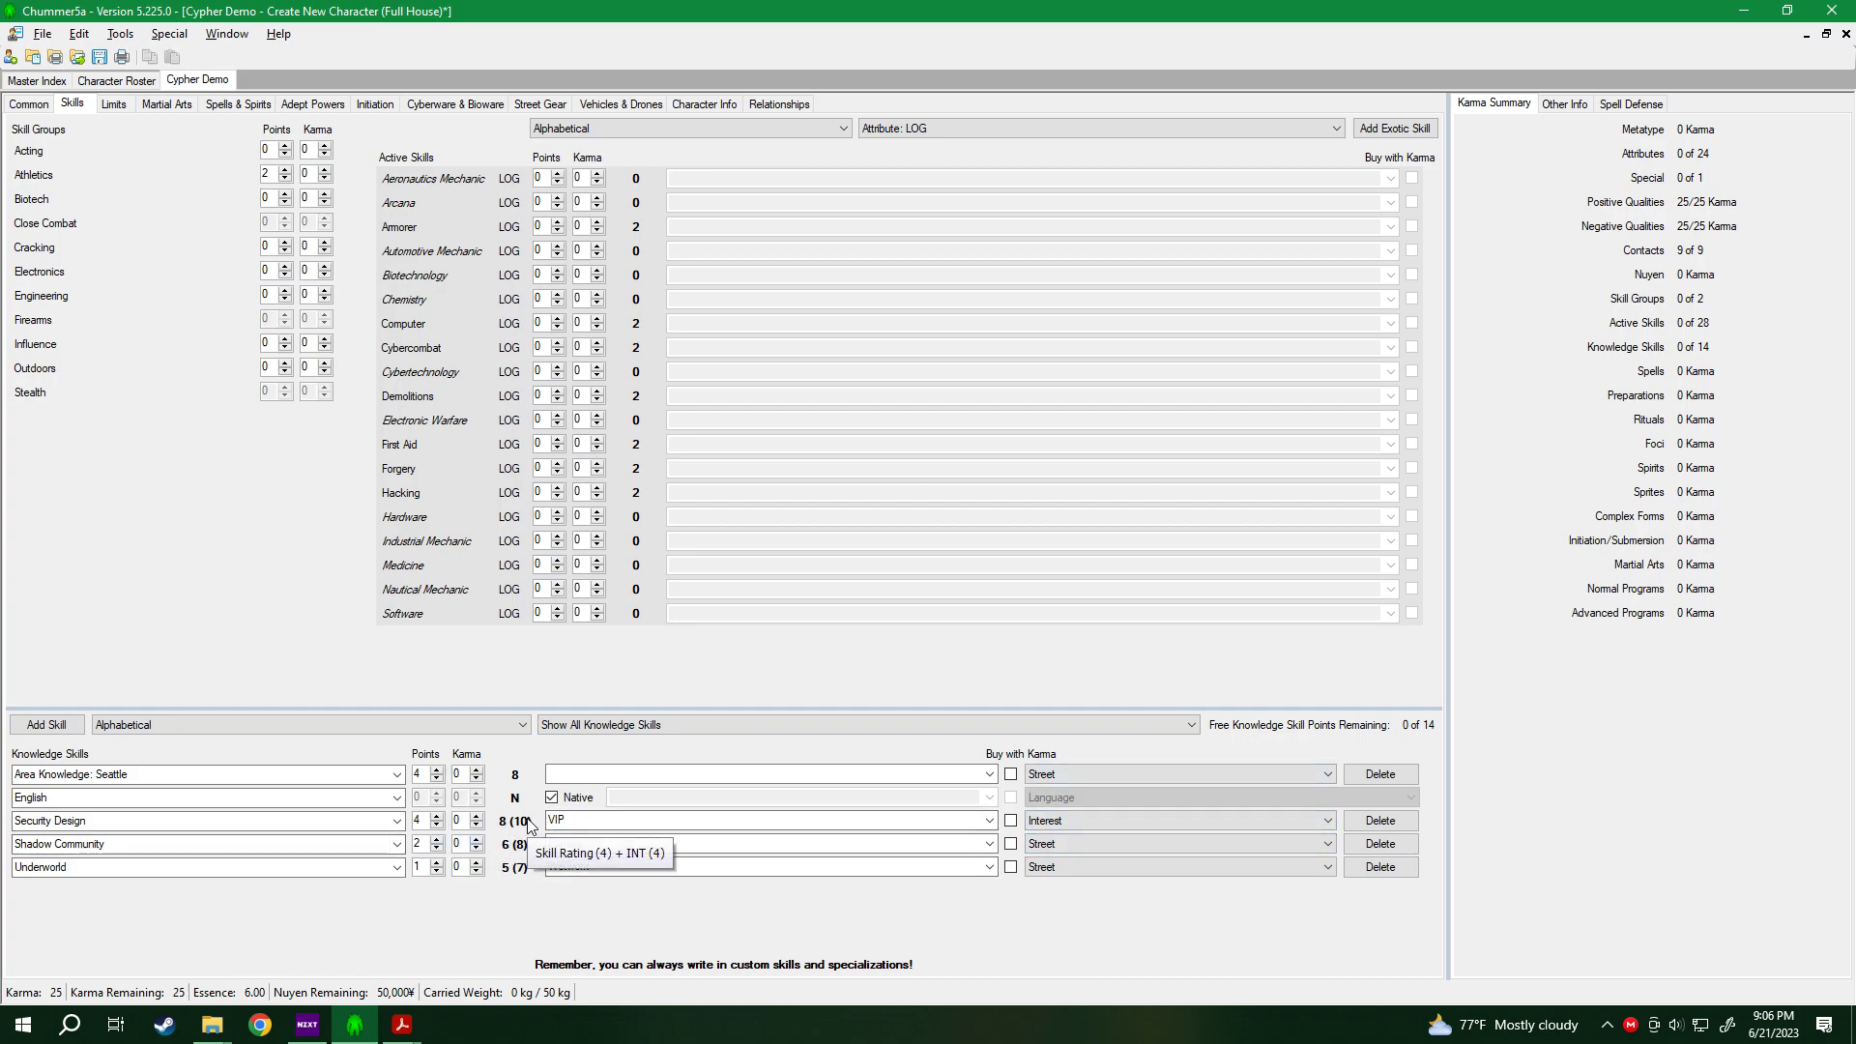
Compare the Security Design dice pool with the skill typed as Academic, Language, Professional and Street.
left_click(1101, 822)
left_click(1099, 839)
mouse_move(512, 828)
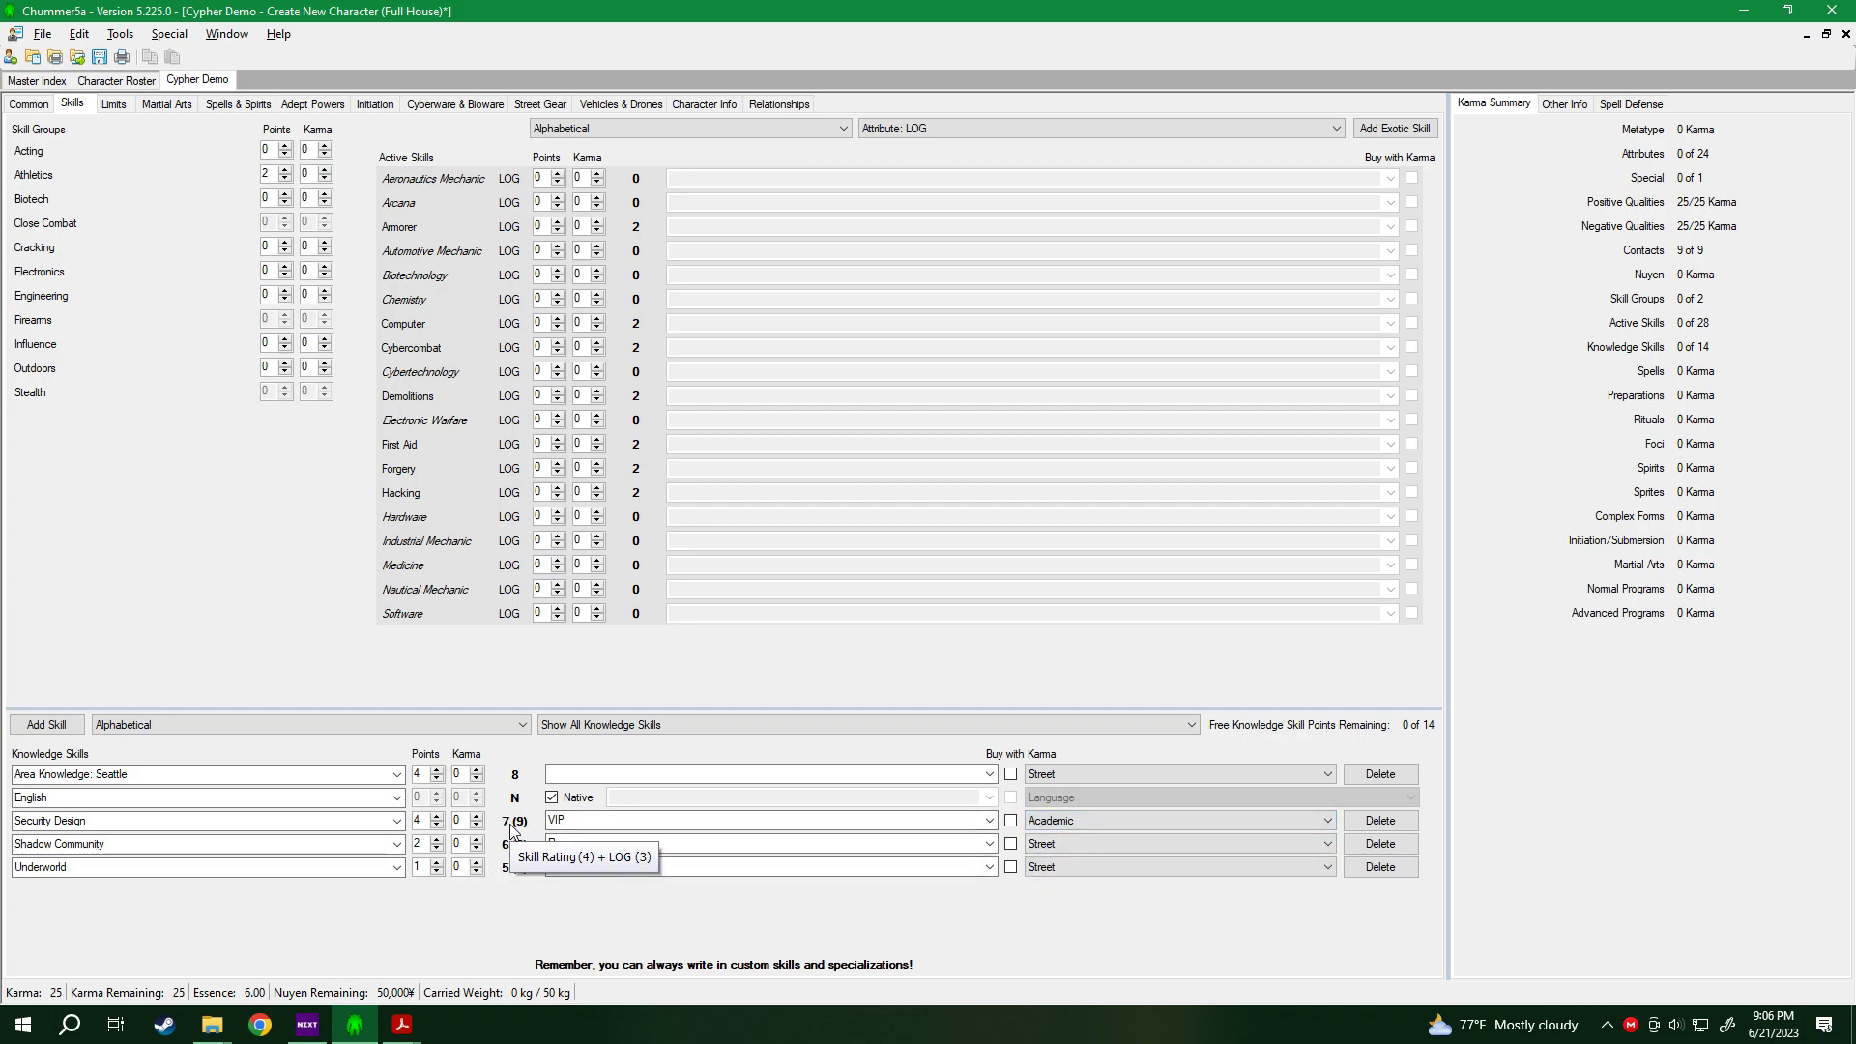
left_click(1102, 822)
left_click(1099, 868)
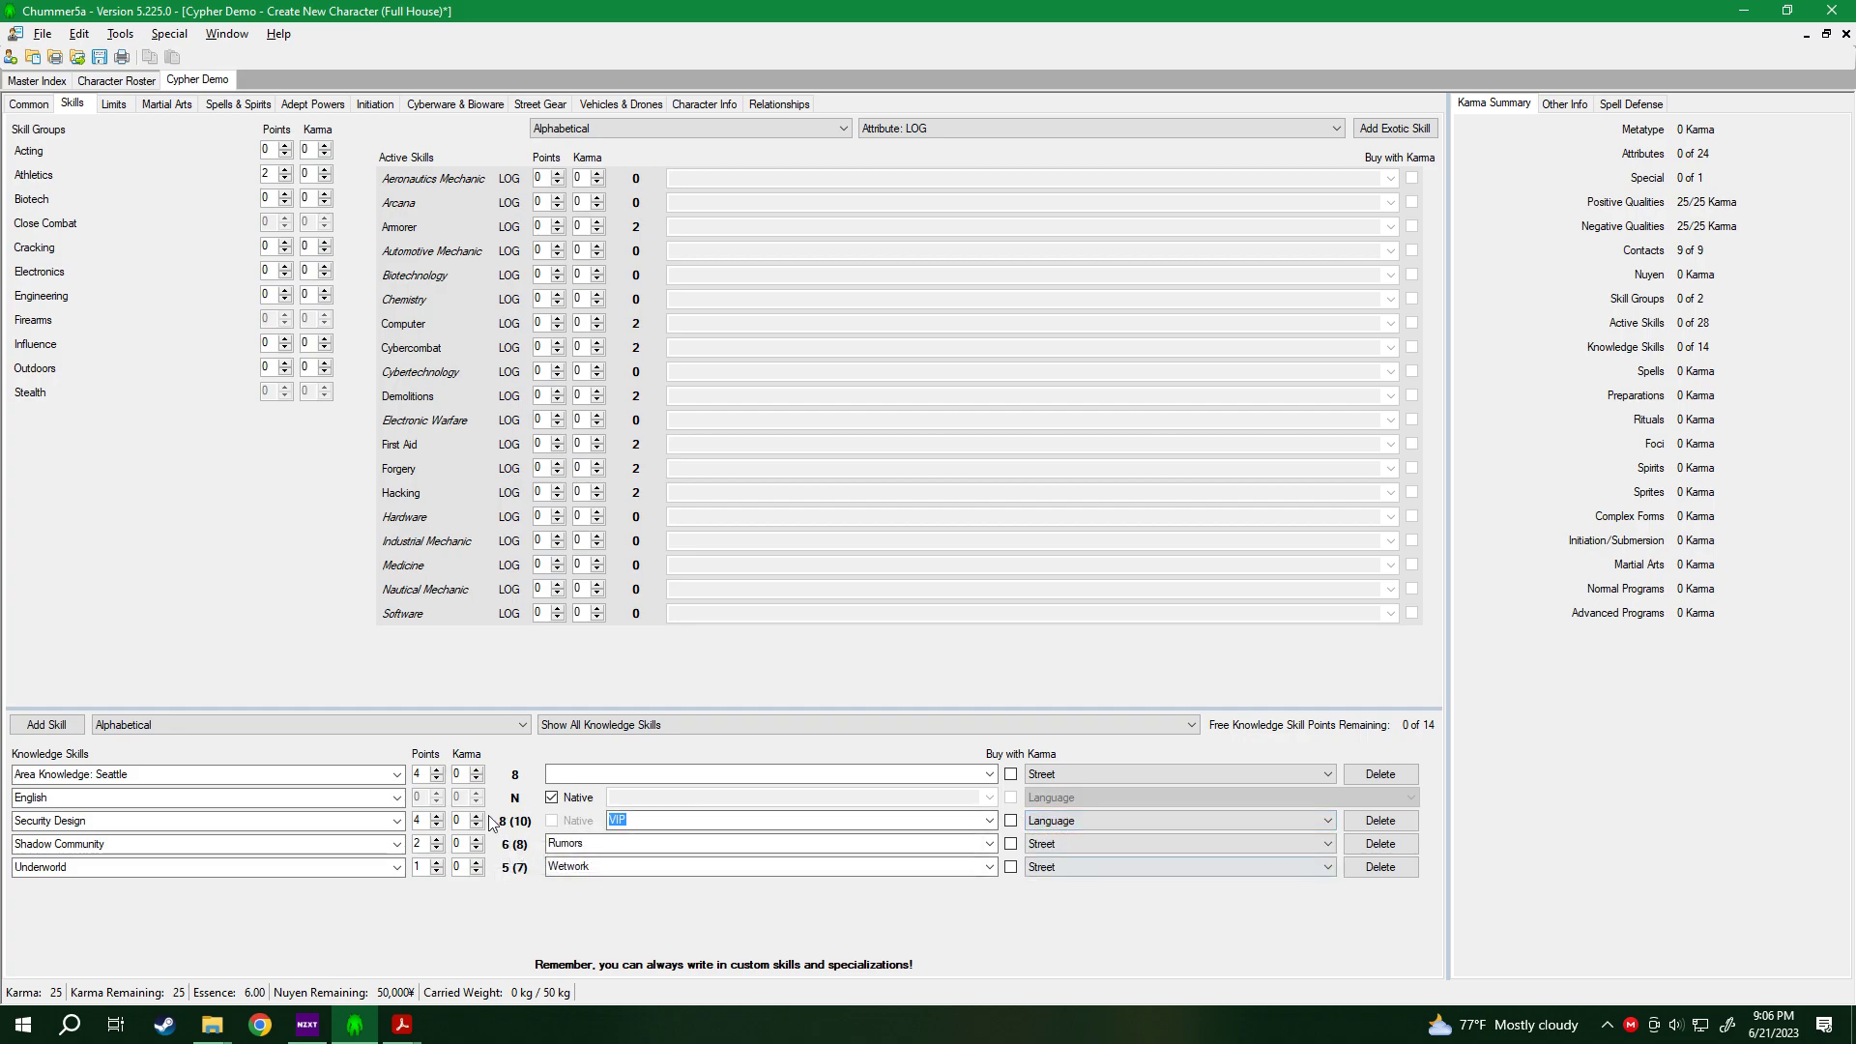
left_click(1150, 820)
left_click(1099, 882)
mouse_move(522, 822)
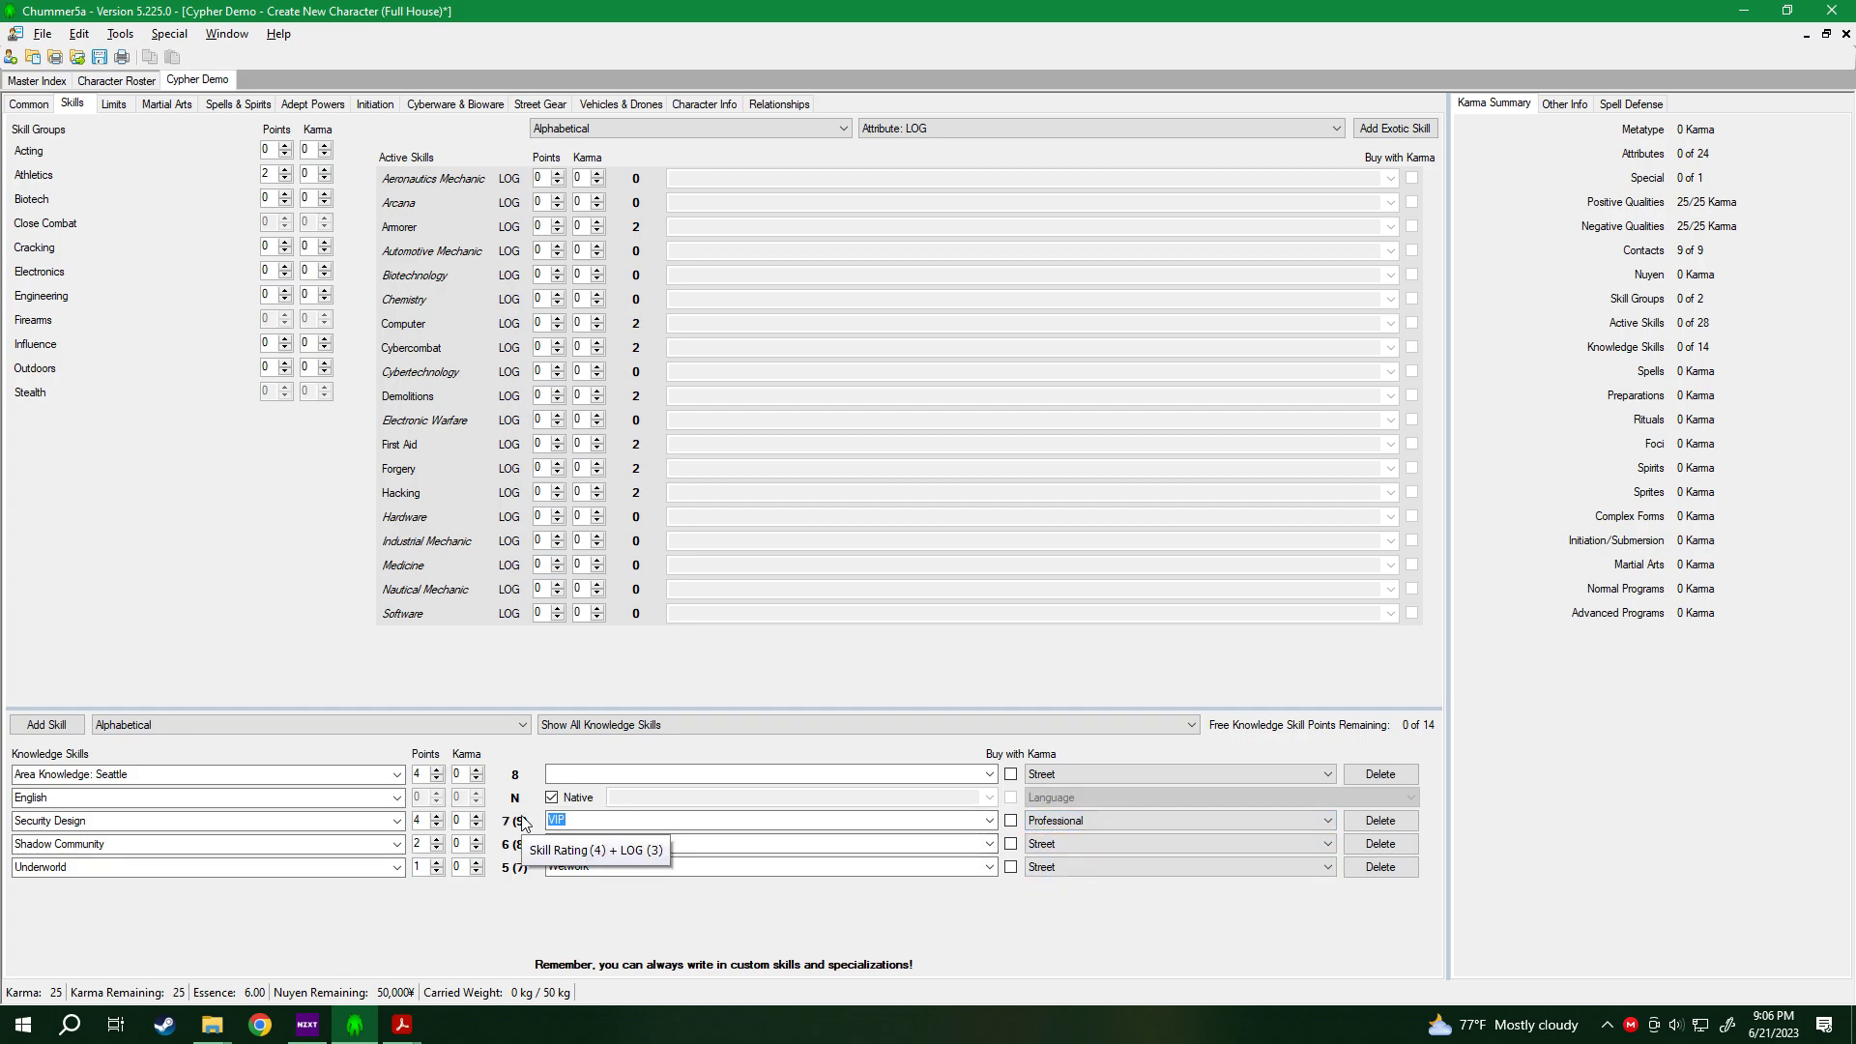
left_click(1096, 821)
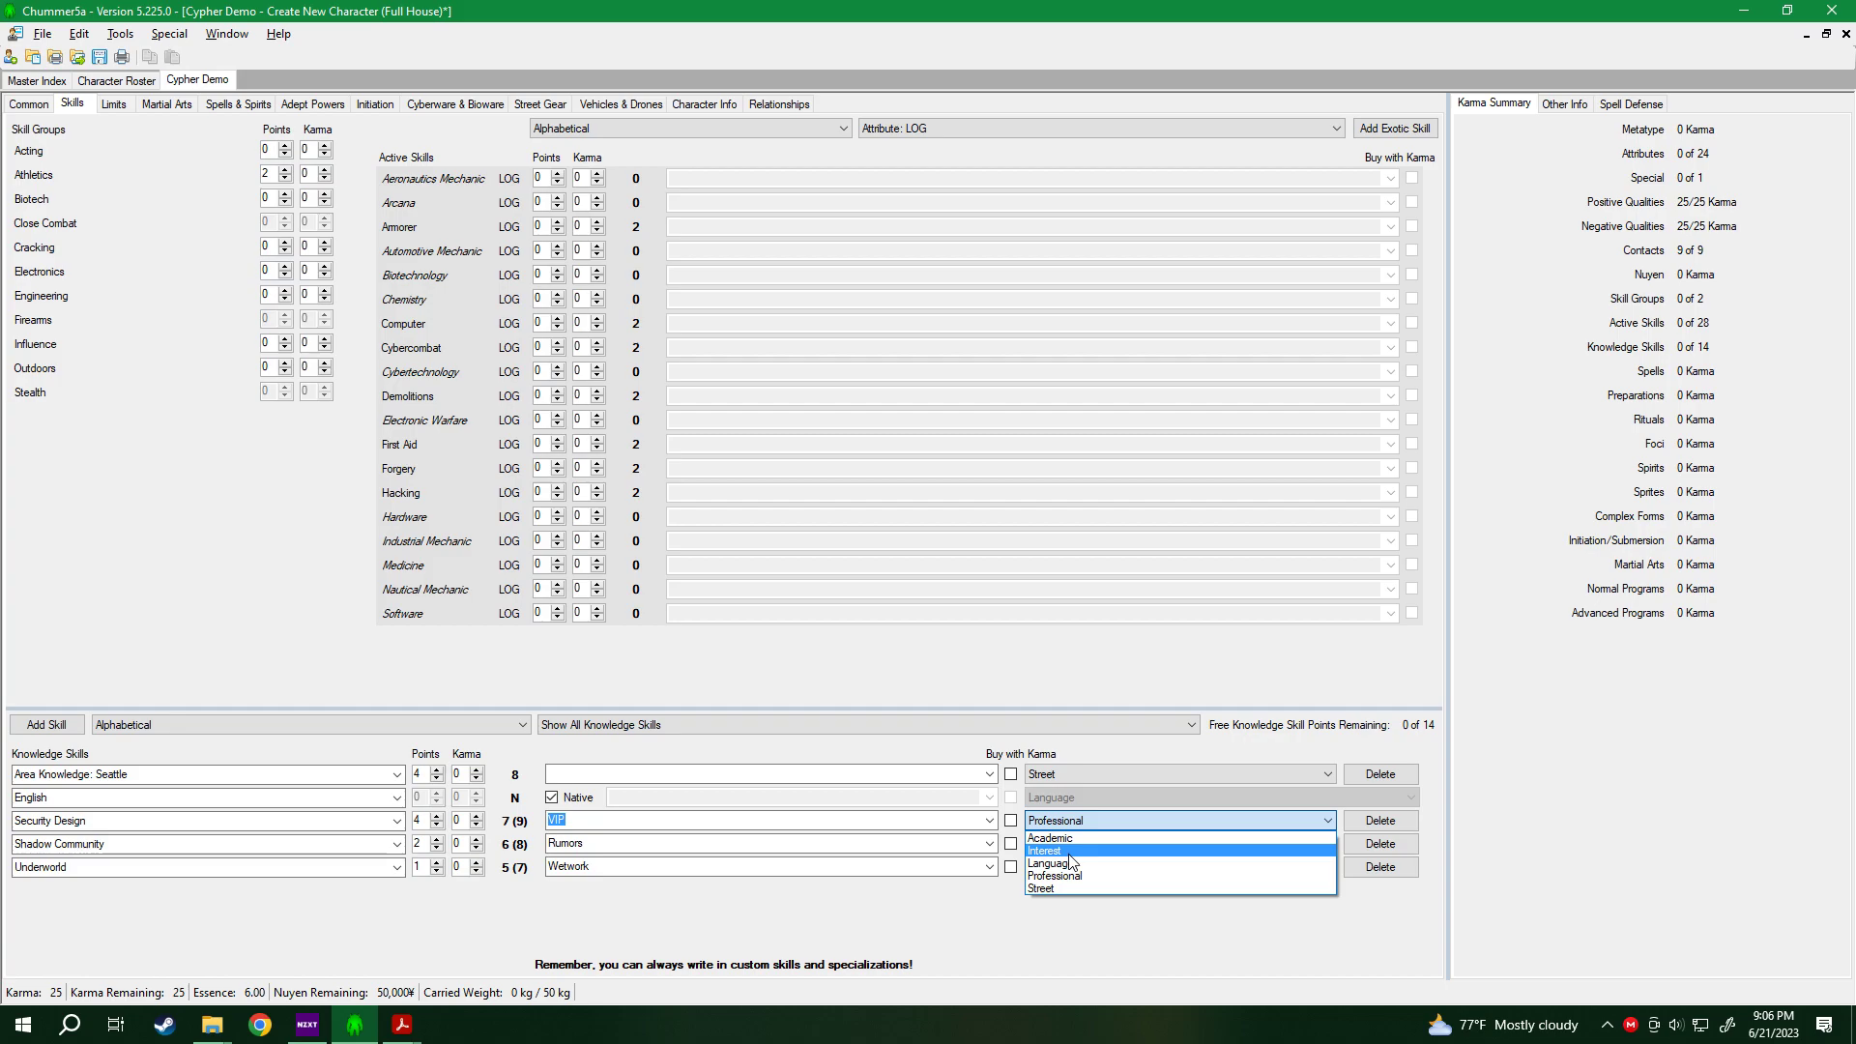
left_click(1052, 886)
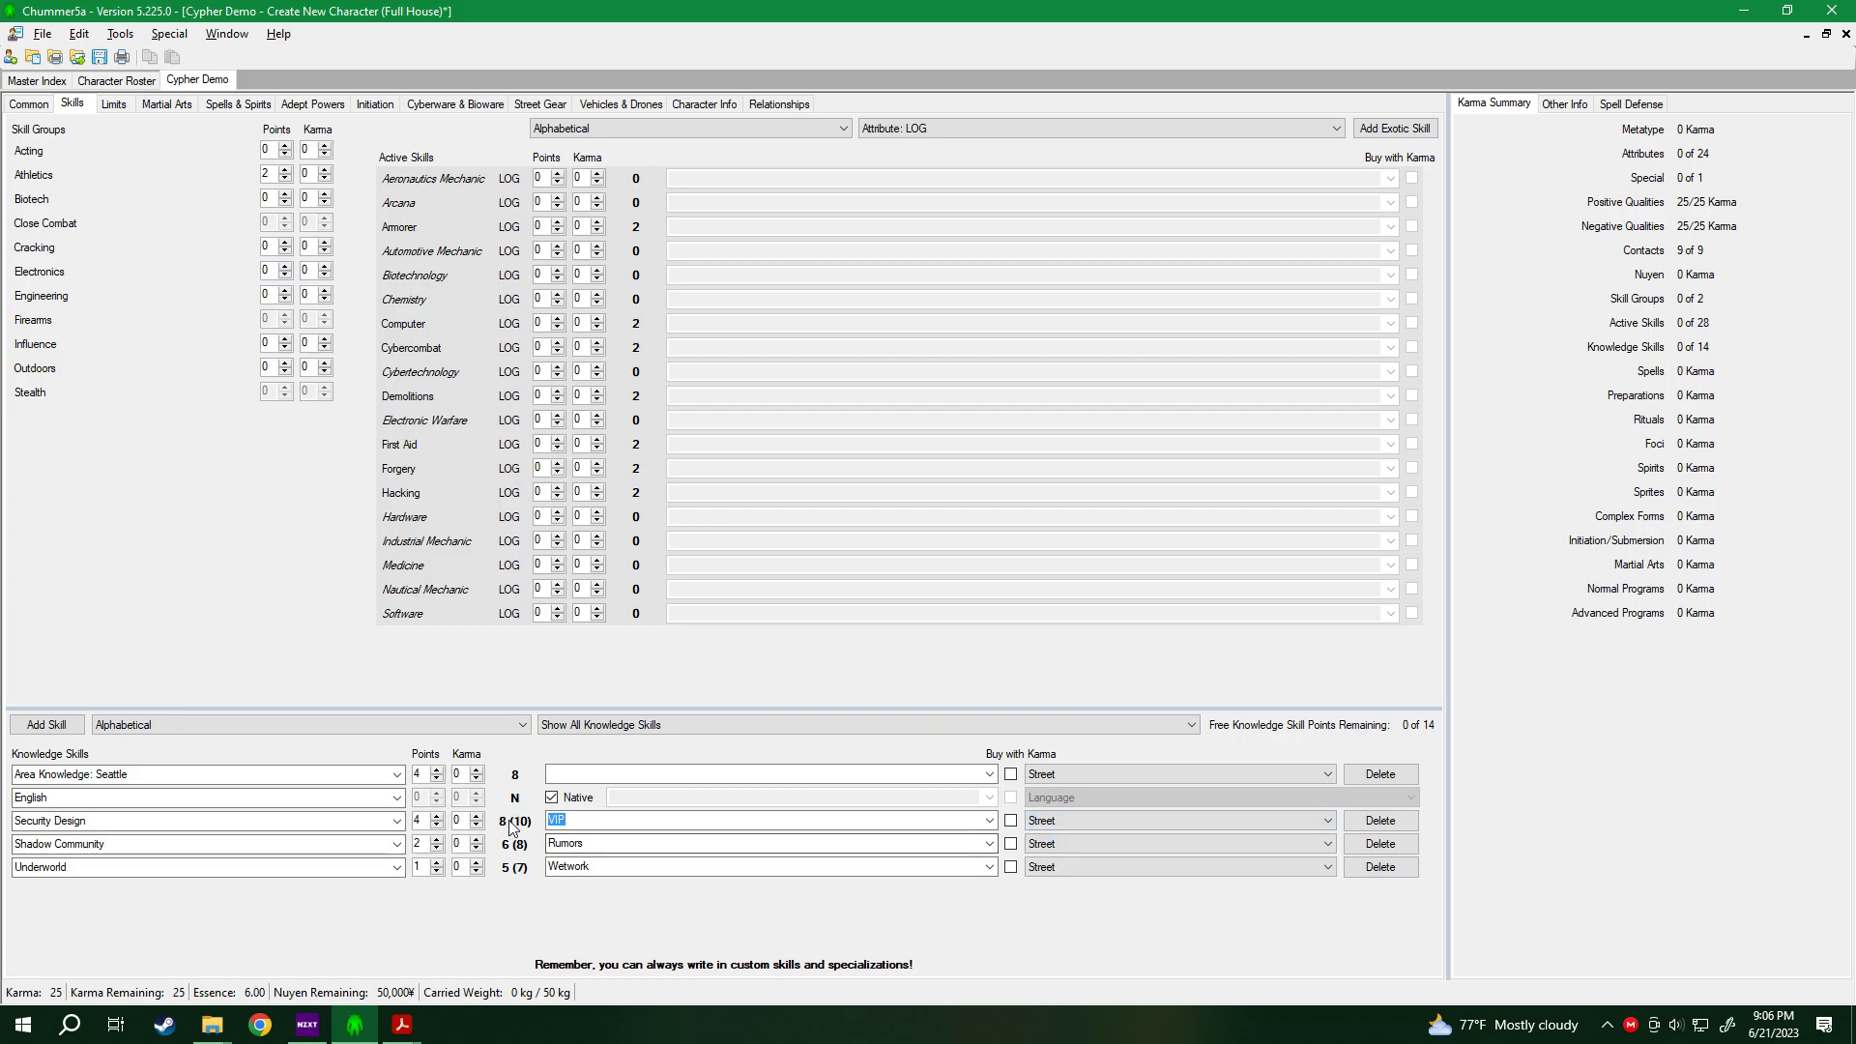
Set the Security Design knowledge skill's type back to Interest and save the character.
left_click(1052, 823)
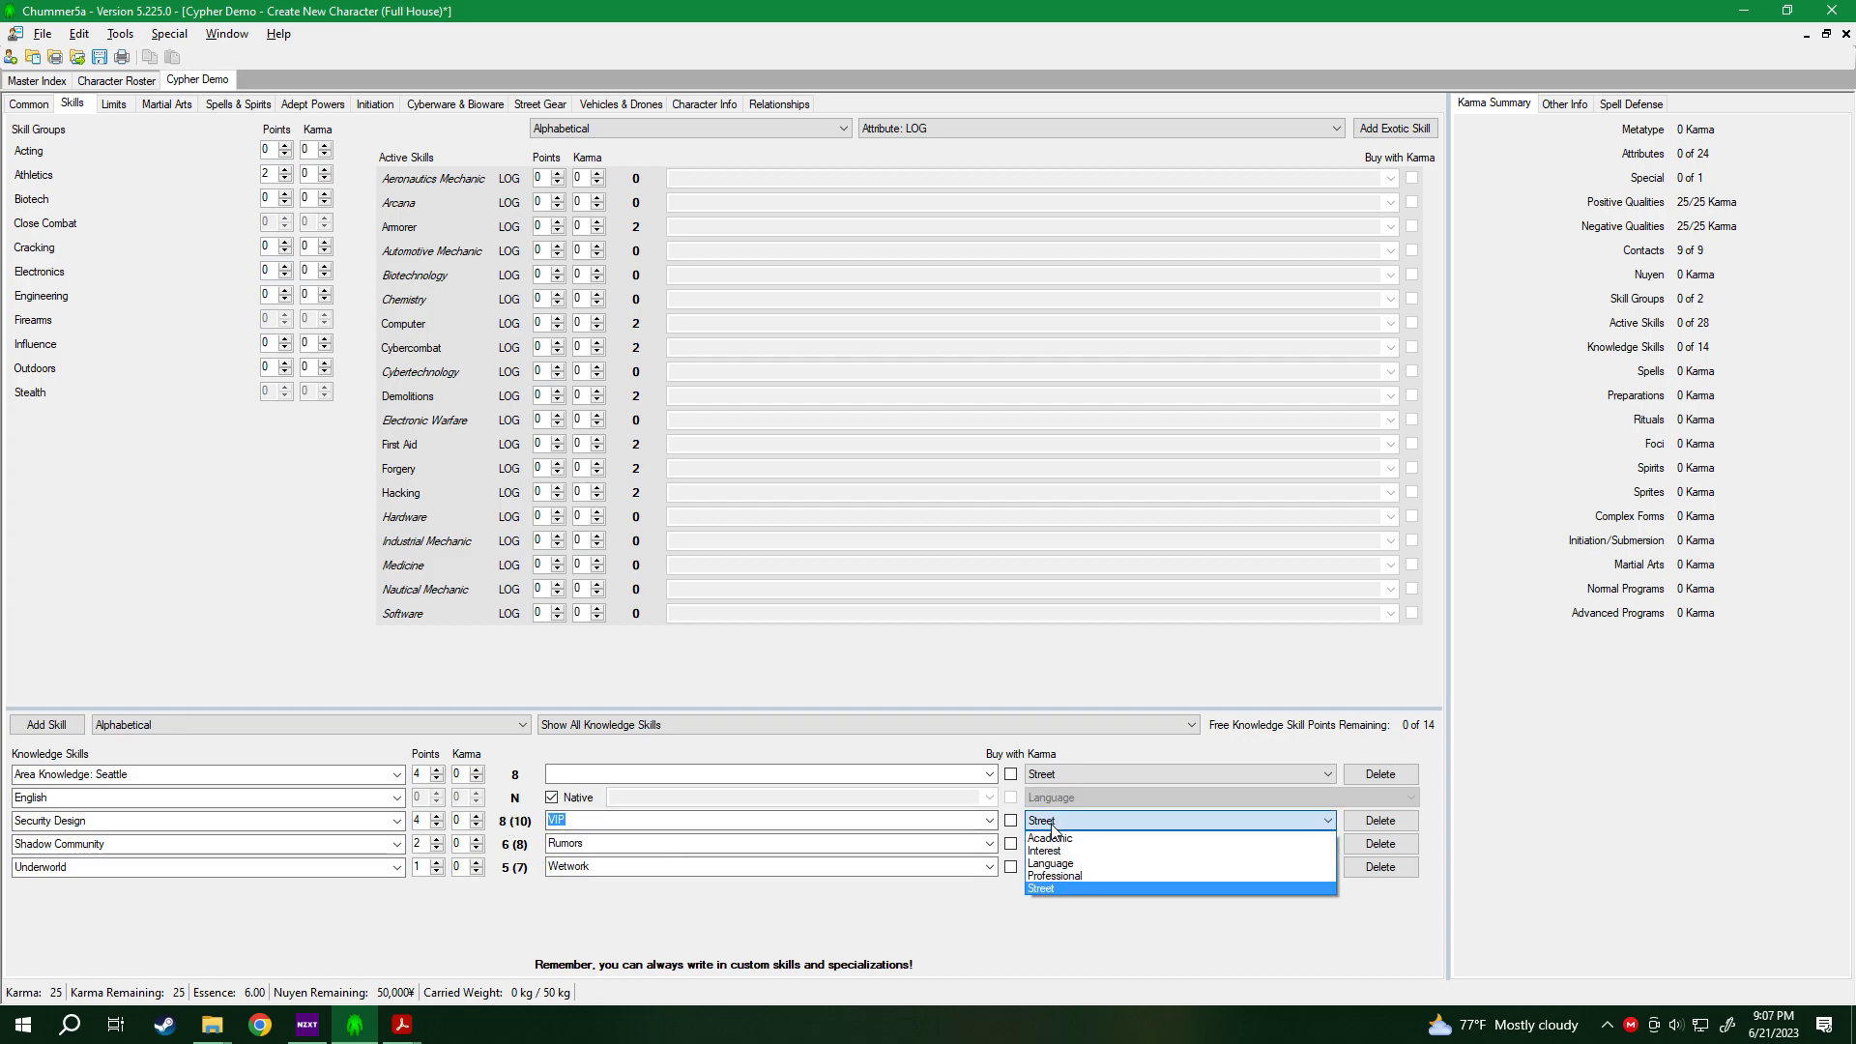
left_click(1057, 851)
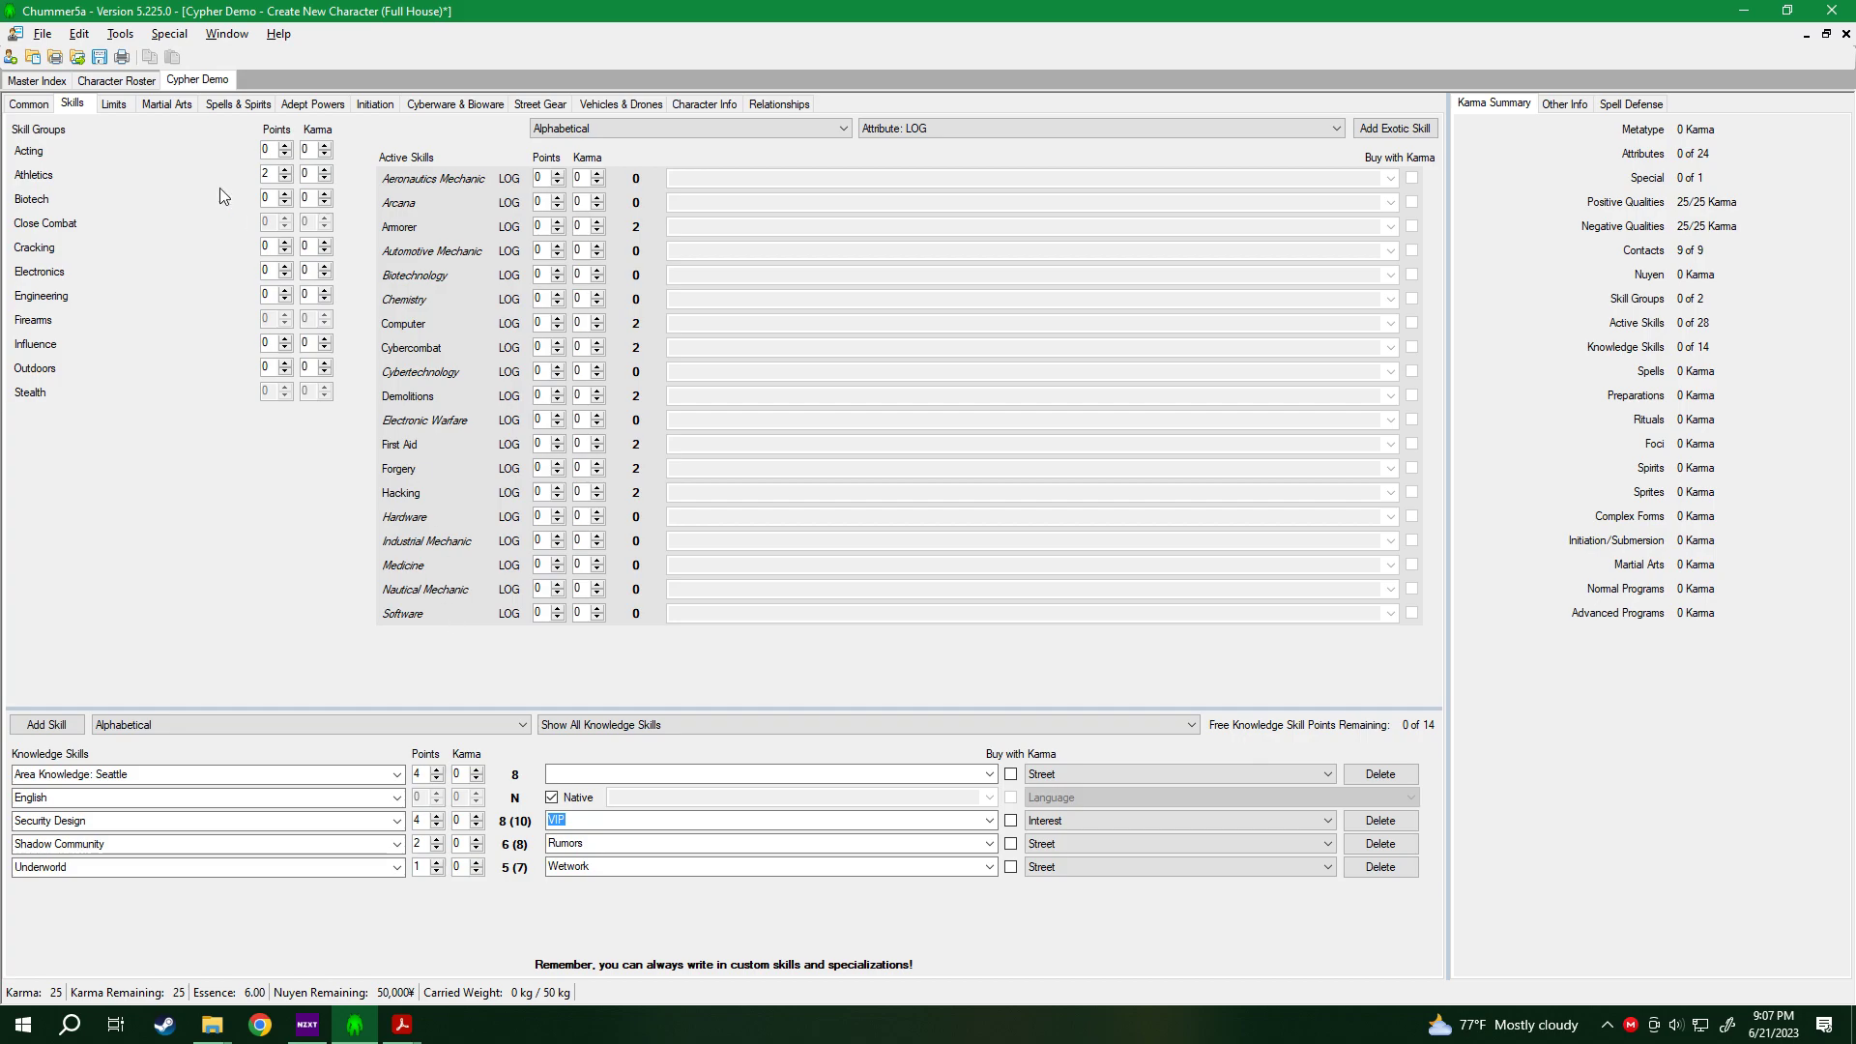
left_click(99, 56)
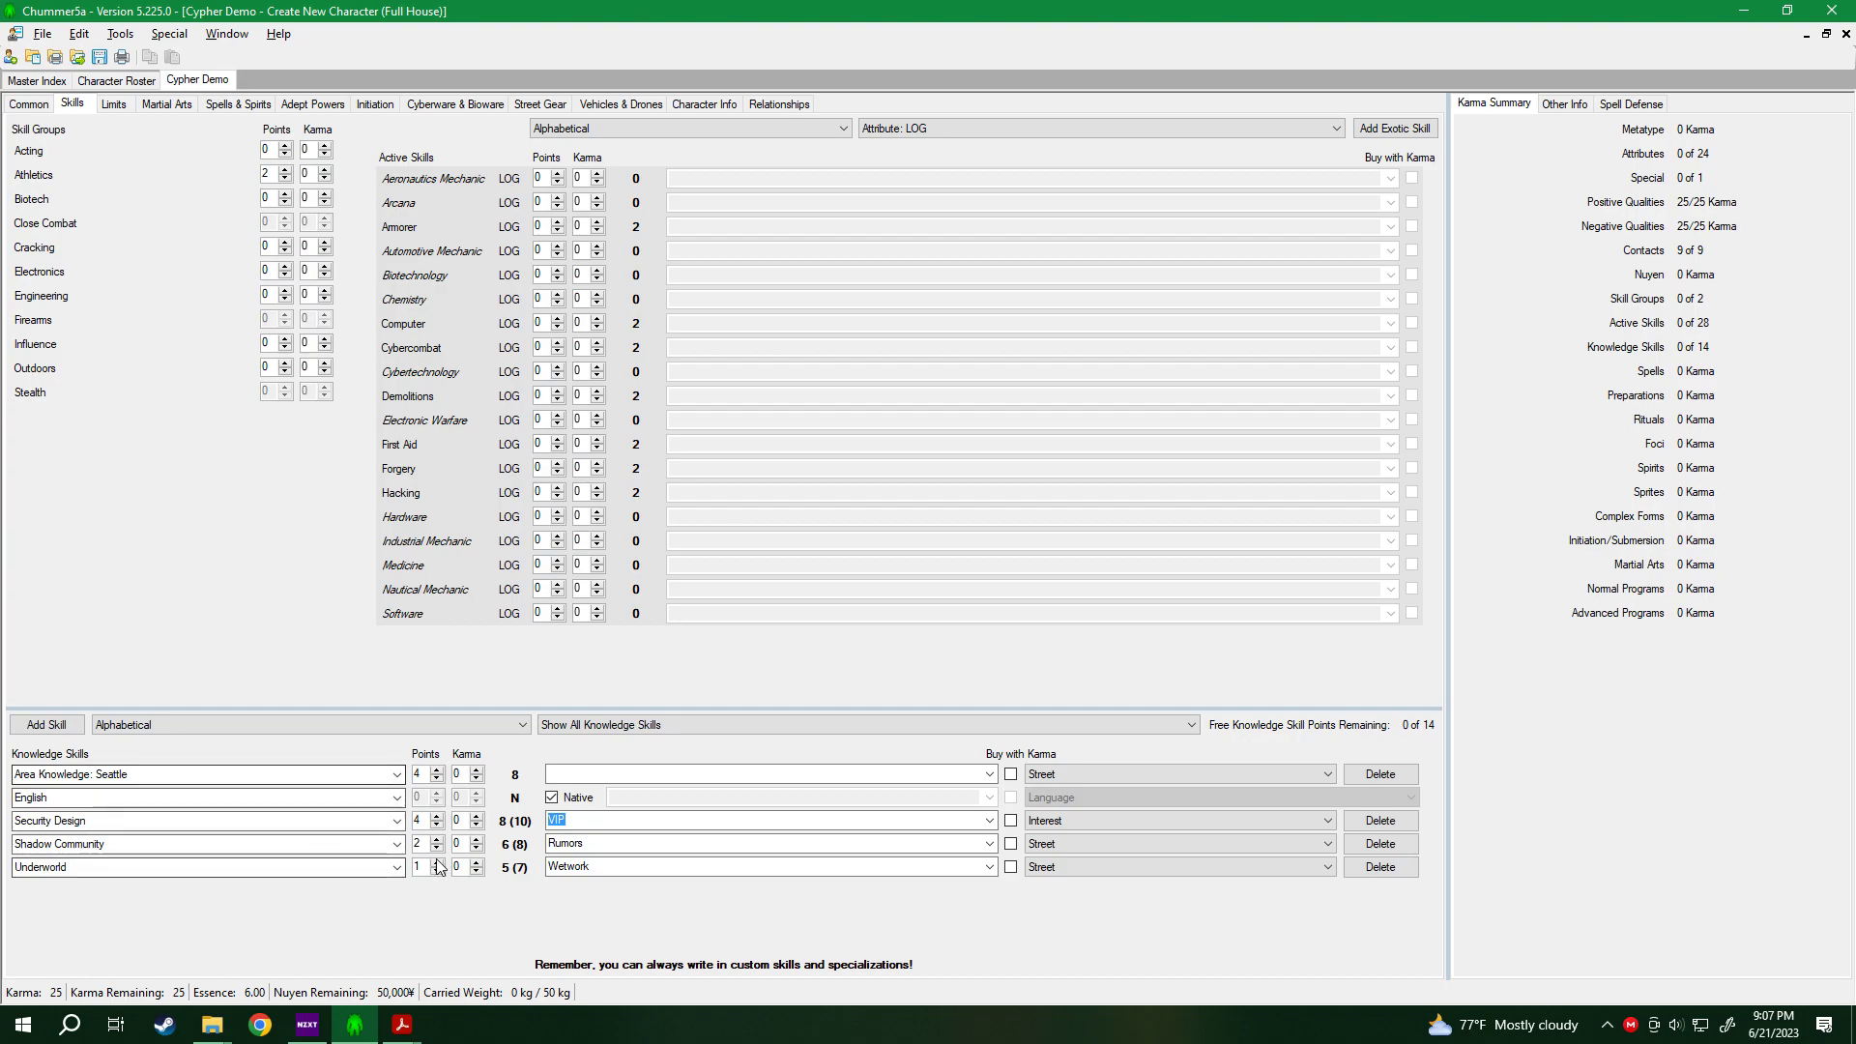
Look through the character's limits, martial arts and spells sections, including the list of selectable spells.
left_click(137, 107)
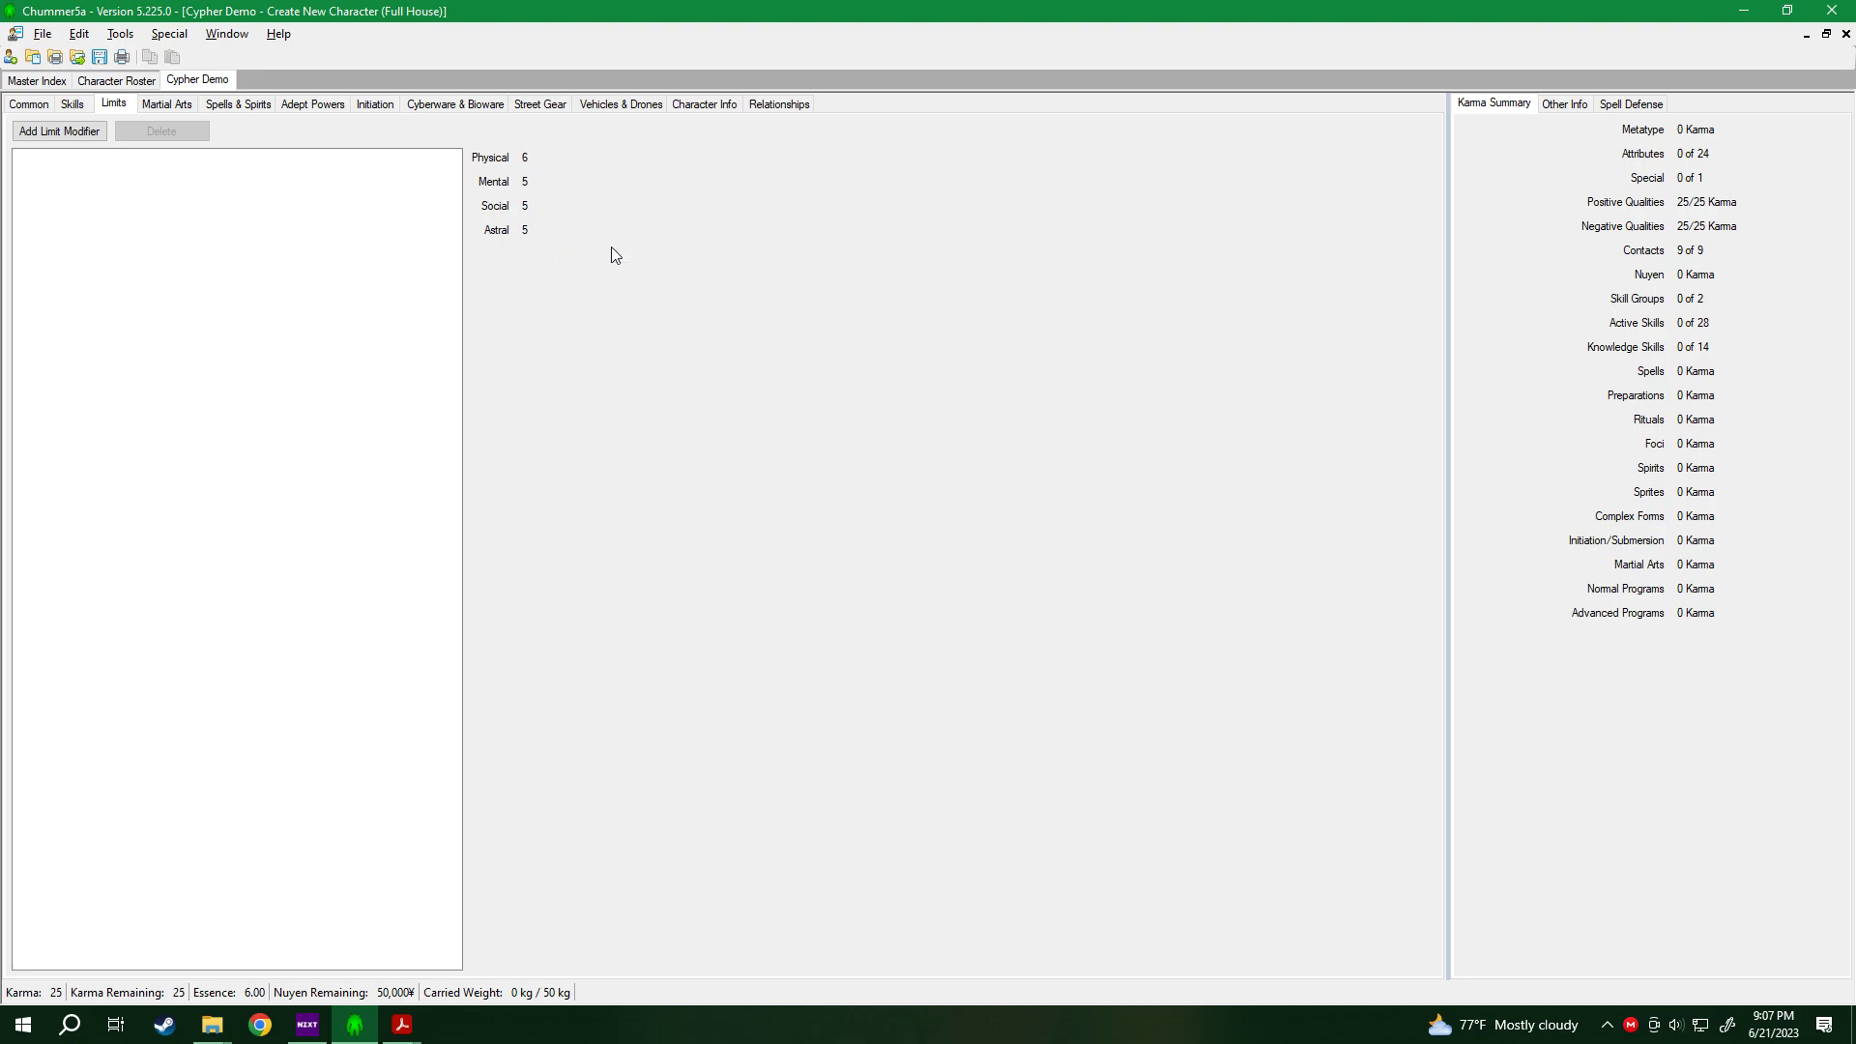
left_click(186, 110)
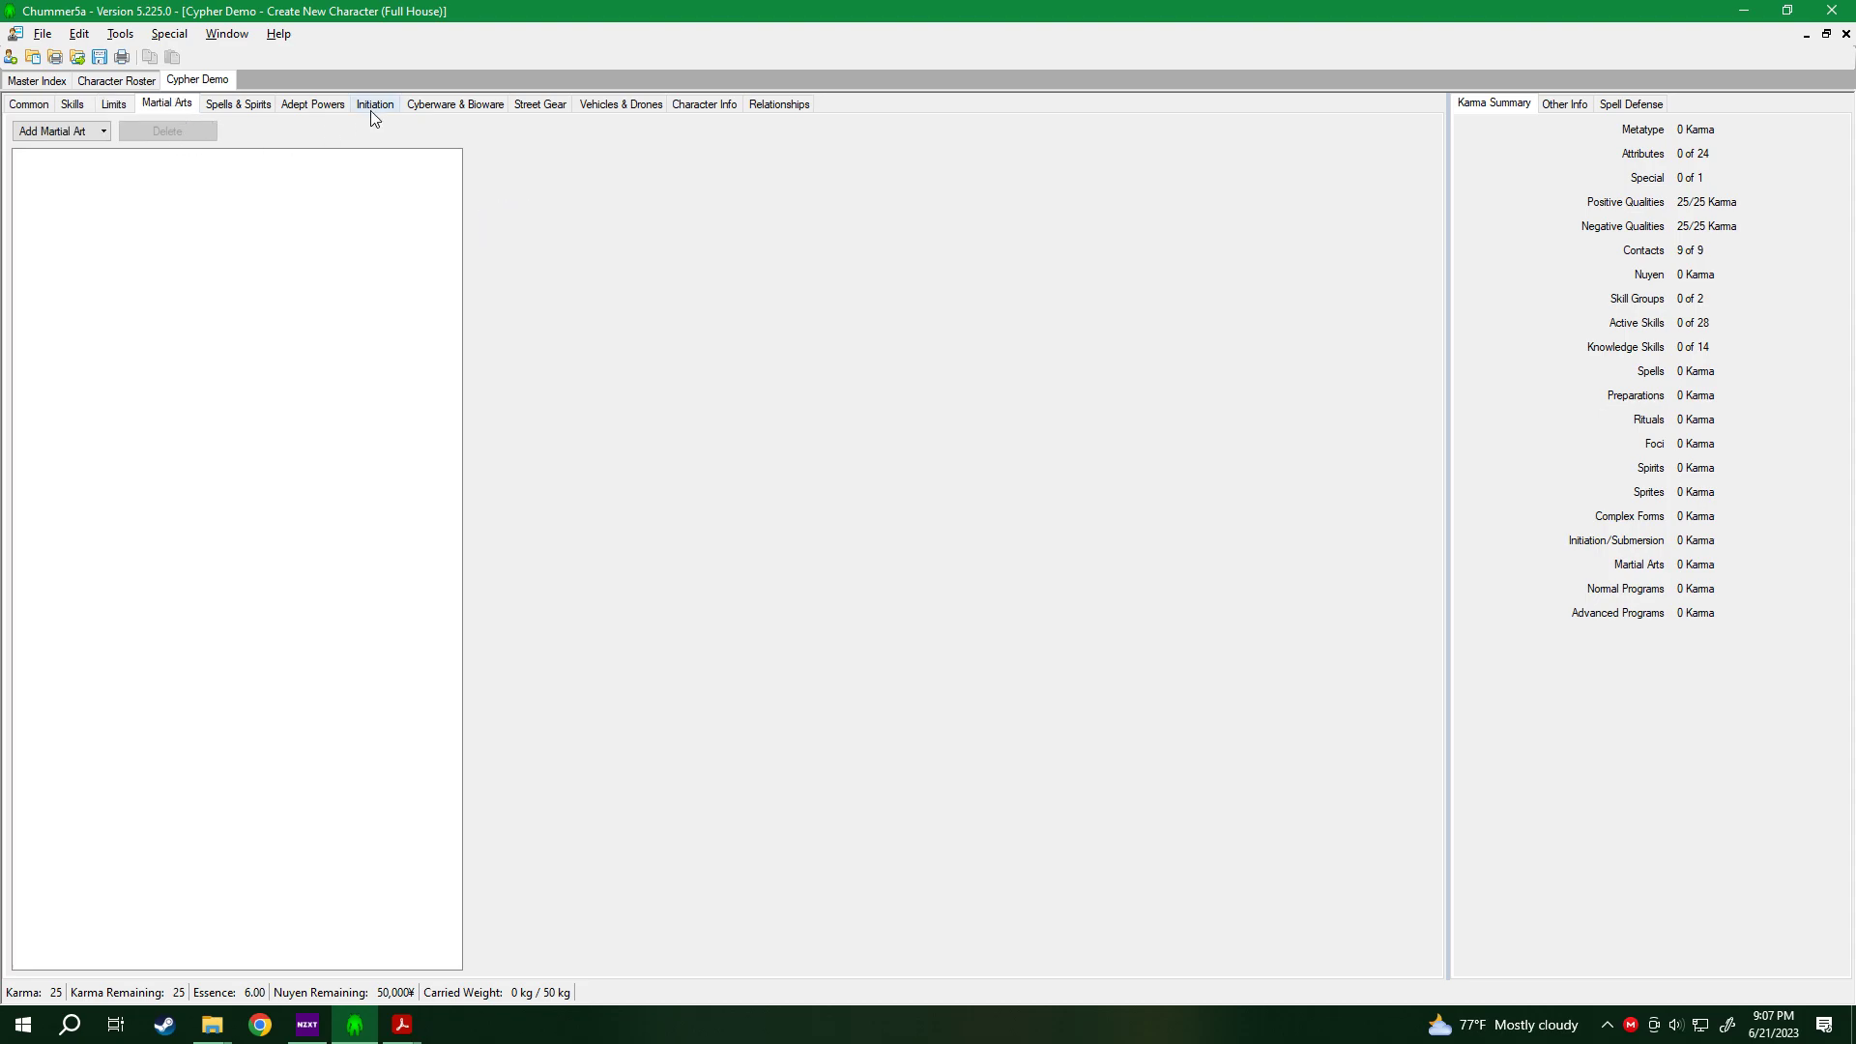
left_click(248, 106)
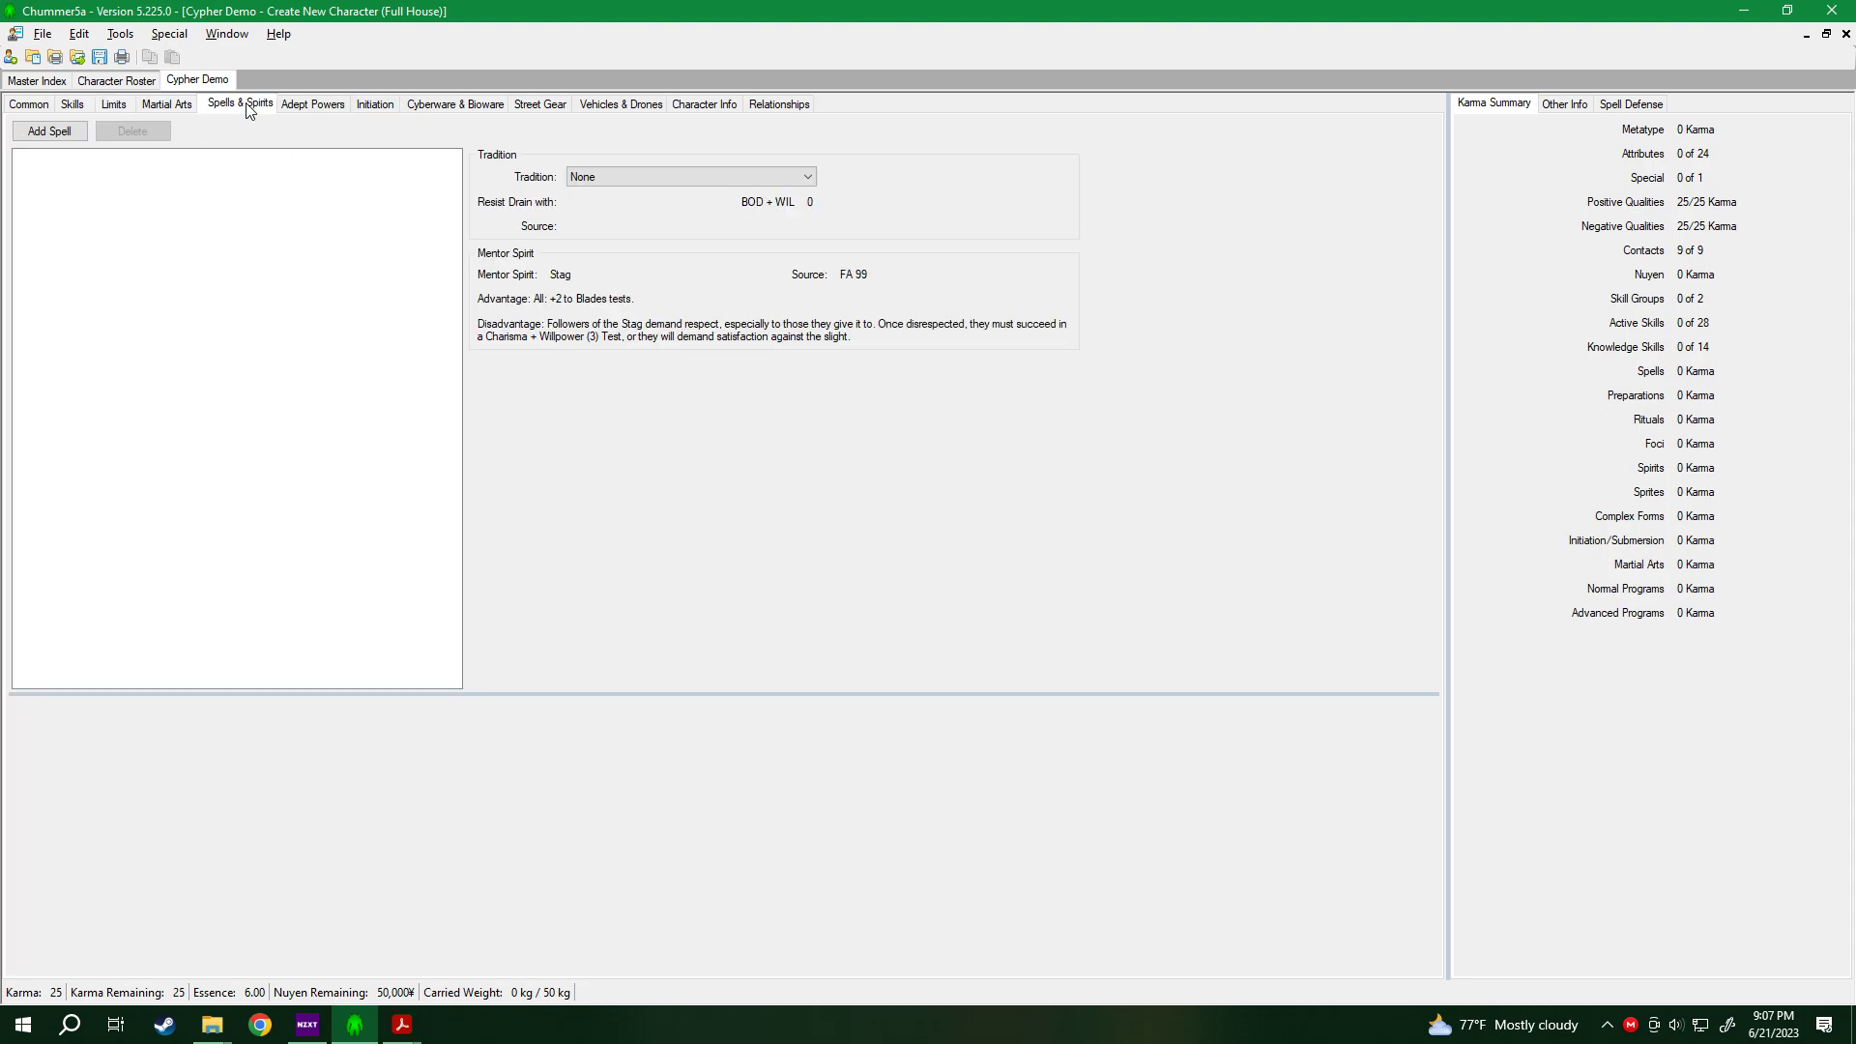
left_click(53, 133)
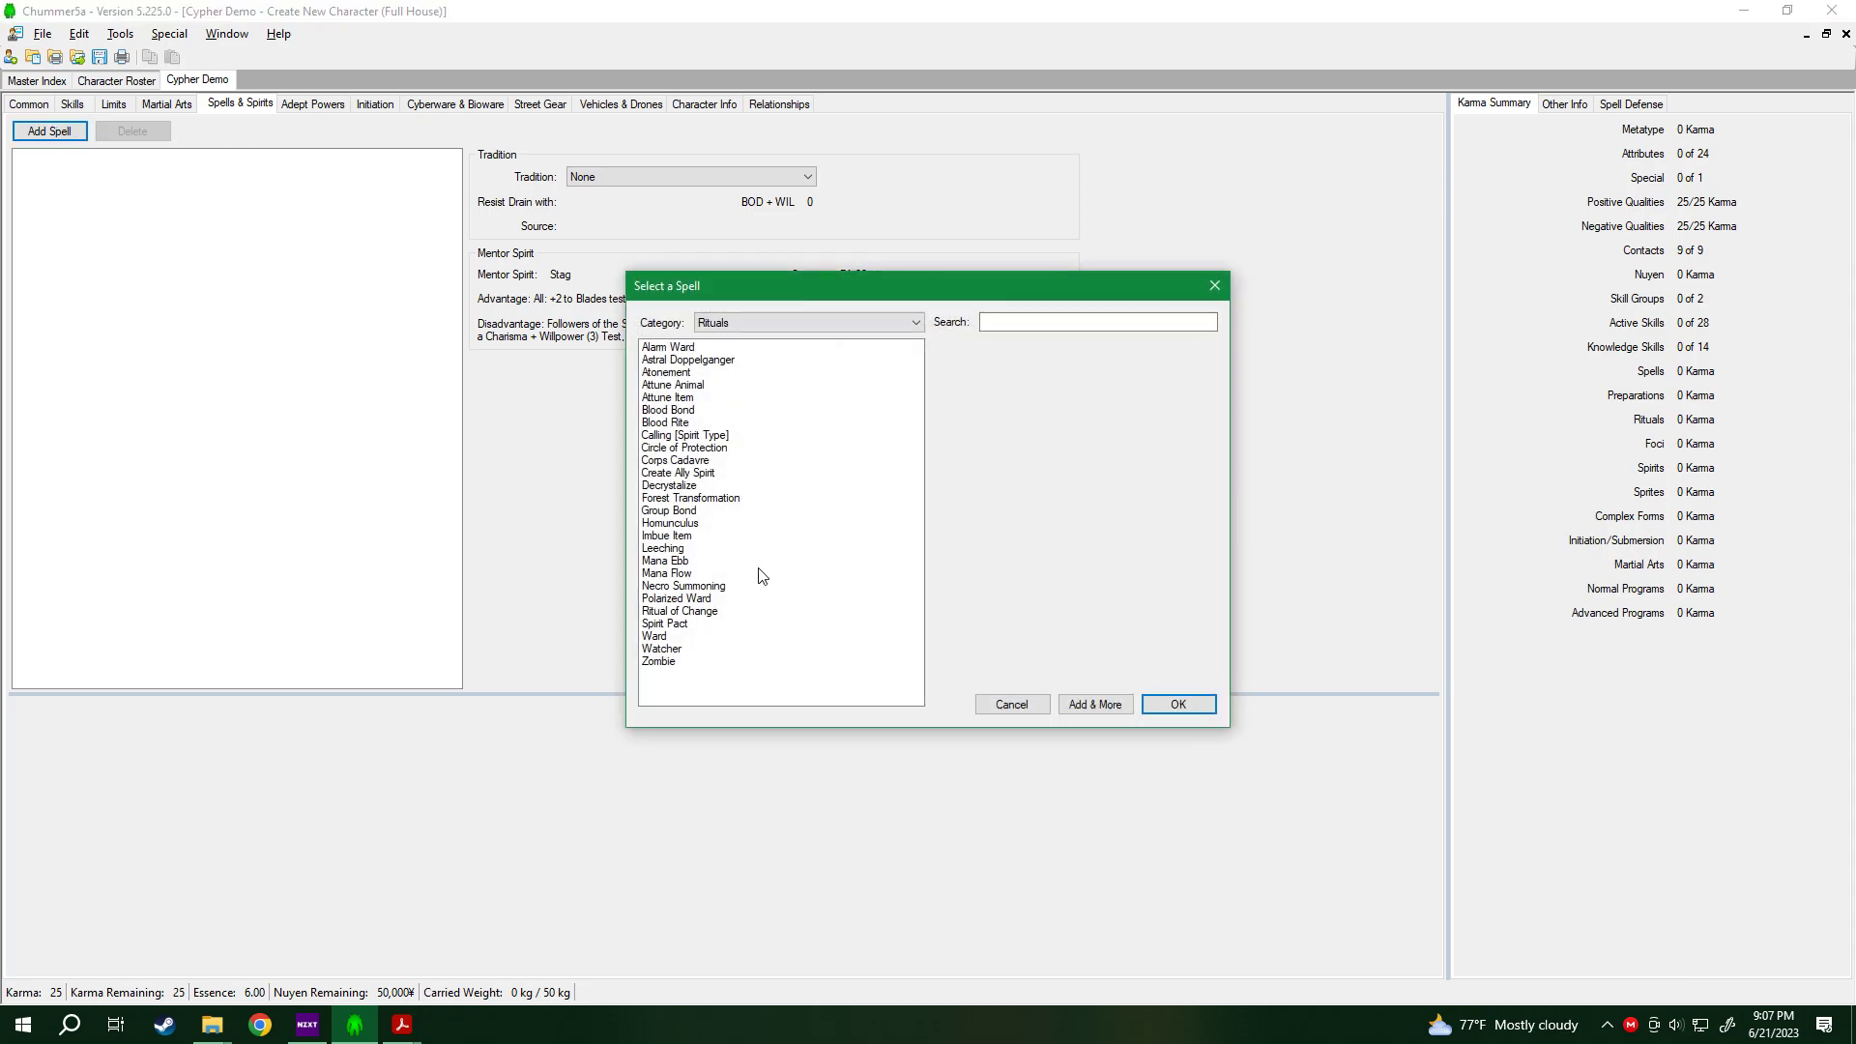
left_click(1008, 707)
Add the Astral Perception power to the character's adept powers.
left_click(305, 107)
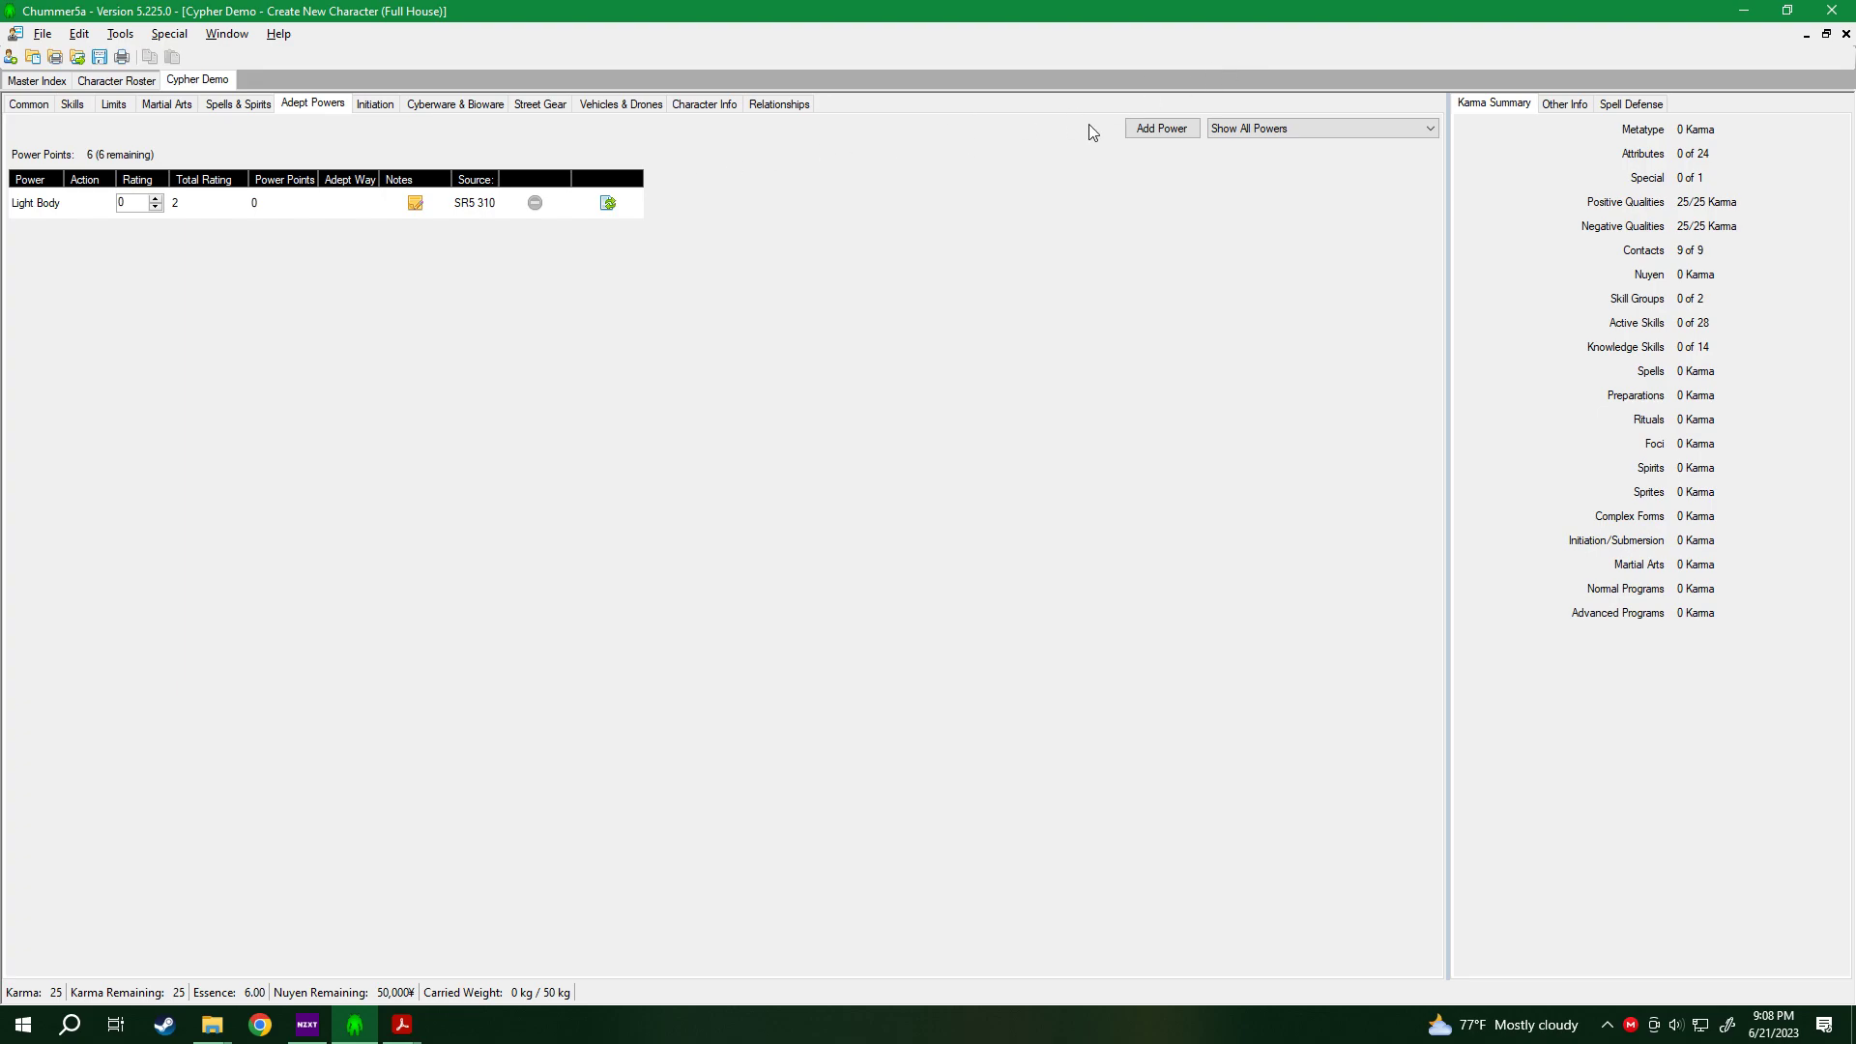
left_click(1192, 130)
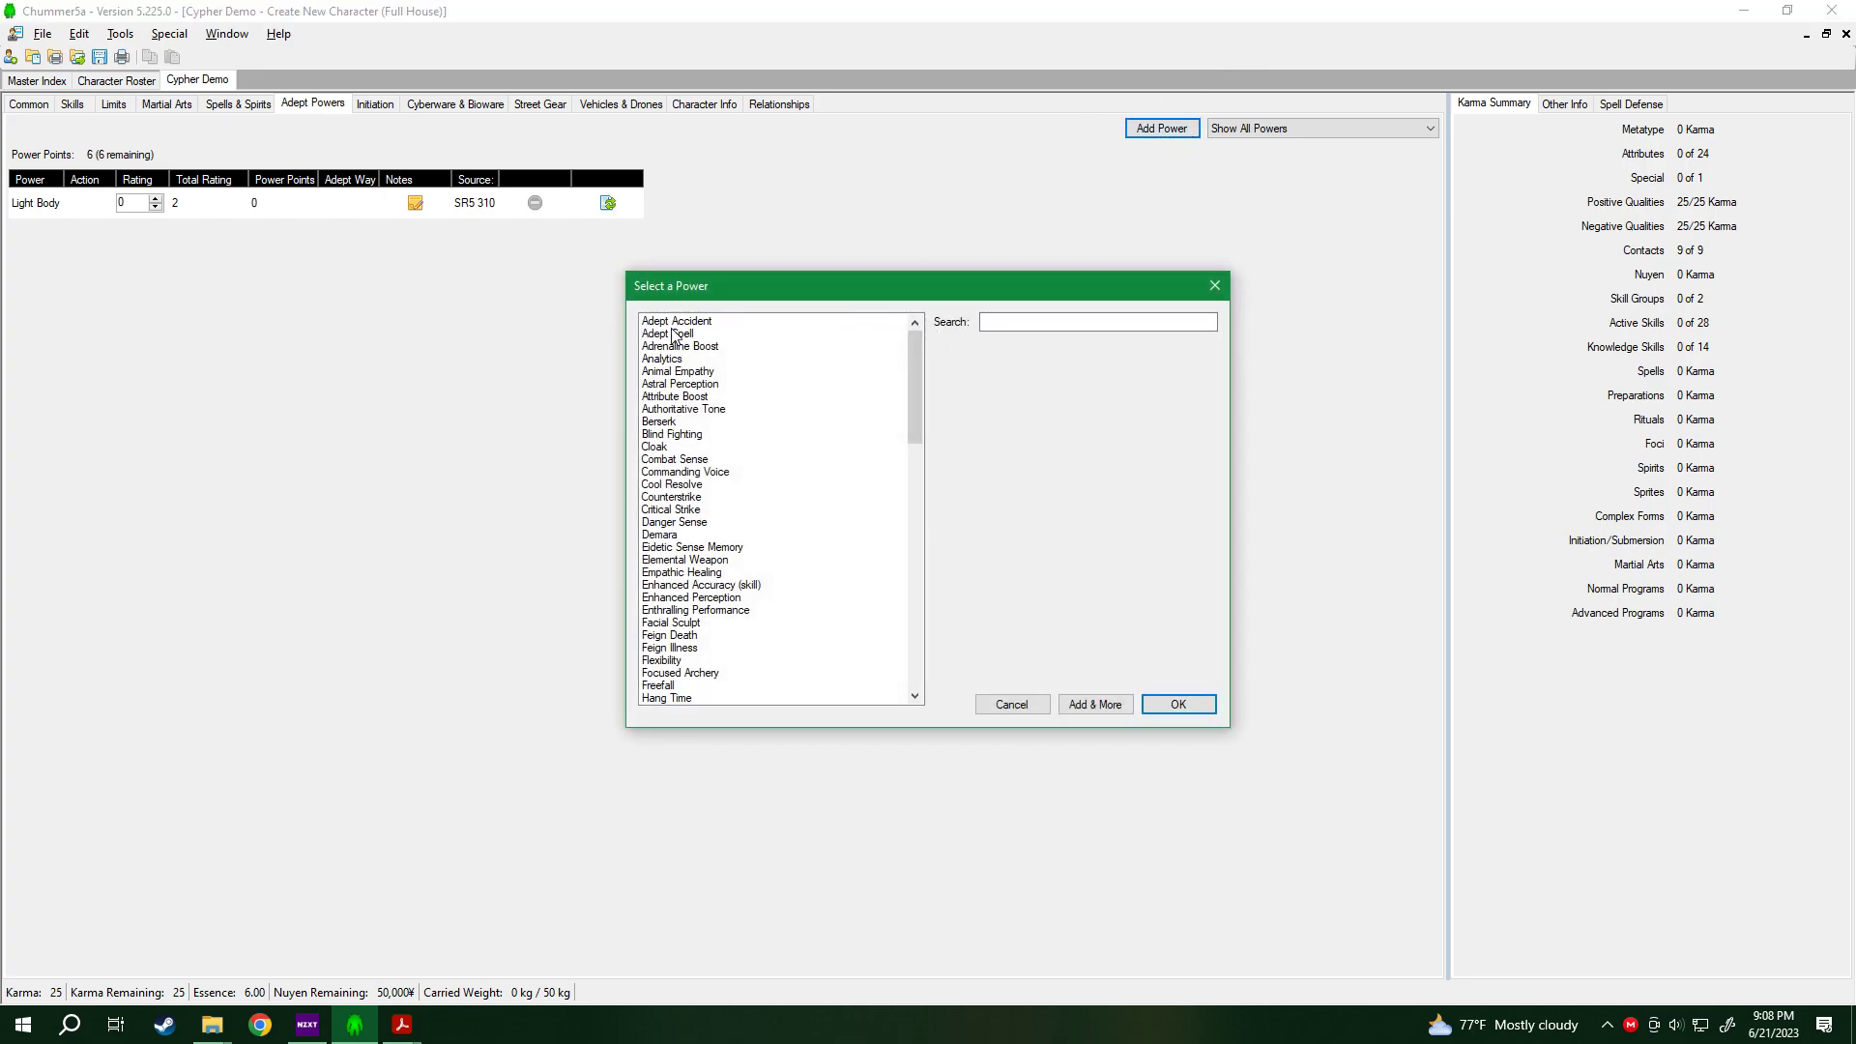
left_click(697, 384)
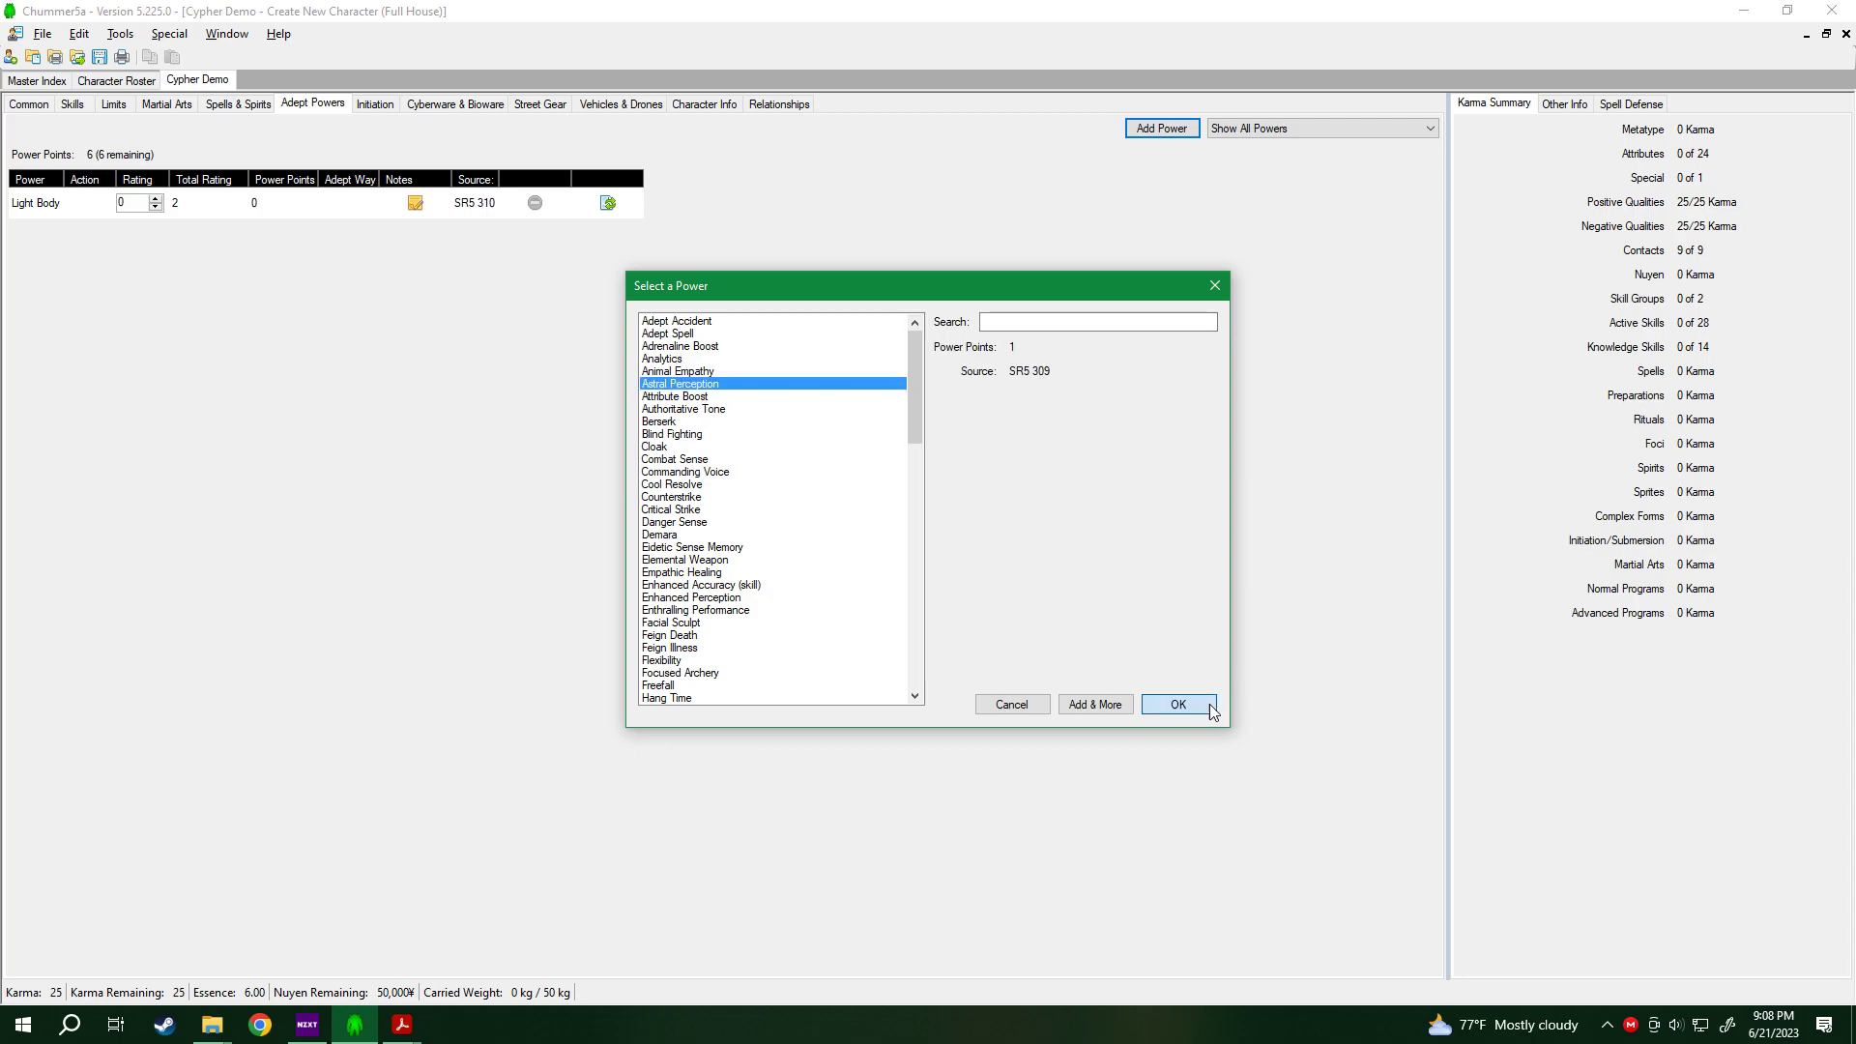
left_click(1178, 705)
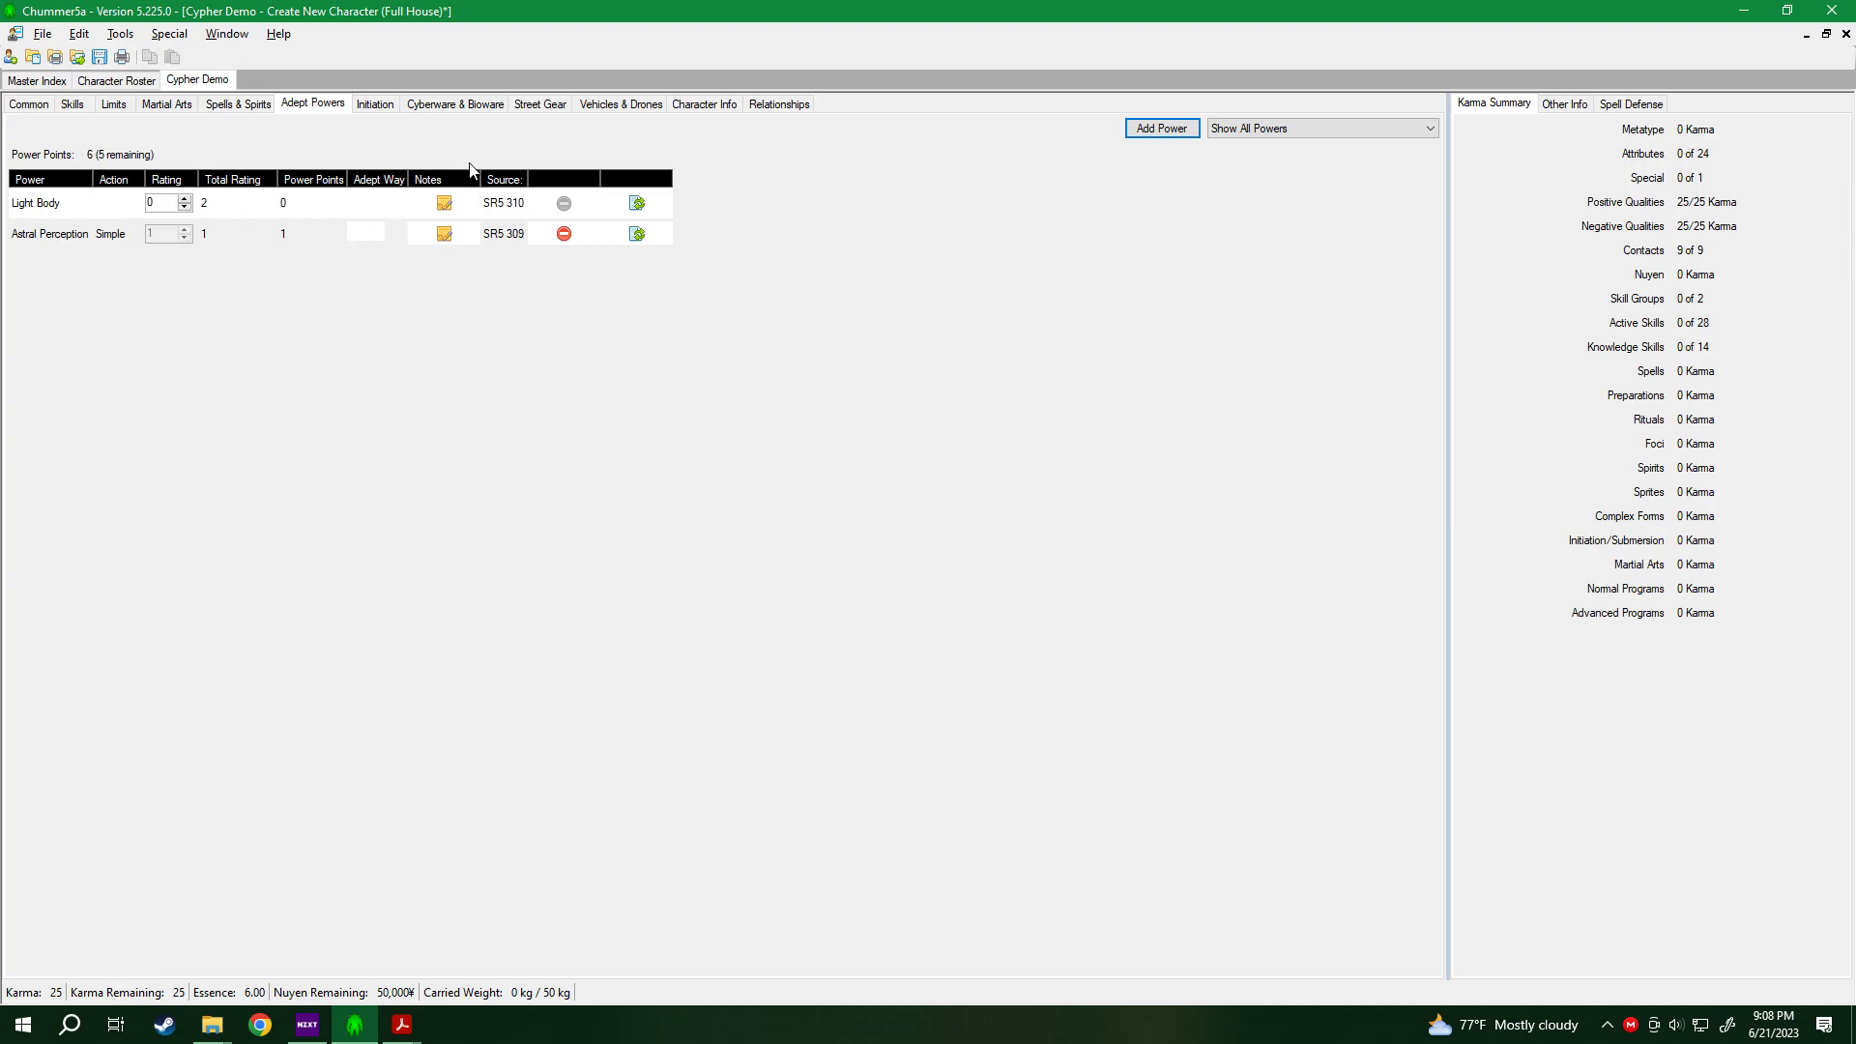
left_click(373, 231)
Start adding another adept power, search the power list for "att" and select Attribute Boost.
left_click(1160, 132)
left_click(1028, 325)
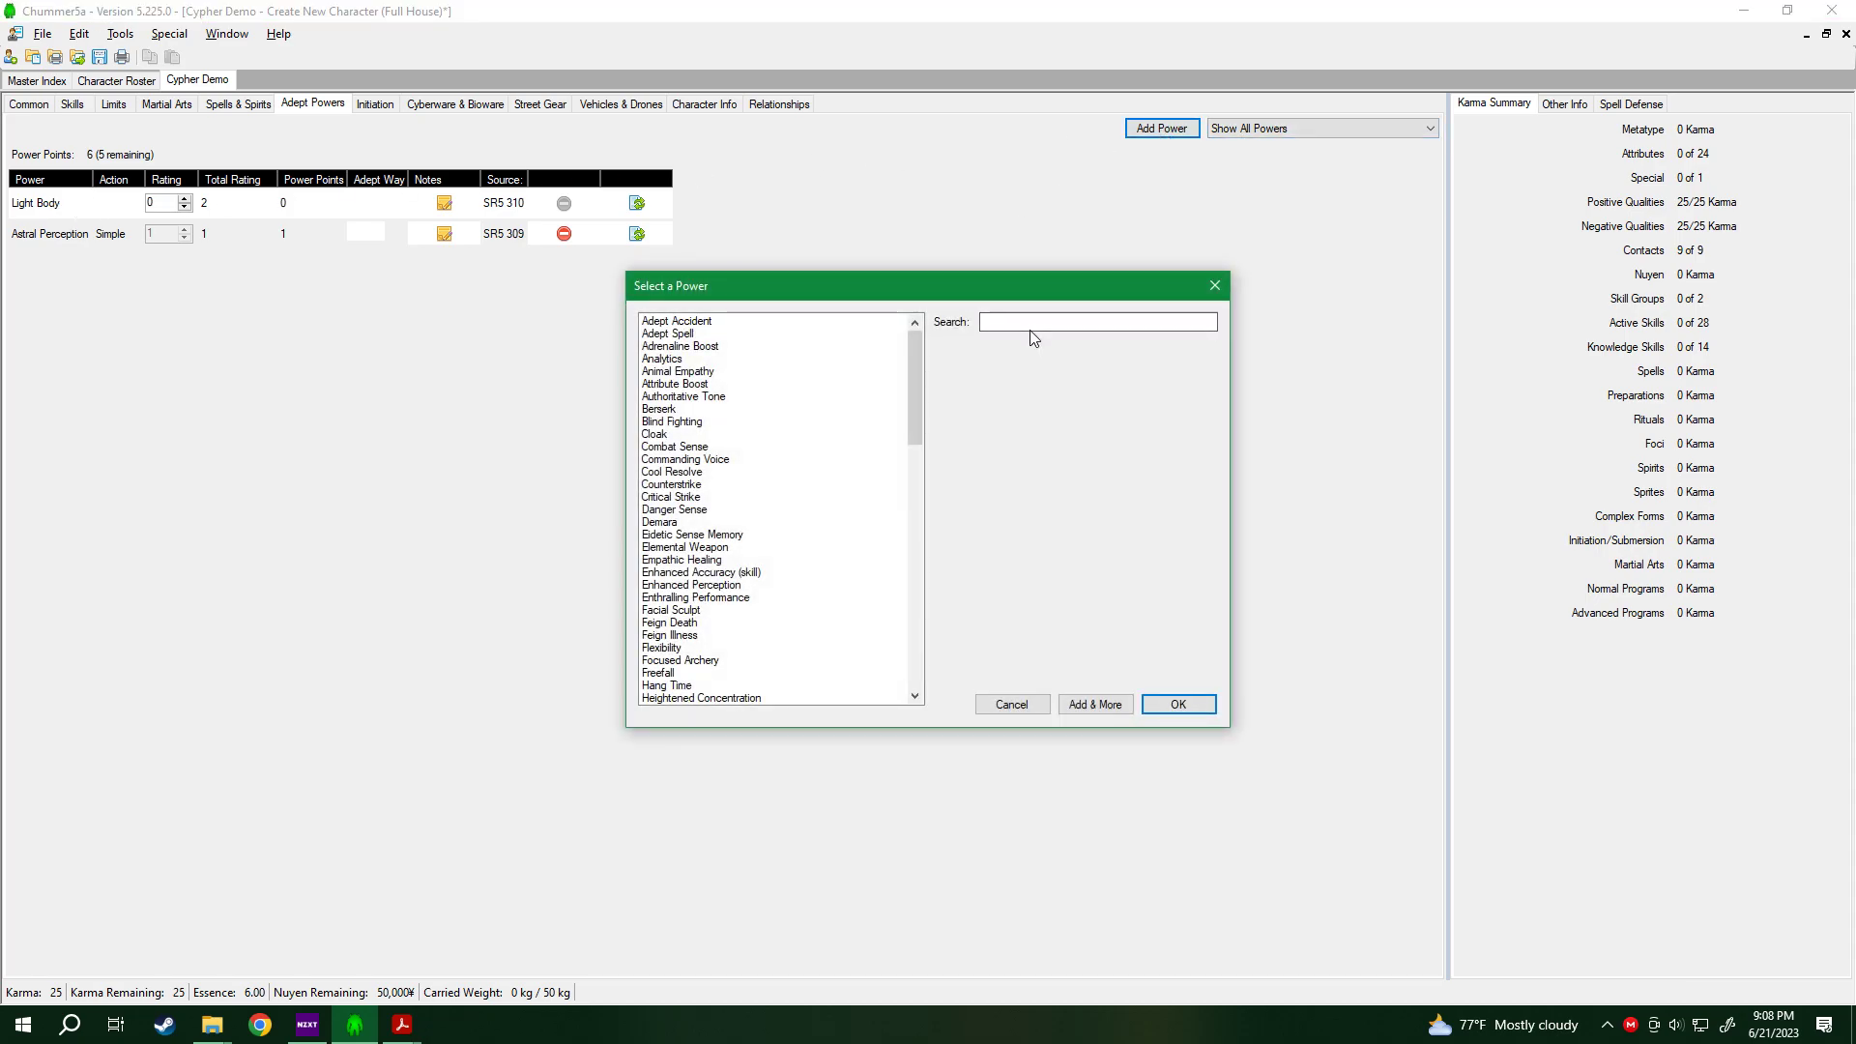
type("at")
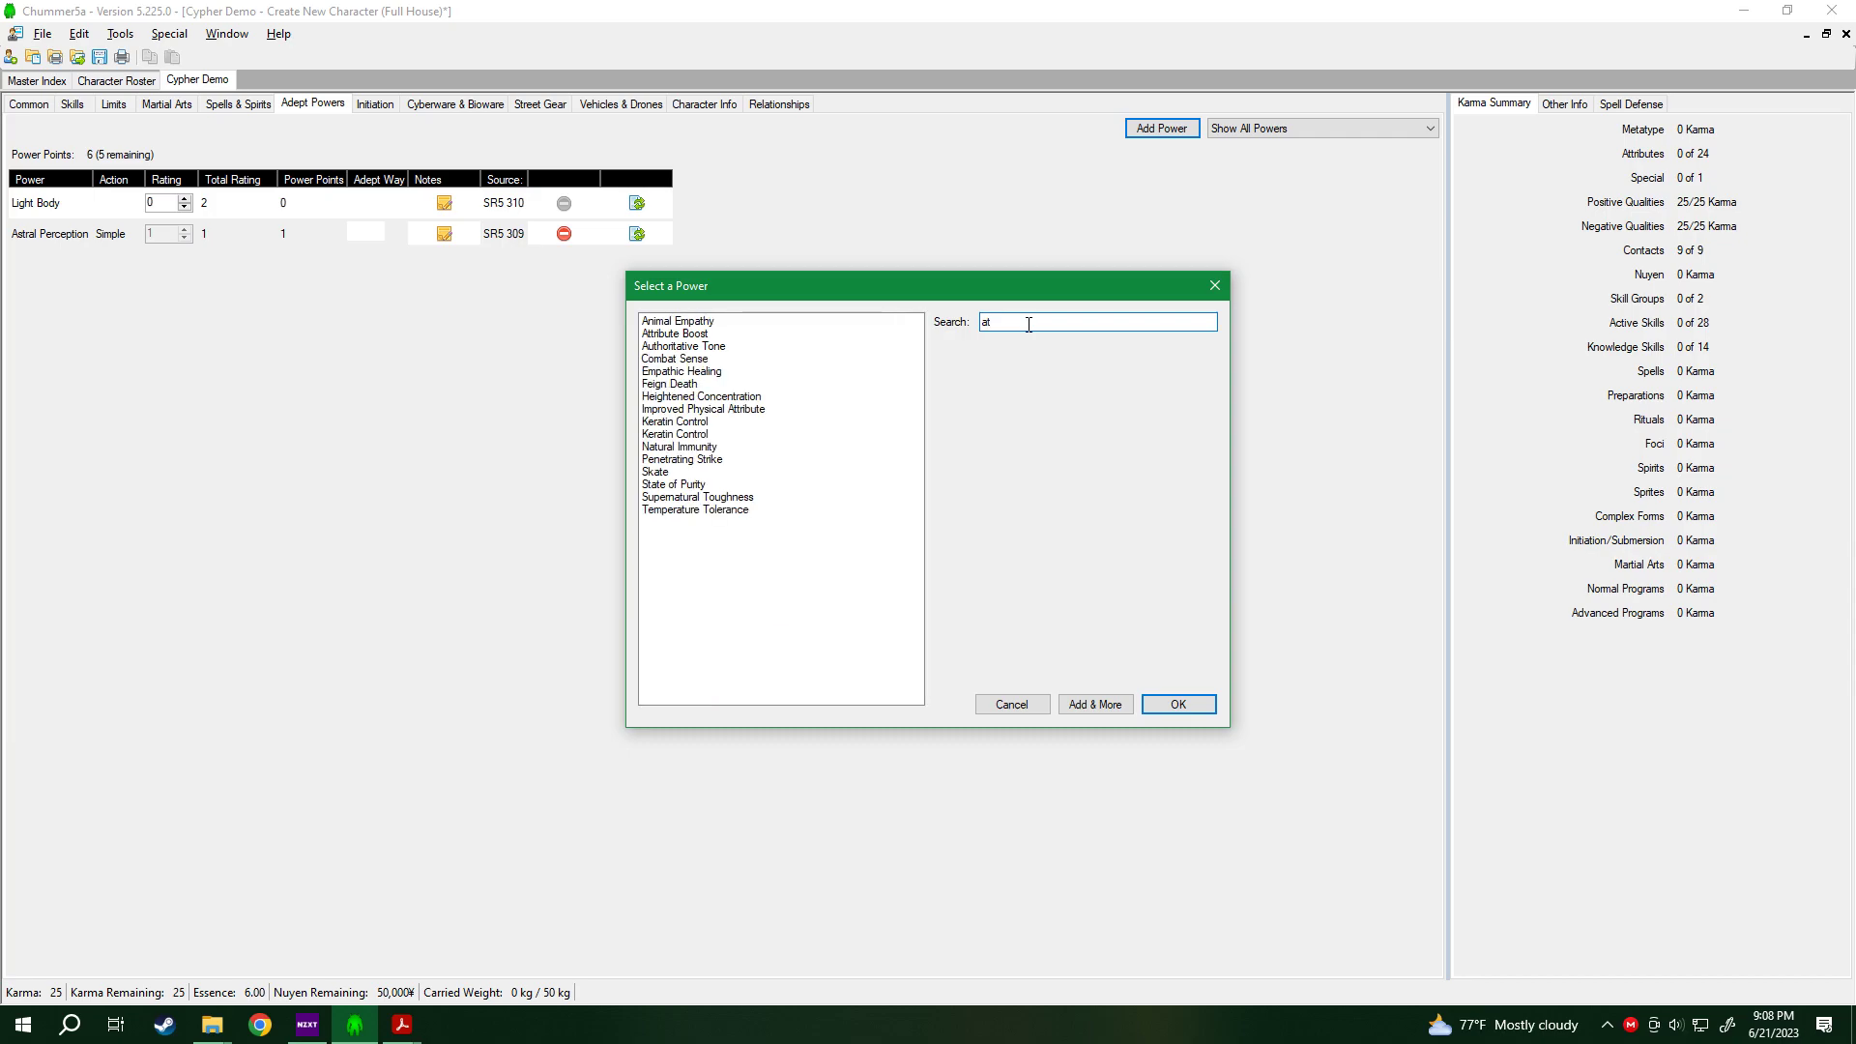
type("t")
left_click(779, 323)
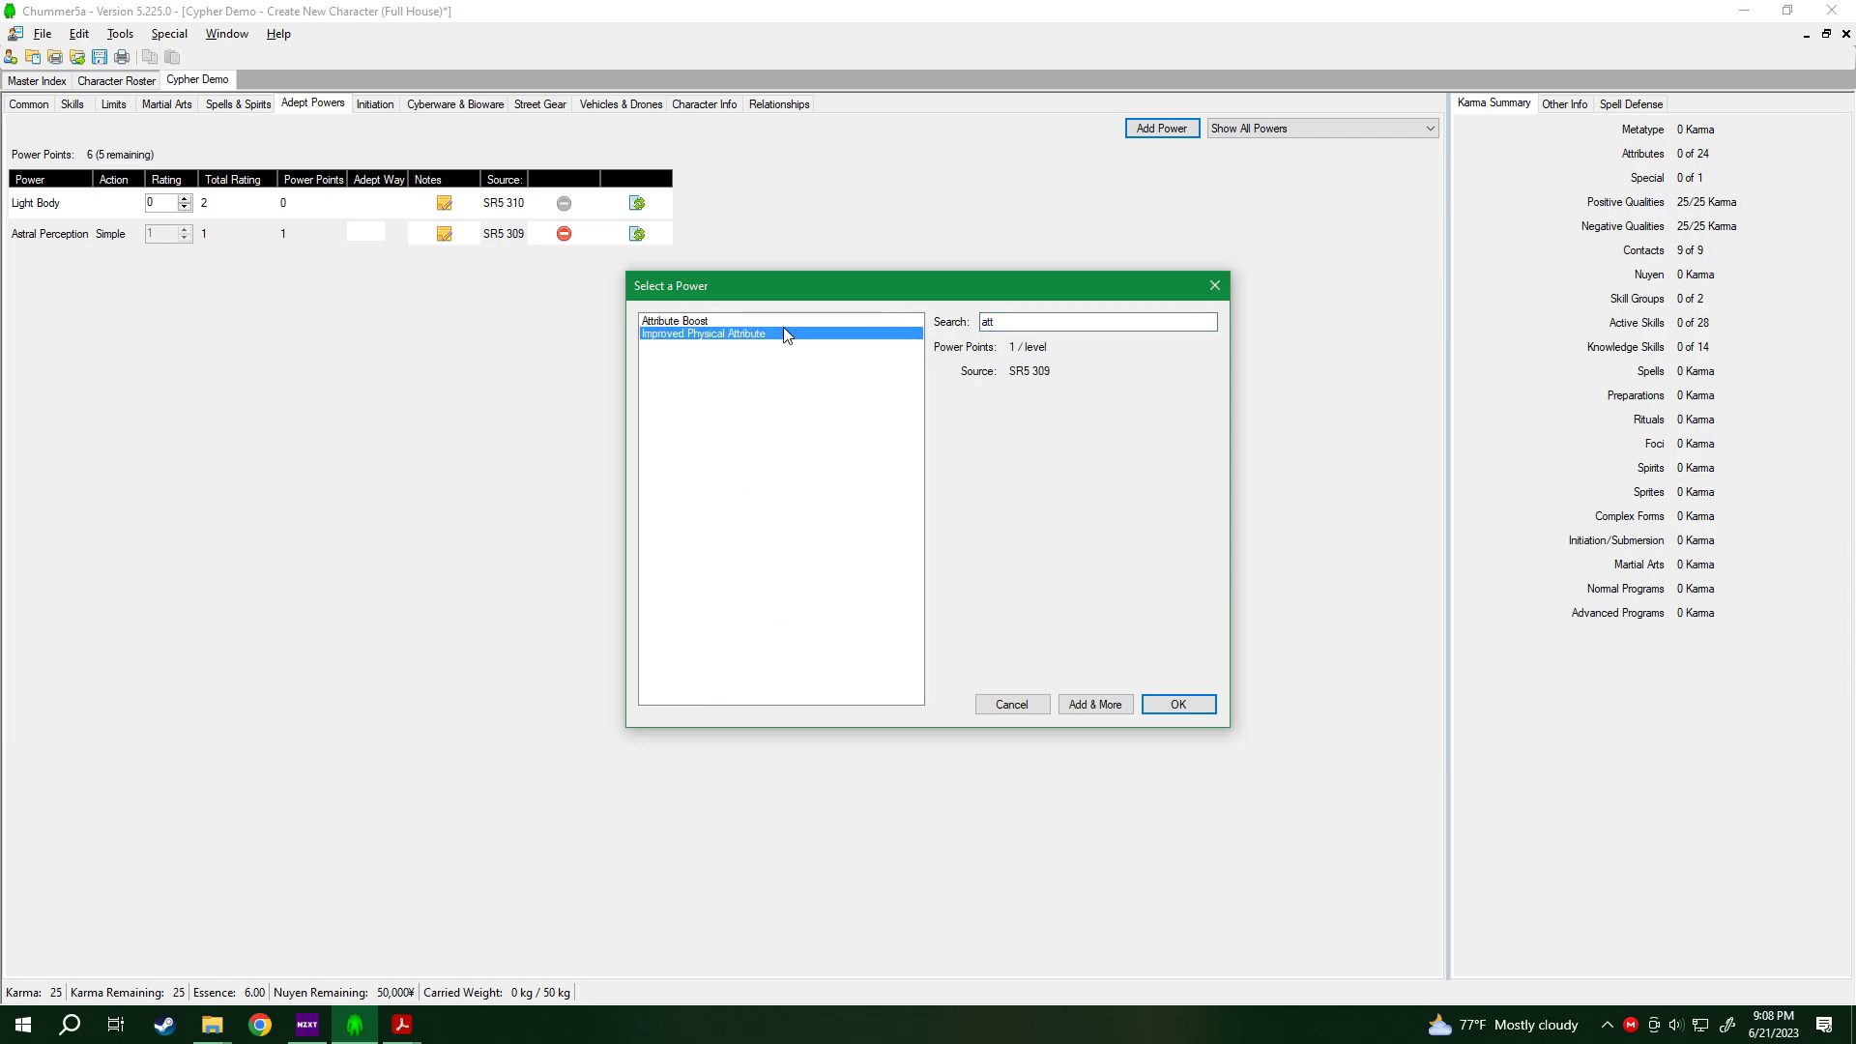
Open the Attribute Boost source reference in the core rulebook PDF, read its rules and return to the power selection.
left_click(1048, 377)
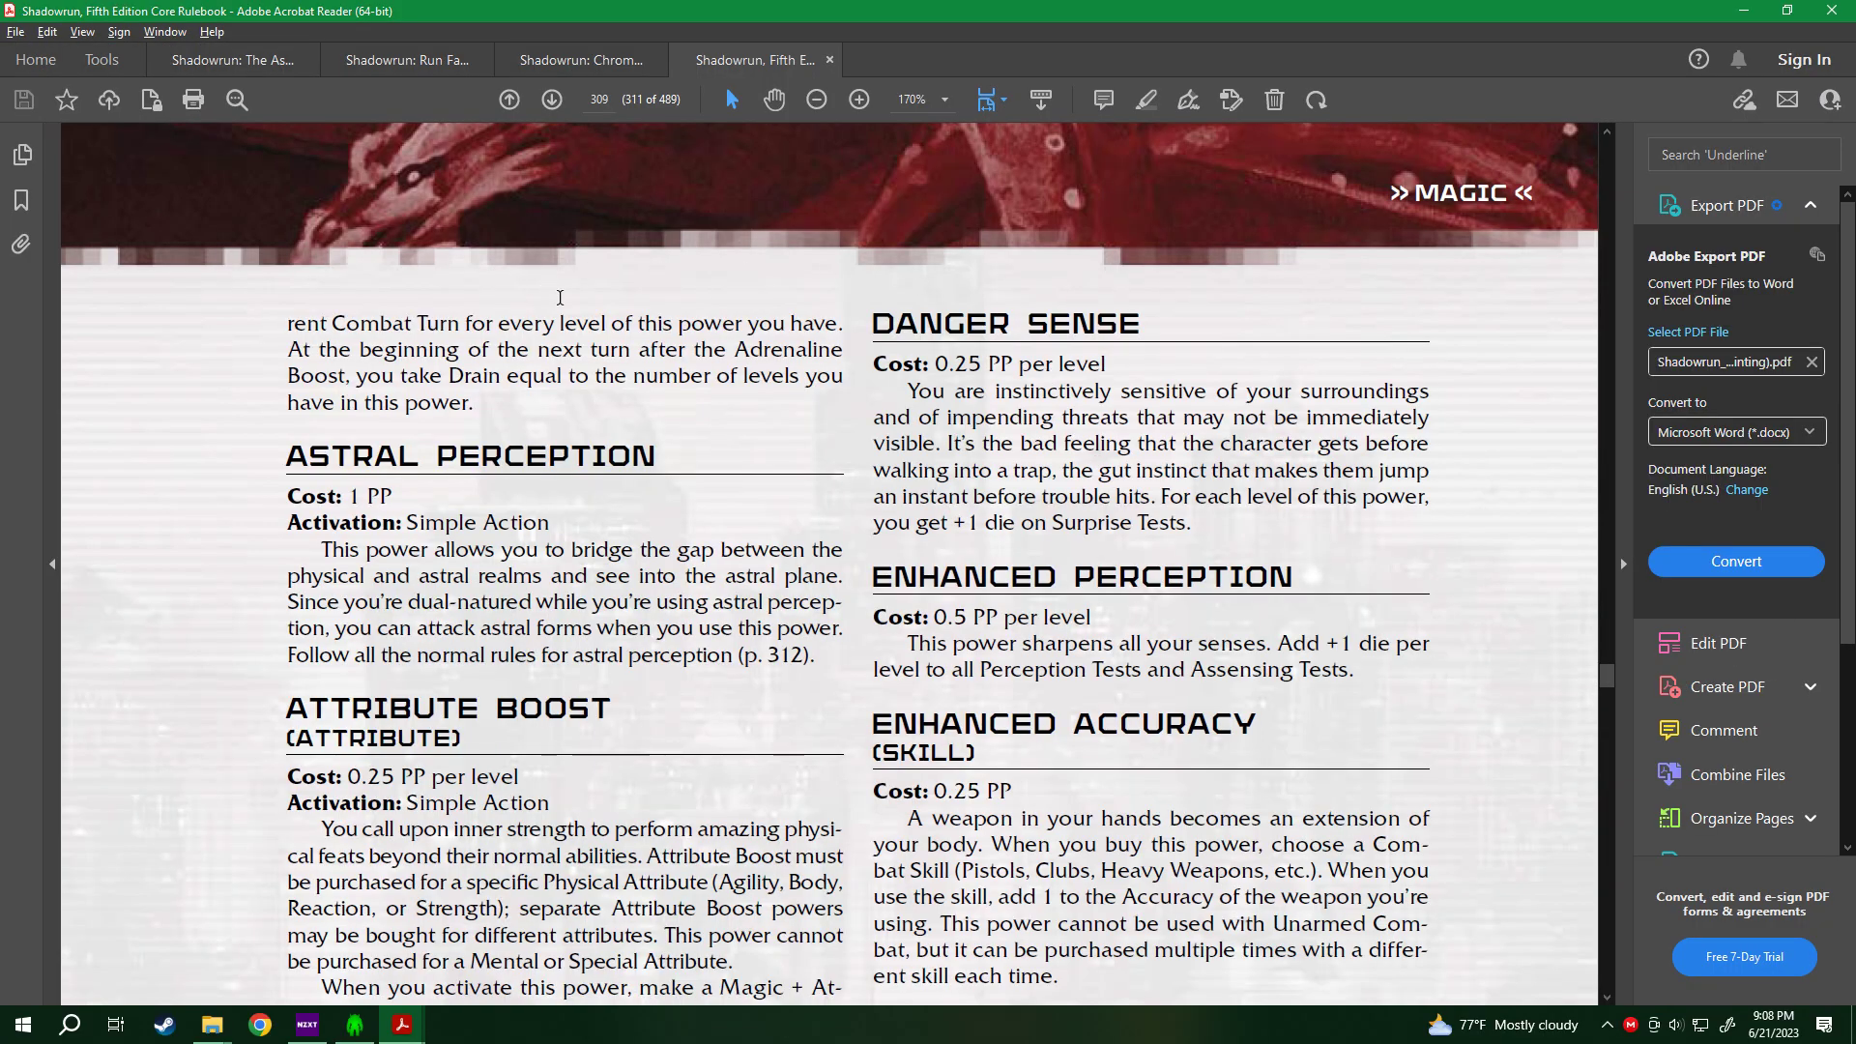
scroll(530, 317, "down", 3)
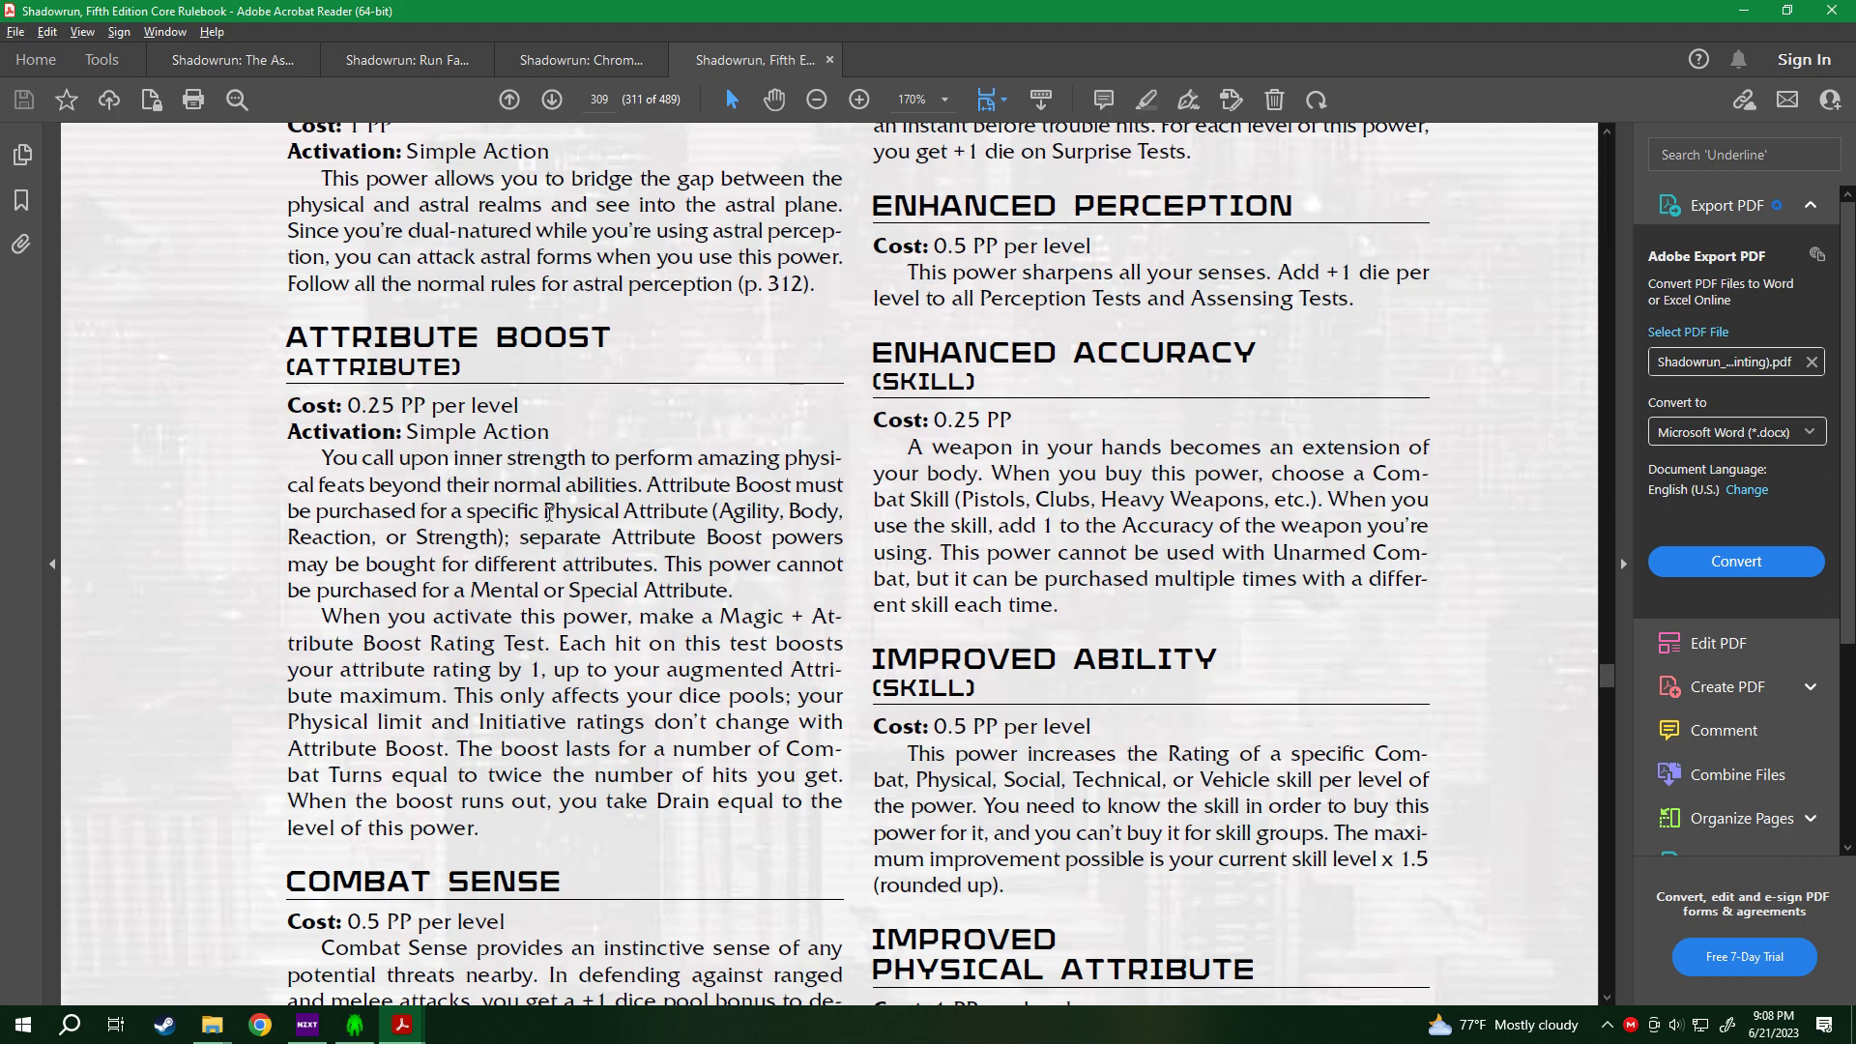
left_click_drag(308, 638, 783, 668)
left_click(451, 664)
left_click(1744, 10)
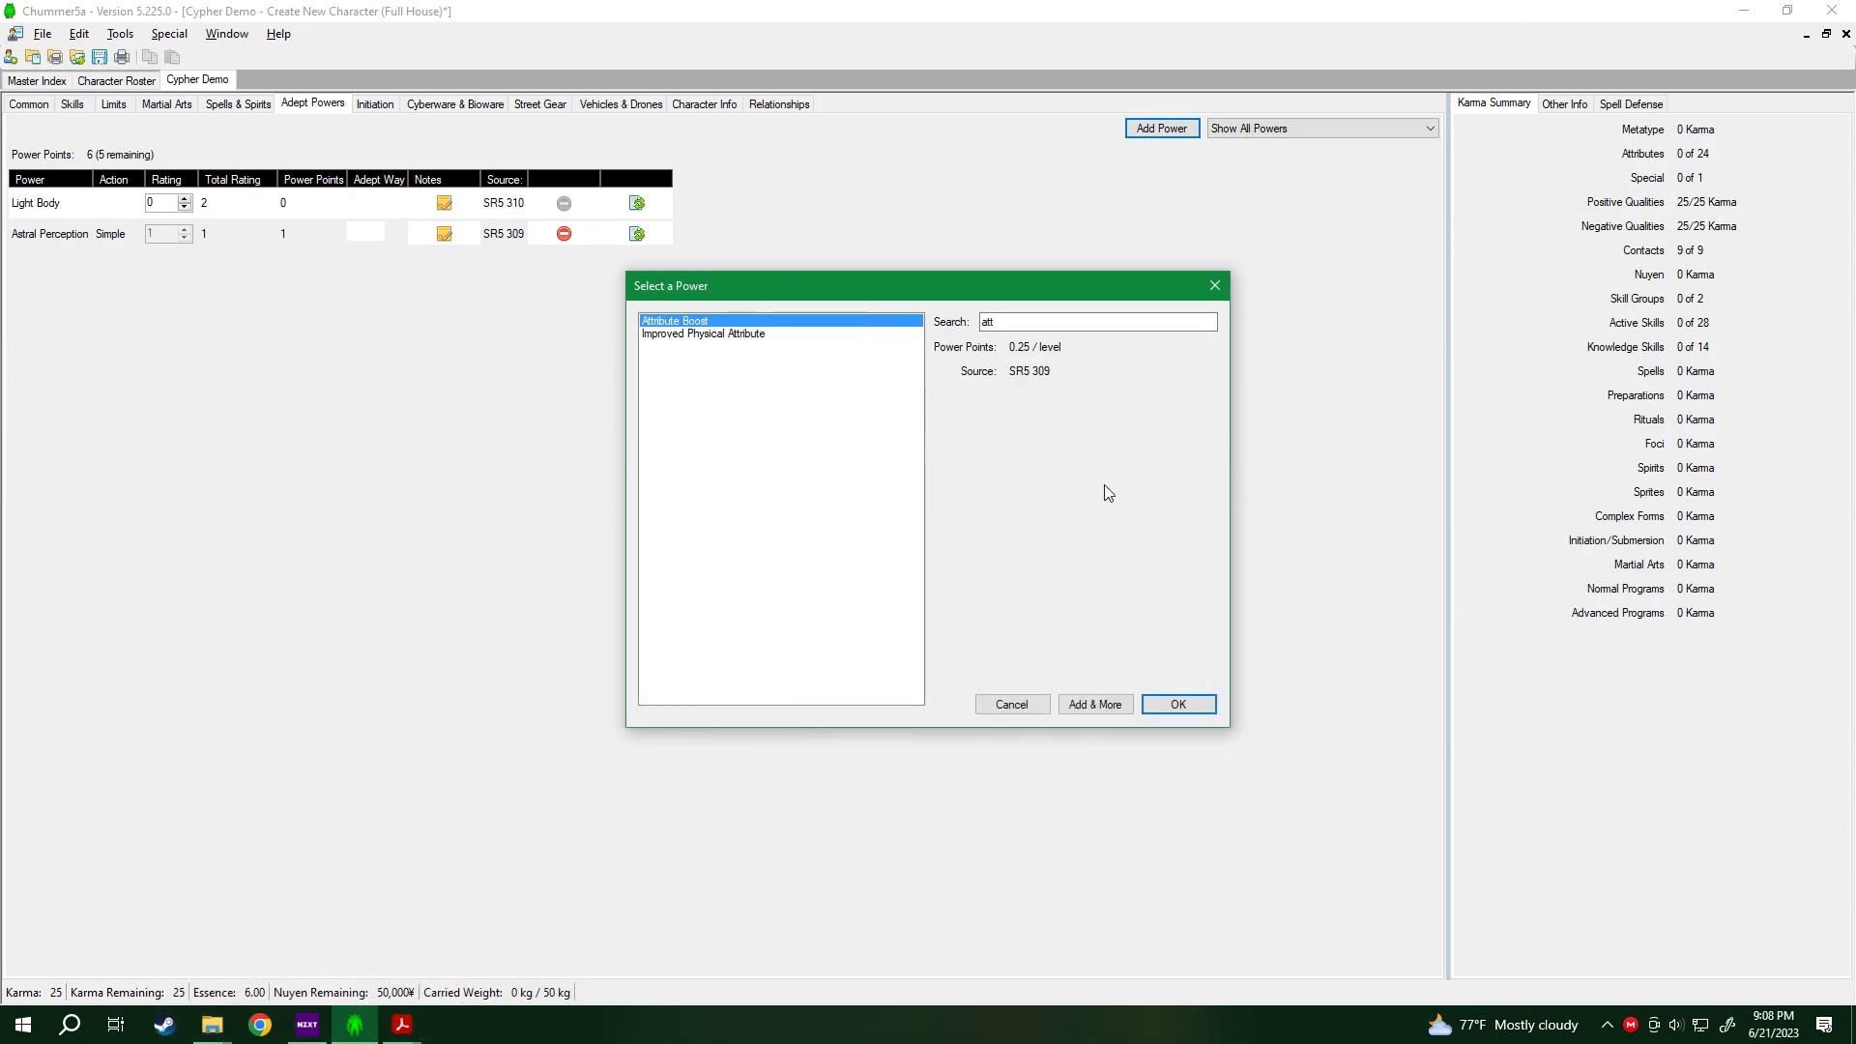
Add the Attribute Boost power for AGI and set its rating to 2.
left_click(1180, 703)
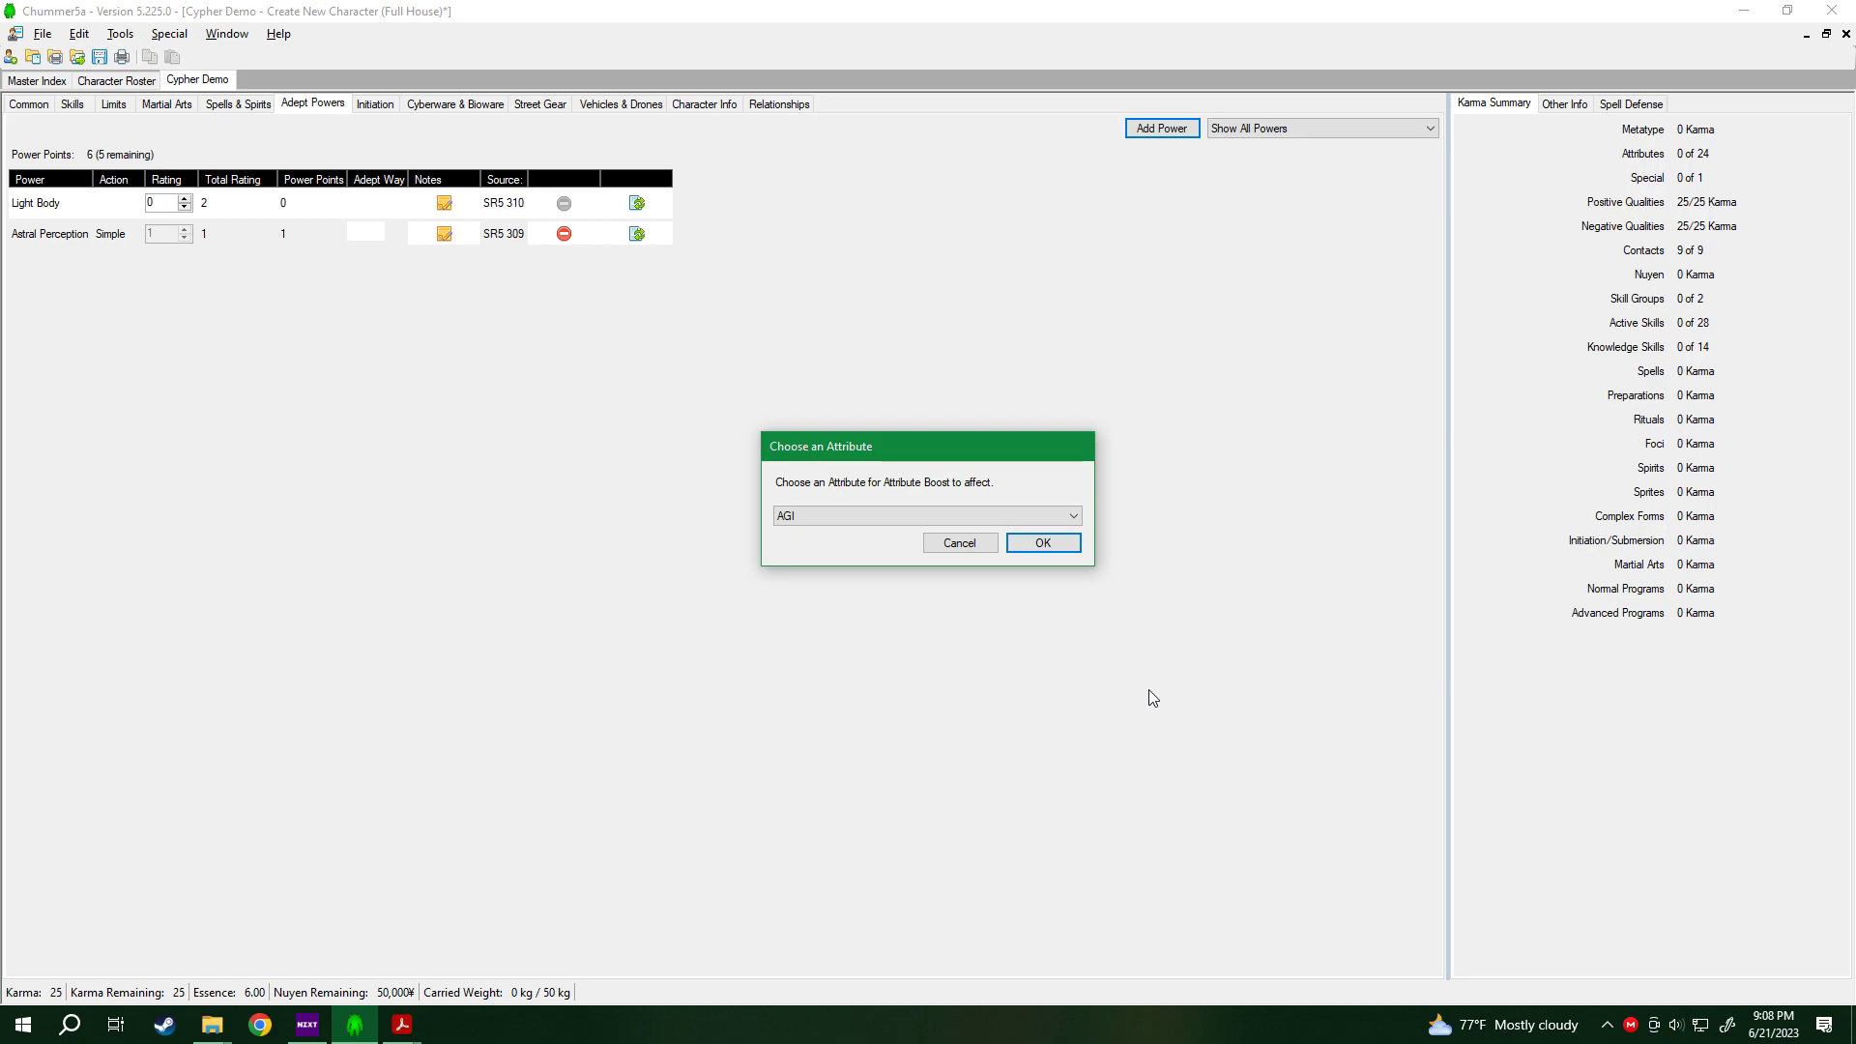
left_click_drag(892, 443, 919, 143)
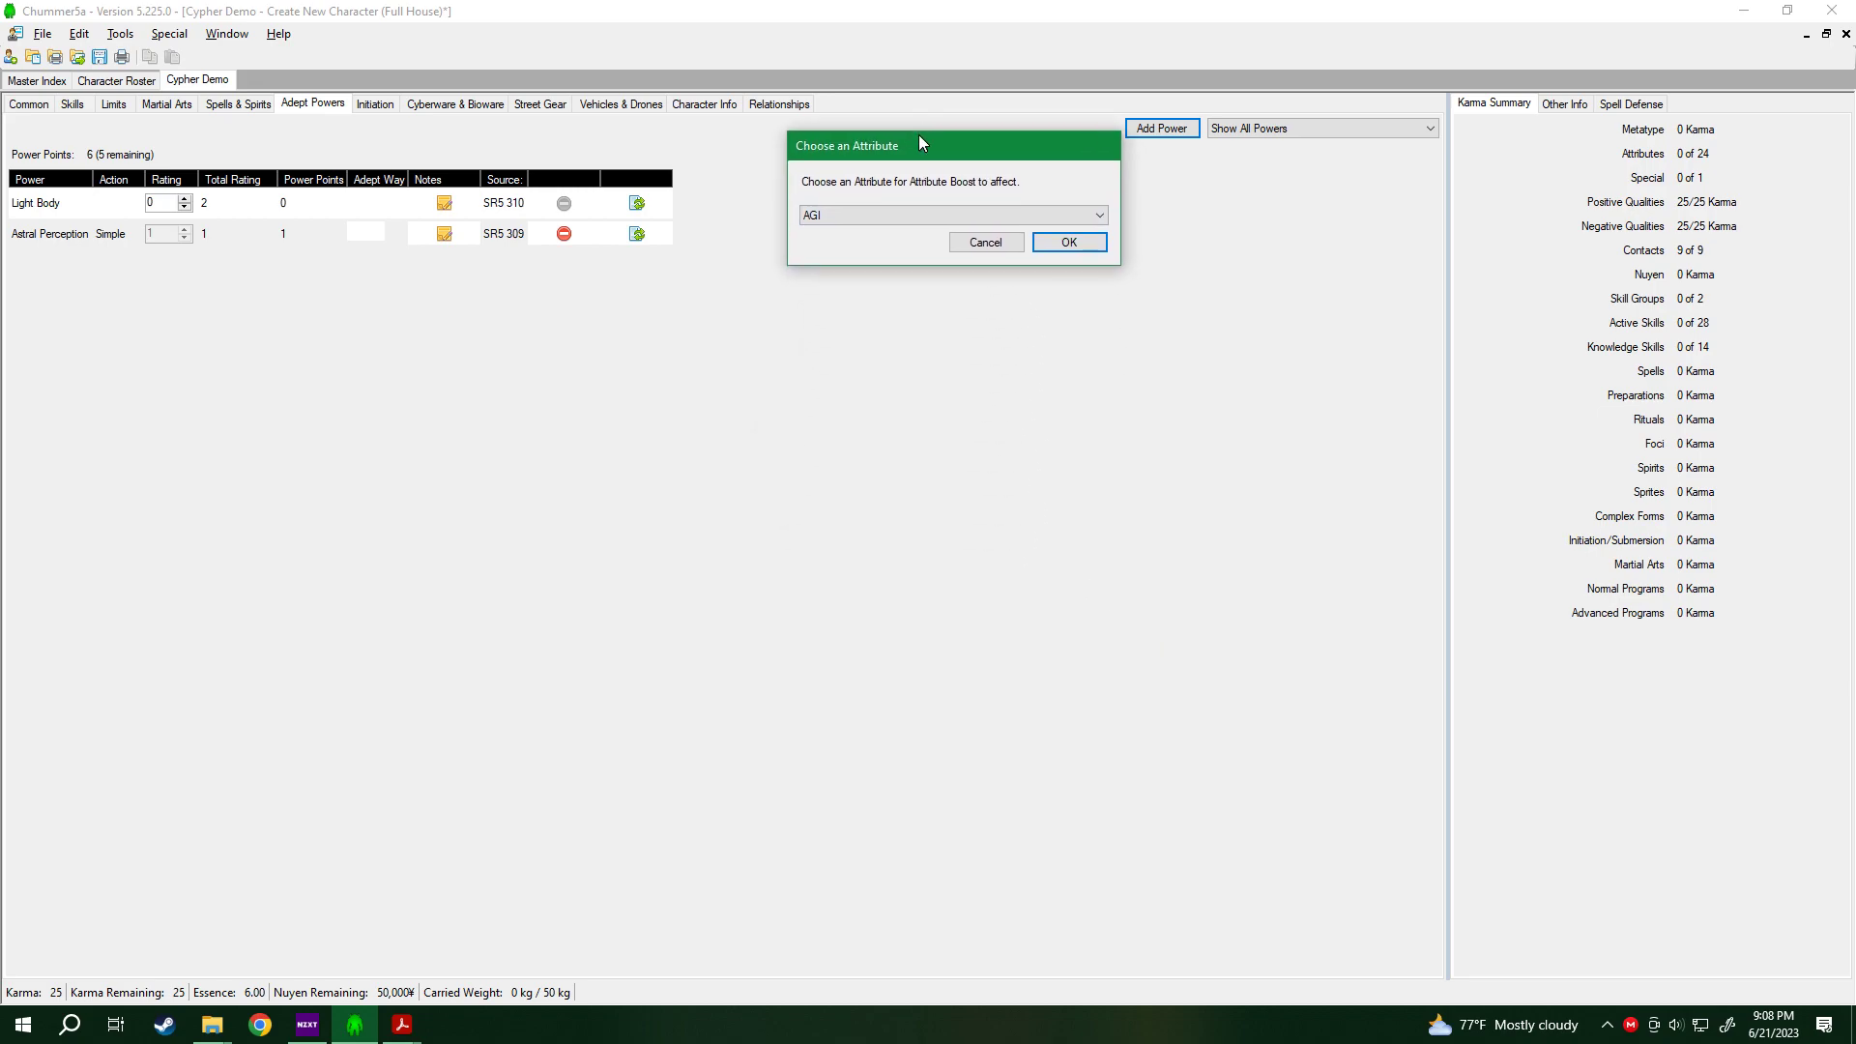
left_click(1068, 243)
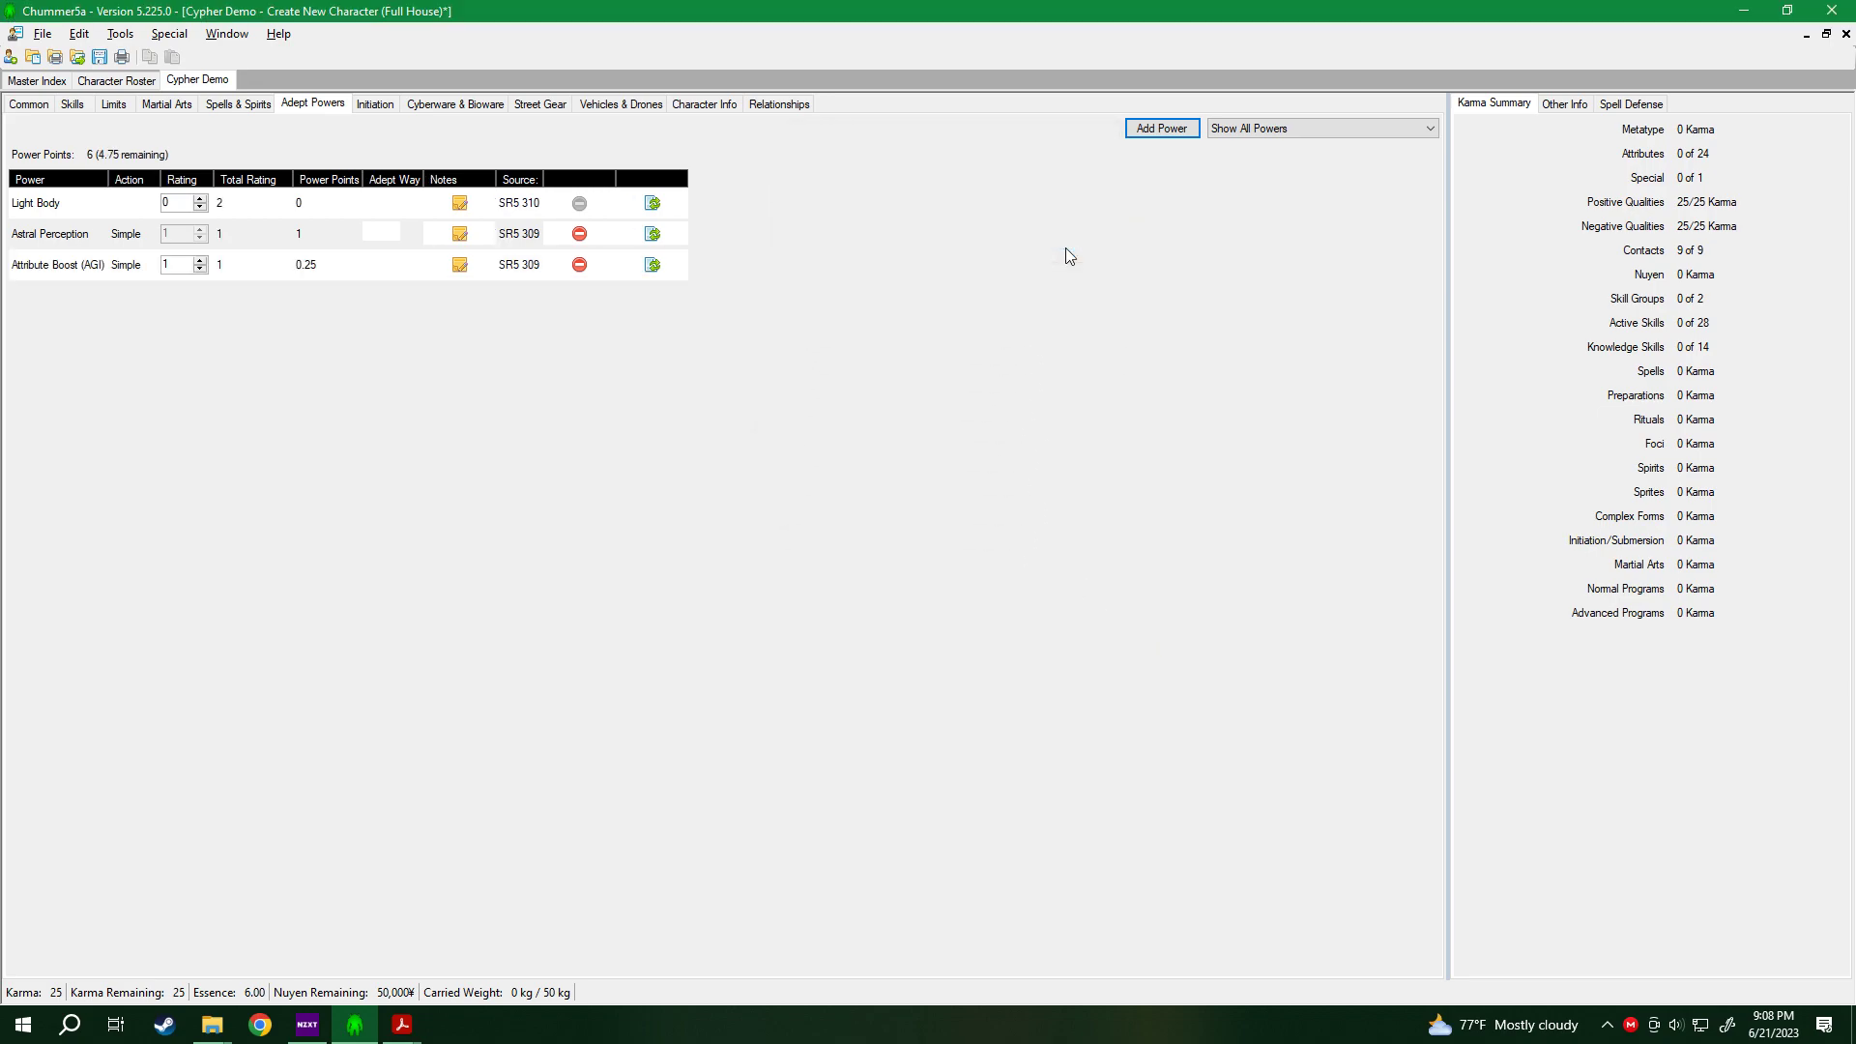
left_click(200, 261)
Add a second Attribute Boost power for STR and set its rating to 2.
left_click(1161, 128)
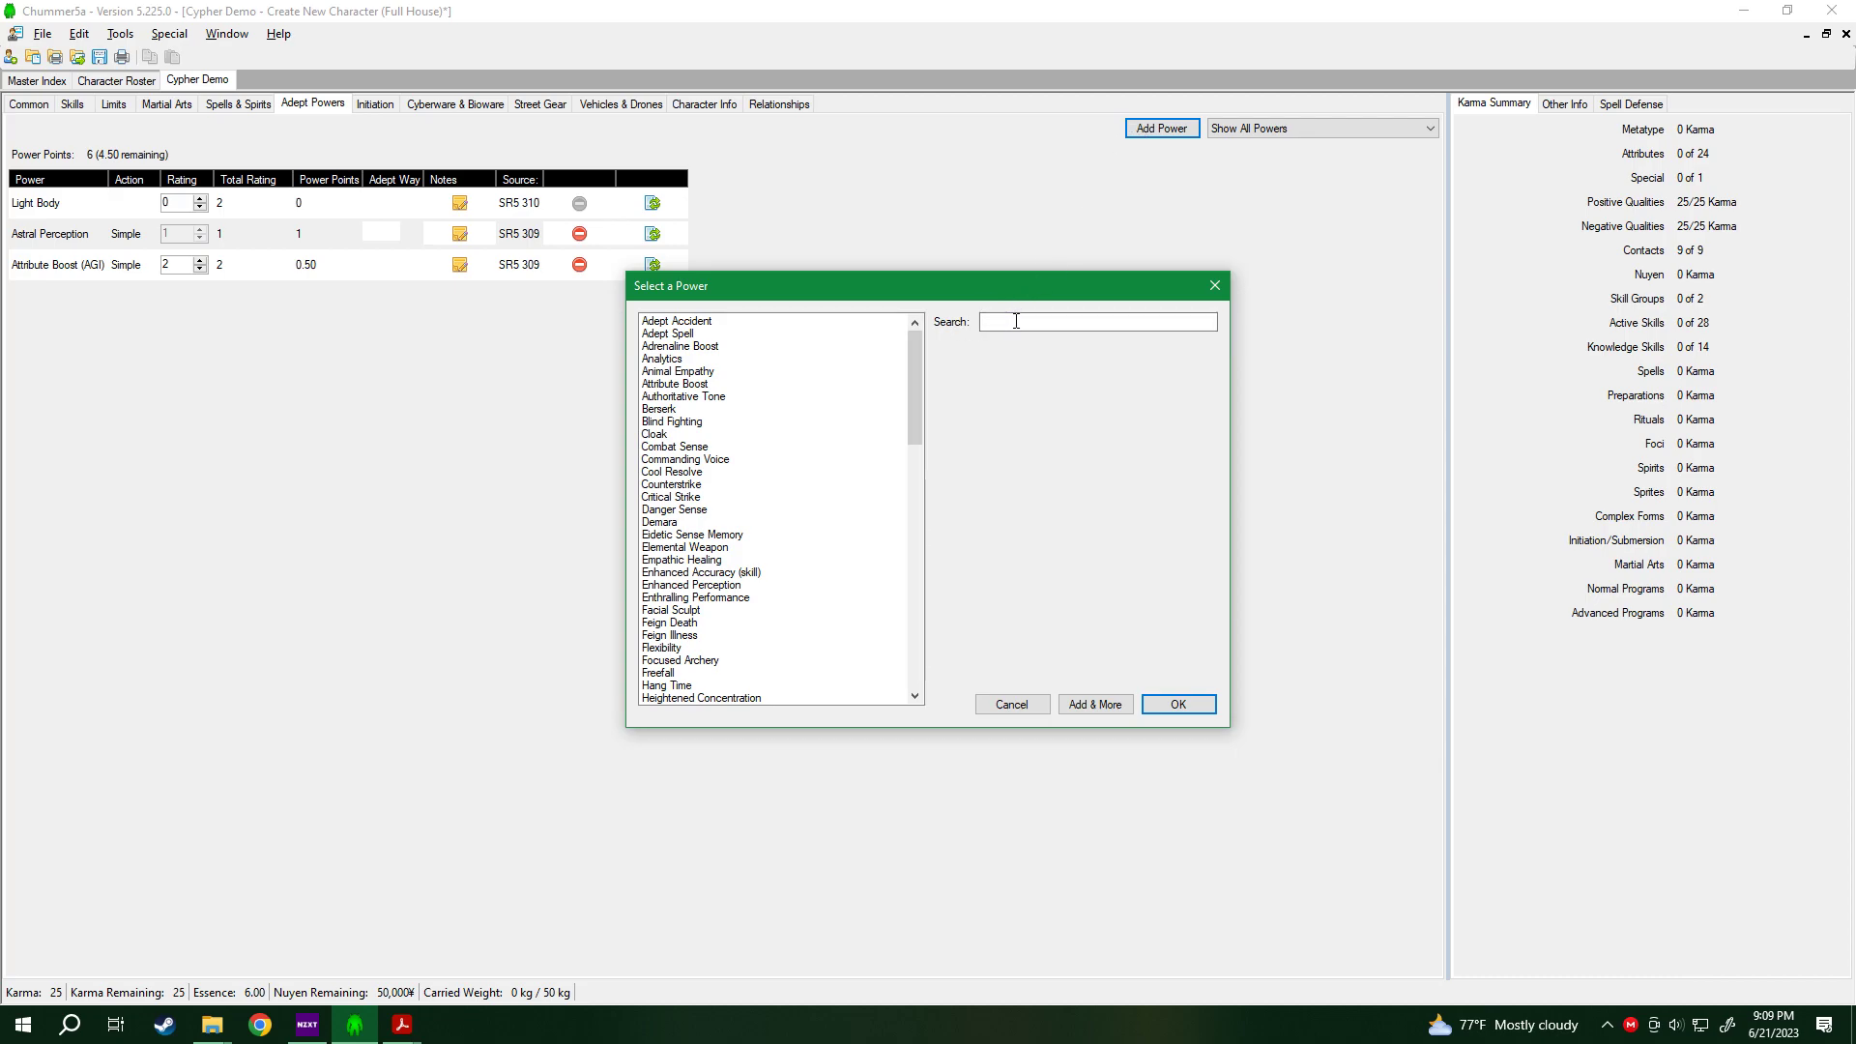
type("att")
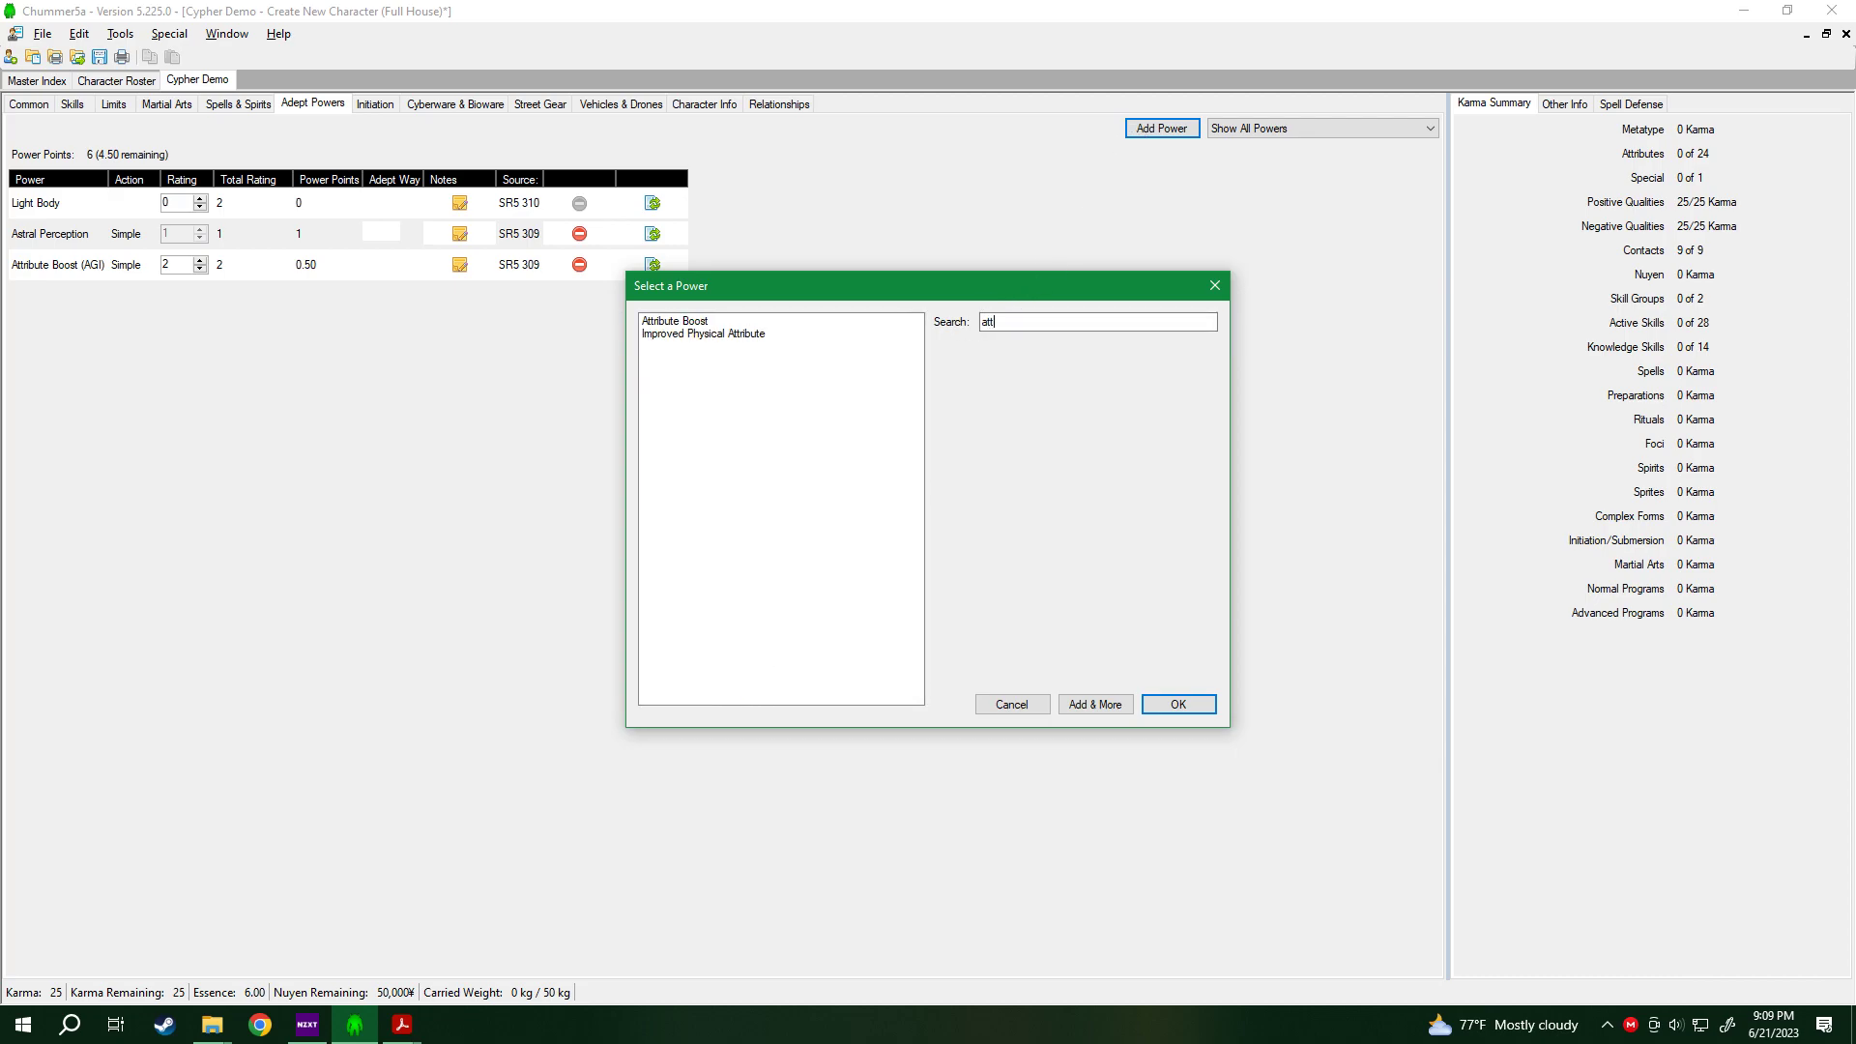
left_click(704, 325)
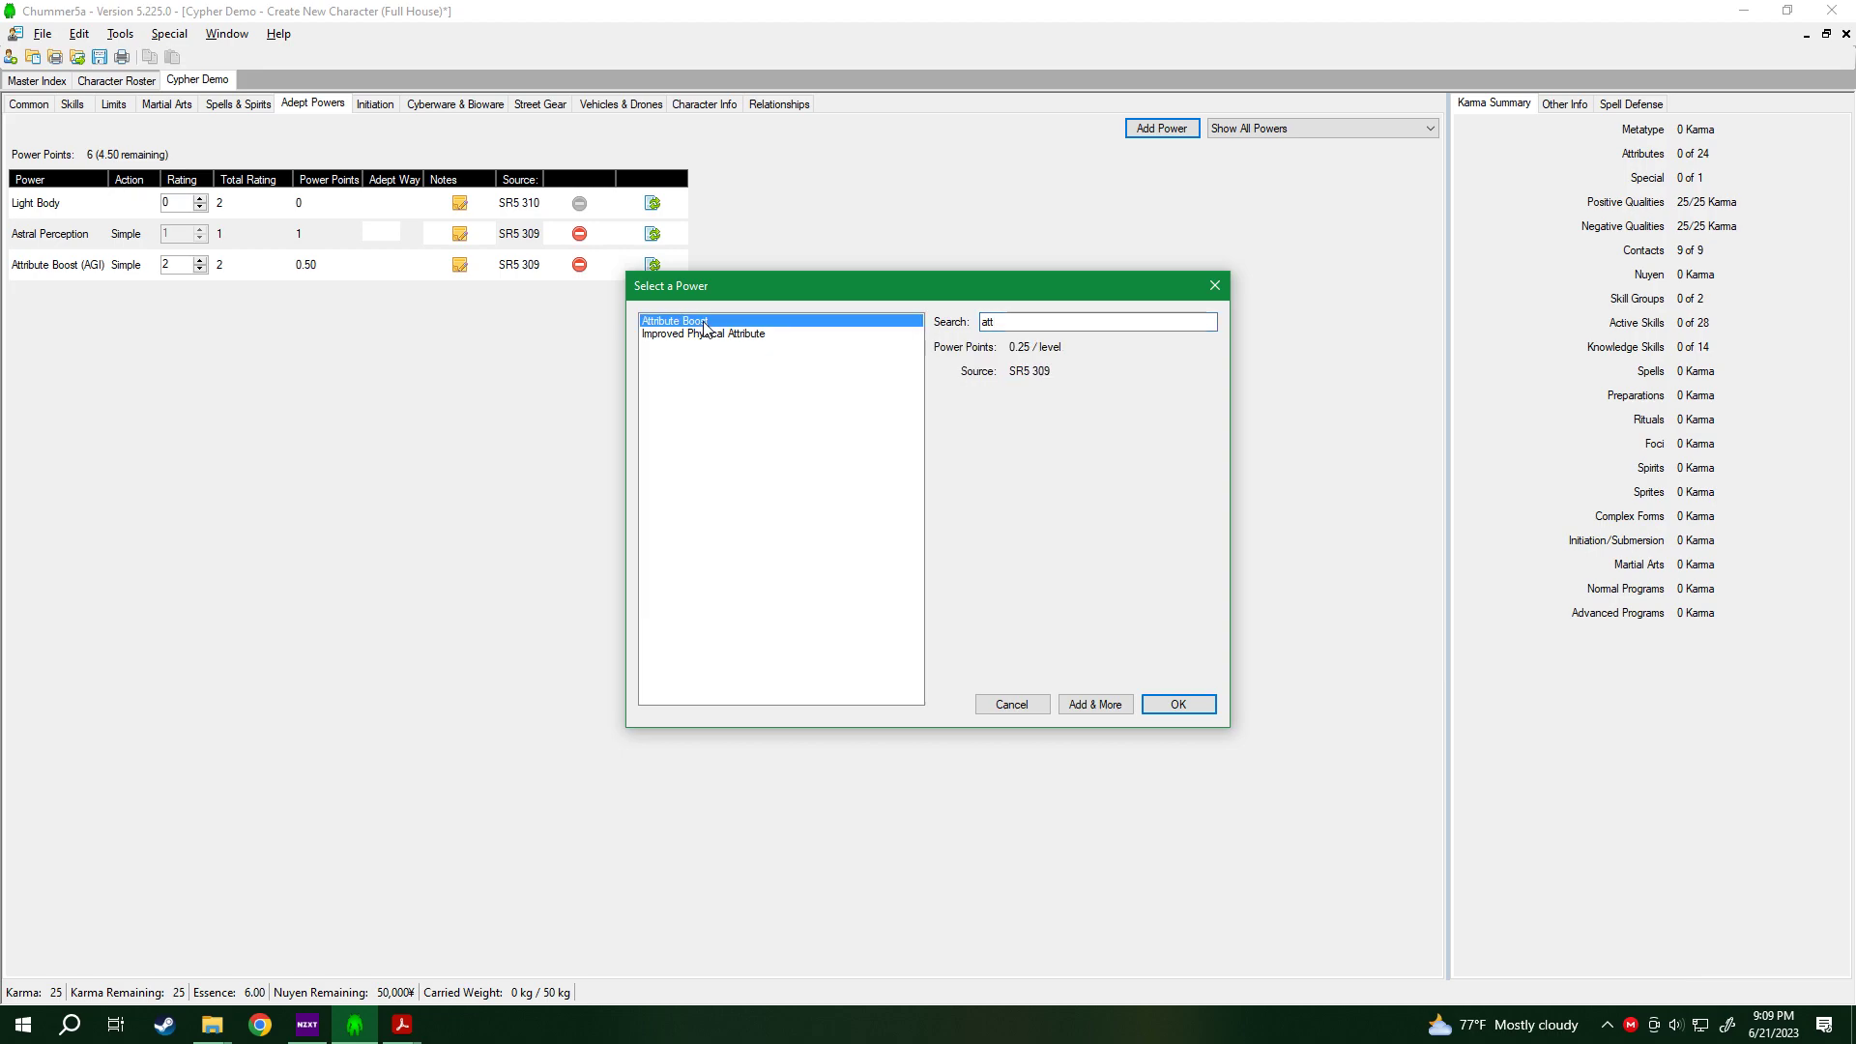
left_click(1174, 700)
left_click(994, 520)
left_click(847, 571)
left_click(1052, 538)
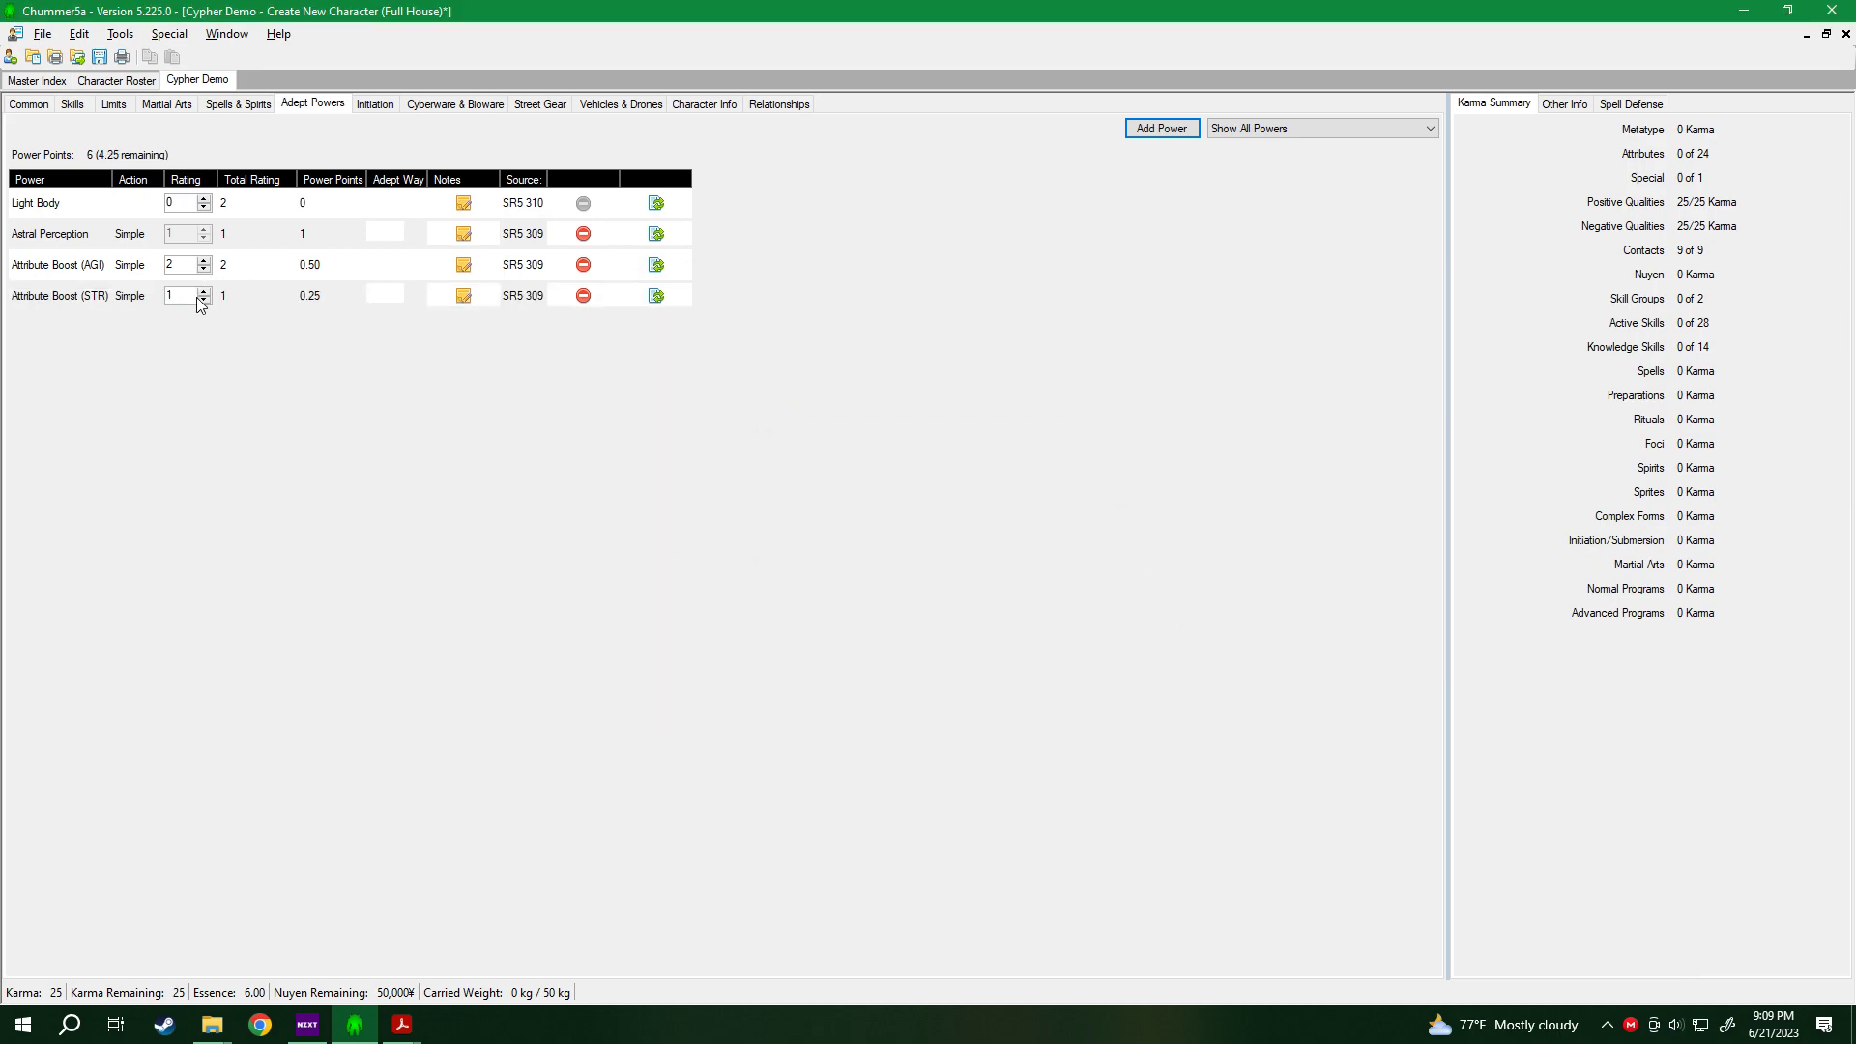
left_click(203, 292)
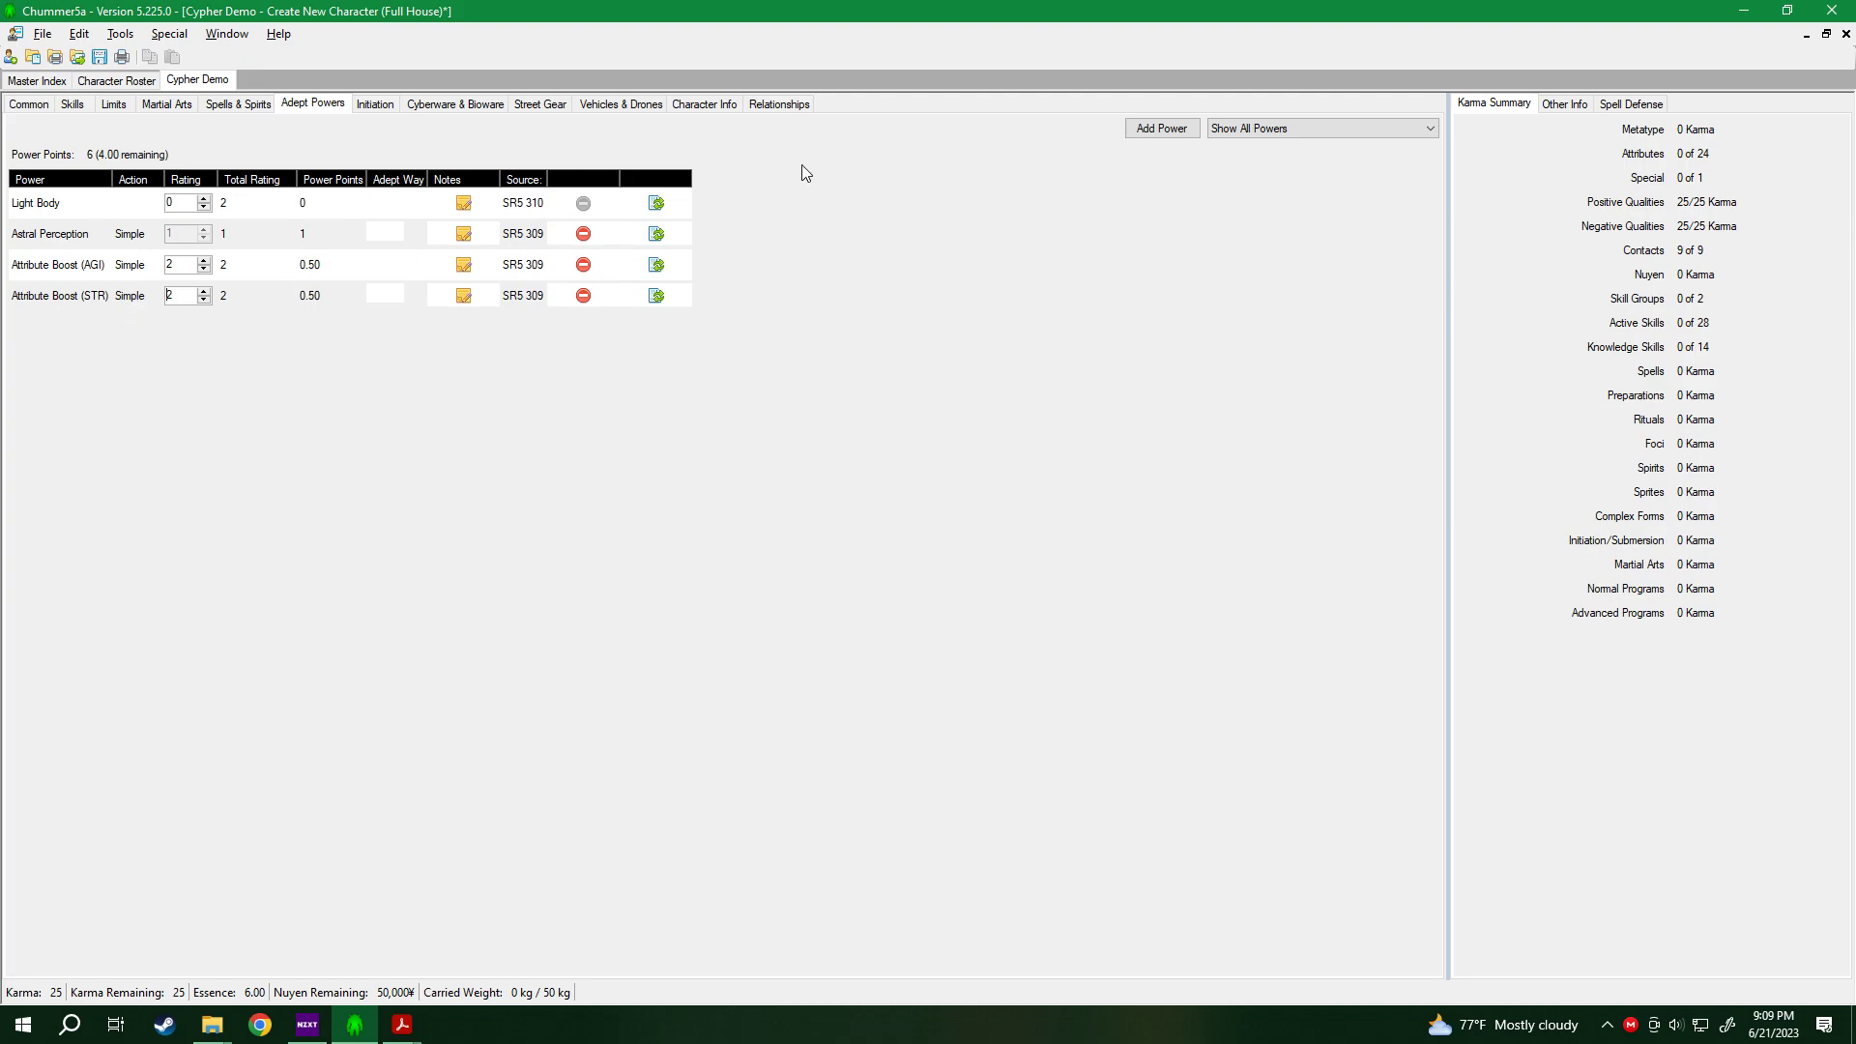
Start adding another adept power, search the power list for "comb" and select Combat Sense.
left_click(1127, 136)
type("comb")
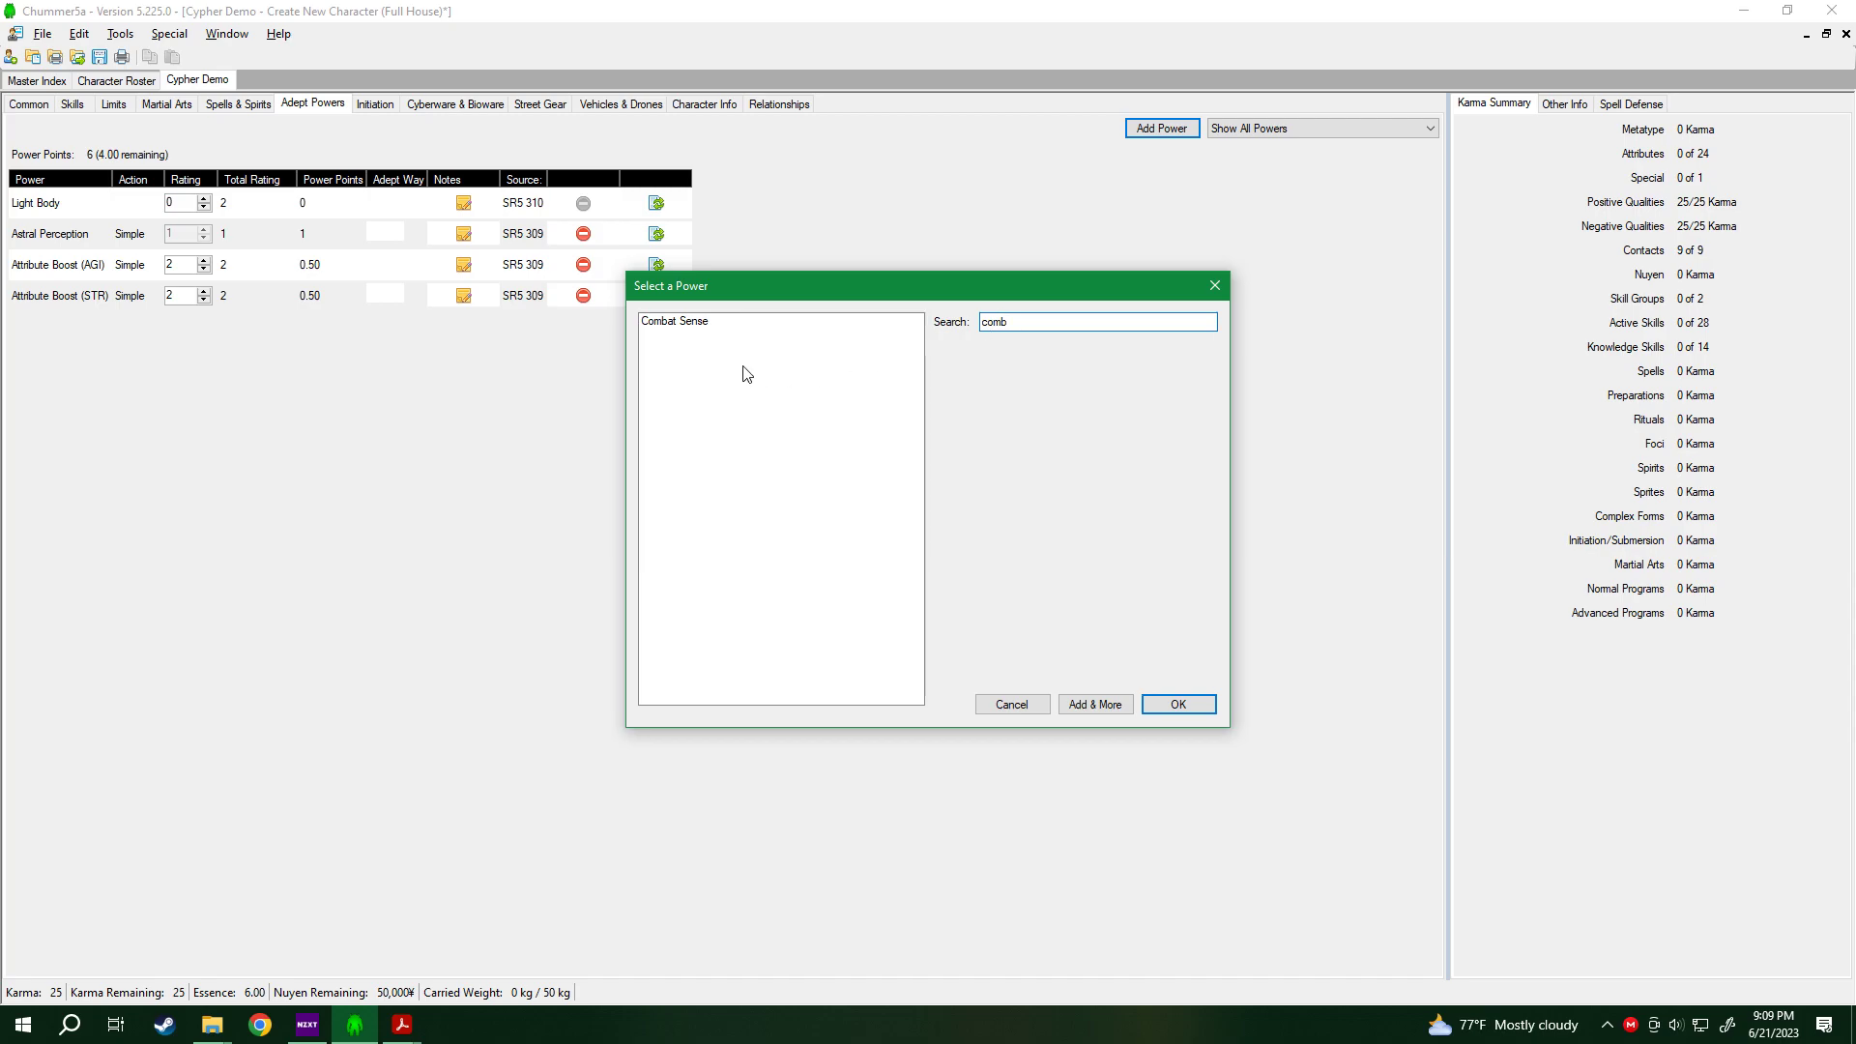
left_click(750, 325)
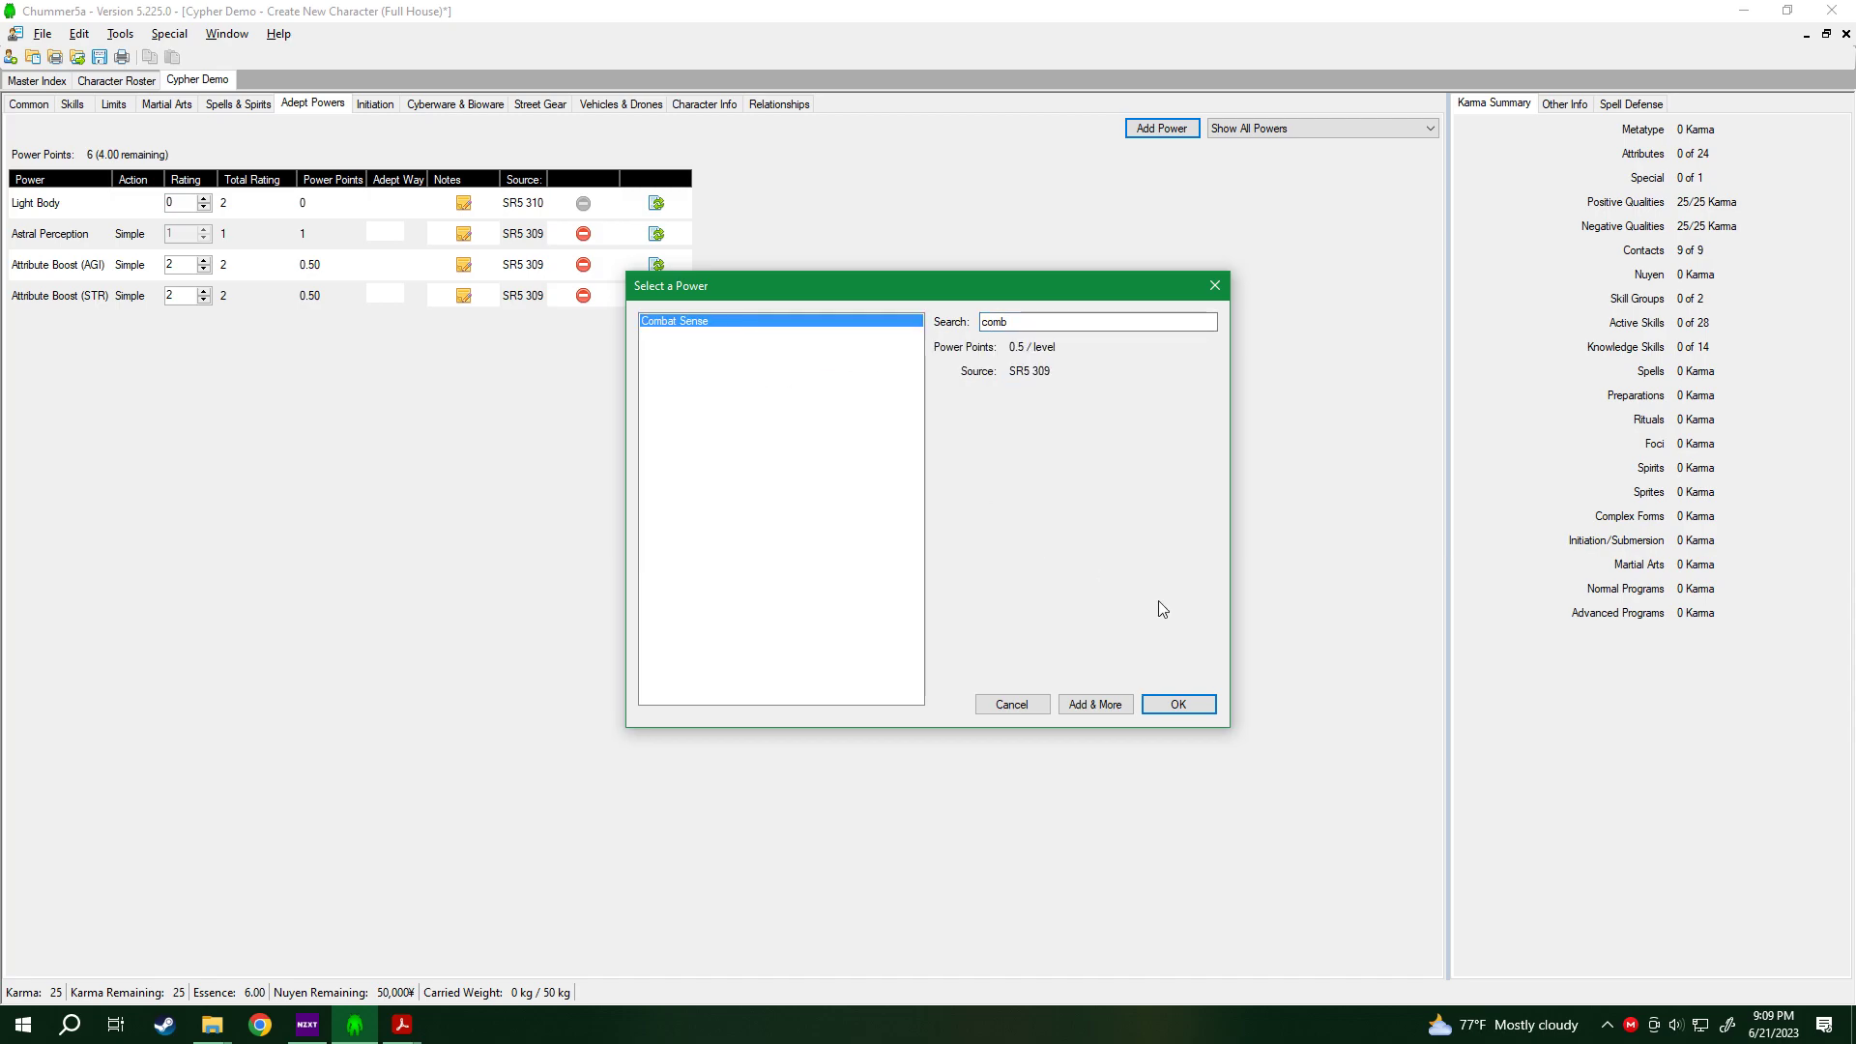
Open the Combat Sense source reference in the core rulebook PDF, read its rules and return to the power selection.
left_click(1032, 372)
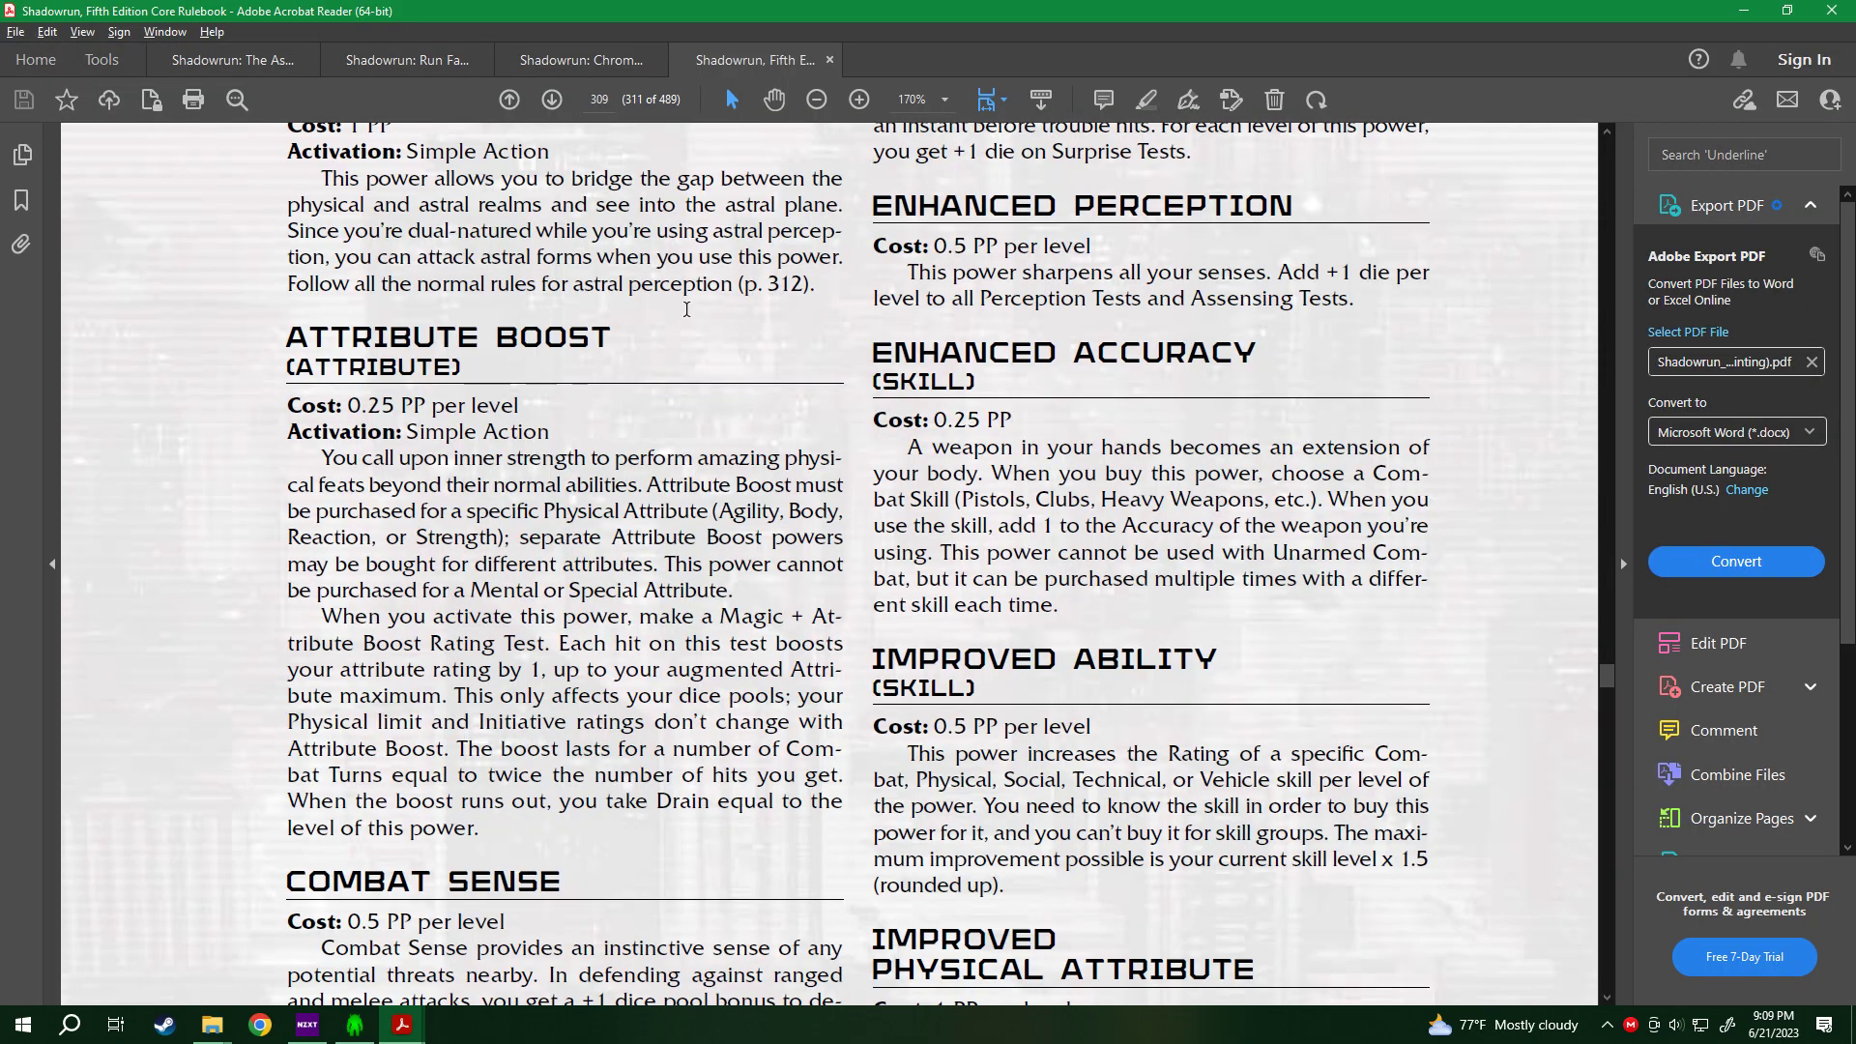
scroll(911, 379, "down", 2)
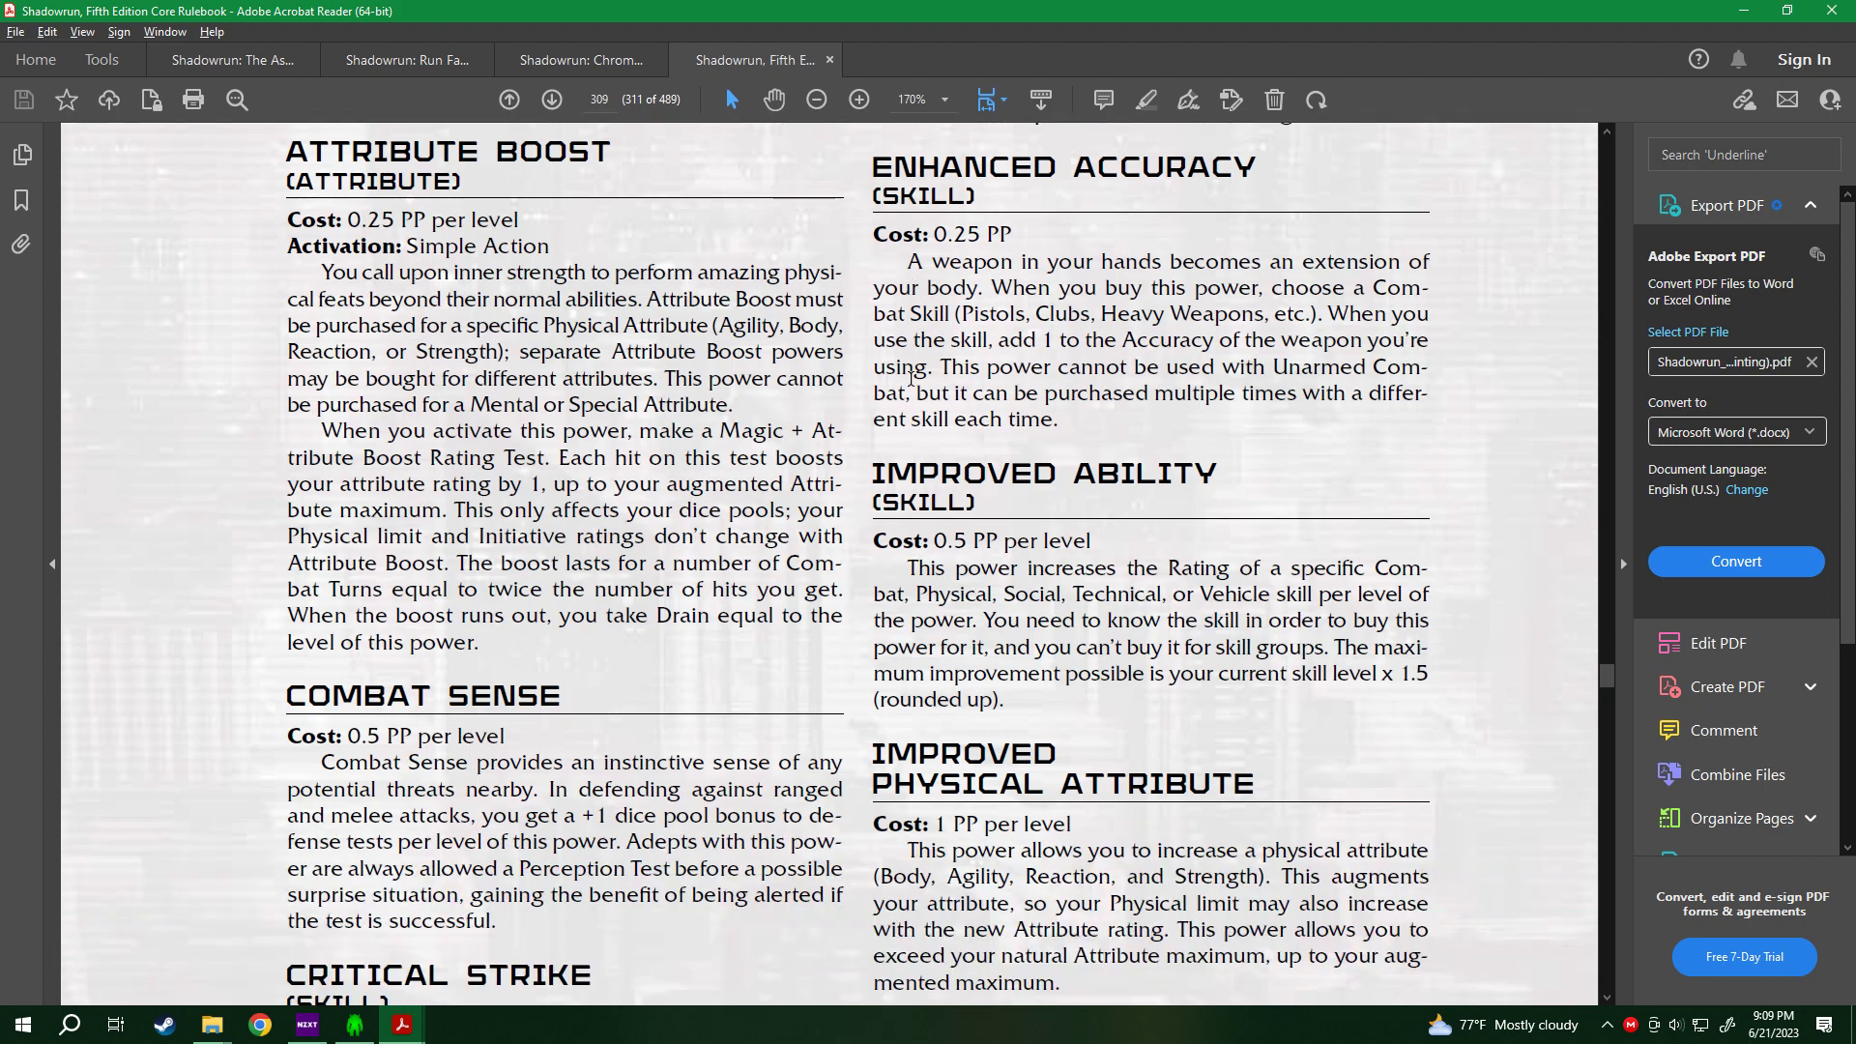
scroll(906, 375, "down", 2)
left_click_drag(580, 676, 692, 734)
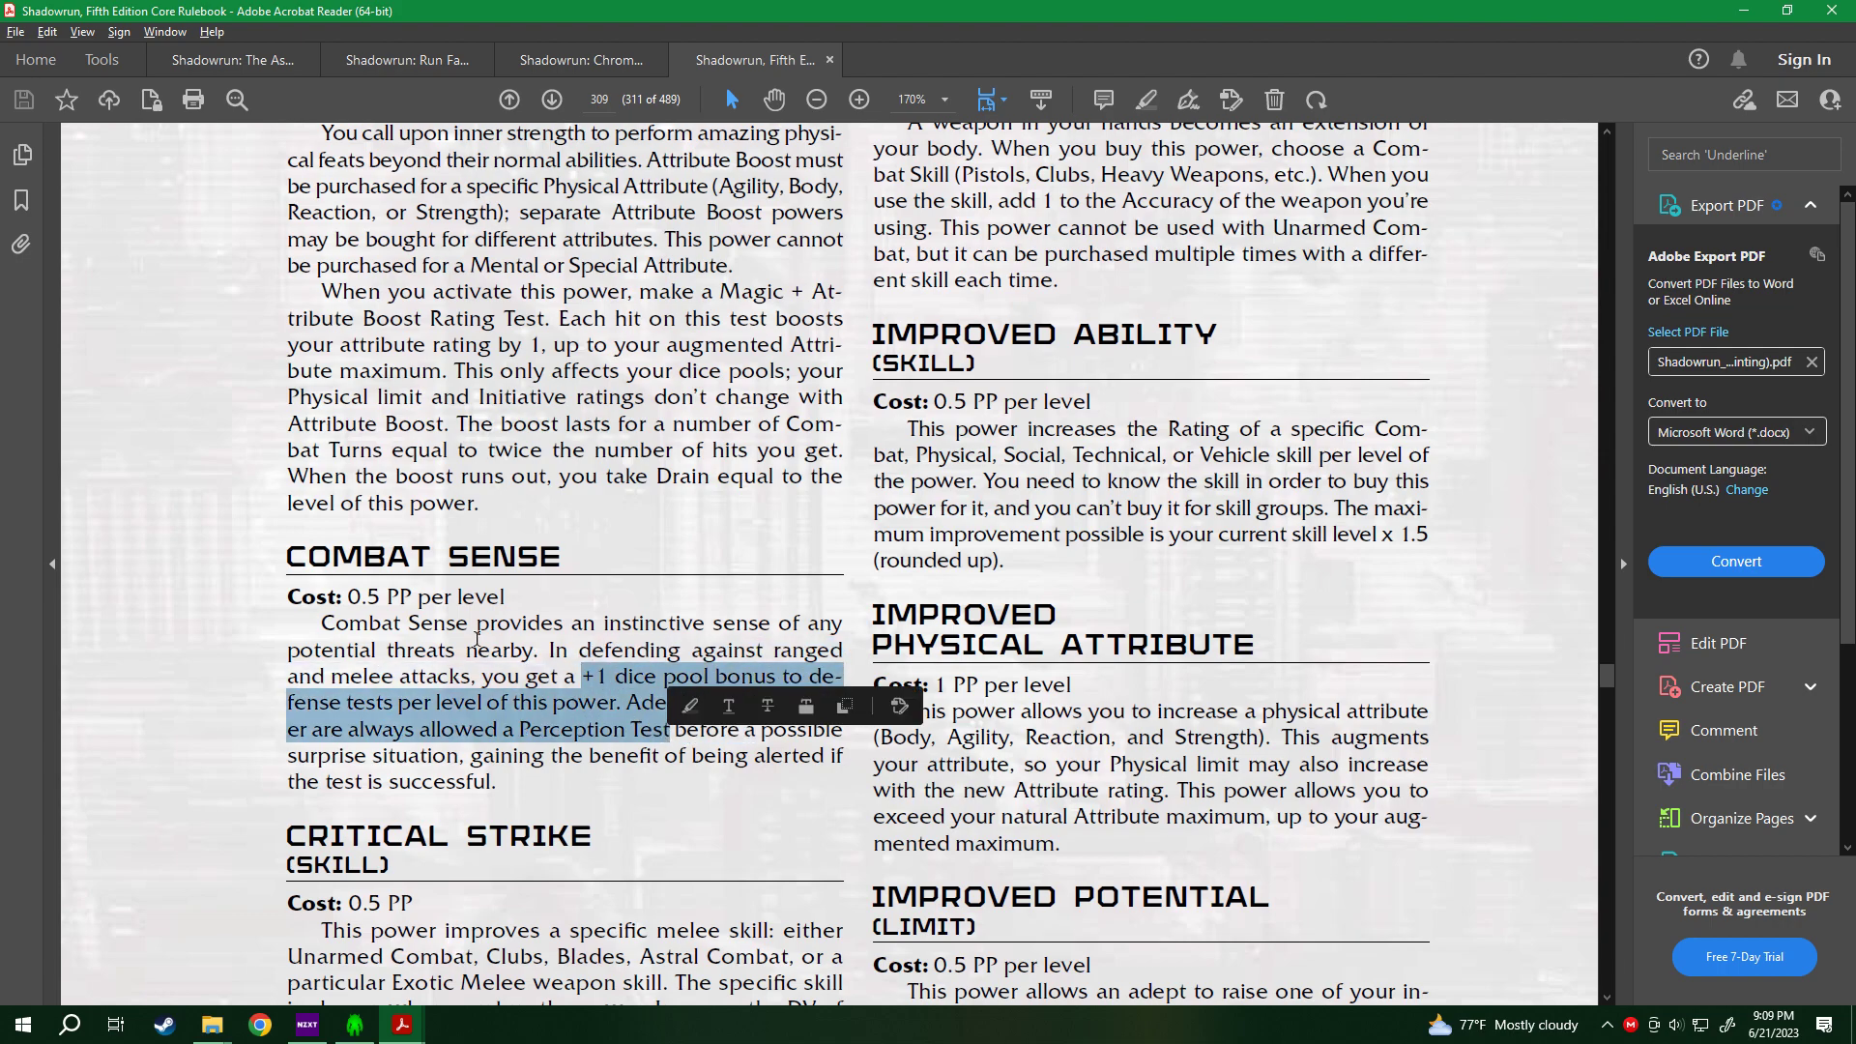
left_click(599, 675)
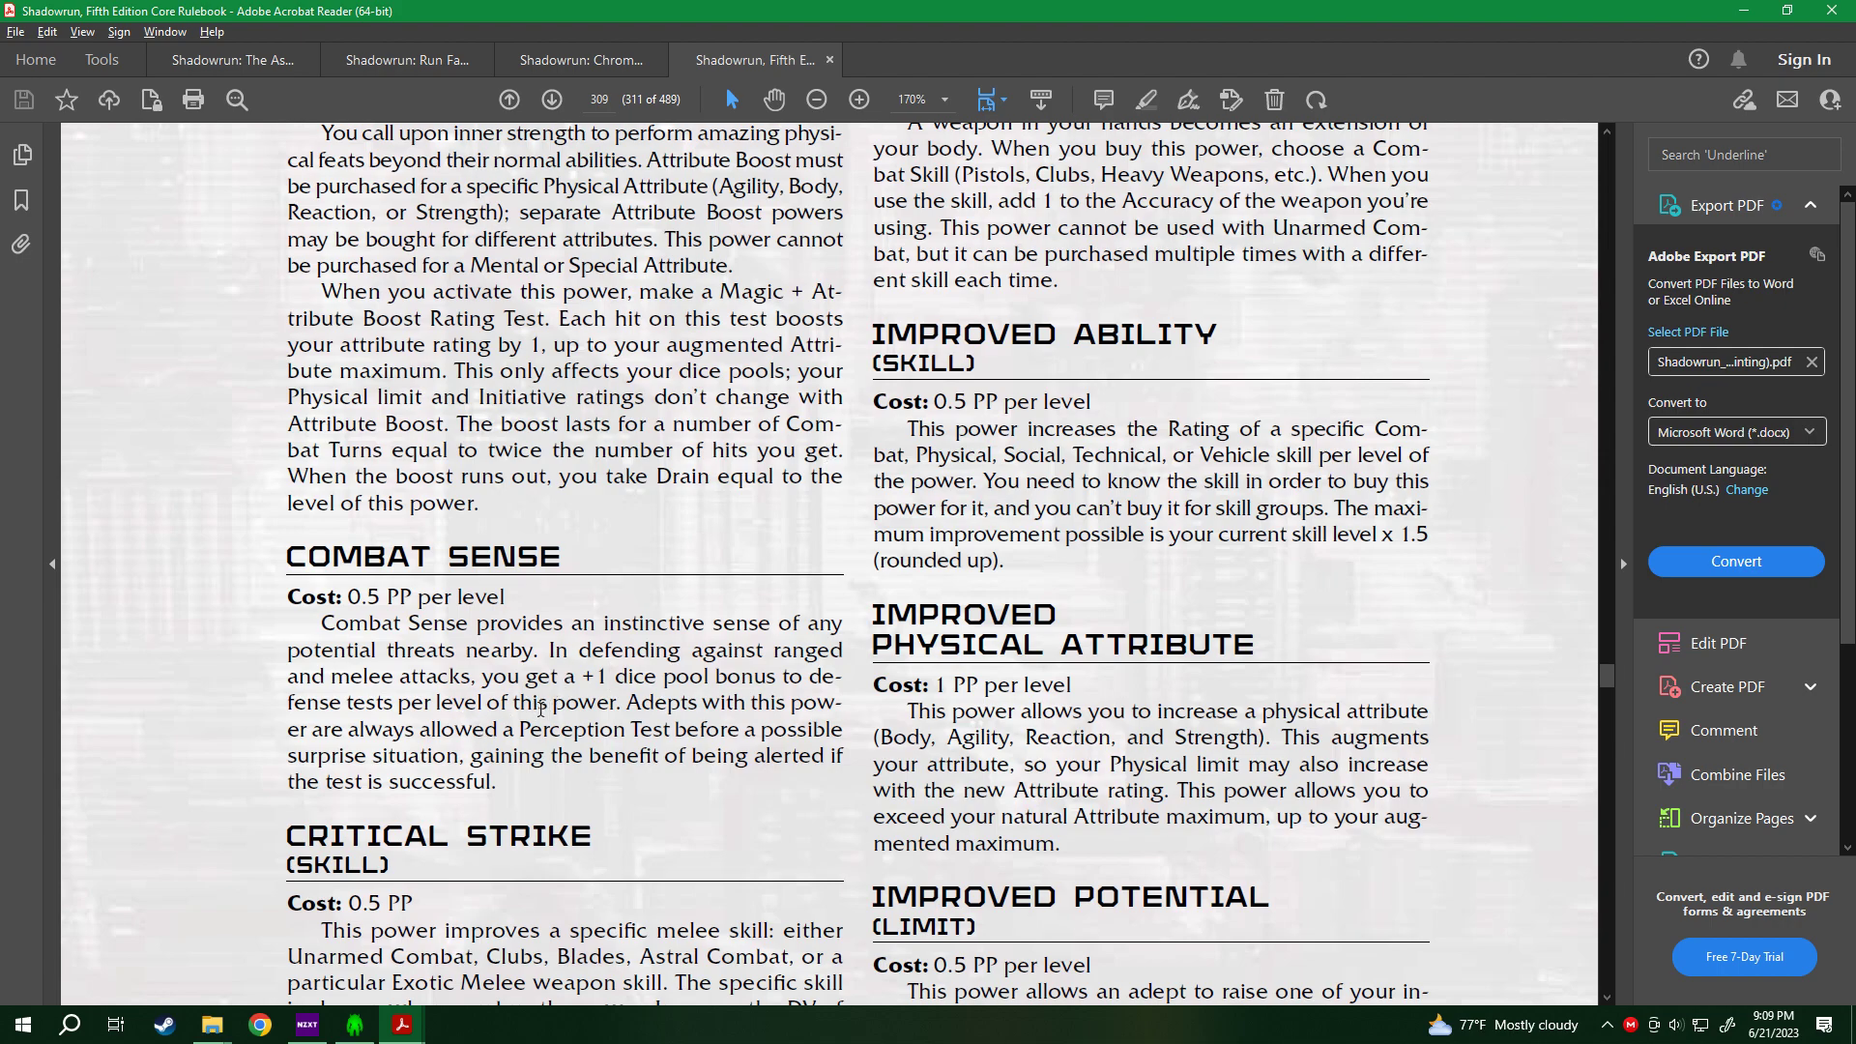
key("alt+Tab")
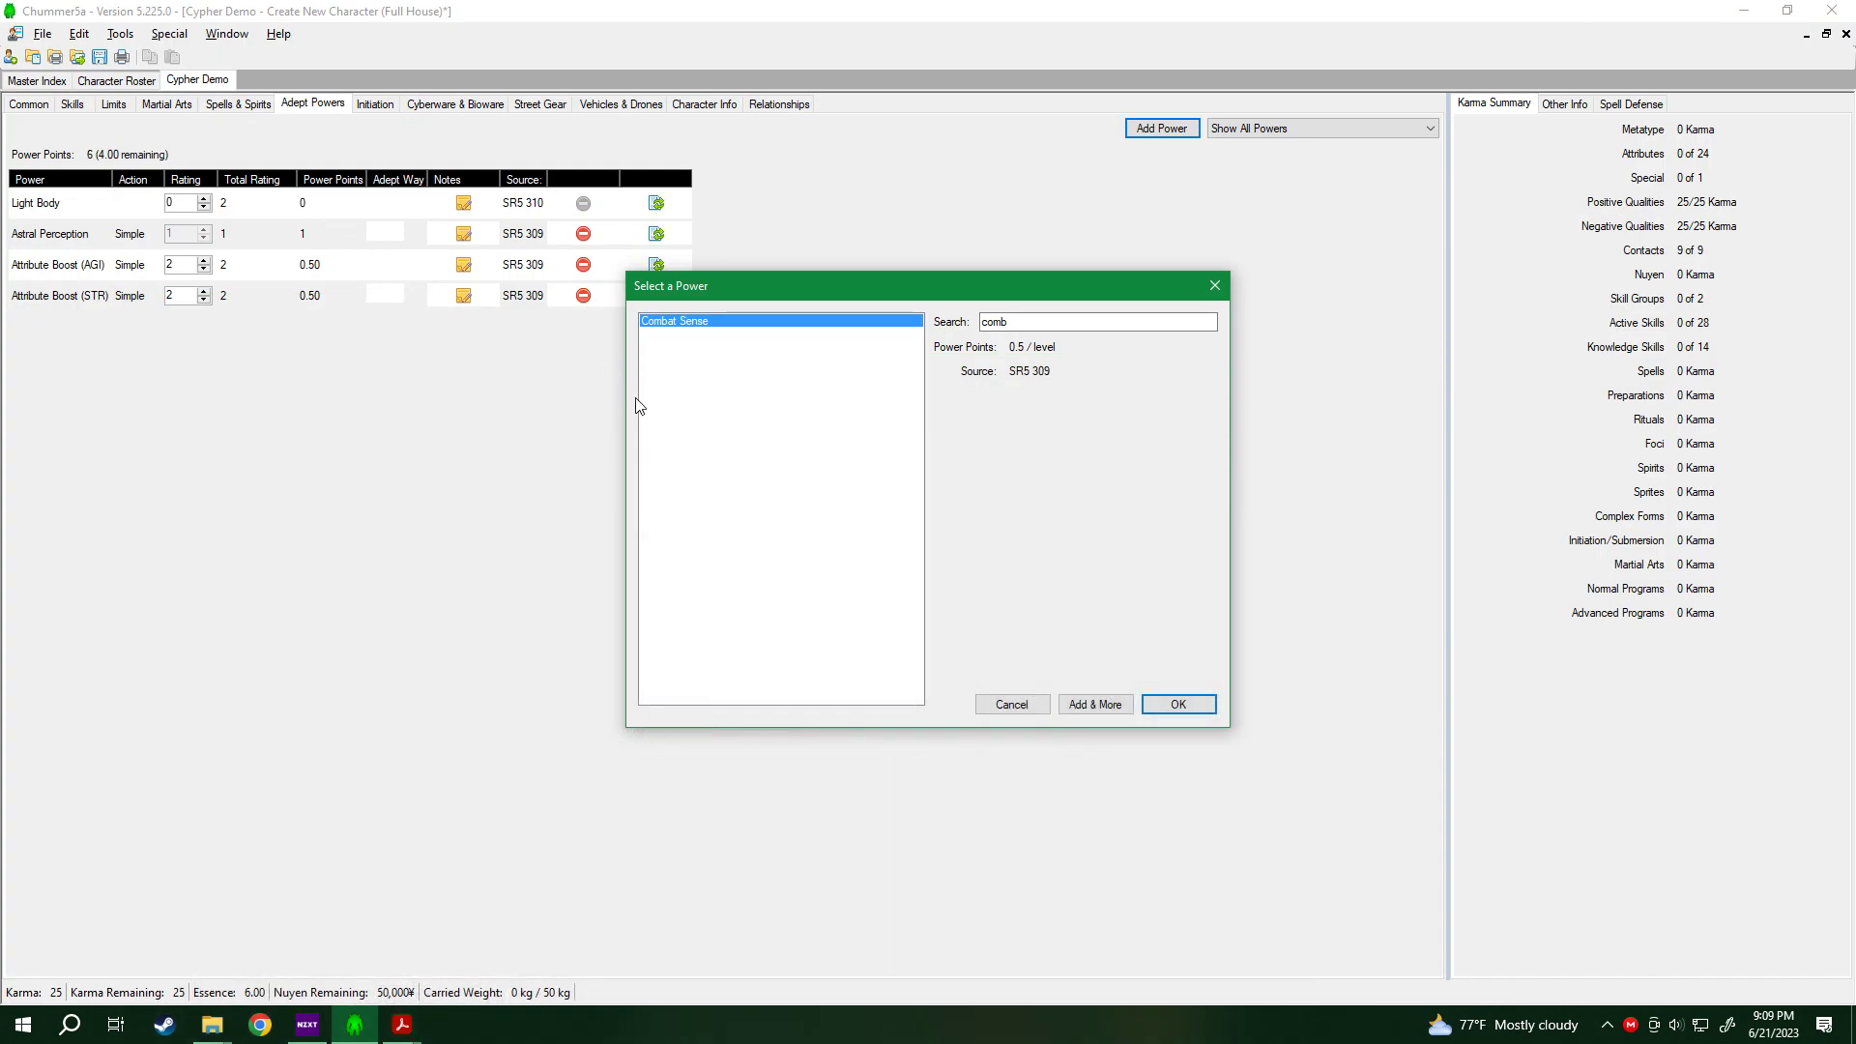
Add the Combat Sense power, set its rating to 2 and apply the Adept Way discount to it.
left_click(1174, 704)
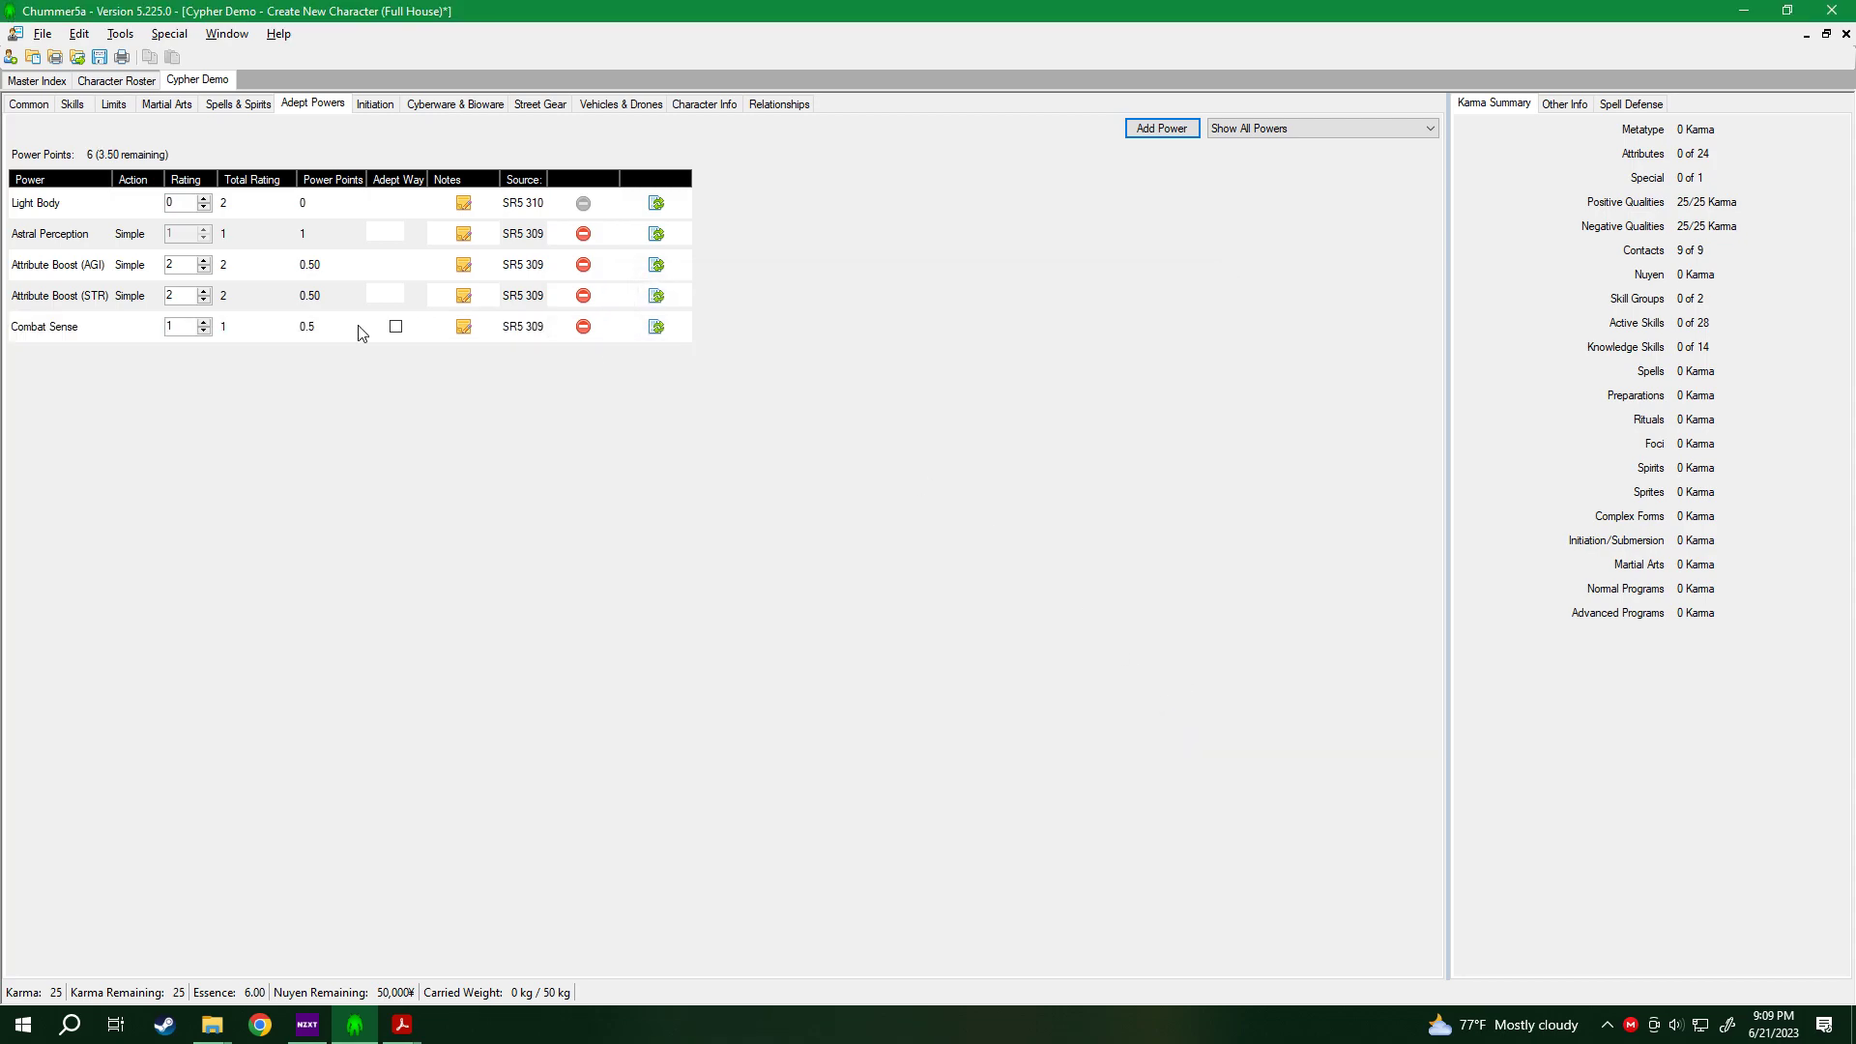
left_click(204, 322)
left_click(396, 326)
Start adding another adept power, search the power list for "cri" and select Critical Strike.
left_click(1156, 133)
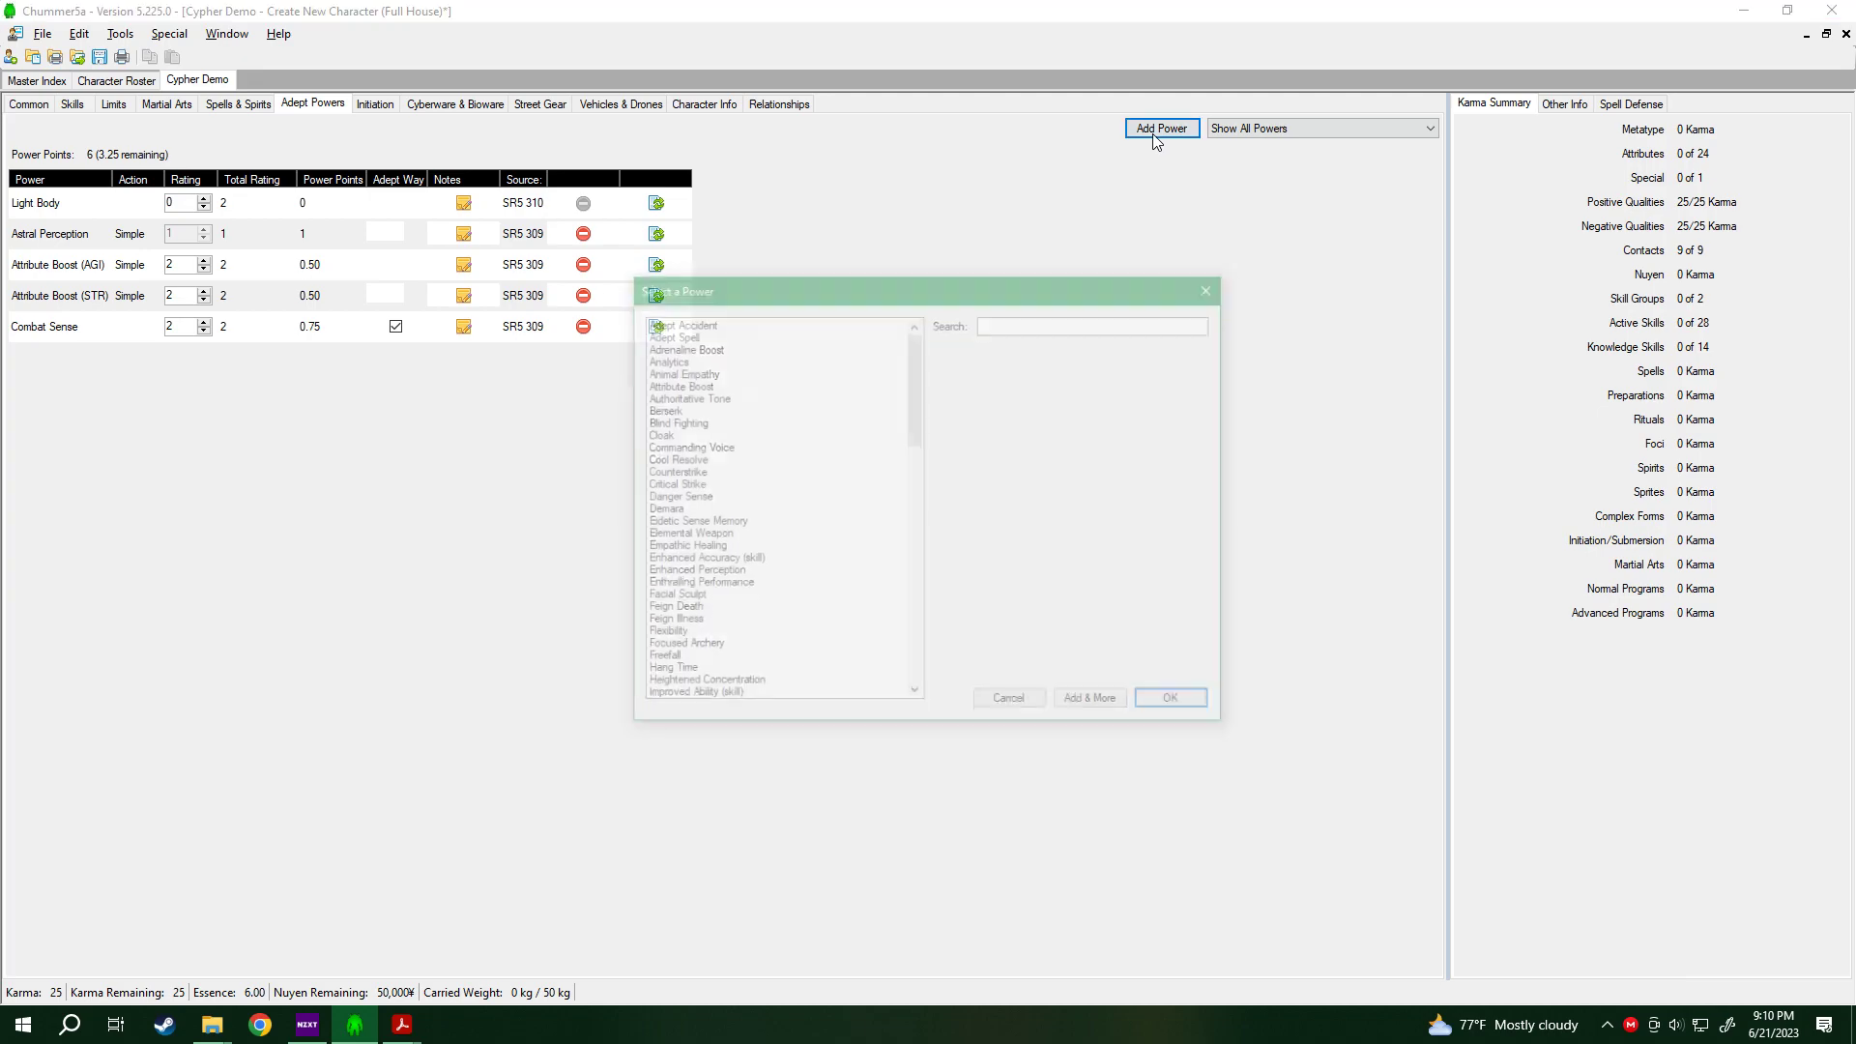
type("ciri")
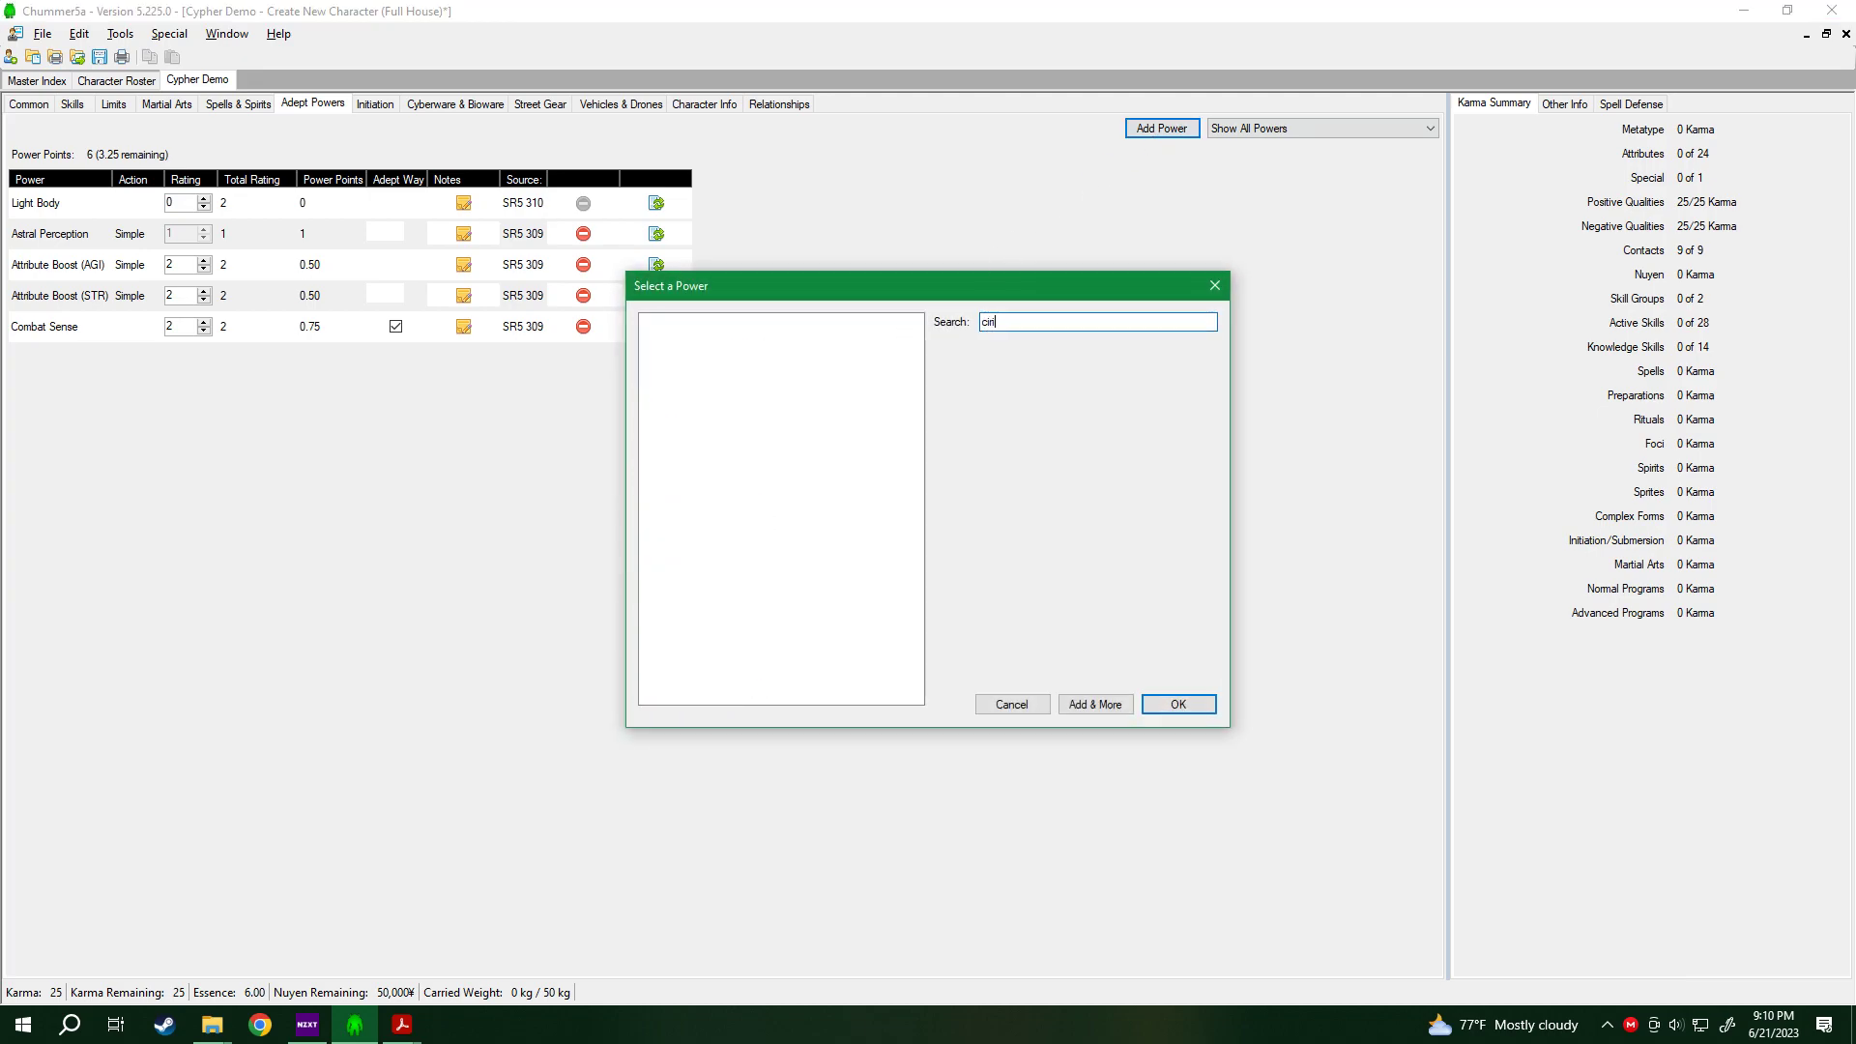
key("BackSpace")
left_click(824, 329)
Open the Critical Strike source reference in the core rulebook PDF, read its rules and return to the power selection.
left_click(1025, 375)
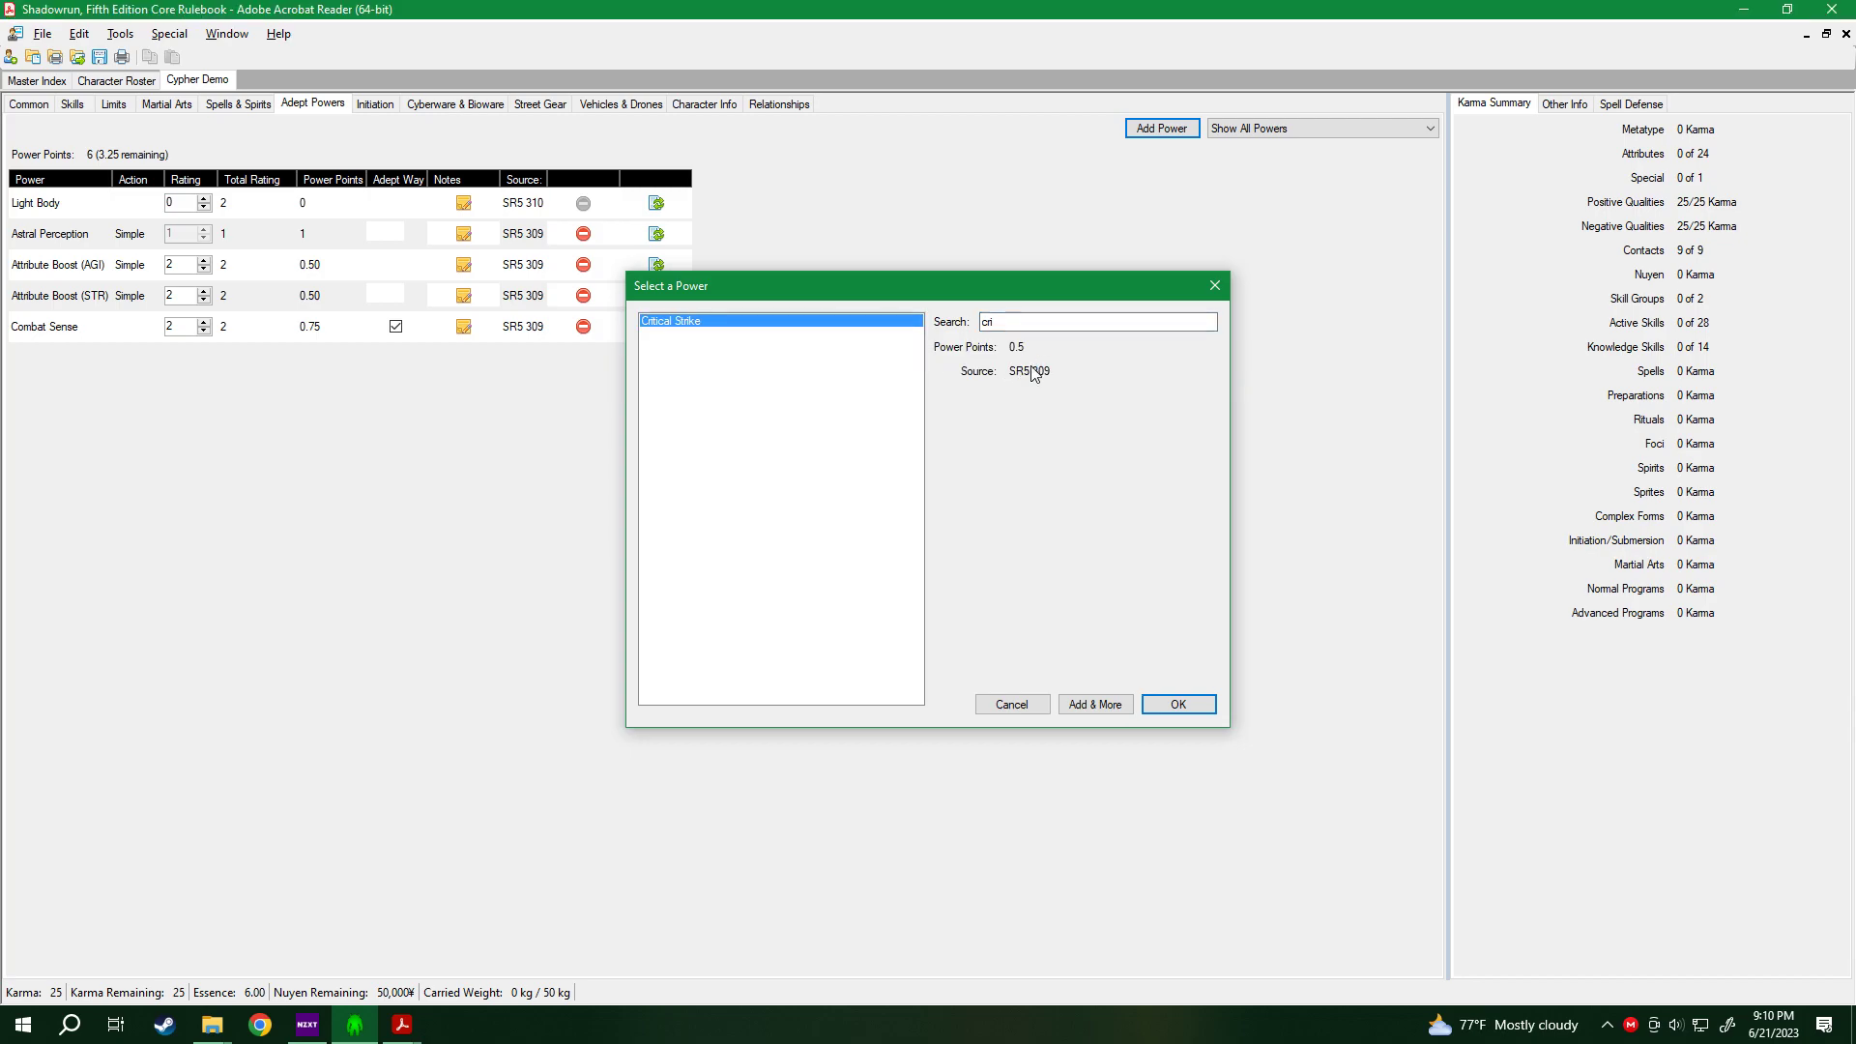
scroll(916, 383, "down", 5)
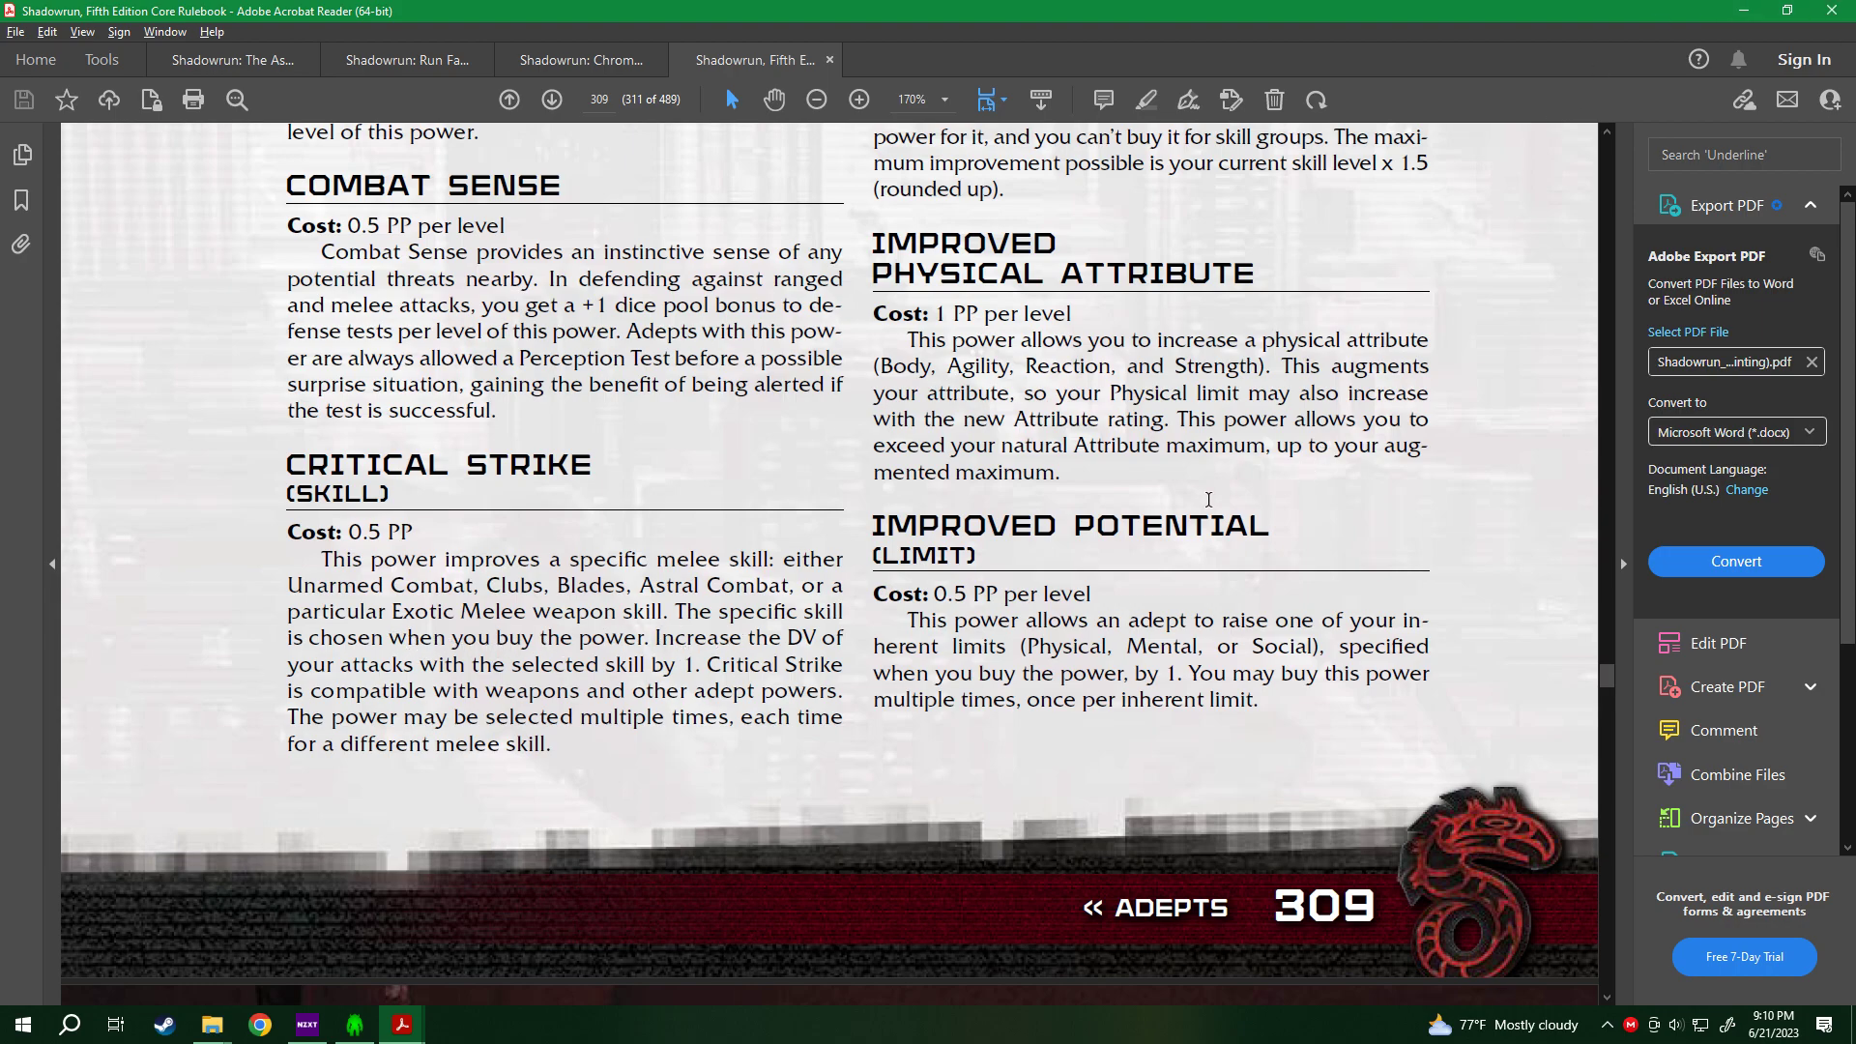
scroll(1250, 494, "up", 15)
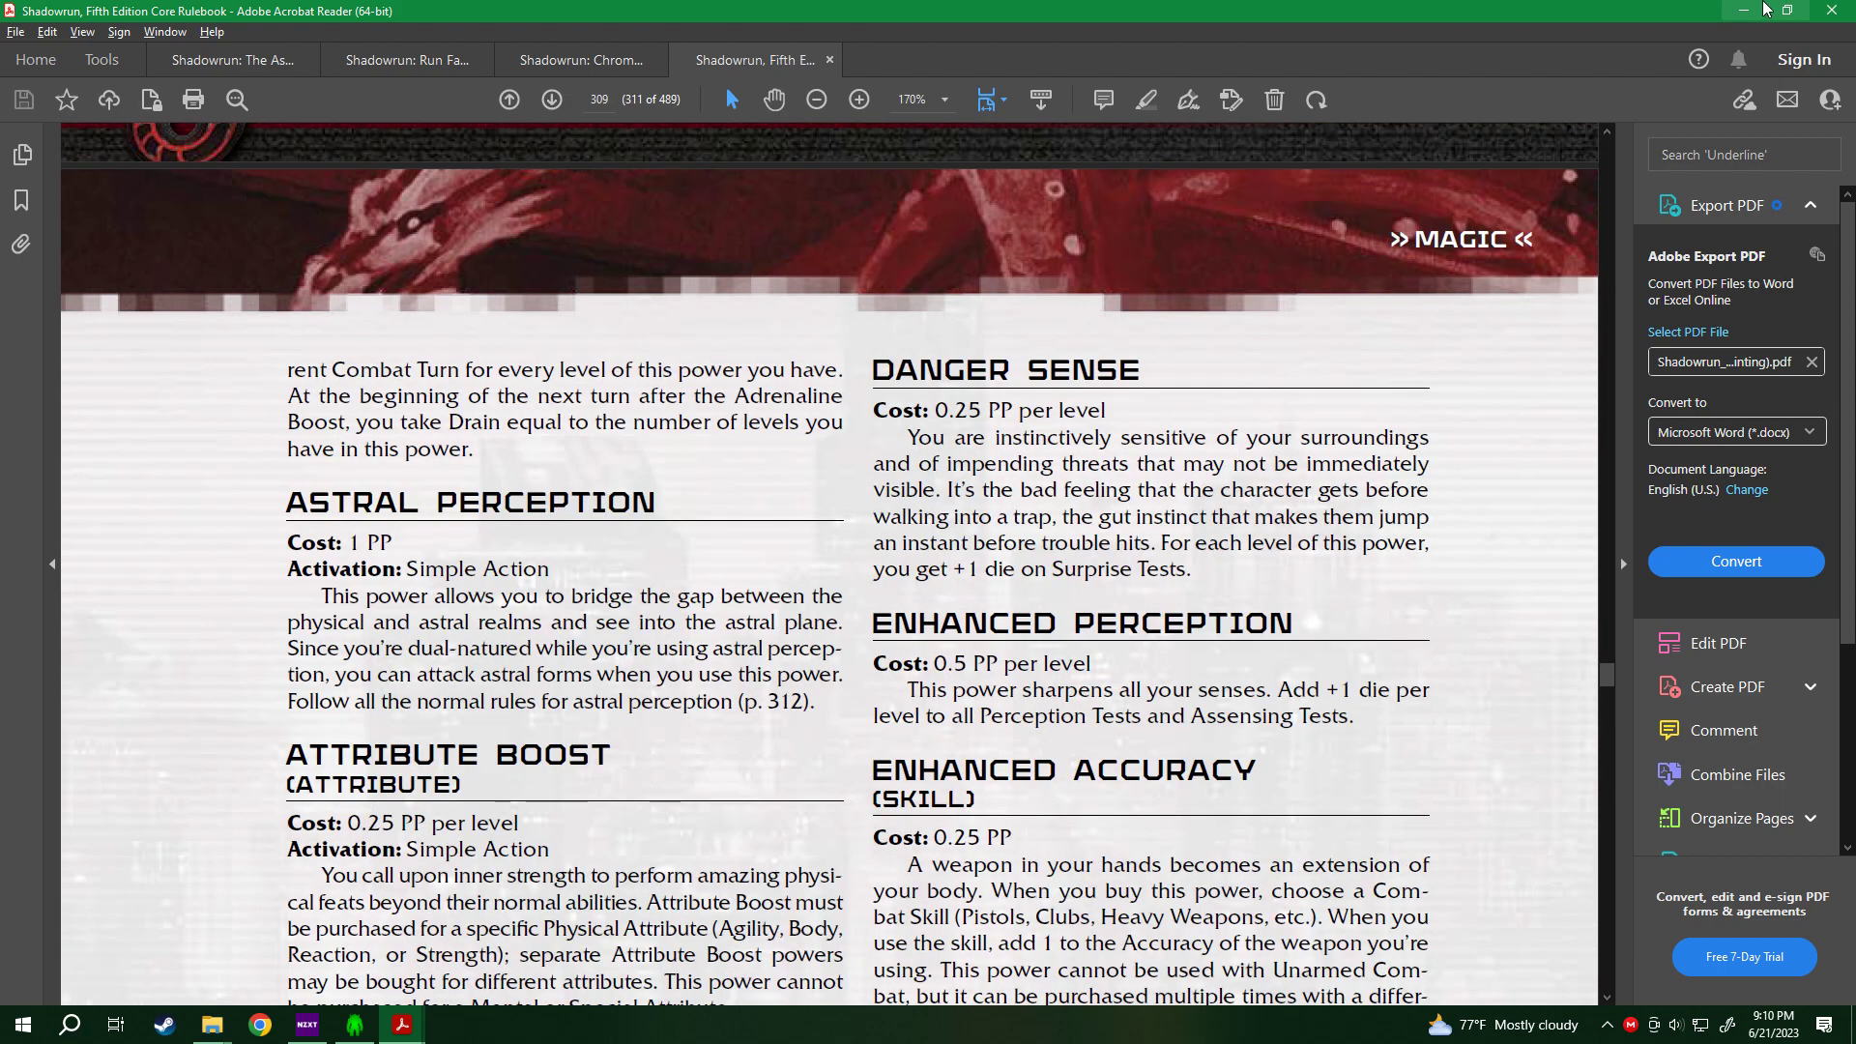
left_click(1762, 9)
Add the Critical Strike power with Blades as the affected active skill.
left_click(1178, 702)
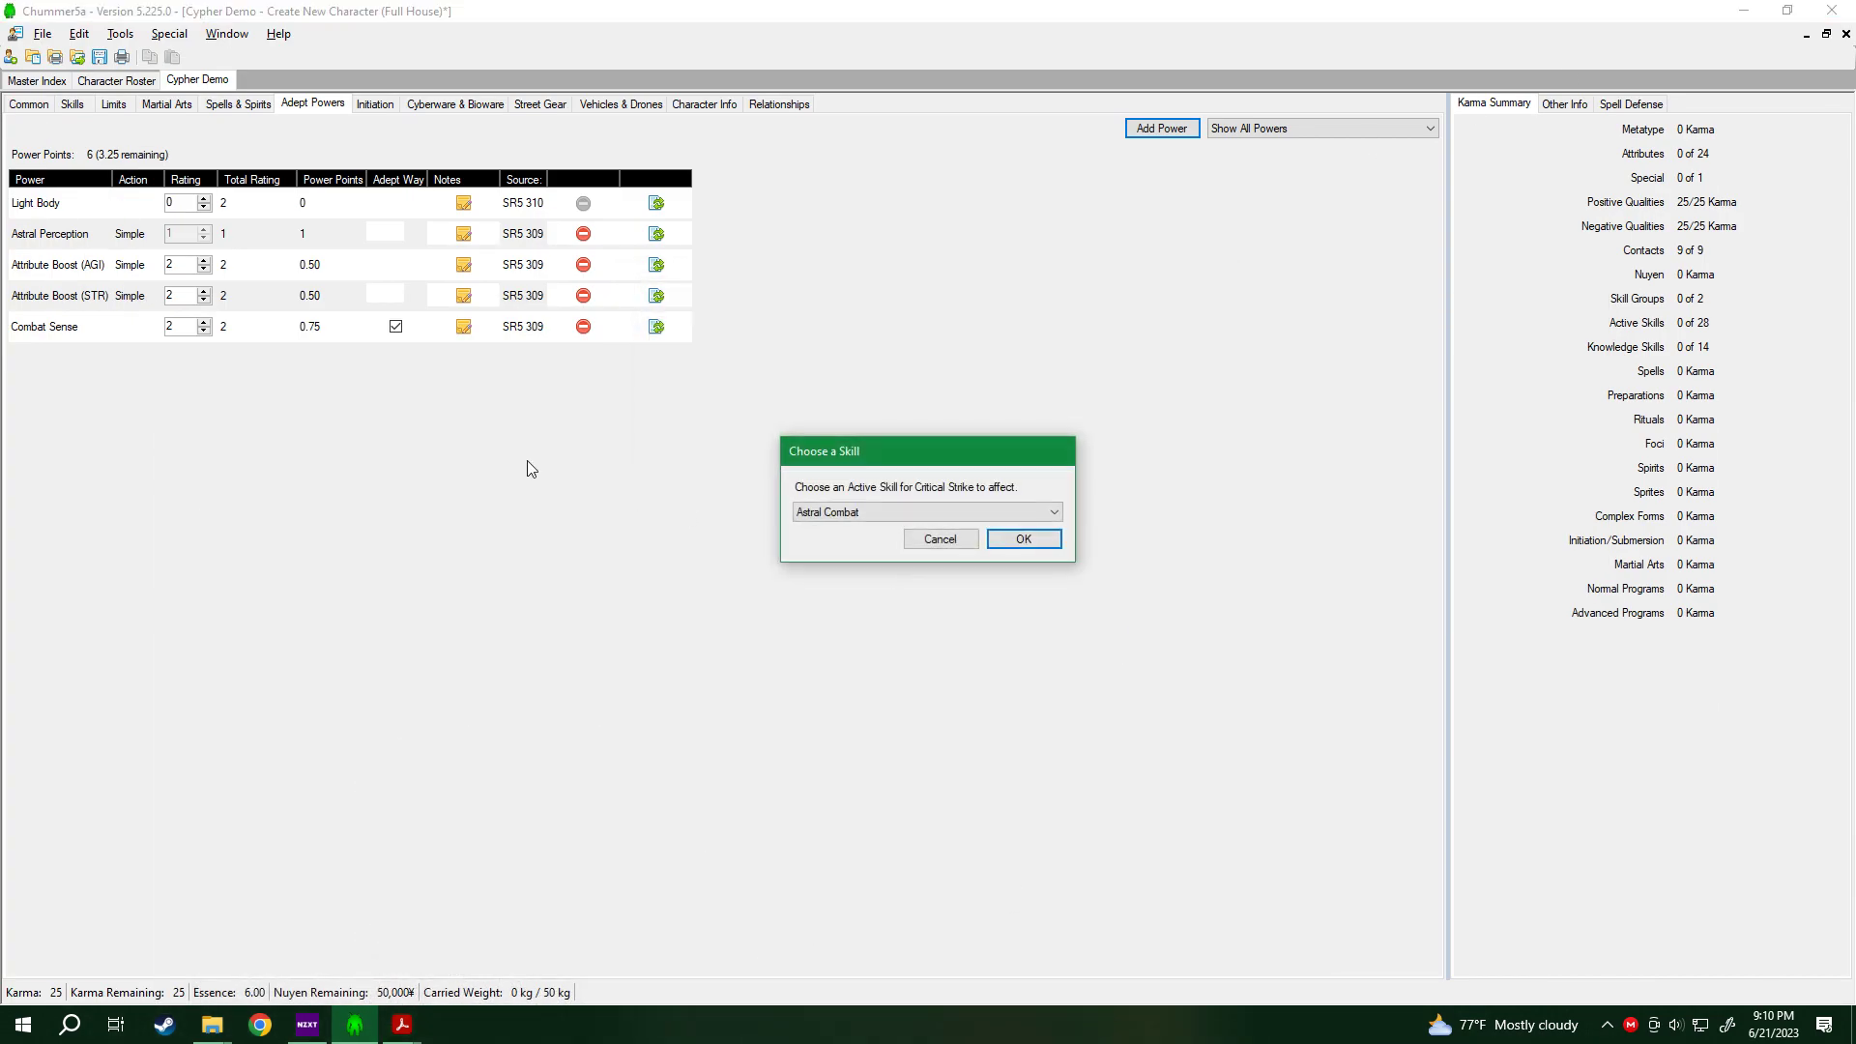
left_click(897, 511)
left_click(874, 538)
left_click(1034, 539)
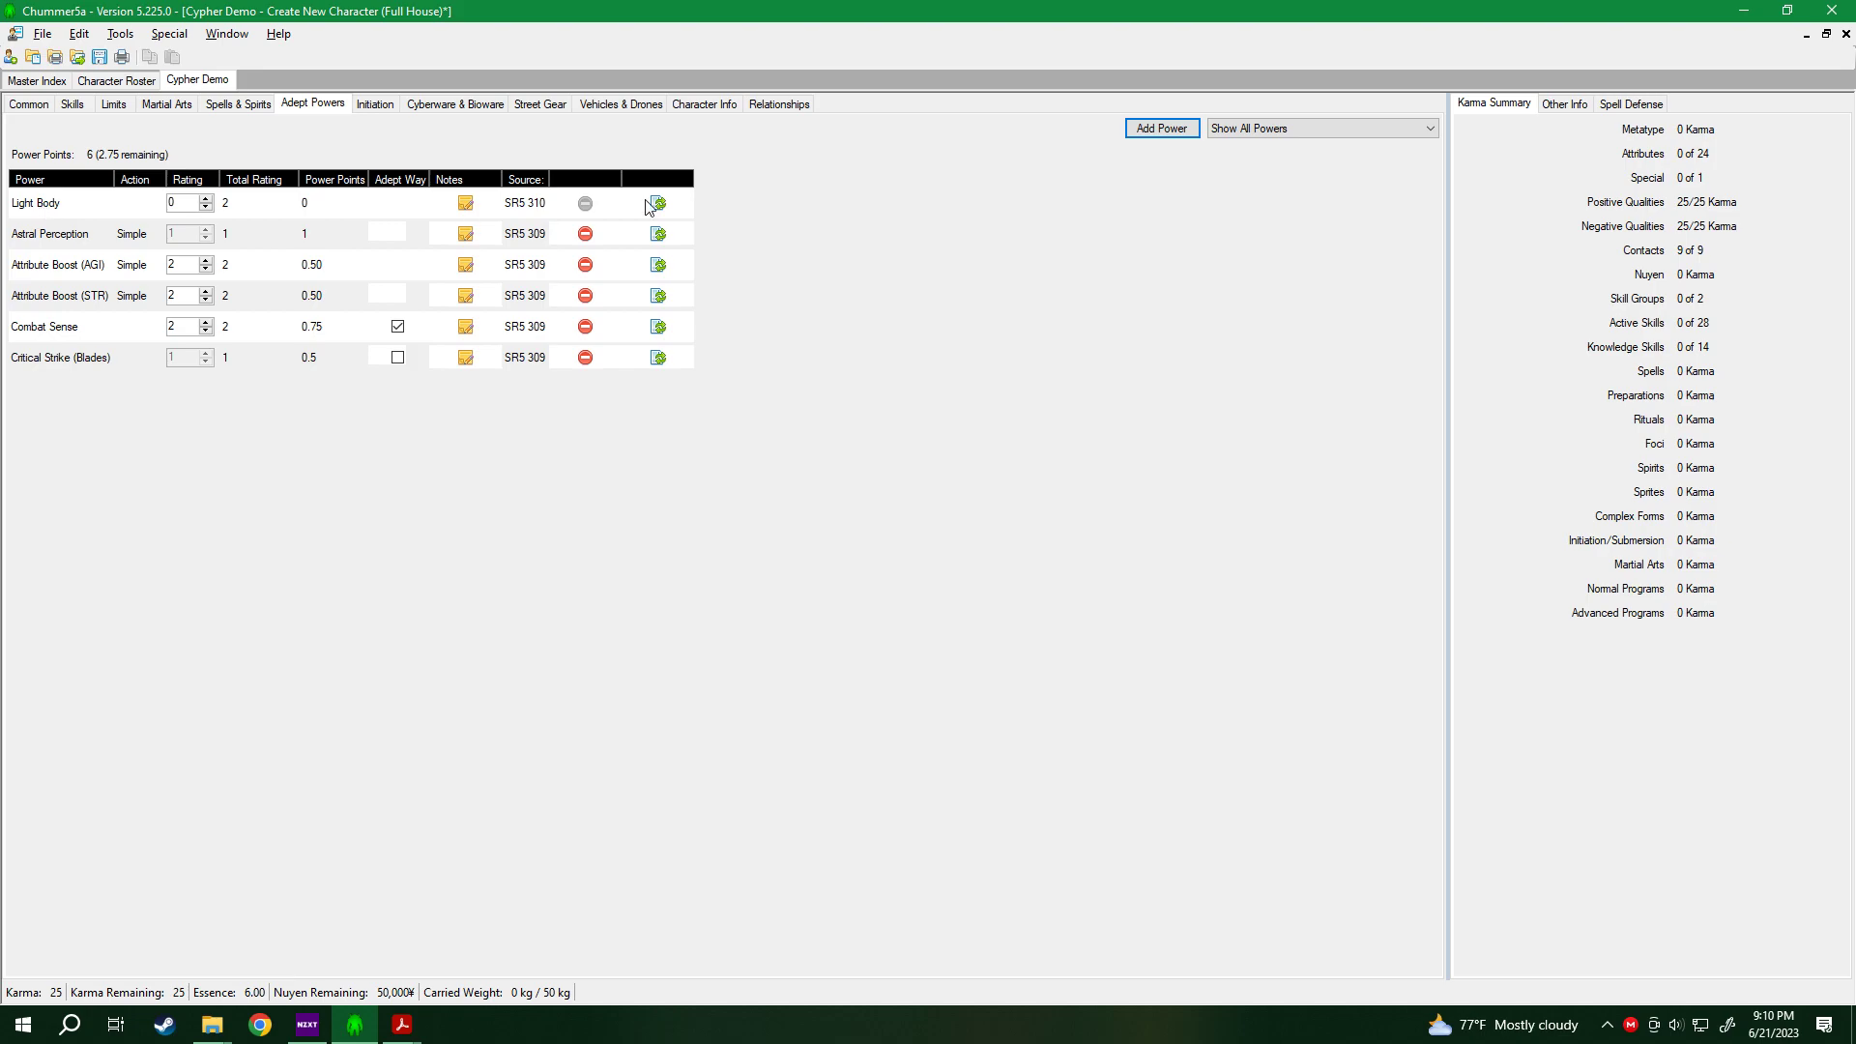
Start adding another adept power, search for "nerve" and select the Nerve Strike entry sourced from SG 173.
left_click(1161, 128)
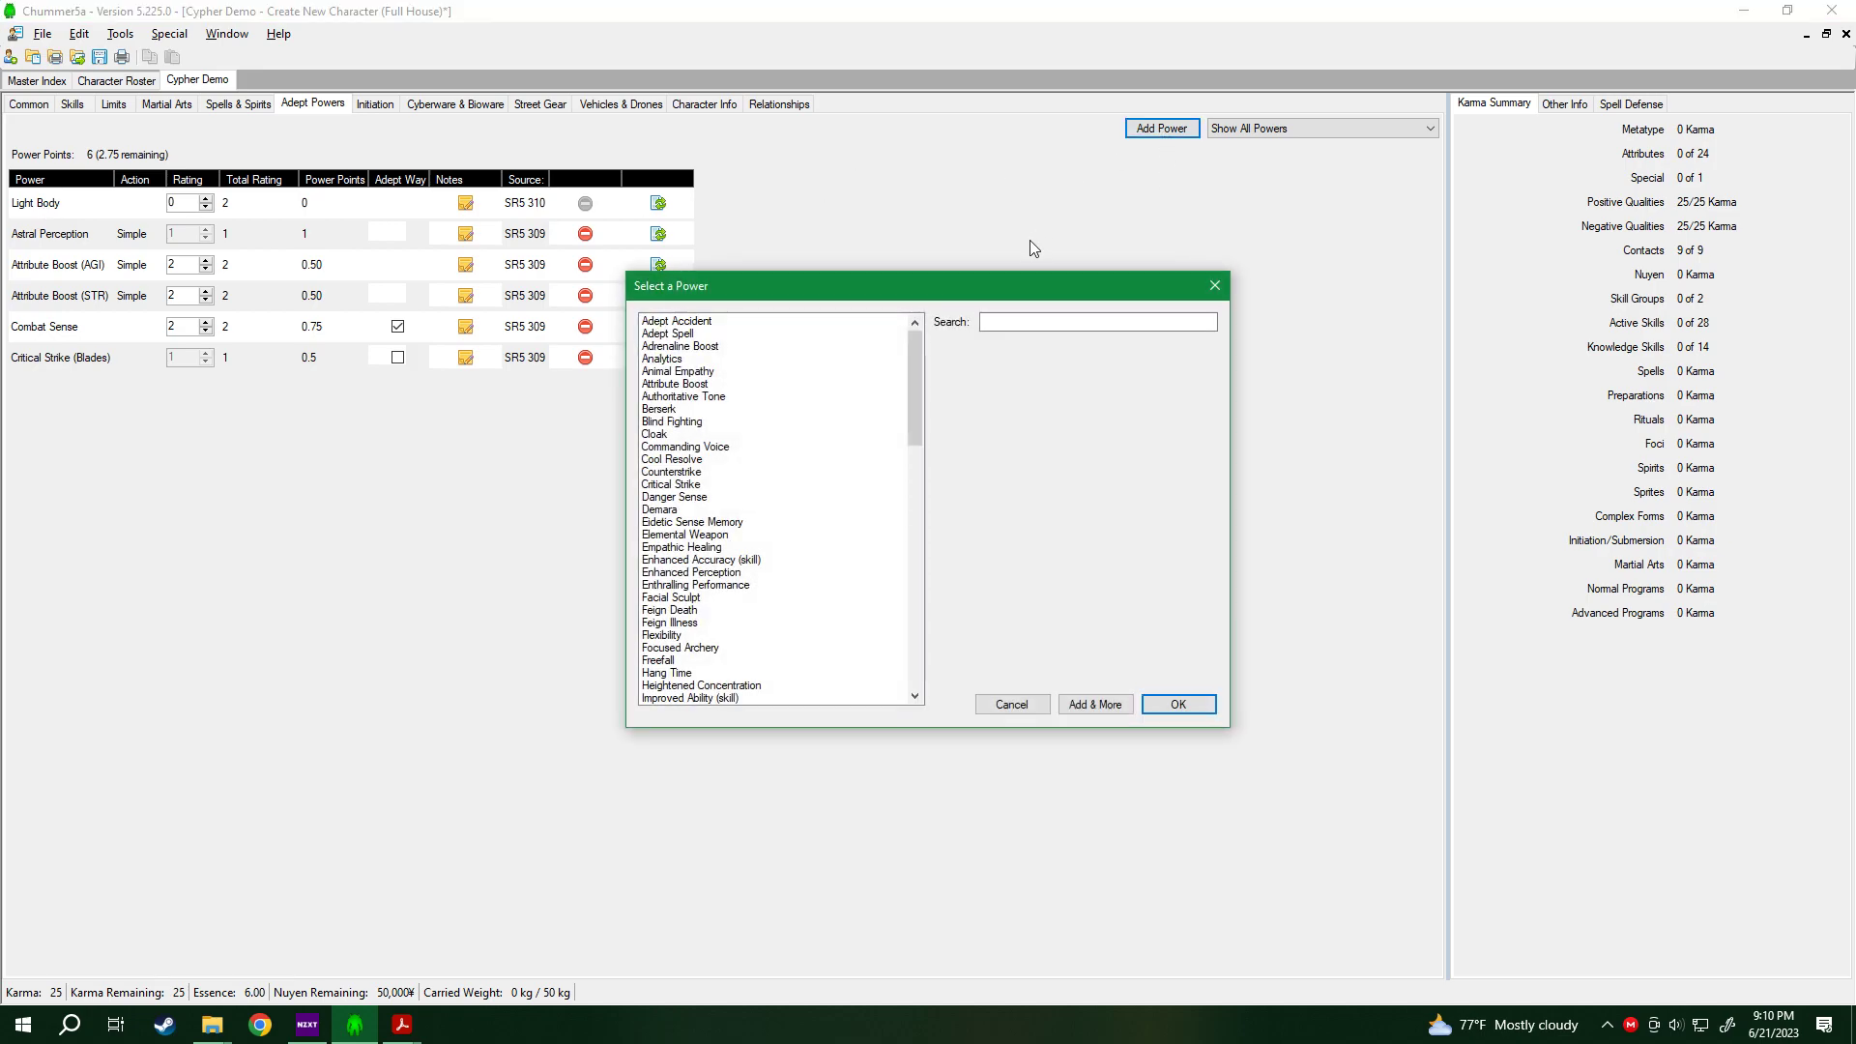
left_click(1090, 321)
type("nerve")
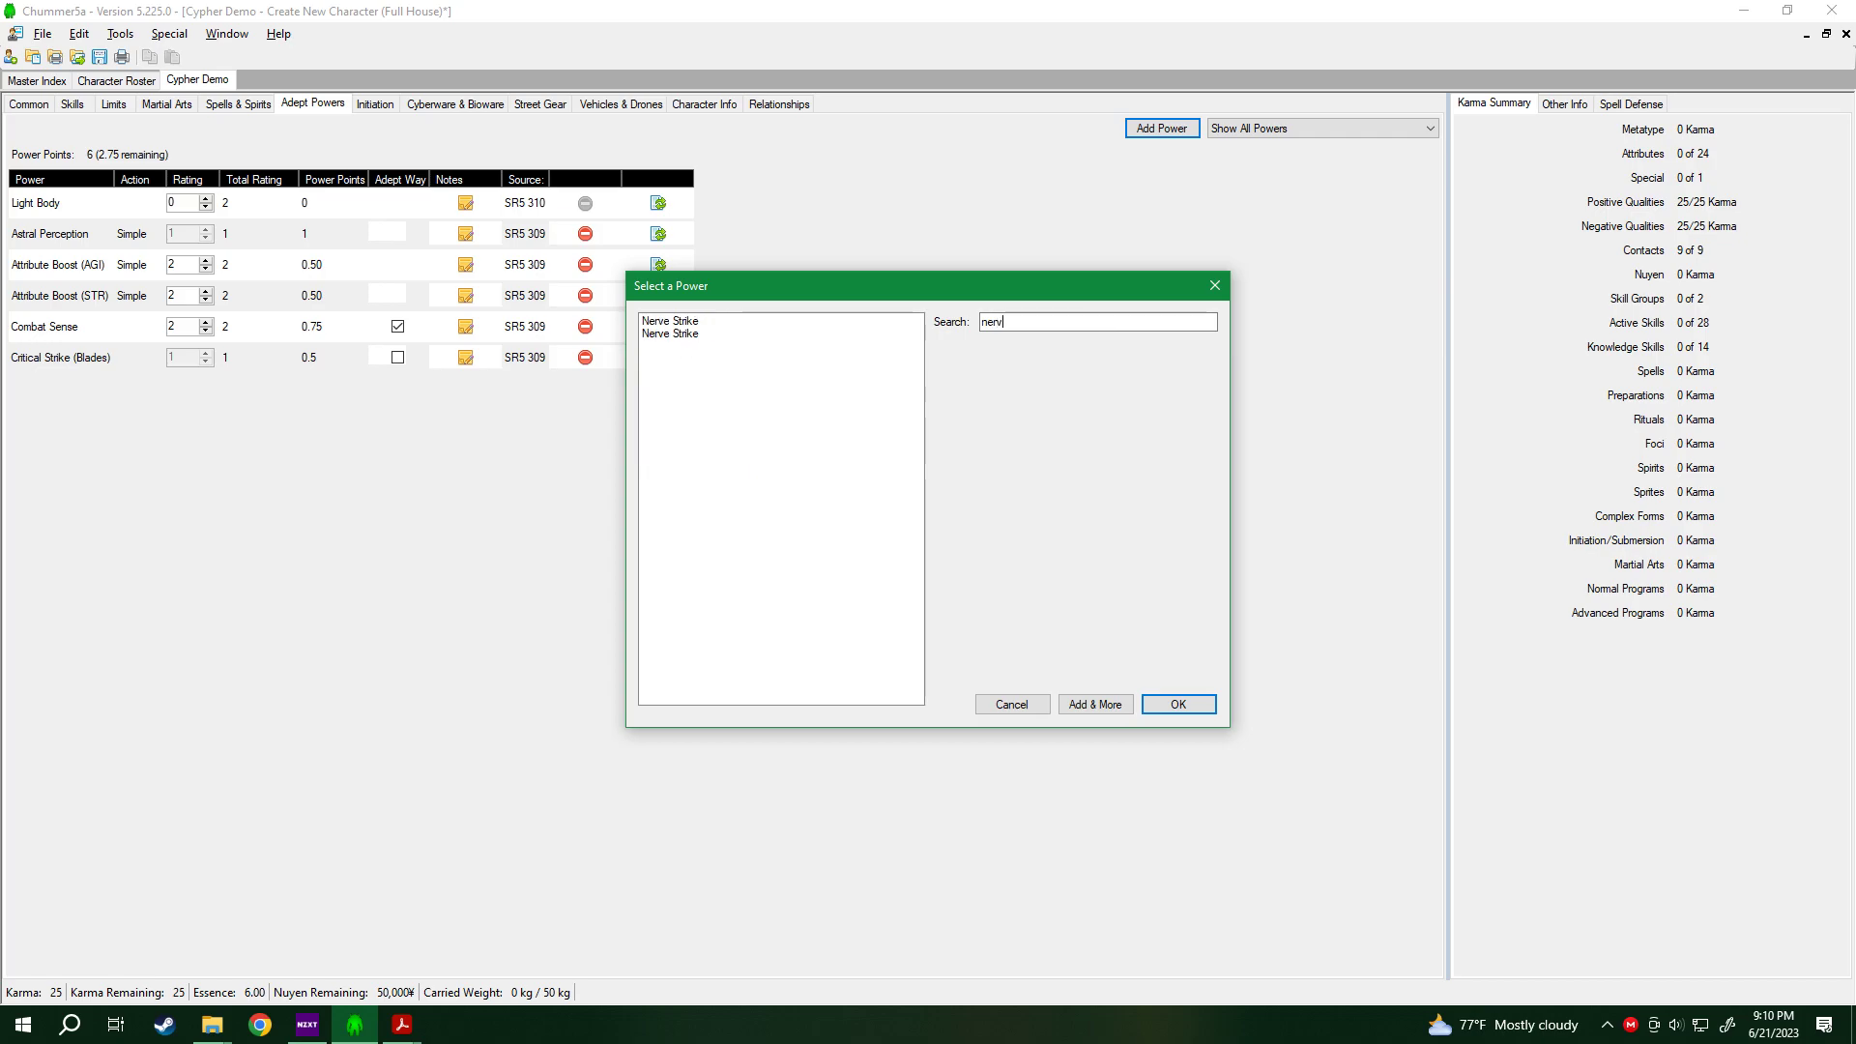
left_click(712, 322)
left_click(720, 334)
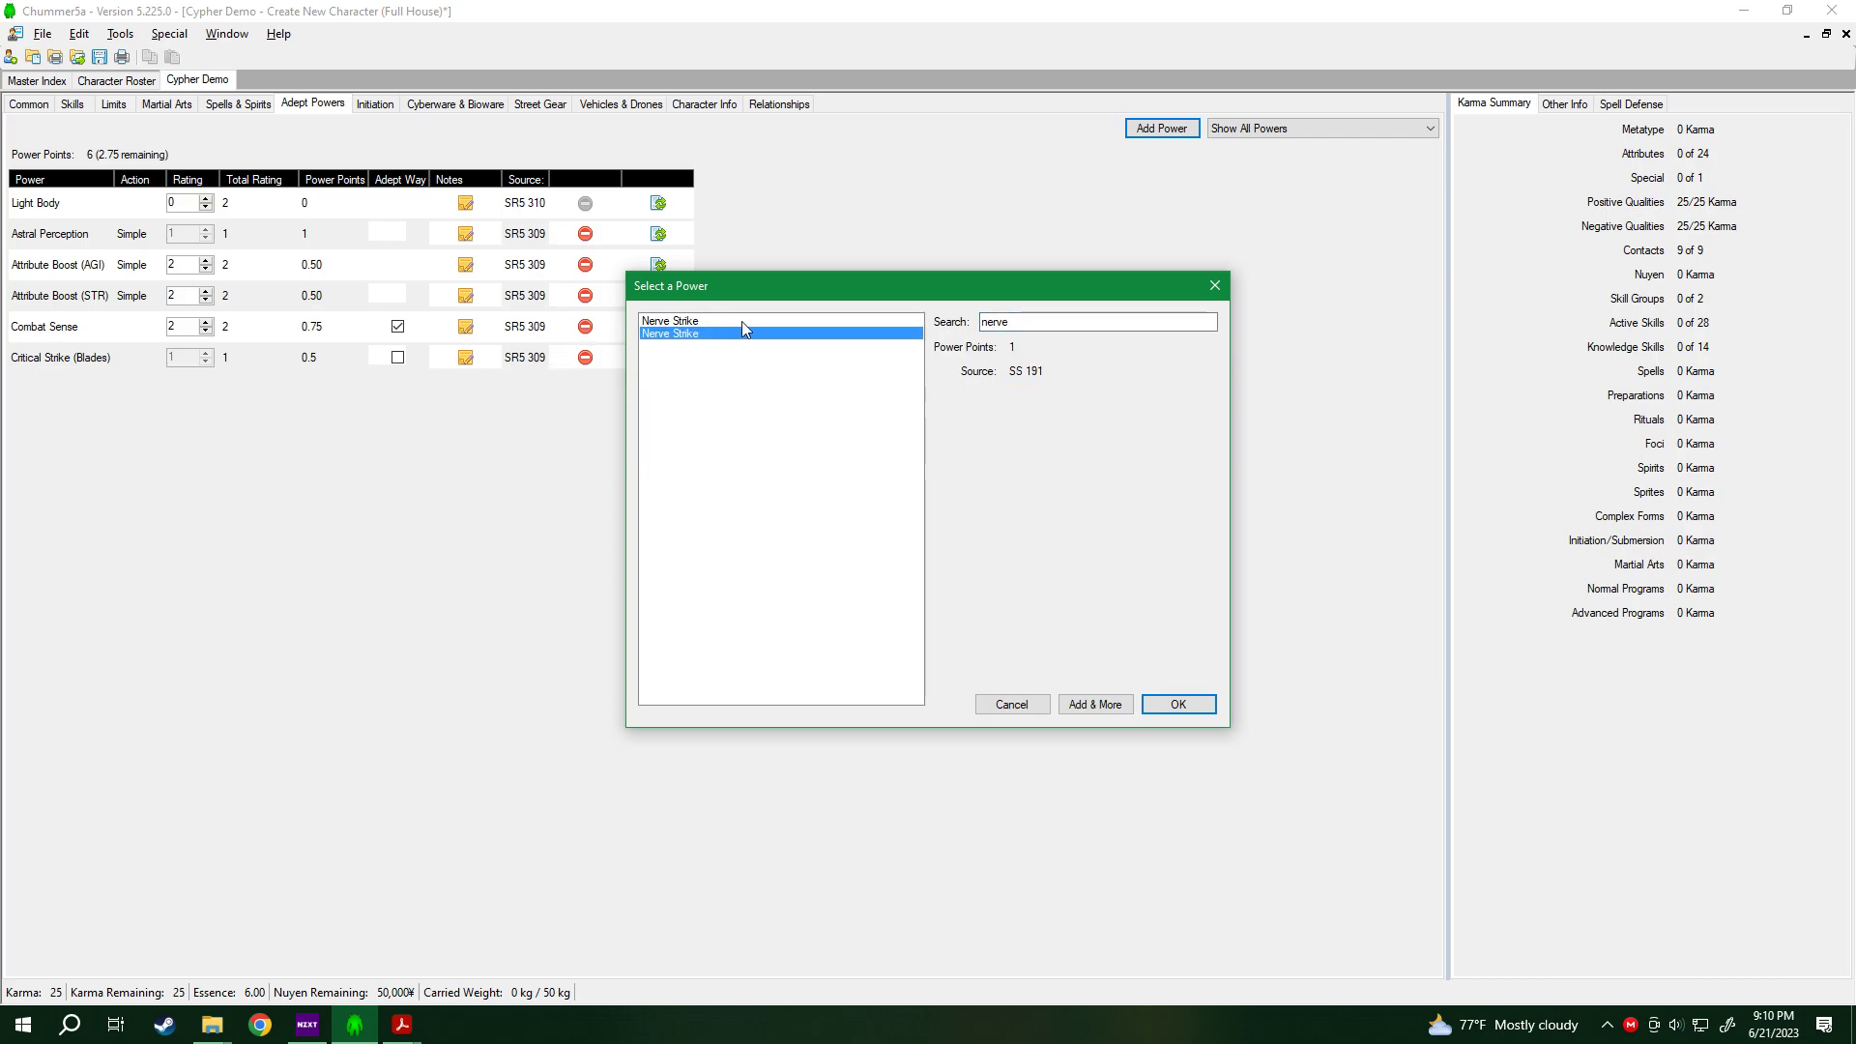
left_click(747, 320)
Open the Street Grimoire reference for Nerve Strike, return to the power selection and compare the sources of both Nerve Strike entries.
left_click(1037, 382)
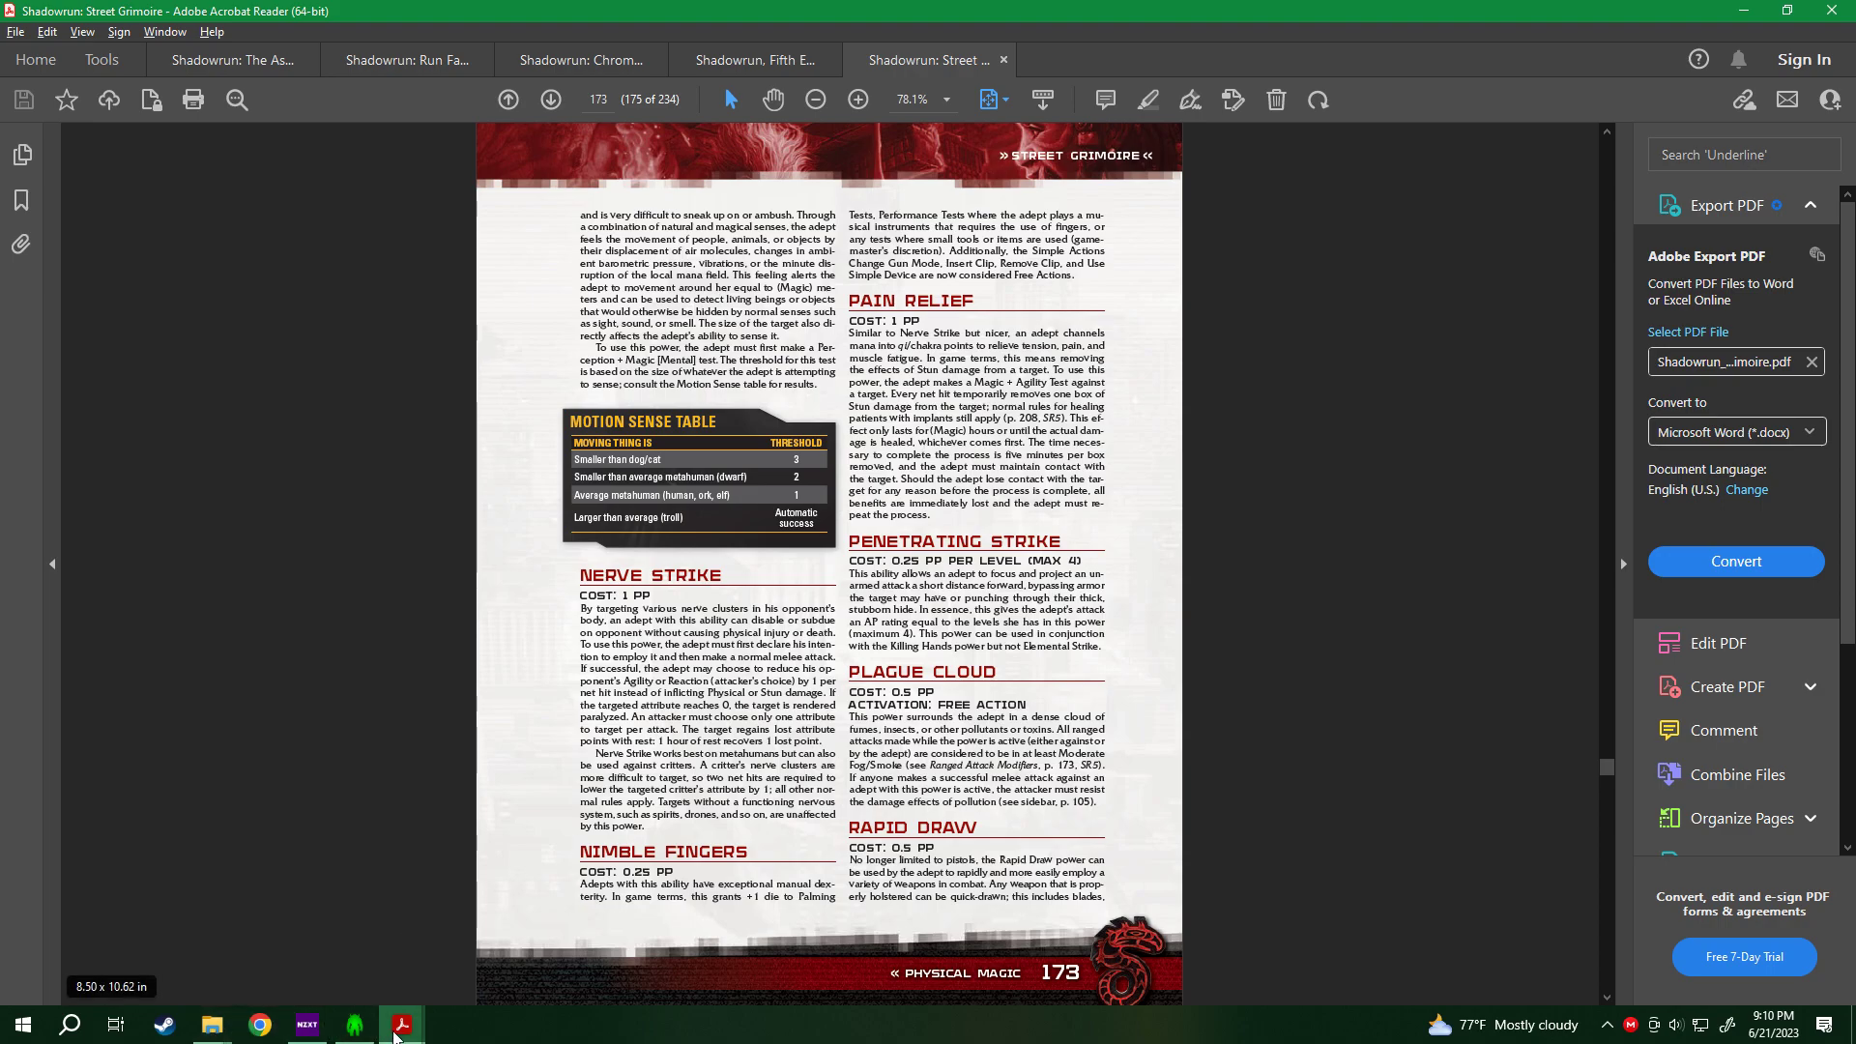
left_click(363, 1031)
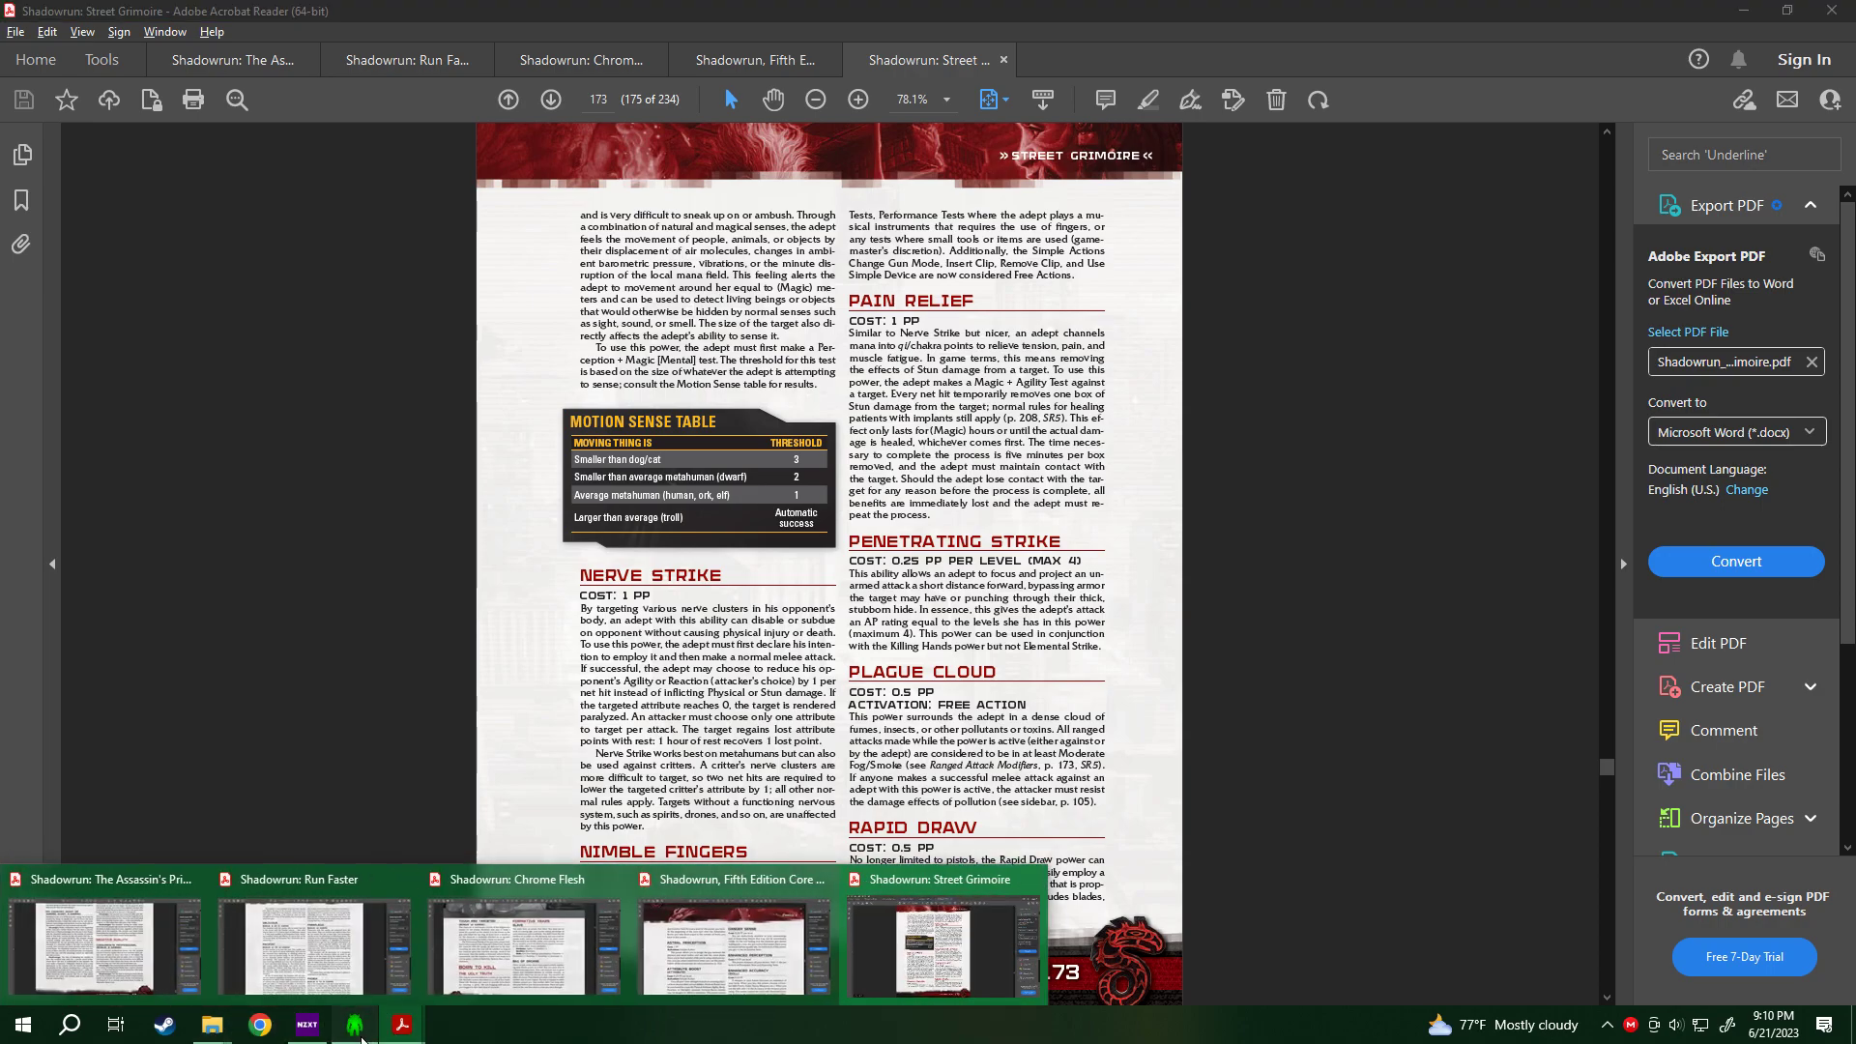
left_click(360, 1030)
left_click(723, 333)
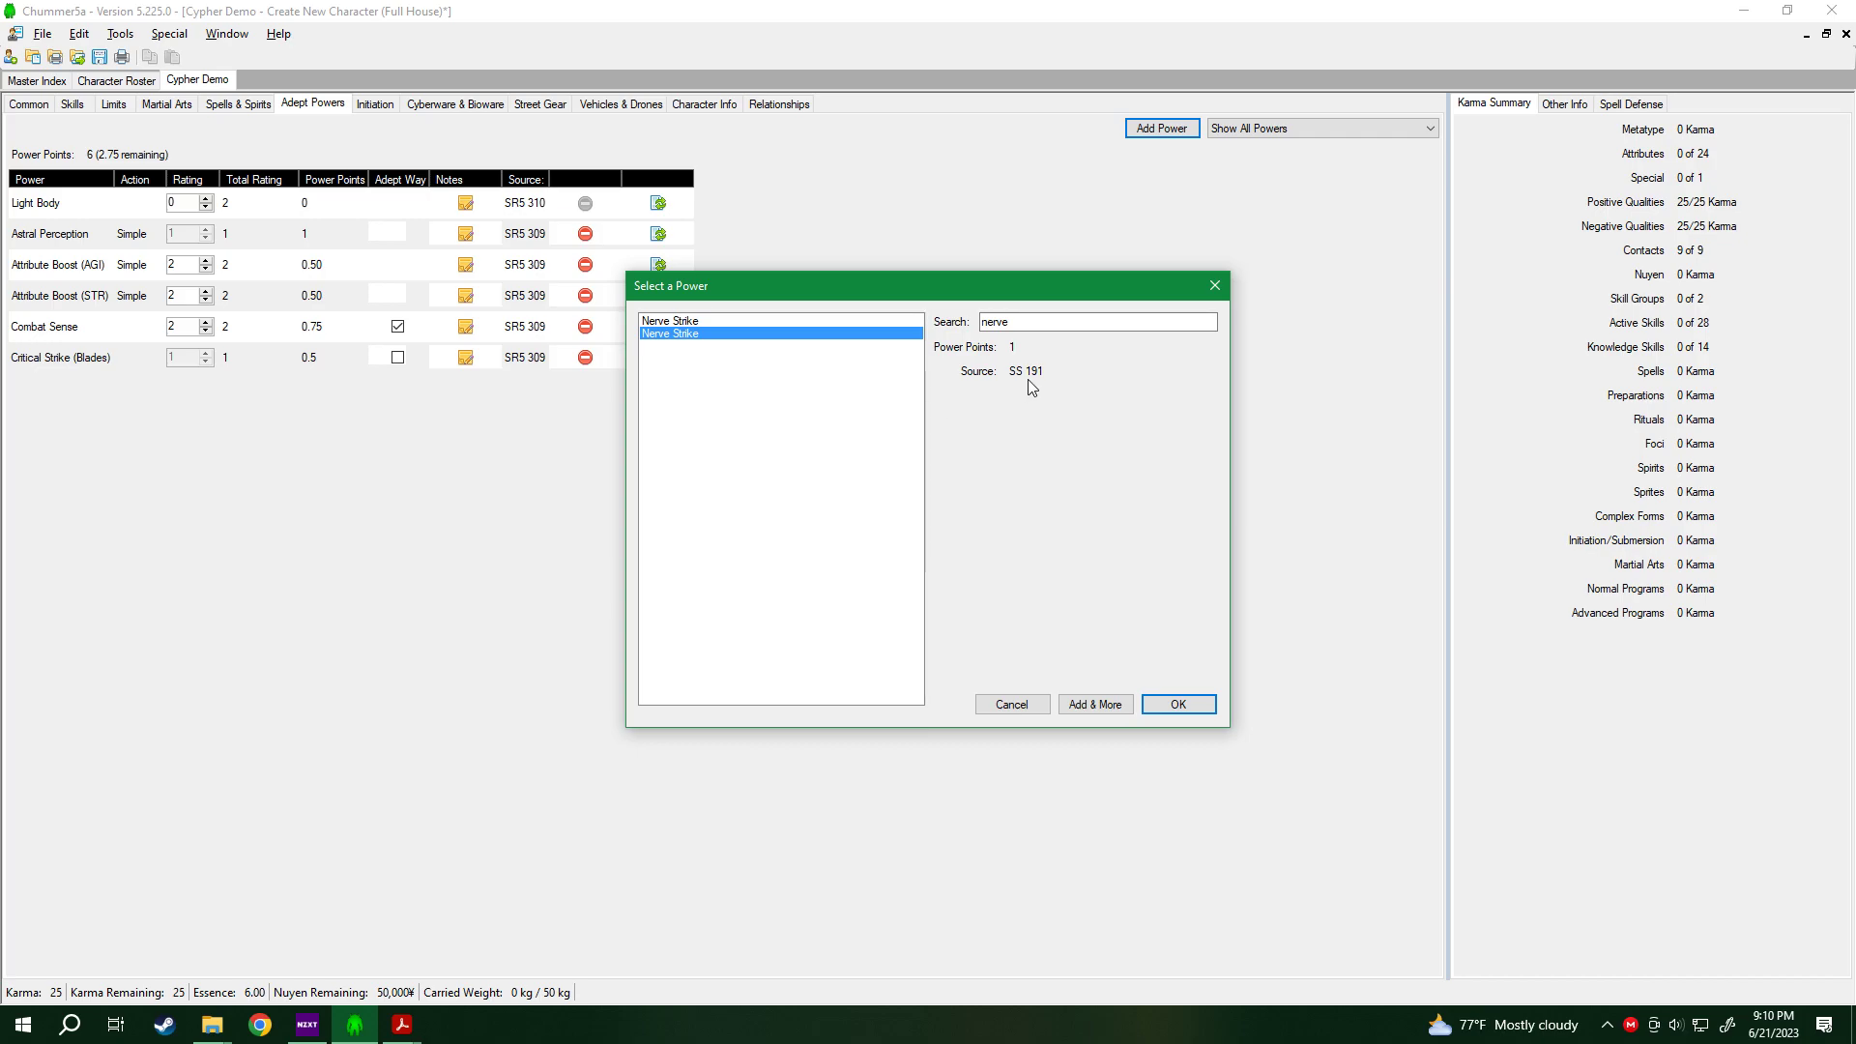
left_click(803, 322)
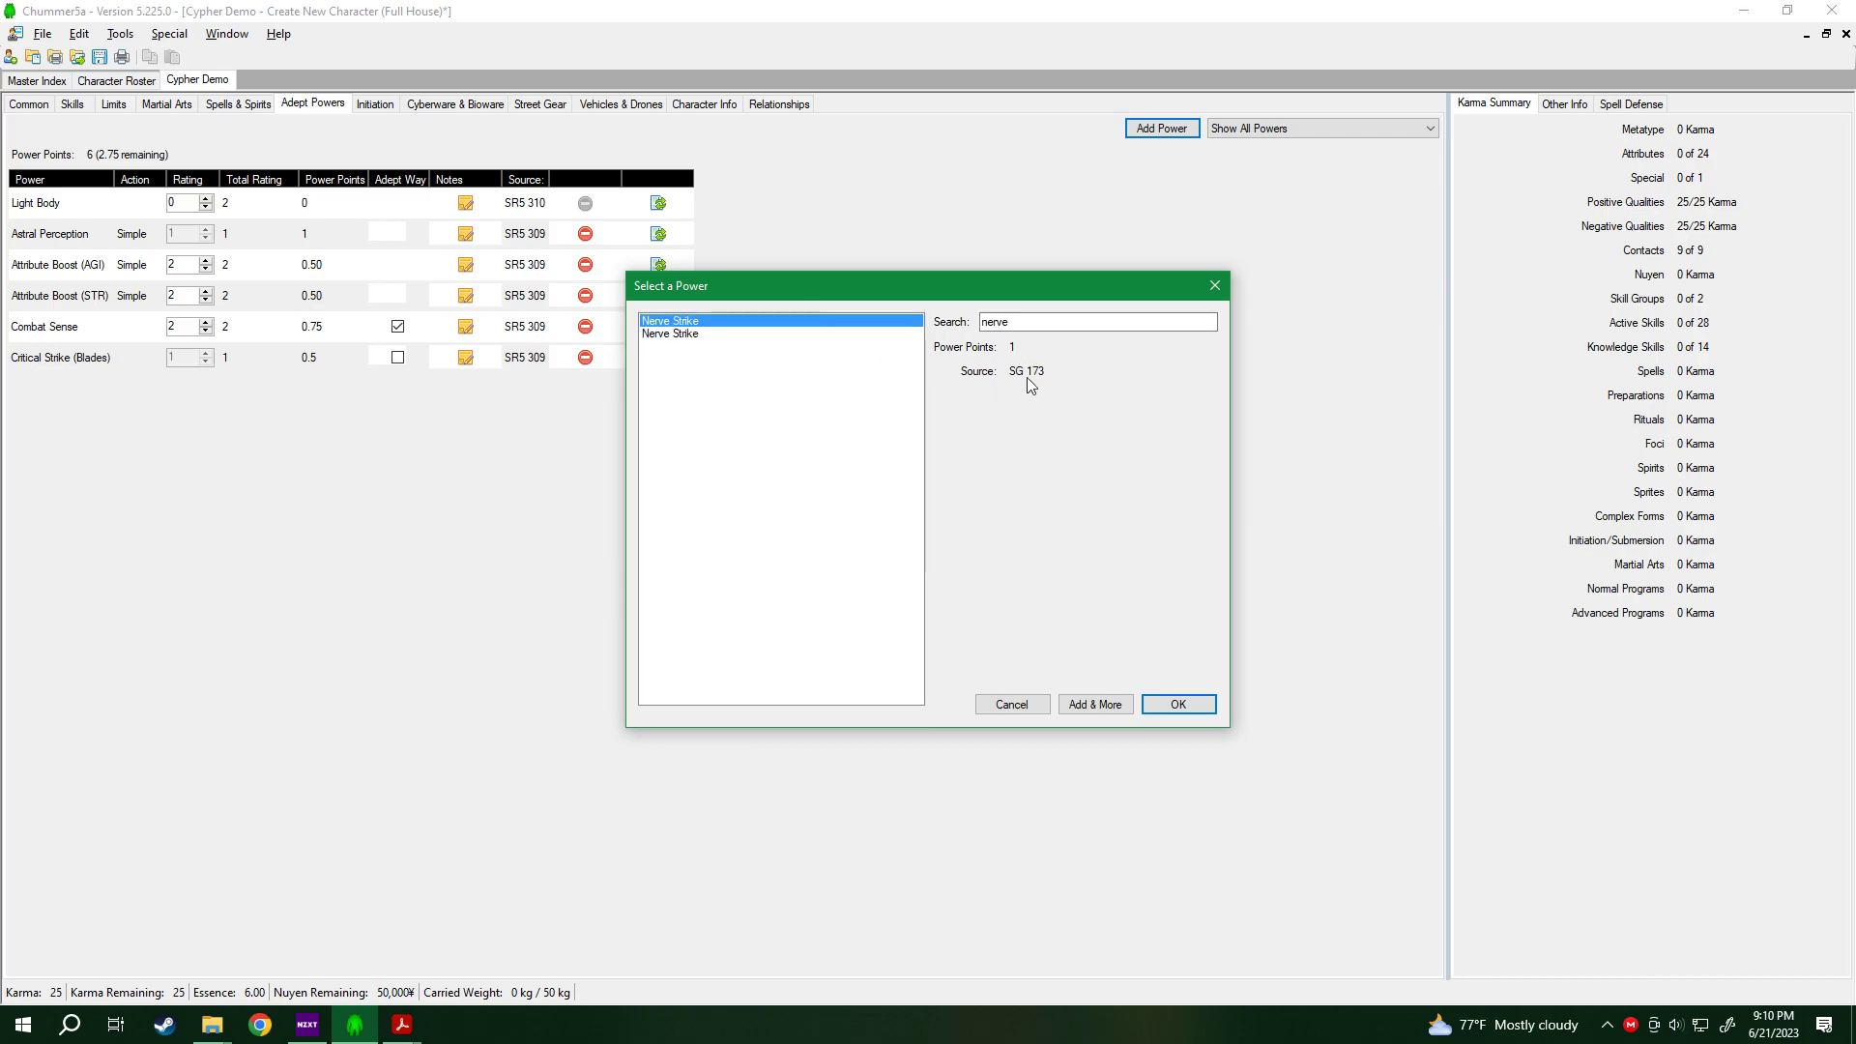
left_click(821, 333)
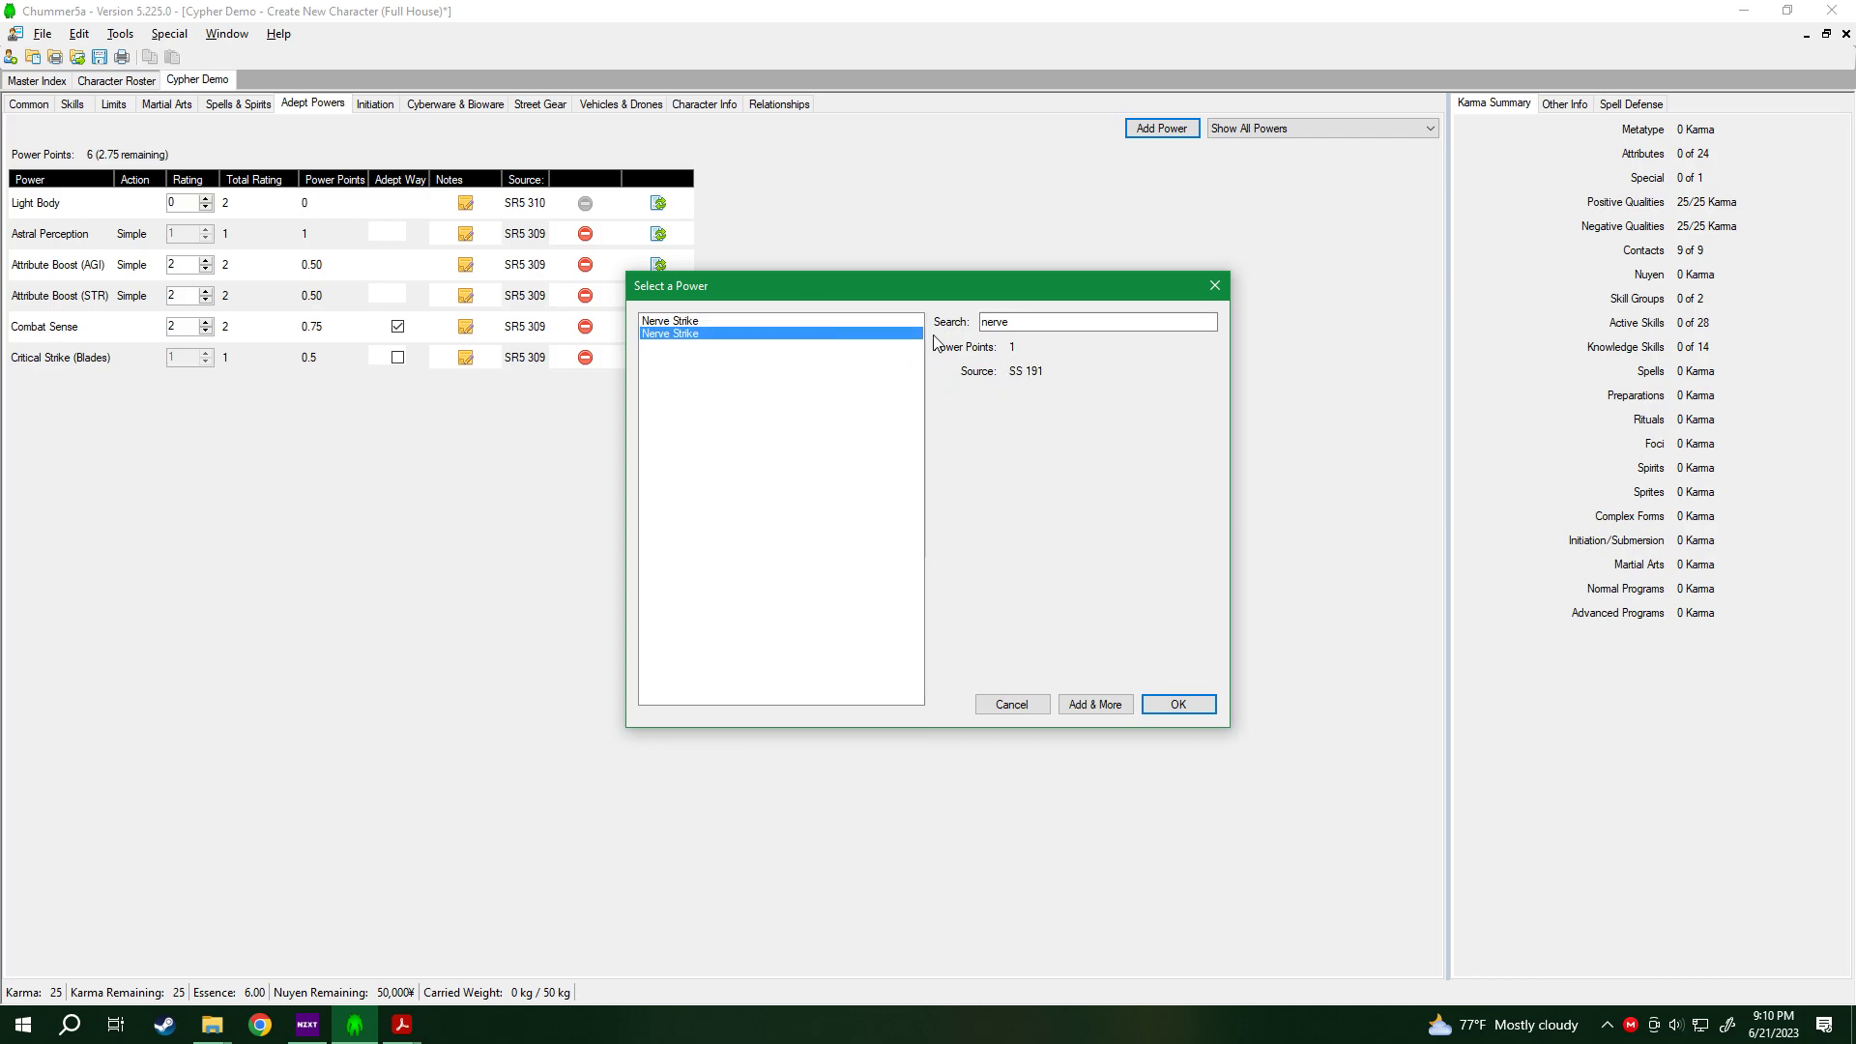
left_click(871, 323)
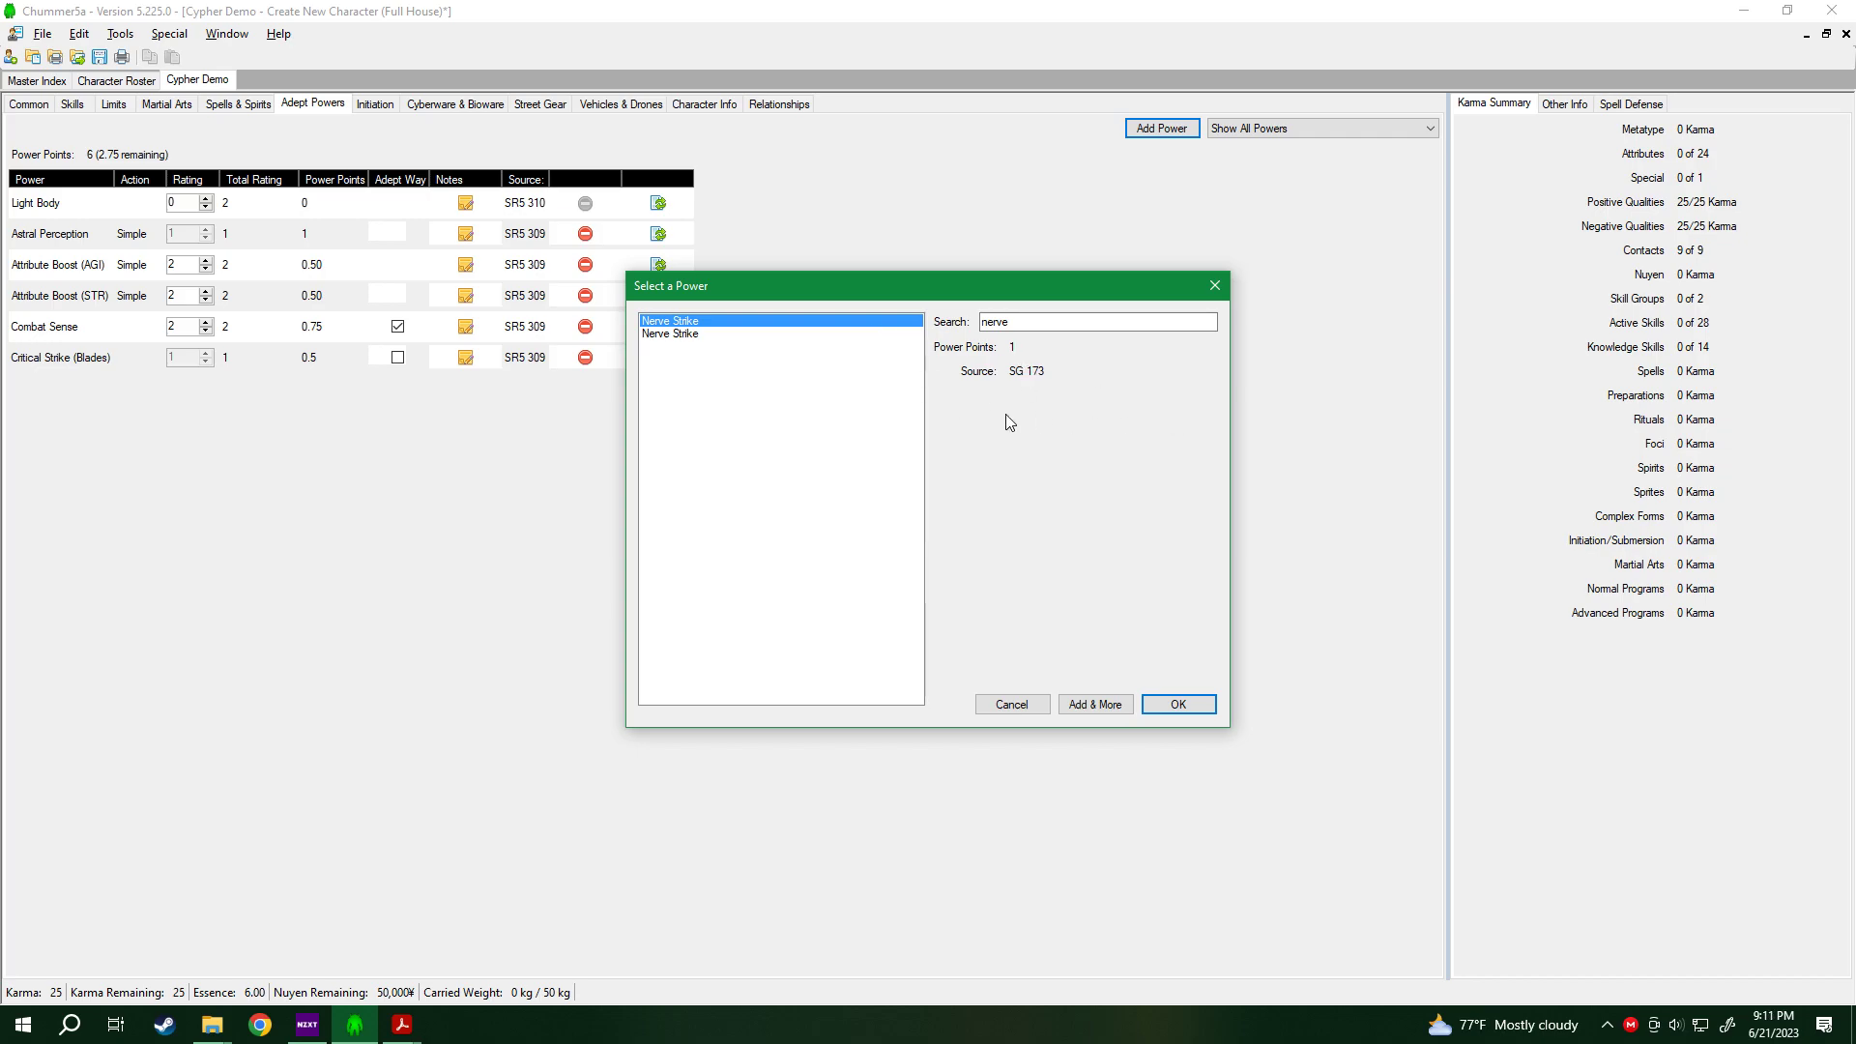
Switch to the Street Grimoire PDF, read the Nerve Strike rules on page 173 and return to the power selection.
left_click(402, 1025)
left_click(996, 919)
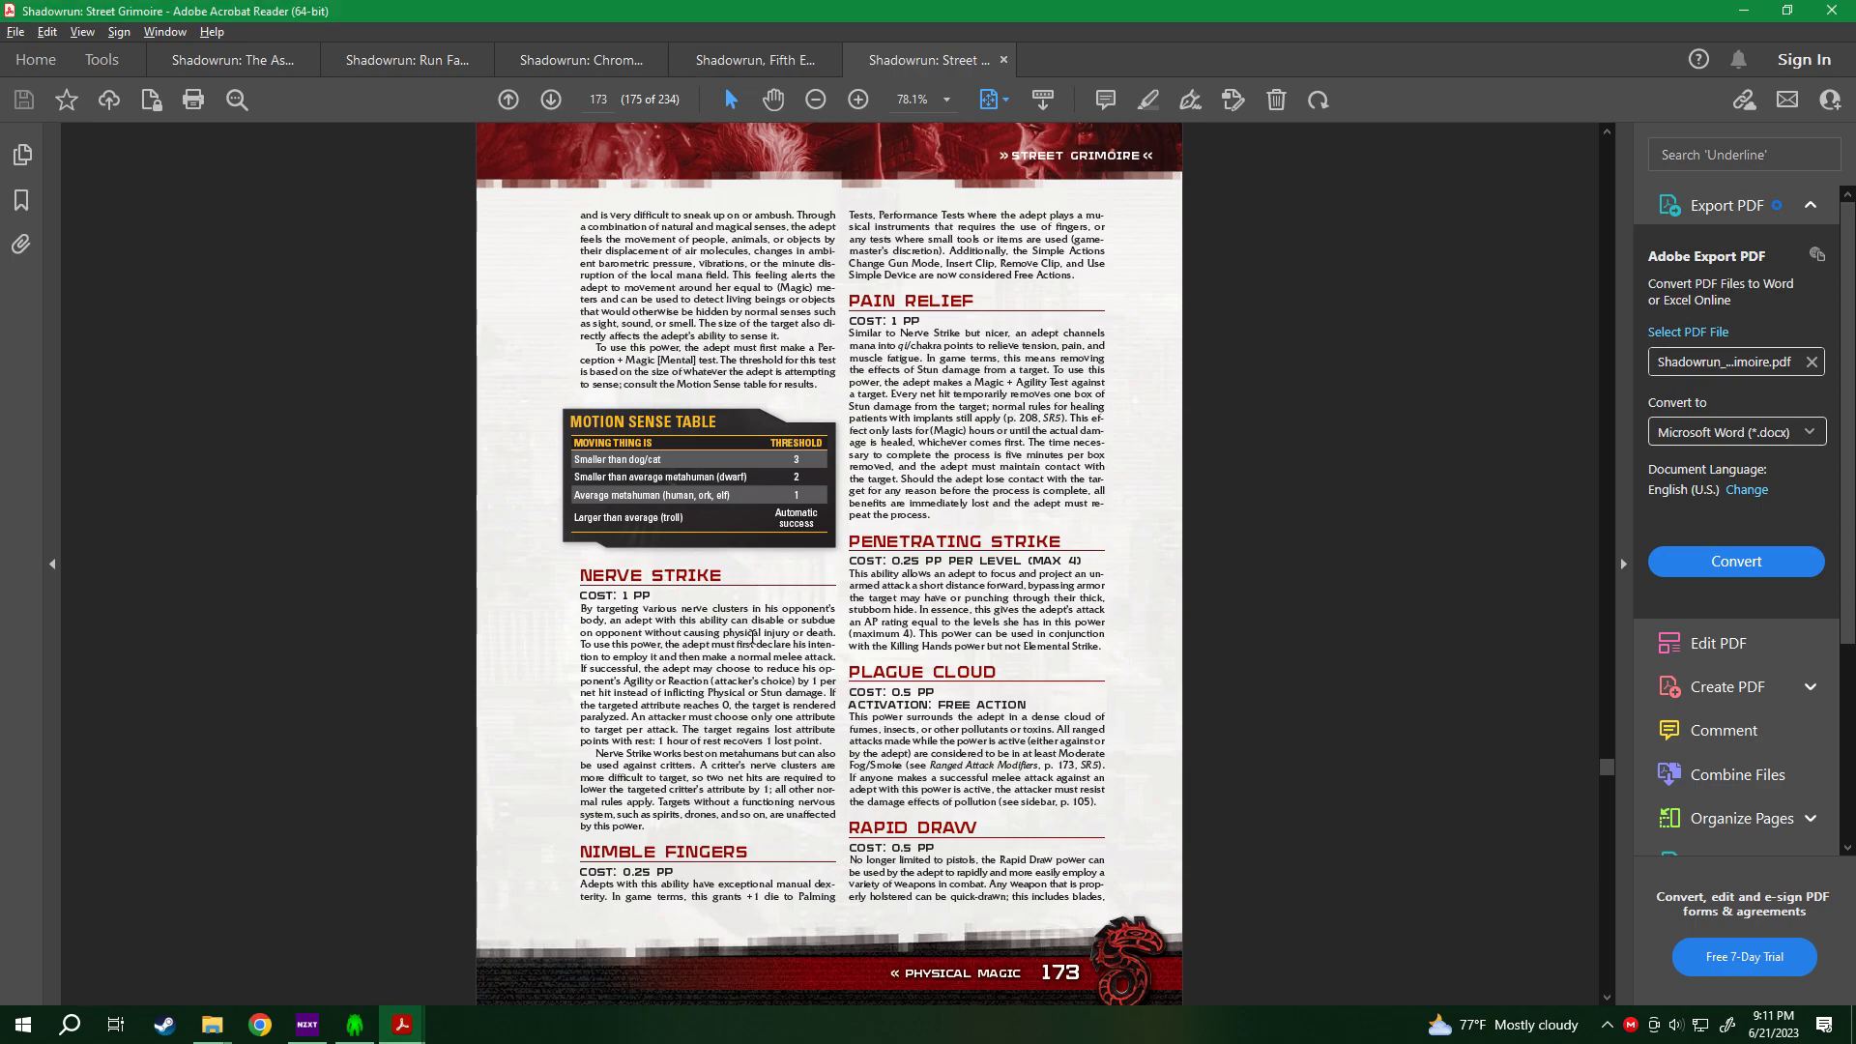
scroll(629, 716, "up", 2, "ctrl")
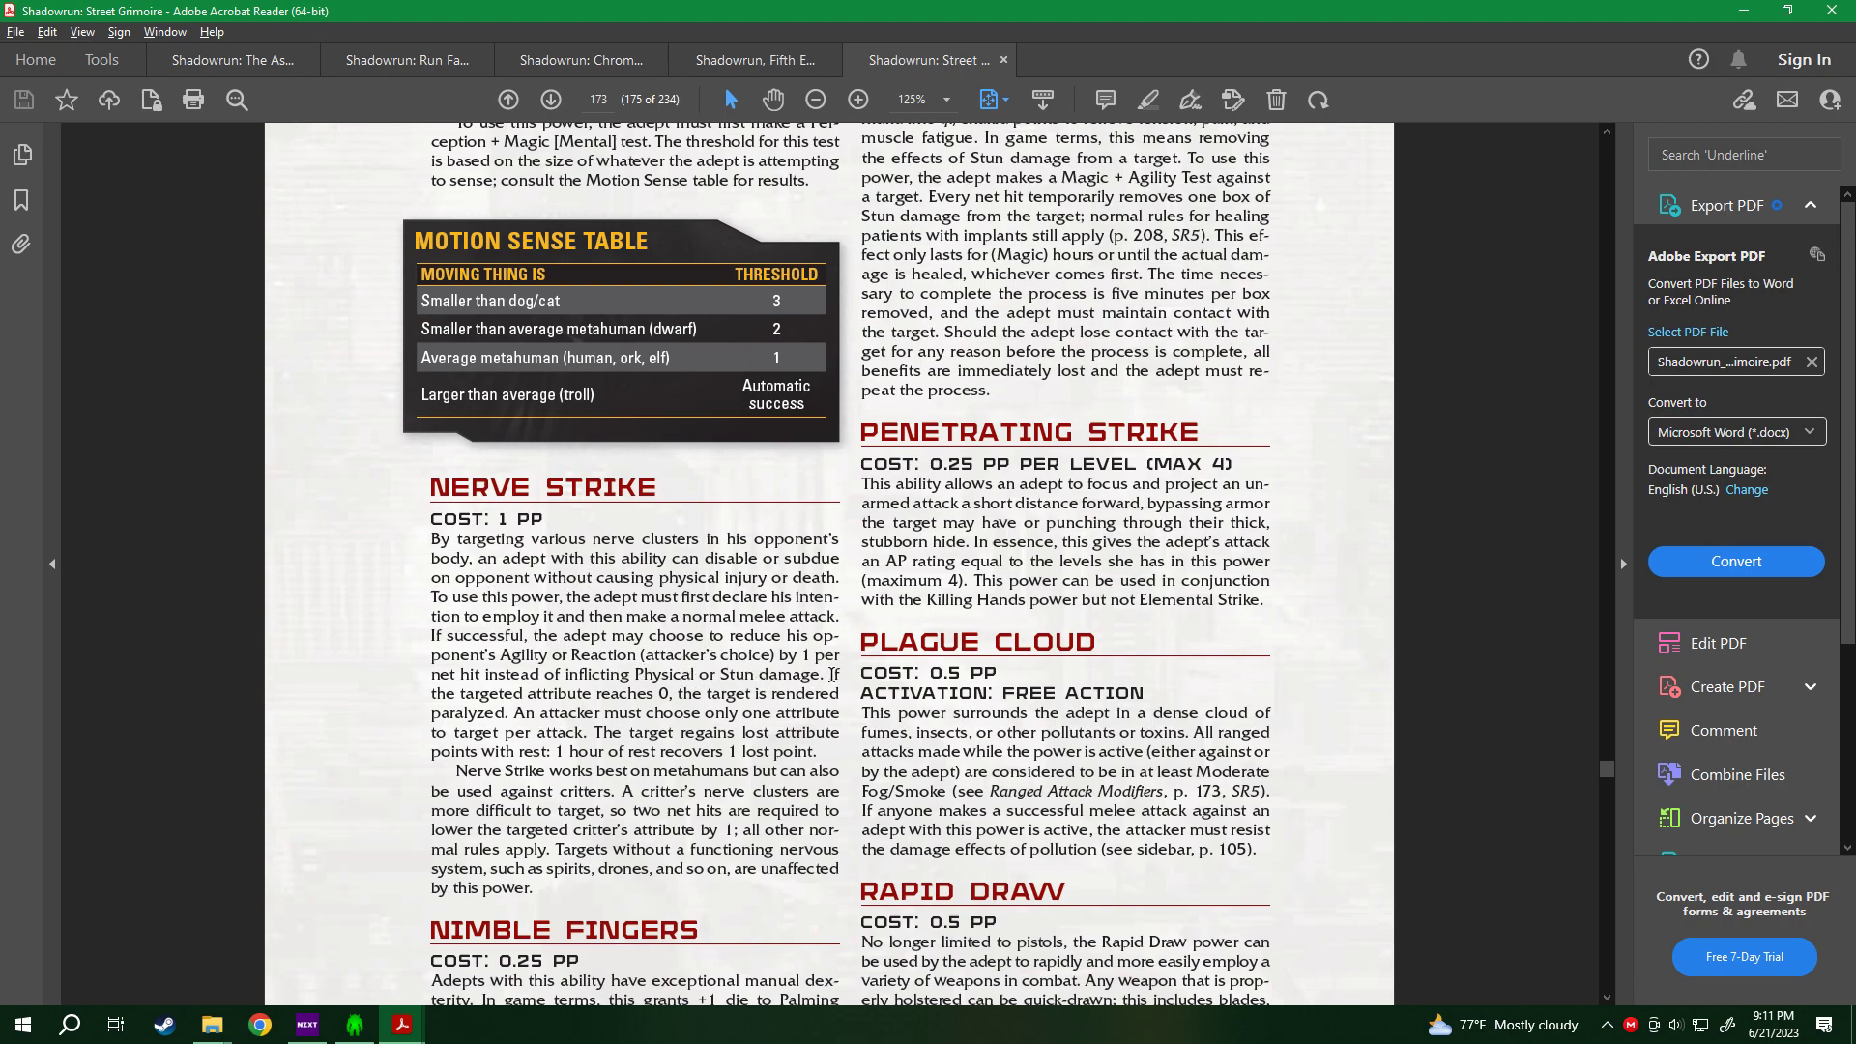
left_click_drag(484, 674, 737, 756)
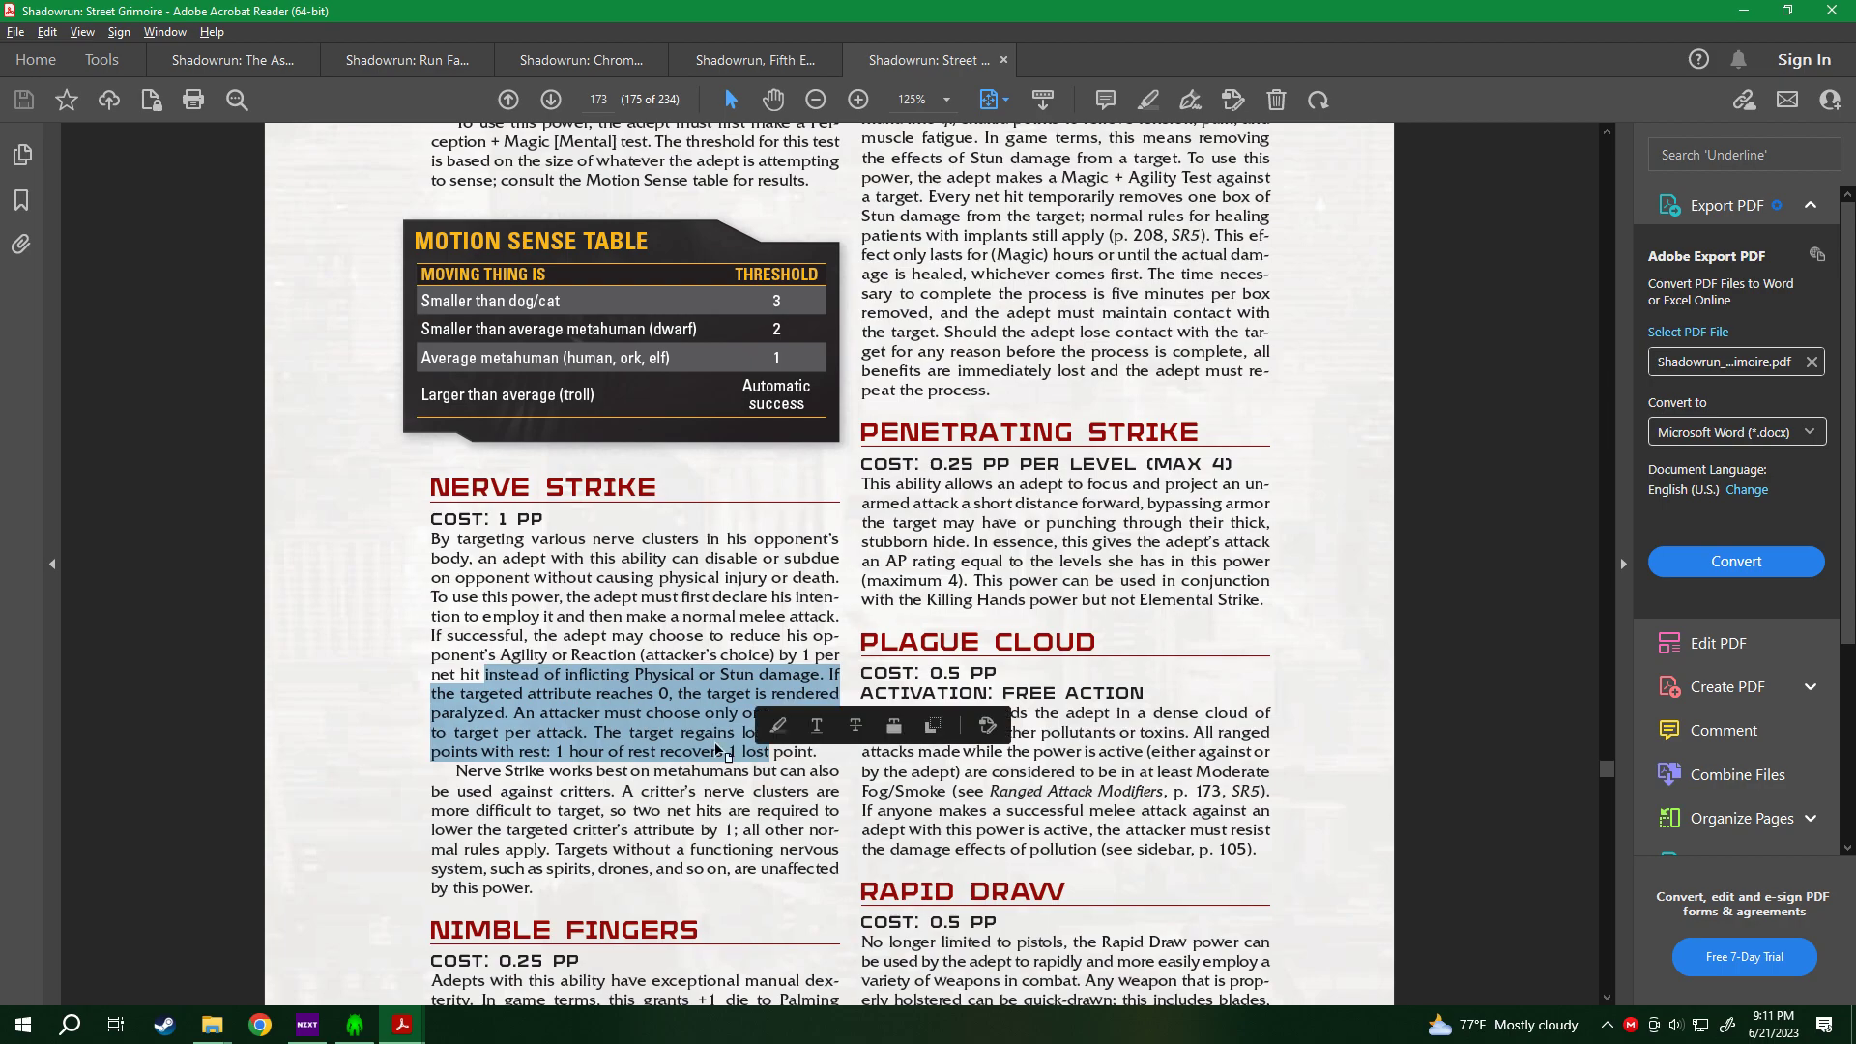
left_click(610, 724)
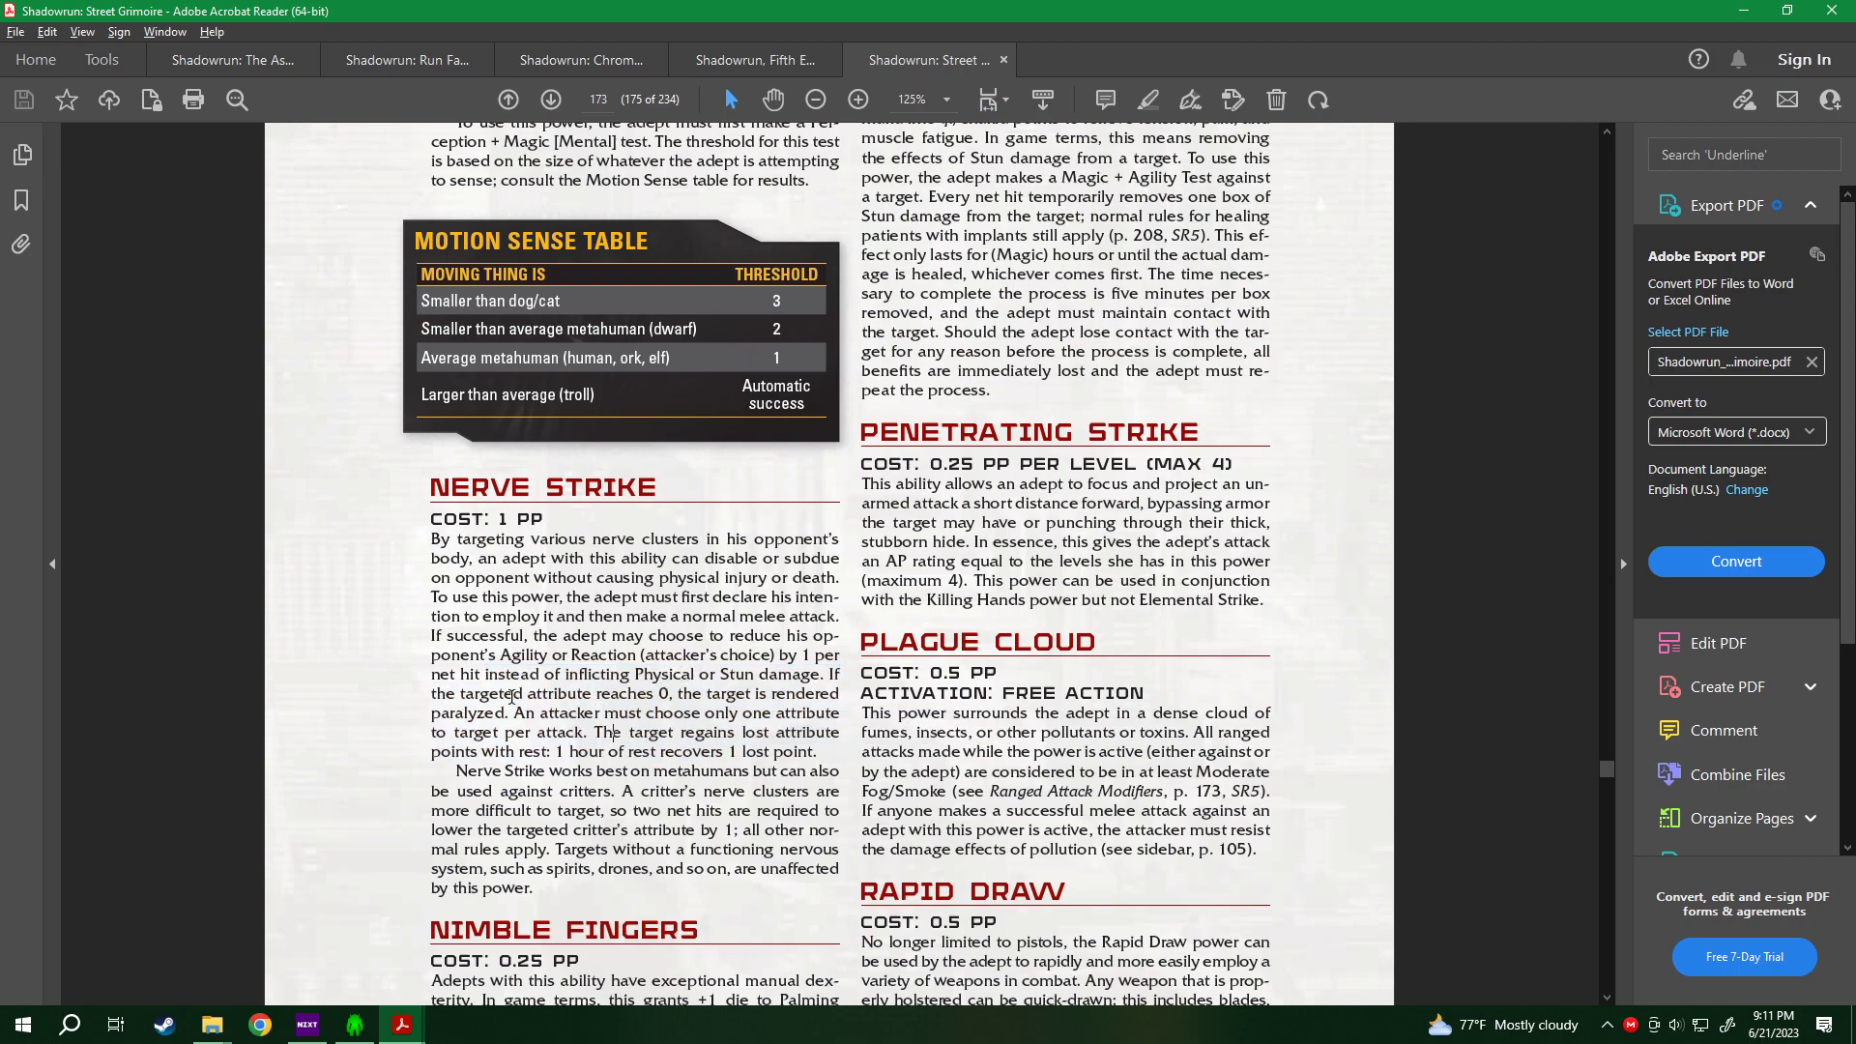
left_click_drag(635, 675, 724, 752)
left_click(607, 738)
left_click(1743, 11)
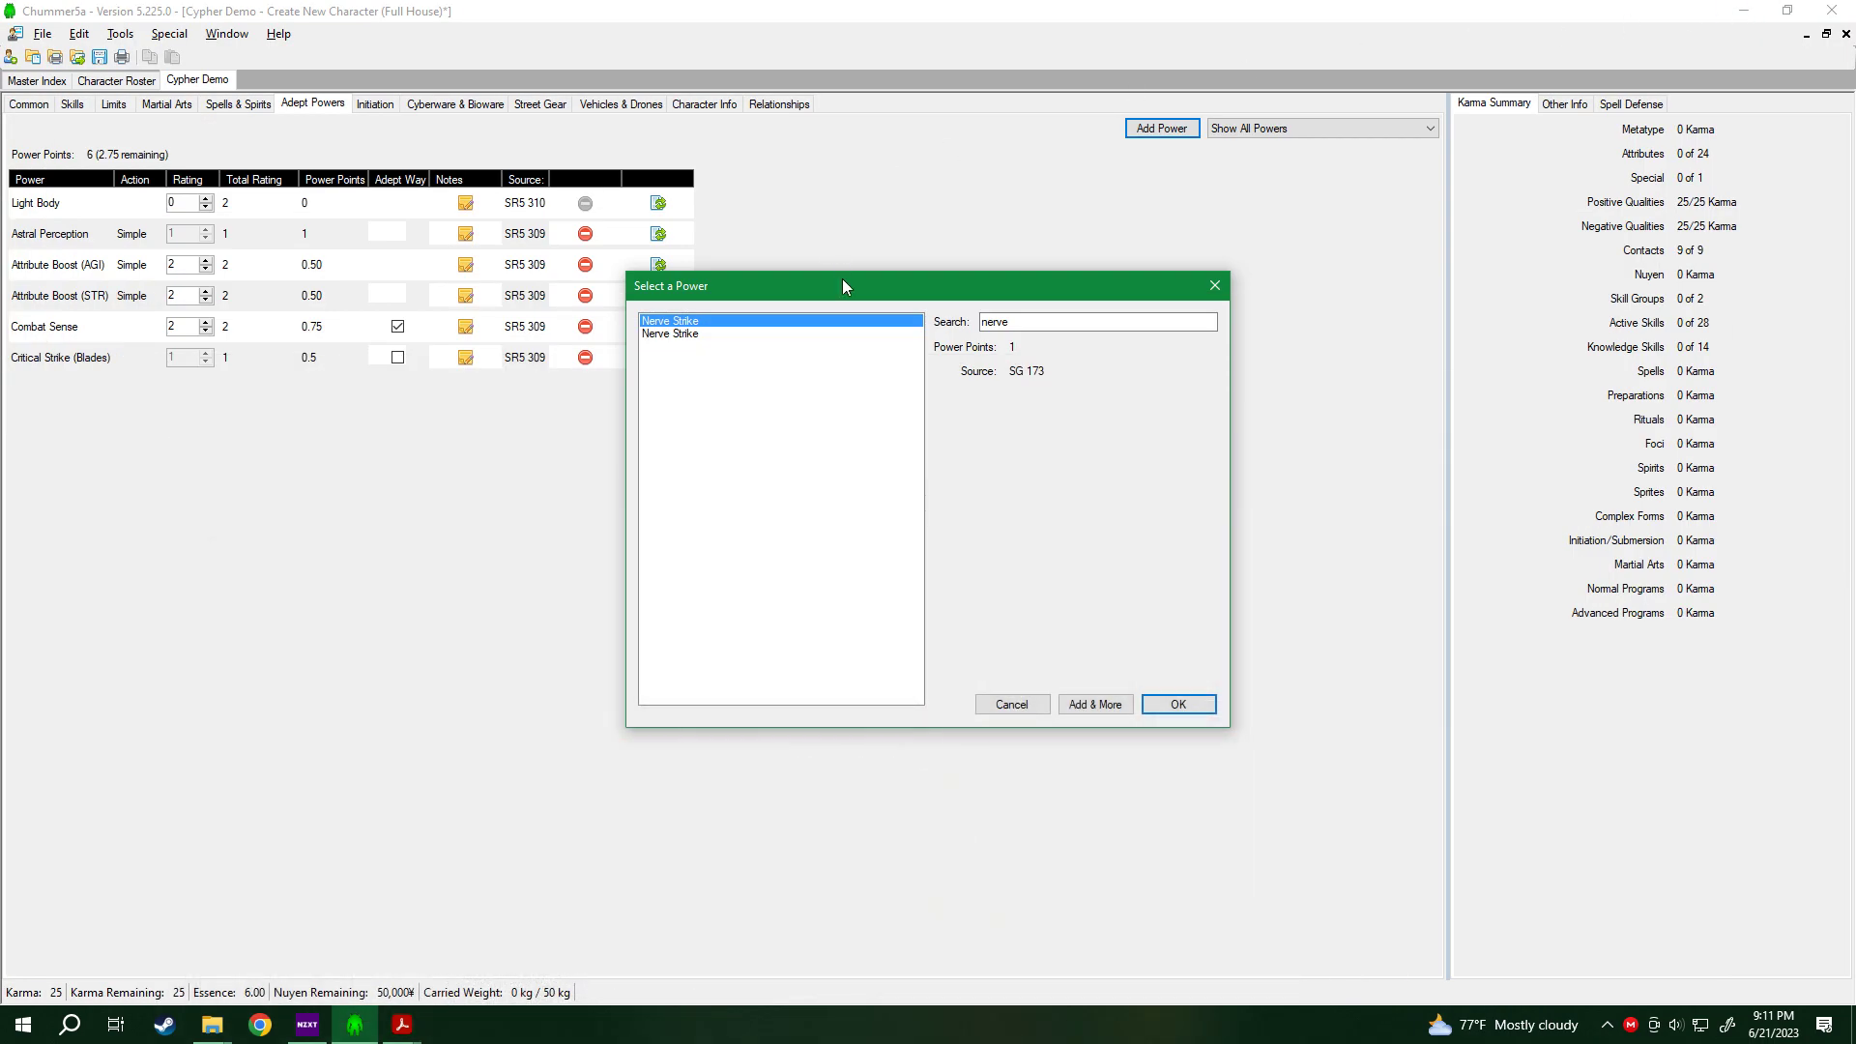
Add the Street Grimoire version of Nerve Strike and apply the Adept Way discount to it.
left_click(1181, 702)
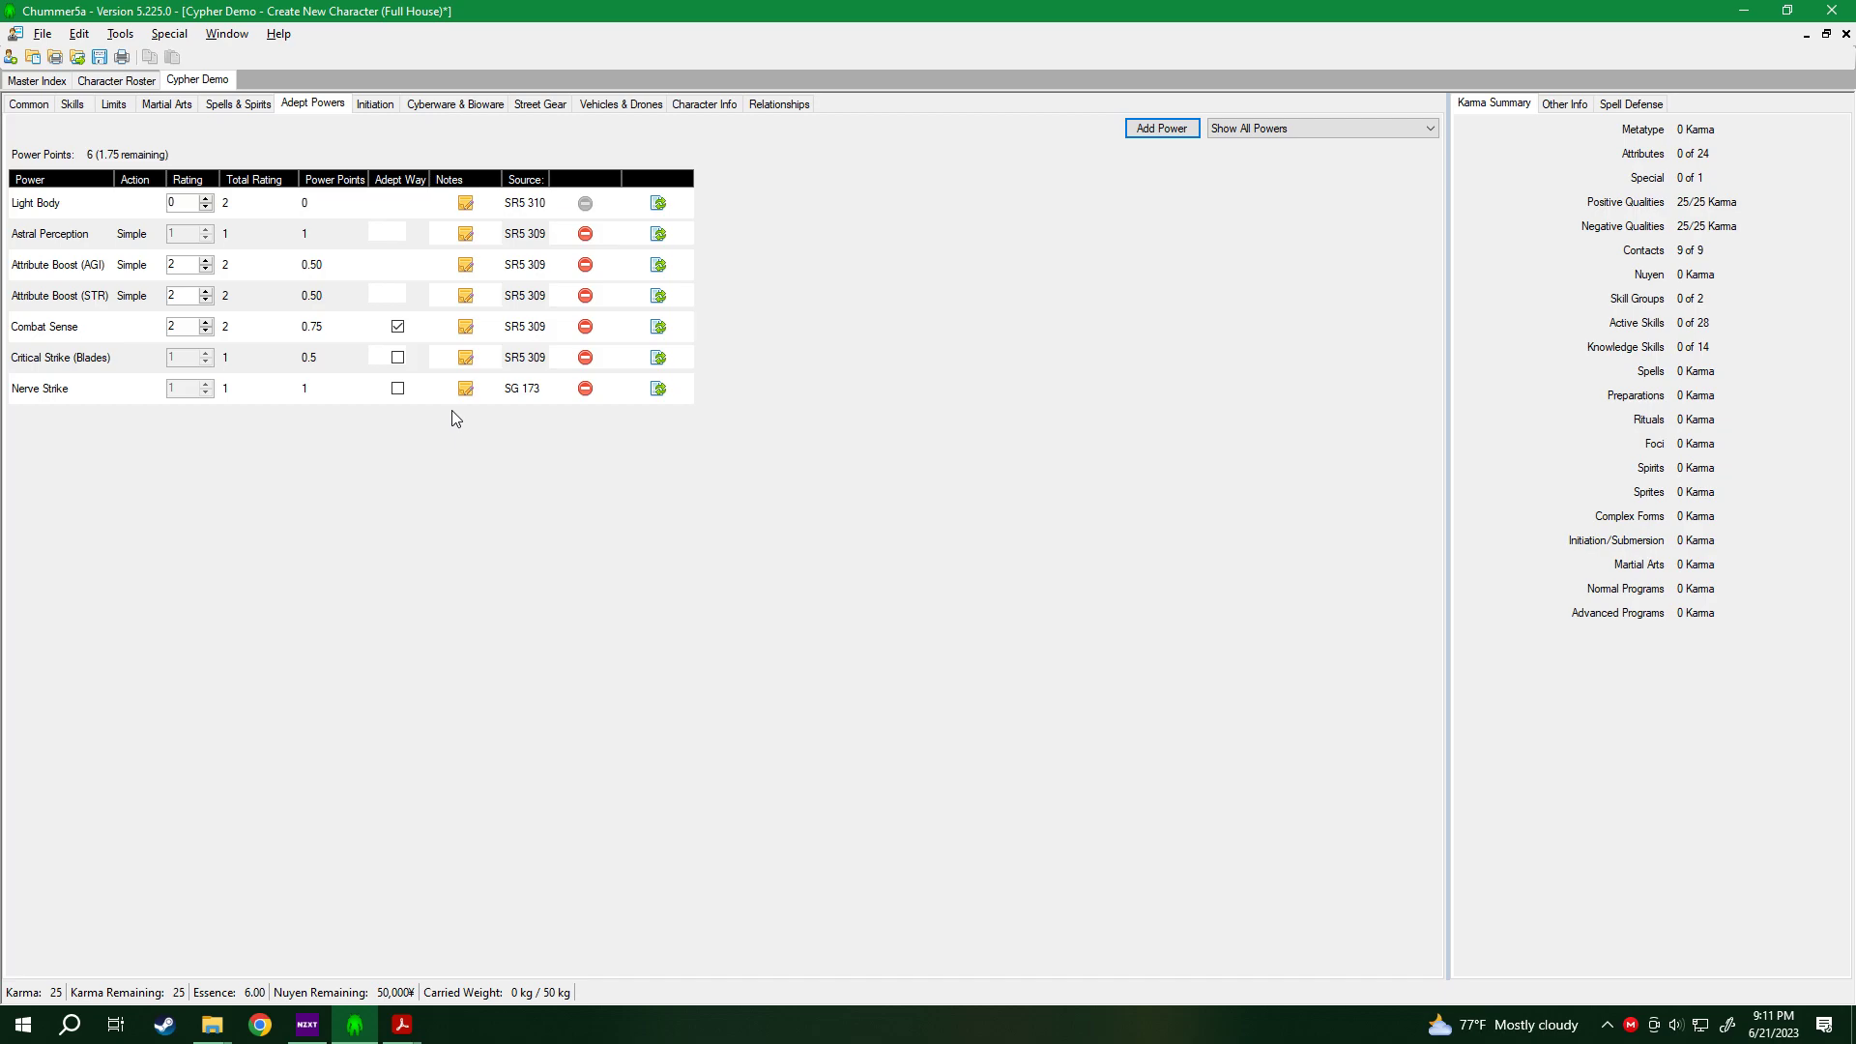
left_click(397, 388)
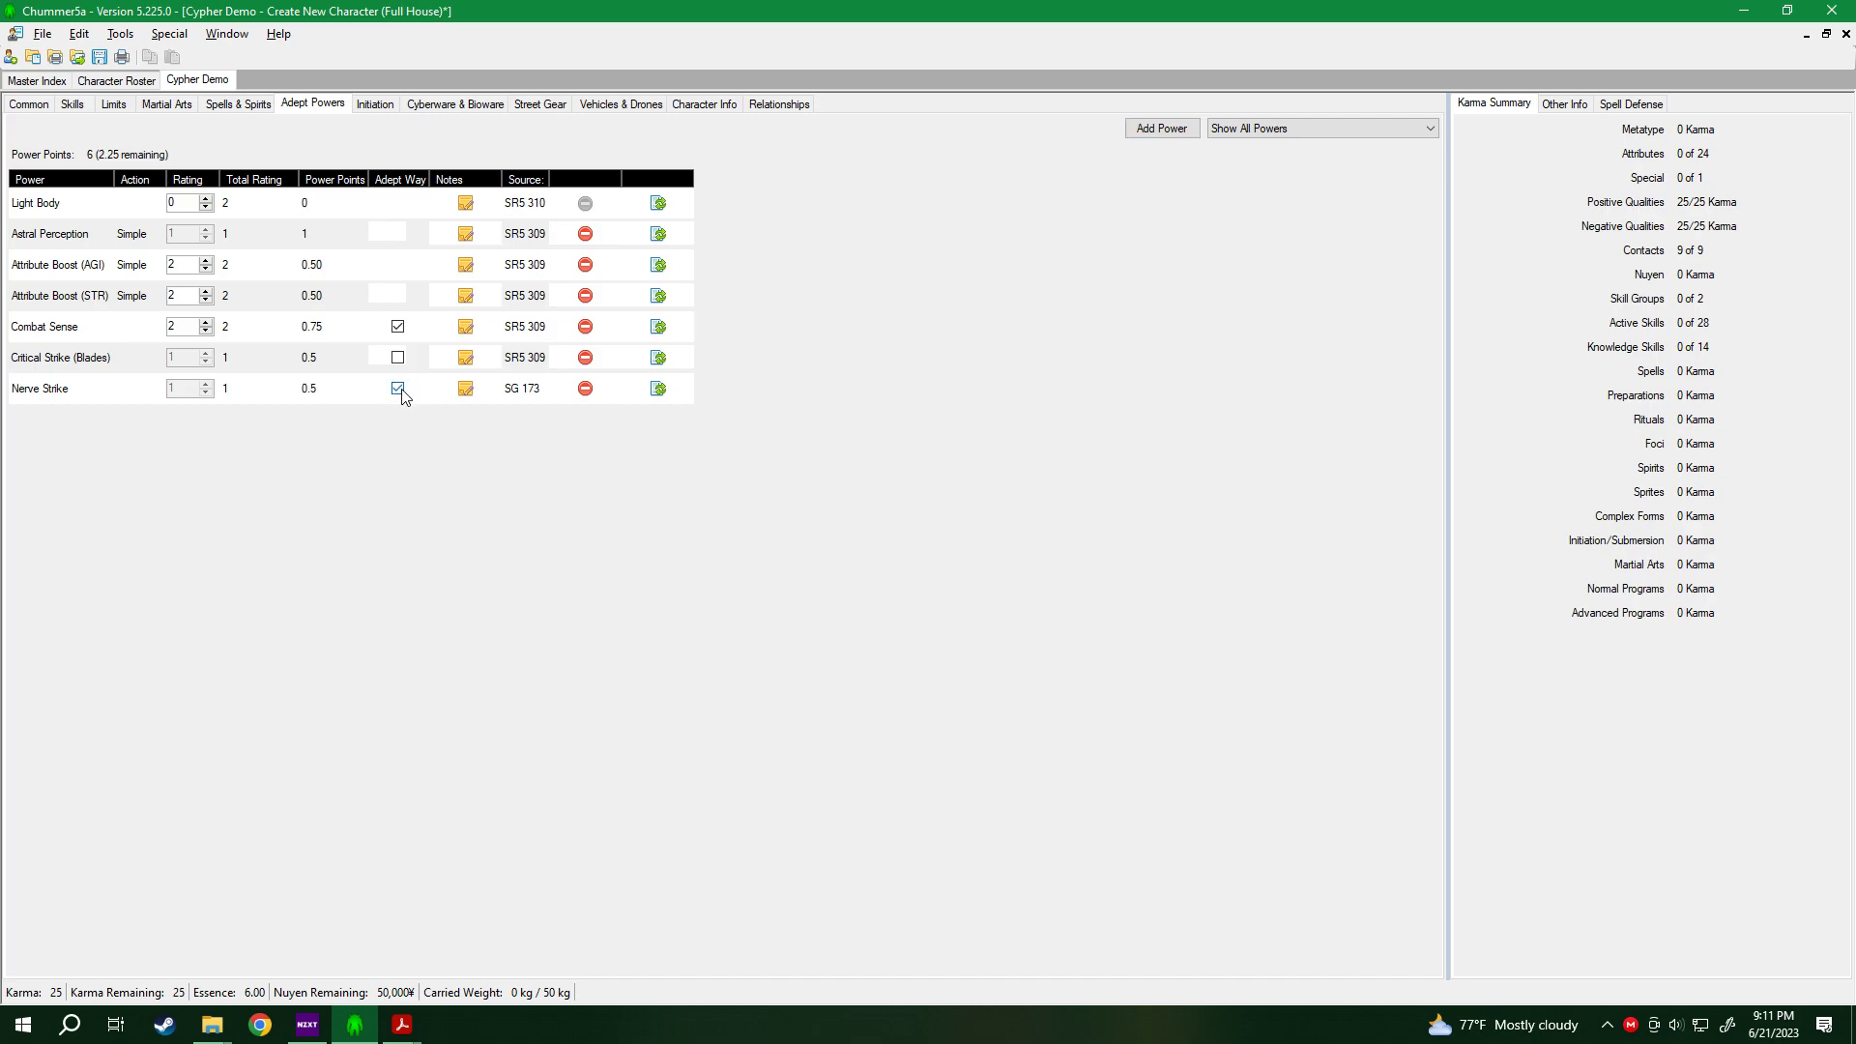
Start adding another adept power, search the power list for "nim" and select Nimble Fingers.
left_click(1161, 132)
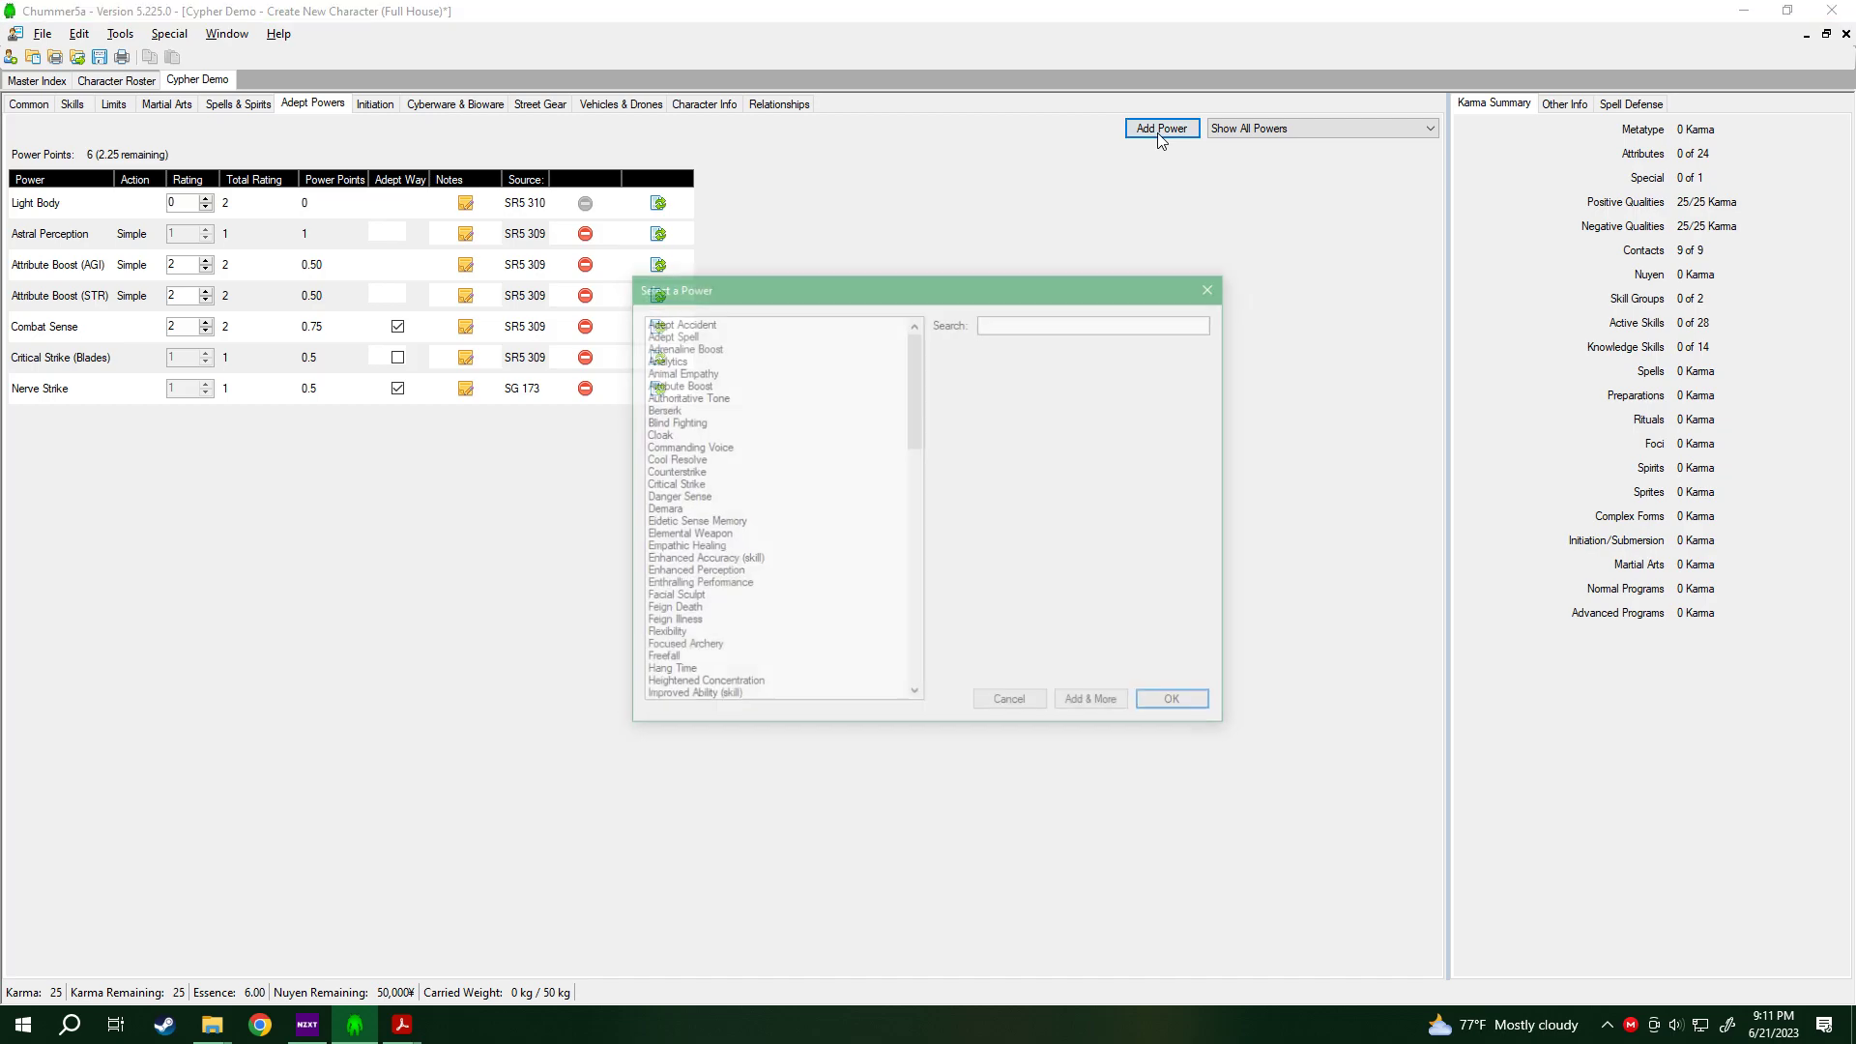
left_click(1030, 321)
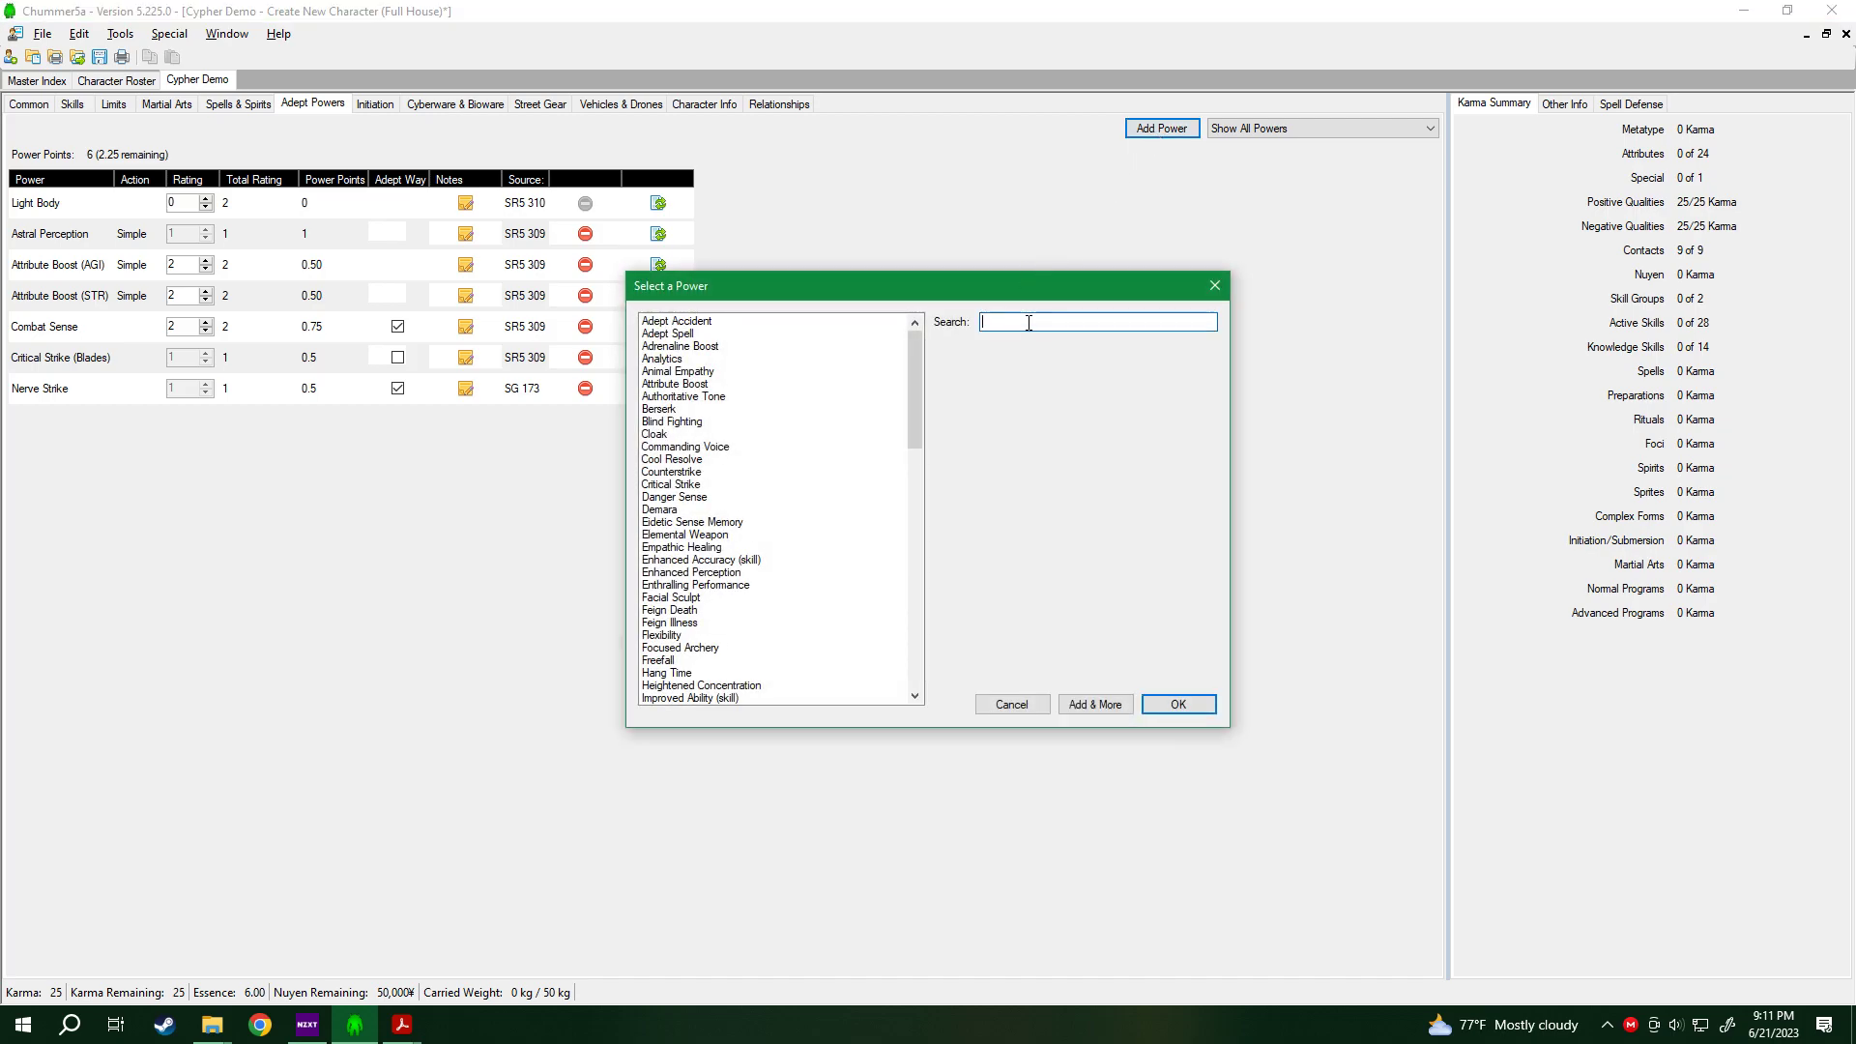
type("nim")
left_click(667, 333)
left_click(705, 346)
Open the Nimble Fingers source reference in the Street Grimoire PDF and read its rules.
left_click(1026, 371)
scroll(926, 522, "down", 3)
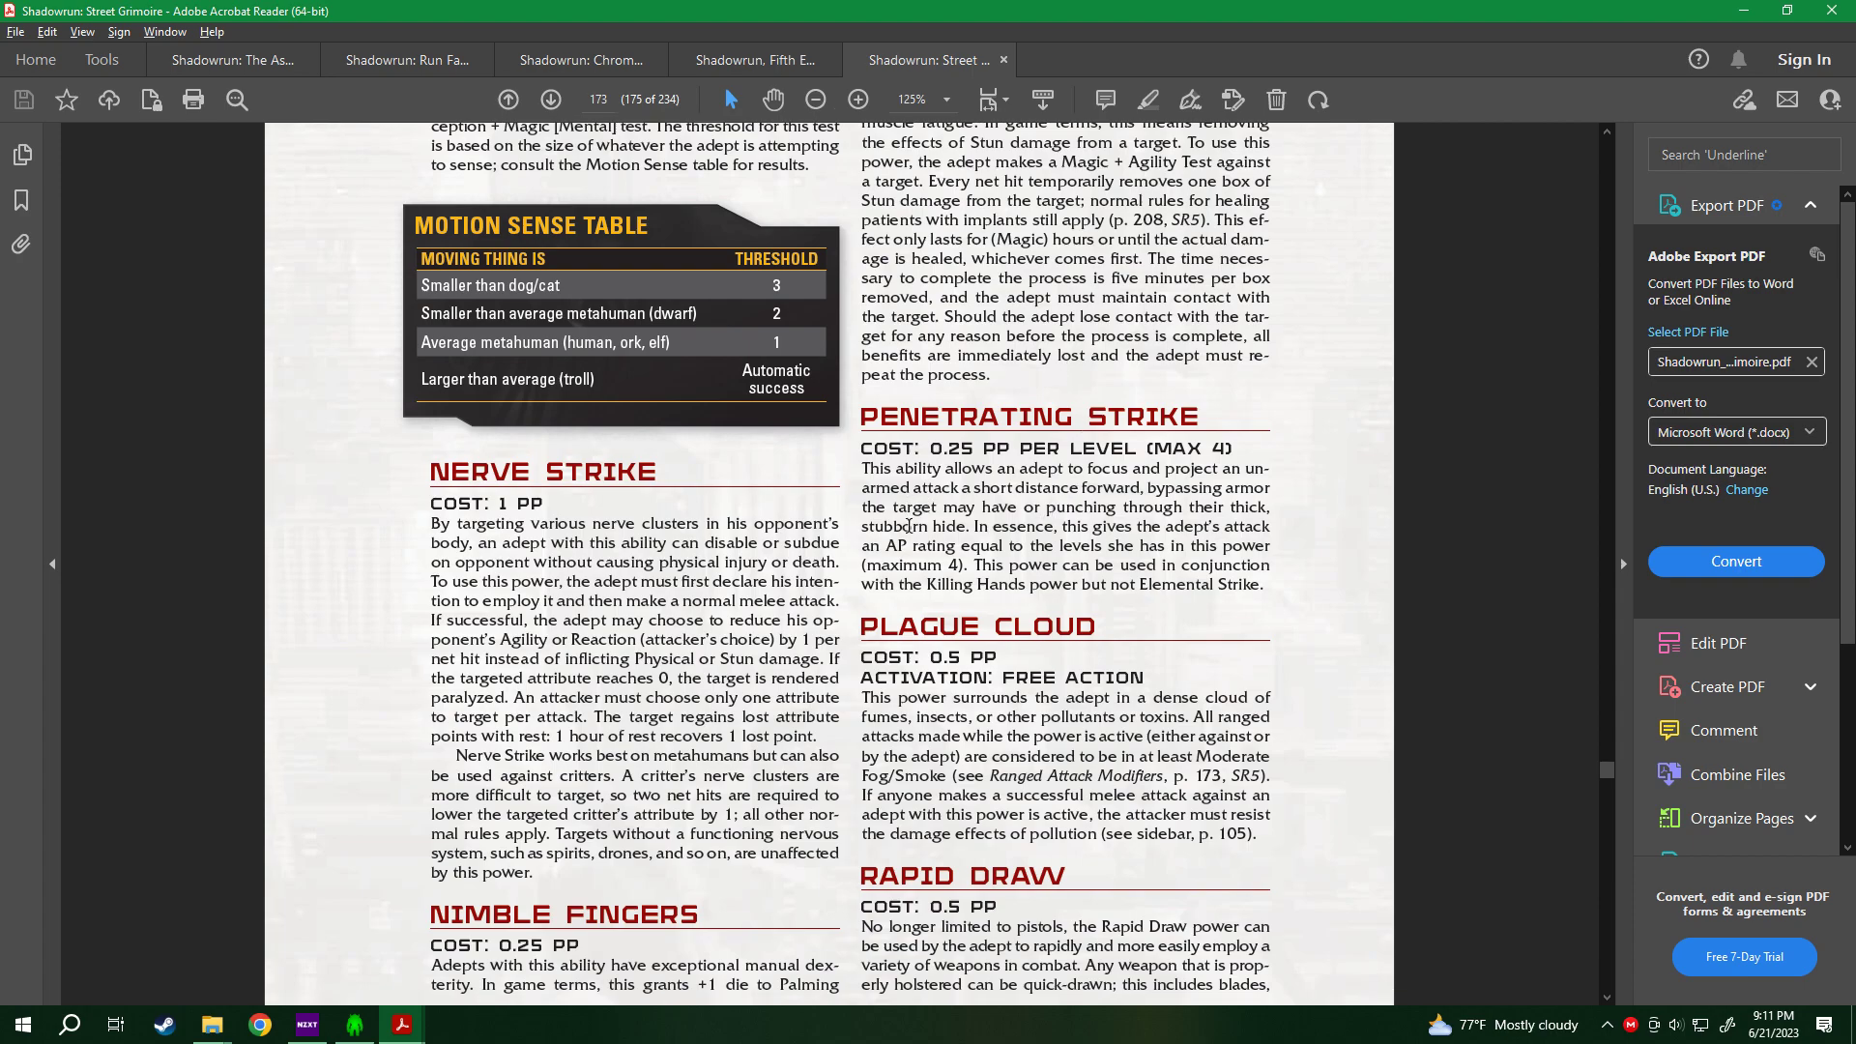
scroll(590, 859, "up", 10)
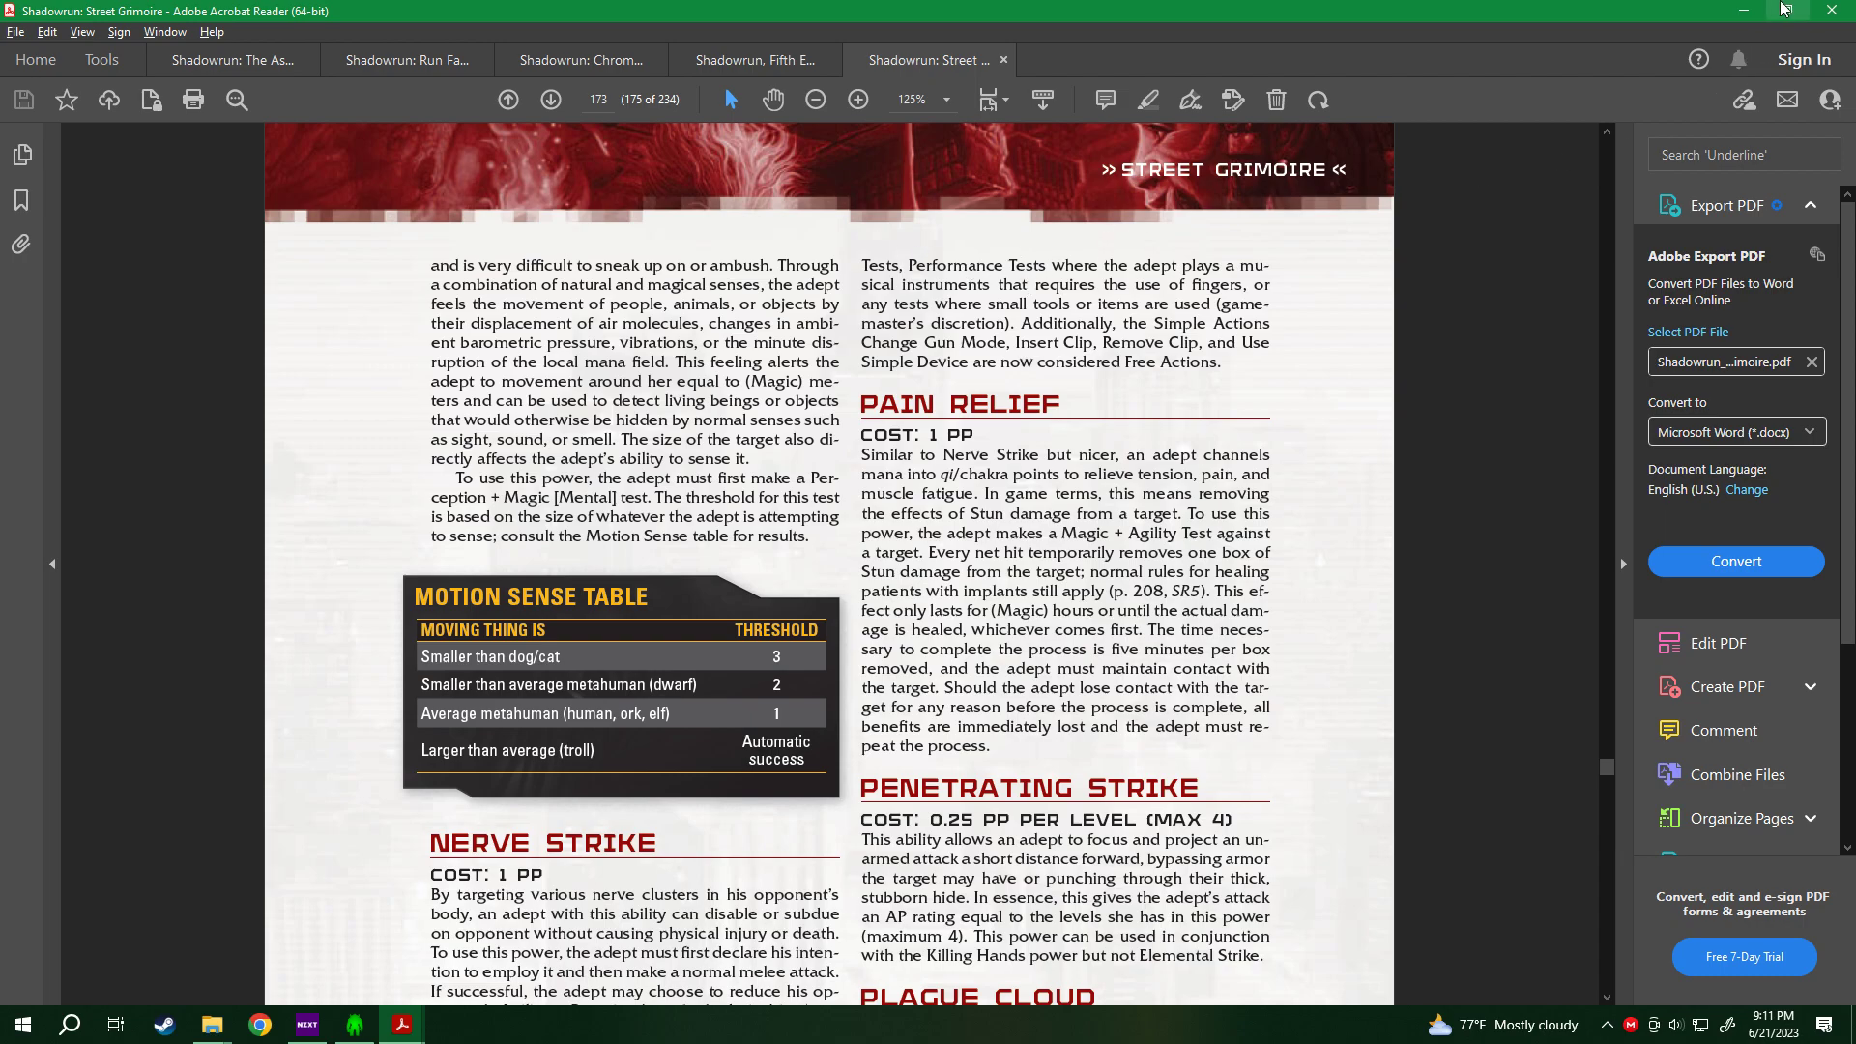
Return from the Street Grimoire PDF to the power selection and add Nimble Fingers to the character.
left_click(1743, 9)
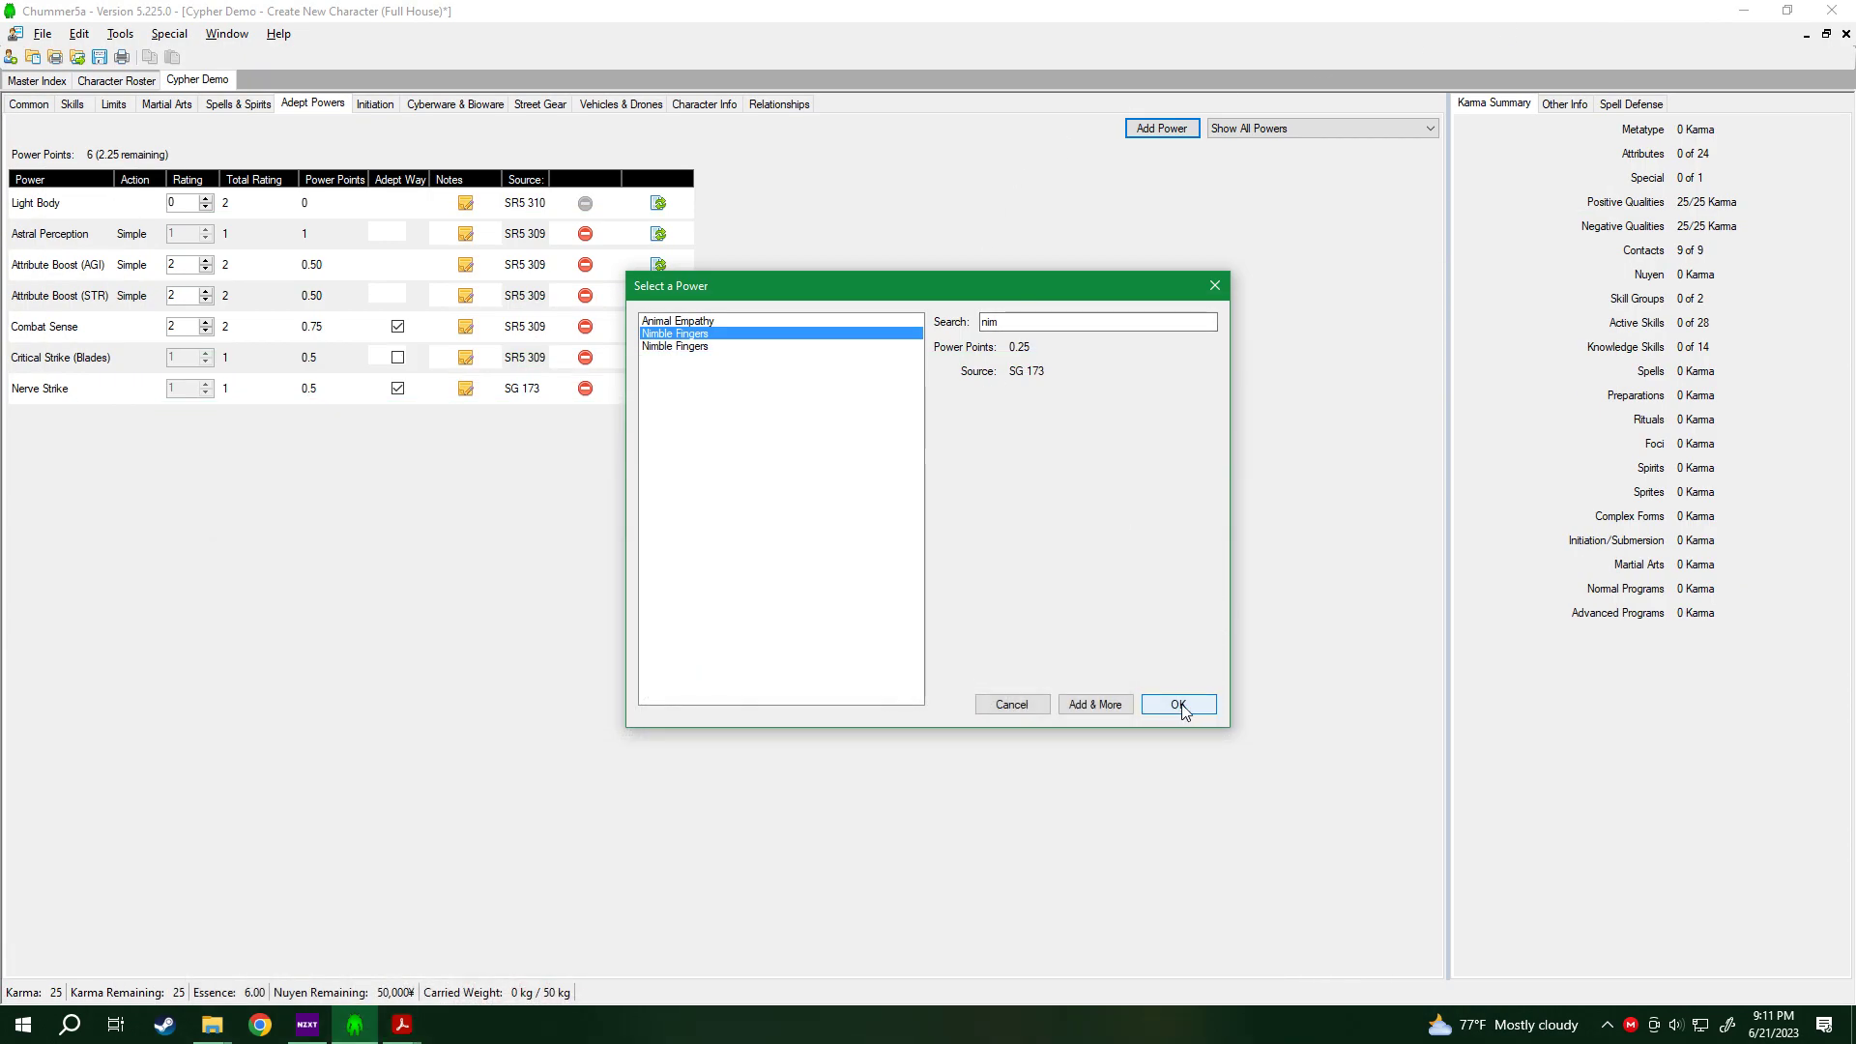
left_click(1179, 705)
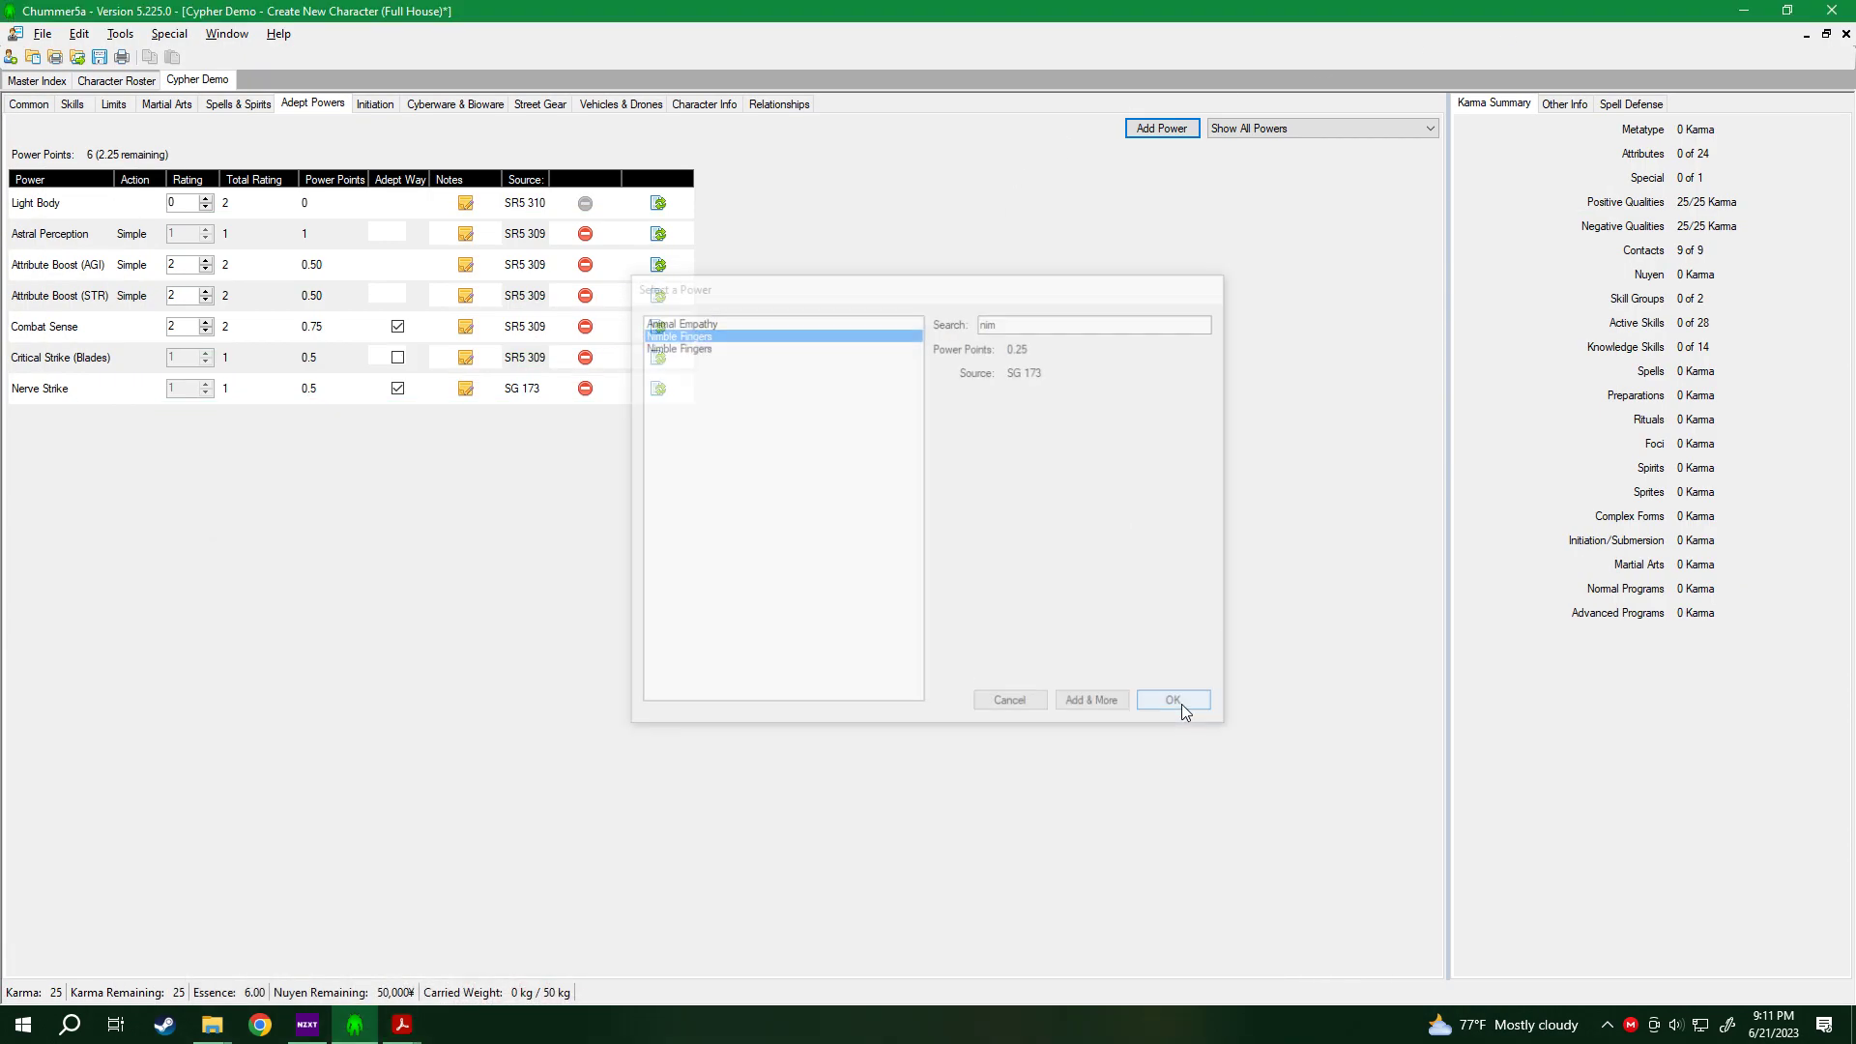
Search the active skills for "pal" and set the Palming skill to 1 point.
left_click(83, 103)
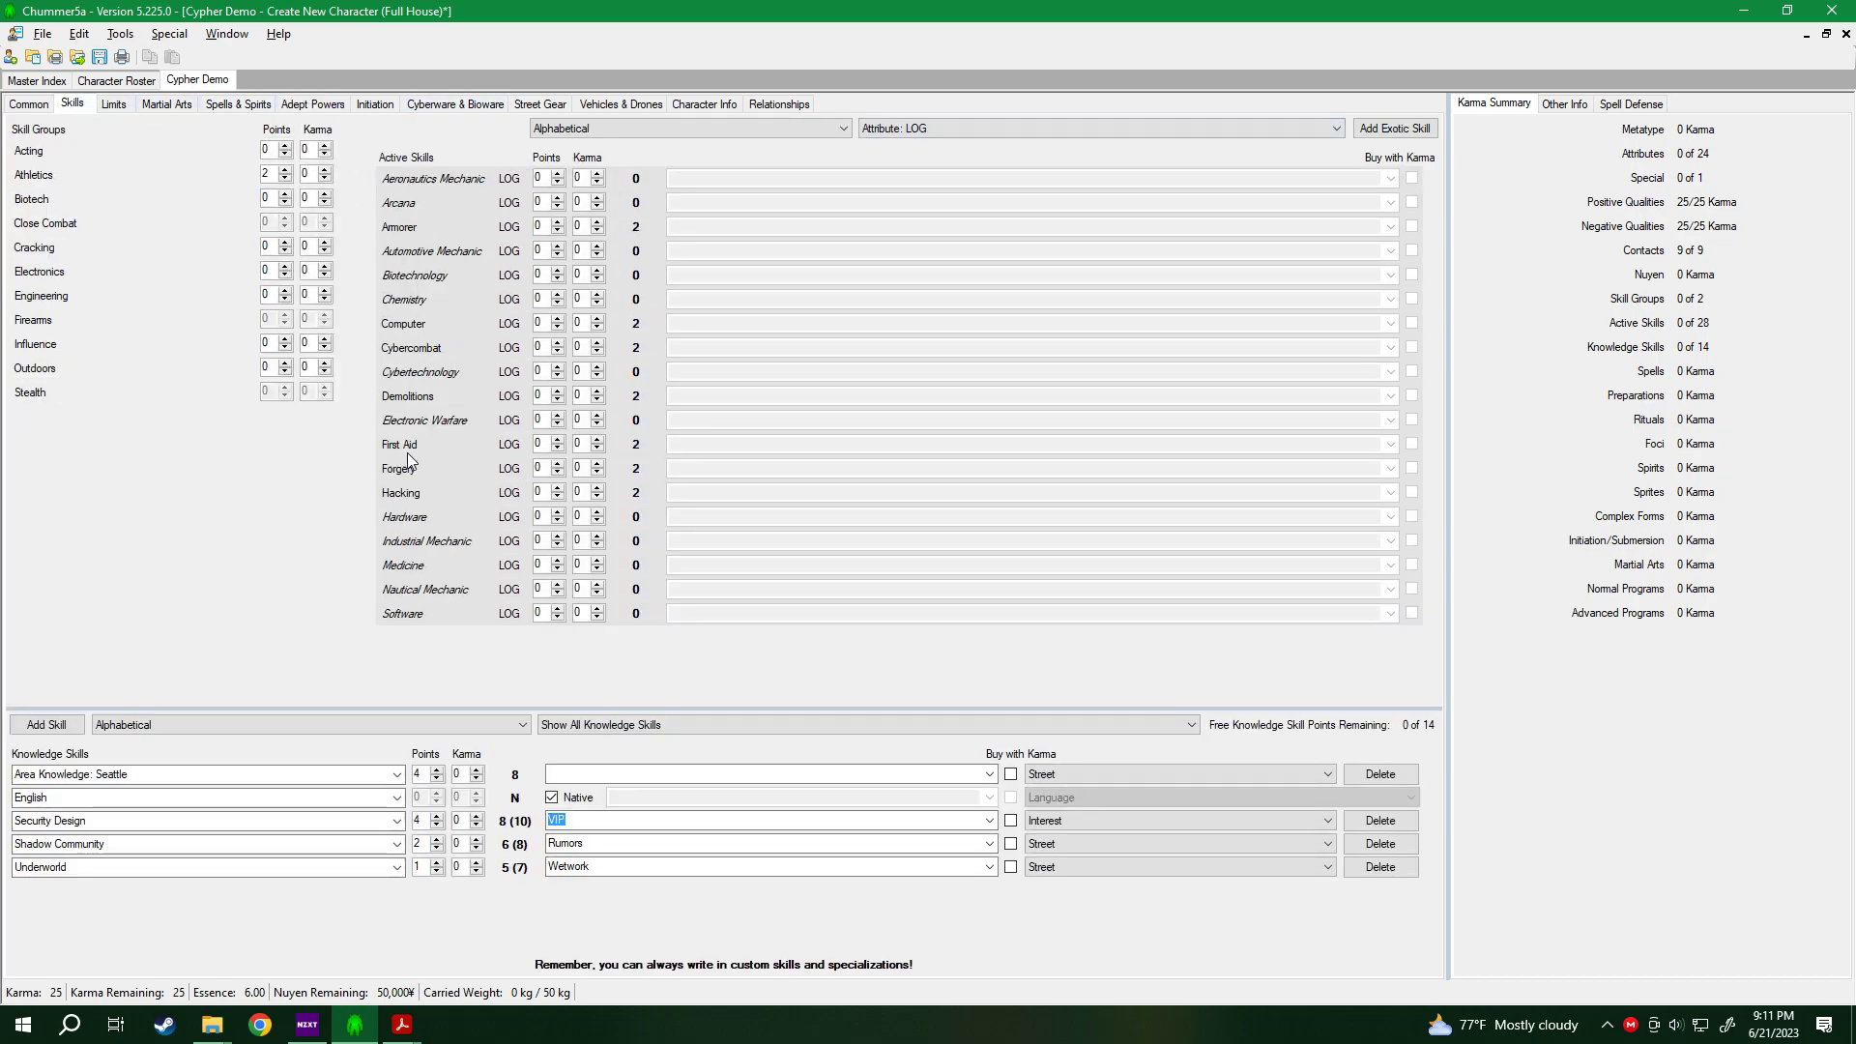
left_click(1093, 125)
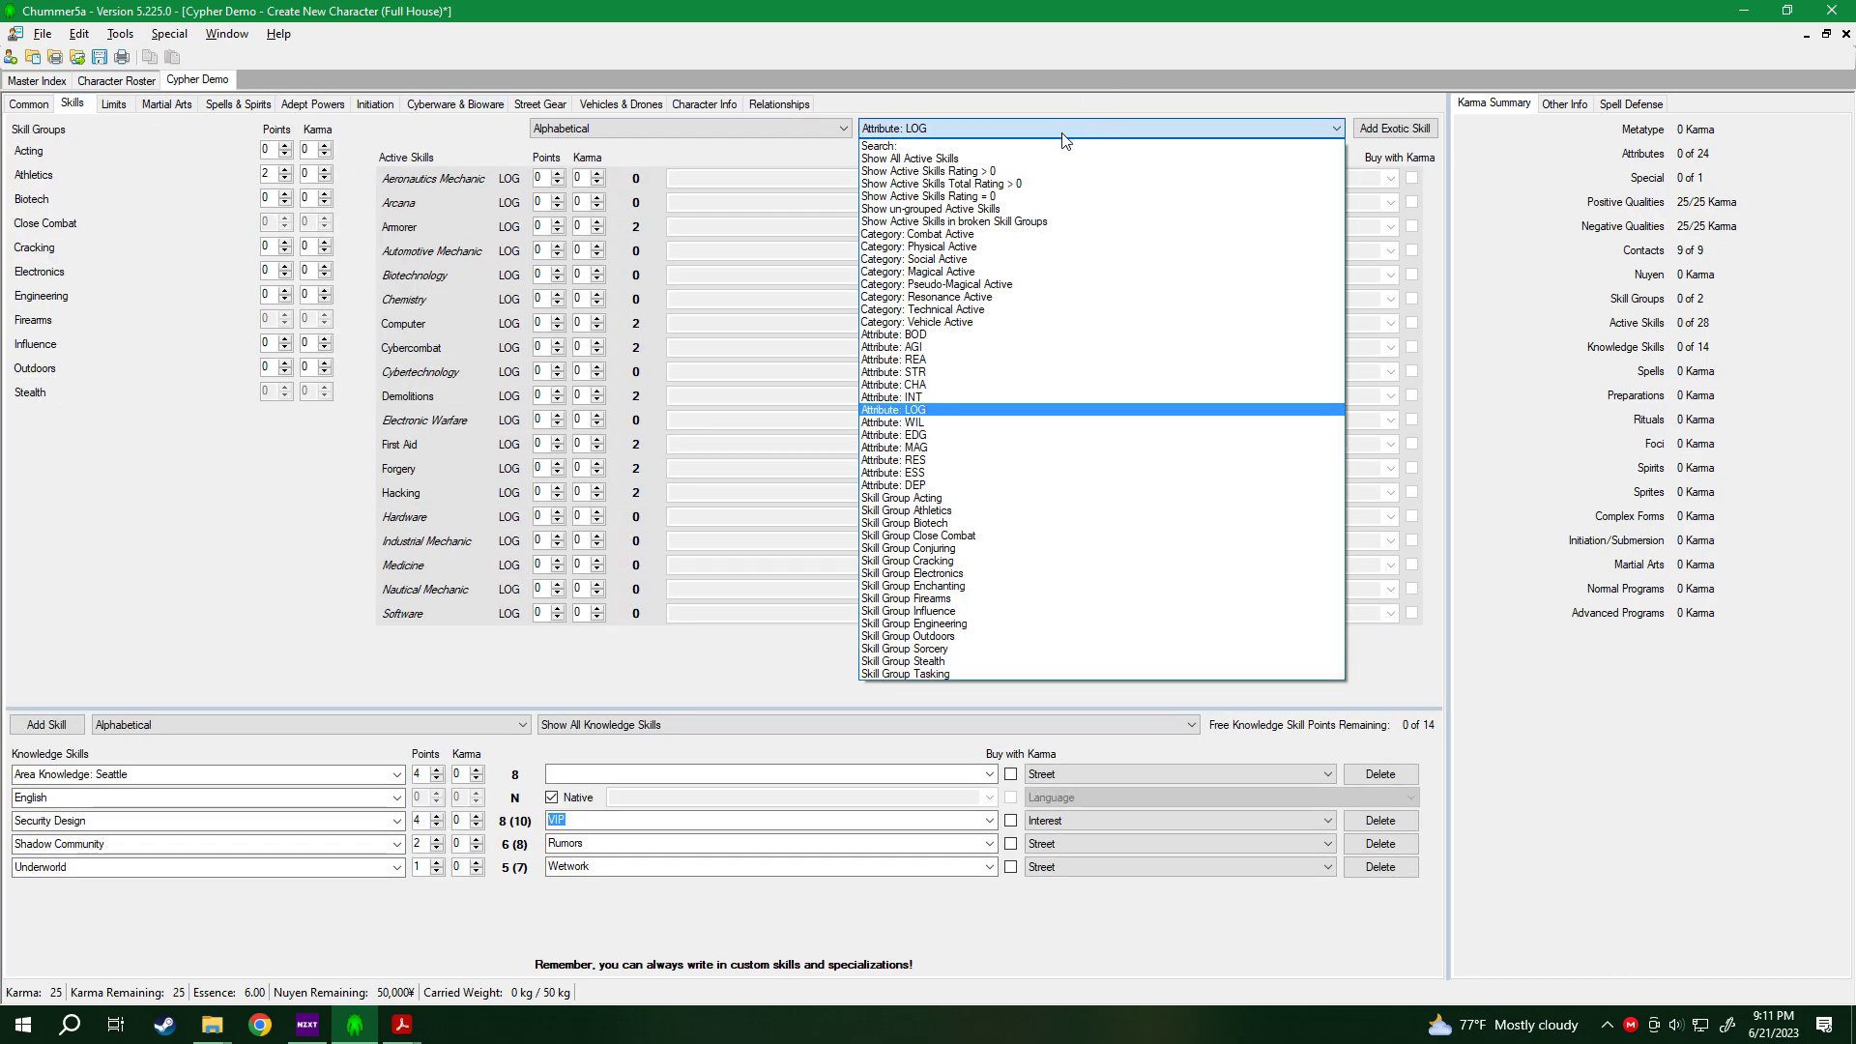
left_click(1158, 145)
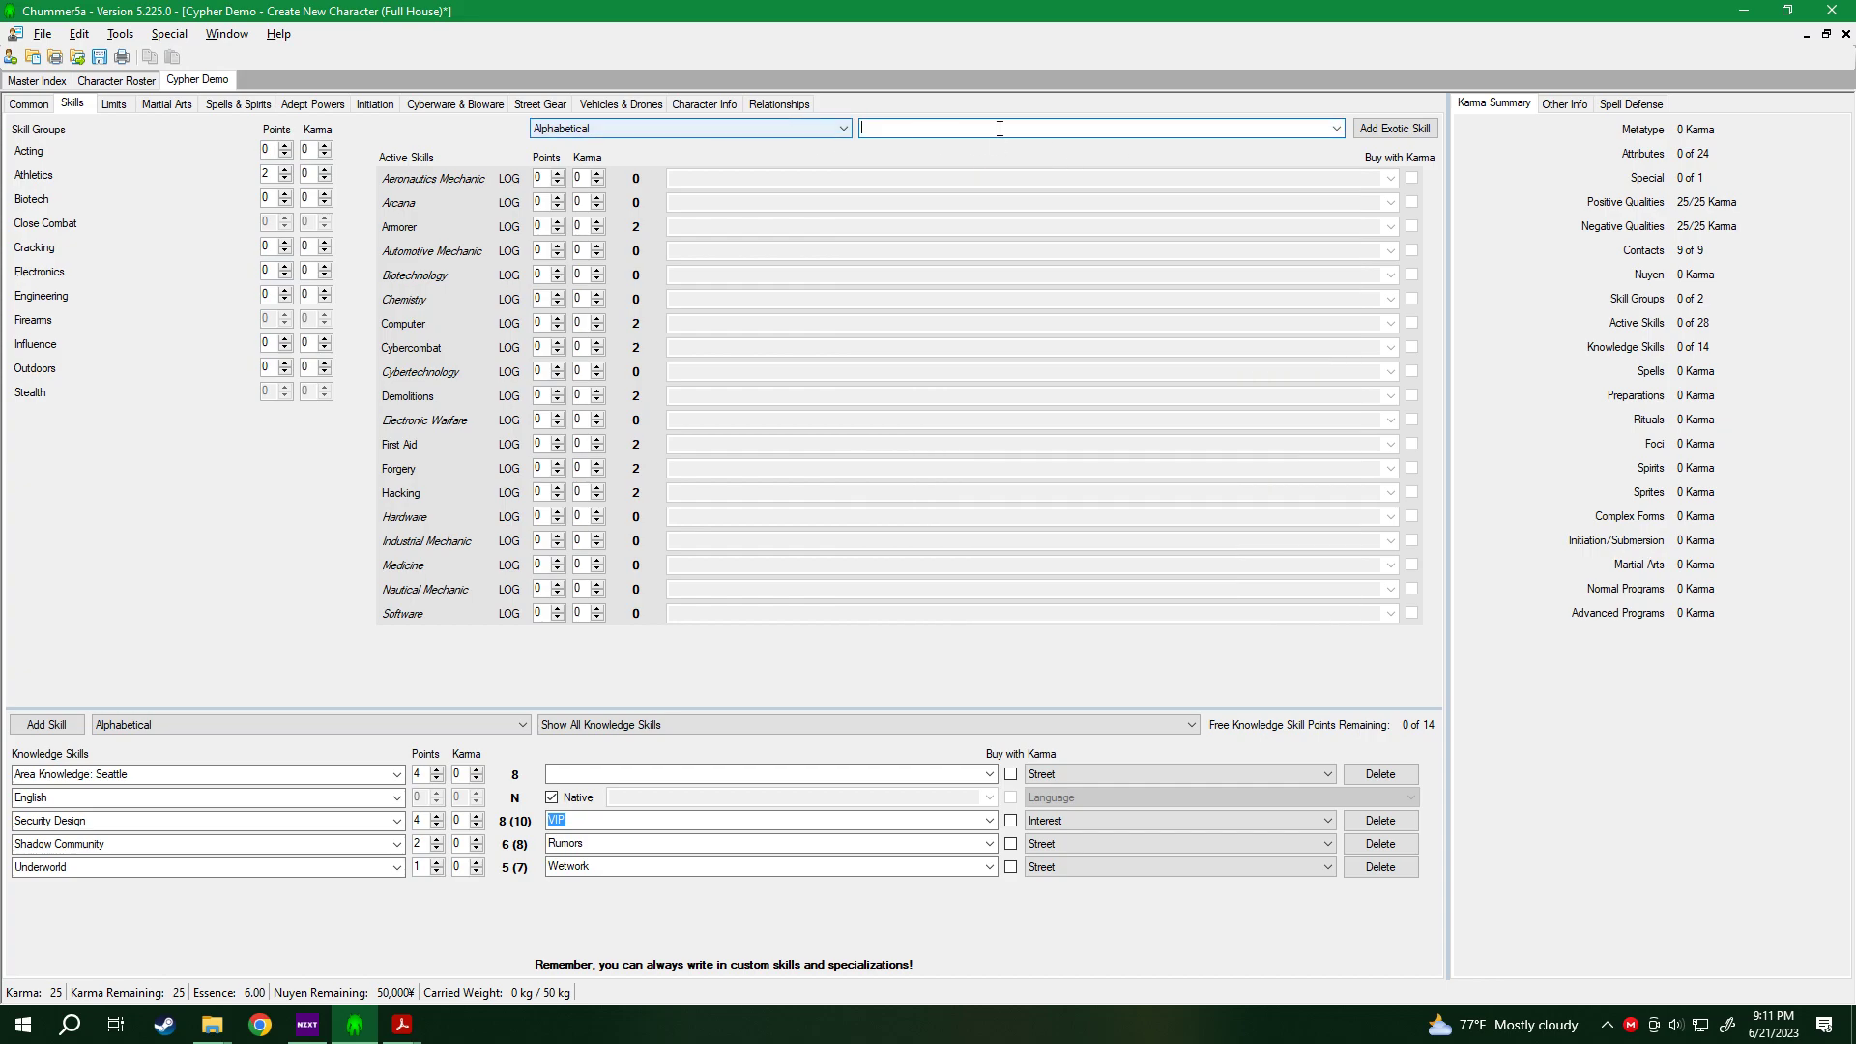
type("pal")
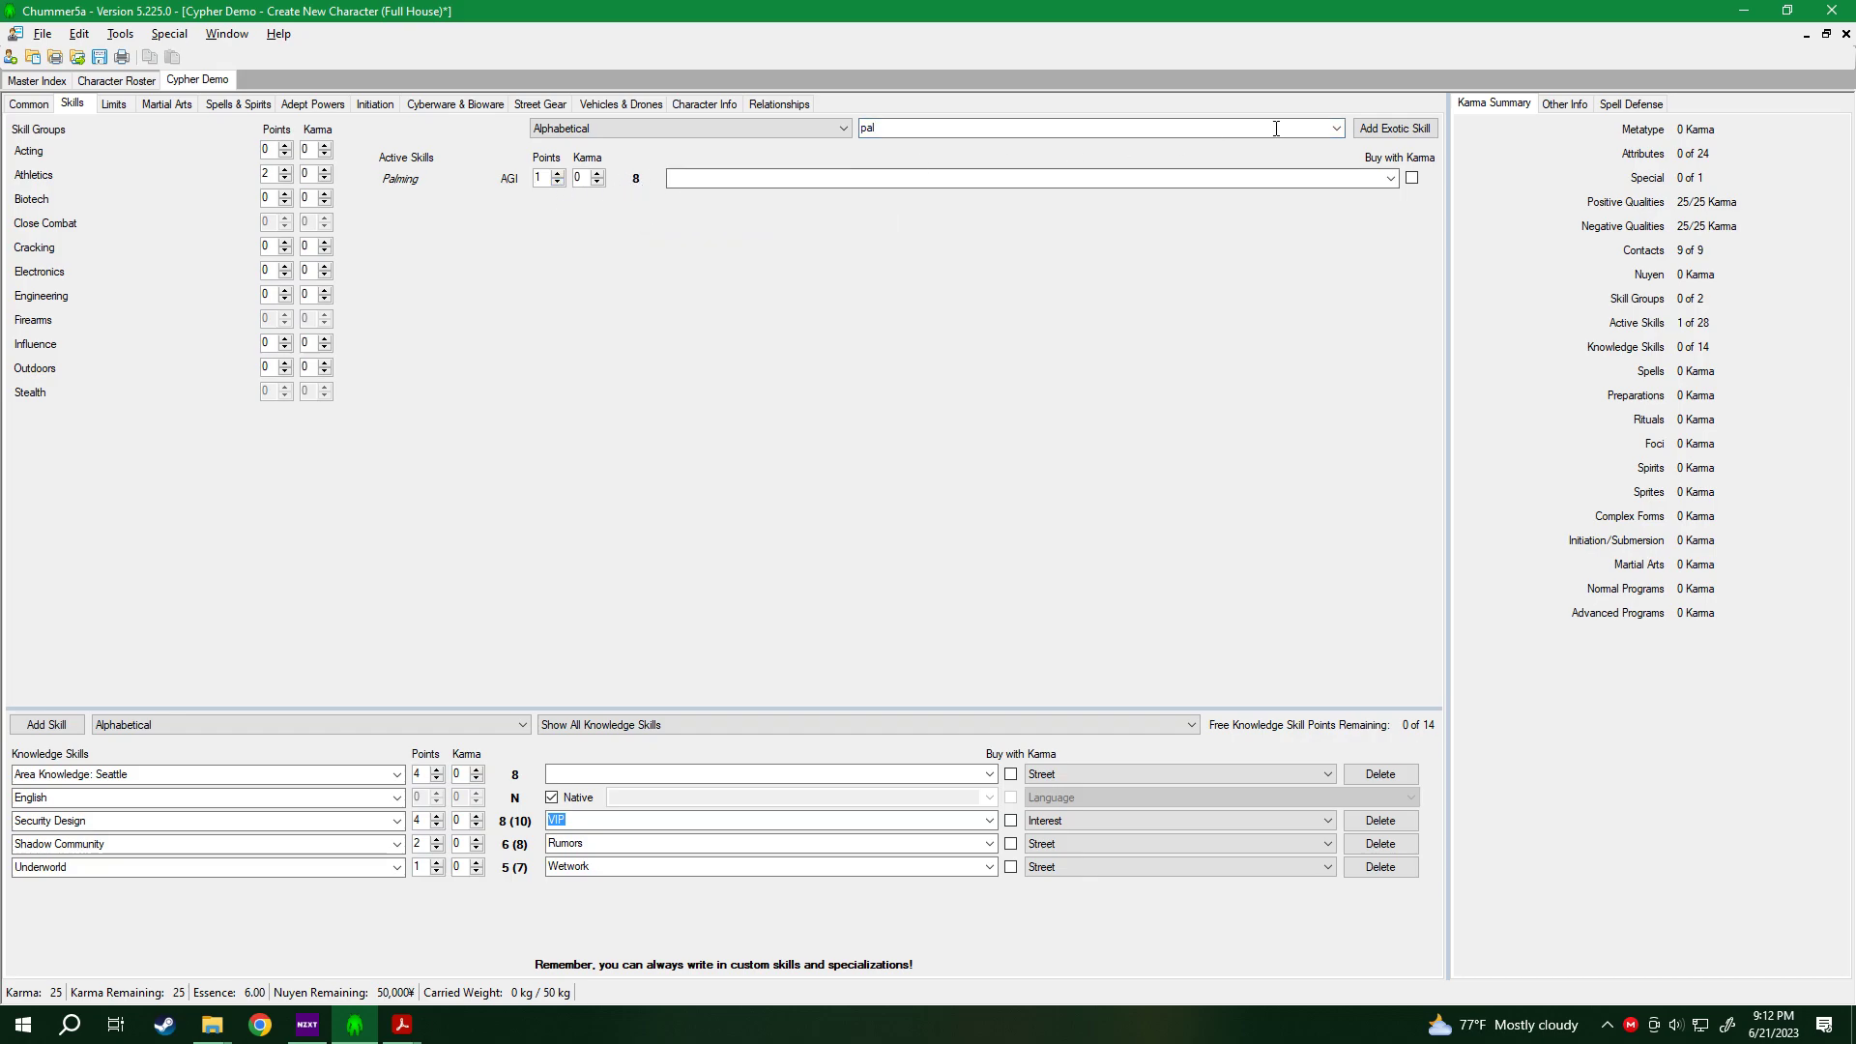
Clear the skill search, filter the active skills by Attribute: LOG and put 1 point into First Aid.
left_click(1307, 127)
key("BackSpace")
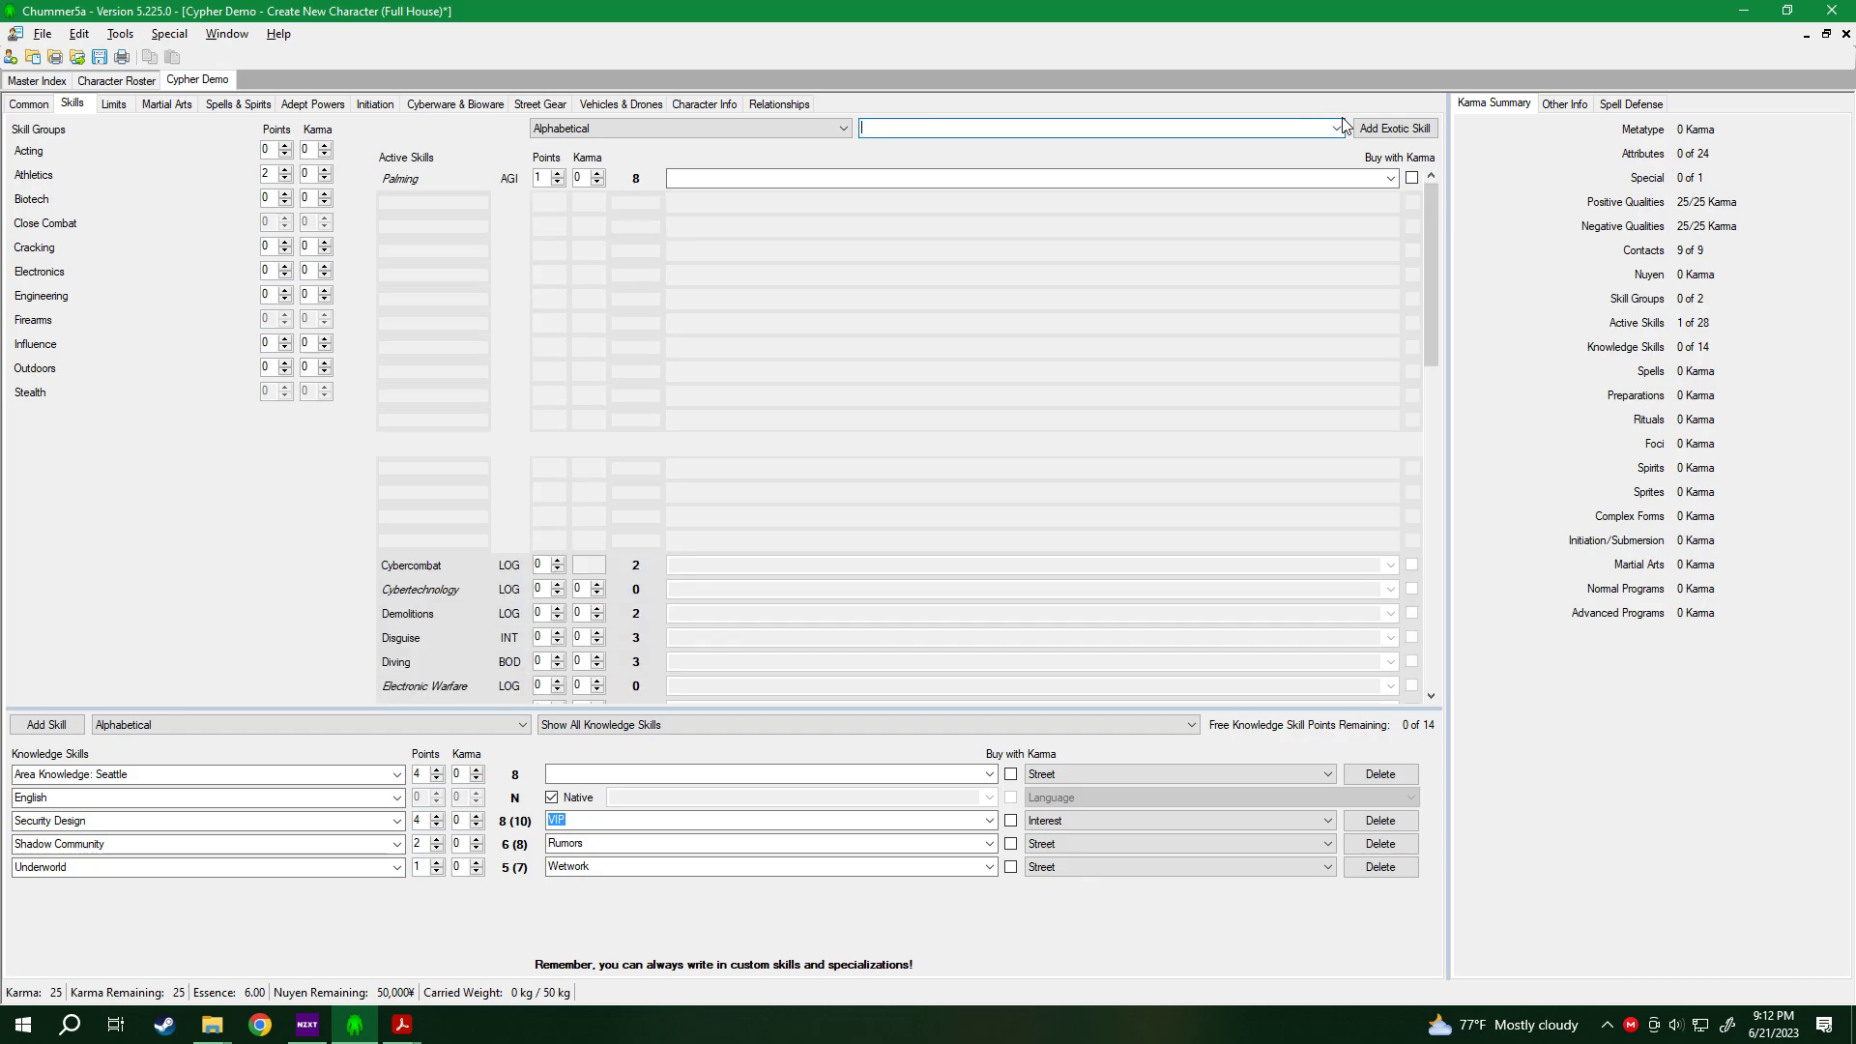
left_click(1335, 128)
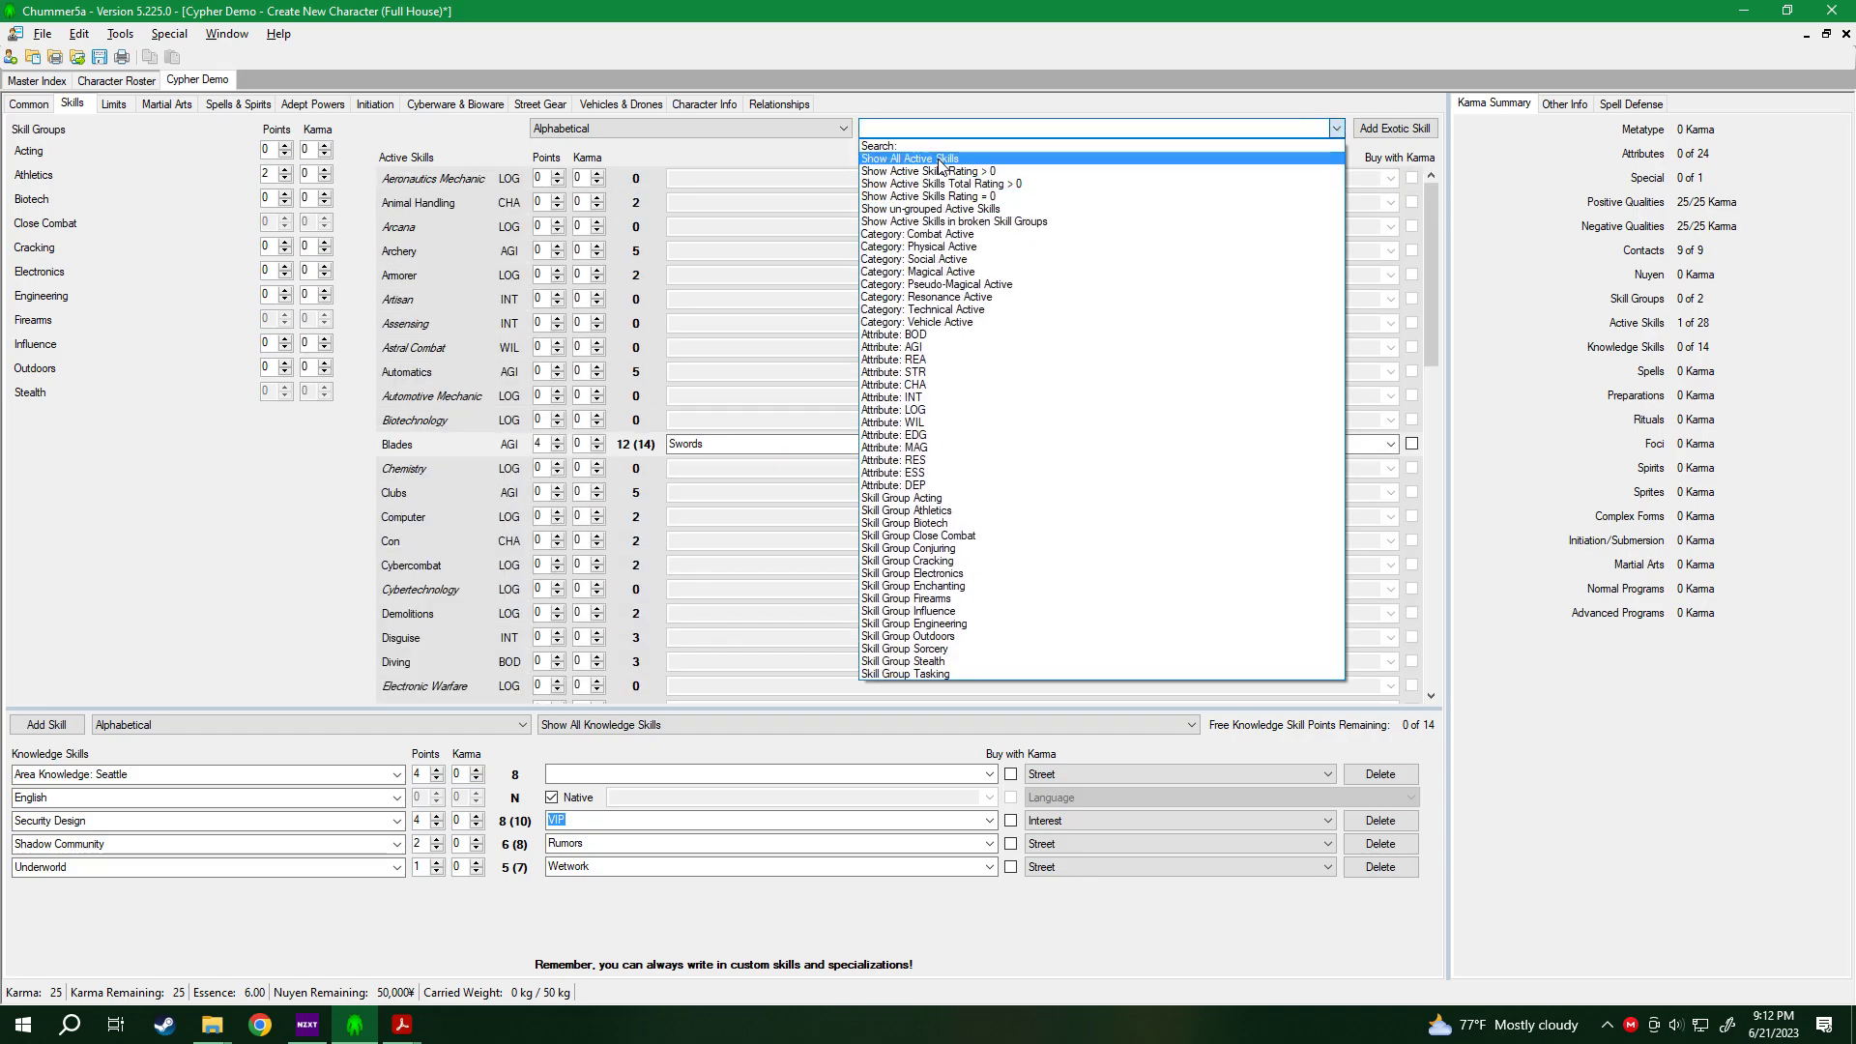
left_click(920, 412)
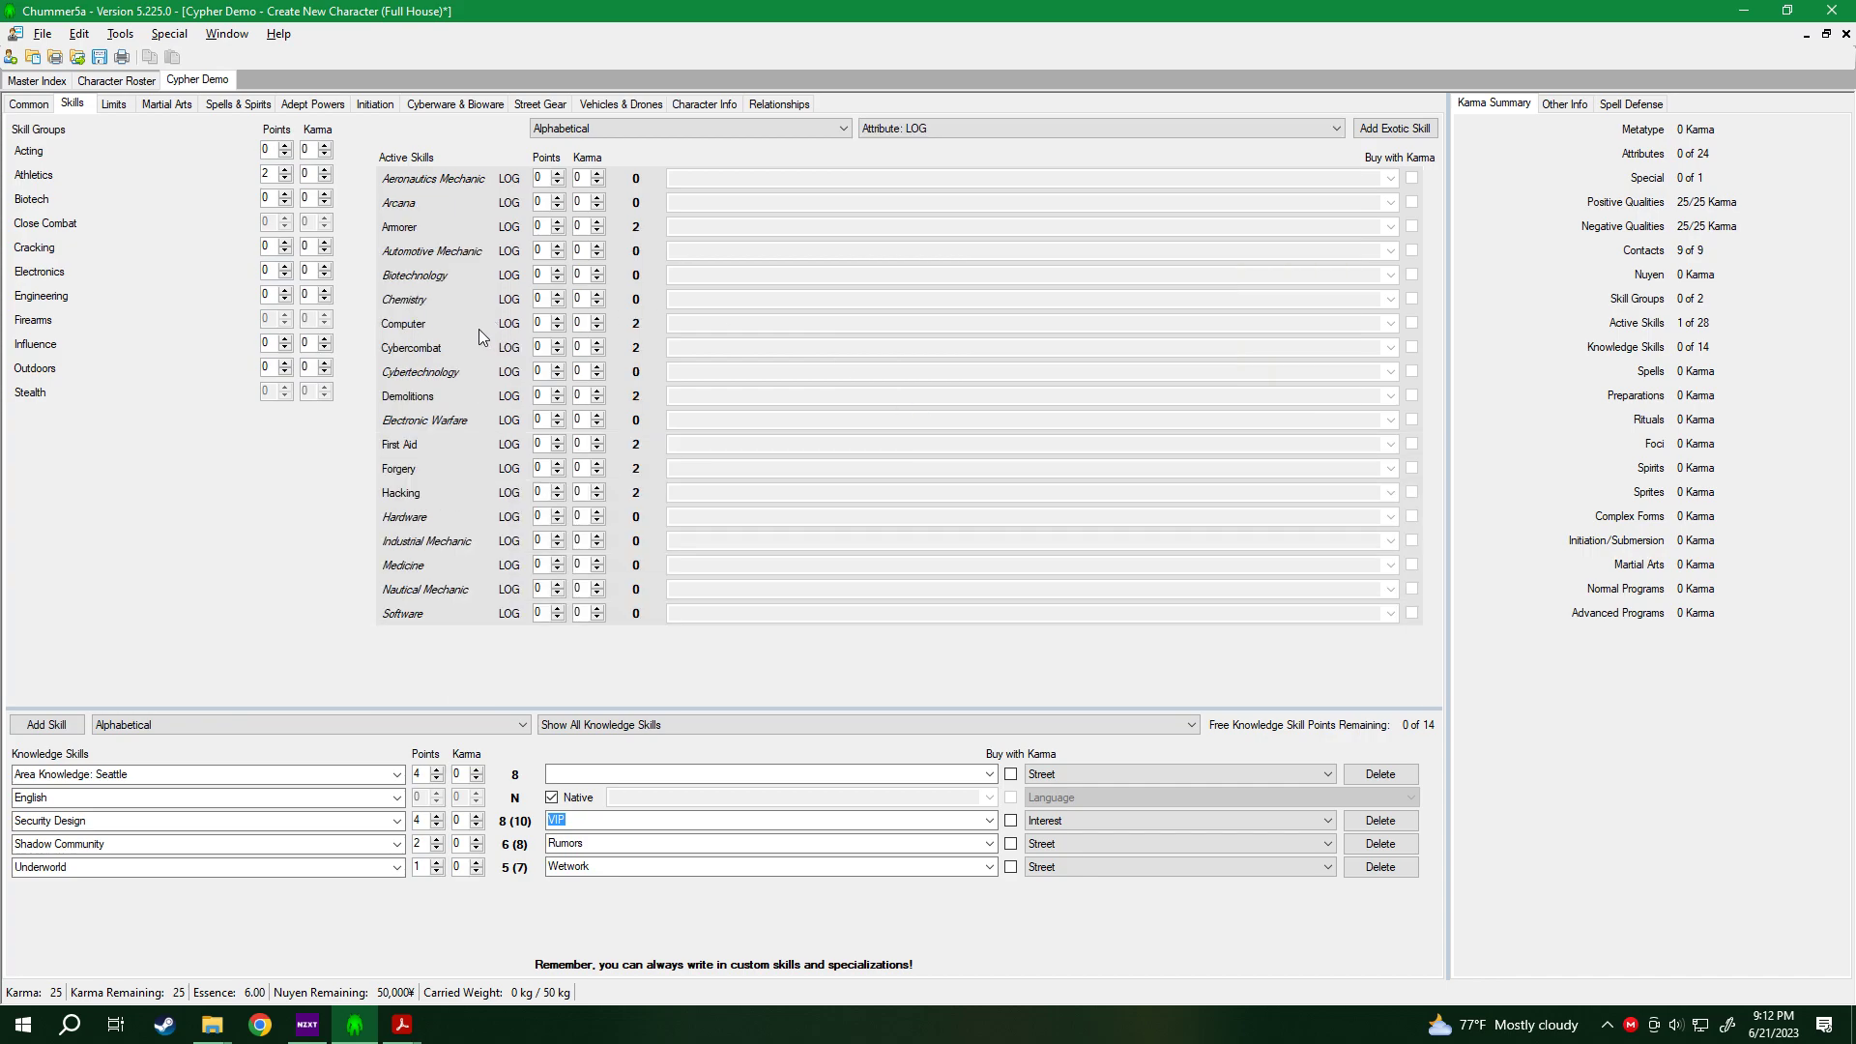
left_click(558, 440)
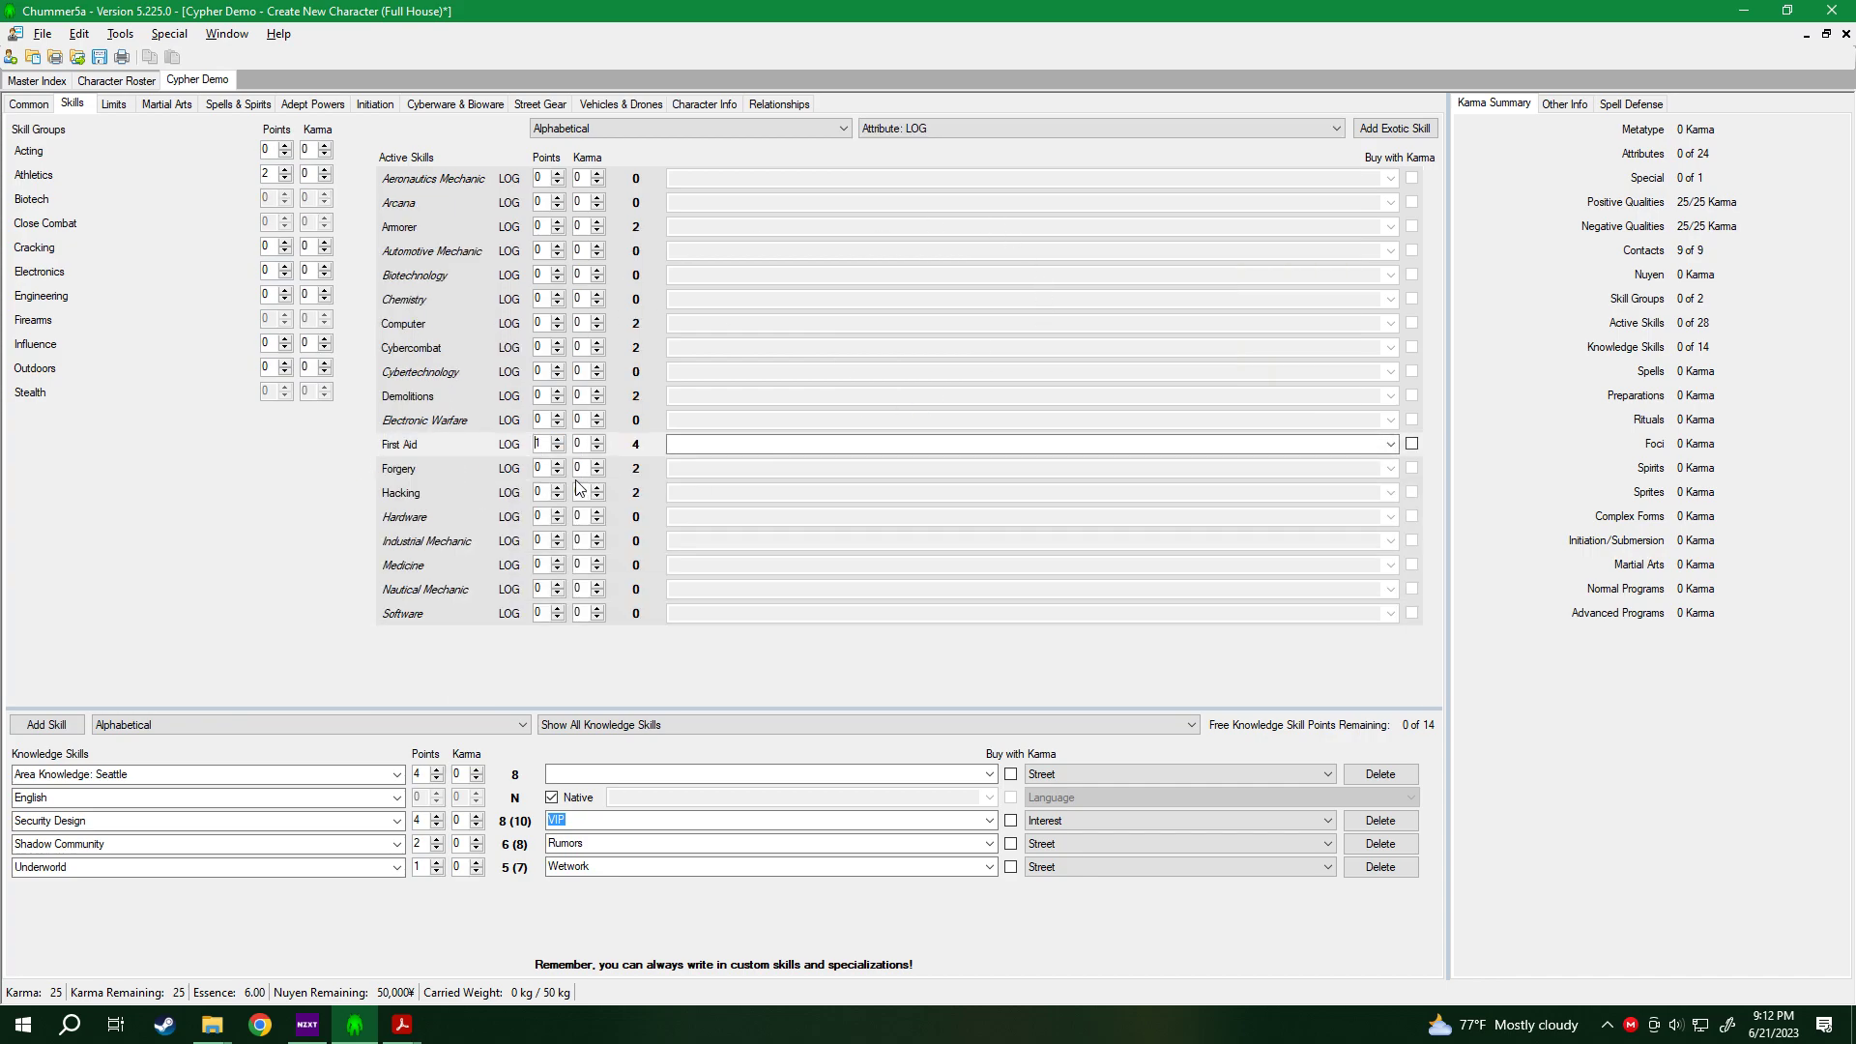
Go back to the adept powers, search the power list for "rapi" and add Rapid Draw.
left_click(312, 104)
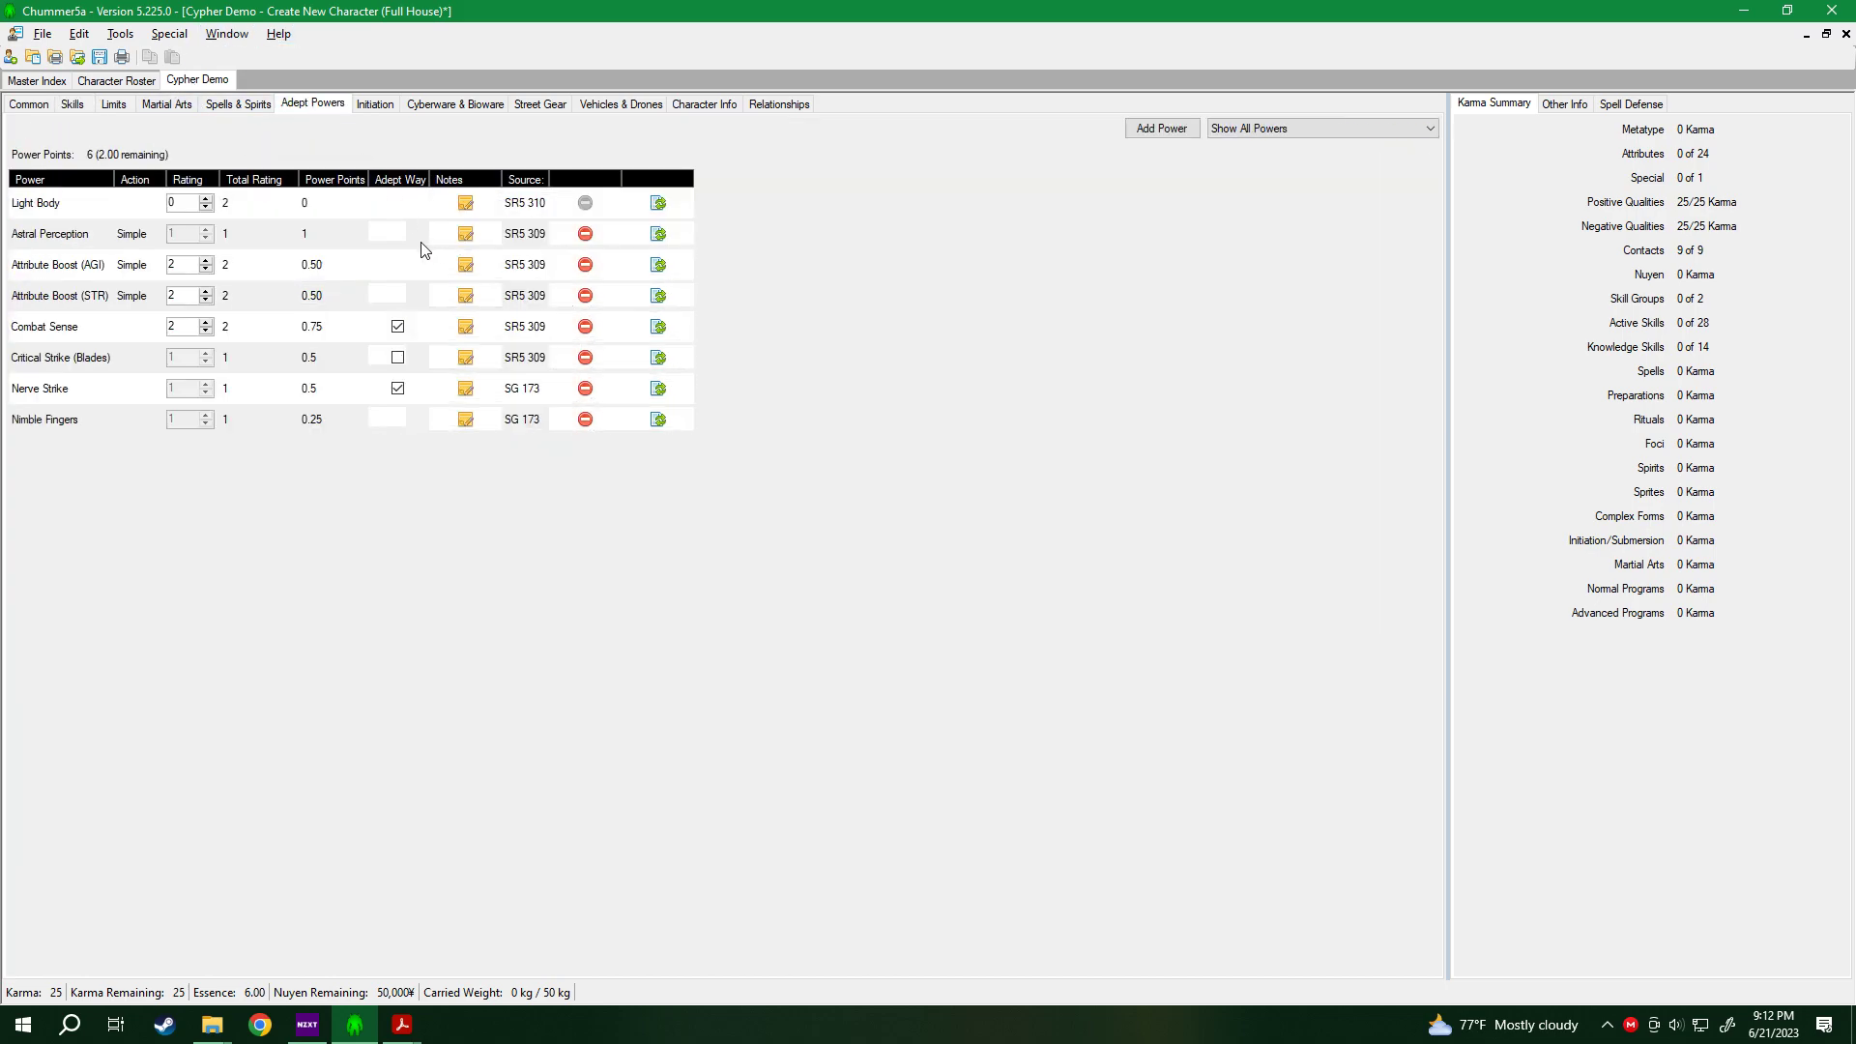
left_click(1161, 128)
left_click(1060, 321)
type("rapi")
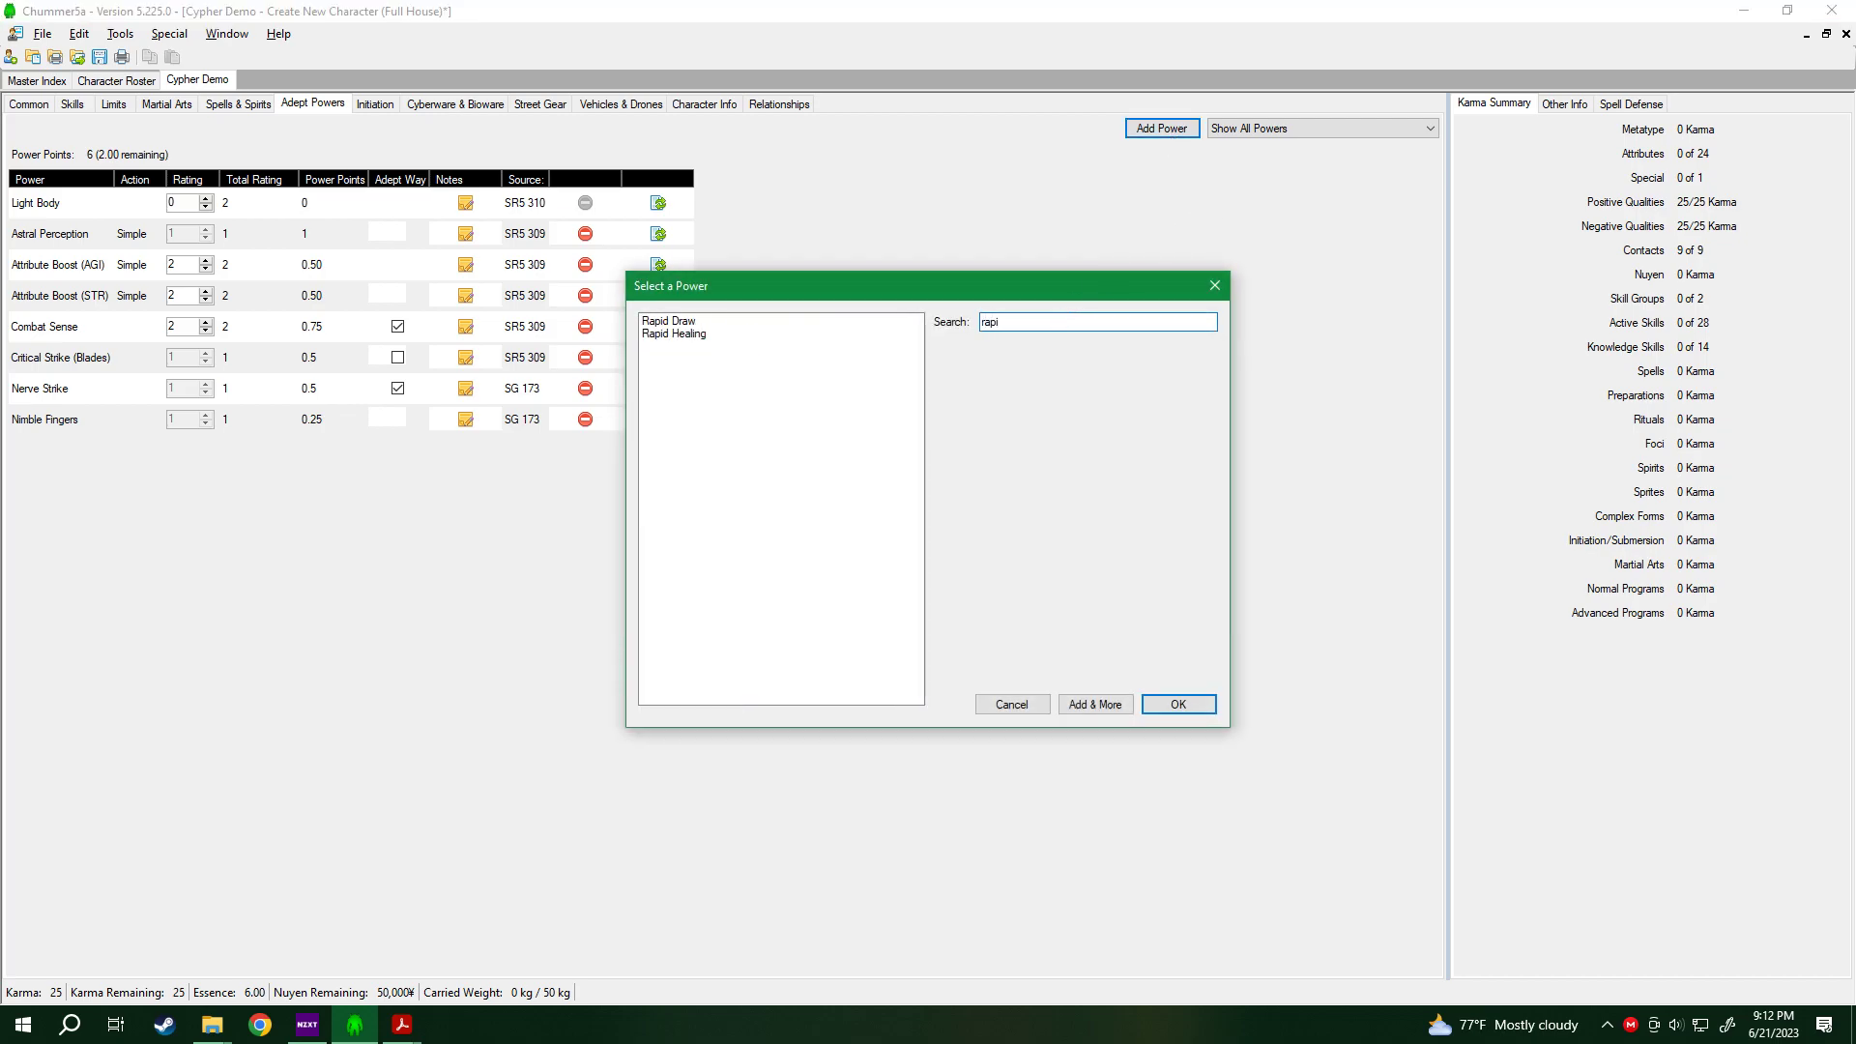
left_click(682, 321)
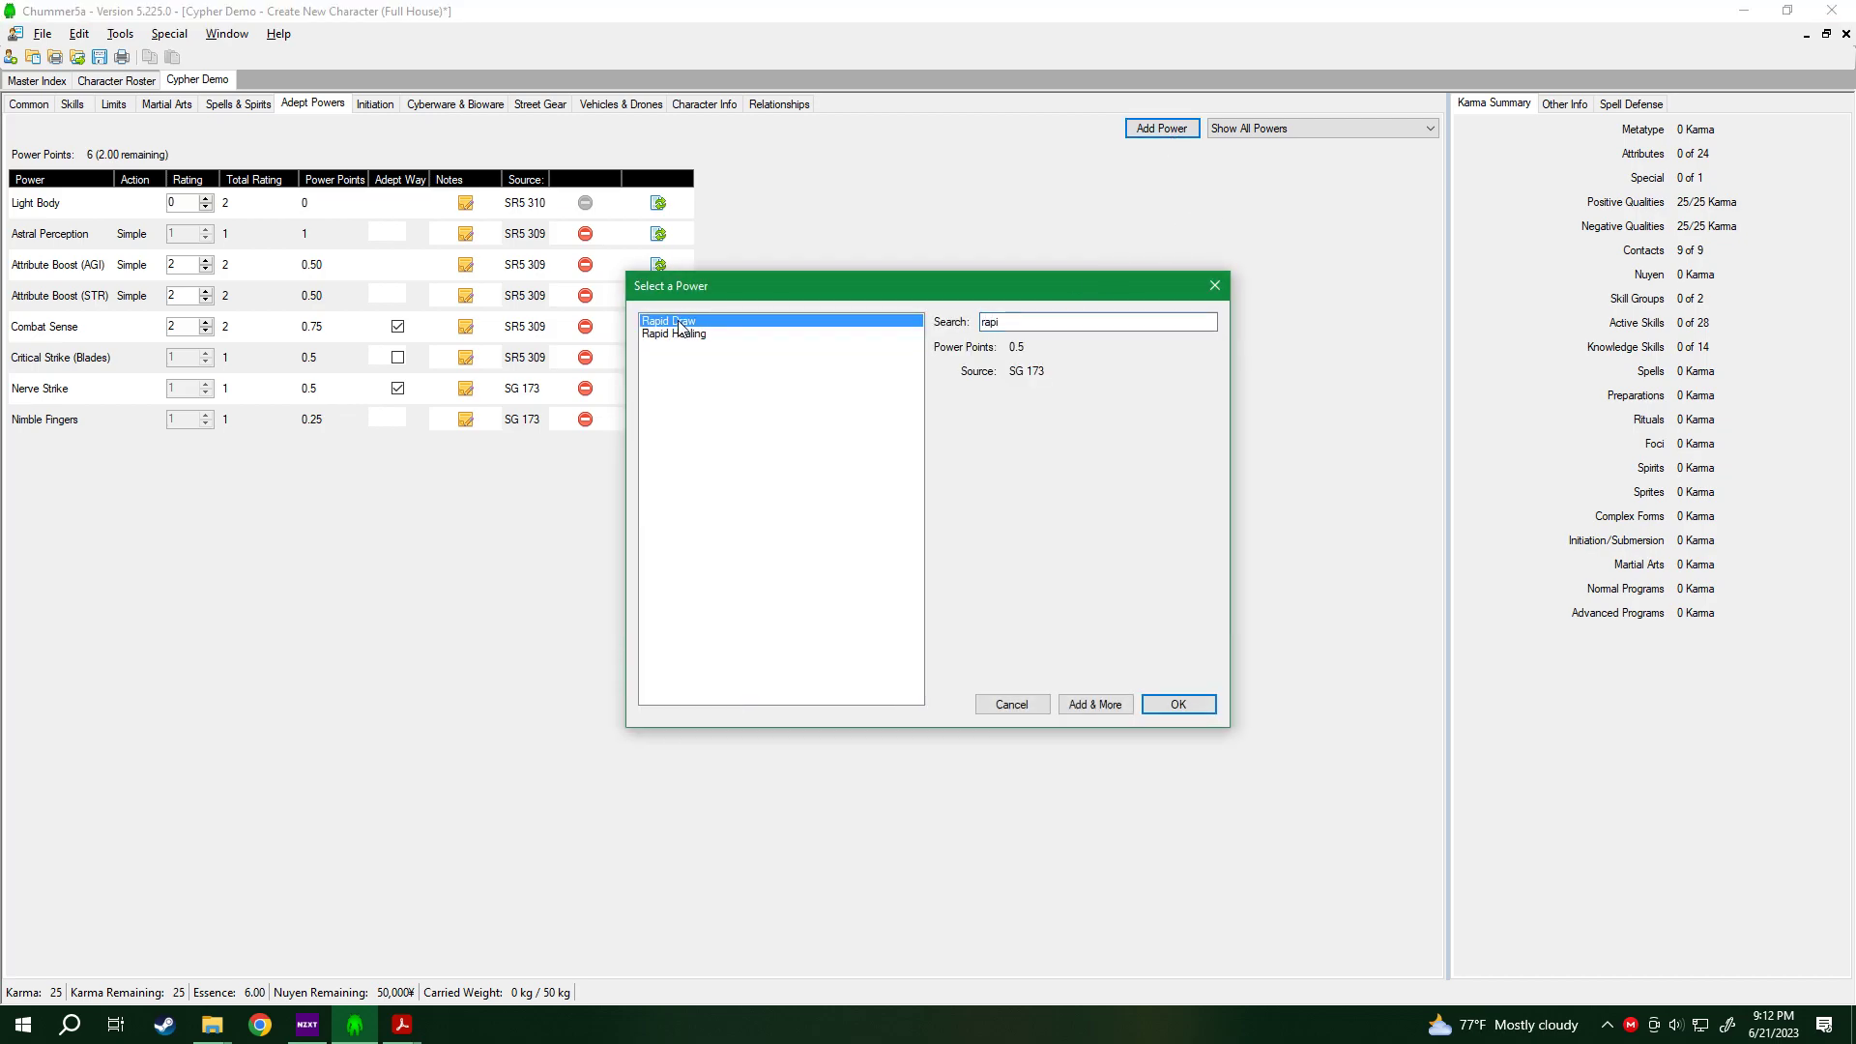
left_click(1179, 705)
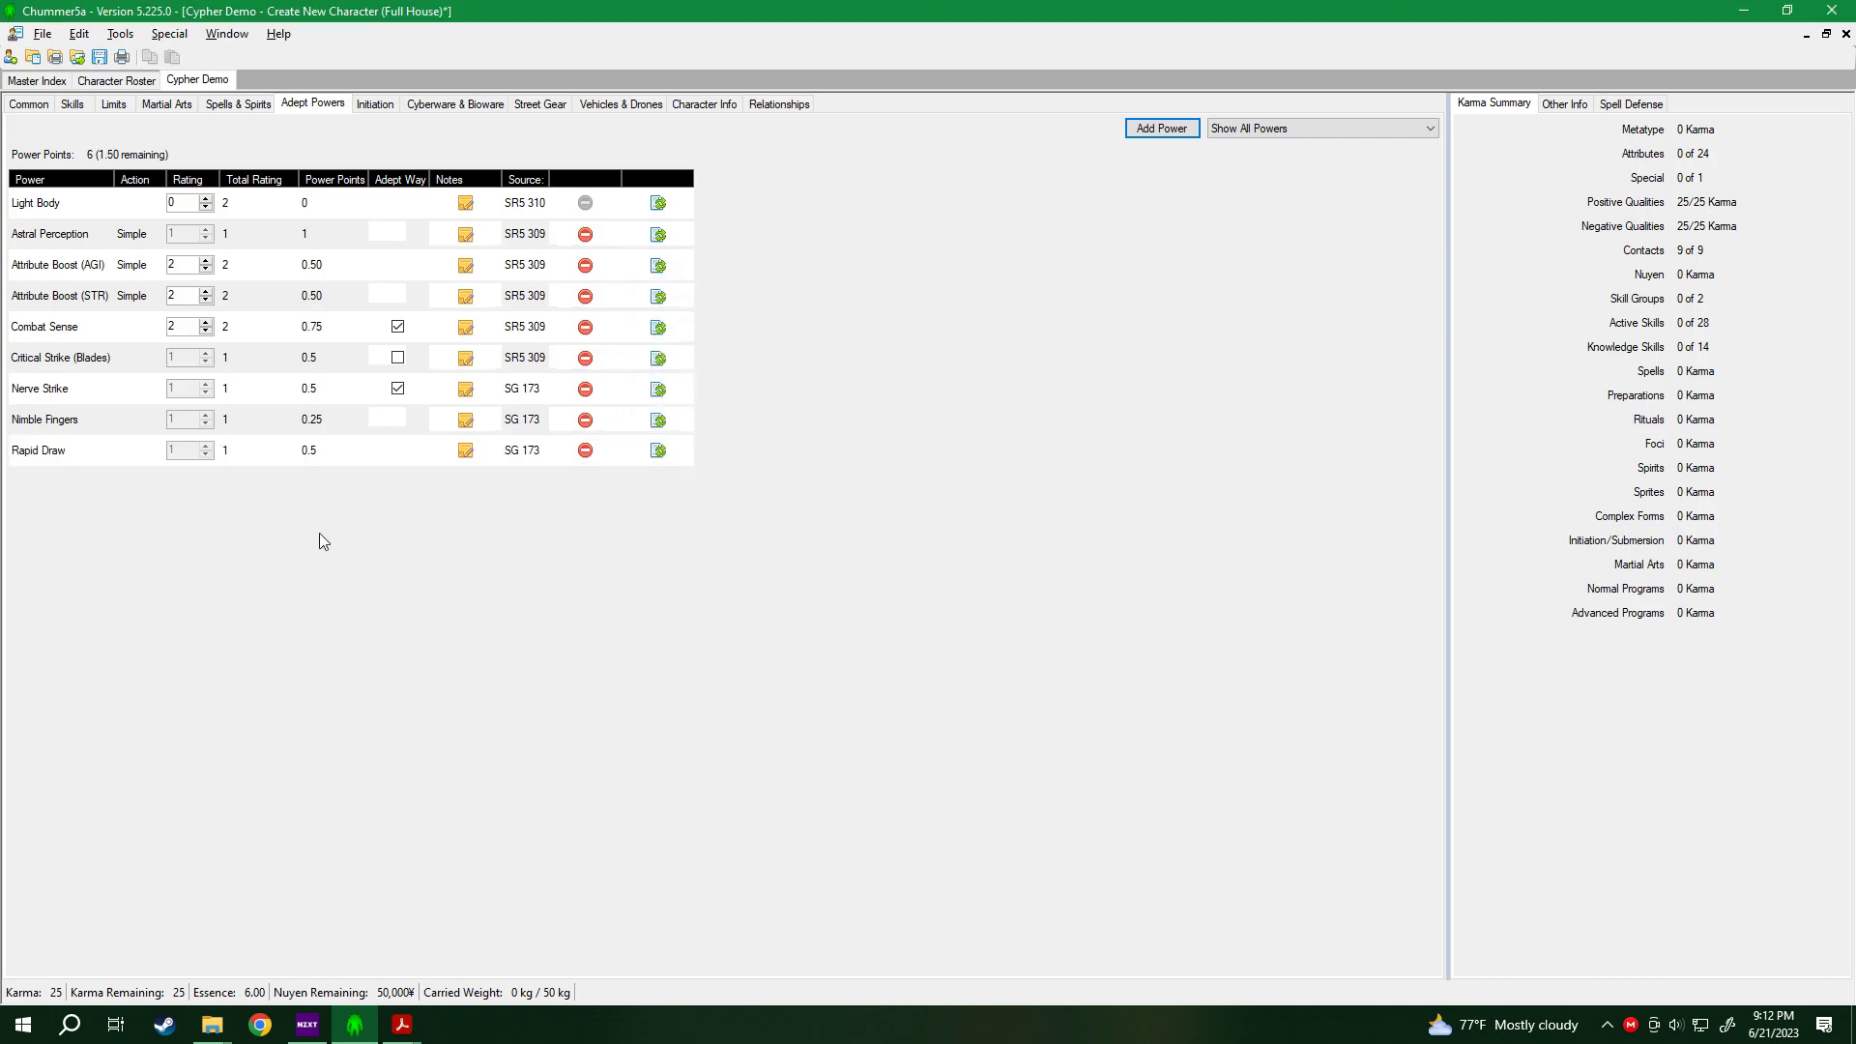
left_click(1136, 130)
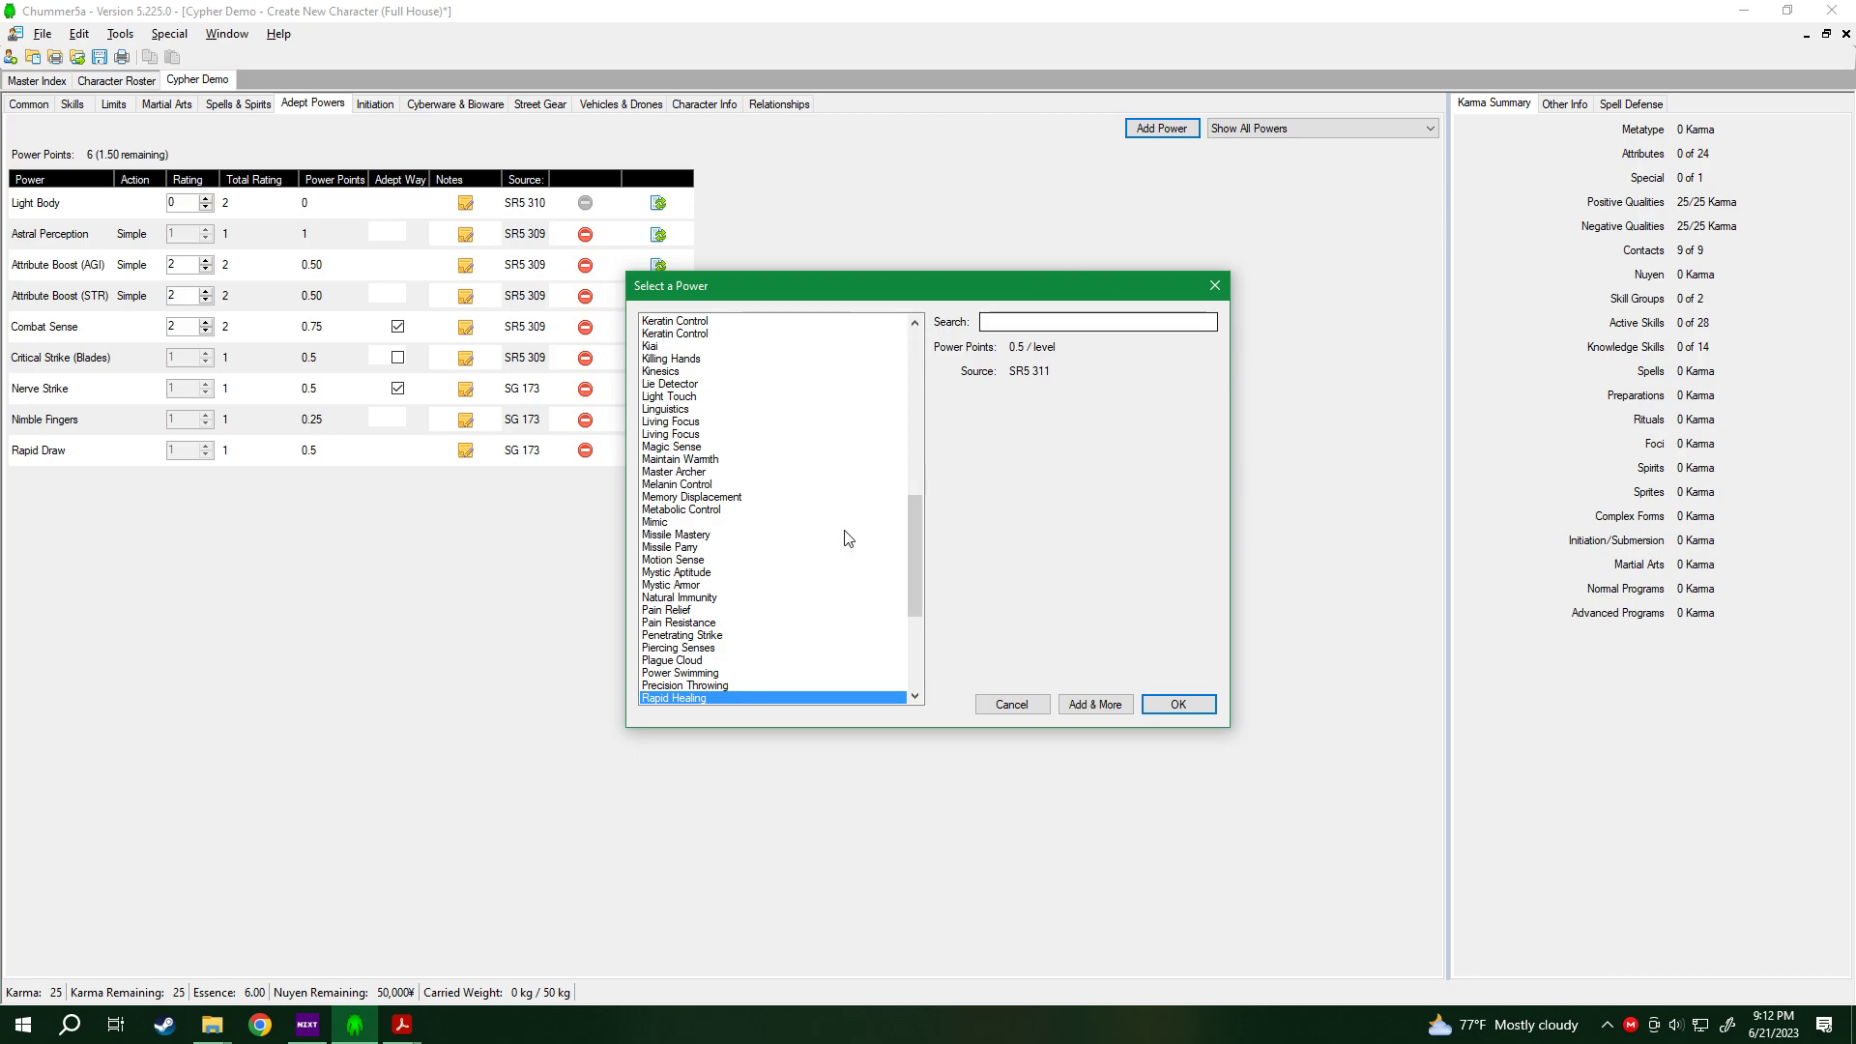
scroll(773, 600, "down", 1)
left_click(1098, 321)
type("ra")
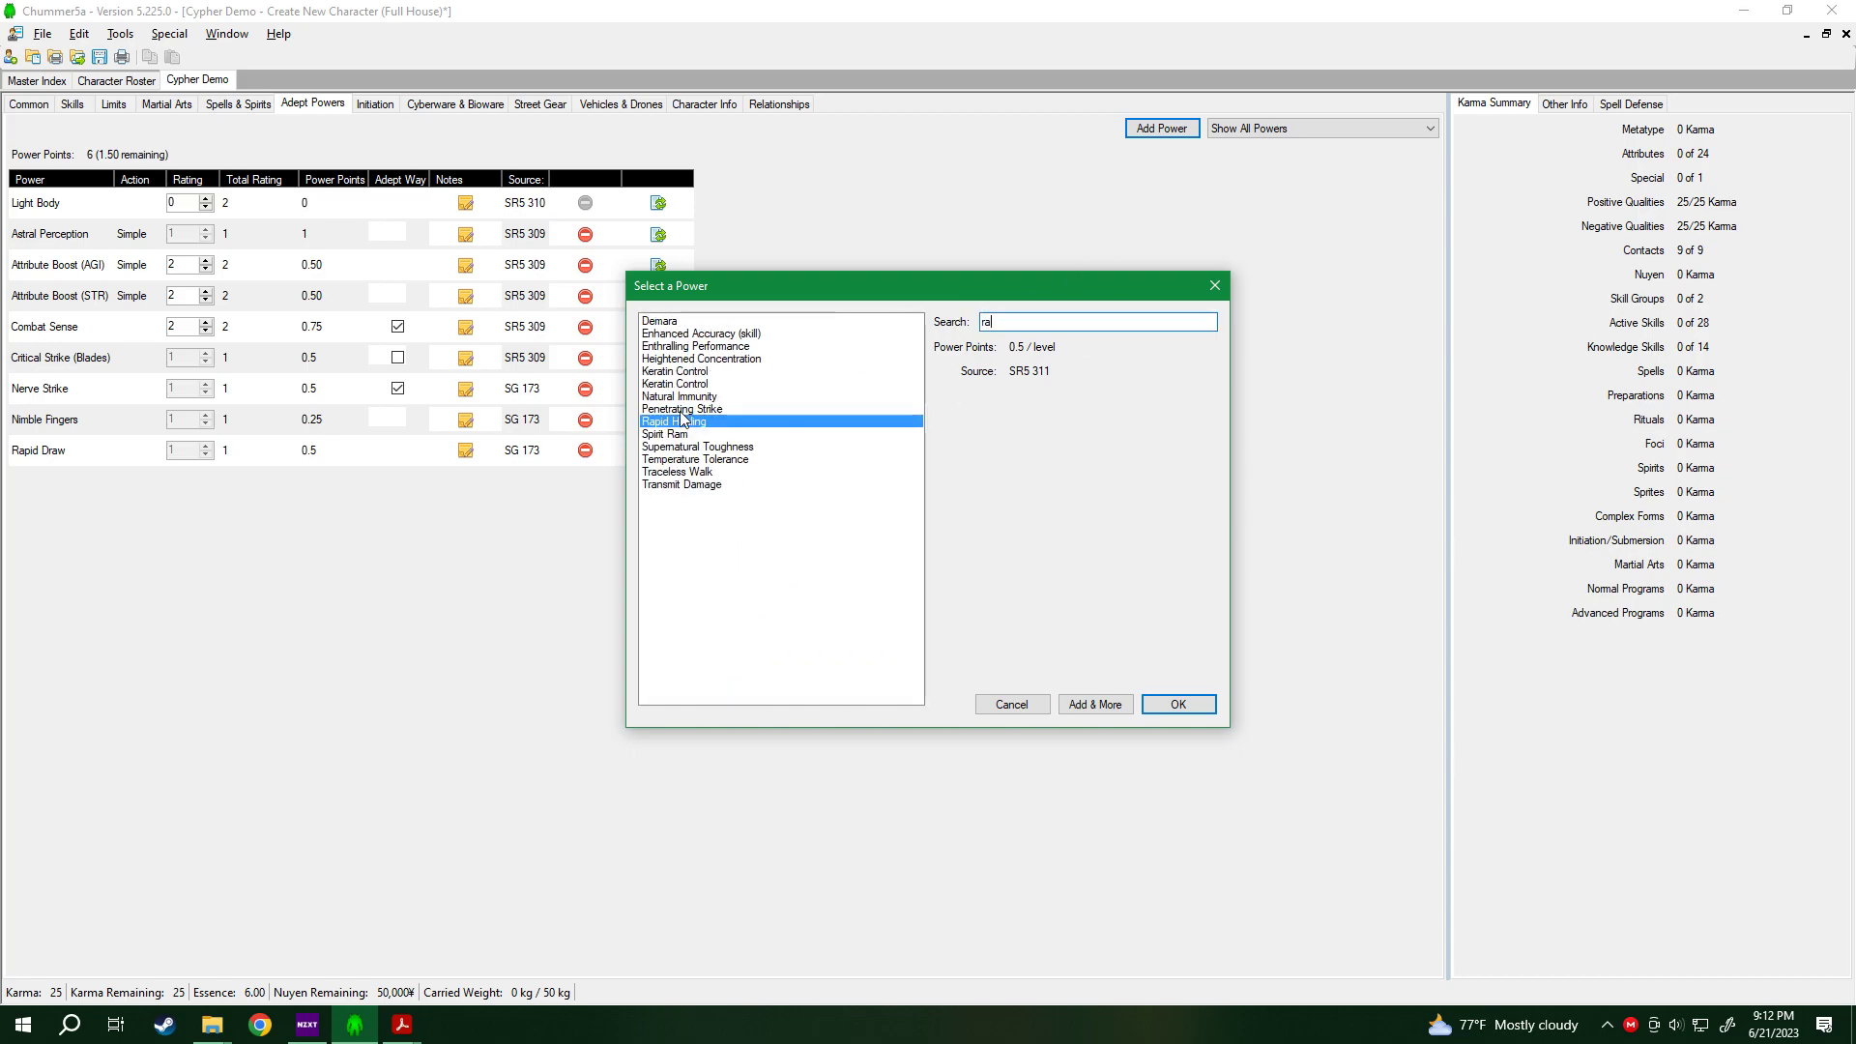
type("pi")
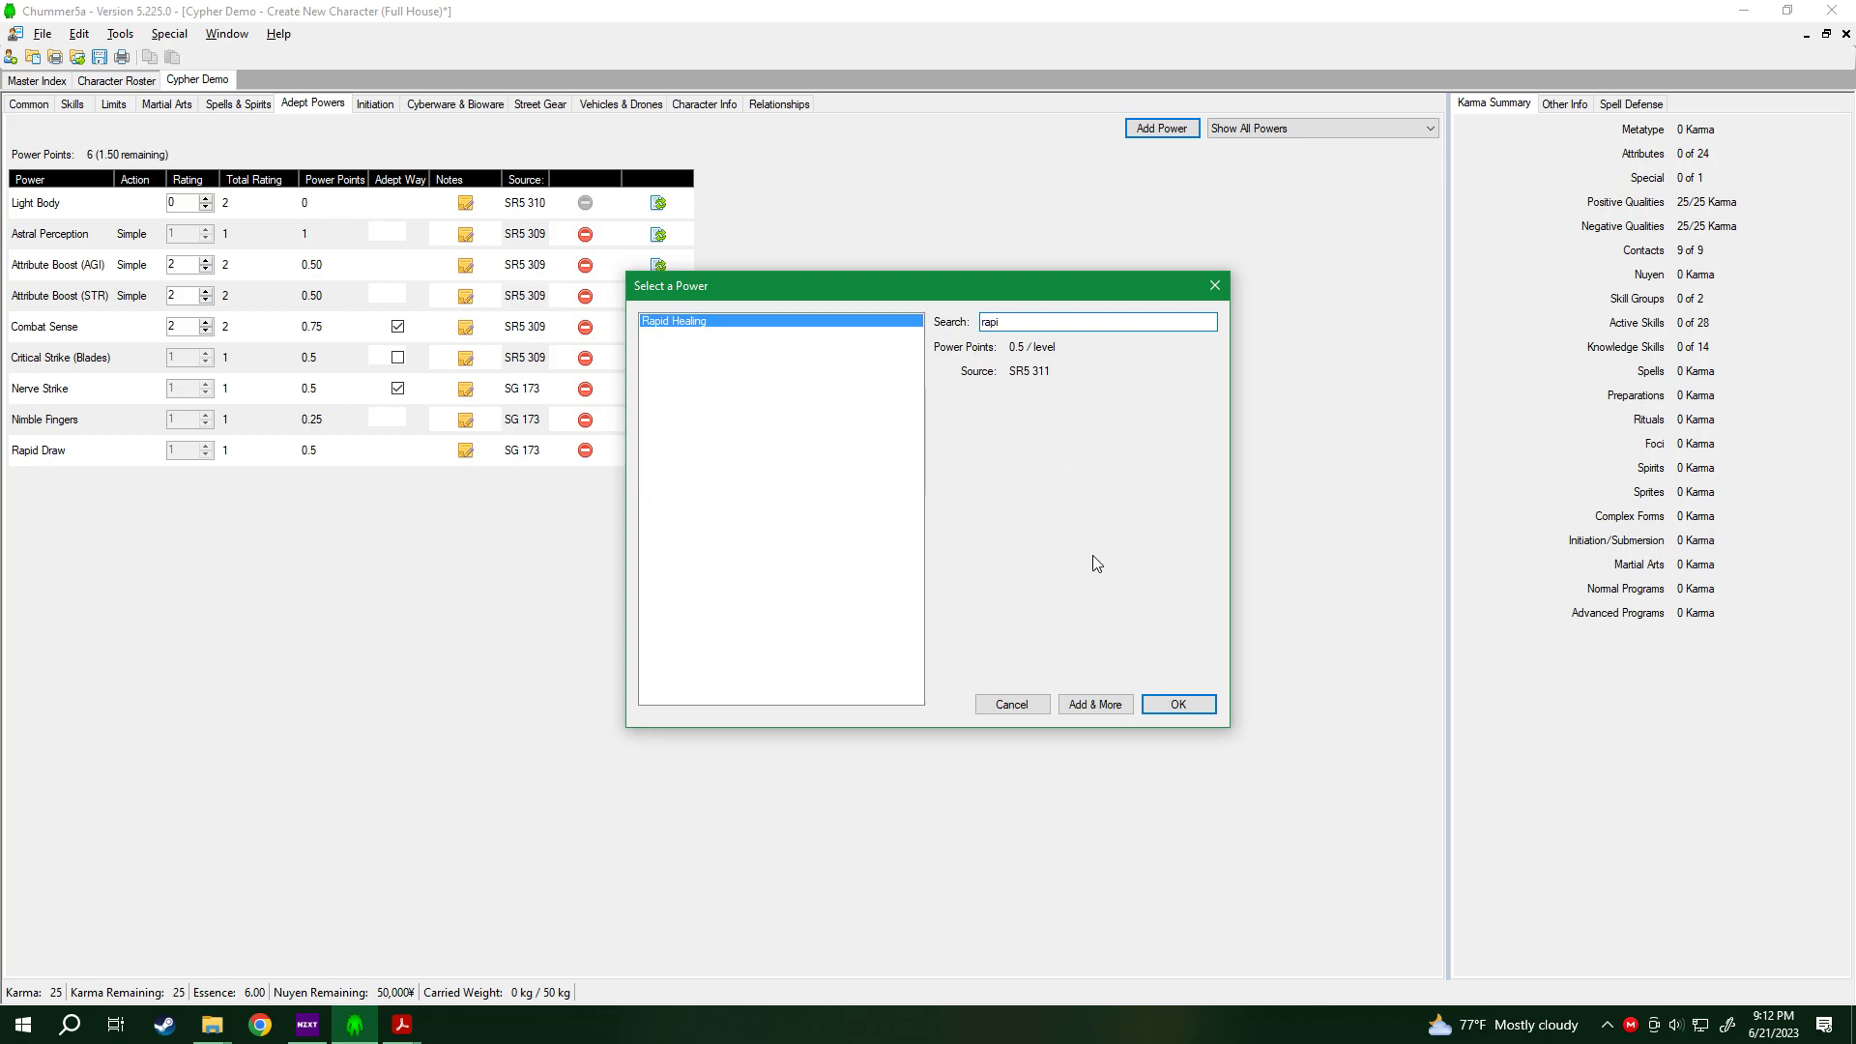
left_click(1009, 702)
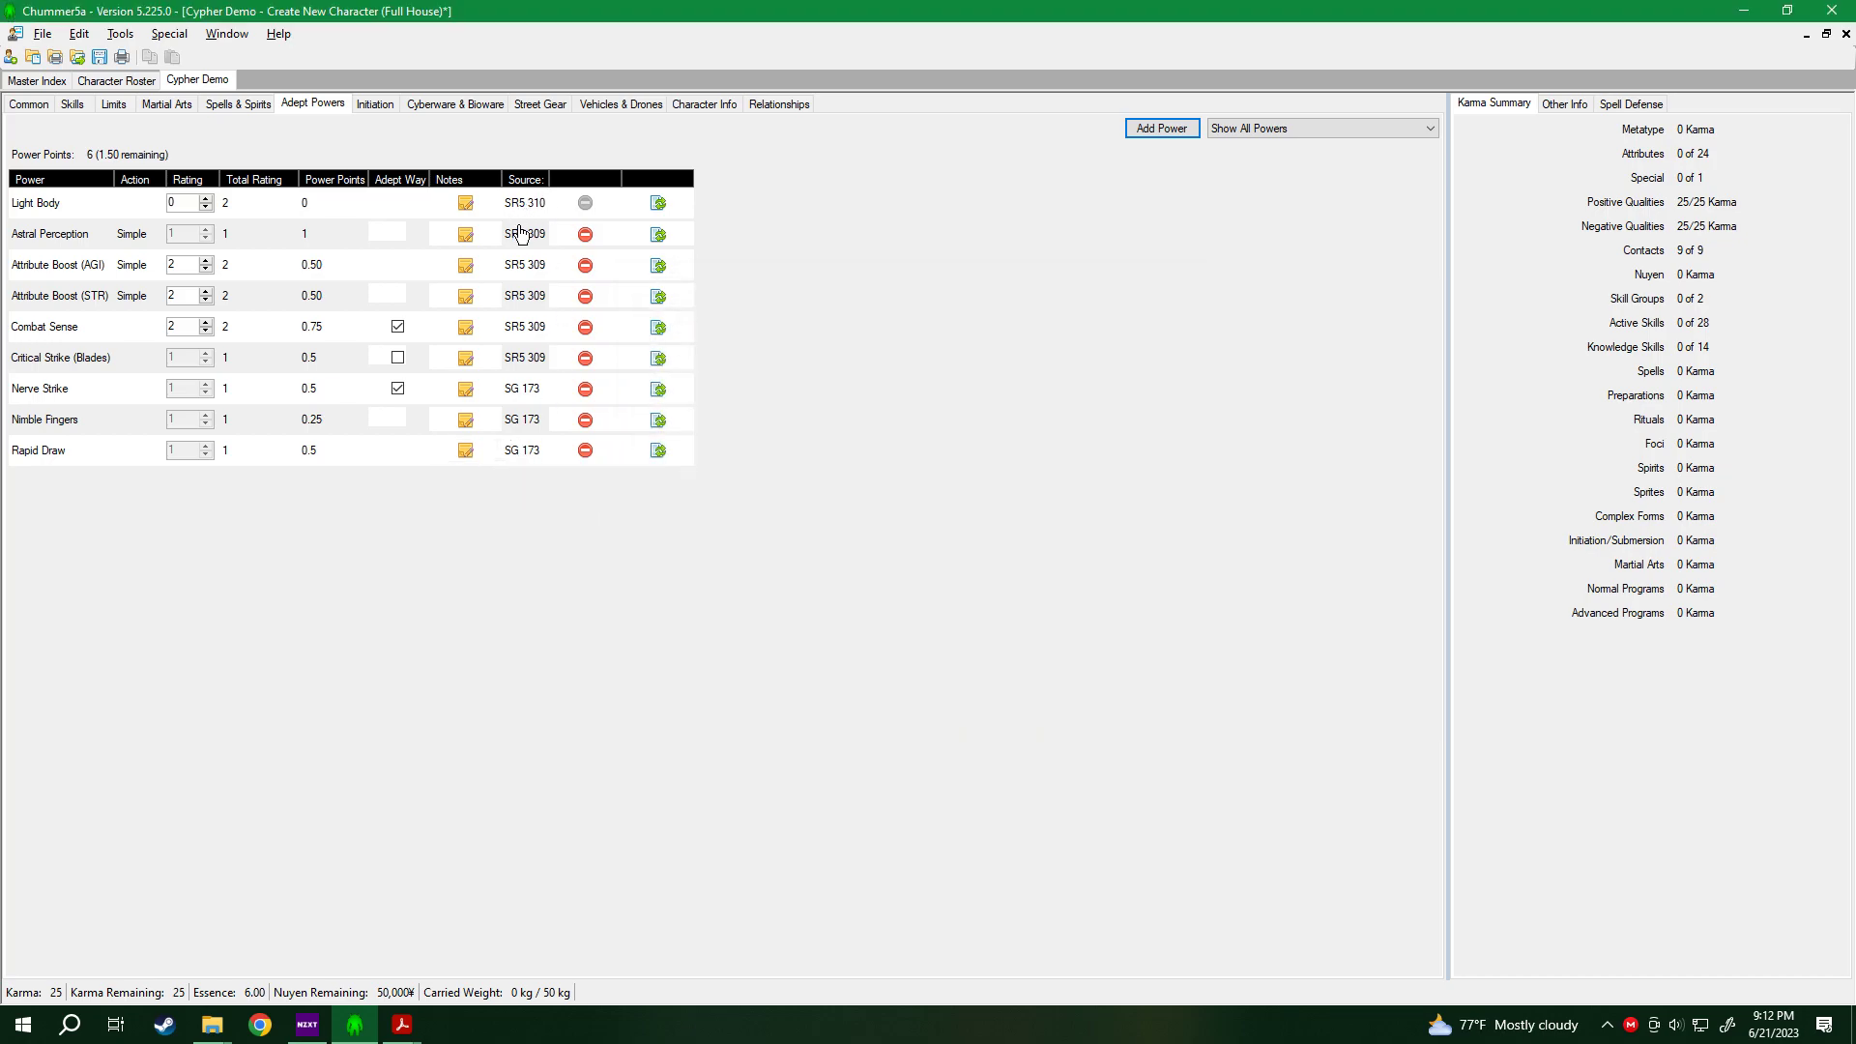
Open the Rapid Draw source reference, read its rules on pages 173 and 174 of Street Grimoire and return to the adept powers.
left_click(525, 452)
scroll(826, 426, "down", 3)
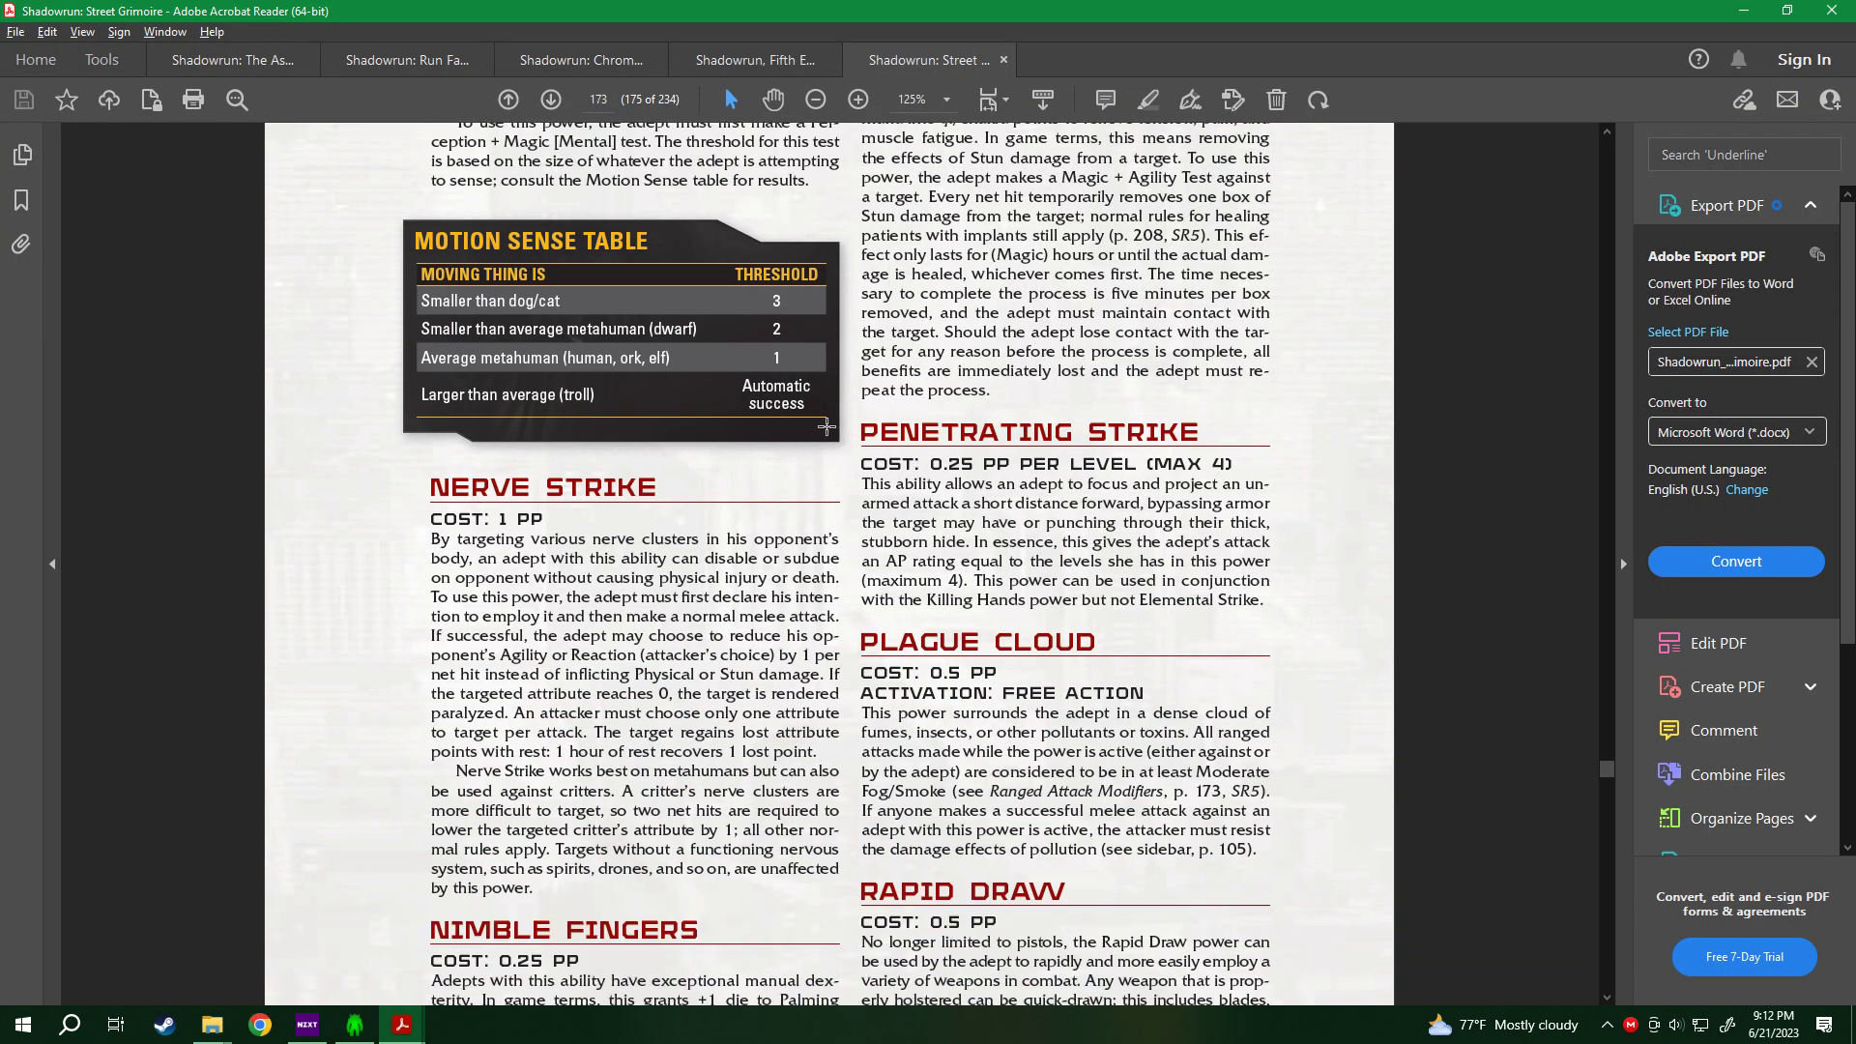
scroll(826, 426, "down", 2)
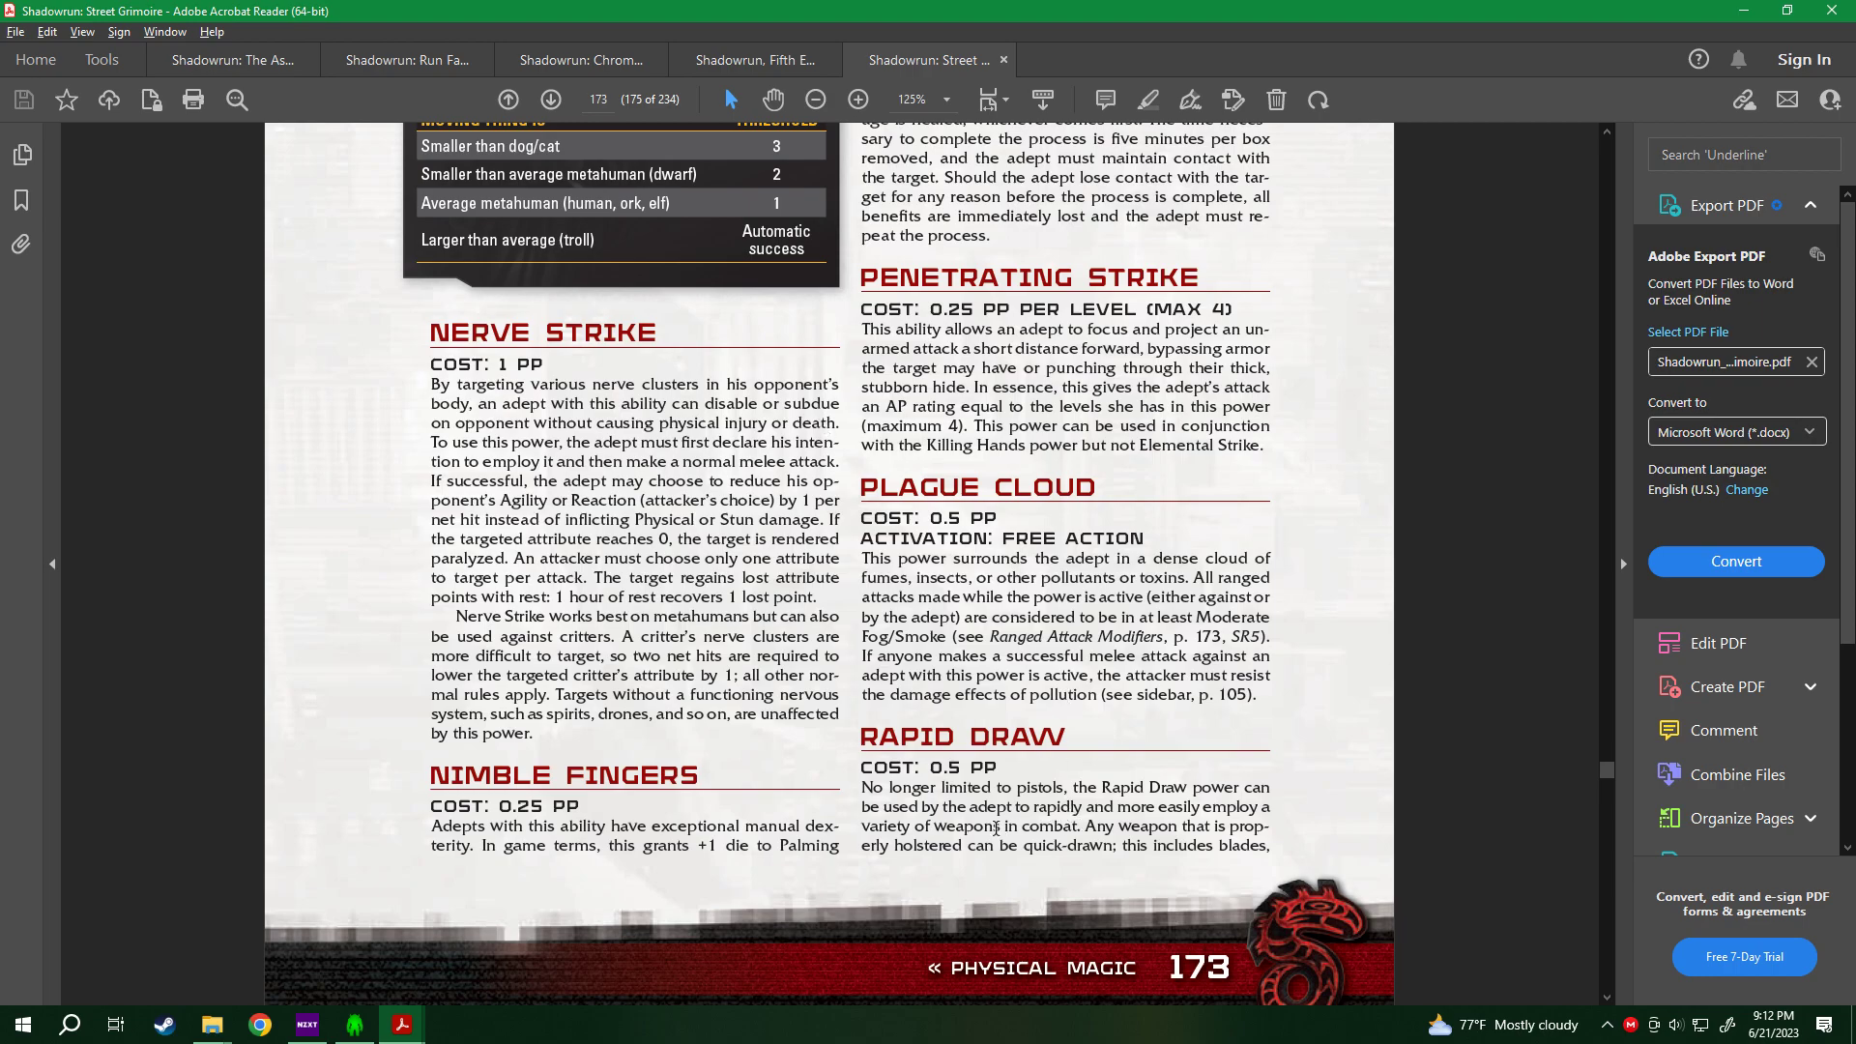
scroll(995, 827, "down", 10)
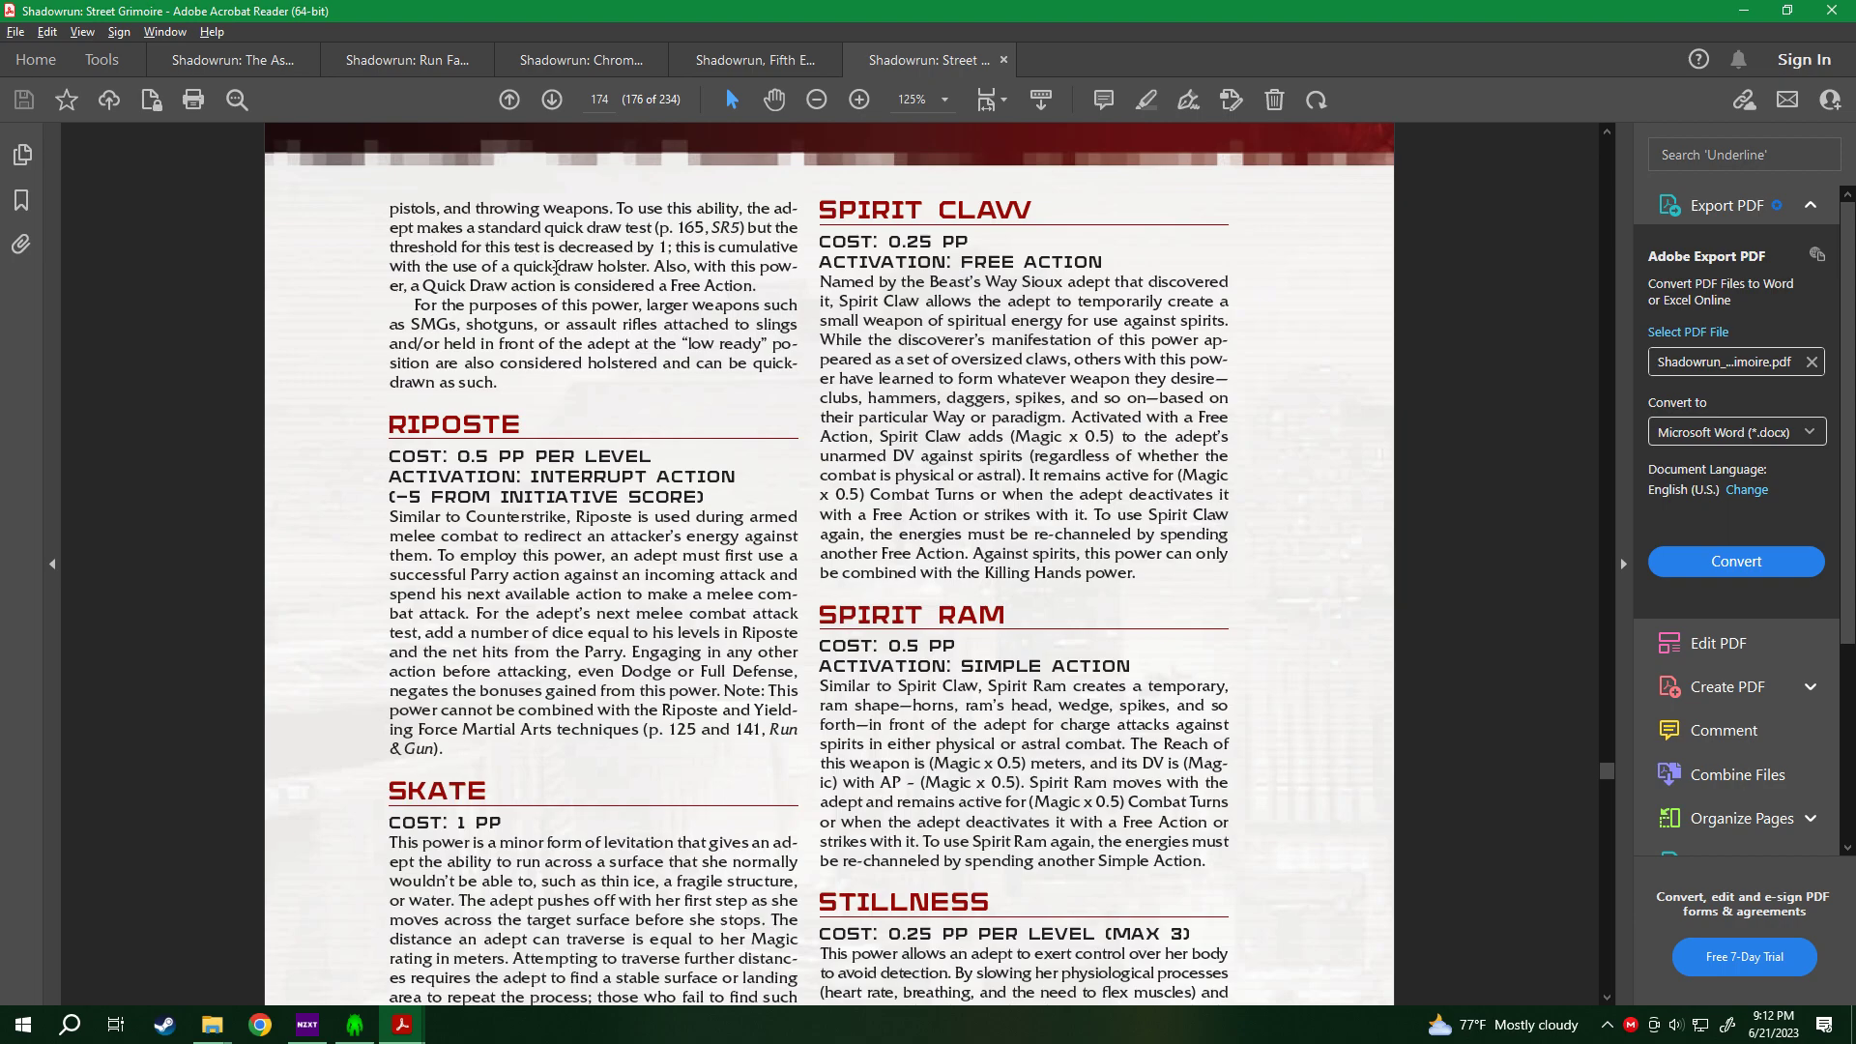
left_click_drag(552, 279, 752, 355)
left_click(459, 345)
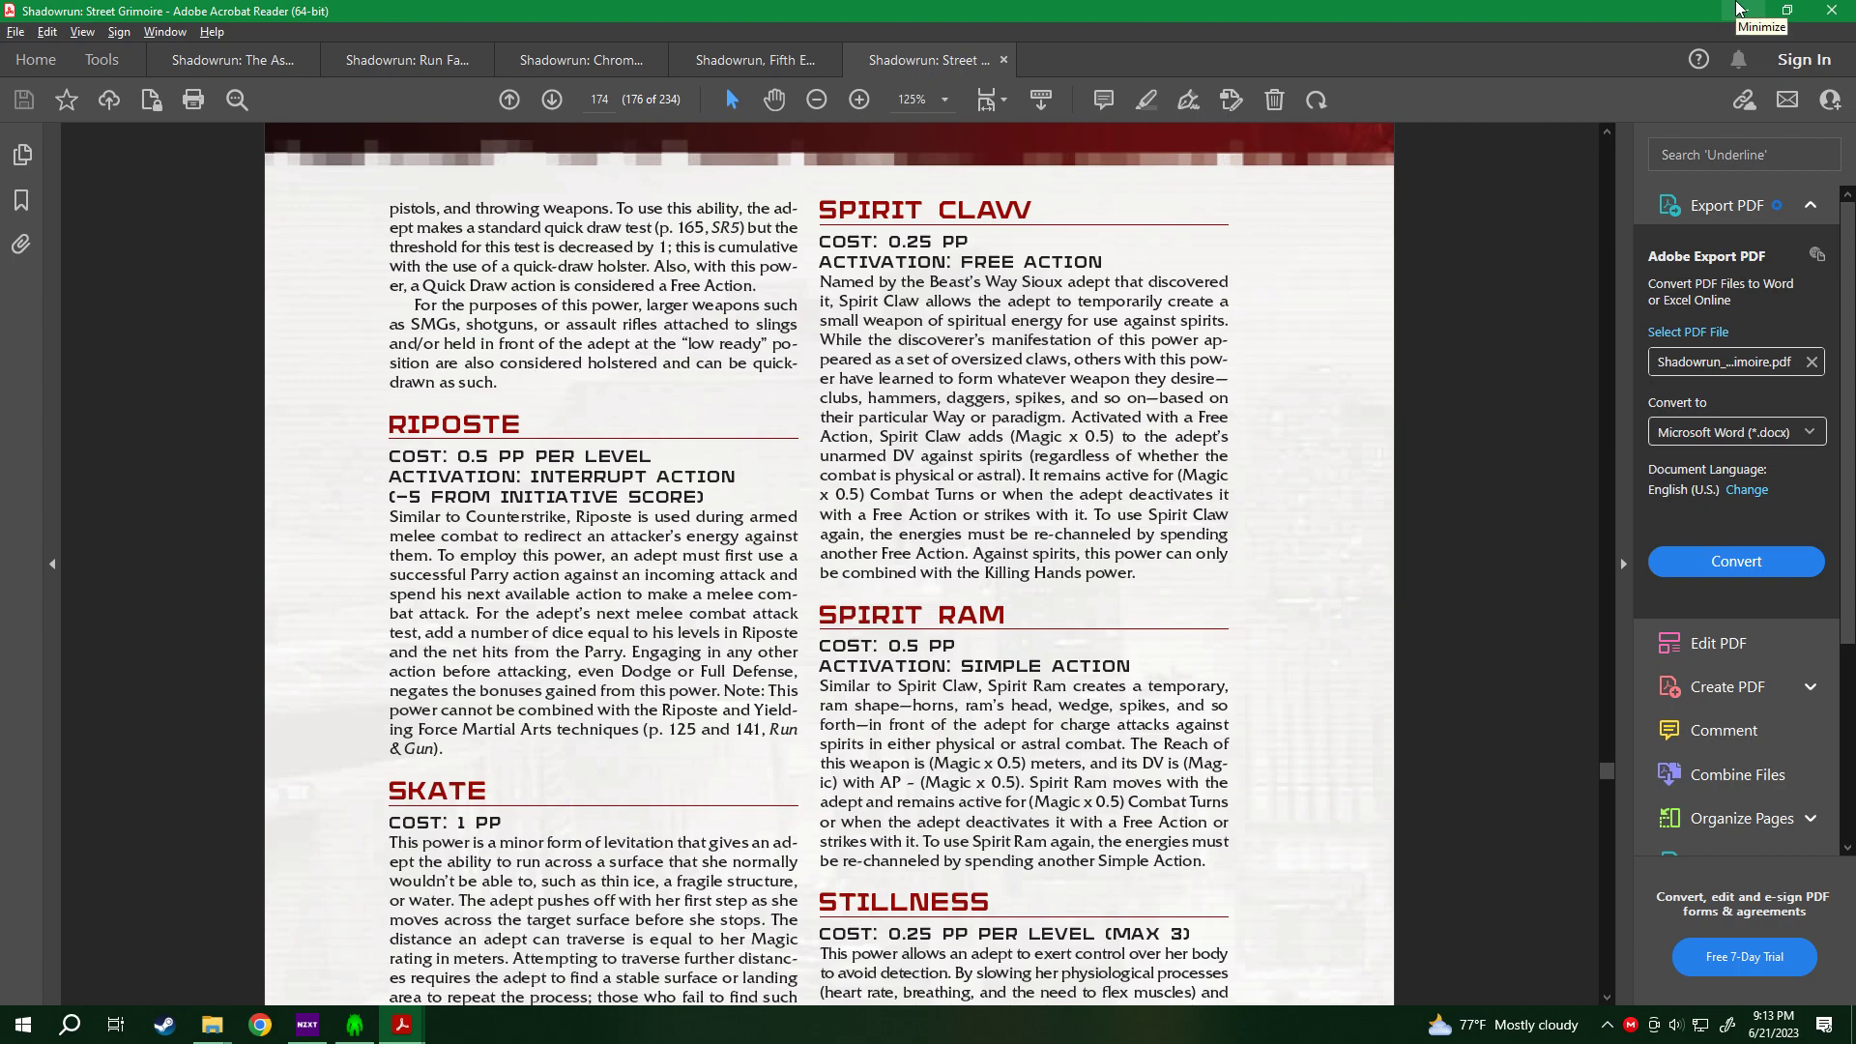
left_click(1737, 9)
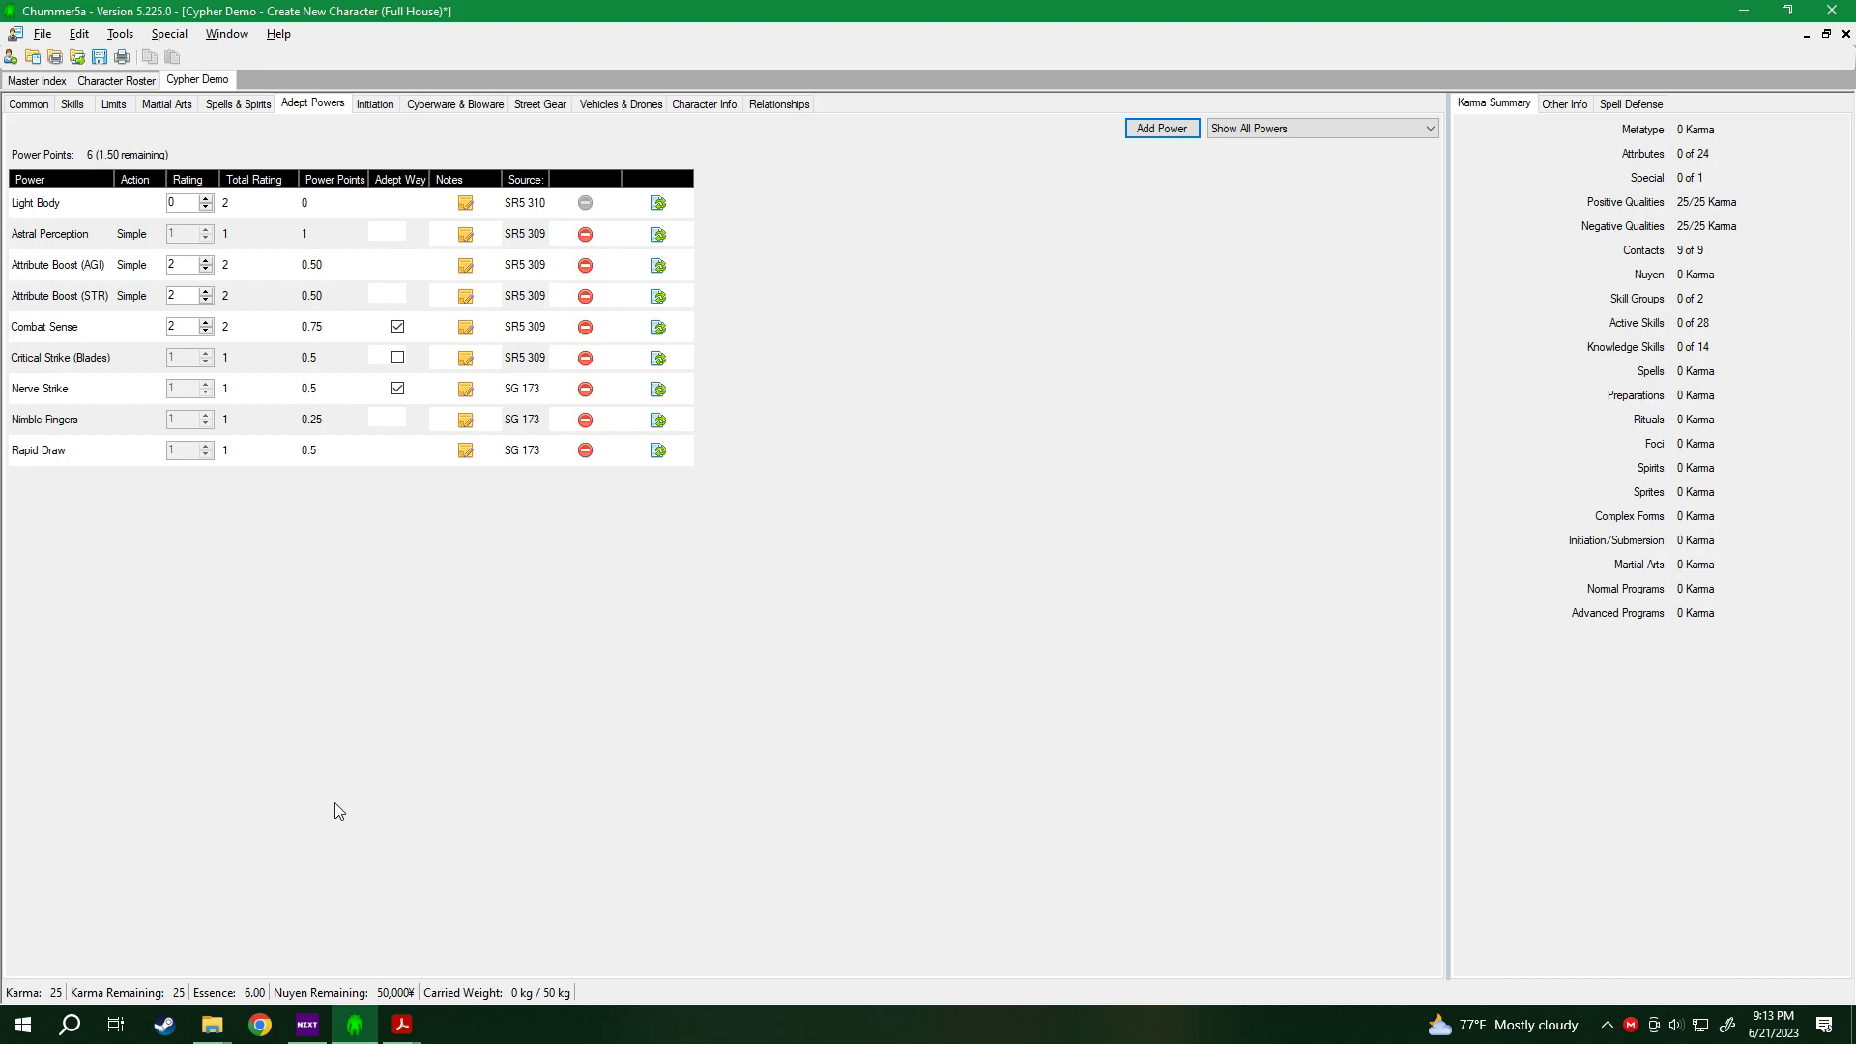
Search the power list for "sp" and add the Spirit Claw power.
left_click(1177, 127)
left_click(1082, 320)
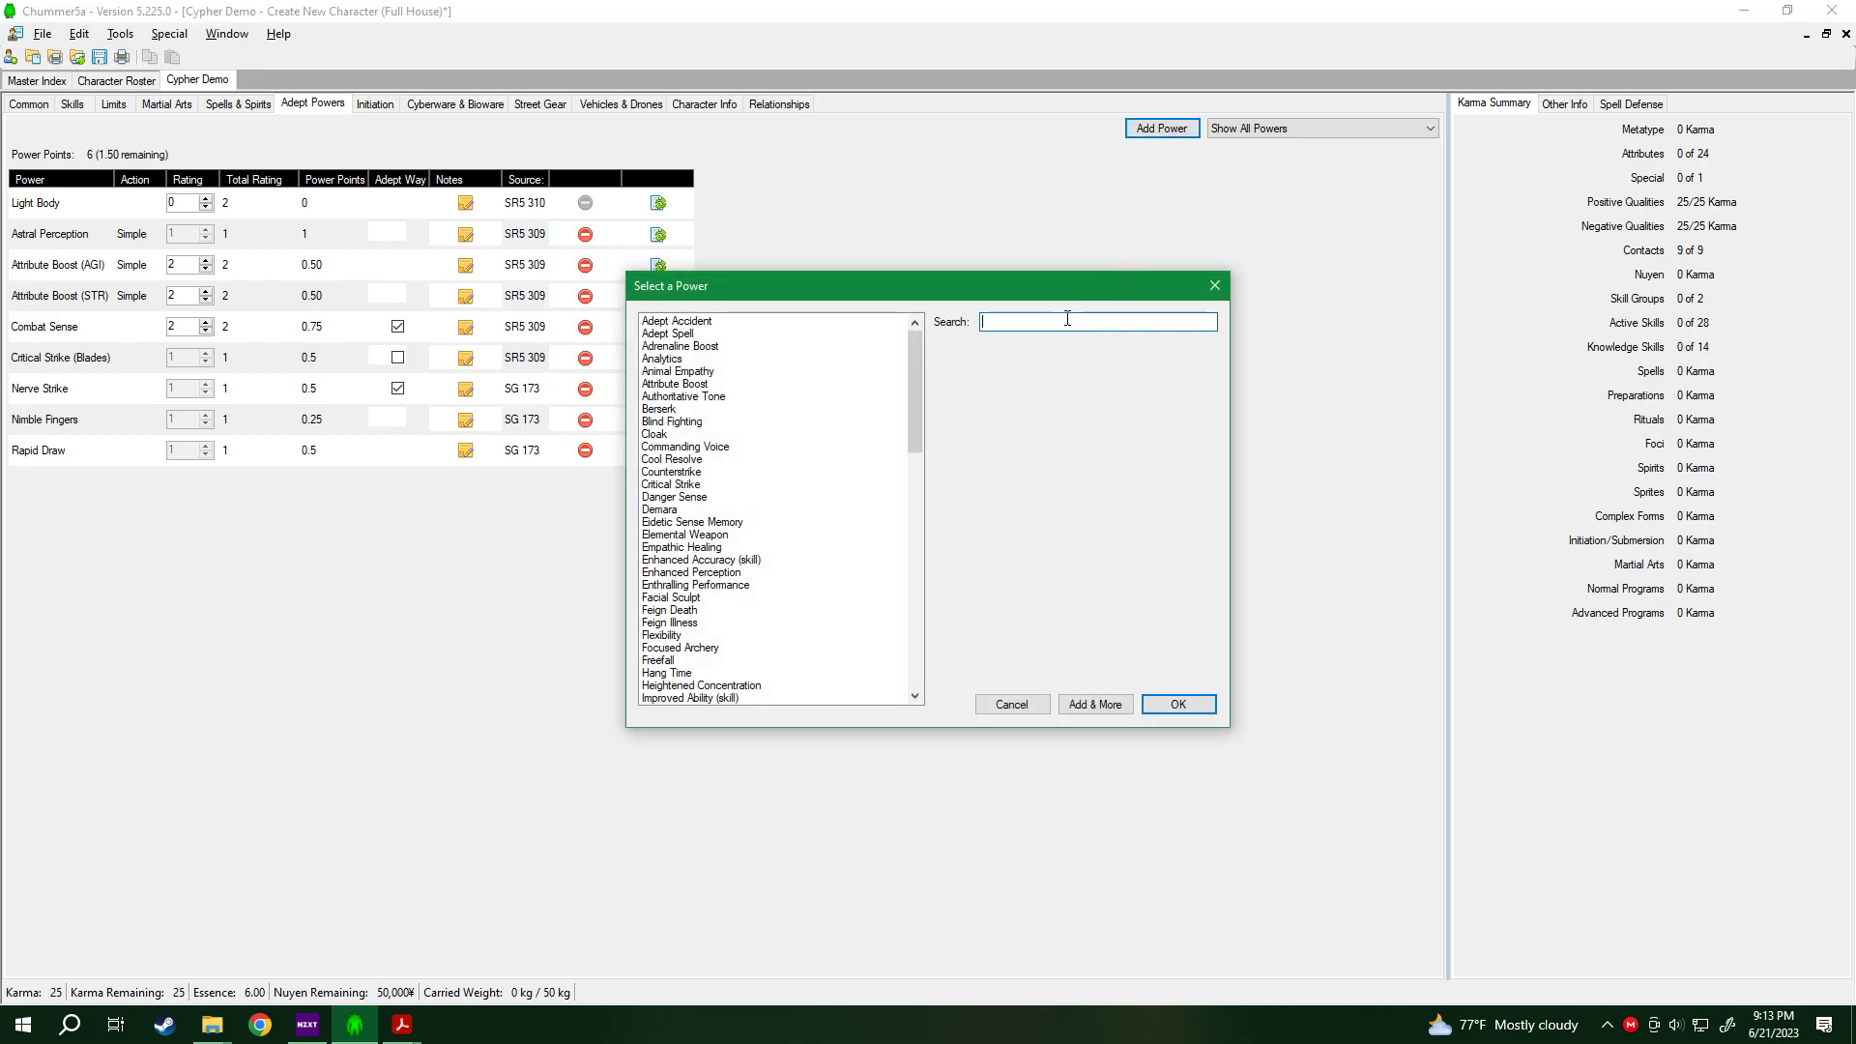
type("spr")
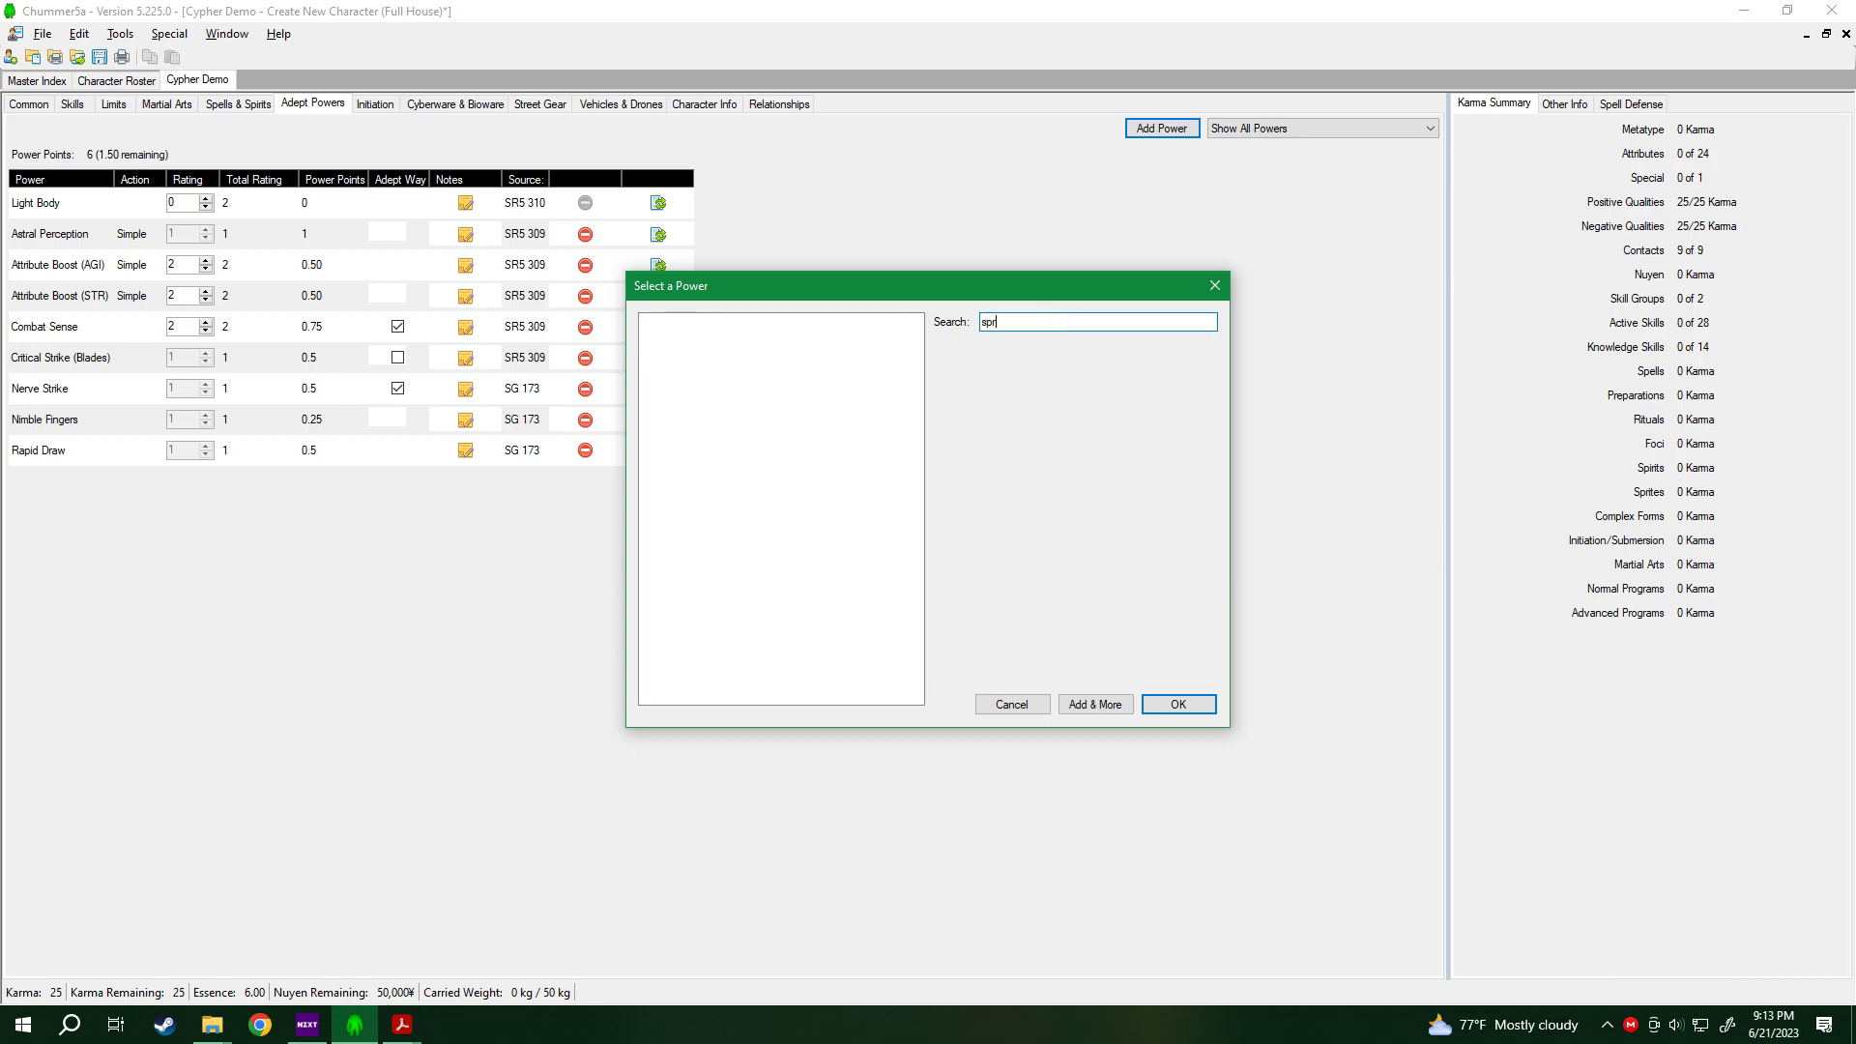
key("BackSpace")
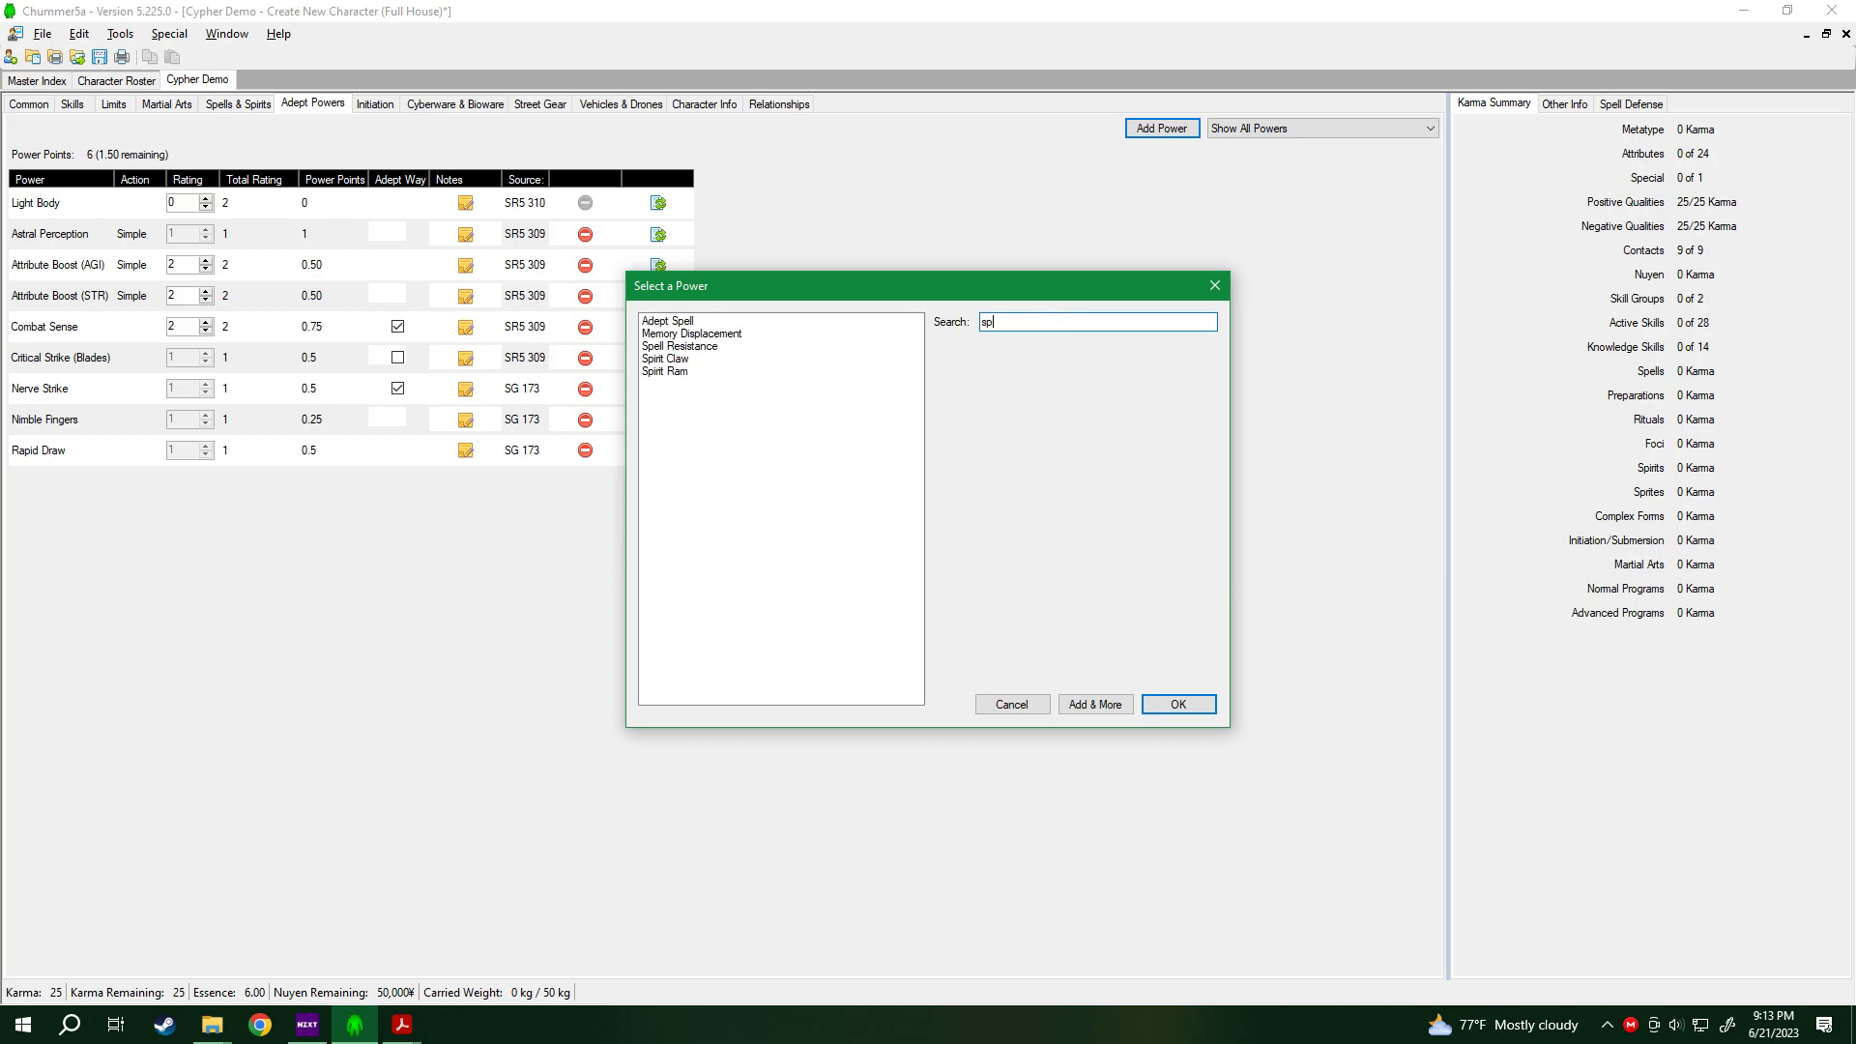
left_click(665, 359)
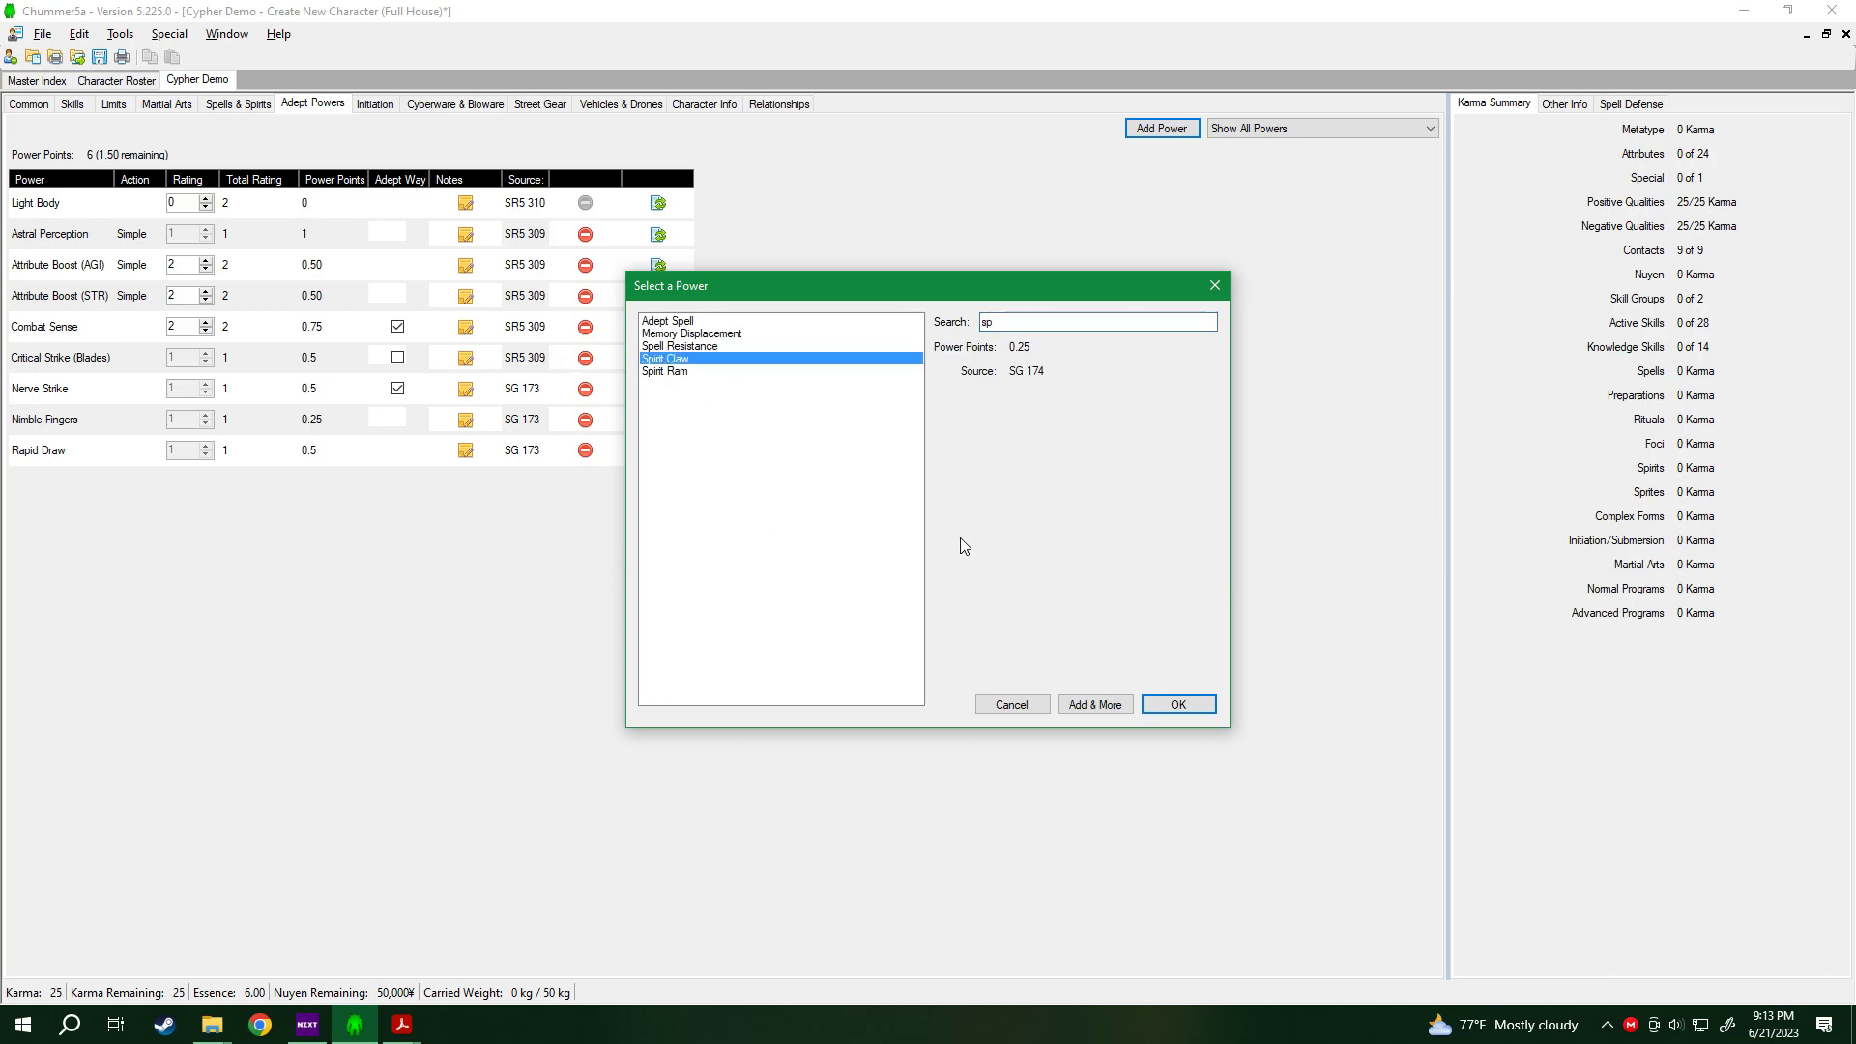
left_click(1179, 702)
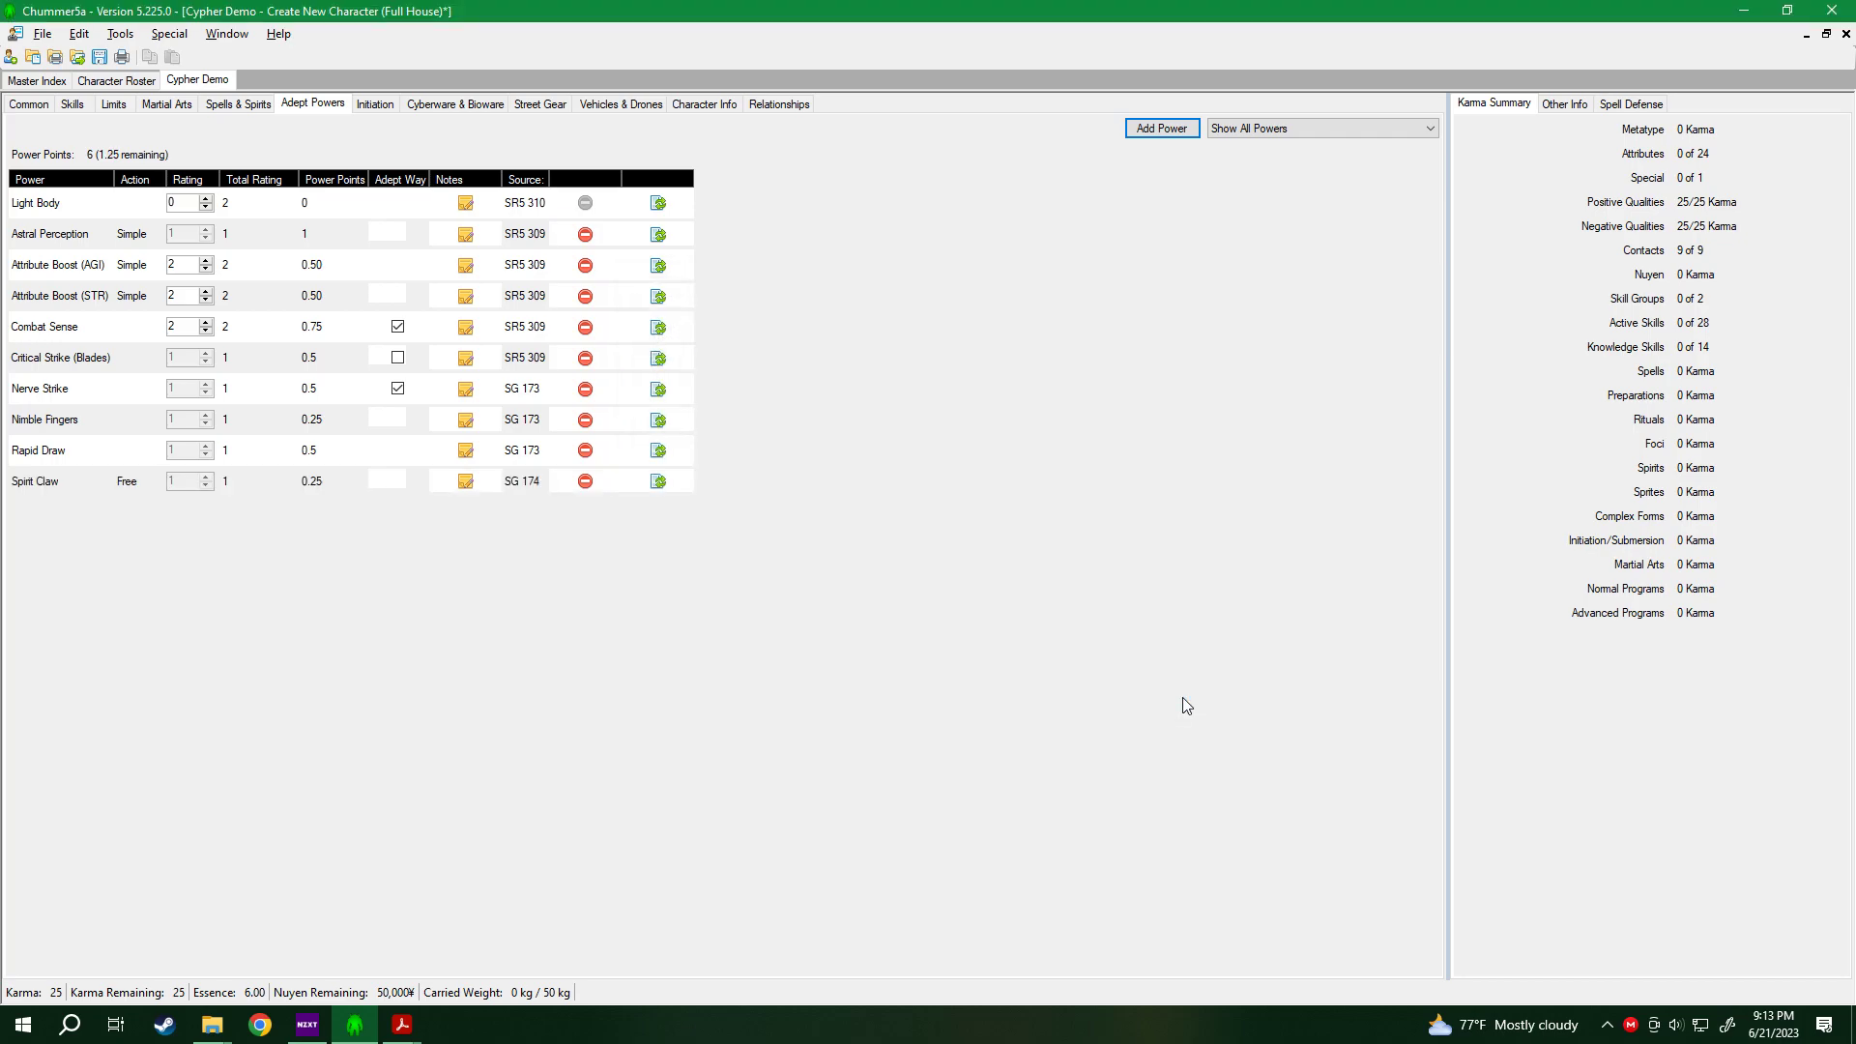
Start adding another adept power, search the power list for "still" and select Stillness.
left_click(1160, 128)
key("s")
key("i")
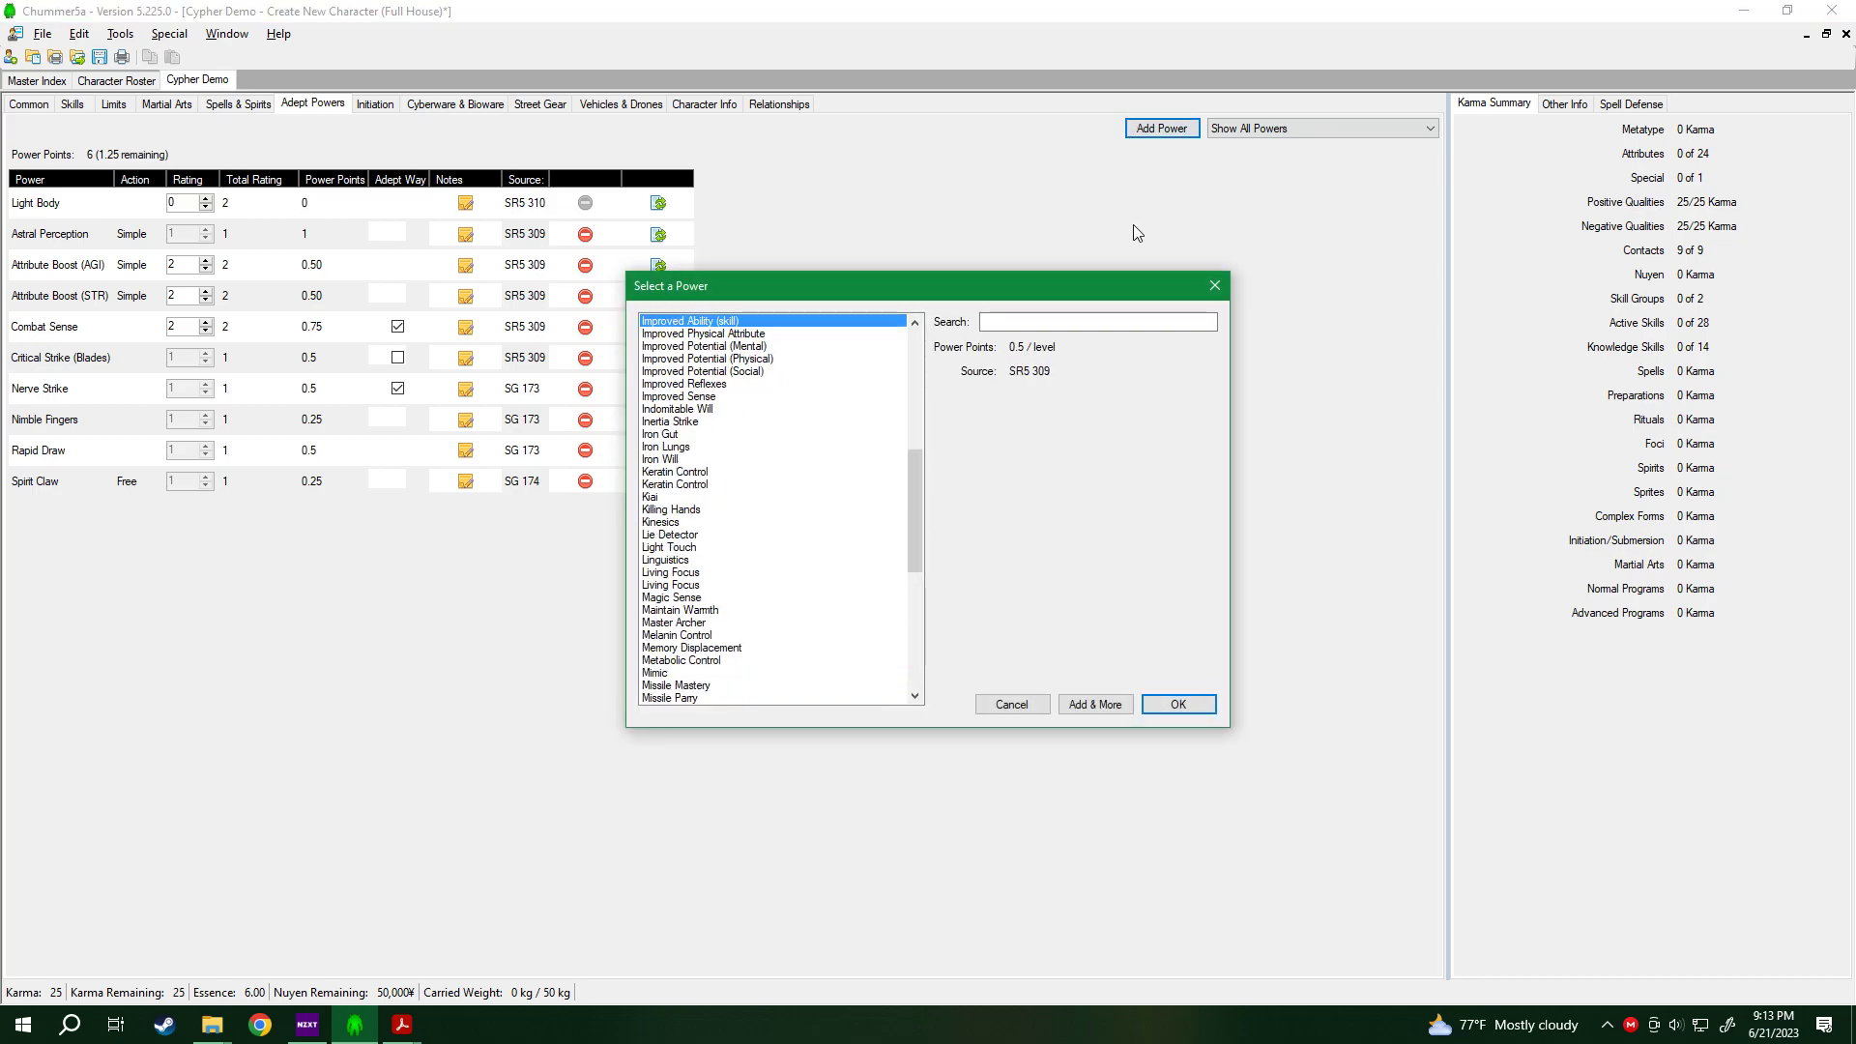
left_click(1037, 323)
type("still")
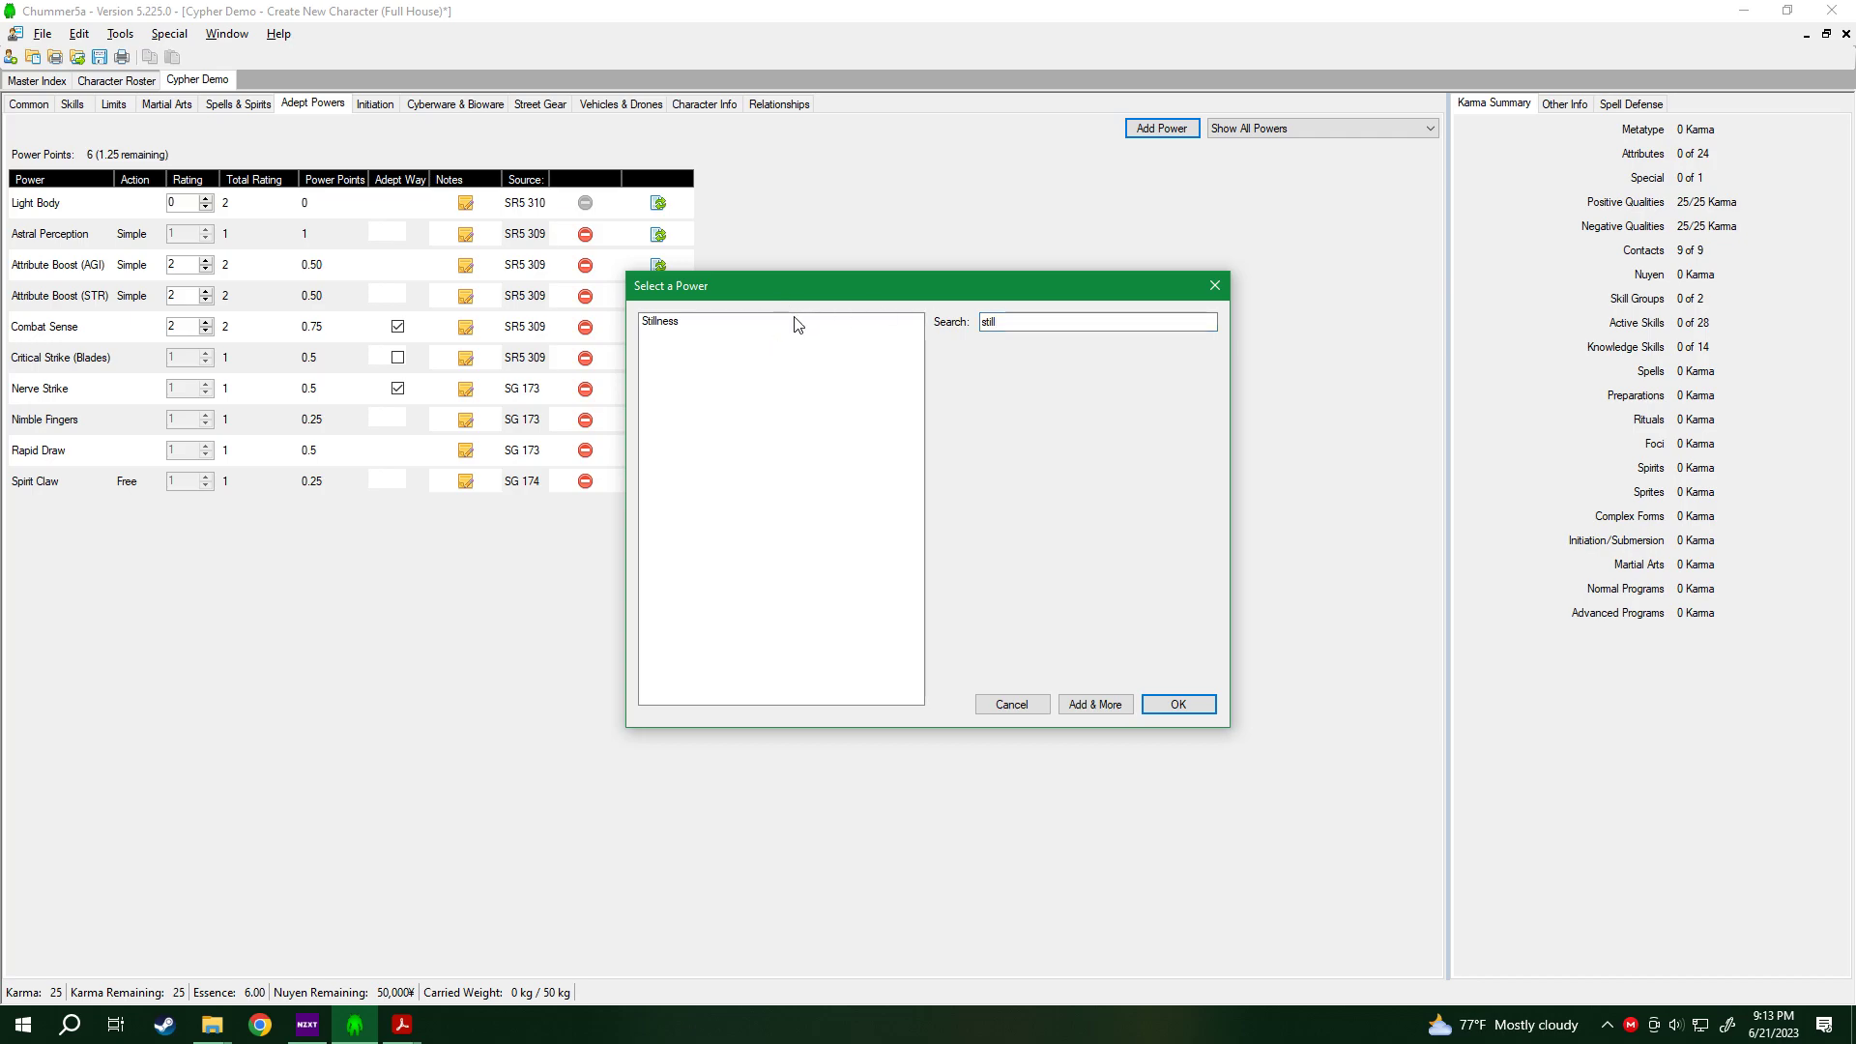
left_click(791, 321)
Read the Stillness rules on page 174 of the Street Grimoire PDF and add the power to the character.
left_click(1044, 373)
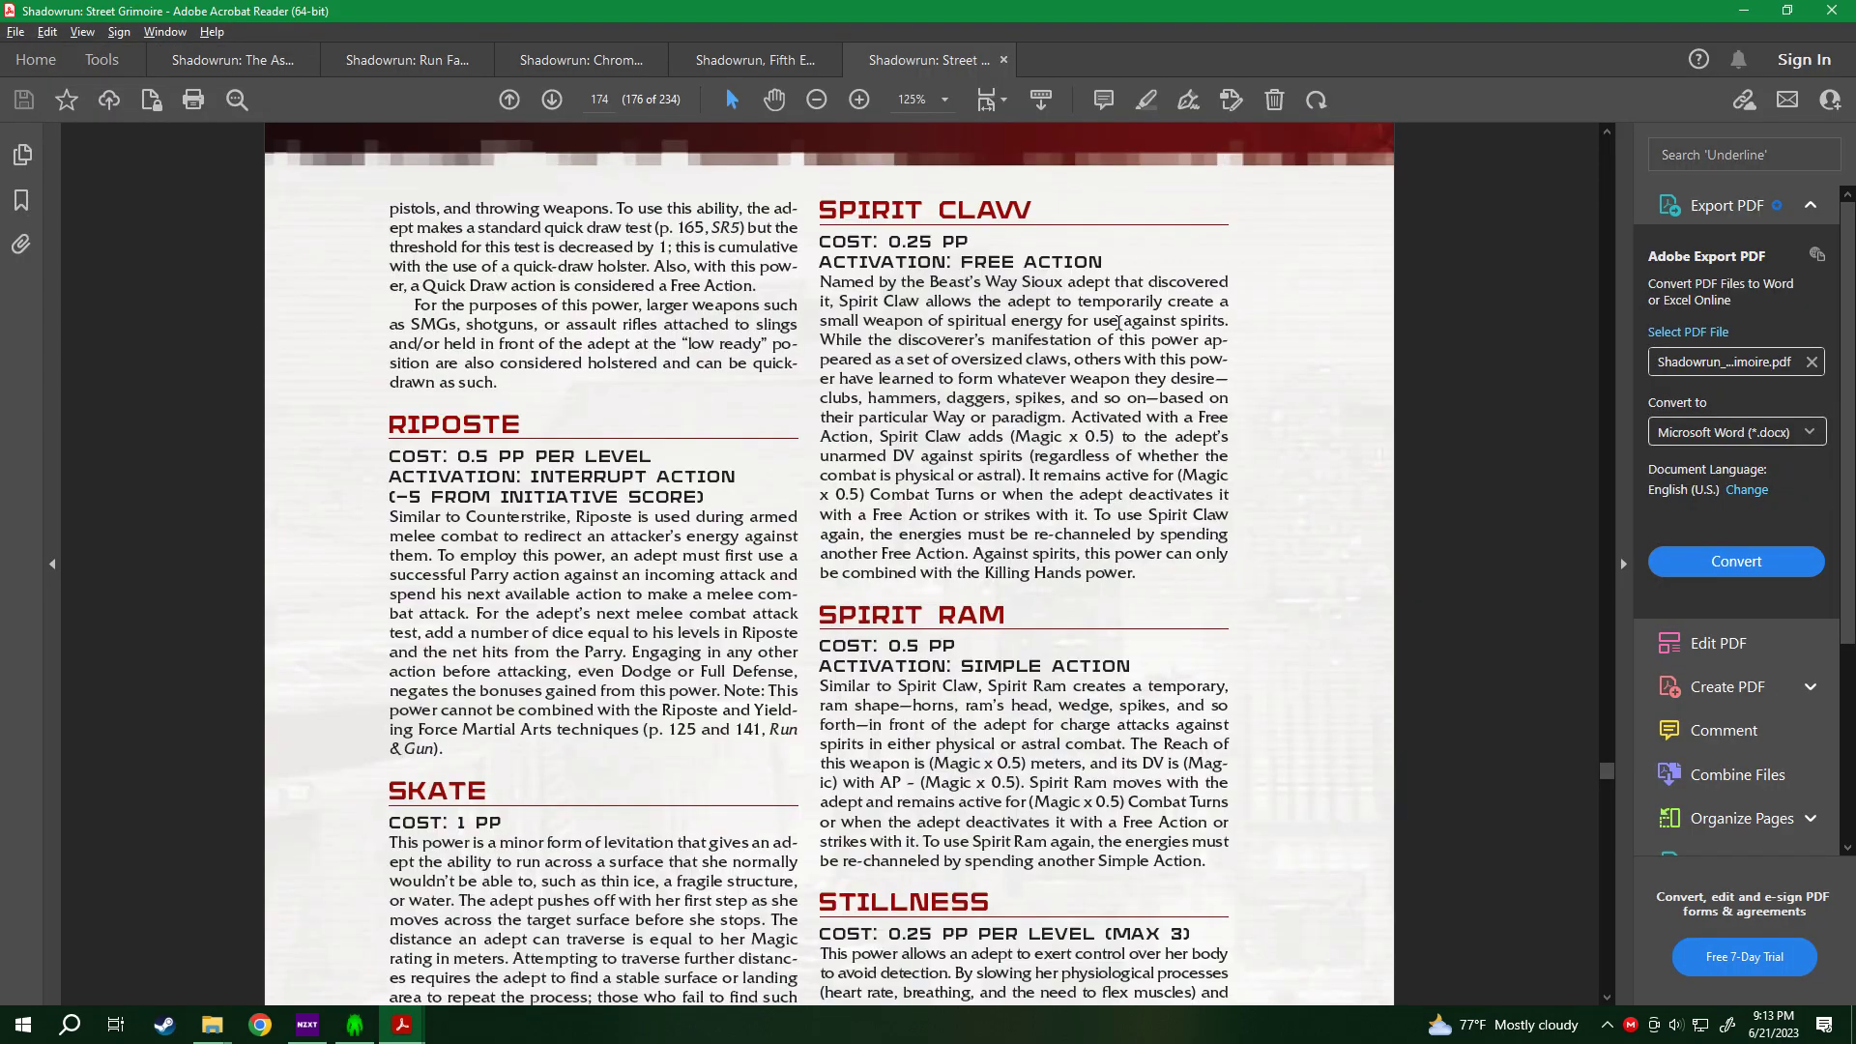
scroll(721, 478, "down", 5)
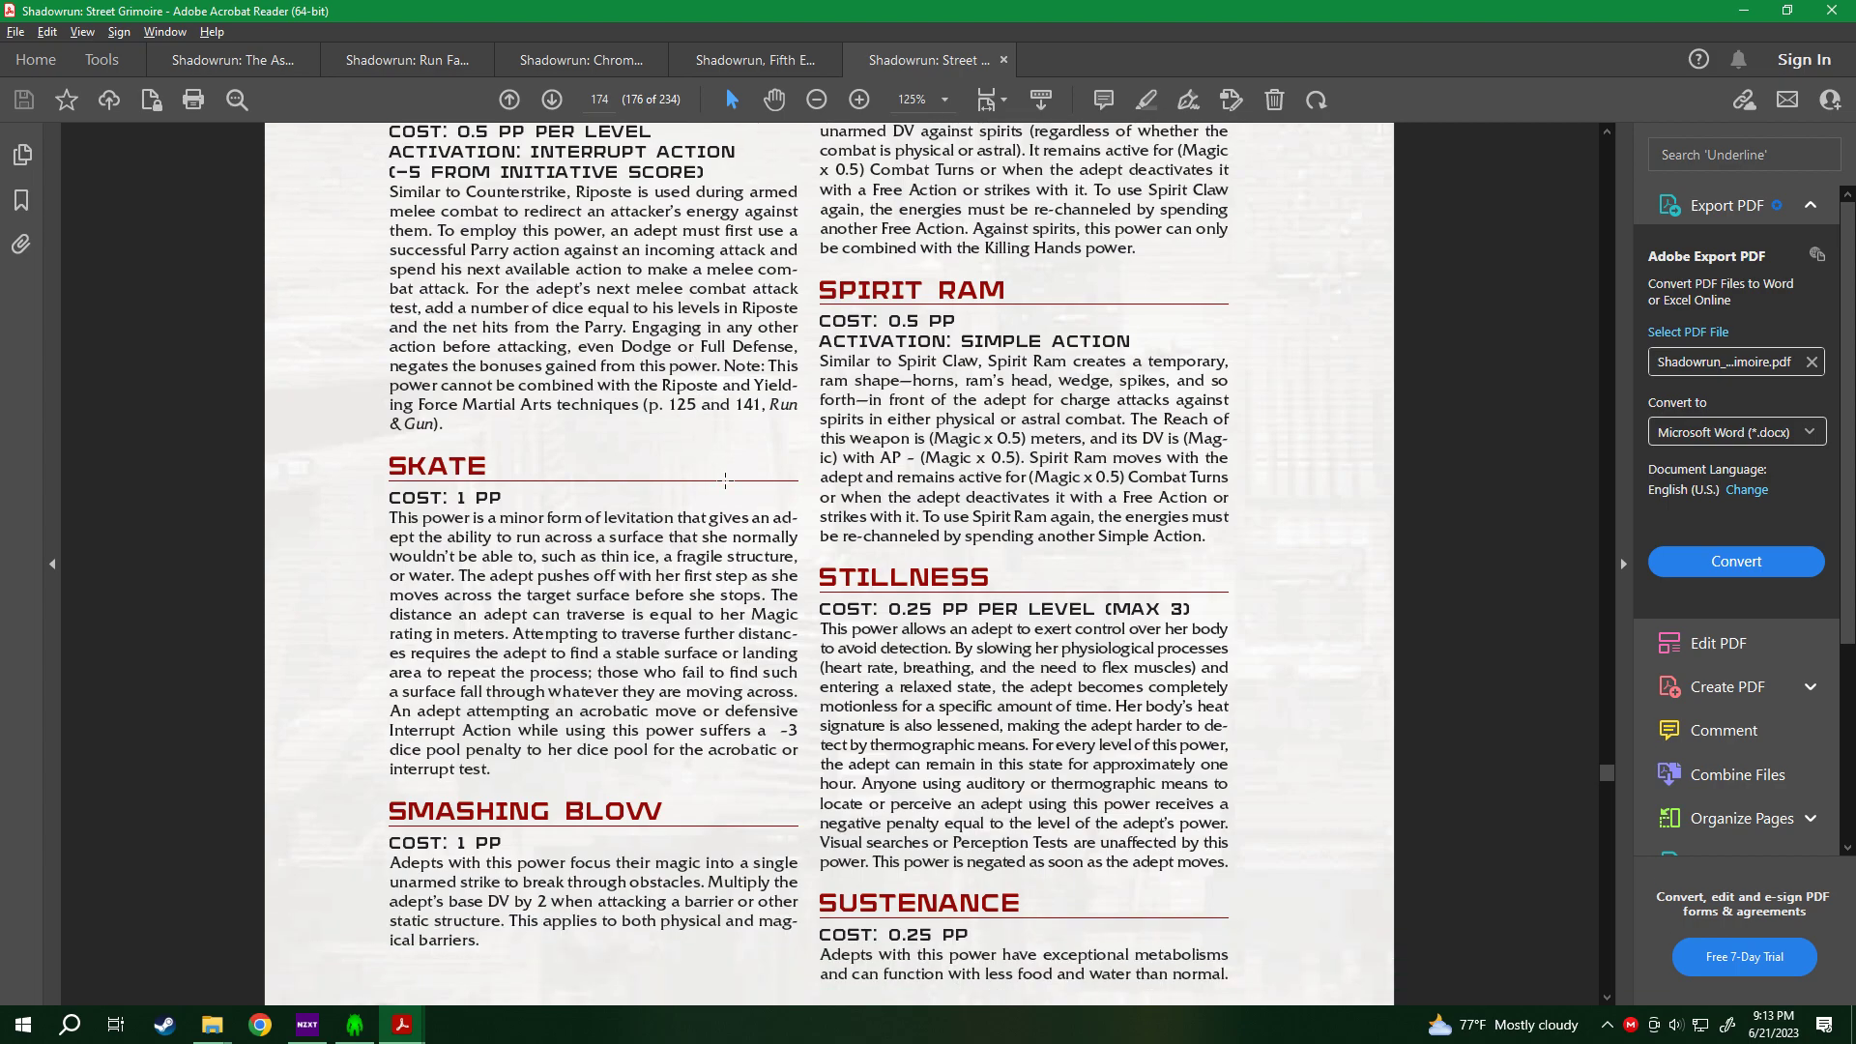
scroll(721, 478, "down", 2)
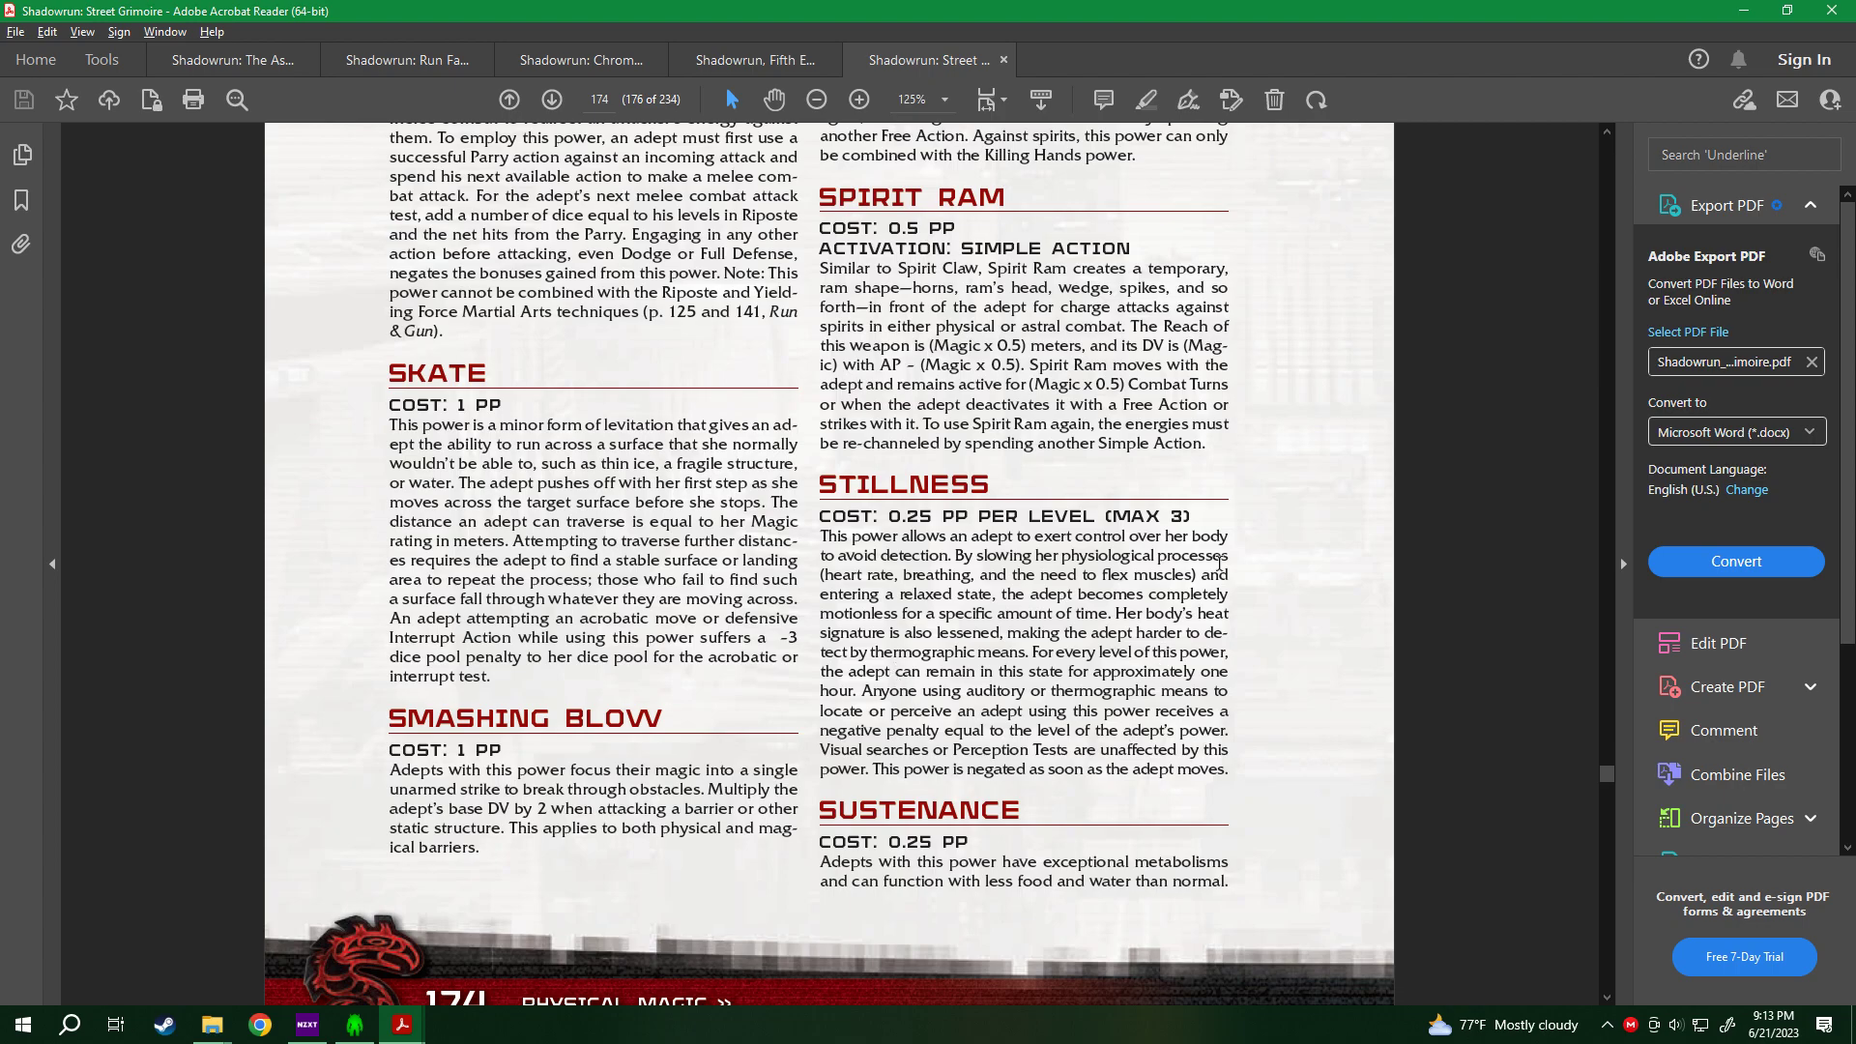
key("alt+Tab")
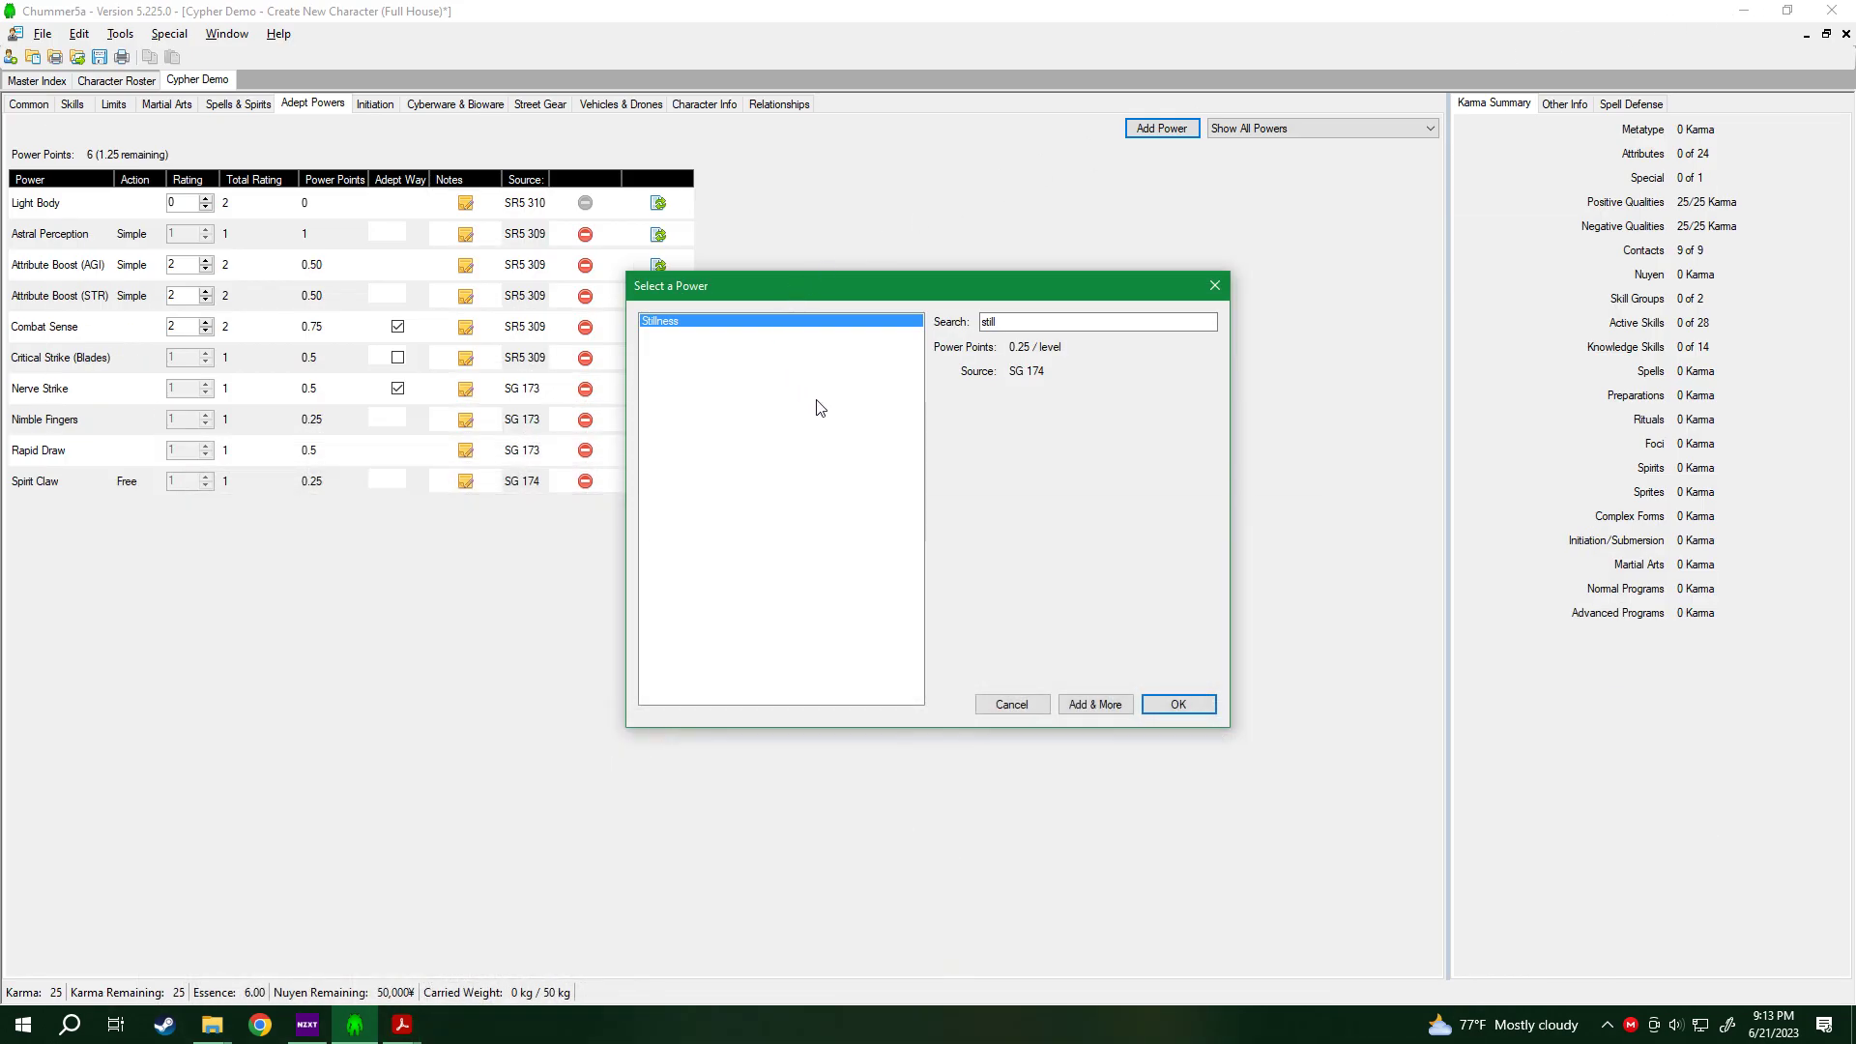
left_click(1174, 704)
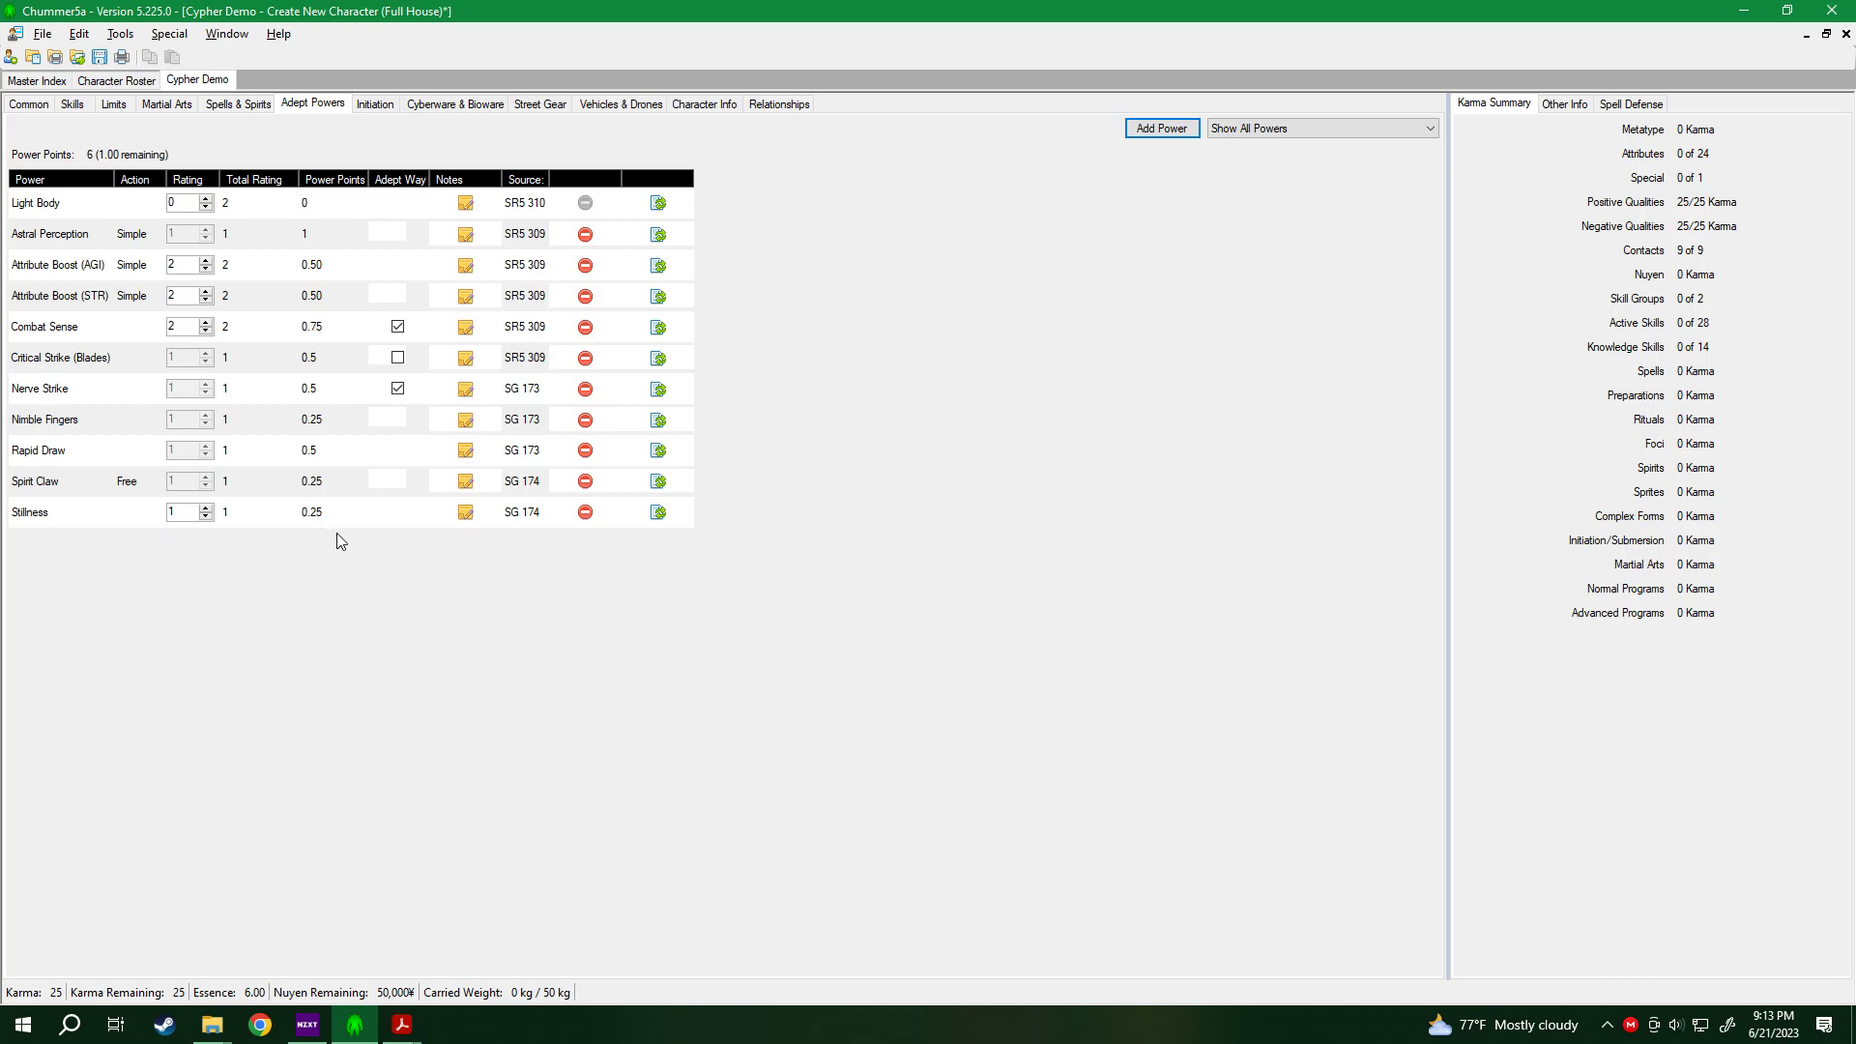
Search the adept power list for "trace" and add the Traceless Walk power to the character.
left_click(1127, 136)
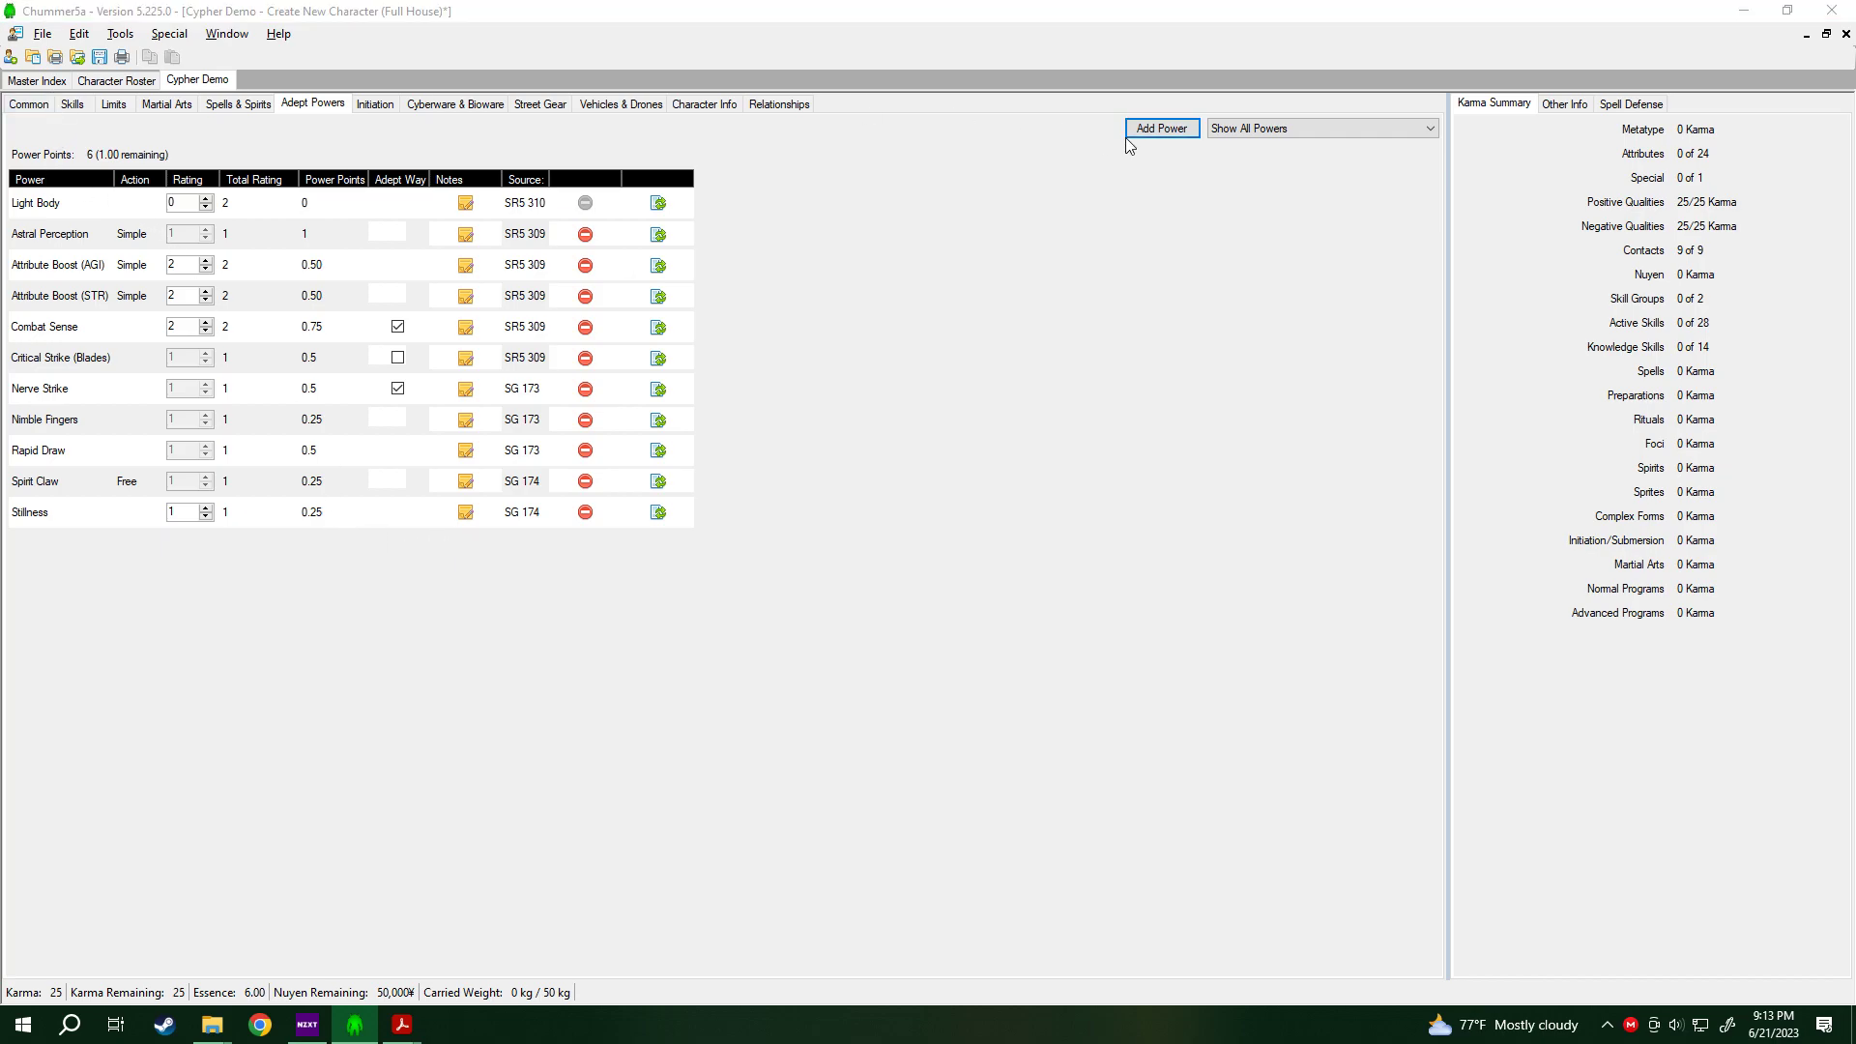
type("trace")
left_click(800, 323)
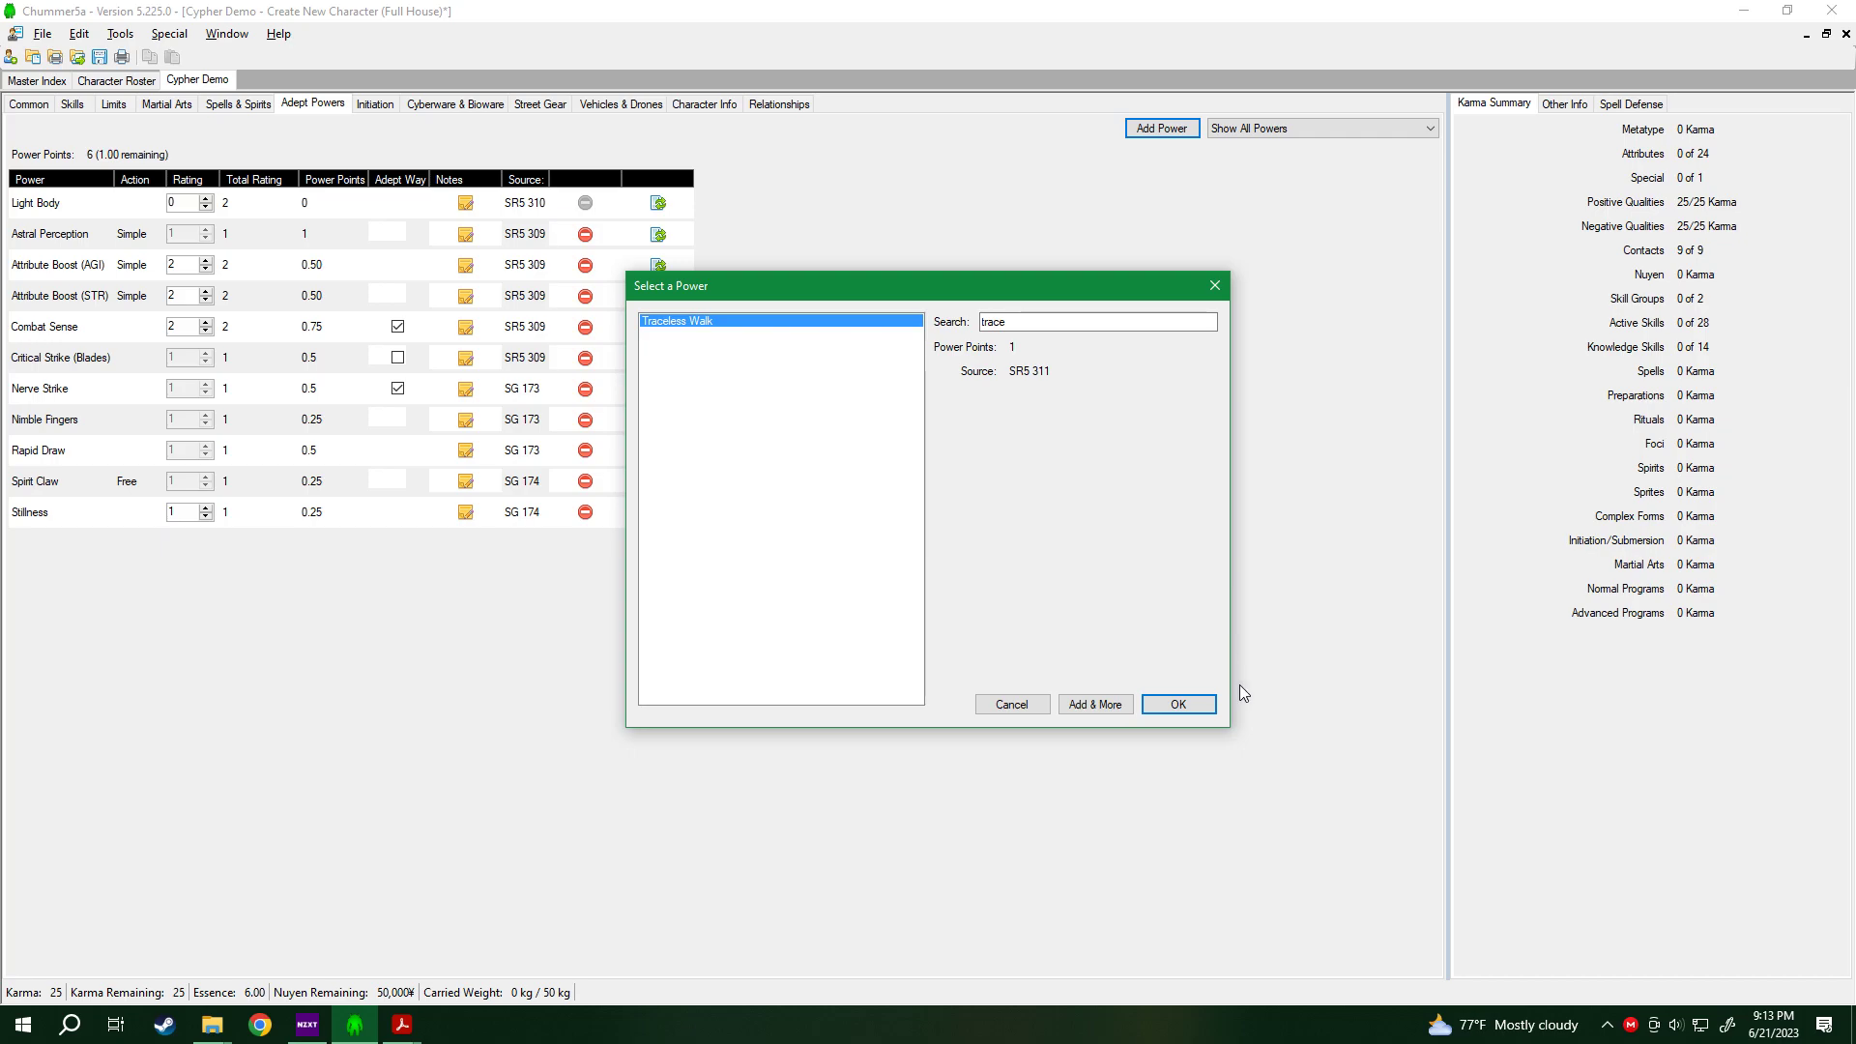
left_click(1170, 703)
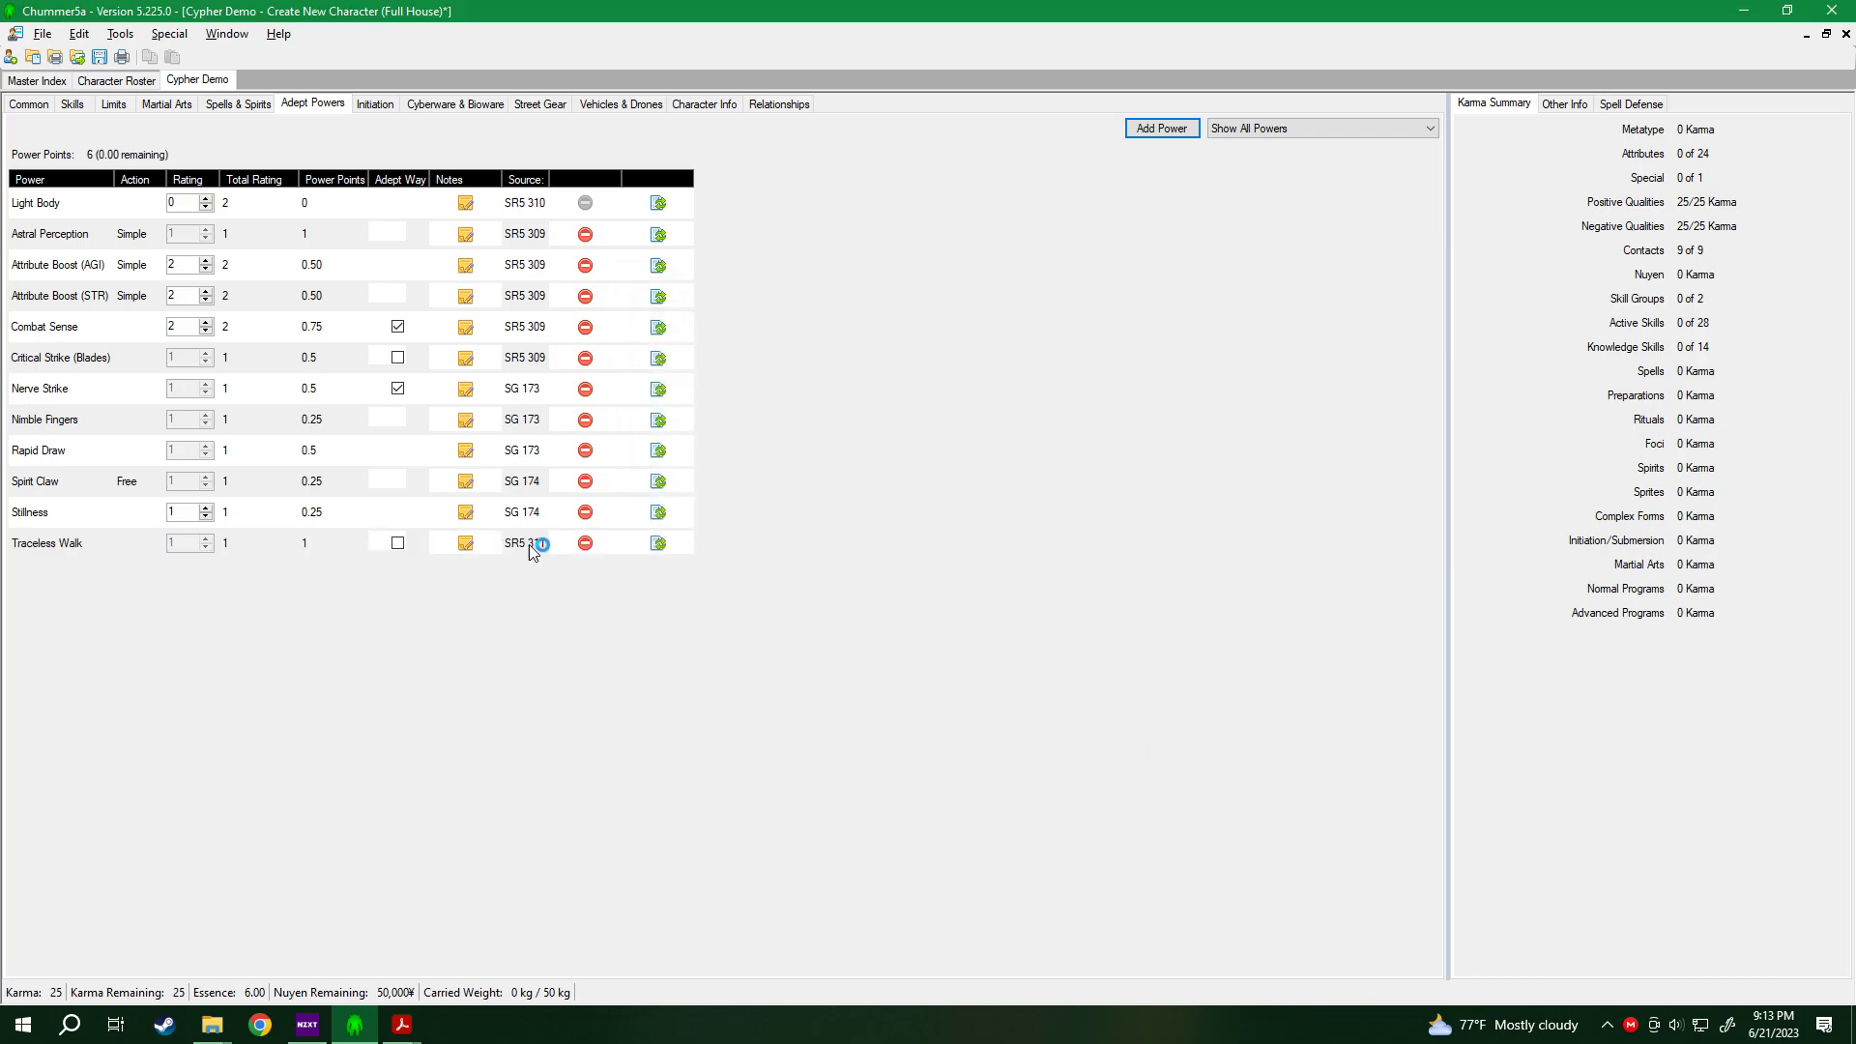
Read the Traceless Walk rules on page 311 of the Shadowrun core rulebook and return to Chummer5a.
scroll(906, 559, "down", 5)
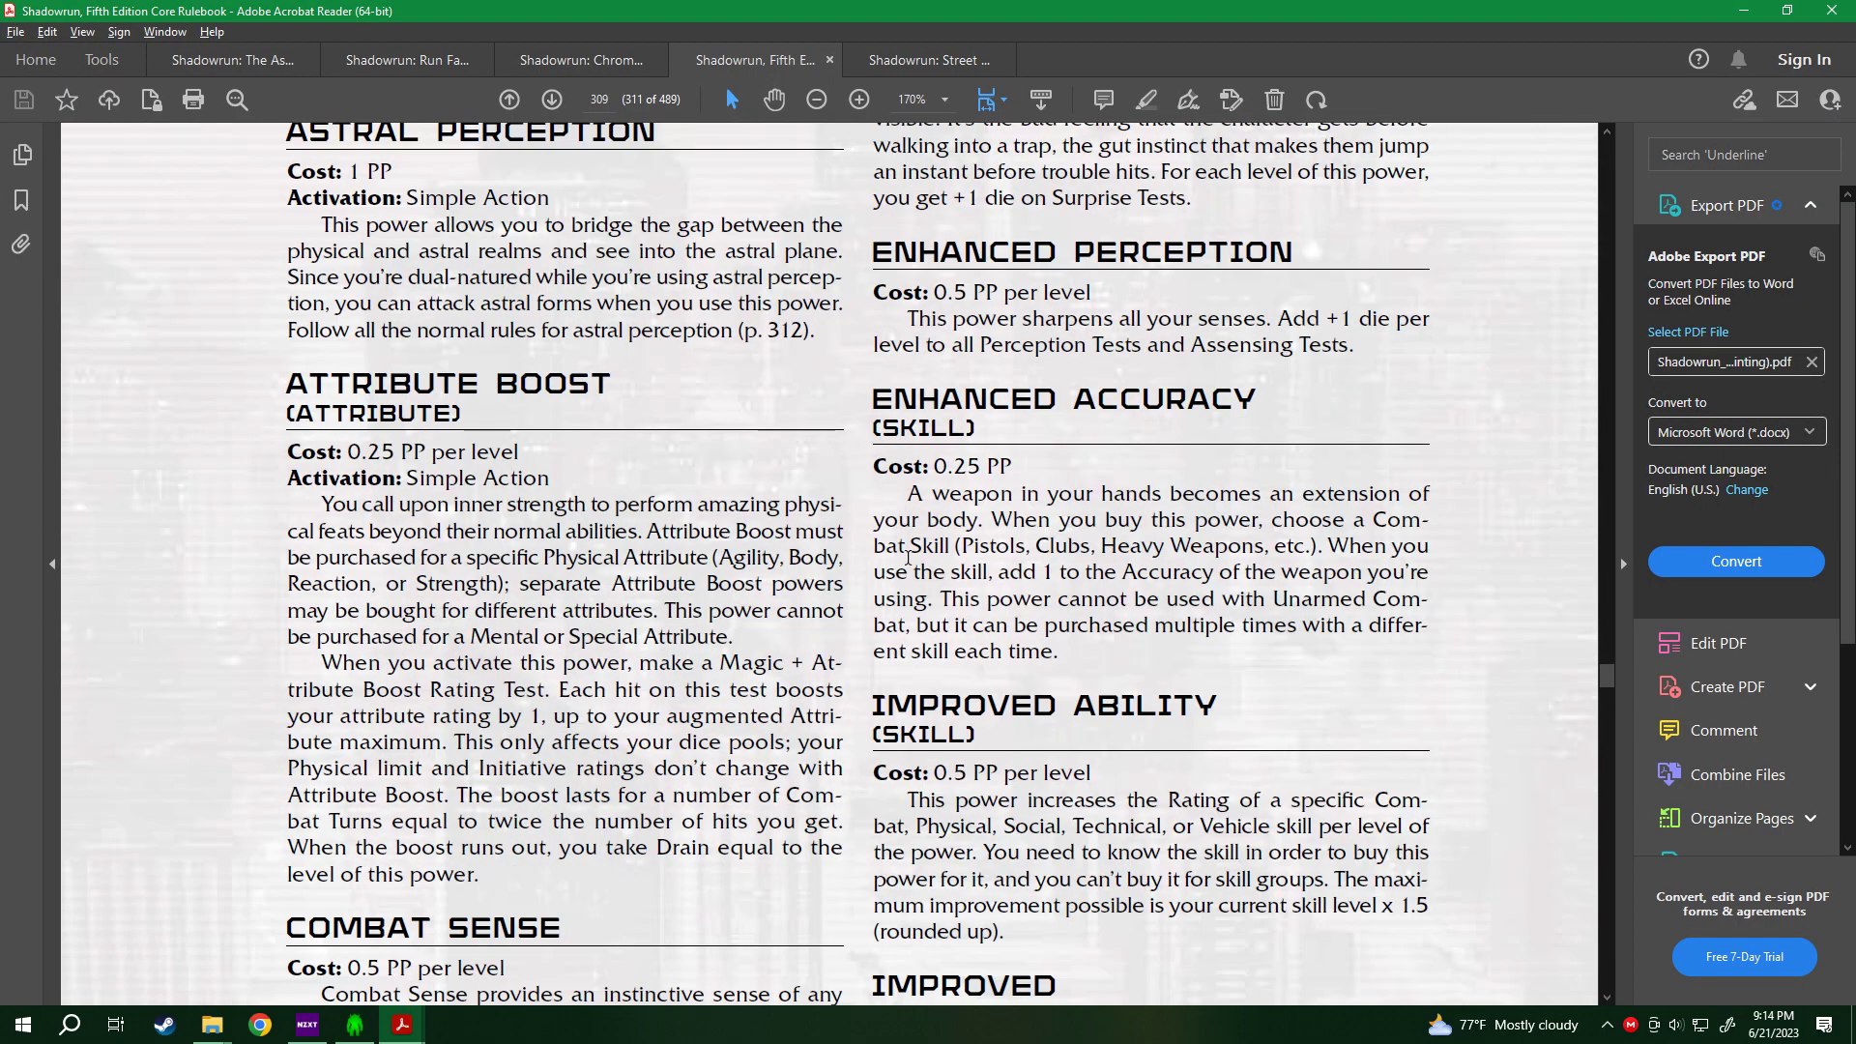
scroll(907, 559, "down", 20)
scroll(914, 597, "down", 18)
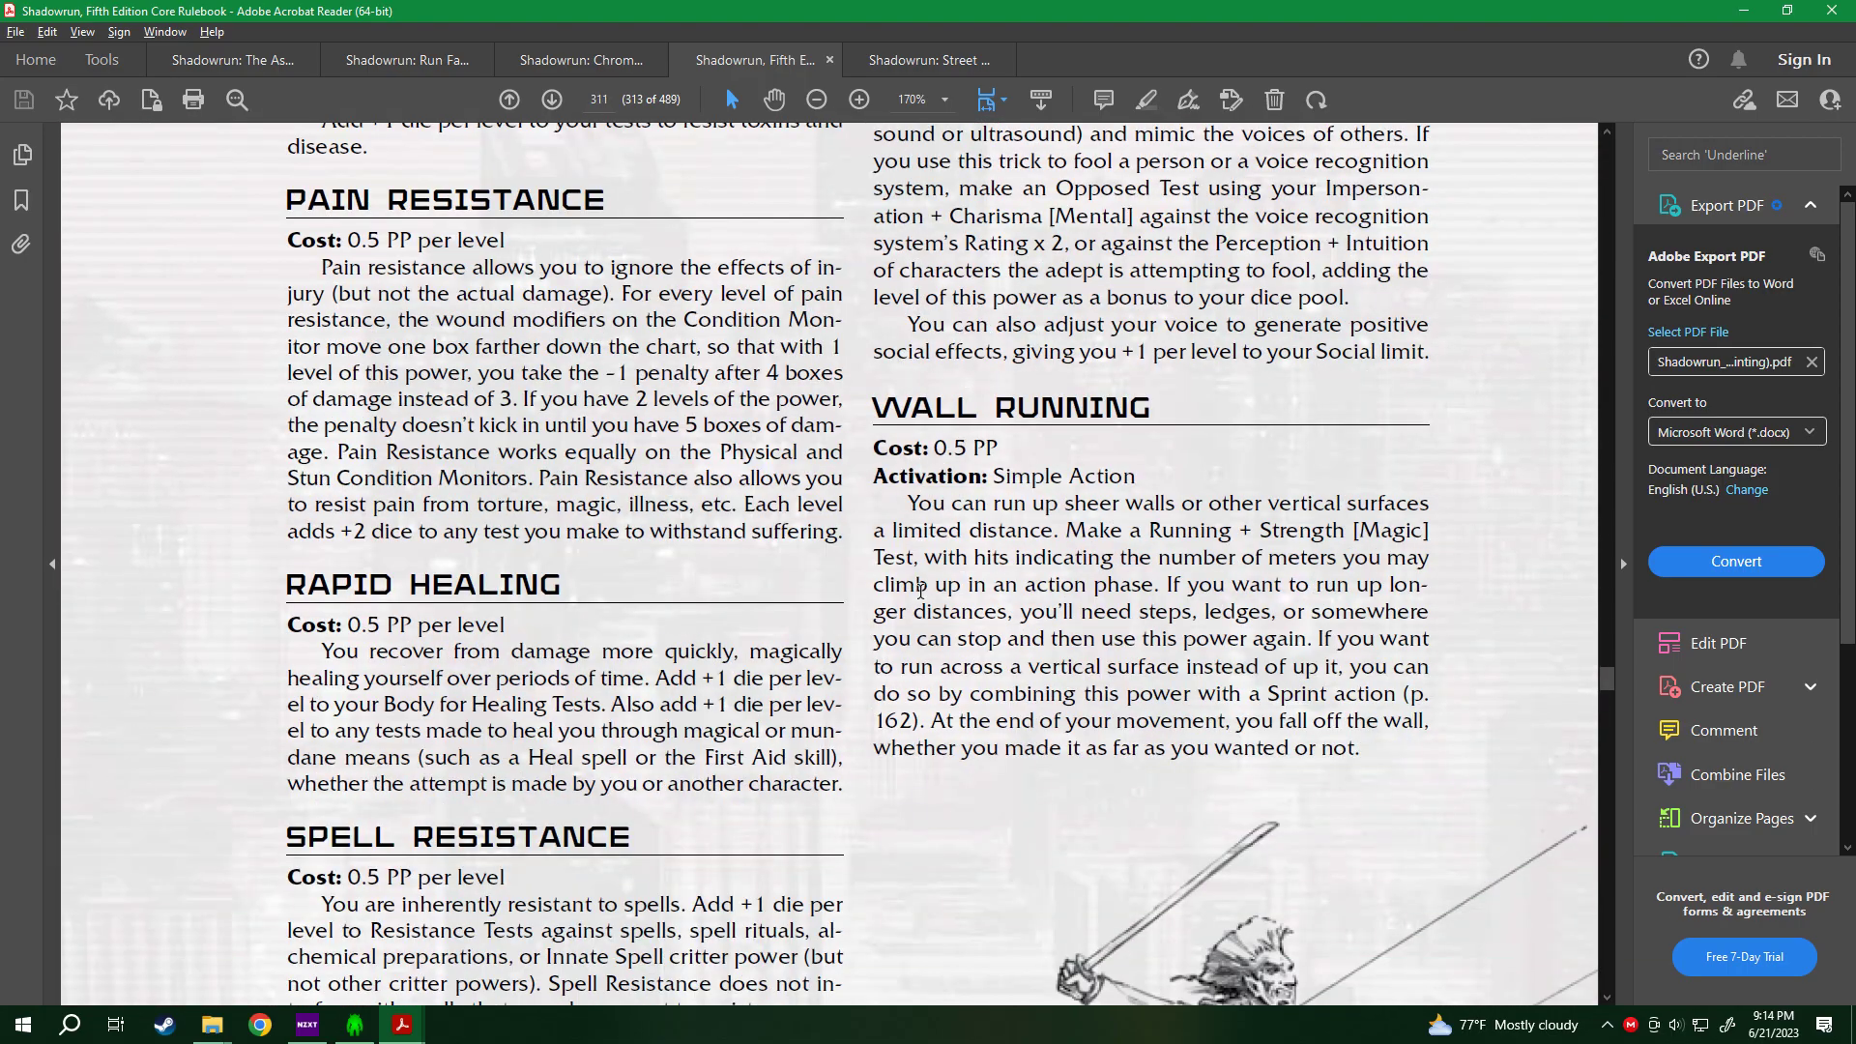
scroll(920, 590, "down", 10)
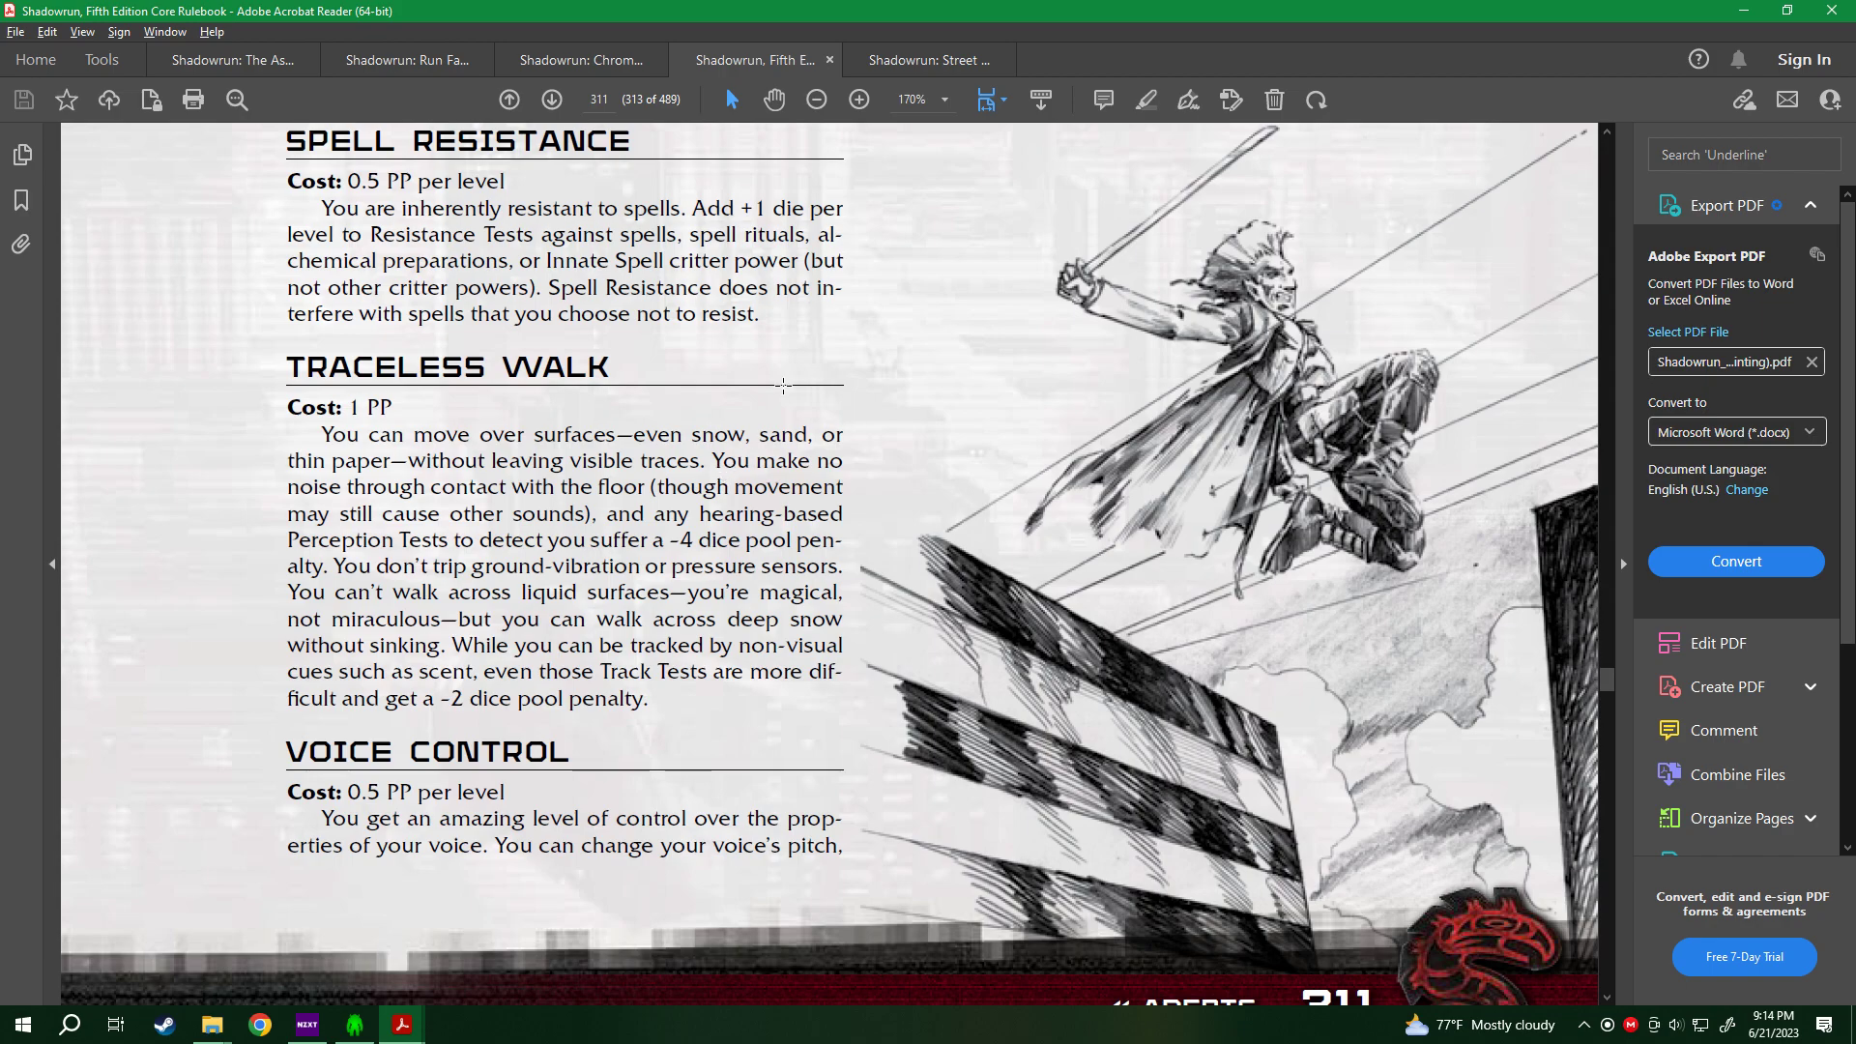
left_click_drag(536, 432, 725, 591)
left_click(492, 591)
key("alt+Tab")
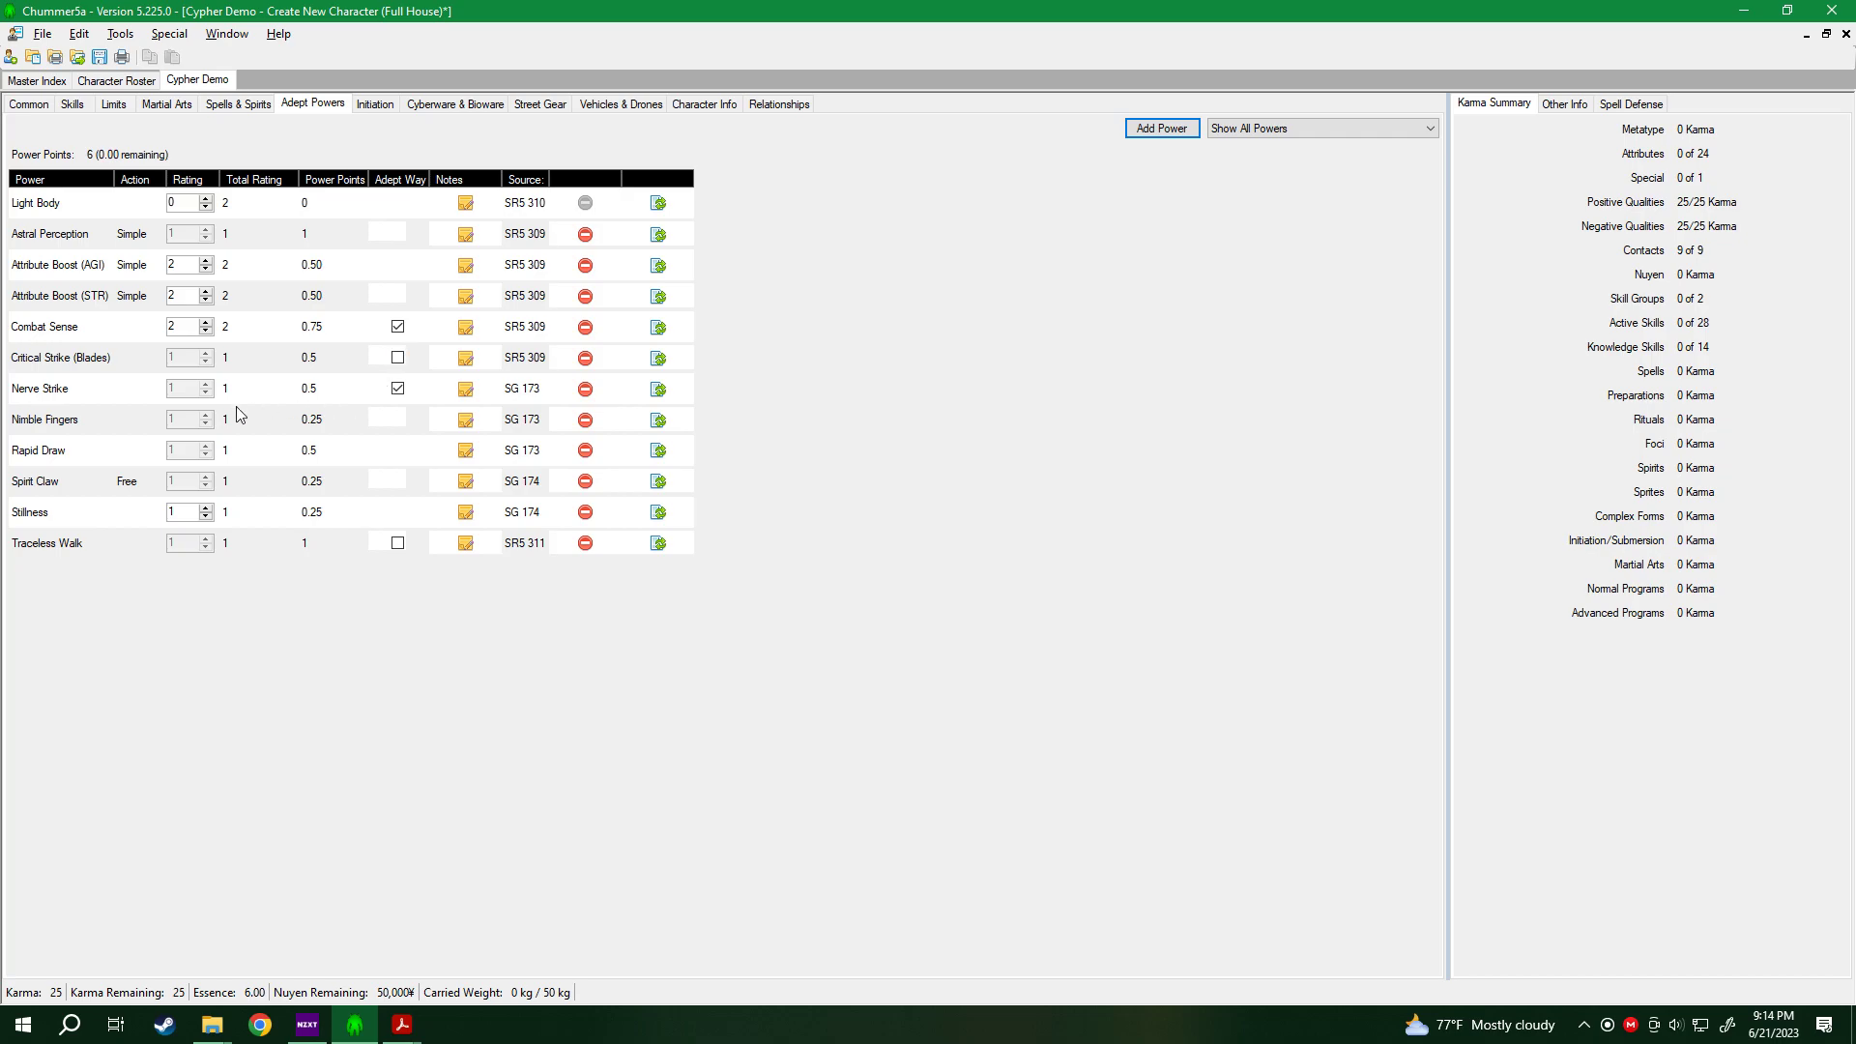
Replace the Rapid Draw power with Wall Running, found by searching for "wall", and save the character.
left_click(592, 454)
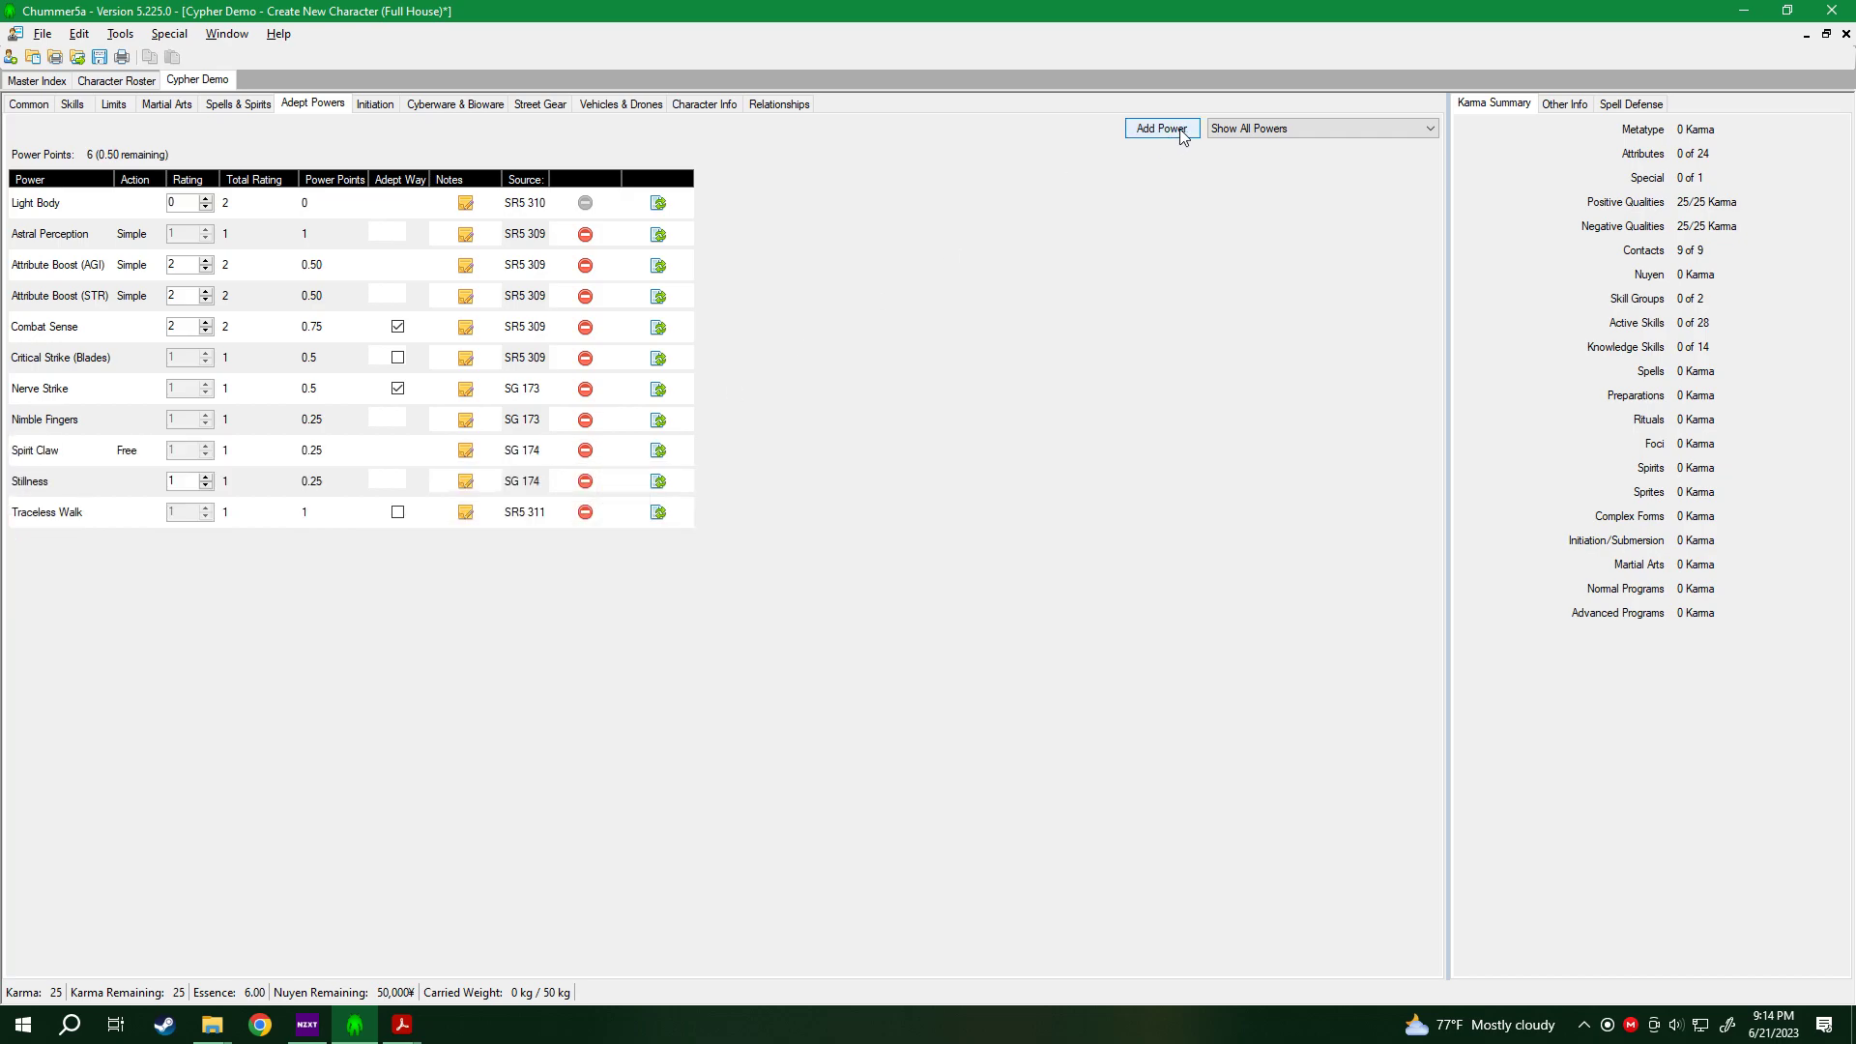
left_click(1179, 130)
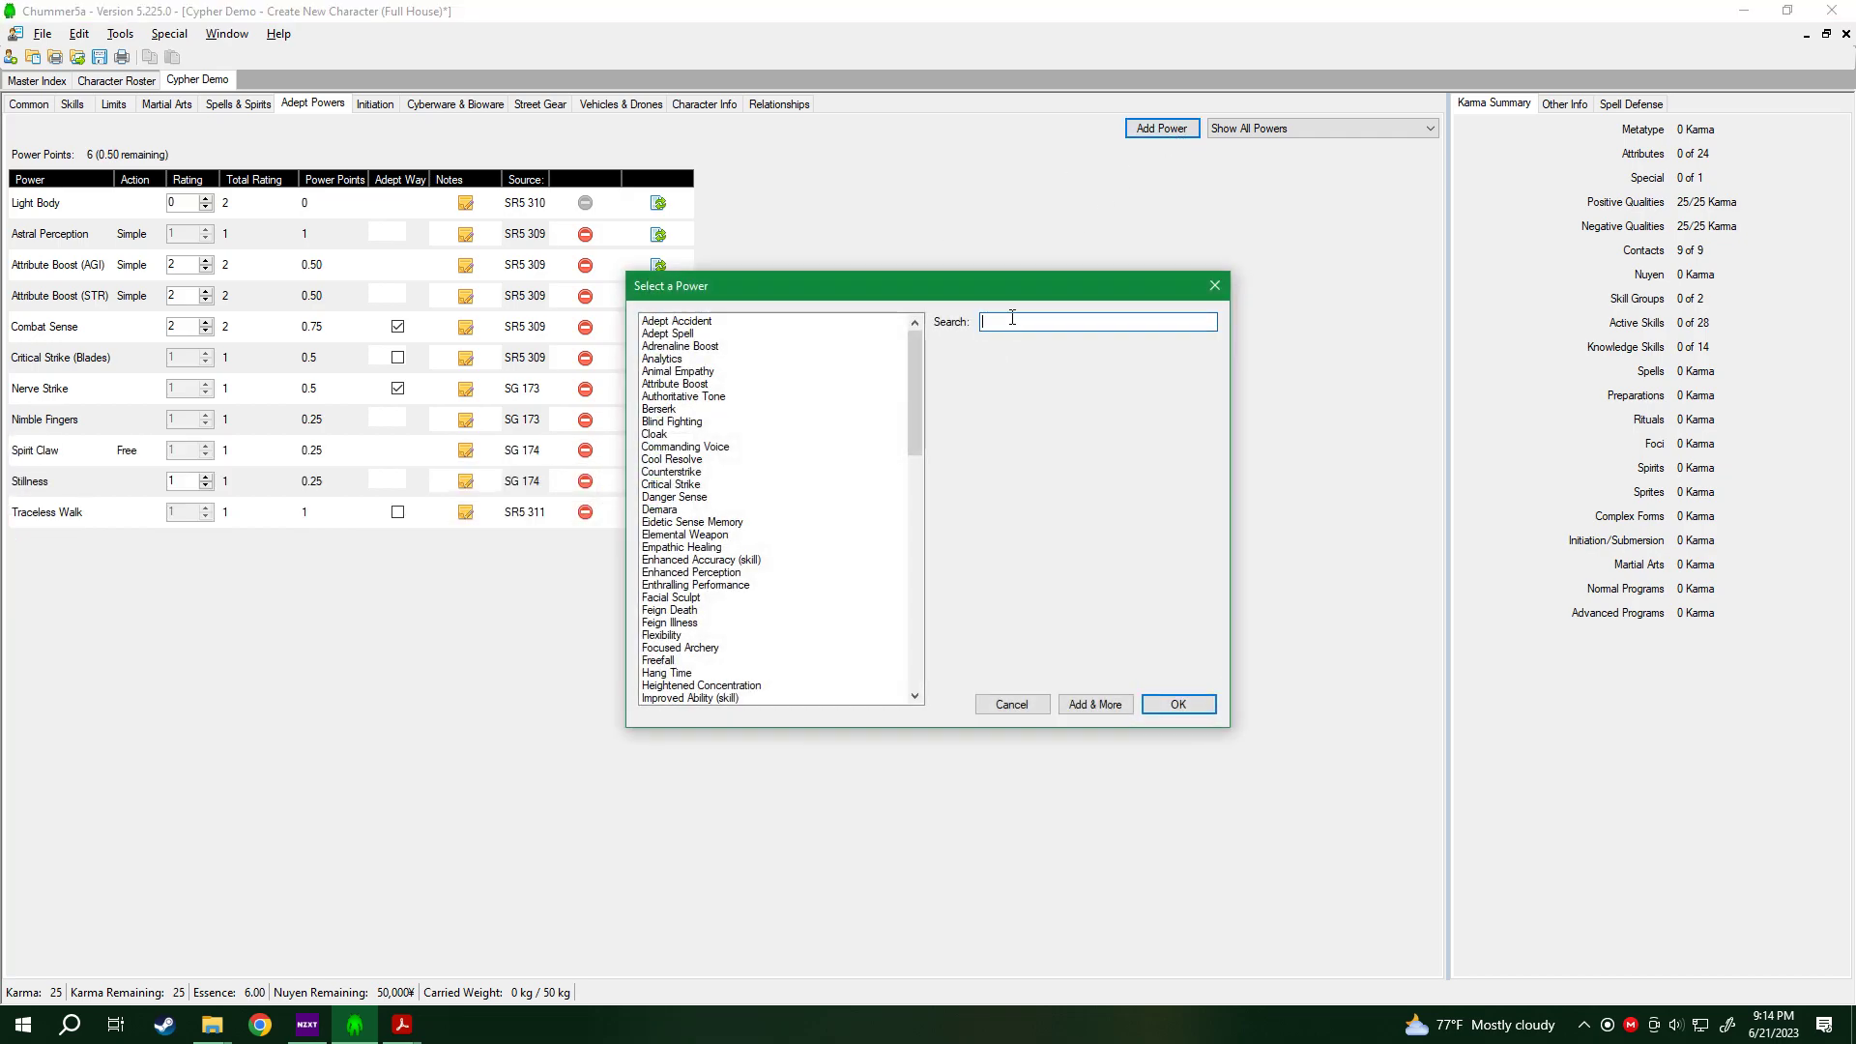
type("wall")
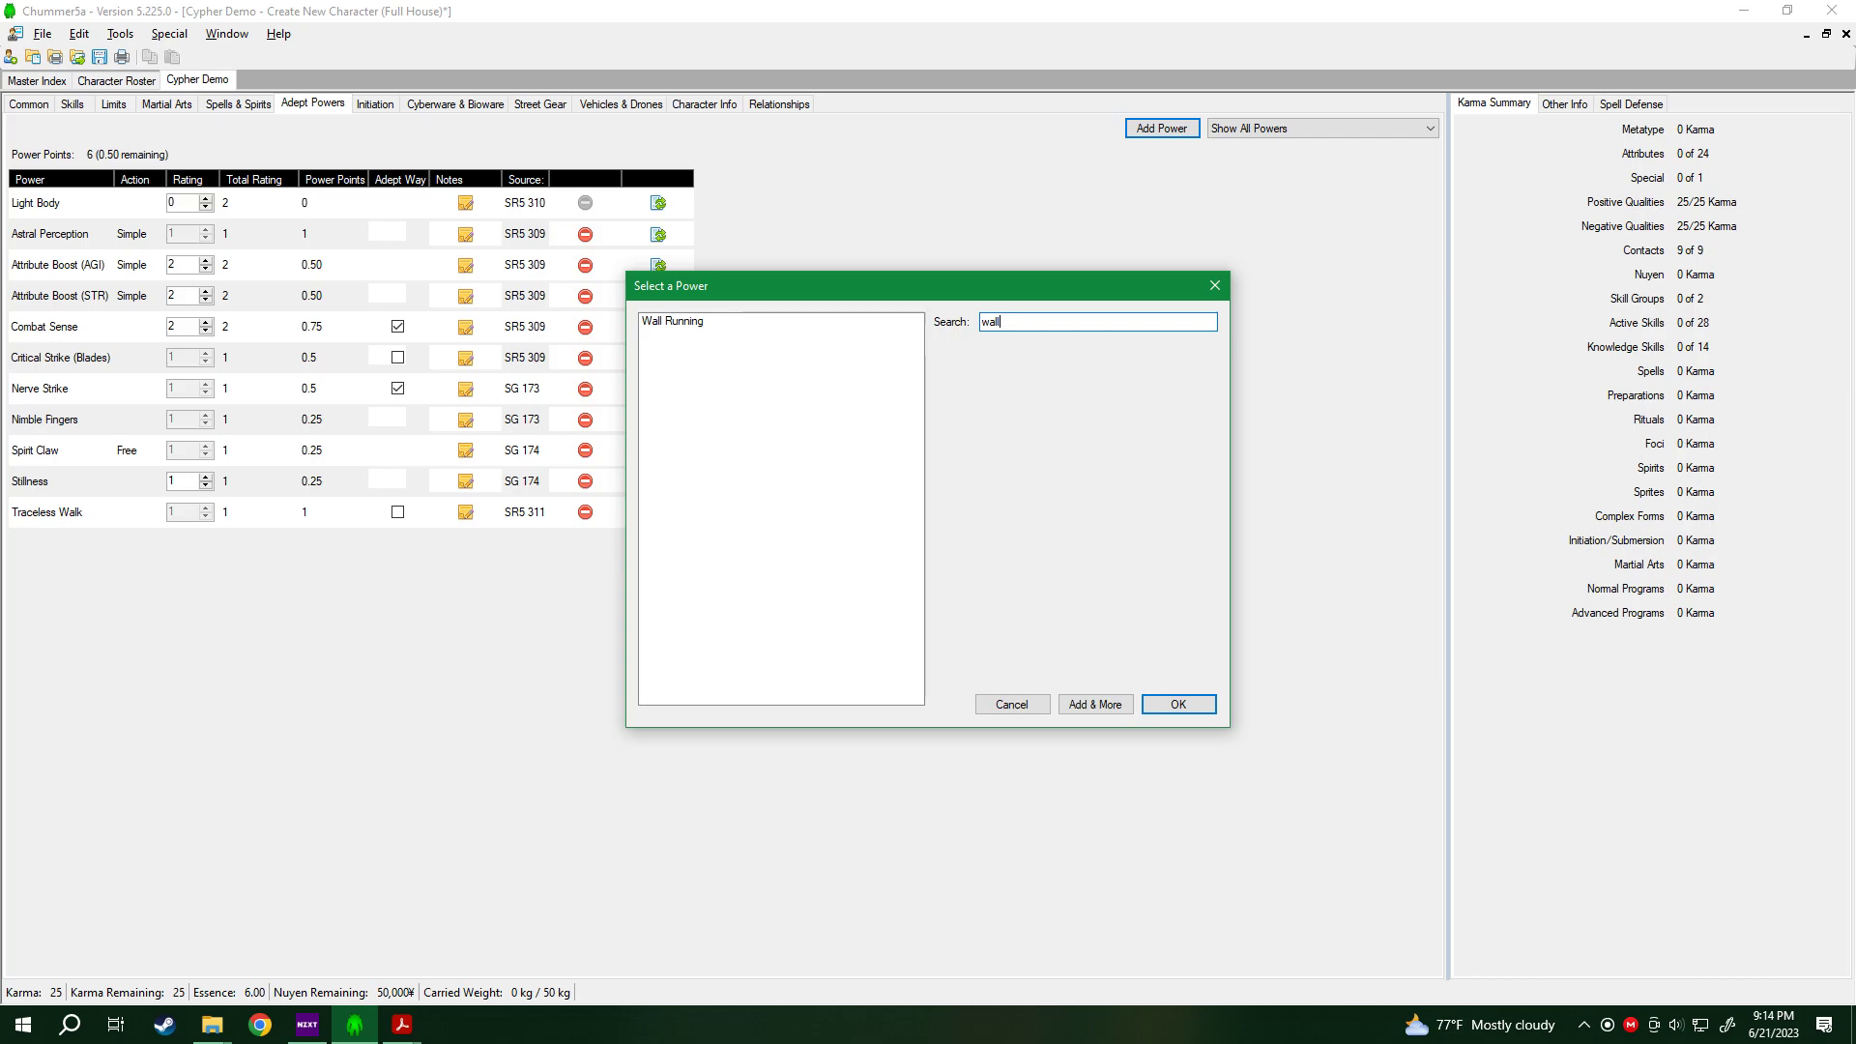
left_click(800, 321)
left_click(1167, 702)
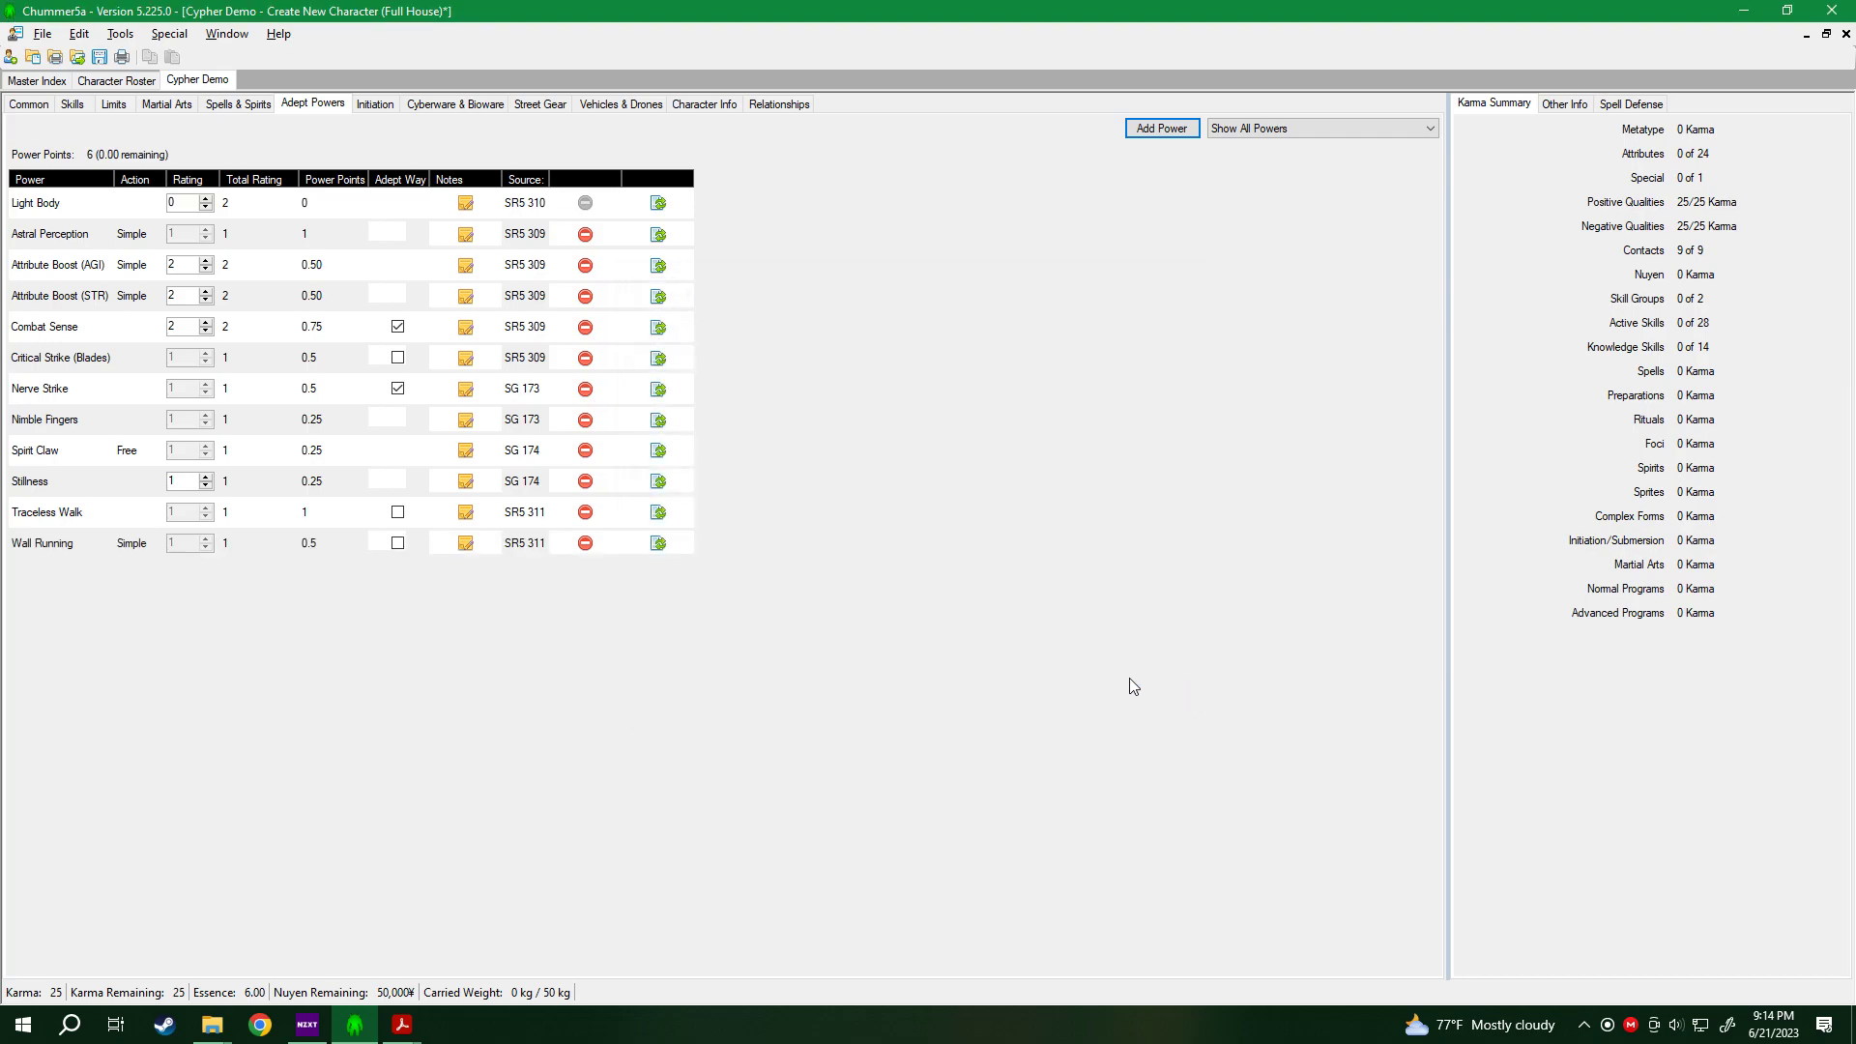
left_click(100, 59)
Look through the character's Initiation and Cyberware & Bioware sections and open Street Gear.
left_click(385, 107)
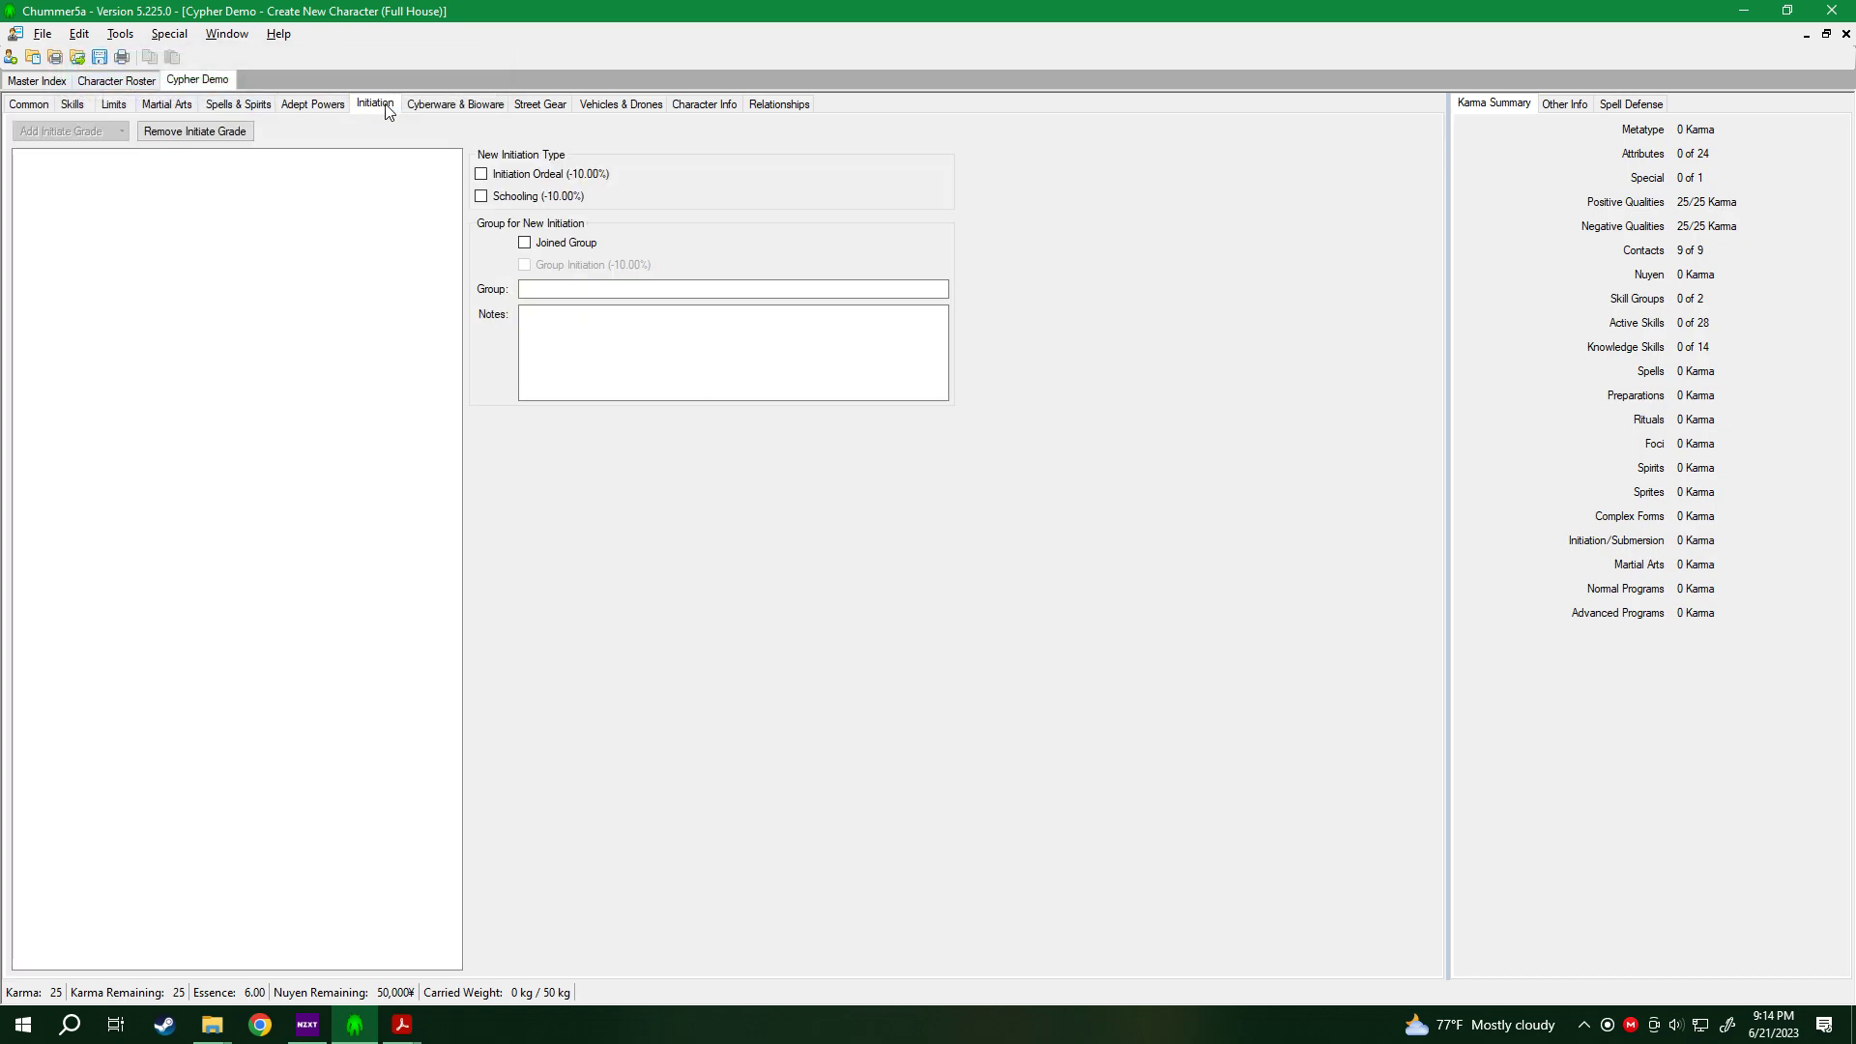
left_click(450, 105)
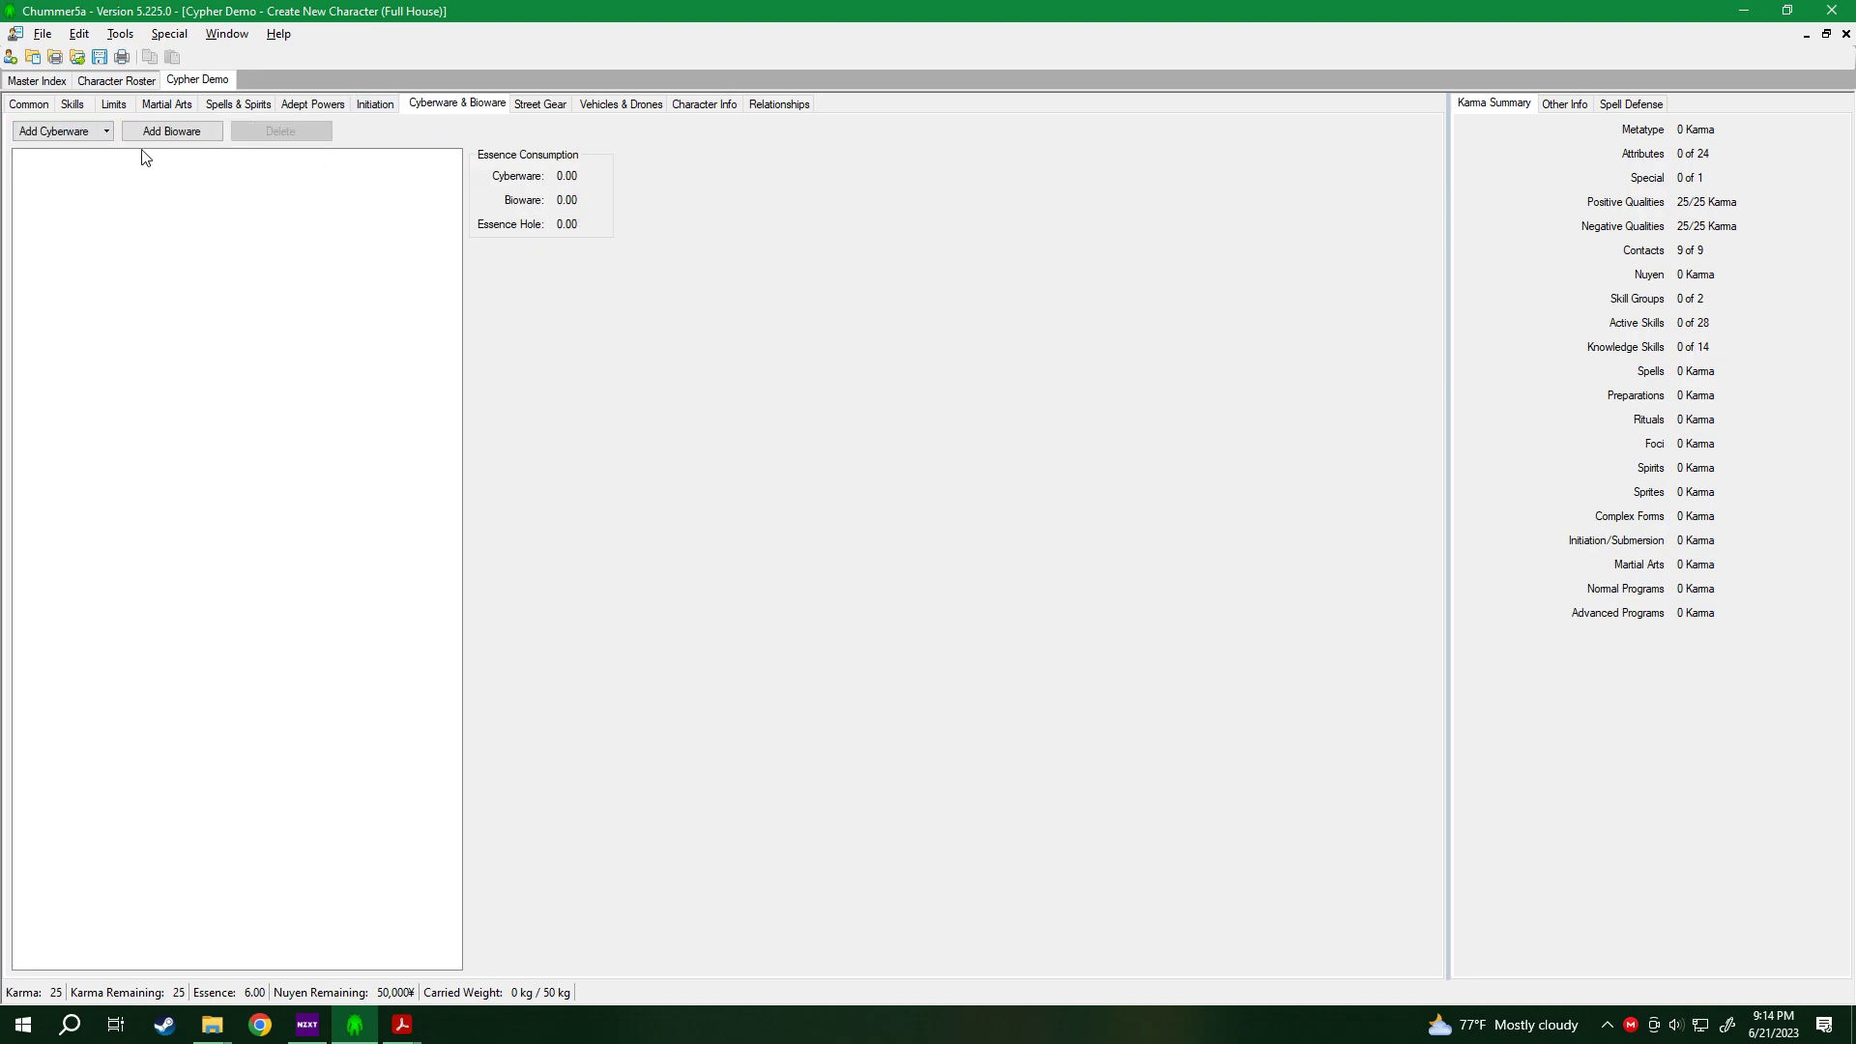
left_click(533, 108)
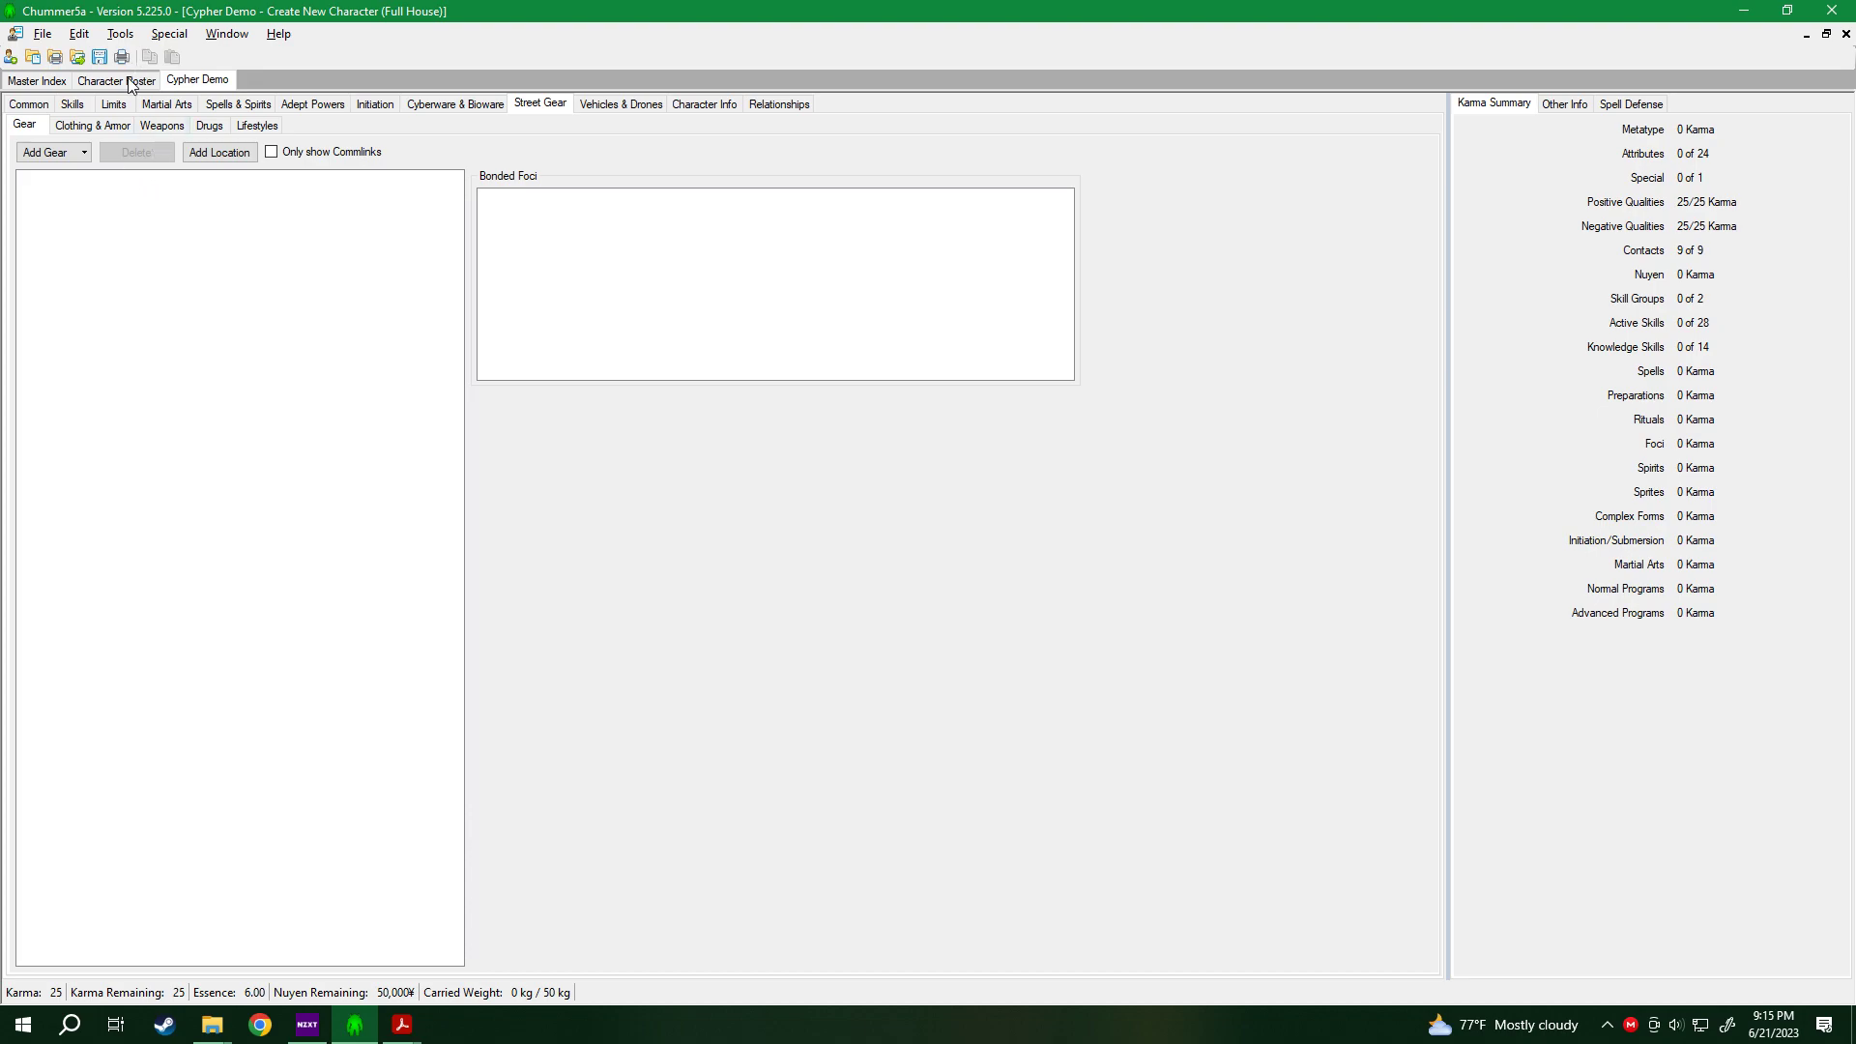
Search the armor list for "cham" and add the Chameleon Suit to the character's clothing and armor.
left_click(63, 127)
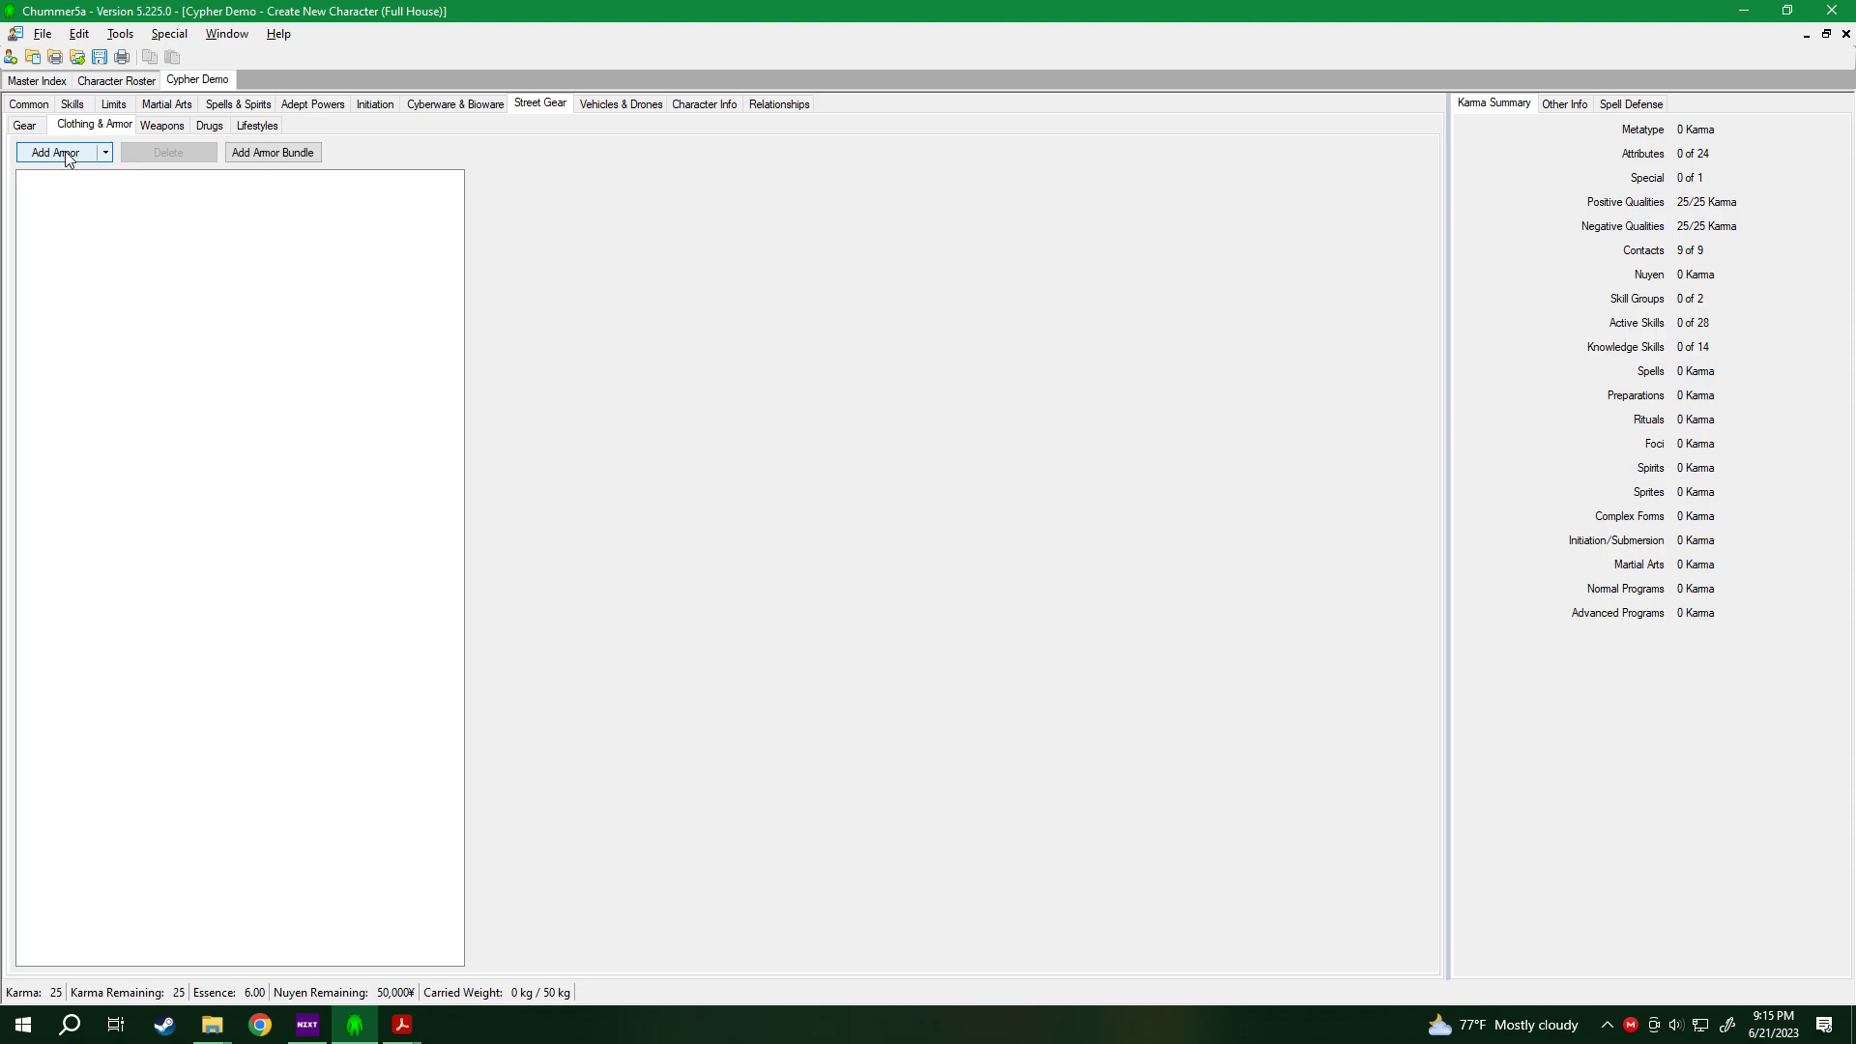
left_click(67, 155)
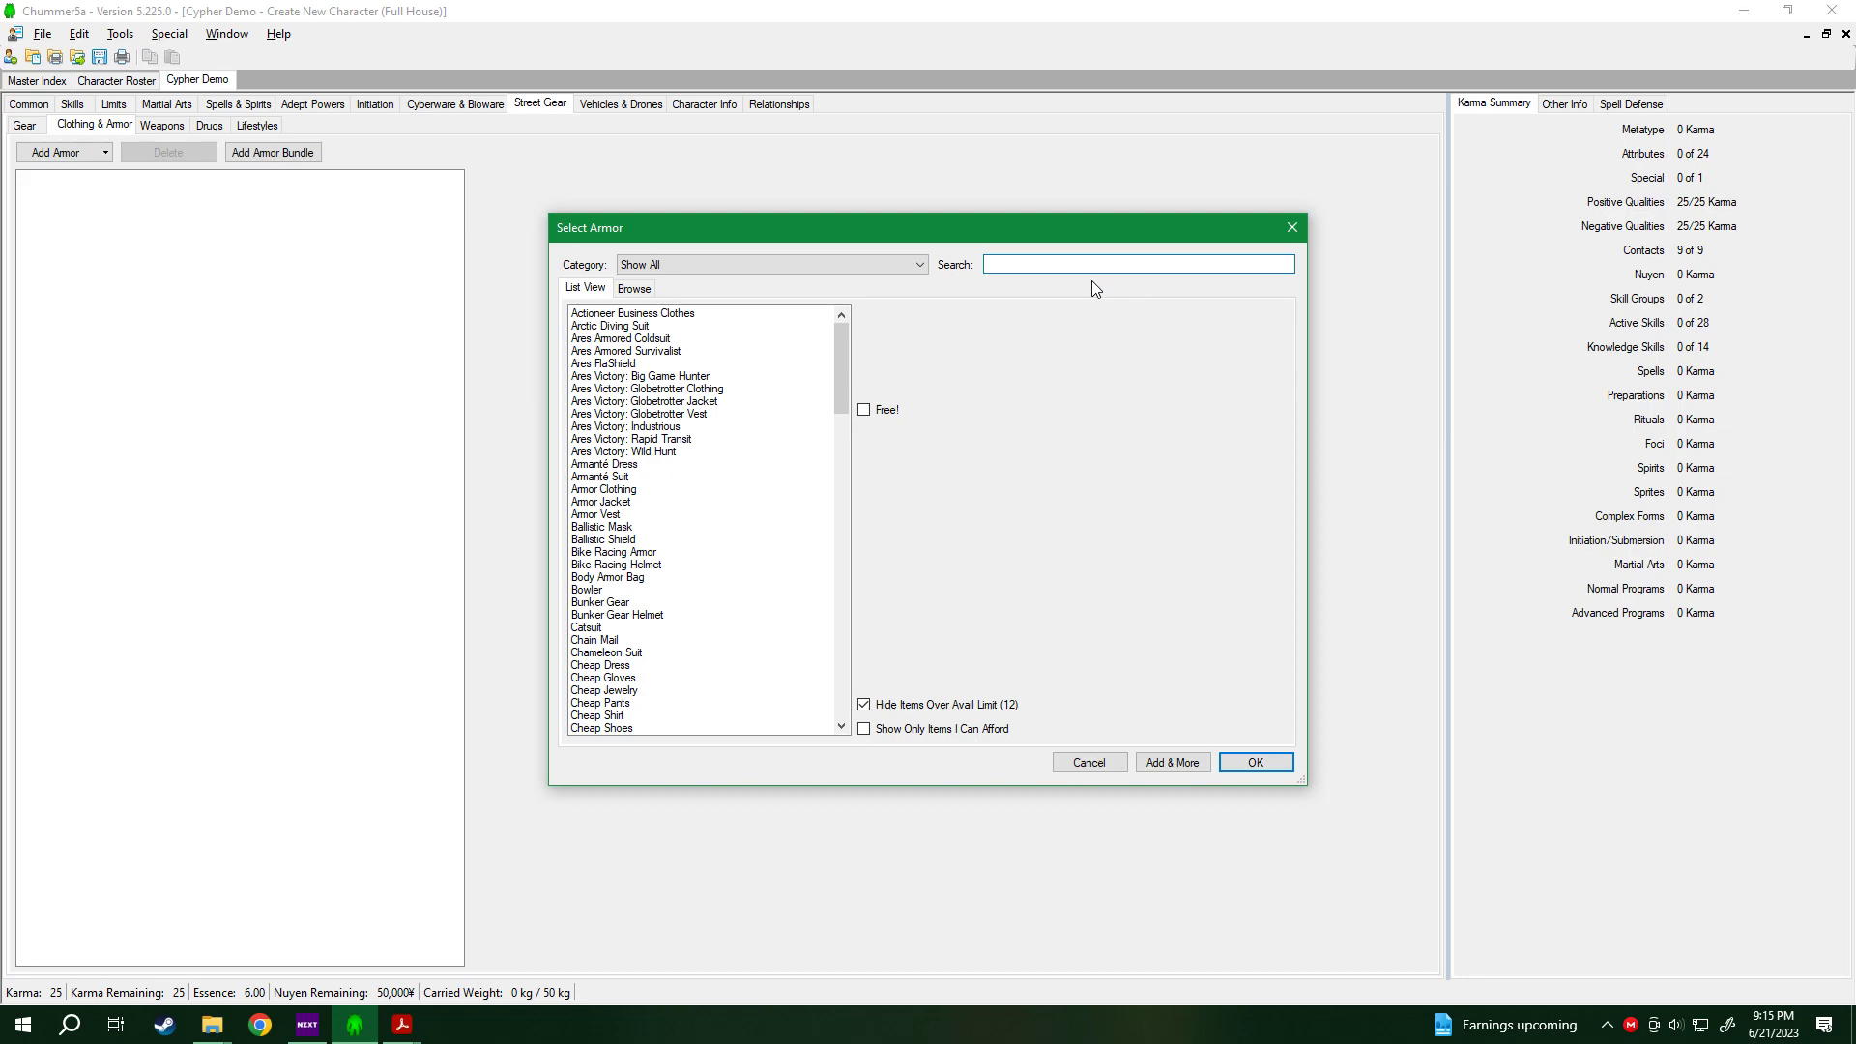
type("cham")
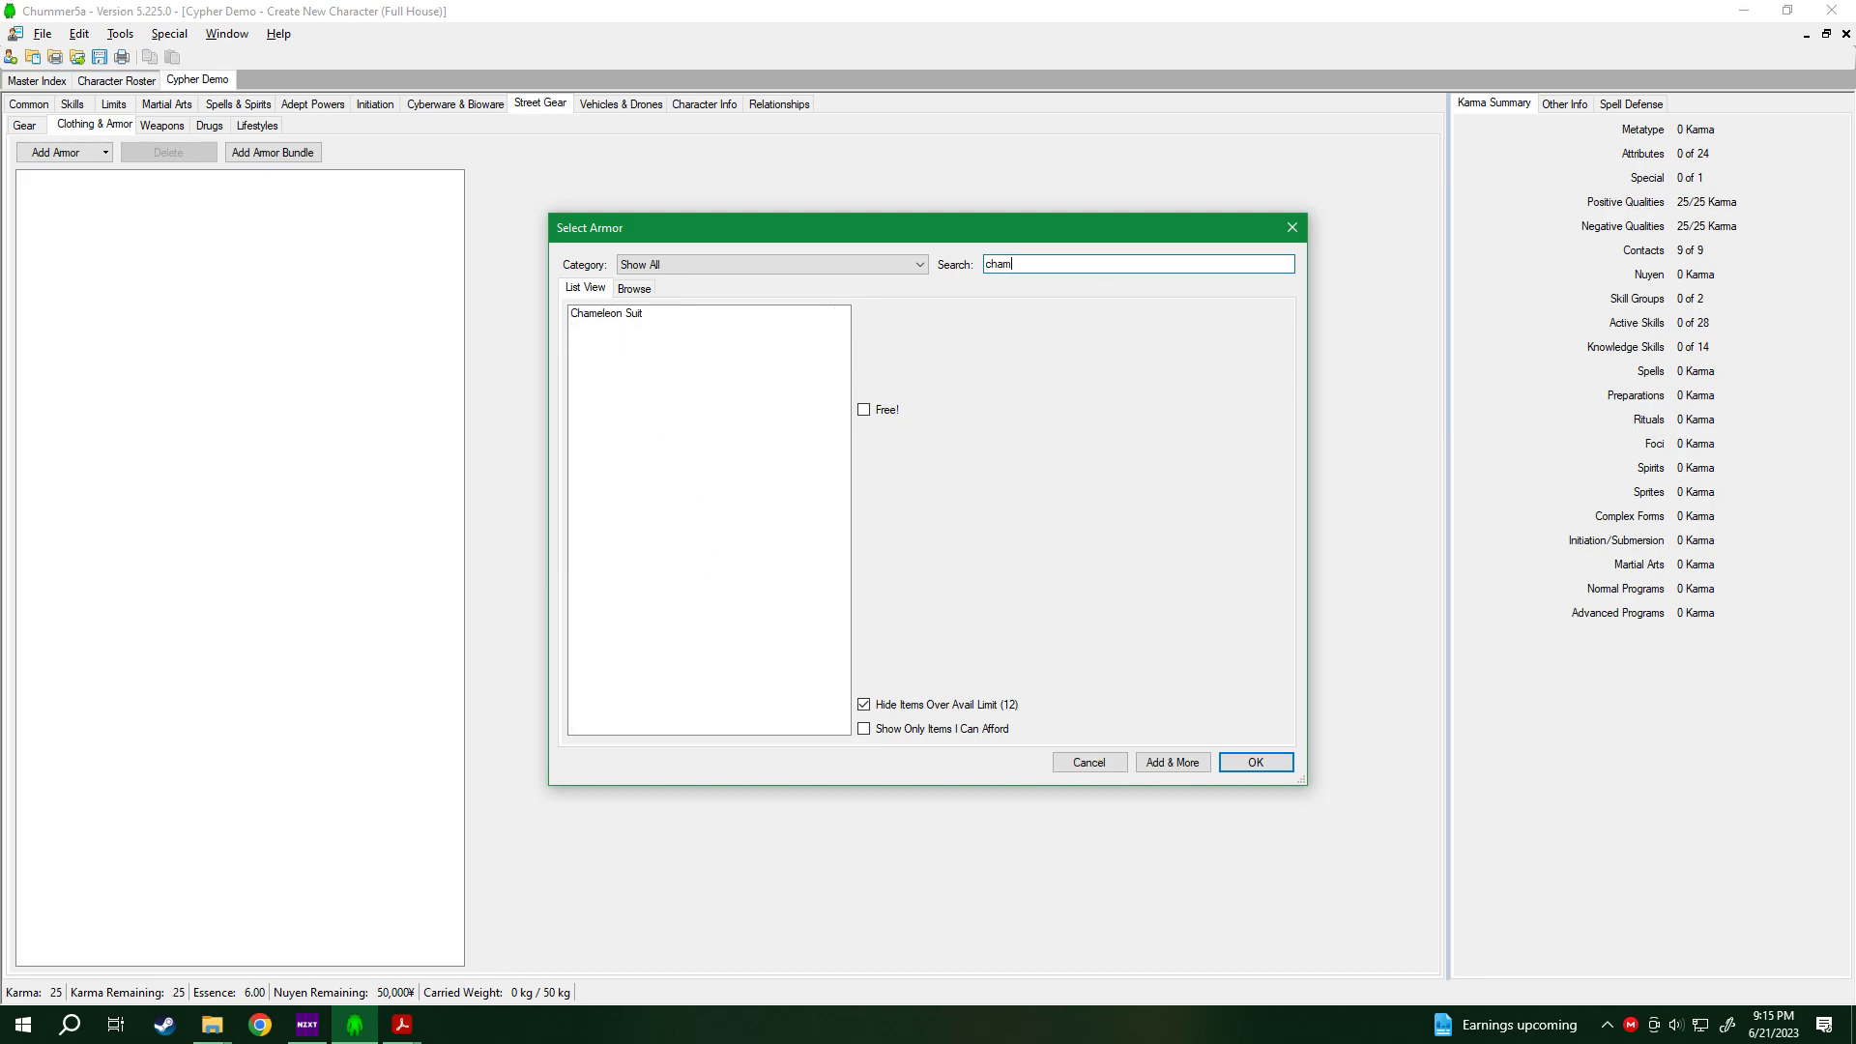
left_click(606, 316)
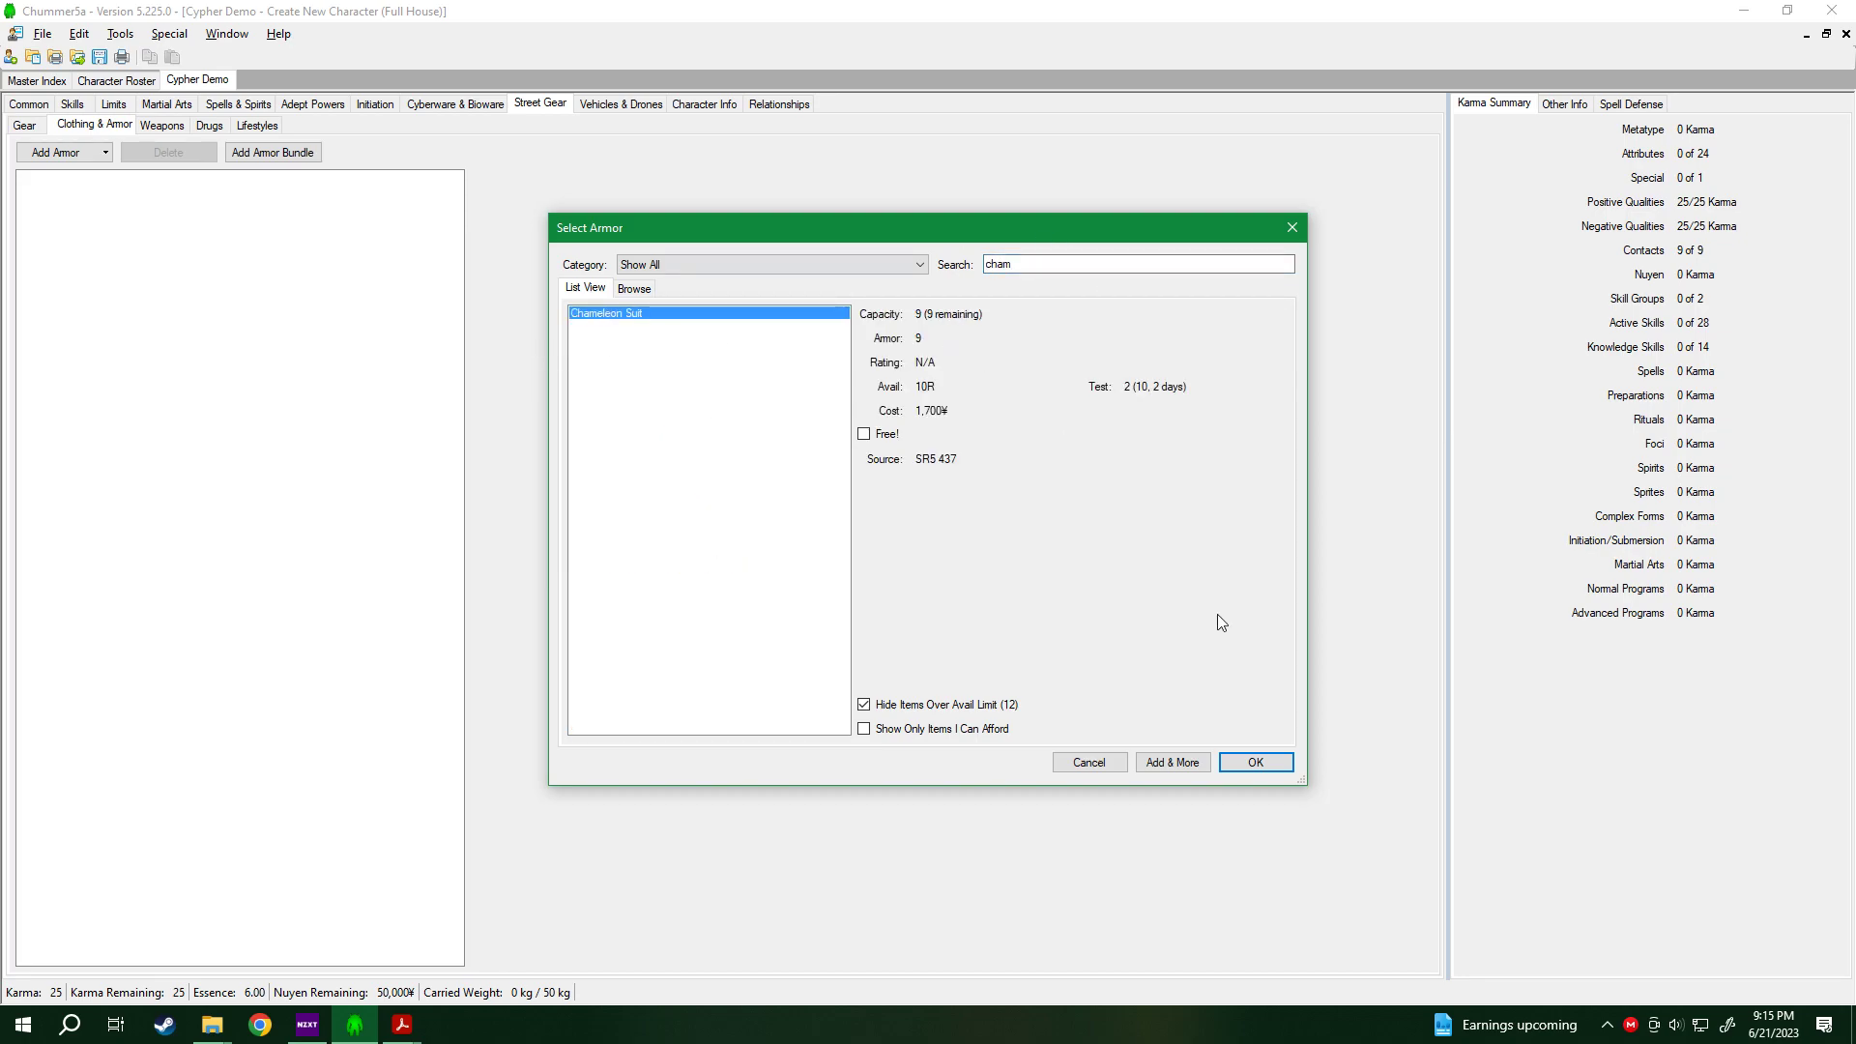
left_click(1268, 768)
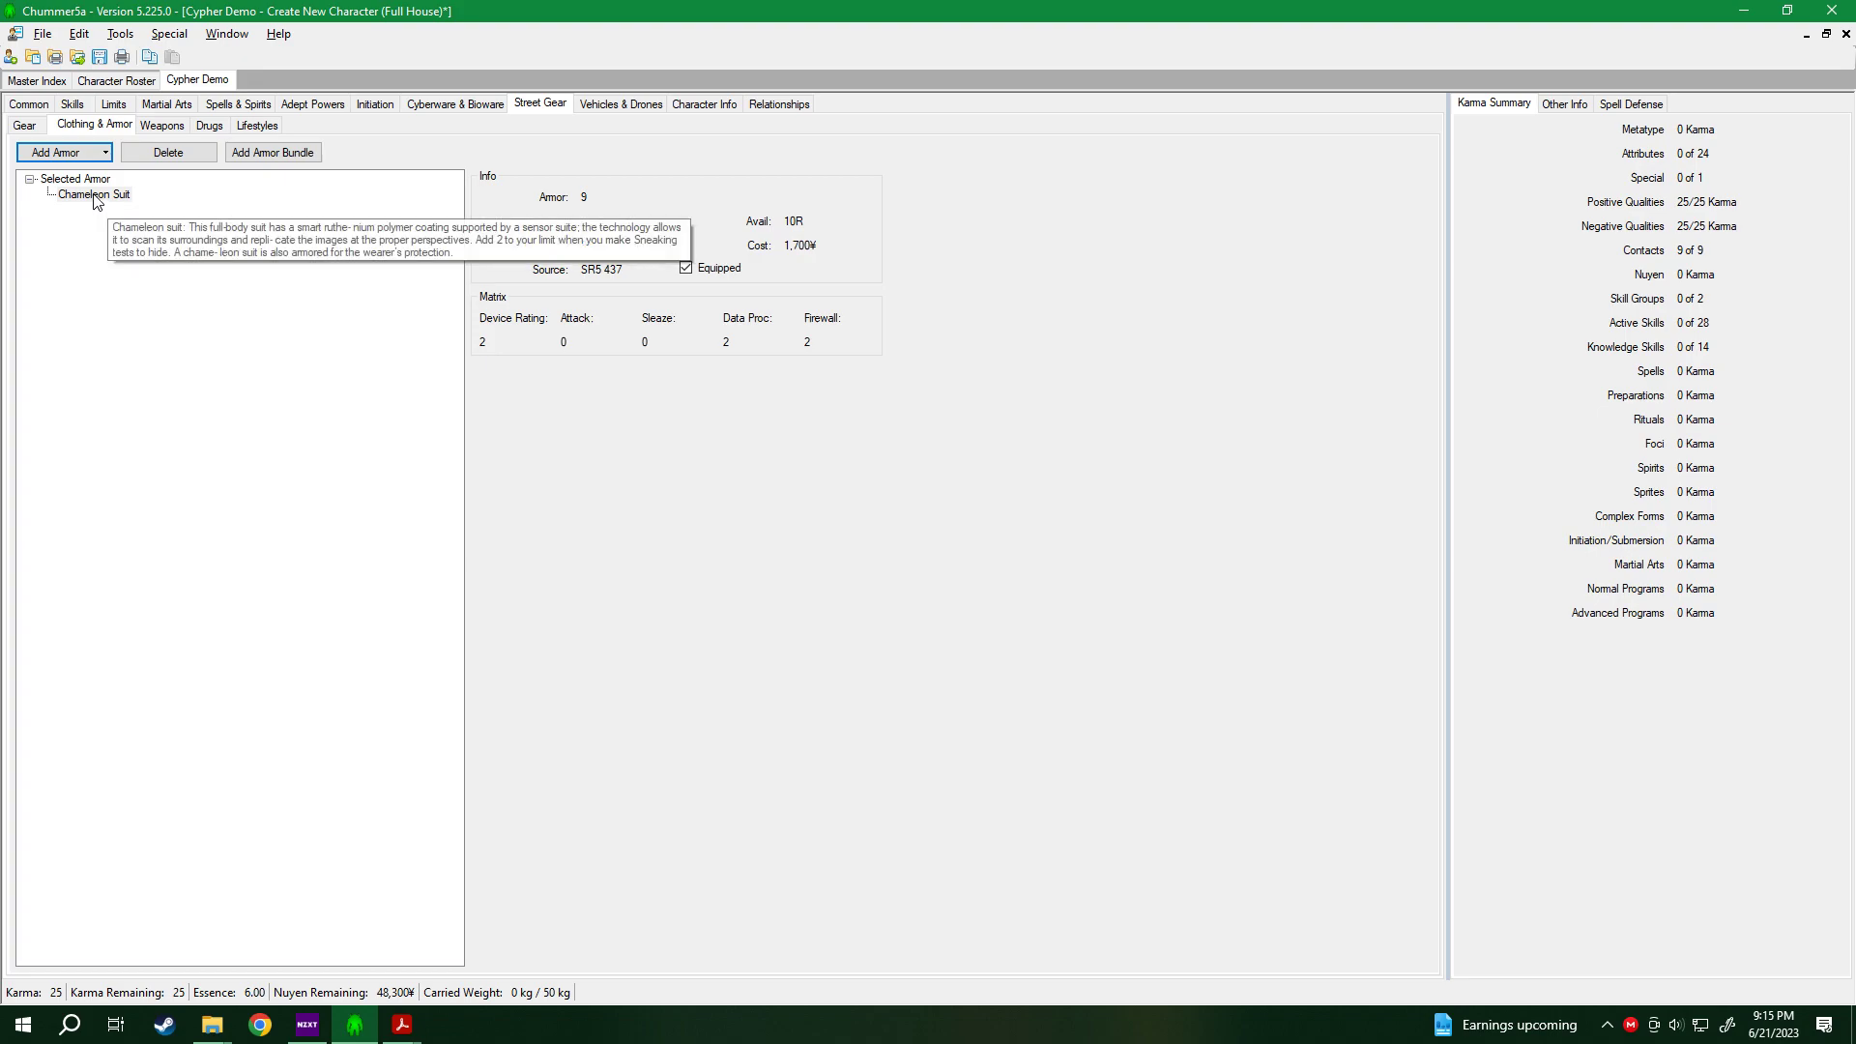
right_click(123, 196)
left_click(155, 212)
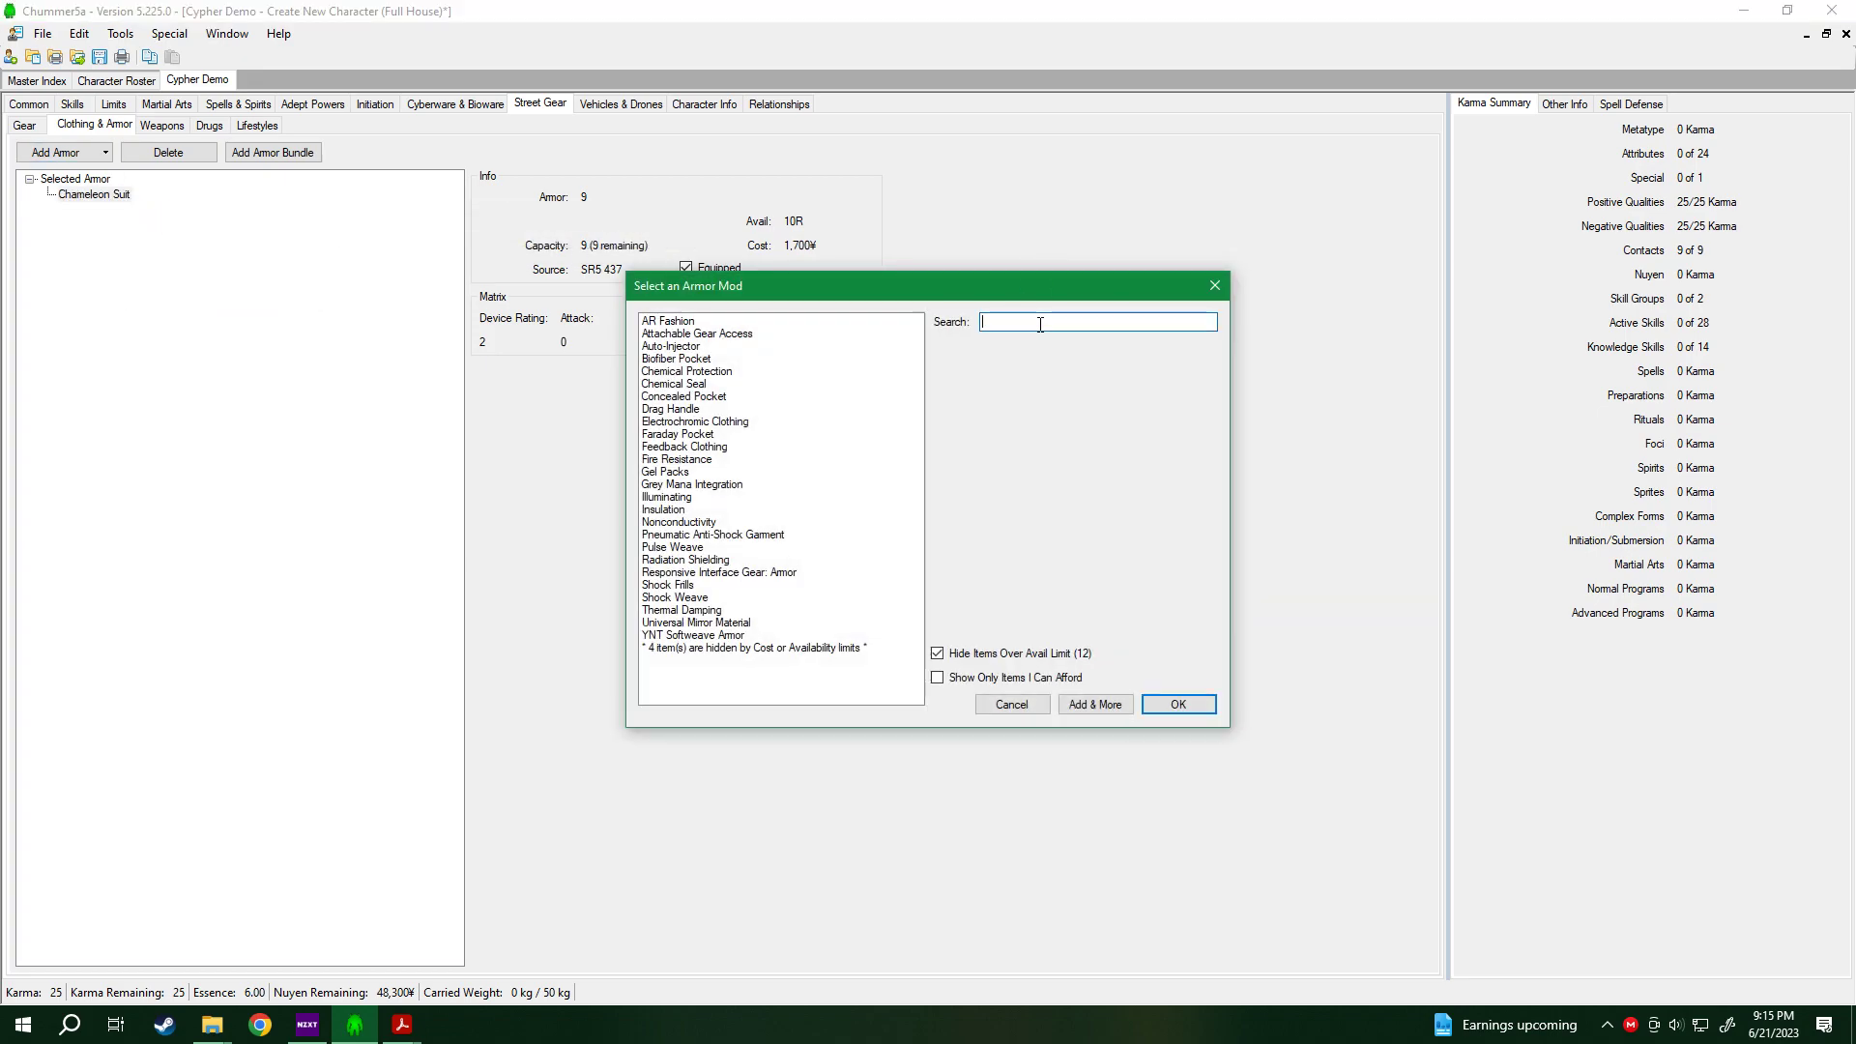
left_click(1012, 705)
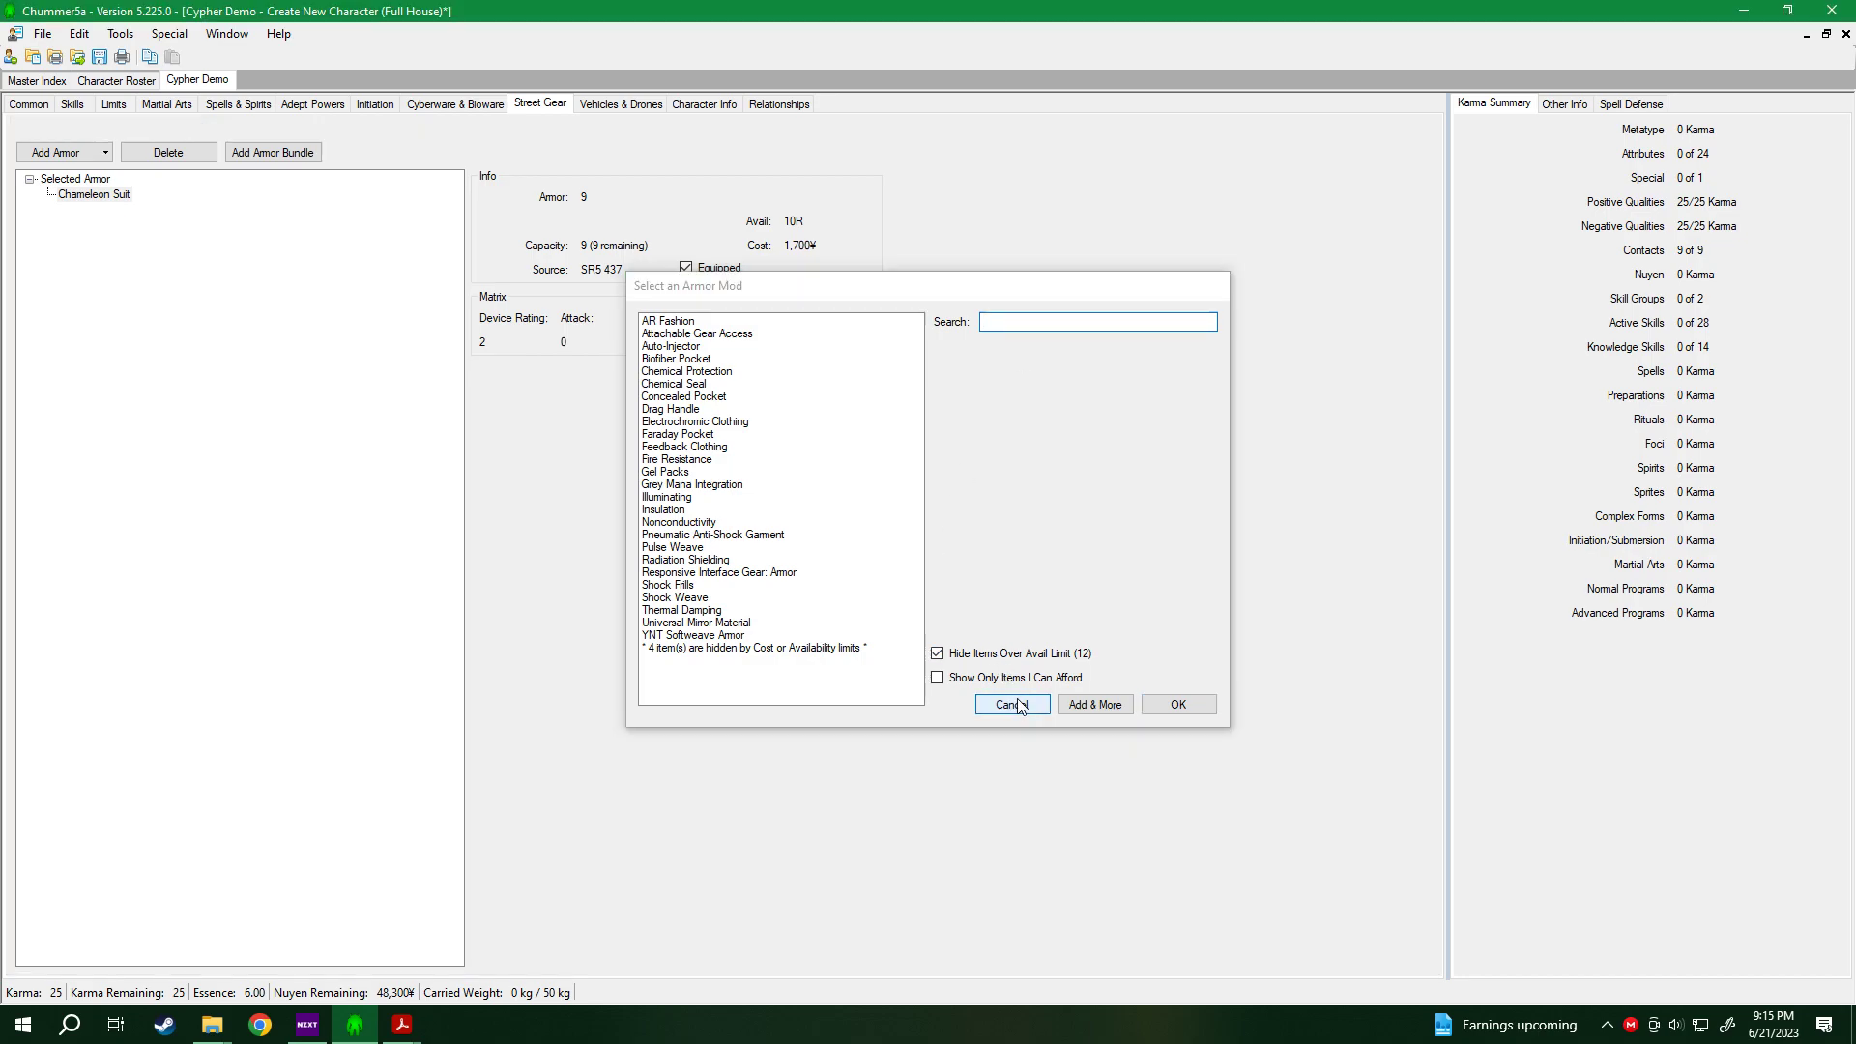
right_click(107, 196)
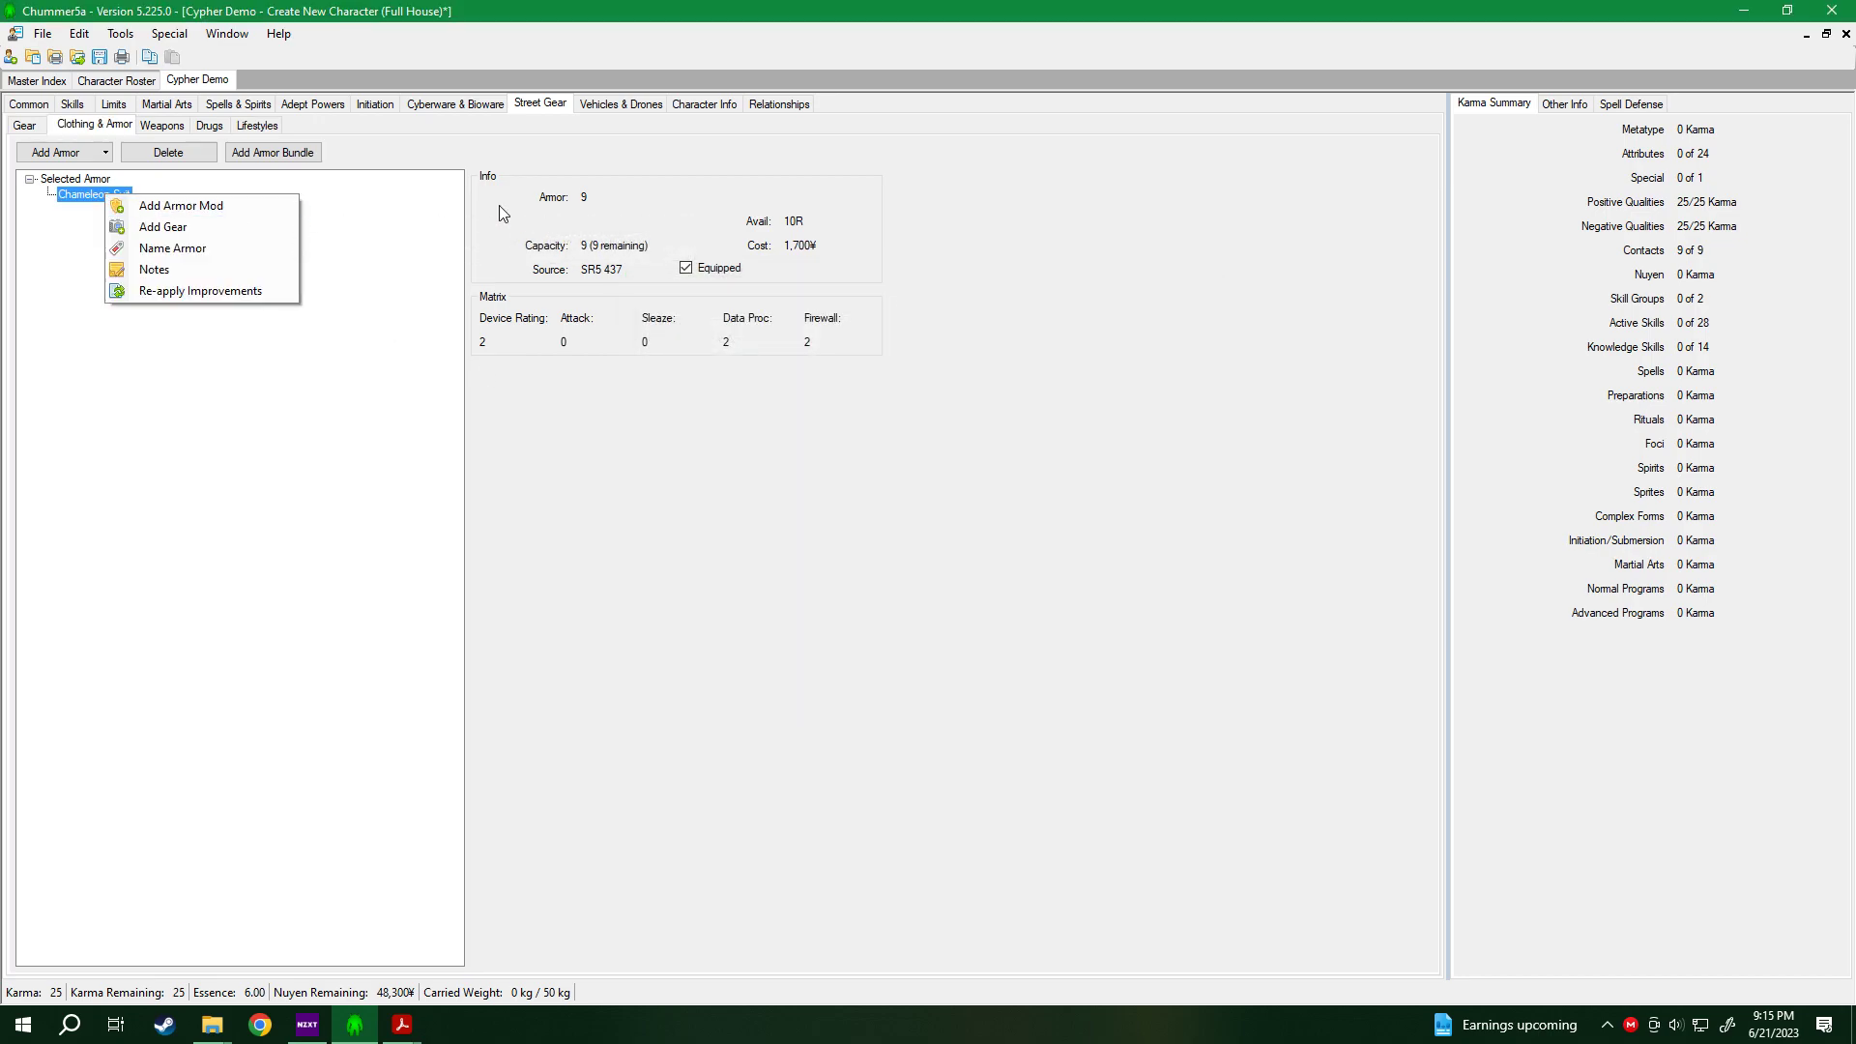
left_click(434, 377)
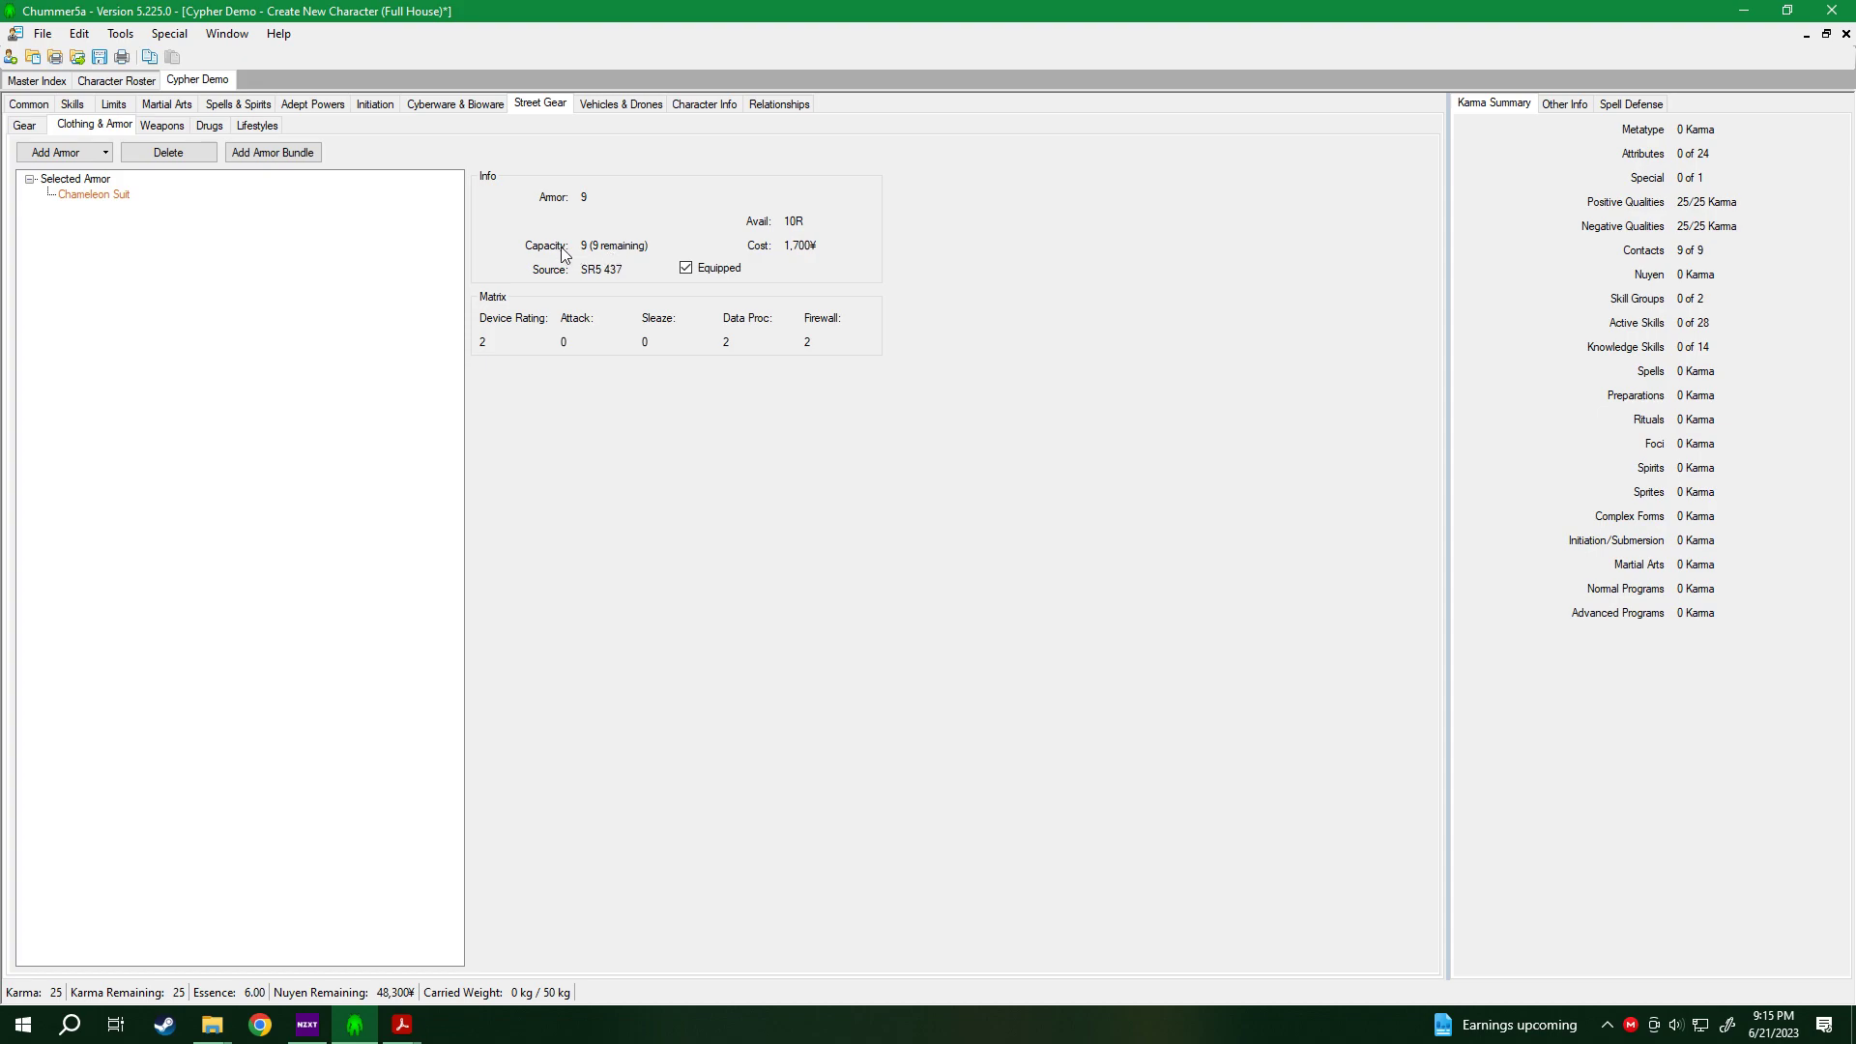
Start adding an armor mod to the Chameleon Suit, selecting Thermal Damping with rating 3.
right_click(98, 198)
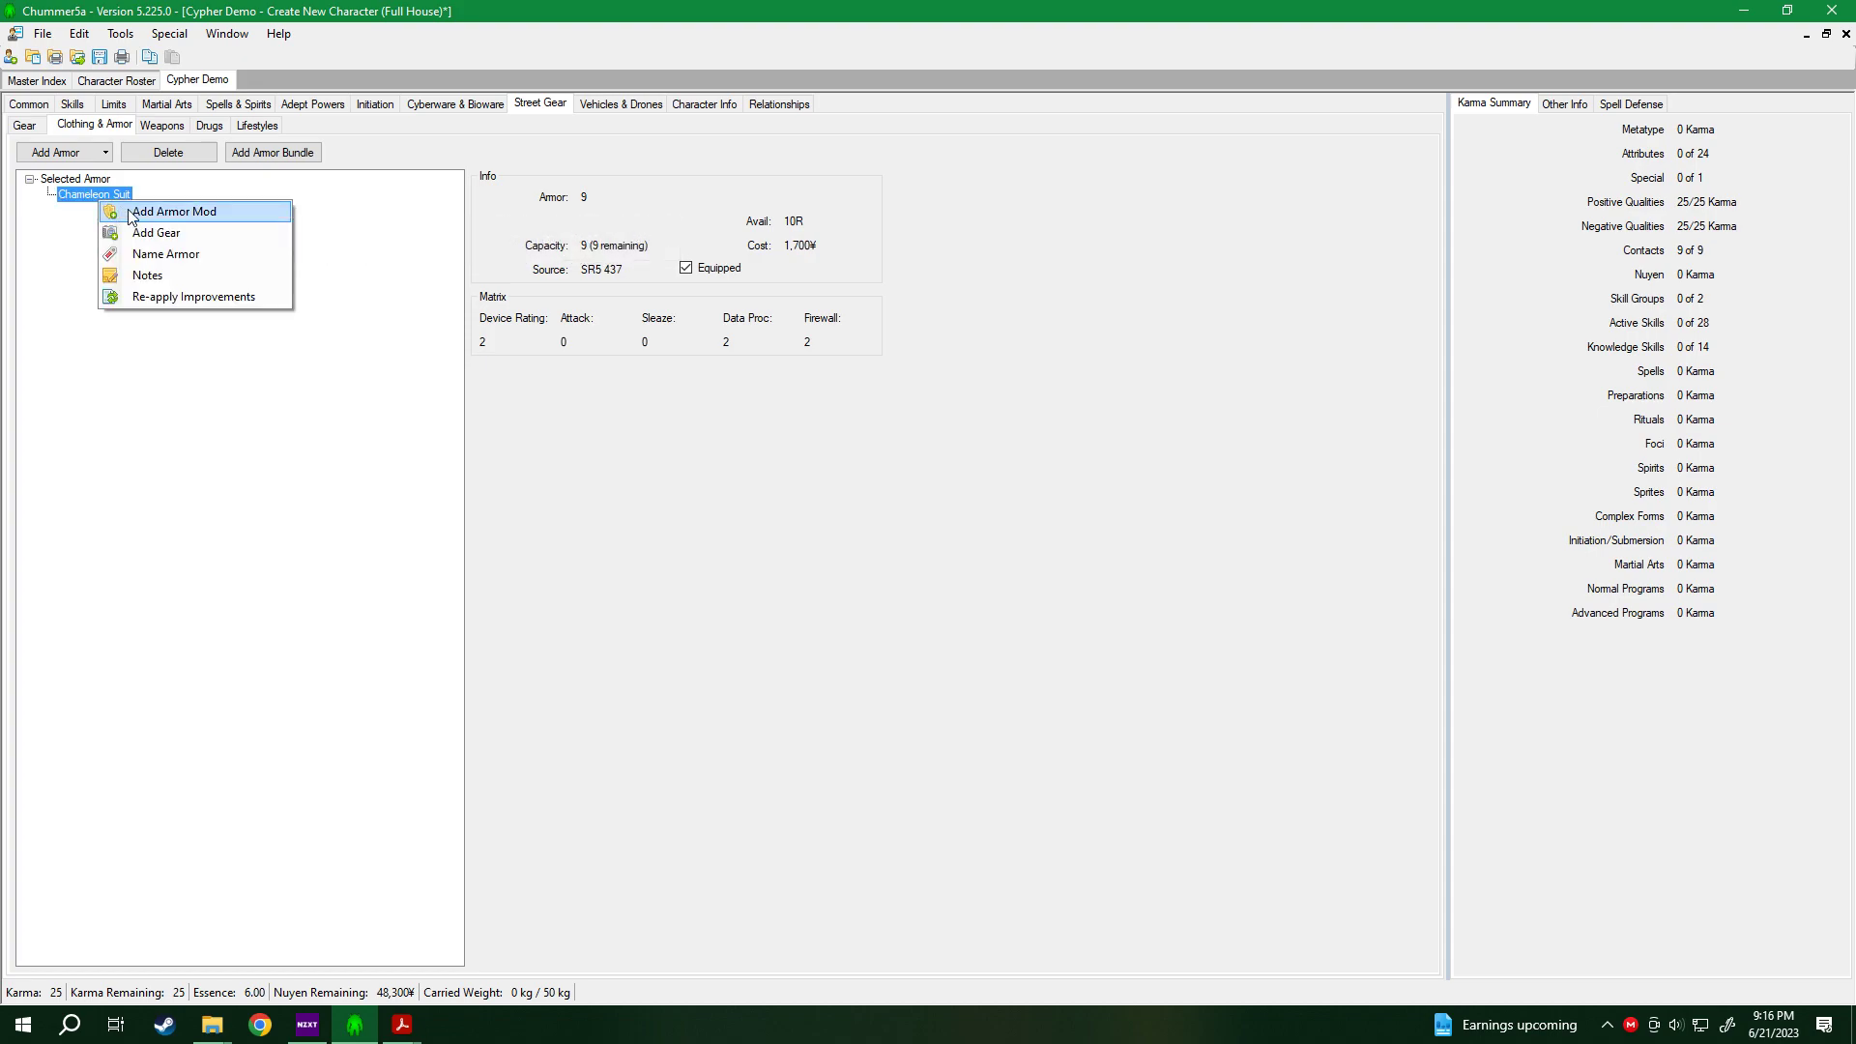
left_click(174, 212)
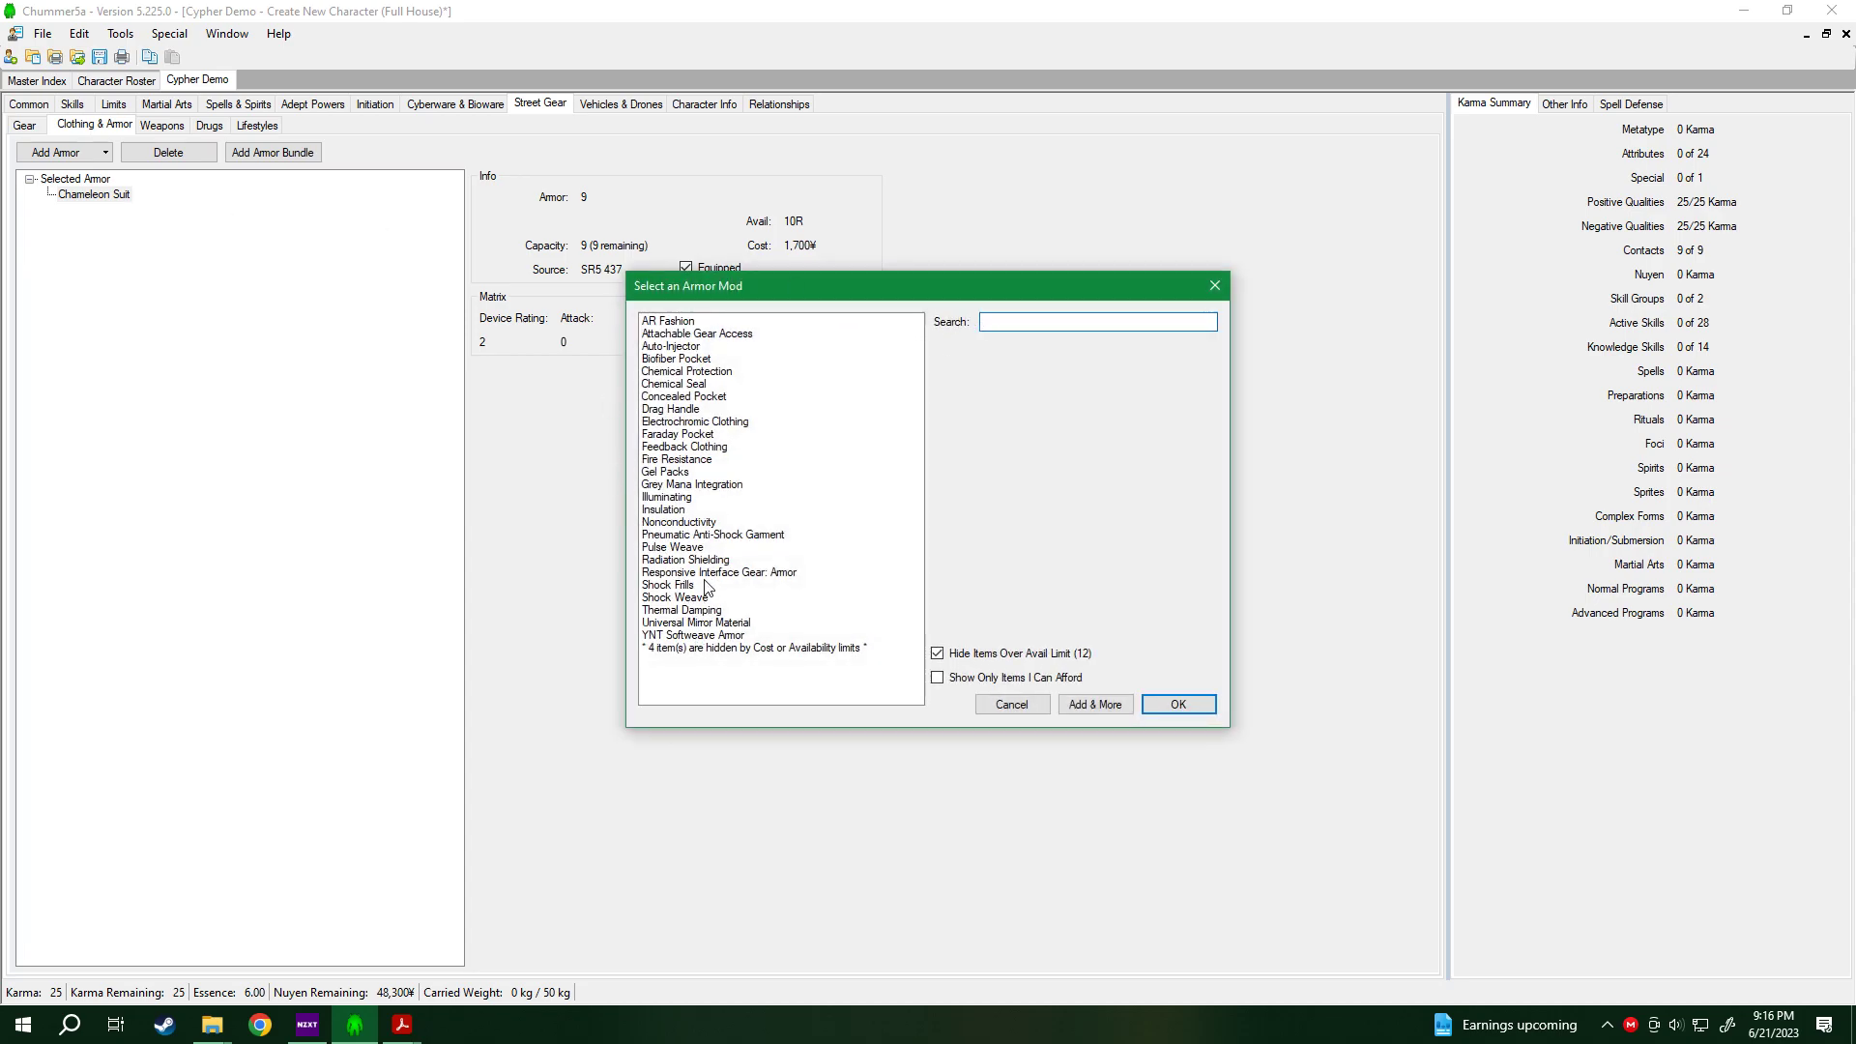
left_click(700, 611)
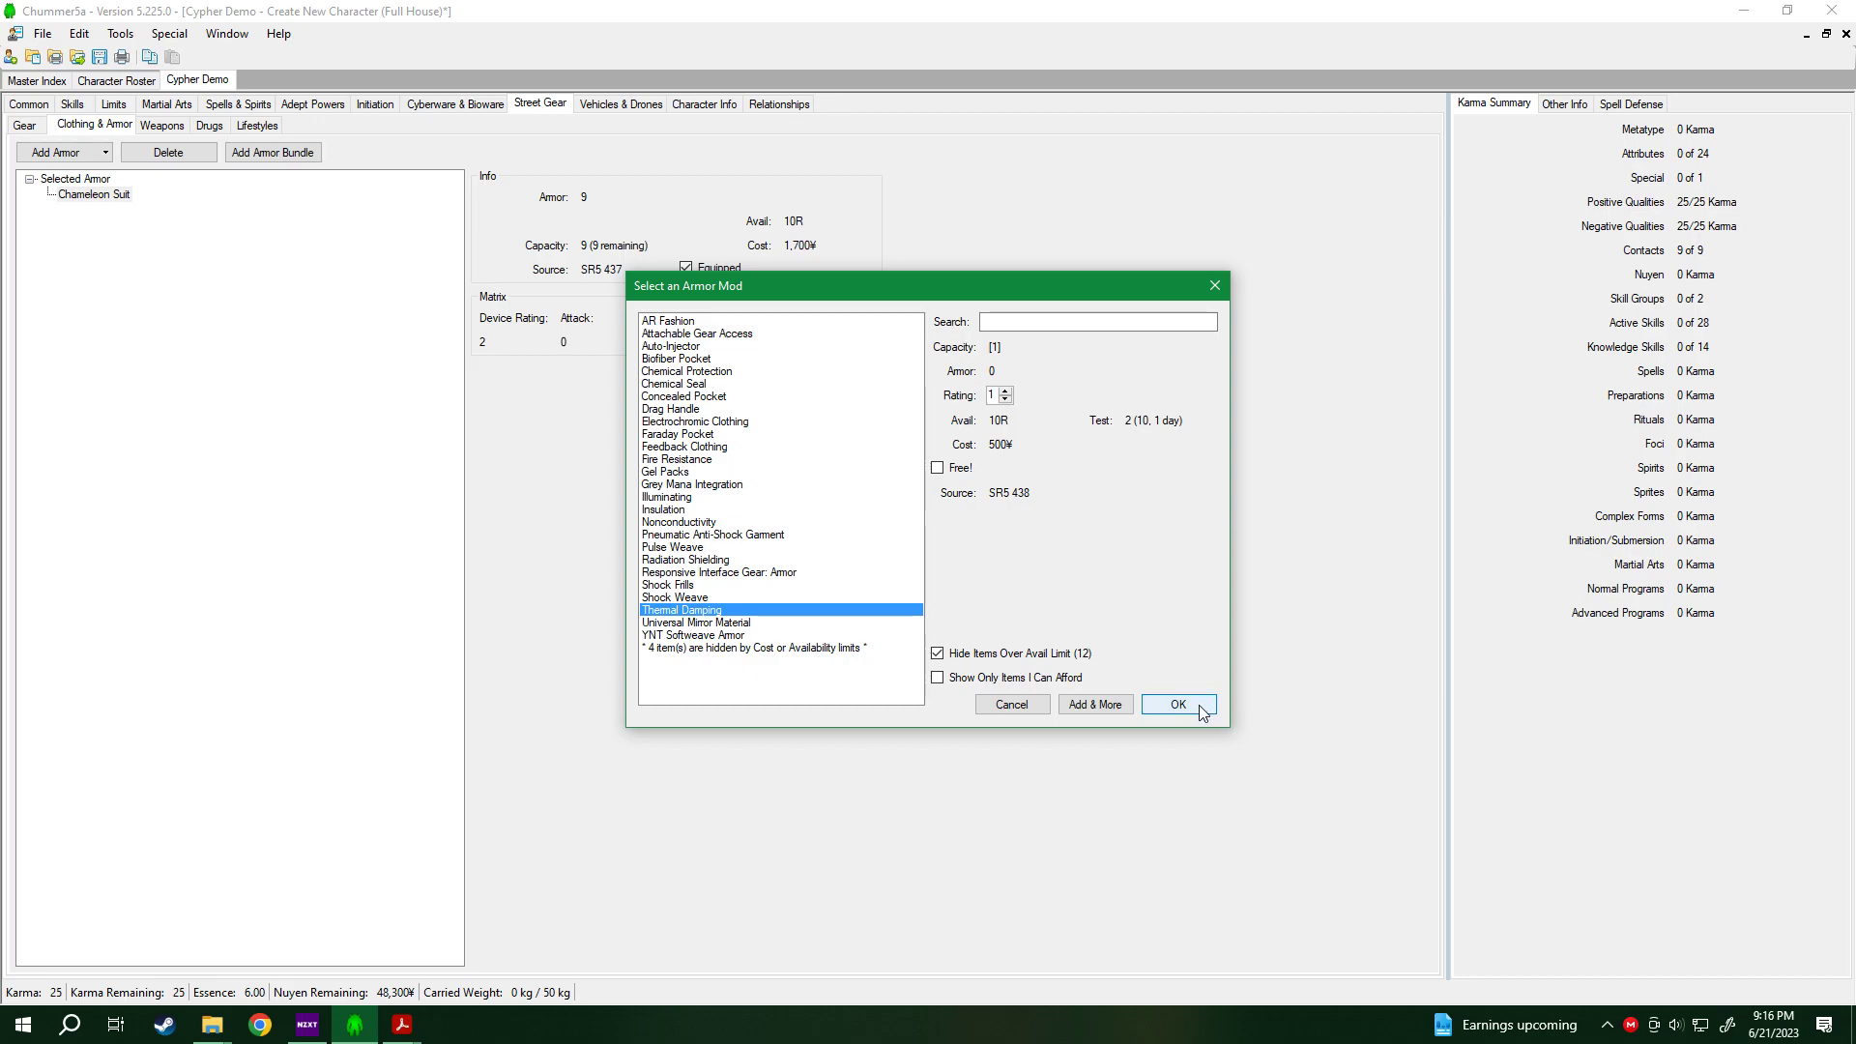
left_click(1006, 391)
left_click(1006, 391)
left_click(1006, 390)
left_click(1006, 391)
left_click(1006, 400)
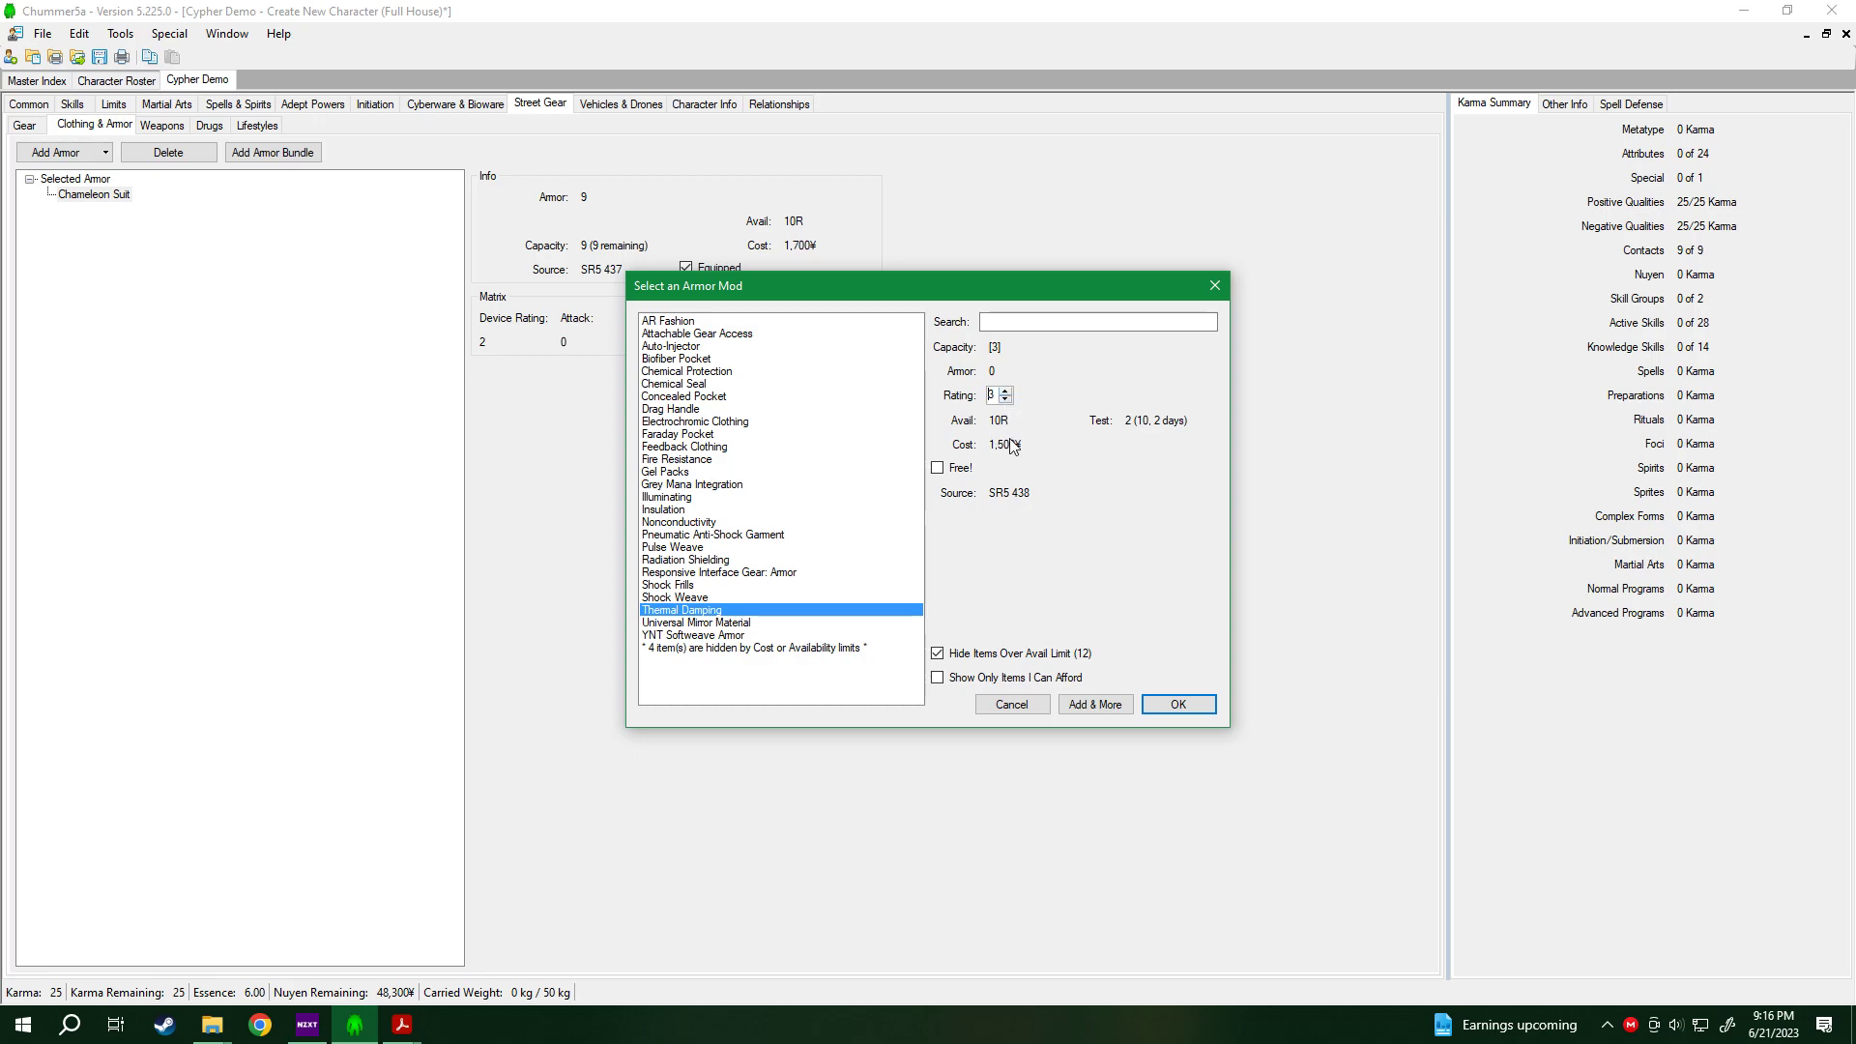
Close the core rulebook and Street Grimoire PDFs in Acrobat Reader and return to the armor mod selection in Chummer5a.
key("alt+Tab")
left_click(594, 102)
left_click(832, 60)
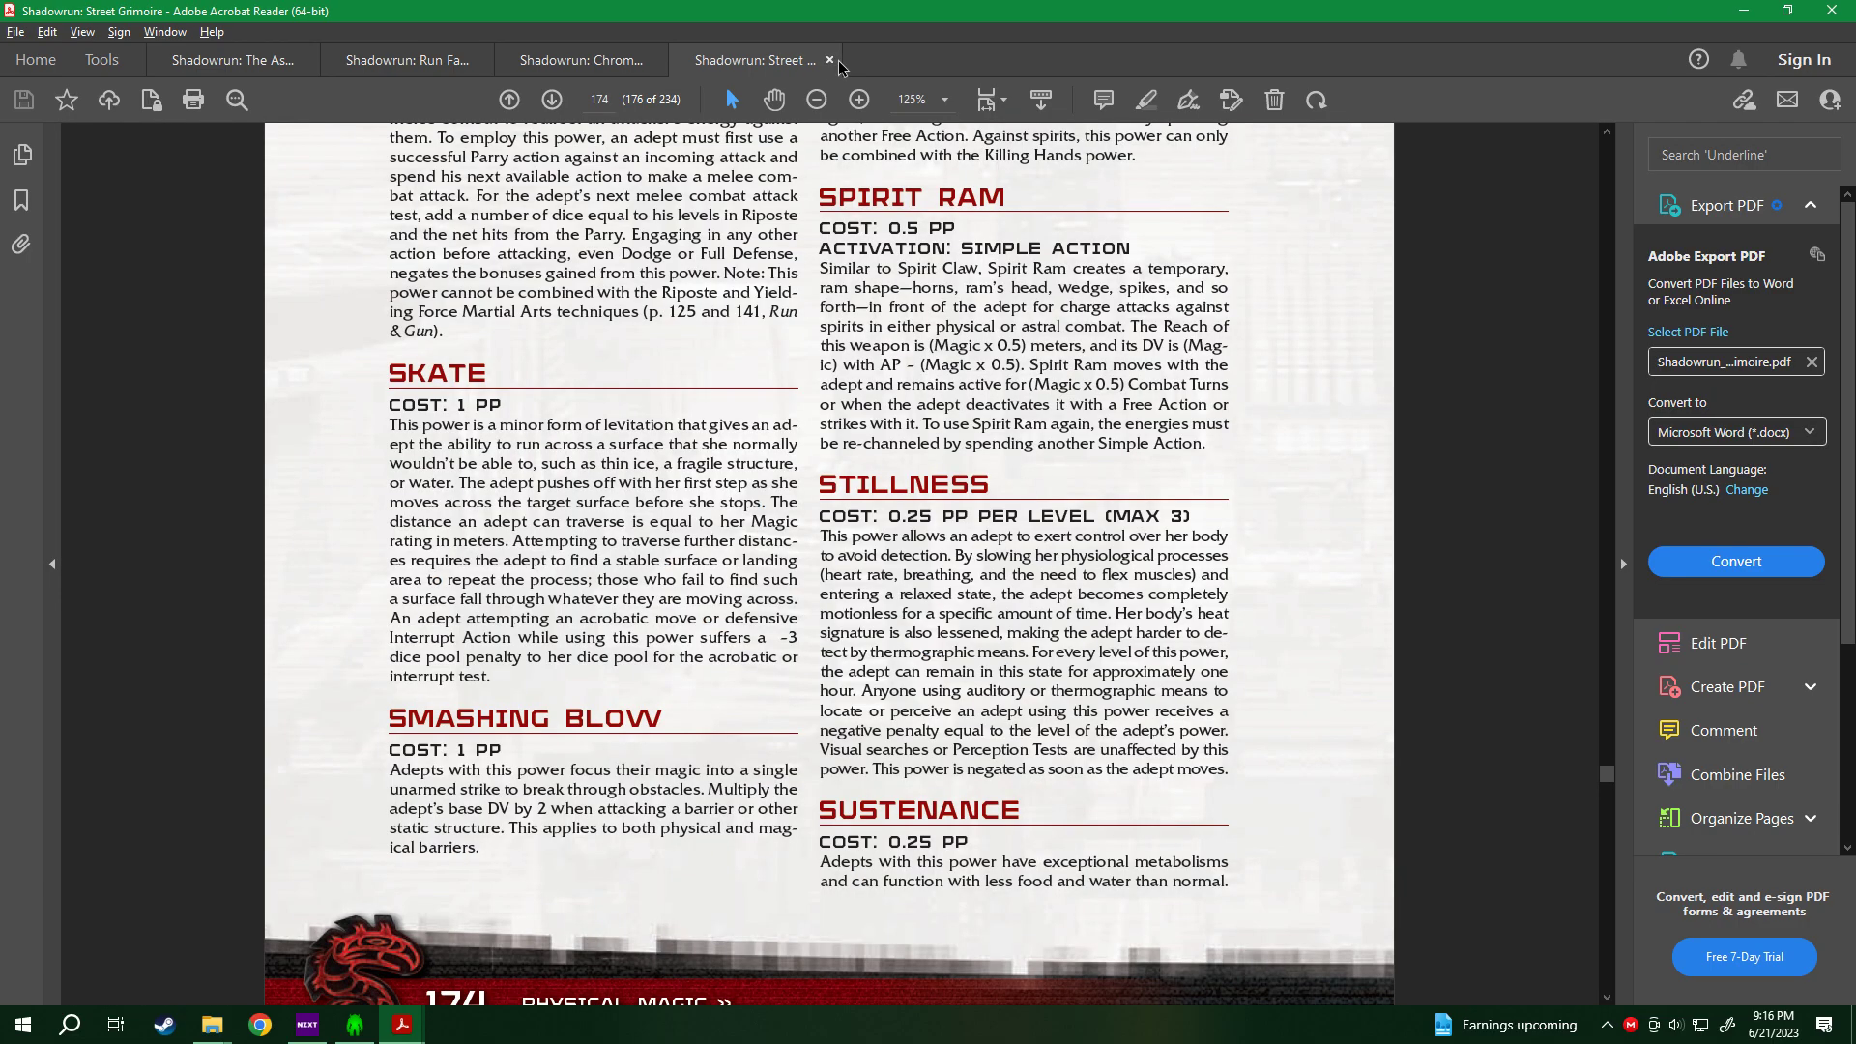
left_click(831, 60)
left_click(355, 1025)
Read the Thermal Damping rules on page 438 of the core rulebook and add the mod to the Chameleon Suit.
left_click(1008, 492)
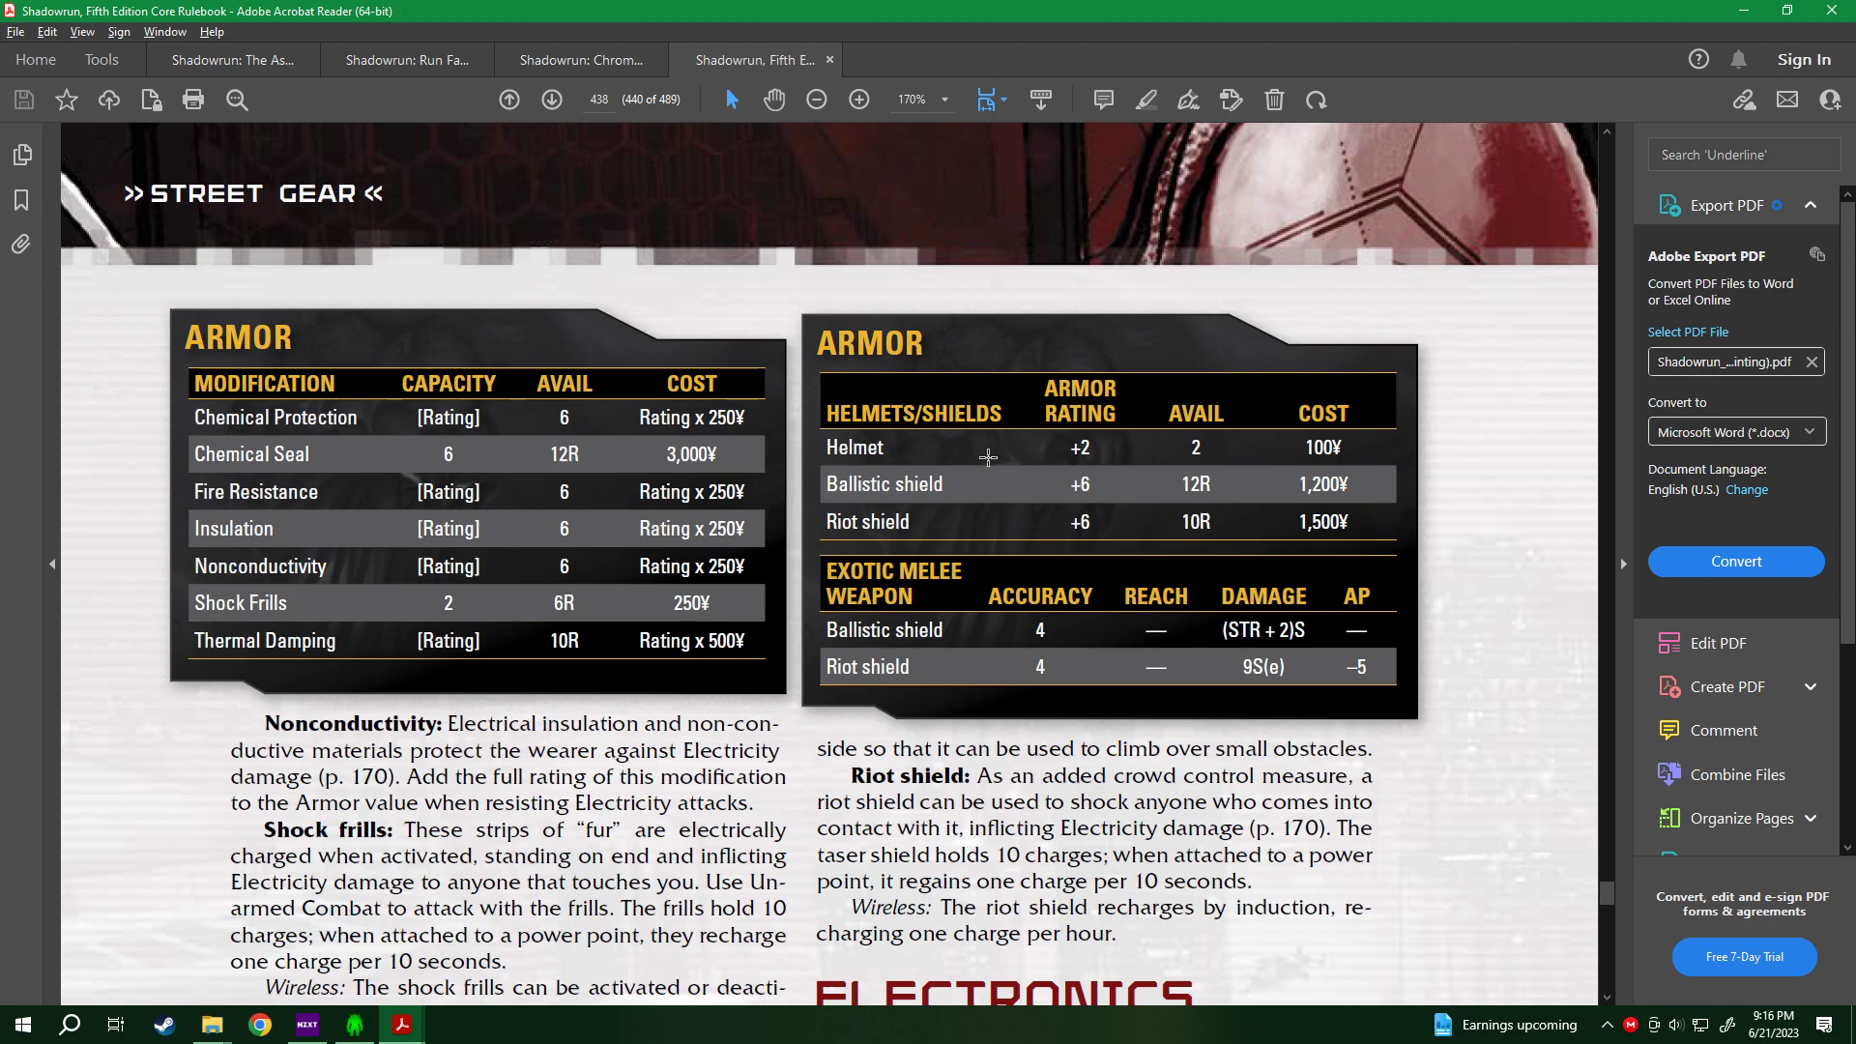
scroll(414, 317, "down", 3)
scroll(397, 547, "down", 1)
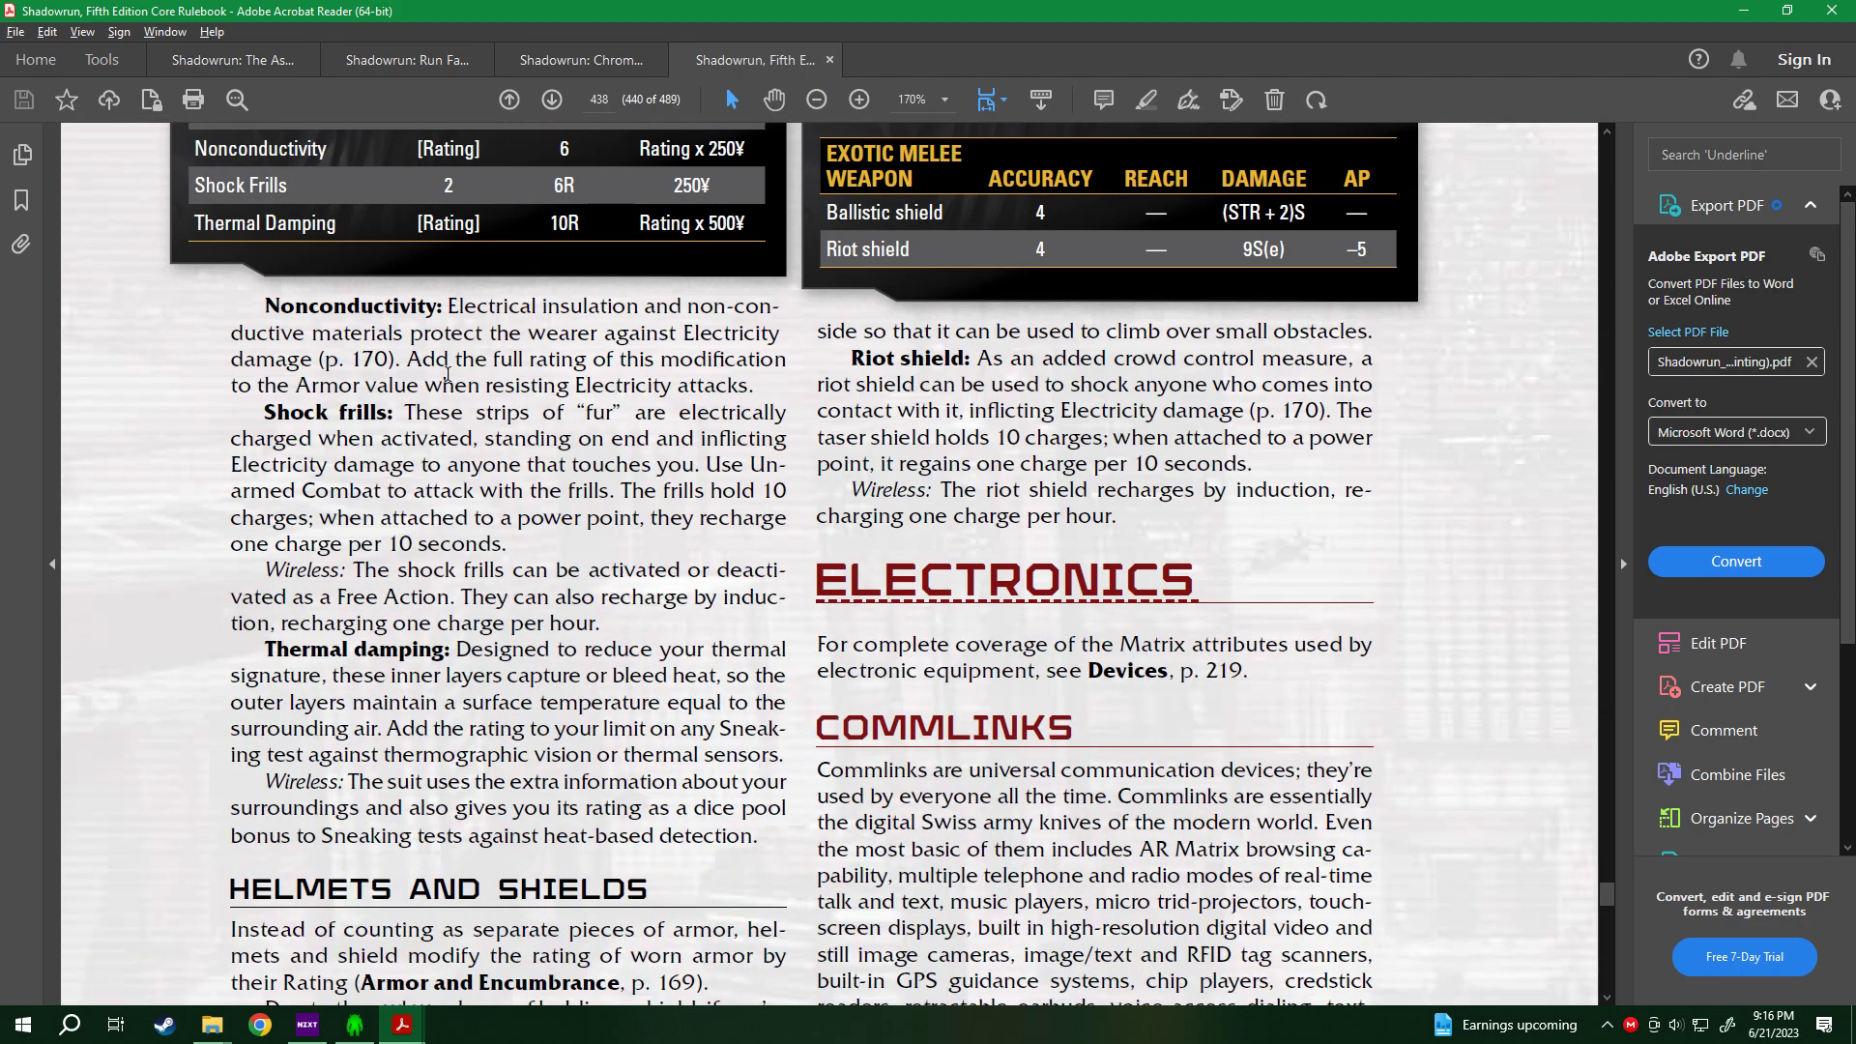
scroll(594, 444, "down", 1)
scroll(396, 522, "up", 6)
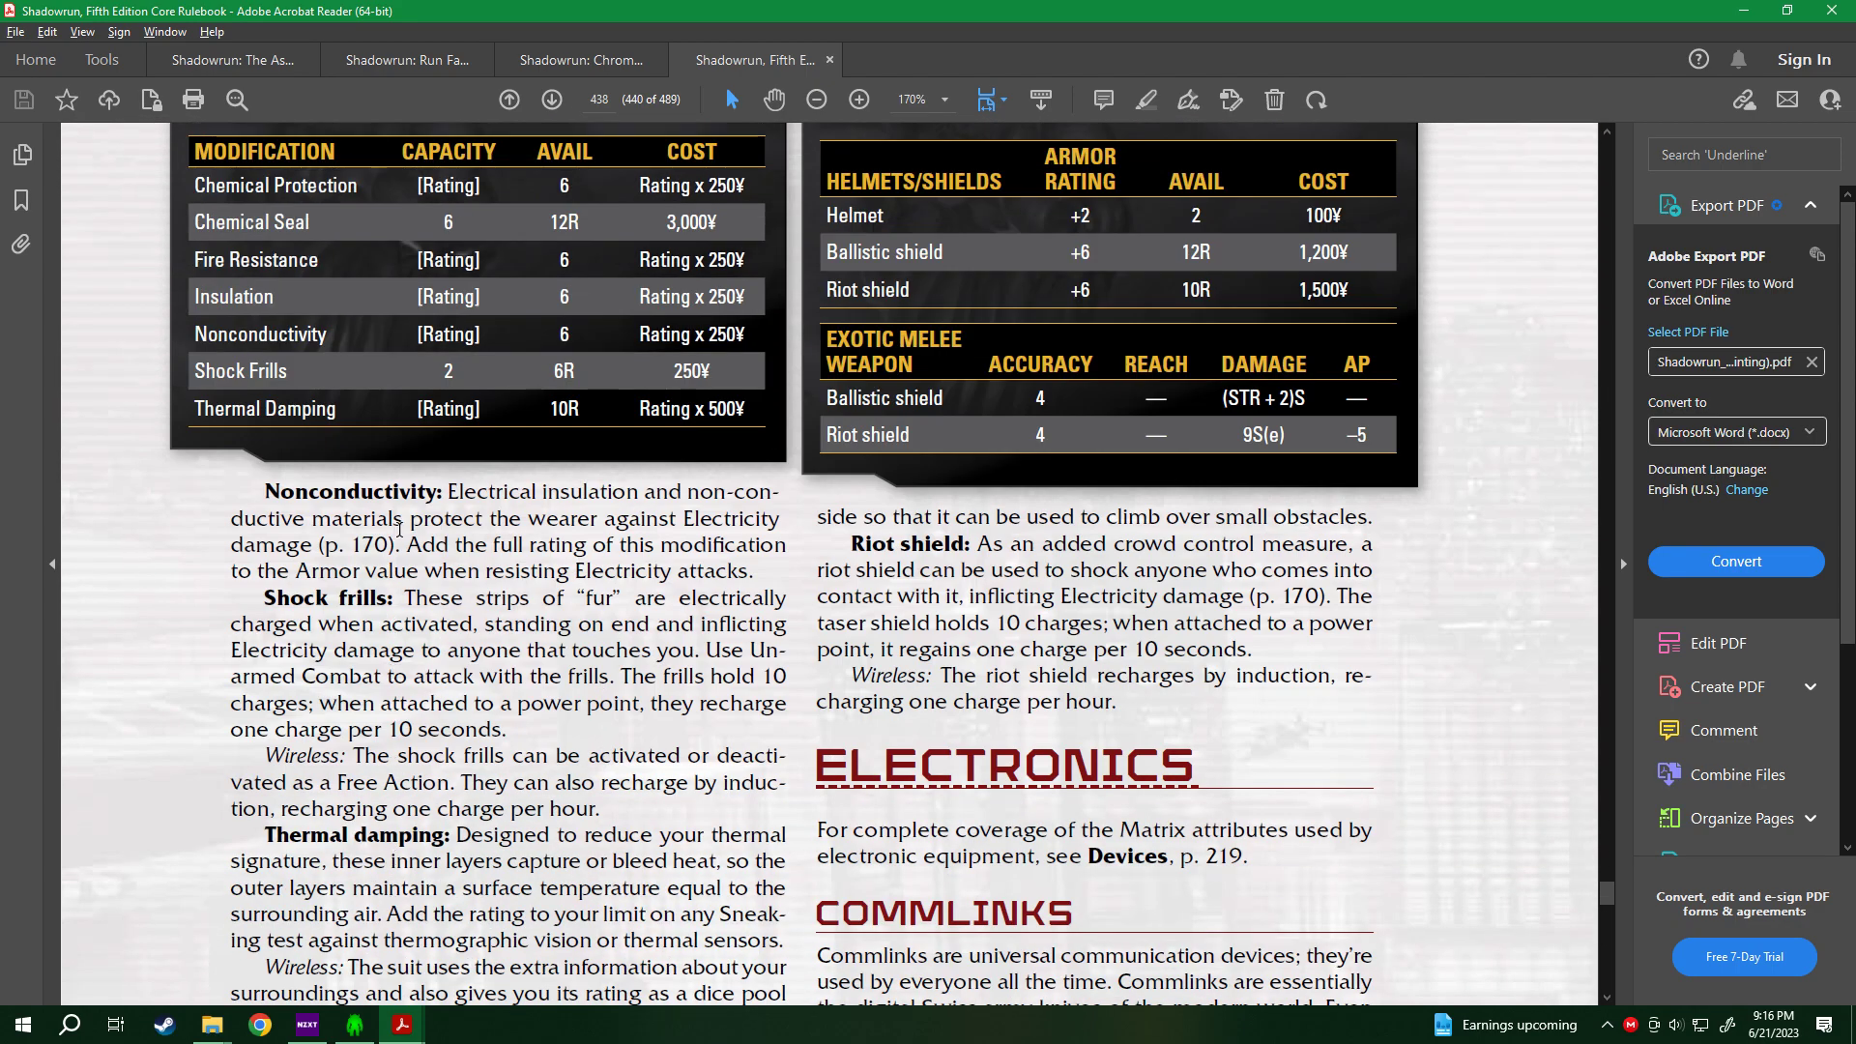
scroll(383, 531, "down", 1)
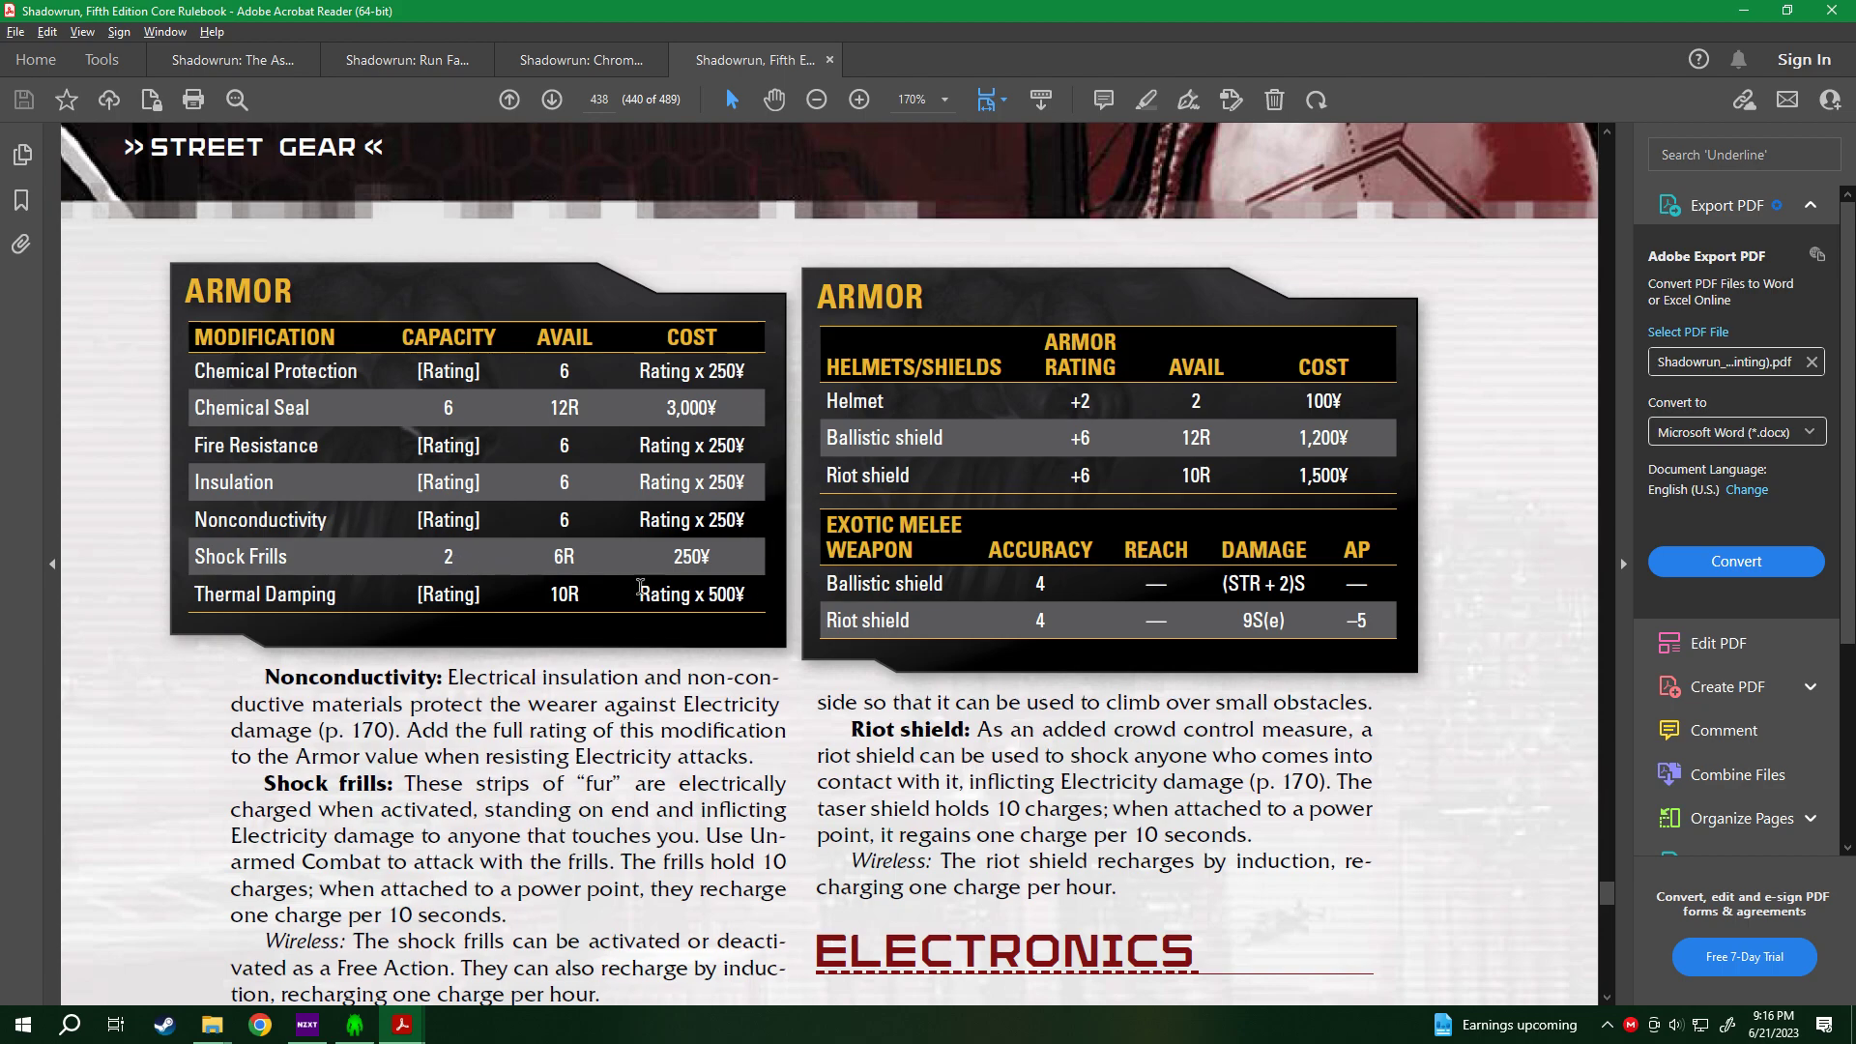
left_click(1743, 9)
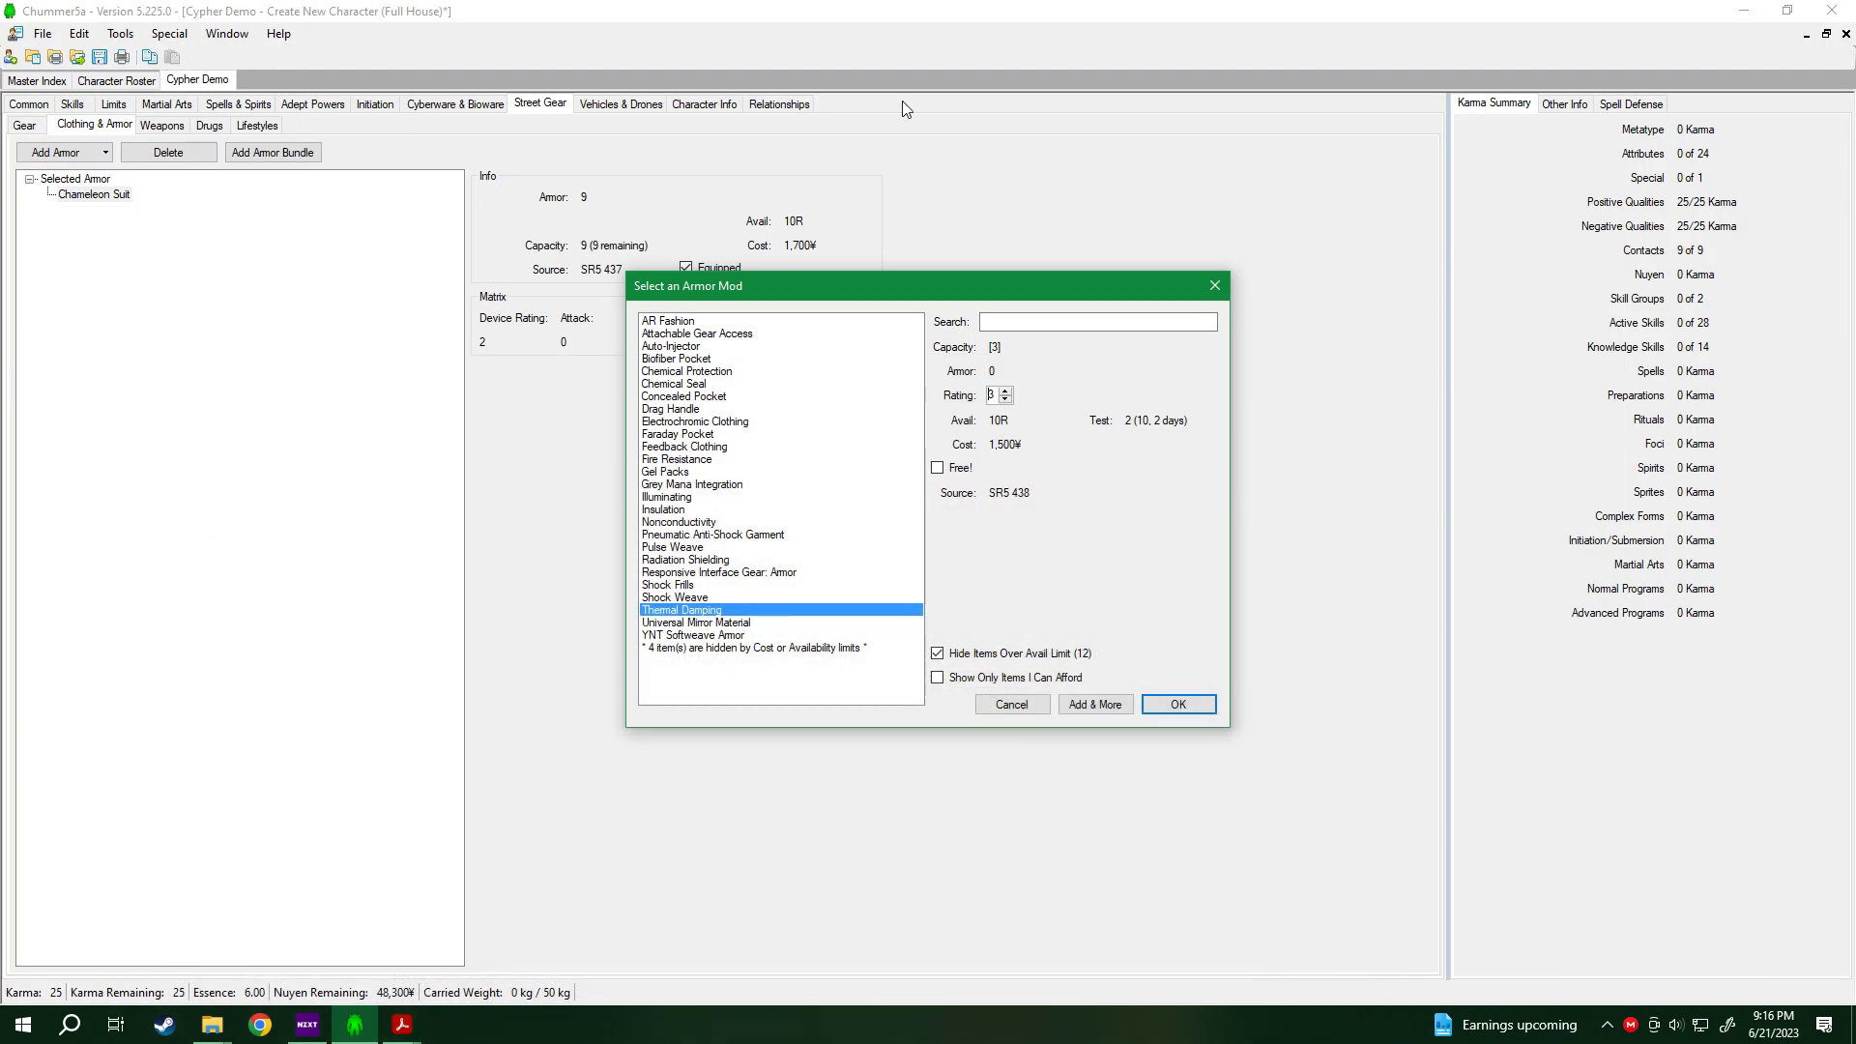
left_click(1190, 712)
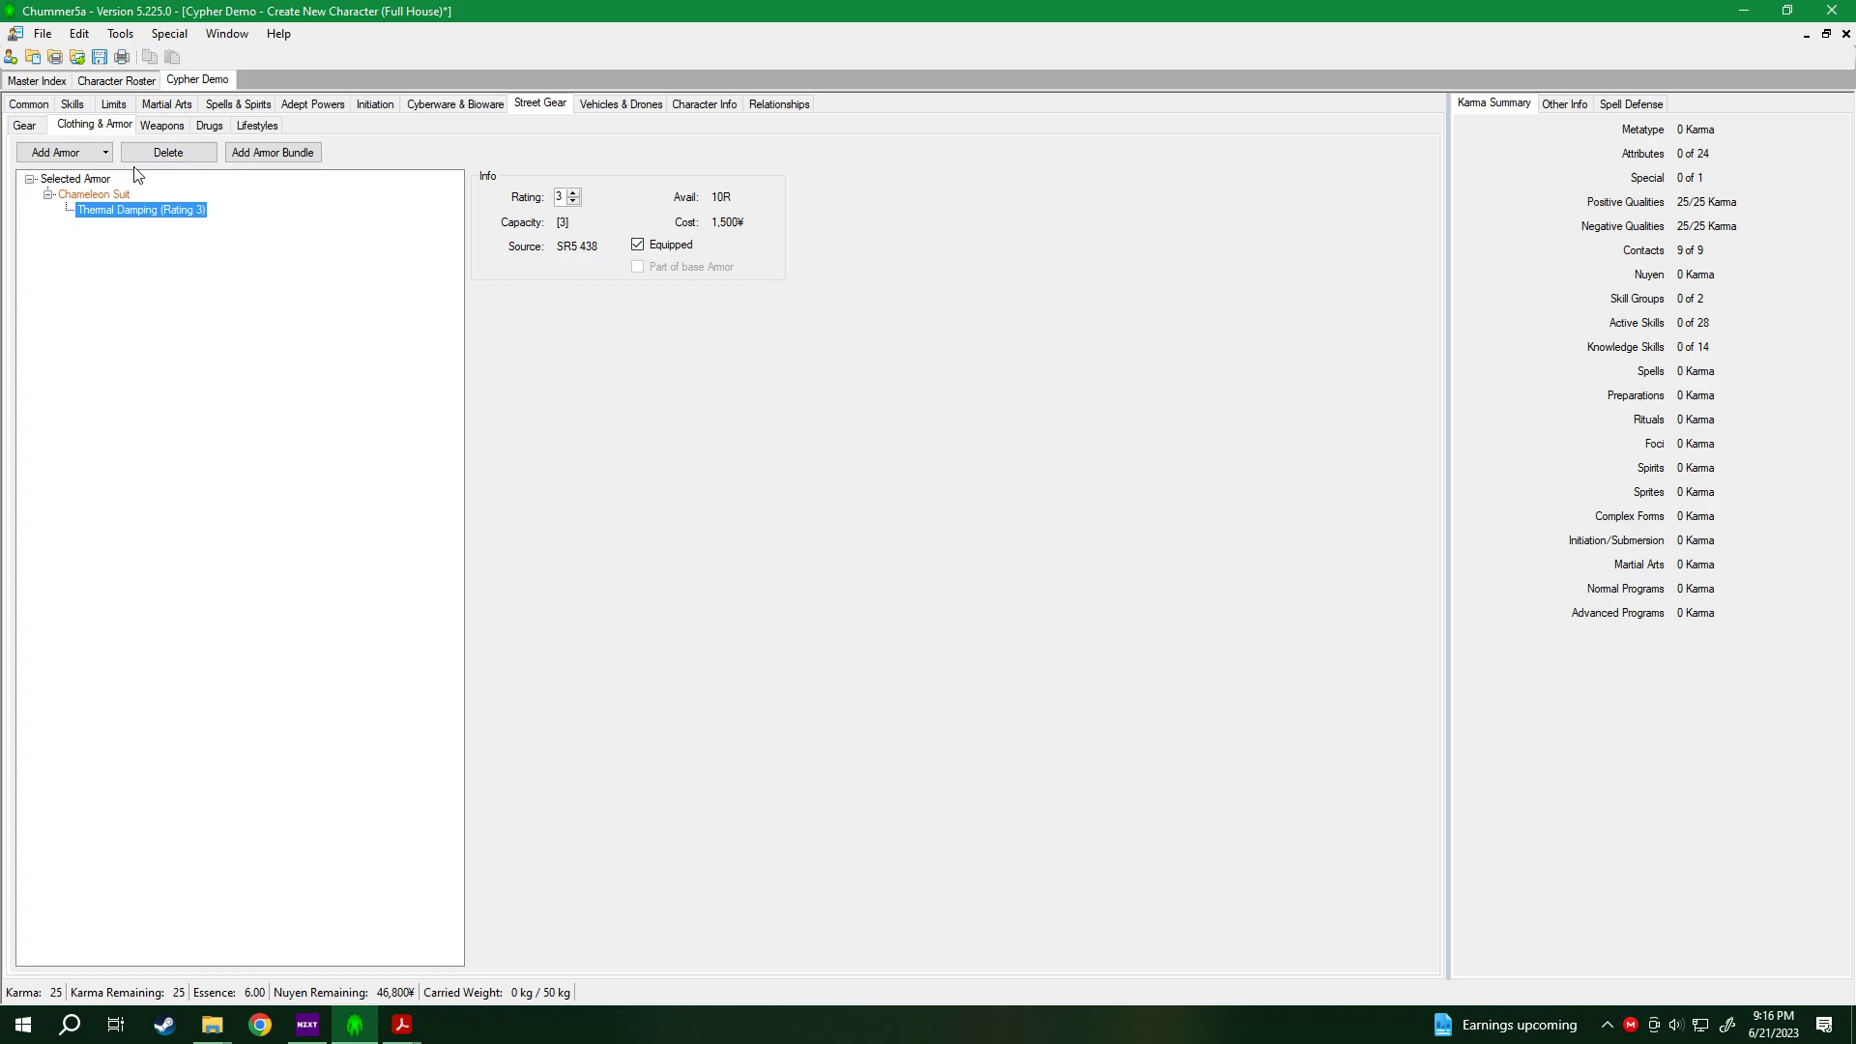
Search the armor list for "qui" and close the list without adding anything.
left_click(76, 154)
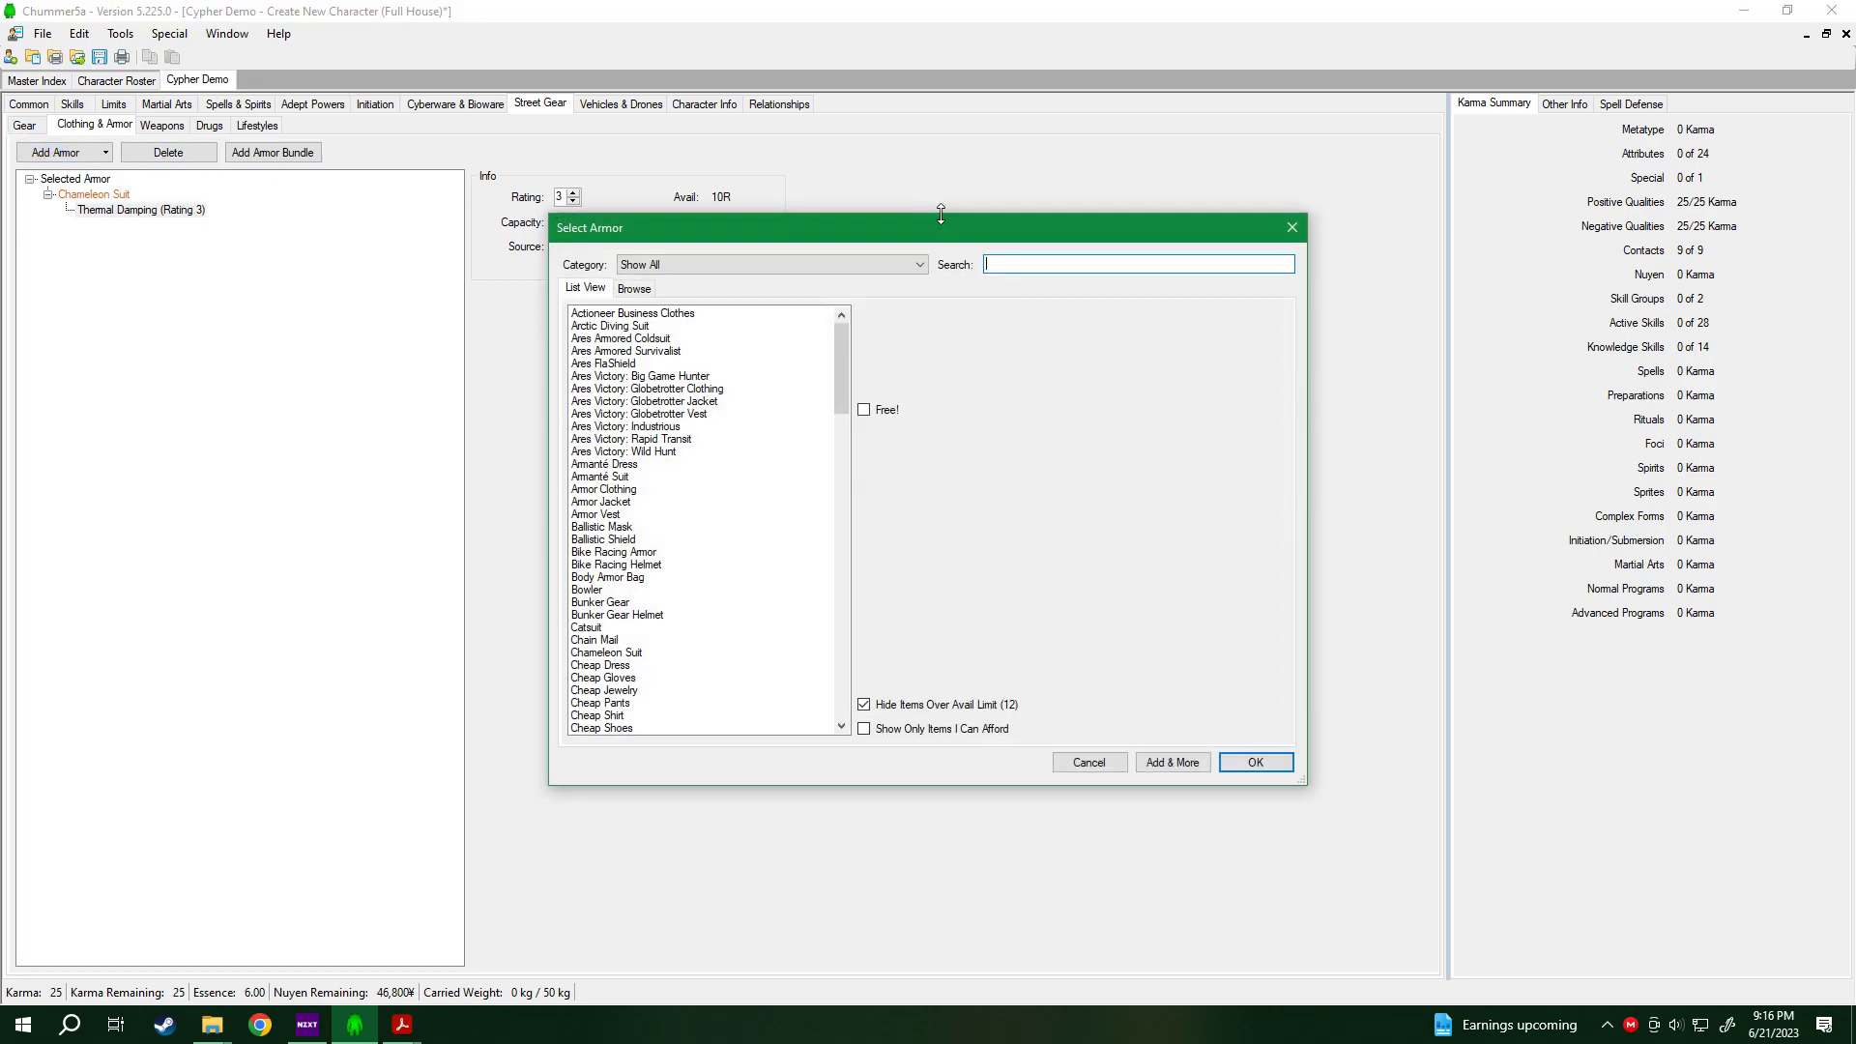
type("qui")
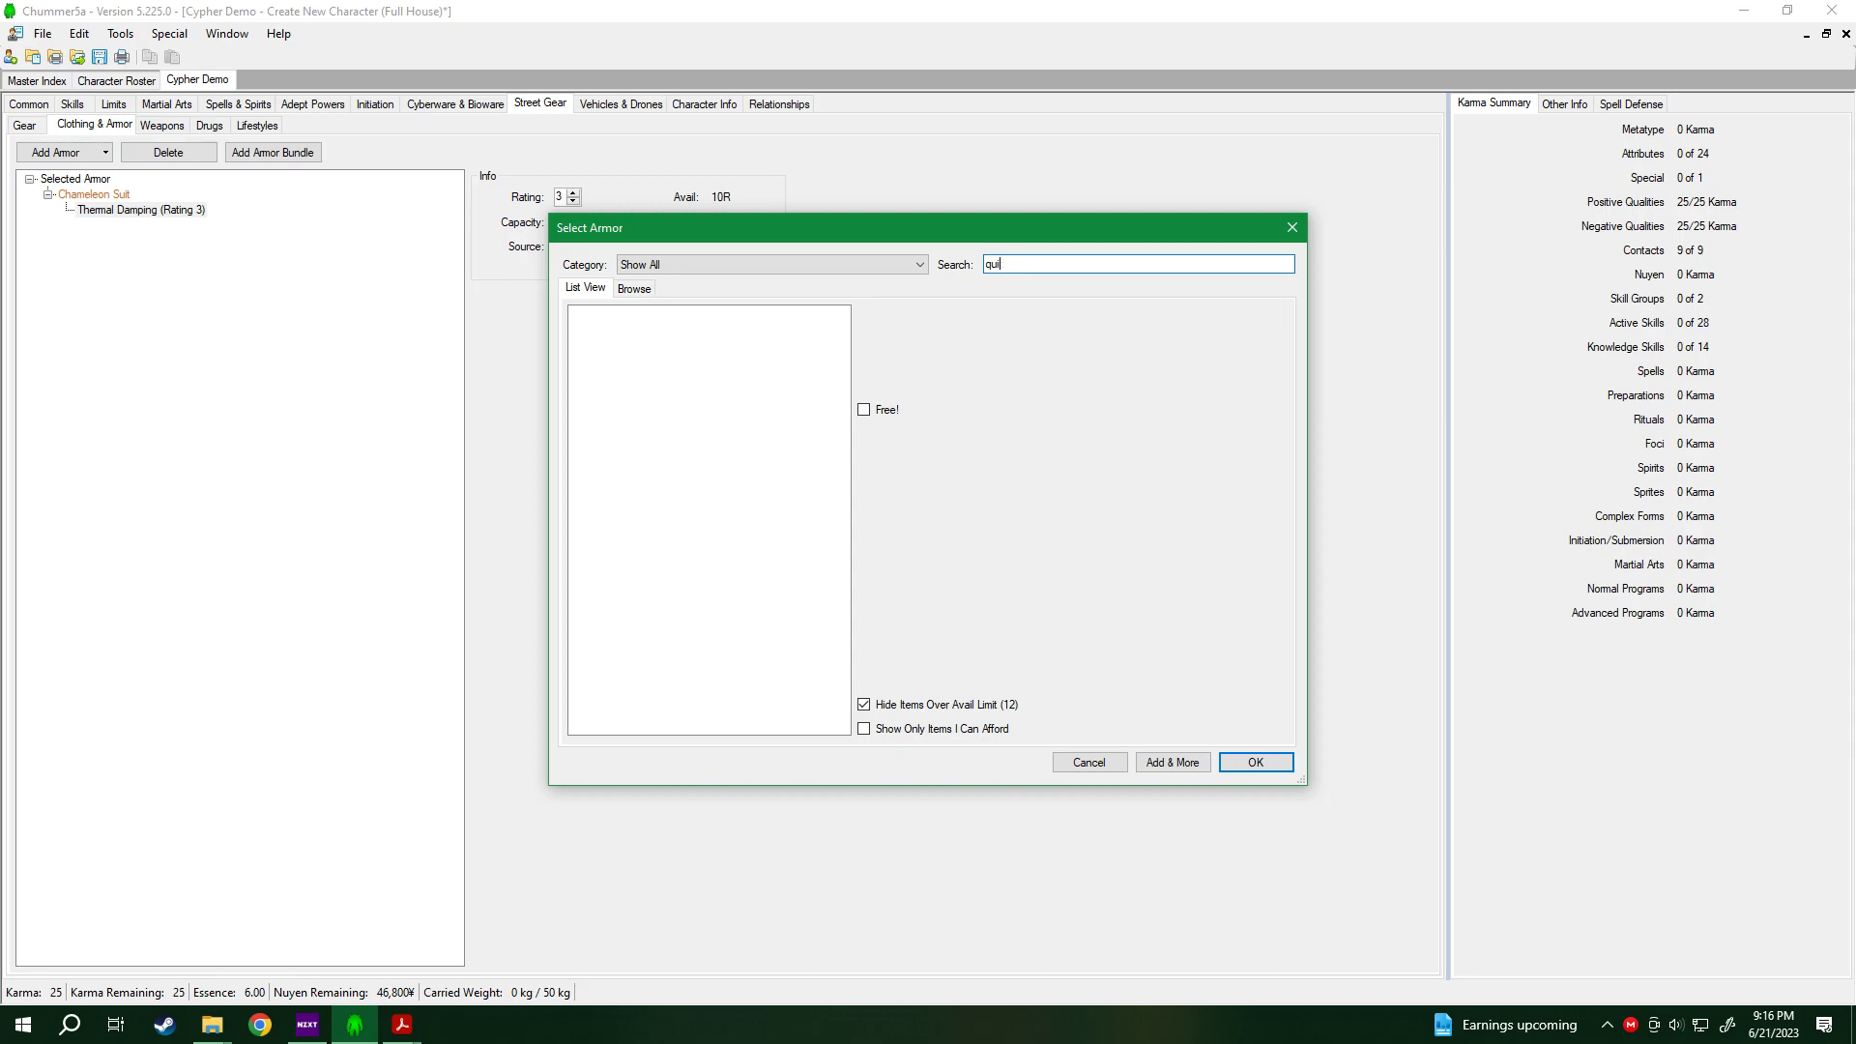
key("BackSpace")
key("BackSpace")
key("BackSpace")
key("Escape")
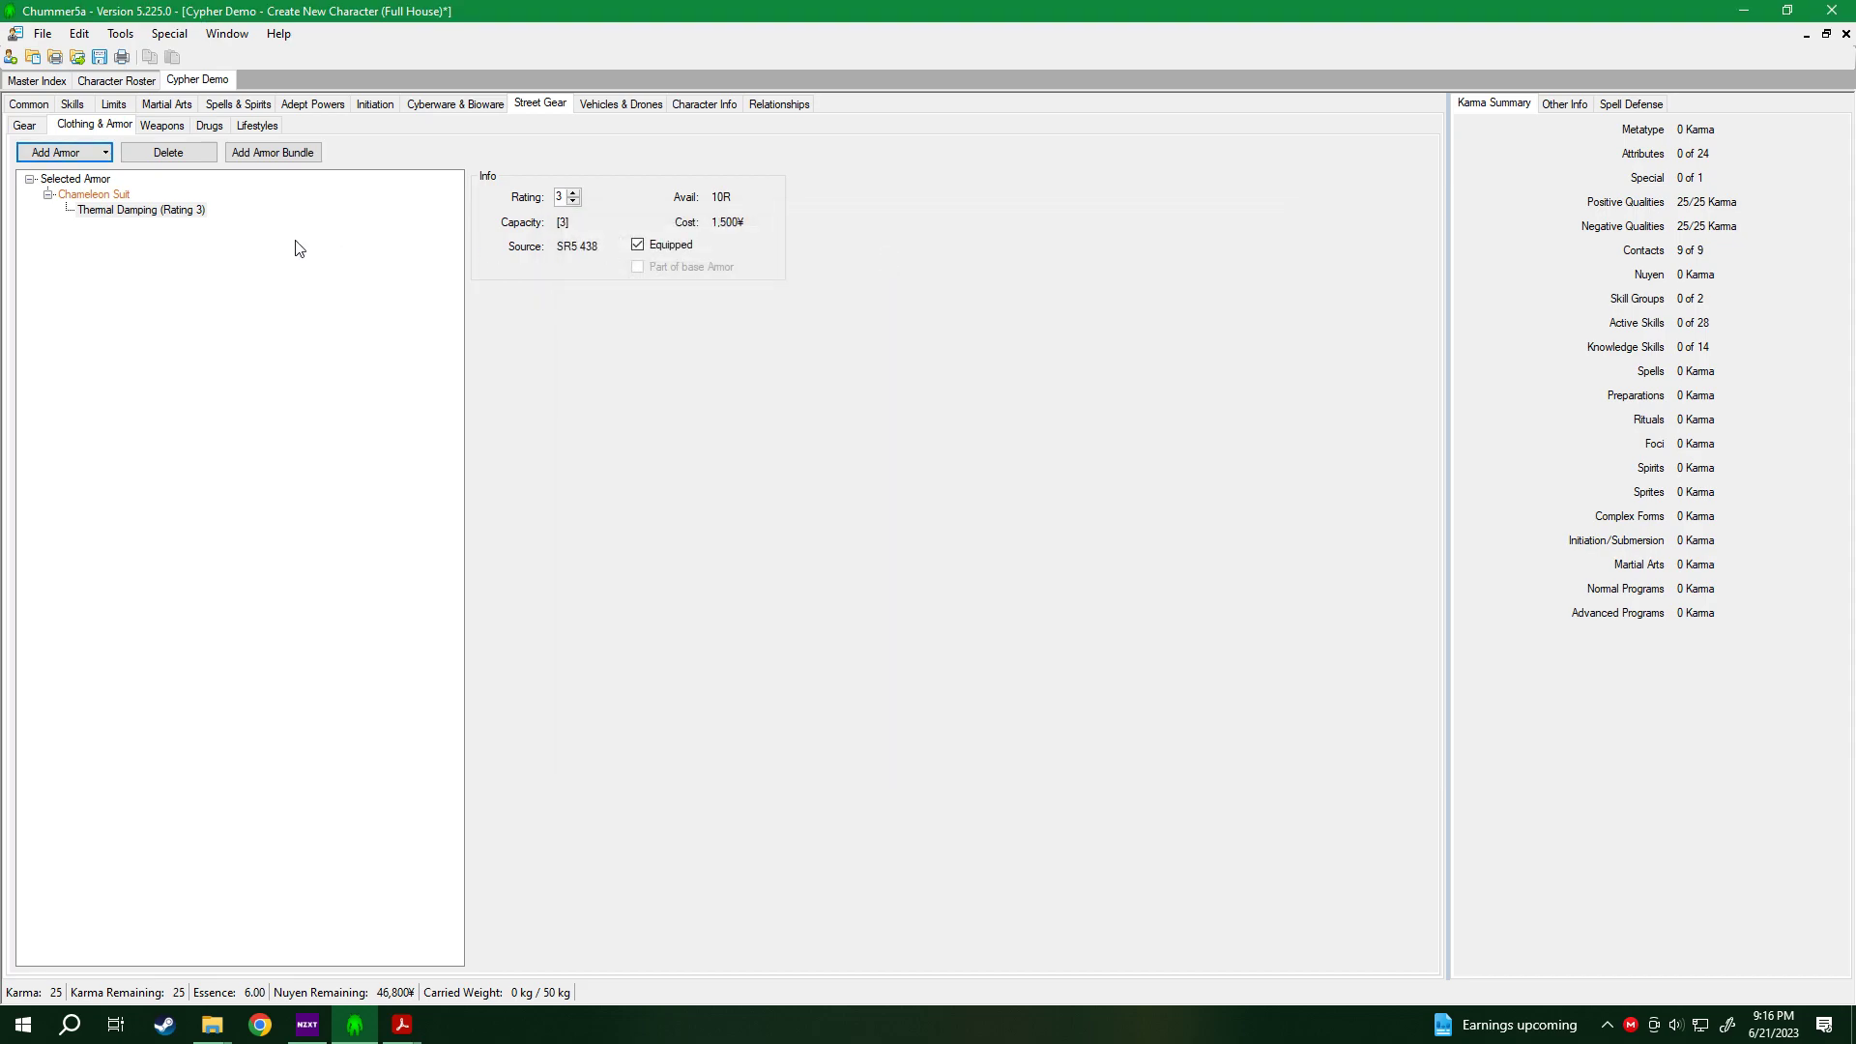
Review the armor mods available for the Chameleon Suit with and without items over the availability limit of 12.
right_click(89, 194)
left_click(125, 206)
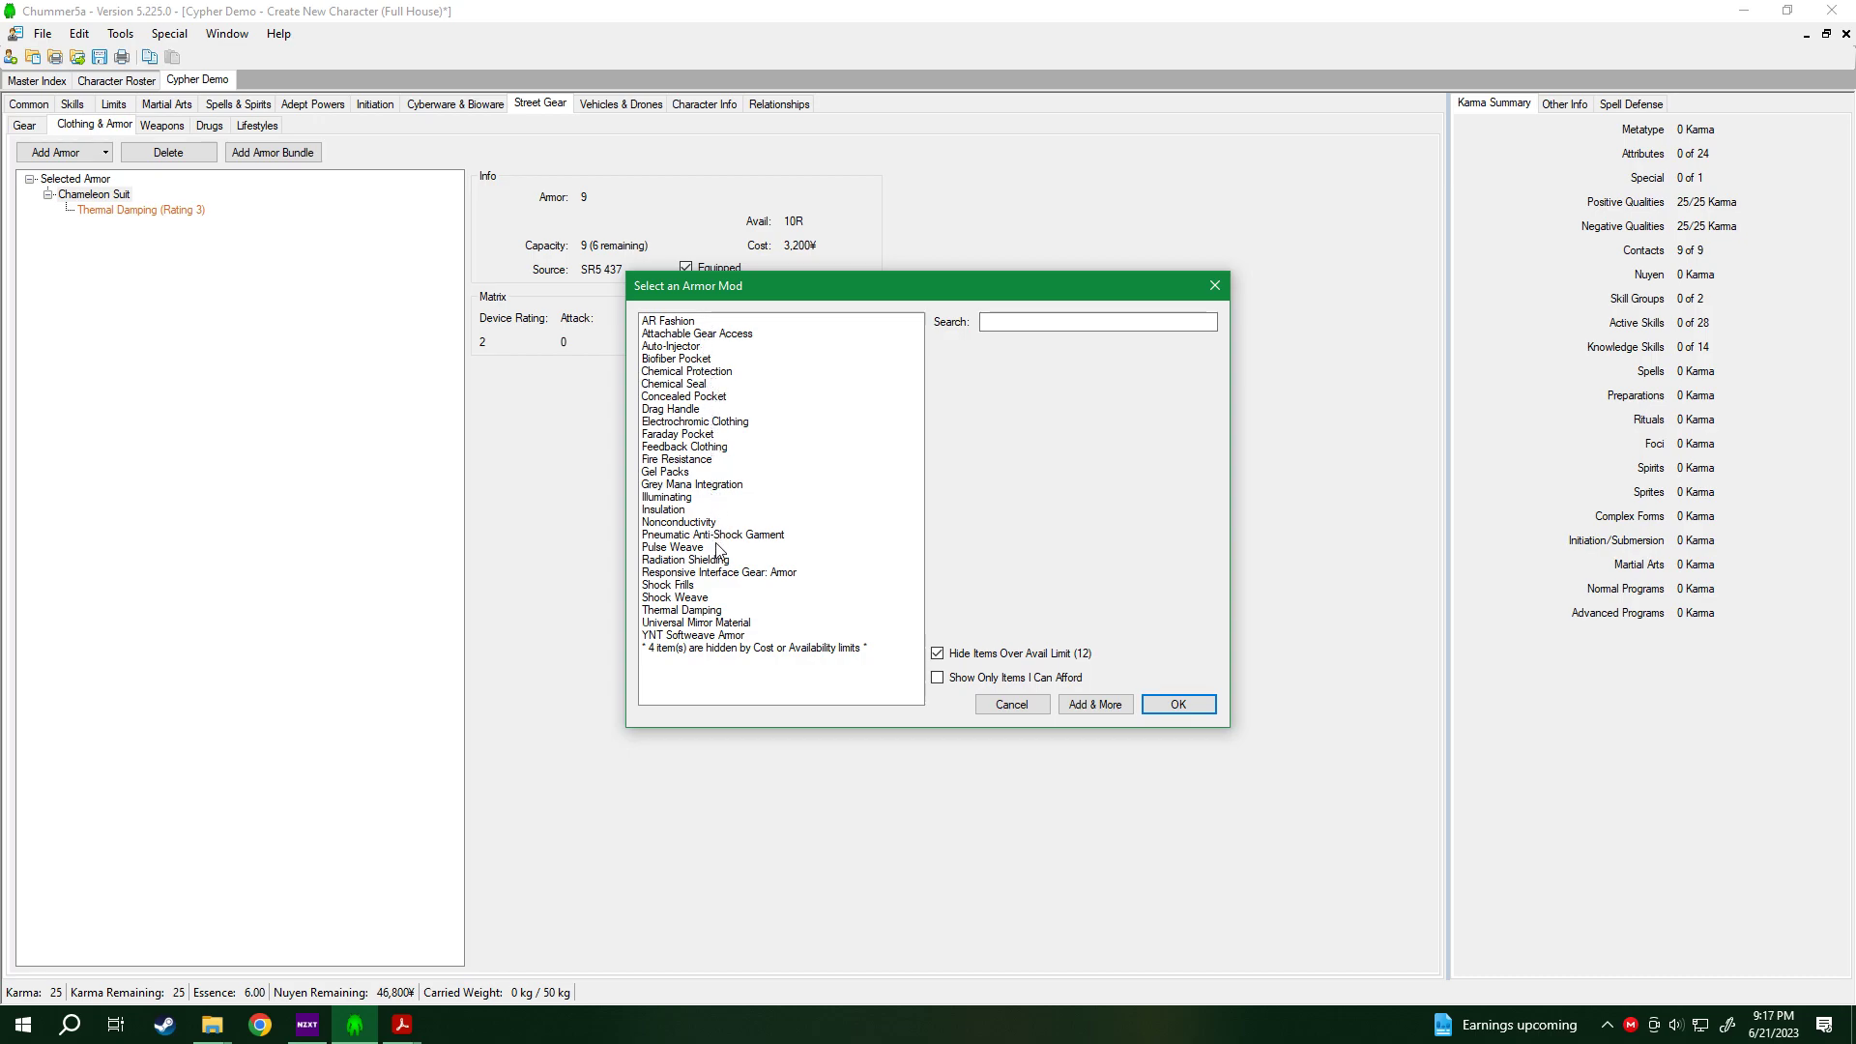
left_click(994, 652)
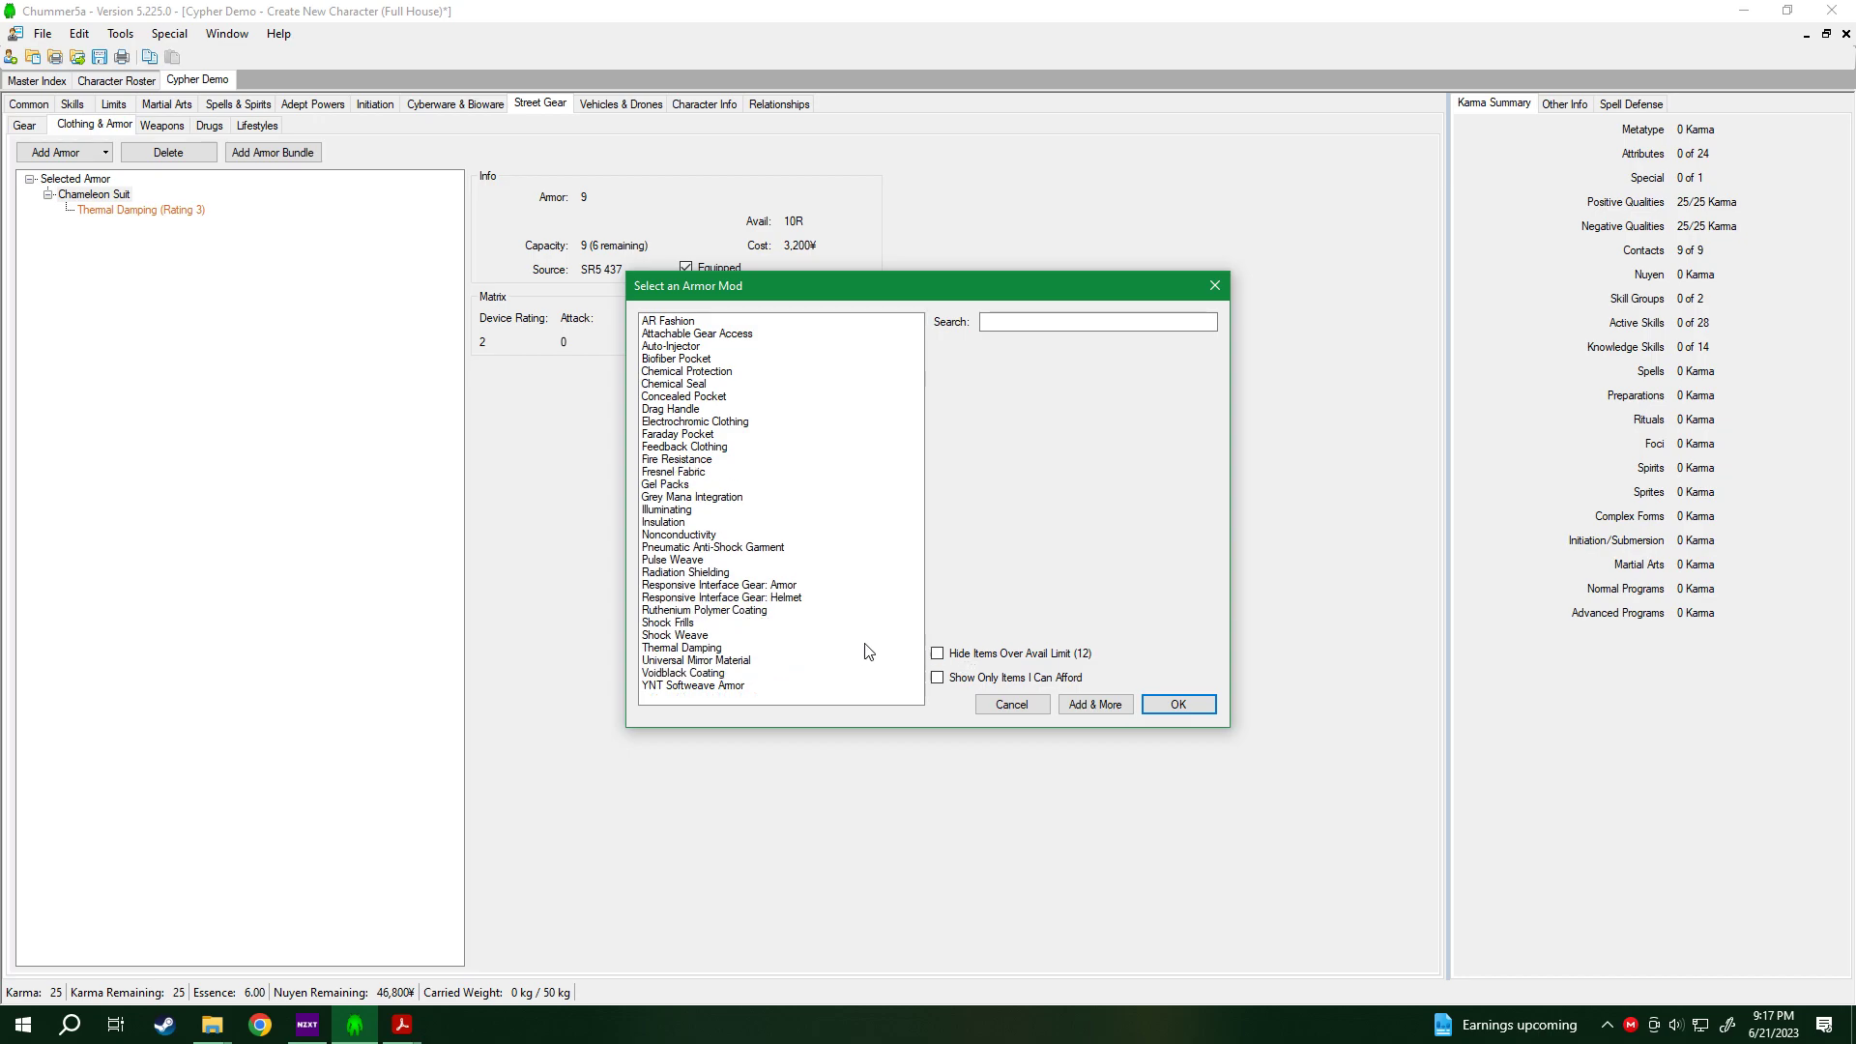
left_click(971, 652)
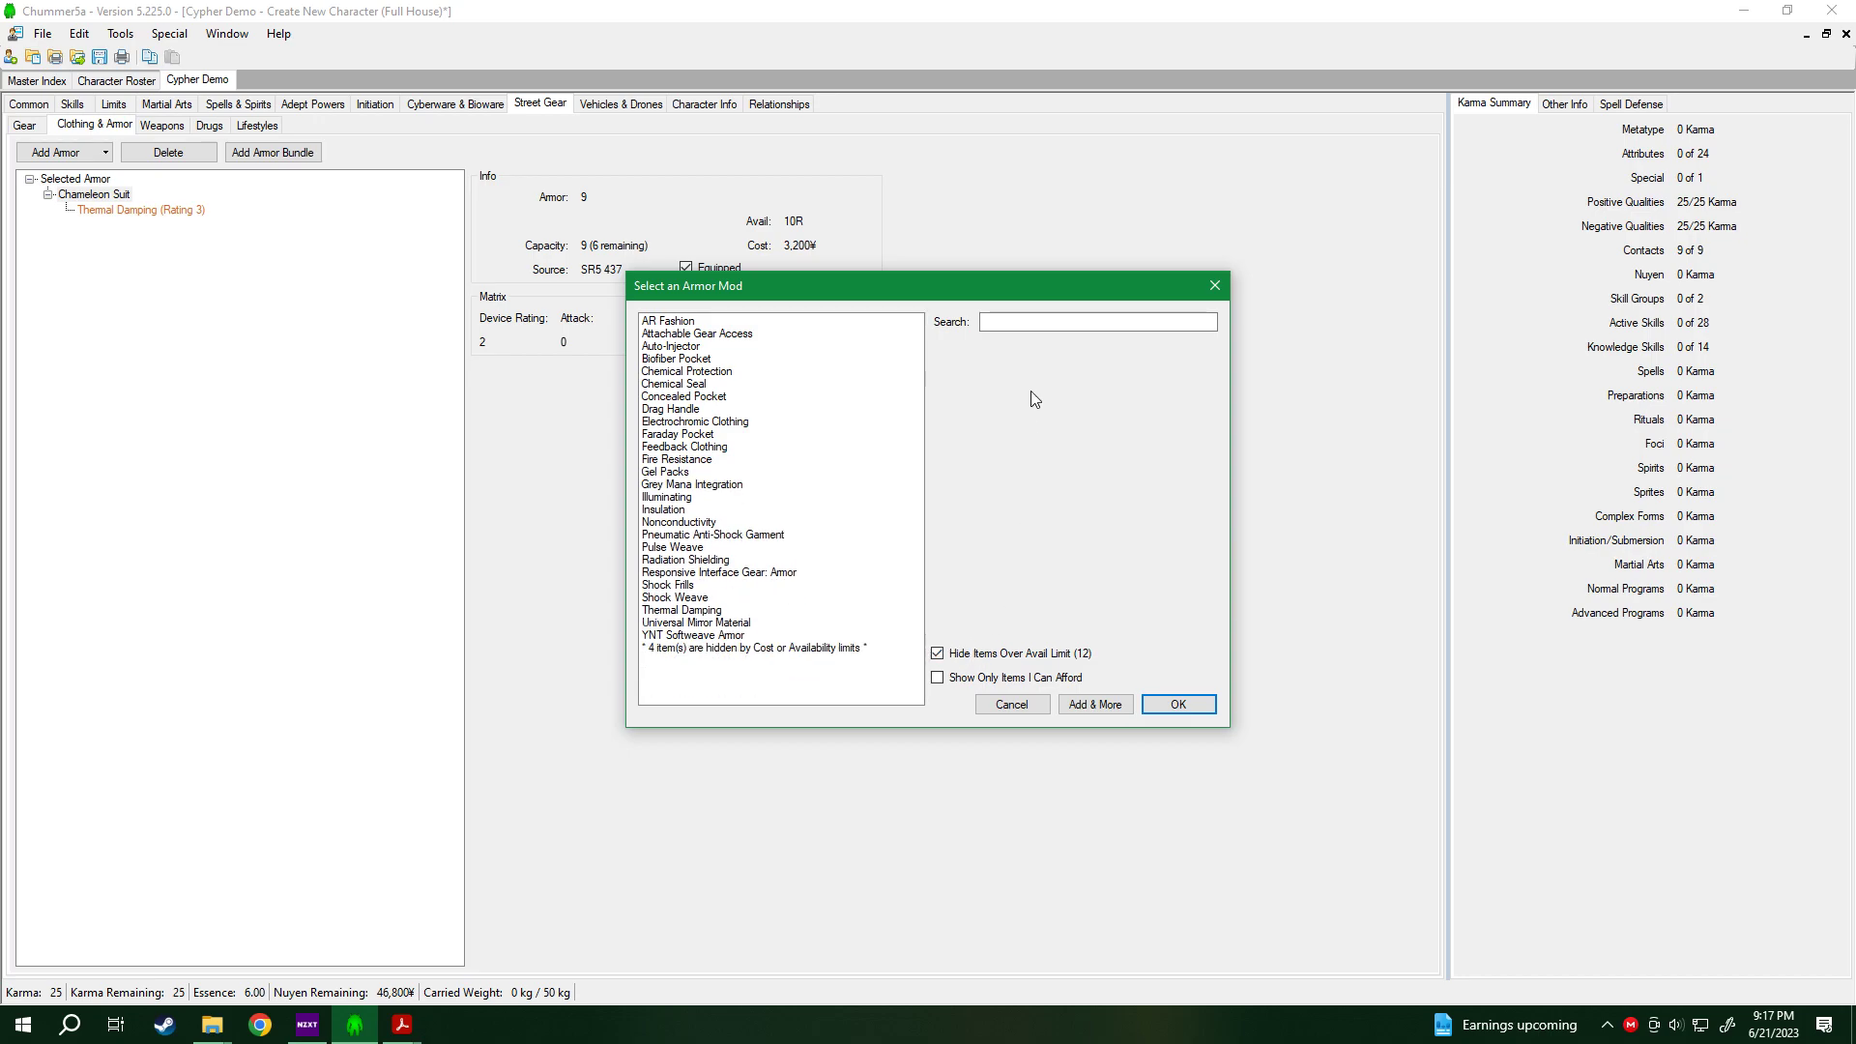
Search the armor mods for "con" and "hol", clearing the search after each attempt.
left_click(1041, 321)
type("c")
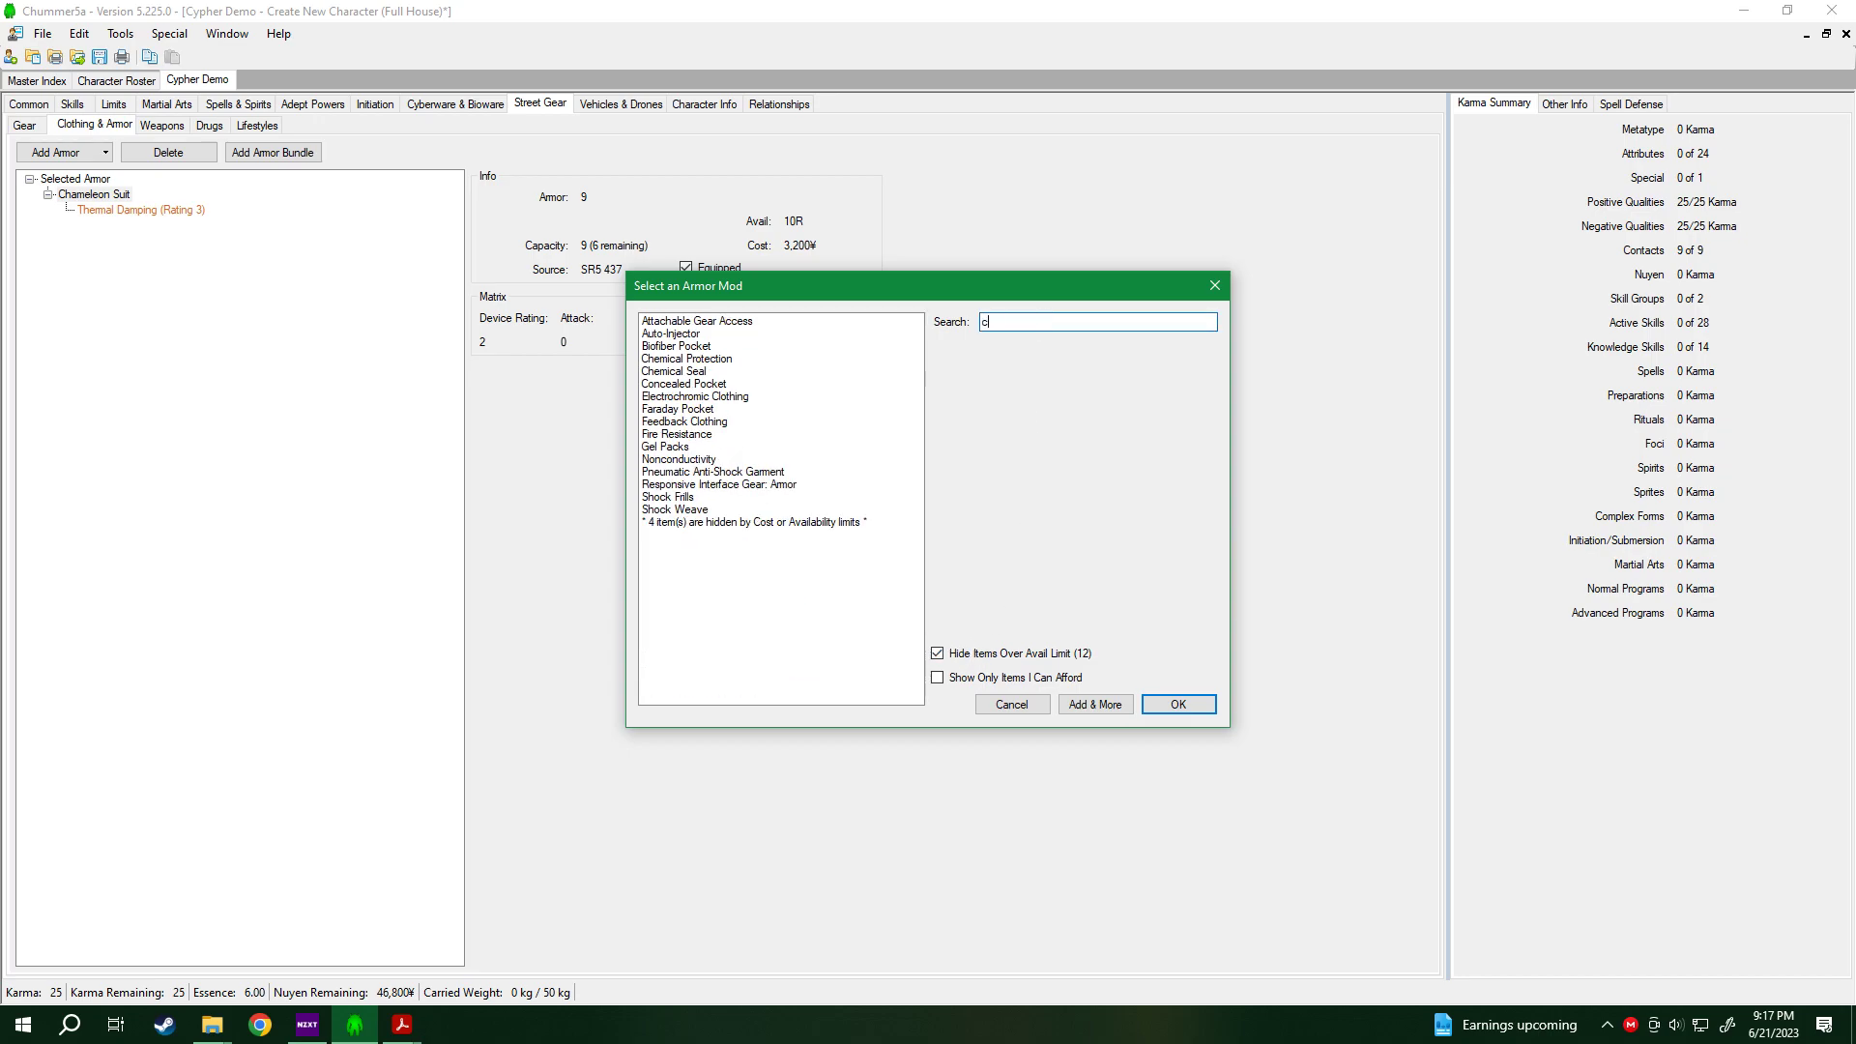
type("on")
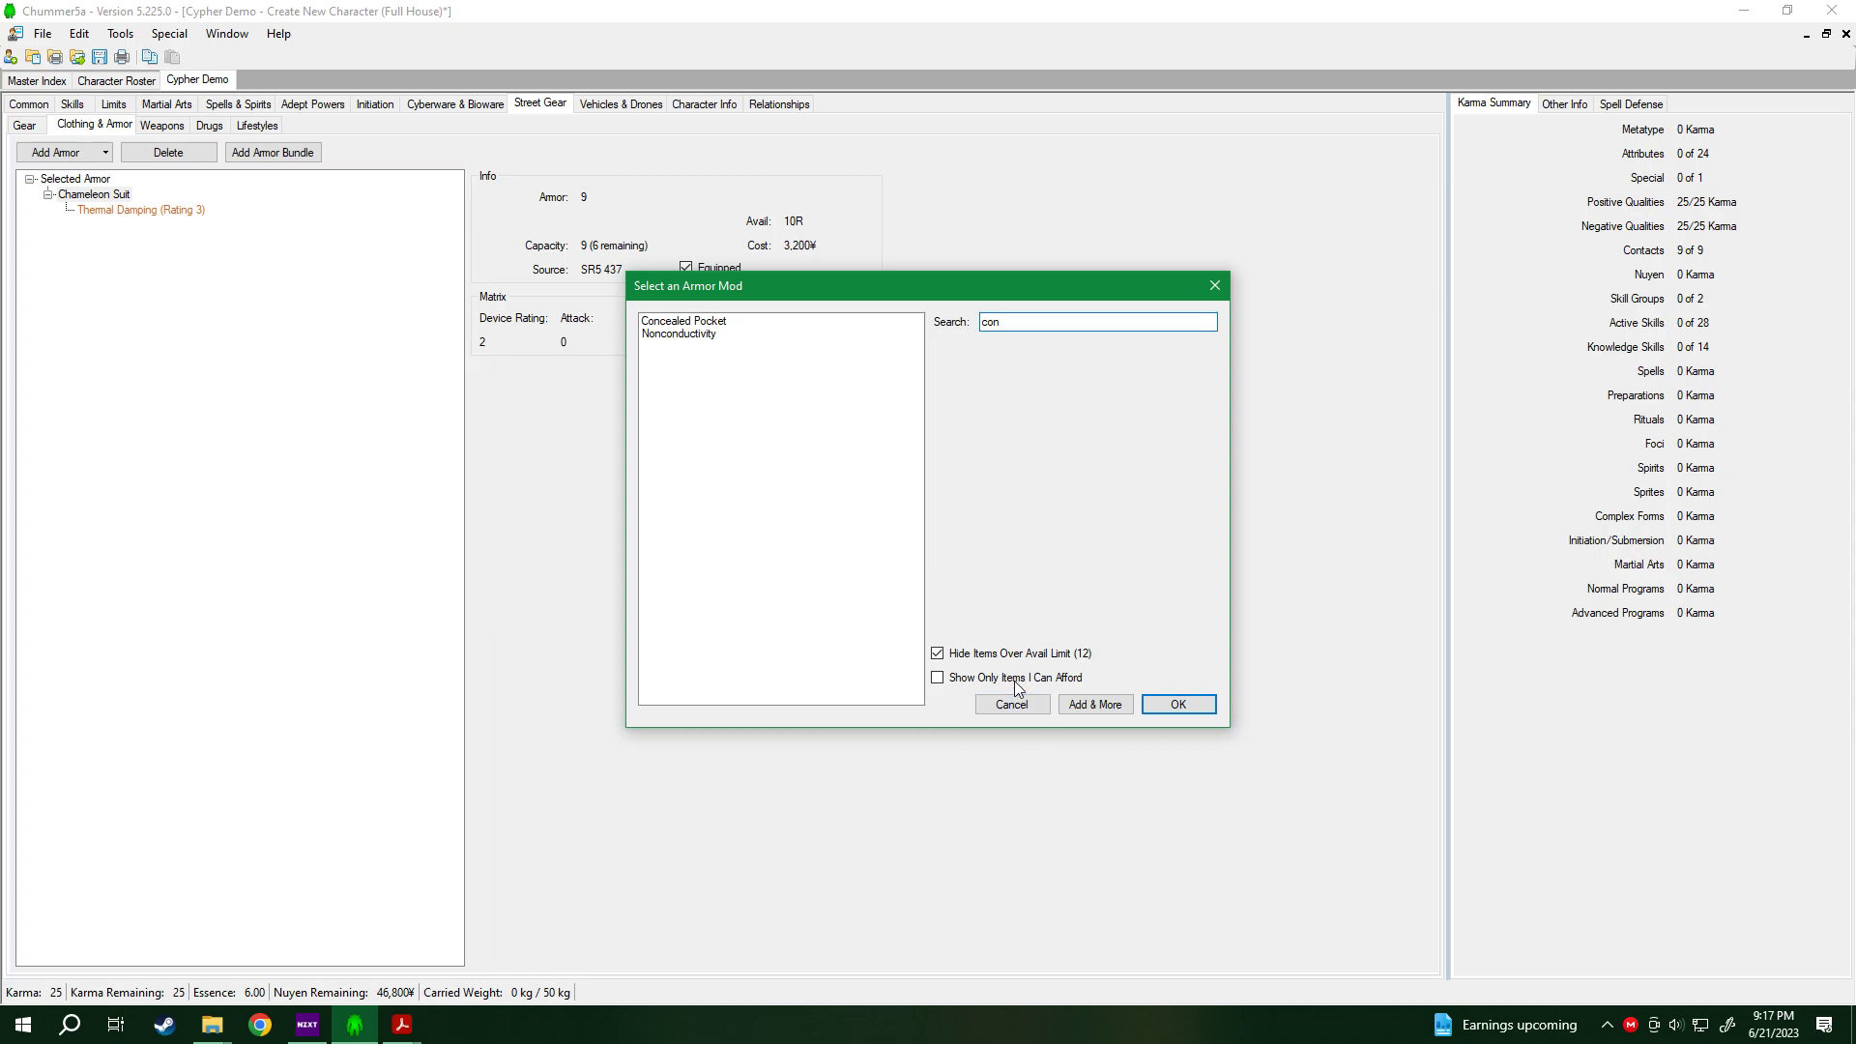
key("BackSpace")
key("BackSpace")
key("BackSpace")
type("hol")
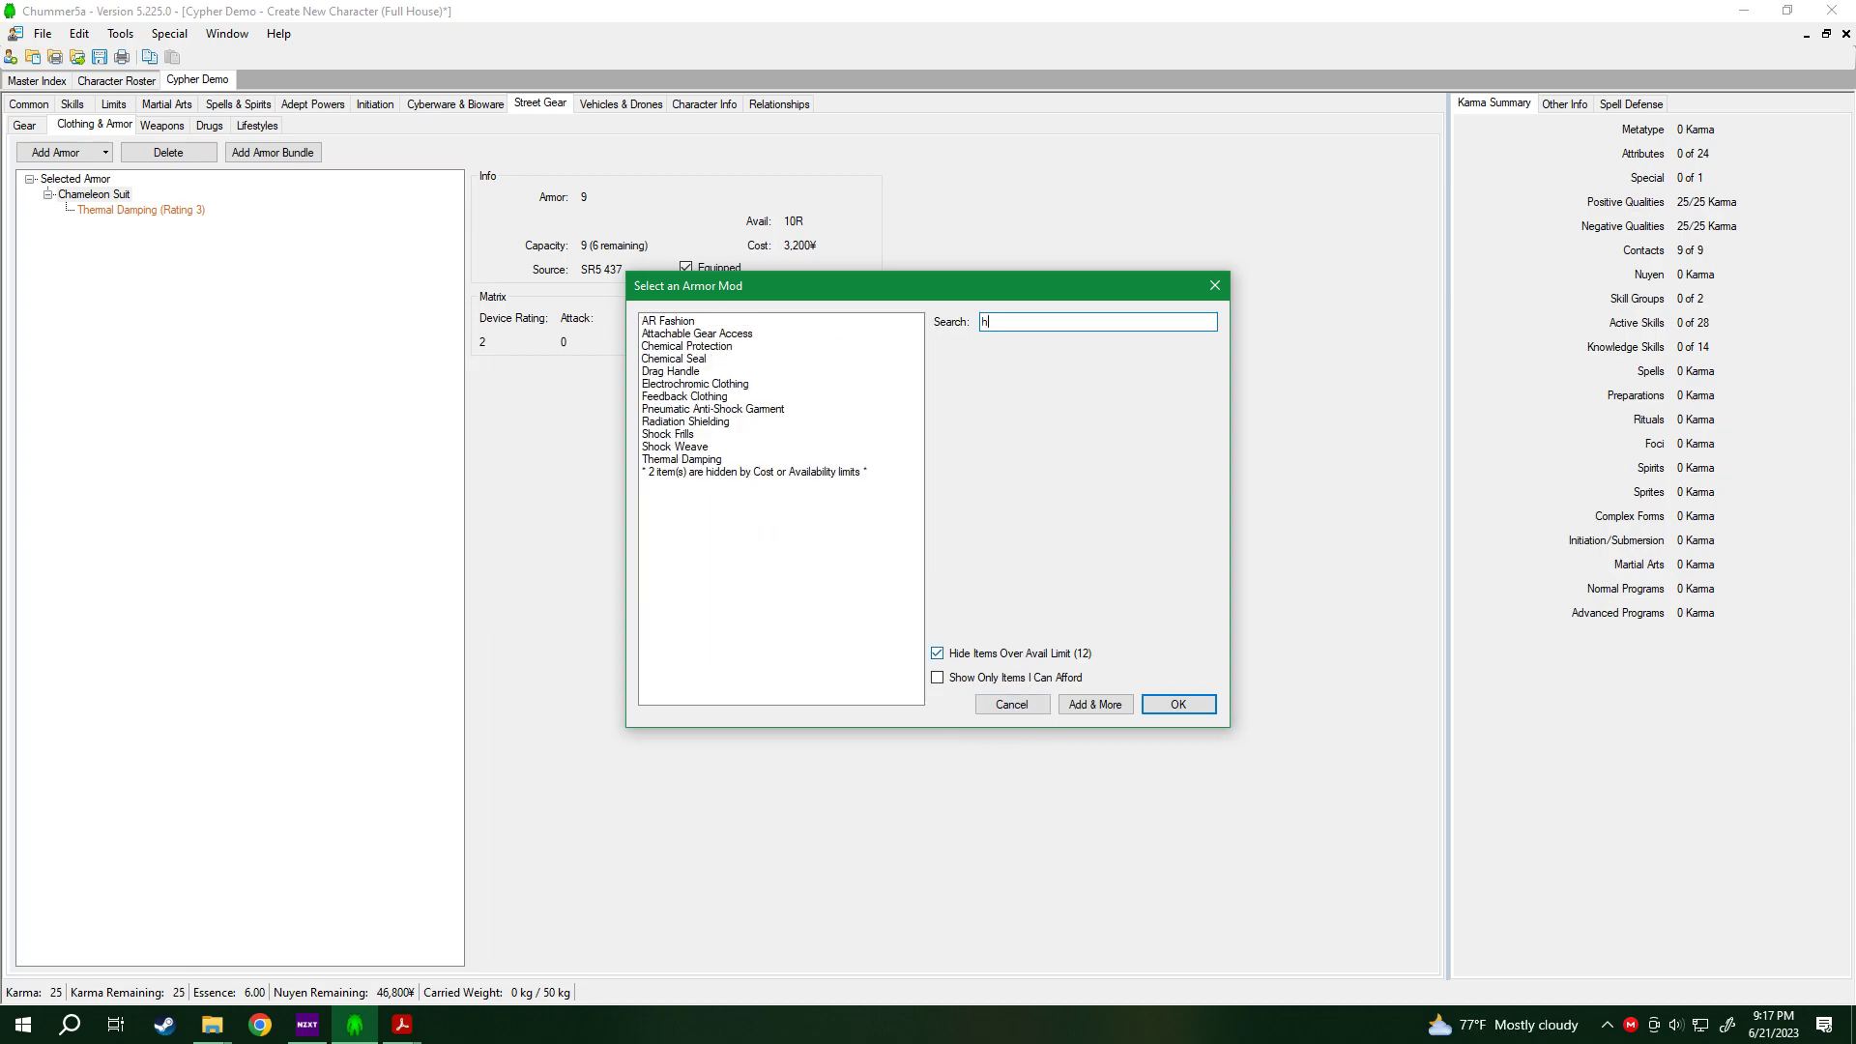
key("BackSpace")
key("BackSpace")
key("BackSpace")
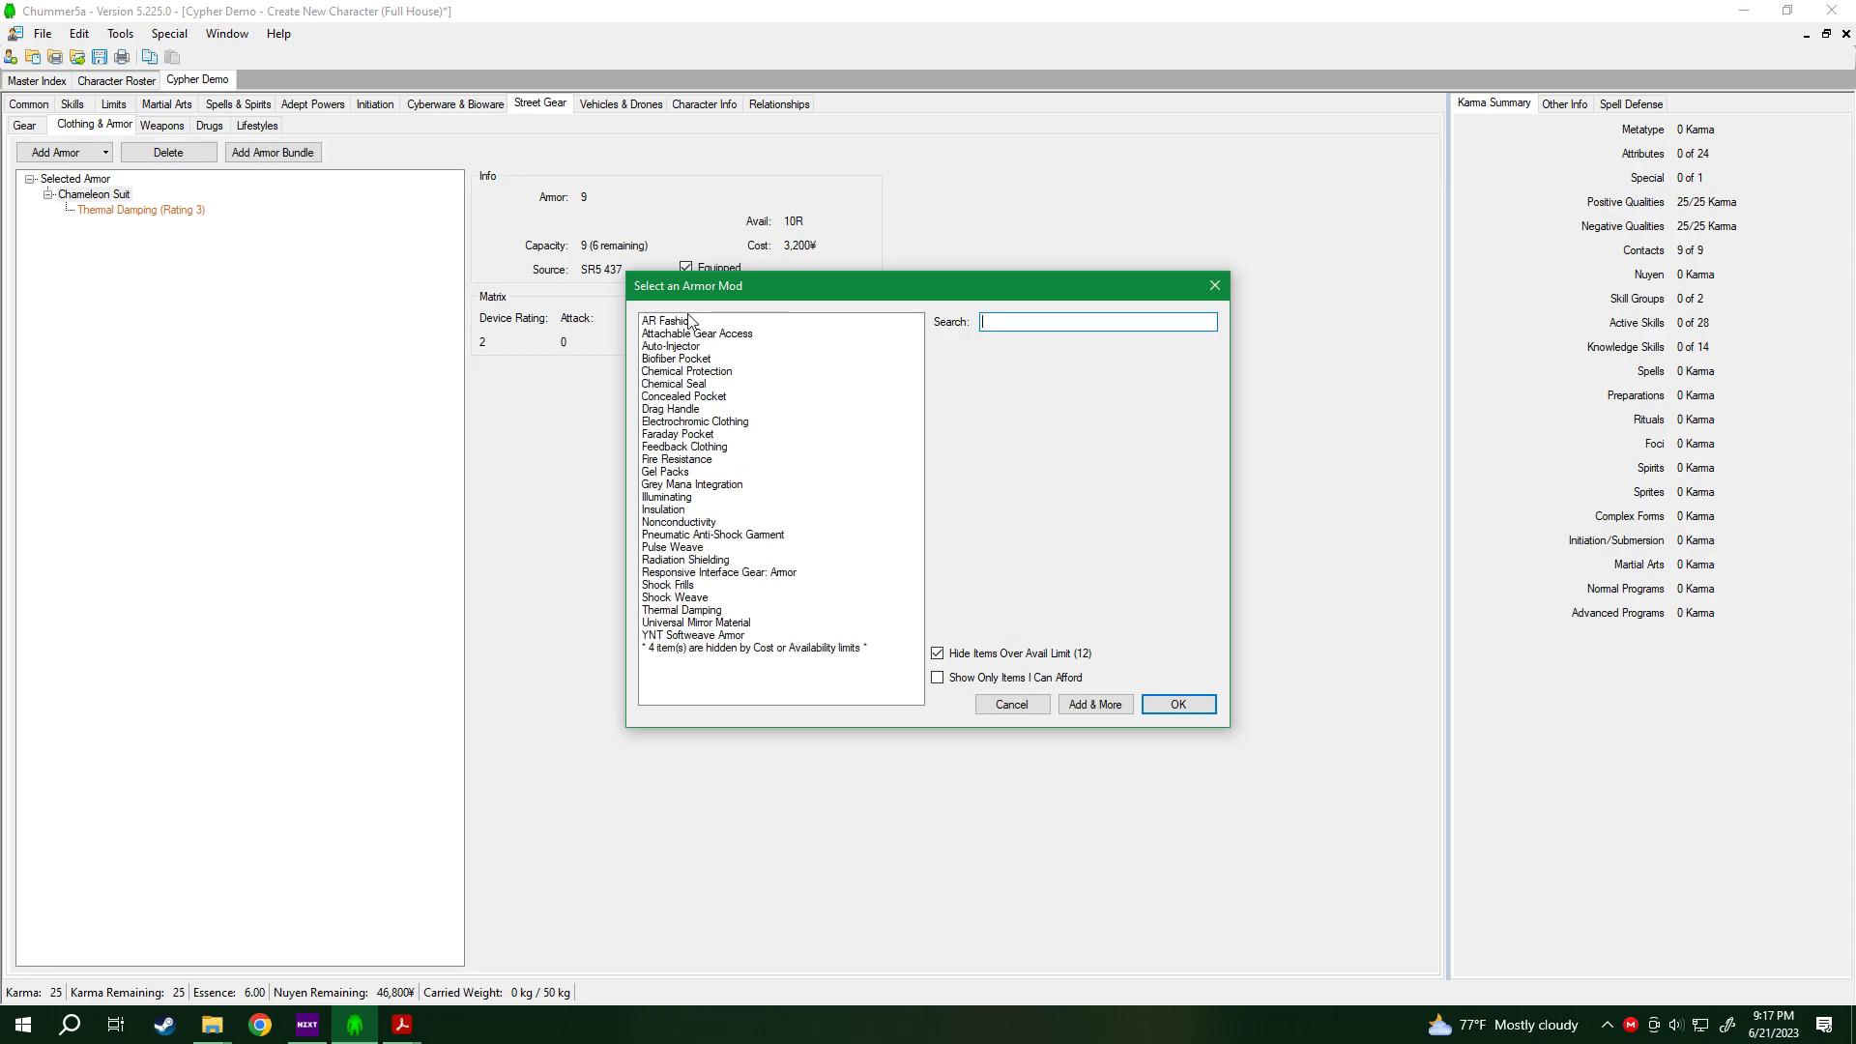
Include armor mods over the availability limit, search them for "qui", and cancel the mod selection.
left_click(937, 653)
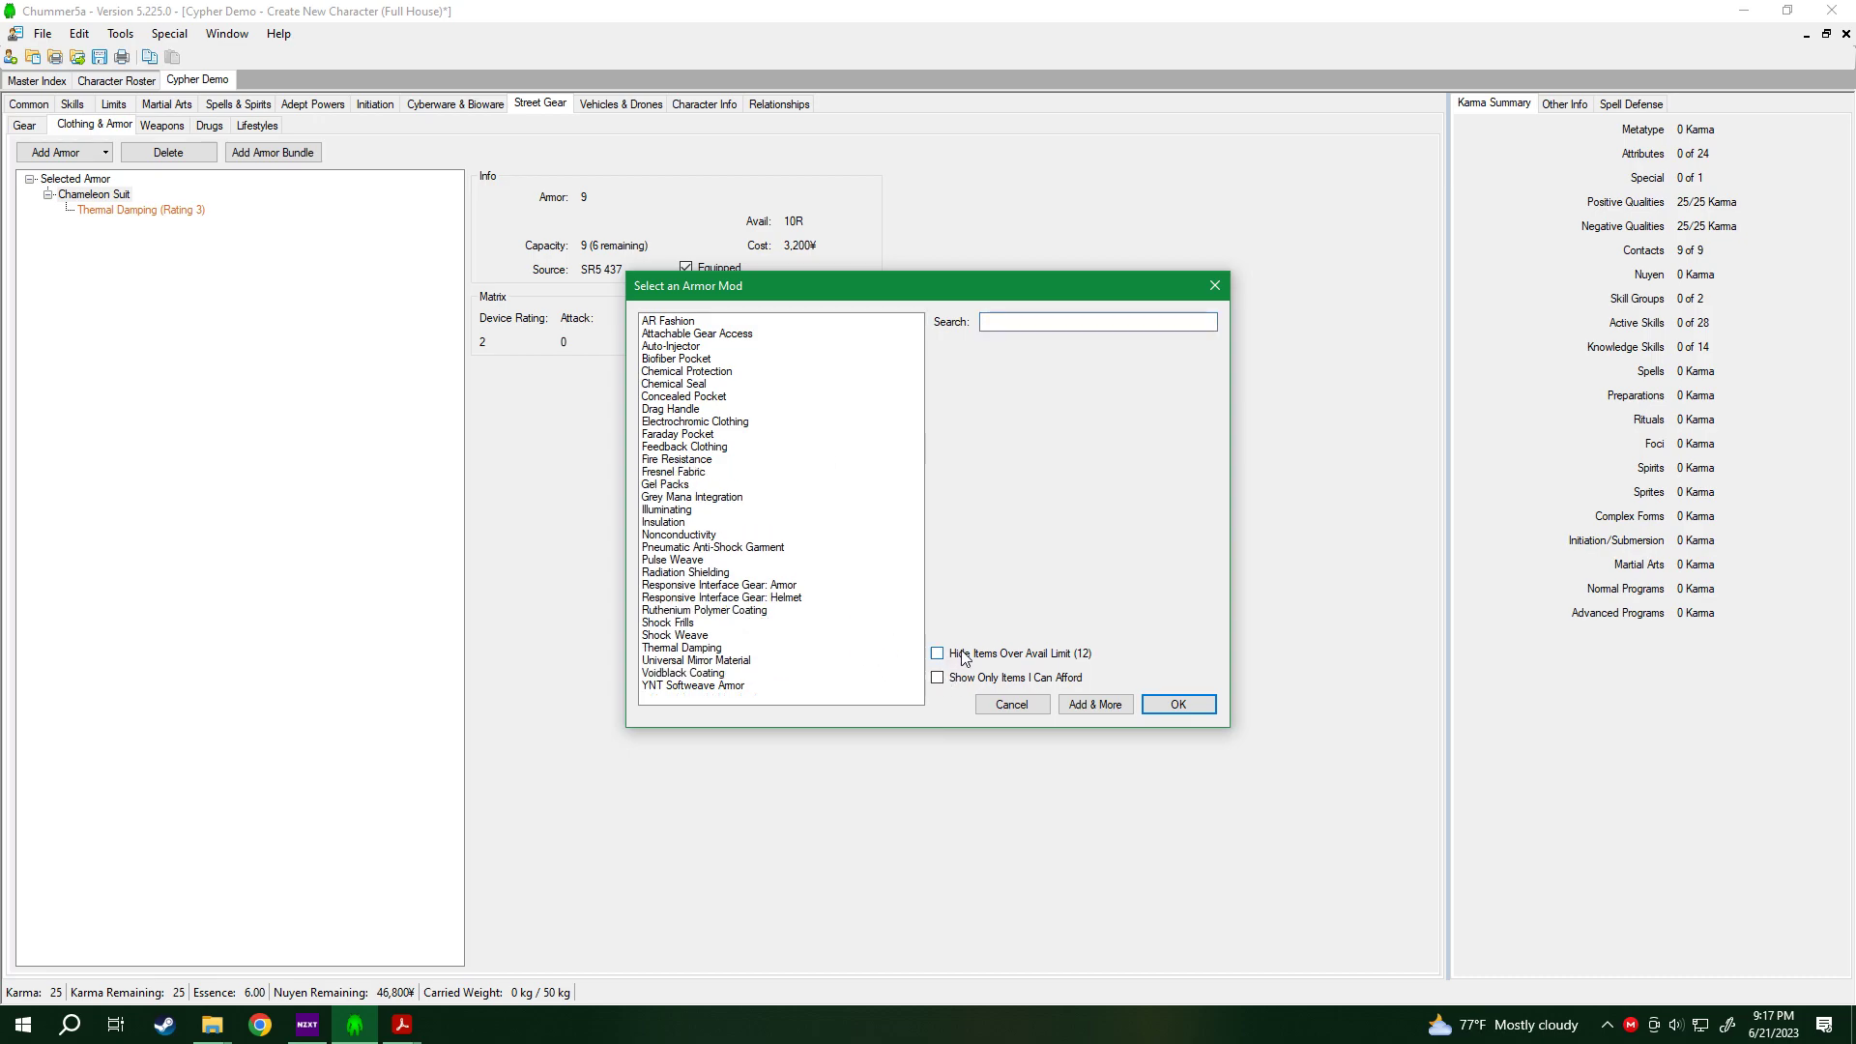
left_click(1090, 320)
type("qui")
key("BackSpace")
key("BackSpace")
left_click(1011, 704)
mouse_move(119, 195)
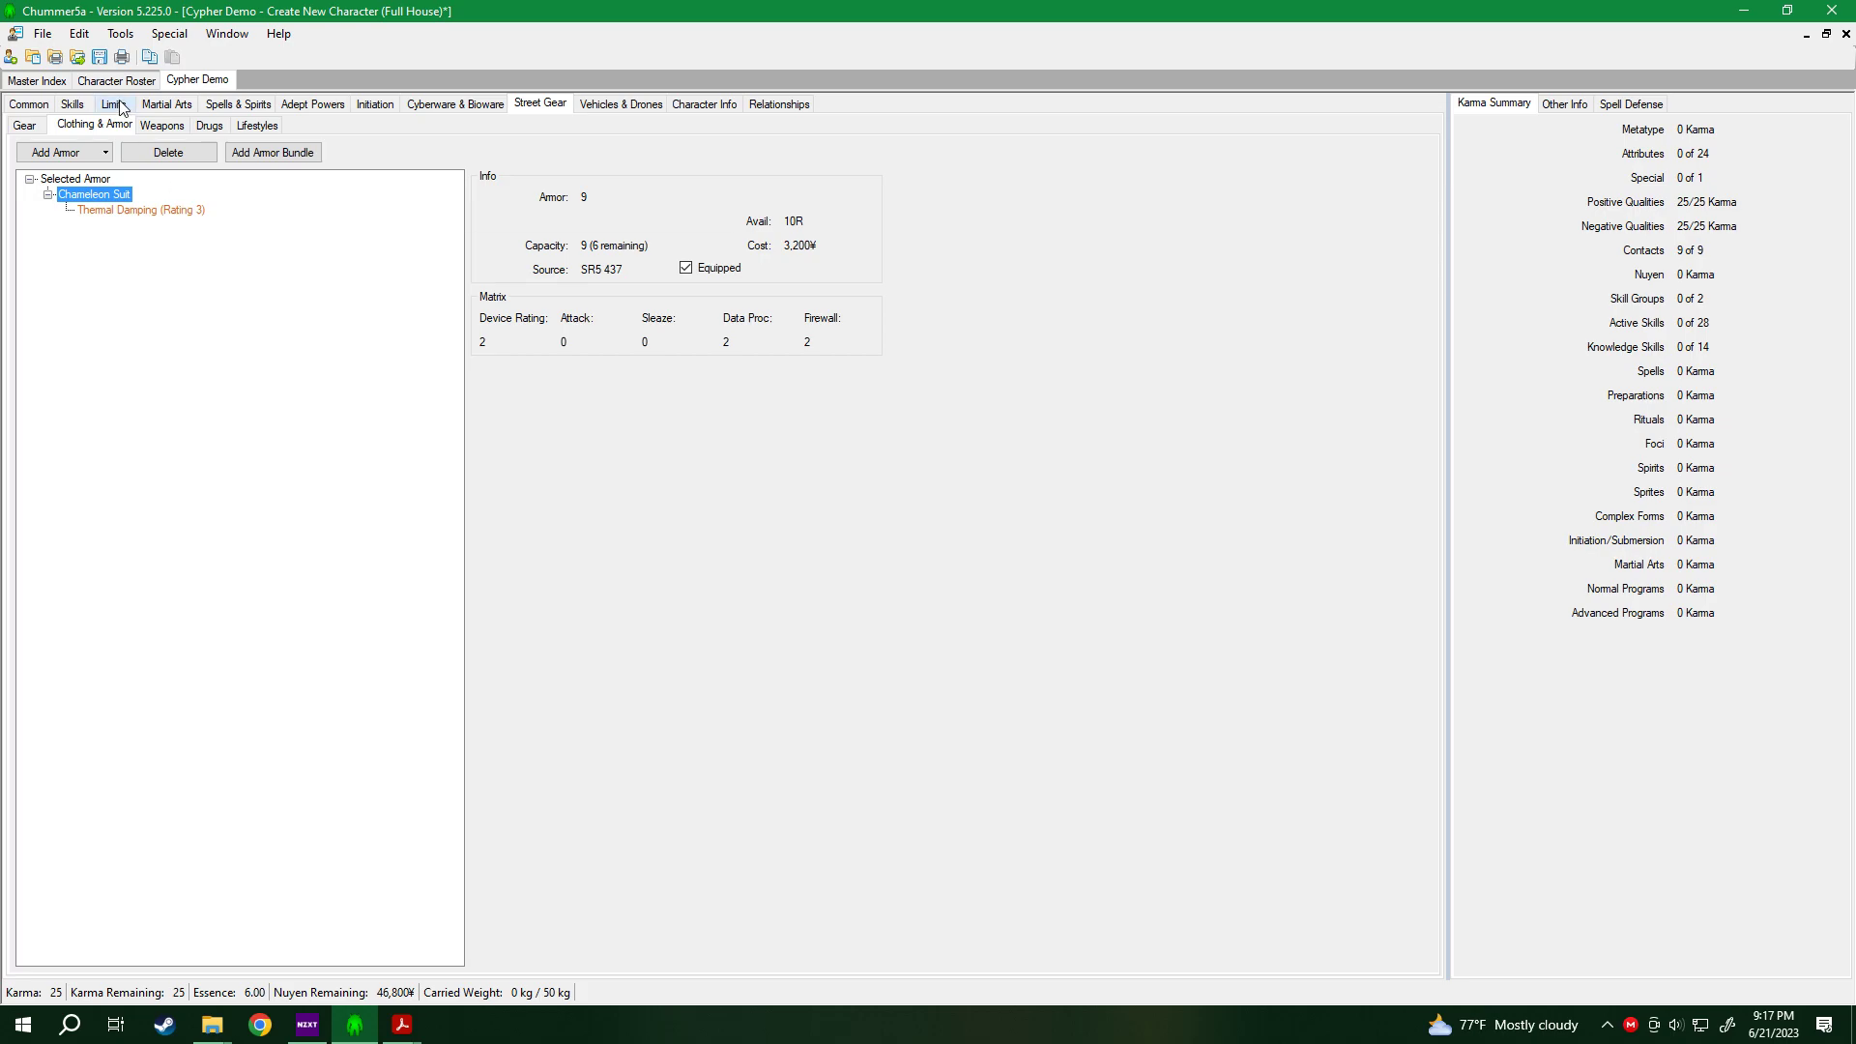
Search the armor list for "bi" and close it without picking an item.
left_click(83, 152)
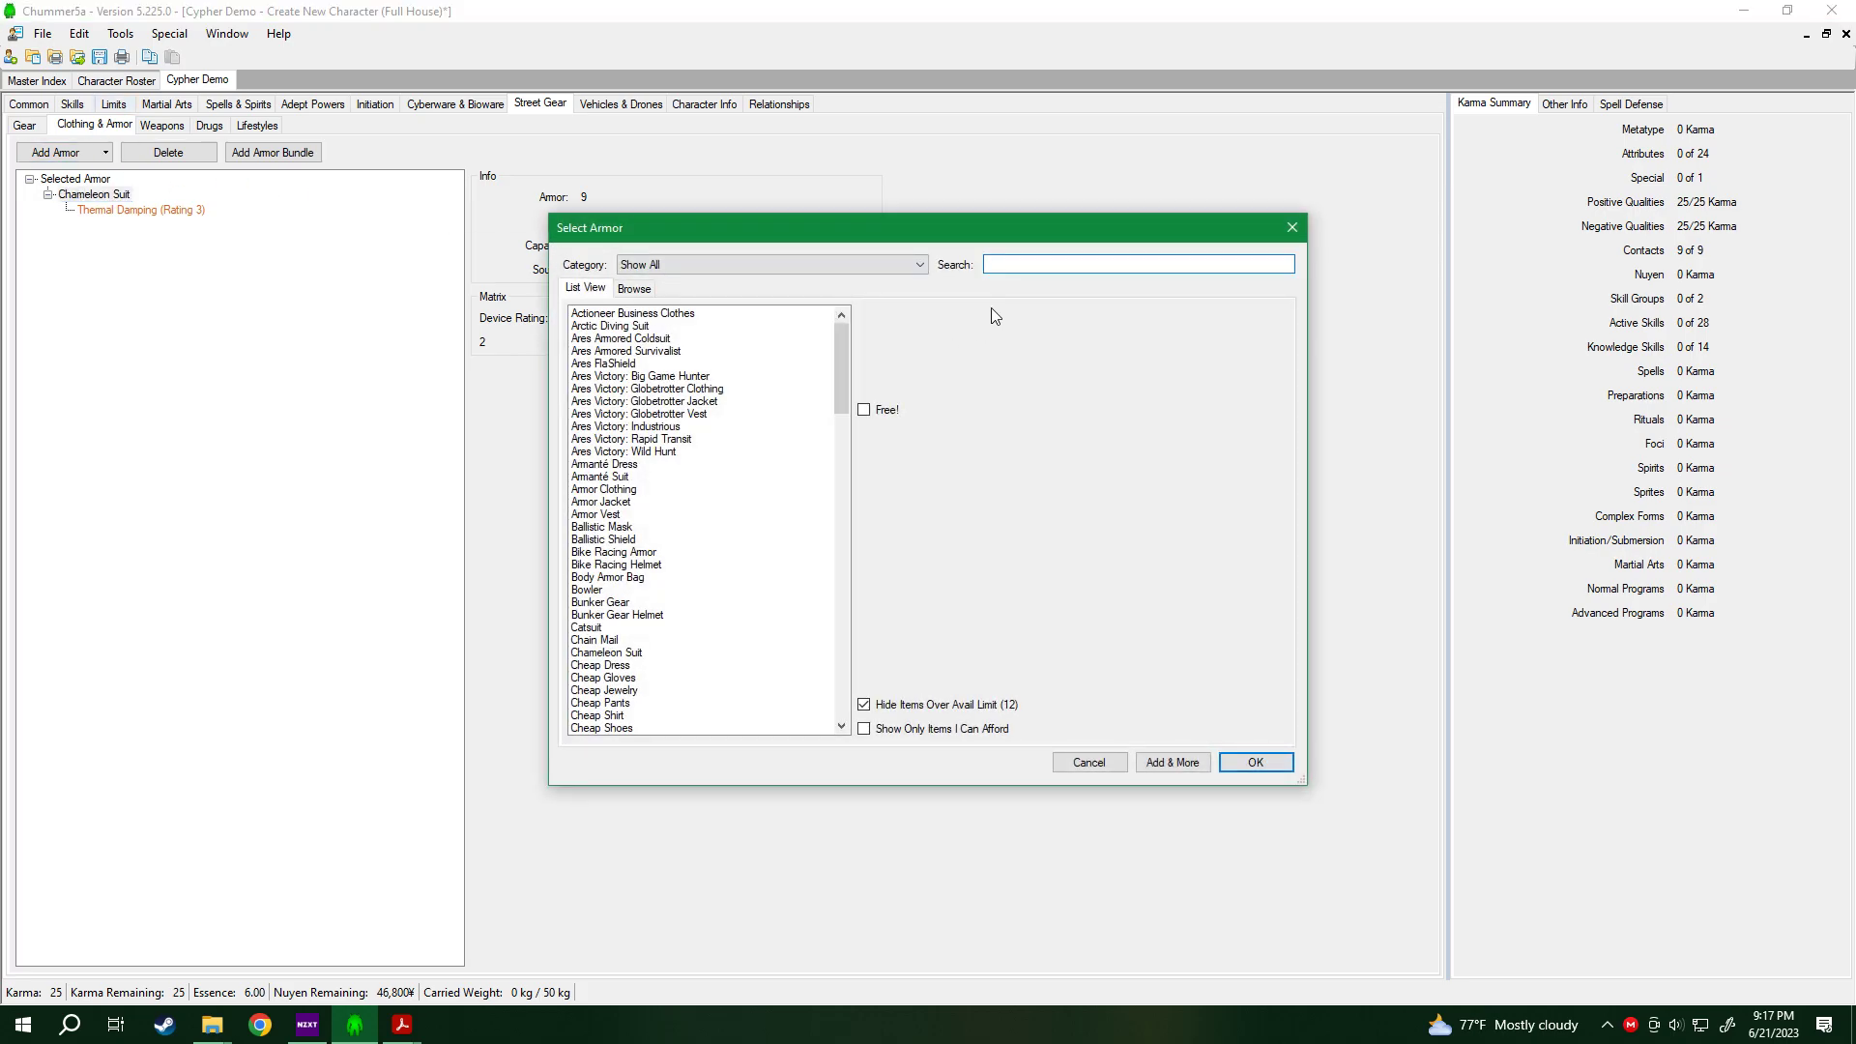
type("bi")
key("BackSpace")
key("BackSpace")
key("Escape")
Search the Chameleon Suit's armor mods for "bio" and cancel the mod selection.
right_click(113, 203)
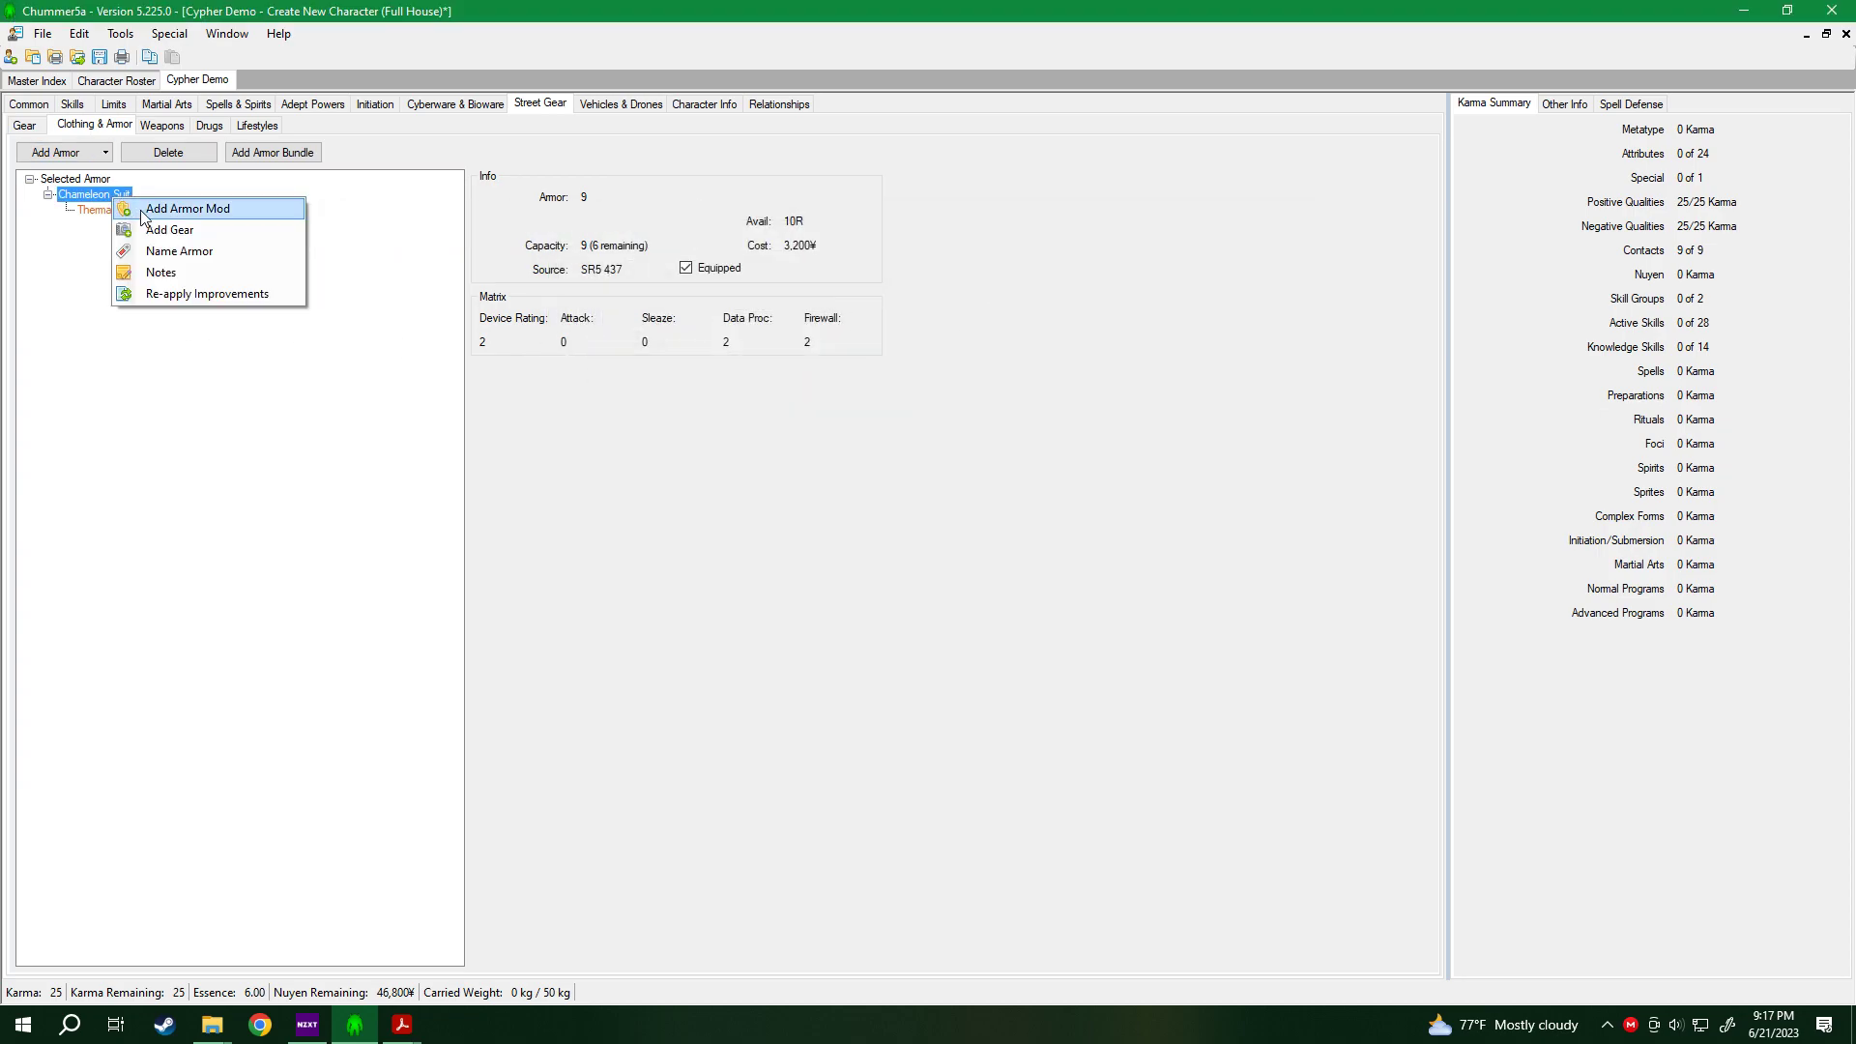
left_click(141, 210)
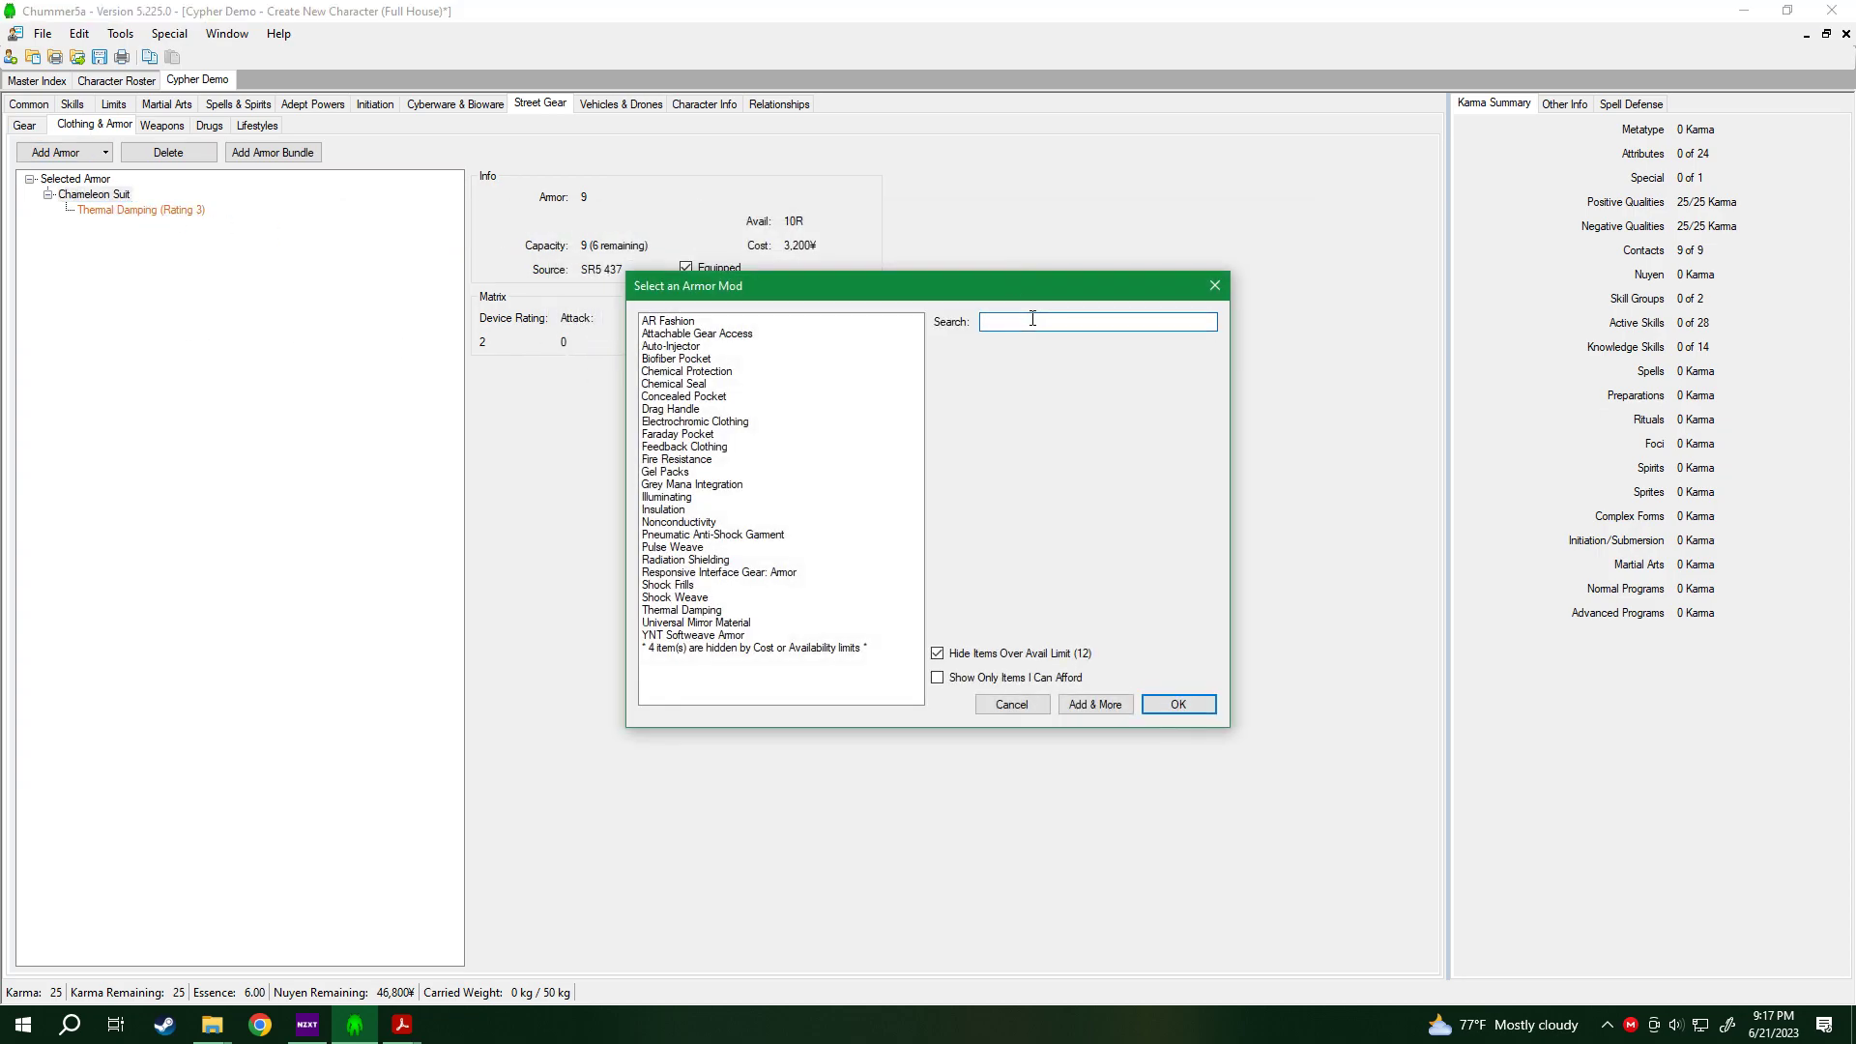
type("bio")
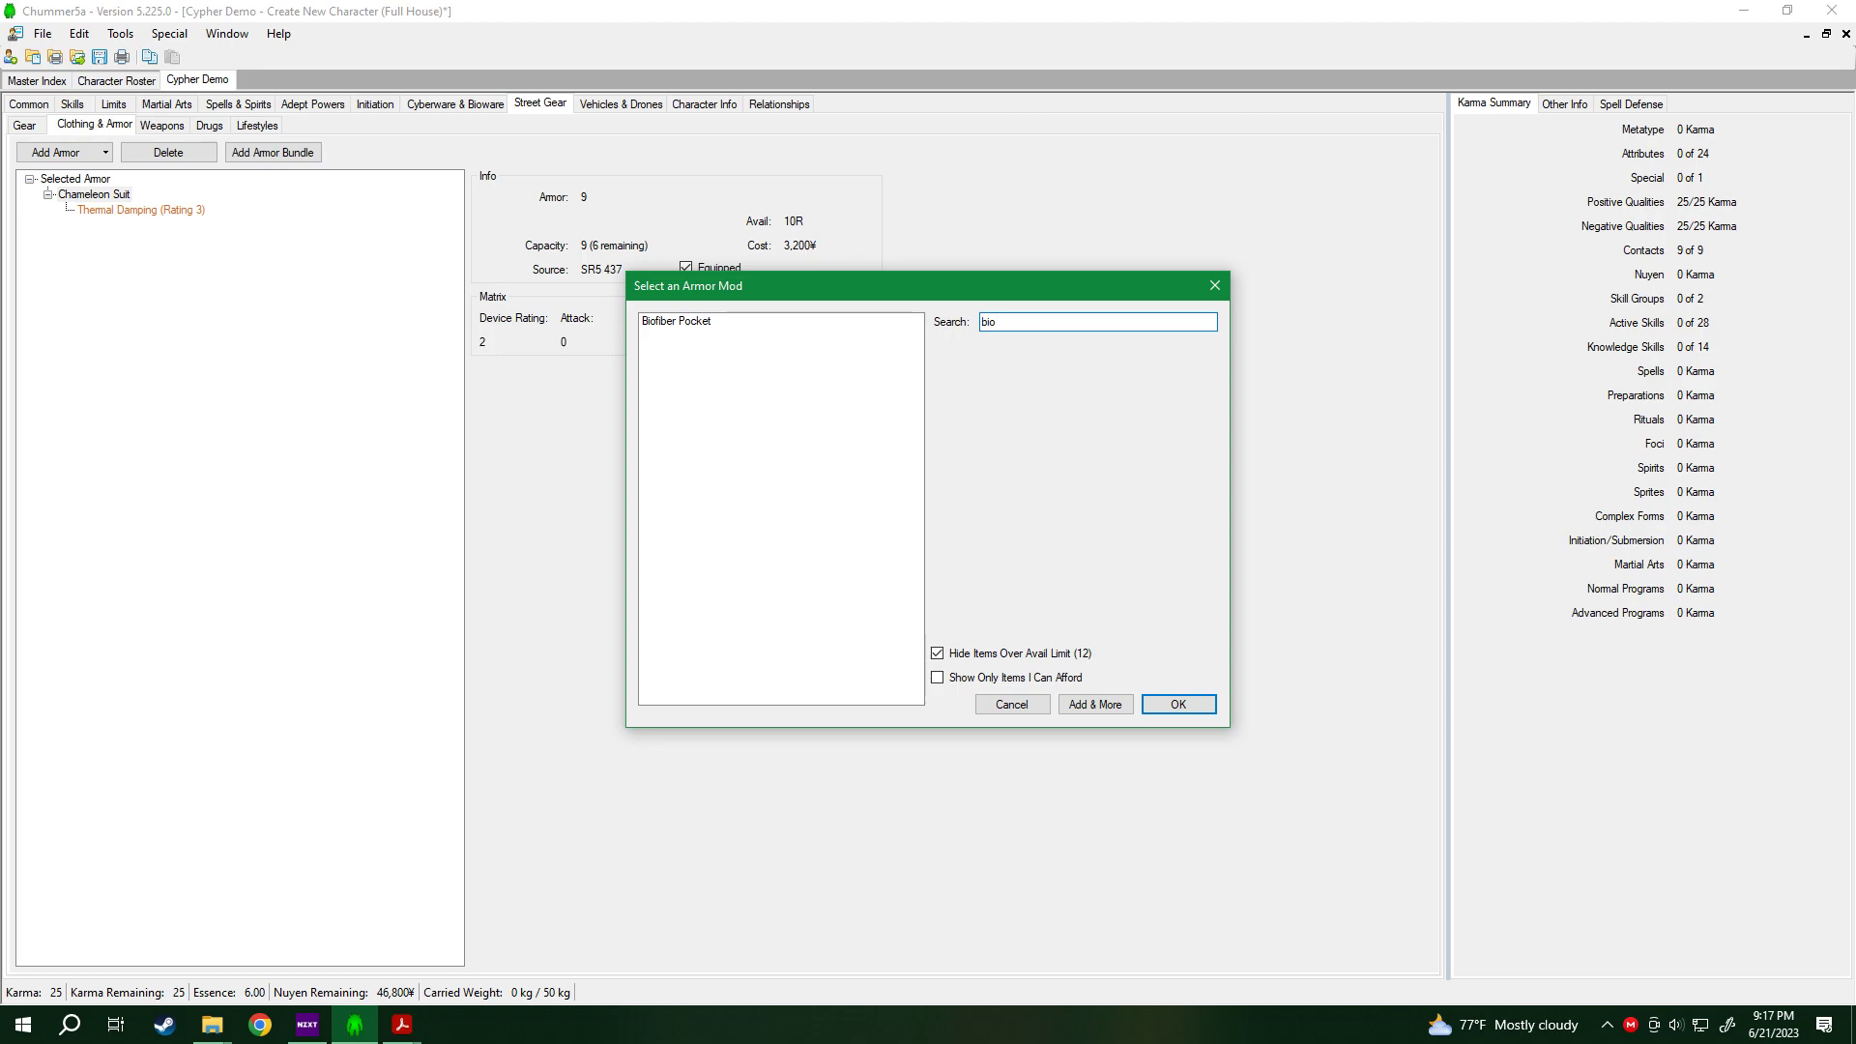
left_click(1010, 703)
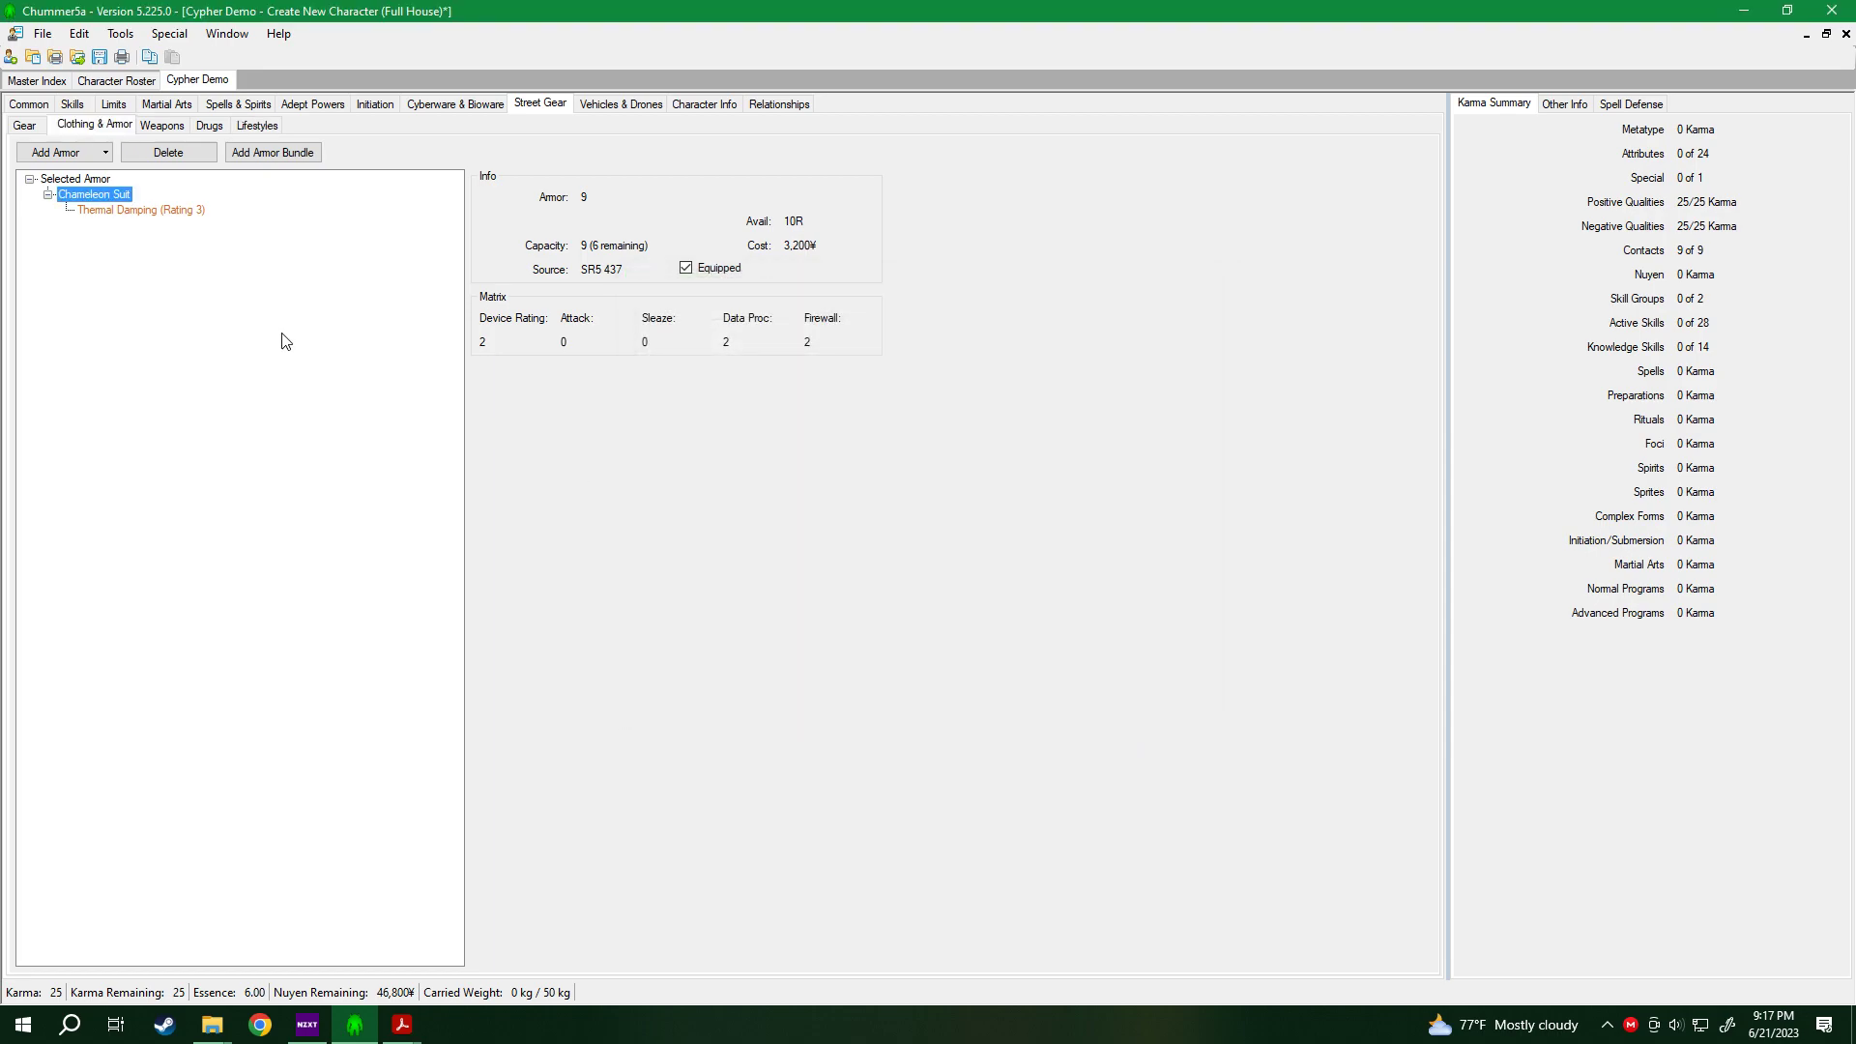
right_click(118, 196)
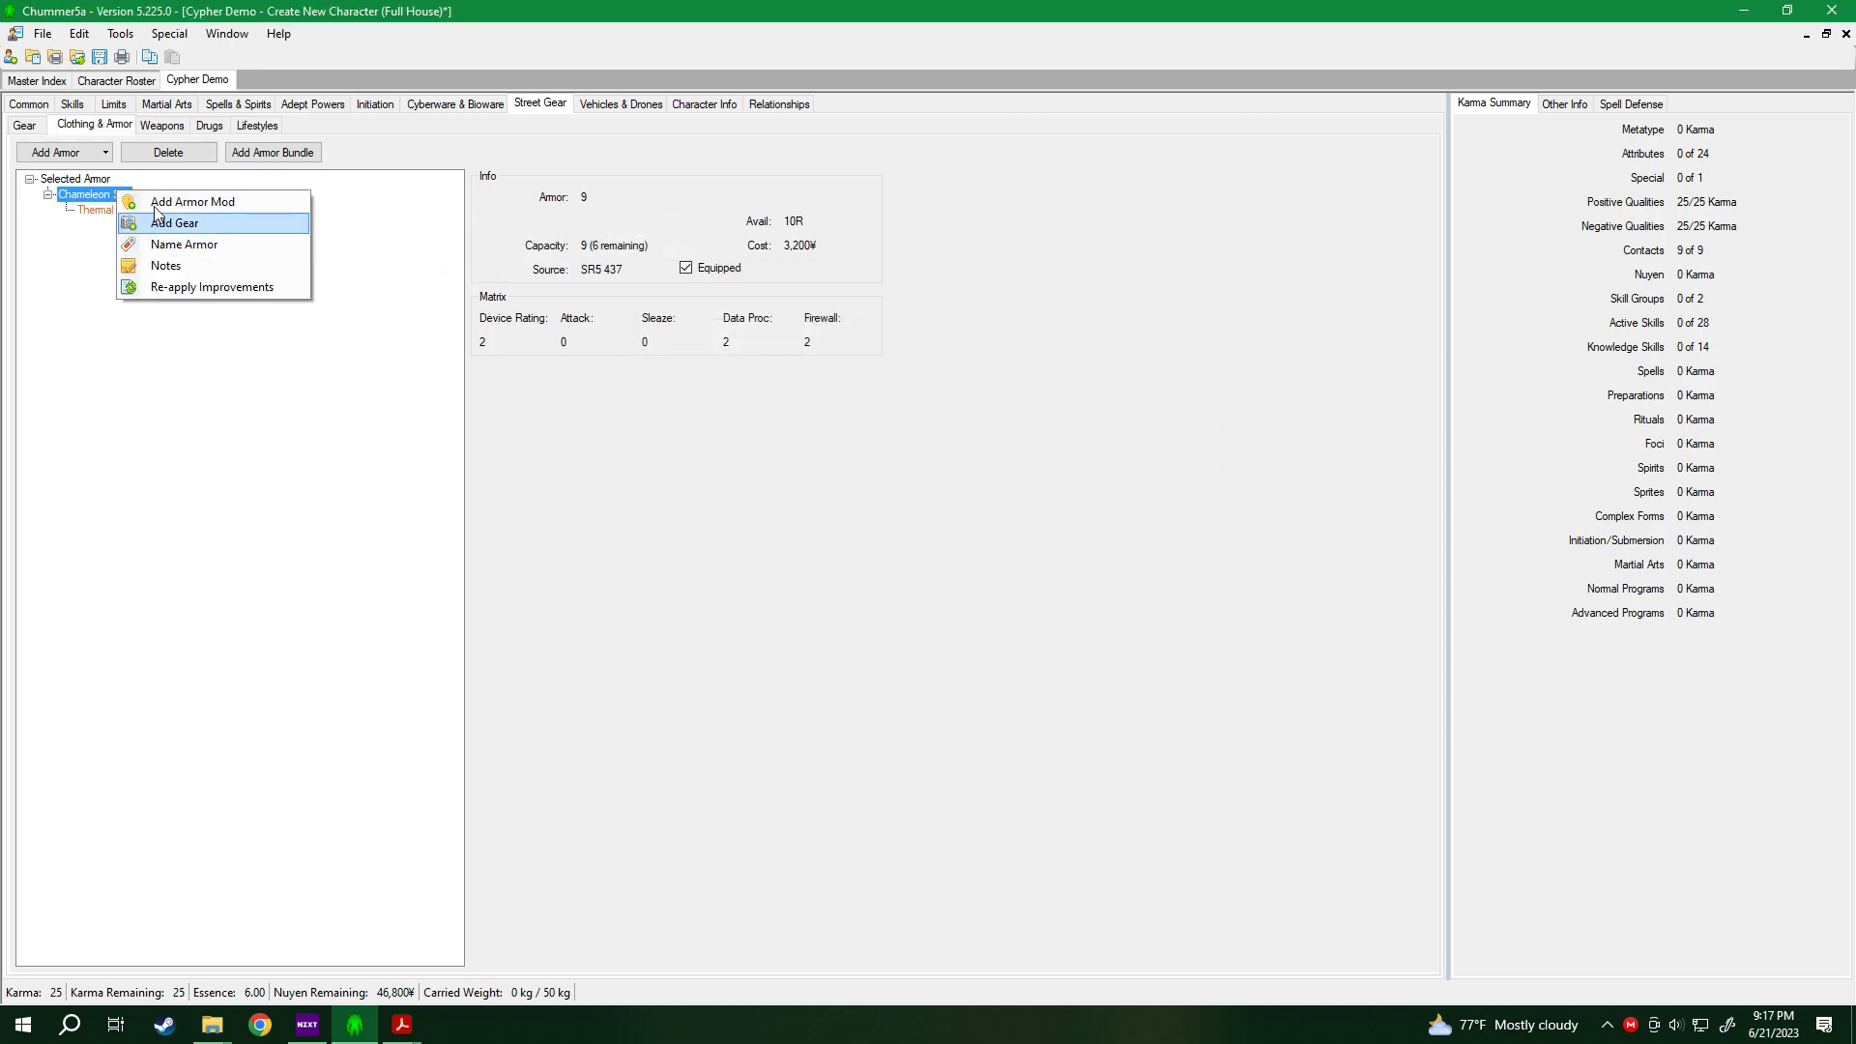
left_click(106, 153)
left_click(112, 155)
left_click(82, 194)
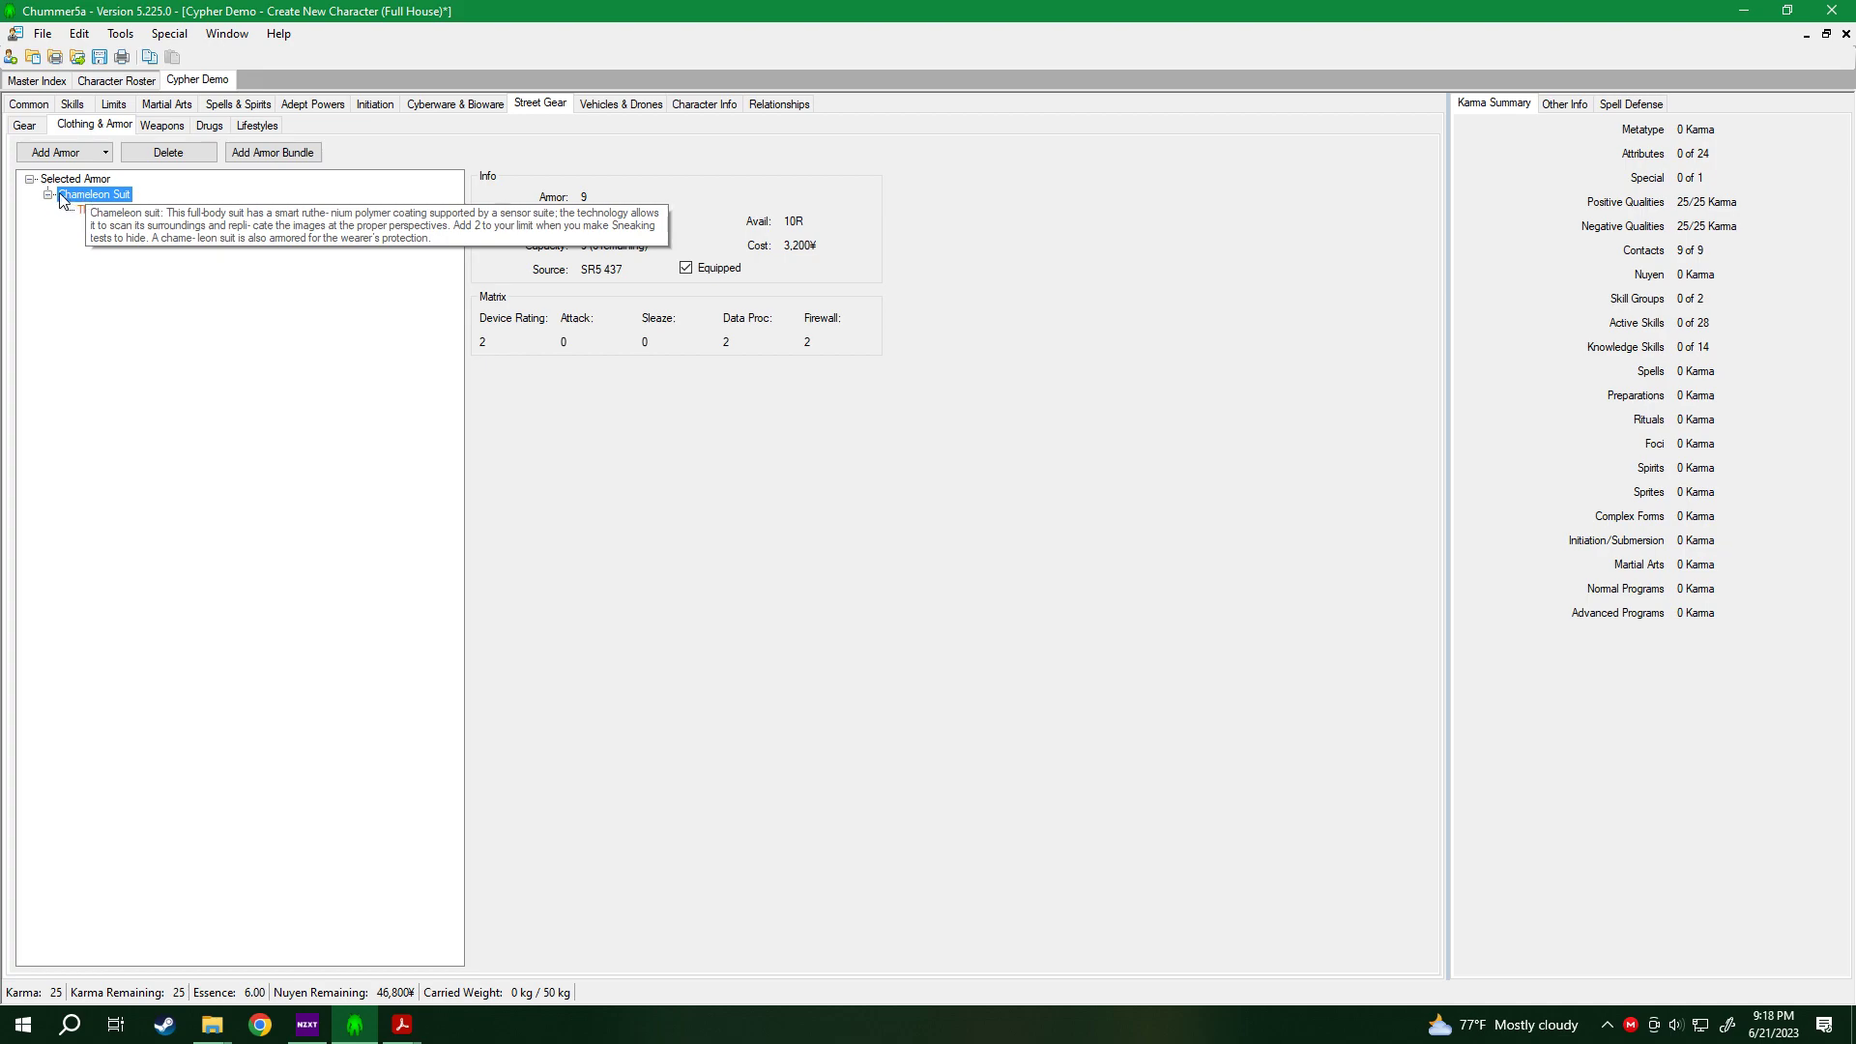
left_click(48, 194)
Browse the armor list, search it for "bi" again, and close it without adding armor.
left_click(49, 155)
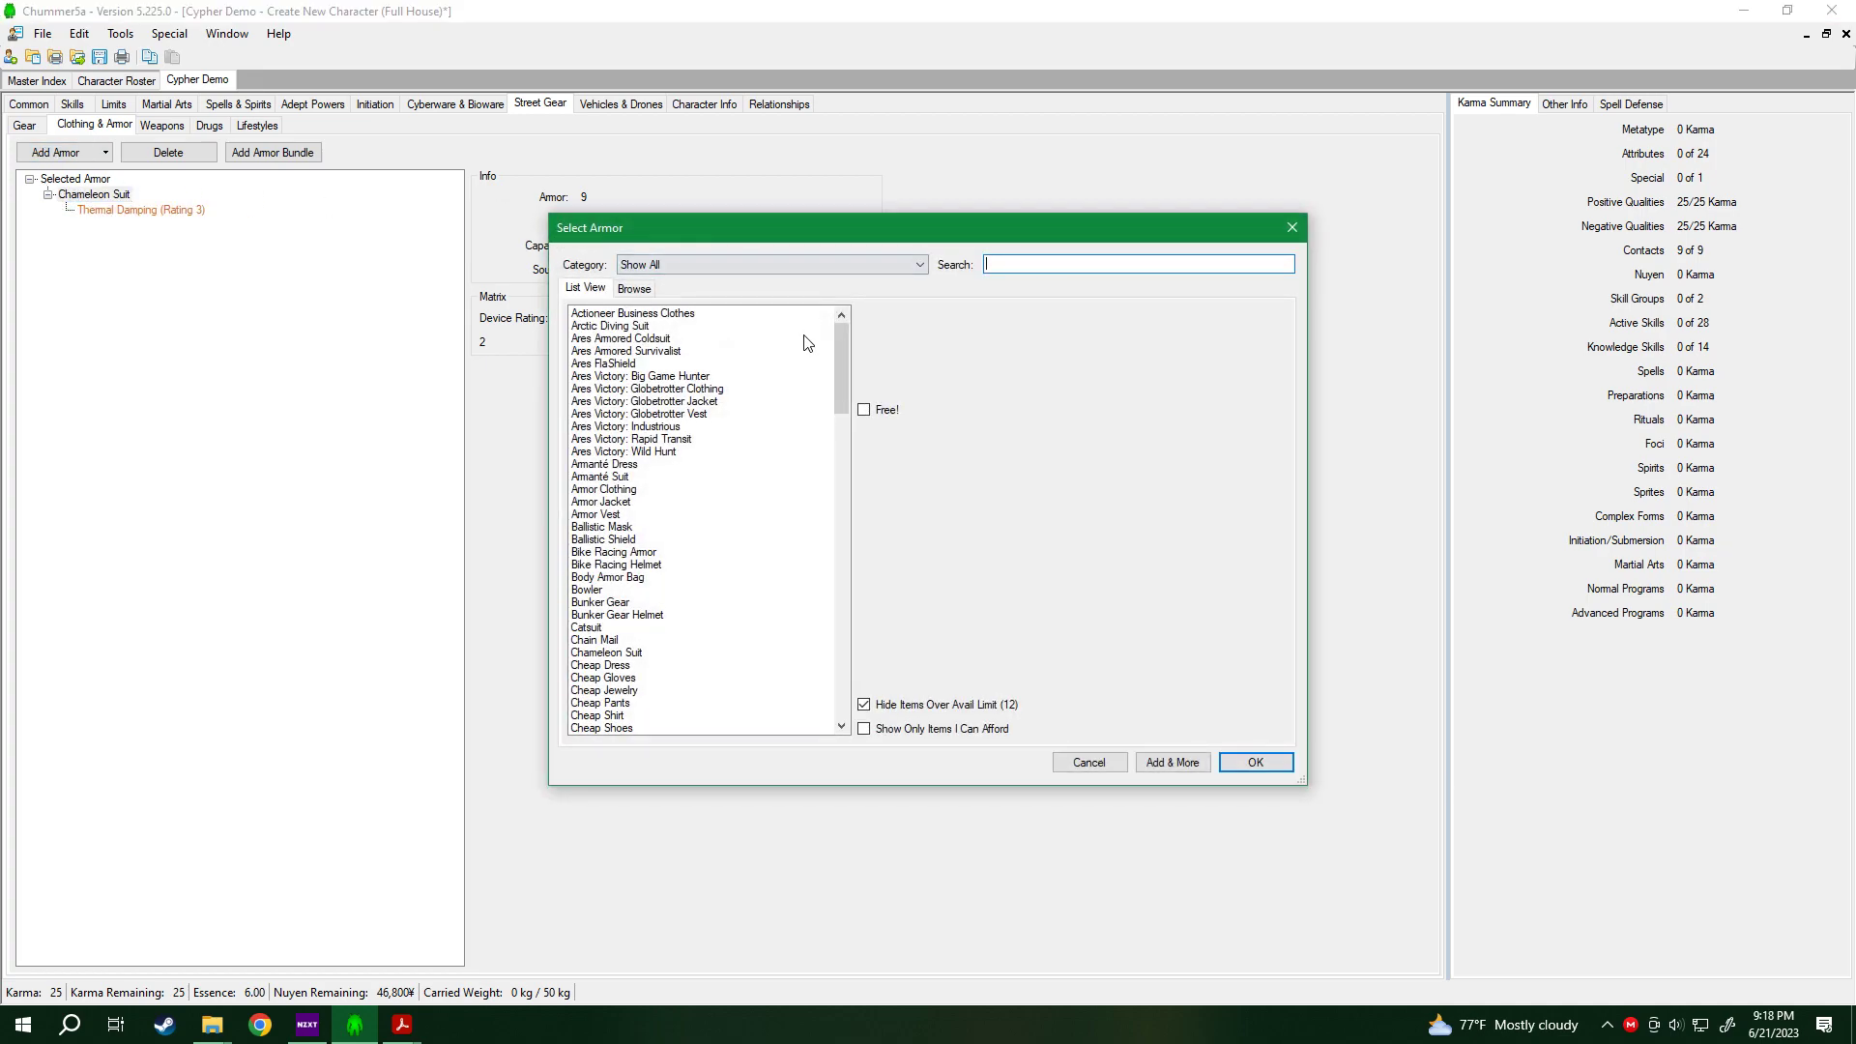
left_click_drag(840, 397, 873, 495)
type("b")
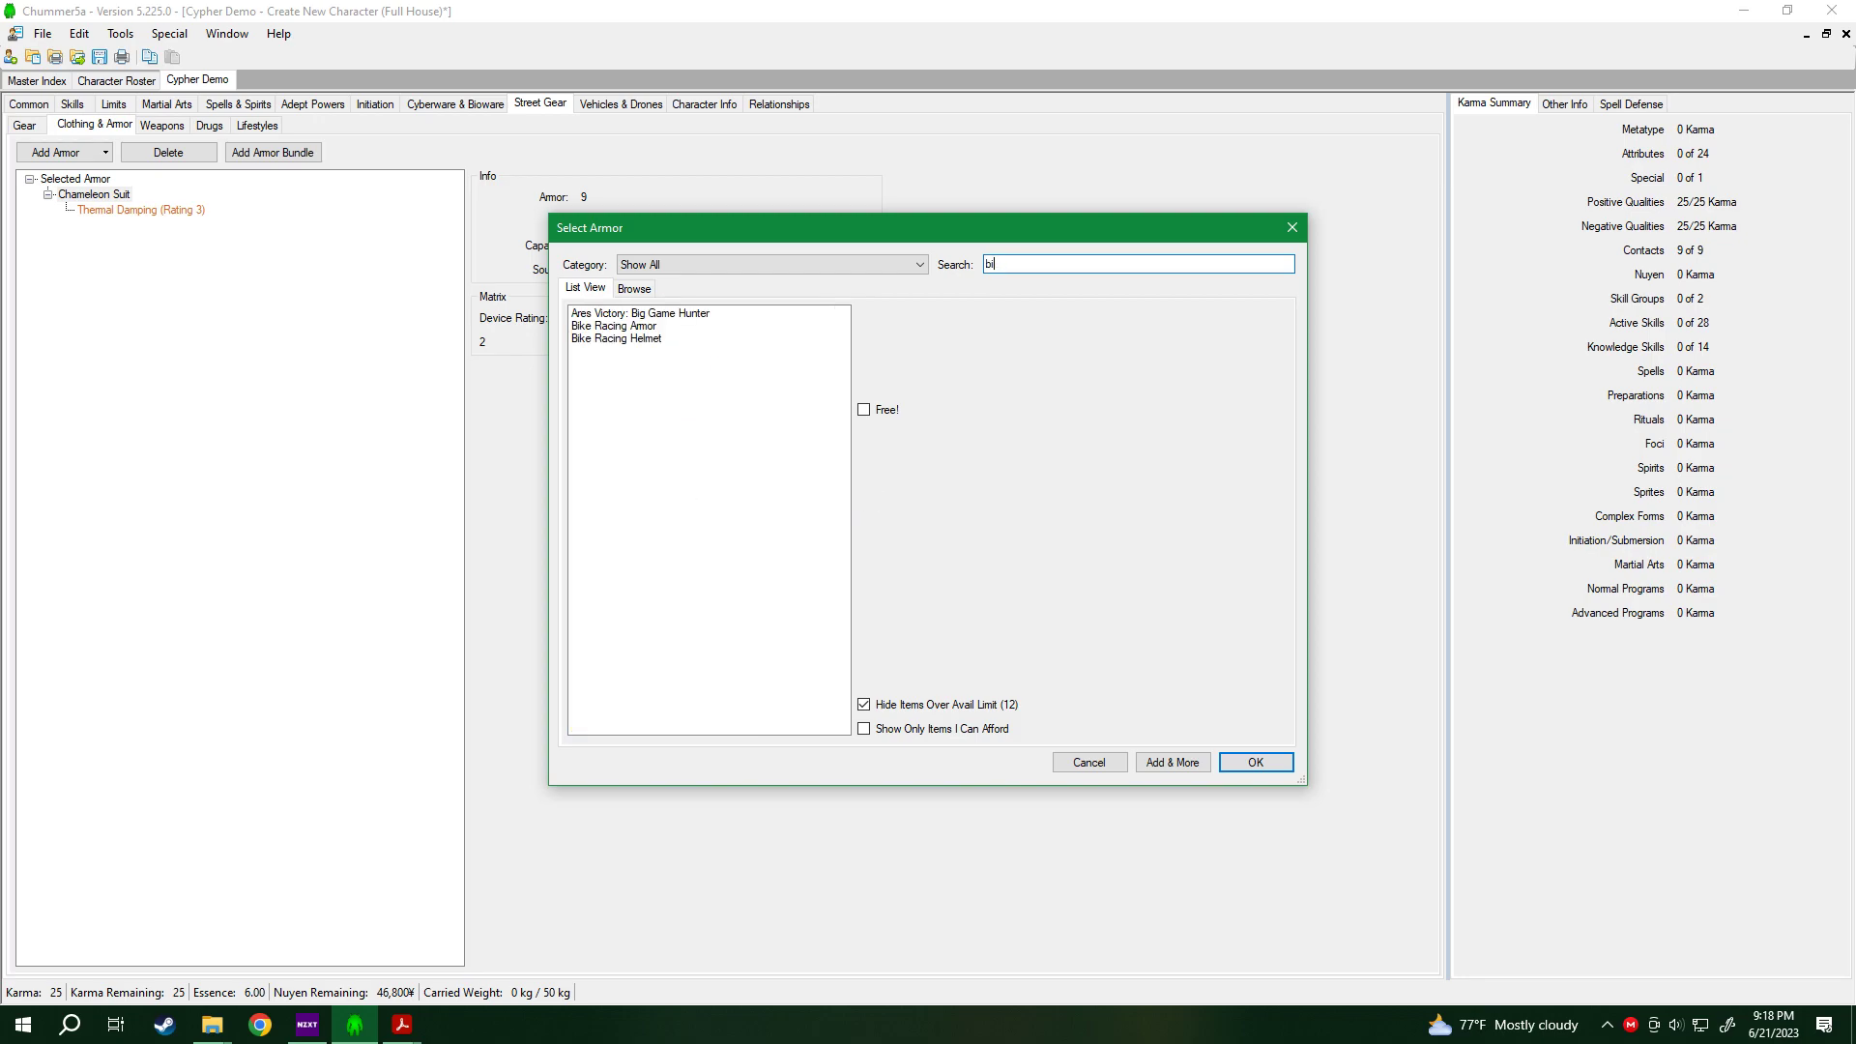
key("Escape")
Open the armor mod selection for the Chameleon Suit.
right_click(109, 195)
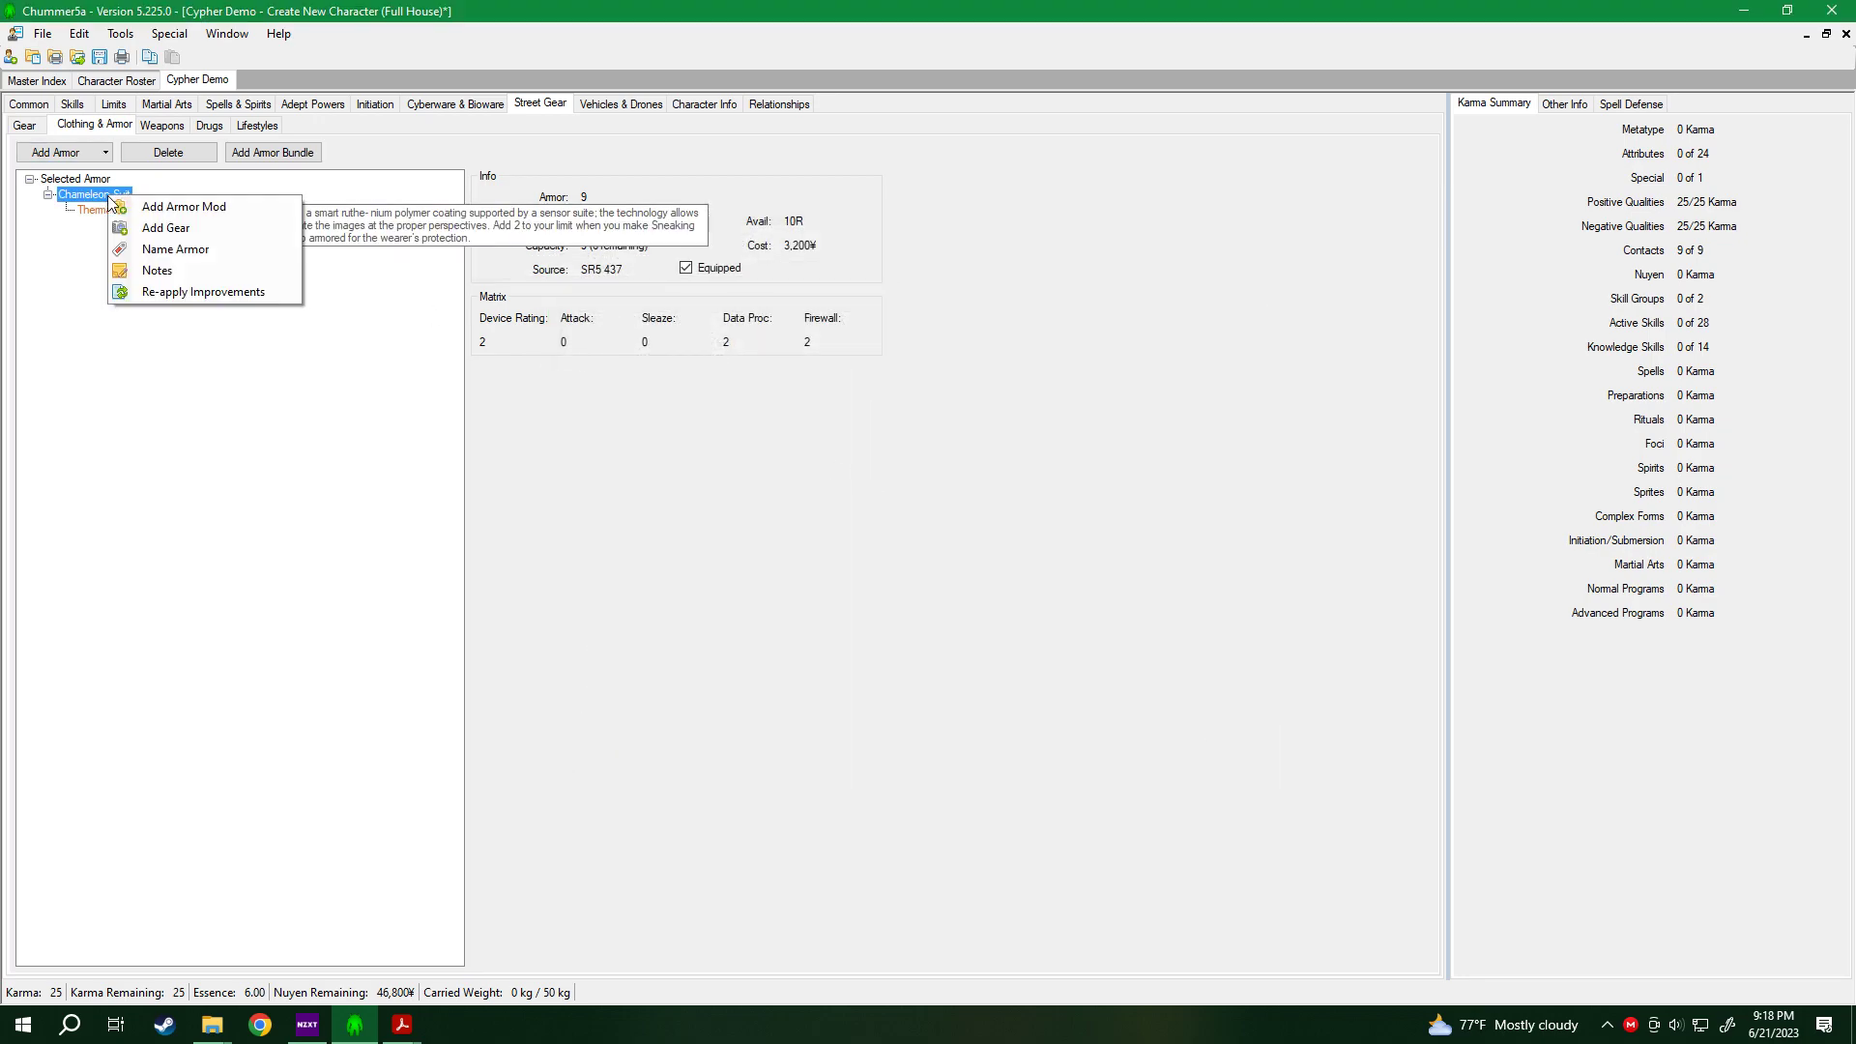
left_click(140, 211)
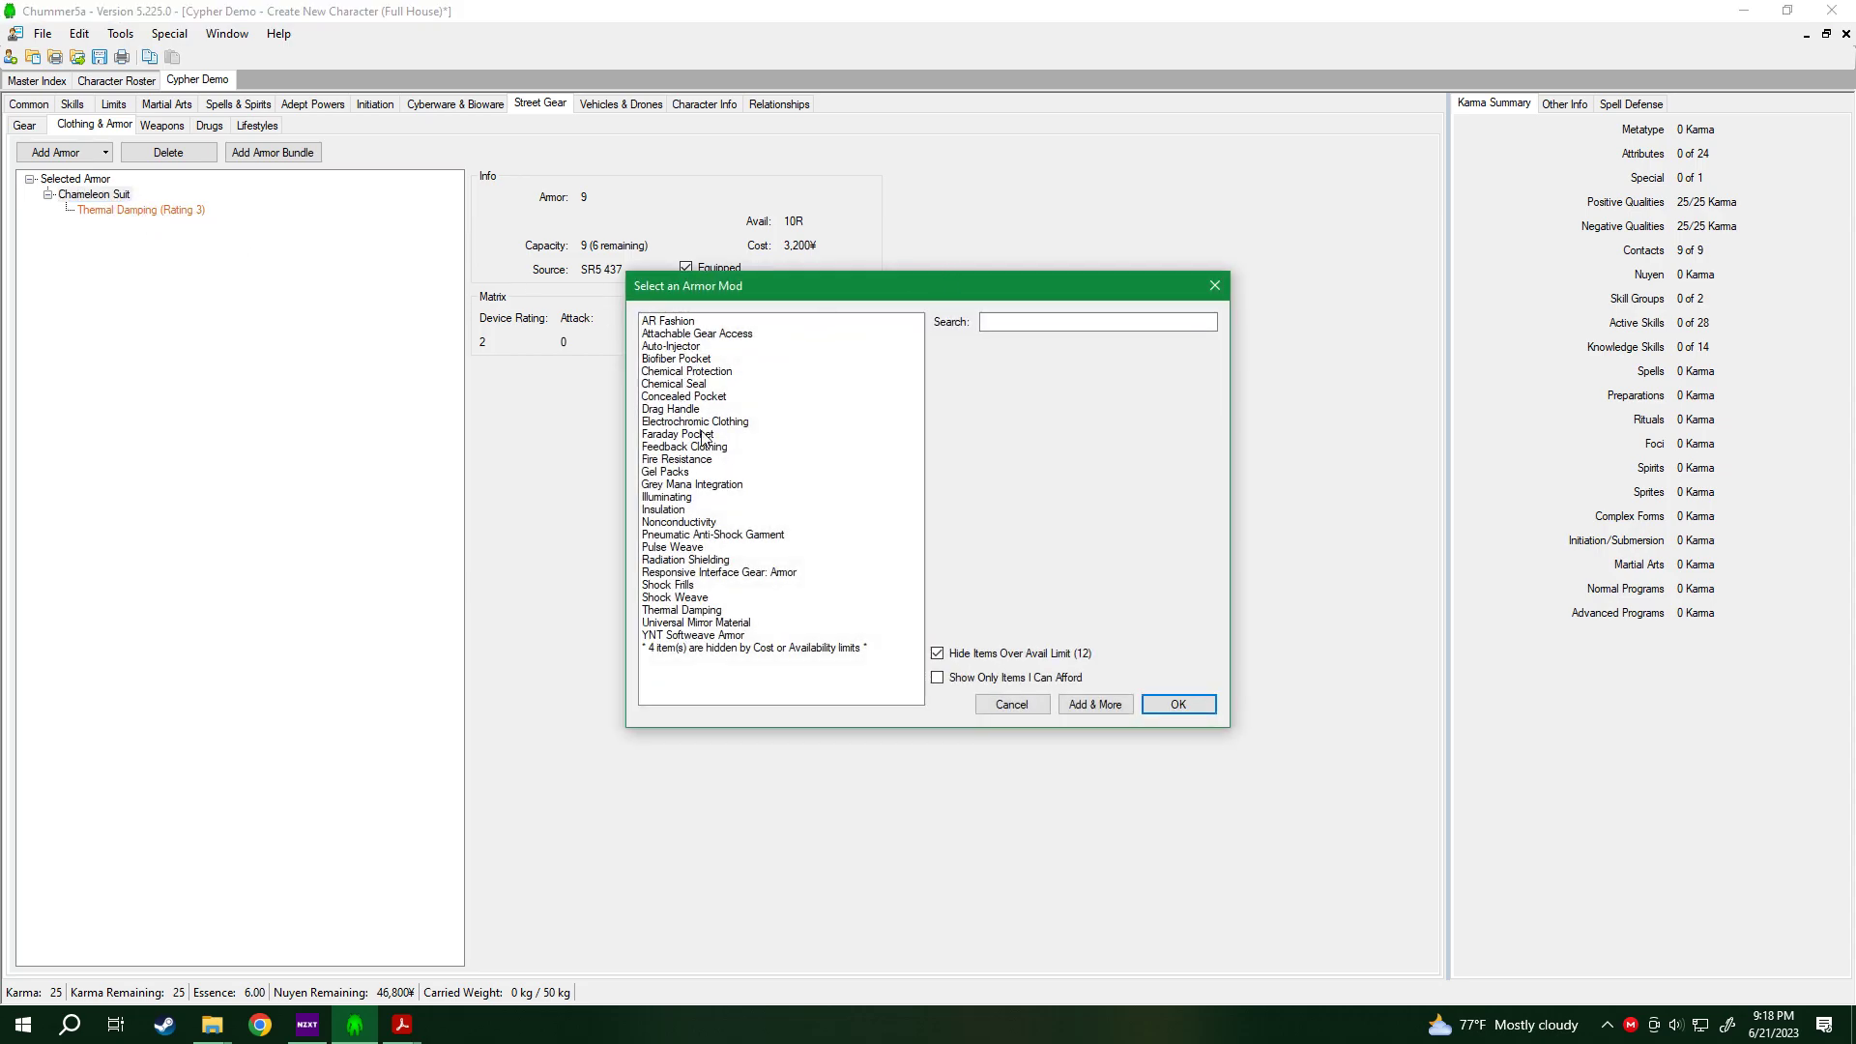
Review the armor mods for the Chameleon Suit with items over the availability limit included, and leave without adding one.
left_click(987, 656)
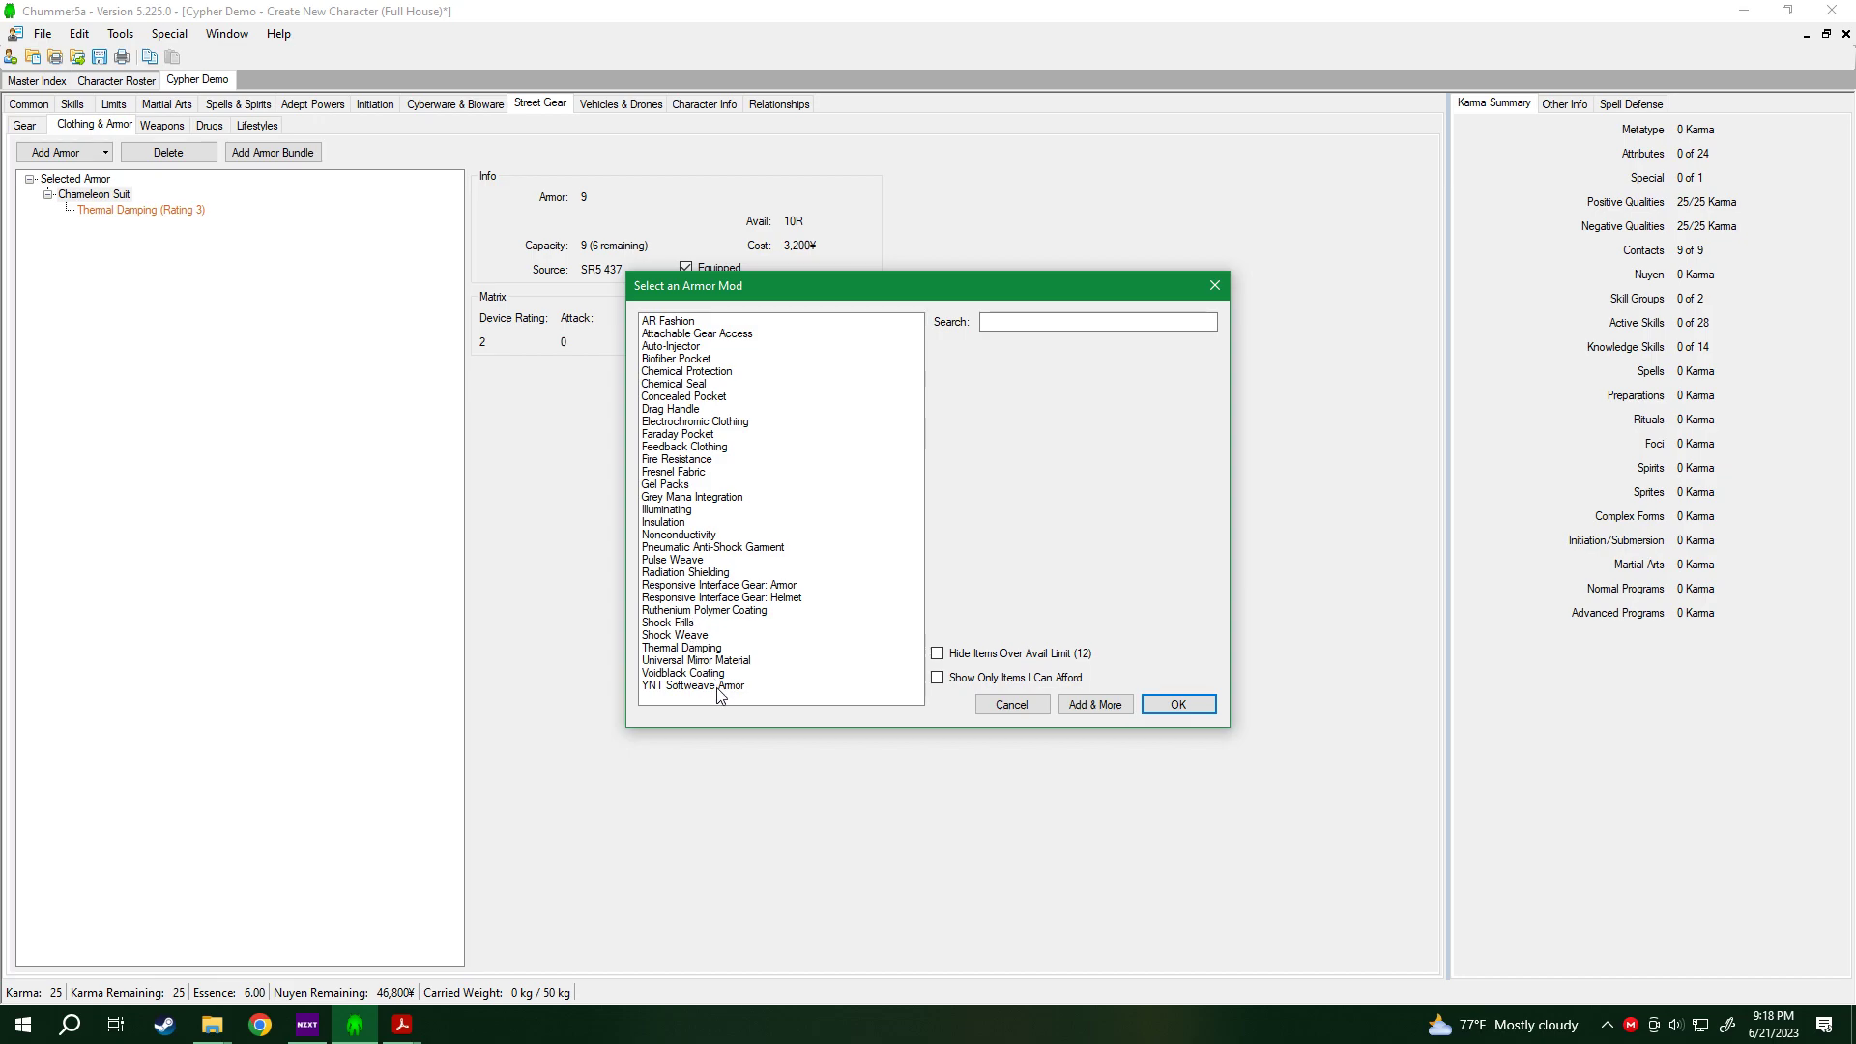
left_click(1012, 703)
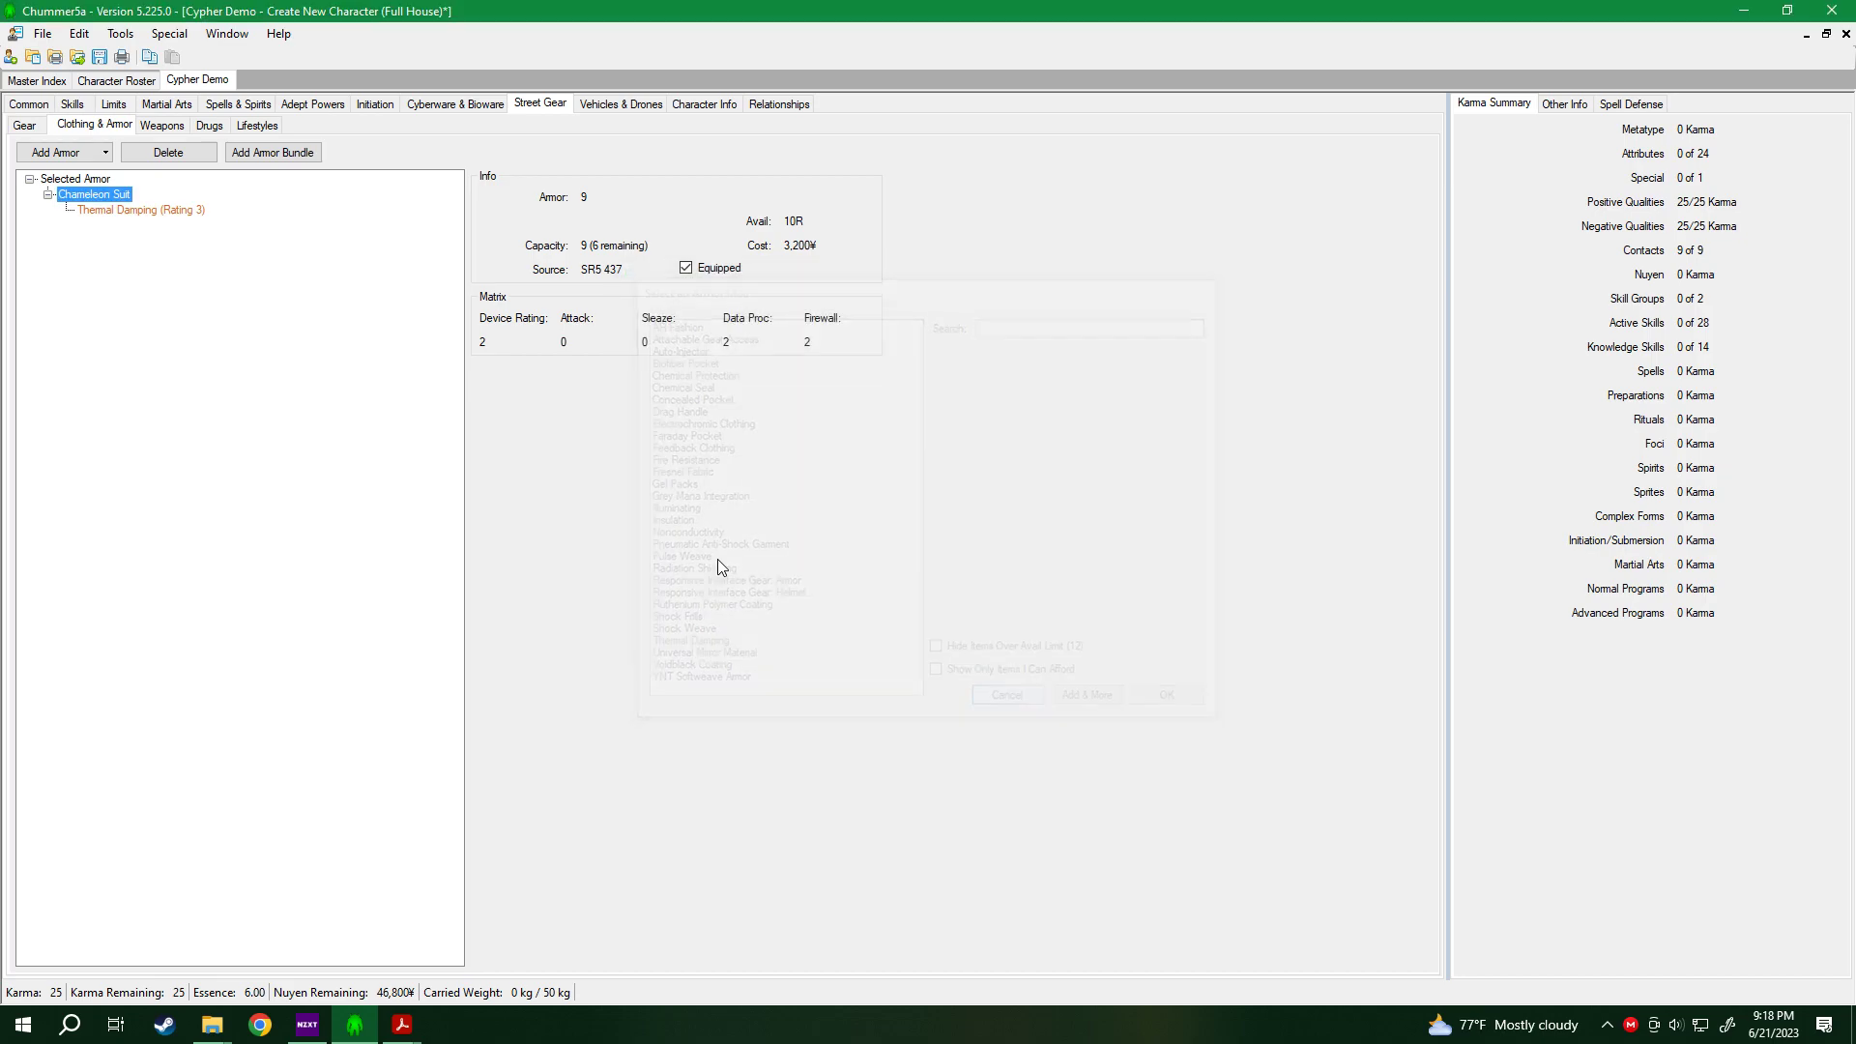
Search the full gear catalog for "biom" and clear the search.
left_click(26, 124)
left_click(58, 157)
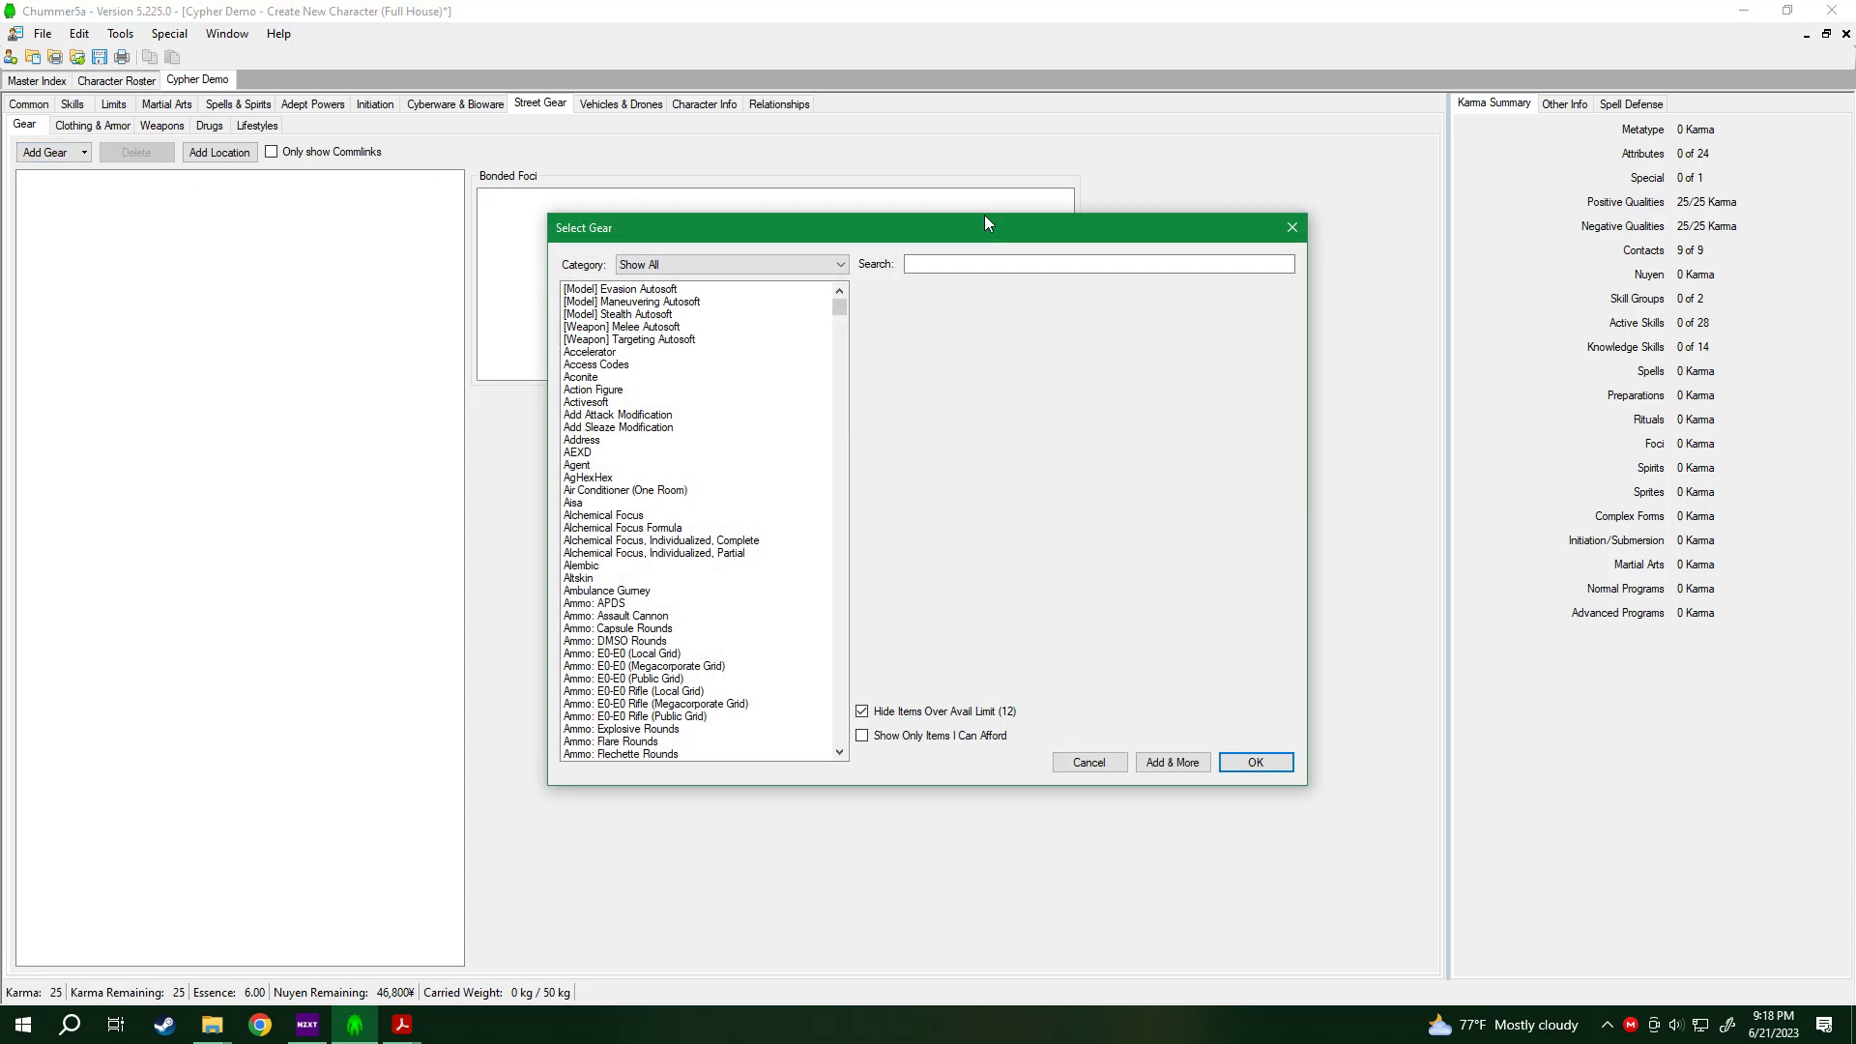
type("bio")
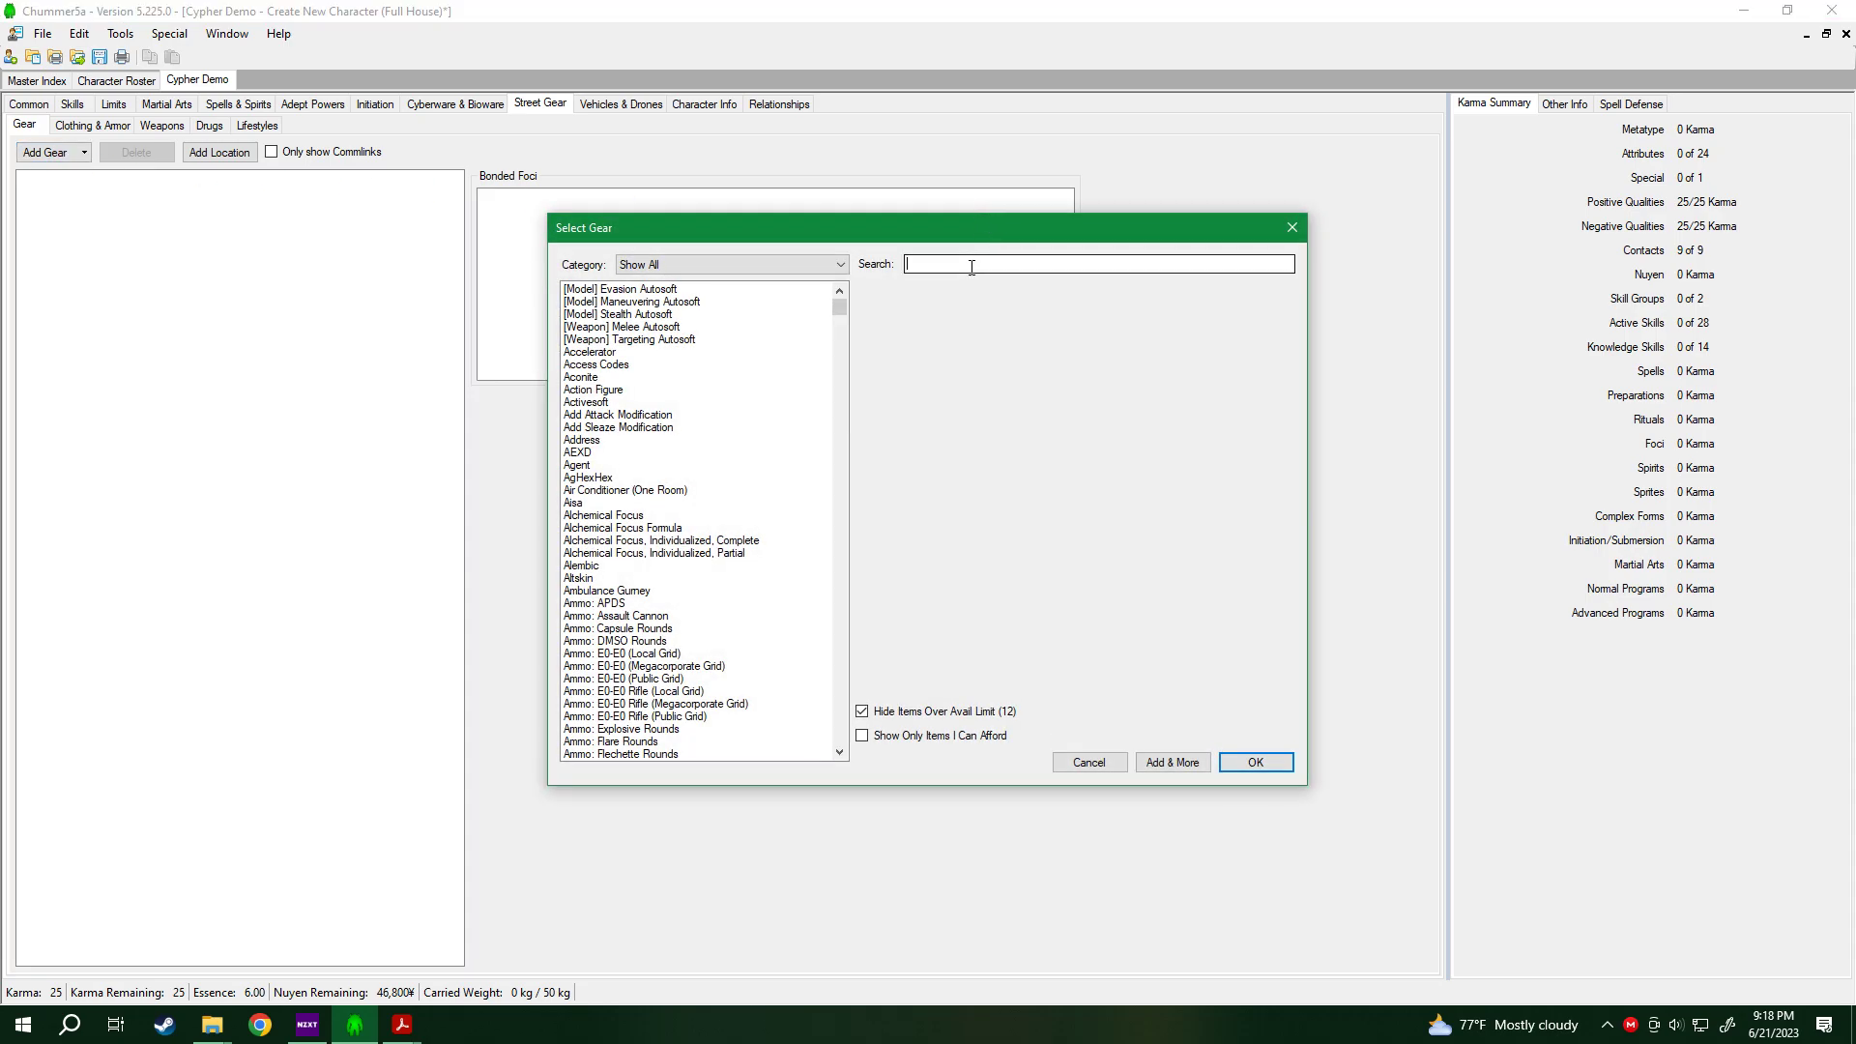
type("m")
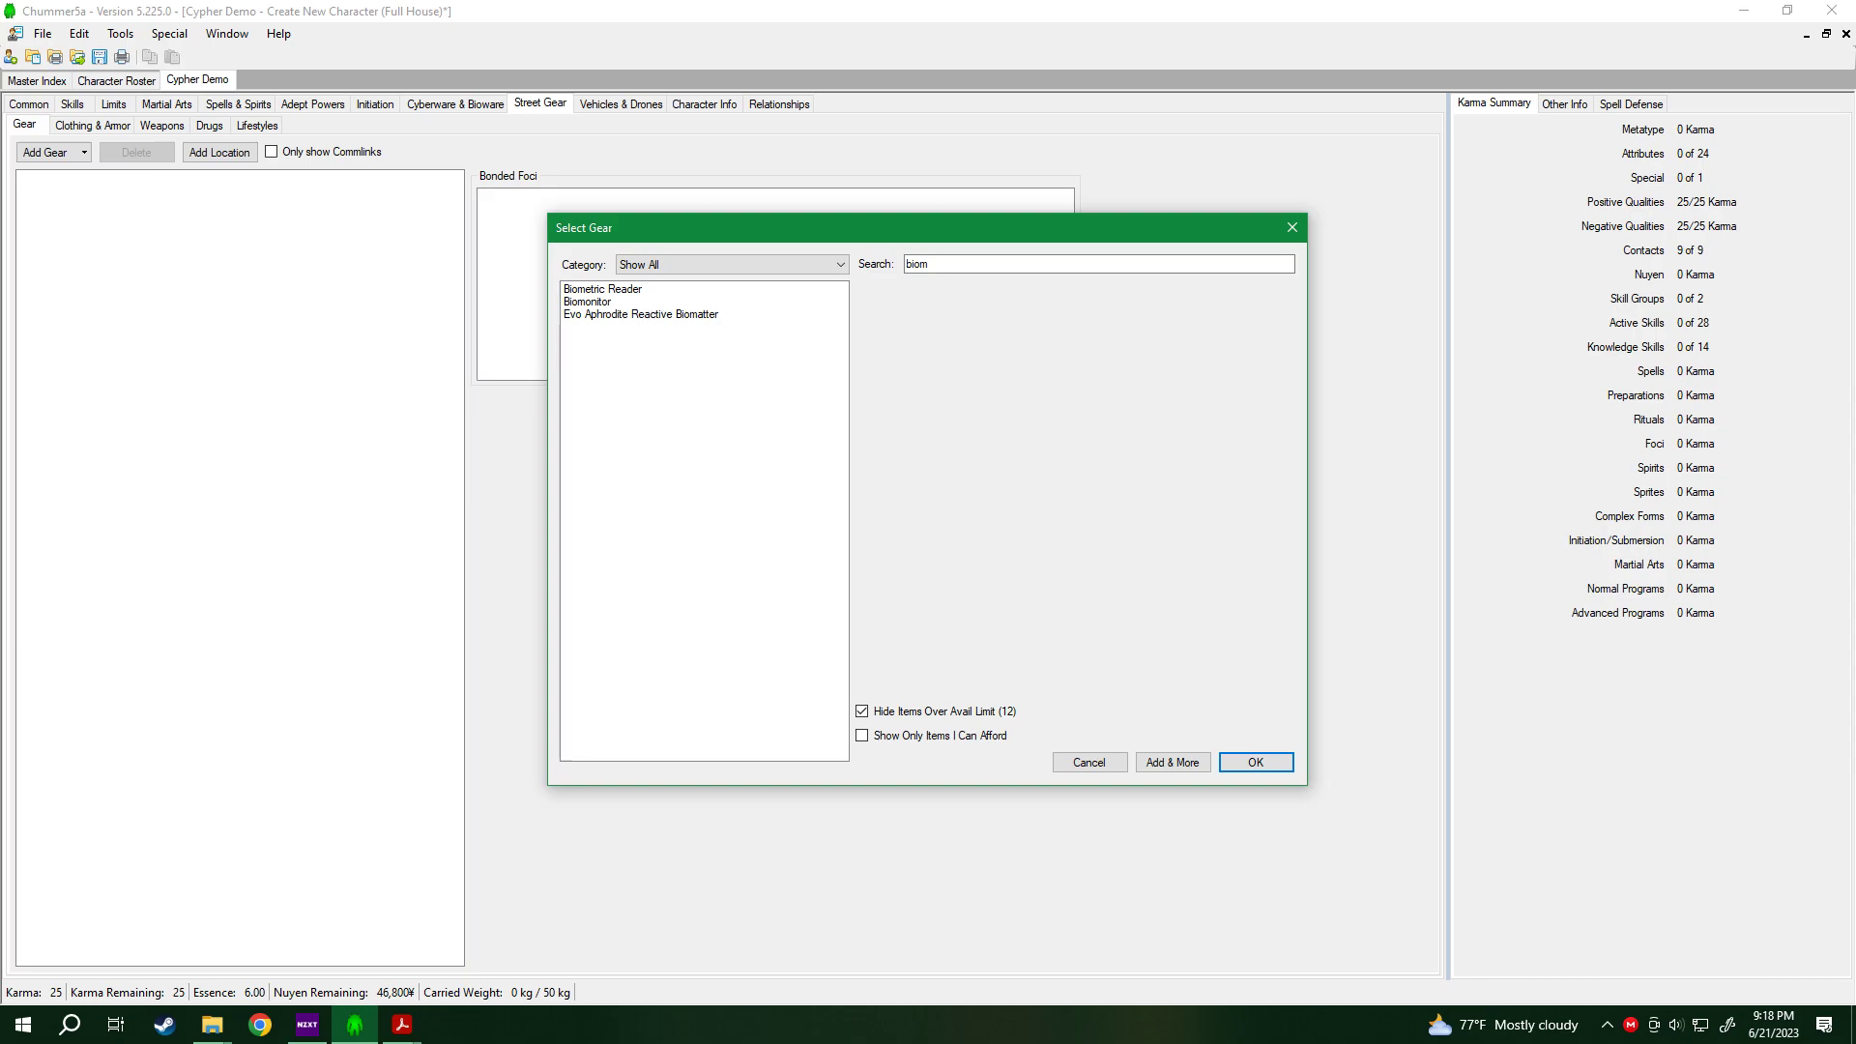
key("BackSpace")
key("BackSpace")
key("BackSpace")
key("BackSpace")
Search the gear catalog for "concea" to look for concealment gear, and clear the search.
type("concea")
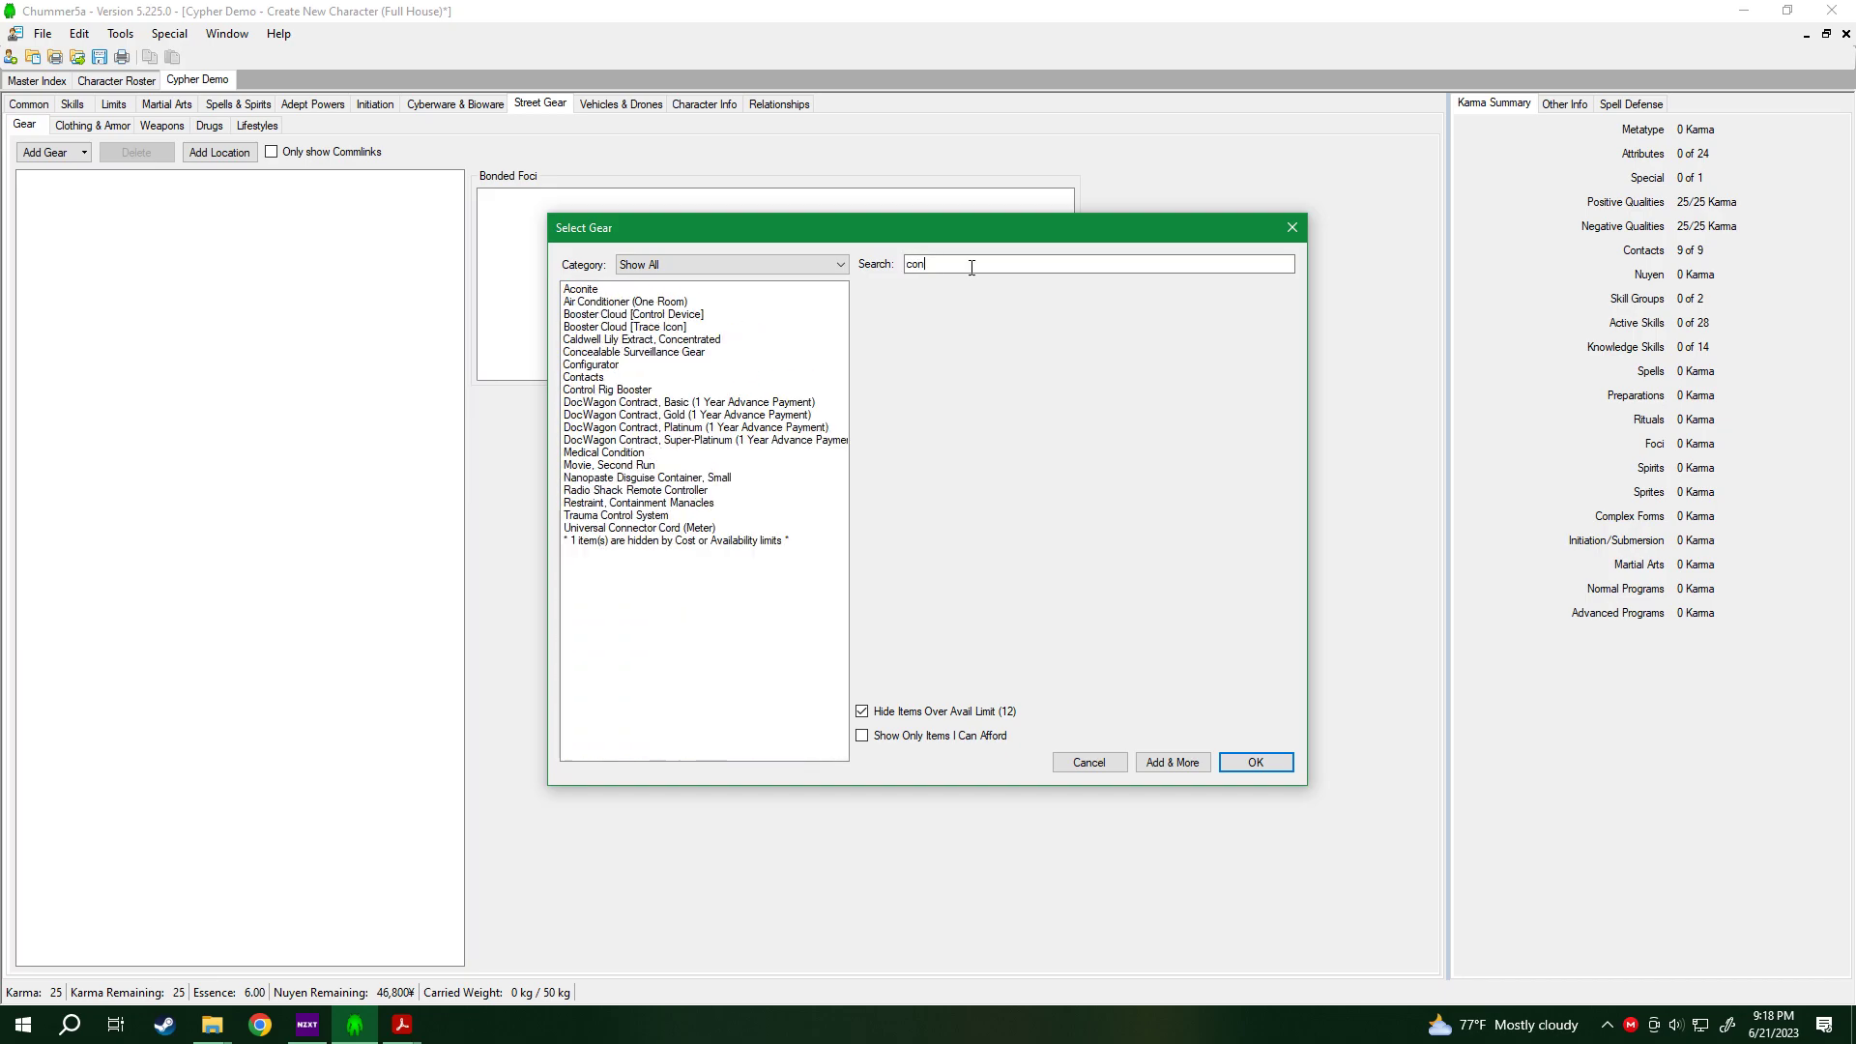
key("BackSpace")
key("BackSpace")
key("BackSpace")
key("BackSpace")
key("BackSpace")
key("BackSpace")
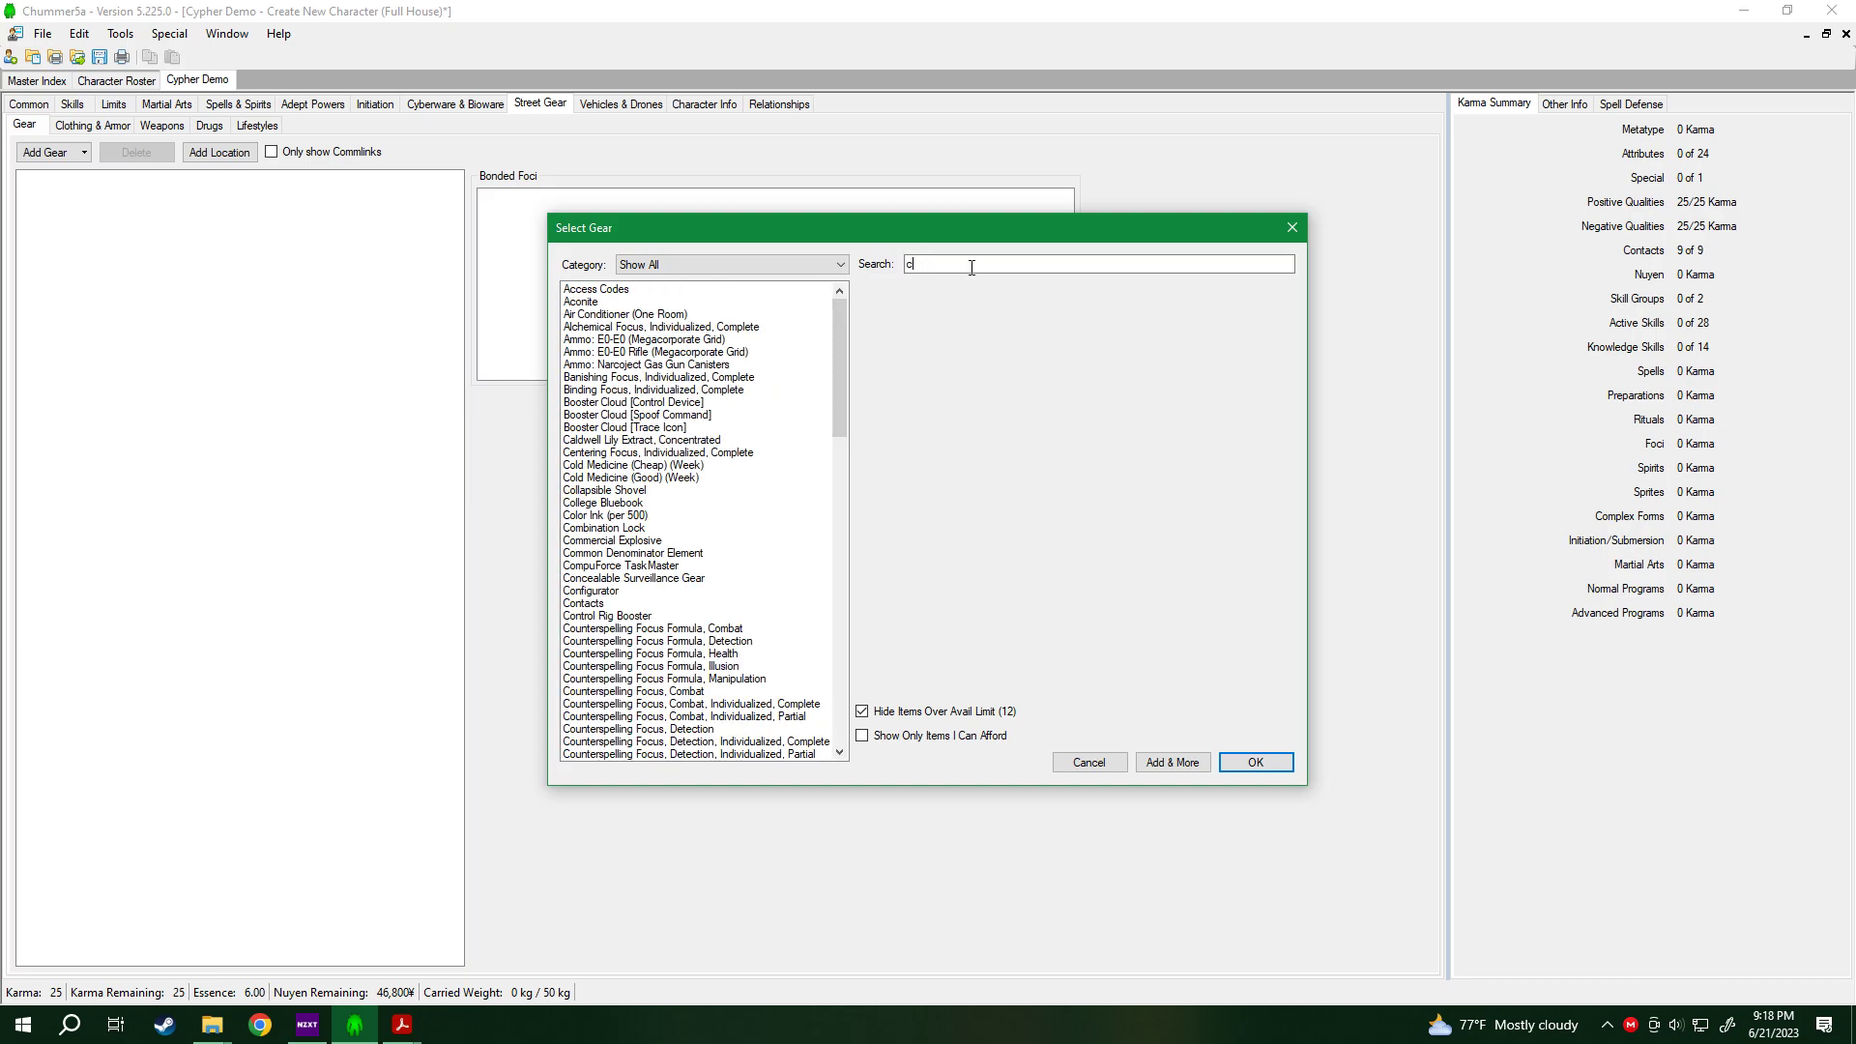
Search the gear catalog for "hols" and close the catalog without adding anything.
type("hols")
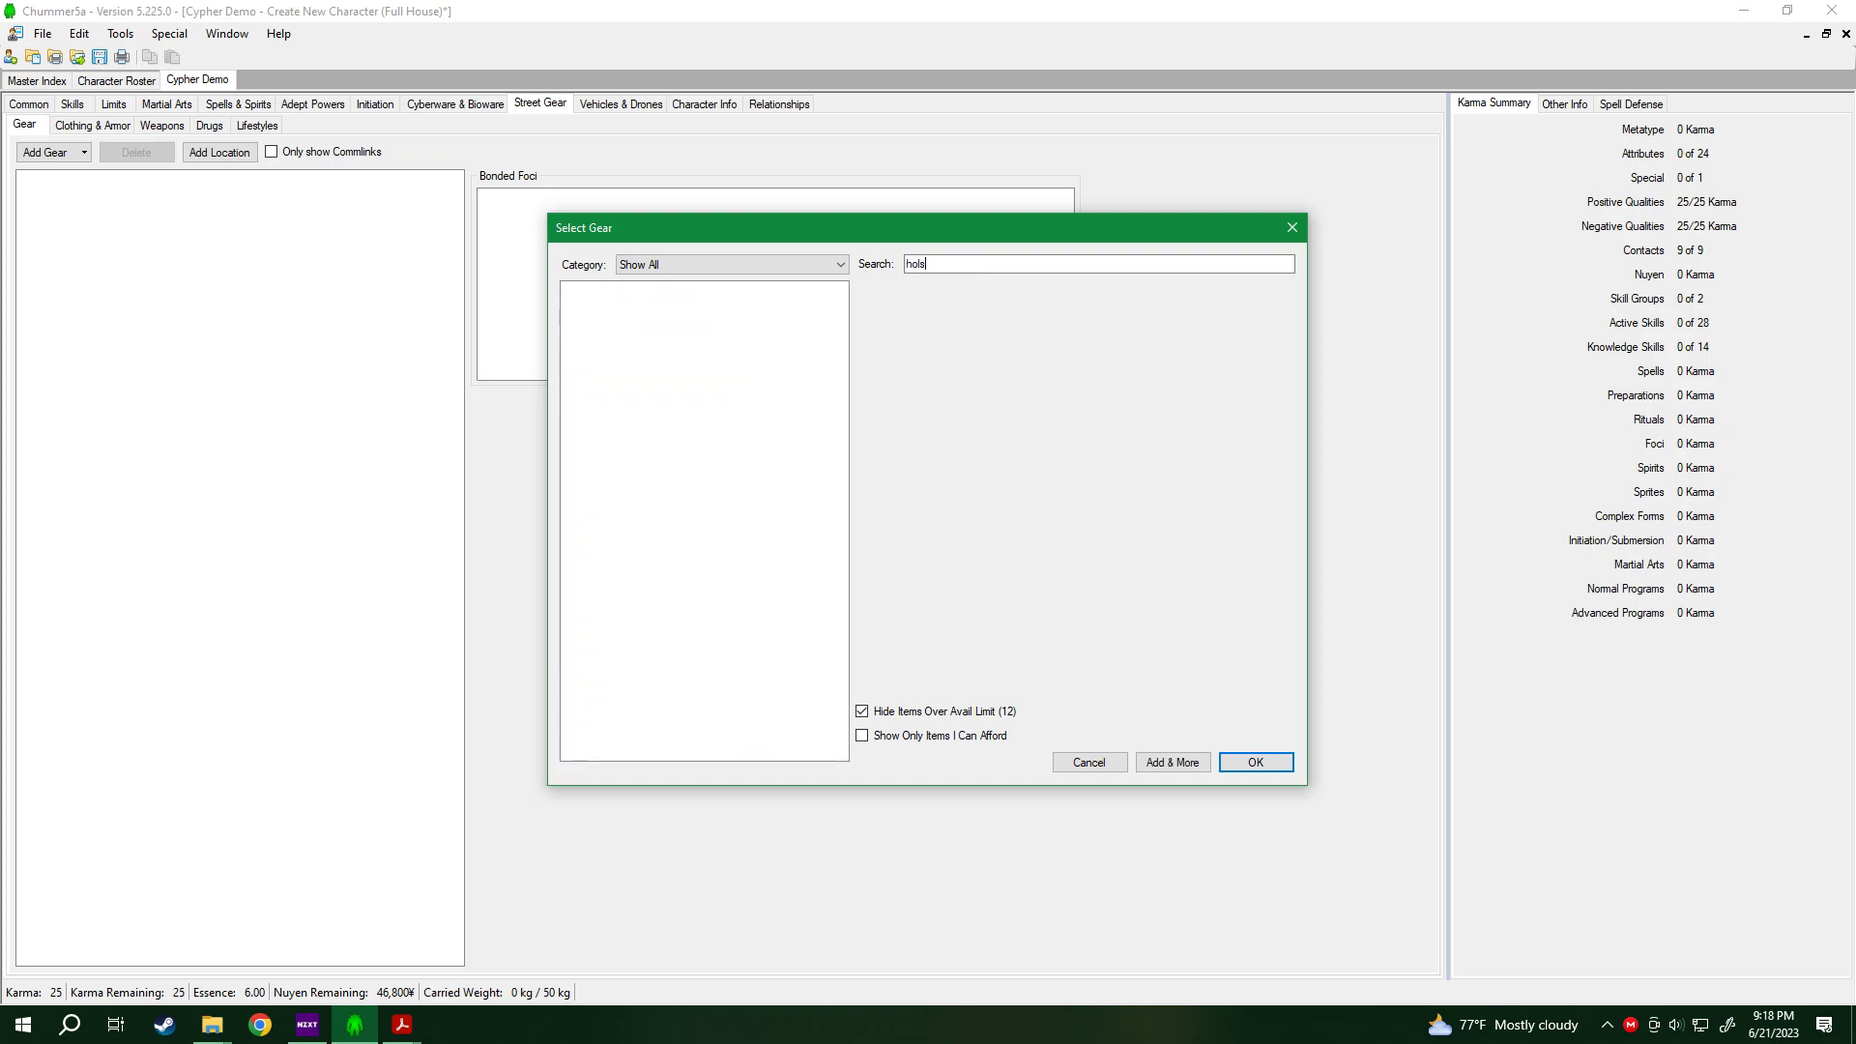
key("BackSpace")
key("BackSpace")
key("BackSpace")
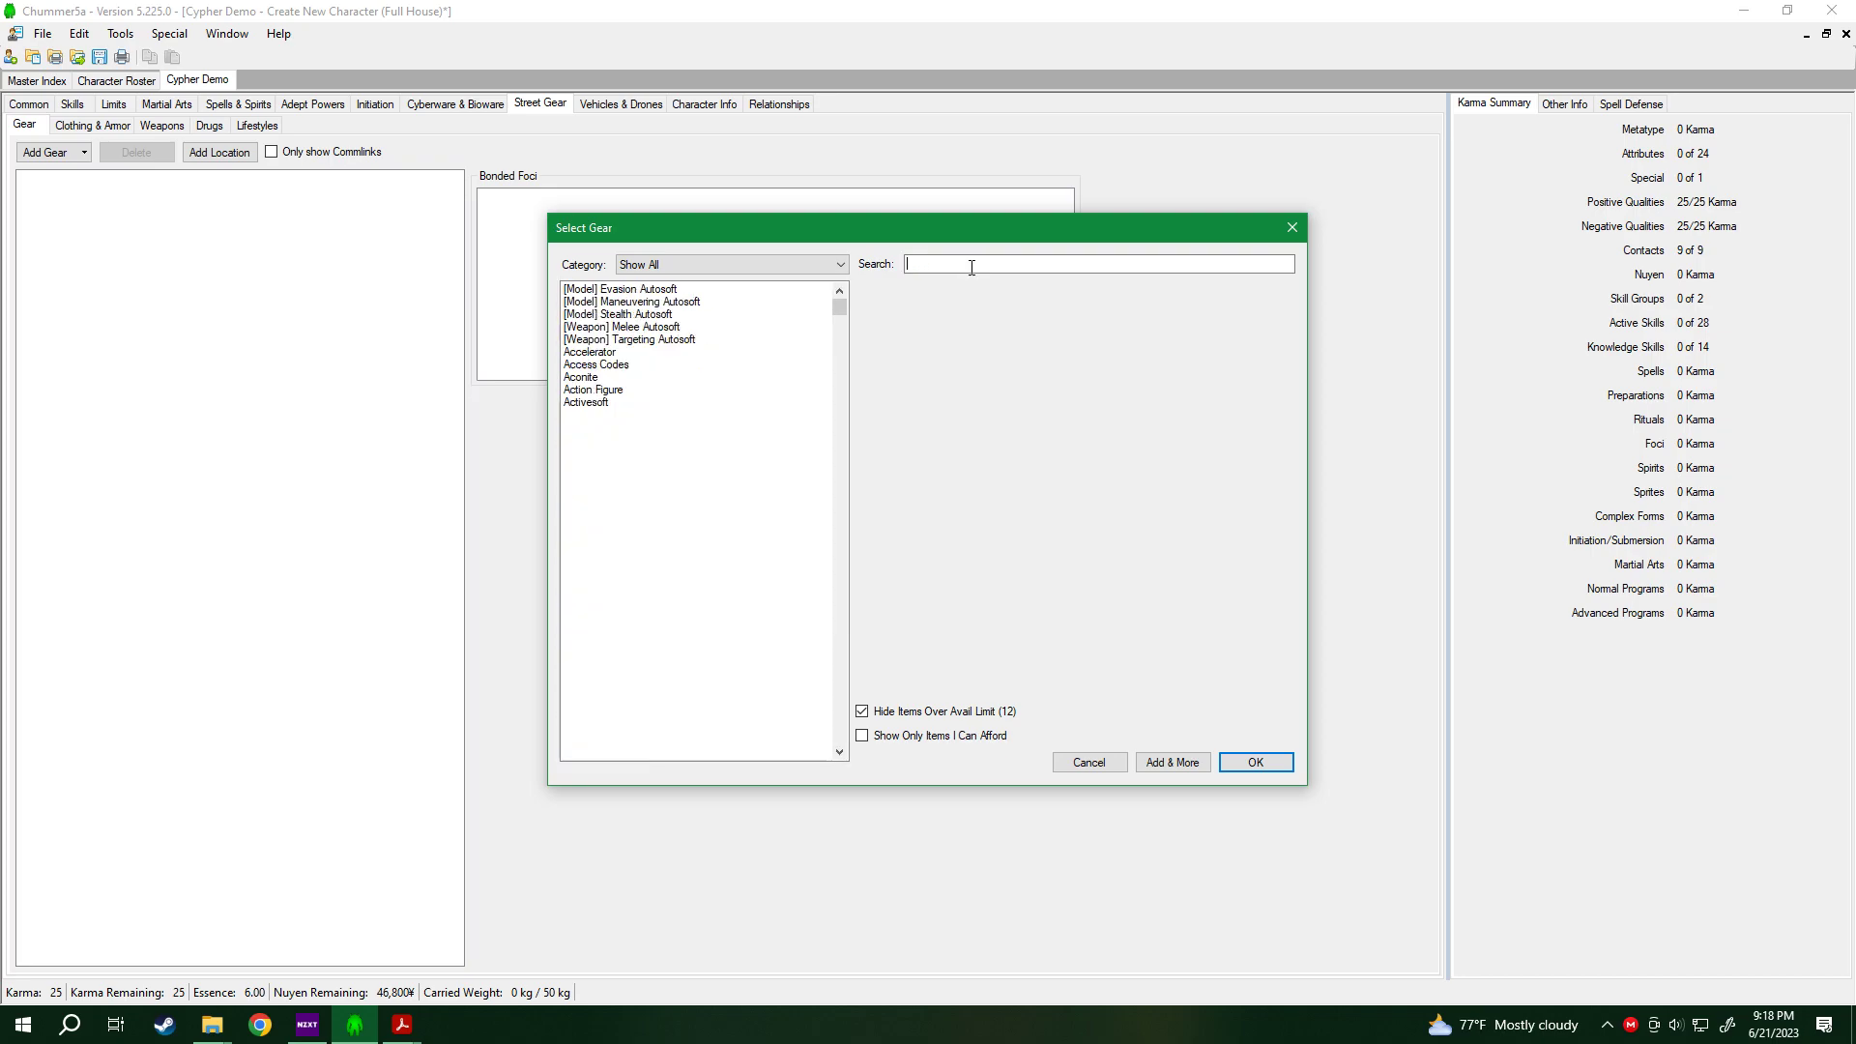
key("Escape")
Search the weapon catalog for "conc" and "sq", and close it without adding a weapon.
left_click(160, 127)
left_click(53, 153)
type("conc")
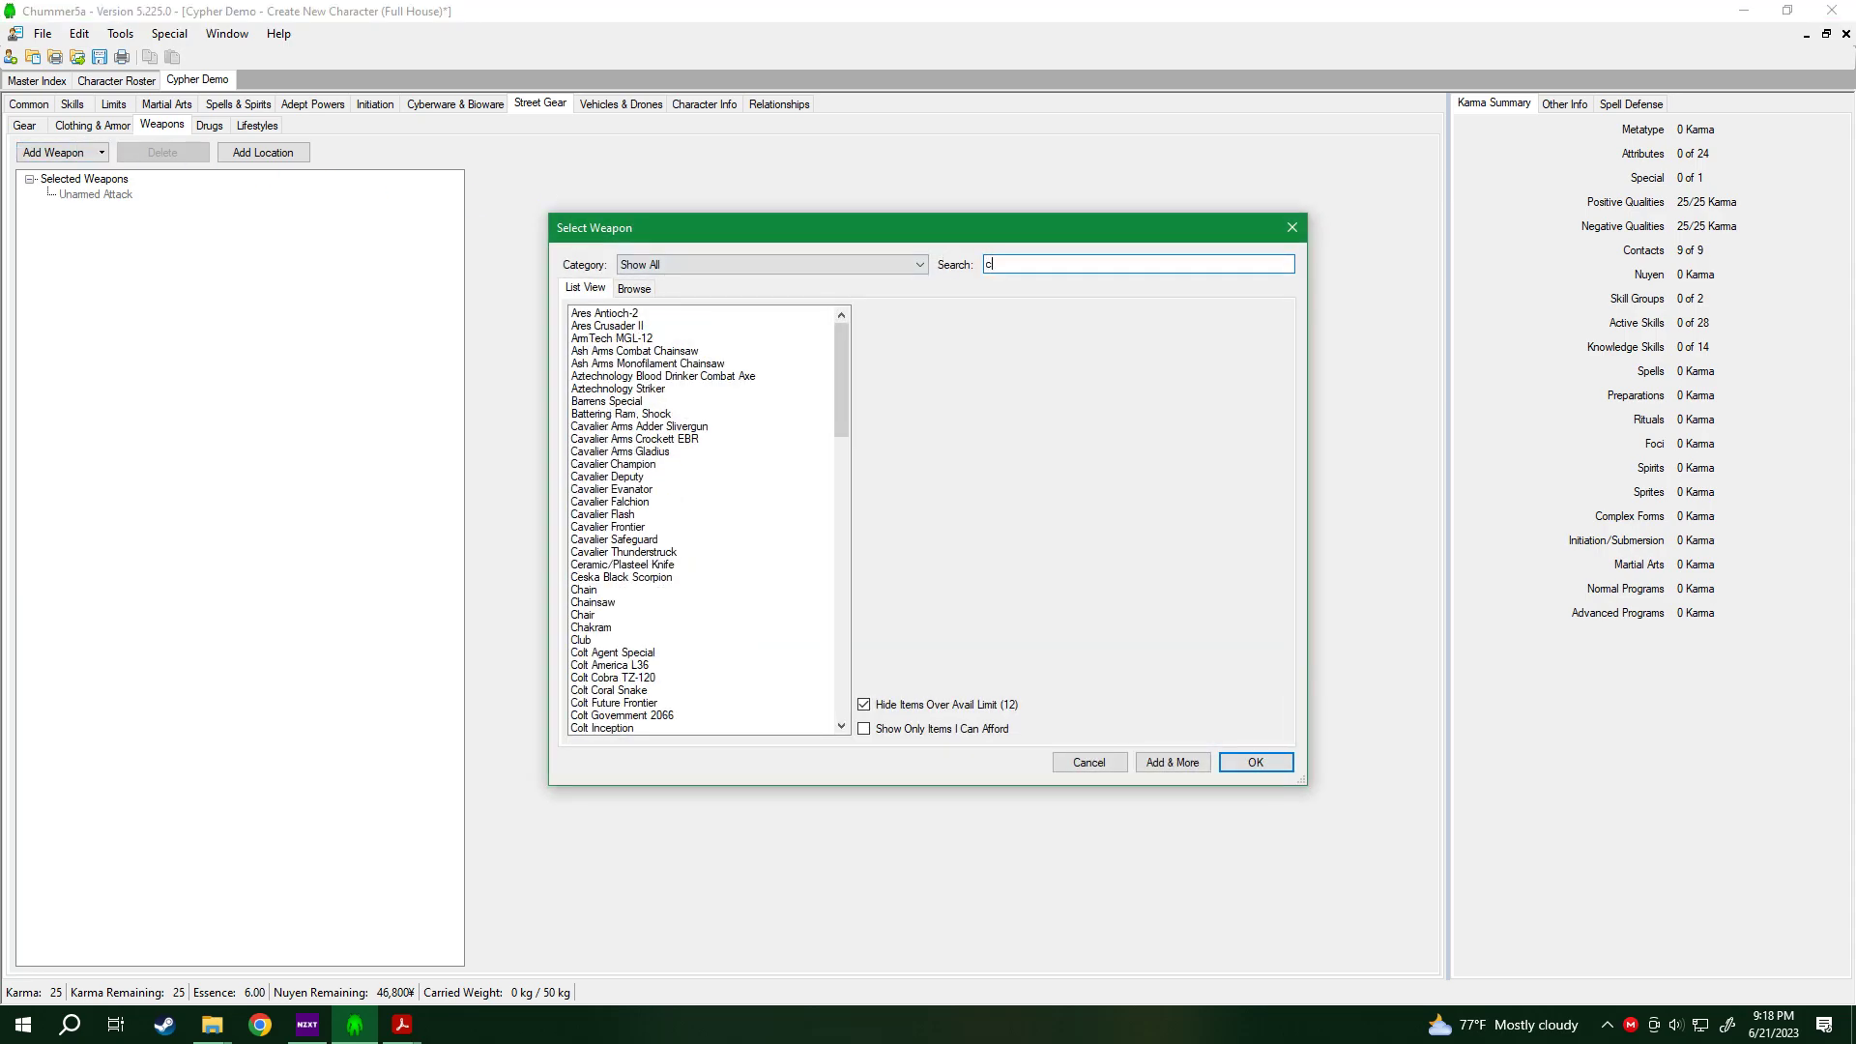
key("BackSpace")
key("BackSpace")
key("BackSpace")
key("BackSpace")
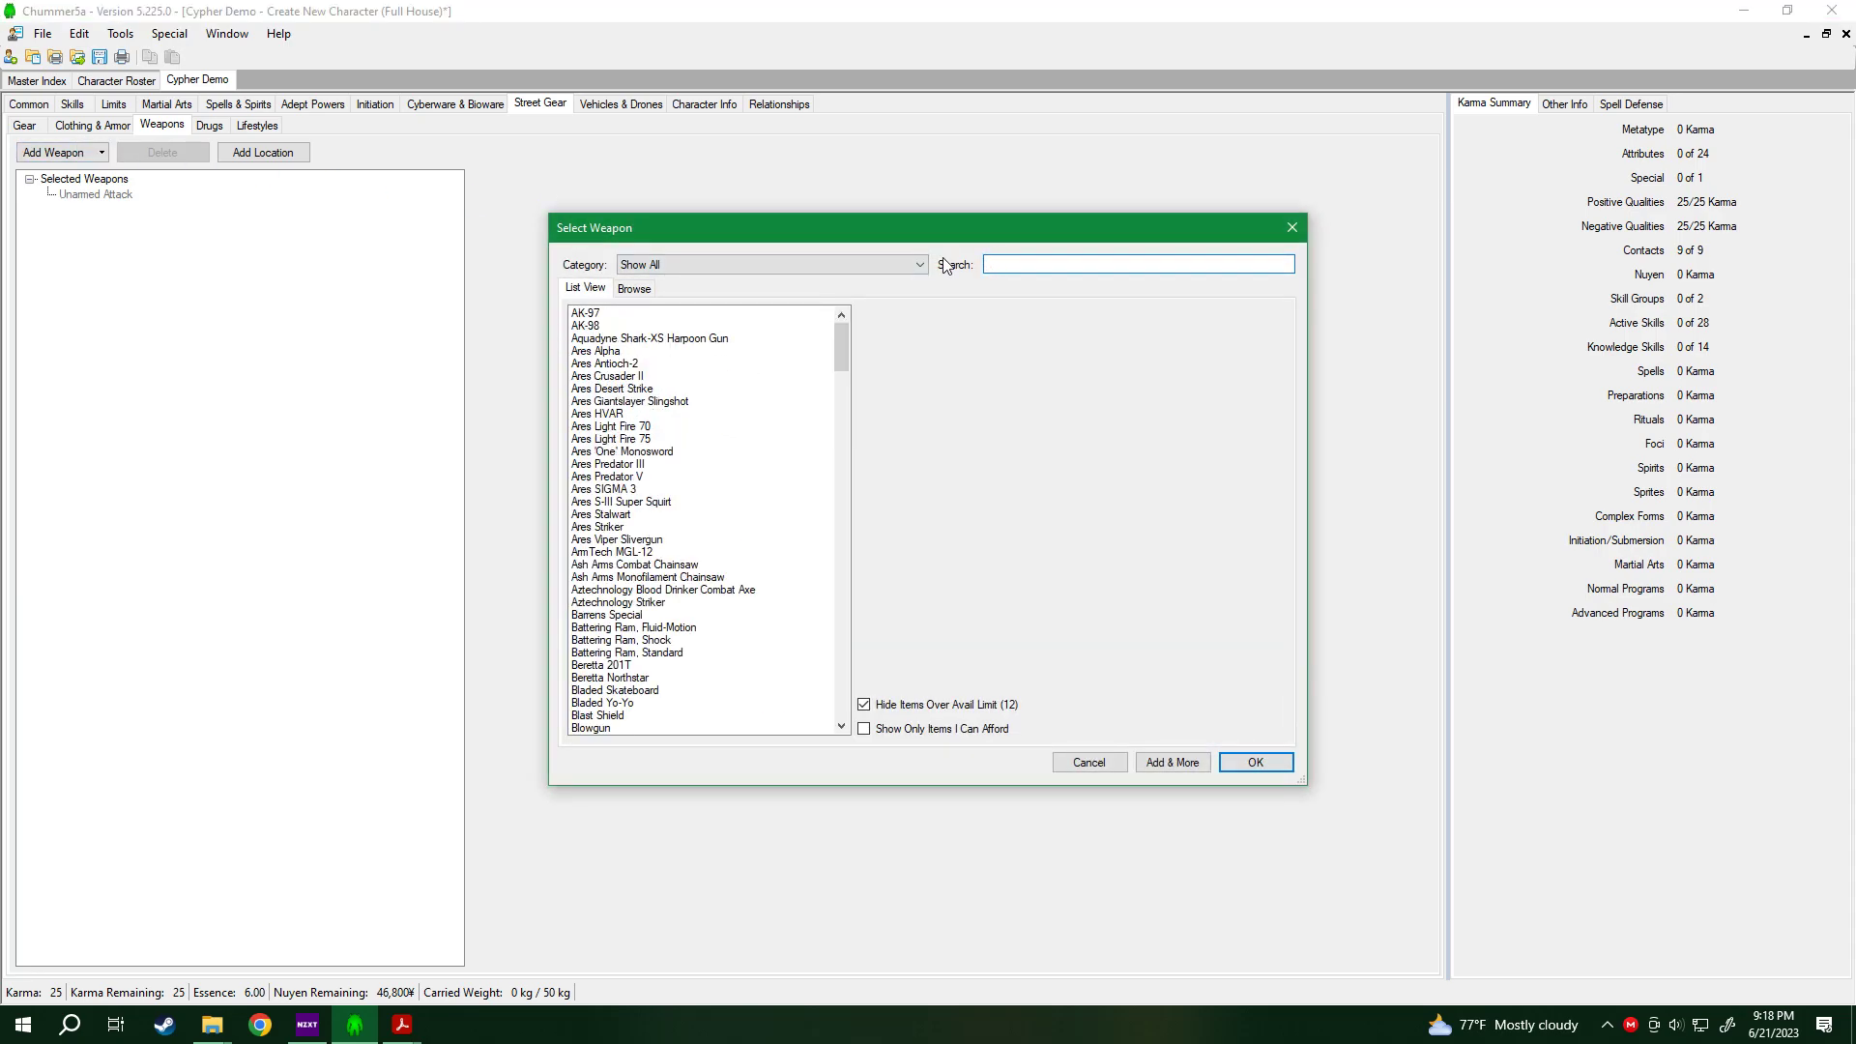
type("sq")
key("BackSpace")
key("BackSpace")
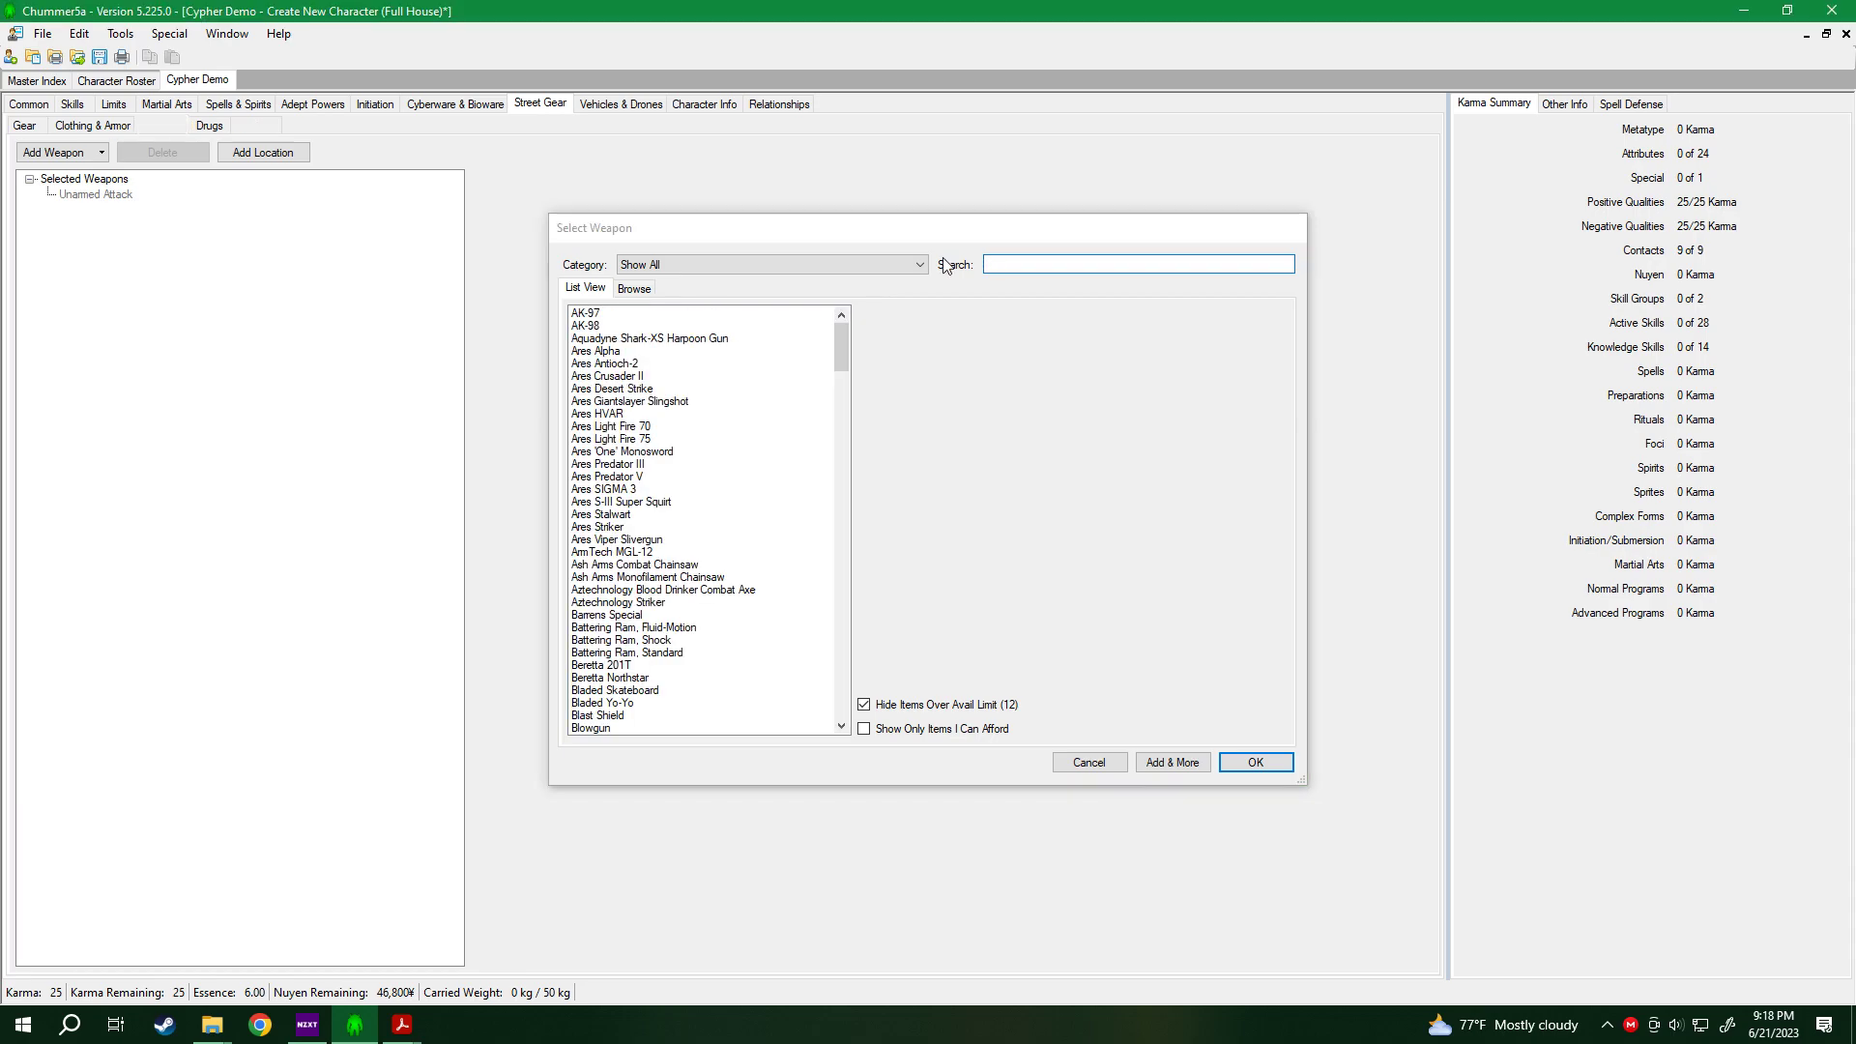
key("Escape")
Return to the character's clothing and armor and display the other info summary to check the armor value.
left_click(73, 126)
mouse_move(171, 216)
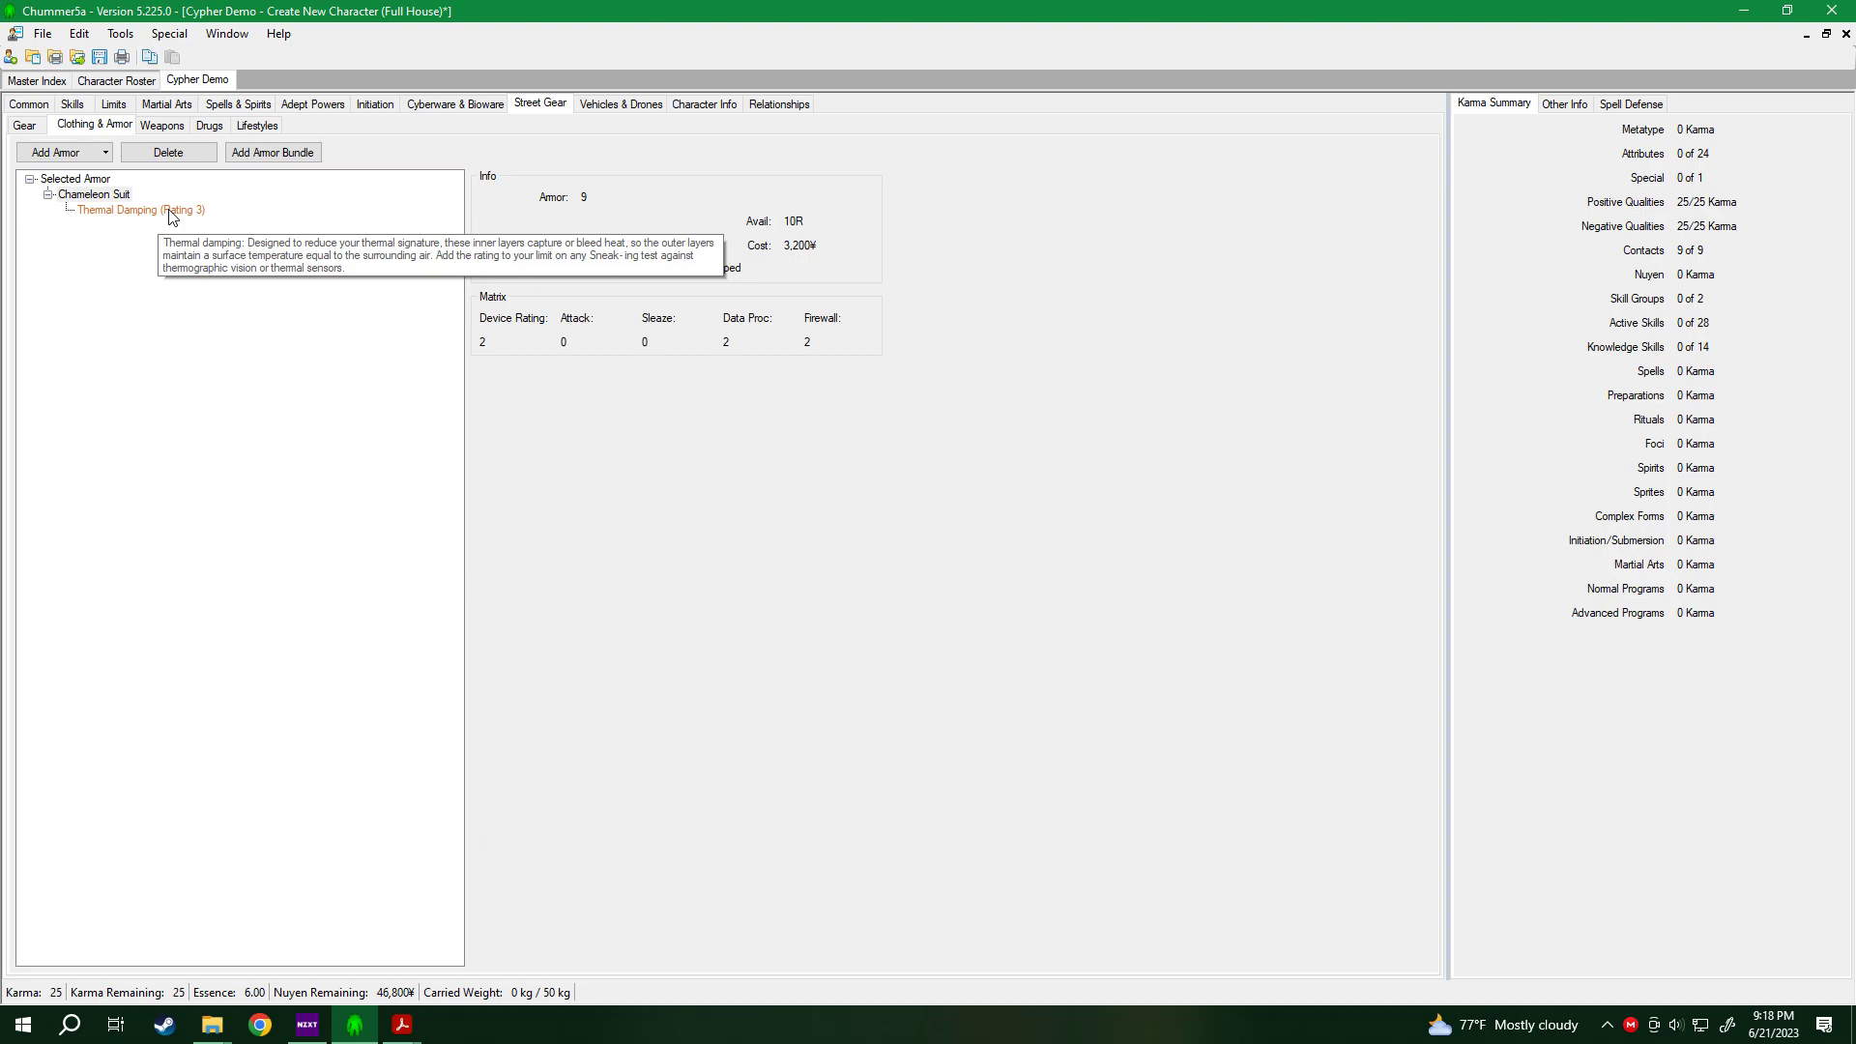
left_click(1573, 106)
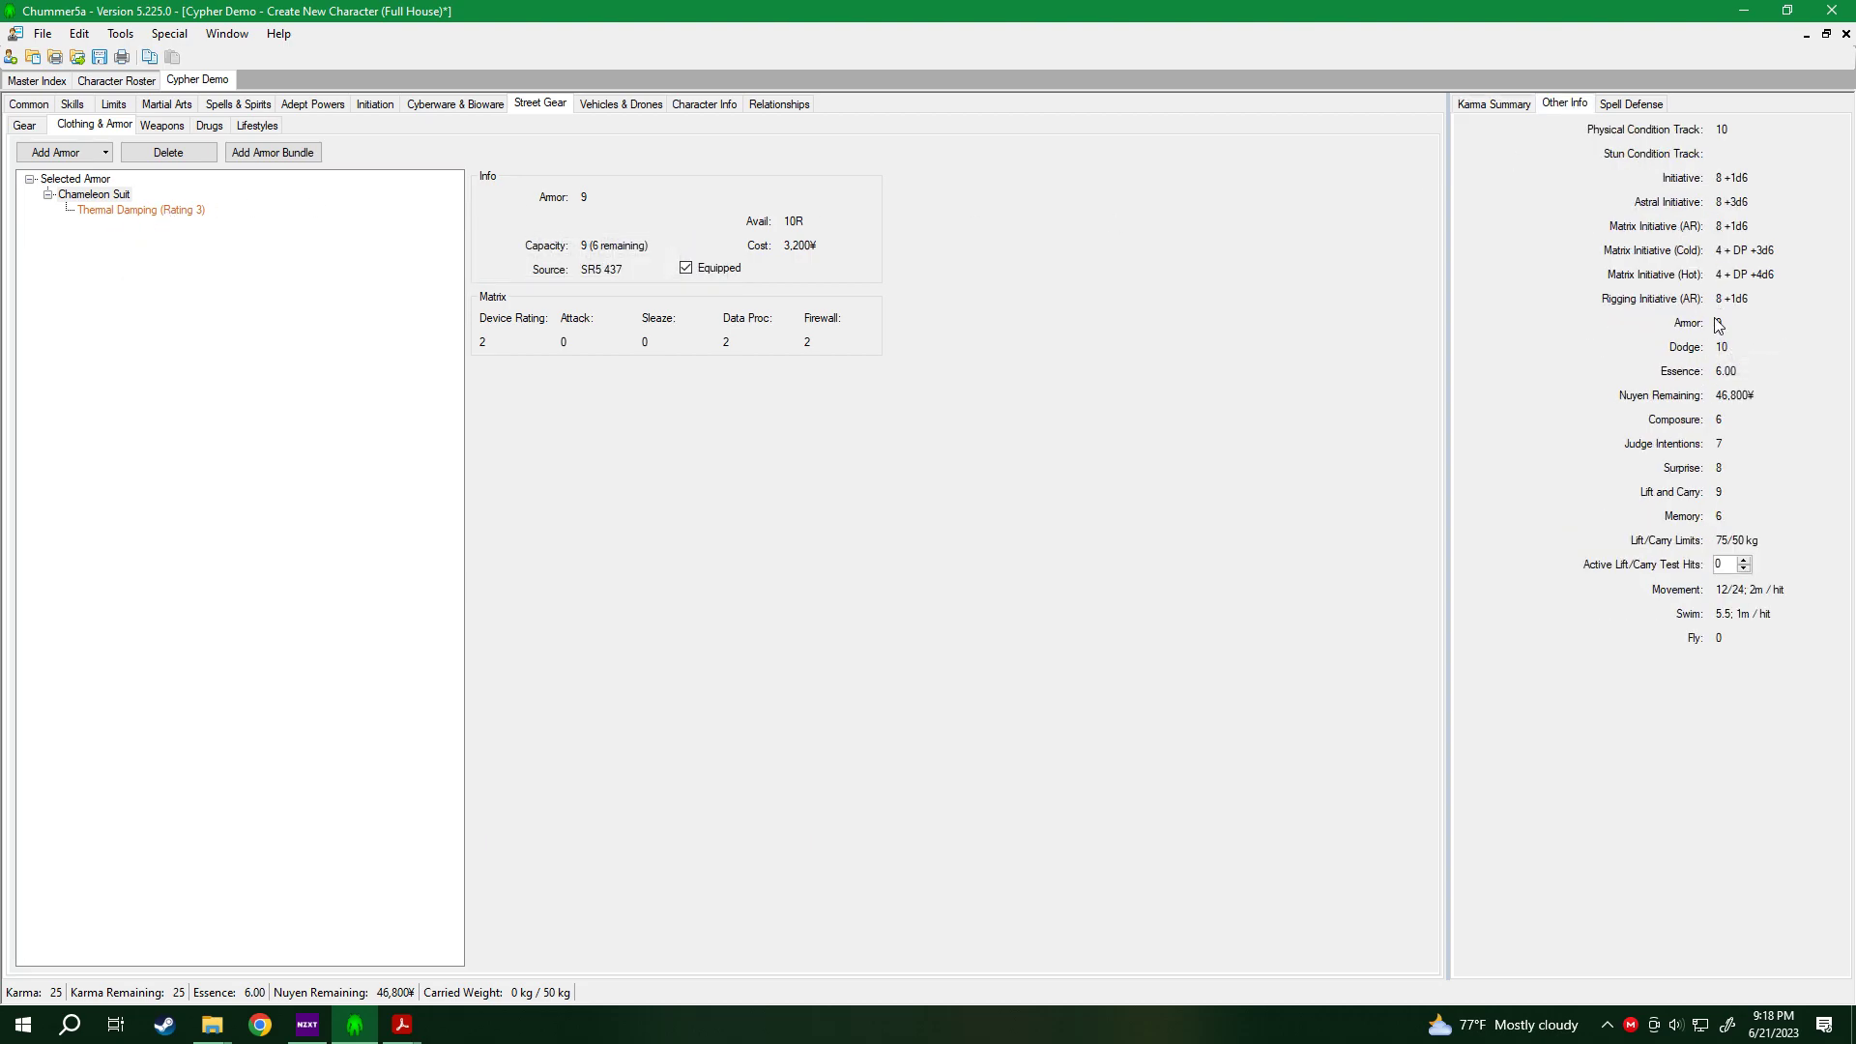
Search the armor catalog for "fo" and add Forearm Guards to the character's armor.
mouse_move(69, 201)
left_click(58, 152)
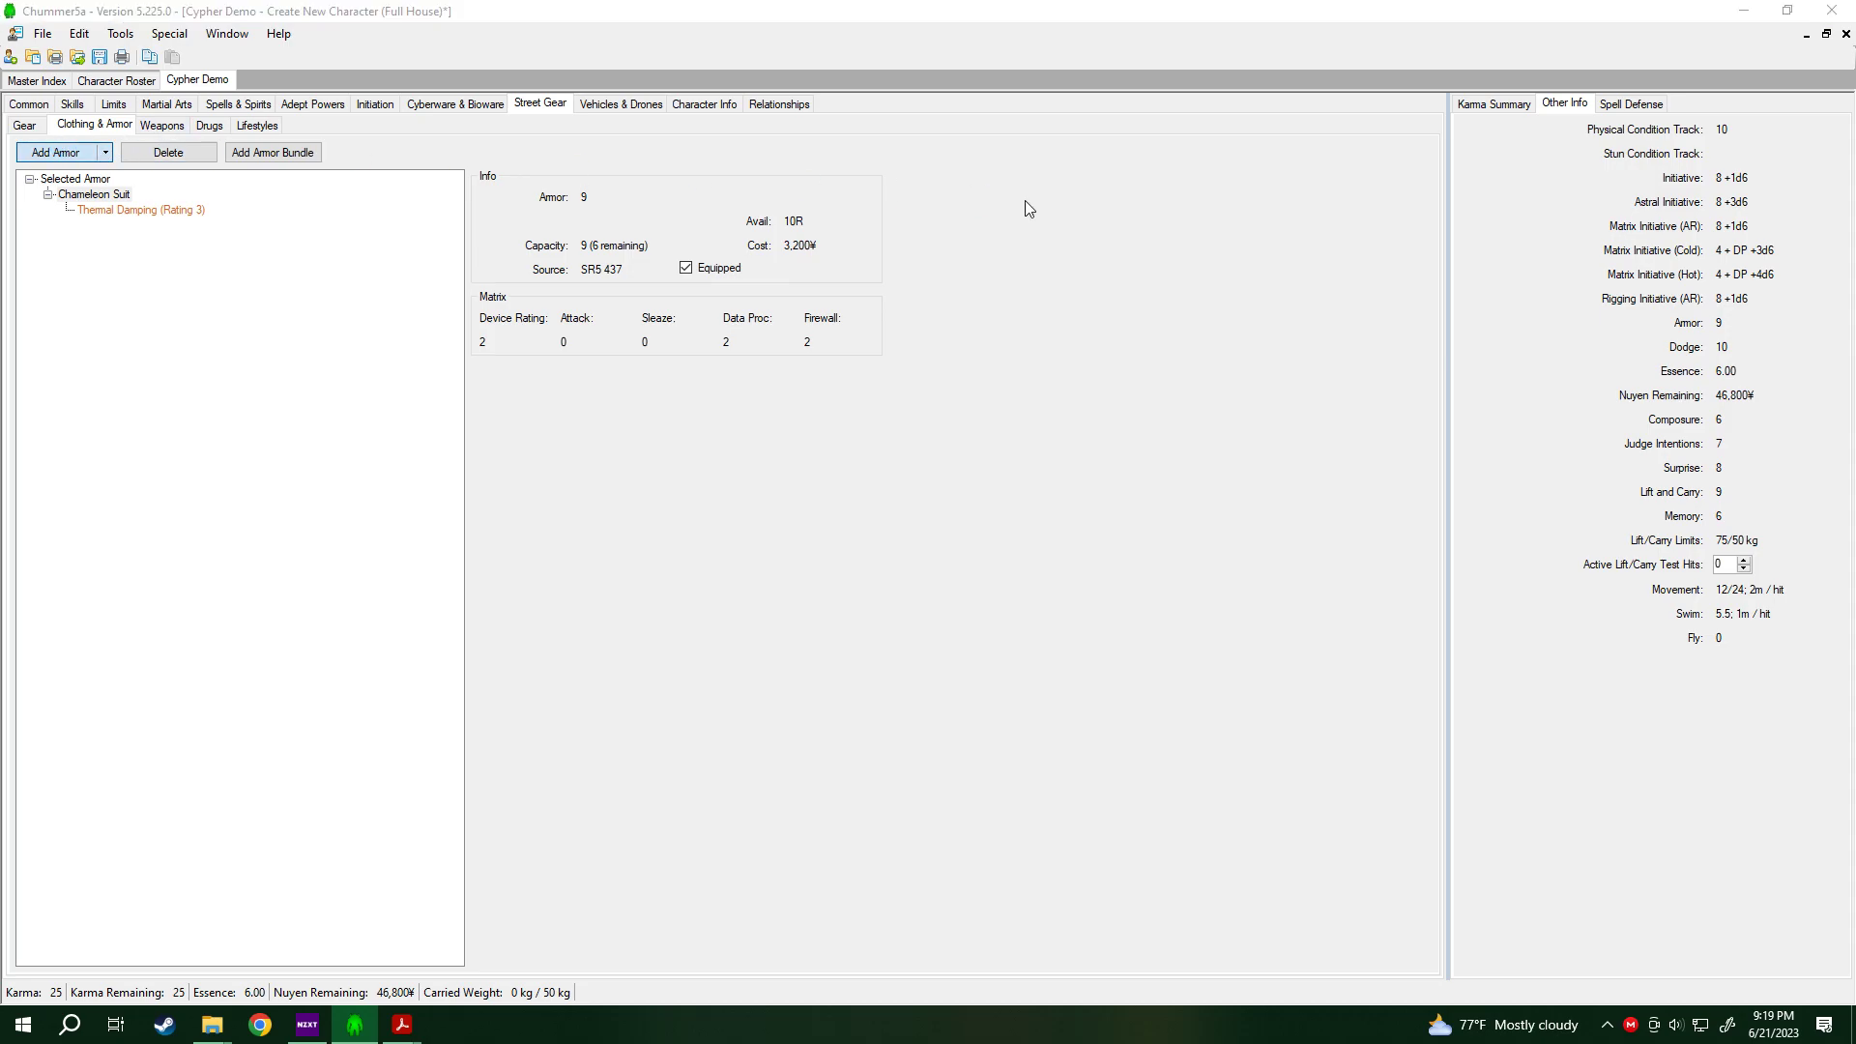
type("fo")
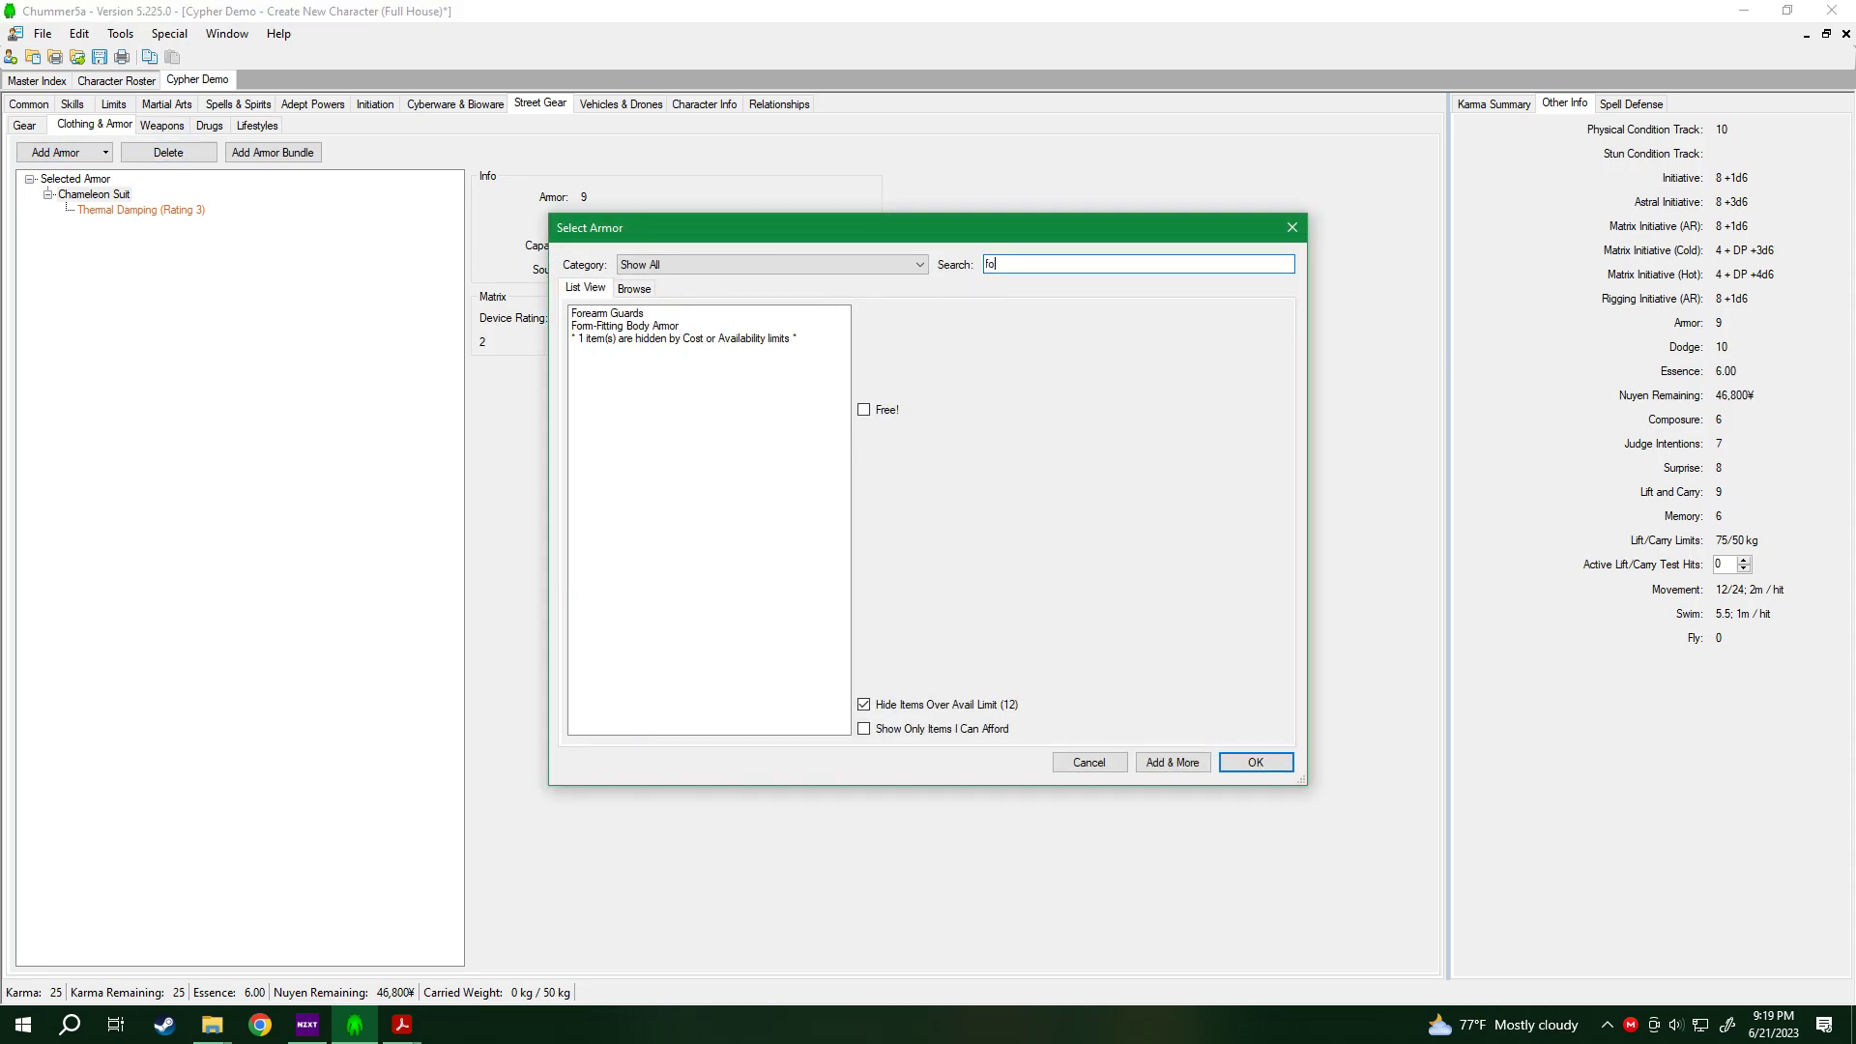
left_click(630, 315)
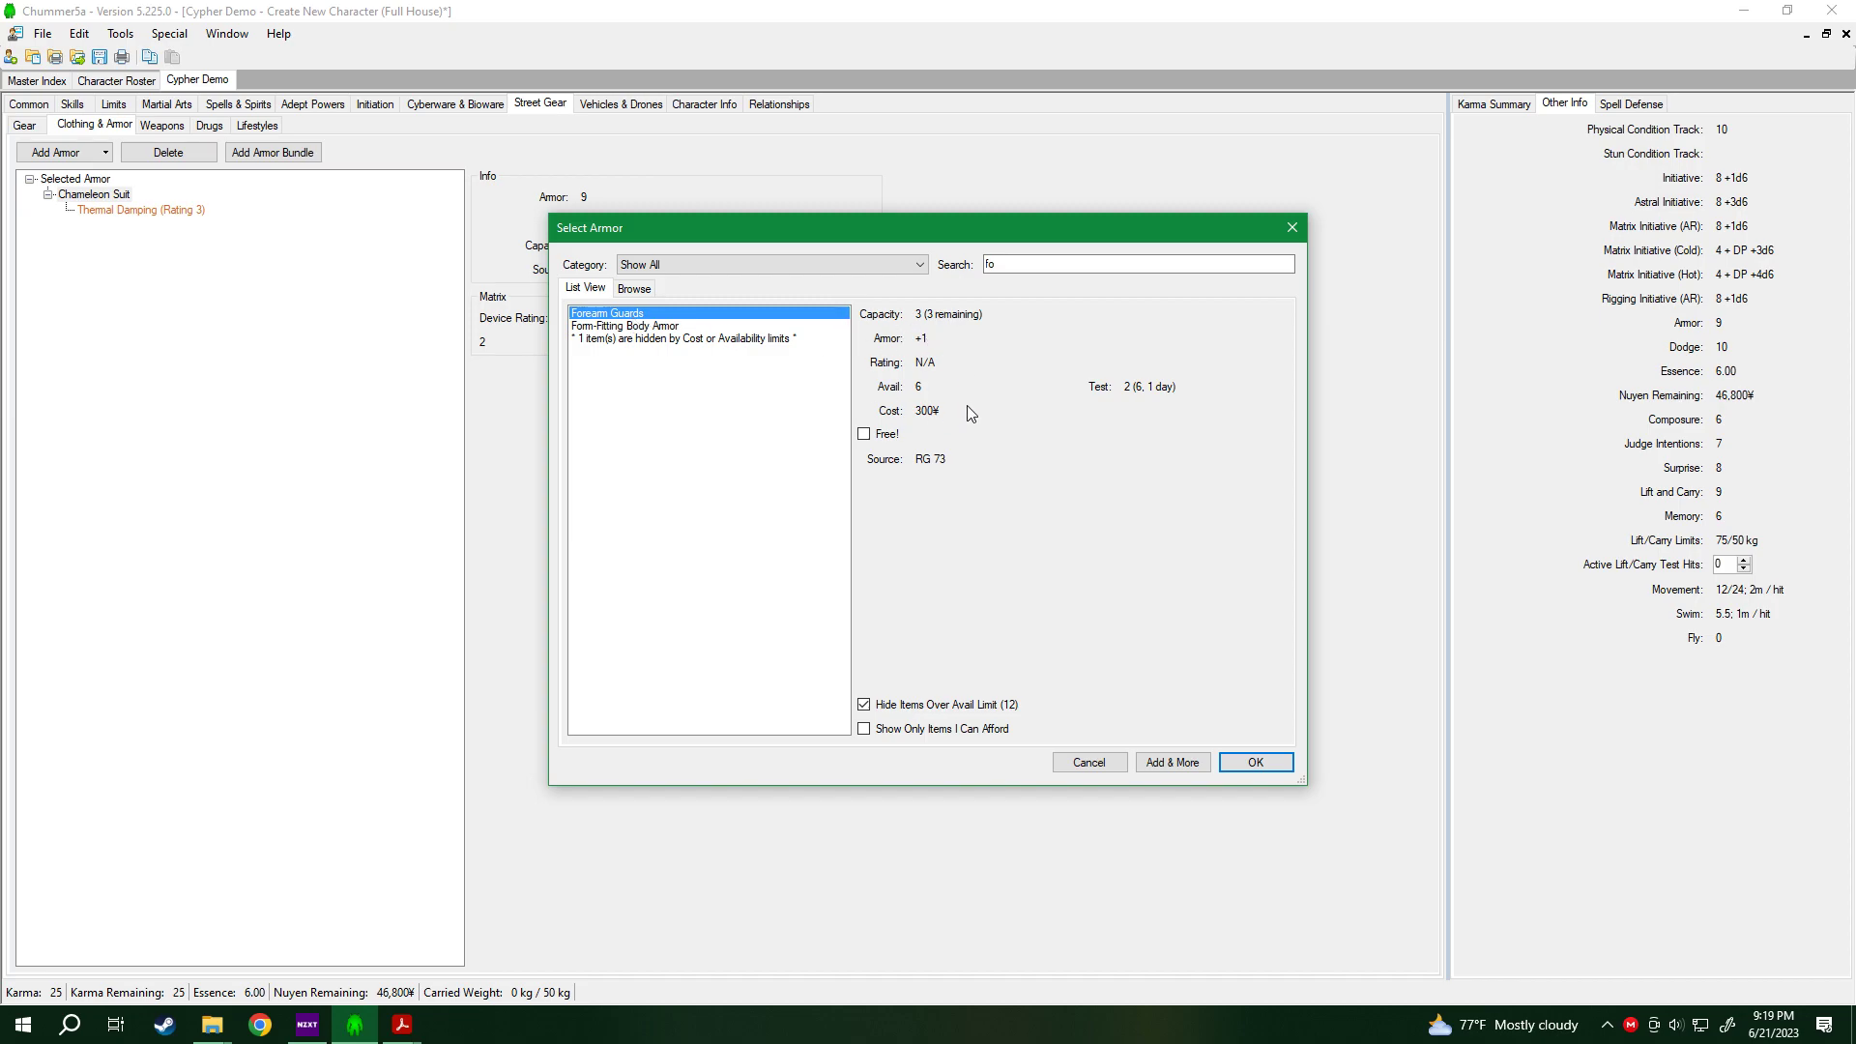
left_click(1257, 763)
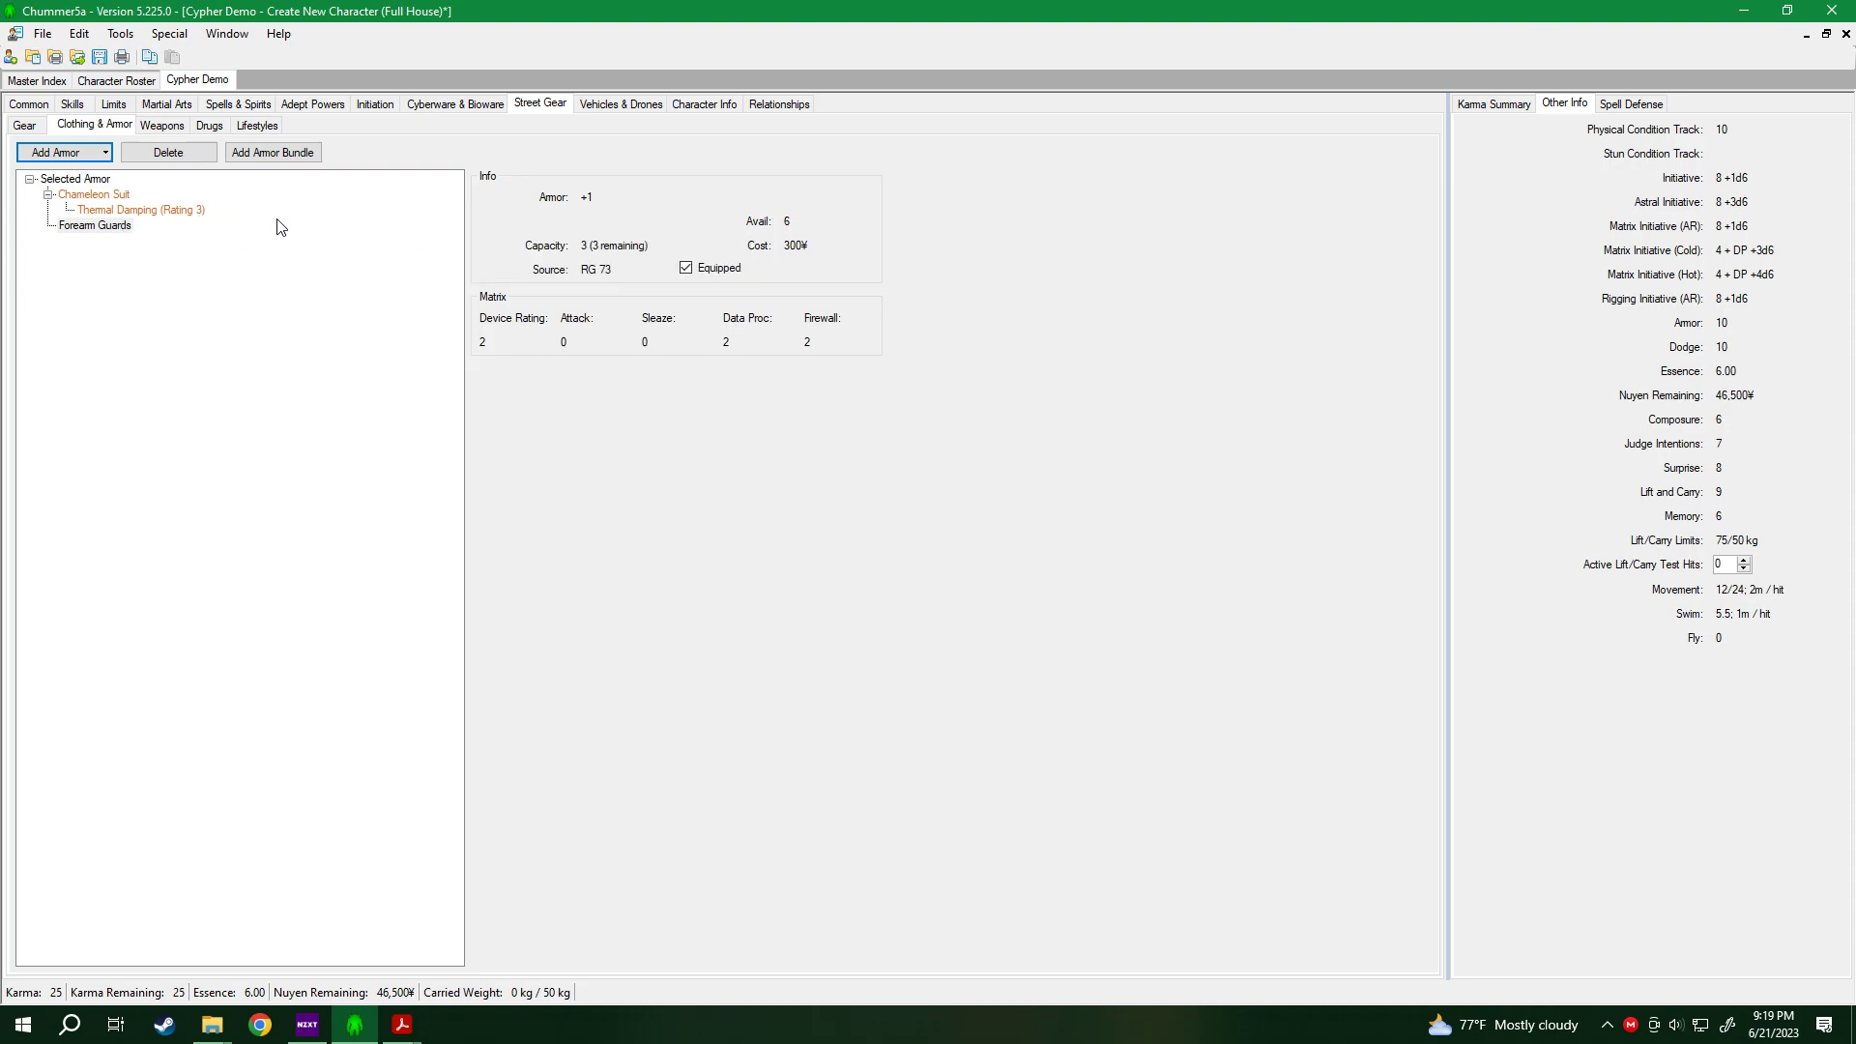
Add the Shock Frills armor mod to the Forearm Guards.
left_click(120, 228)
right_click(120, 228)
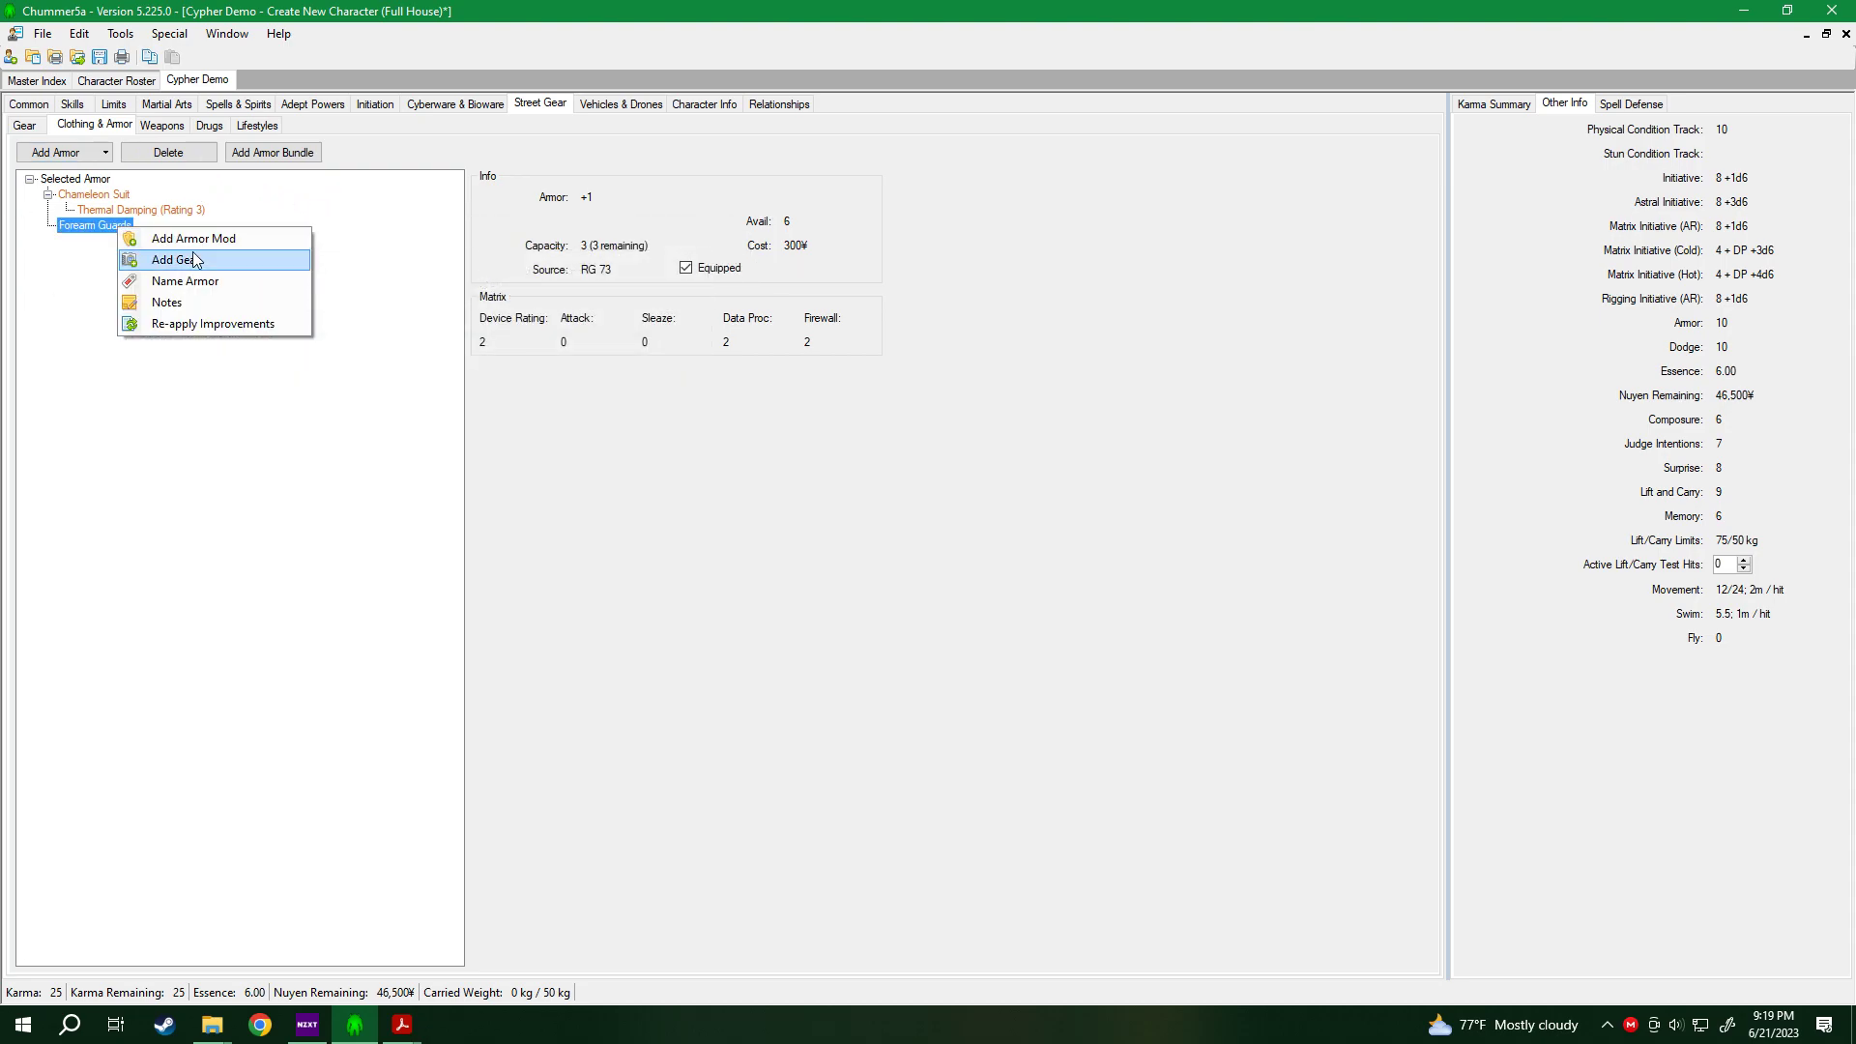
left_click(164, 241)
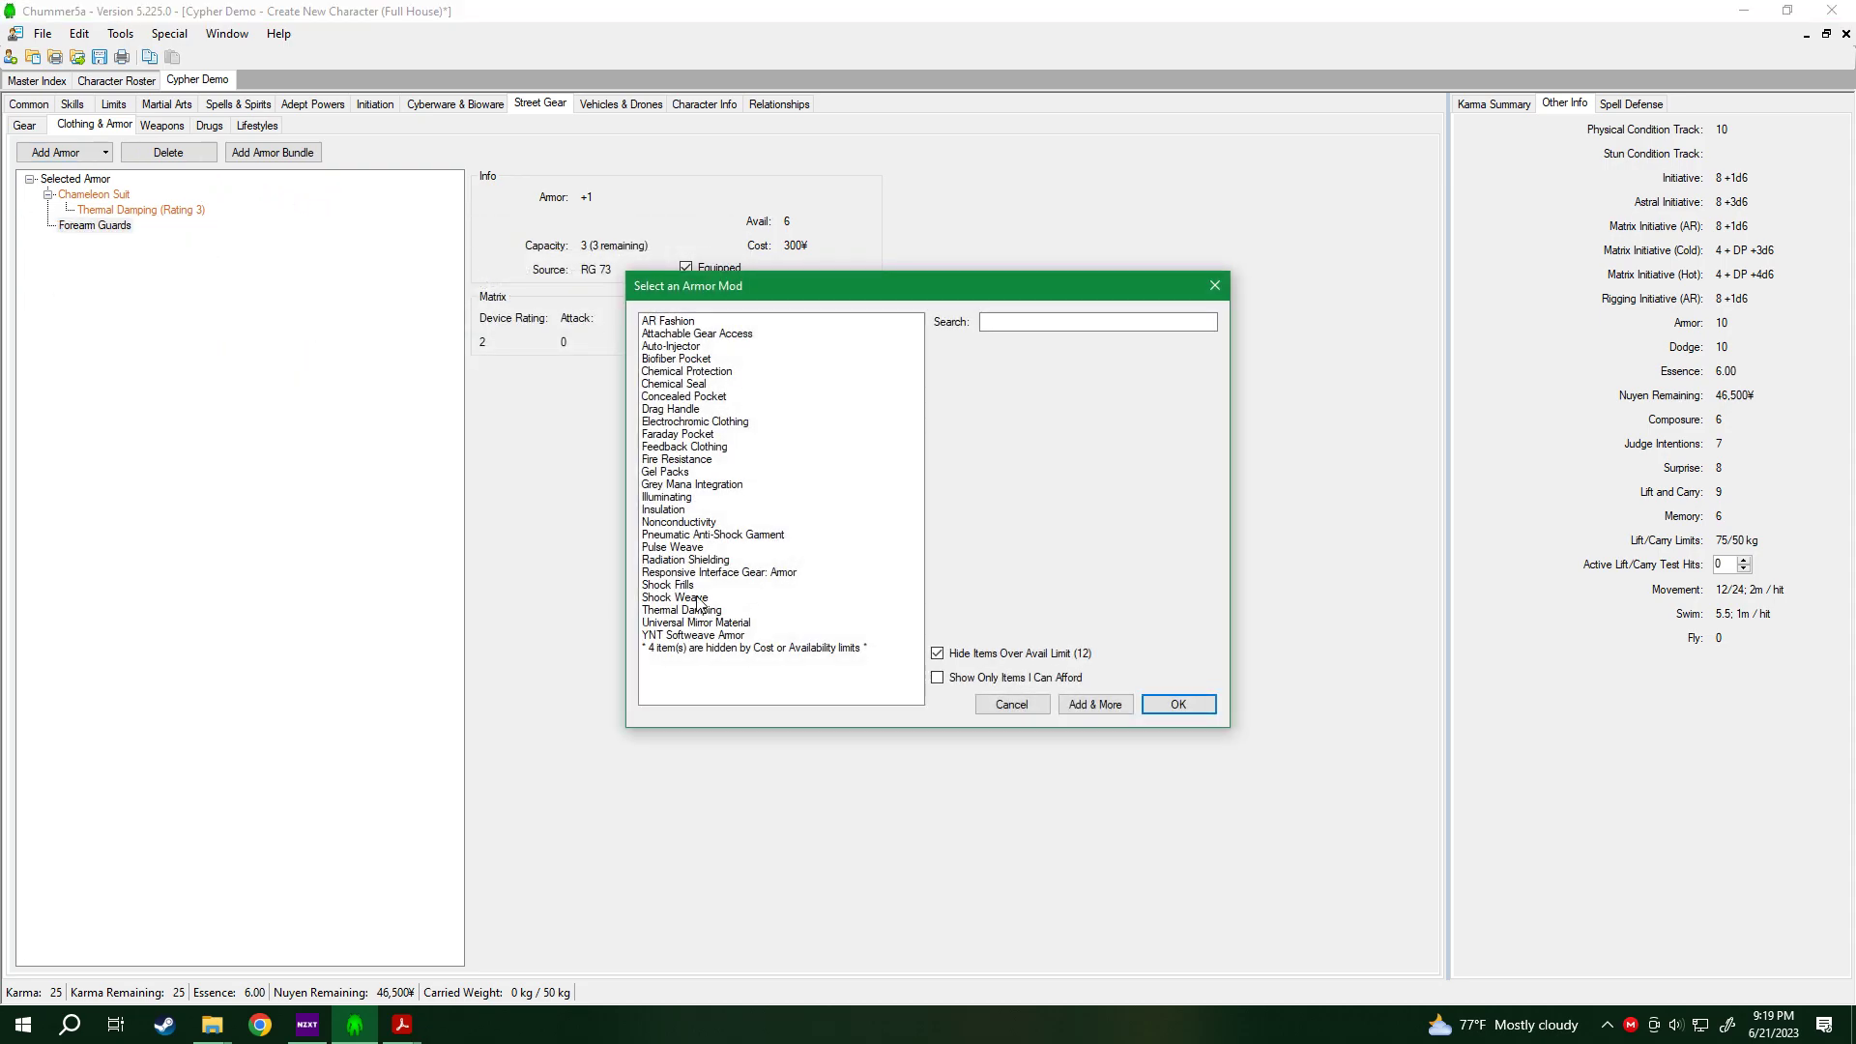
left_click(672, 586)
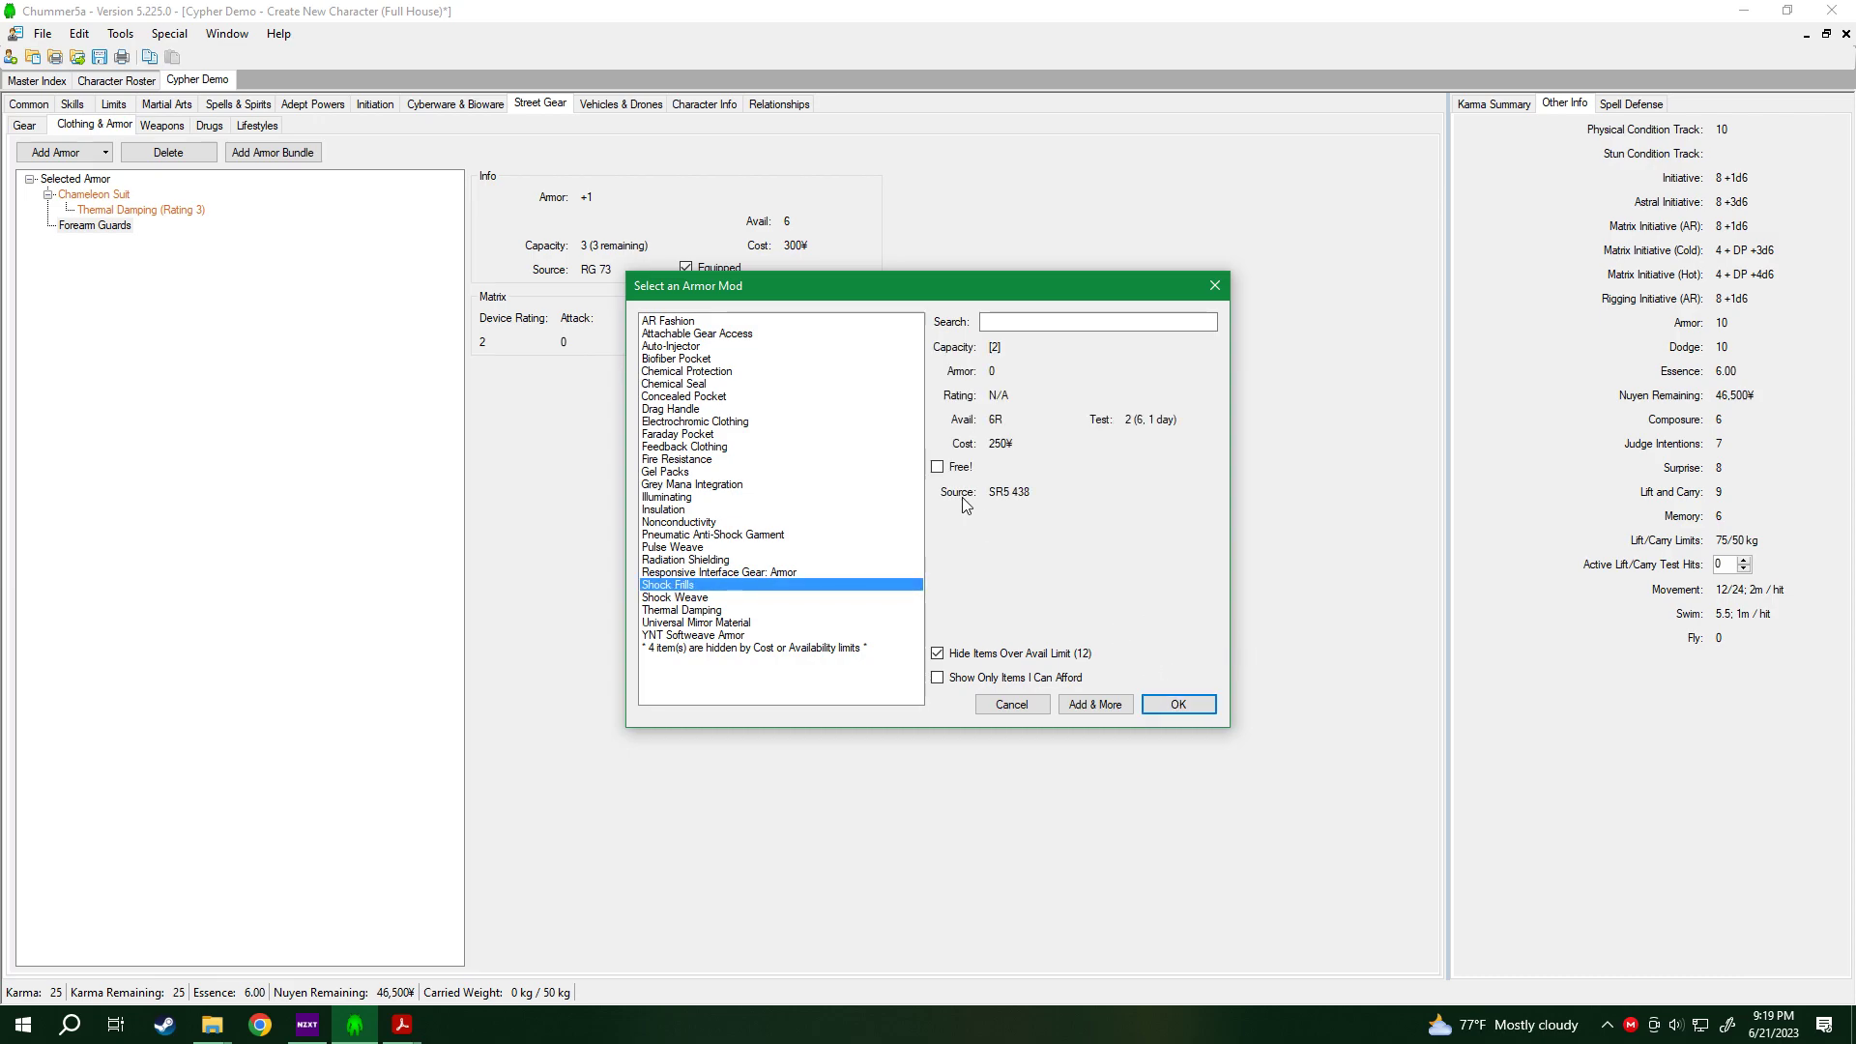
left_click(1178, 704)
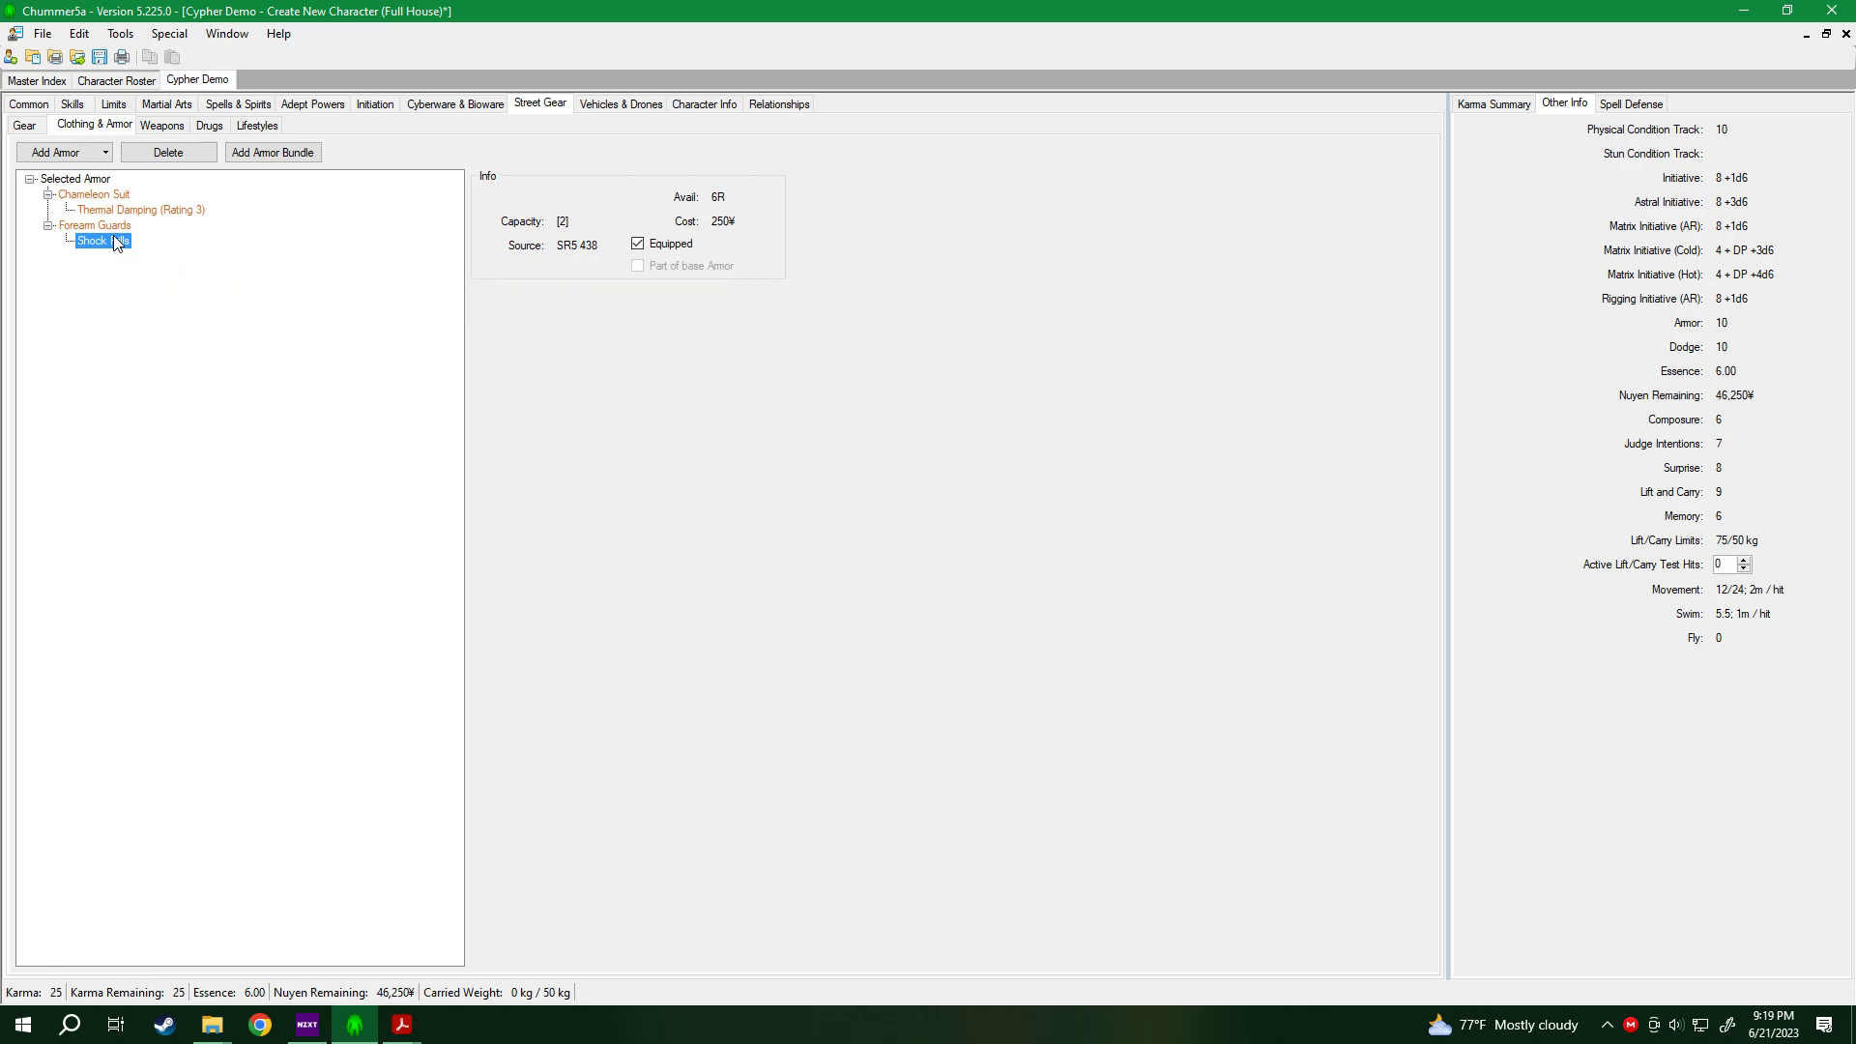
Find Snake Mesh Socks in the armor catalog, read their rules on the source rulebook page, and add them to the character.
left_click(64, 153)
type("snak")
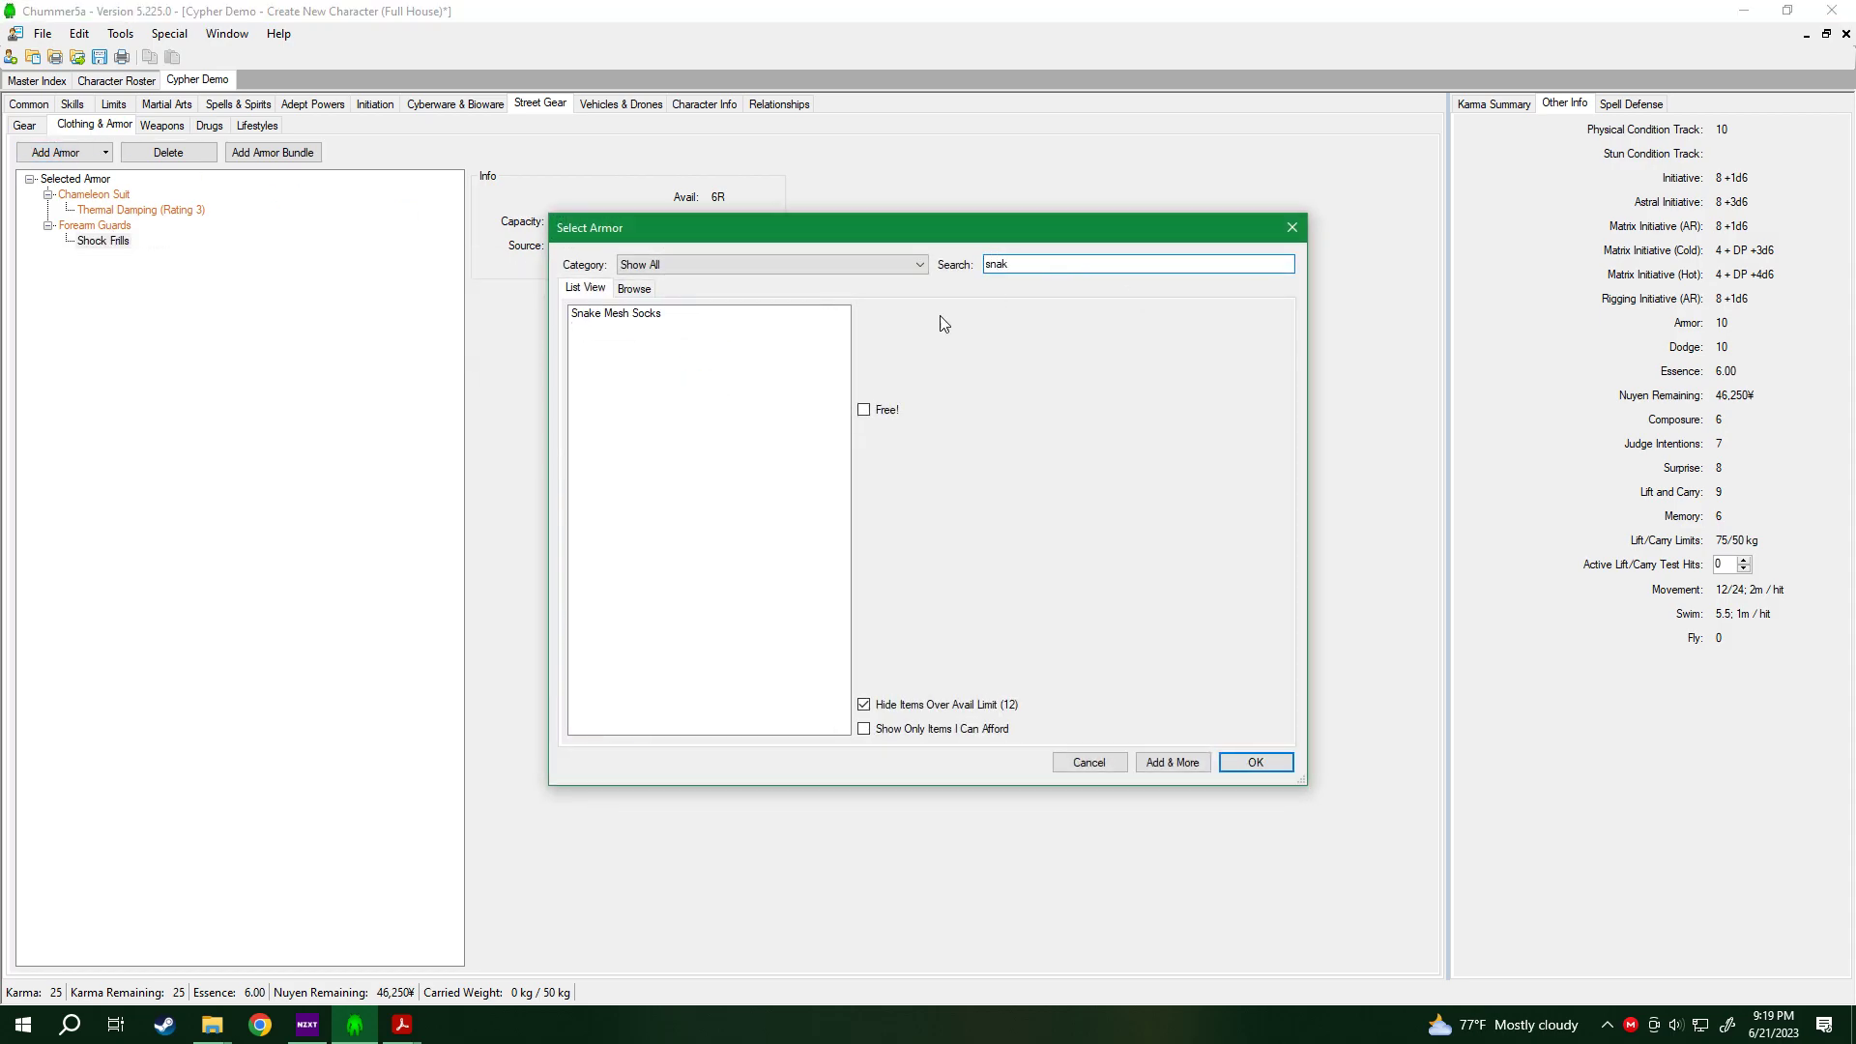
left_click(712, 317)
left_click(944, 462)
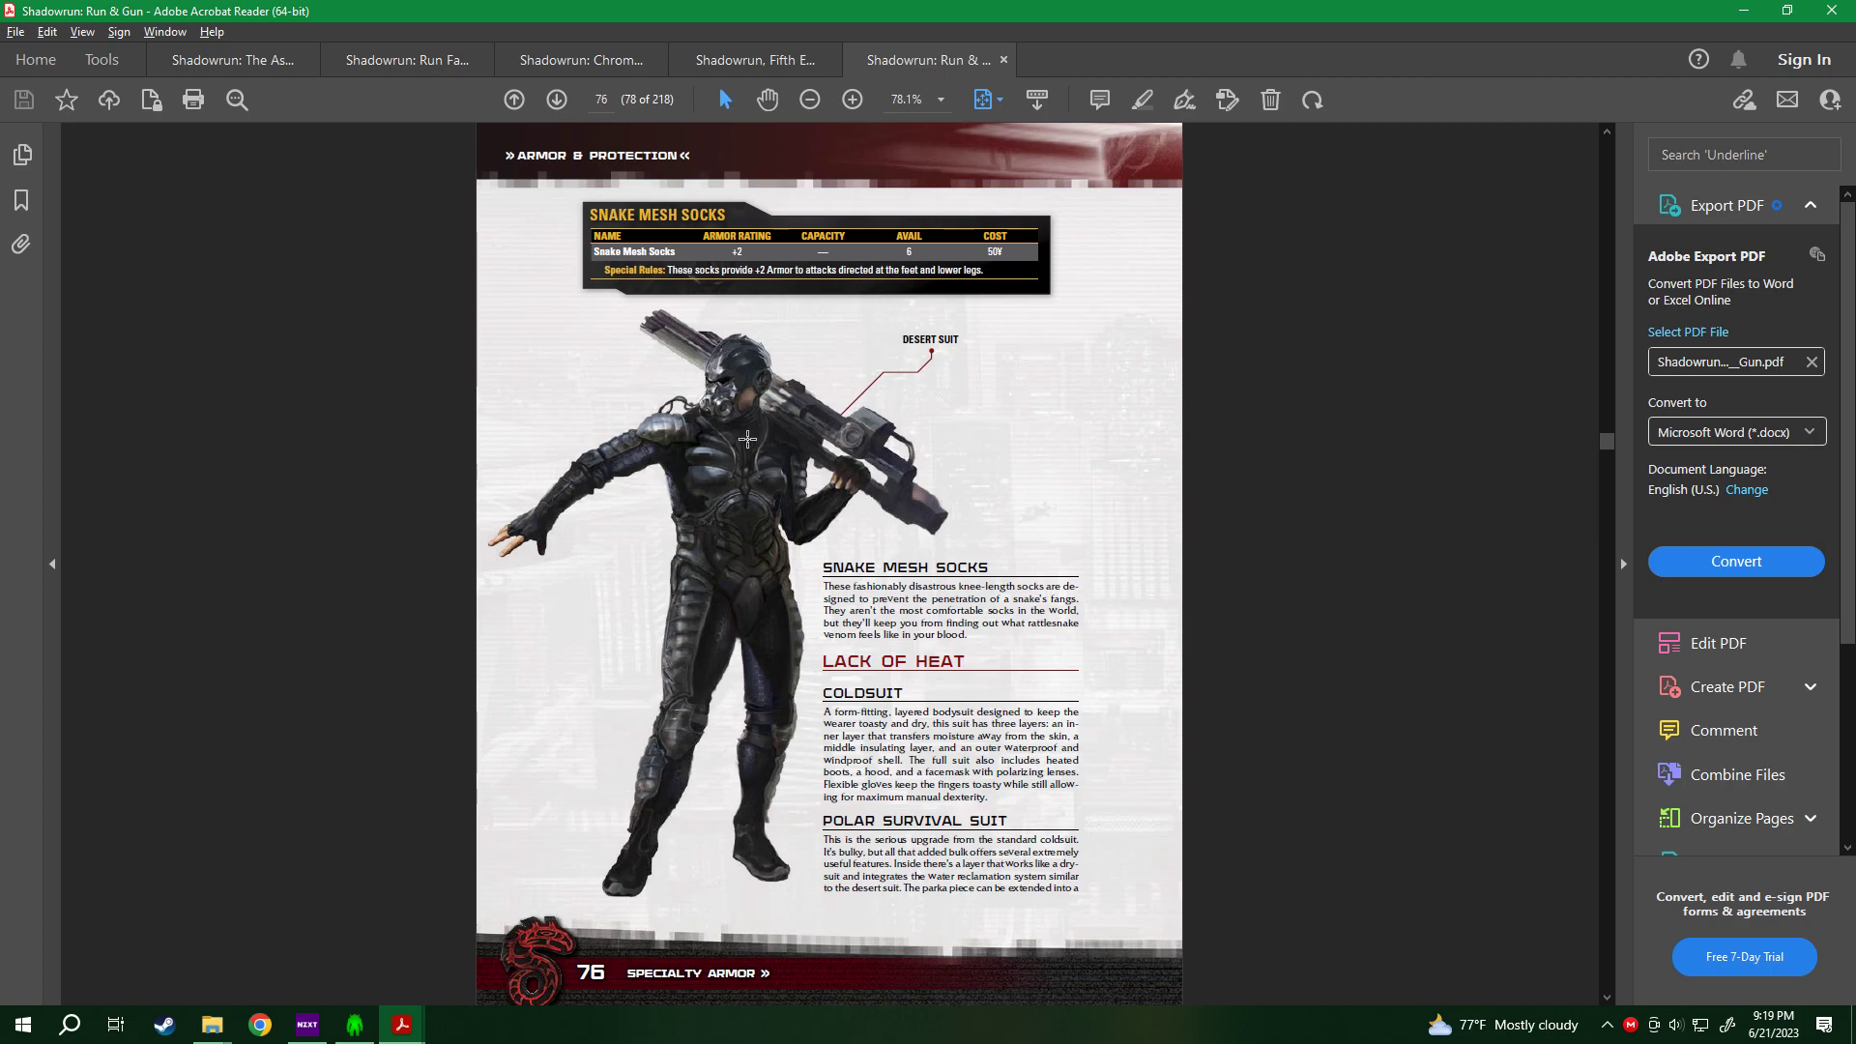
scroll(1009, 587, "up", 2)
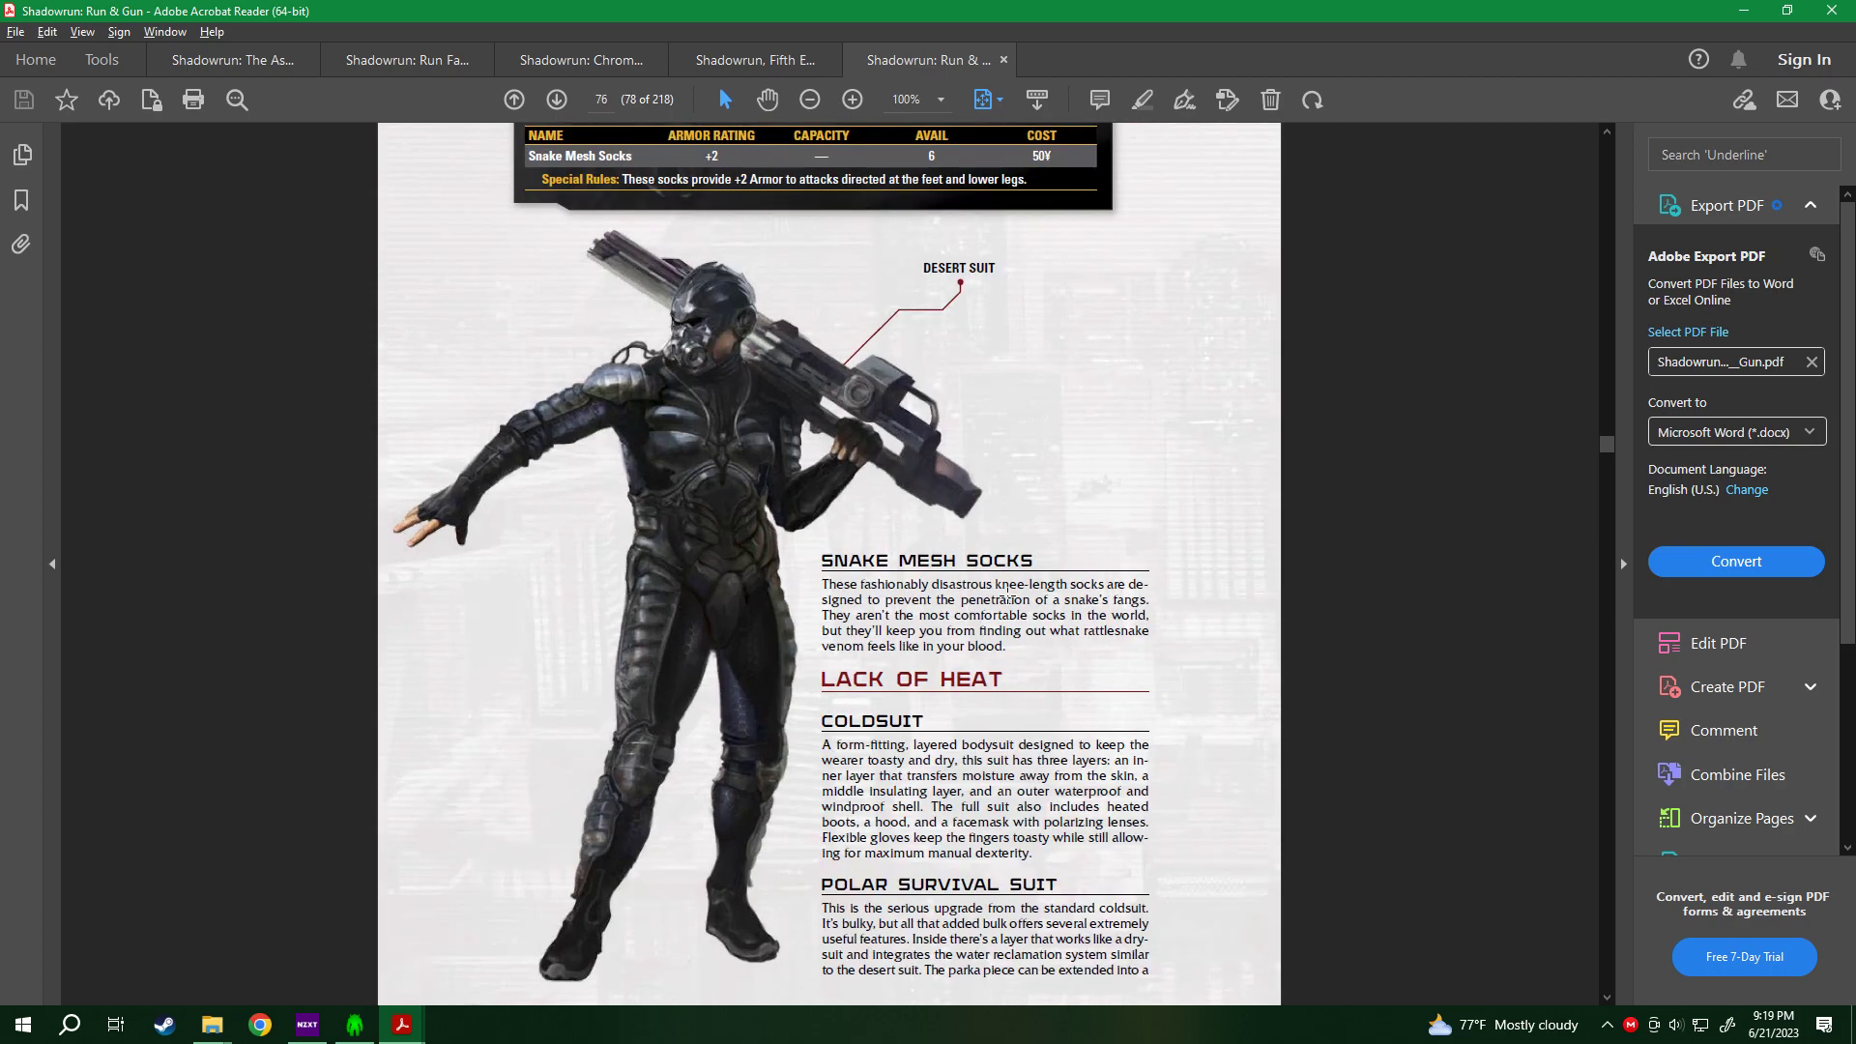
scroll(897, 589, "up", 3)
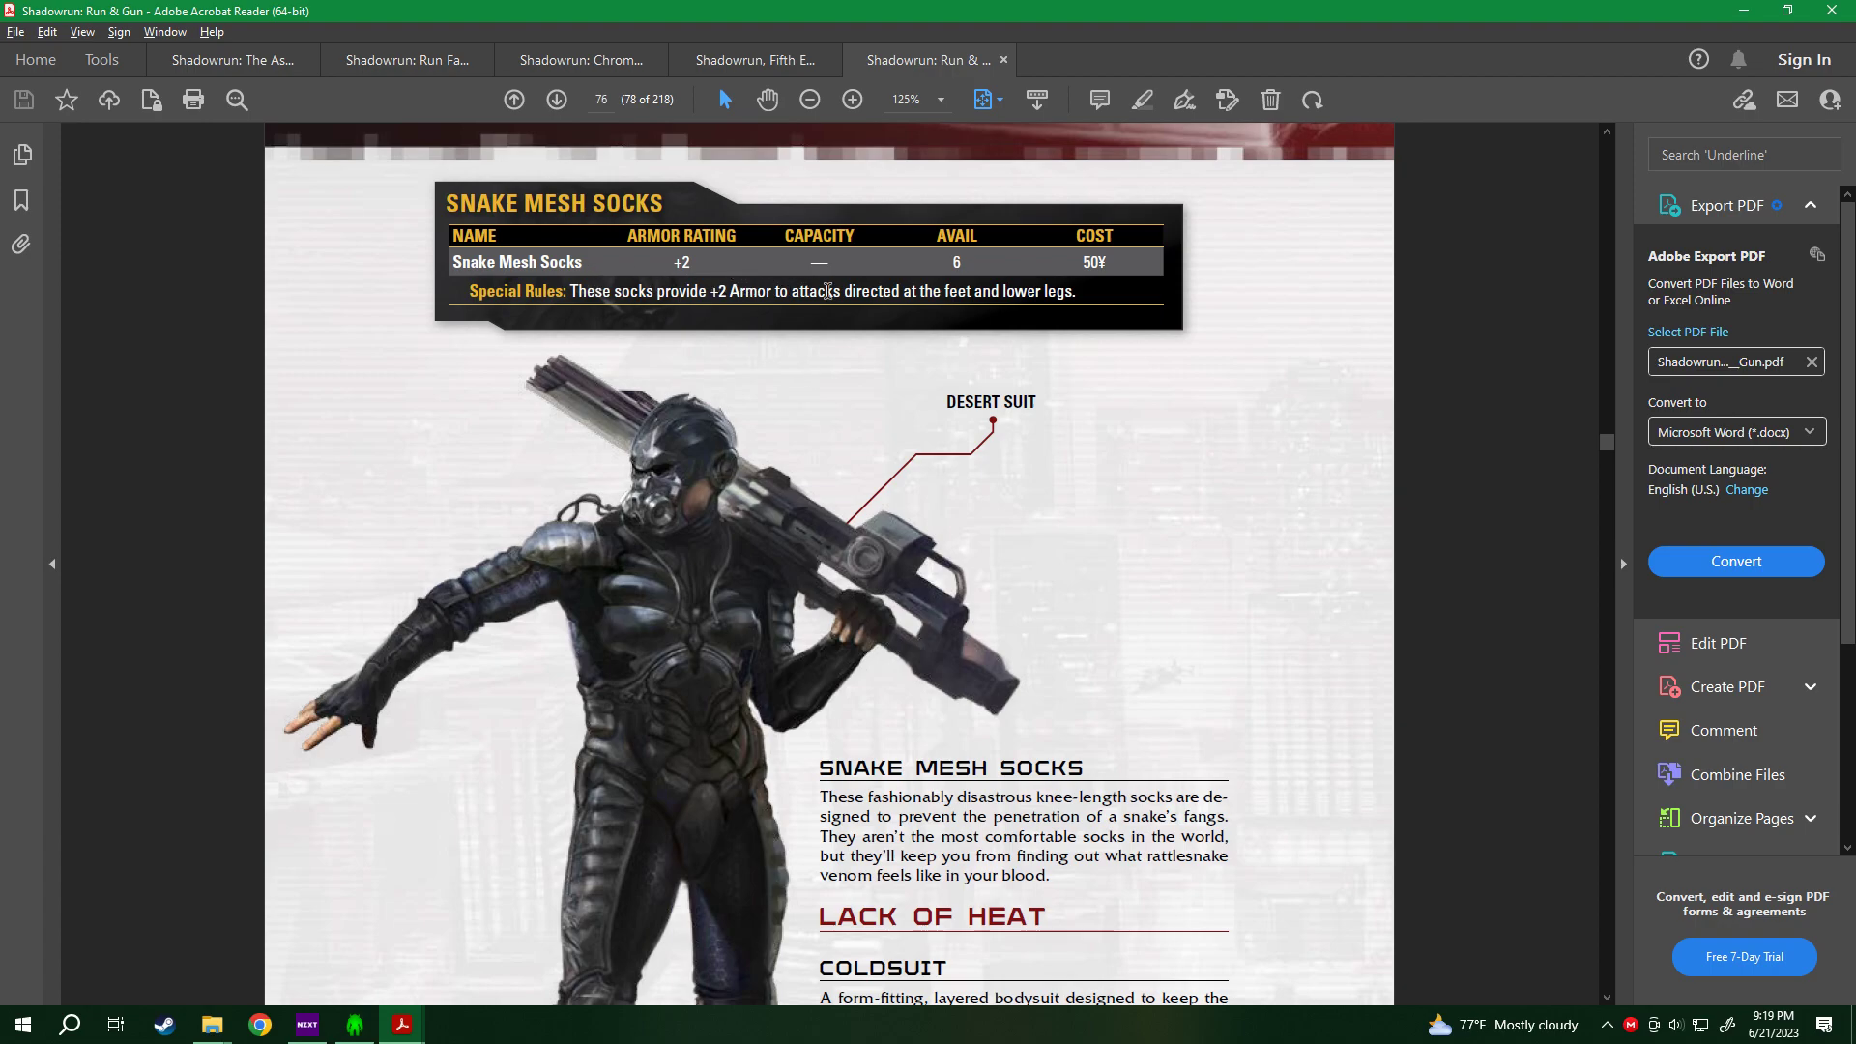
left_click(1746, 9)
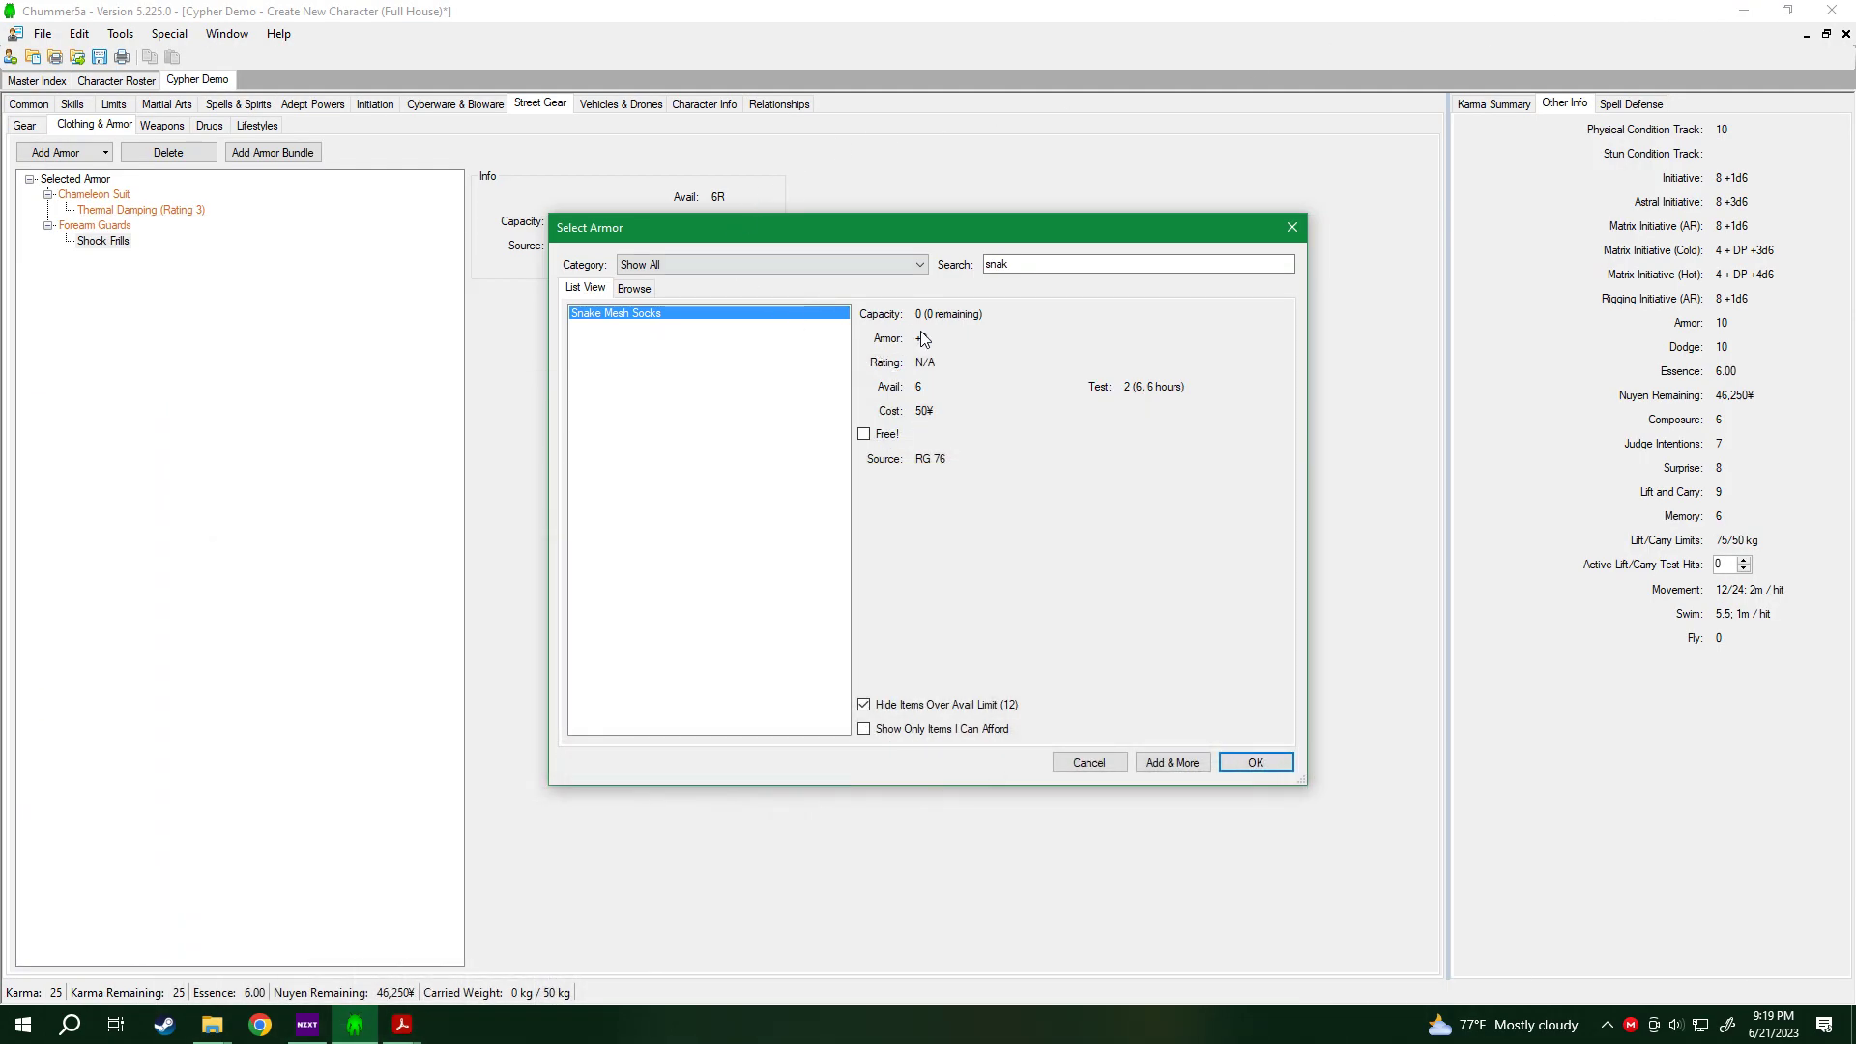
left_click(1280, 755)
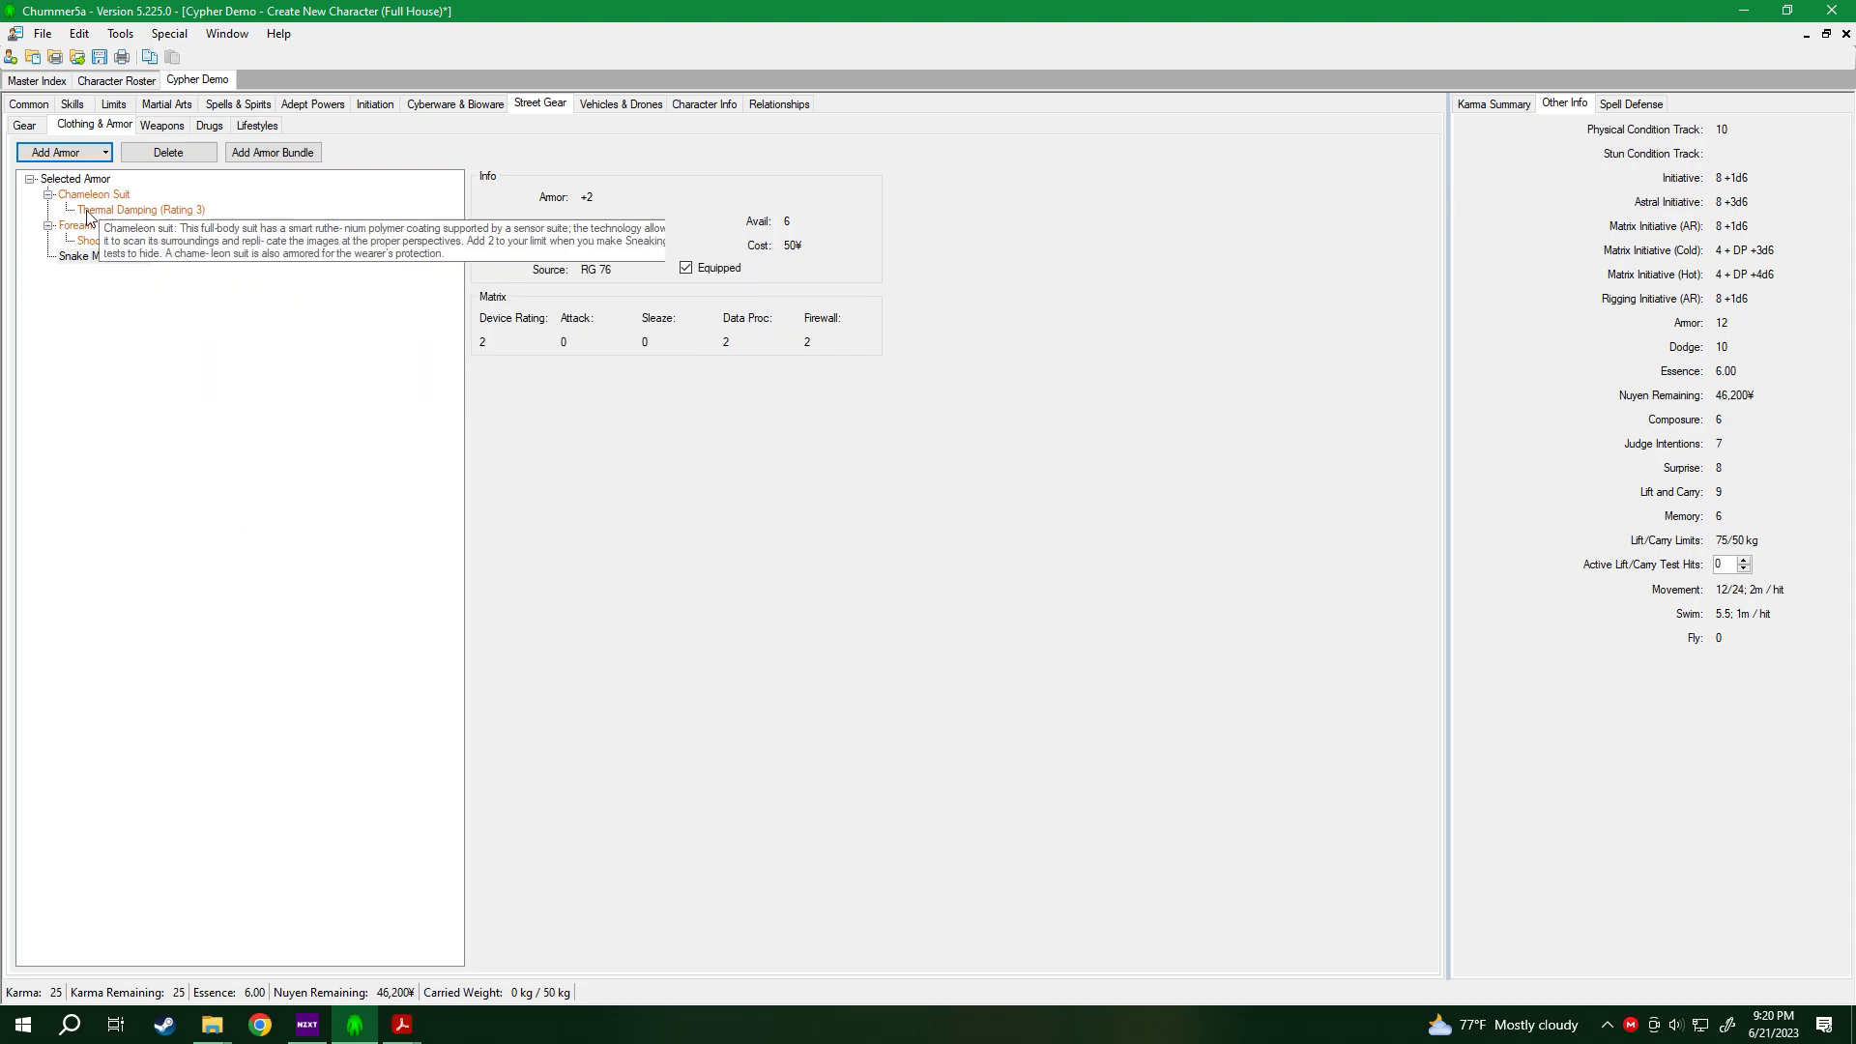
left_click(166, 298)
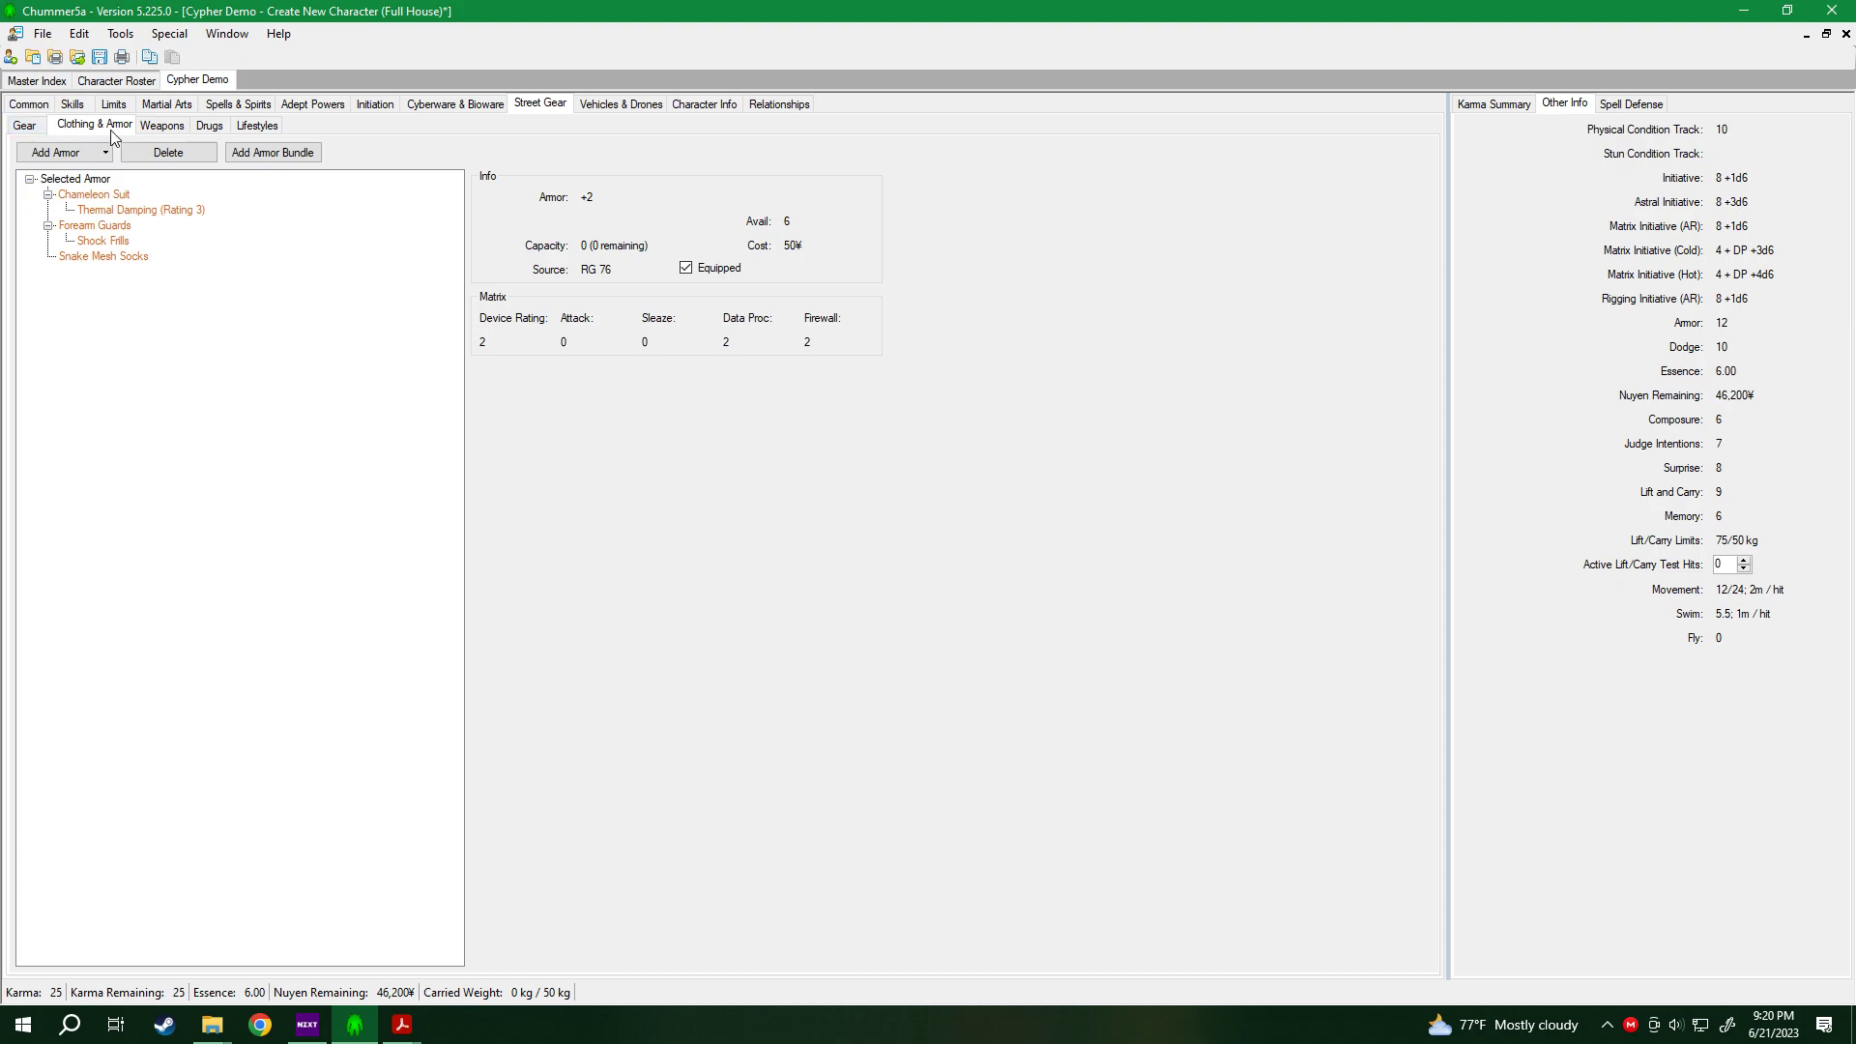
Add the Ares 'One' Monosword from the Blades category to the character's weapons.
left_click(162, 127)
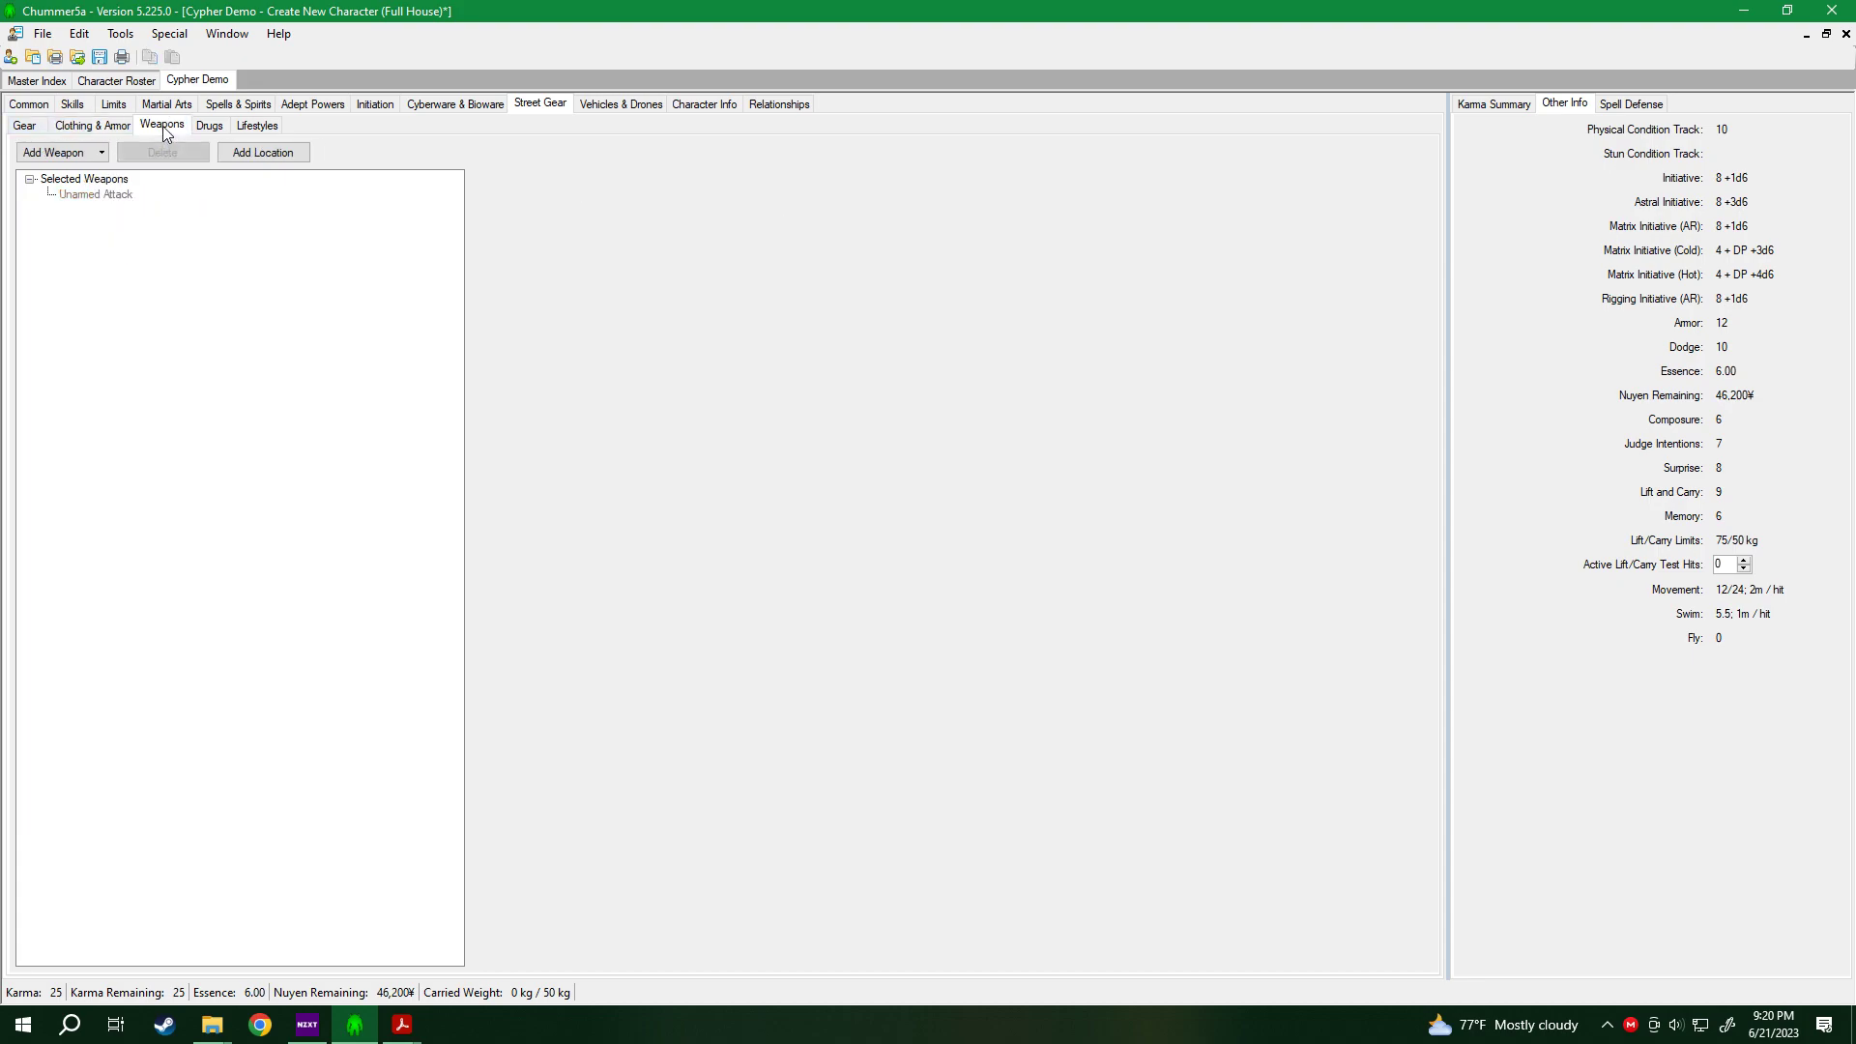
left_click(40, 161)
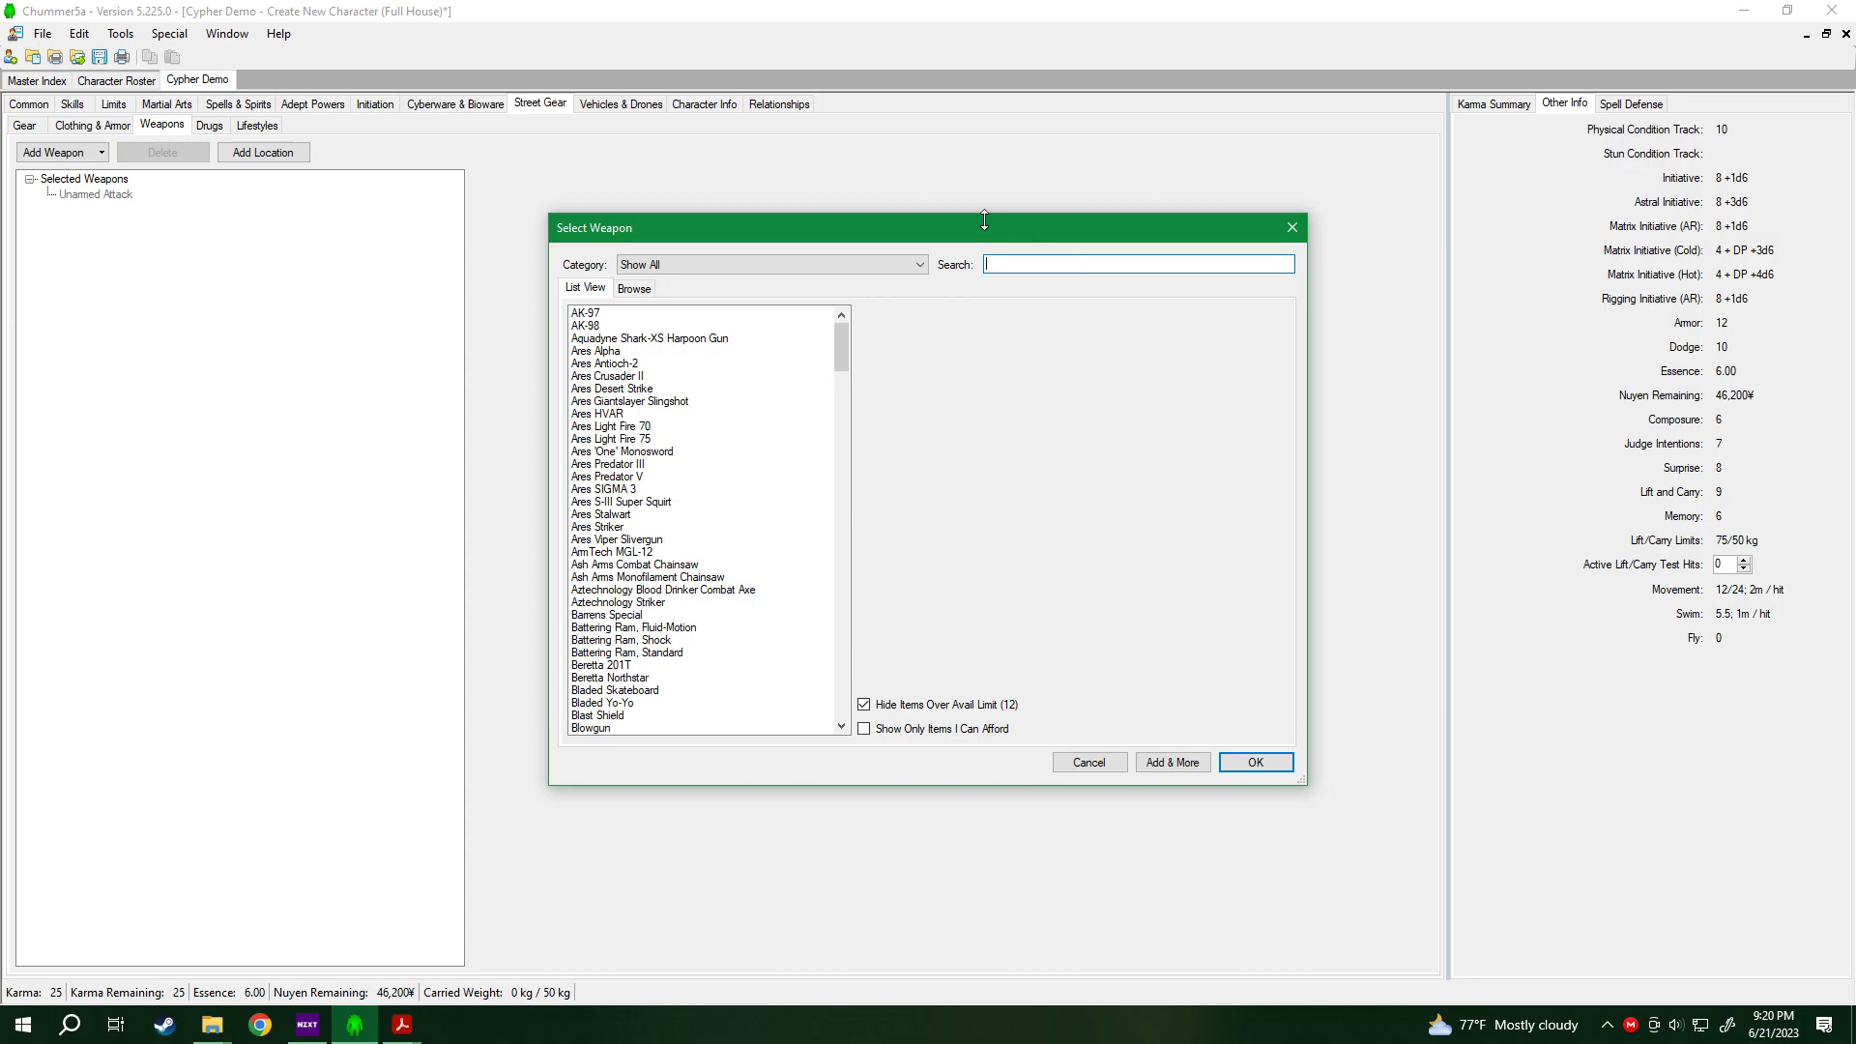
left_click(849, 265)
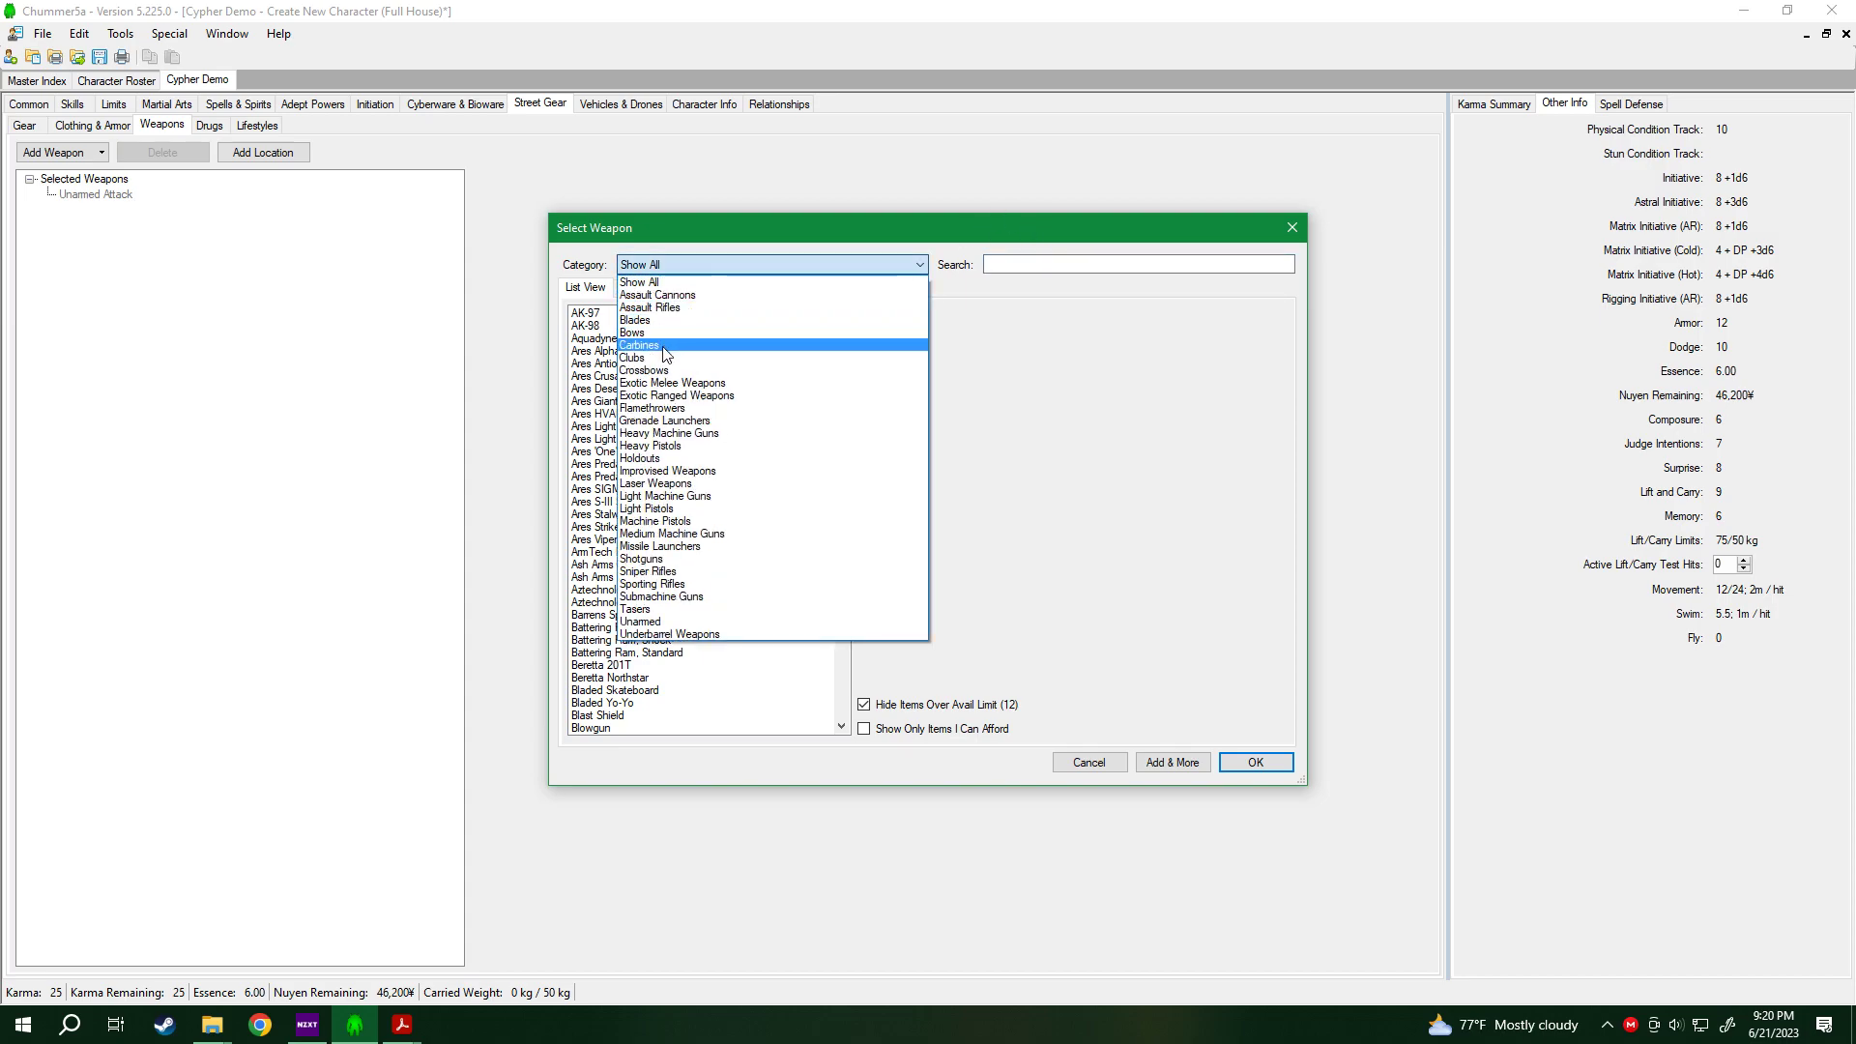
left_click(636, 320)
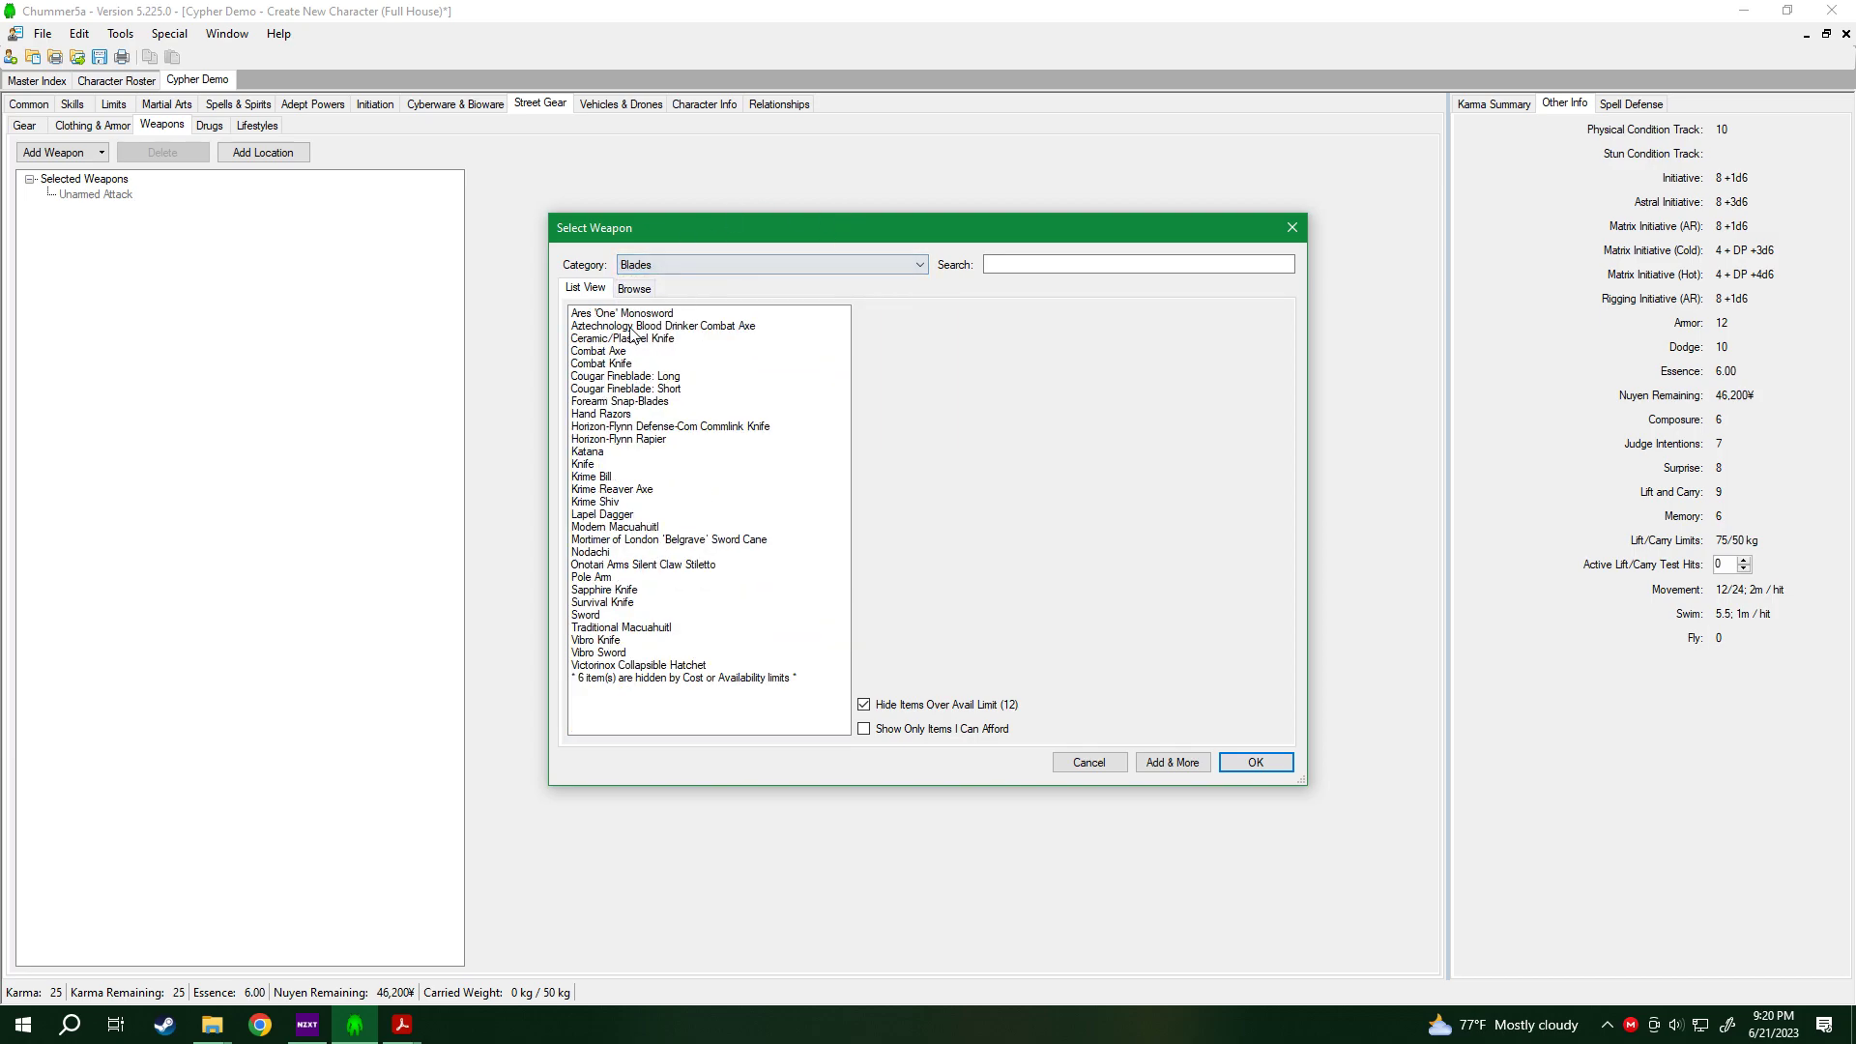
left_click(645, 314)
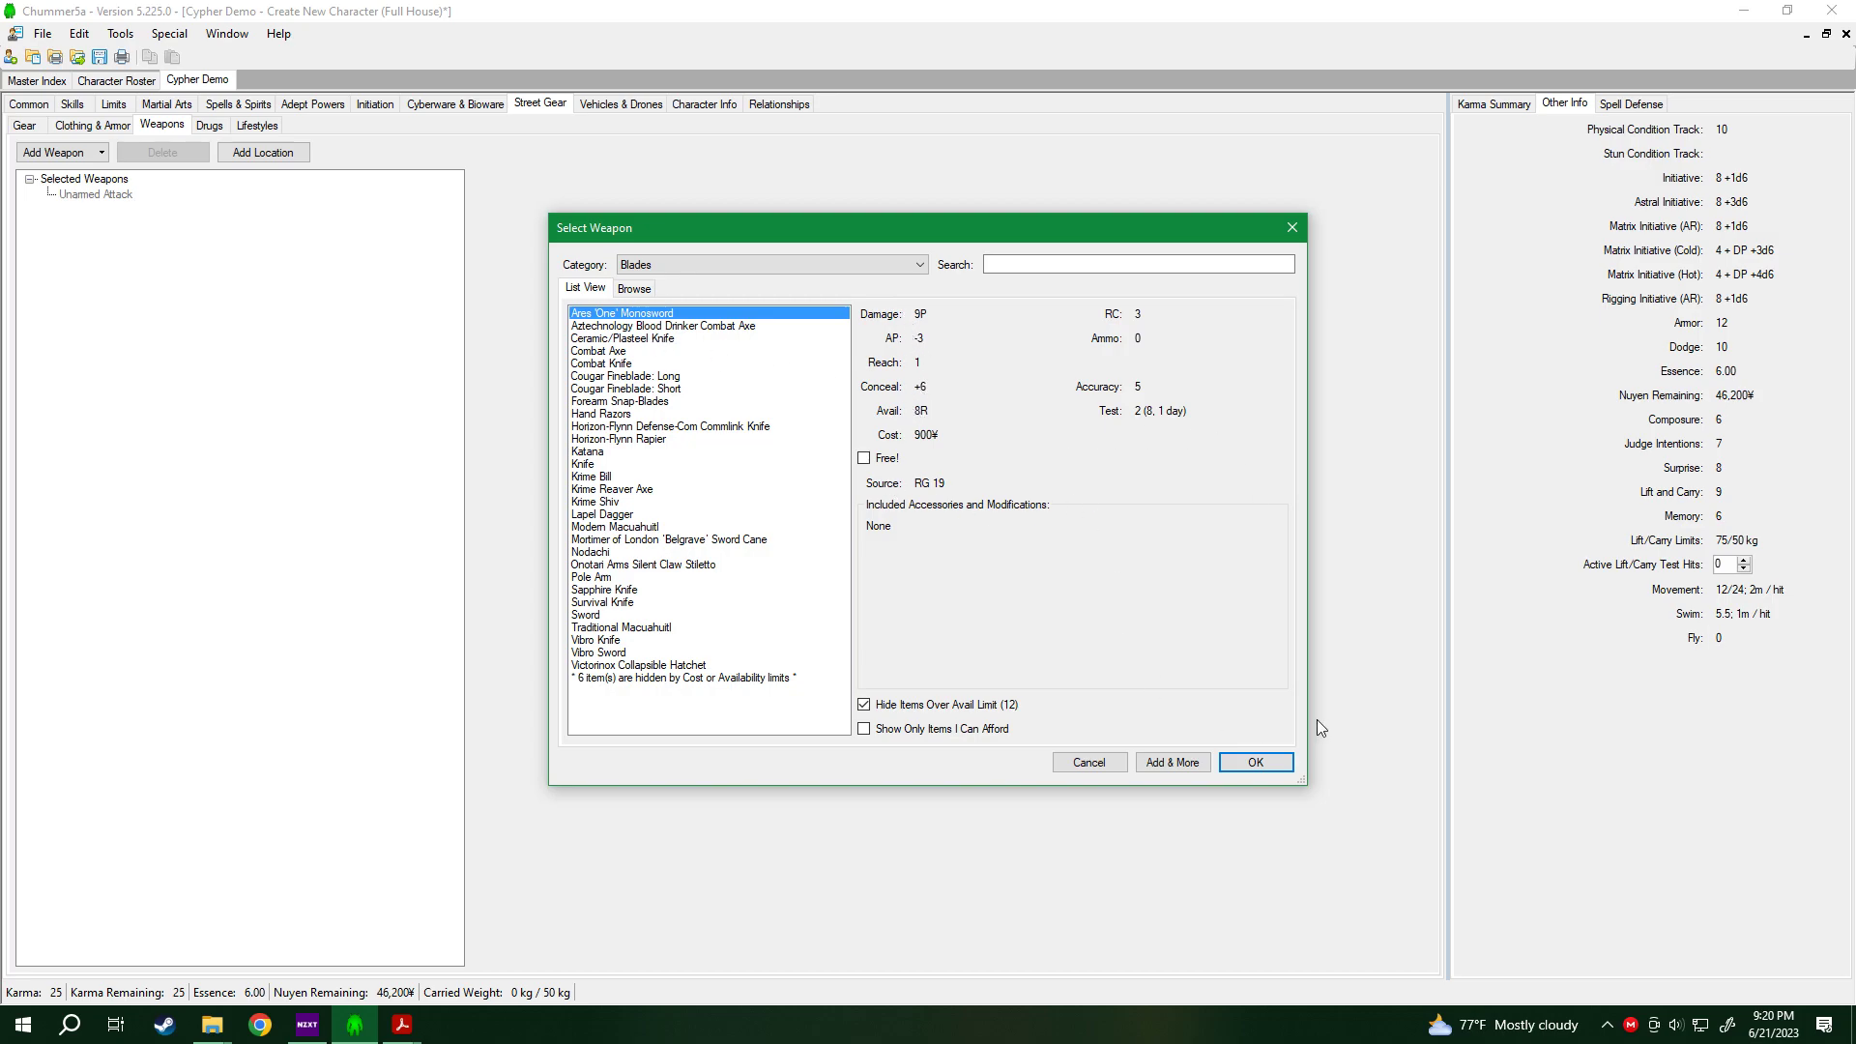
left_click(1256, 762)
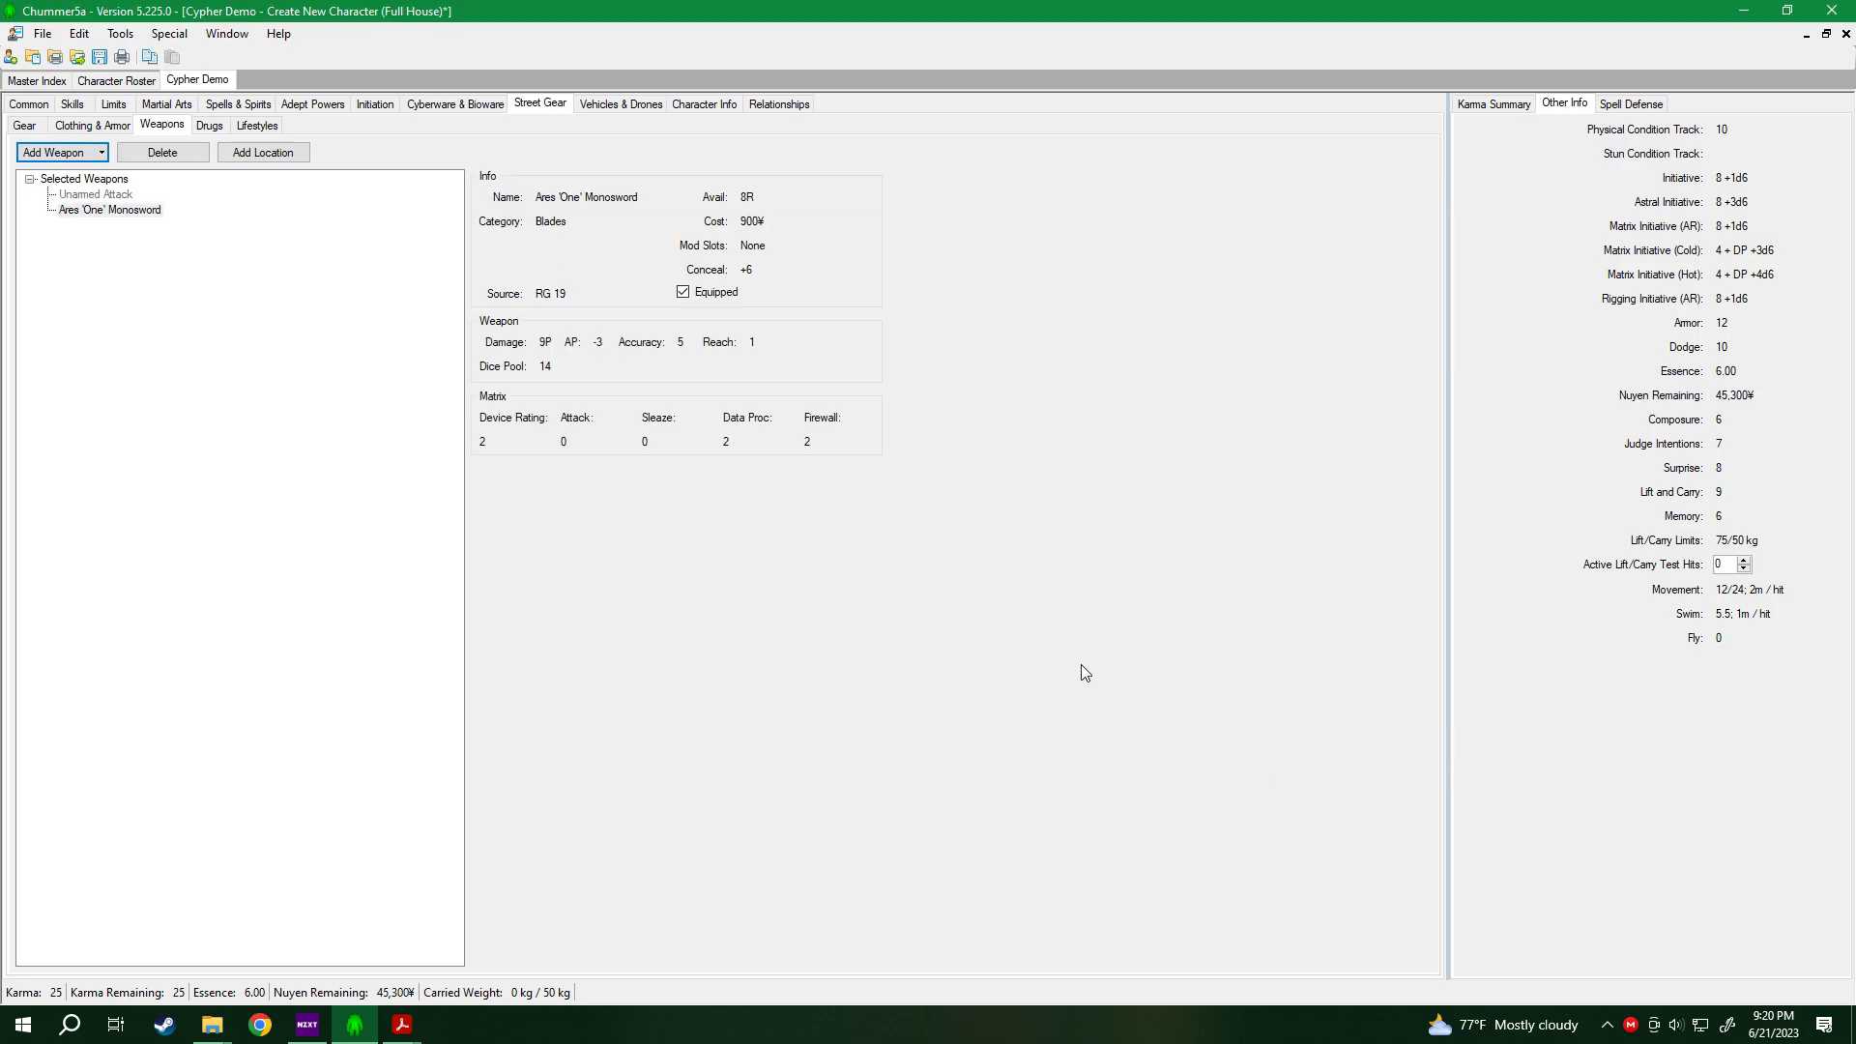
right_click(119, 215)
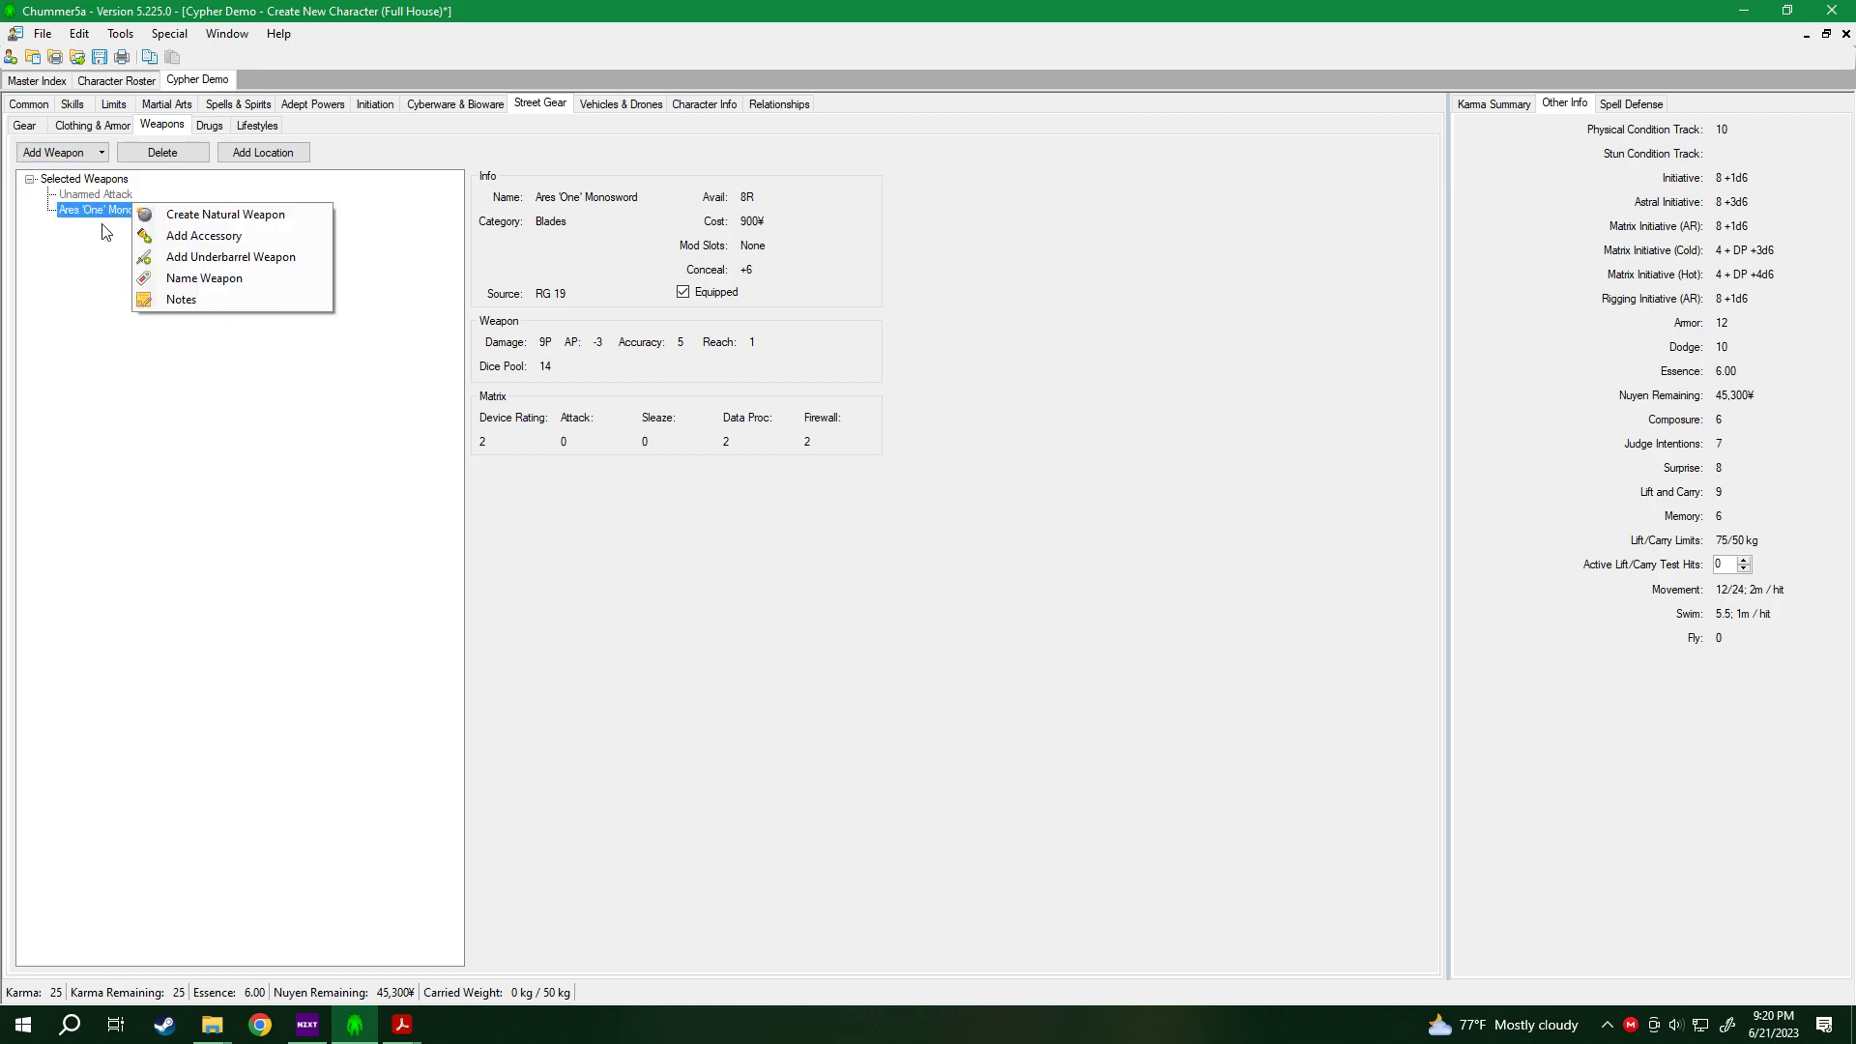
left_click(105, 327)
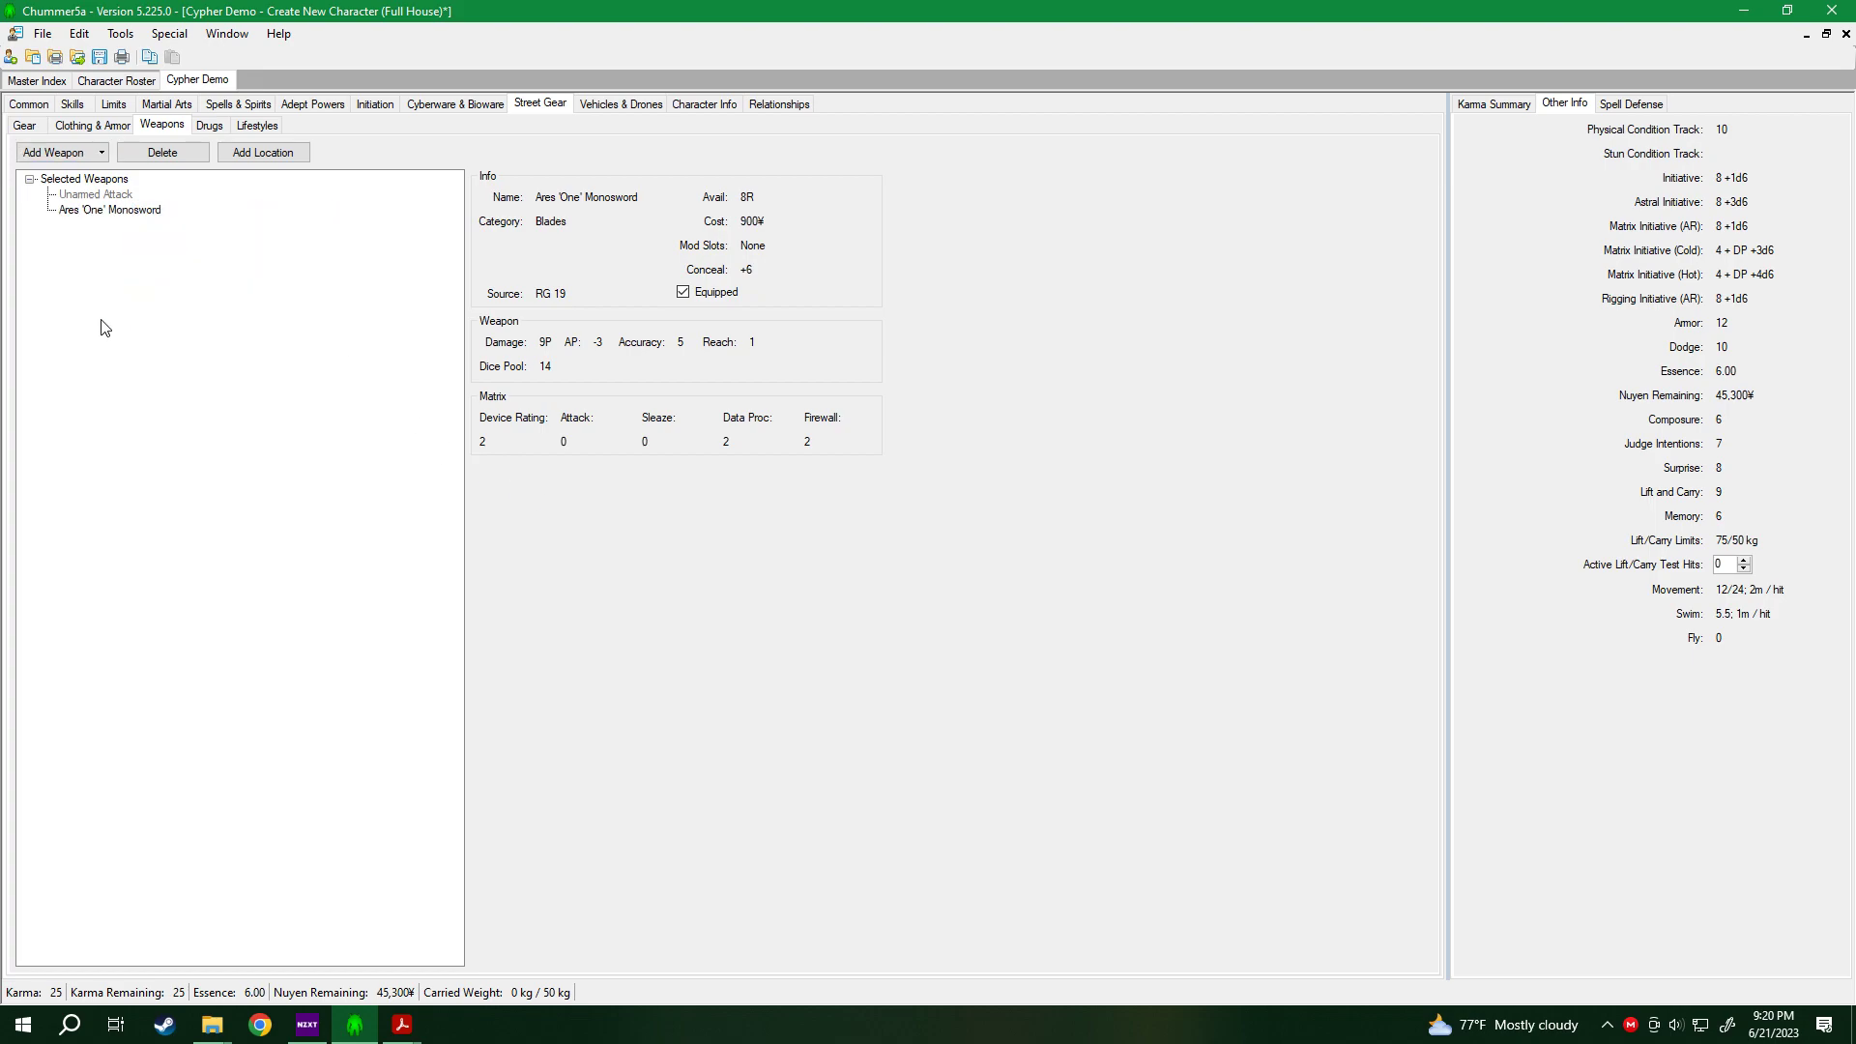
Search the gear catalog for "focus", and replace that search with "weapon".
left_click(27, 129)
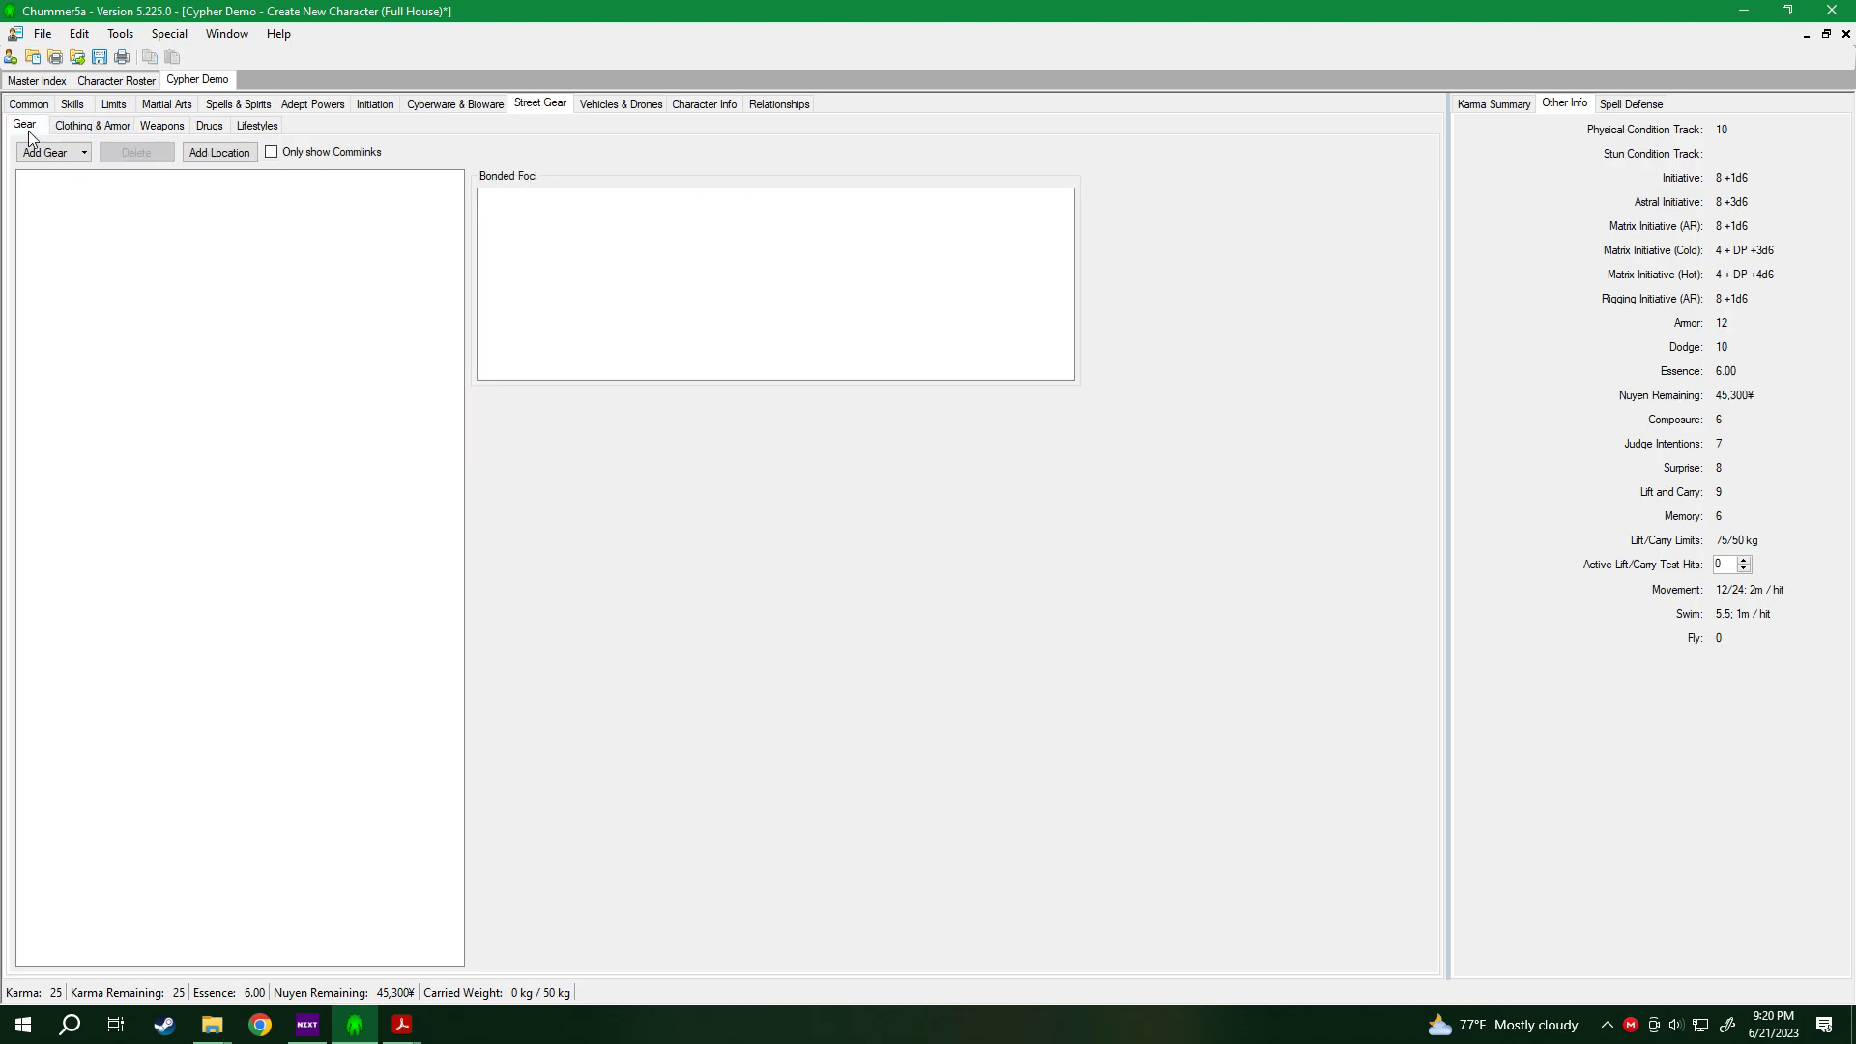
left_click(64, 153)
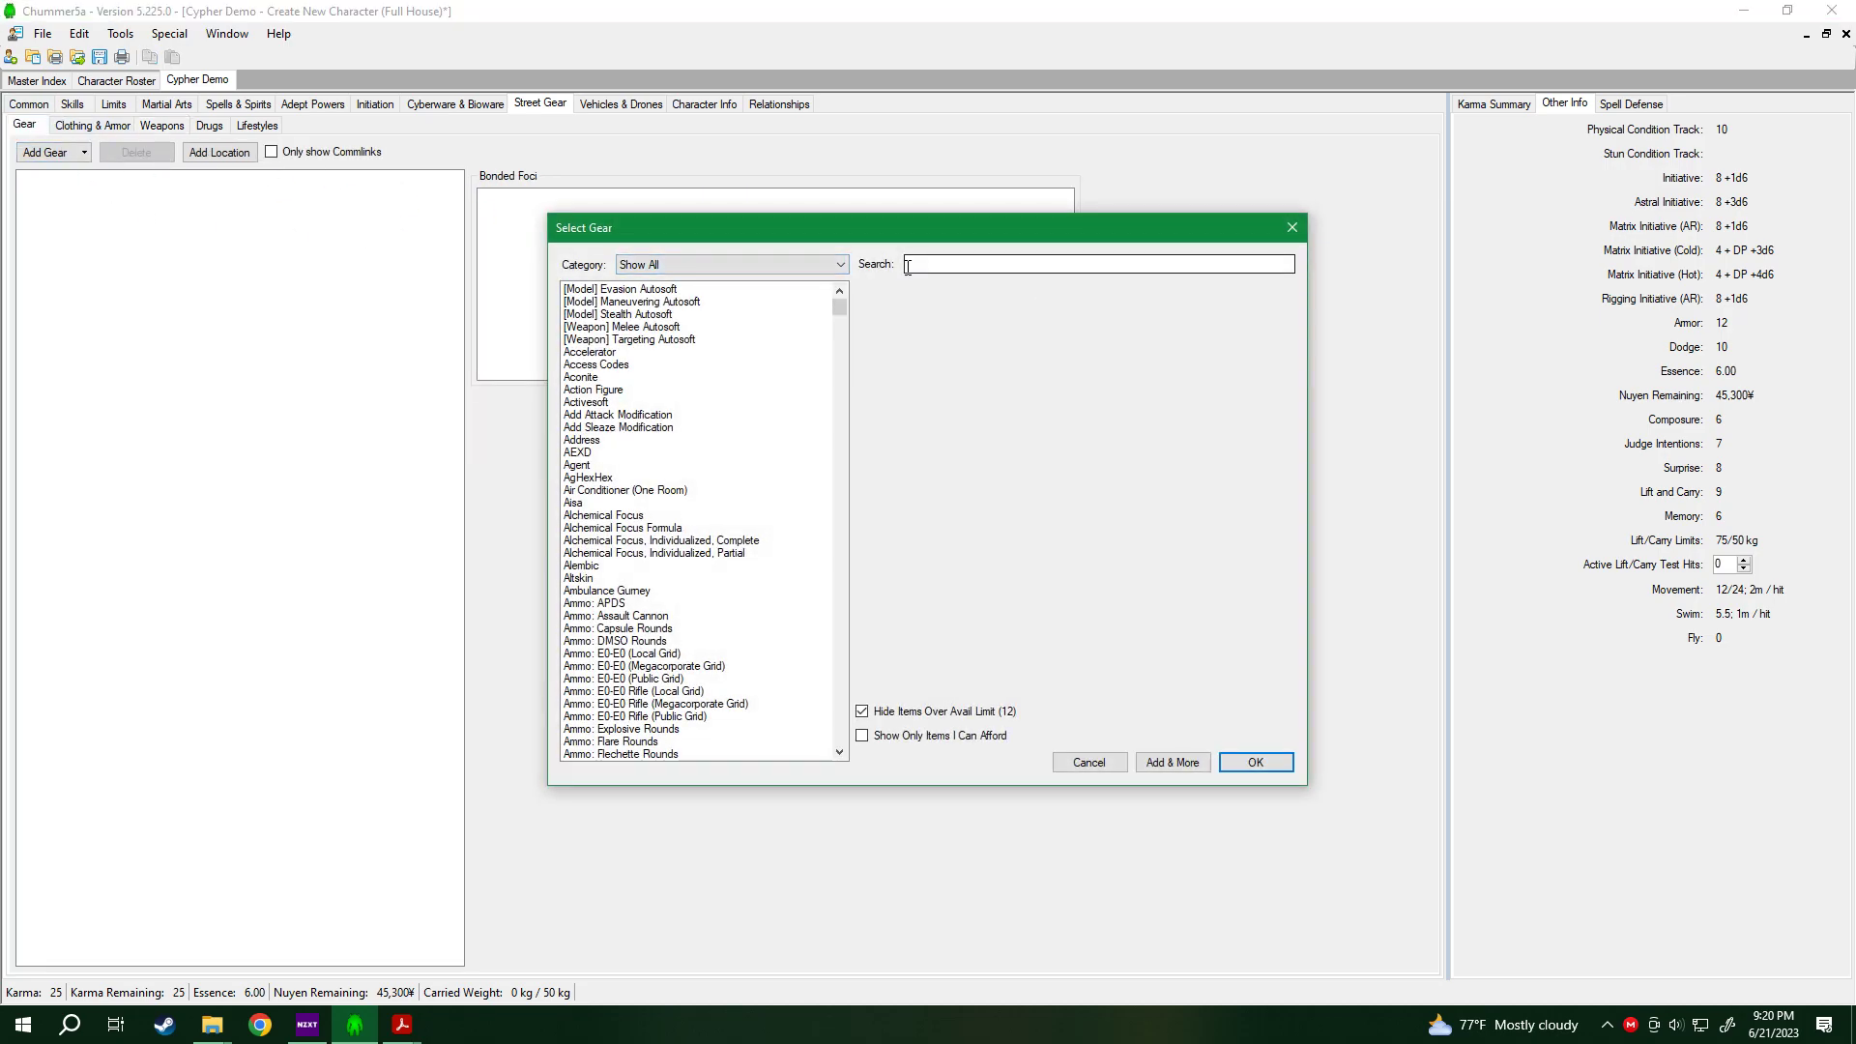
left_click(907, 266)
type("focus")
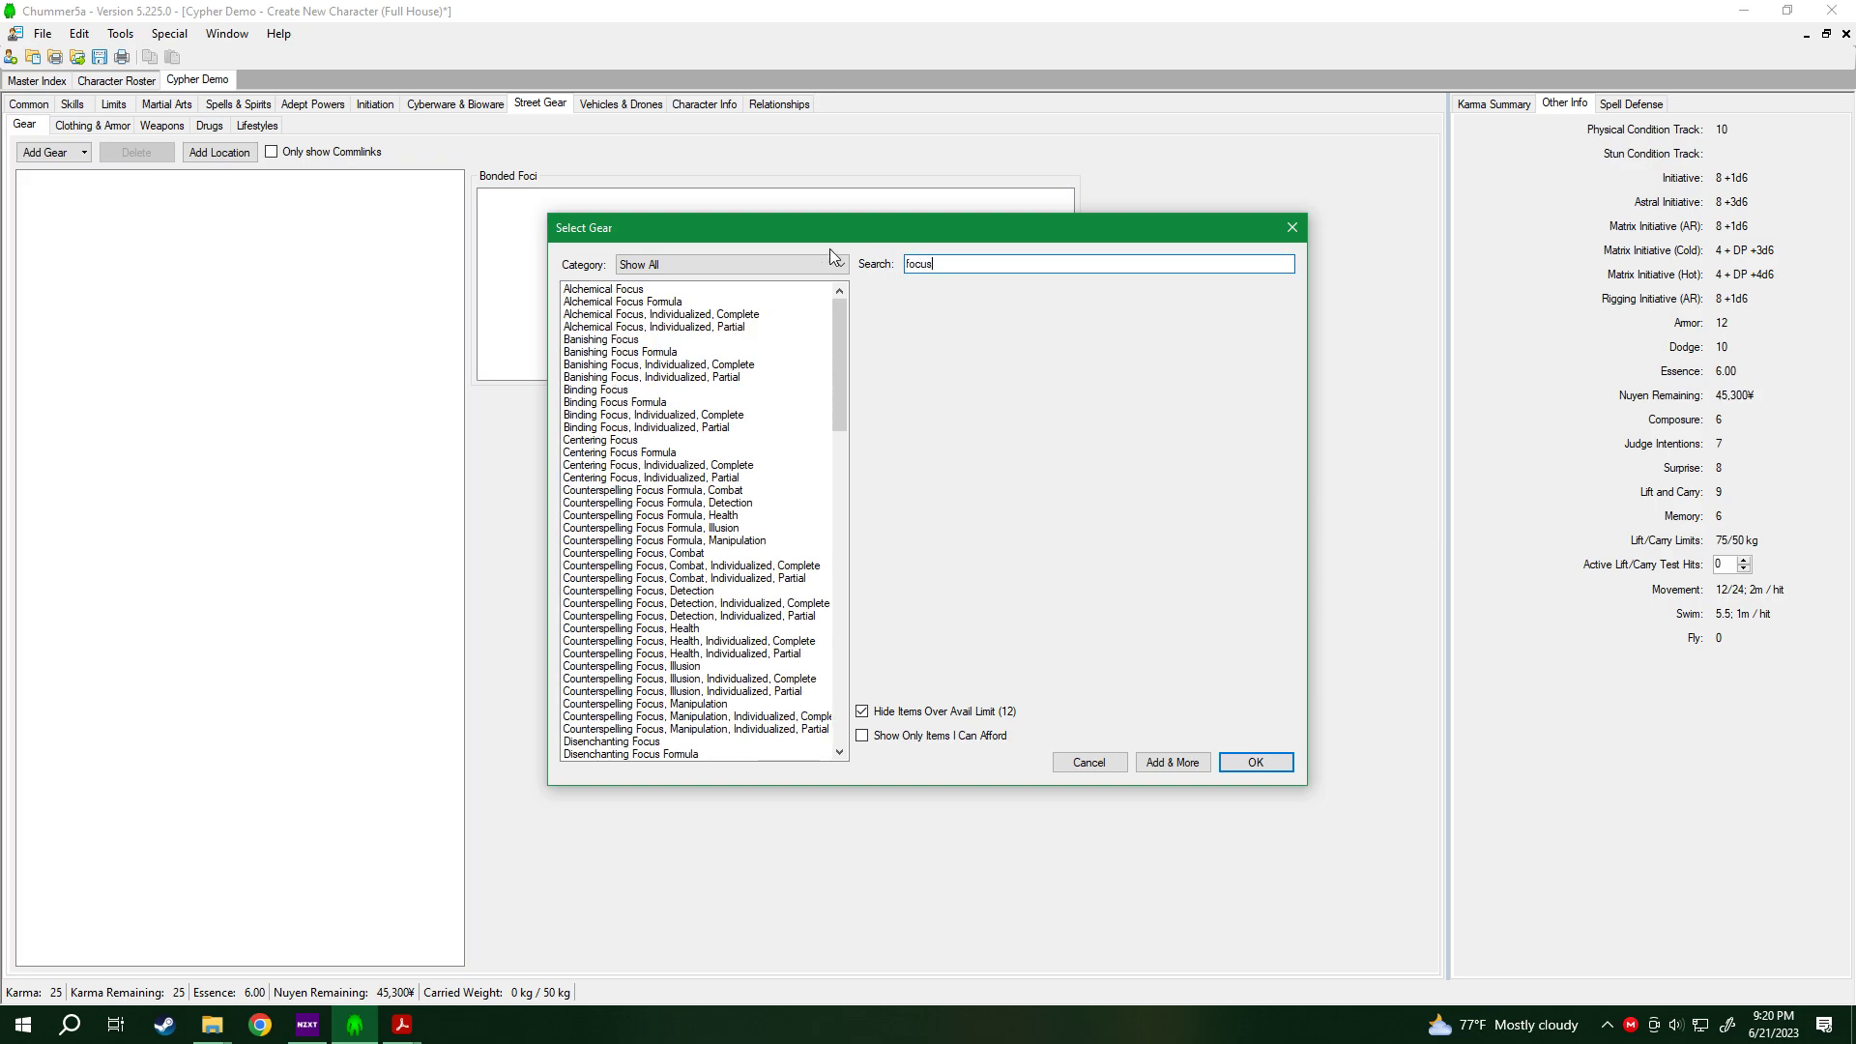
scroll(781, 465, "down", 3)
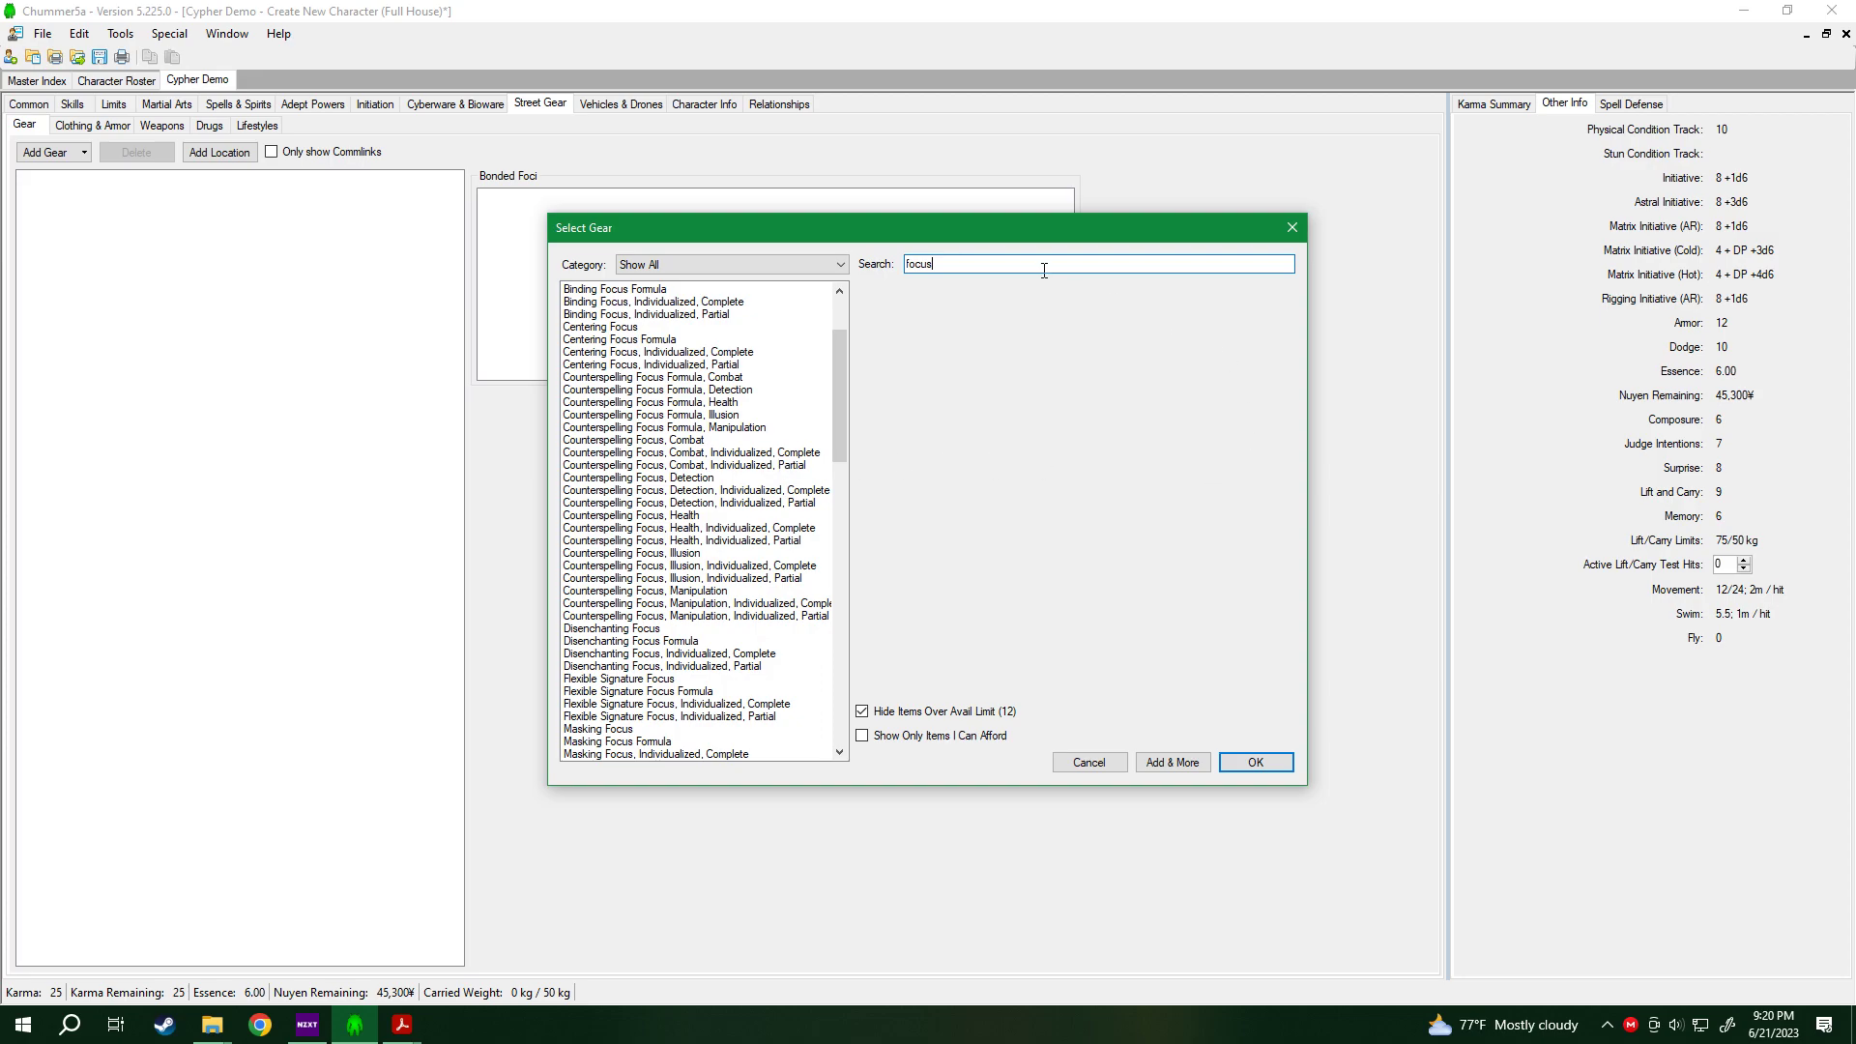
key("BackSpace")
key("BackSpace")
key("BackSpace")
key("BackSpace")
type("weap")
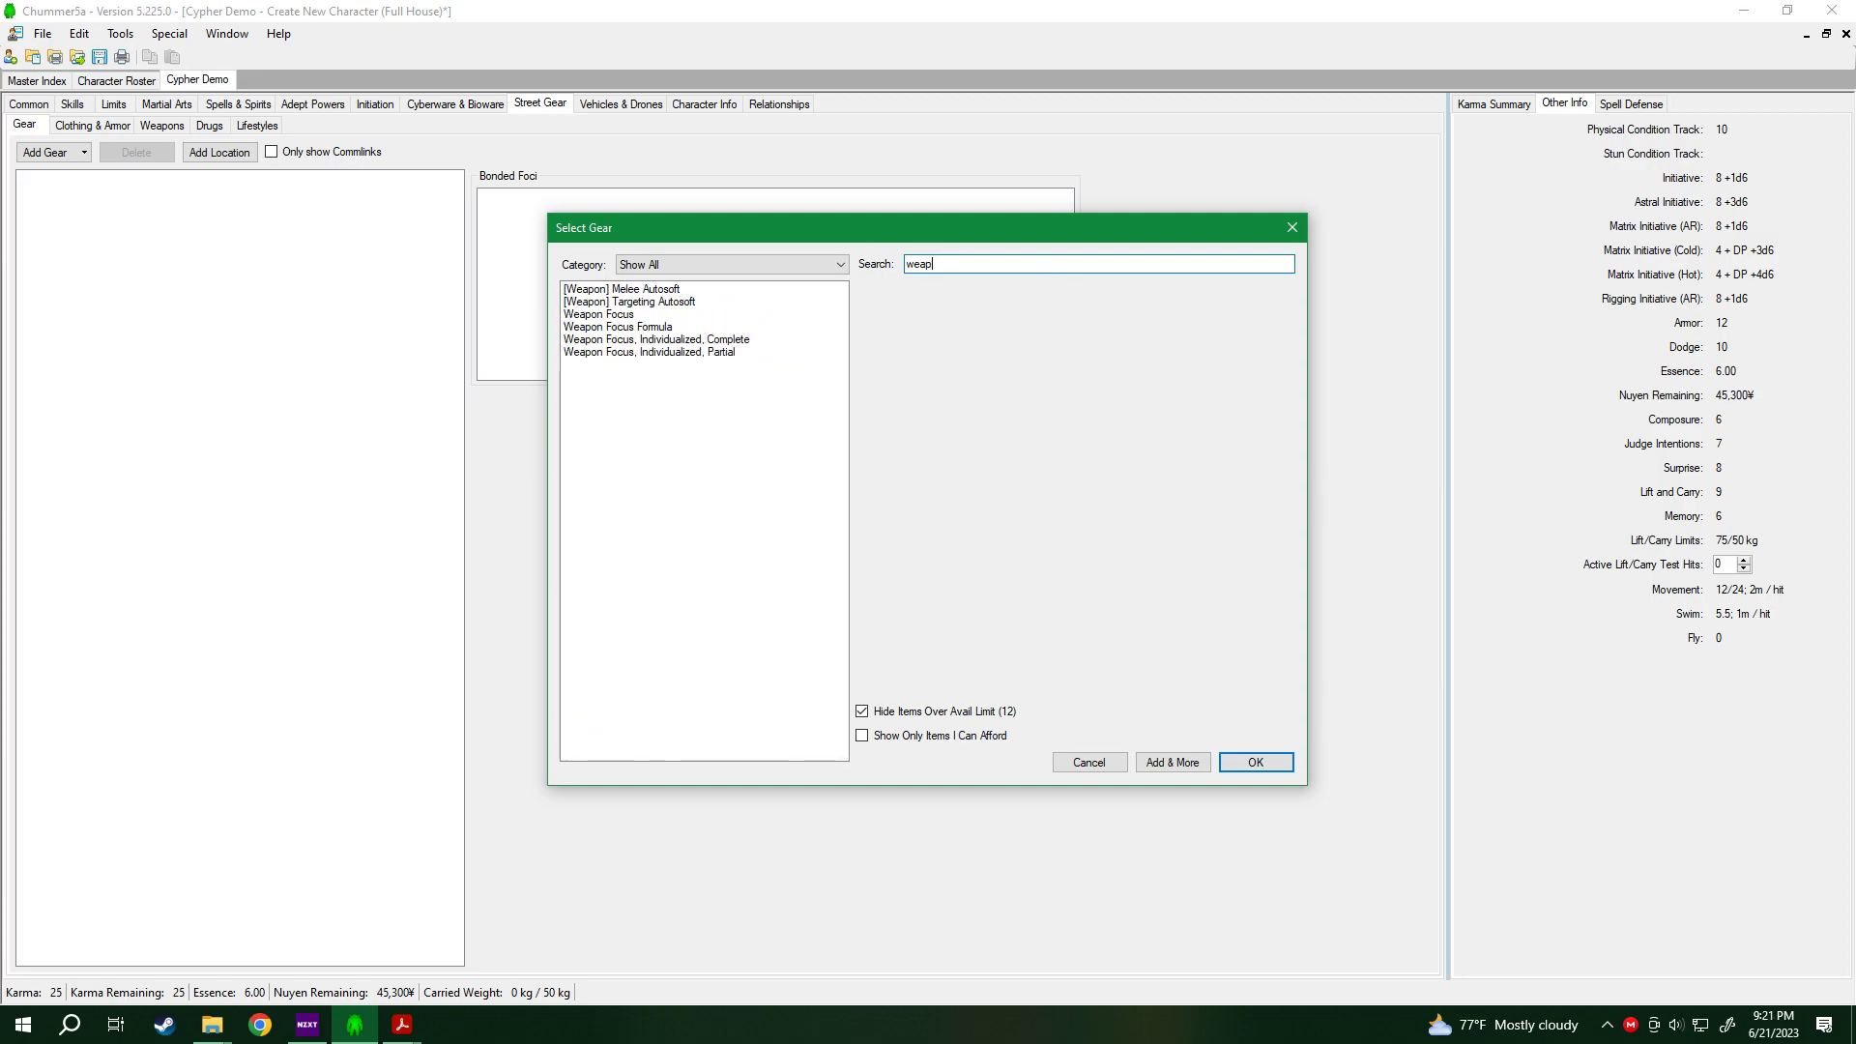
Select Weapon Focus in the search results, set its rating to 2 and add it to the character's gear.
left_click(624, 304)
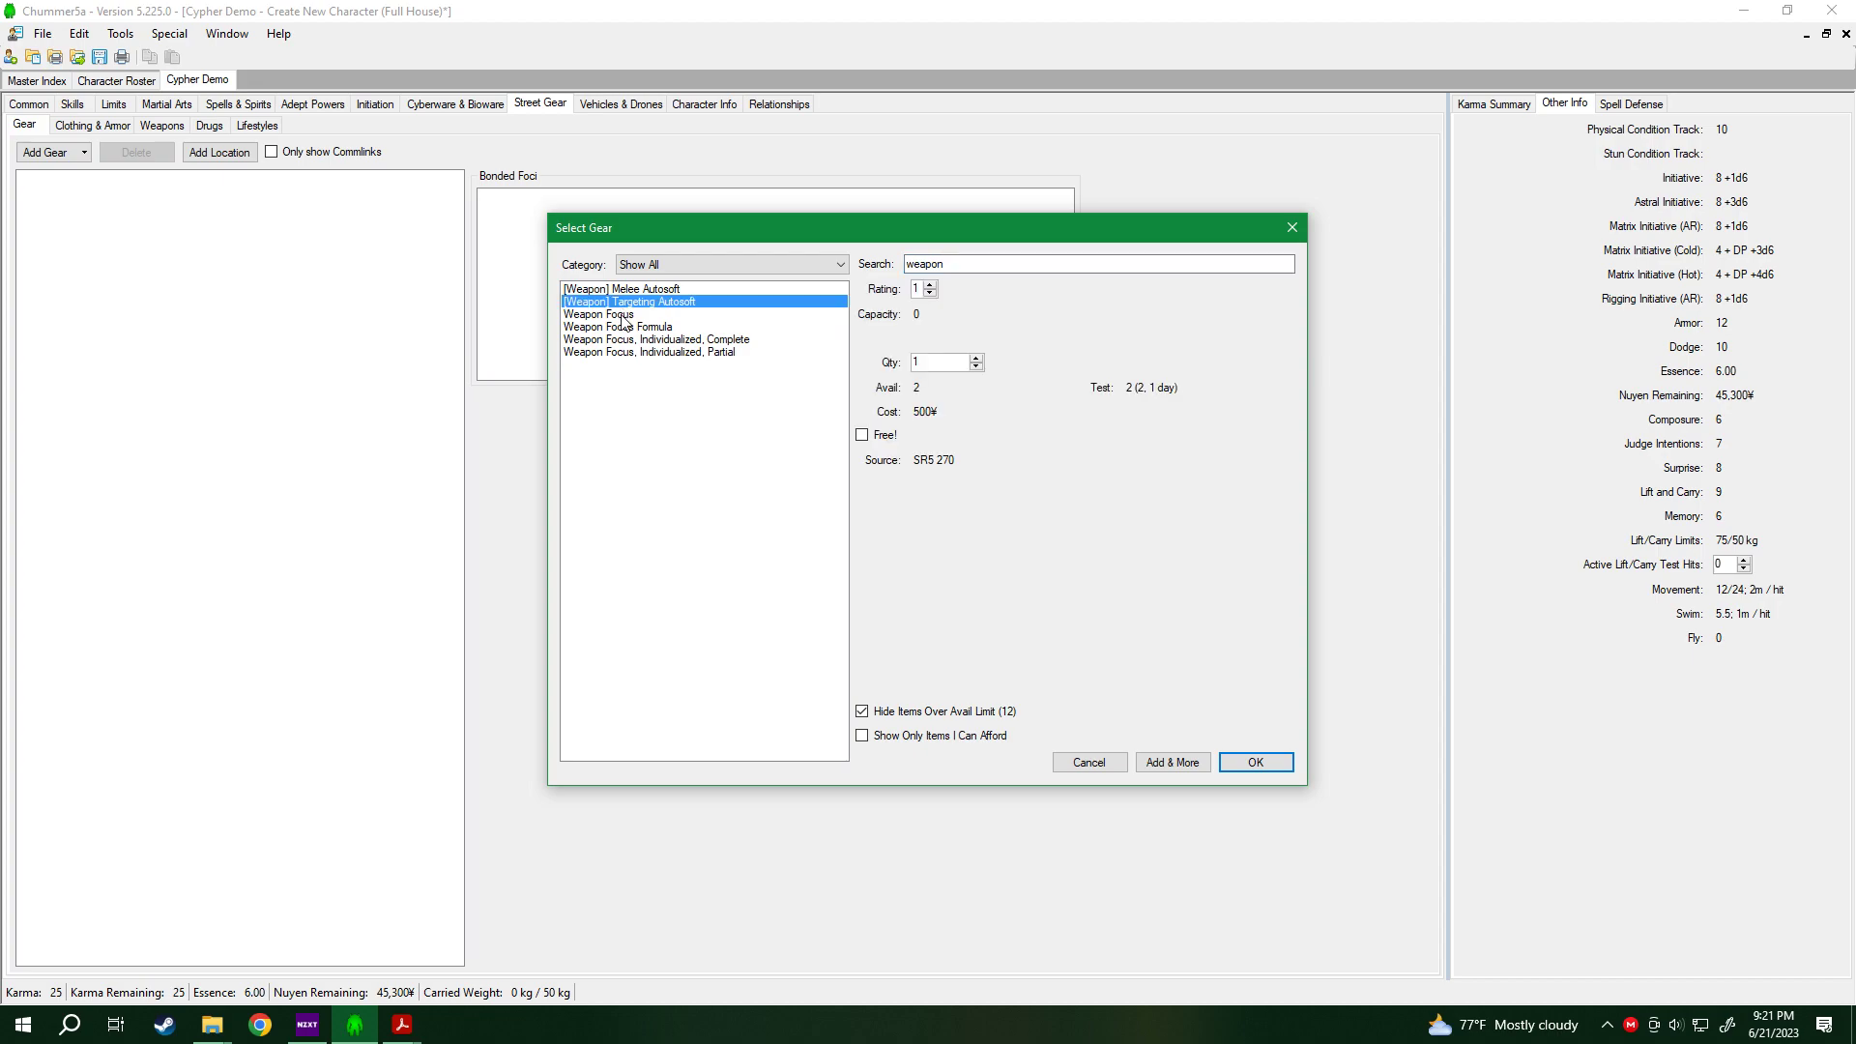
left_click(661, 315)
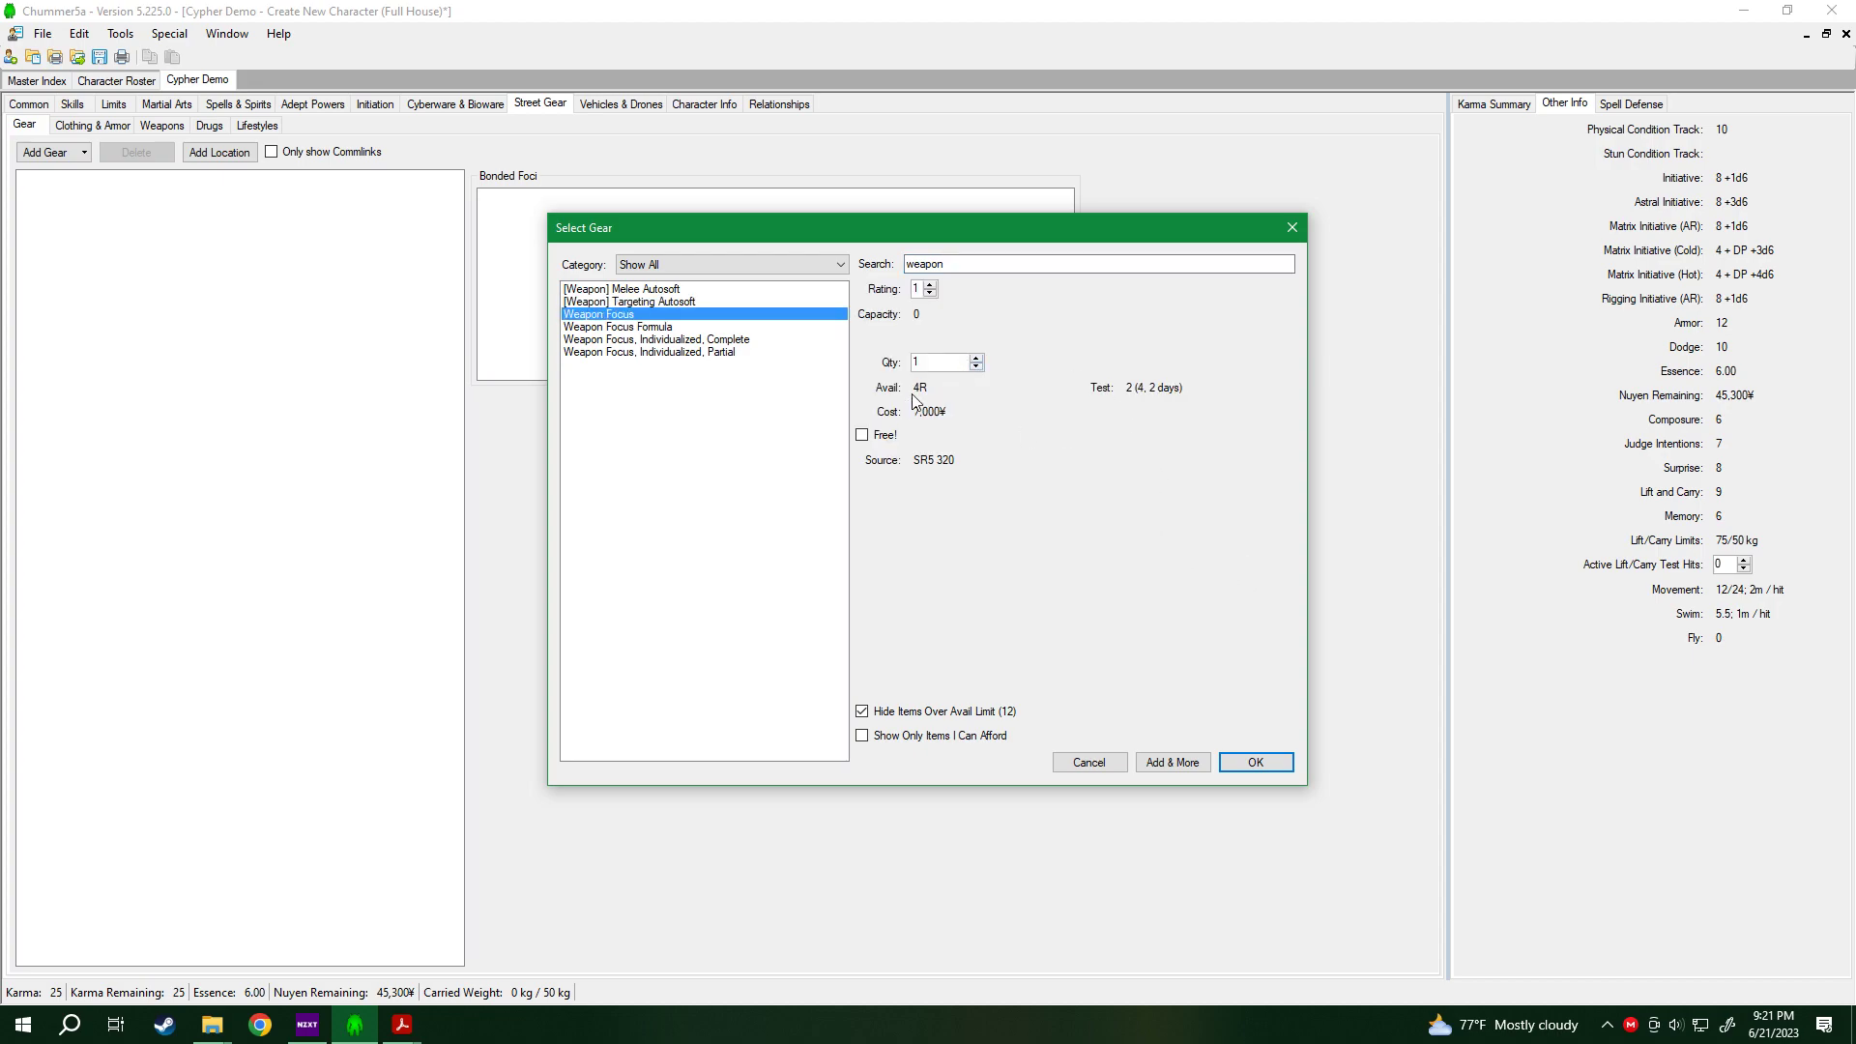
left_click(930, 284)
left_click(931, 284)
left_click(930, 292)
left_click(1254, 762)
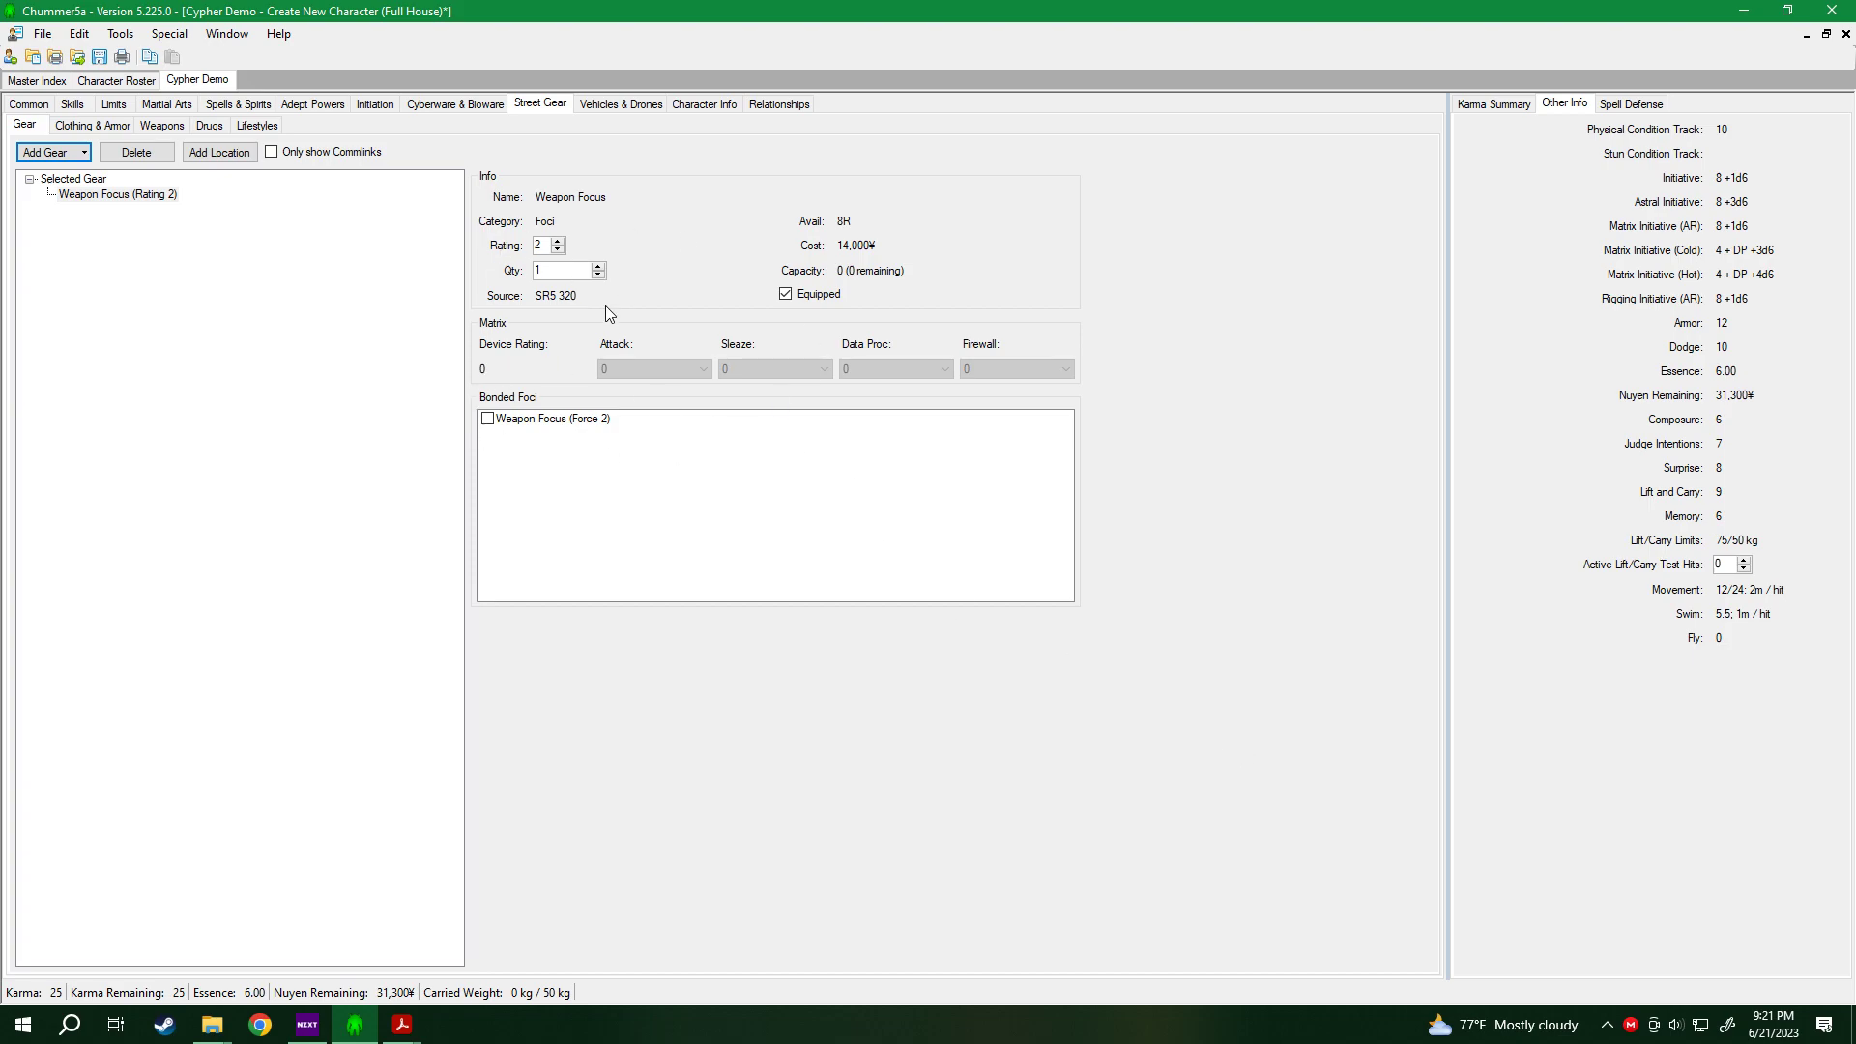
Bond the Weapon Focus to the character, choosing the Ares 'One' Monosword as the weapon it affects.
left_click(522, 427)
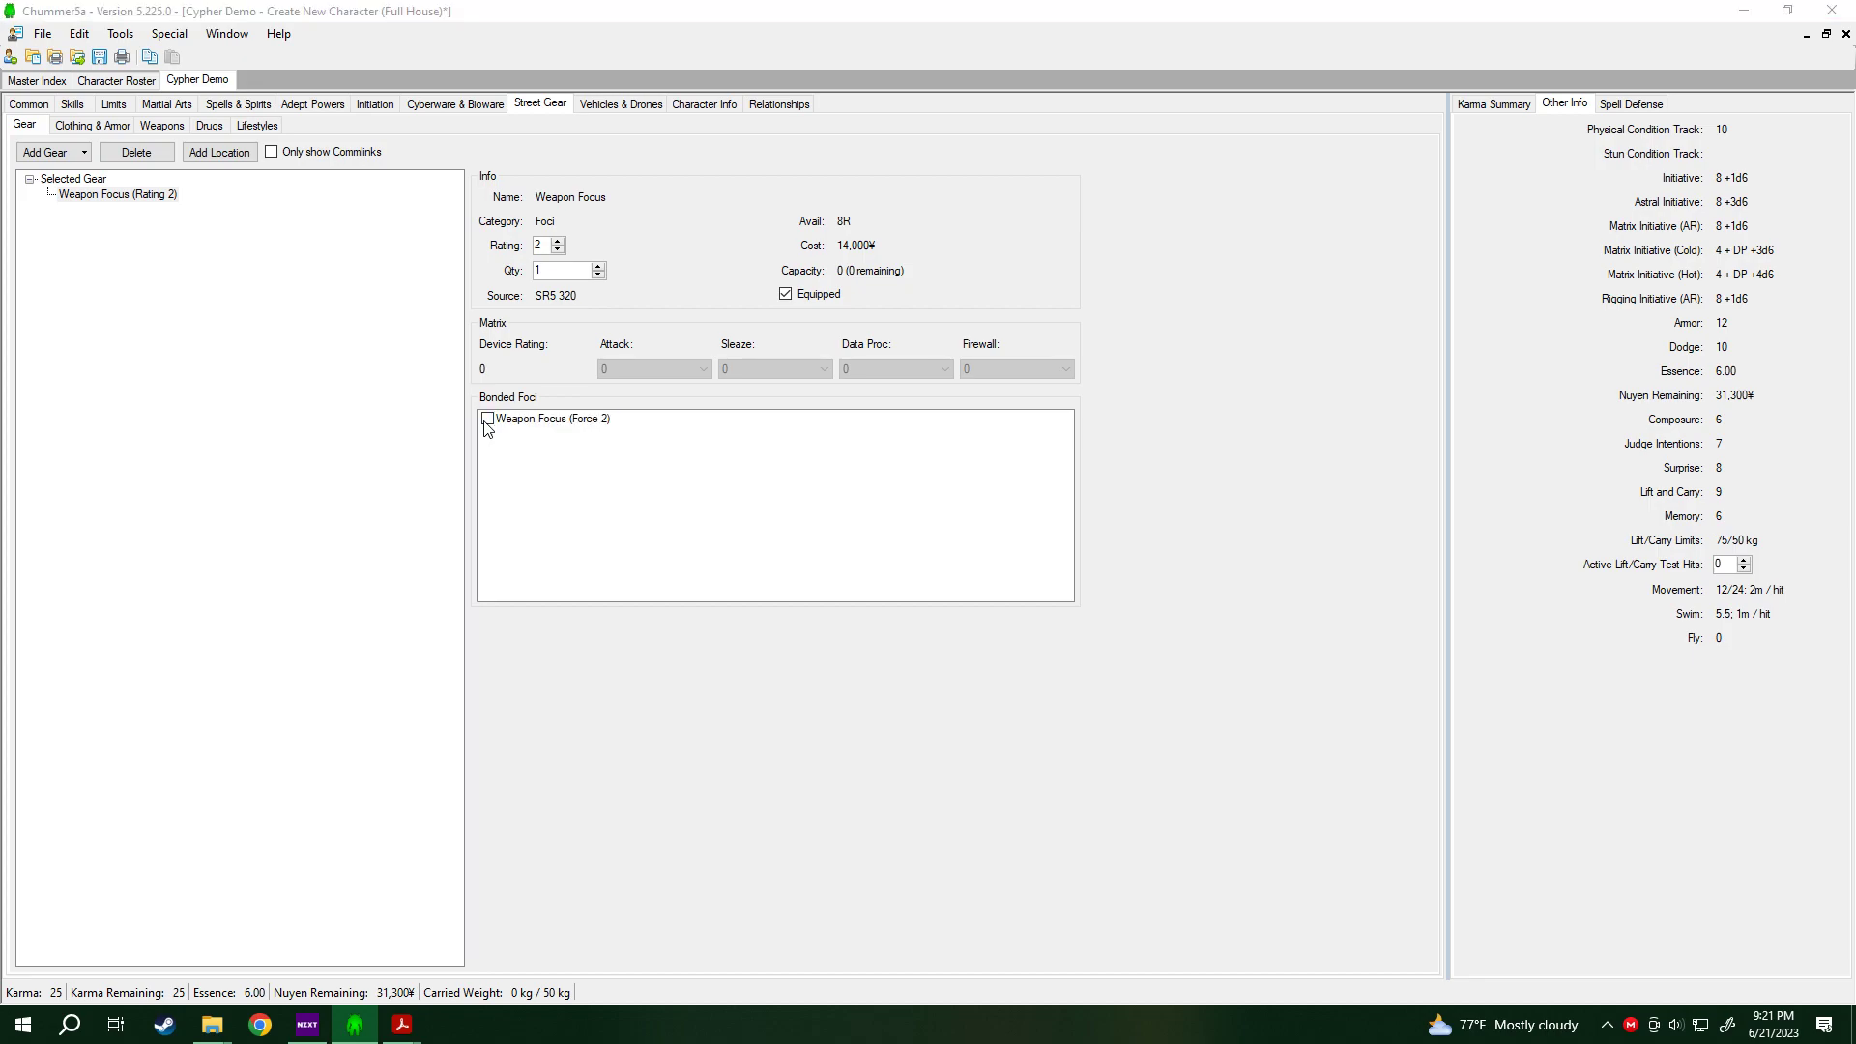
left_click(487, 419)
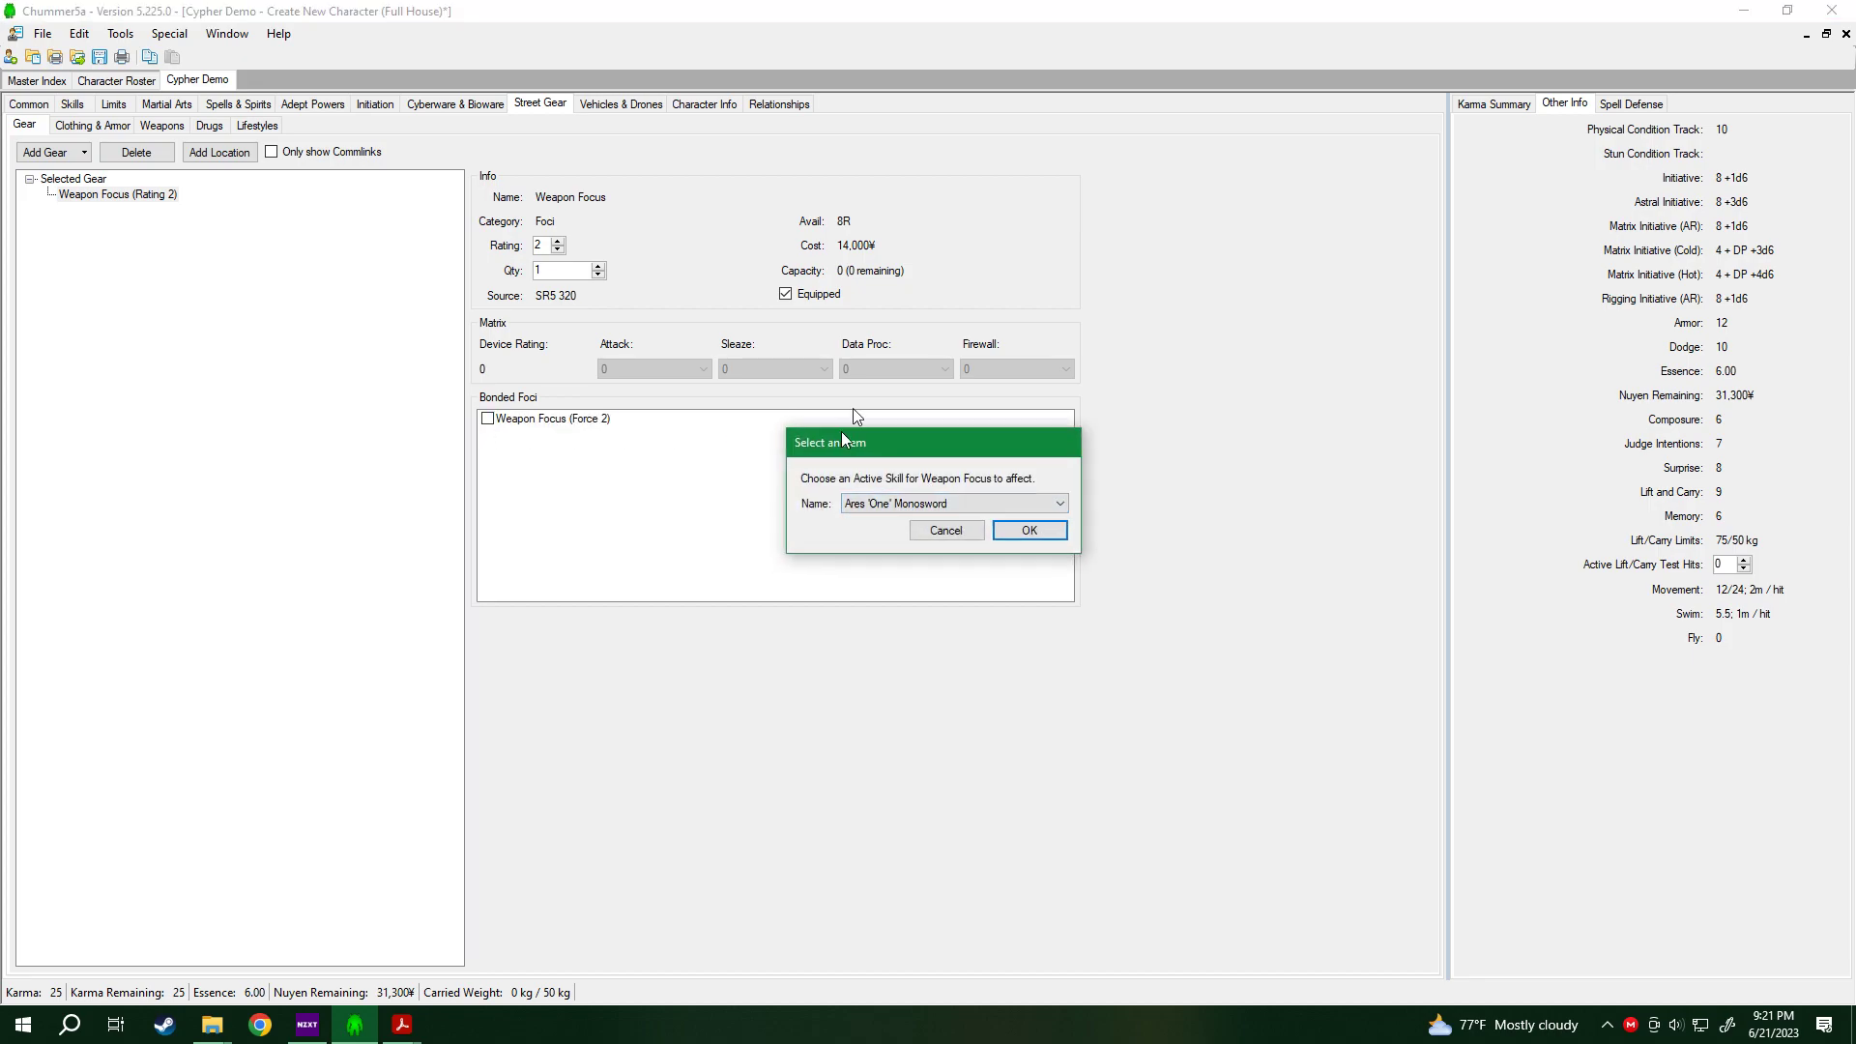
left_click(947, 272)
left_click(947, 287)
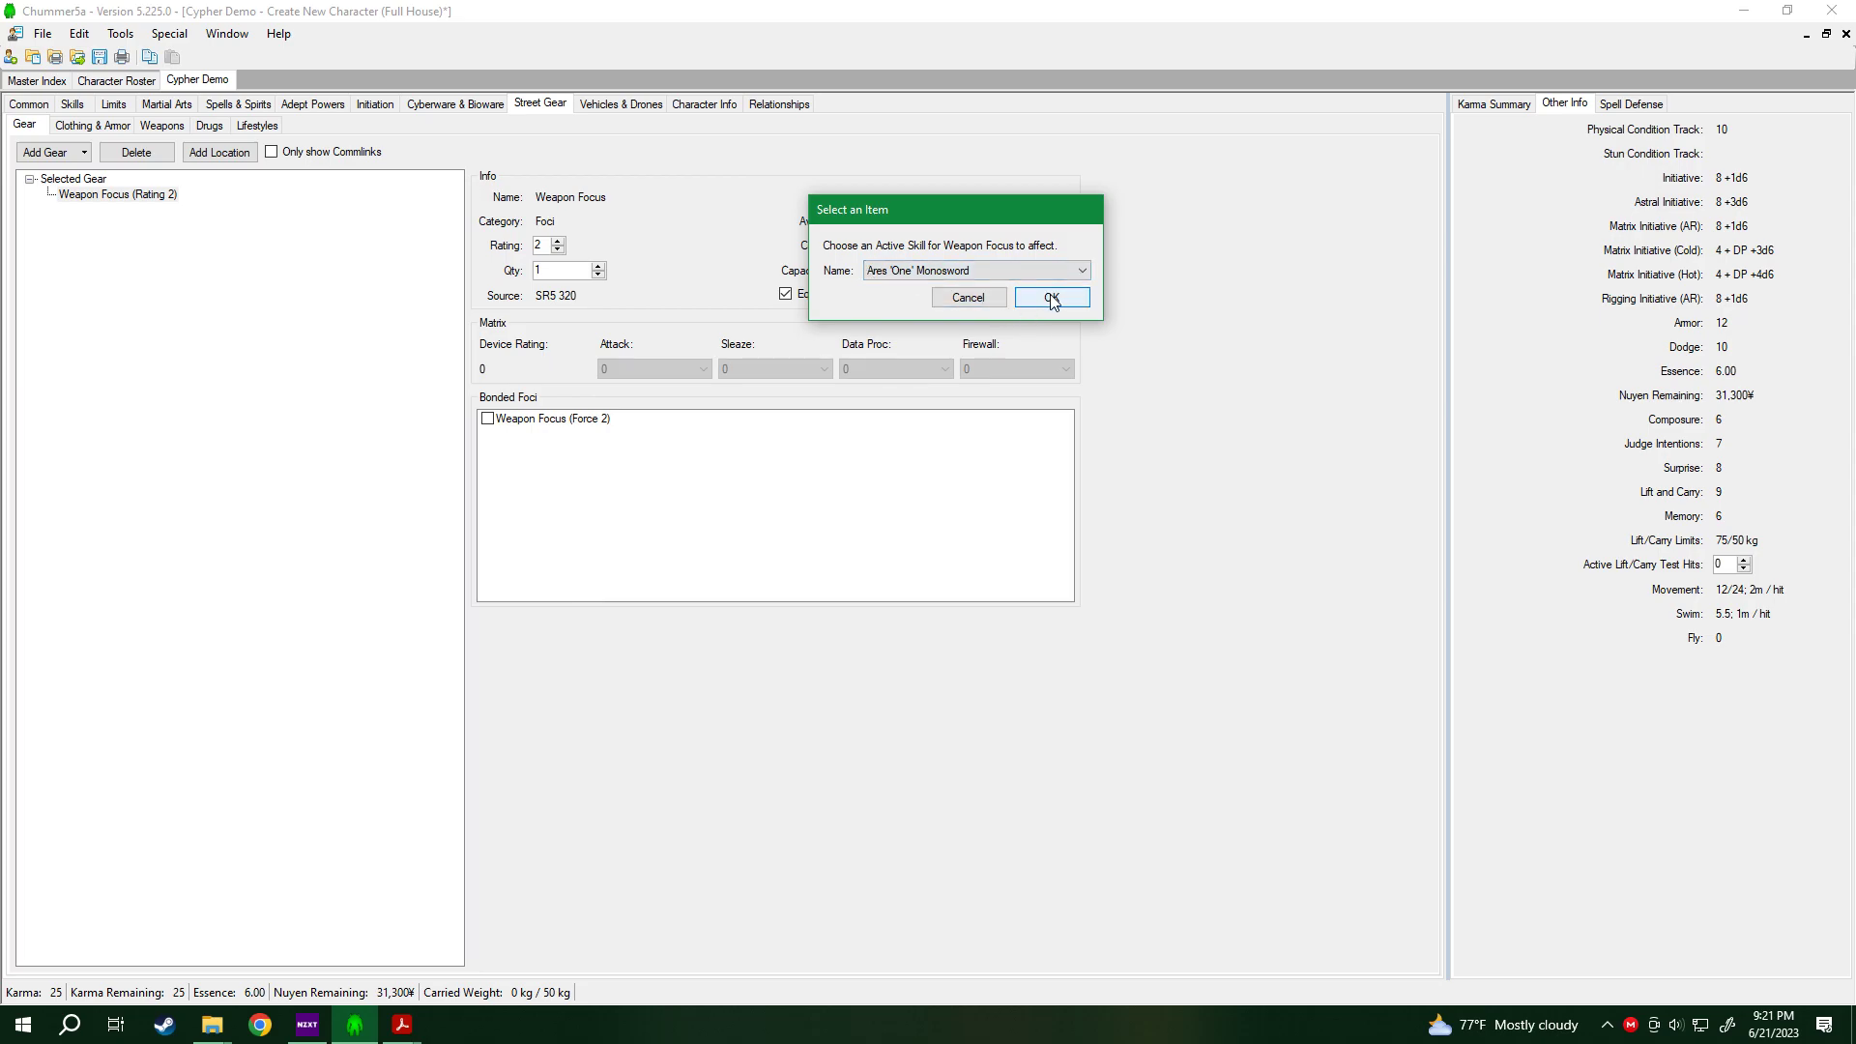
left_click(1052, 300)
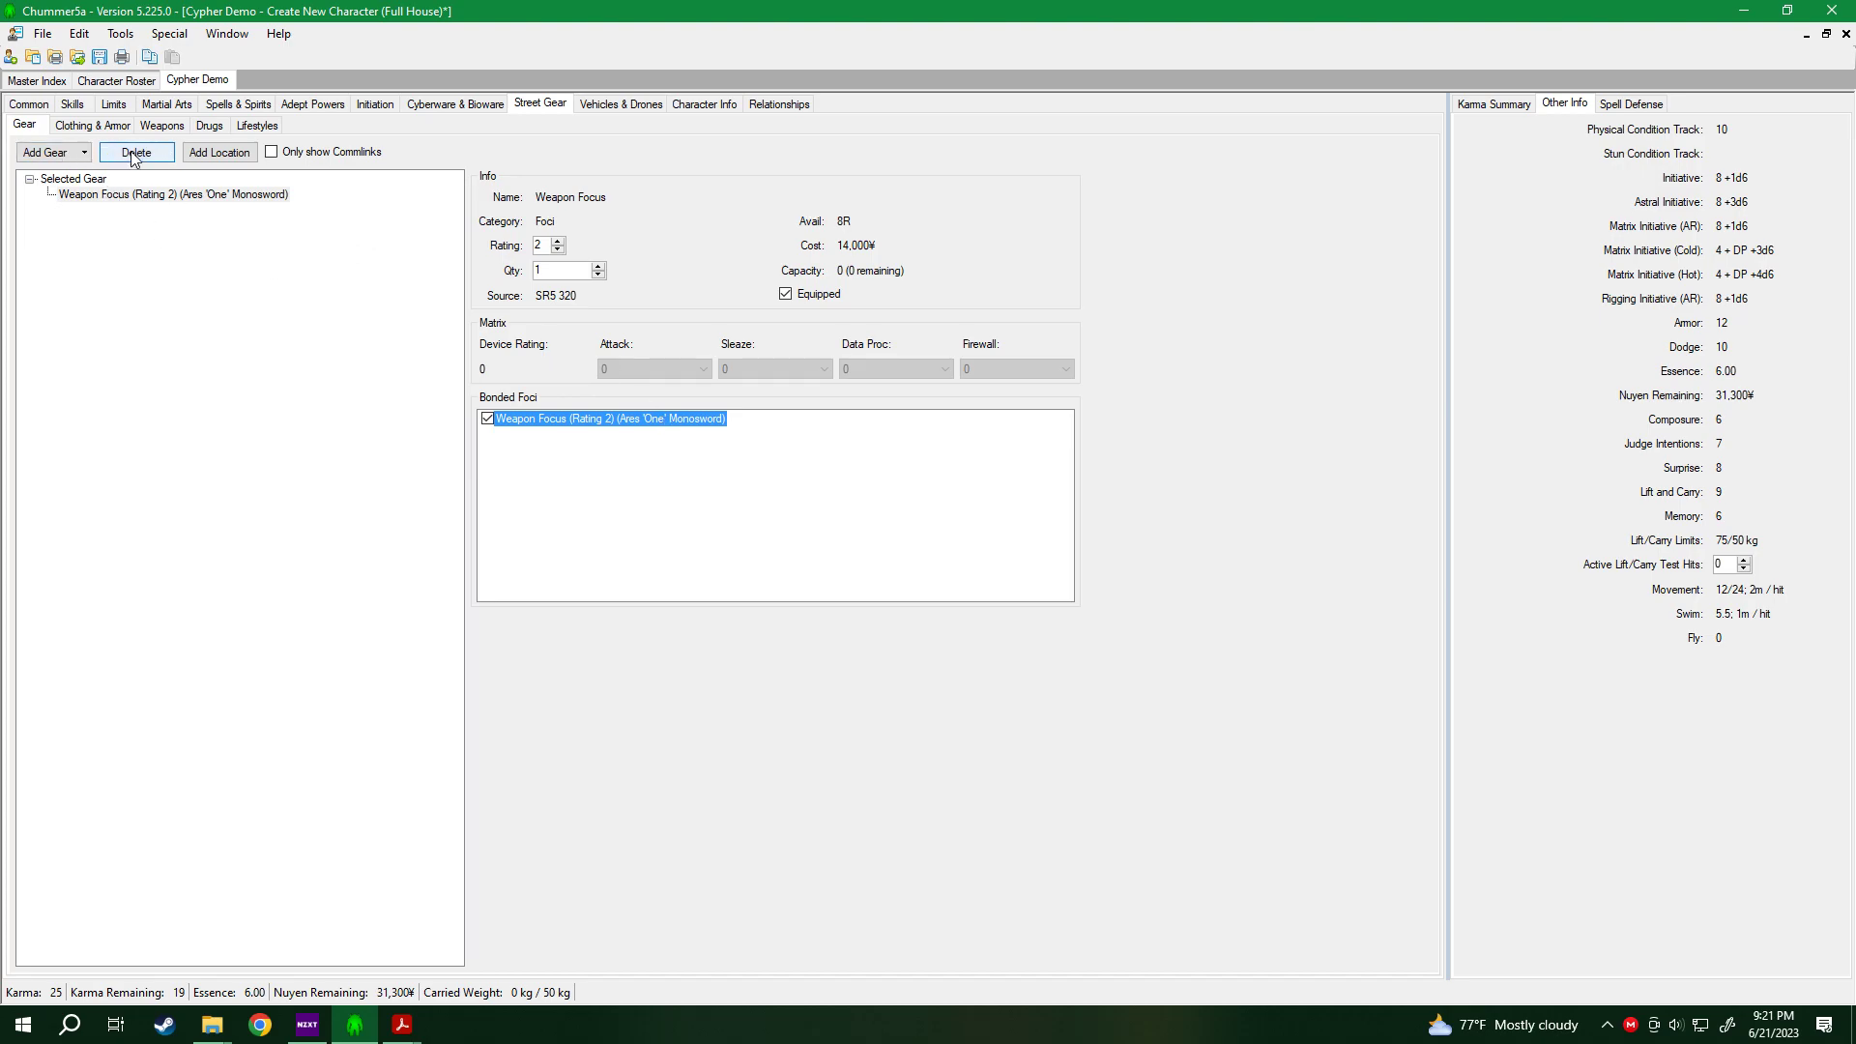
Examine the Ares 'One' Monosword's stats and the accessories available for it, without adding any.
left_click(162, 125)
left_click(126, 209)
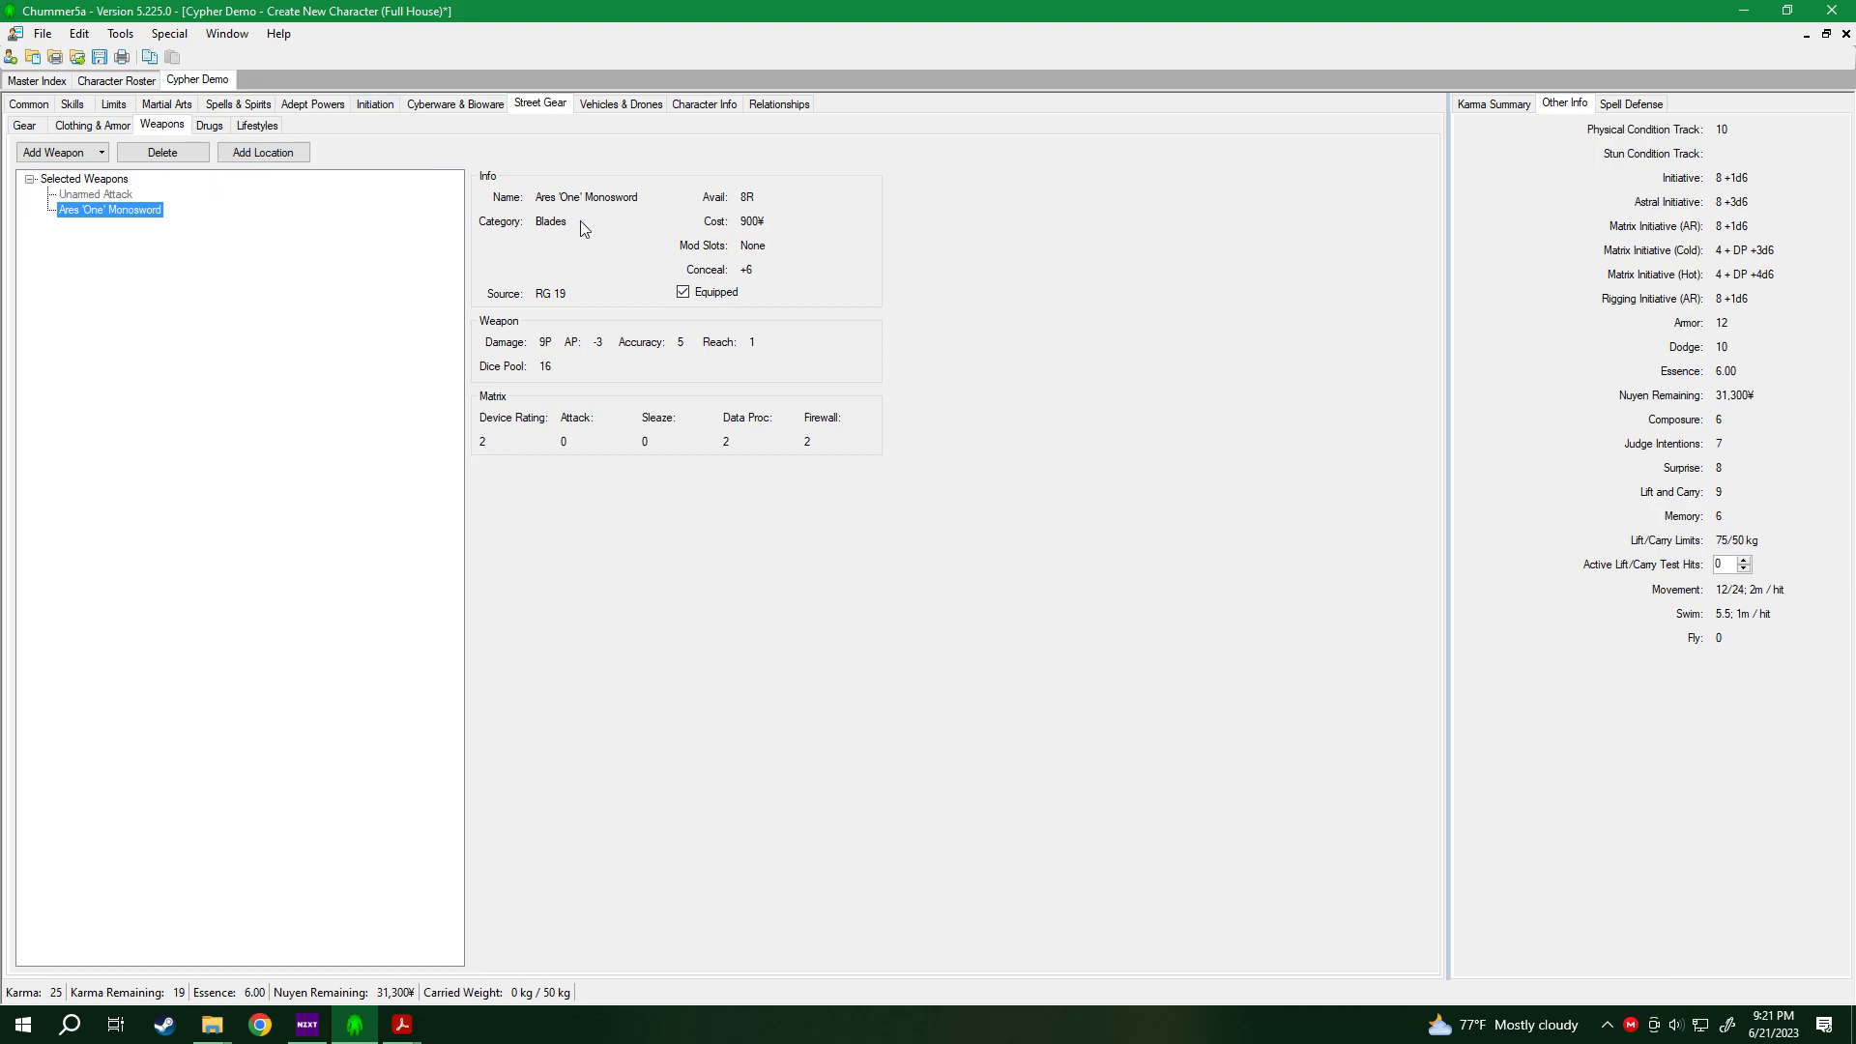
right_click(134, 210)
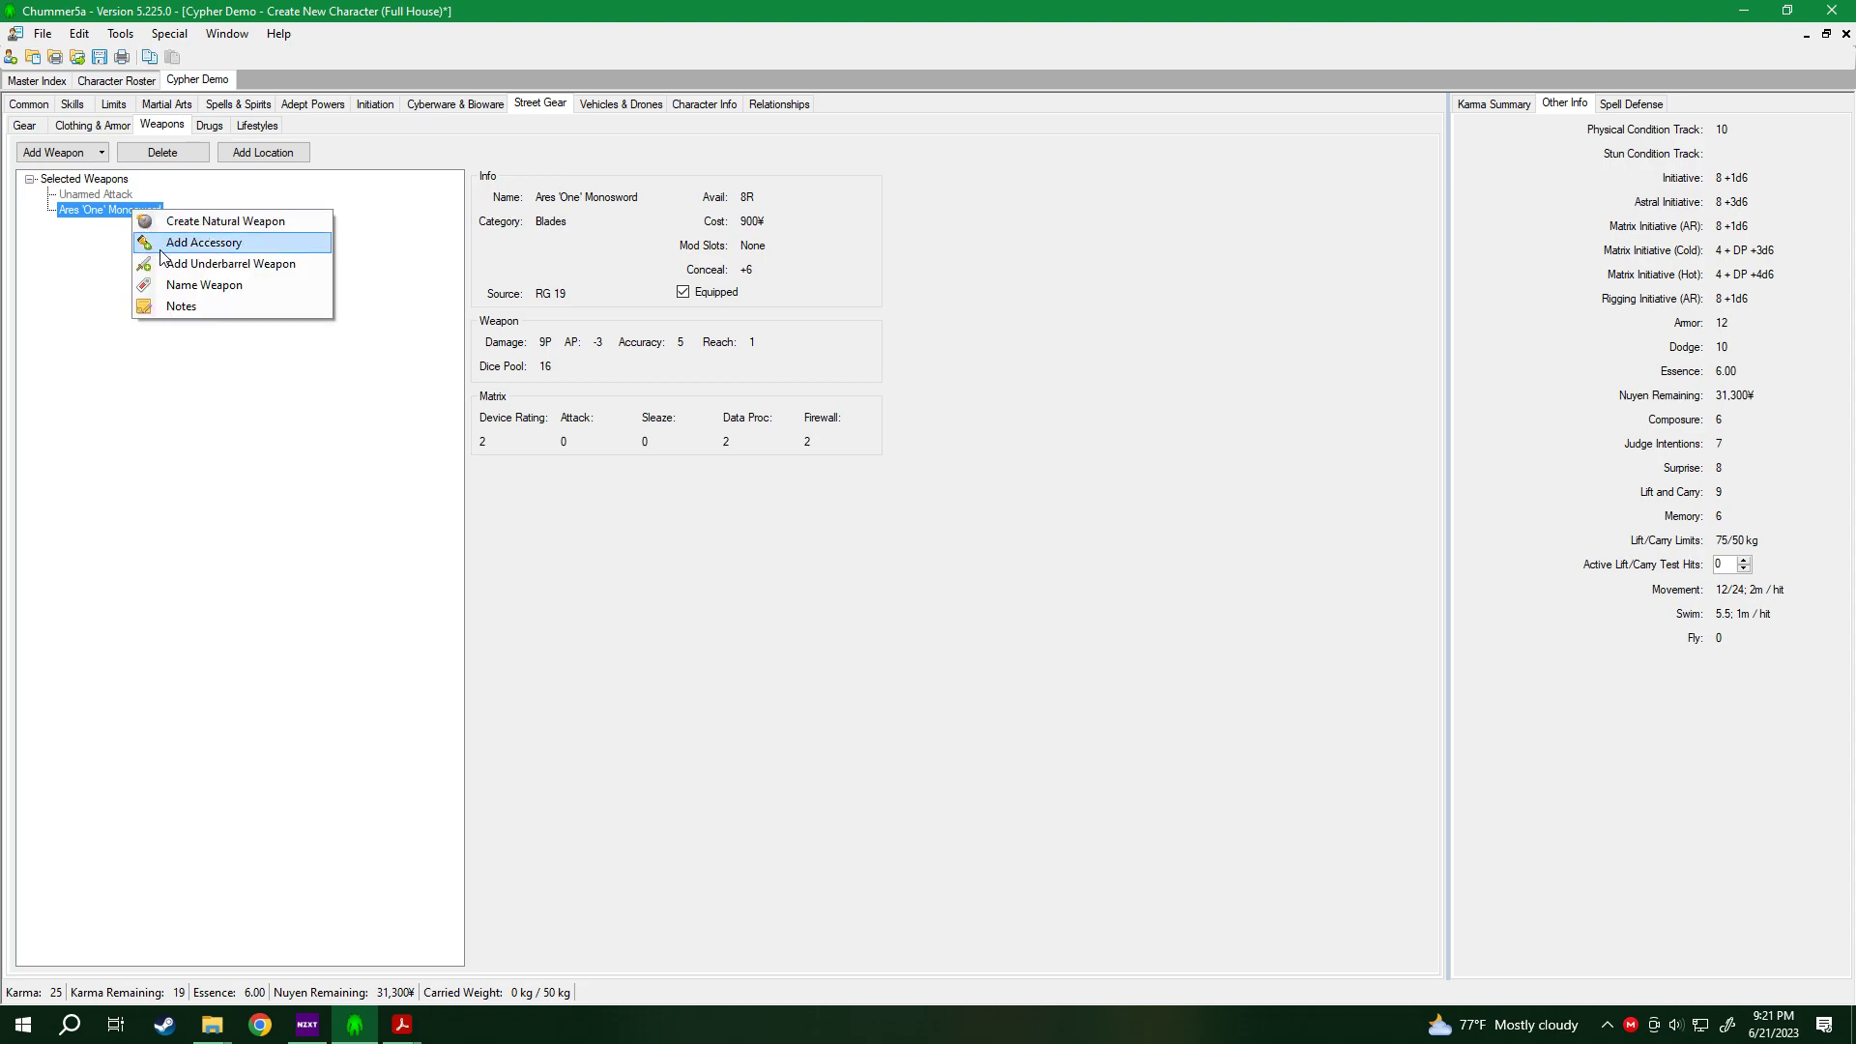
left_click(160, 249)
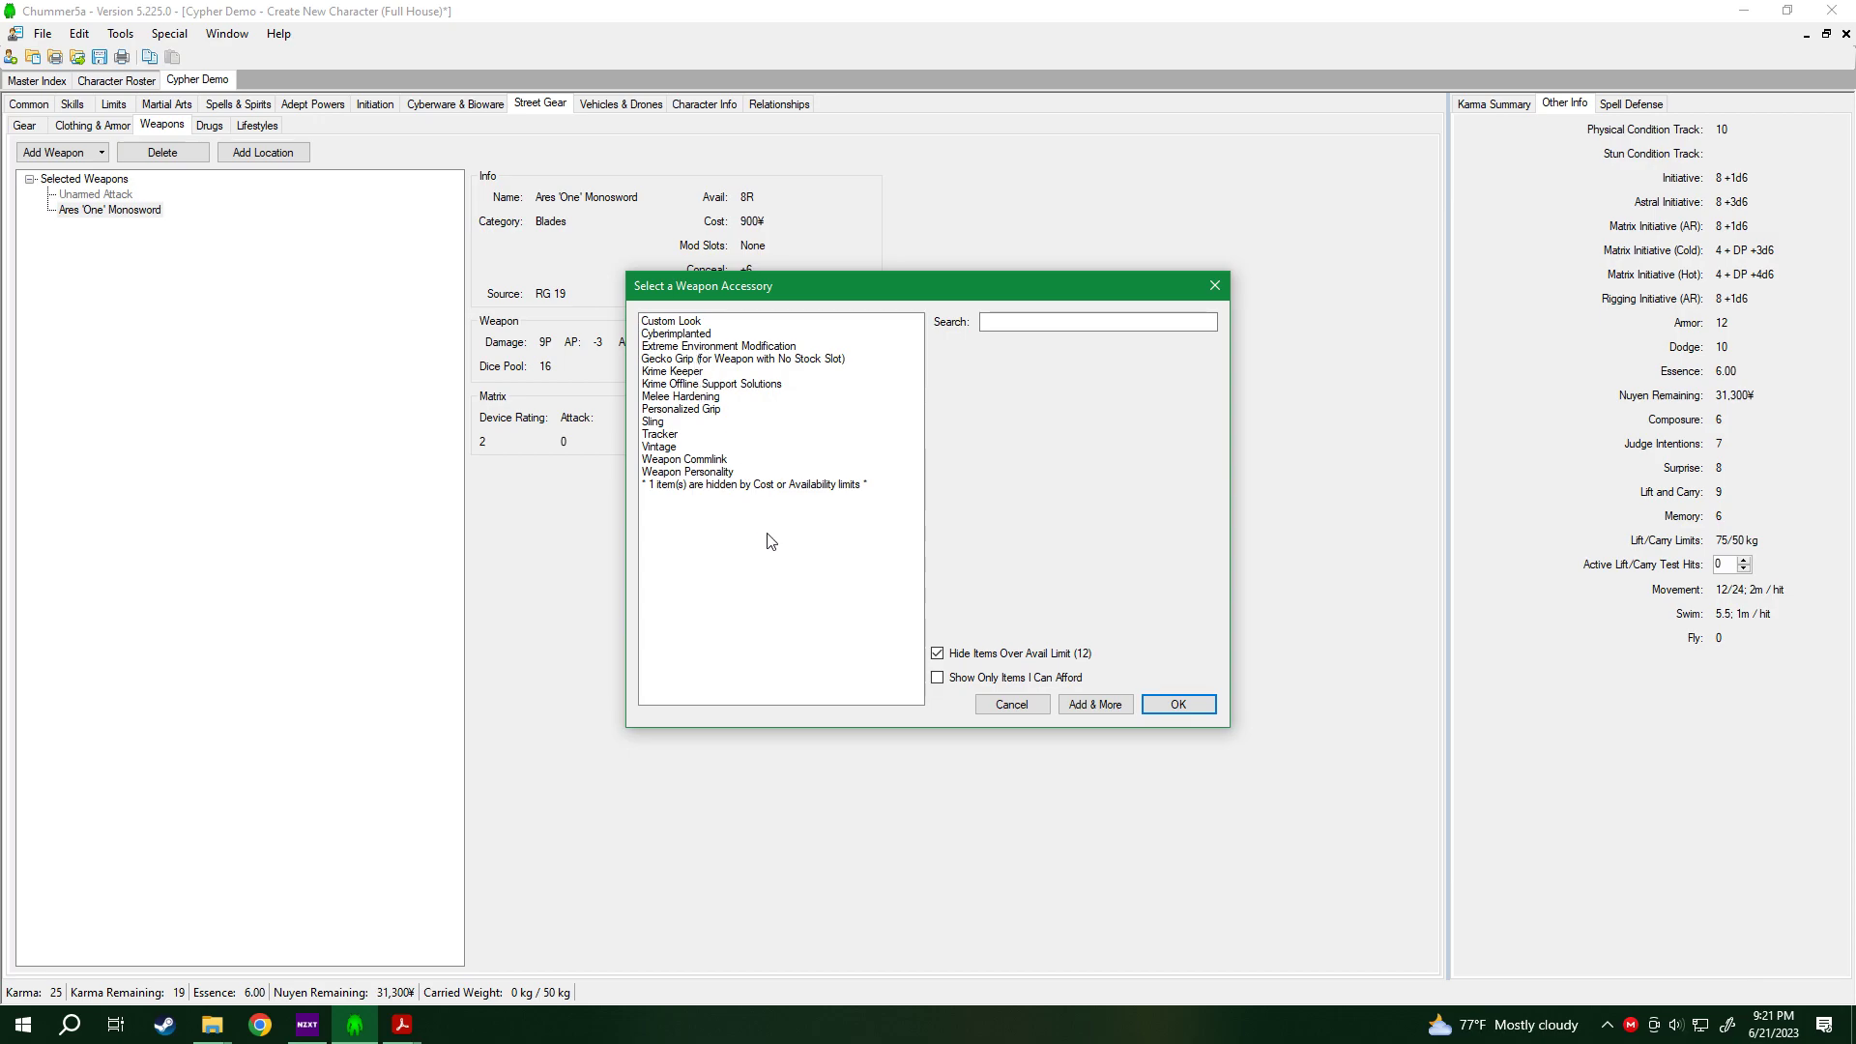
left_click(1009, 705)
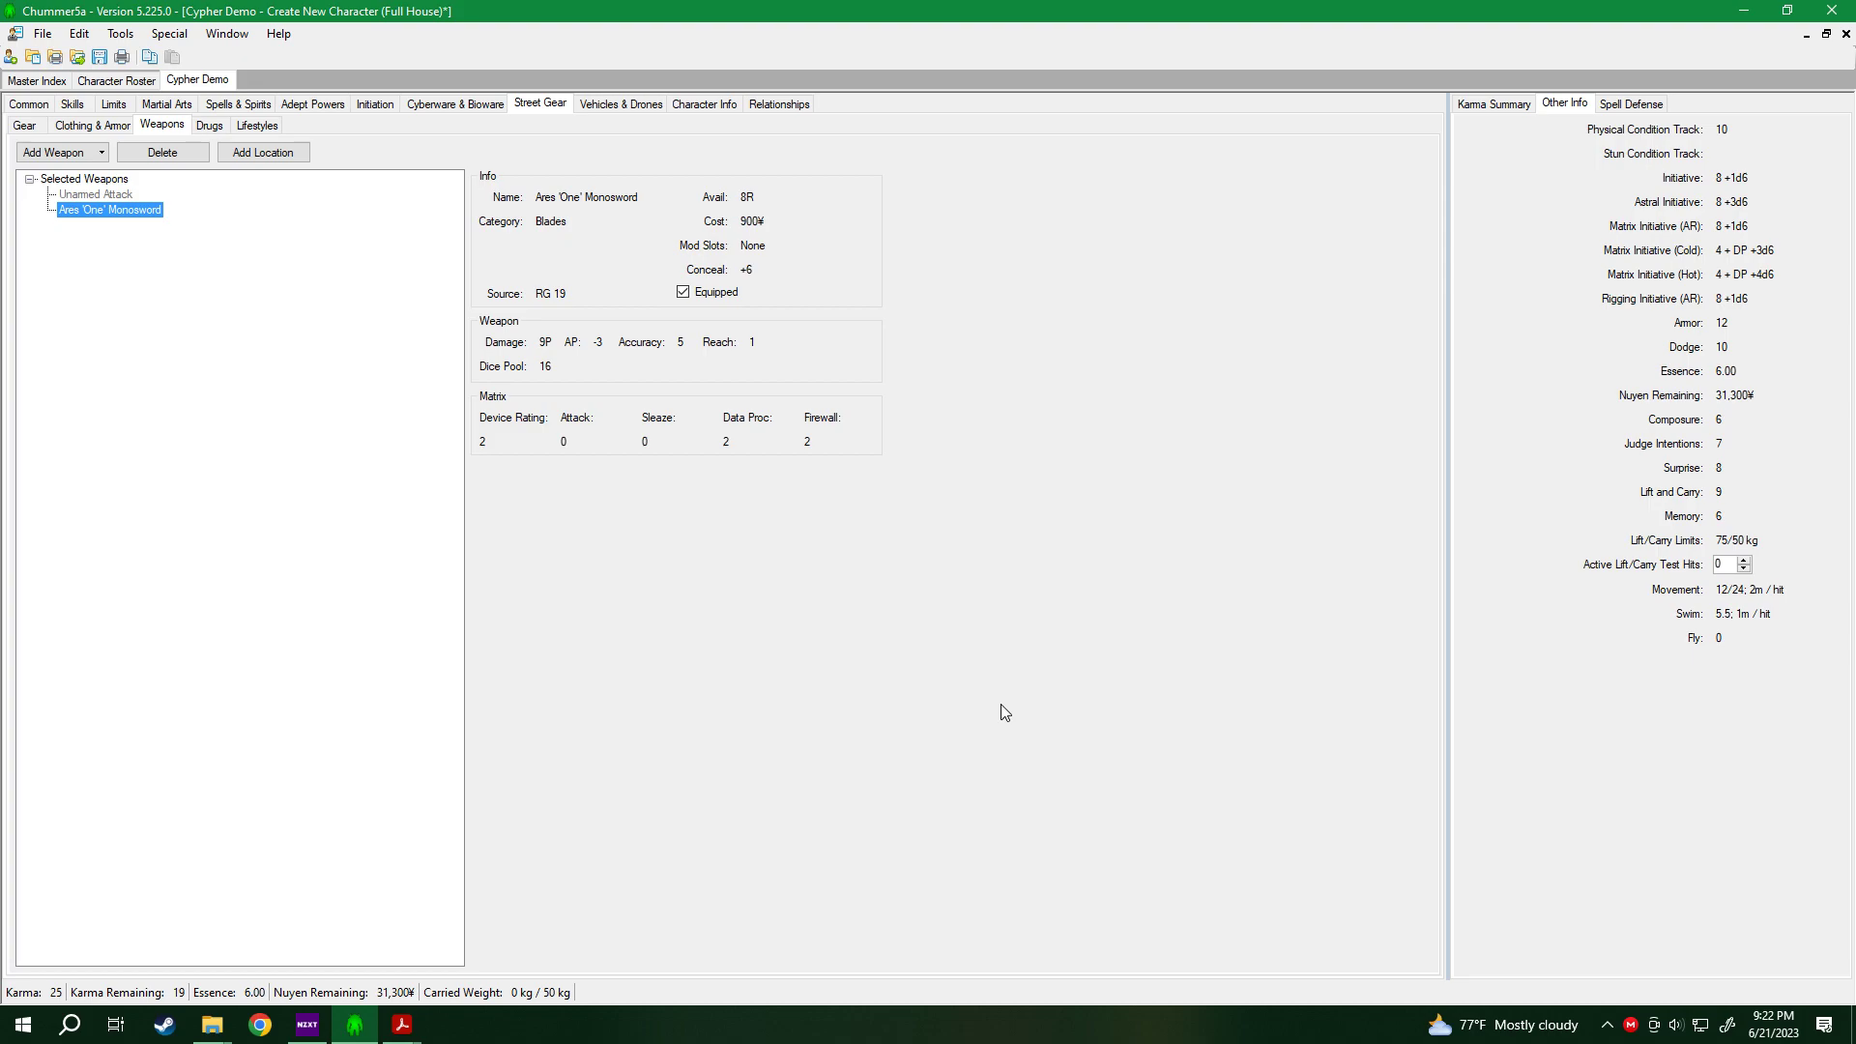
Add the Custom Look accessory to the Ares 'One' Monosword.
right_click(128, 209)
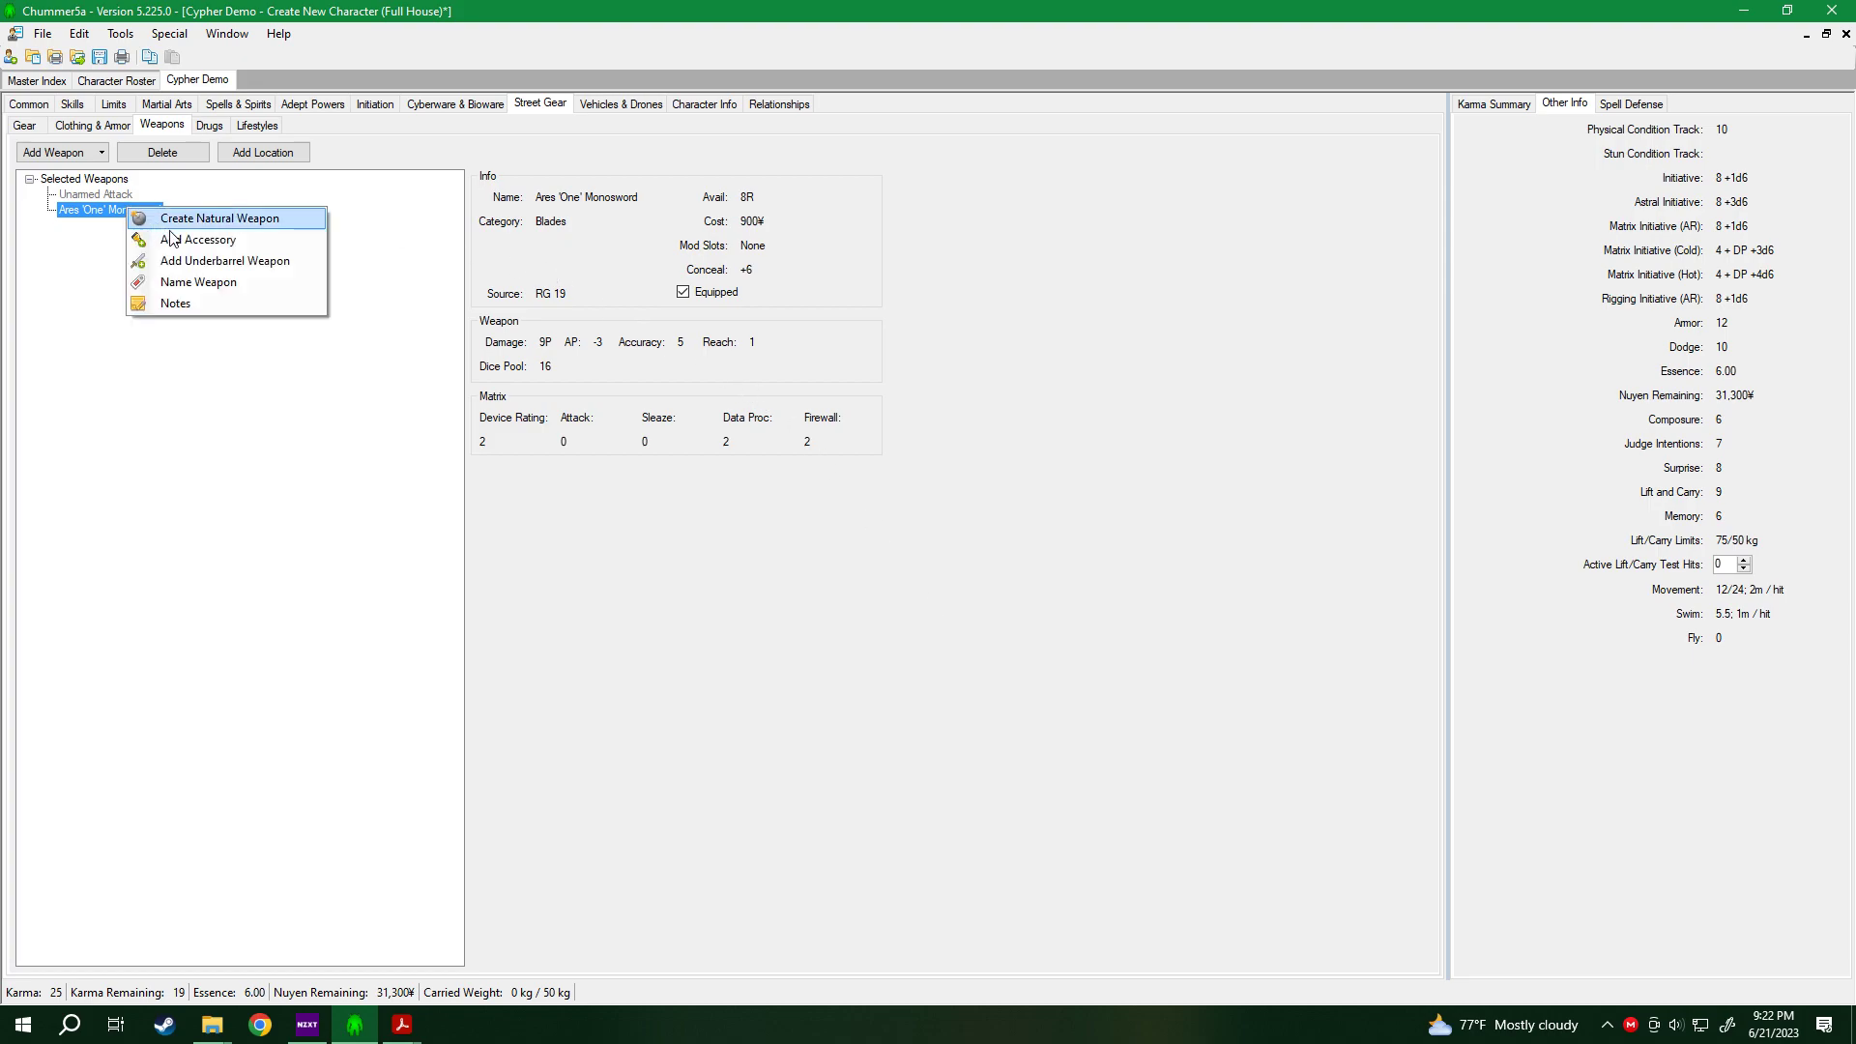
left_click(199, 241)
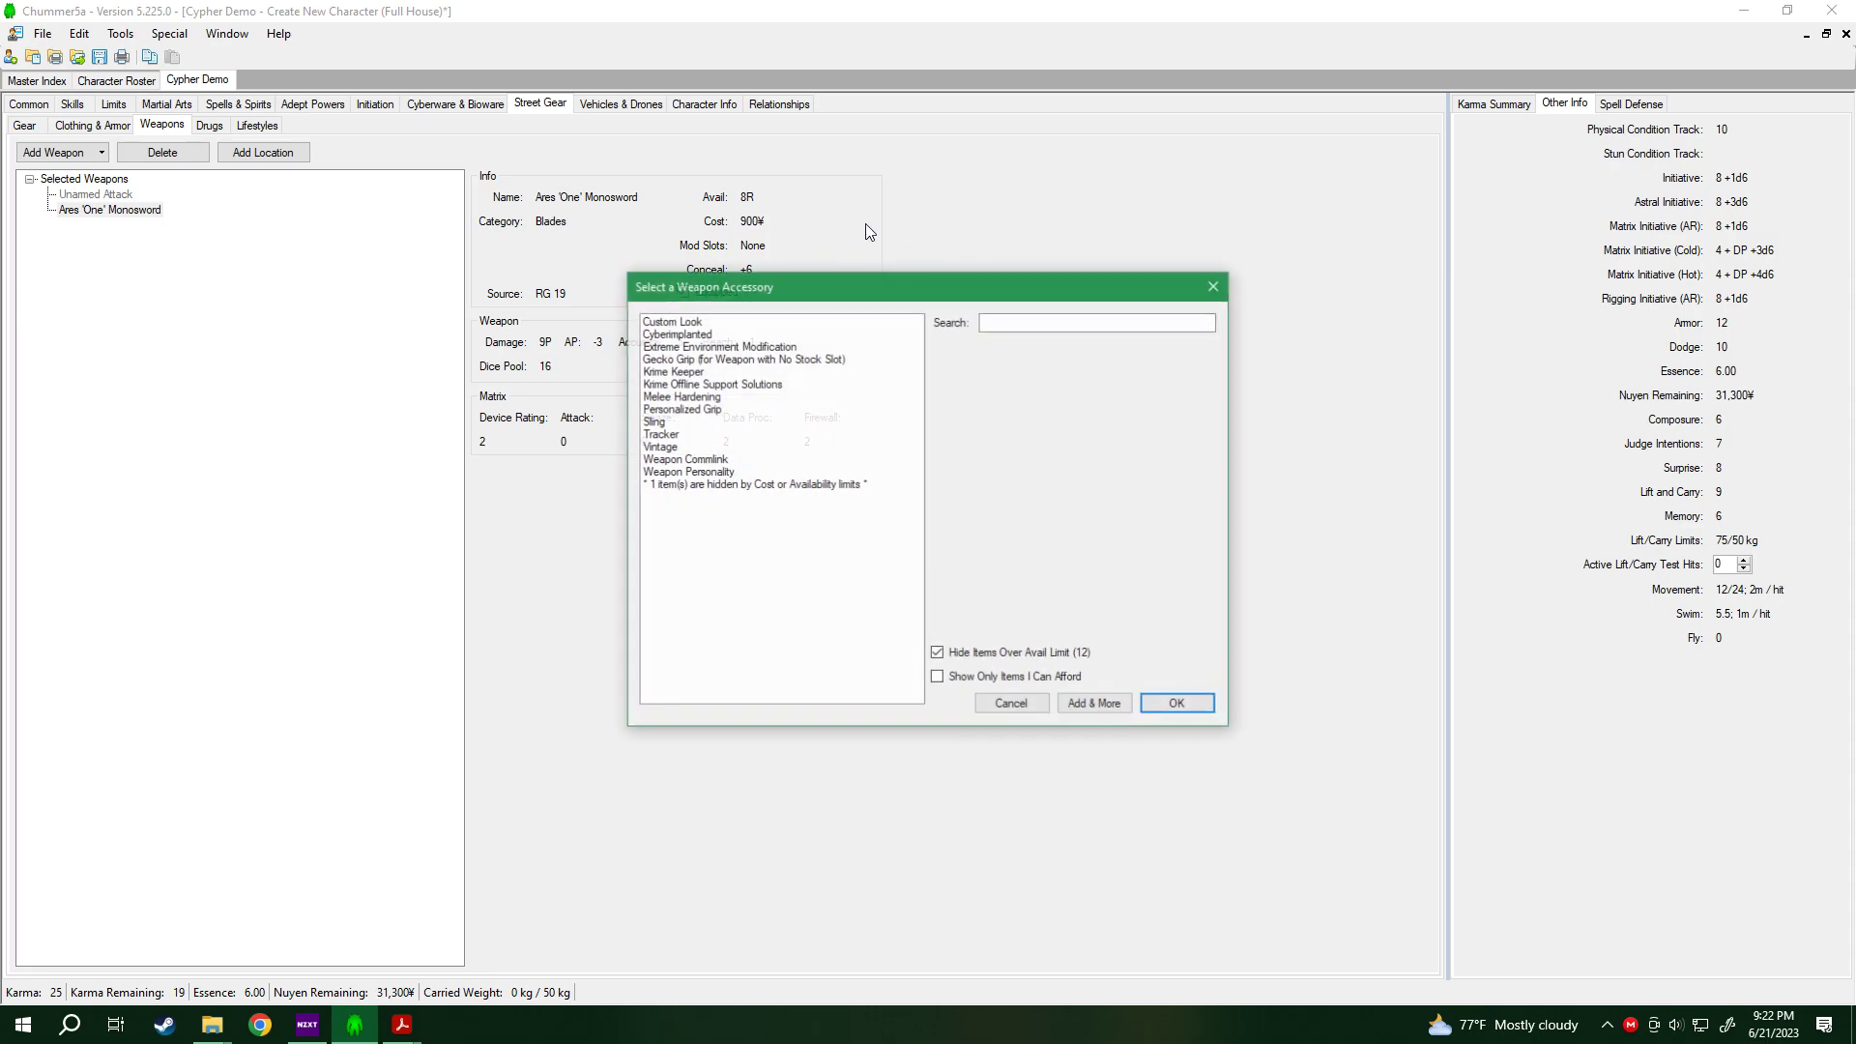
left_click(705, 320)
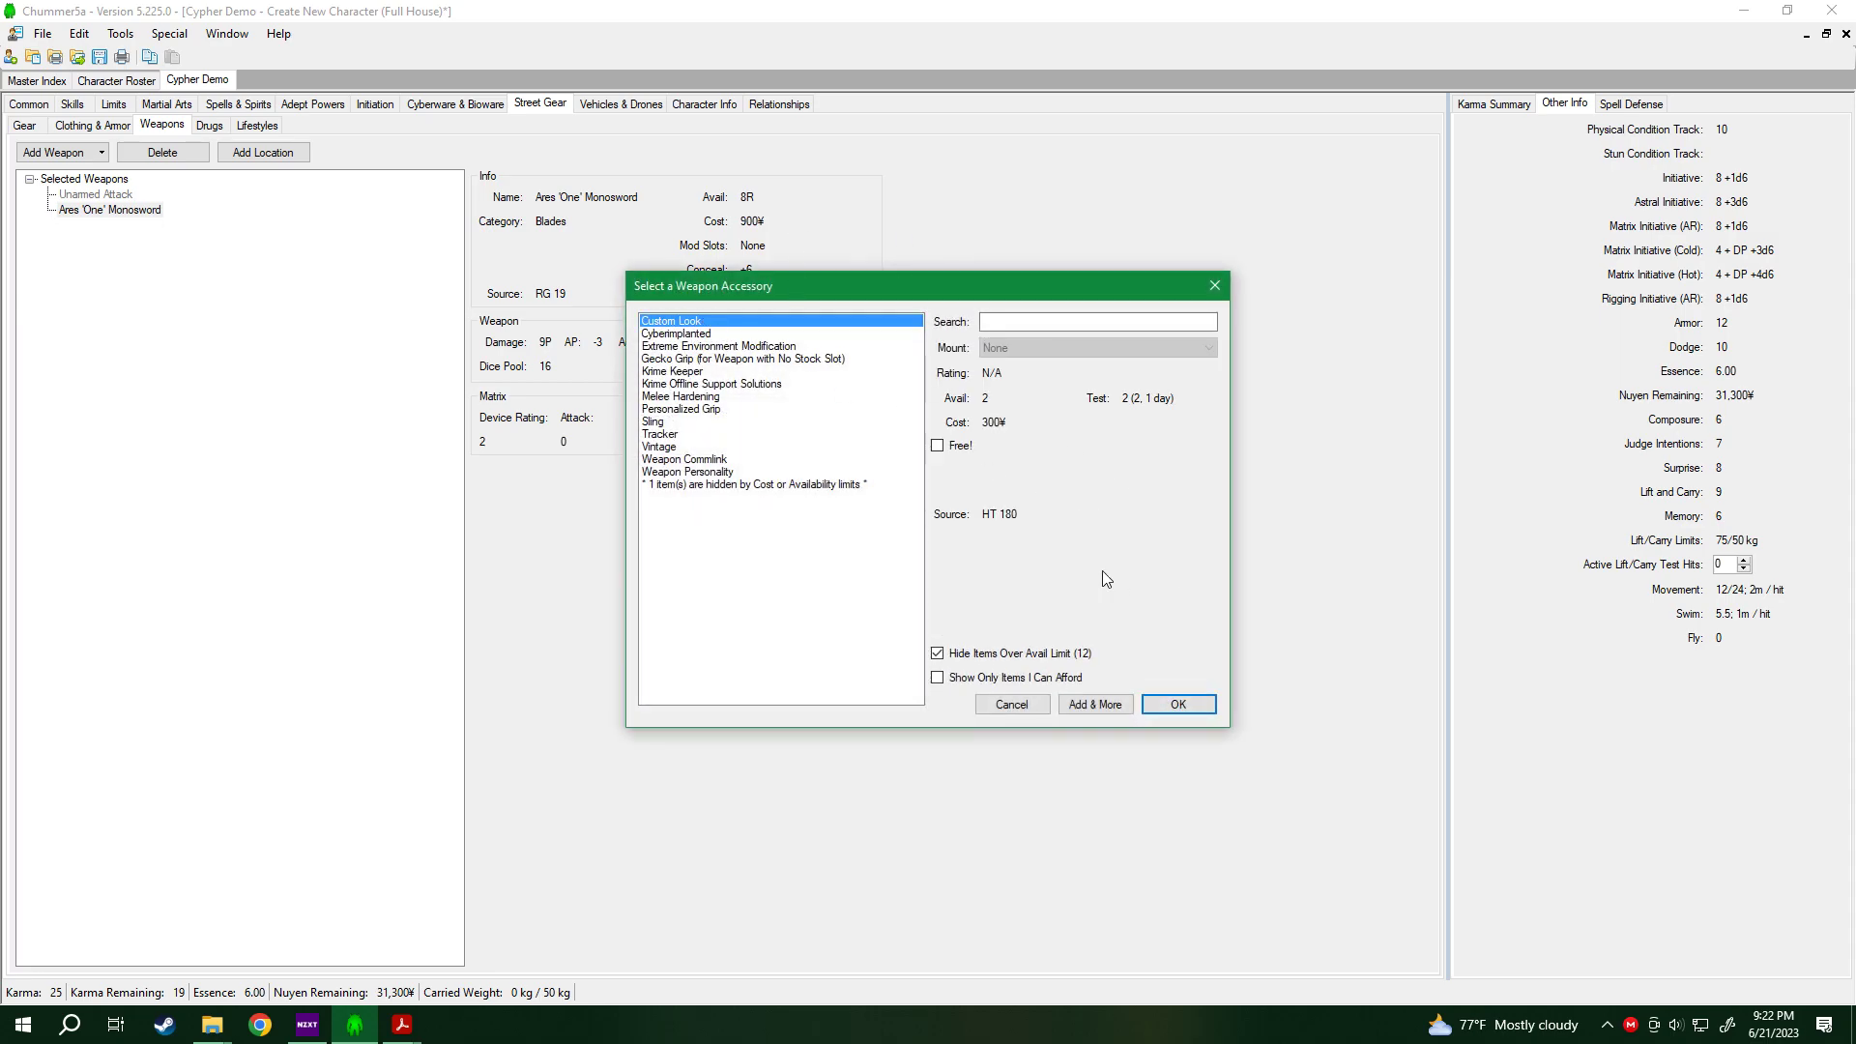
left_click(1178, 704)
right_click(109, 211)
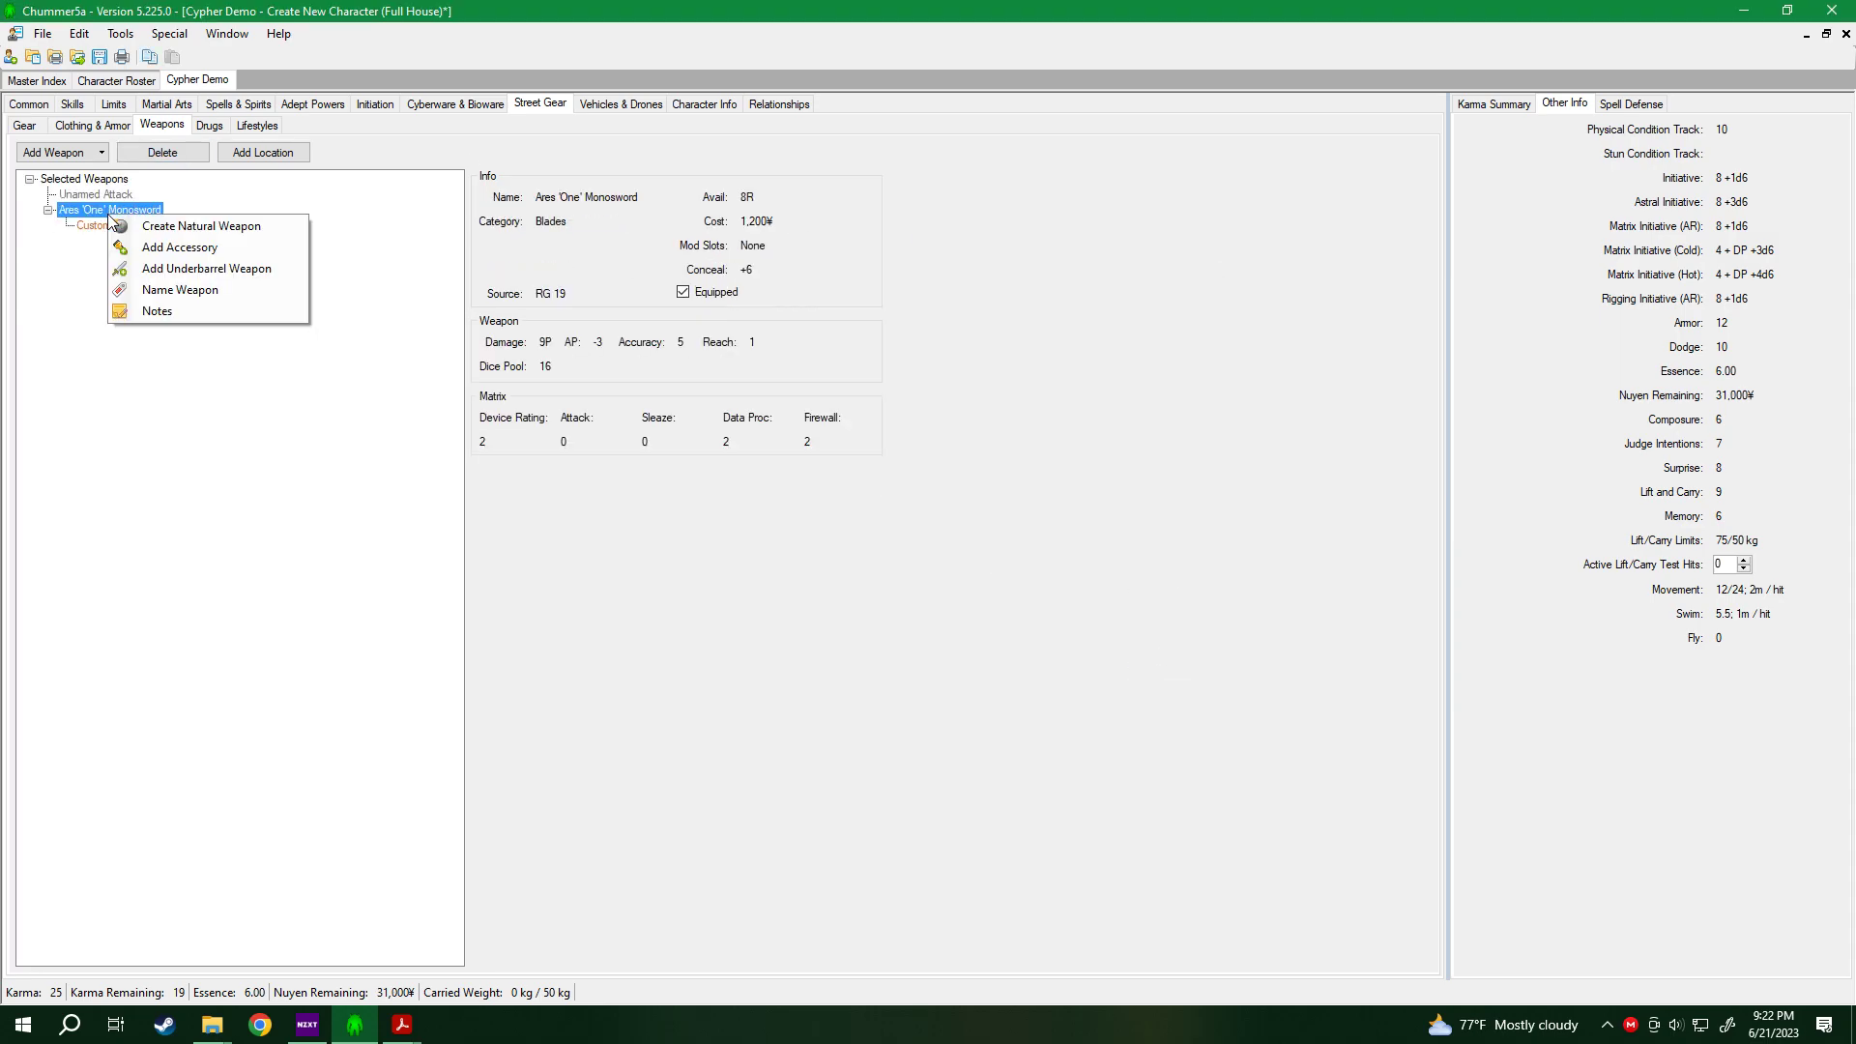
left_click(140, 228)
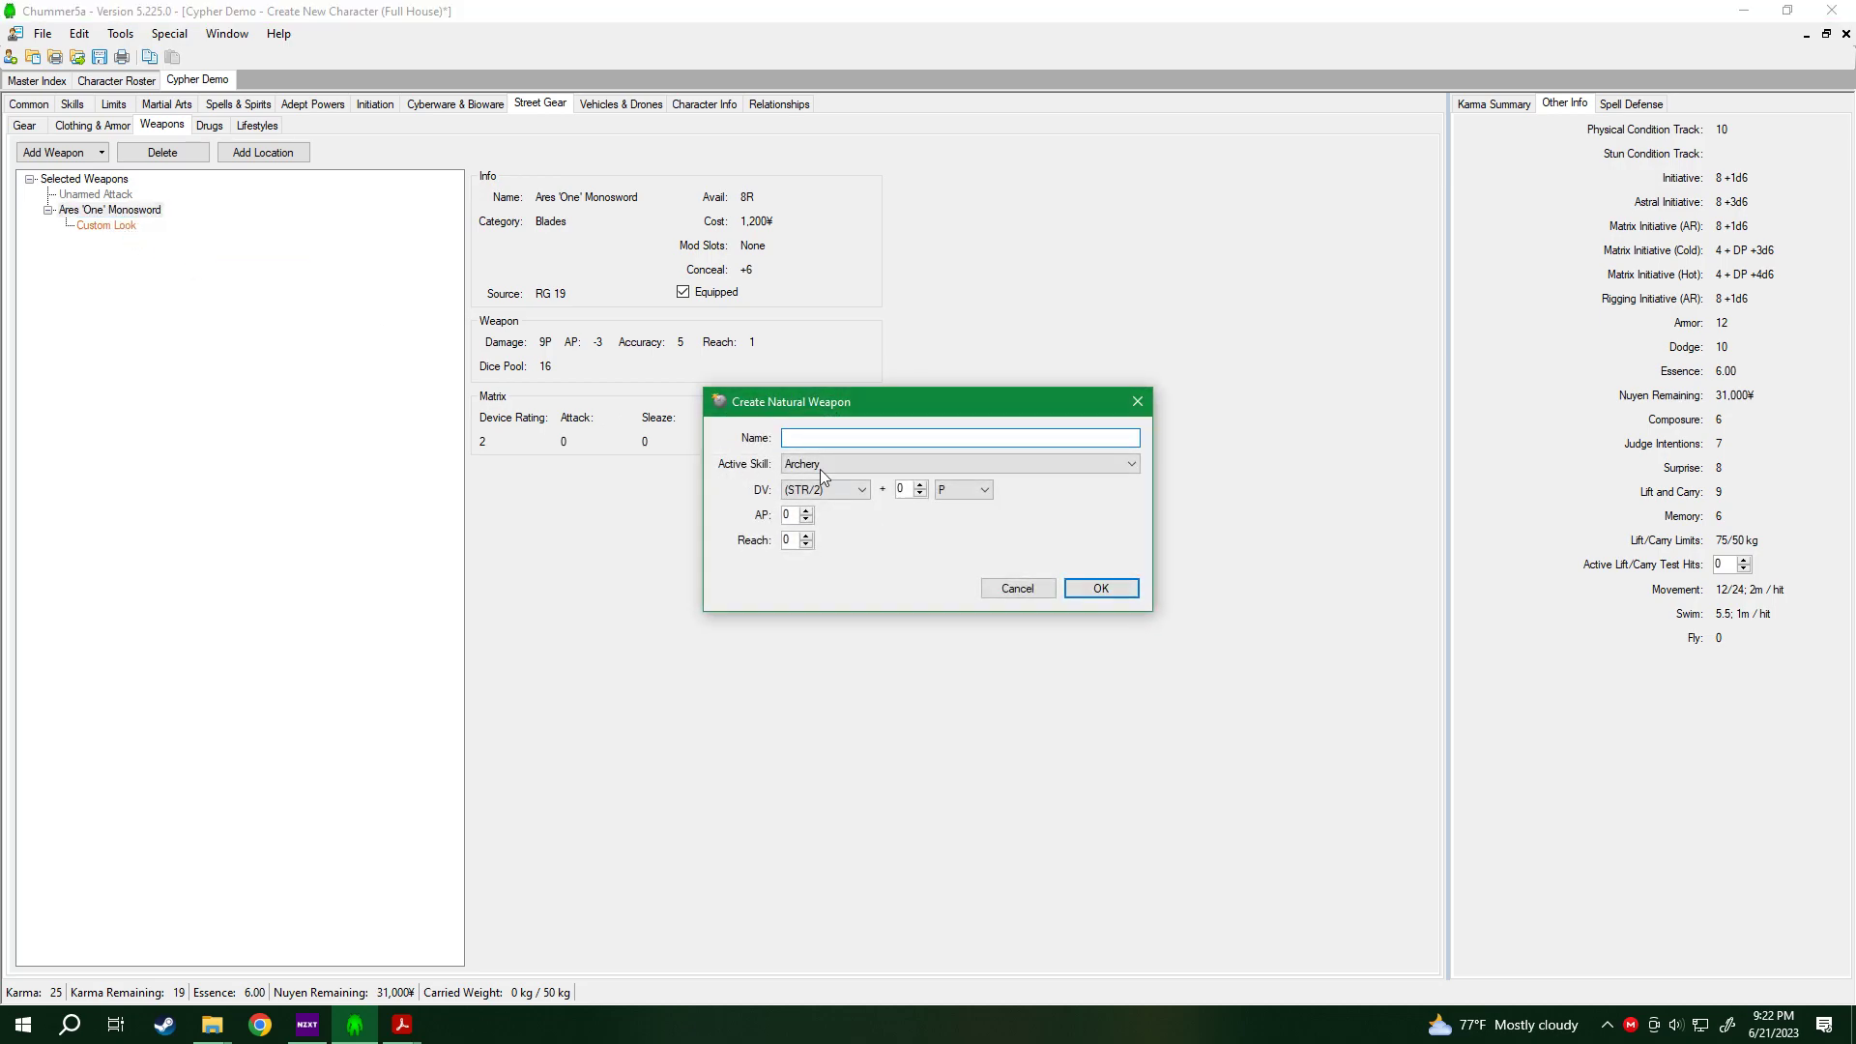
left_click(1017, 589)
Add the Personalized Grip accessory to the Ares 'One' Monosword.
right_click(143, 213)
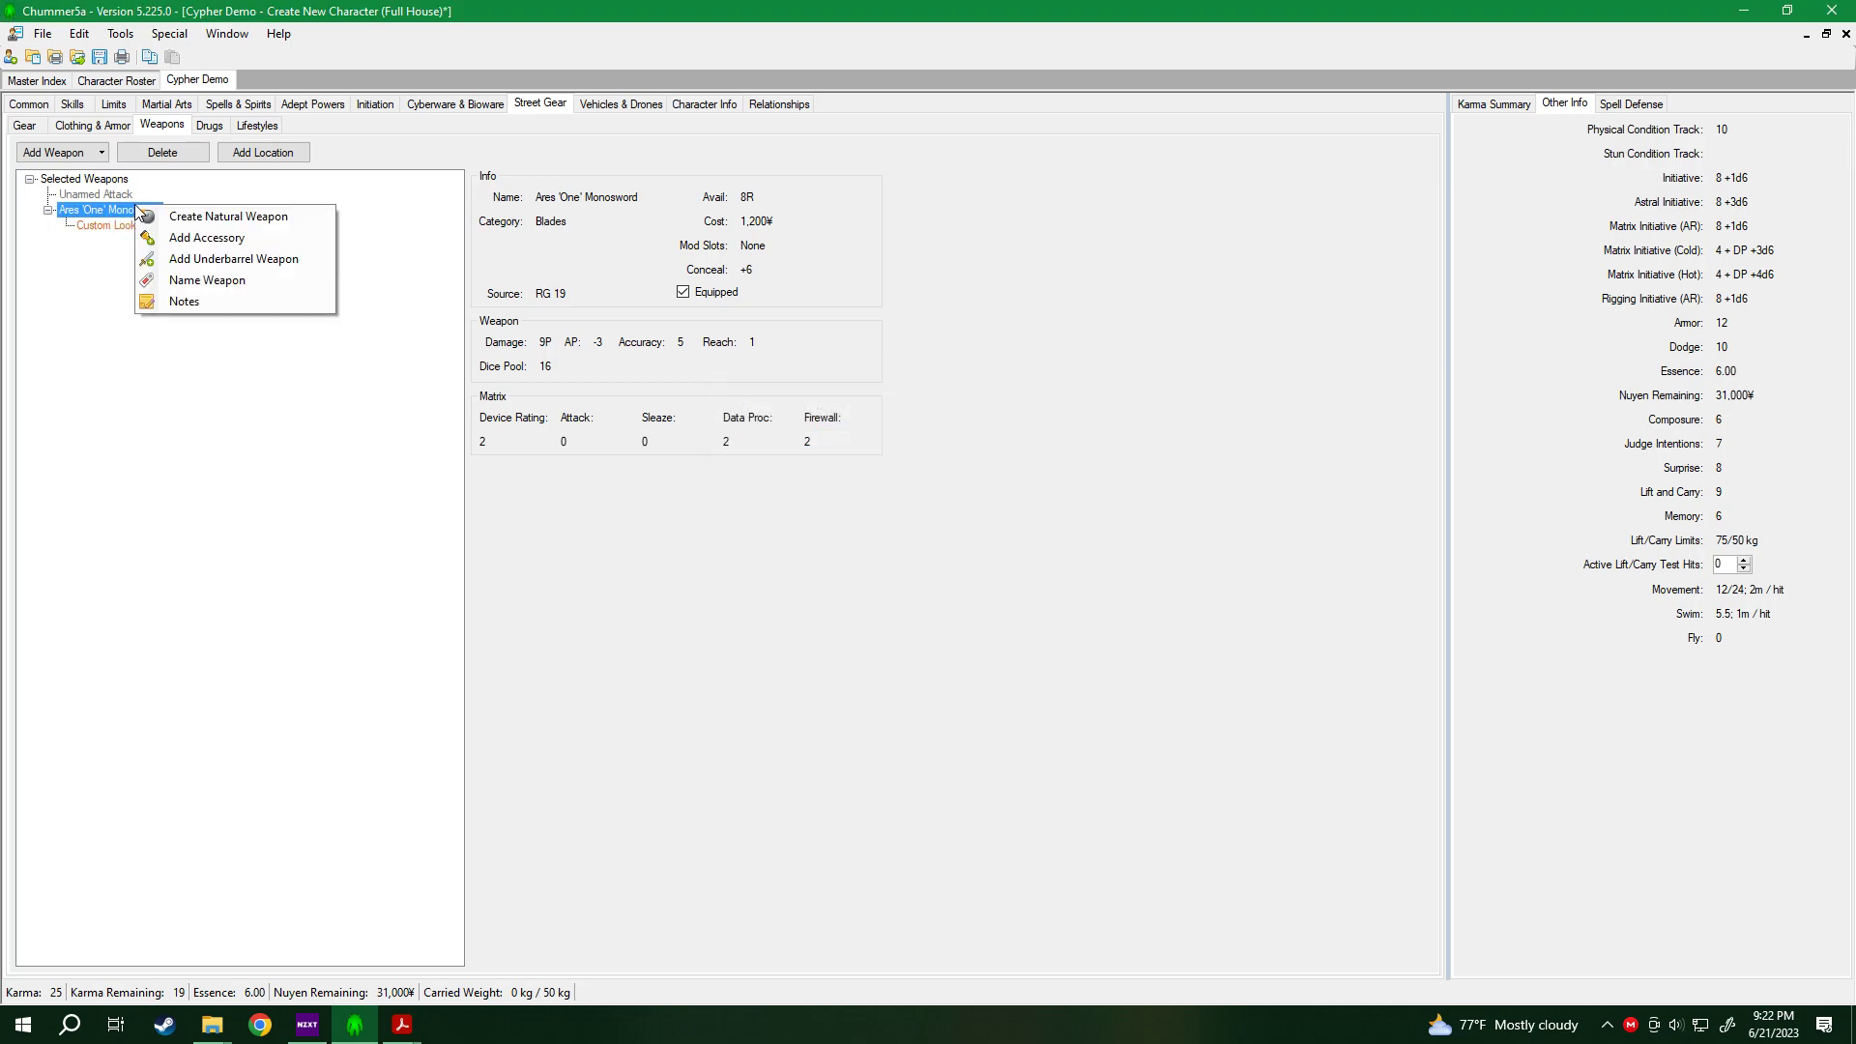
left_click(174, 238)
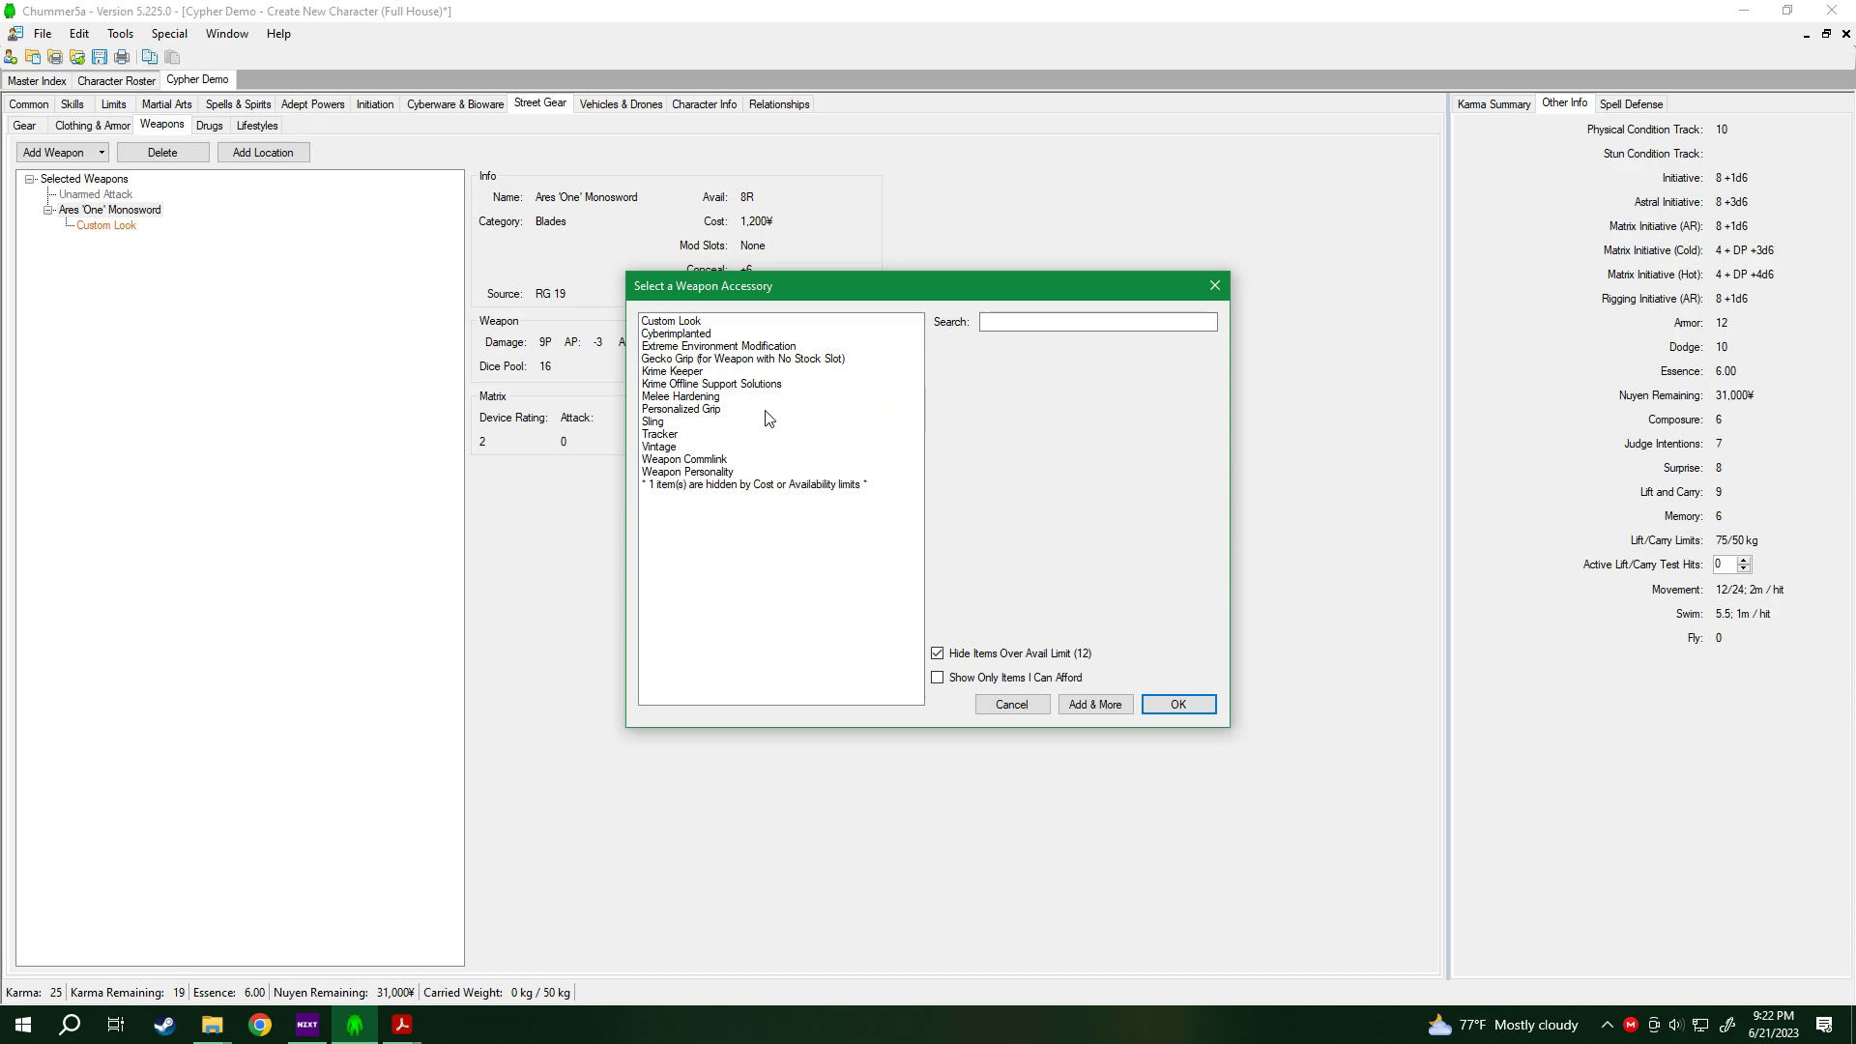
left_click(684, 410)
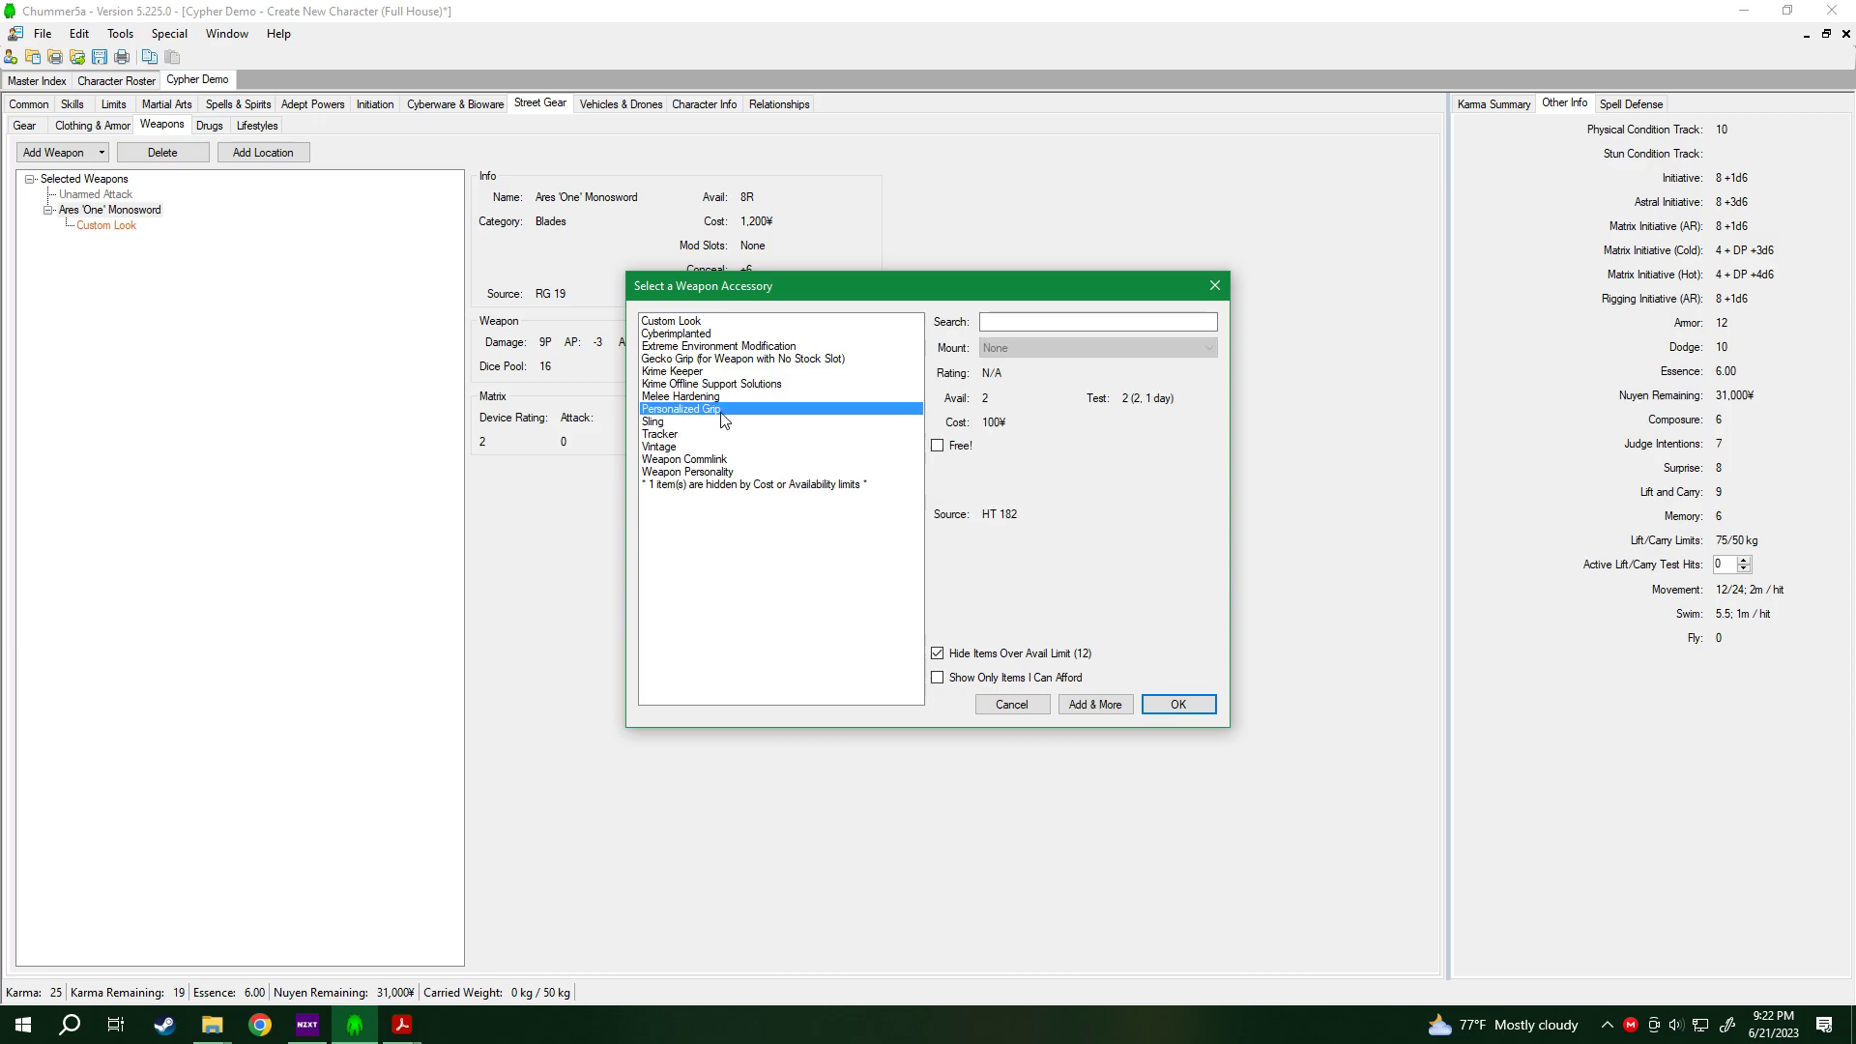
left_click(1178, 705)
Add the Gecko Grip (for Weapon with No Stock Slot) accessory to the Ares 'One' Monosword.
left_click(120, 197)
left_click(117, 211)
right_click(117, 218)
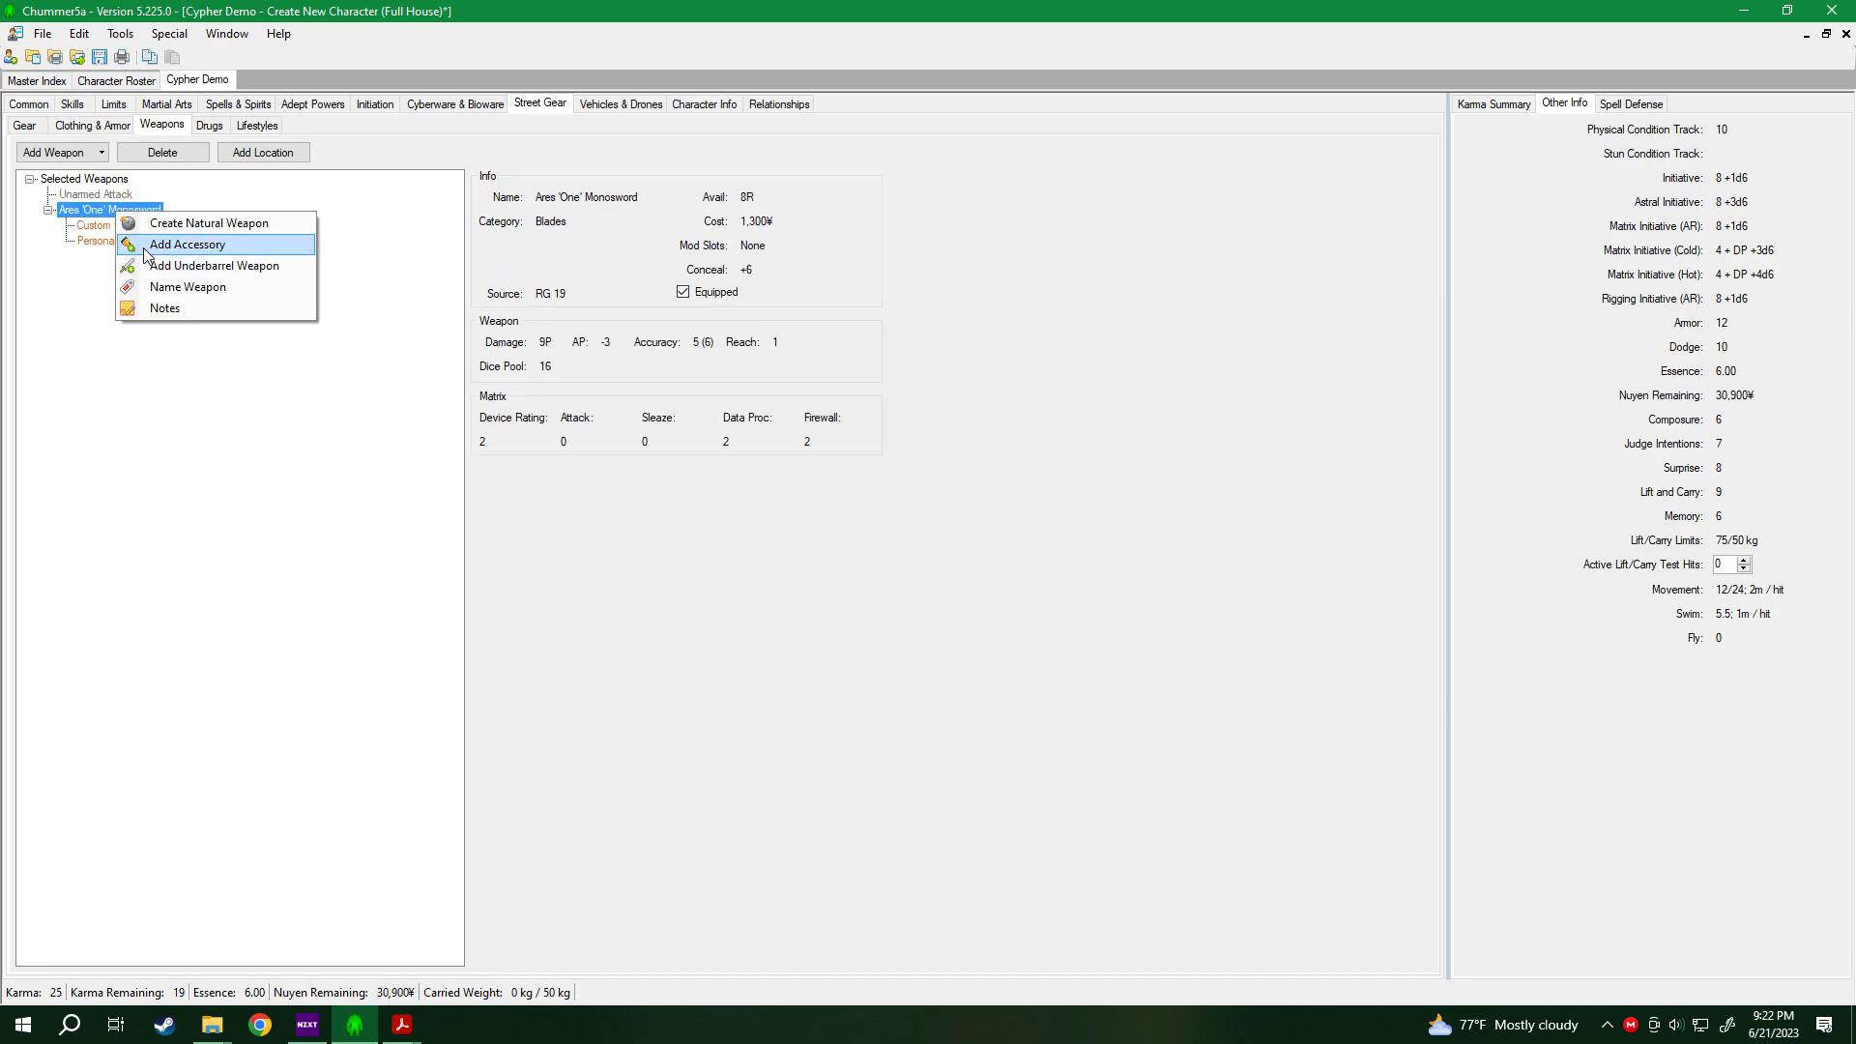
left_click(150, 244)
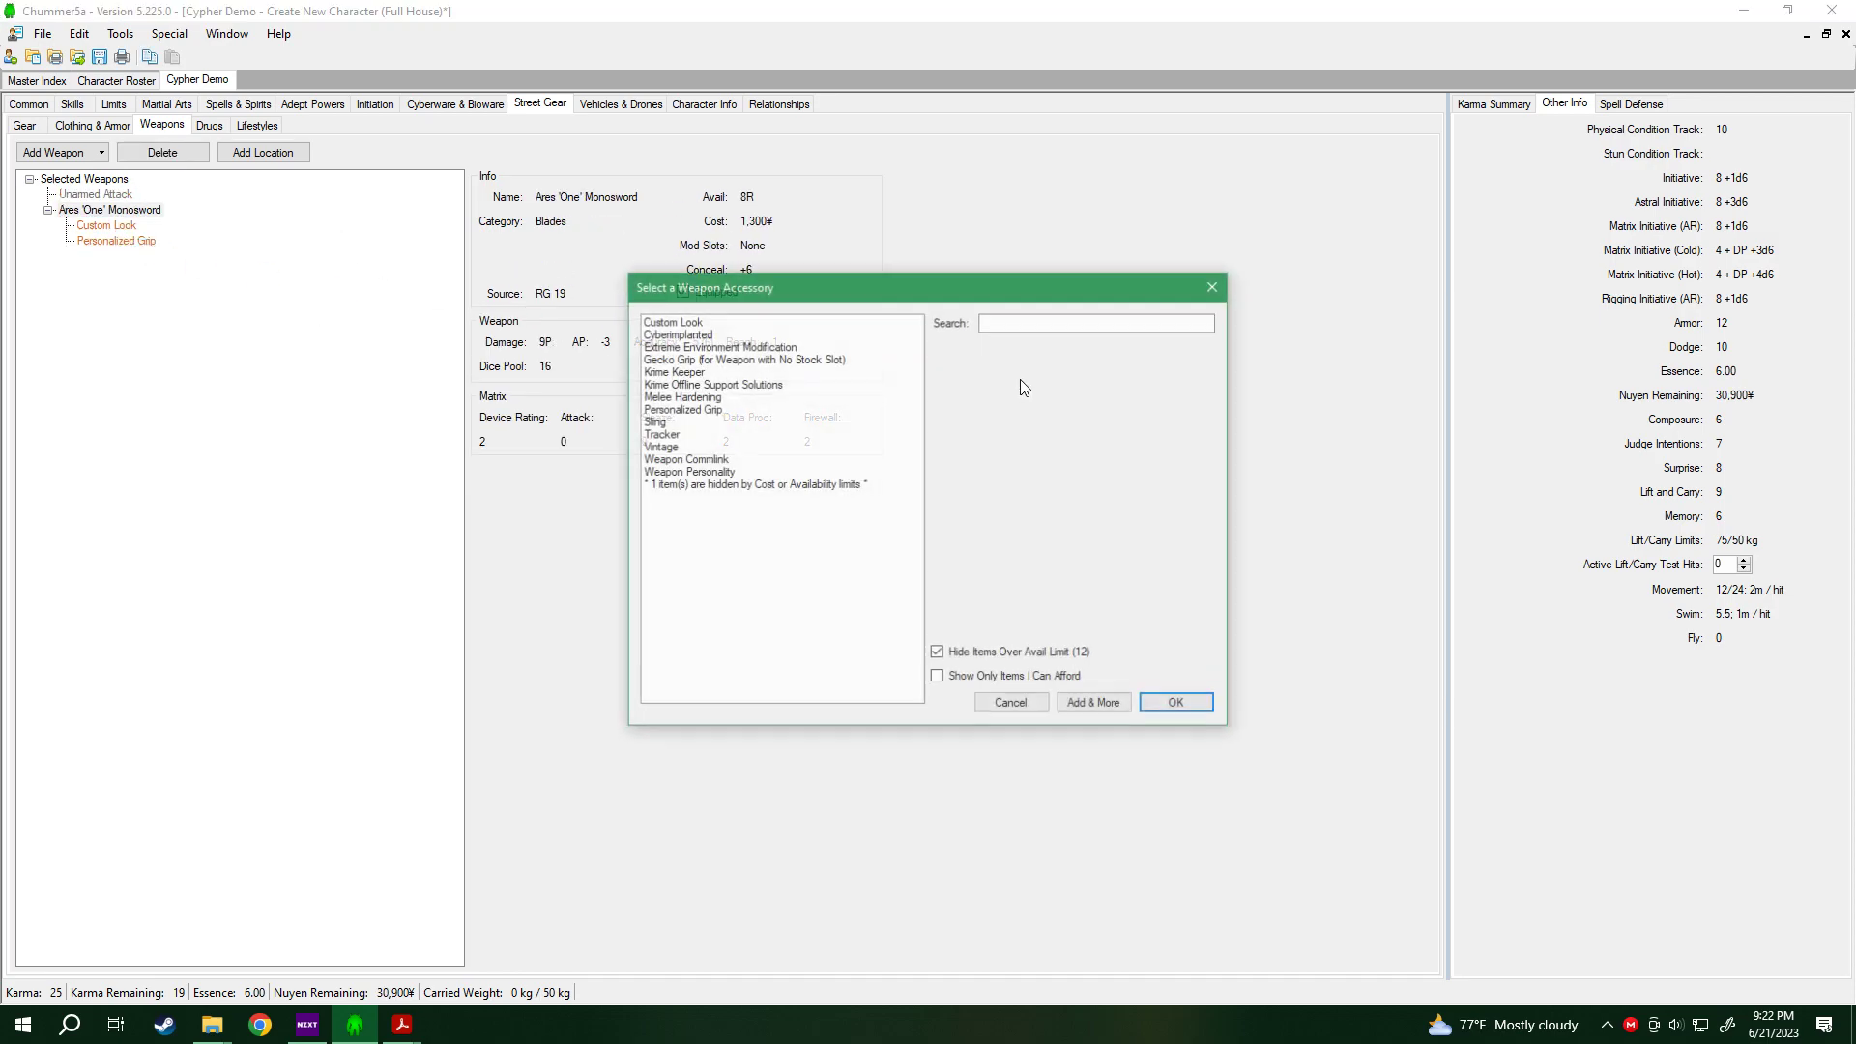
left_click(683, 359)
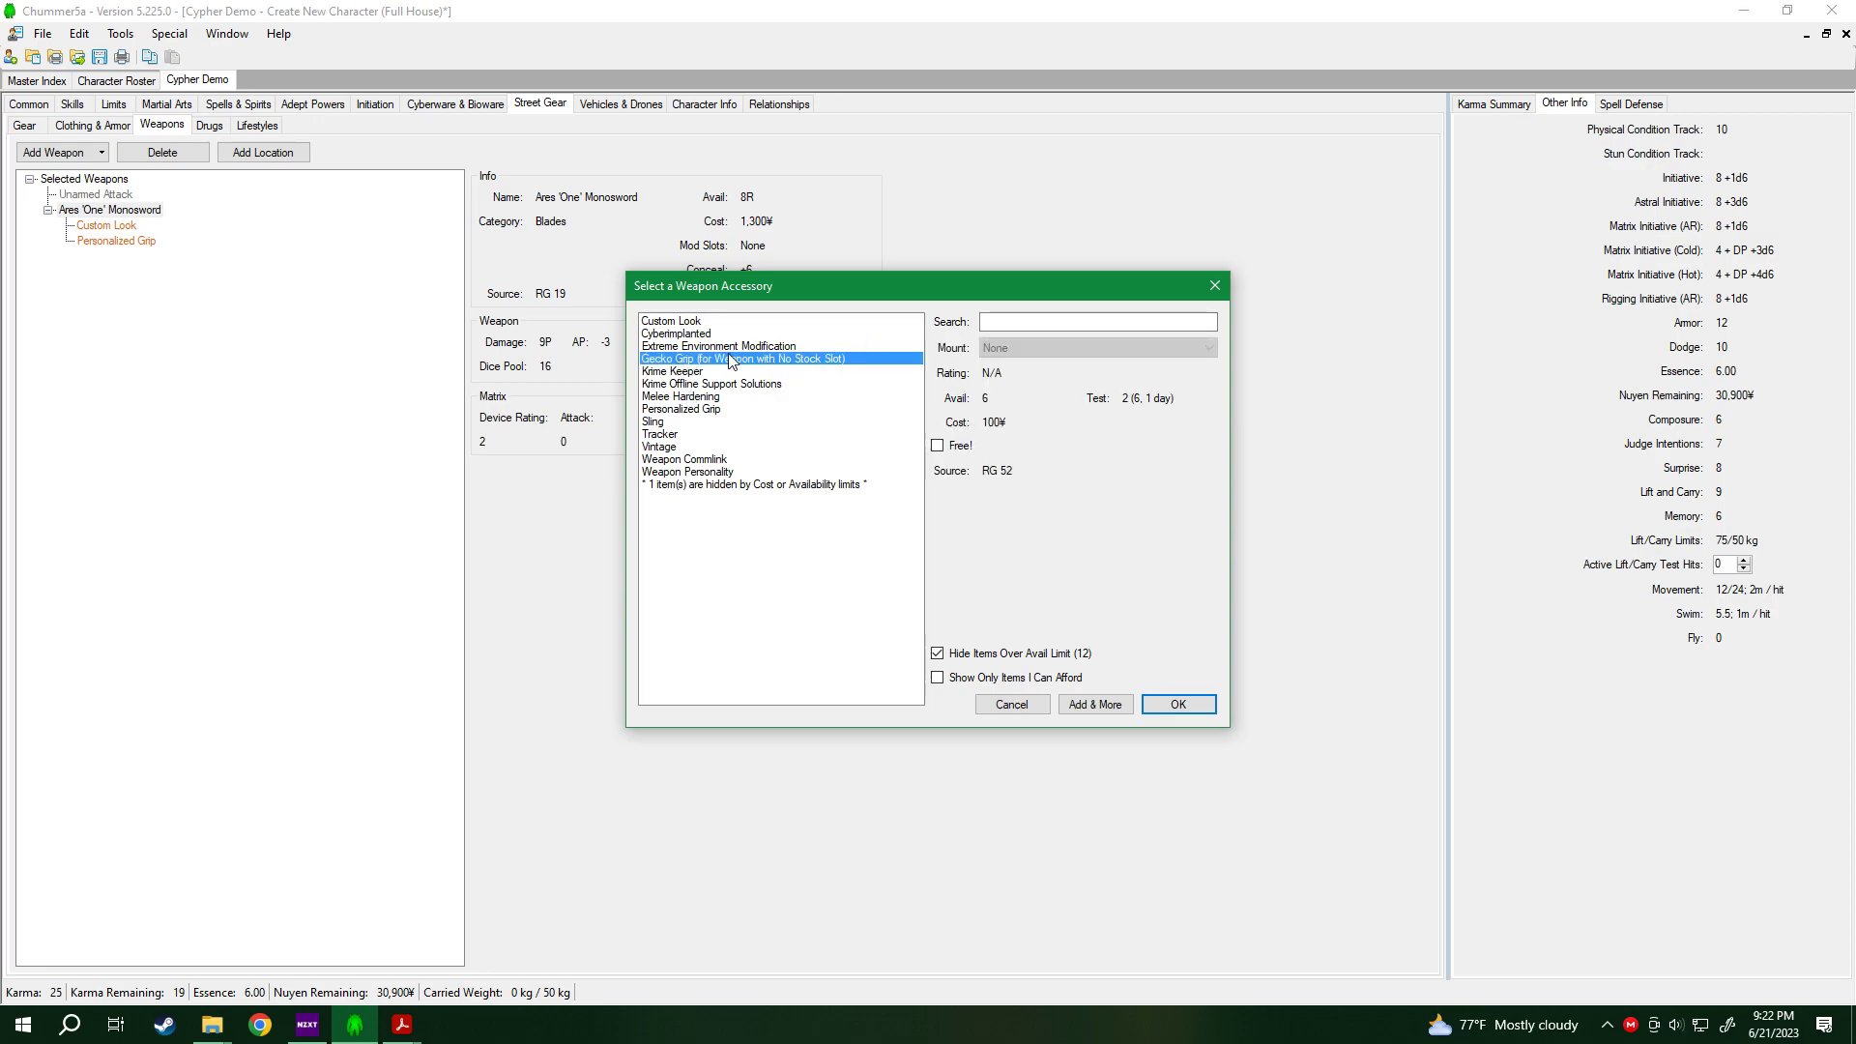
left_click(1180, 703)
left_click(298, 341)
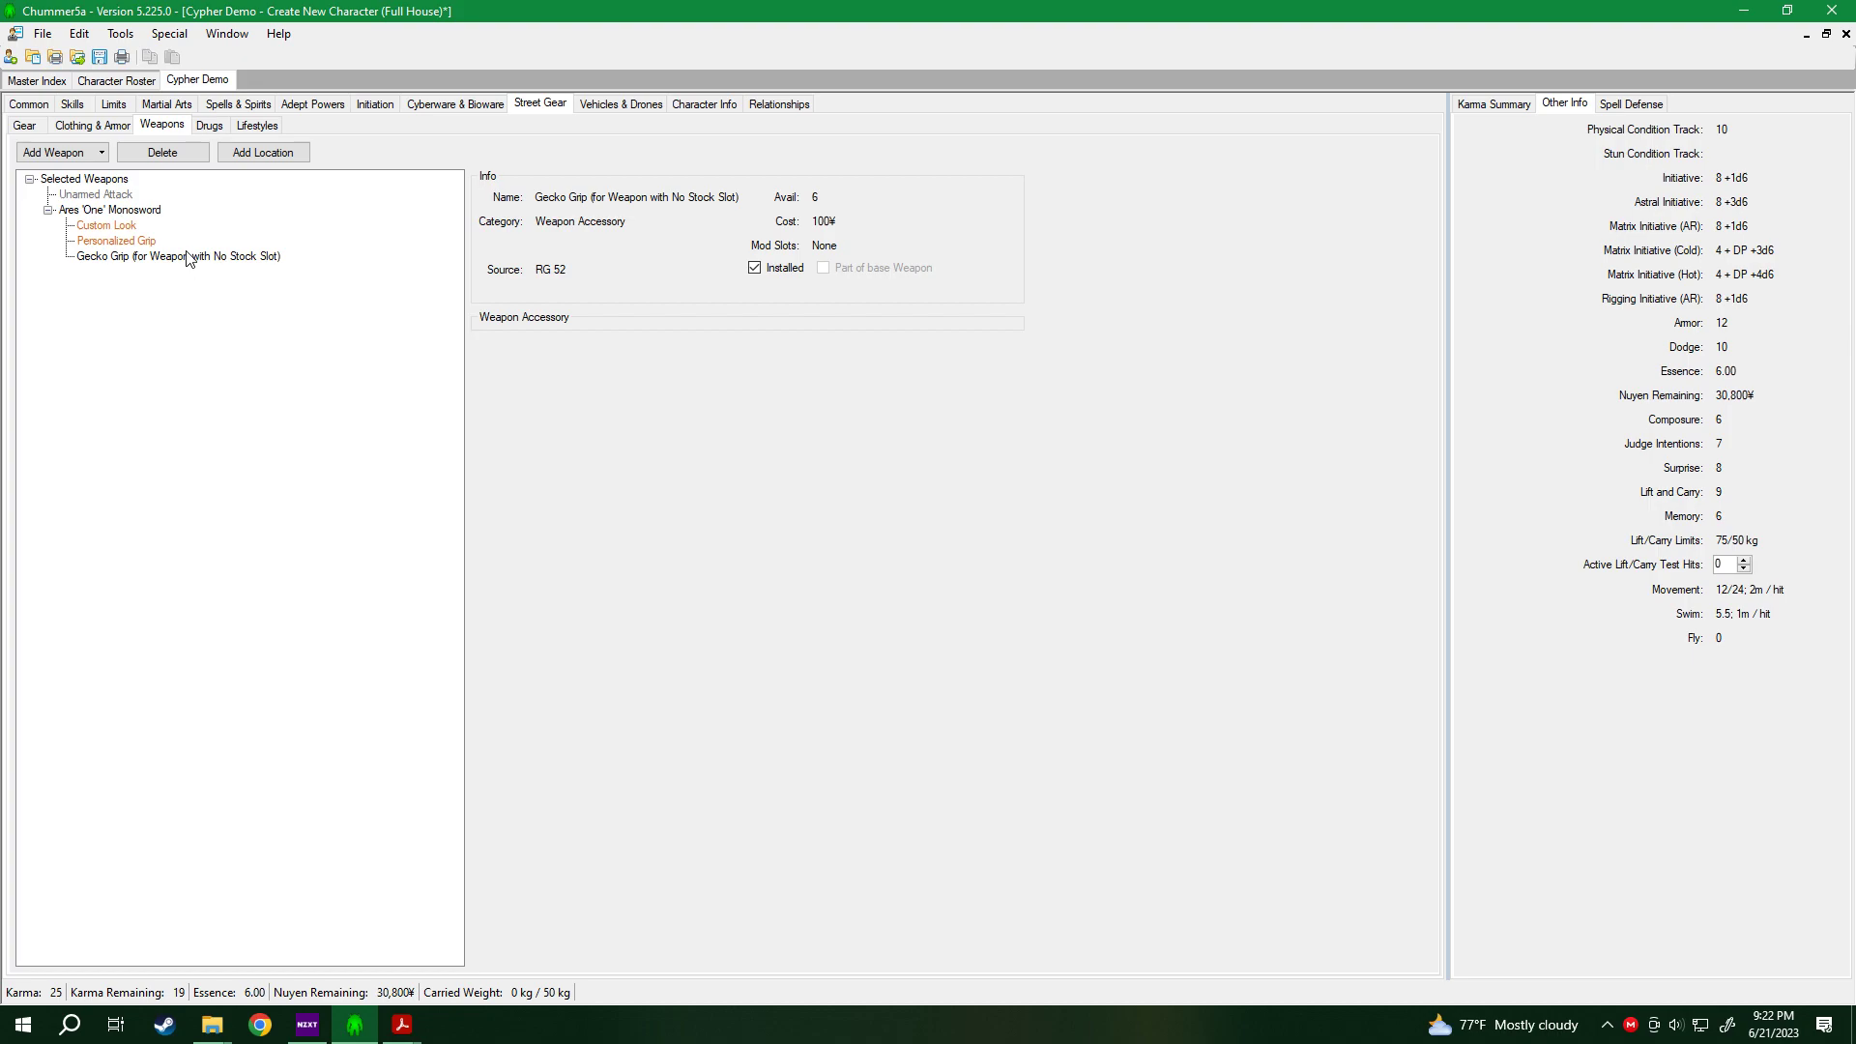
Review the modified Ares 'One' Monosword's stats and save the character file.
left_click(129, 215)
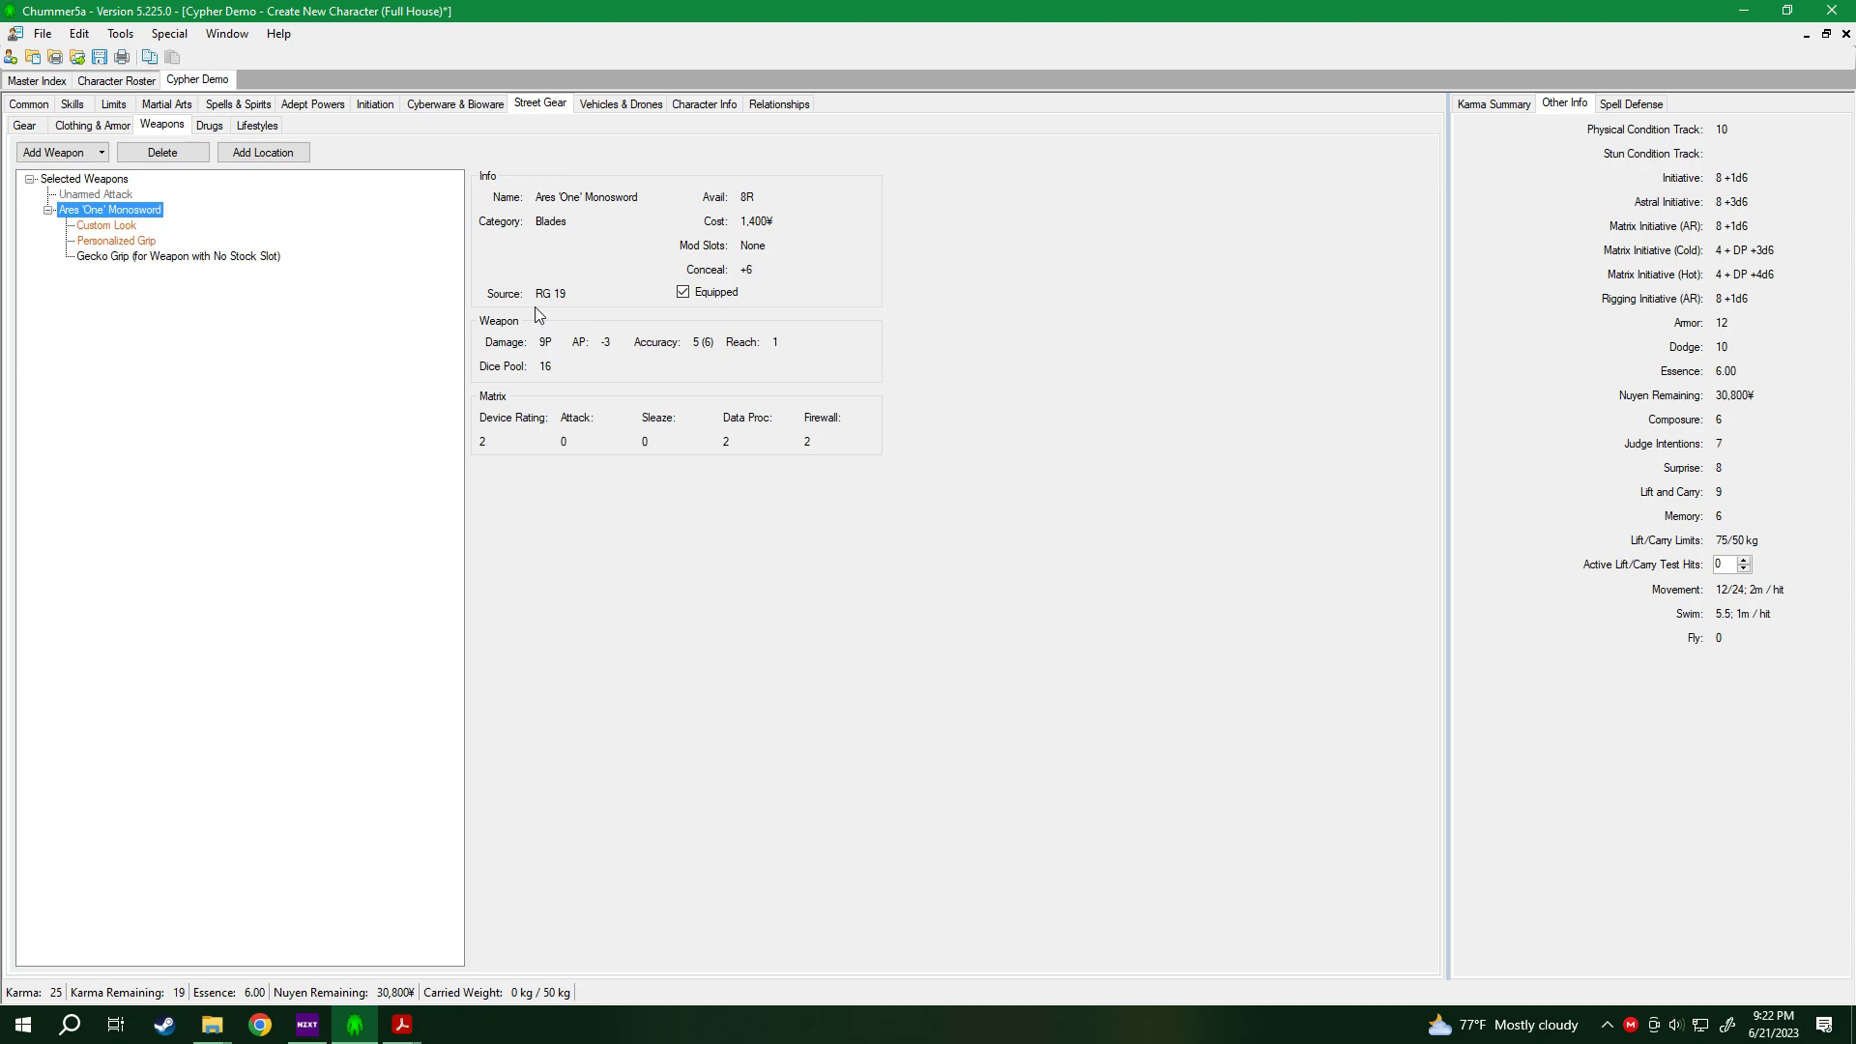
left_click(375, 367)
left_click(73, 155)
key("Escape")
left_click(99, 56)
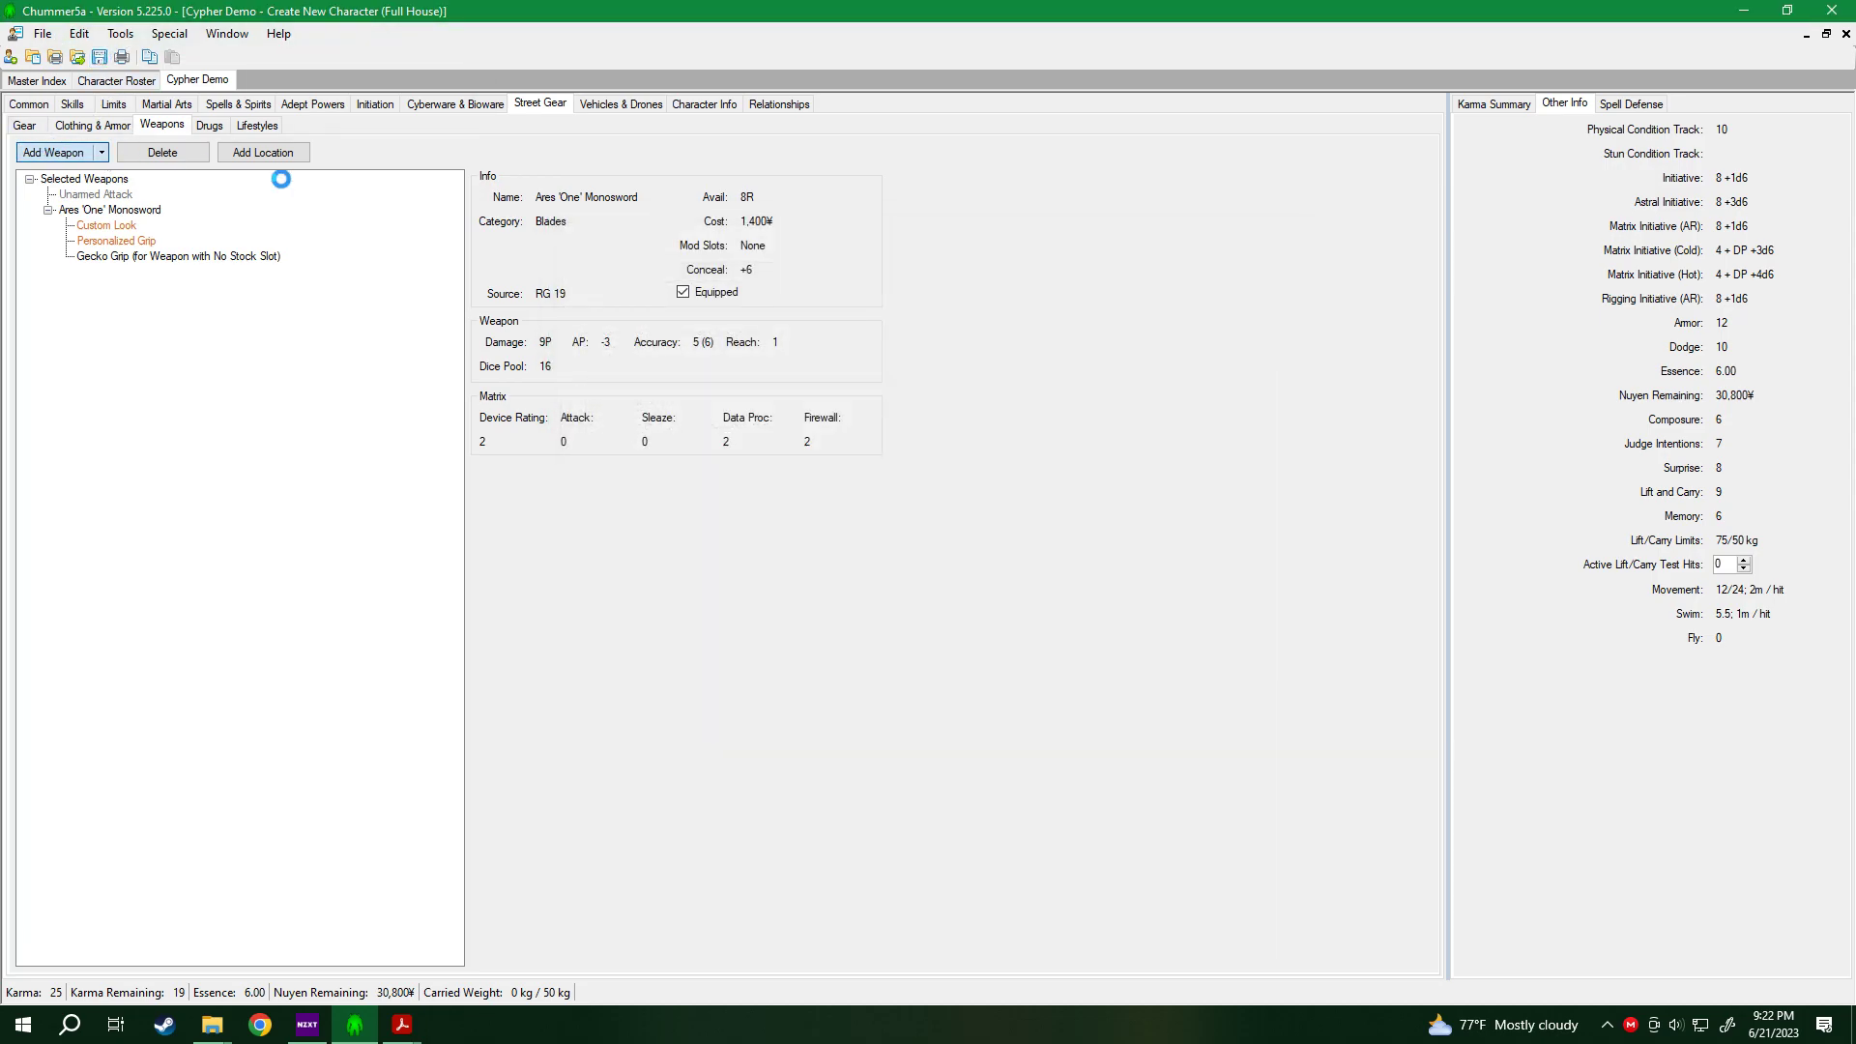
Add the Ares Predator V from the Heavy Pistols category to the character's weapons.
left_click(692, 263)
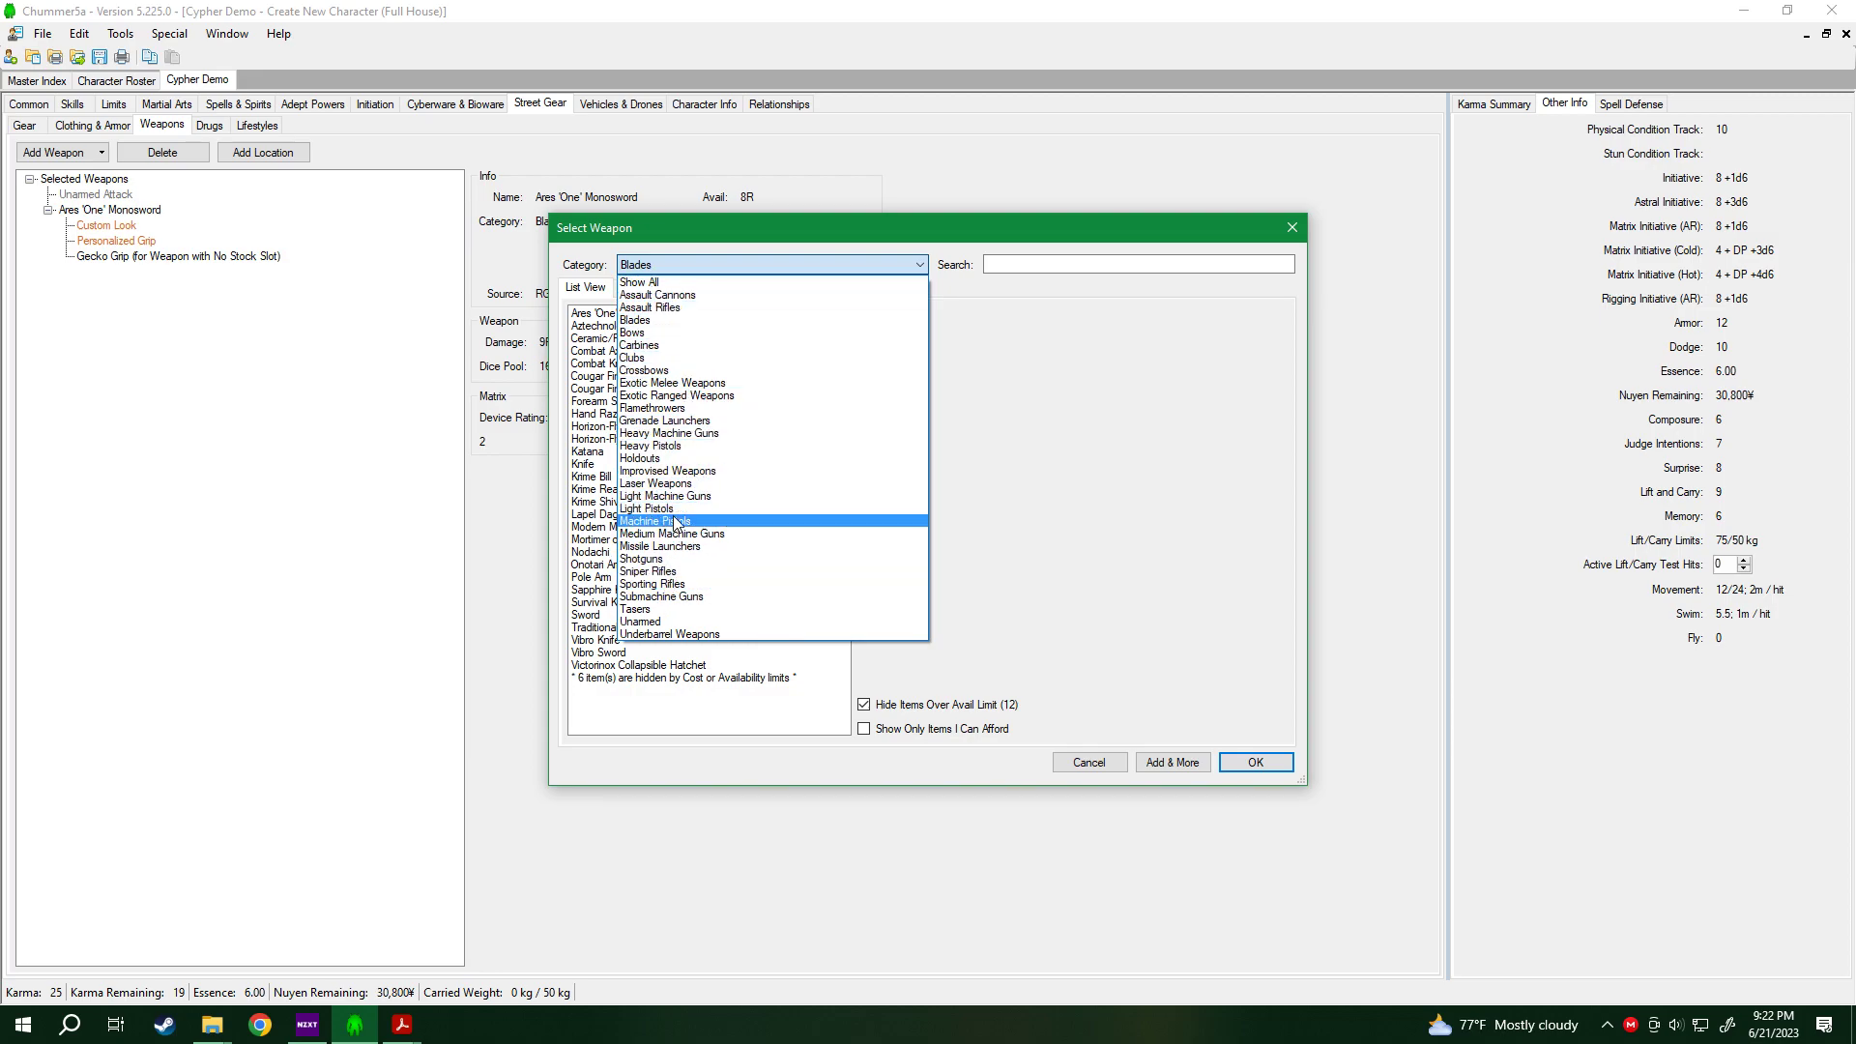
left_click(677, 446)
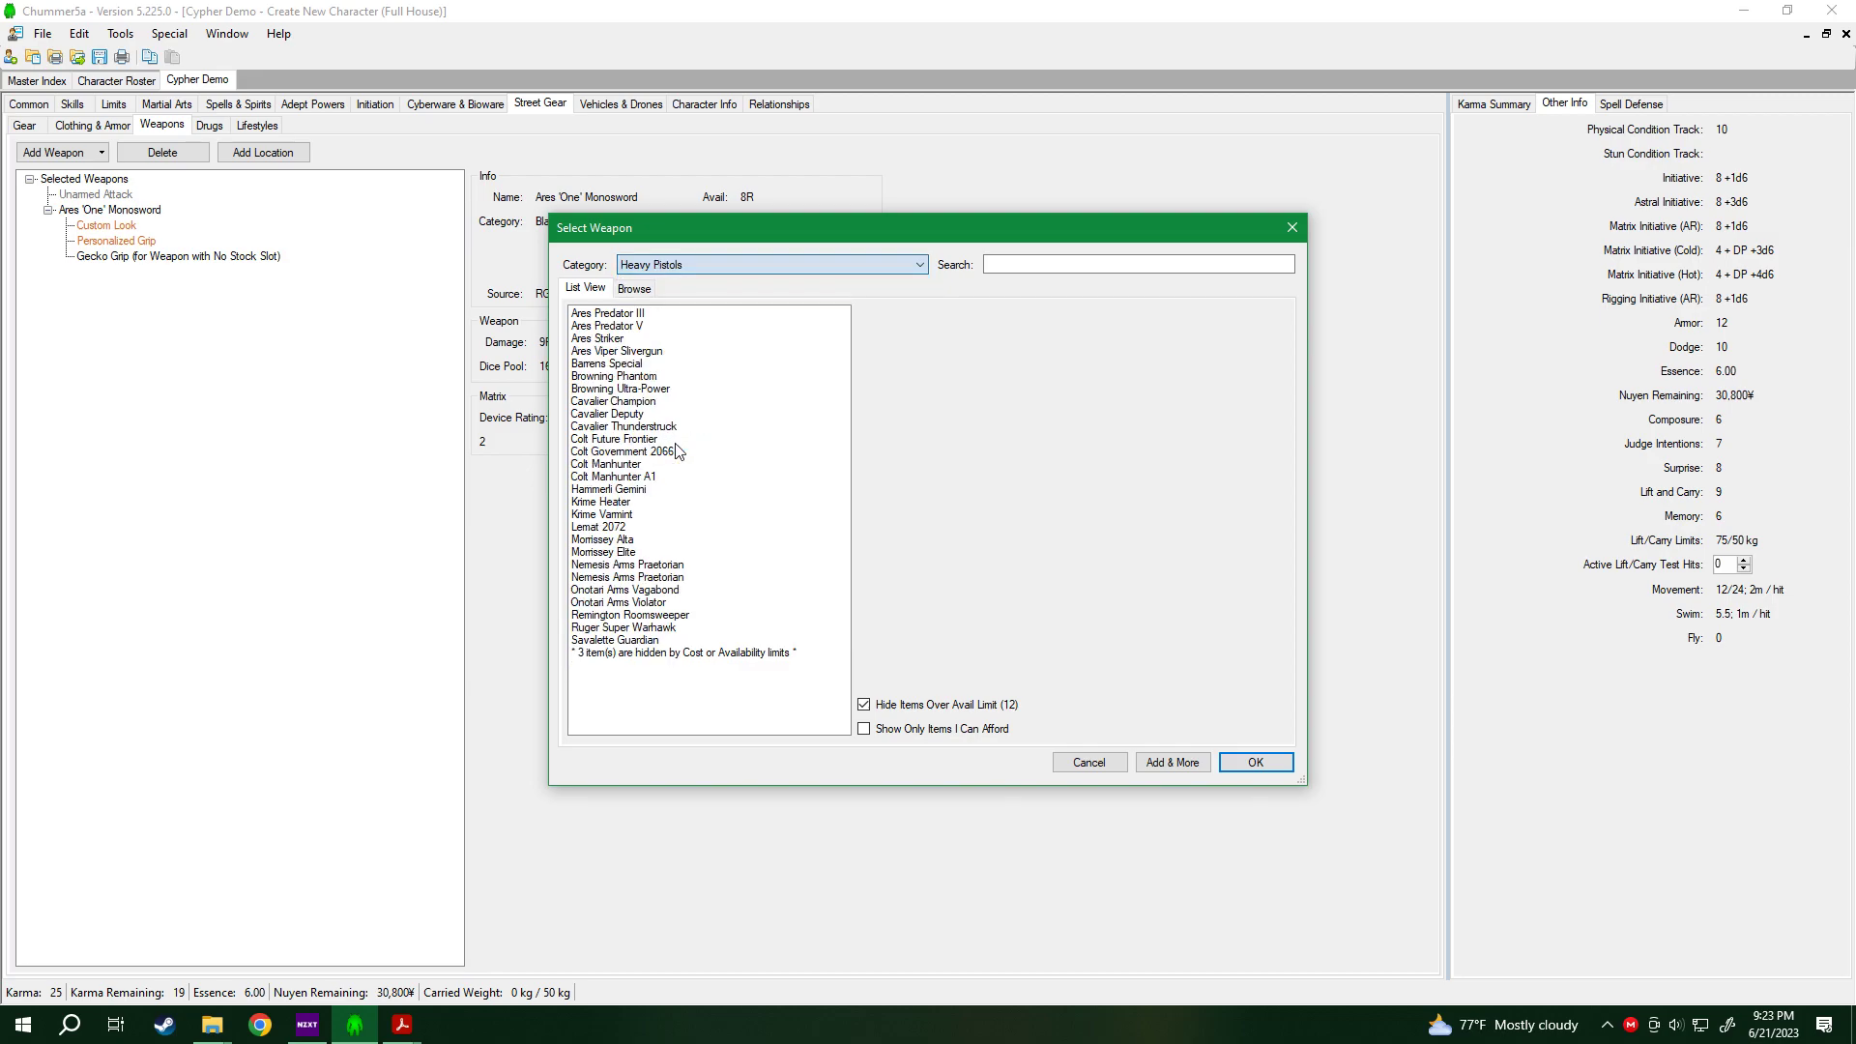
left_click(645, 328)
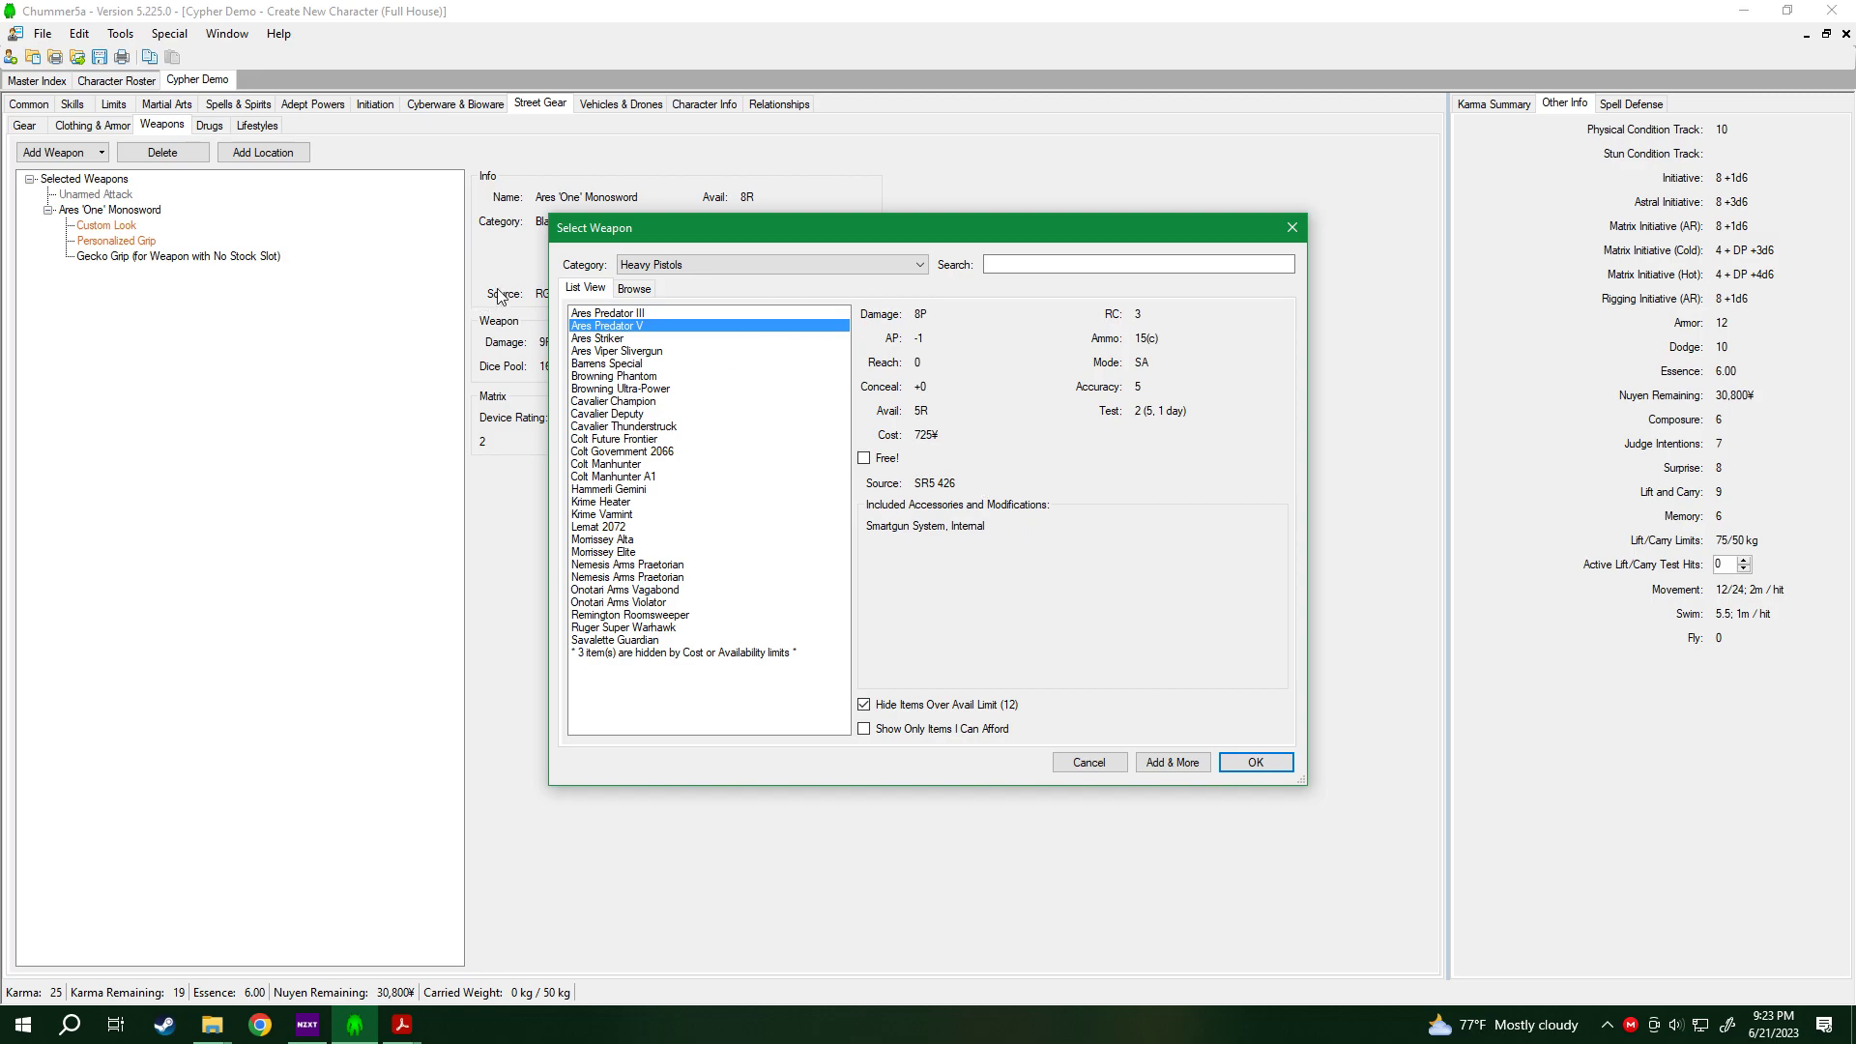
left_click(1251, 762)
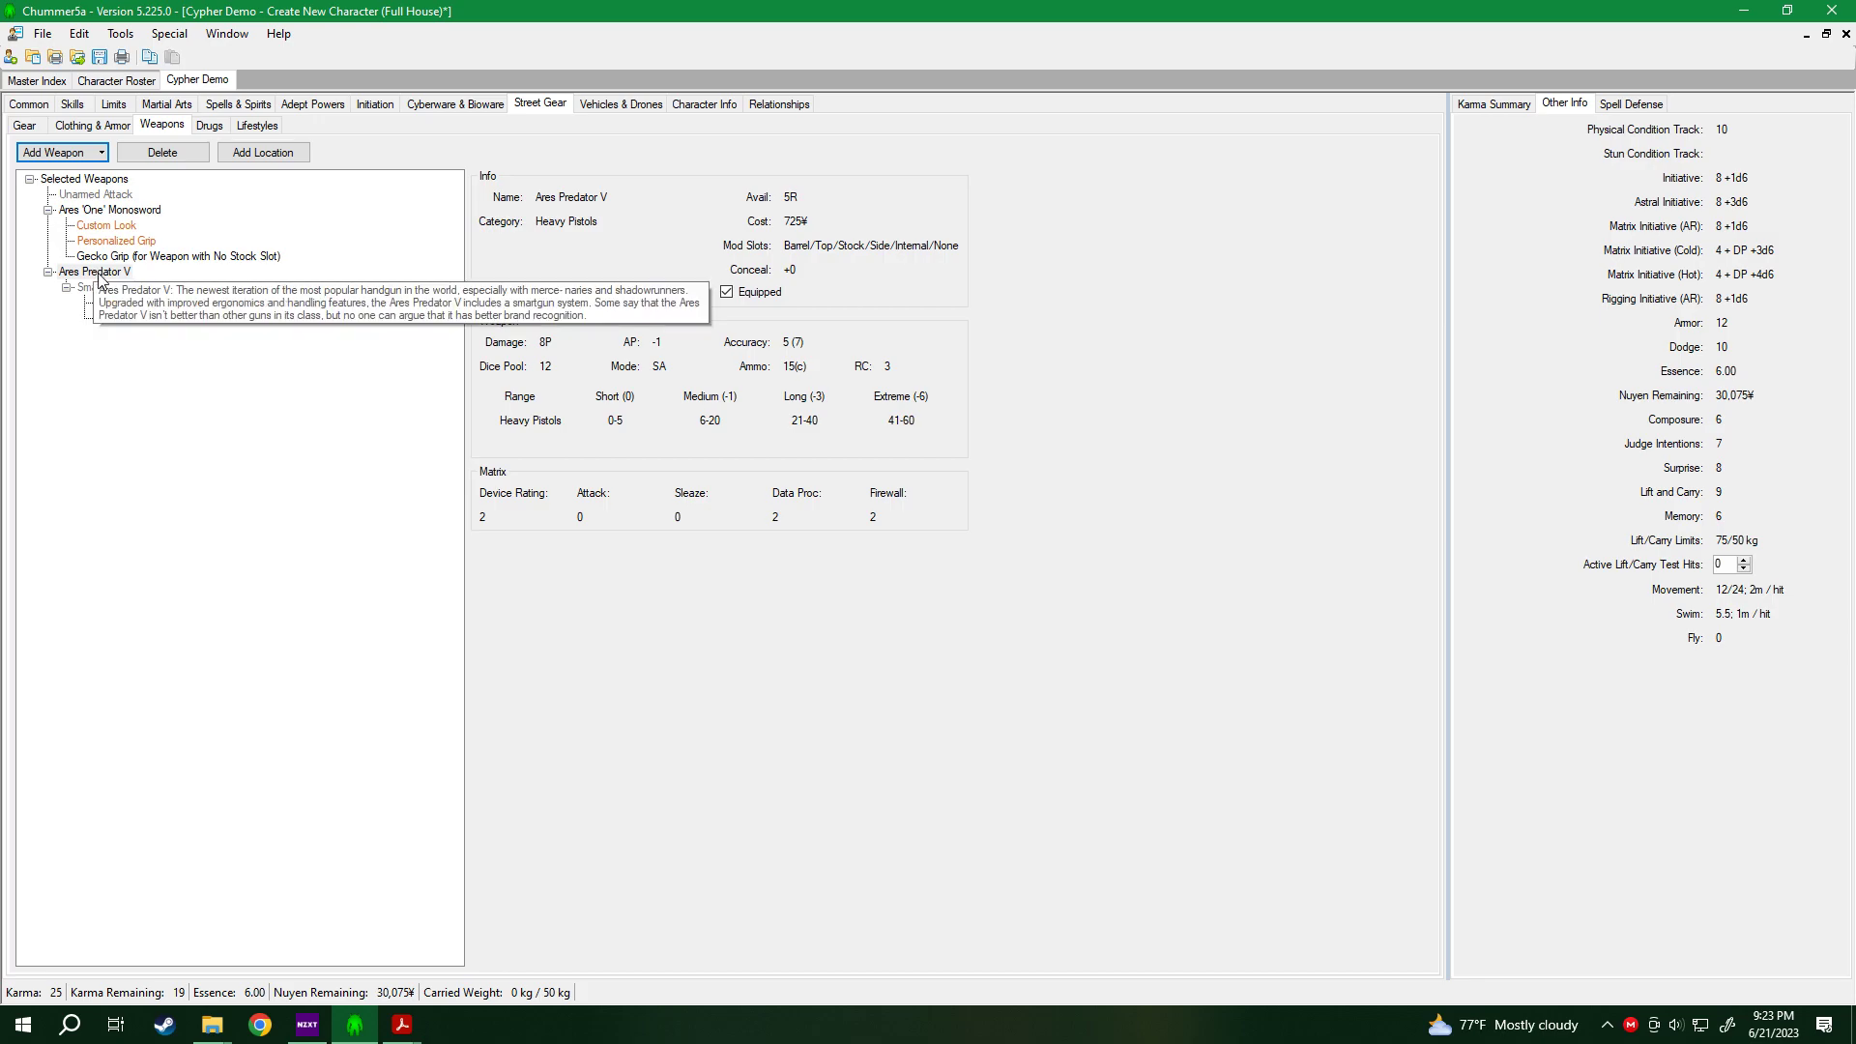
Add the Concealed Quick-Draw Holster accessory to the Ares Predator V.
right_click(98, 272)
left_click(145, 307)
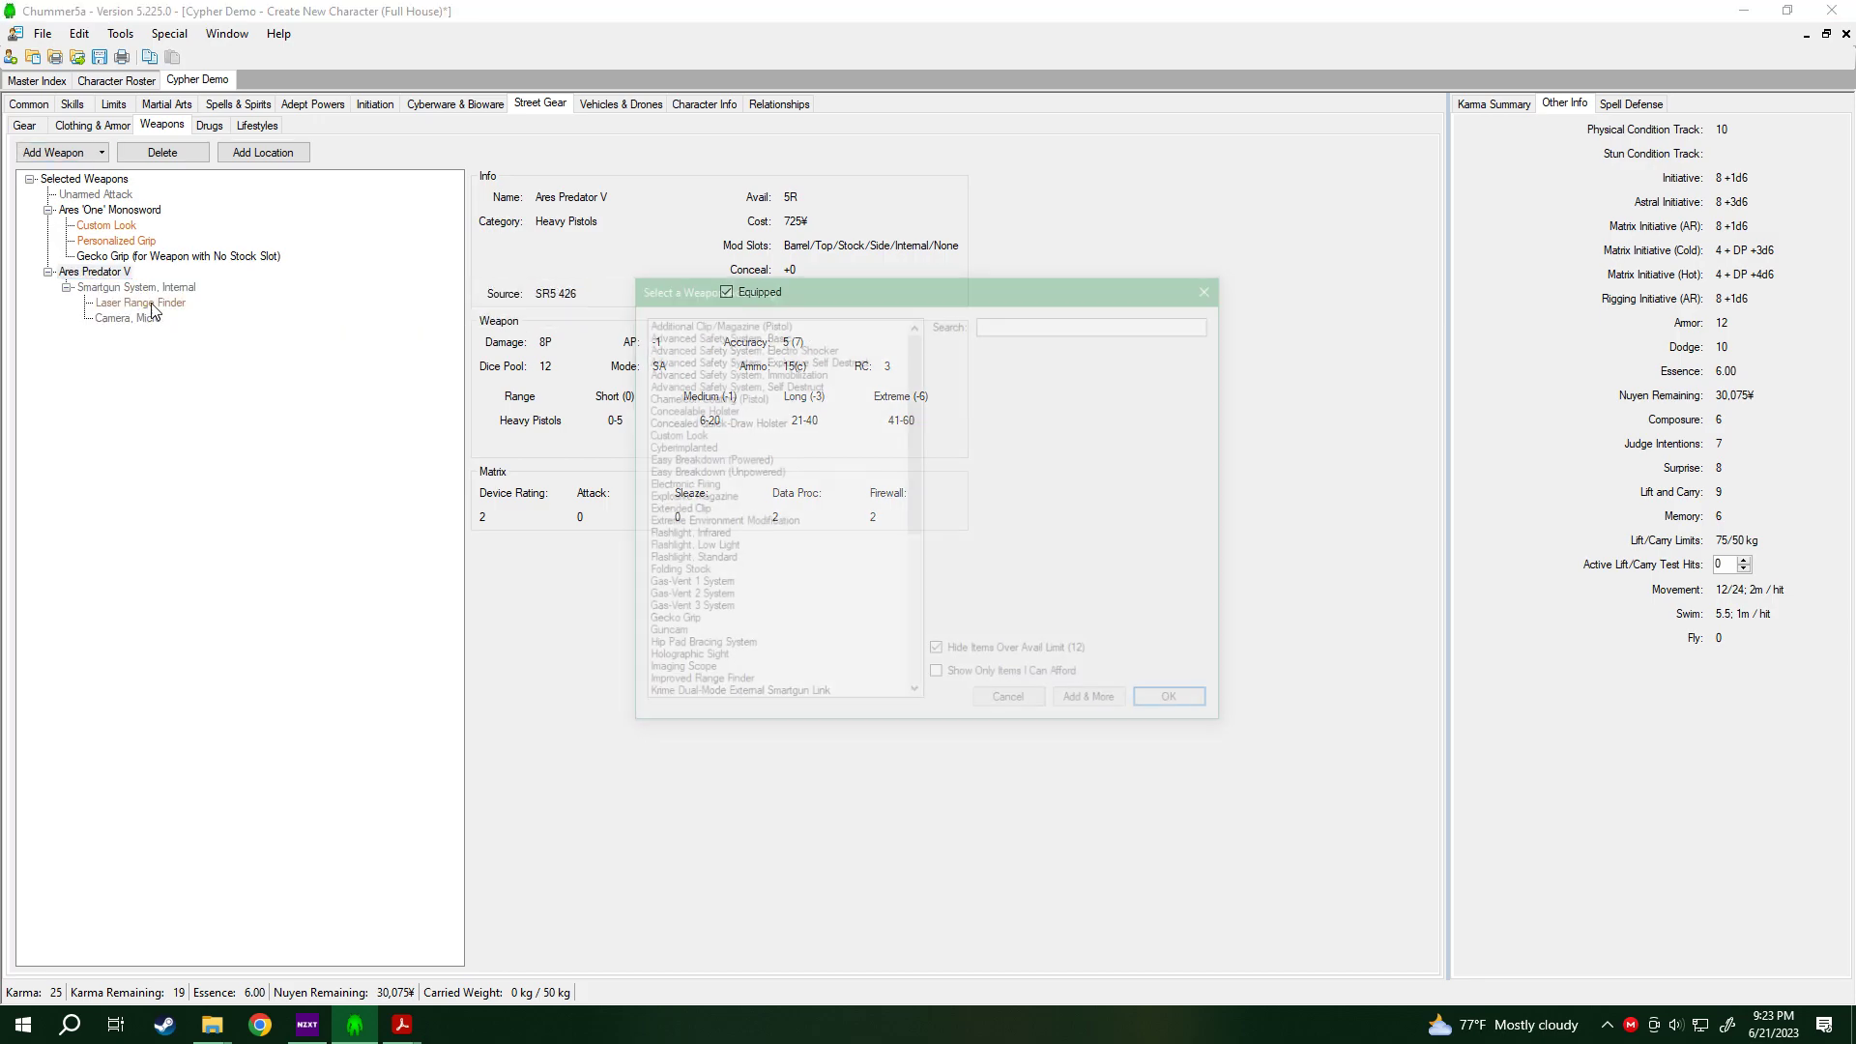
left_click(726, 422)
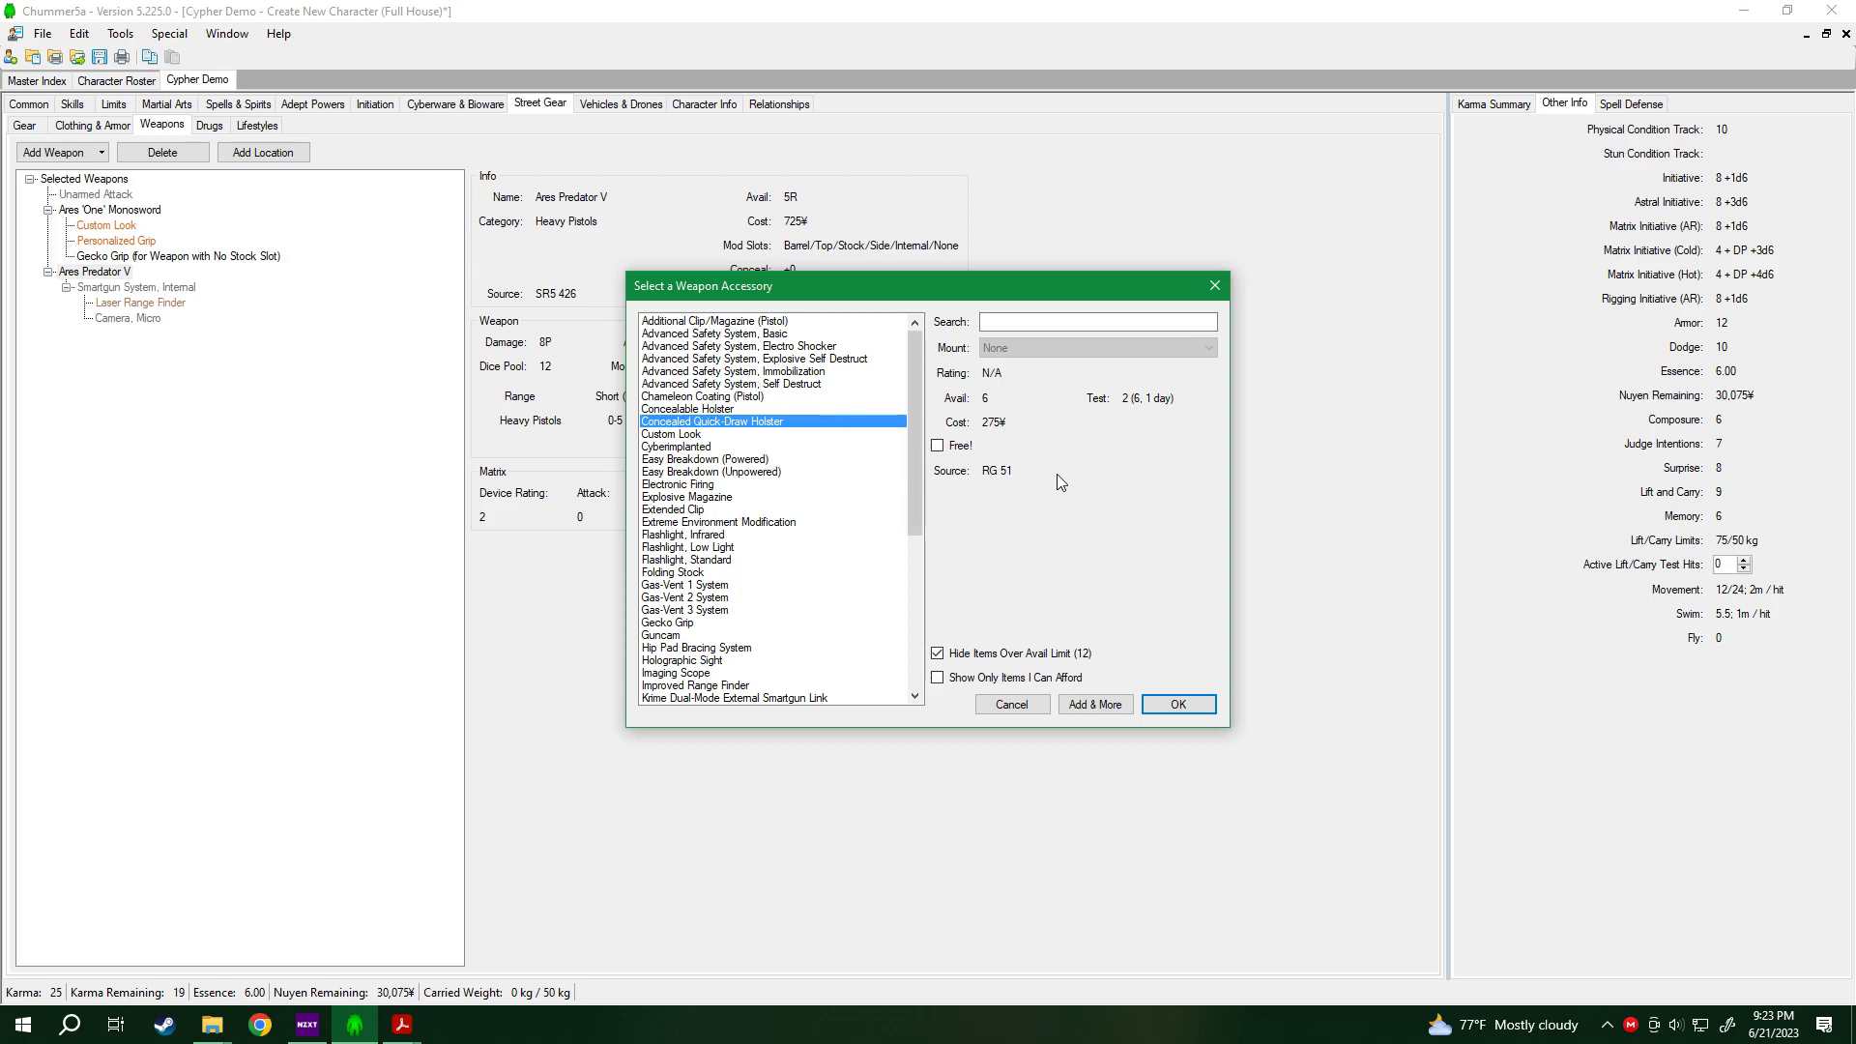
left_click(1177, 704)
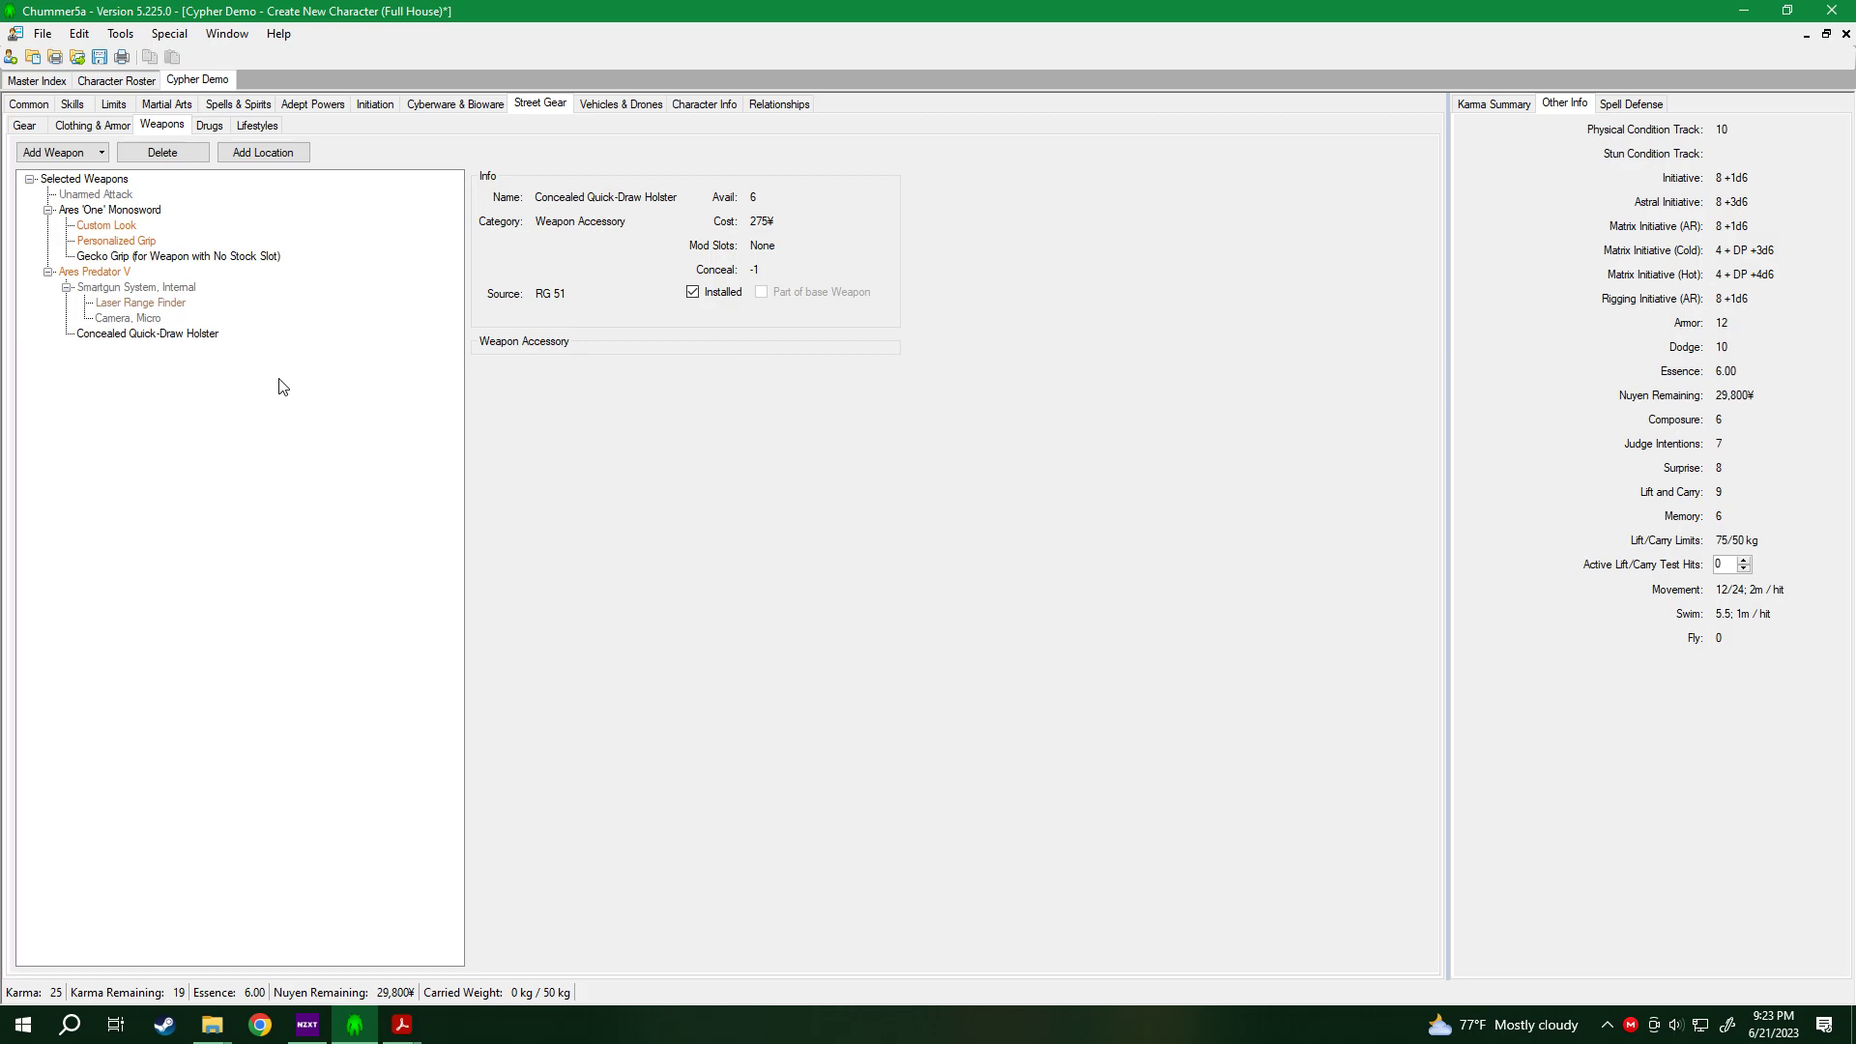
Add two Spare Clip accessories to the Ares Predator V.
right_click(106, 271)
left_click(121, 303)
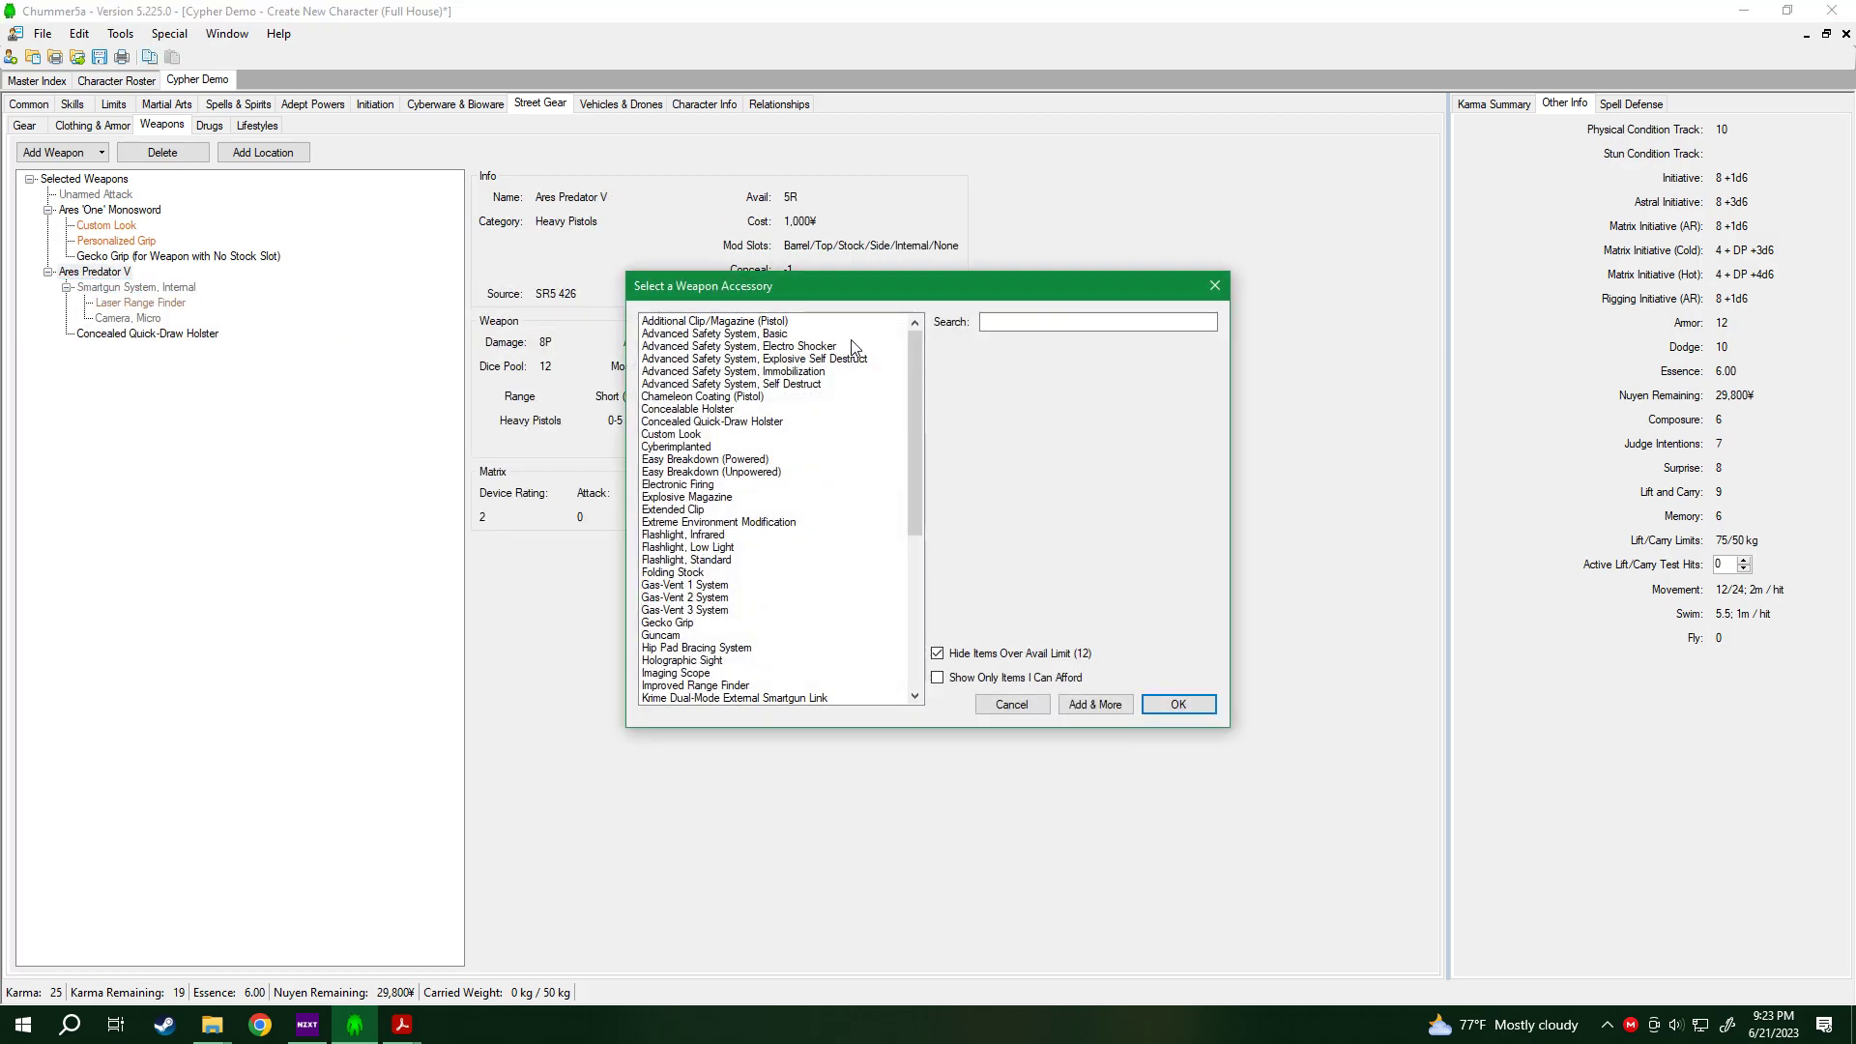
type("sp")
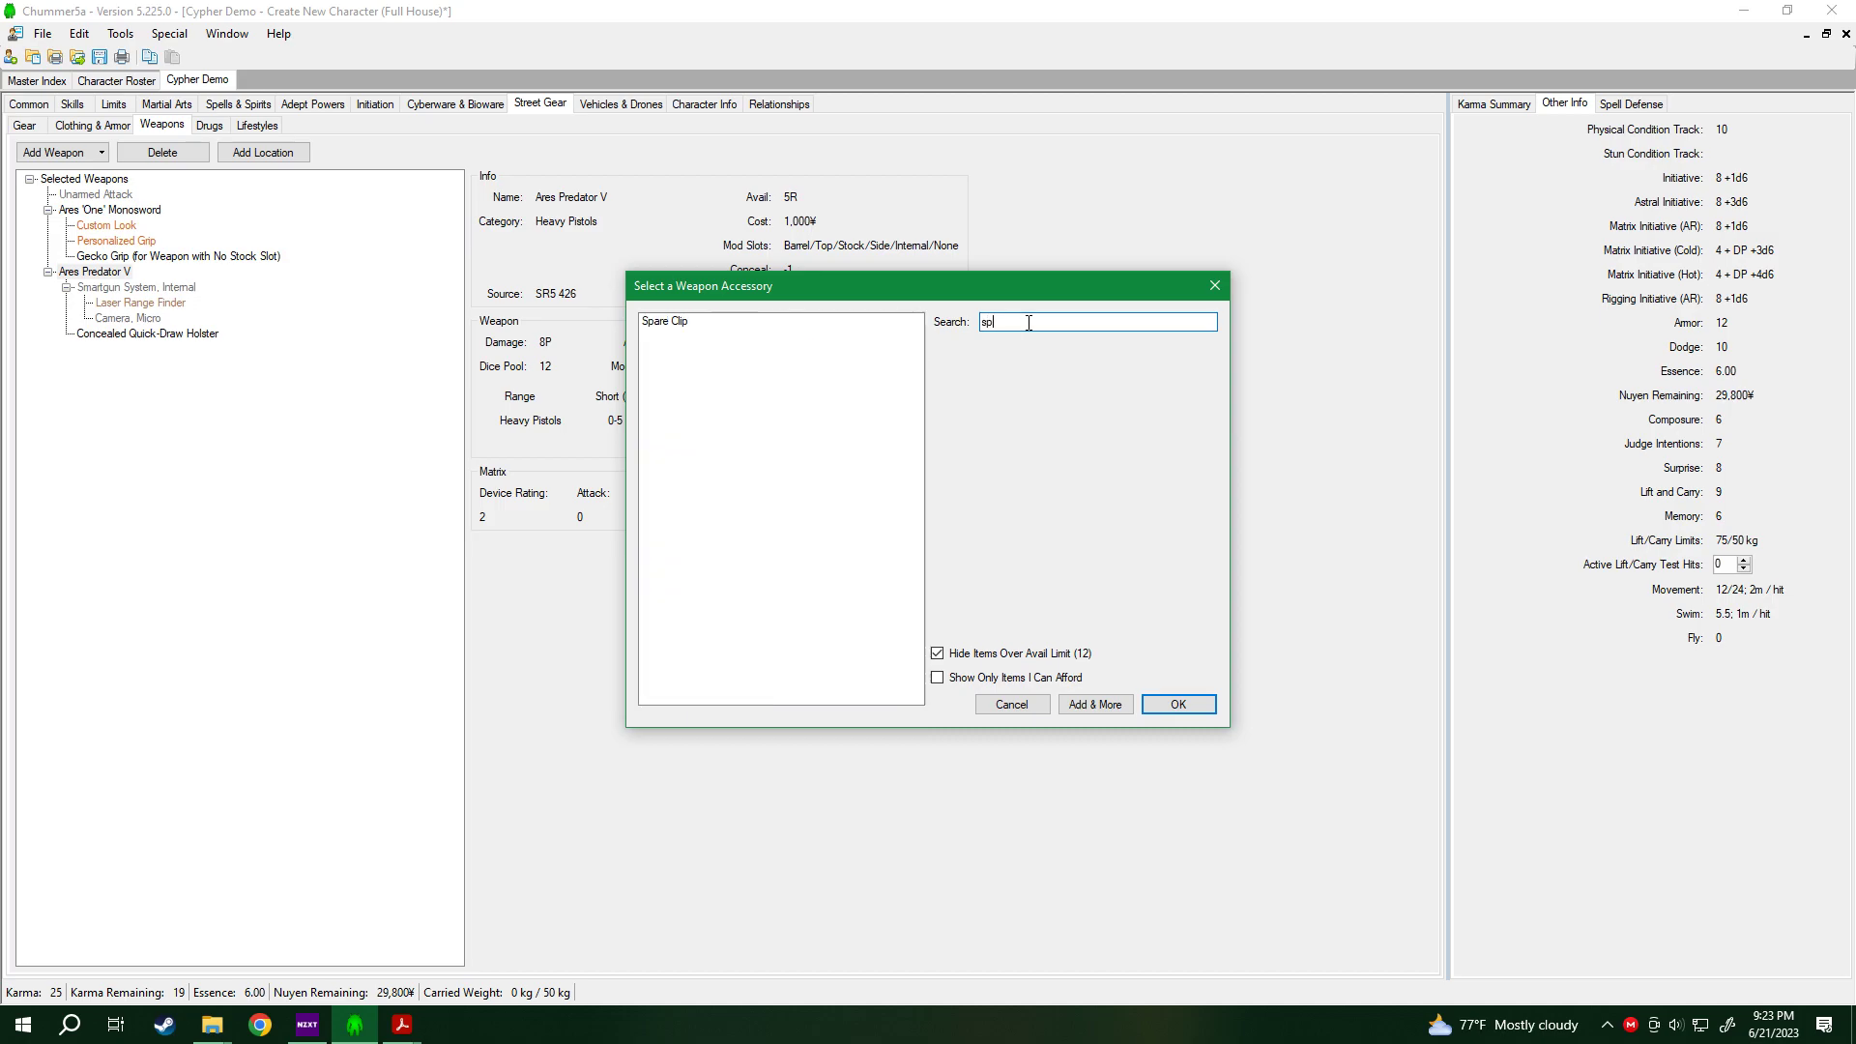
left_click(694, 321)
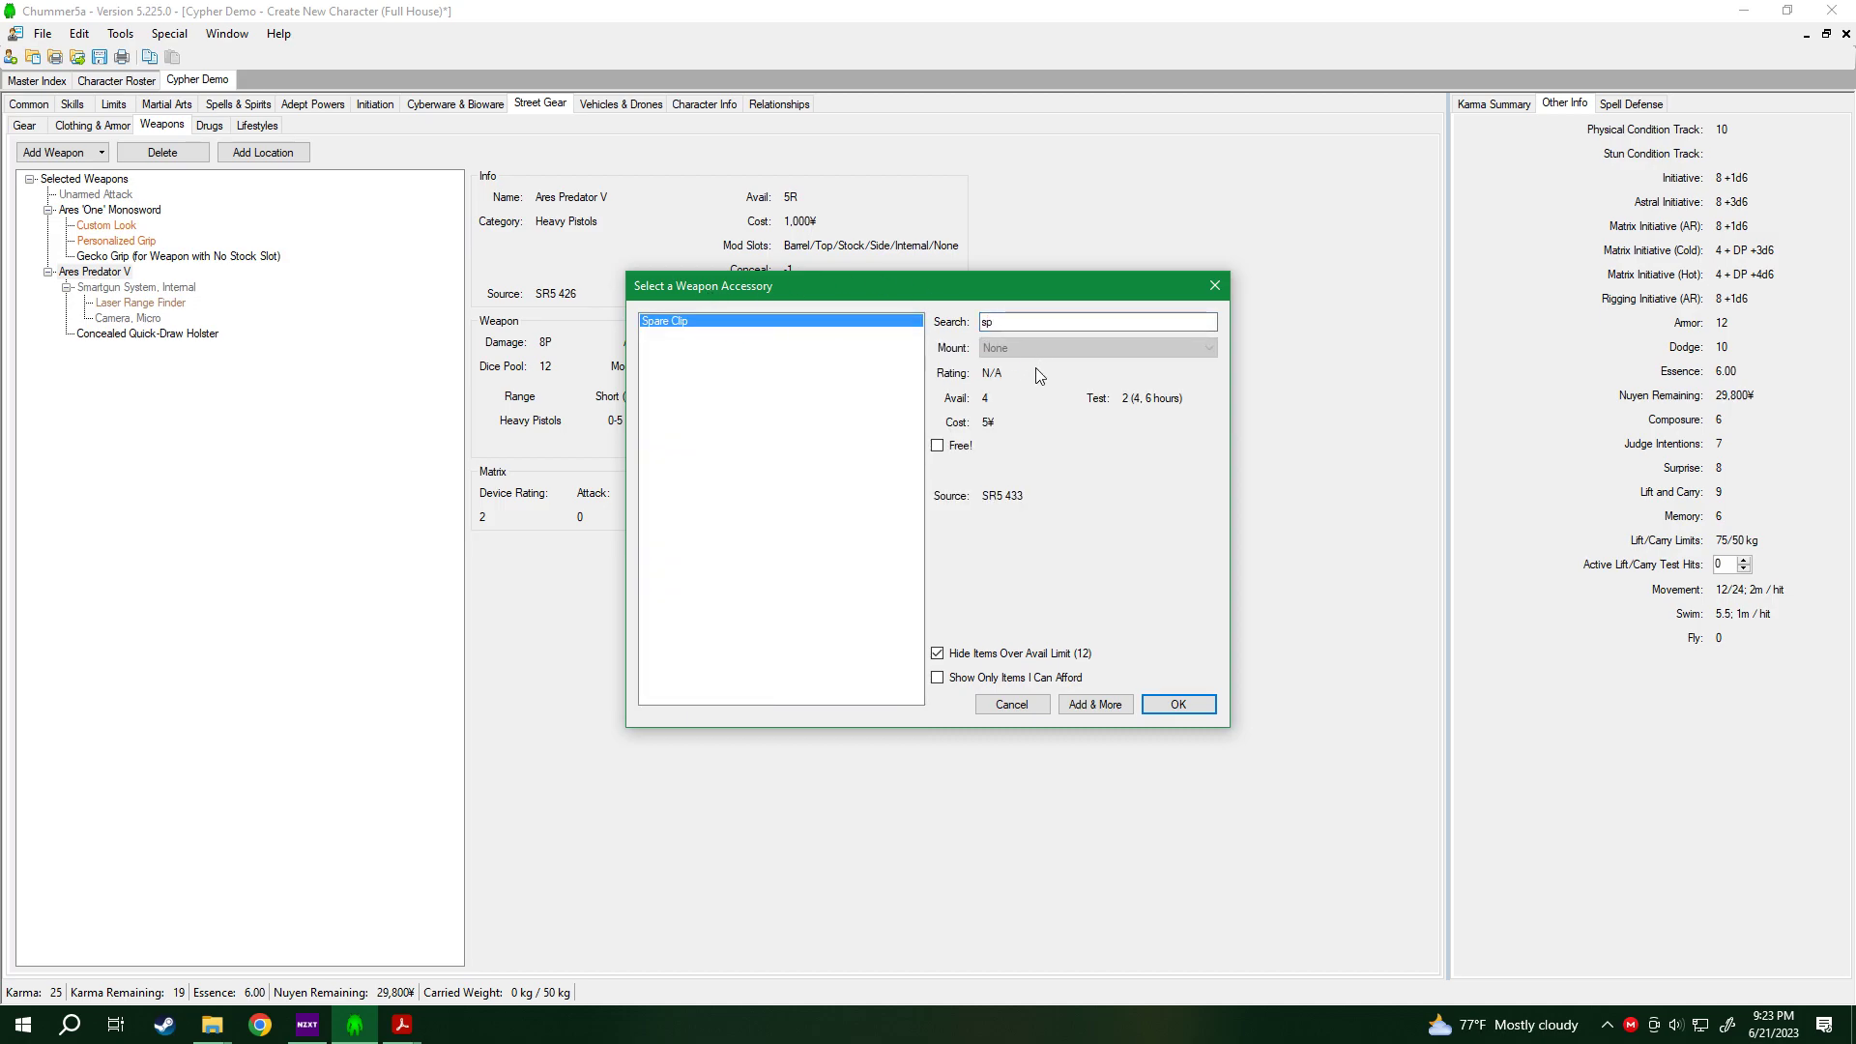
left_click(1095, 704)
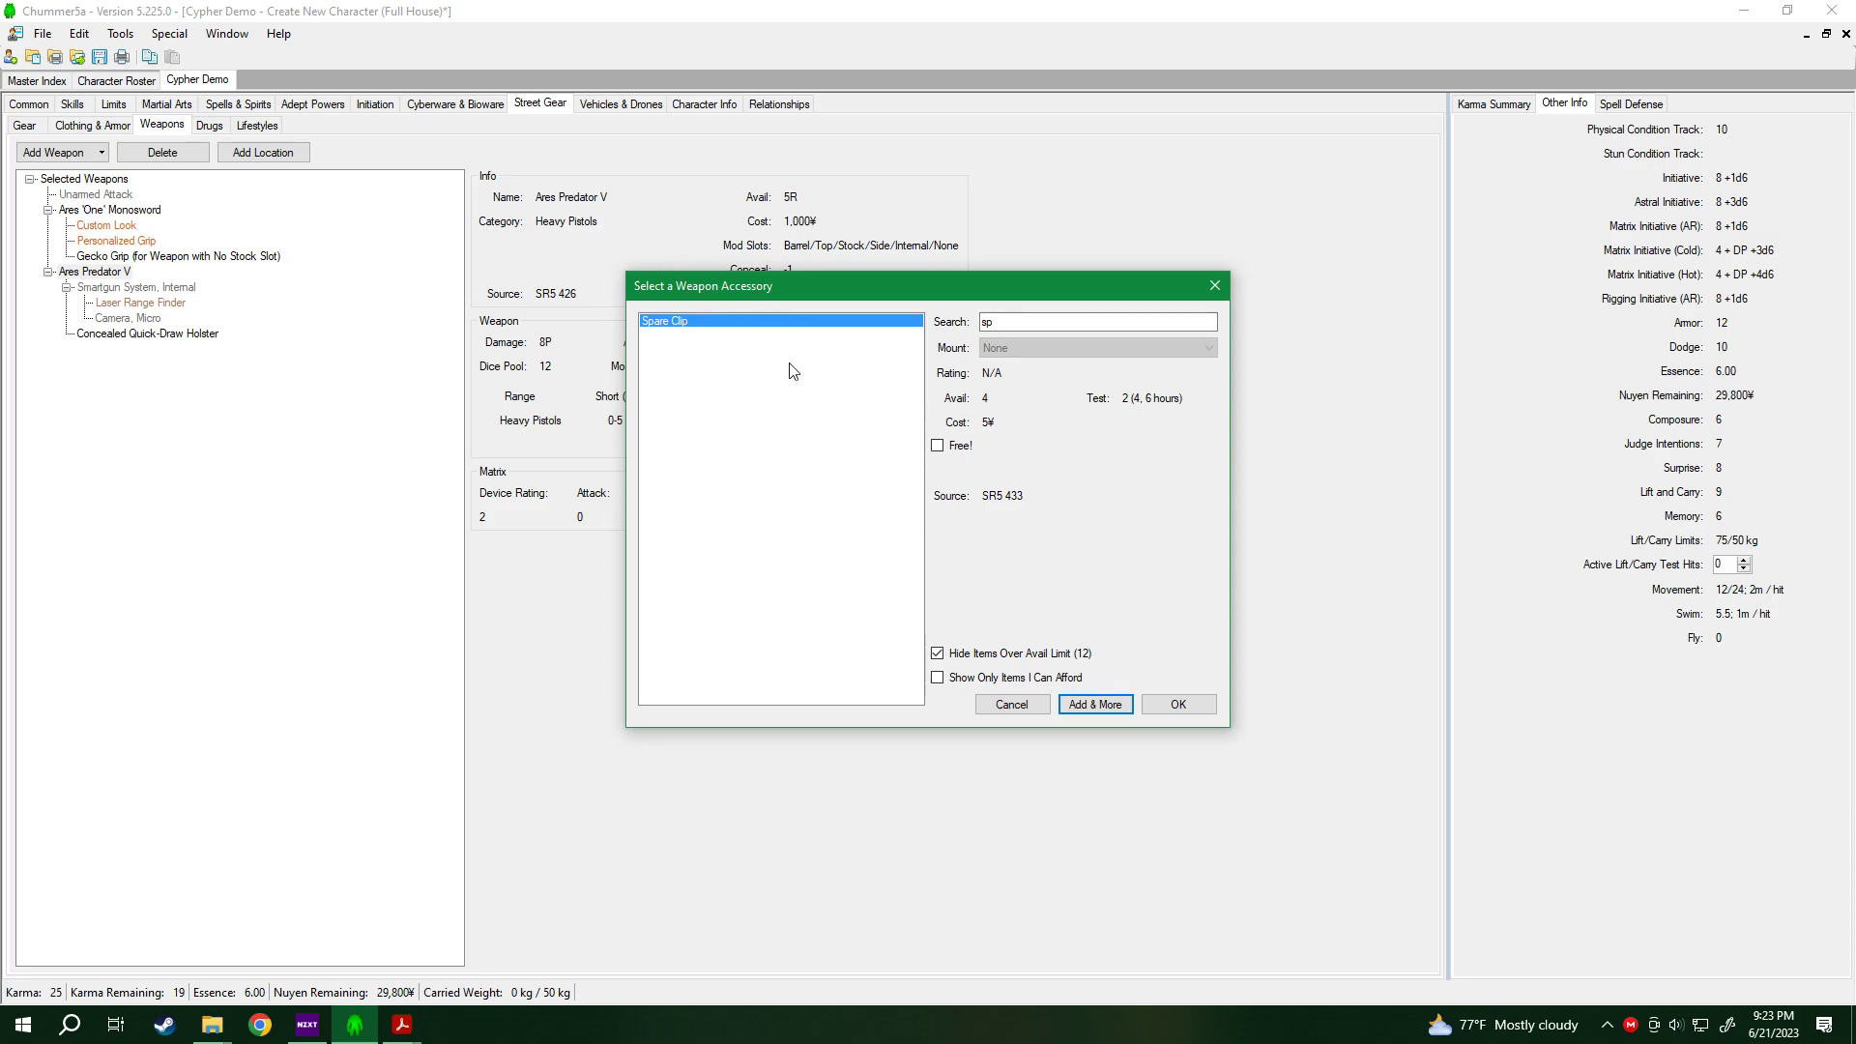
left_click(1102, 703)
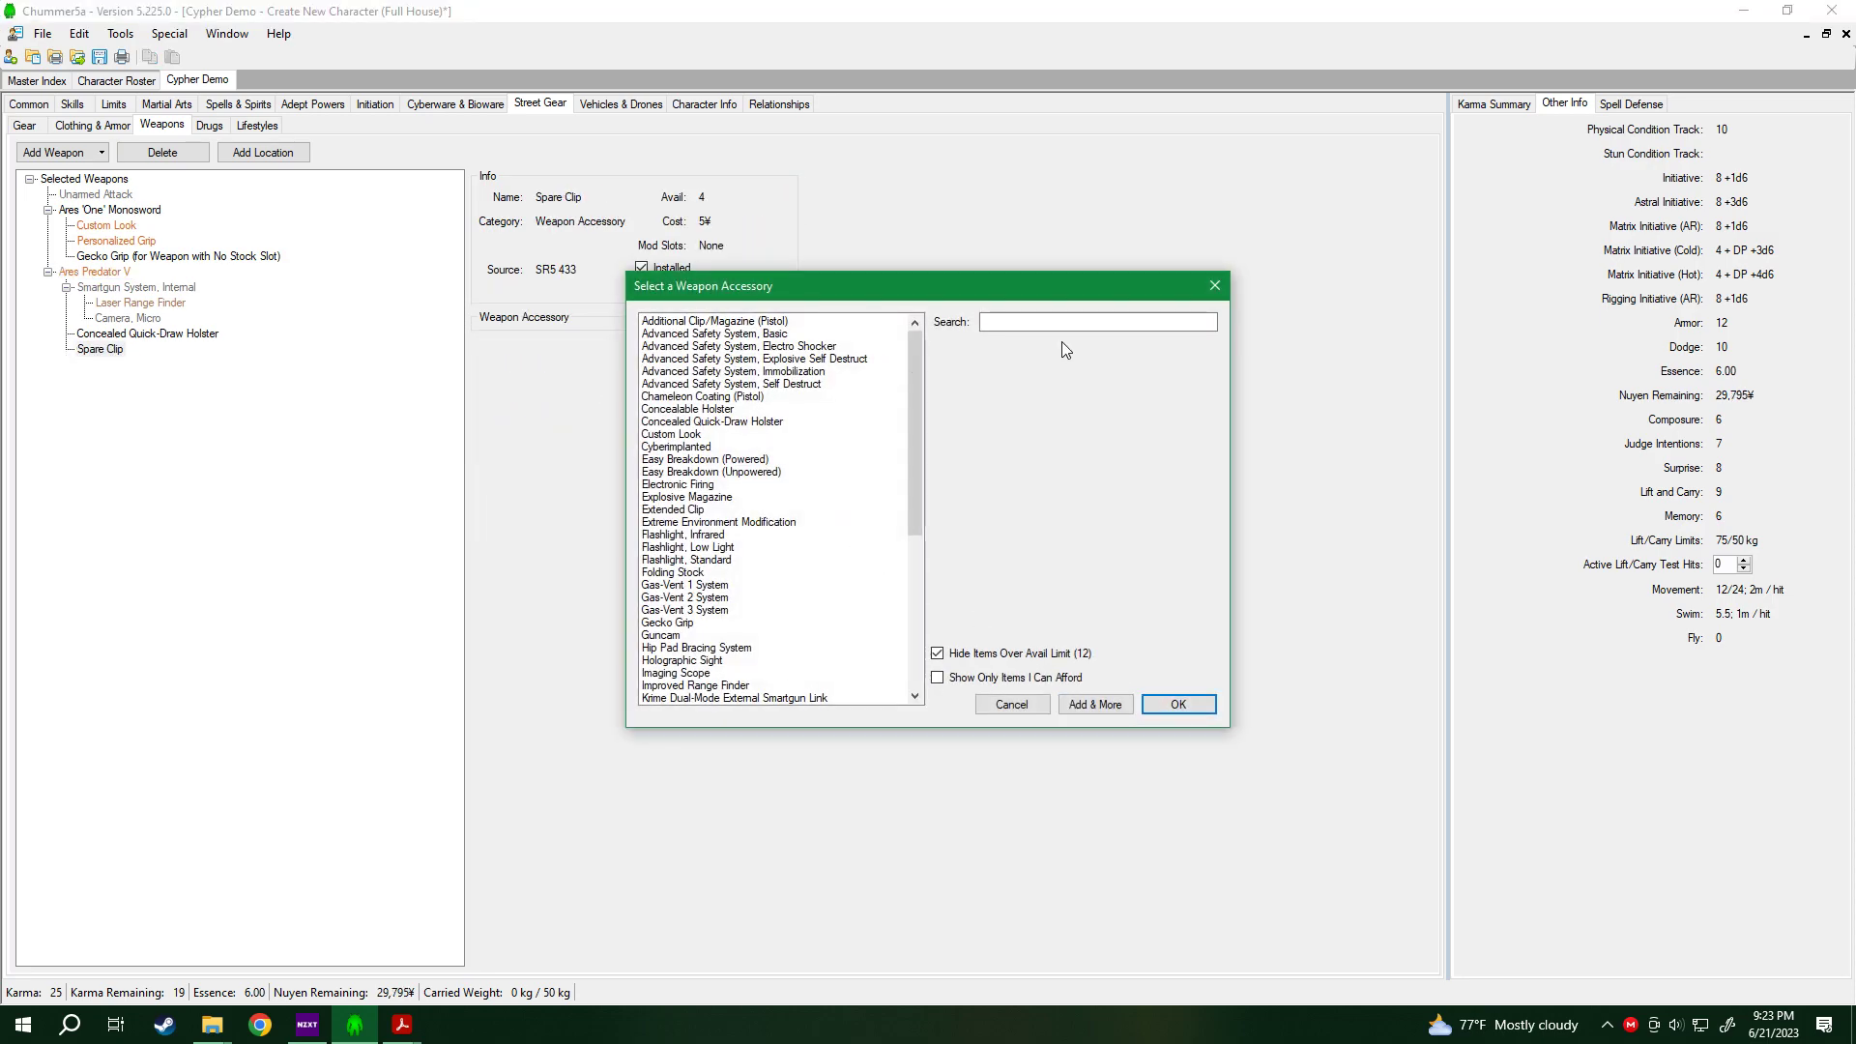
type("spare")
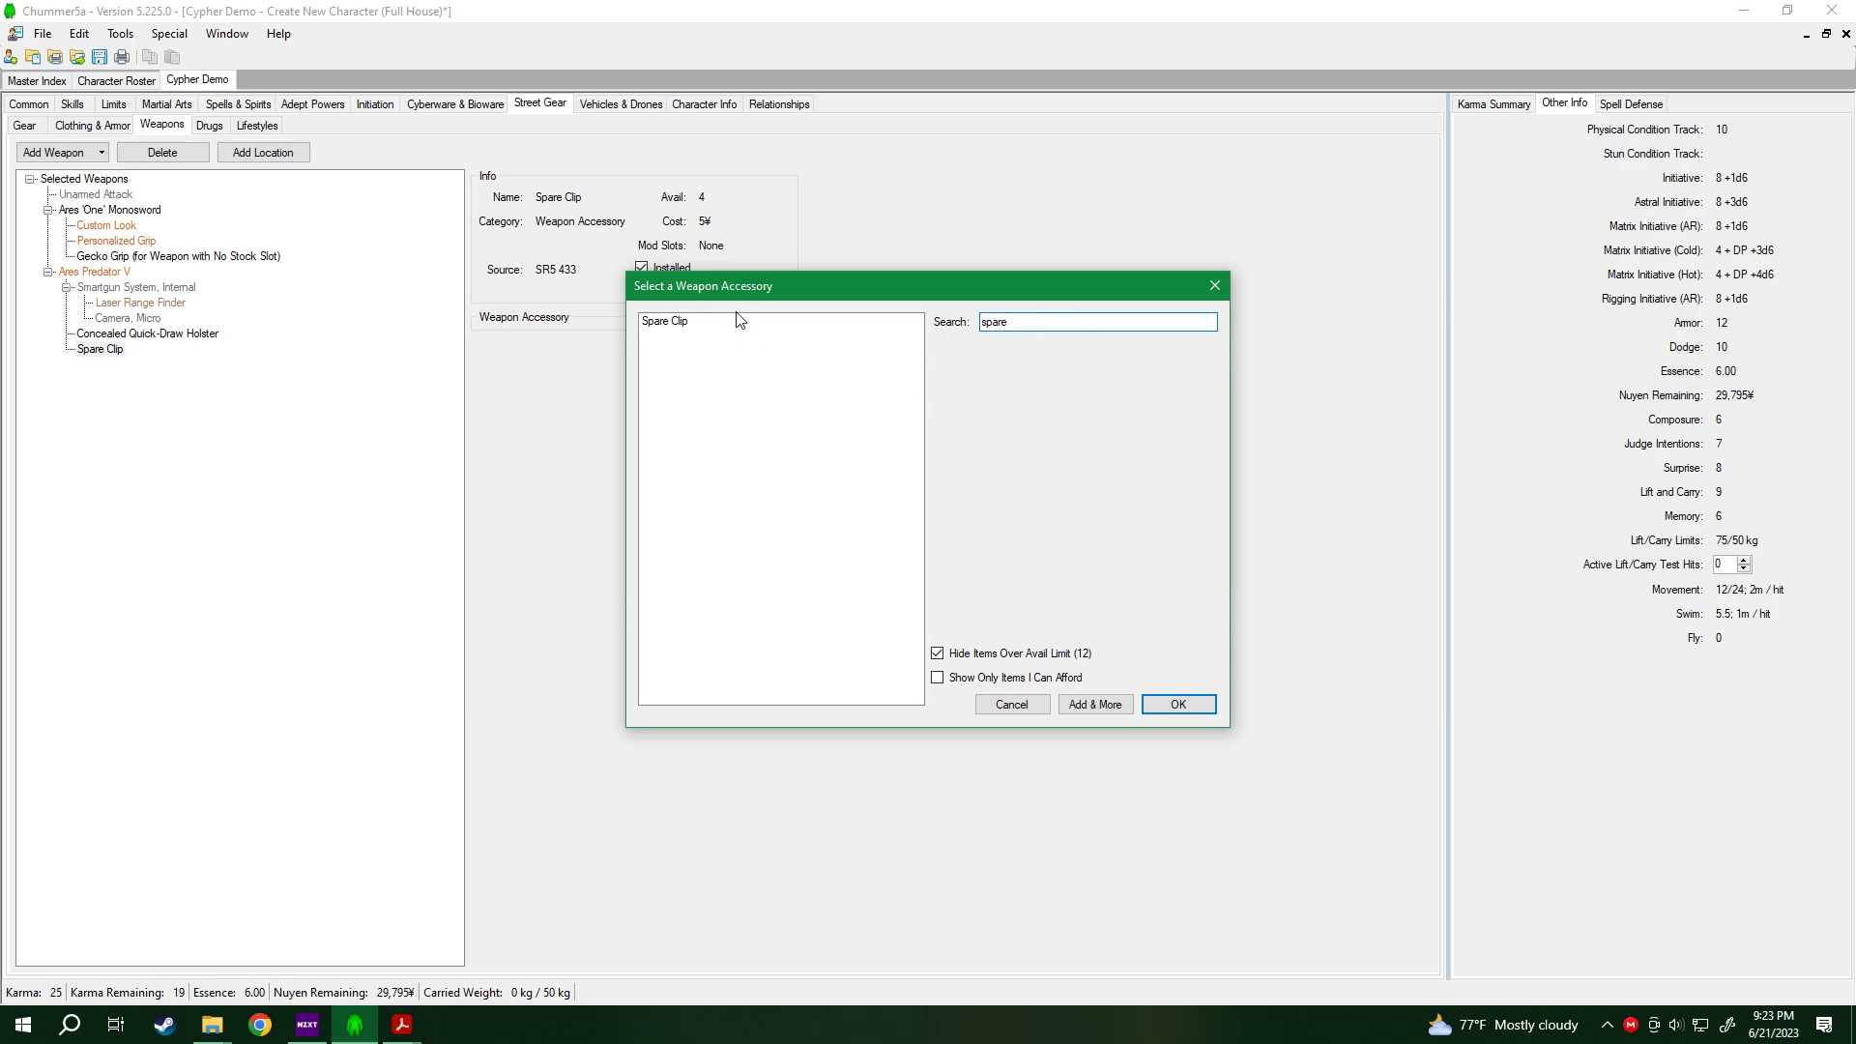
left_click(712, 324)
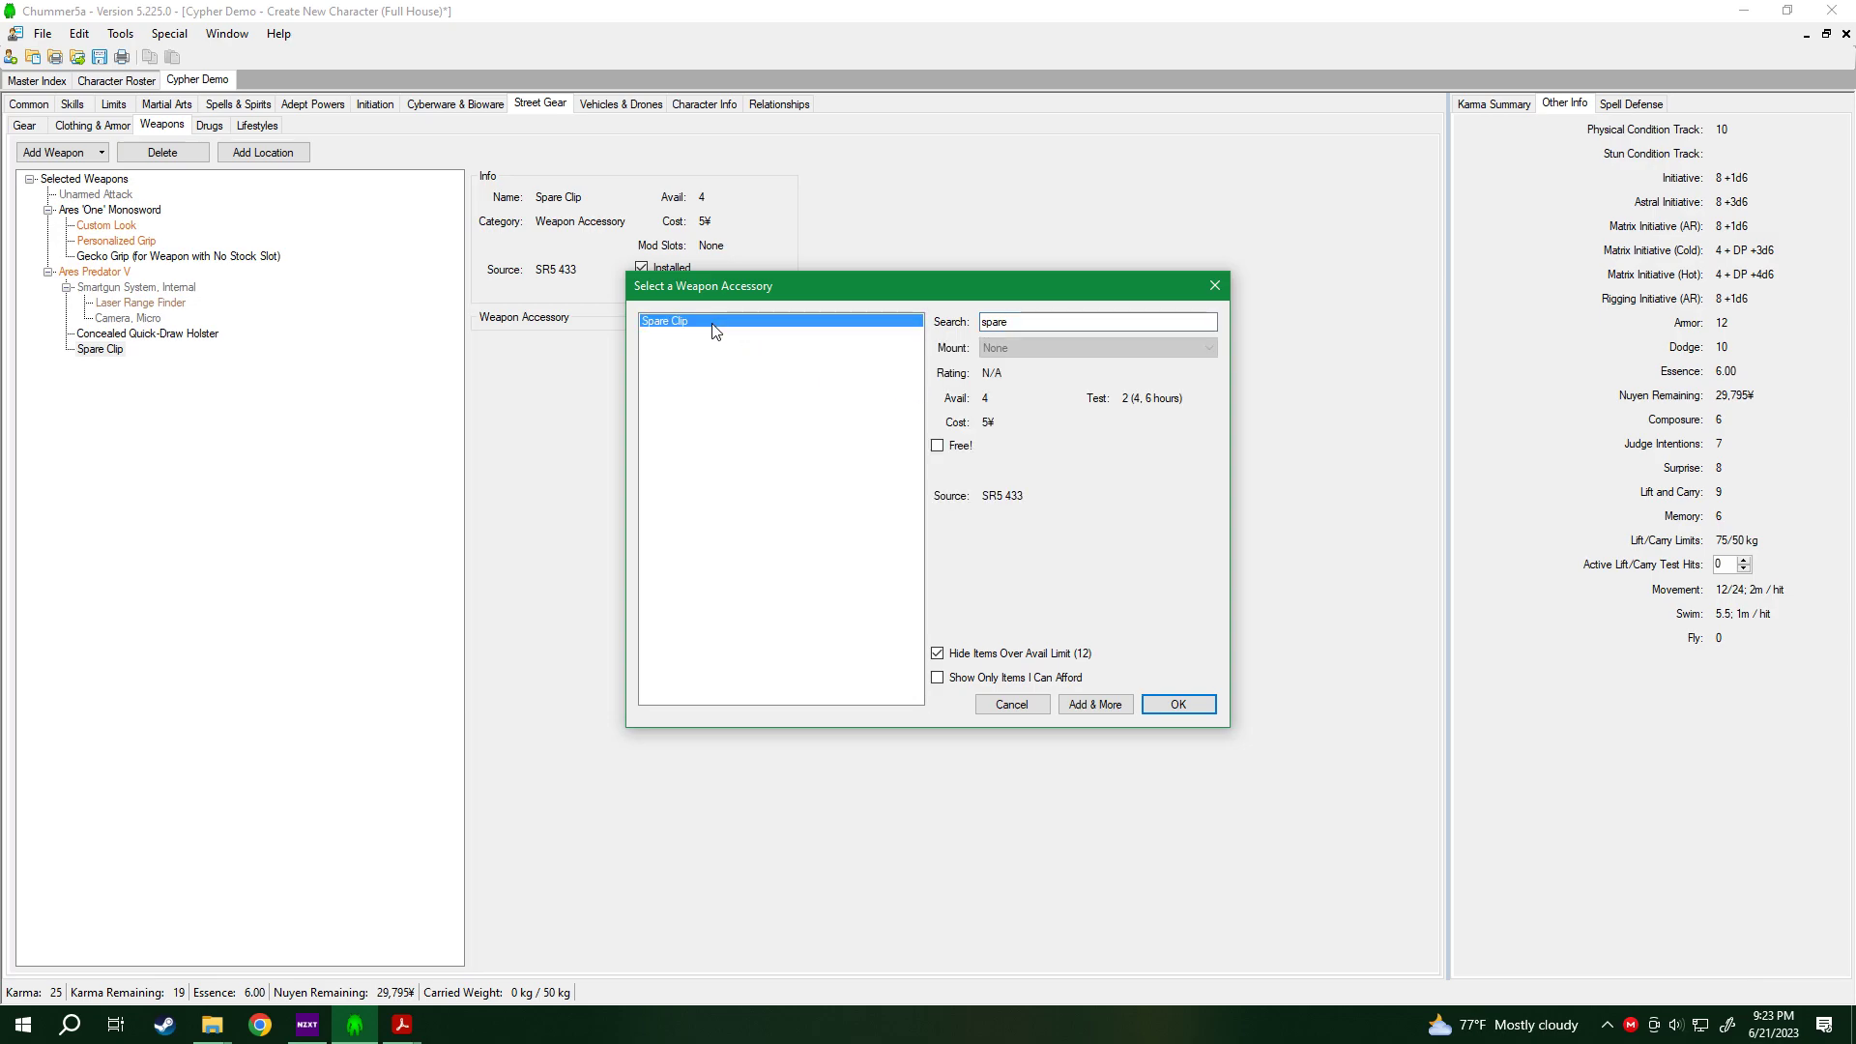
left_click(1098, 706)
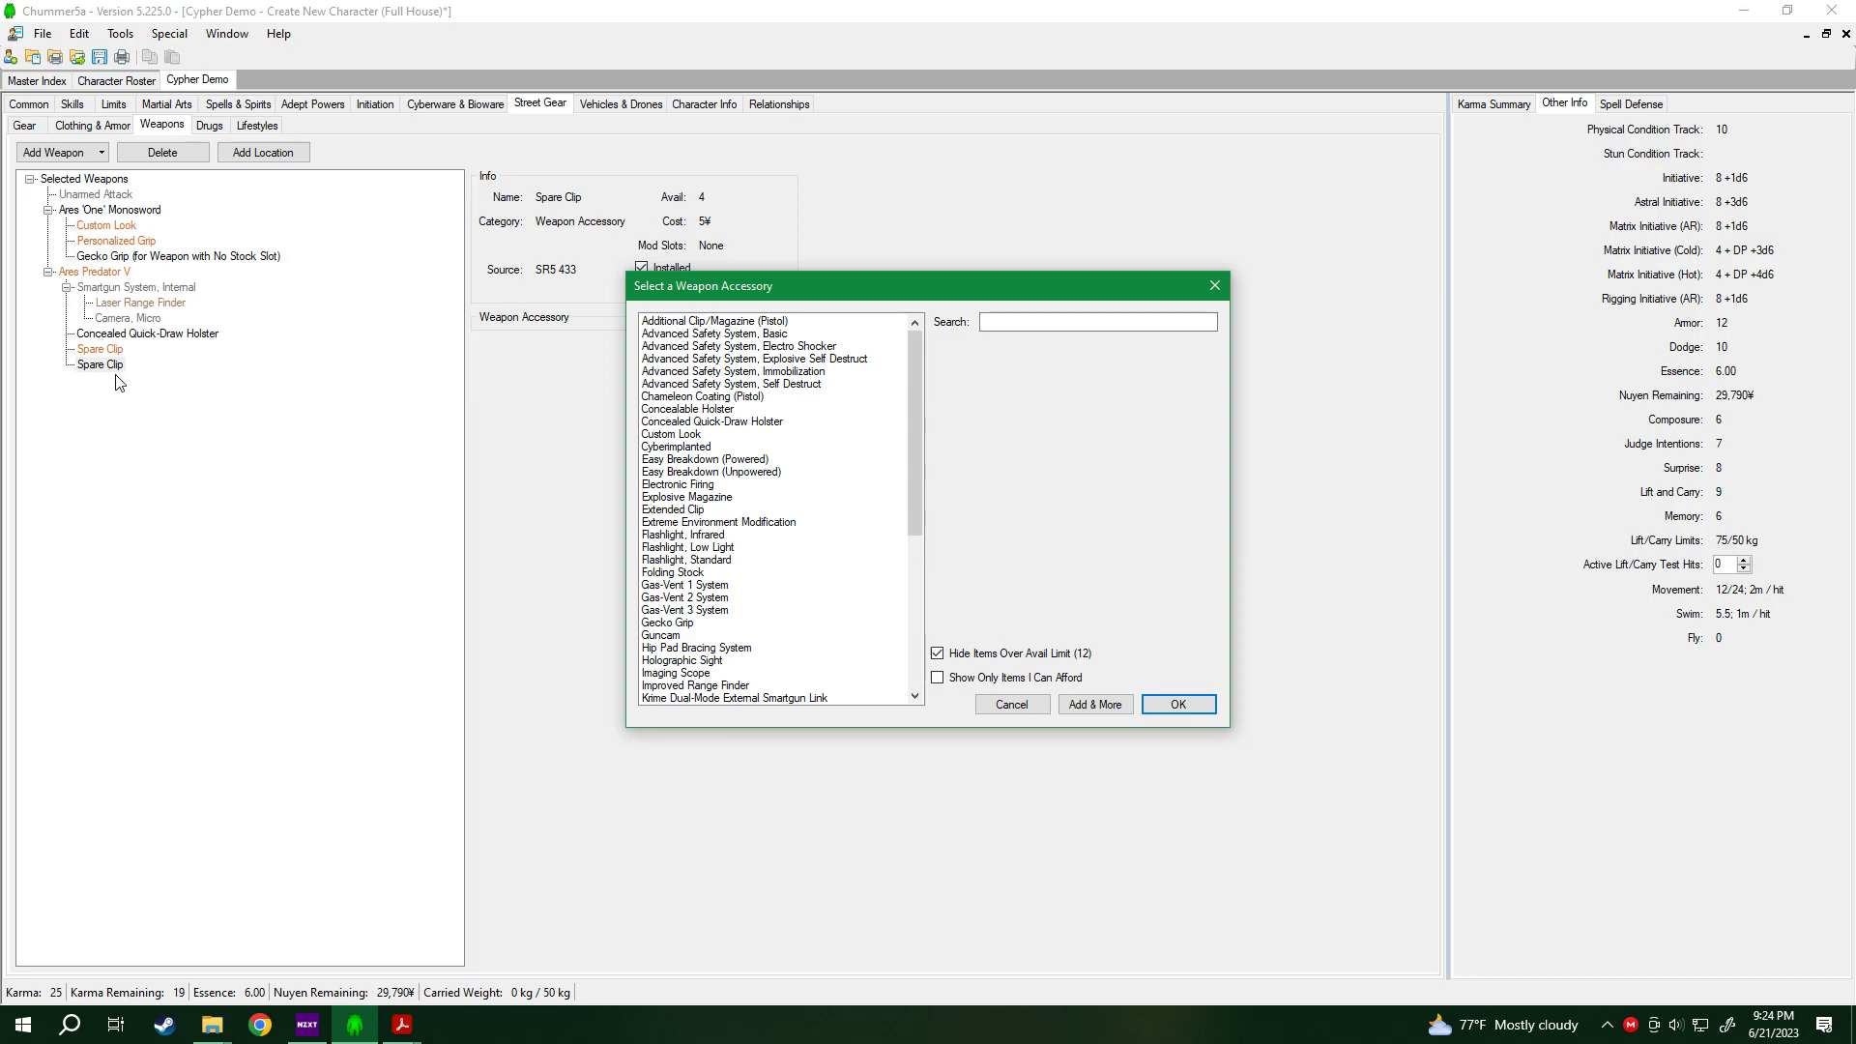
key("Escape")
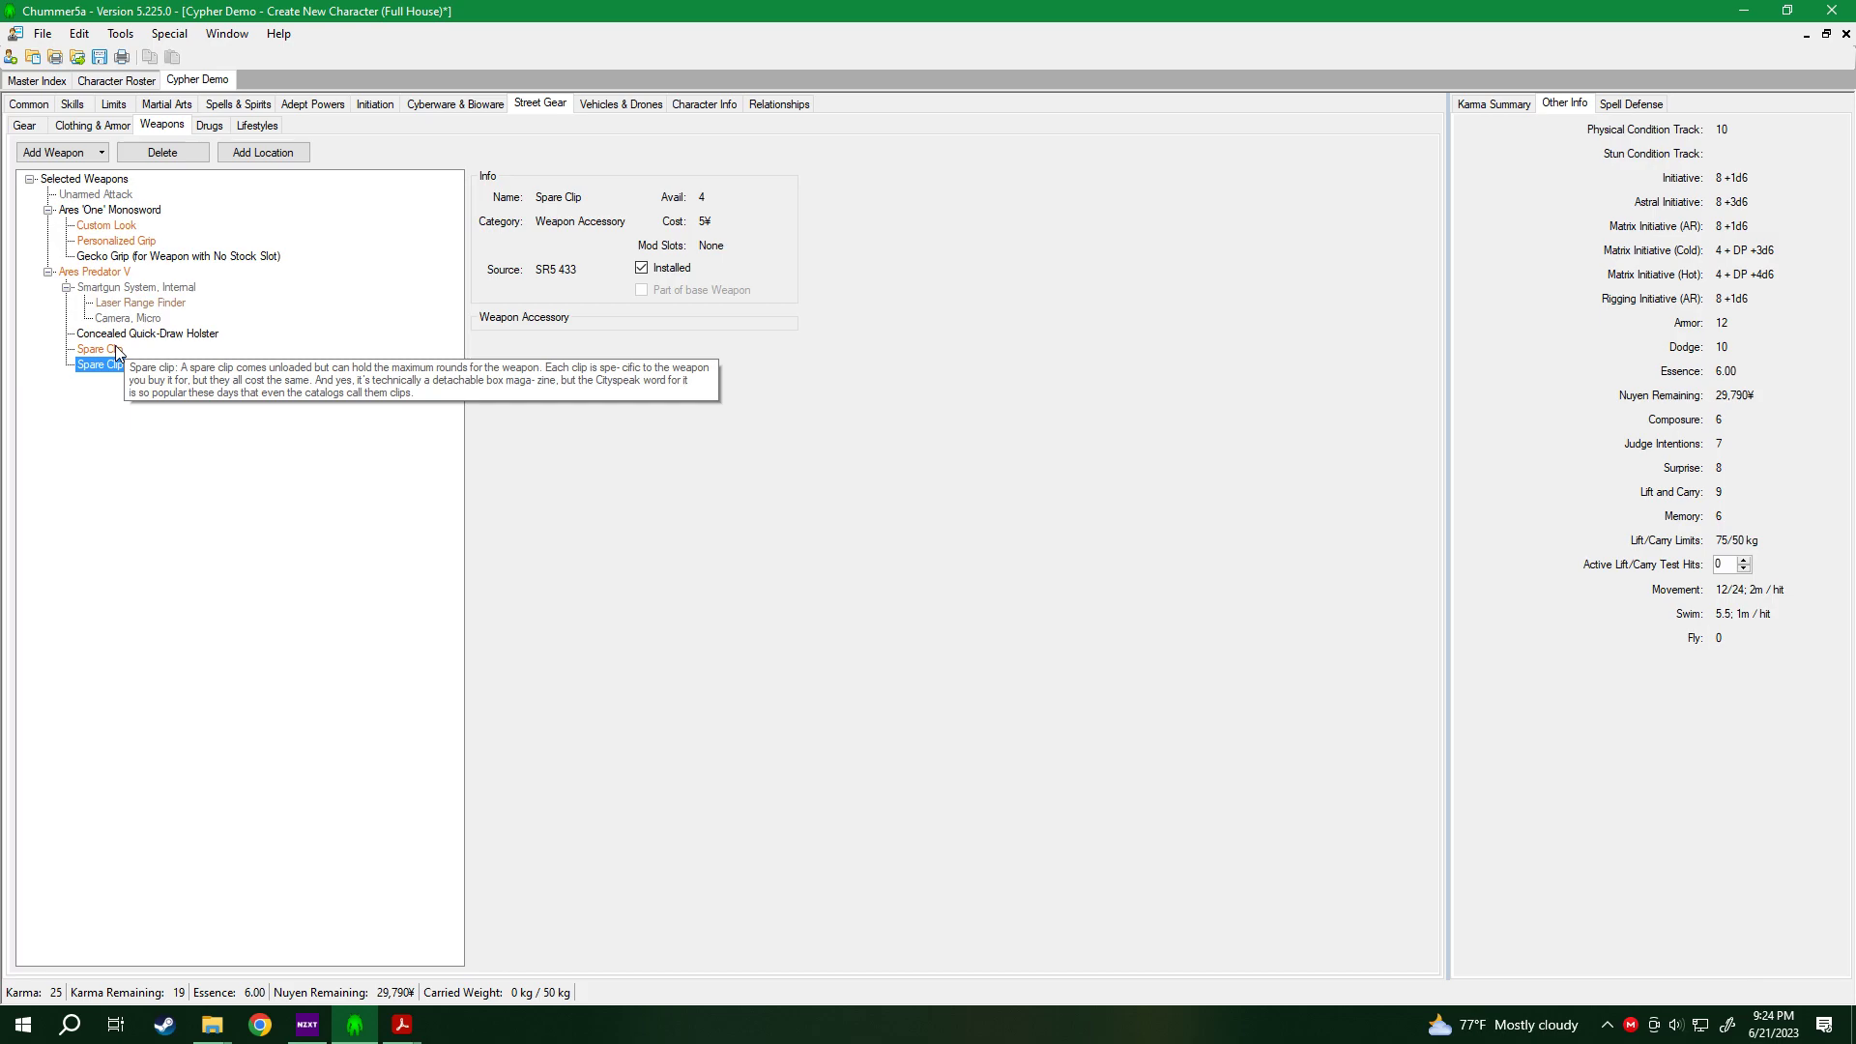
left_click(127, 521)
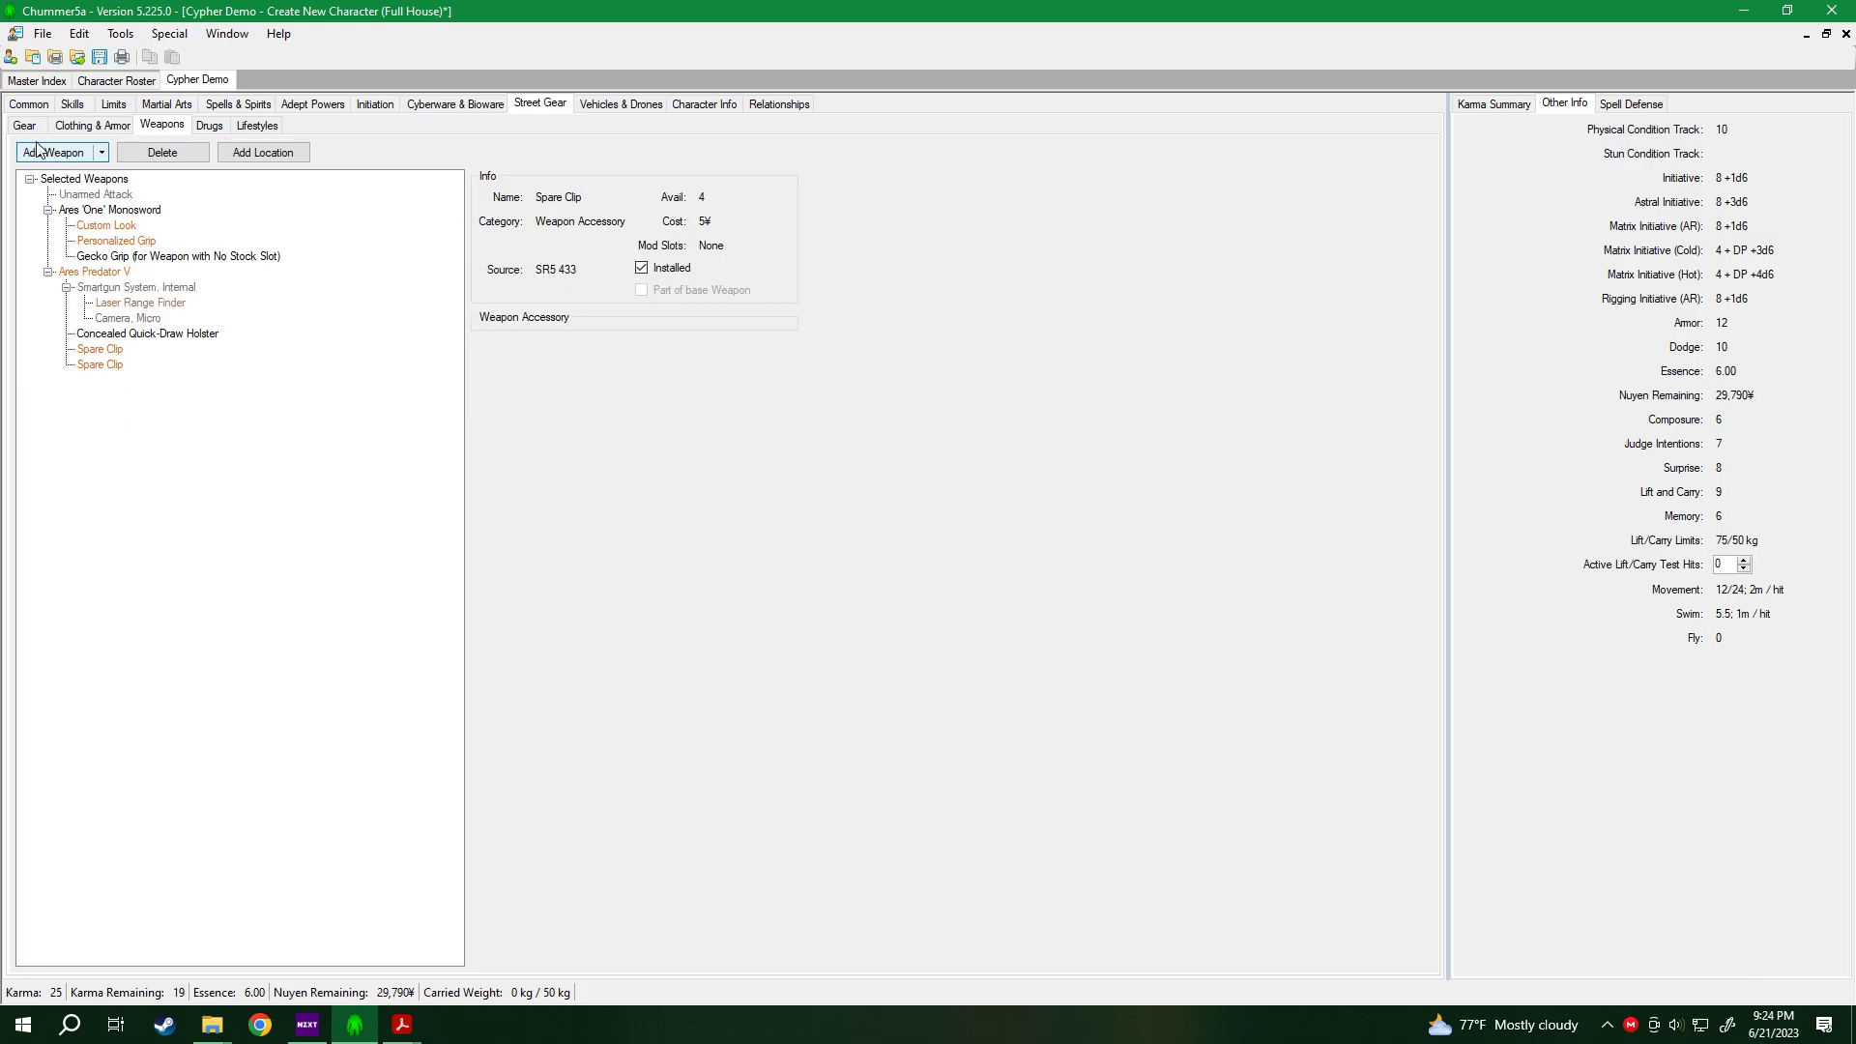
Search all weapon categories for "combat" and add the Combat Knife to the character's weapons.
left_click(75, 155)
type("co")
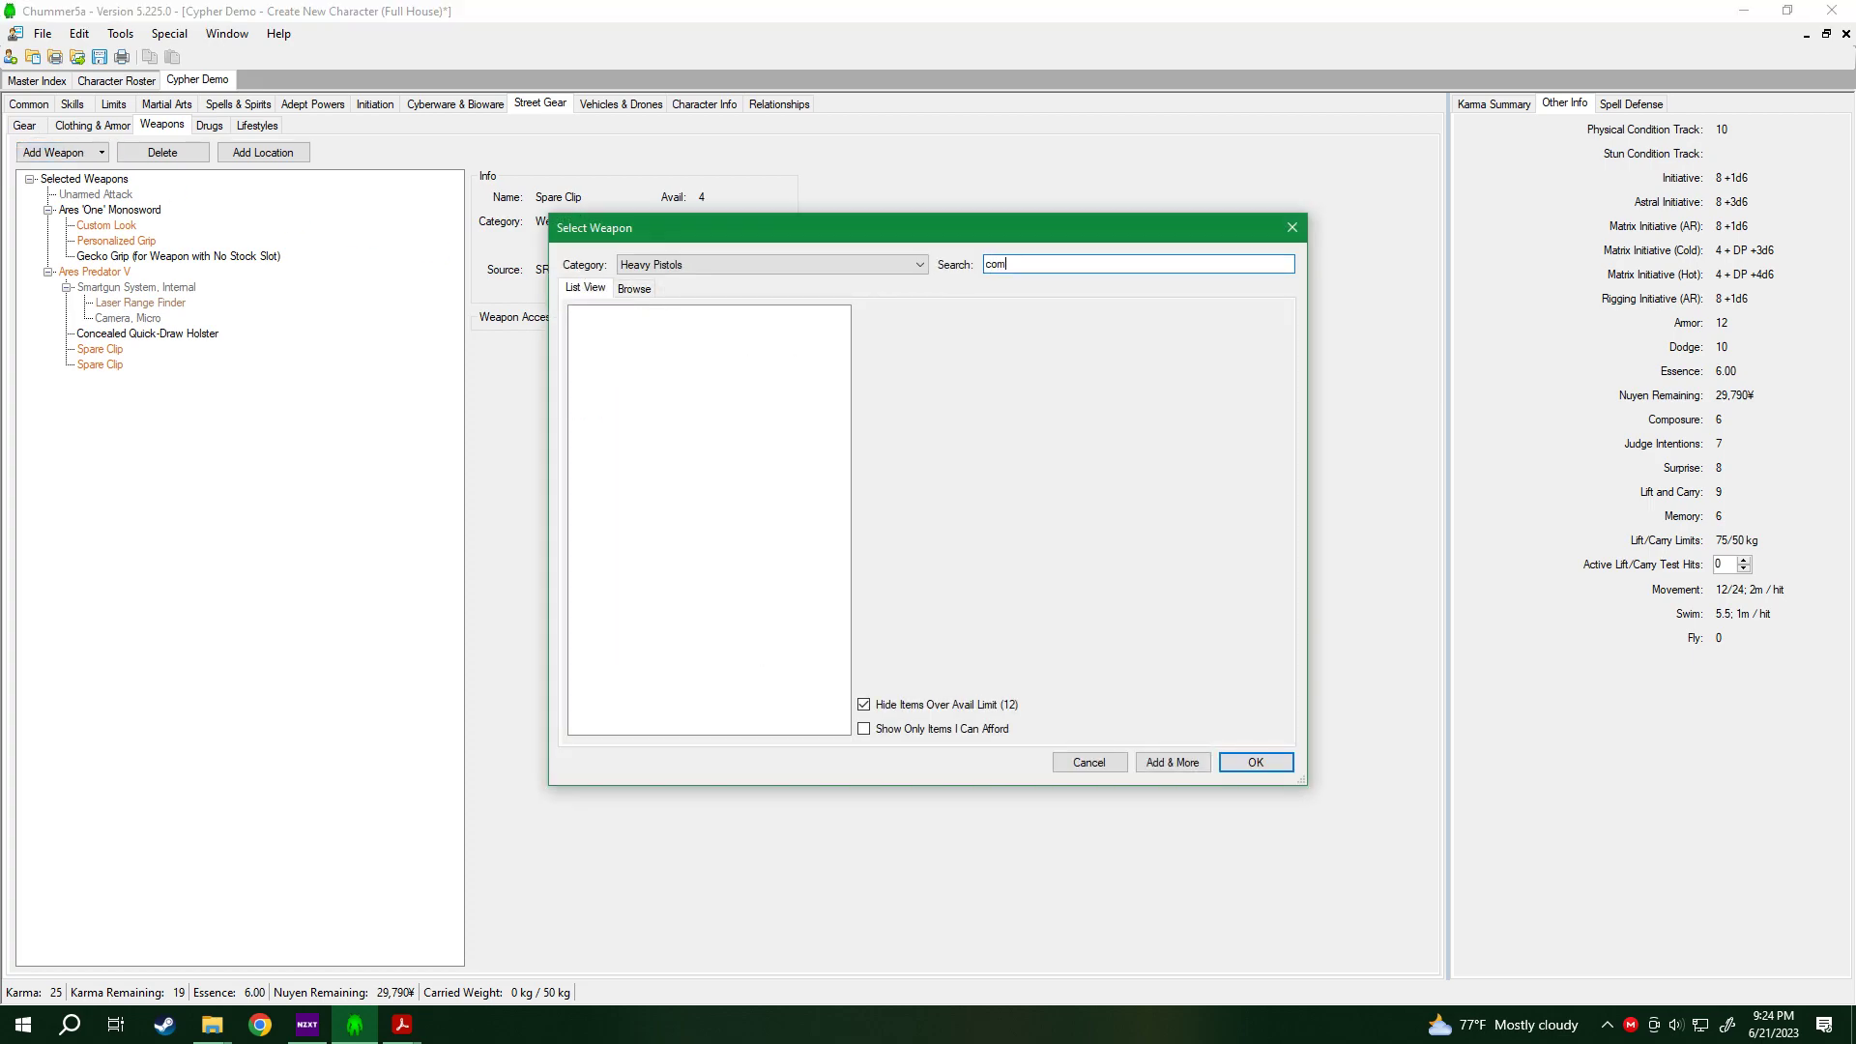
left_click(691, 269)
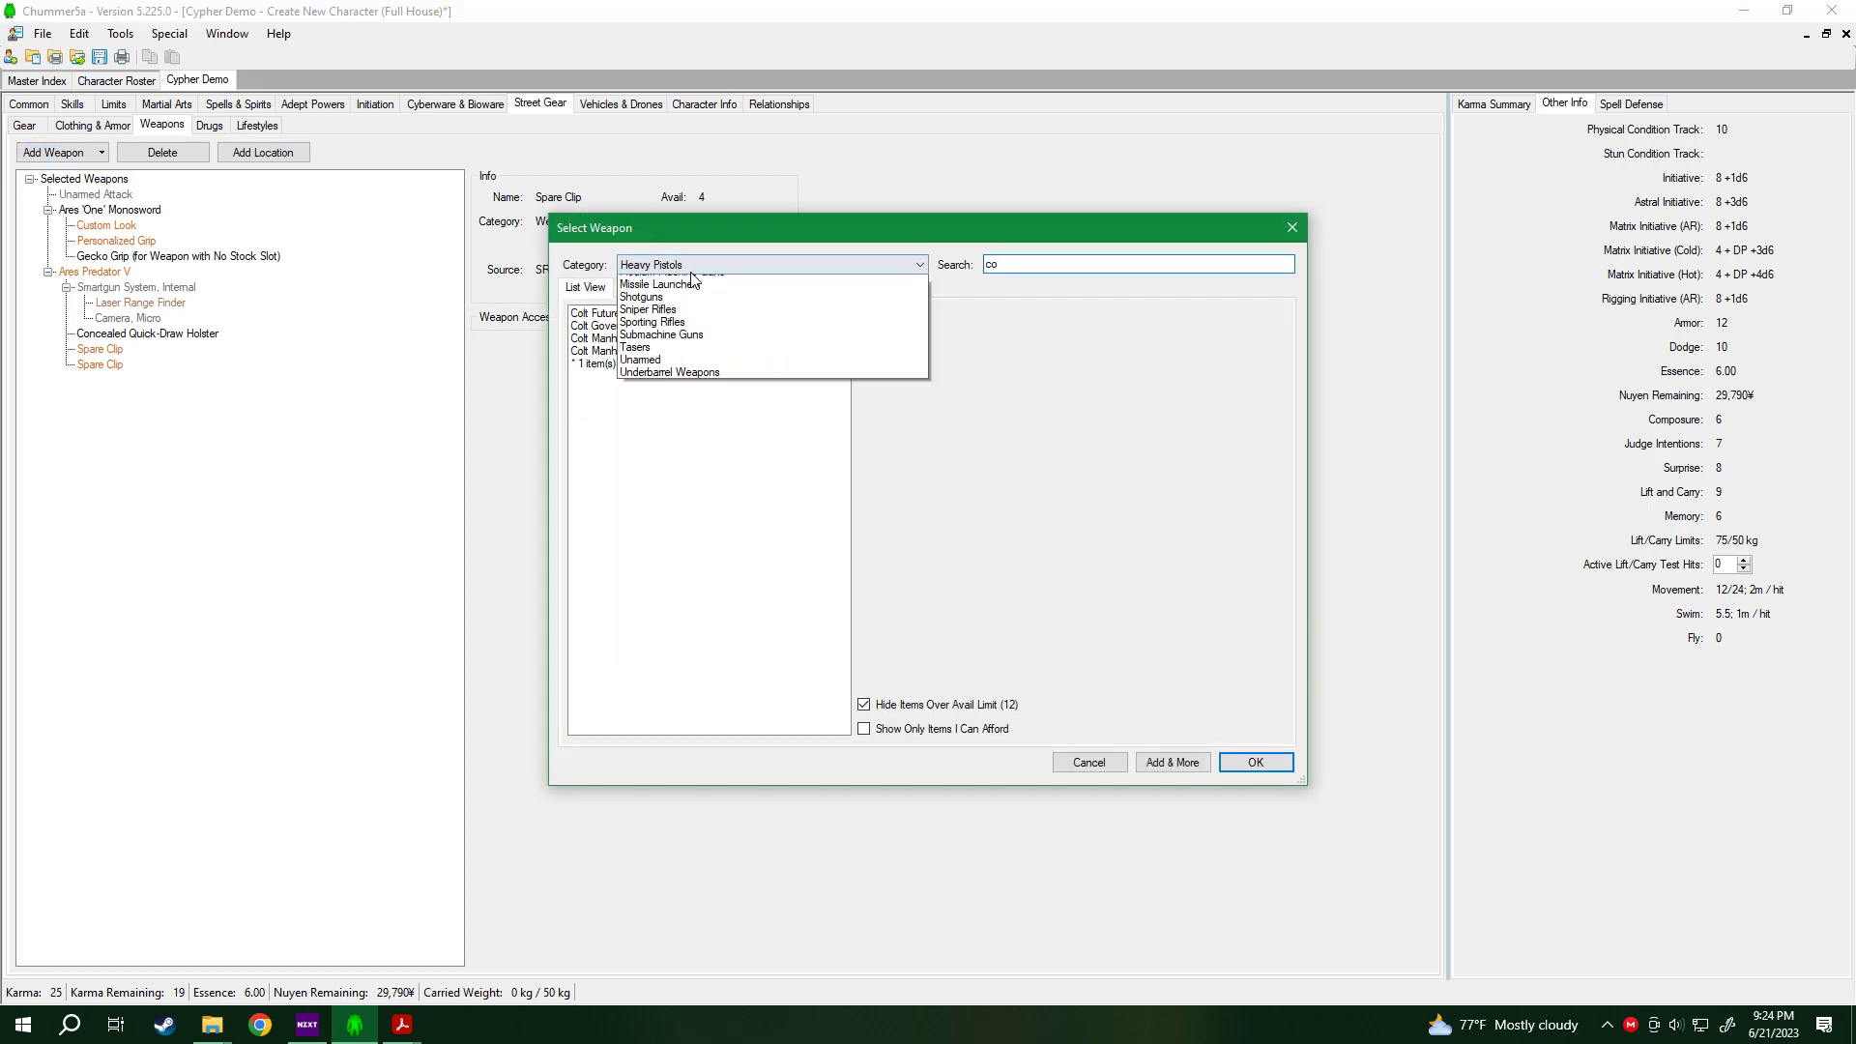
left_click(1065, 268)
key("BackSpace")
key("BackSpace")
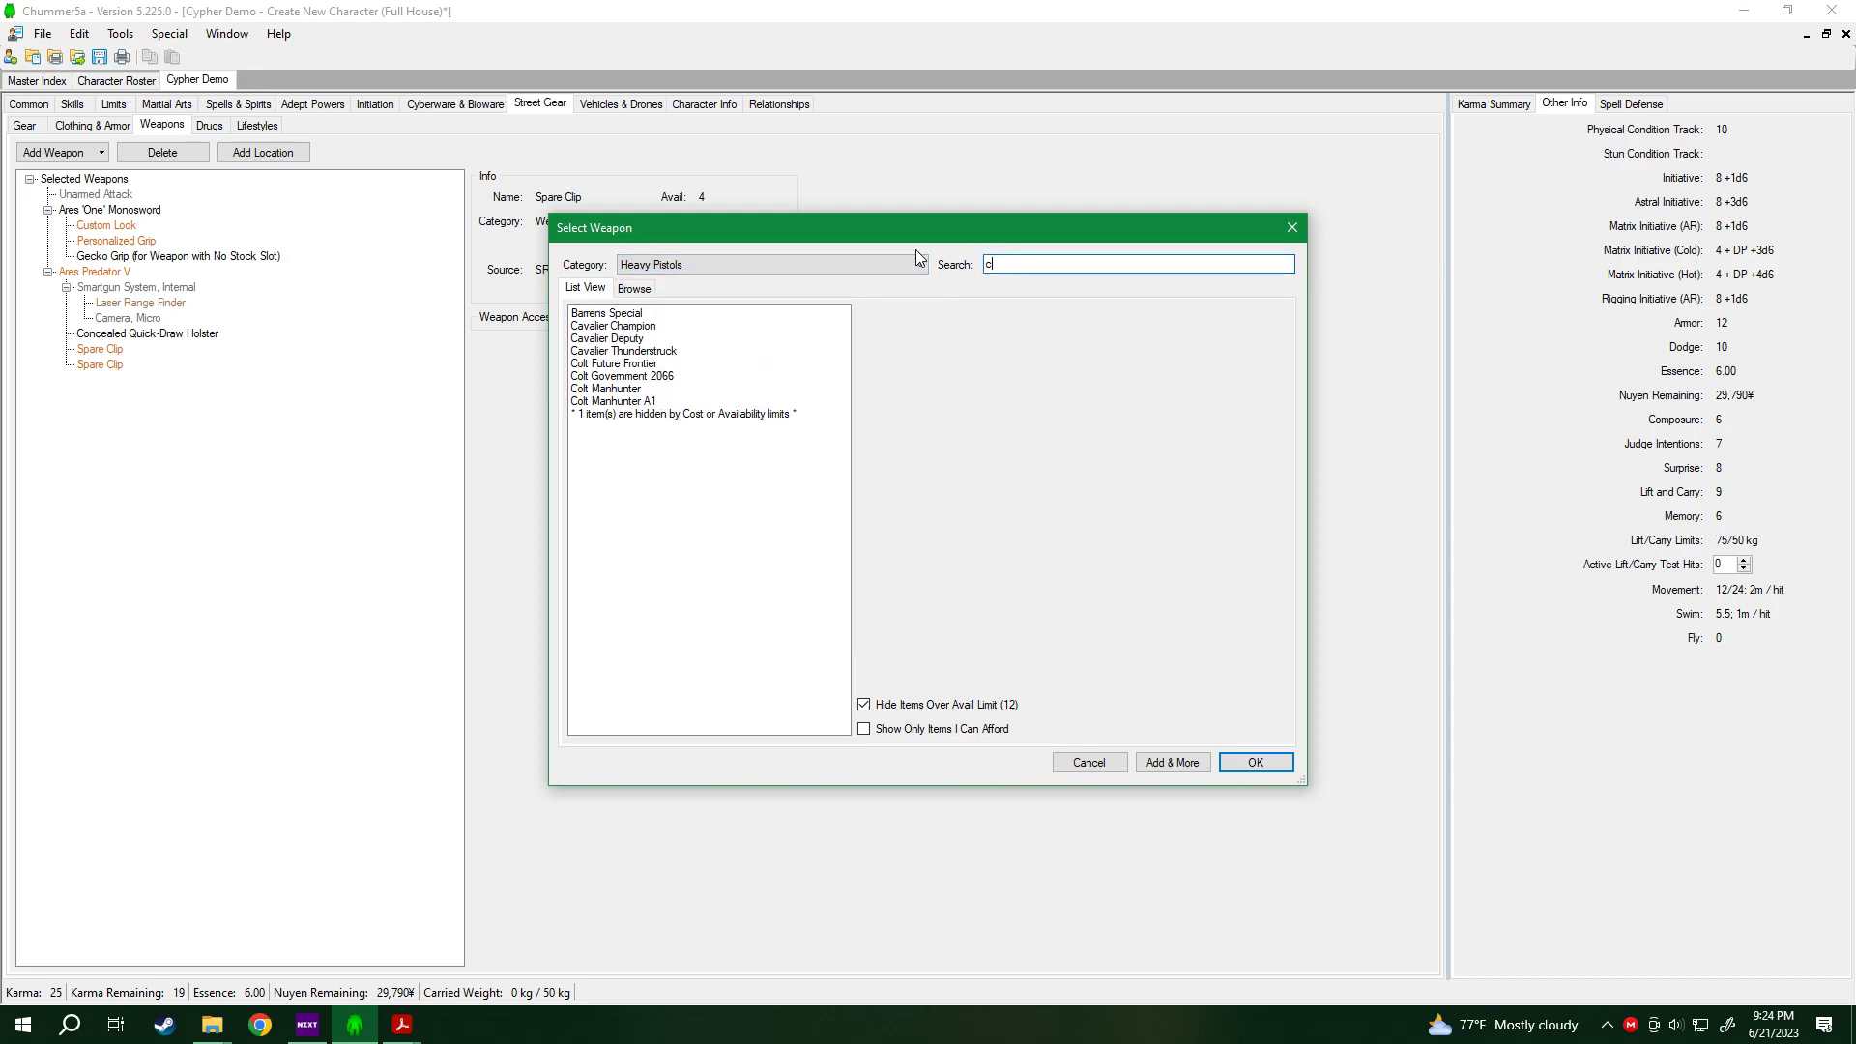
left_click(886, 261)
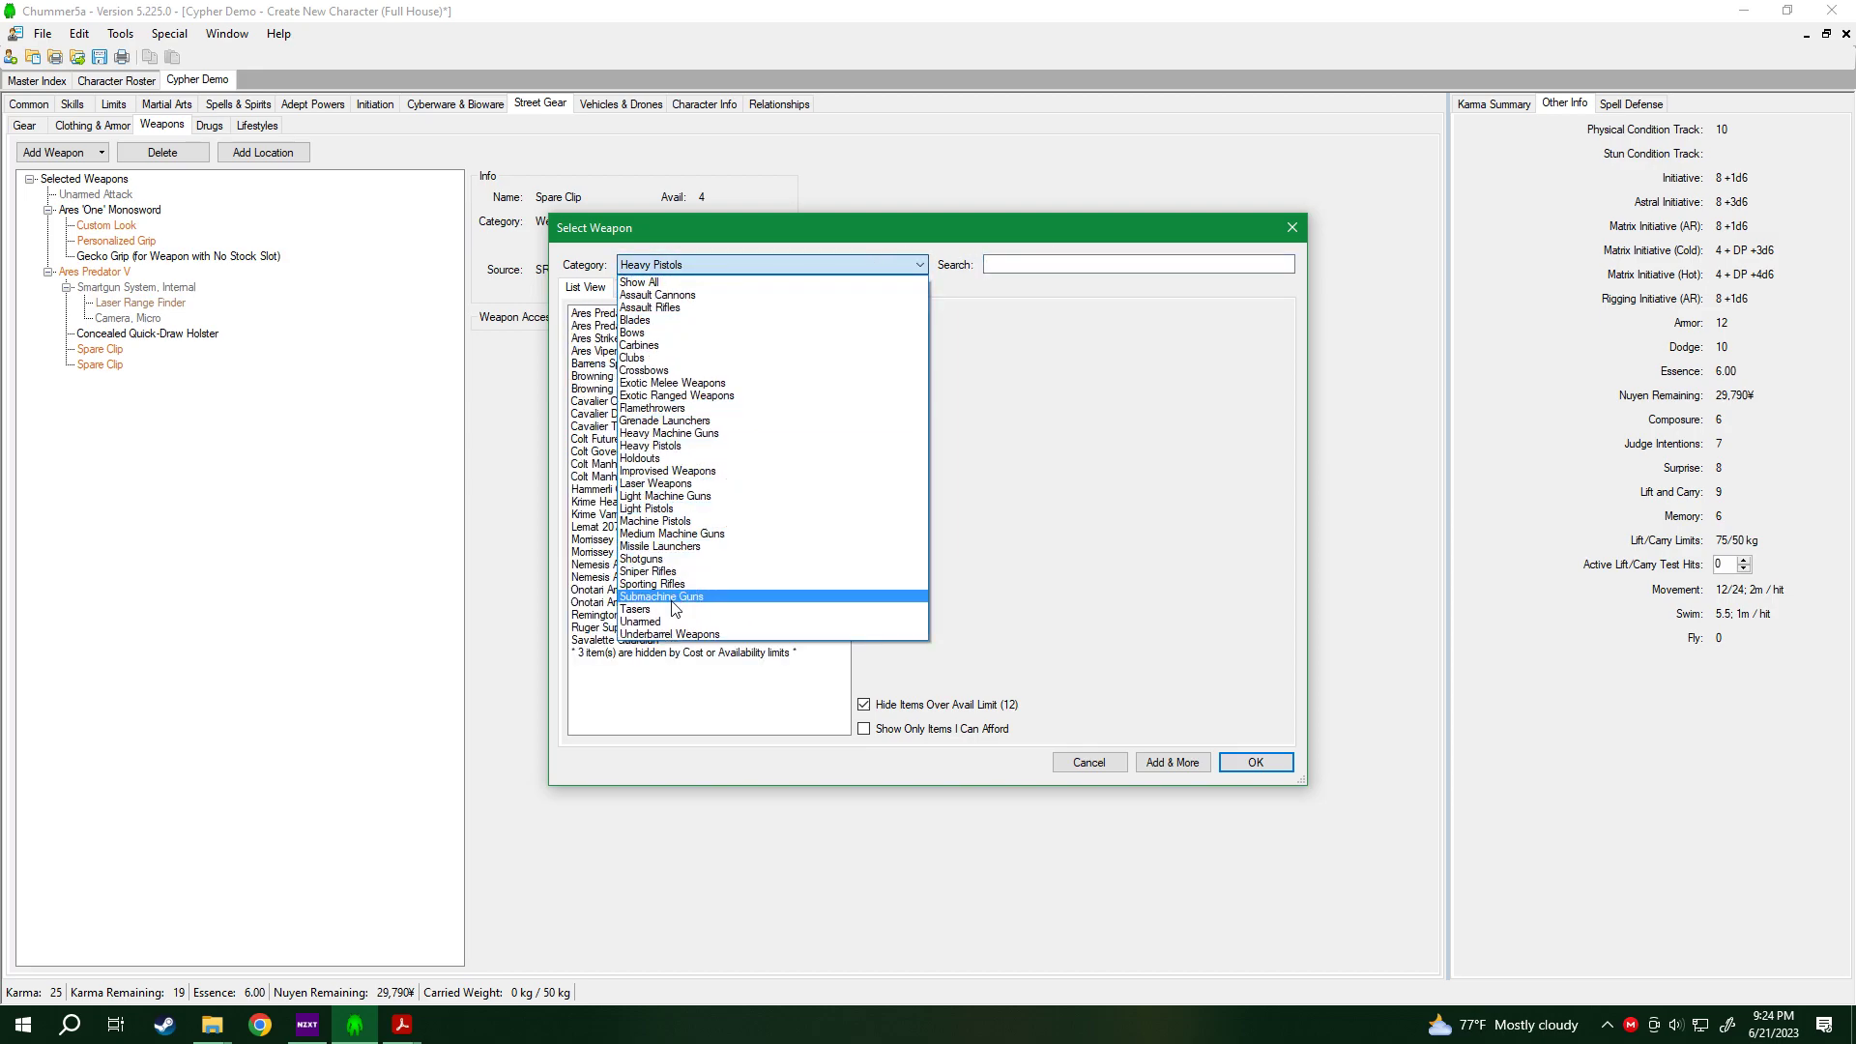
left_click(1001, 270)
left_click(812, 268)
left_click(793, 271)
left_click(829, 269)
left_click(829, 282)
left_click(1080, 265)
type("combat")
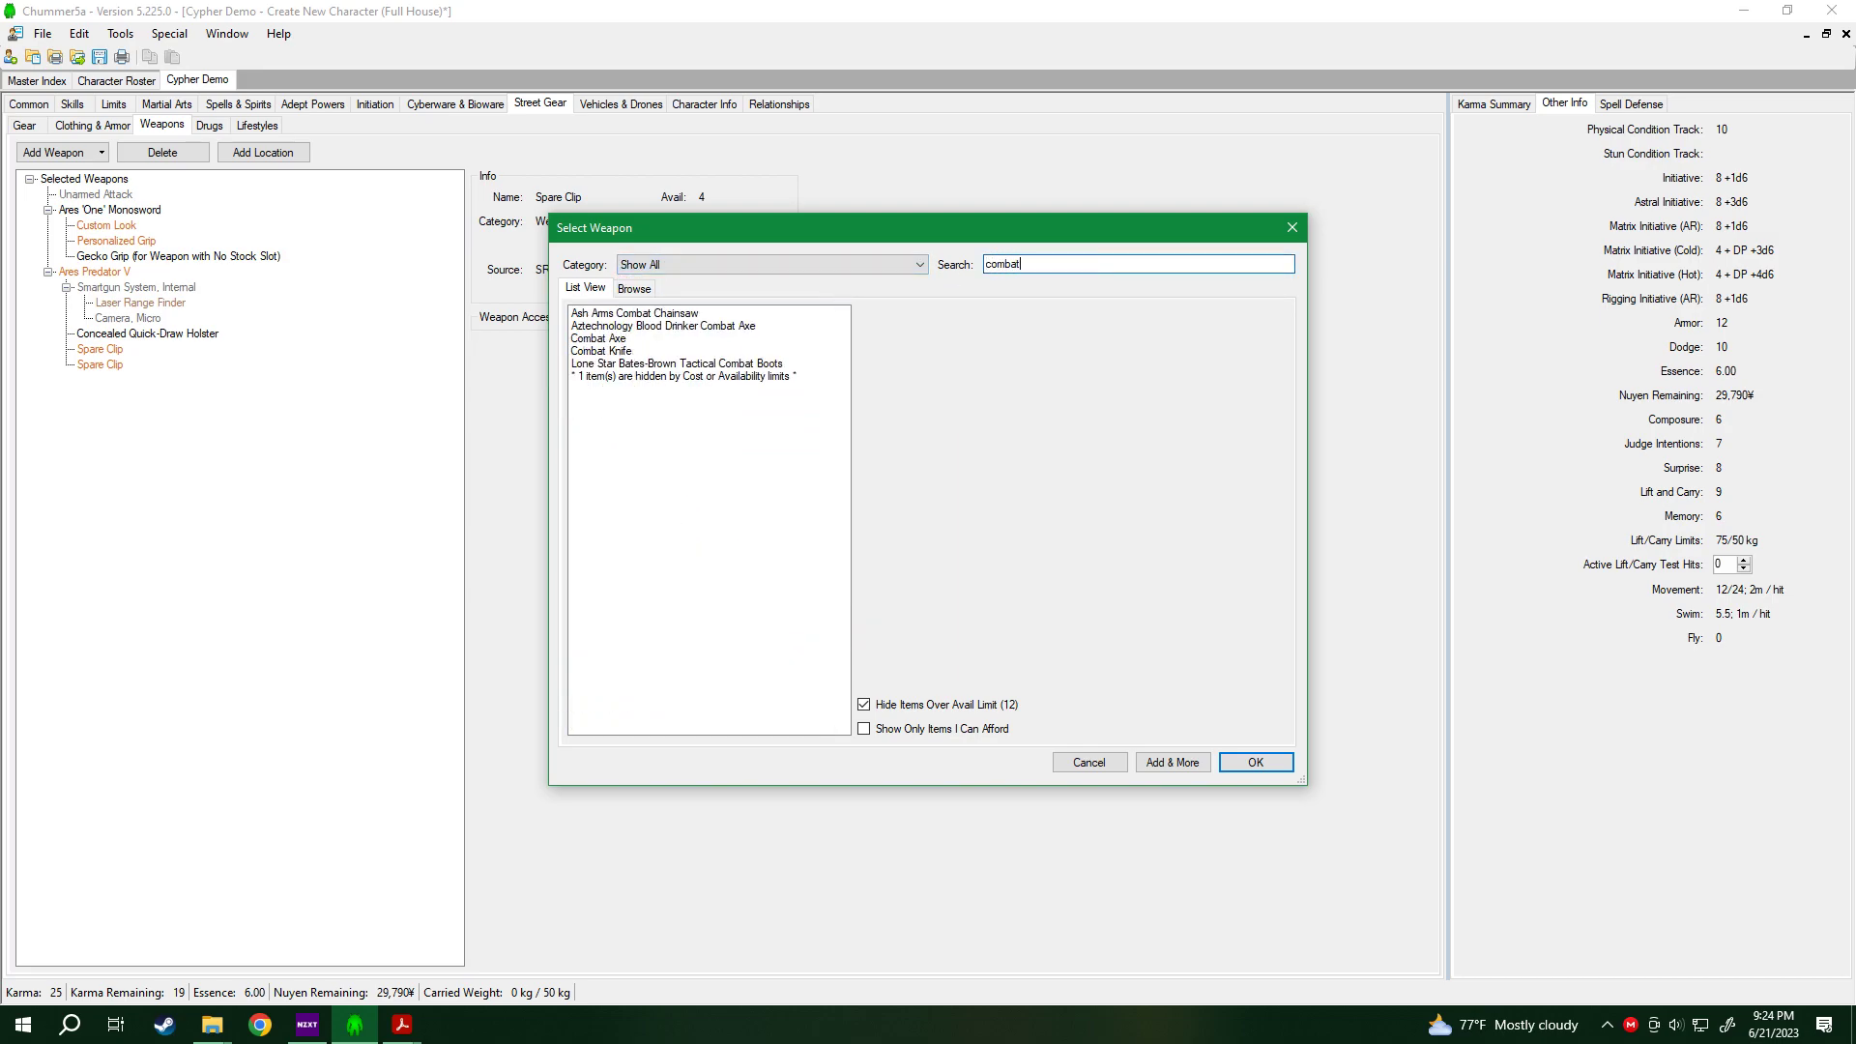
left_click(608, 353)
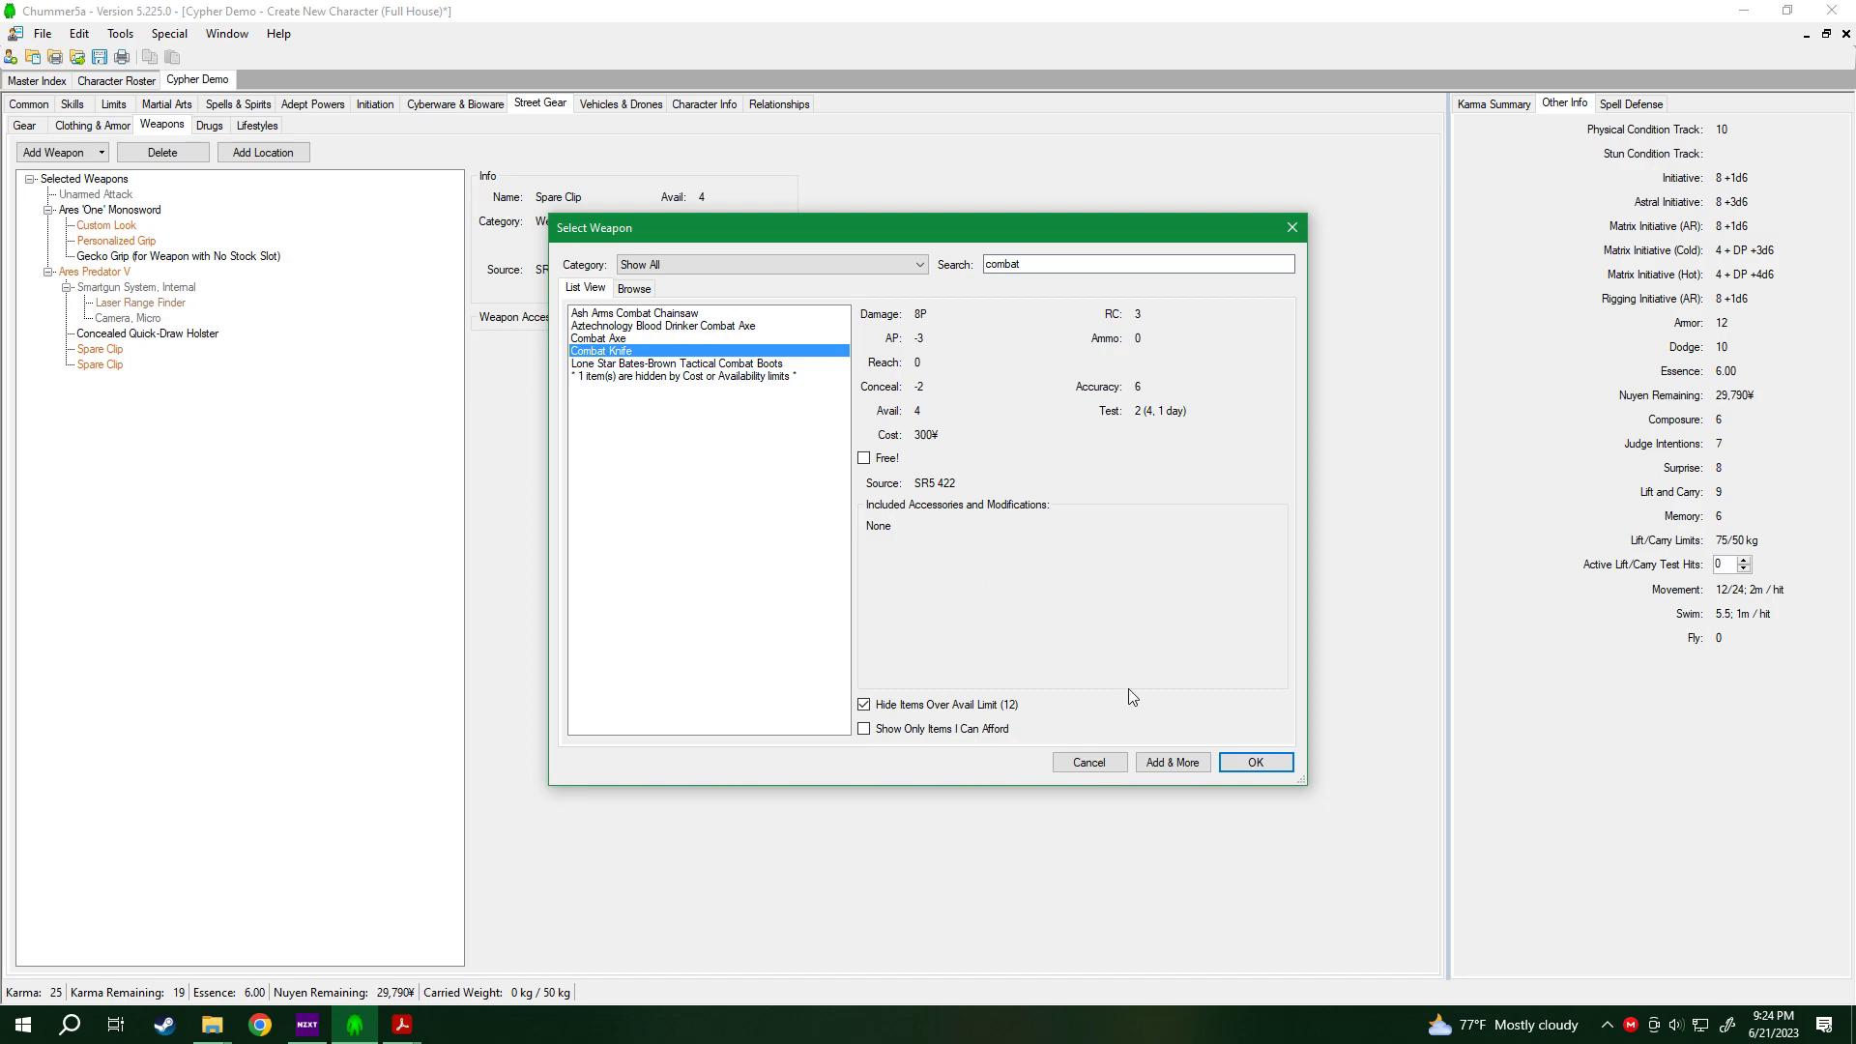
left_click(1253, 760)
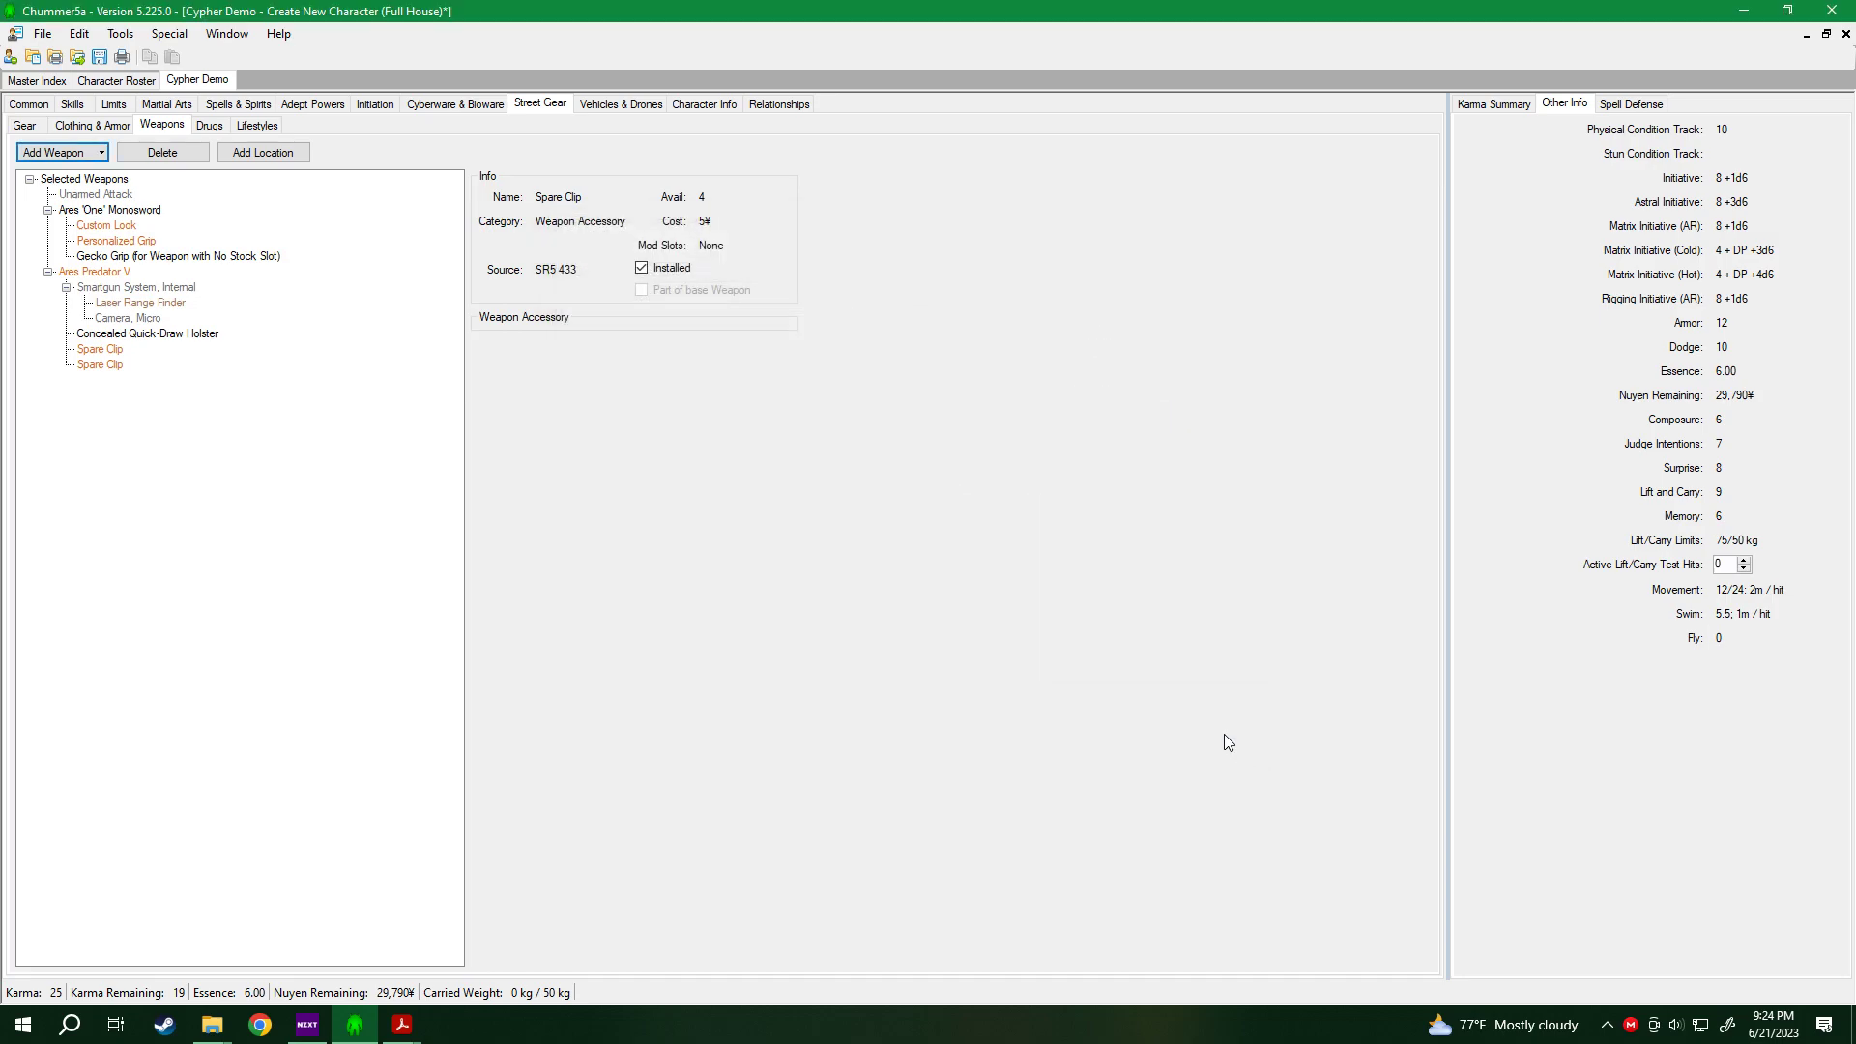
Add the Cavalier Arms Crockett EBR from the Sniper Rifles category and inspect its included Shock Pad.
left_click(54, 152)
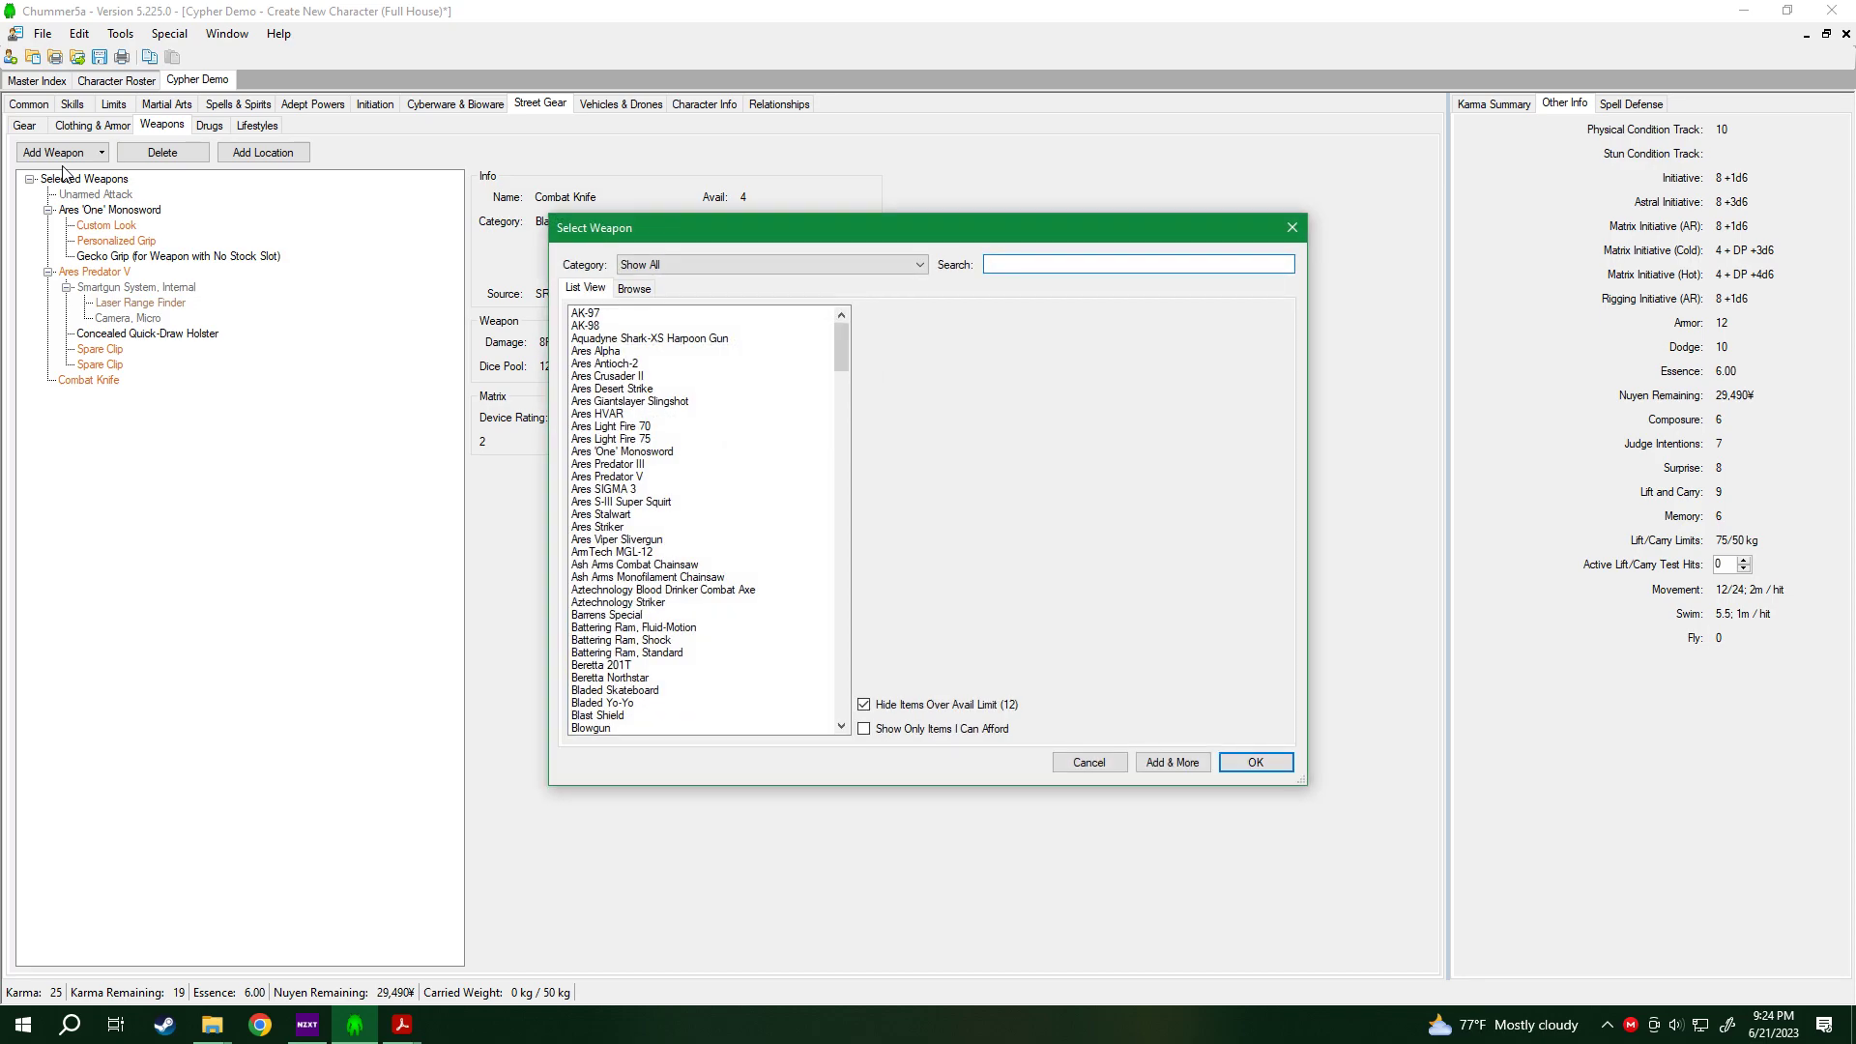
left_click(804, 266)
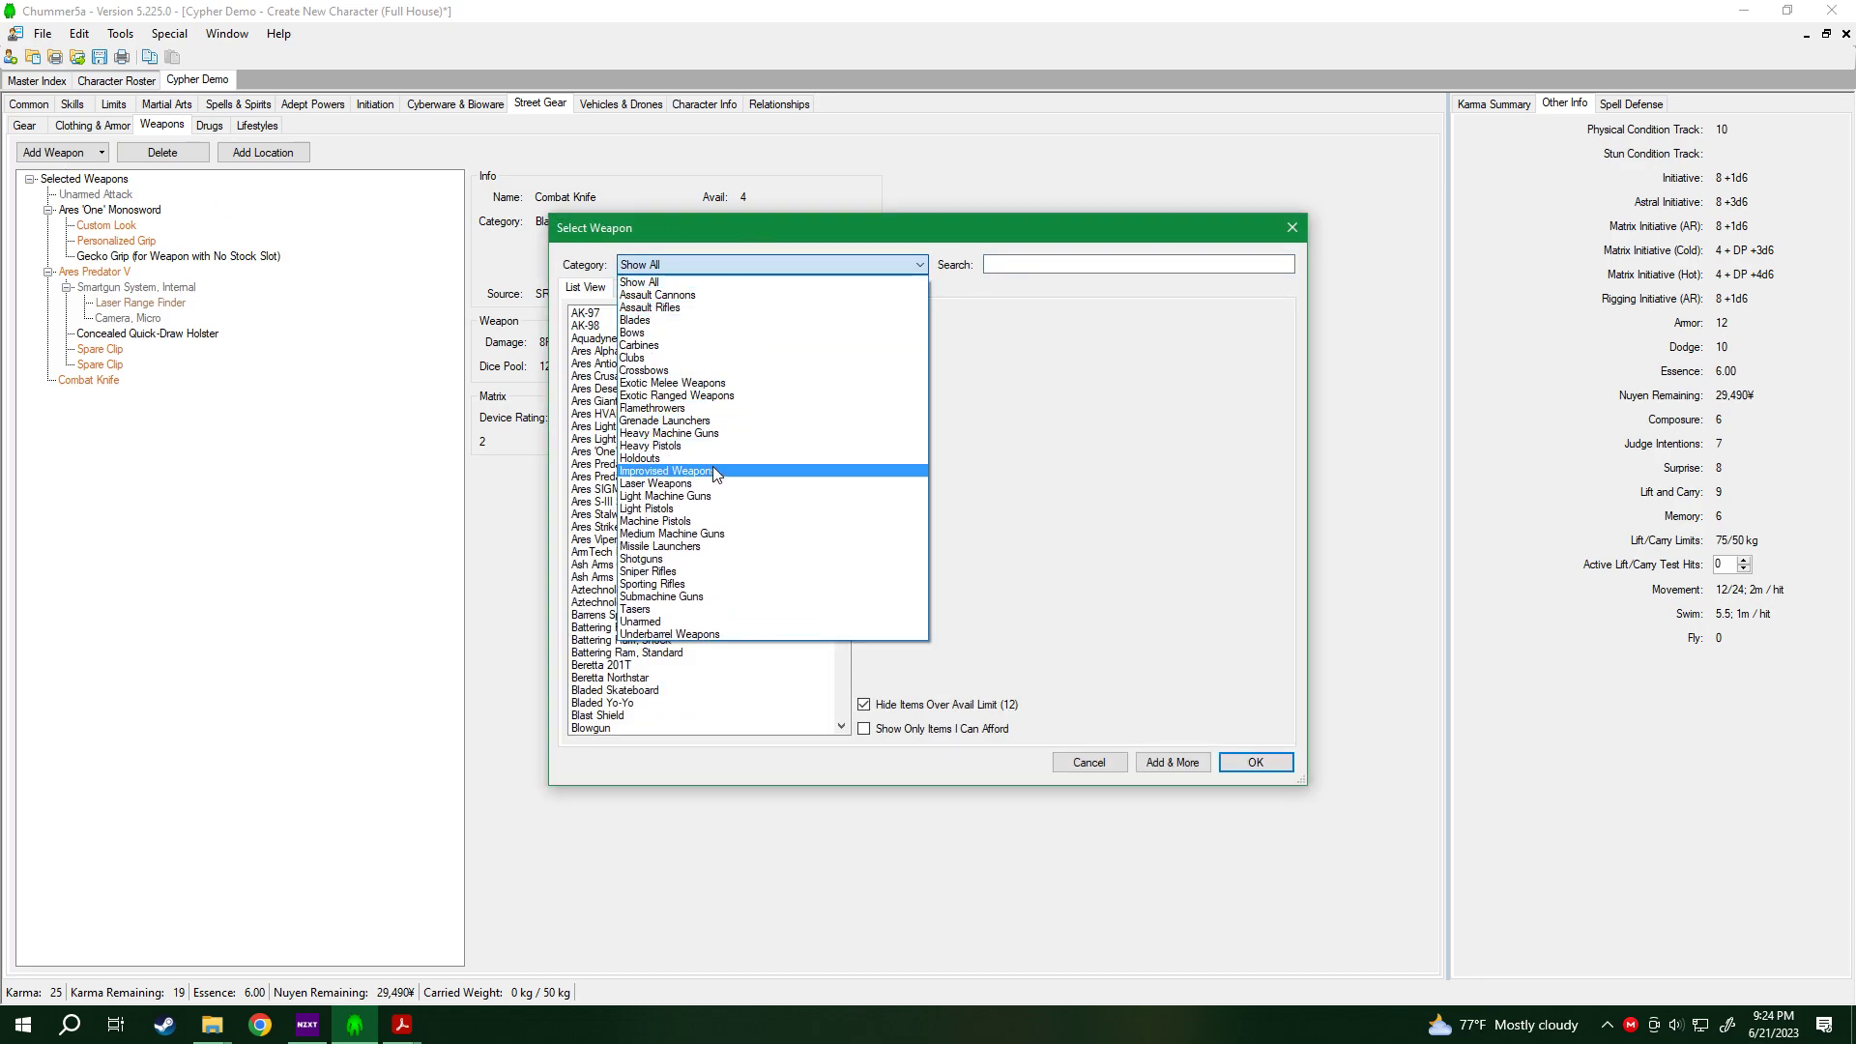
left_click(695, 571)
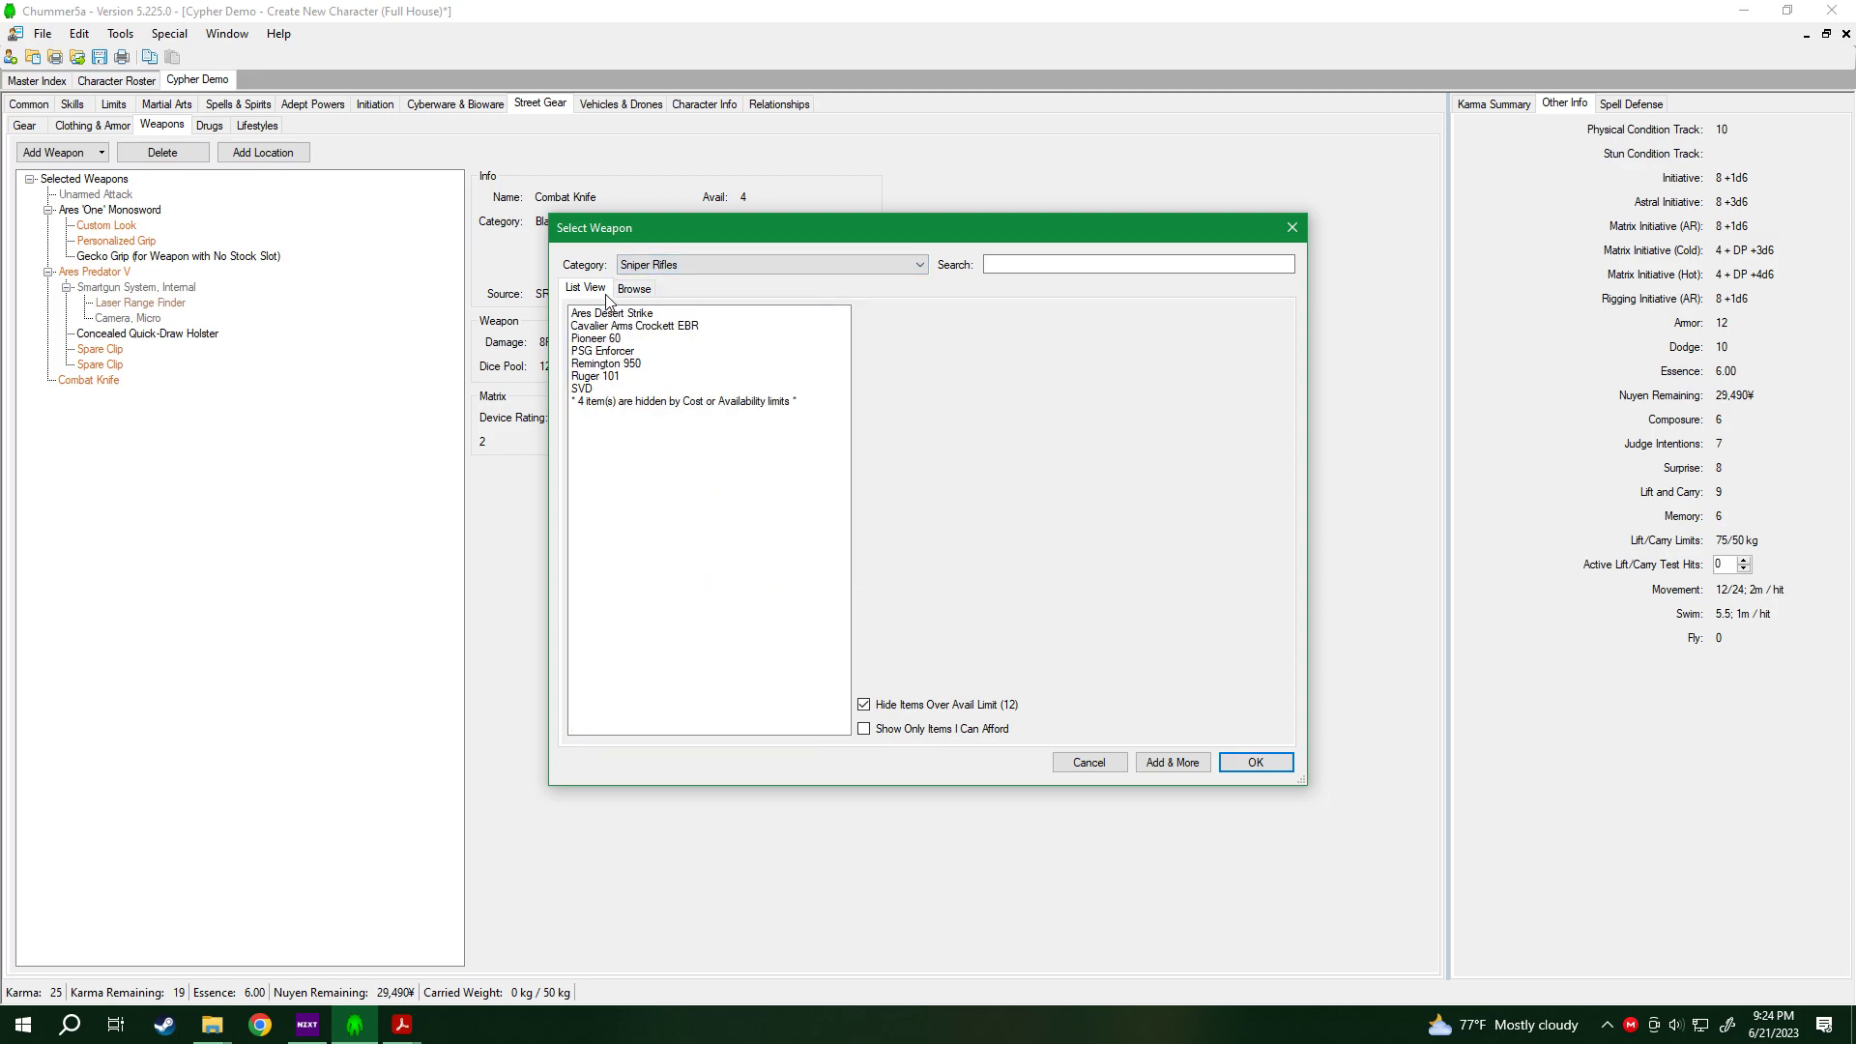
left_click(650, 327)
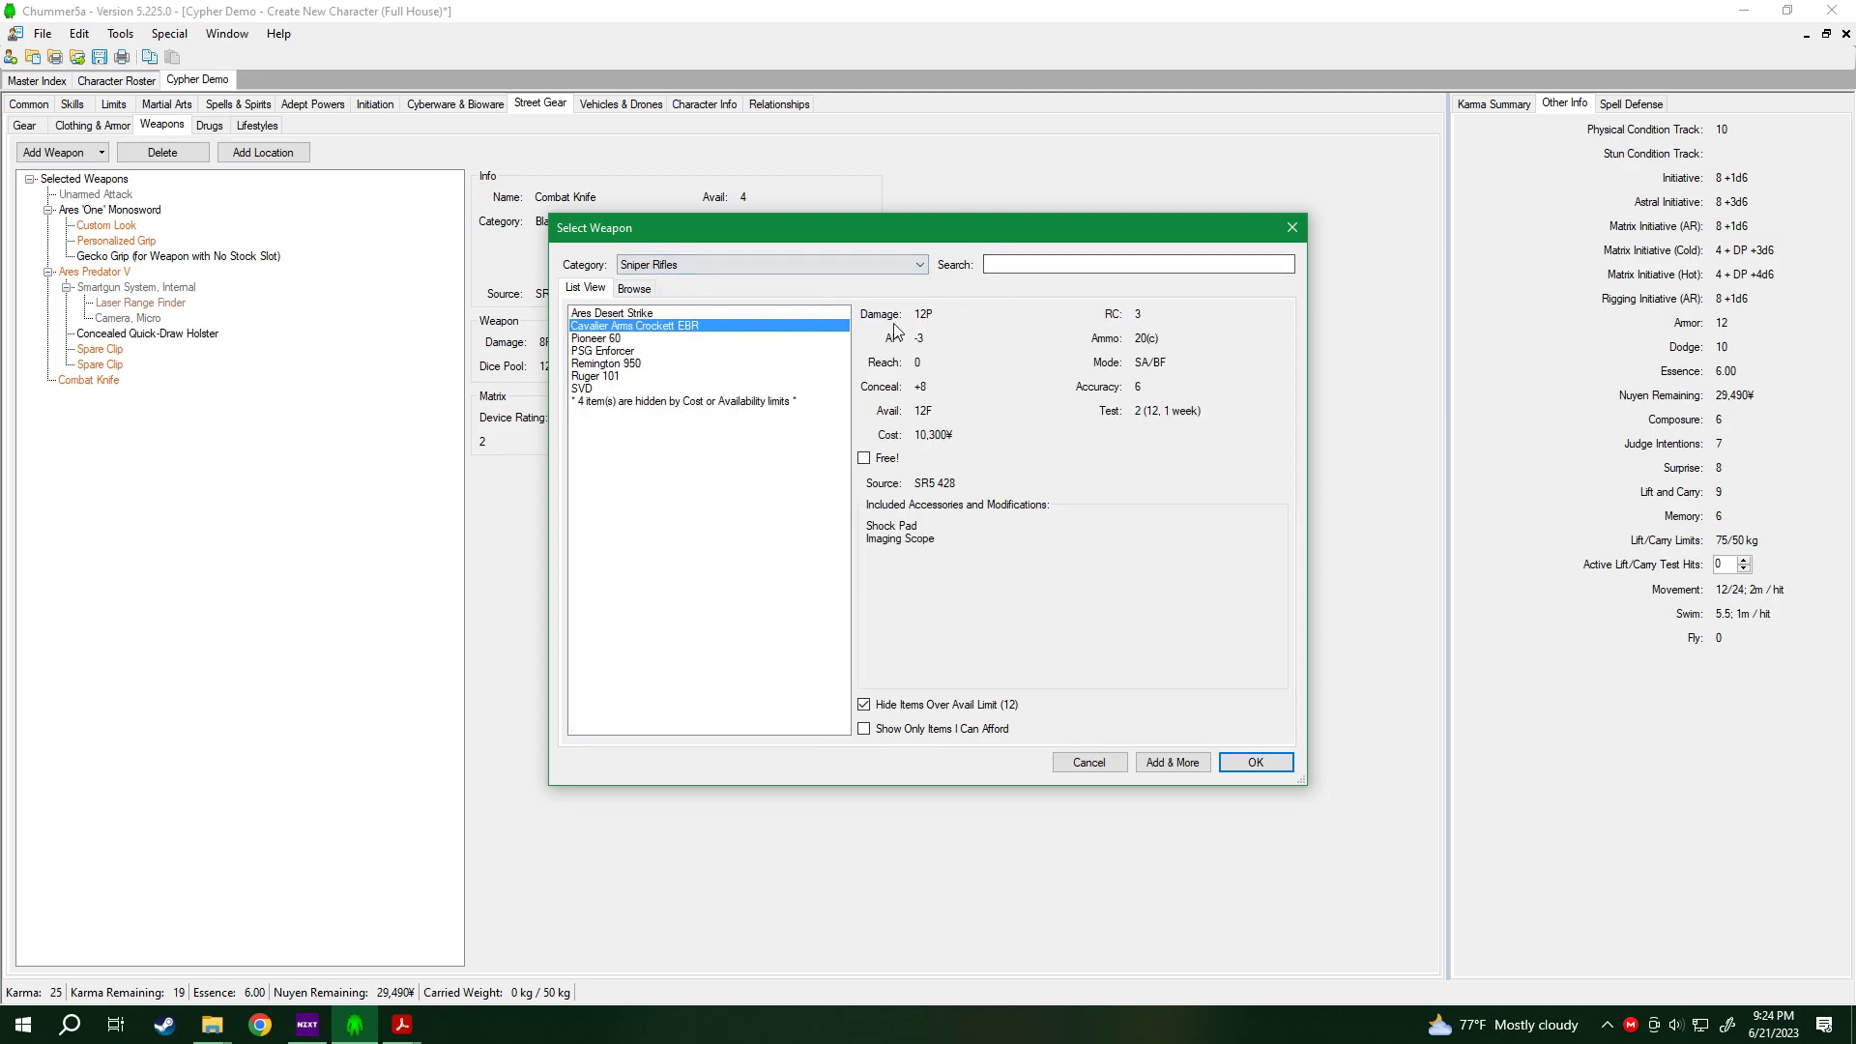
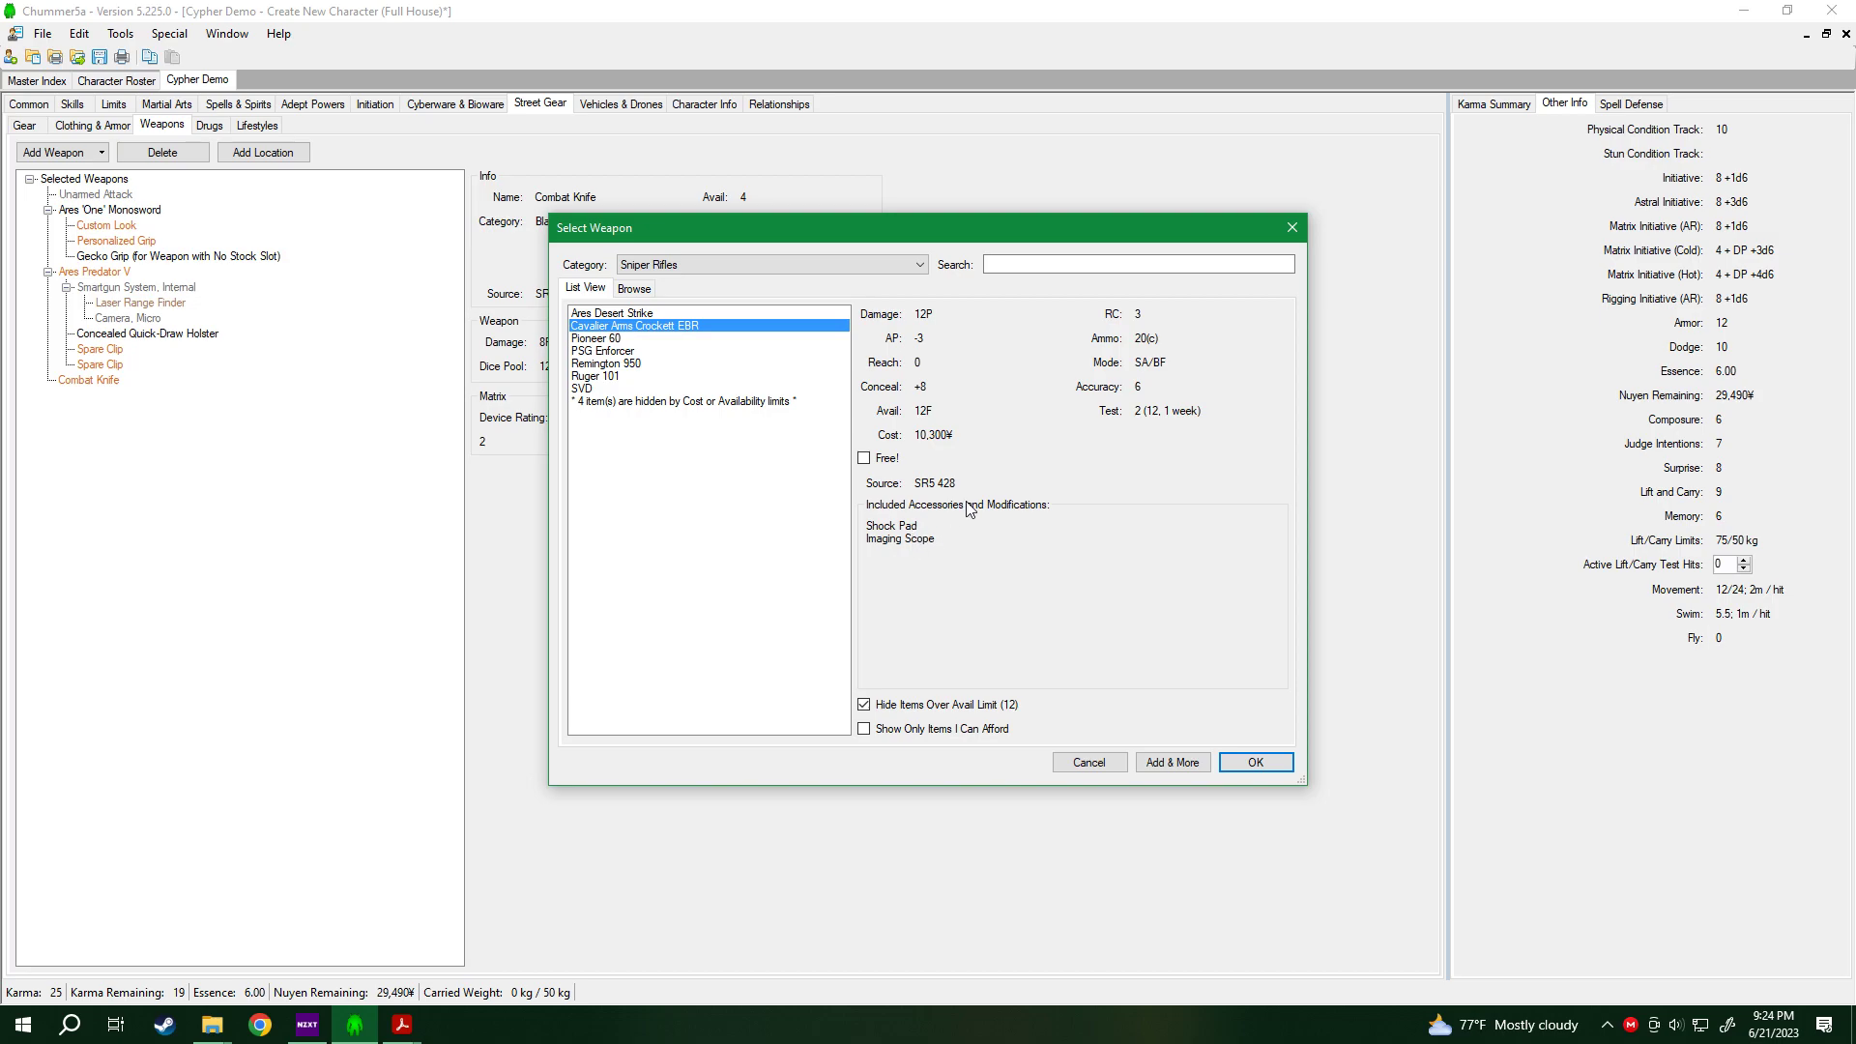
left_click(1255, 763)
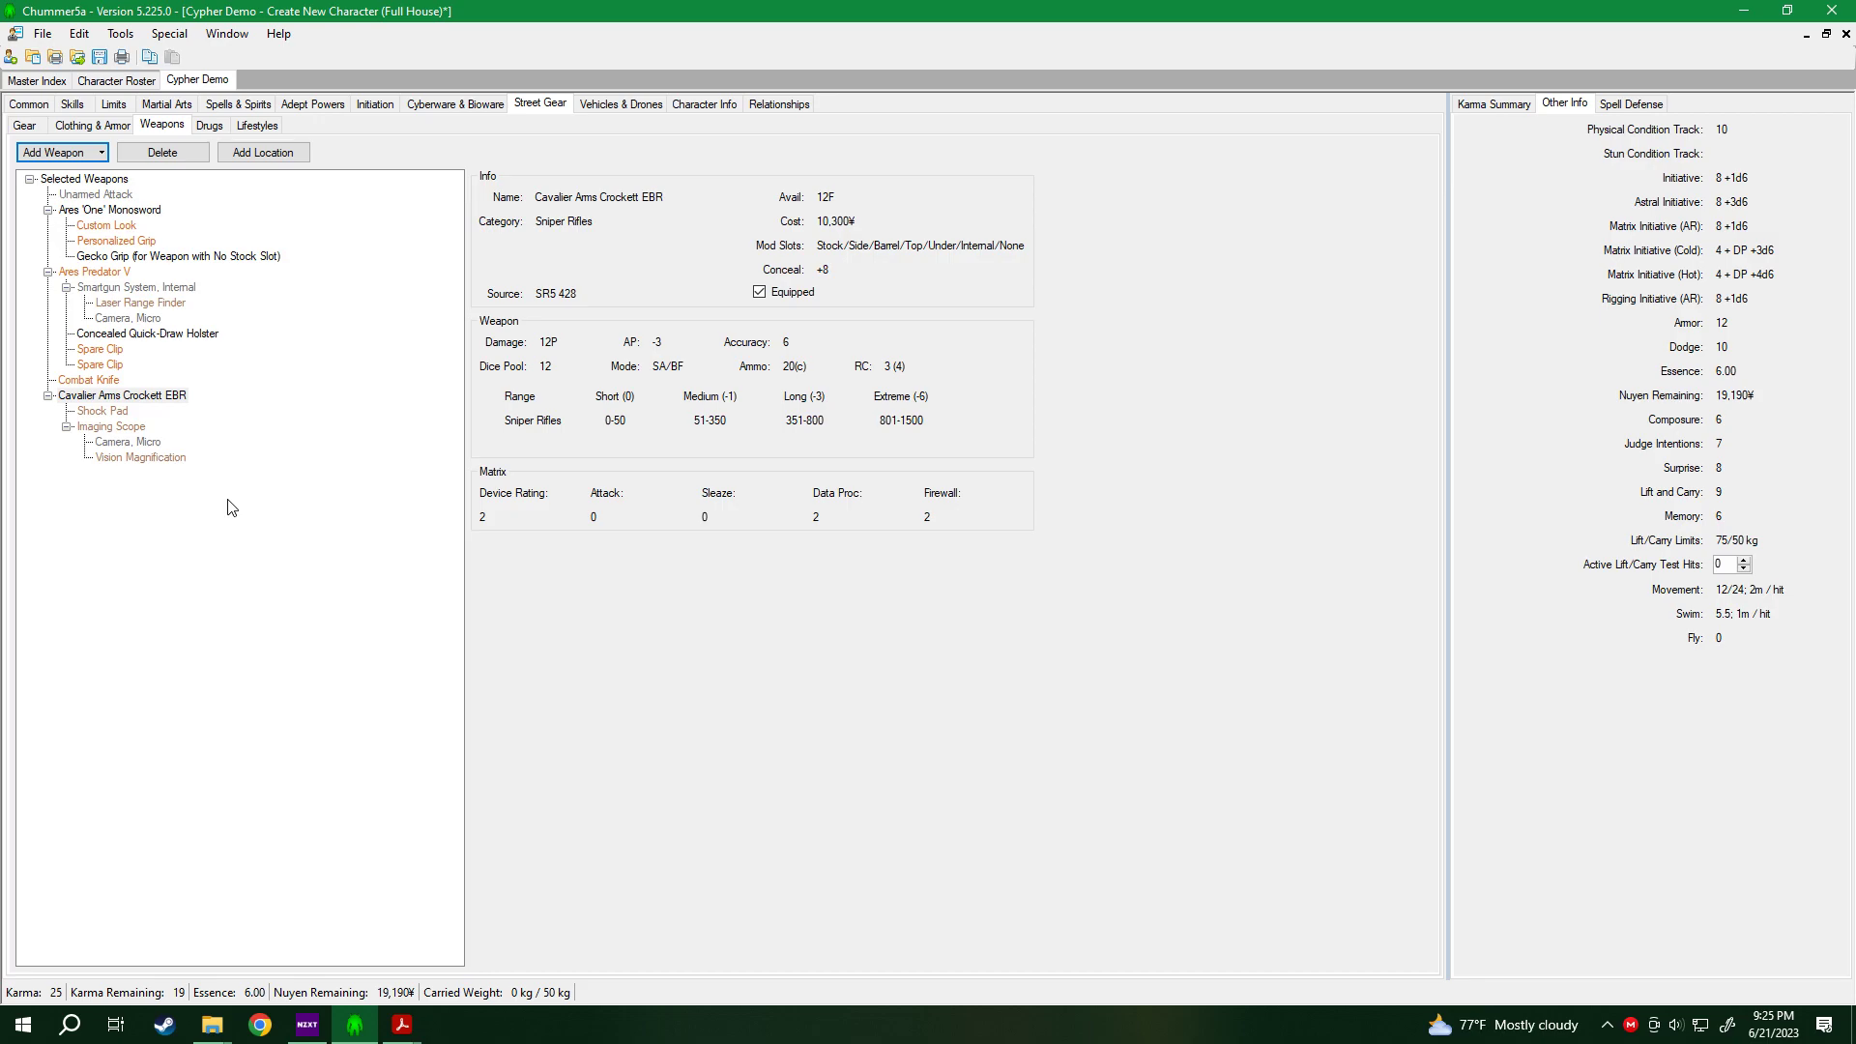
double_click(95, 423)
left_click(97, 413)
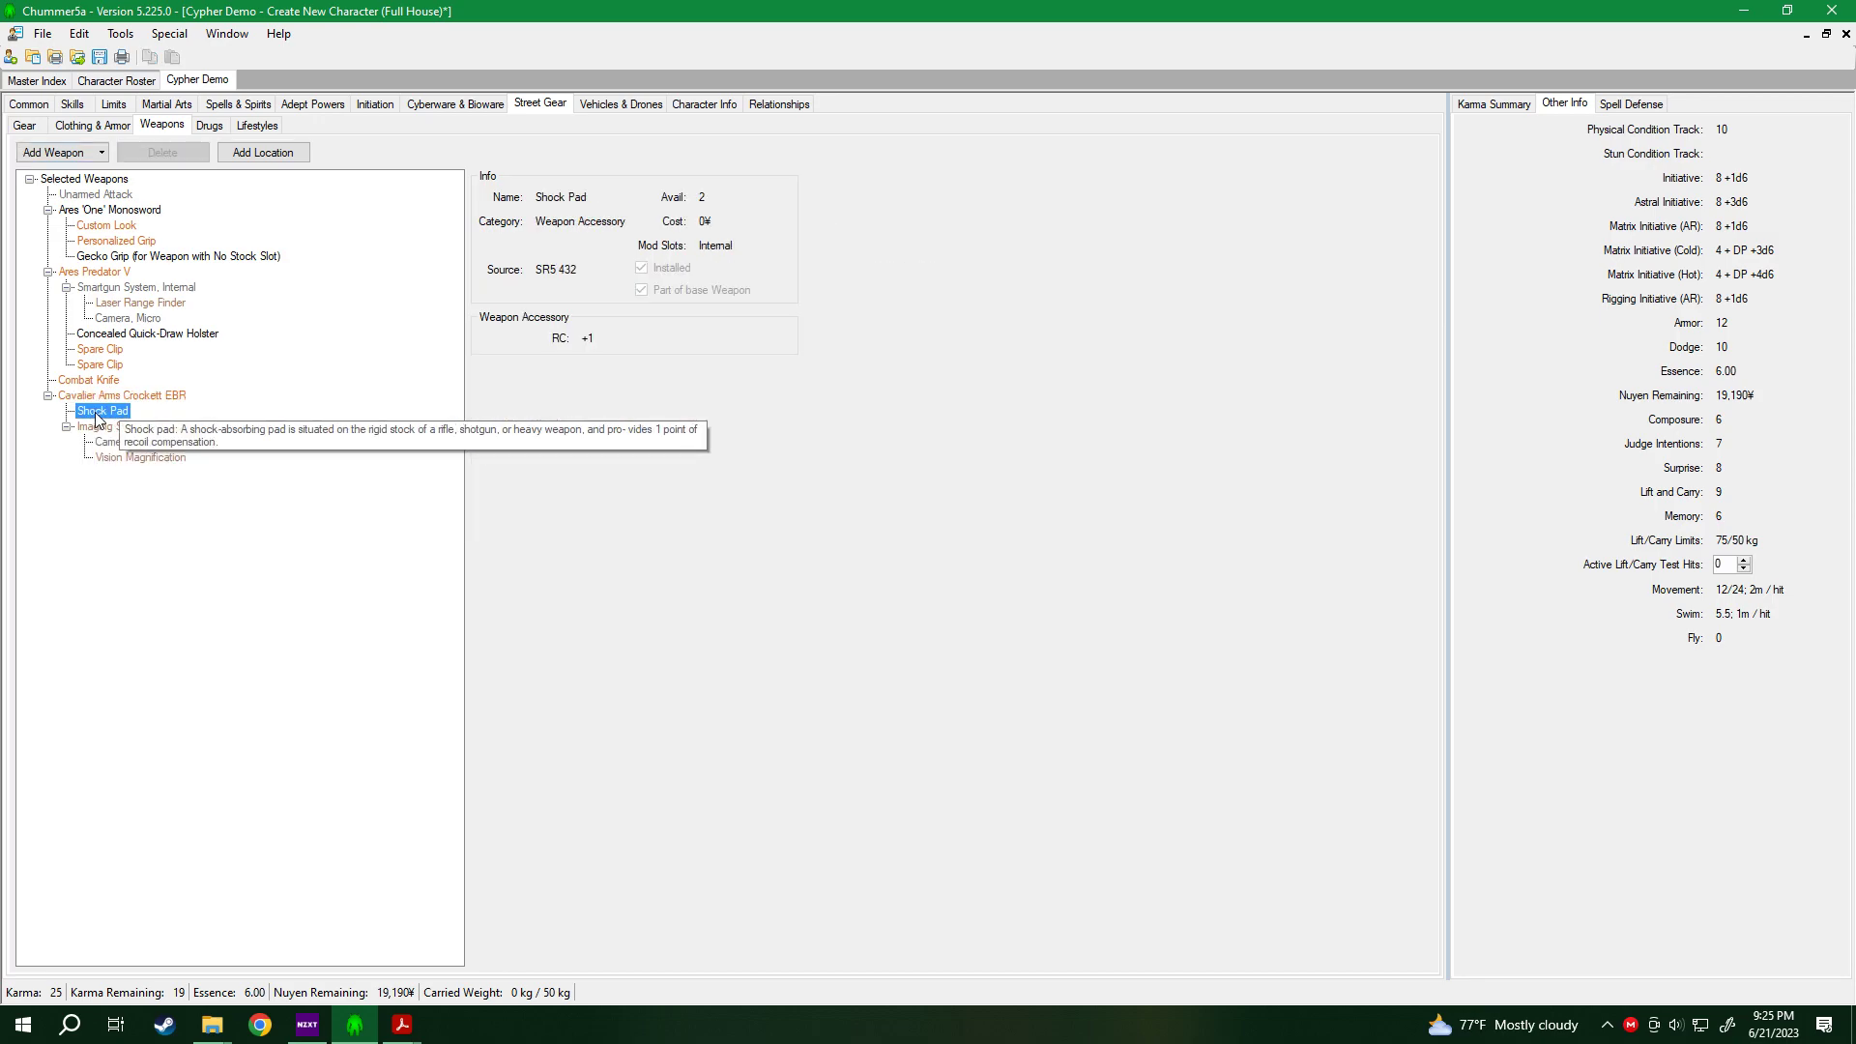
key("Up")
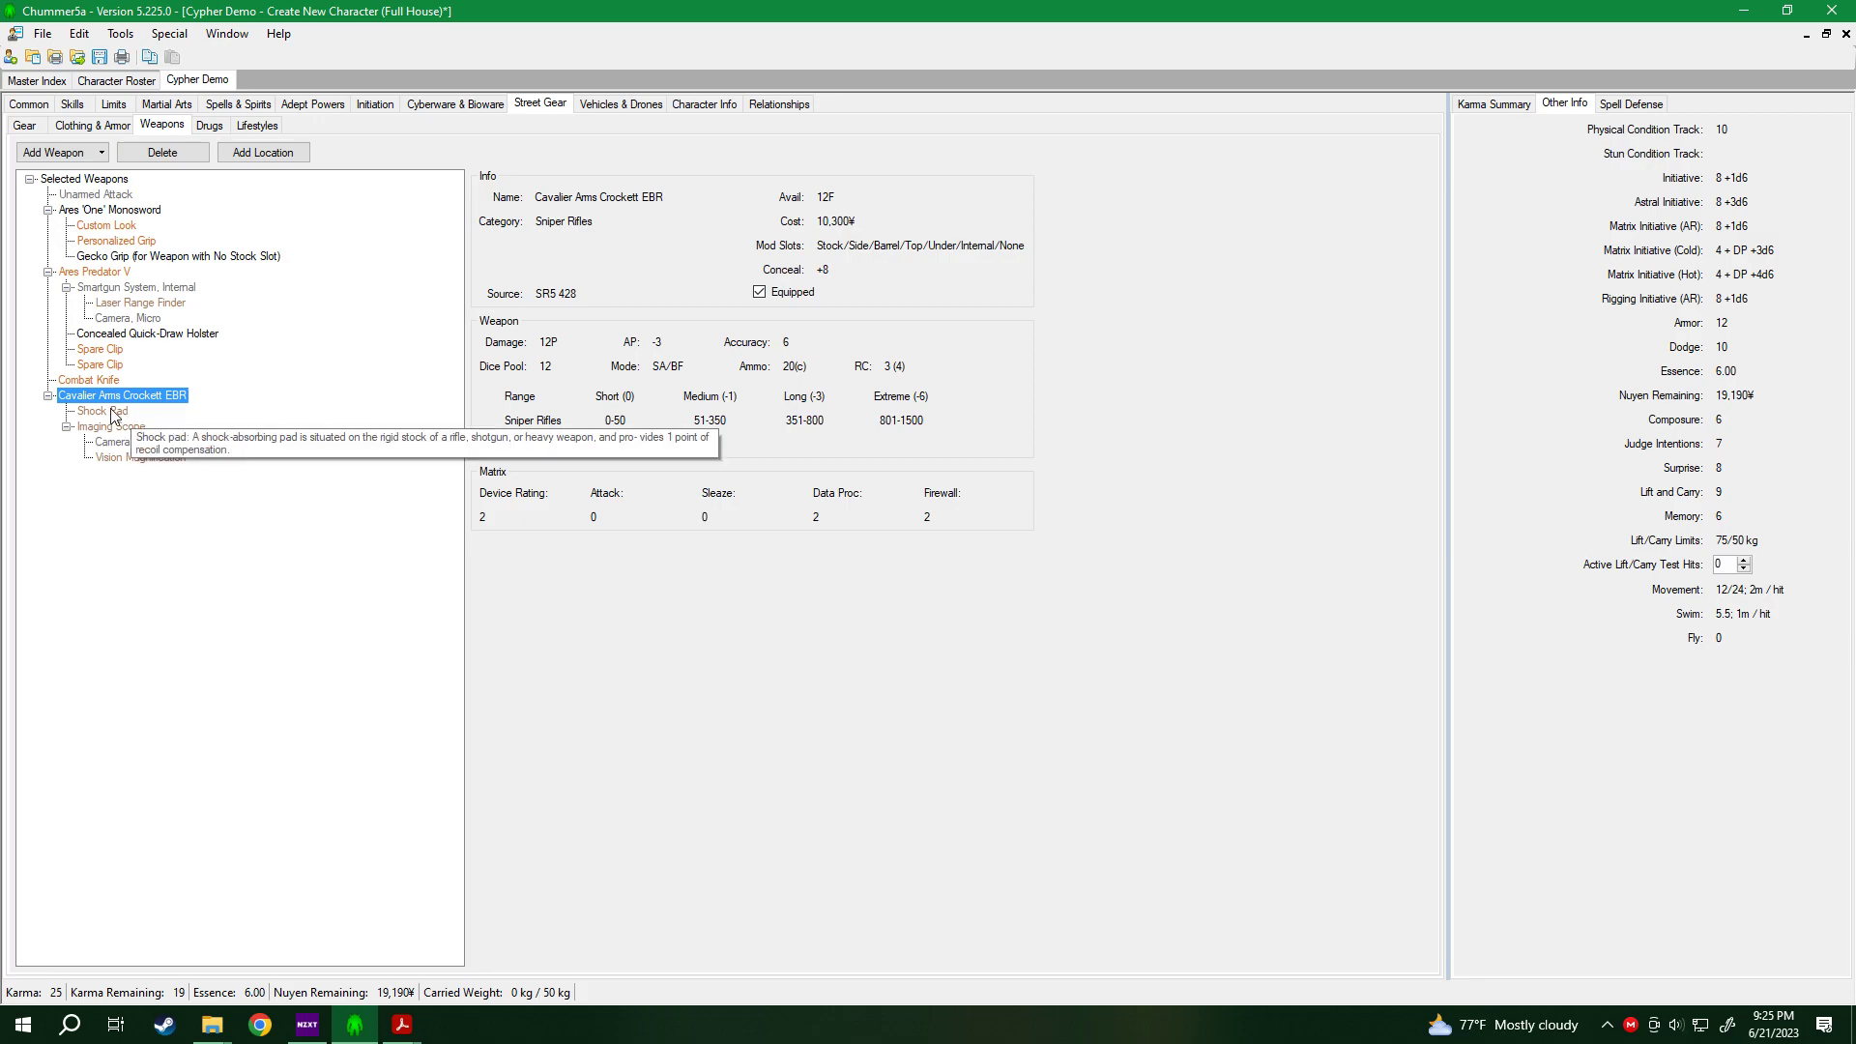
left_click(104, 414)
key("Up")
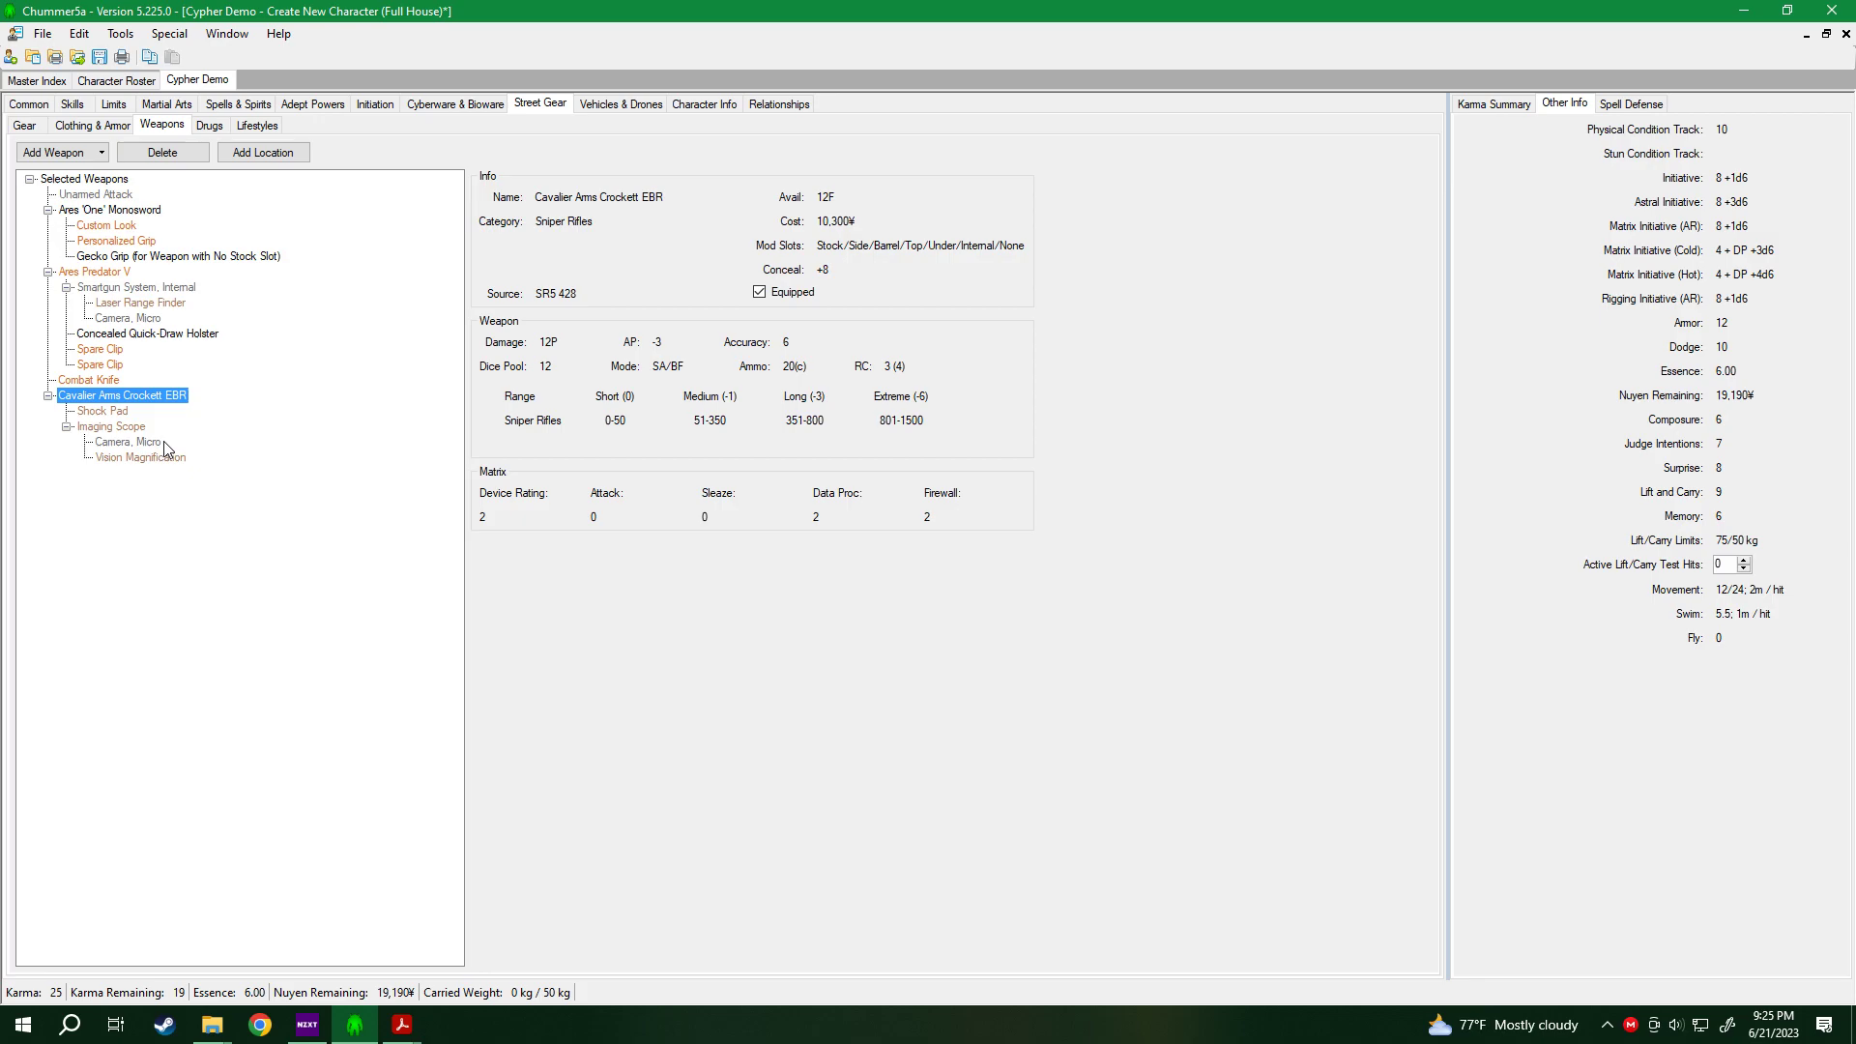
Search the accessories for "spar" and add a Spare Clip to the Cavalier Arms Crockett EBR.
right_click(116, 392)
left_click(145, 420)
left_click(1008, 320)
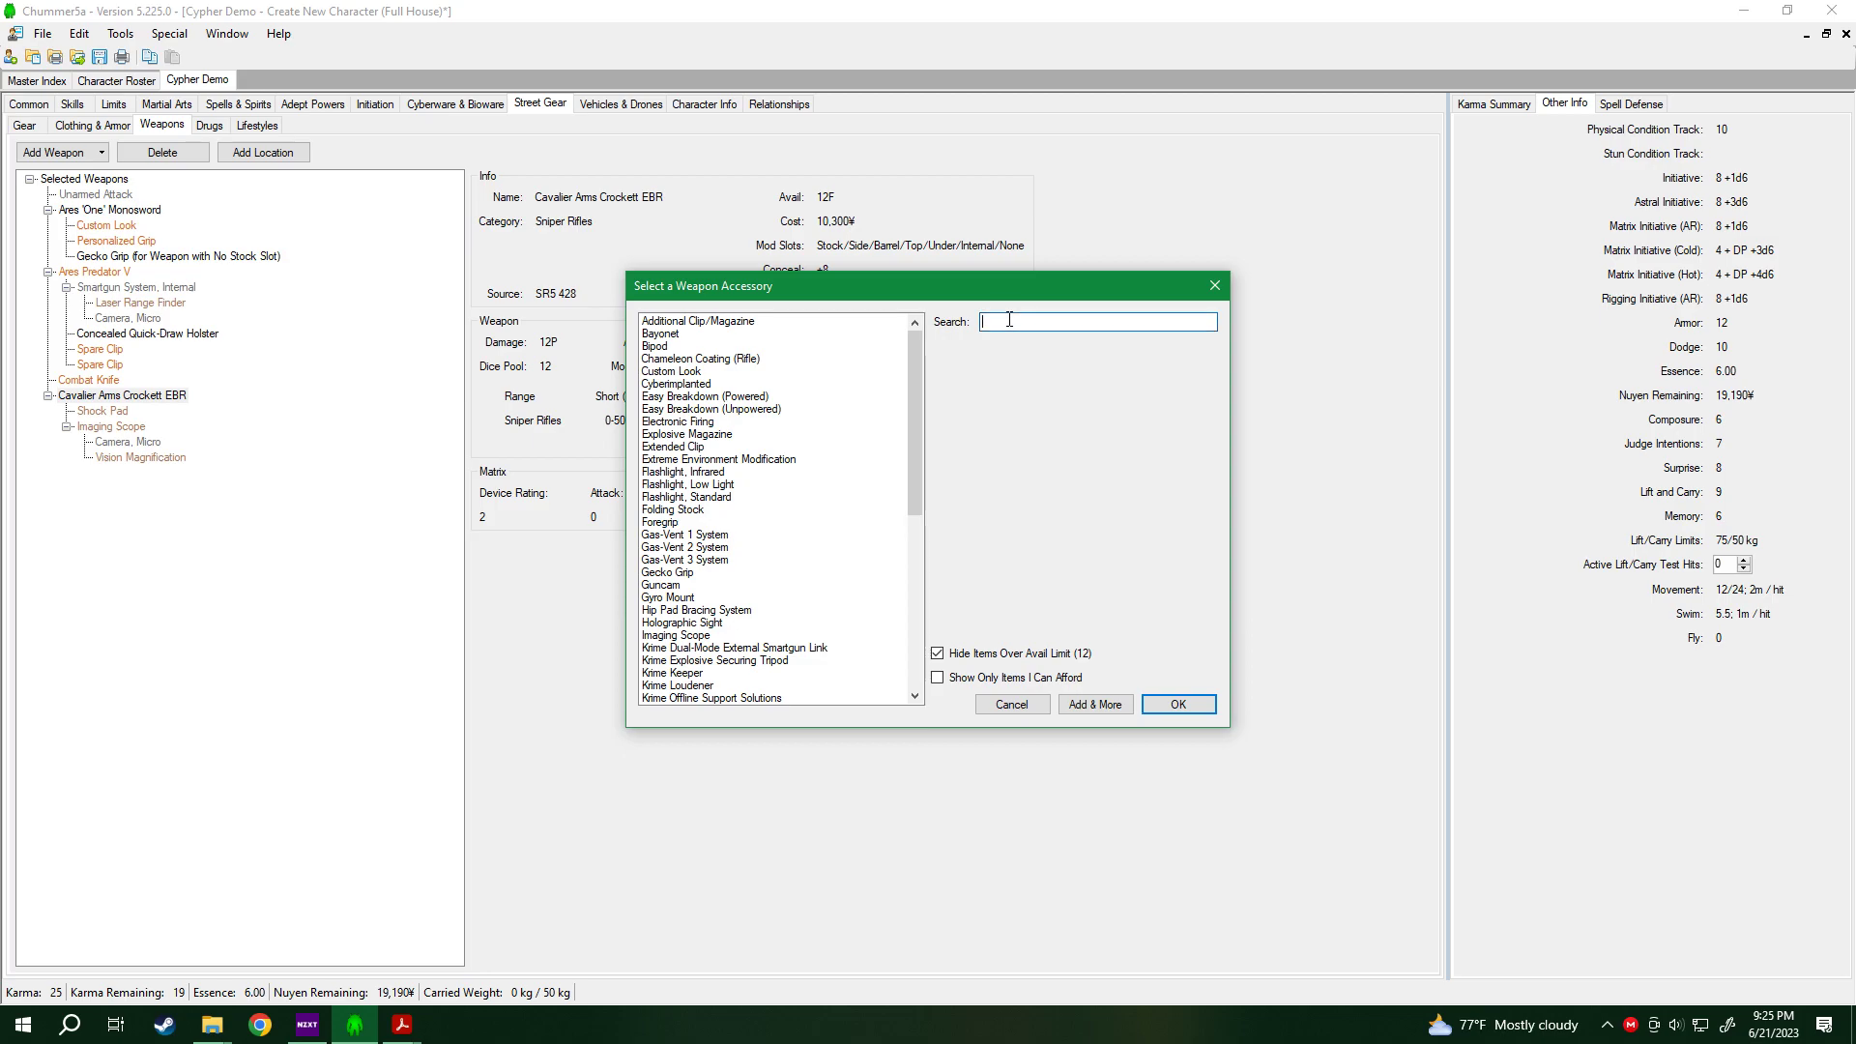
type("spar")
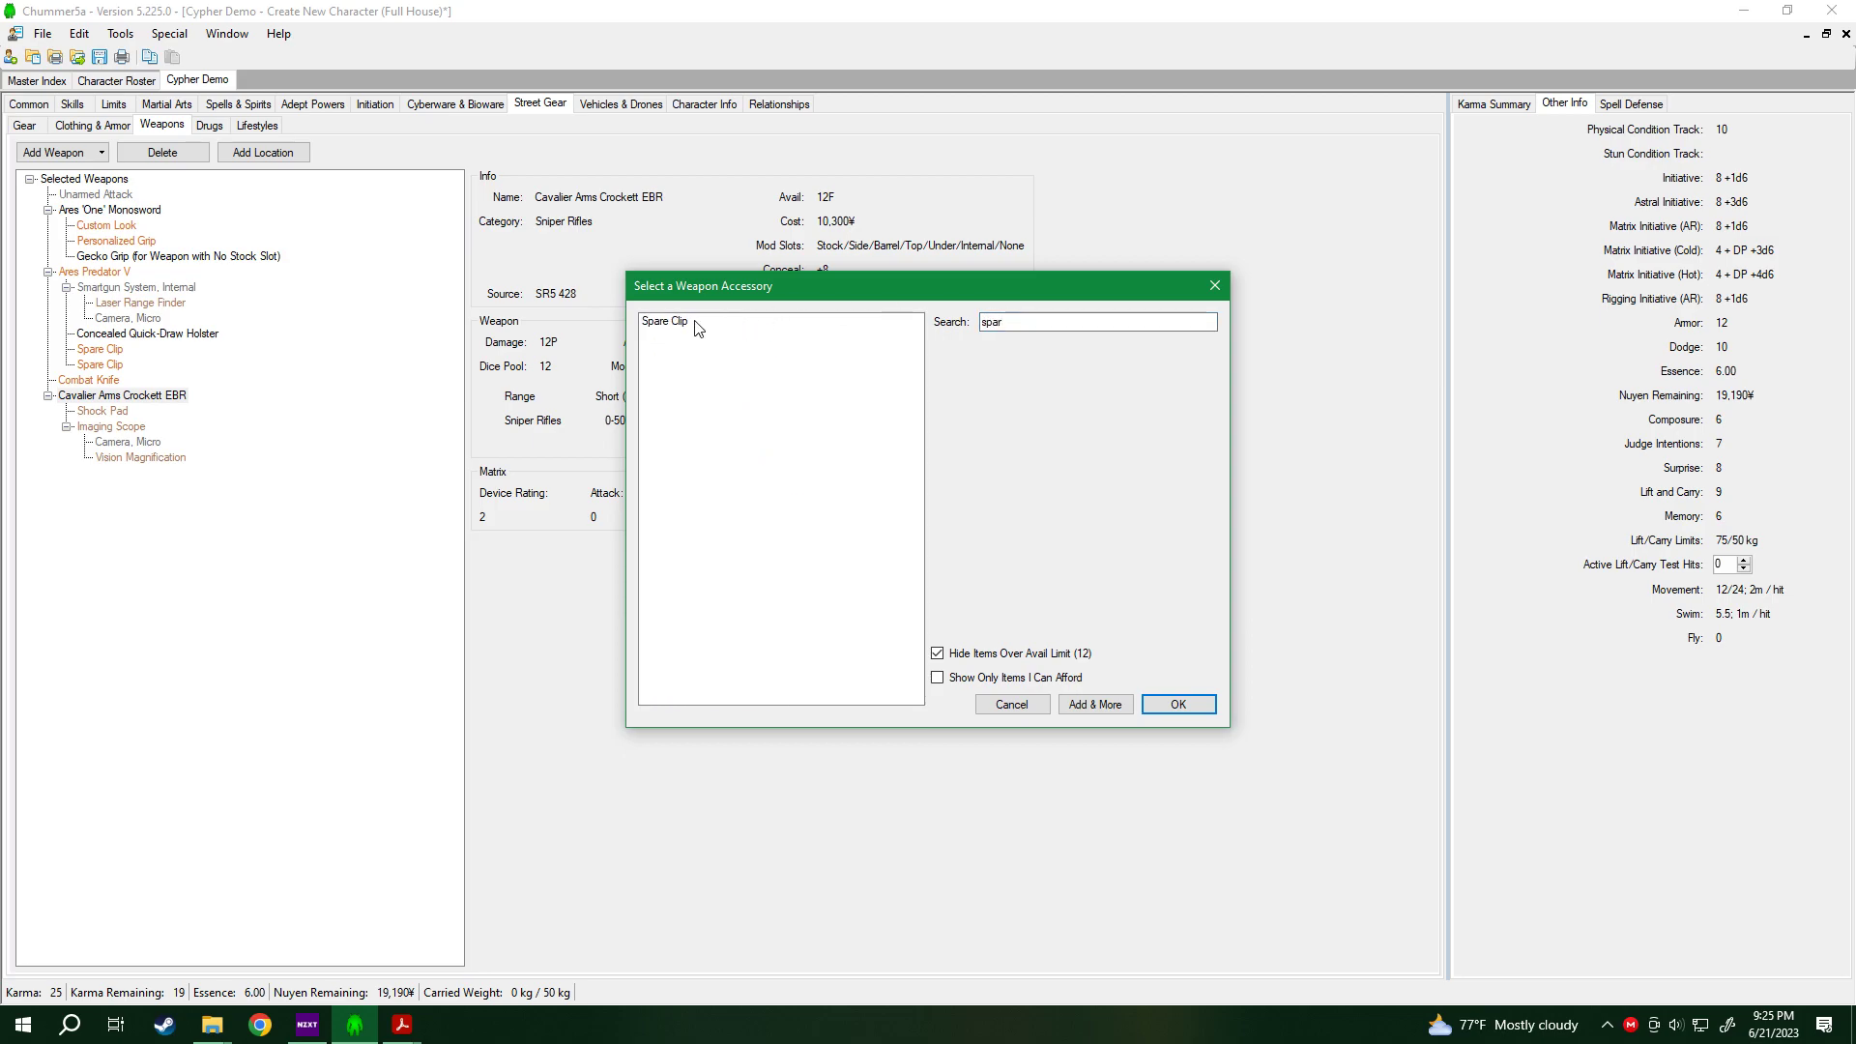
left_click(665, 322)
left_click(1178, 704)
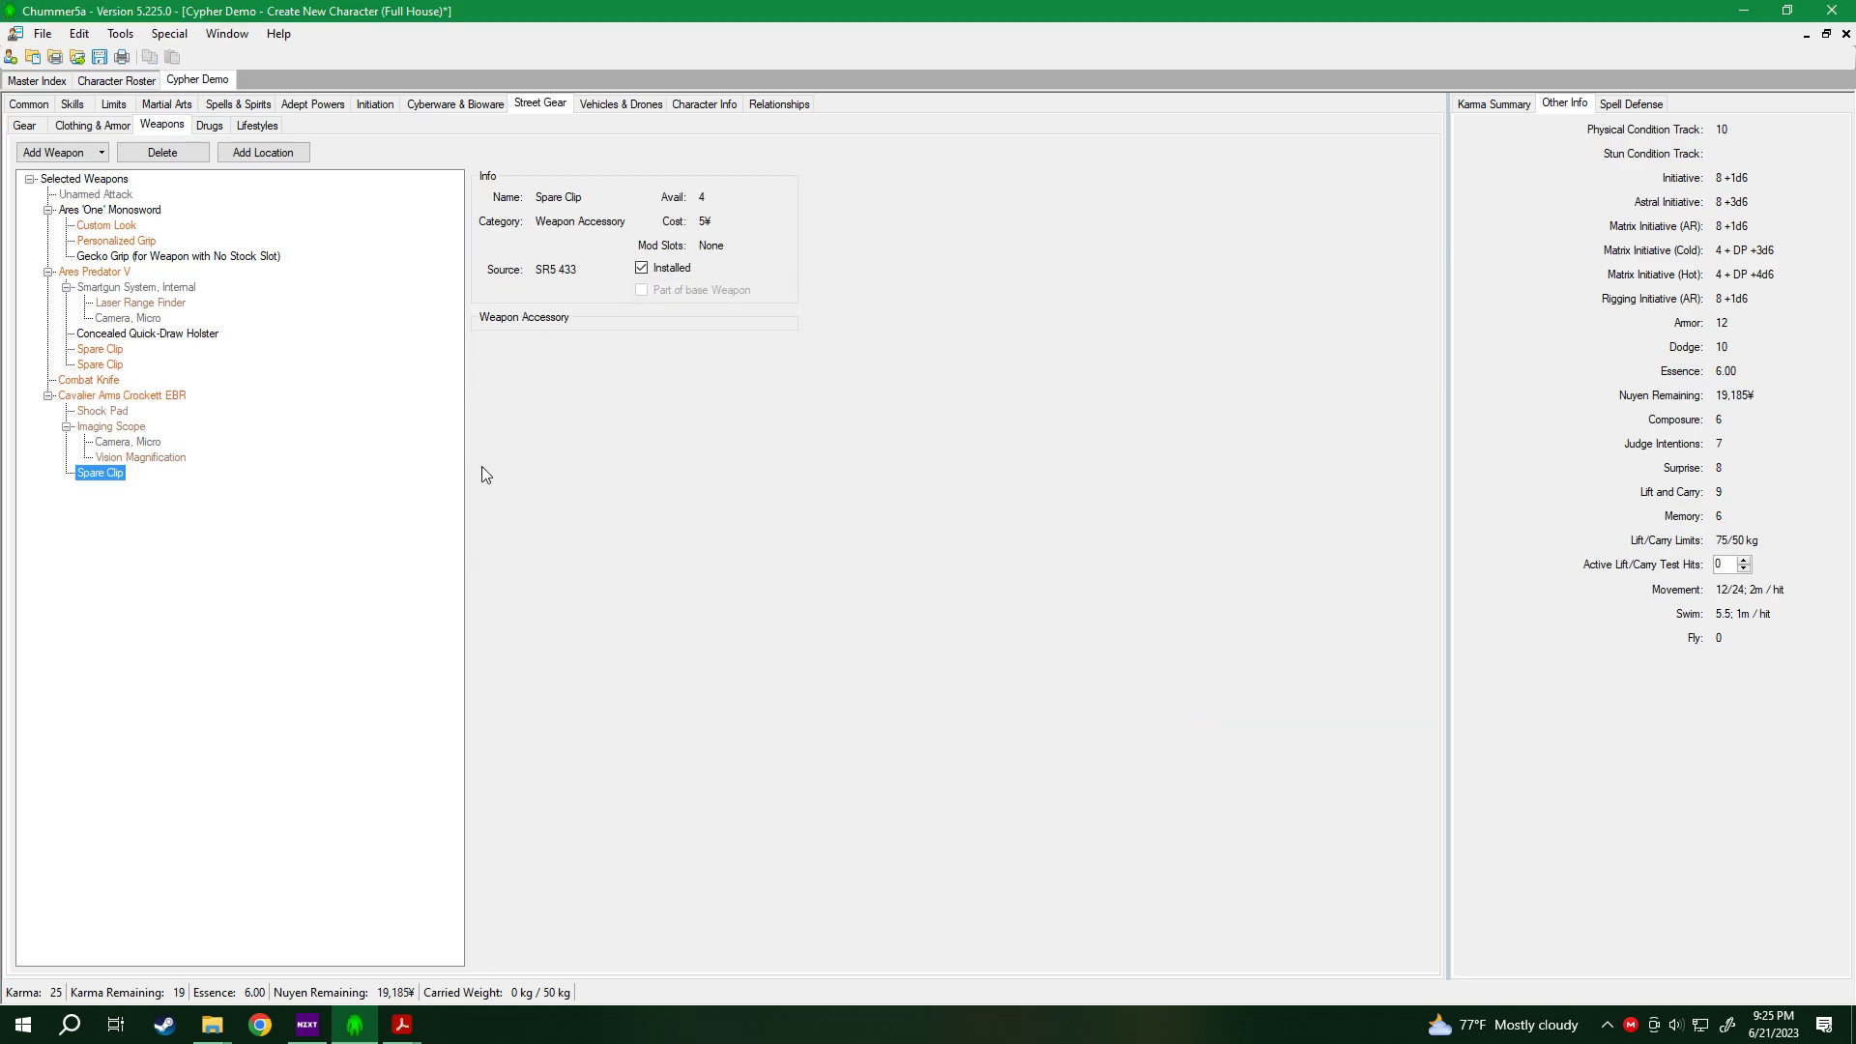
Add a second Spare Clip accessory to the Cavalier Arms Crockett EBR and save the character.
left_click(106, 395)
right_click(98, 396)
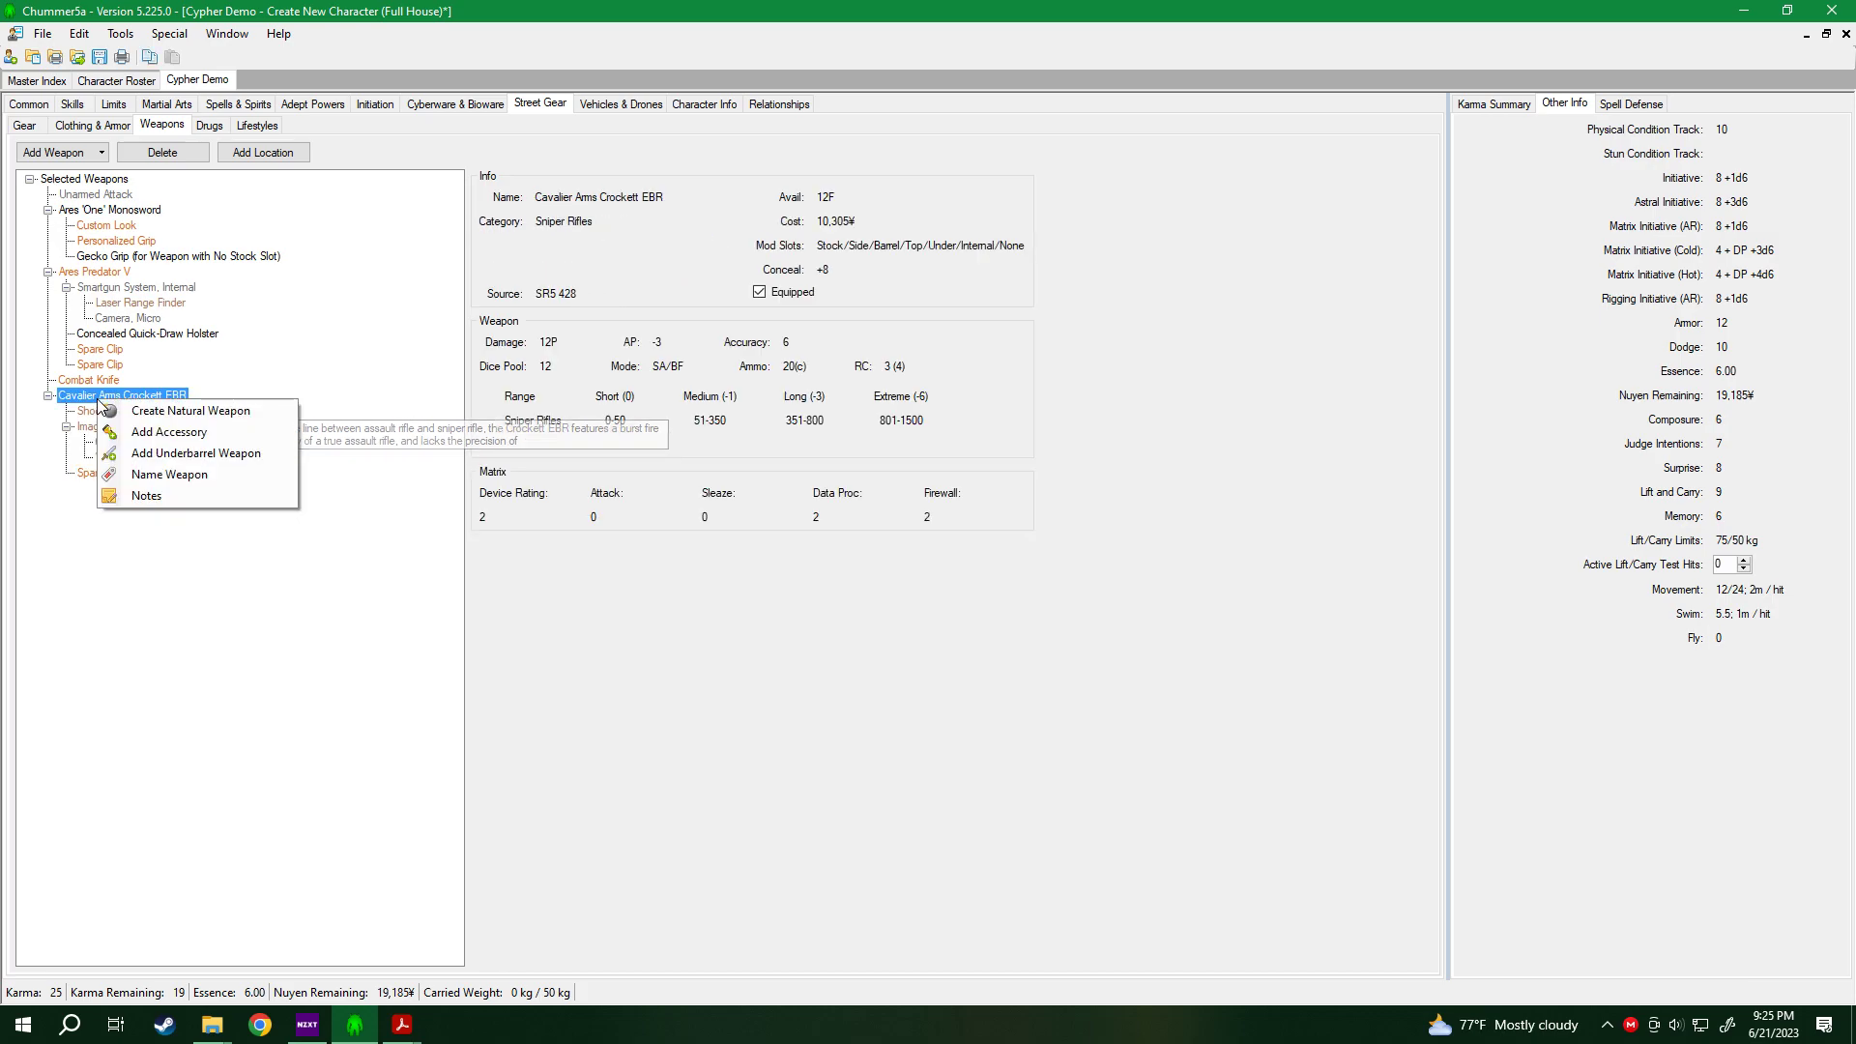
left_click(186, 435)
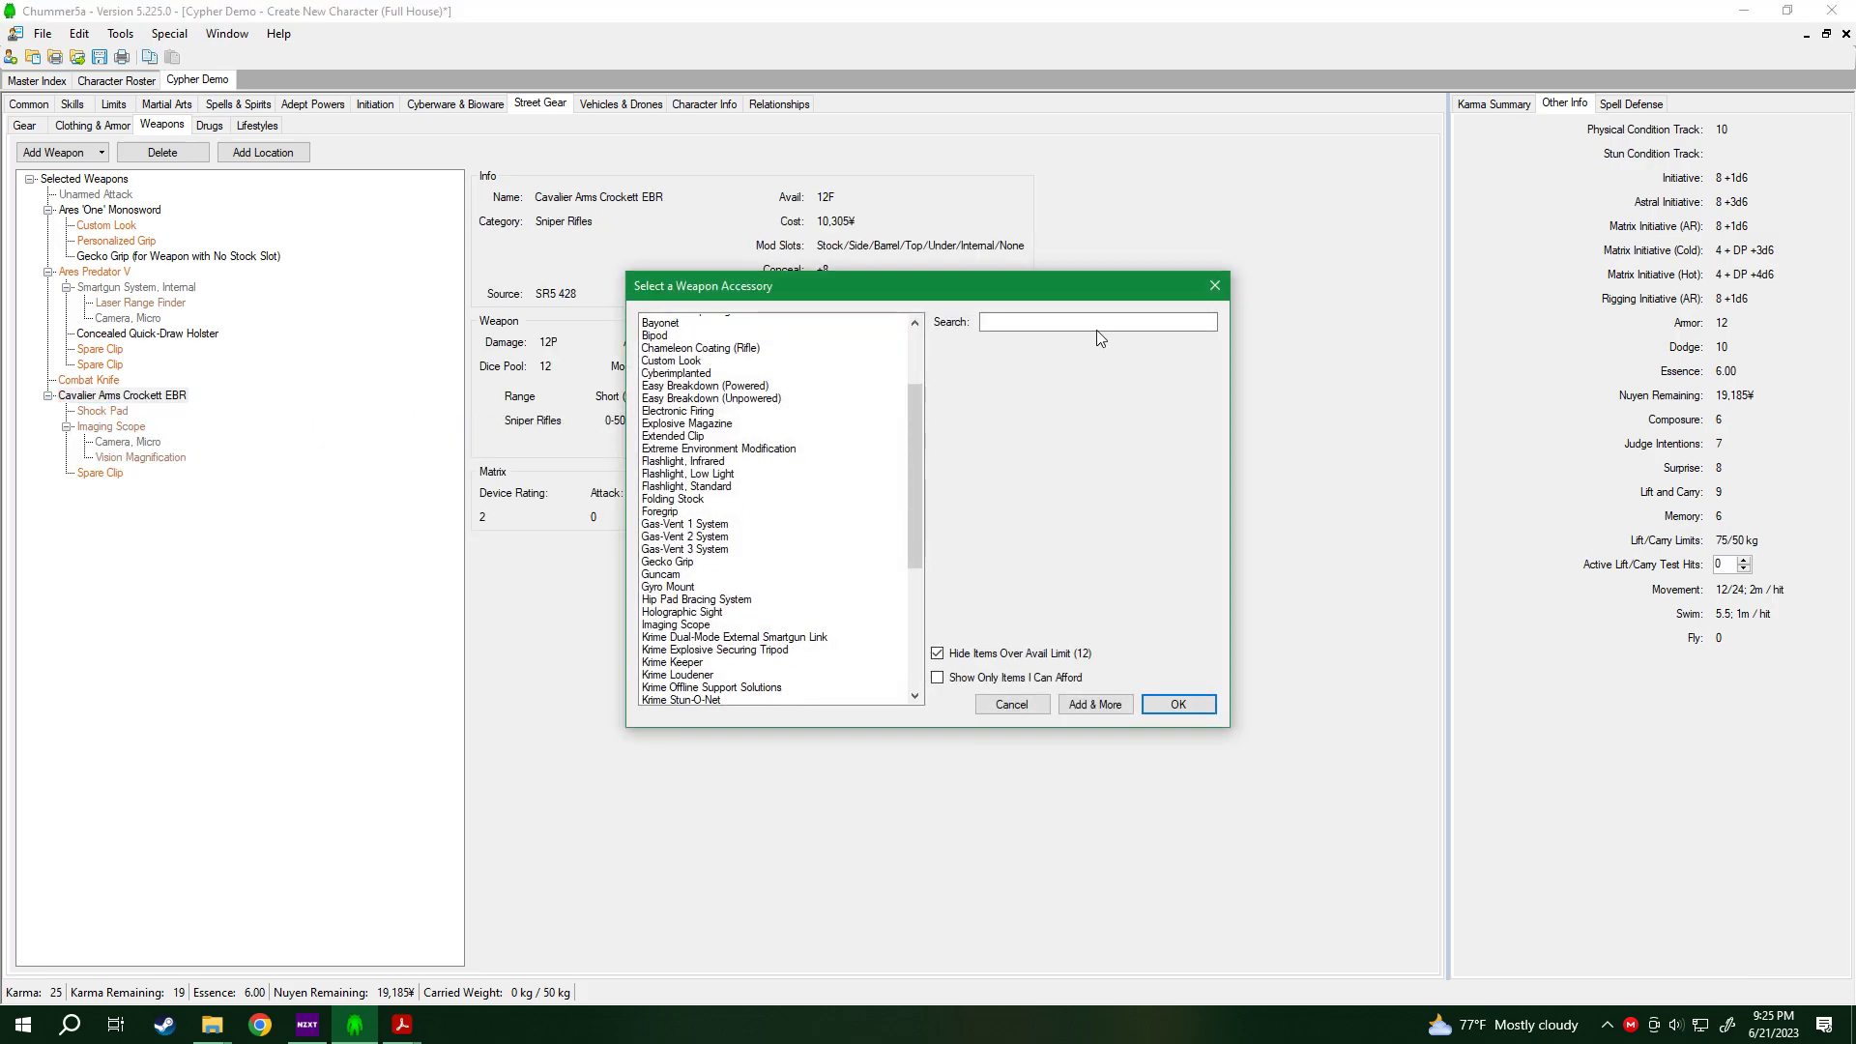
left_click(1096, 327)
type("spare")
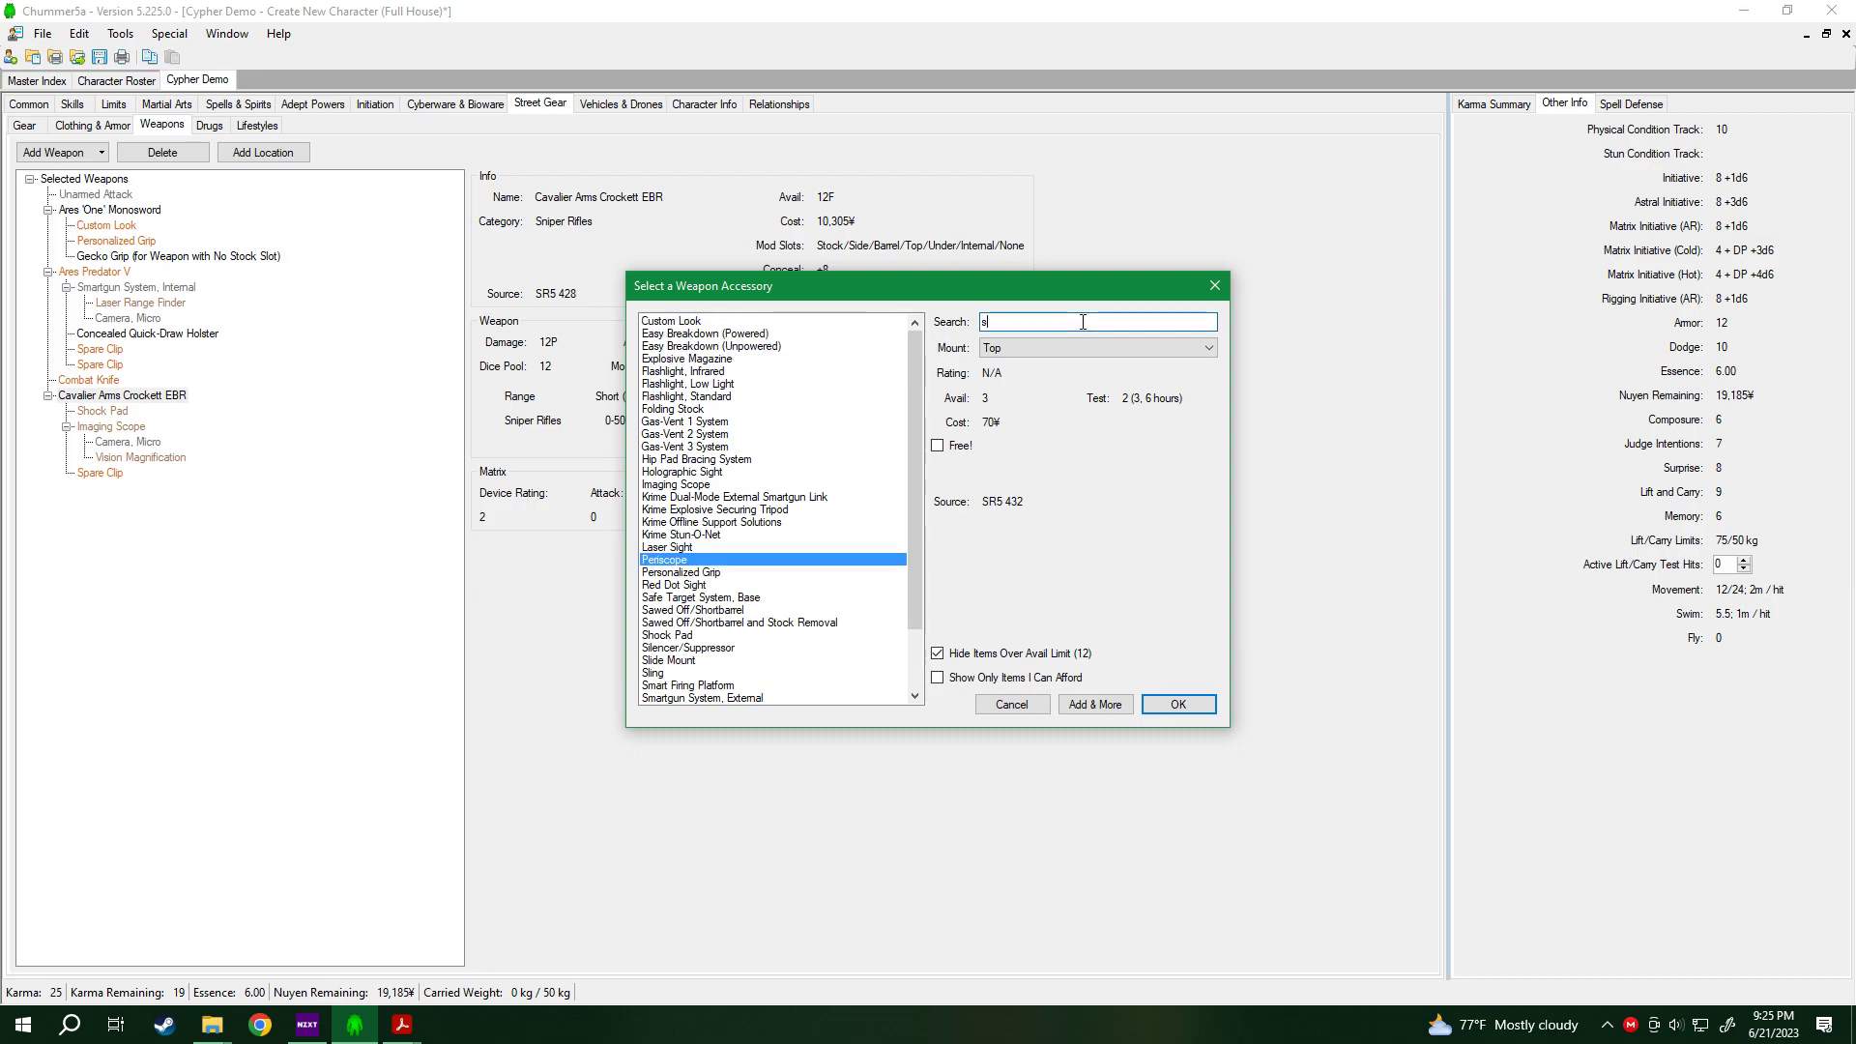
left_click(676, 322)
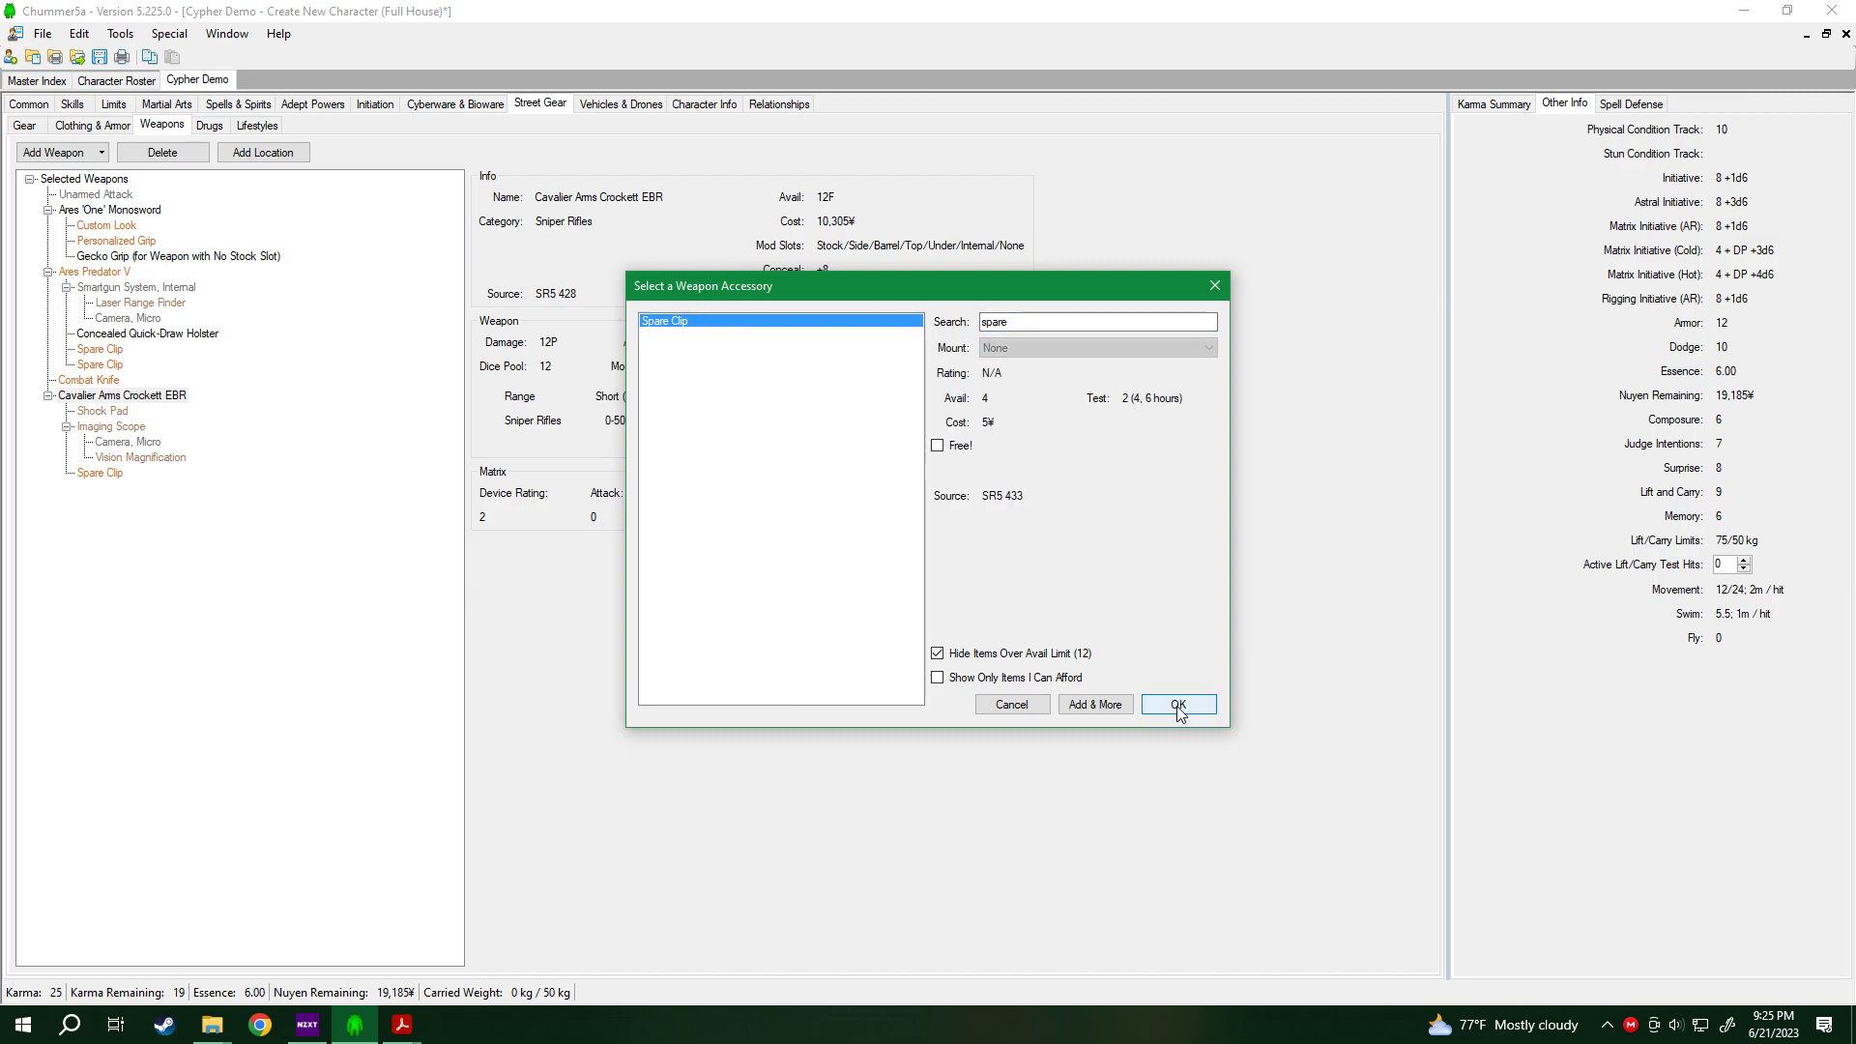
left_click(1178, 705)
left_click(97, 59)
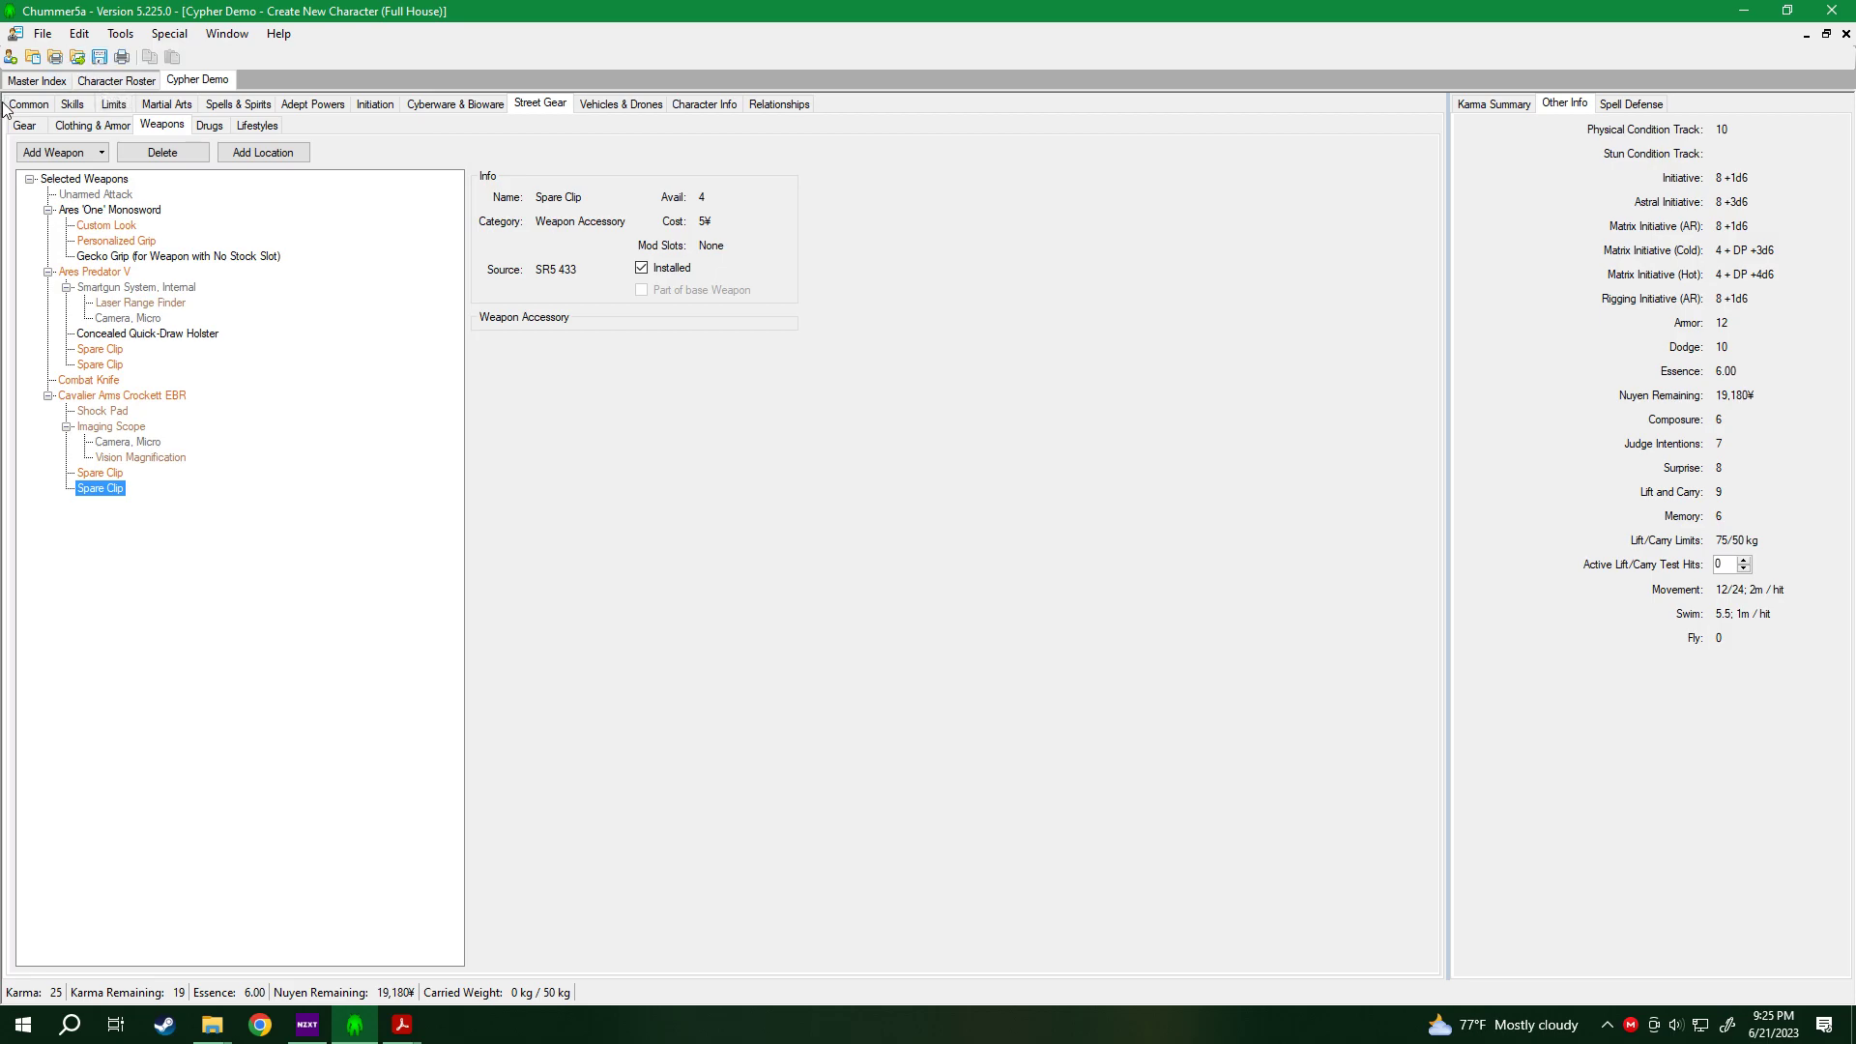
Look through the Blades category for another weapon, and search all weapon categories for "thr" and "kni" without adding anything.
left_click(54, 152)
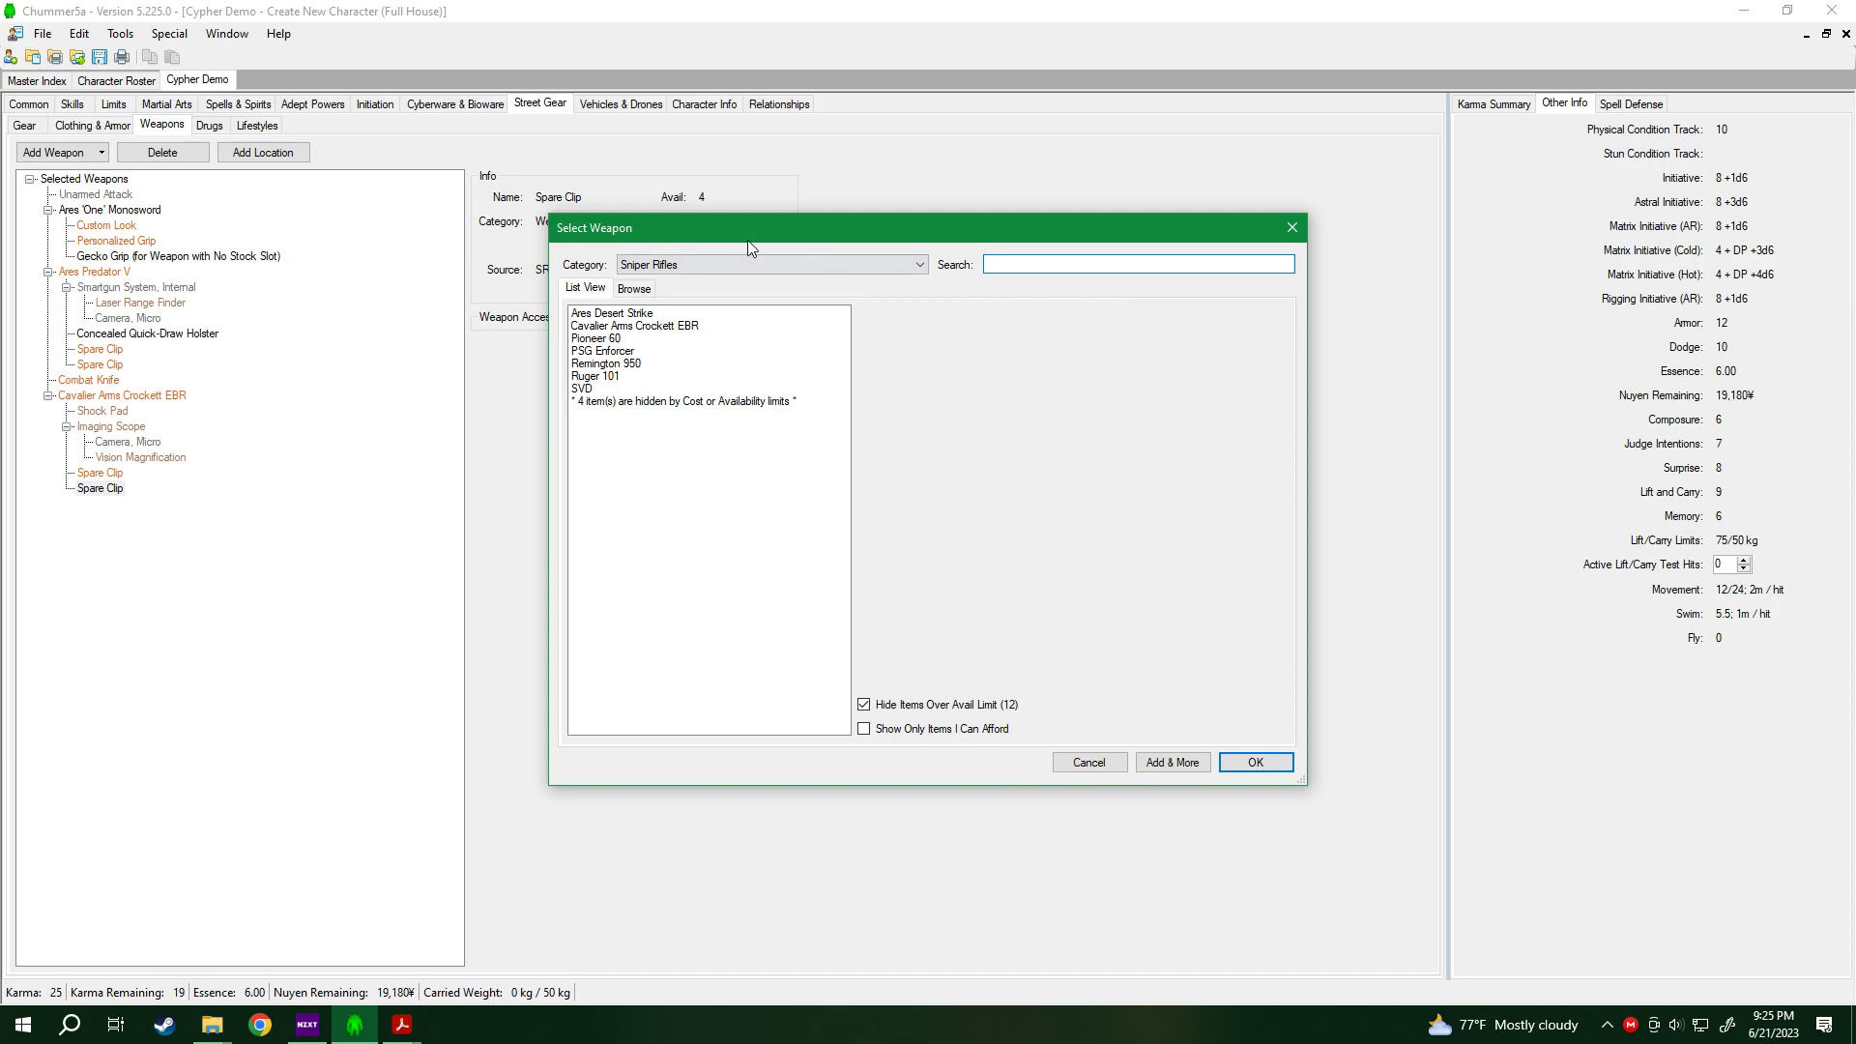
left_click(785, 263)
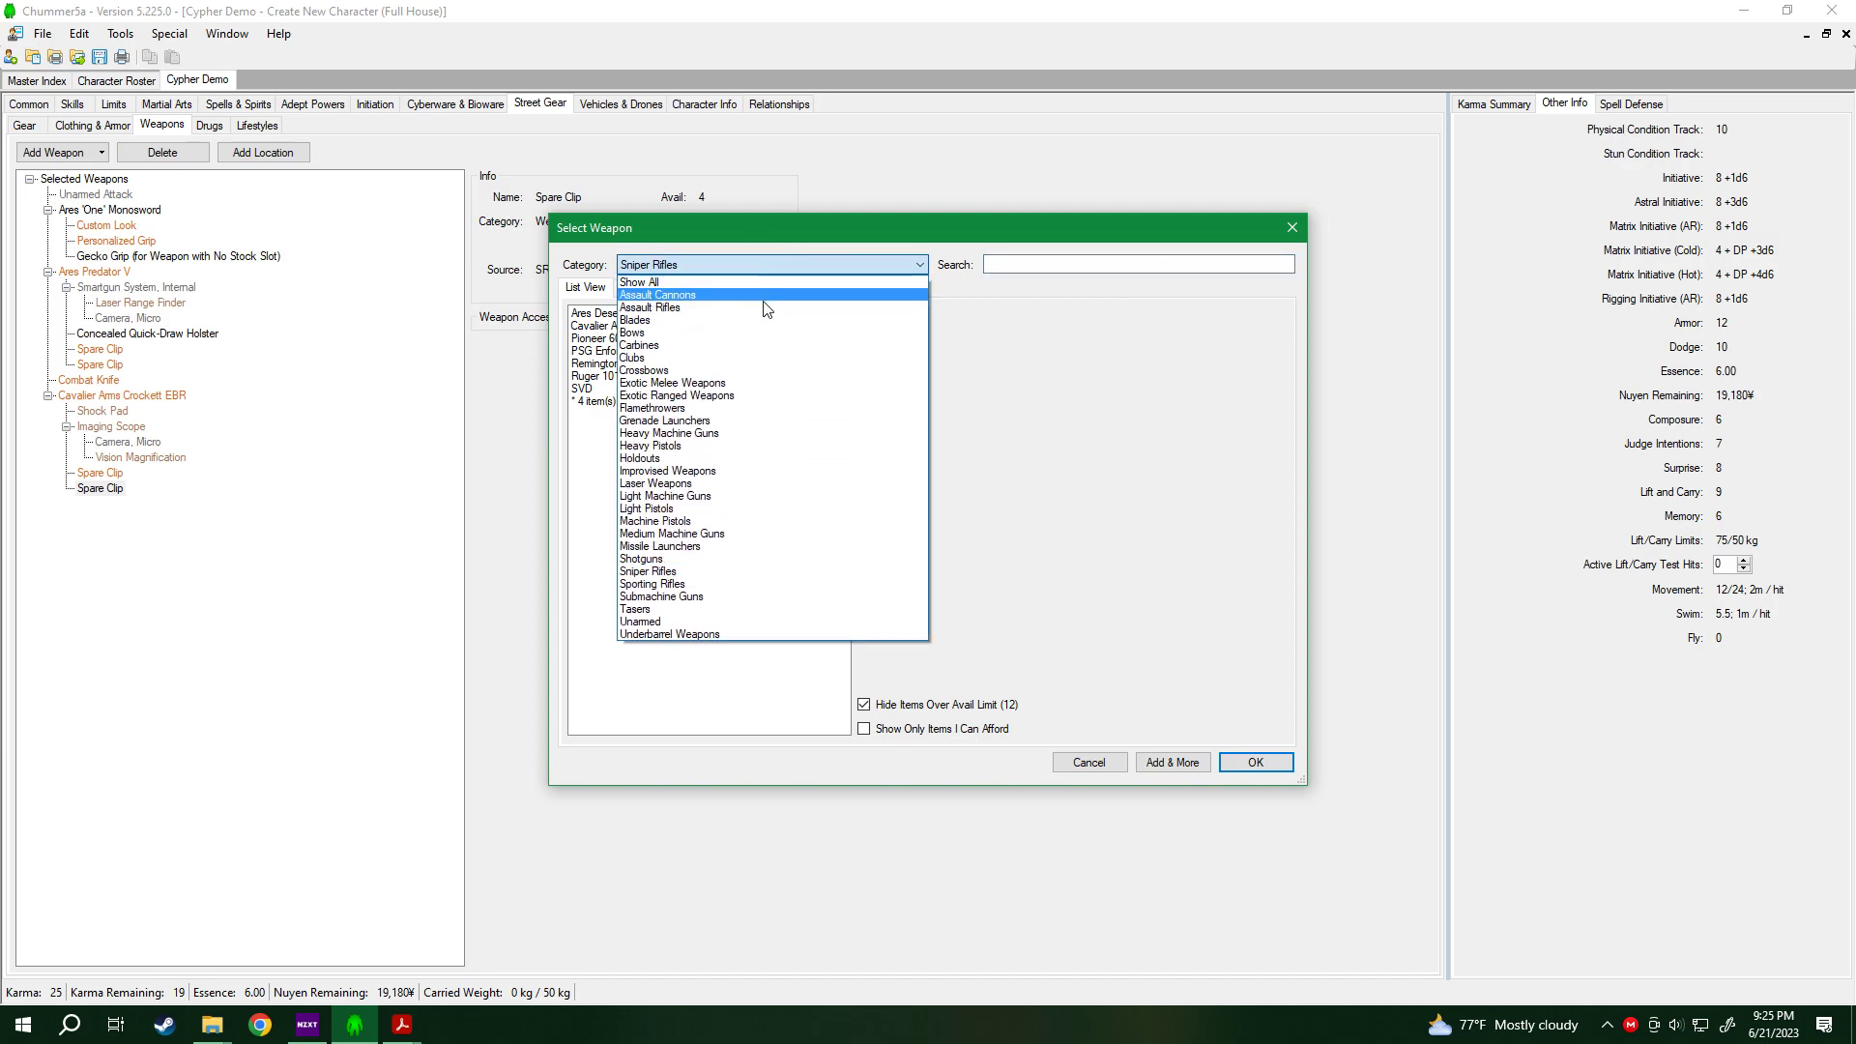
left_click(763, 323)
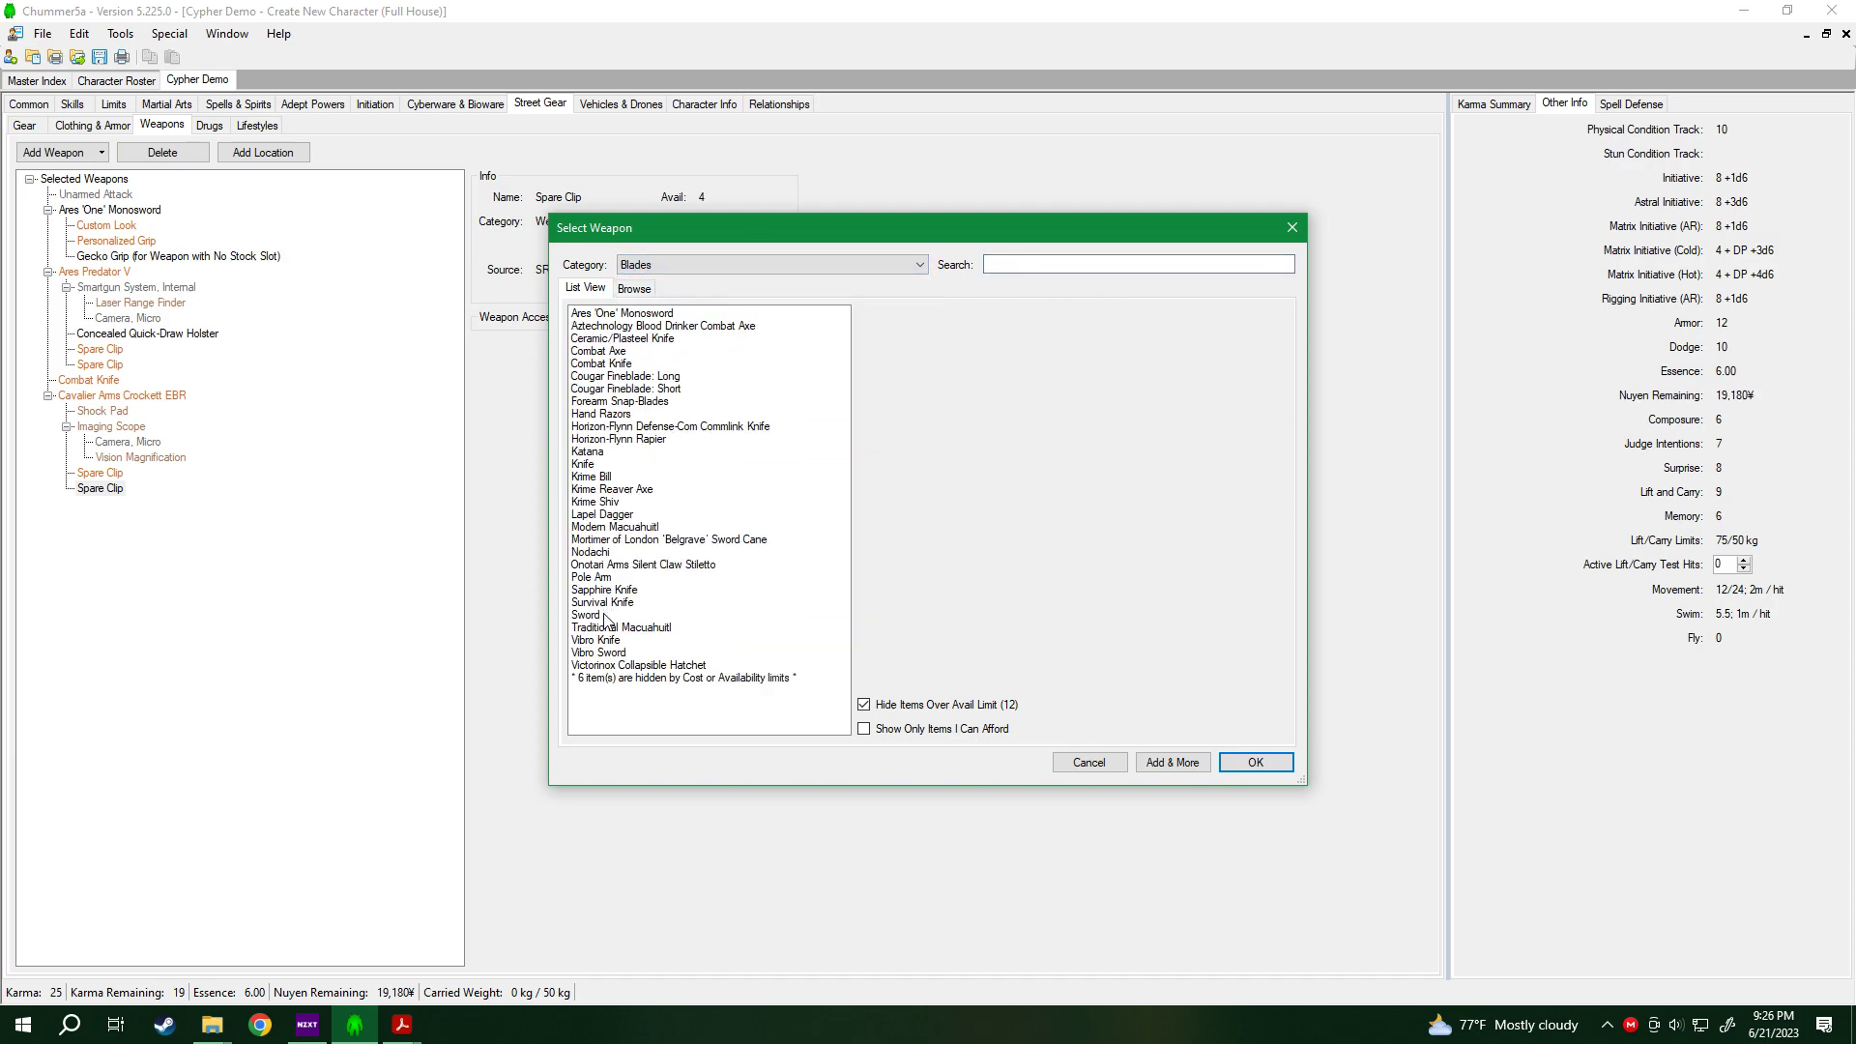
left_click(705, 266)
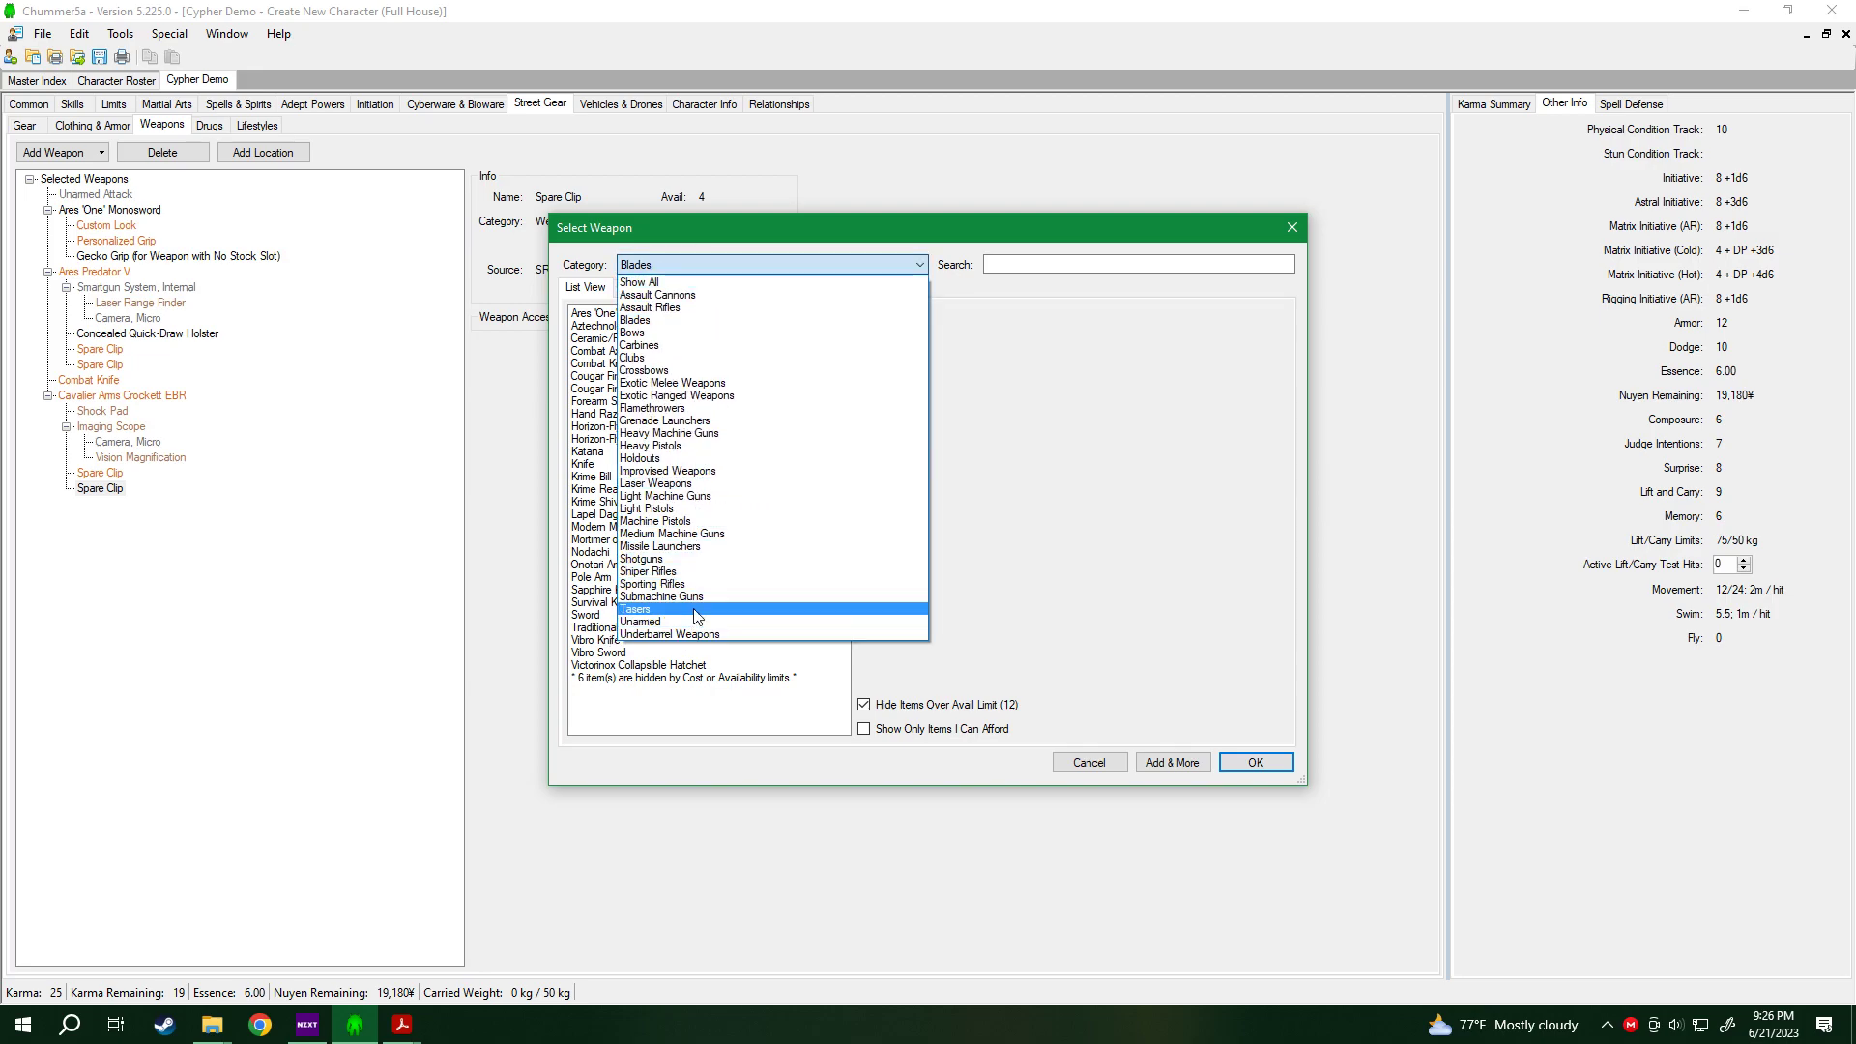
left_click(638, 283)
left_click(1058, 264)
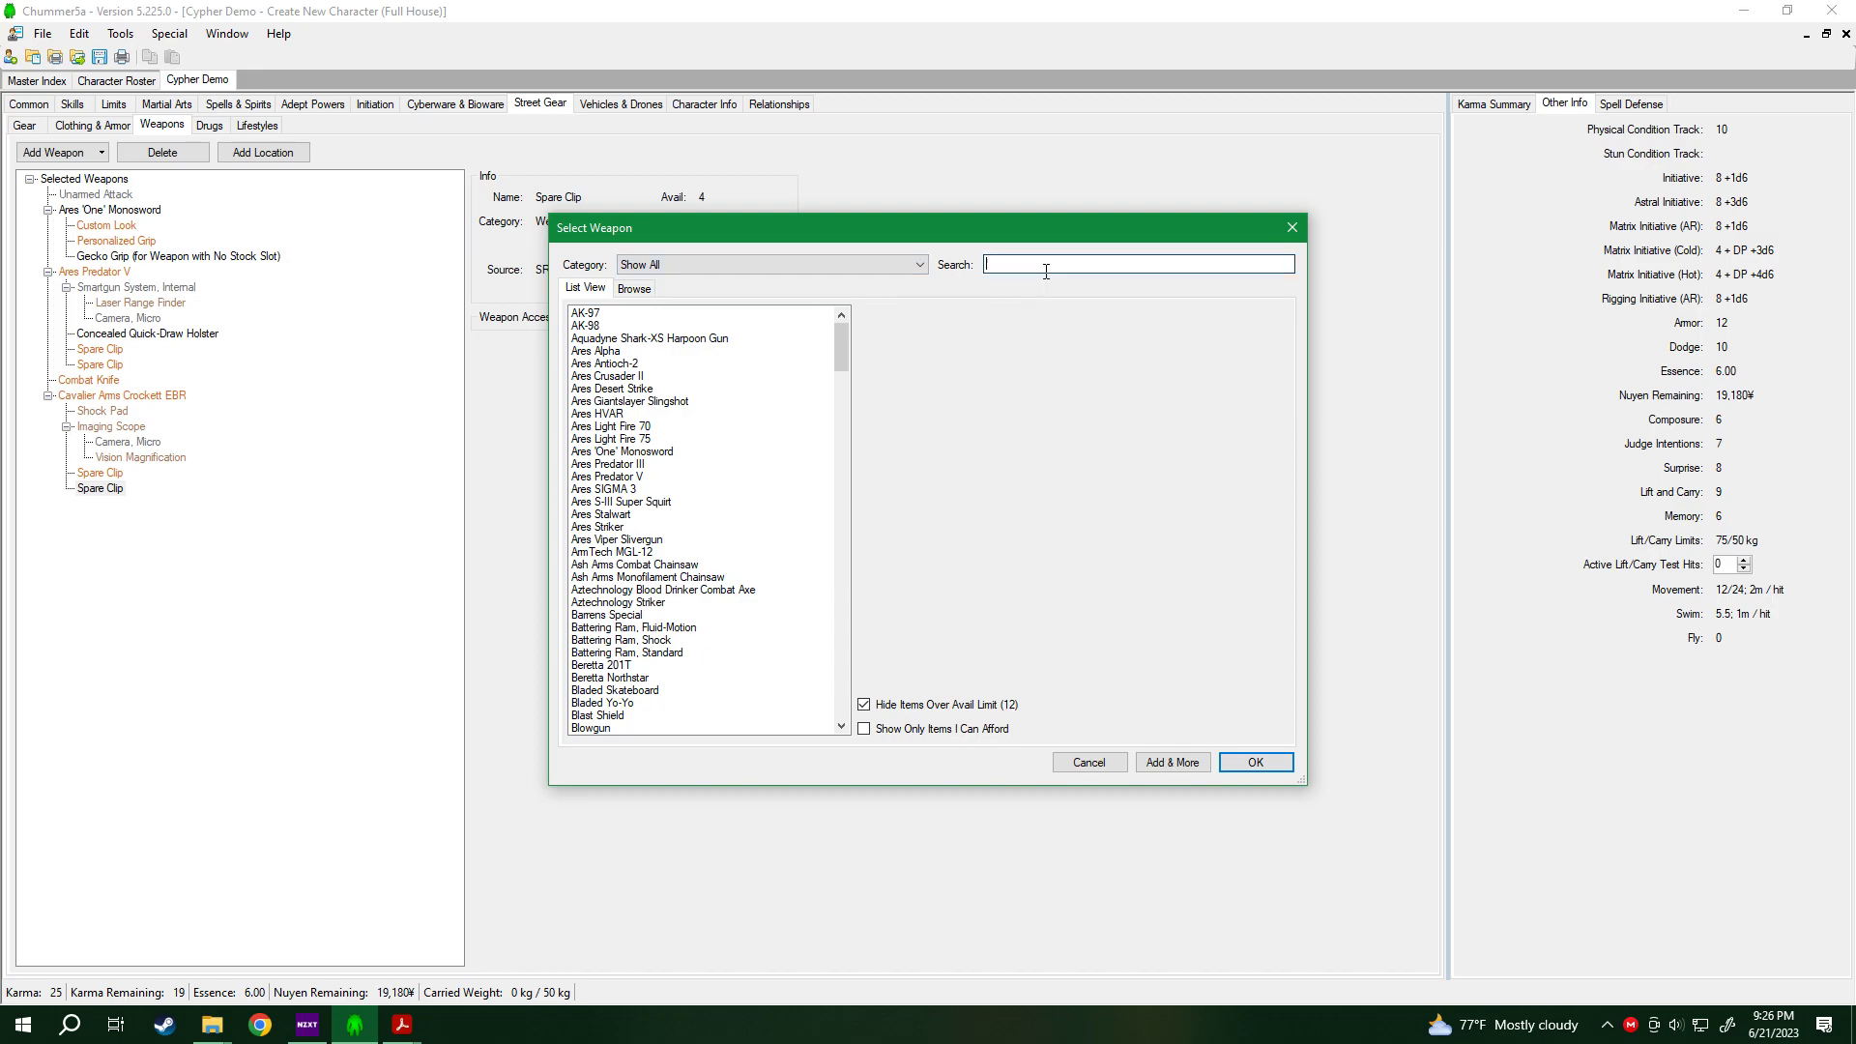
type("thr")
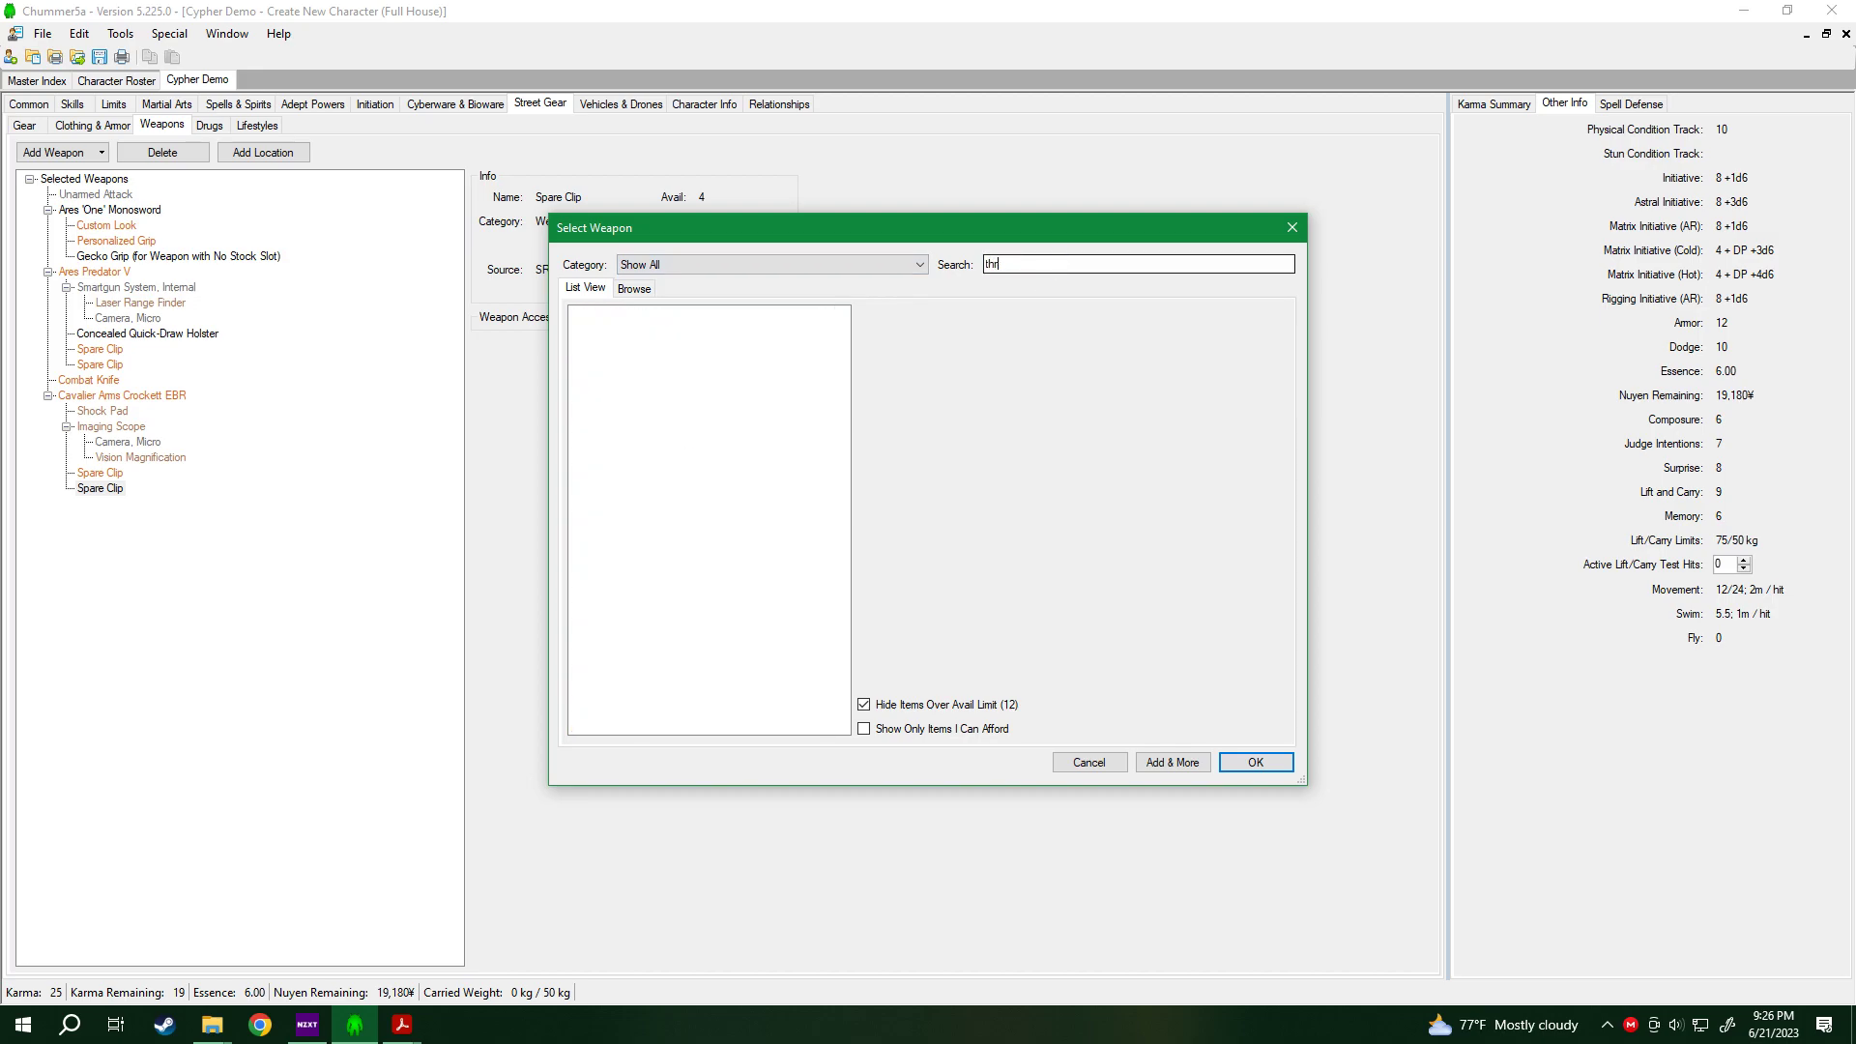
key("BackSpace")
key("BackSpace")
key("BackSpace")
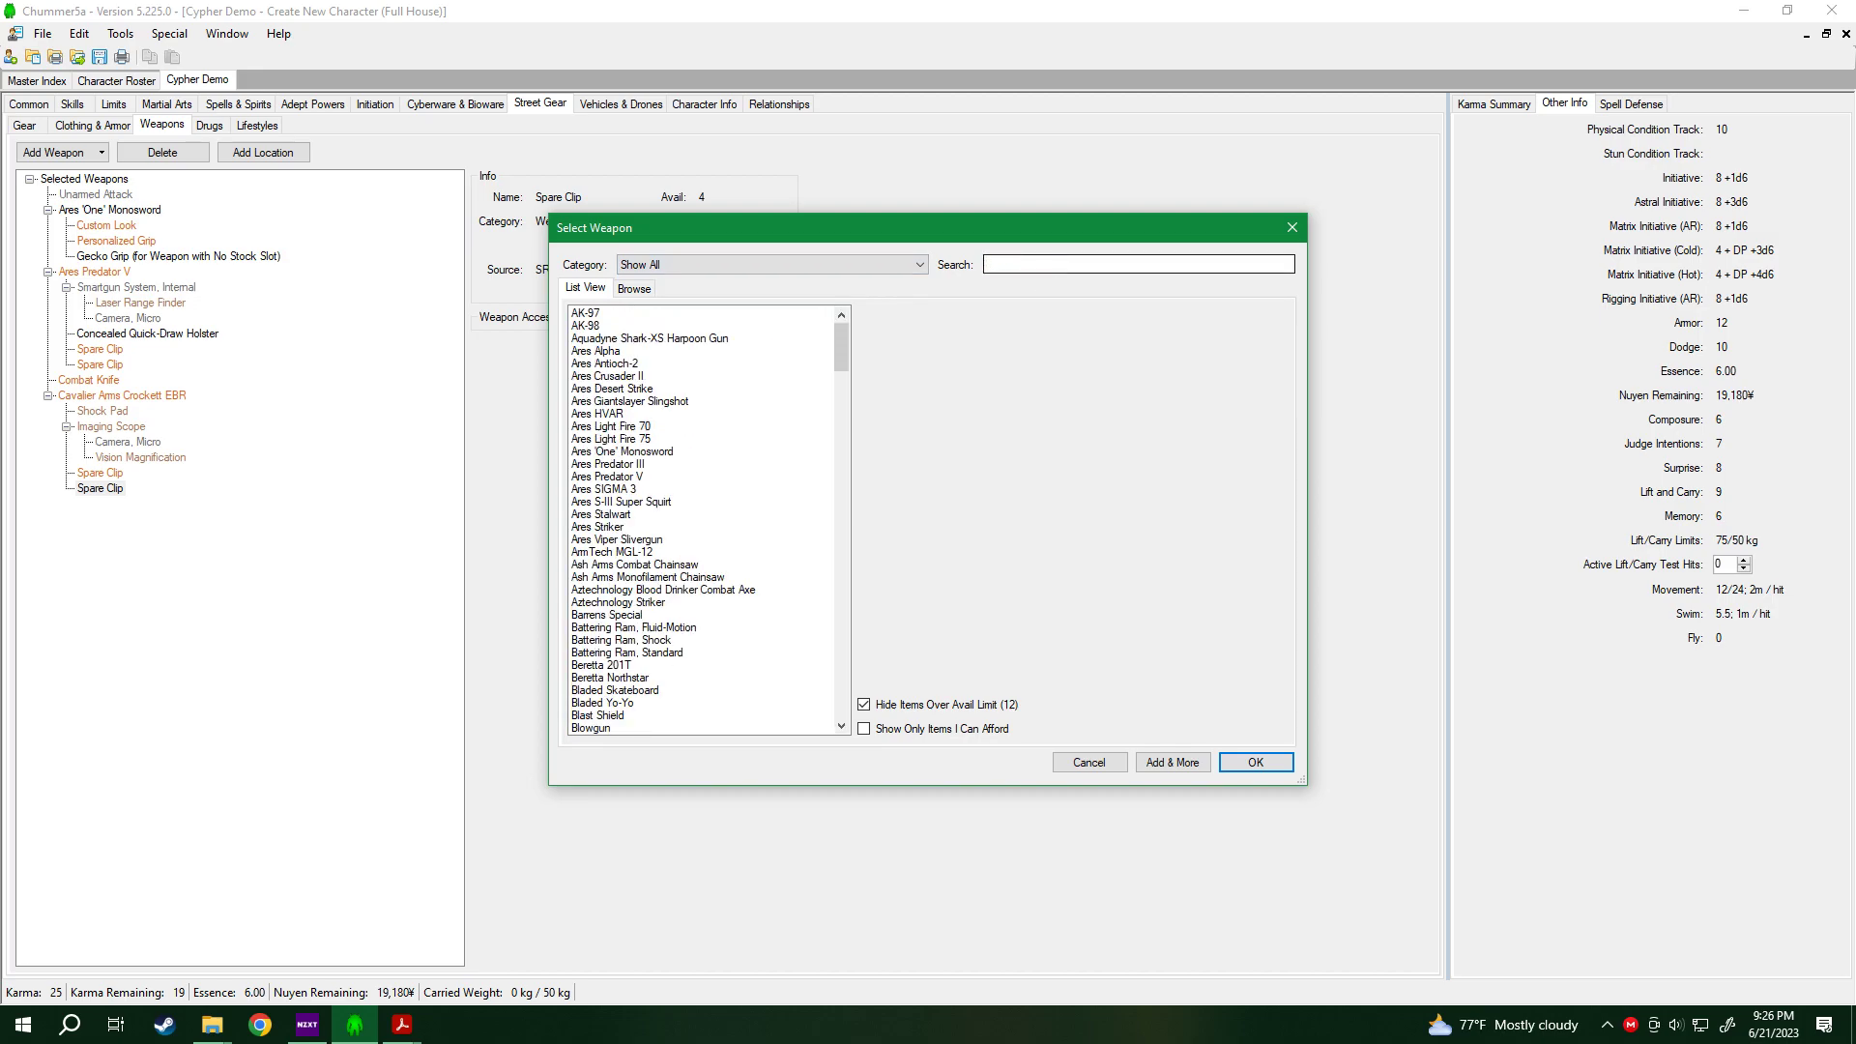
type("kni")
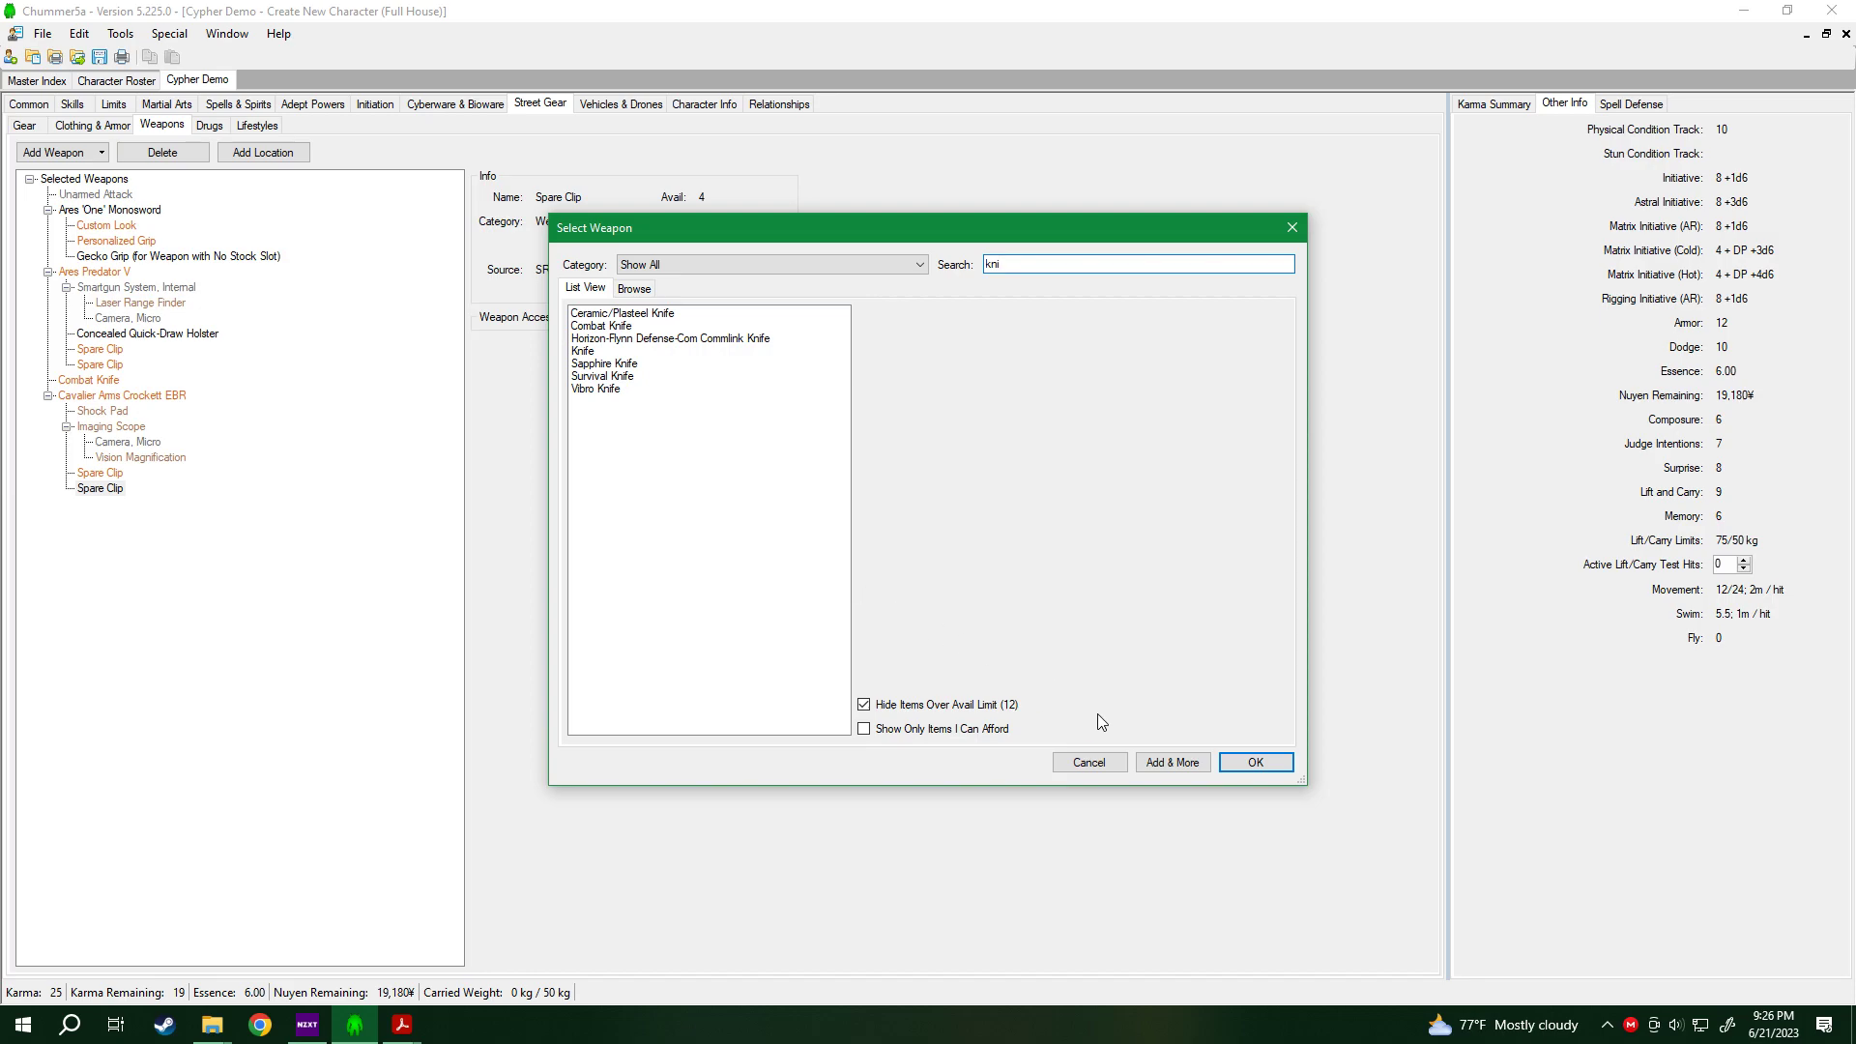
left_click(1089, 761)
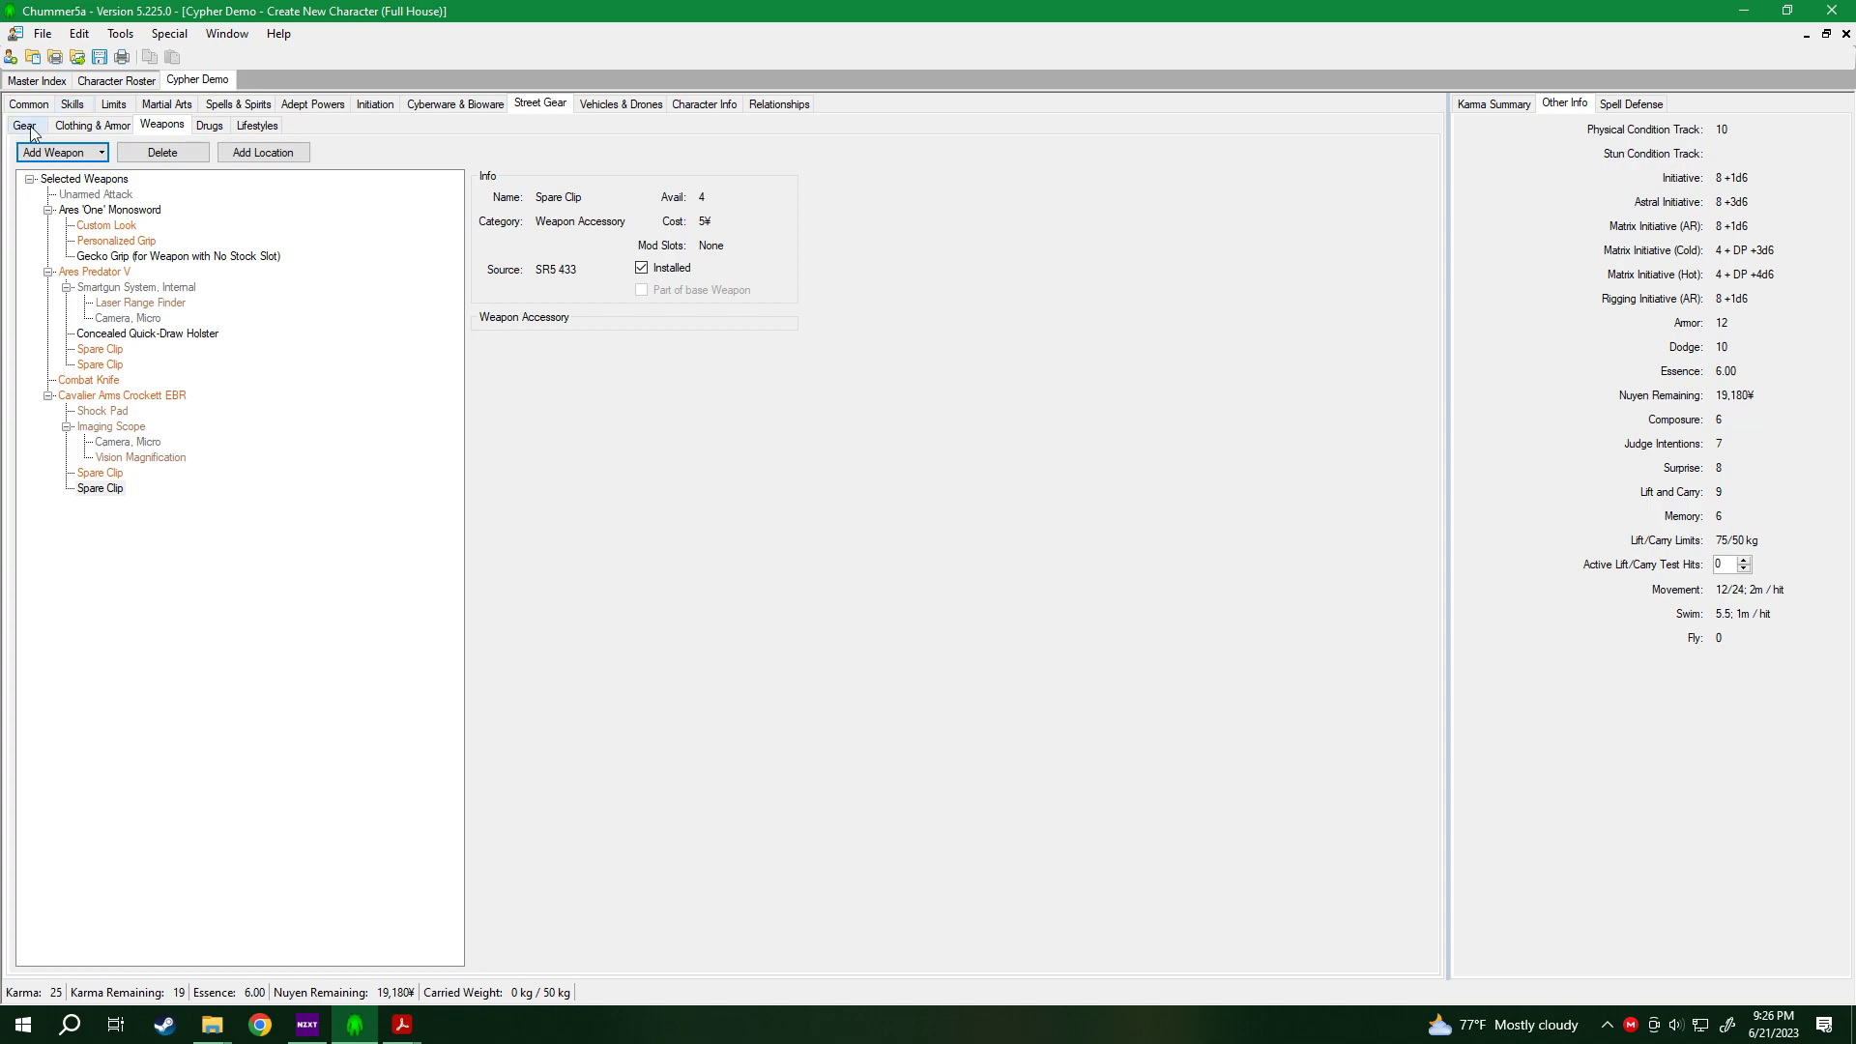
Start building an advanced lifestyle for the character instead of a standard one.
left_click(257, 126)
left_click(55, 145)
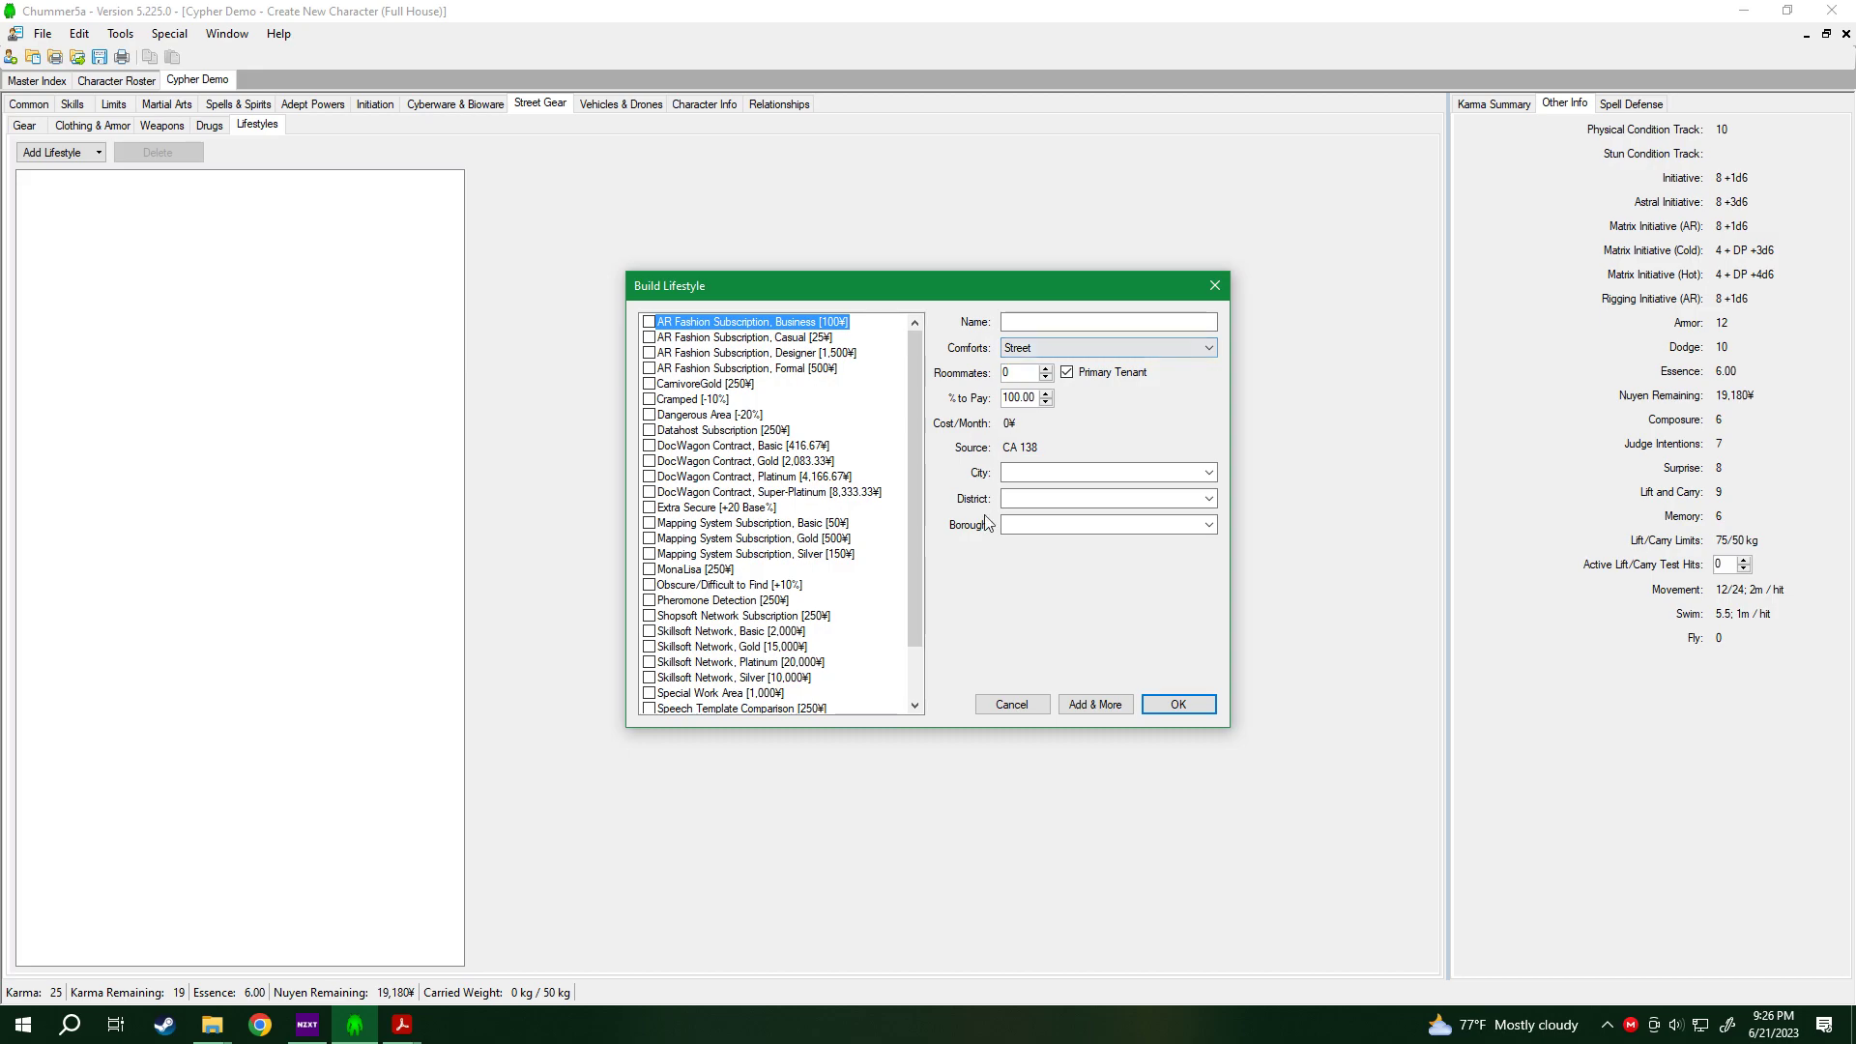
left_click(1005, 705)
left_click(97, 158)
left_click(104, 174)
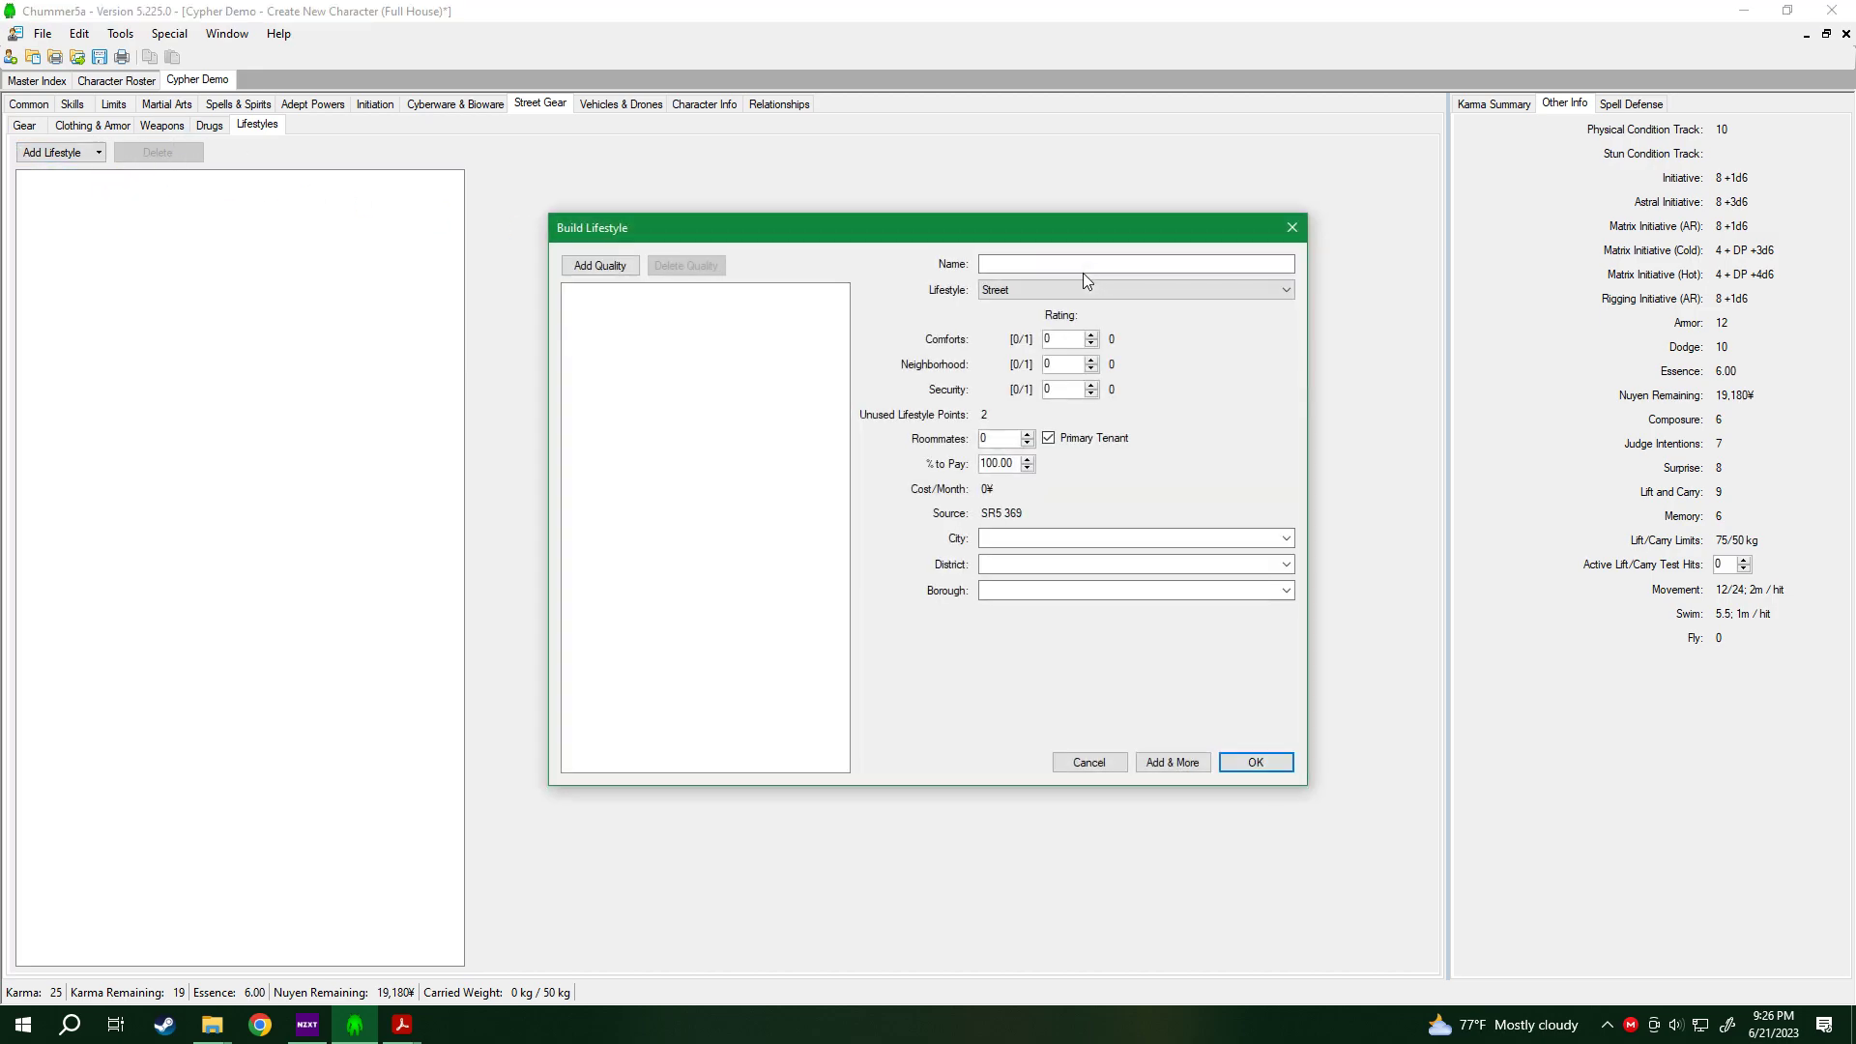
Name the lifestyle Crappy Apartment, set it to Low, and set the Comforts, Neighborhood and Security ratings to 1 each.
left_click(1038, 263)
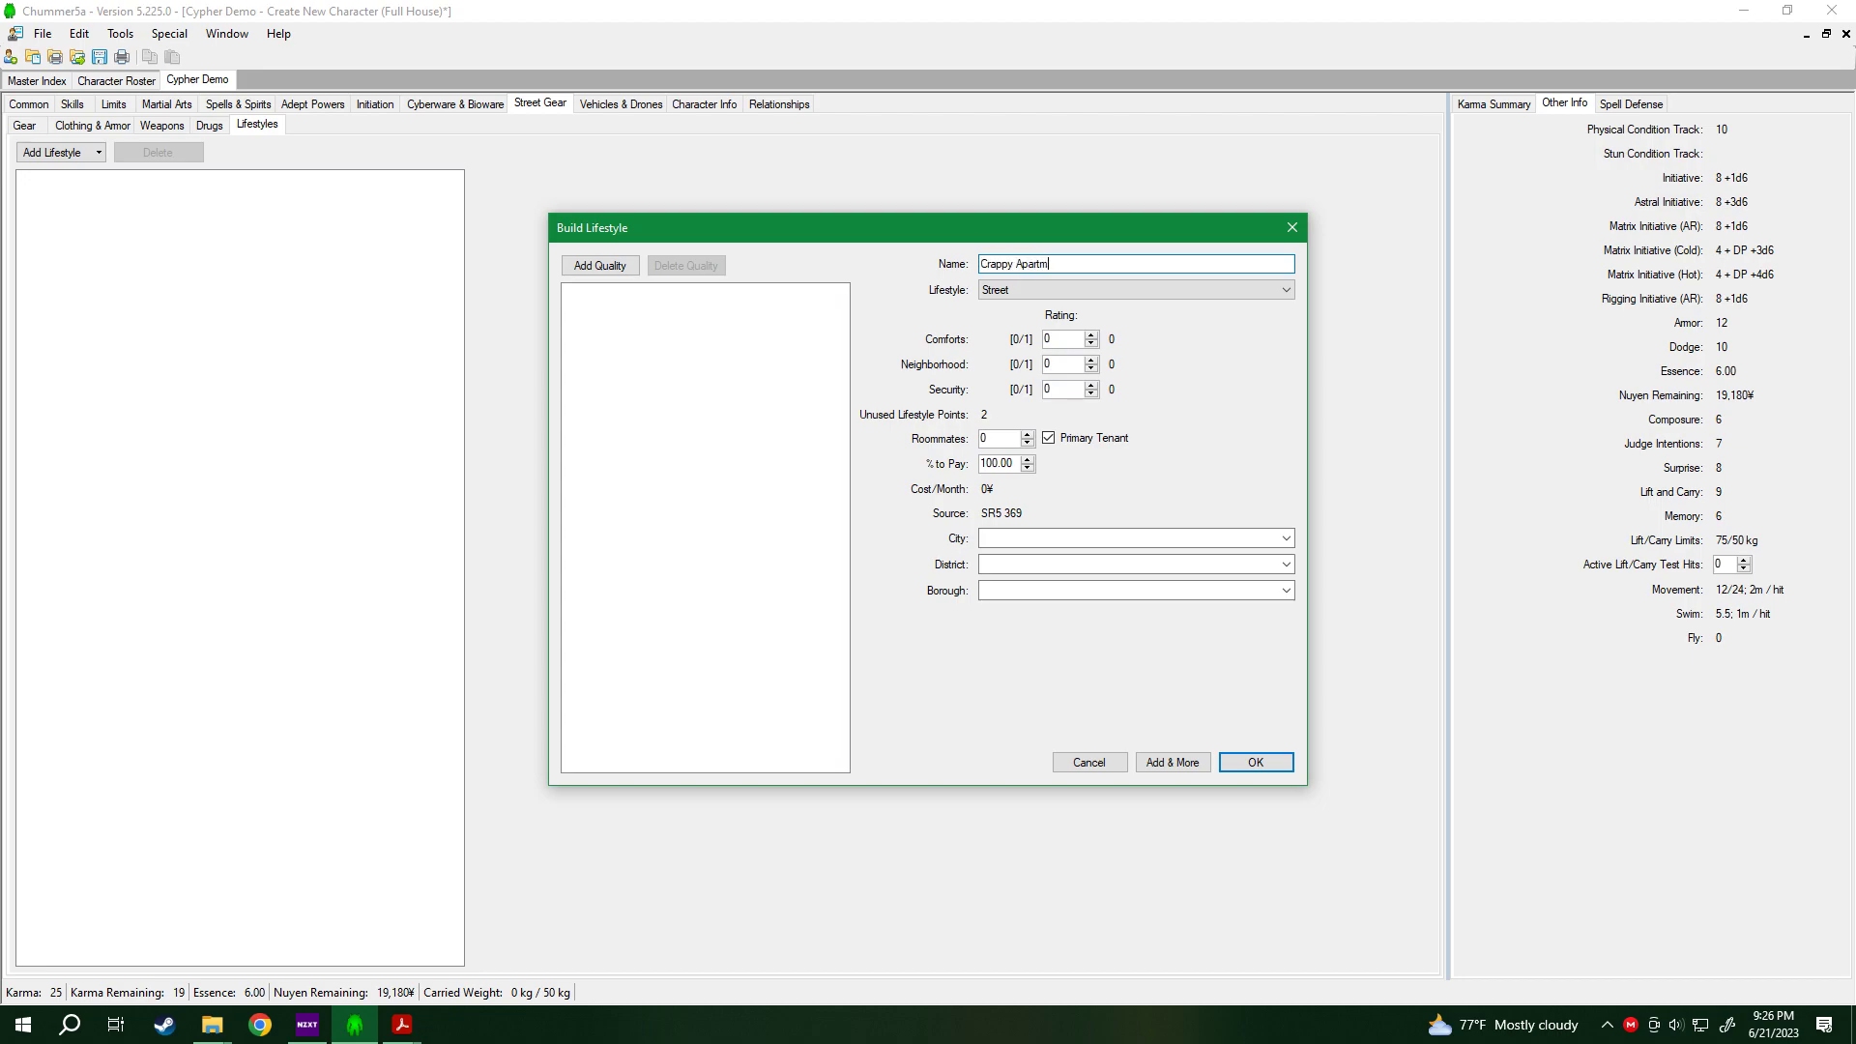
left_click(1010, 289)
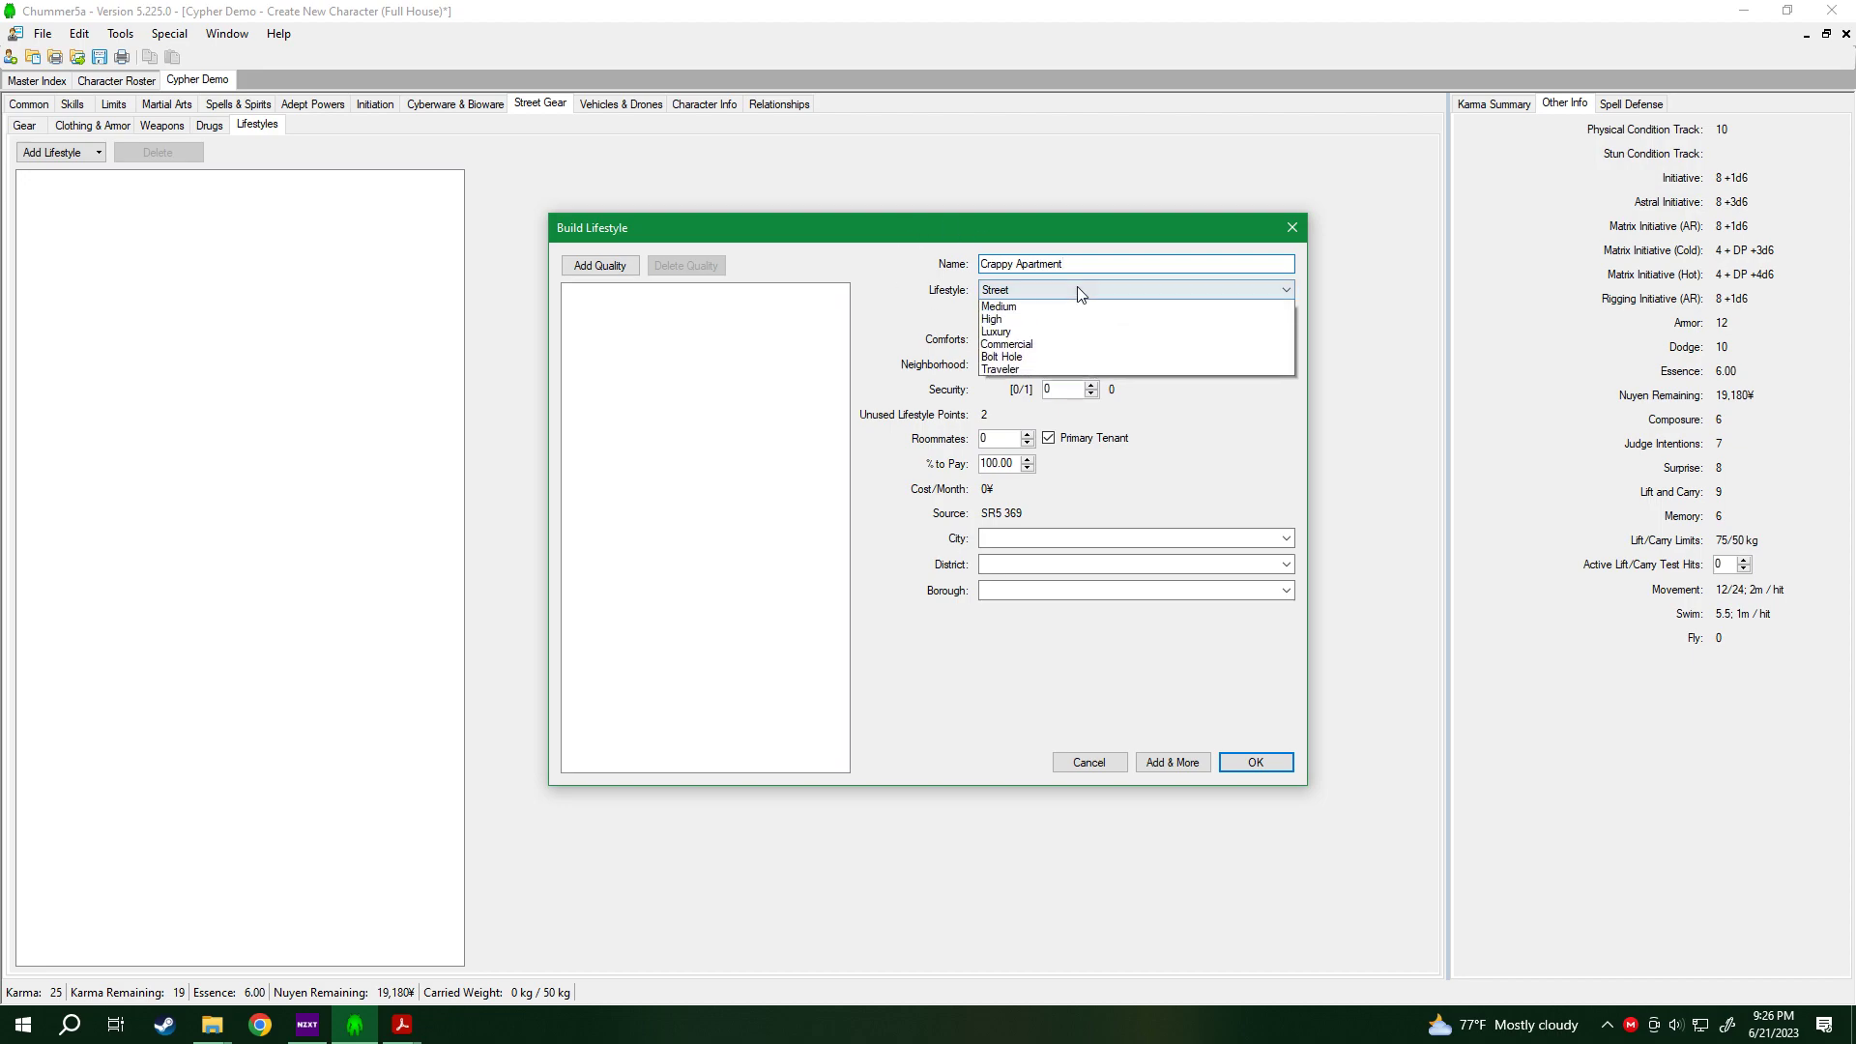
left_click(1018, 333)
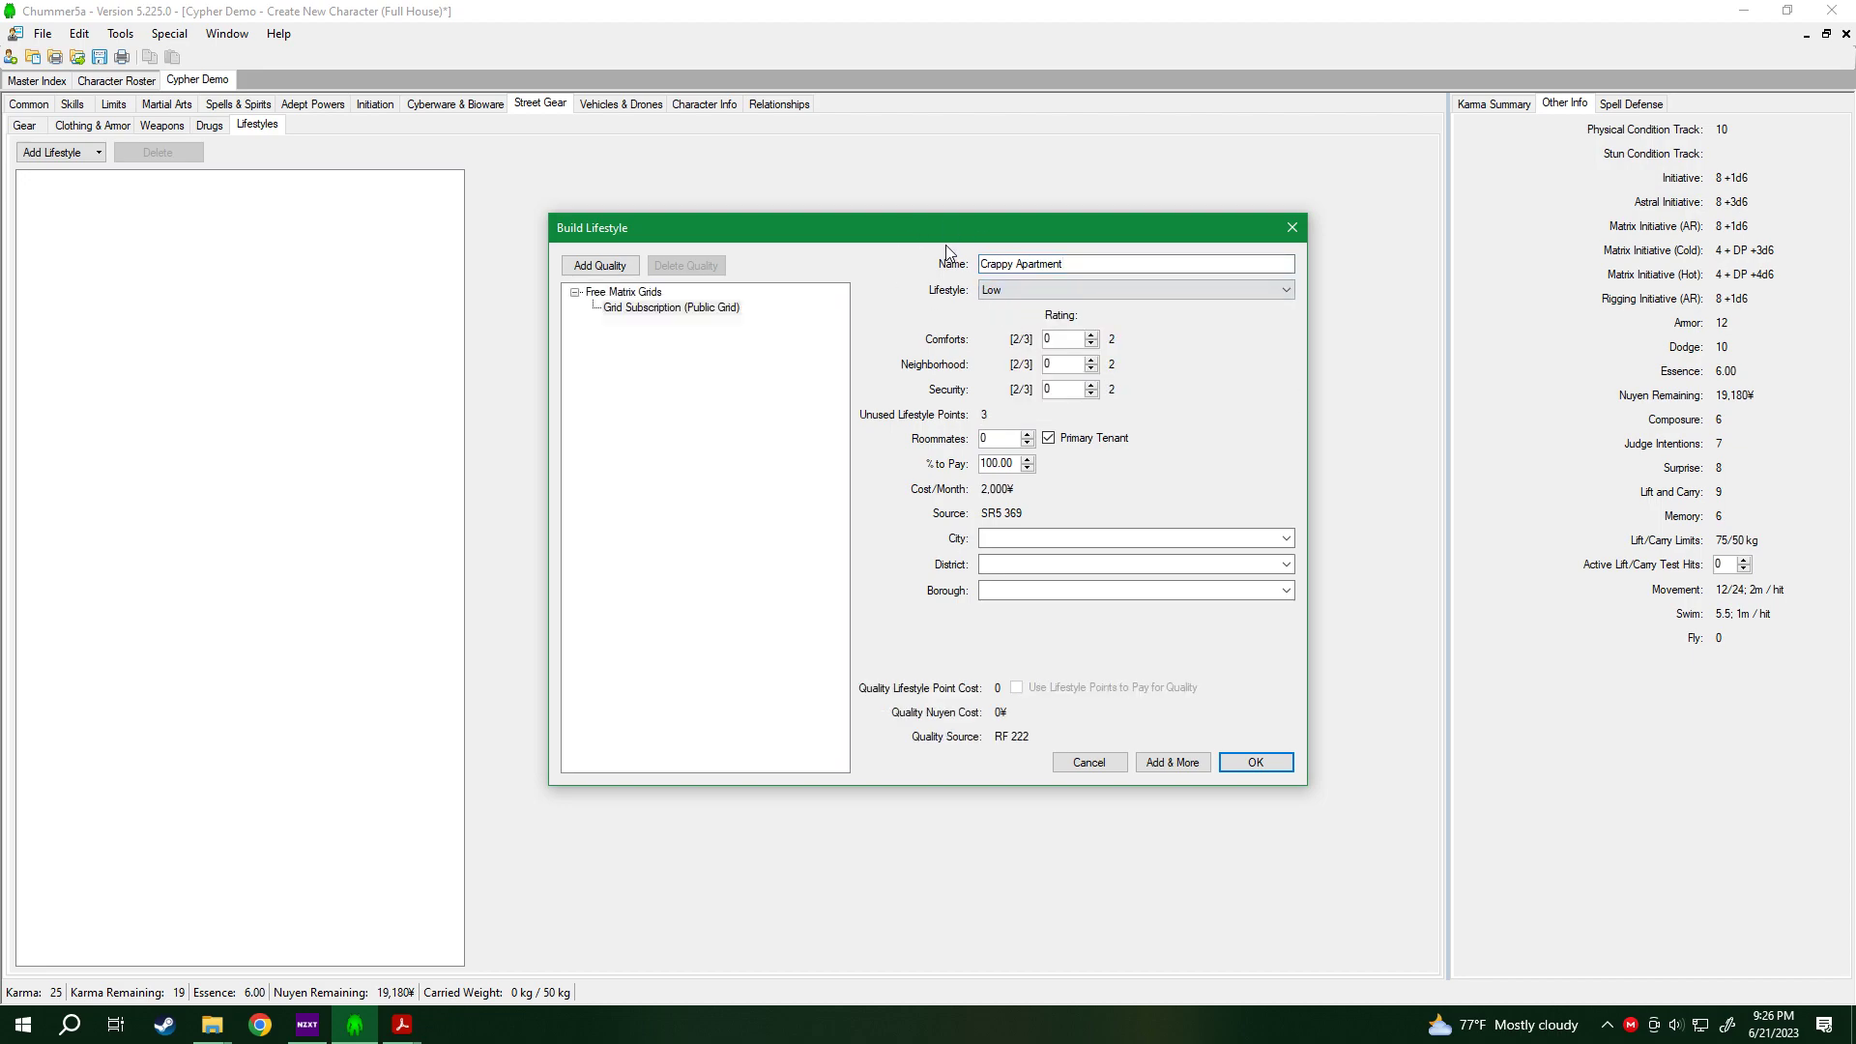
left_click(1091, 344)
left_click(1091, 334)
Set the lifestyle's location to the city Seattle, district Renton and borough Cristopher.
left_click(1287, 539)
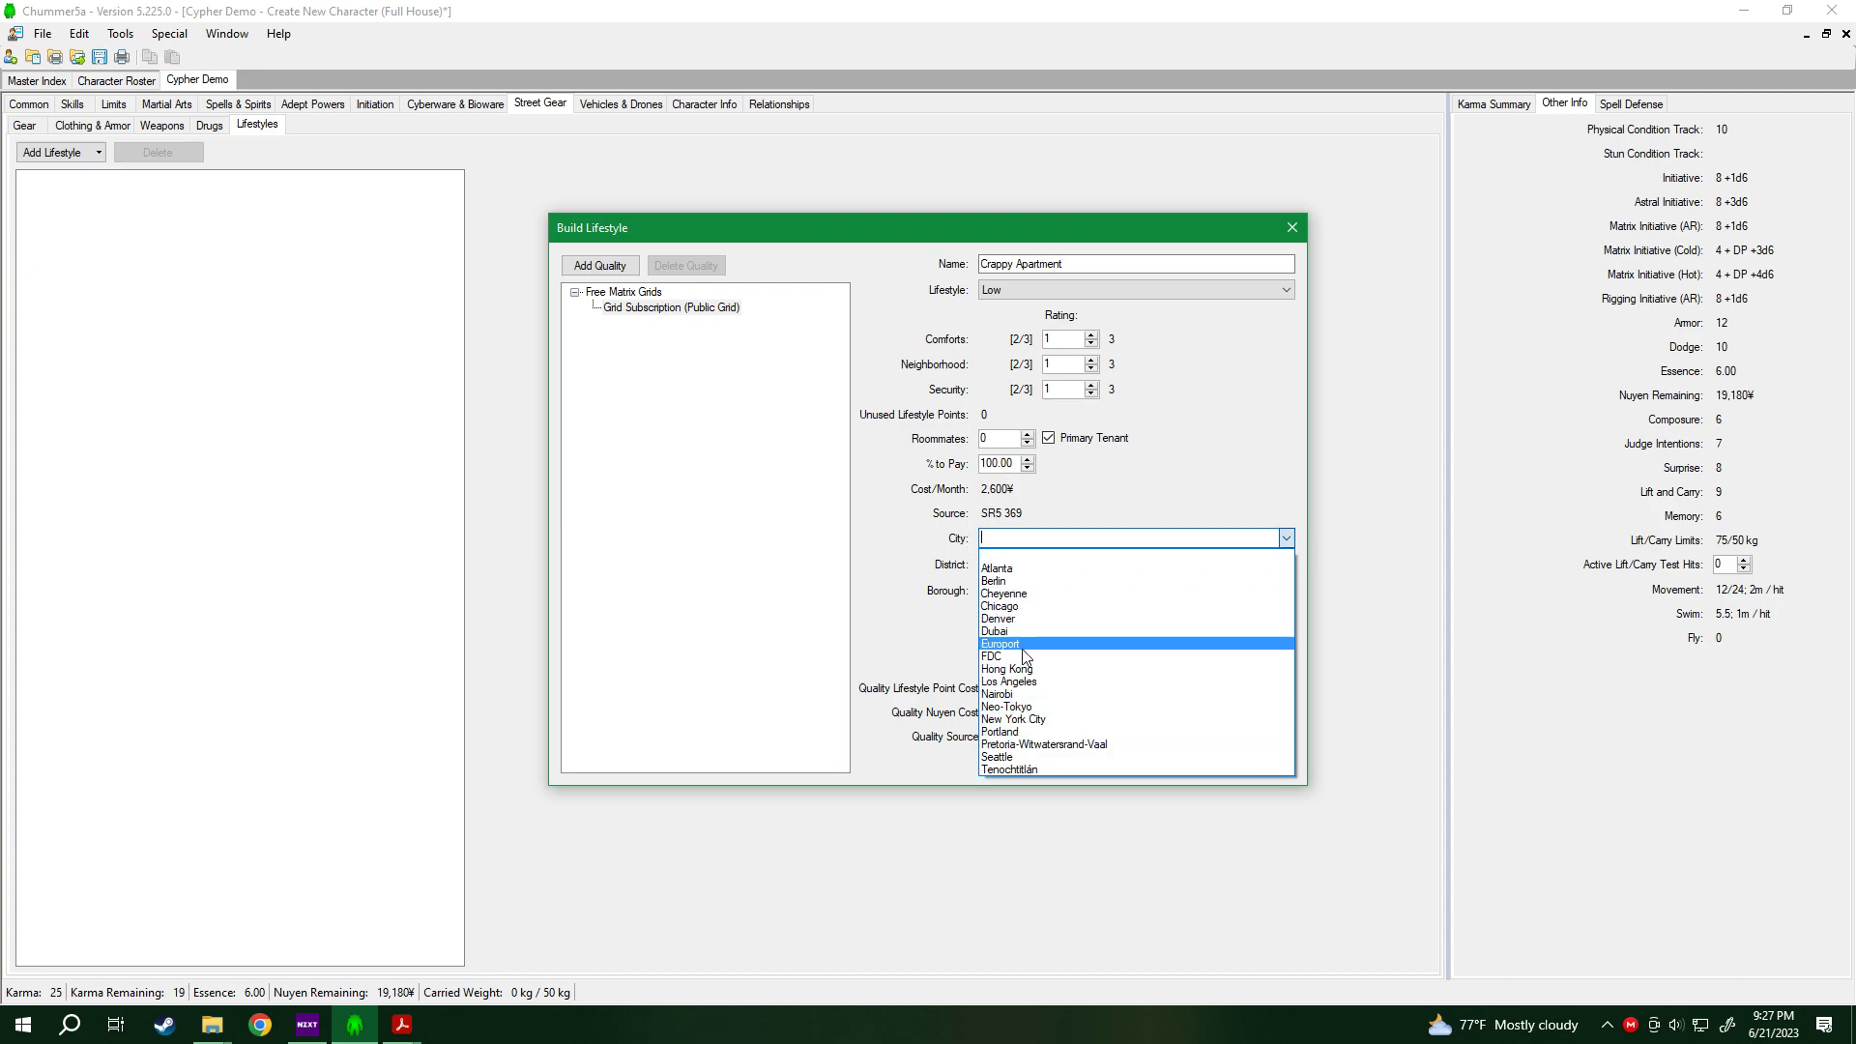
left_click(1012, 756)
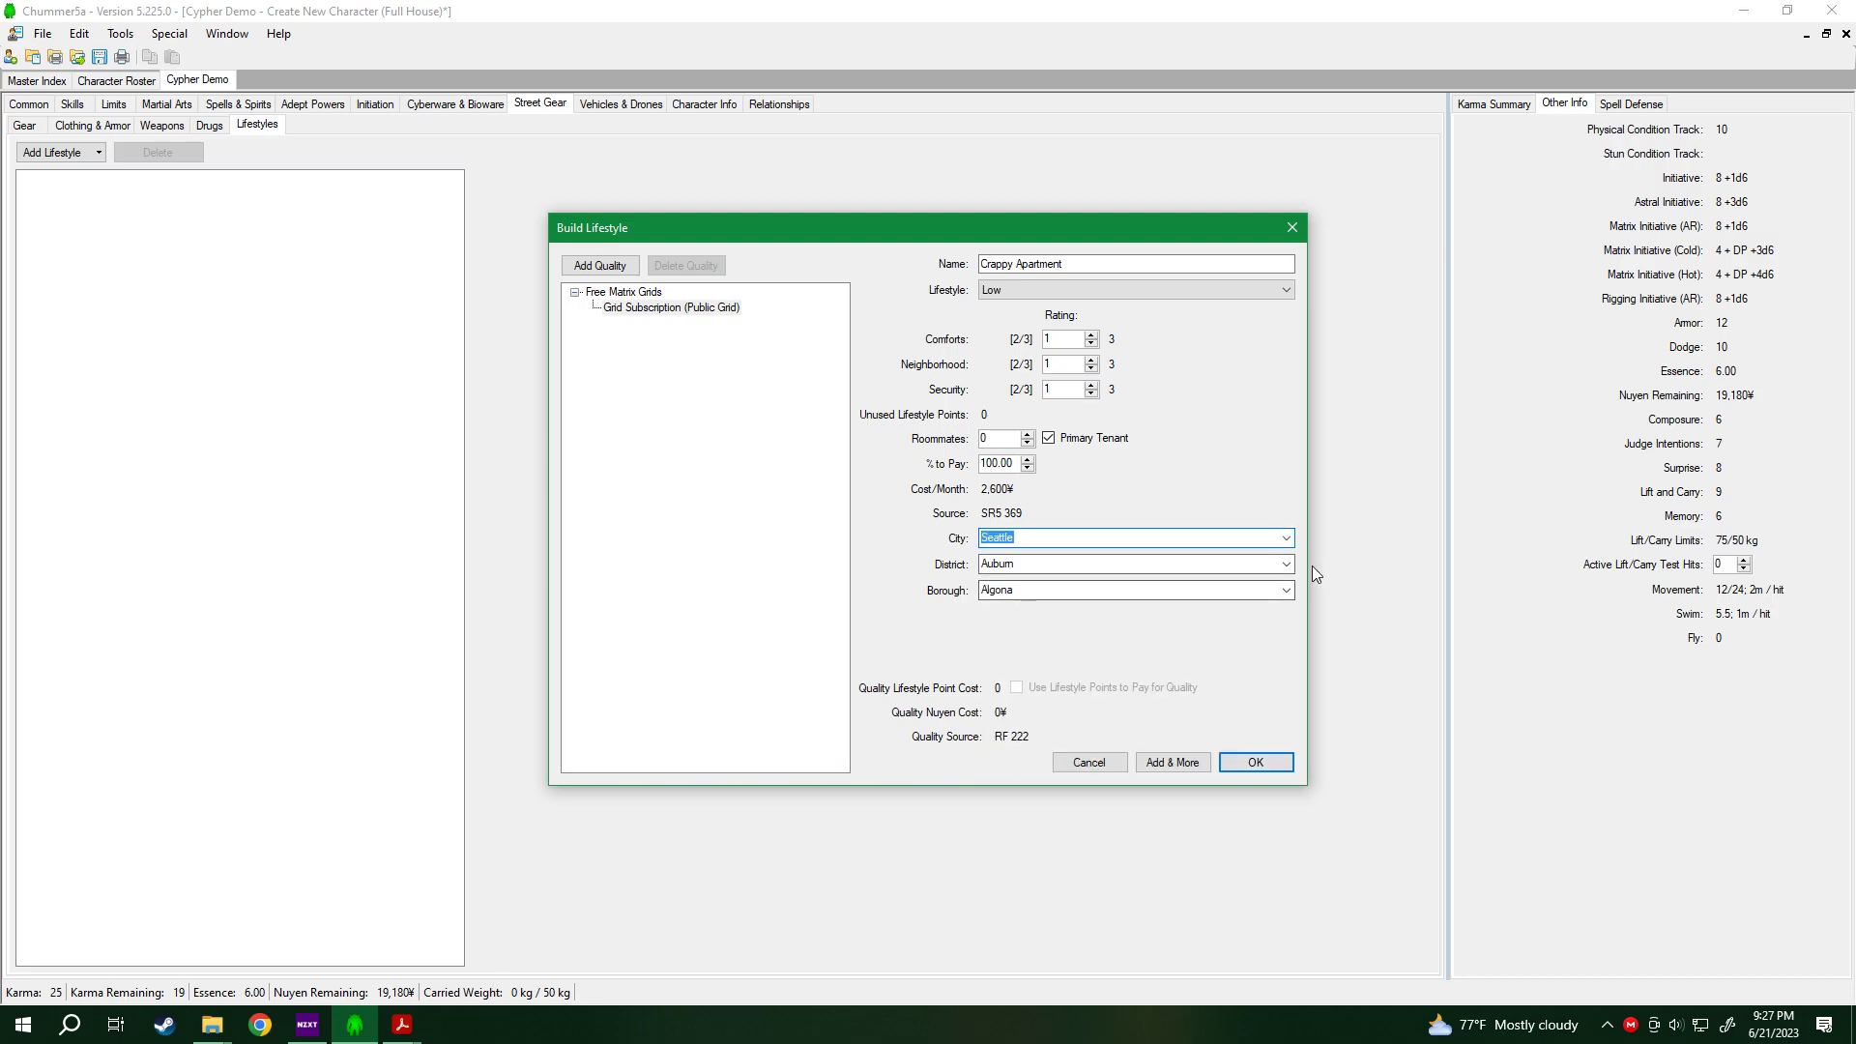
left_click(1286, 565)
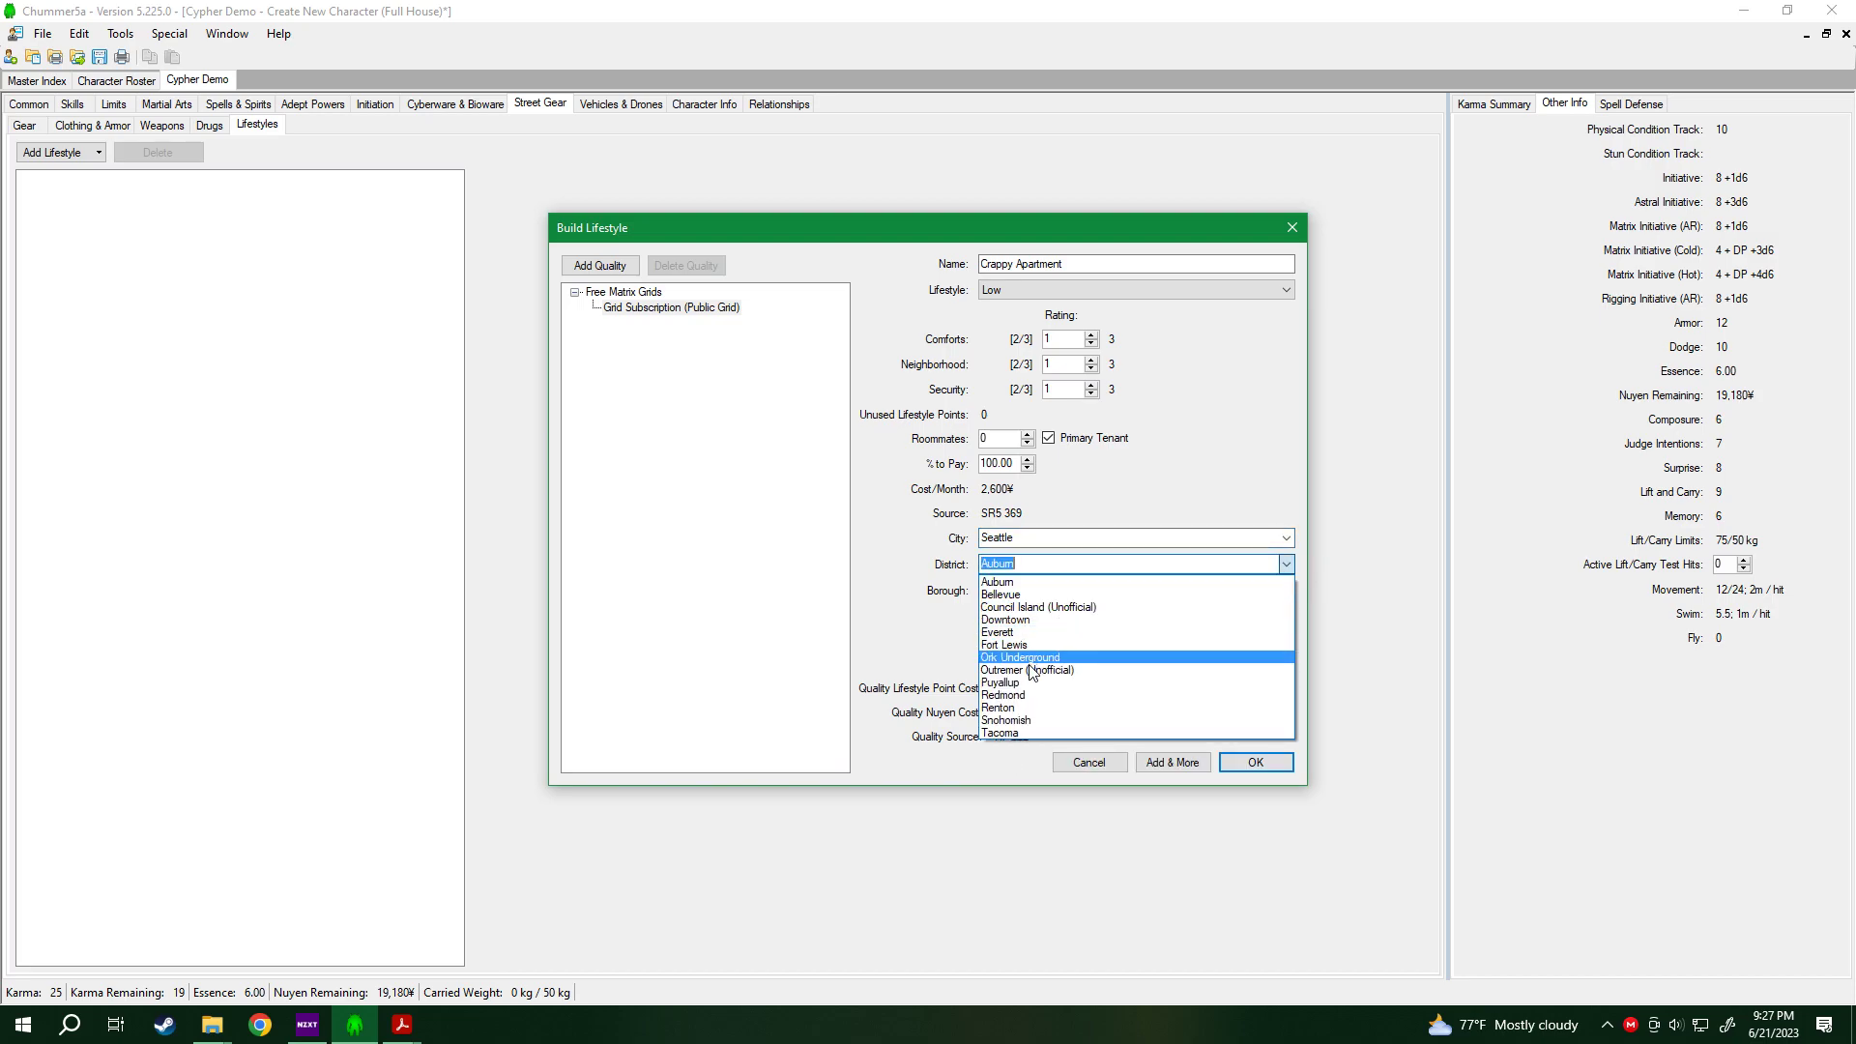
left_click(1032, 705)
left_click(1287, 590)
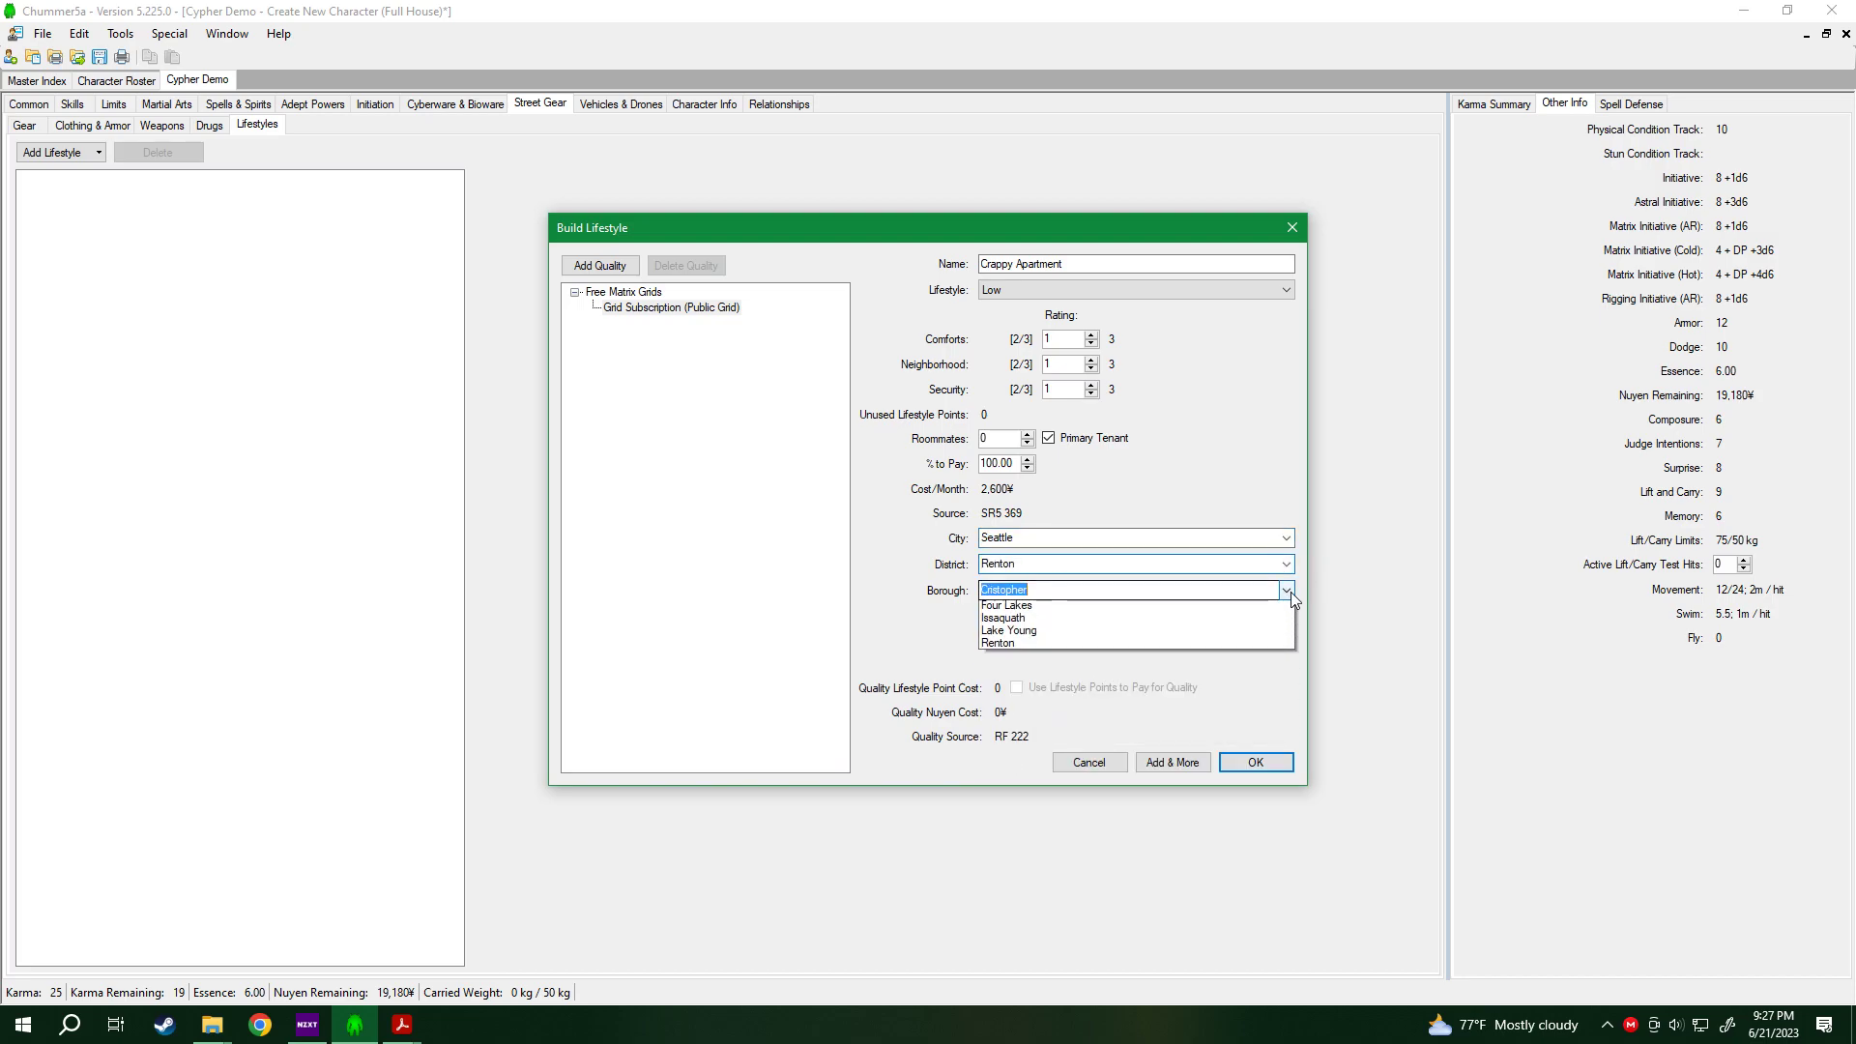
left_click(1033, 609)
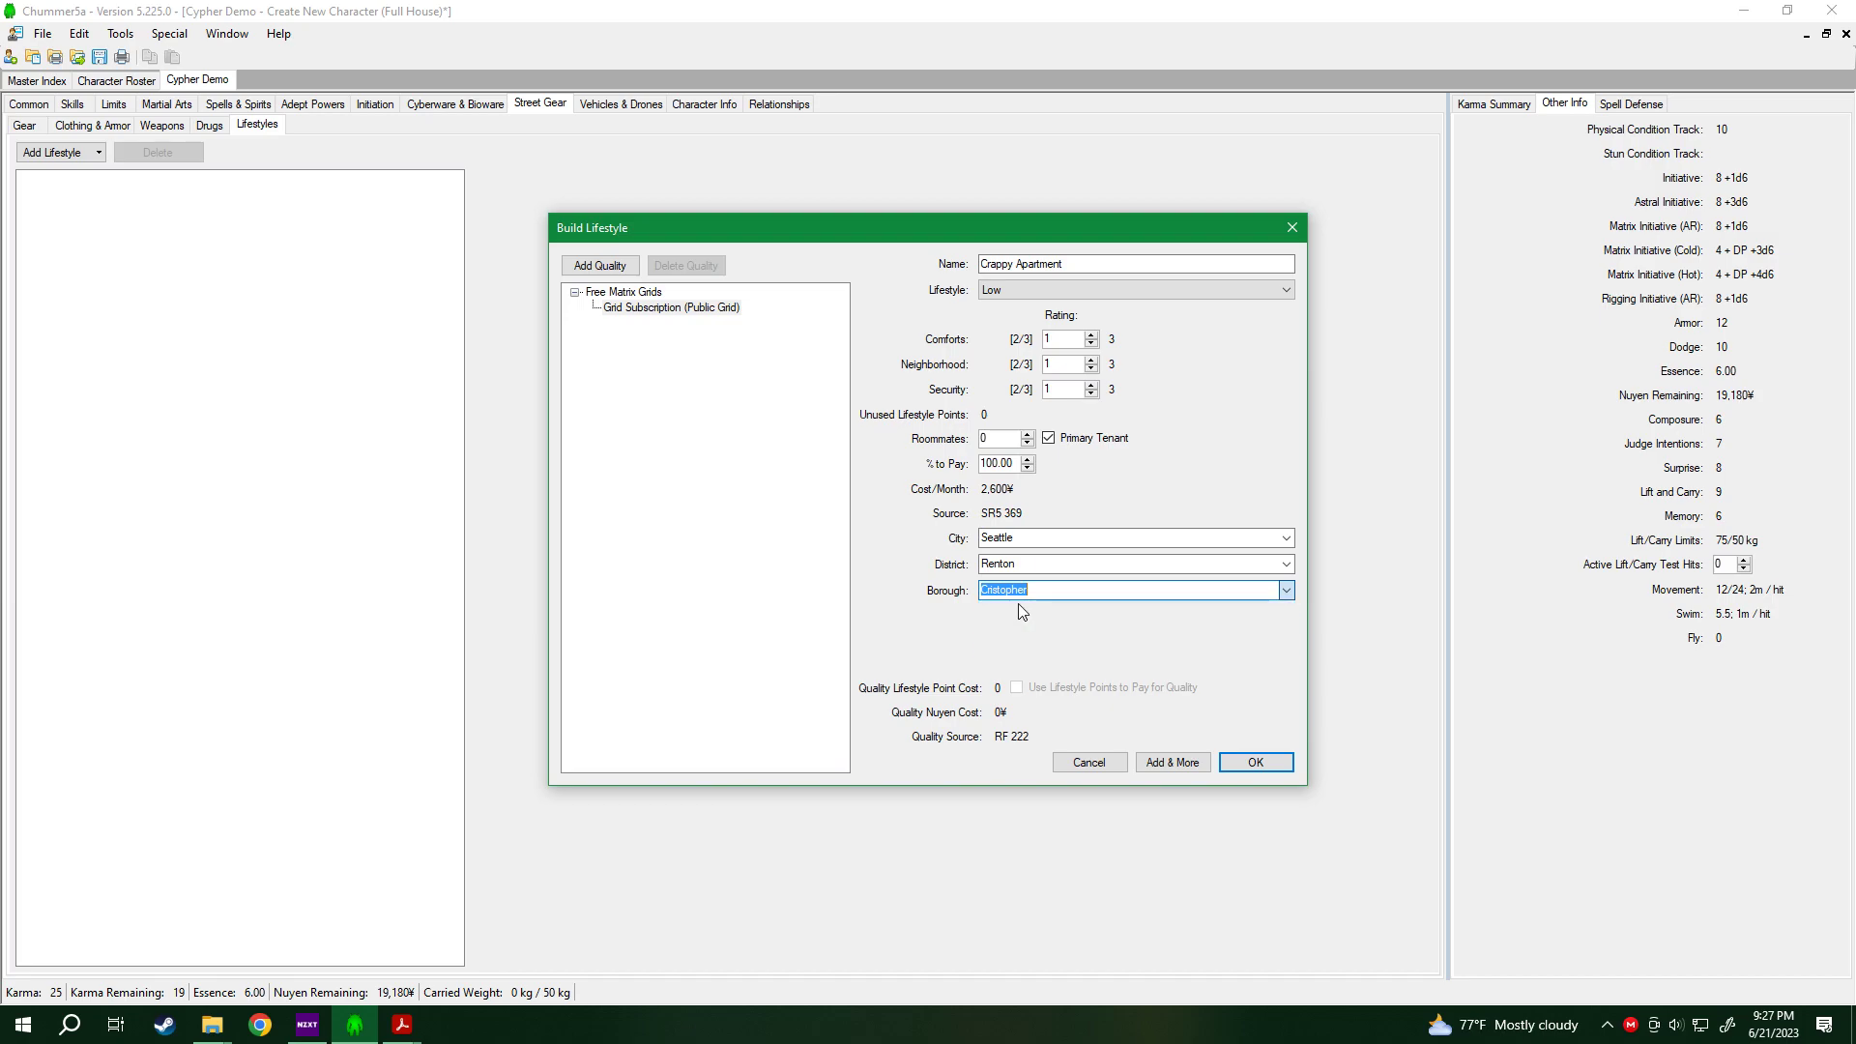
Add the Bat Cave quality to the Crappy Apartment lifestyle.
left_click(660, 366)
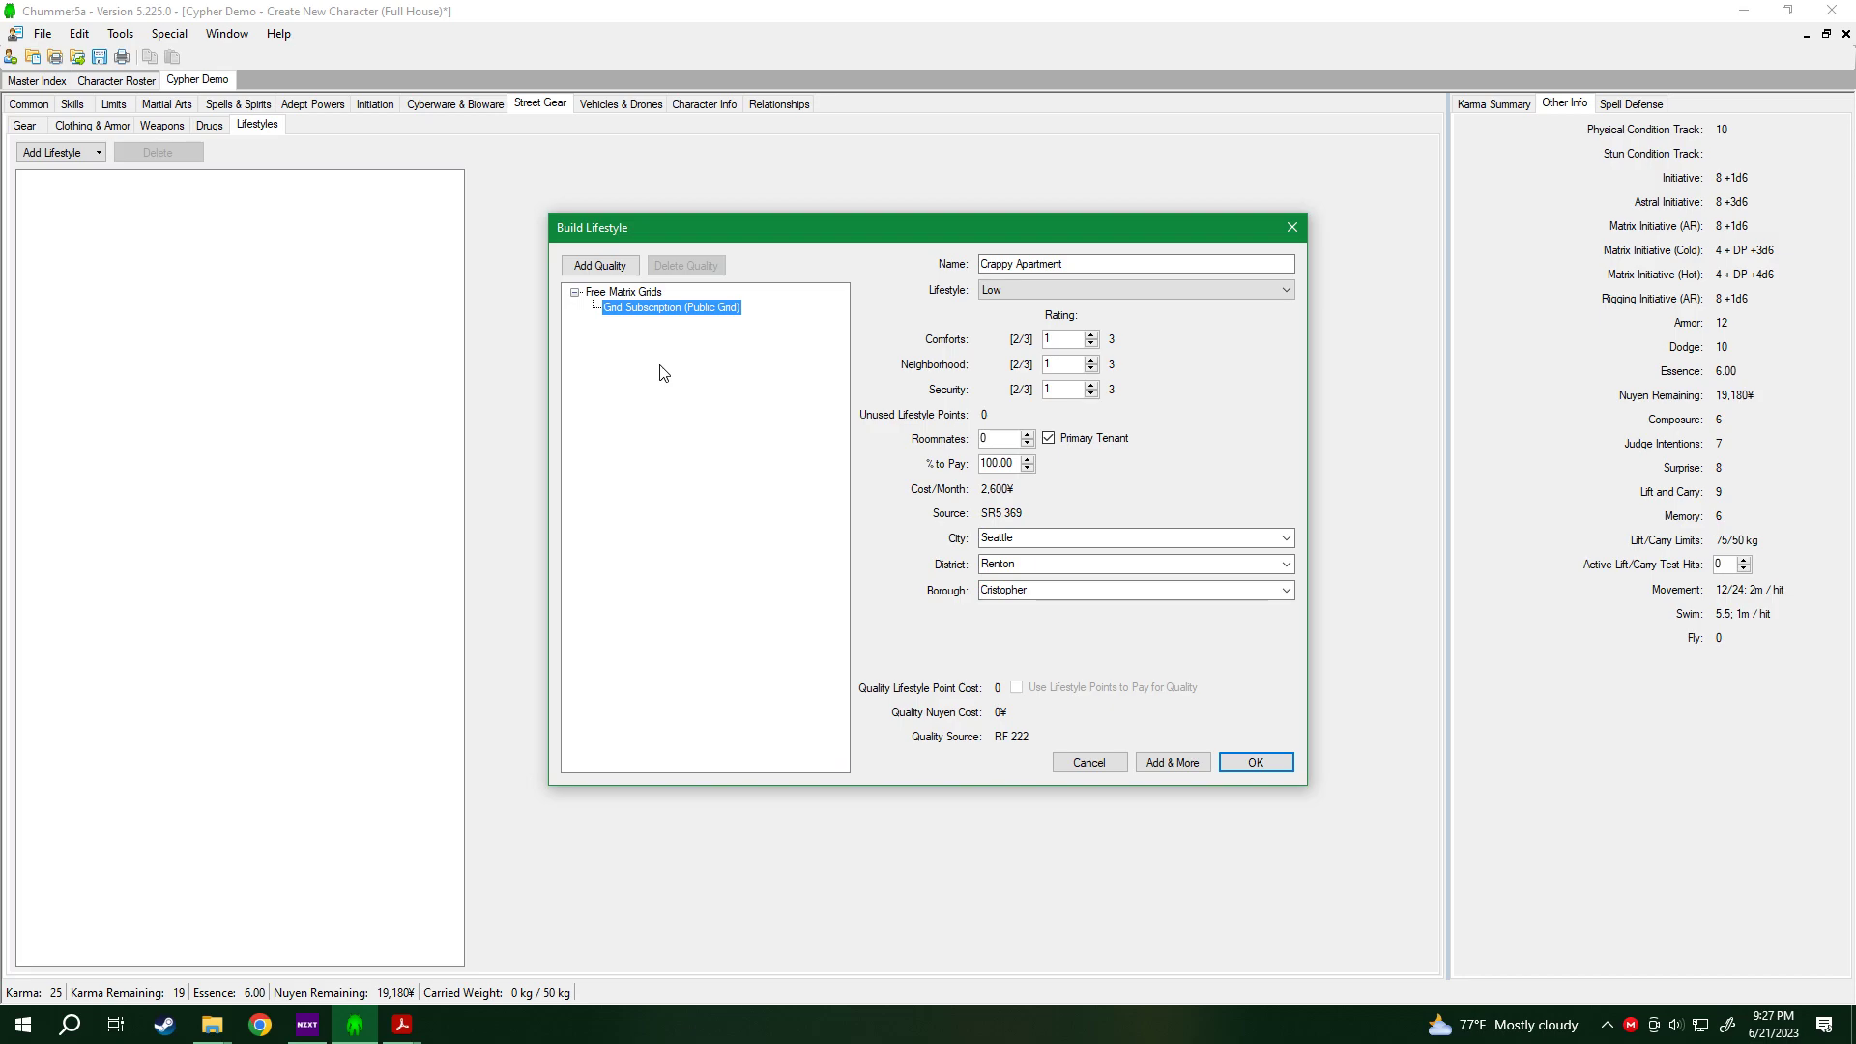
left_click(627, 270)
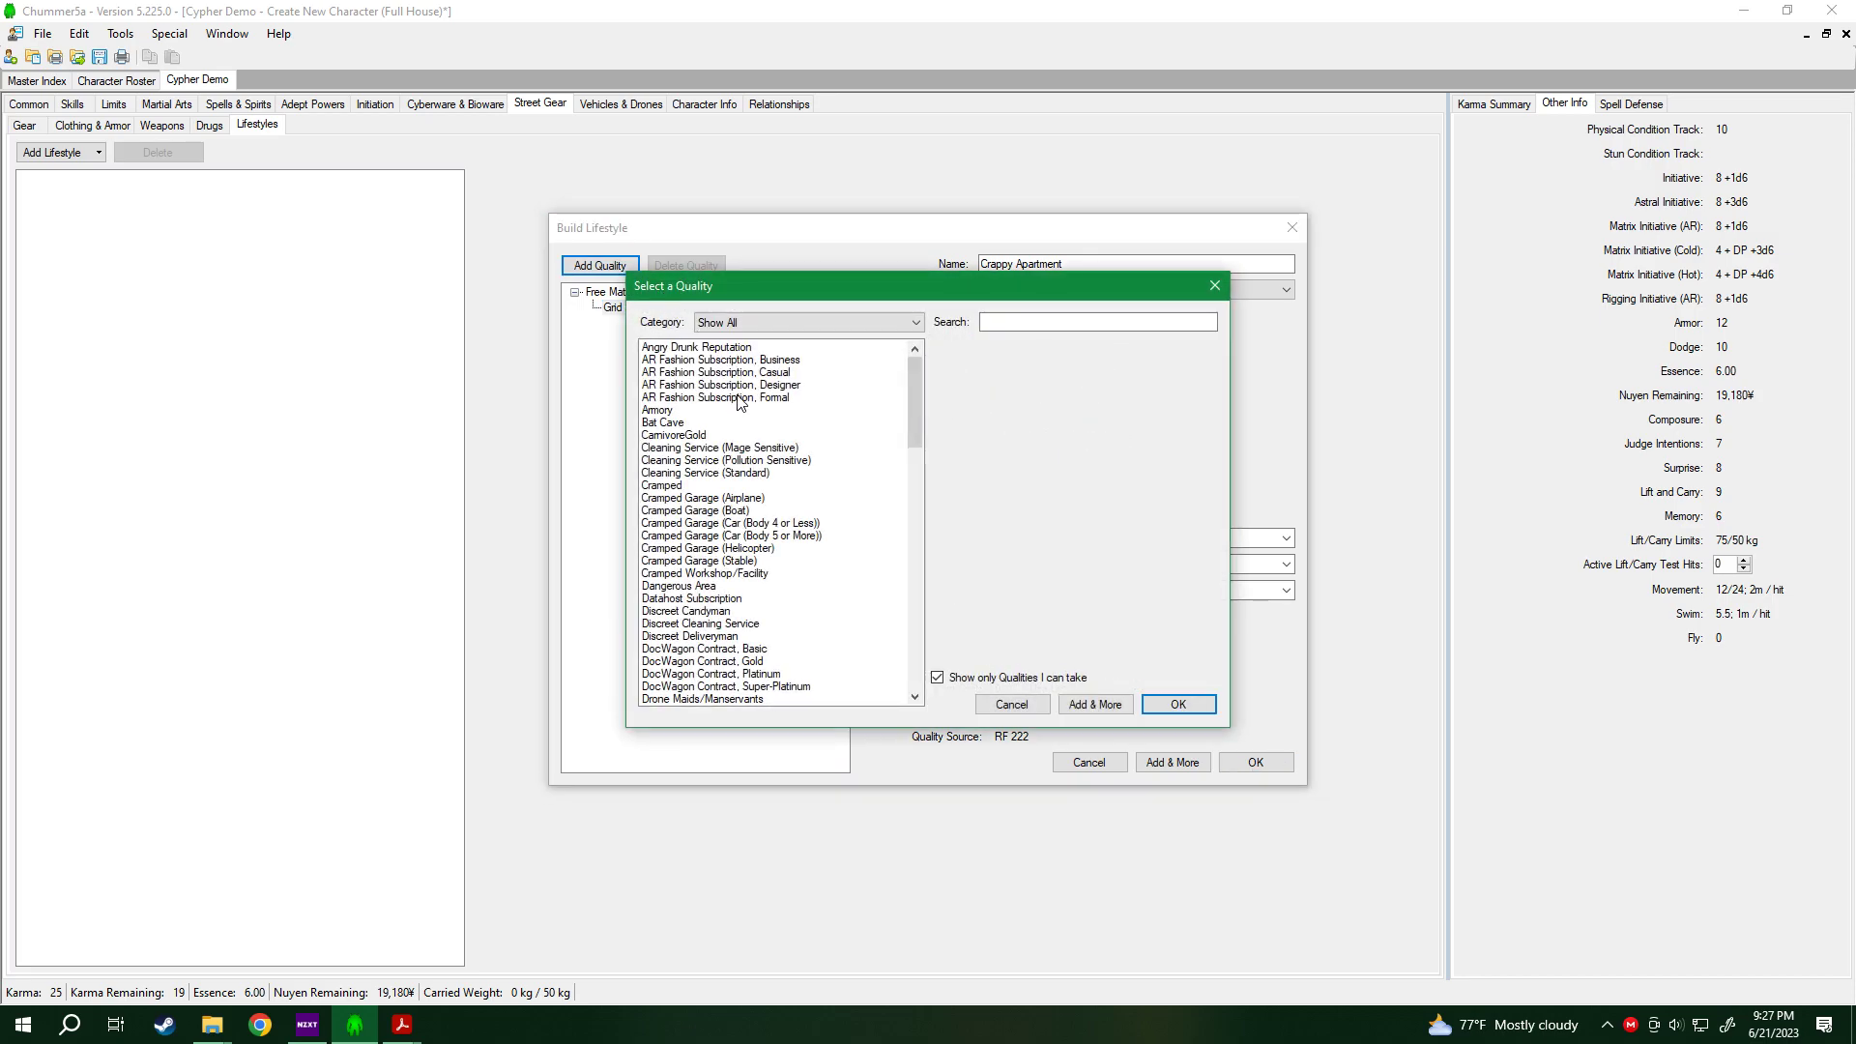
left_click(692, 423)
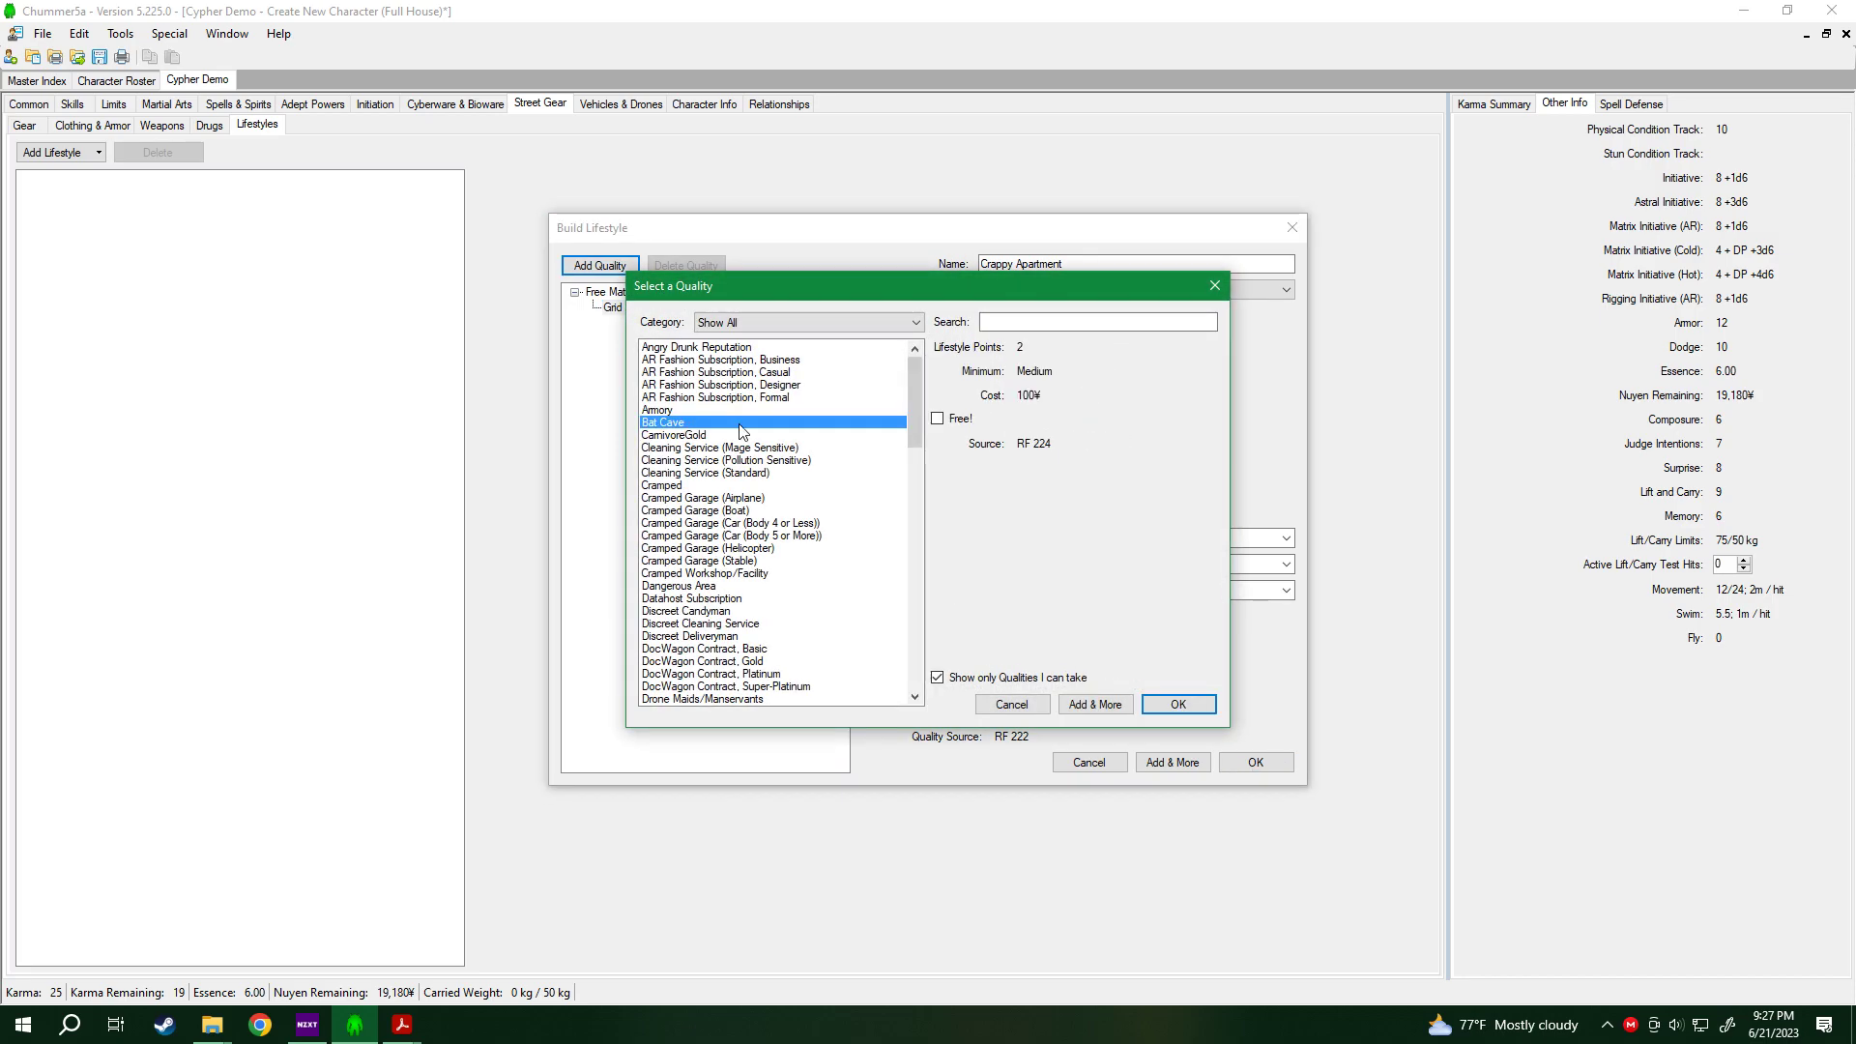
left_click(1176, 705)
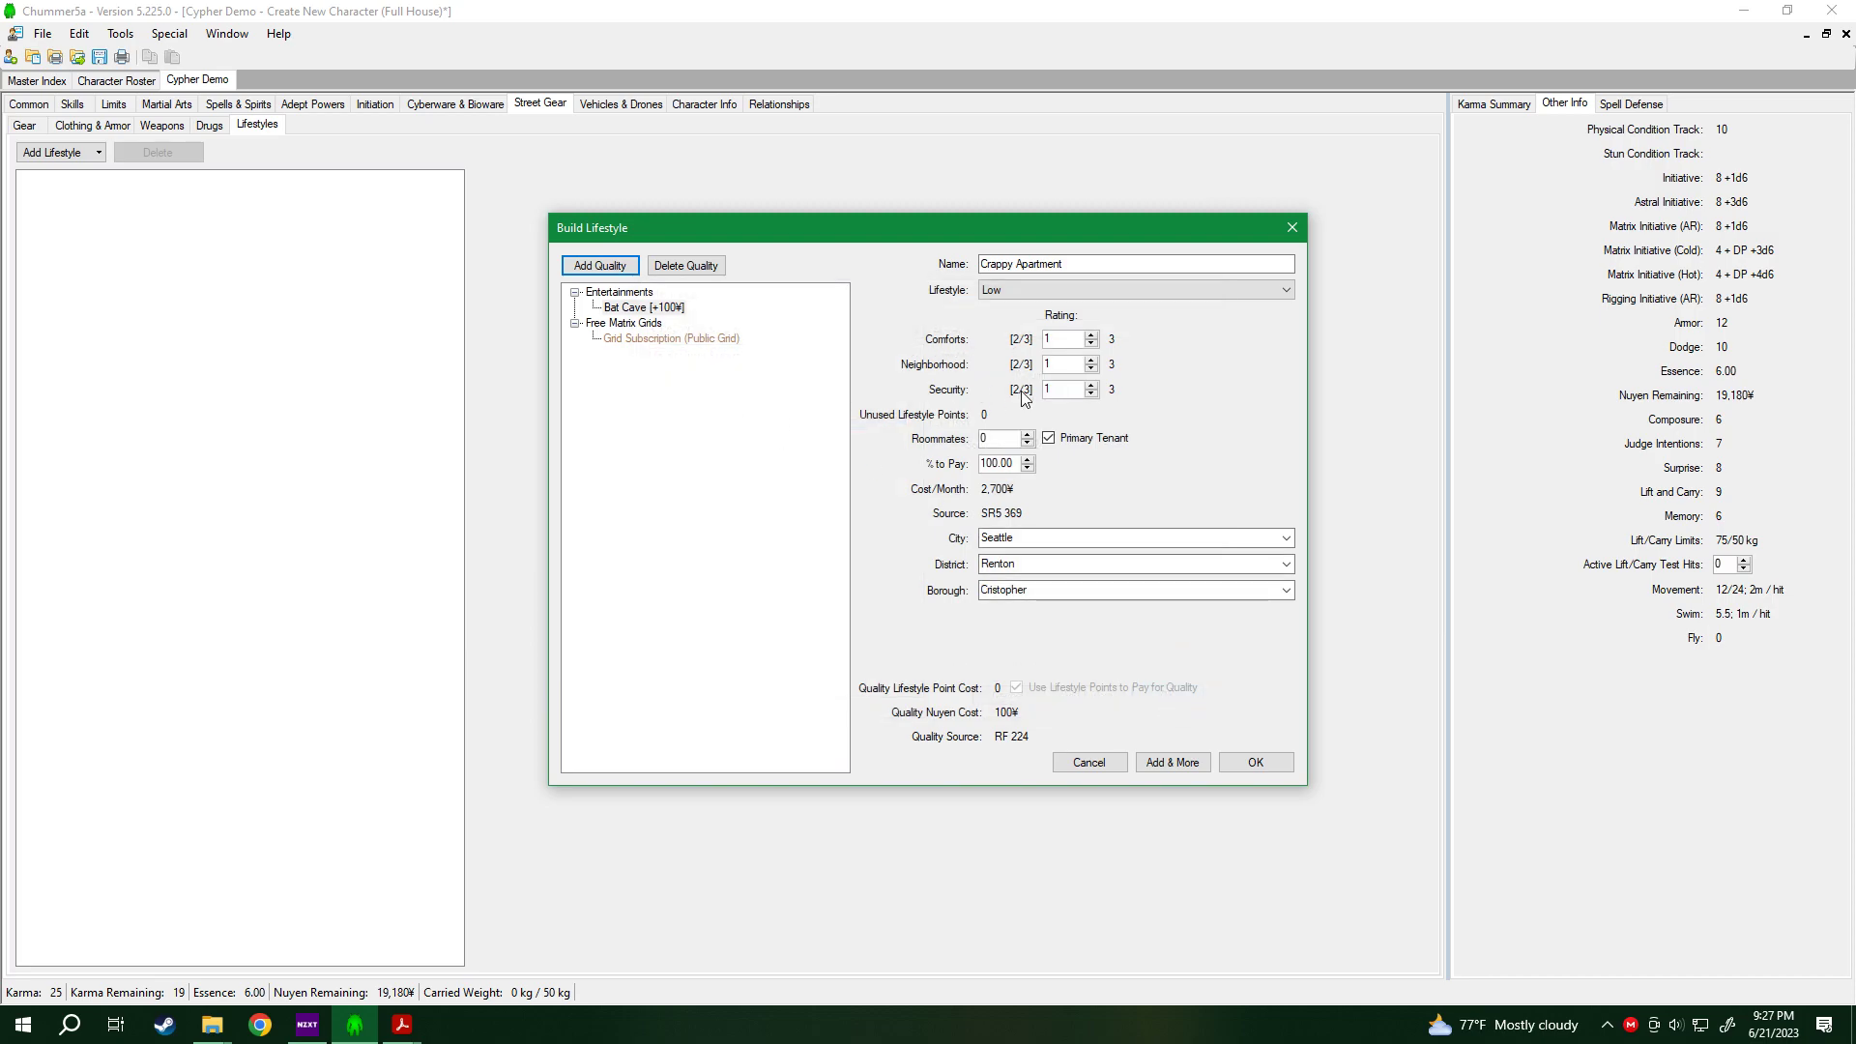
Set the lifestyle's Comforts and Neighborhood ratings to 0 and inspect the Bat Cave quality's point and nuyen cost.
left_click(1091, 344)
left_click(626, 324)
left_click(623, 292)
left_click(640, 324)
left_click(639, 308)
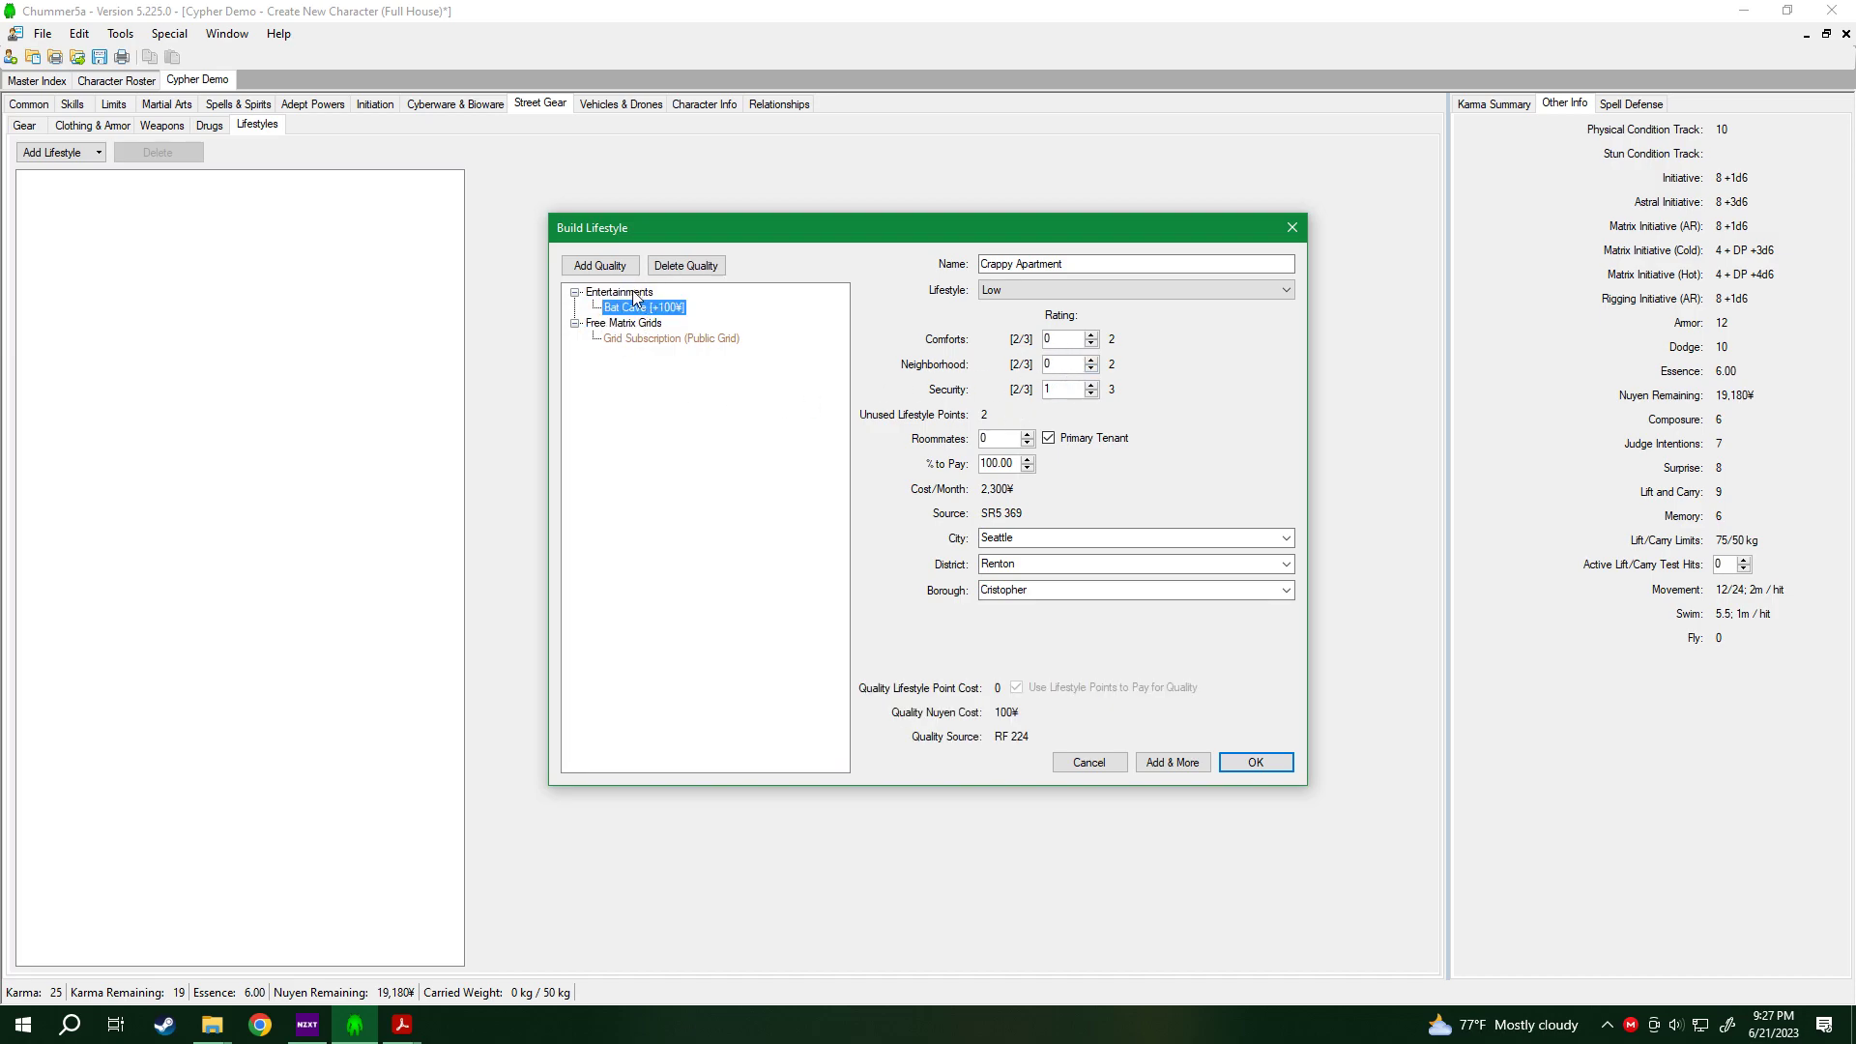
left_click(633, 293)
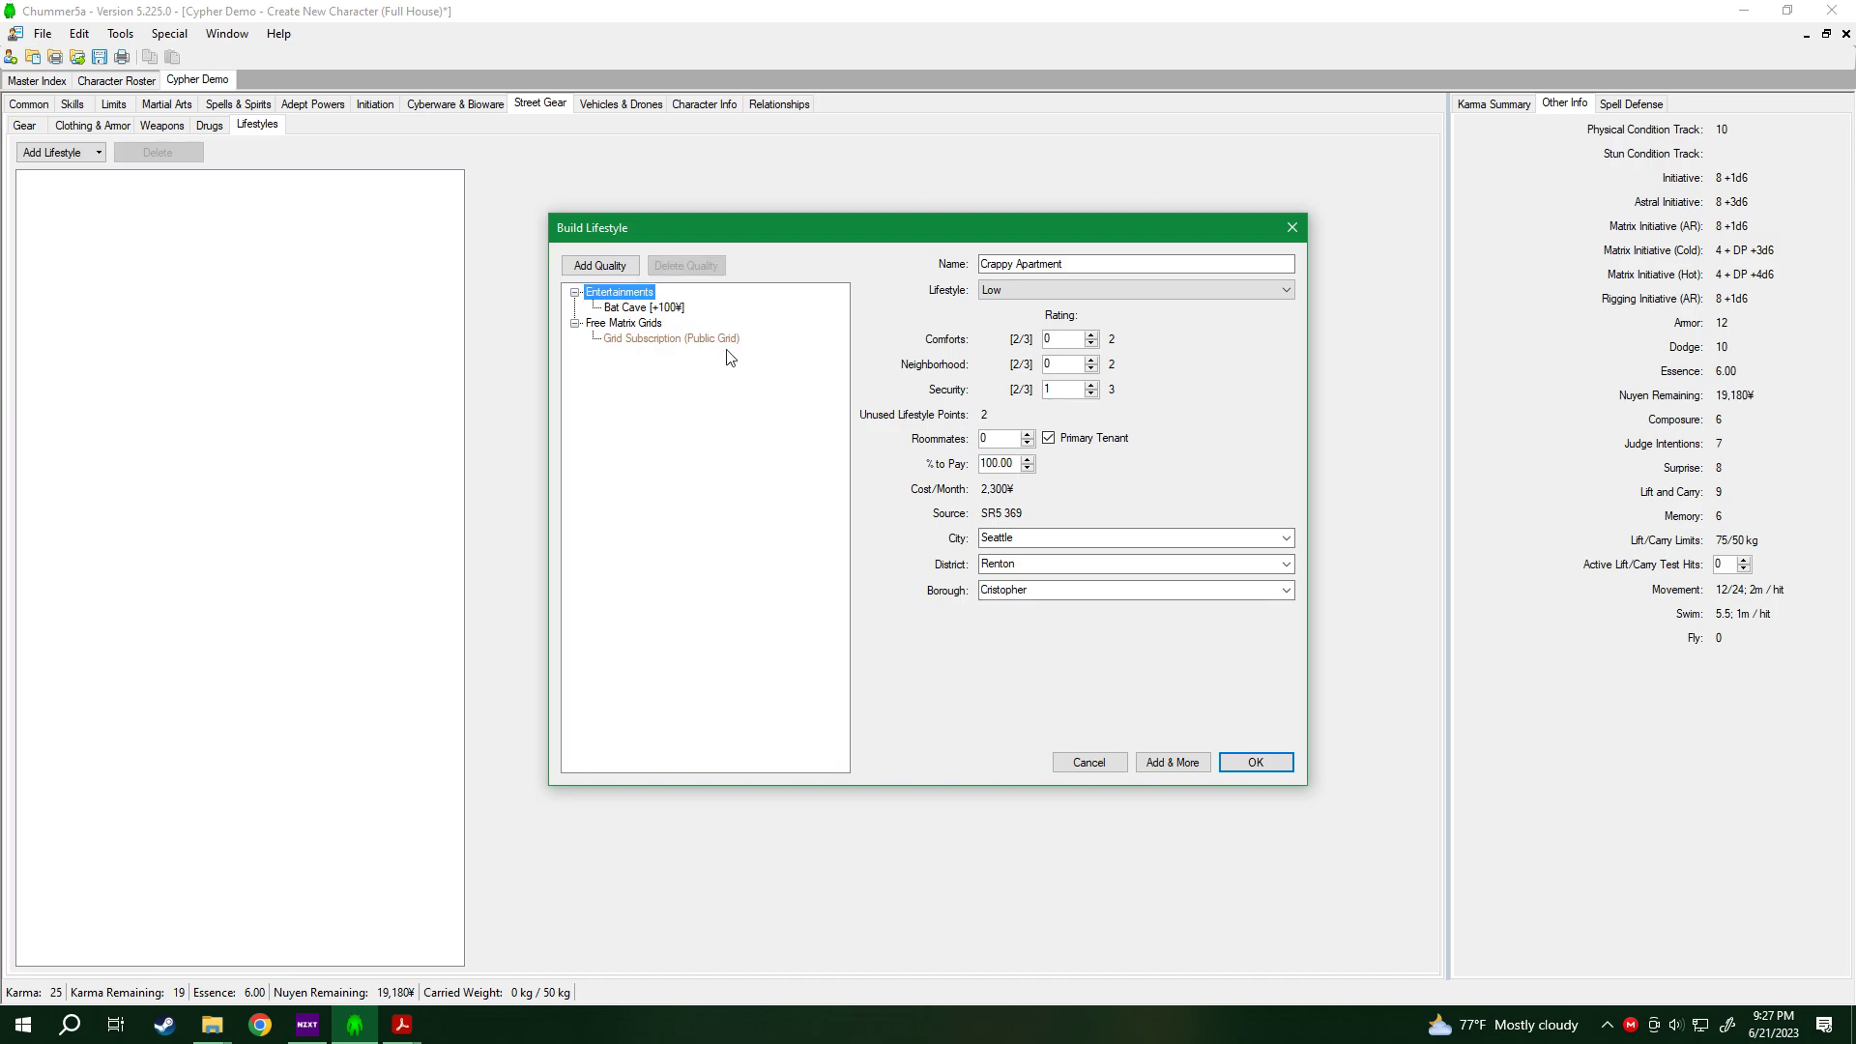
left_click(654, 307)
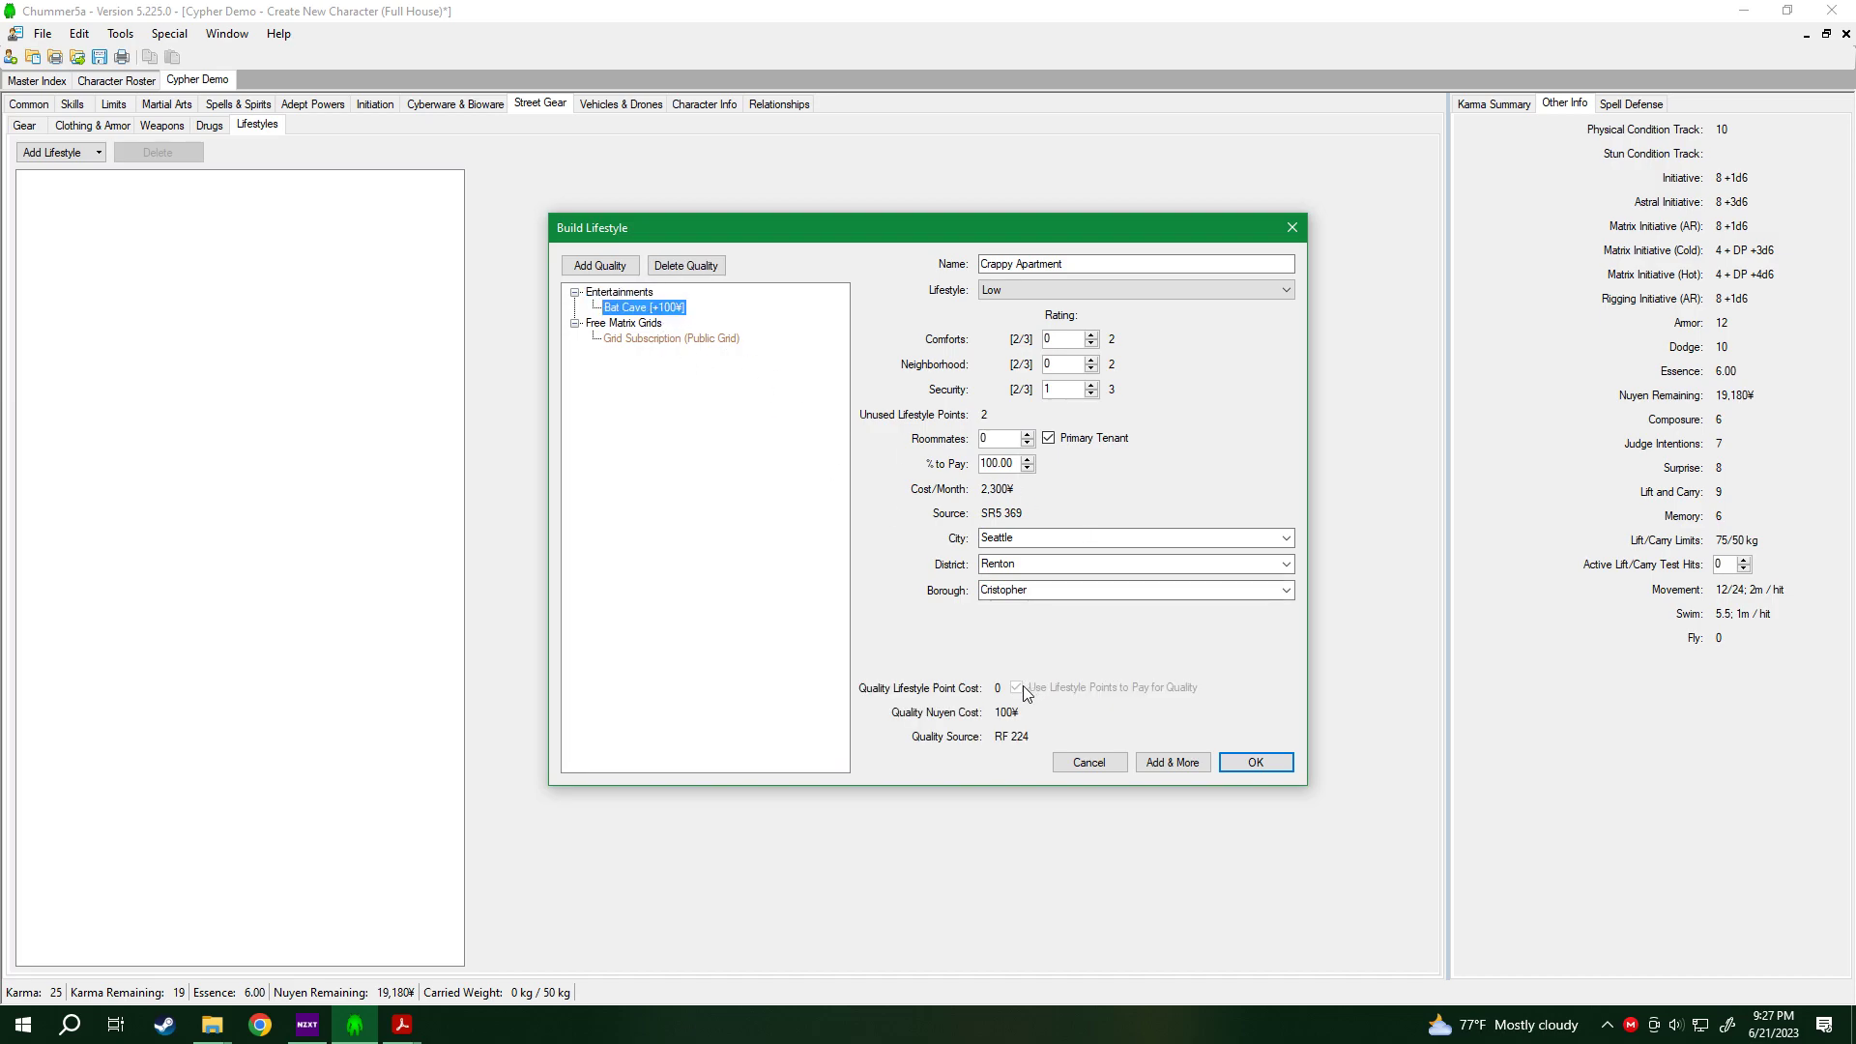
Check the Bat Cave quality's requirements in the quality list and accept the Crappy Apartment lifestyle.
left_click(596, 268)
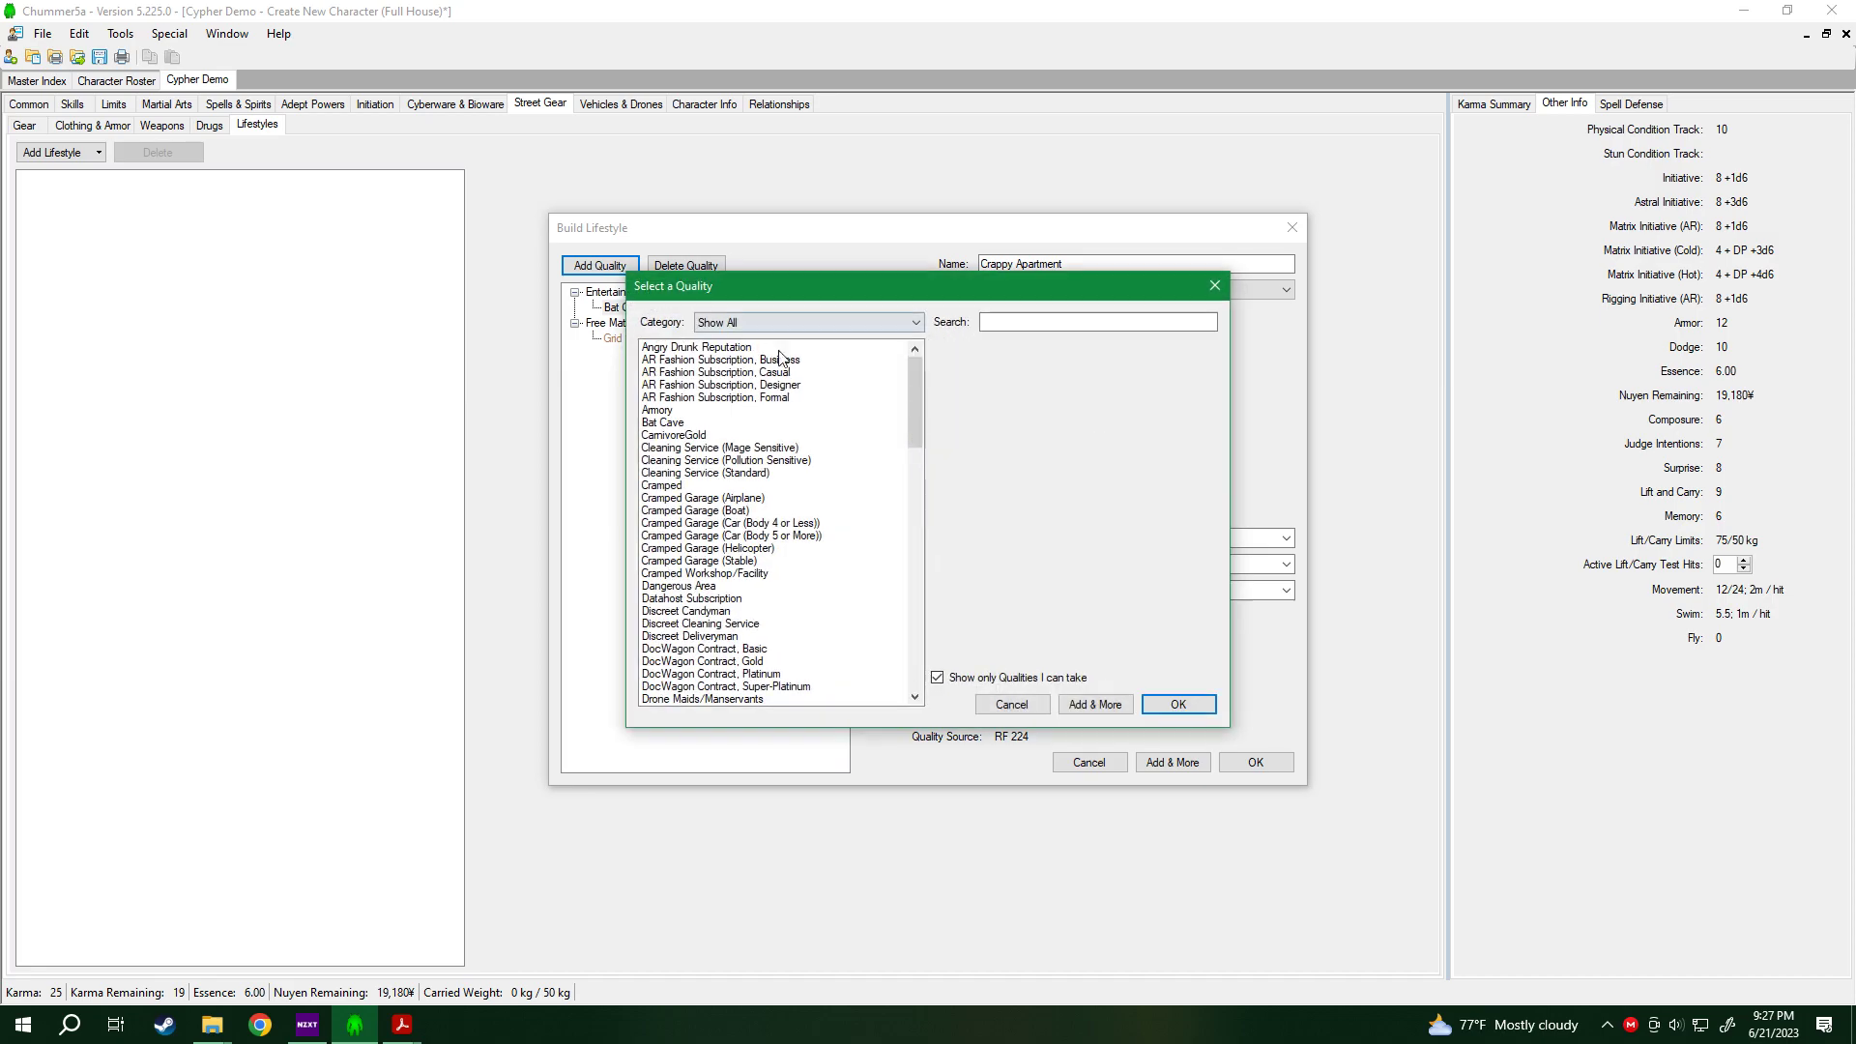
left_click(680, 422)
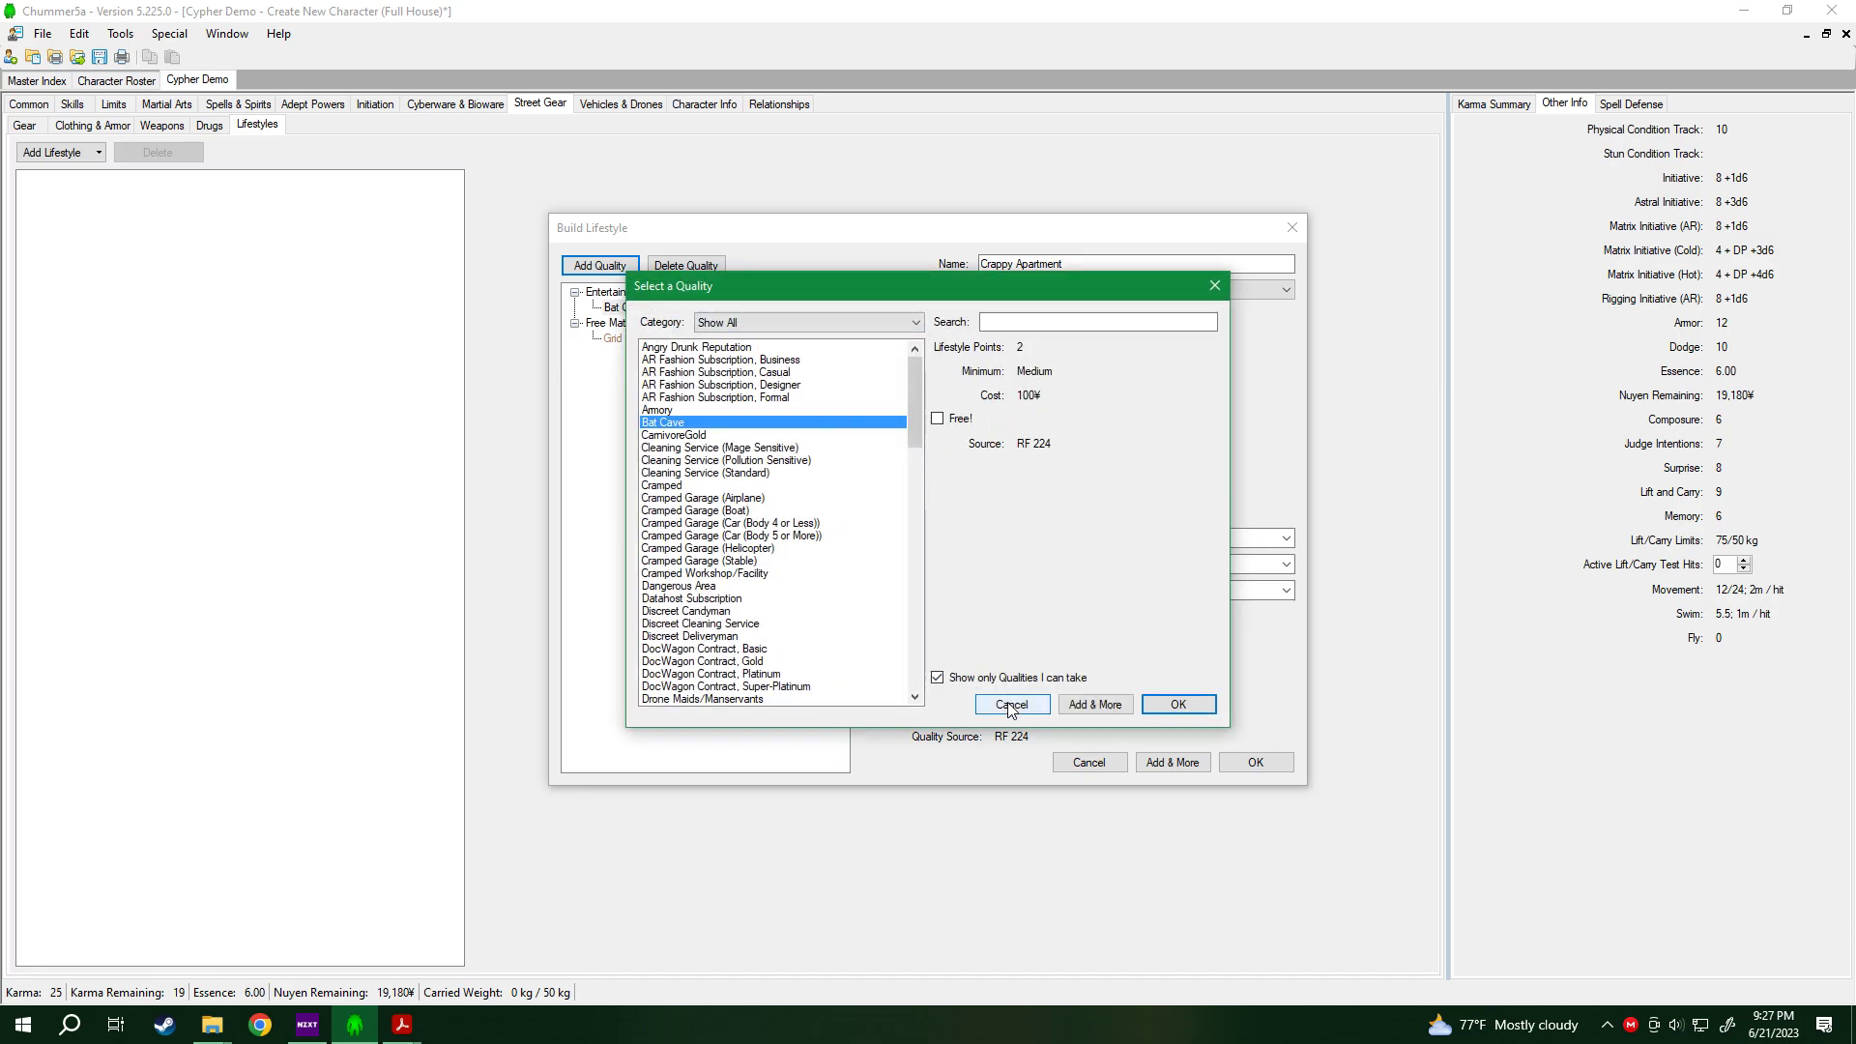
left_click(1178, 703)
left_click(1255, 763)
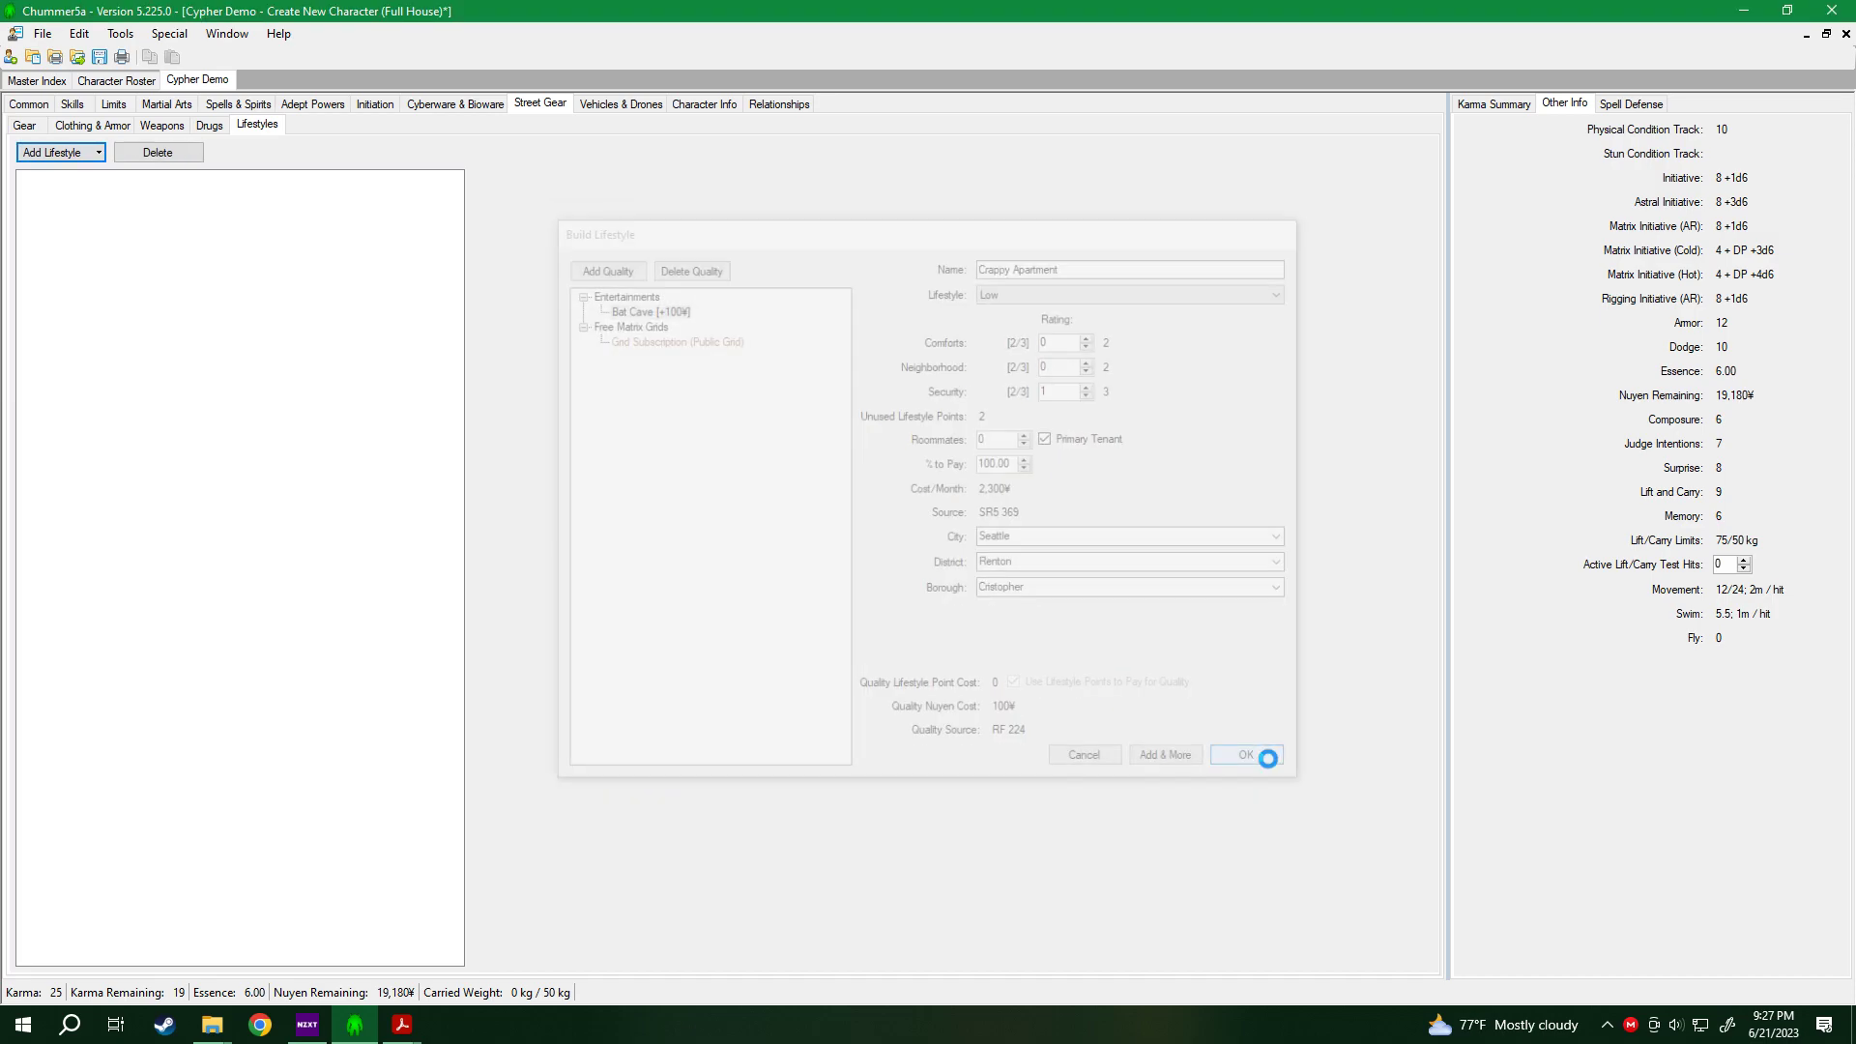
Start a second advanced lifestyle, set its type to Bolt Hole and name it Shipping Container.
left_click(60, 154)
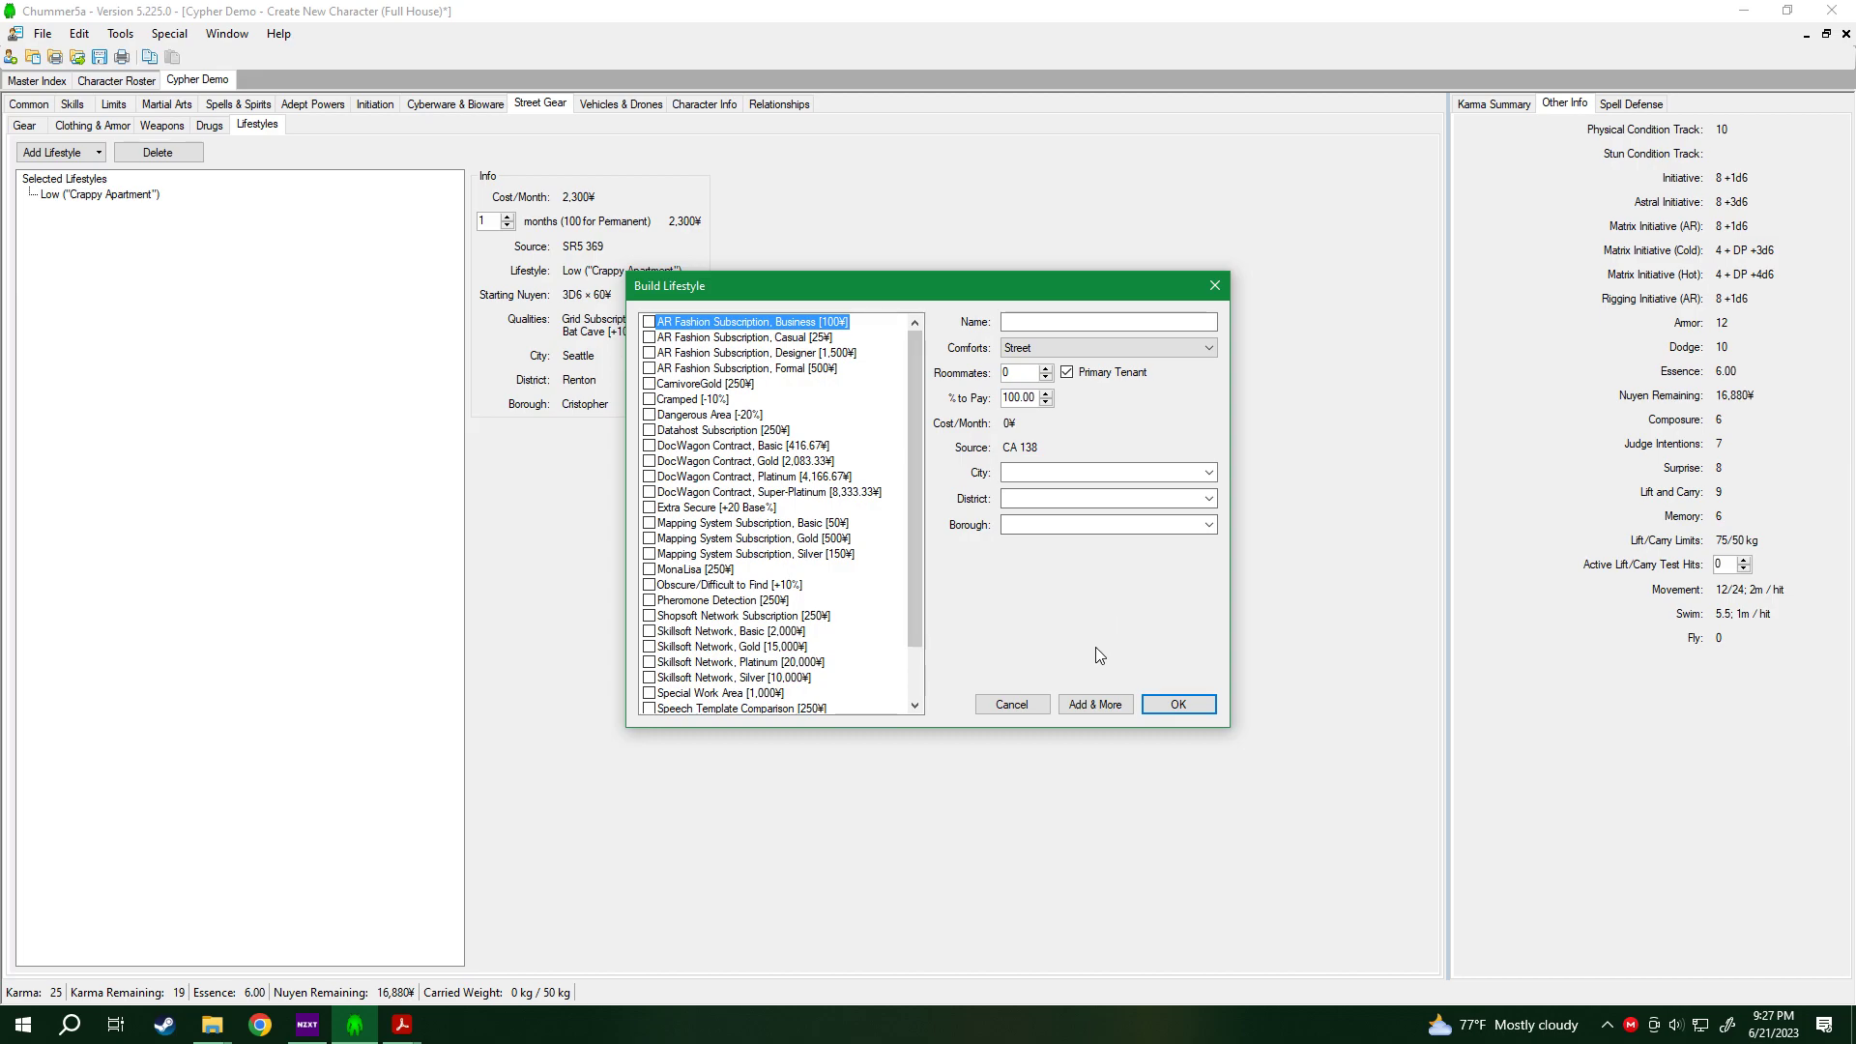
left_click(1012, 703)
left_click(99, 152)
left_click(115, 175)
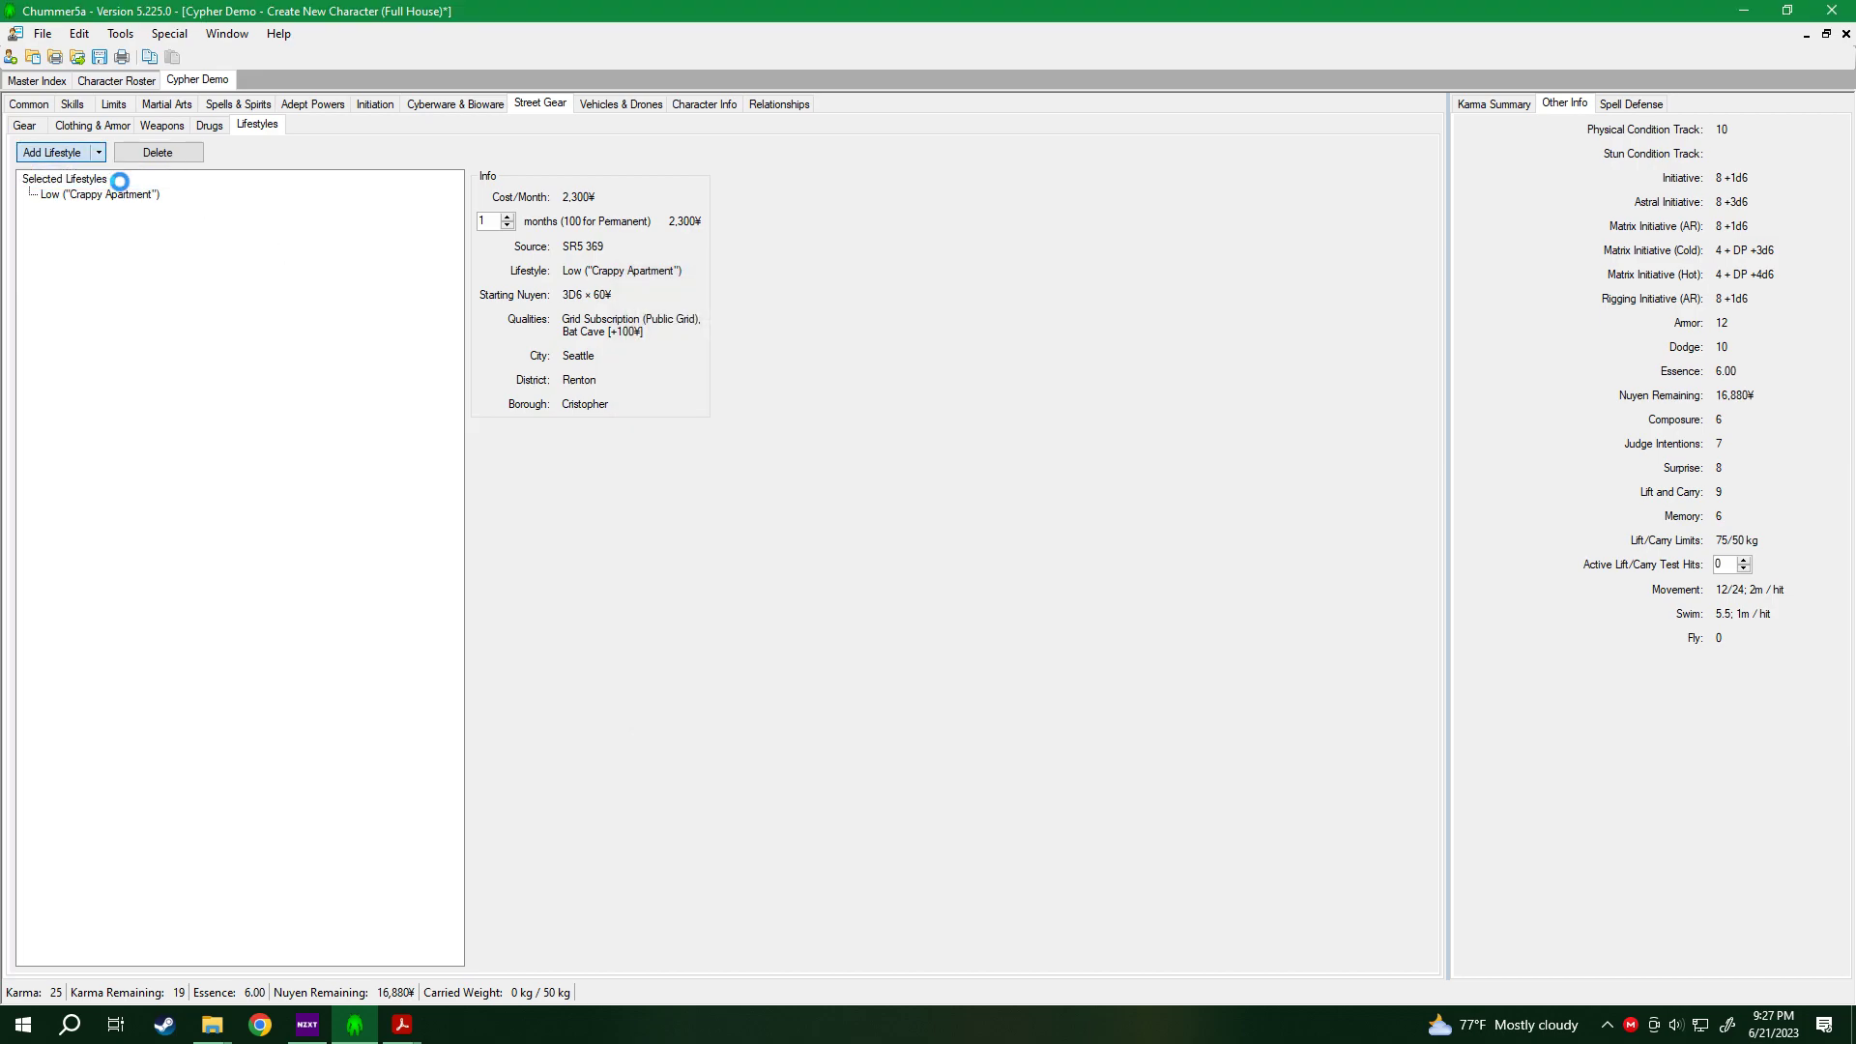
left_click(1220, 292)
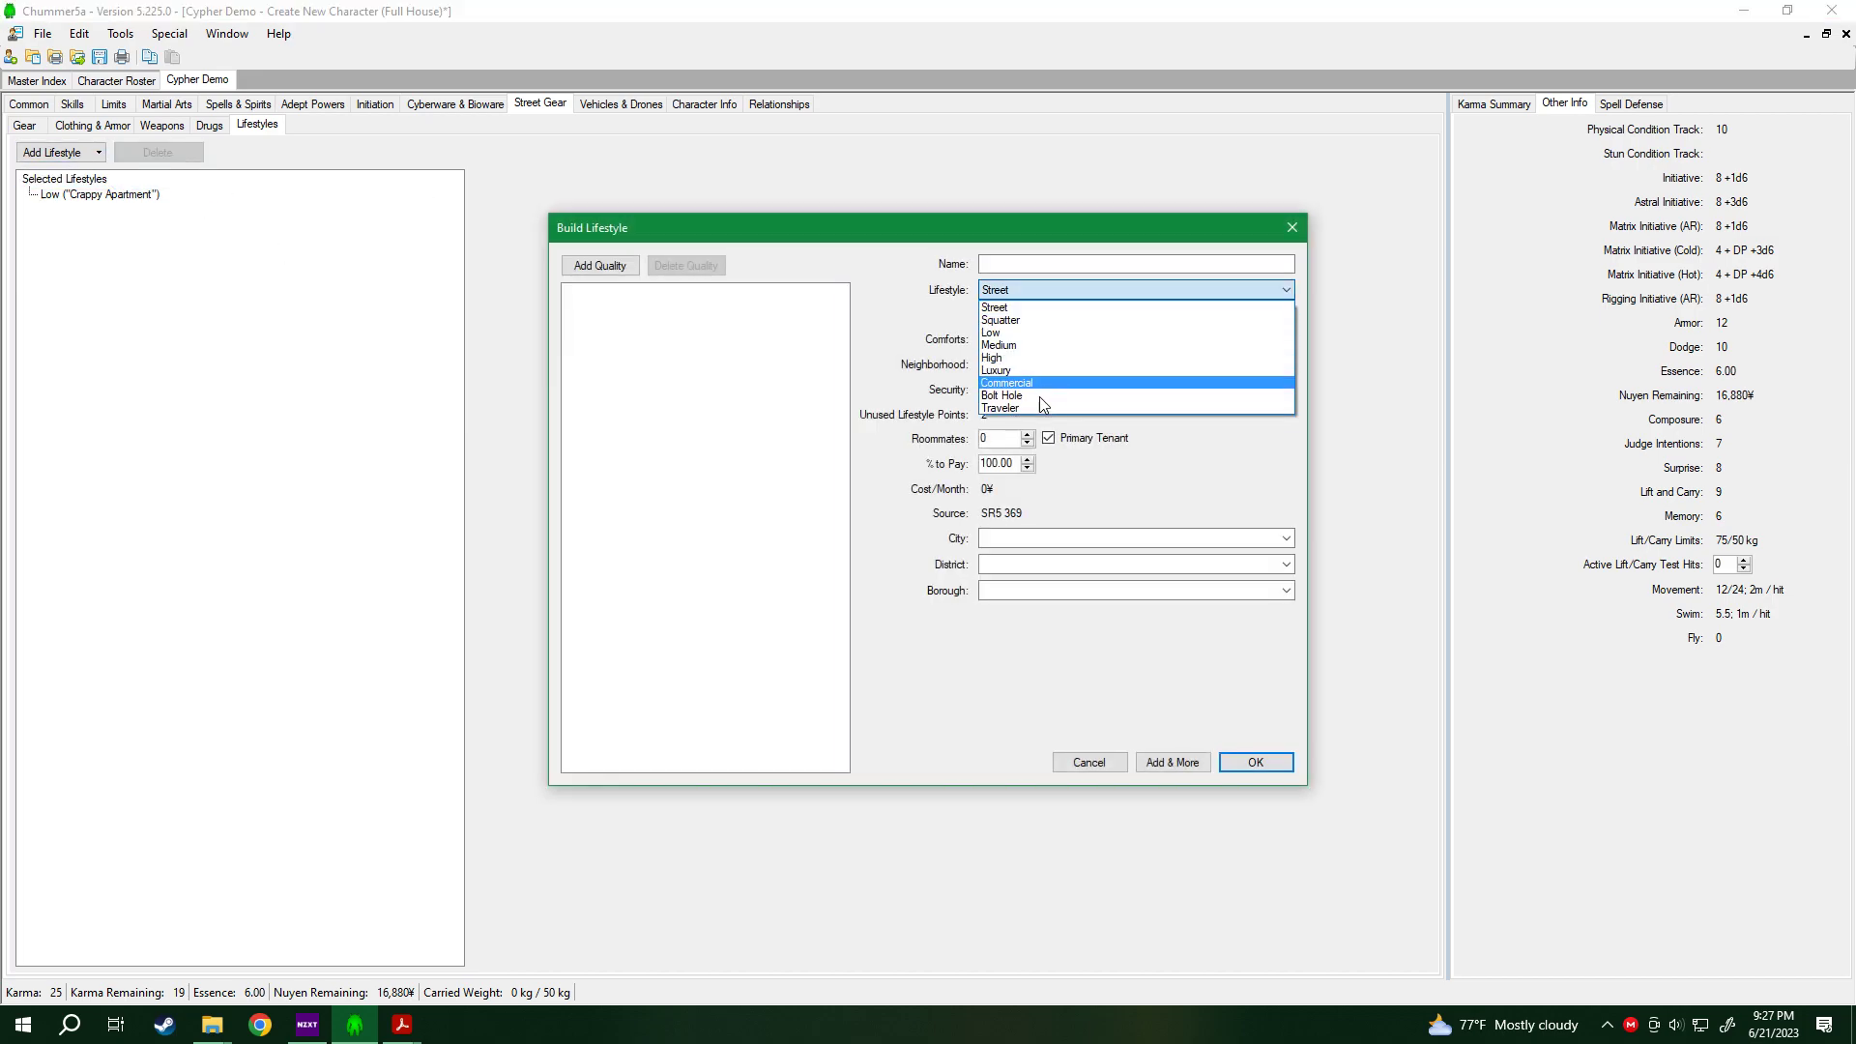
left_click(1035, 397)
left_click(1043, 264)
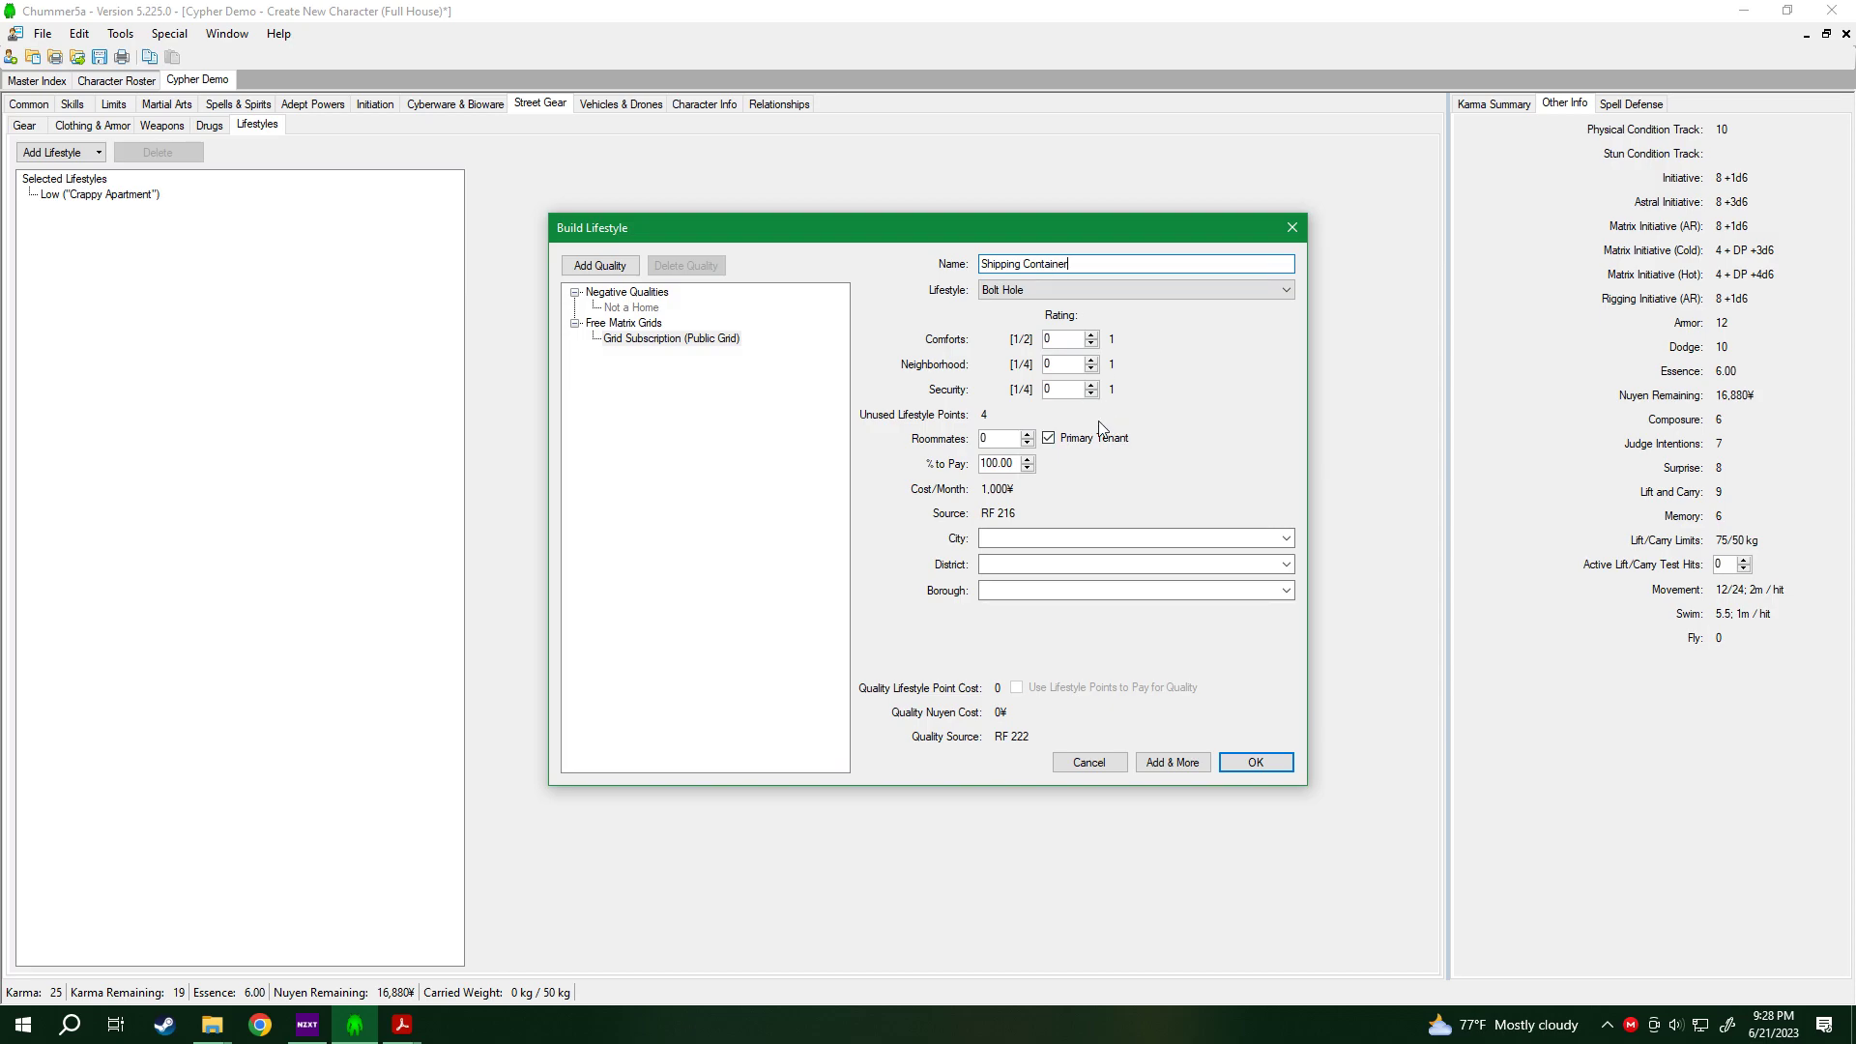
Add the Extra Secure quality to the Shipping Container lifestyle and accept it with Comforts at 1 and Security at 3.
left_click(596, 269)
left_click(1075, 322)
type("ex")
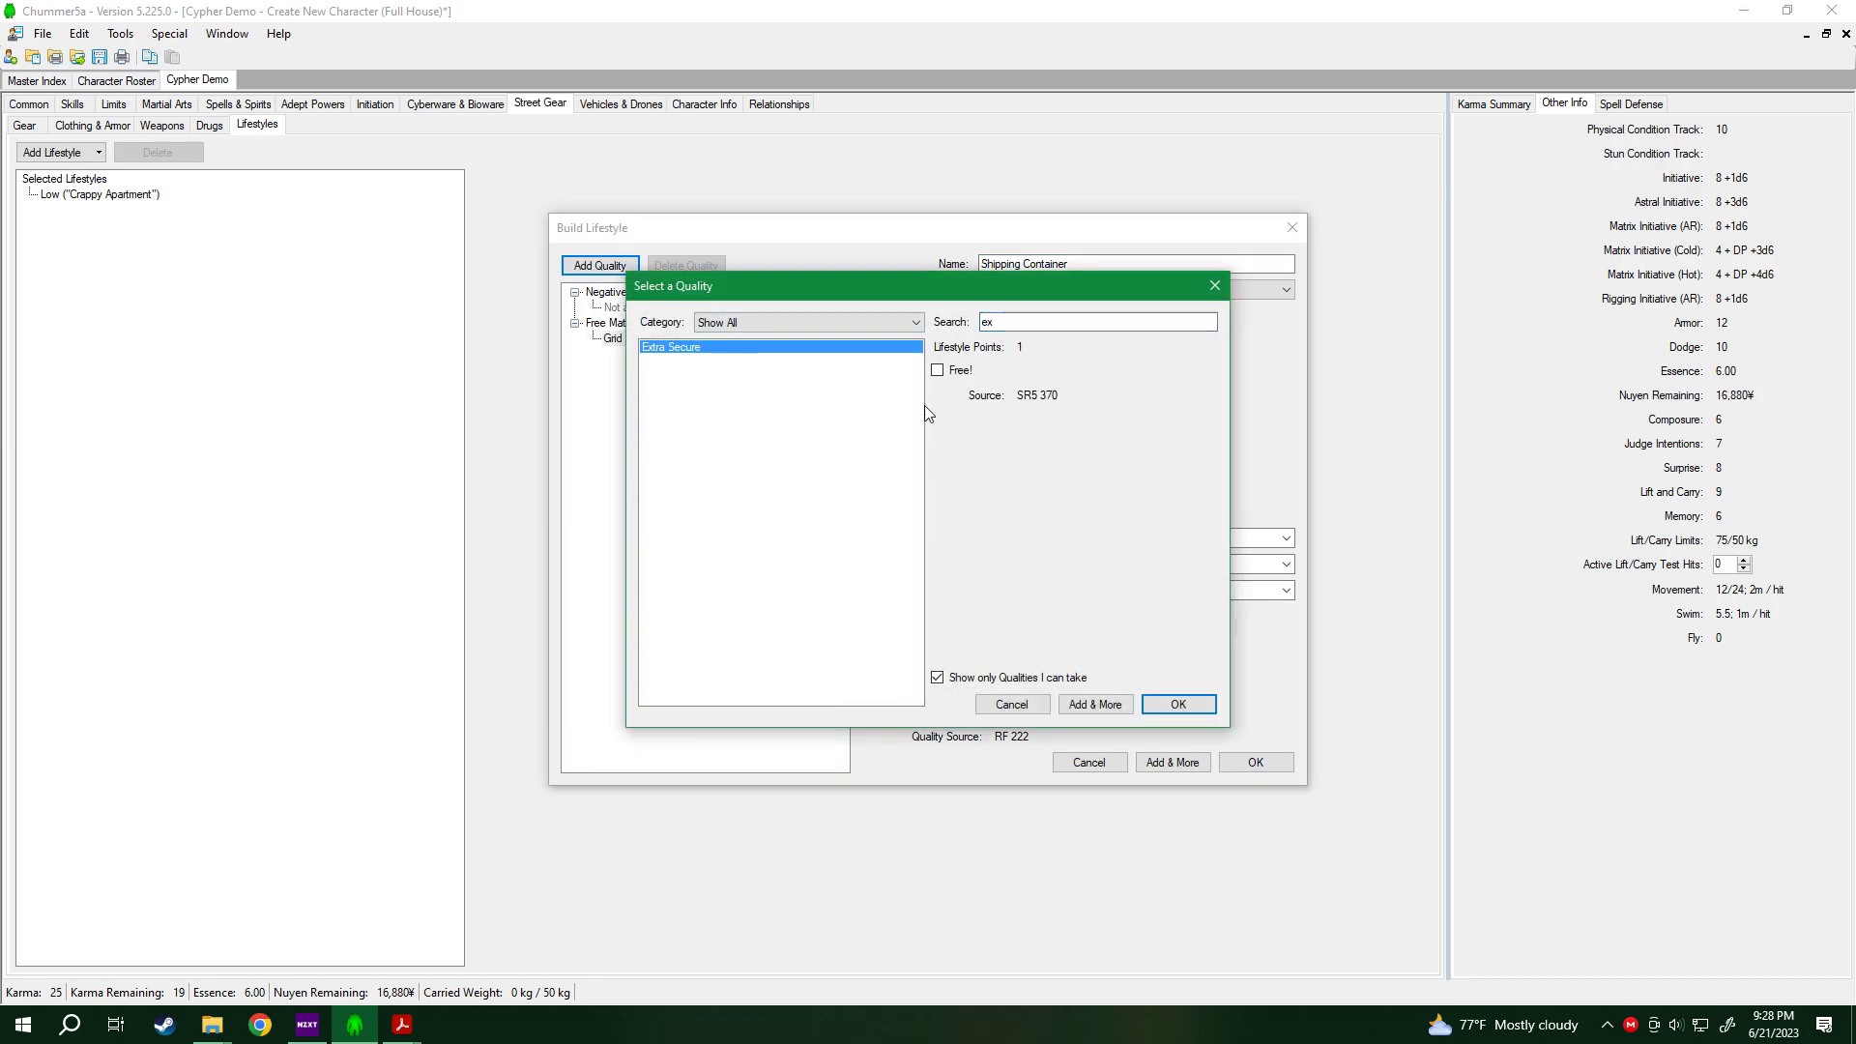
left_click(1178, 704)
left_click(1090, 385)
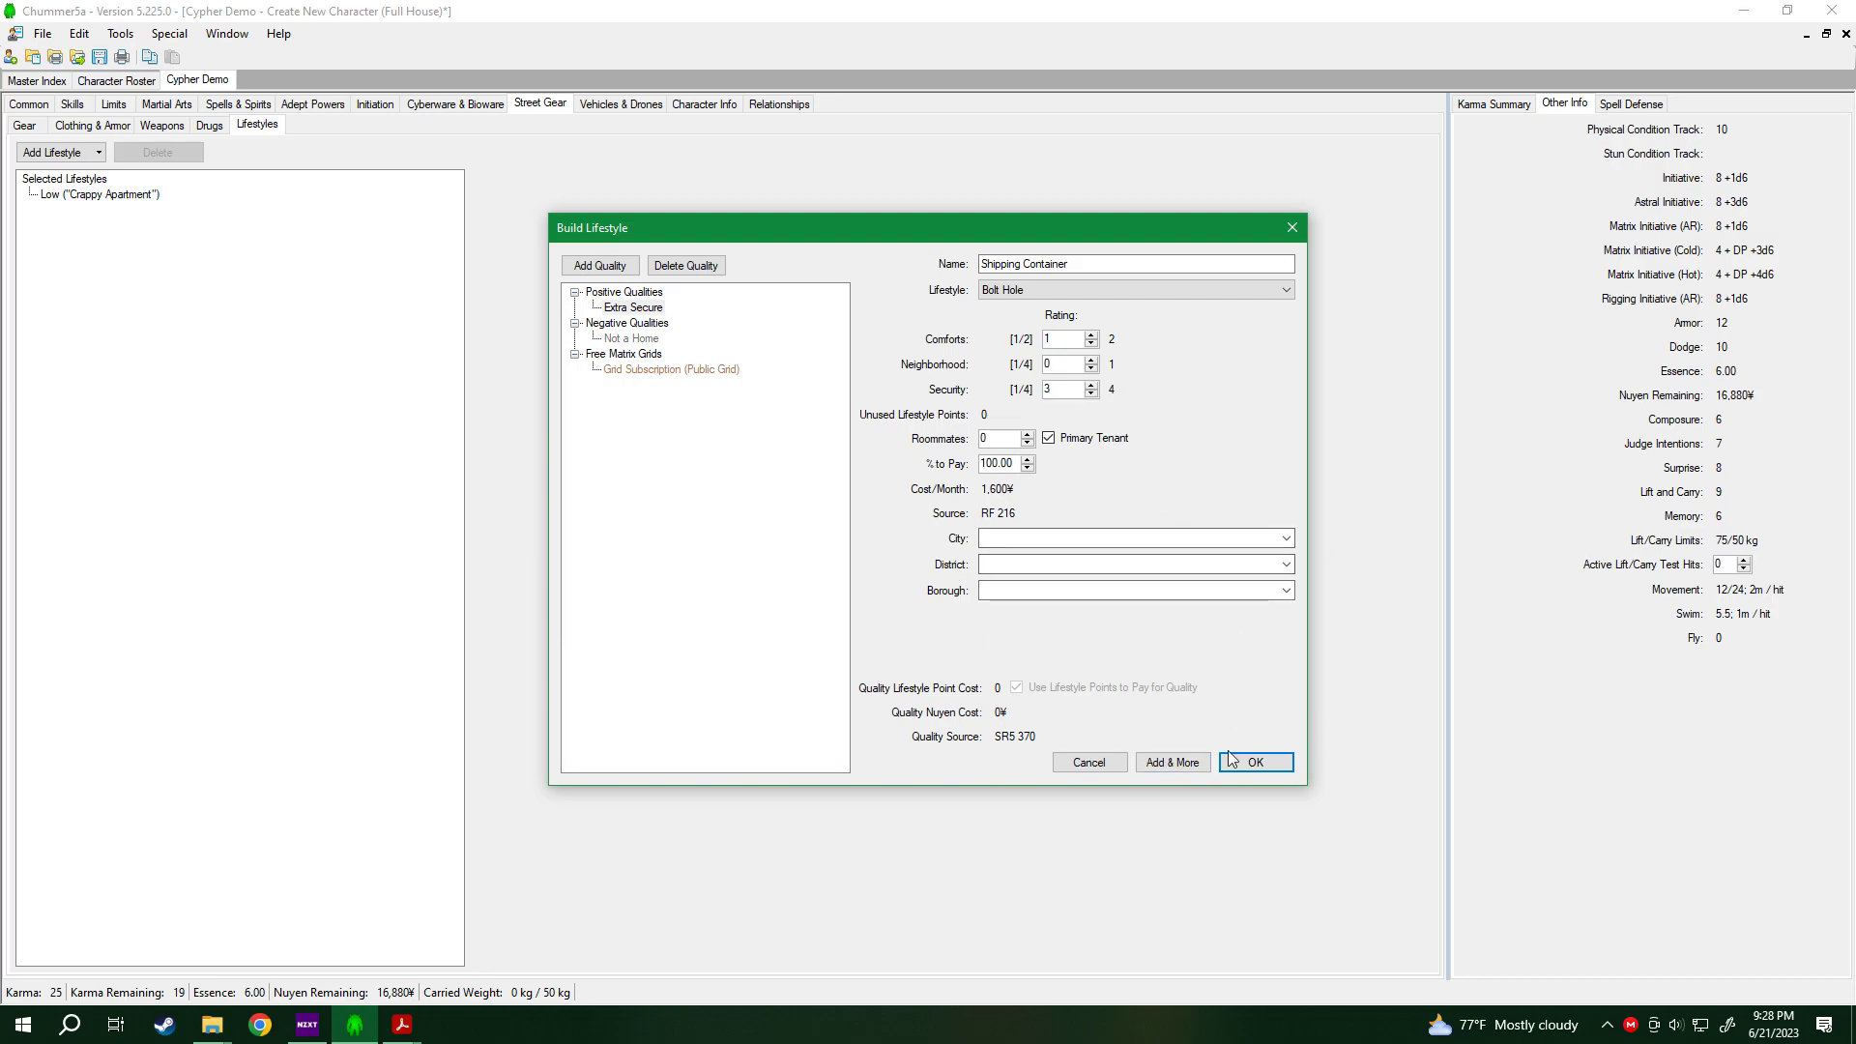
left_click(1249, 762)
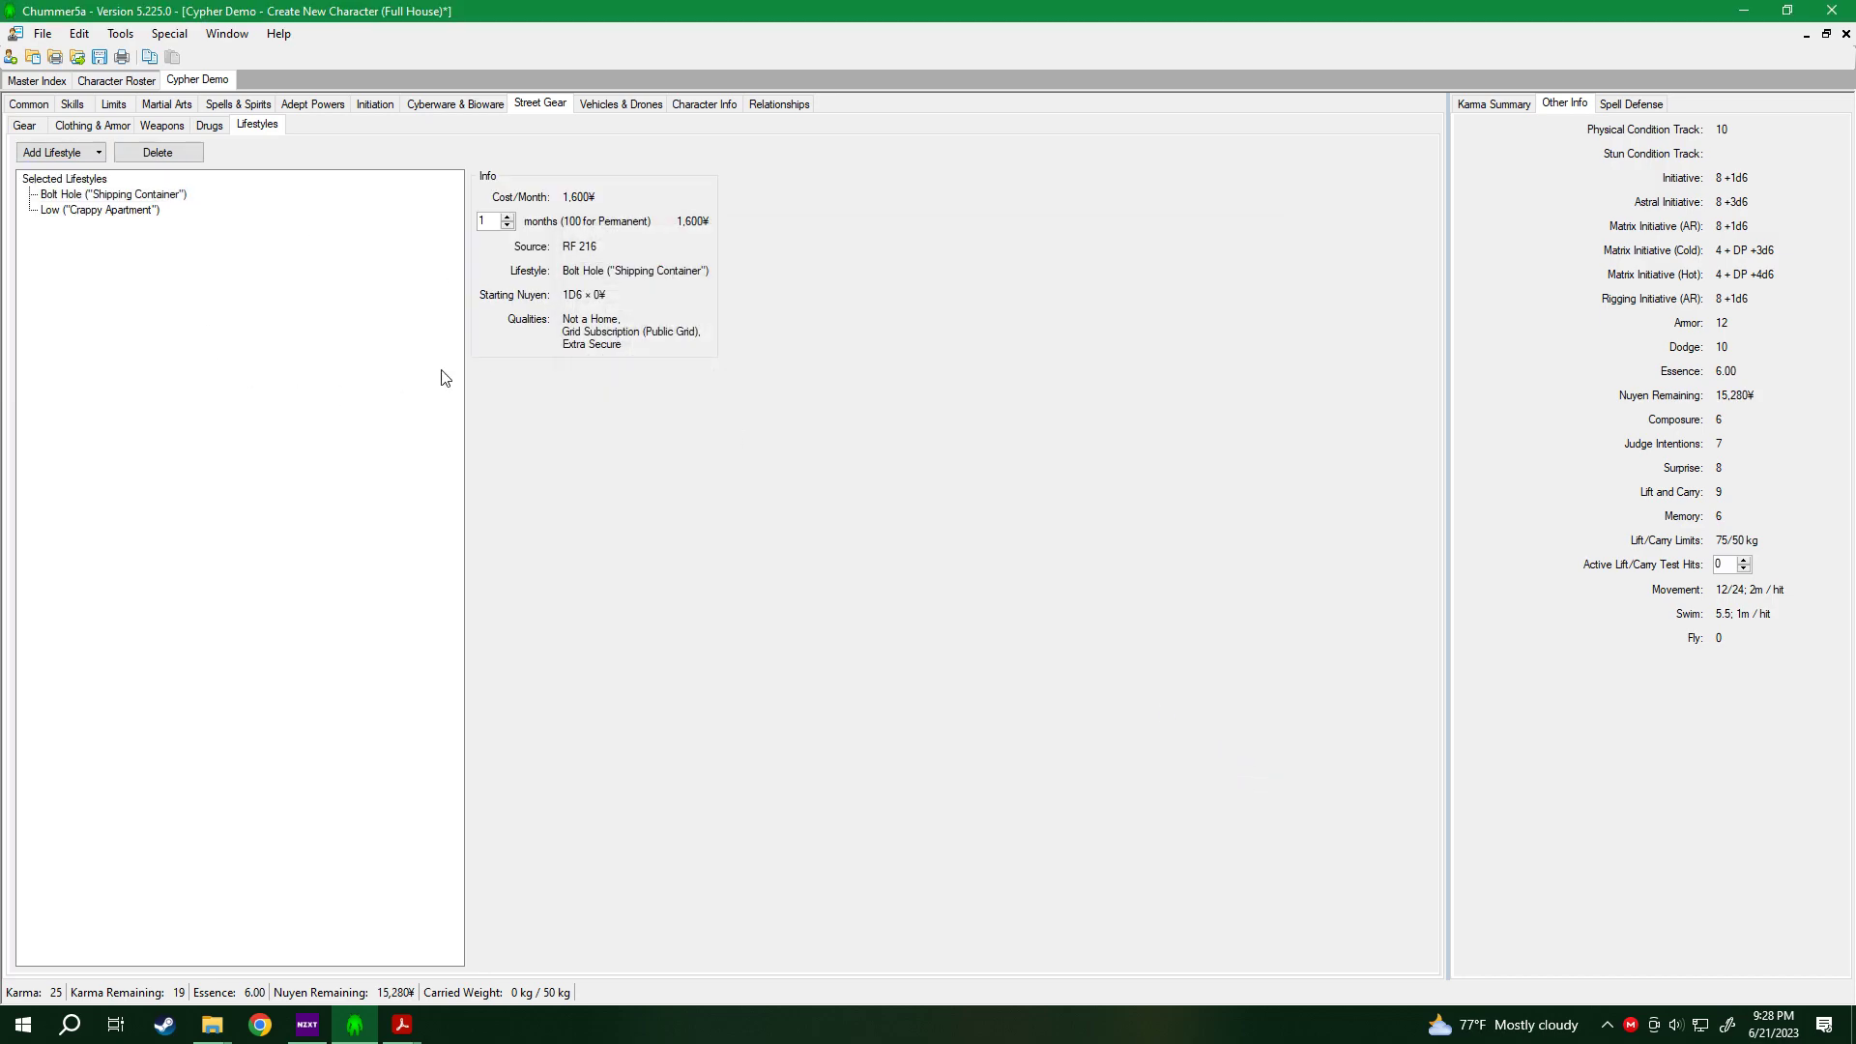
Review the details of the Shipping Container and Crappy Apartment lifestyles and save the character.
left_click(114, 211)
left_click(97, 180)
left_click(140, 195)
left_click(128, 211)
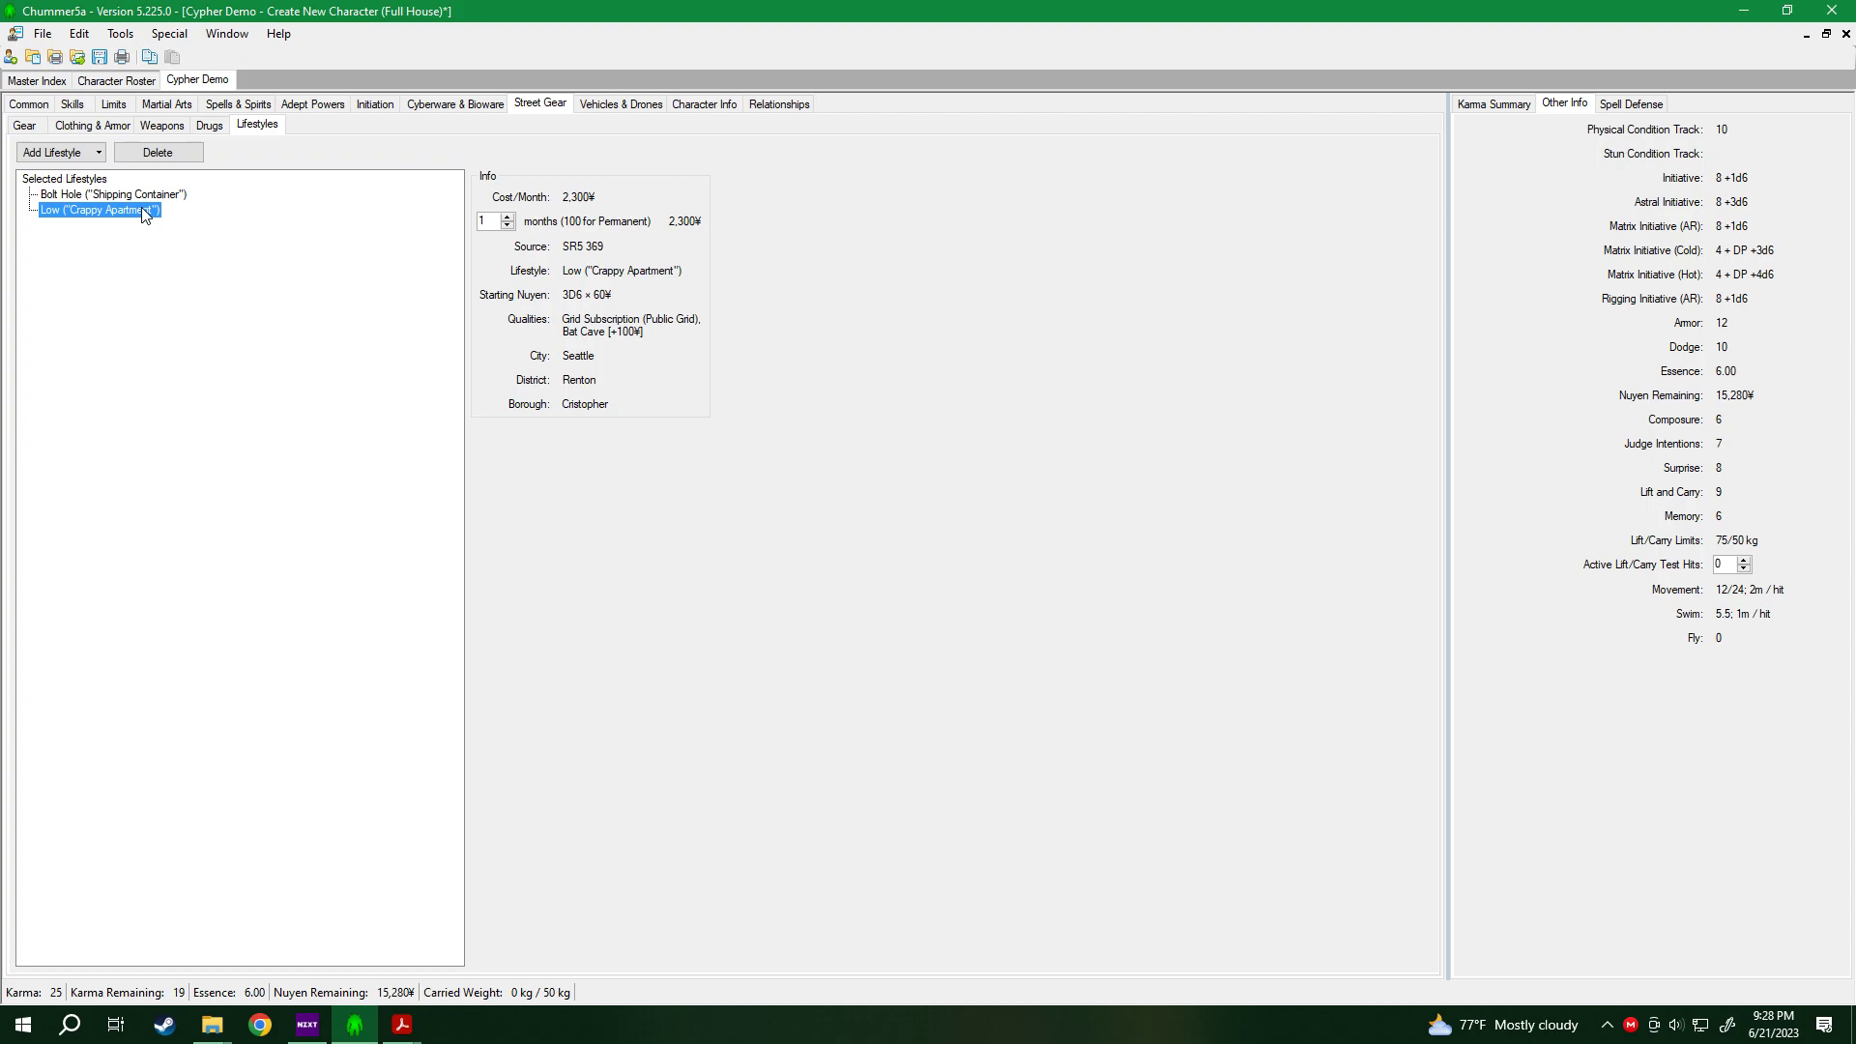
left_click(99, 58)
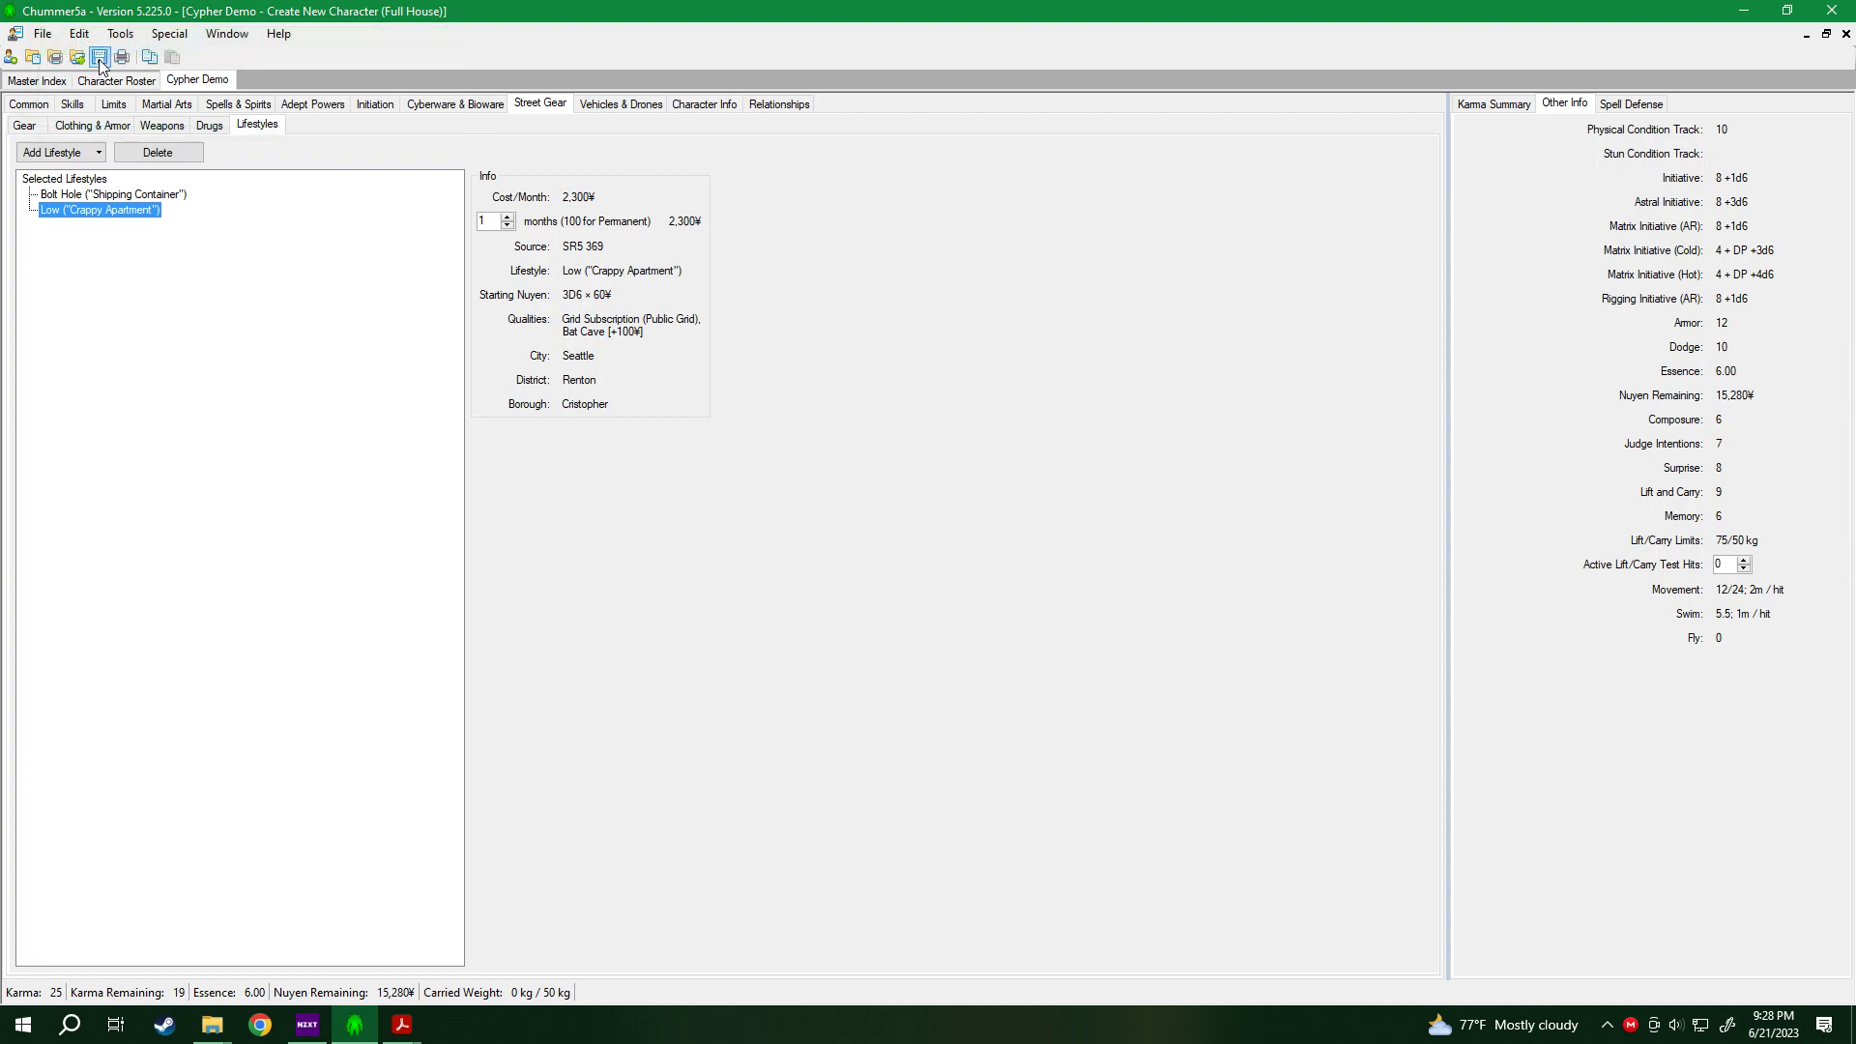
Browse the Ares Predator V's available accessories, including those over the availability limit, and inspect the Quick-Draw Holster's cost.
left_click(34, 126)
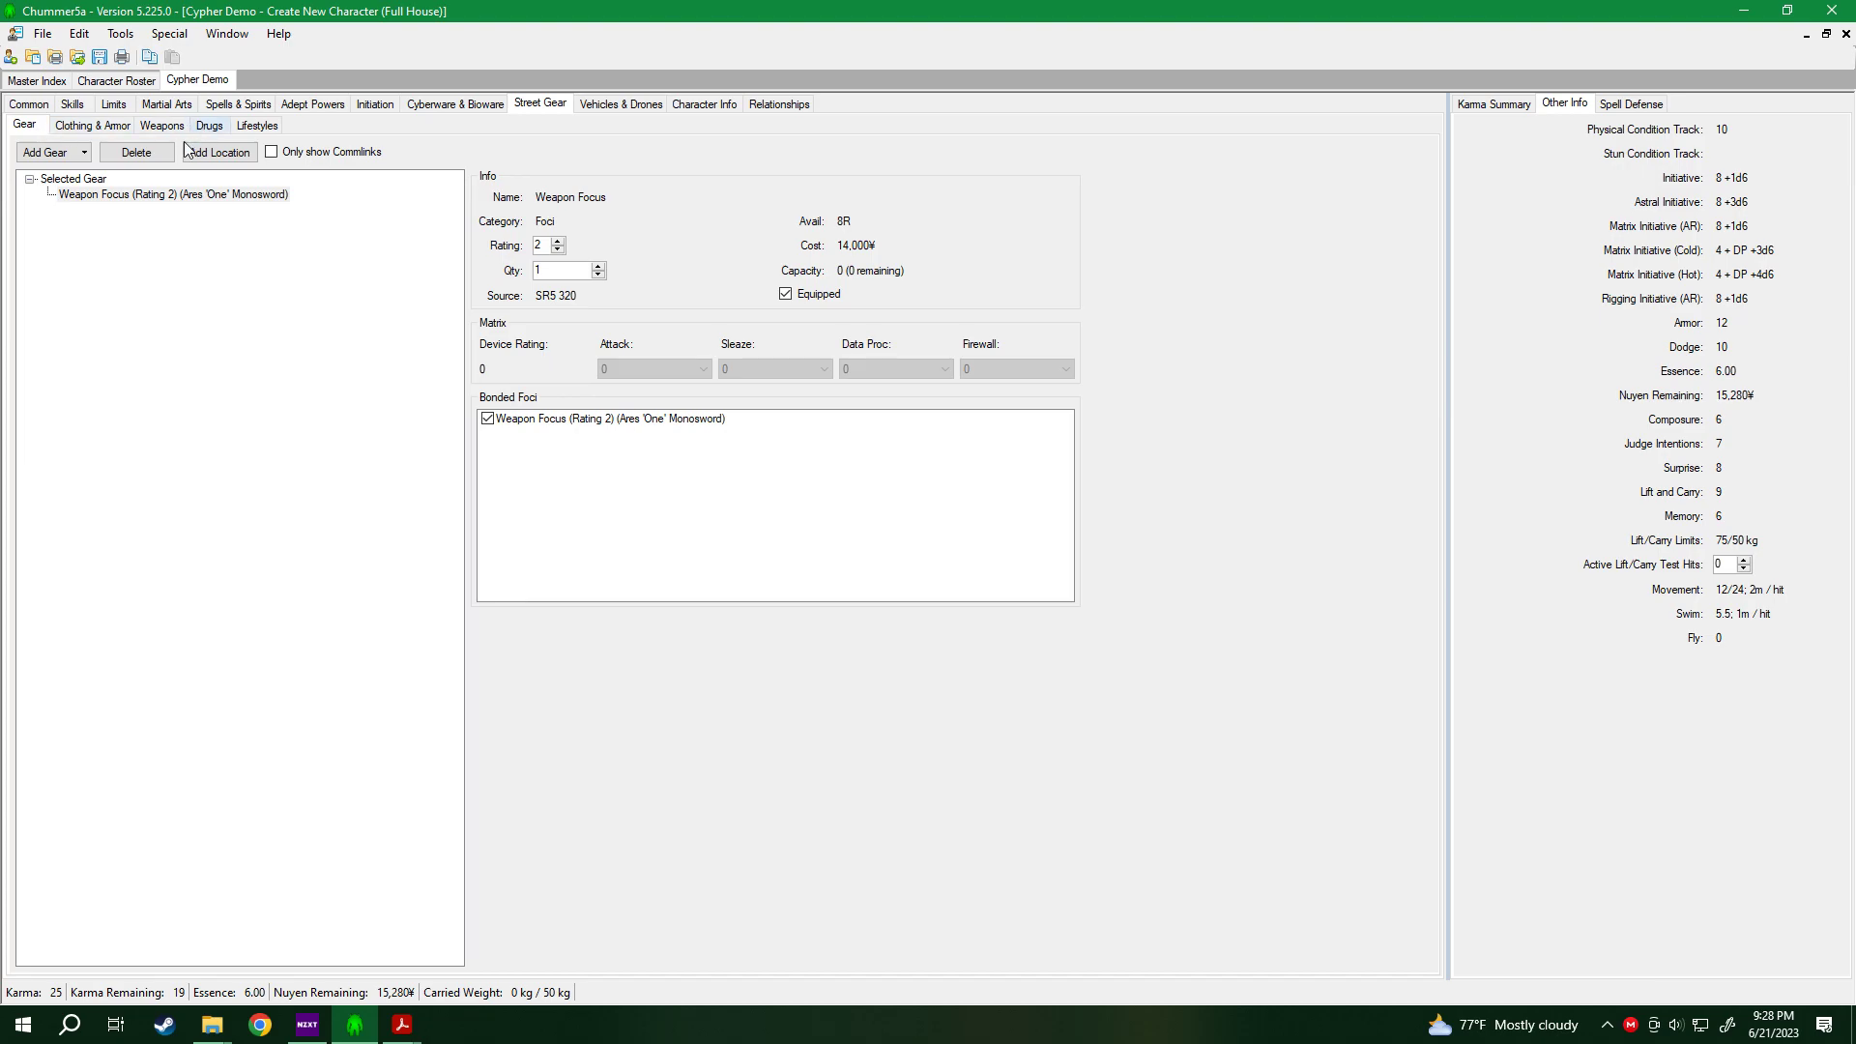
left_click(95, 125)
left_click(158, 133)
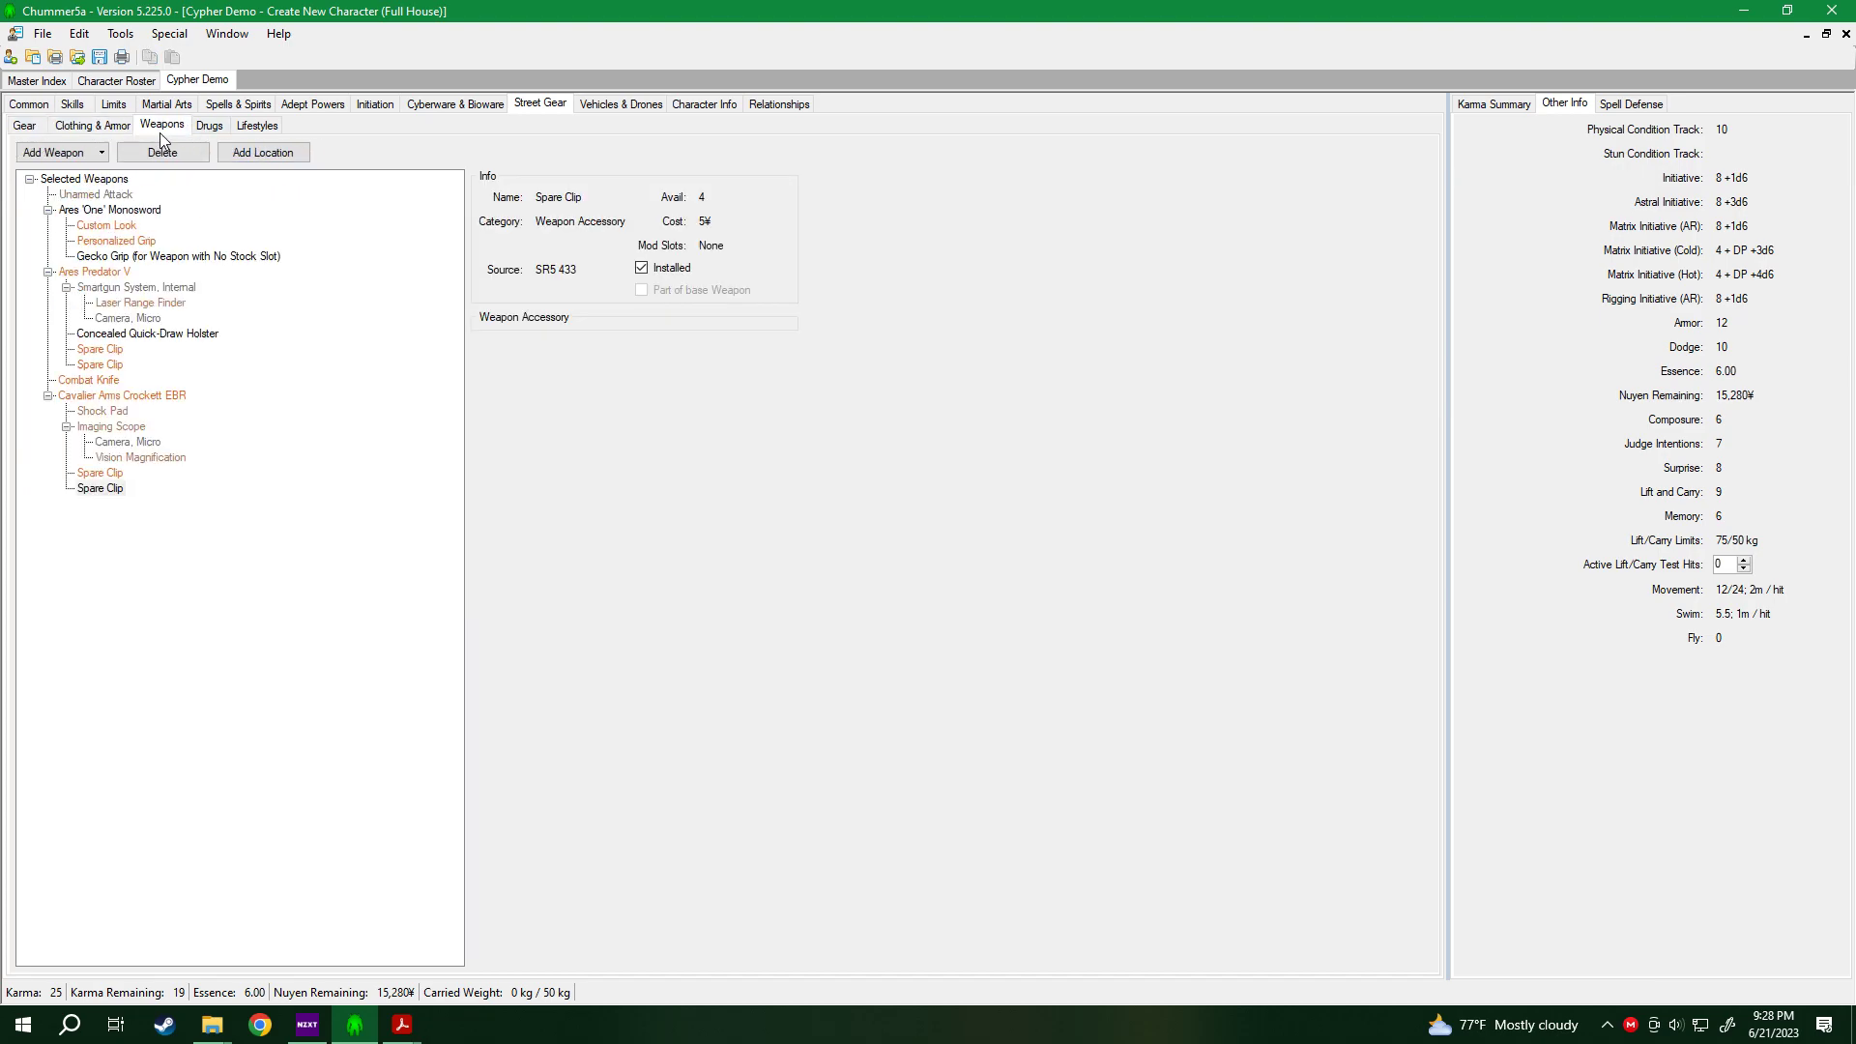
right_click(93, 273)
left_click(164, 304)
scroll(799, 583, "down", 7)
scroll(799, 582, "down", 3)
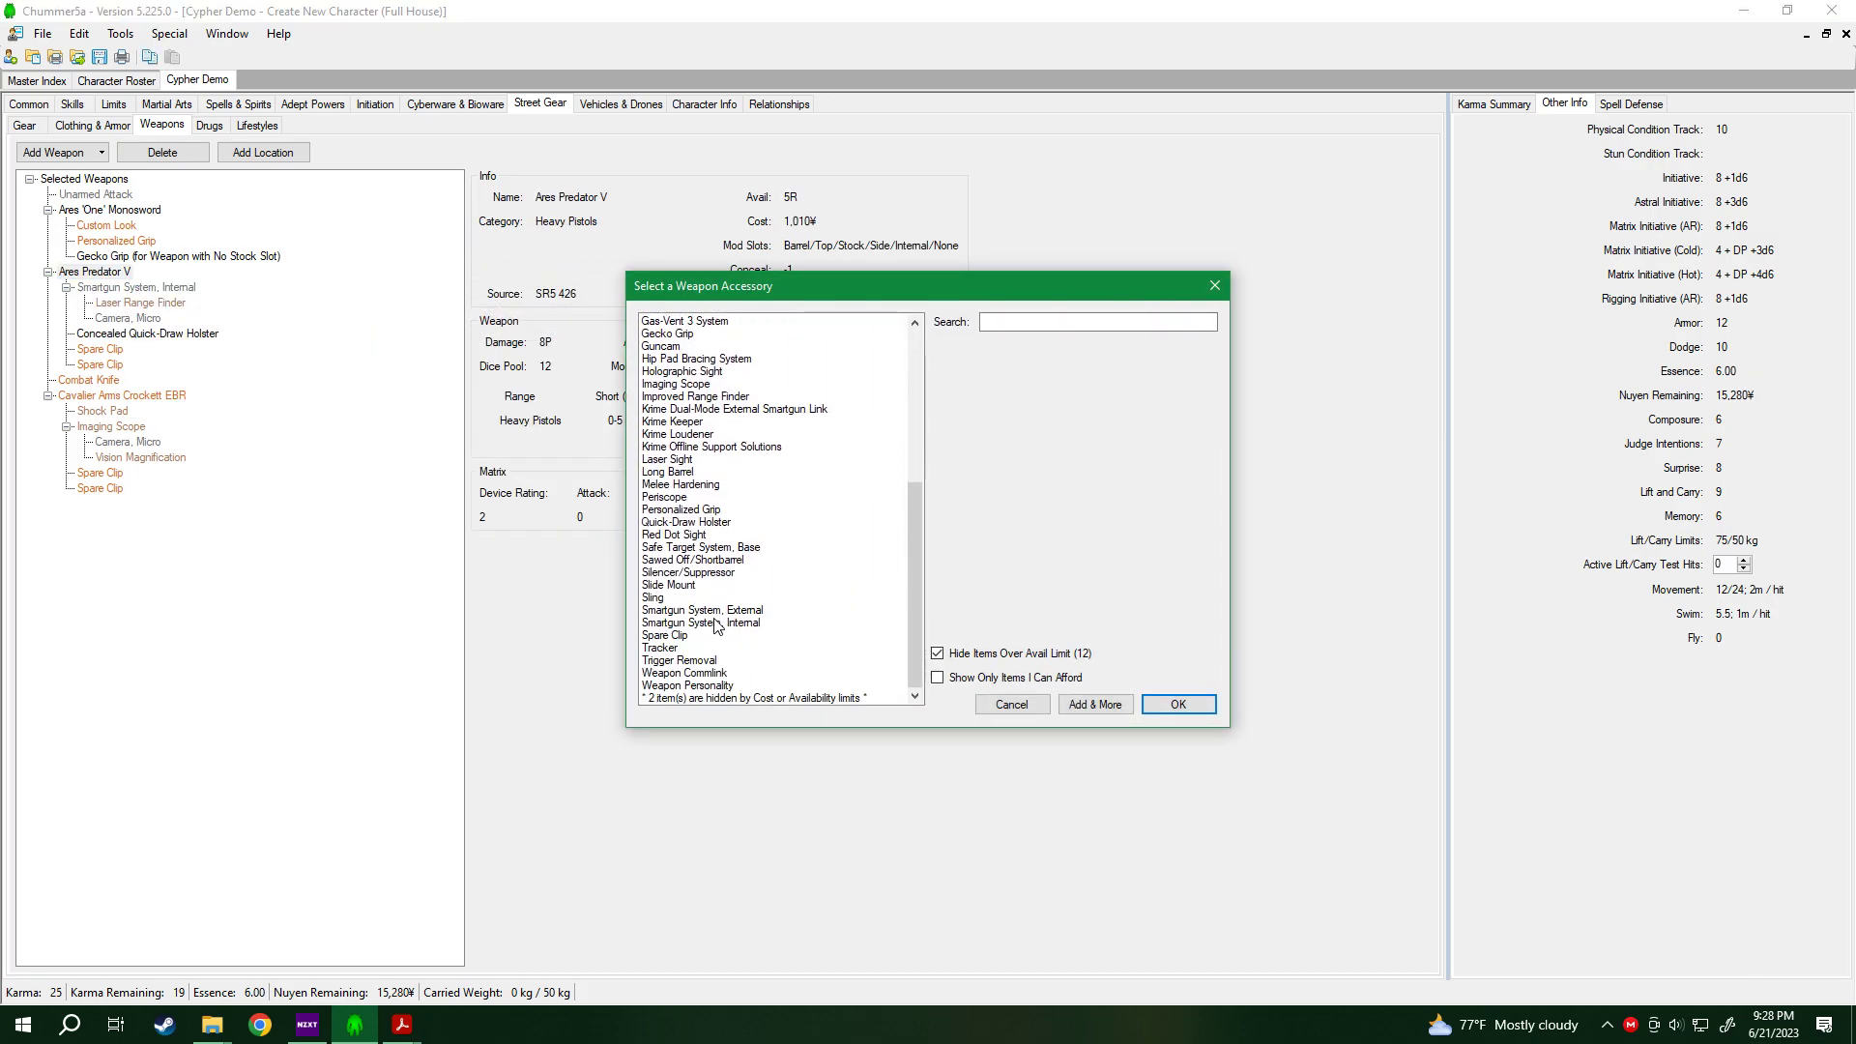
left_click(948, 665)
scroll(810, 636, "down", 10)
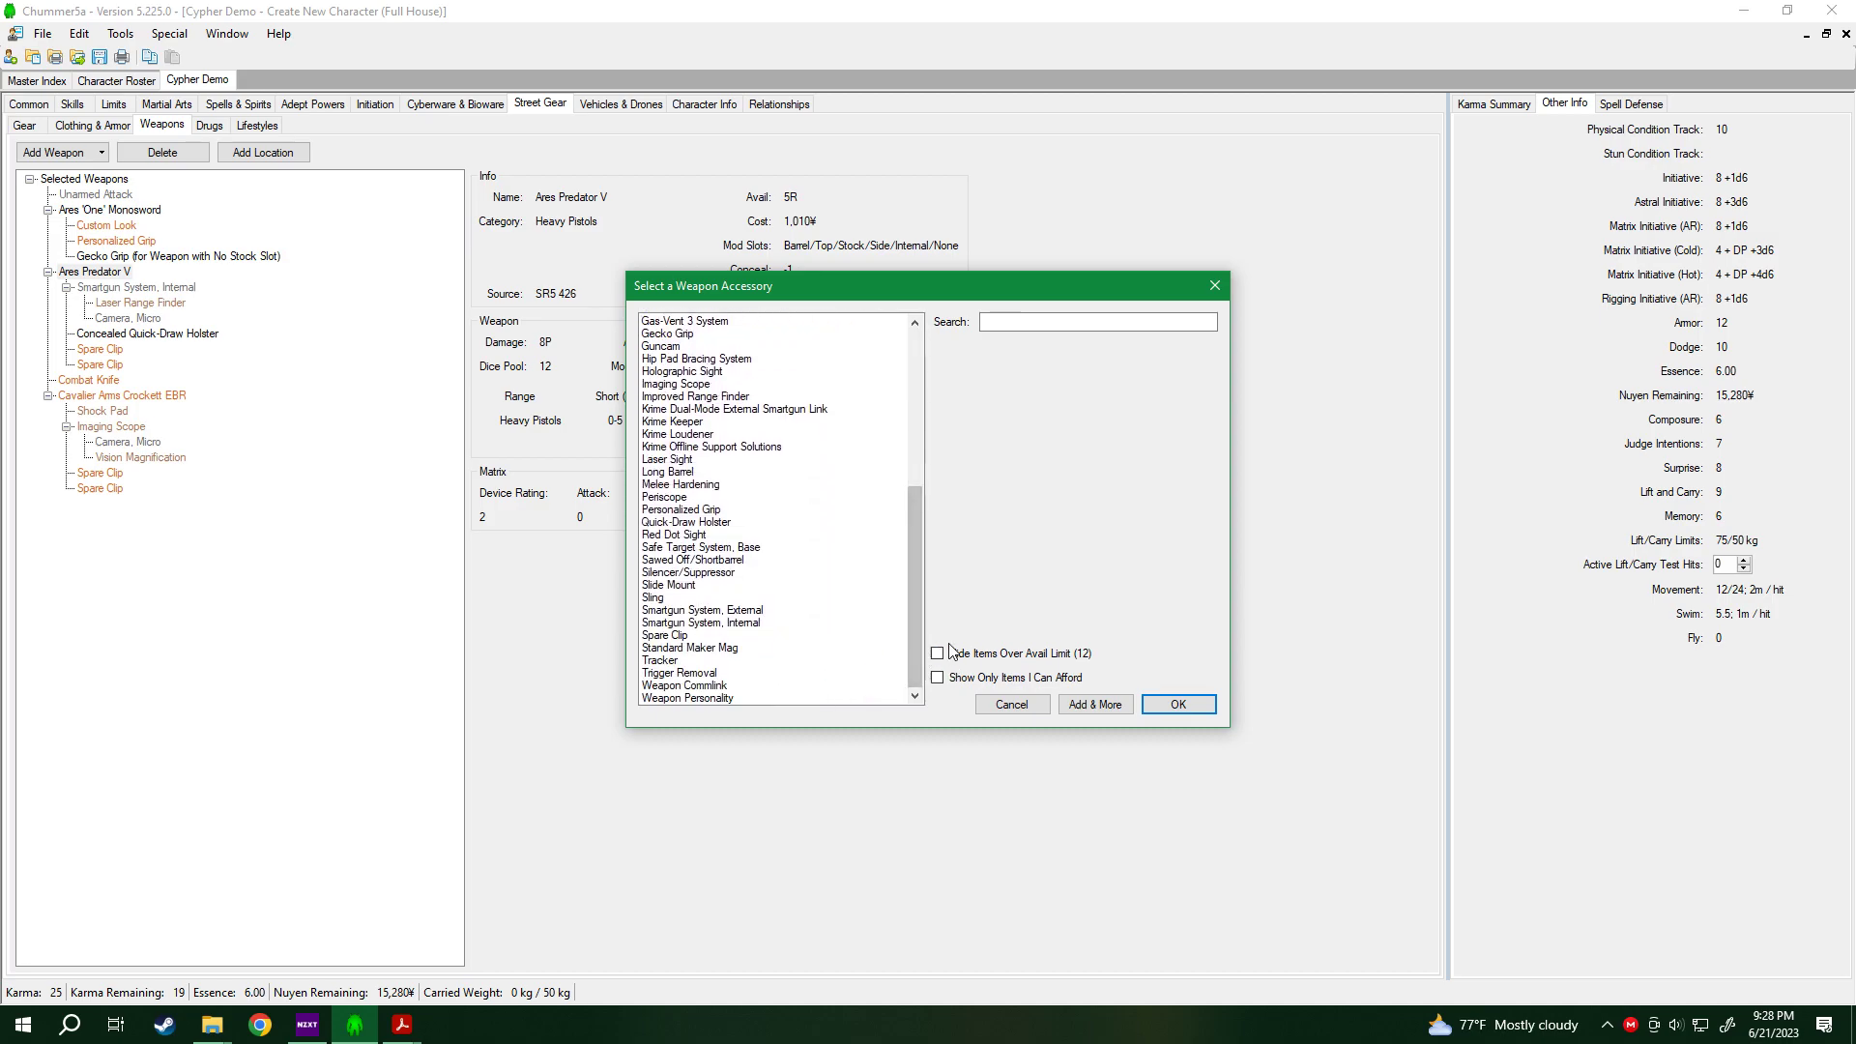
left_click(685, 523)
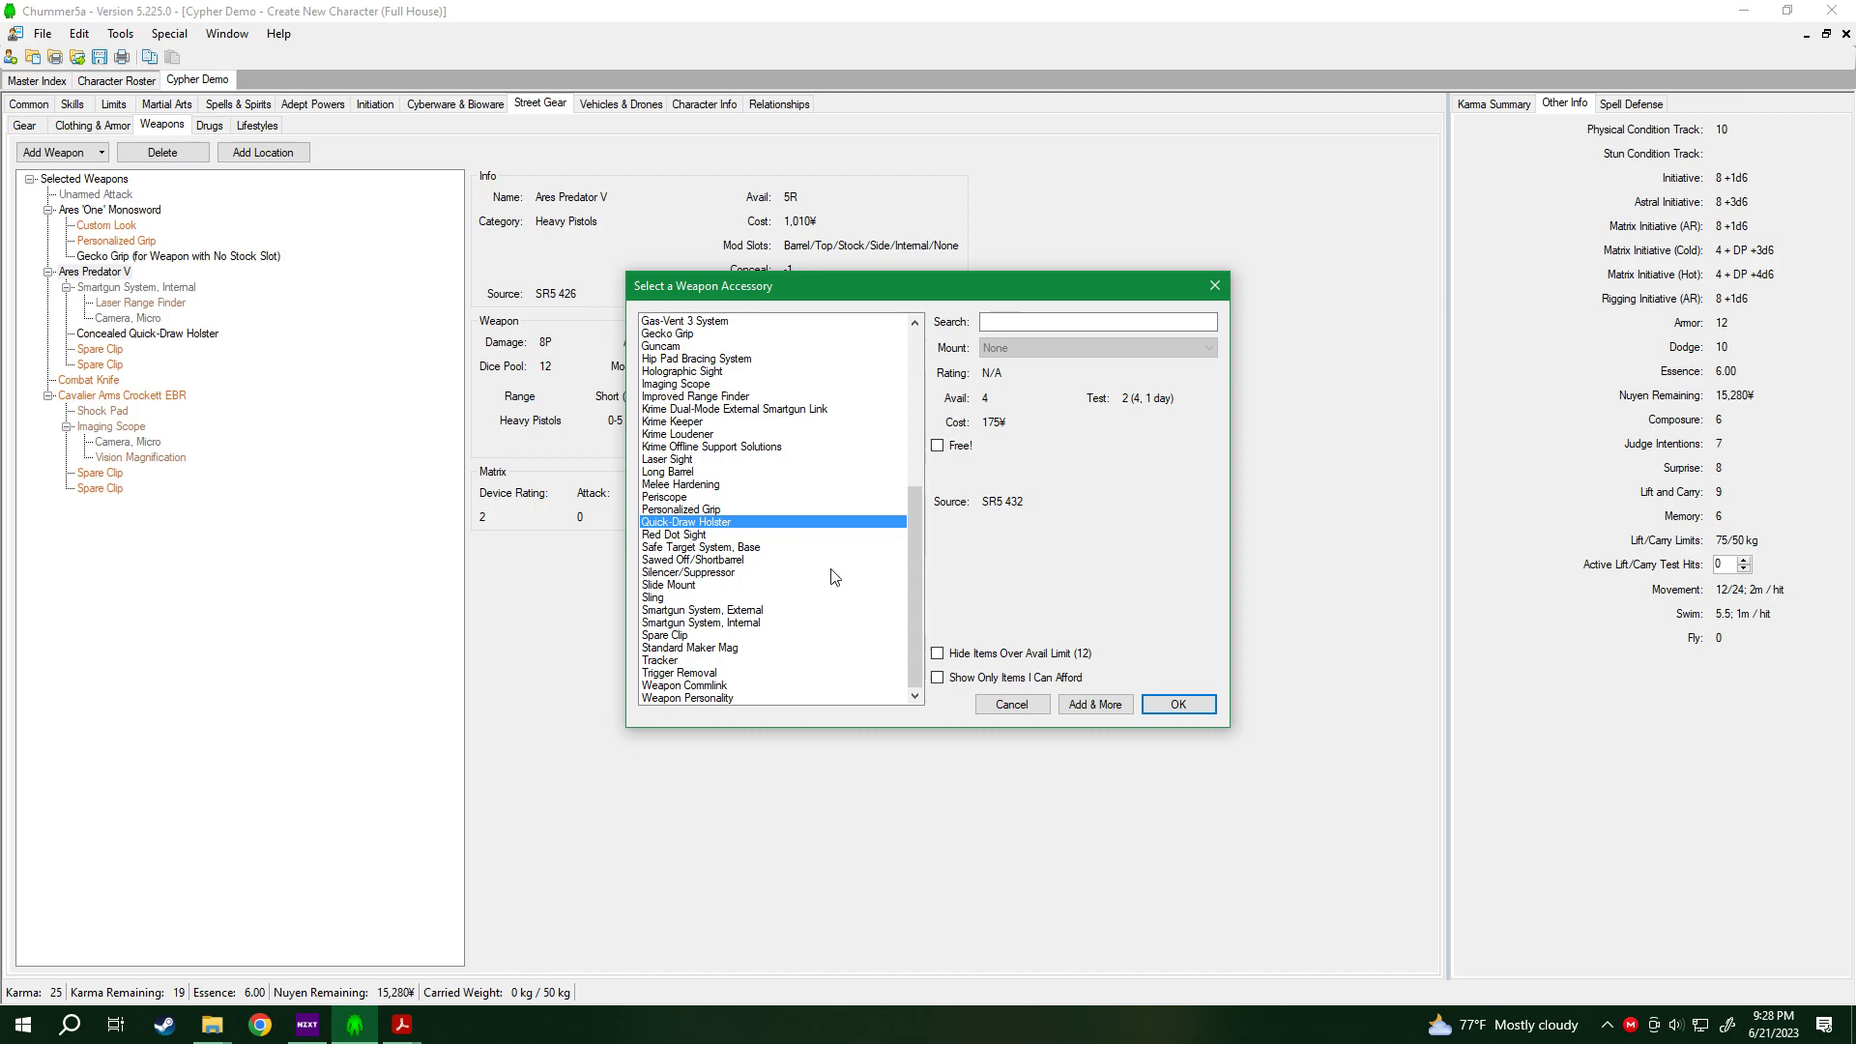
left_click(1012, 705)
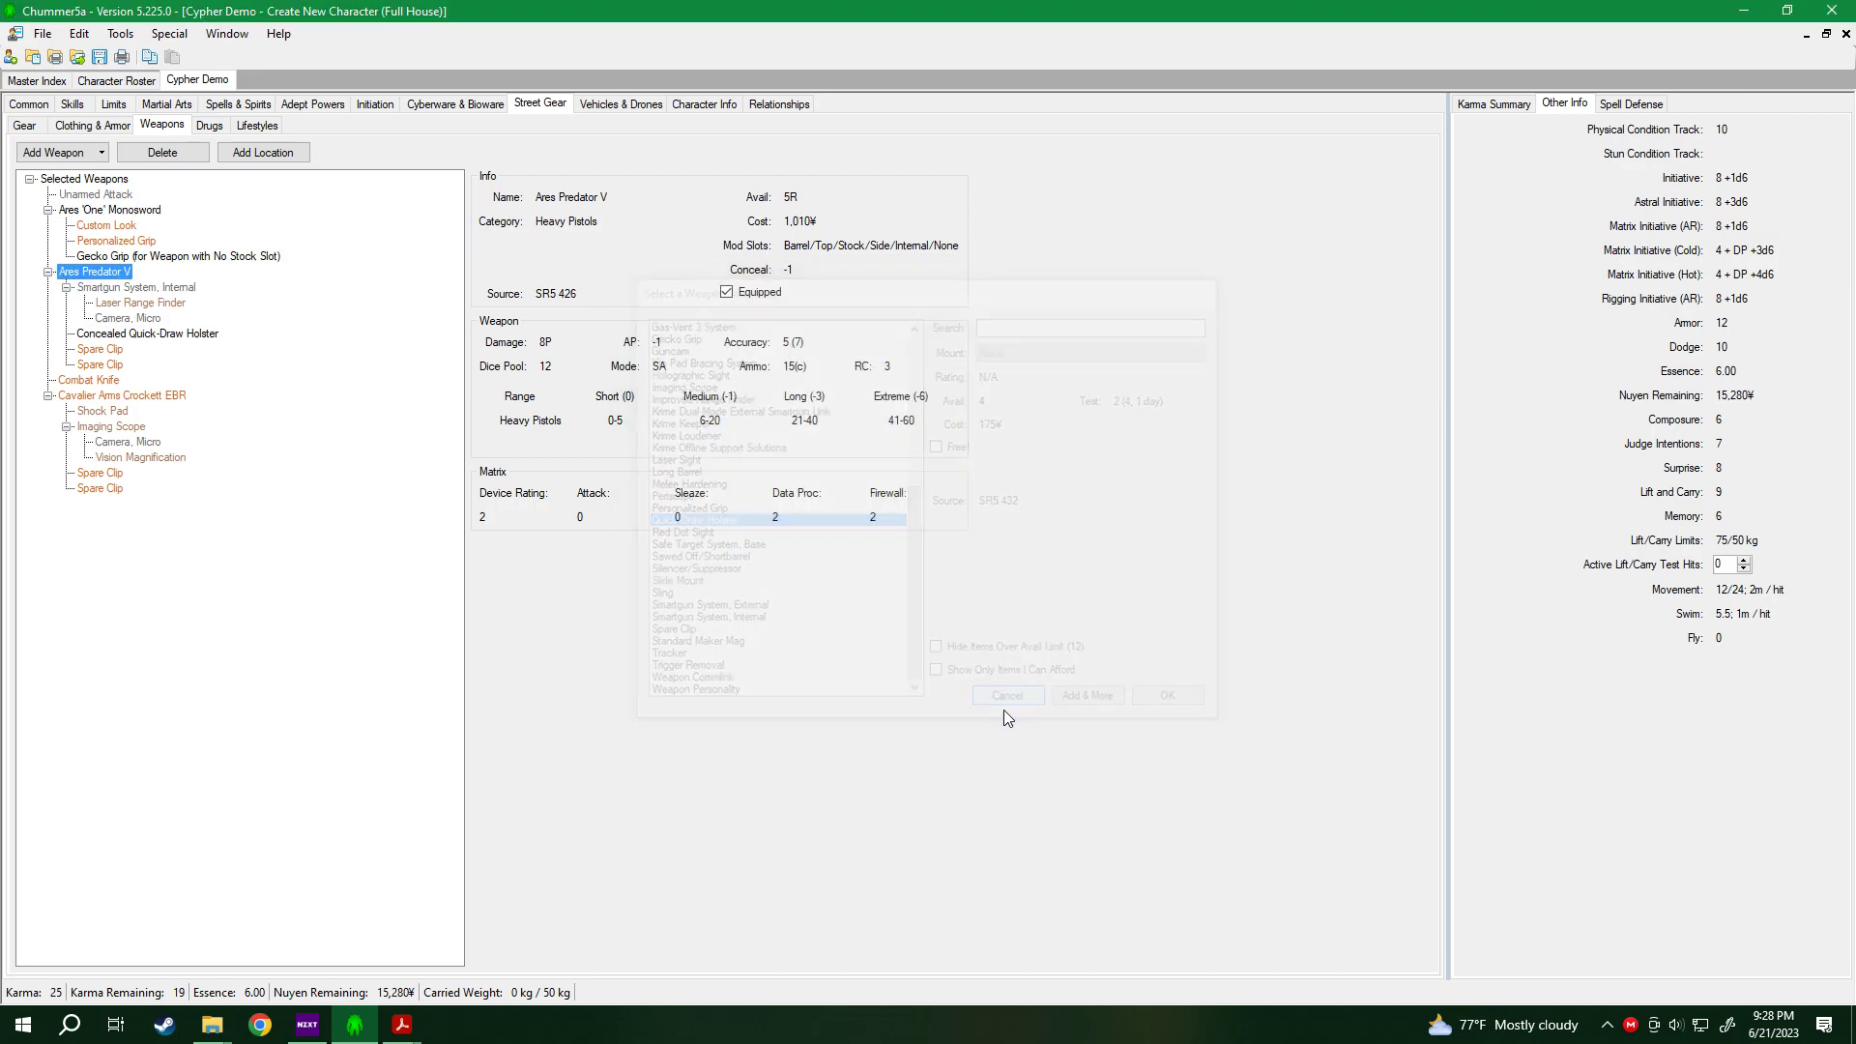
Browse the accessories available for the Ares 'One' Monosword.
left_click(119, 212)
right_click(120, 215)
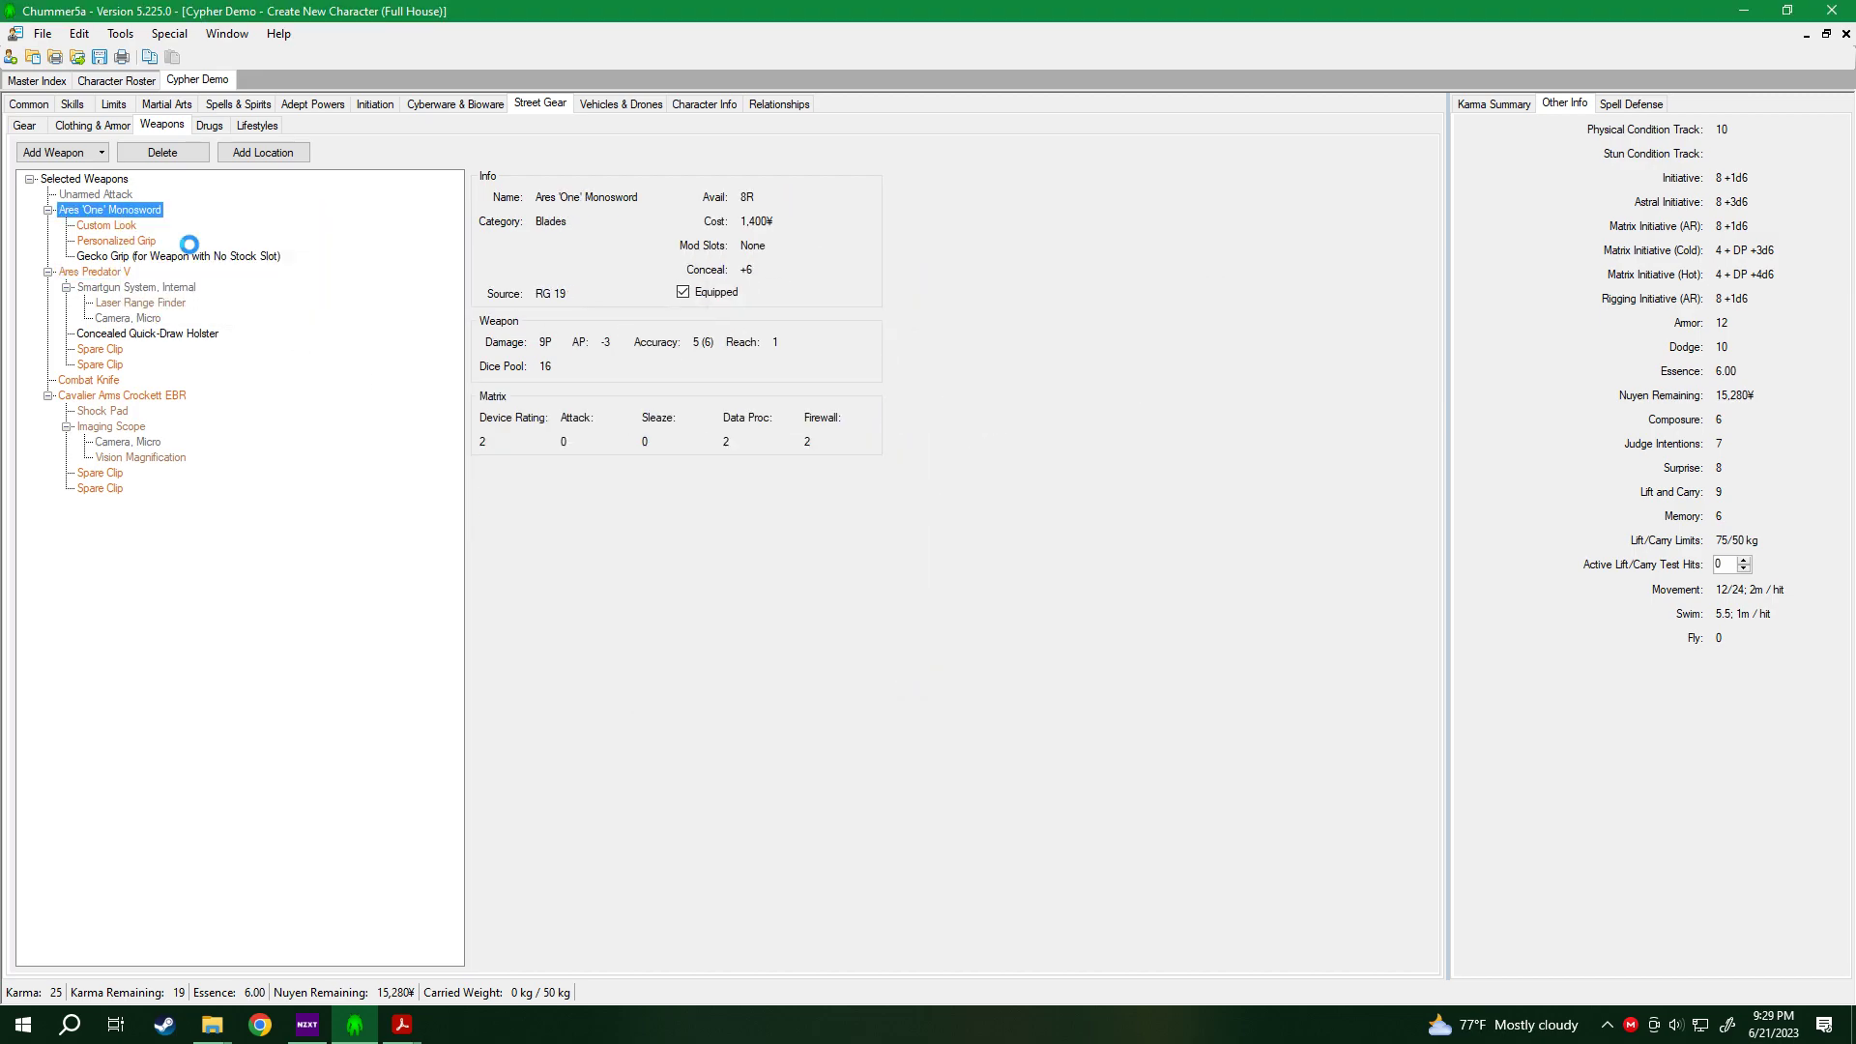
left_click(186, 246)
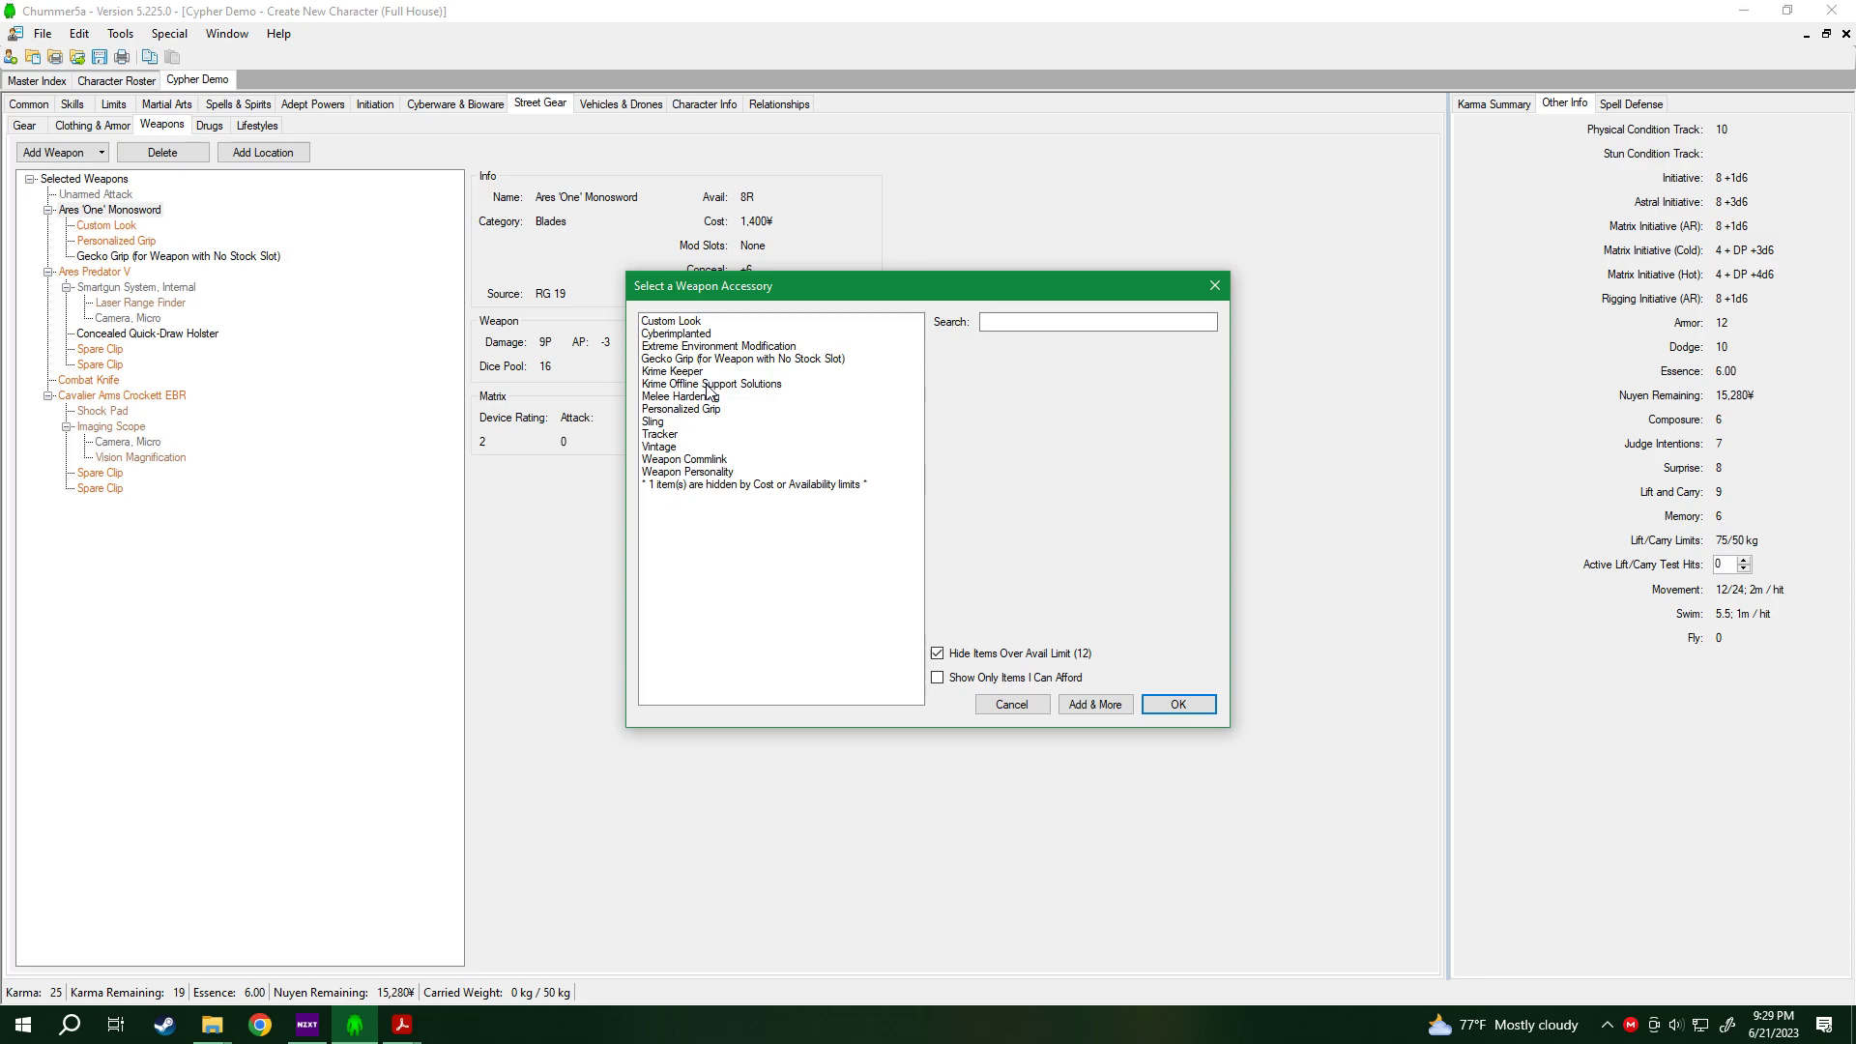
left_click(1008, 706)
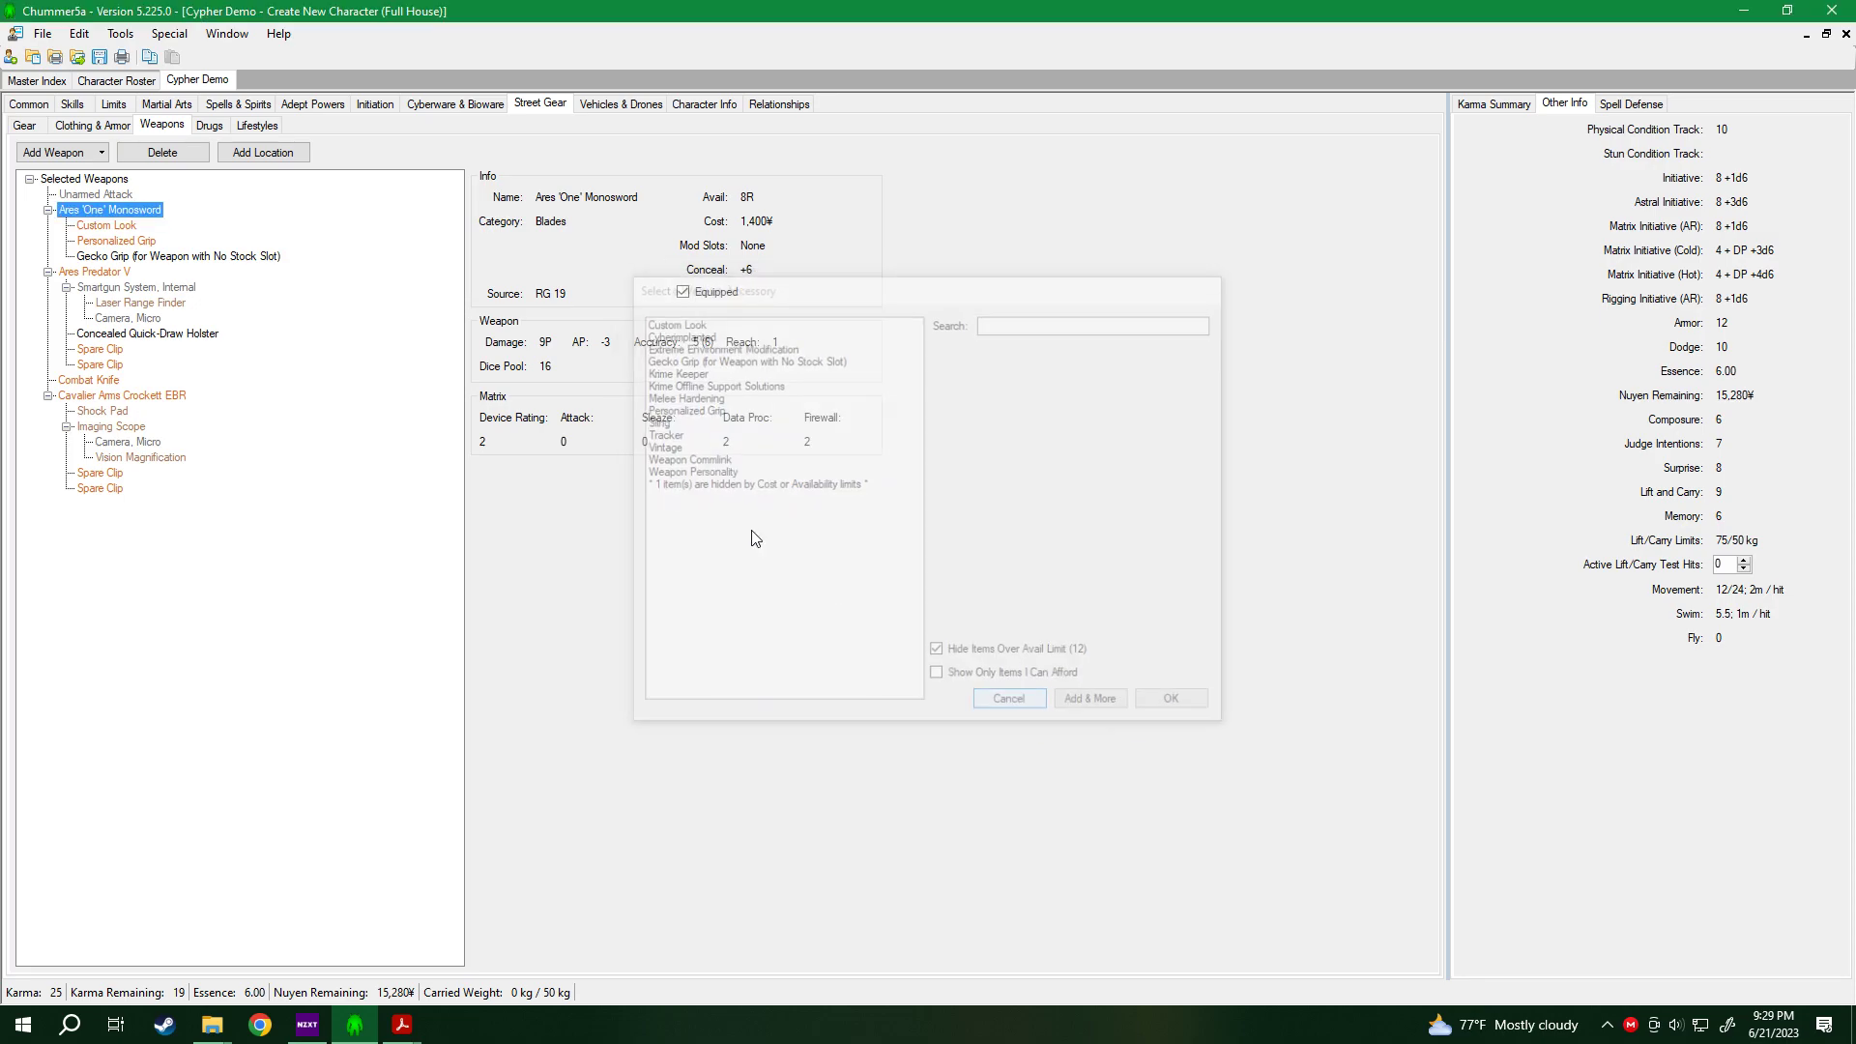
Add a Rating 2 Qi Focus to the character's gear.
left_click(100, 131)
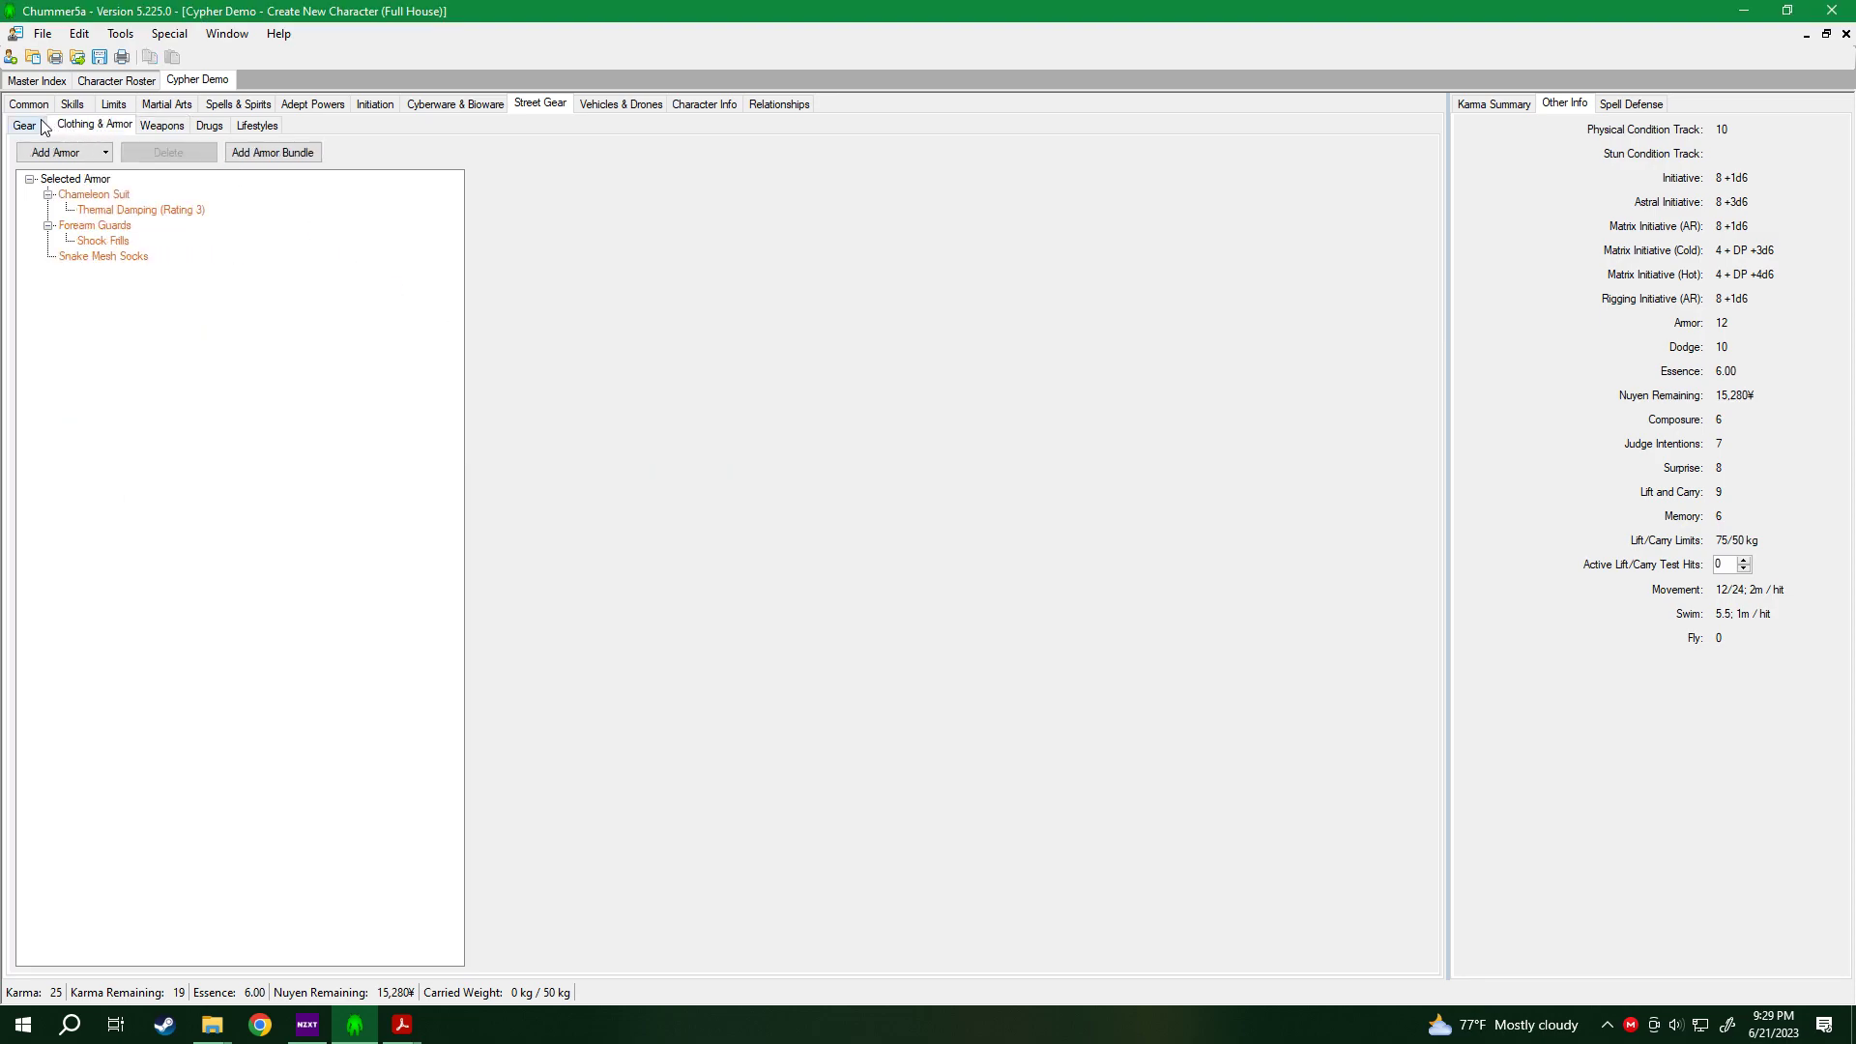
left_click(35, 126)
left_click(59, 159)
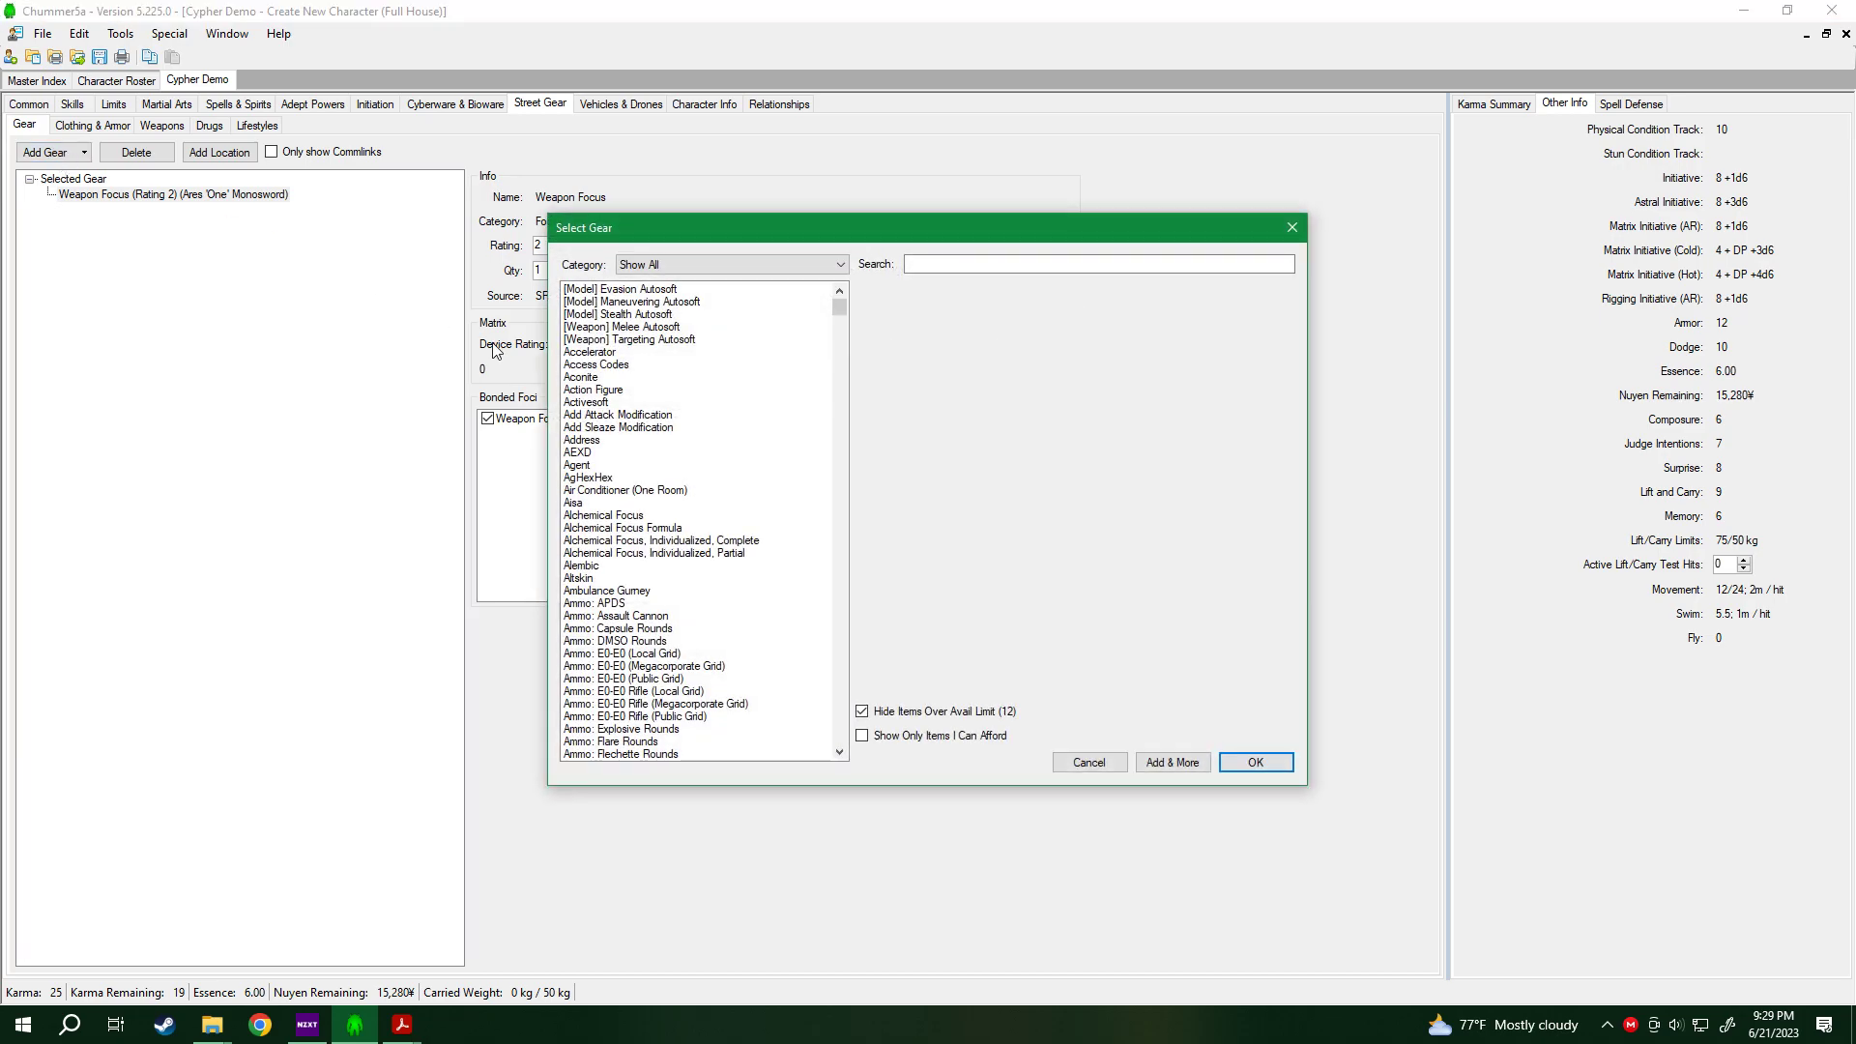
left_click(927, 263)
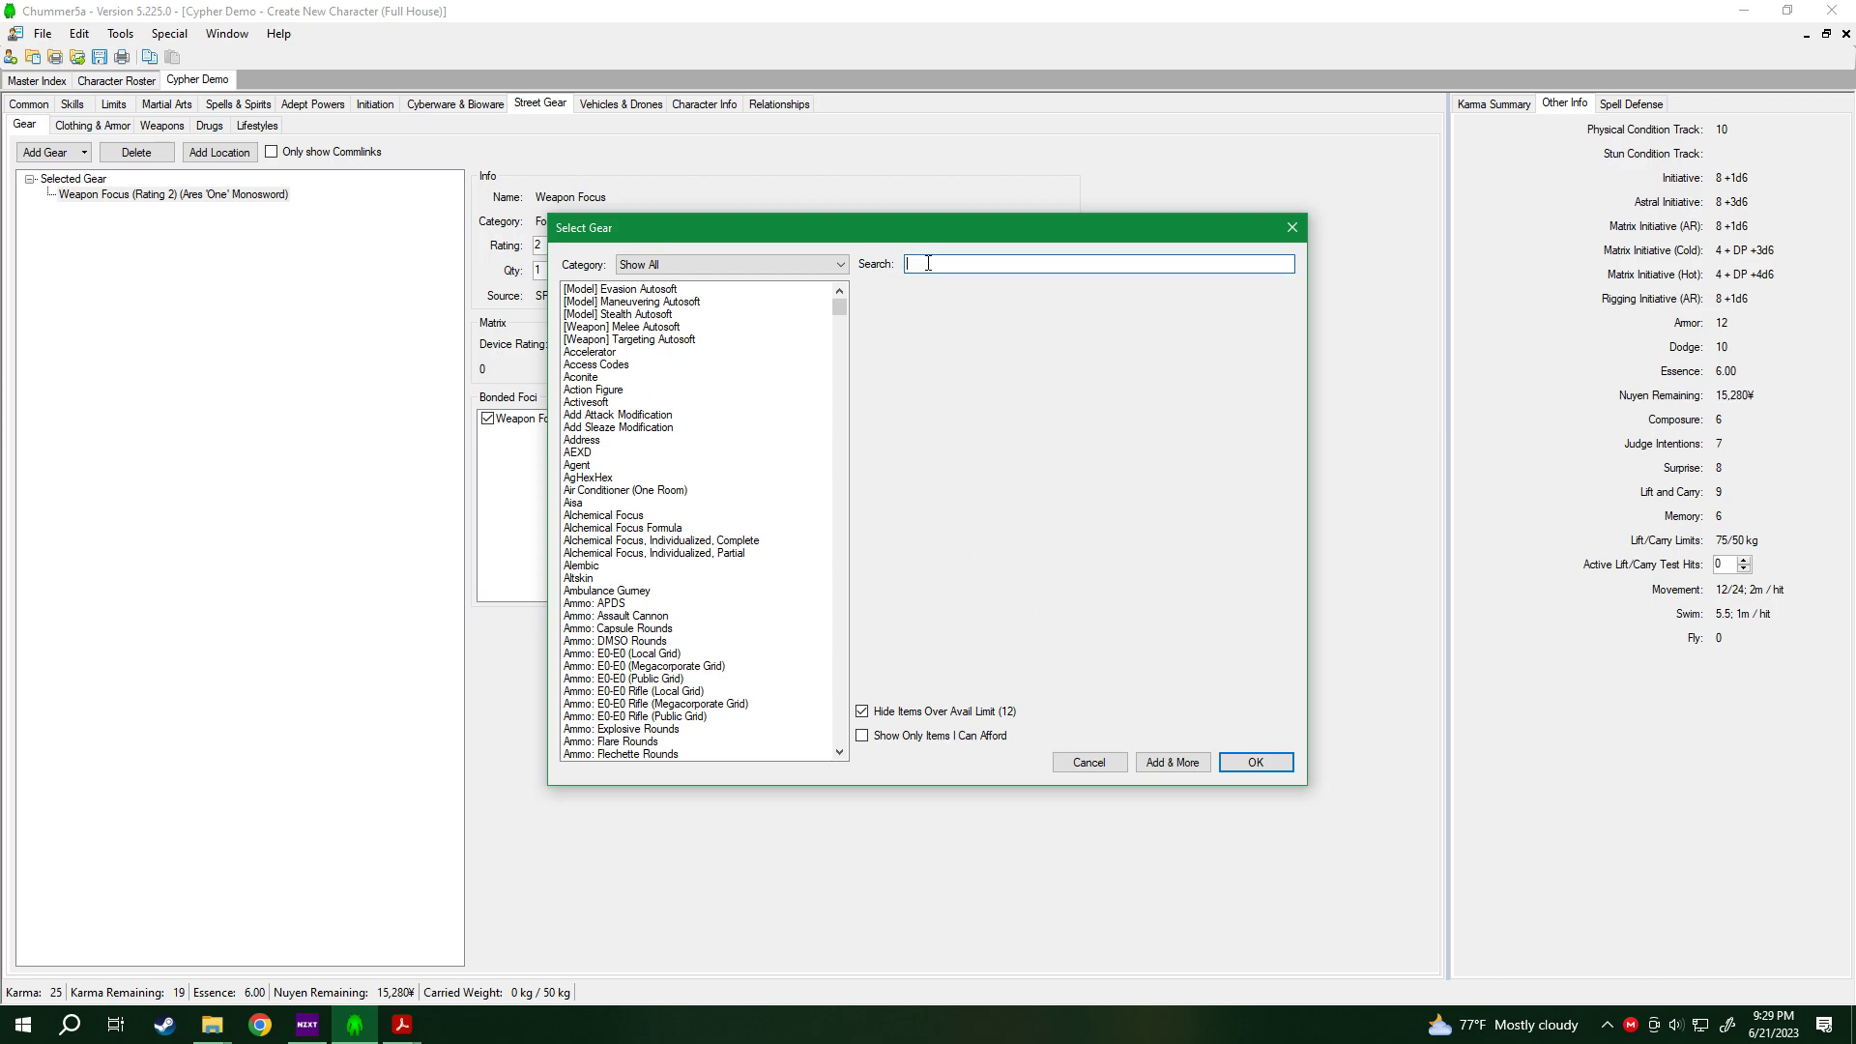
type("qi")
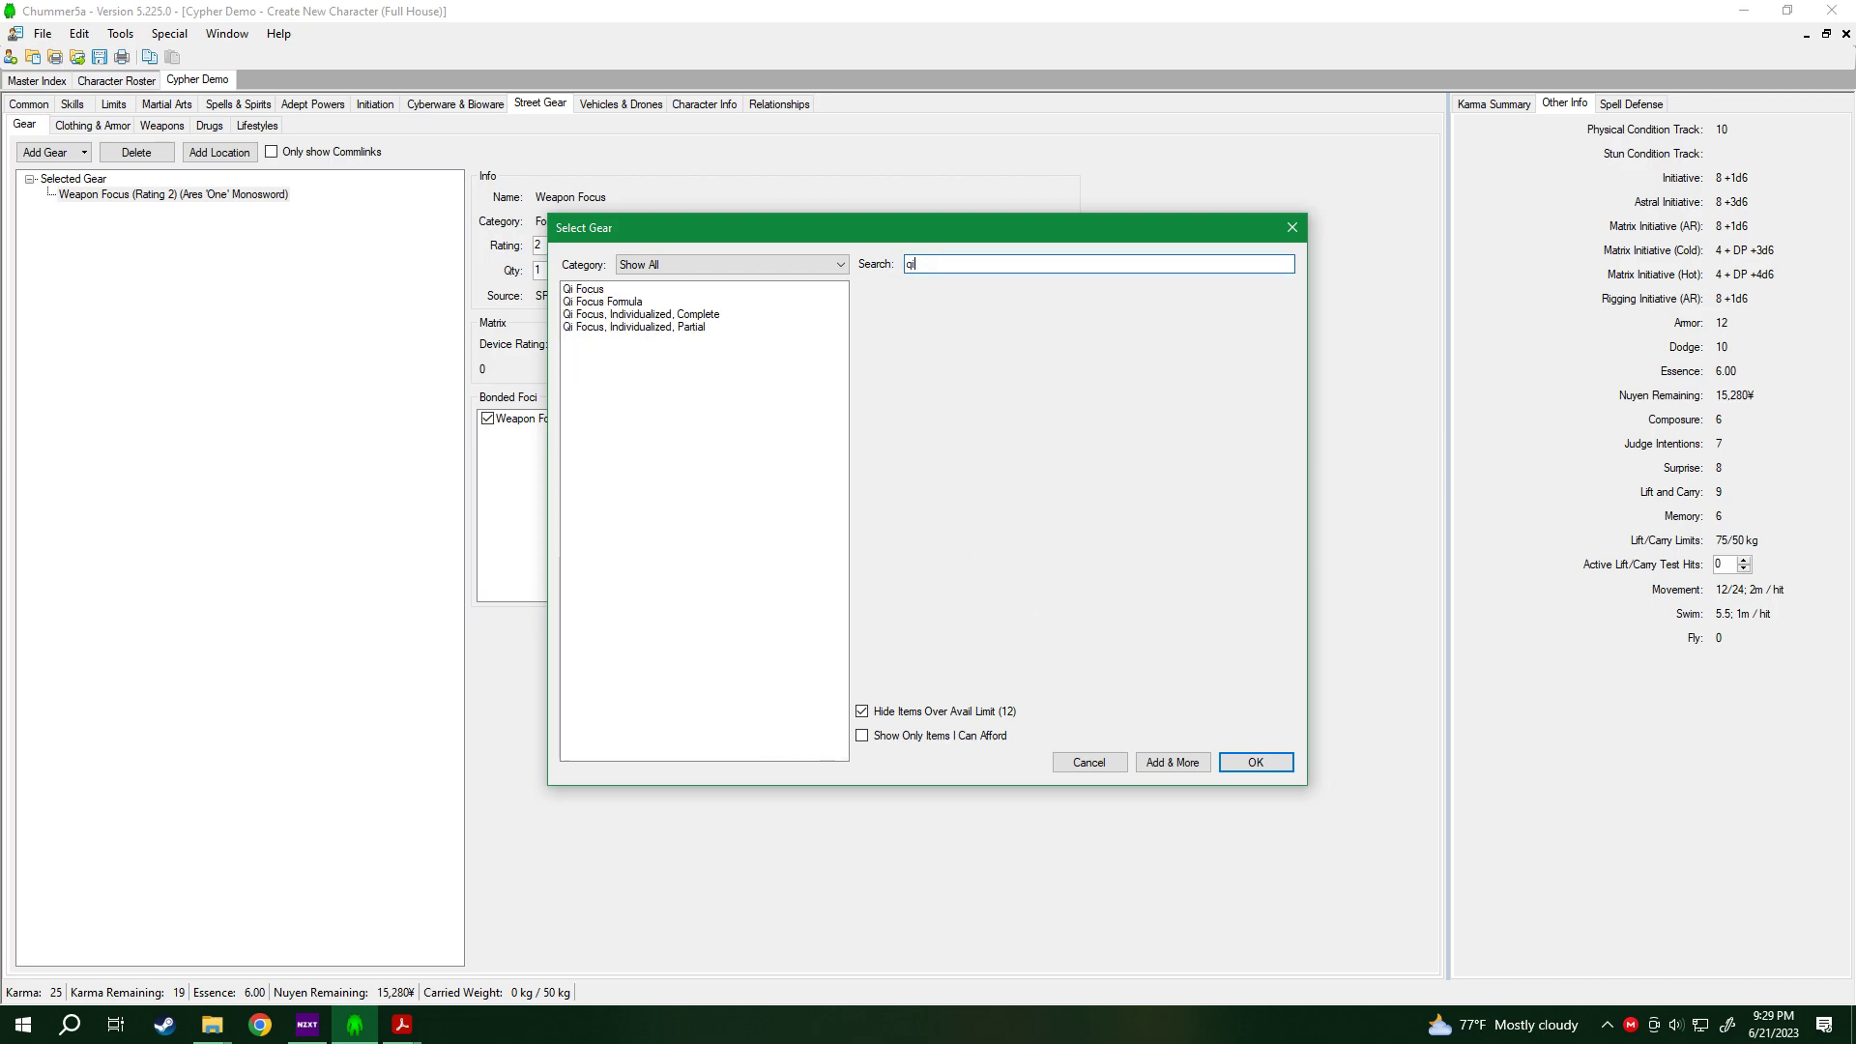
left_click(577, 290)
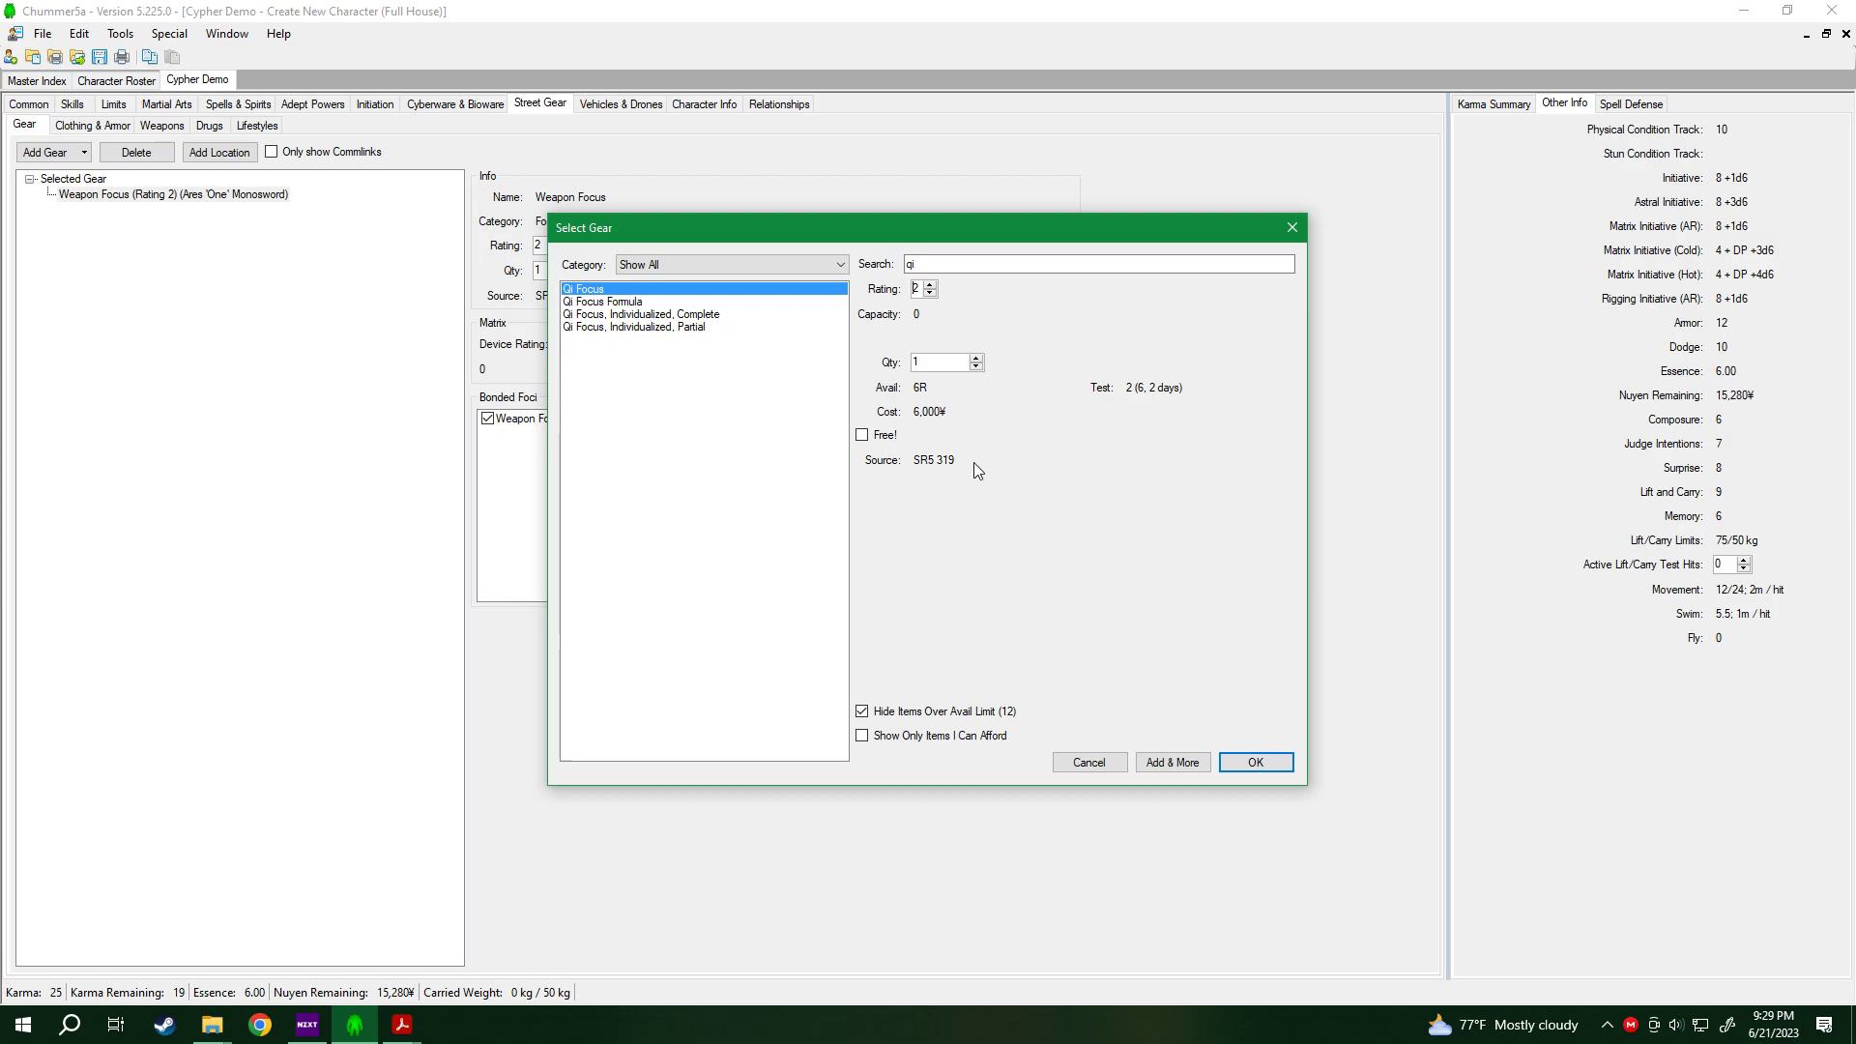
left_click(1255, 763)
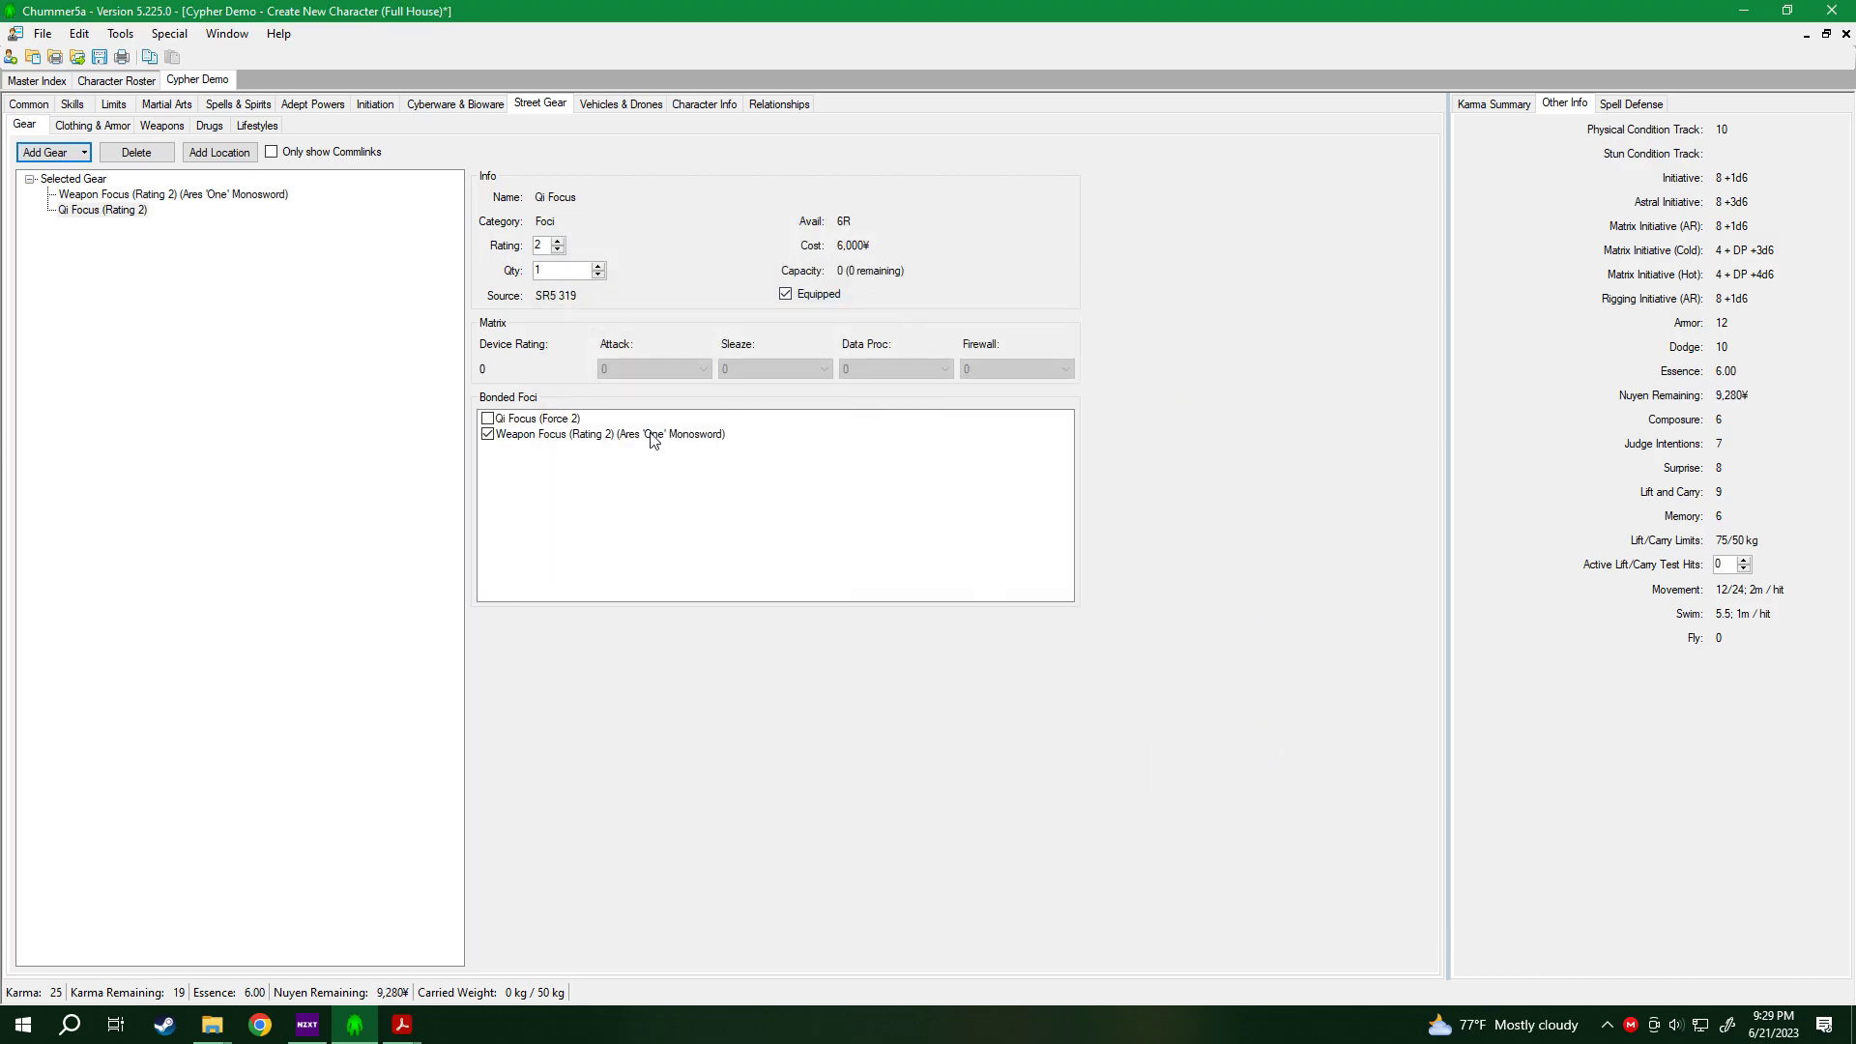
Bond the Qi Focus with the Rapid Draw power and save the character.
left_click(488, 419)
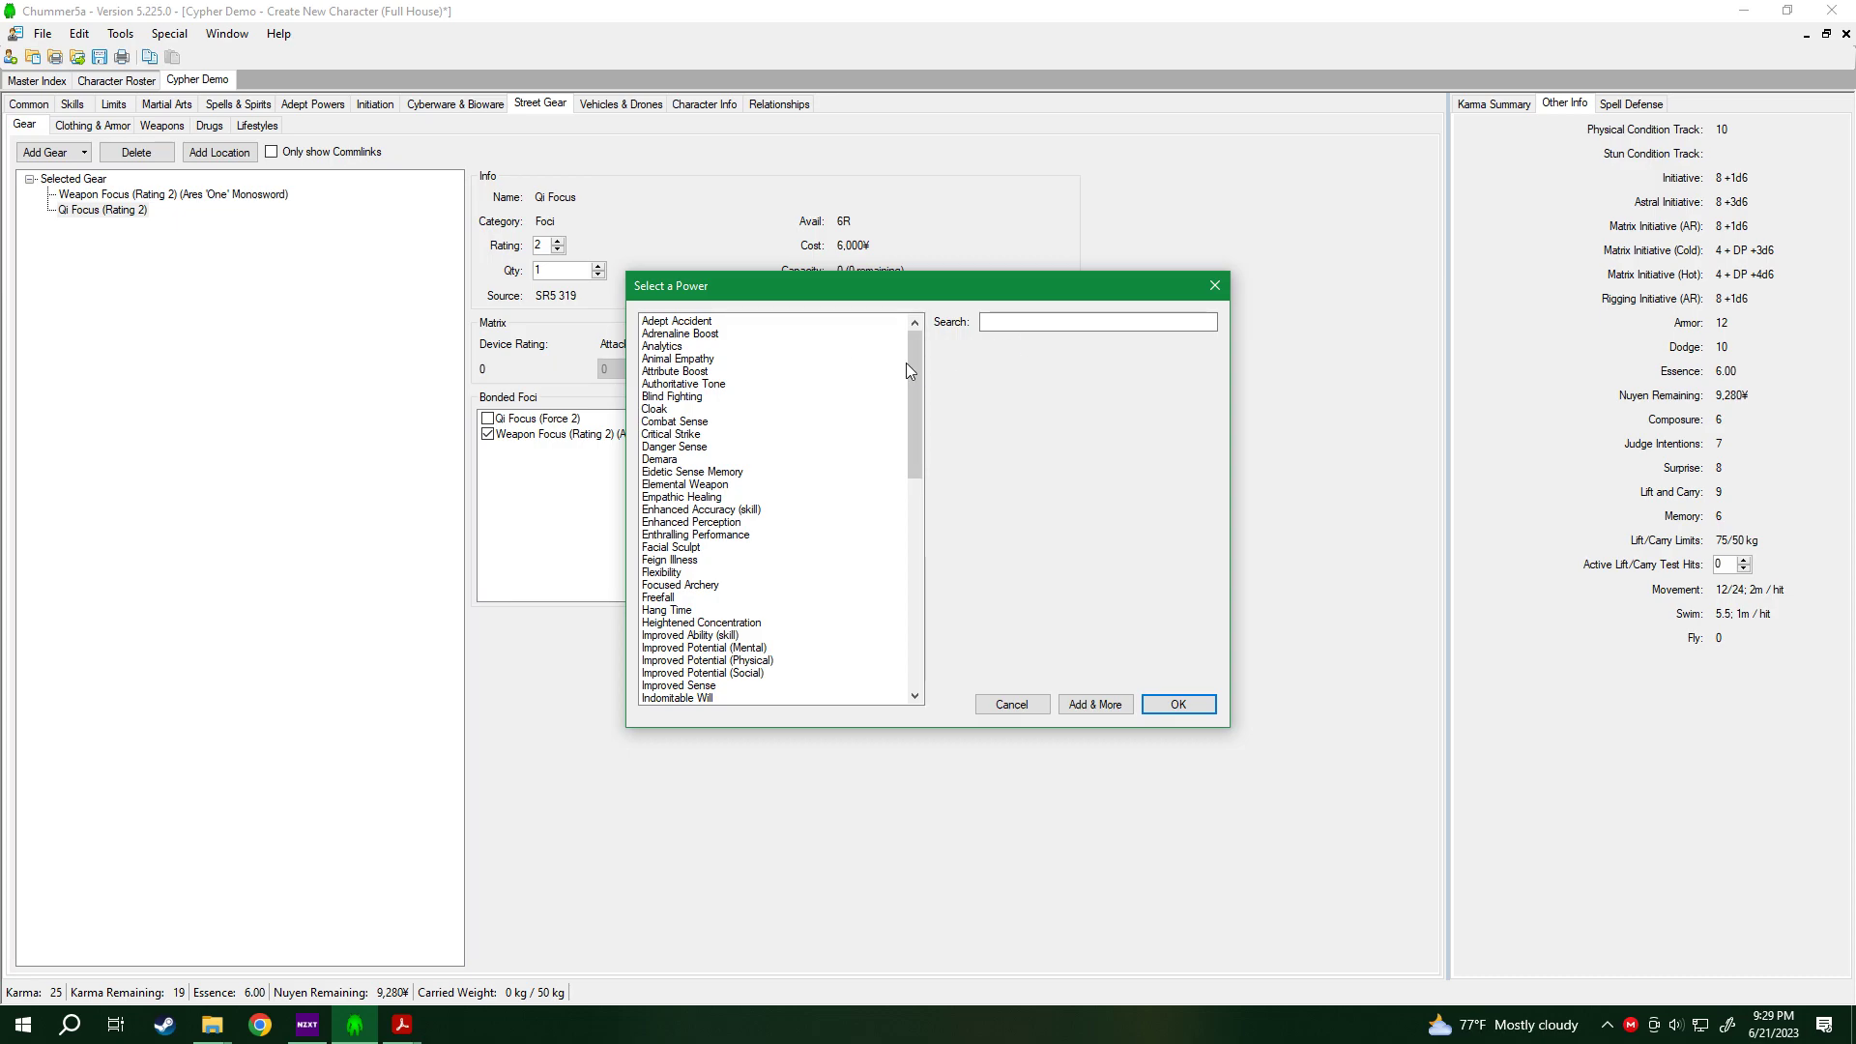
left_click_drag(914, 450, 953, 667)
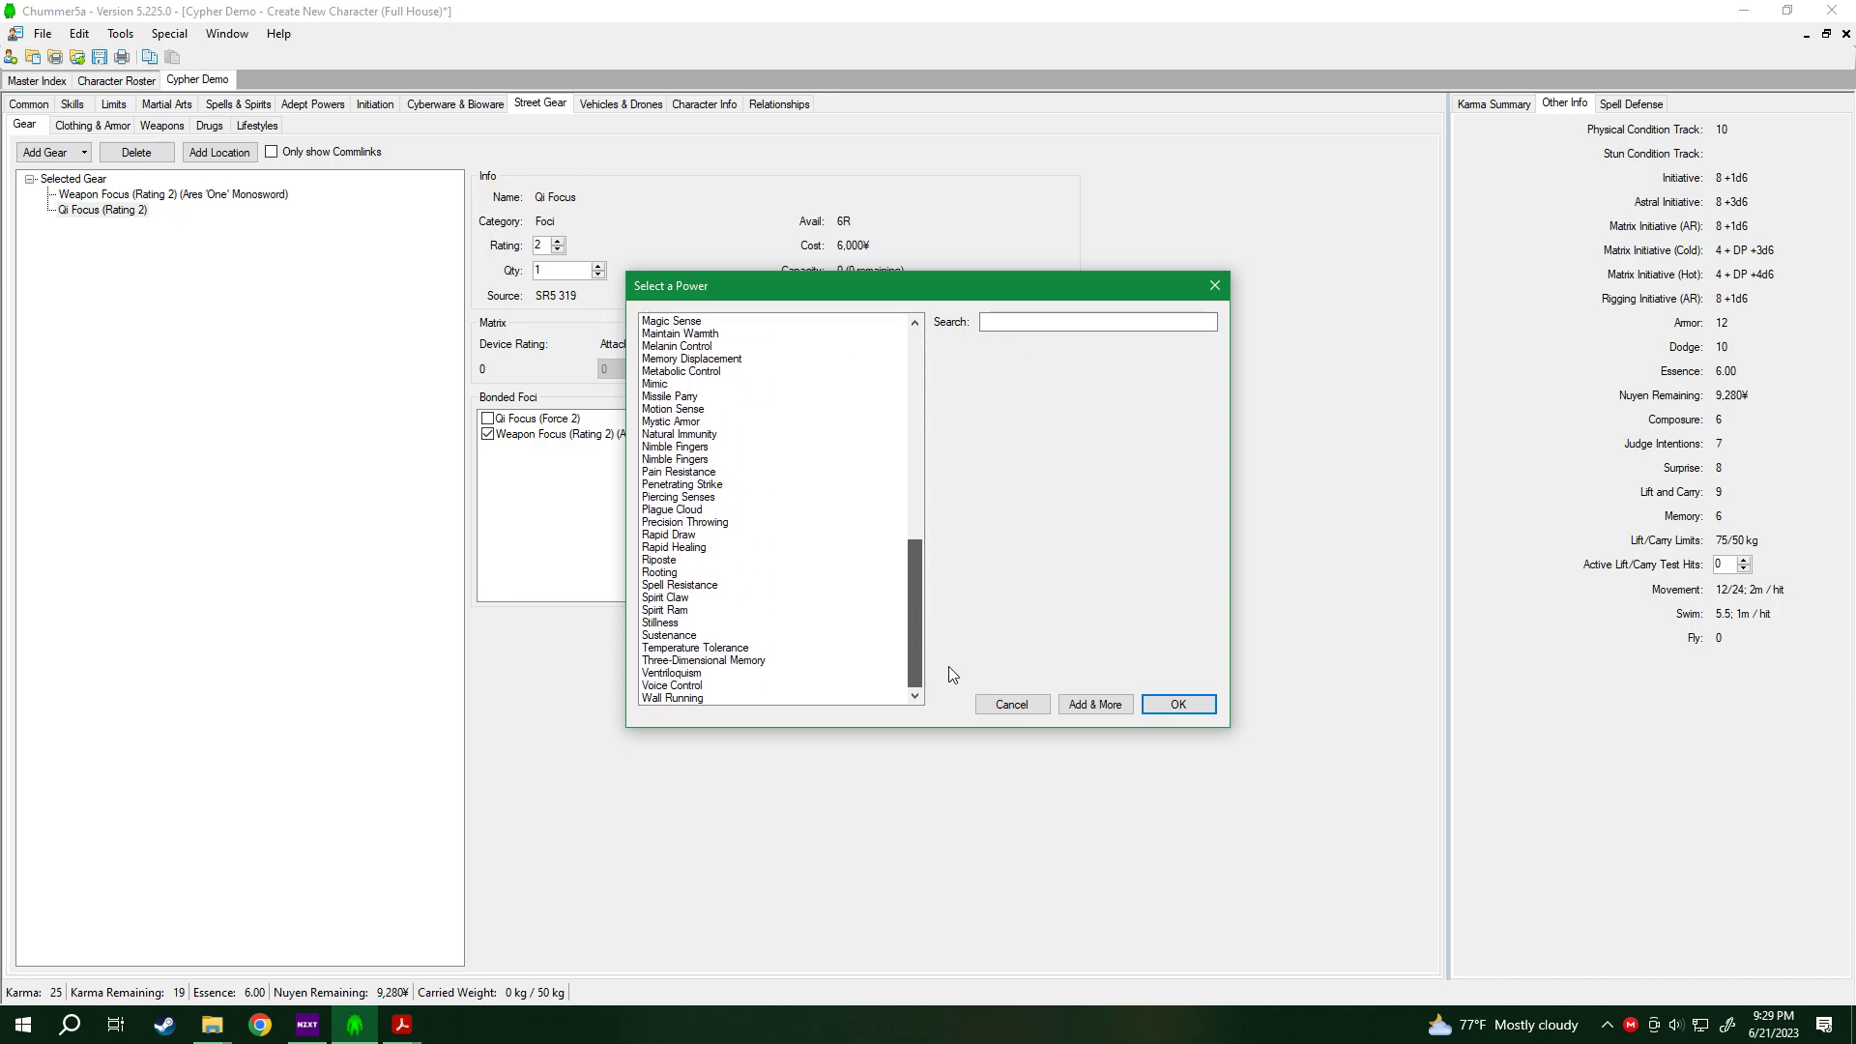
left_click(1025, 326)
type("quick")
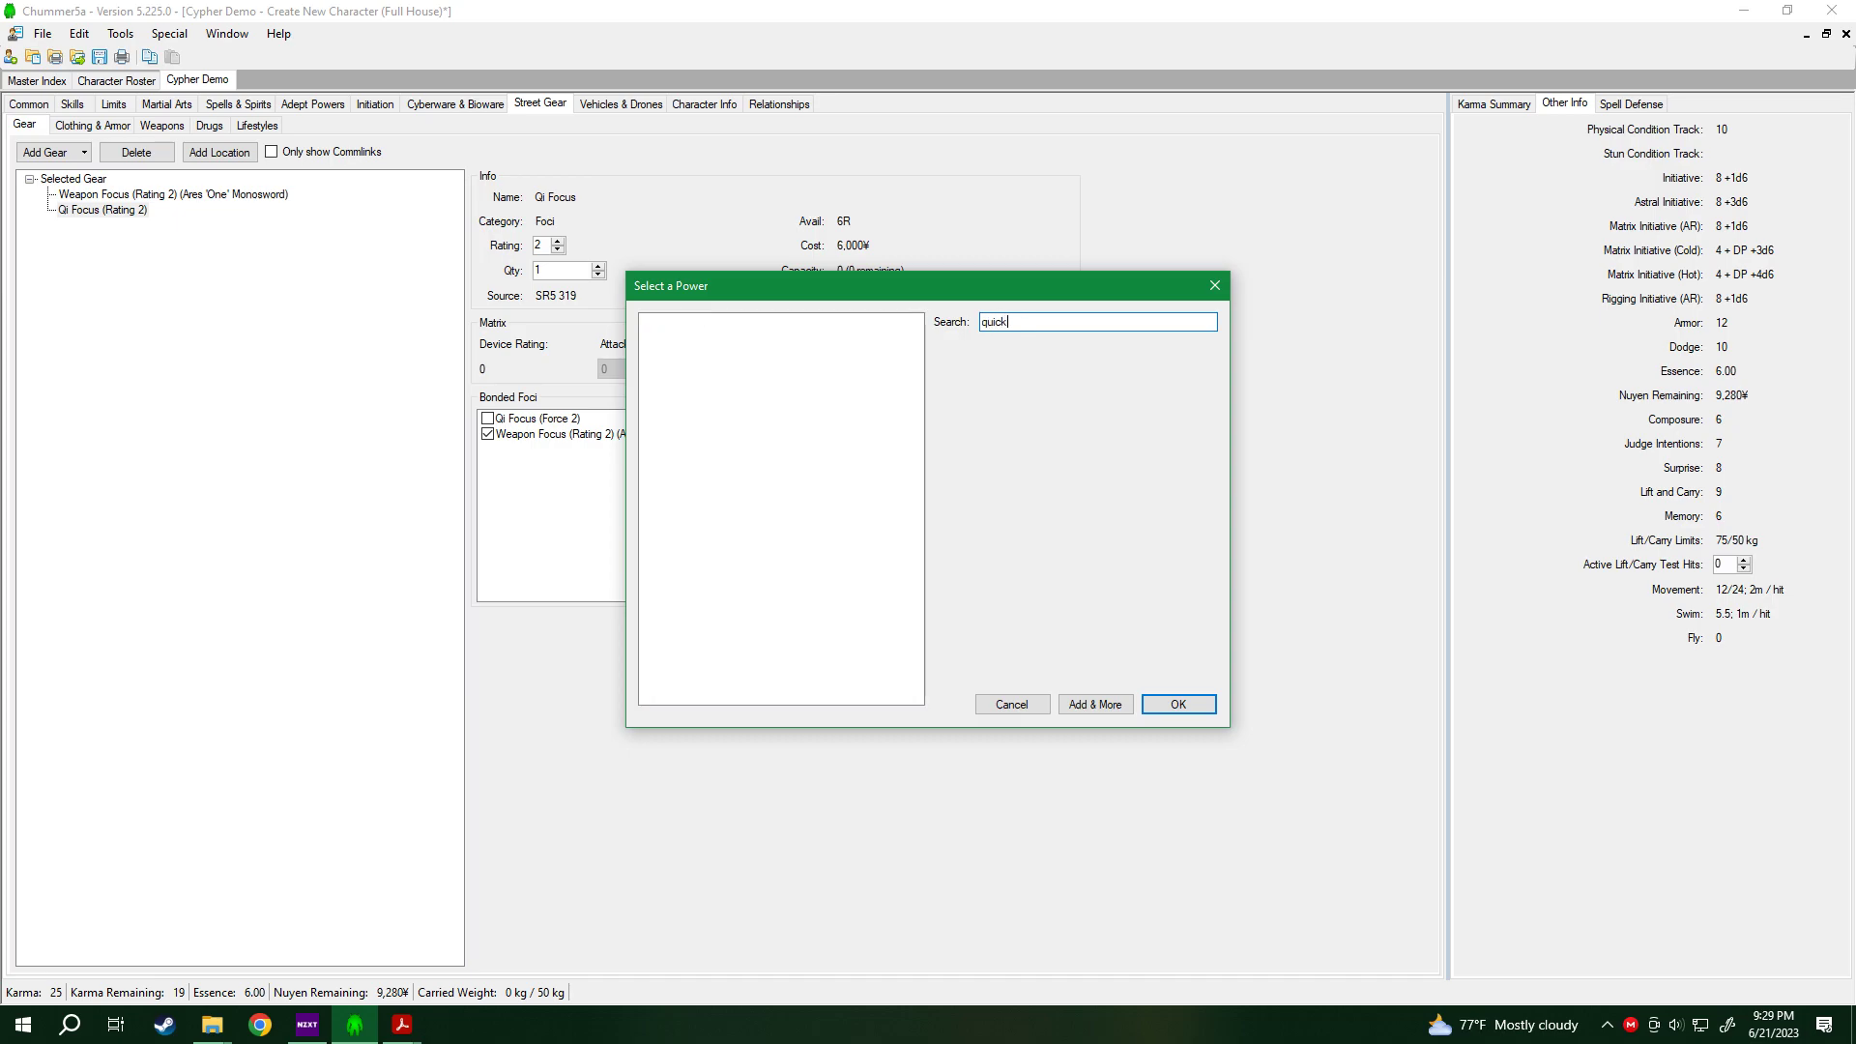
key("BackSpace")
key("BackSpace")
key("BackSpace")
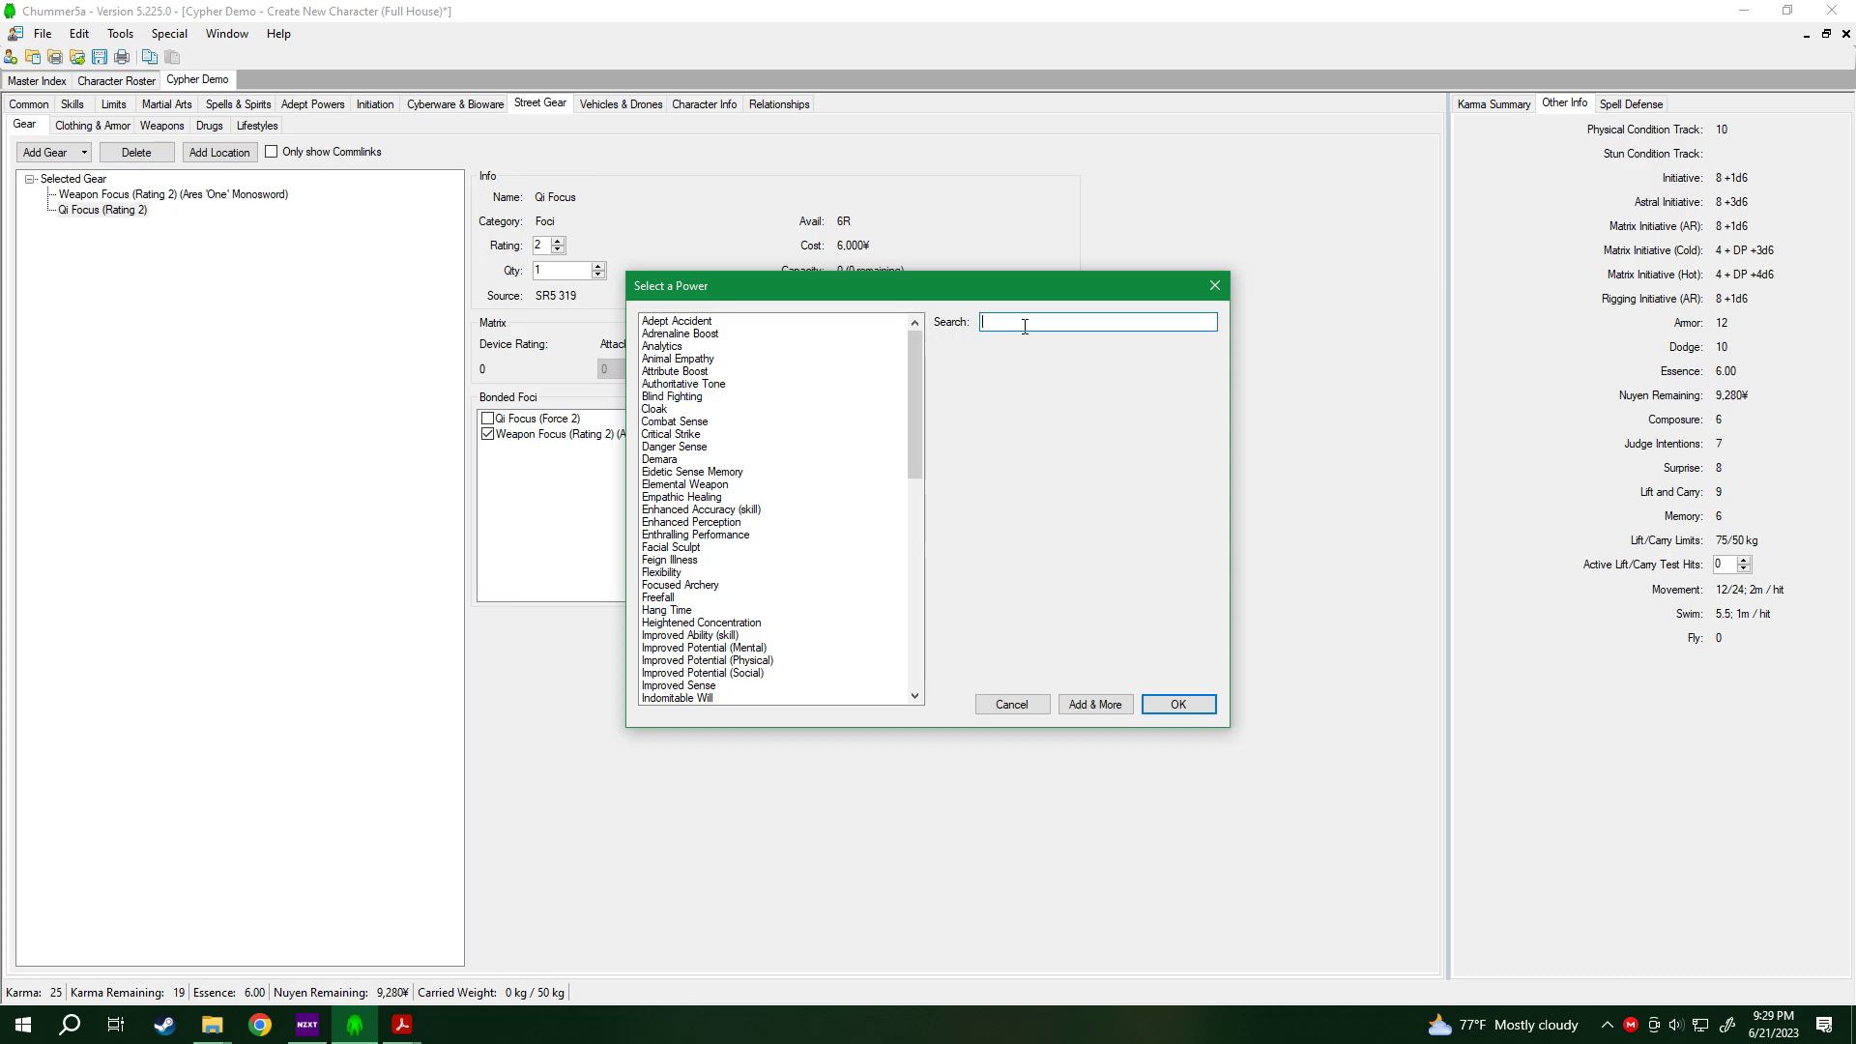
type("rapi")
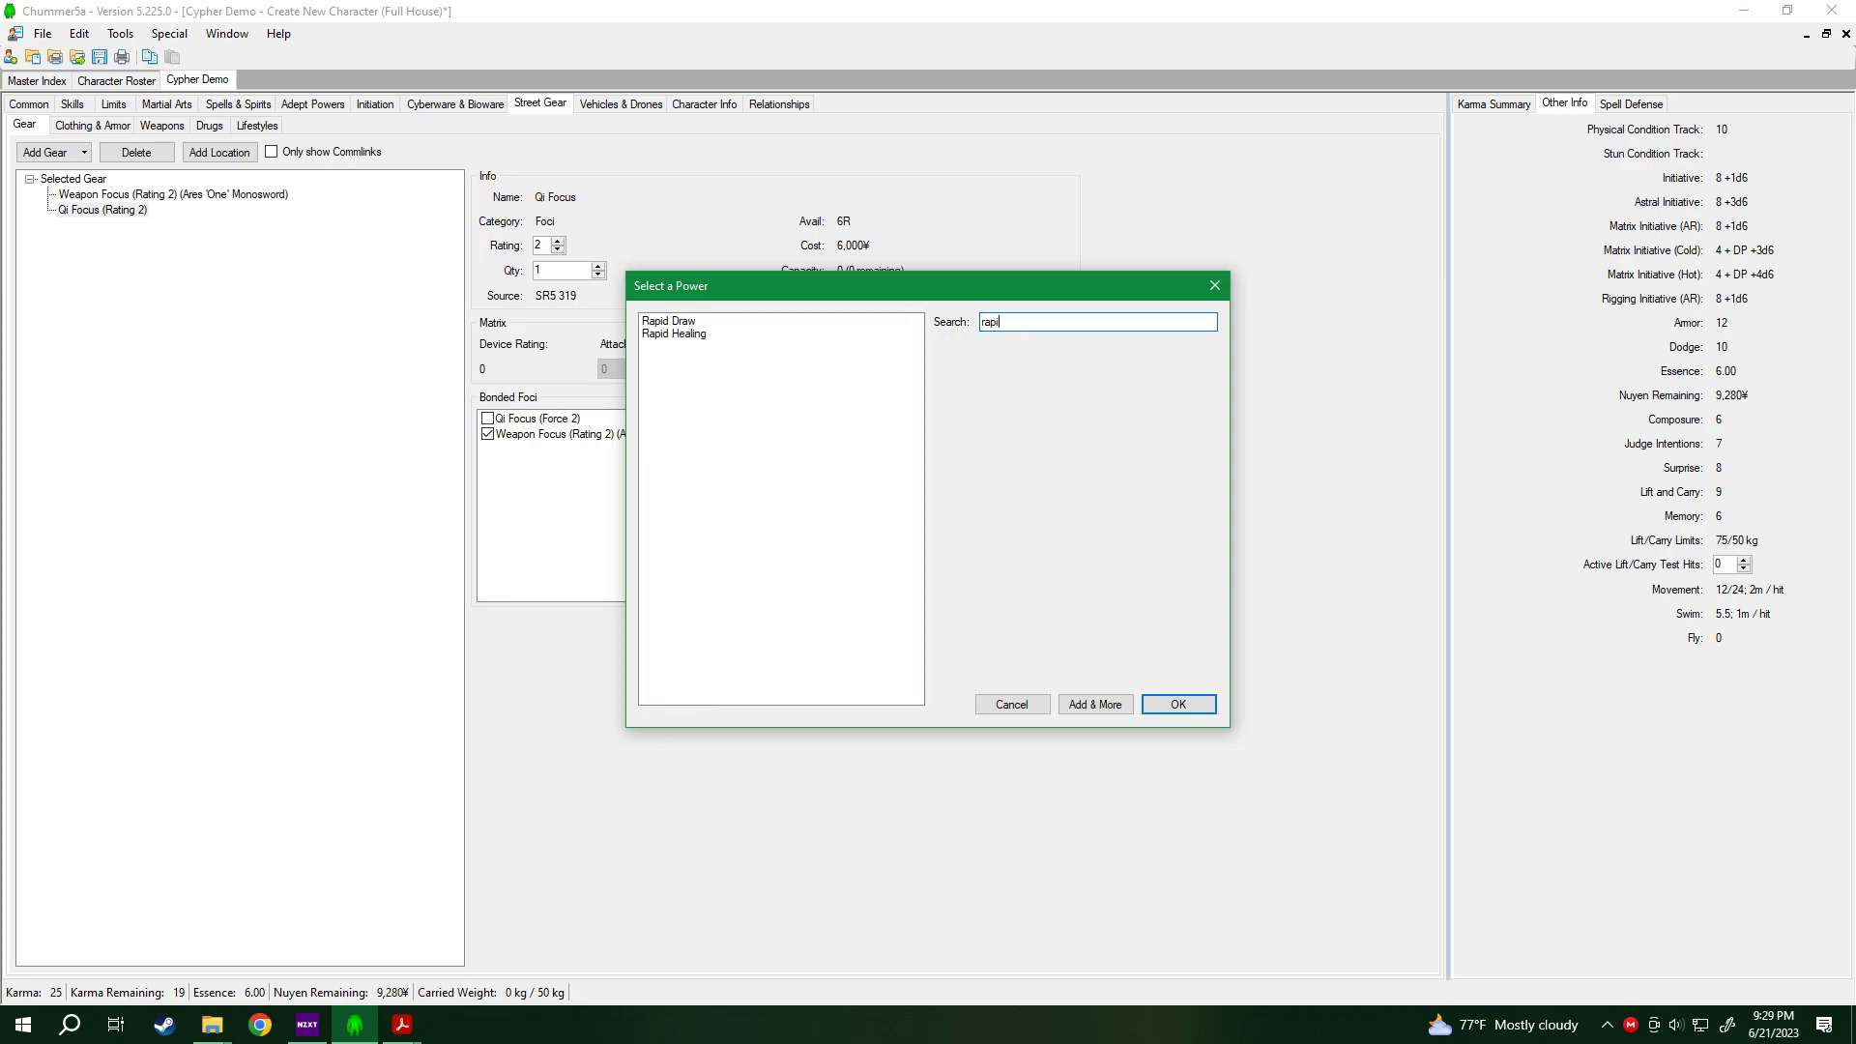
left_click(677, 322)
left_click(1173, 705)
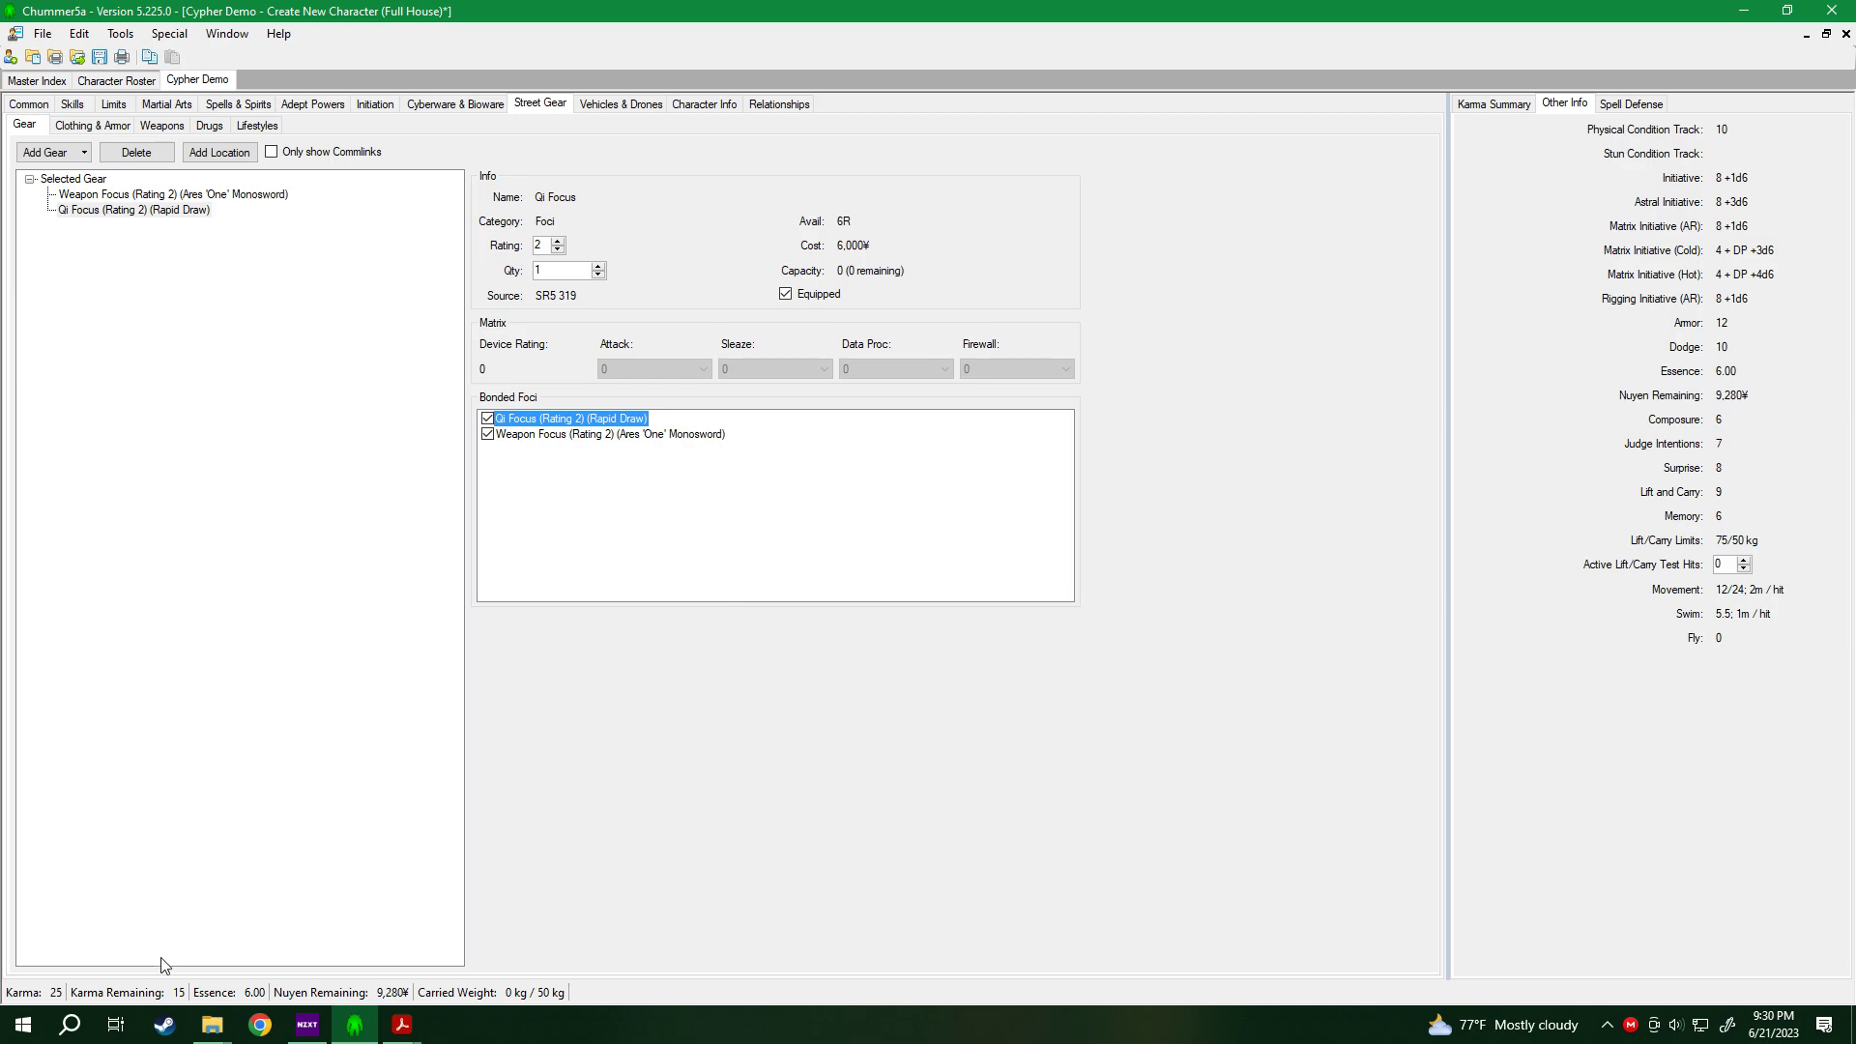
left_click(86, 59)
Add Rating 6 Goggles to the character's gear.
left_click(48, 151)
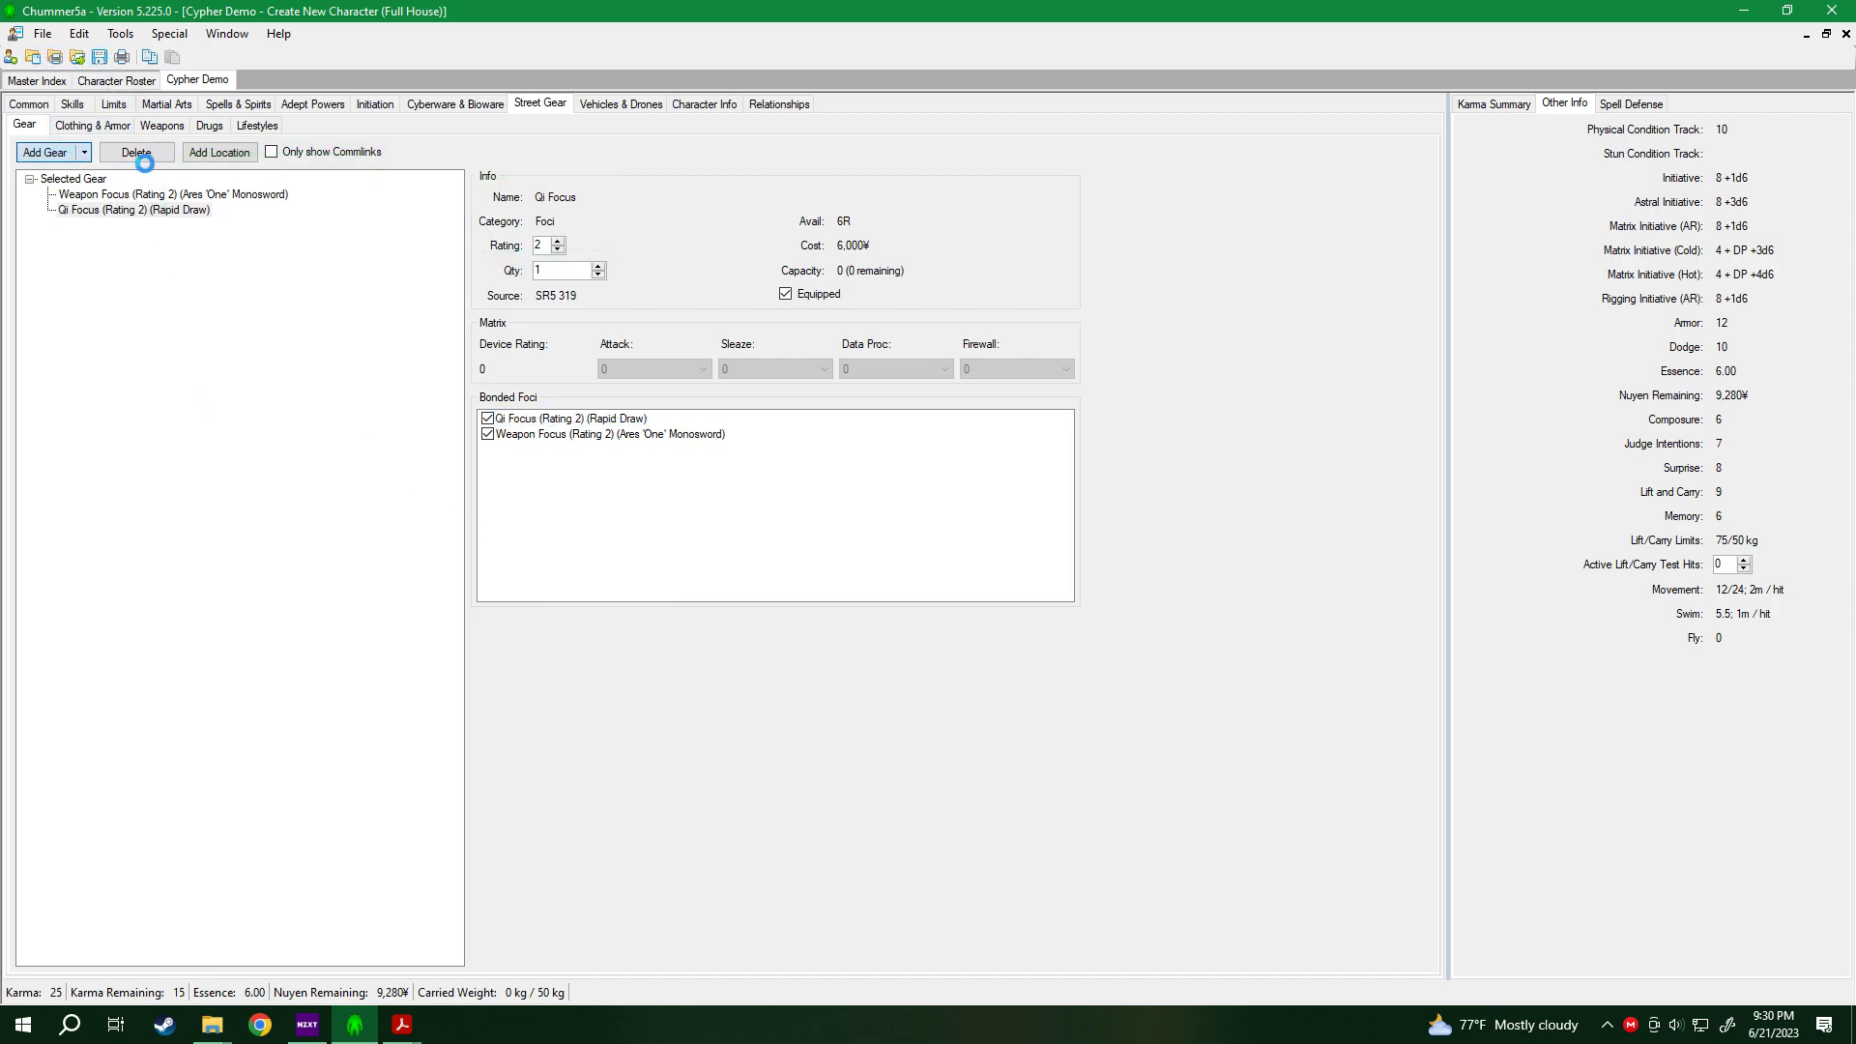
type("gog")
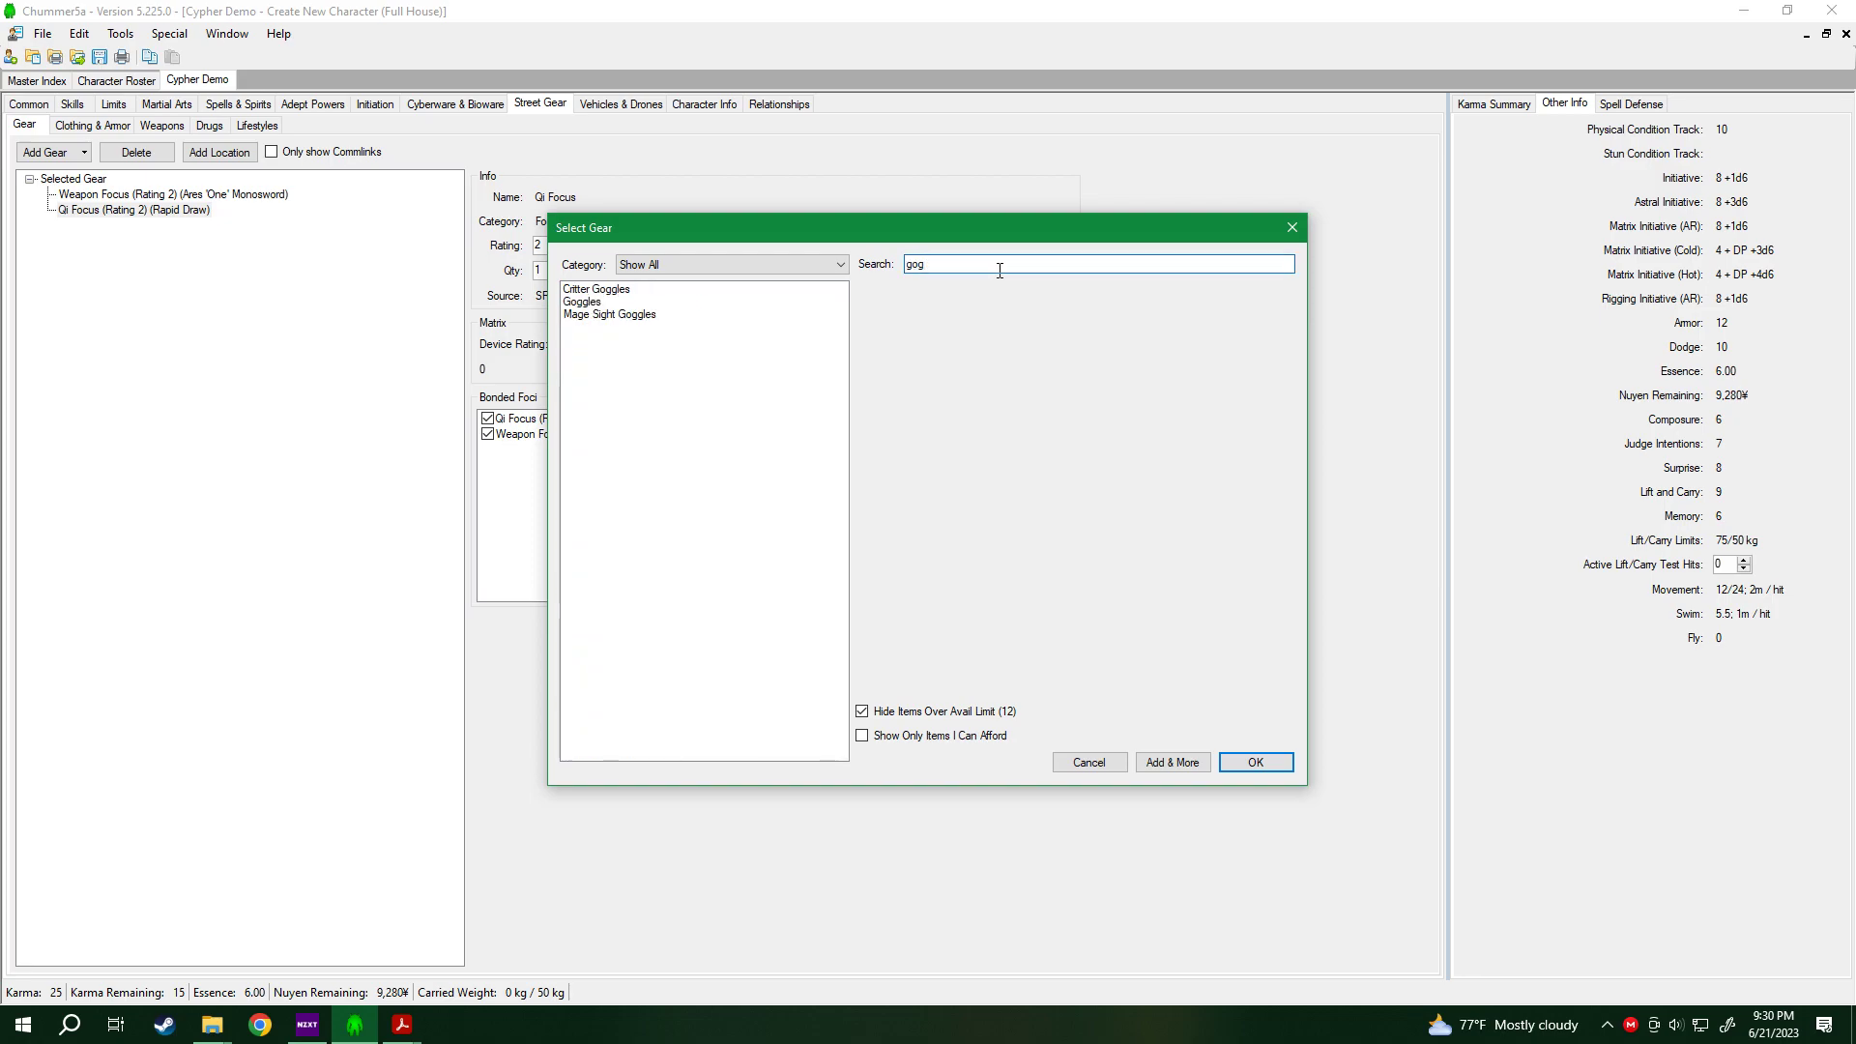
left_click(592, 301)
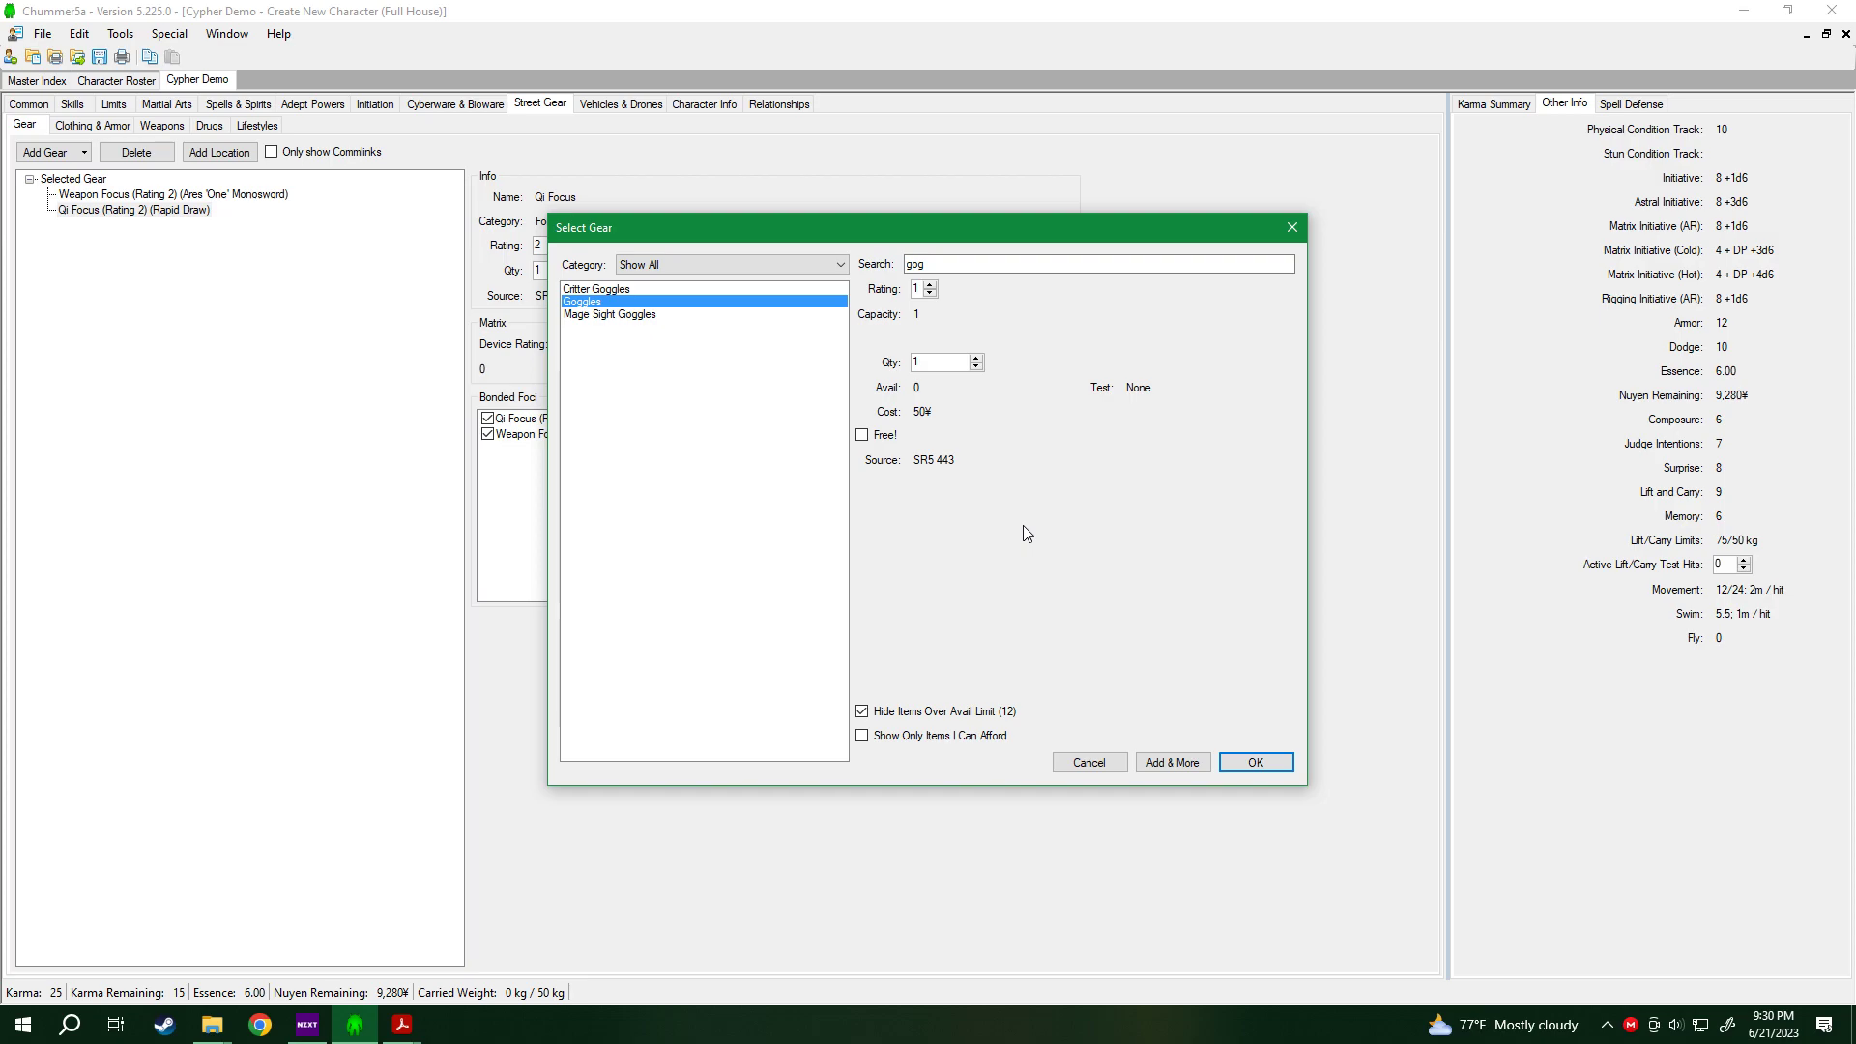
left_click(933, 284)
left_click(1254, 762)
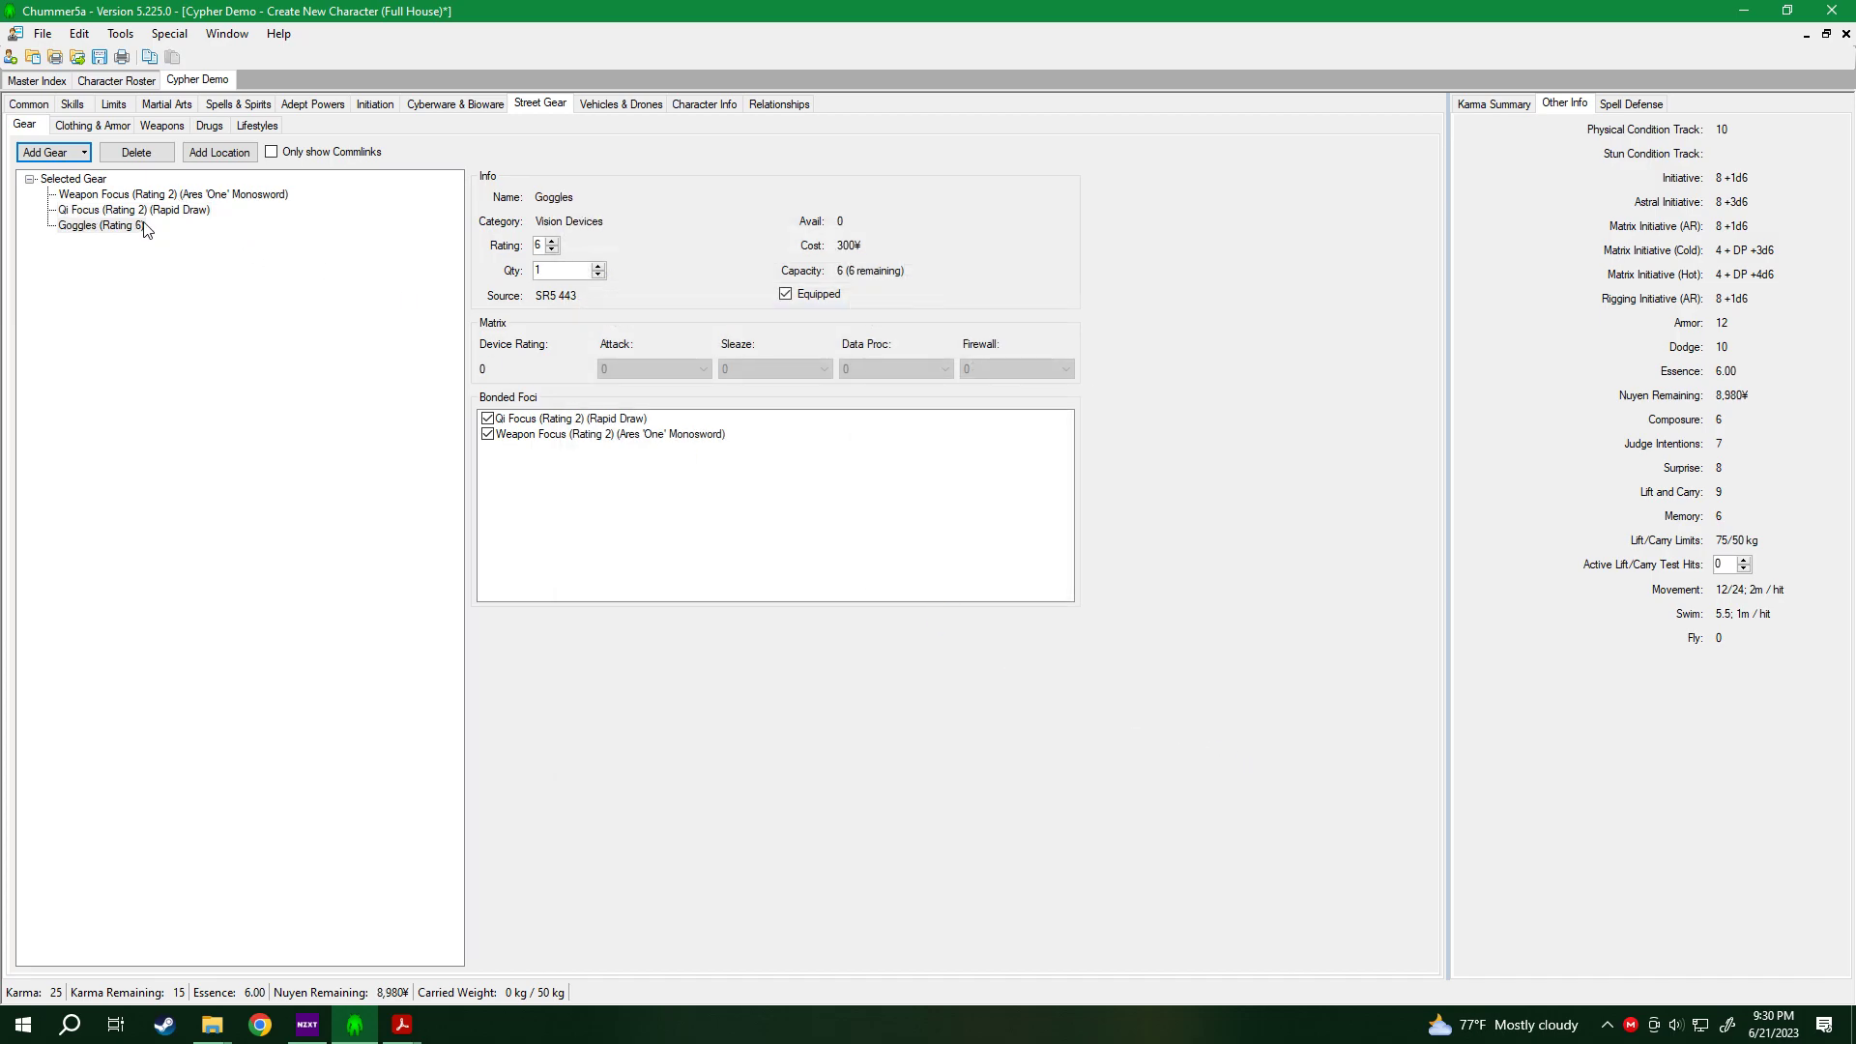
Add Flare Compensation as a plugin to the Goggles.
left_click(124, 227)
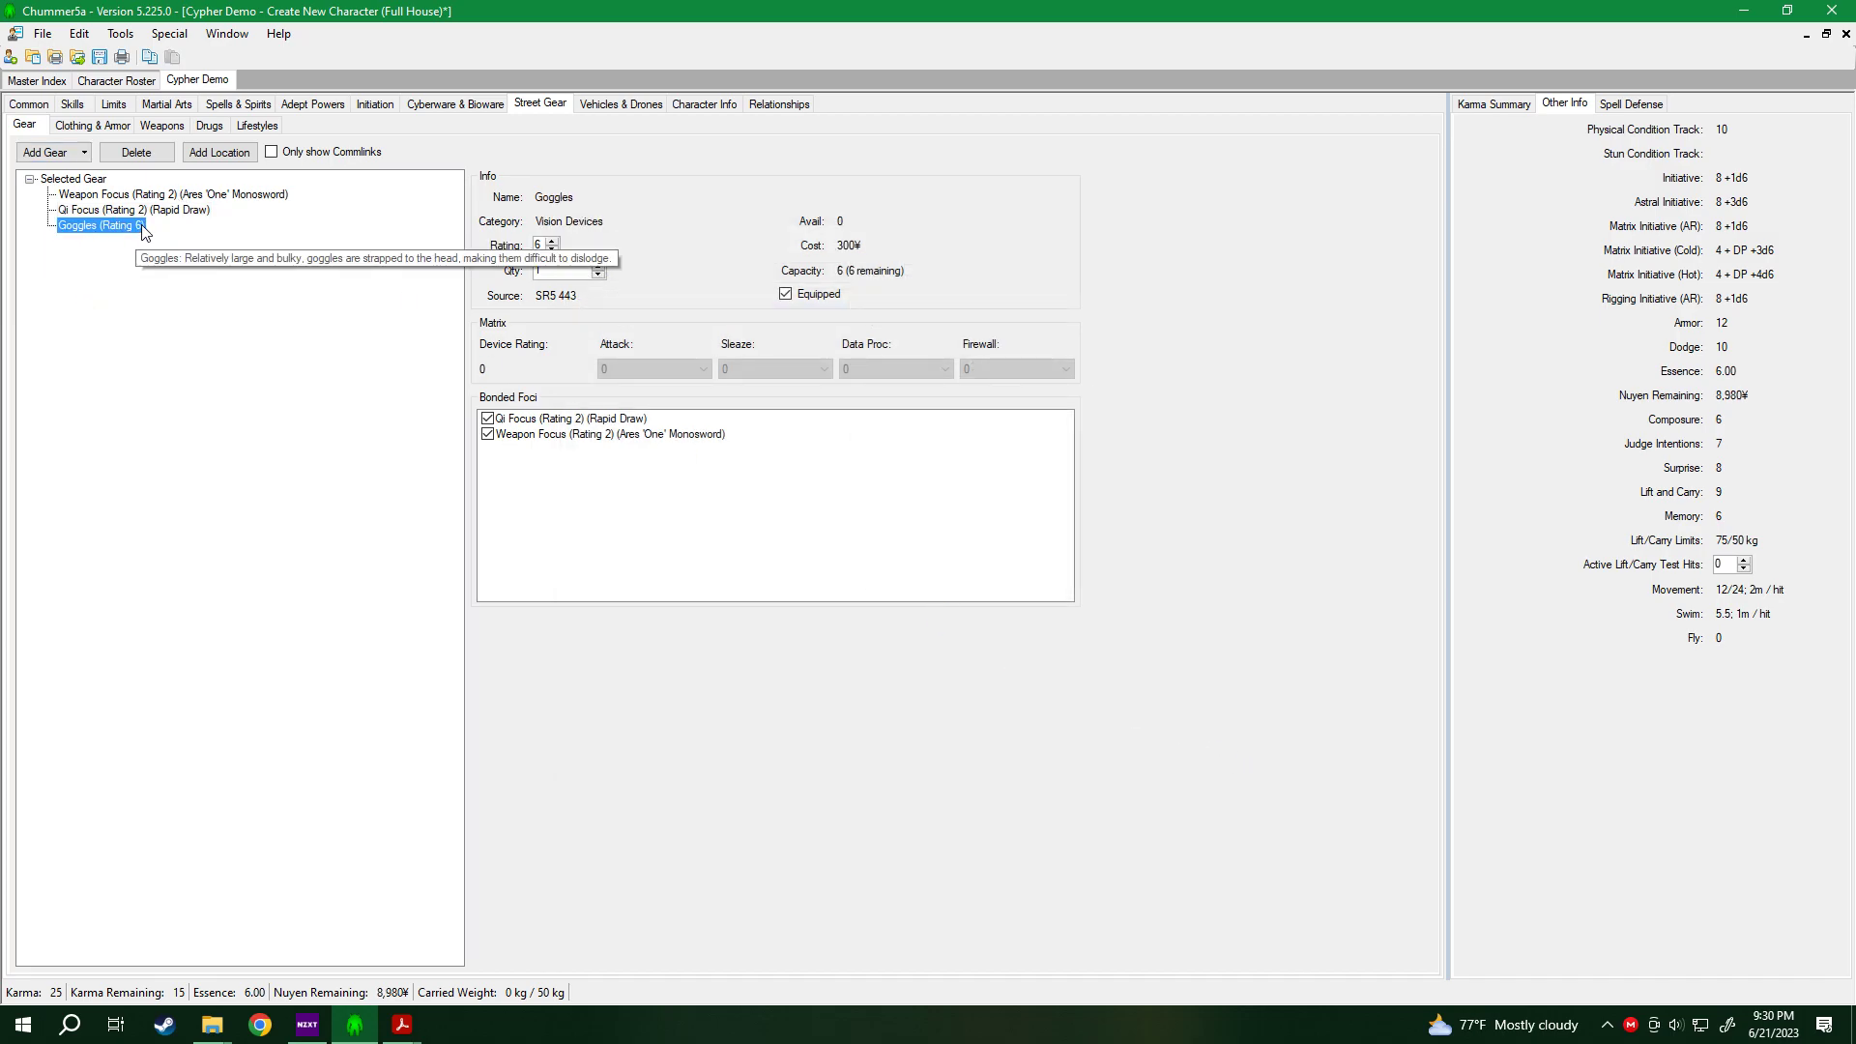
right_click(143, 230)
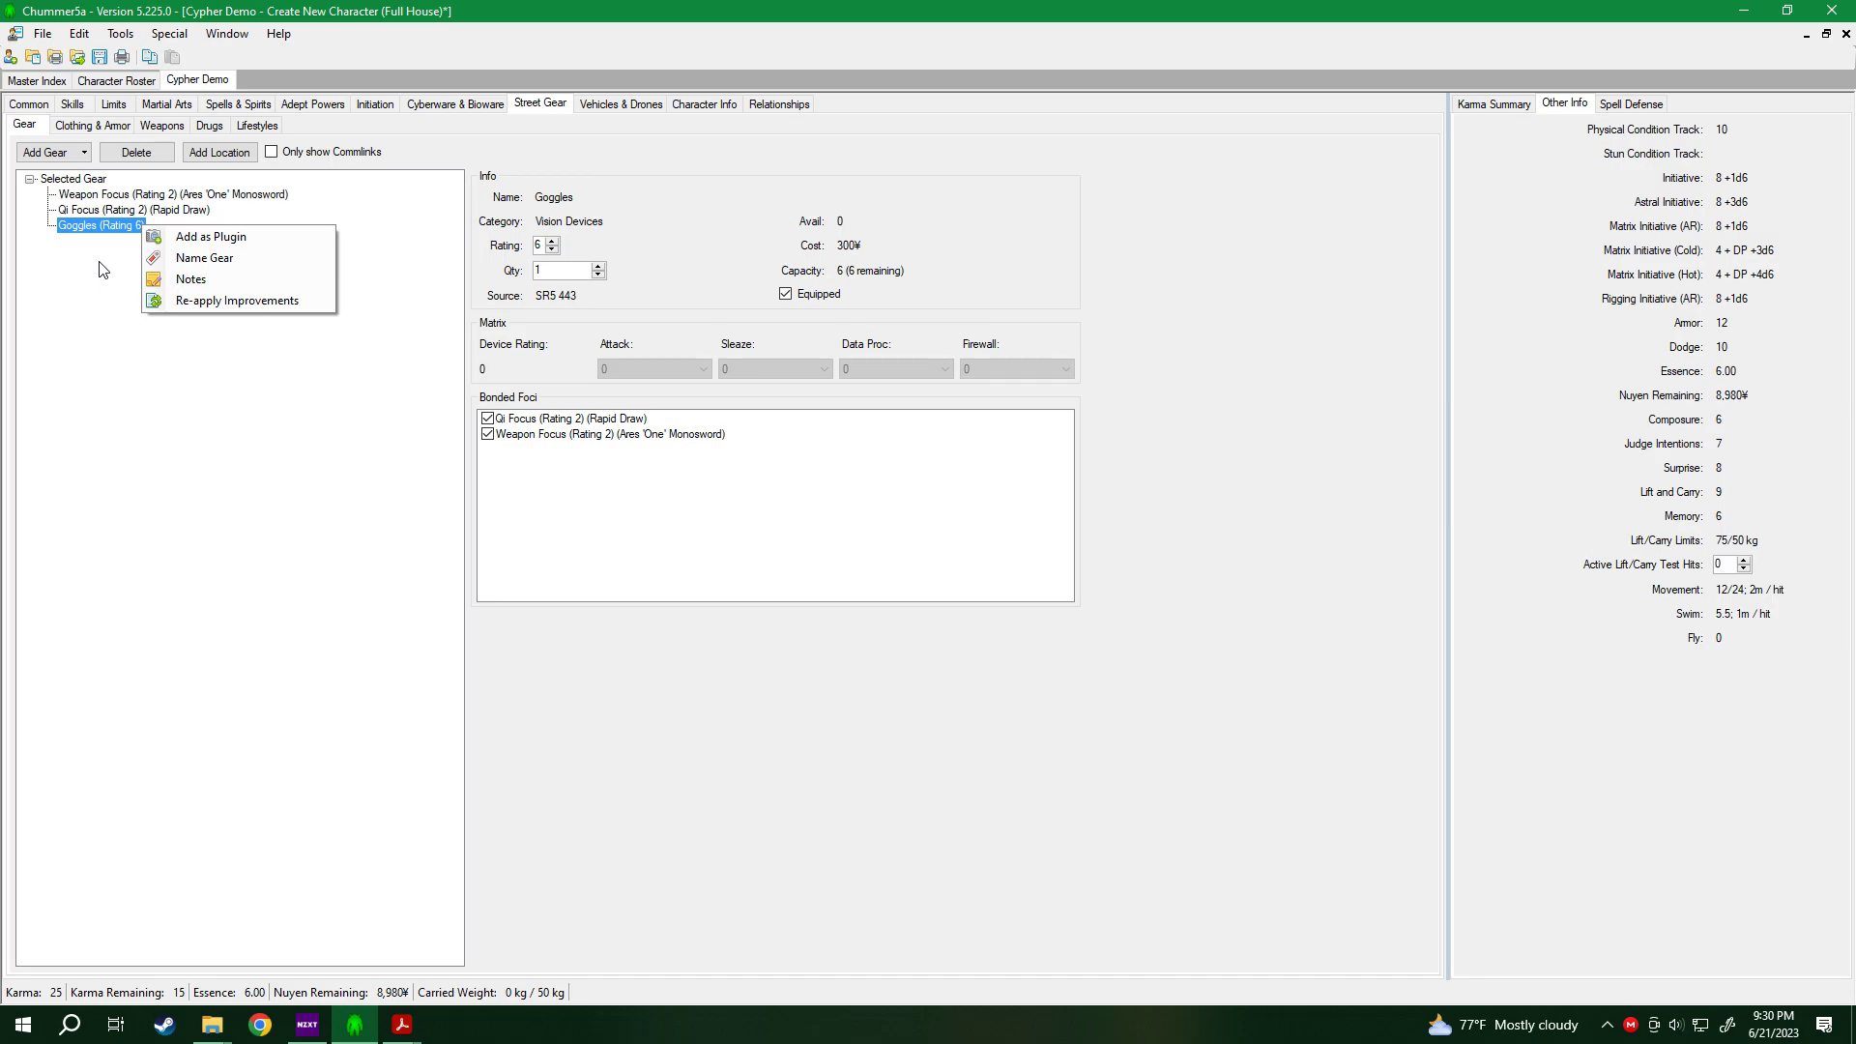
left_click(161, 238)
left_click_drag(738, 211, 965, 327)
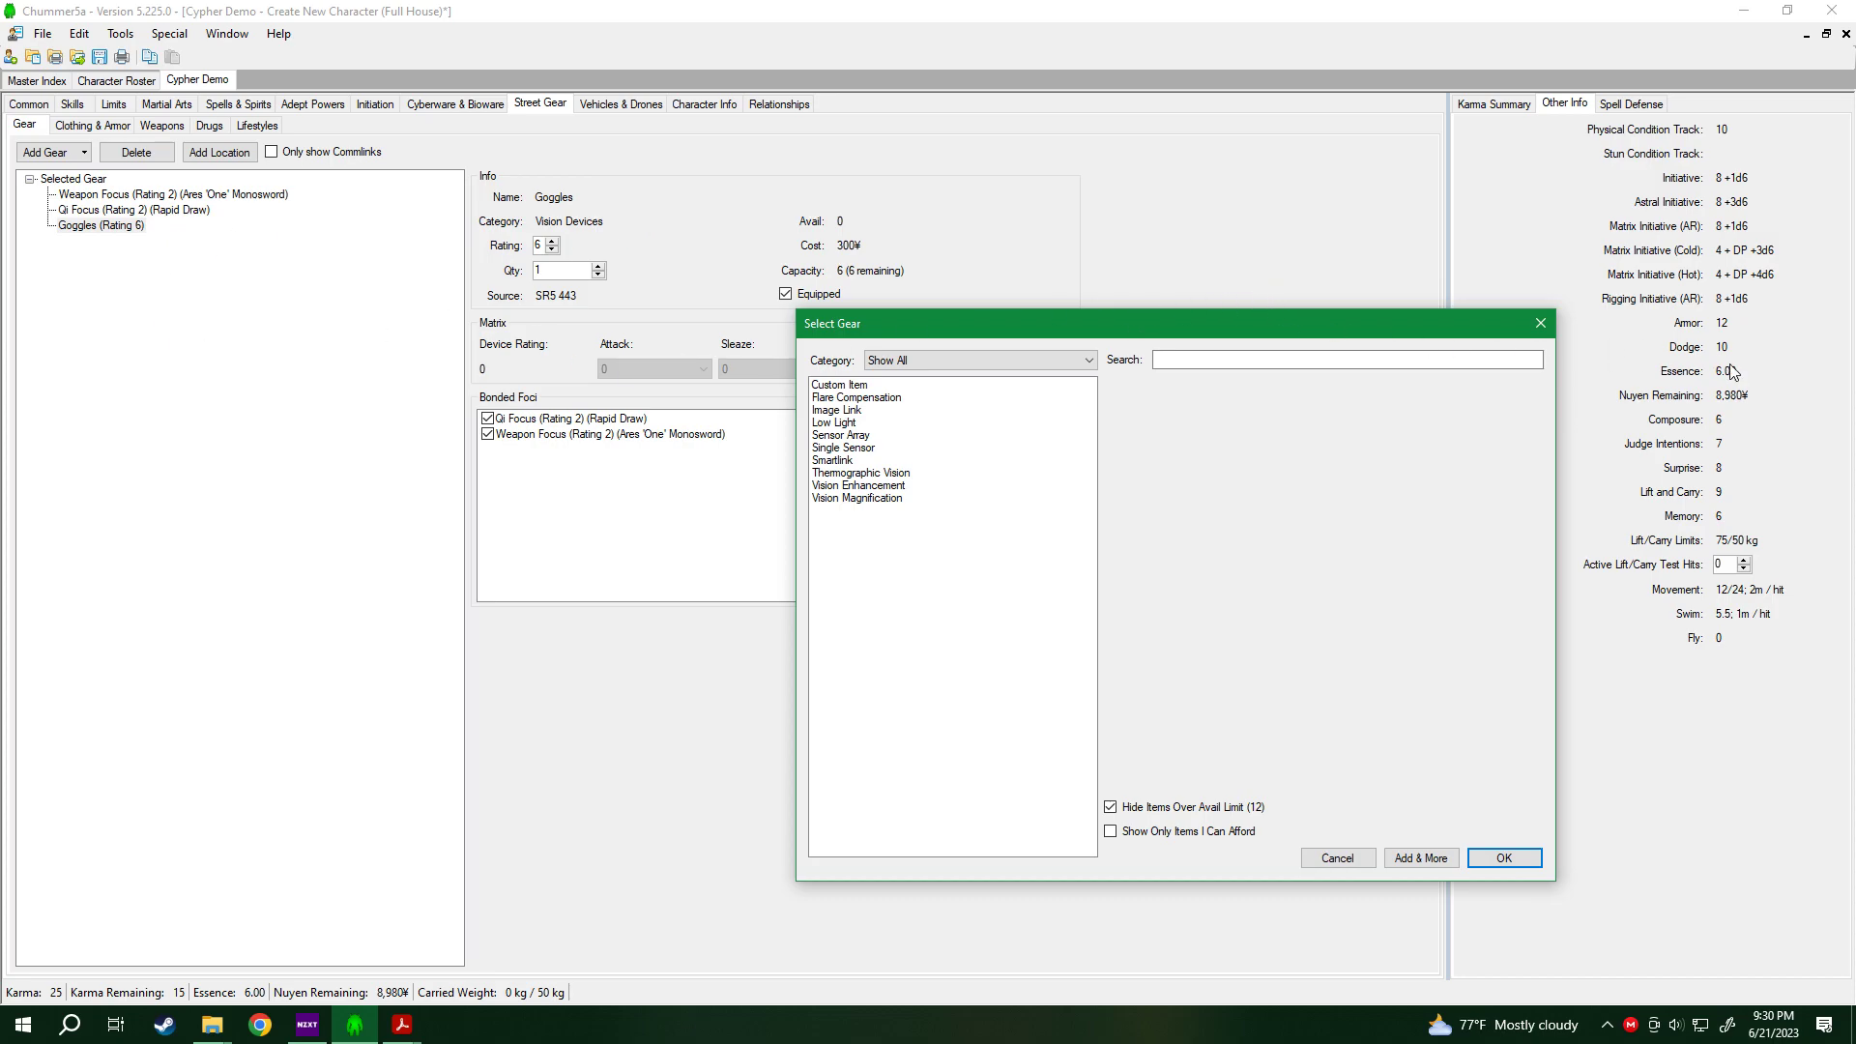
left_click(863, 399)
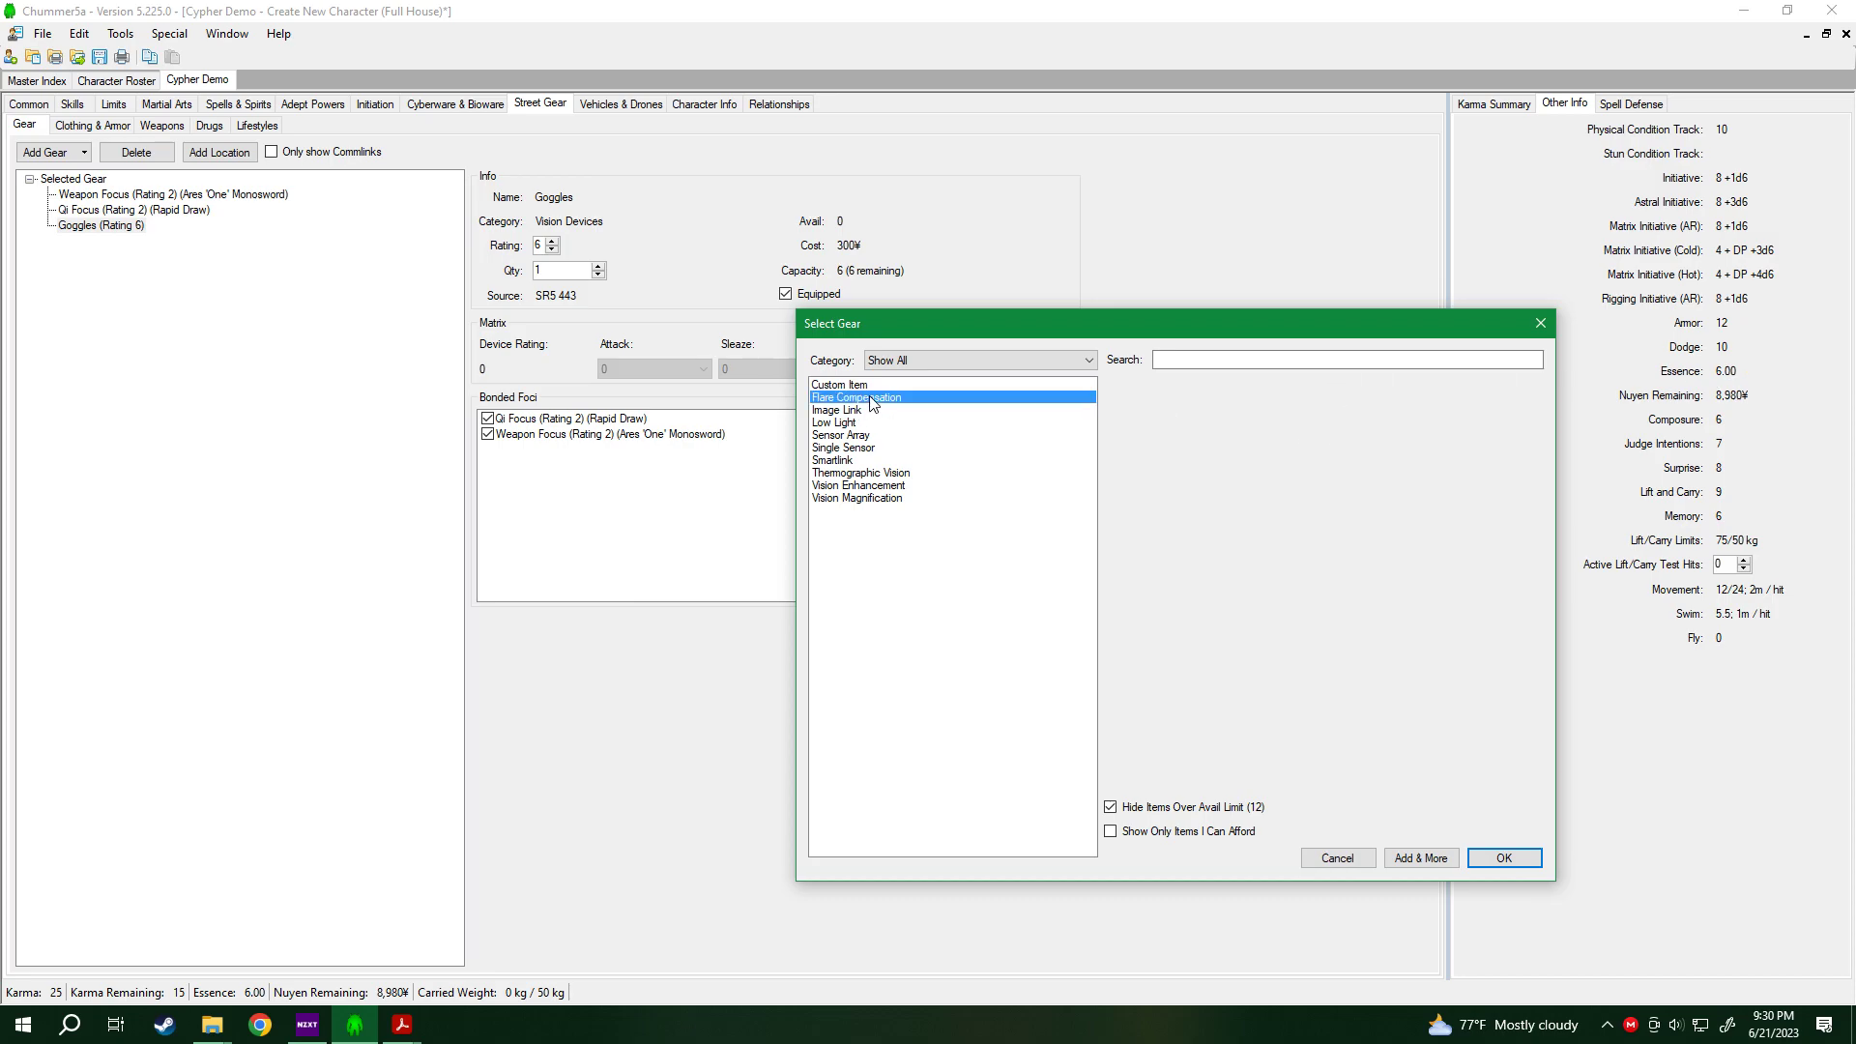
left_click(1484, 859)
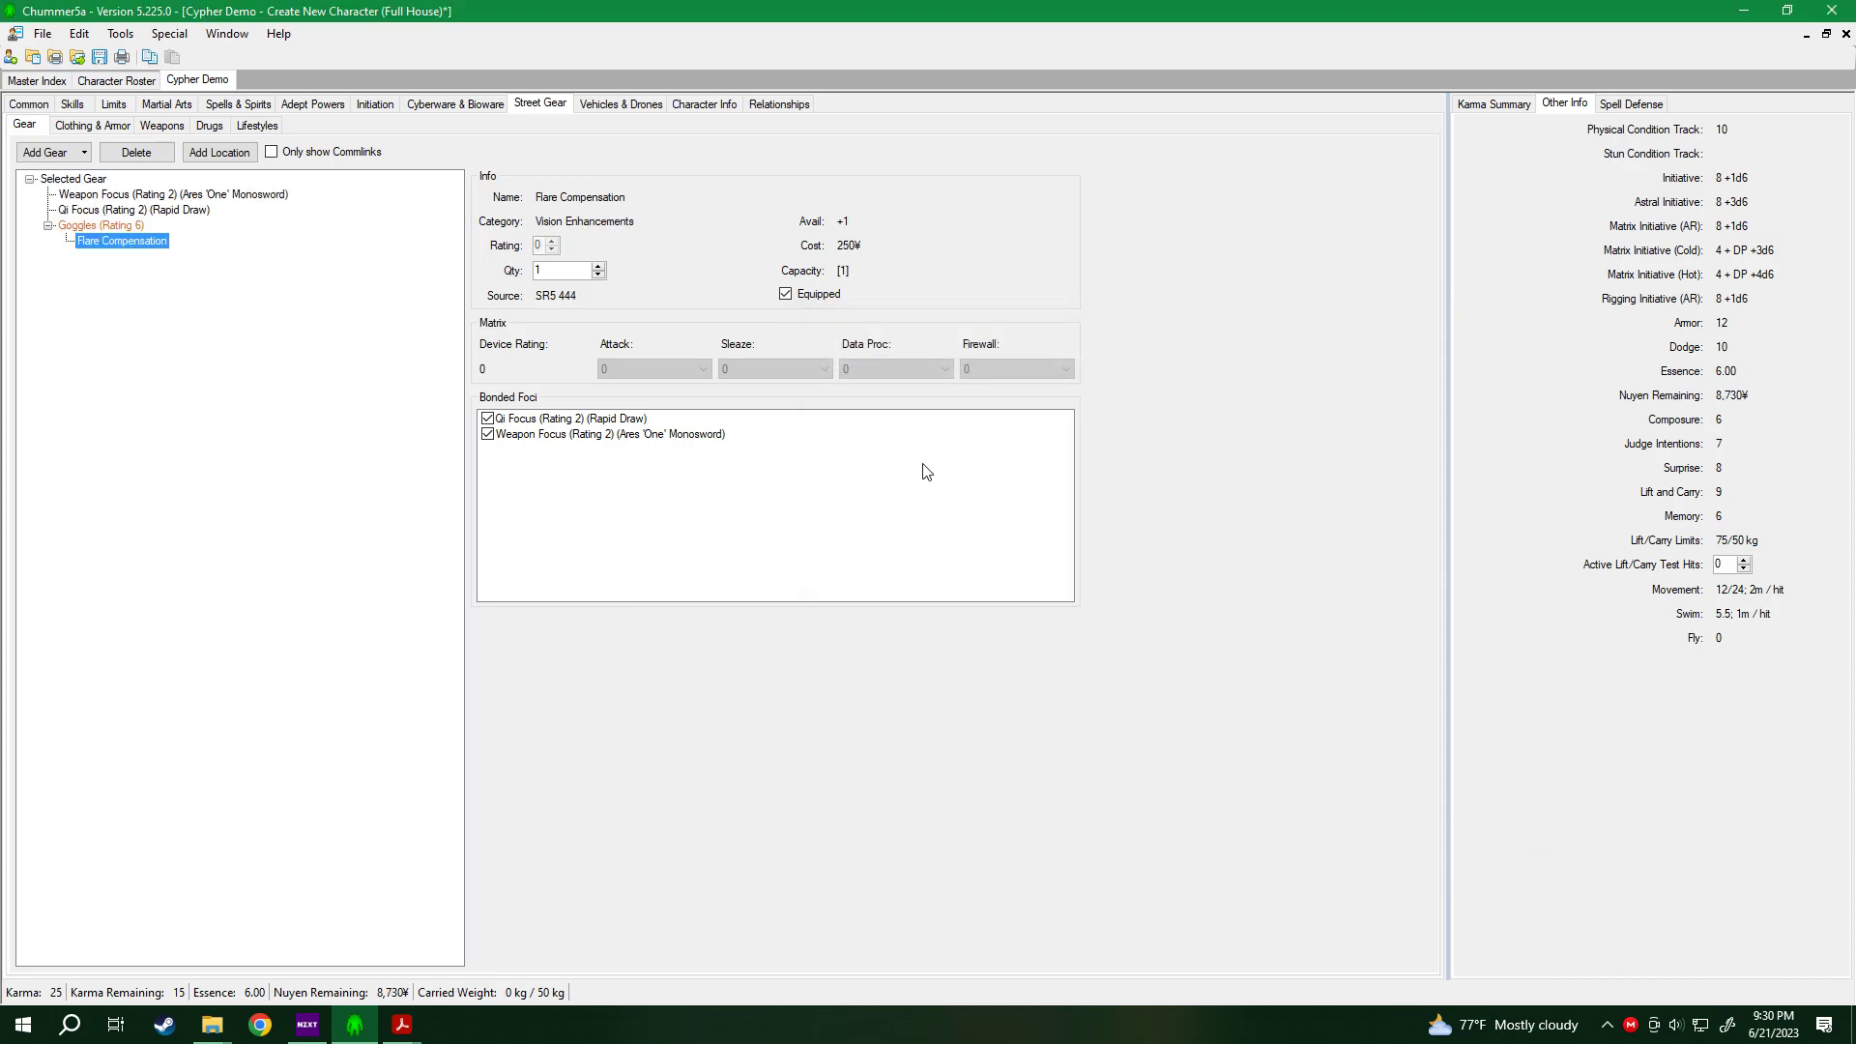
Add the Low Light vision enhancement as a plugin to the Goggles.
right_click(91, 239)
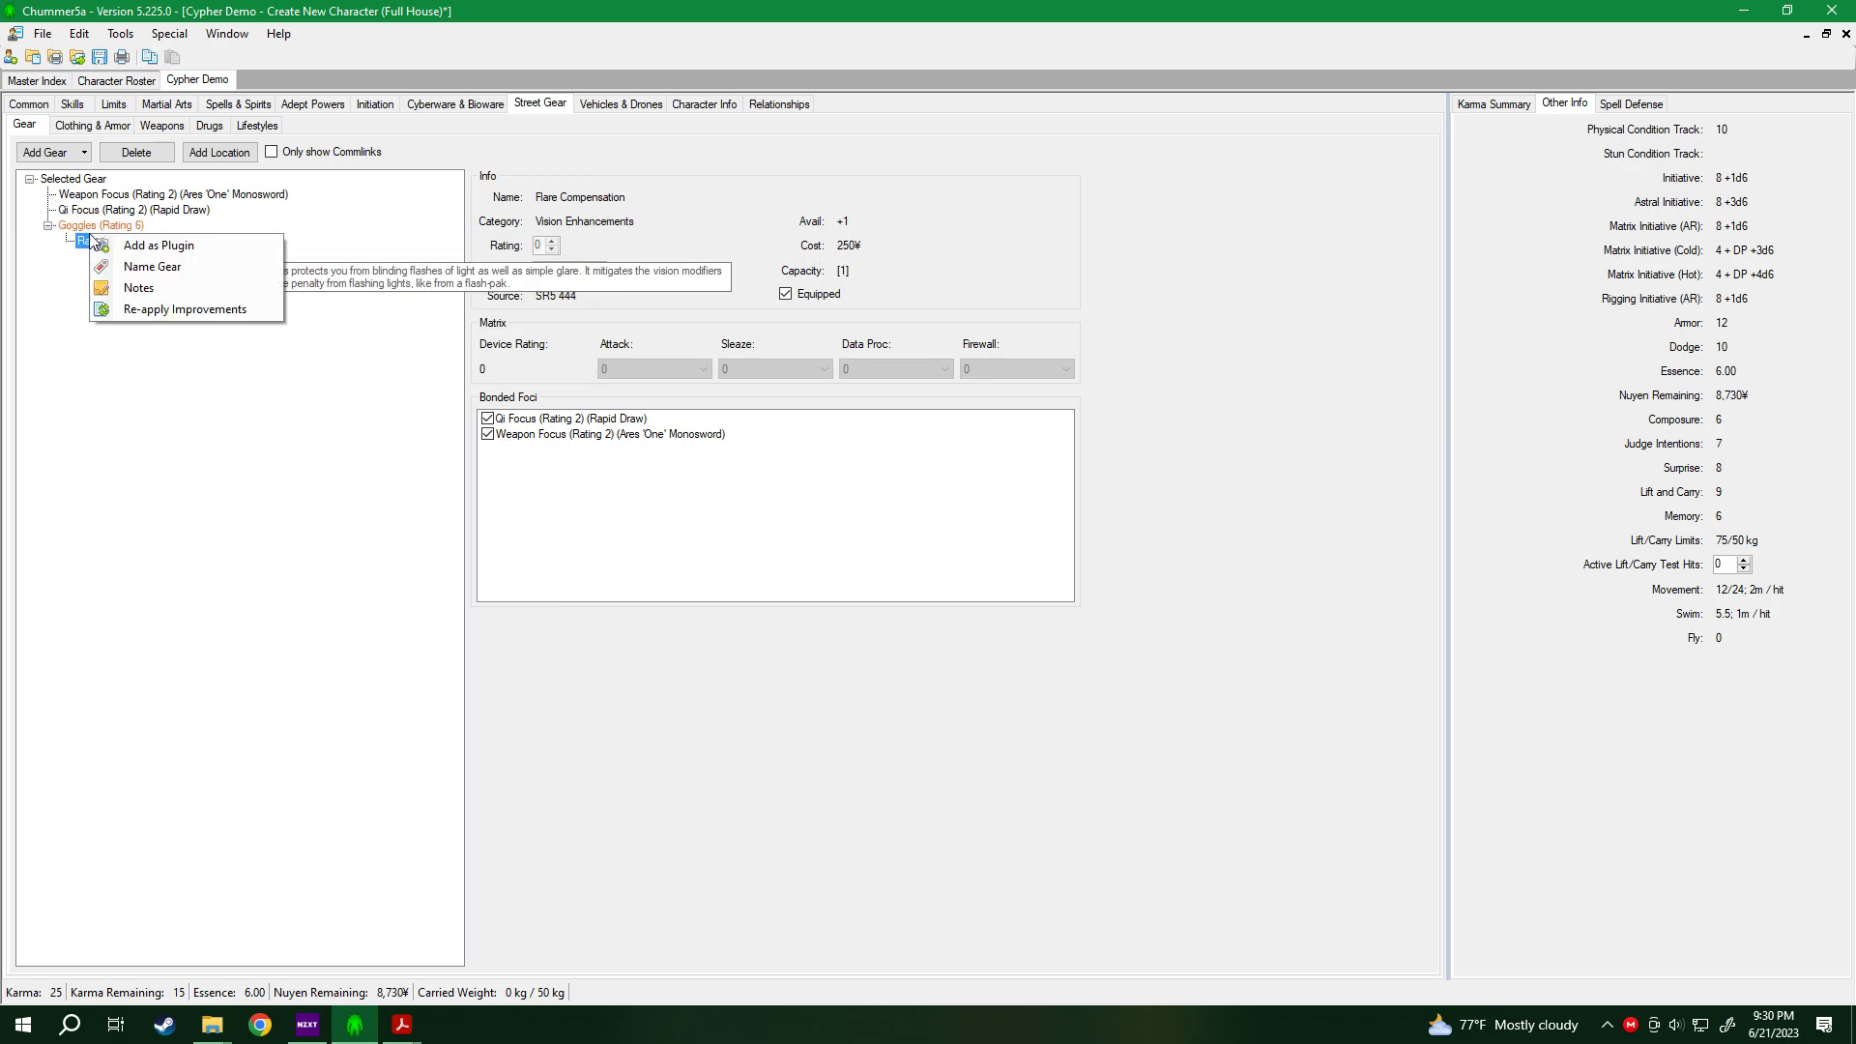
left_click(89, 228)
right_click(88, 227)
left_click(133, 239)
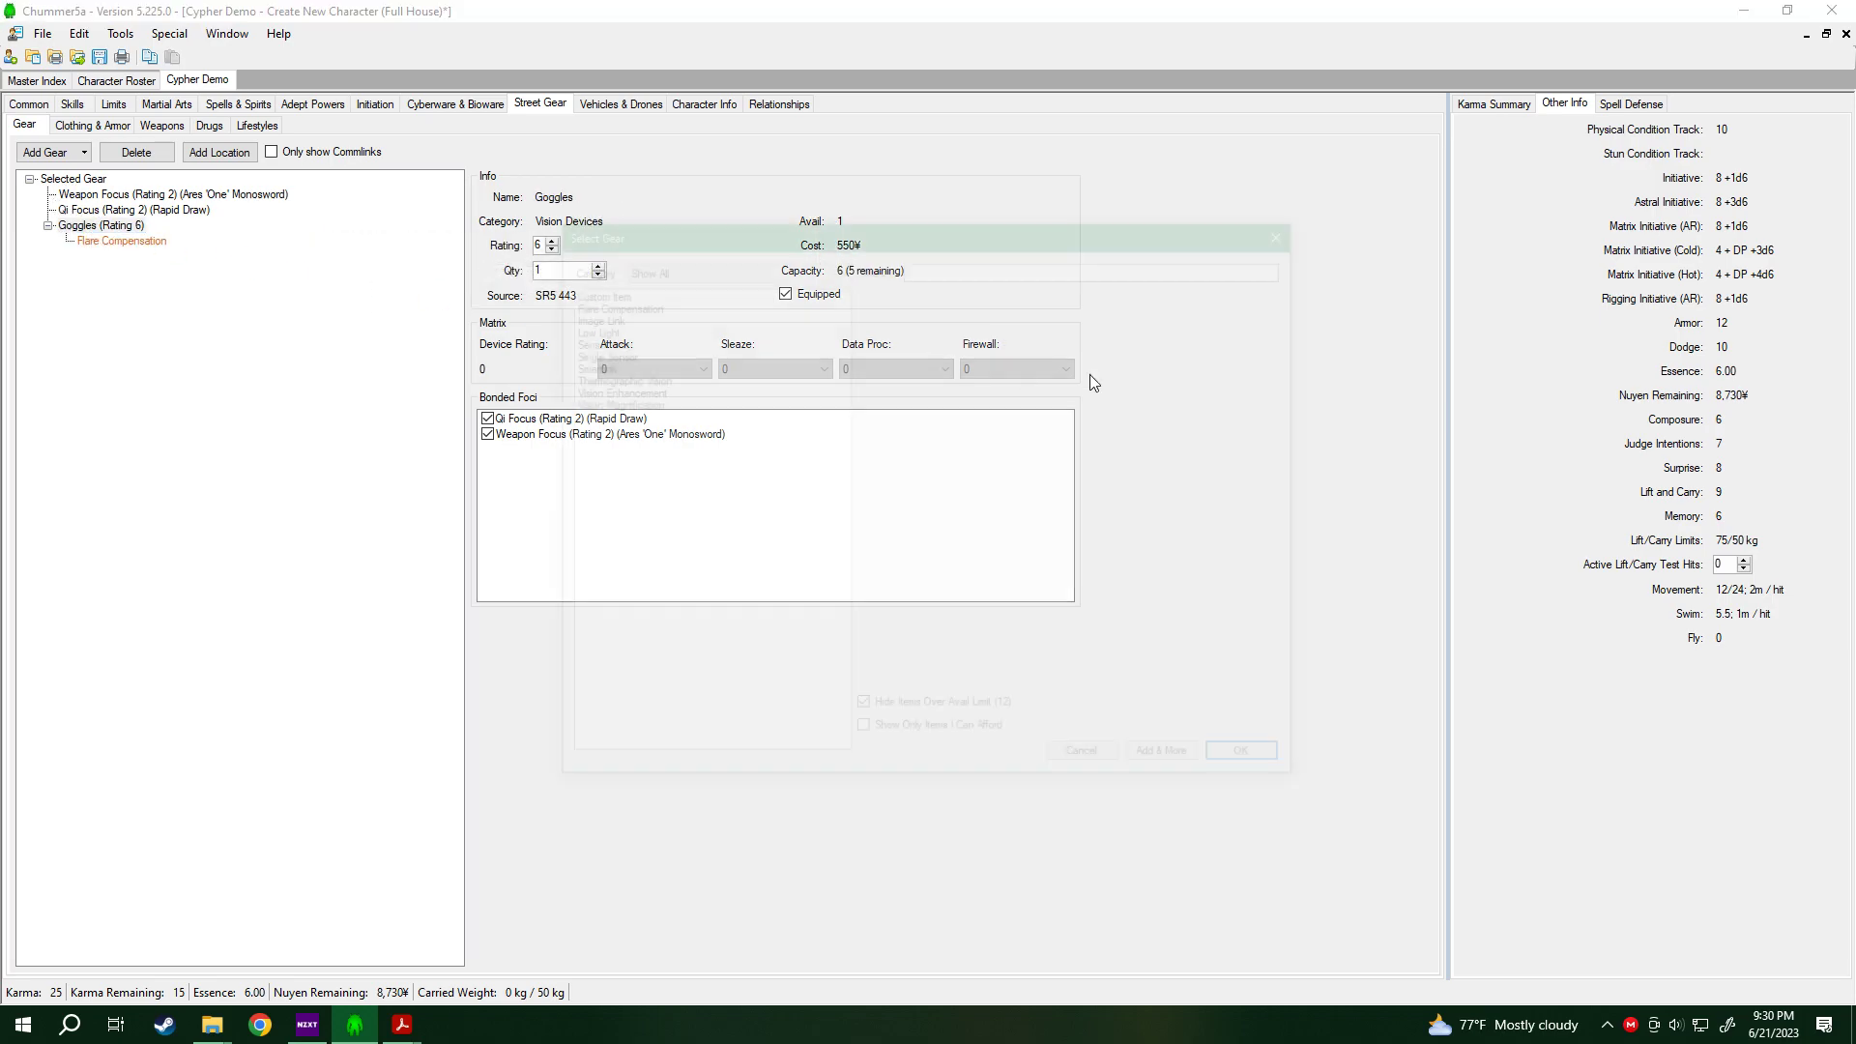
left_click(590, 315)
left_click(626, 327)
left_click(1274, 776)
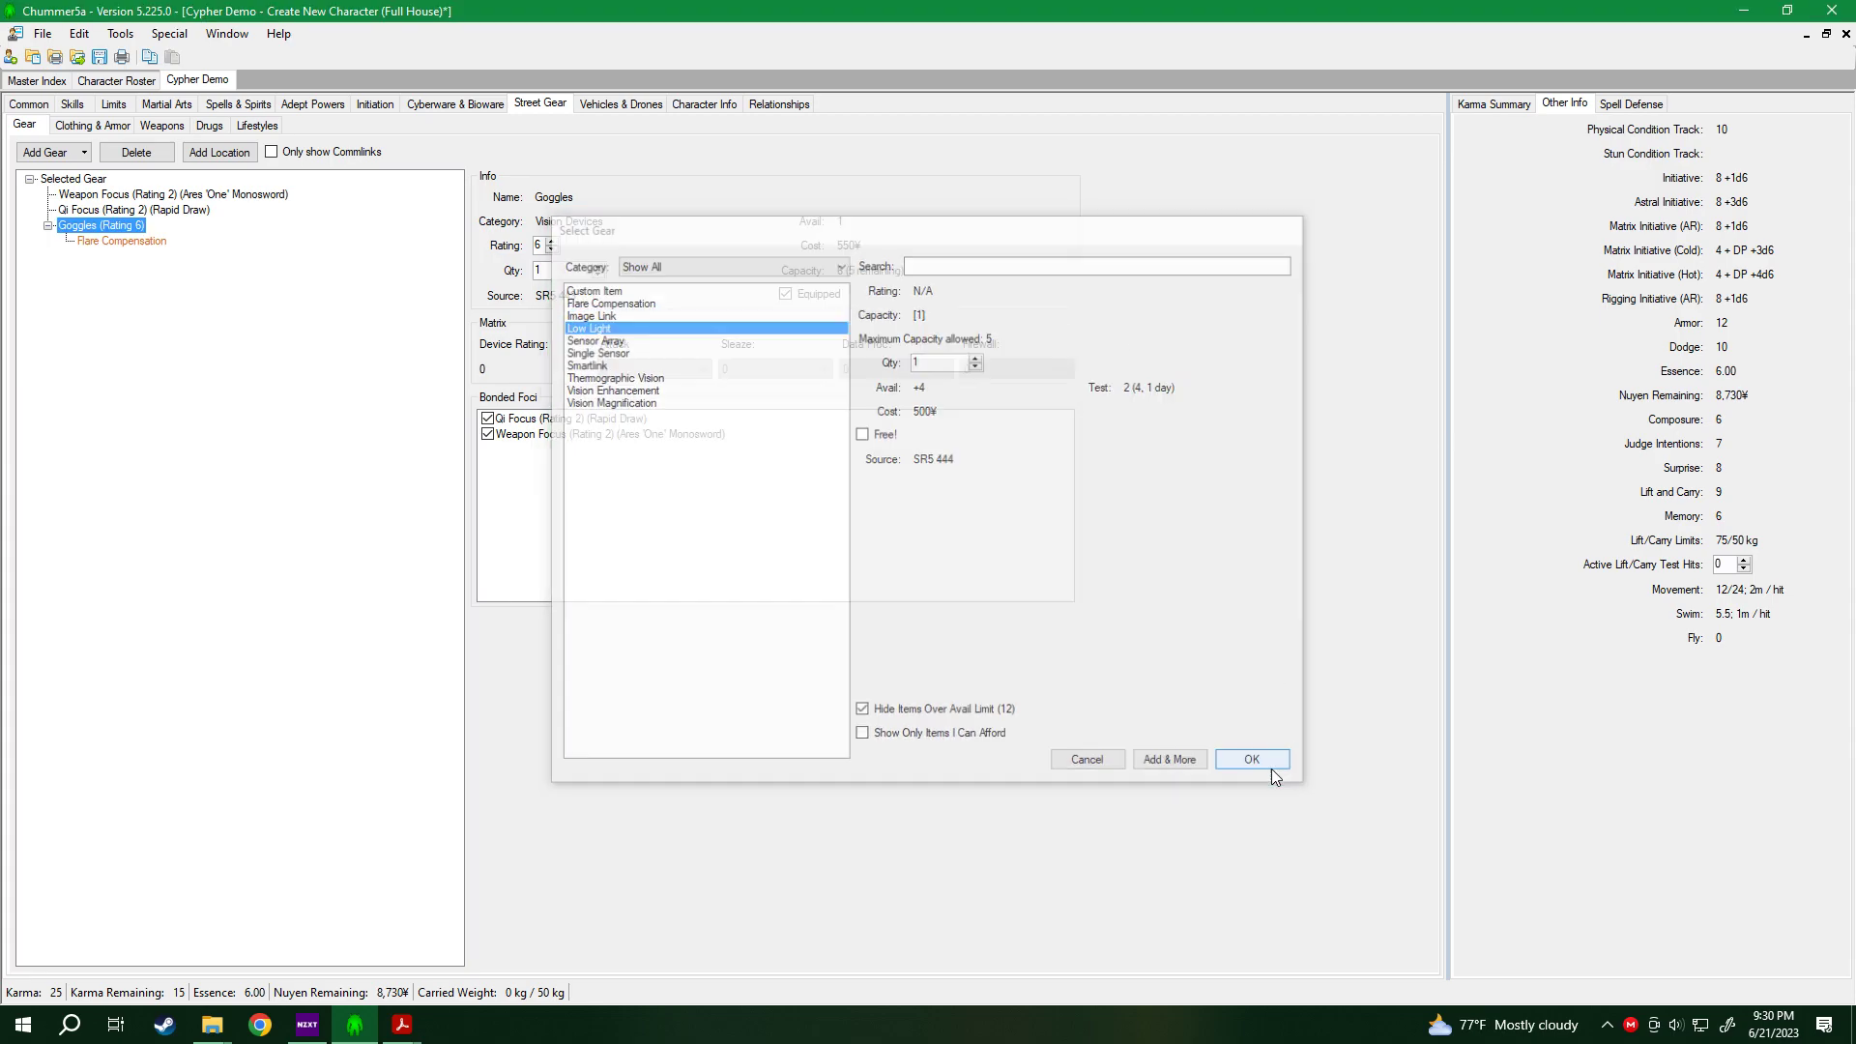
Add Thermographic Vision as a plugin to the Goggles.
left_click(87, 240)
right_click(97, 228)
left_click(124, 241)
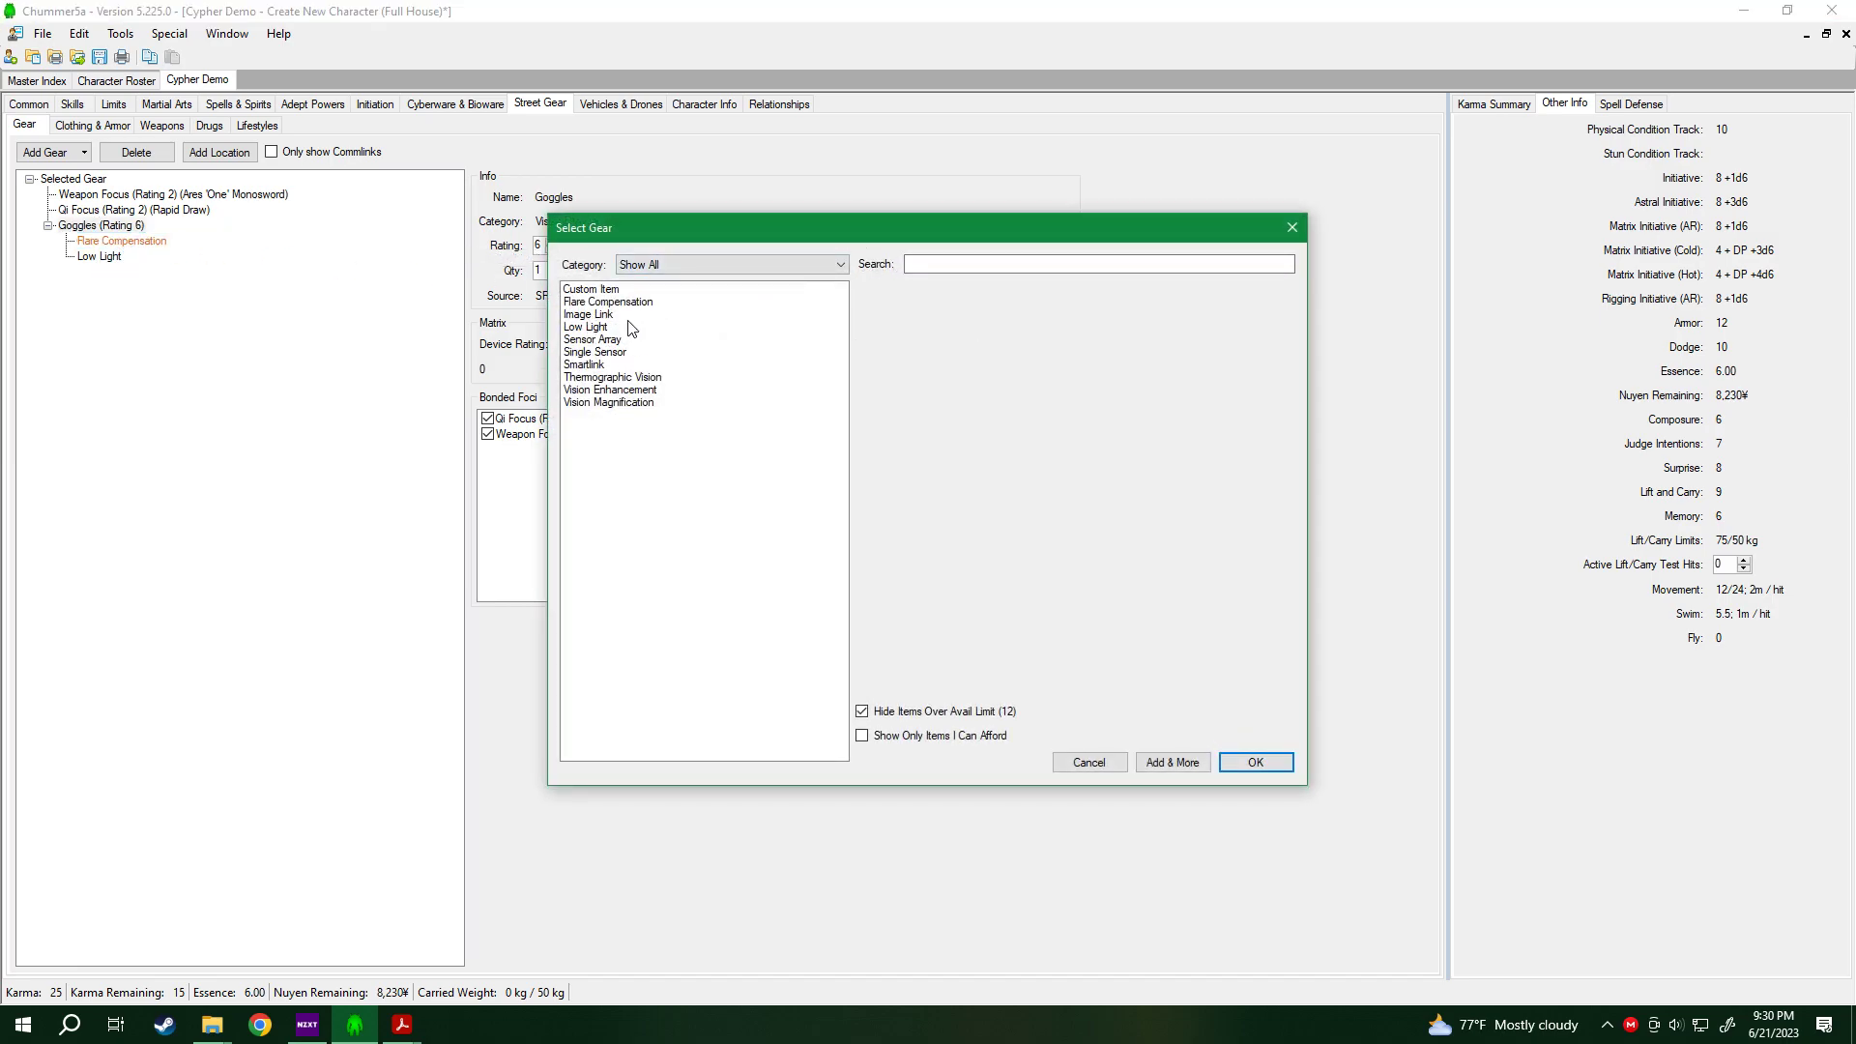
left_click(623, 377)
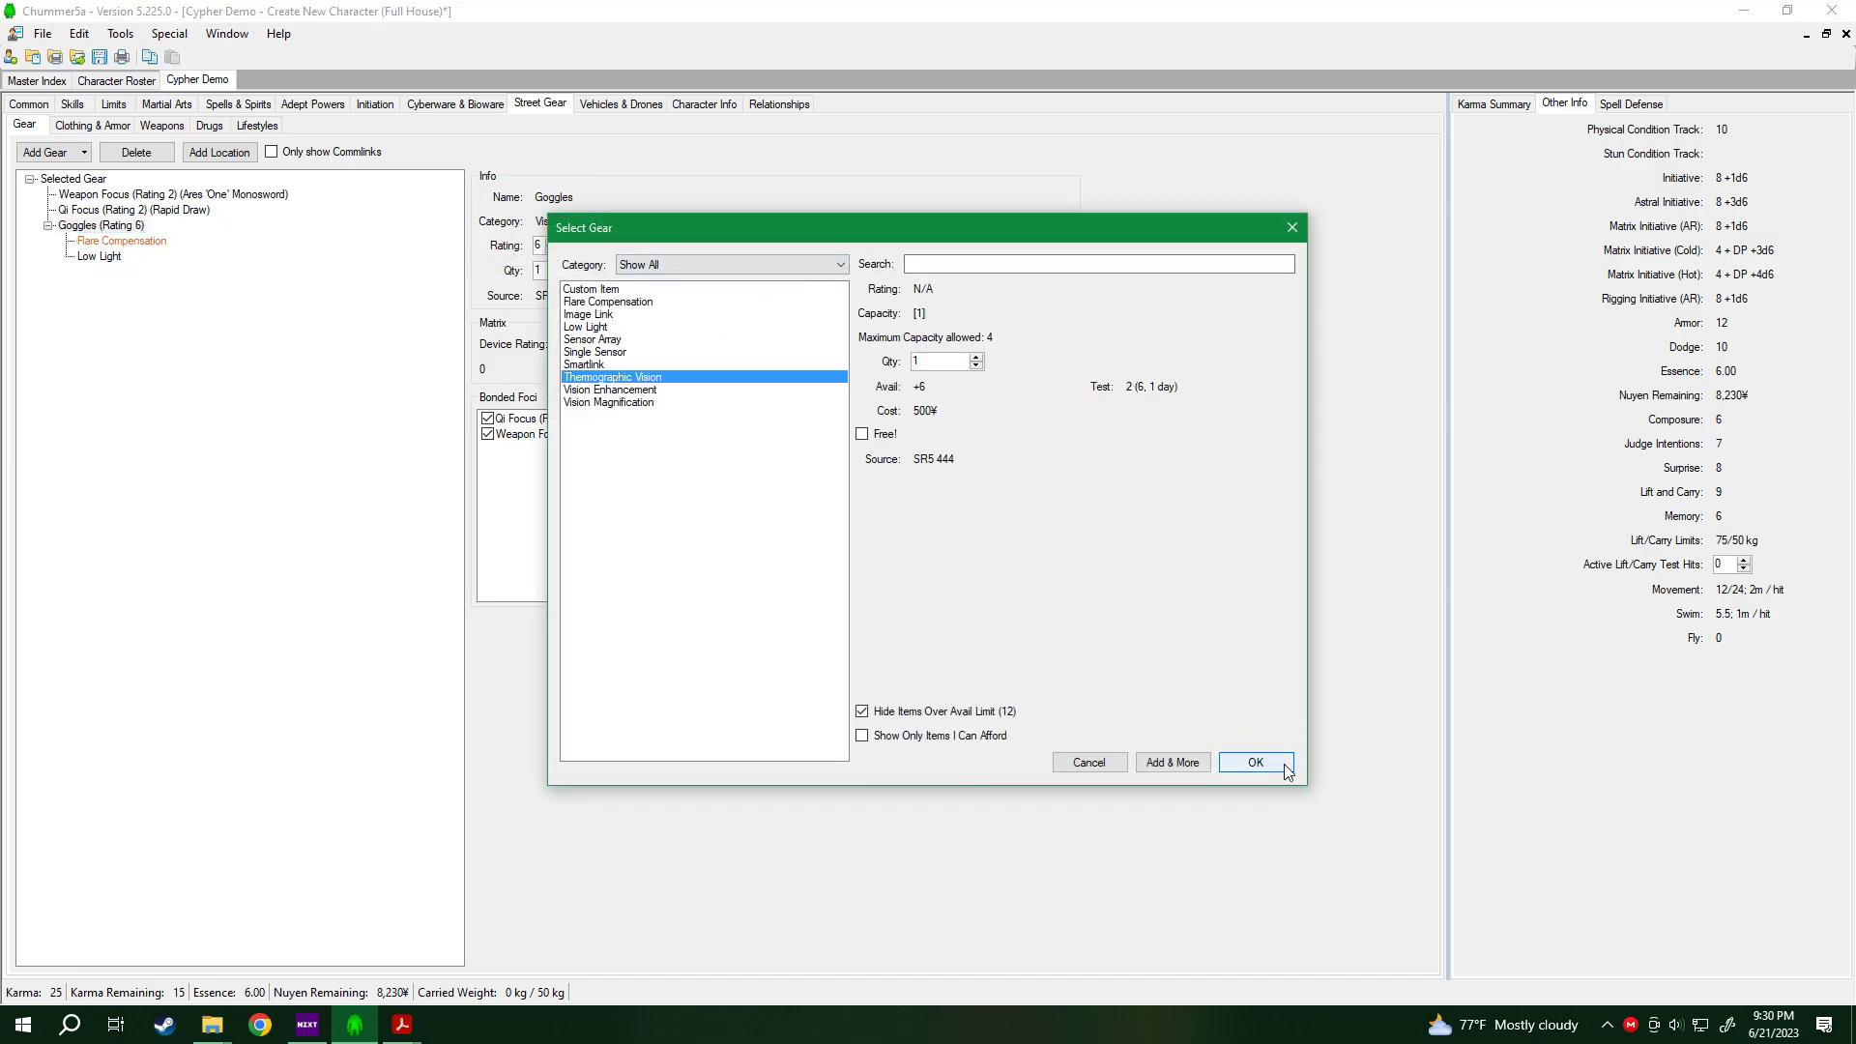
left_click(1254, 763)
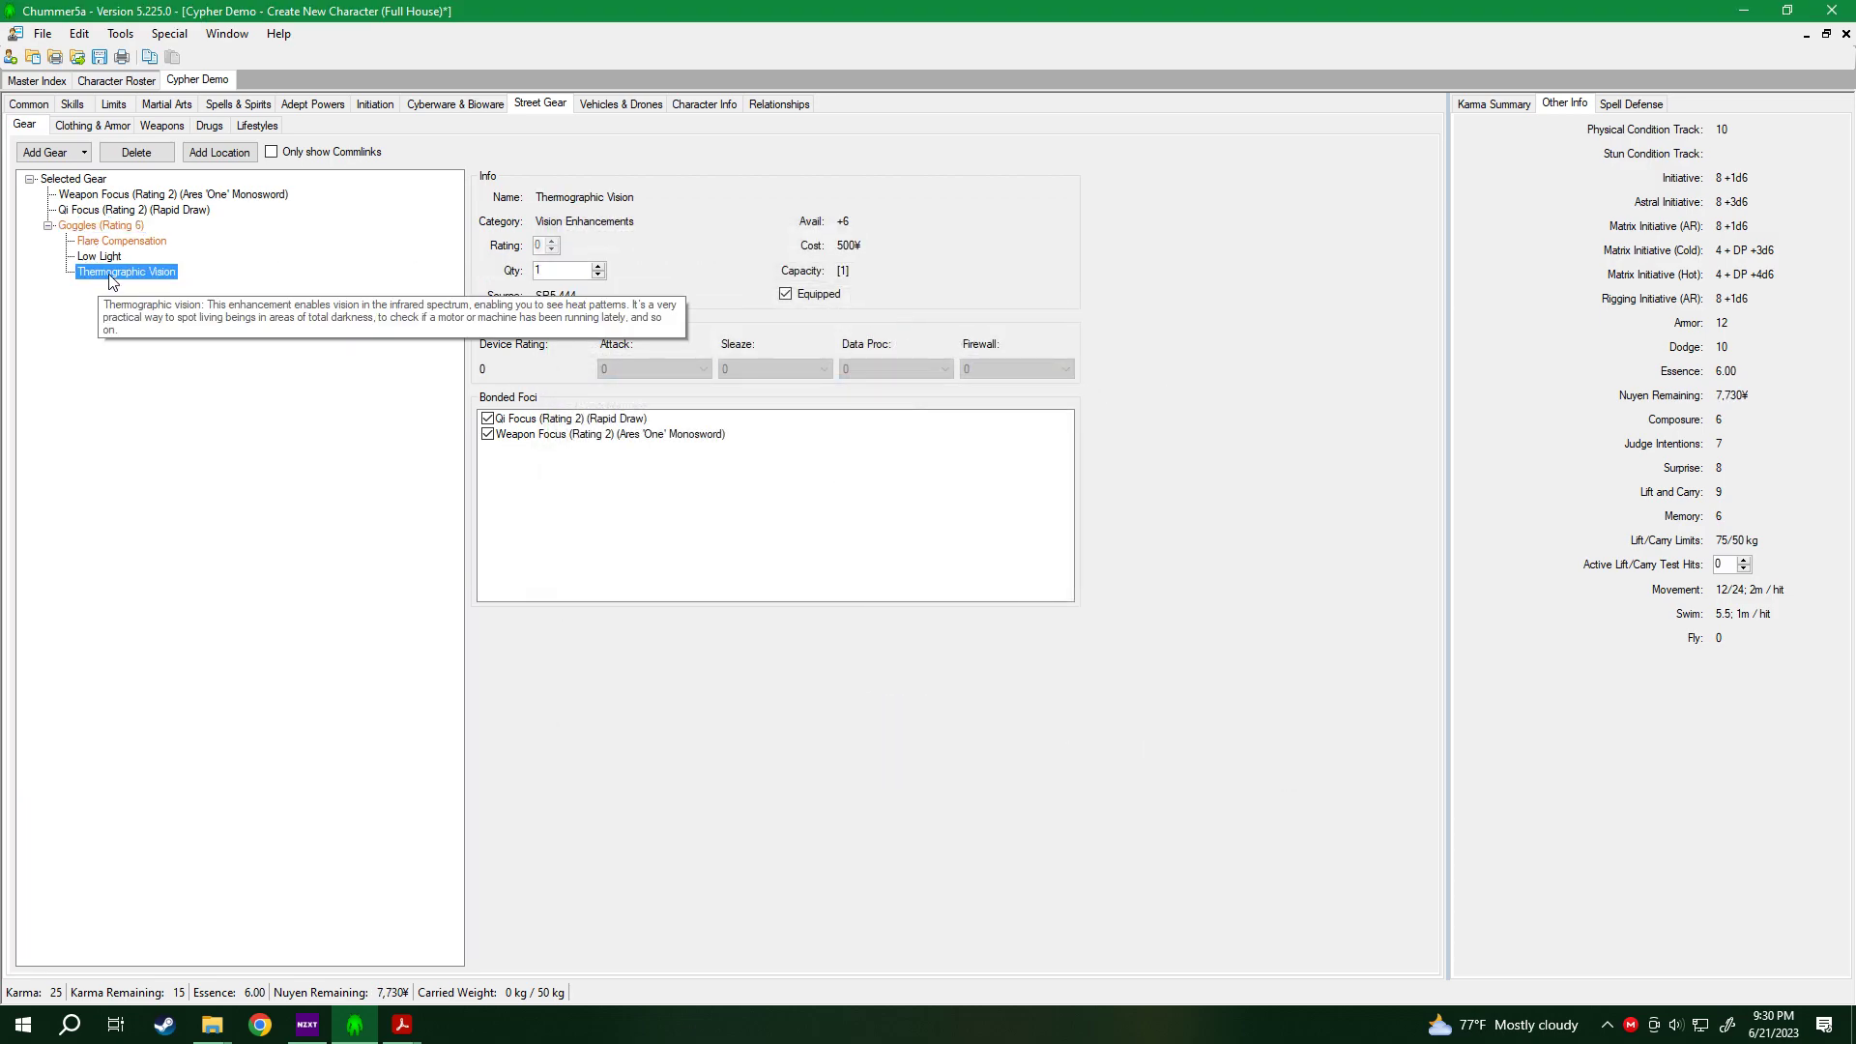
Review the Goggles, the armor list and the Cavalier Arms Crockett EBR, and save the character.
left_click(110, 229)
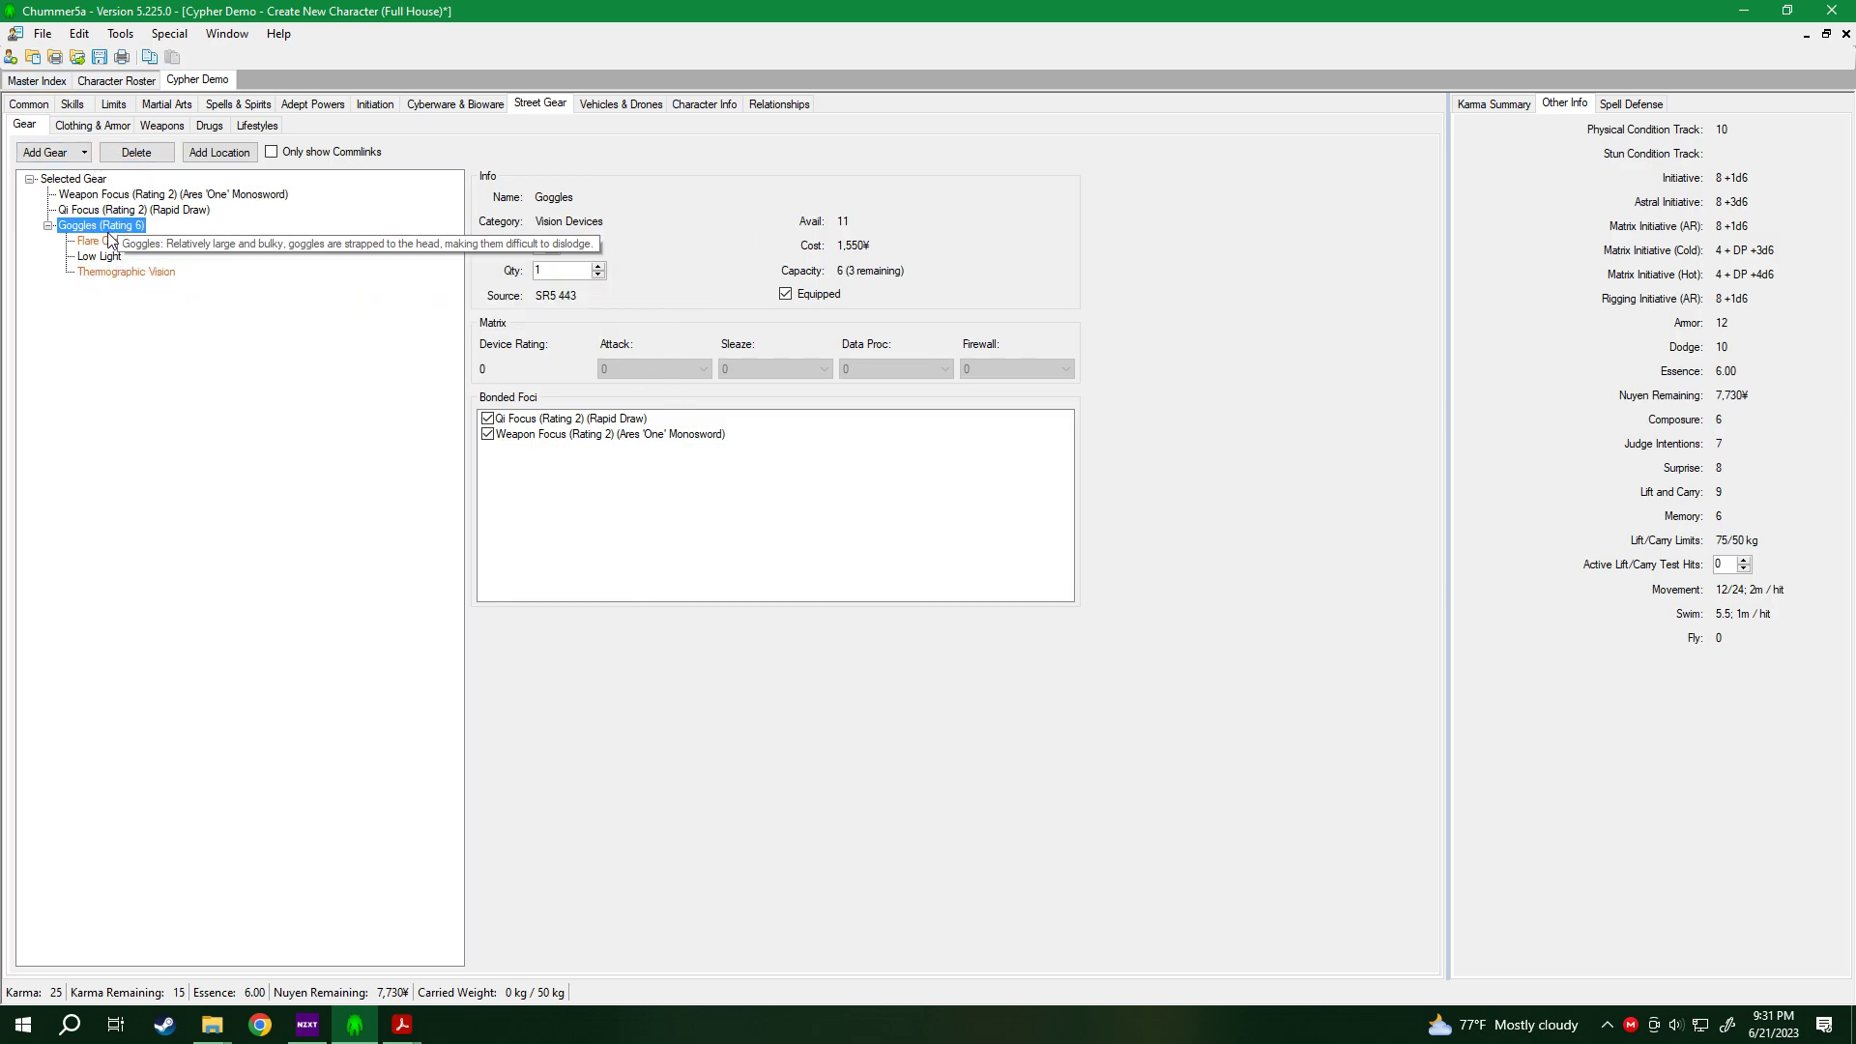
left_click(107, 126)
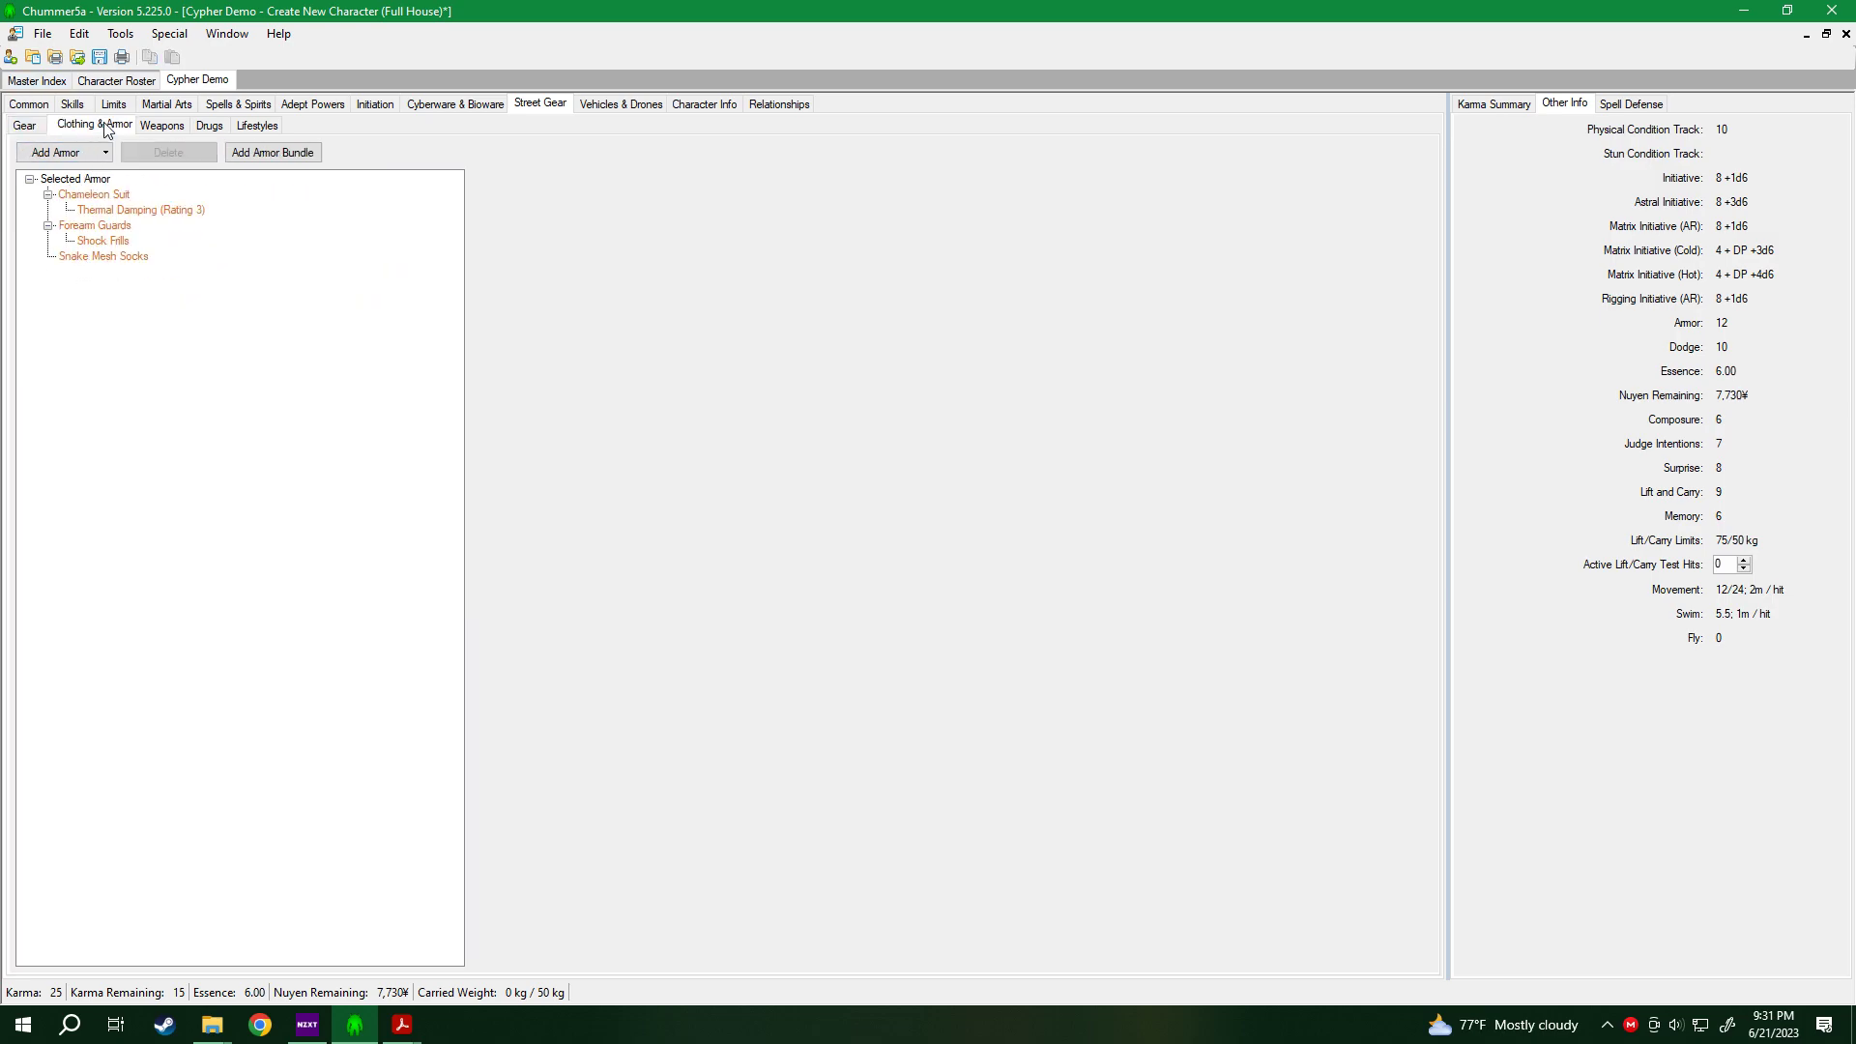
left_click(162, 126)
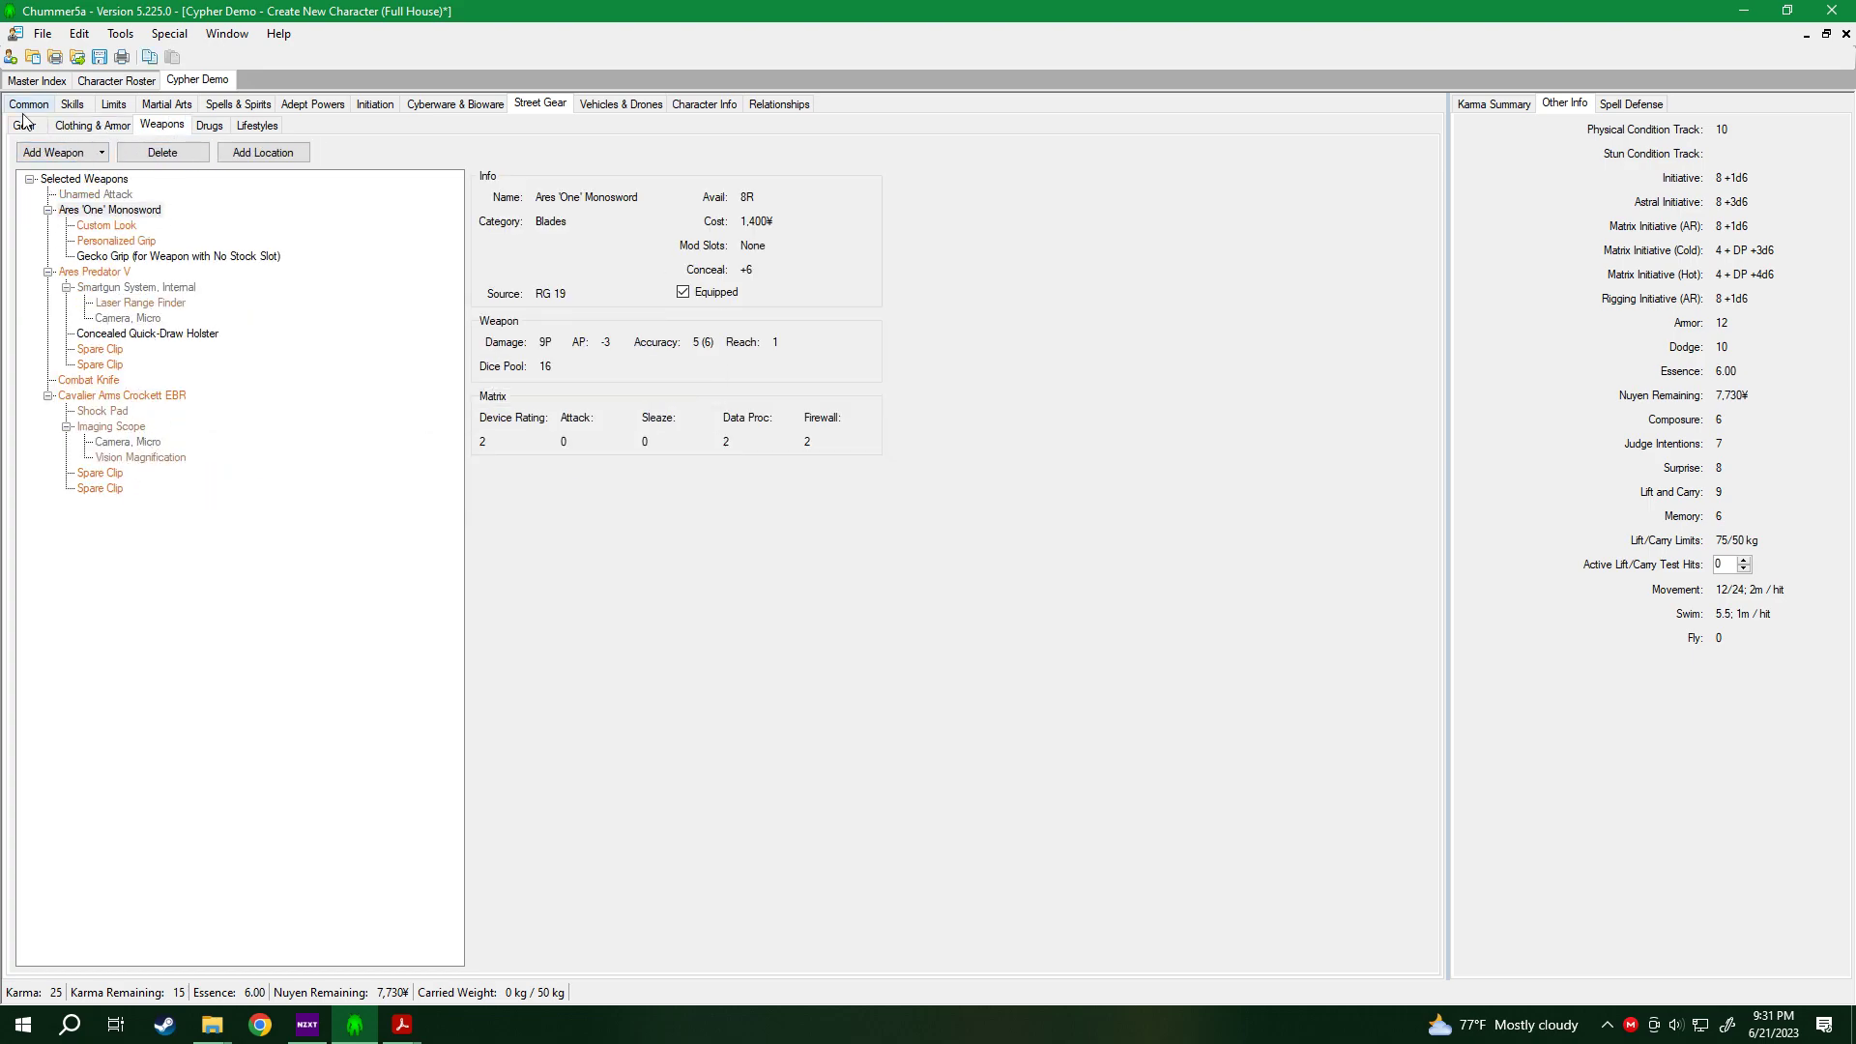
left_click(108, 395)
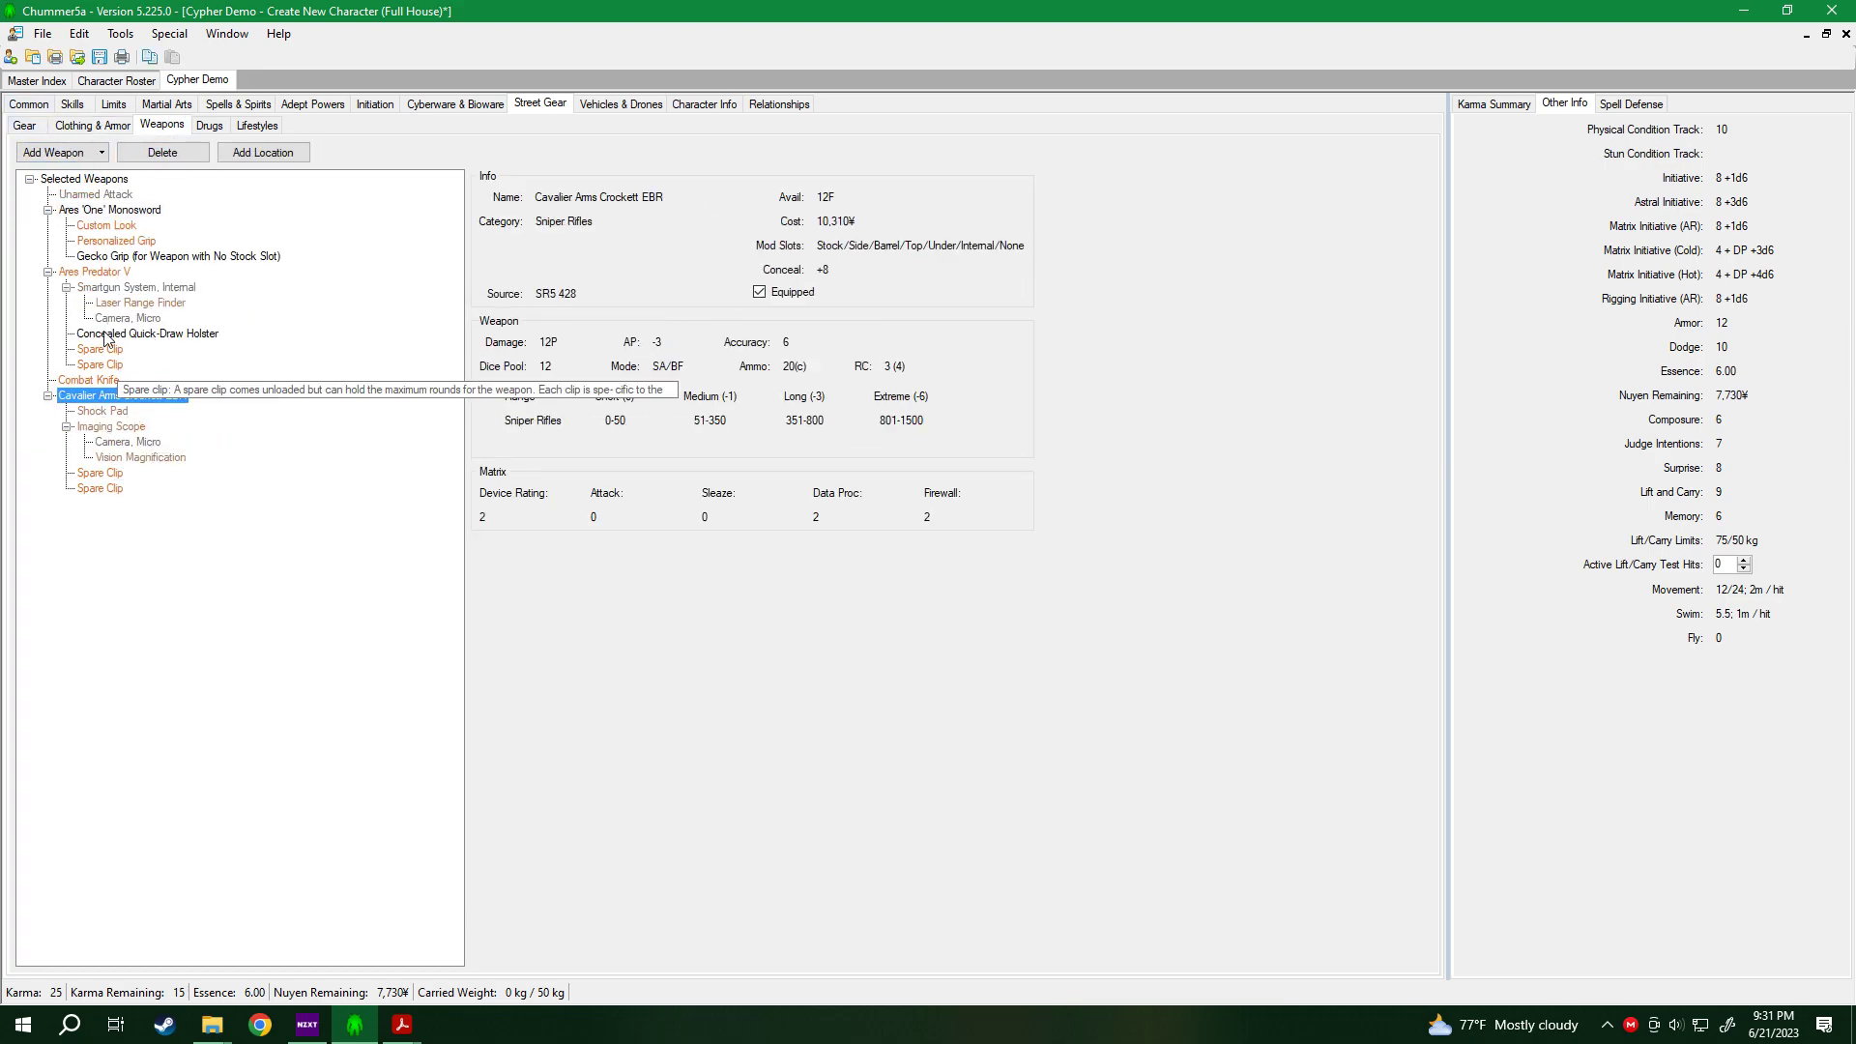
left_click(26, 126)
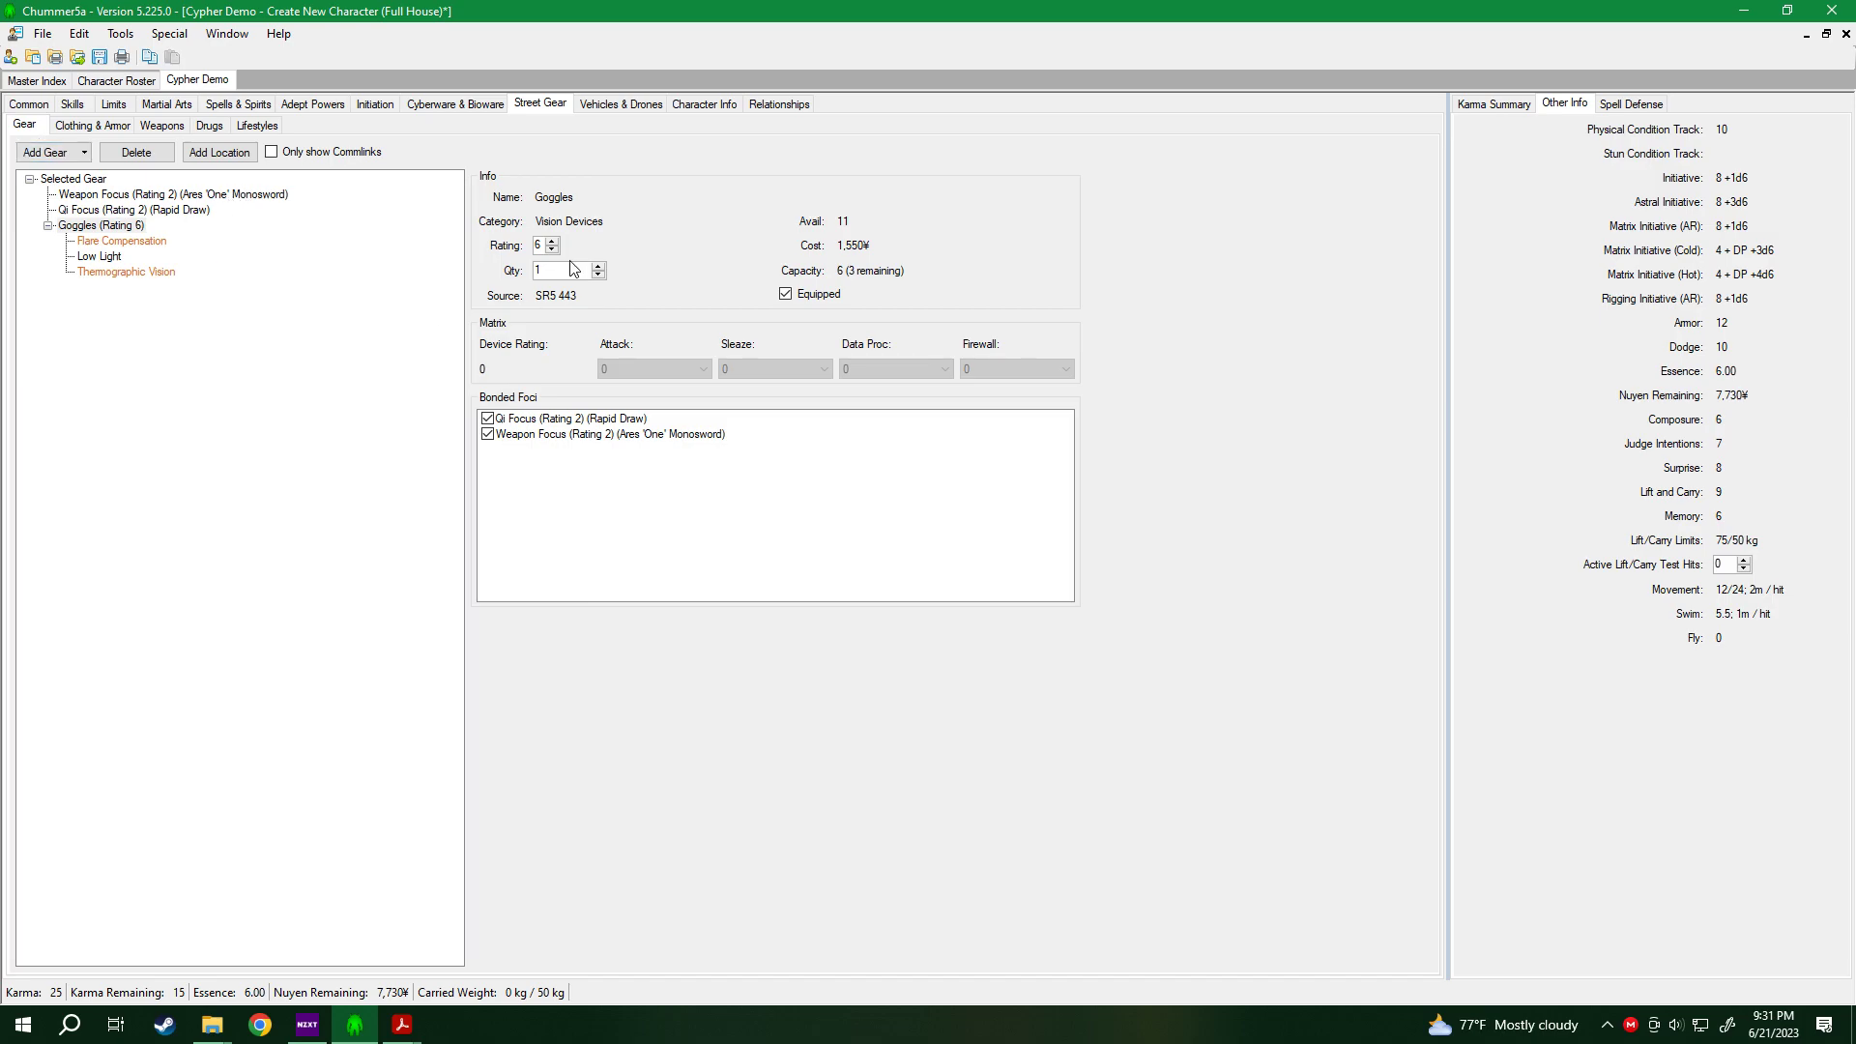
left_click(99, 57)
Add 15 Throwing Knives to the character's gear.
left_click(53, 152)
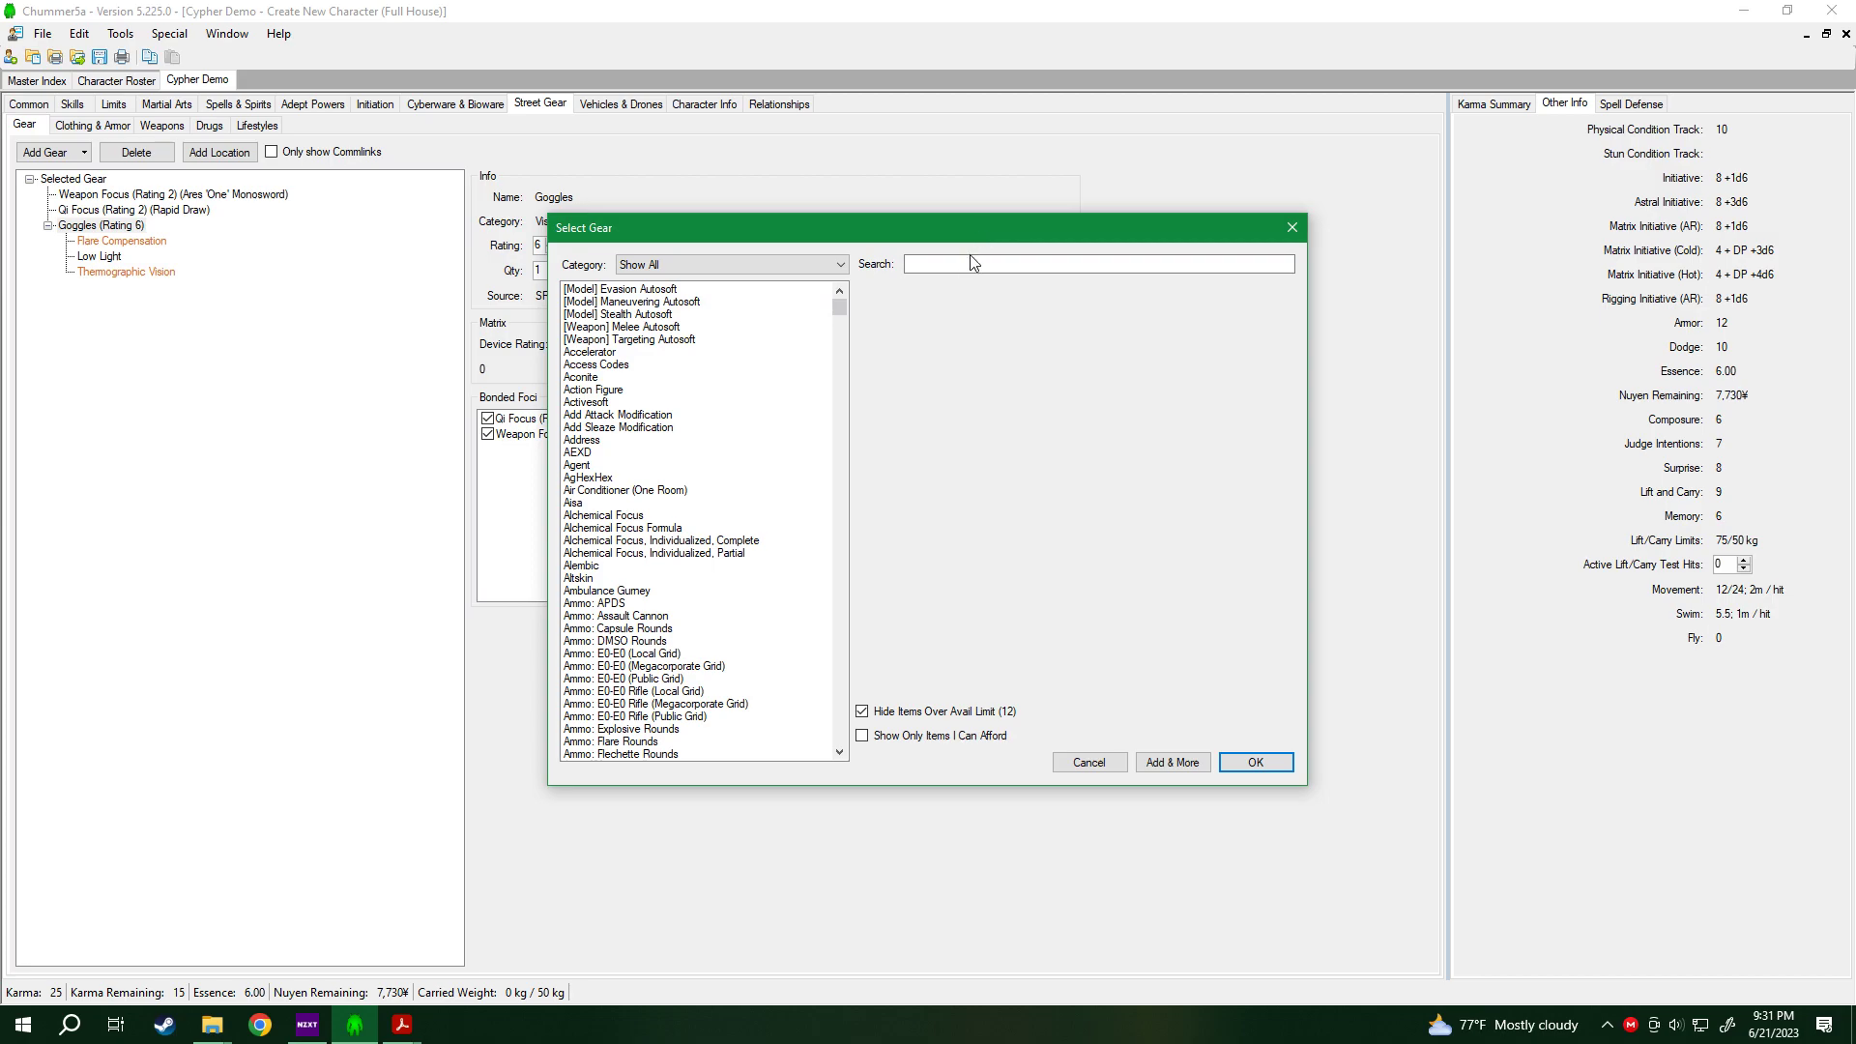
left_click(968, 257)
type("throw")
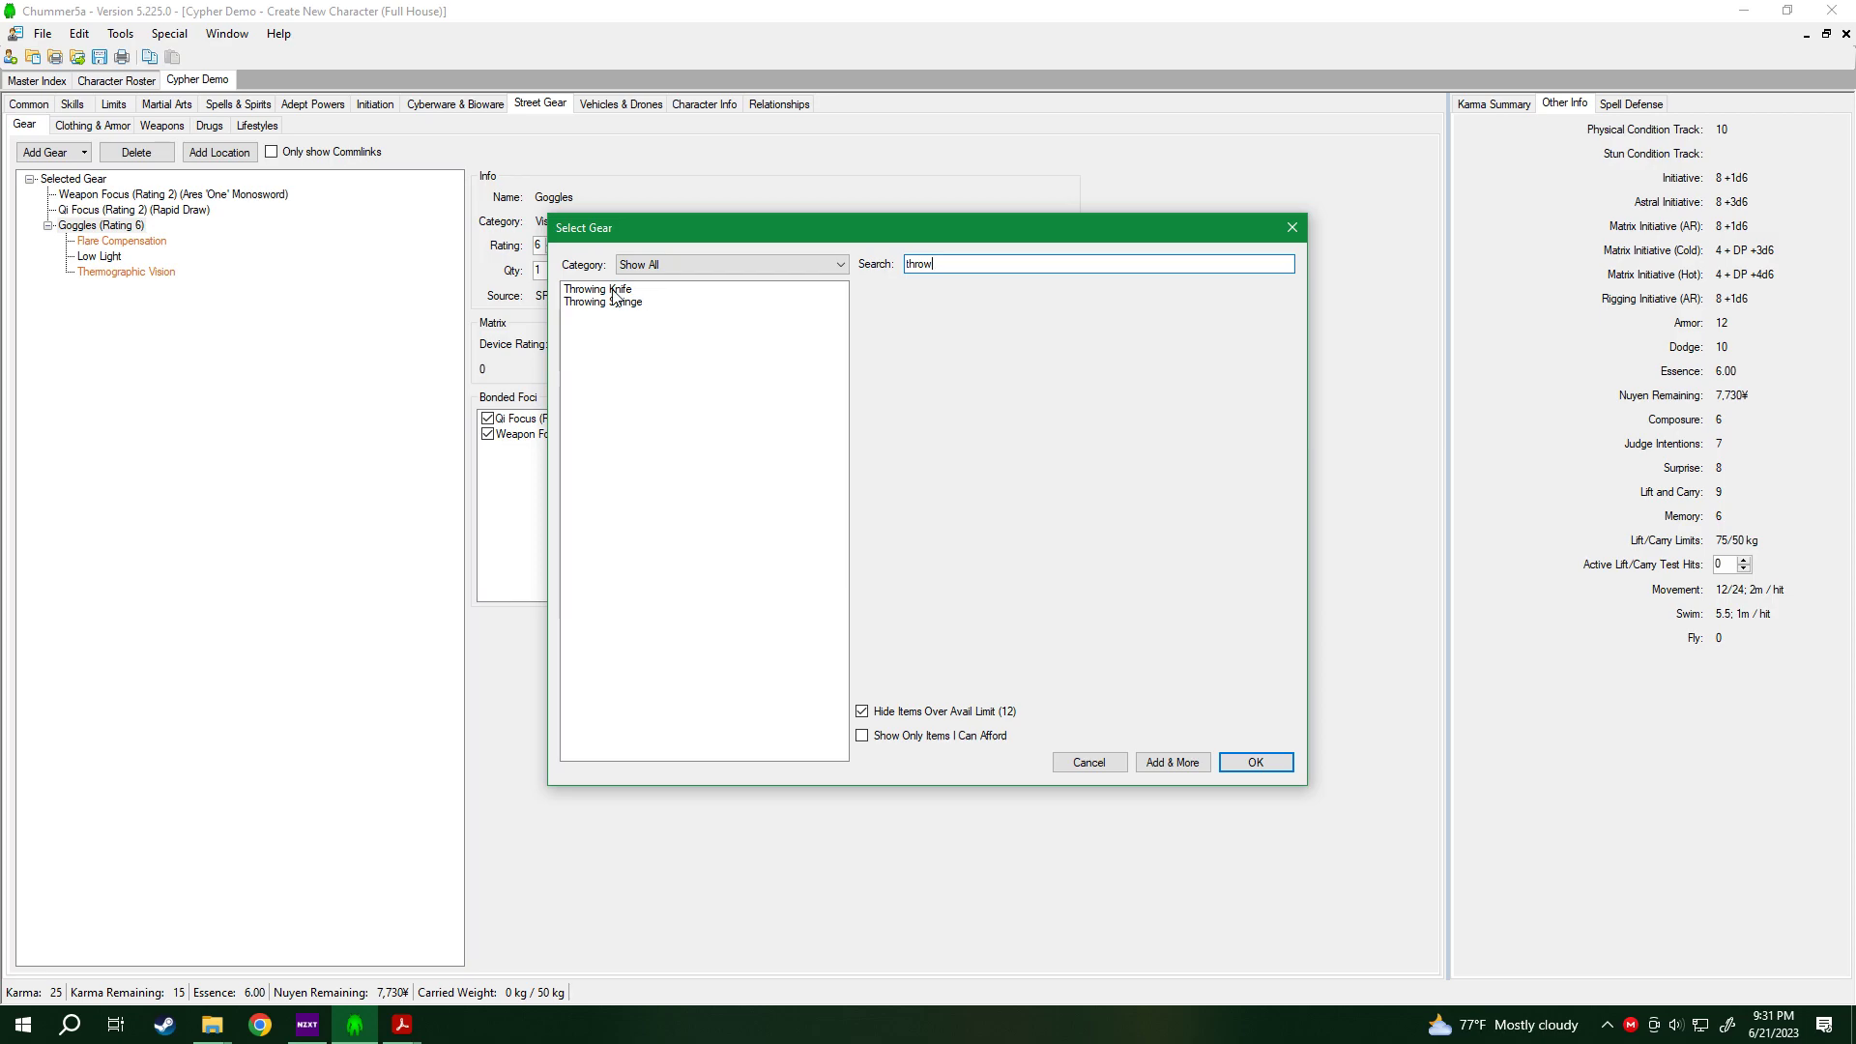
left_click(613, 291)
double_click(958, 359)
type("15")
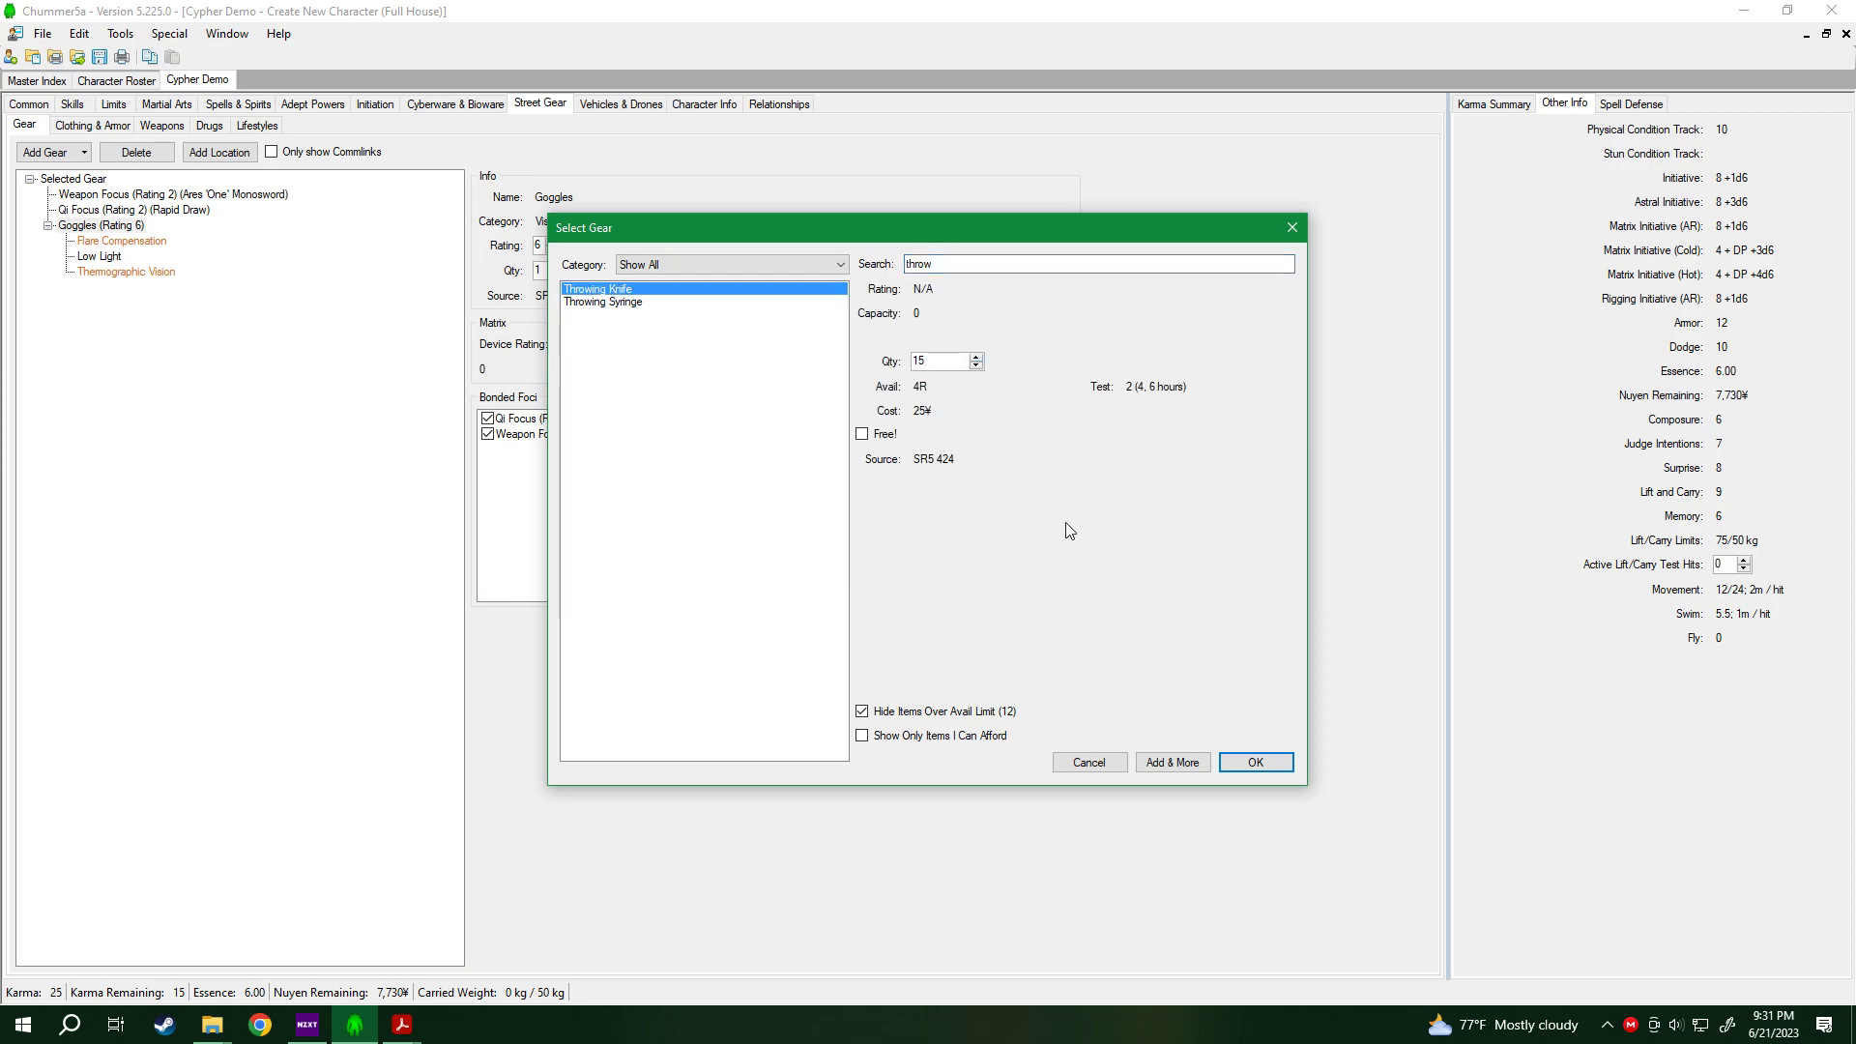
left_click(1274, 763)
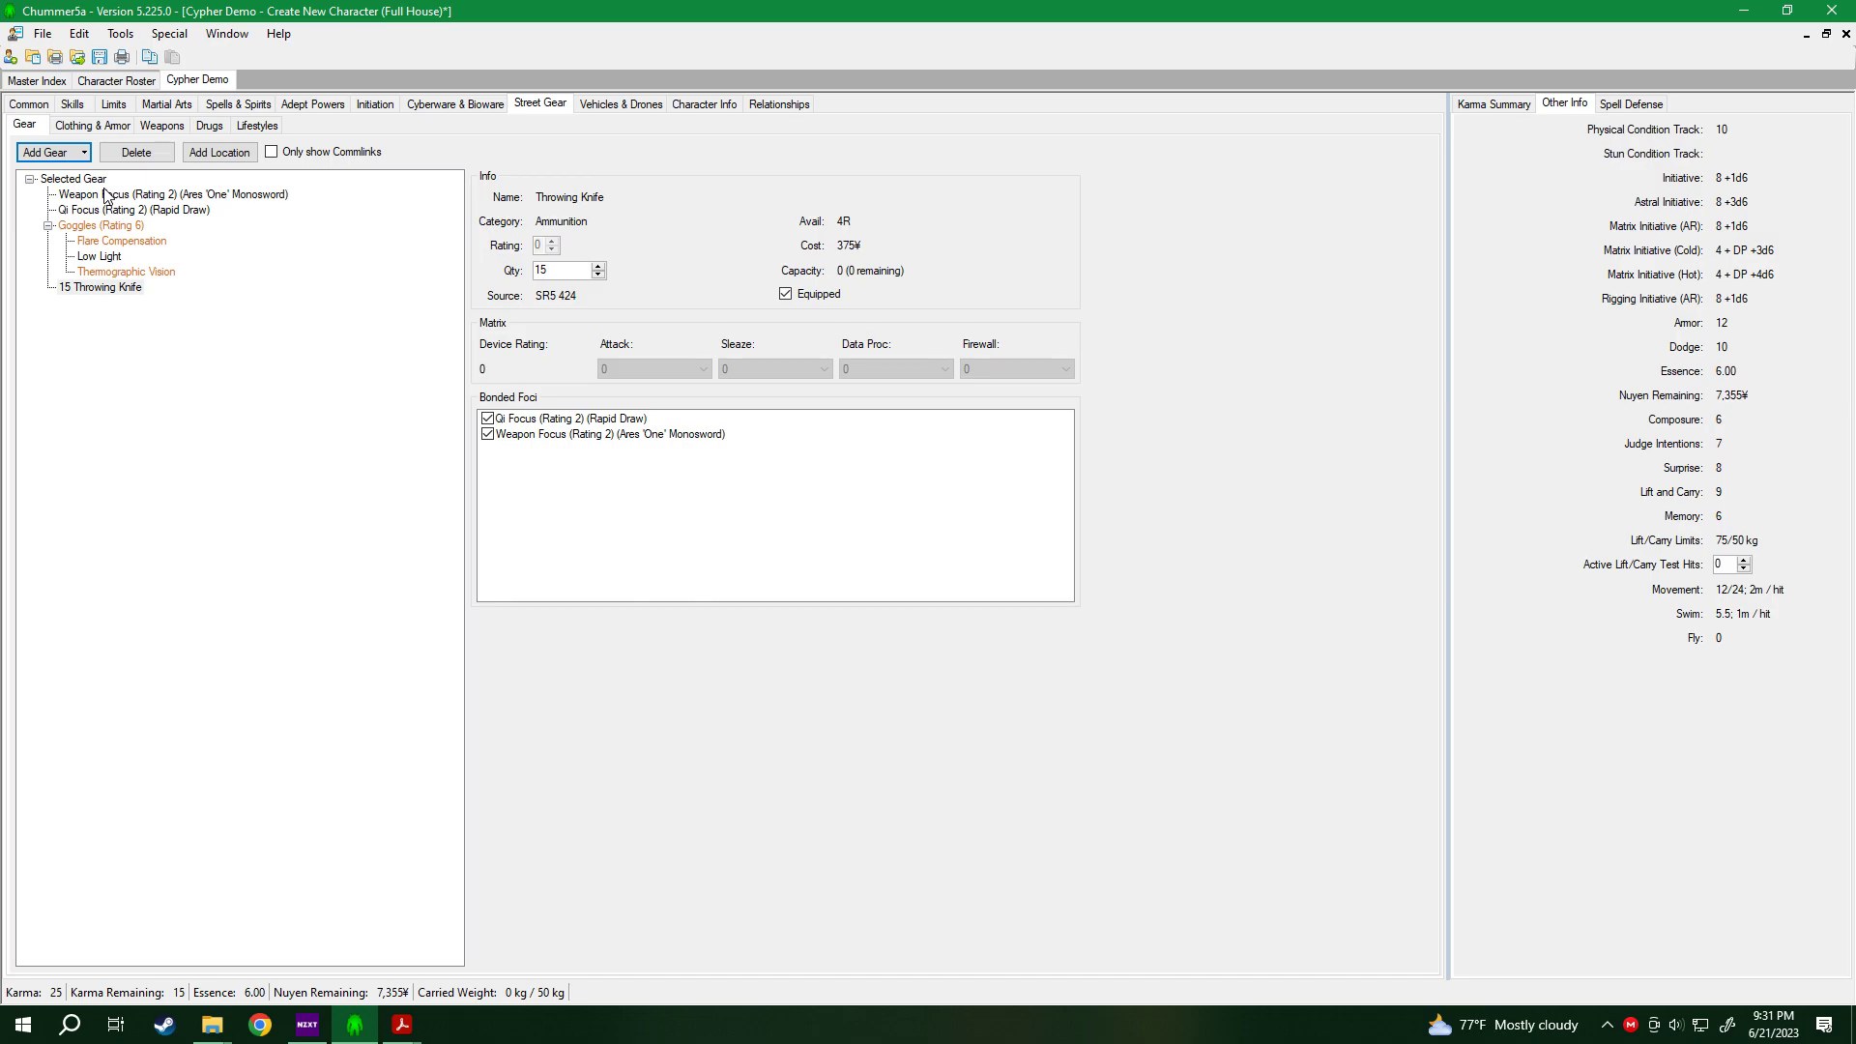
Add two Rating 1 Fake SINs to the gear and enter the alias's full name as their value.
left_click(48, 154)
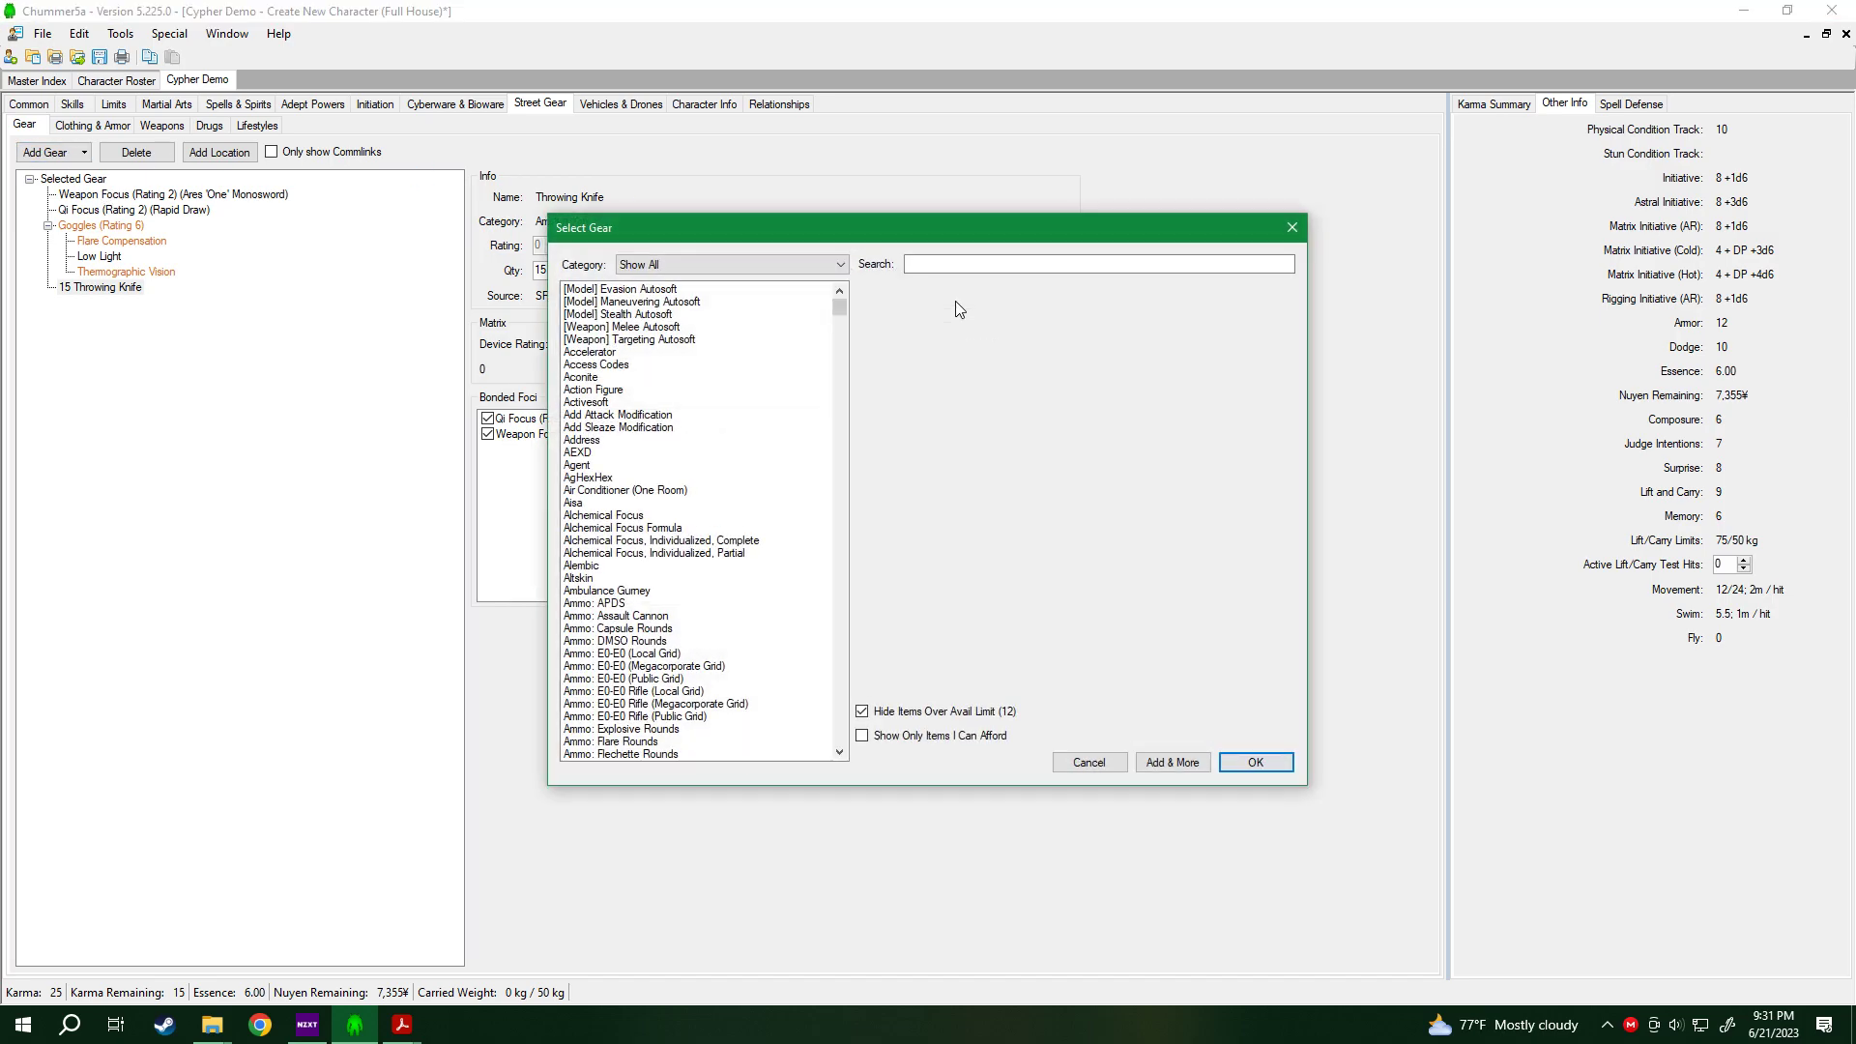
left_click(952, 259)
type("fake")
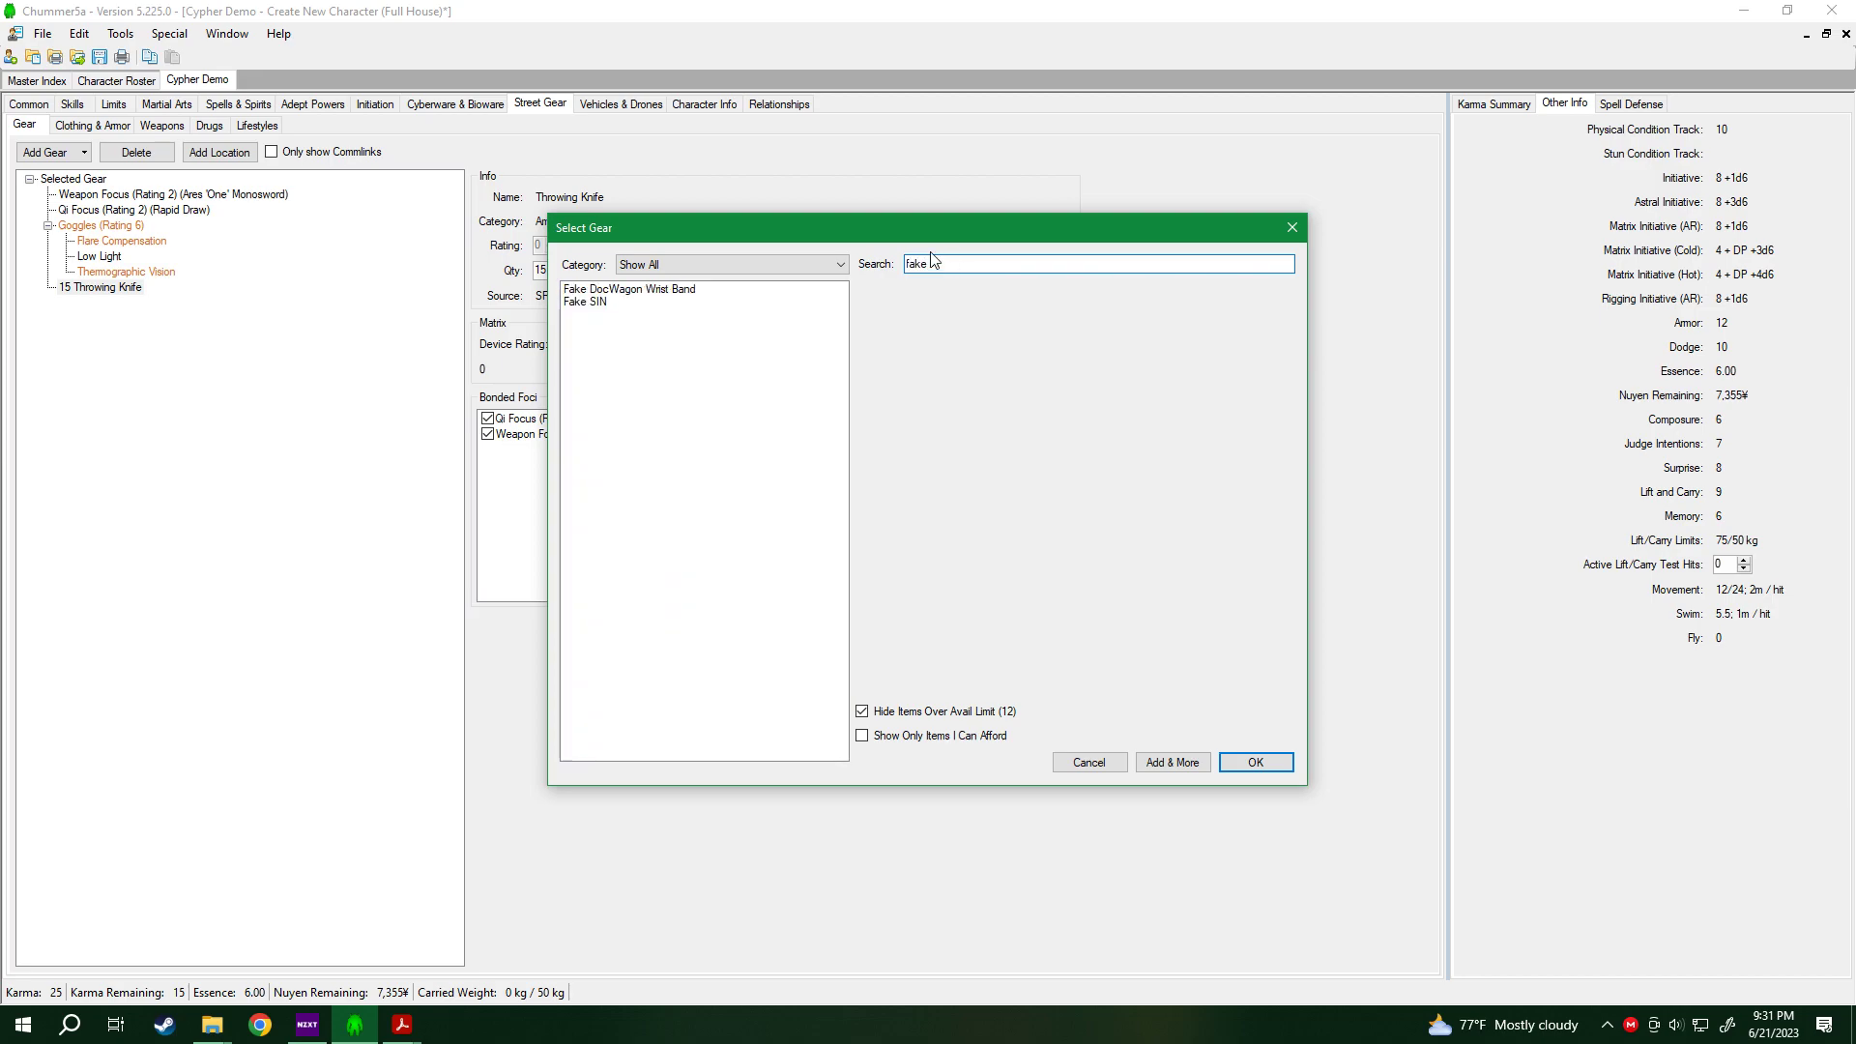
left_click(570, 303)
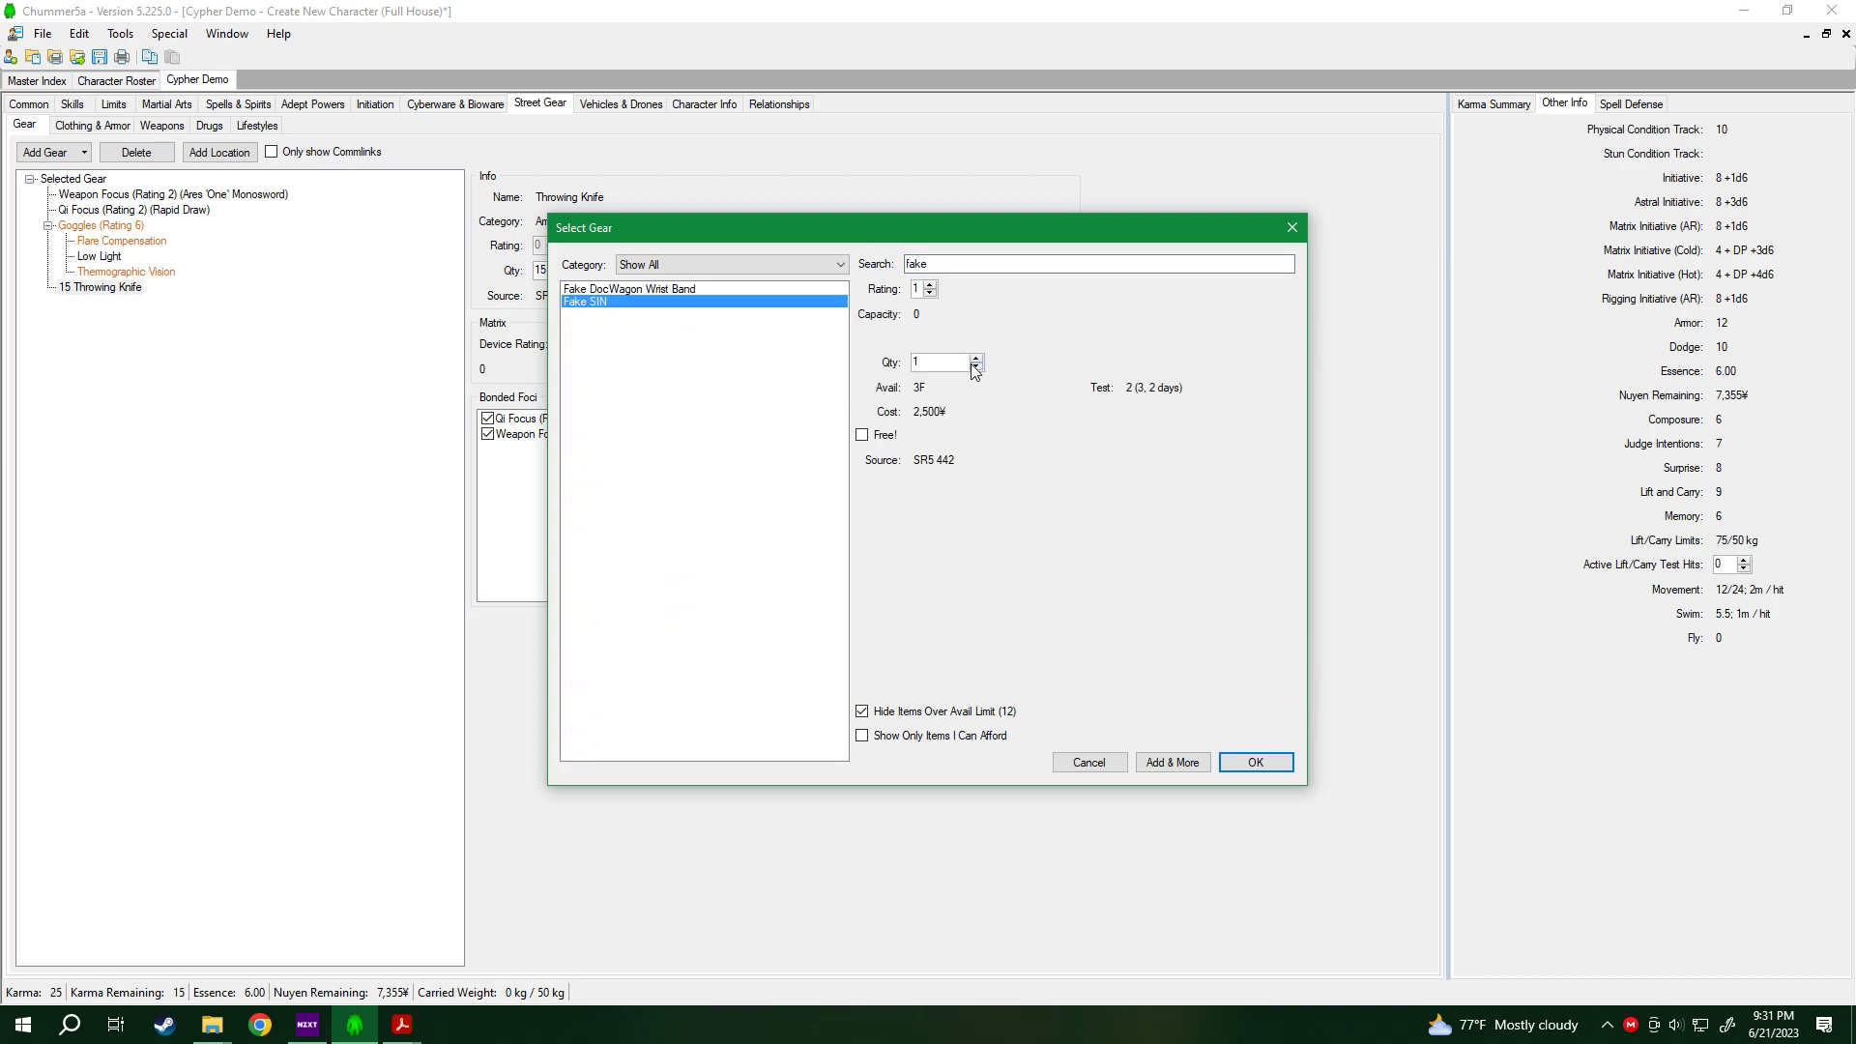
left_click(976, 359)
left_click(1255, 762)
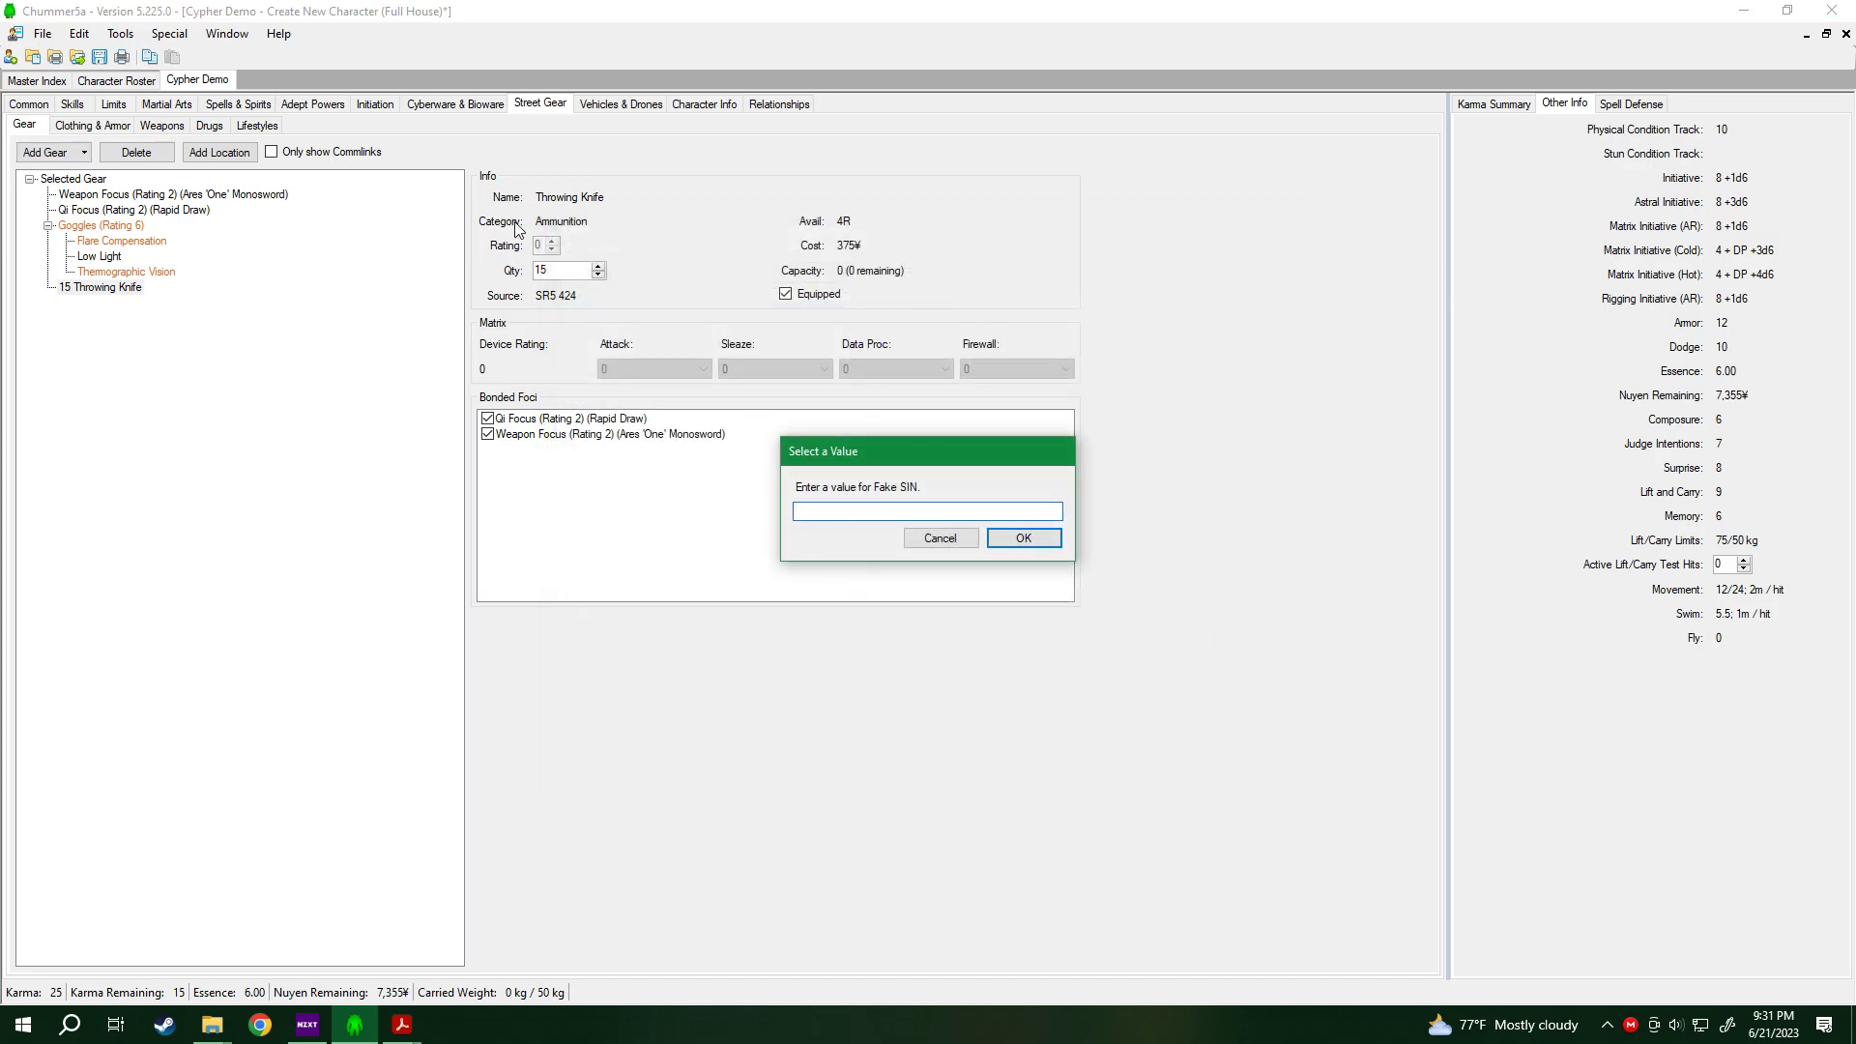
left_click_drag(897, 461, 1142, 269)
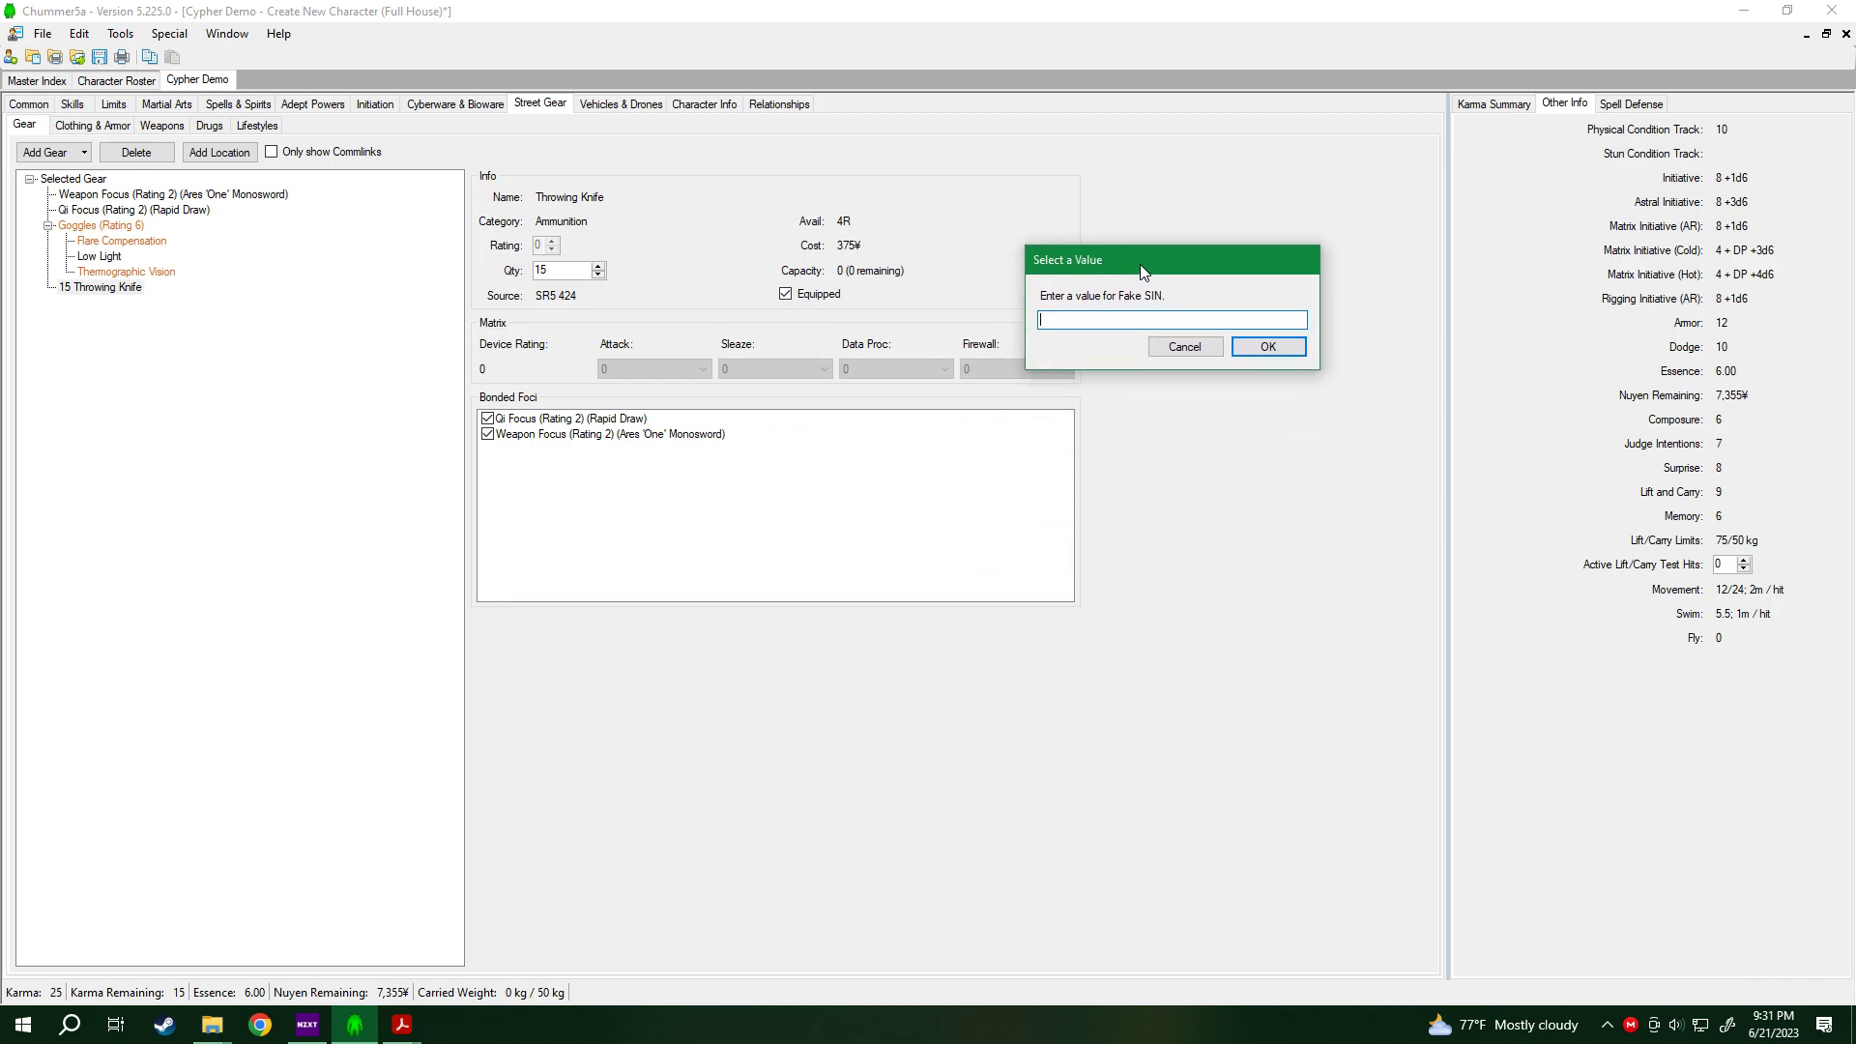
type("Hugh Man")
left_click(1254, 348)
Raise the rating of the Fake SINs to 2.
left_click(159, 306)
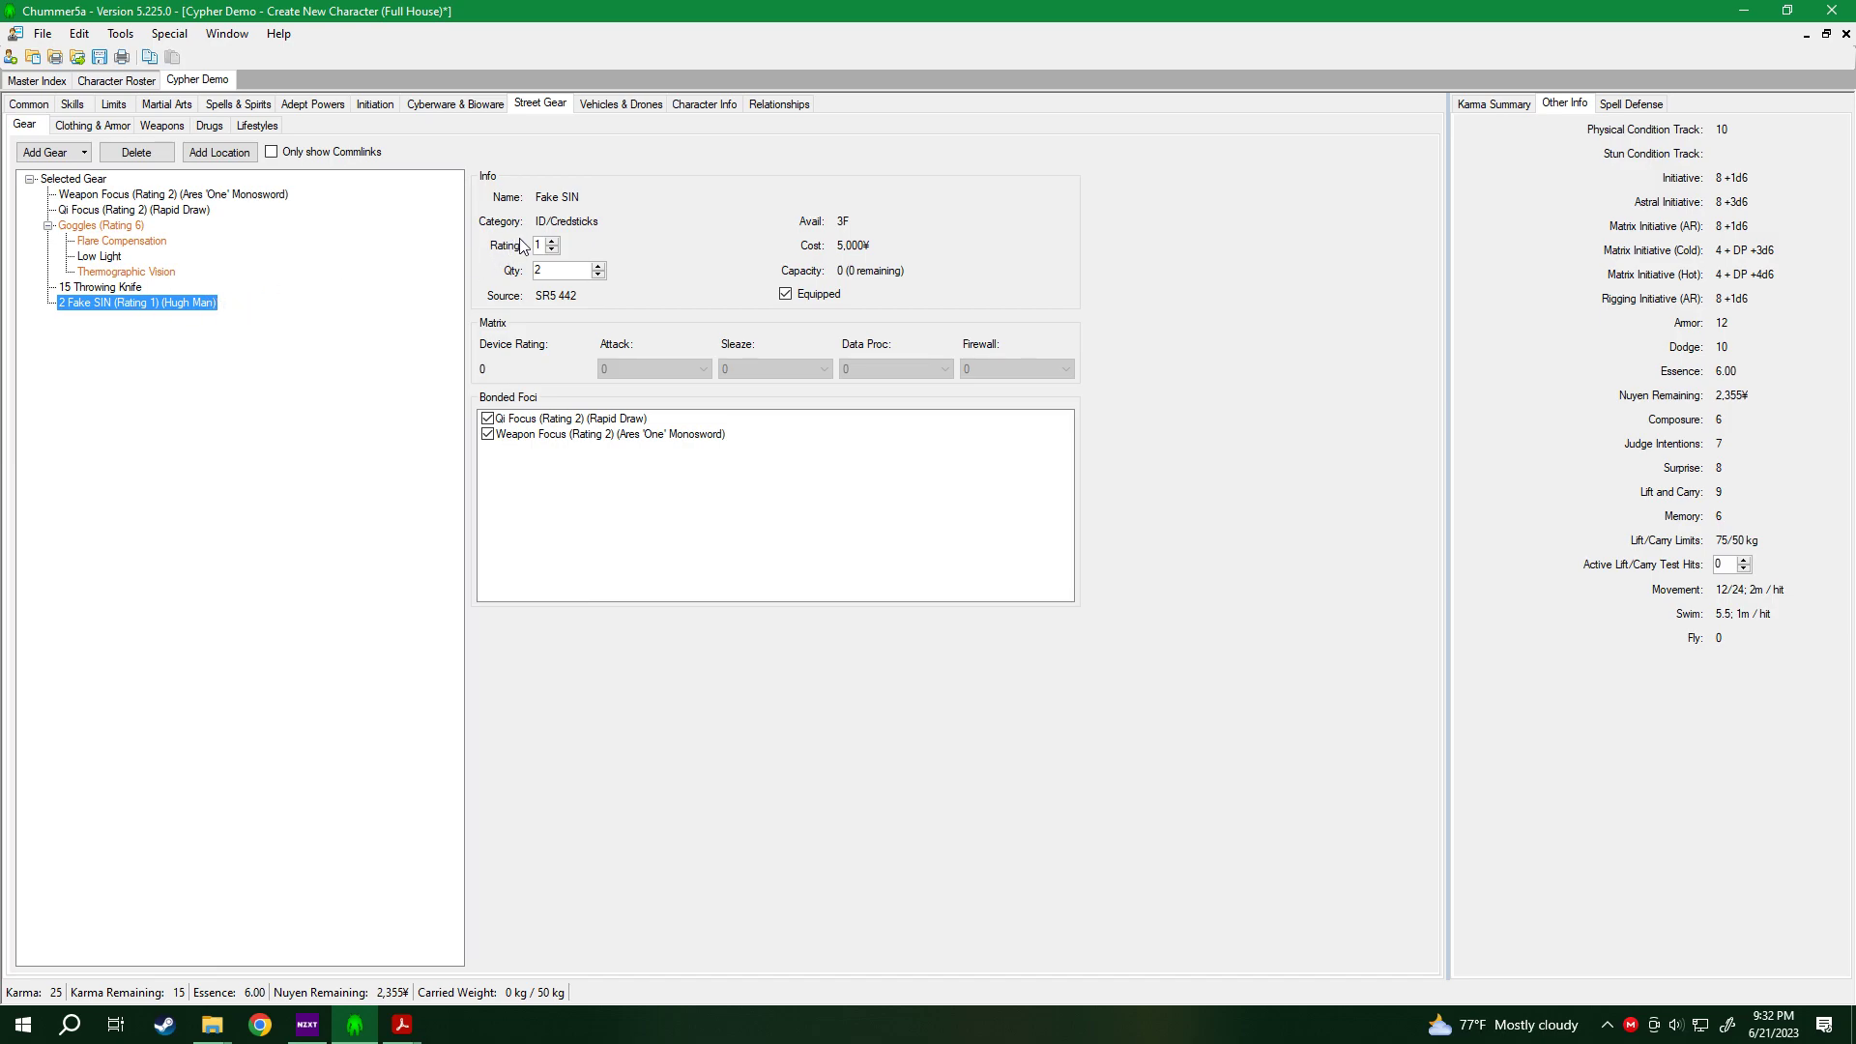
left_click(552, 241)
left_click(552, 251)
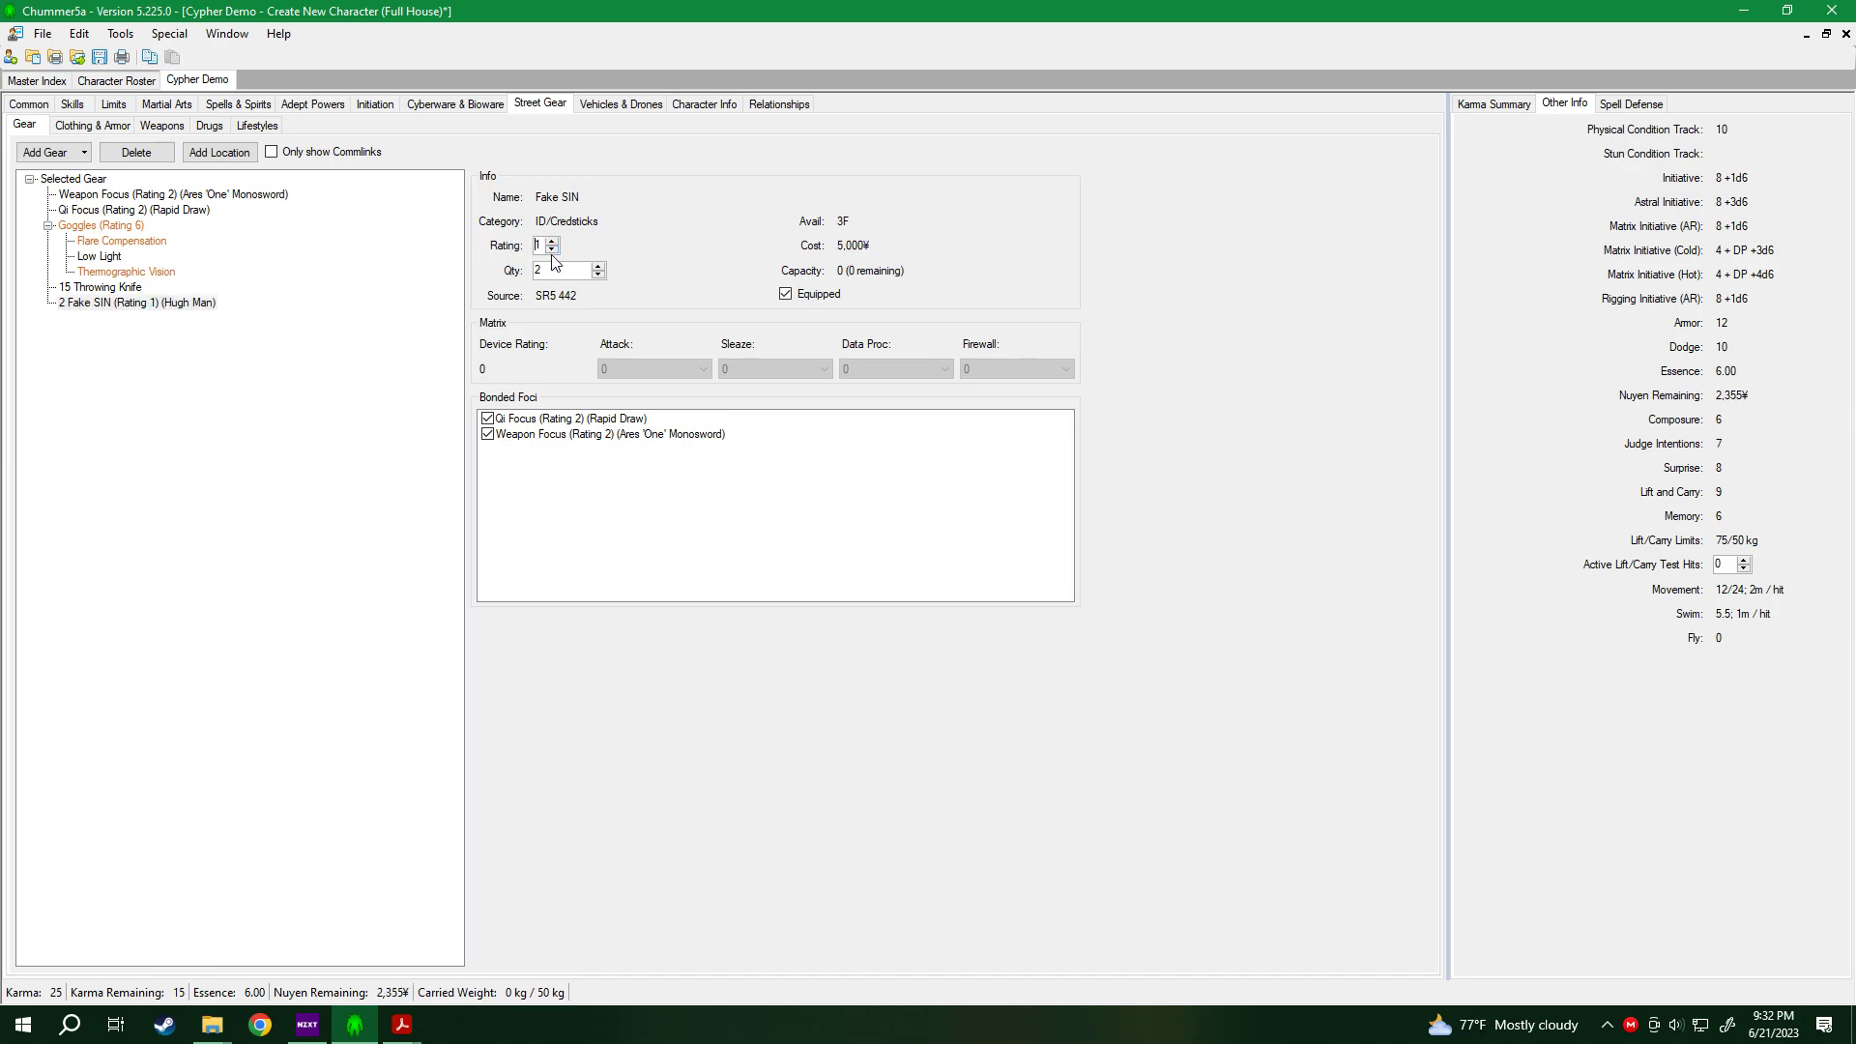
left_click(552, 242)
Spend 5 more karma on extra nuyen for the character.
left_click(37, 106)
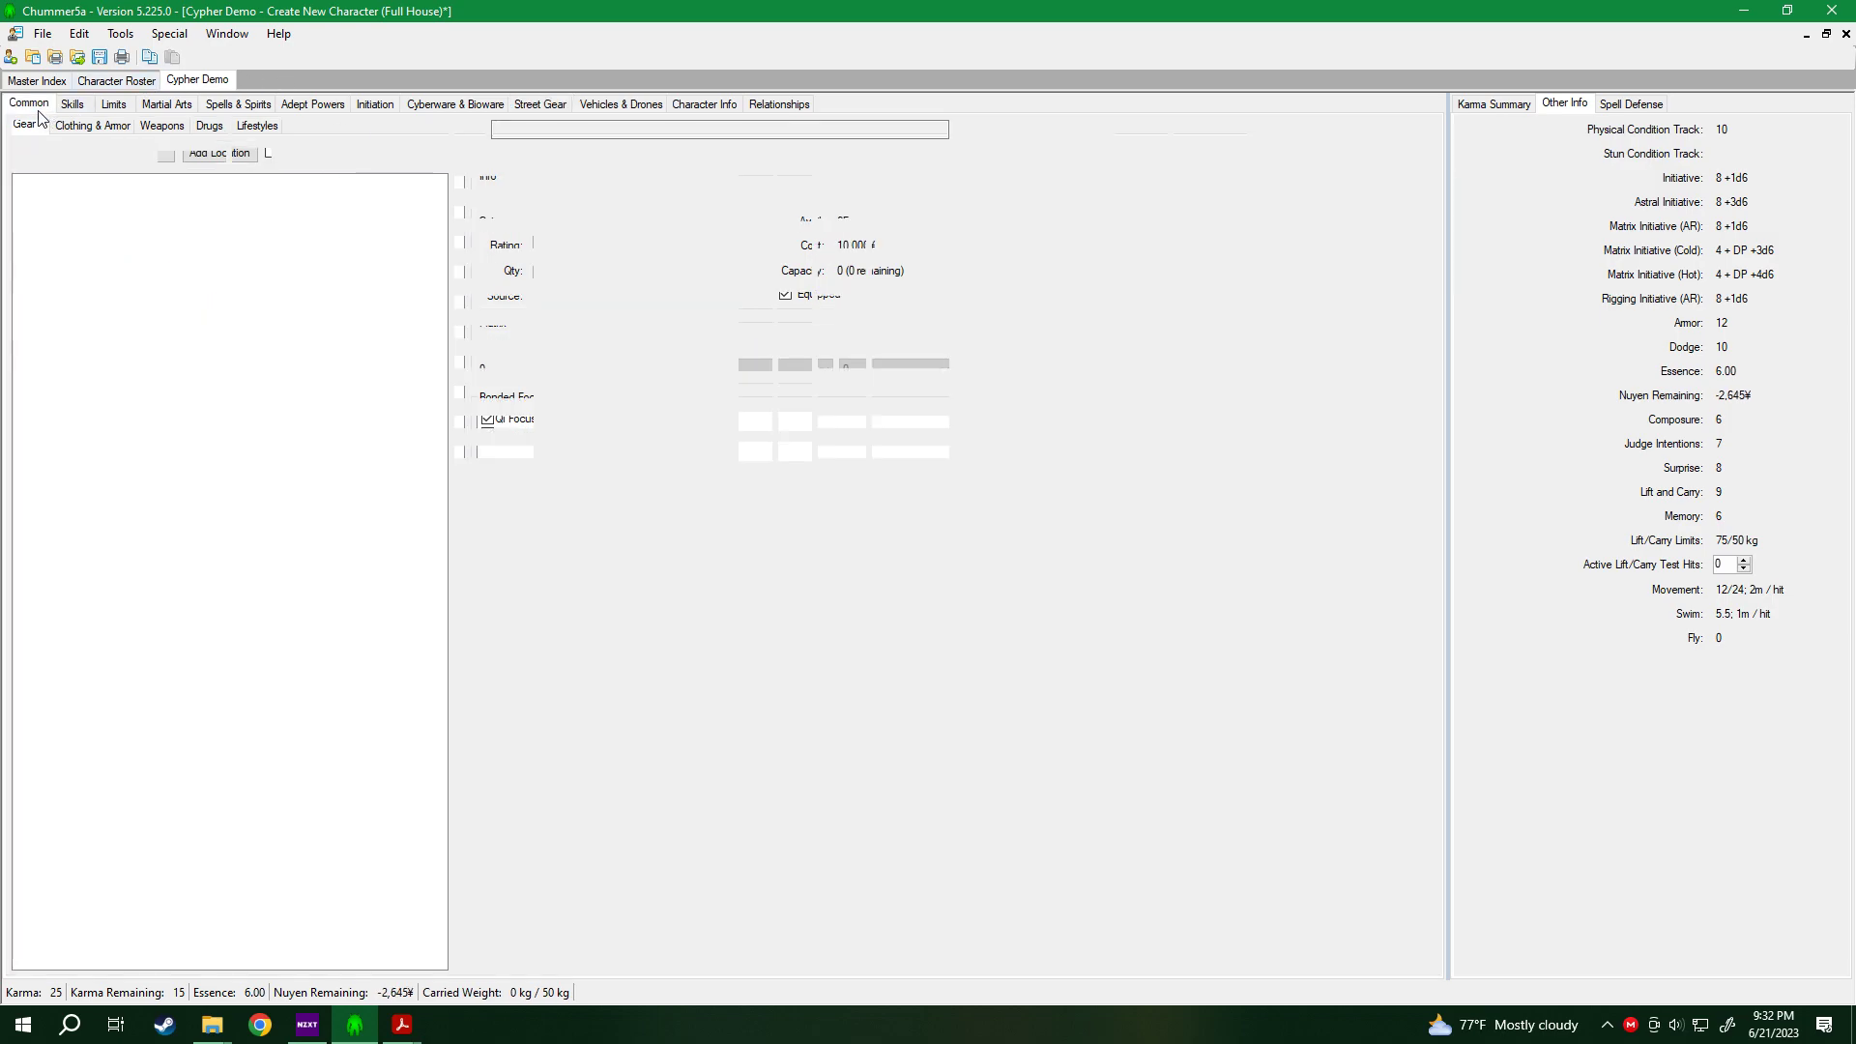
left_click(1198, 174)
left_click(1198, 174)
left_click(1199, 174)
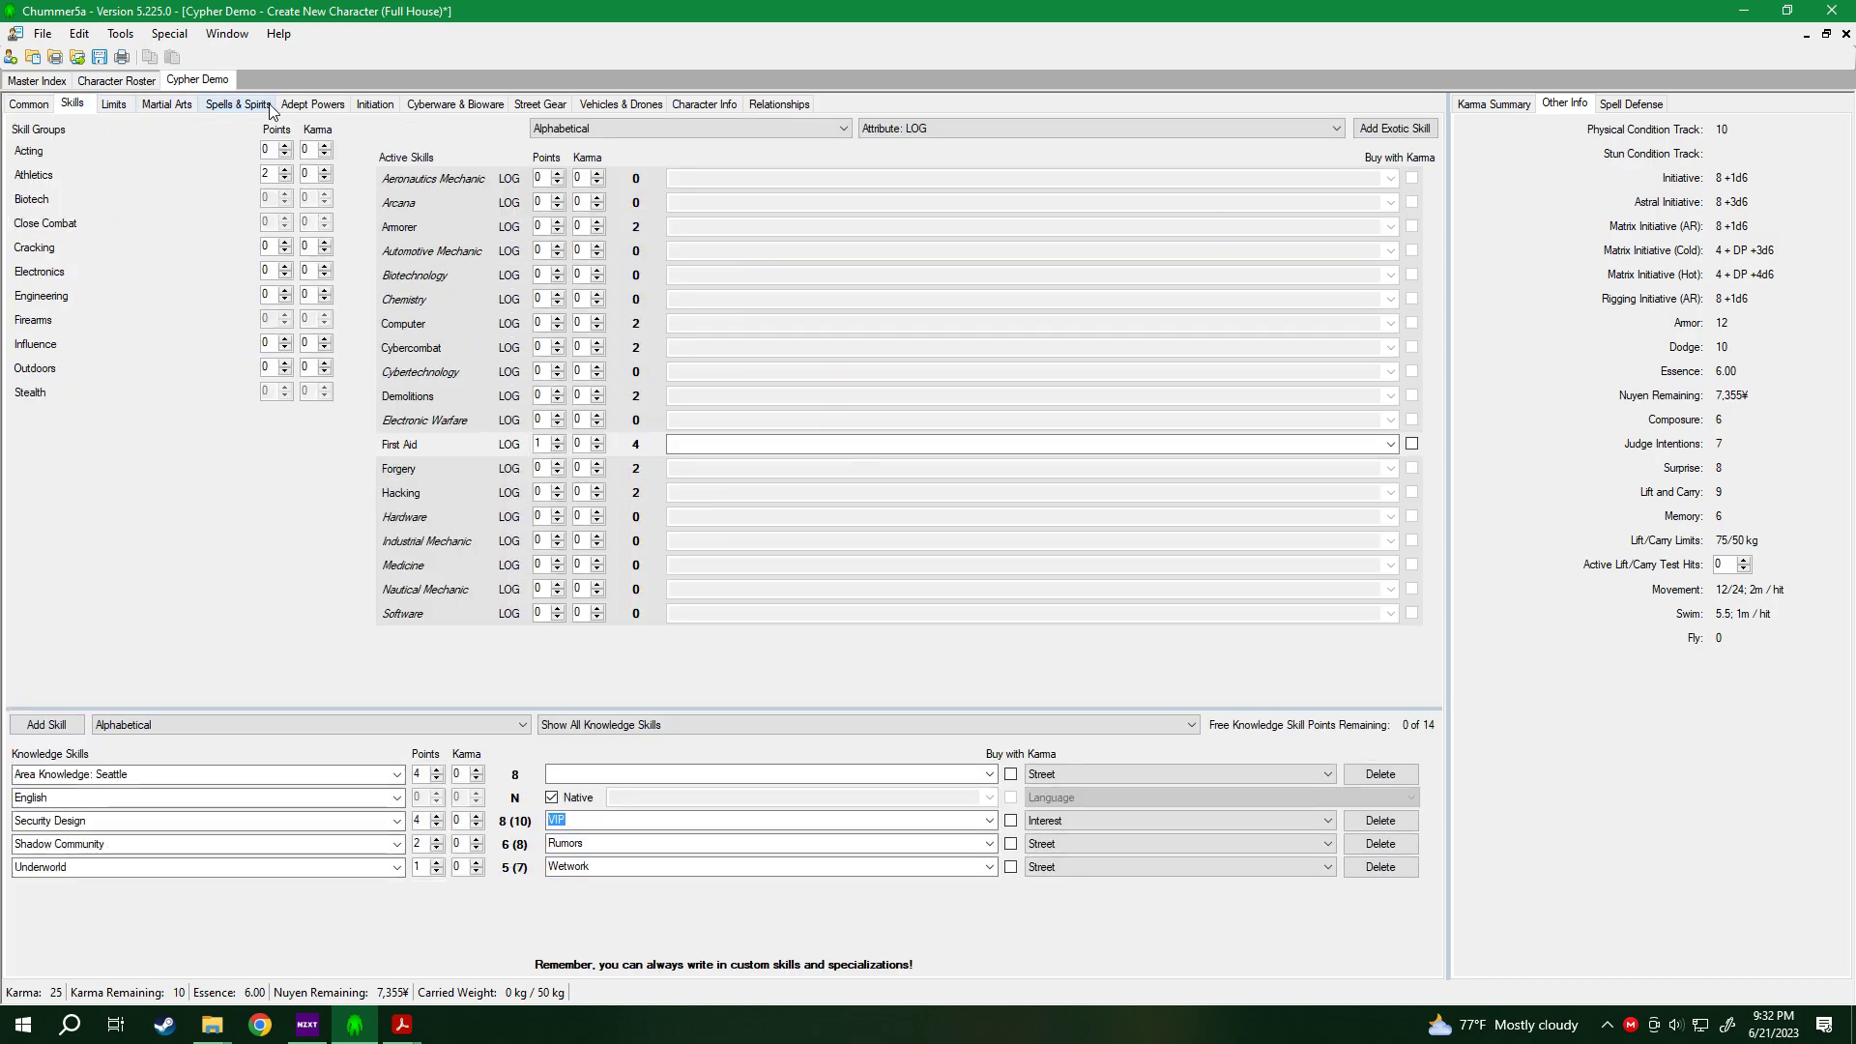
Add a Rating 4 Fake License for an Adept License to the Fake SINs in the street gear.
left_click(527, 108)
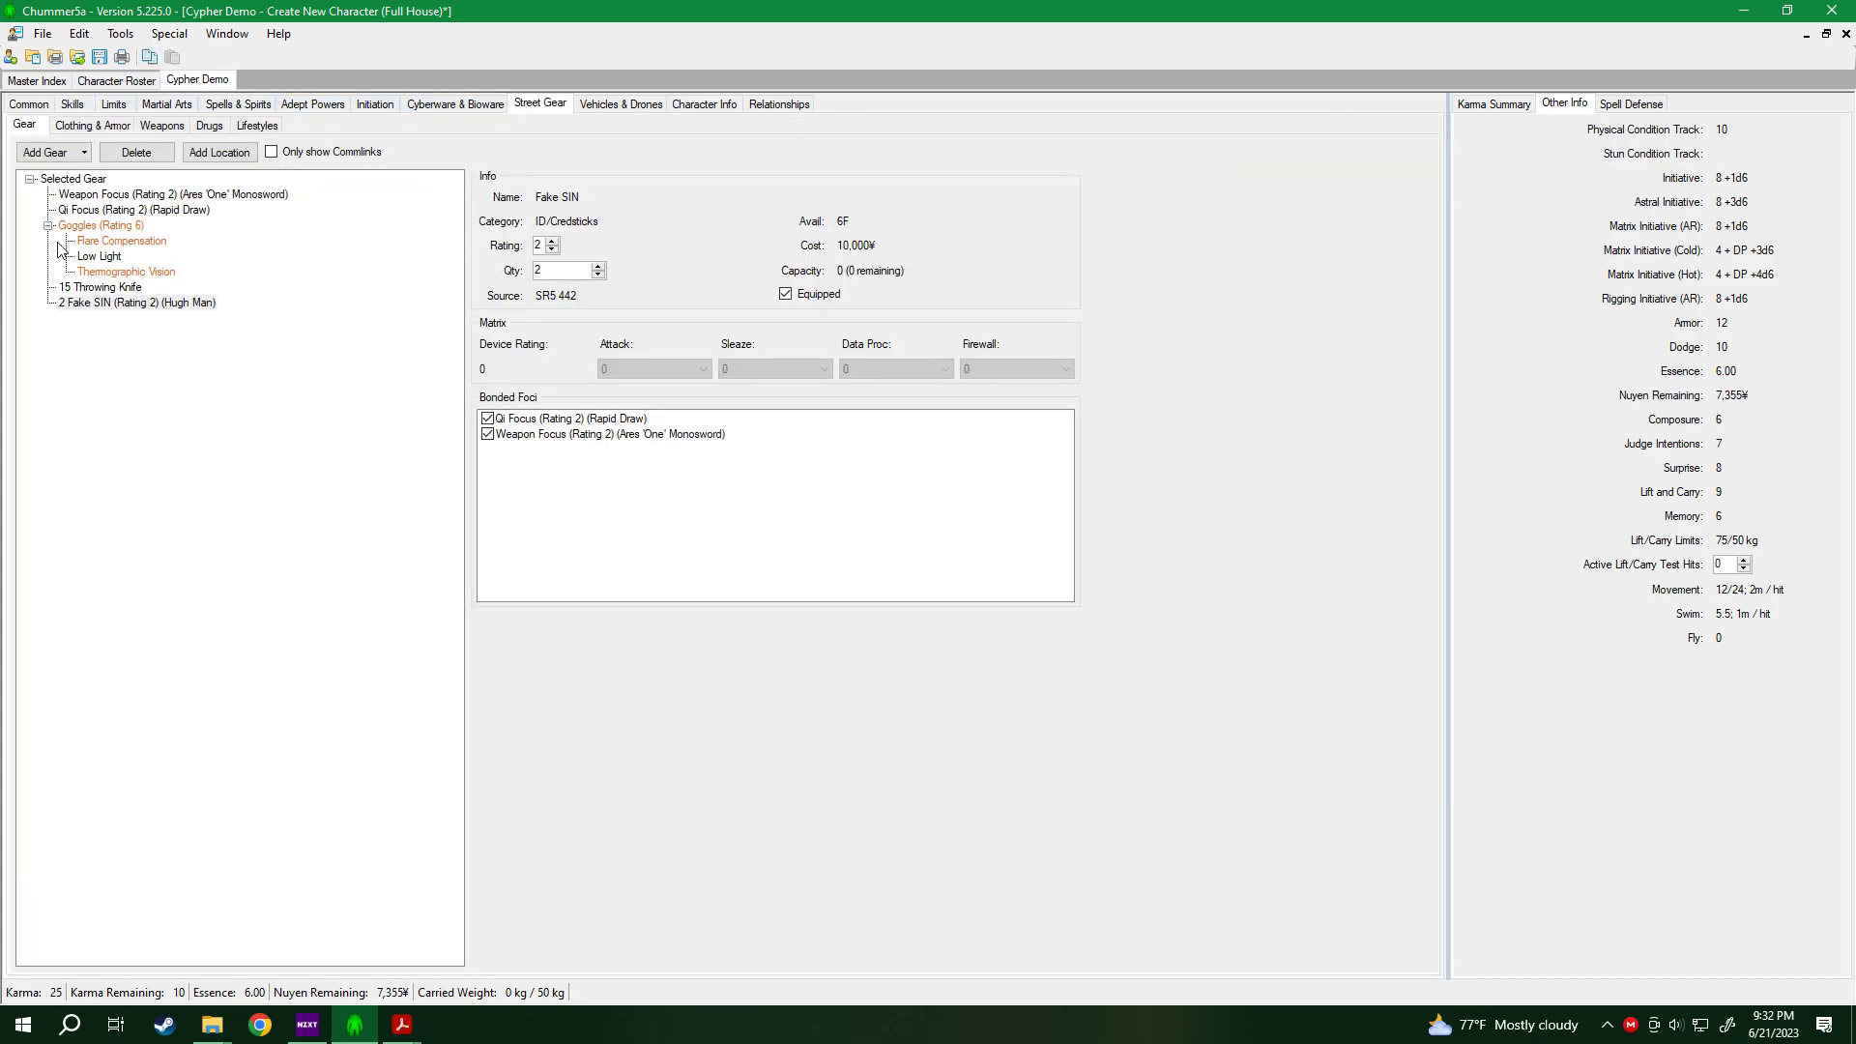
left_click(186, 303)
right_click(188, 305)
left_click(232, 320)
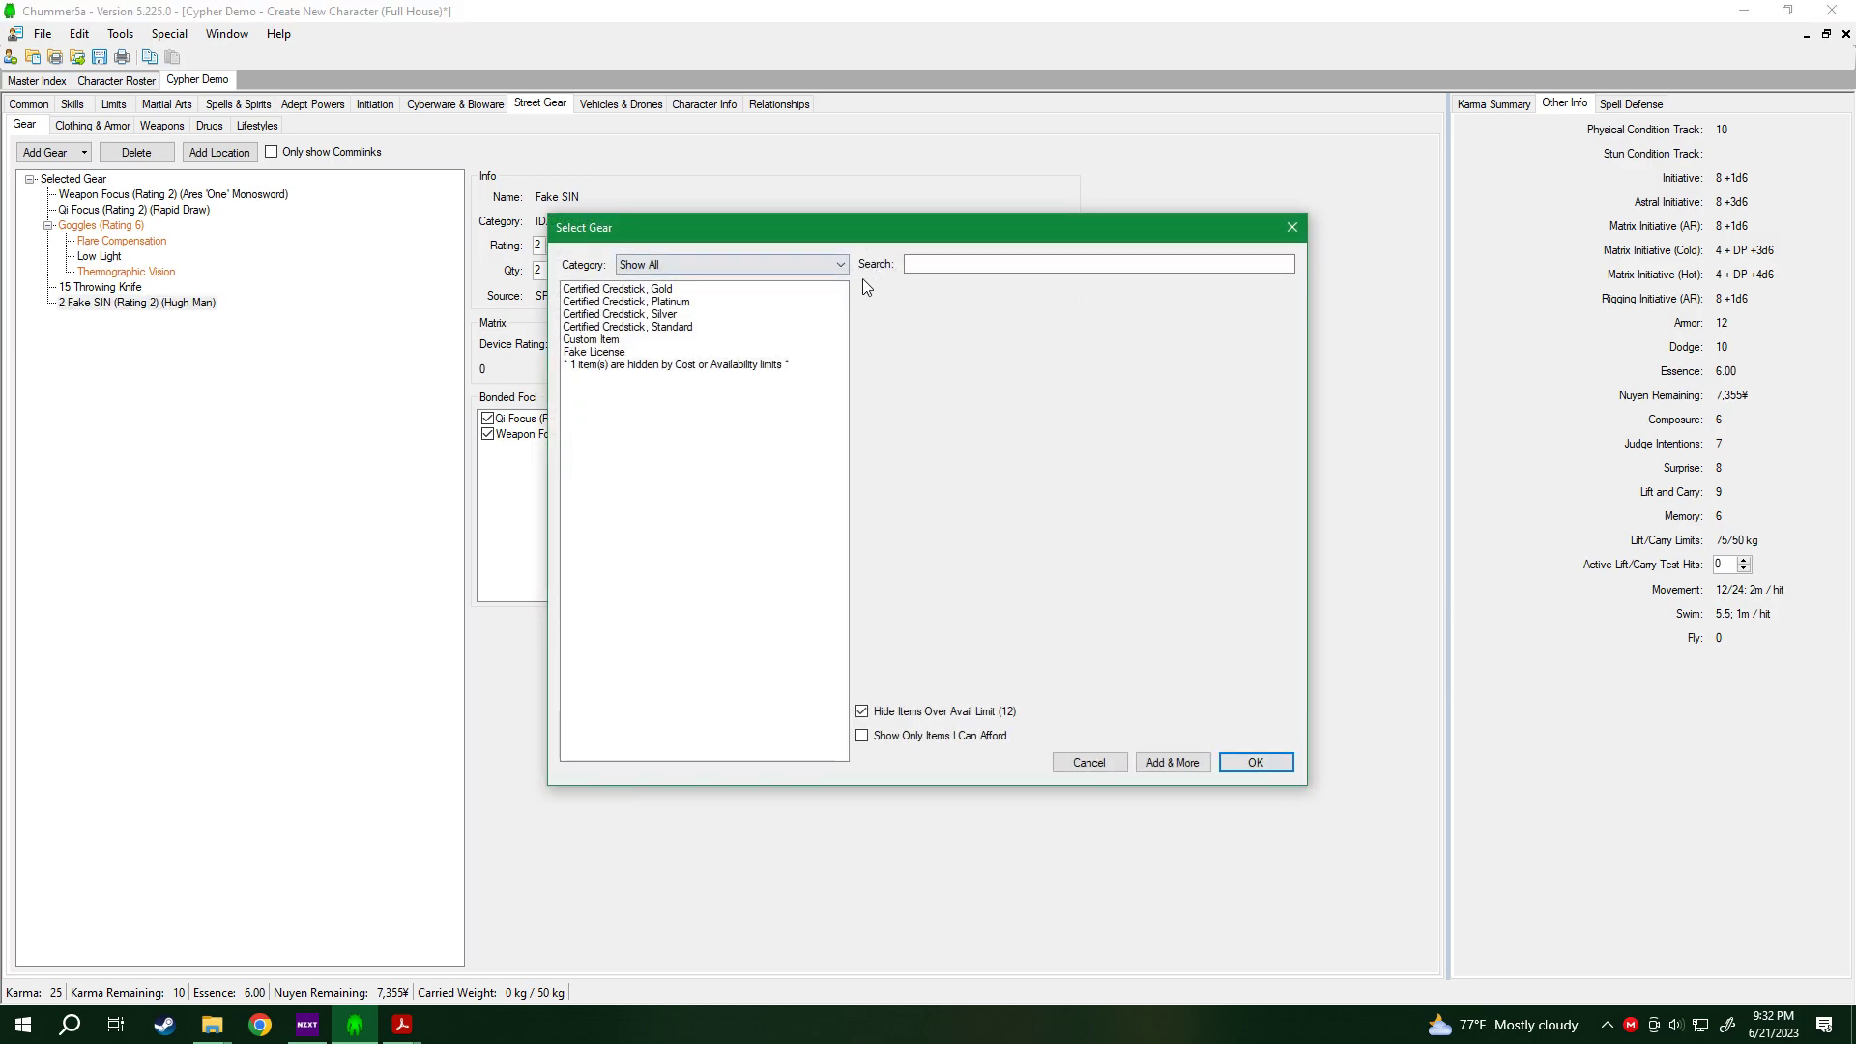
left_click(623, 353)
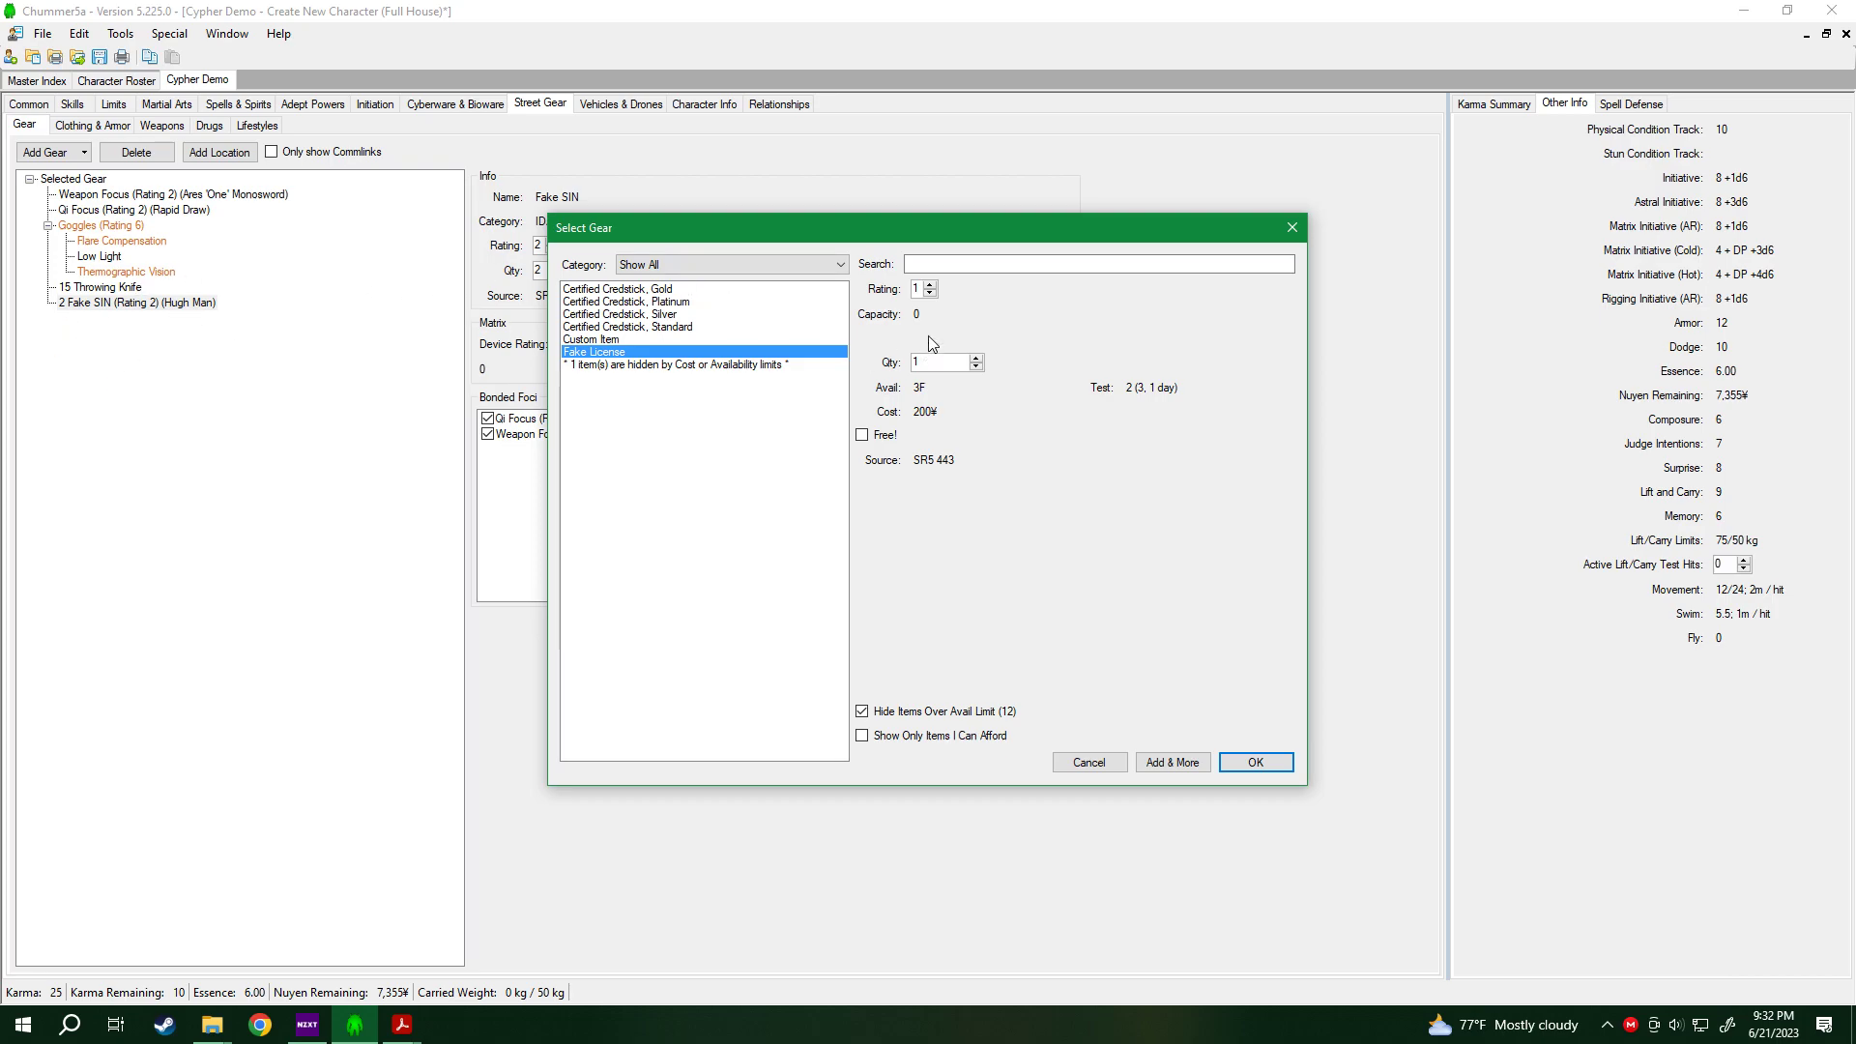
left_click(931, 287)
left_click(931, 287)
left_click(1256, 763)
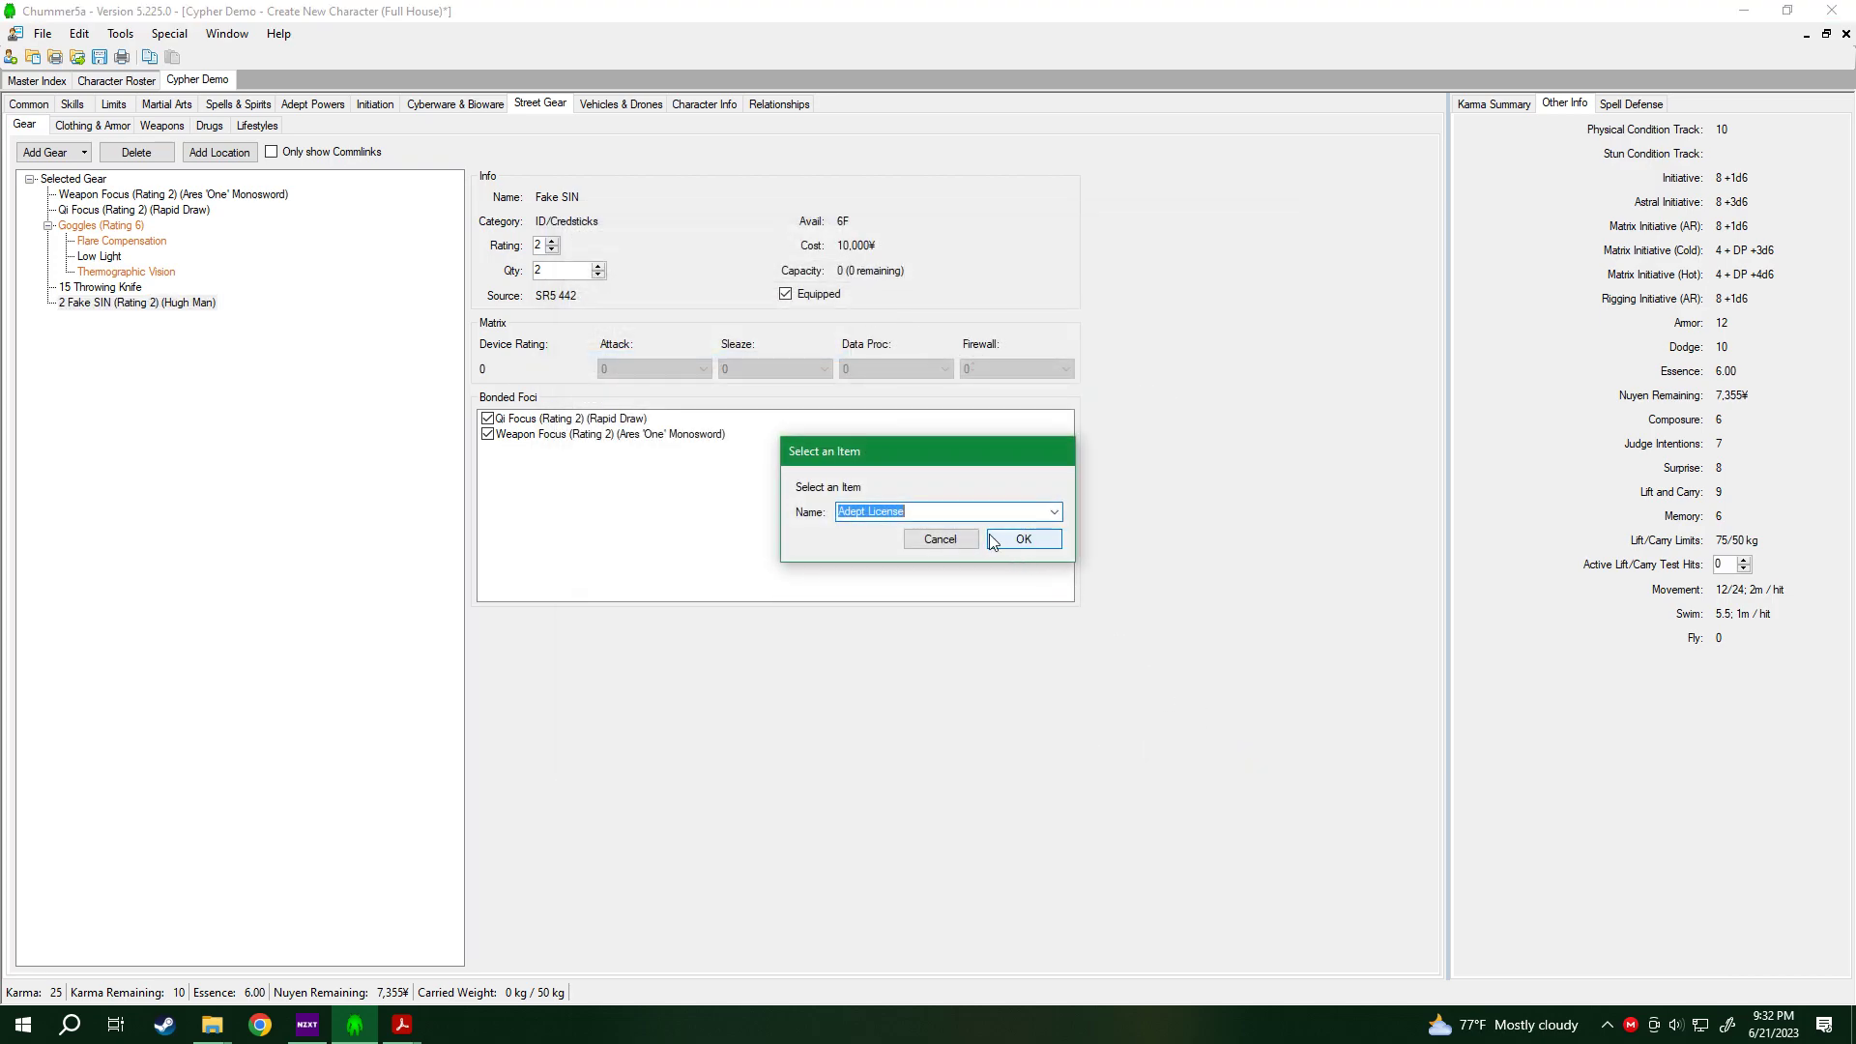
left_click(1054, 511)
left_click(1054, 511)
left_click(1036, 547)
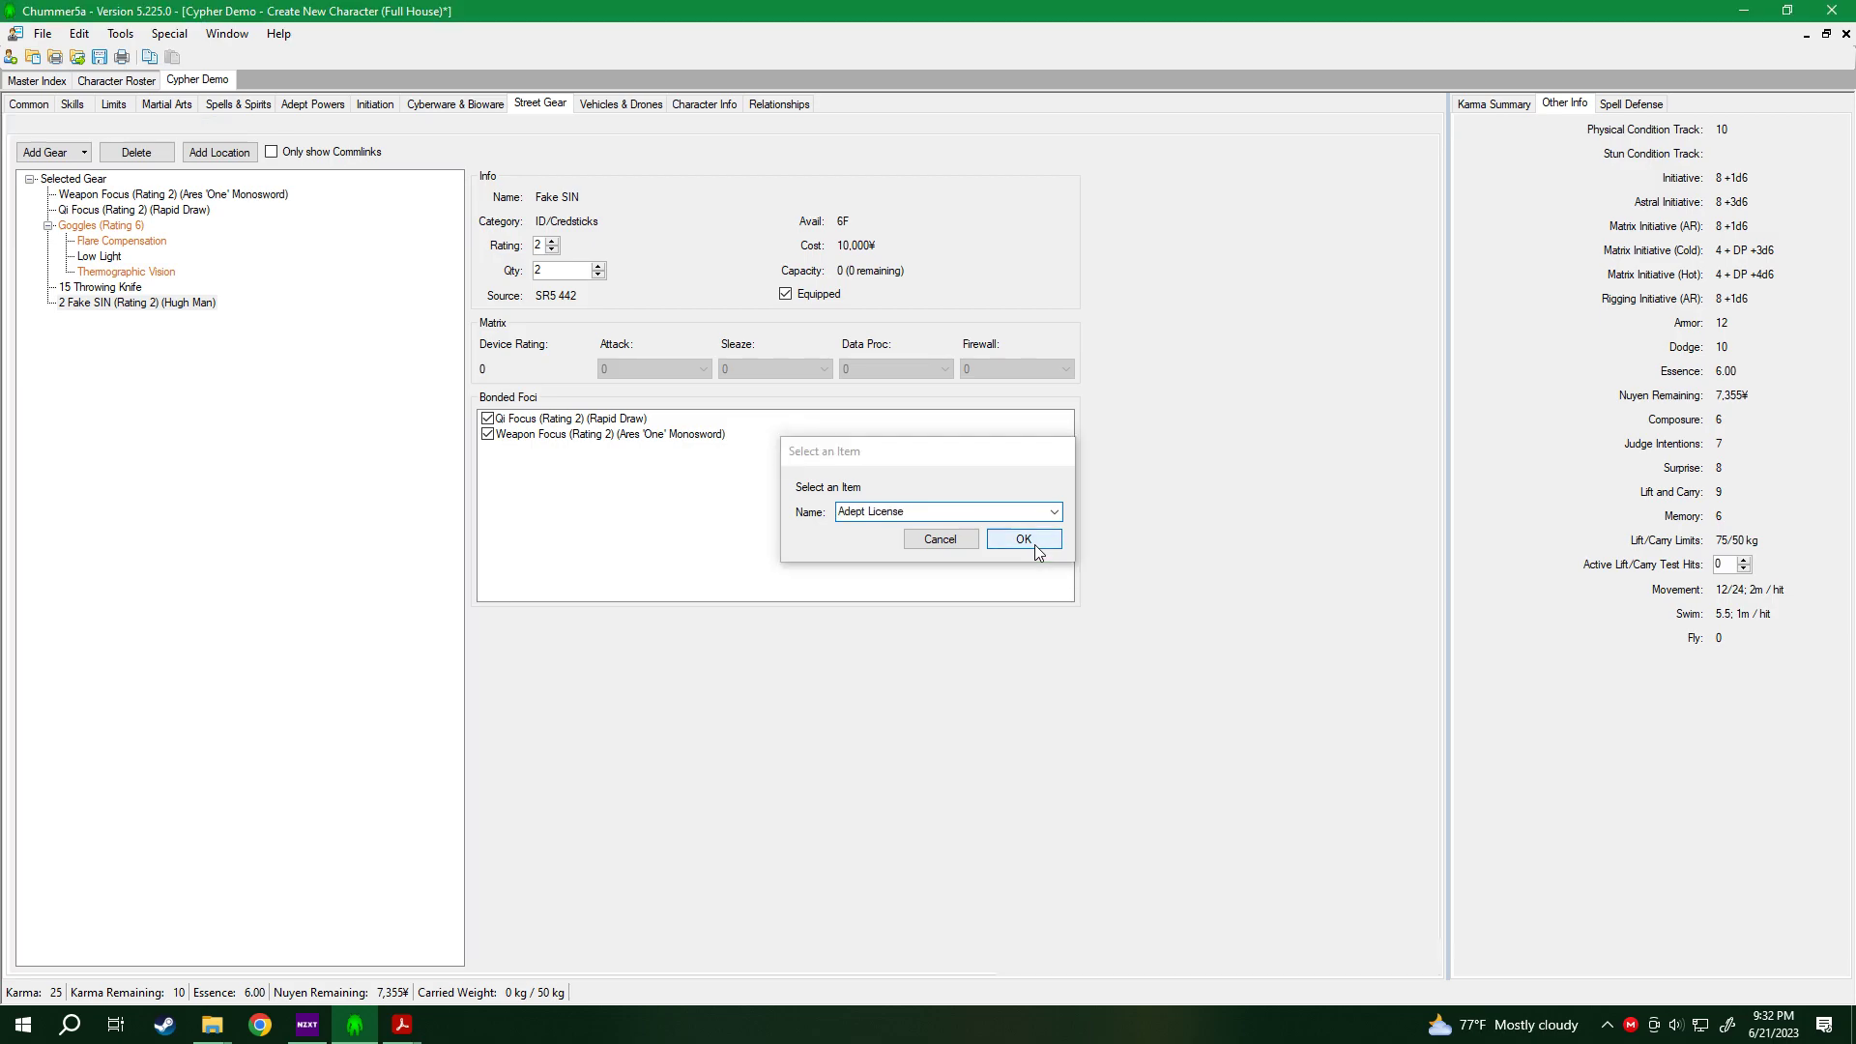
Add three Fake Licenses for a Firearms License to the Fake SINs and set their rating to 3.
right_click(196, 305)
left_click(375, 315)
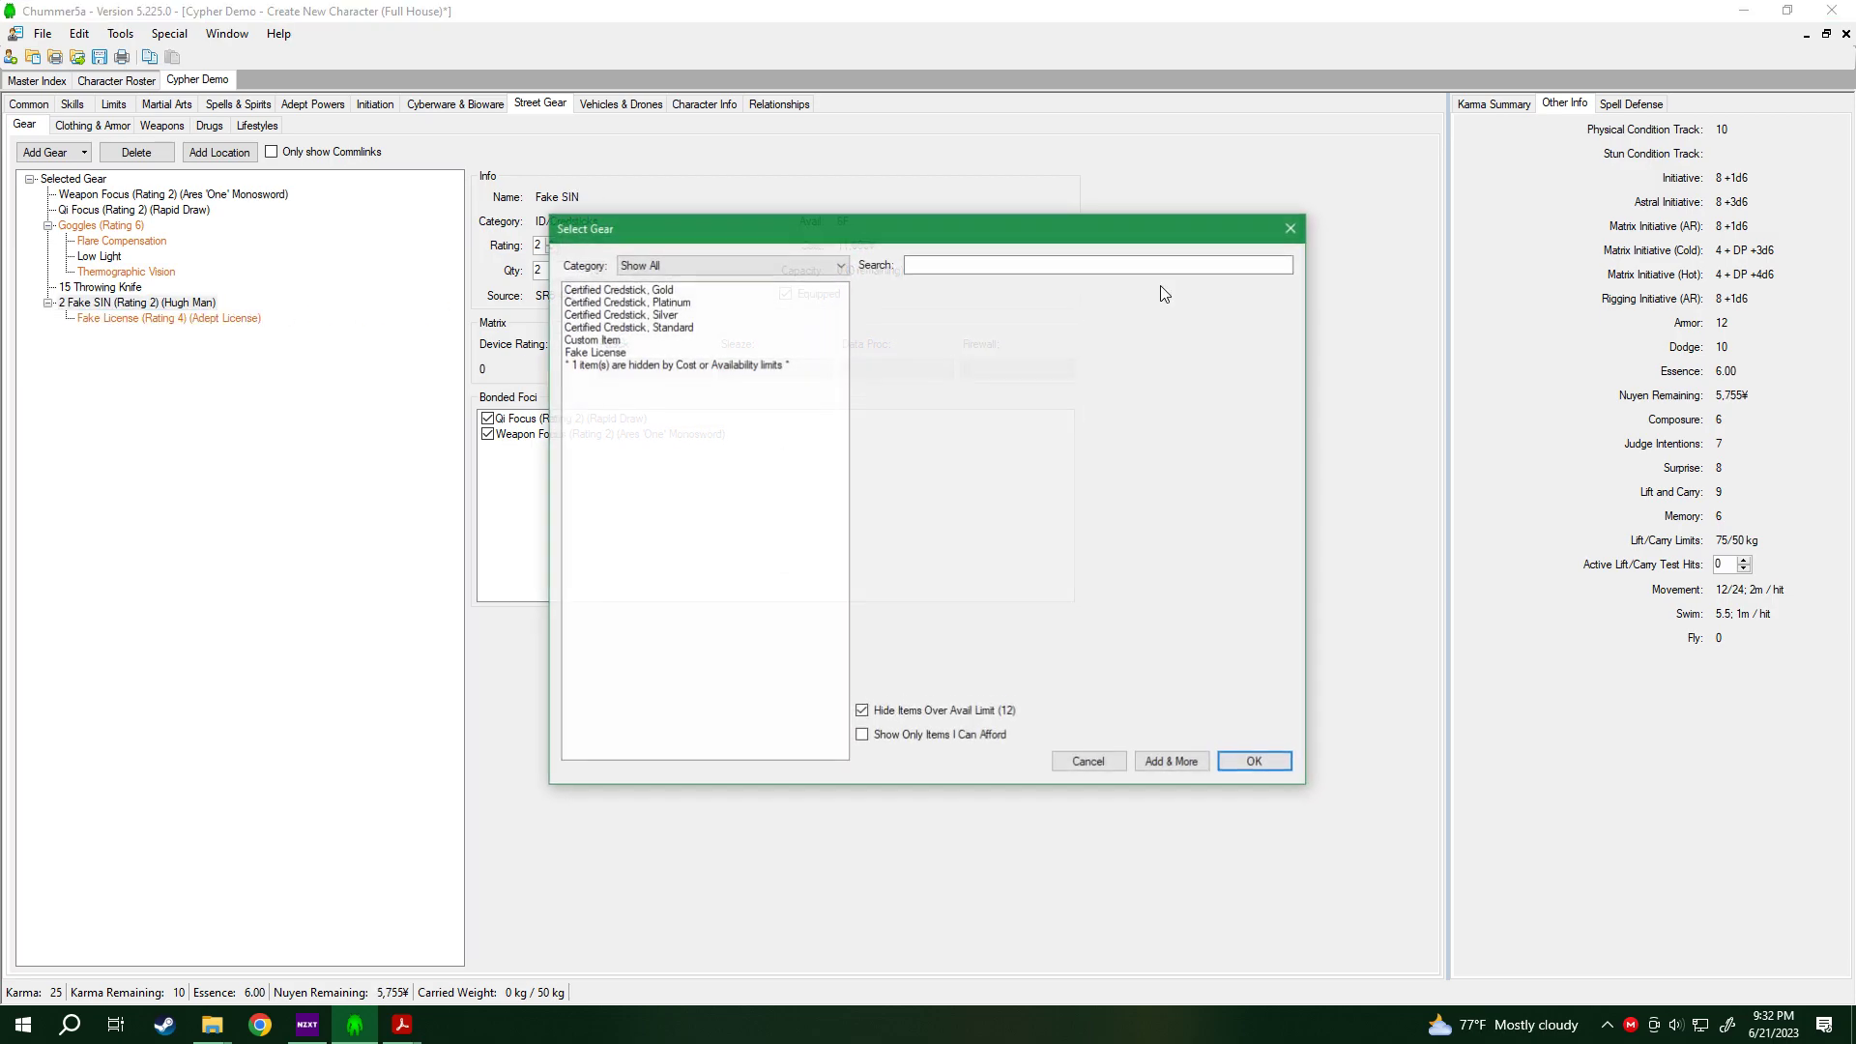
left_click(603, 353)
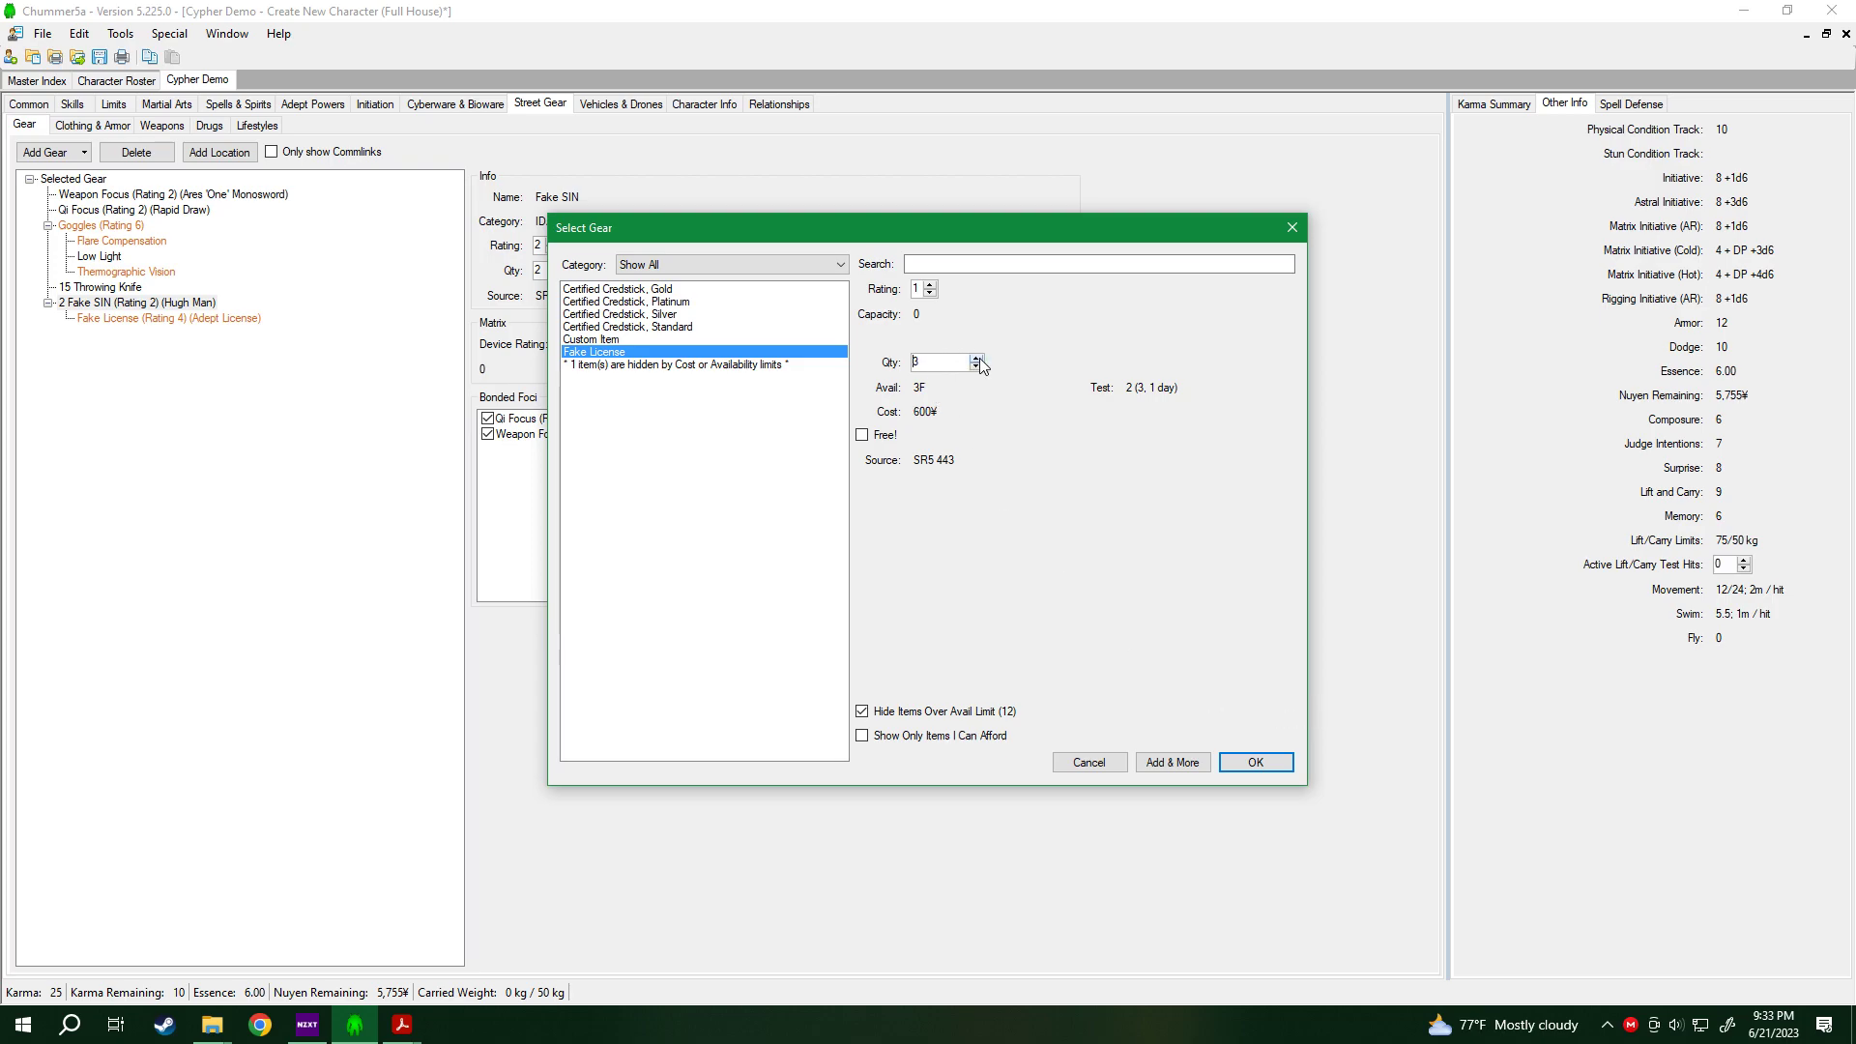
left_click(1253, 764)
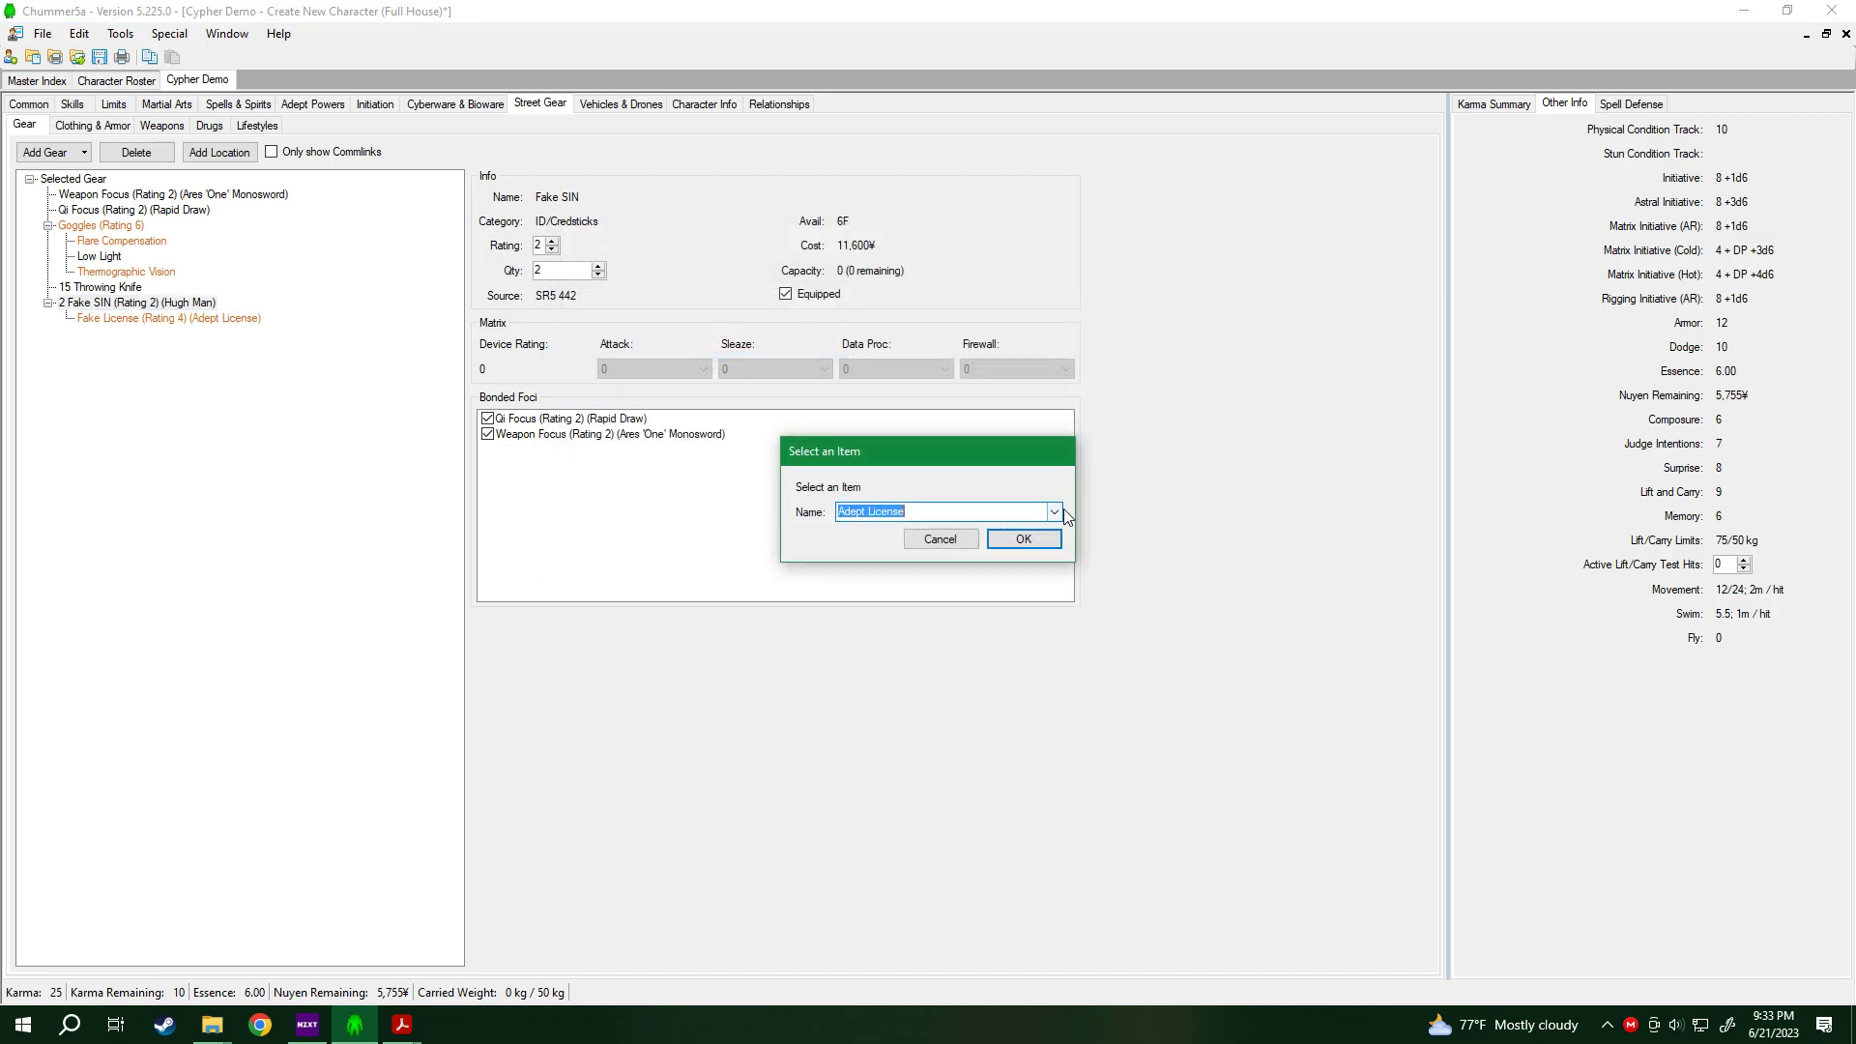
left_click(1062, 510)
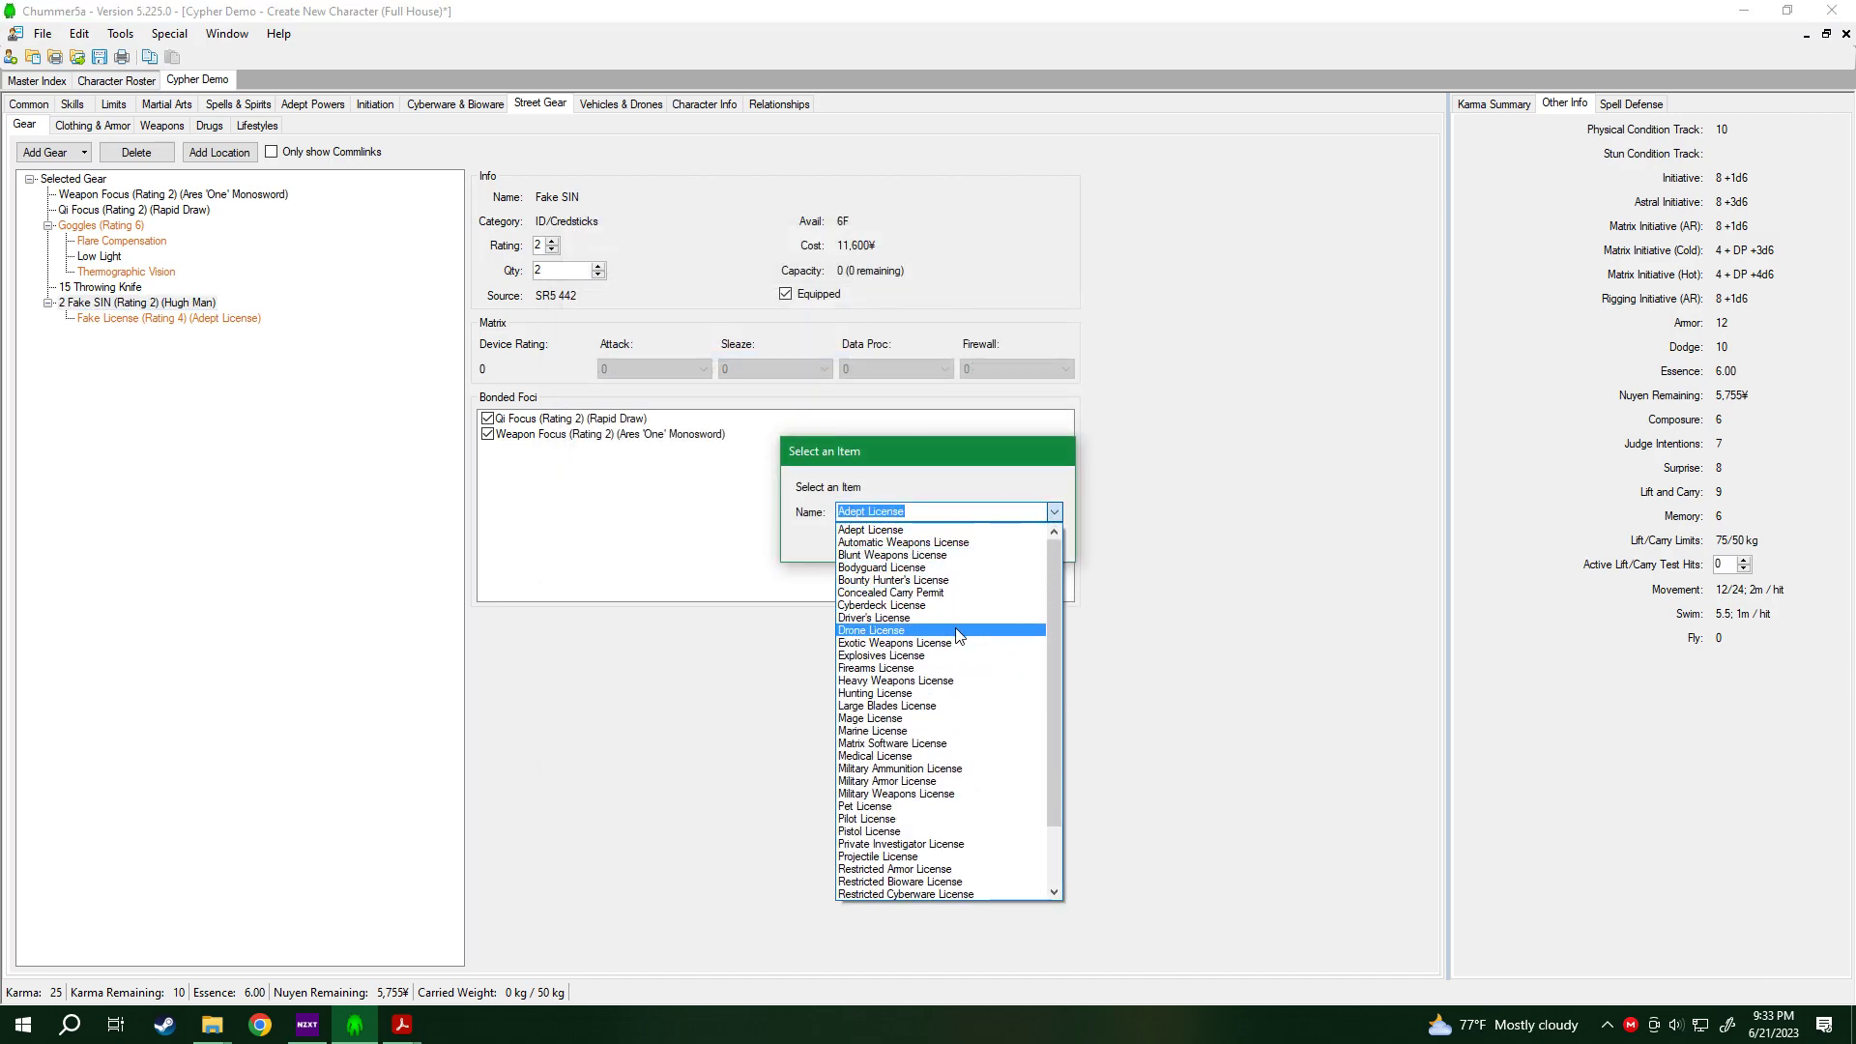
left_click(904, 675)
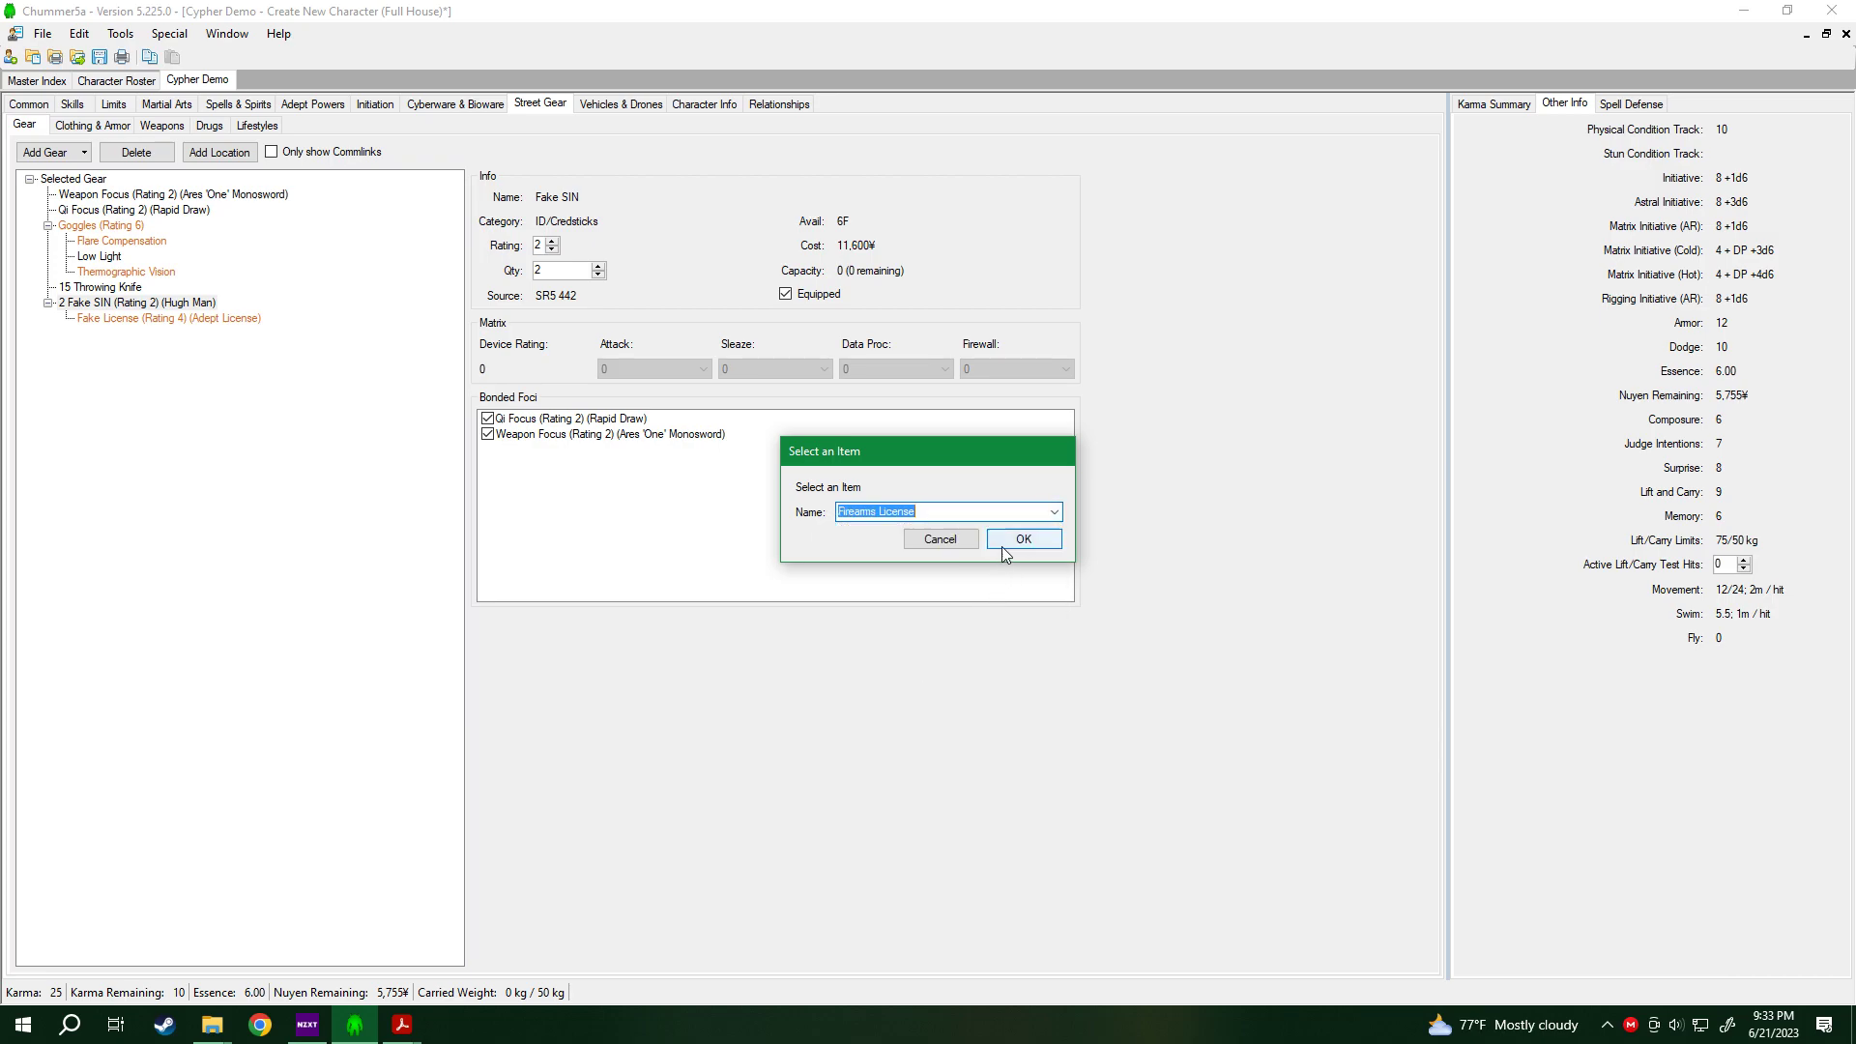
left_click(1002, 544)
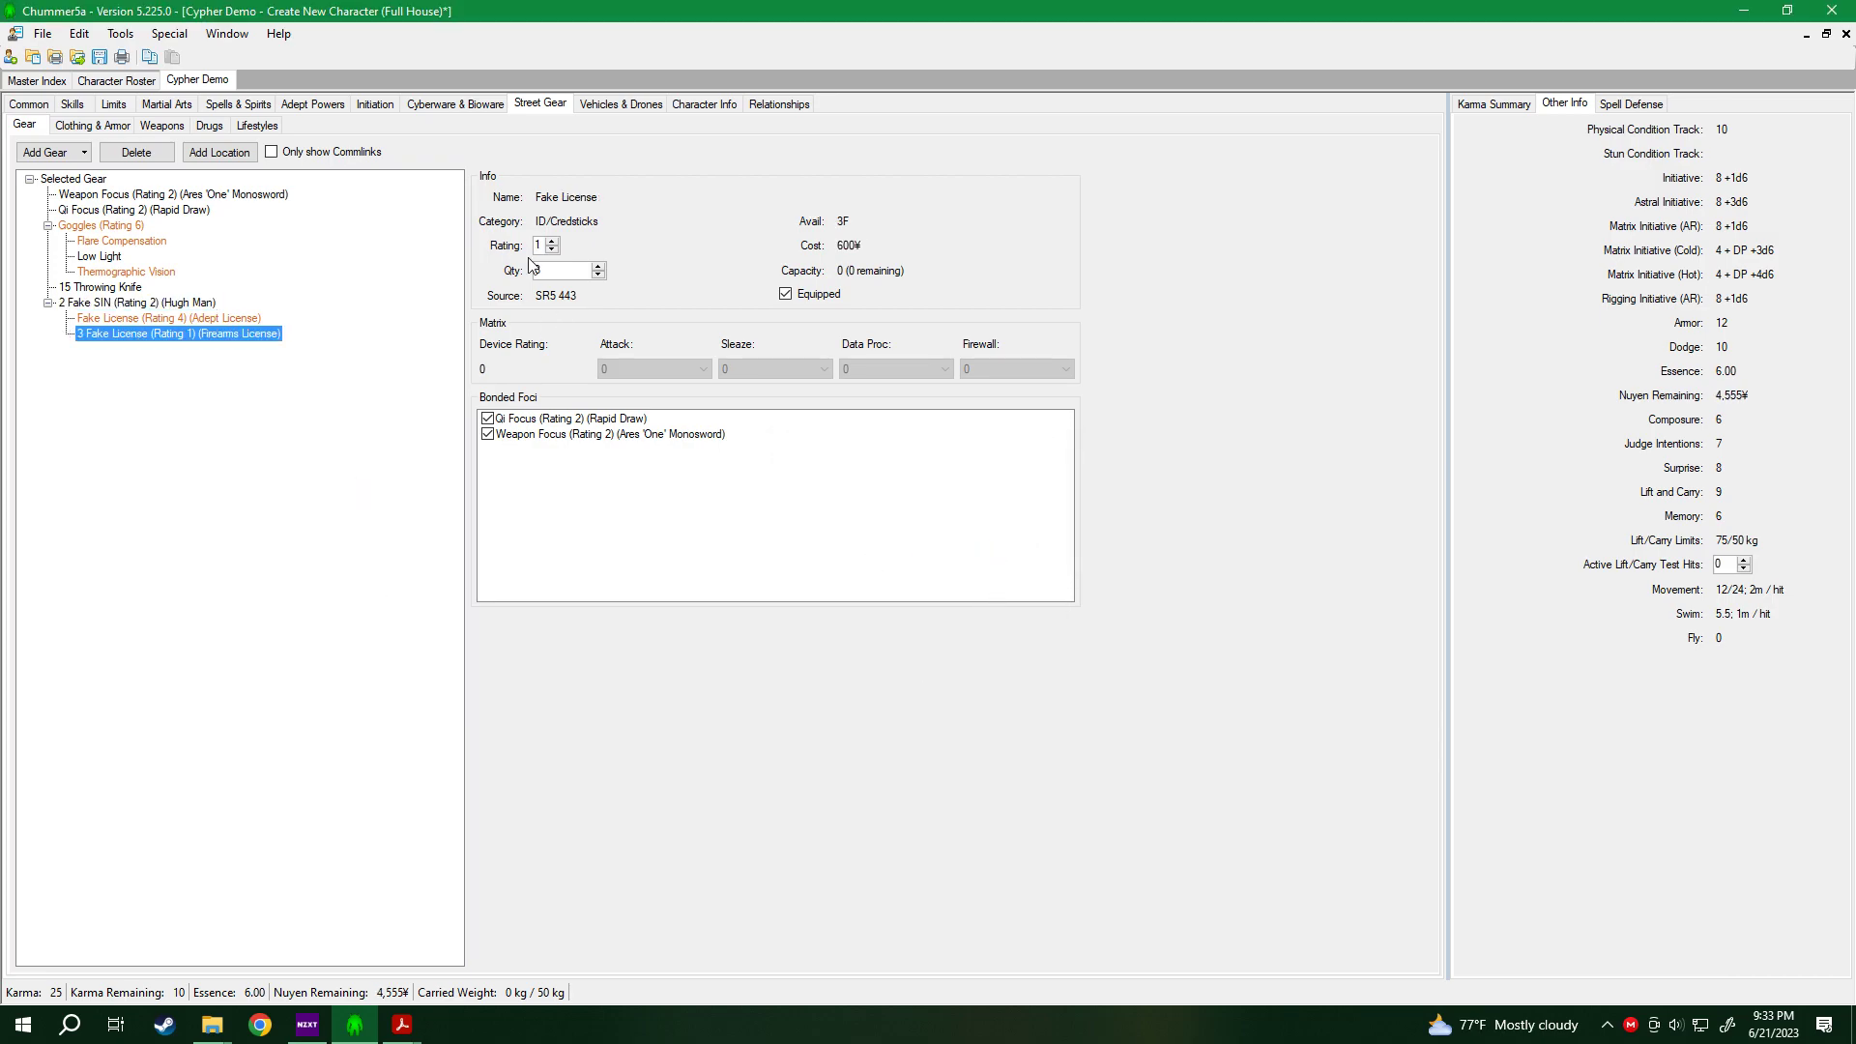
left_click(552, 242)
left_click(553, 241)
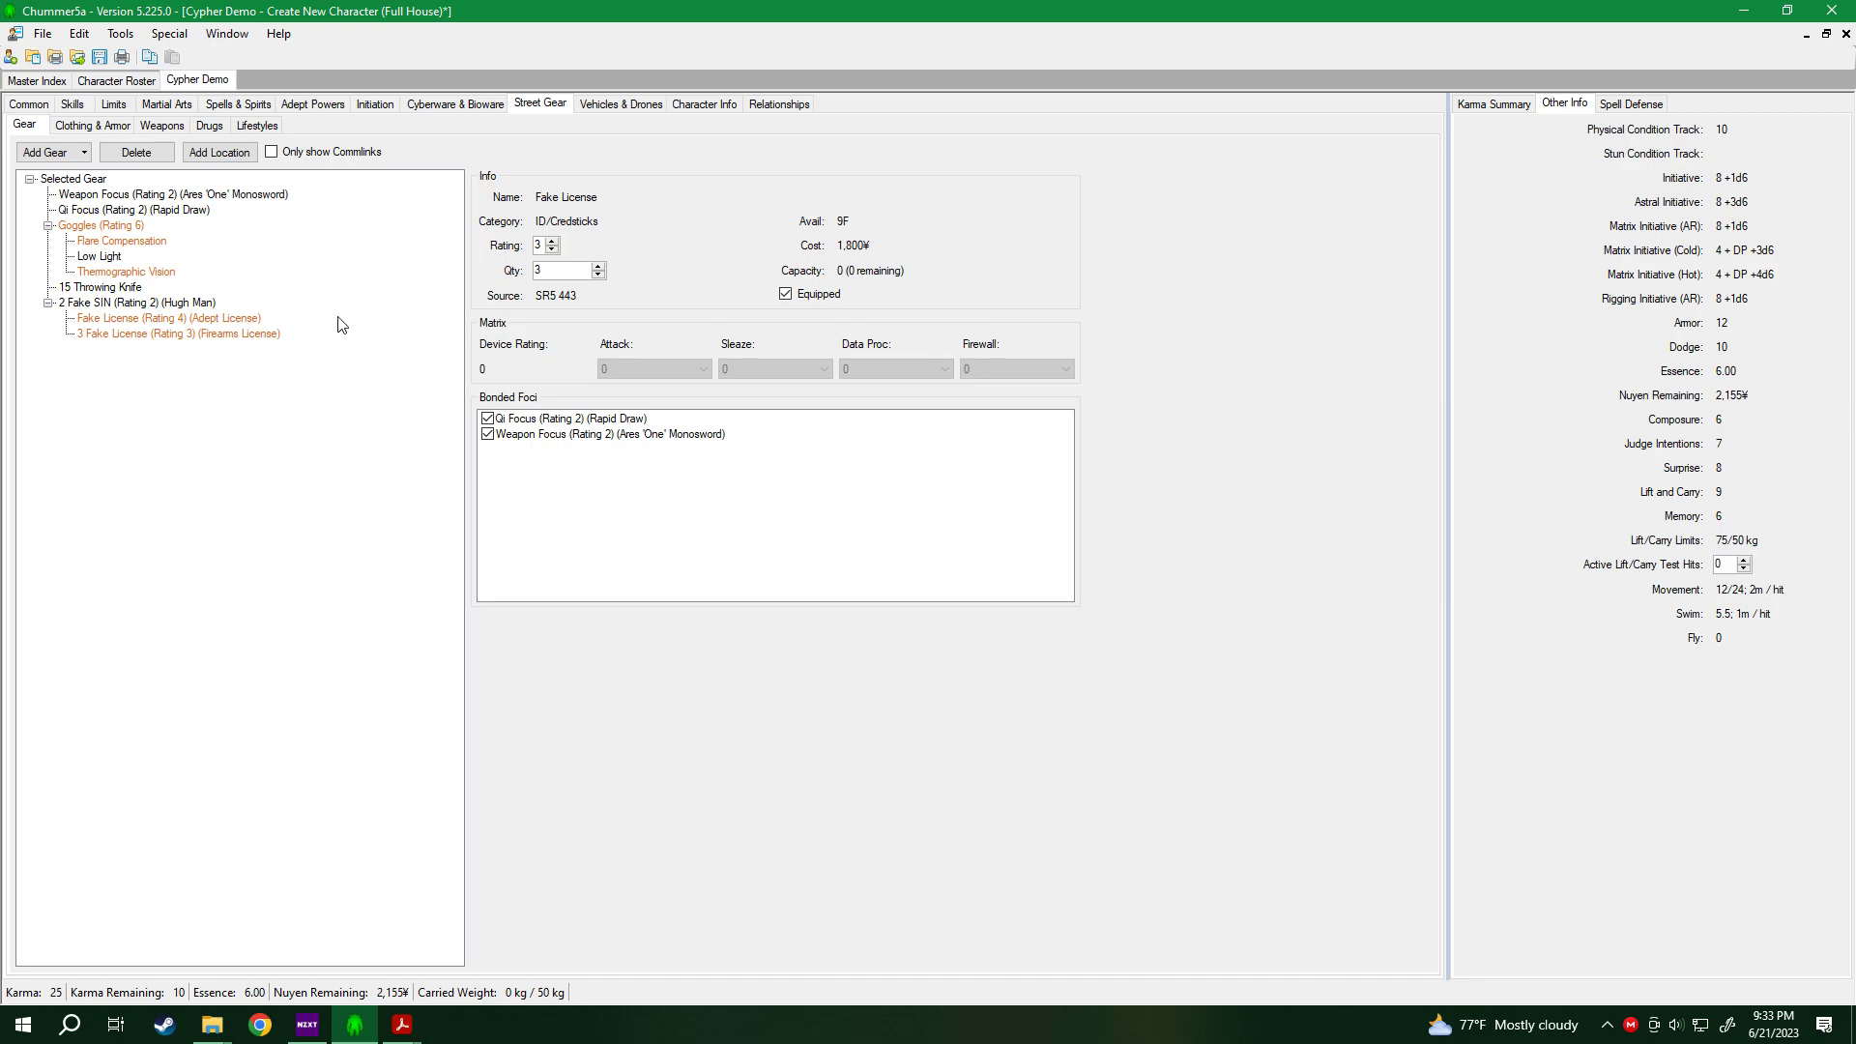
Add one wrist-mounted Portable Chemical Injector to the character's gear.
left_click(47, 149)
type("p")
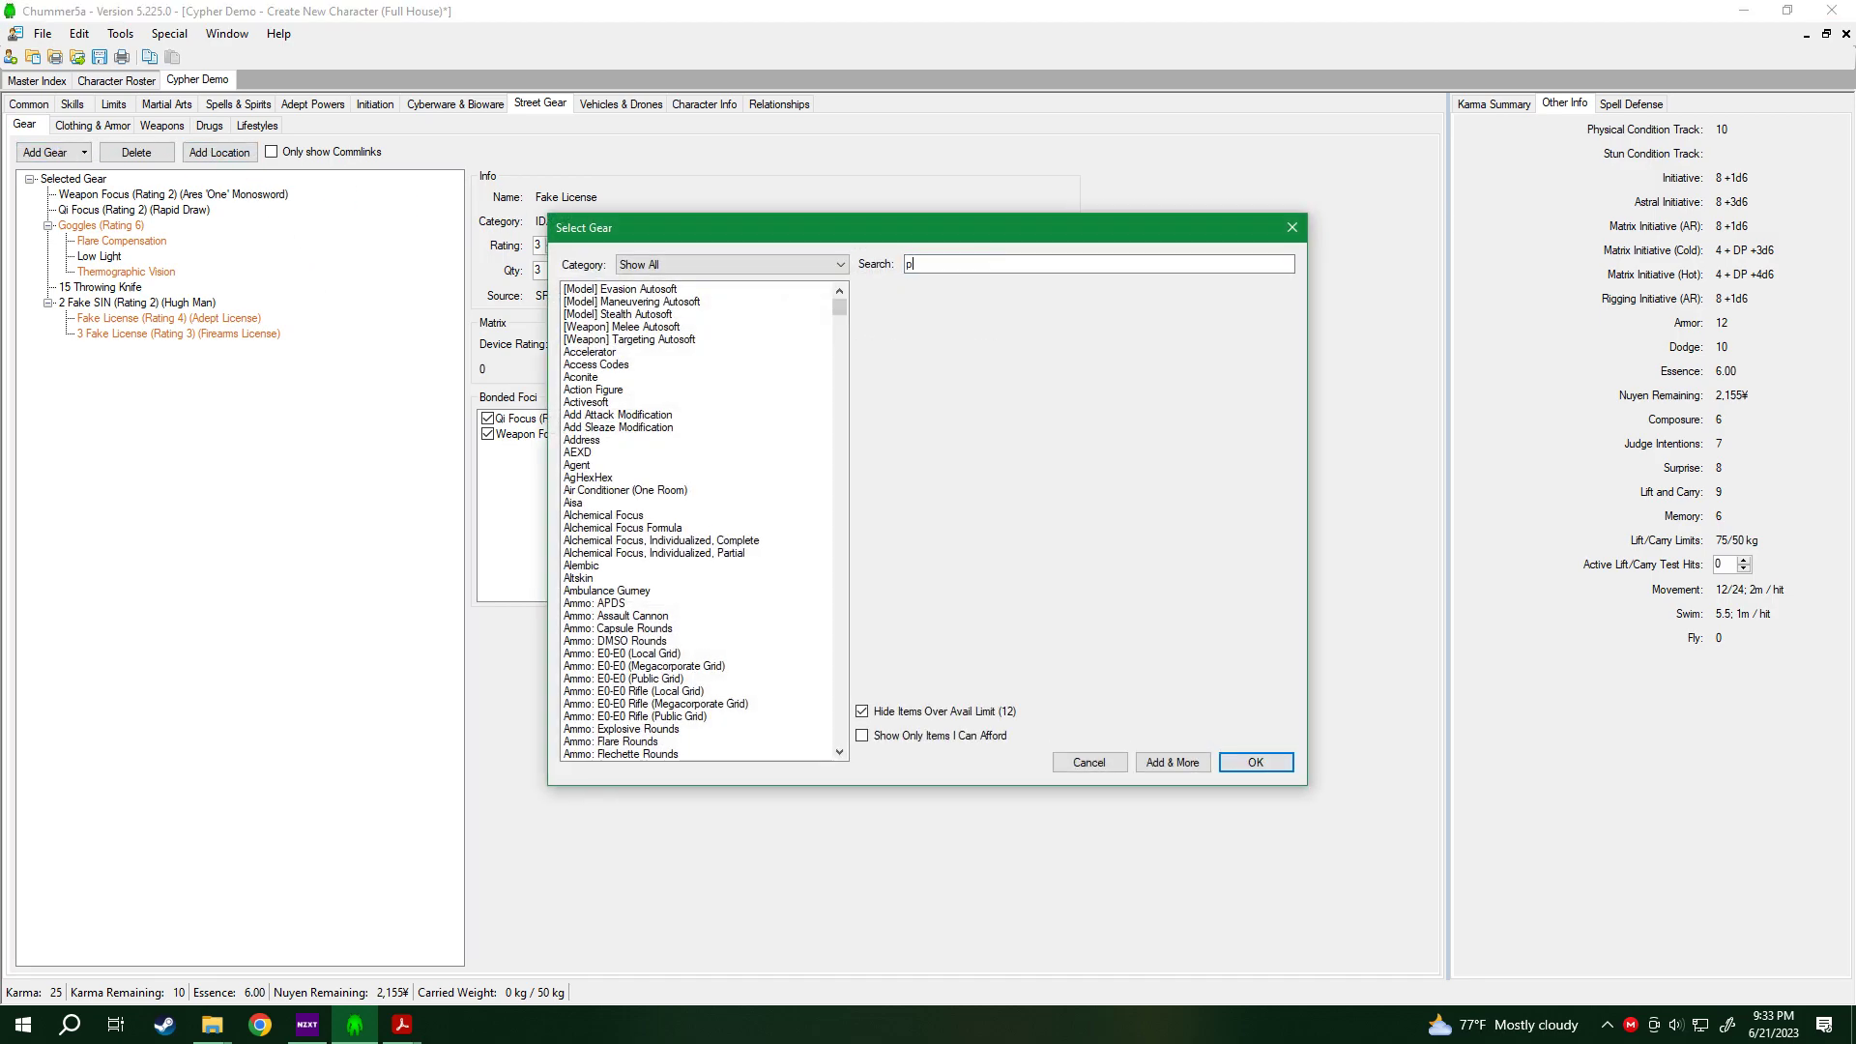
type("orta")
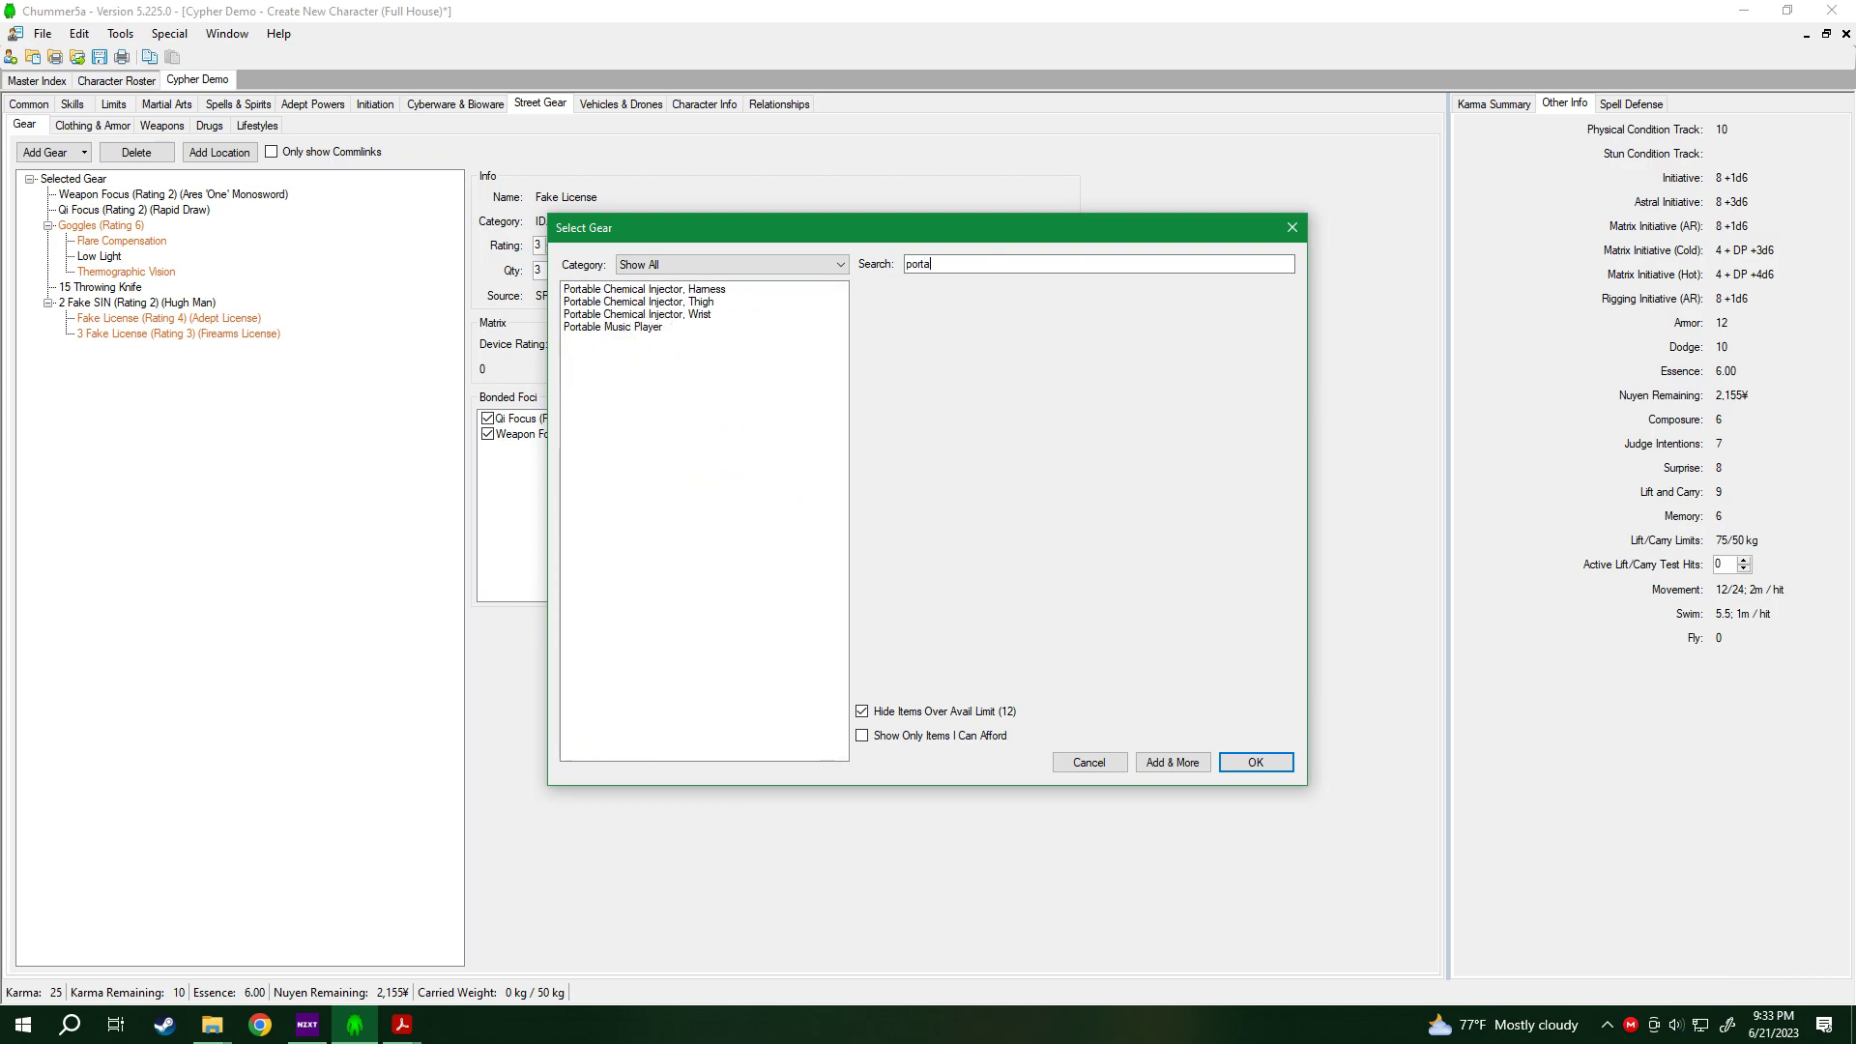
left_click(720, 315)
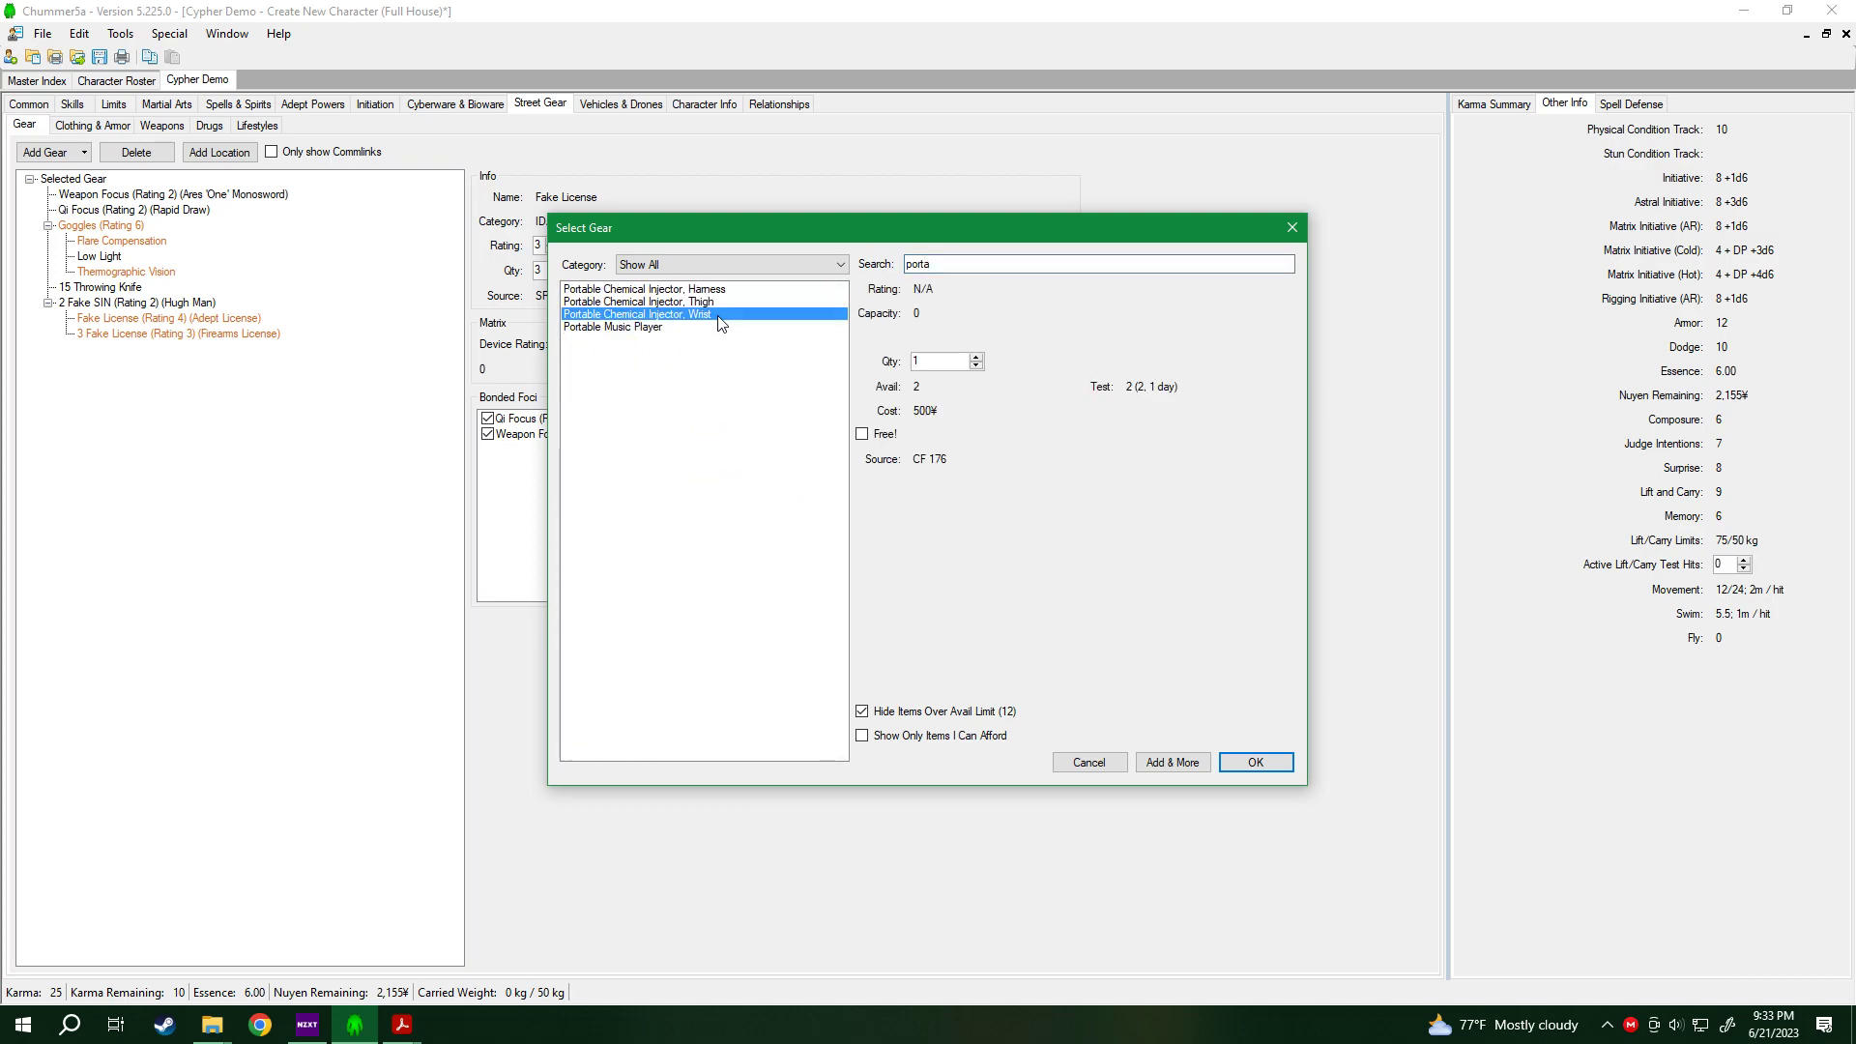
left_click(1276, 763)
Load the Portable Chemical Injector with 9 doses of Atropine from the Toxins category.
right_click(177, 352)
left_click(188, 362)
left_click(741, 263)
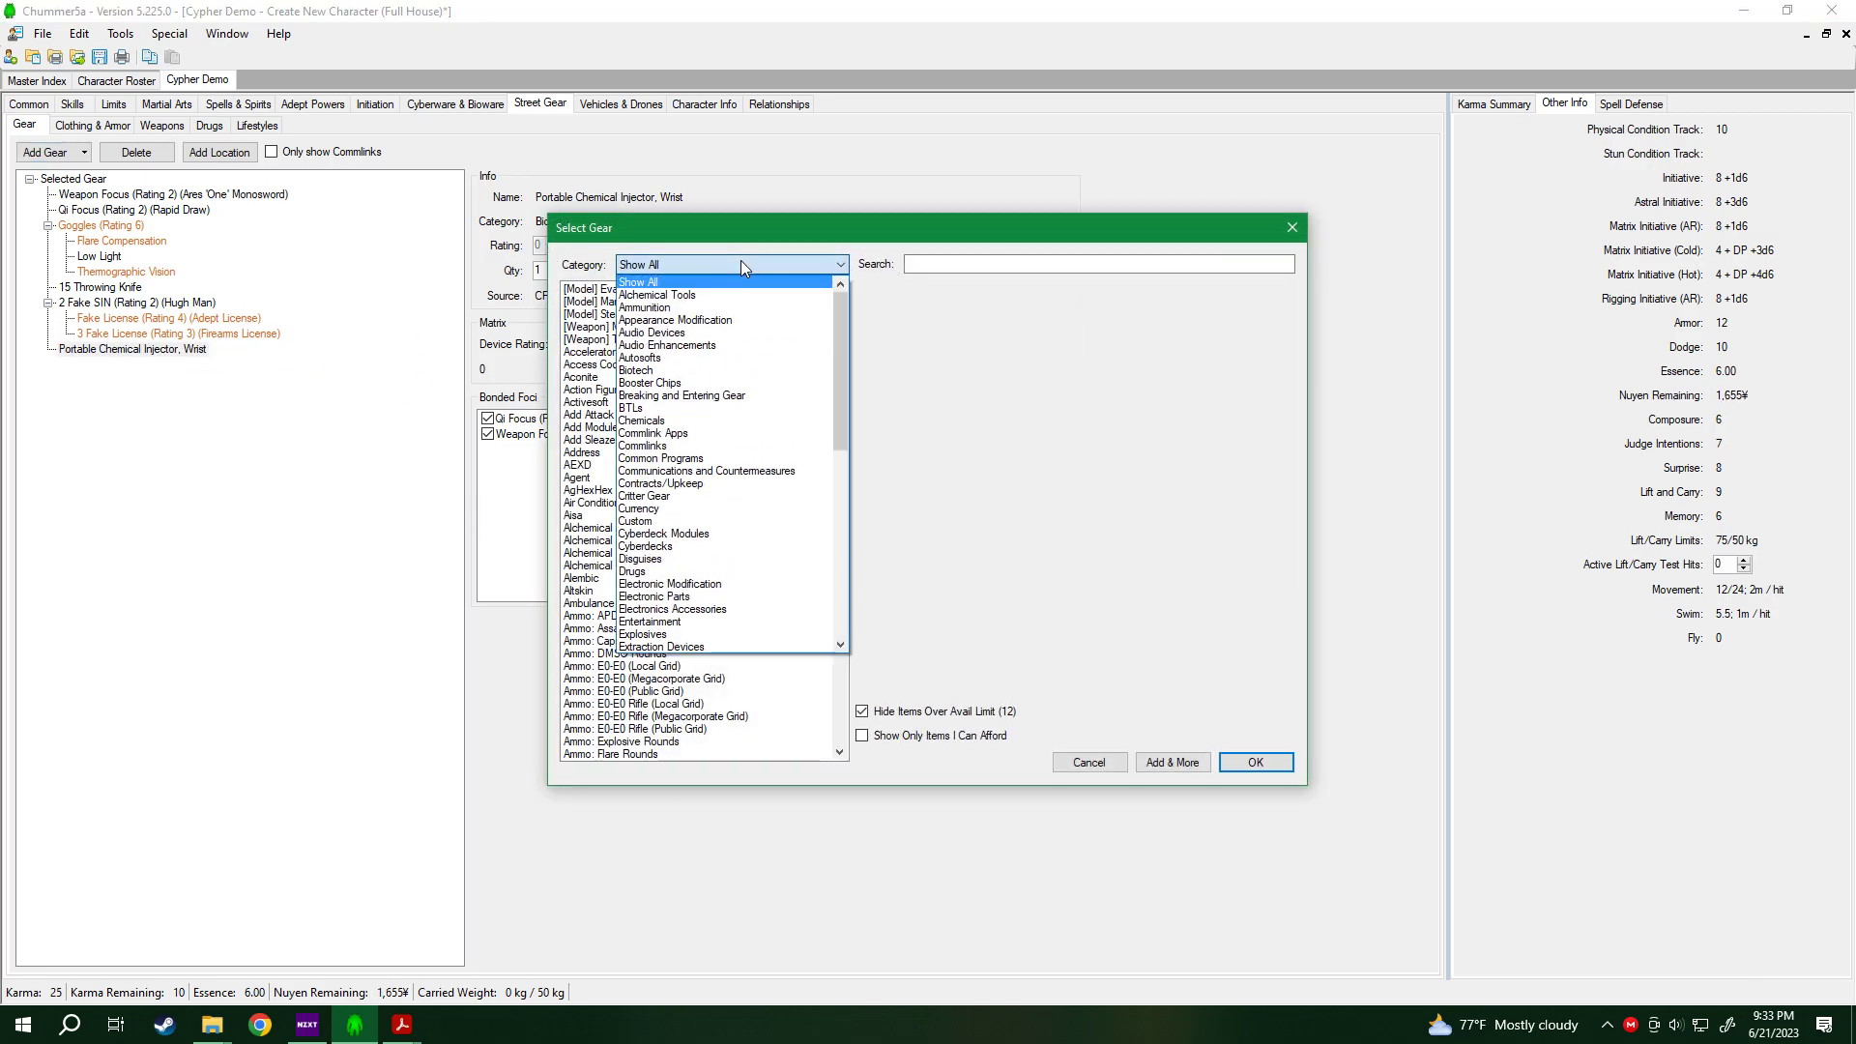
key("d")
key("r")
key("d")
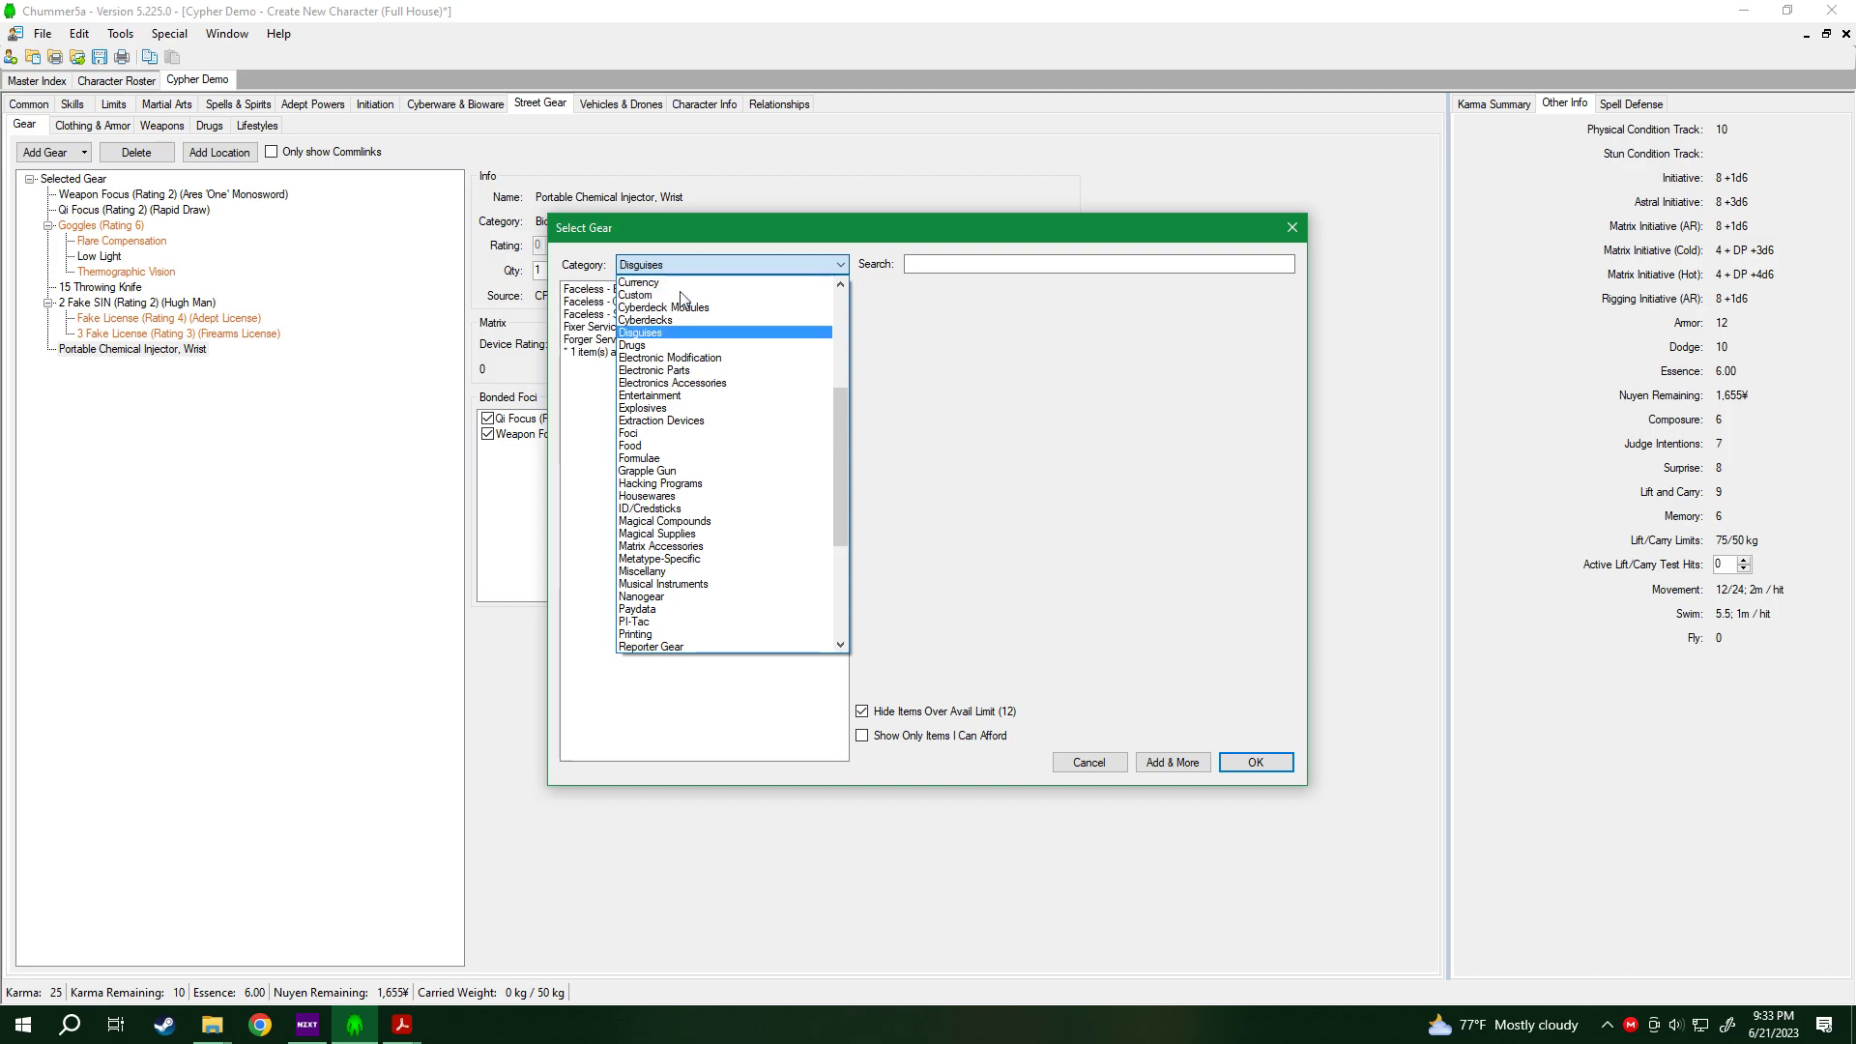
left_click(633, 345)
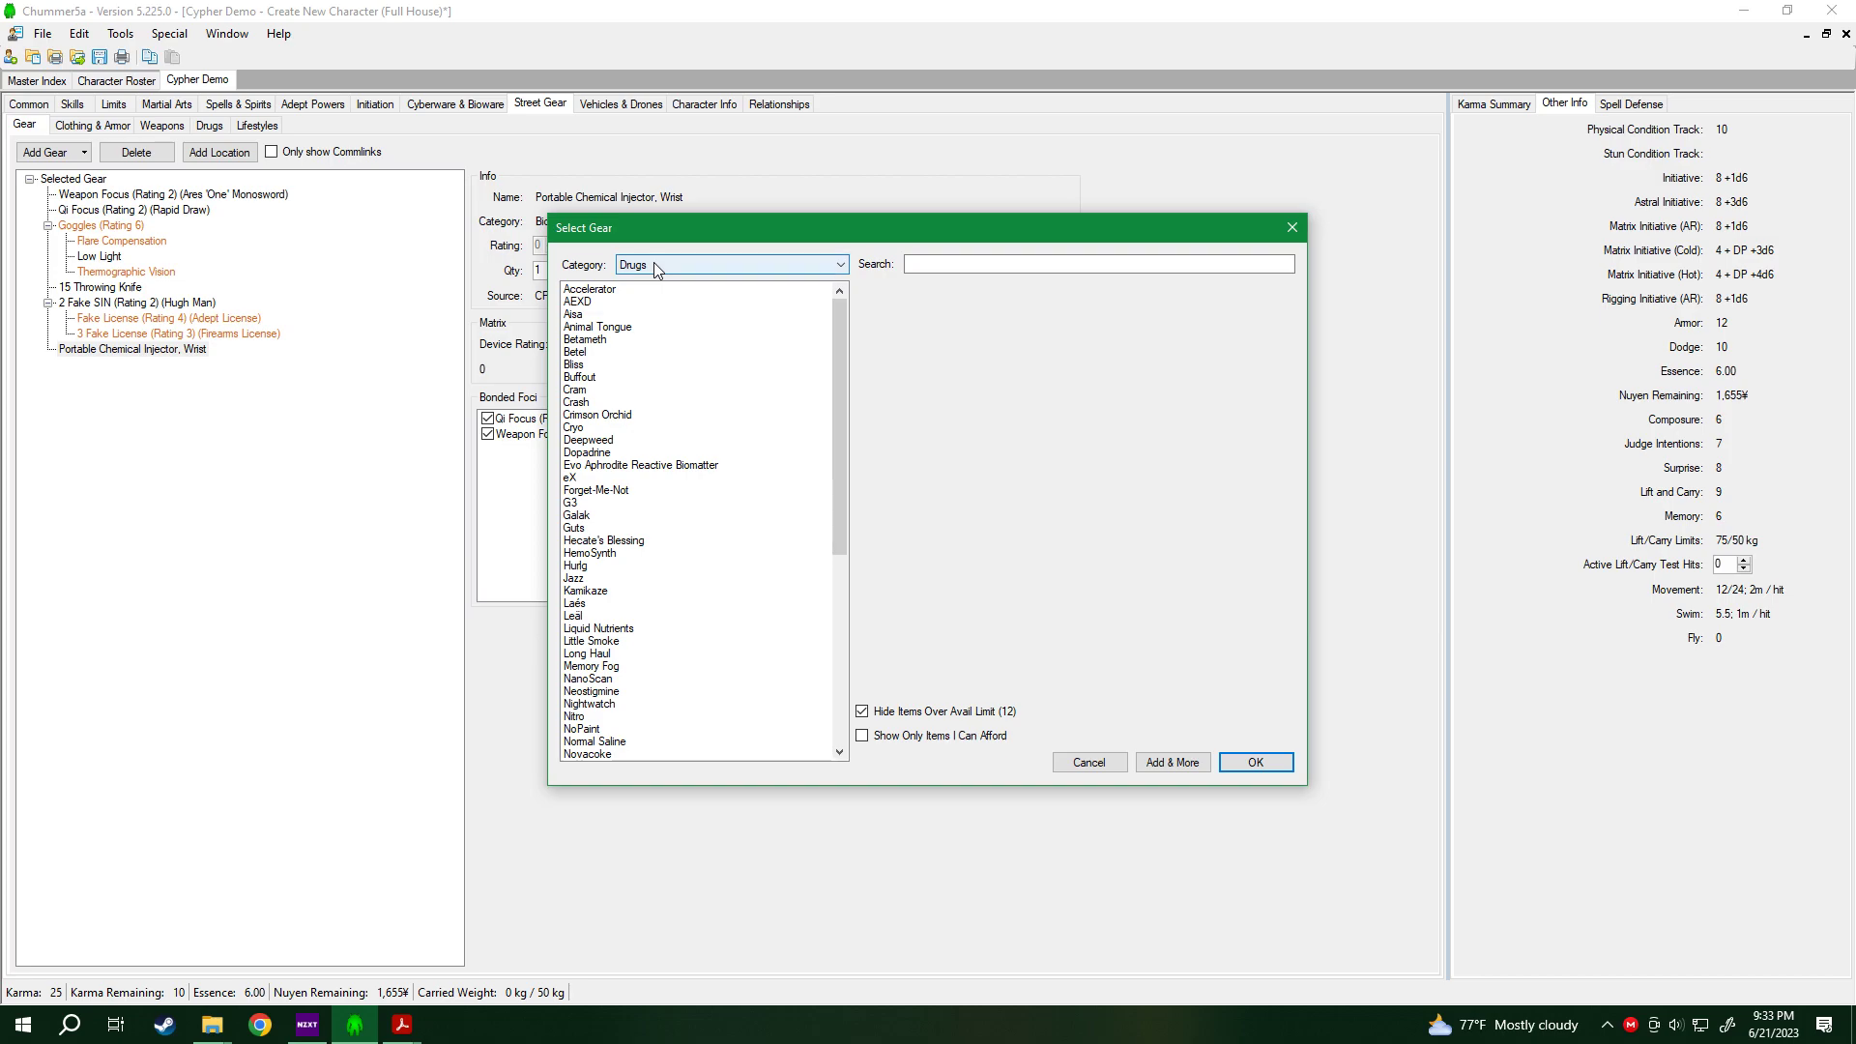
left_click(655, 269)
scroll(670, 580, "down", 5)
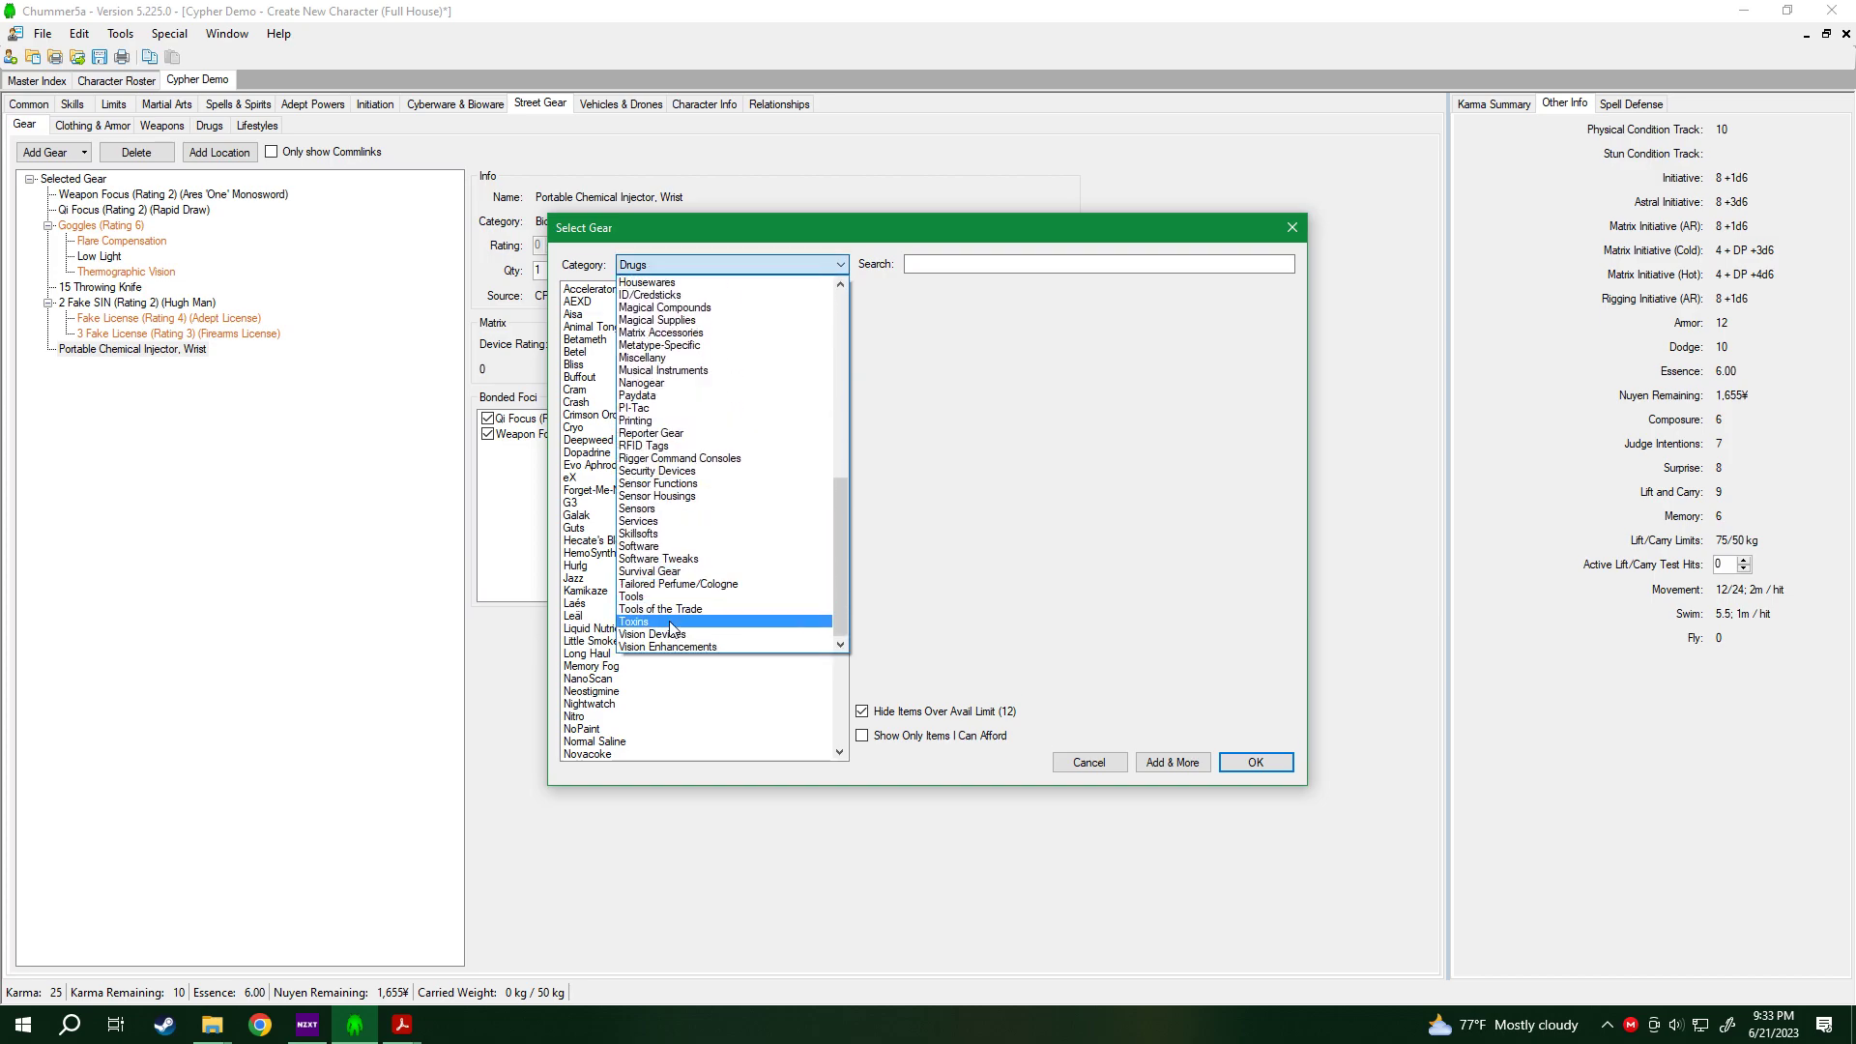
left_click(671, 623)
left_click(602, 304)
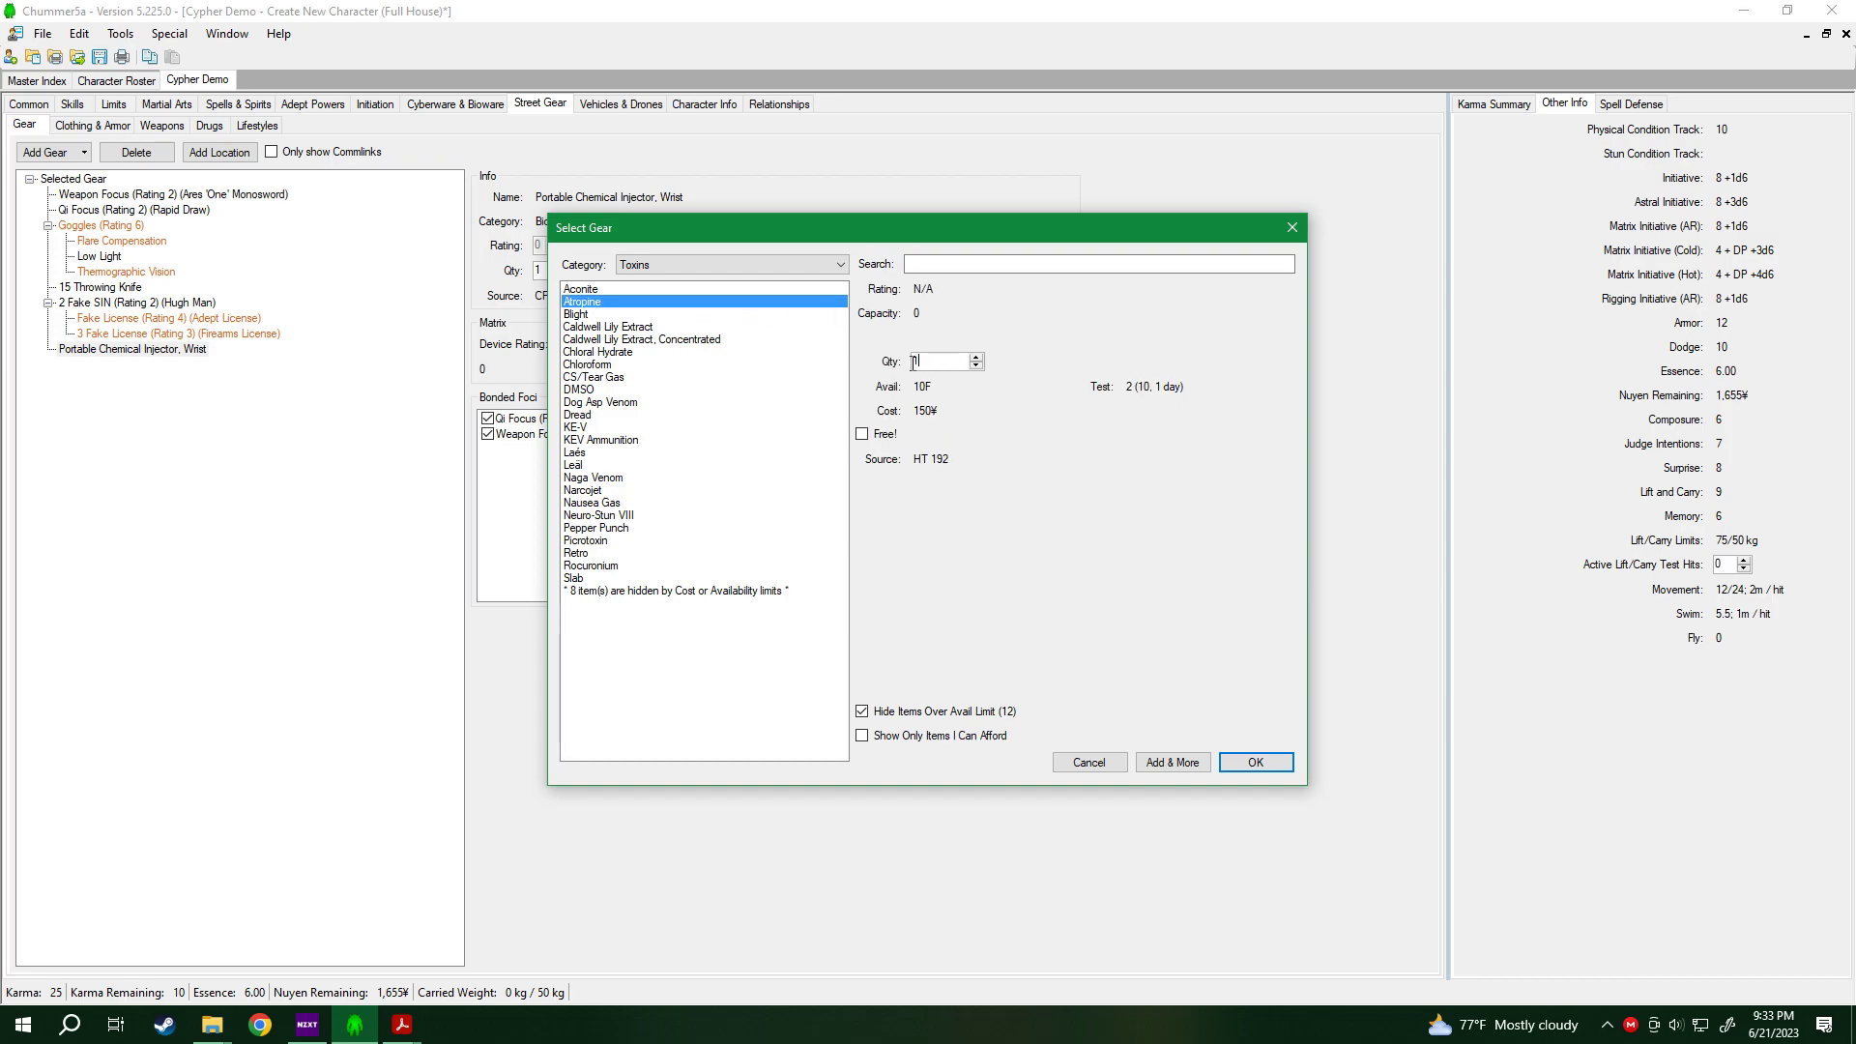
type("9")
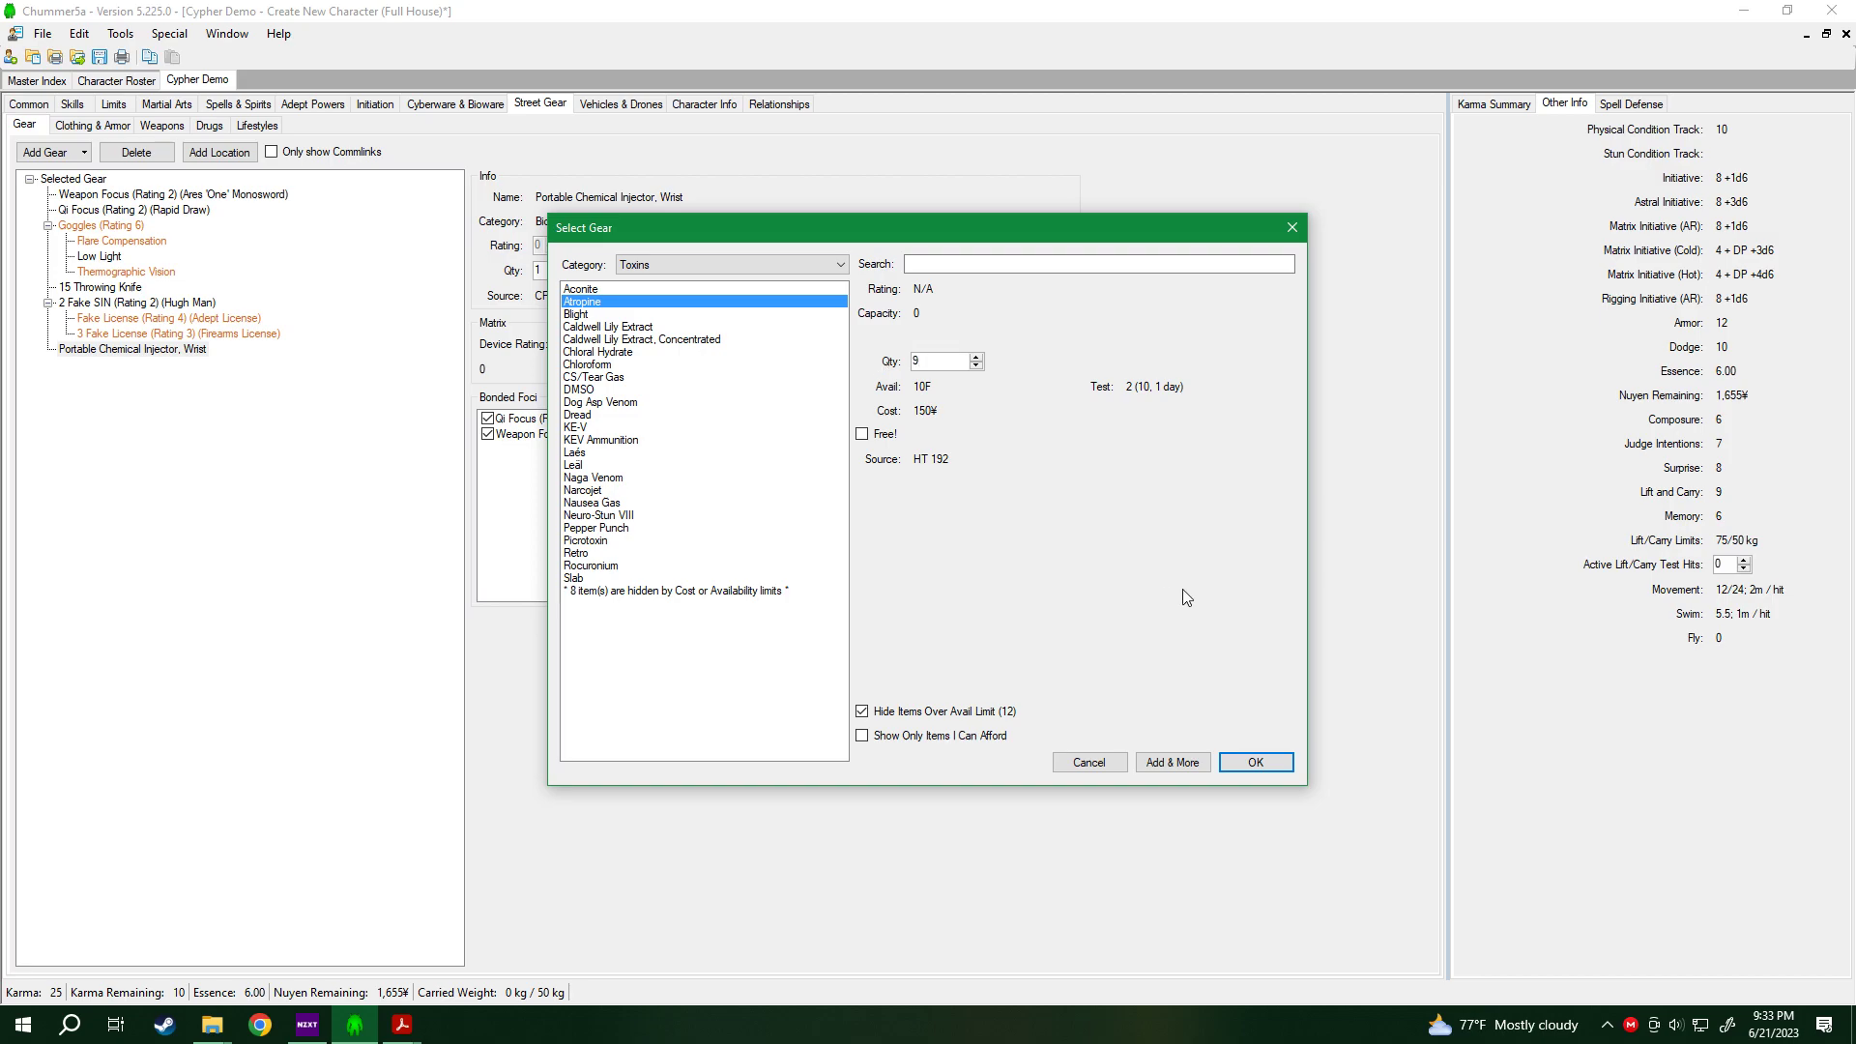
left_click(1254, 762)
left_click(369, 530)
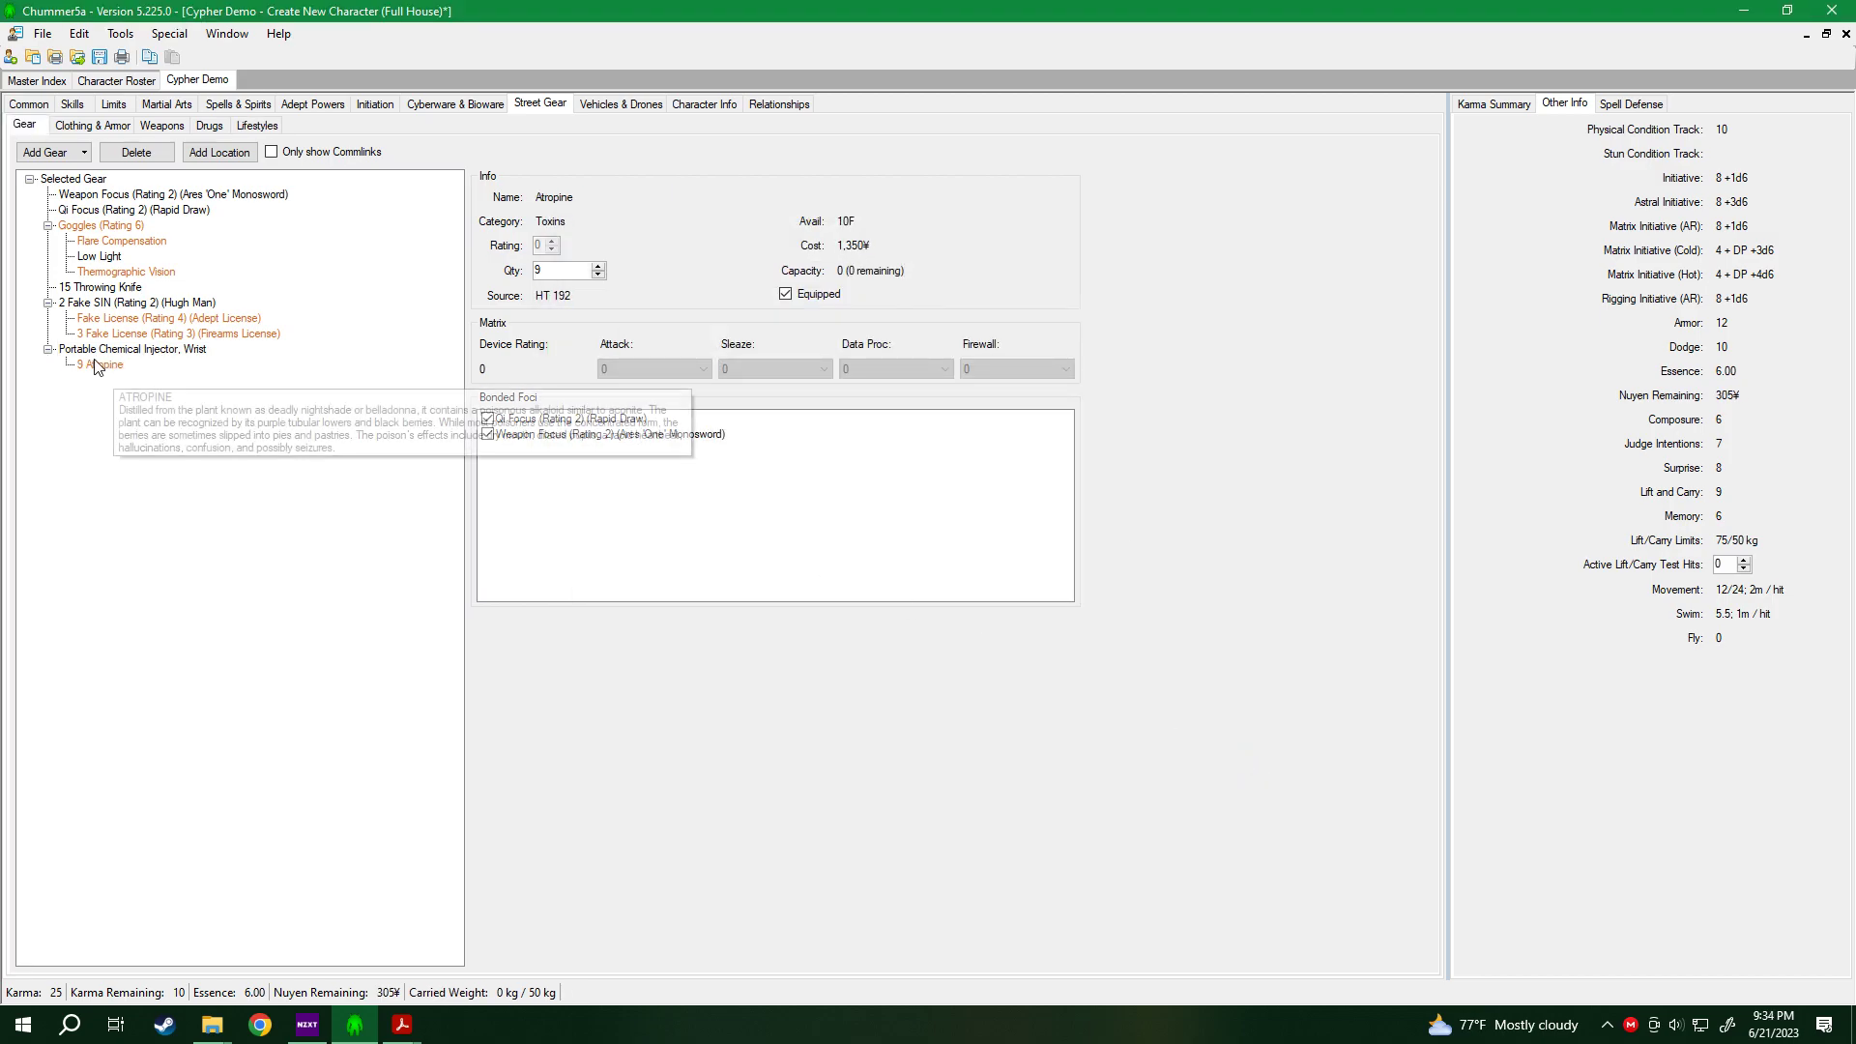
mouse_move(103, 376)
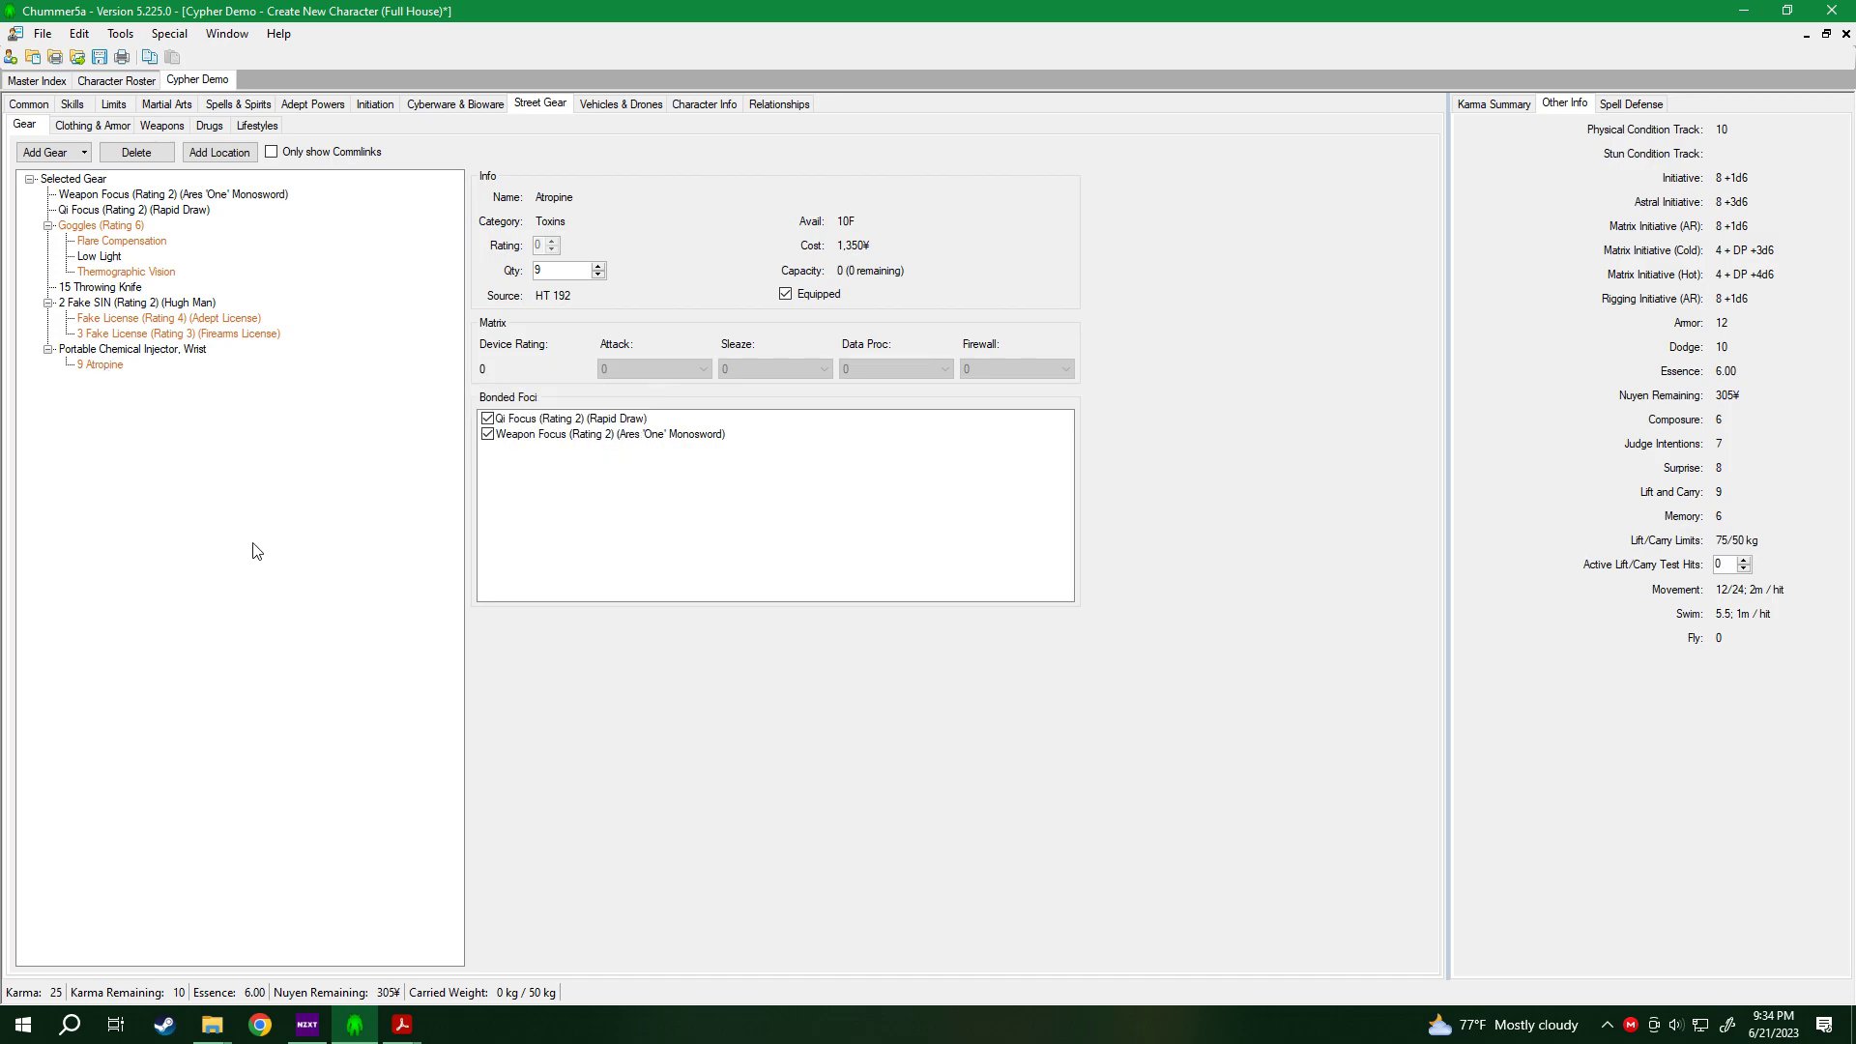
Add an Erika Elite from the Commlinks category to the character's gear.
mouse_move(81, 271)
left_click(49, 152)
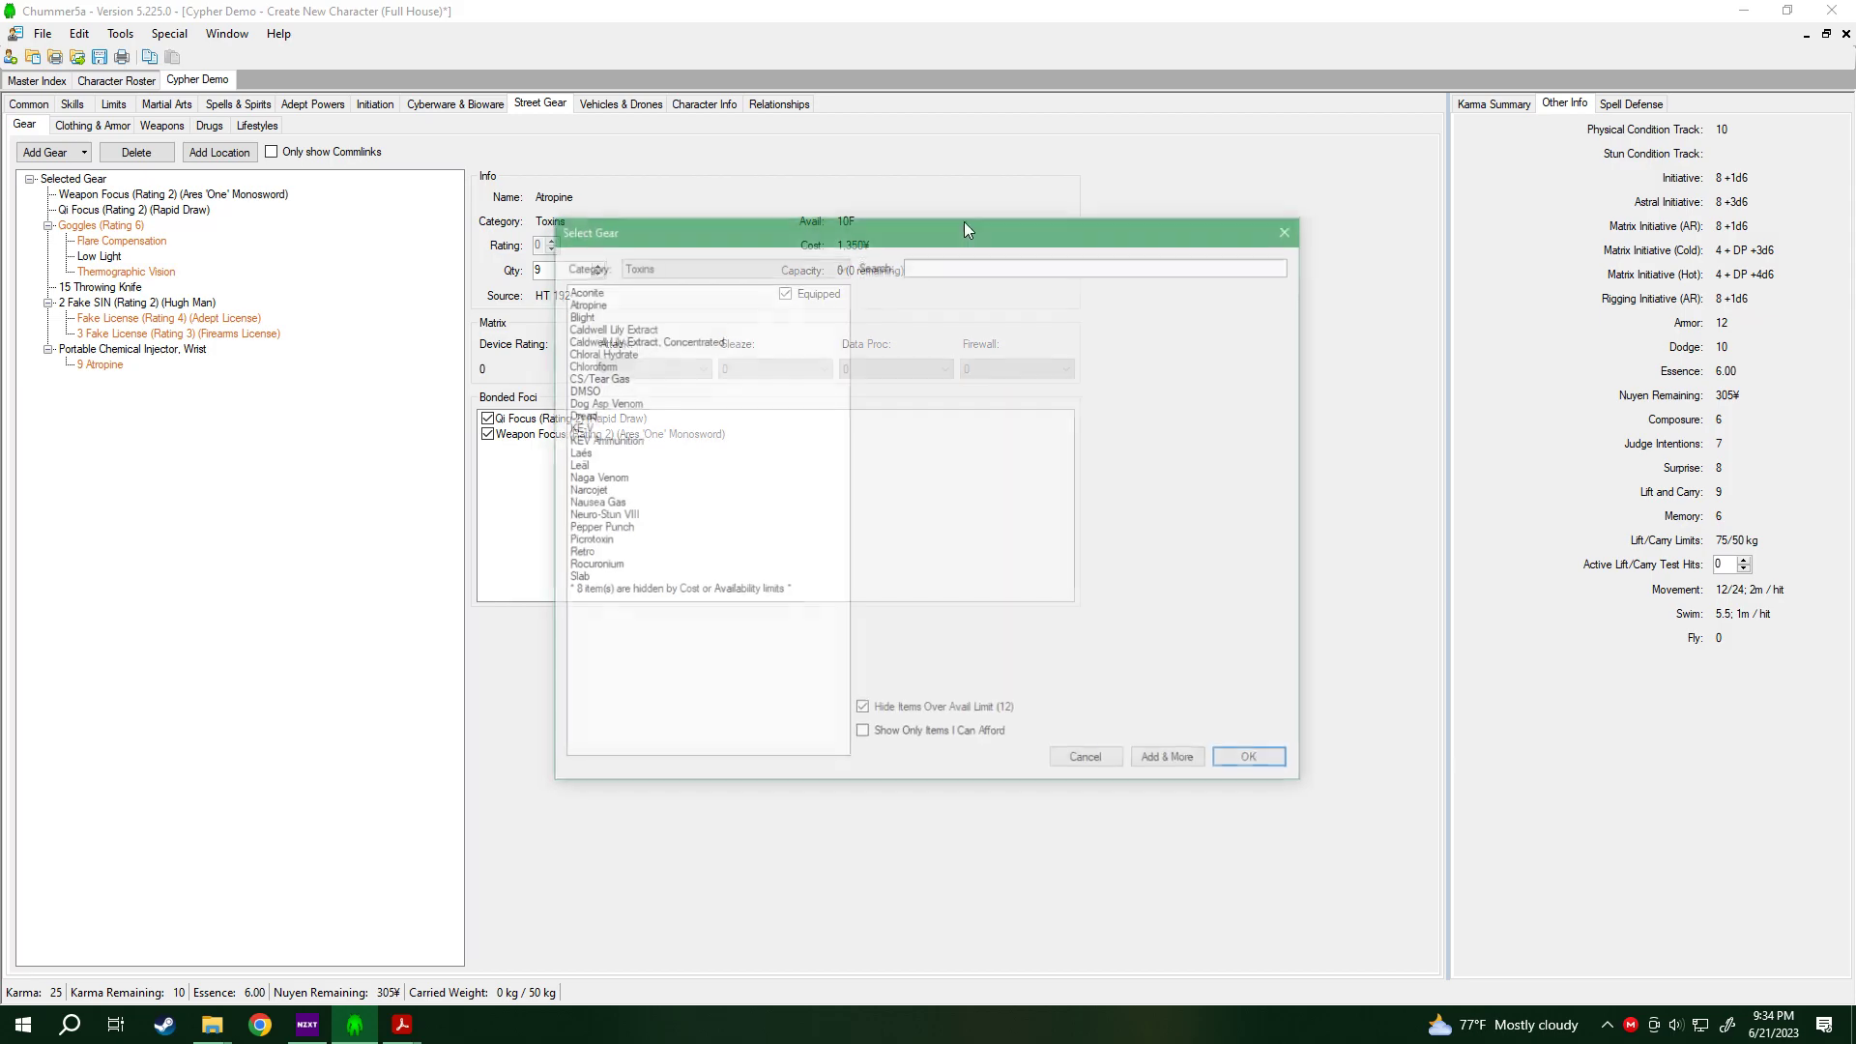
left_click(1020, 263)
type("comm")
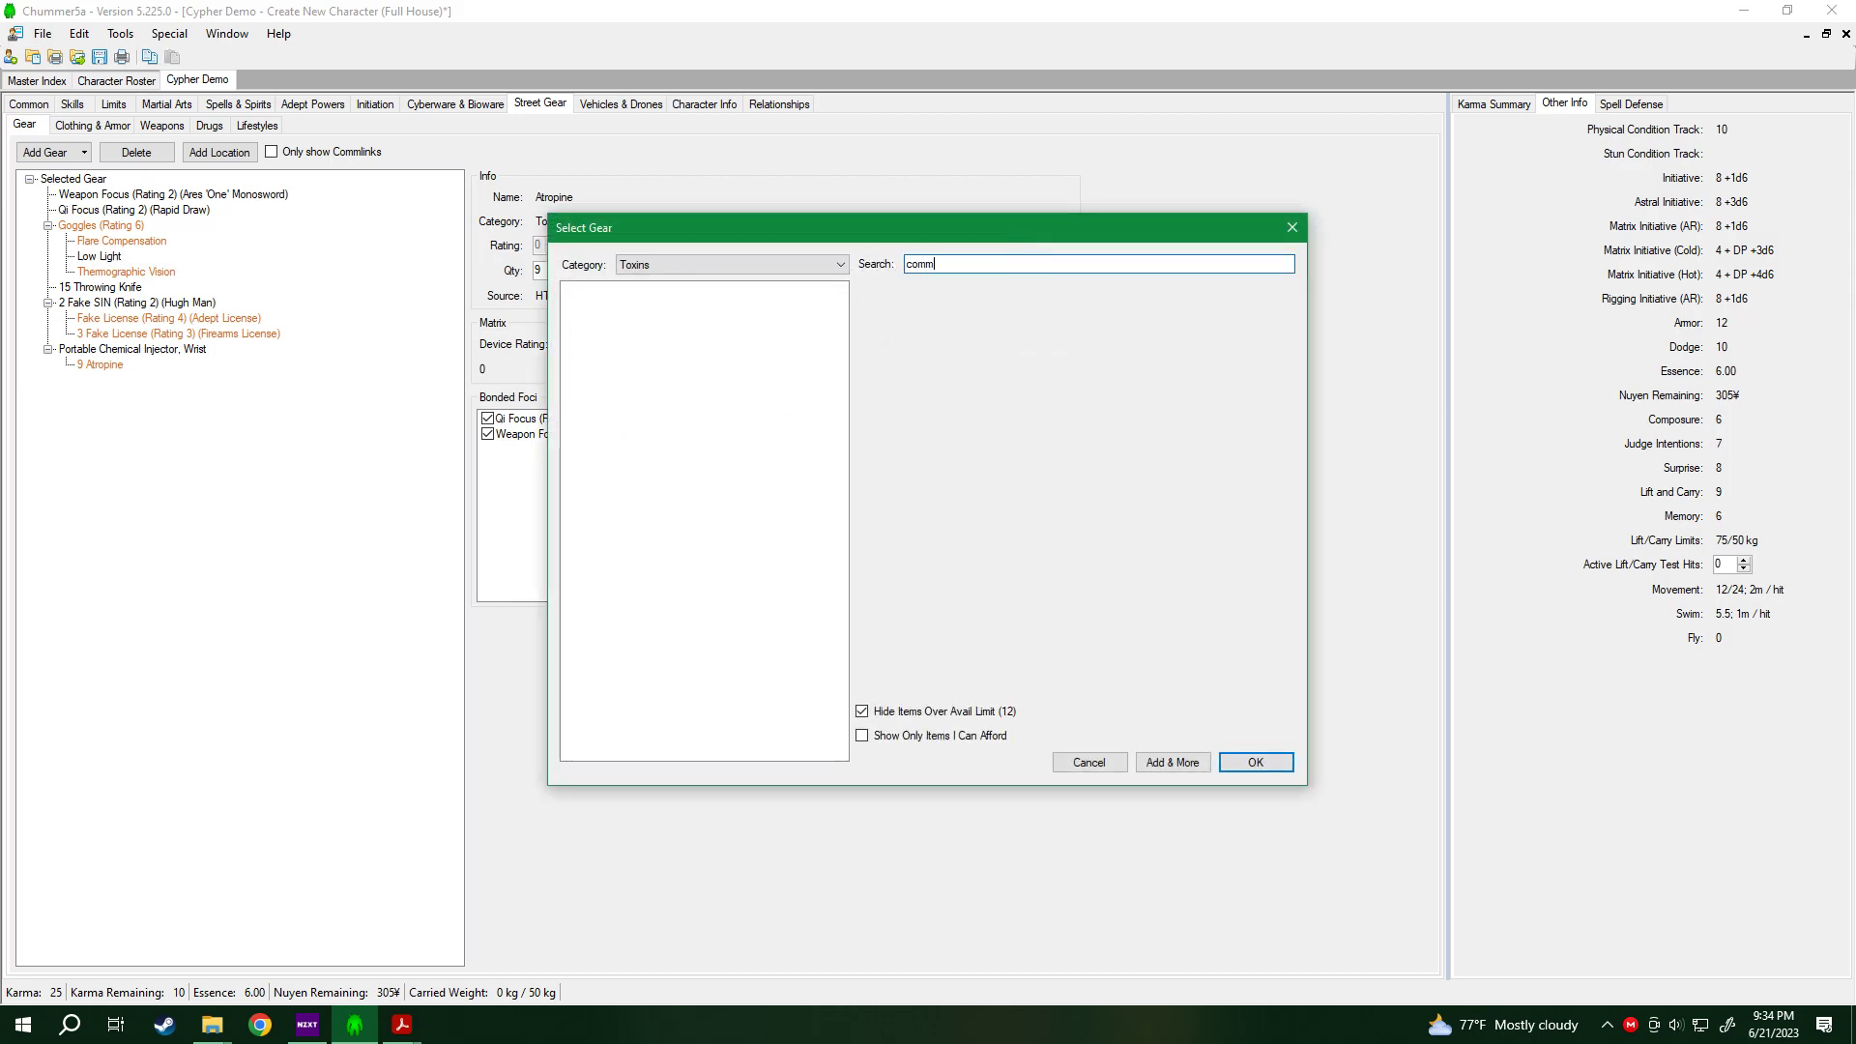
key("BackSpace")
key("BackSpace")
key("BackSpace")
left_click(813, 262)
scroll(711, 328, "up", 10)
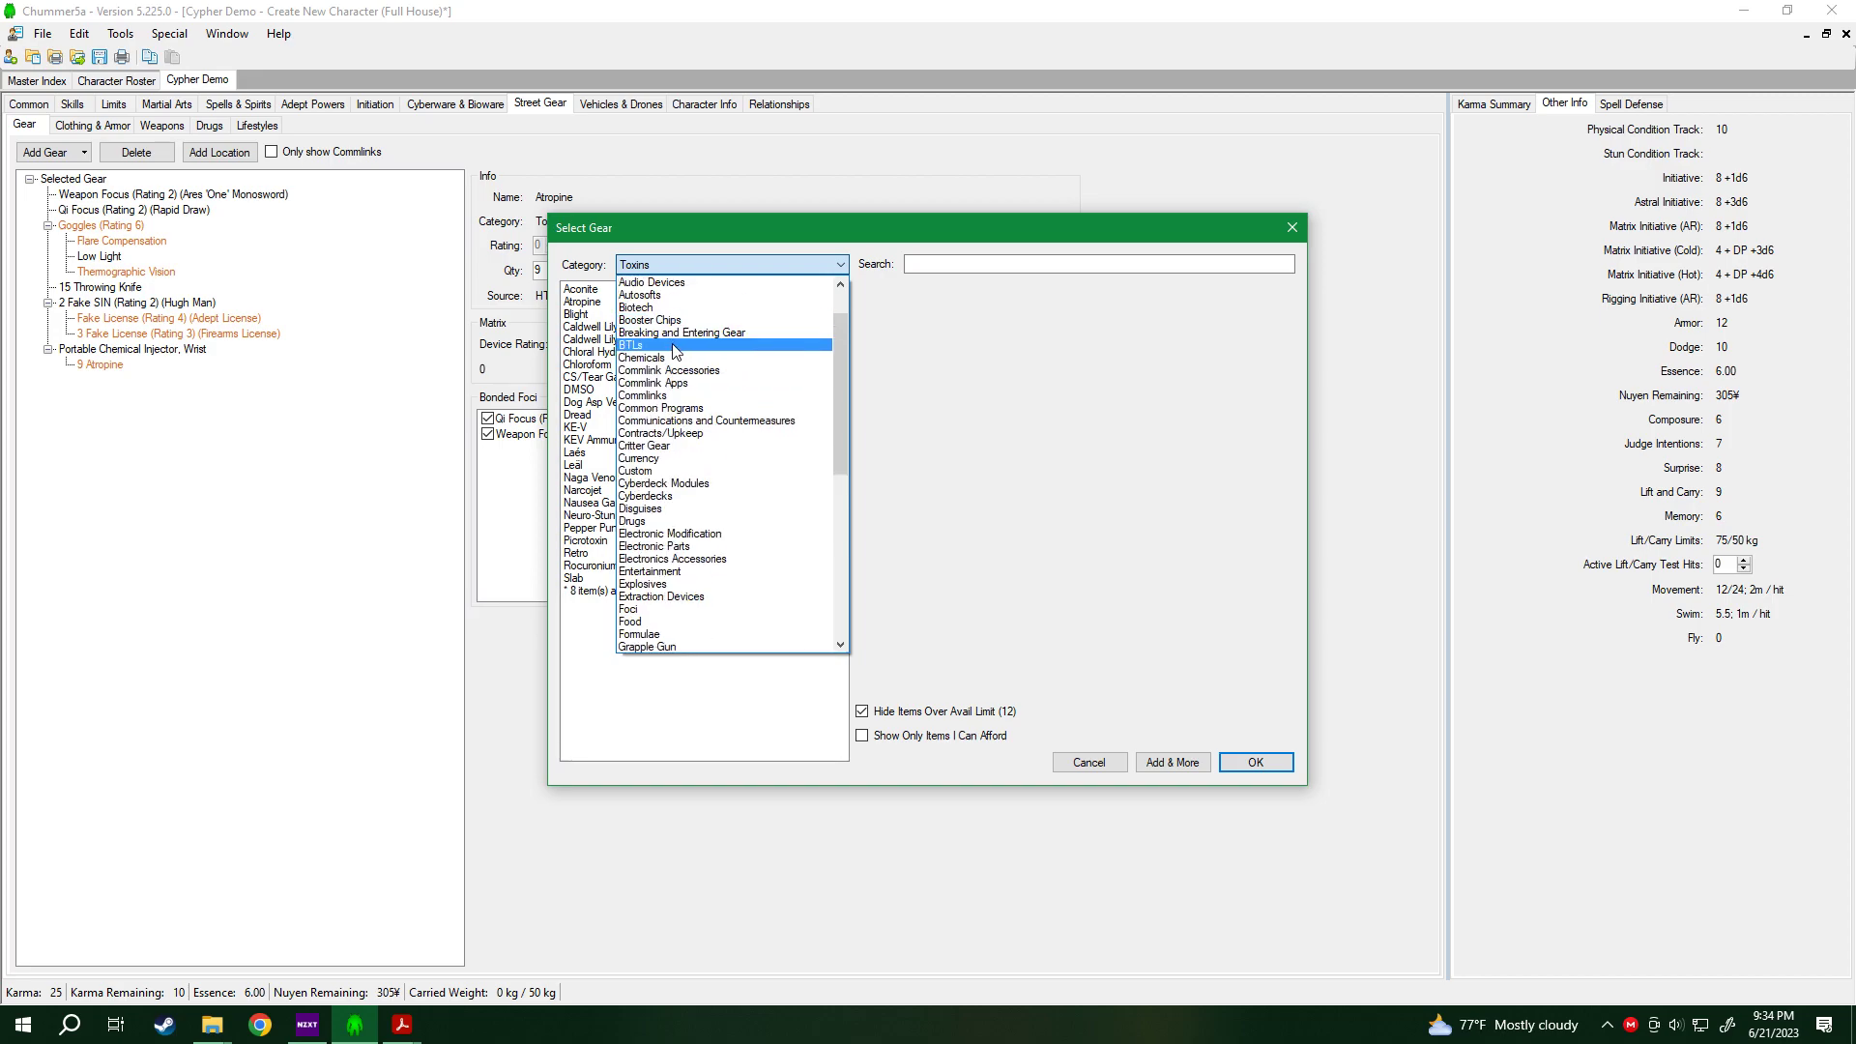
left_click(675, 396)
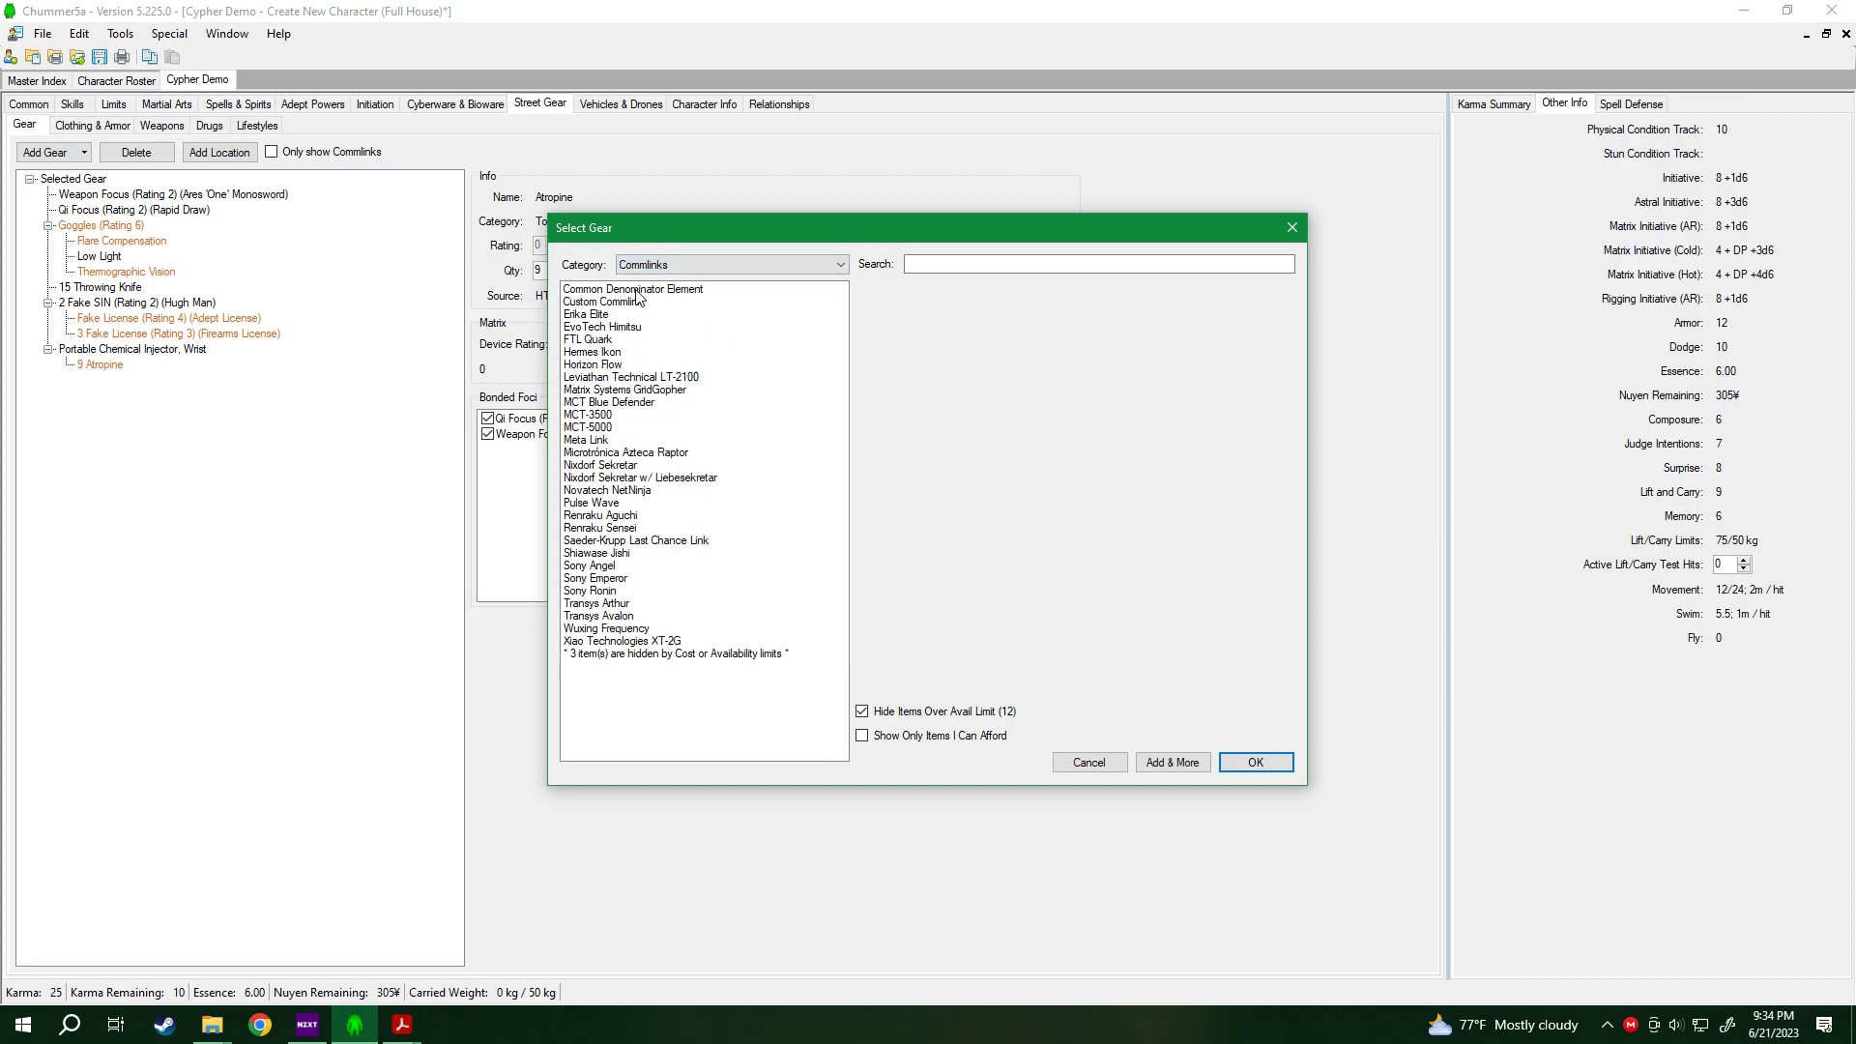
left_click(606, 316)
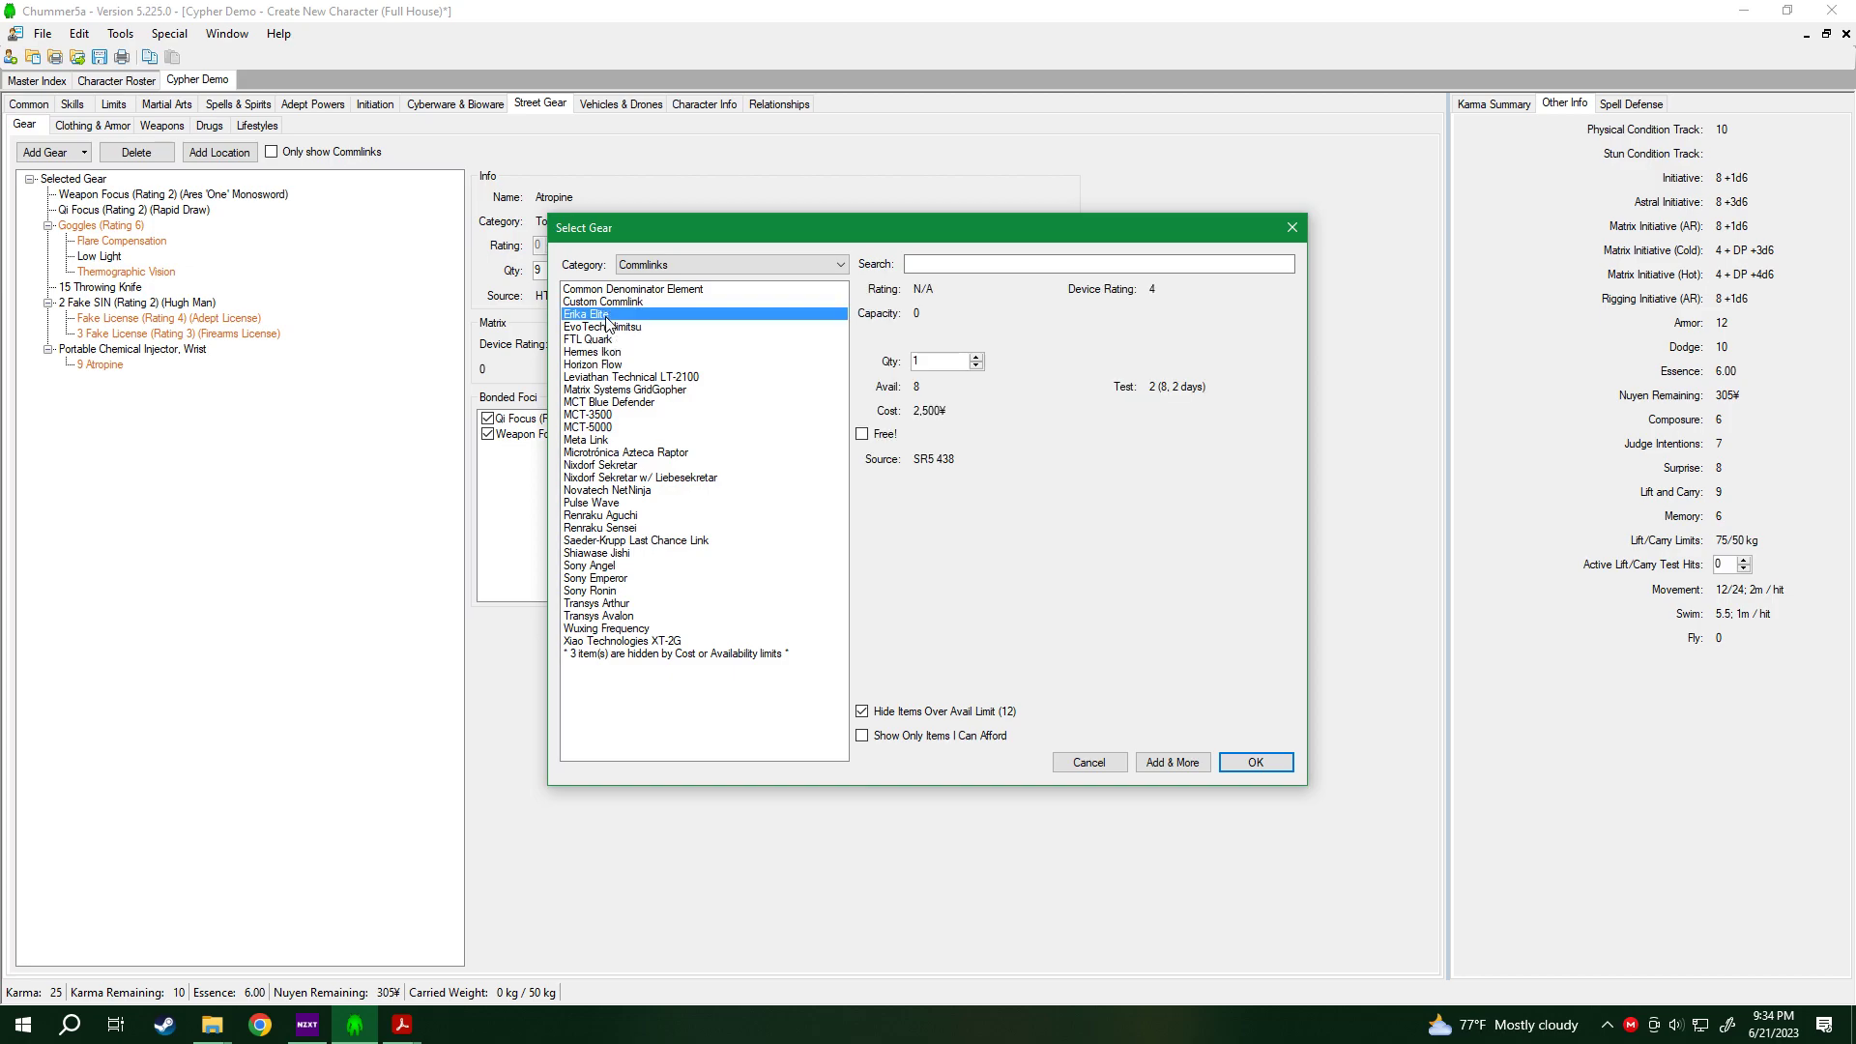
left_click(1256, 762)
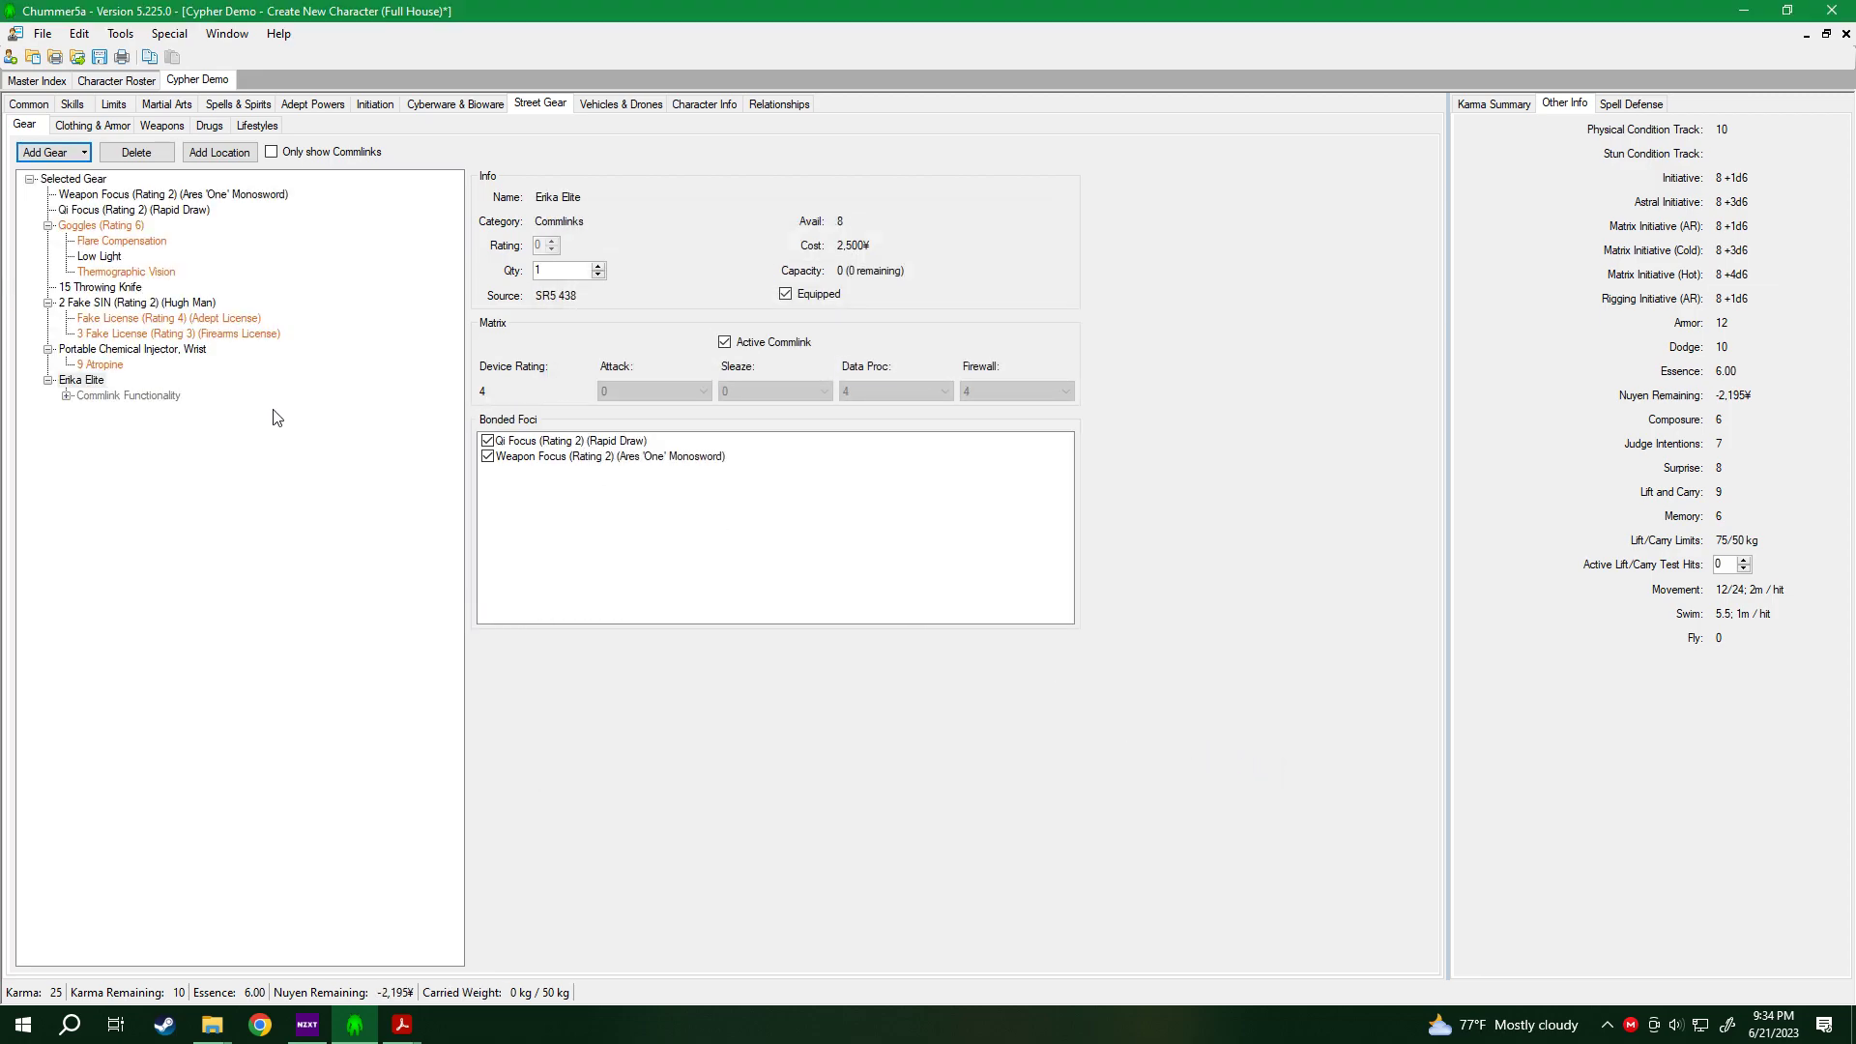
Examine the Erika Elite's built-in commlink functions and the Ares Predator V's weapon details.
double_click(73, 396)
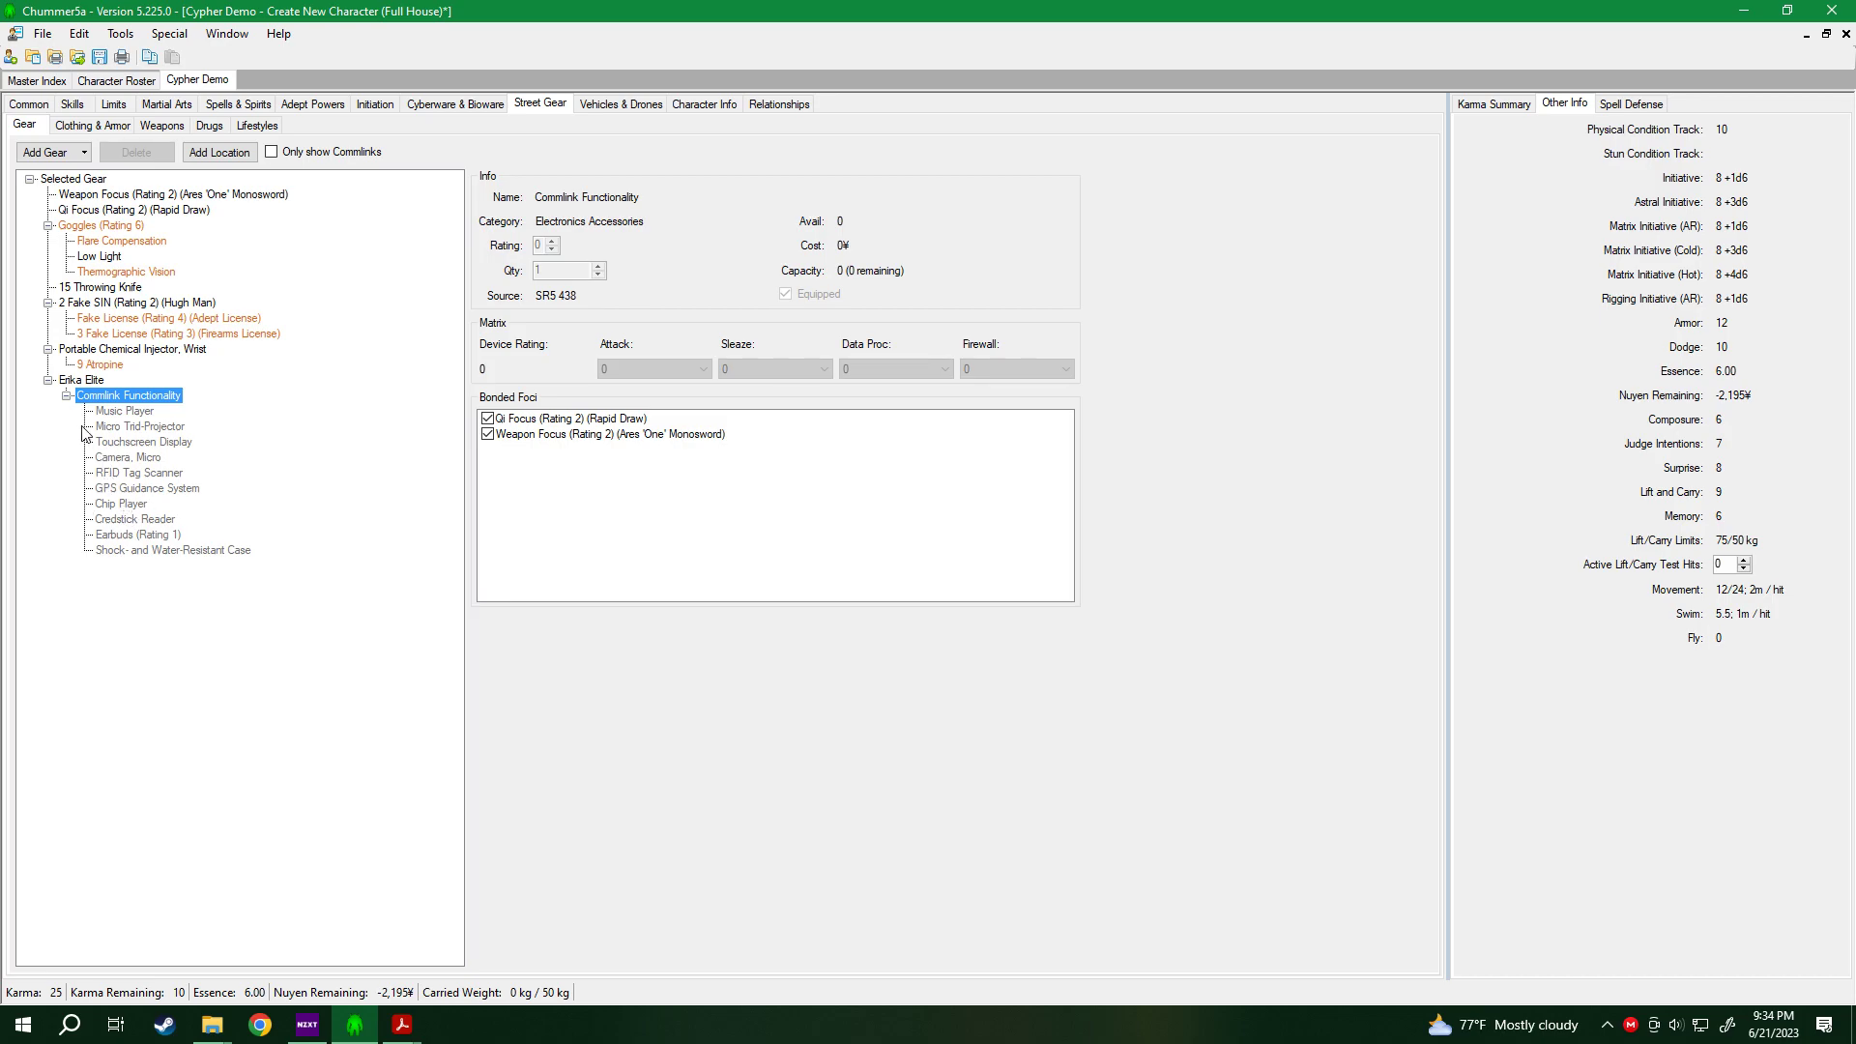
left_click(66, 395)
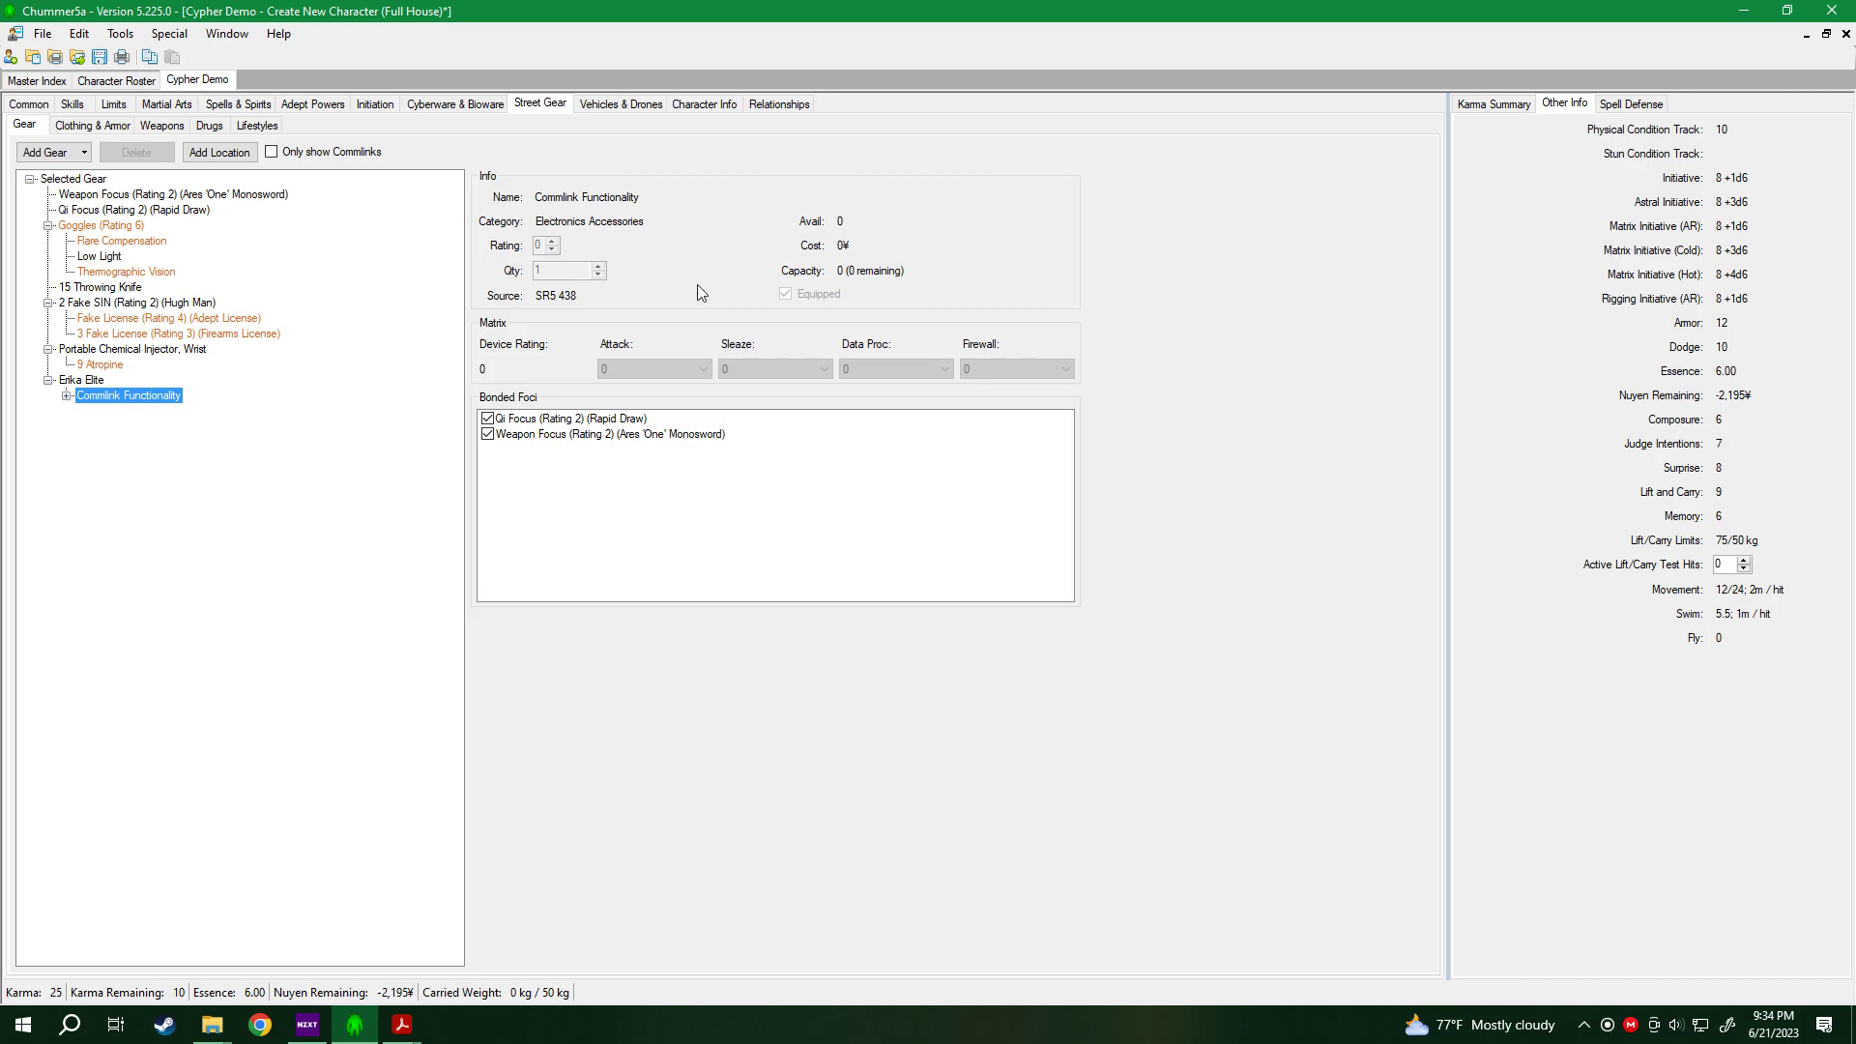
left_click(79, 382)
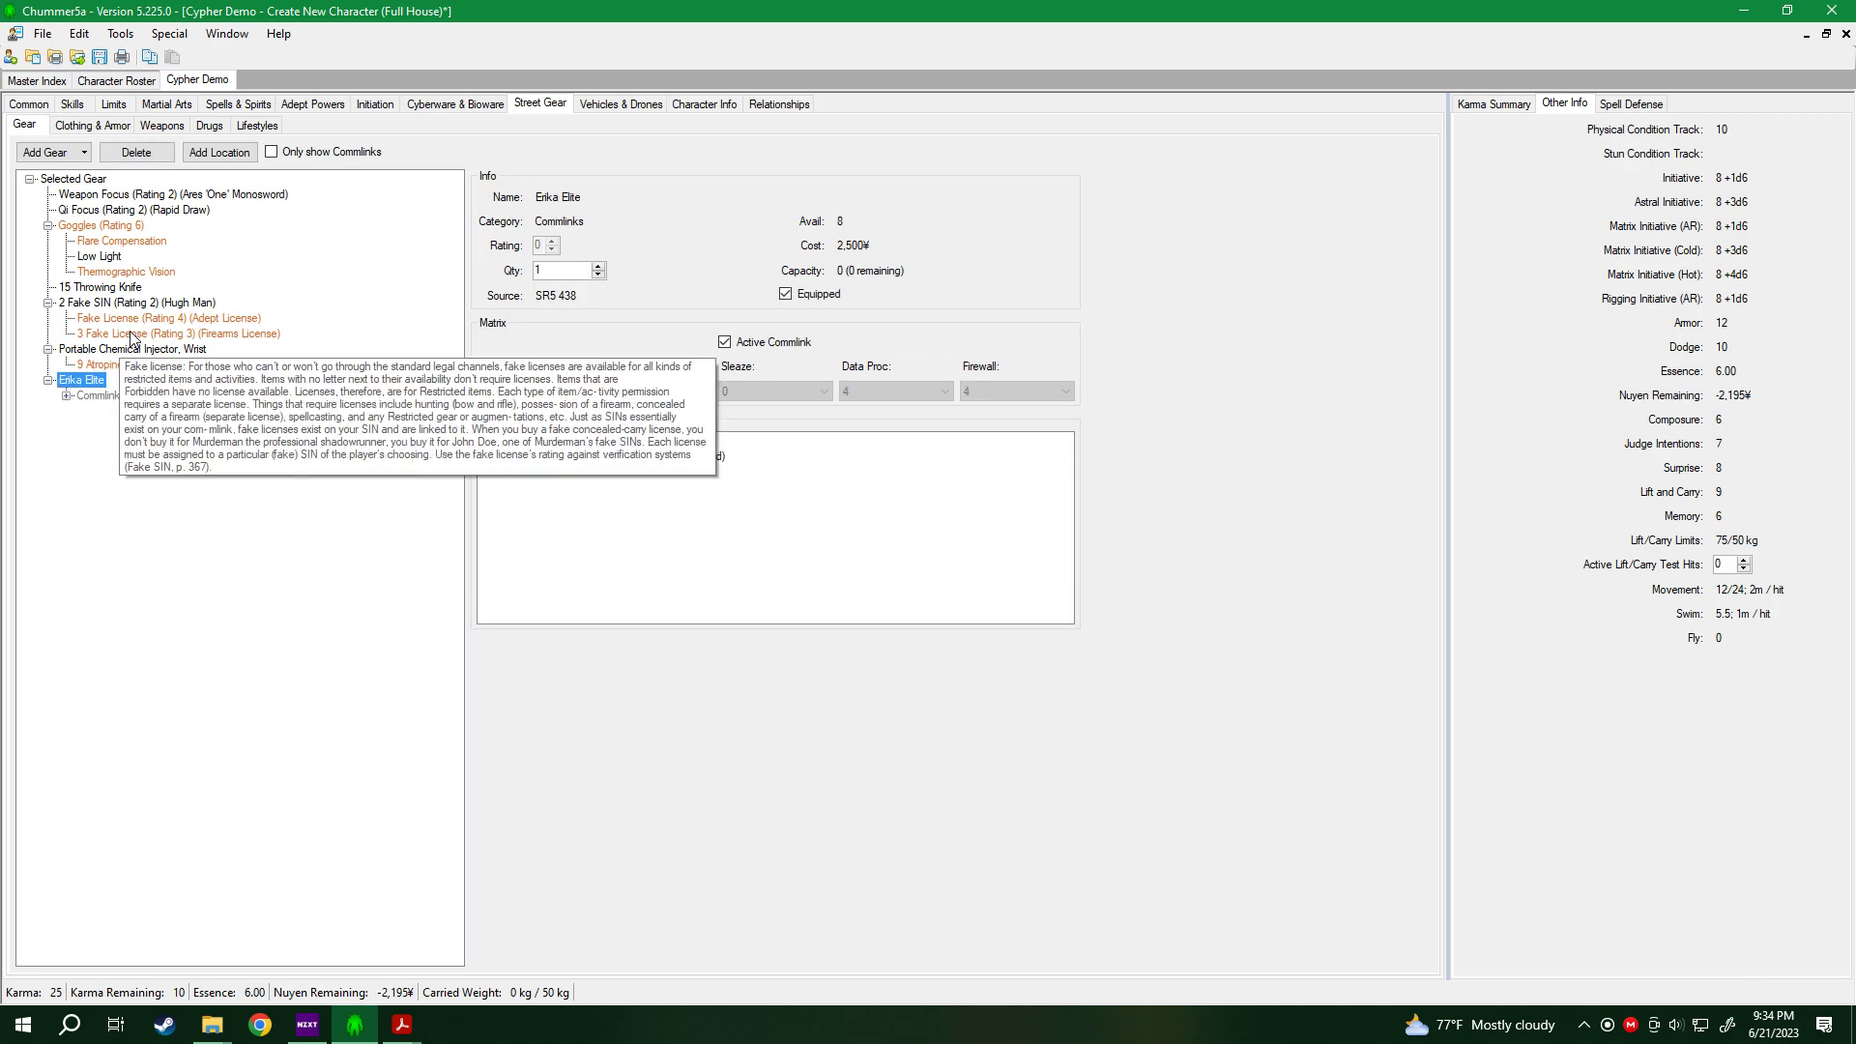
left_click(160, 126)
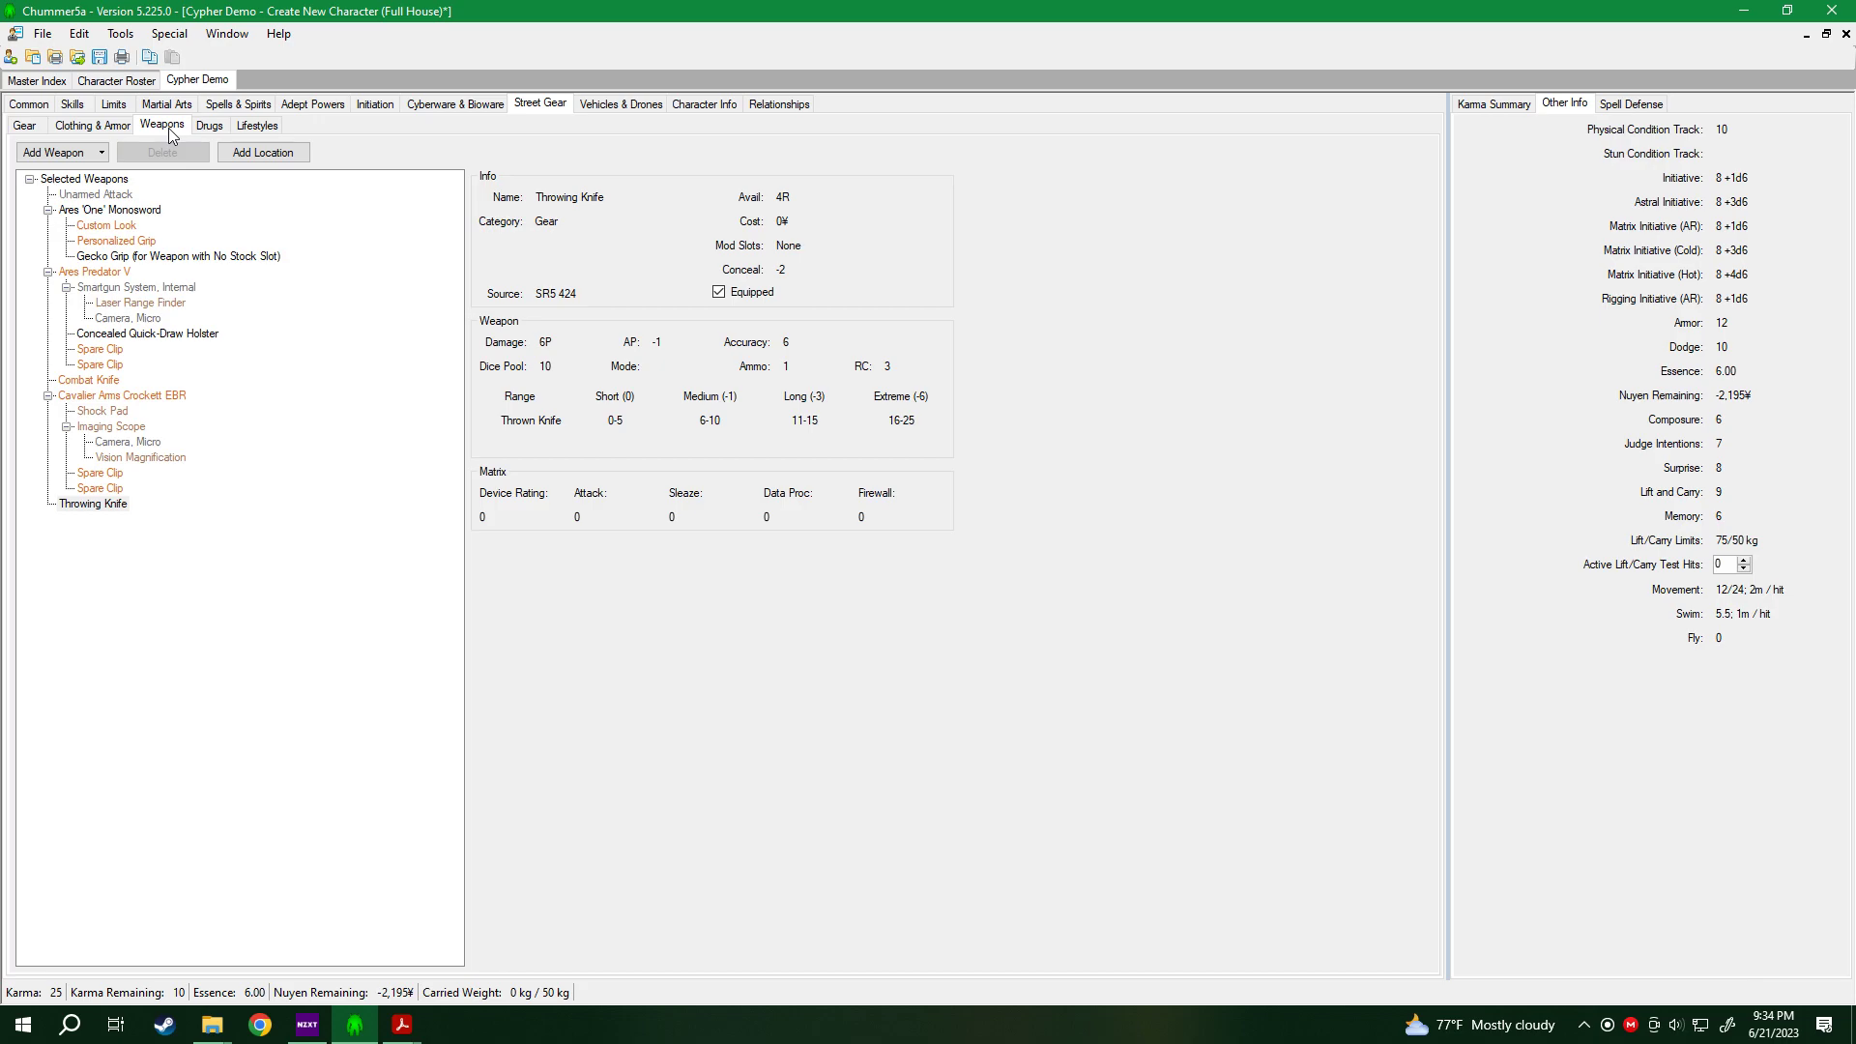
left_click(116, 256)
left_click(120, 272)
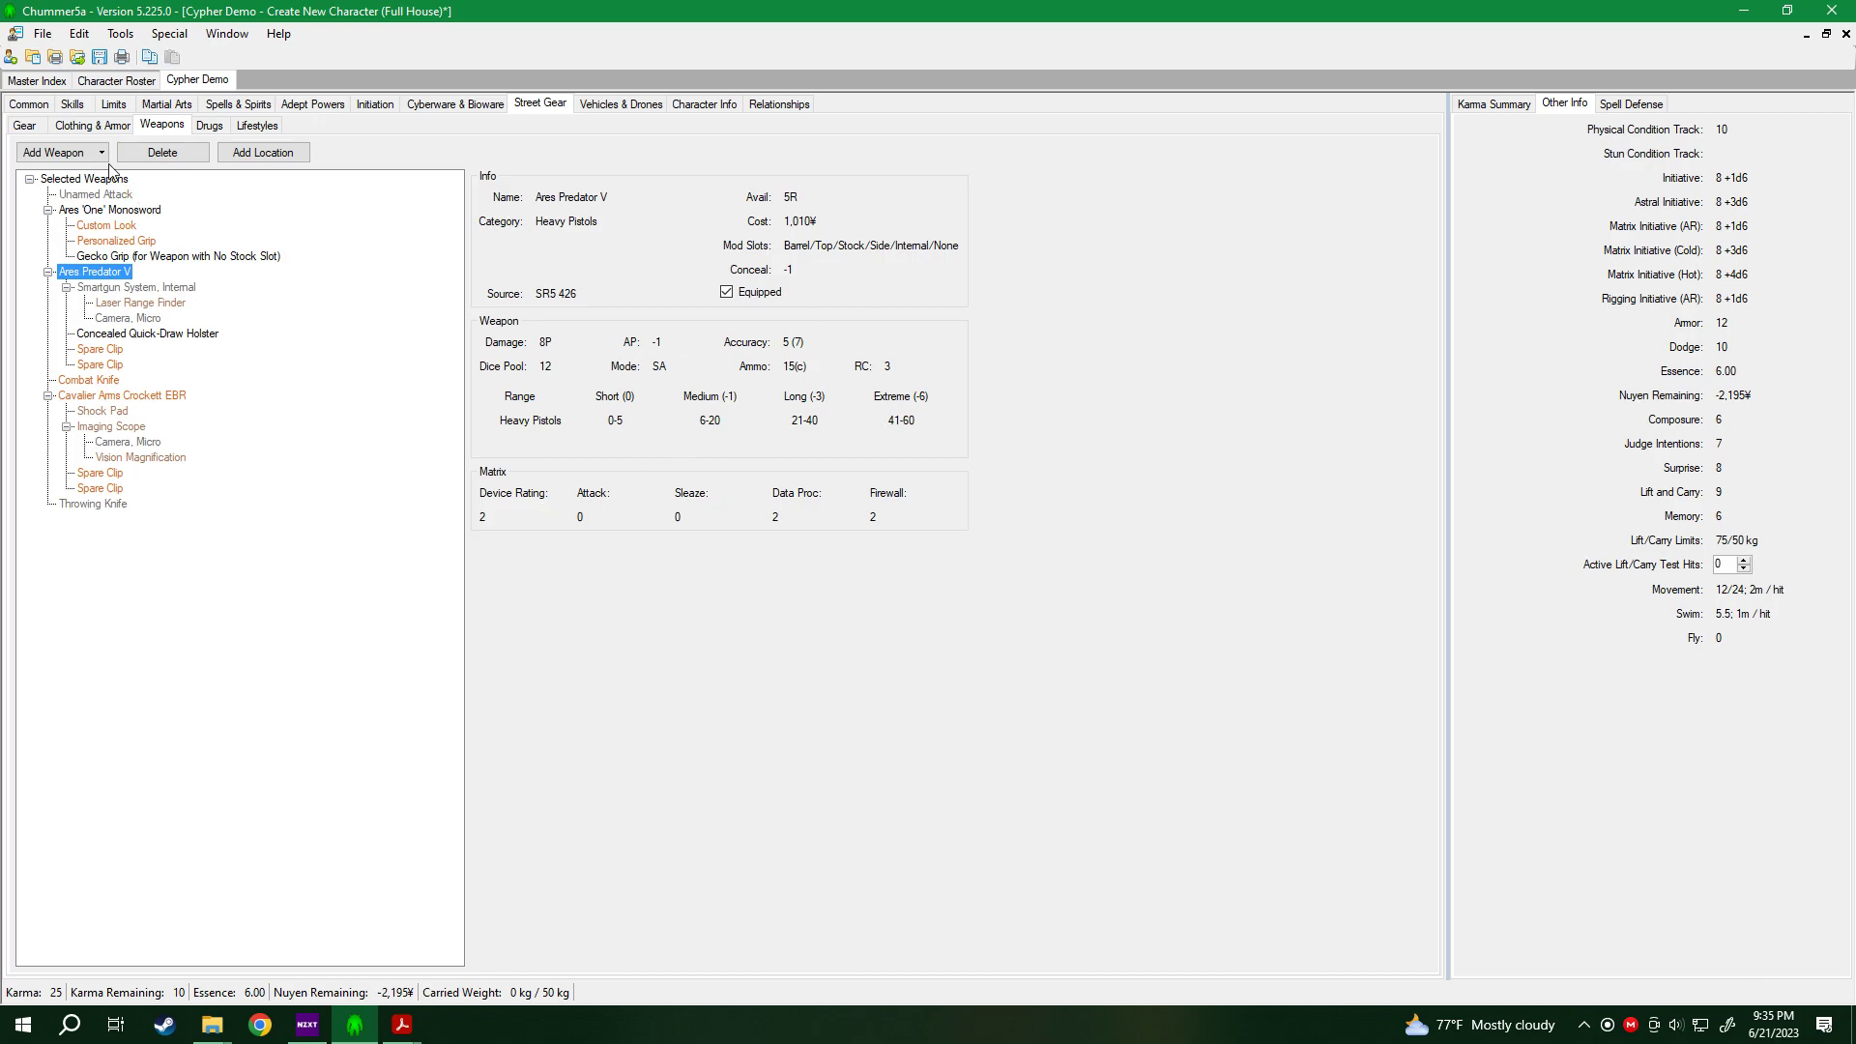
left_click(30, 129)
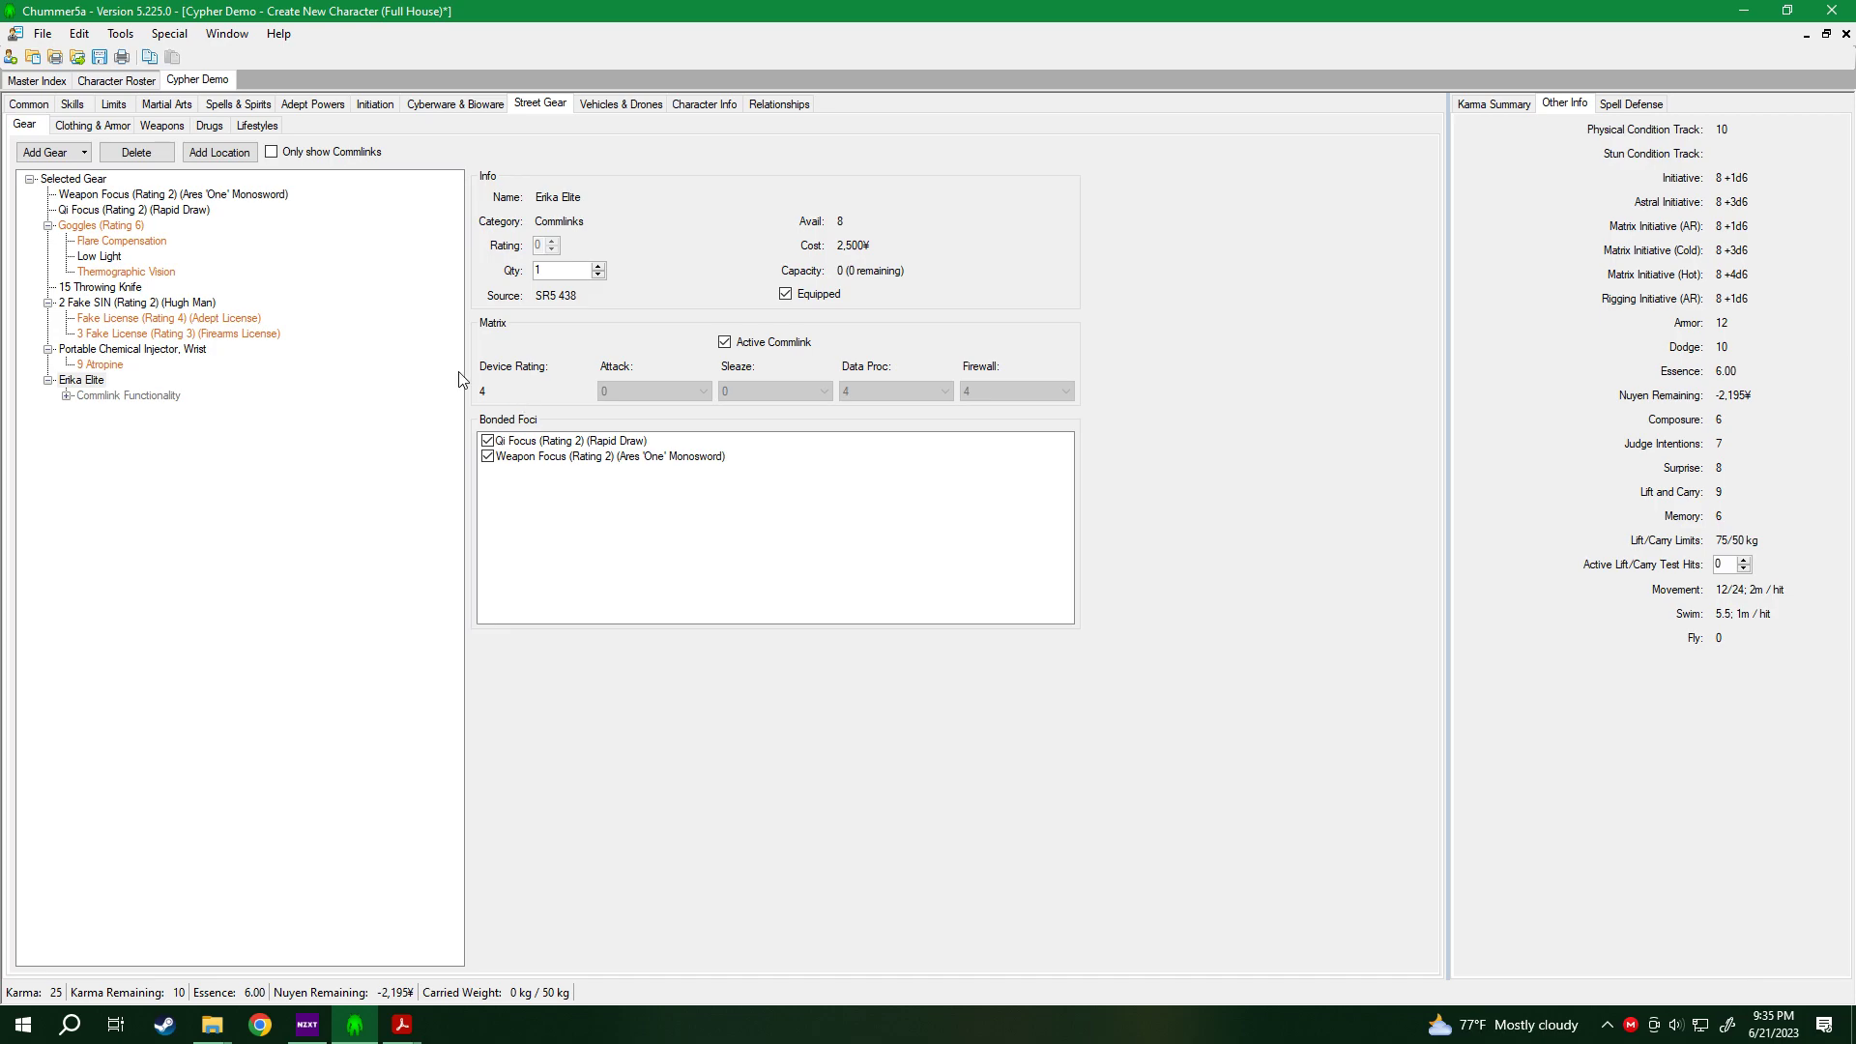
mouse_move(88, 243)
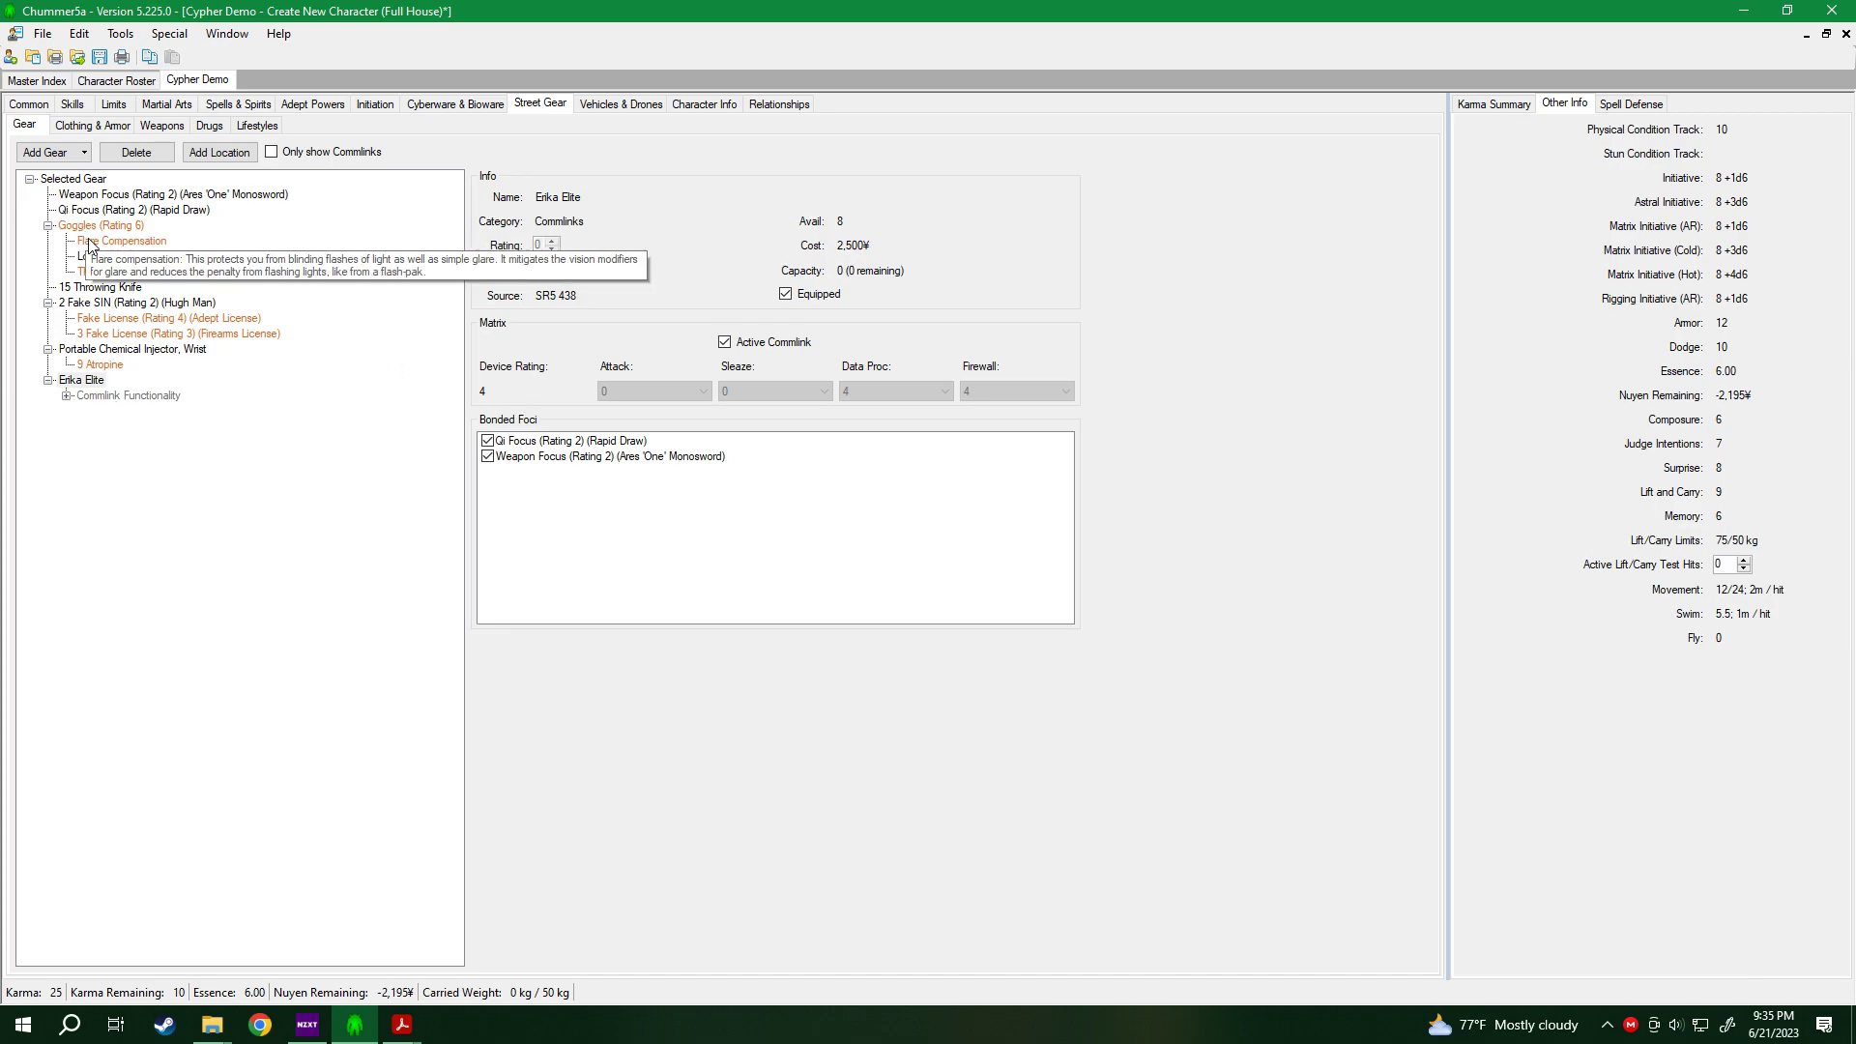
right_click(92, 382)
left_click(145, 393)
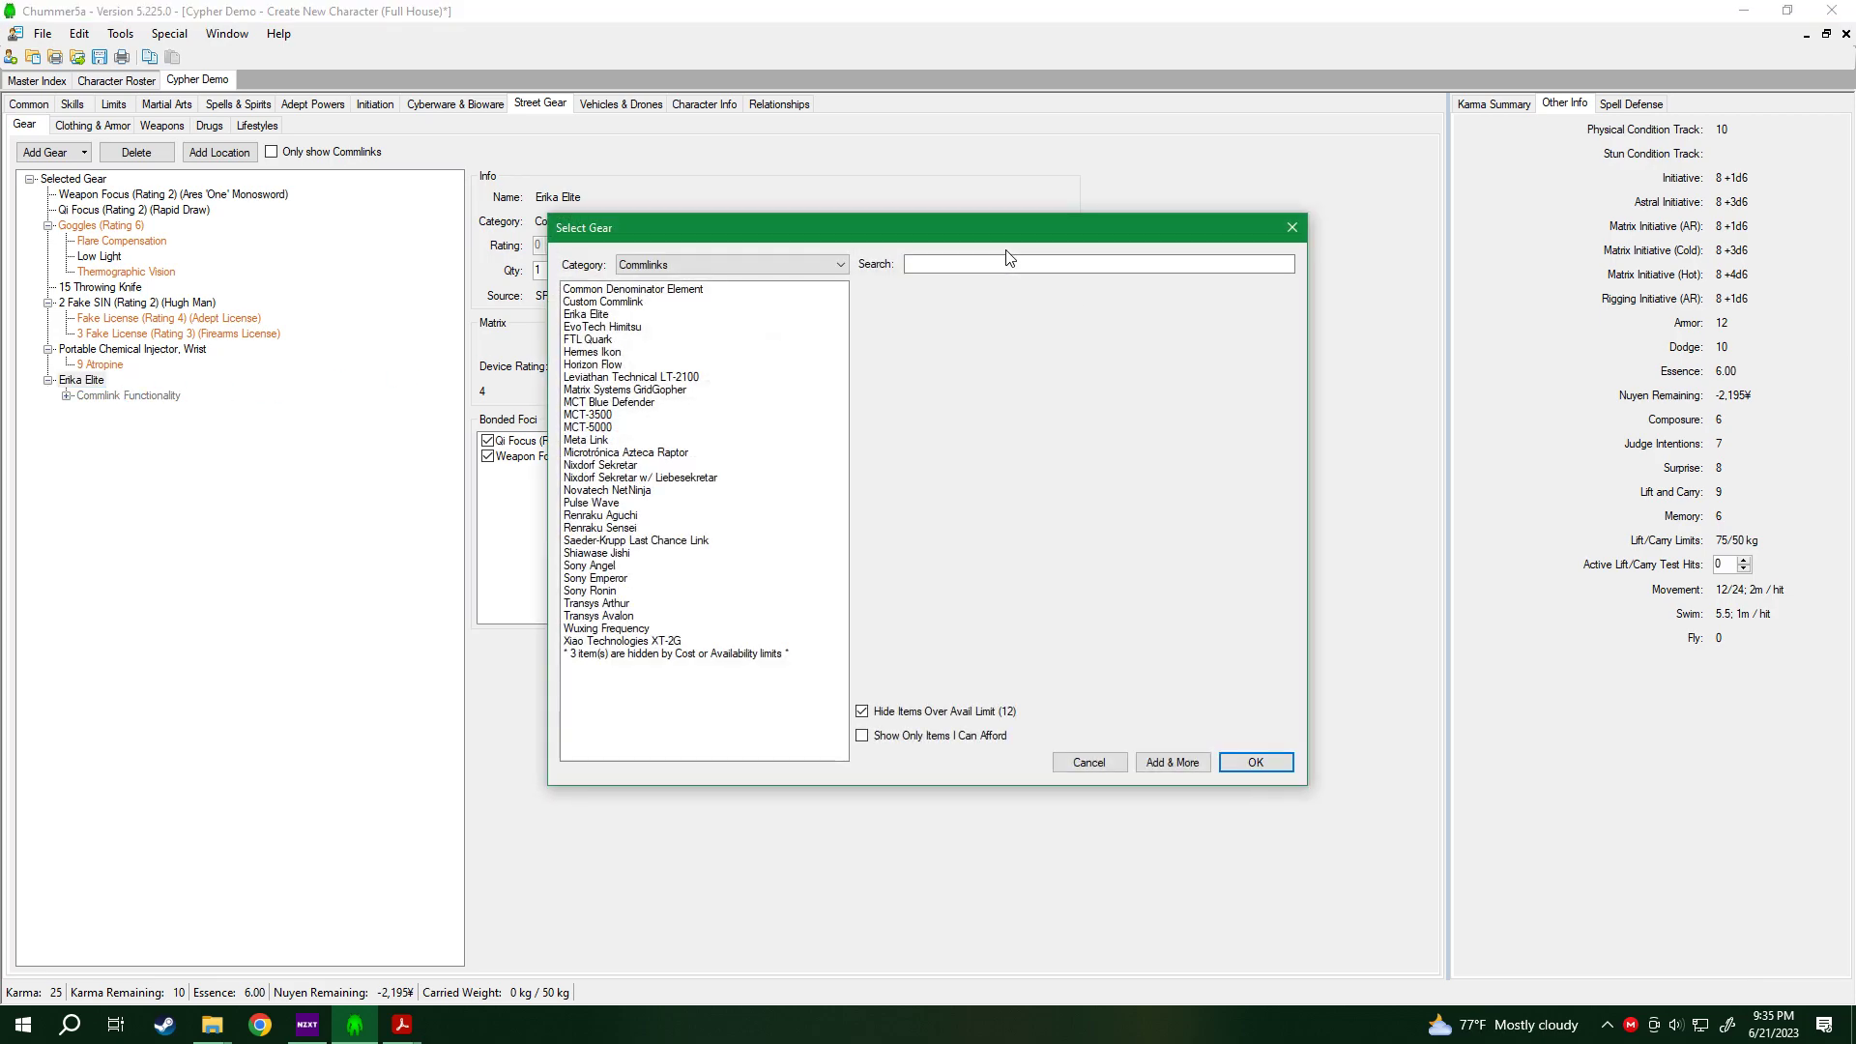
left_click(989, 265)
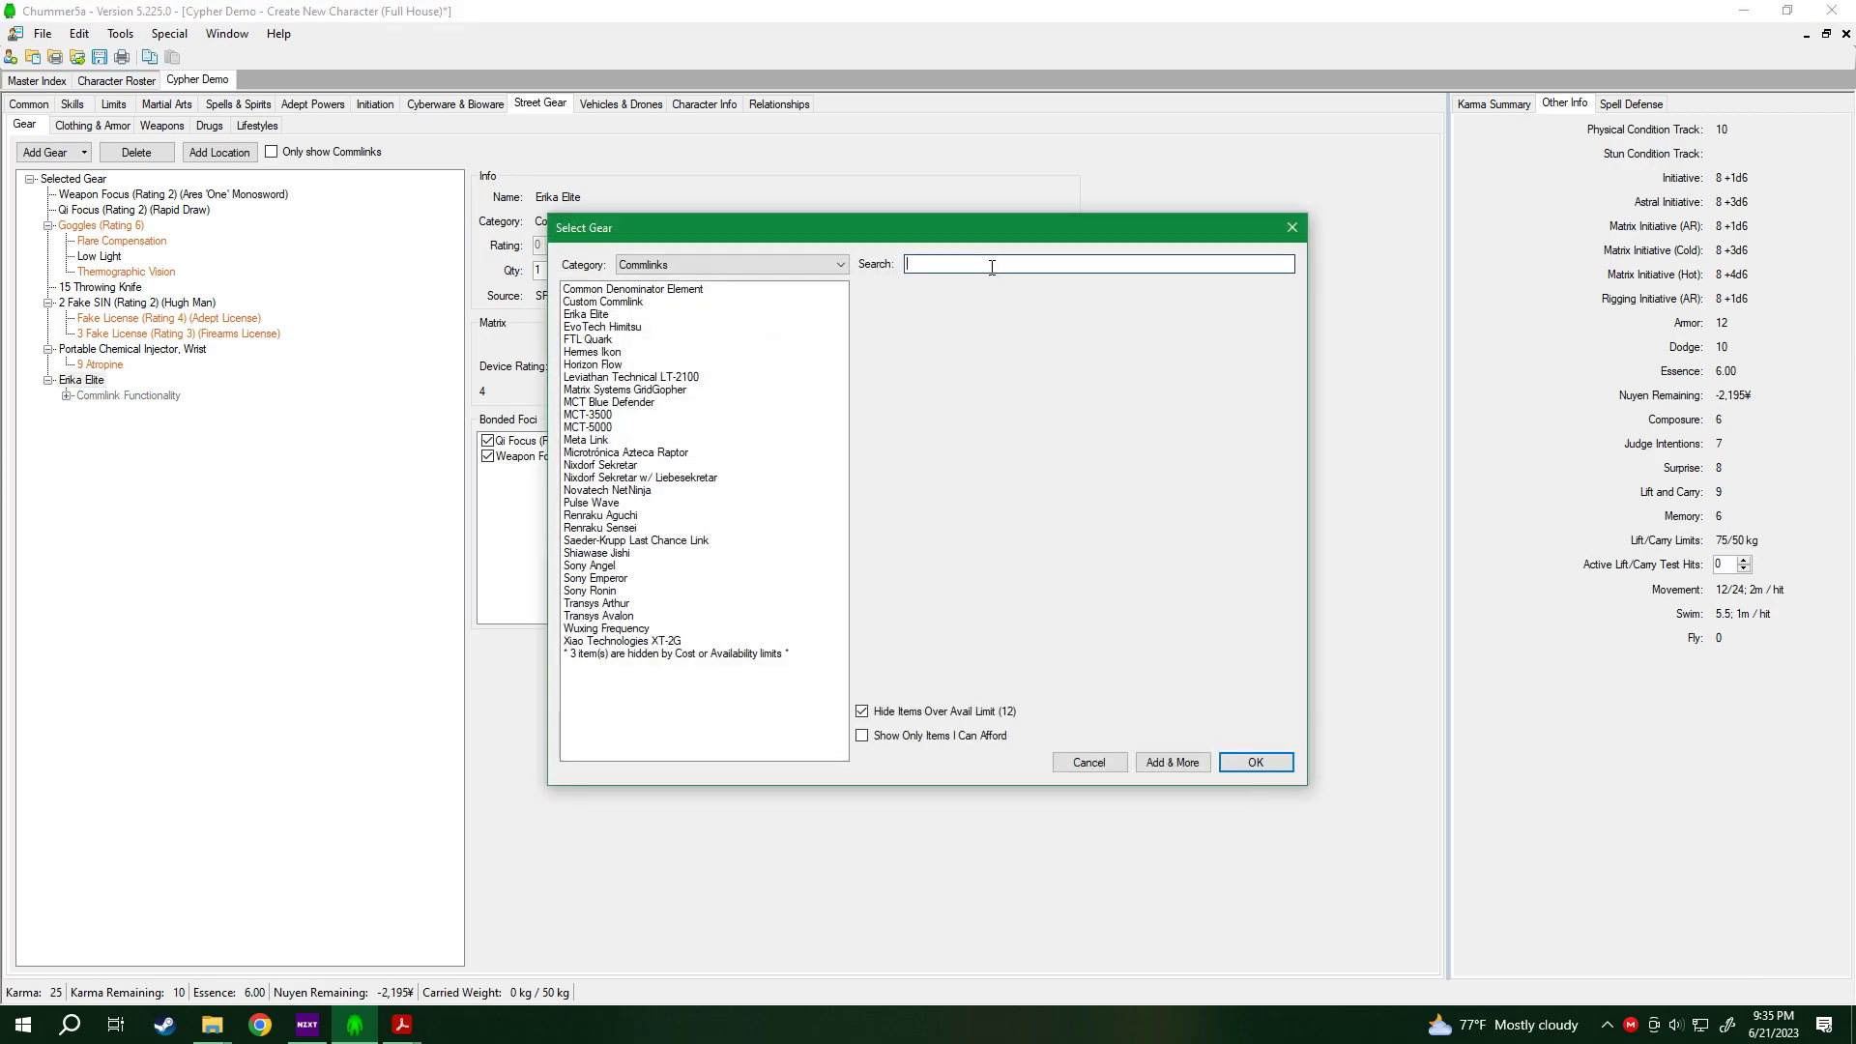
type("them")
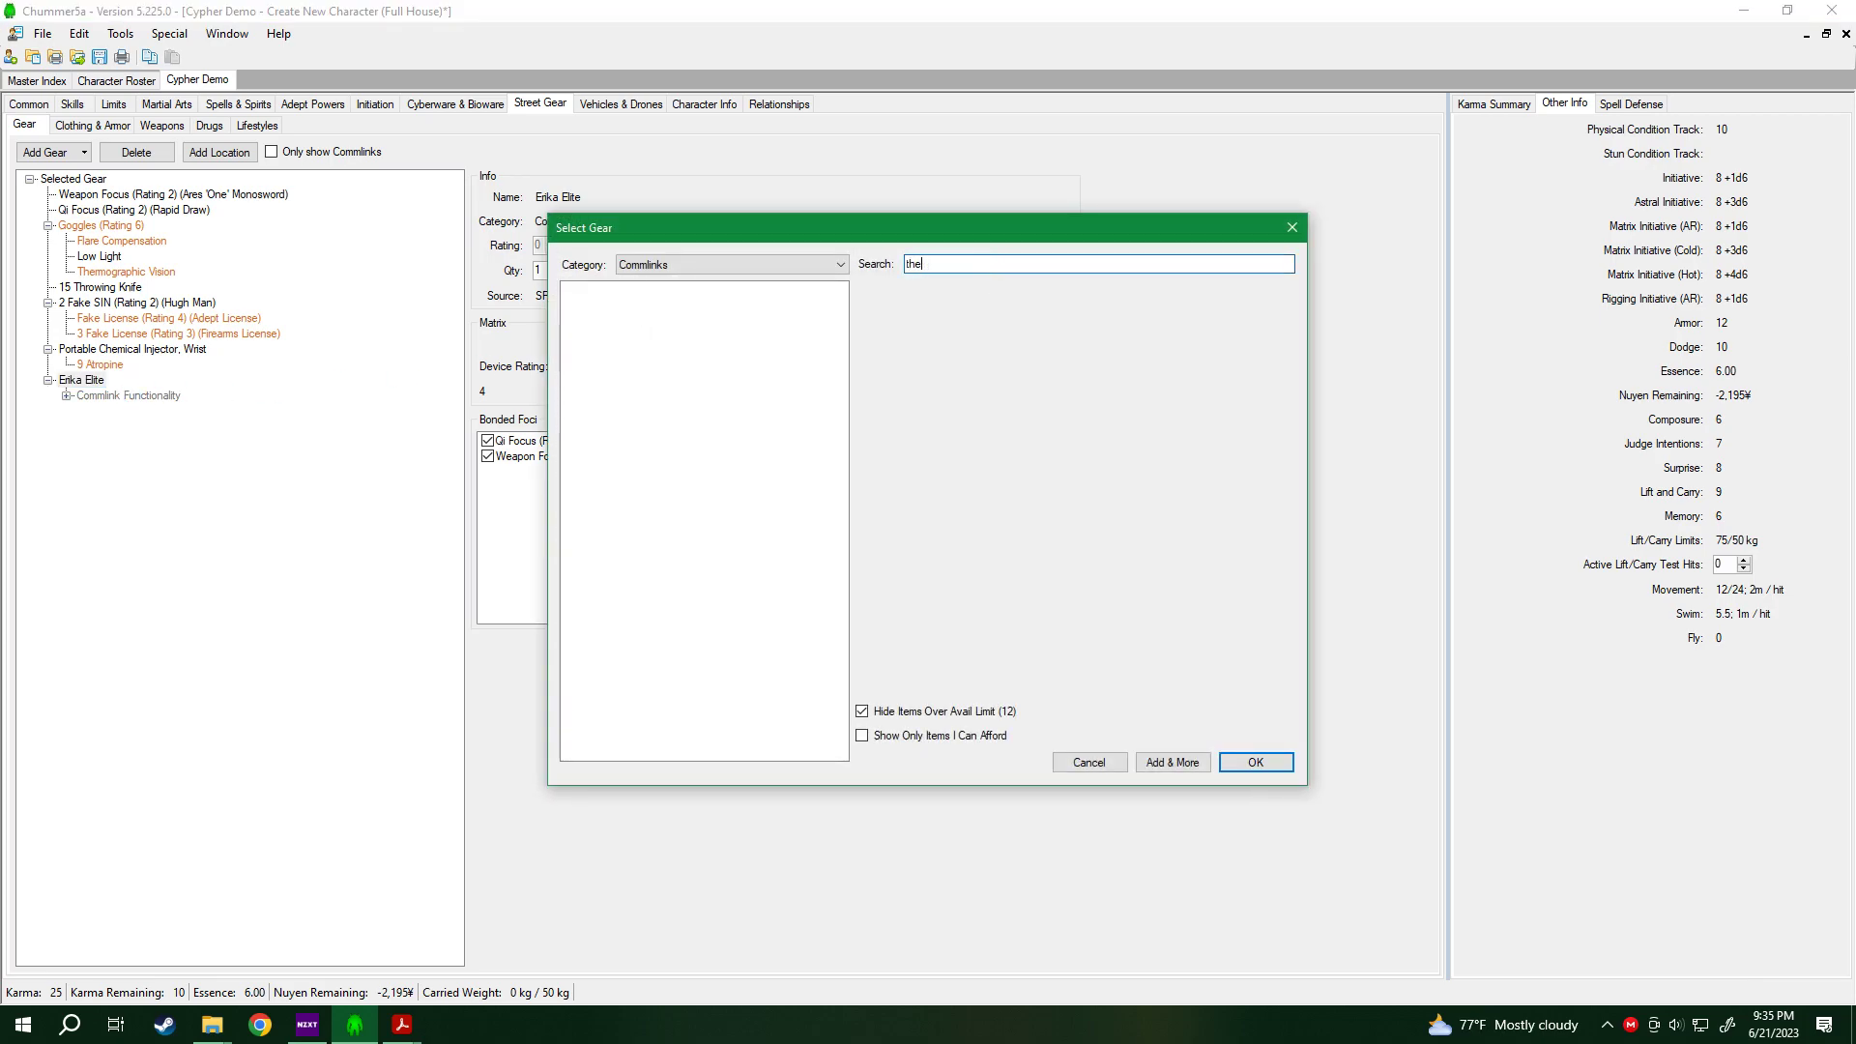
key("BackSpace")
key("BackSpace")
key("BackSpace")
left_click(812, 265)
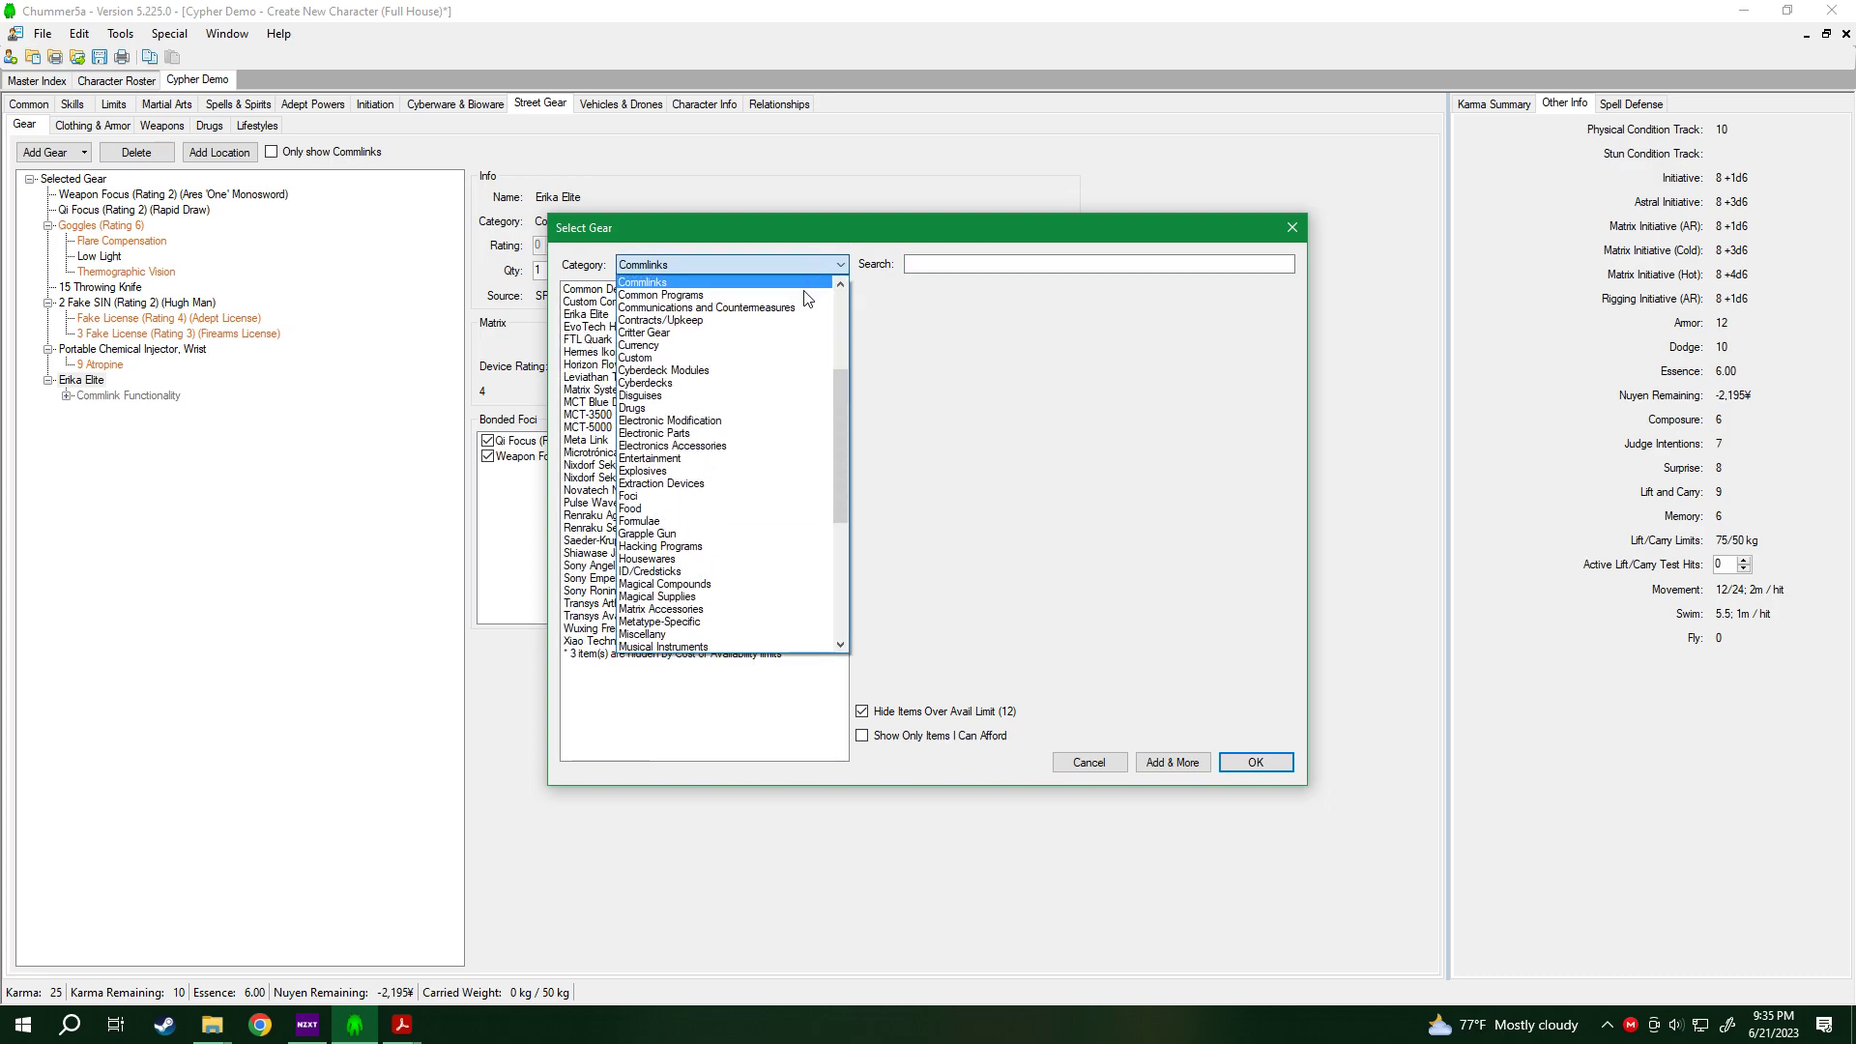
left_click(802, 297)
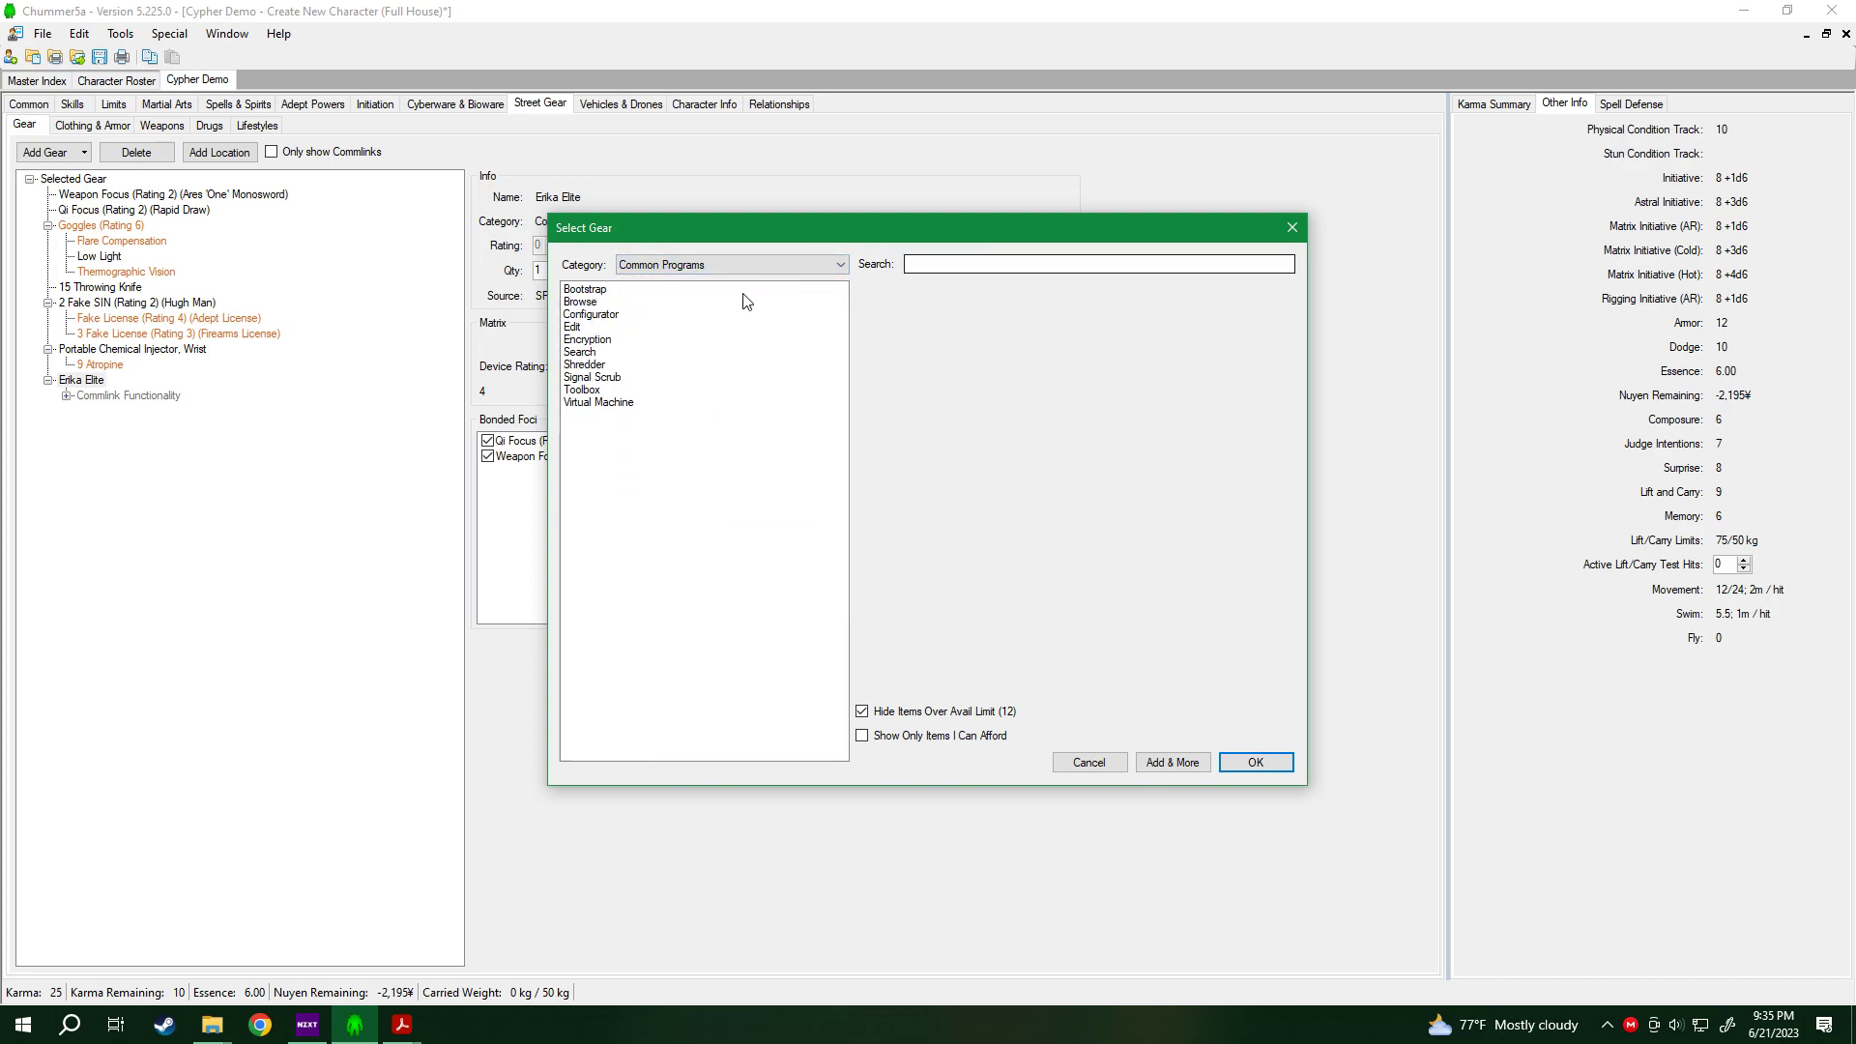
left_click(680, 265)
scroll(688, 316, "up", 1)
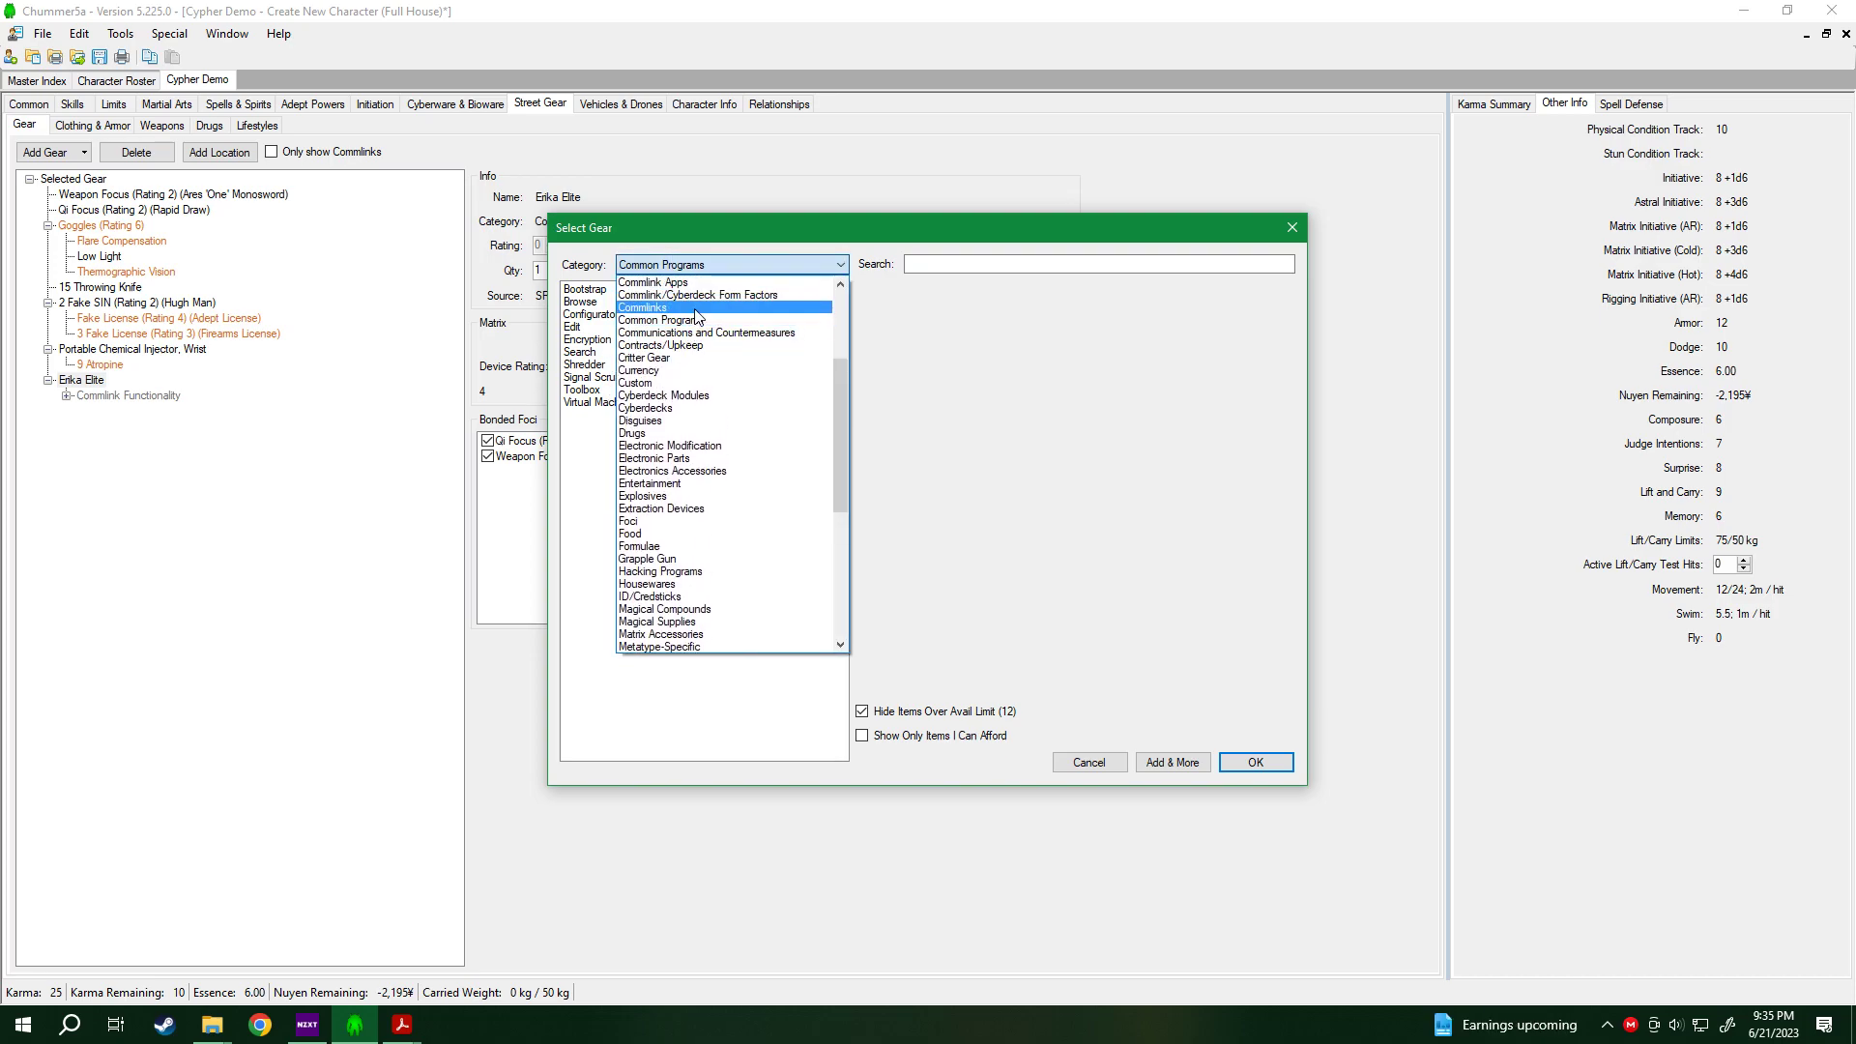
scroll(697, 313, "up", 1)
left_click(698, 309)
left_click(683, 265)
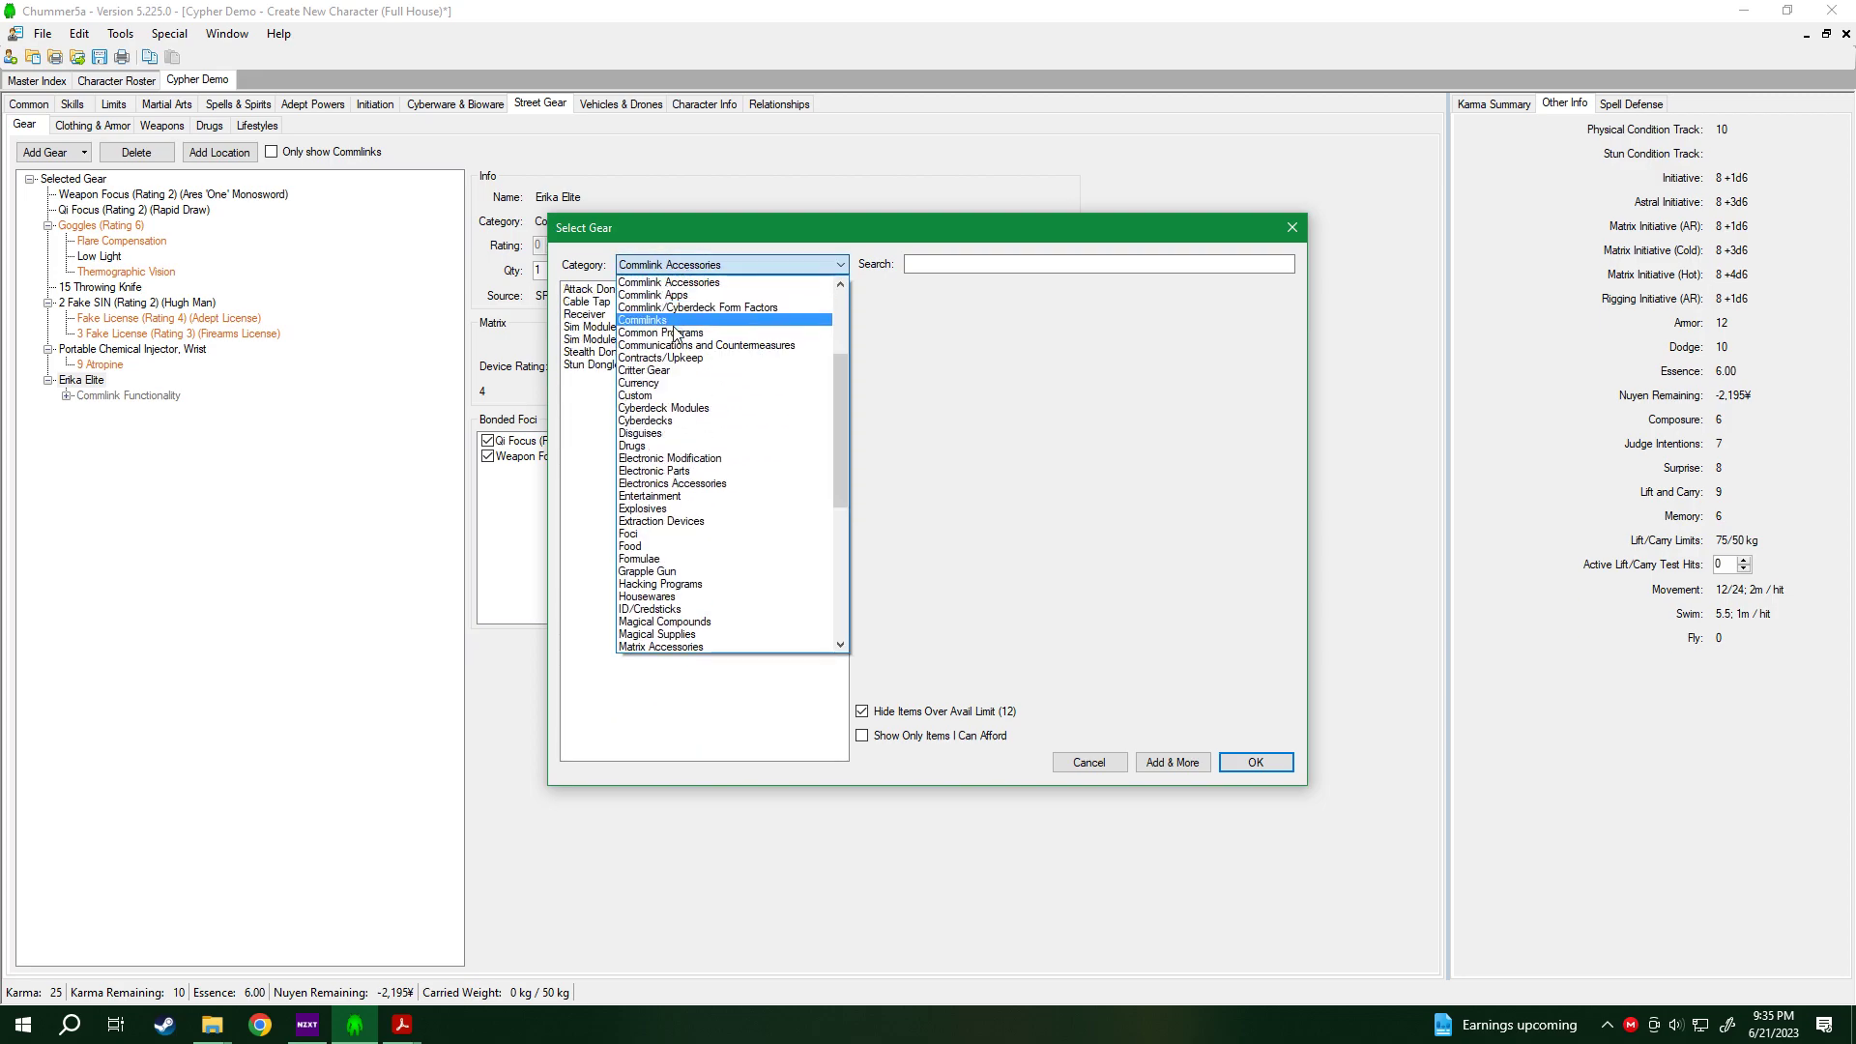
left_click(685, 297)
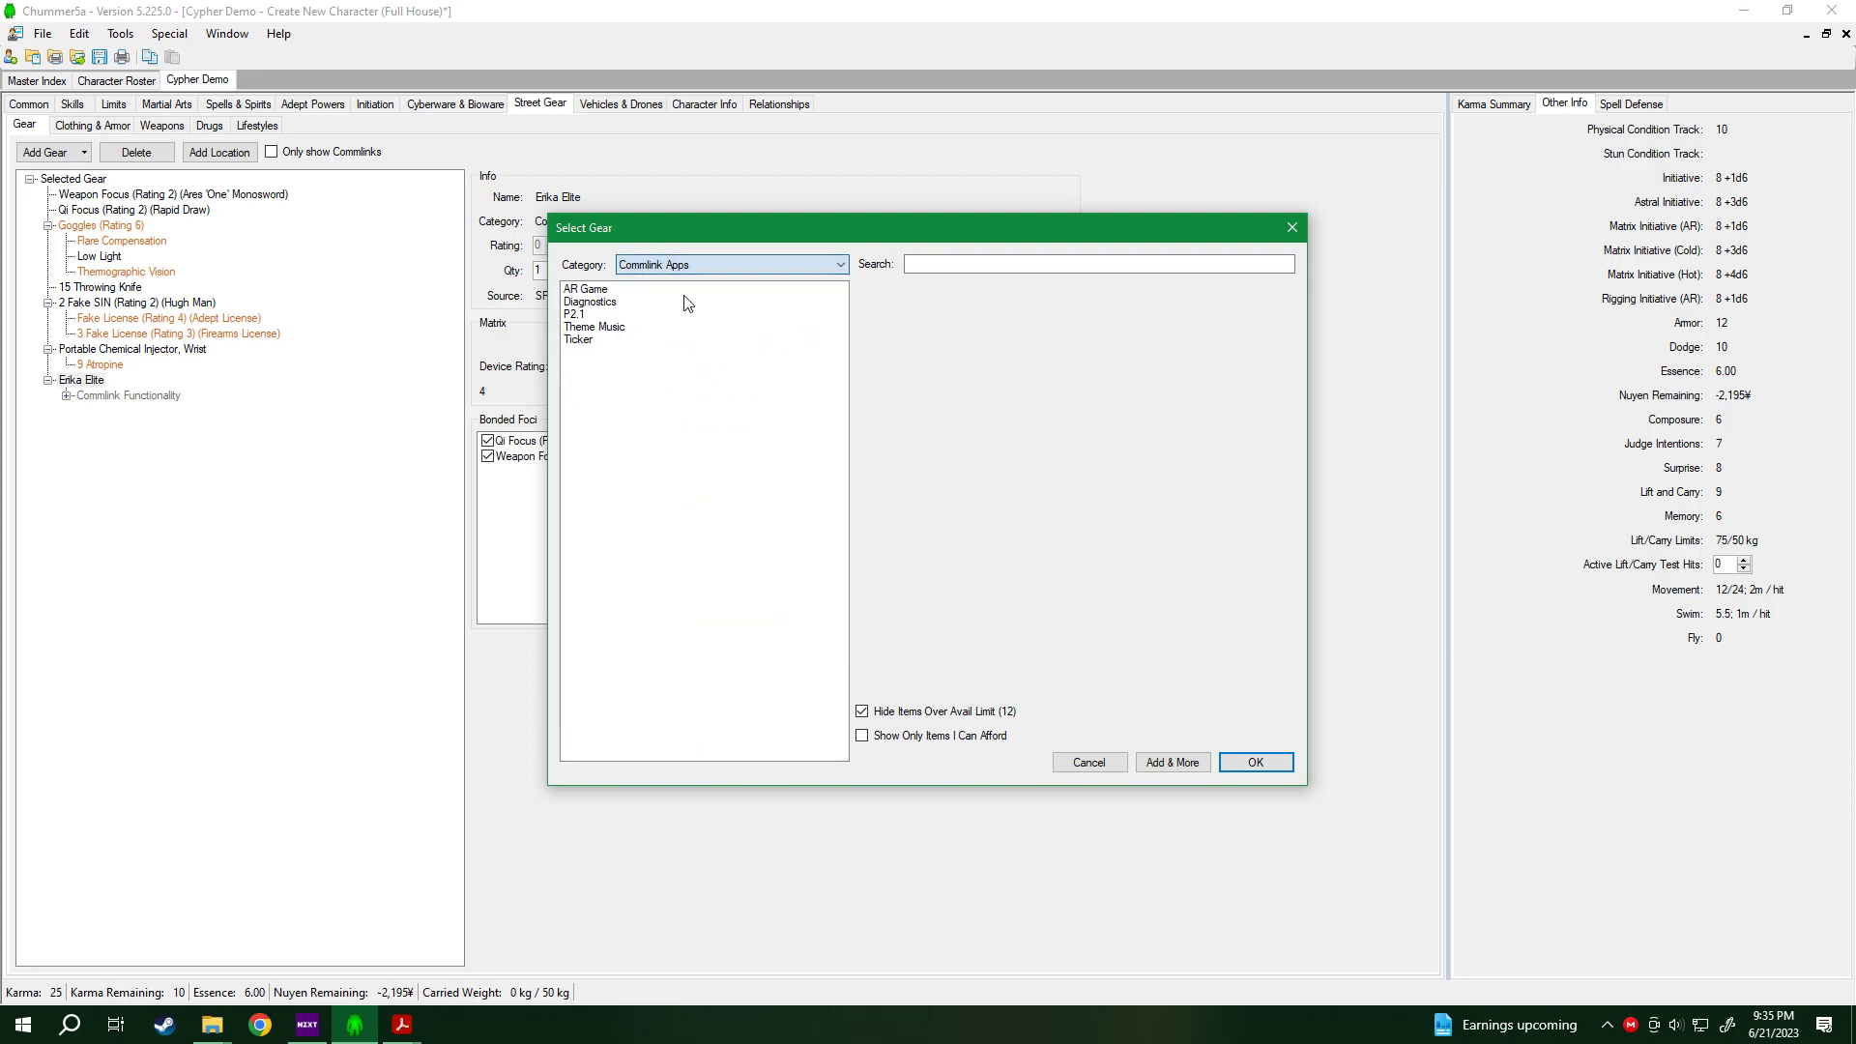
left_click(594, 342)
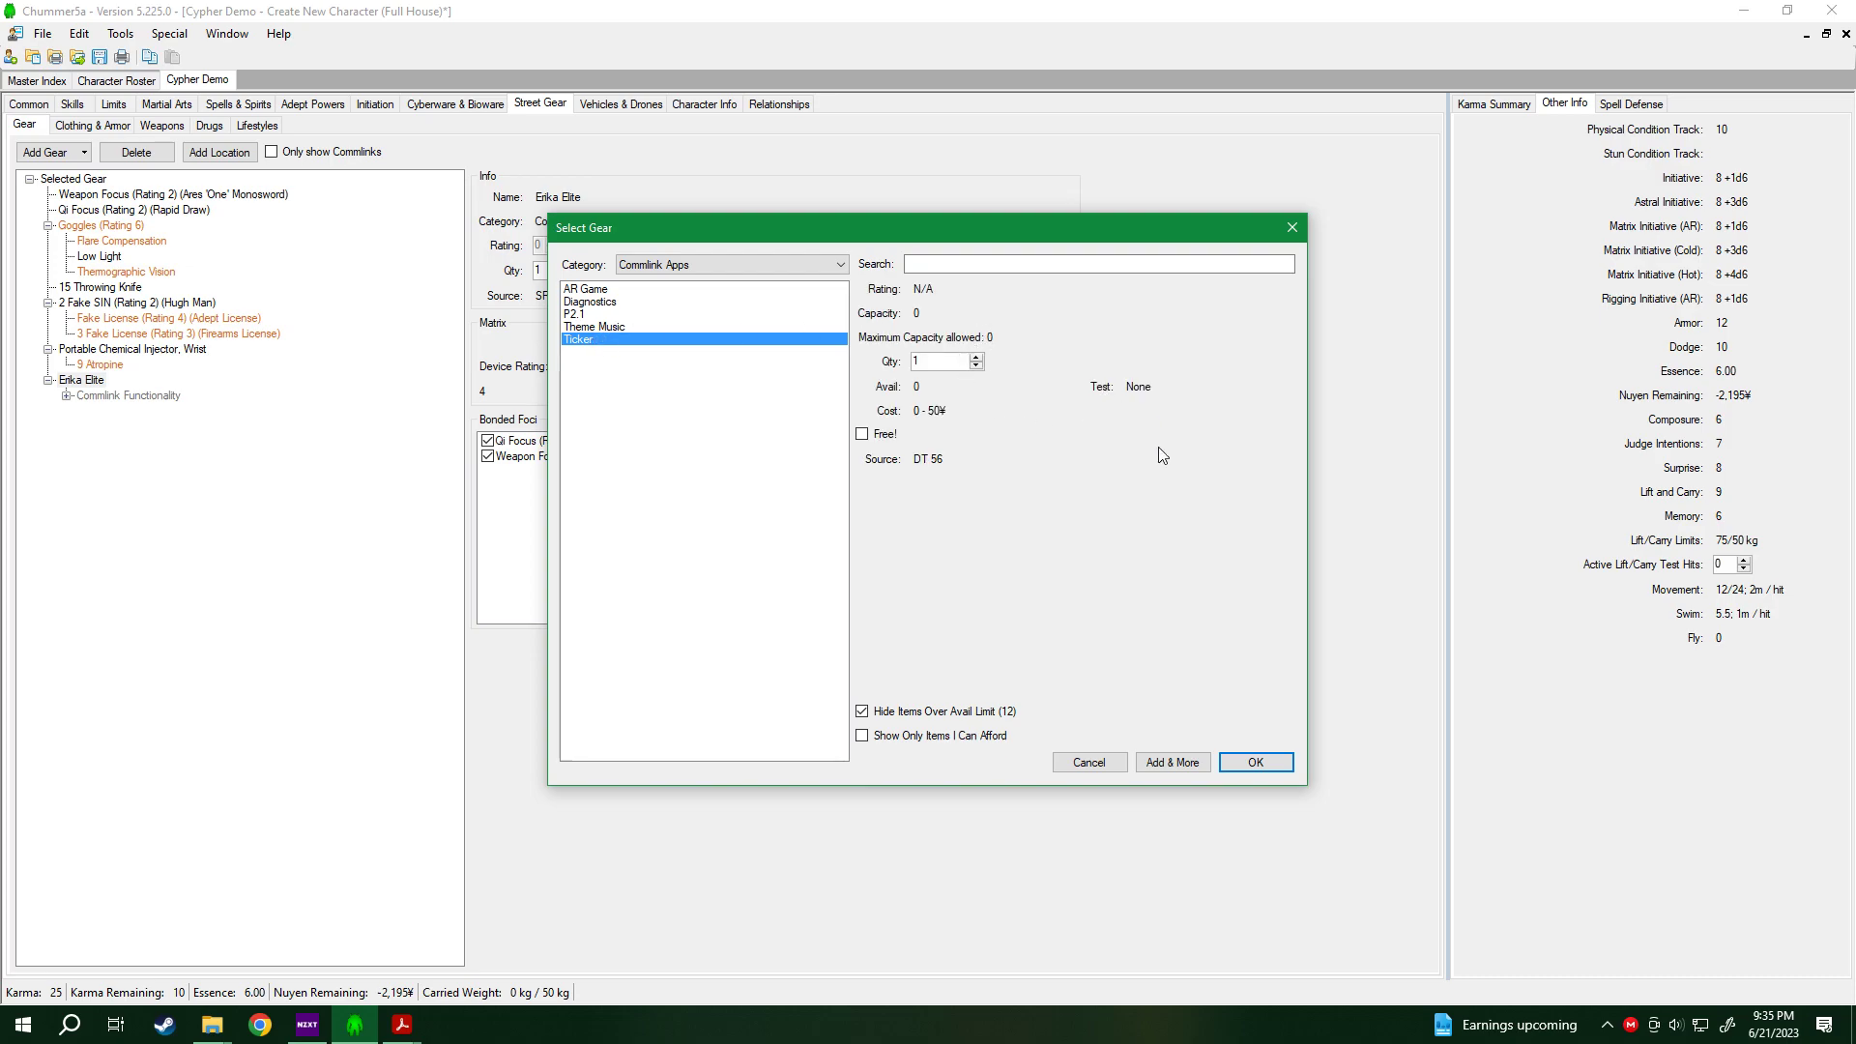
left_click(1275, 768)
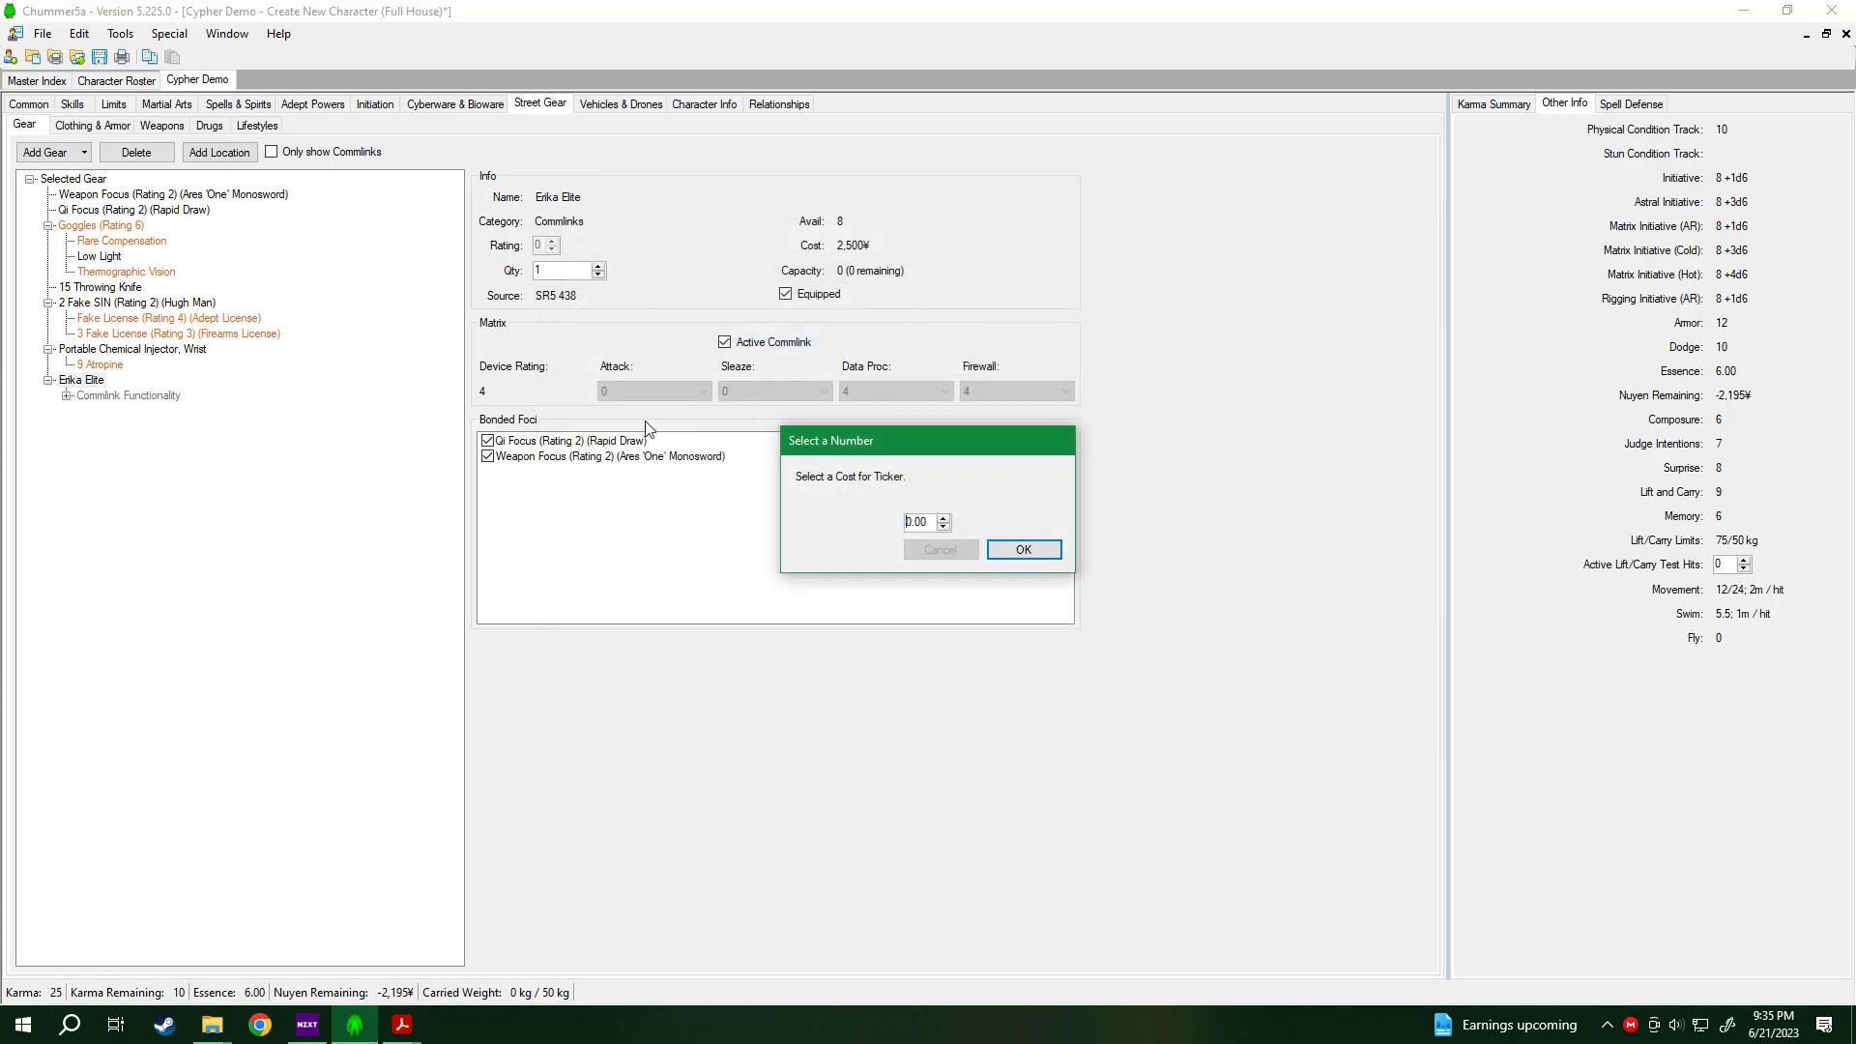
left_click(945, 519)
left_click(942, 518)
left_click(1052, 552)
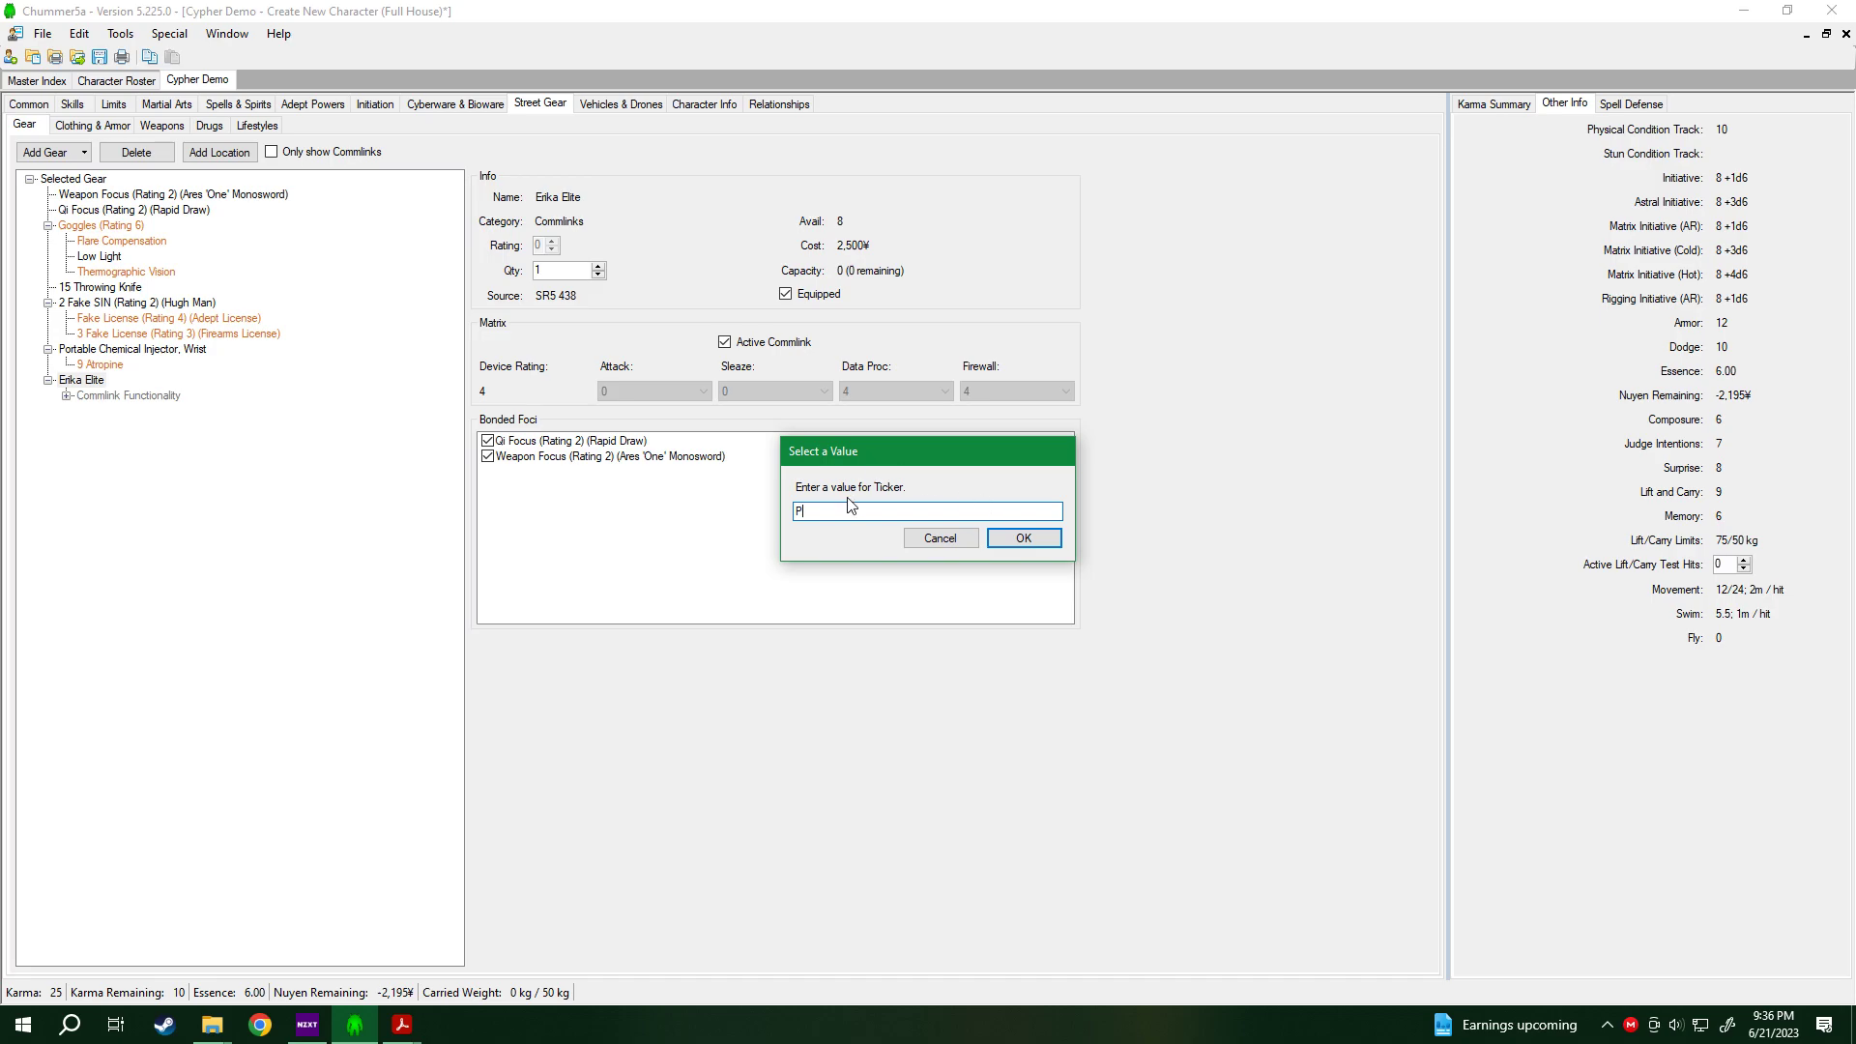
left_click(937, 540)
left_click(67, 398)
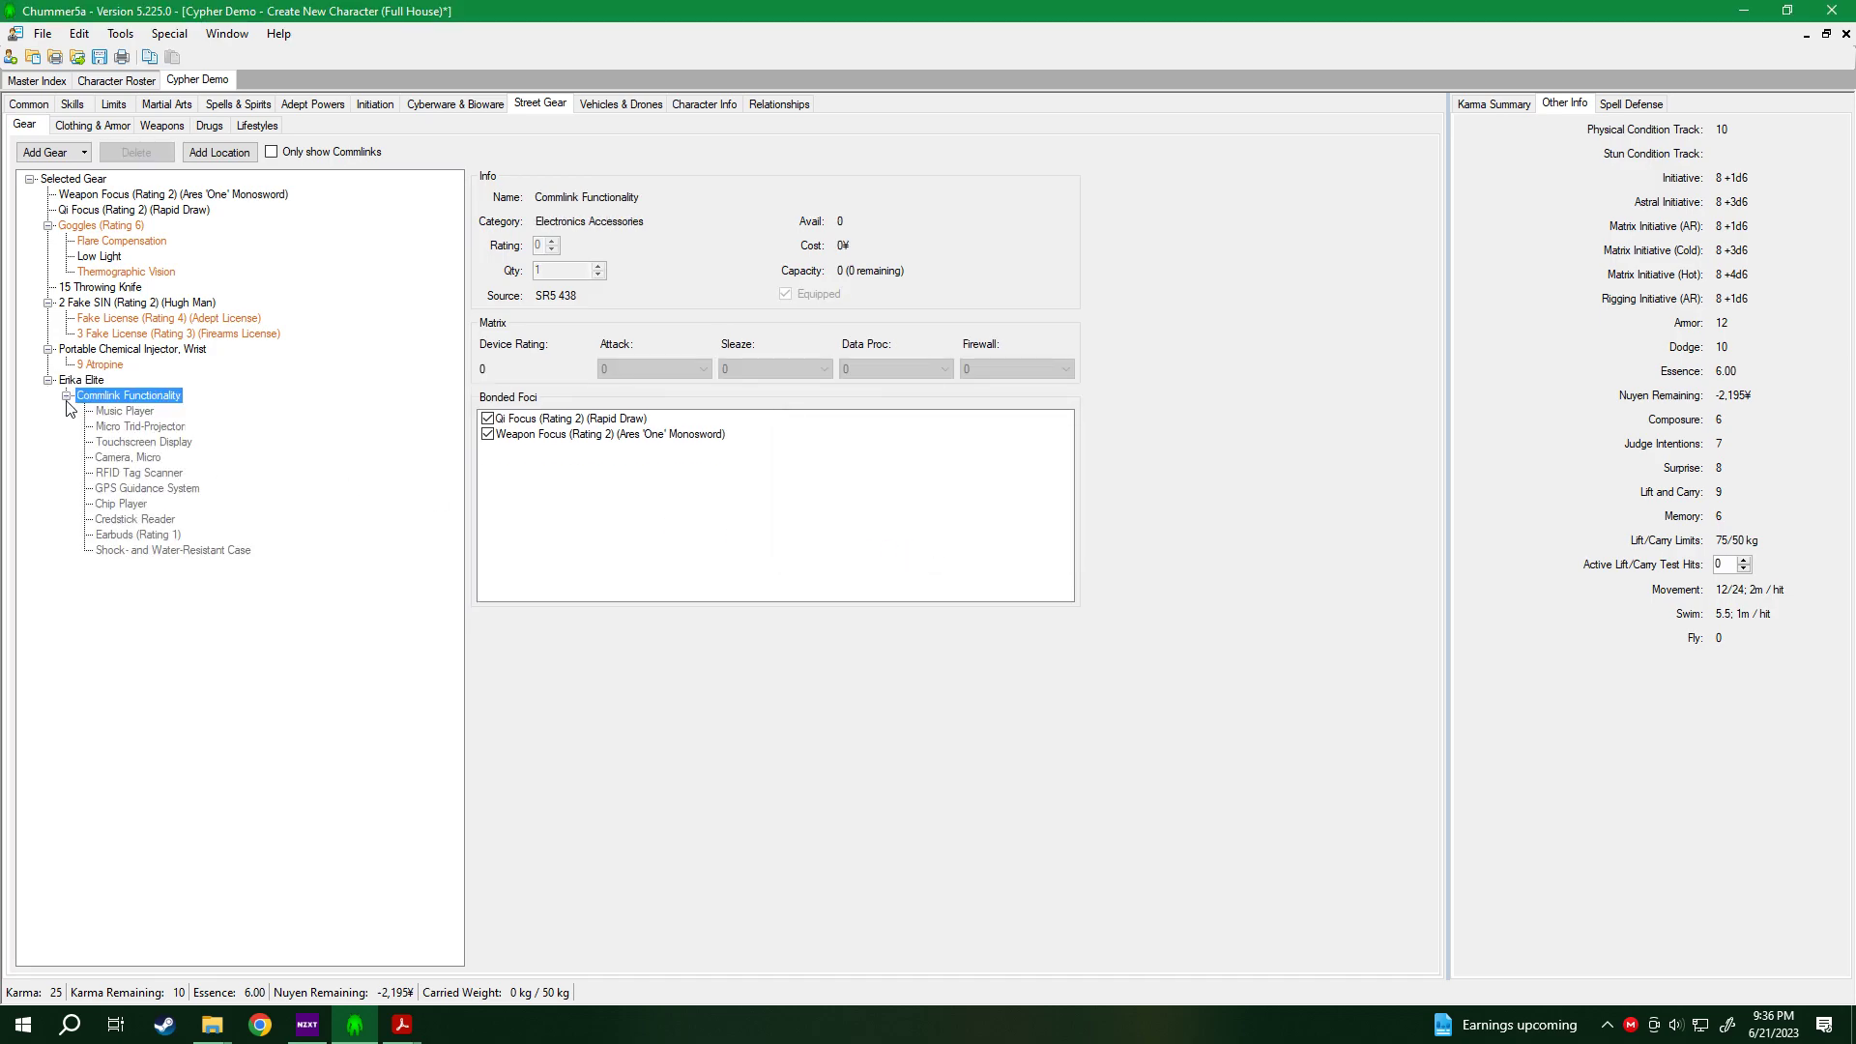
left_click(67, 396)
left_click(70, 382)
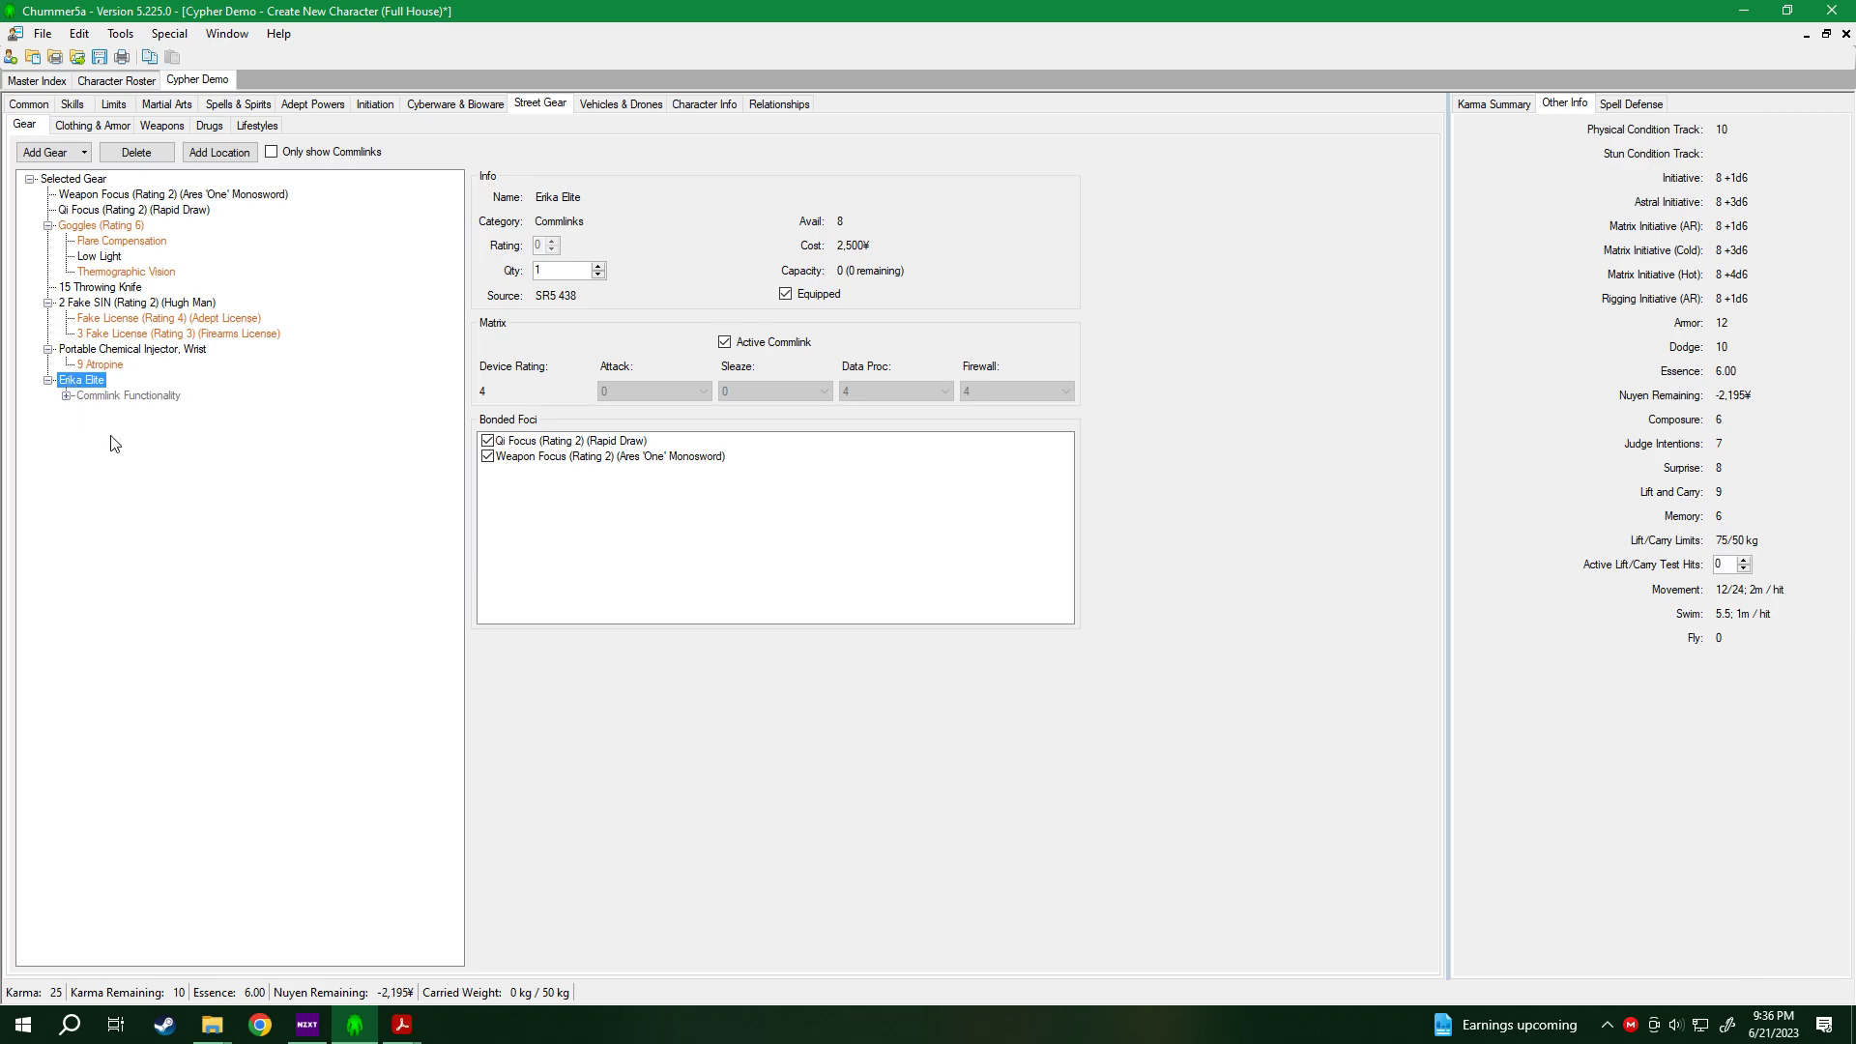
Raise the karma spent on nuyen to 10 in the character's common settings.
left_click(28, 103)
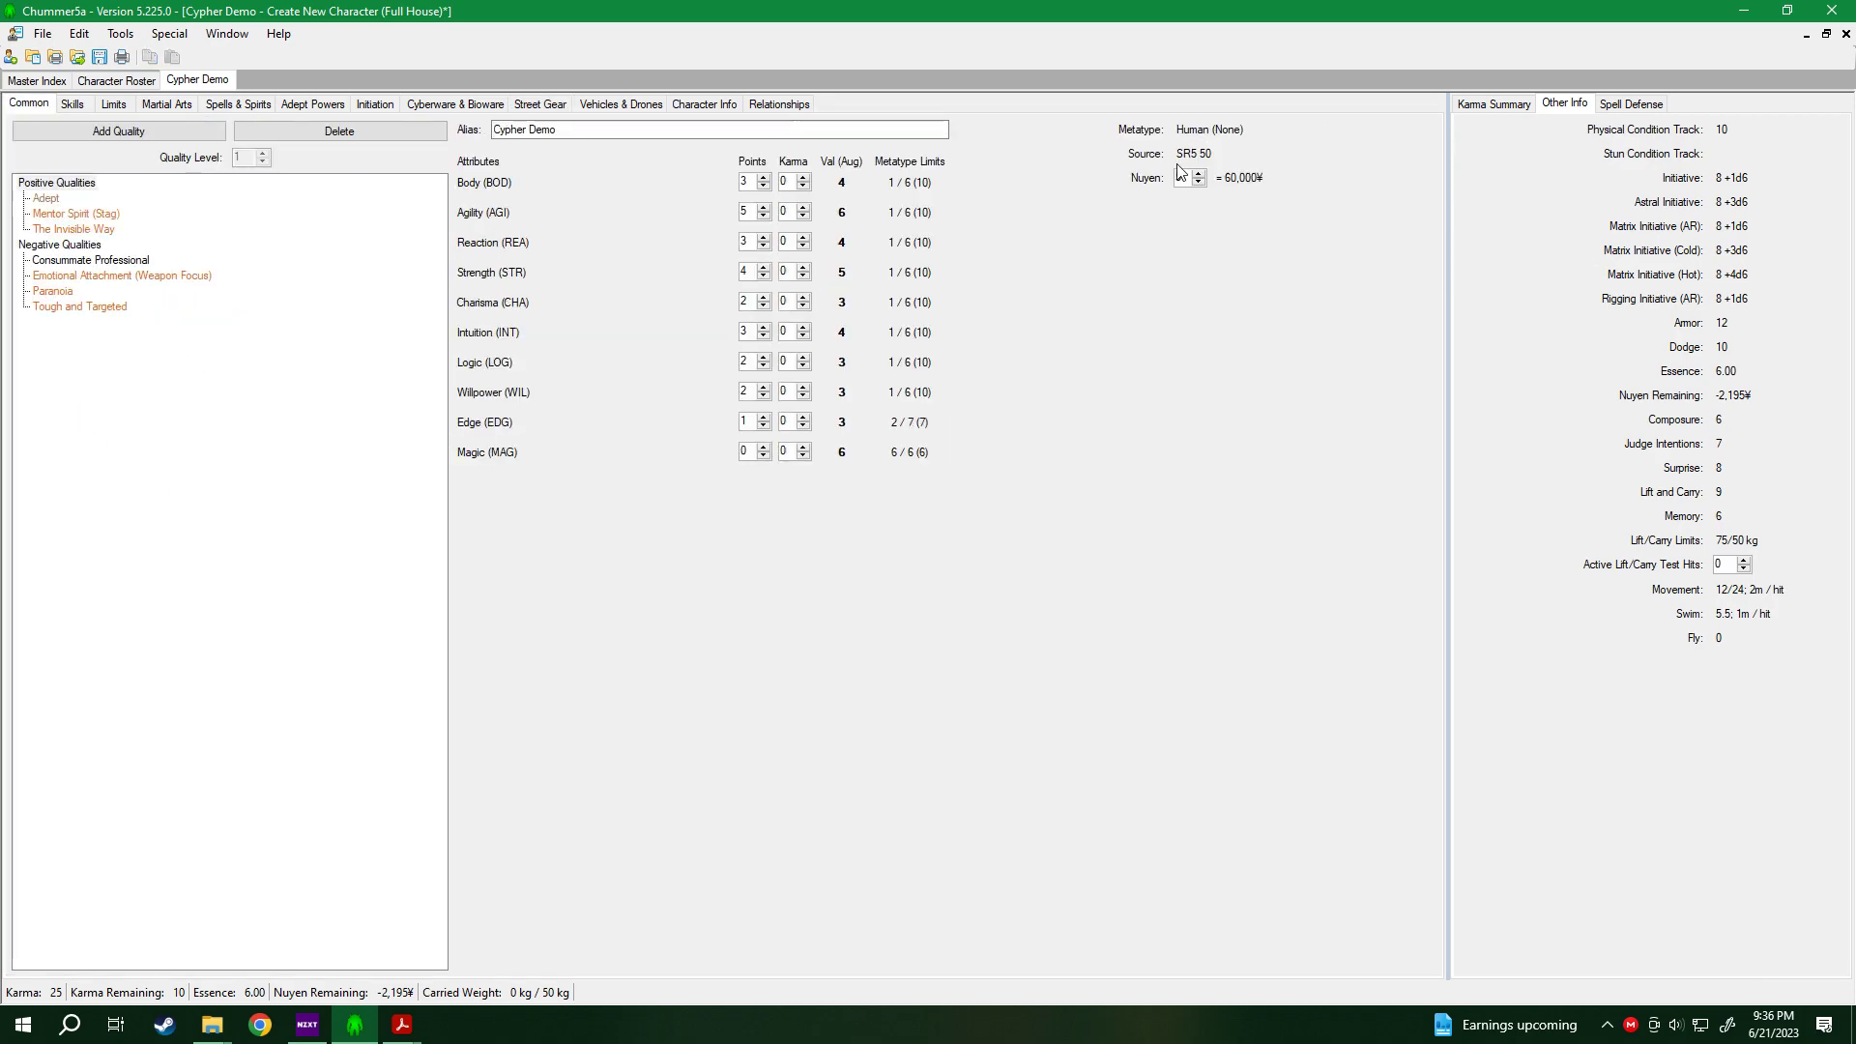
left_click(1198, 173)
left_click(1198, 174)
left_click(1198, 174)
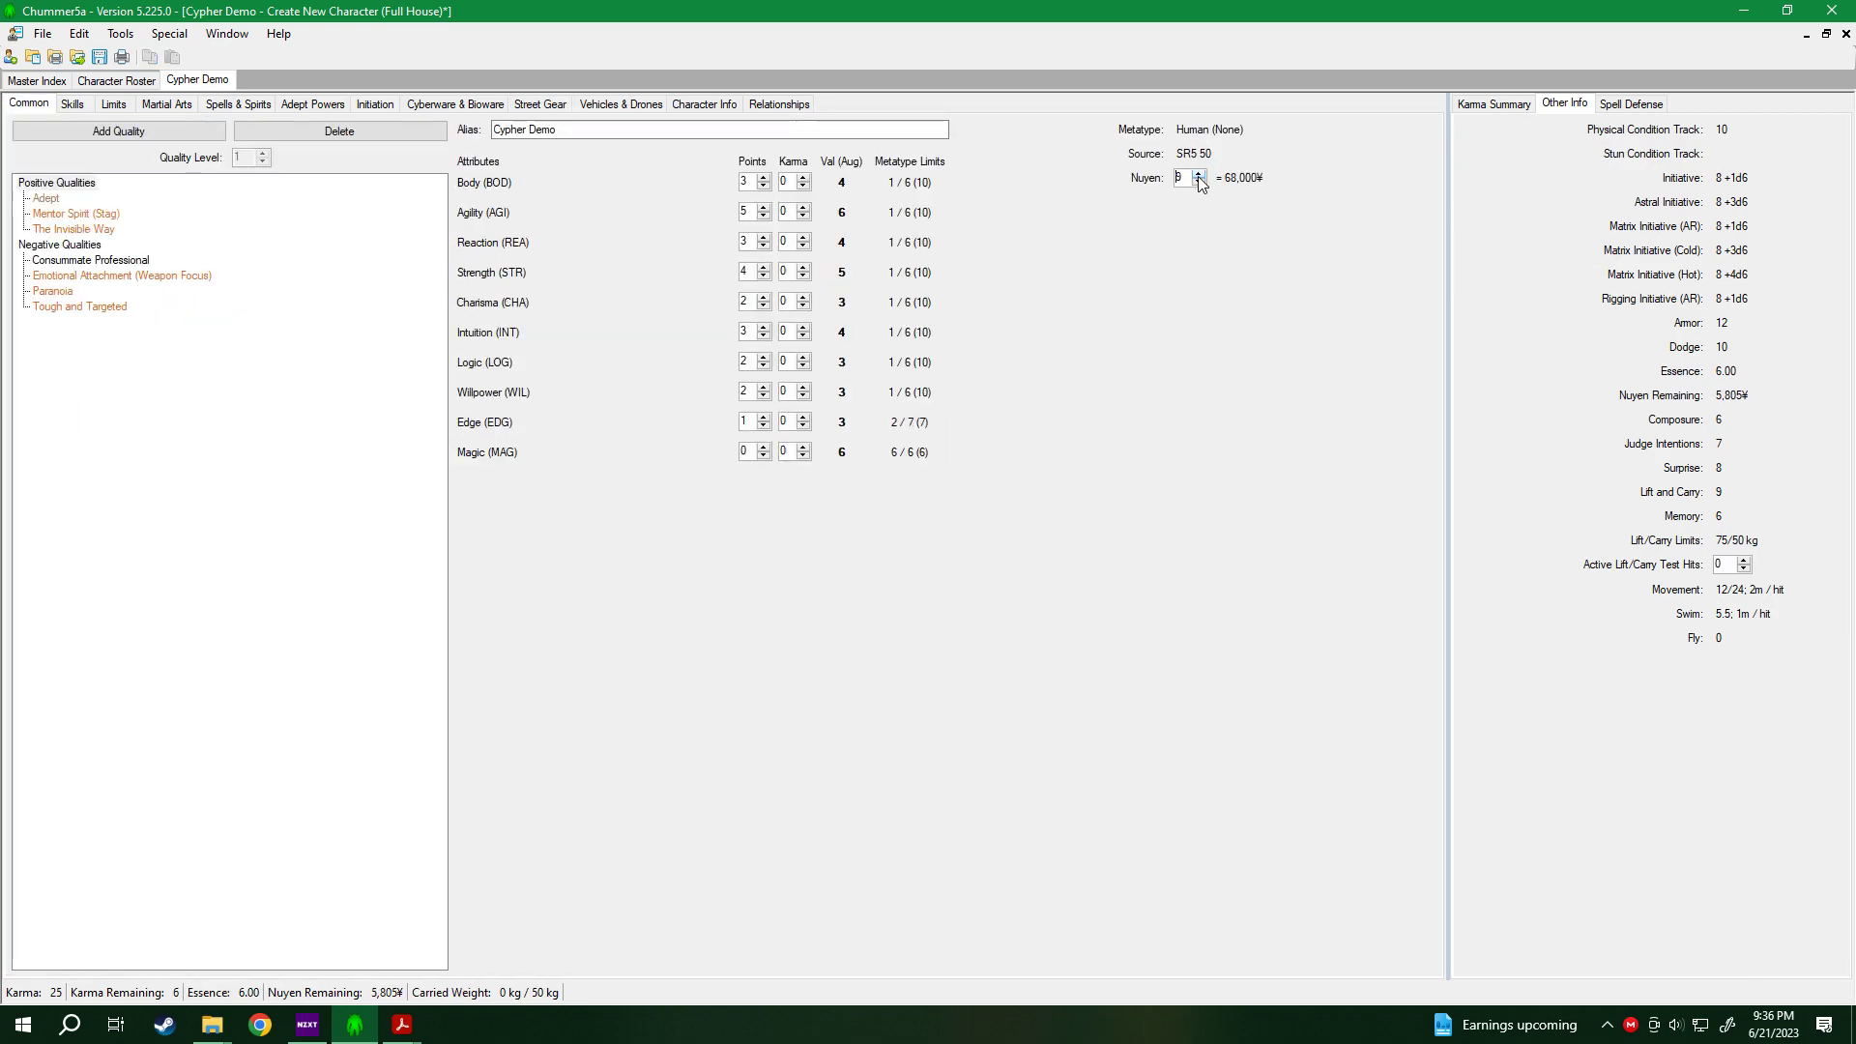
left_click(1198, 175)
left_click(114, 104)
left_click(93, 106)
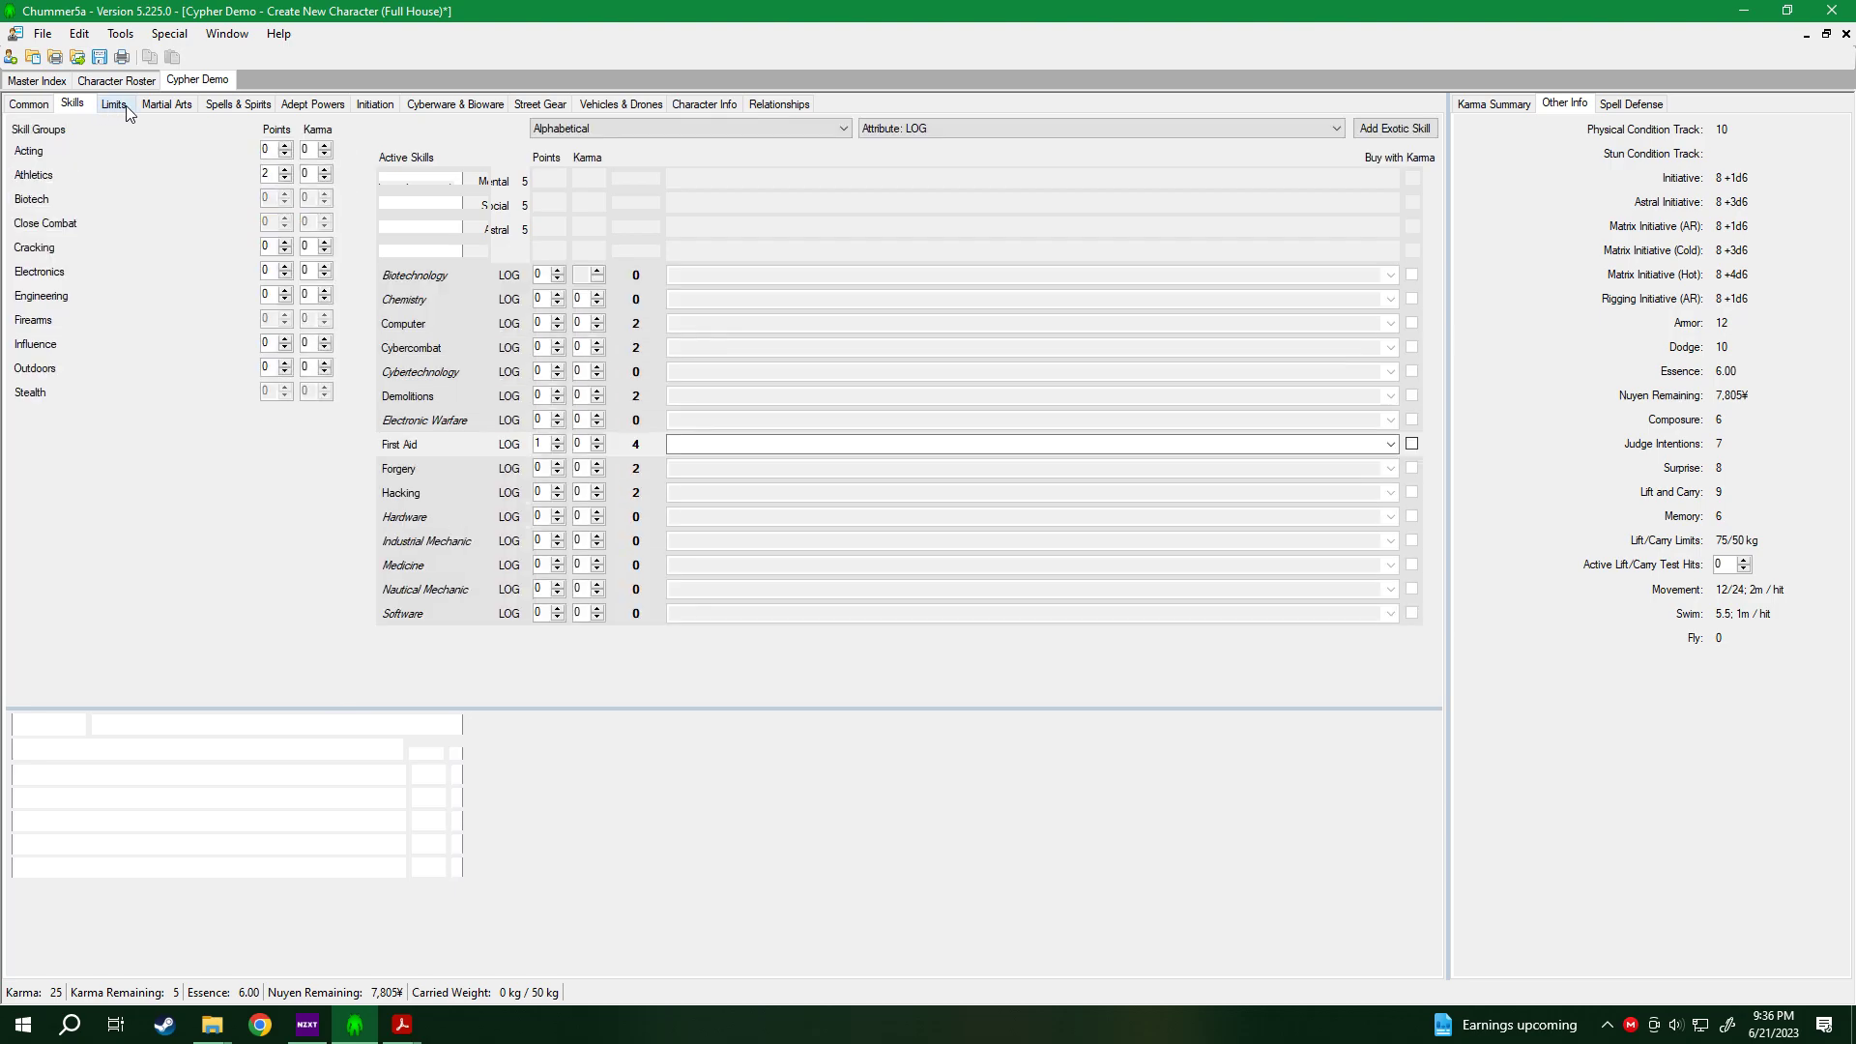
Start adding a plugin to the Erika Elite in street gear and select Ticker from the Commlink Apps category.
left_click(533, 106)
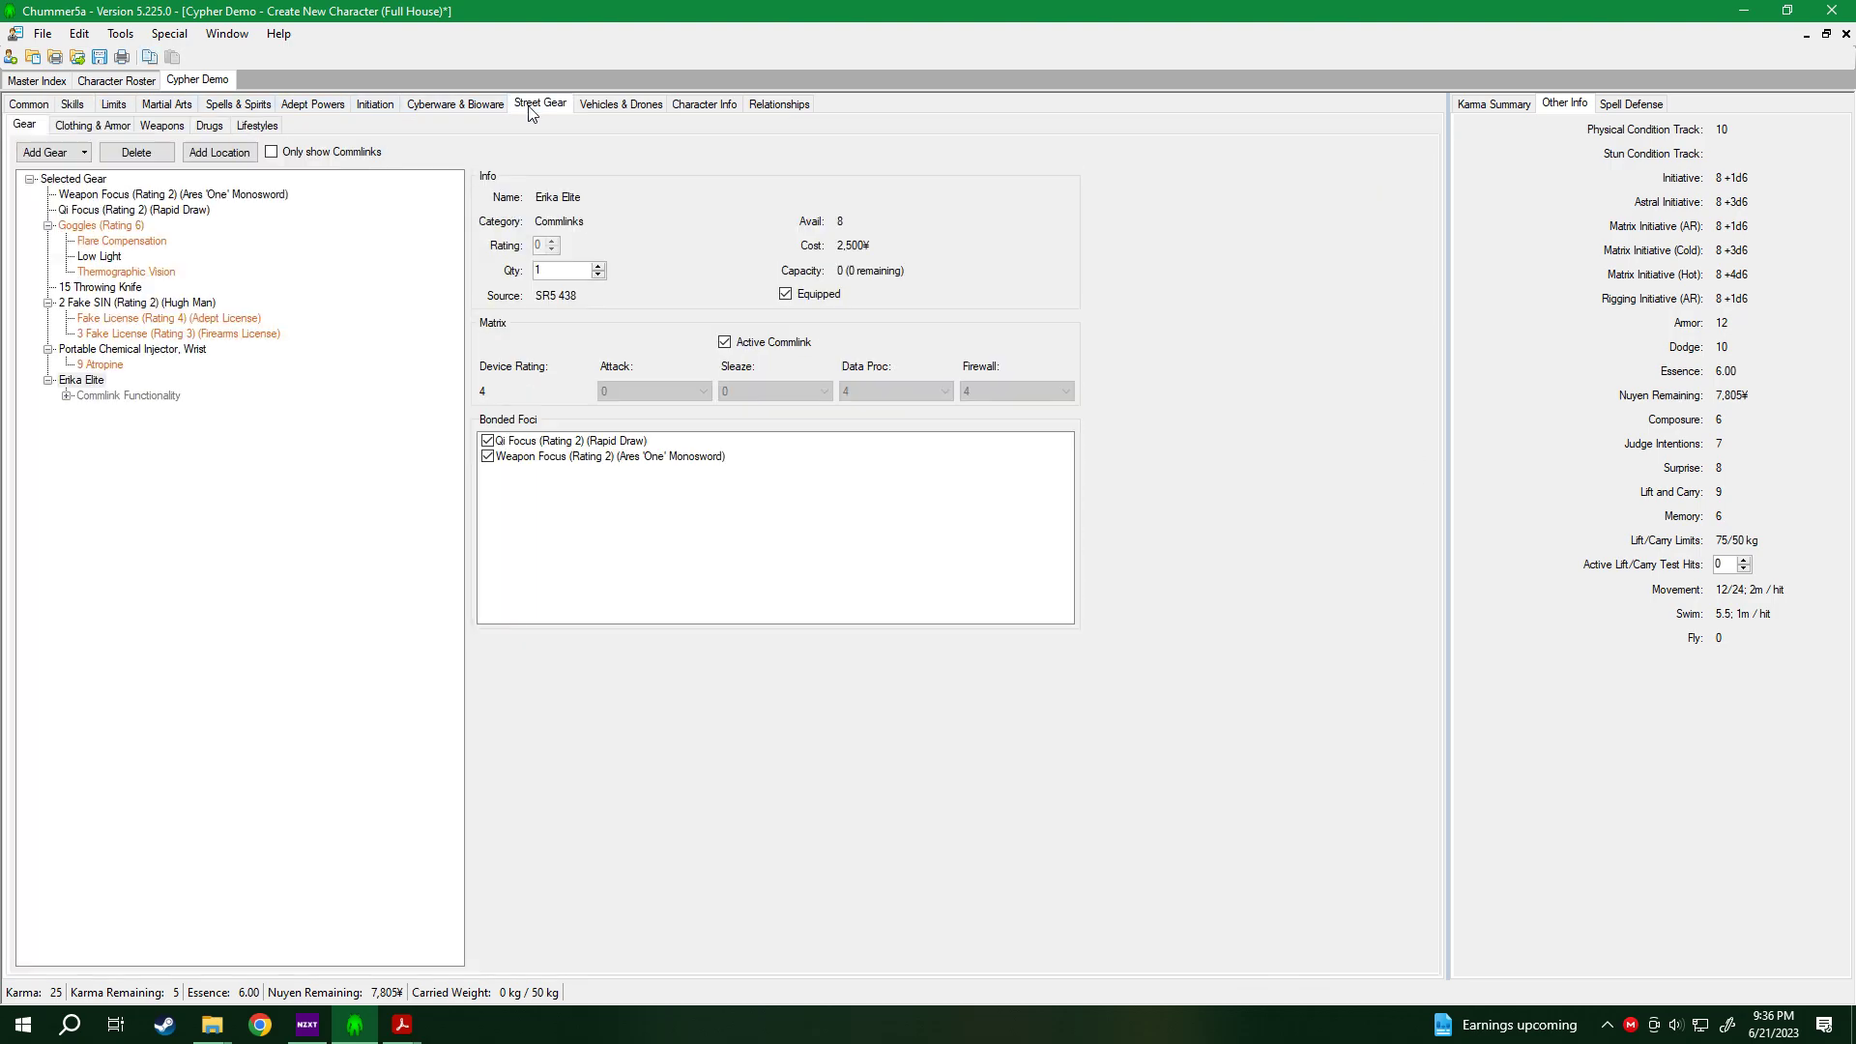
left_click(92, 386)
right_click(93, 387)
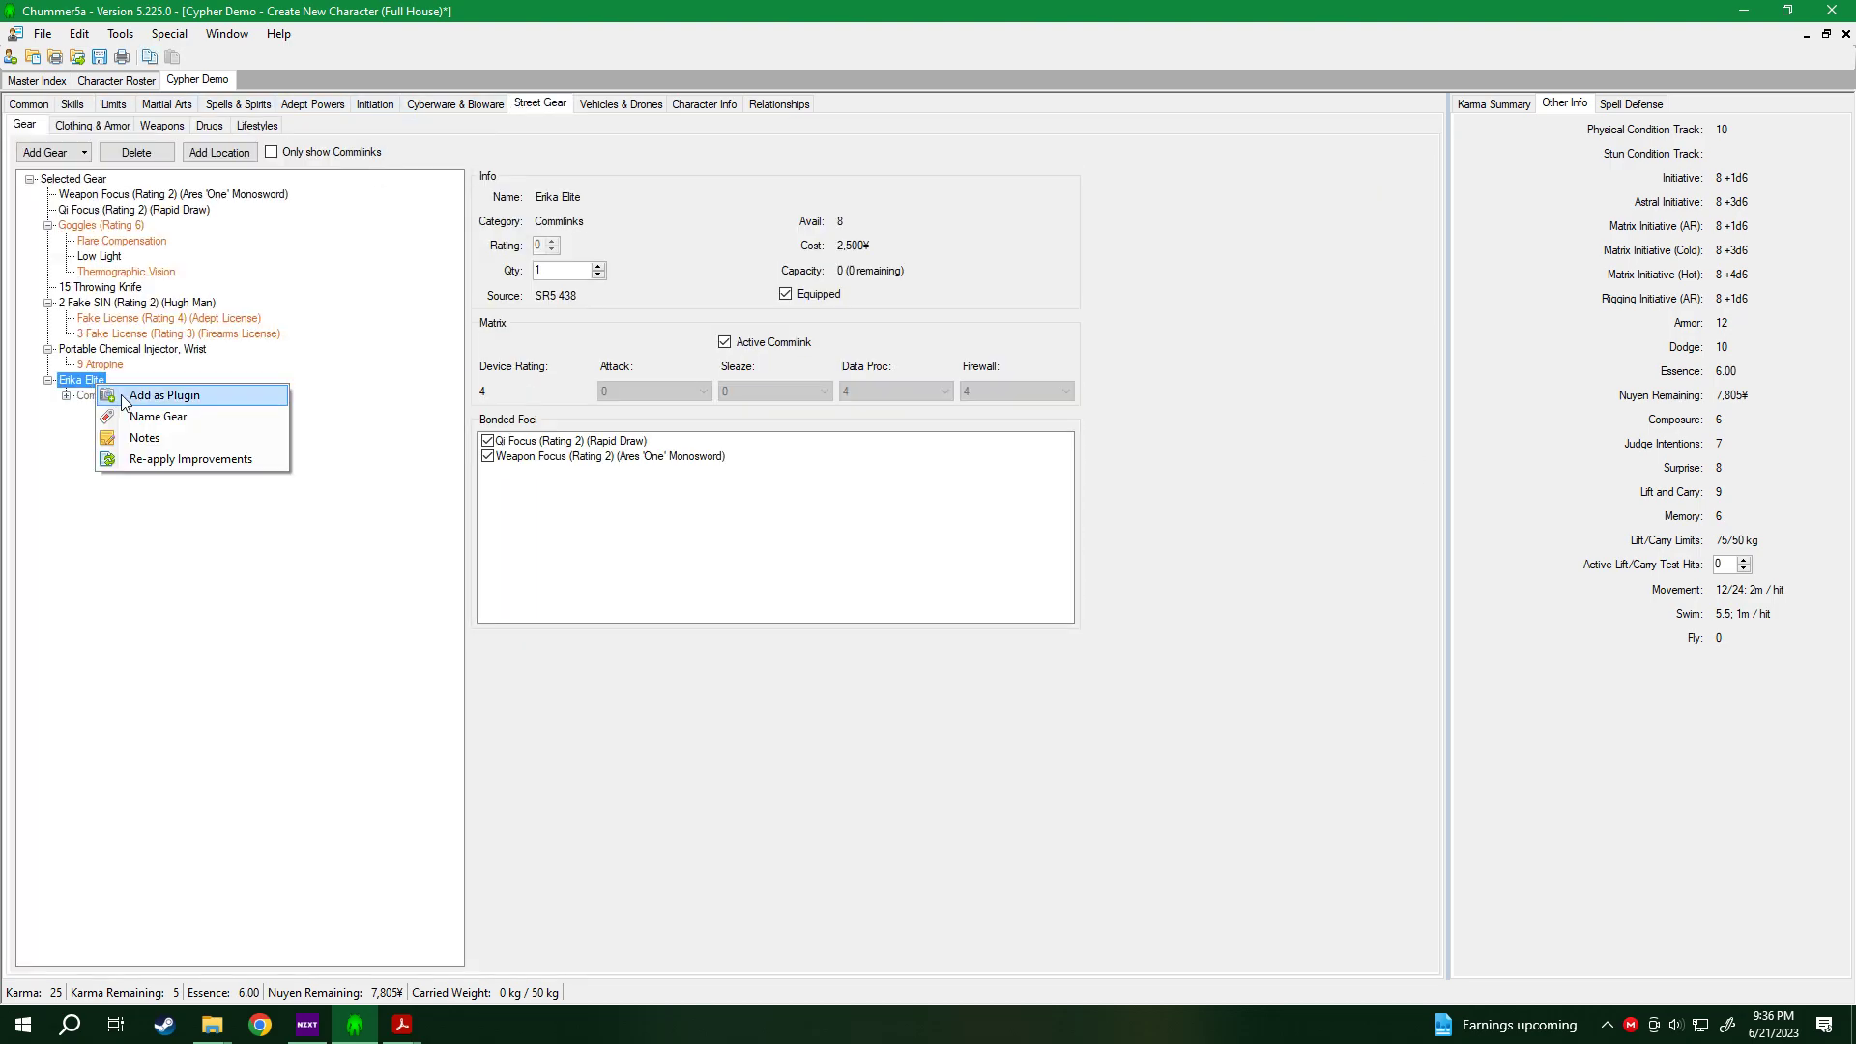
left_click(121, 395)
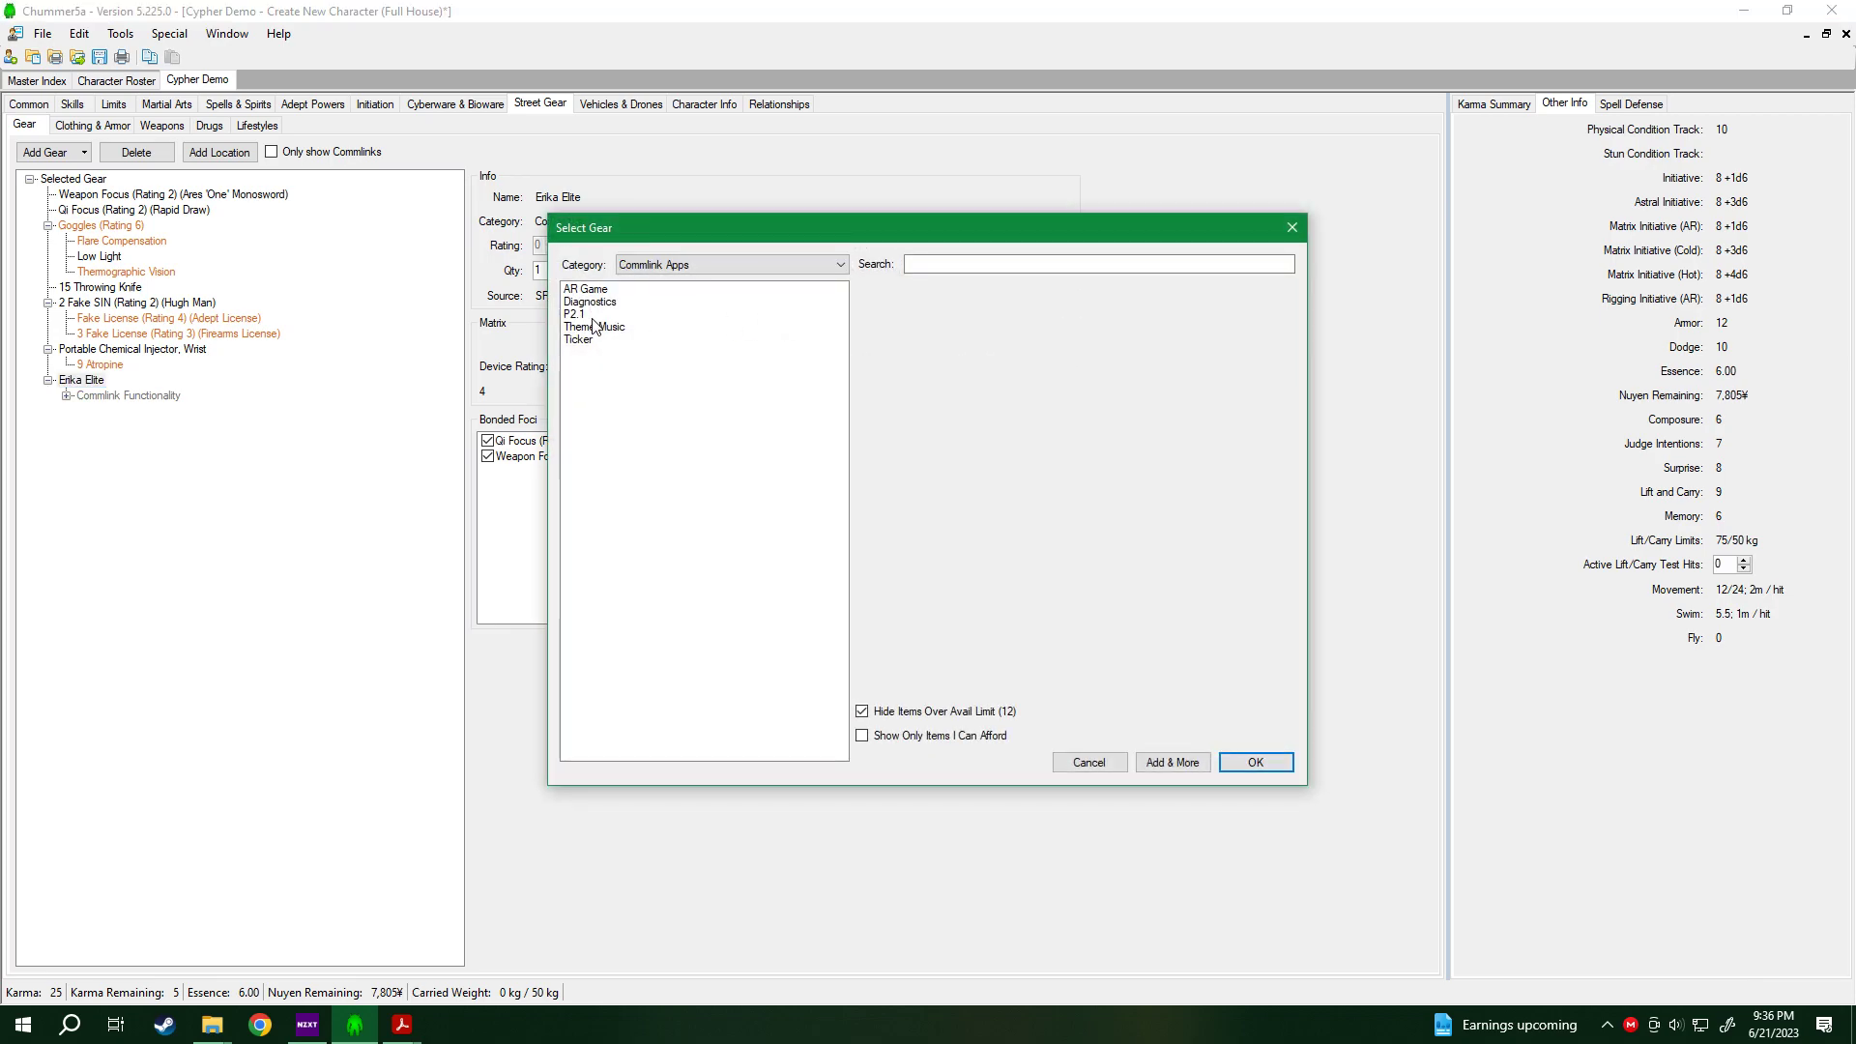
left_click(674, 341)
Switch to the Data Trails PDF in Adobe Acrobat Reader and look through its program, commlink, dongle and cyberdeck pages.
key("alt+Tab")
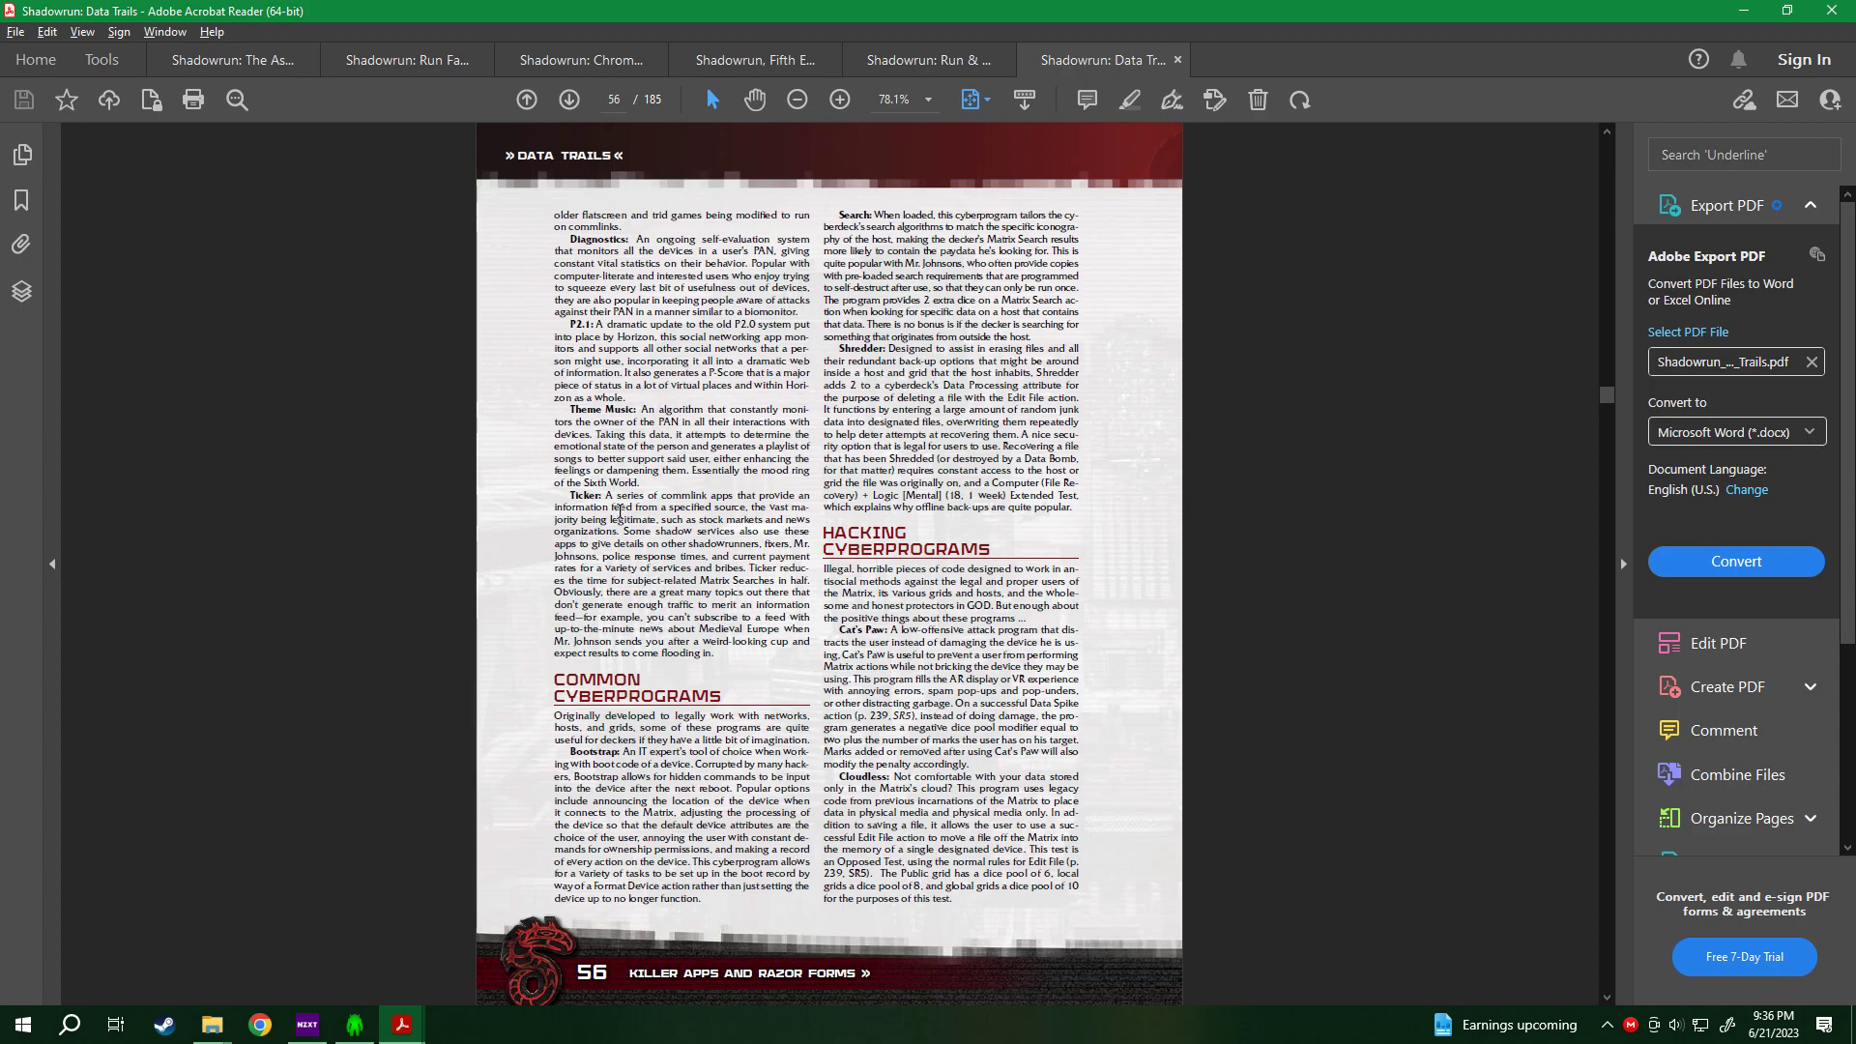
scroll(787, 526, "down", 2)
scroll(787, 526, "up", 4)
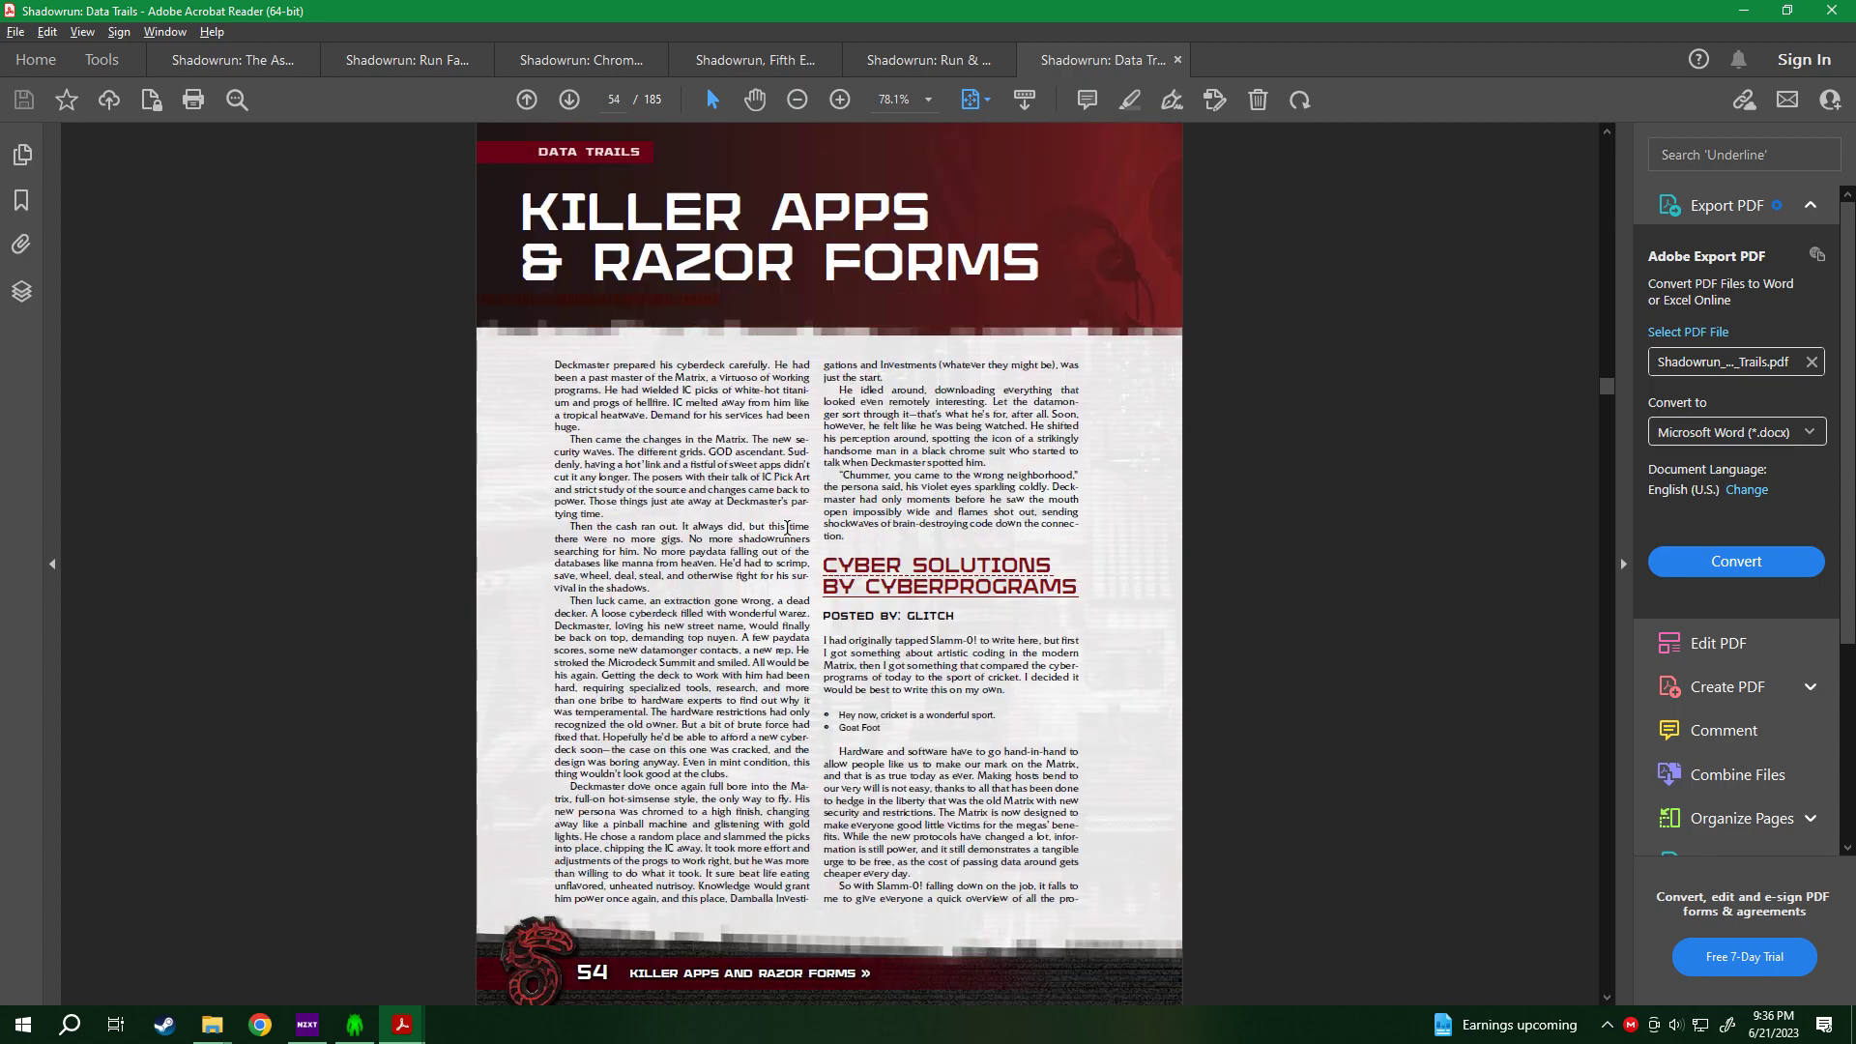
scroll(787, 527, "down", 3)
scroll(788, 527, "down", 6)
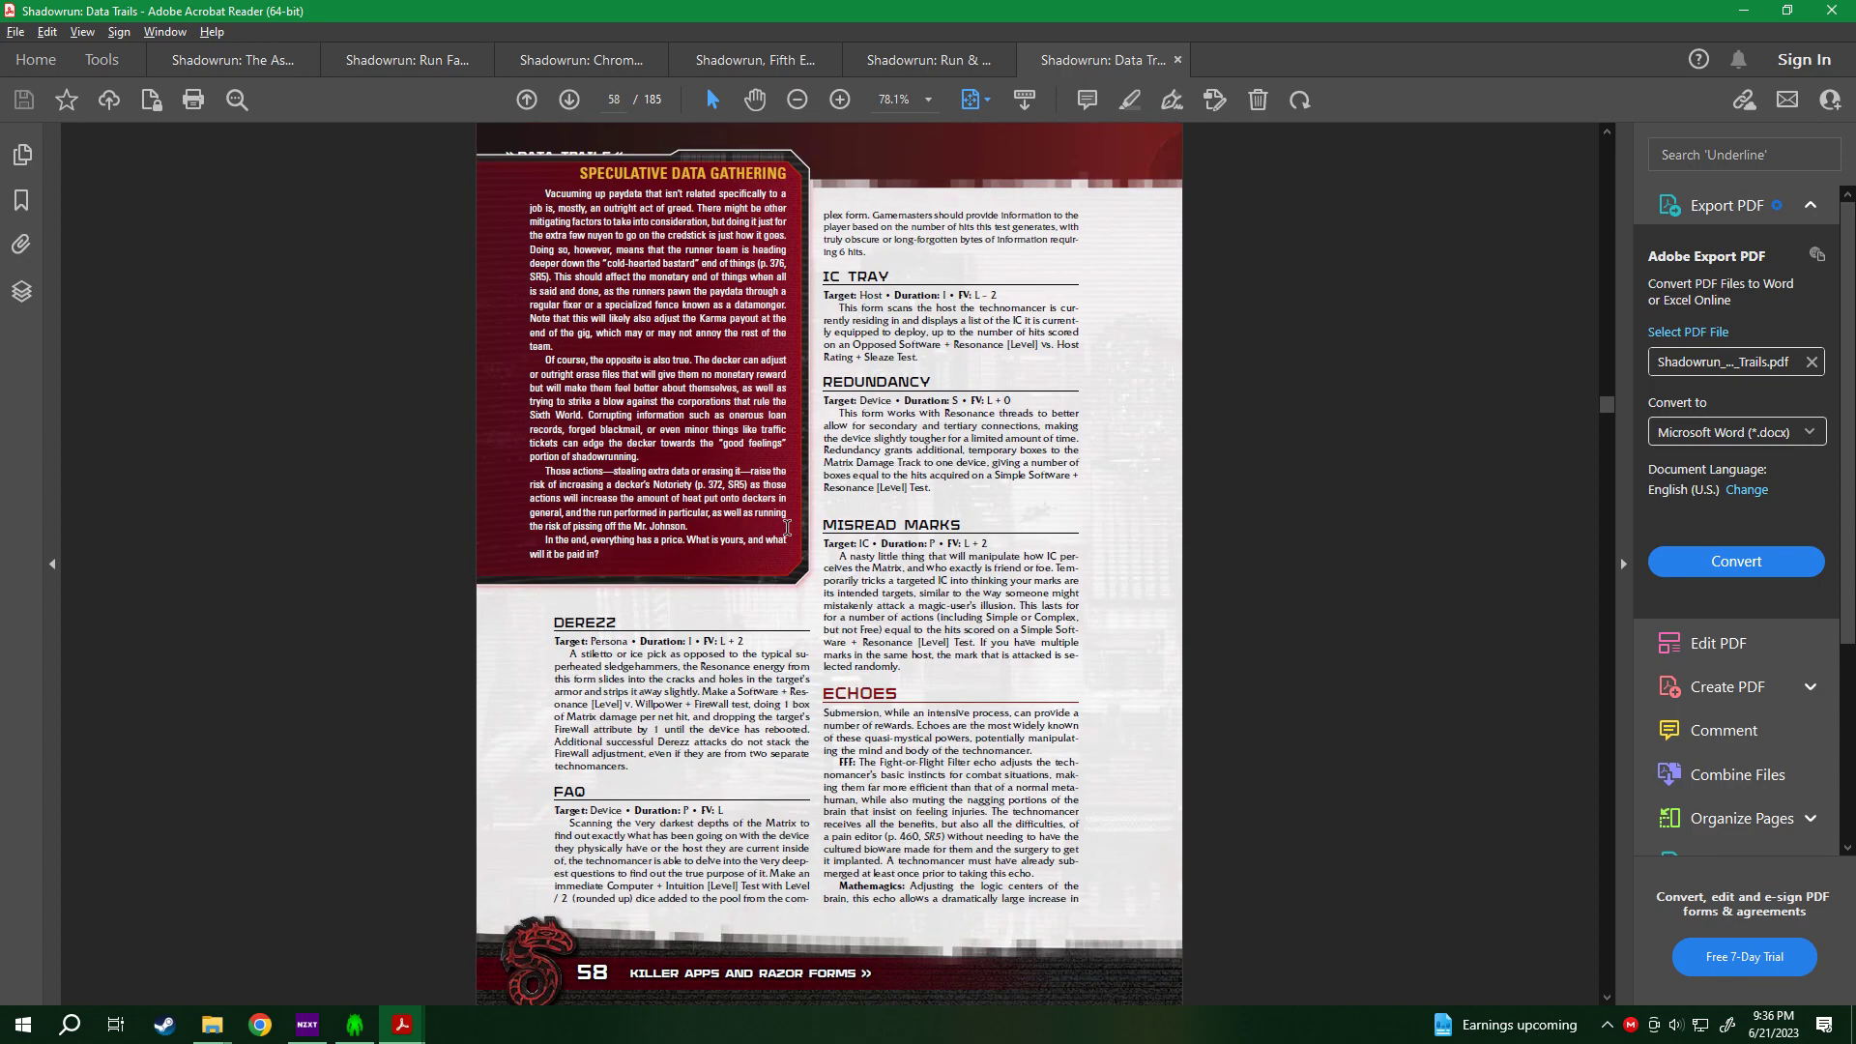
scroll(788, 526, "up", 1)
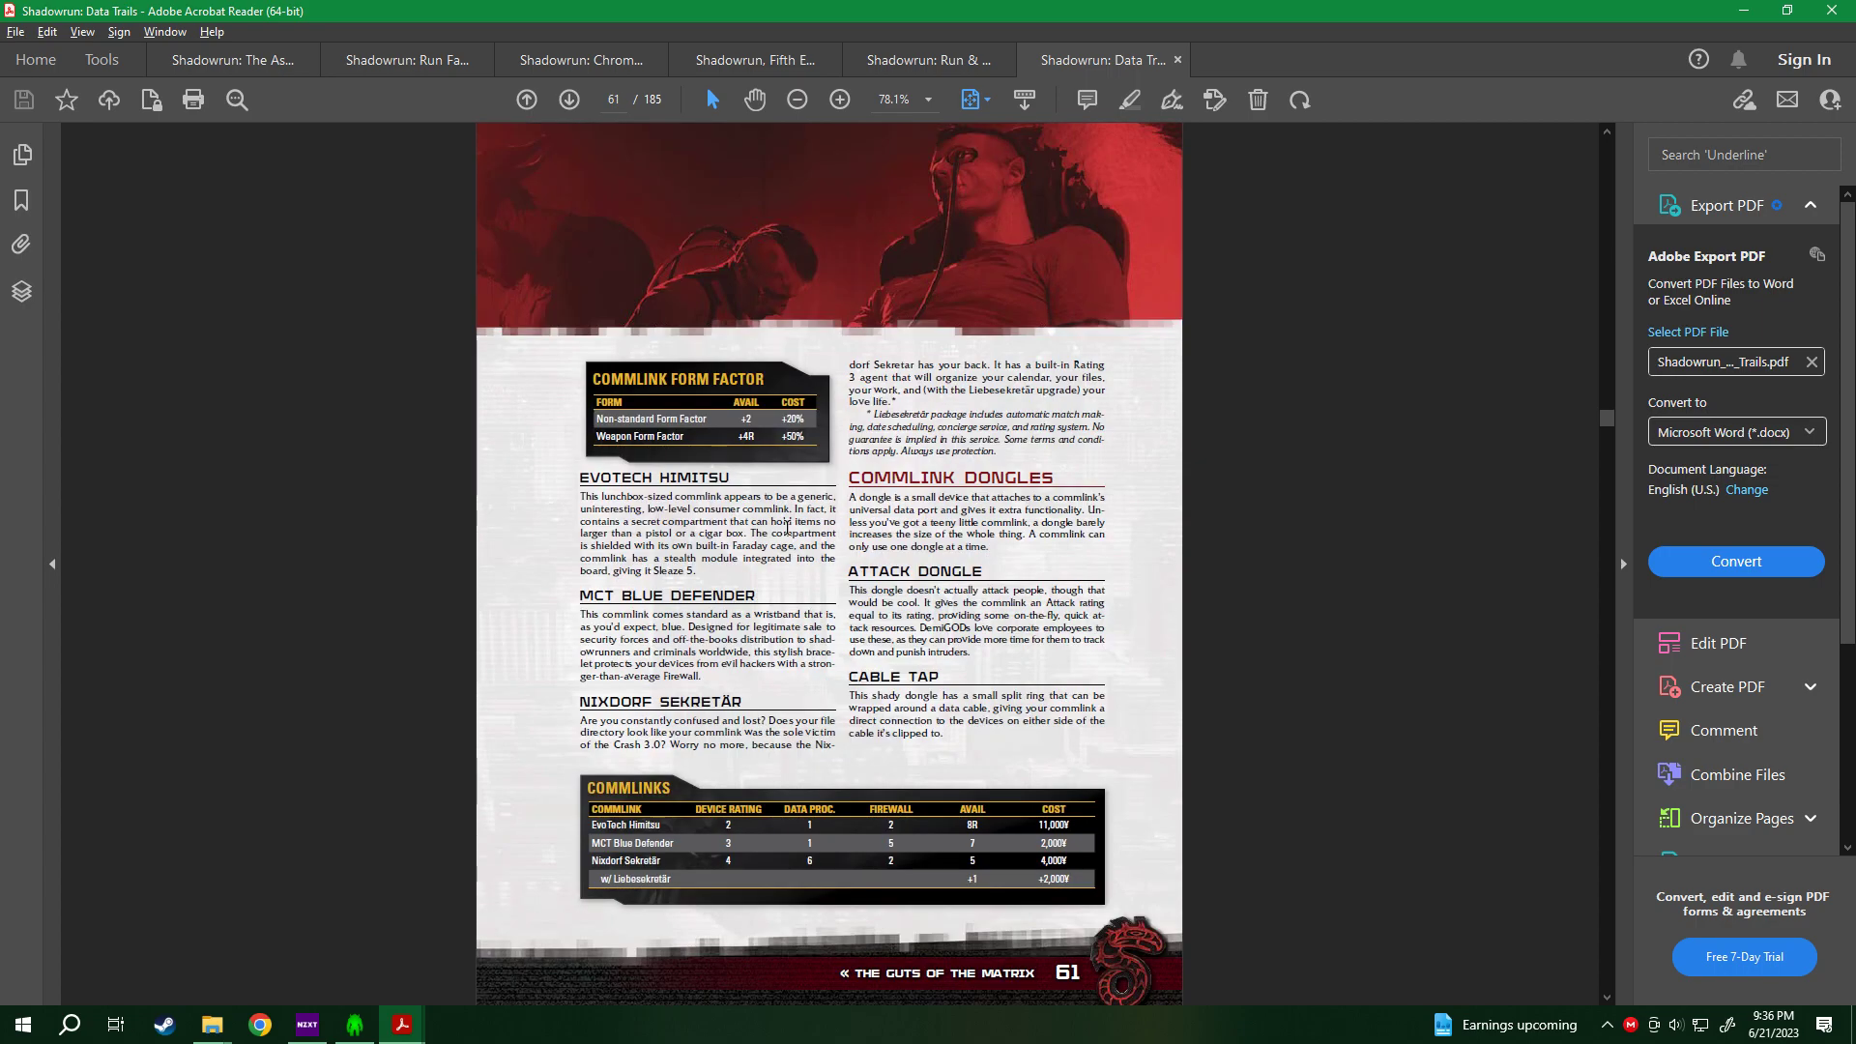
scroll(787, 527, "down", 1)
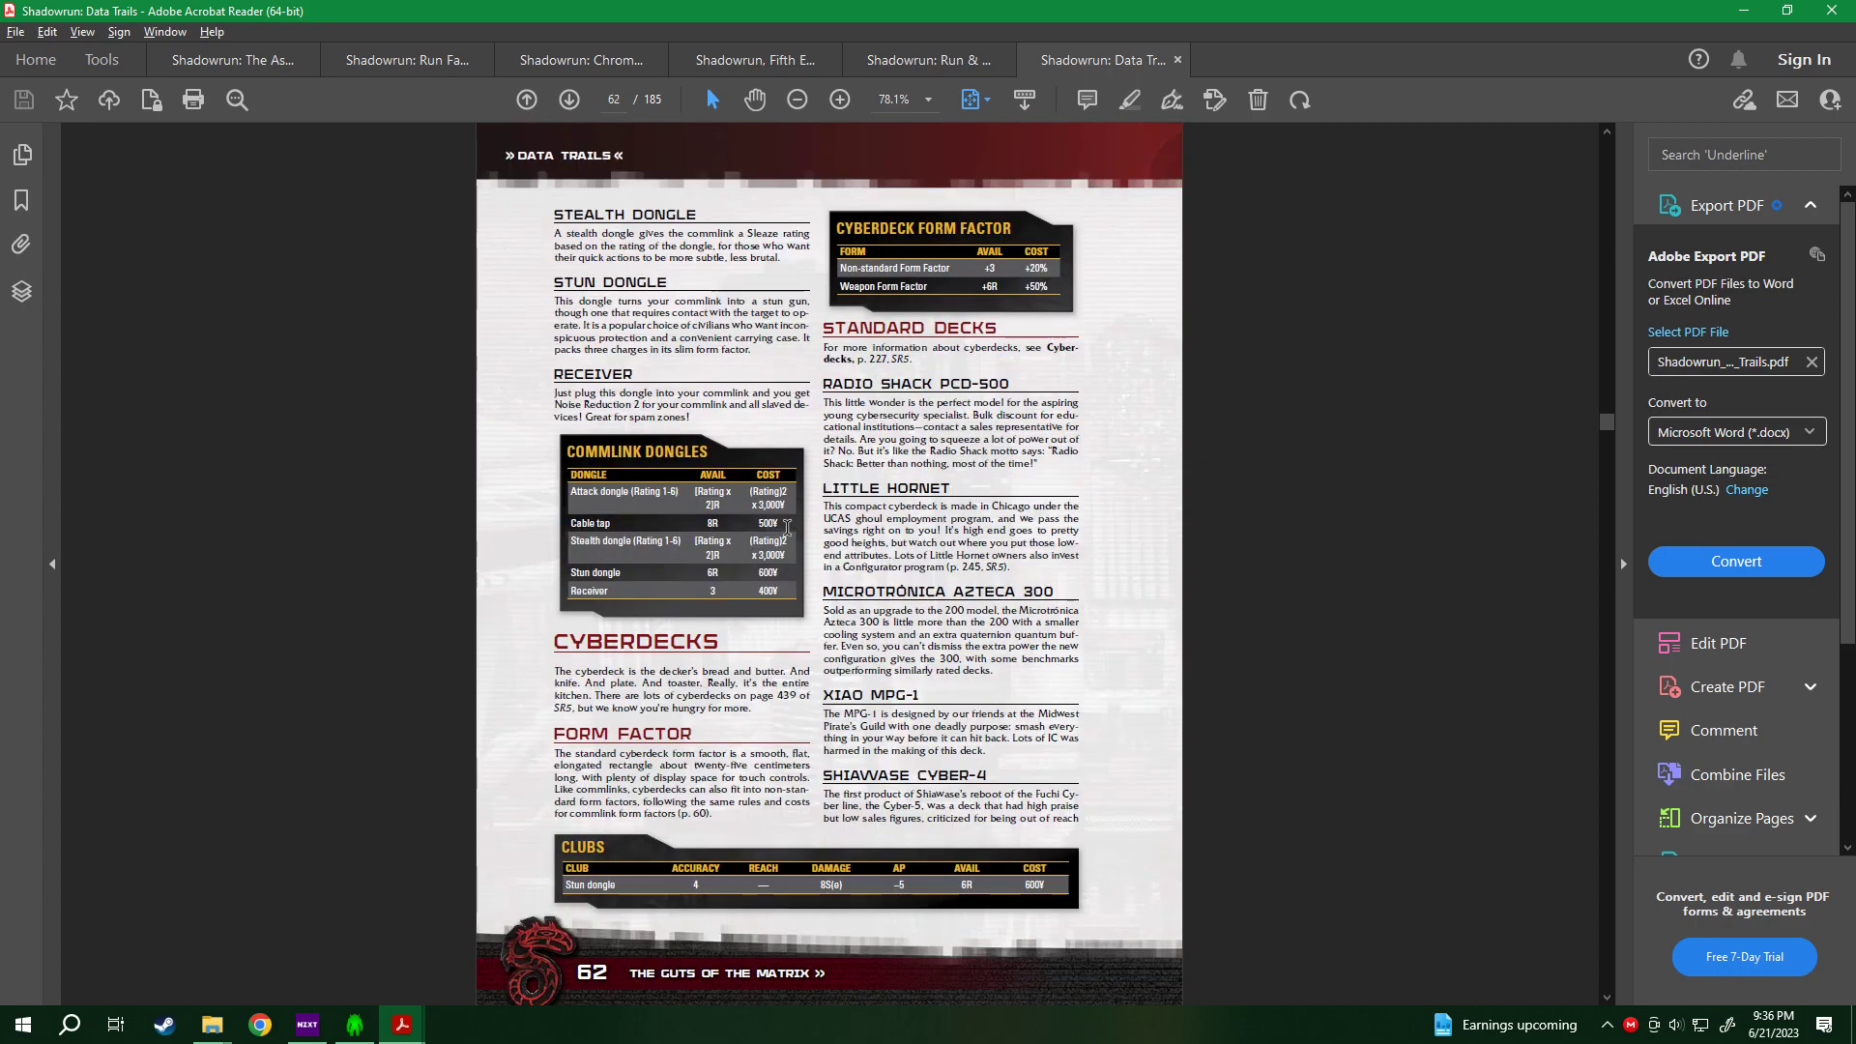
scroll(787, 526, "down", 1)
scroll(788, 527, "down", 1)
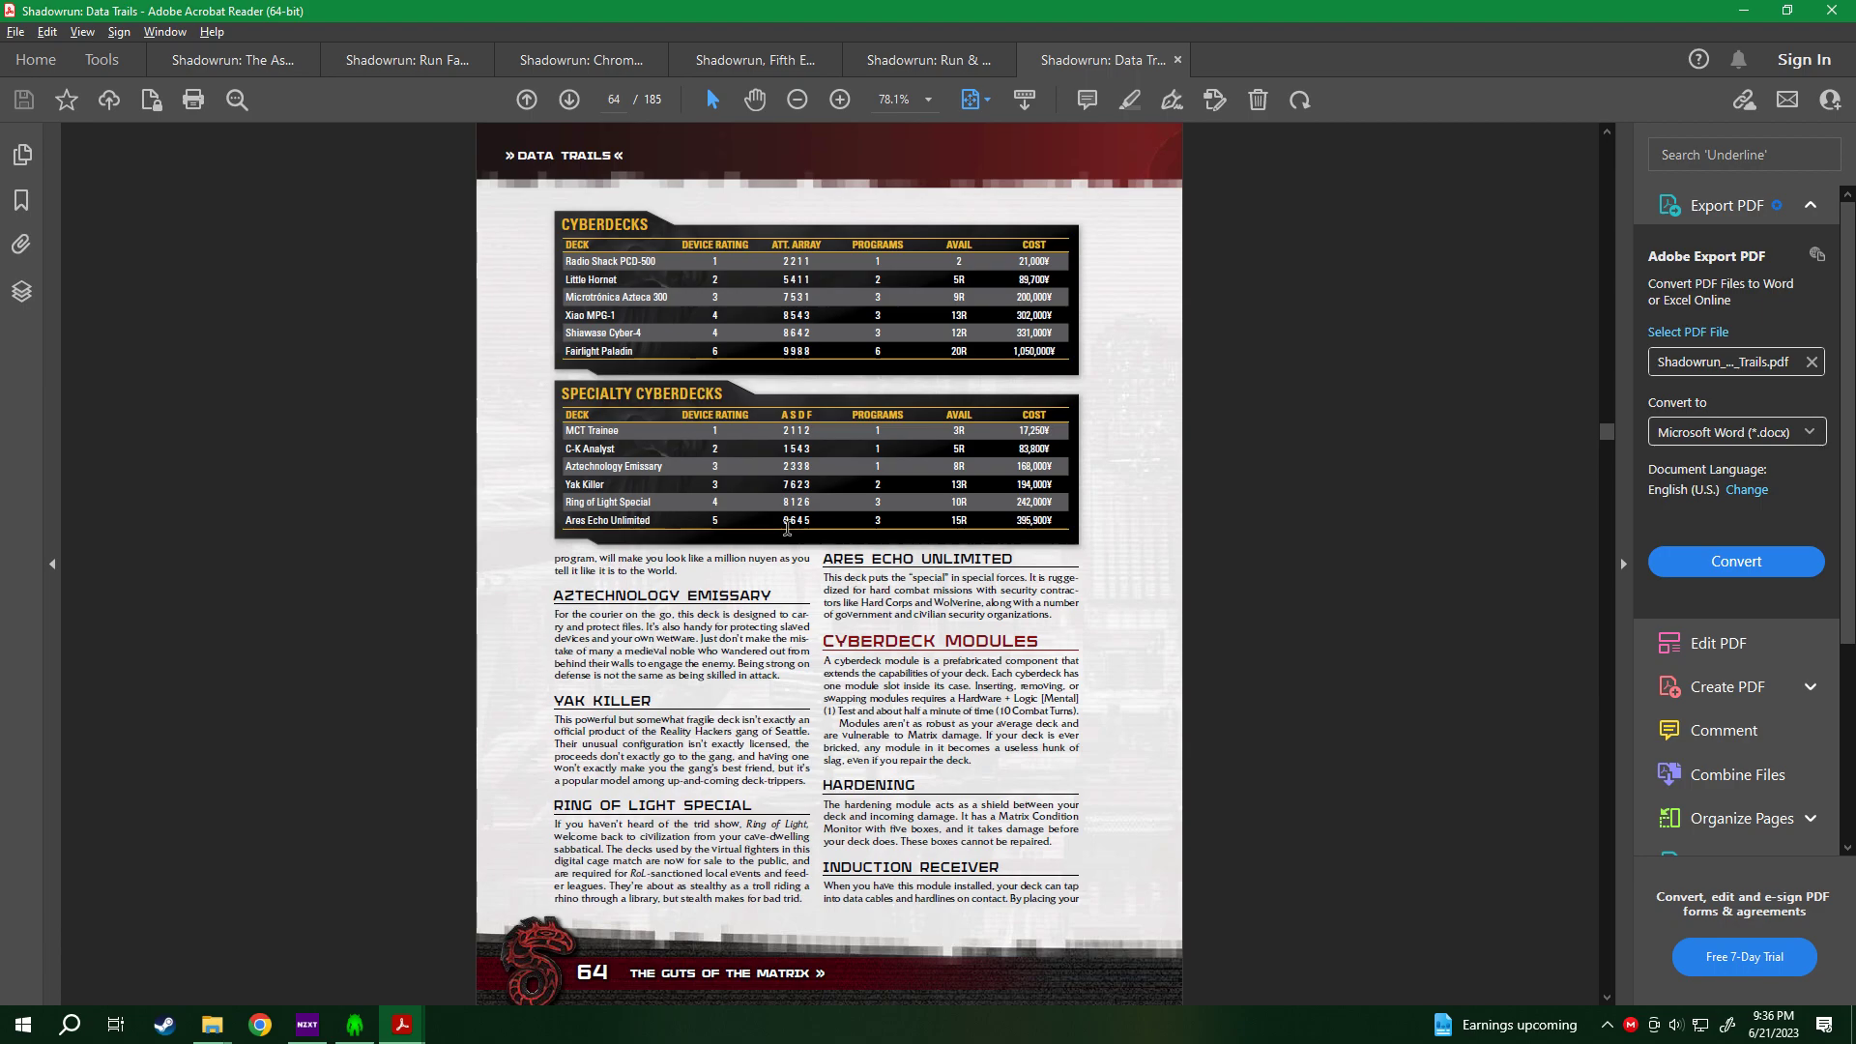
scroll(788, 526, "down", 1)
scroll(553, 345, "up", 6)
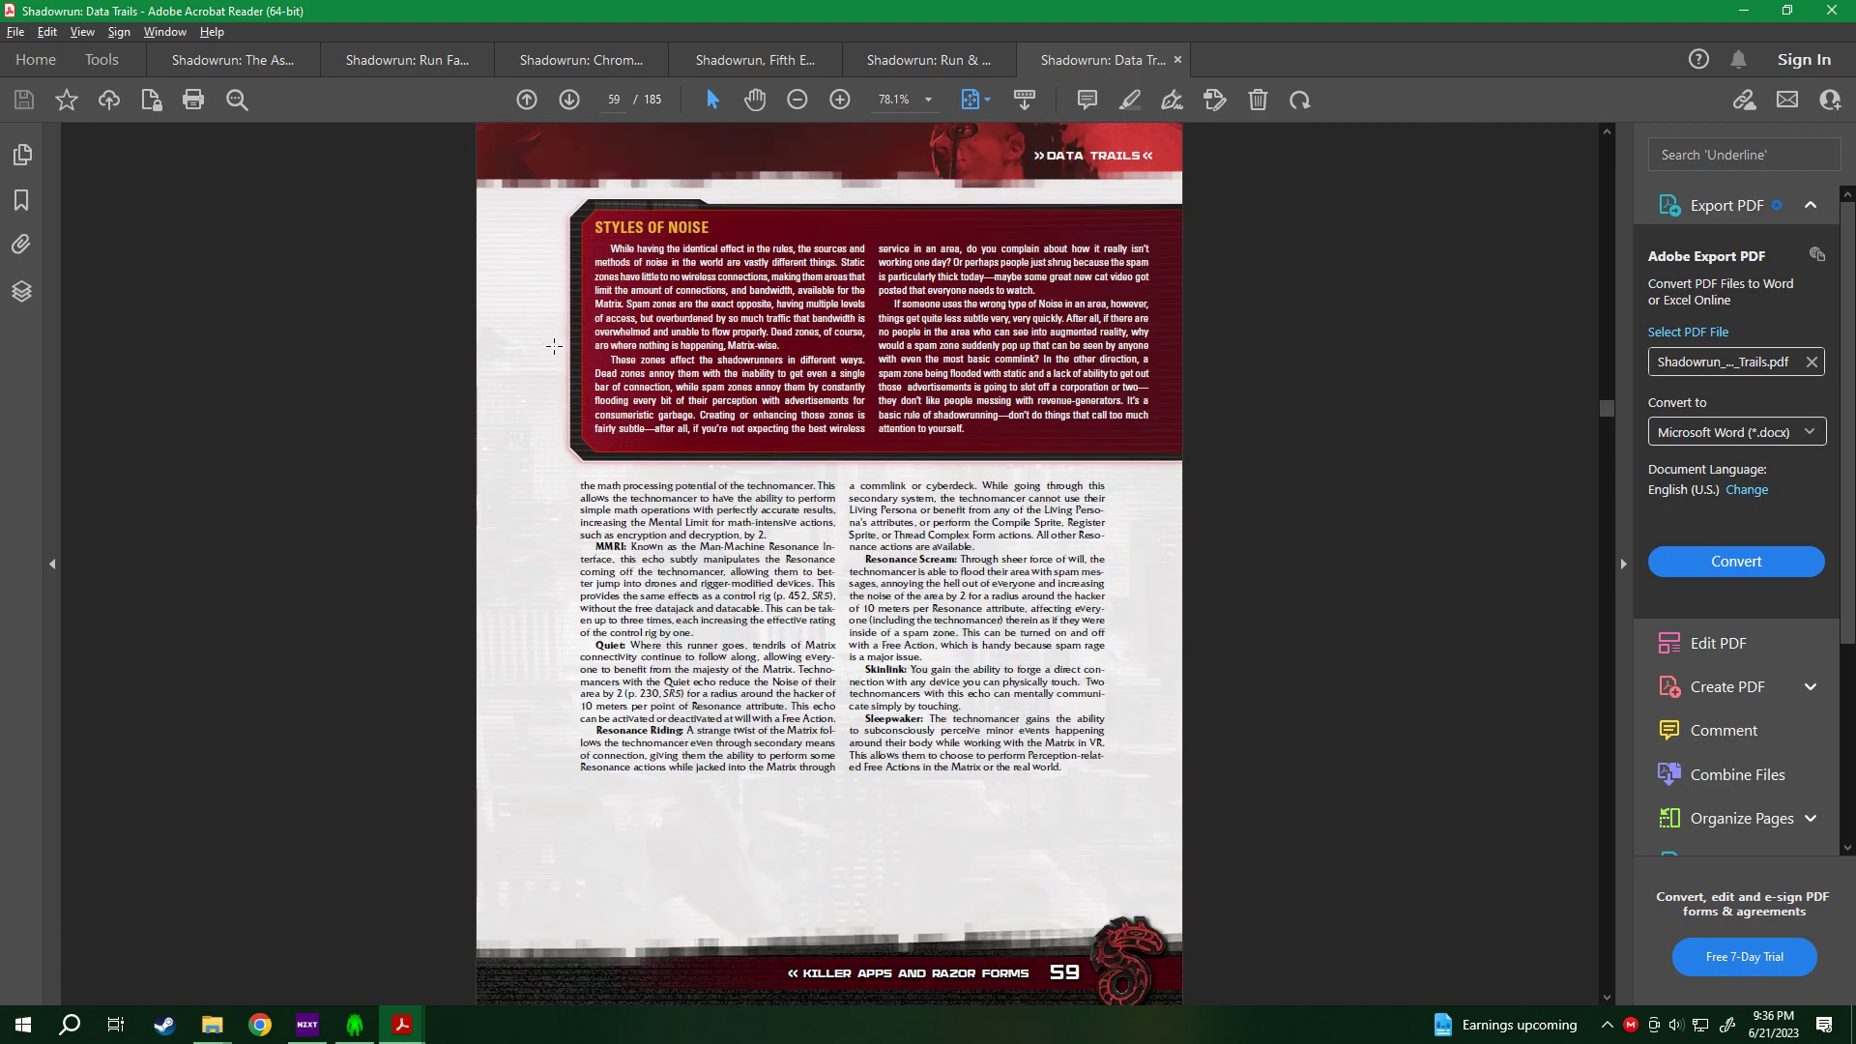
Read the Ticker entry and the commlink app rules on pages 55 and 56, and return to Chummer5a.
scroll(554, 345, "up", 3)
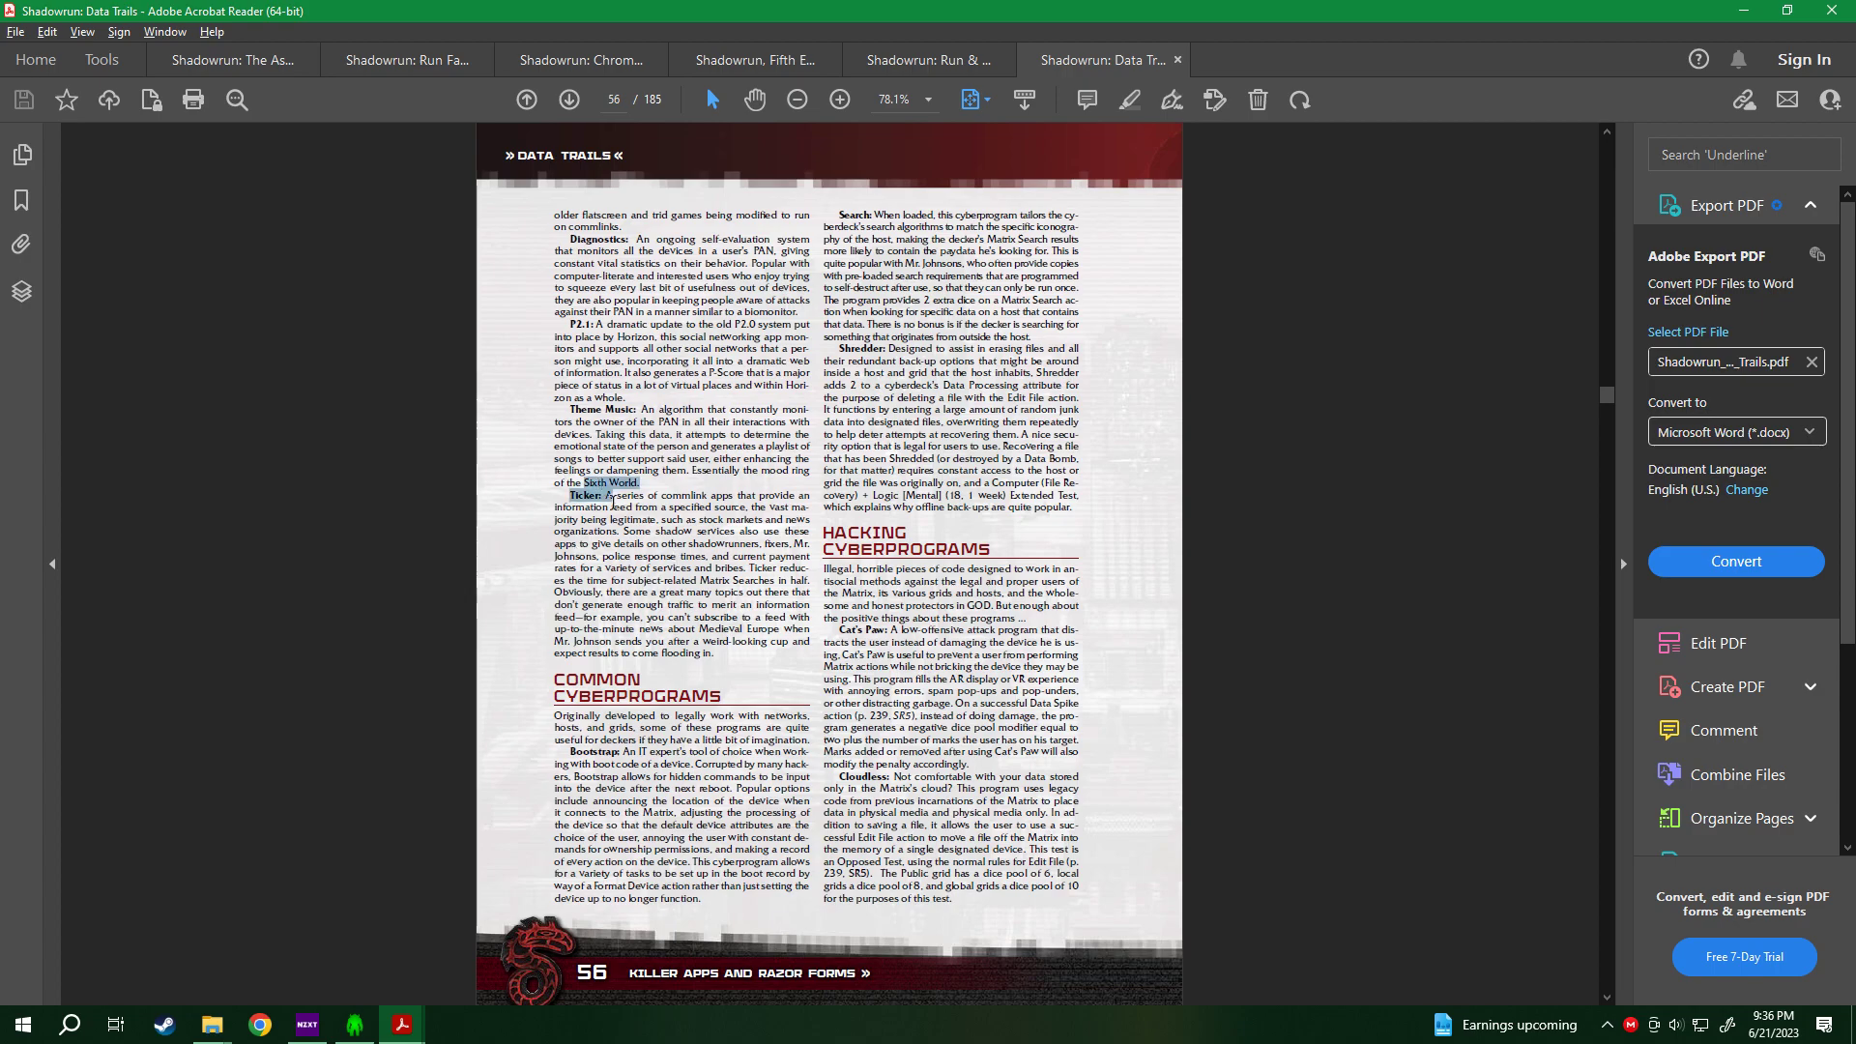
left_click_drag(608, 496, 744, 656)
left_click(690, 561)
scroll(690, 561, "up", 1)
scroll(691, 561, "down", 1)
scroll(690, 562, "up", 4)
scroll(690, 562, "down", 2)
scroll(690, 562, "down", 2)
scroll(690, 561, "up", 1)
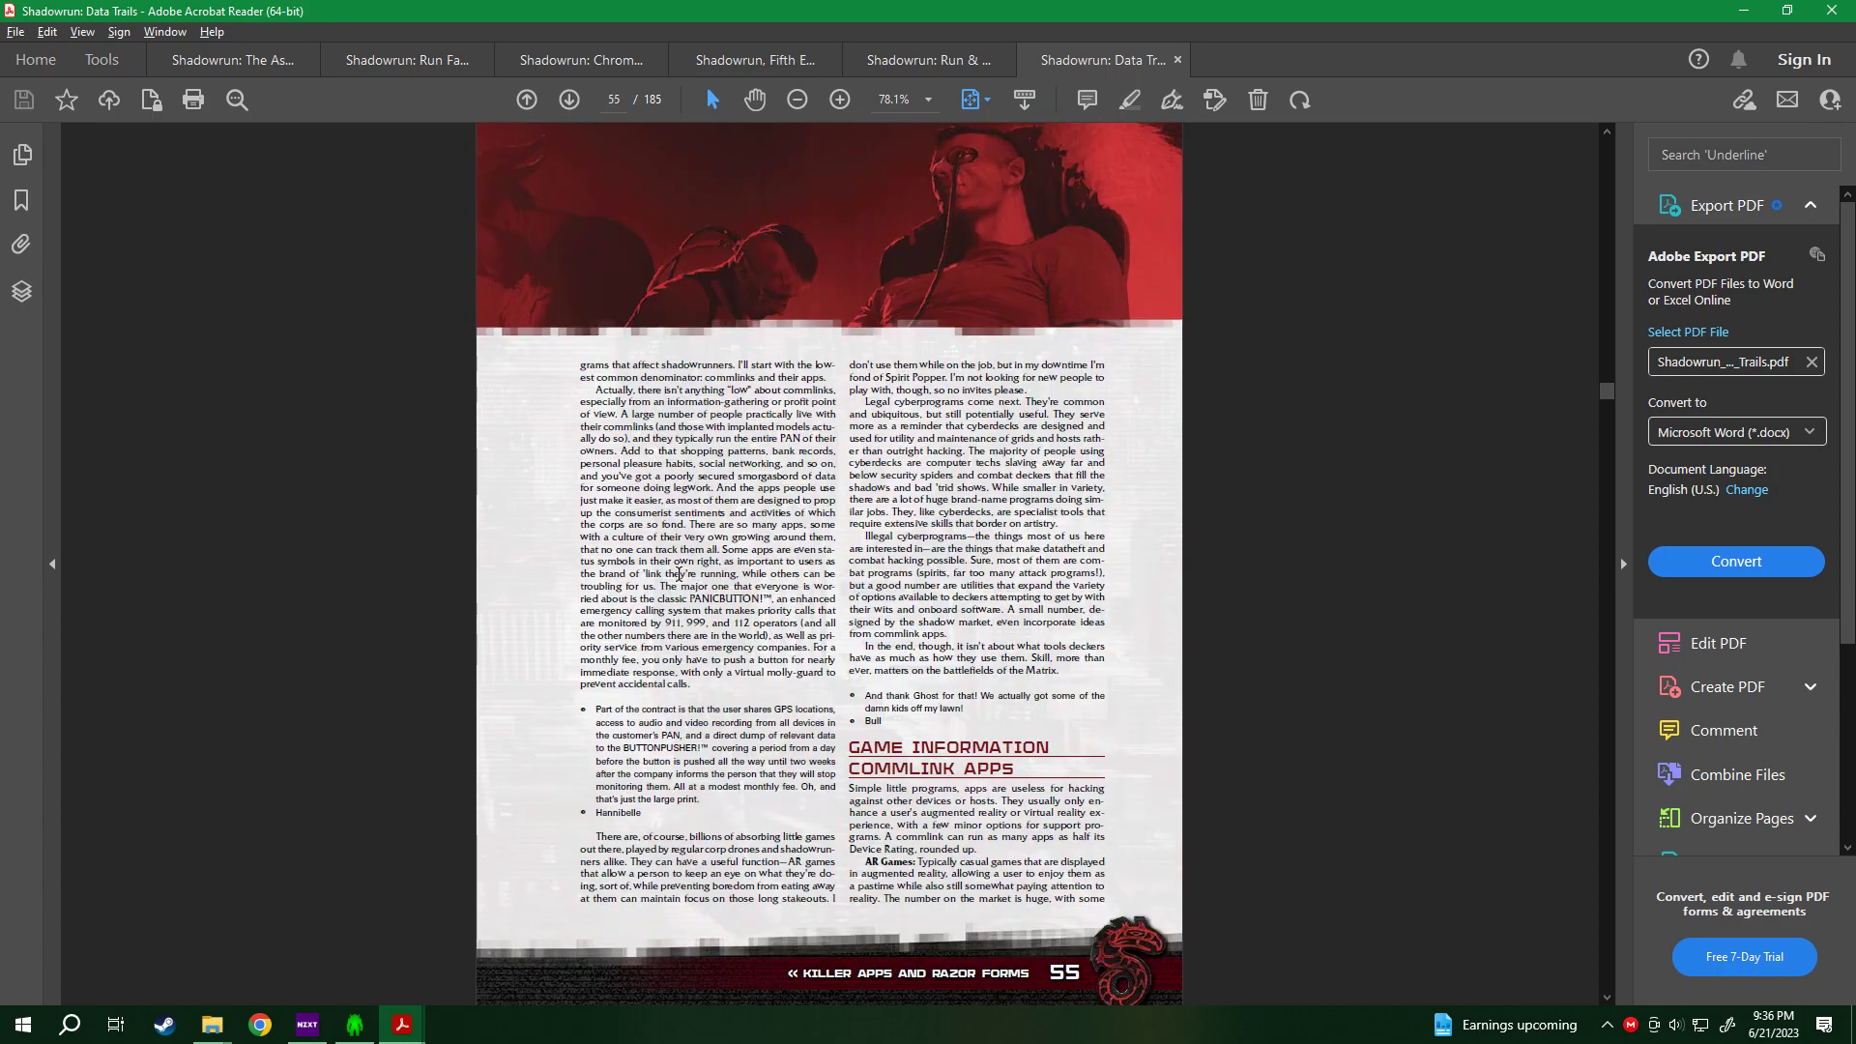
scroll(679, 574, "down", 1)
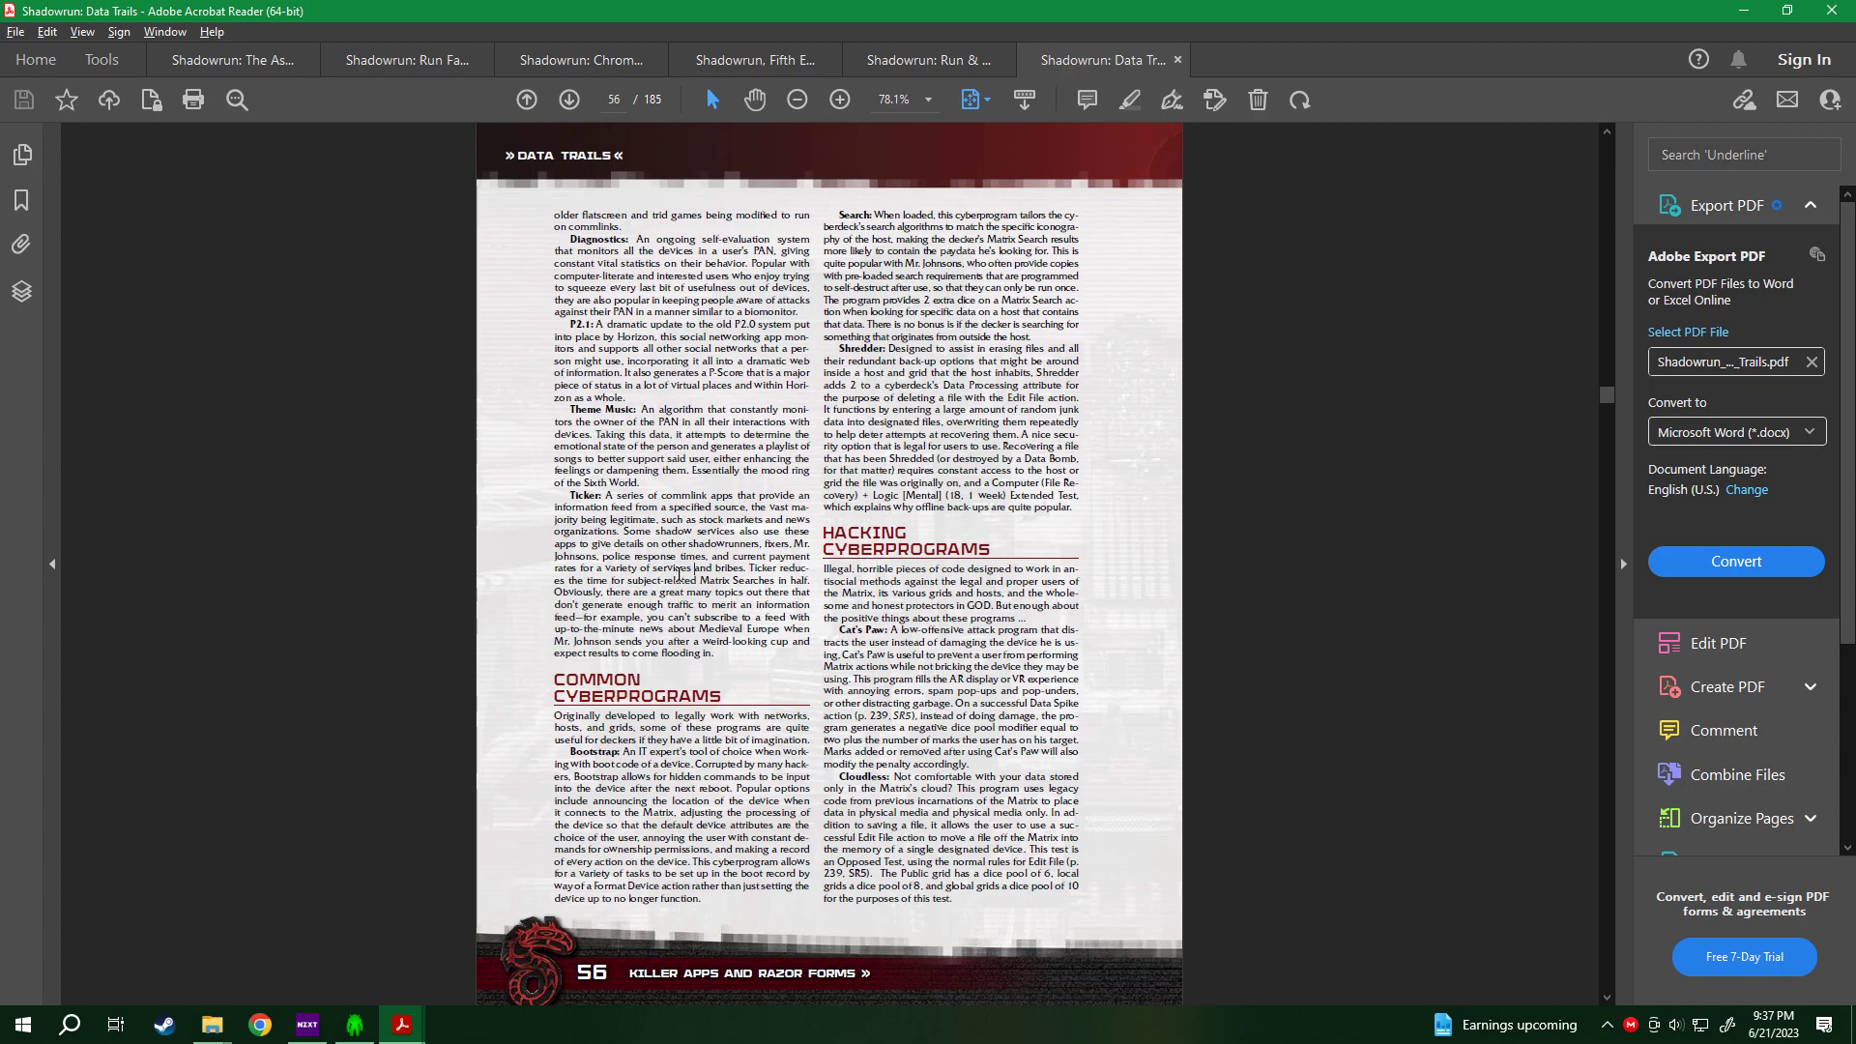
scroll(678, 574, "down", 1)
scroll(678, 574, "down", 1)
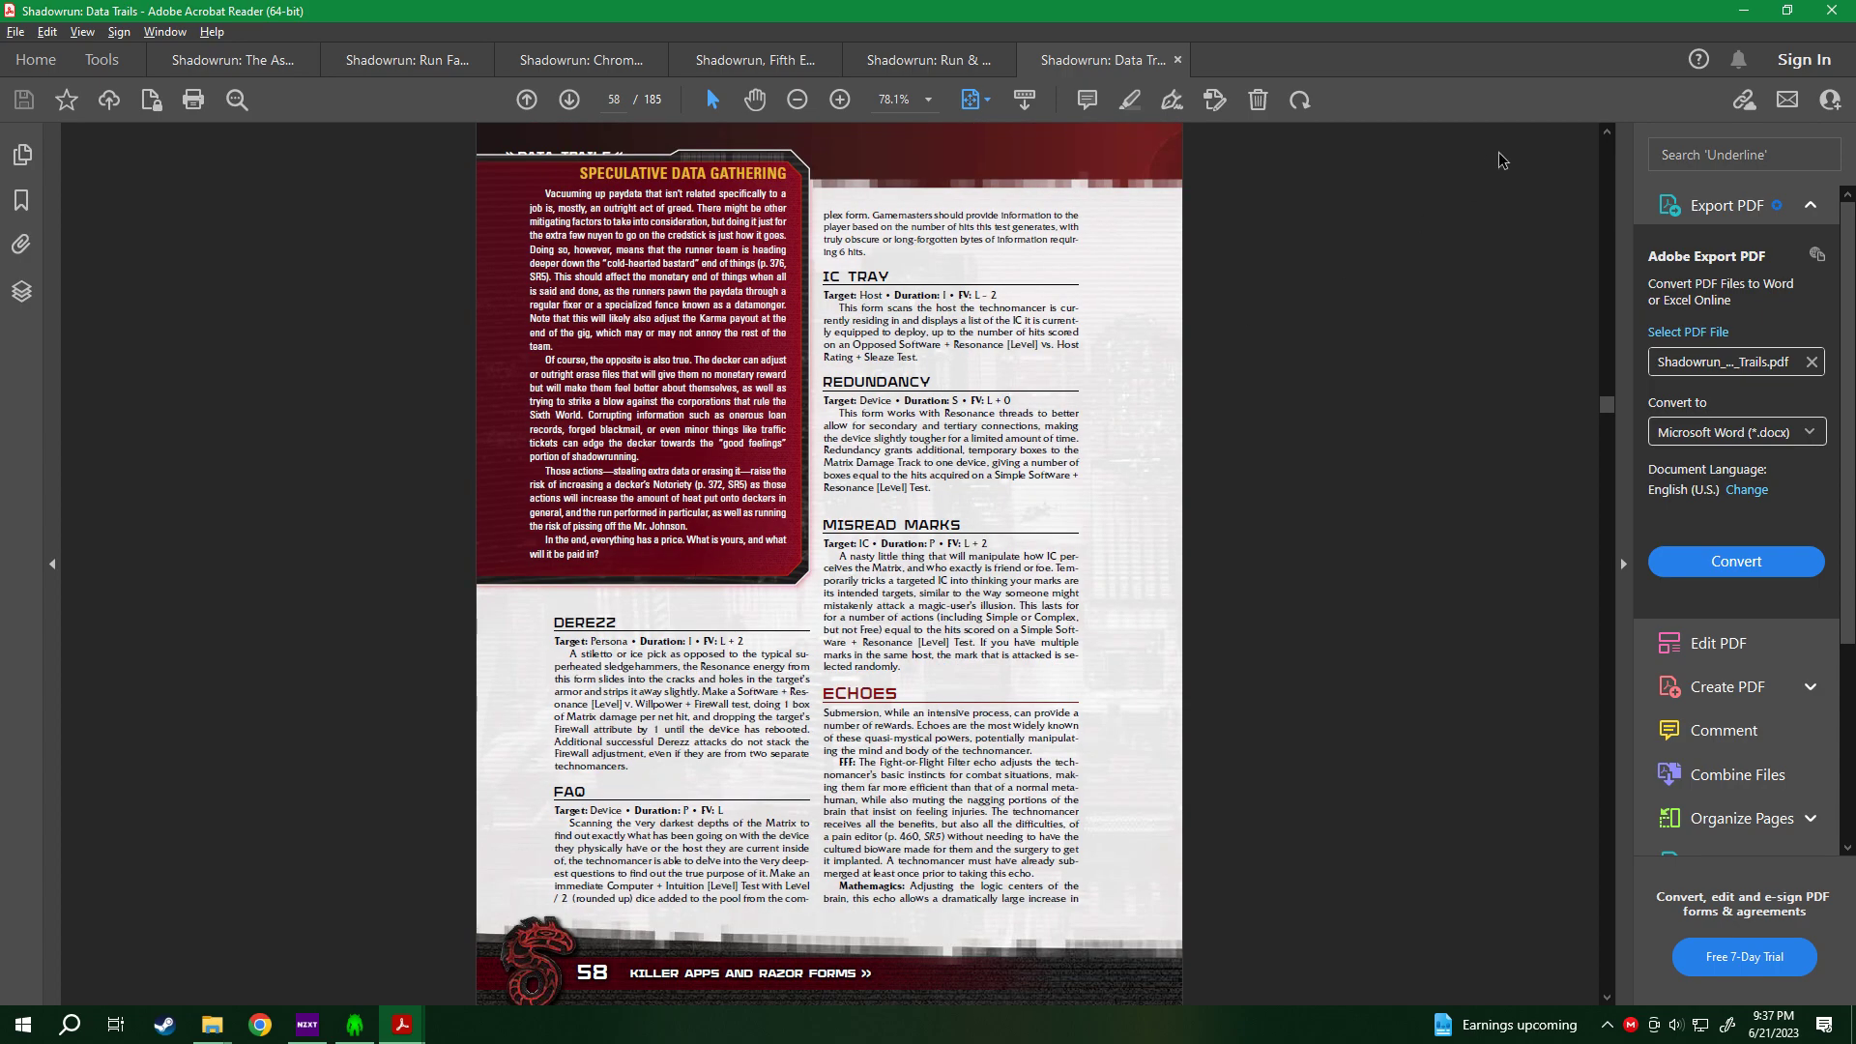
left_click(1744, 11)
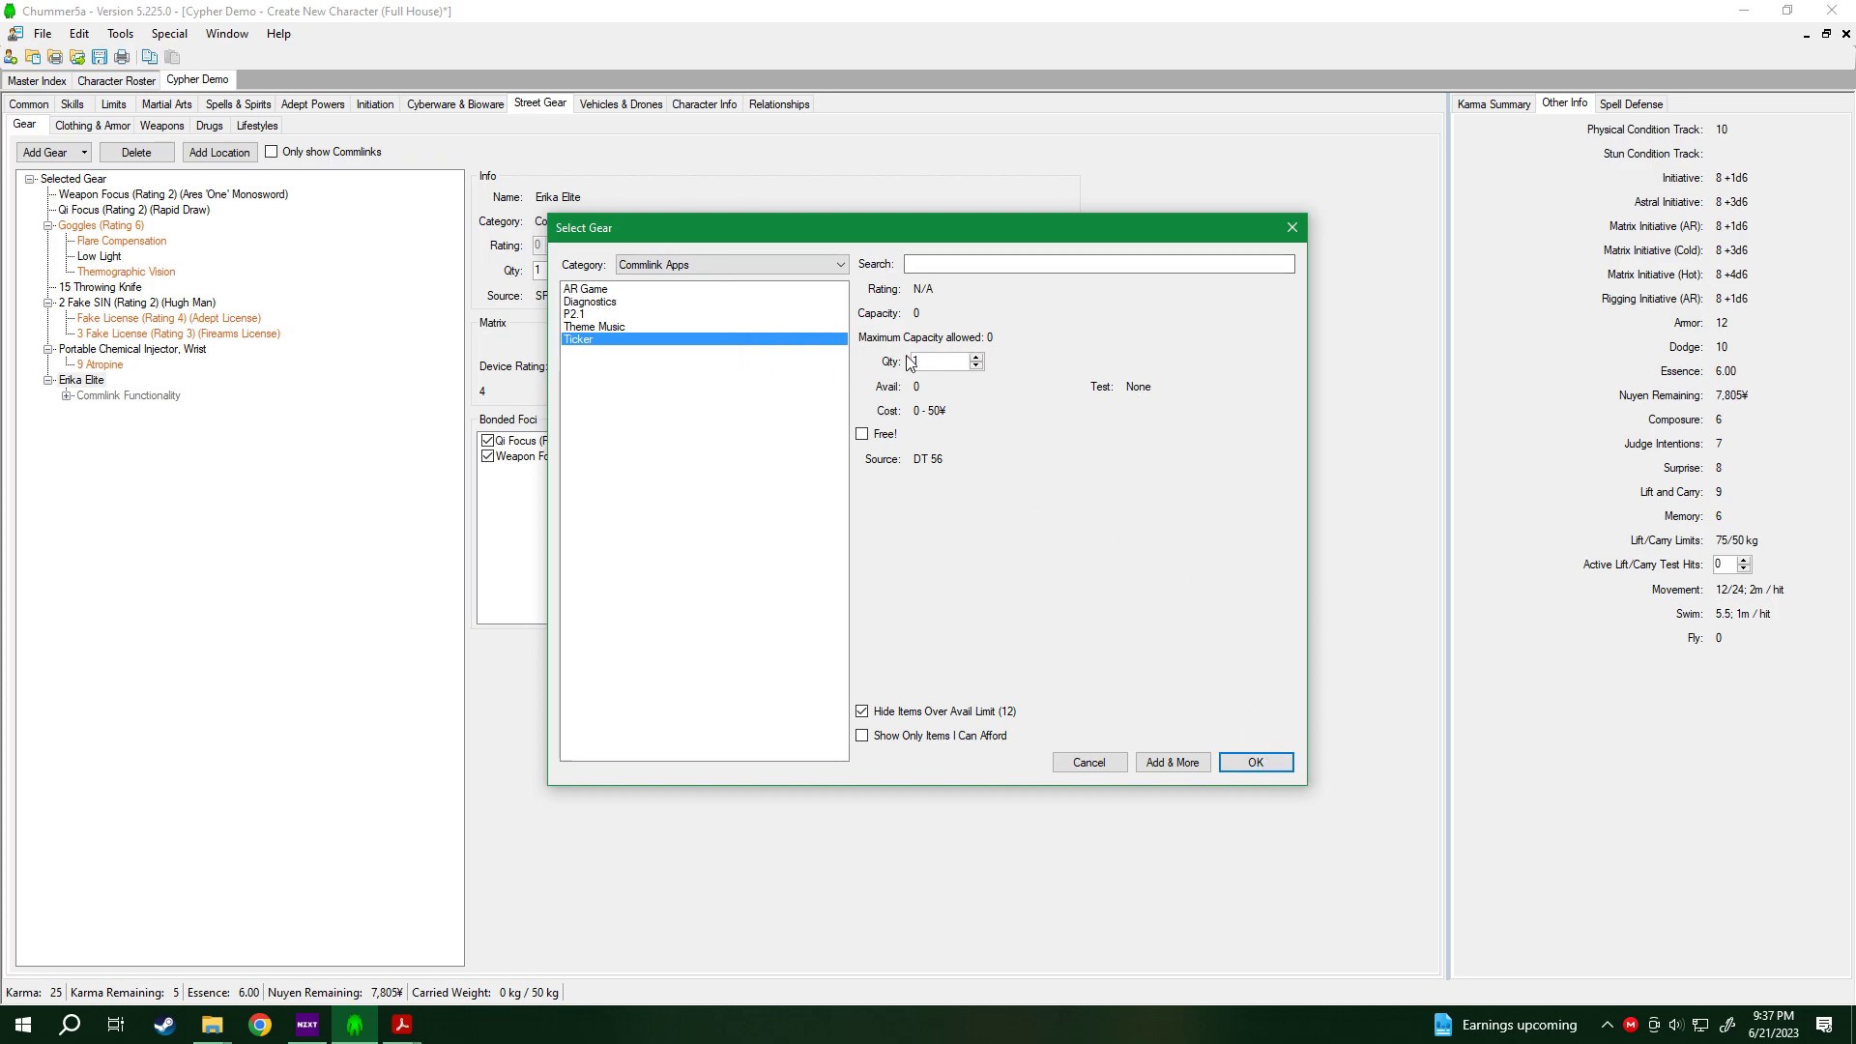
Add the Ticker app to the Erika Elite with a cost of 10¥ and the value Police Response Times.
left_click(1254, 761)
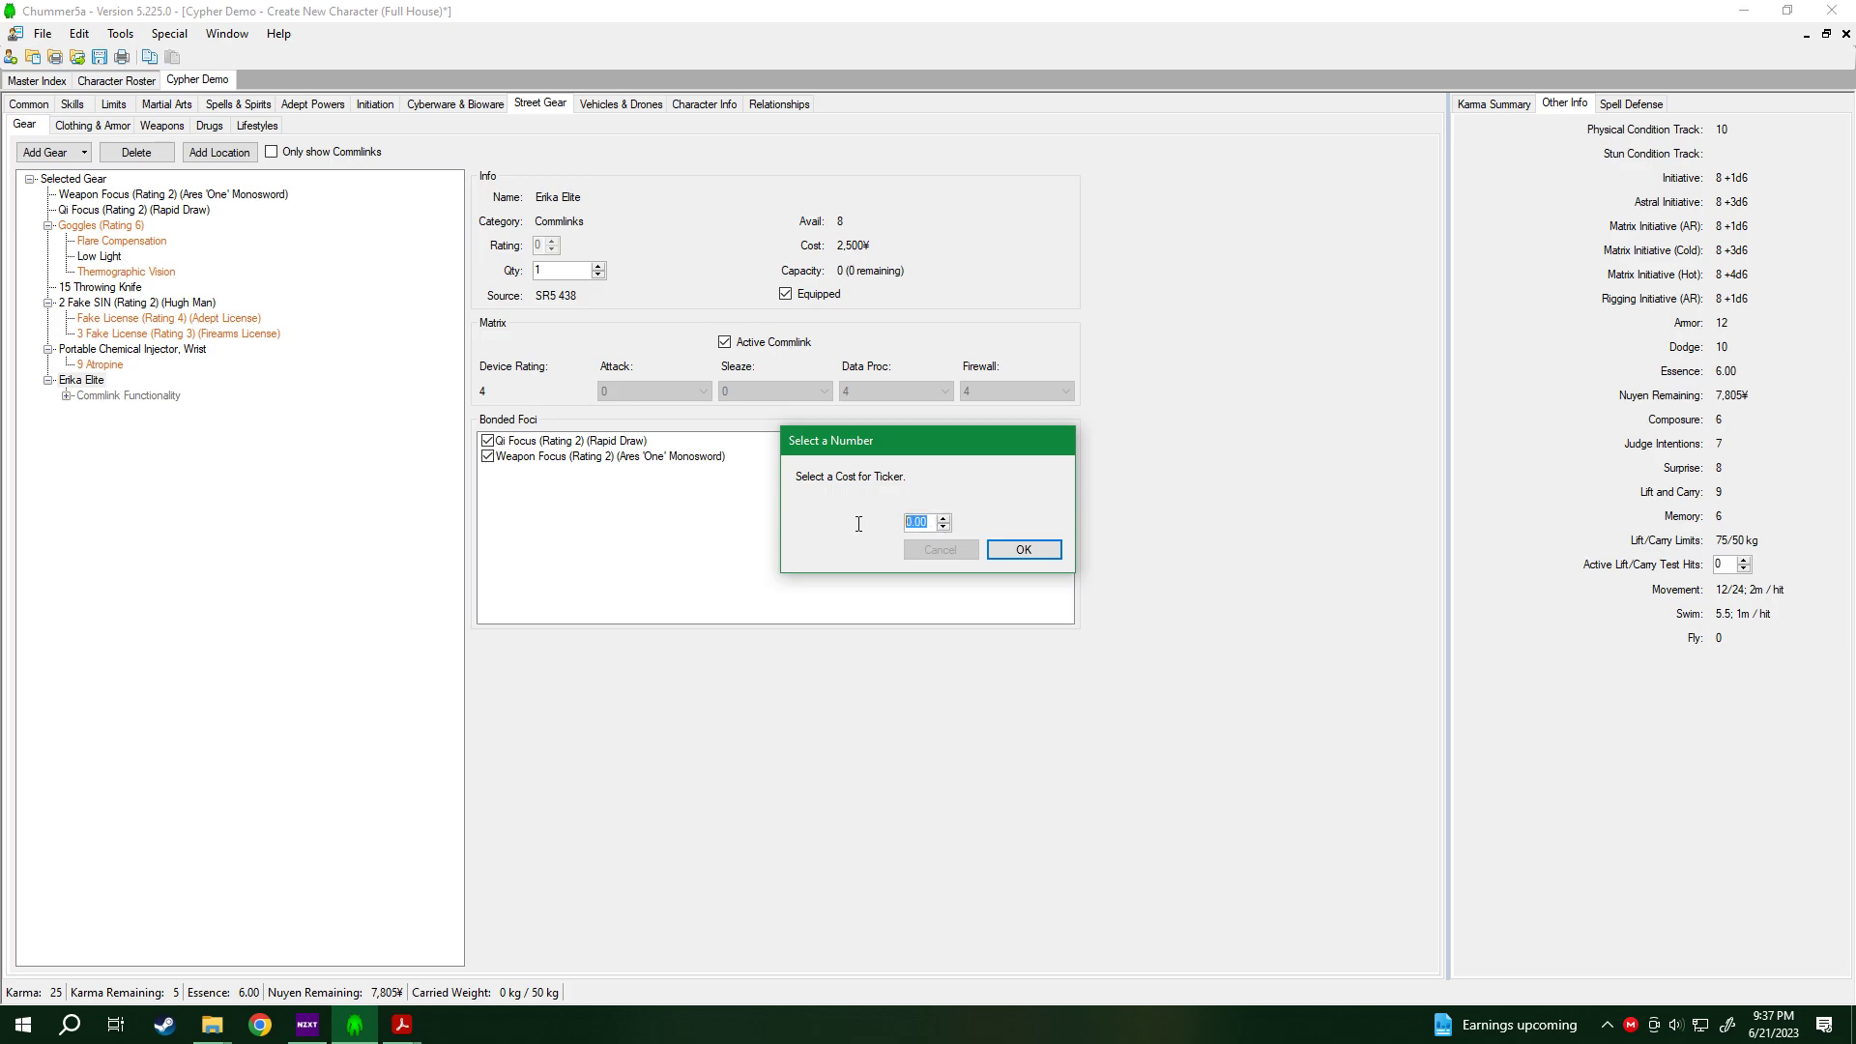
left_click(1038, 549)
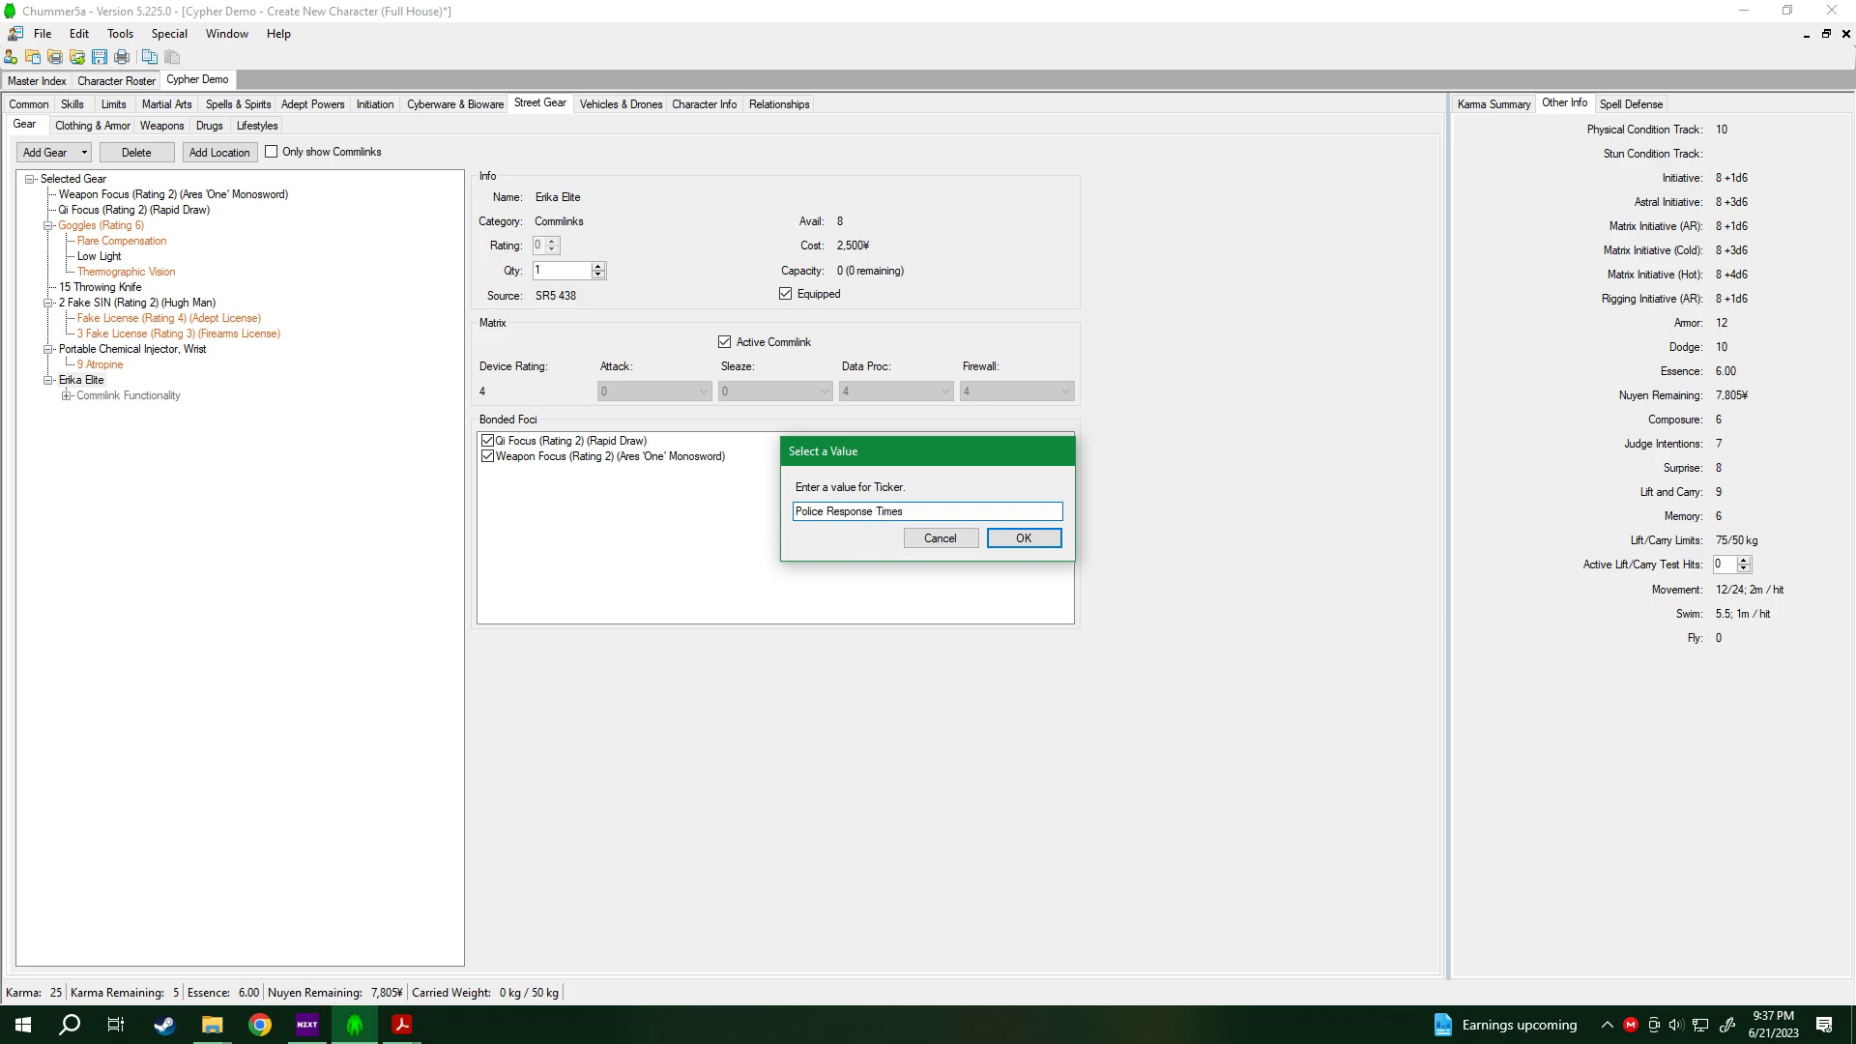
key("Return")
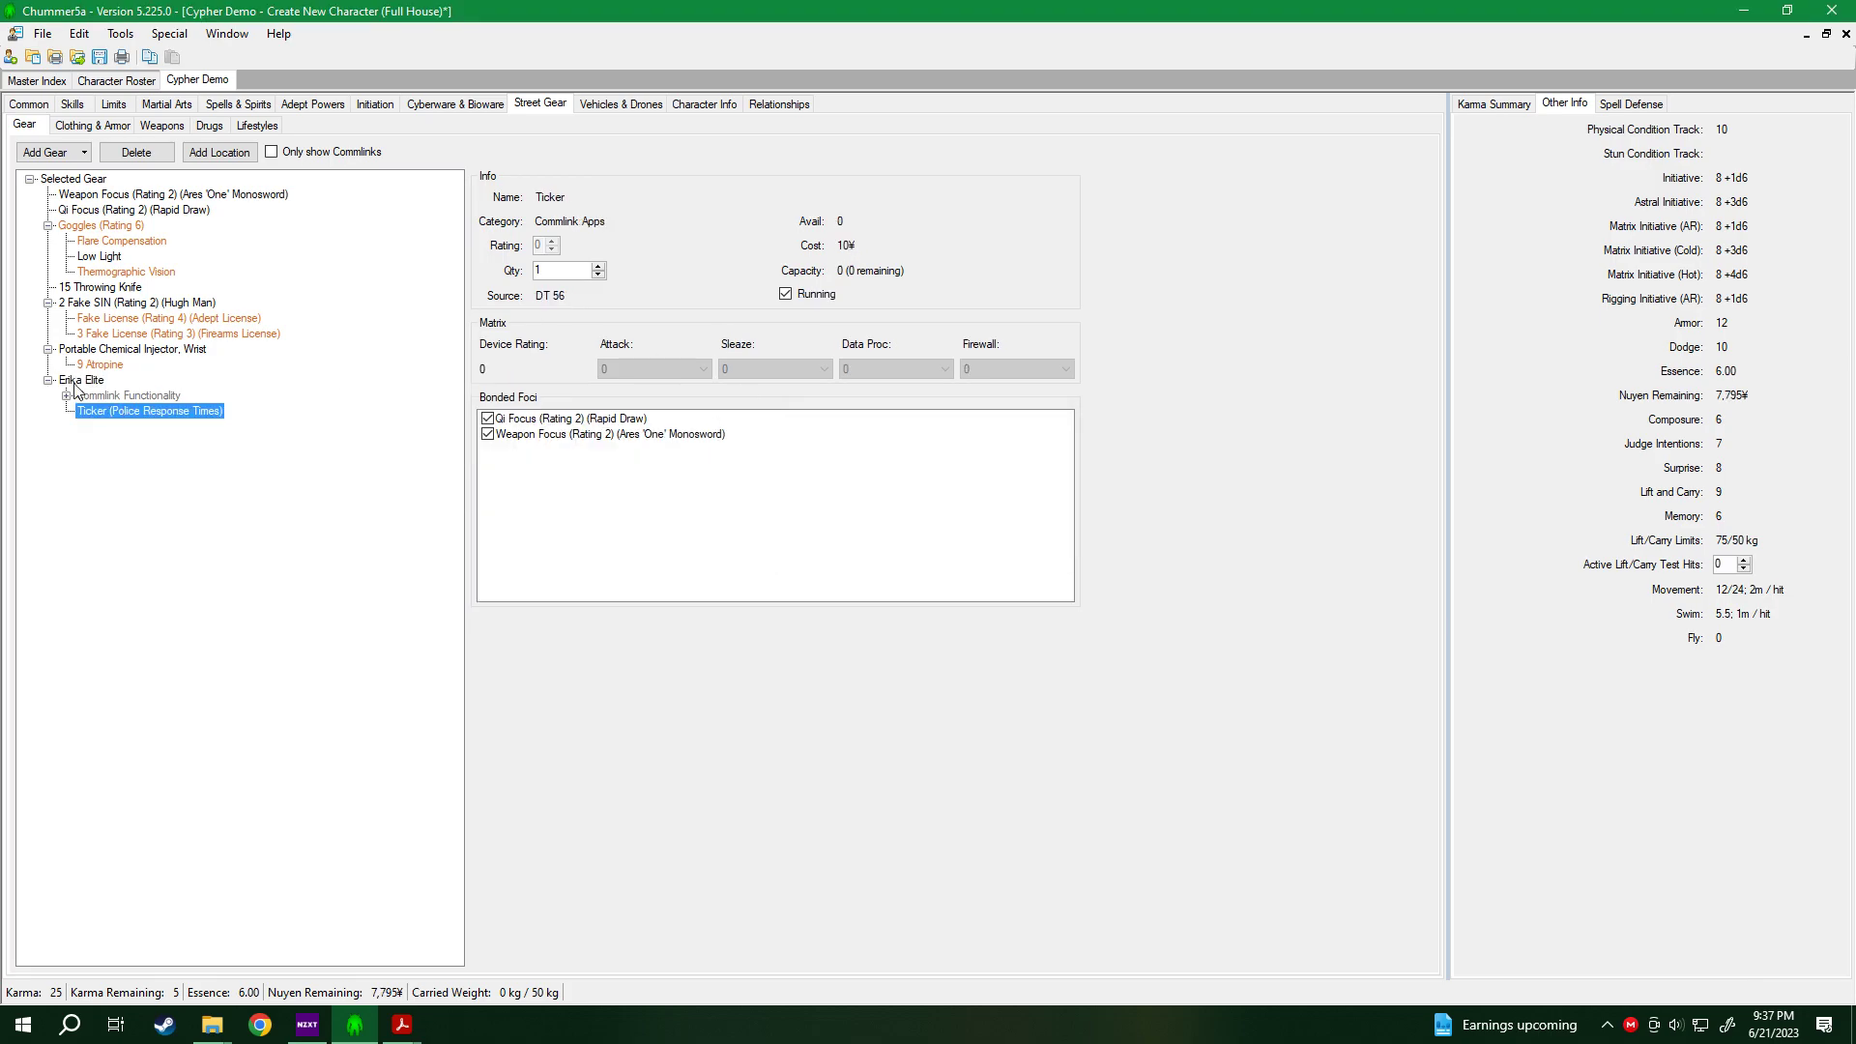
Add the Theme Music commlink app to the Erika Elite with a cost of 10¥.
mouse_move(162, 417)
left_click(97, 381)
right_click(103, 383)
left_click(154, 398)
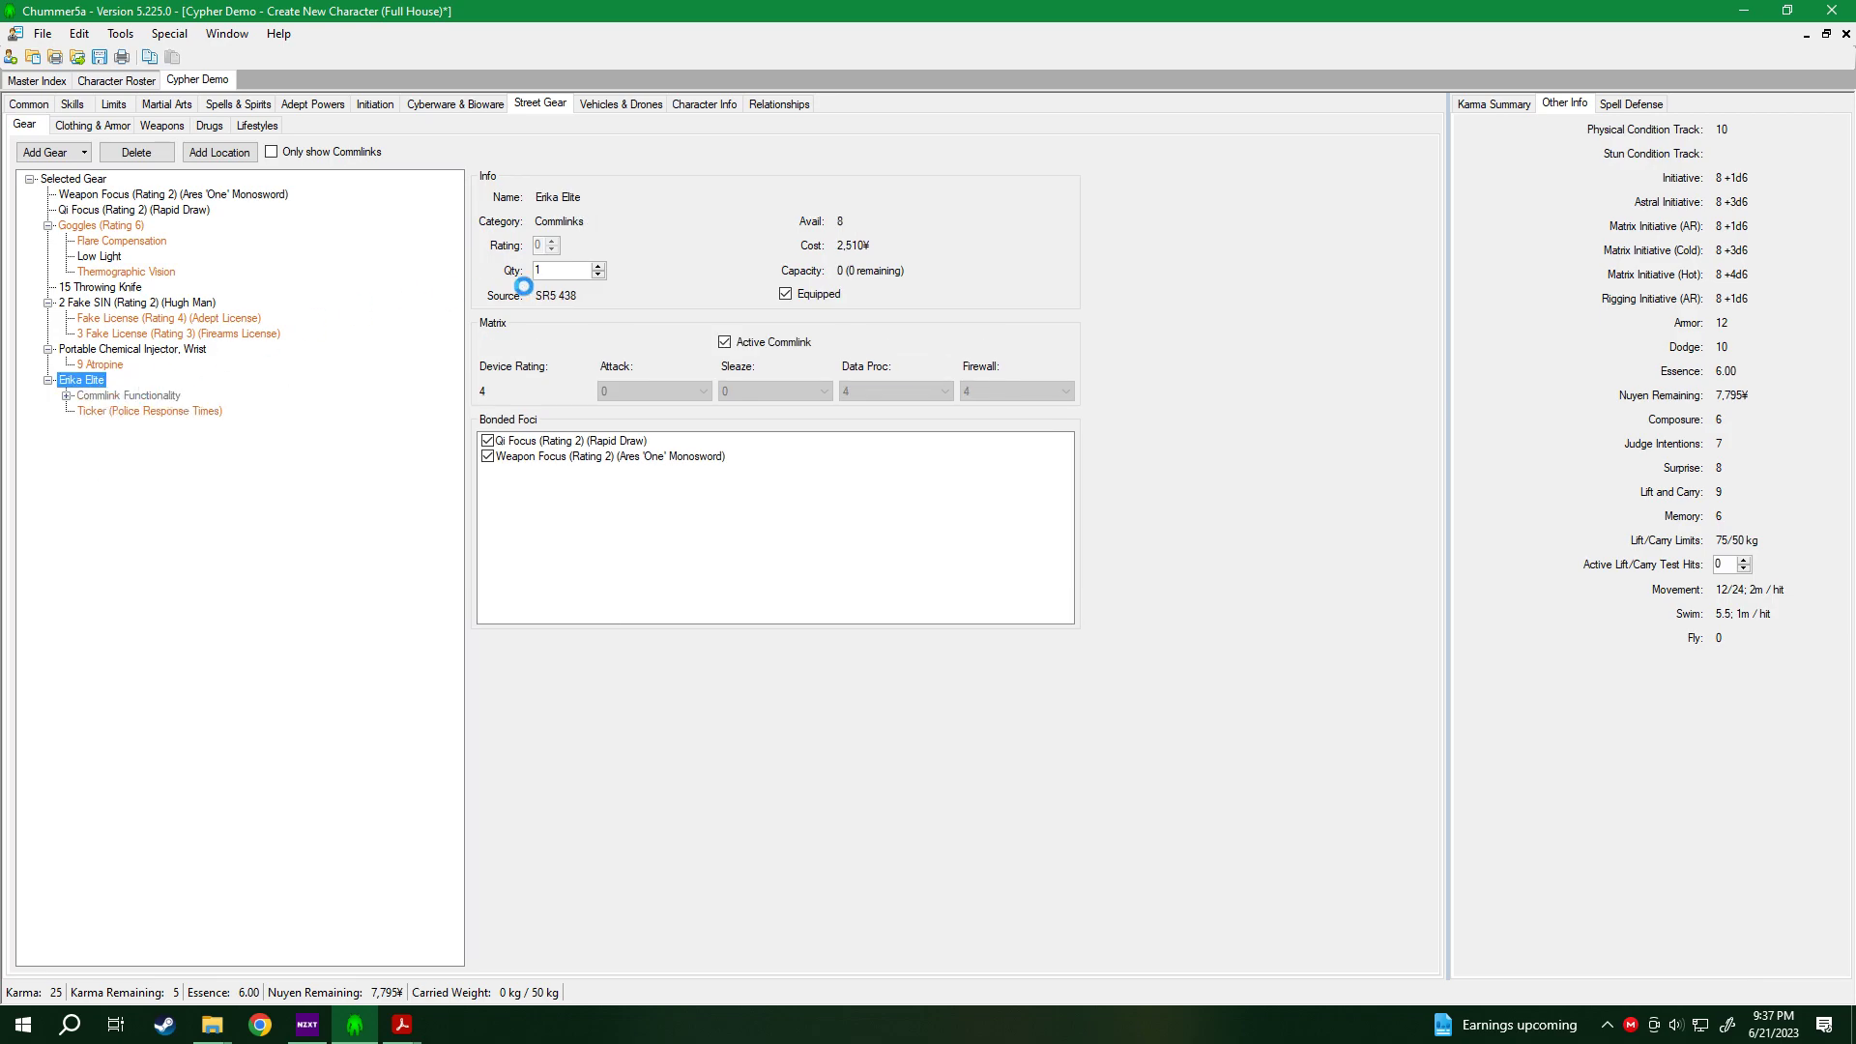
left_click(603, 327)
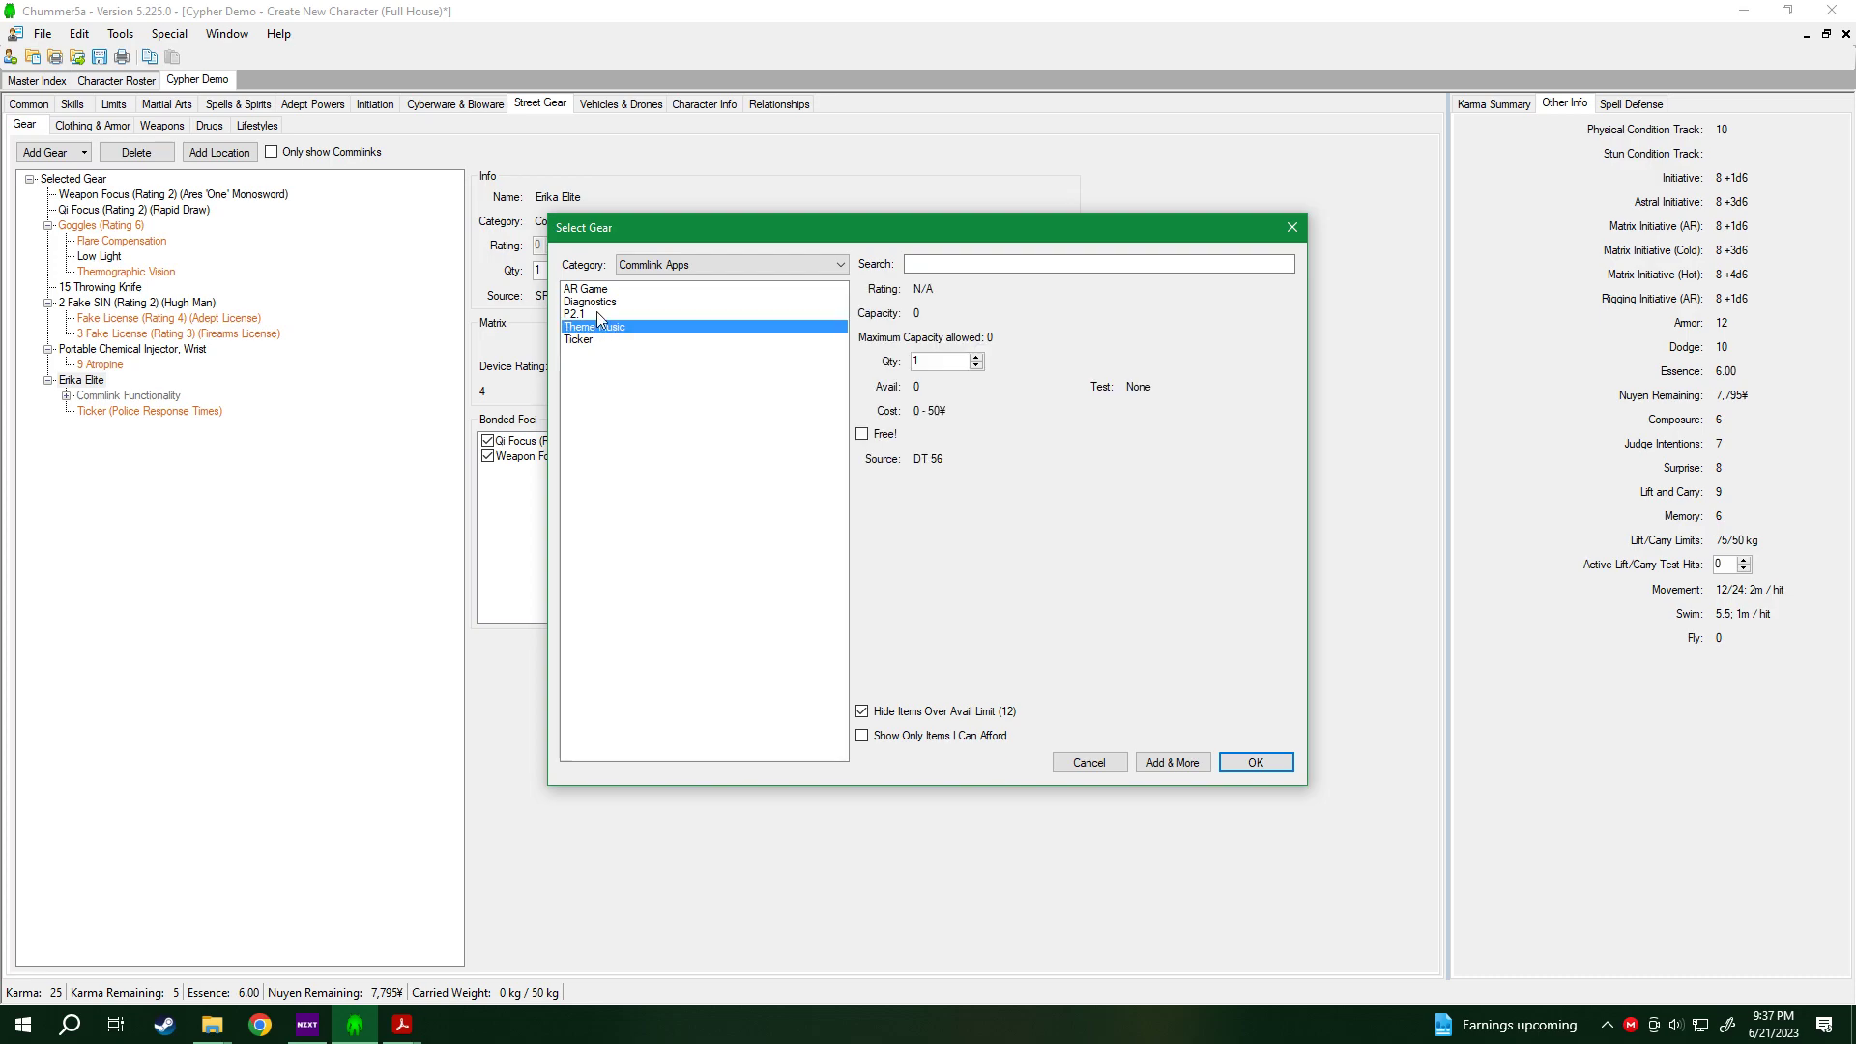
left_click(1262, 756)
left_click(942, 518)
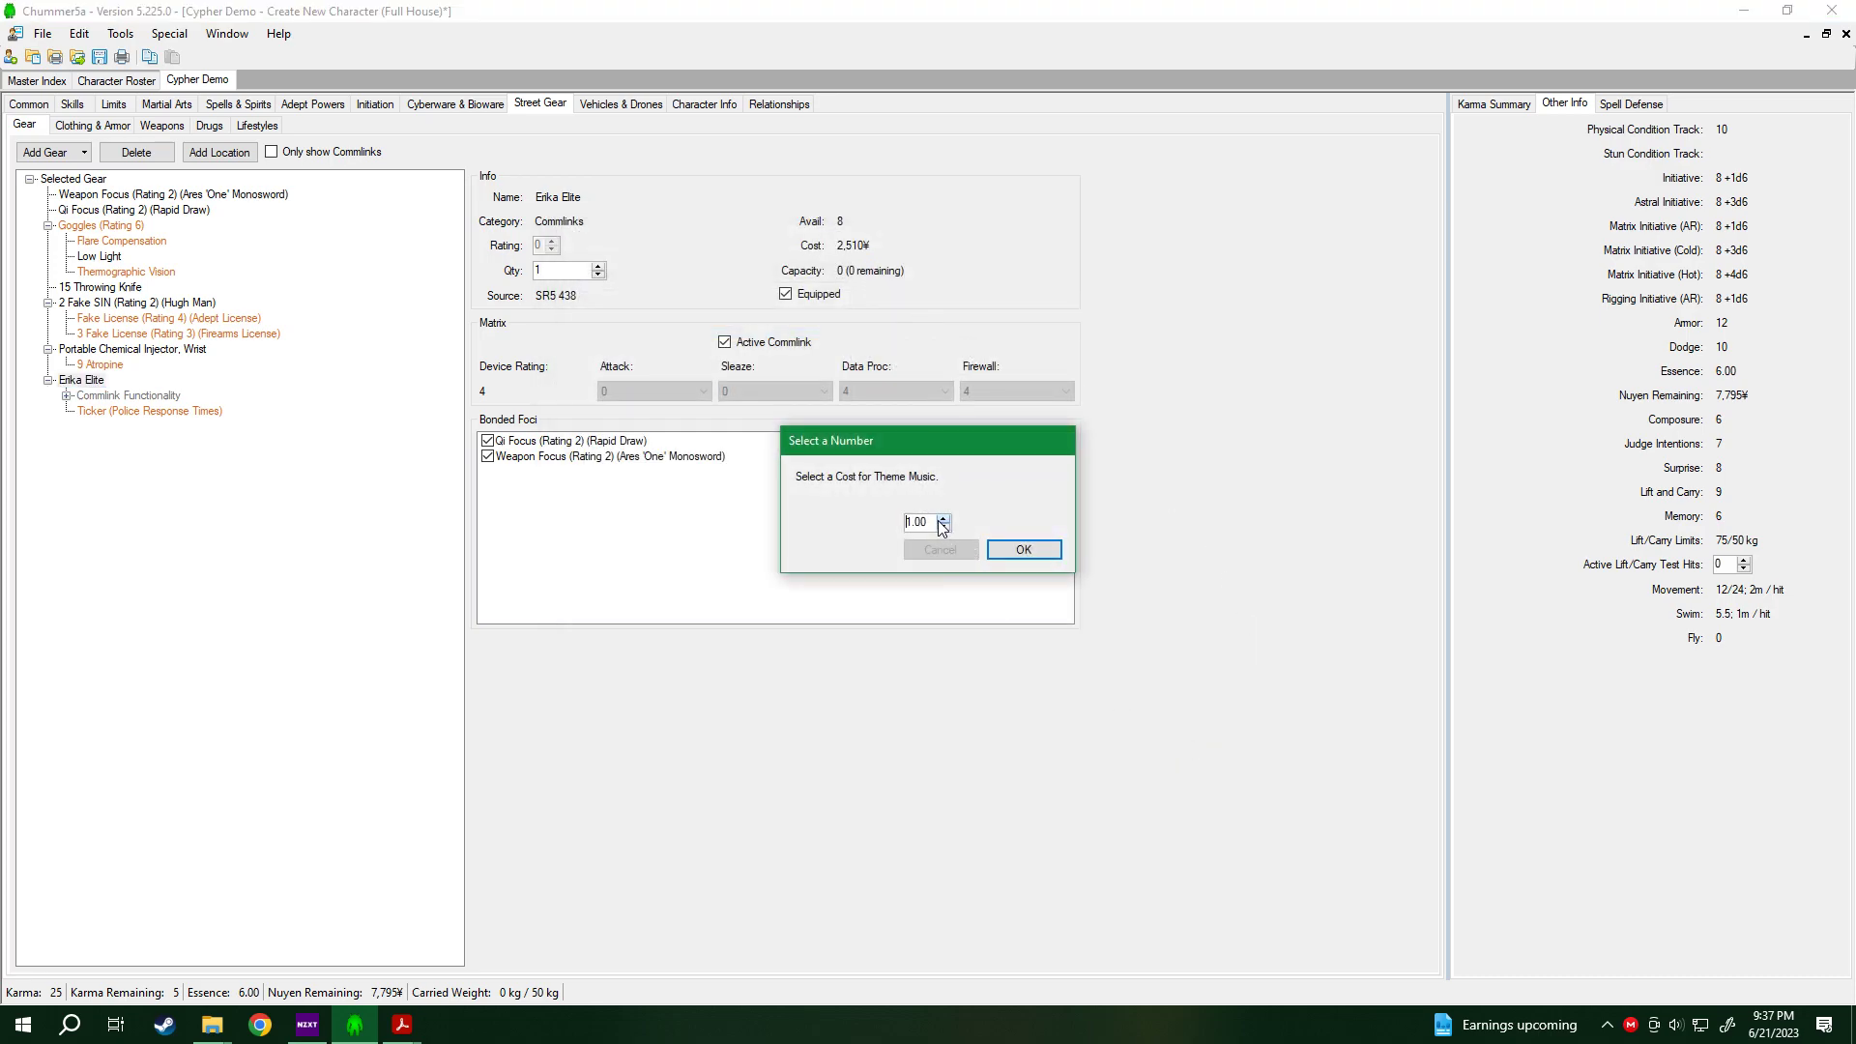
left_click(942, 519)
left_click(1024, 549)
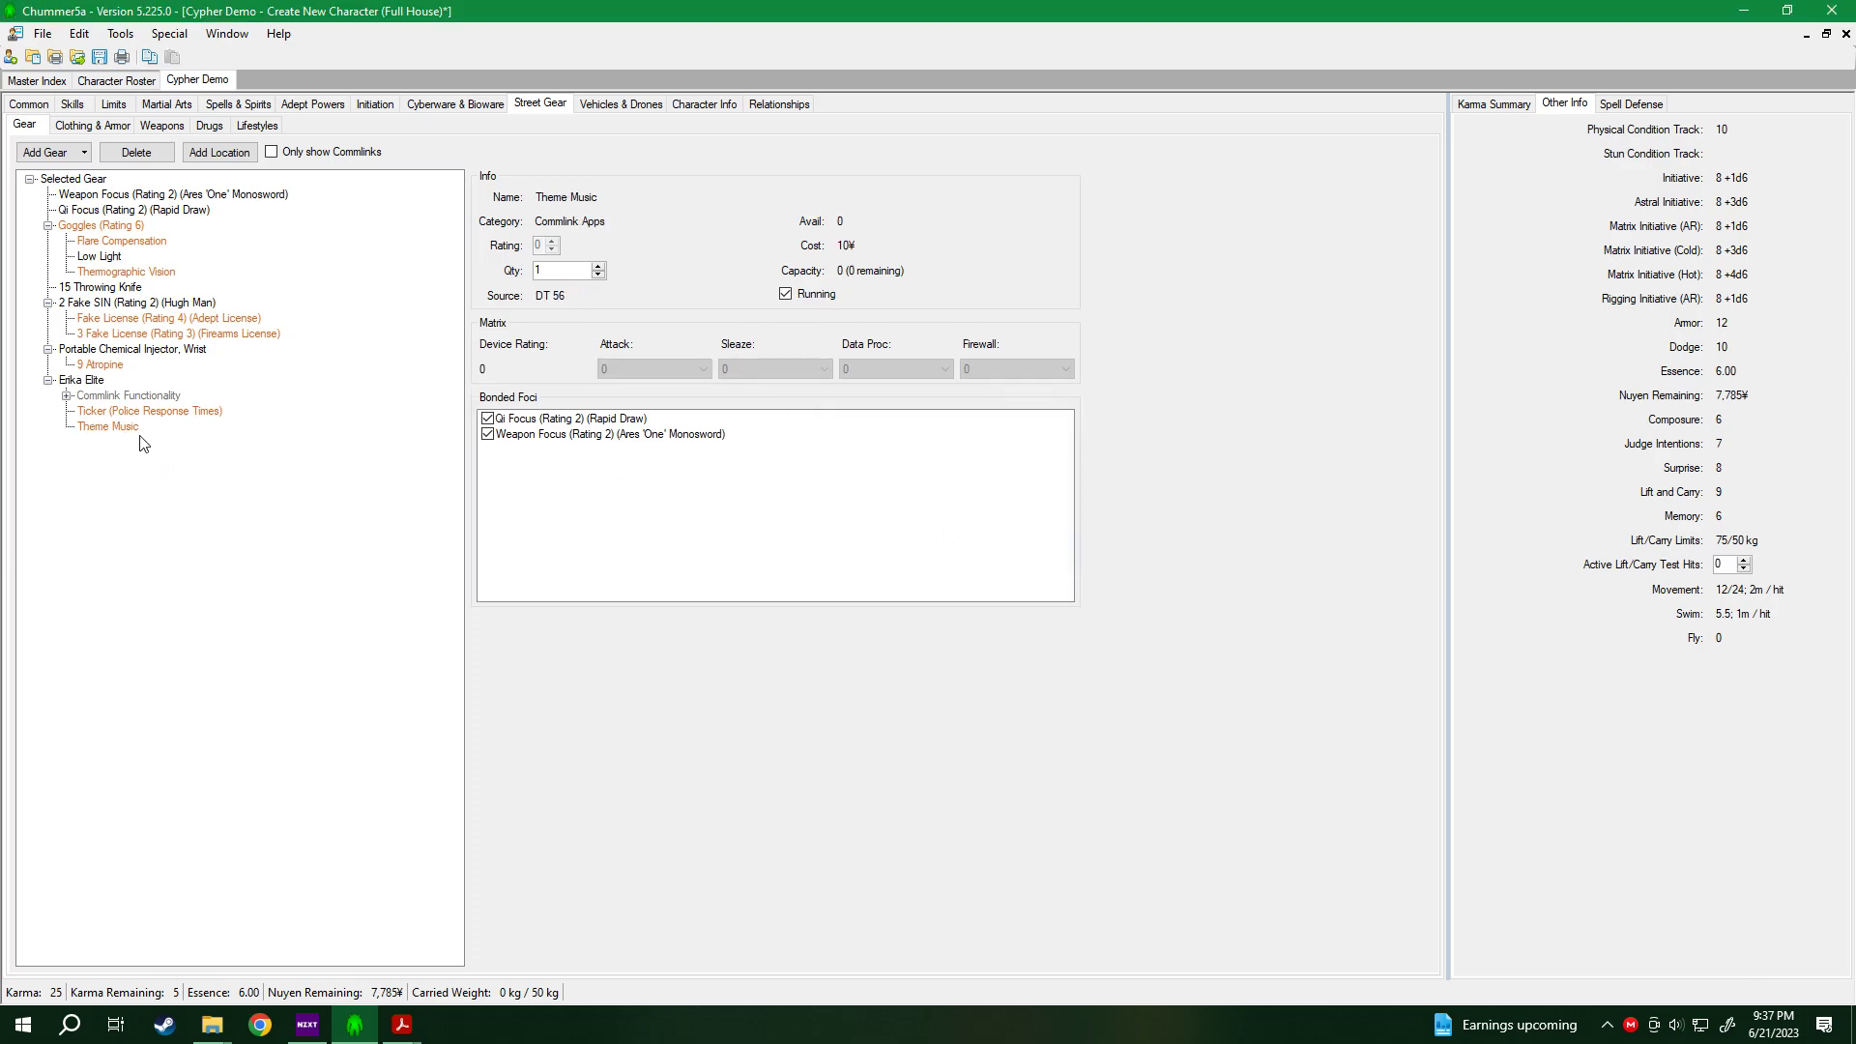
Search all gear categories for "gas" and add a Gas Mask to the character's street gear.
mouse_move(123, 434)
left_click(45, 154)
left_click(971, 270)
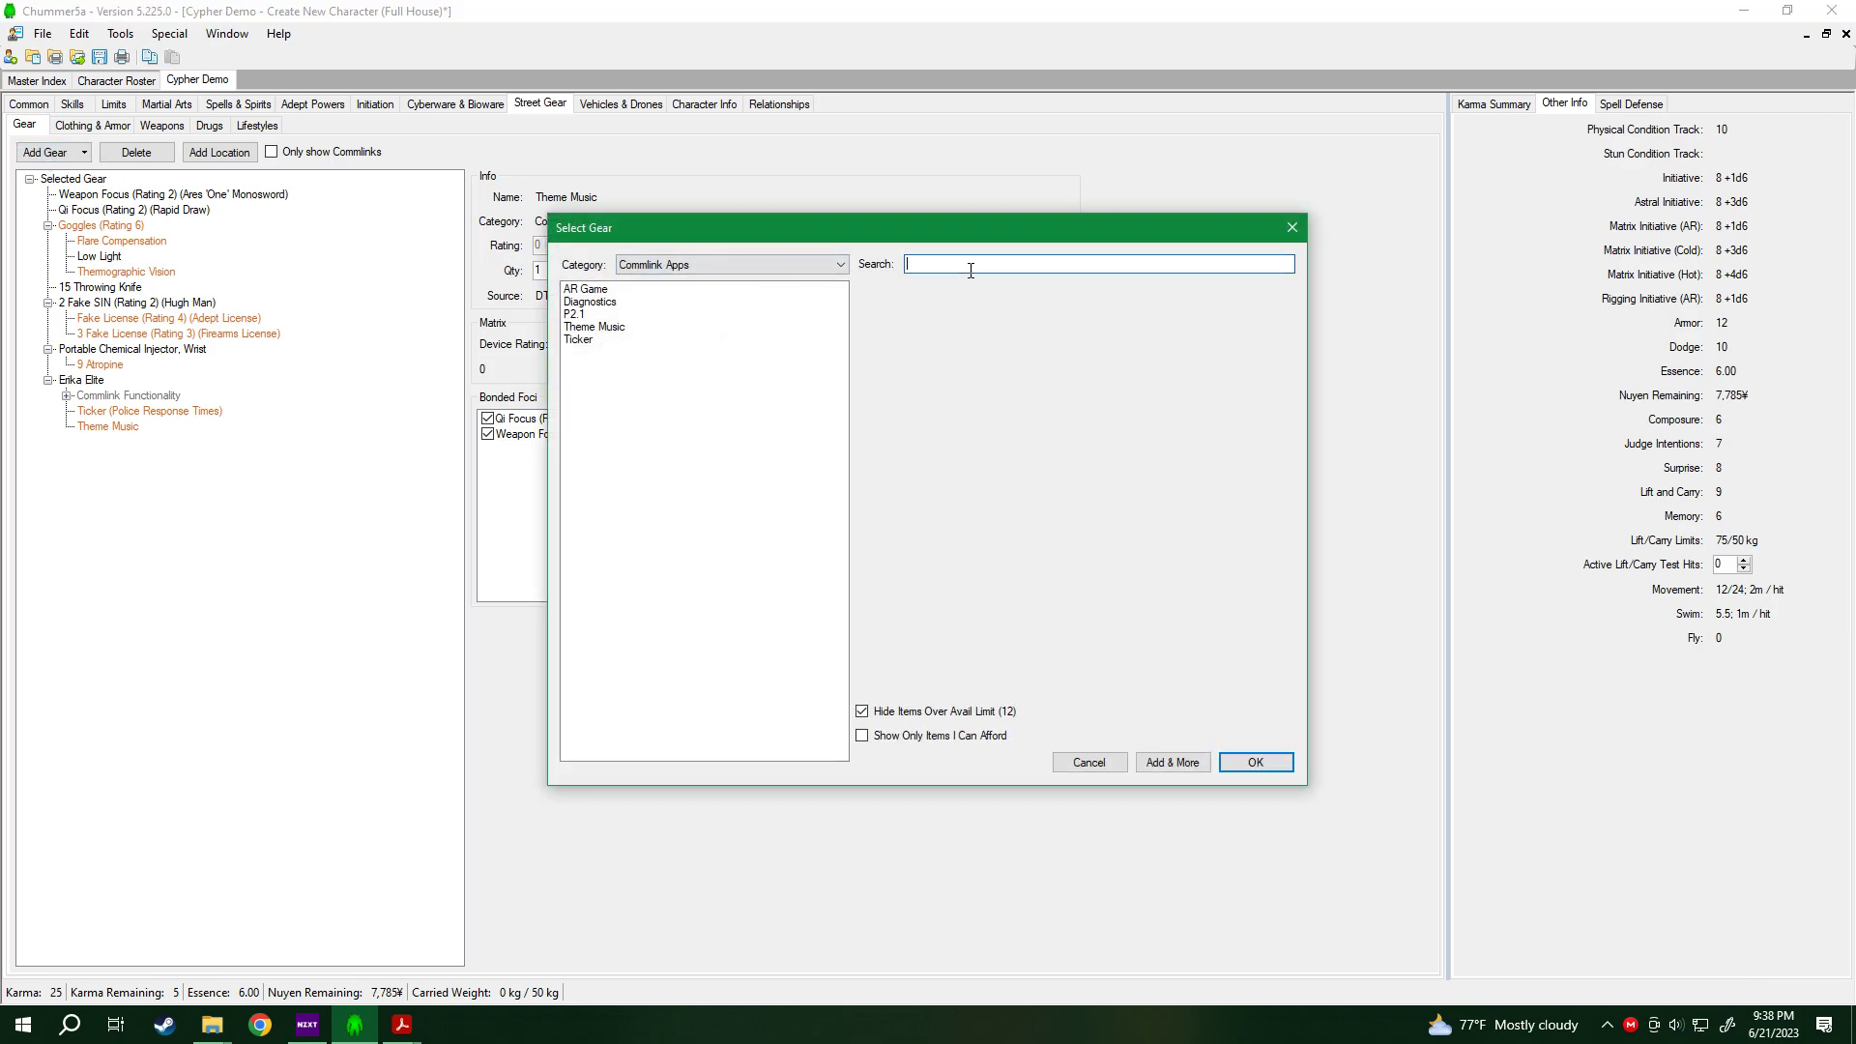
left_click(795, 265)
scroll(776, 288, "up", 3)
left_click(760, 280)
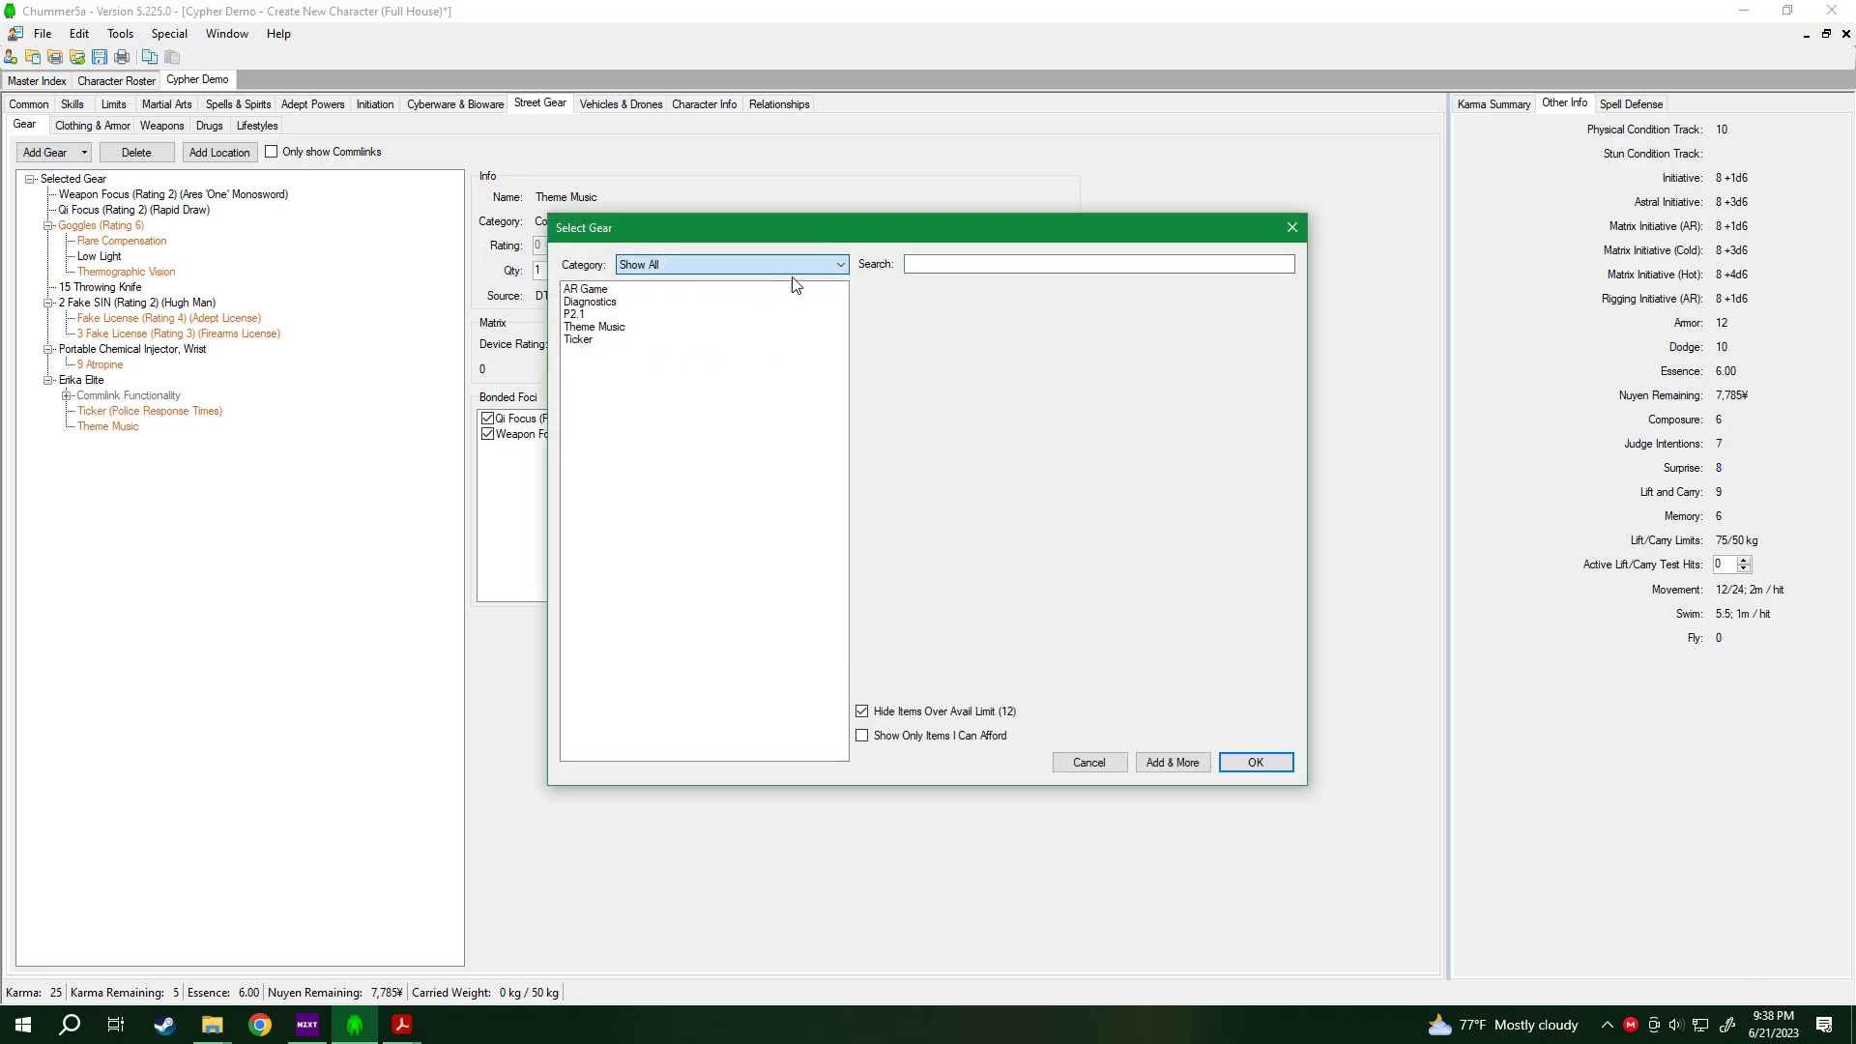
left_click(1027, 261)
type("gas")
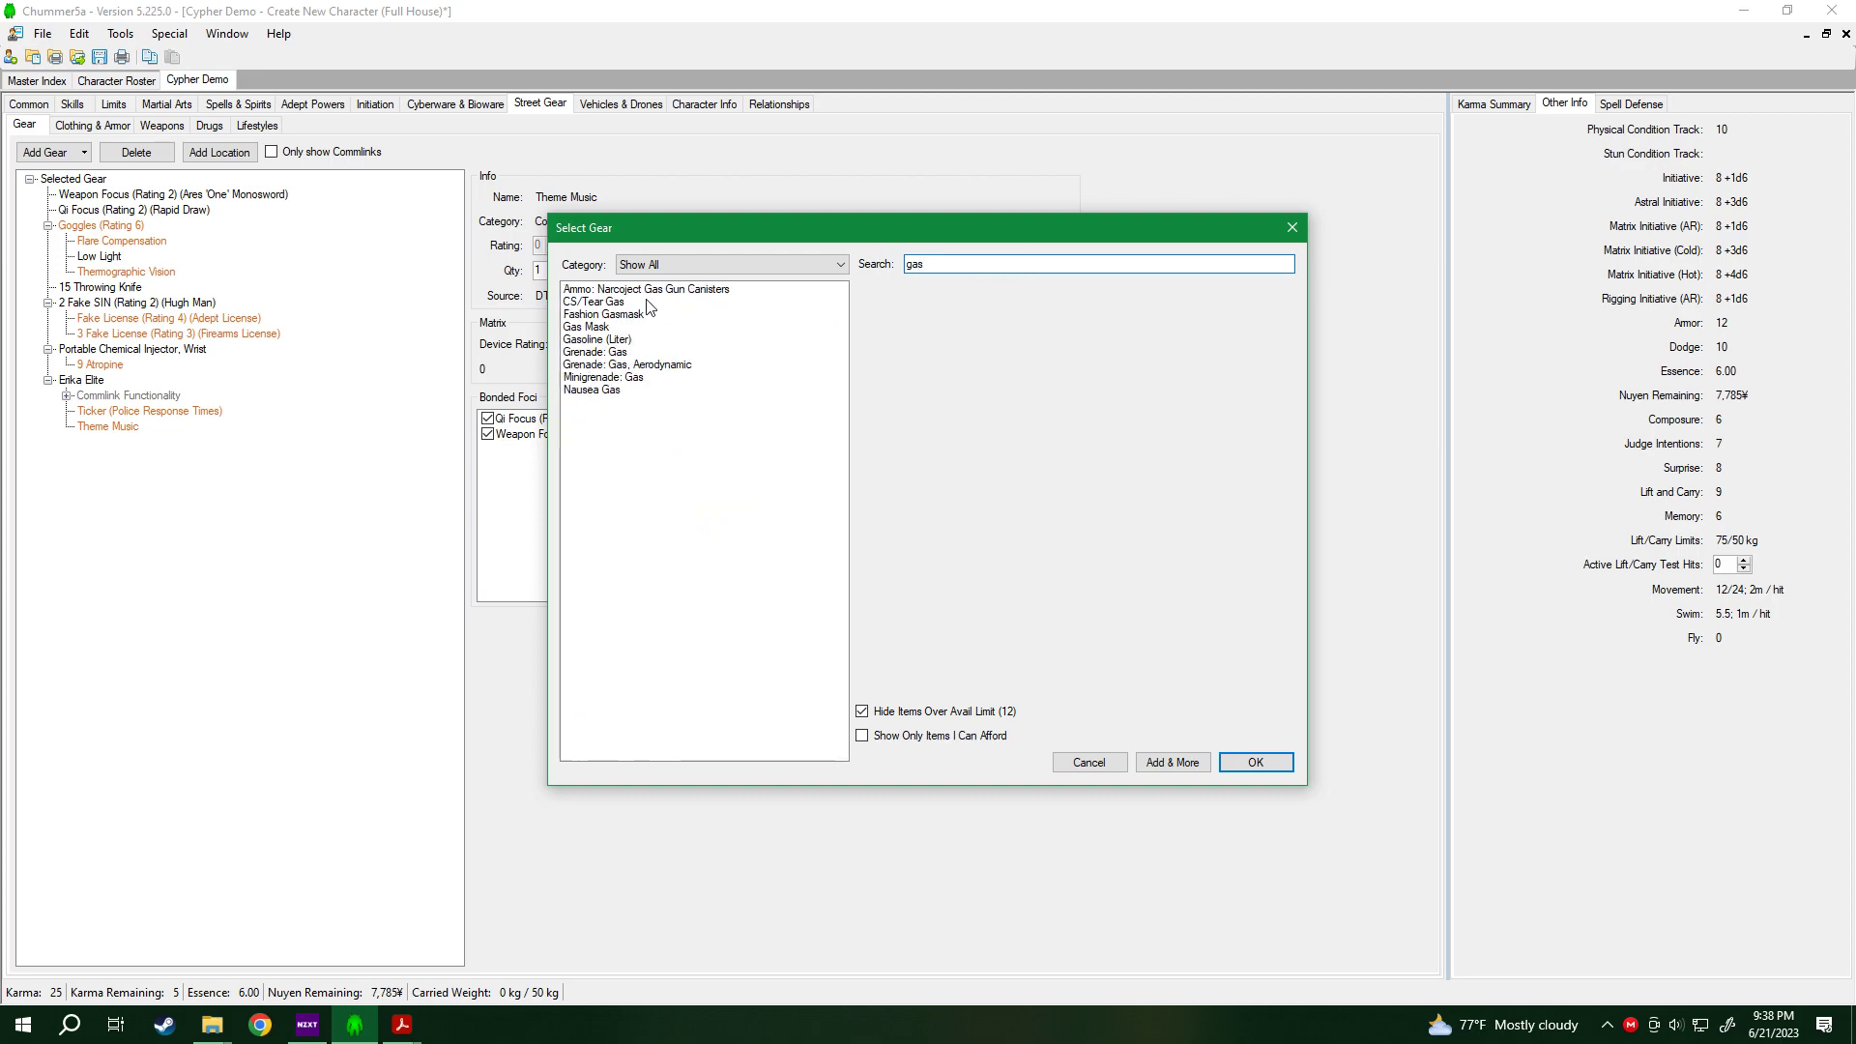
left_click(590, 327)
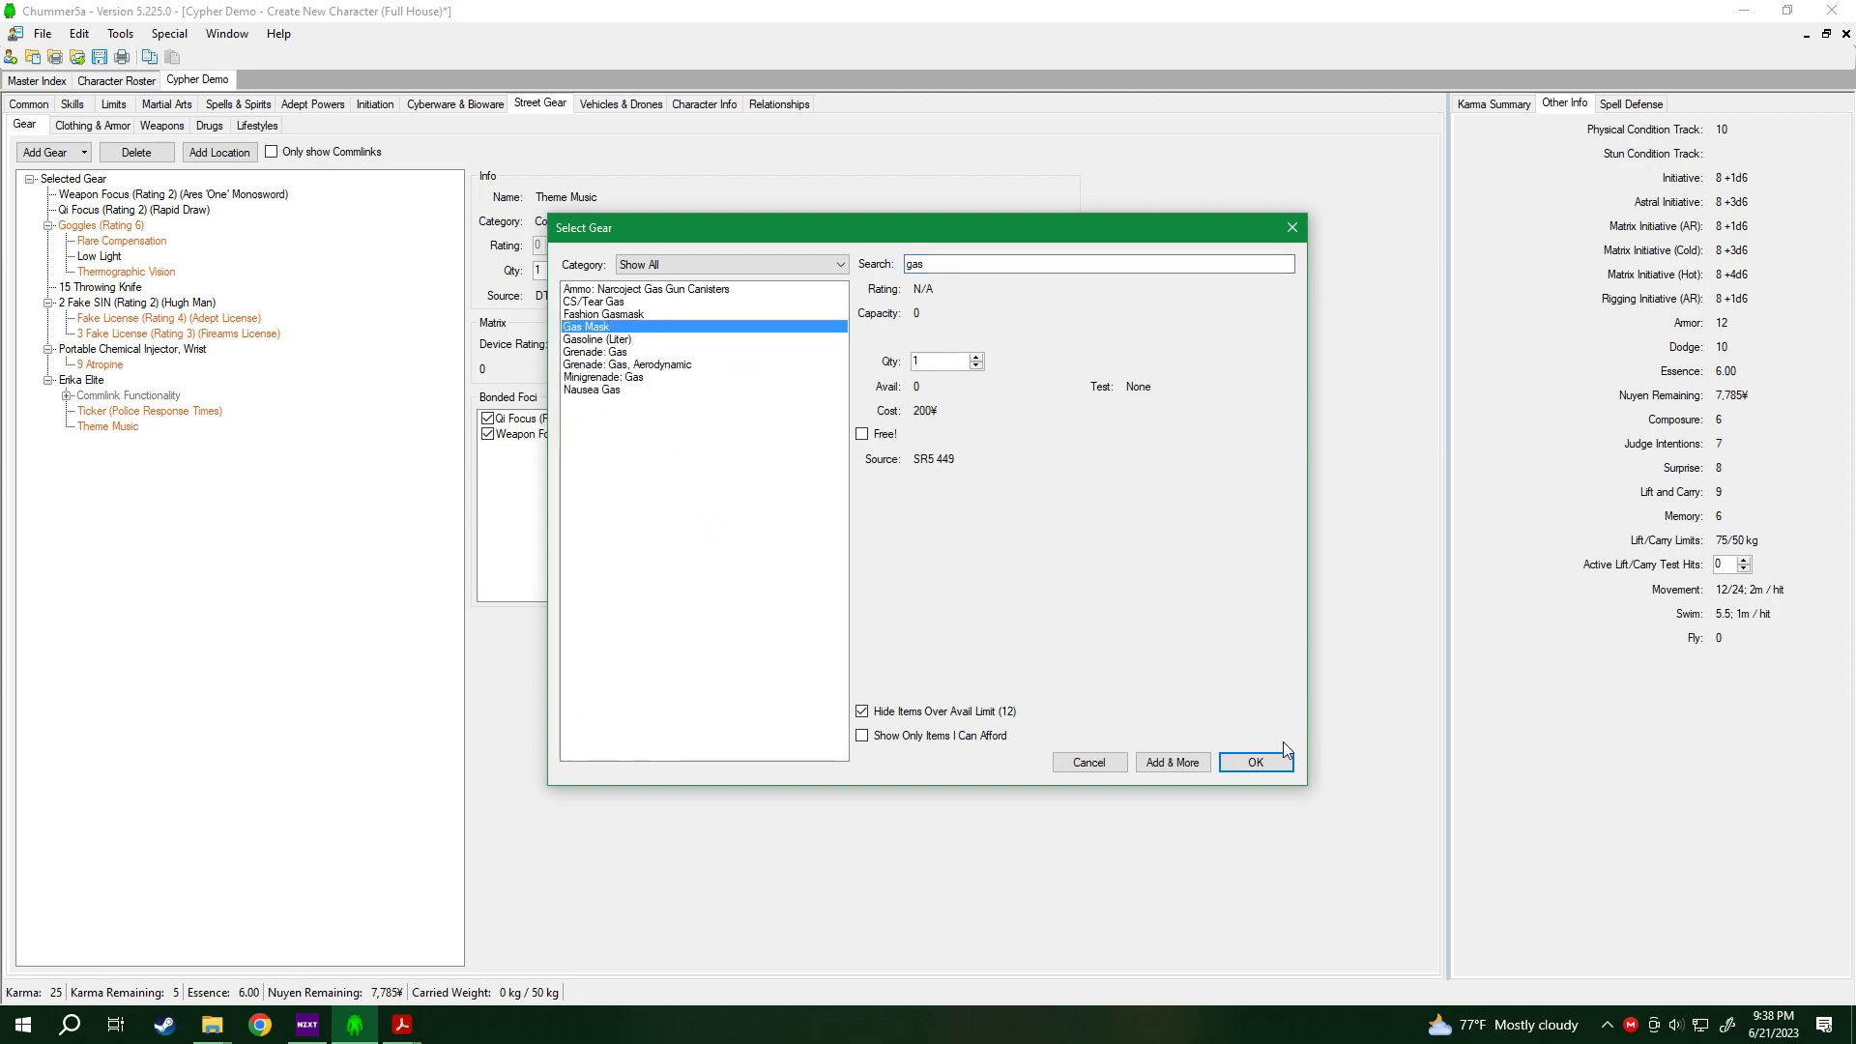
left_click(1255, 763)
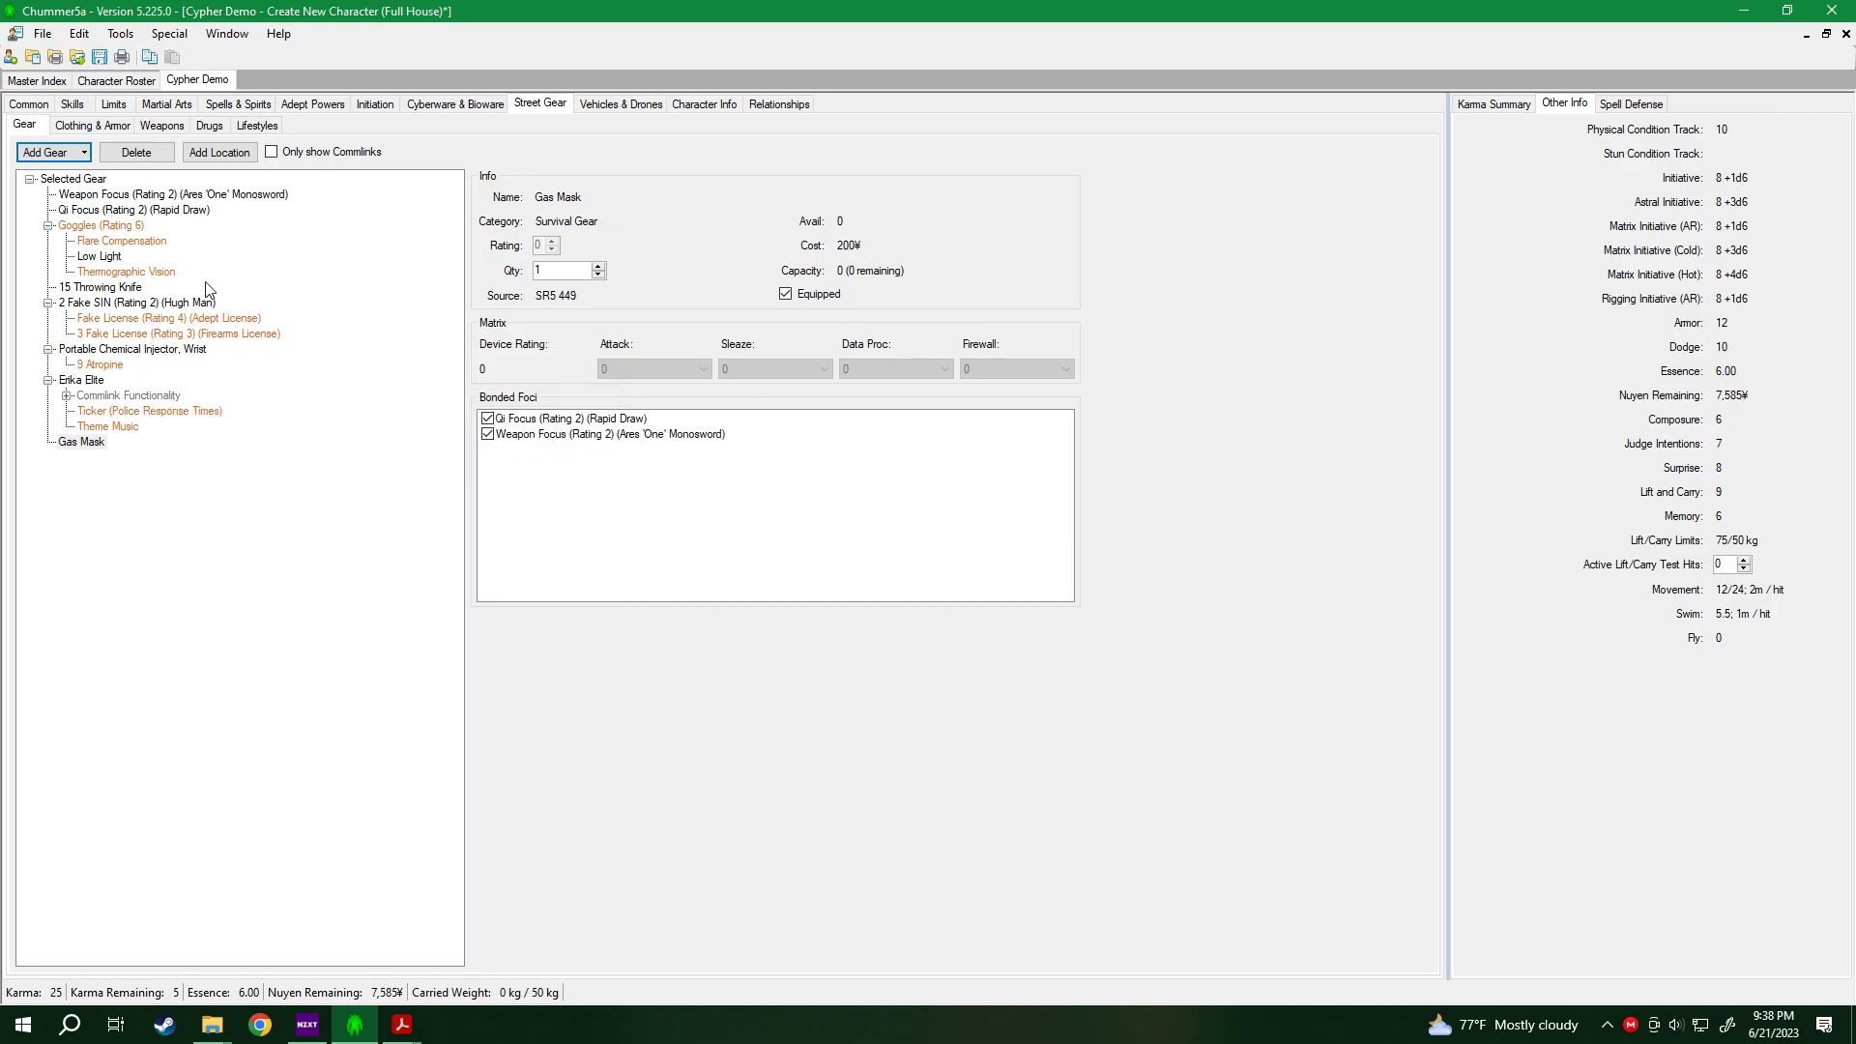
Add 45 rounds of APDS ammo to the gear for the Heavy Pistols weapon category.
left_click(48, 152)
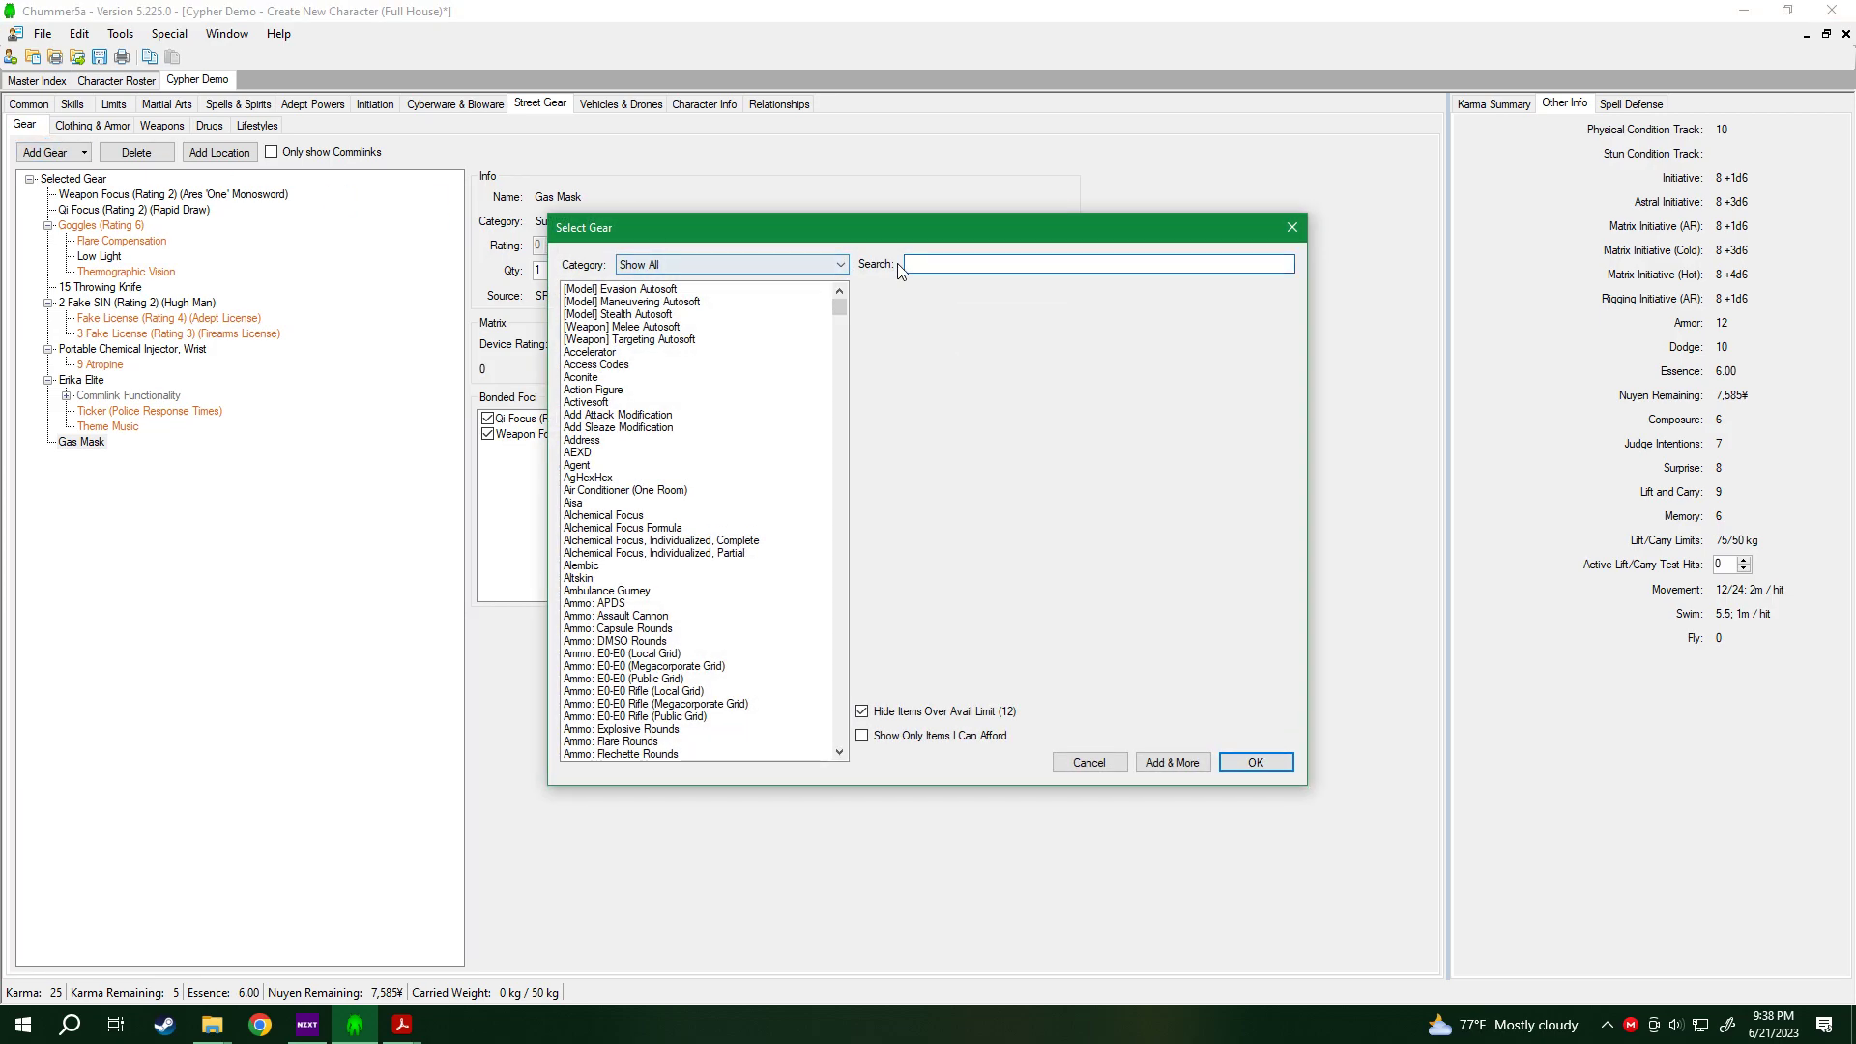
type("apds")
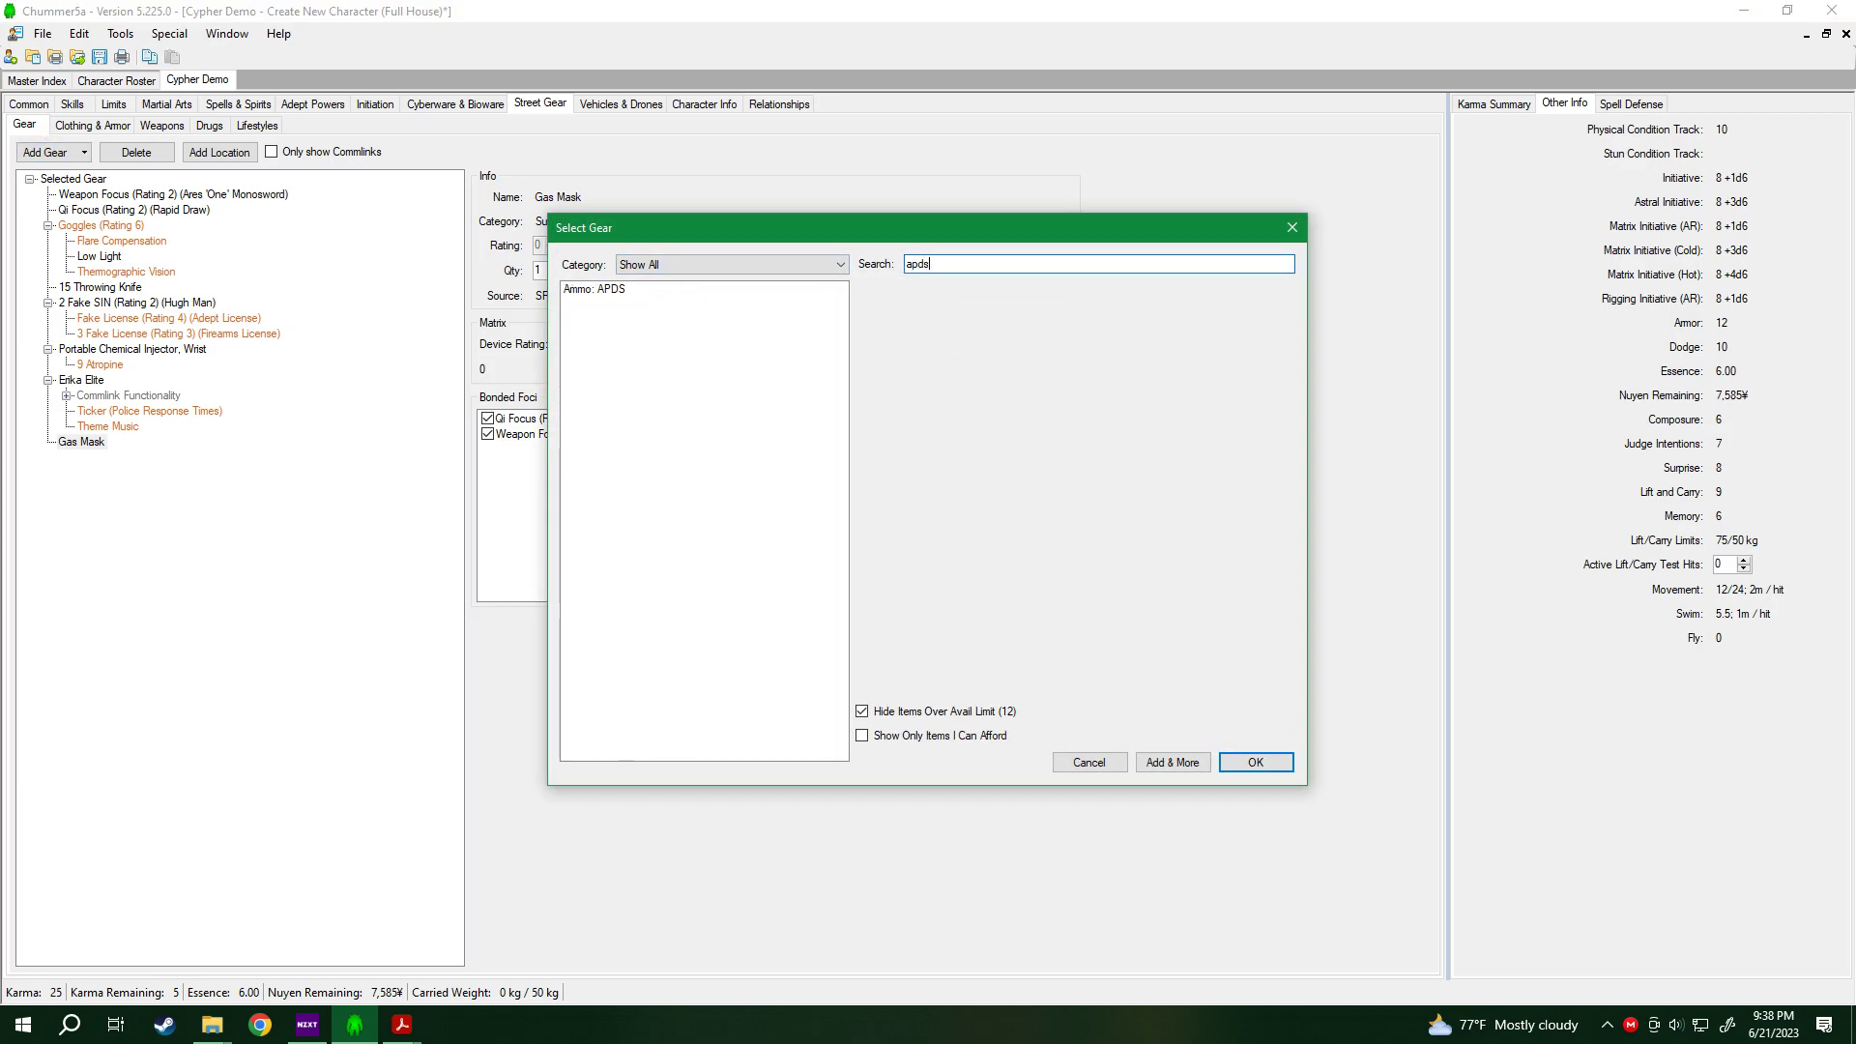
left_click(672, 290)
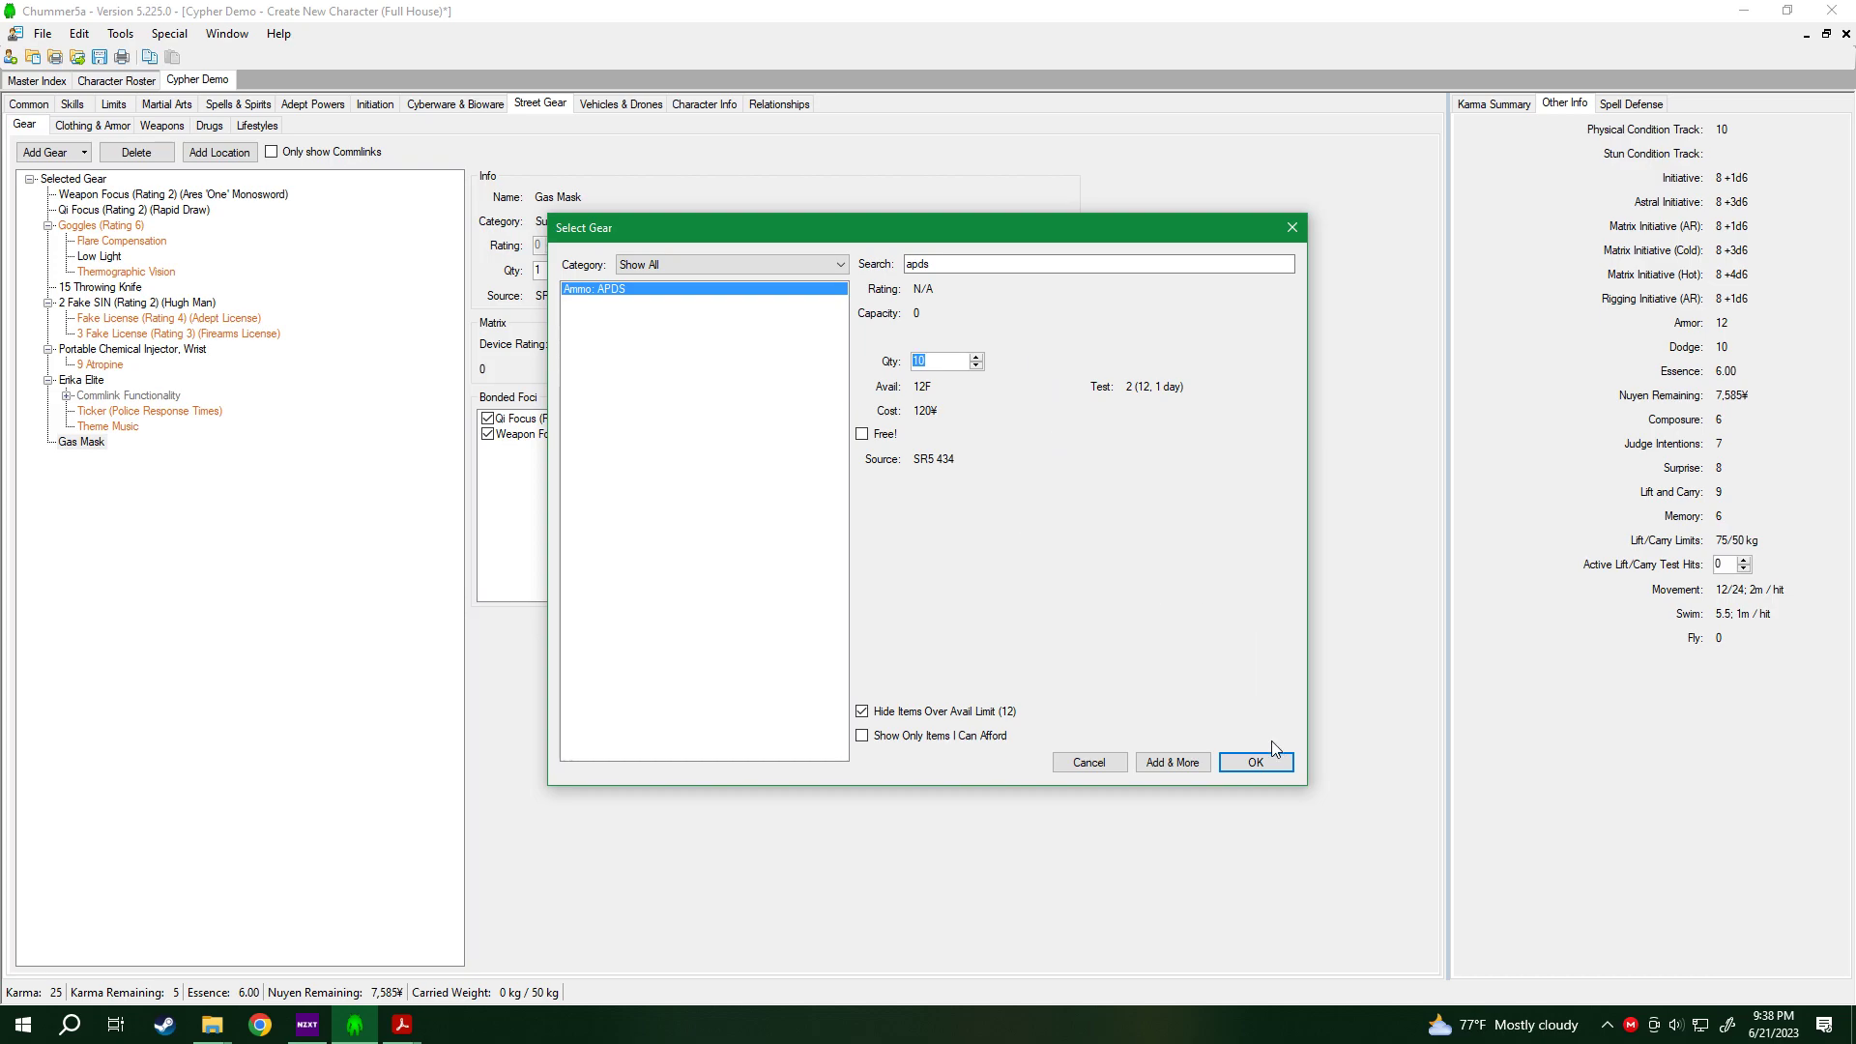
left_click_drag(1280, 767, 1073, 449)
type("45")
left_click(1256, 764)
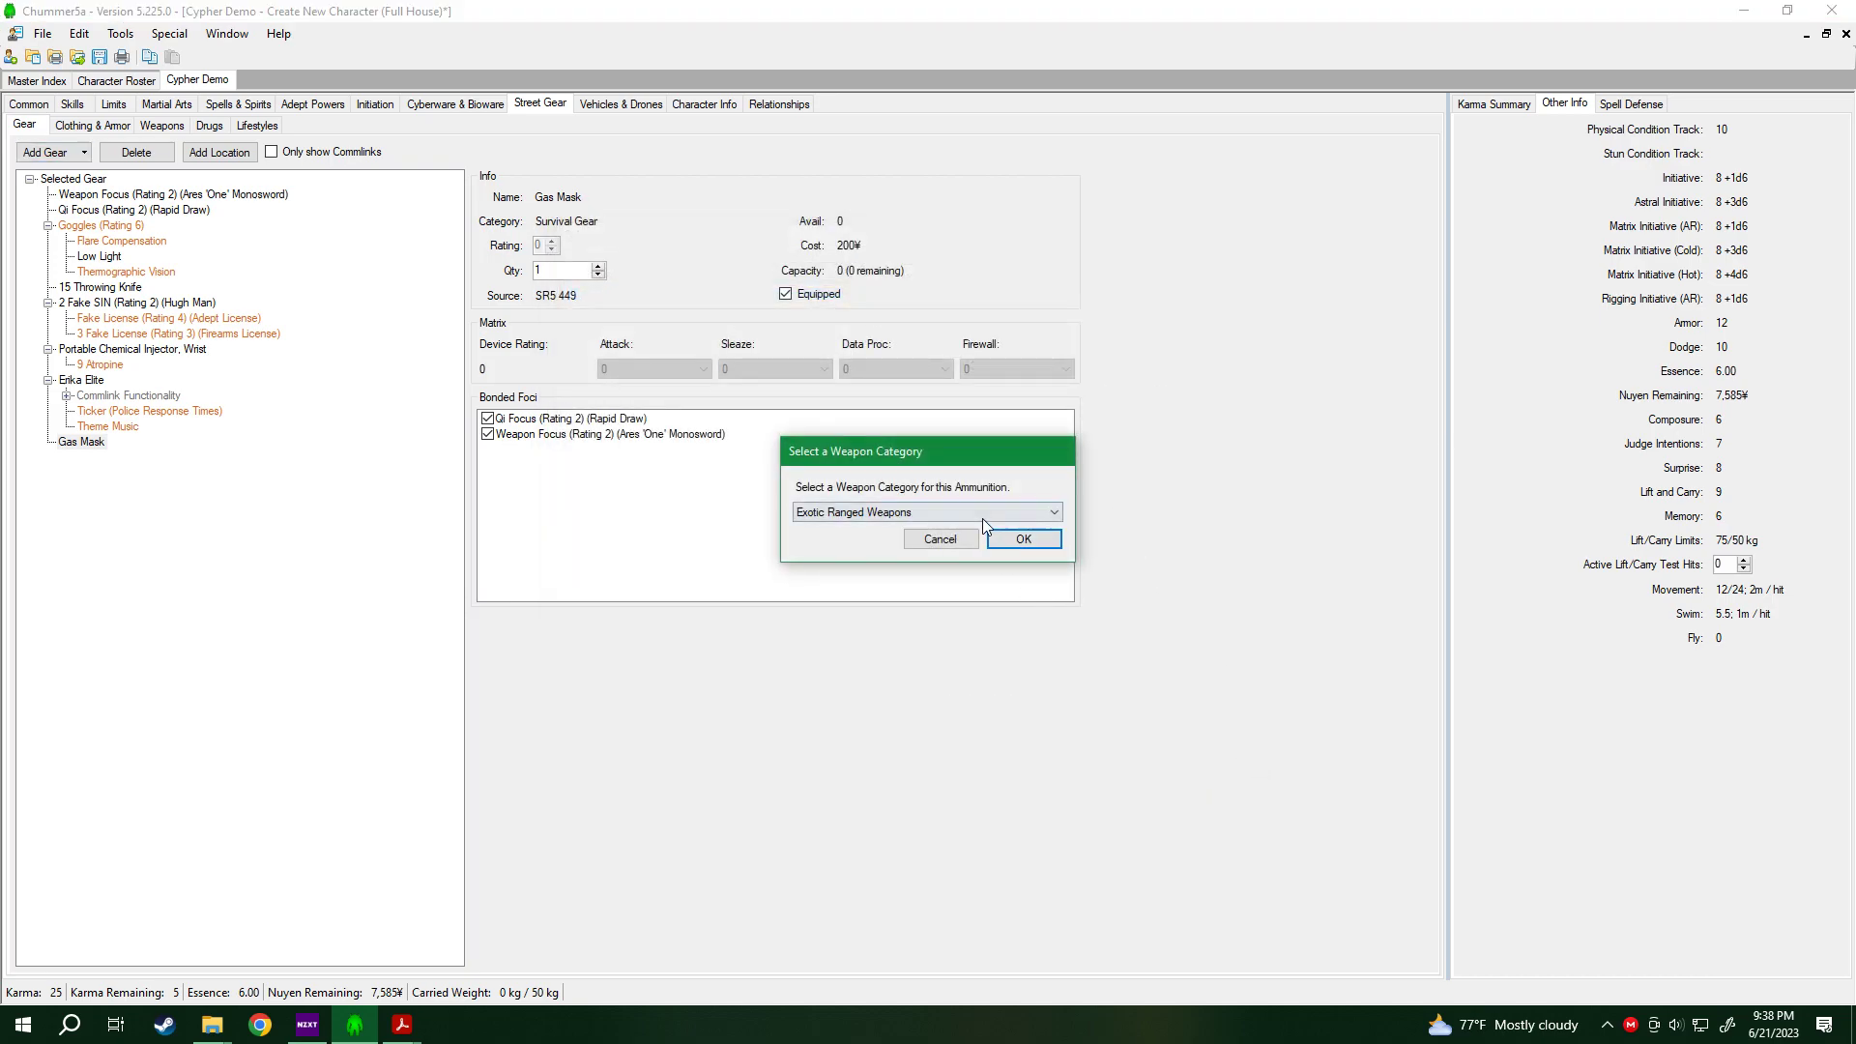
left_click(982, 518)
left_click(957, 525)
left_click(938, 504)
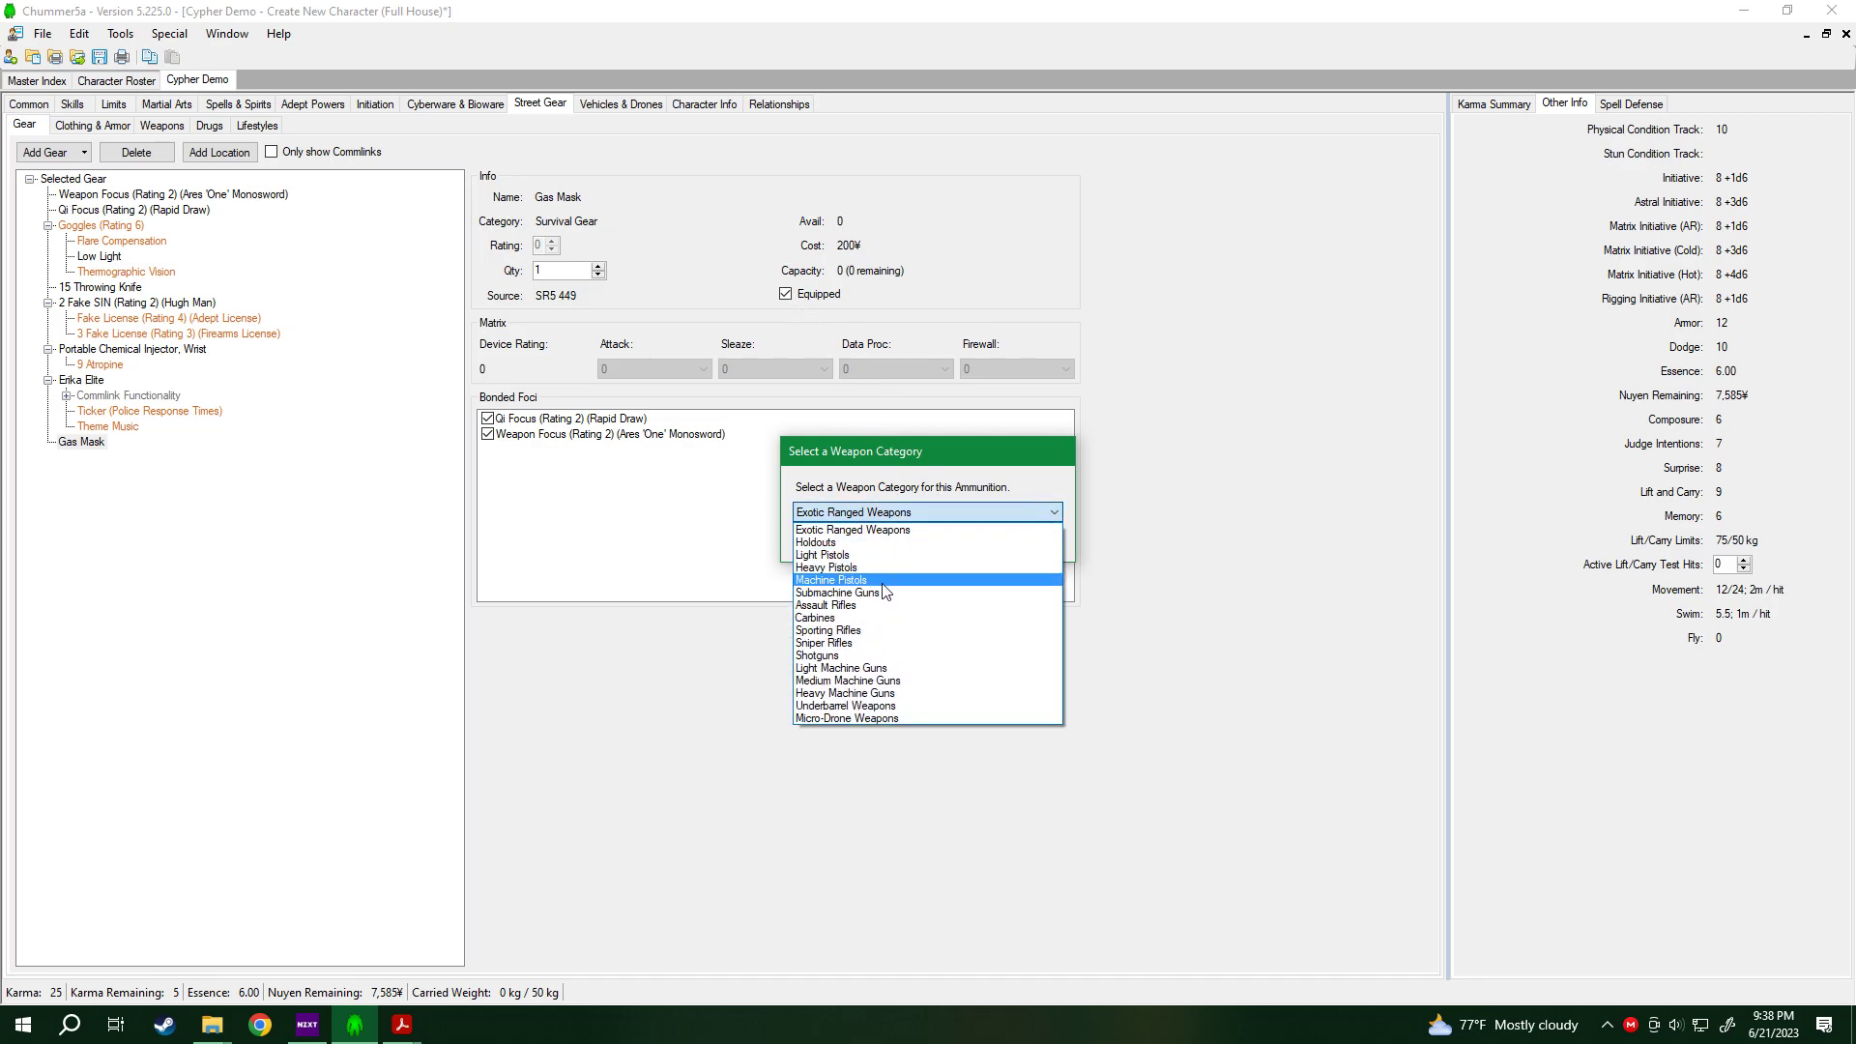
left_click(850, 569)
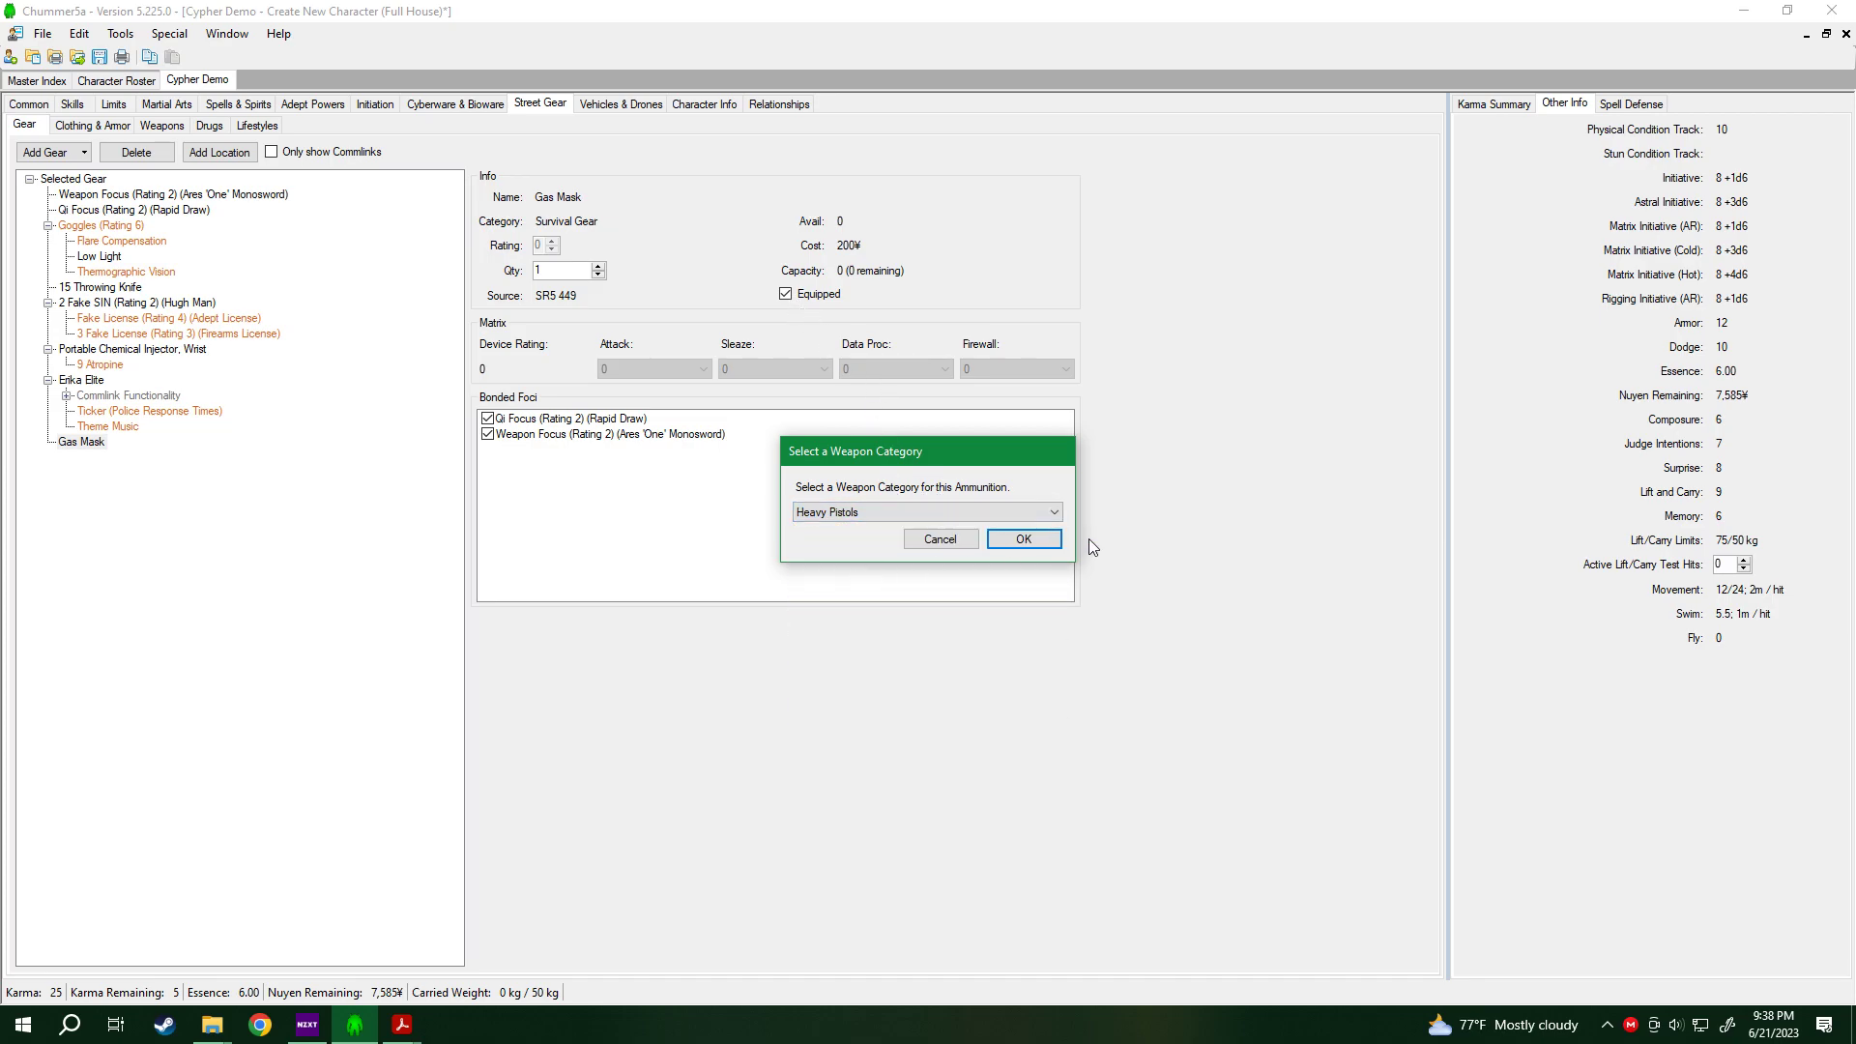
left_click(1023, 539)
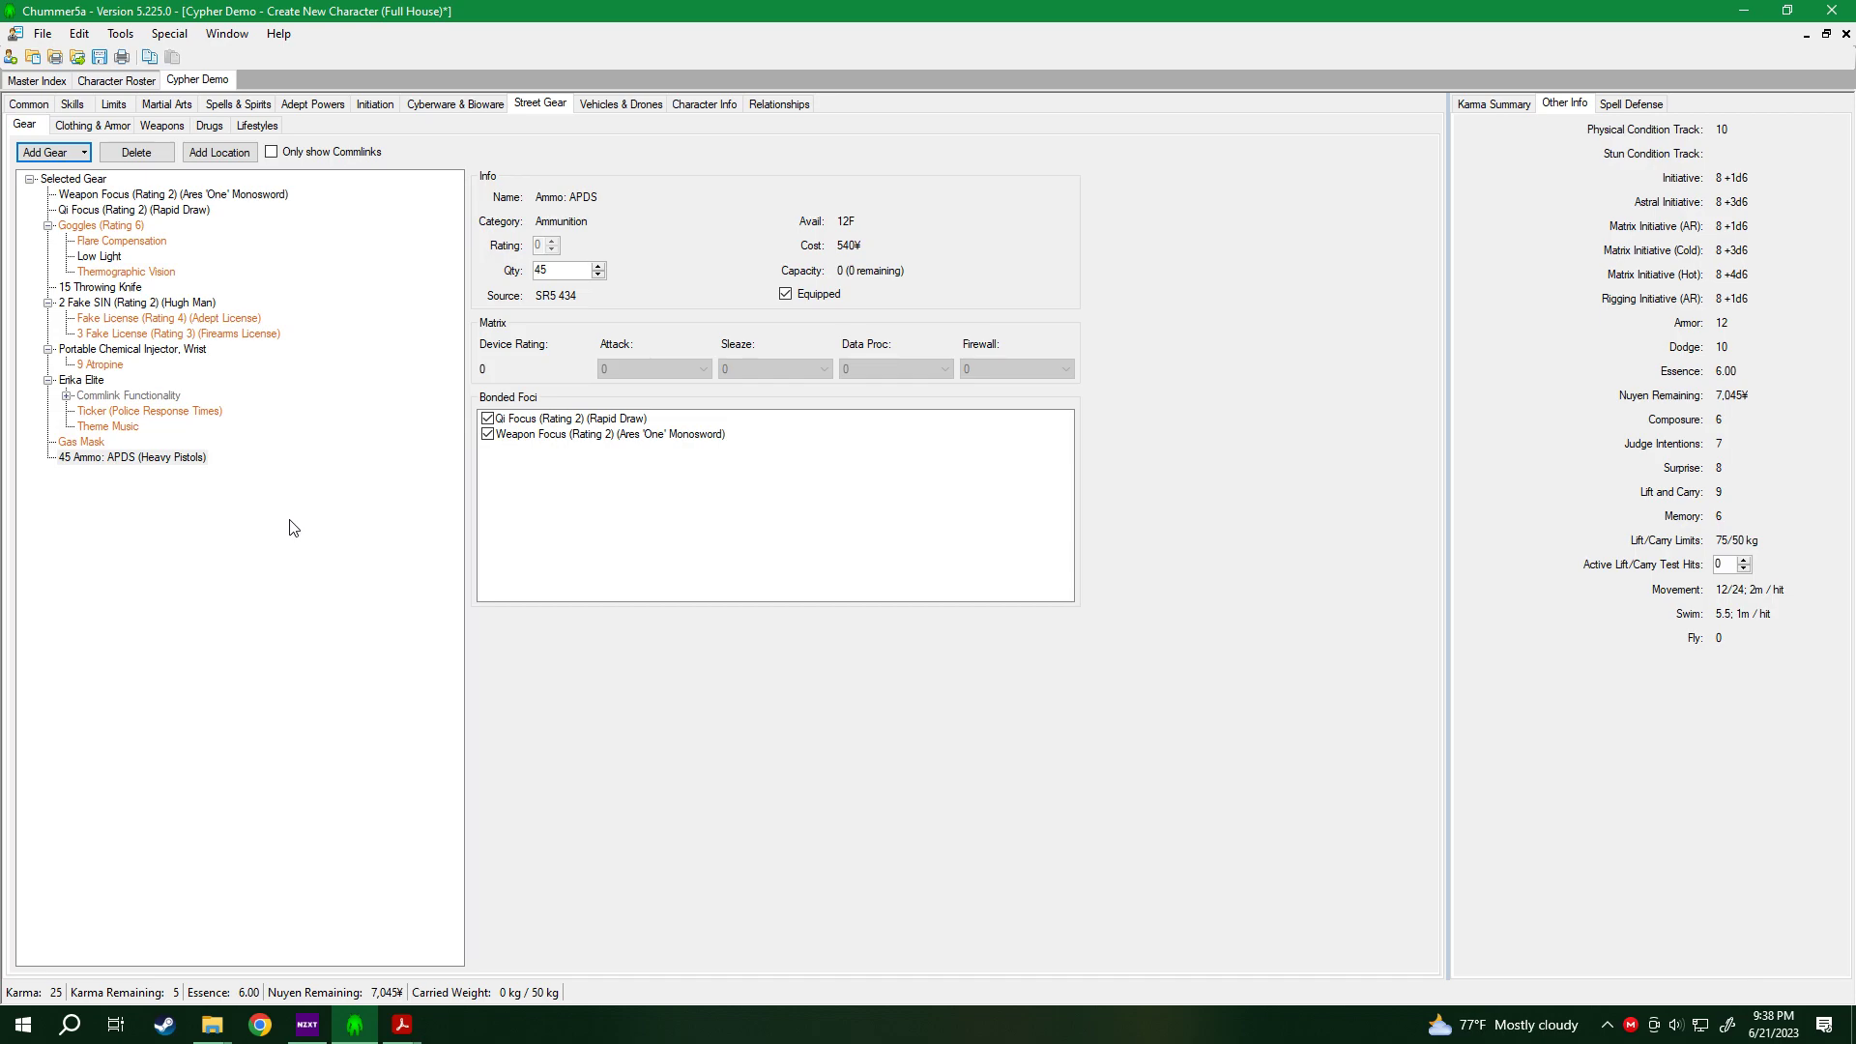
Add 45 rounds of Stick-n-Shock ammo to the gear for the Heavy Pistols weapon category.
left_click(44, 153)
type("stick")
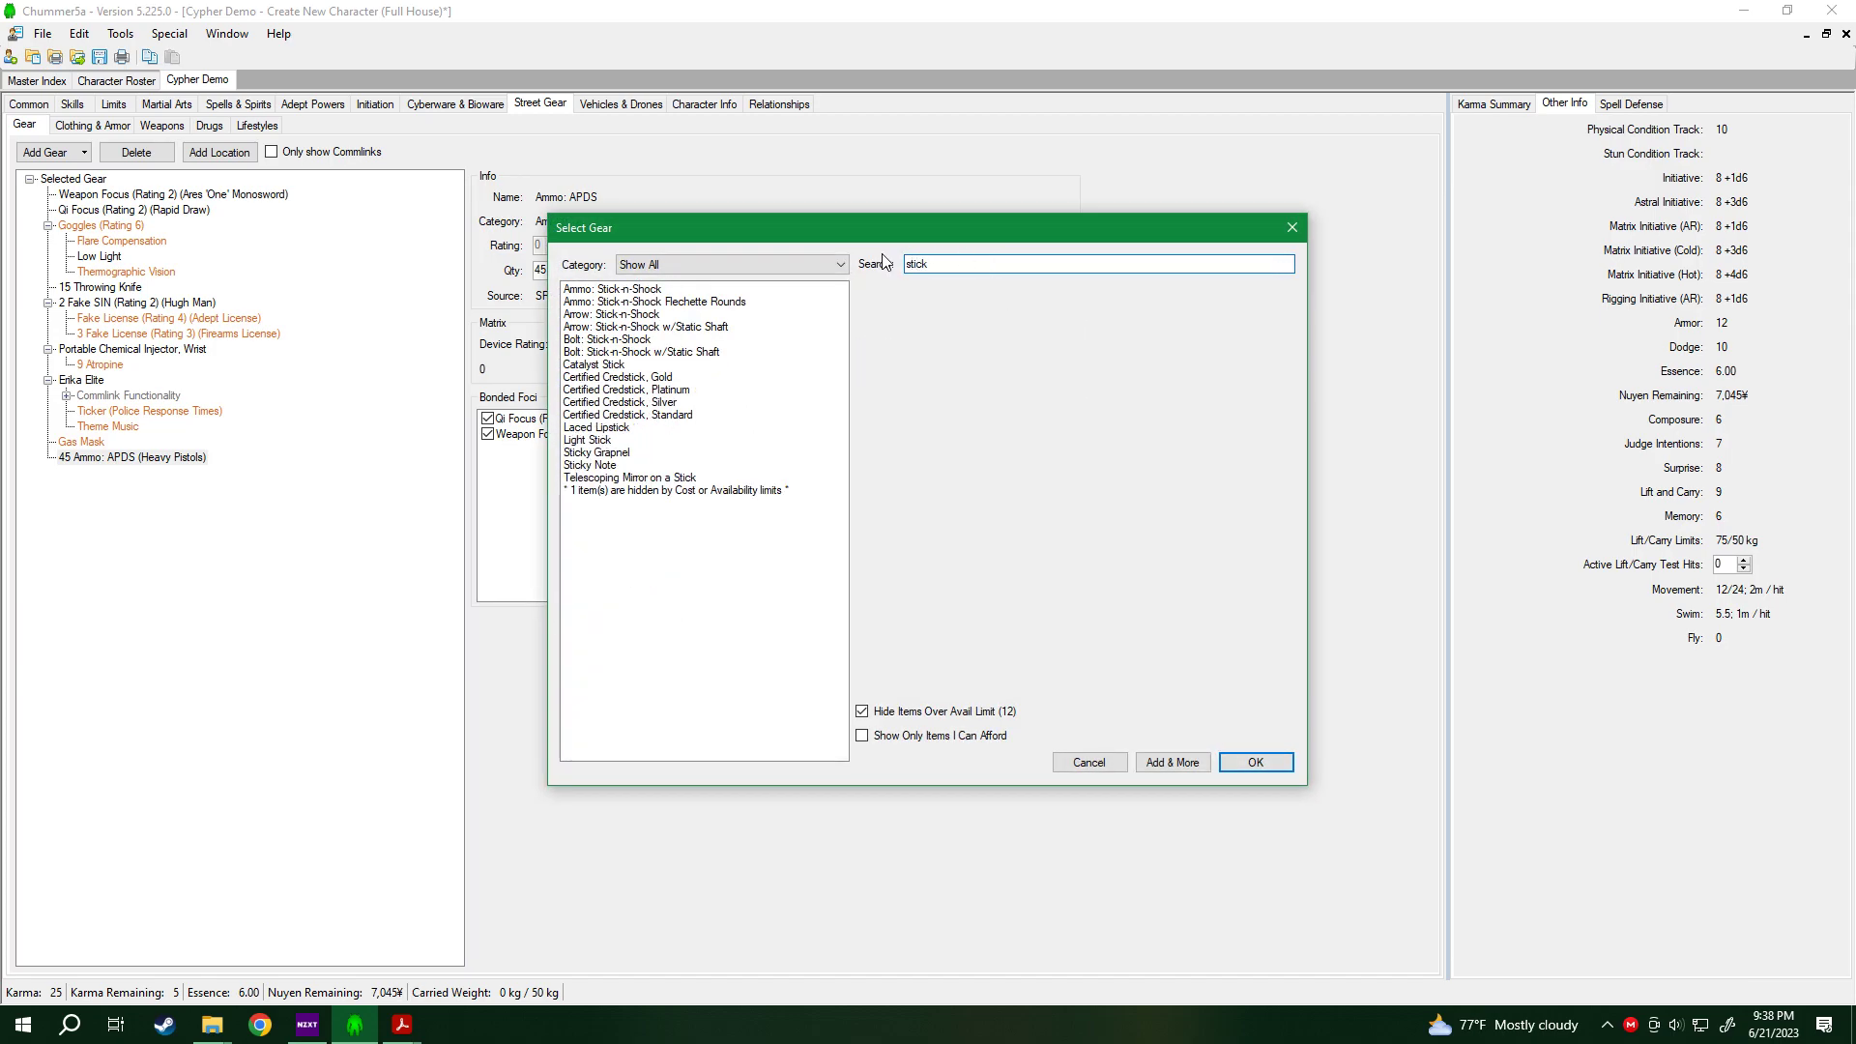
left_click(681, 290)
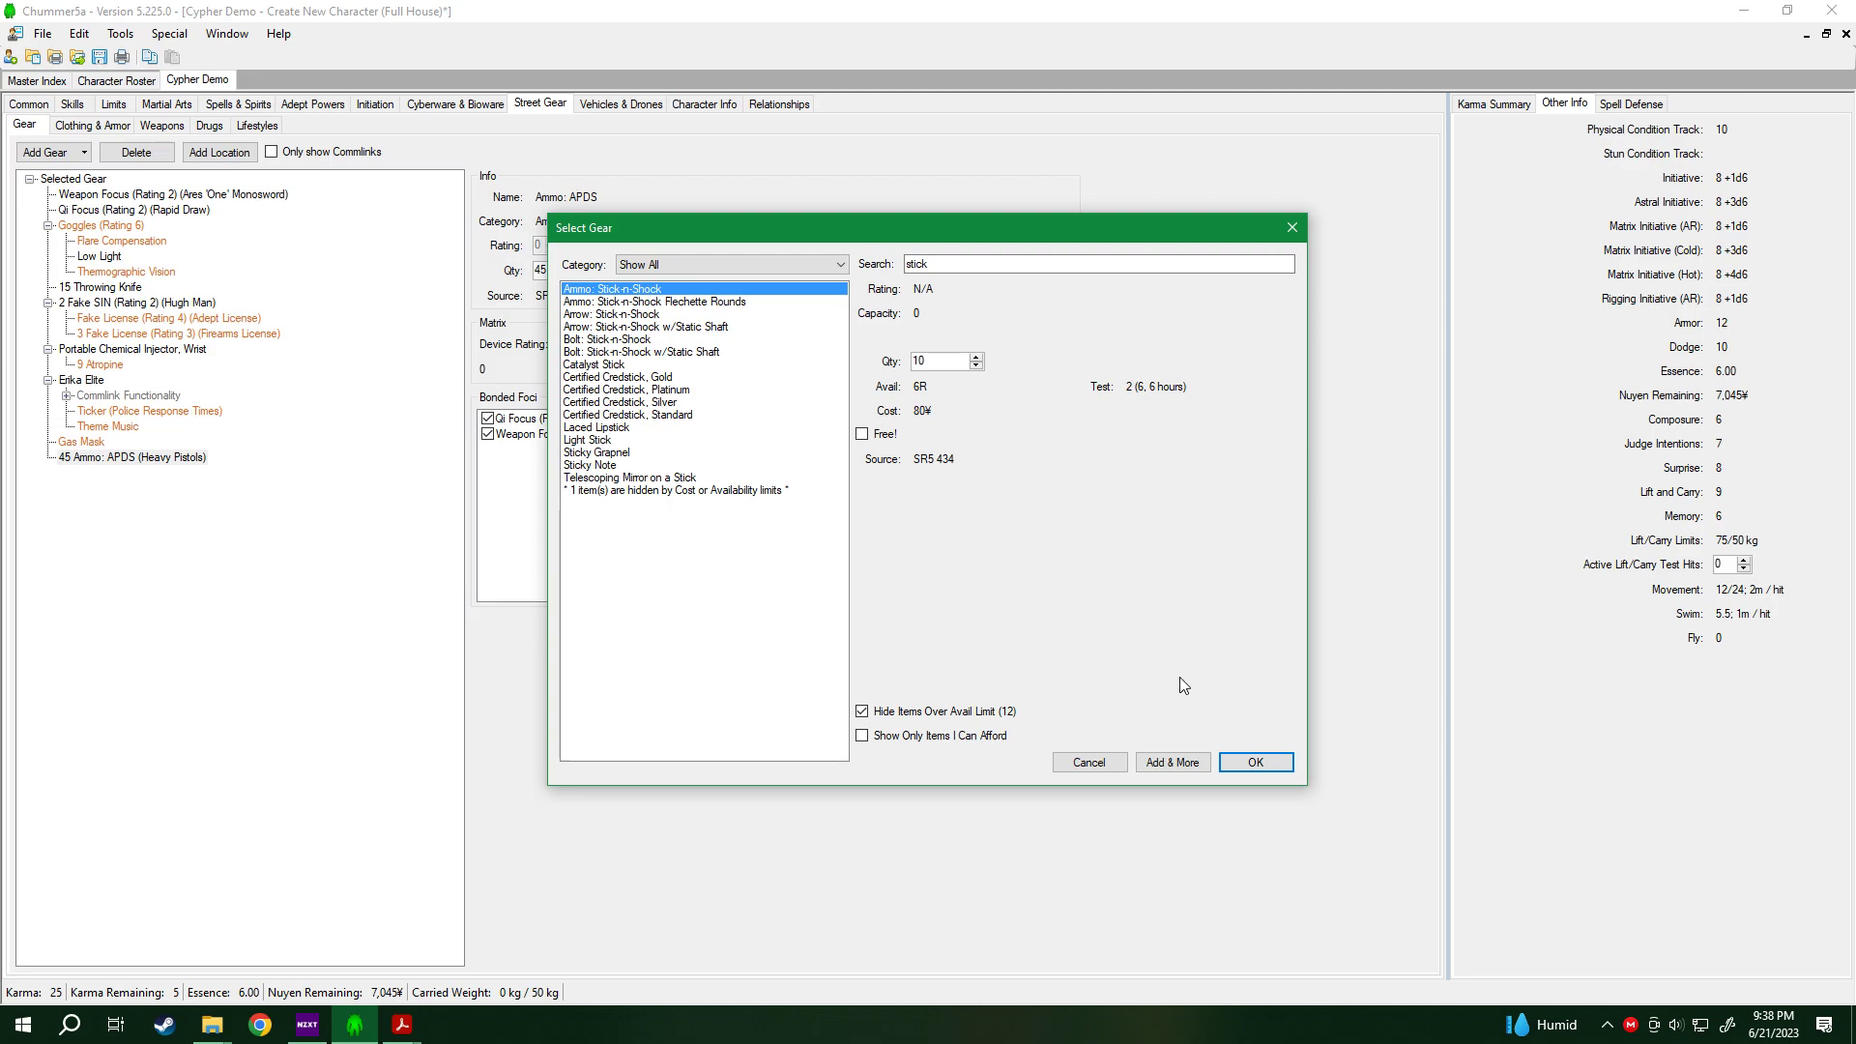
left_click_drag(942, 361, 891, 360)
type("45")
left_click(1246, 761)
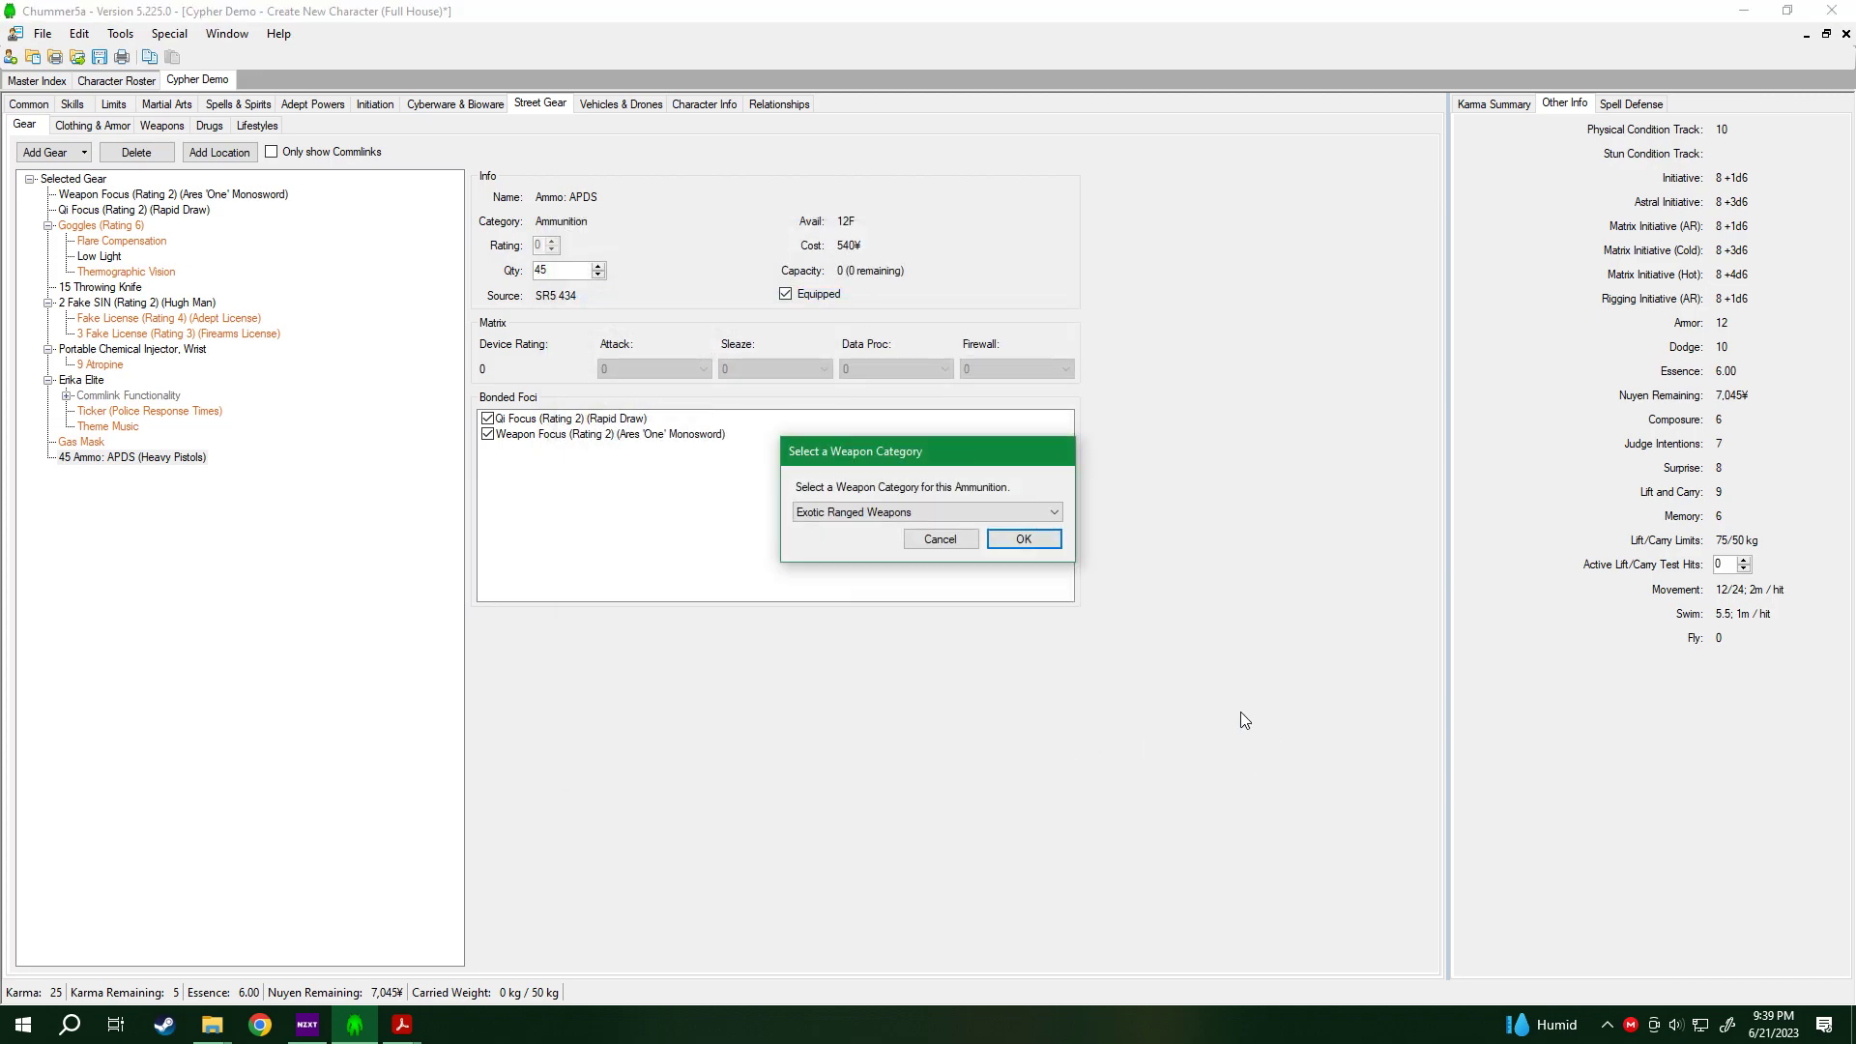
left_click(937, 510)
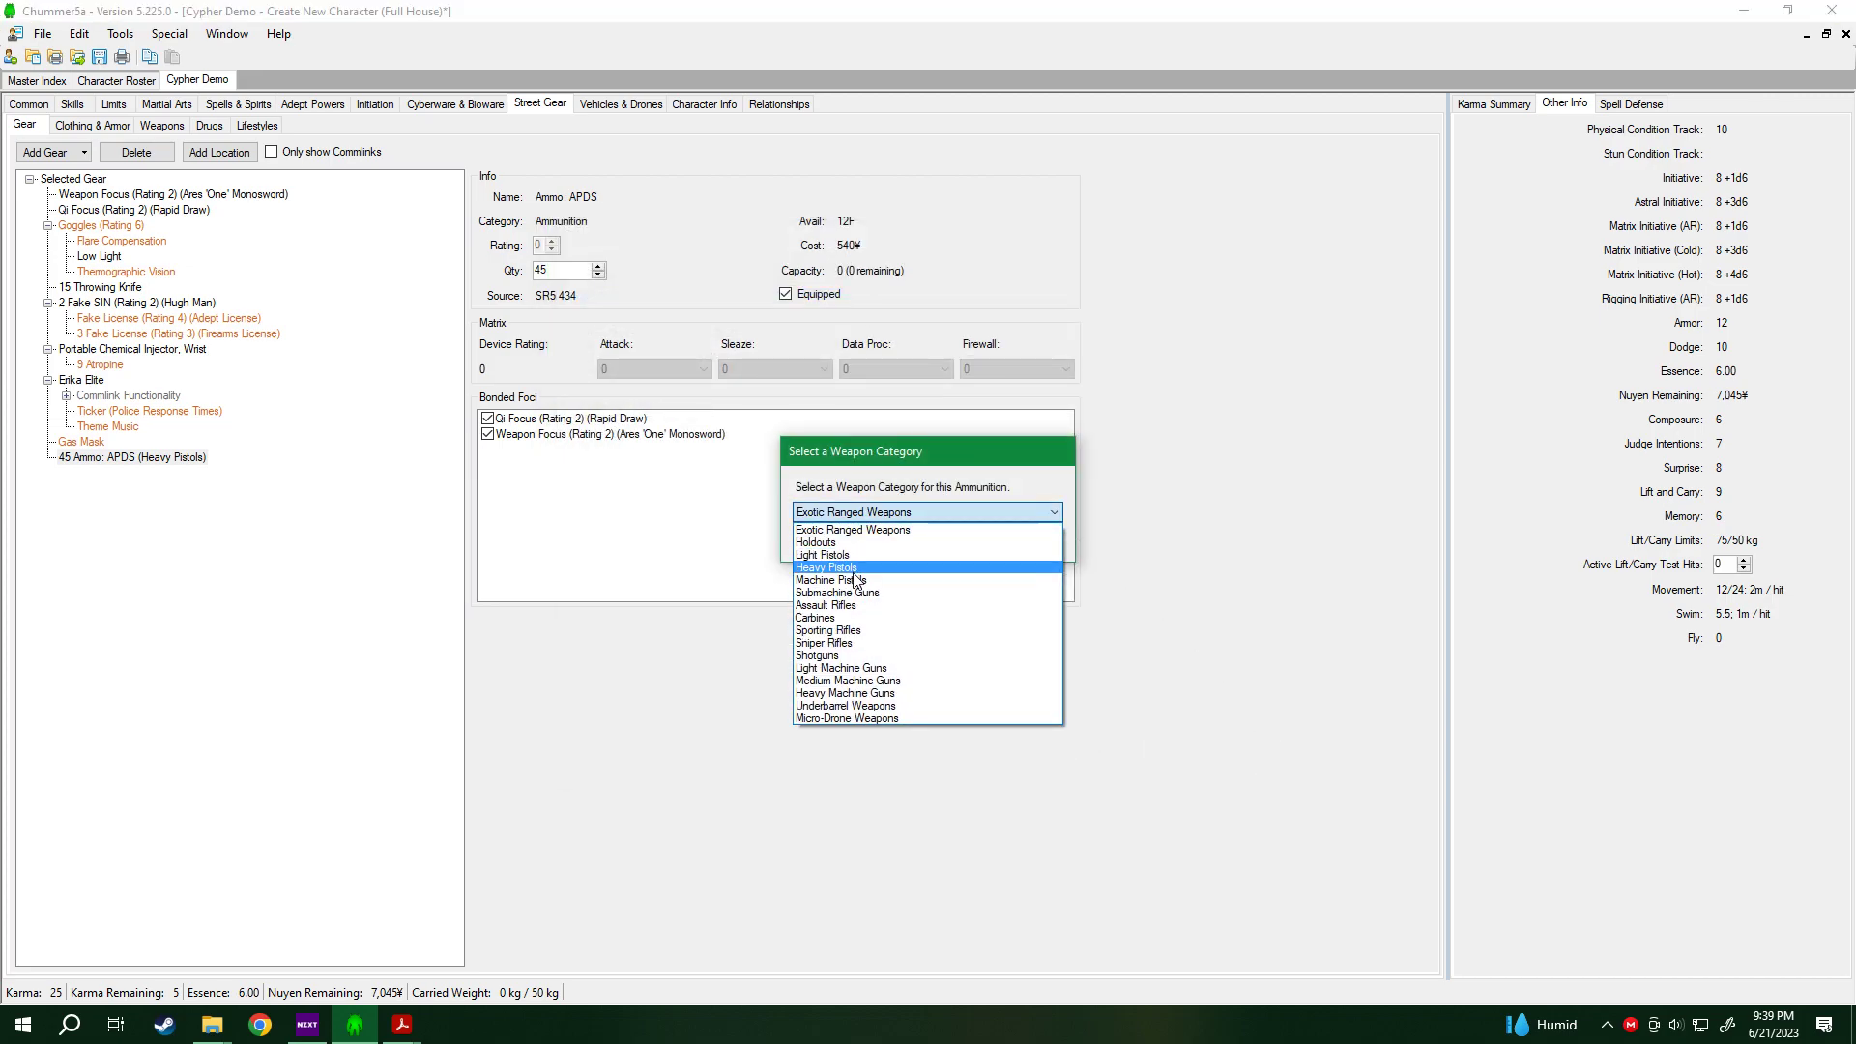
left_click(860, 570)
left_click(1026, 540)
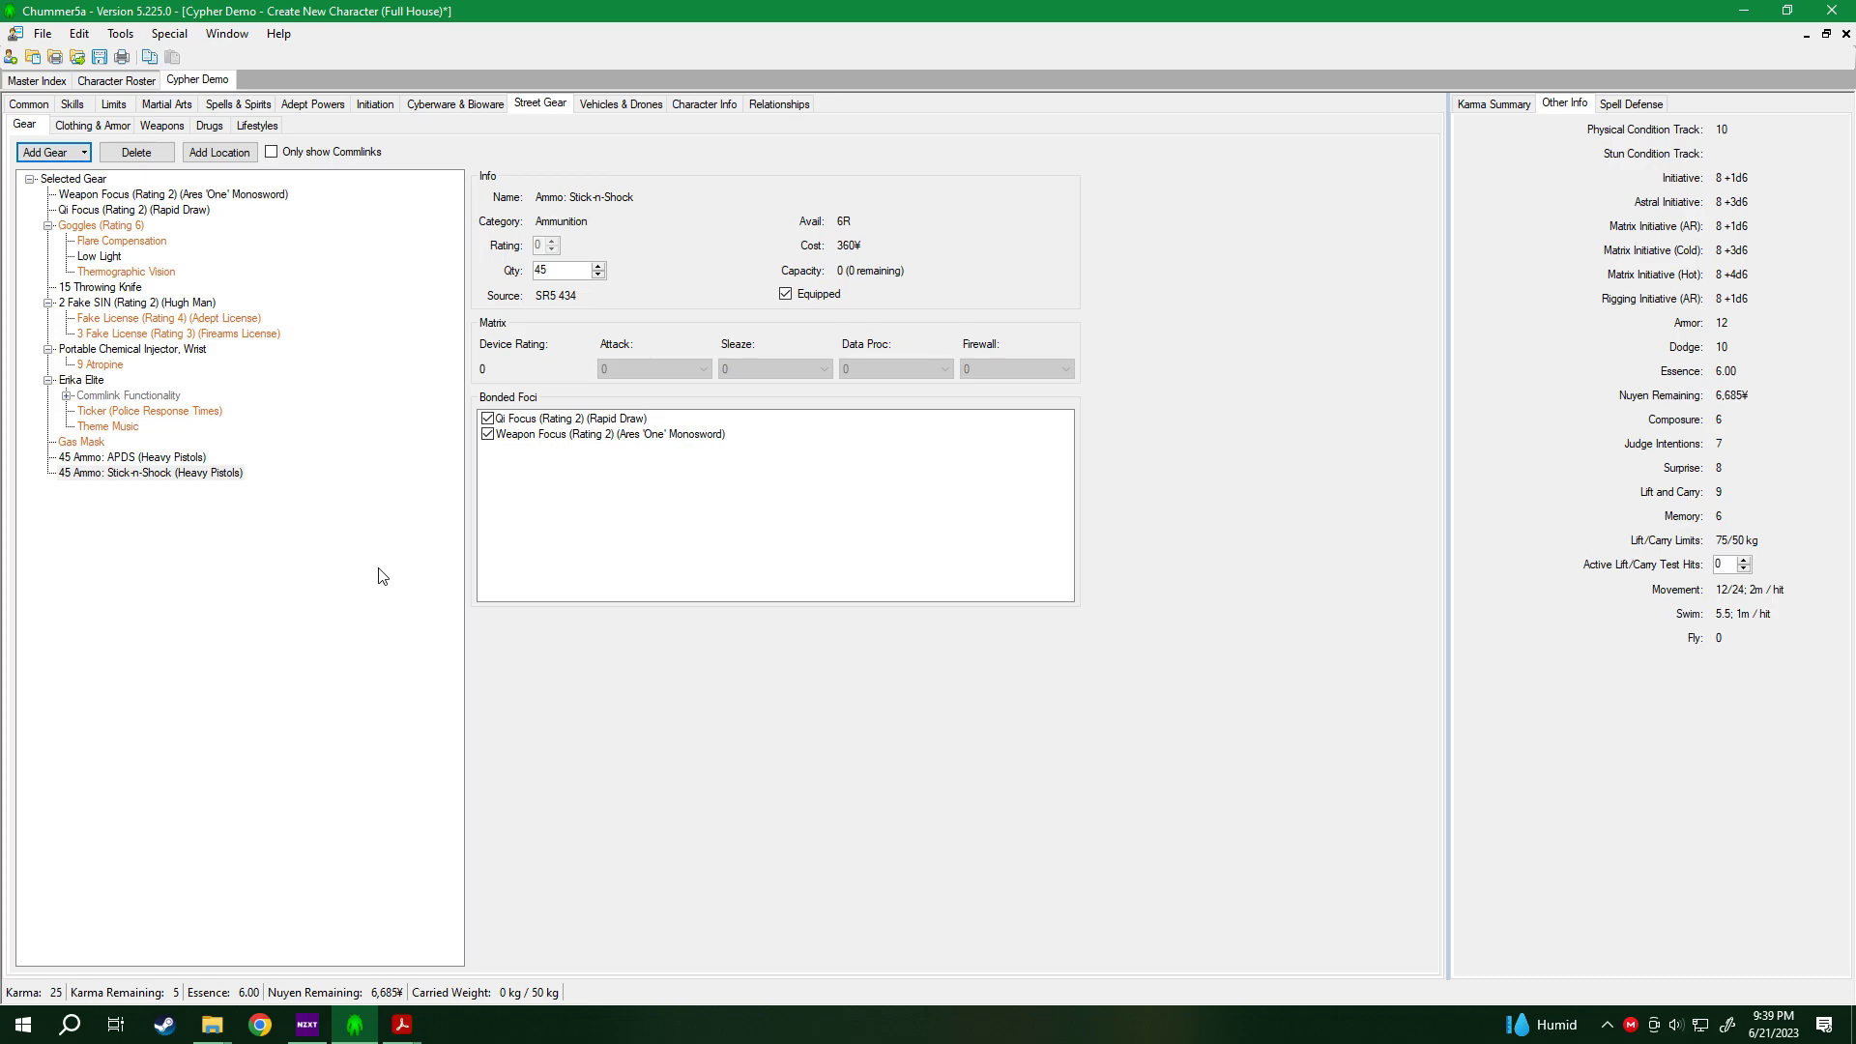
Find the Autopicker in the gear list and add it at Rating 2.
left_click(53, 152)
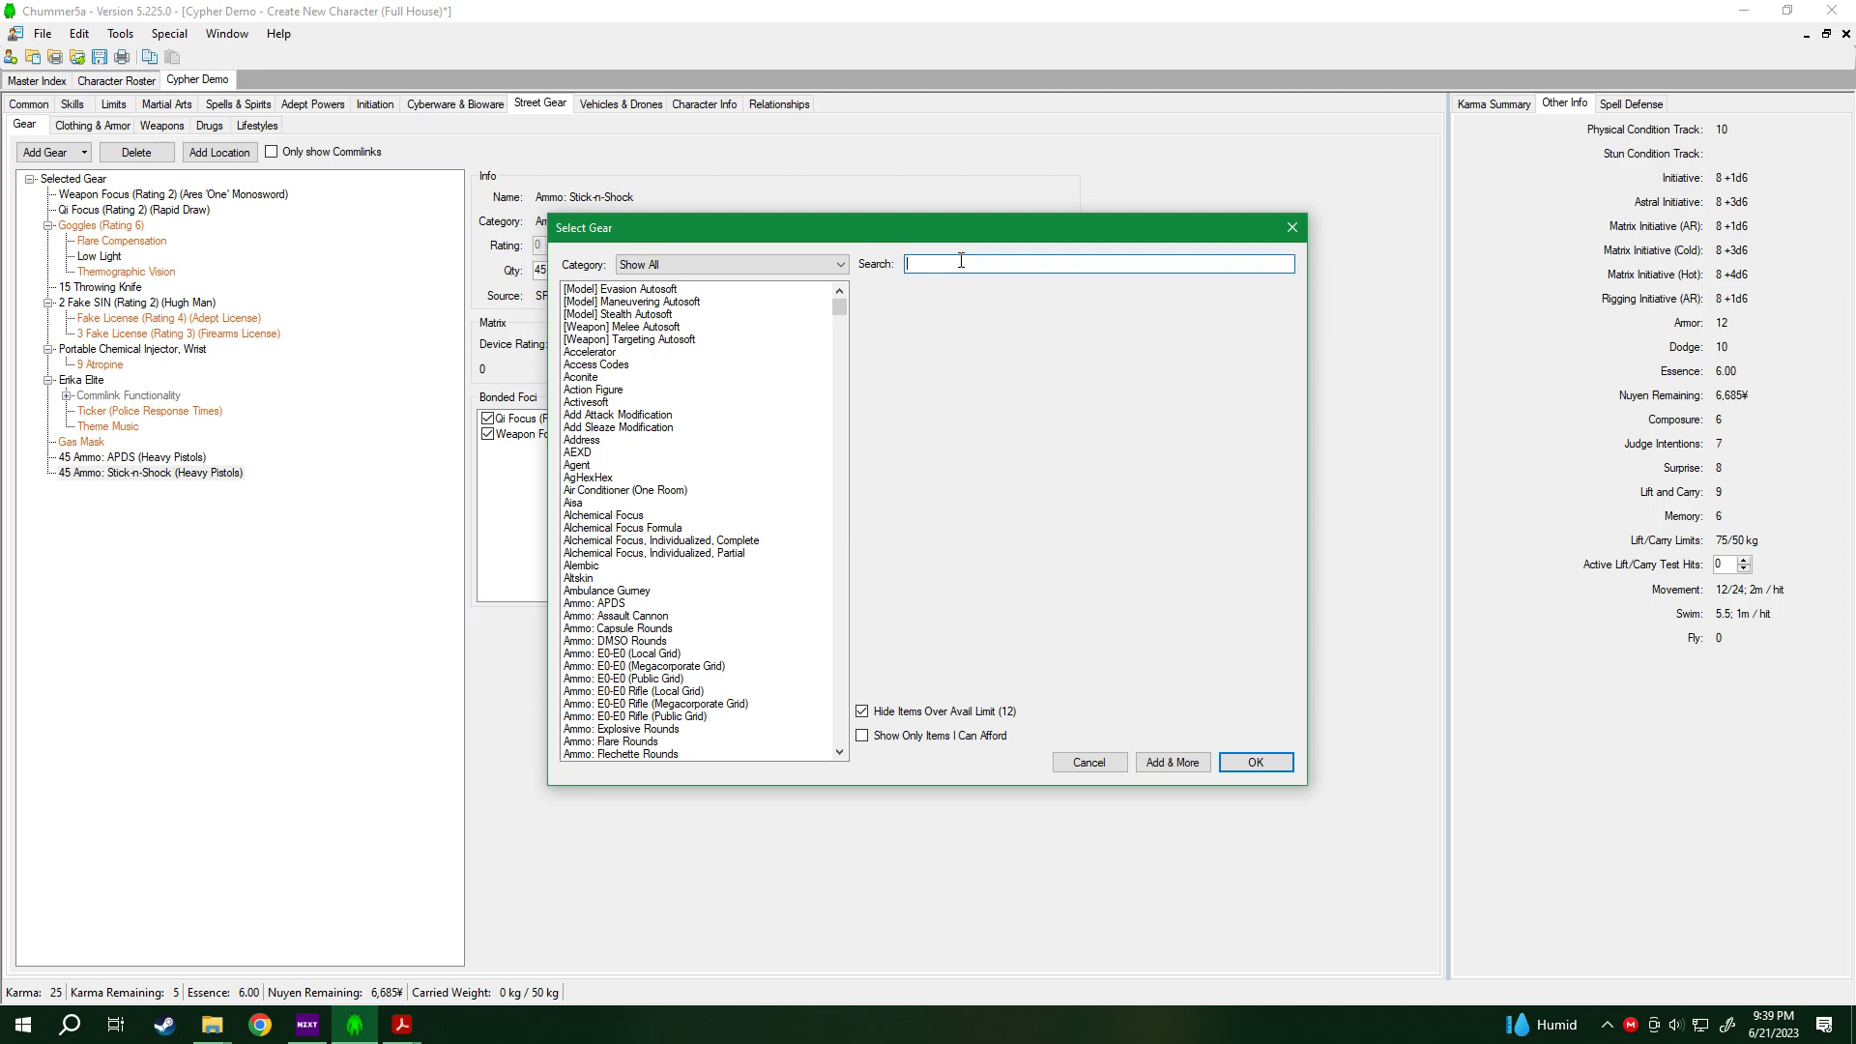
type("autop")
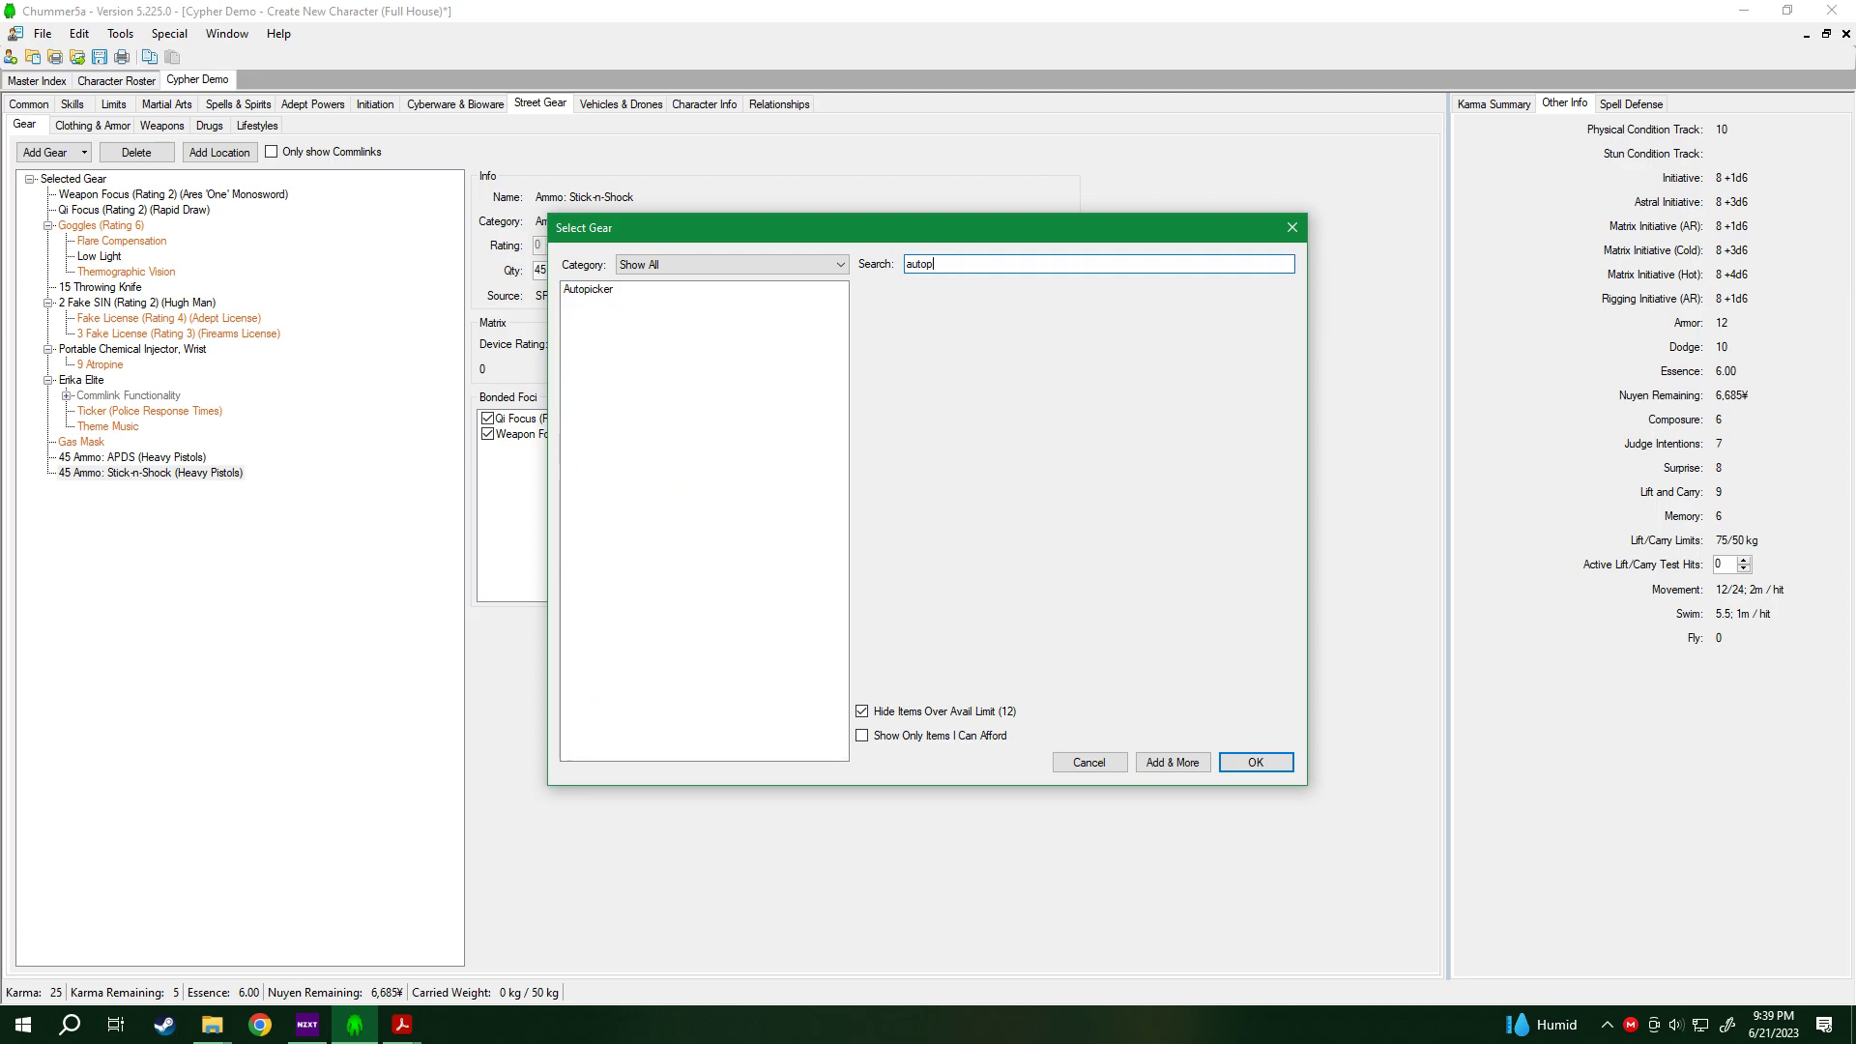
left_click(676, 287)
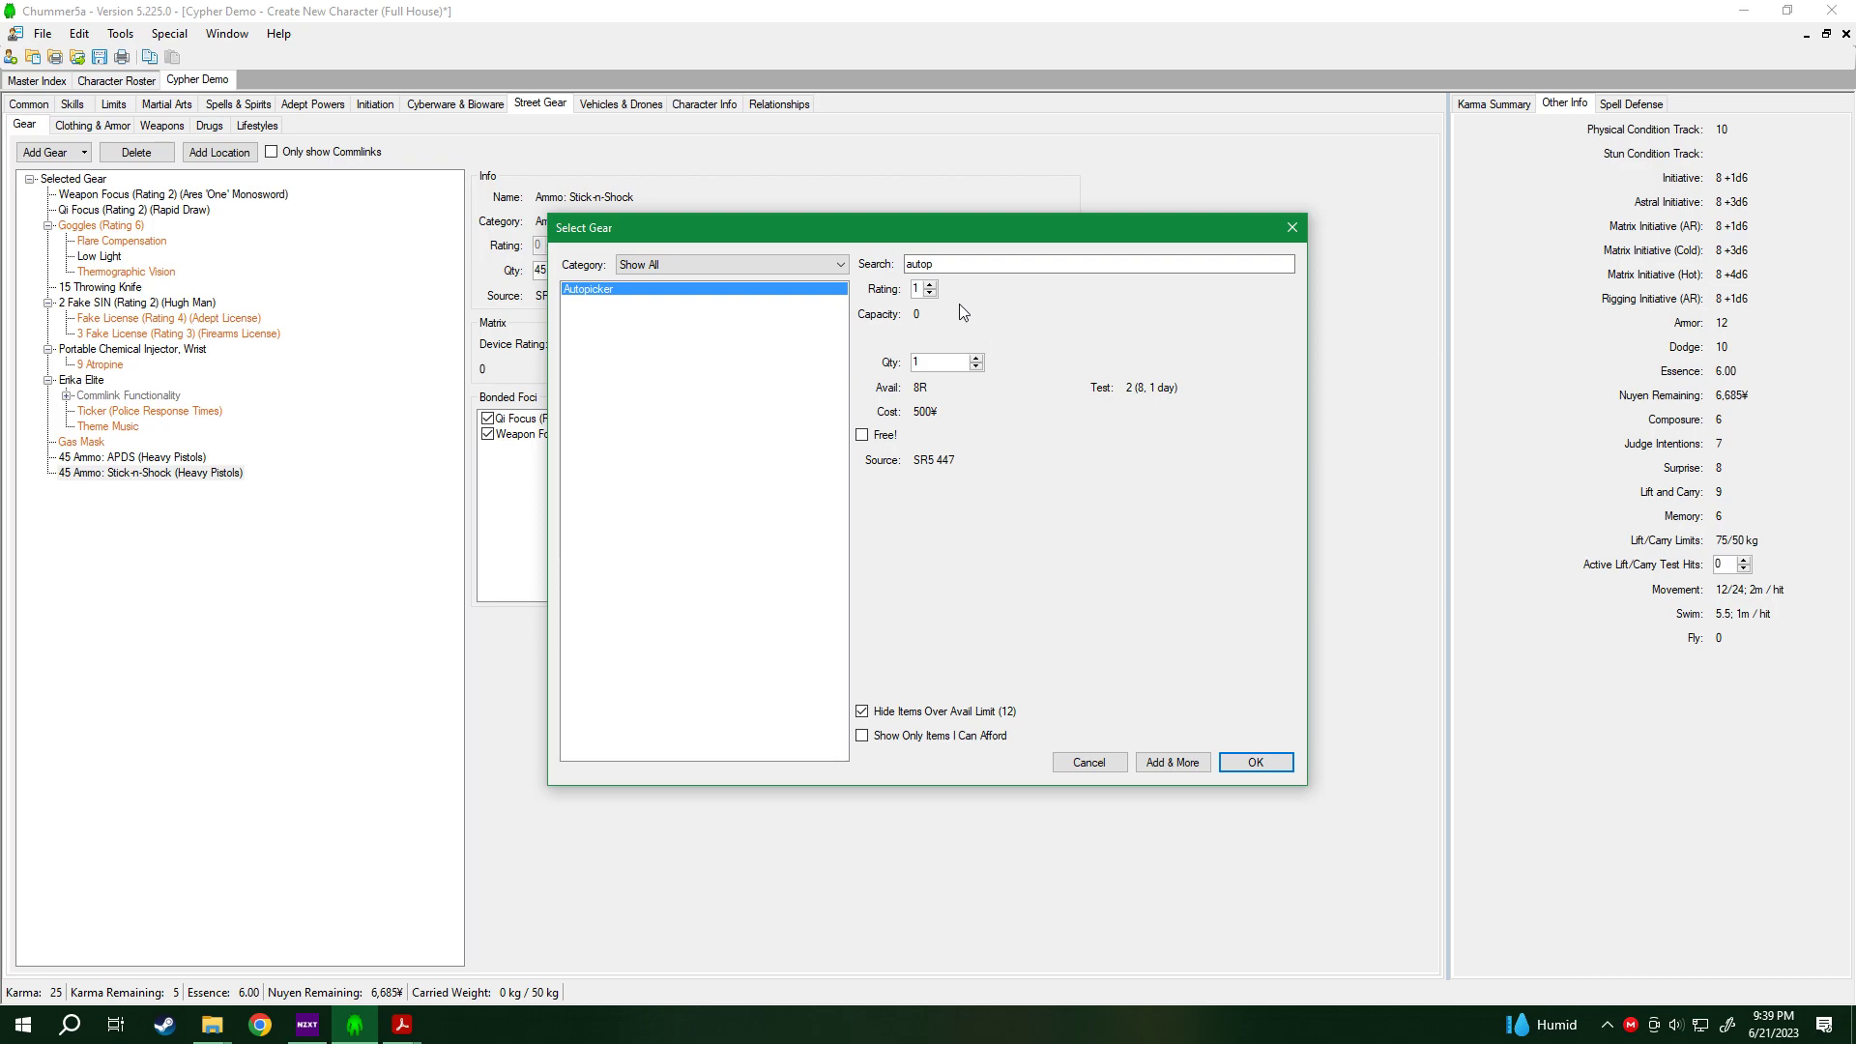
left_click(1252, 761)
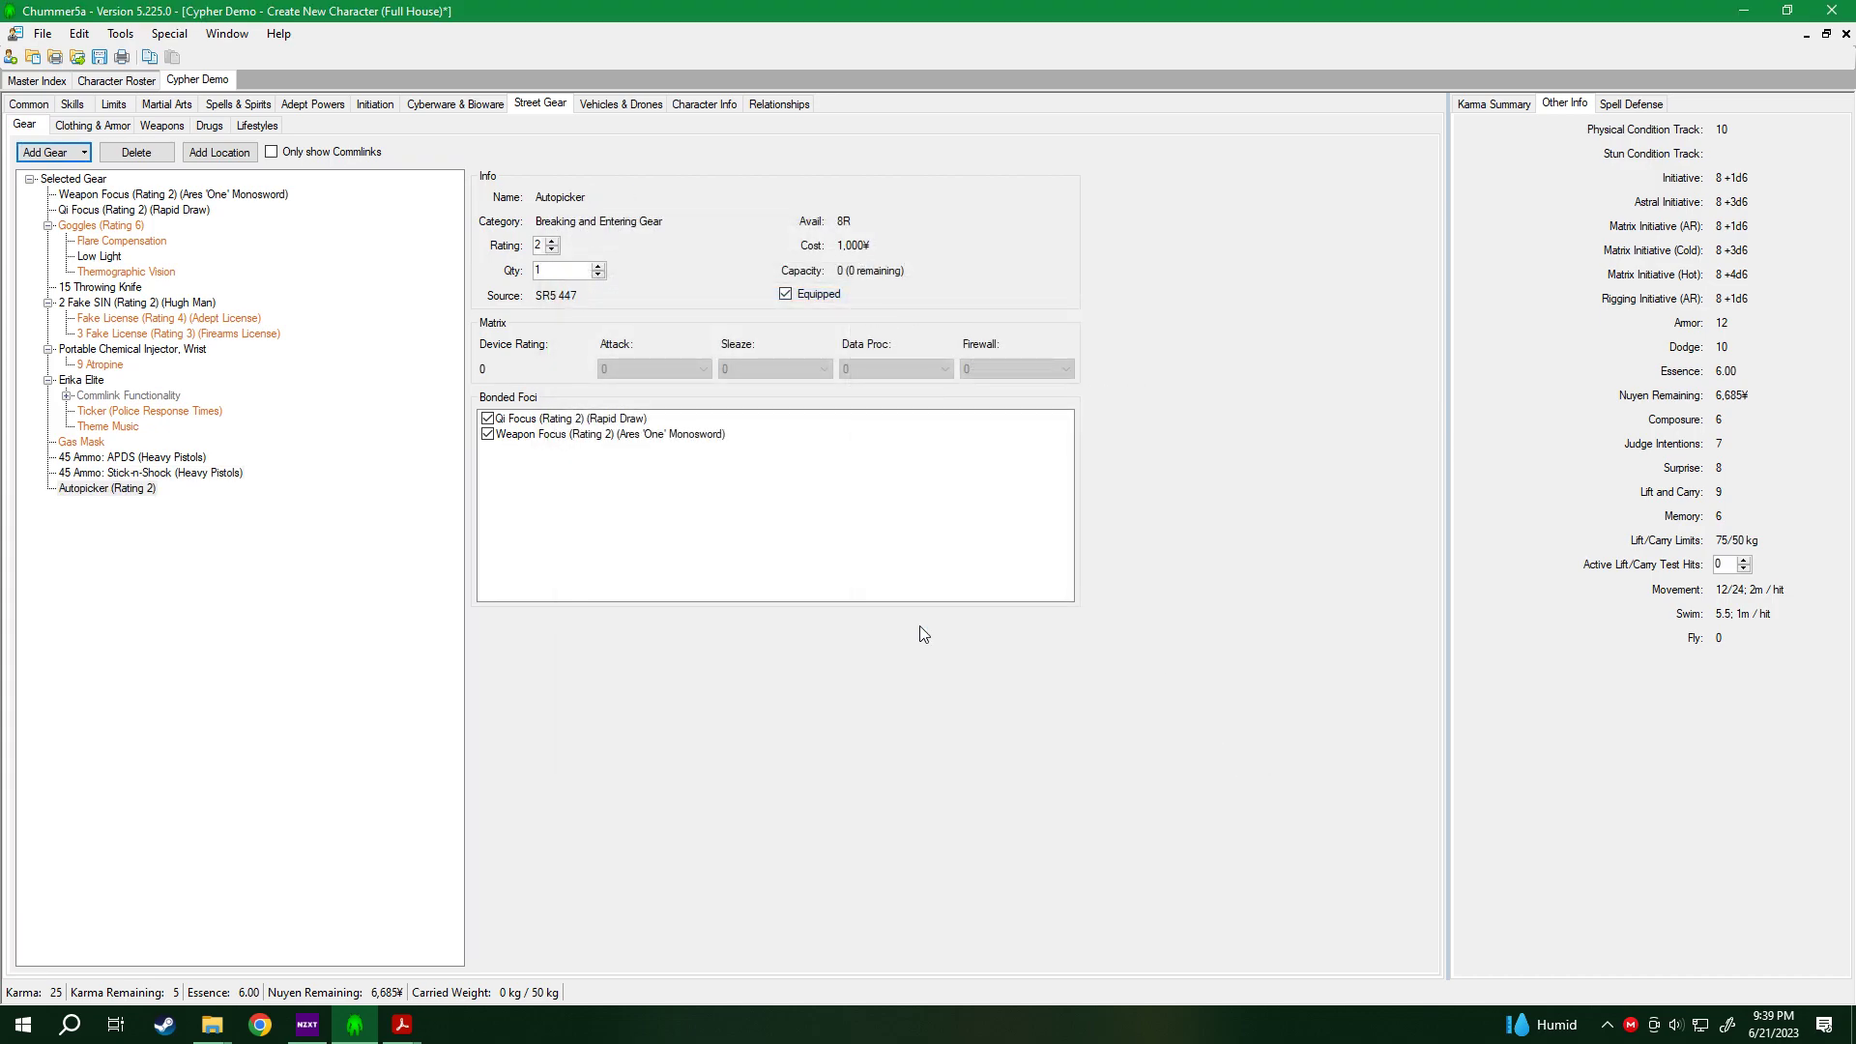
Find the Sequencer in the gear list and add it with Rating 1 and a quantity of 4.
left_click(29, 157)
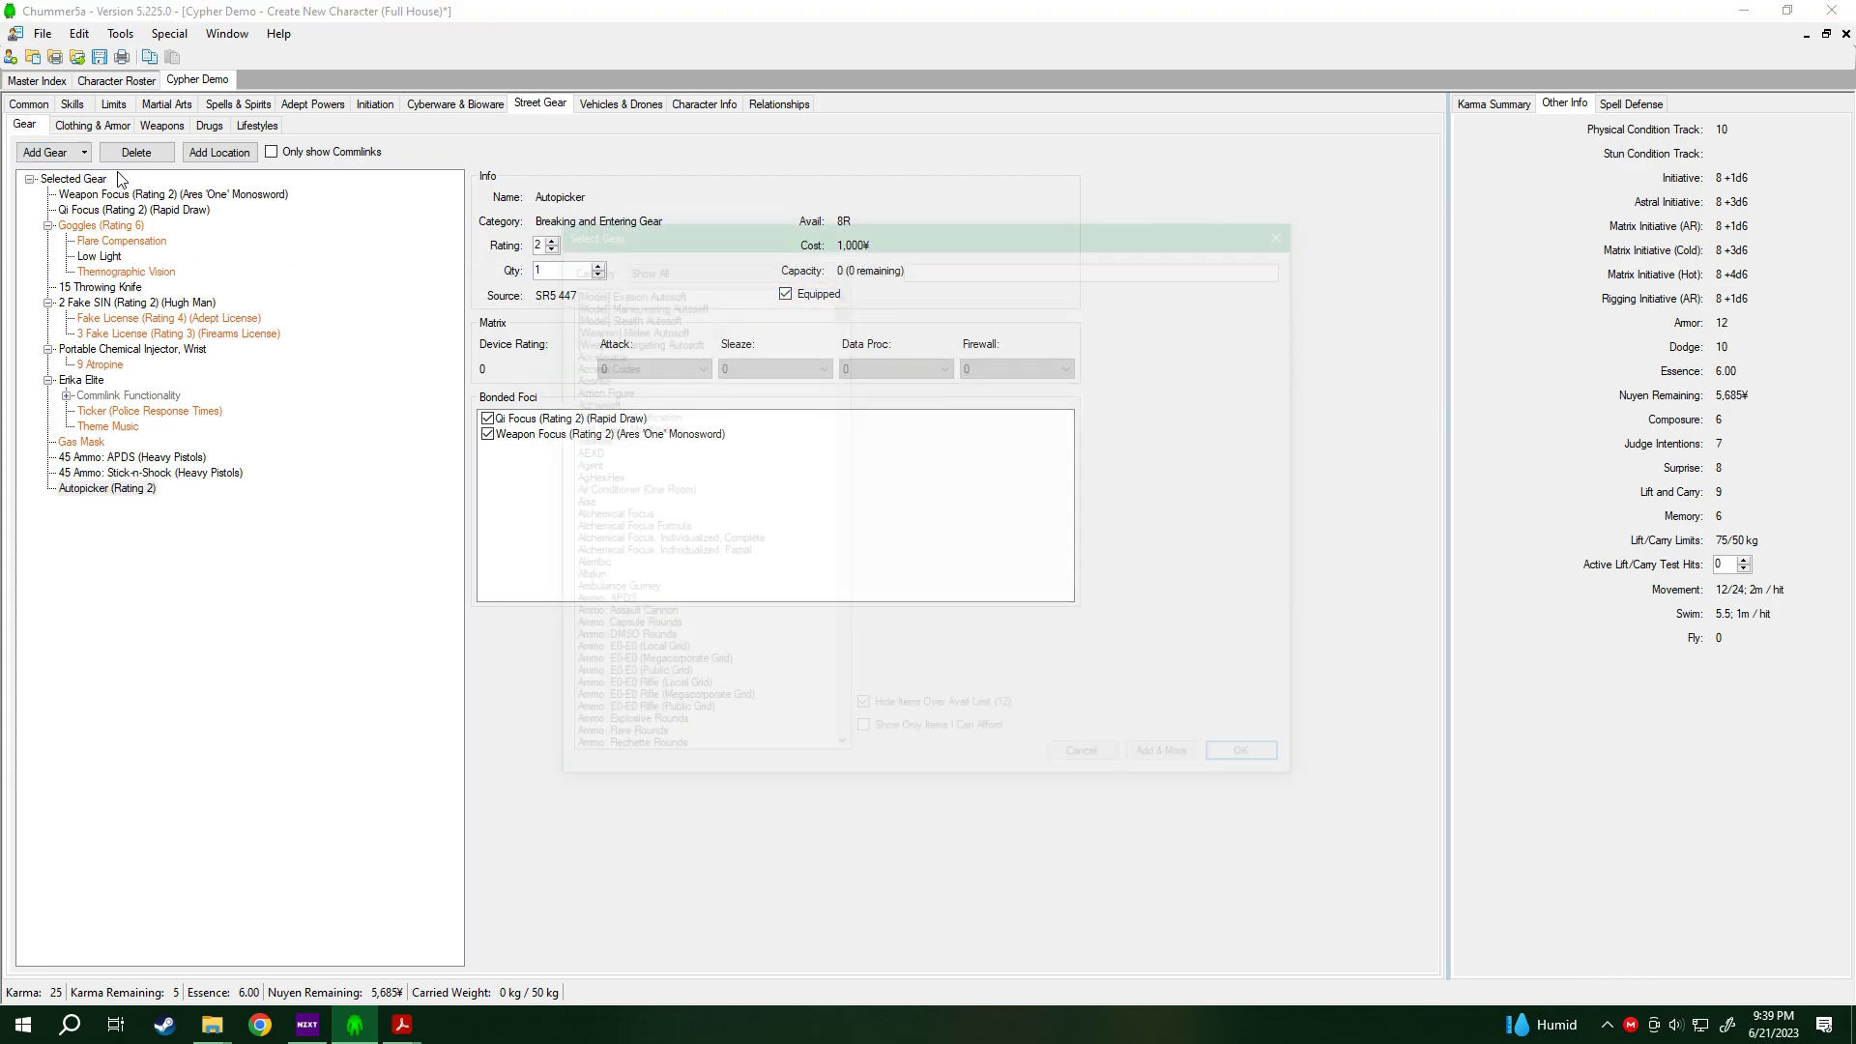
left_click(1048, 263)
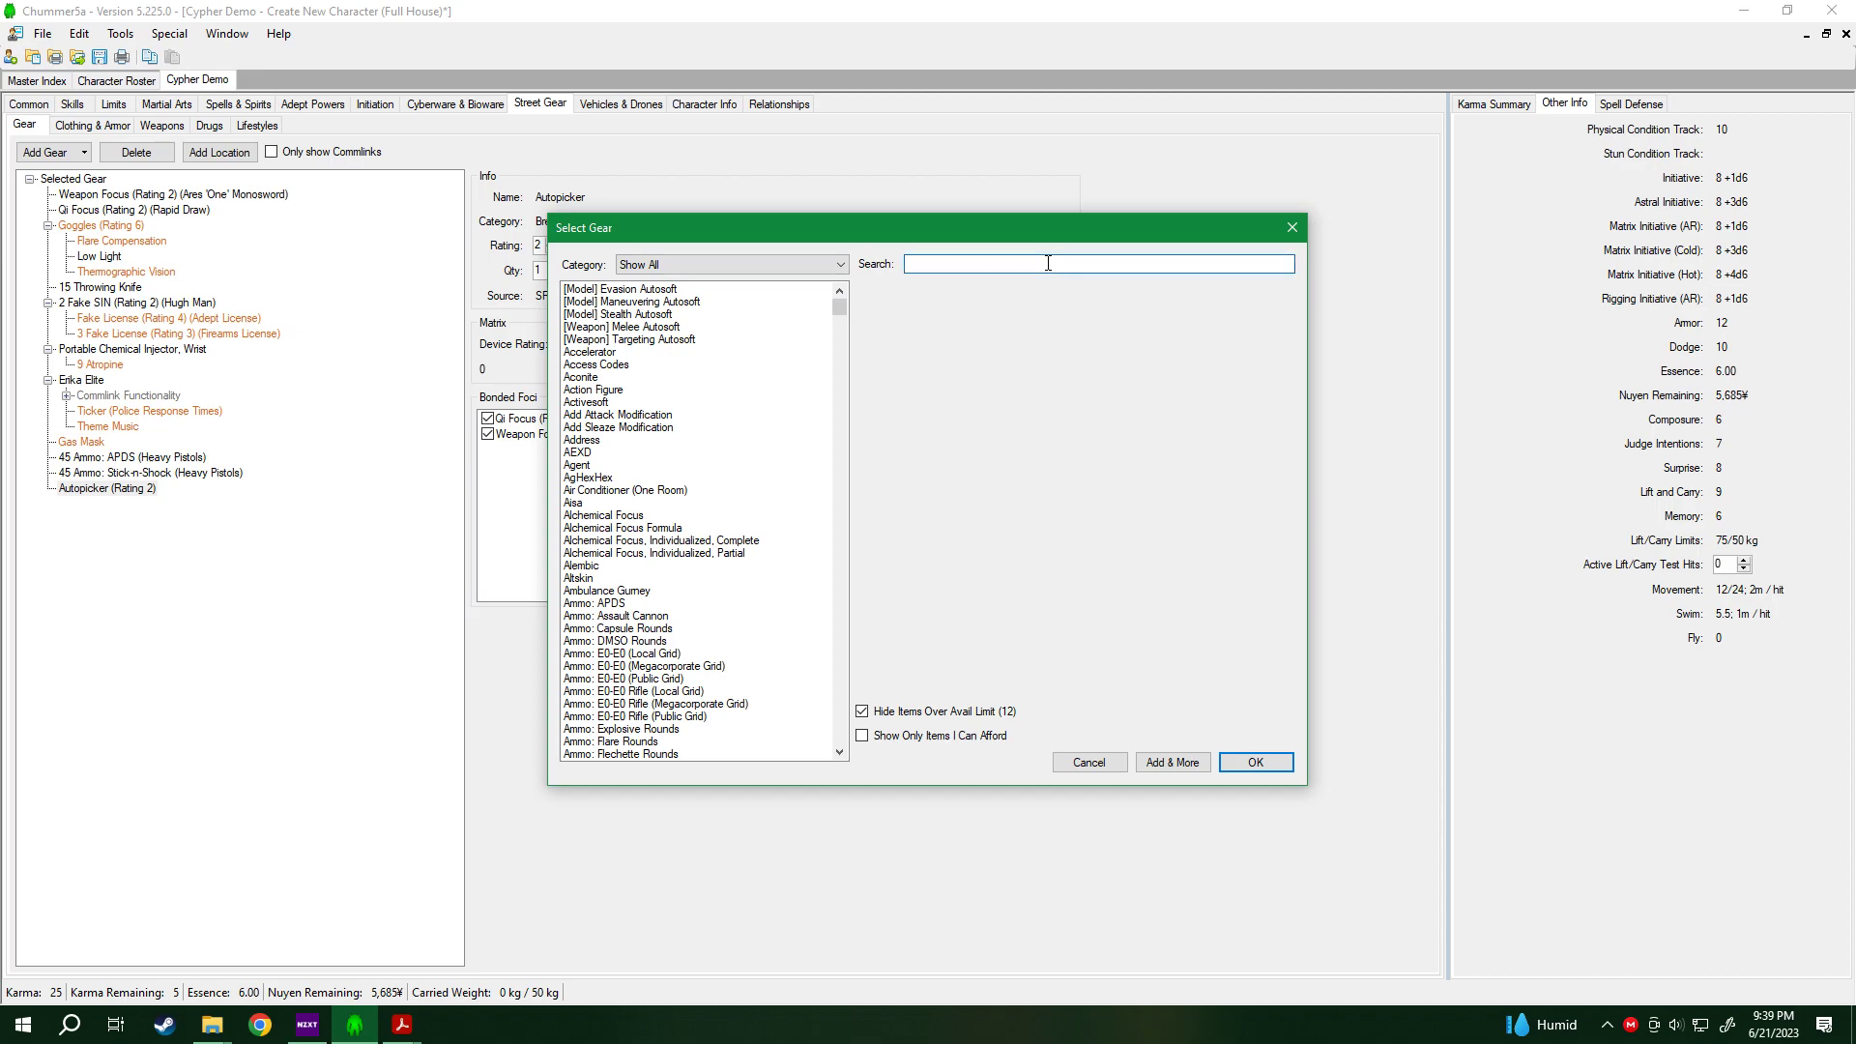
type("sequ")
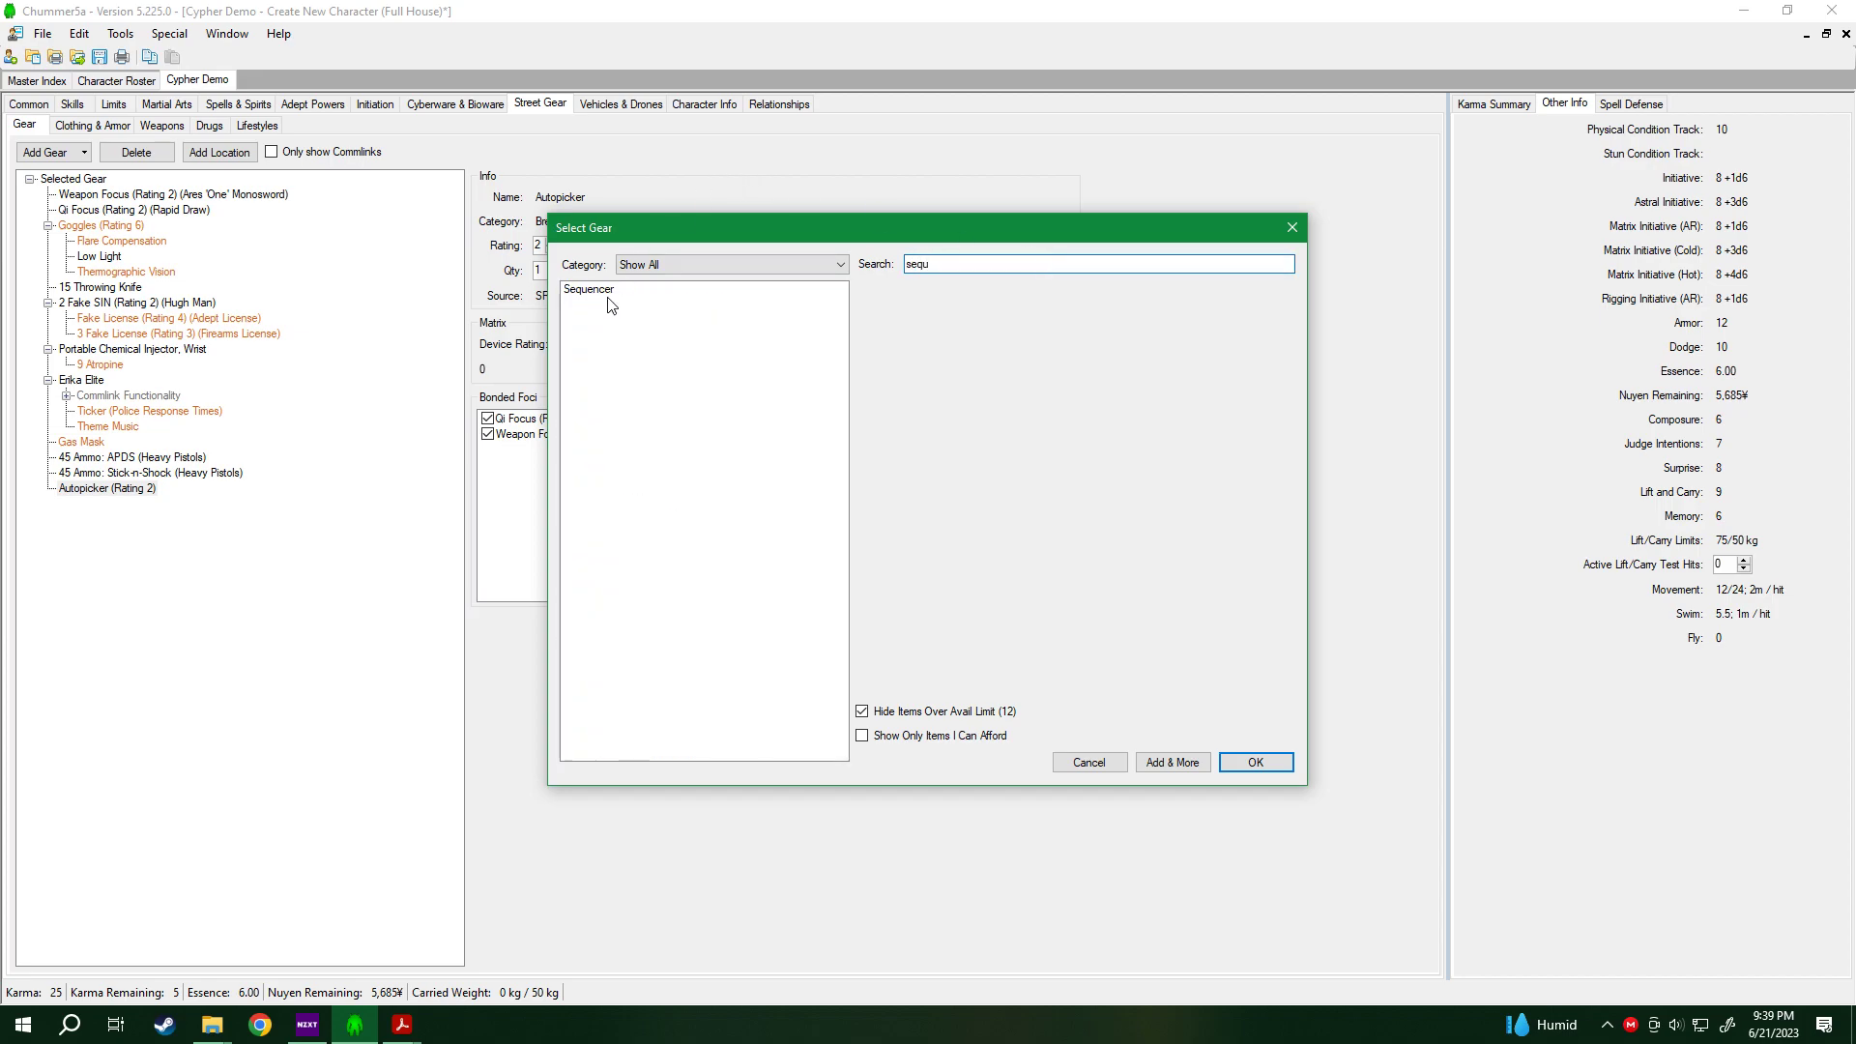
left_click(607, 290)
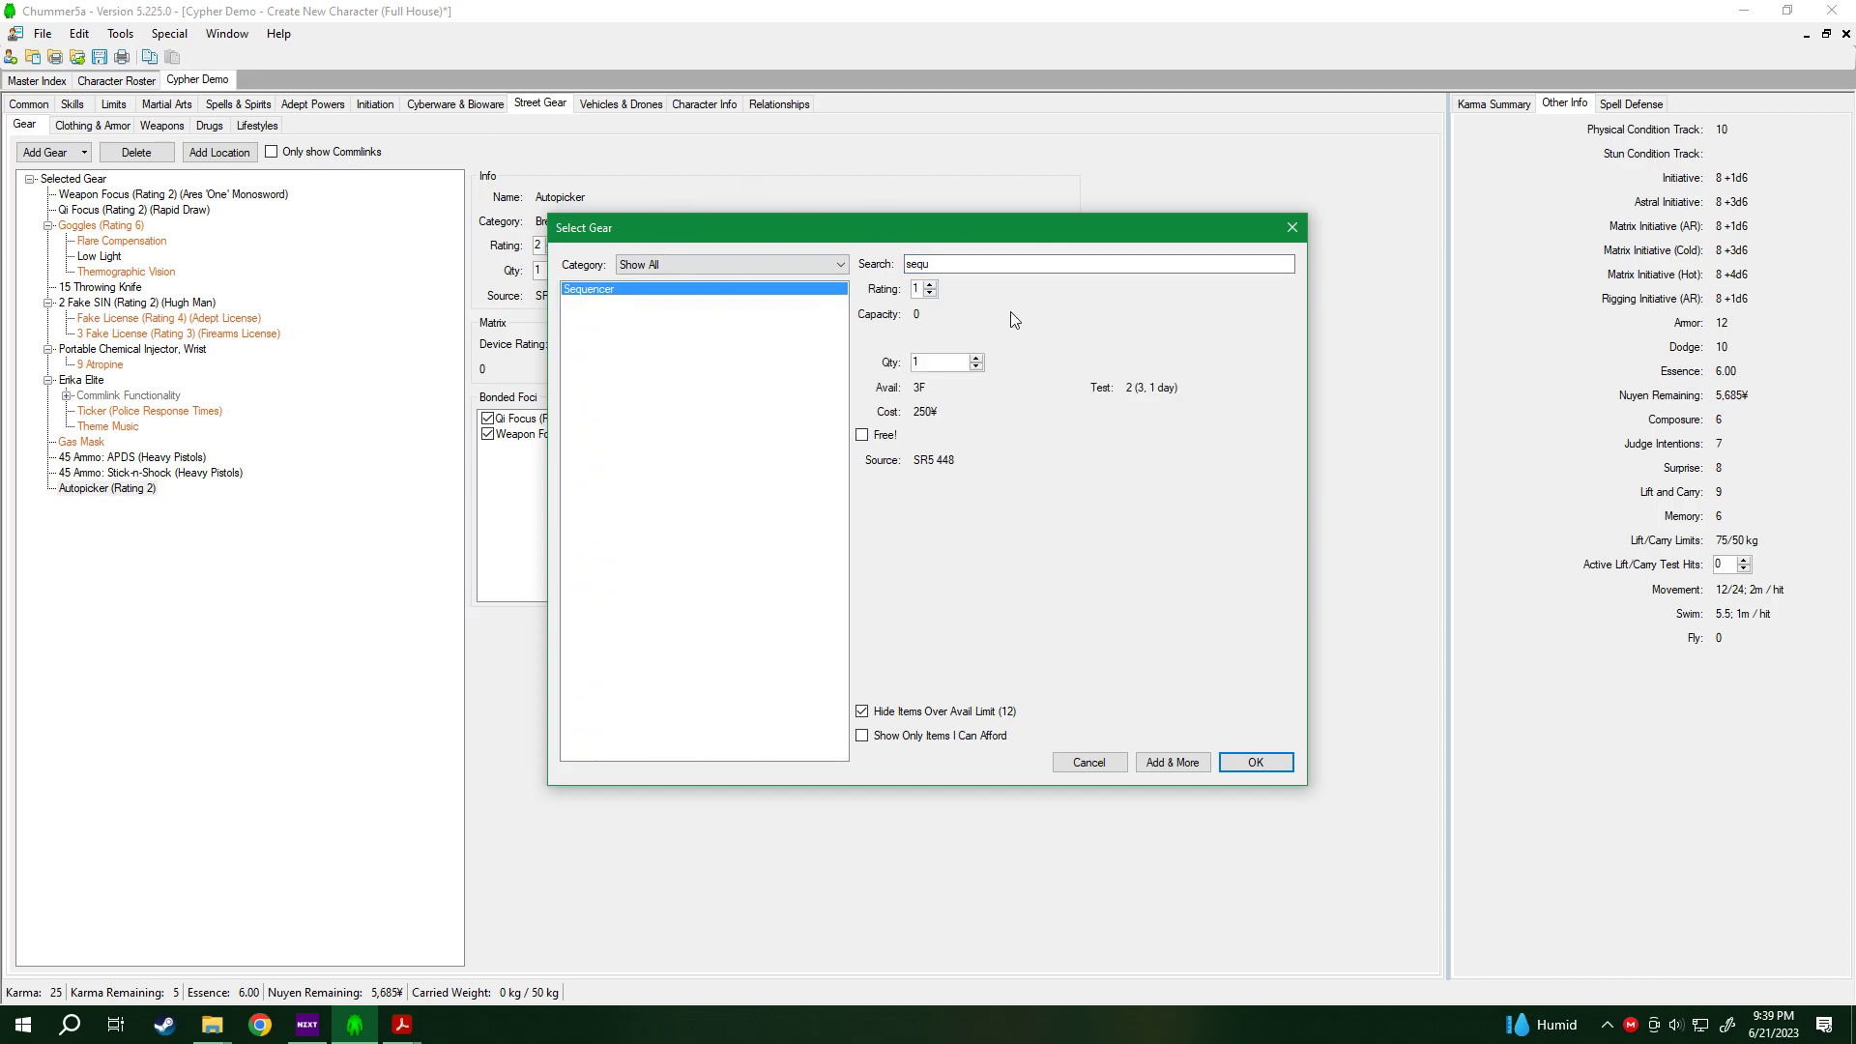
left_click(978, 355)
left_click(1261, 758)
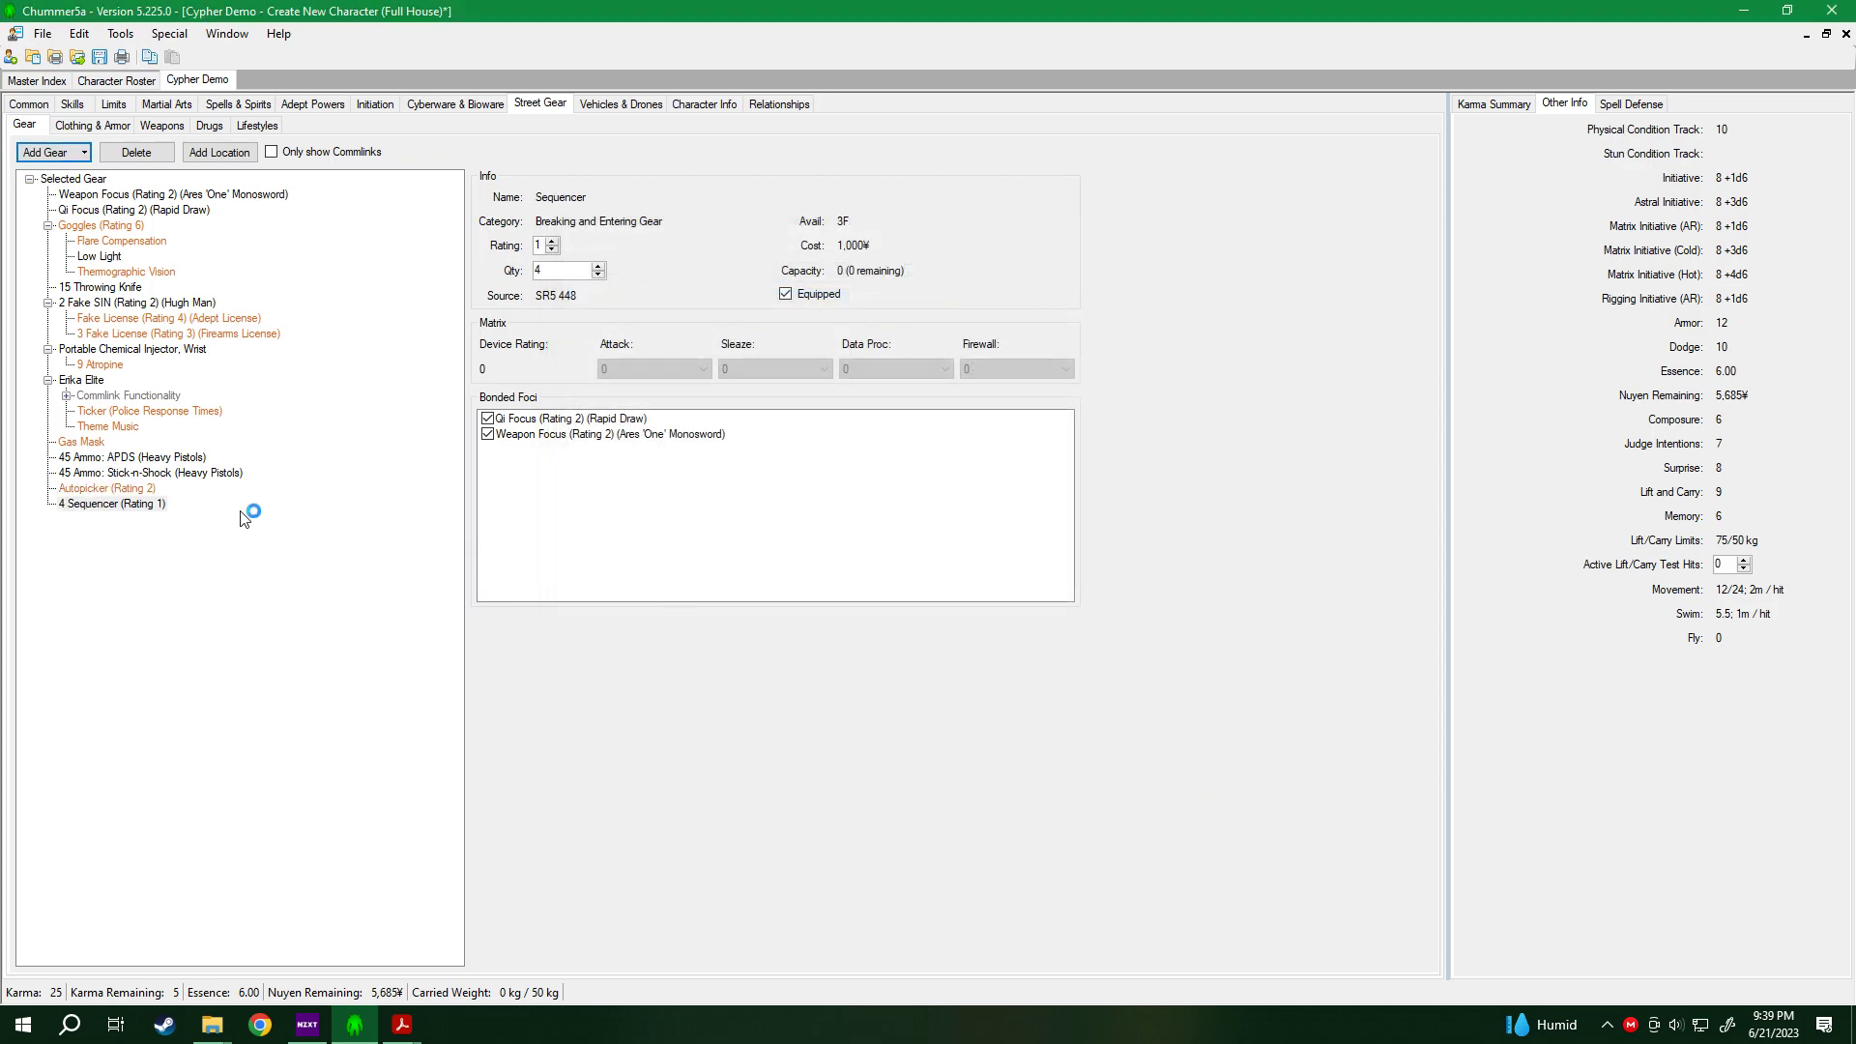
Set the Sequencer's quantity to 1 and its rating to 4, and save the character.
left_click(114, 506)
left_click(105, 527)
left_click(95, 504)
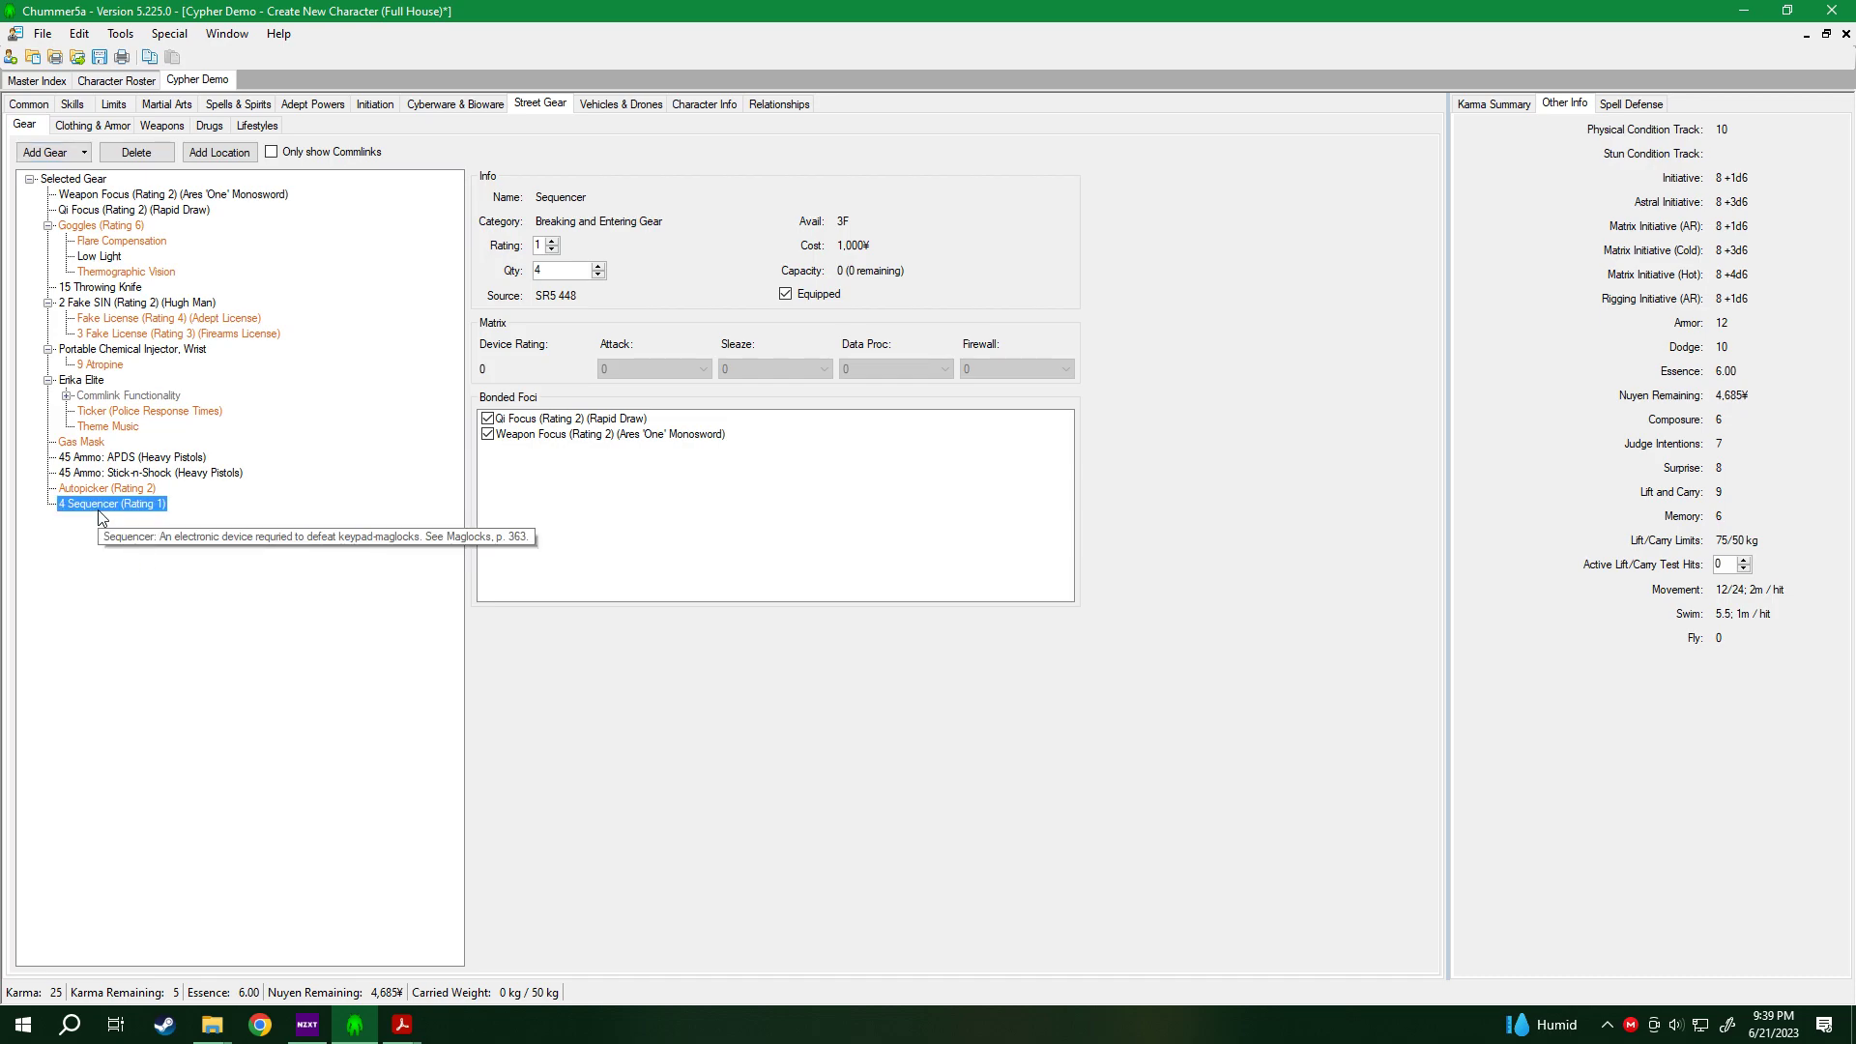
left_click(598, 275)
left_click(598, 275)
left_click(598, 275)
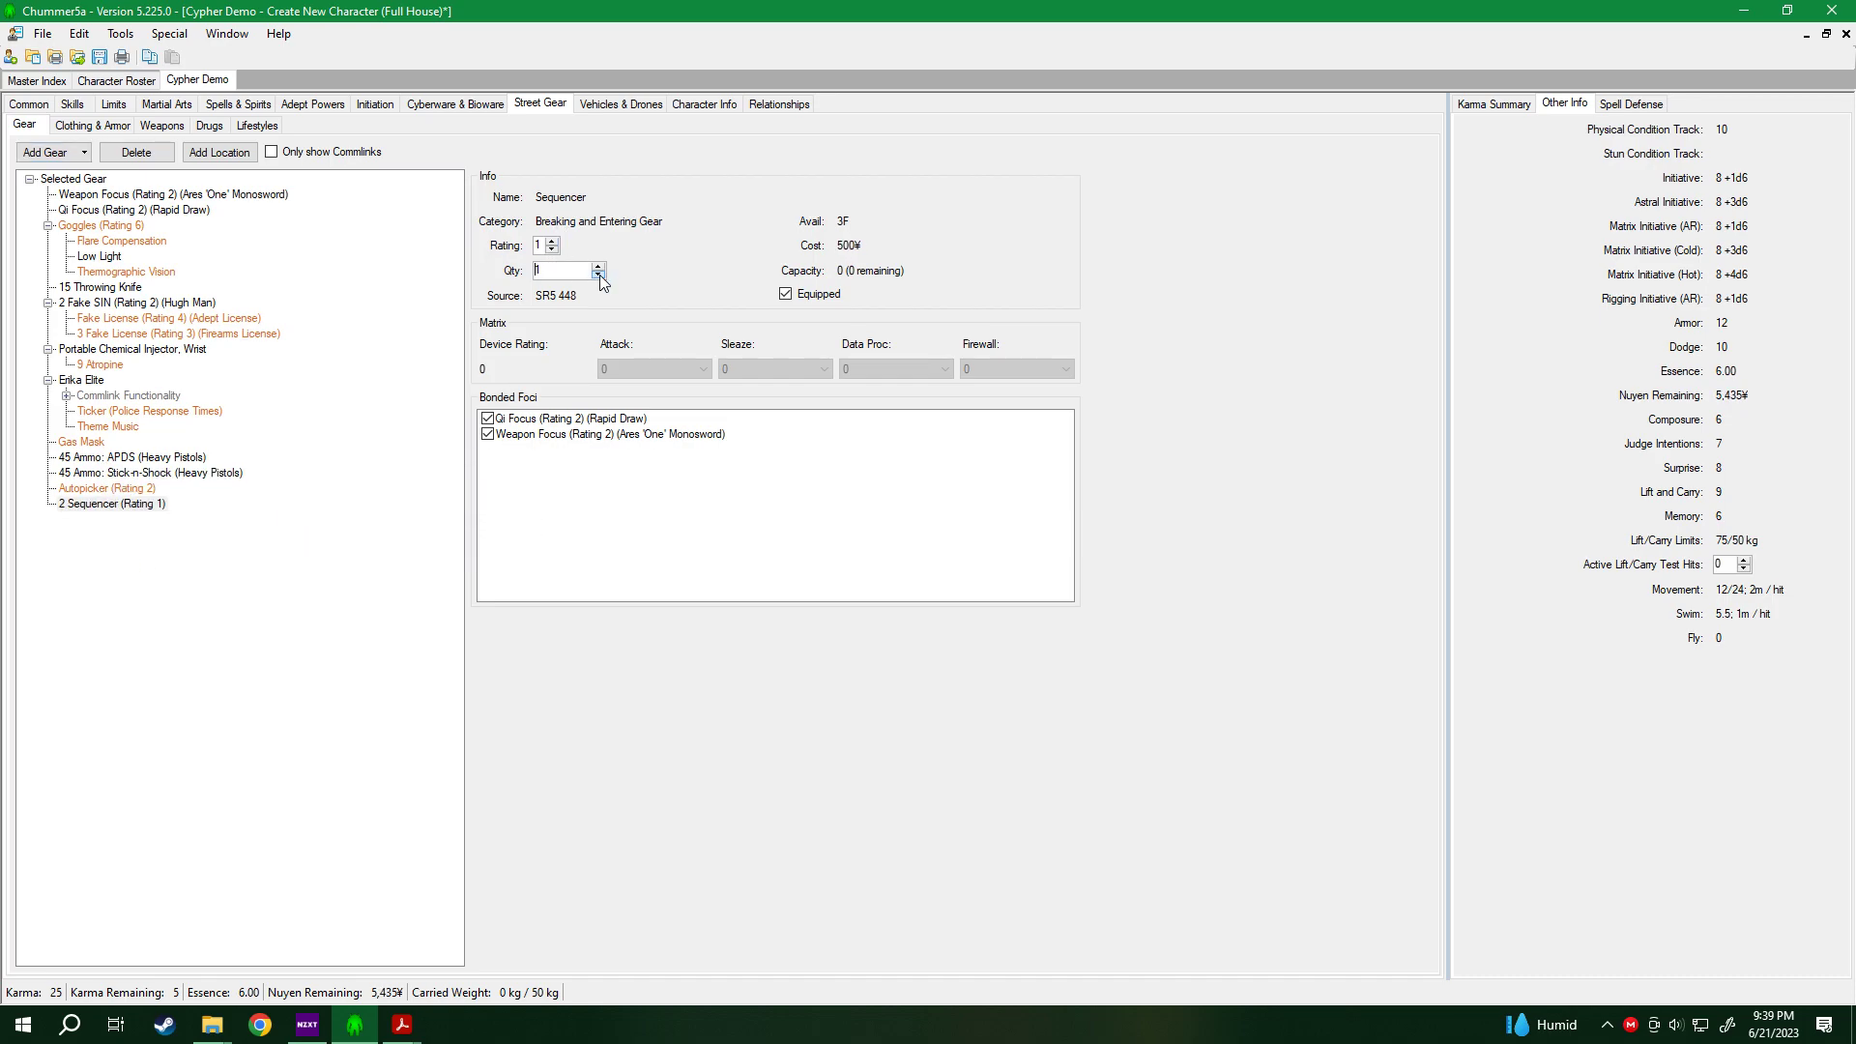
left_click(552, 241)
left_click(552, 242)
left_click(99, 57)
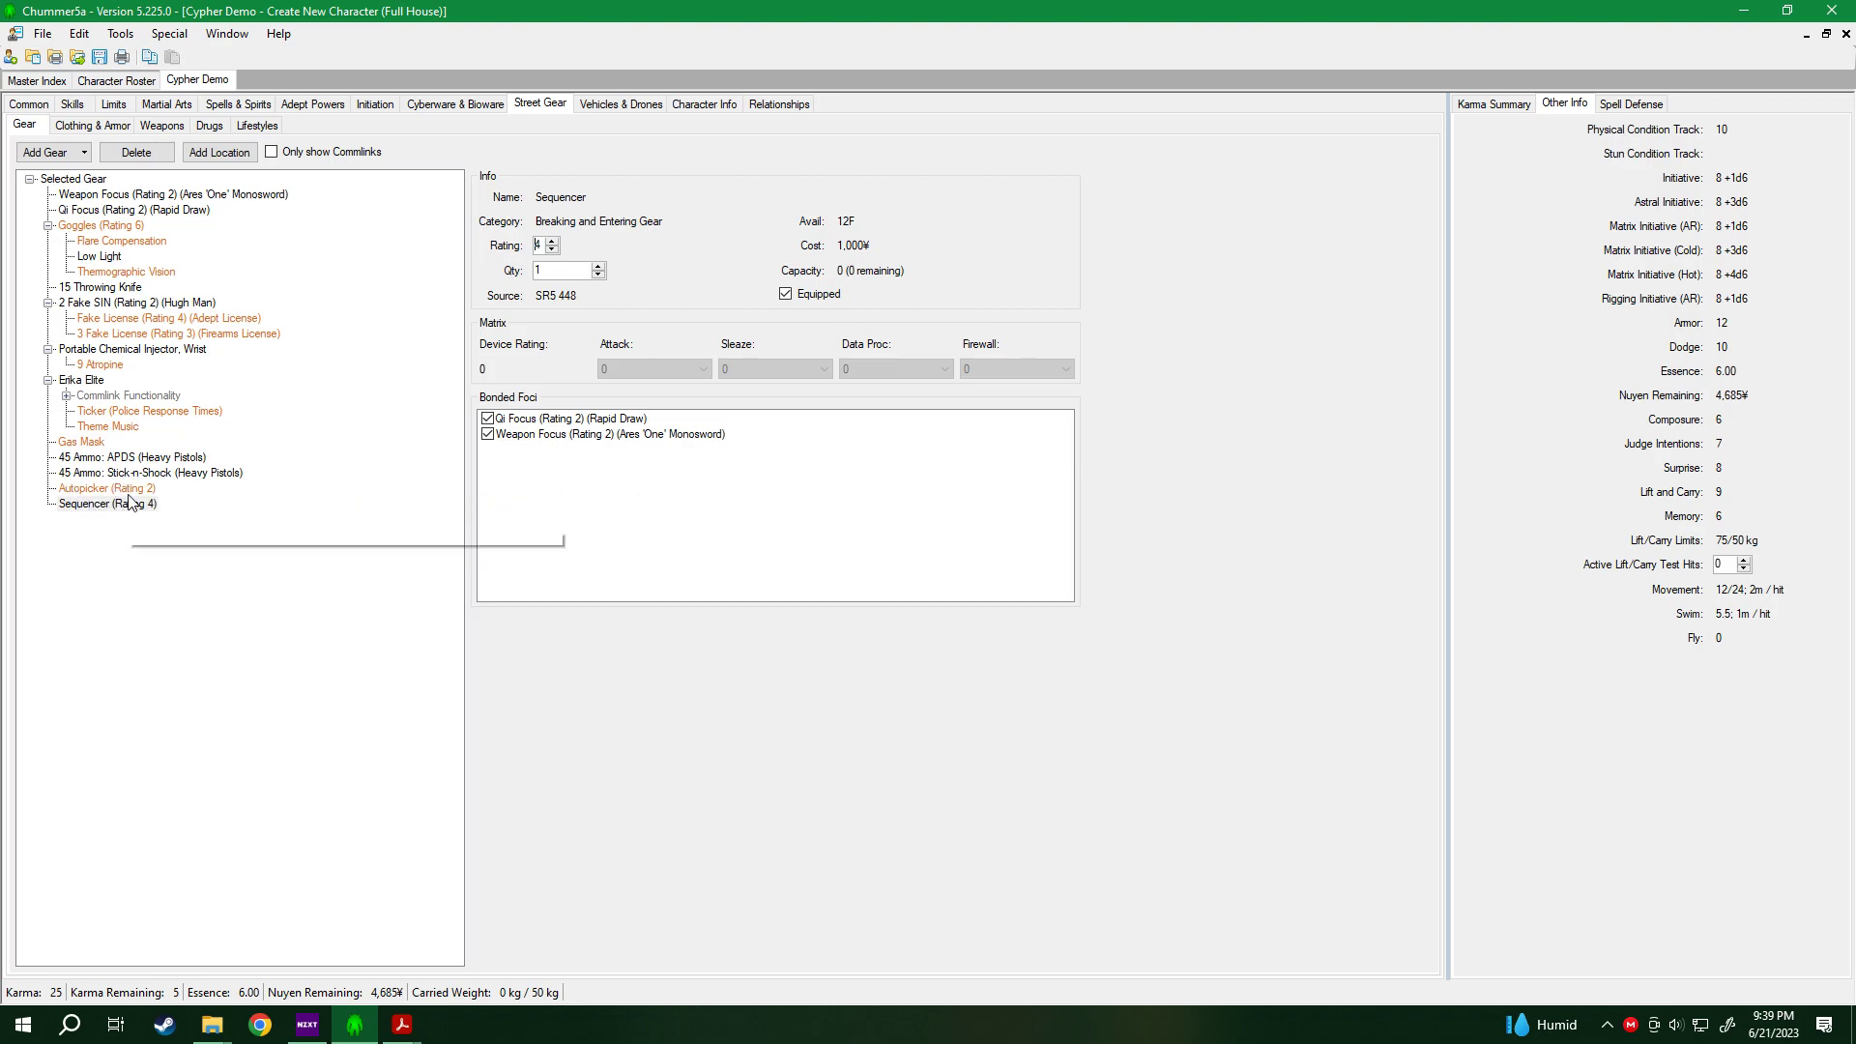
Add 60 rounds of Regular Ammo to the gear for the Sniper Rifles weapon category.
mouse_move(164, 416)
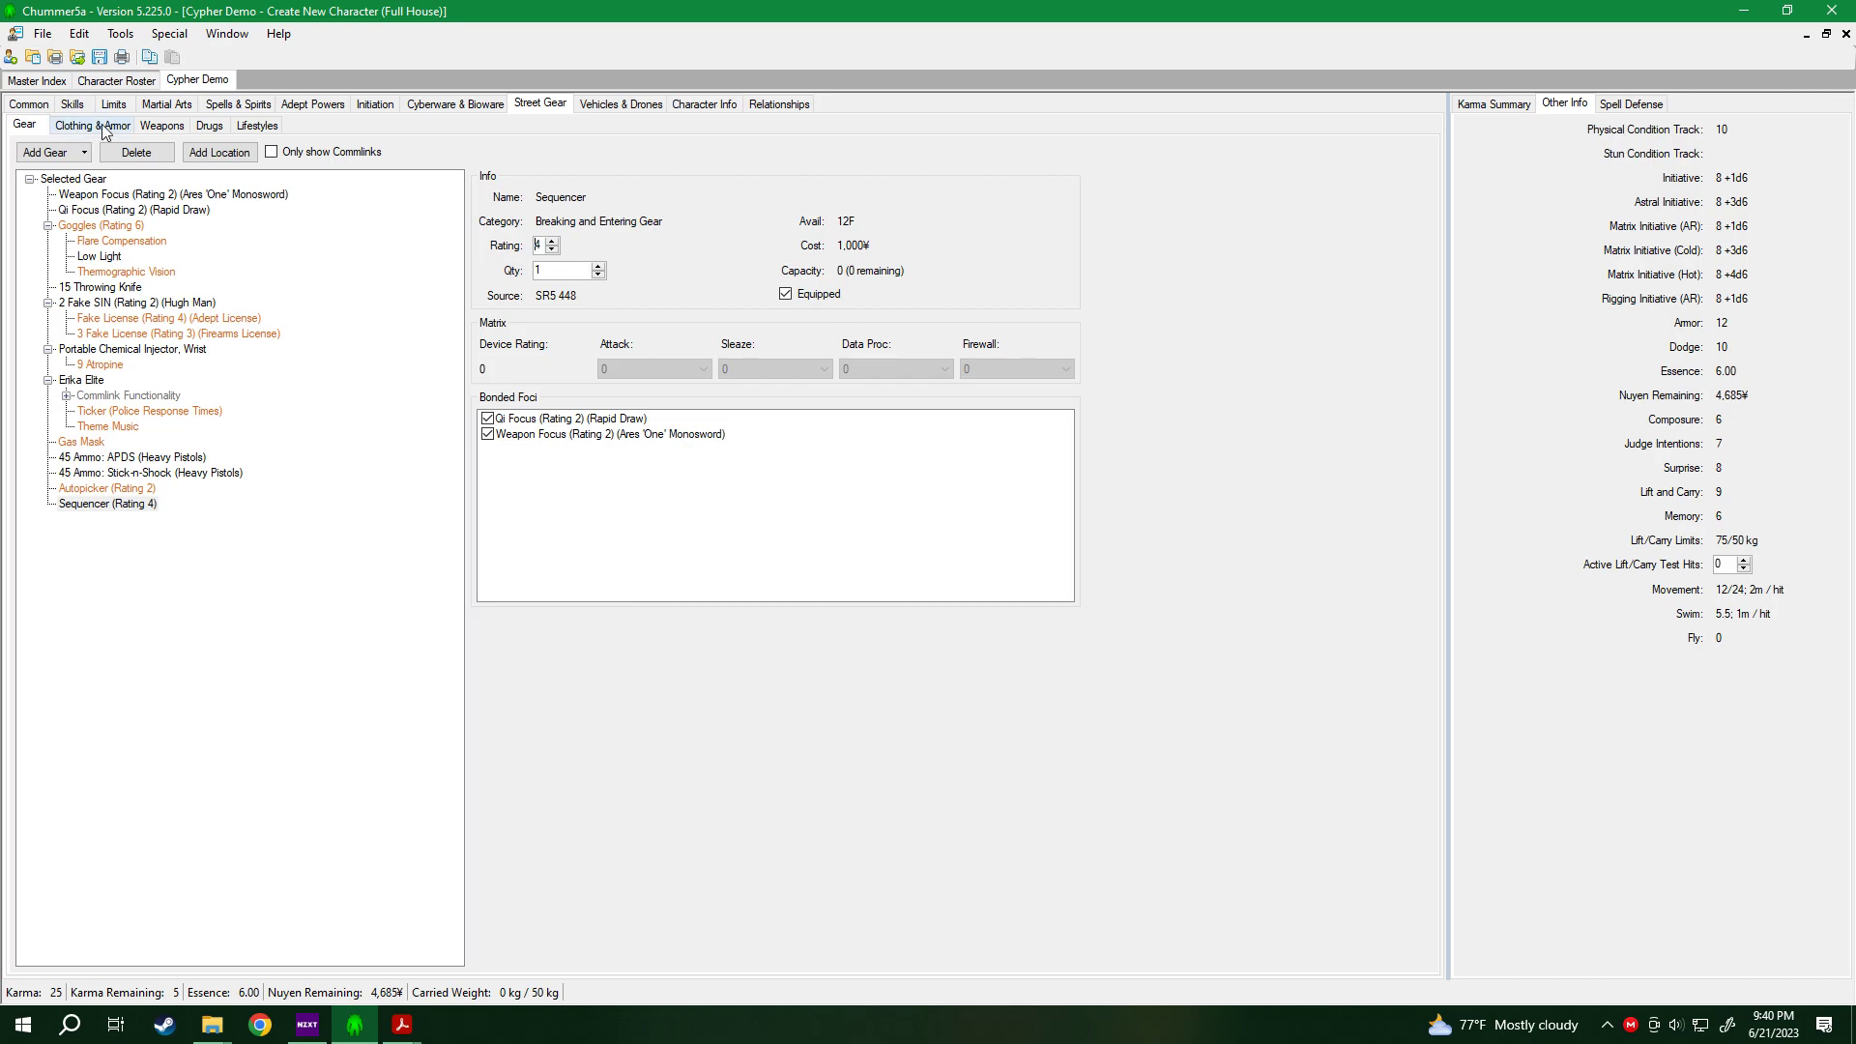
left_click(44, 152)
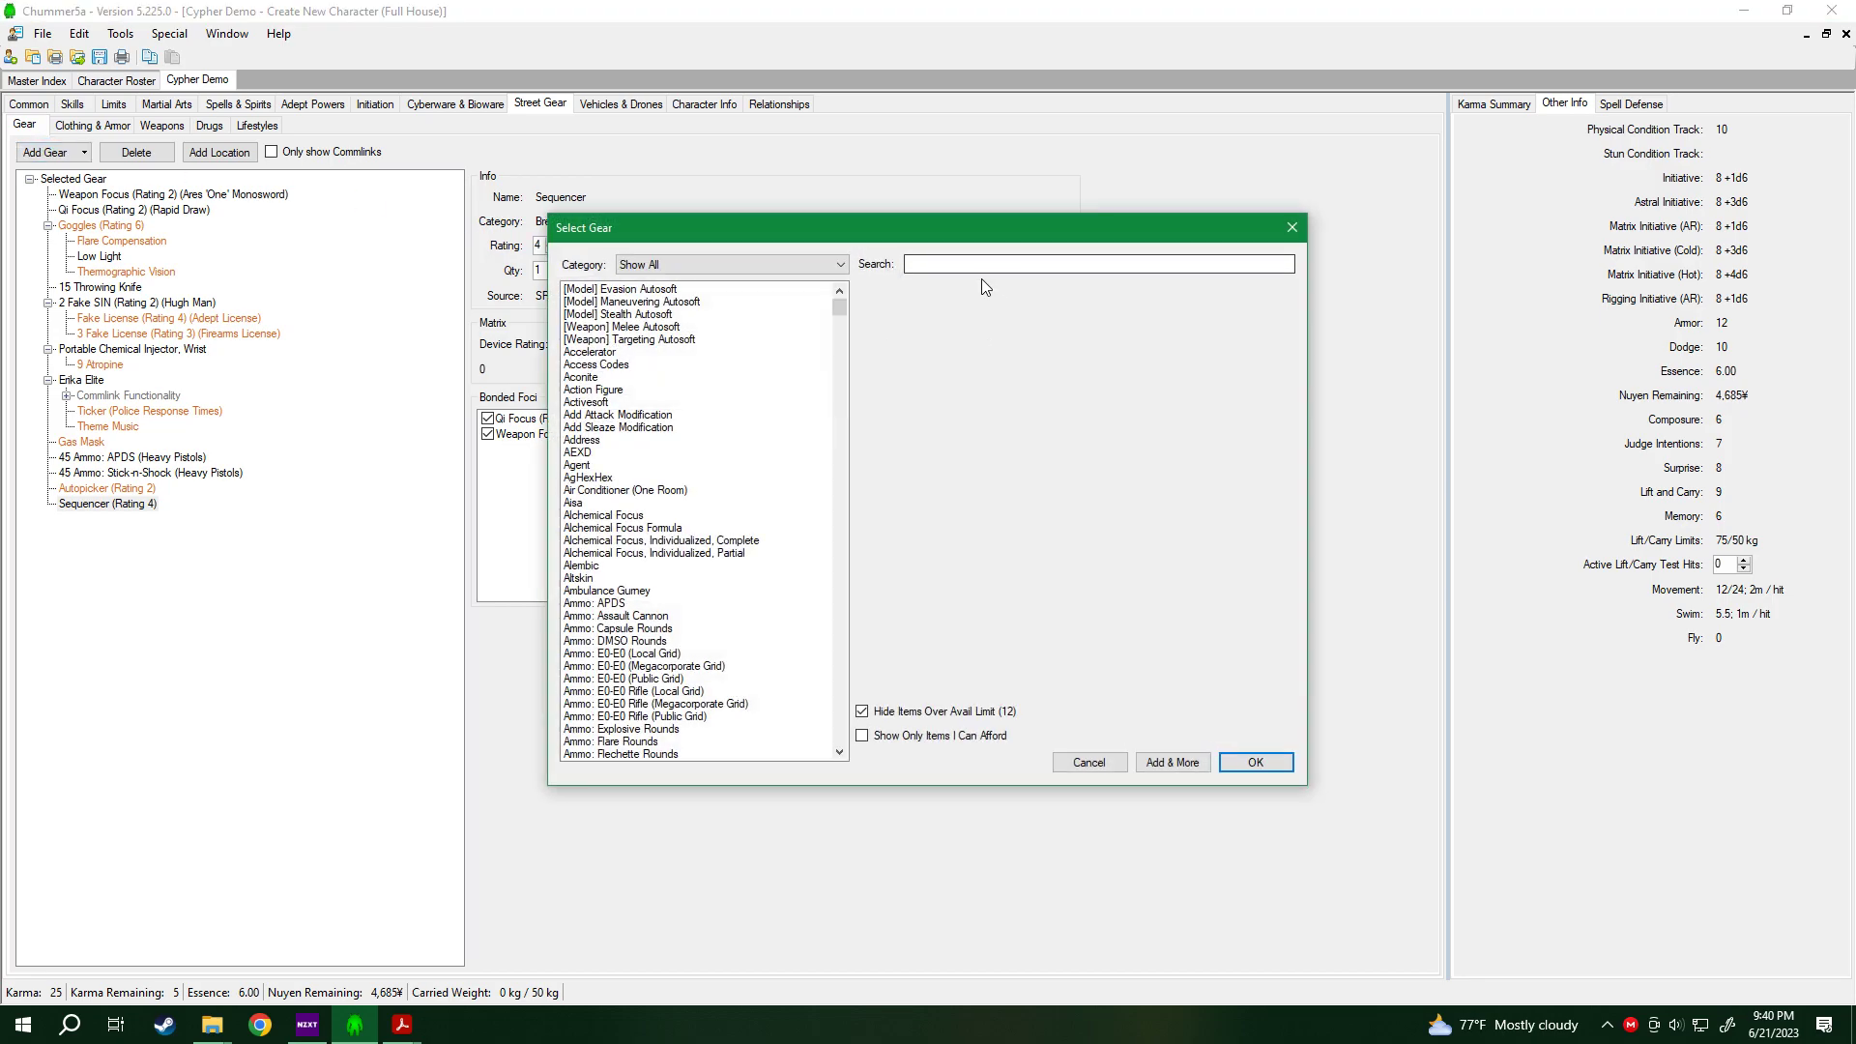
left_click(945, 263)
type("r")
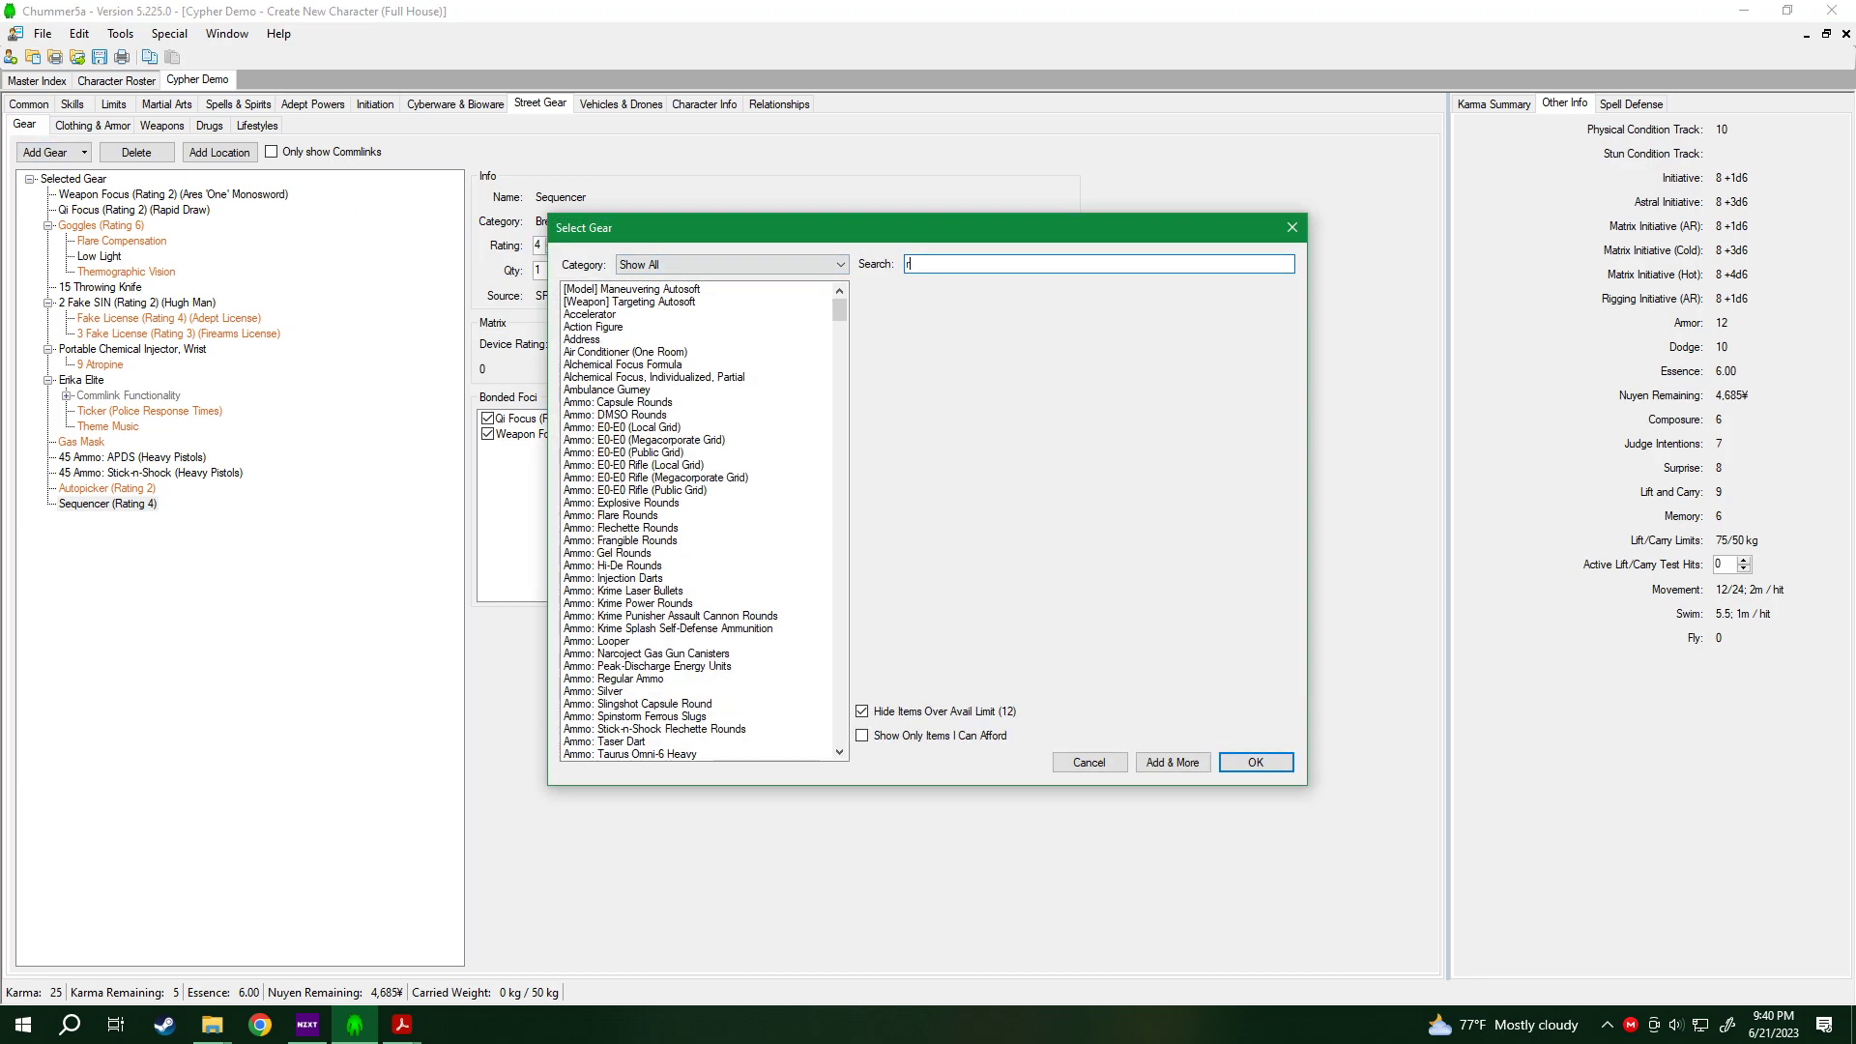
type("egu")
left_click(642, 290)
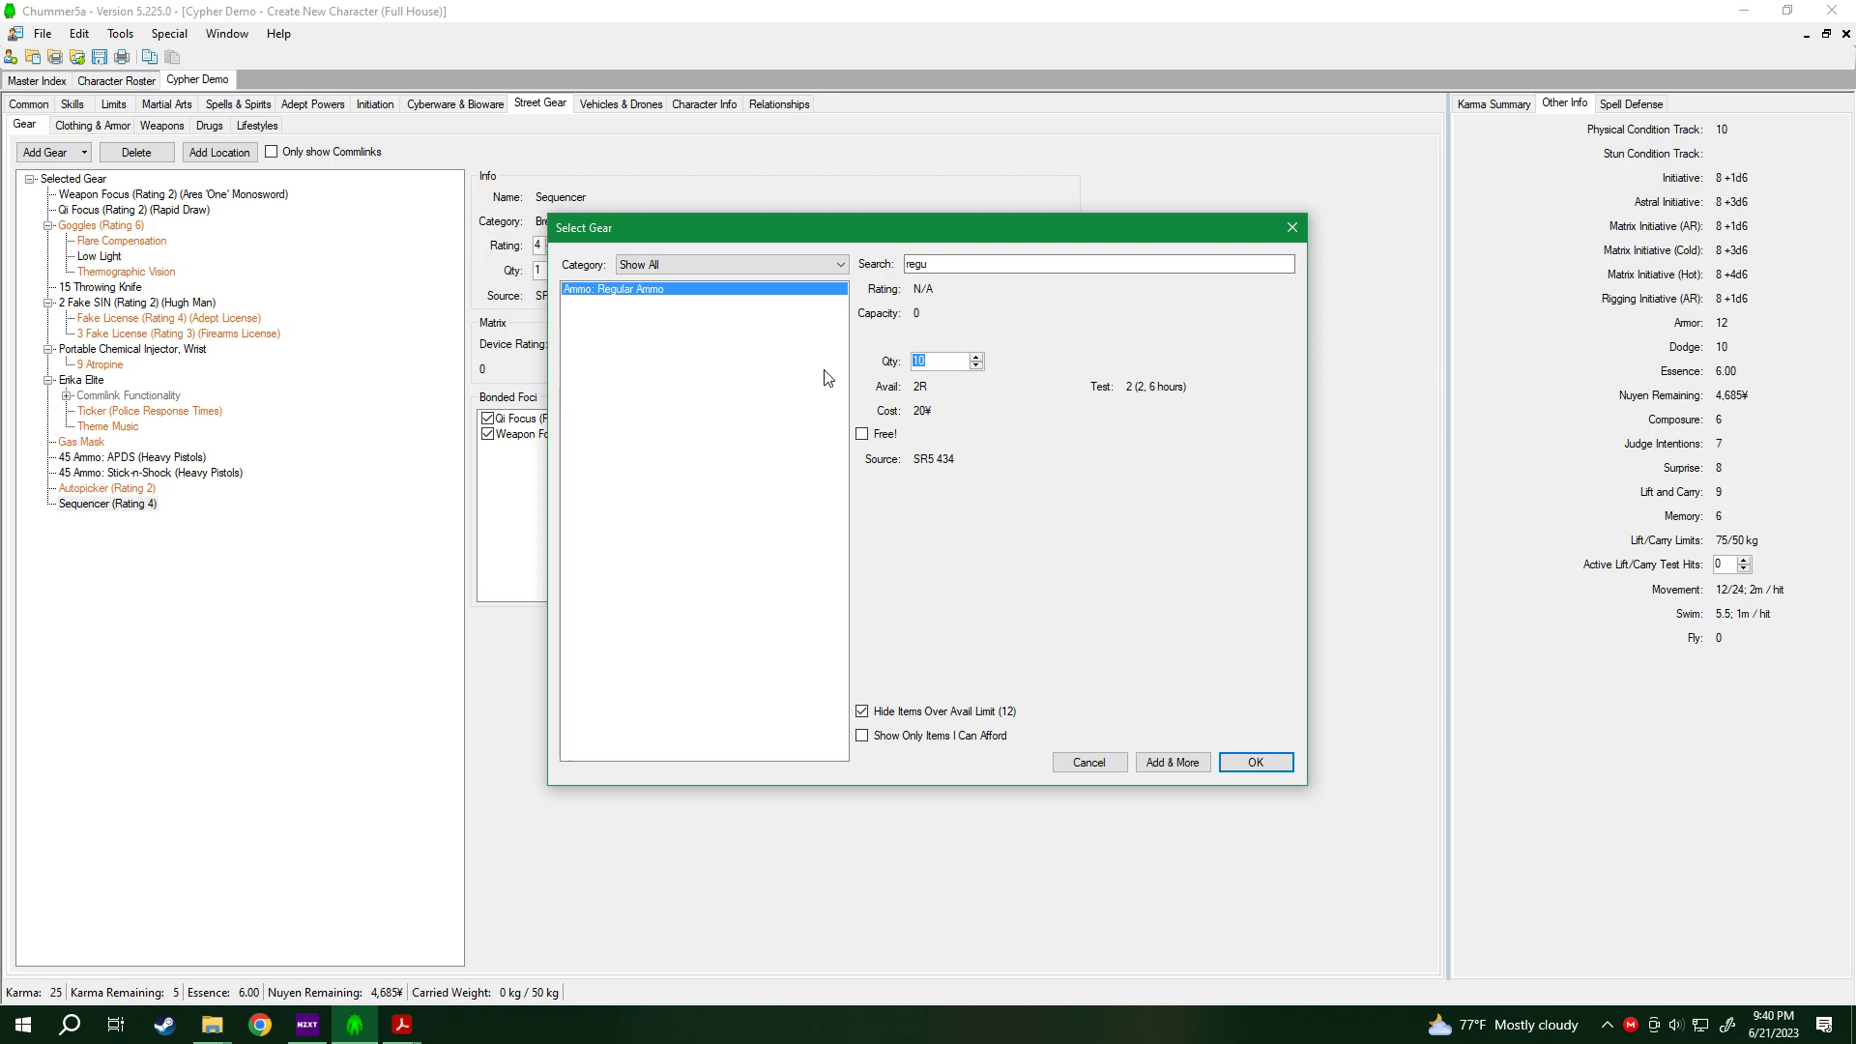
type("60")
left_click(1254, 762)
left_click(952, 512)
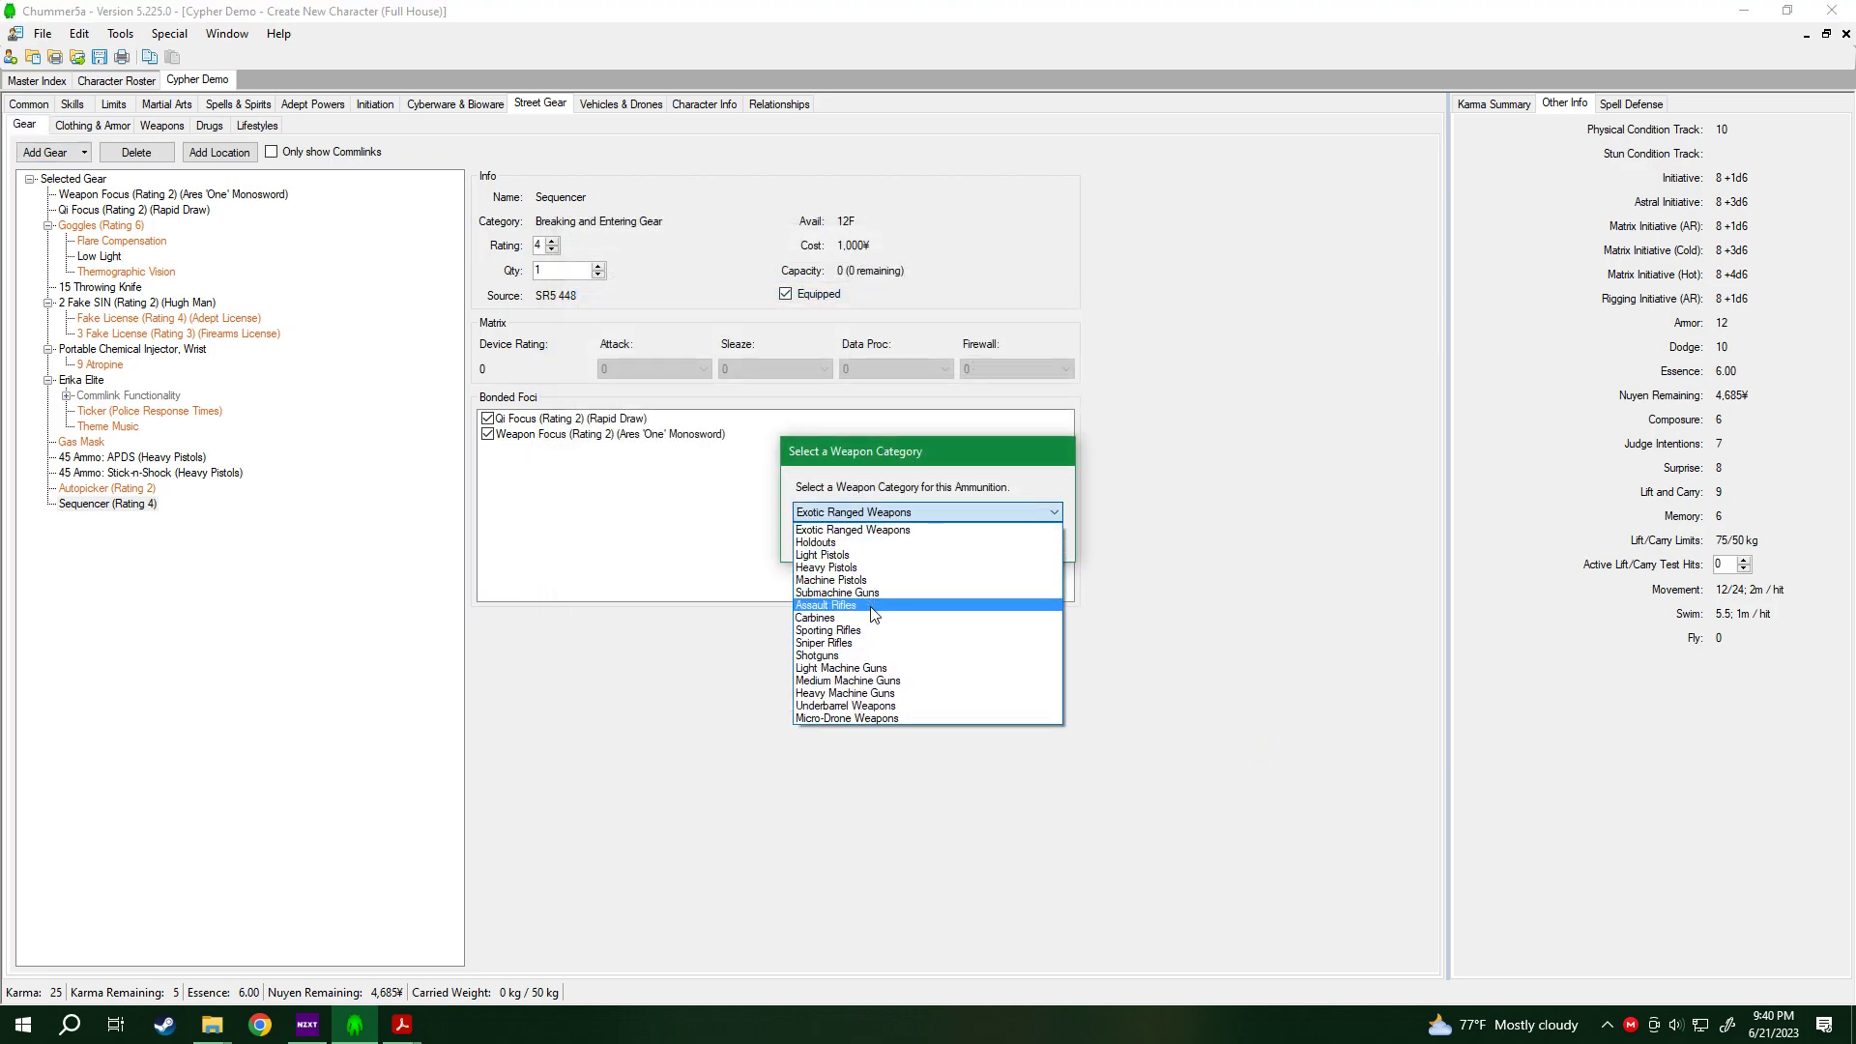
left_click(861, 649)
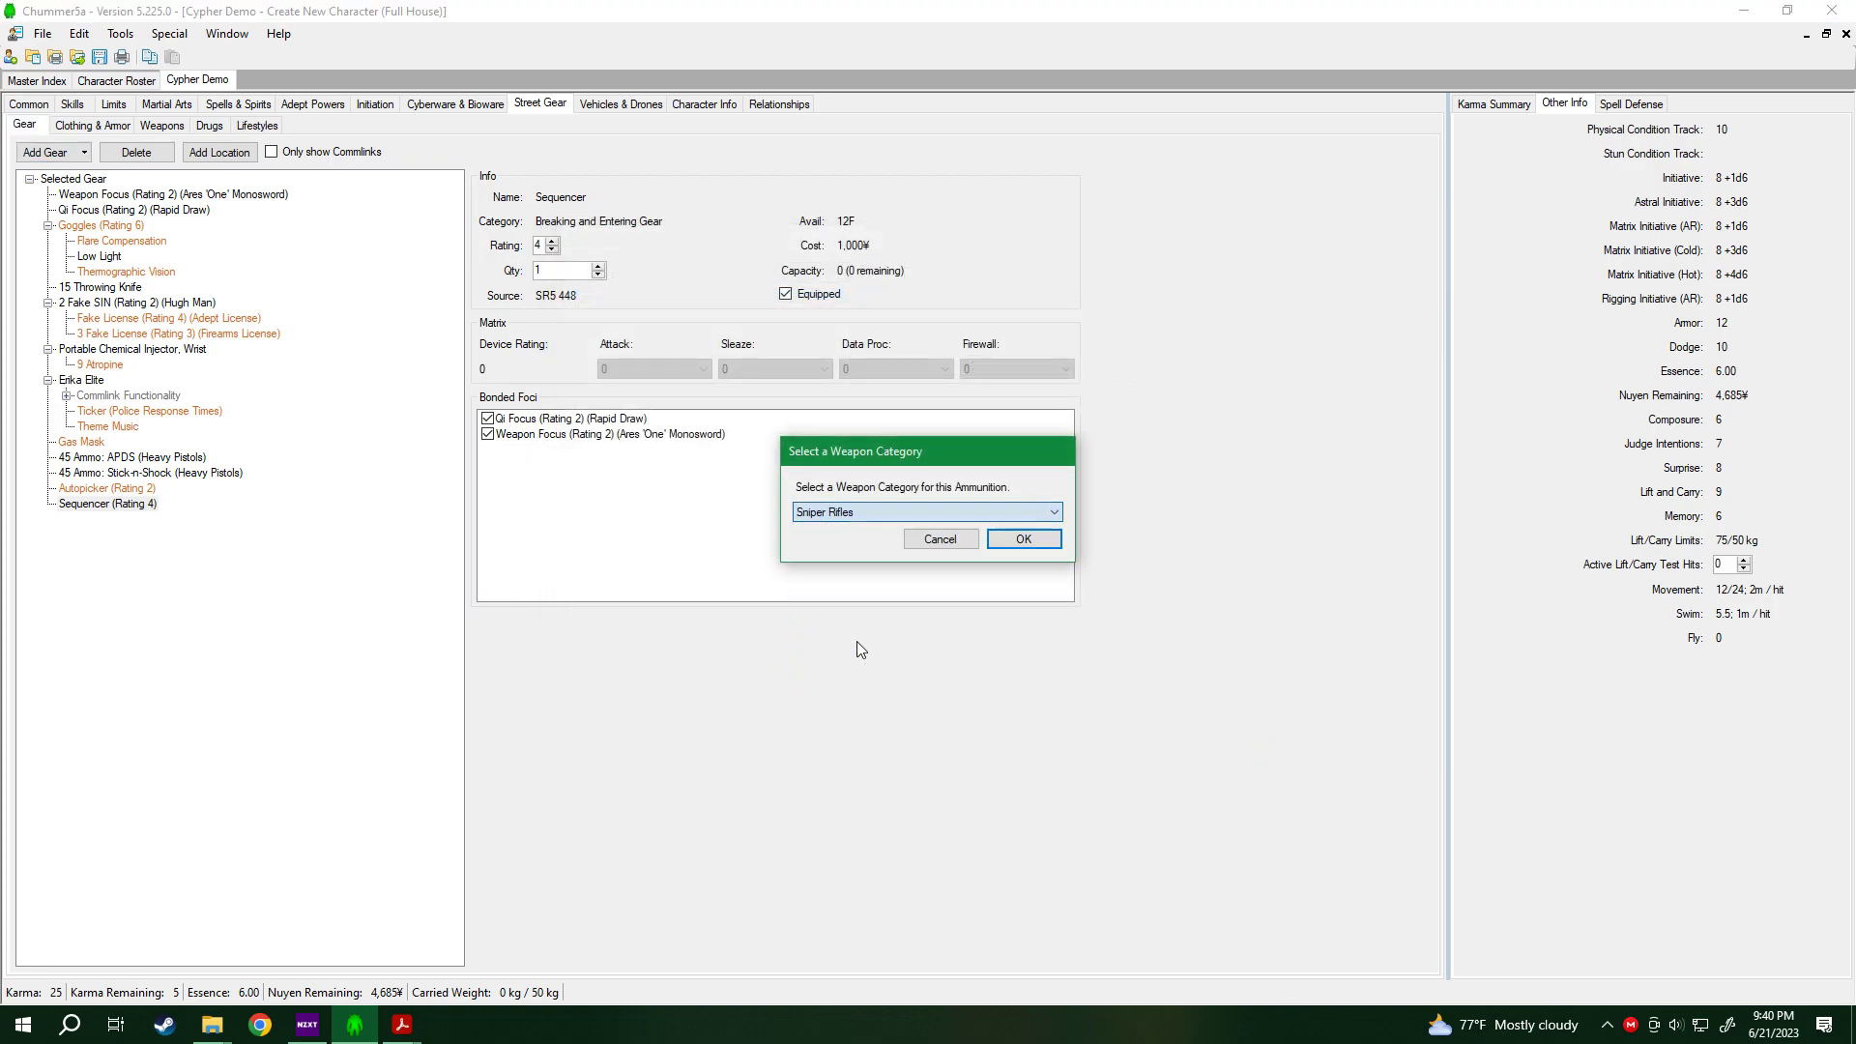
left_click(1015, 542)
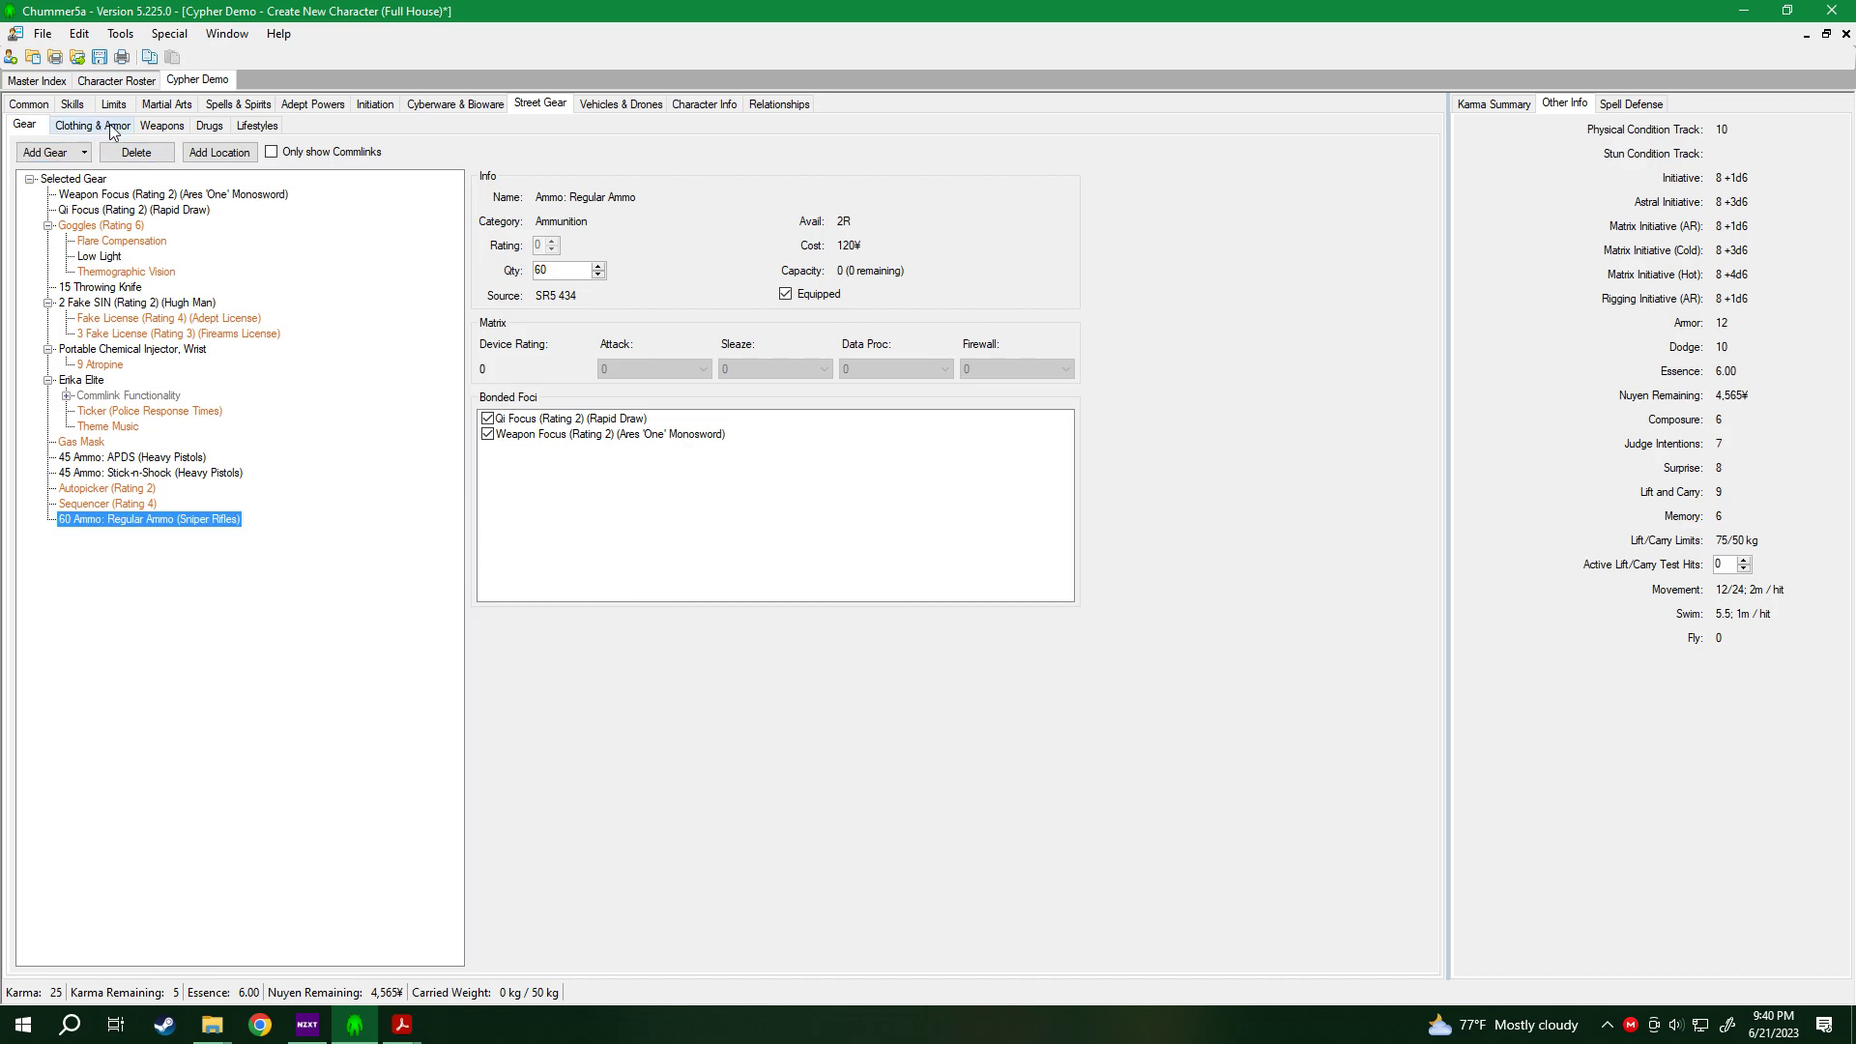
Check the Cavalier Arms Crockett EBR's spare clips and weapon details, and save the character.
left_click(166, 127)
left_click(113, 476)
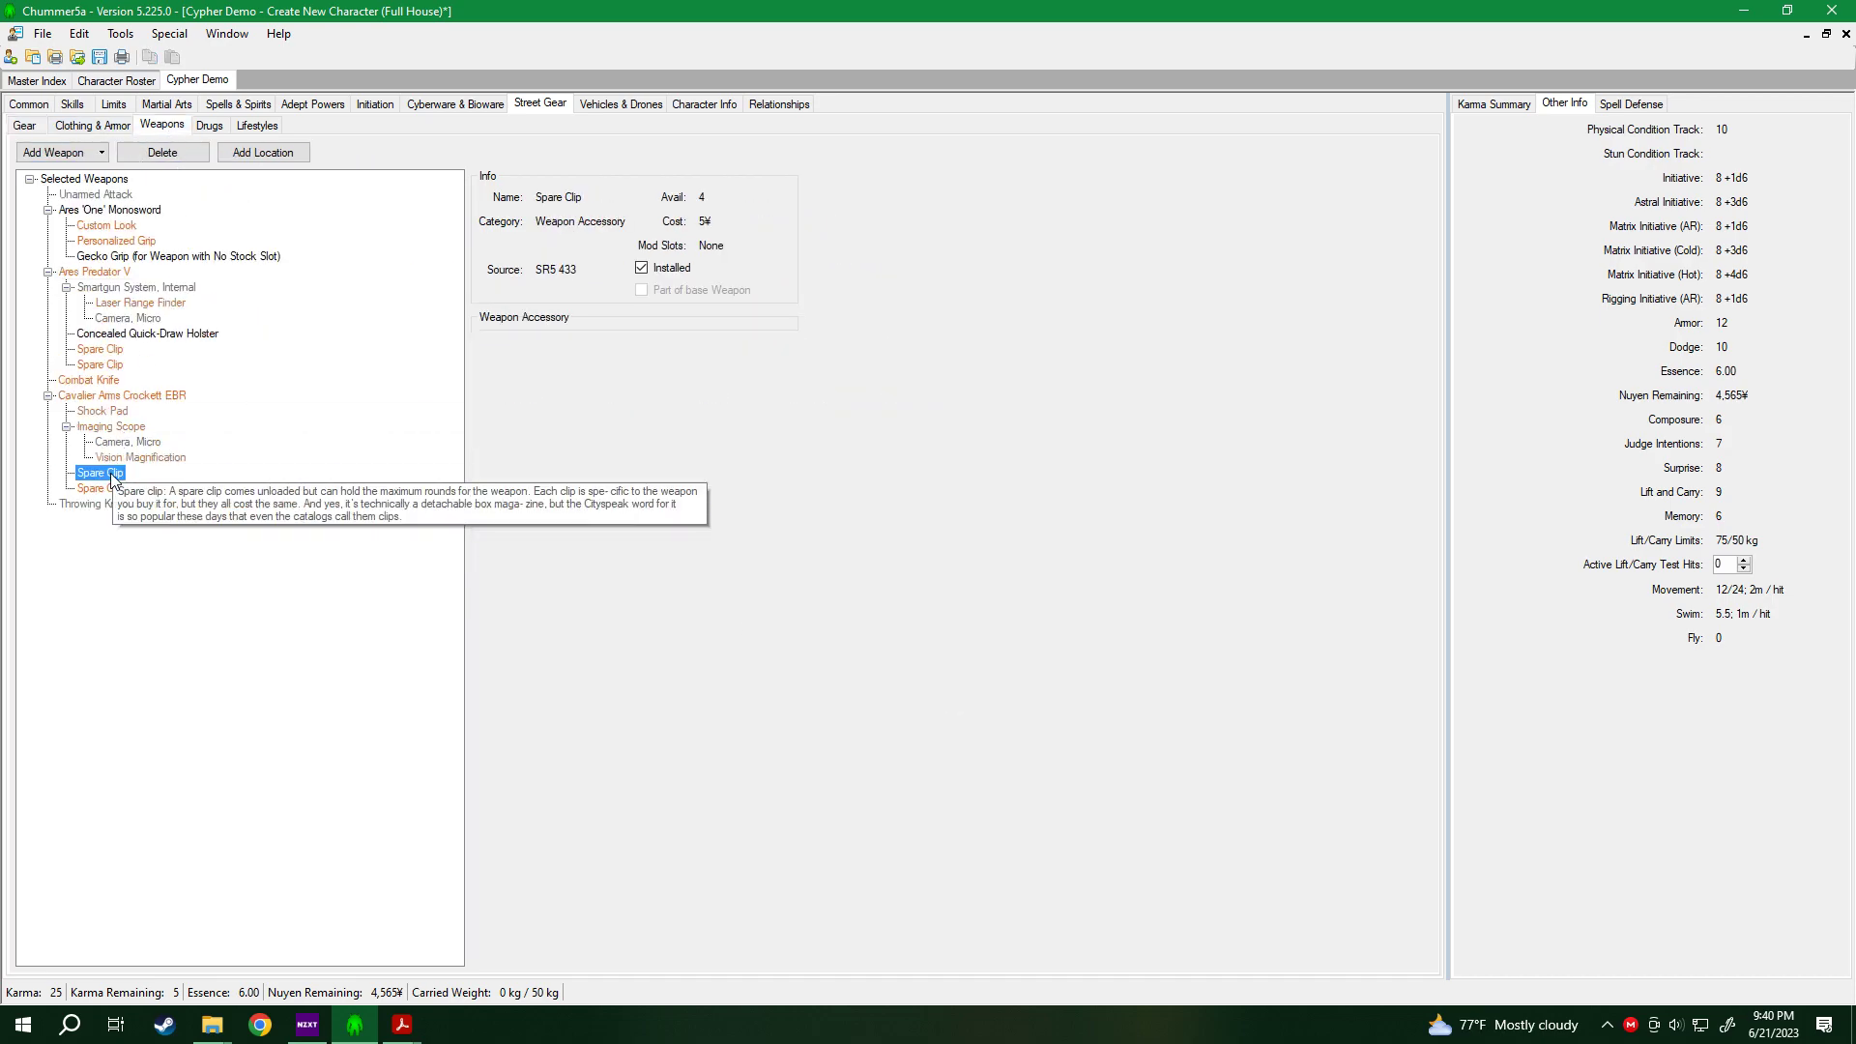
right_click(112, 475)
left_click(118, 397)
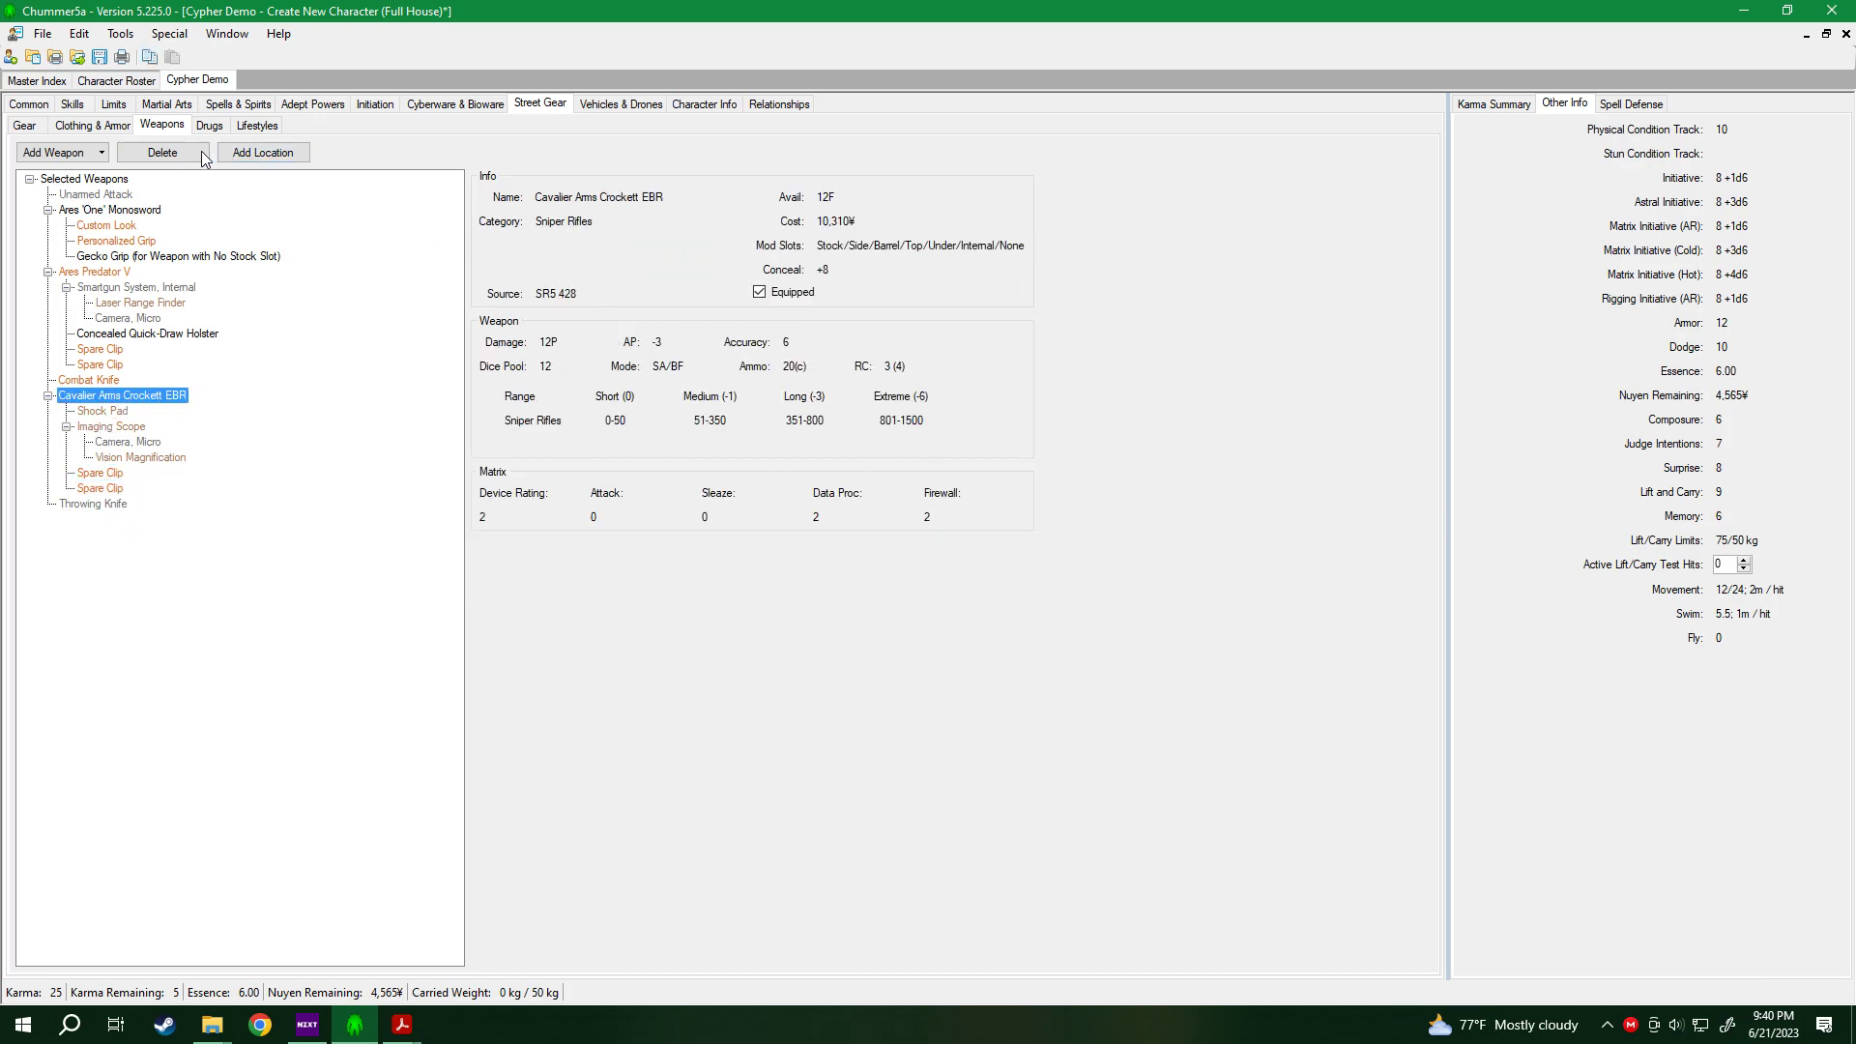
left_click(37, 127)
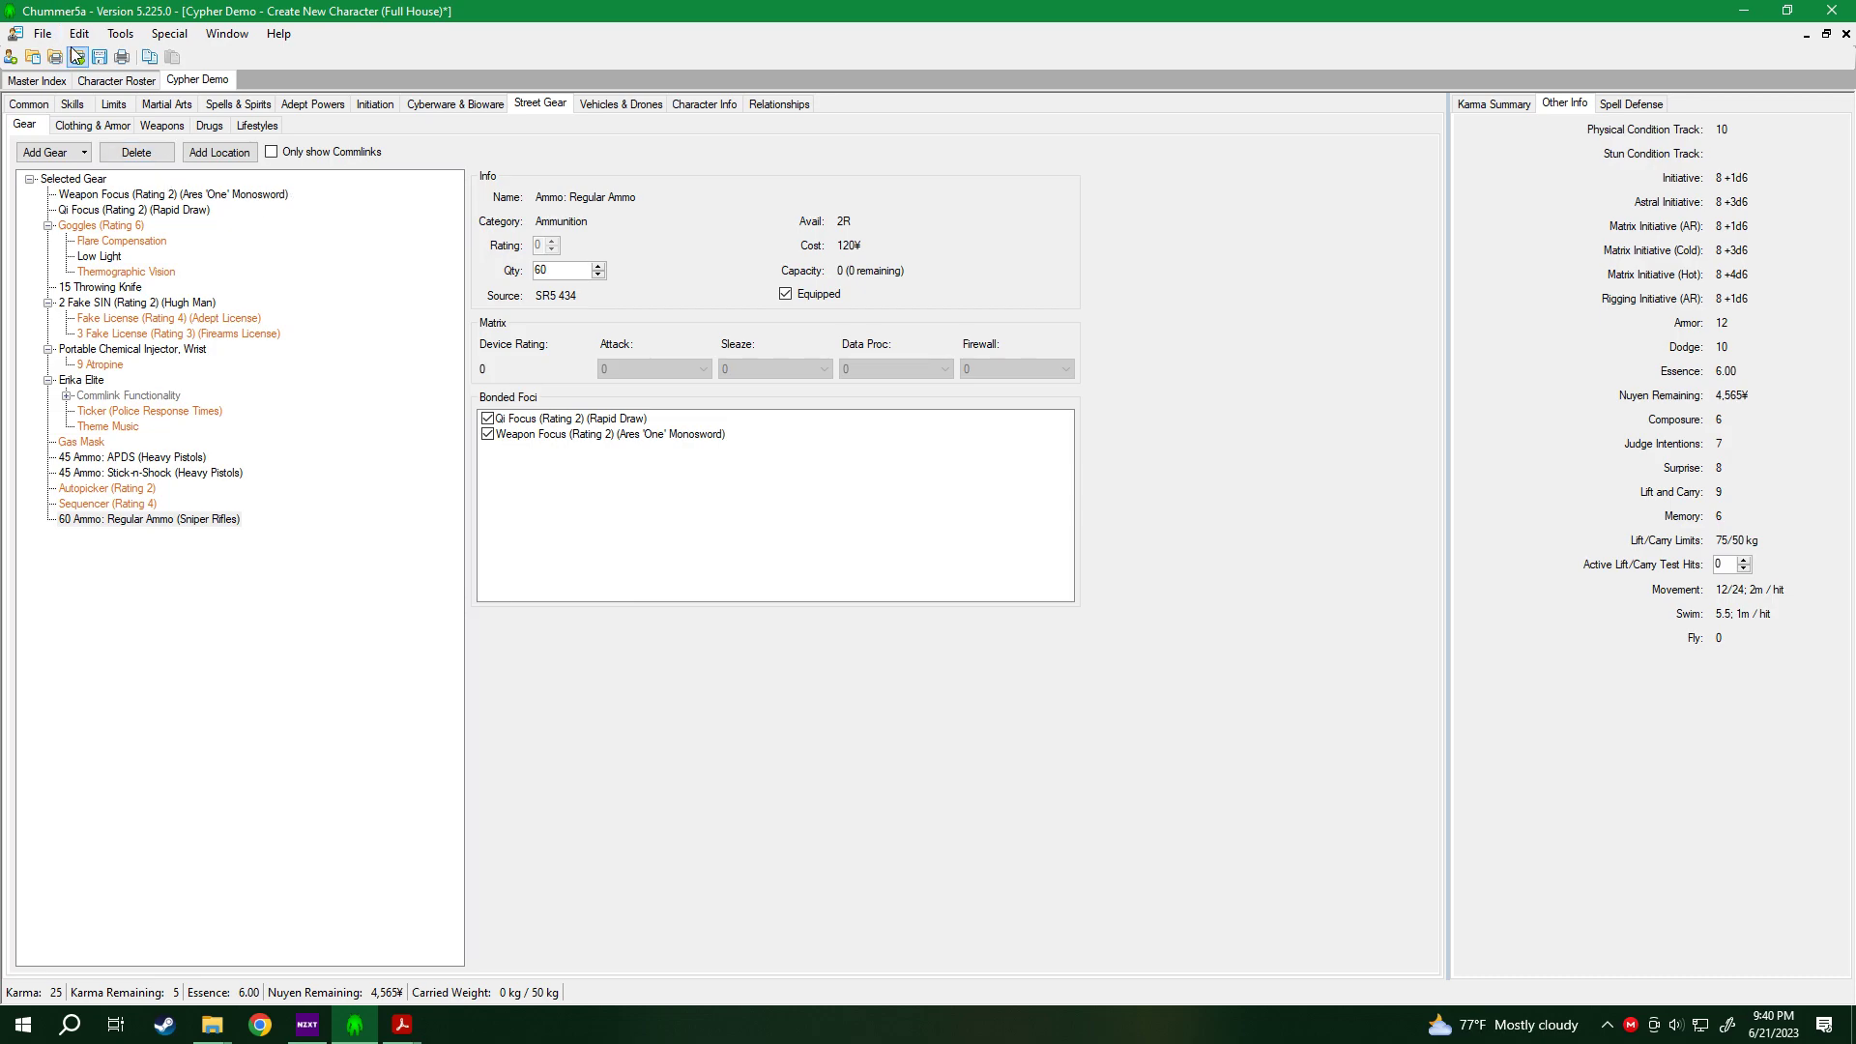
left_click(98, 60)
Mark the character as Created and try to save it with that status.
left_click(708, 105)
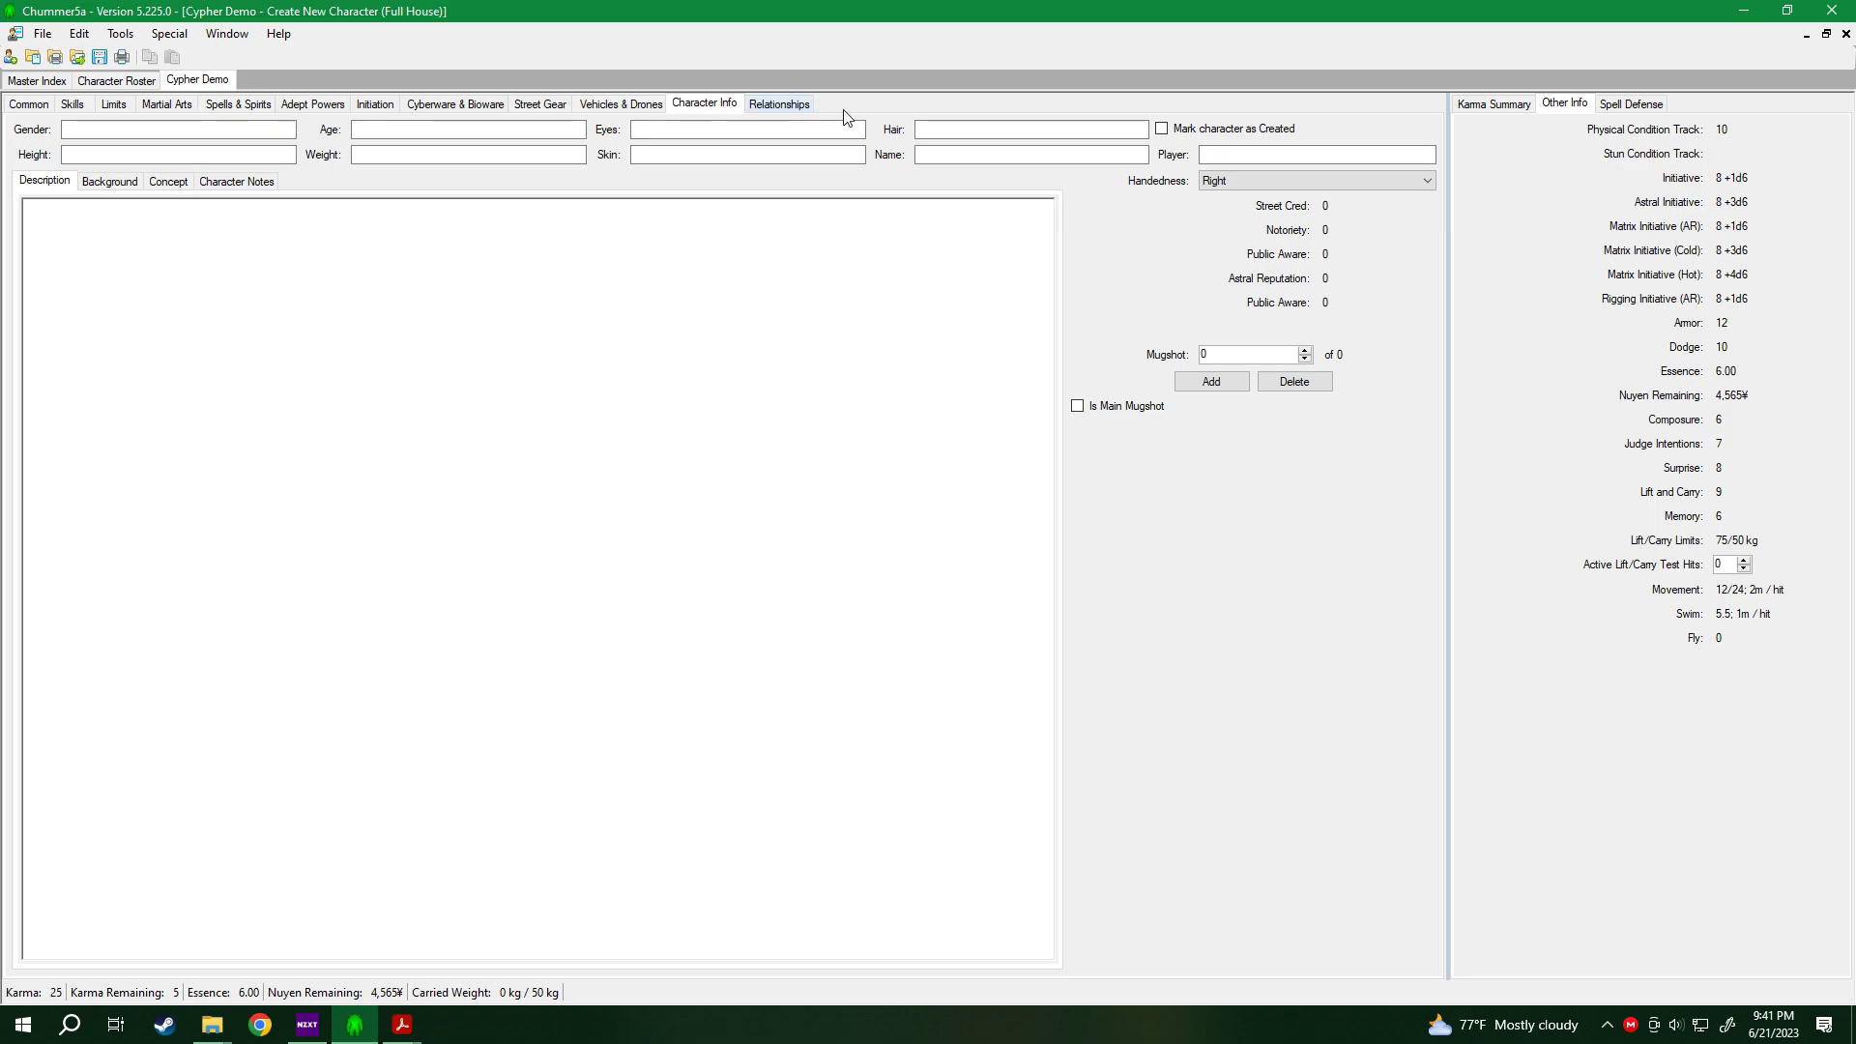
left_click(1174, 134)
left_click(99, 60)
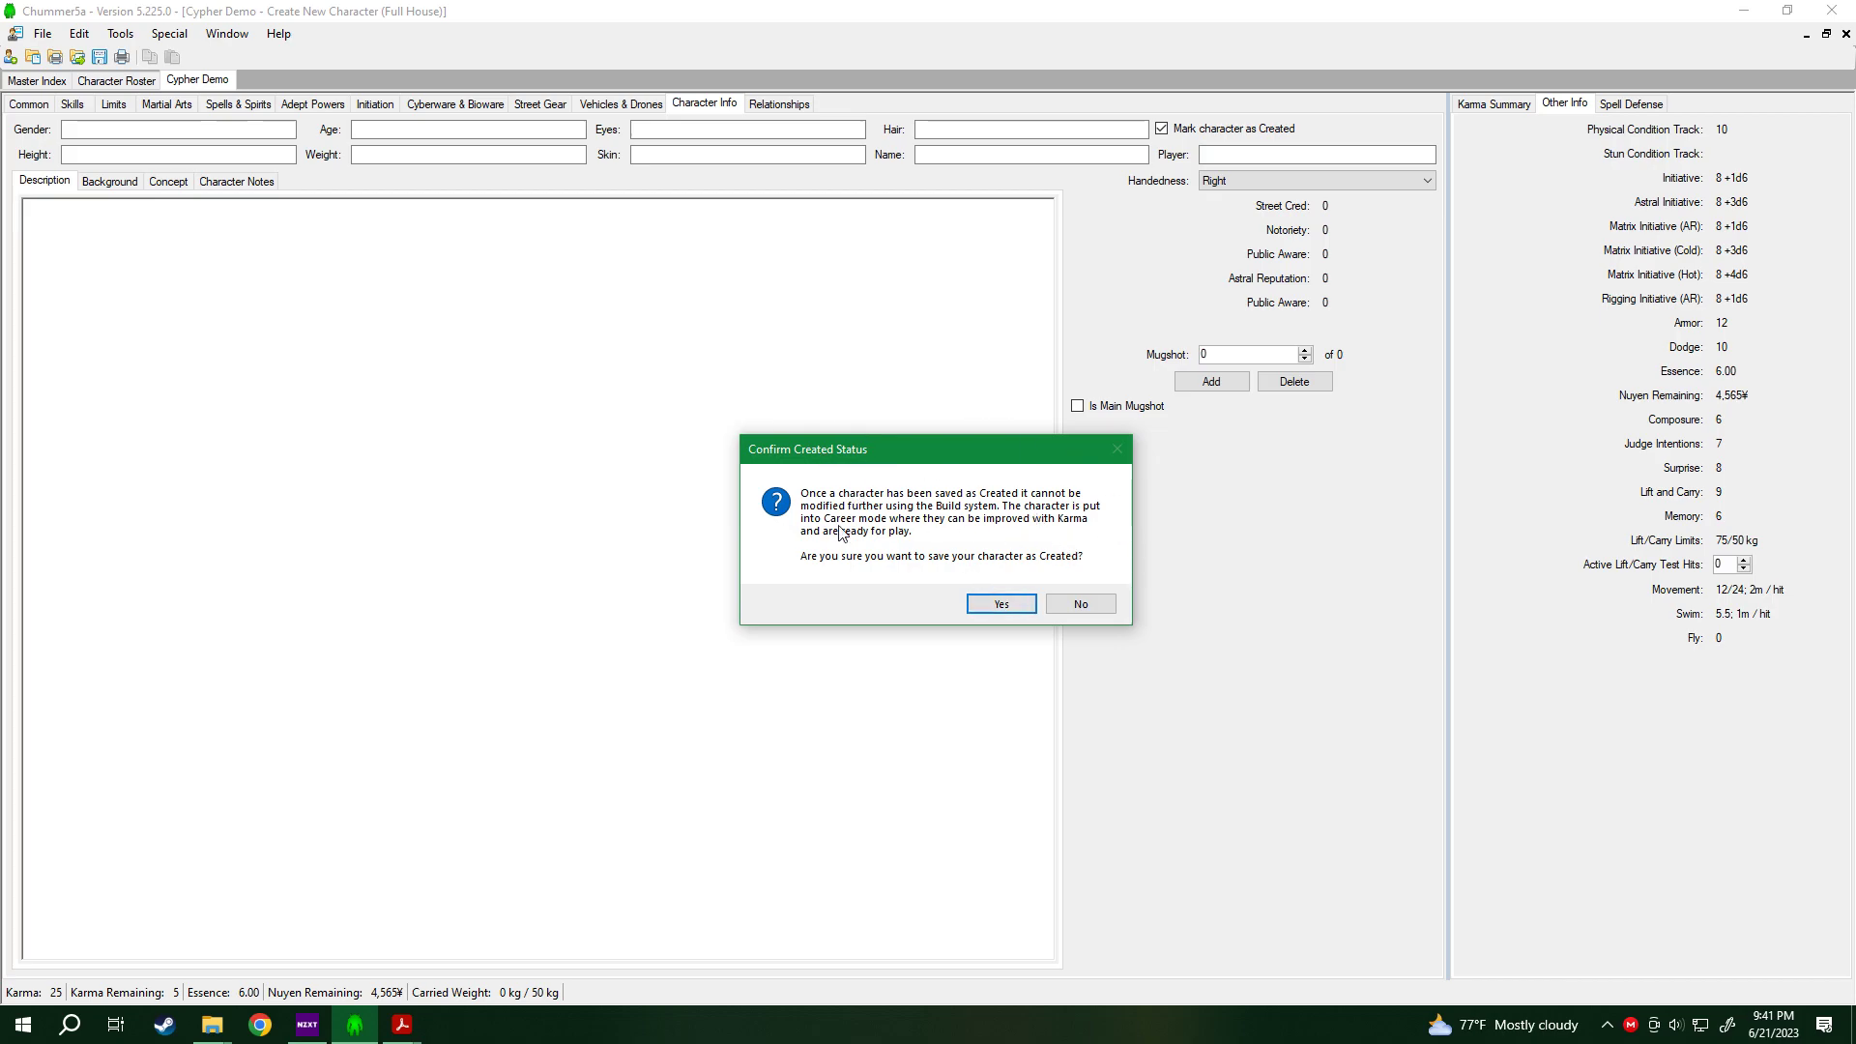
left_click(1002, 606)
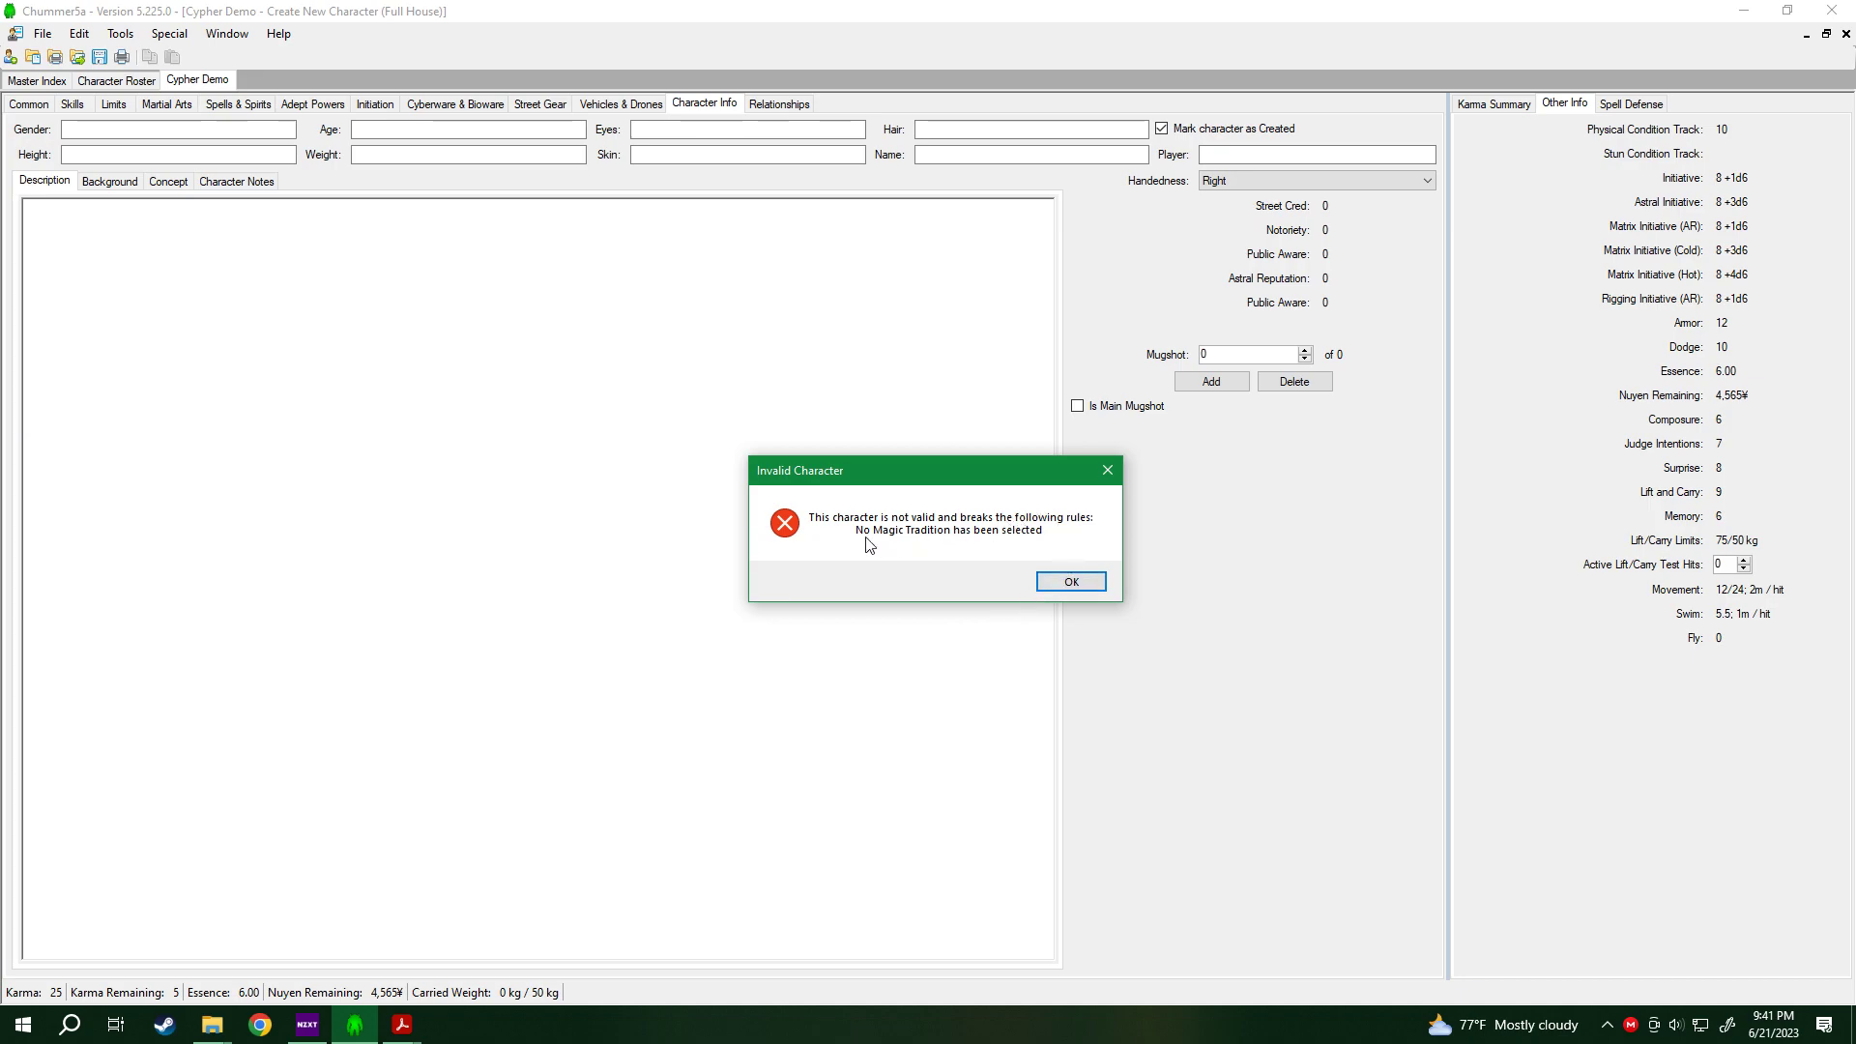
left_click_drag(824, 470, 883, 359)
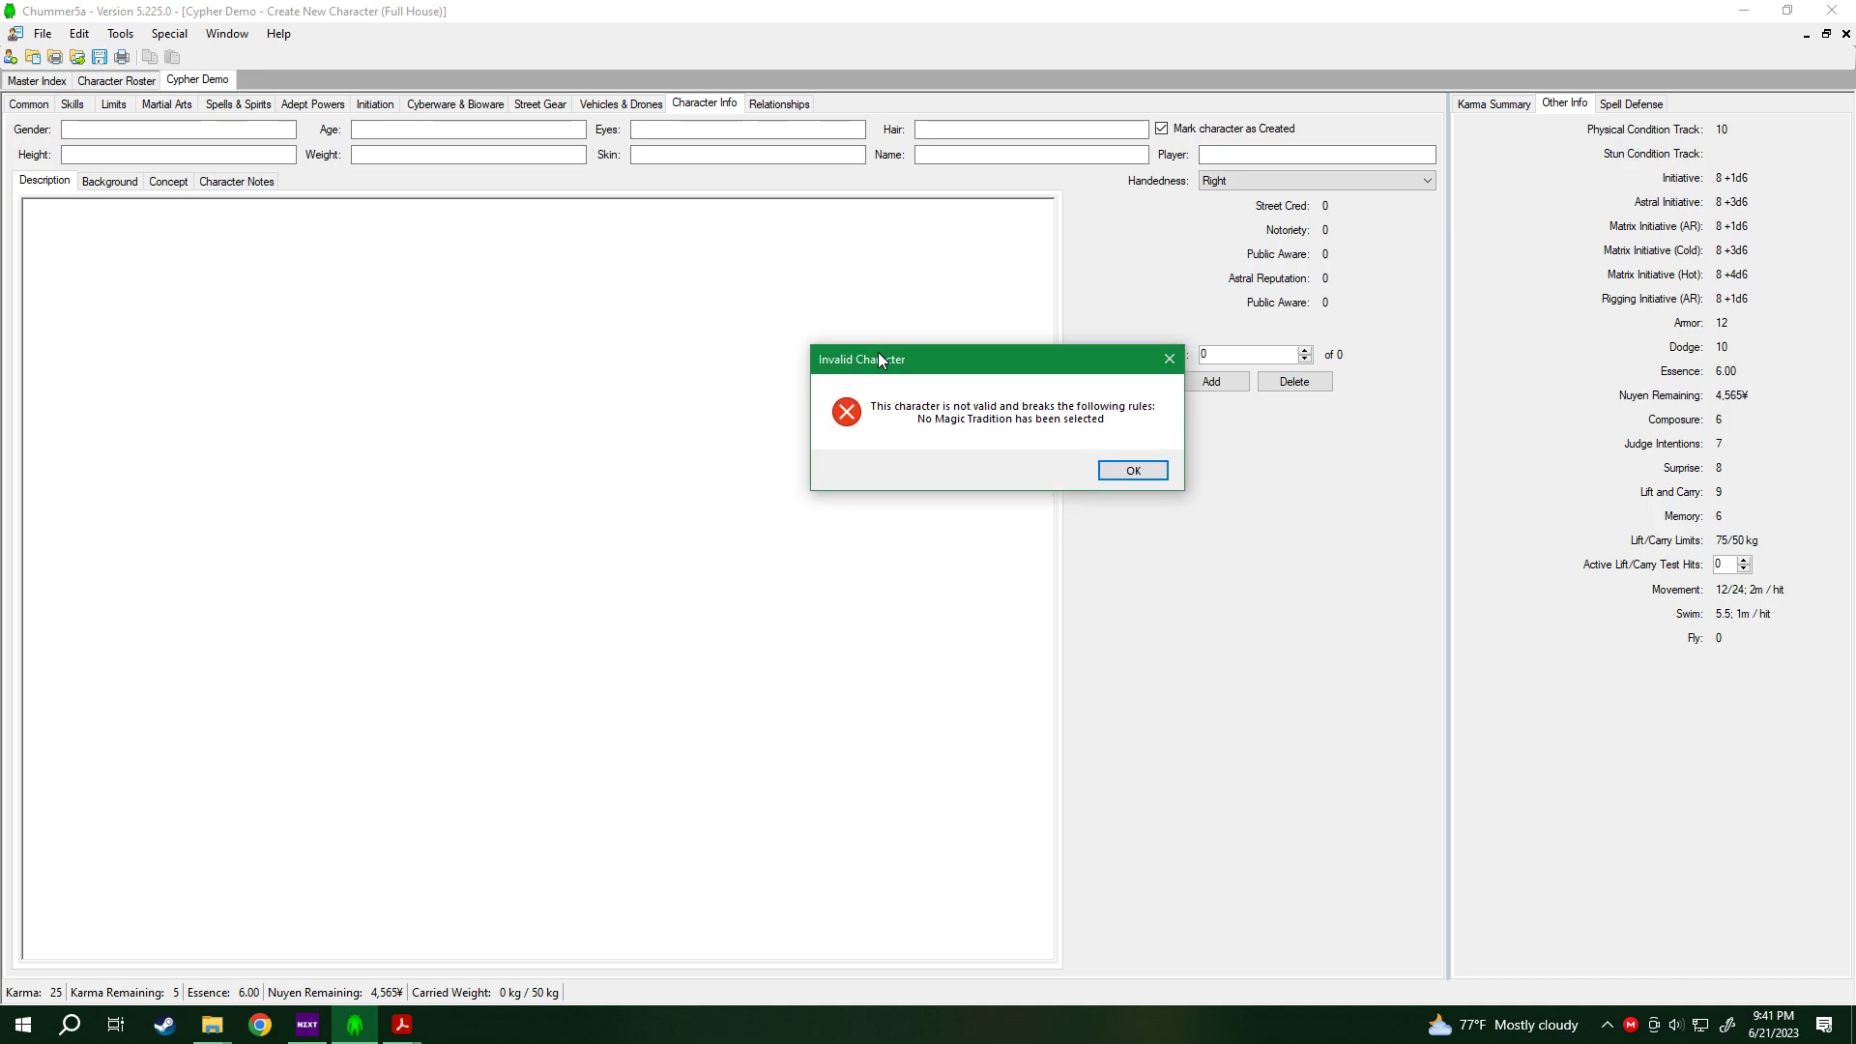
left_click(1133, 469)
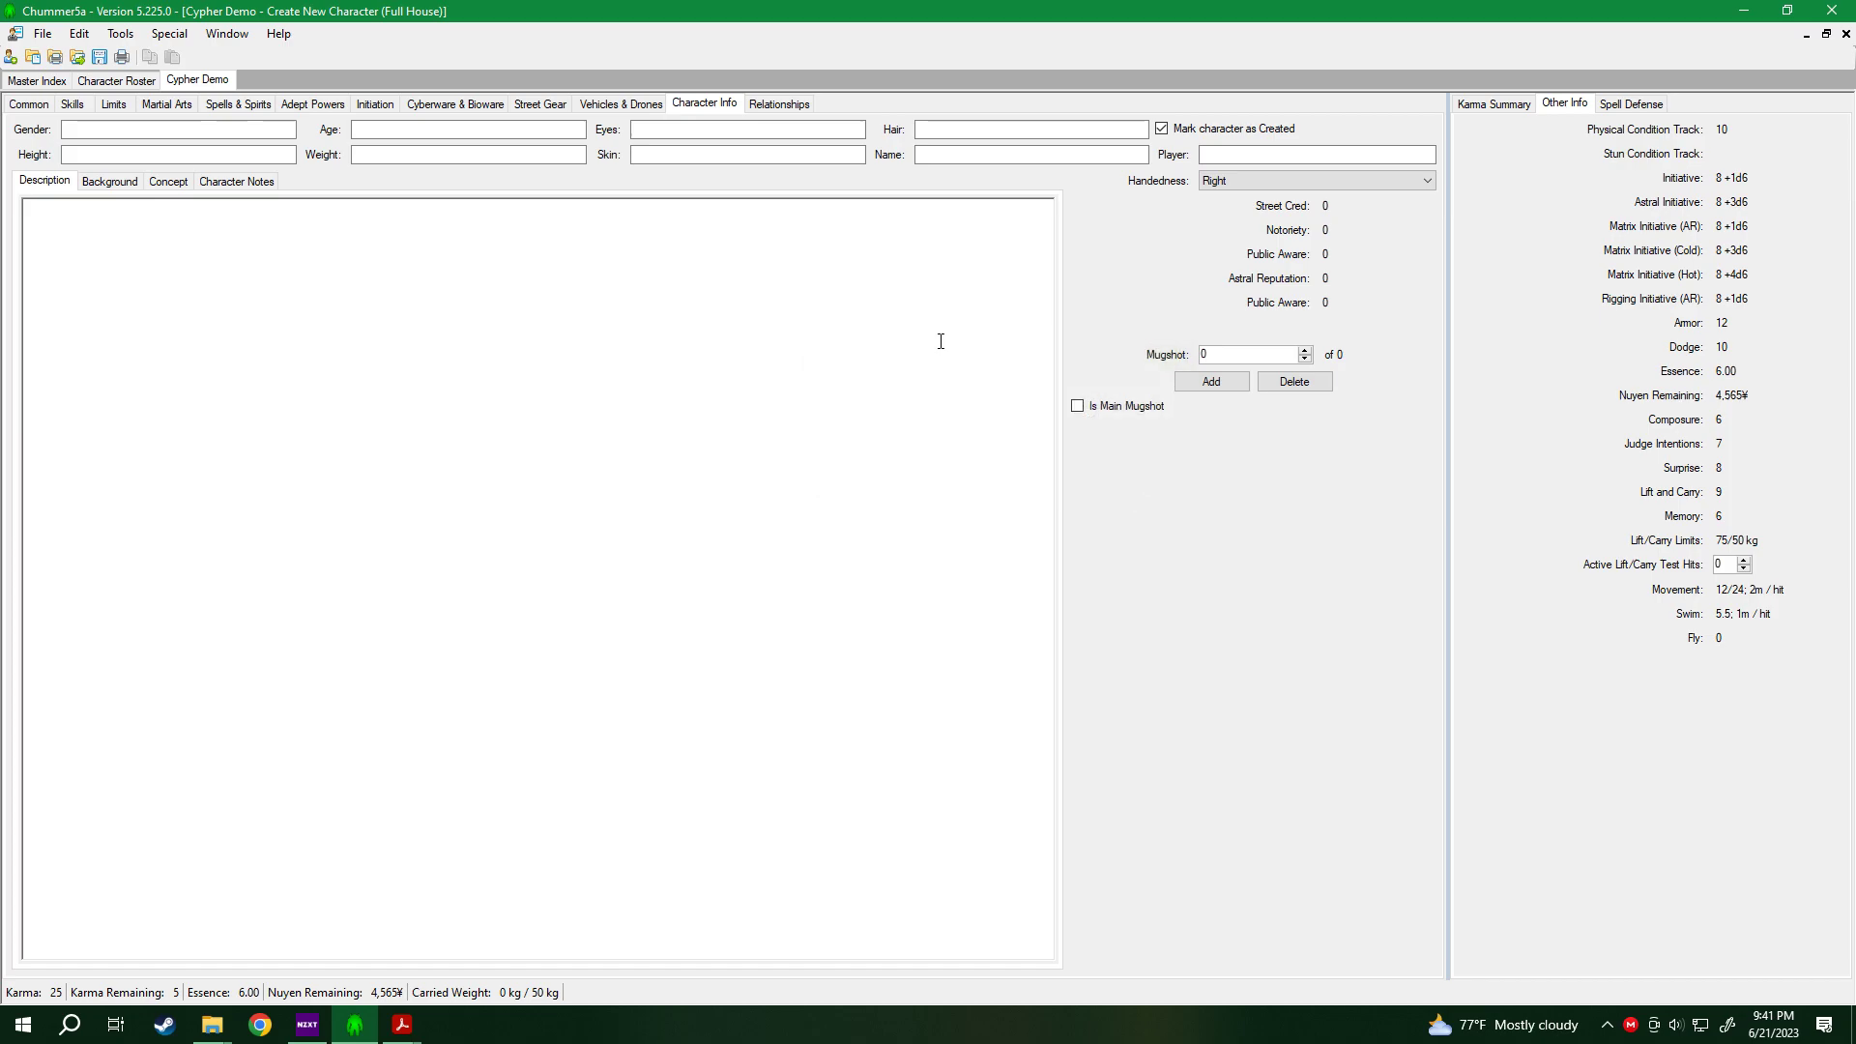
Set the character's magic tradition to Hermetic.
left_click(242, 104)
left_click(627, 177)
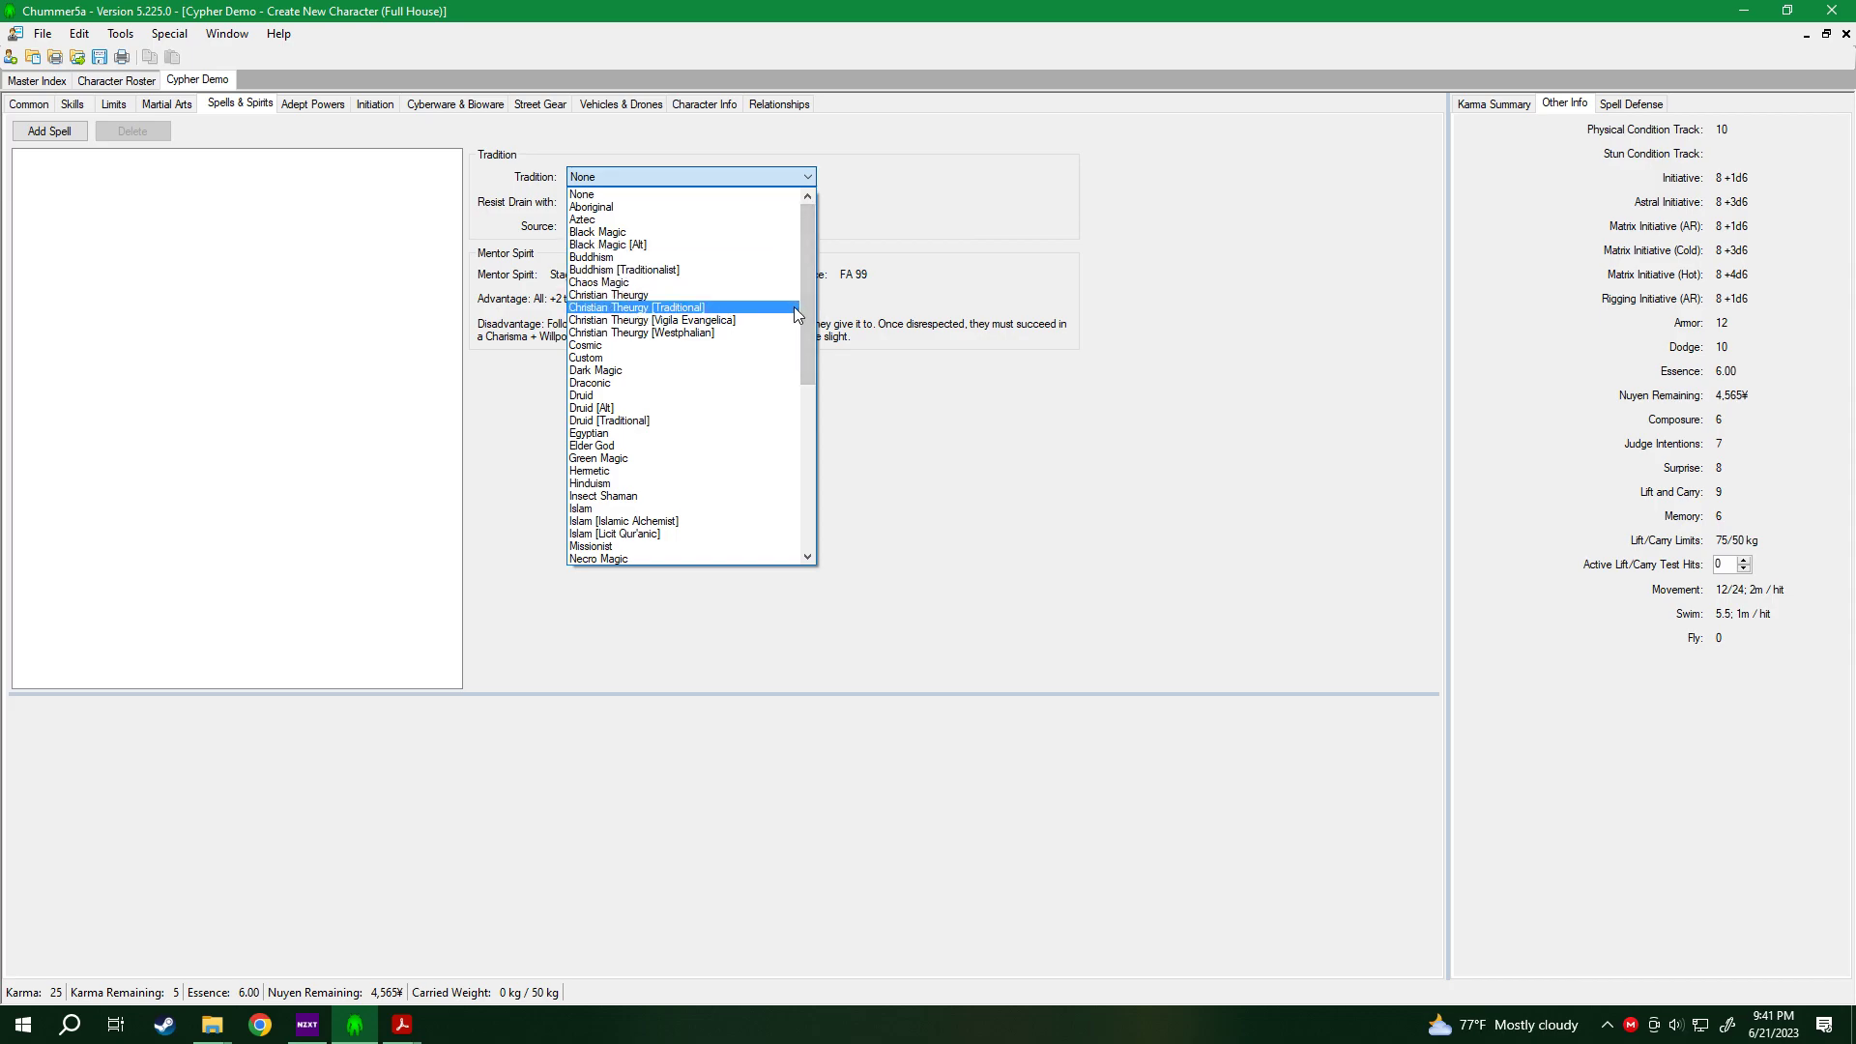
left_click_drag(812, 334, 684, 217)
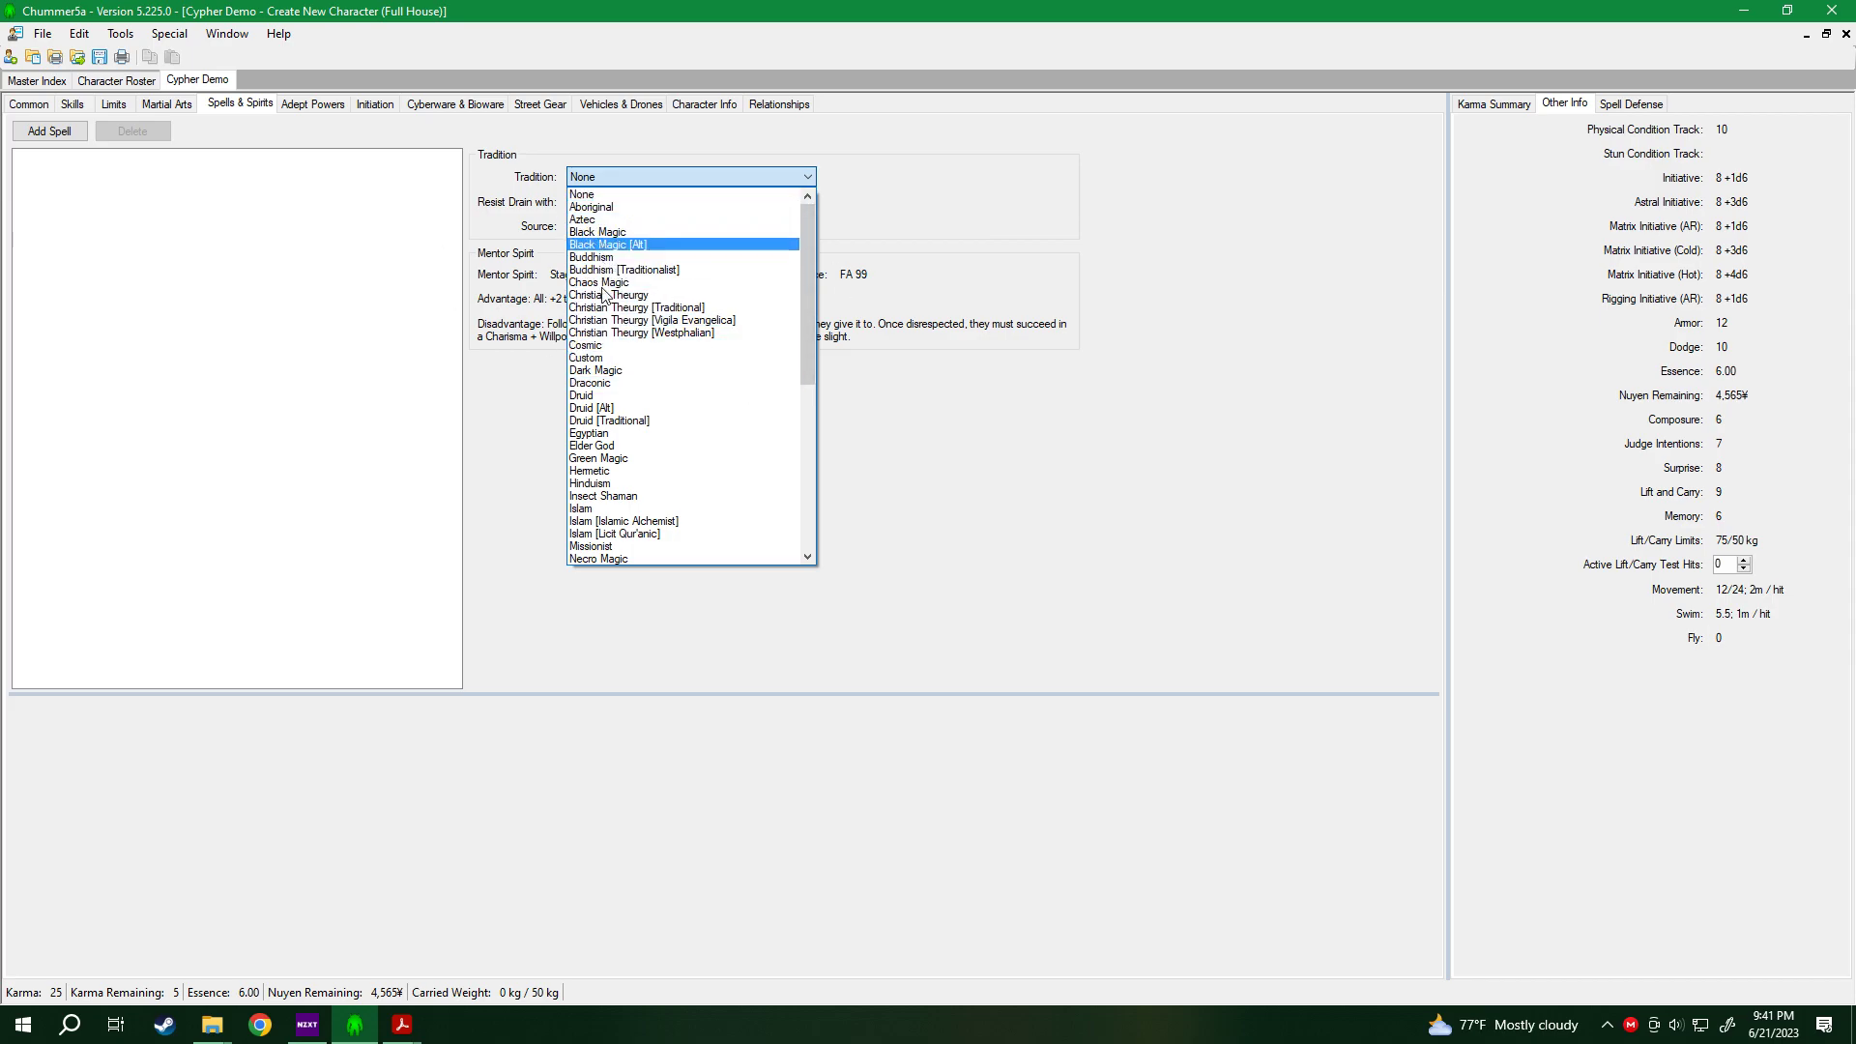
left_click(600, 359)
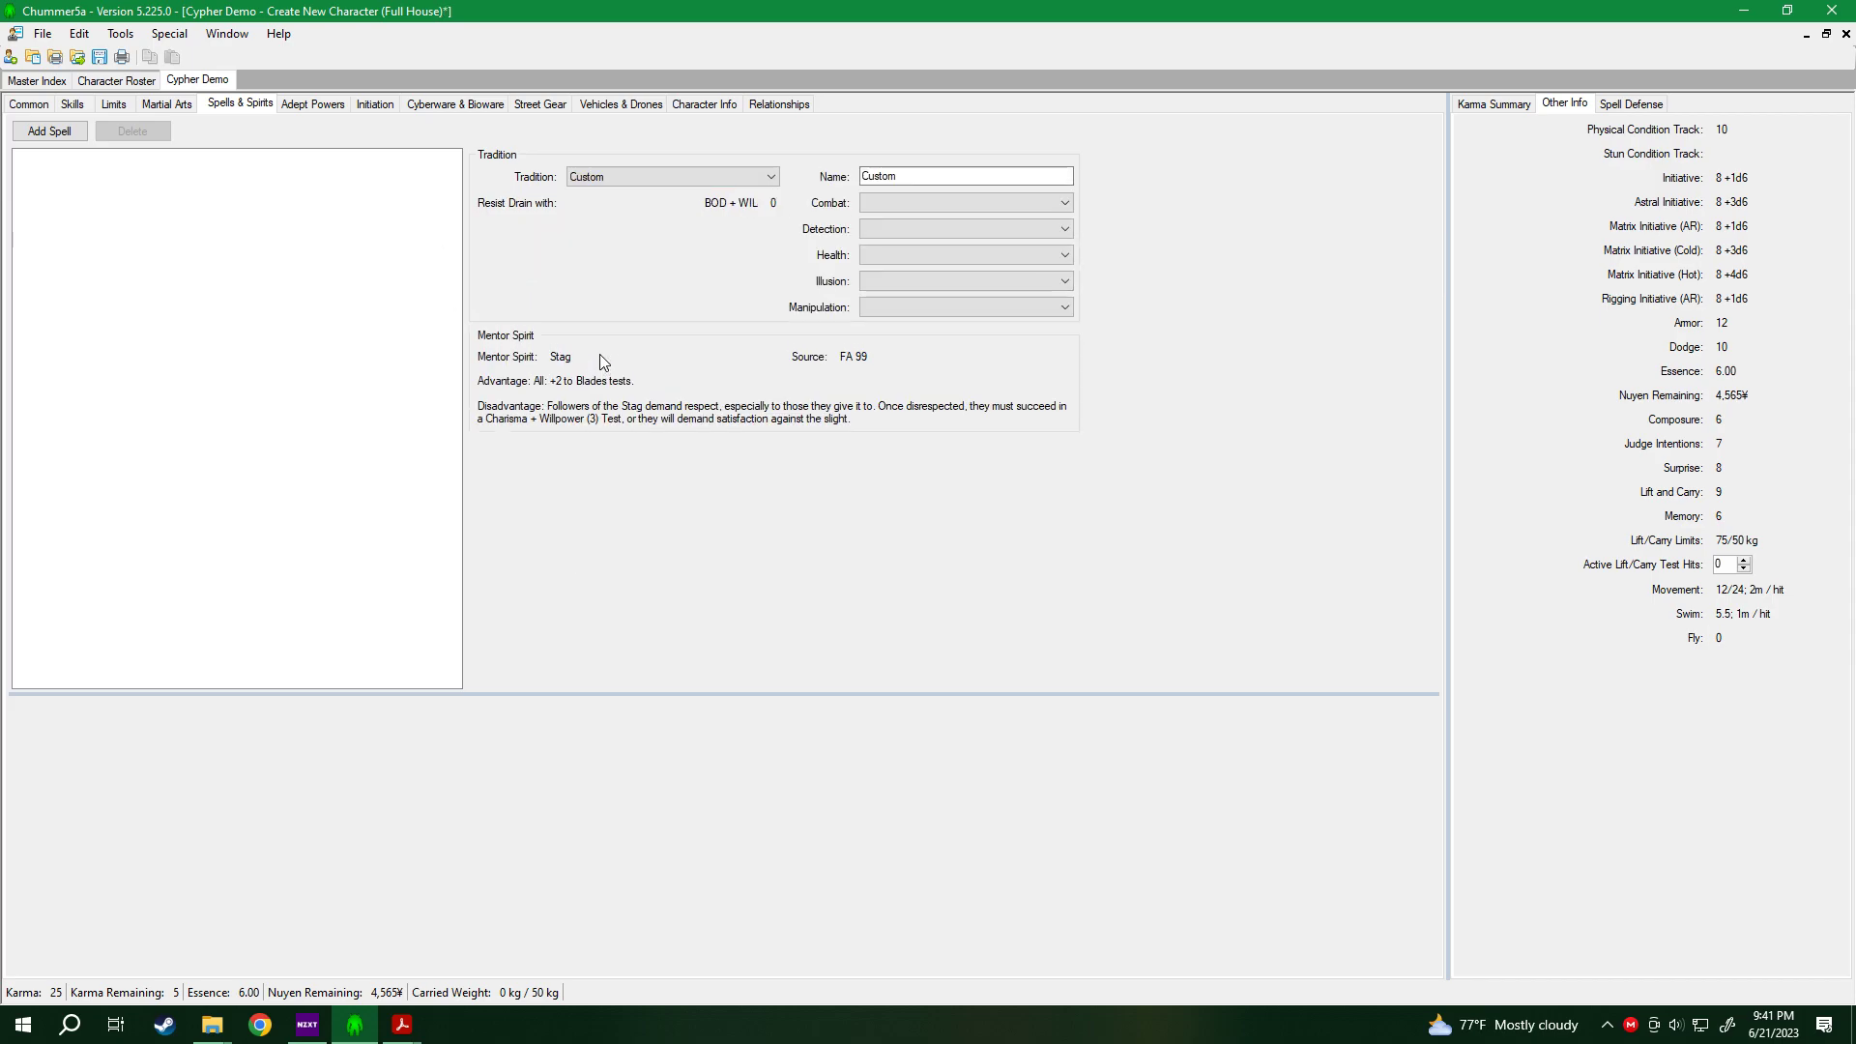
left_click(698, 178)
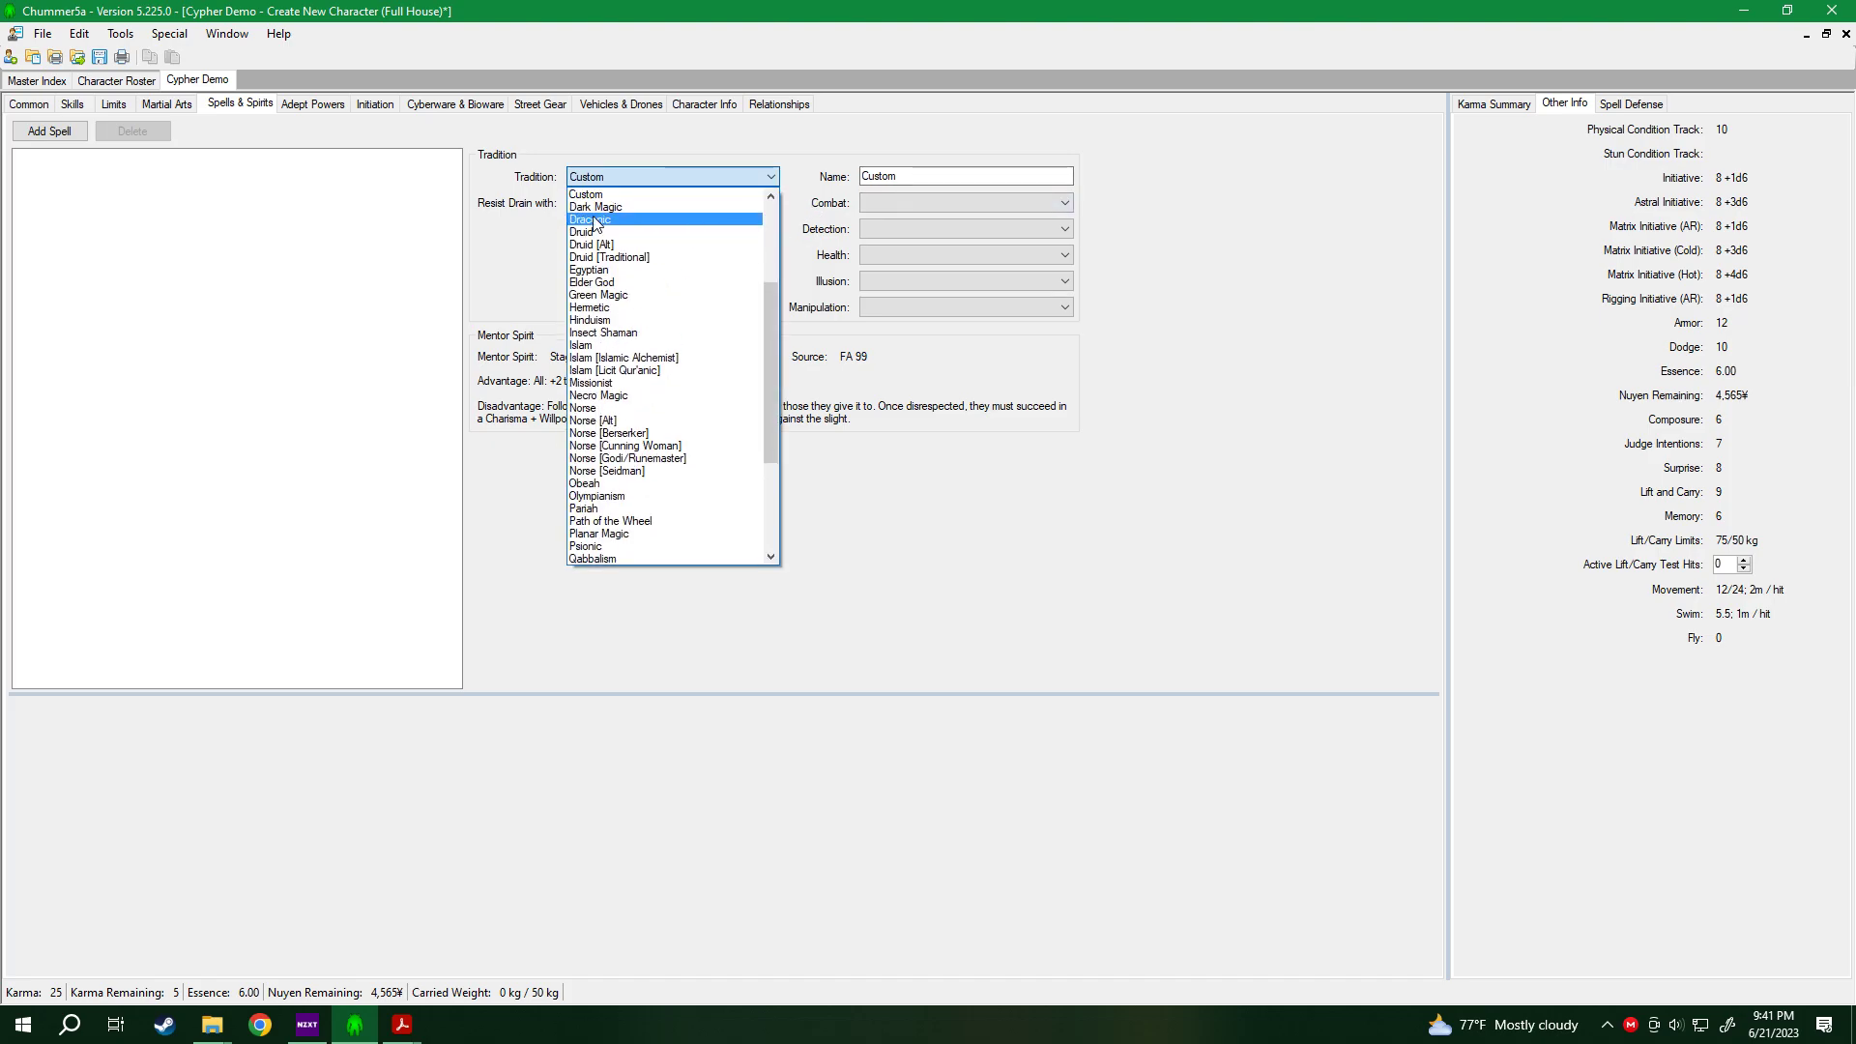
left_click_drag(770, 356, 770, 241)
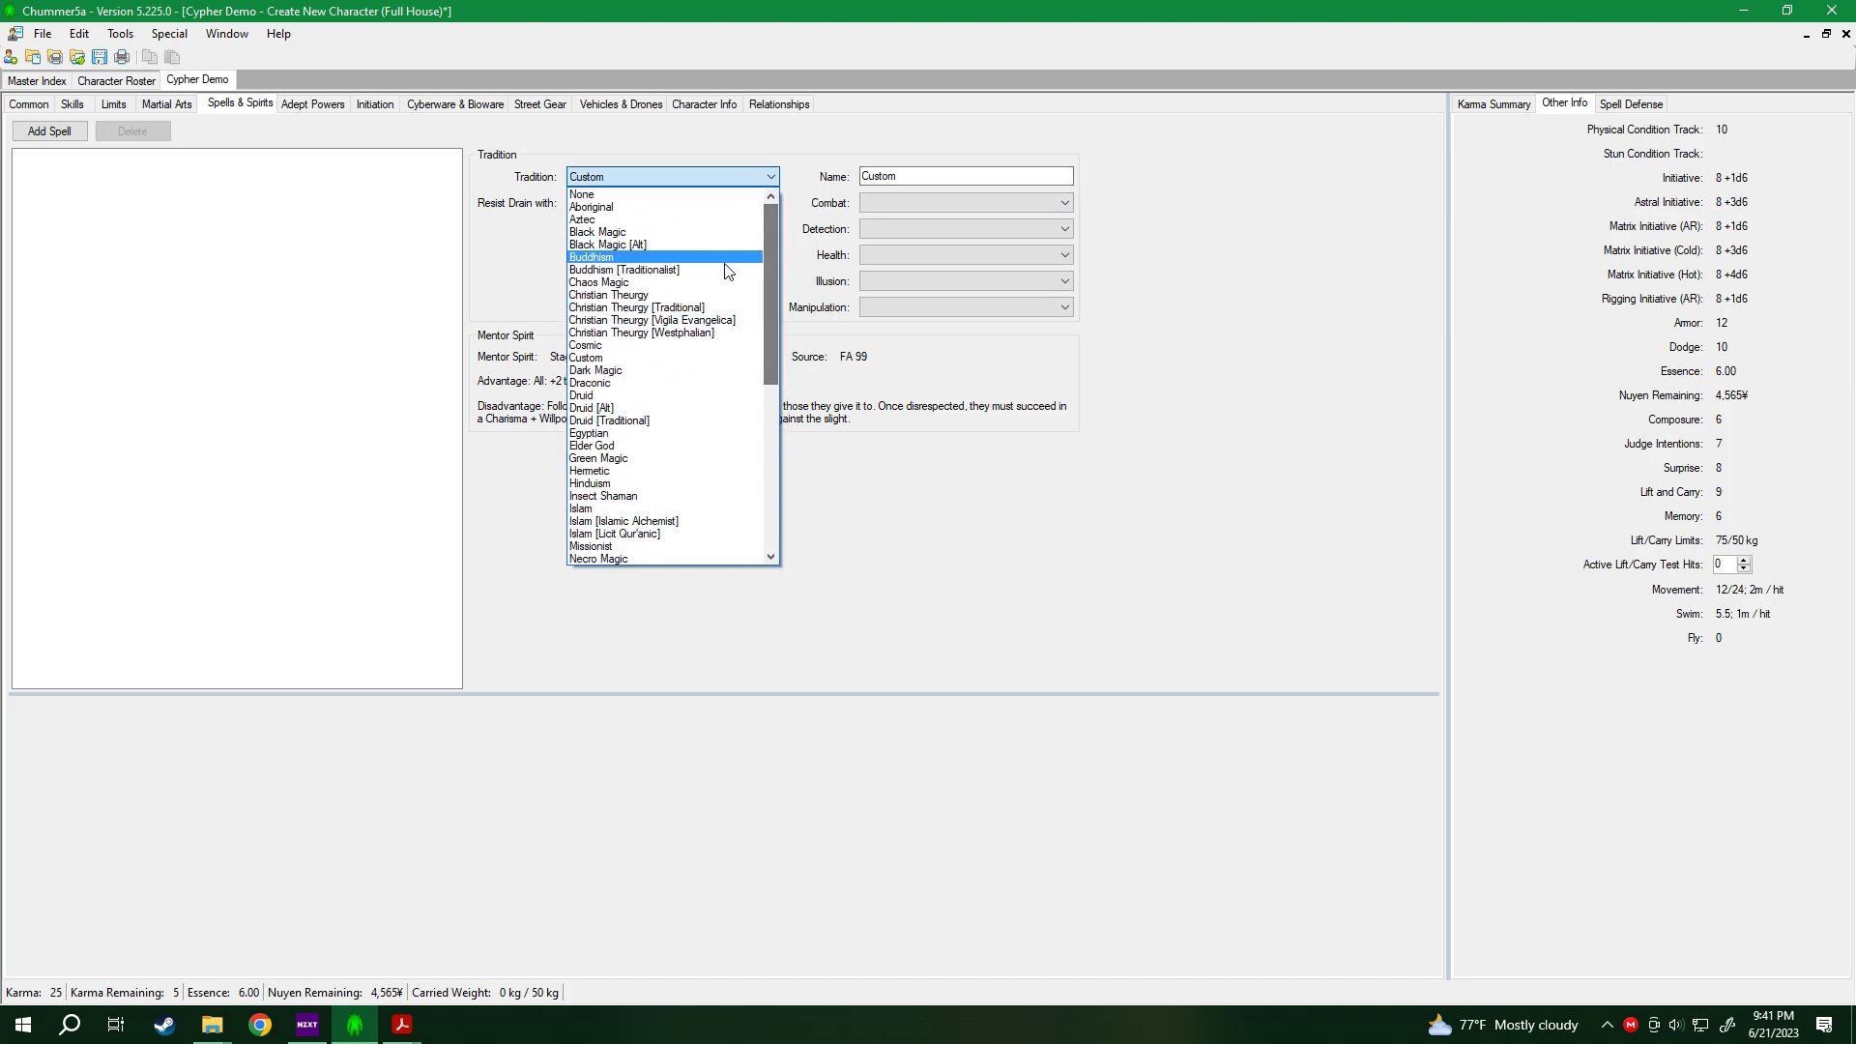
left_click_drag(764, 371, 785, 430)
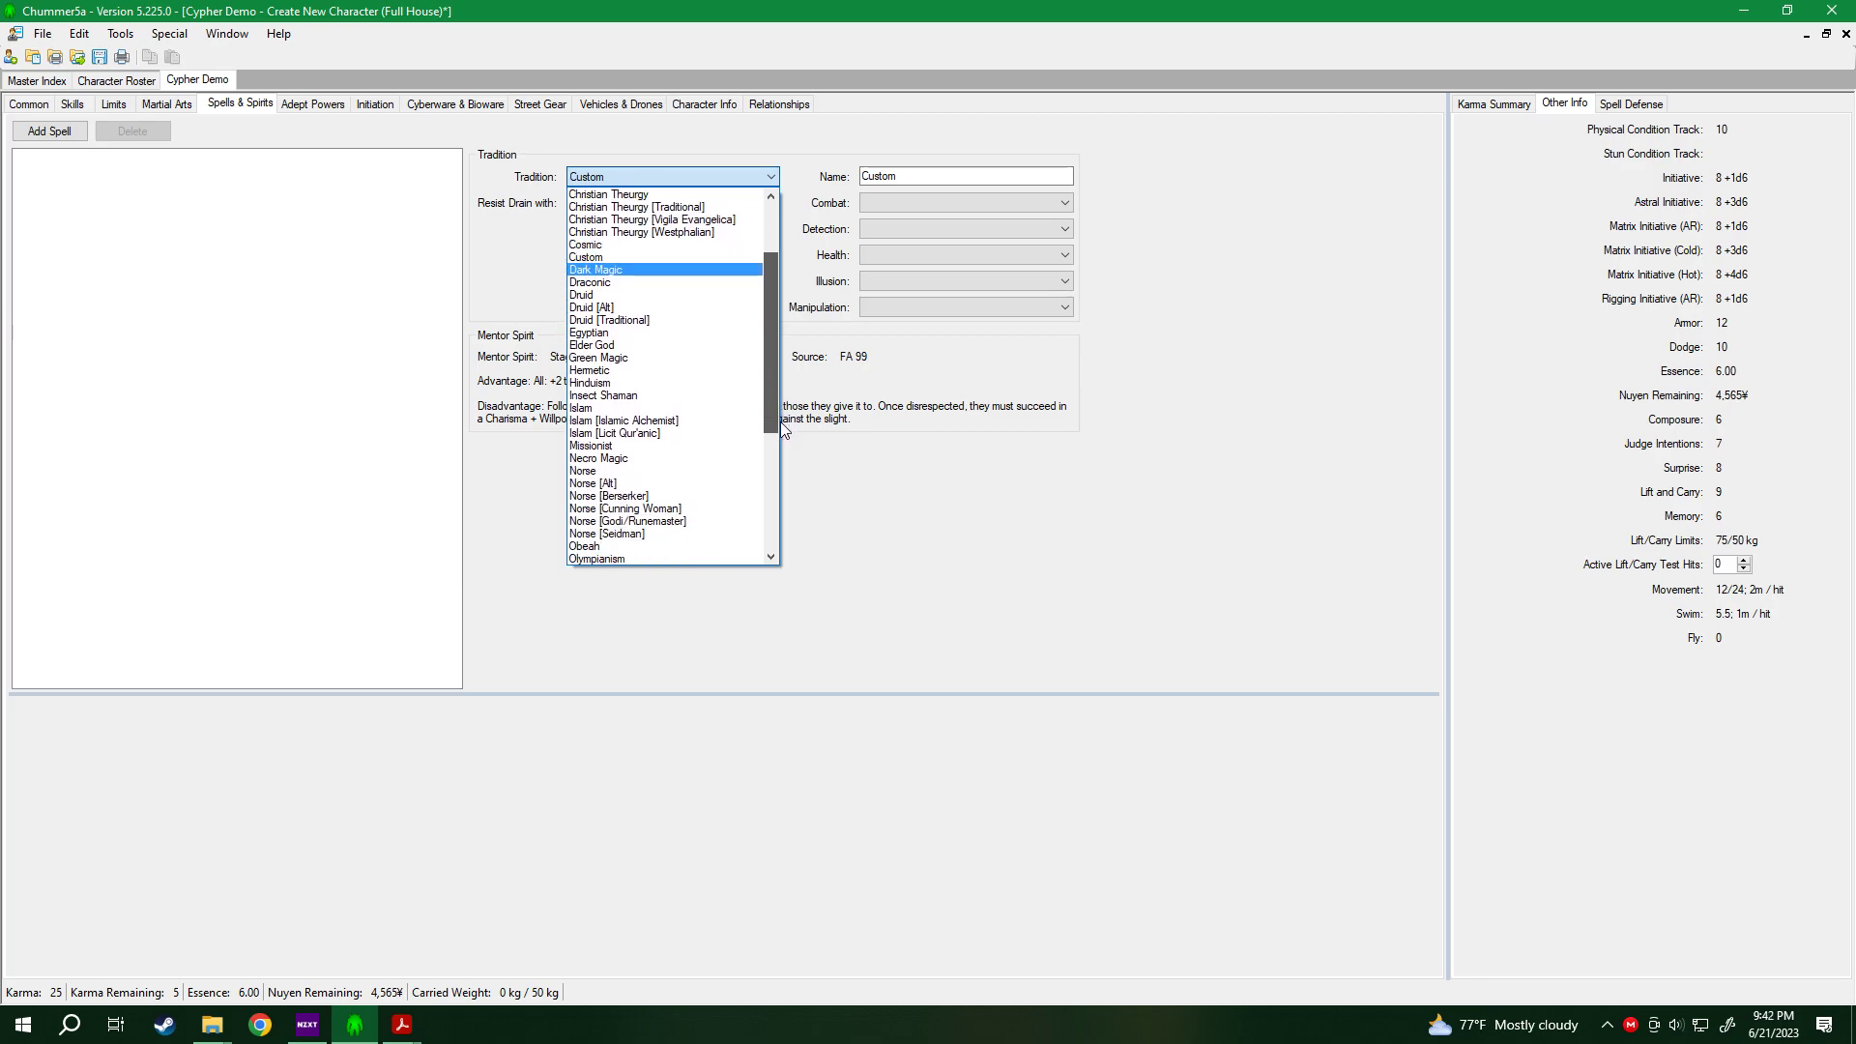
left_click(688, 367)
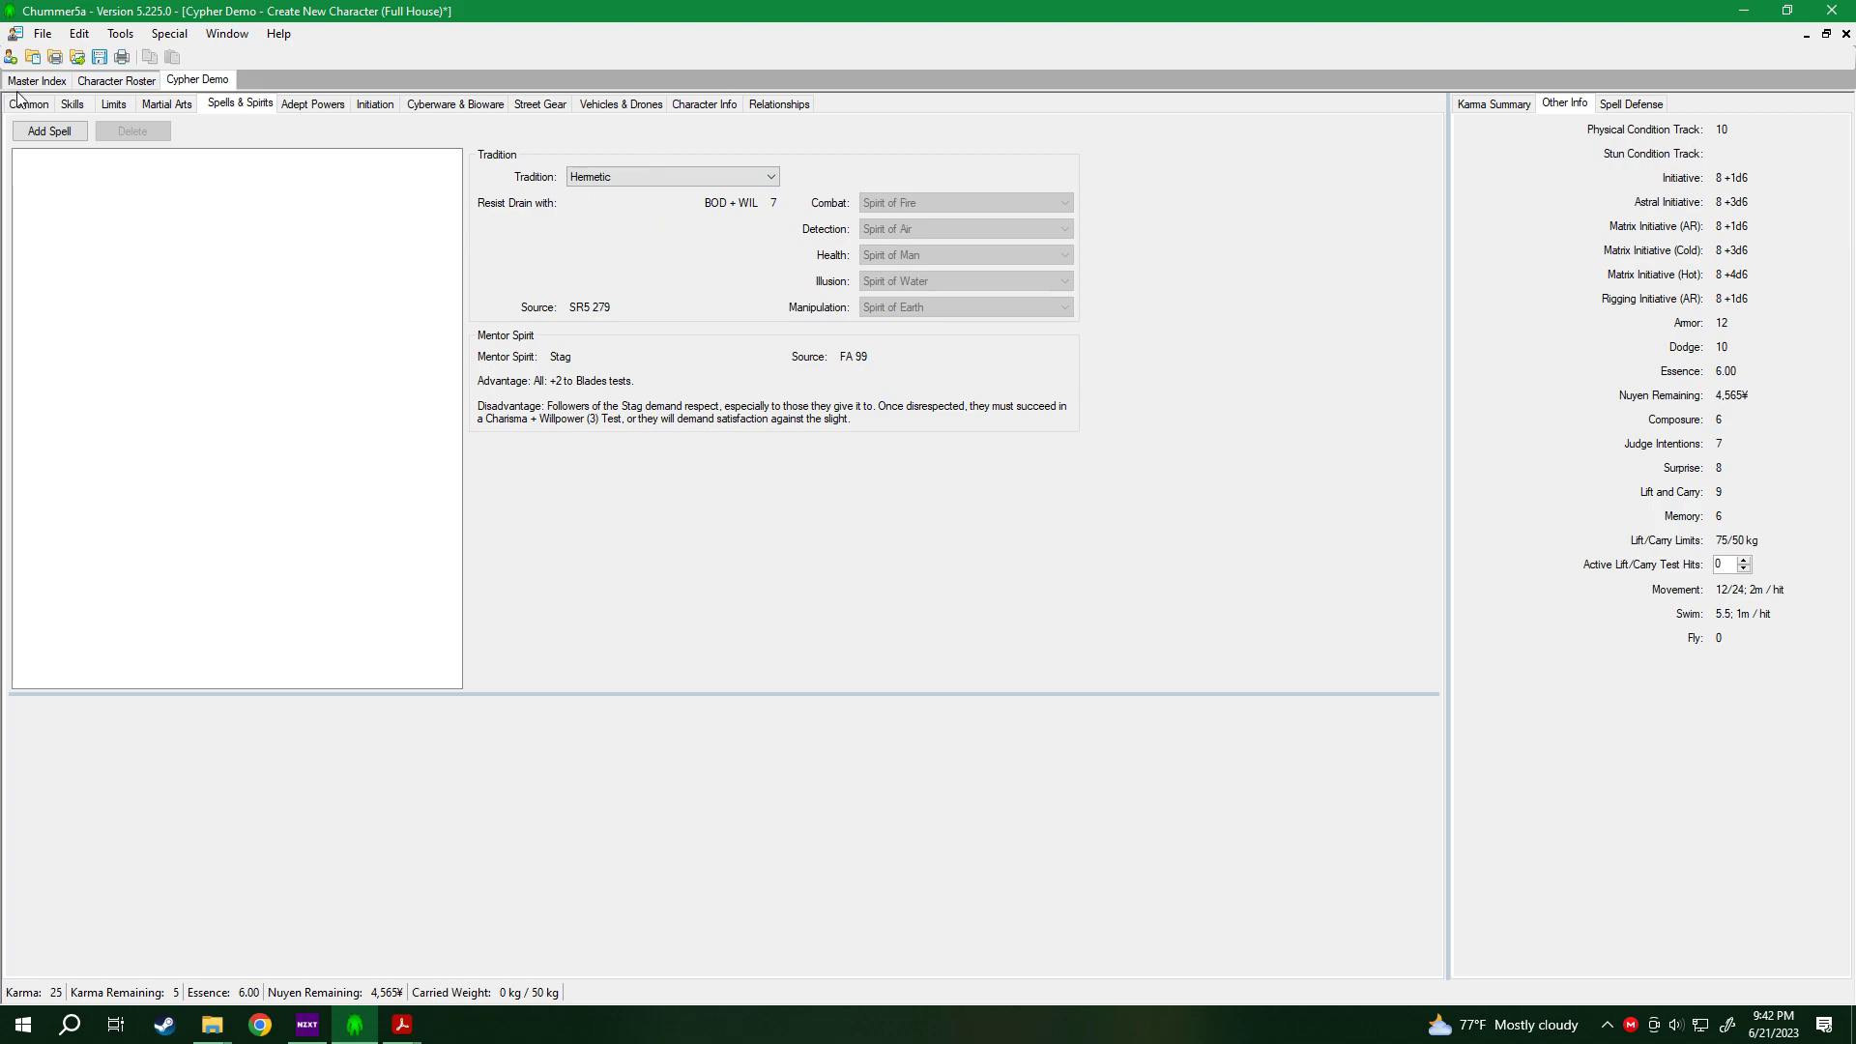
Save the character as Created again and accept the switch to Career mode.
left_click(732, 105)
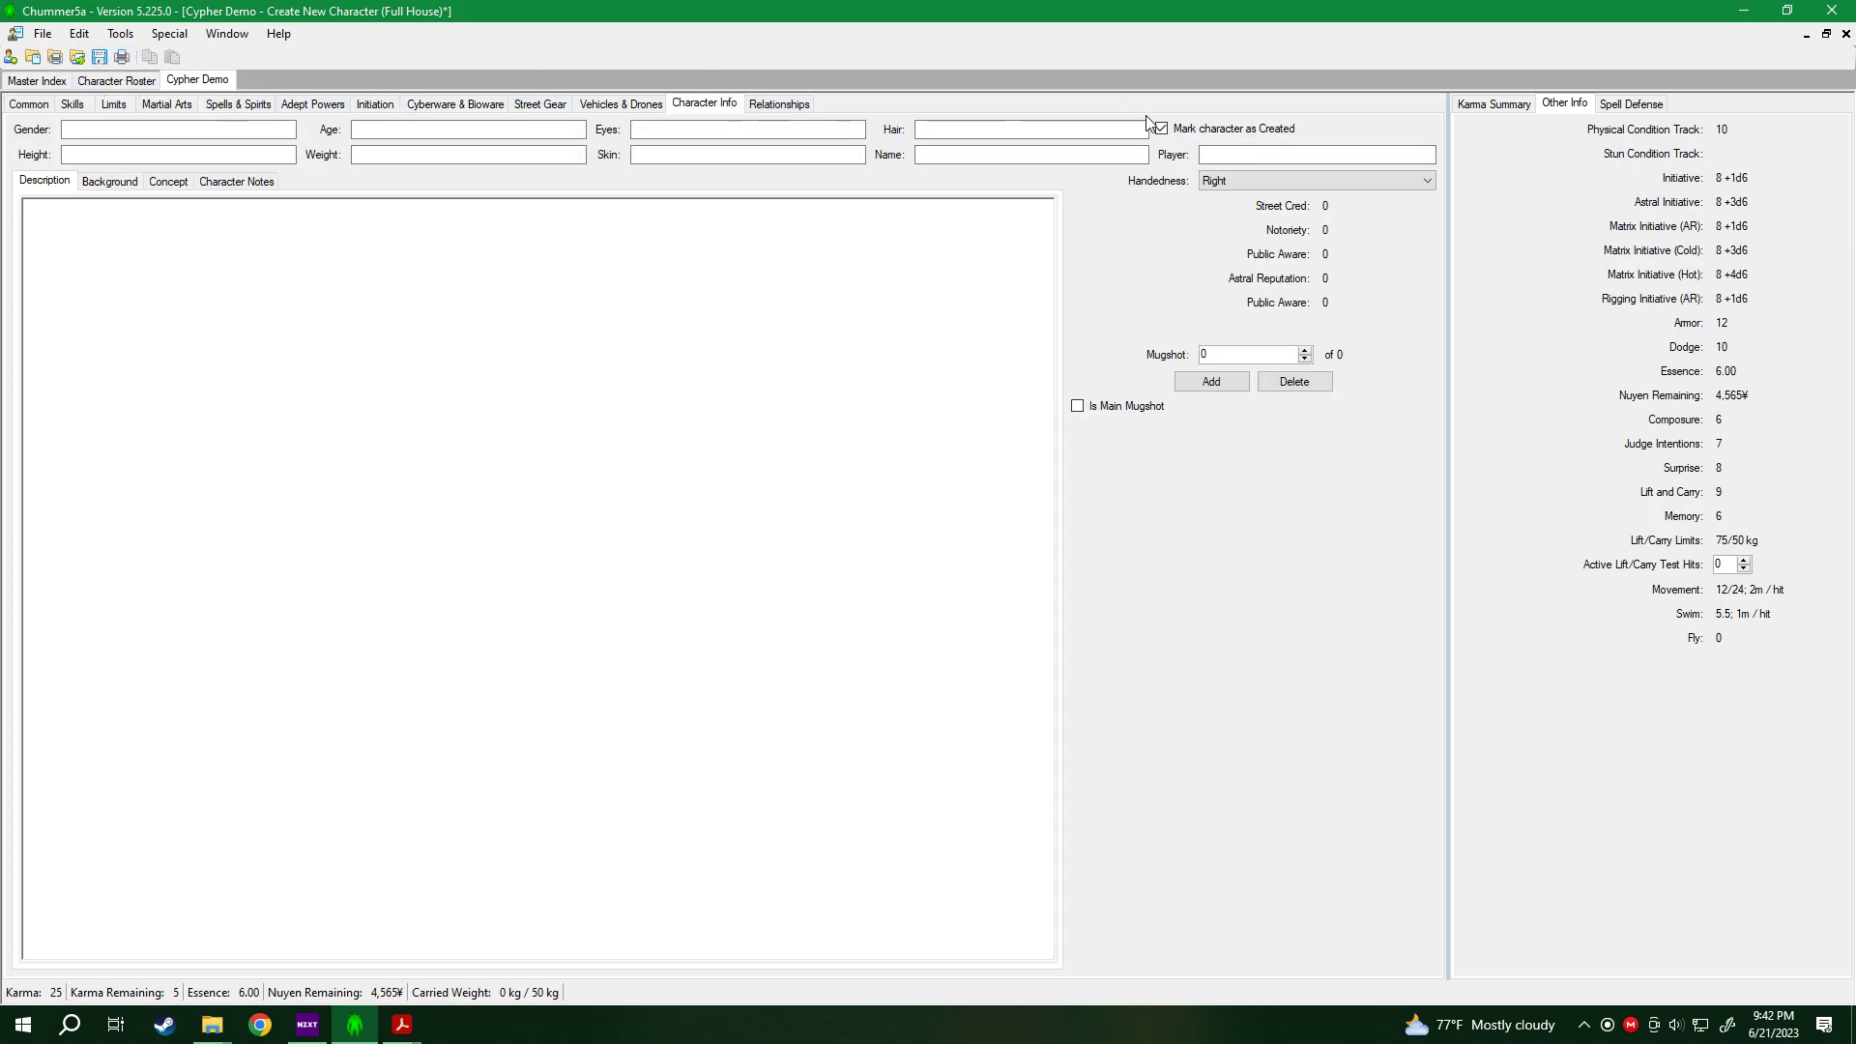
left_click(99, 57)
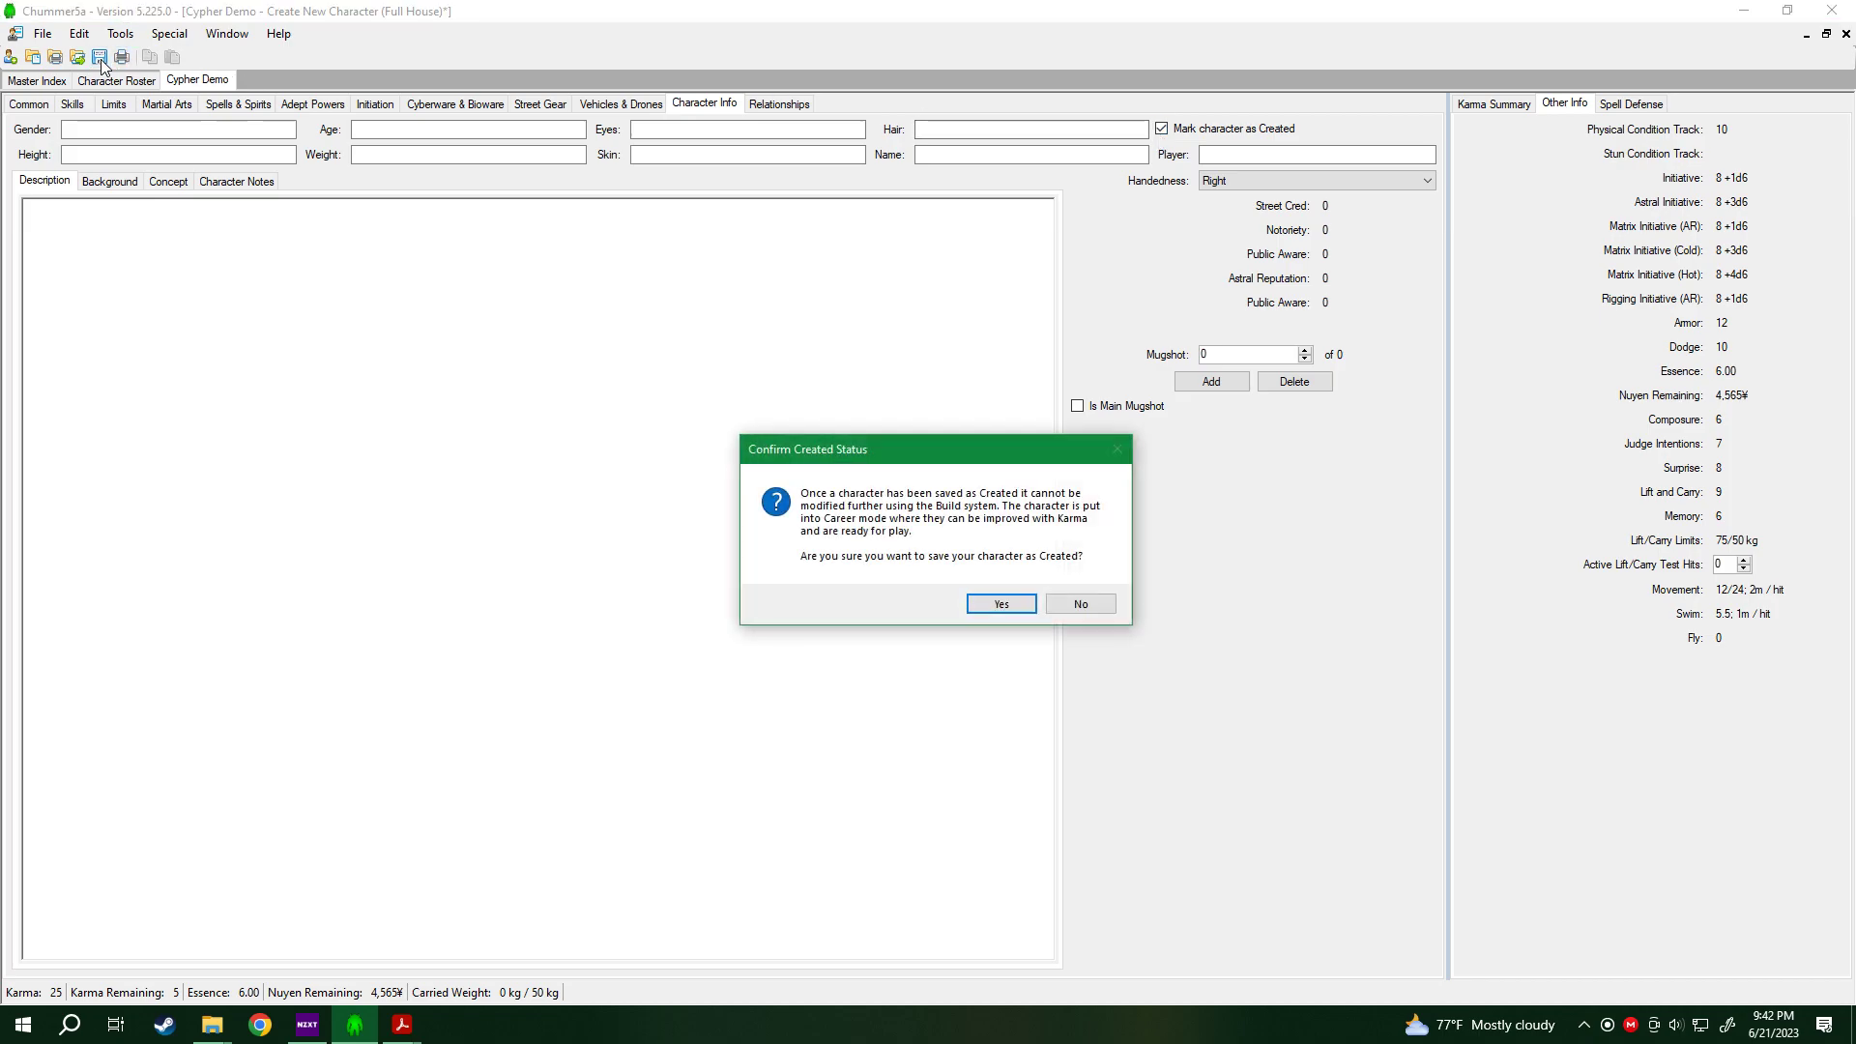
left_click(995, 605)
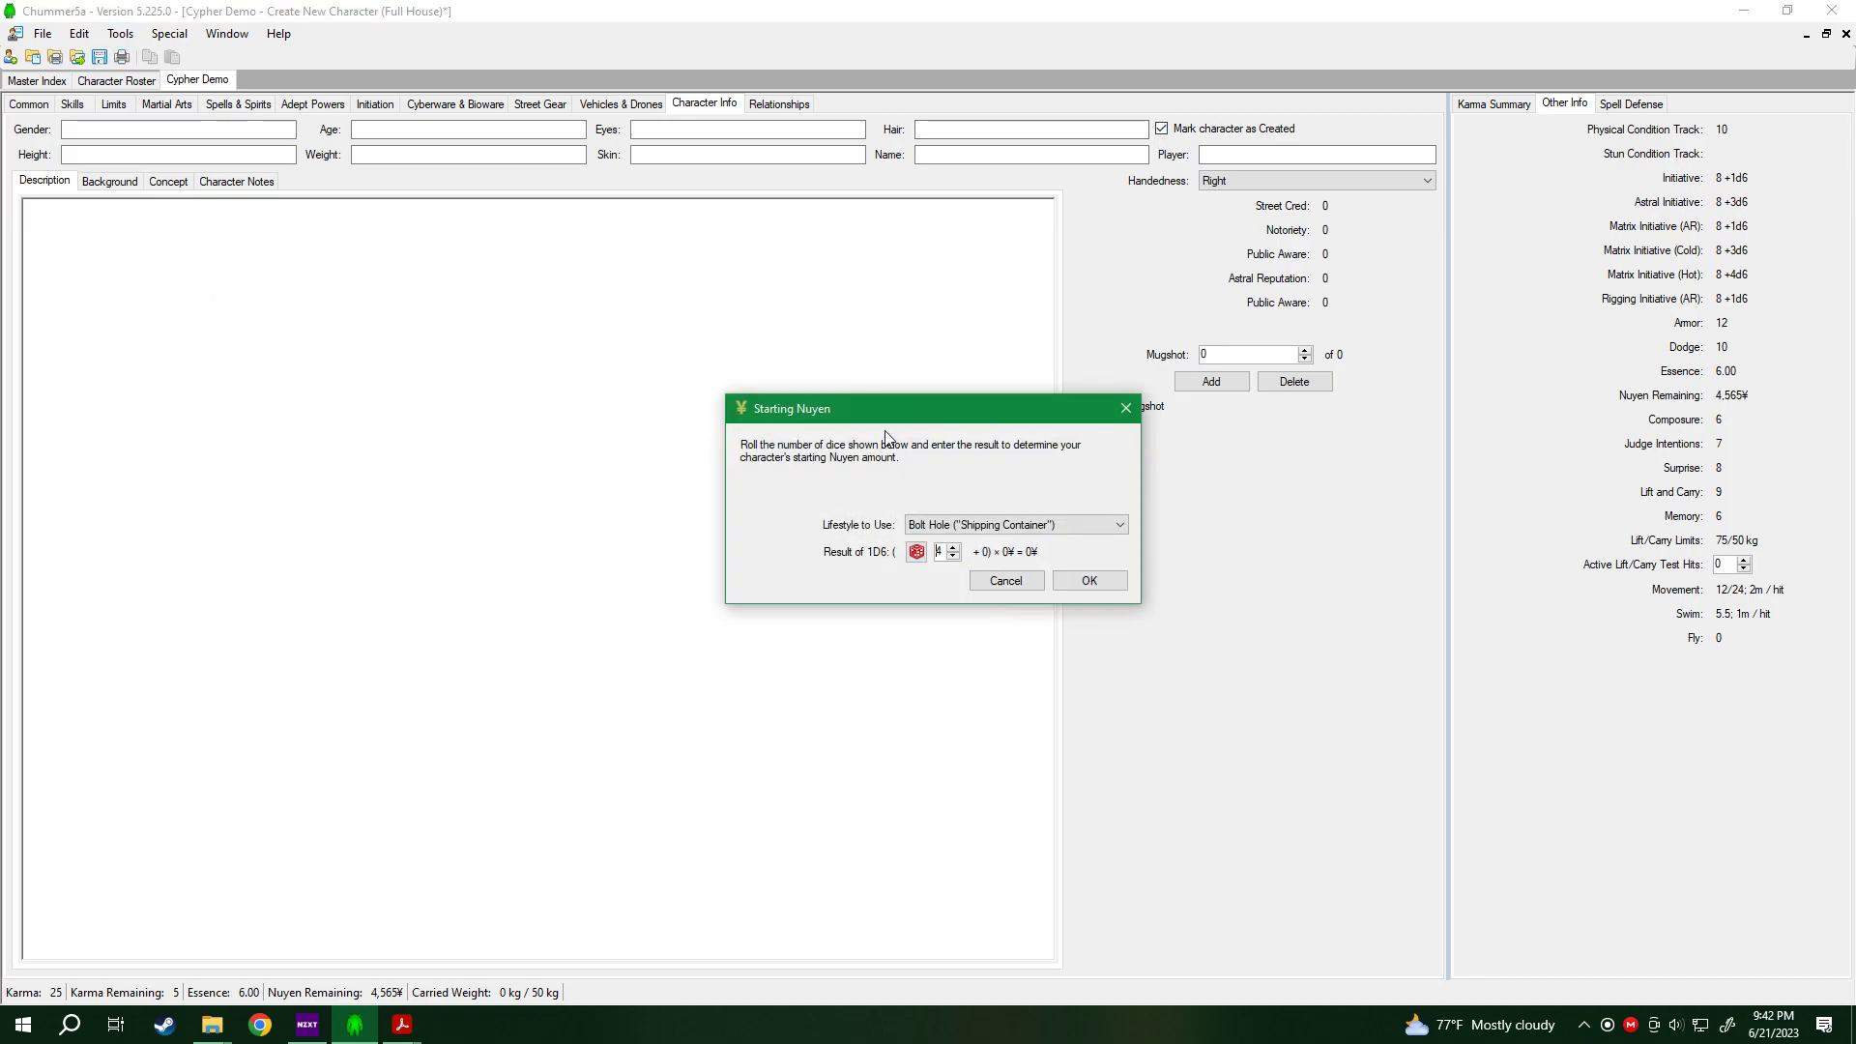
Use the Low ("Crappy Apartment") lifestyle for the starting nuyen, roll the 3D6 and accept the result.
left_click(1081, 529)
left_click(962, 525)
left_click(971, 527)
left_click(1015, 524)
left_click_drag(875, 414, 611, 340)
left_click(808, 453)
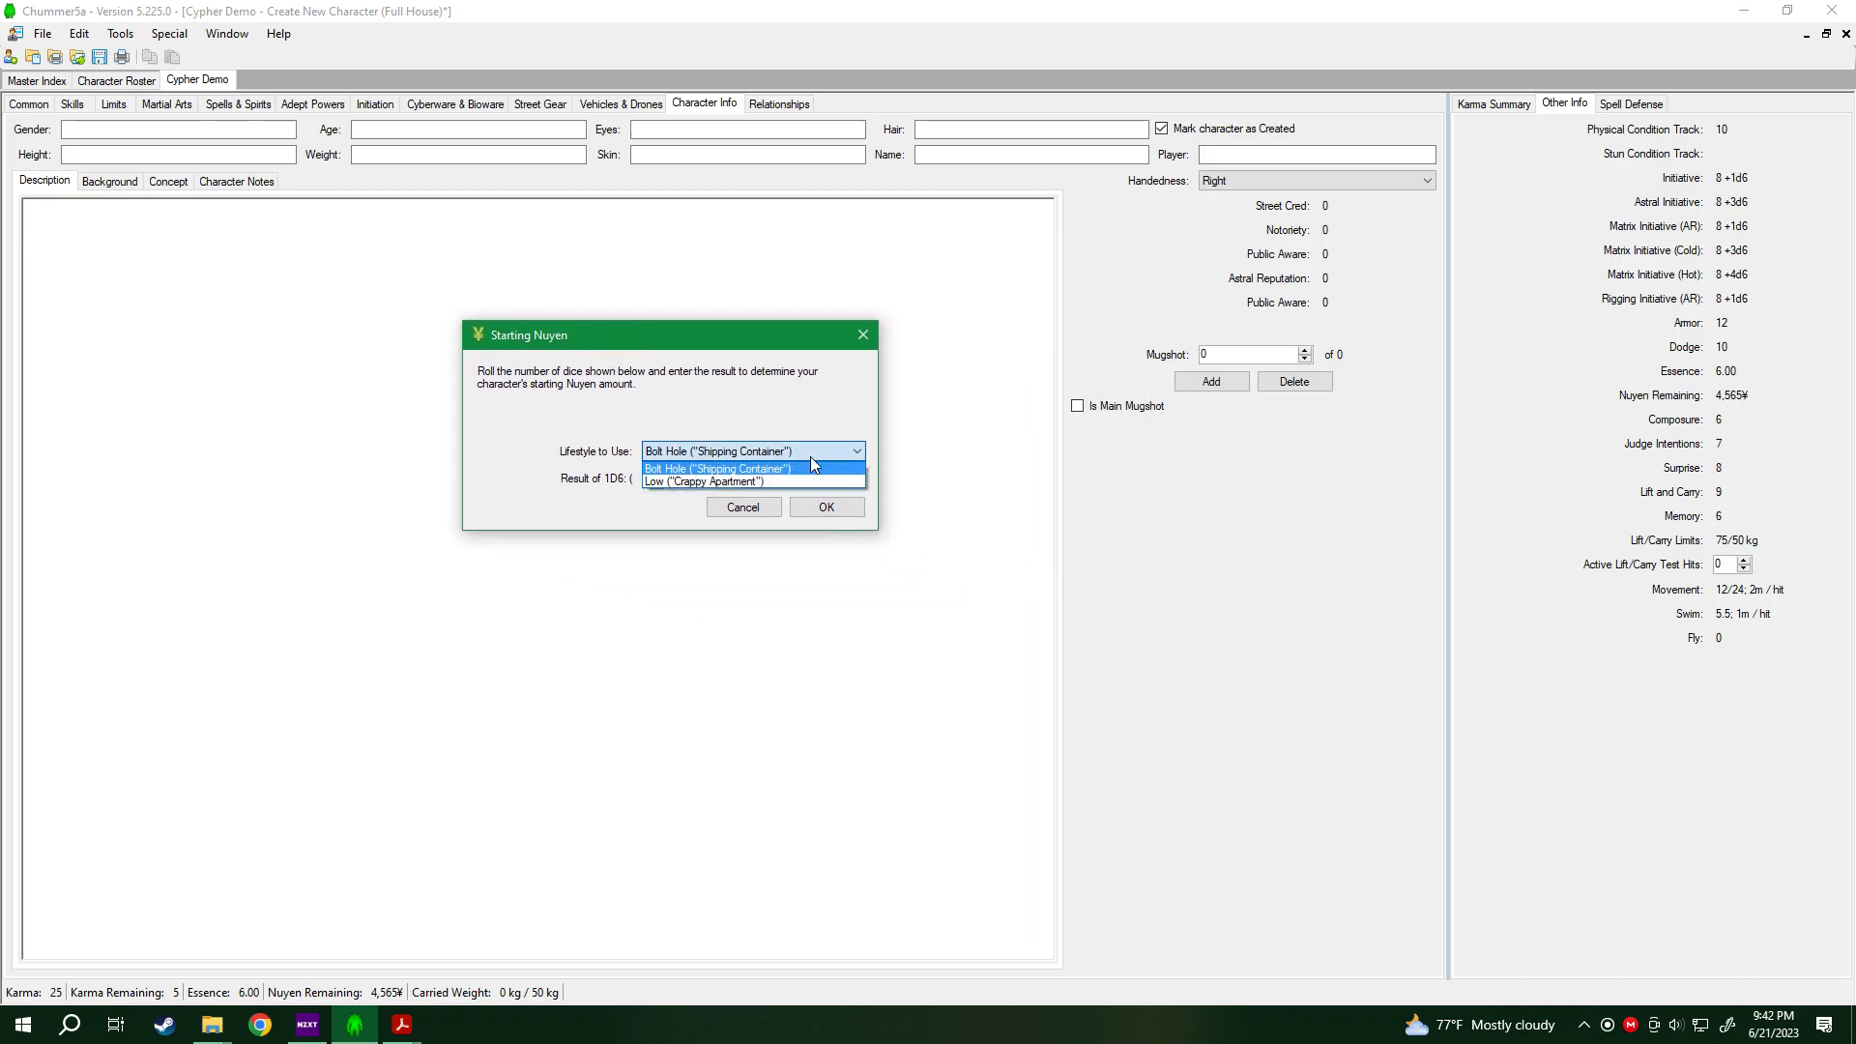
left_click(762, 482)
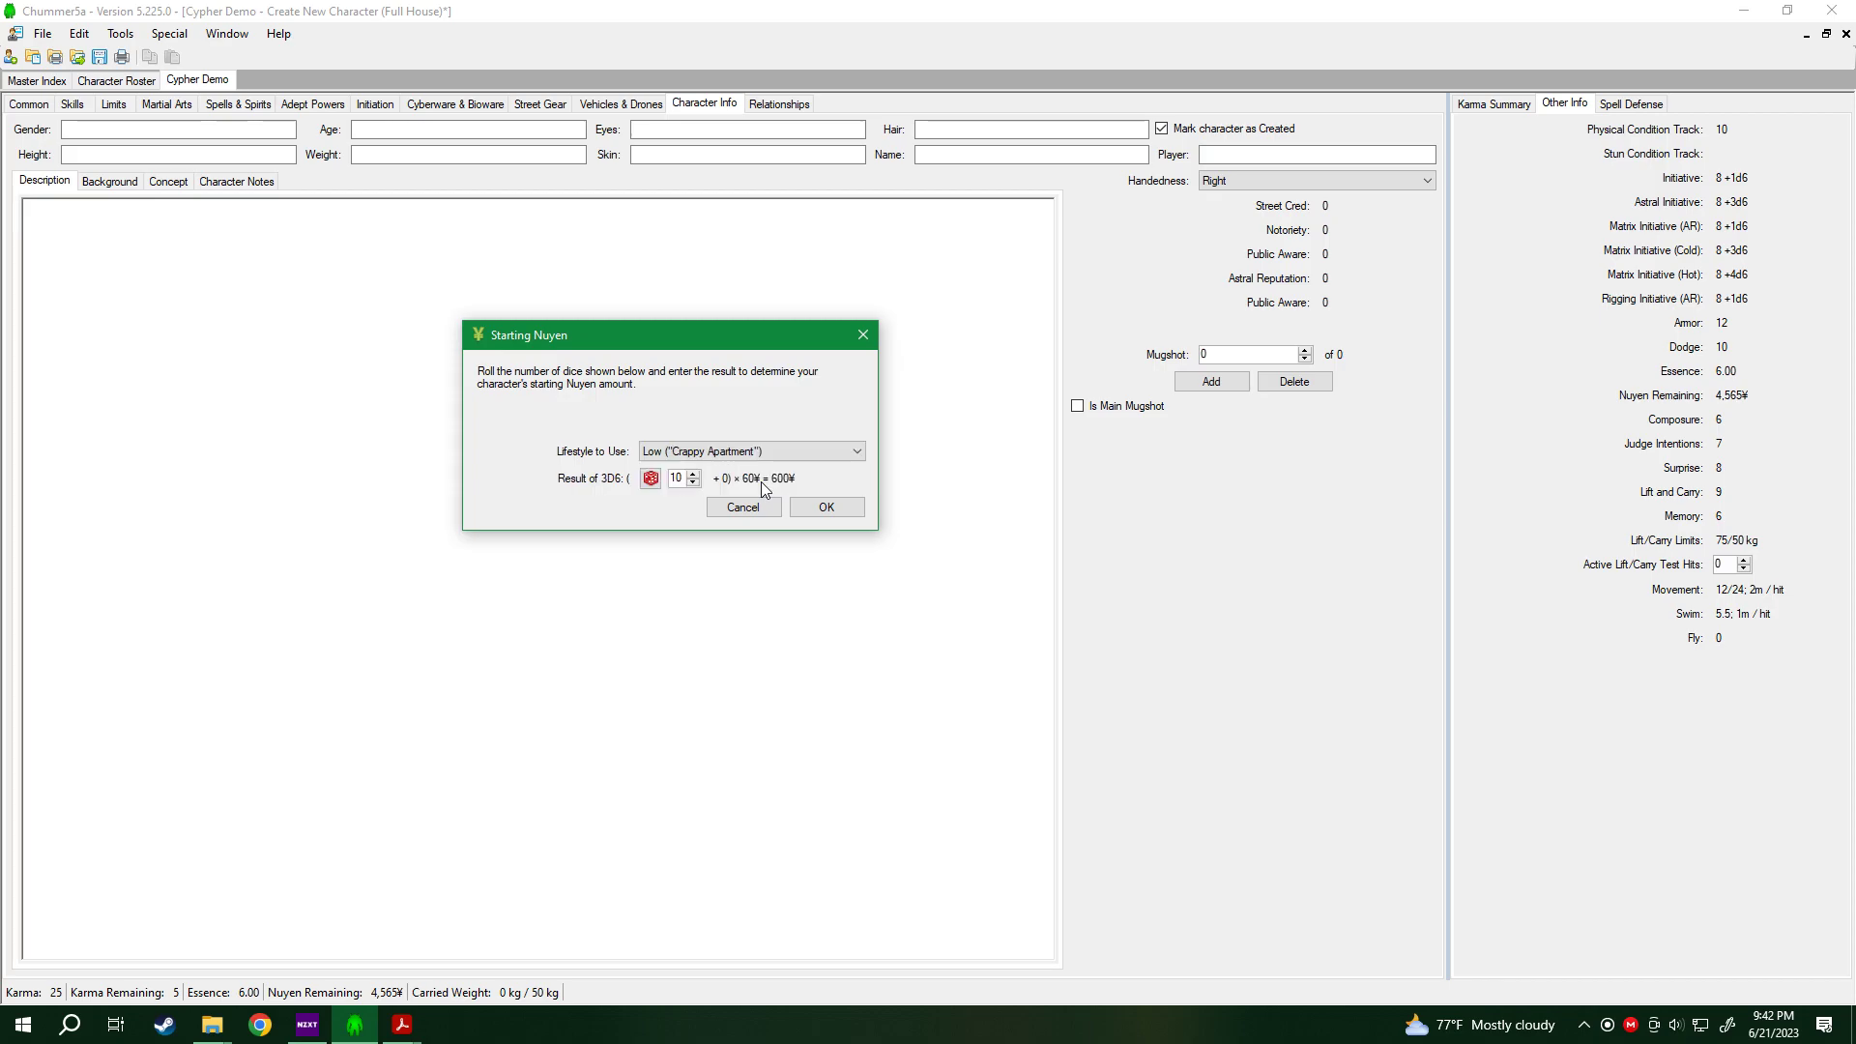
left_click(651, 479)
left_click(829, 507)
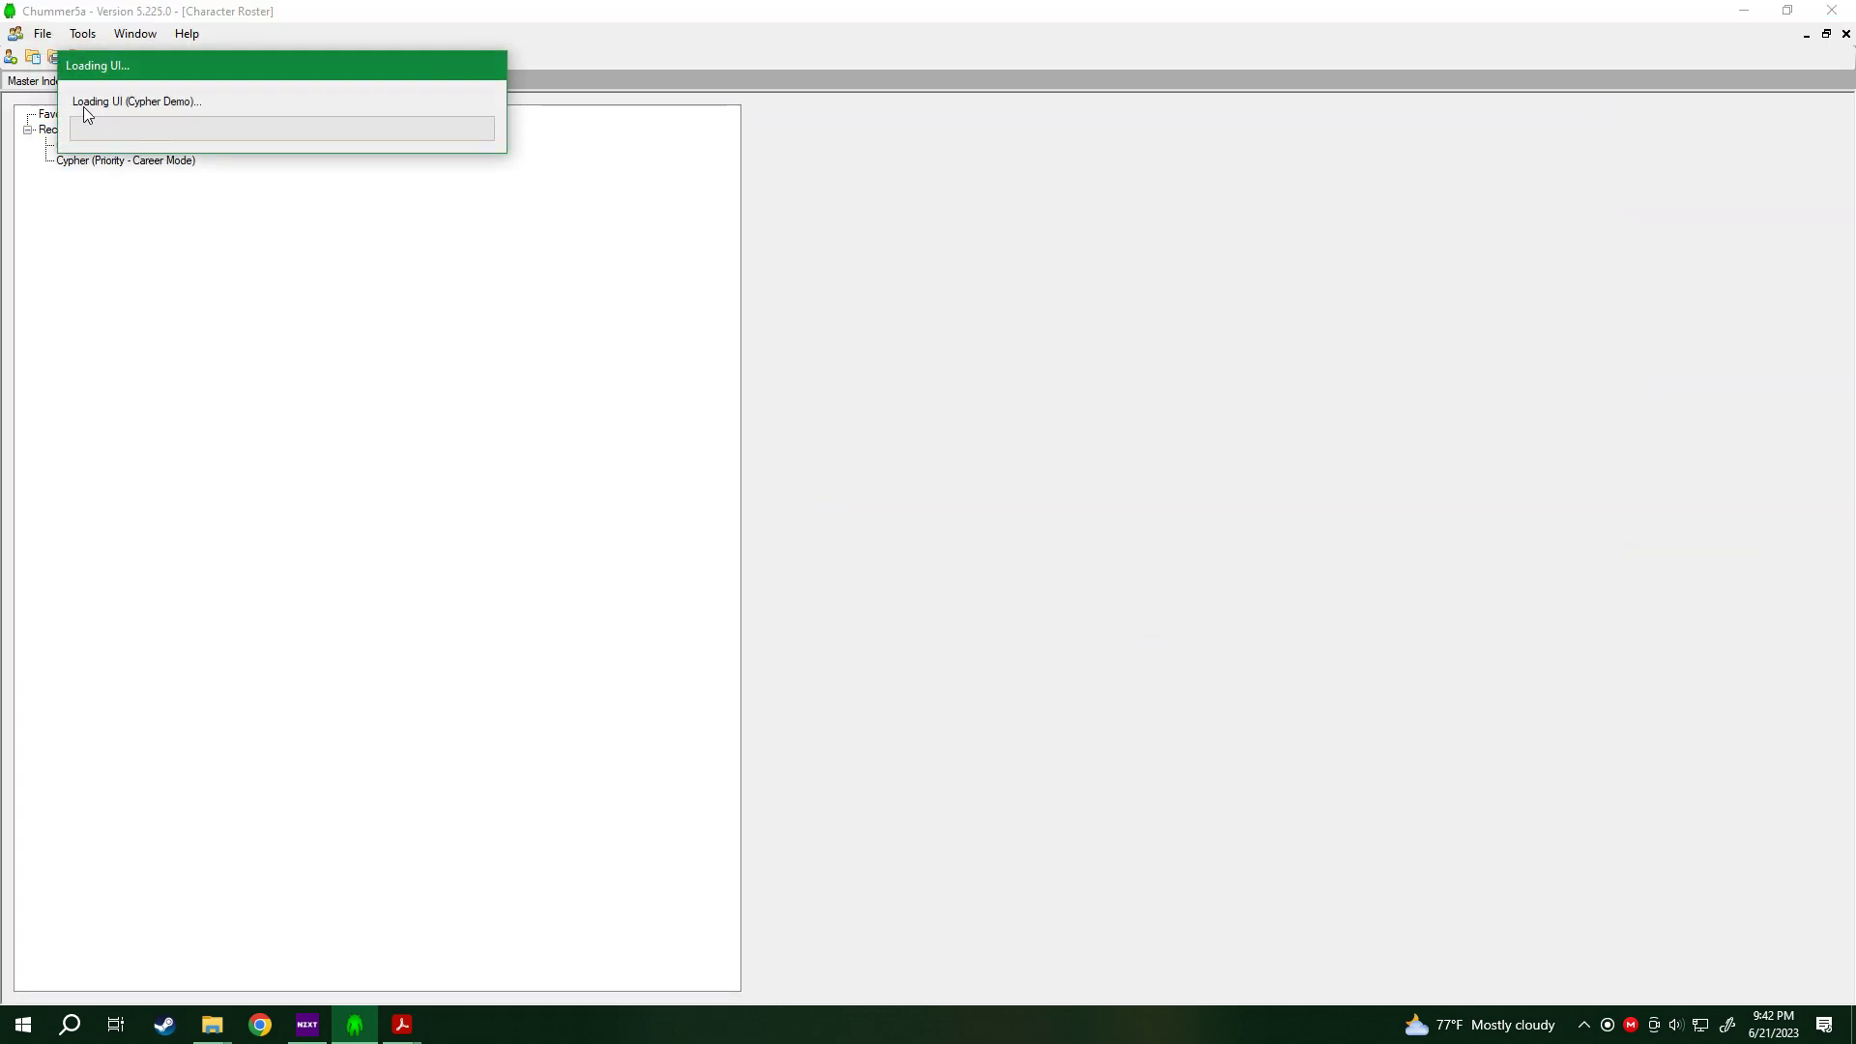